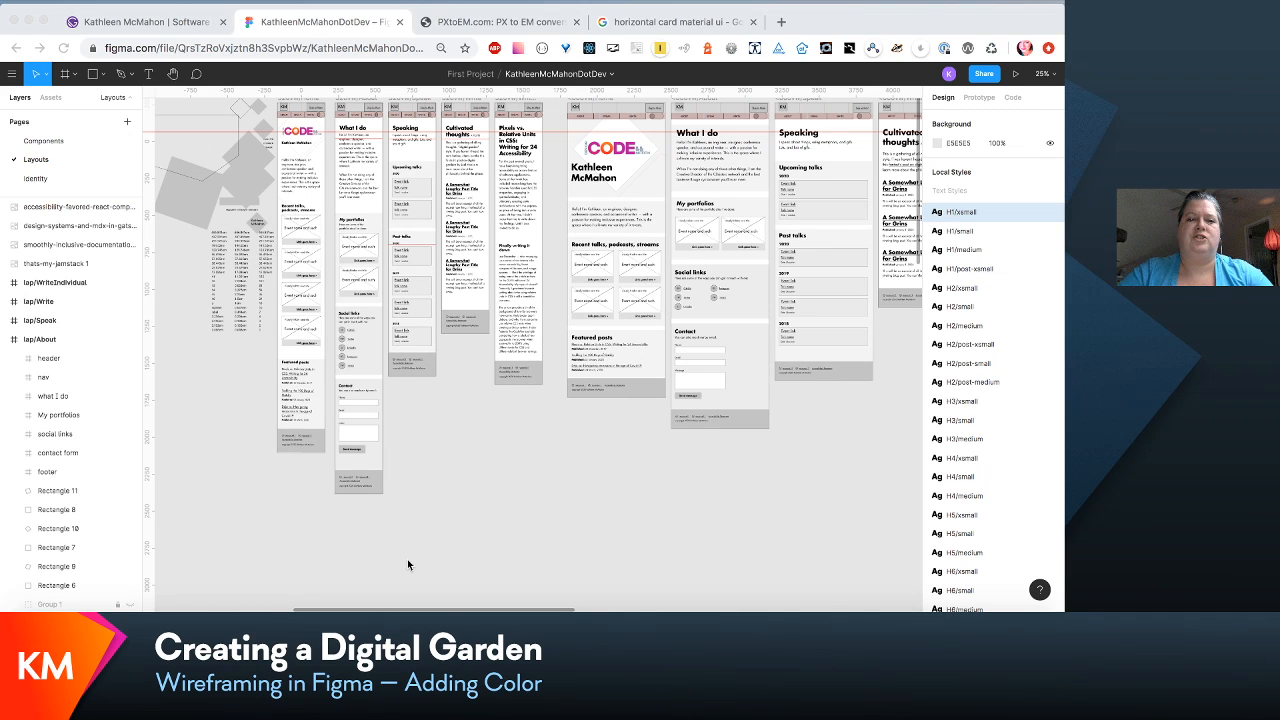
Step: Look over the Color, Typography and Headings frames on the Identity page
left_click(44, 180)
left_click(44, 180)
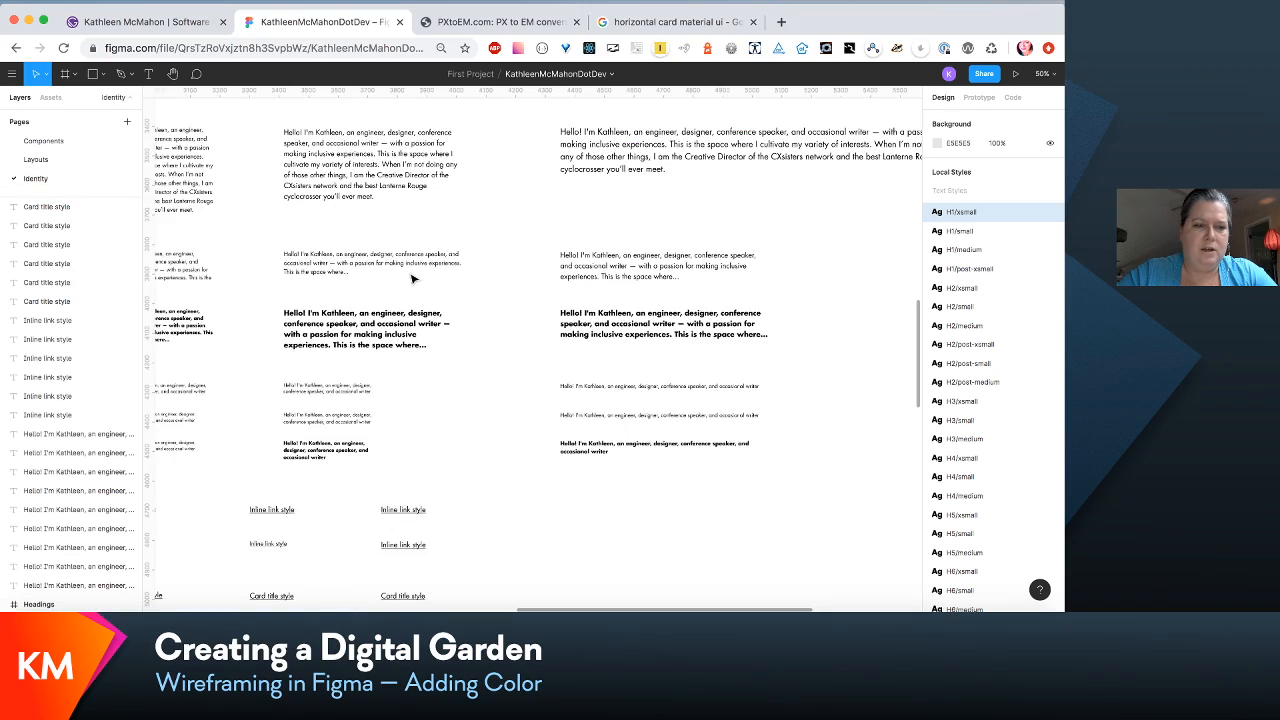
scroll(411, 279, "left", 5)
scroll(411, 279, "right", 2)
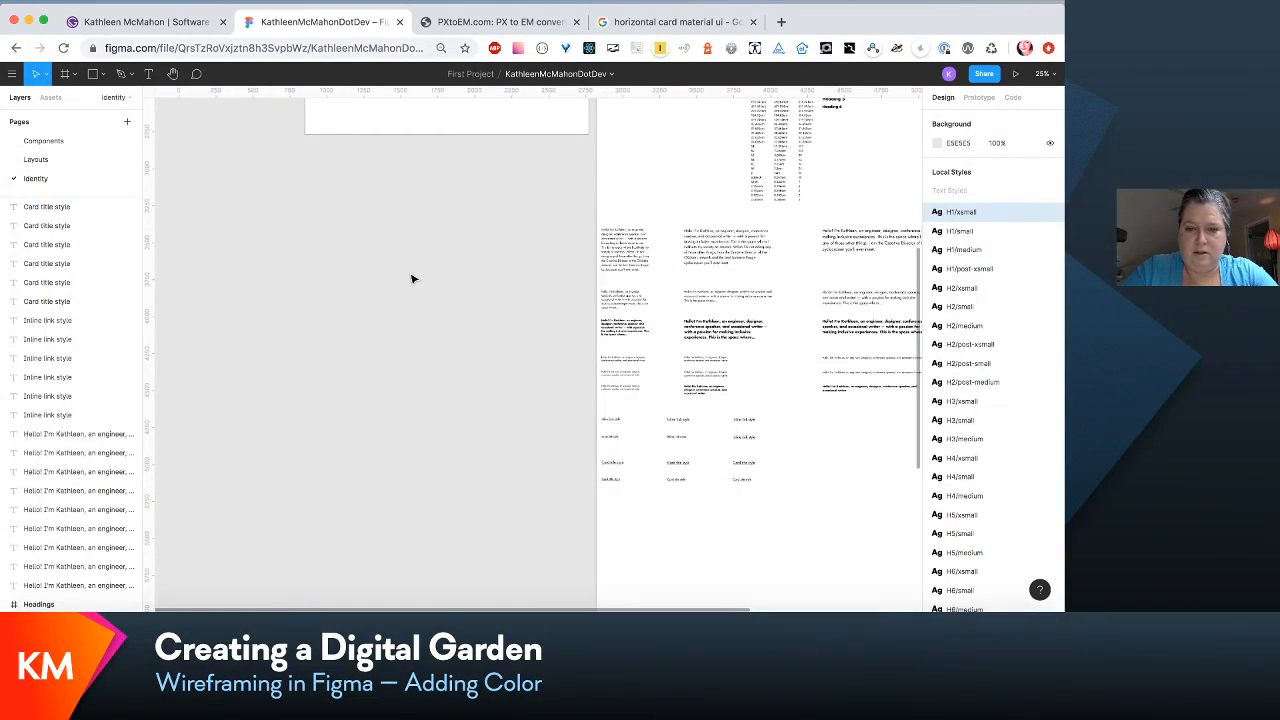
scroll(411, 279, "down", 5)
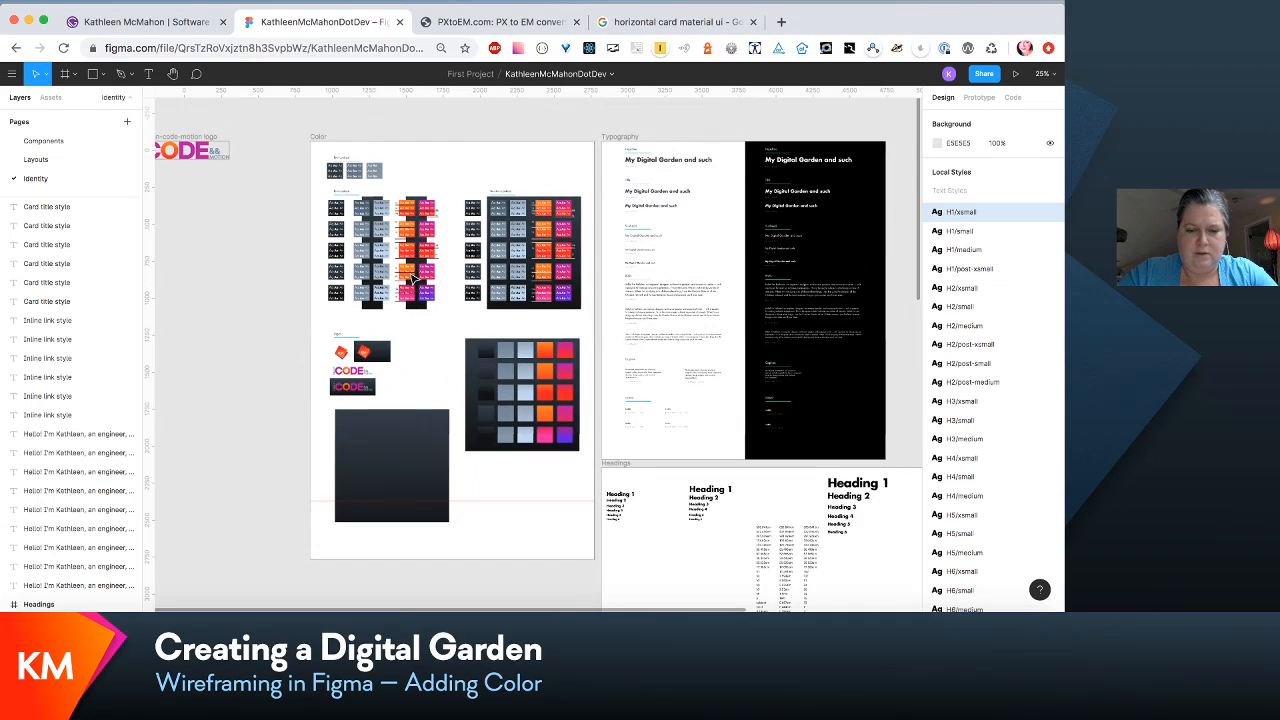
scroll(411, 279, "down", 5)
scroll(411, 279, "right", 4)
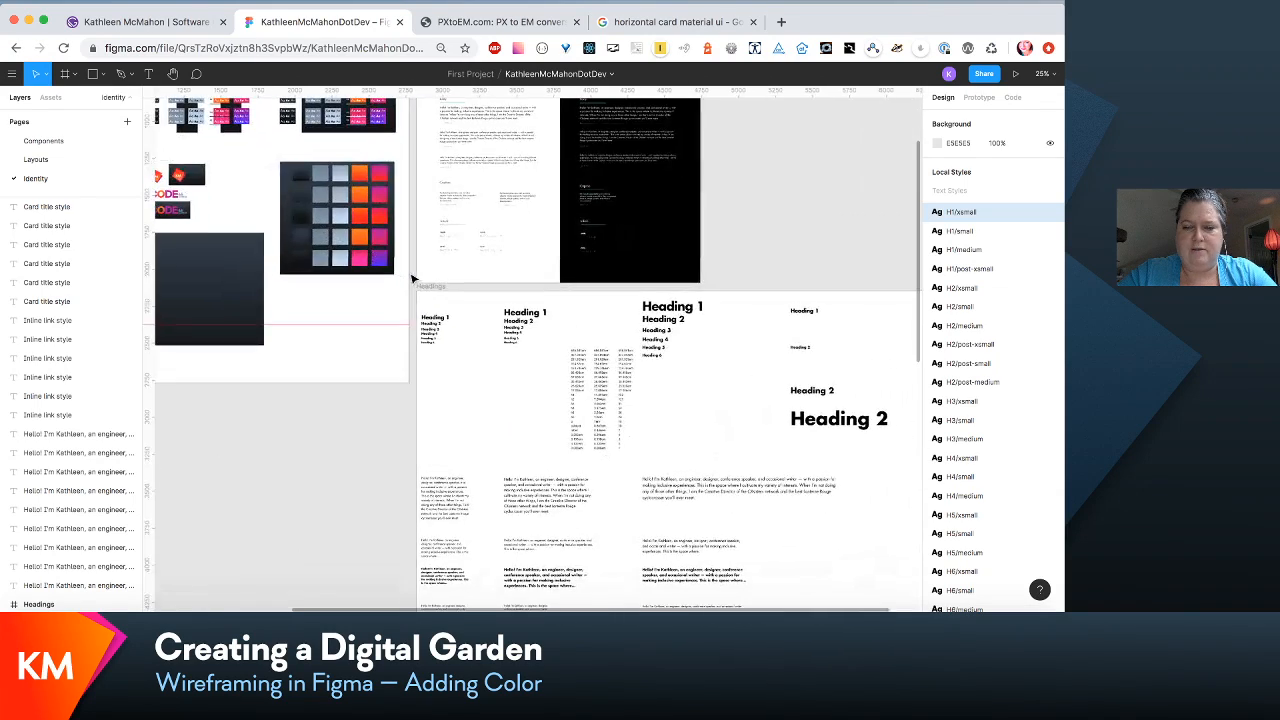
scroll(411, 279, "down", 3)
scroll(411, 279, "right", 2)
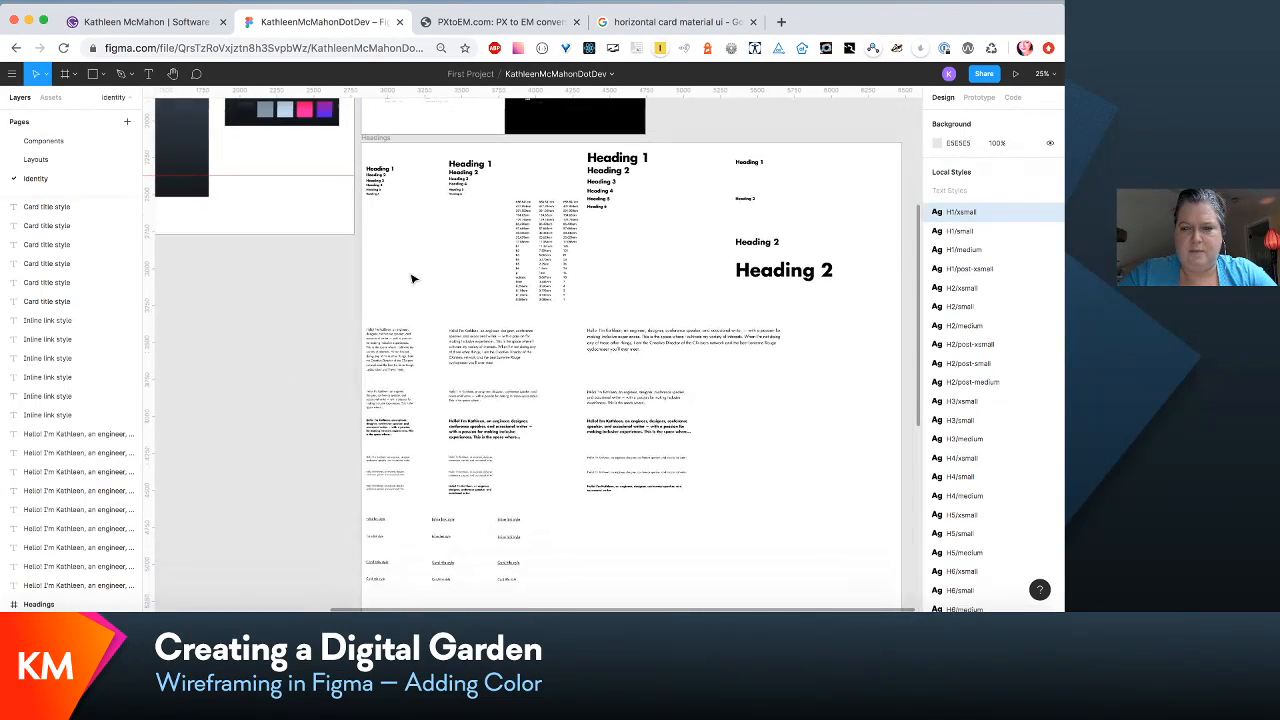
scroll(414, 279, "down", 1)
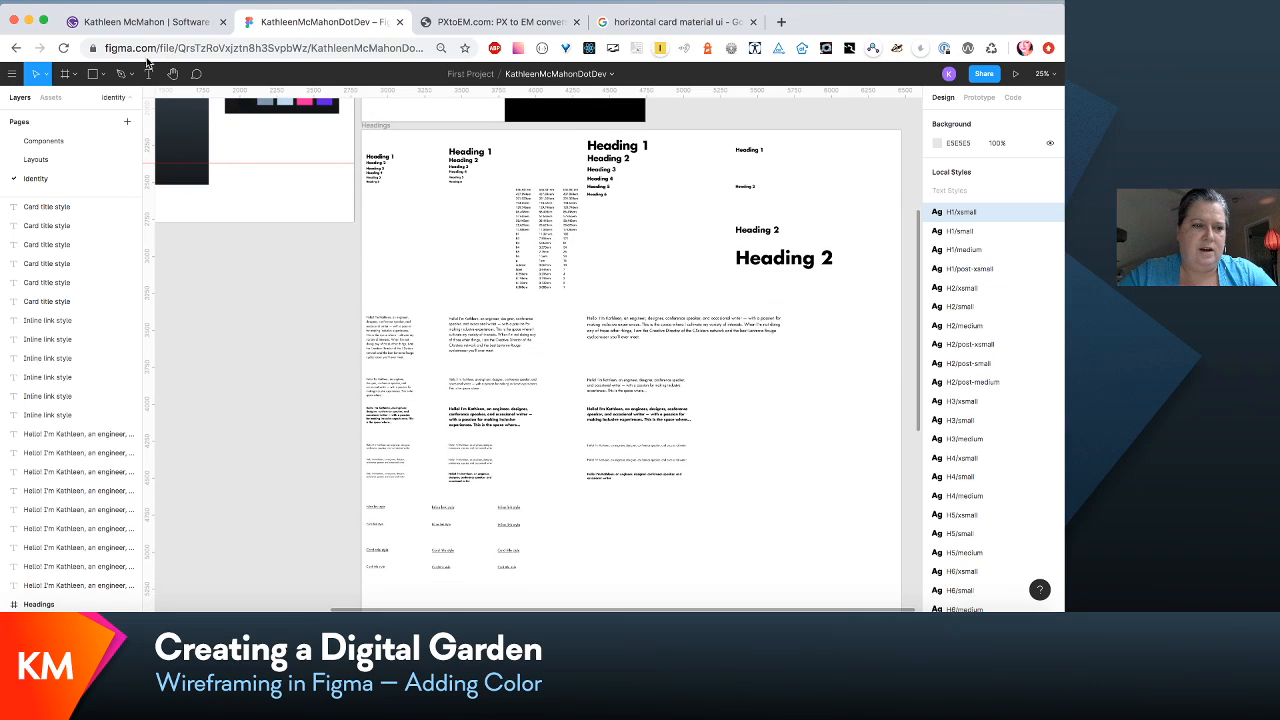
Step: On the Layouts page, narrow the name text box under the logo in the 320vw/Home frame to a width of 144
left_click(30, 164)
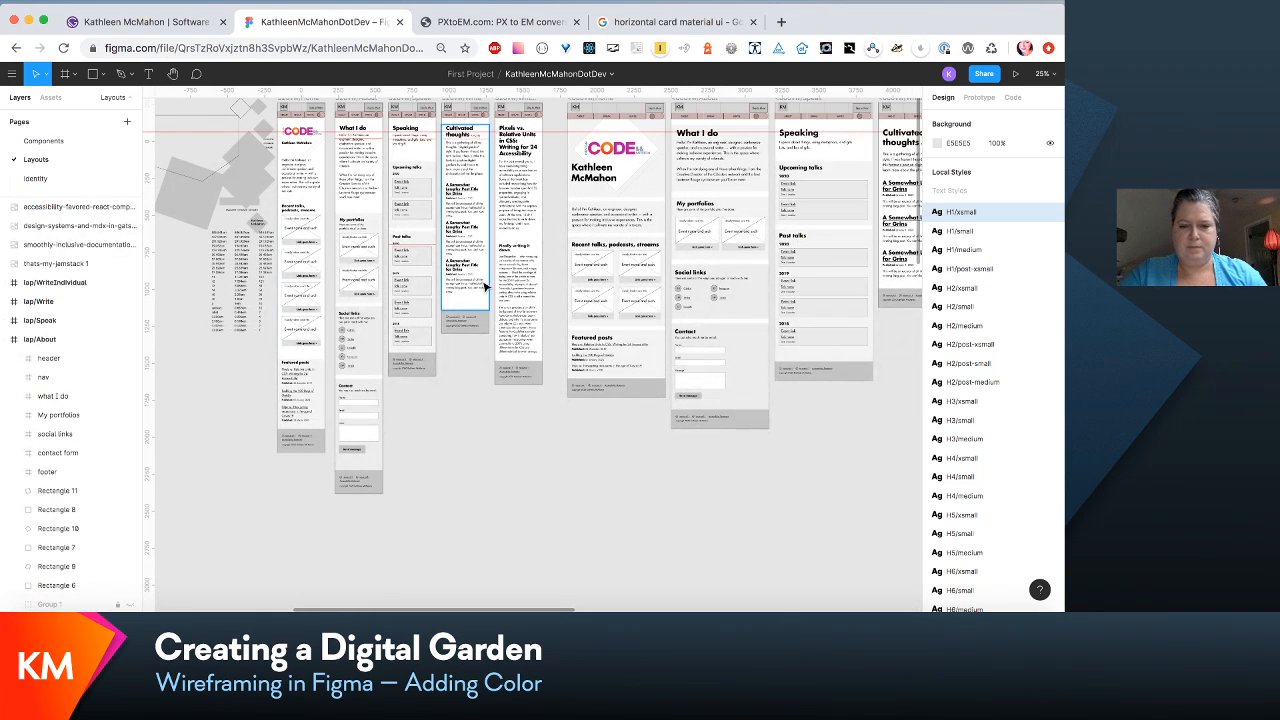
scroll(519, 320, "up", 1)
scroll(519, 320, "left", 2)
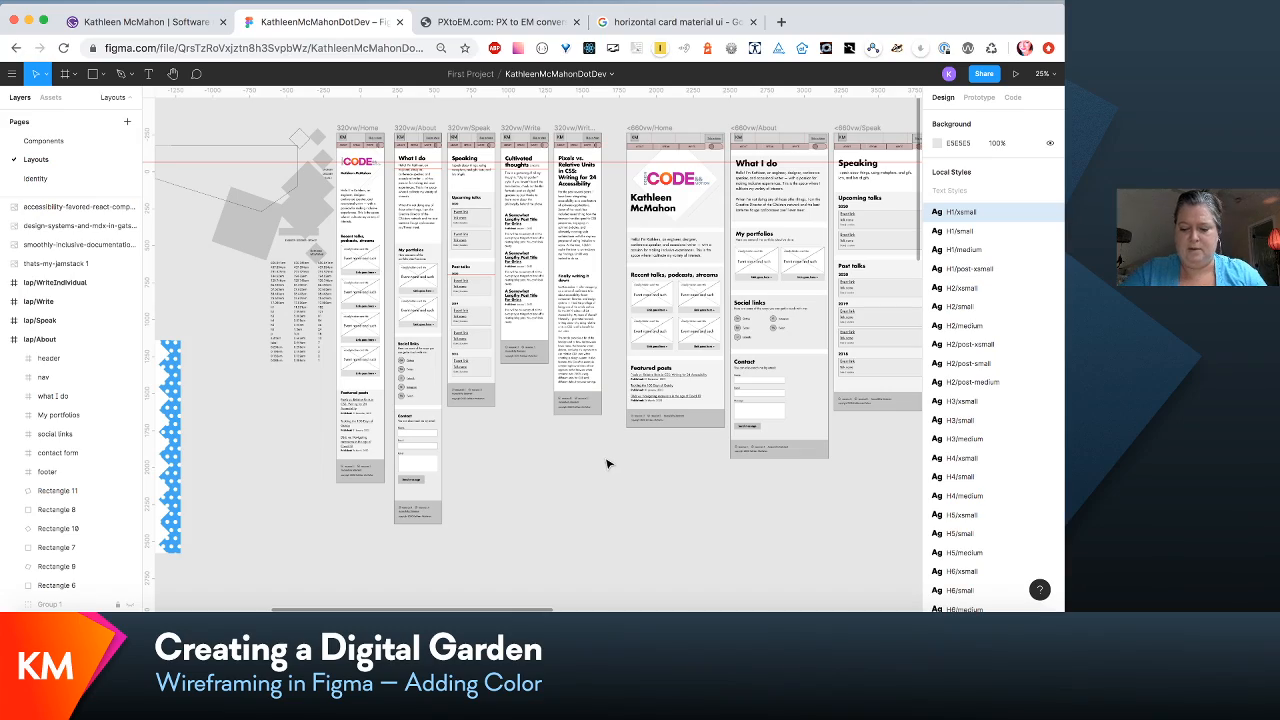
scroll(607, 463, "up", 5)
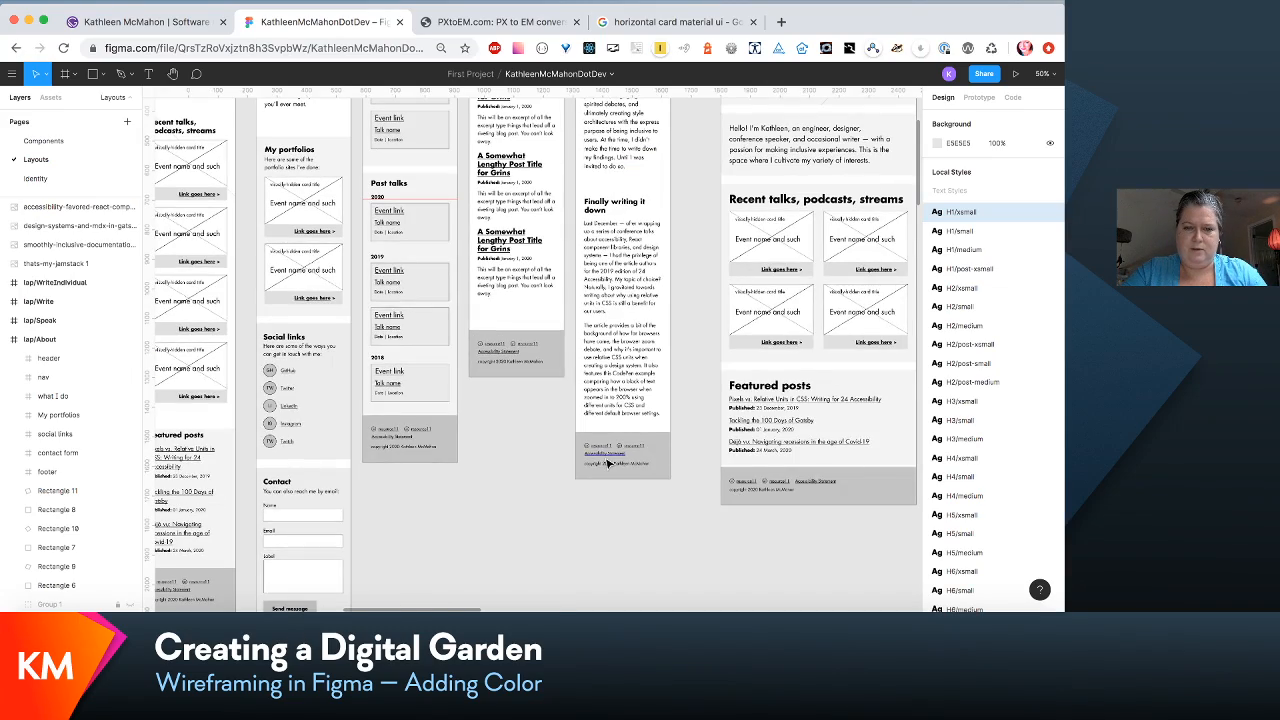
scroll(560, 400, "left", 4)
scroll(547, 366, "up", 4)
scroll(547, 366, "right", 2)
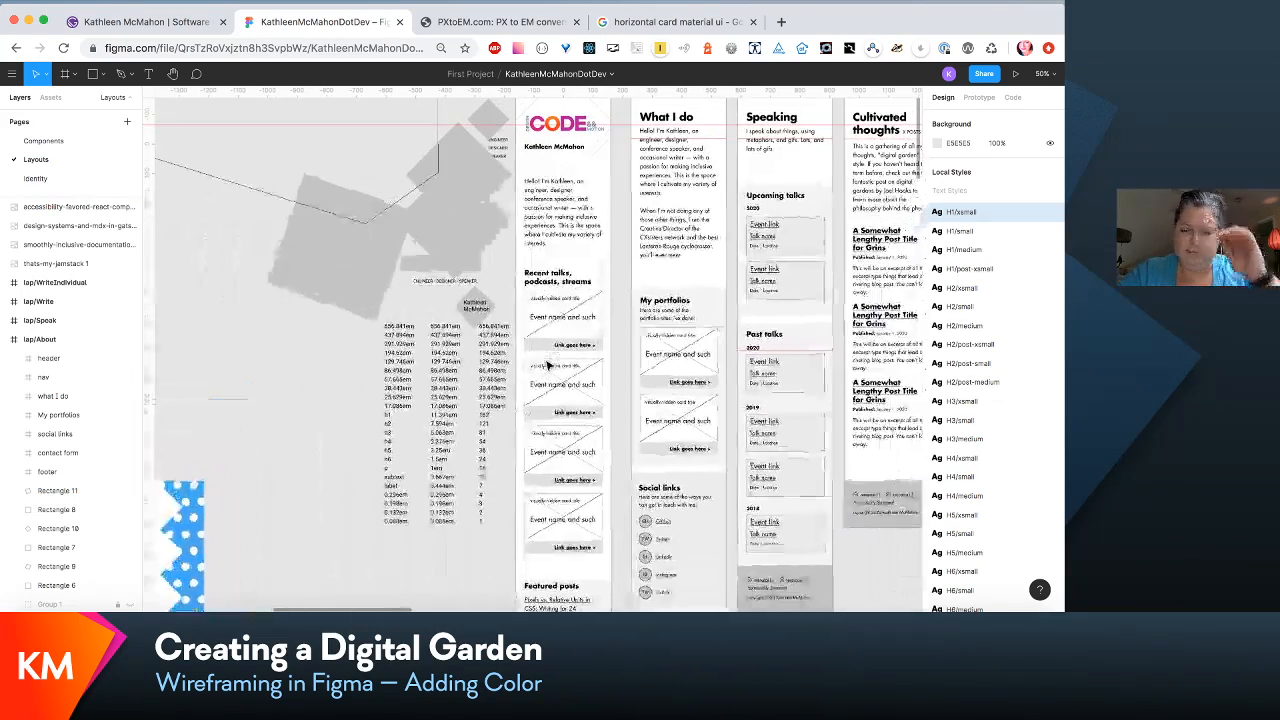
scroll(547, 366, "up", 5)
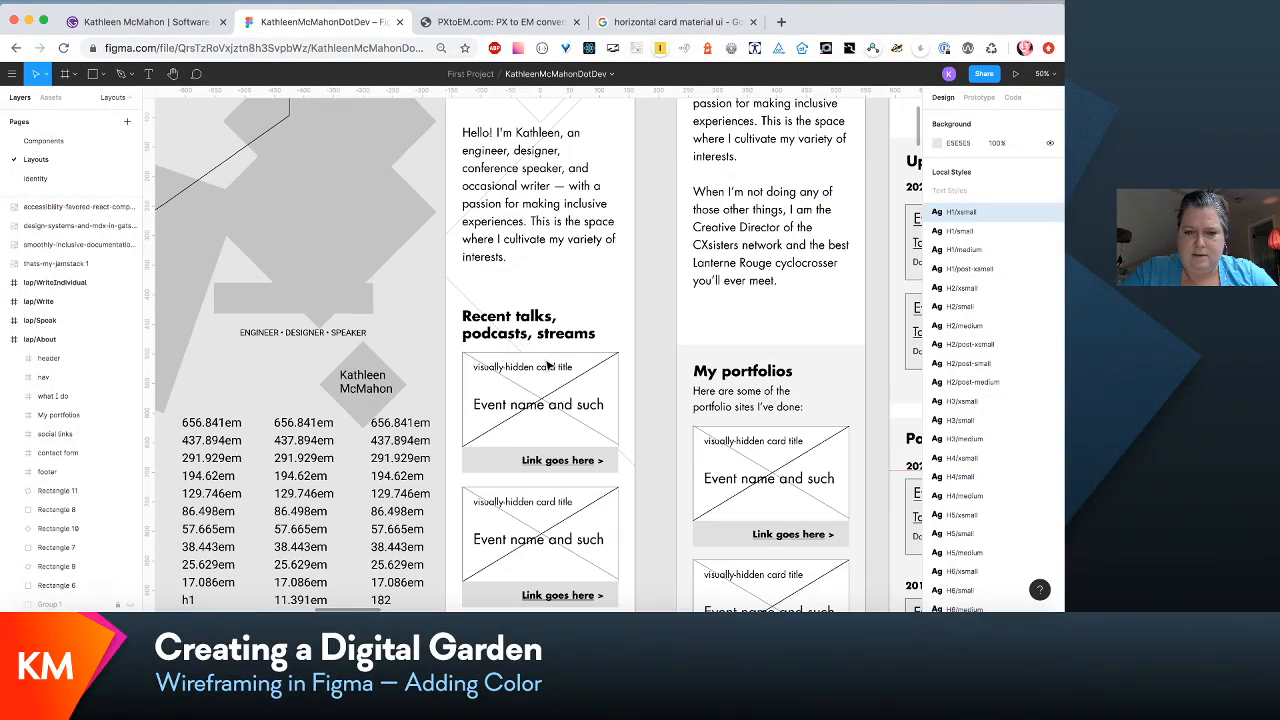
scroll(585, 297, "up", 3)
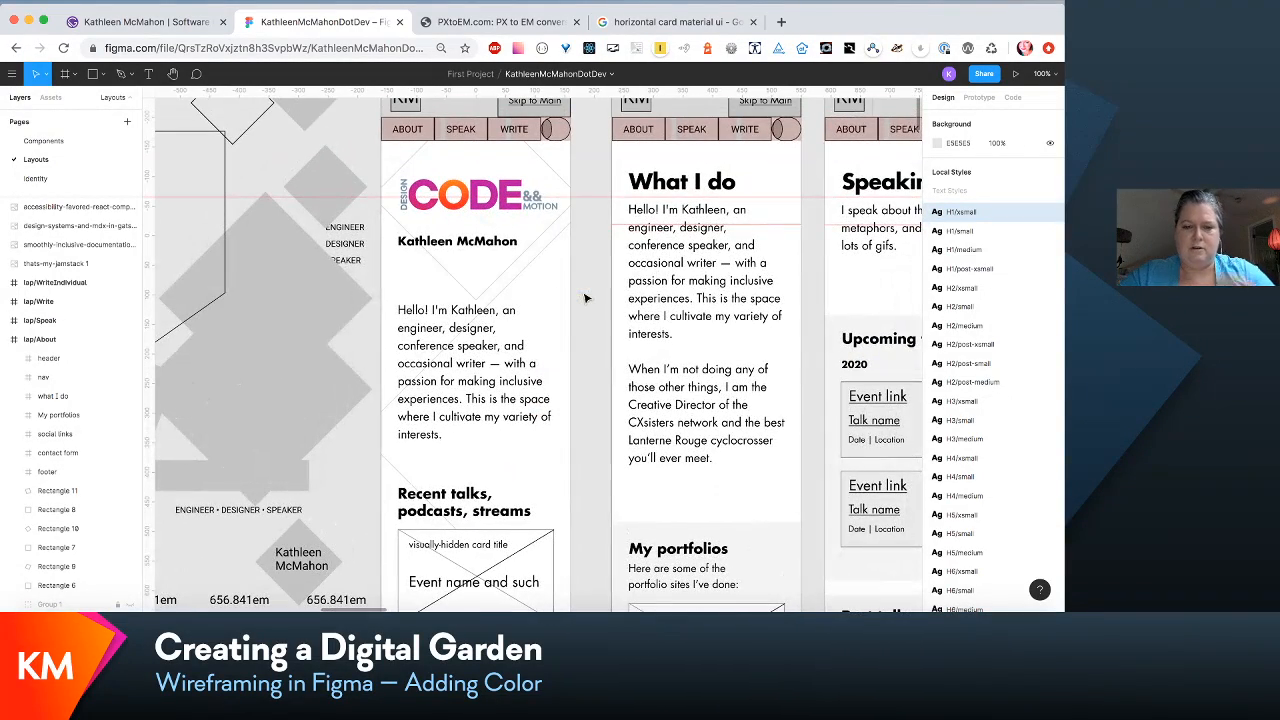
left_click(492, 256)
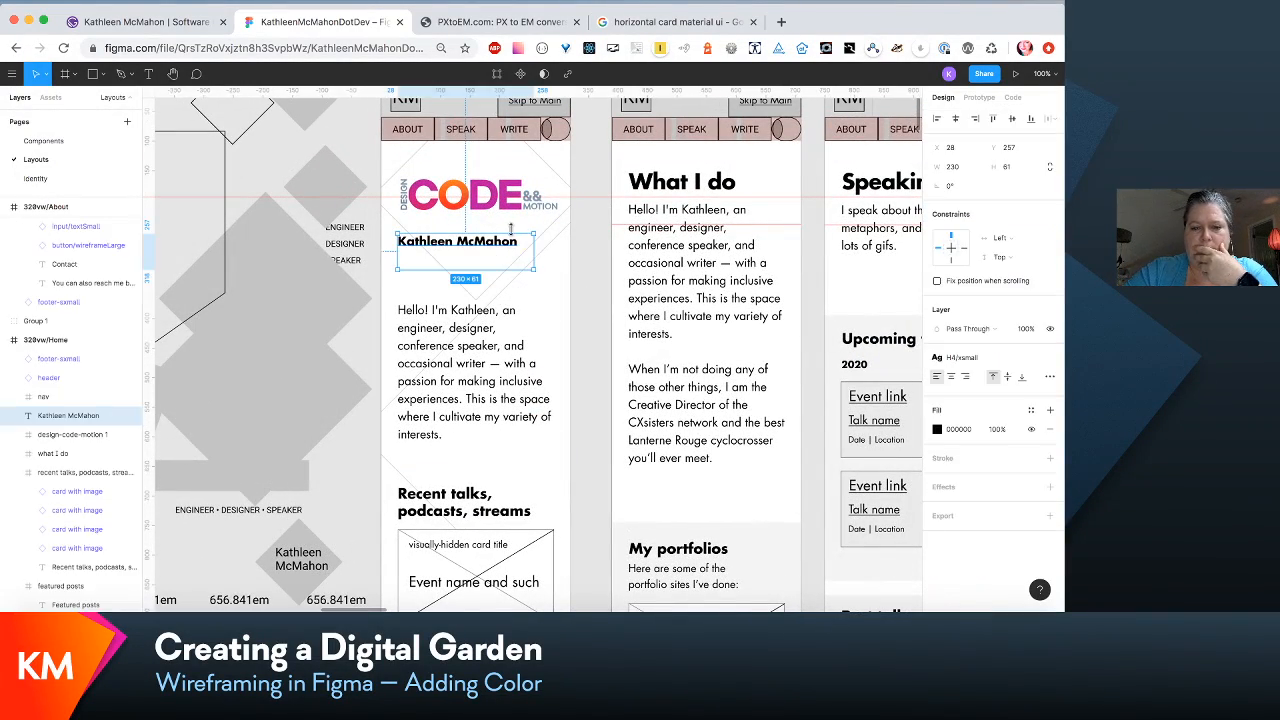
left_click_drag(531, 246, 482, 246)
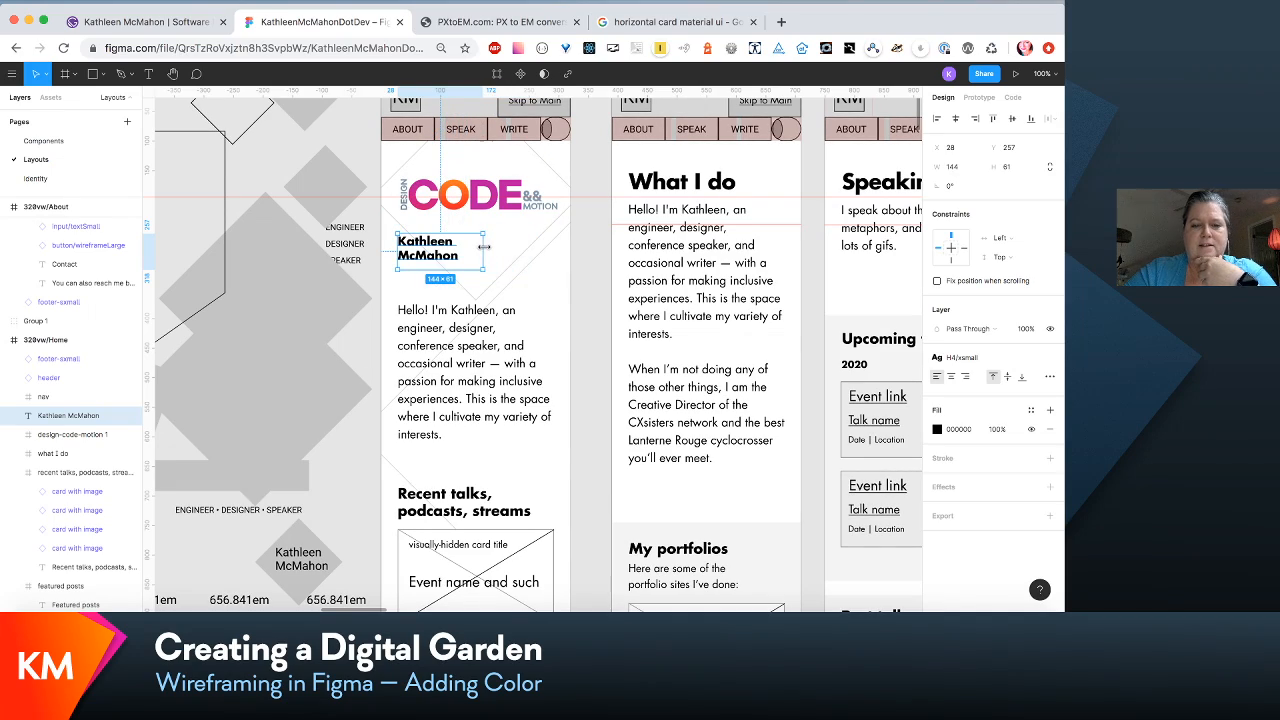
Step: Examine the sections of the 320vw mobile frames, from the page headings to the featured posts and social links
scroll(664, 474, "right", 1)
scroll(664, 474, "down", 1)
scroll(664, 474, "right", 5)
scroll(664, 474, "up", 2)
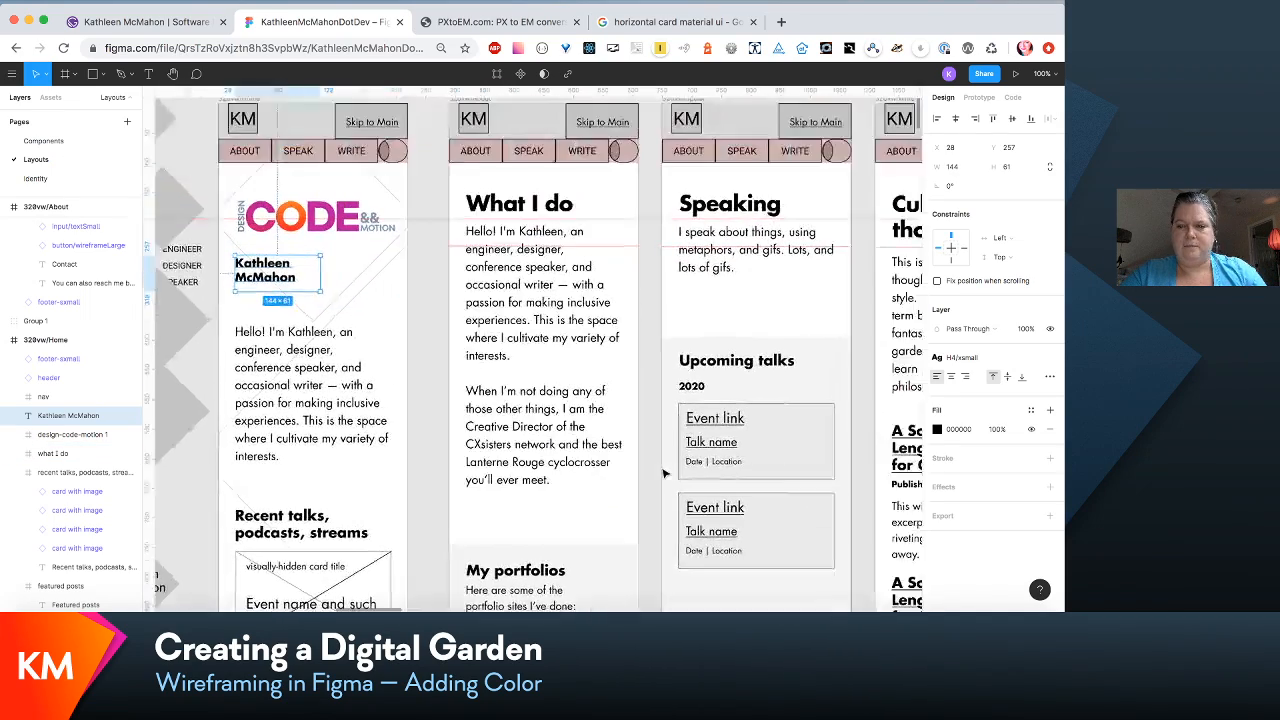
scroll(664, 474, "left", 2)
scroll(664, 474, "left", 2)
scroll(664, 474, "down", 1)
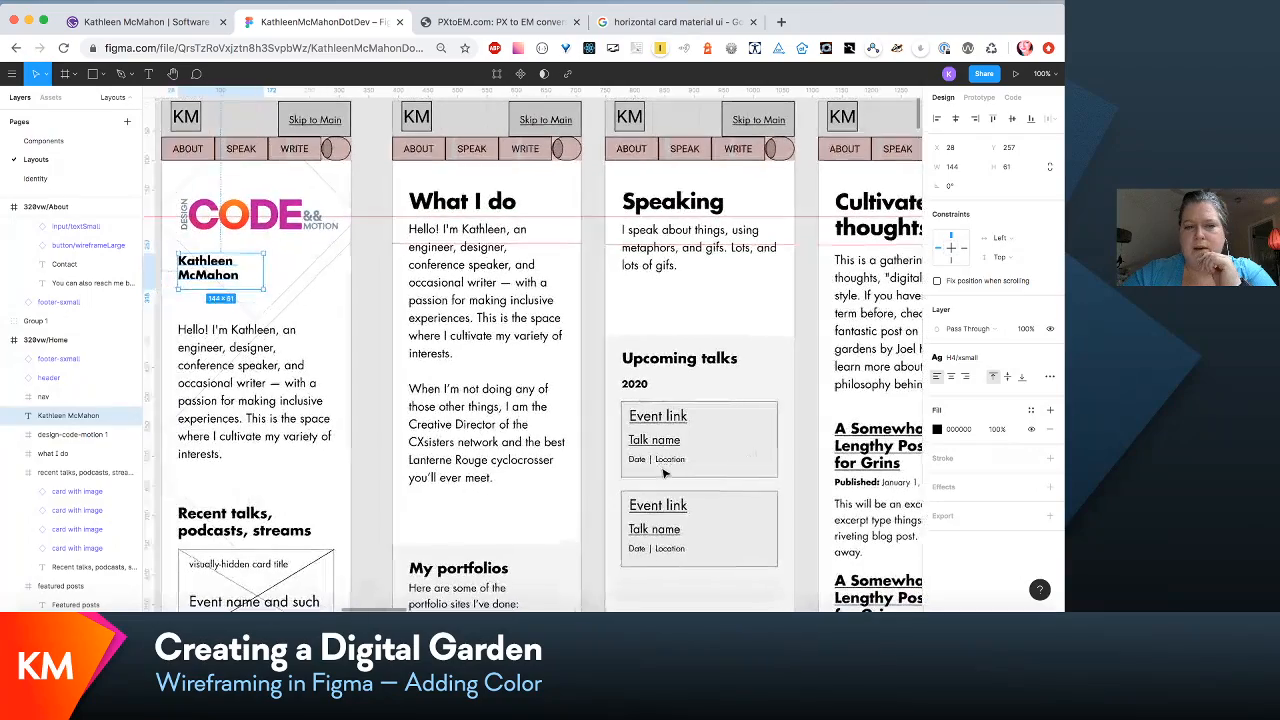
scroll(664, 474, "left", 4)
scroll(664, 474, "down", 15)
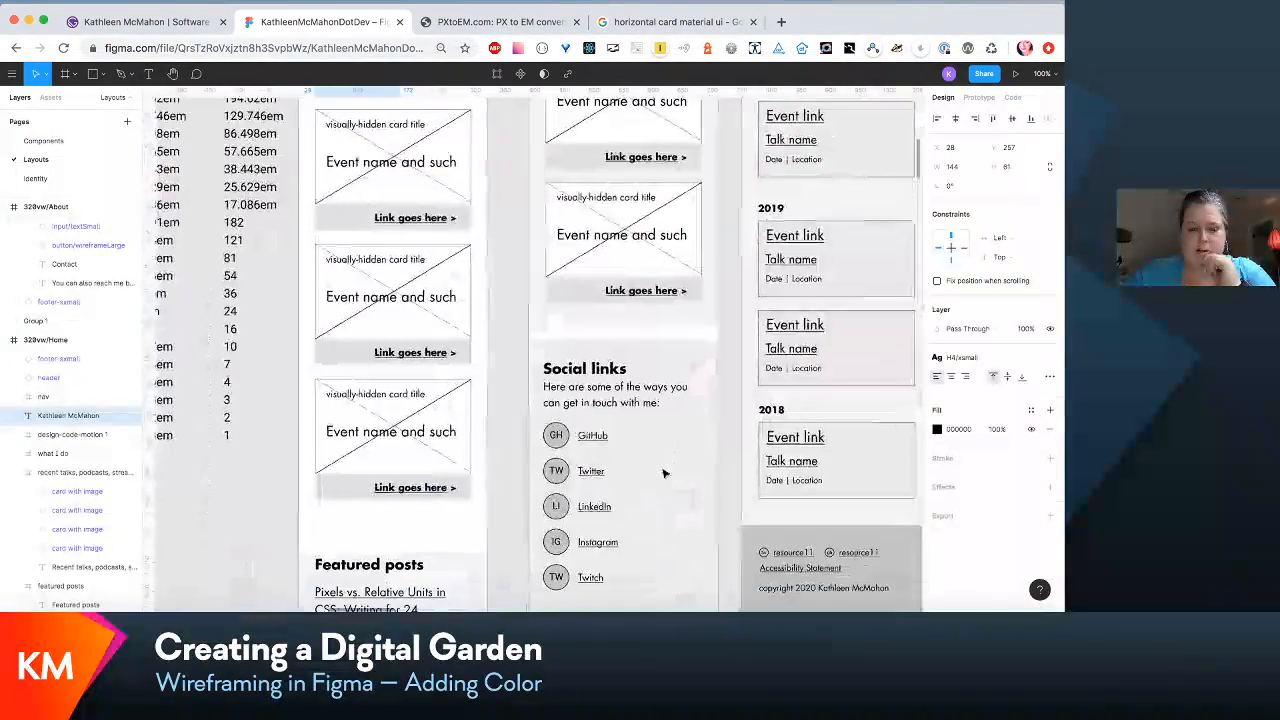
scroll(664, 474, "left", 3)
scroll(664, 474, "up", 15)
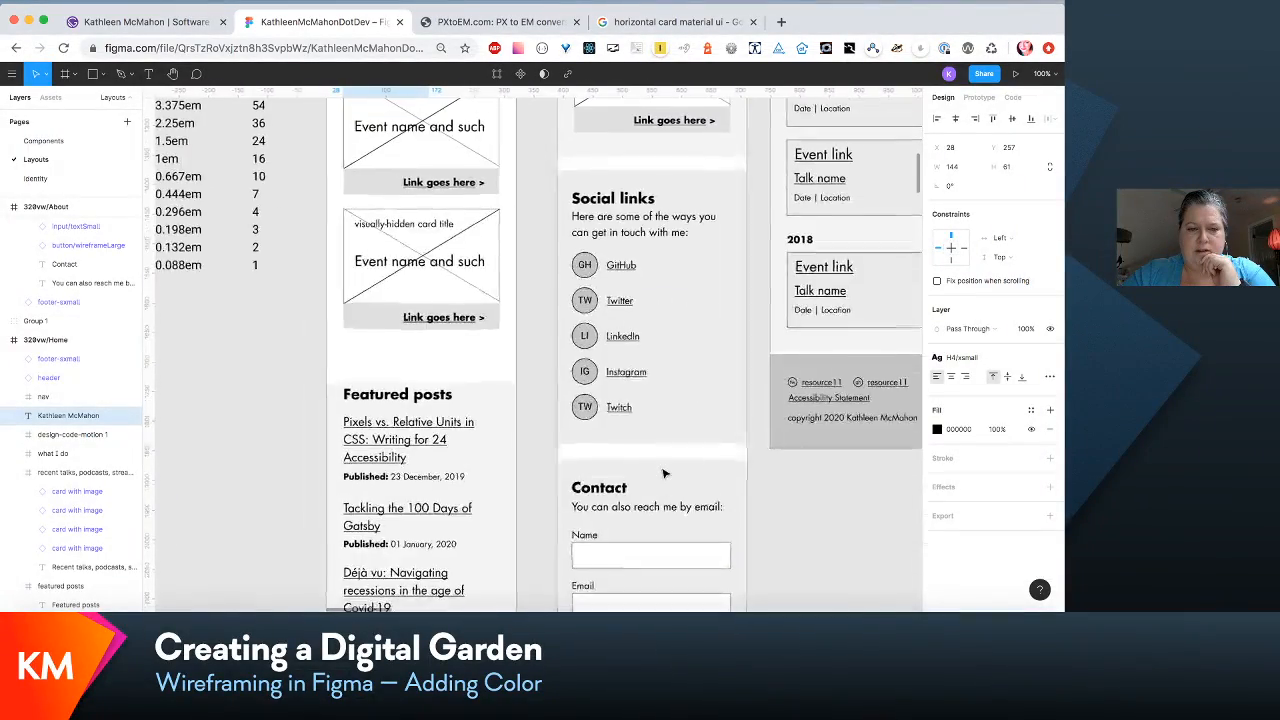
scroll(664, 474, "up", 5)
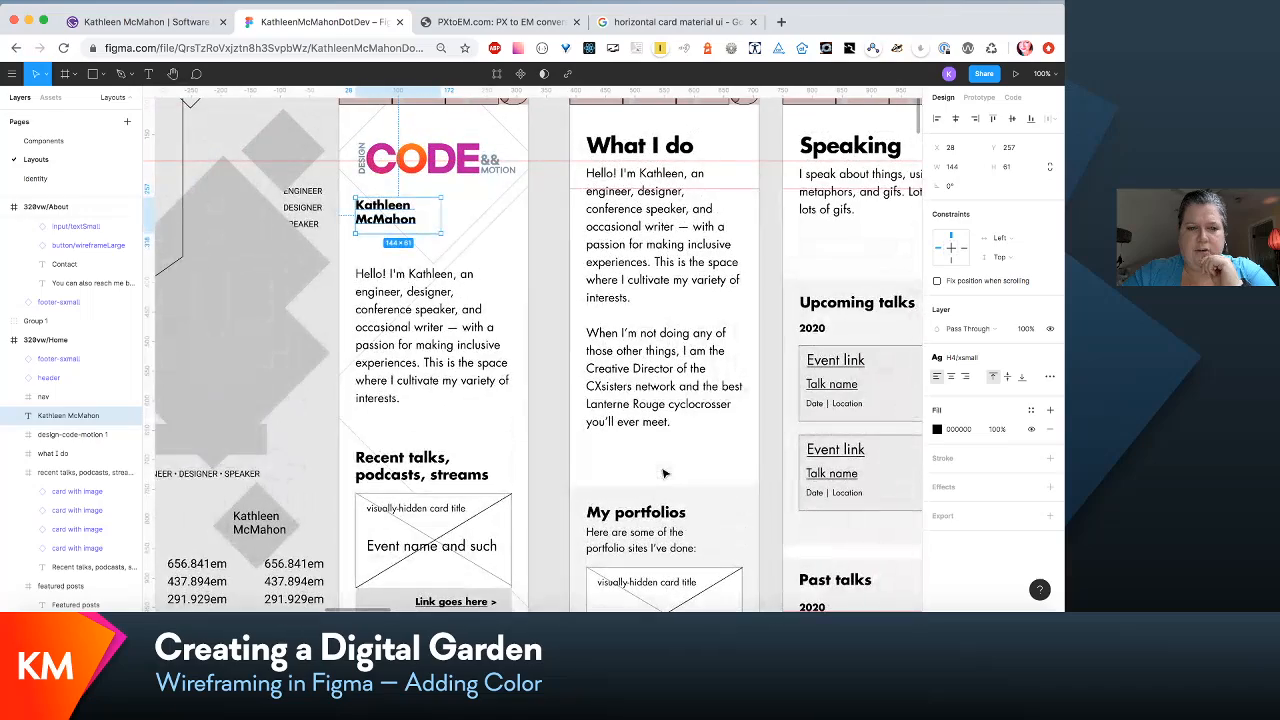
scroll(700, 350, "right", 2)
scroll(700, 350, "up", 1)
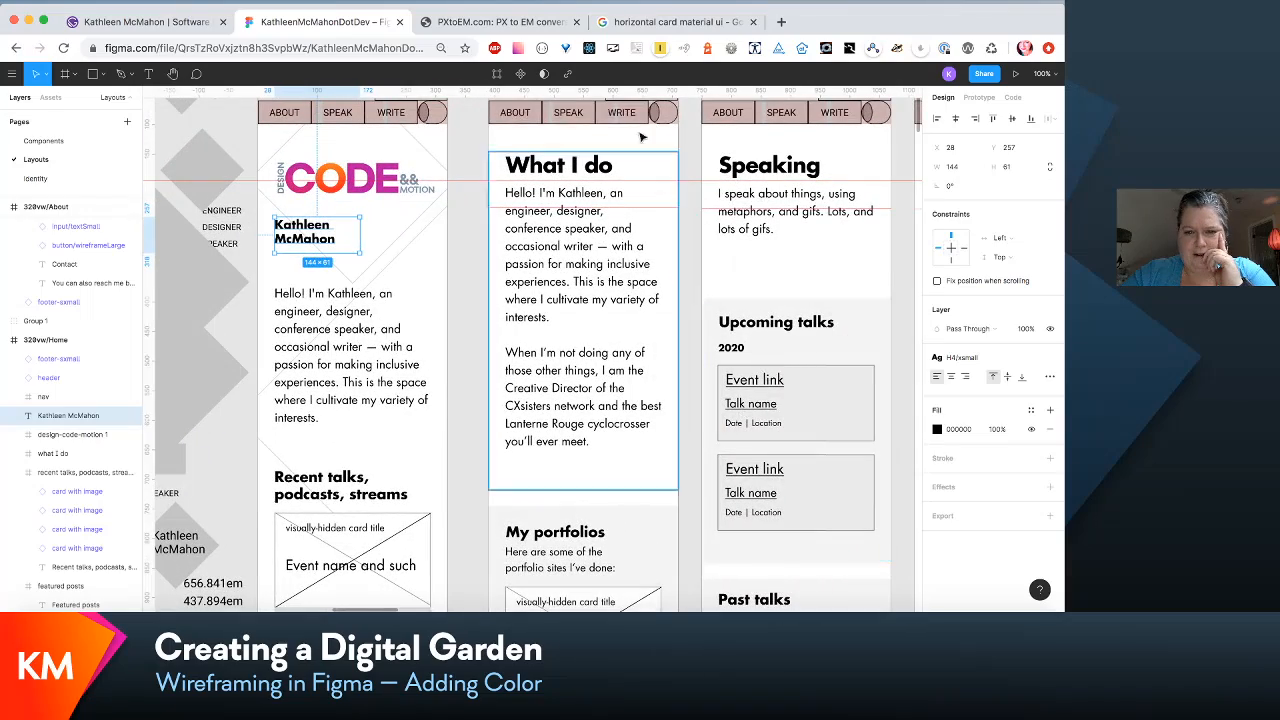
Step: On the Identity page, open the linear gradient fill of the dark panel behind the color swatches
double_click(576, 169)
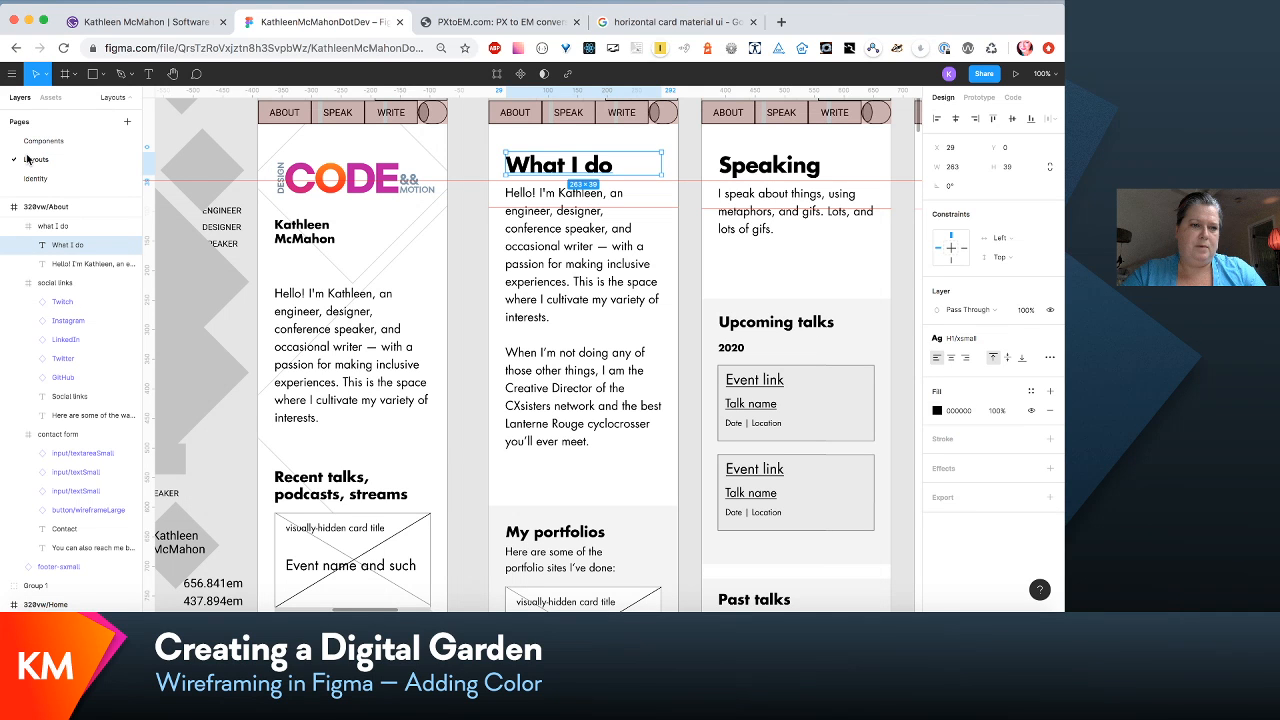
left_click(35, 178)
scroll(460, 348, "down", 3)
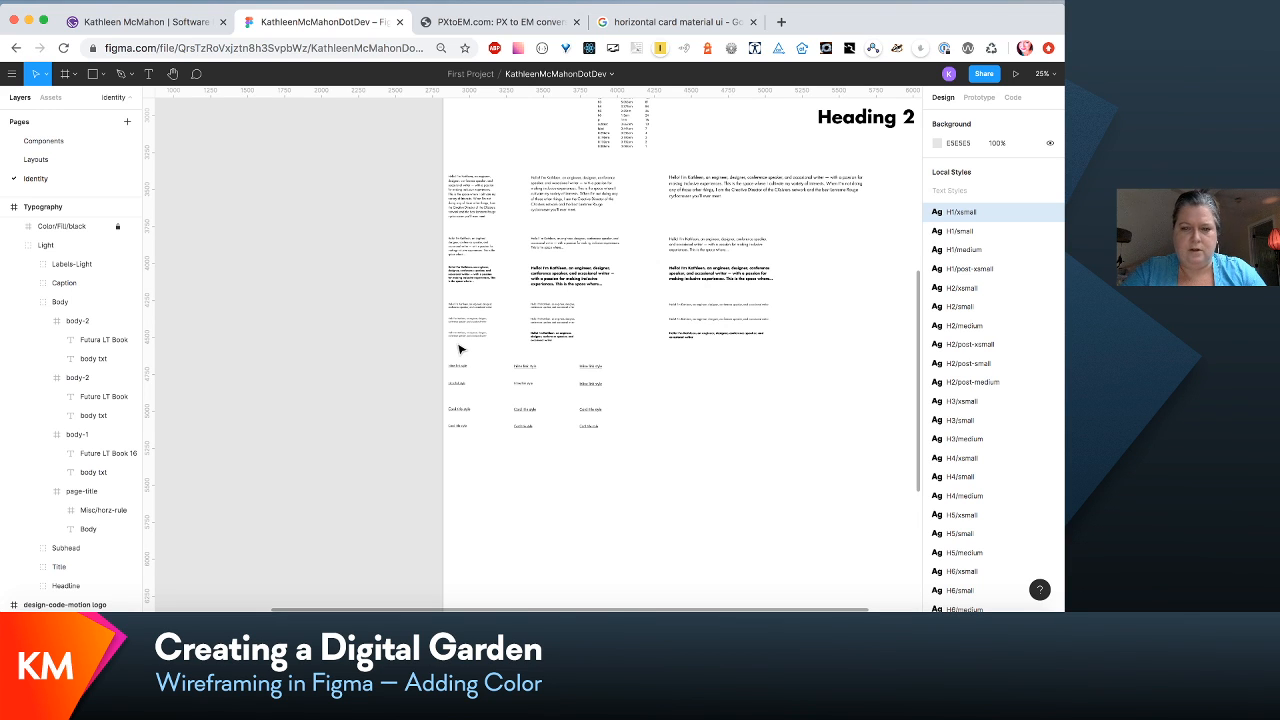
scroll(460, 348, "up", 5)
scroll(457, 349, "up", 5)
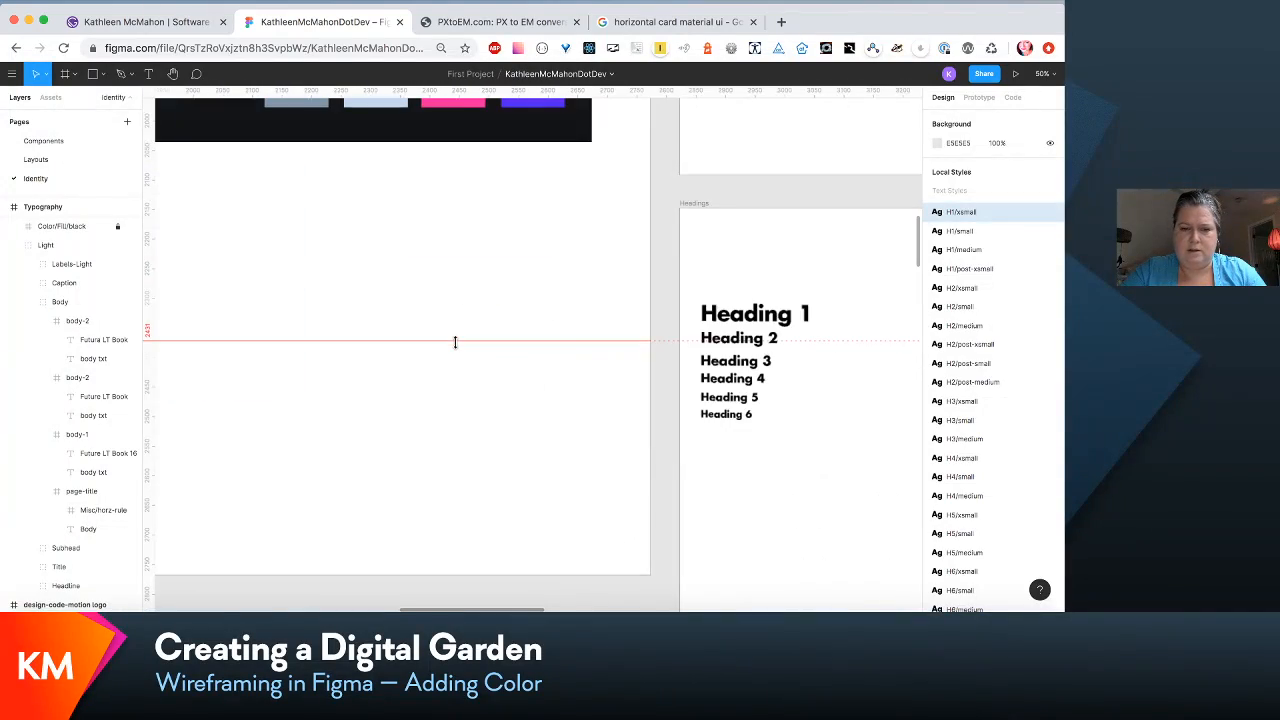
scroll(457, 345, "up", 5)
scroll(458, 347, "up", 5)
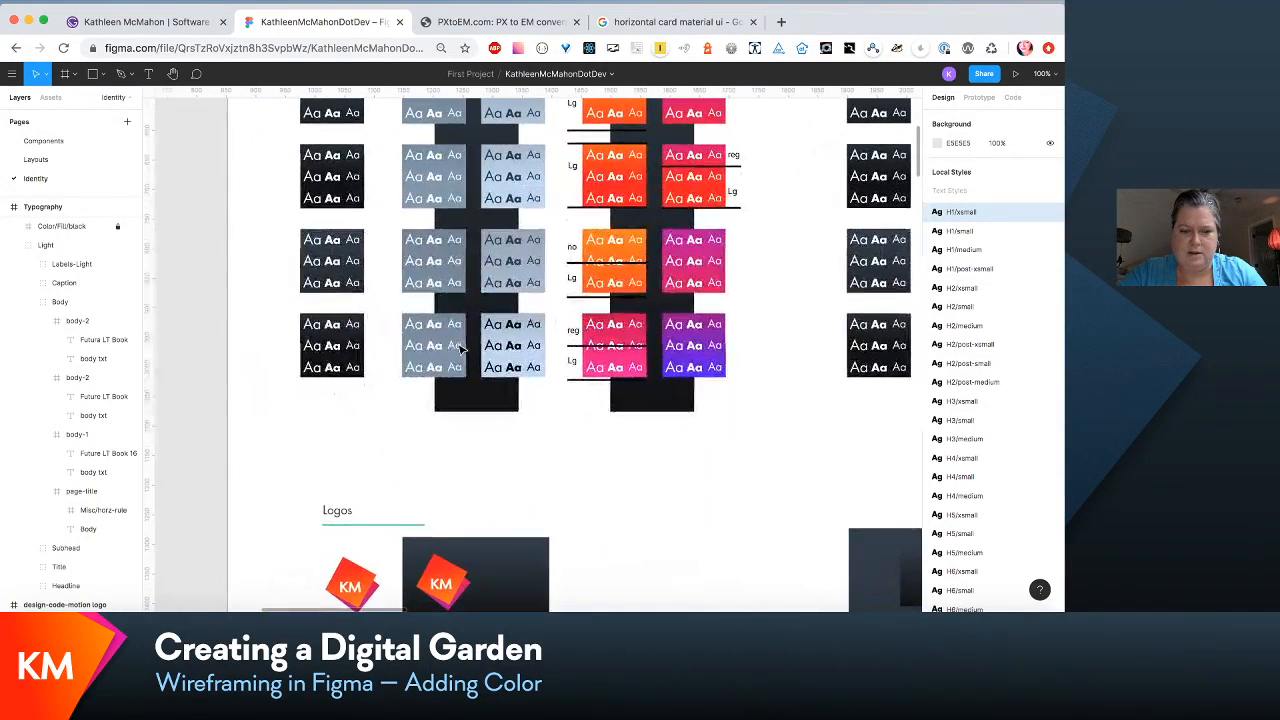
scroll(460, 348, "down", 5)
scroll(460, 348, "right", 5)
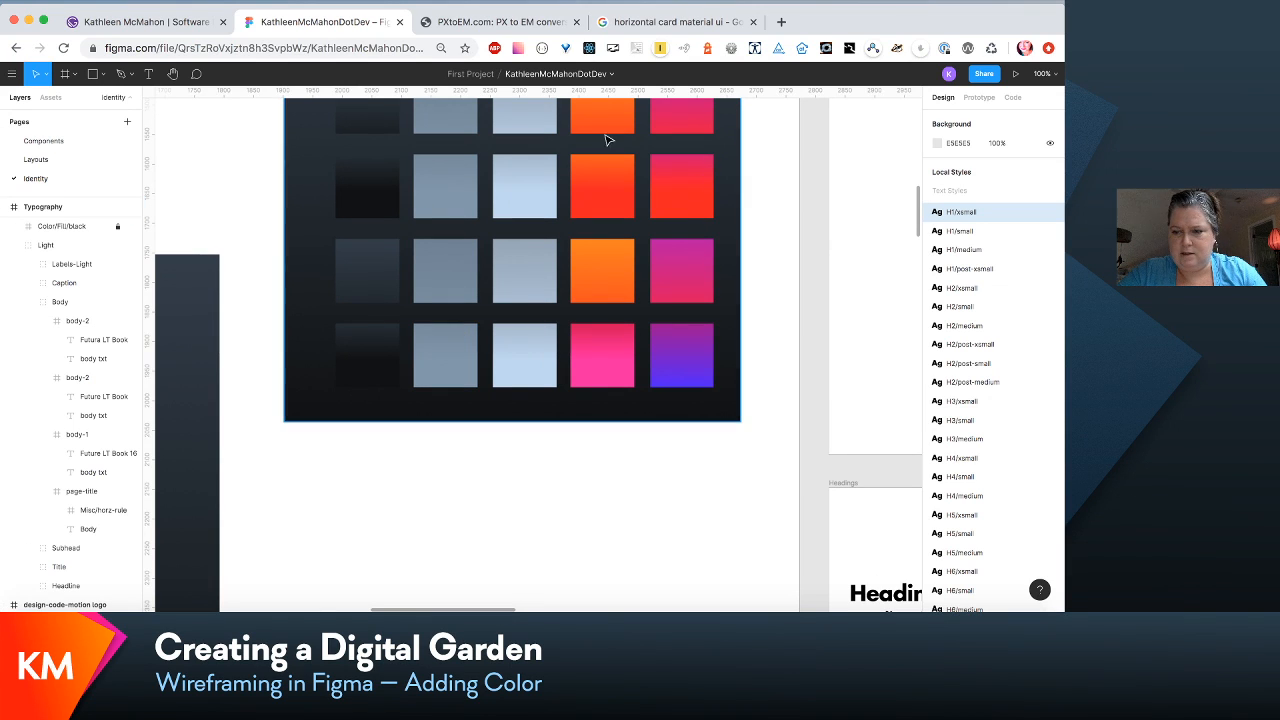
double_click(714, 420)
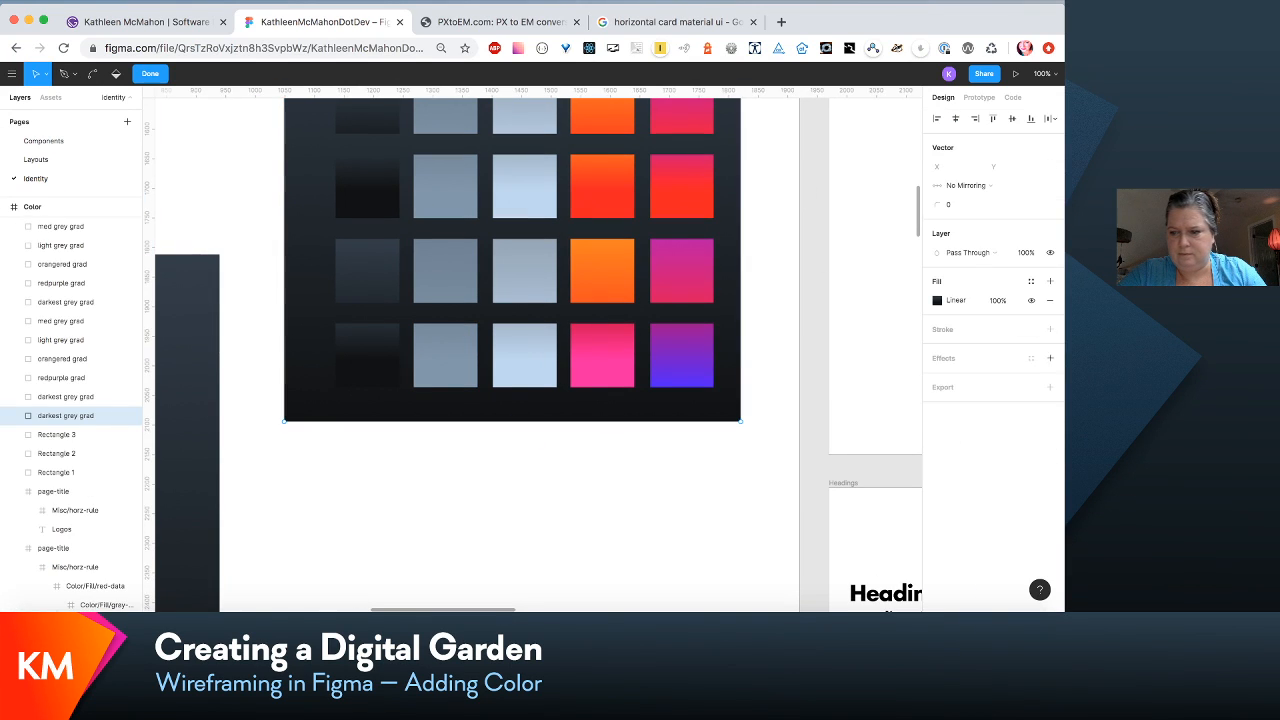
left_click(939, 303)
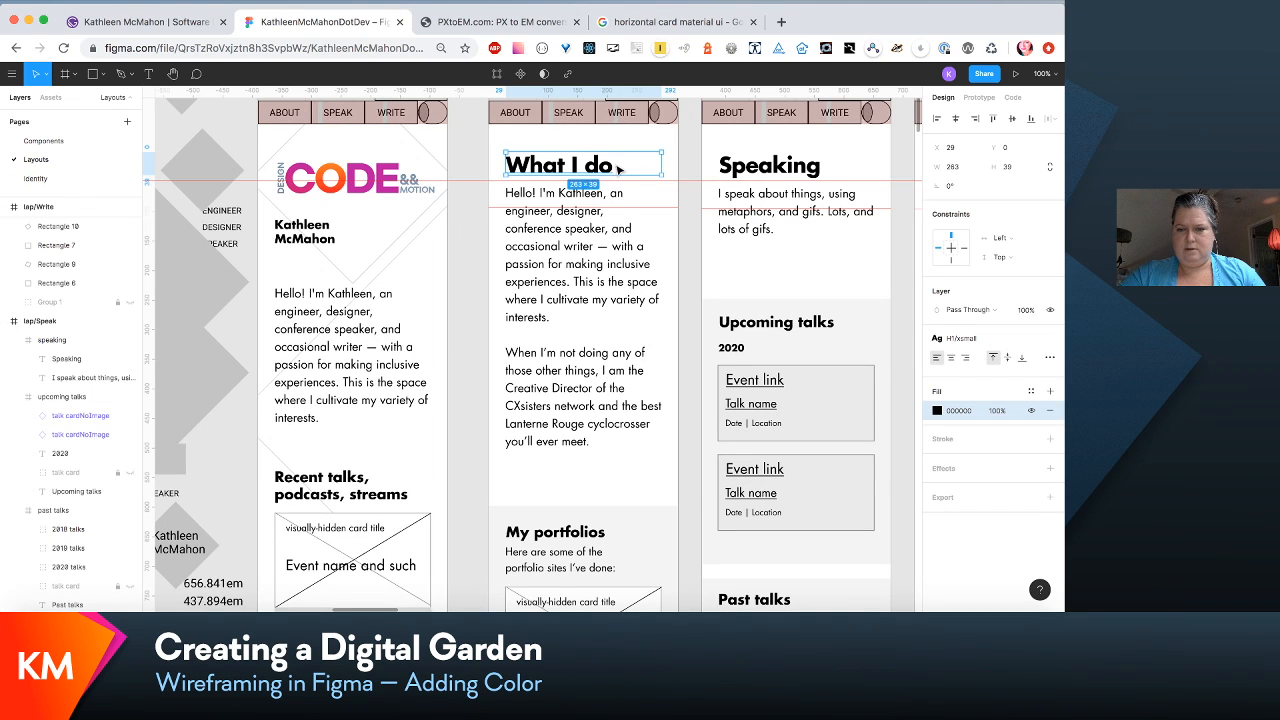
Step: Set the fill of the "What I do" heading in the 320vw/About frame to hex 111314
left_click(937, 411)
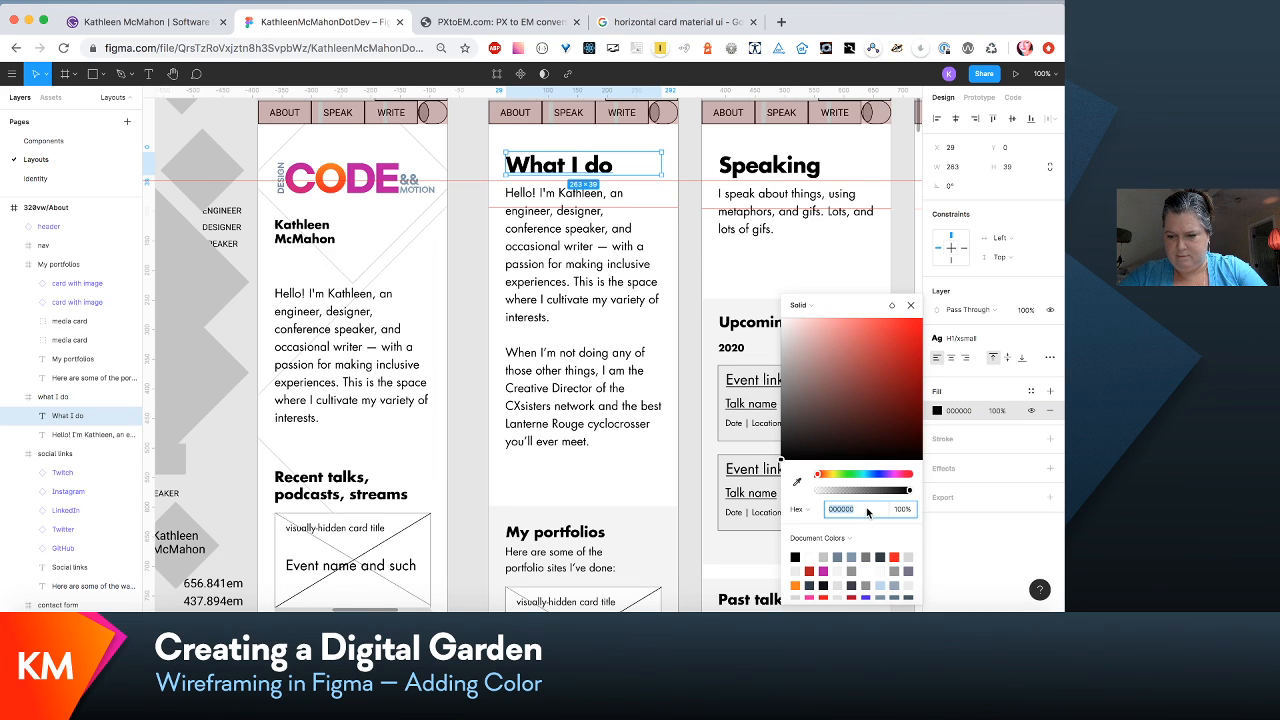
type("111314")
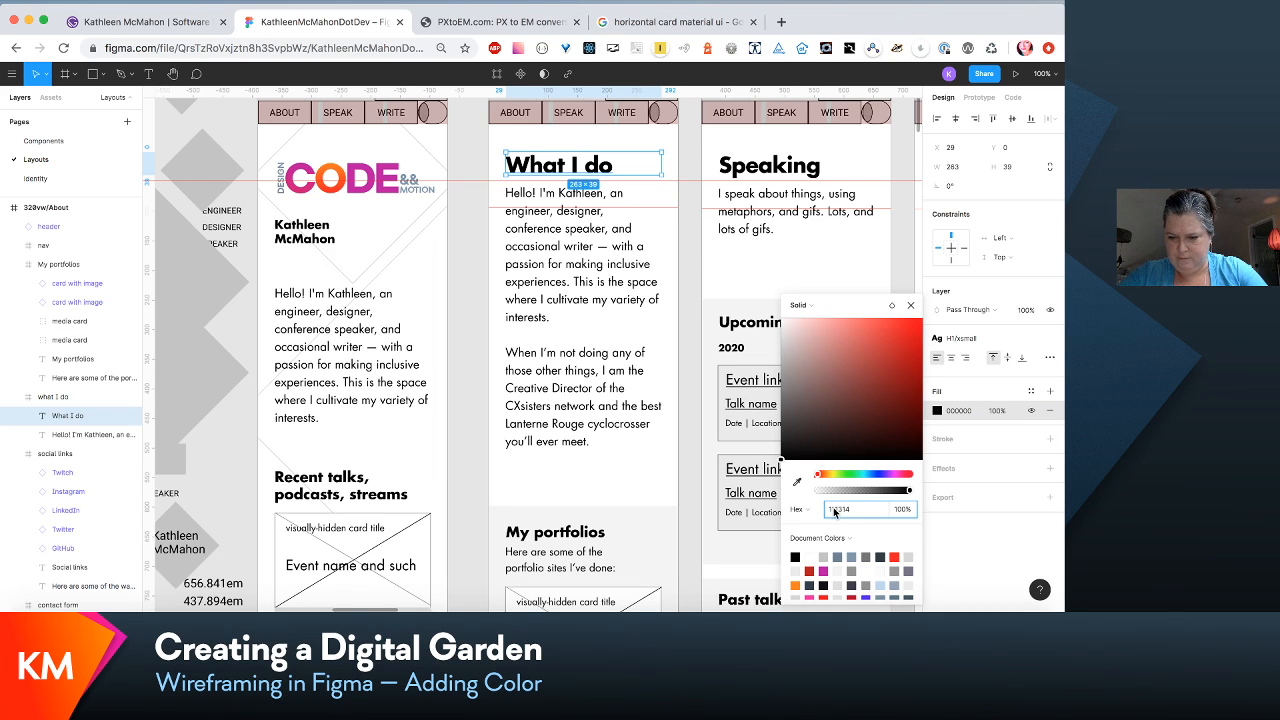
key("Return")
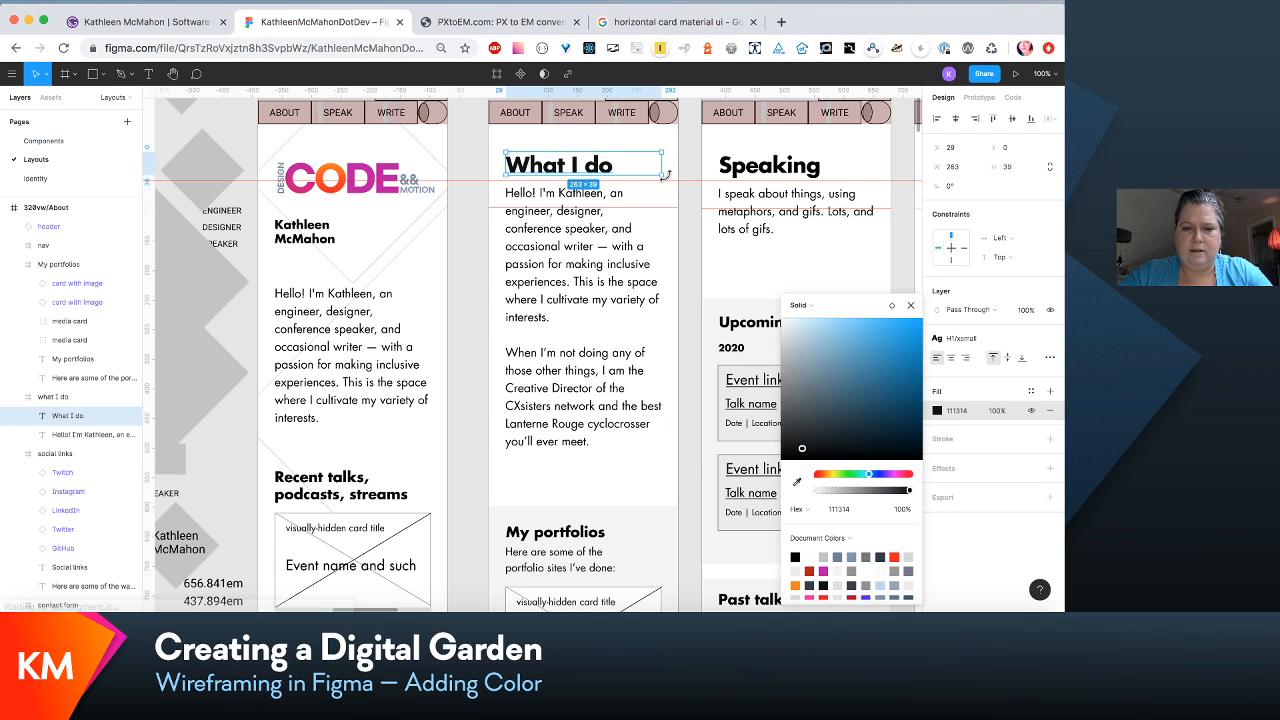
scroll(619, 325, "down", 1)
scroll(619, 325, "right", 1)
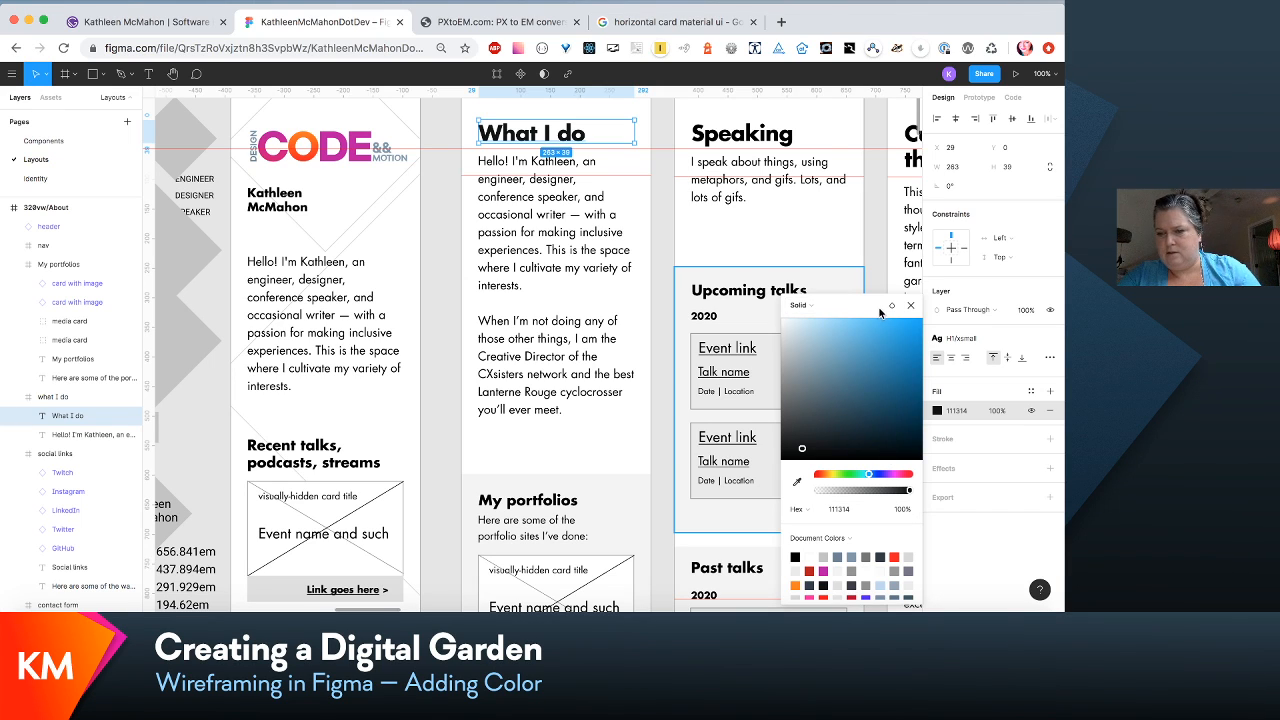
left_click(836, 309)
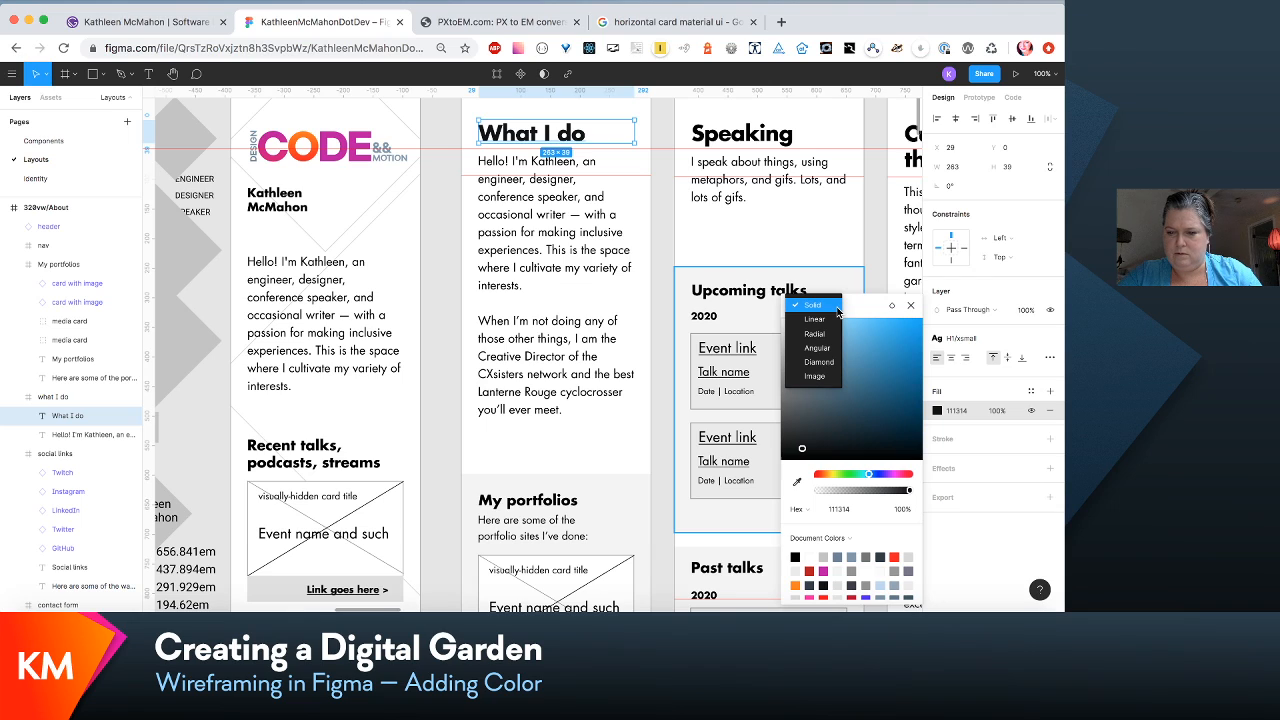
left_click(868, 313)
left_click(1002, 541)
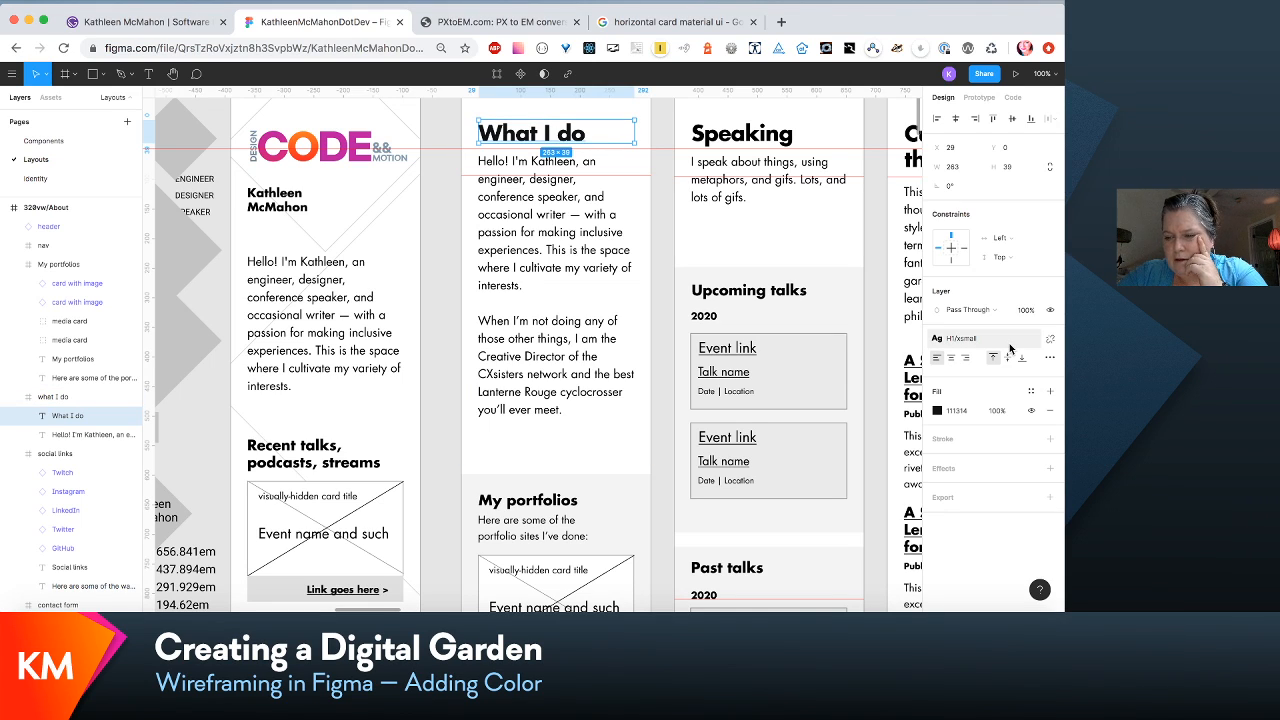
Step: Save the "What I do" heading's fill as a new color style named km/black
left_click(1031, 392)
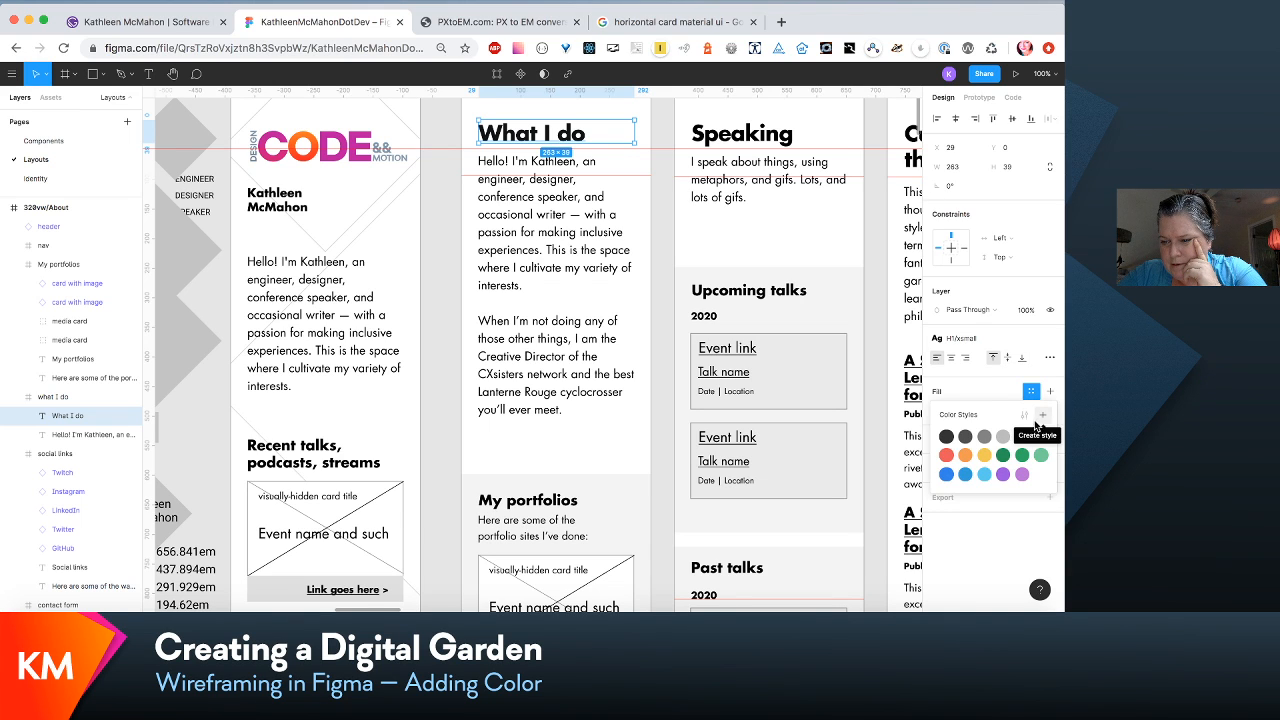
left_click(1043, 418)
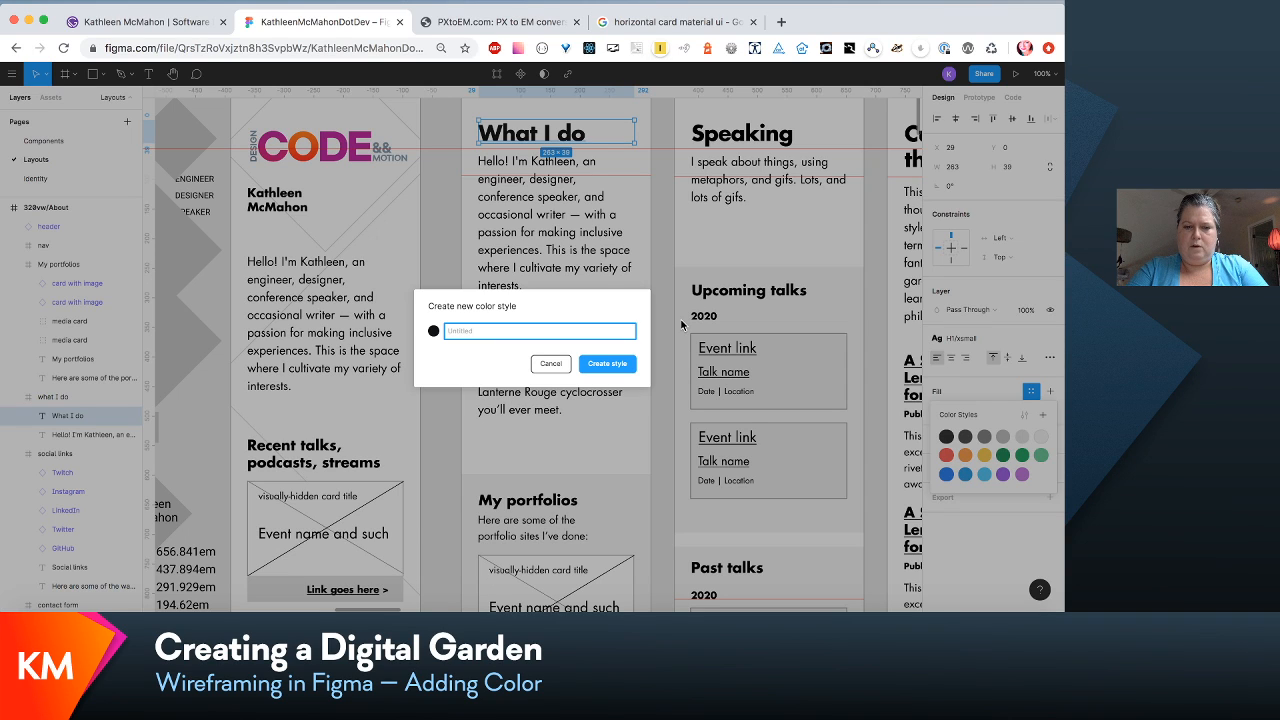
type("km")
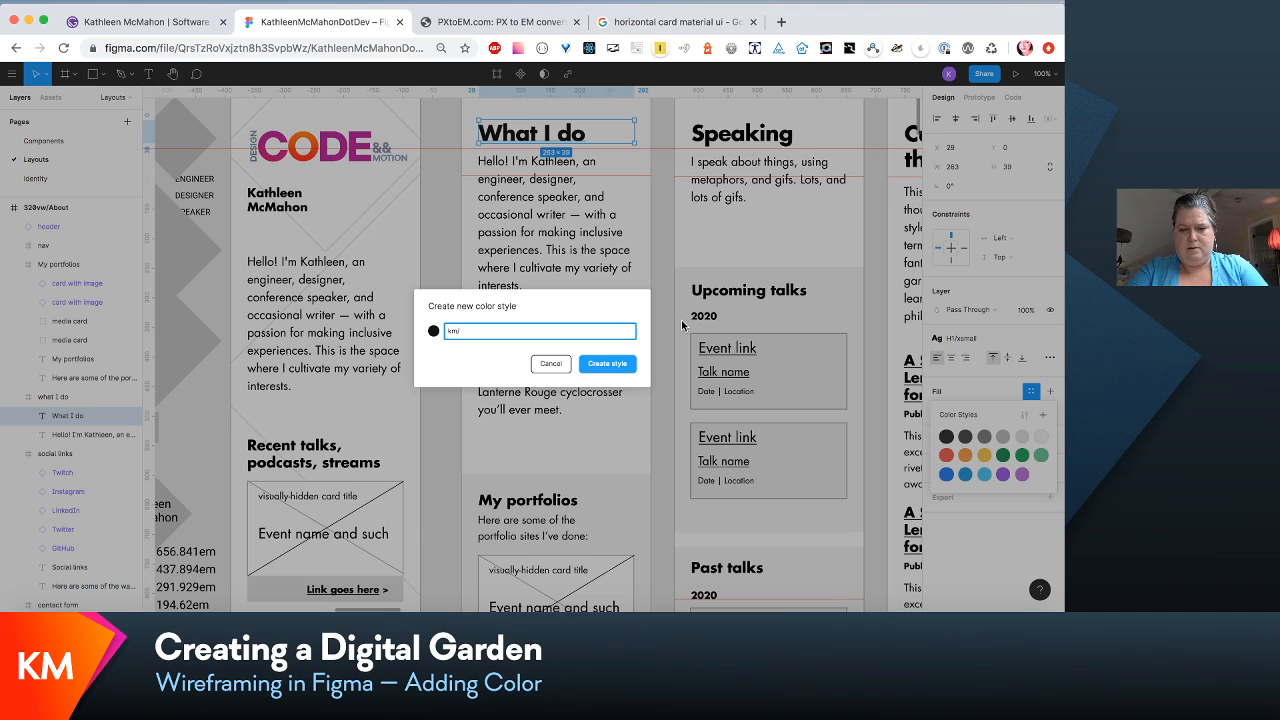
type("/")
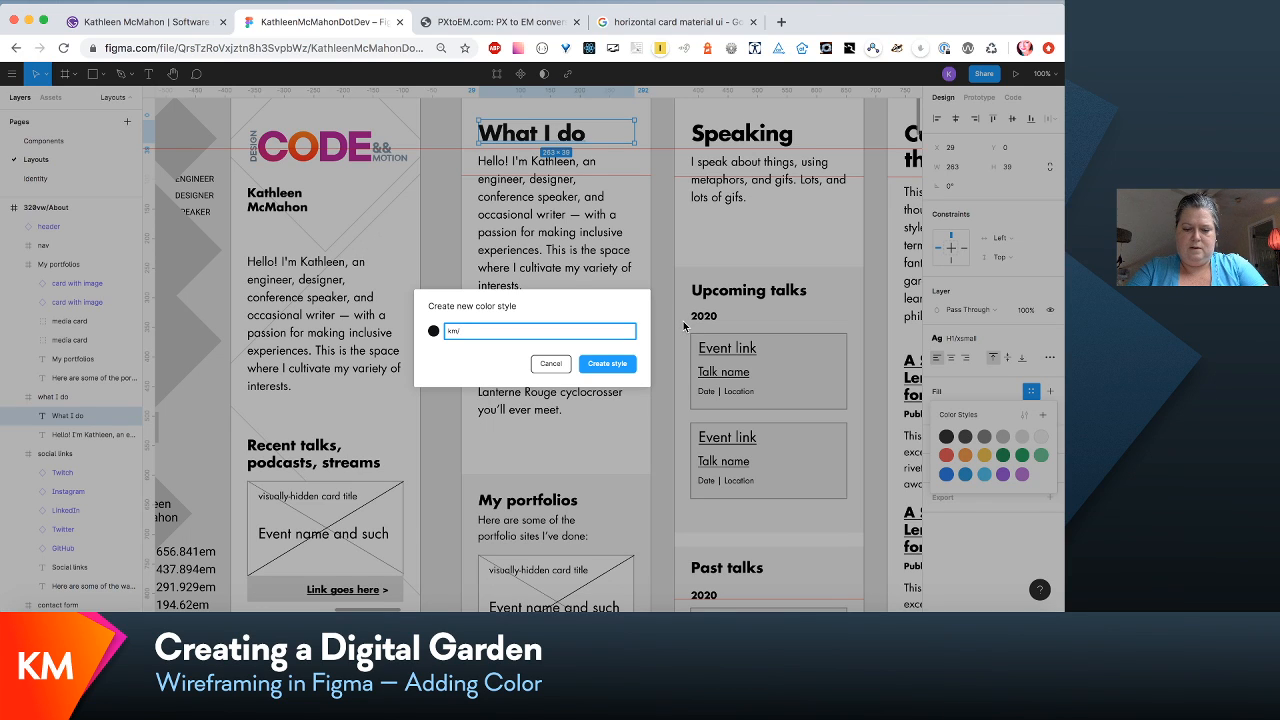
type("text")
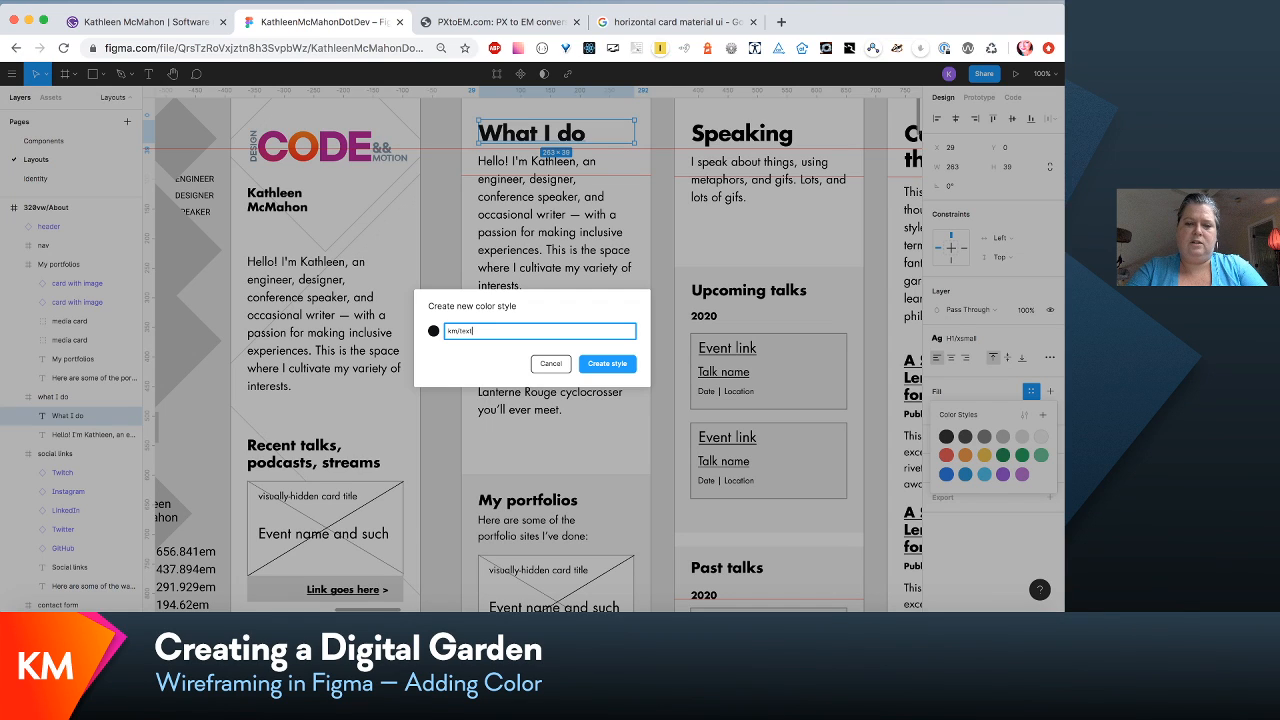
key("BackSpace")
key("BackSpace")
key("BackSpace")
key("BackSpace")
type("black")
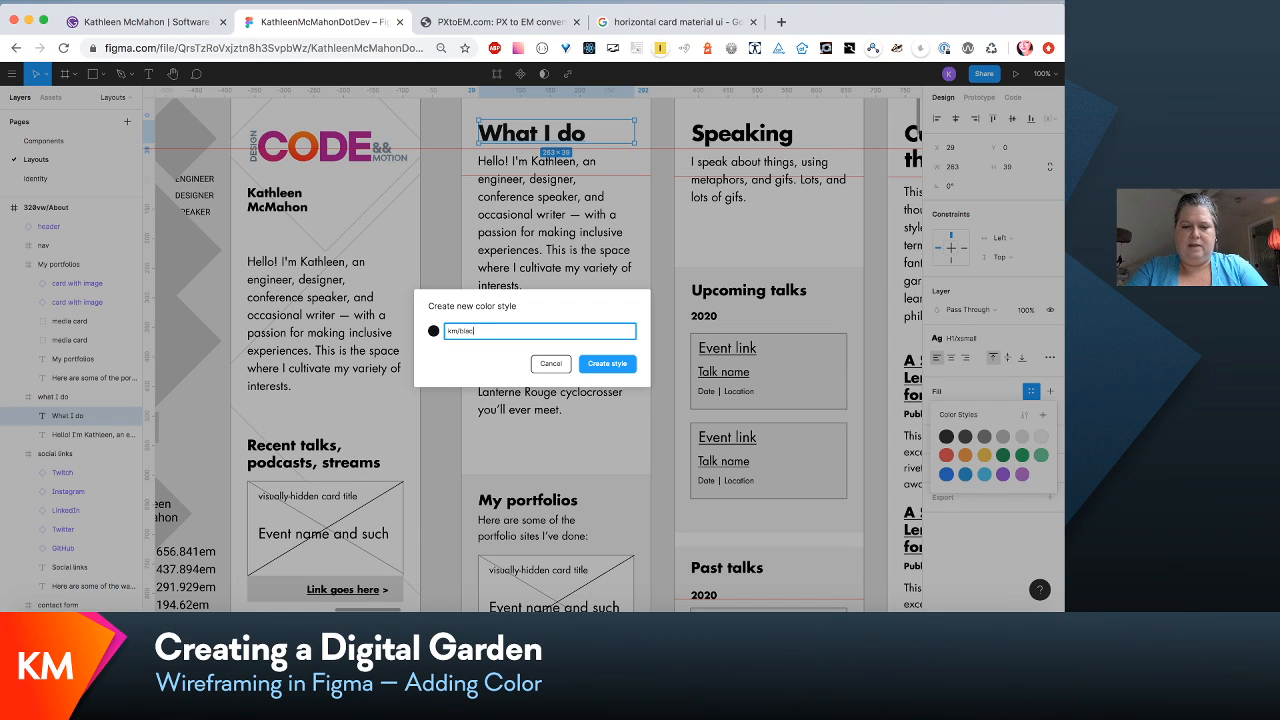
left_click(607, 364)
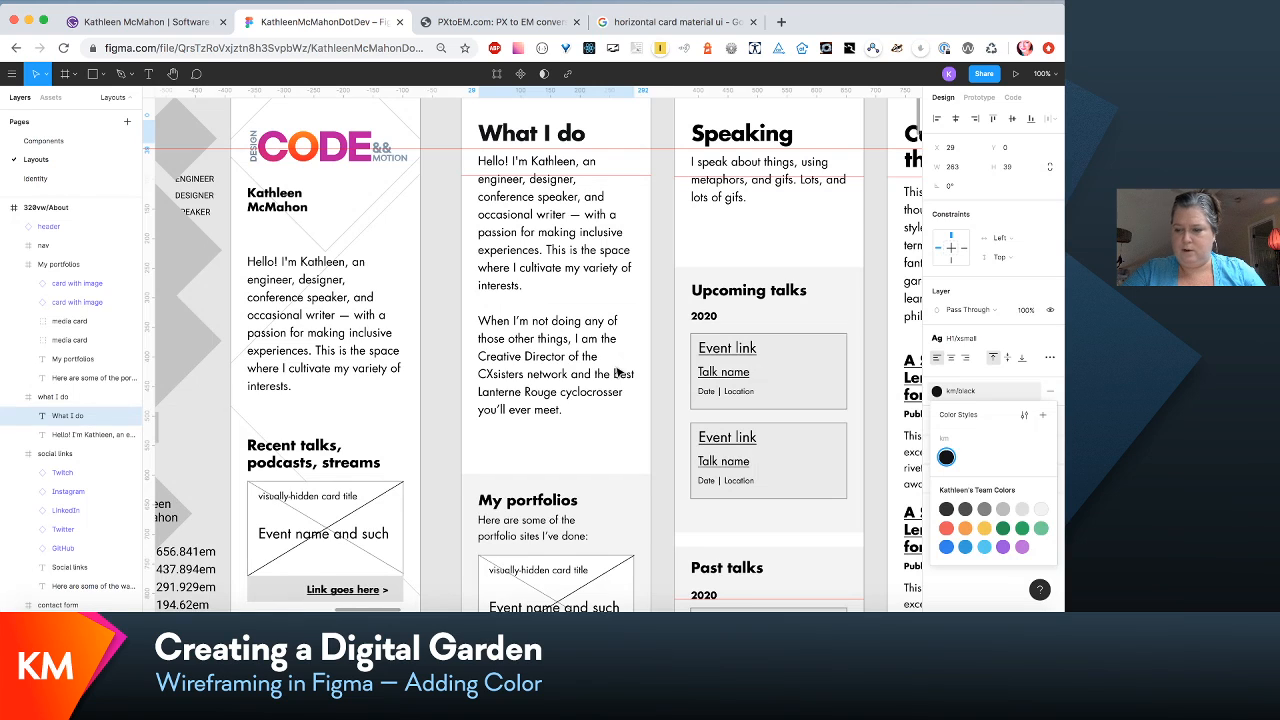
Step: Select the speaking section in the 320vw/Speak frame to check its colors
scroll(616, 370, "right", 3)
scroll(616, 370, "down", 1)
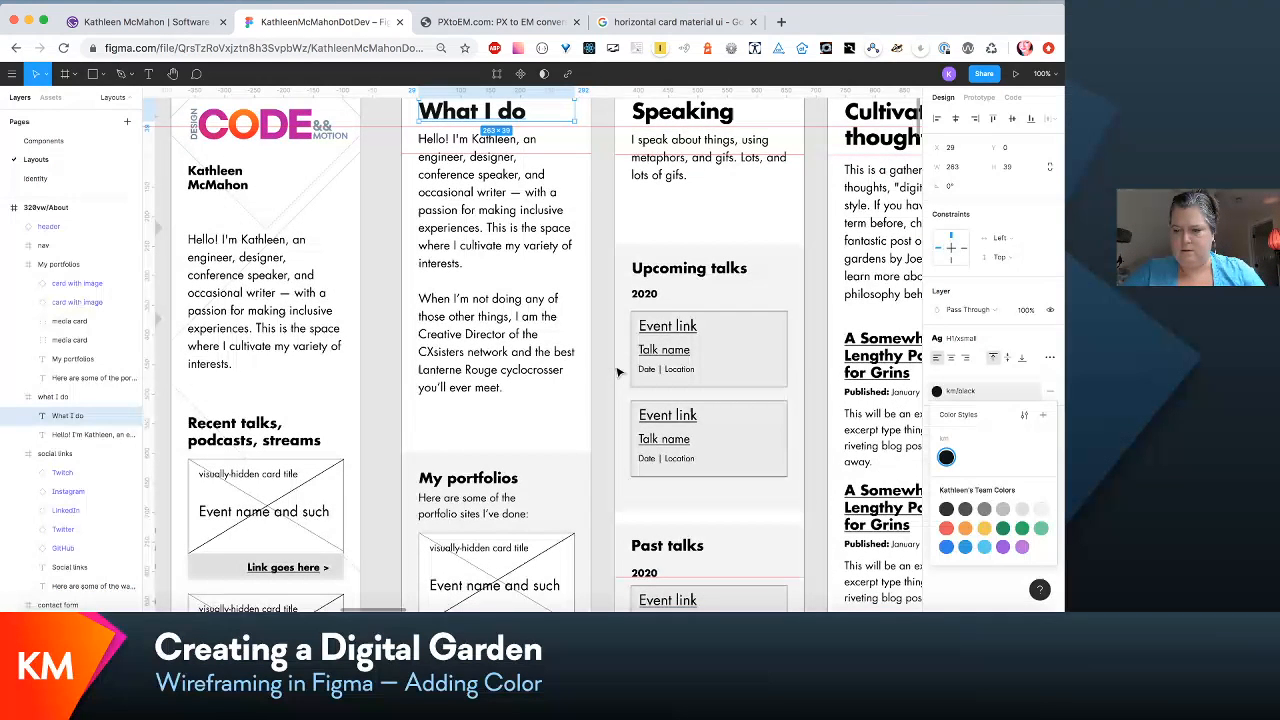
scroll(618, 372, "up", 2)
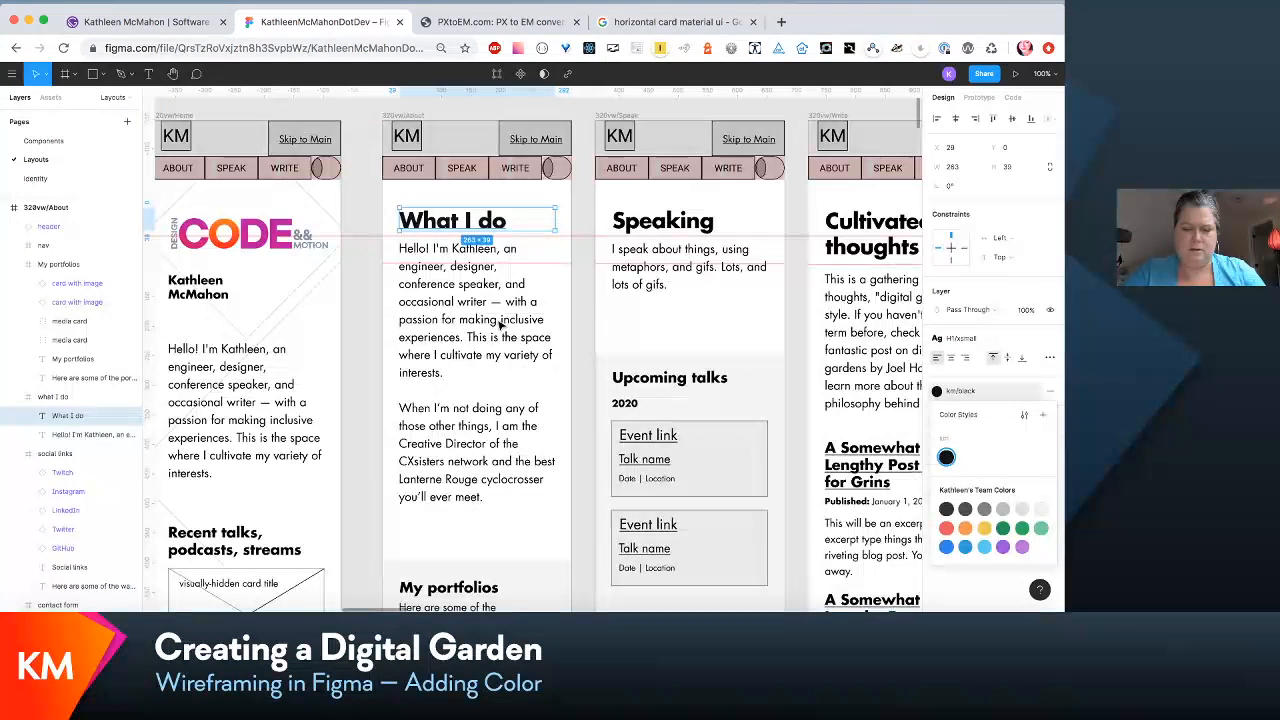
left_click(666, 226)
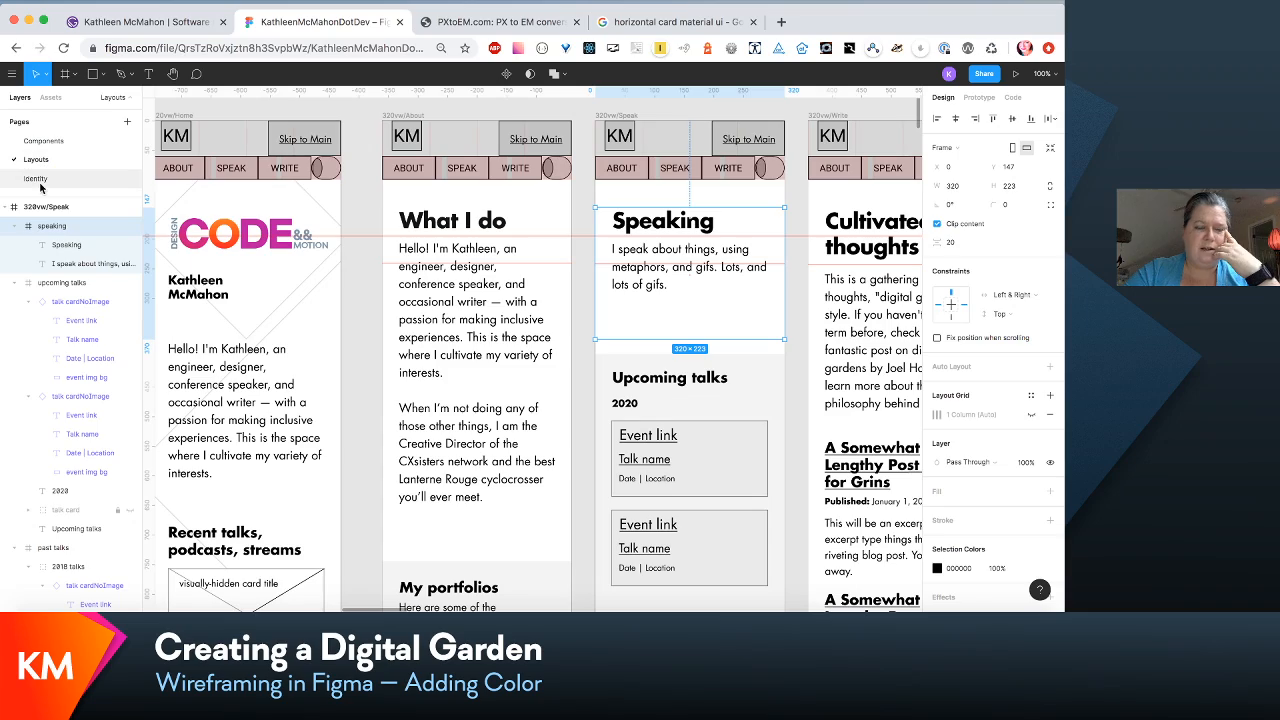
Step: On the Identity page, find the Headings frame and inspect the fill of Heading 1 in the first column
scroll(666, 315, "up", 9)
scroll(666, 315, "right", 5)
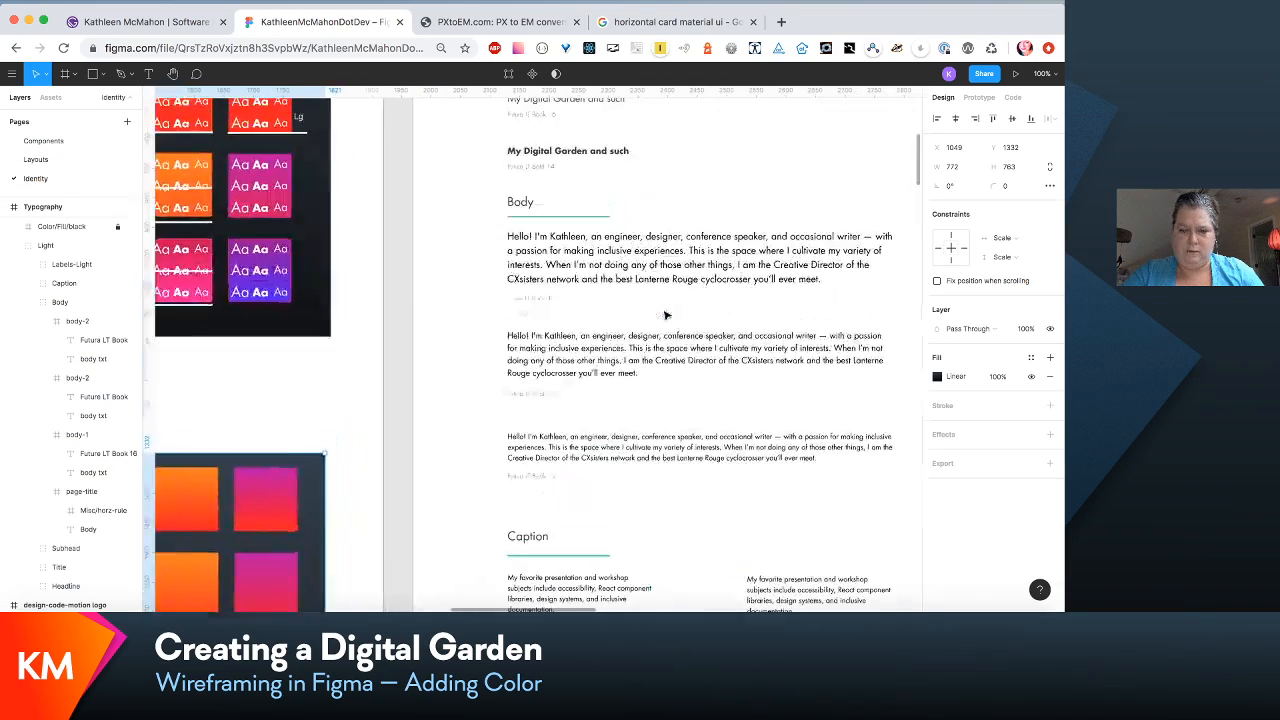
scroll(666, 315, "up", 5)
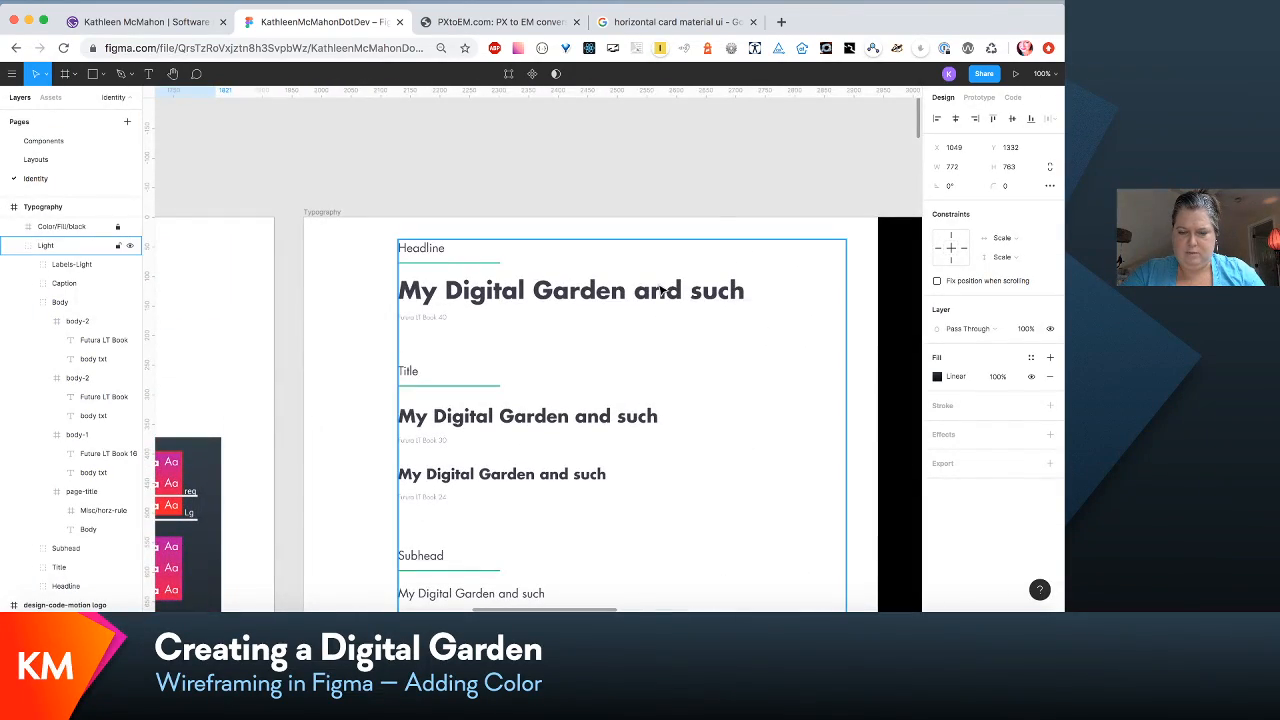
scroll(660, 290, "down", 12)
scroll(657, 290, "left", 2)
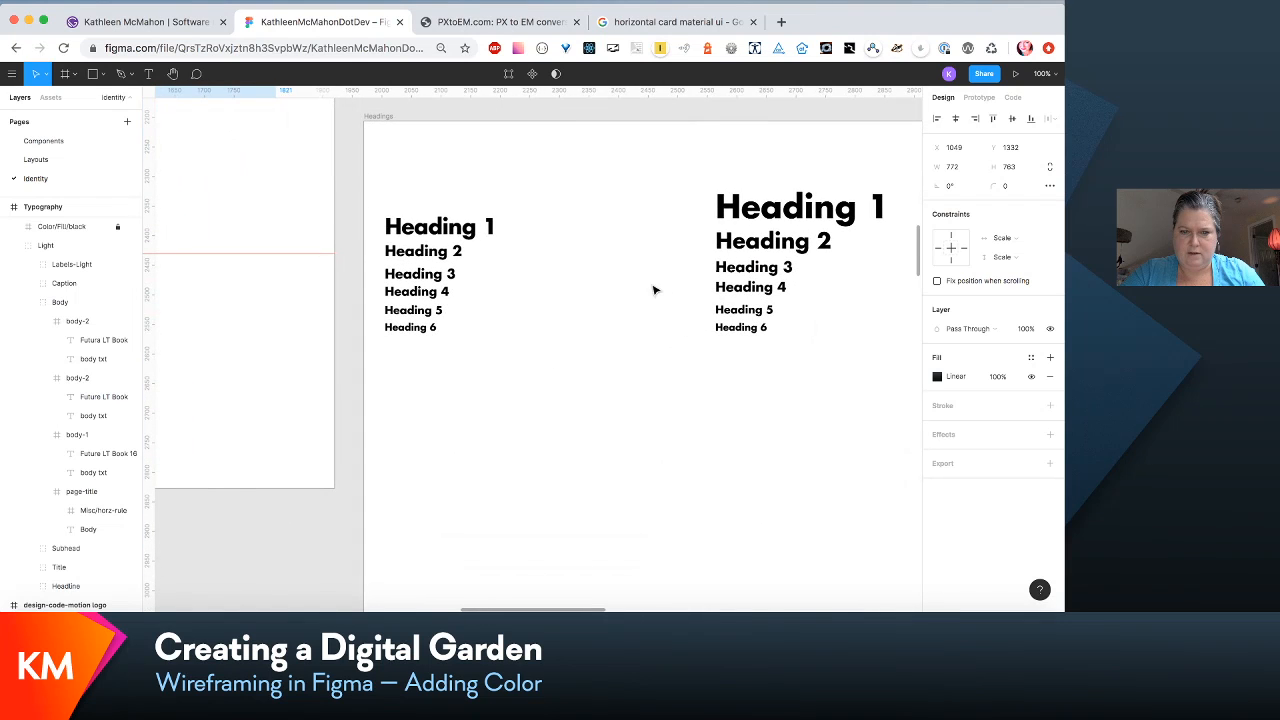
left_click(472, 234)
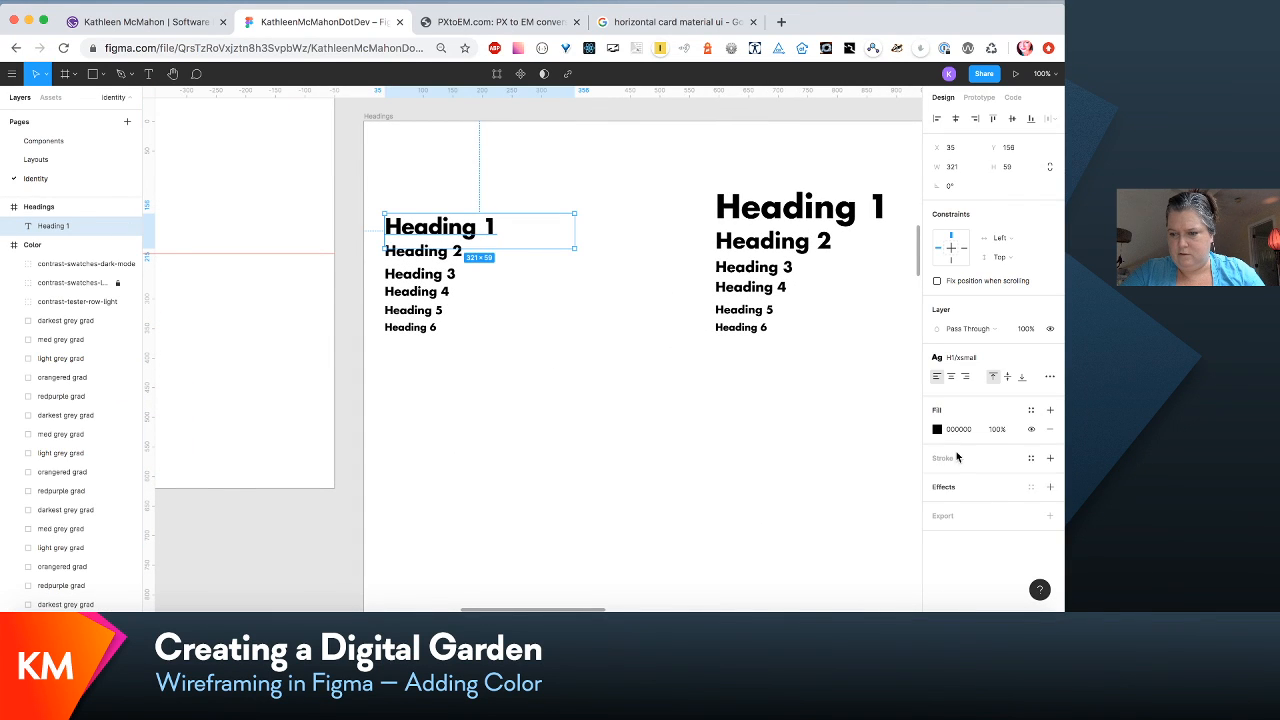
left_click(964, 430)
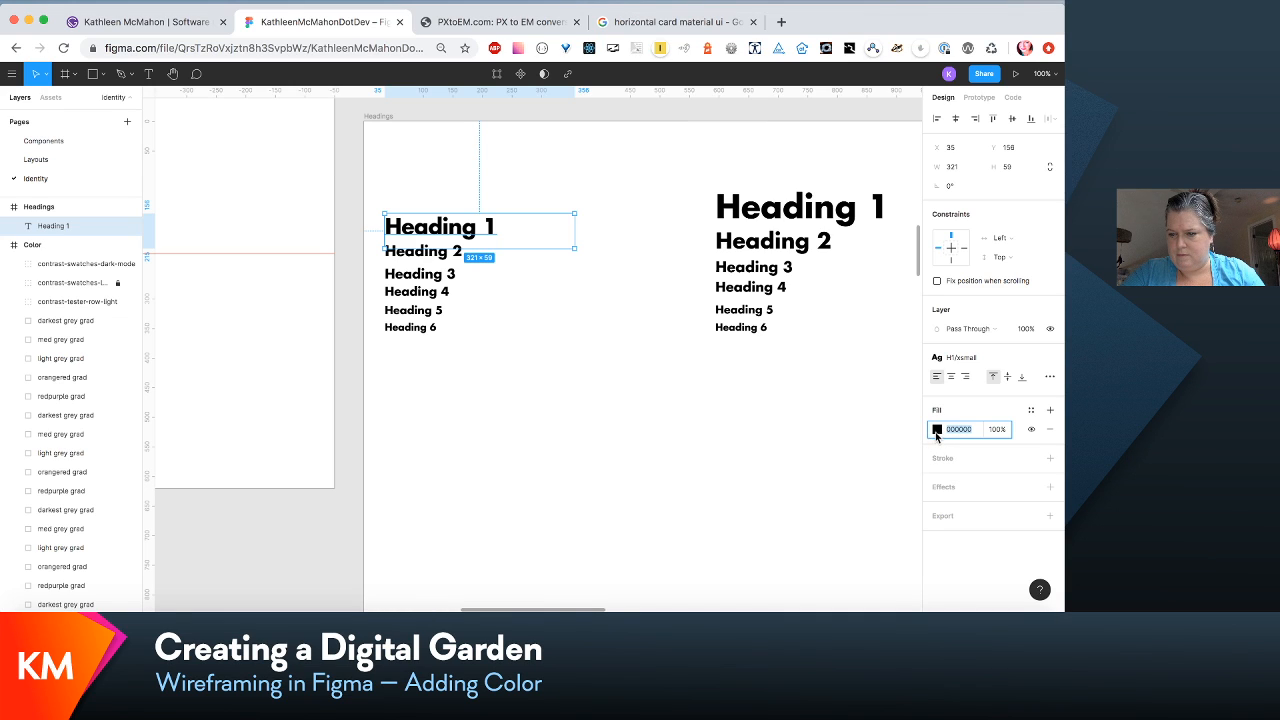
left_click(937, 430)
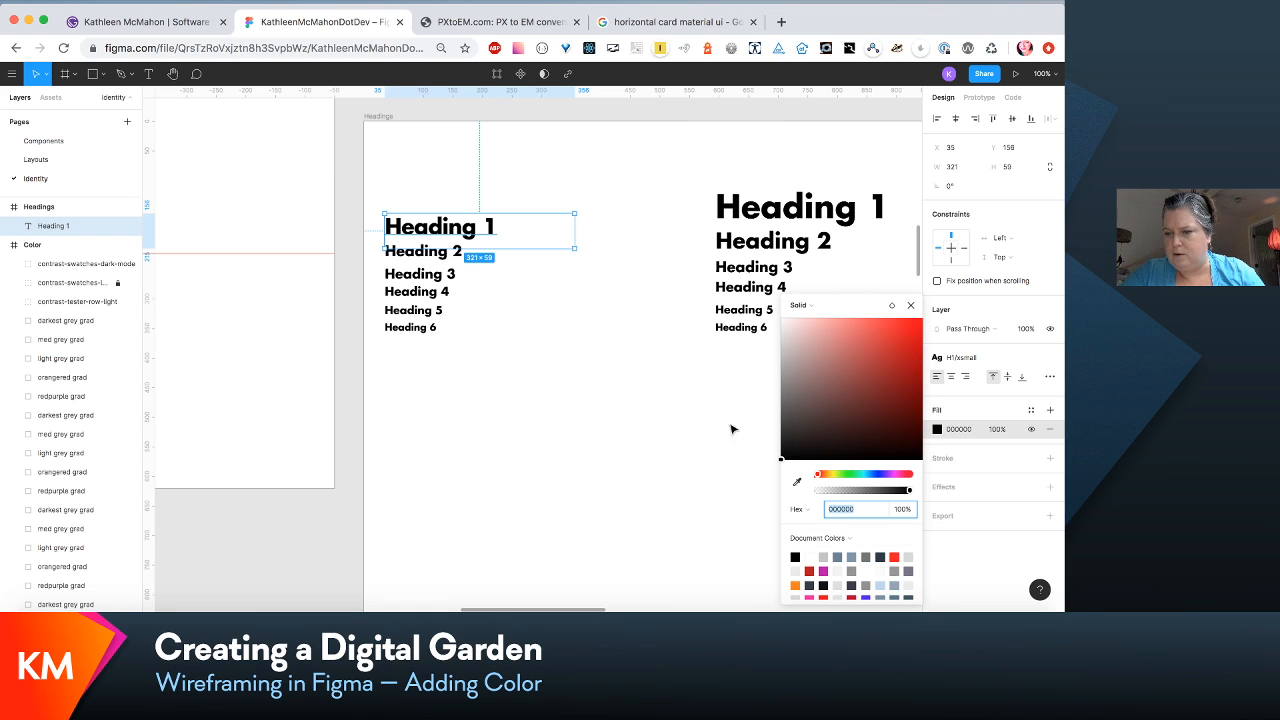
left_click(702, 444)
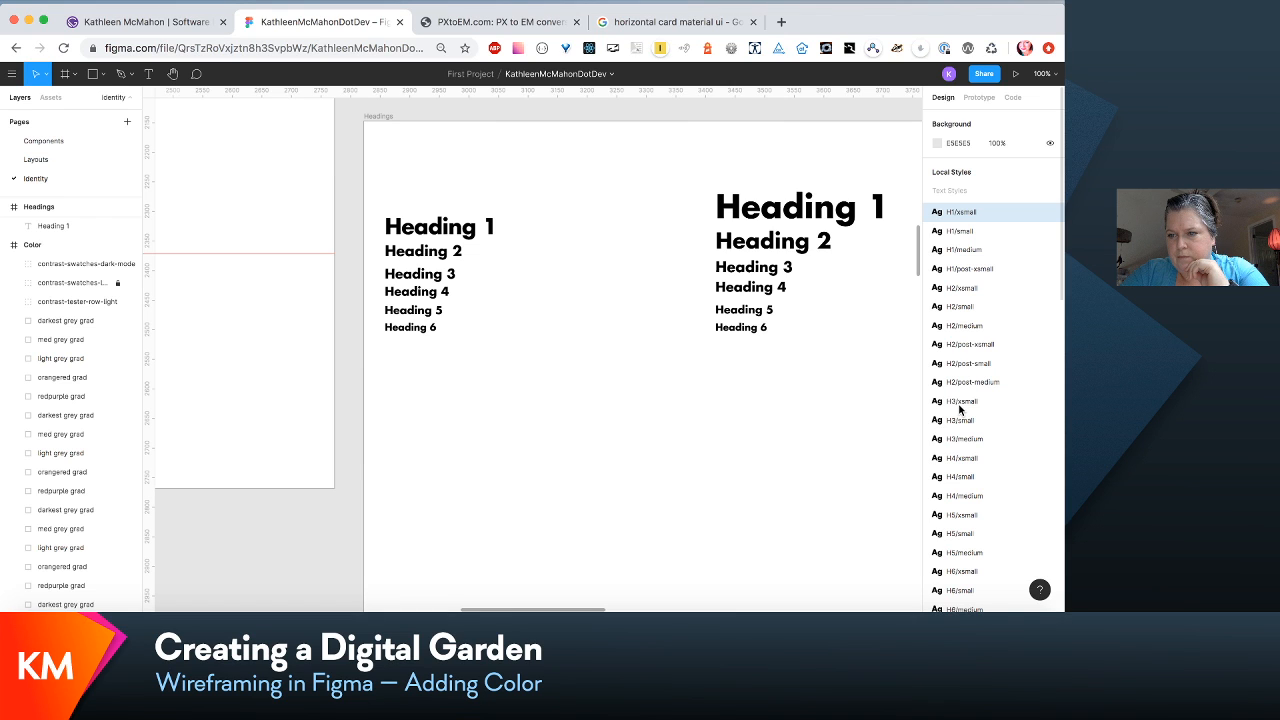
Step: Look up the km/black color style and inspect the shared fill of the six headings in the first column
scroll(959, 406, "down", 5)
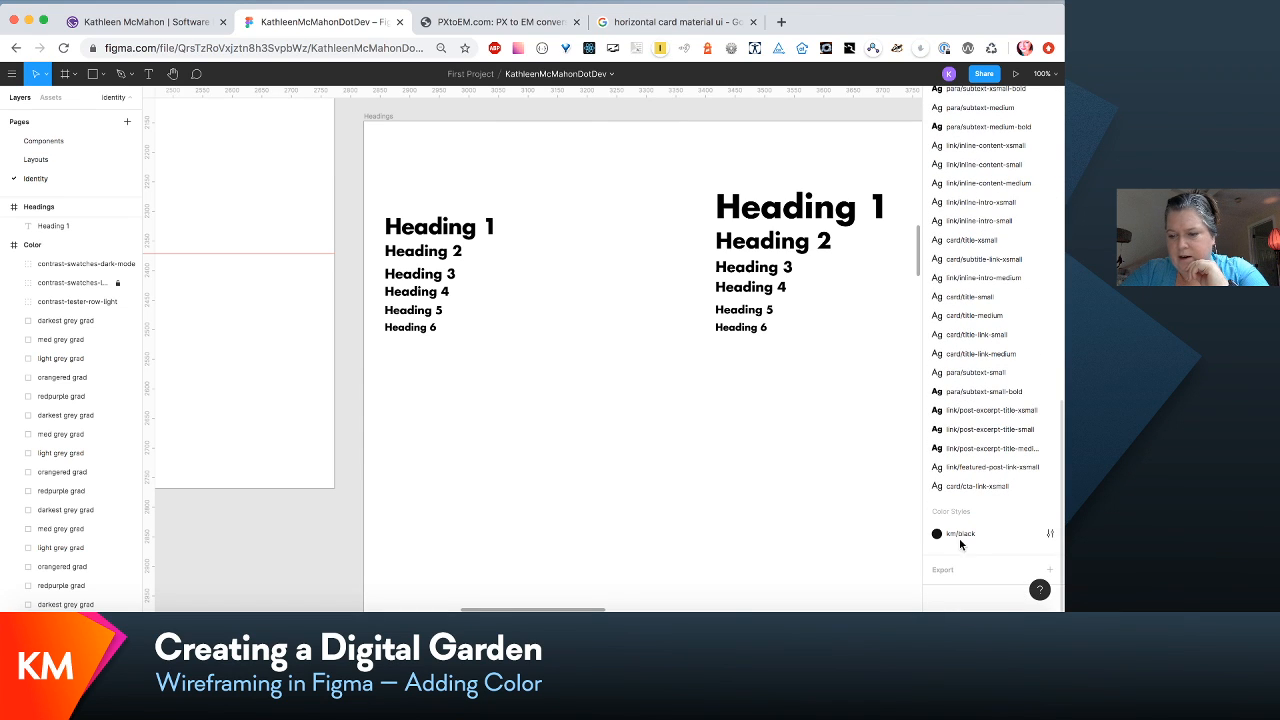
left_click(938, 535)
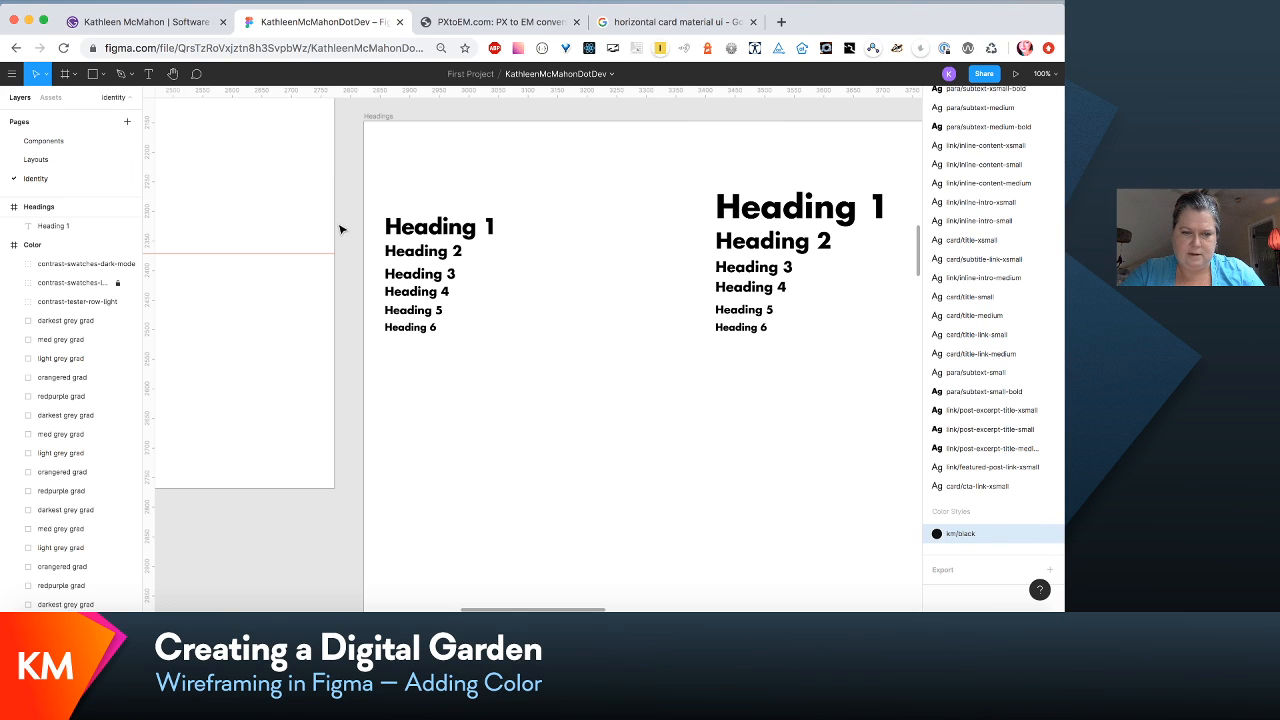
left_click_drag(352, 247, 484, 360)
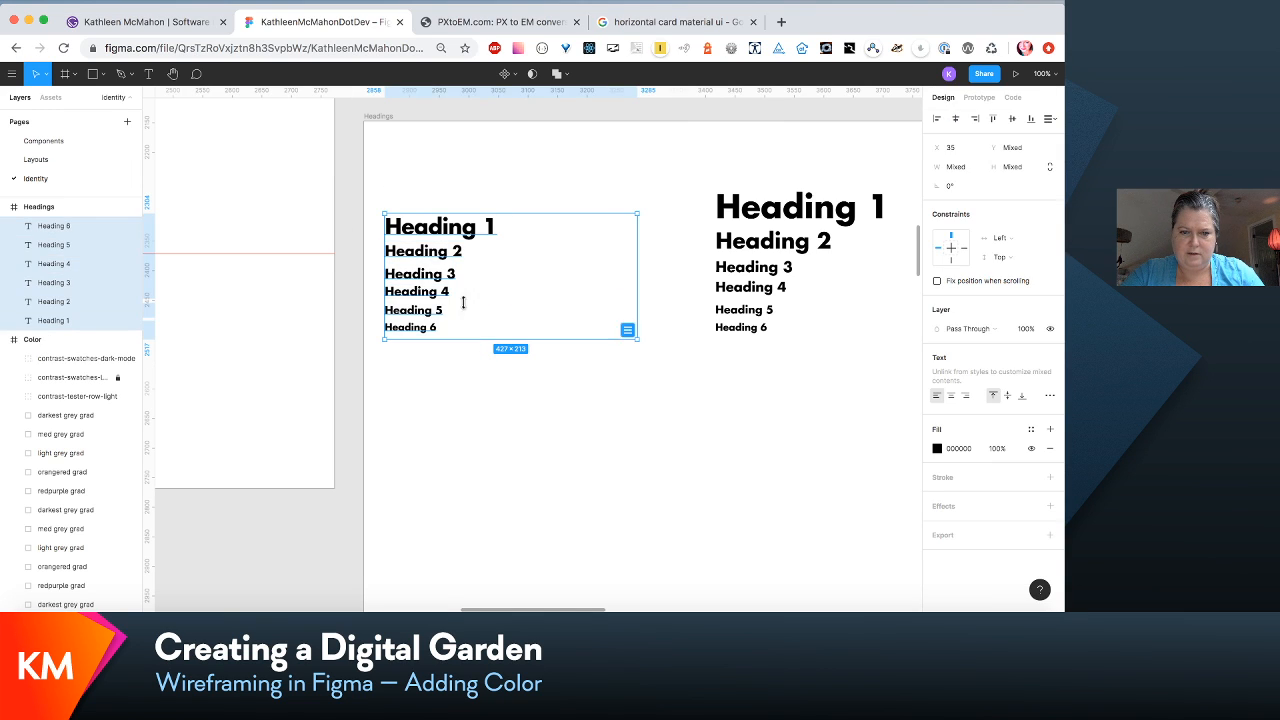
left_click_drag(358, 172, 622, 408)
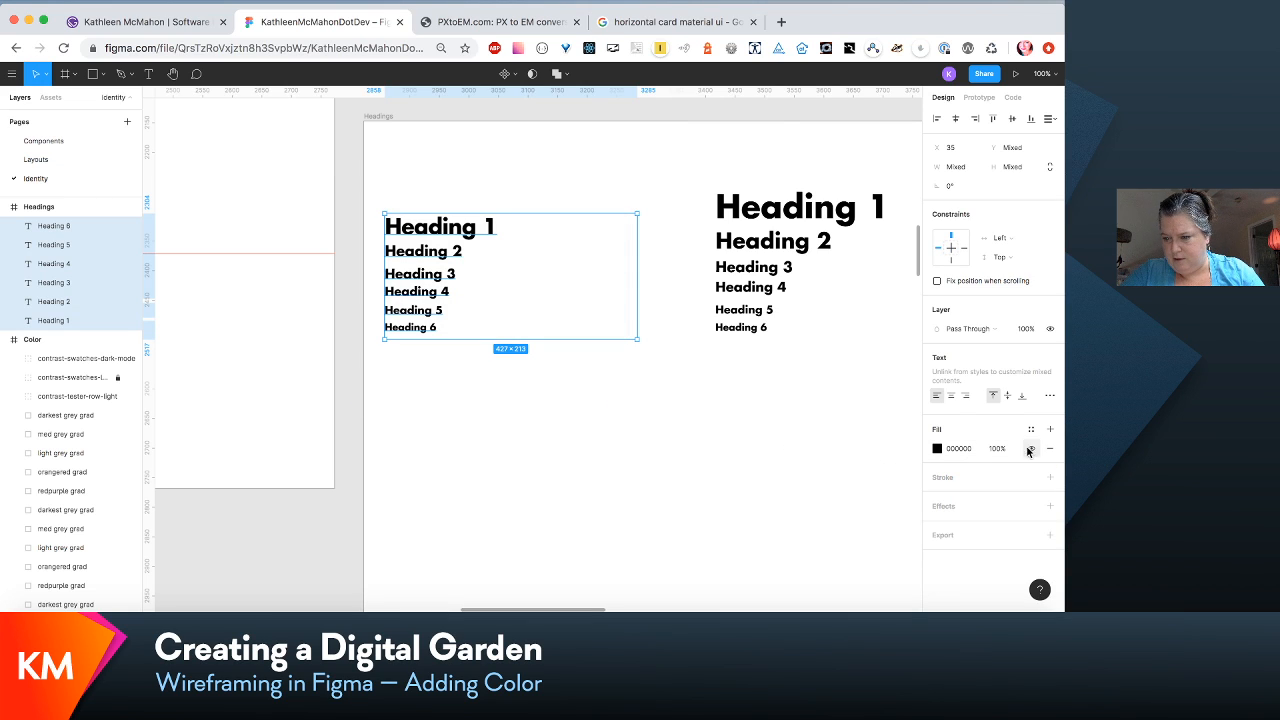
left_click(937, 449)
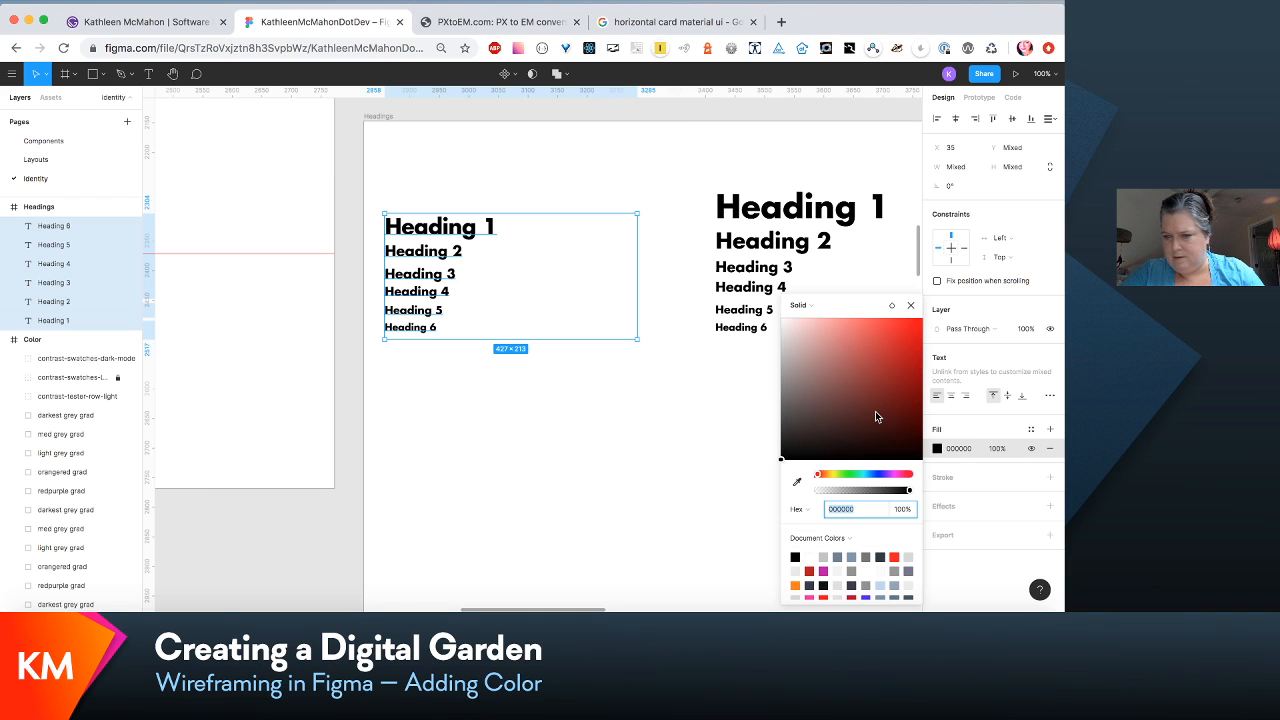
left_click(709, 508)
scroll(977, 473, "down", 5)
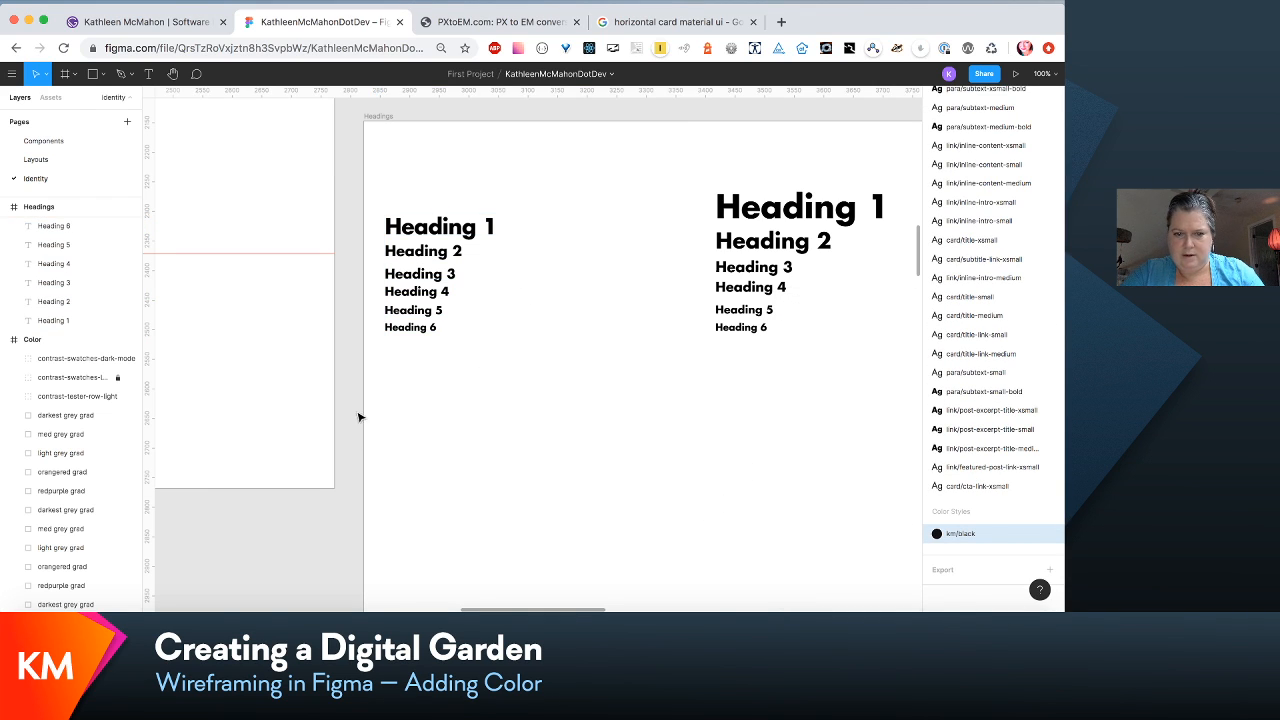
Step: Reselect the six headings in the first column and check their object commands and fill color options
left_click_drag(359, 417, 543, 171)
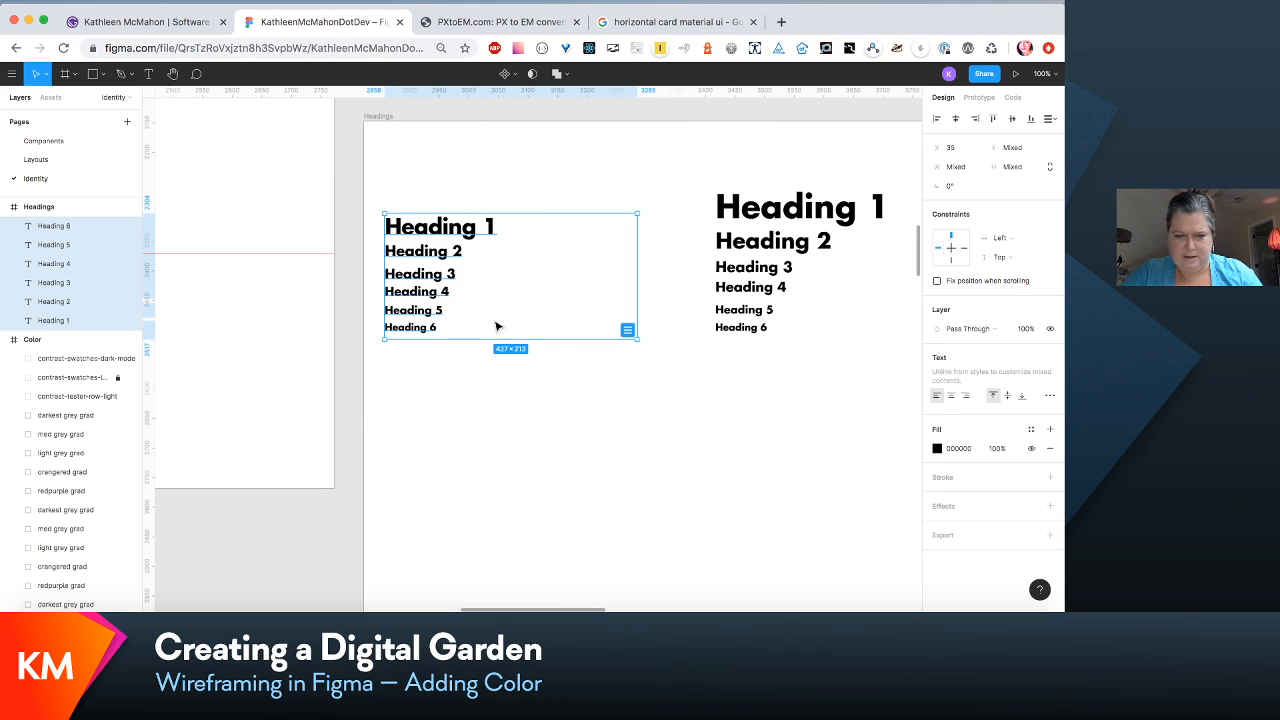
right_click(424, 333)
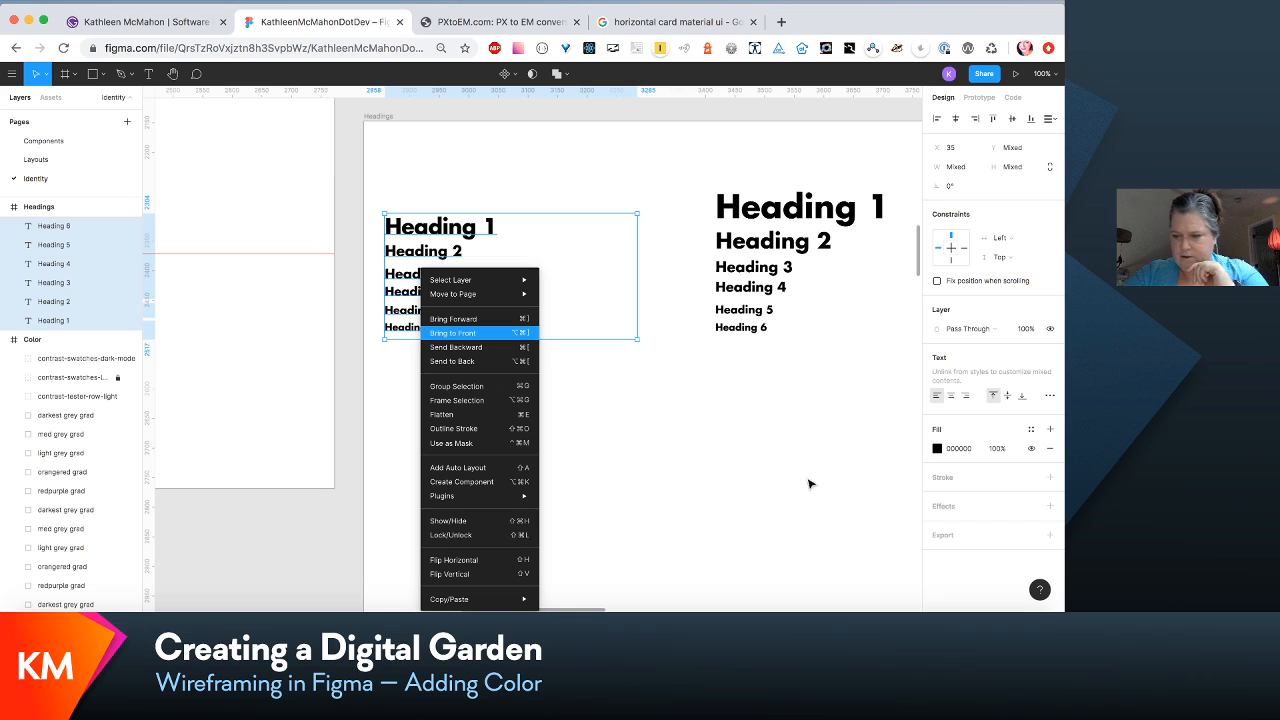
left_click(937, 449)
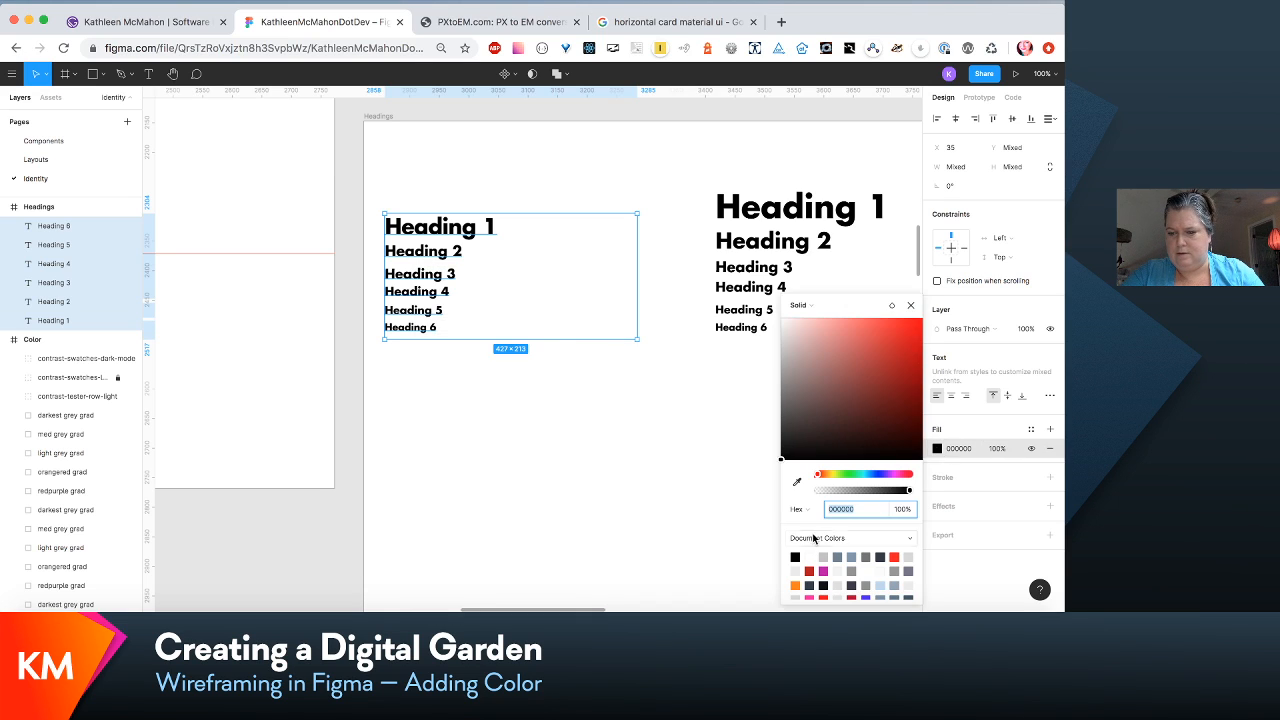
left_click(676, 577)
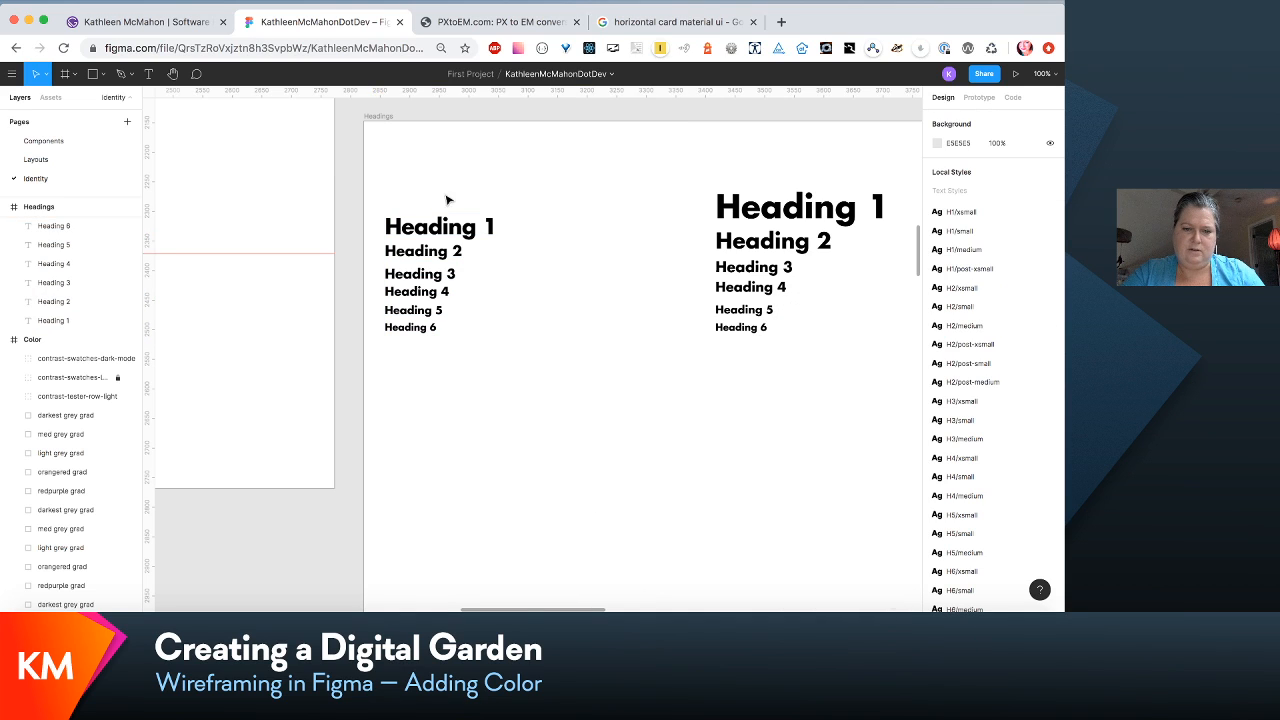
Step: Review the editable properties of the H2/xsmall text style used by Heading 2 in the first column
left_click(429, 258)
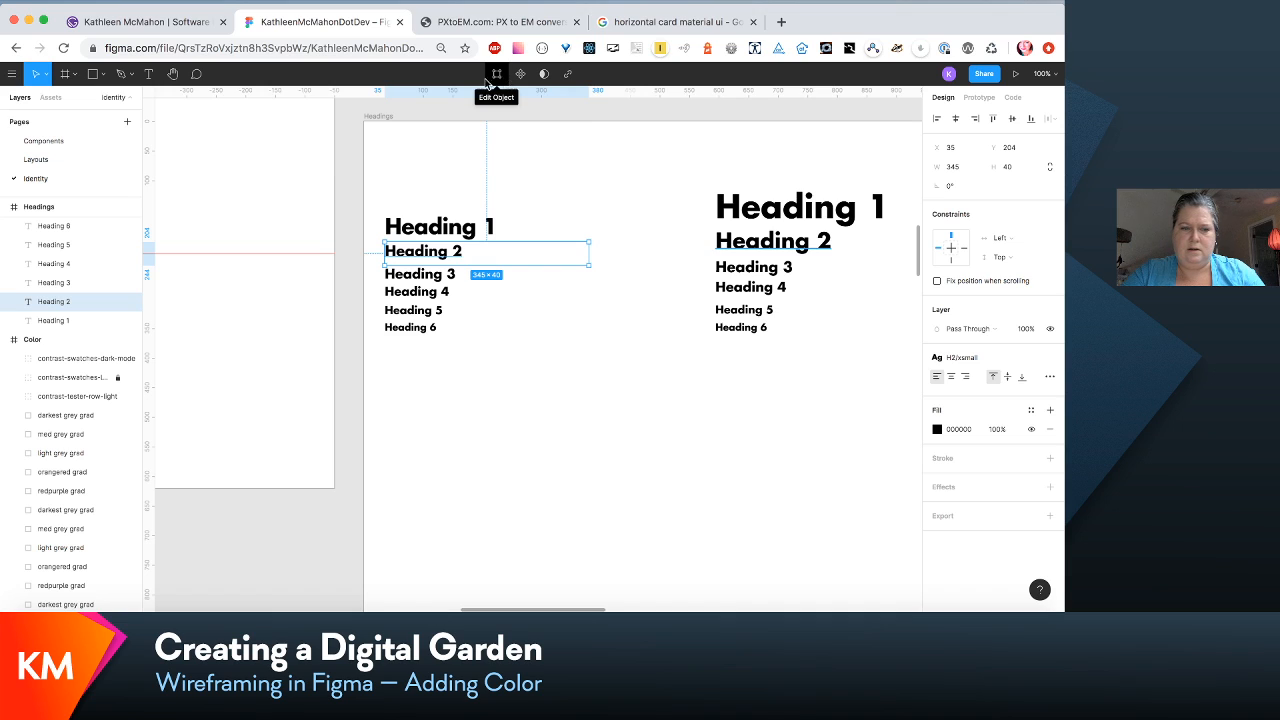
left_click(1005, 358)
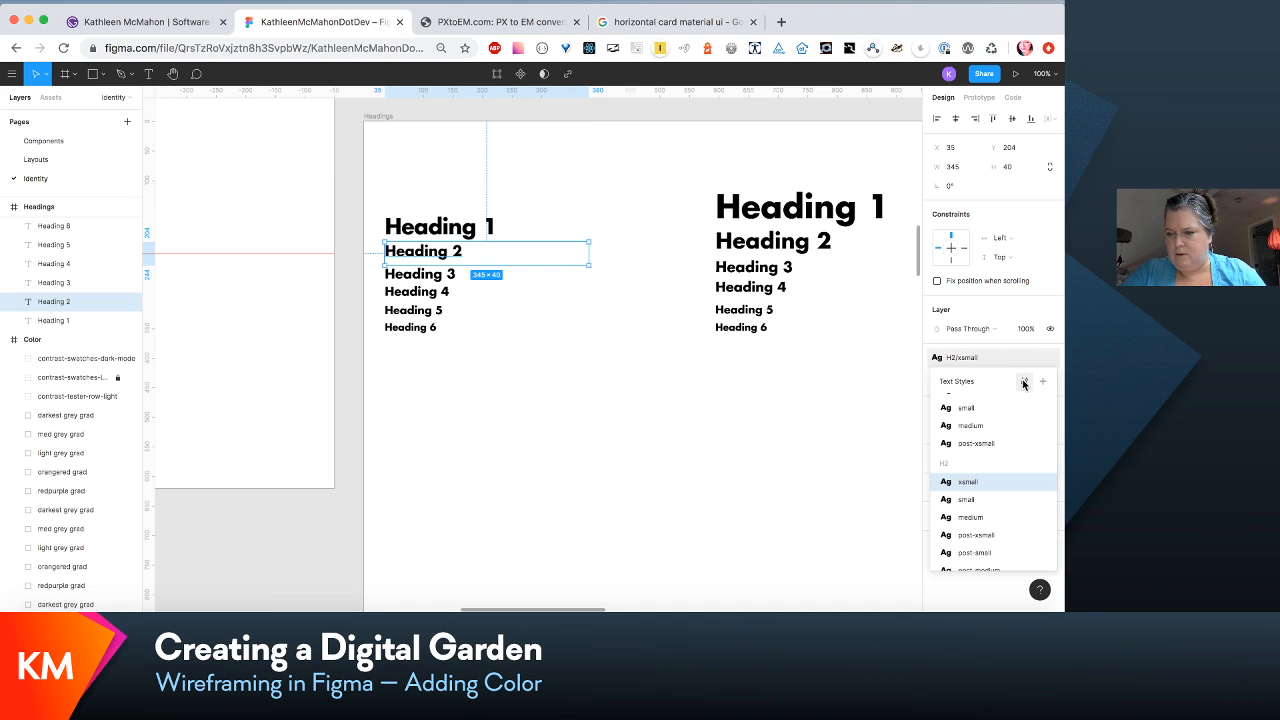
left_click(1024, 382)
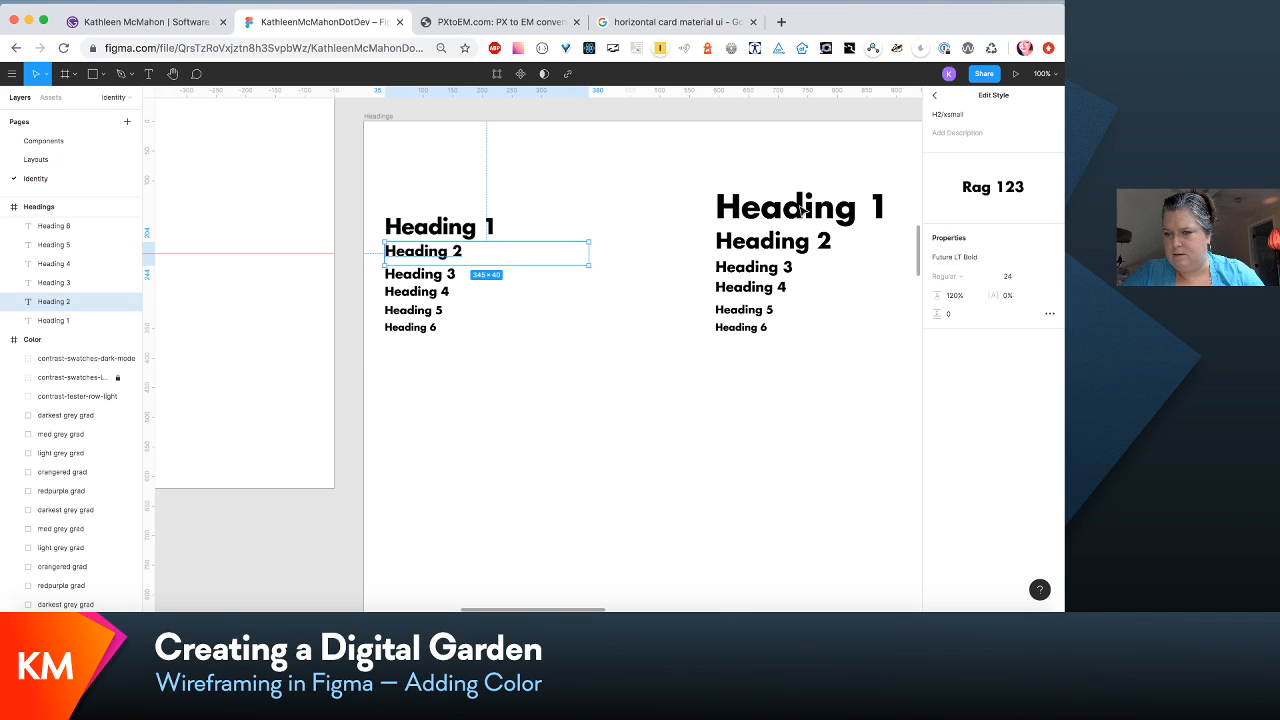
left_click(536, 310)
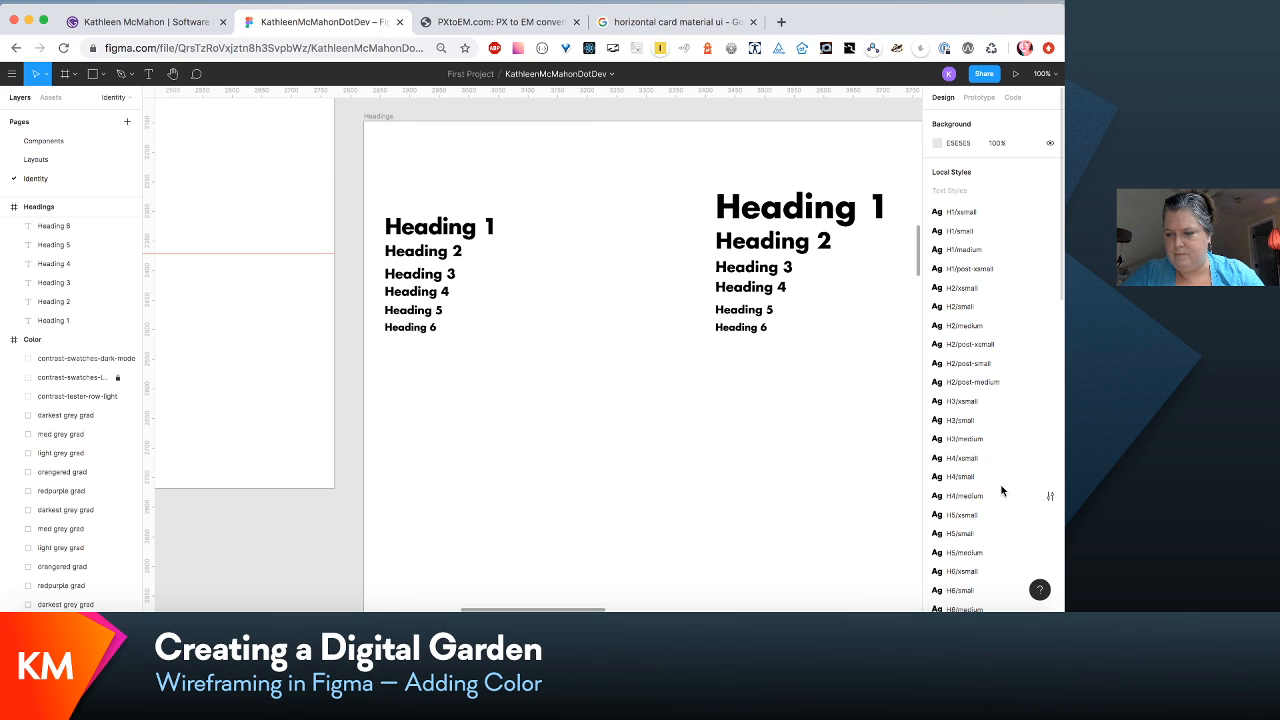
Step: Select the text of Heading 1 in the first column and close the "horizontal card material ui" search tab
scroll(1005, 388, "down", 10)
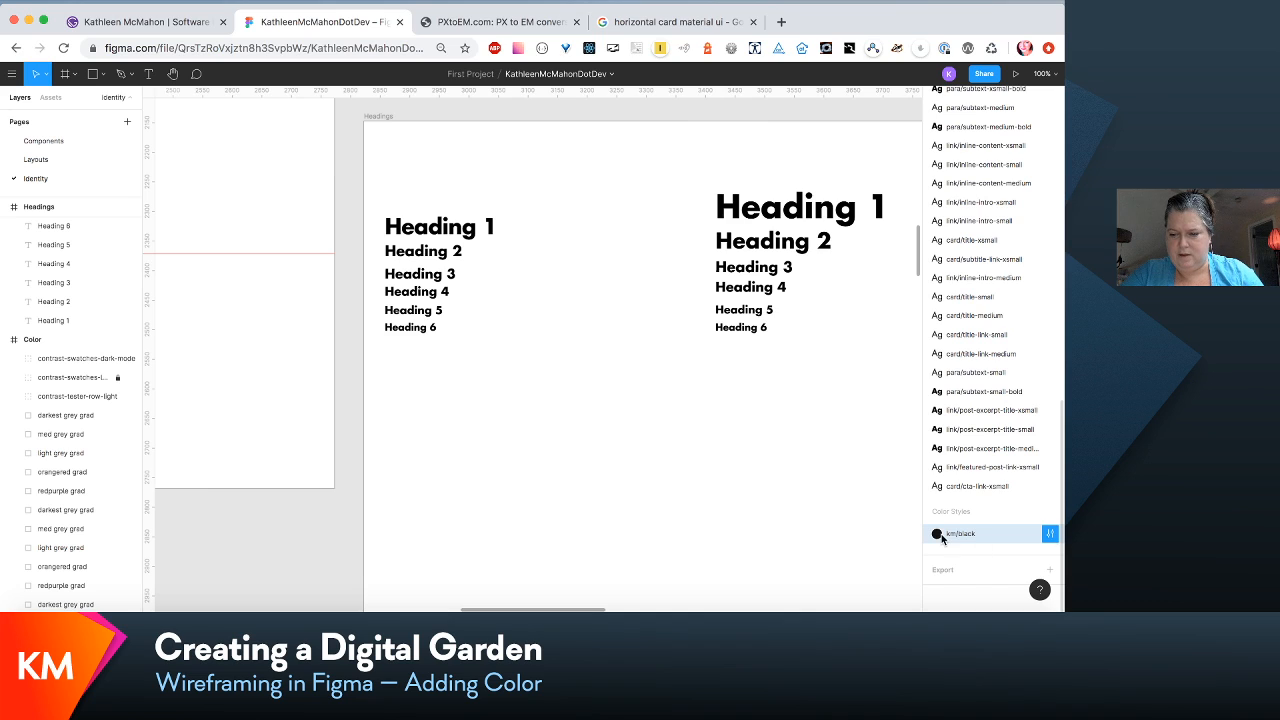
left_click(411, 253)
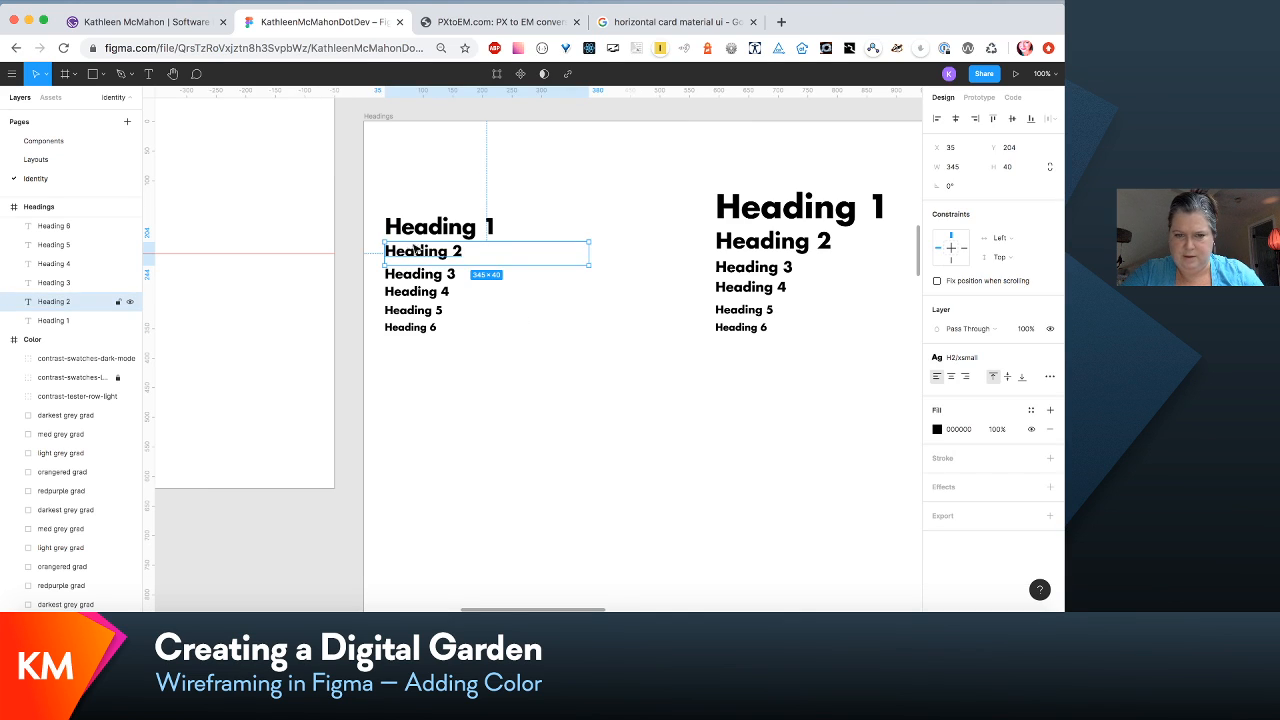
left_click(446, 221)
double_click(443, 220)
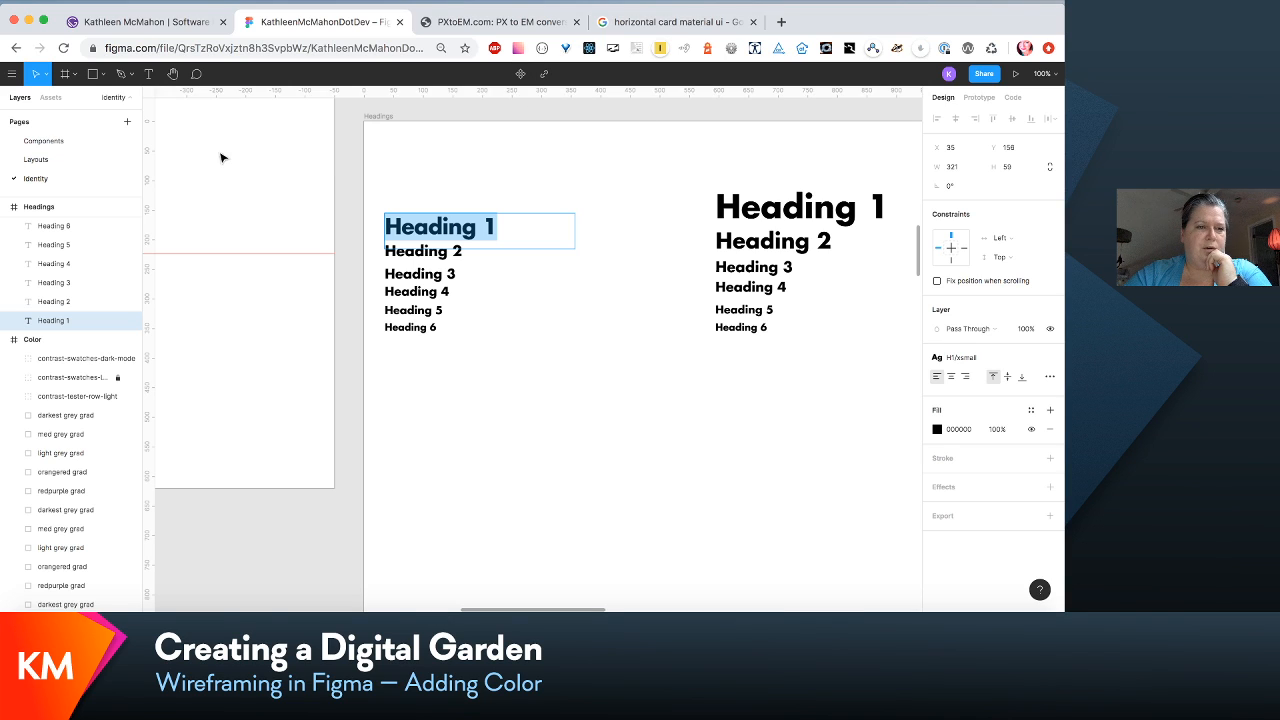
left_click(754, 22)
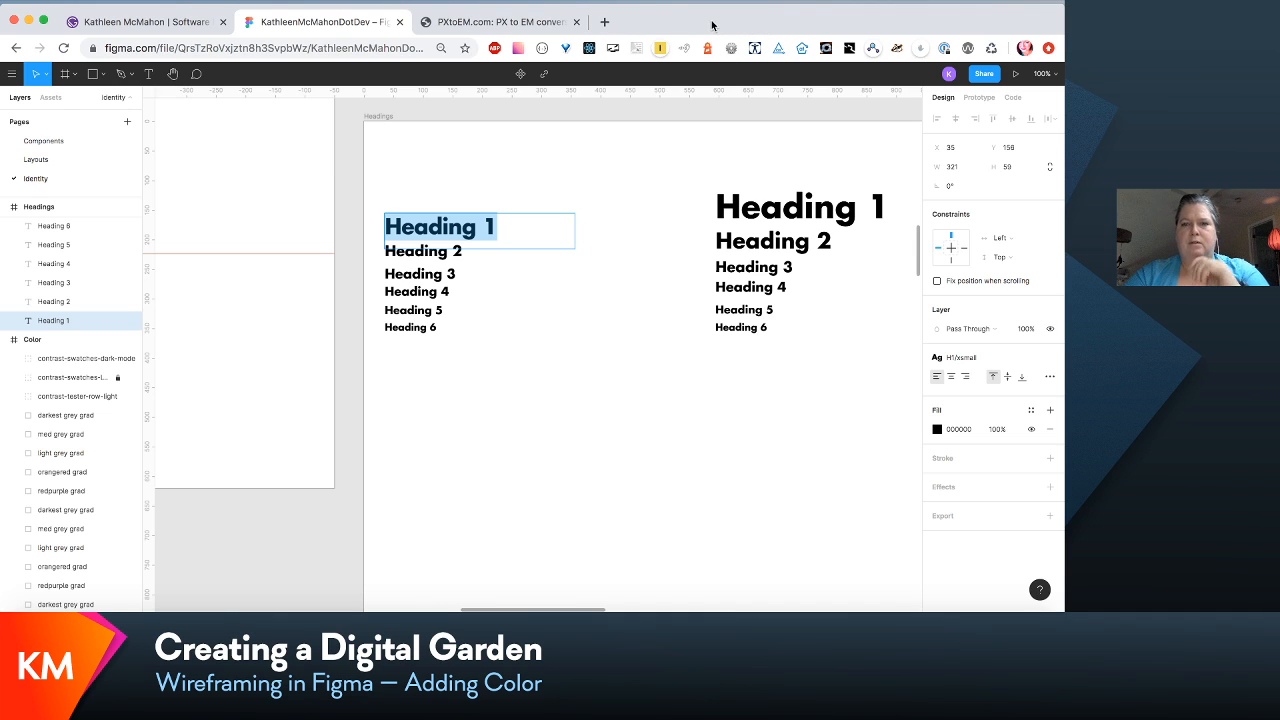
Step: Search the web in a new browser tab for "figma help apply color palette" and look through the results
left_click(607, 22)
type("f")
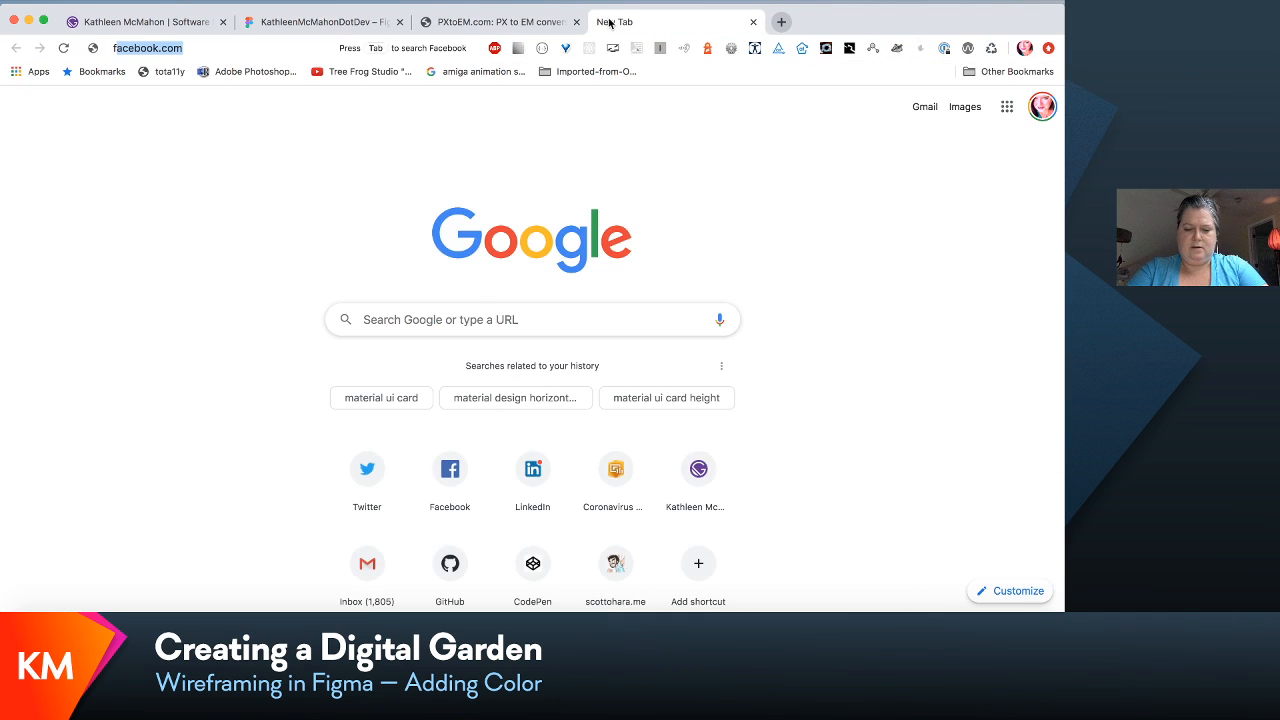
type("igma he")
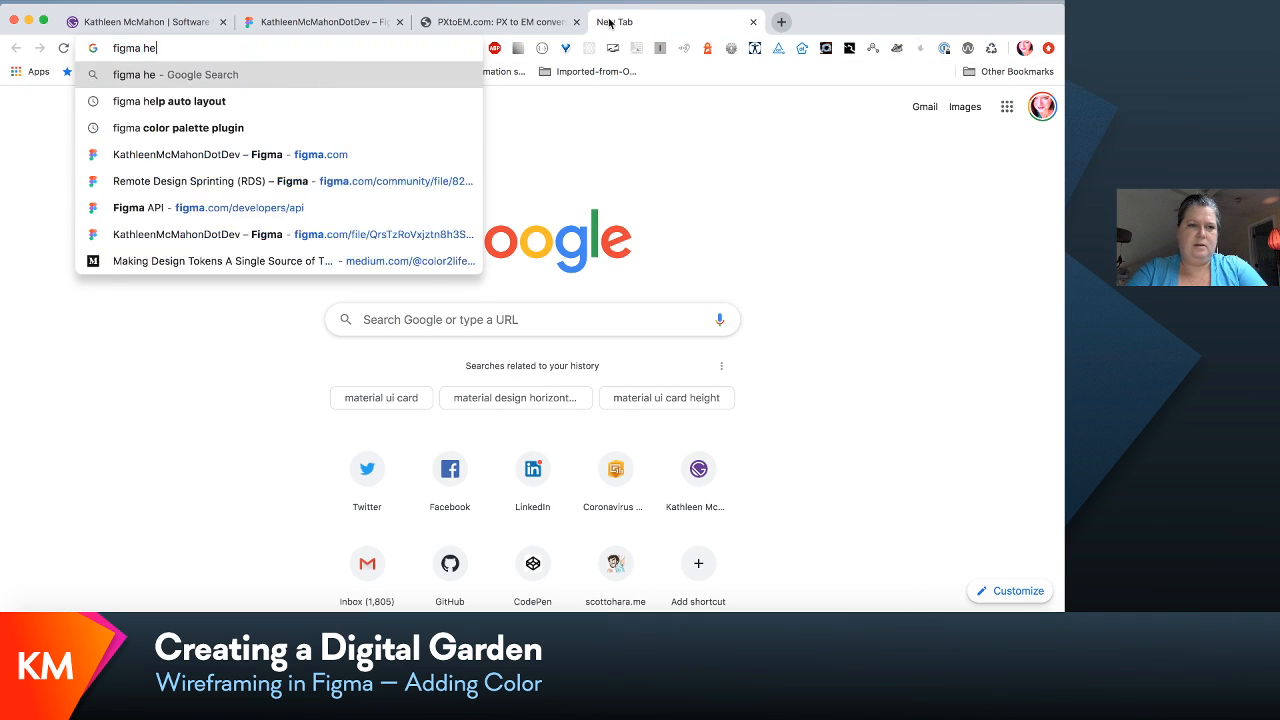
type("lp apply")
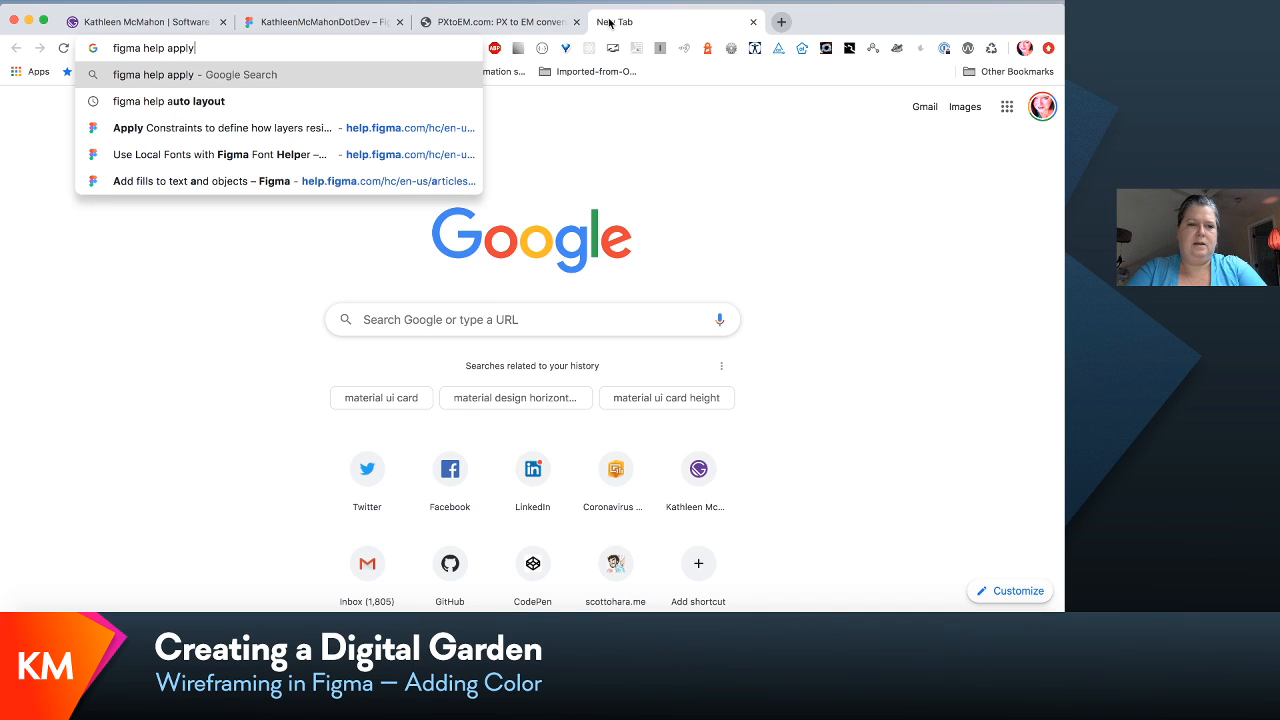
type(" color")
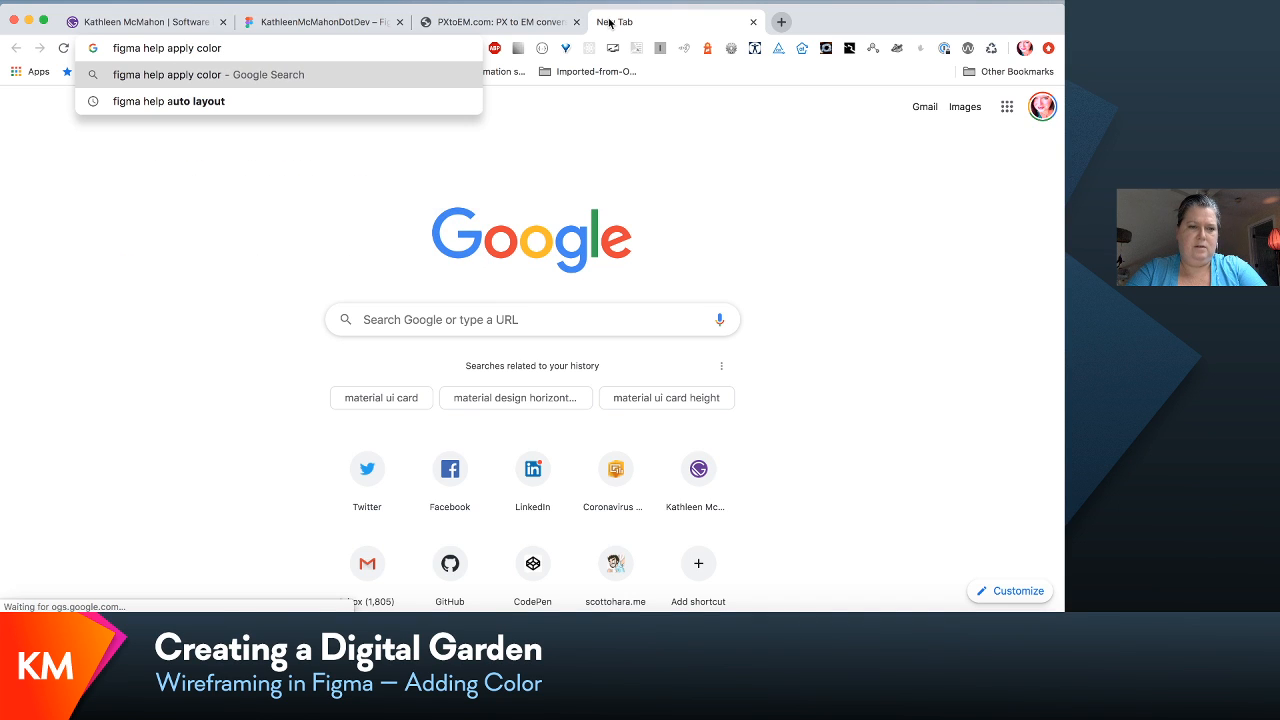
type(" palette")
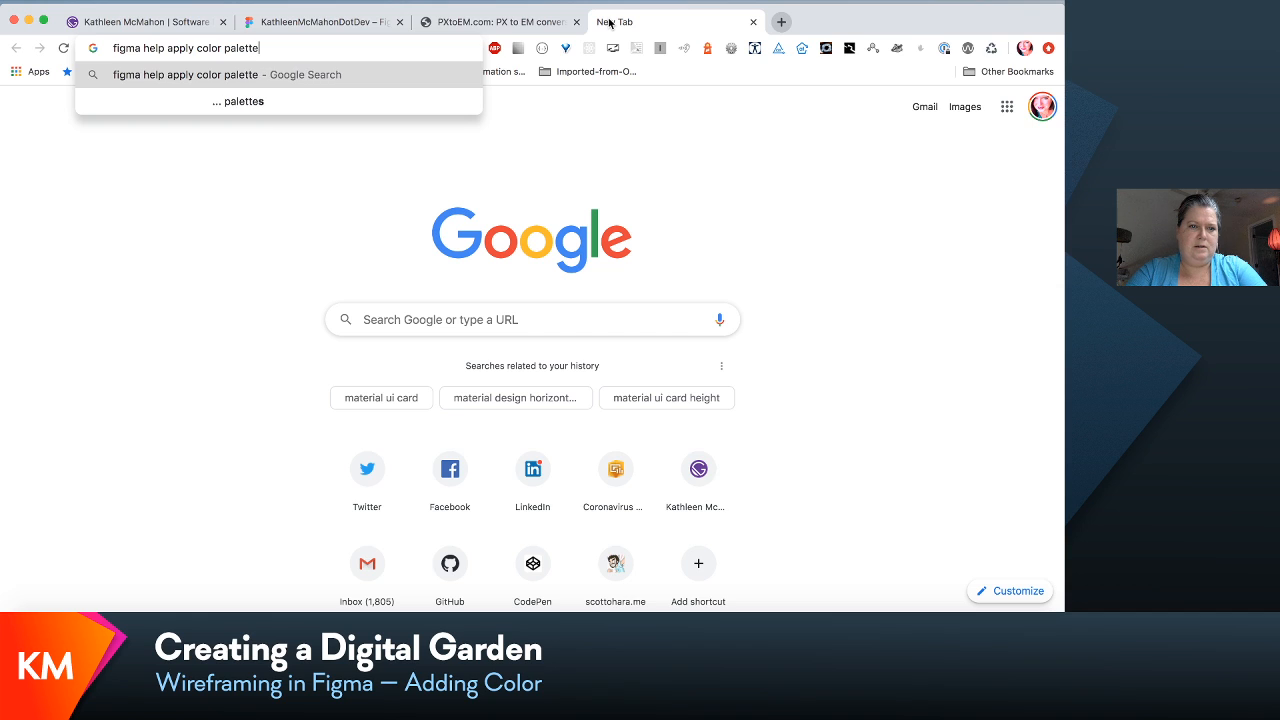
key("Return")
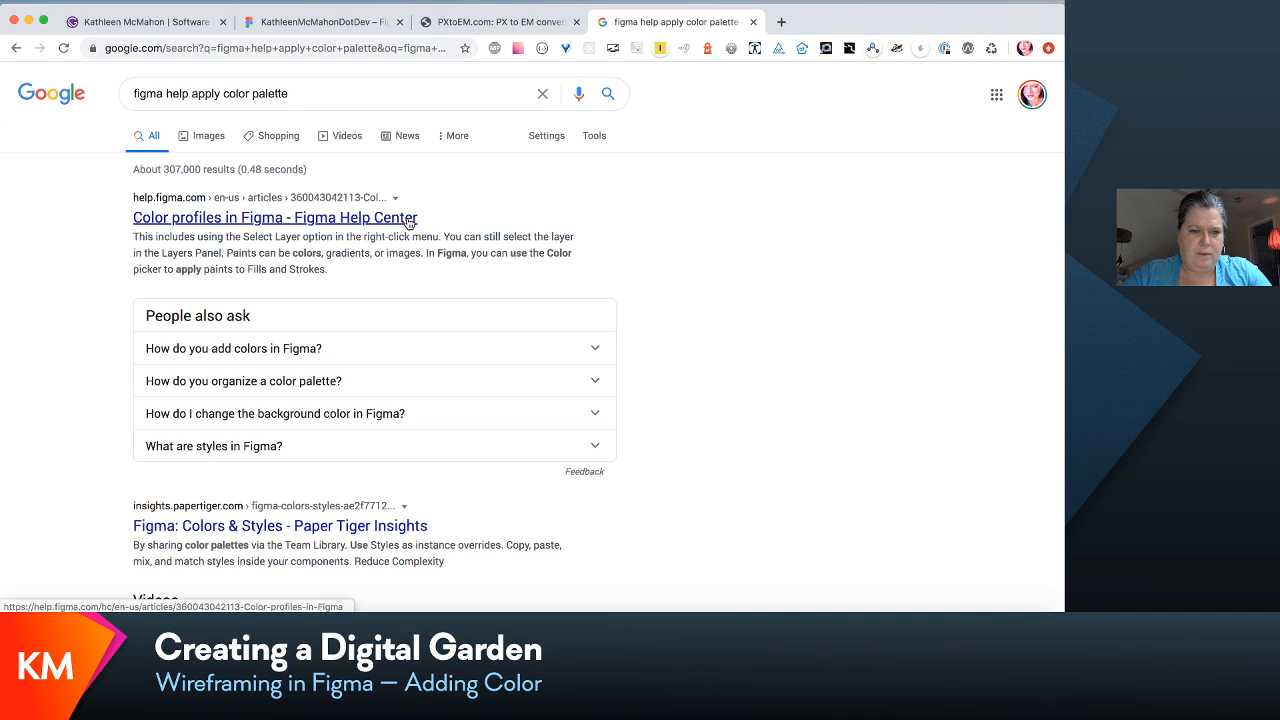
scroll(408, 222, "down", 3)
scroll(408, 222, "up", 1)
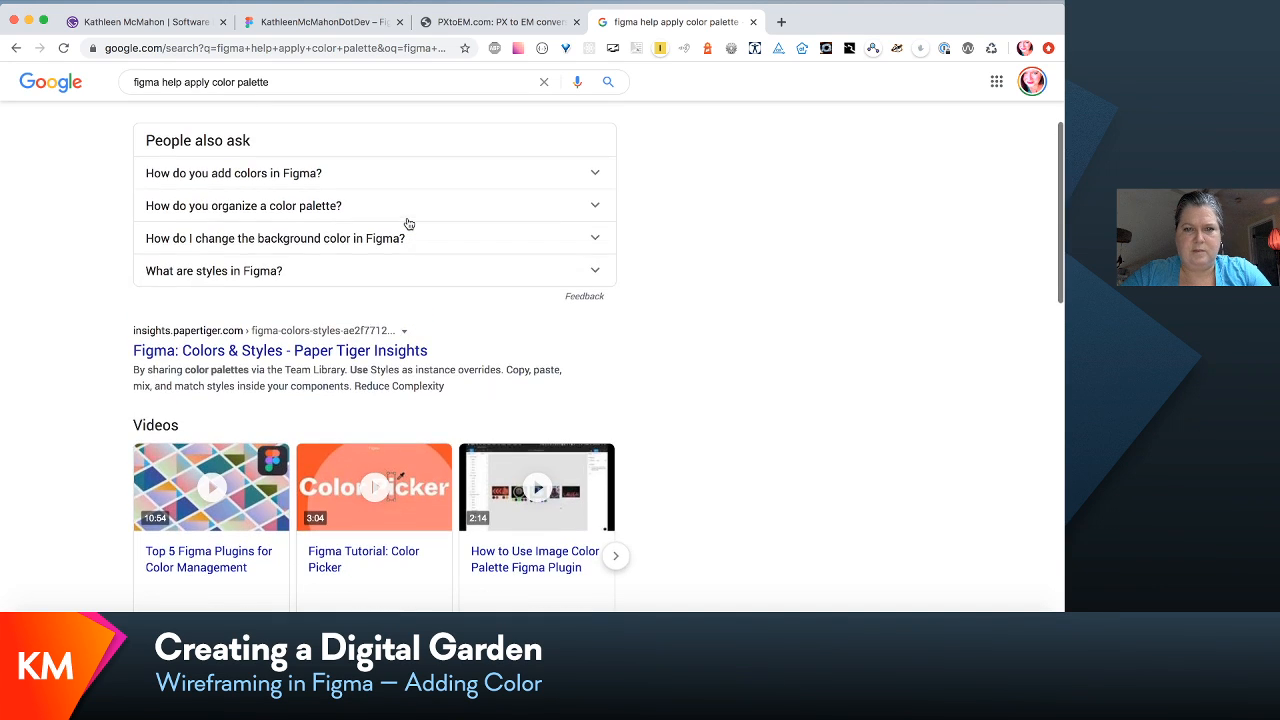
Step: Switch back to the Figma file and open Heading 1 in the first column for text editing
left_click(324, 33)
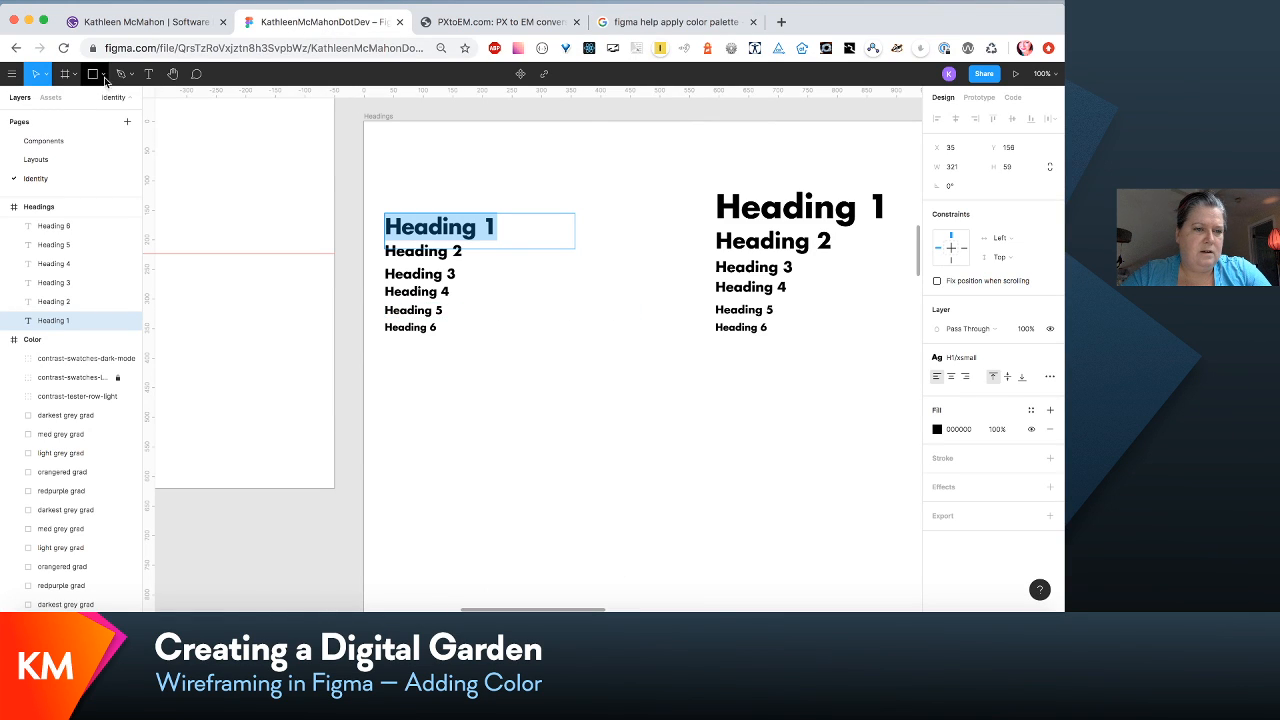
left_click(104, 76)
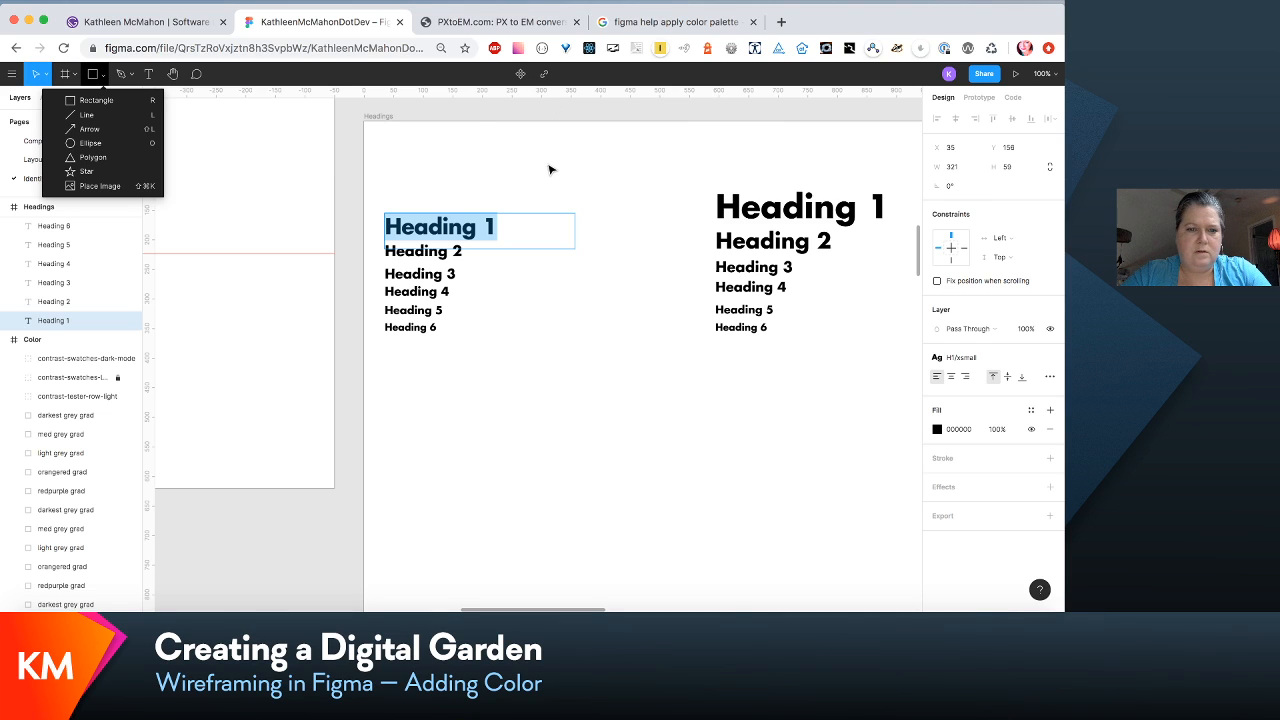
key("Escape")
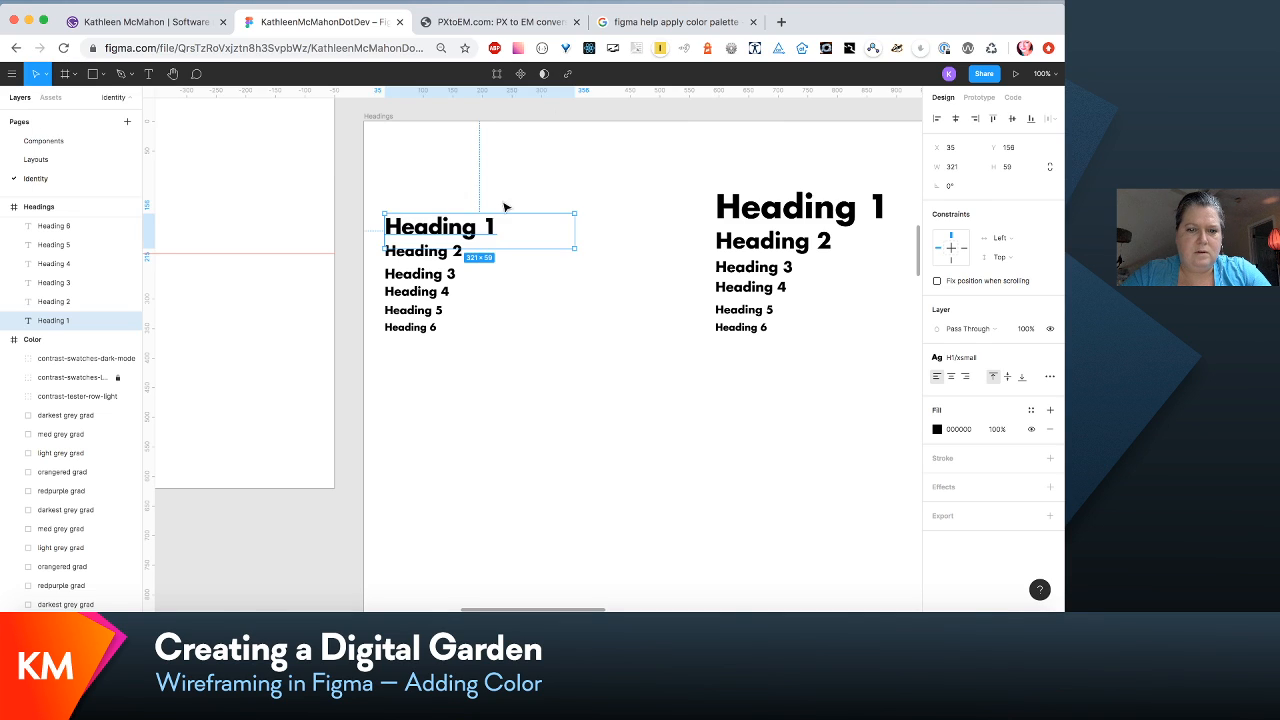
left_click(502, 80)
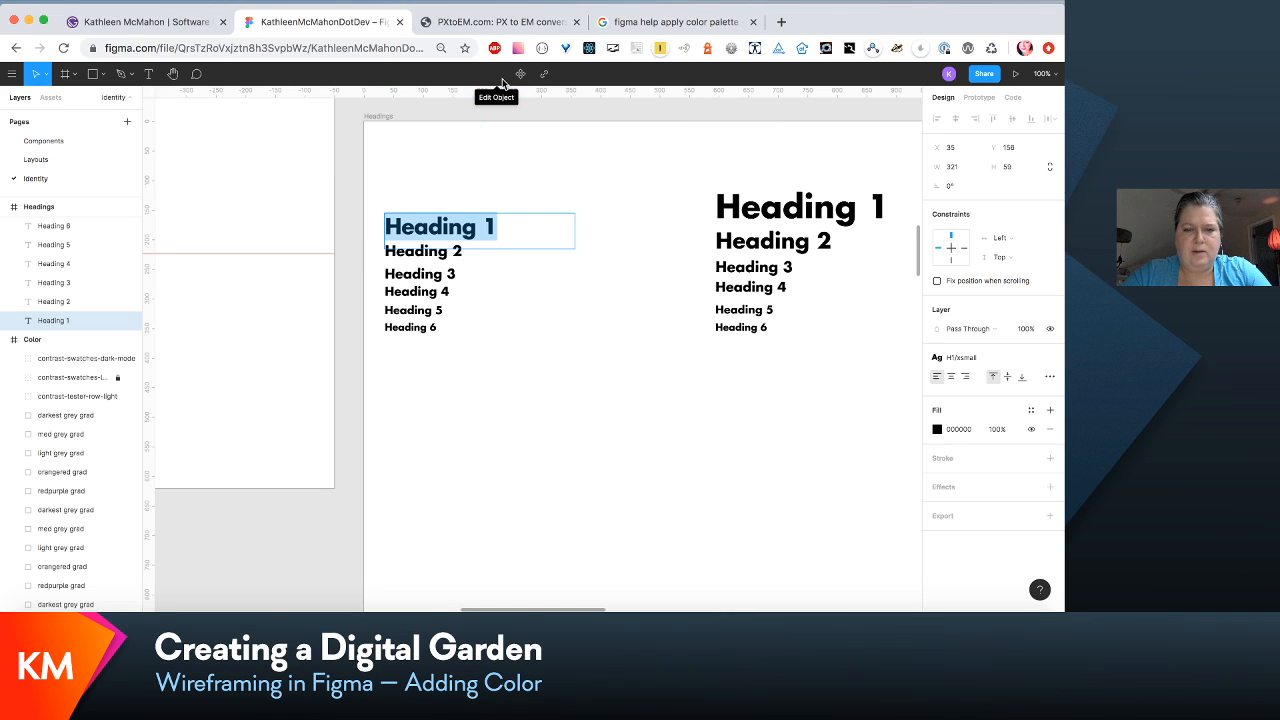
Step: Add a second fill to Heading 1 in the first column and look through the document colors in its color picker
left_click(1049, 411)
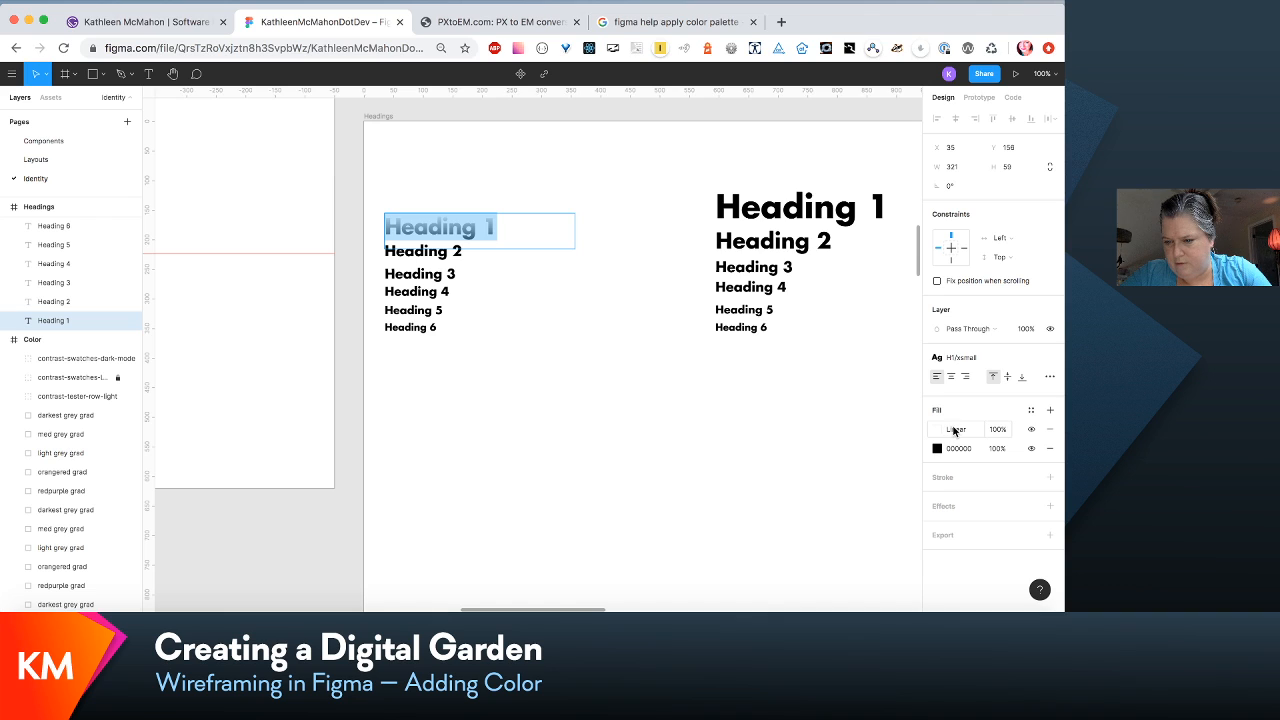
left_click(954, 430)
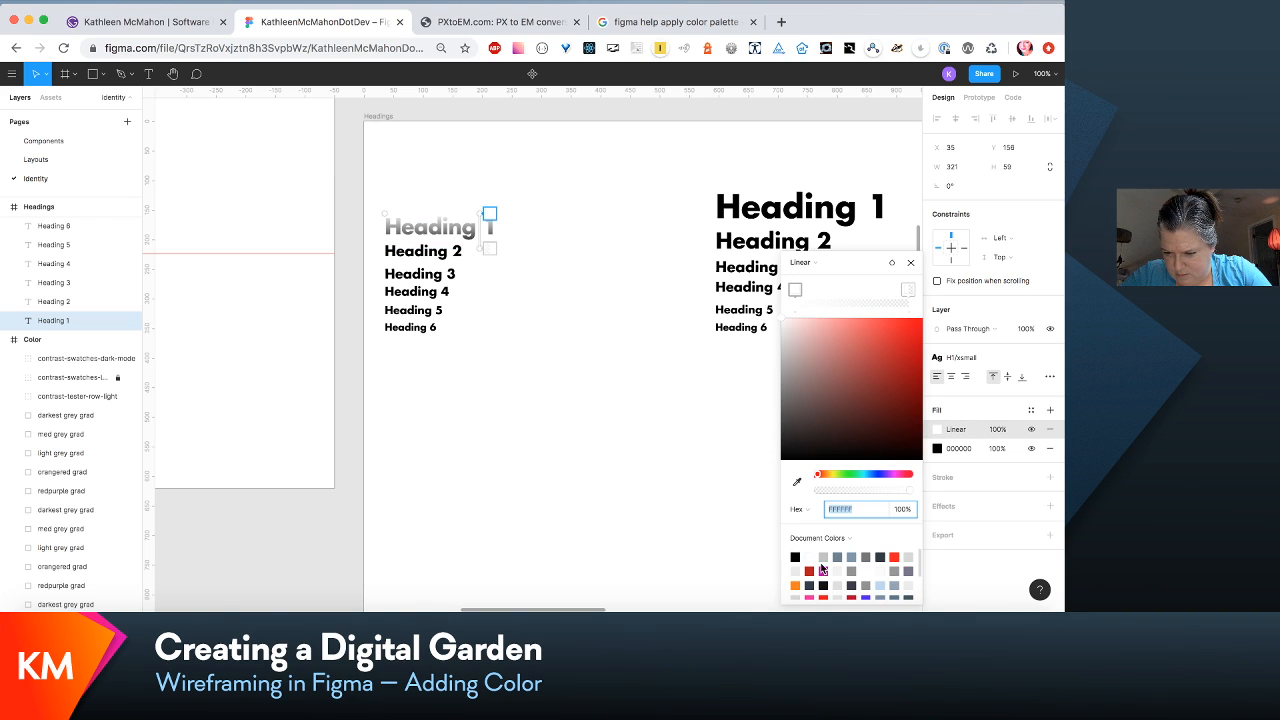
scroll(822, 568, "down", 2)
scroll(822, 568, "up", 2)
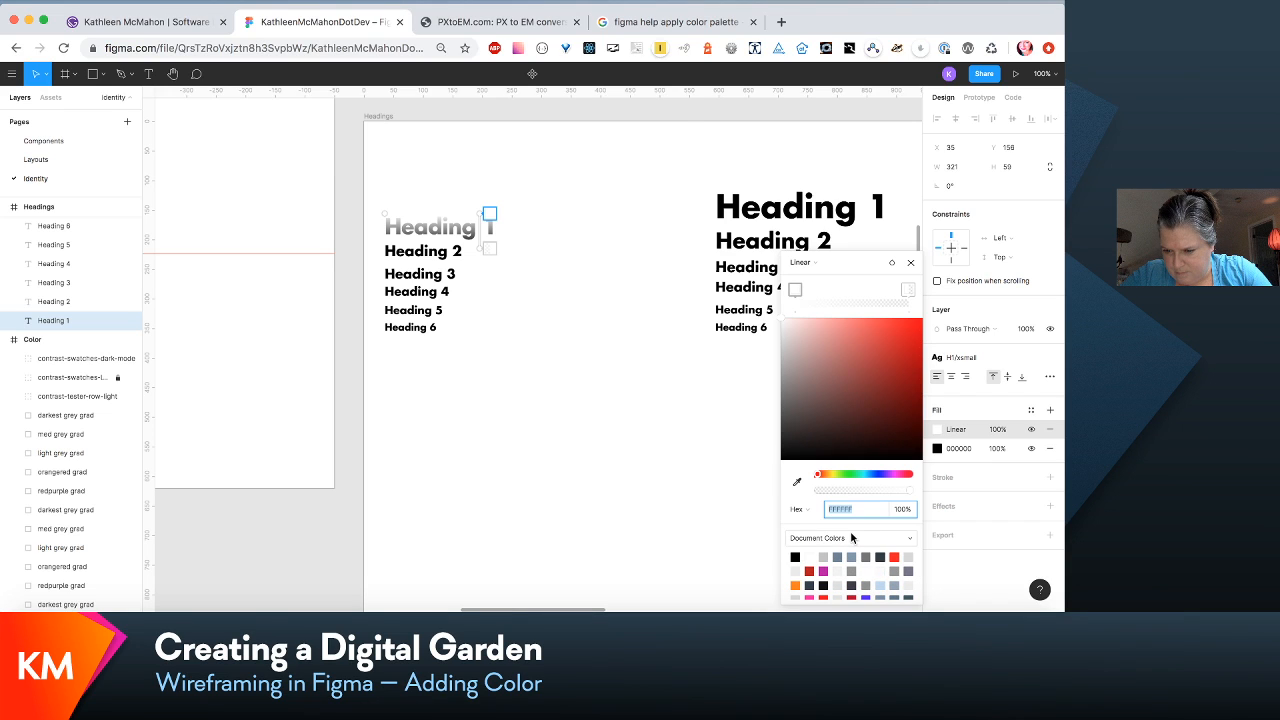
Step: Check the team colors in the color picker, then switch its swatches to Local Colors
left_click(851, 538)
left_click(855, 551)
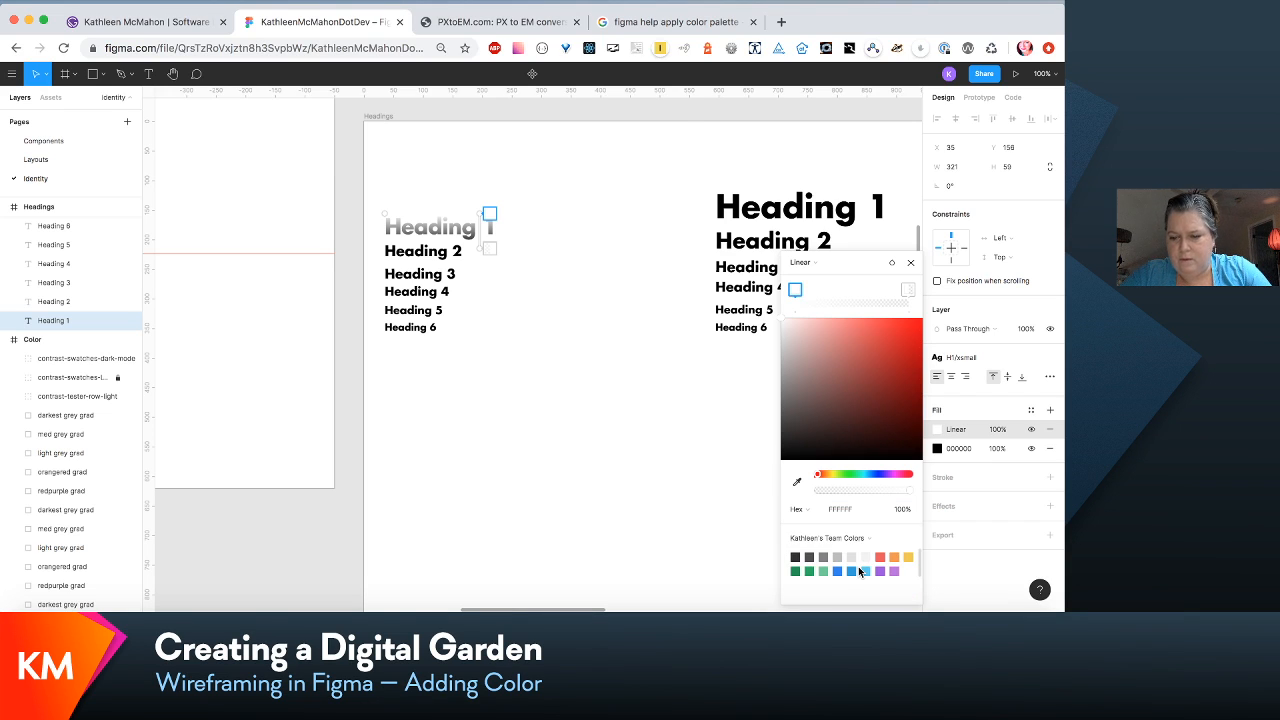
left_click(870, 541)
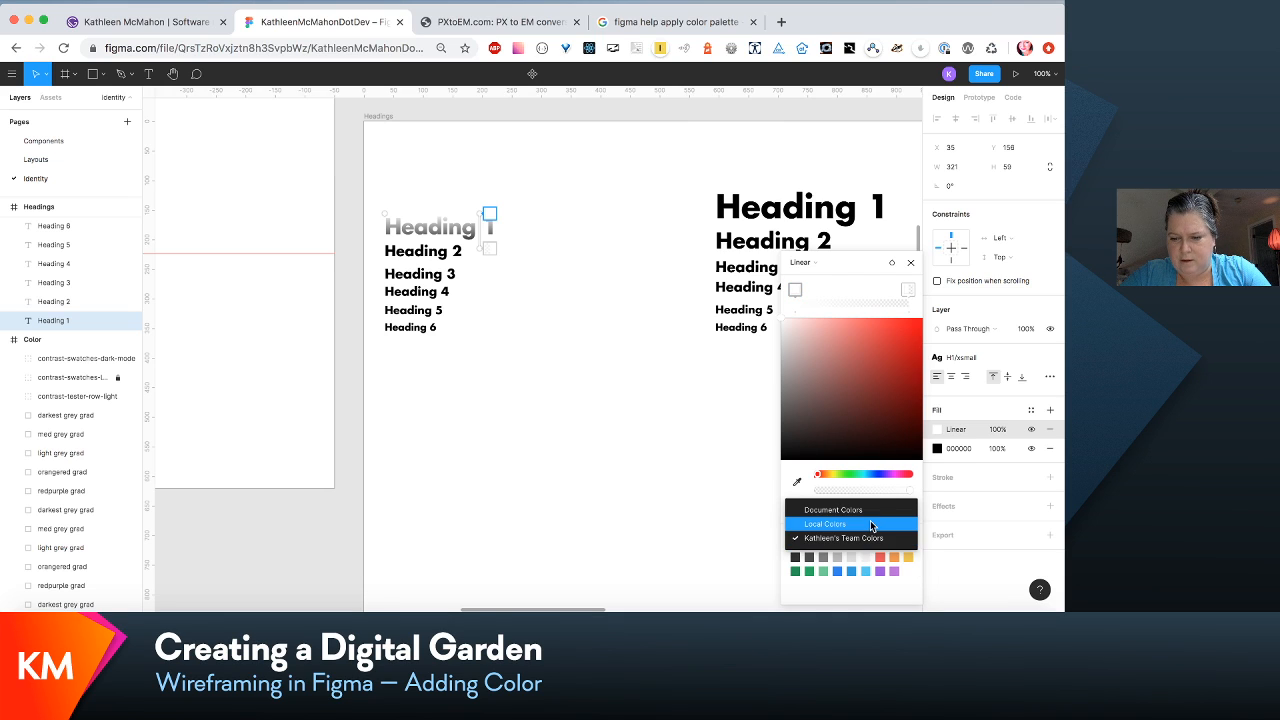
left_click(870, 522)
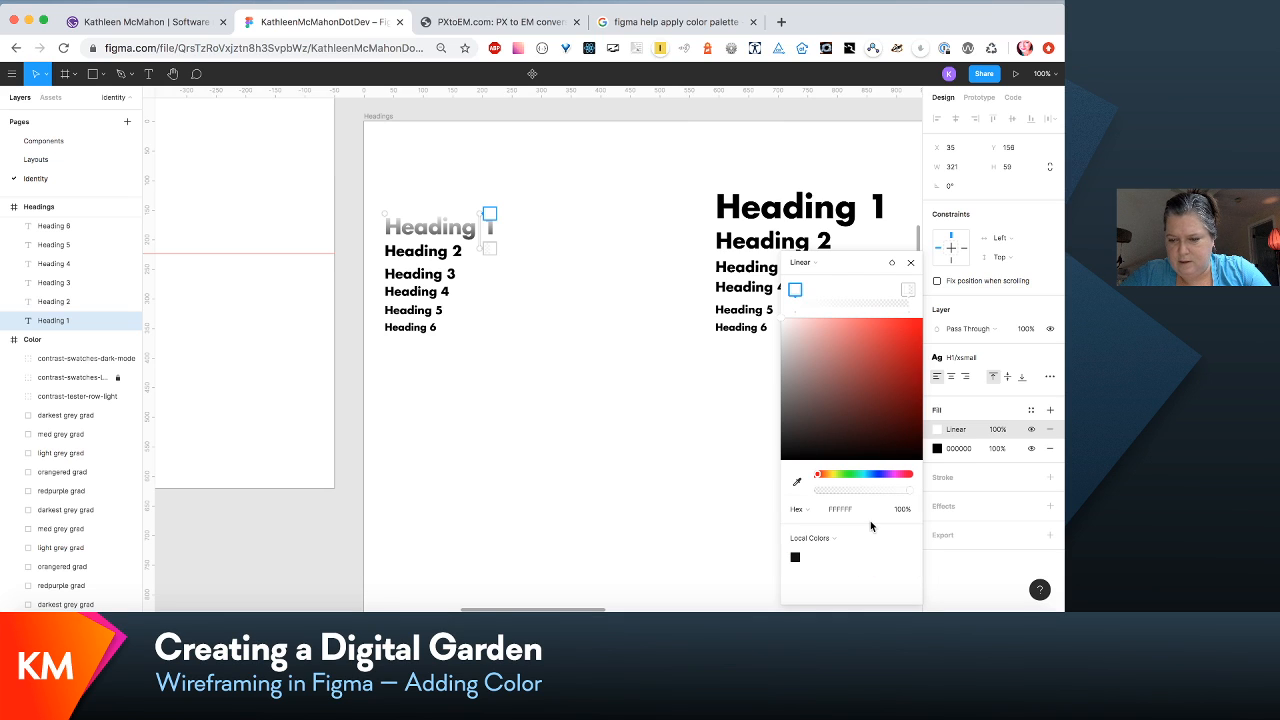
Step: Try the local black 111314 on Heading 1's linear fill, undo it, and remove the extra fill
left_click(796, 558)
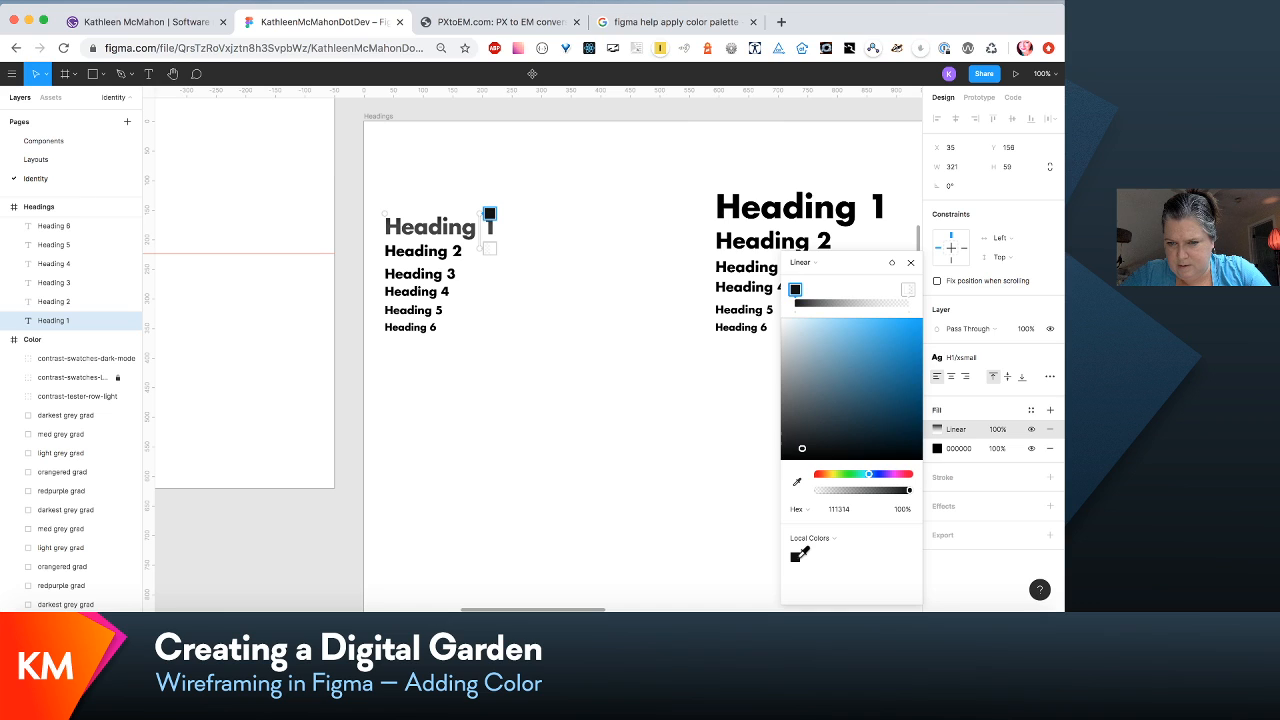
key("super+z")
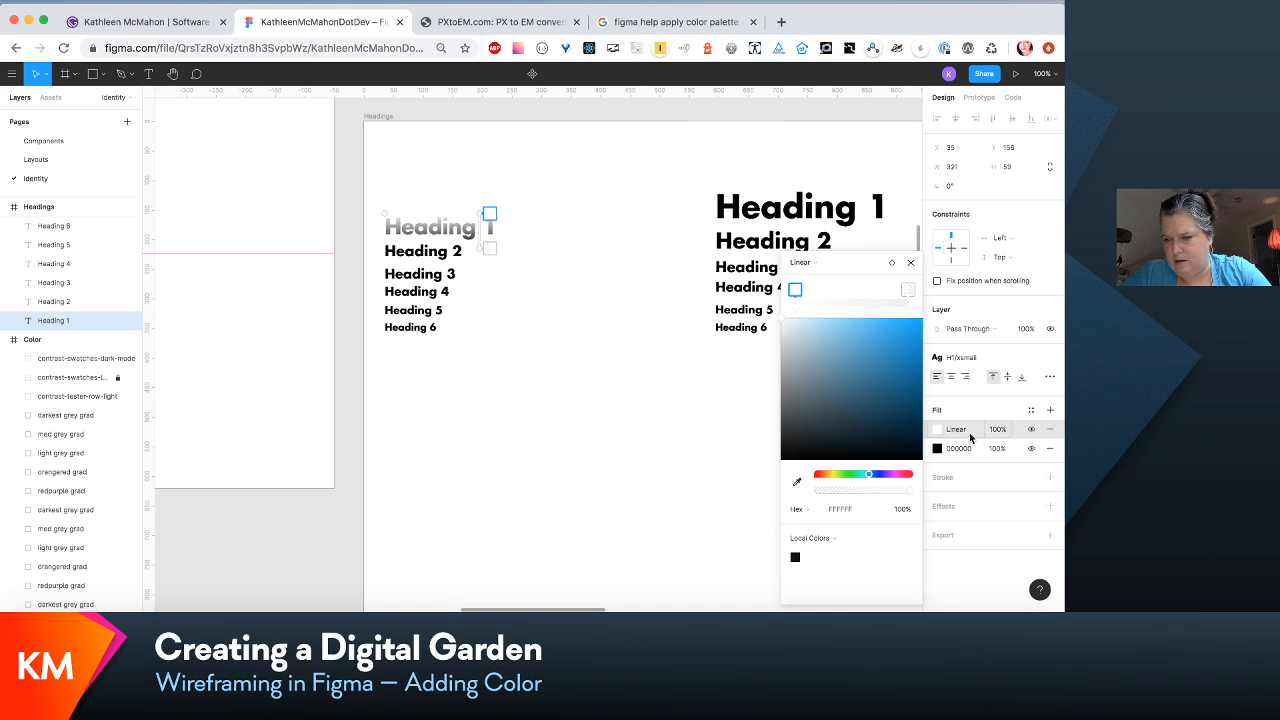
left_click(1049, 430)
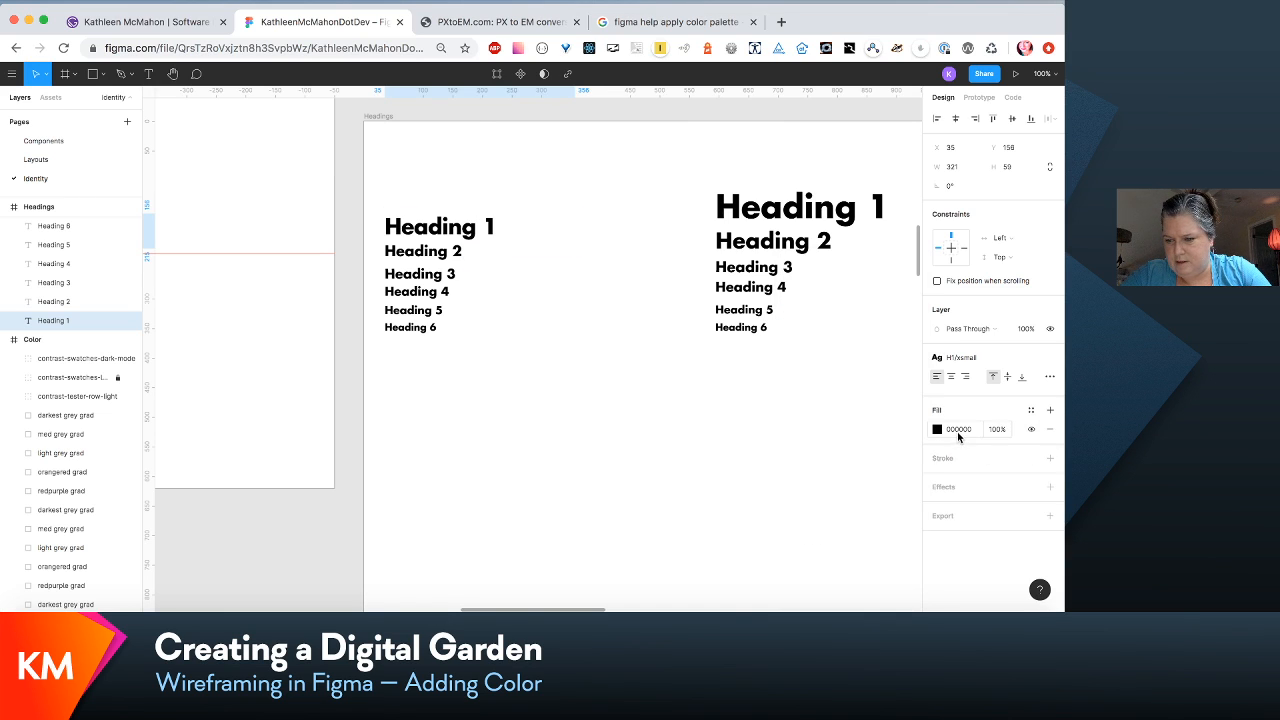
Step: Set the solid fill of Heading 1 in the first column to the local black 111314
left_click(957, 430)
left_click(937, 430)
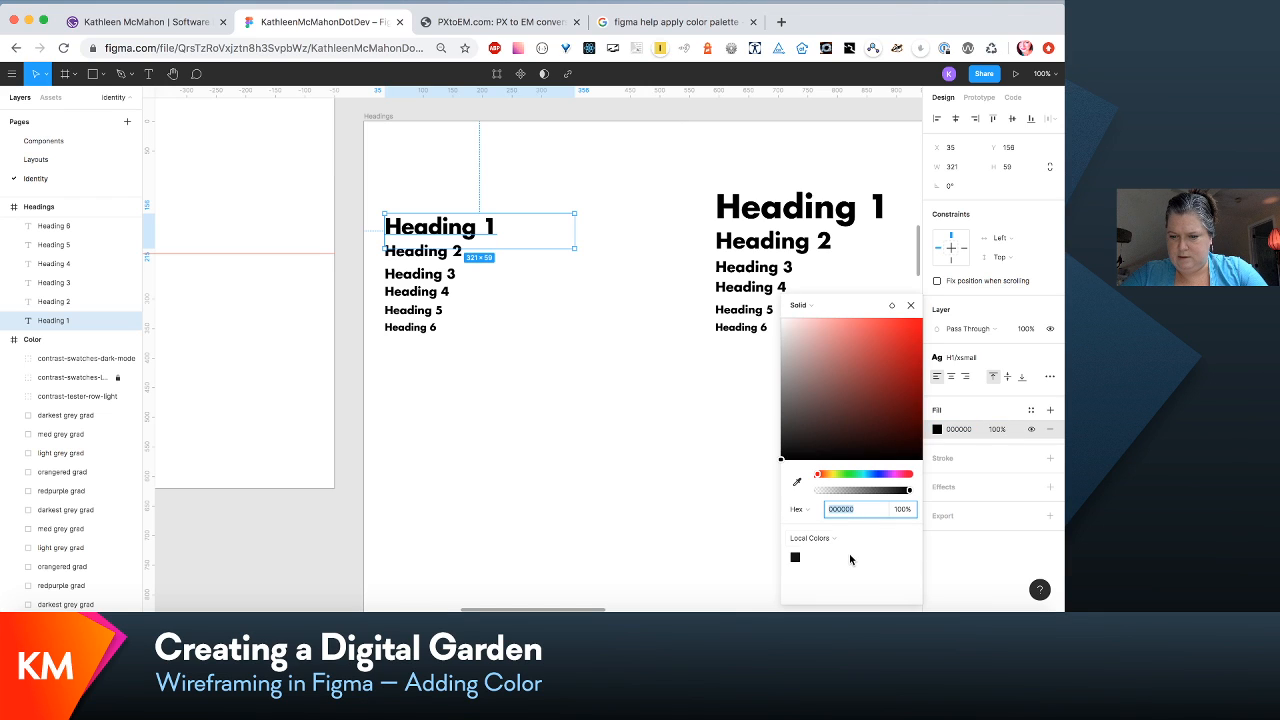
left_click(796, 555)
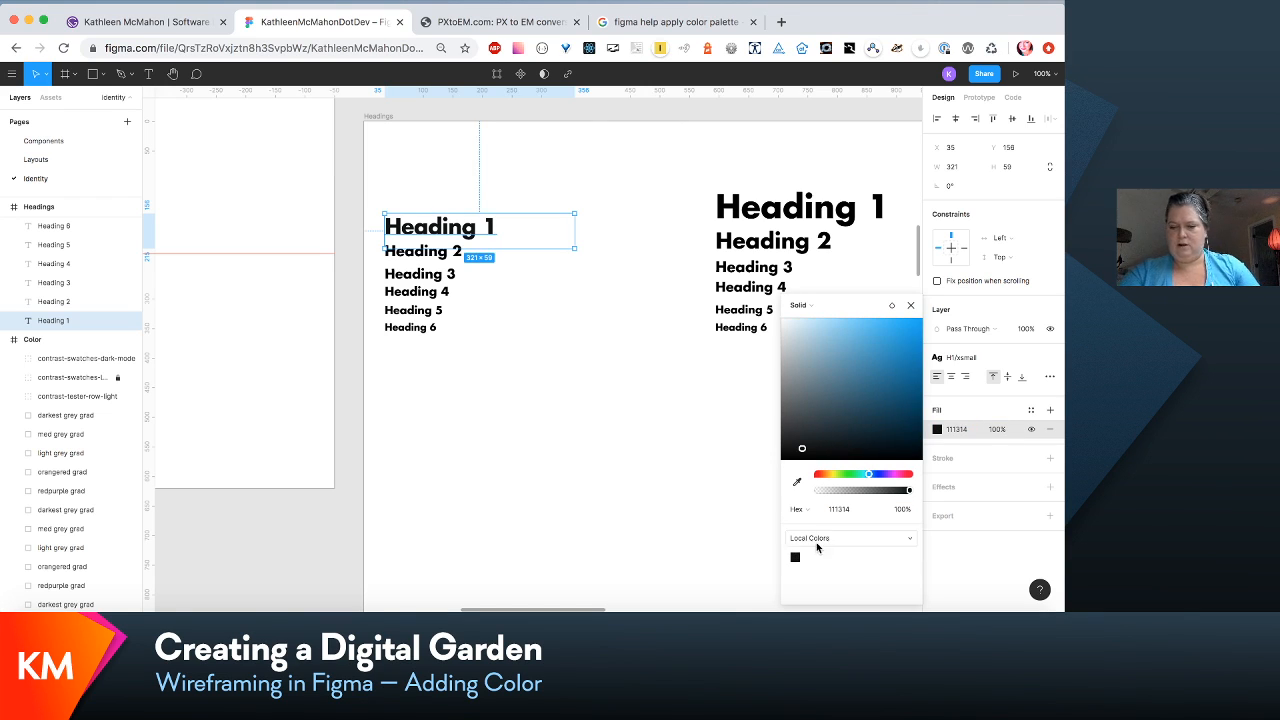
left_click(659, 541)
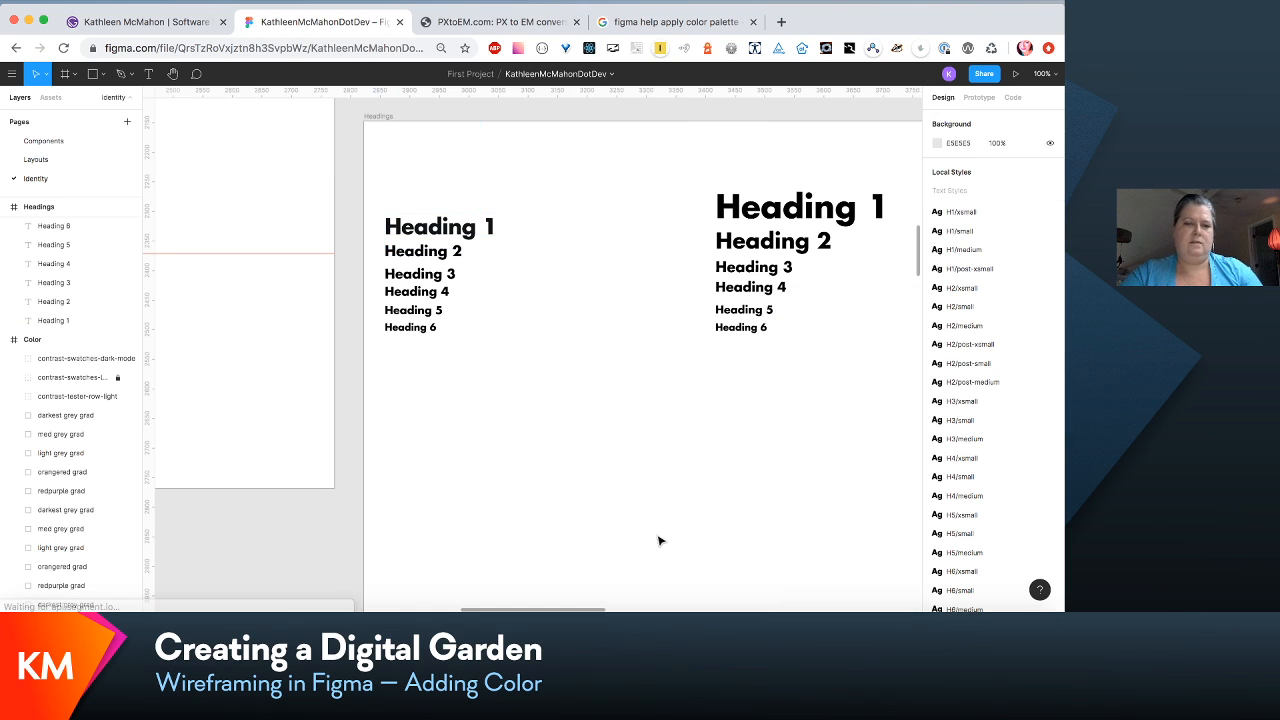
Step: Set the fill of Heading 2 through Heading 6 in the first column to the local black 111314
left_click(441, 253)
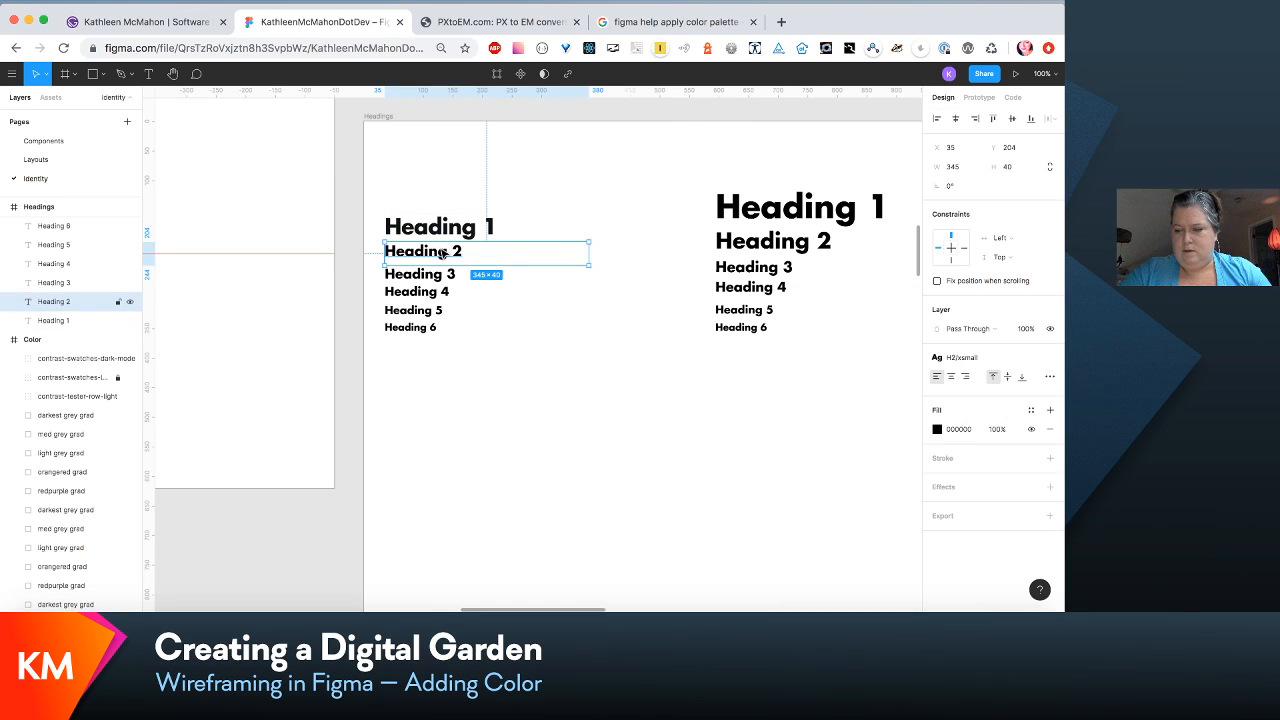
left_click_drag(371, 360, 486, 254)
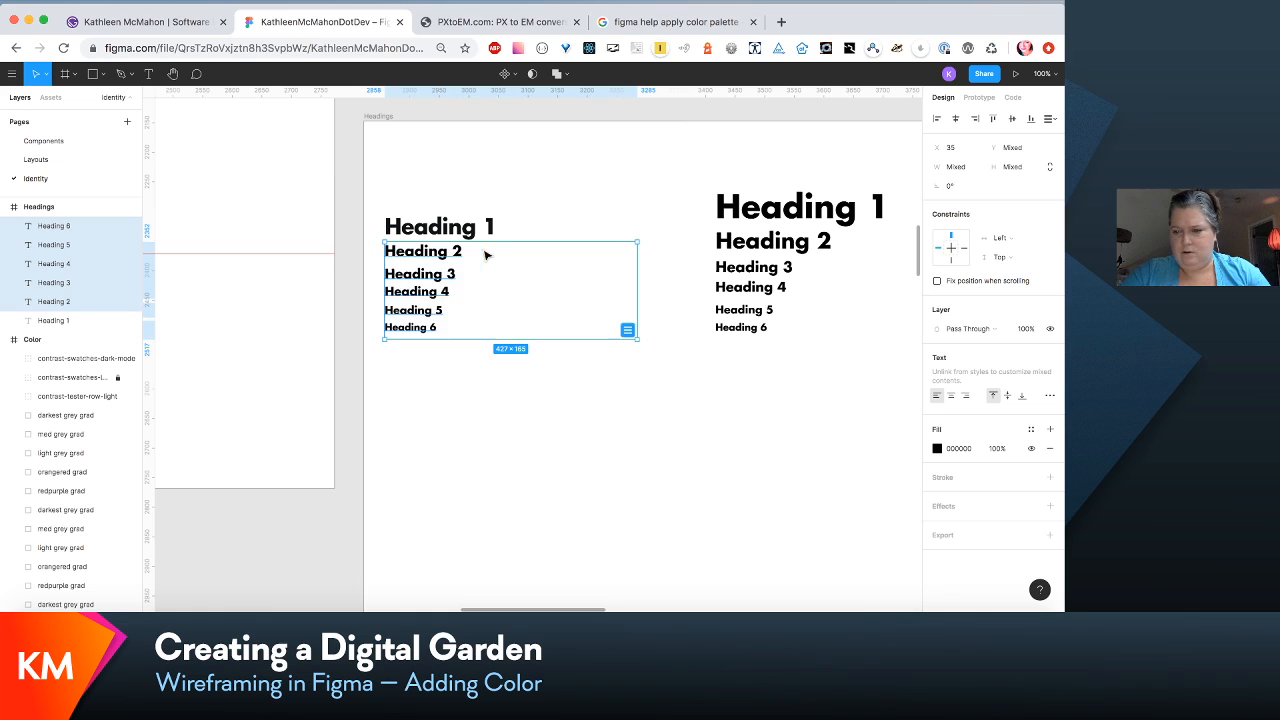
left_click(938, 448)
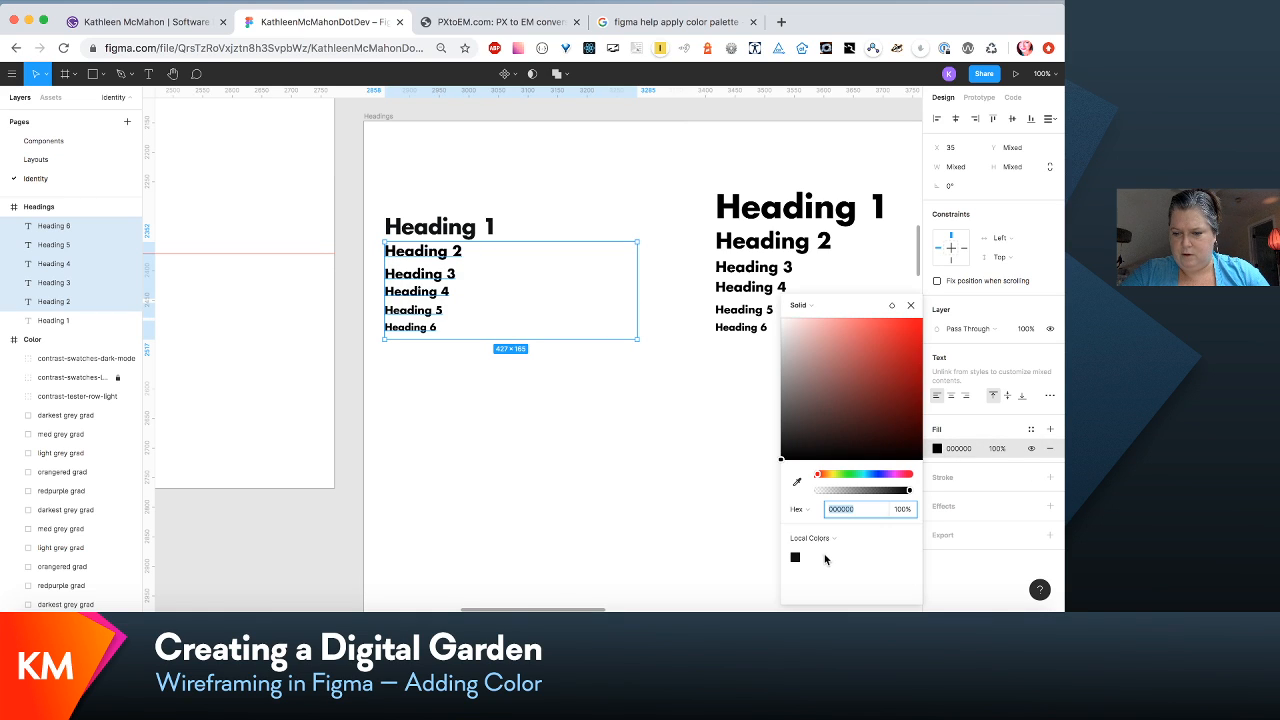
left_click(795, 557)
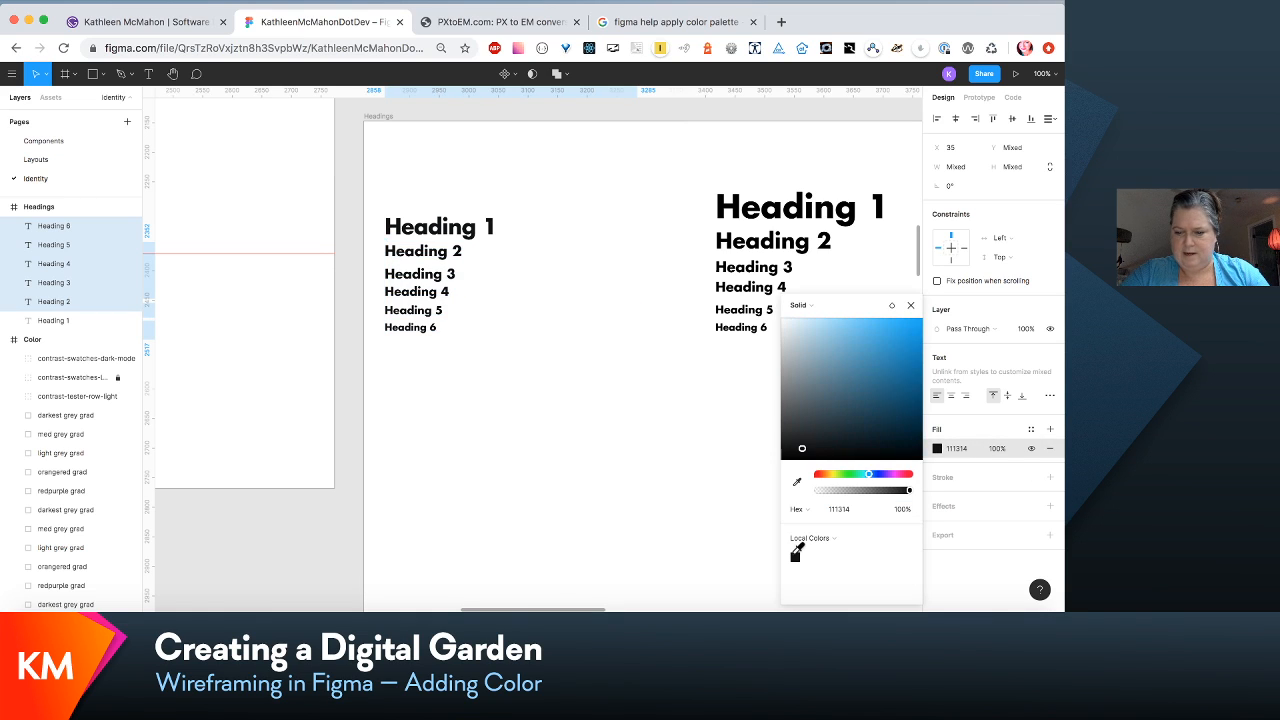
left_click(604, 391)
Step: Set the fill of all six headings in the second column to the local black 111314
scroll(604, 391, "right", 5)
left_click_drag(455, 155, 650, 357)
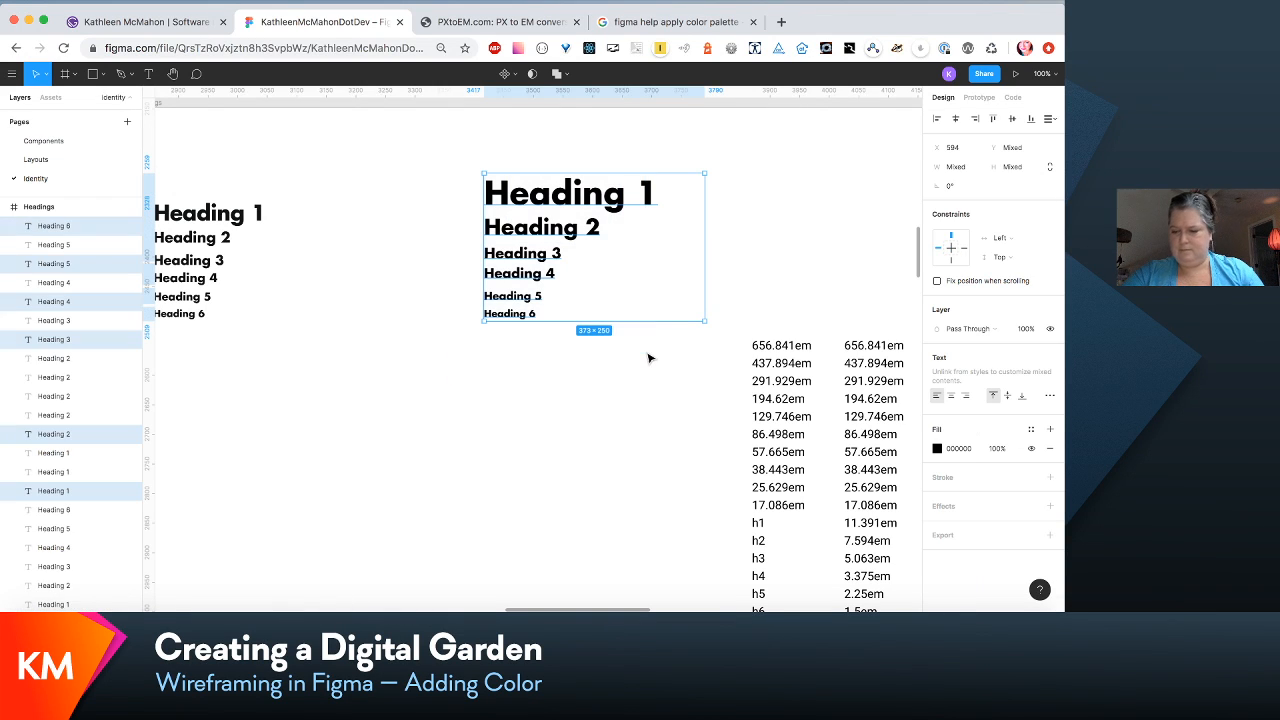
left_click(937, 448)
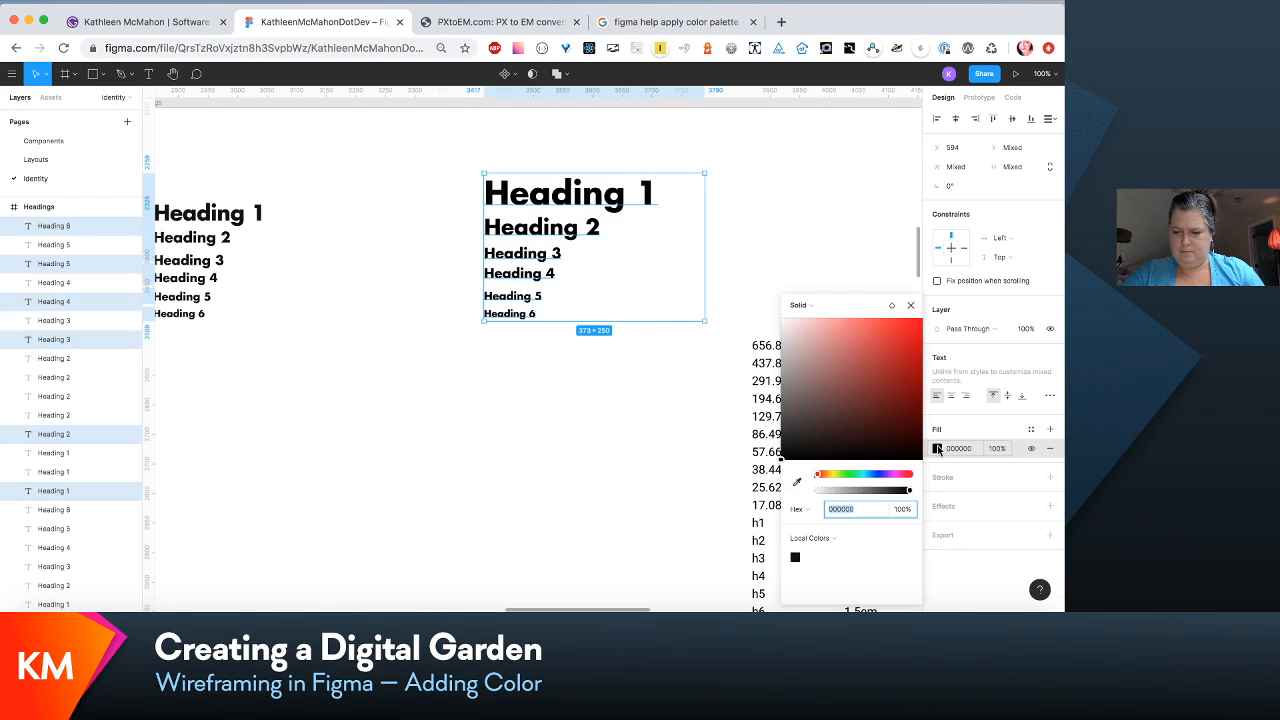
left_click(799, 556)
Step: Set the fill of all six headings in the third column to the local black 111314
scroll(609, 529, "right", 3)
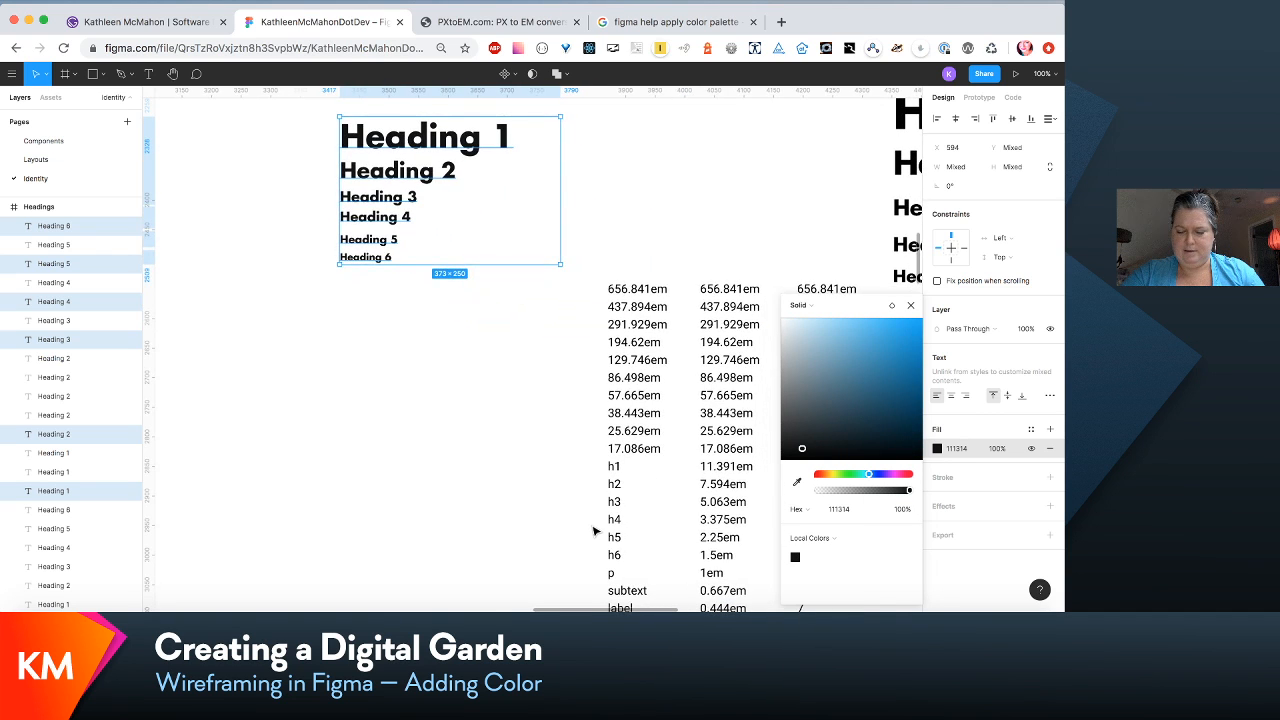
scroll(595, 531, "right", 3)
scroll(595, 531, "right", 3)
left_click_drag(576, 376, 640, 146)
left_click(937, 448)
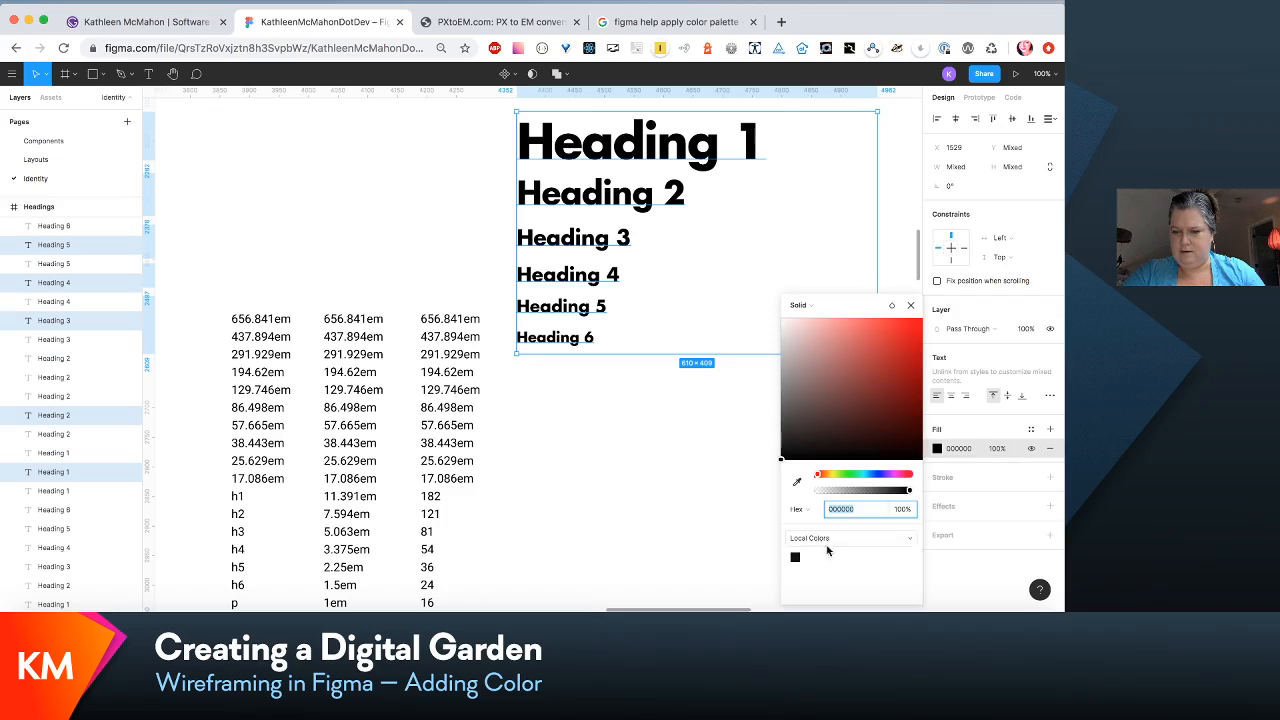
left_click(795, 553)
Step: Set the fill of all body paragraphs, inline link styles and card title styles below the headings to the local black 111314
scroll(668, 568, "down", 10)
scroll(668, 568, "left", 4)
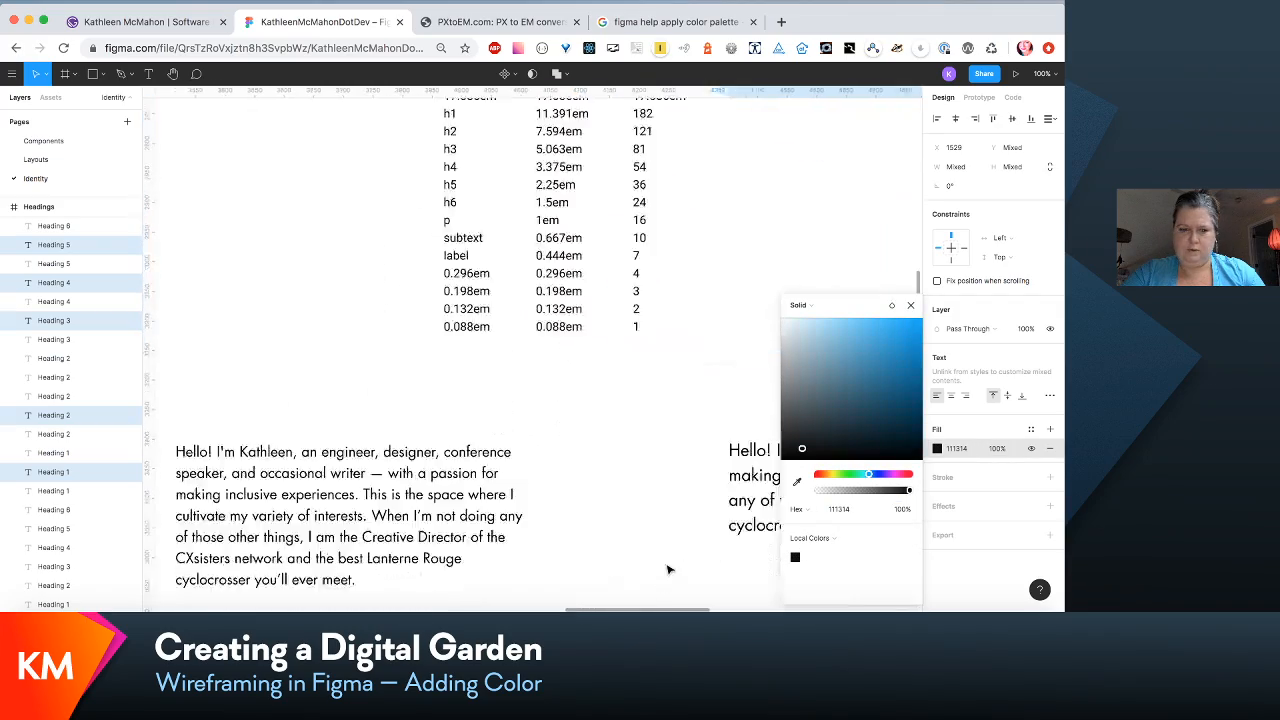
scroll(668, 568, "down", 4)
scroll(668, 568, "left", 6)
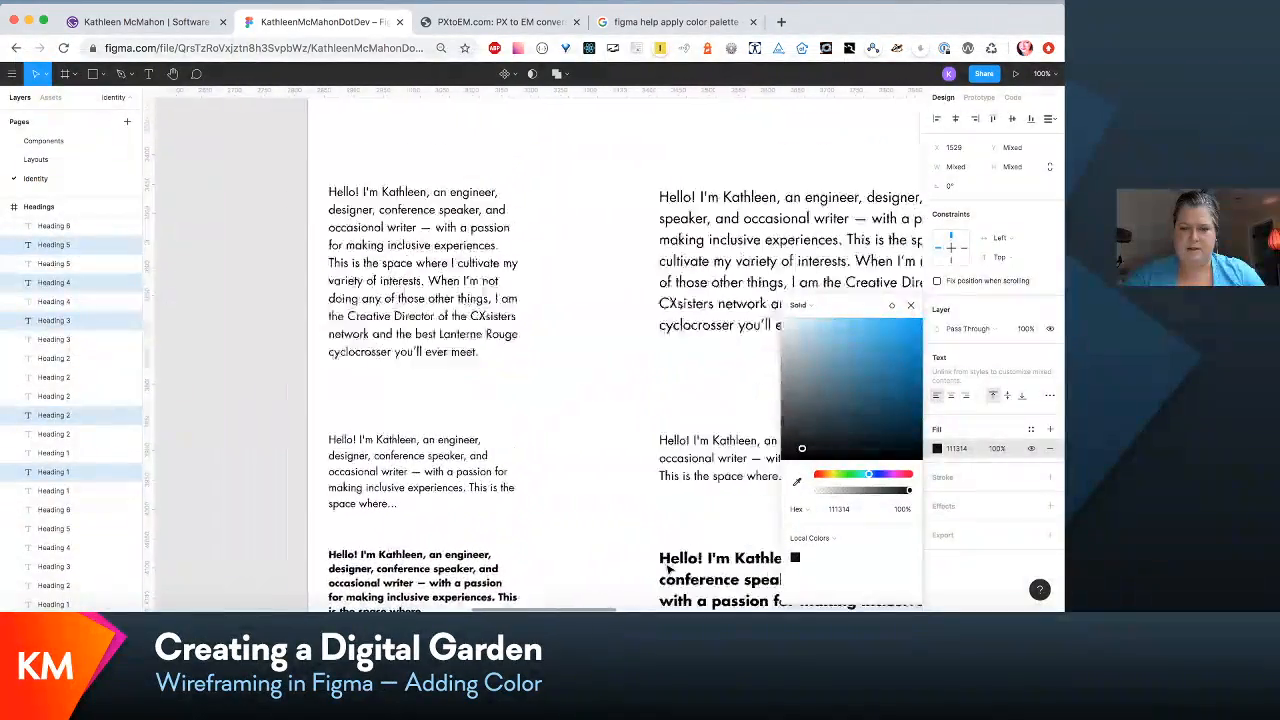
scroll(668, 568, "up", 5)
scroll(668, 568, "down", 3)
scroll(668, 568, "down", 4)
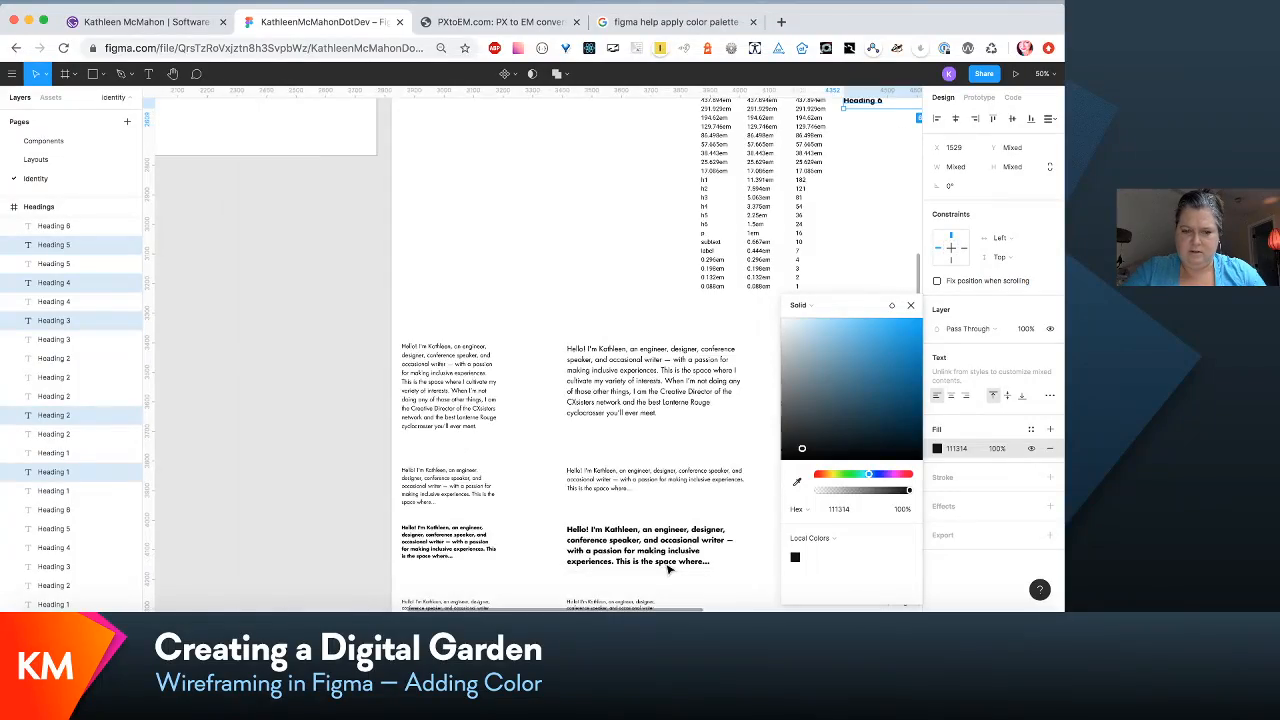
scroll(668, 568, "down", 5)
scroll(668, 568, "left", 1)
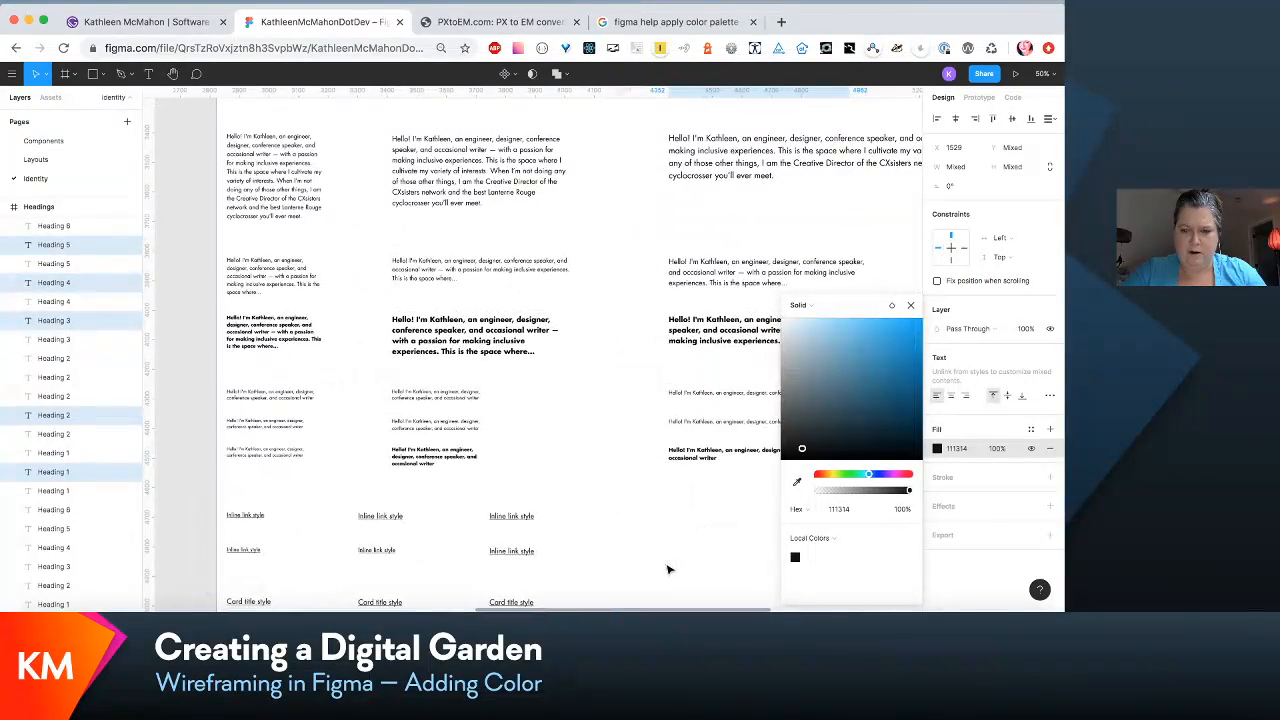
scroll(668, 568, "down", 3)
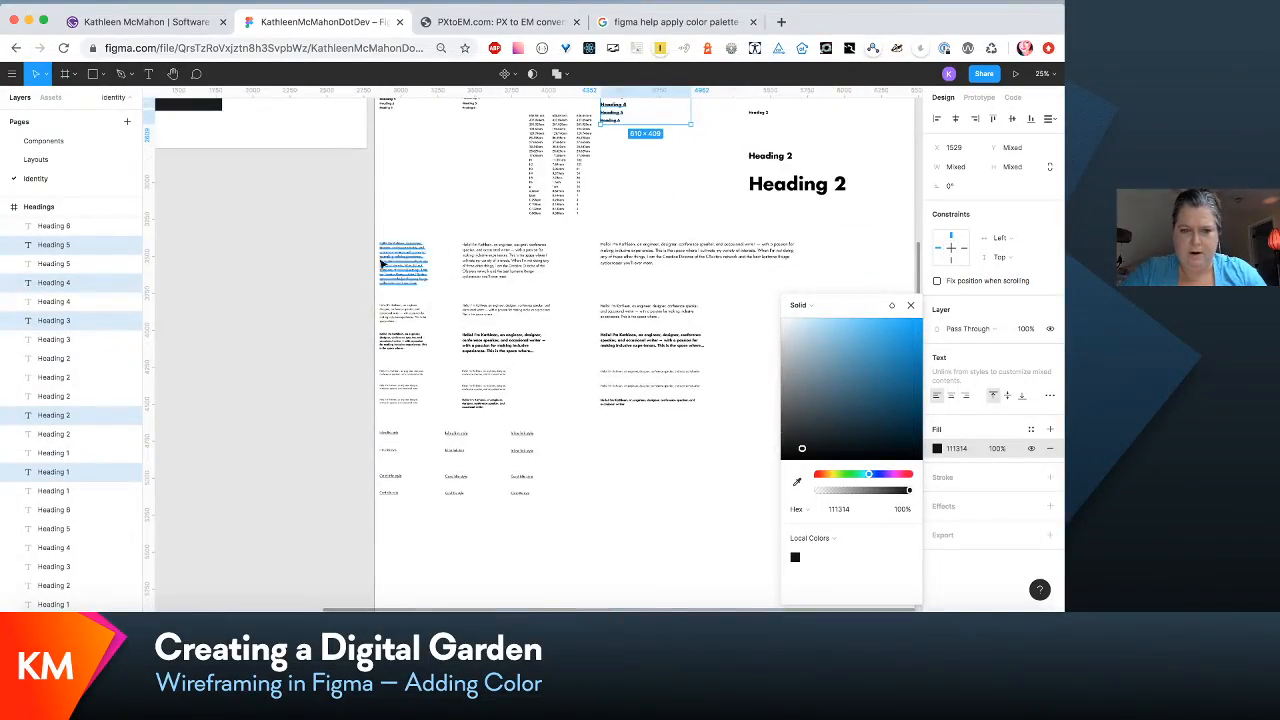
left_click_drag(344, 232, 737, 524)
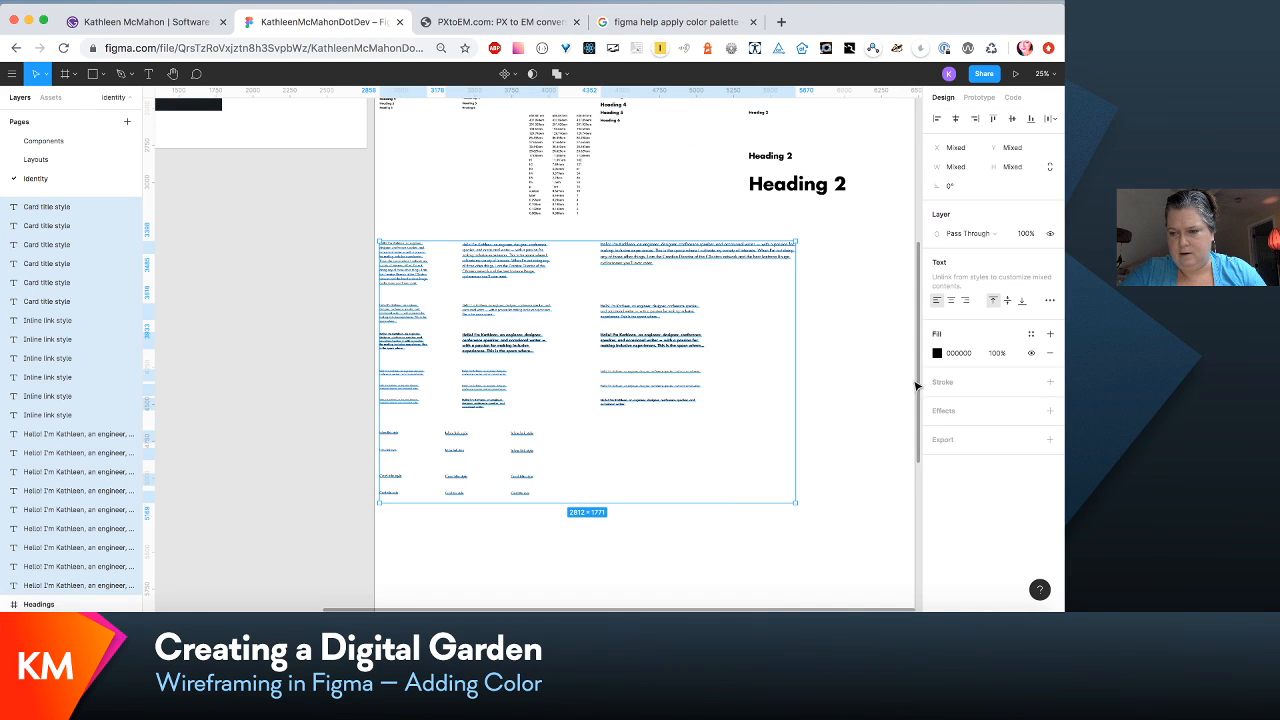
left_click(941, 355)
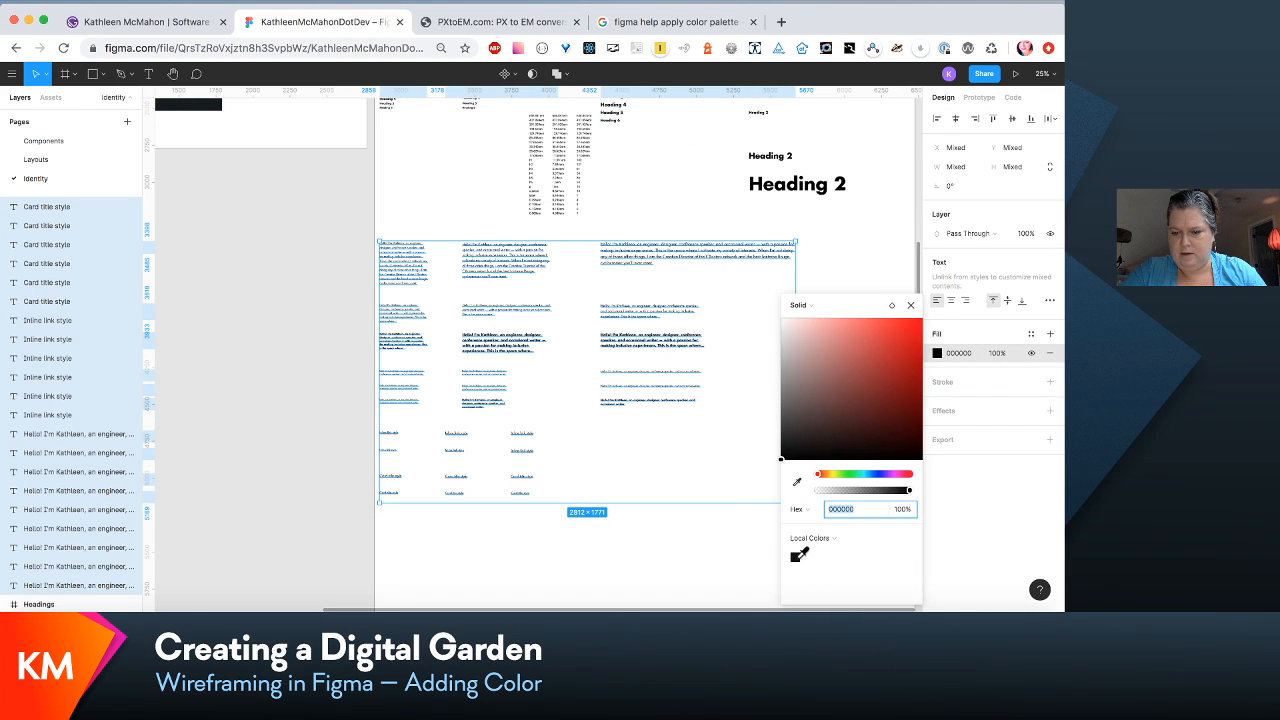
type("111314")
key("Return")
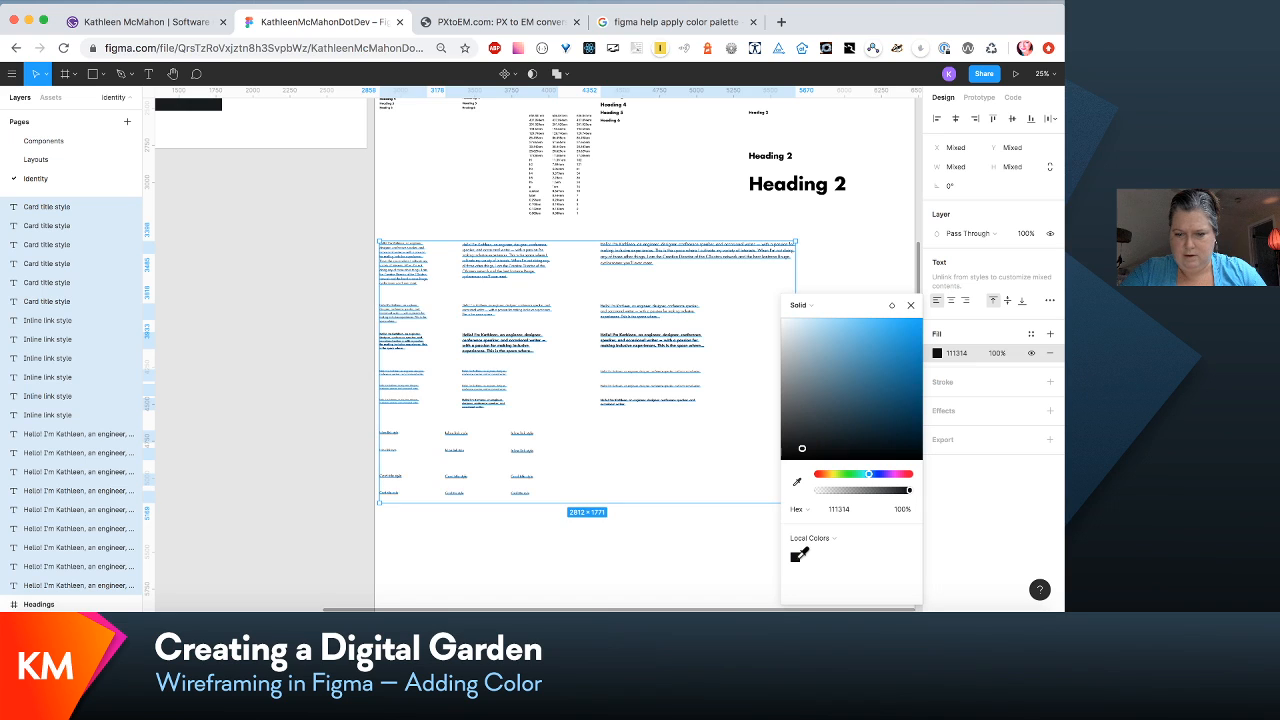
left_click(630, 565)
Step: Set the fill of the four separate headings beside the third column to the local black 111314
left_click(804, 197)
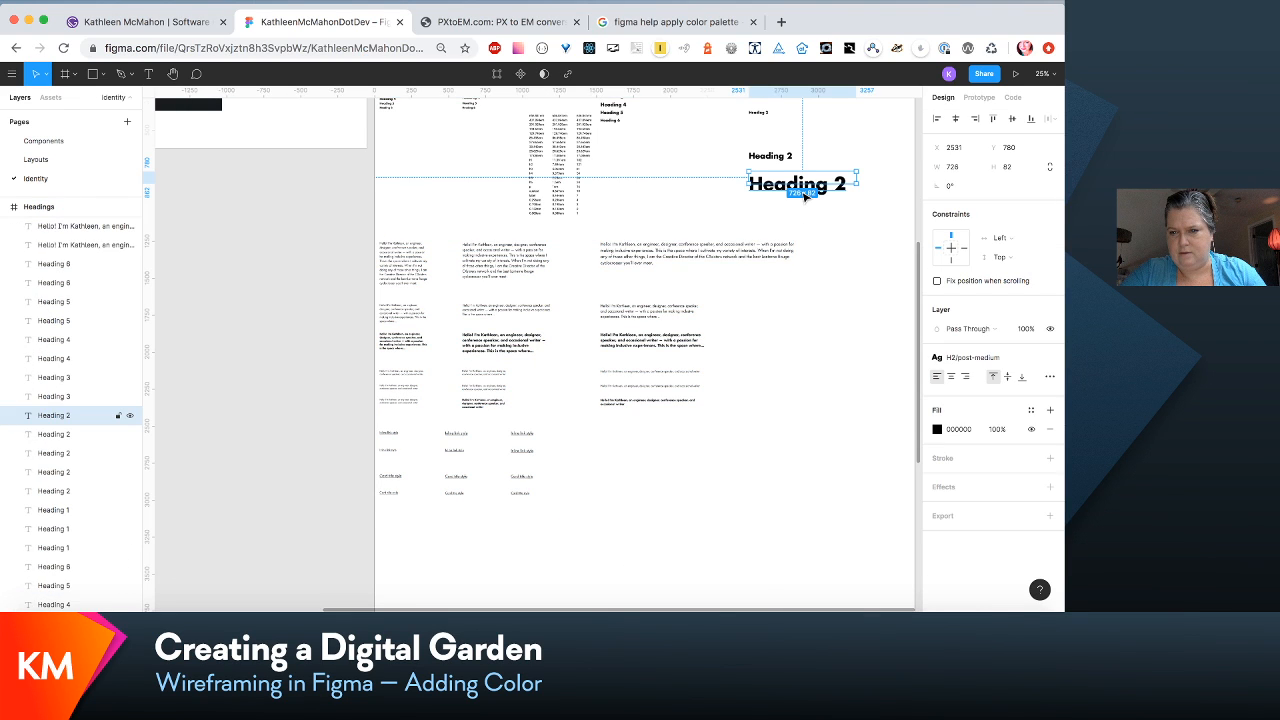
scroll(760, 210, "up", 4)
scroll(760, 210, "right", 1)
left_click_drag(675, 221, 850, 401)
left_click(937, 448)
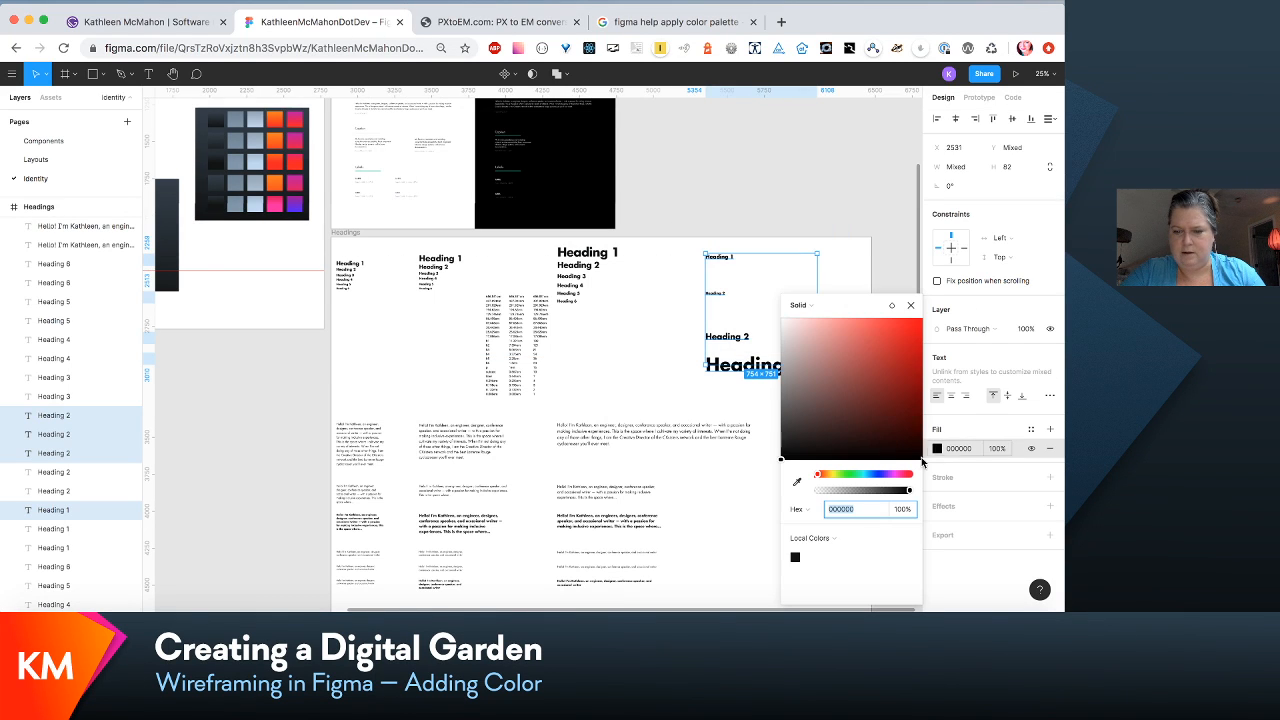
left_click(798, 553)
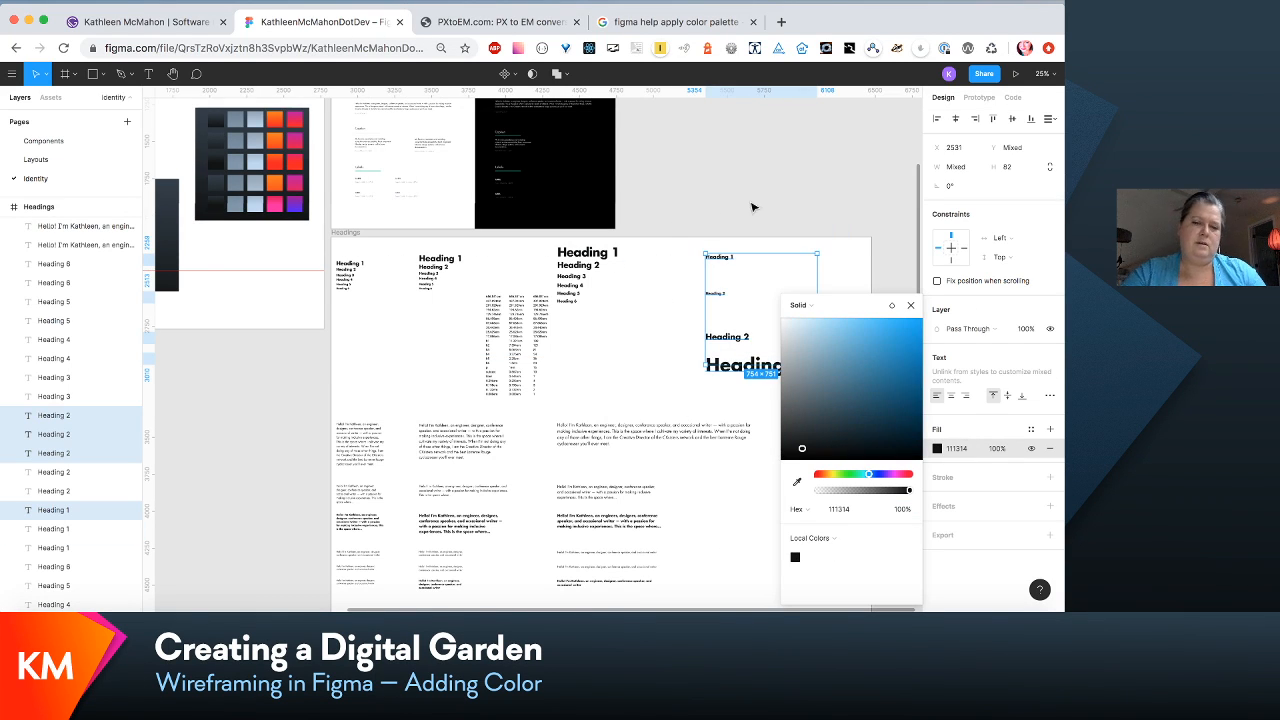
left_click(623, 183)
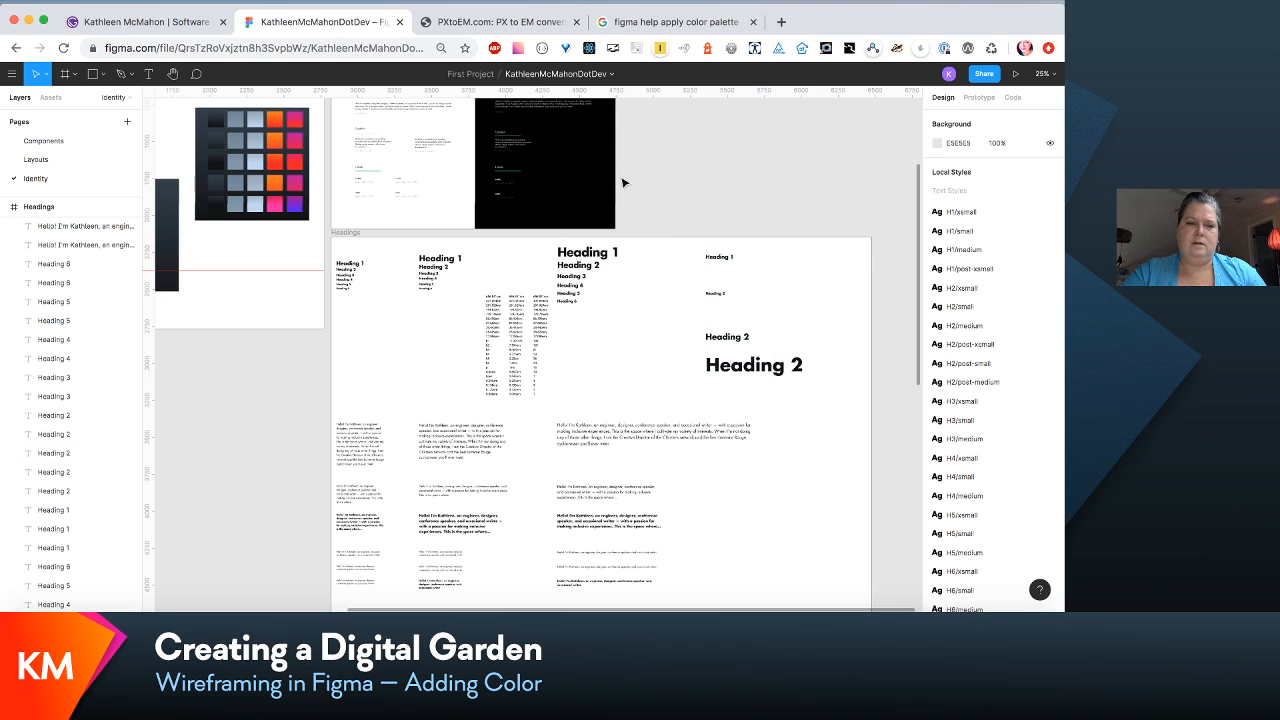
Step: Open the Layouts page and look over the 320vw Home, About, Speak and Write wireframes
left_click(41, 161)
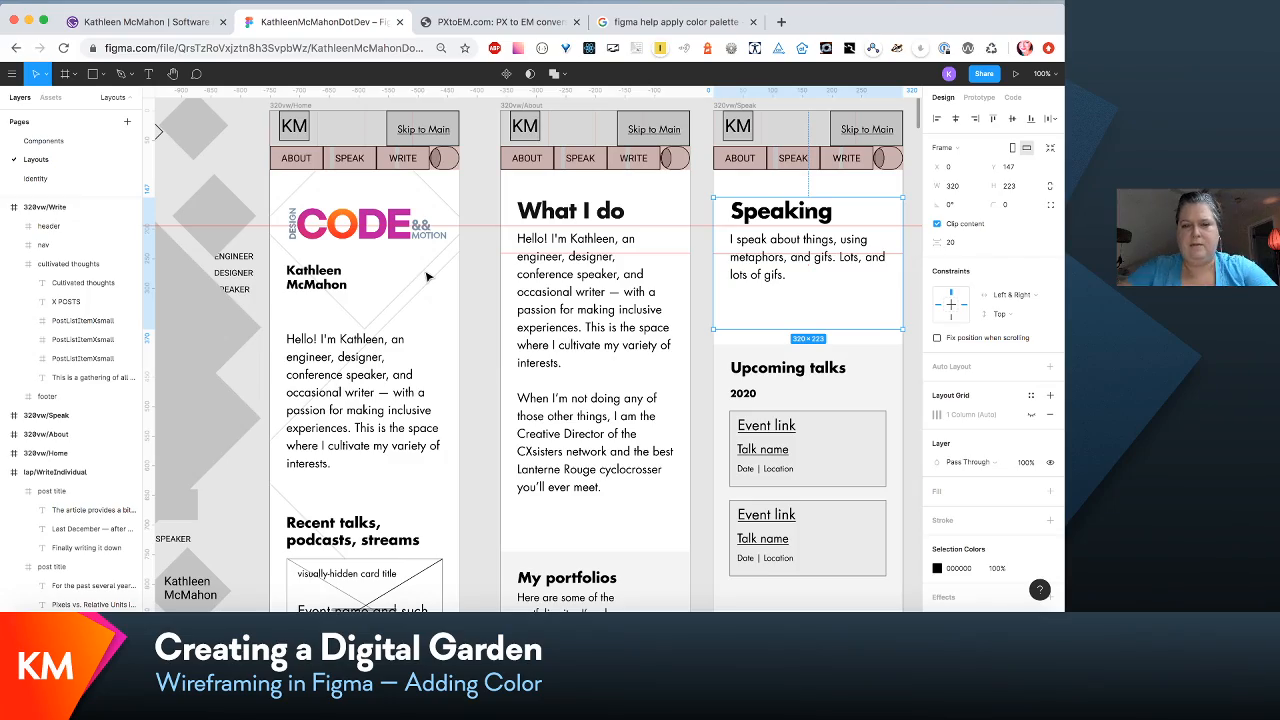
scroll(563, 395, "down", 5)
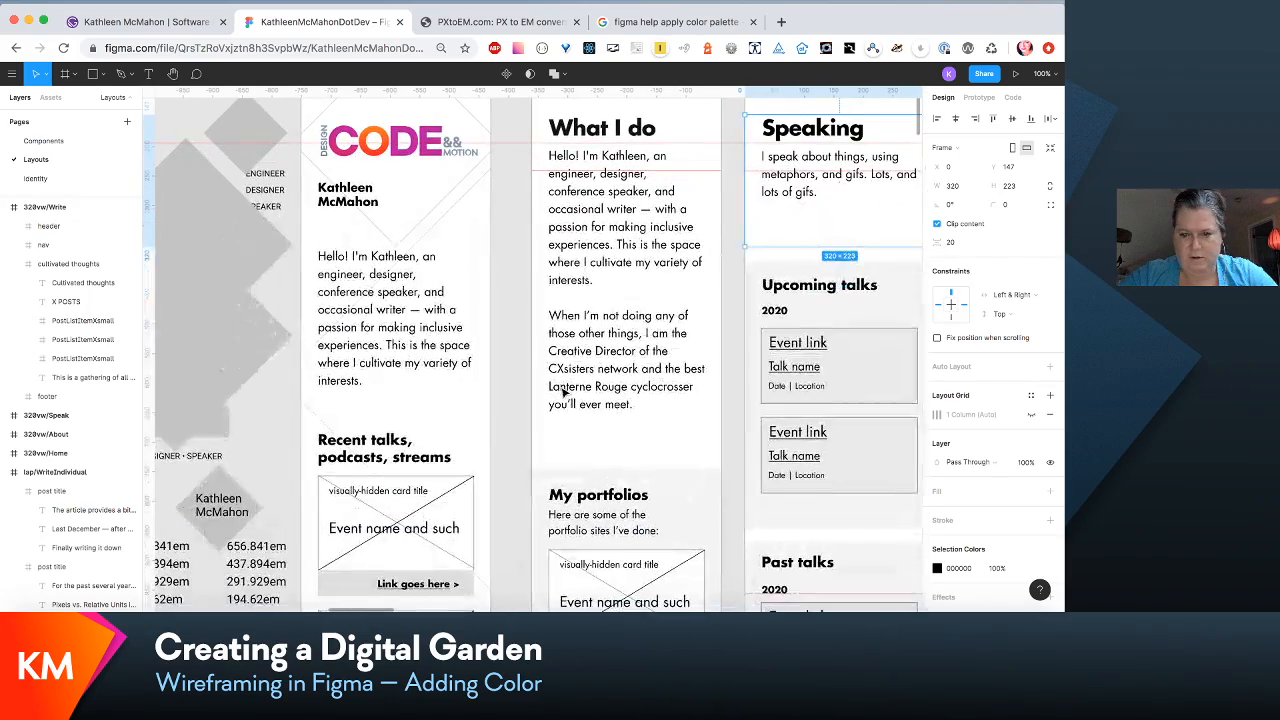
scroll(563, 393, "up", 3)
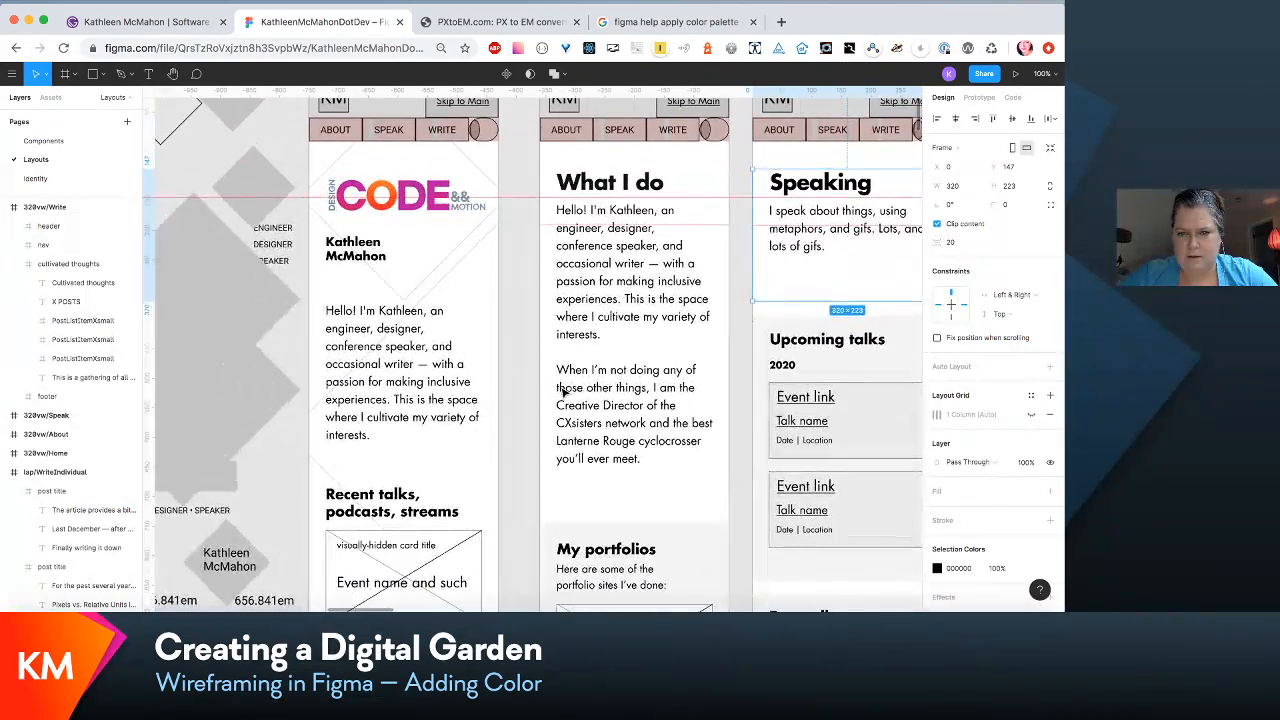
scroll(563, 393, "down", 8)
scroll(563, 393, "down", 10)
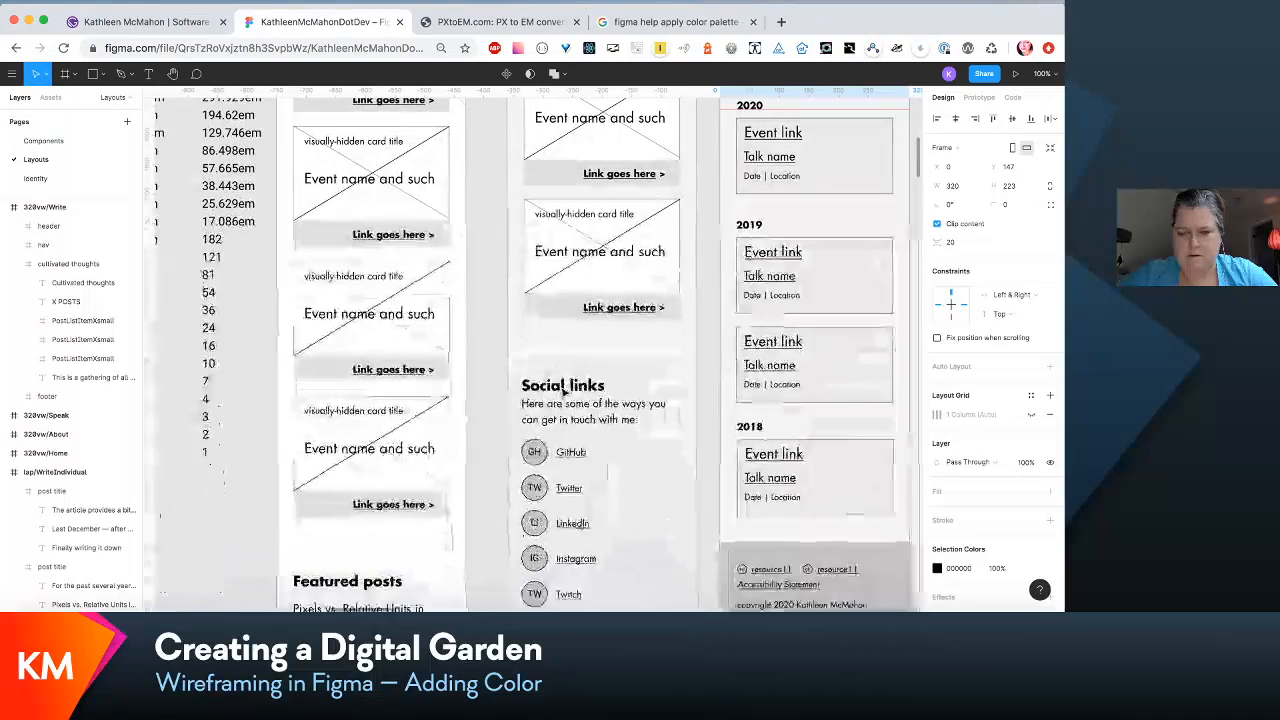
scroll(563, 393, "down", 2)
scroll(563, 393, "up", 15)
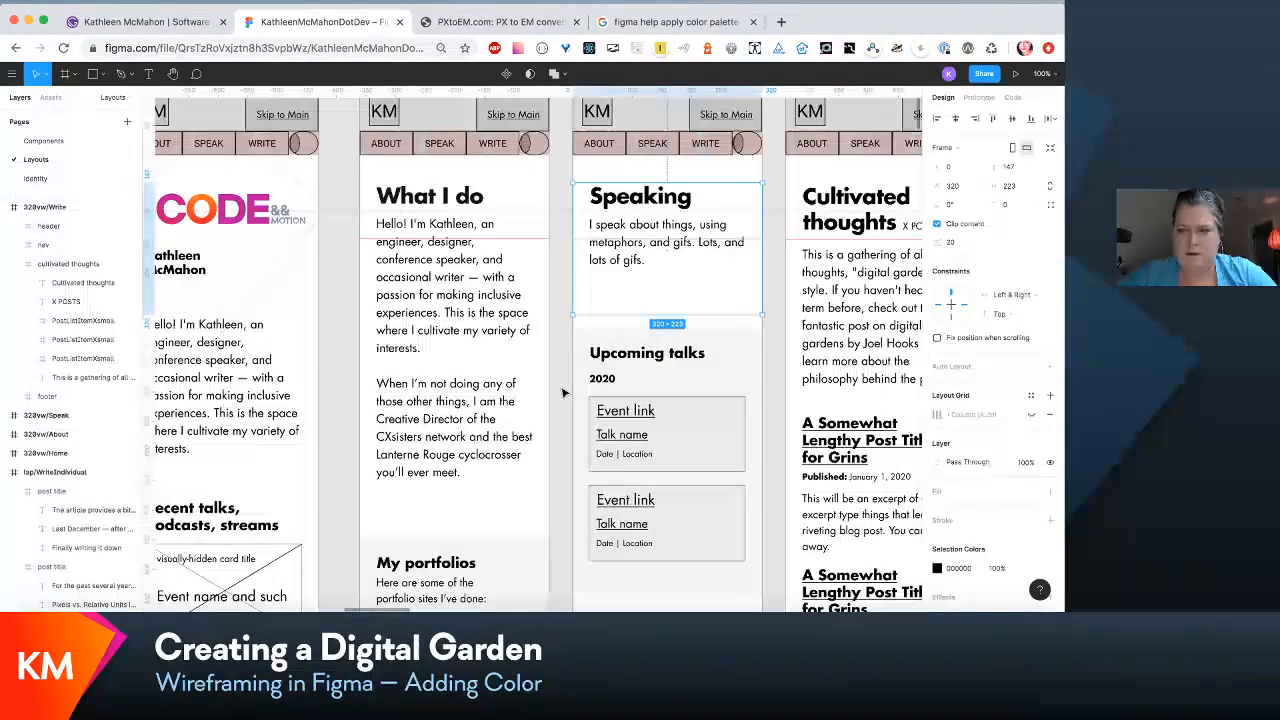
scroll(563, 393, "left", 3)
scroll(563, 393, "down", 1)
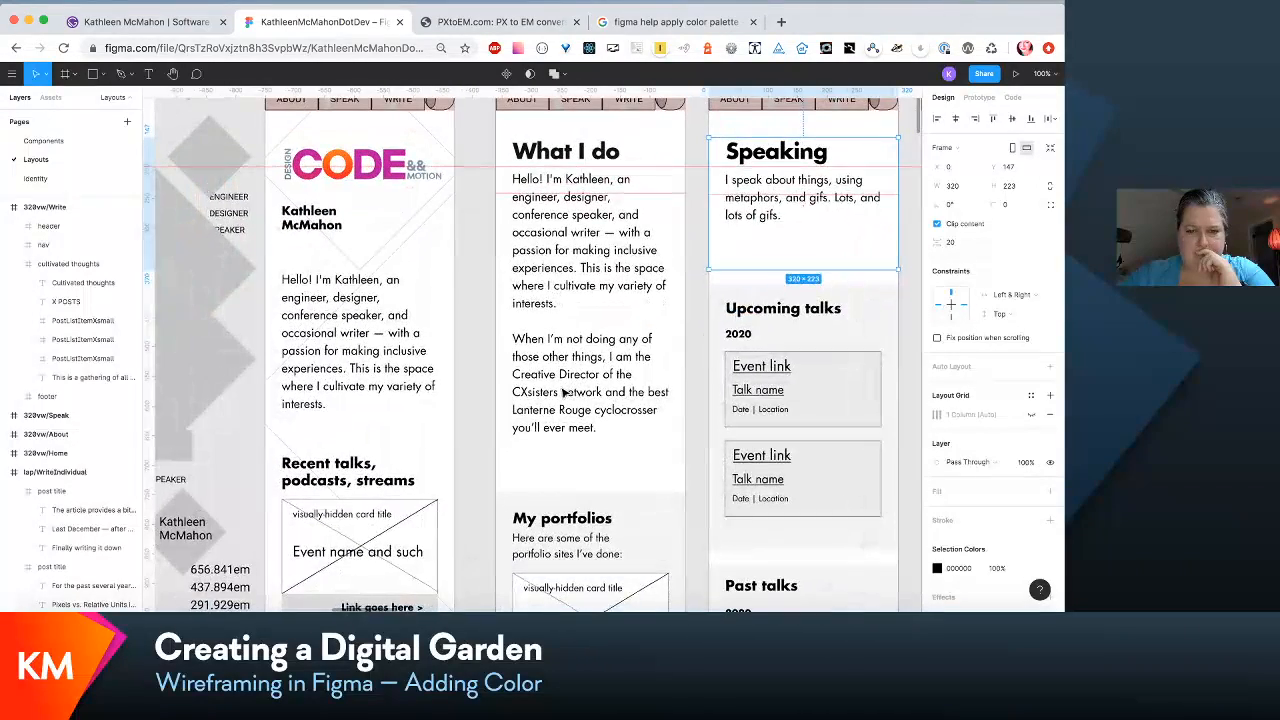
Step: Select the what I do frame in the 320vw/About wireframe and examine its text and selection colors
left_click(605, 270)
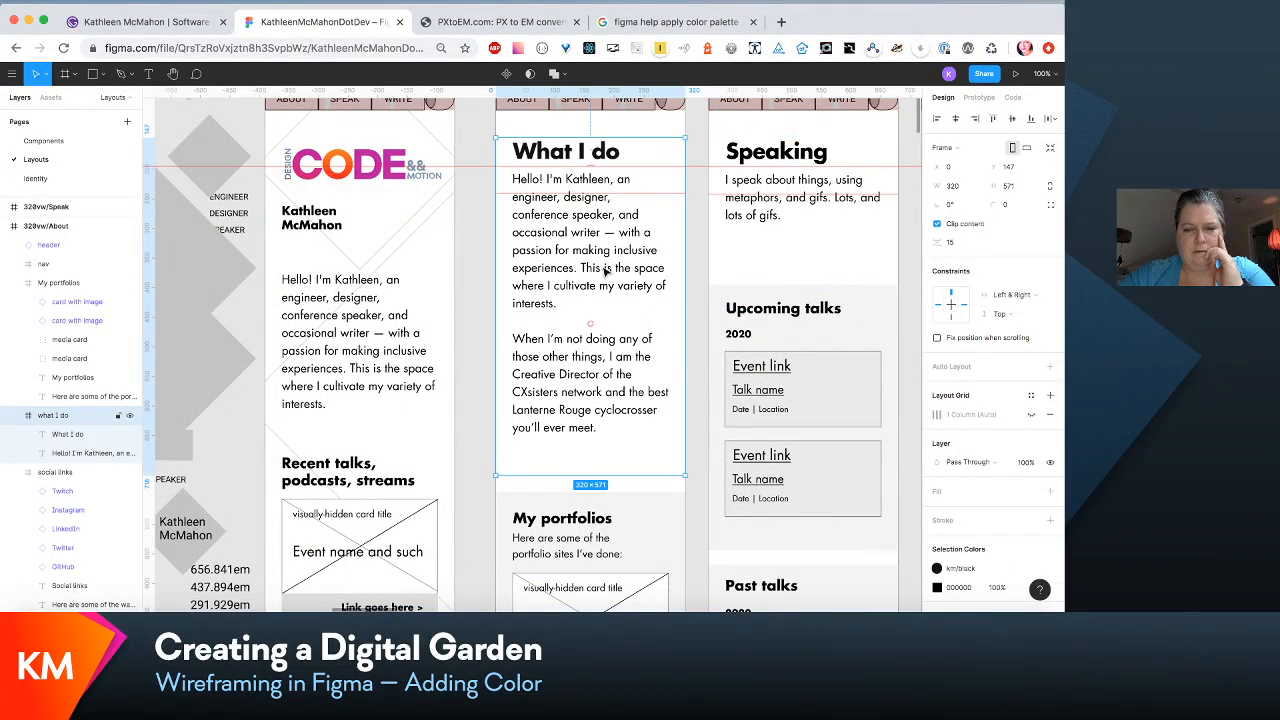
scroll(604, 270, "up", 2)
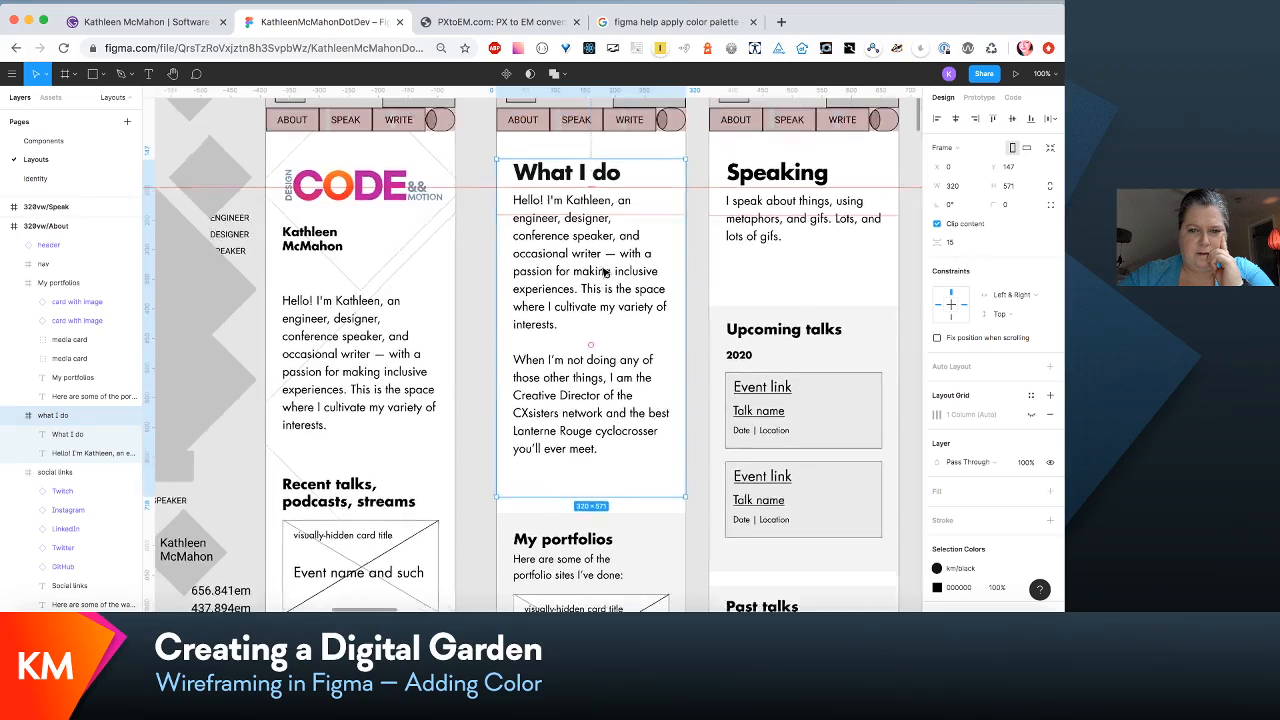
scroll(604, 270, "left", 1)
scroll(604, 270, "down", 3)
scroll(604, 270, "left", 1)
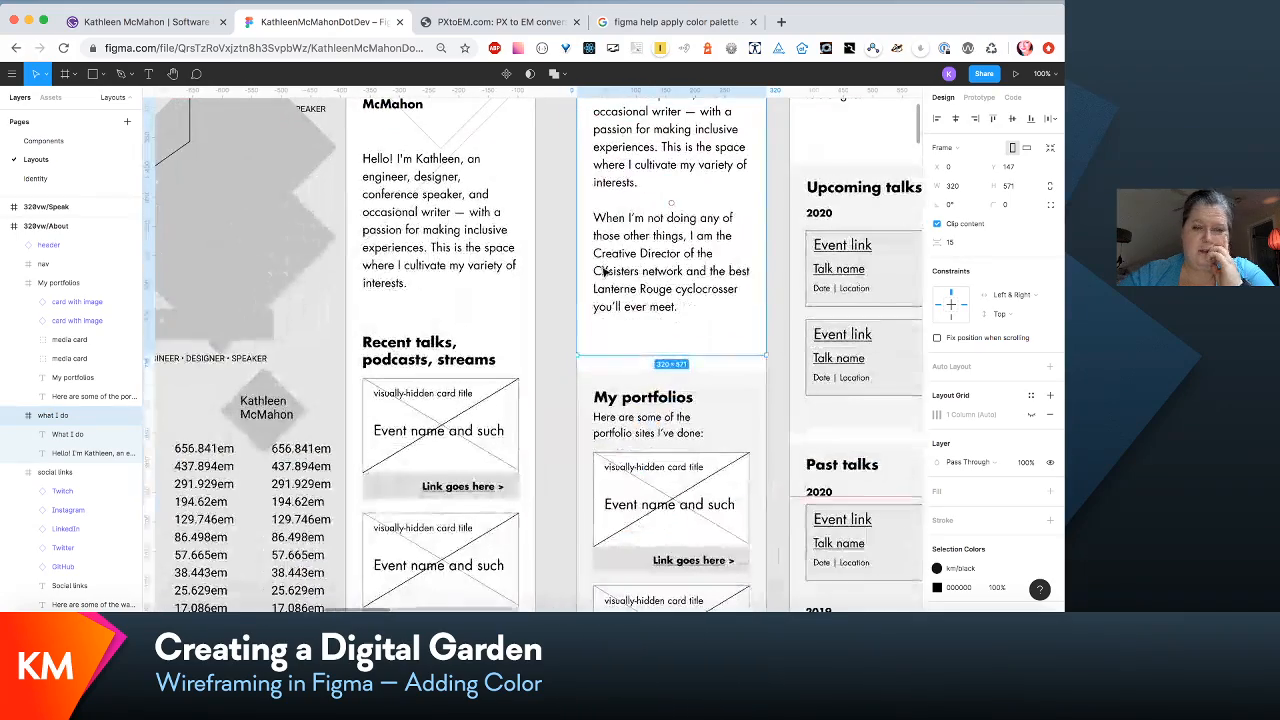
scroll(605, 270, "up", 2)
scroll(605, 270, "left", 1)
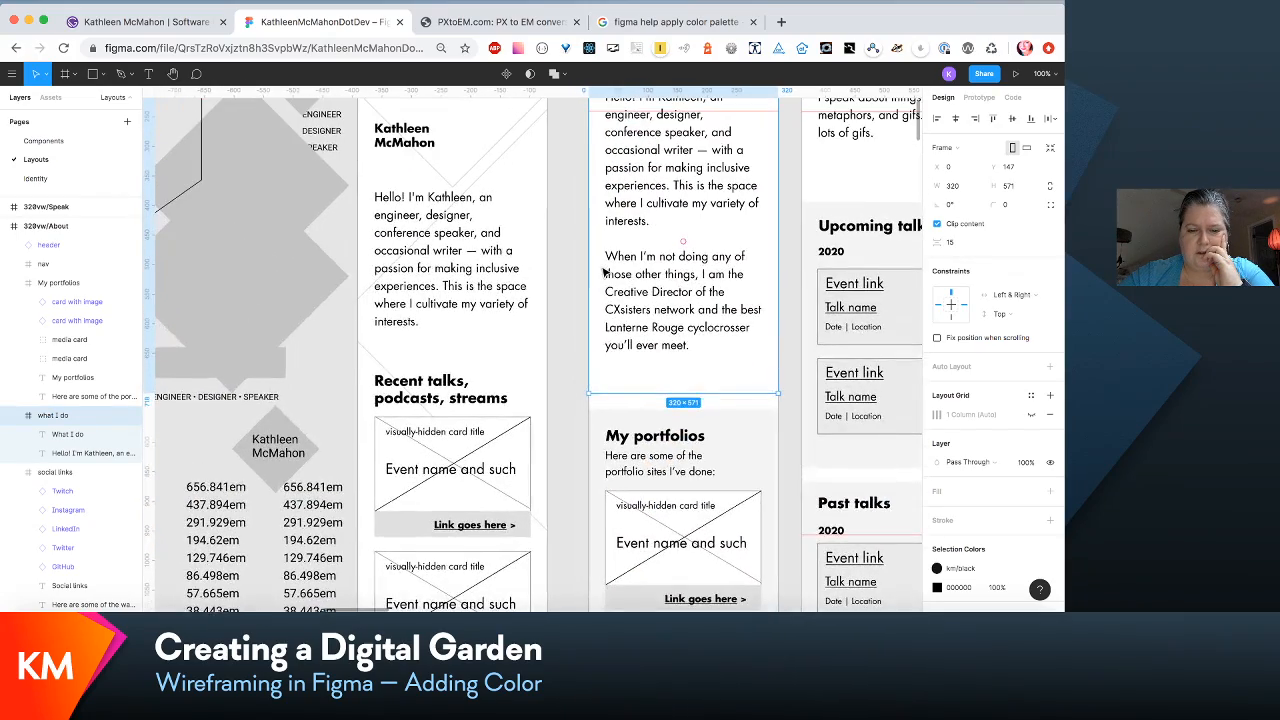
scroll(604, 270, "up", 2)
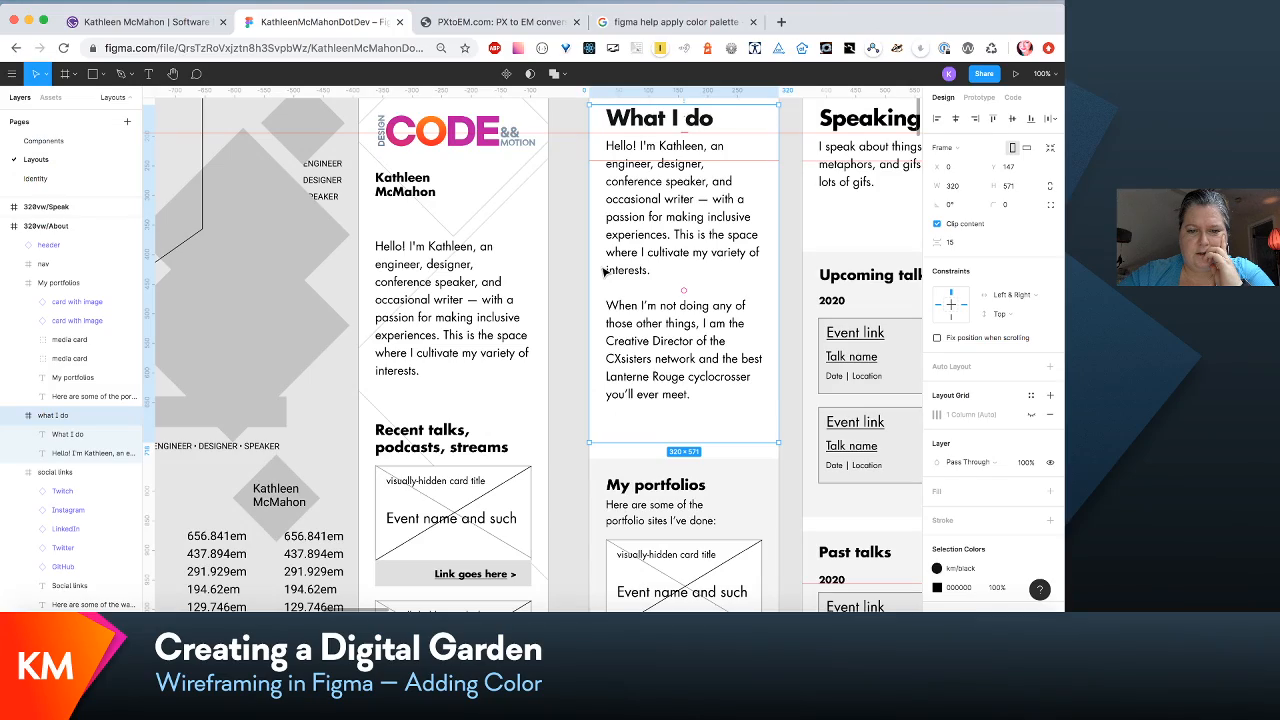
scroll(604, 271, "down", 2)
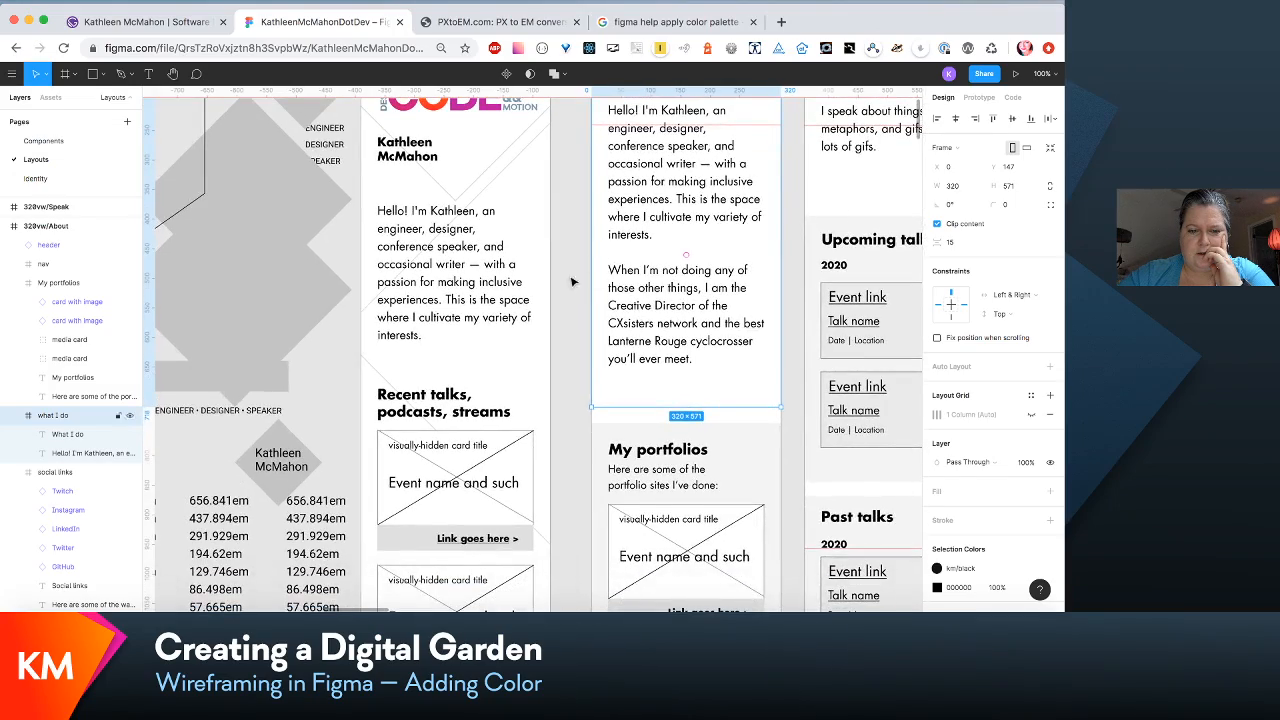
Step: Examine the lower sections of the 320vw wireframes, including featured posts, social links, contact form and footers
scroll(572, 282, "down", 20)
scroll(572, 282, "right", 1)
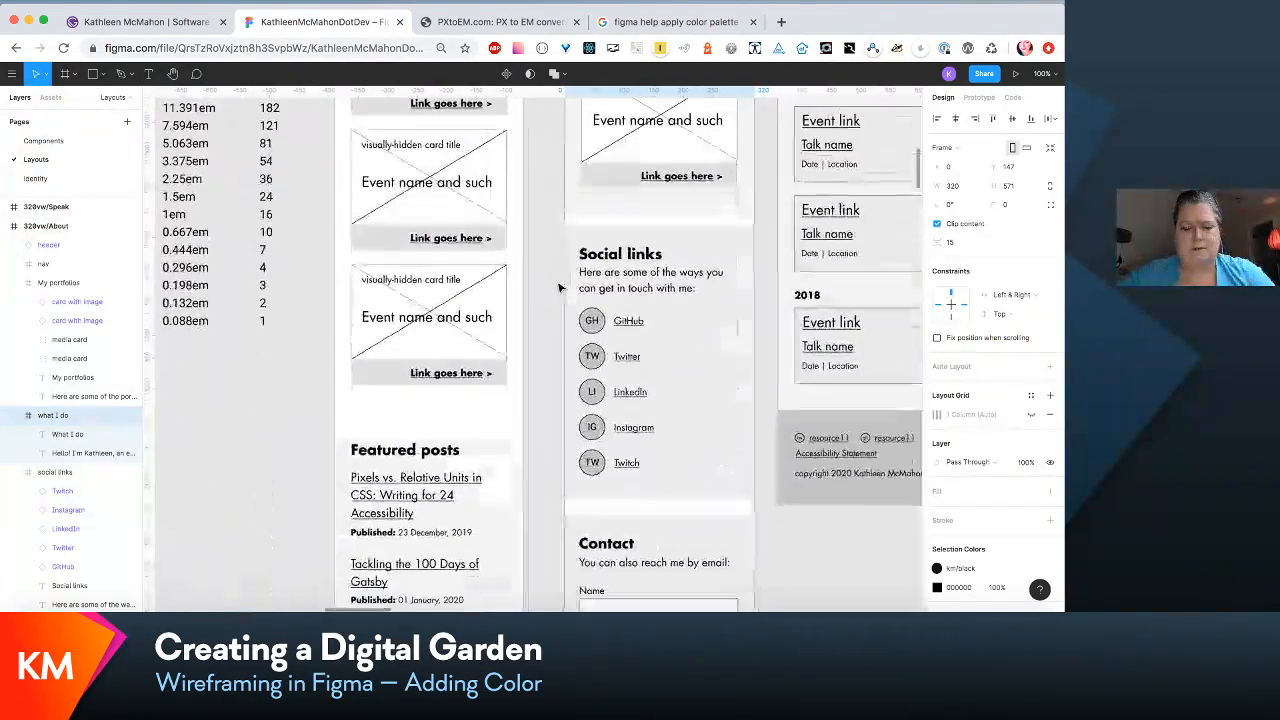
scroll(560, 288, "down", 7)
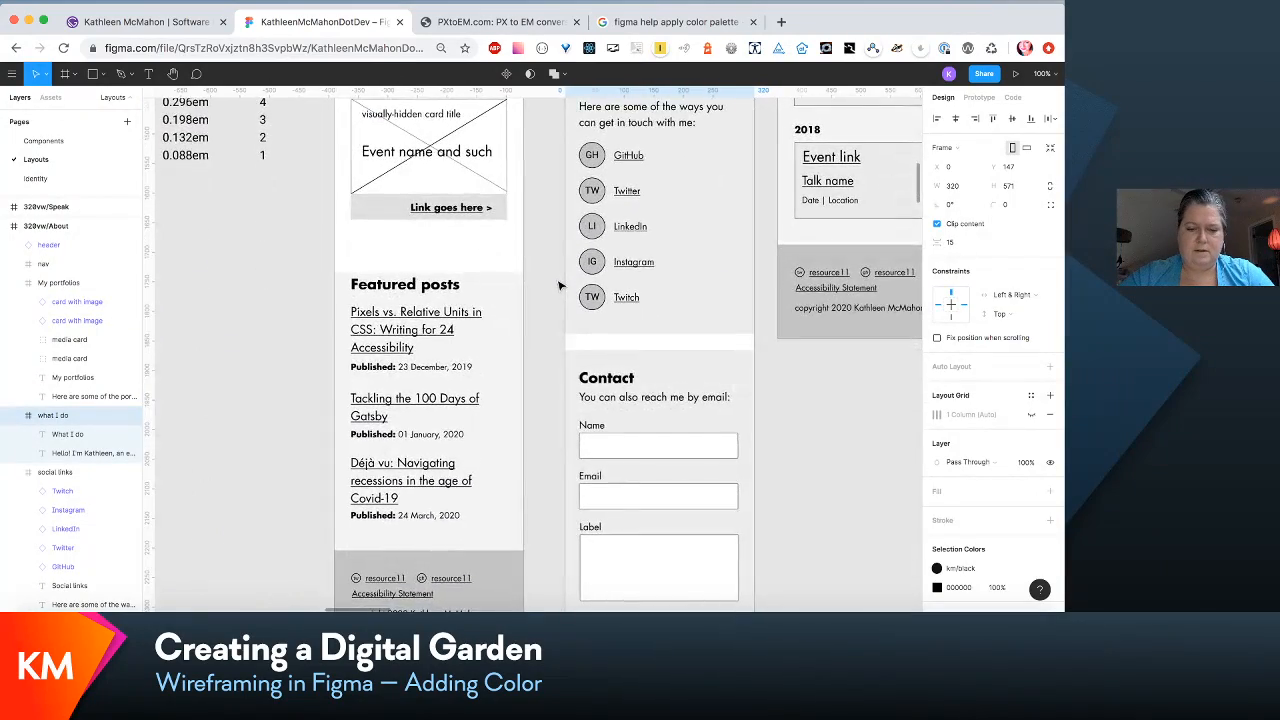
scroll(560, 287, "down", 7)
scroll(560, 287, "right", 1)
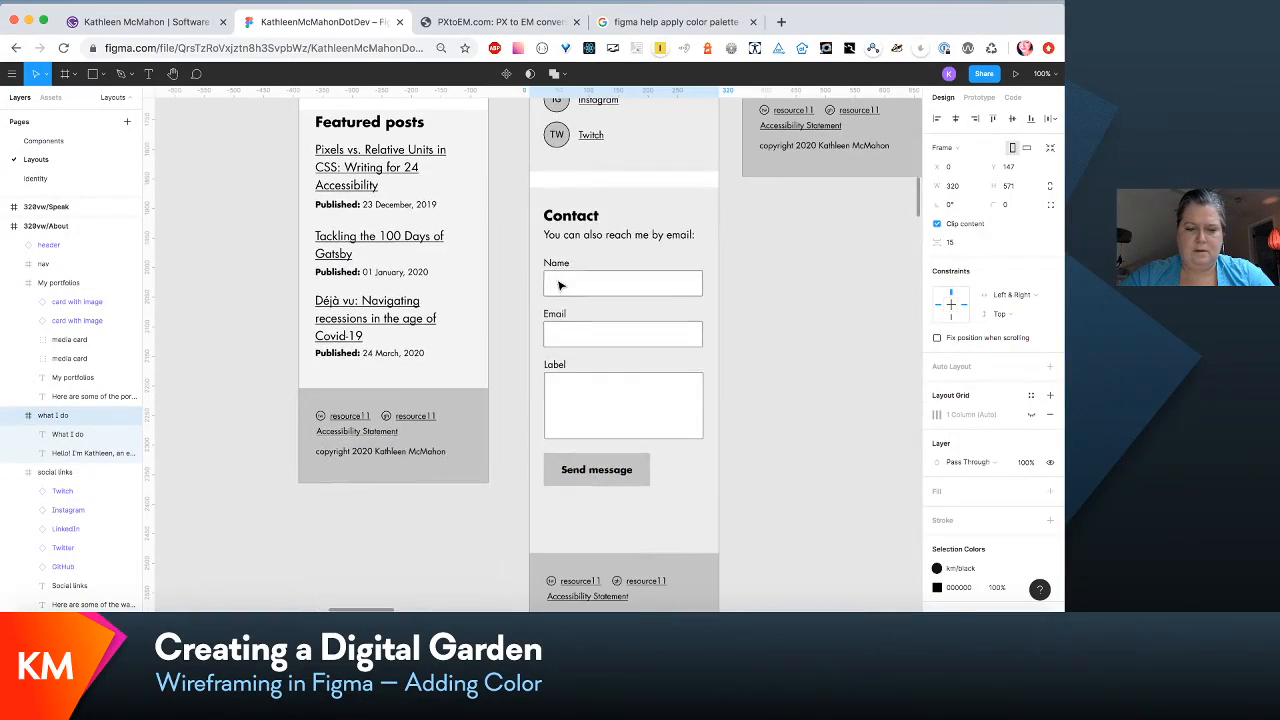
scroll(560, 287, "up", 17)
scroll(560, 287, "right", 20)
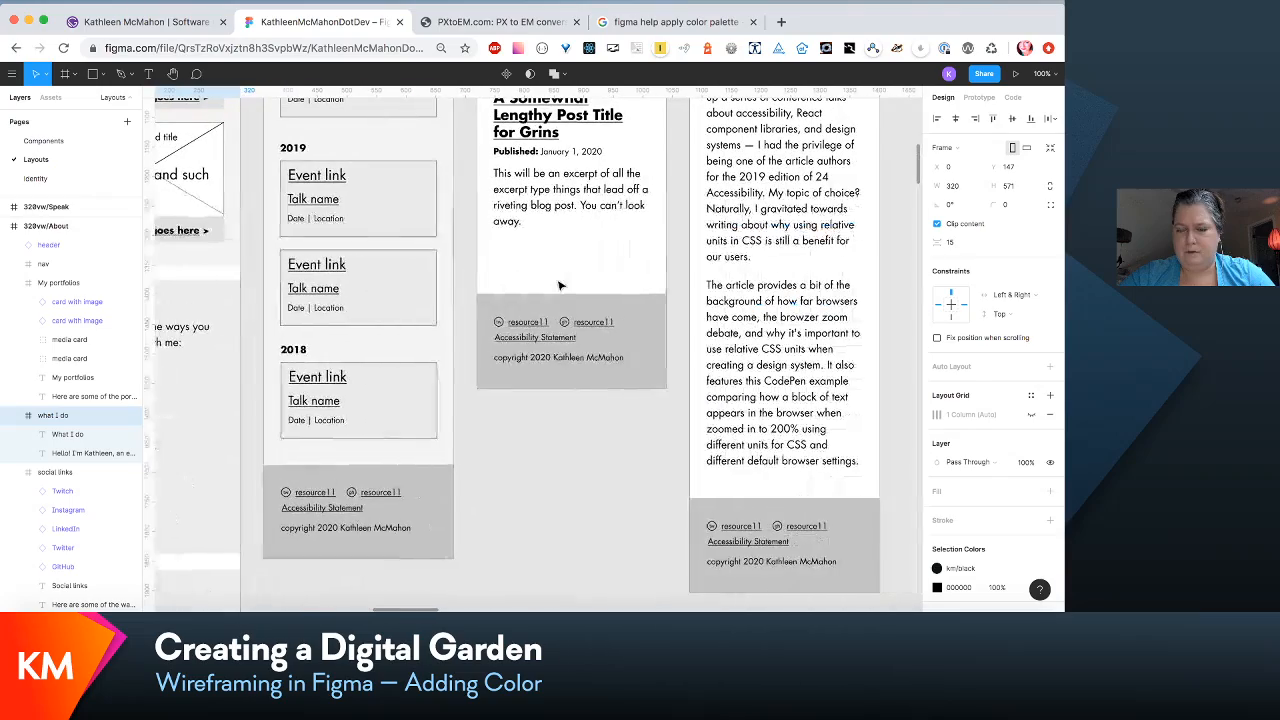
scroll(560, 287, "down", 5)
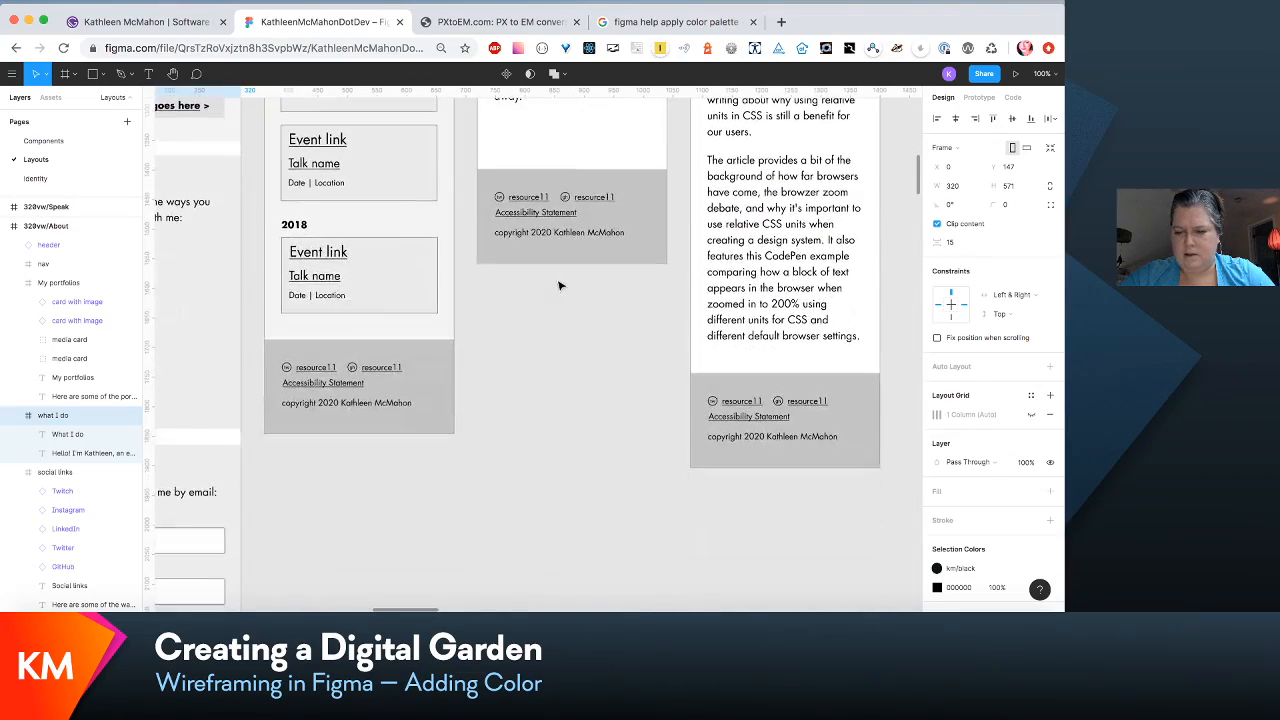
Step: Review the Home and About wireframes again, from the recent talks cards through the contact form and back up to What I do
scroll(560, 287, "left", 20)
scroll(560, 287, "up", 4)
scroll(560, 287, "left", 10)
scroll(560, 287, "up", 20)
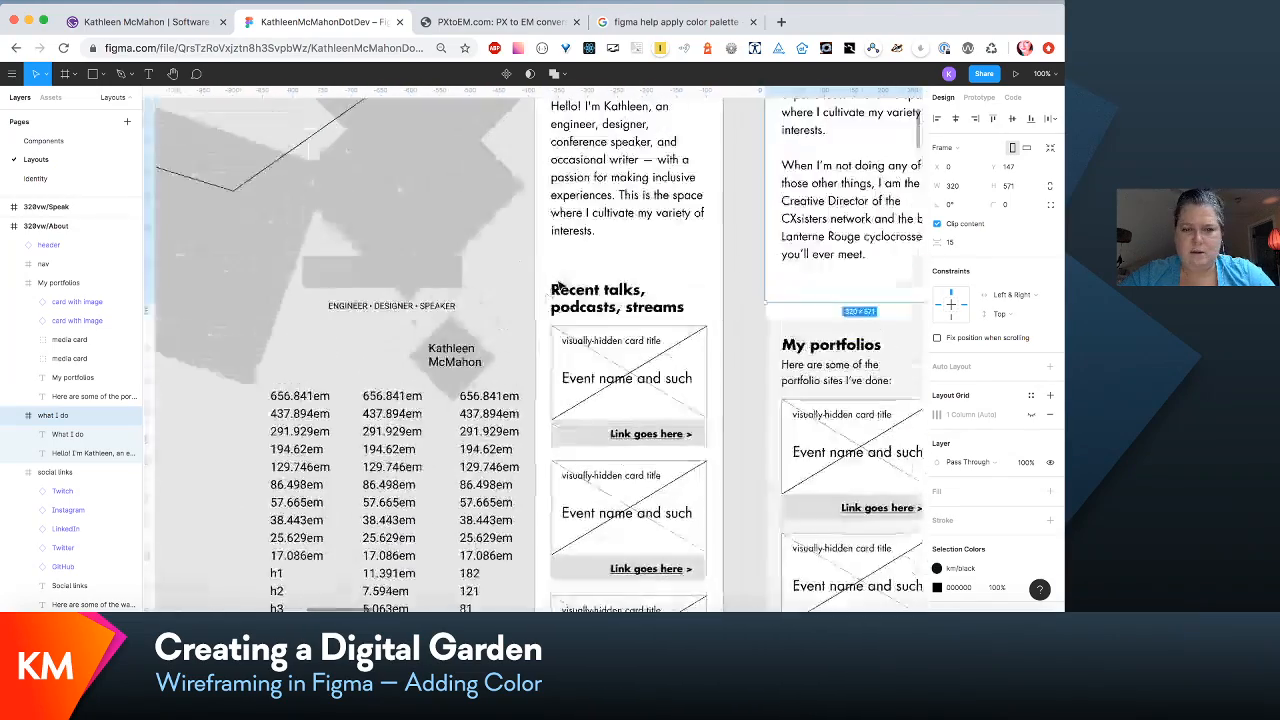
scroll(560, 287, "down", 20)
scroll(560, 287, "right", 4)
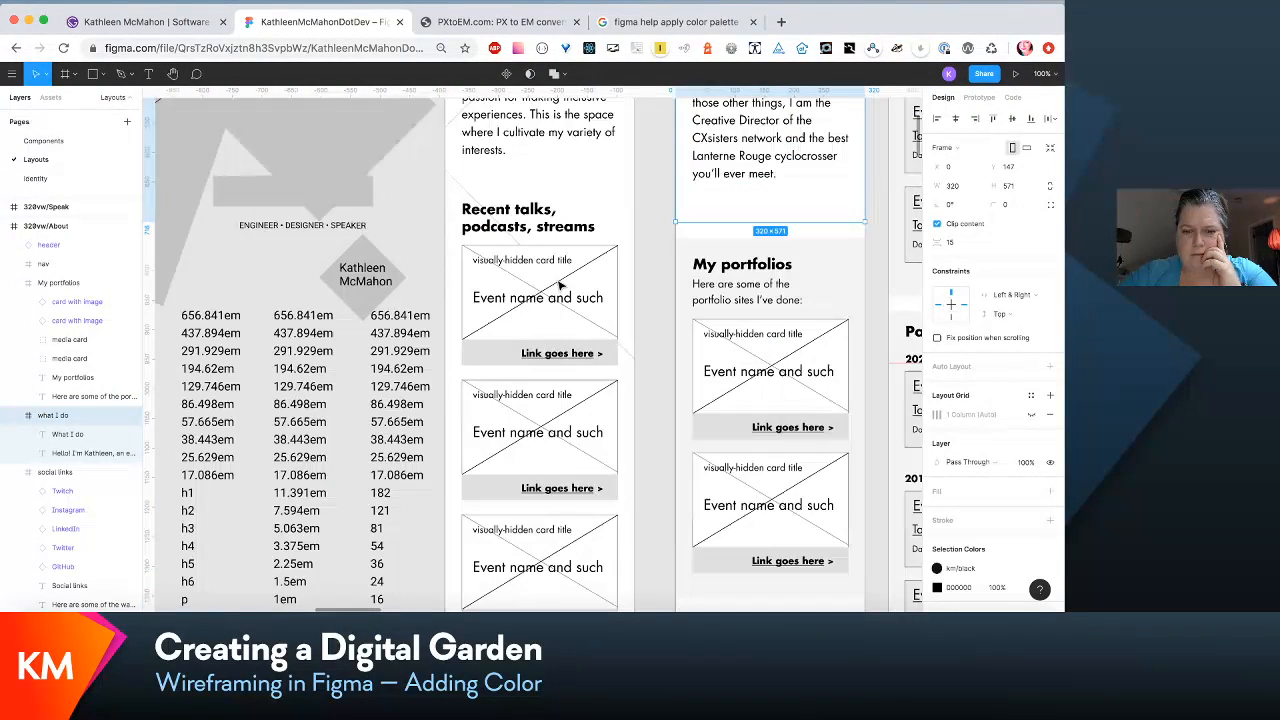
scroll(560, 287, "down", 20)
scroll(560, 287, "right", 5)
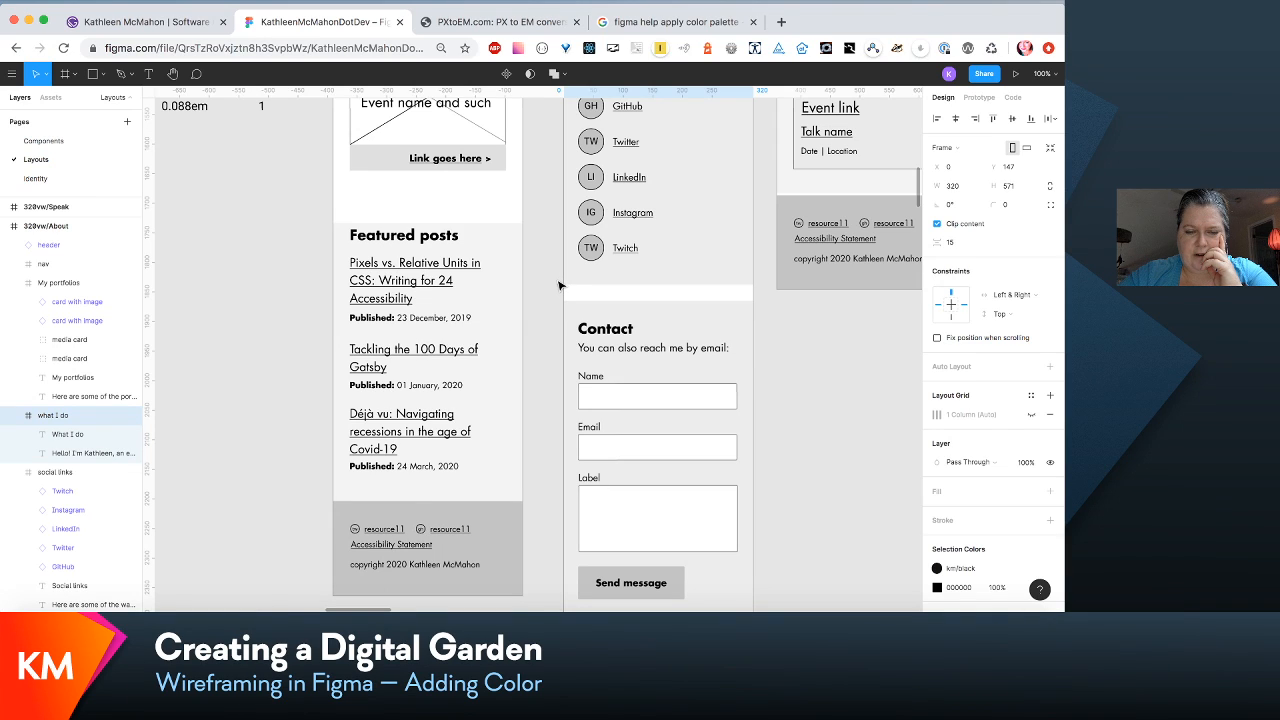
scroll(560, 287, "down", 1)
scroll(560, 287, "right", 2)
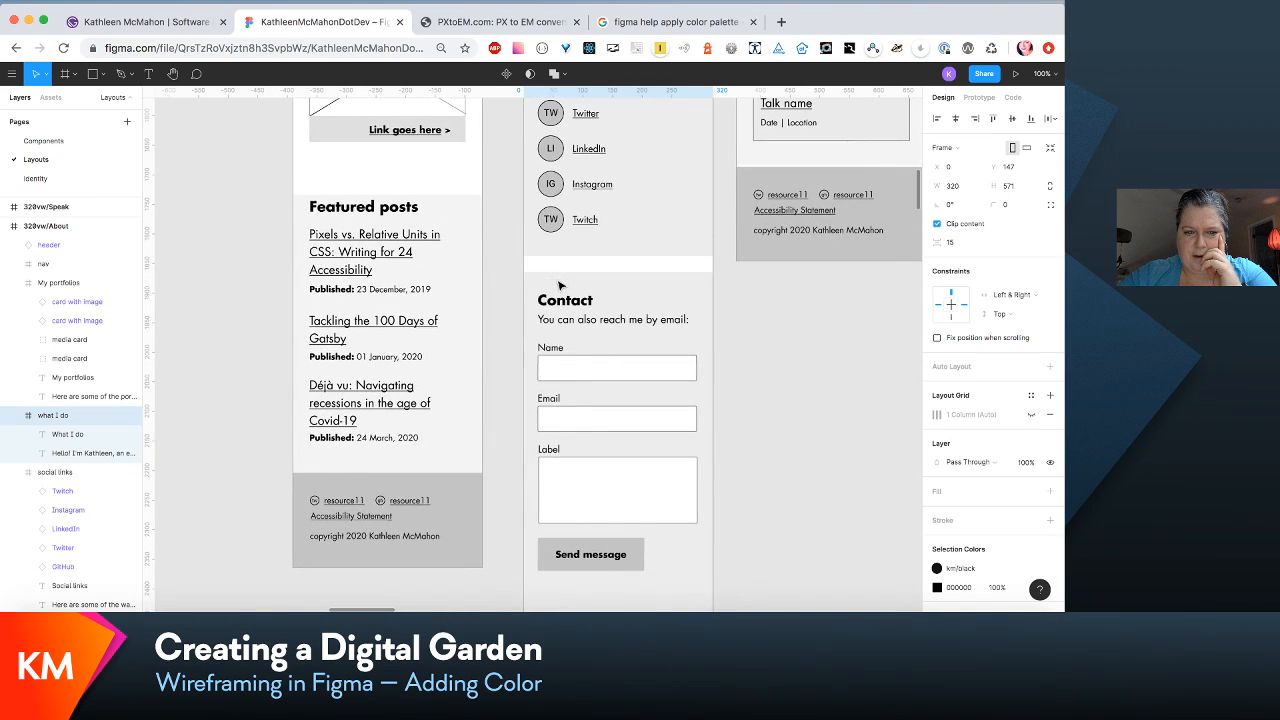
scroll(560, 287, "up", 20)
scroll(560, 285, "up", 1)
scroll(560, 285, "right", 4)
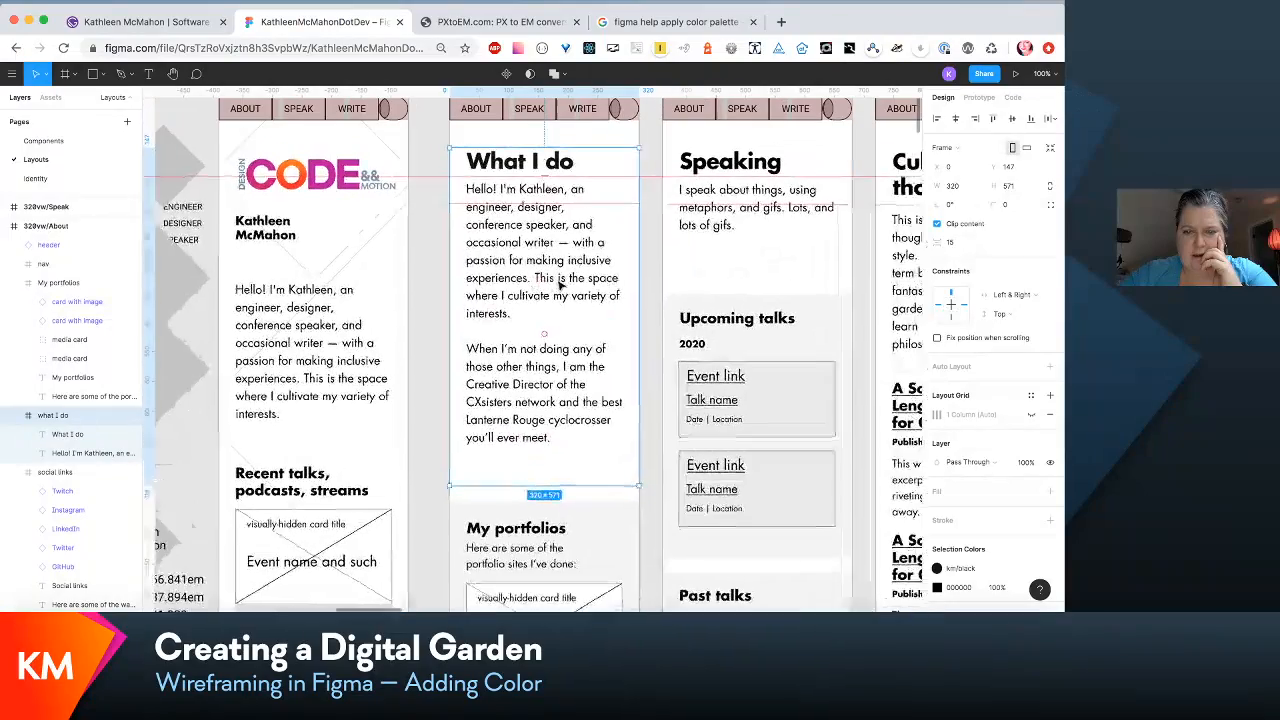
scroll(560, 285, "right", 1)
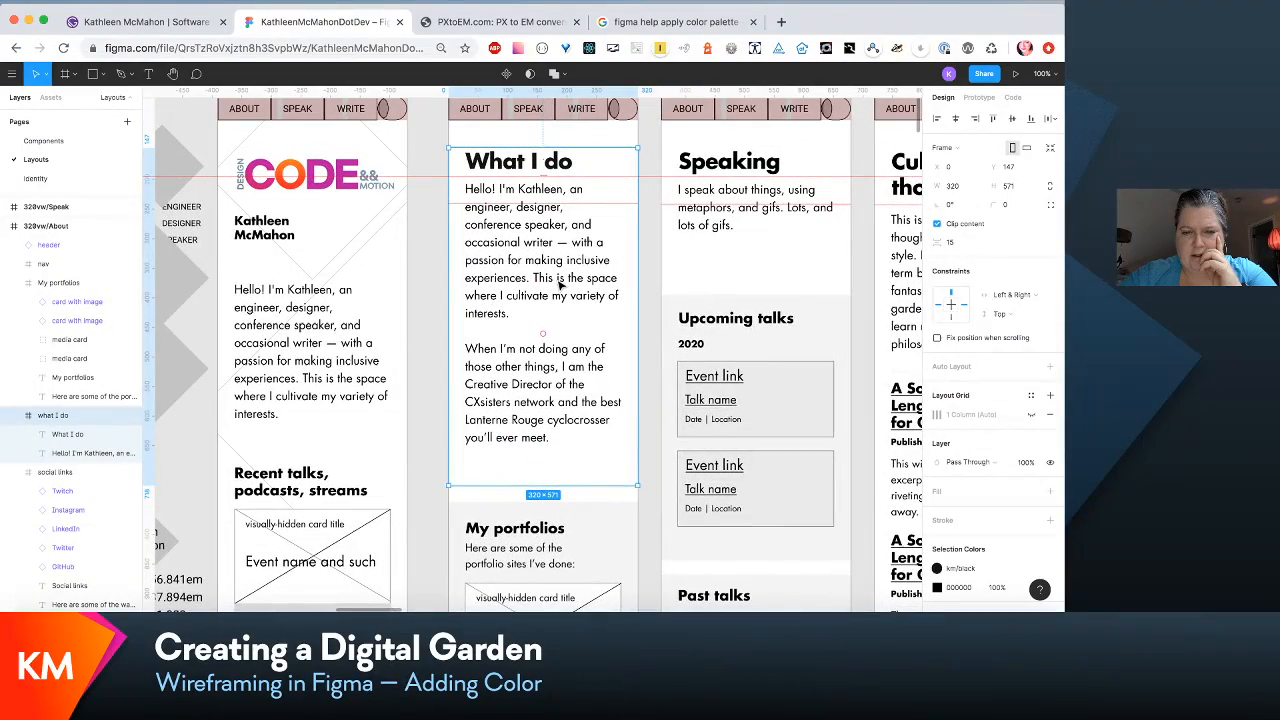
Step: Select the last post excerpt in the 320vw/Write wireframe, inspect its published-date text color, and go to its master component
scroll(560, 287, "down", 10)
scroll(560, 287, "right", 3)
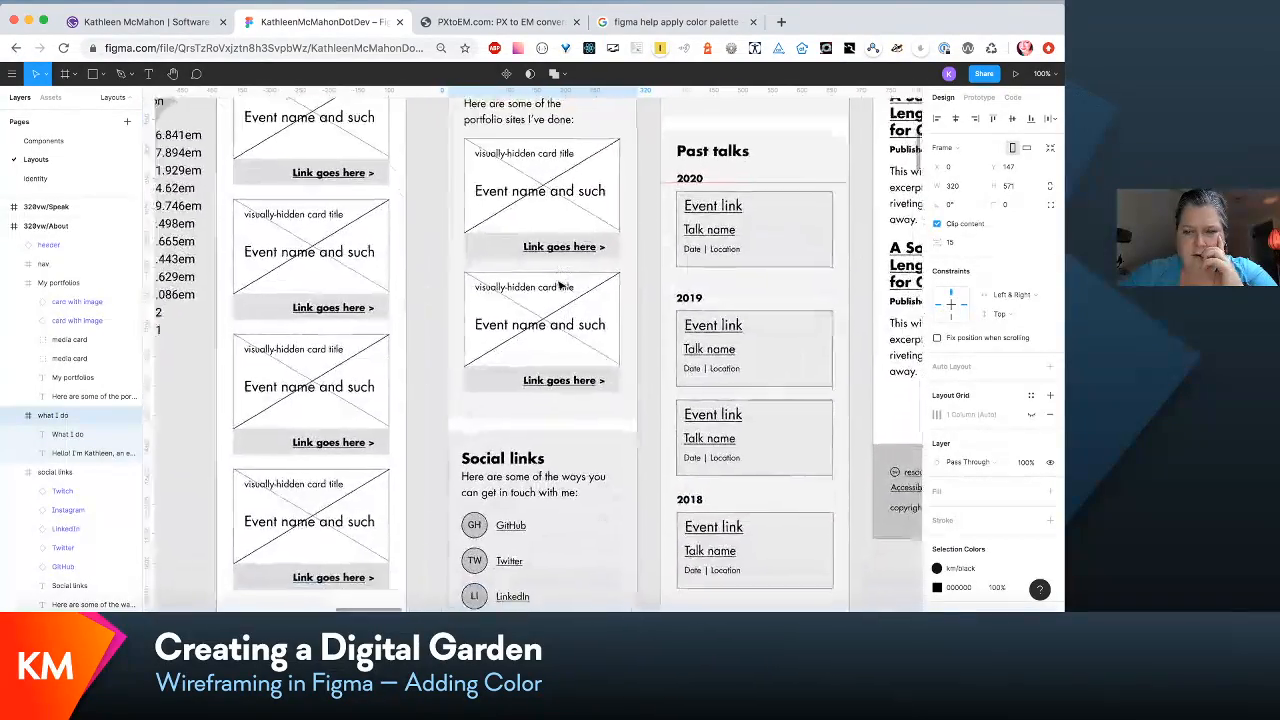
scroll(560, 287, "right", 6)
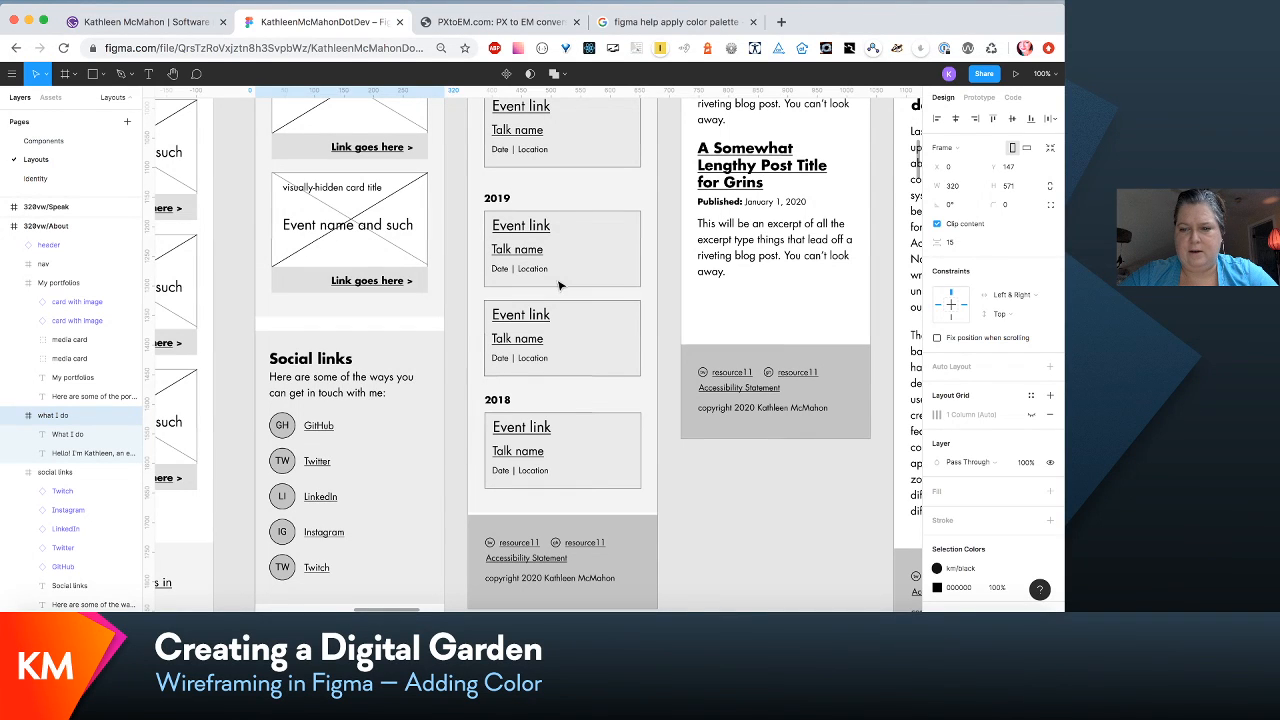
left_click(790, 207)
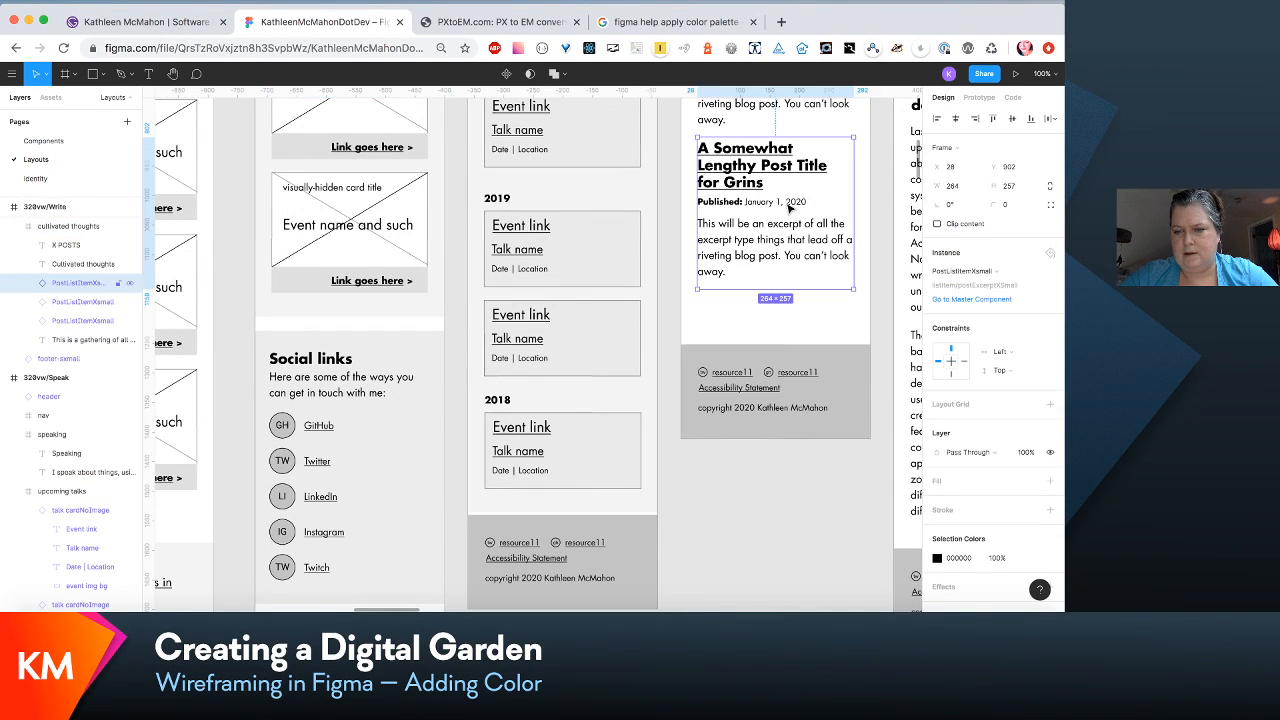
double_click(790, 205)
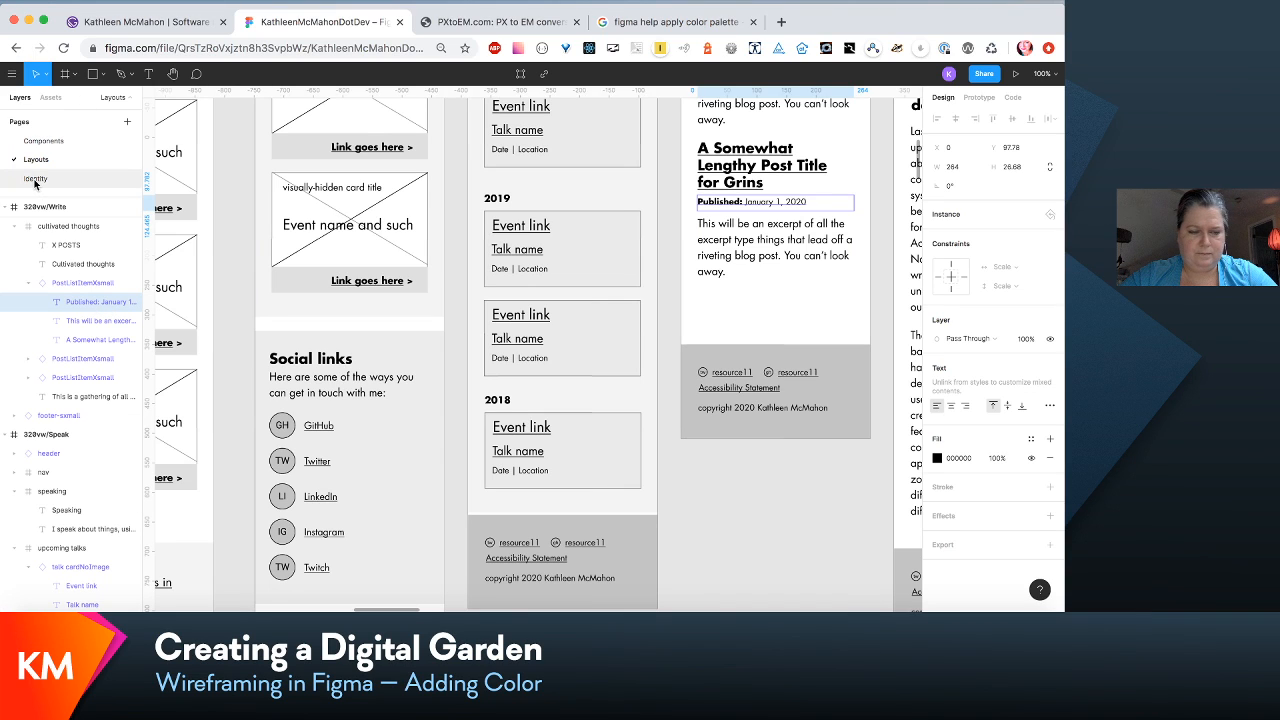
left_click(80, 283)
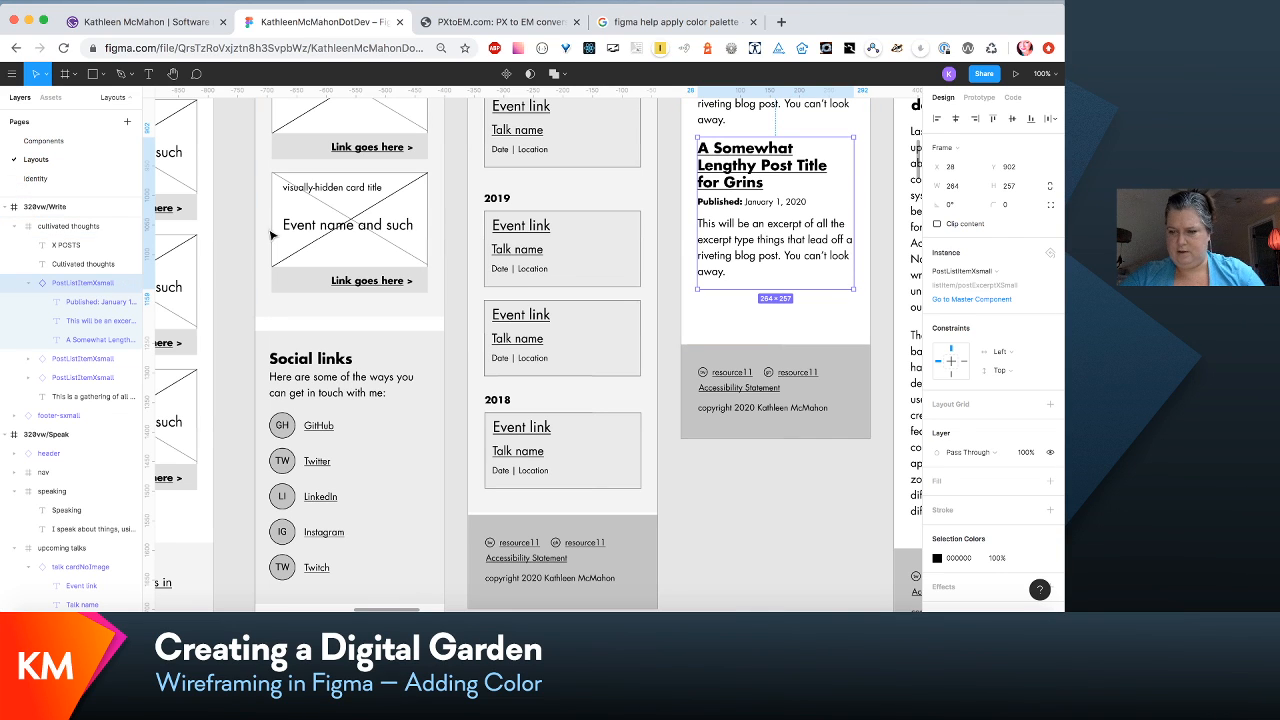
left_click(991, 300)
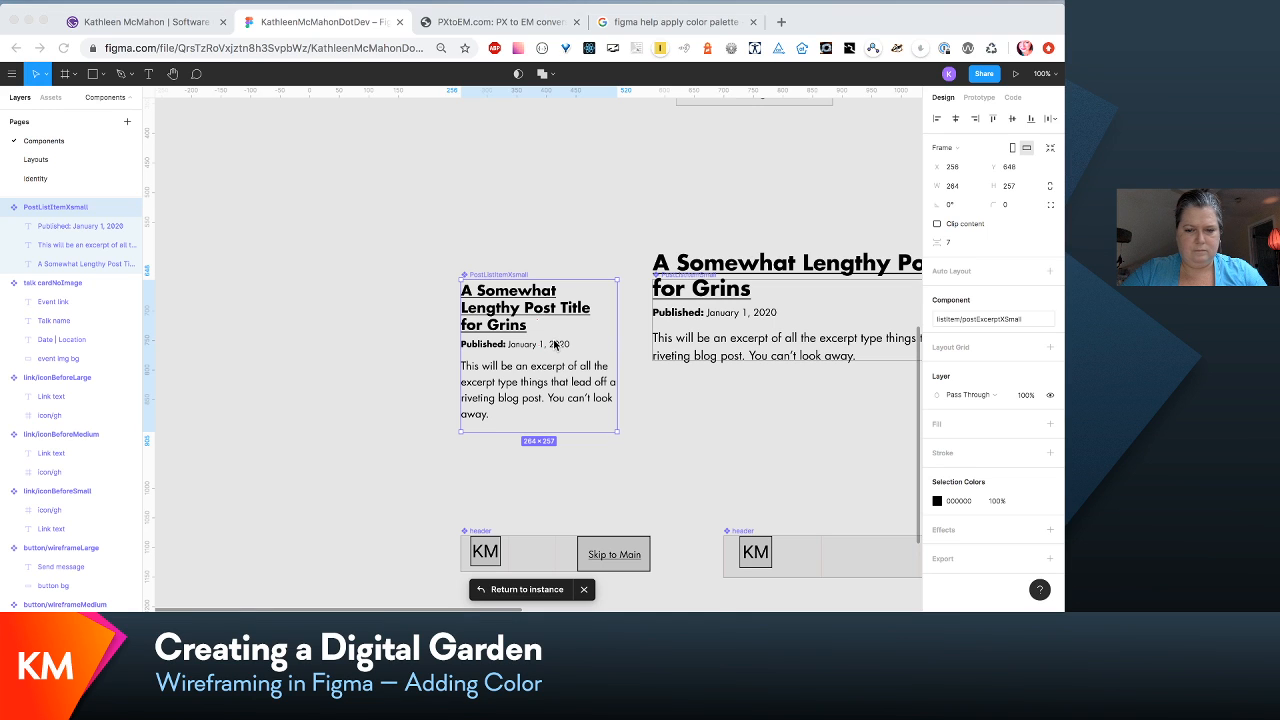
left_click(206, 262)
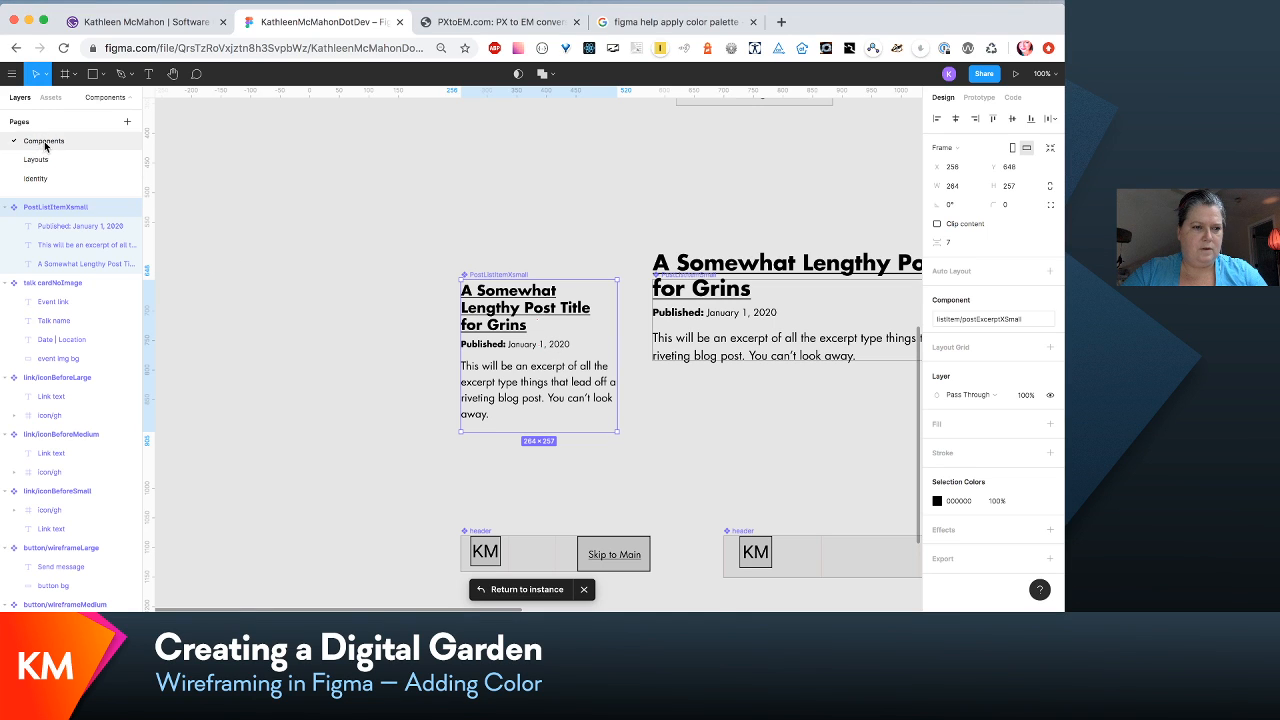
Step: Copy the contrast swatches from the Color frame on the Identity page and paste them onto the Components page
left_click(36, 178)
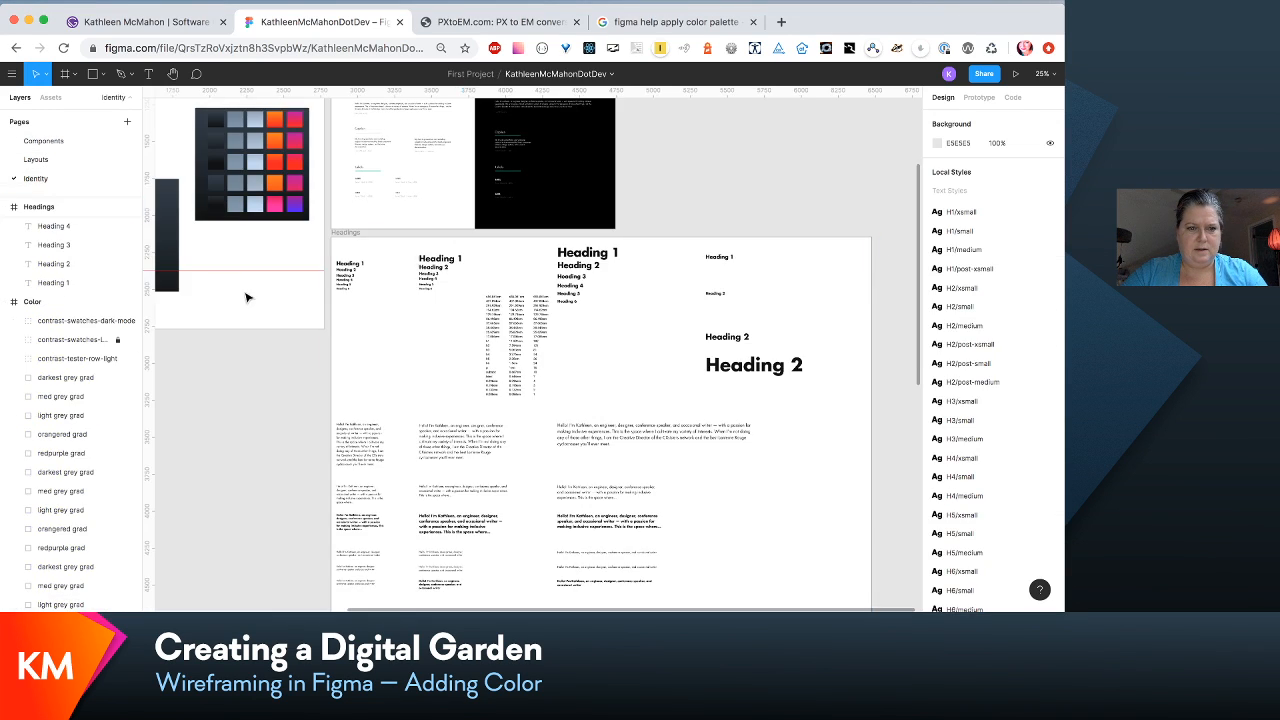
scroll(248, 297, "right", 6)
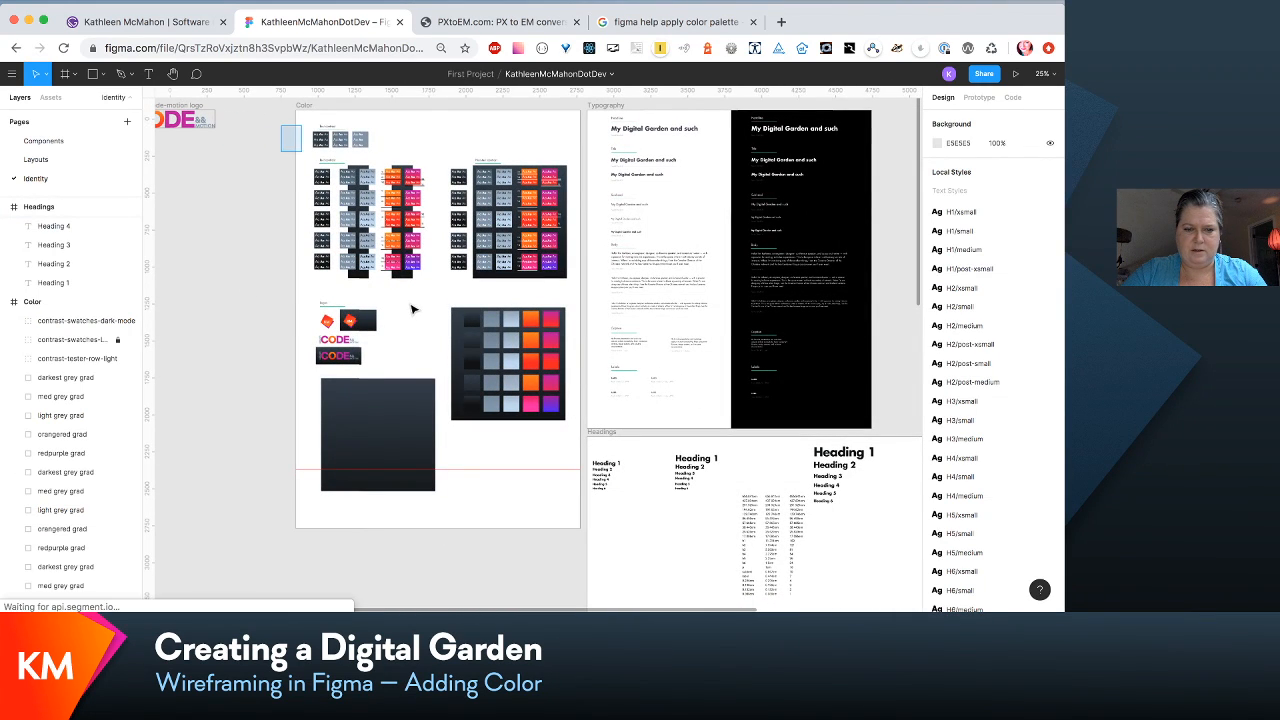
left_click_drag(281, 124, 580, 292)
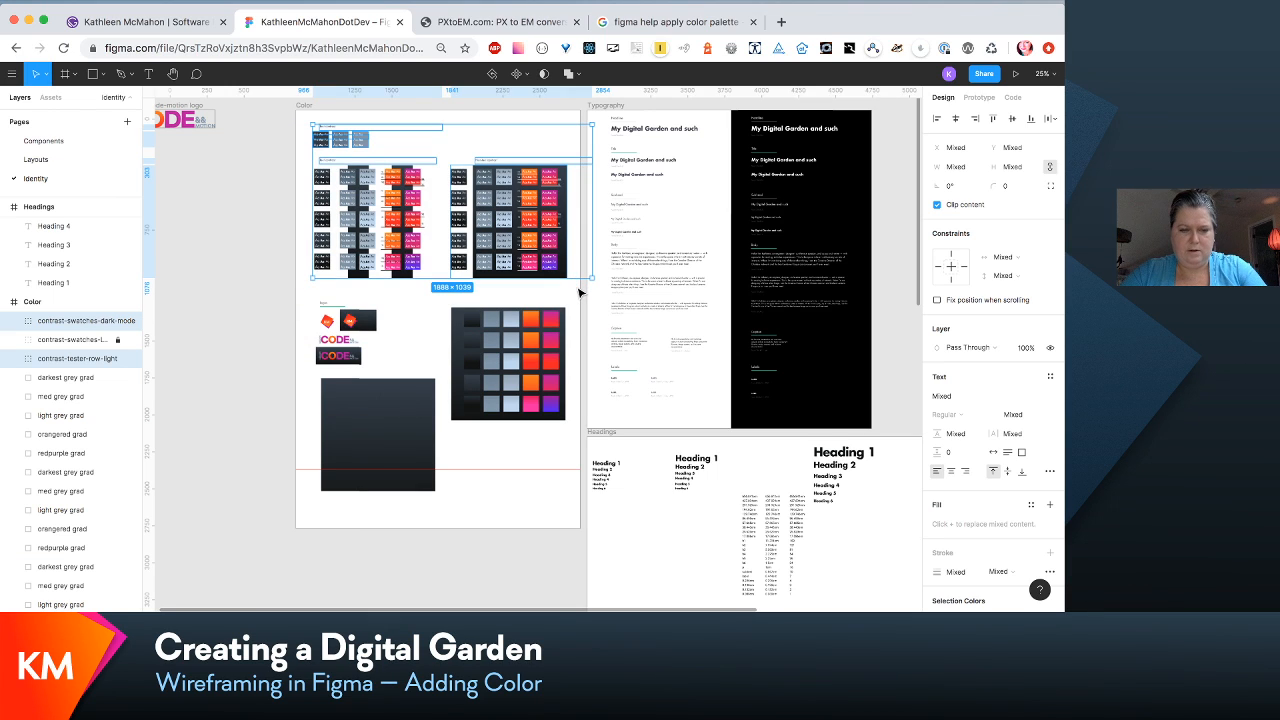
left_click(262, 279)
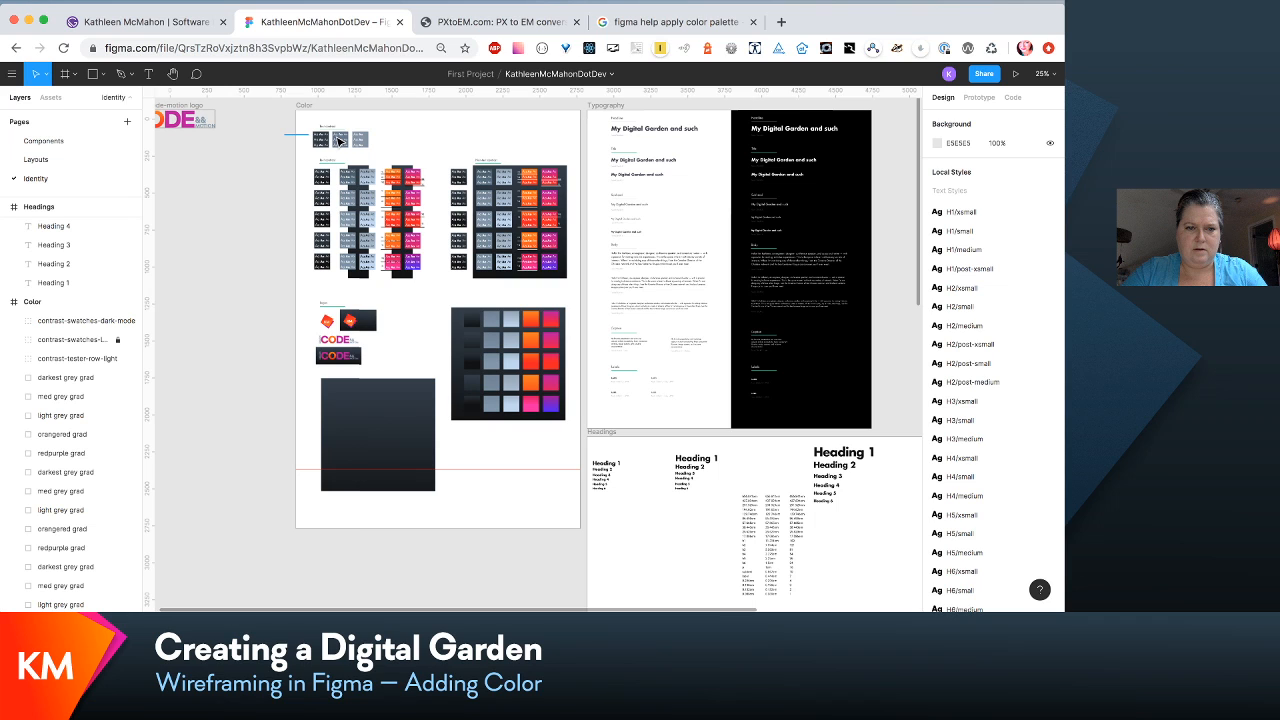
left_click_drag(264, 120, 594, 297)
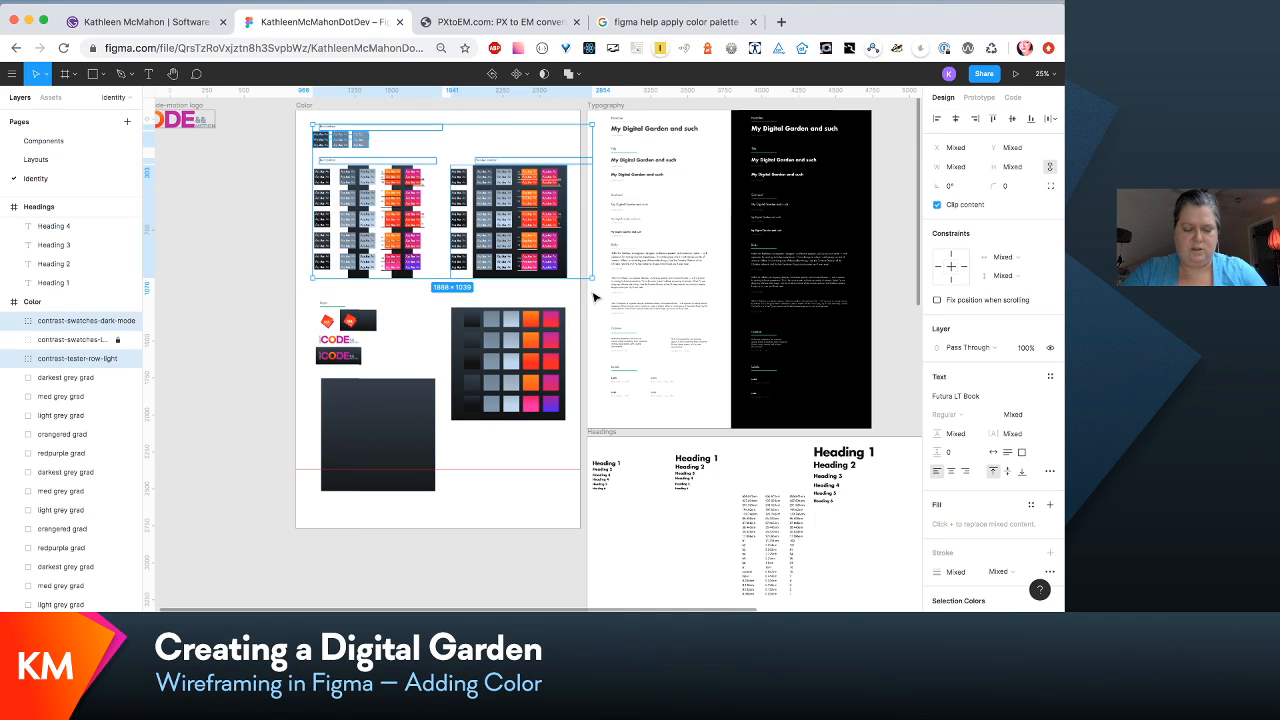
left_click(40, 140)
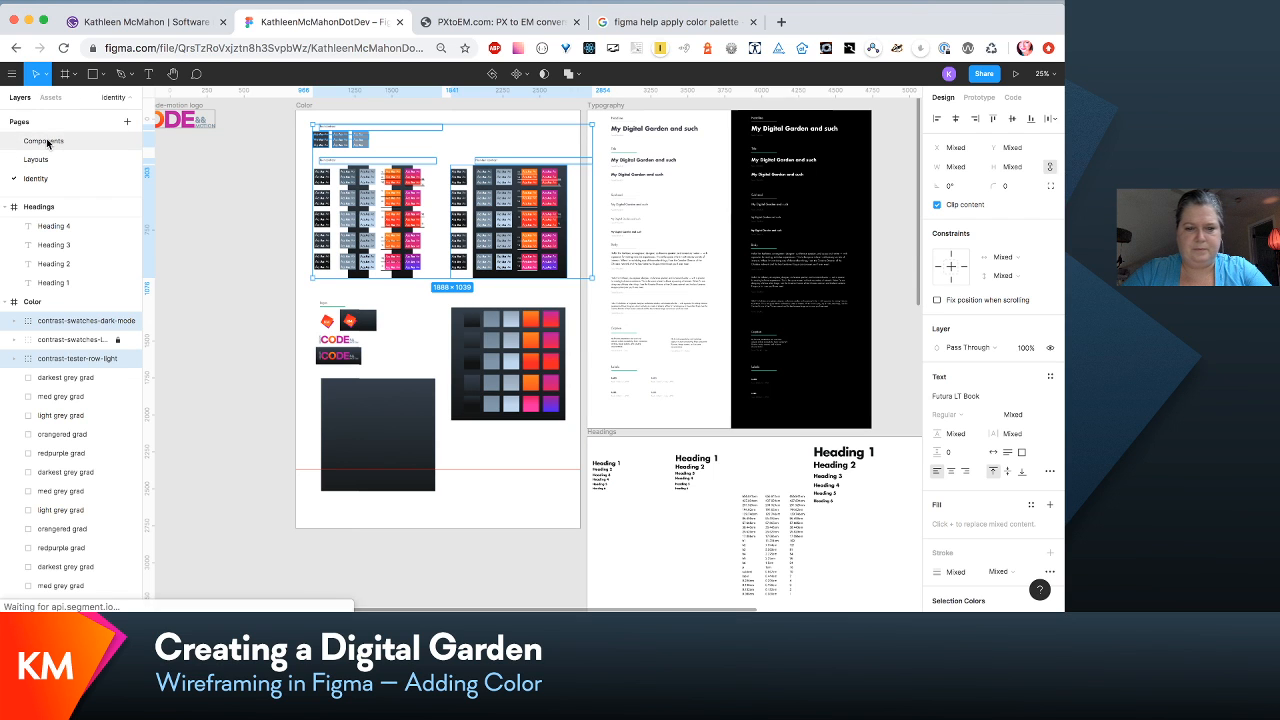
scroll(447, 304, "left", 3)
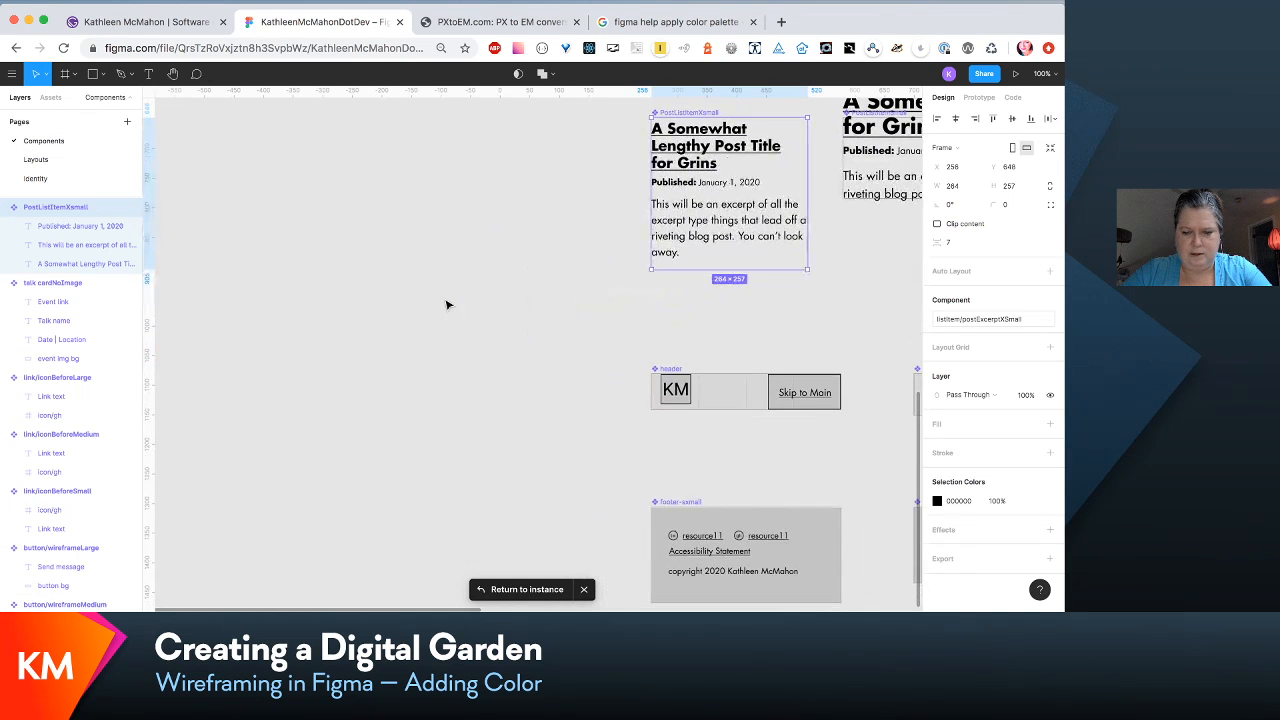
scroll(447, 304, "left", 5)
key("ctrl+v")
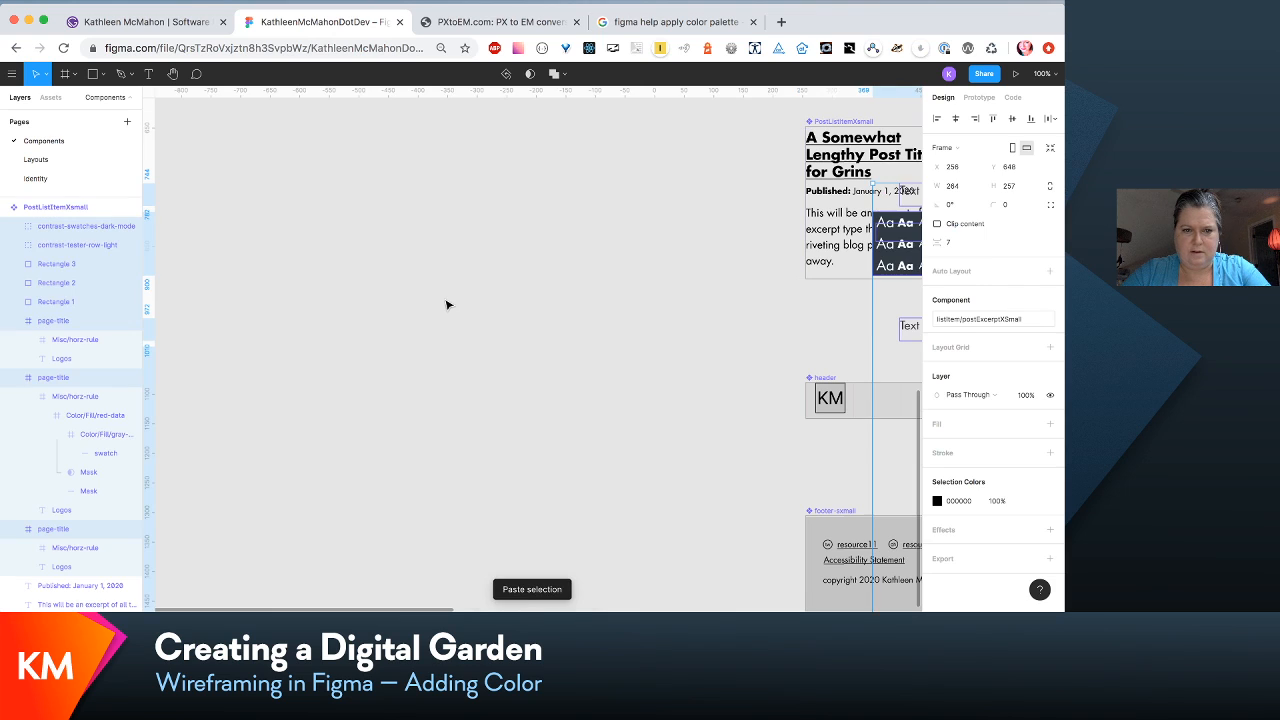
Step: Move the pasted swatches into the empty area beside the components, and cut the whole swatch set from the Components page
left_click_drag(922, 276, 229, 220)
key("super+minus")
key("super+minus")
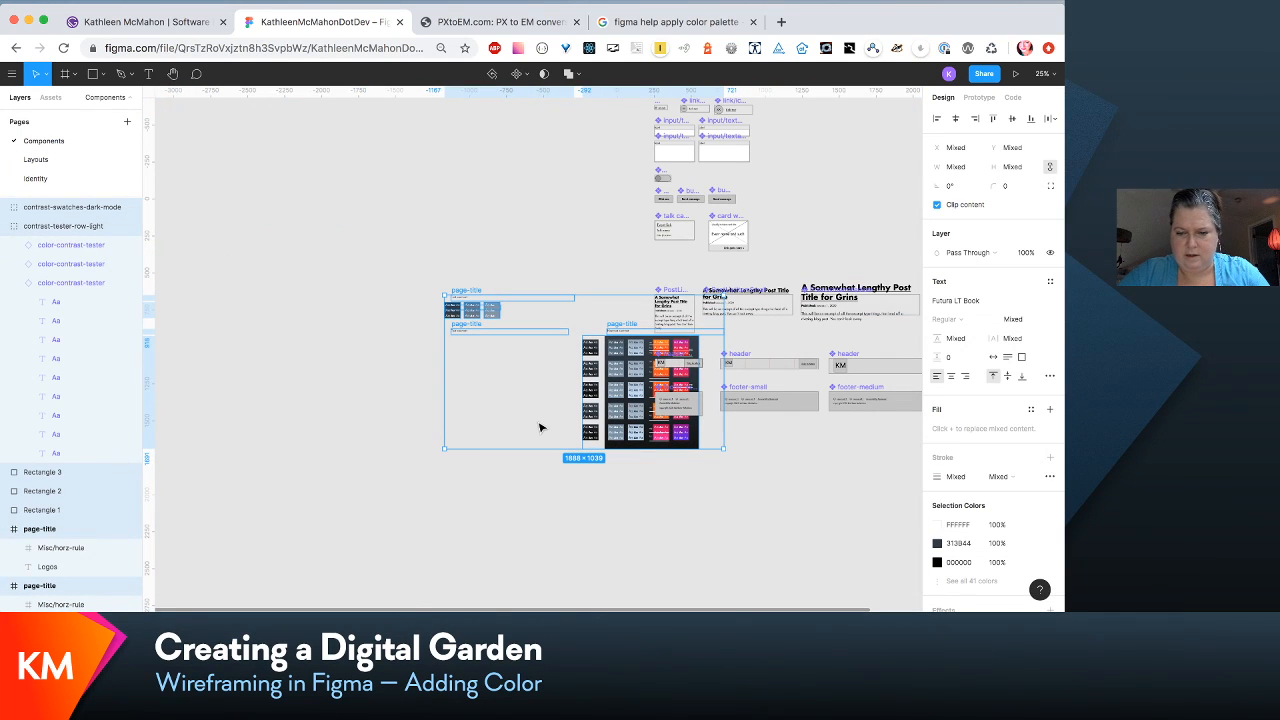
left_click_drag(638, 445, 462, 319)
key("super+z")
left_click(304, 183)
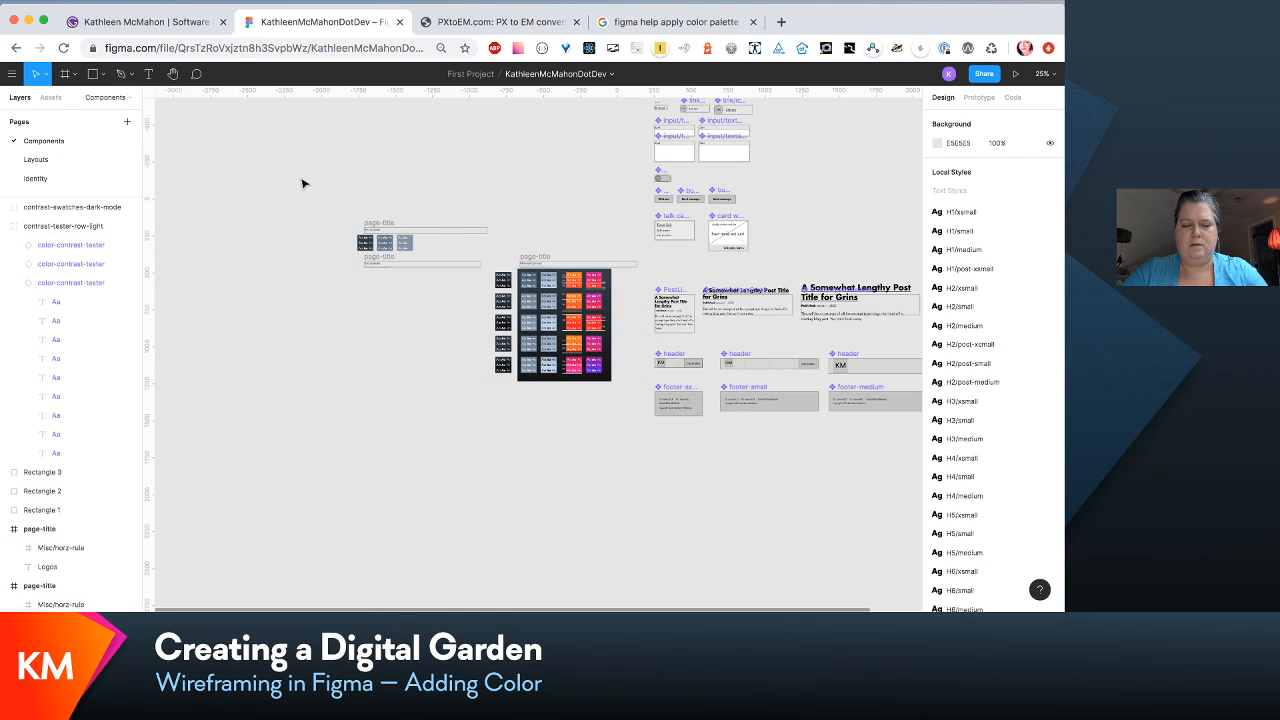
left_click_drag(300, 176, 477, 266)
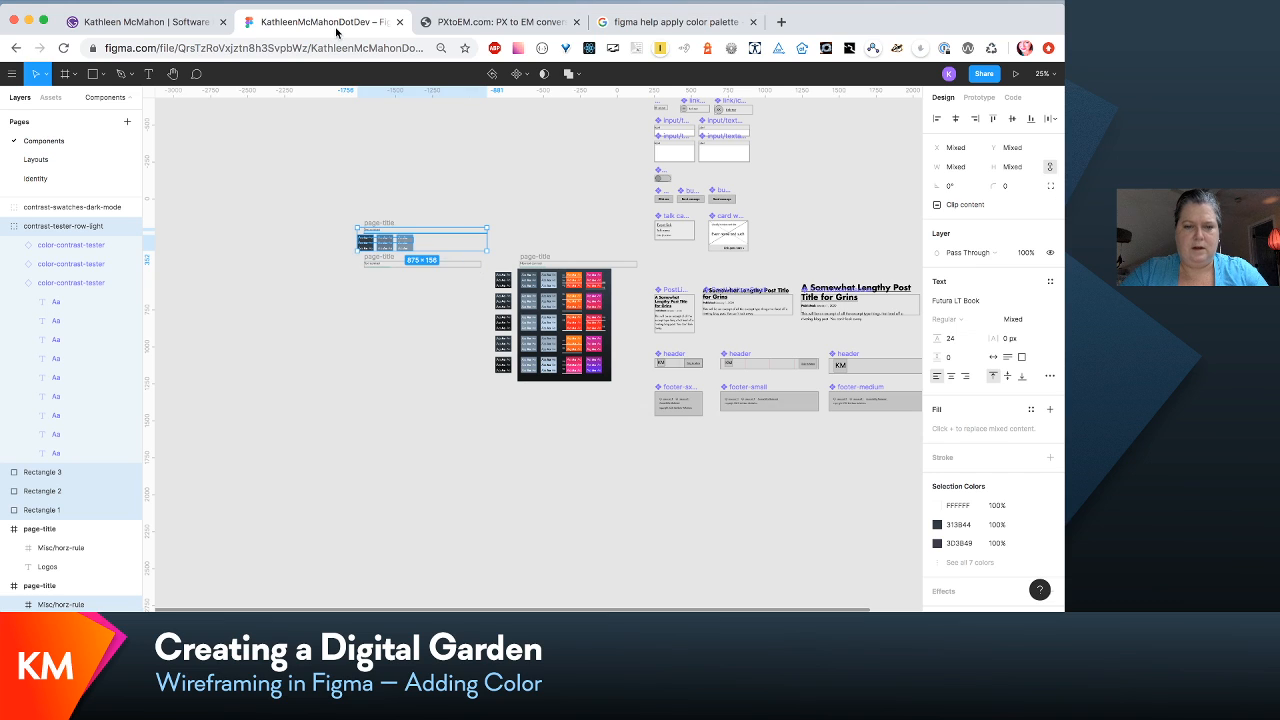
left_click_drag(280, 168, 605, 376)
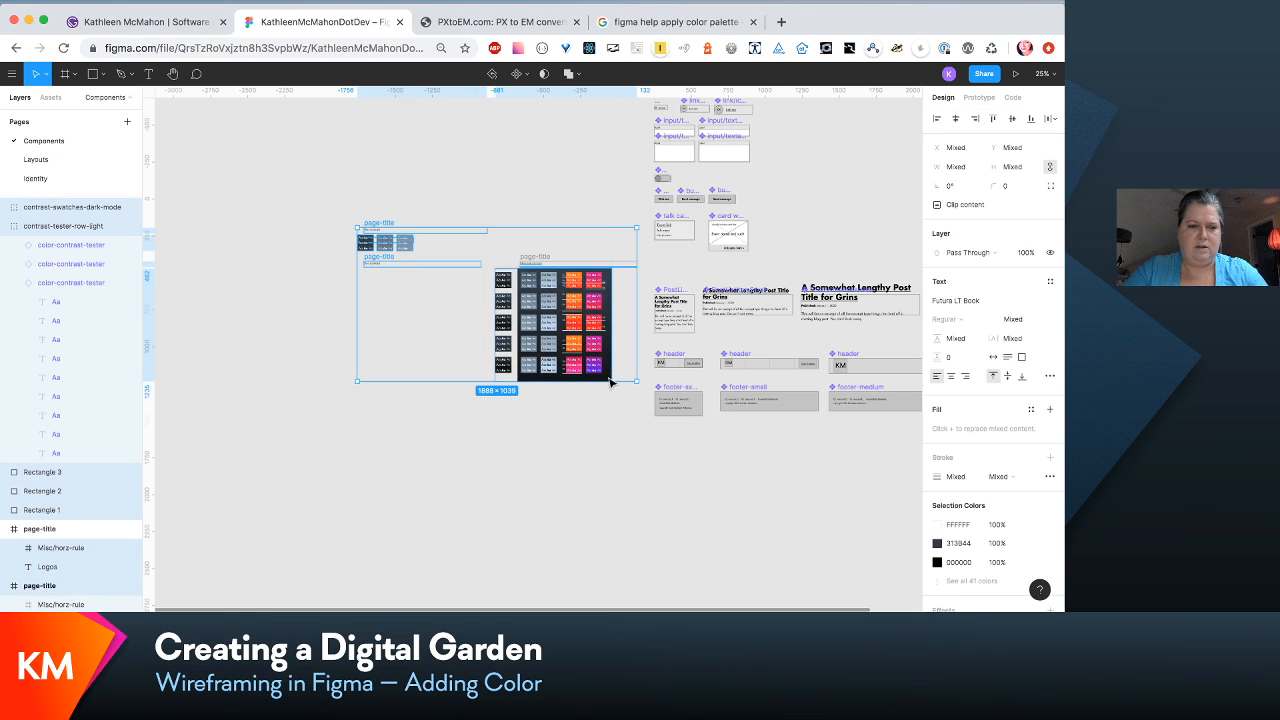
key("super+x")
Step: Unlock the contrast-swatches-light-mode group on the Identity page and copy it together with the dark-mode and tester-row swatches and titles
left_click(54, 177)
key("super+v")
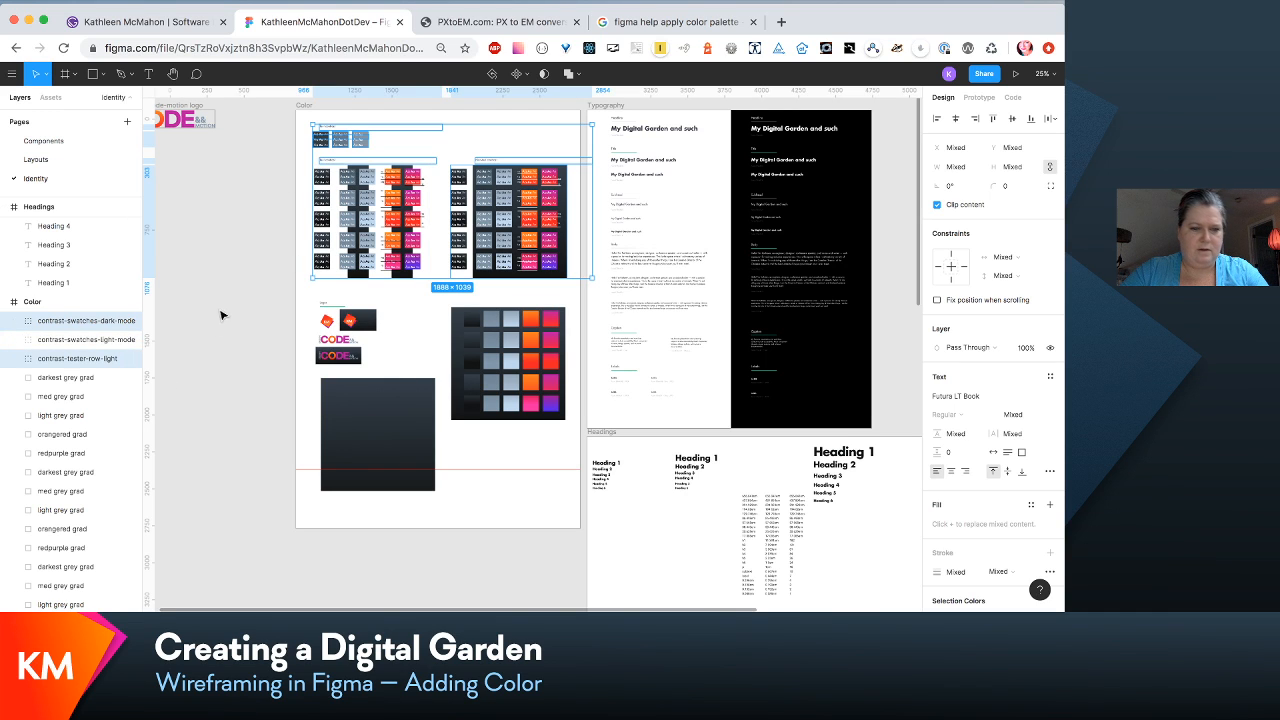
left_click(254, 304)
left_click_drag(254, 304, 583, 121)
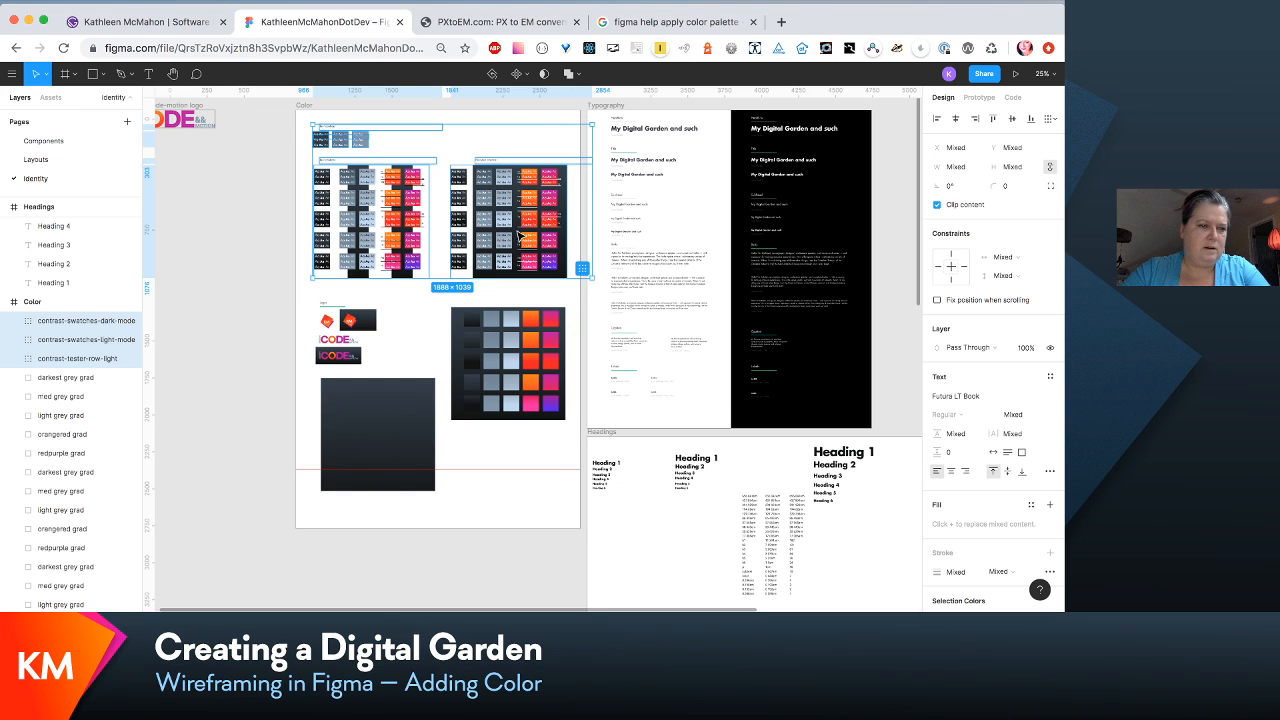
Step: Paste the complete contrast swatch set onto the Components page and shift it slightly up and away from the component masters
left_click(71, 141)
left_click(571, 270)
key("Delete")
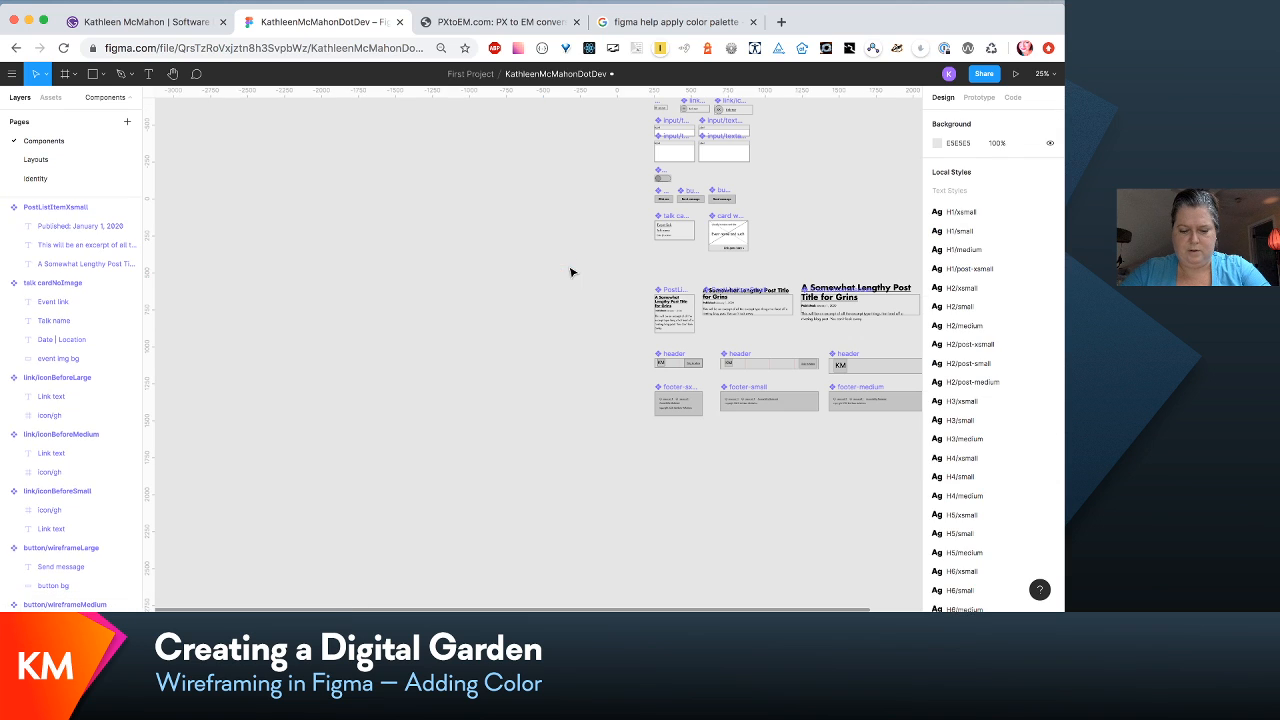
key("super+v")
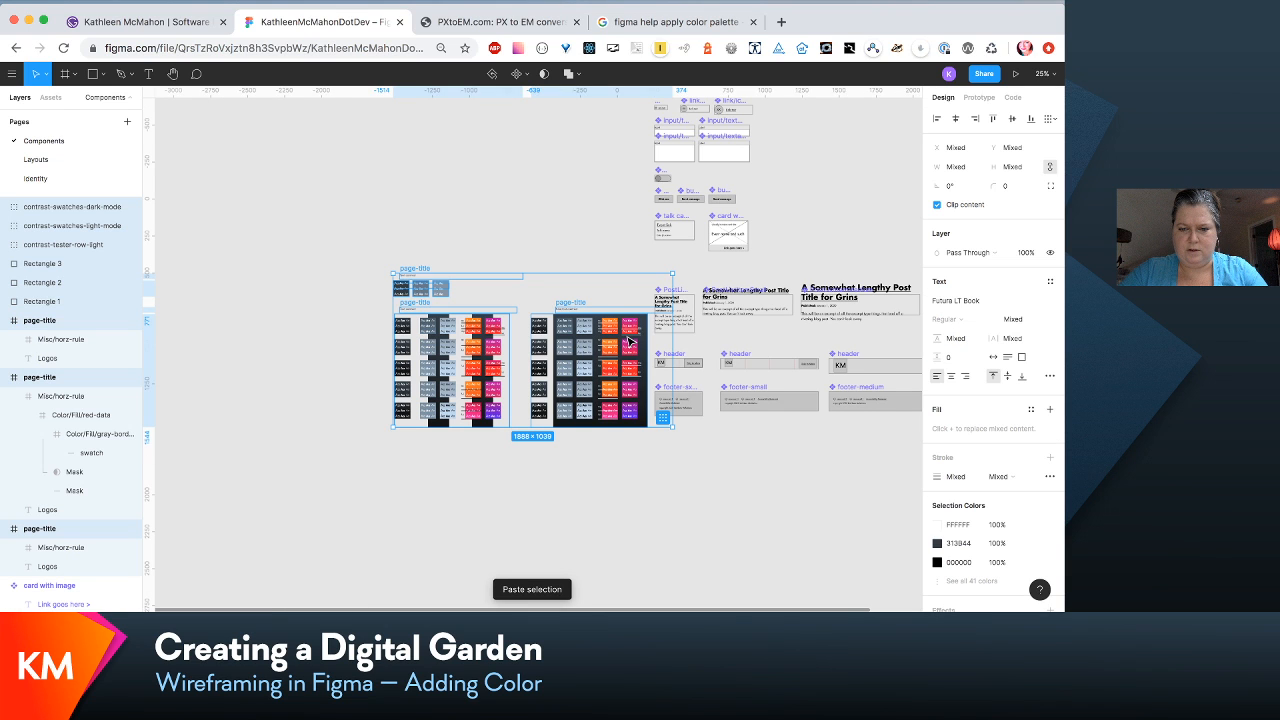
left_click_drag(627, 350, 615, 327)
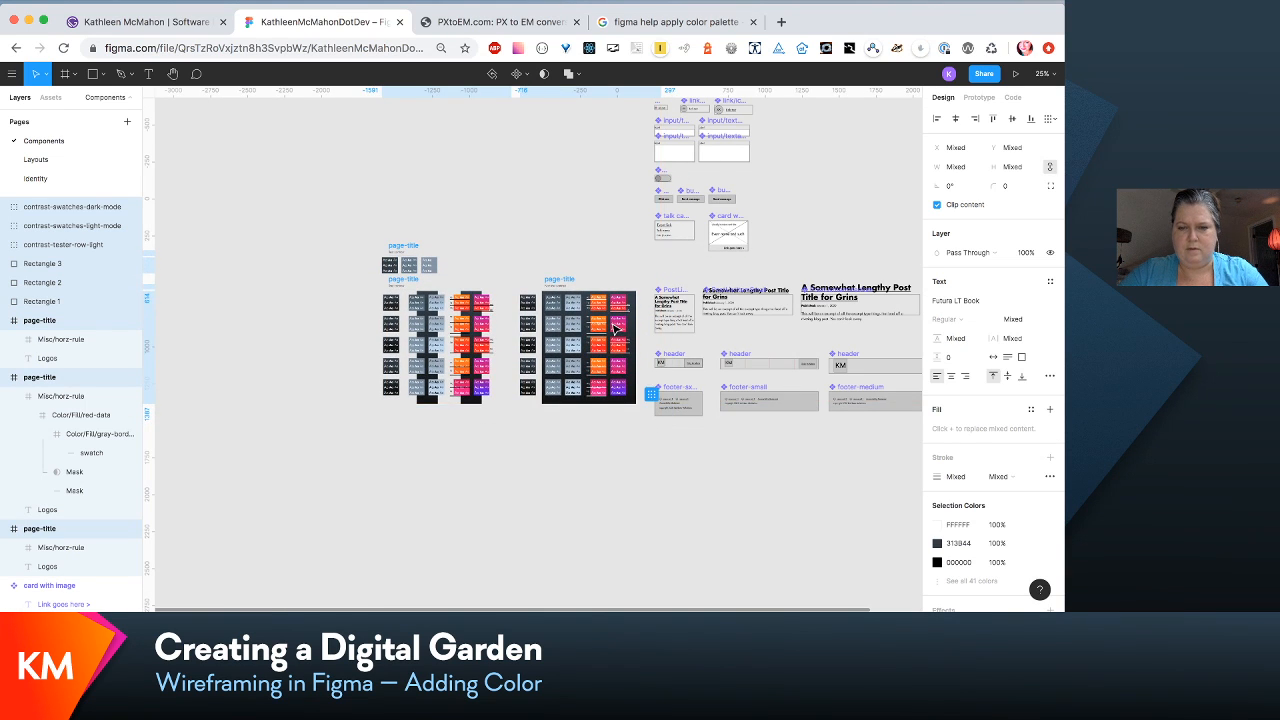
Step: Inspect the pasted contrast swatches up close and select the Published line in the PostListItemXsmall component to check its fill
scroll(615, 327, "down", 1)
scroll(615, 327, "down", 3)
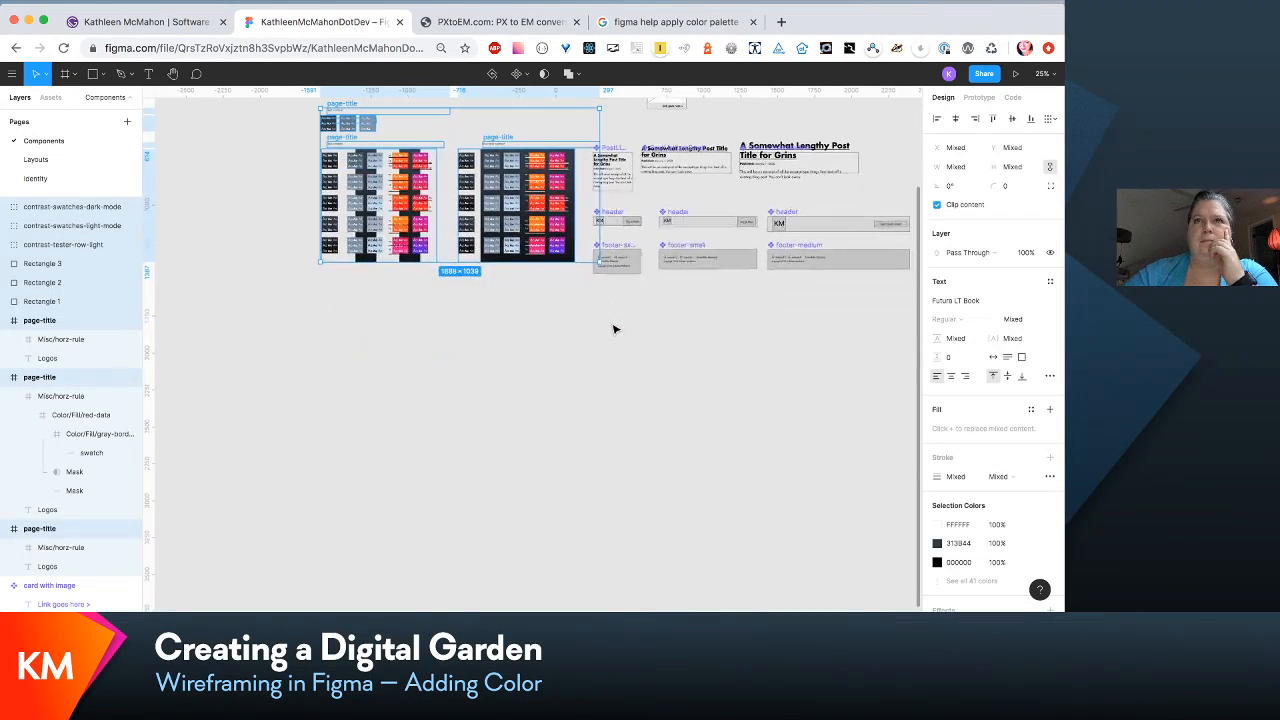
scroll(615, 329, "down", 1)
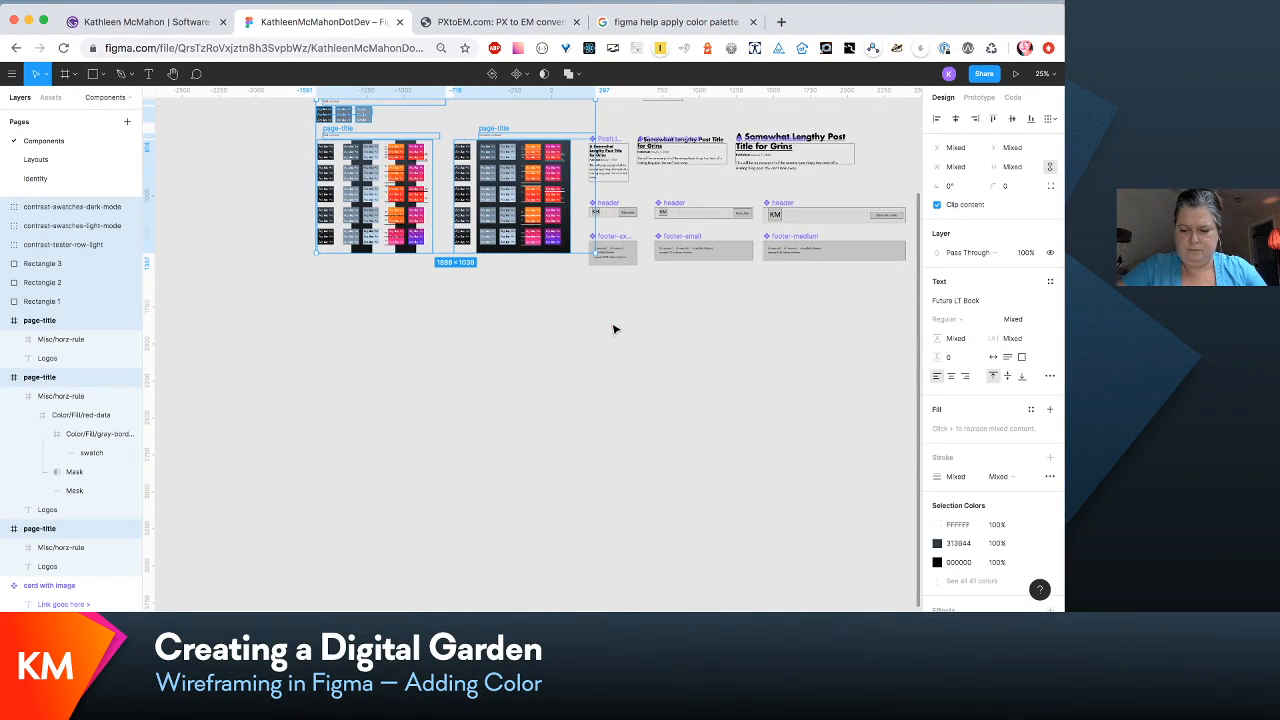
scroll(615, 329, "down", 1)
scroll(615, 329, "up", 5, "ctrl")
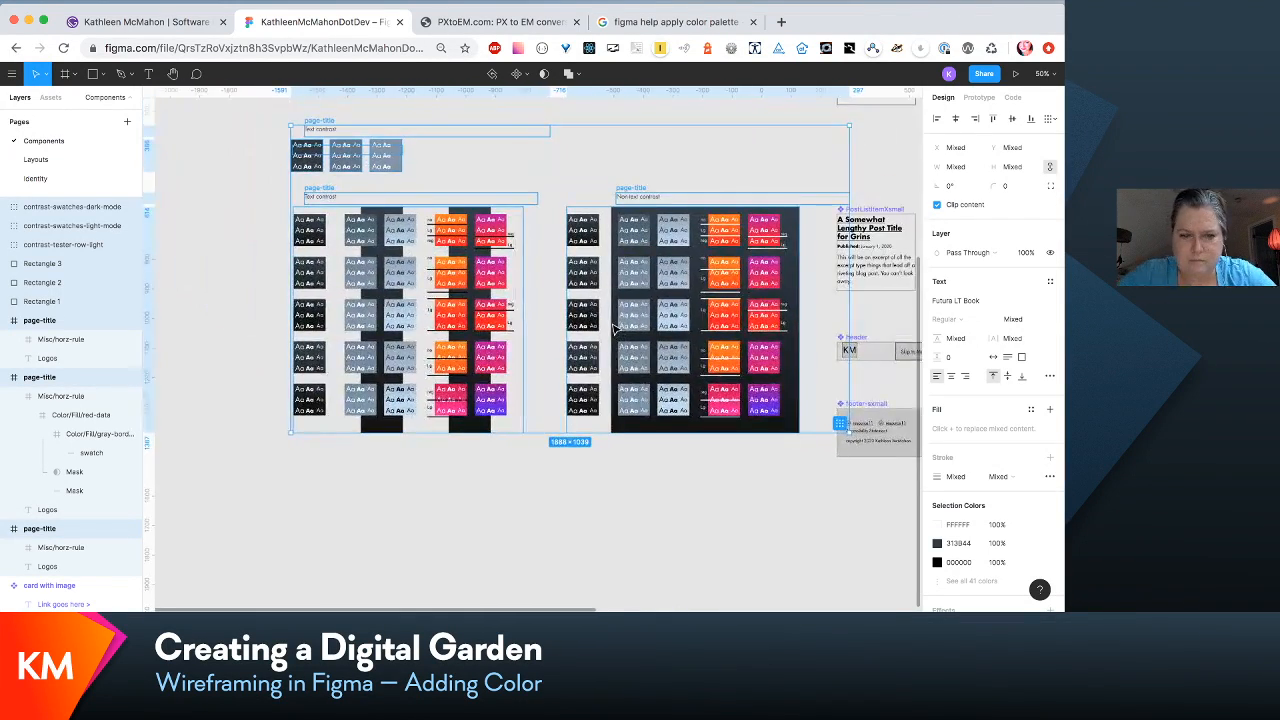
scroll(615, 327, "right", 2)
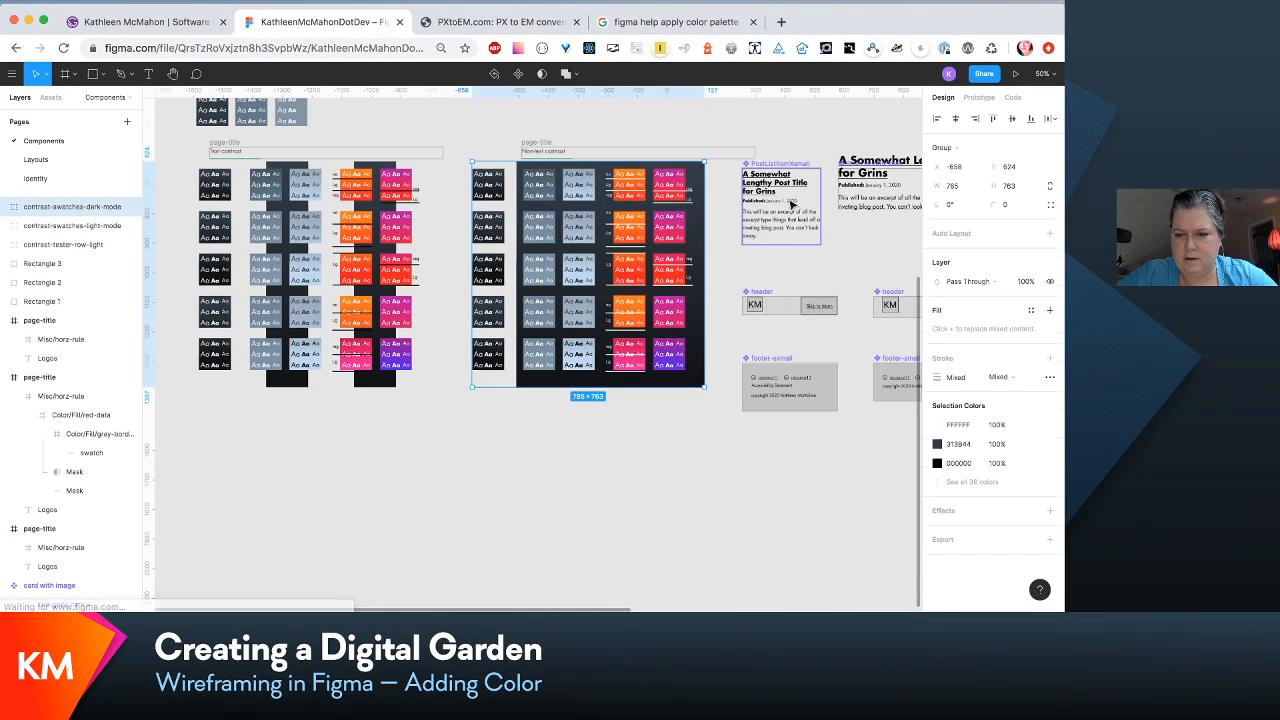
double_click(793, 202)
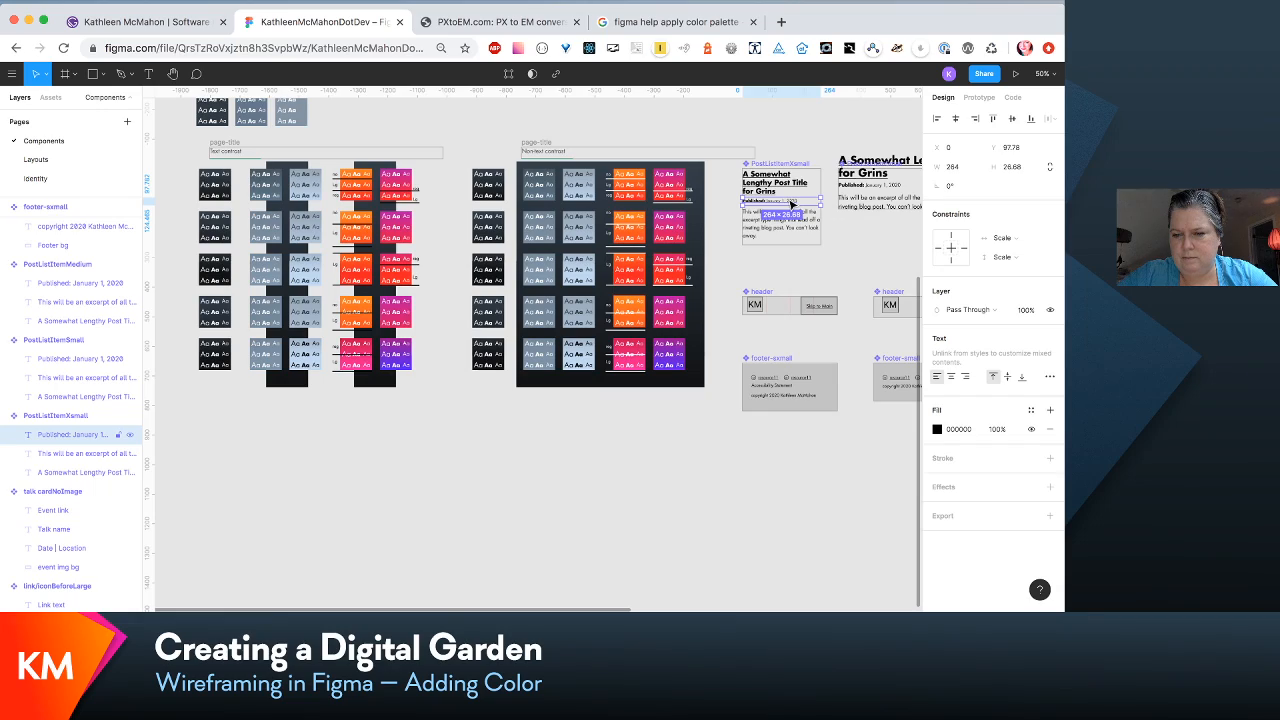
Step: Examine the post list, header, footer, link, input, button and card components, and compare them with the contrast swatches
scroll(791, 204, "right", 6)
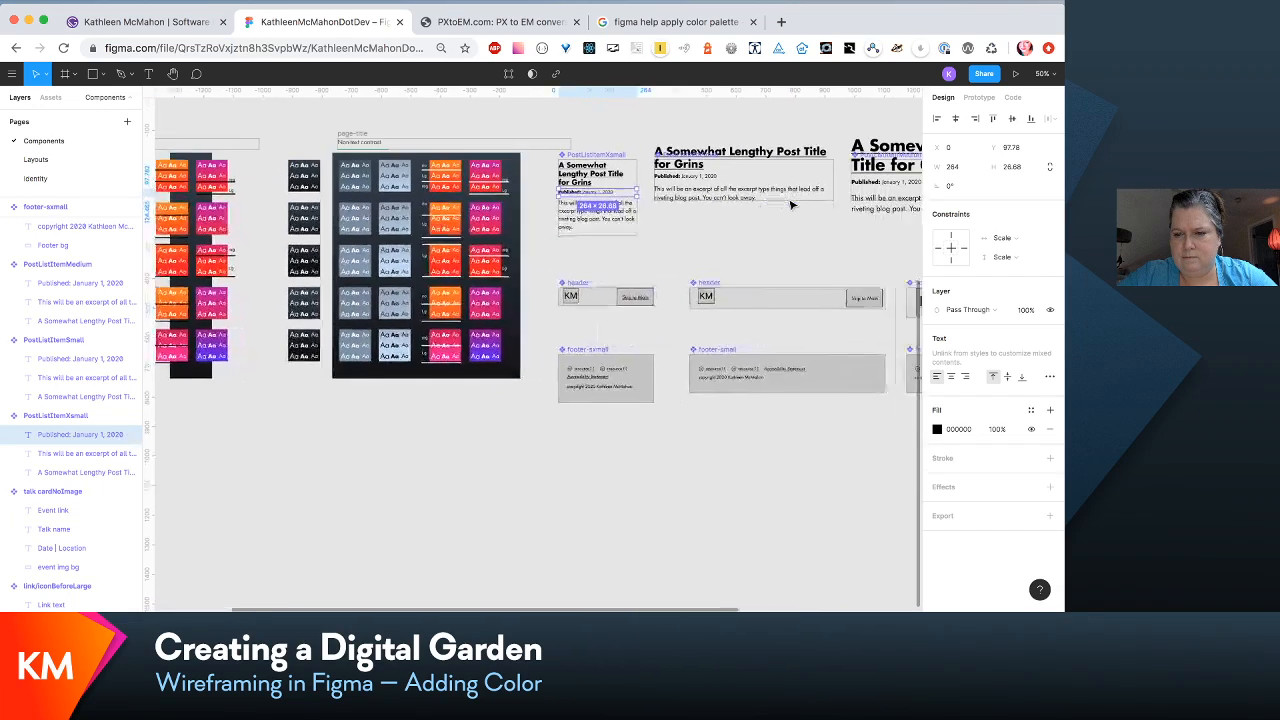
scroll(791, 204, "up", 4)
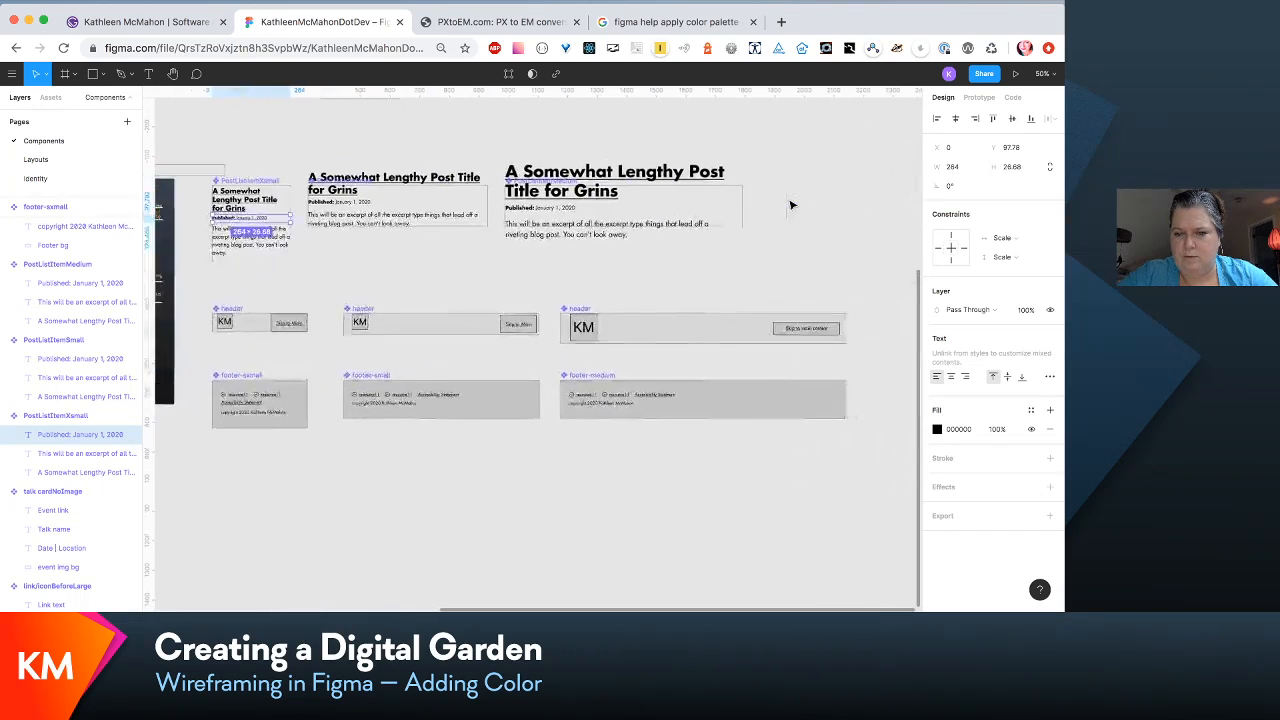
scroll(791, 204, "left", 4)
scroll(791, 204, "up", 5)
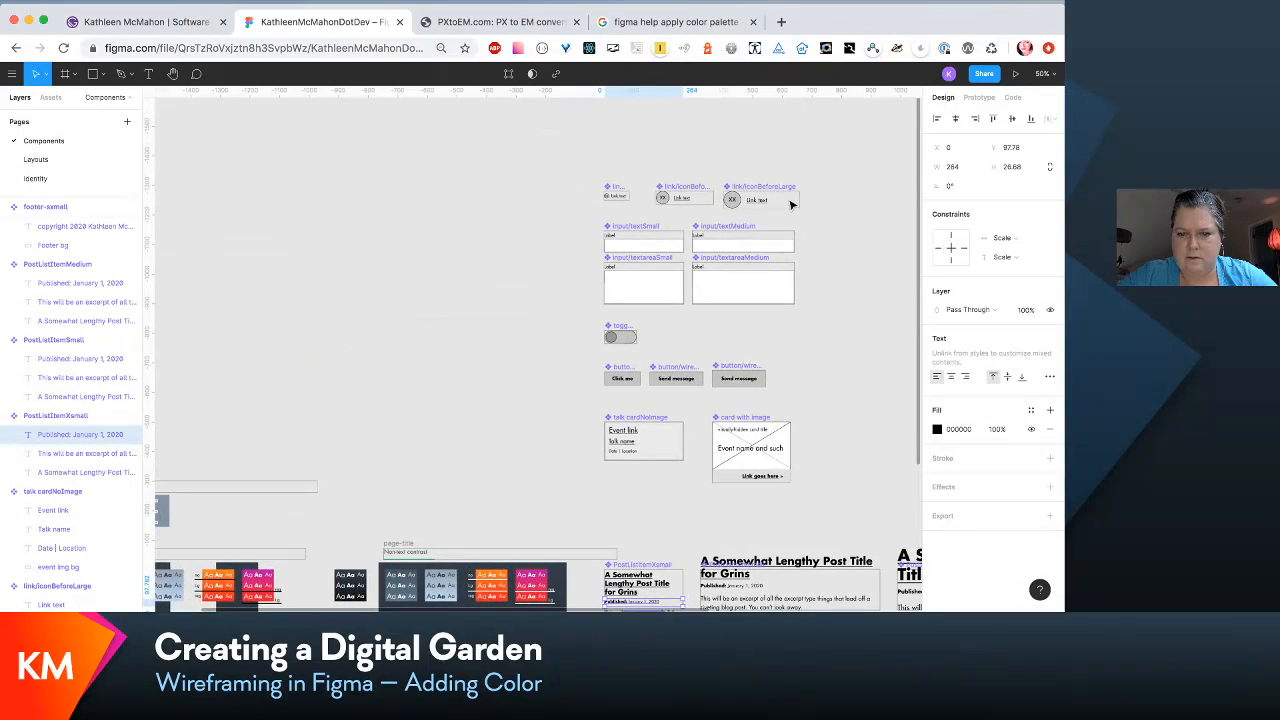
scroll(752, 318, "down", 6)
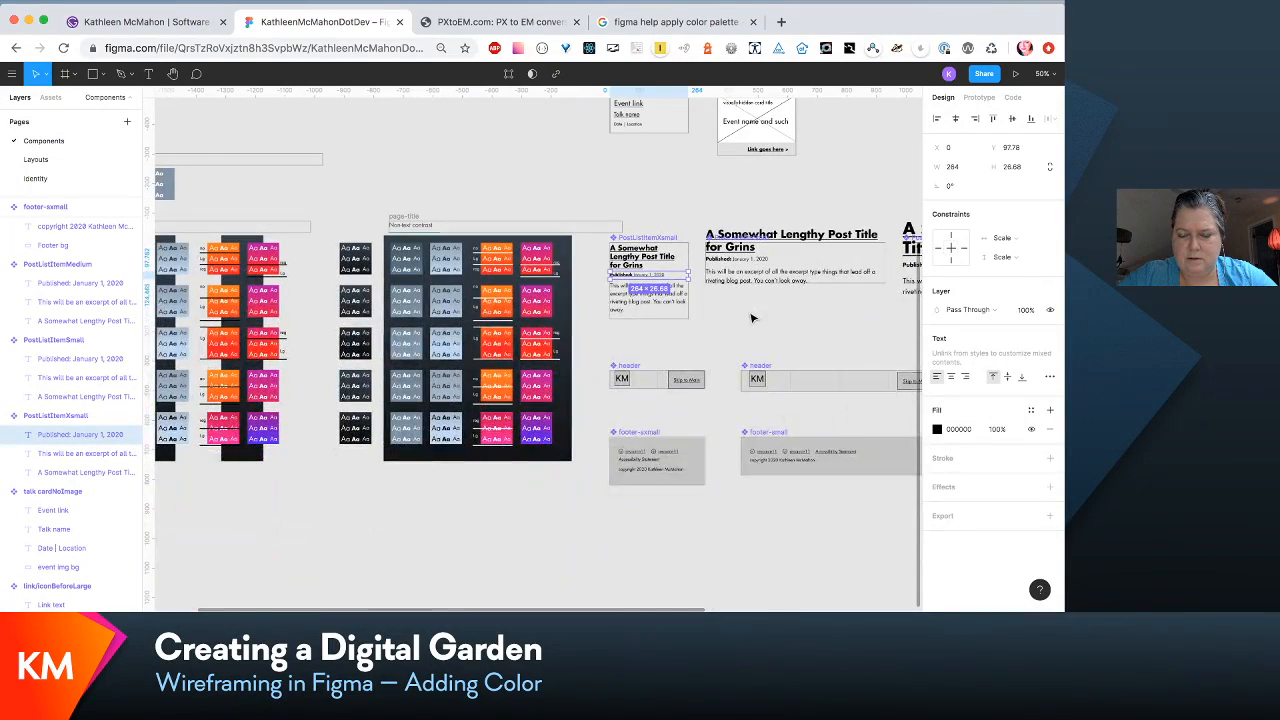
scroll(752, 318, "left", 2)
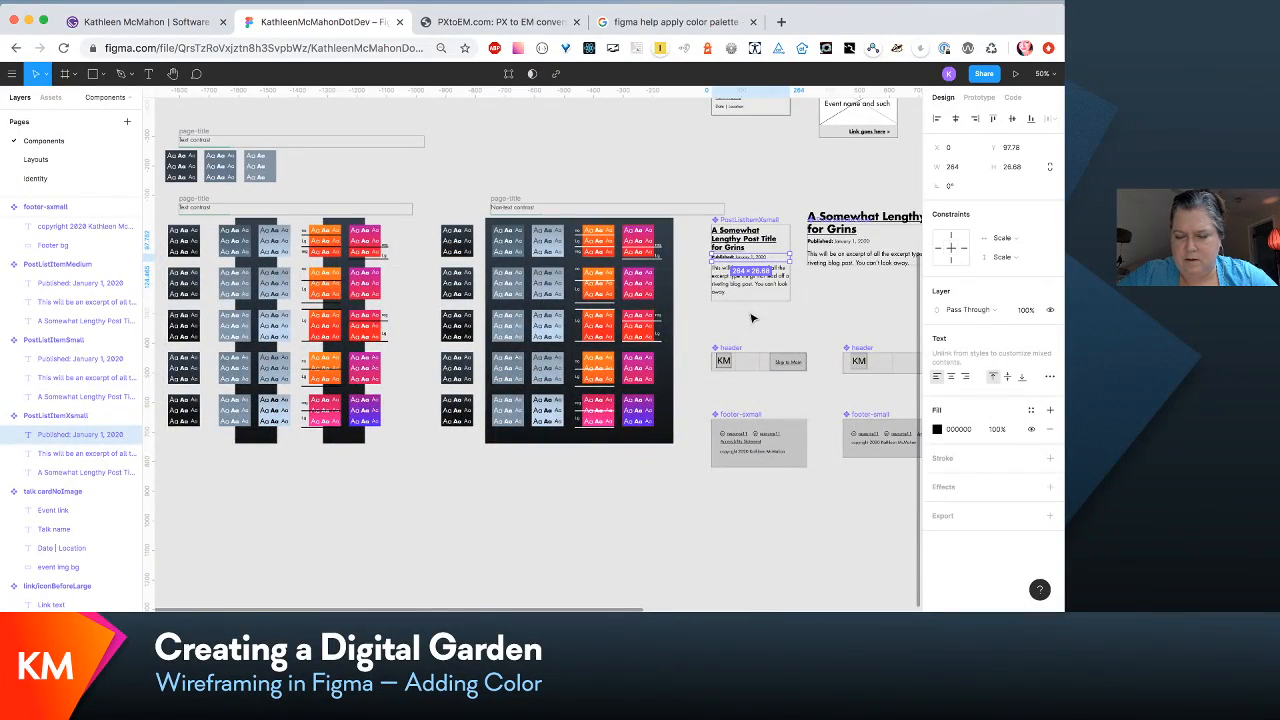
scroll(752, 318, "down", 1)
scroll(752, 318, "left", 1)
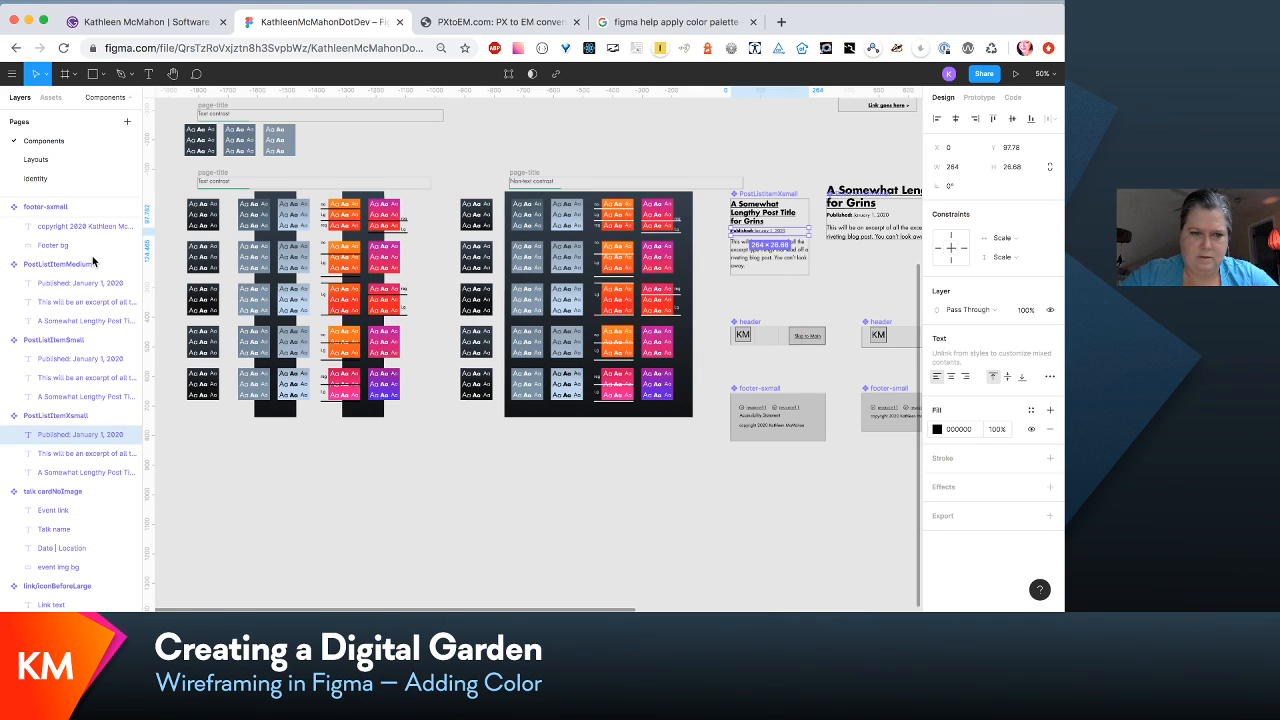
Step: Review the file's local color styles and open the definition of the km/black style
left_click(503, 196)
scroll(503, 196, "left", 3)
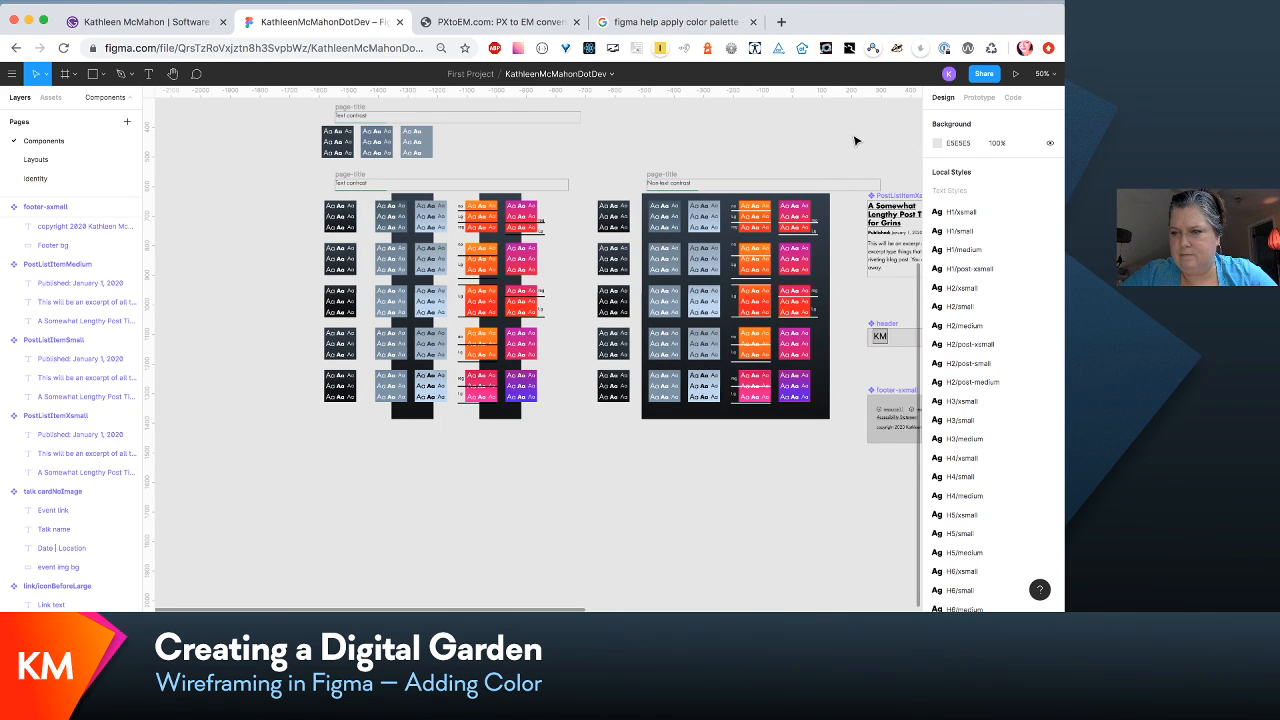
scroll(978, 303, "down", 10)
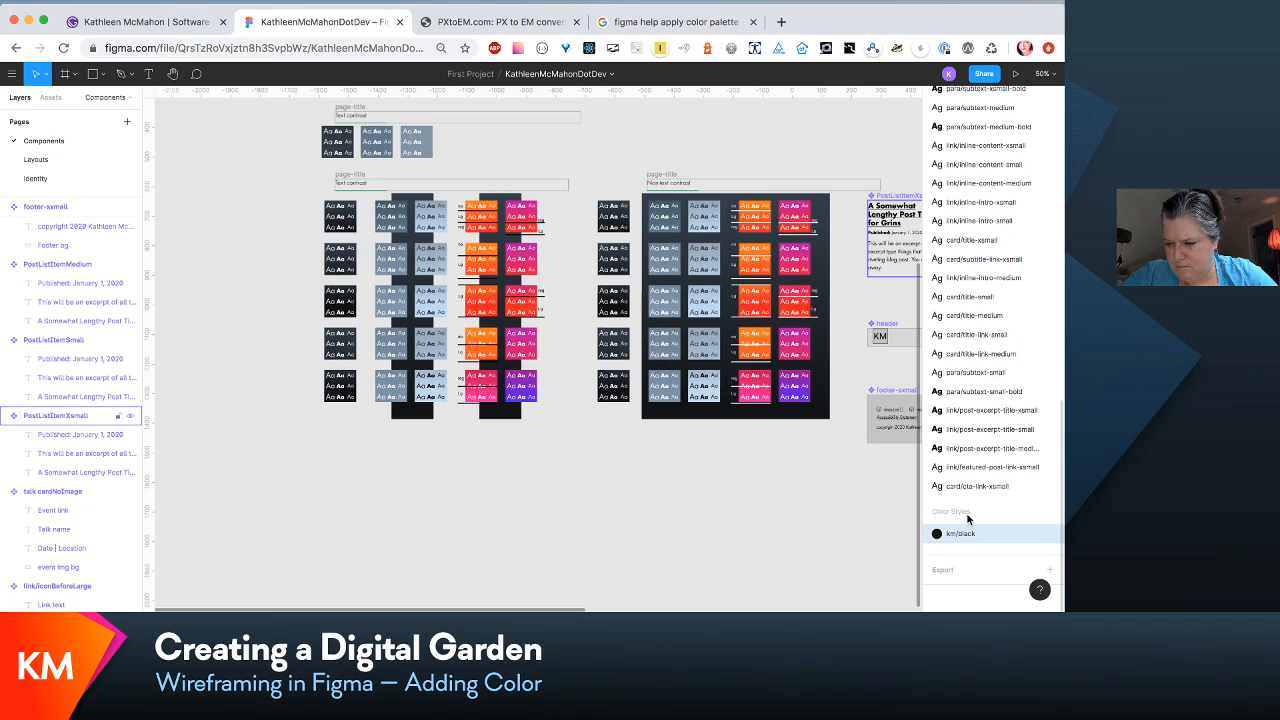
left_click(1050, 532)
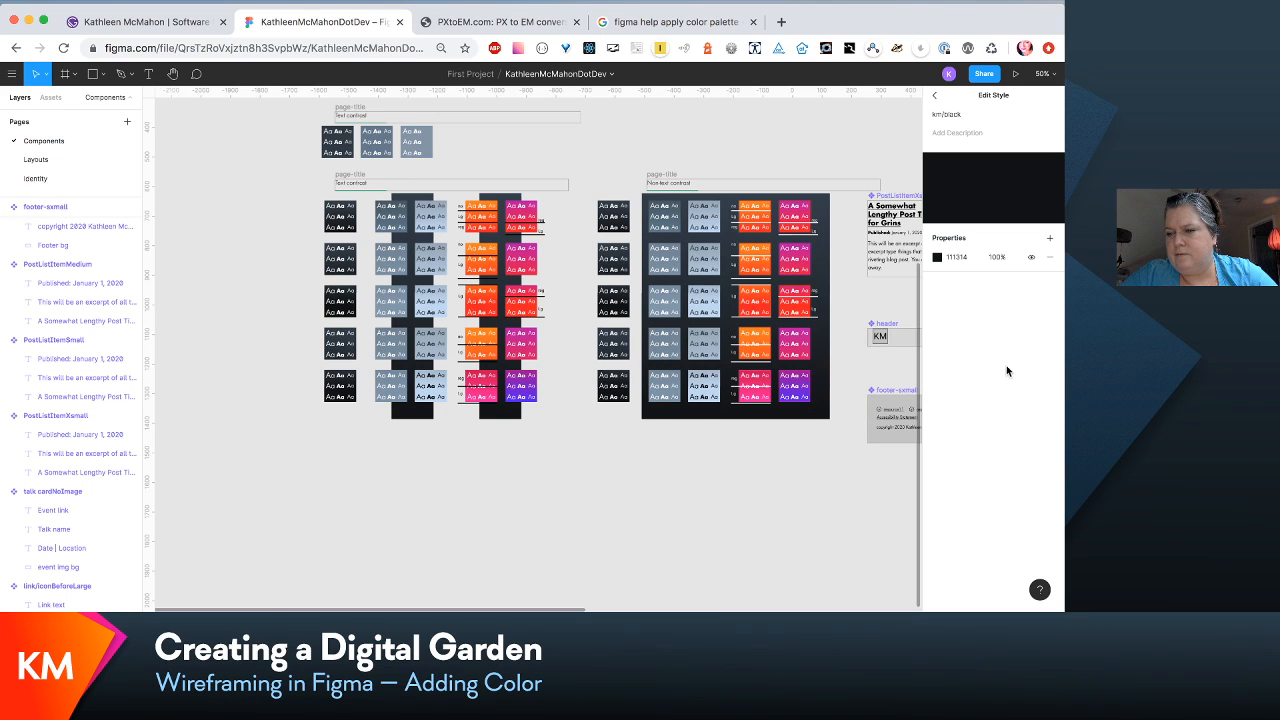
left_click(856, 131)
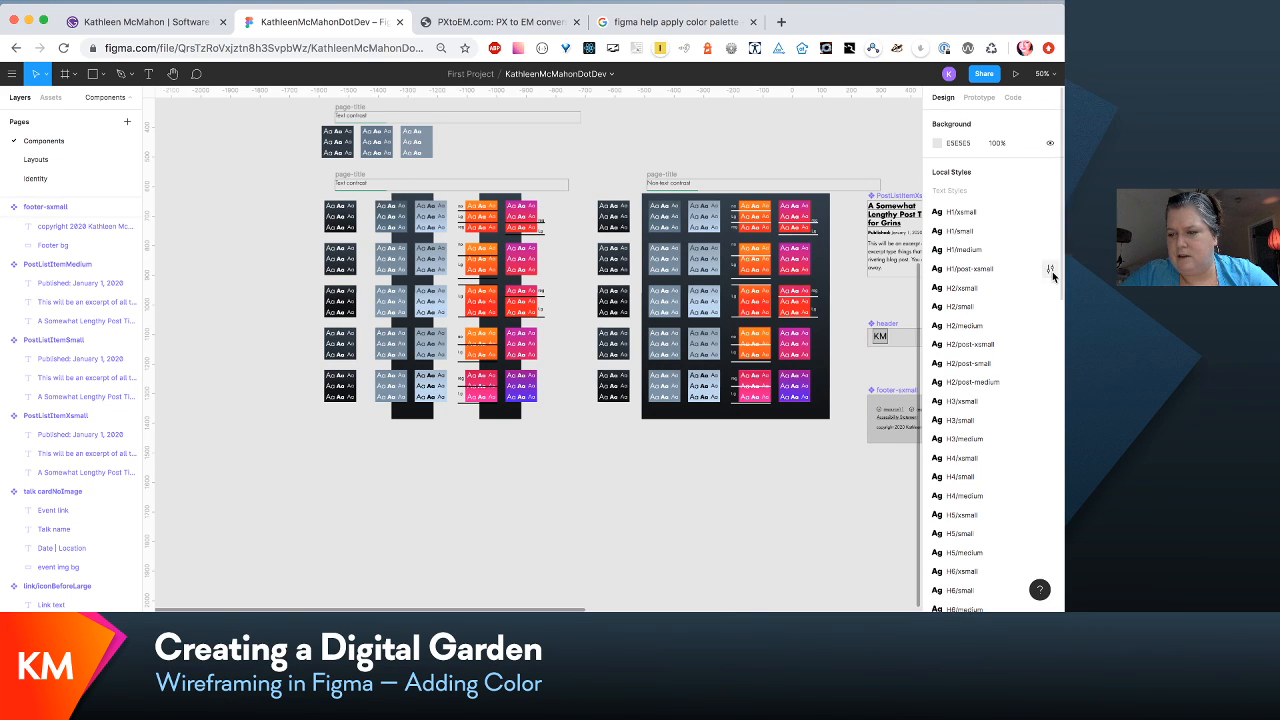
scroll(1052, 271, "down", 15)
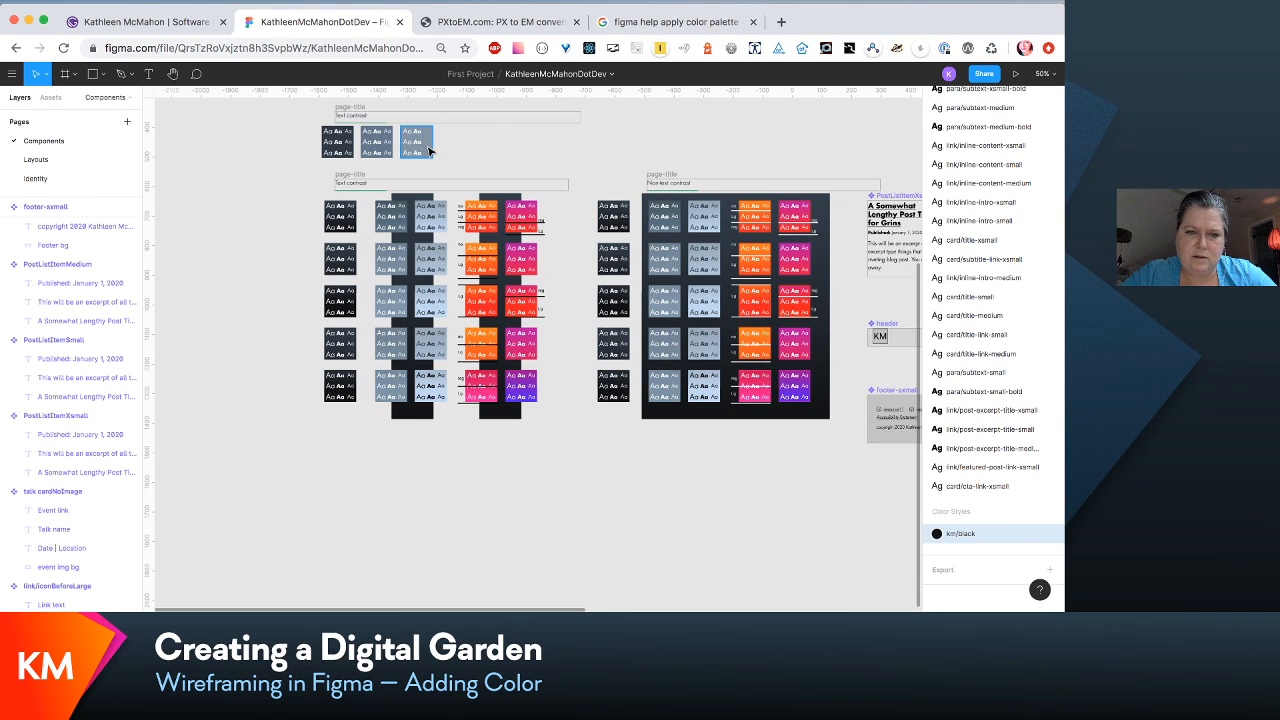
scroll(463, 161, "up", 1)
scroll(463, 161, "up", 1)
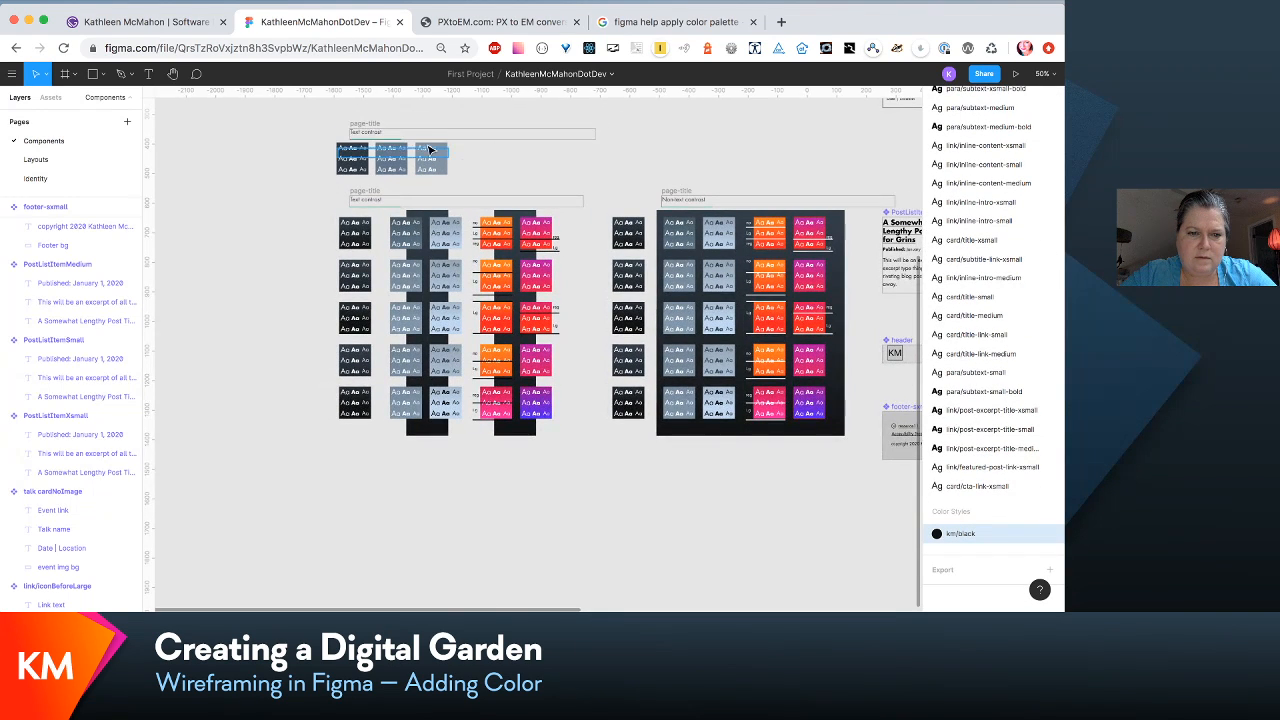
left_click(352, 148)
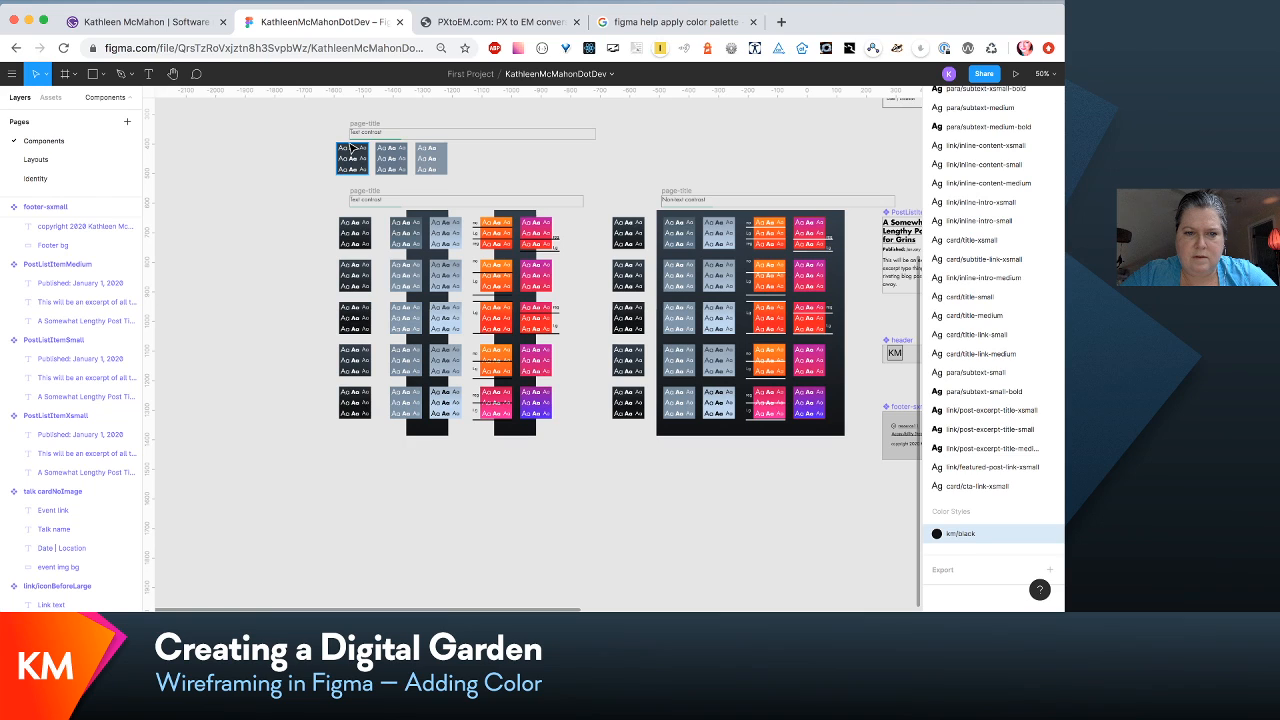
left_click(352, 148)
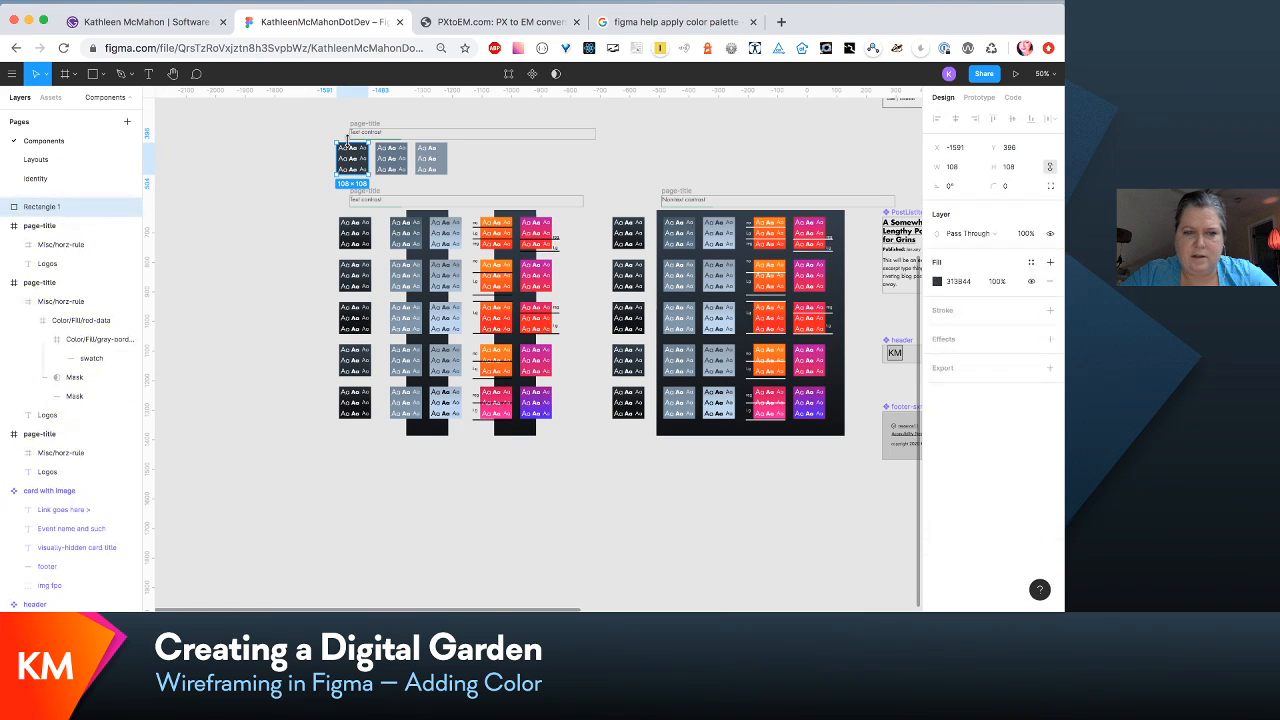
left_click(1050, 263)
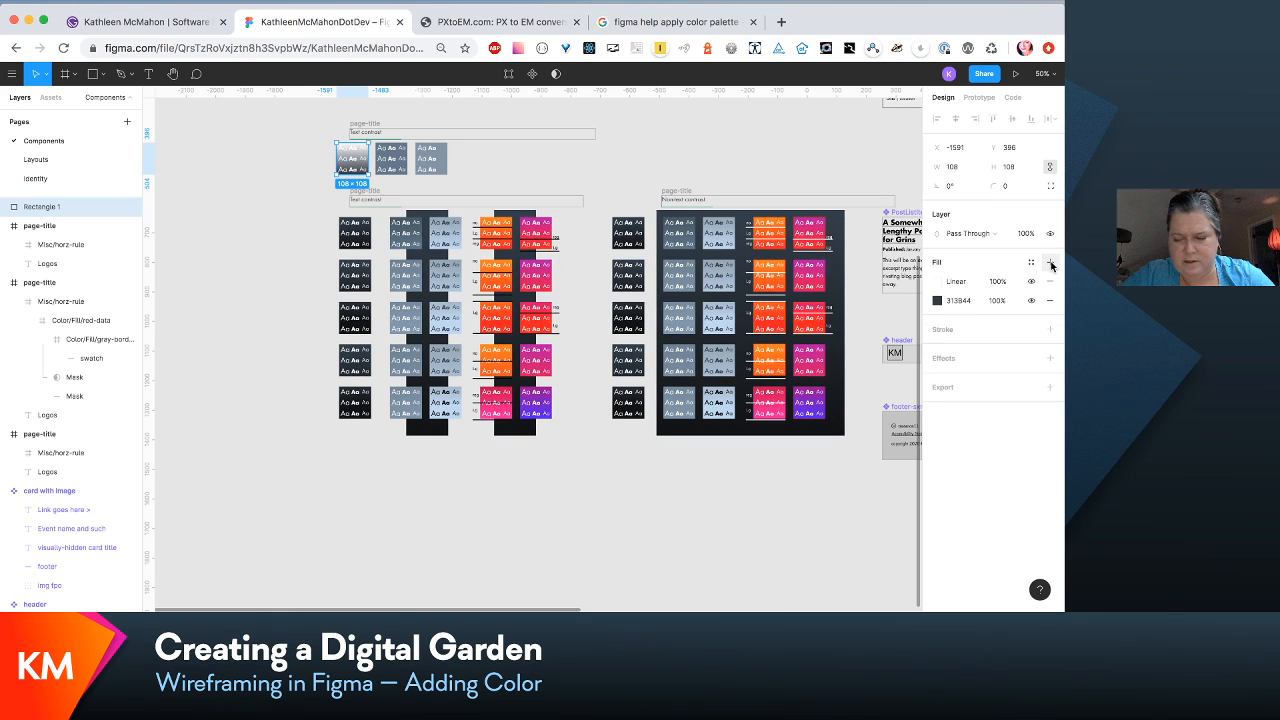
key("super+z")
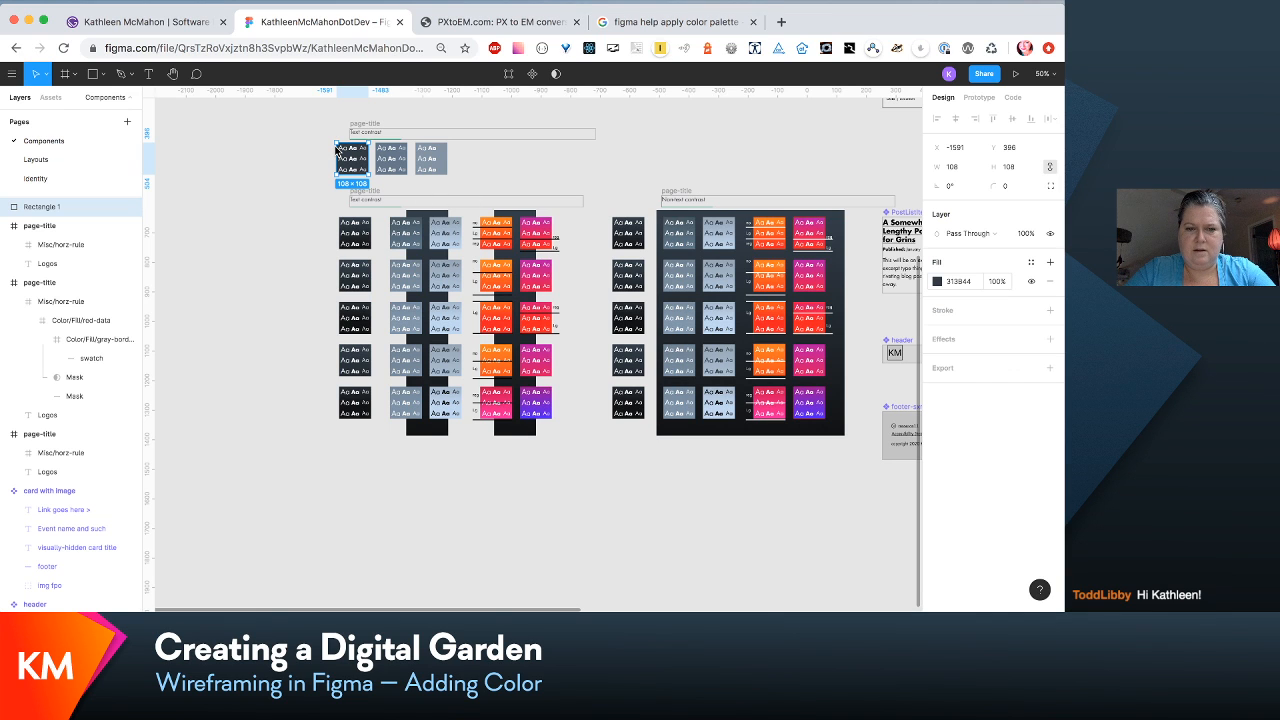
Step: Examine the Text contrast swatches up close, the darkest top-row swatch's fill and the local color styles list
key("super+plus")
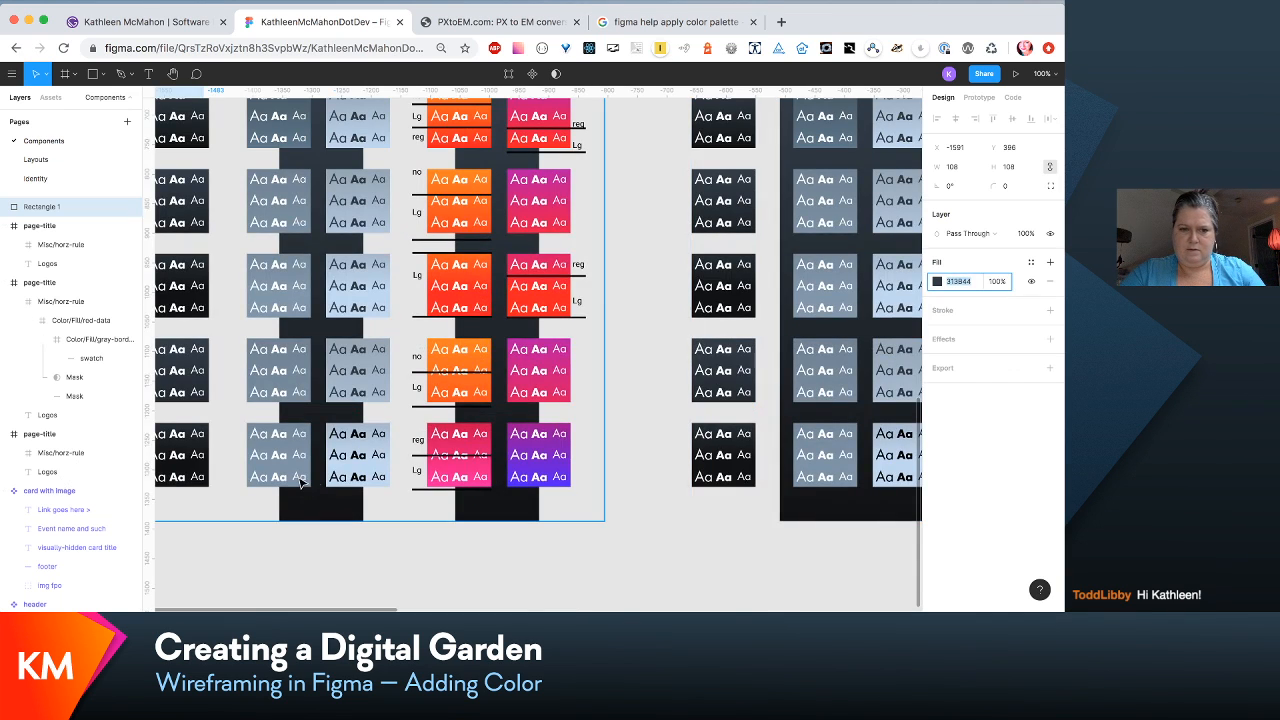
scroll(300, 481, "left", 2)
scroll(412, 463, "up", 5)
scroll(412, 463, "left", 4)
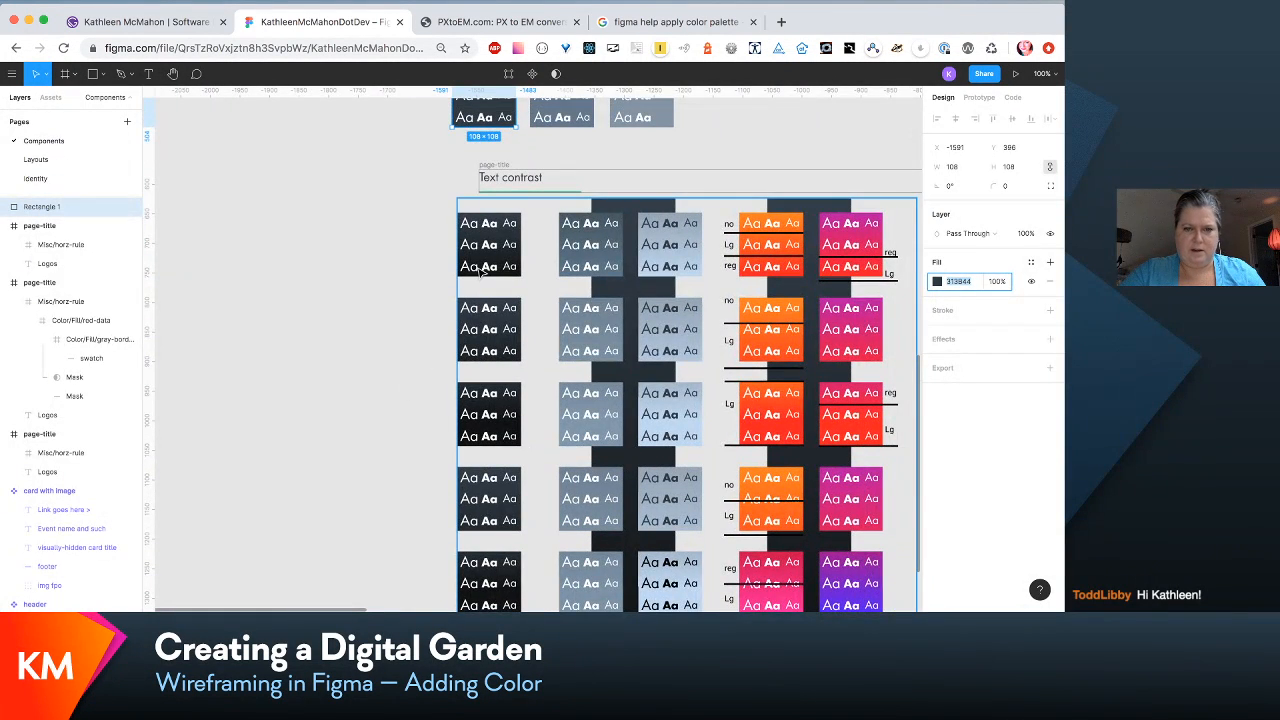
scroll(480, 272, "up", 2)
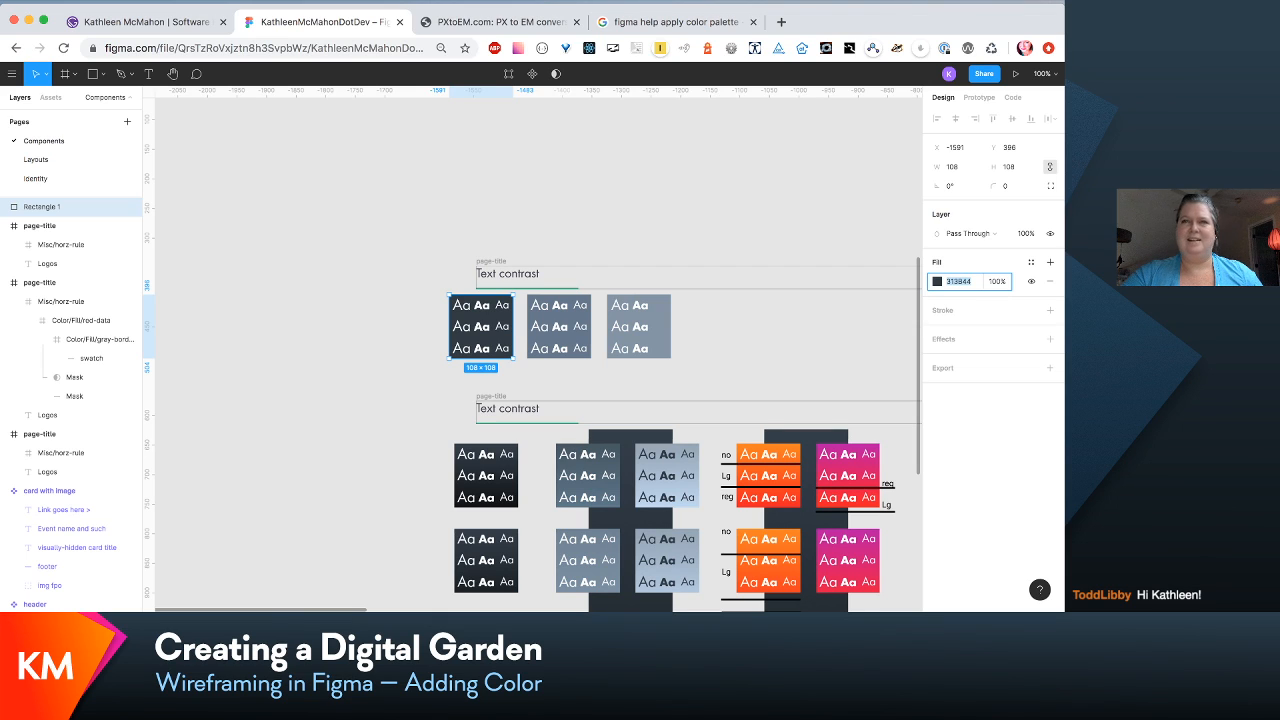
left_click(937, 282)
key("Escape")
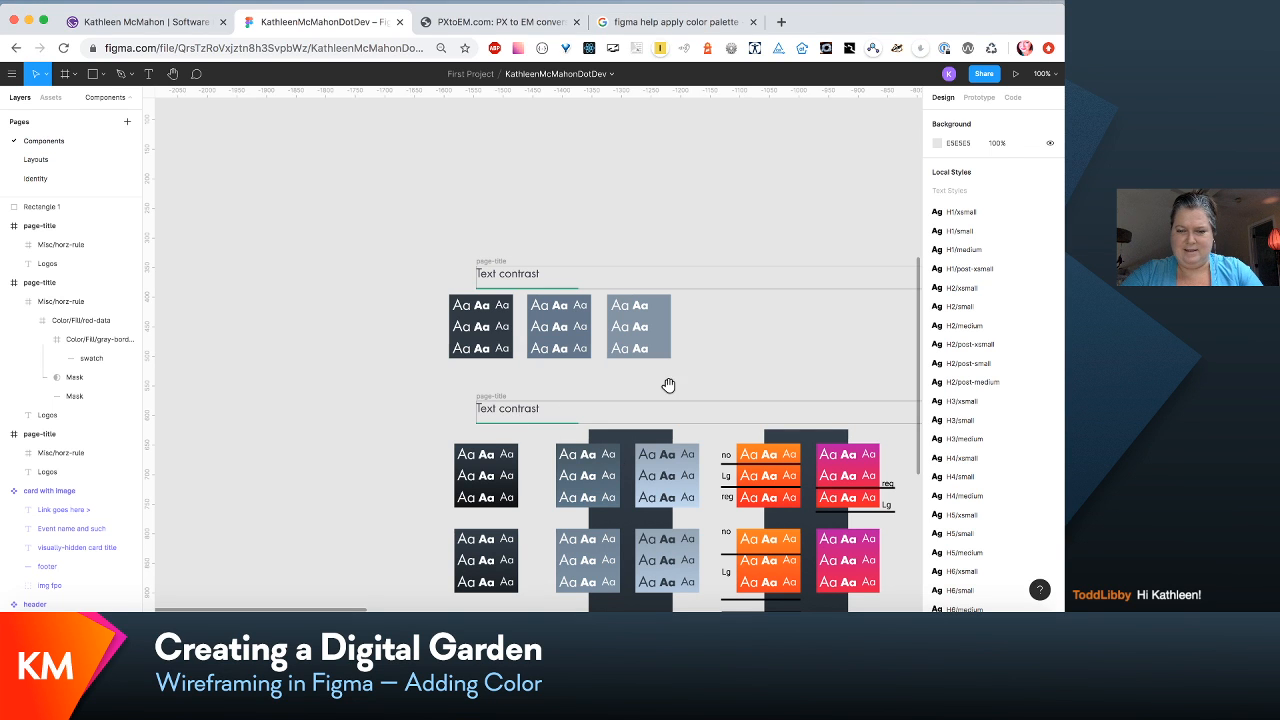
left_click_drag(666, 380, 491, 254)
scroll(993, 350, "down", 10)
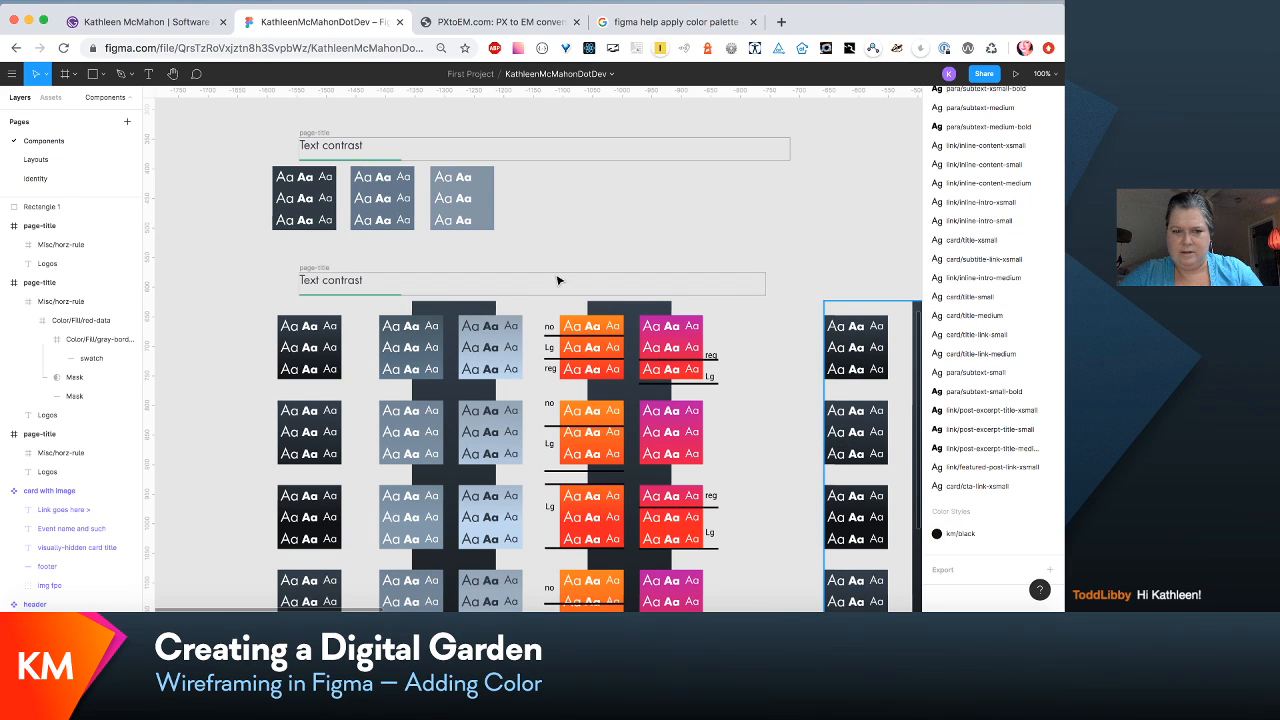
Step: Create a color style named km/dark-grey from the fill of the darkest swatch in the top Text contrast row
double_click(313, 217)
left_click(315, 217)
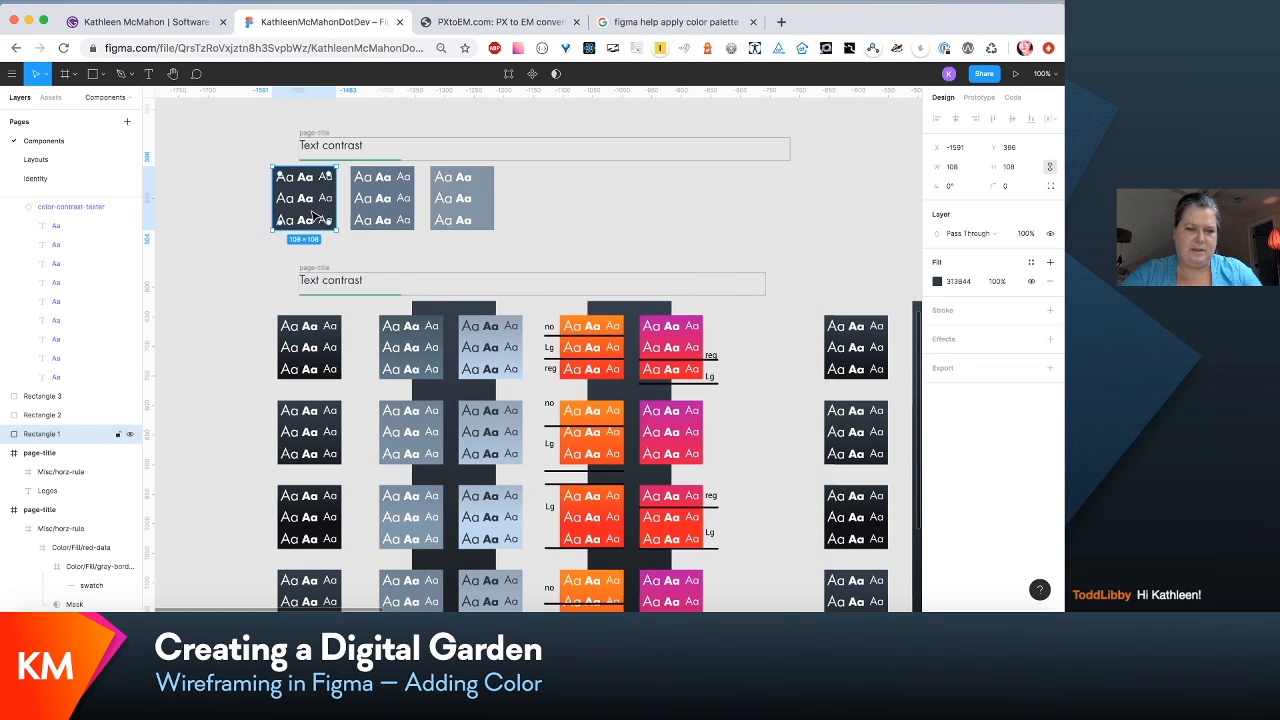
right_click(315, 217)
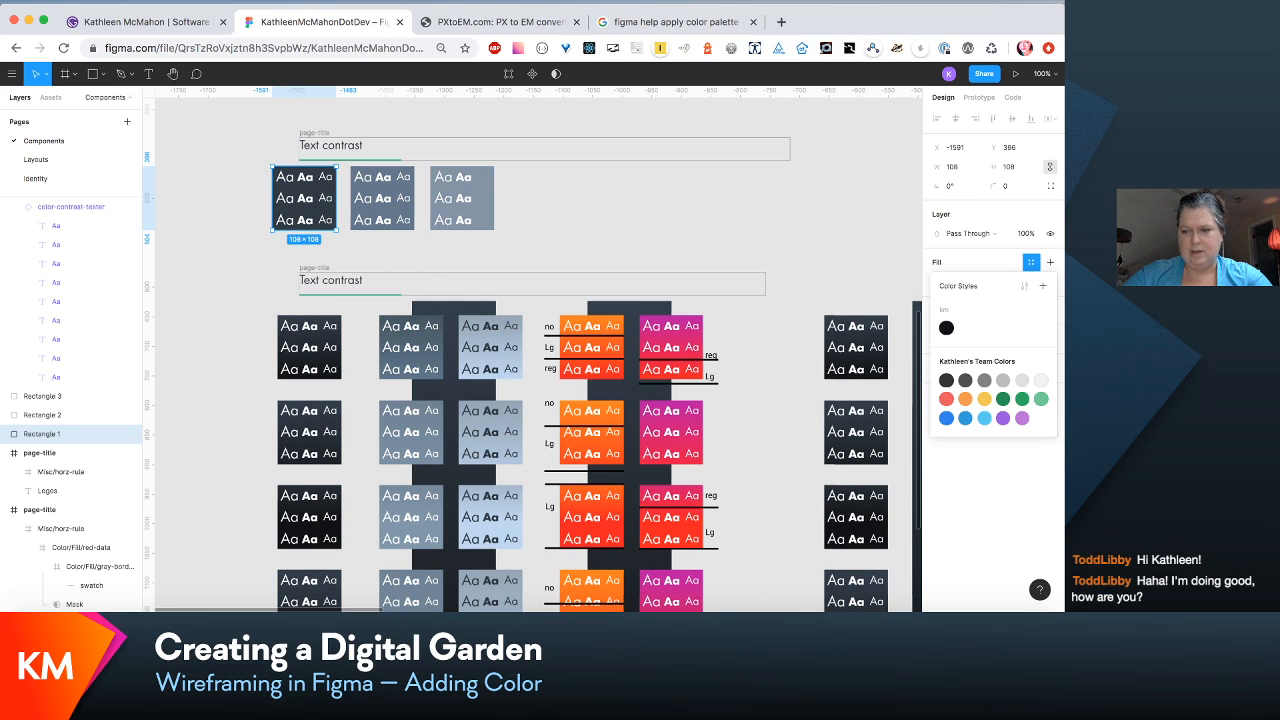
left_click(1043, 288)
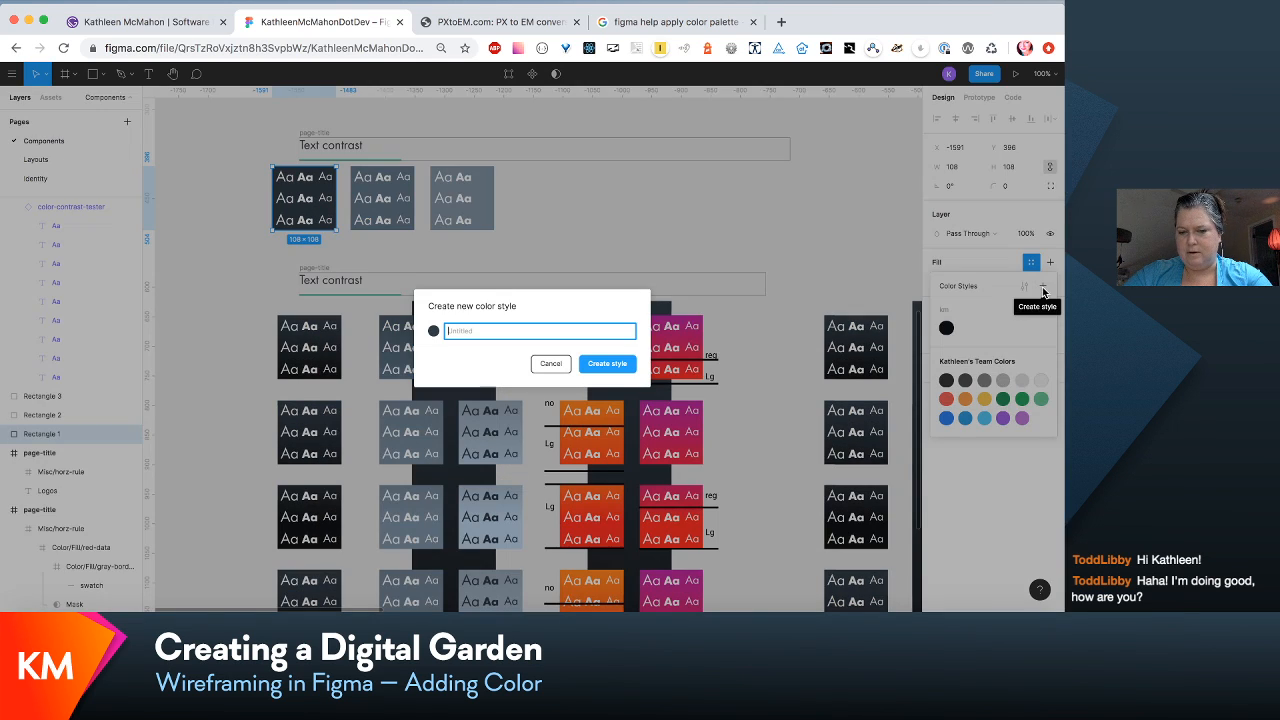
type("km/")
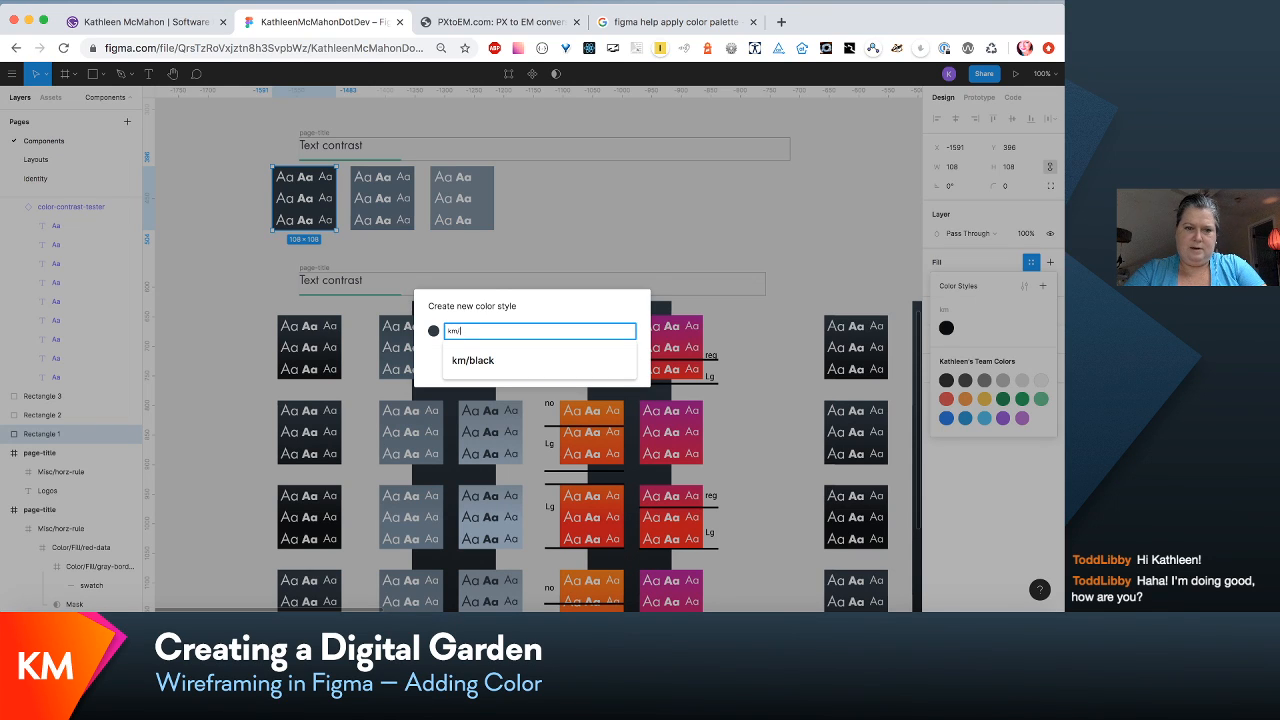
type("c")
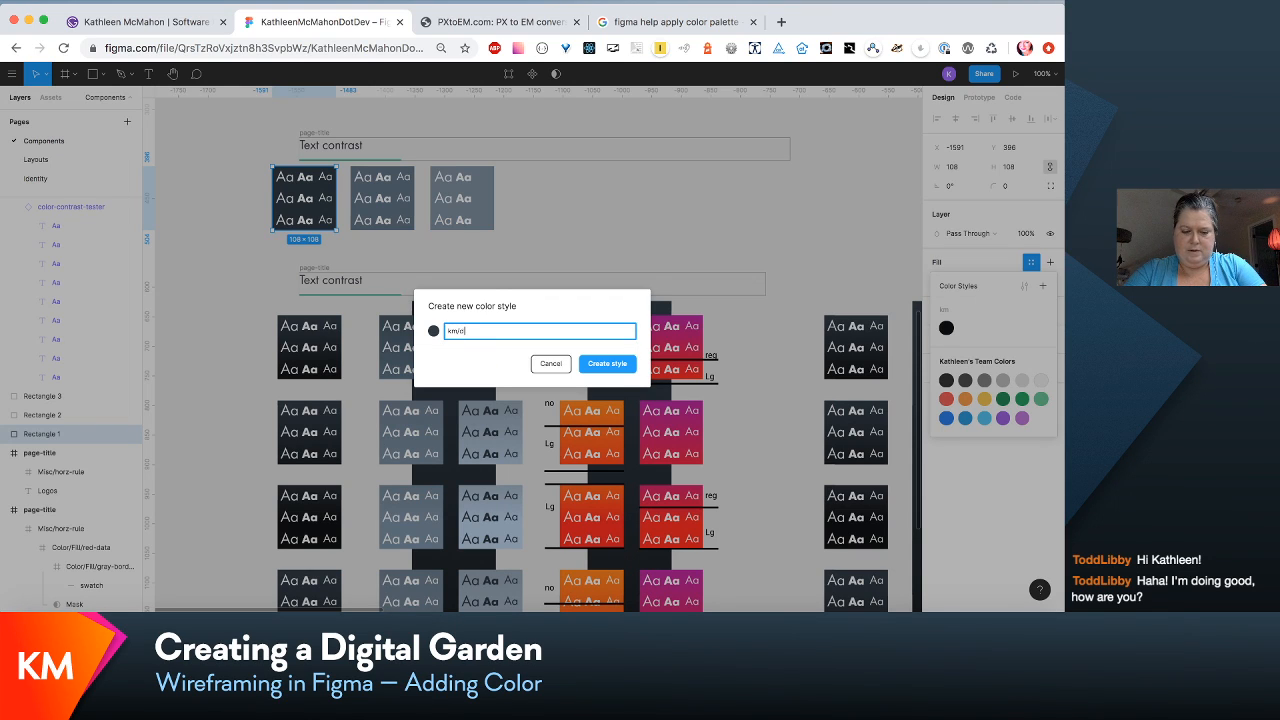
type("ark-grey")
key("Return")
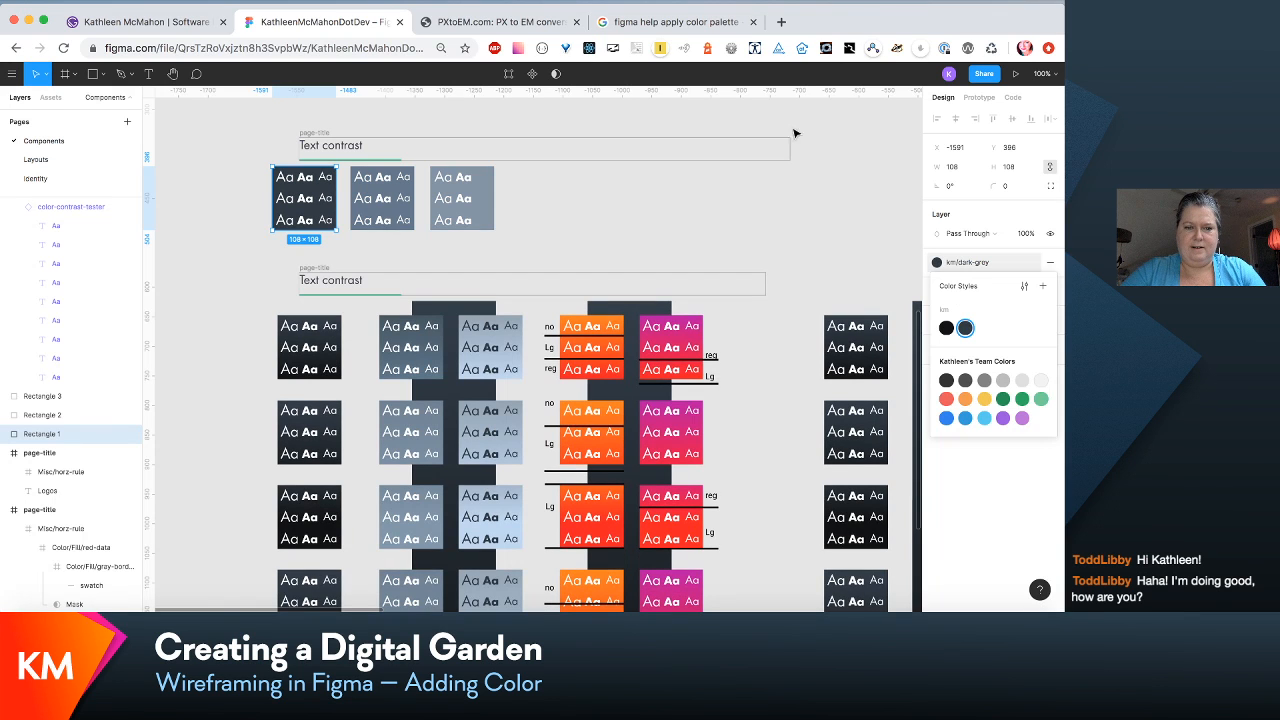
Step: Create a color style named km/med-grey from the fill of the middle swatch in the top Text contrast row
double_click(395, 218)
left_click(397, 215)
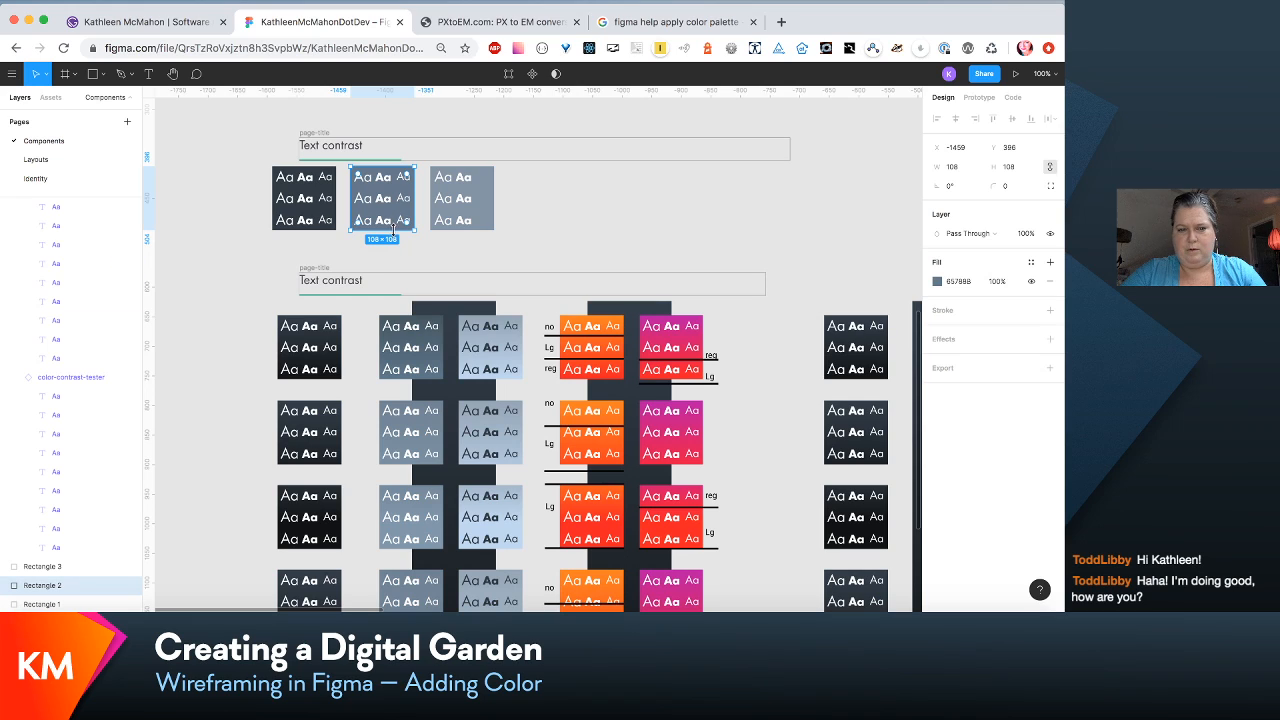
left_click(435, 242)
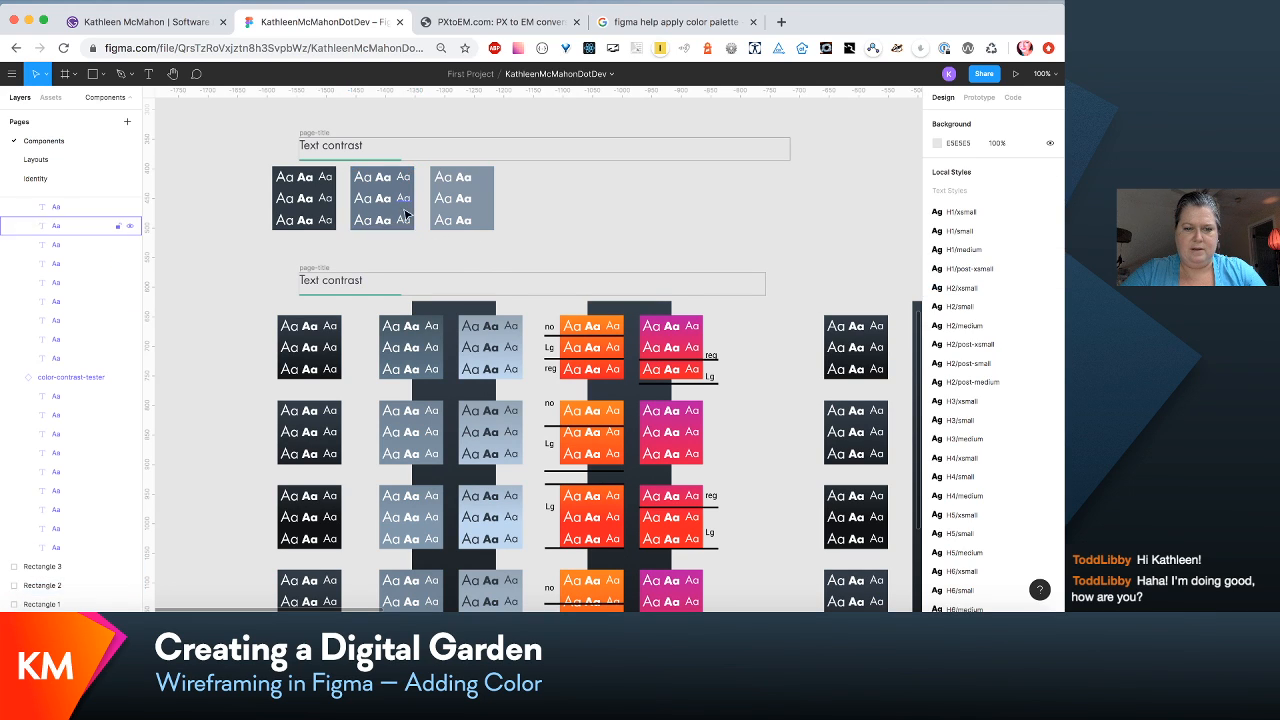
double_click(413, 215)
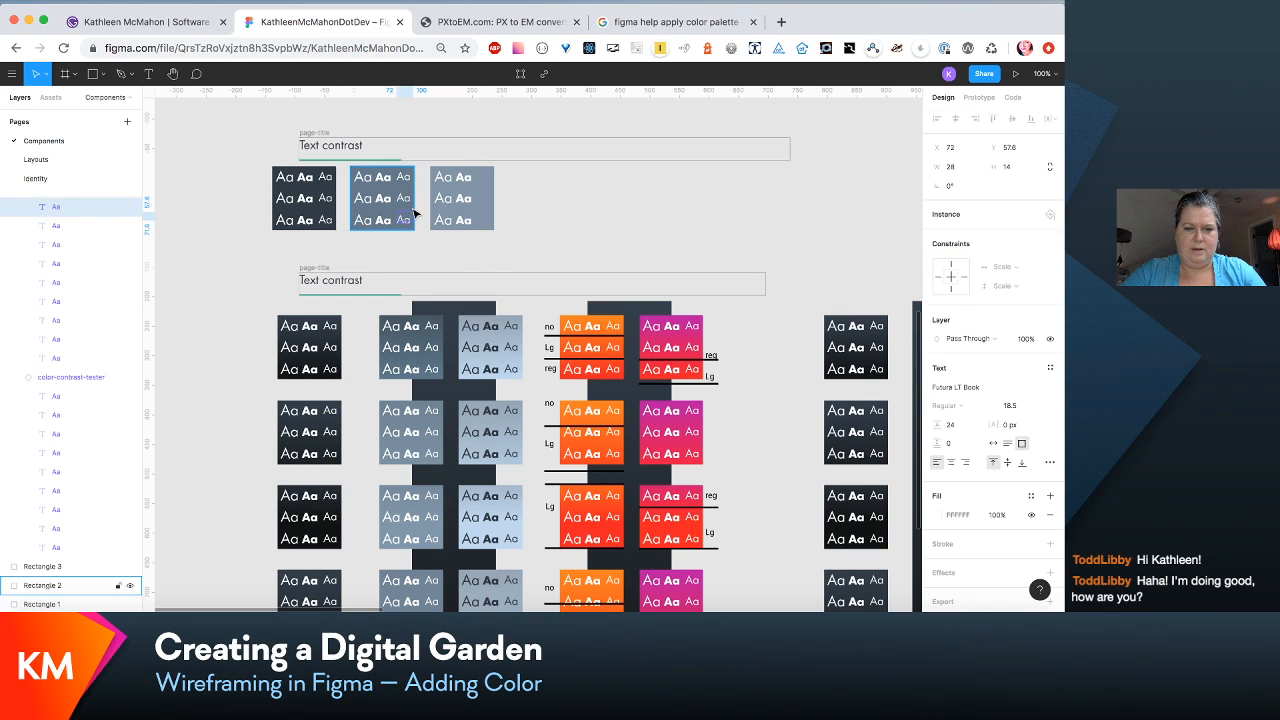
left_click(411, 207)
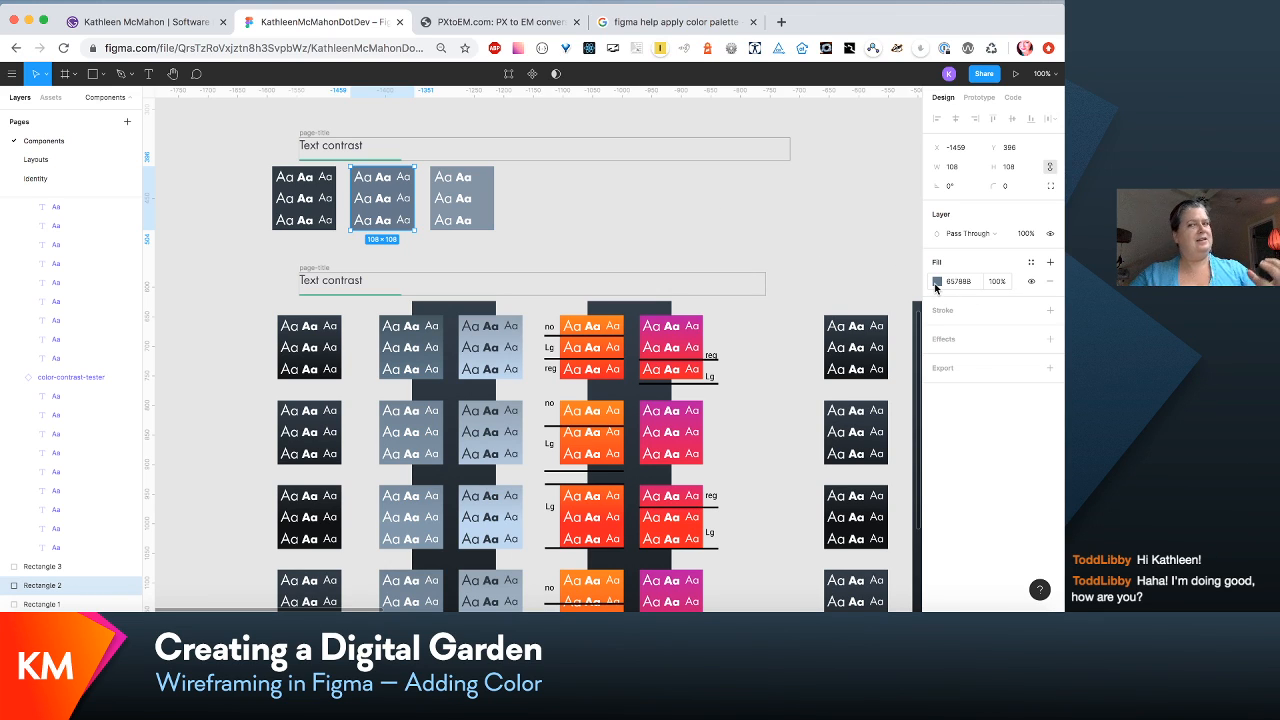
left_click(1031, 263)
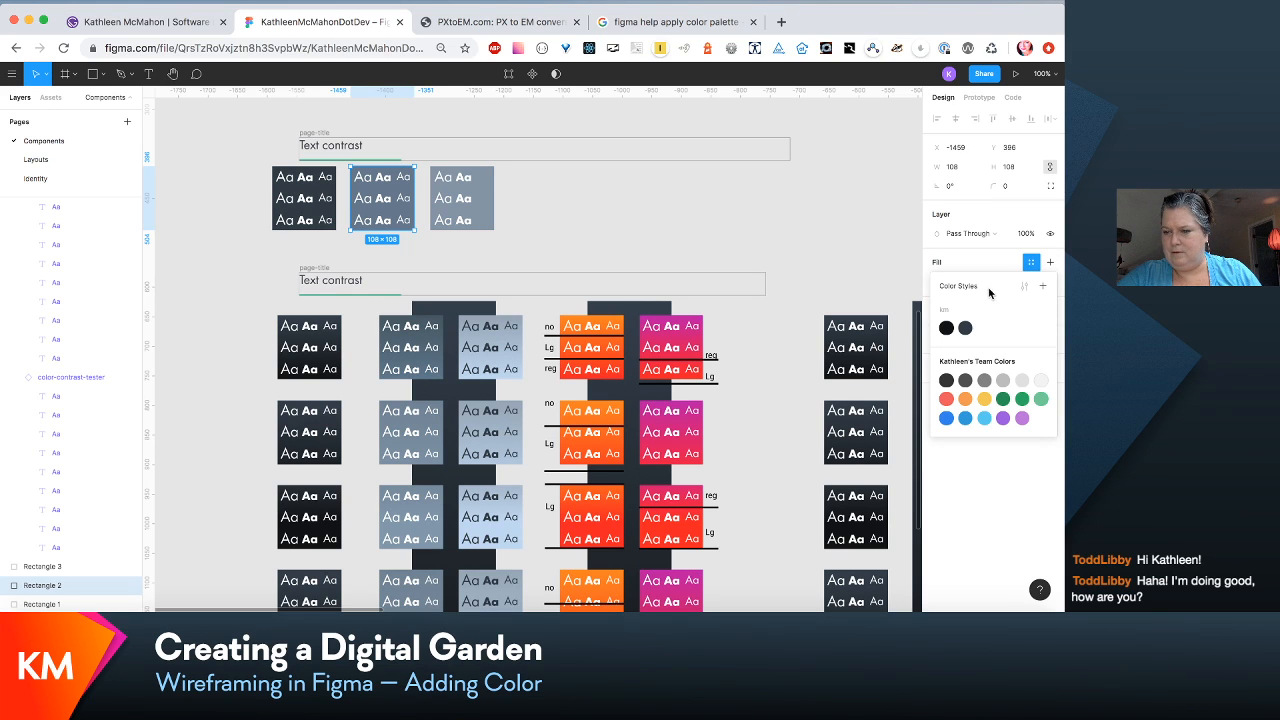
left_click(1043, 286)
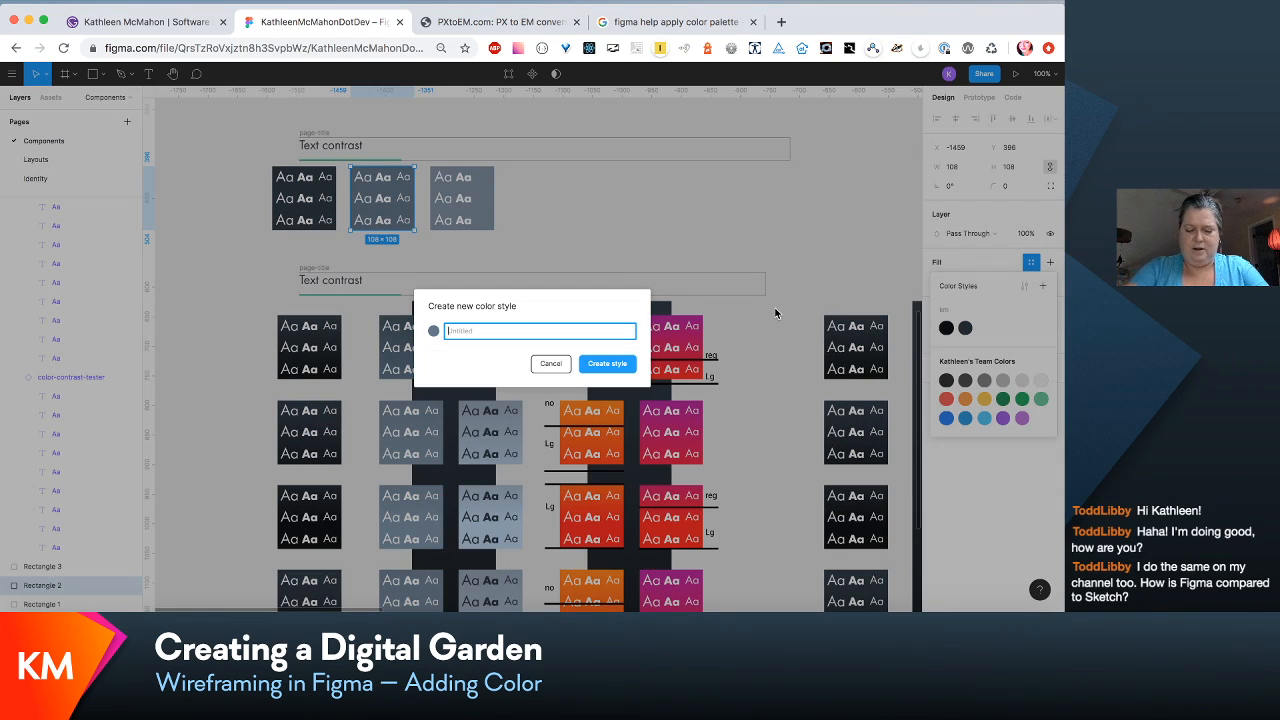
type("km")
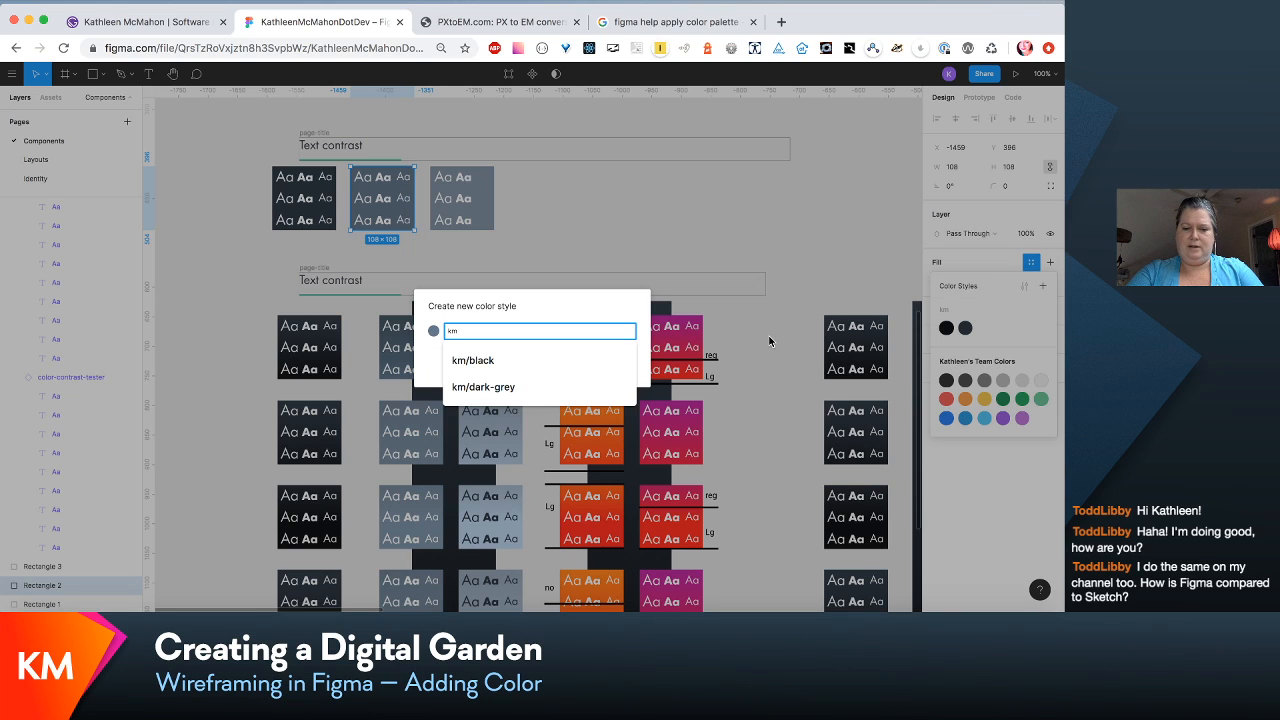
type("med")
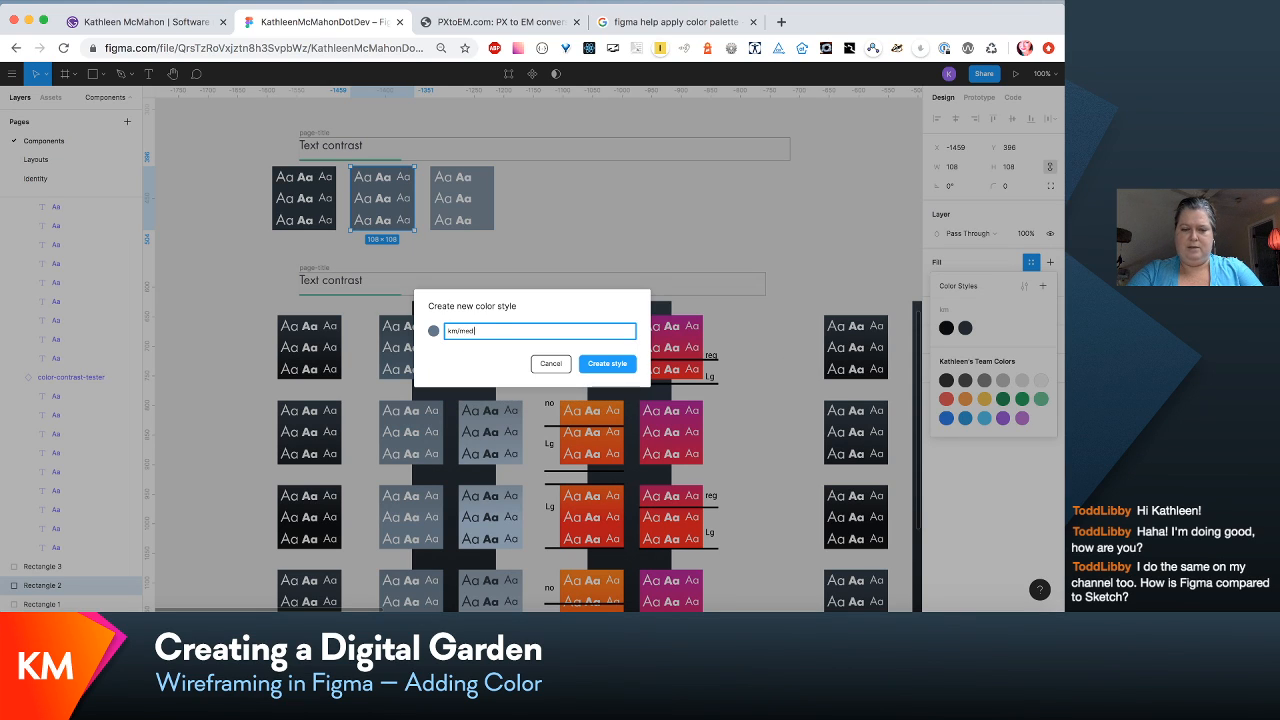
type("-grey")
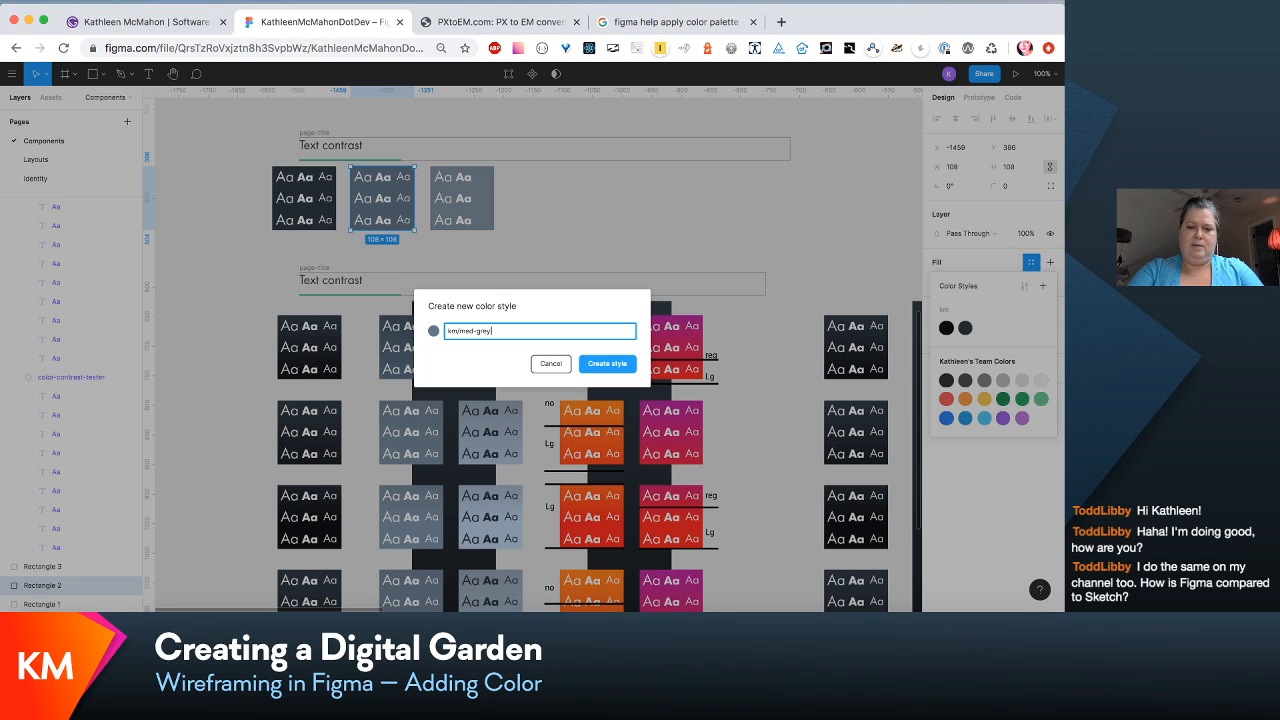
left_click(617, 366)
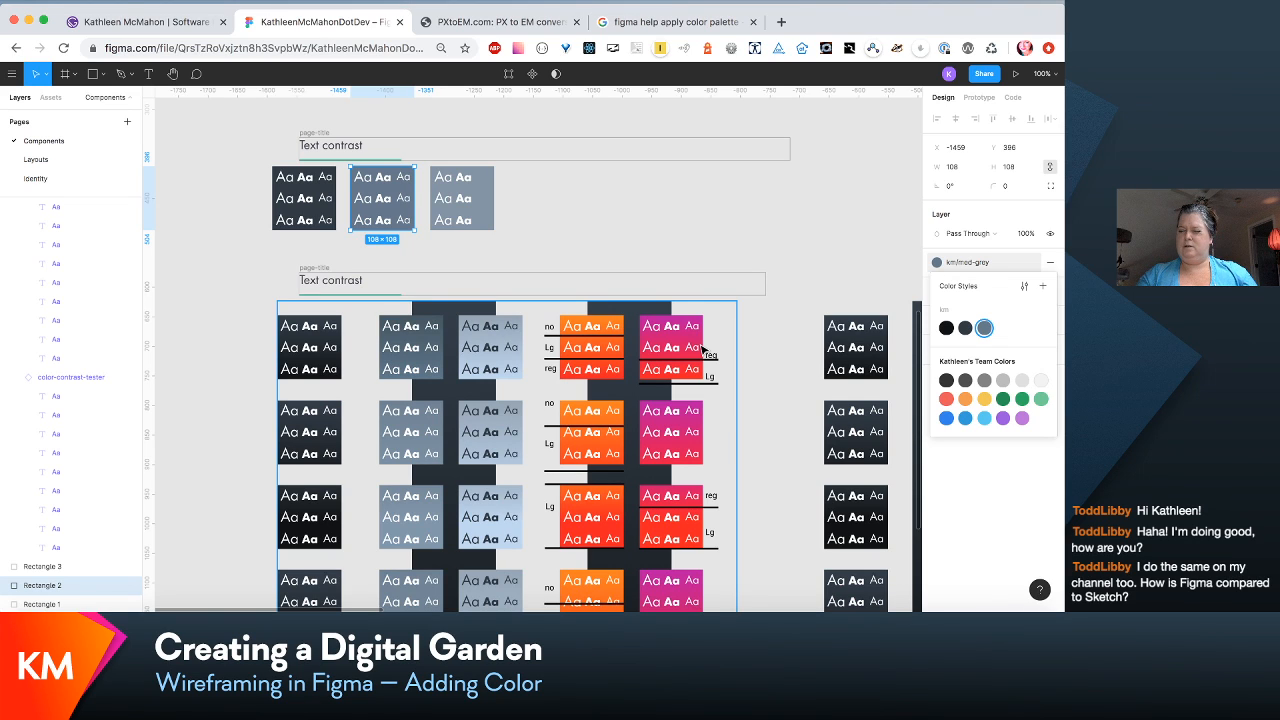
Step: Switch to the Layouts page and inspect the properties and selection colors of the selected PostListItemXsmall instance
left_click(55, 166)
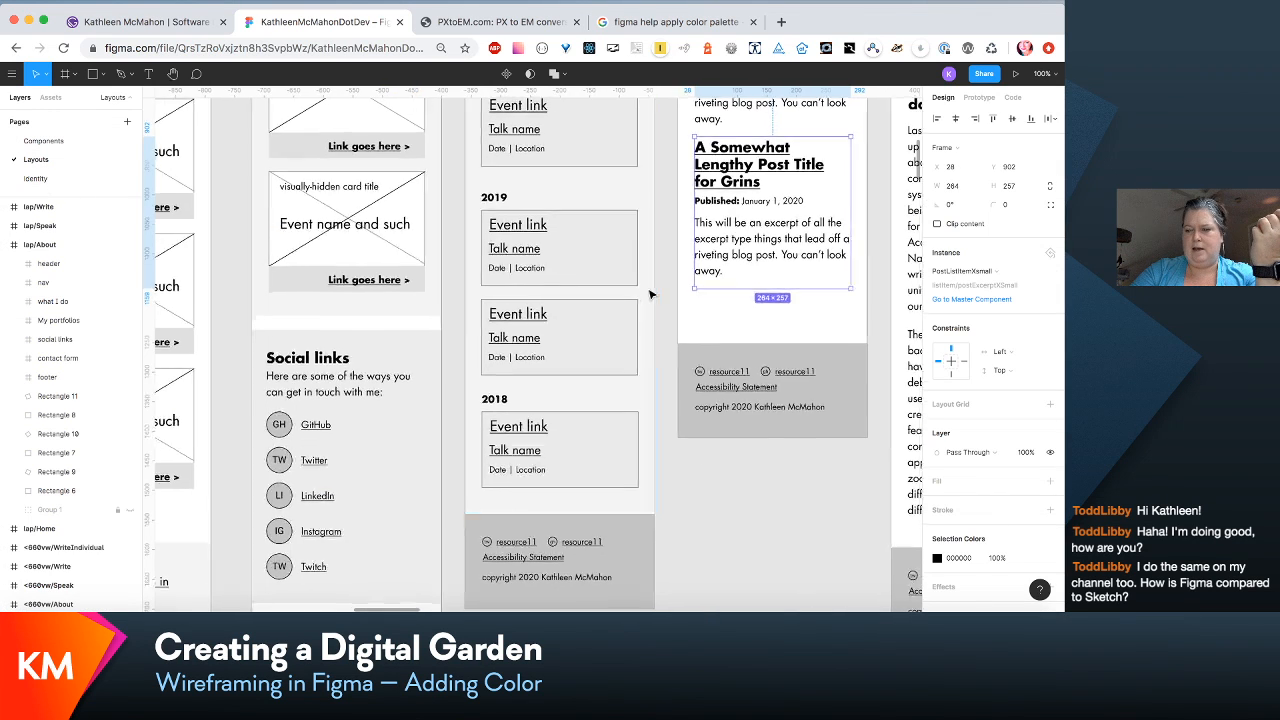
scroll(700, 300, "right", 5)
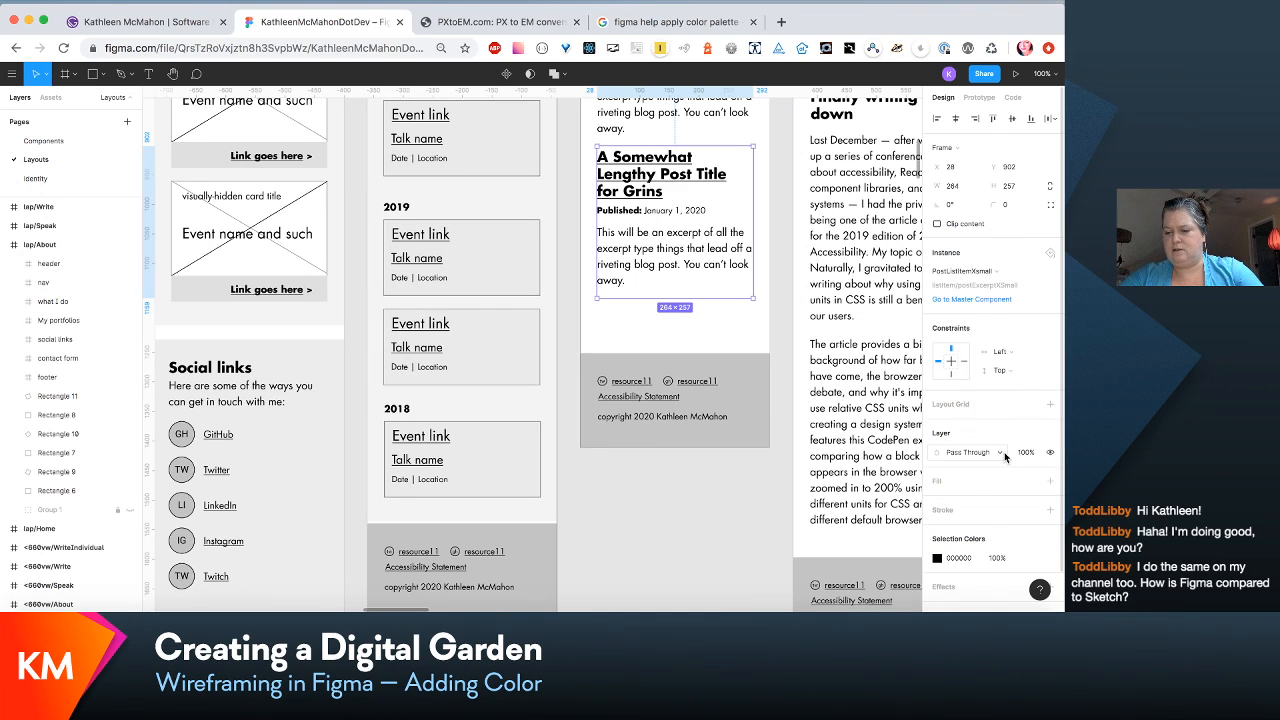
scroll(1004, 452, "down", 2)
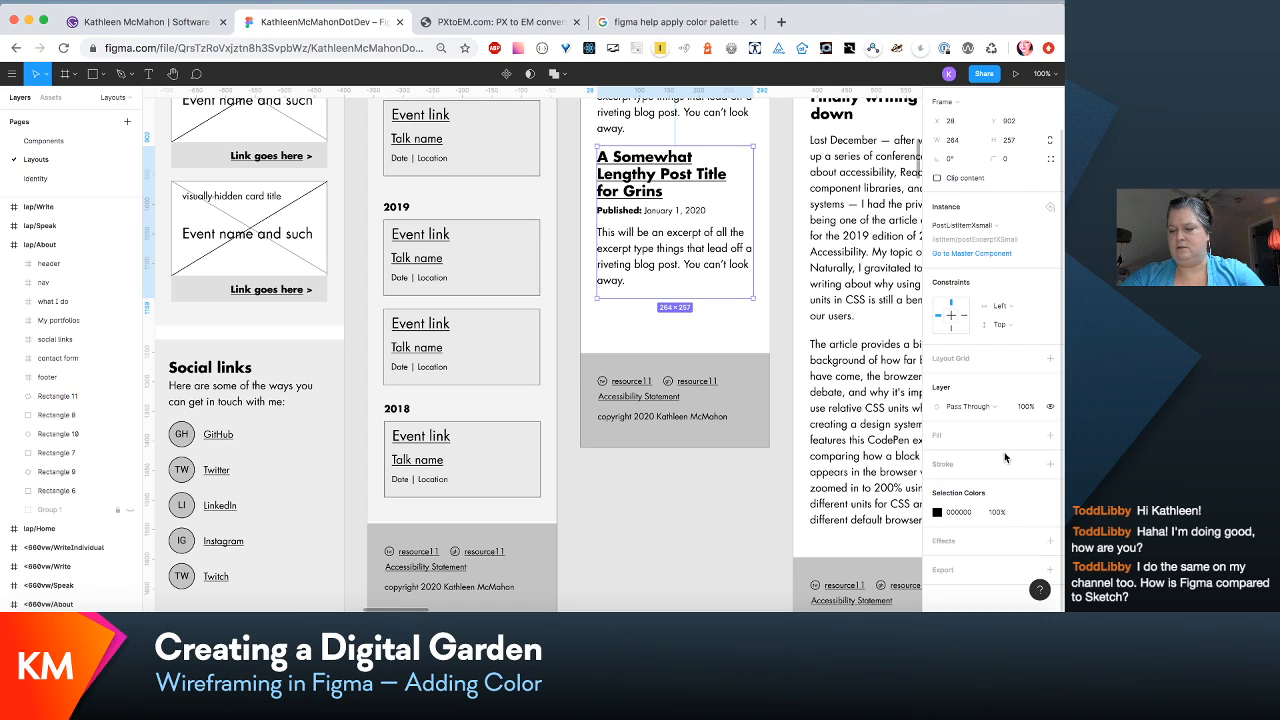
scroll(1006, 320, "up", 2)
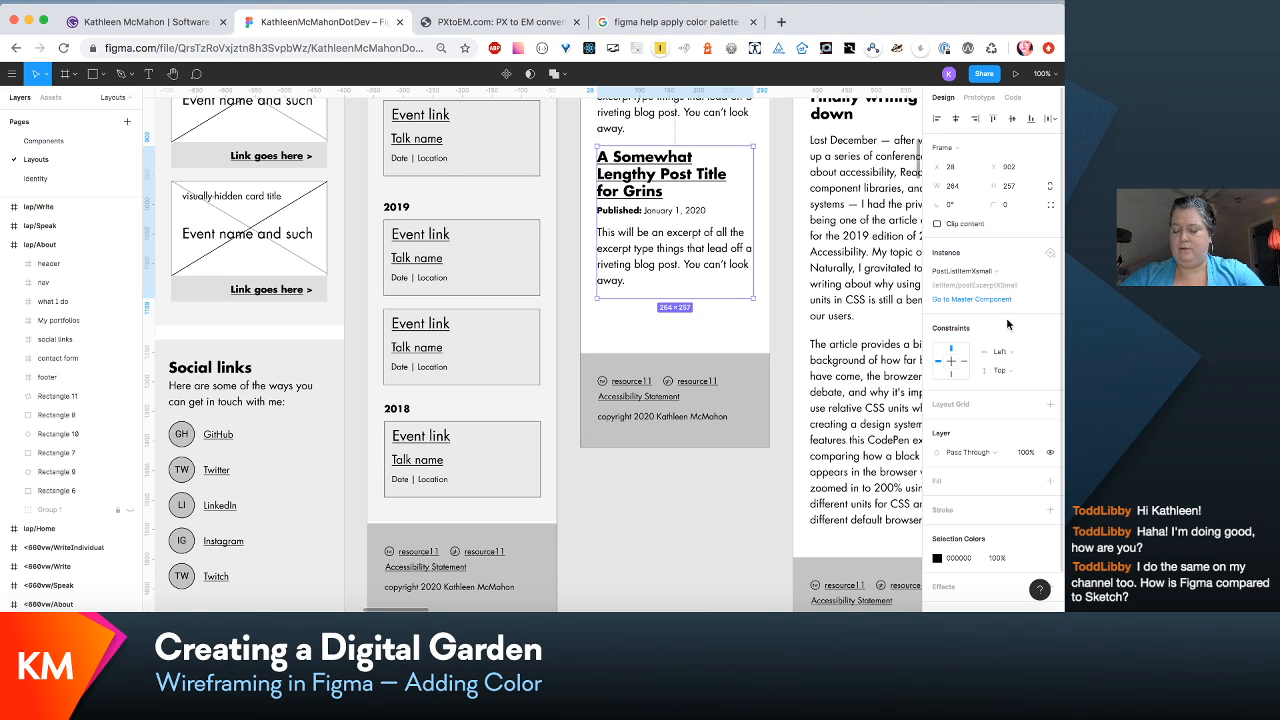
Step: Look over the 320vw Speak, Write and WriteIndividual wireframes on the Layouts page
scroll(710, 370, "up", 10)
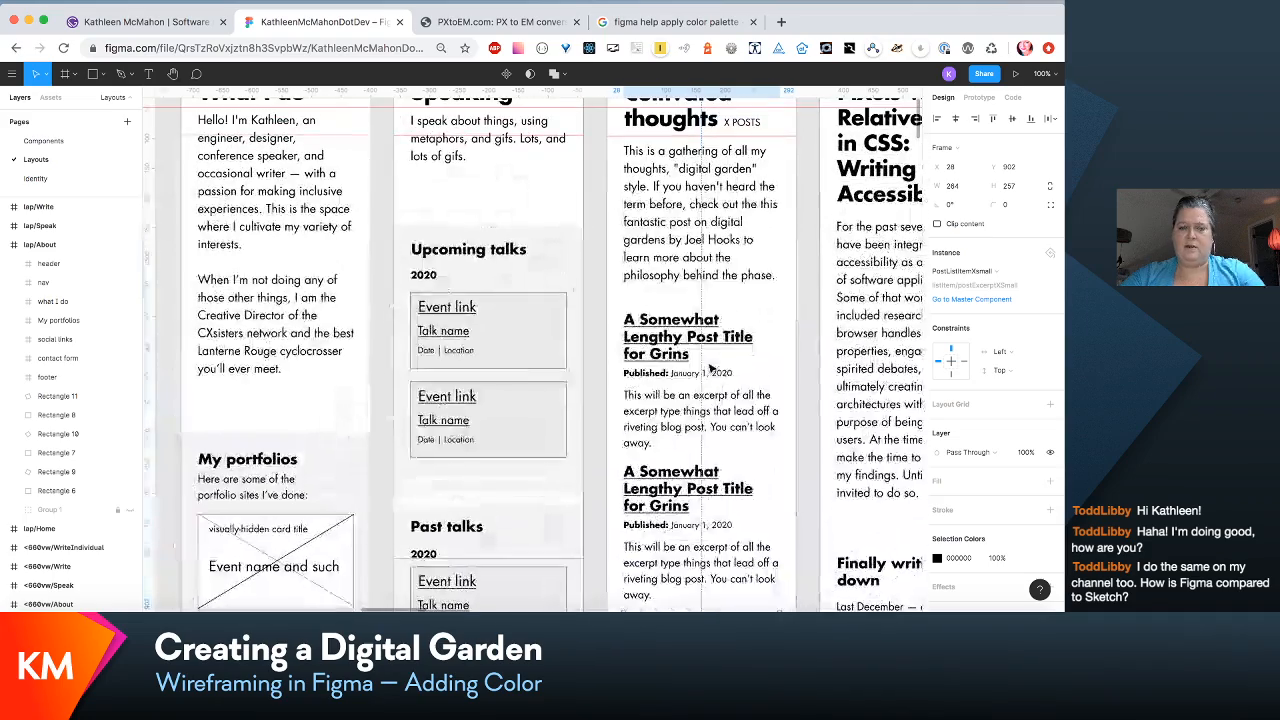
scroll(710, 370, "up", 6)
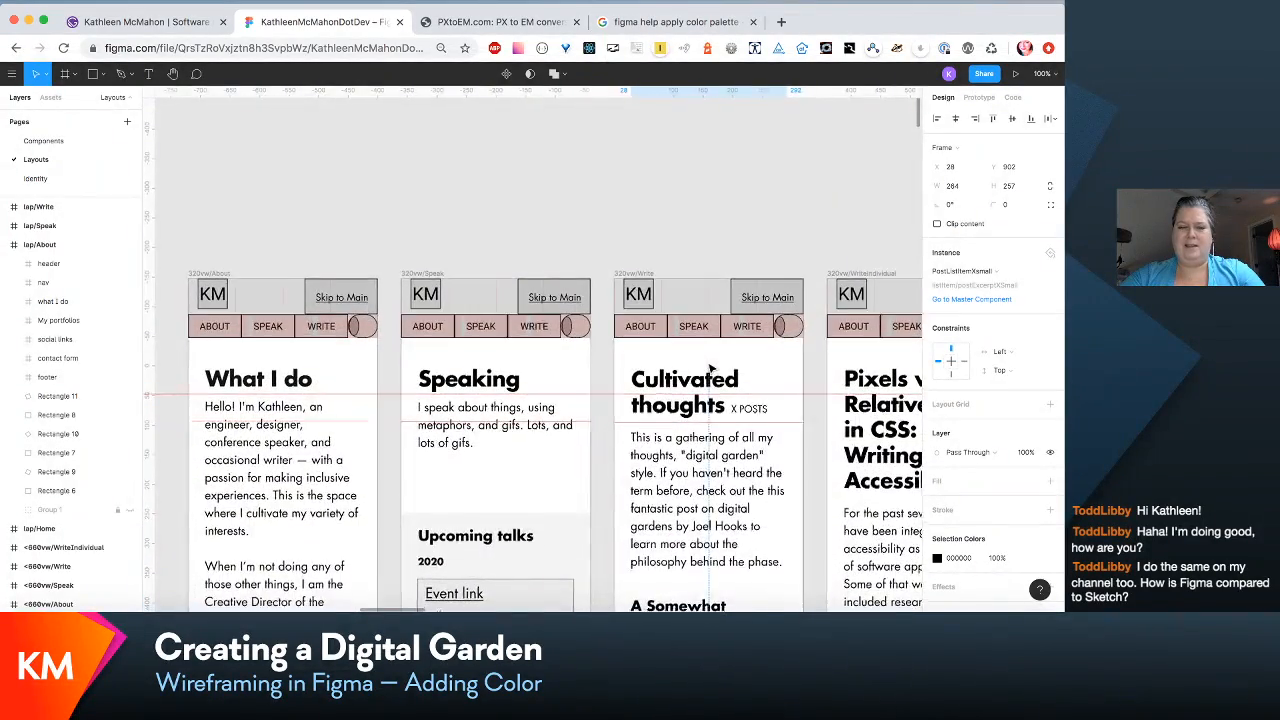
scroll(710, 370, "down", 5)
scroll(710, 370, "right", 4)
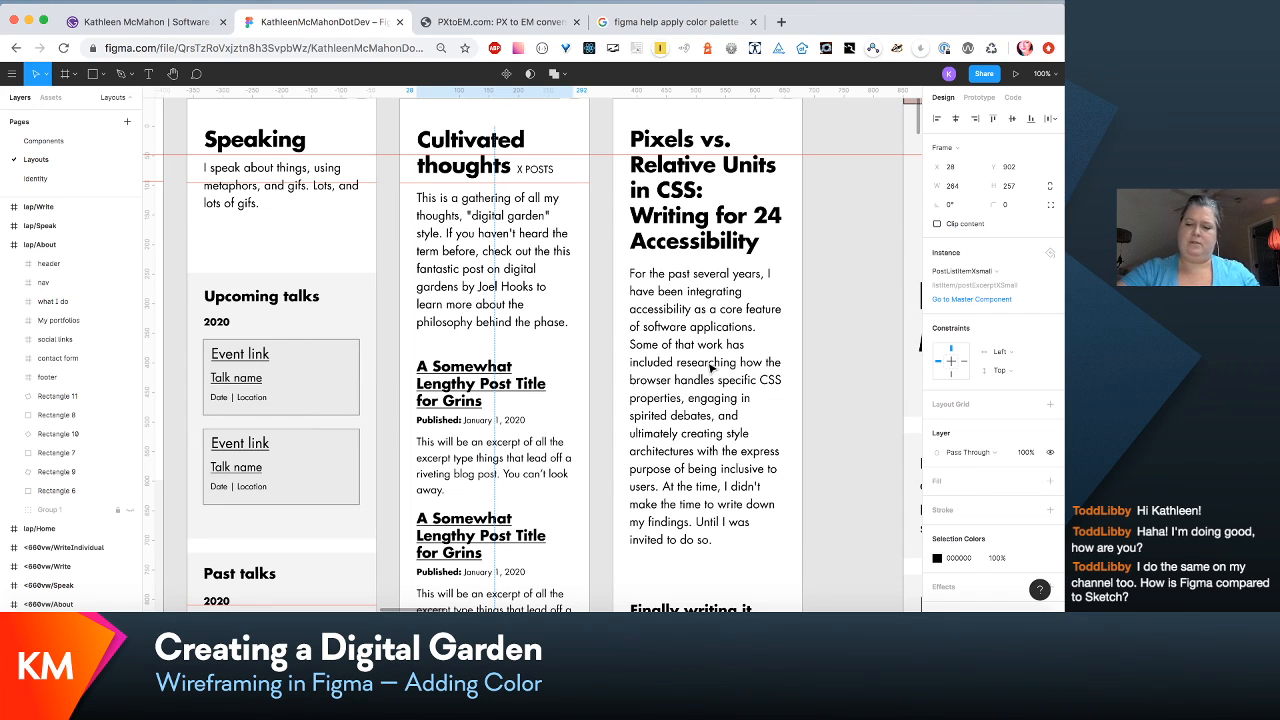
scroll(851, 413, "down", 4)
scroll(851, 413, "up", 5)
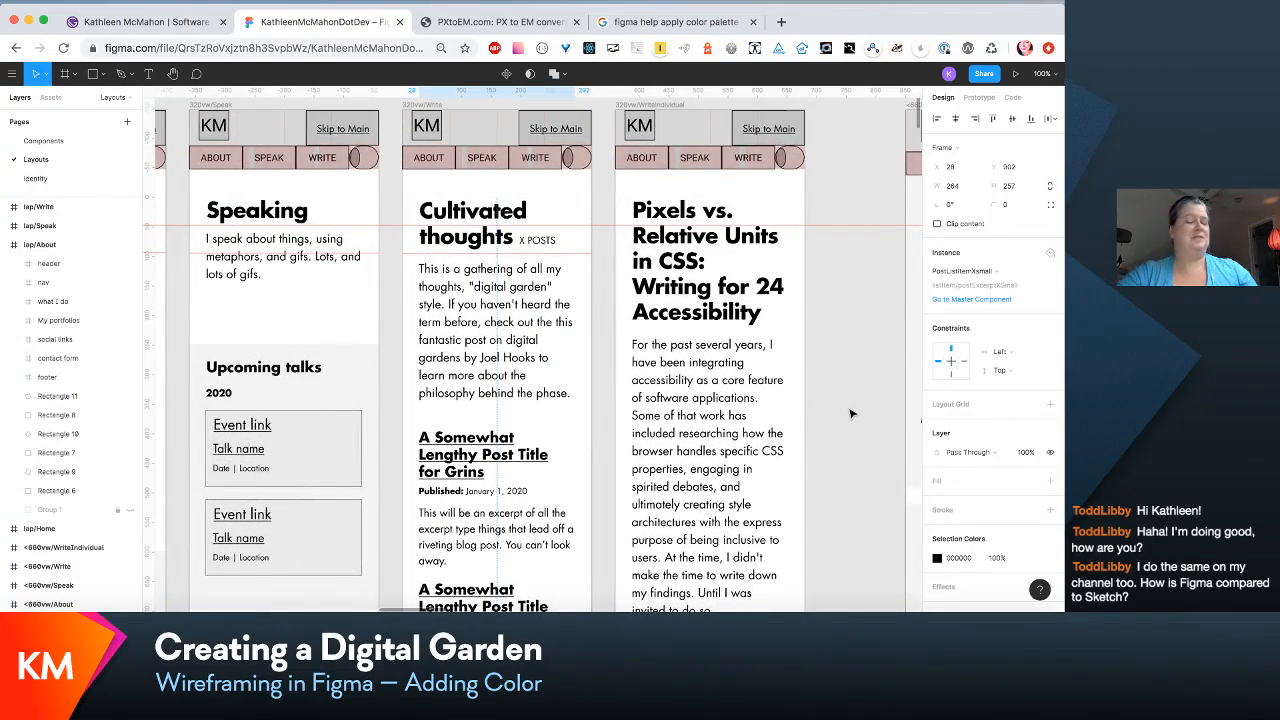
scroll(851, 413, "right", 5)
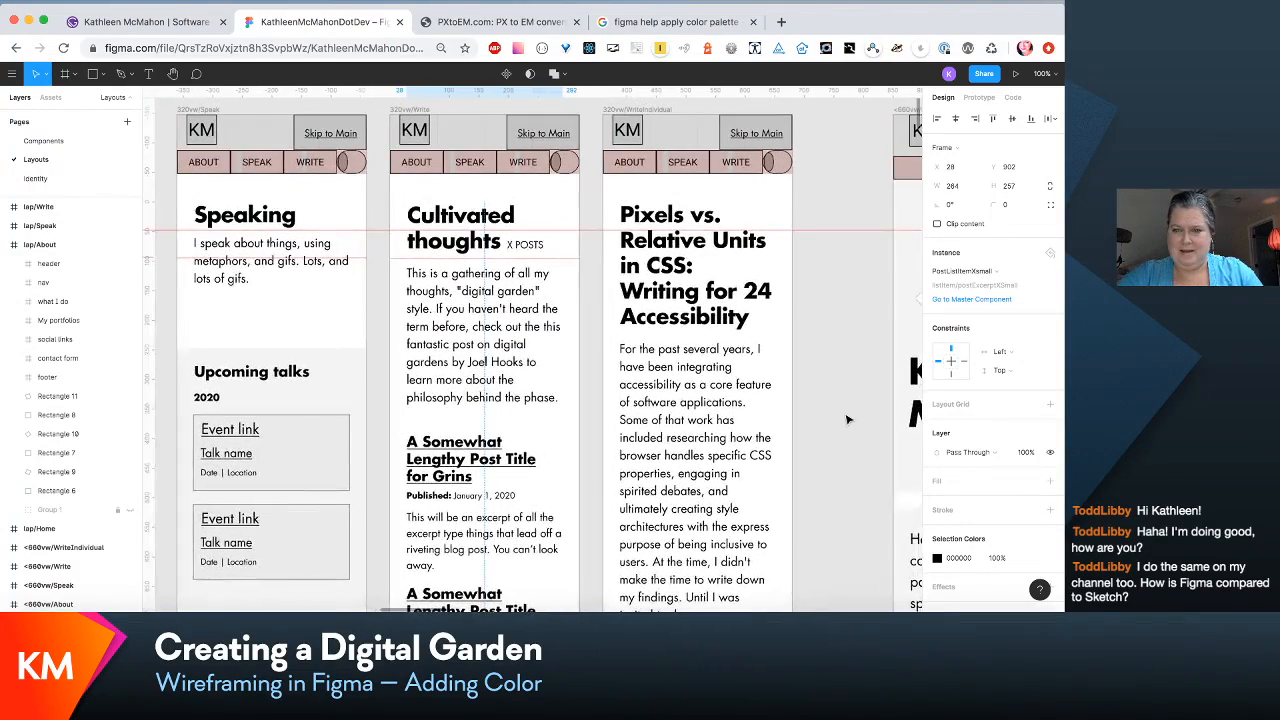
scroll(851, 418, "left", 15)
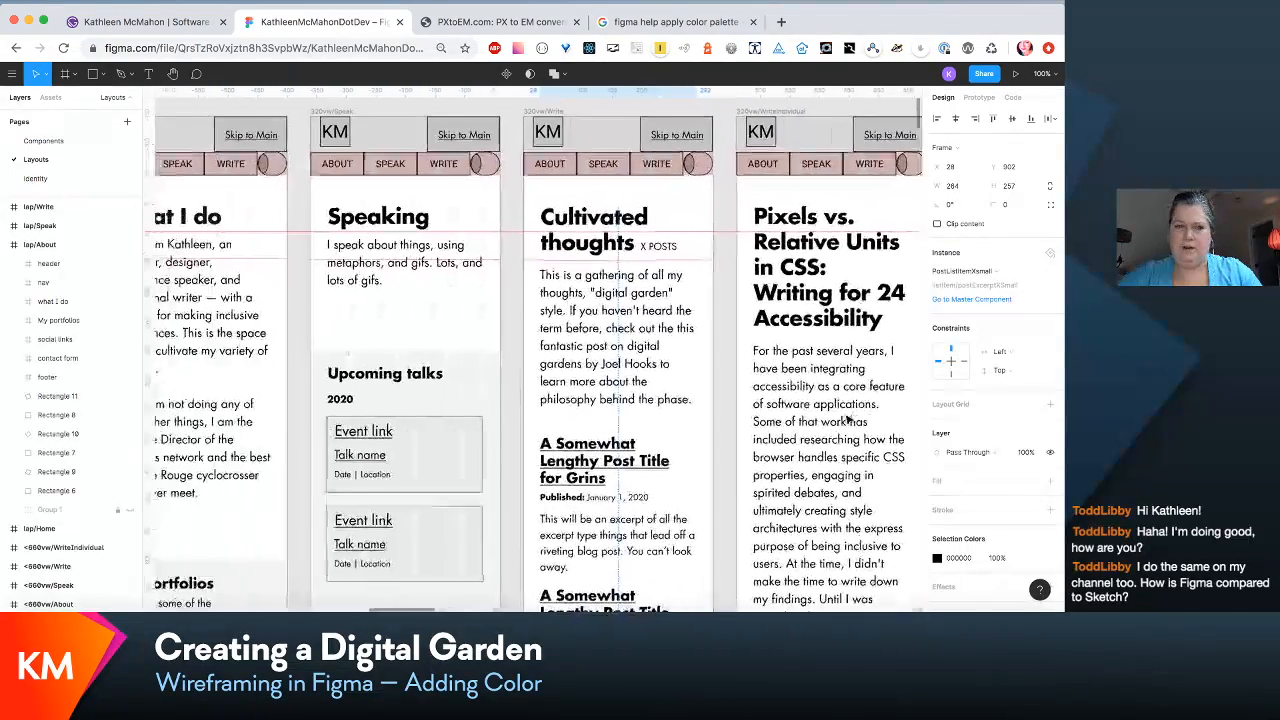
Step: On the Components page, create a color style named km/light-grey from the fill of the lightest swatch in the top Text contrast row
left_click(43, 142)
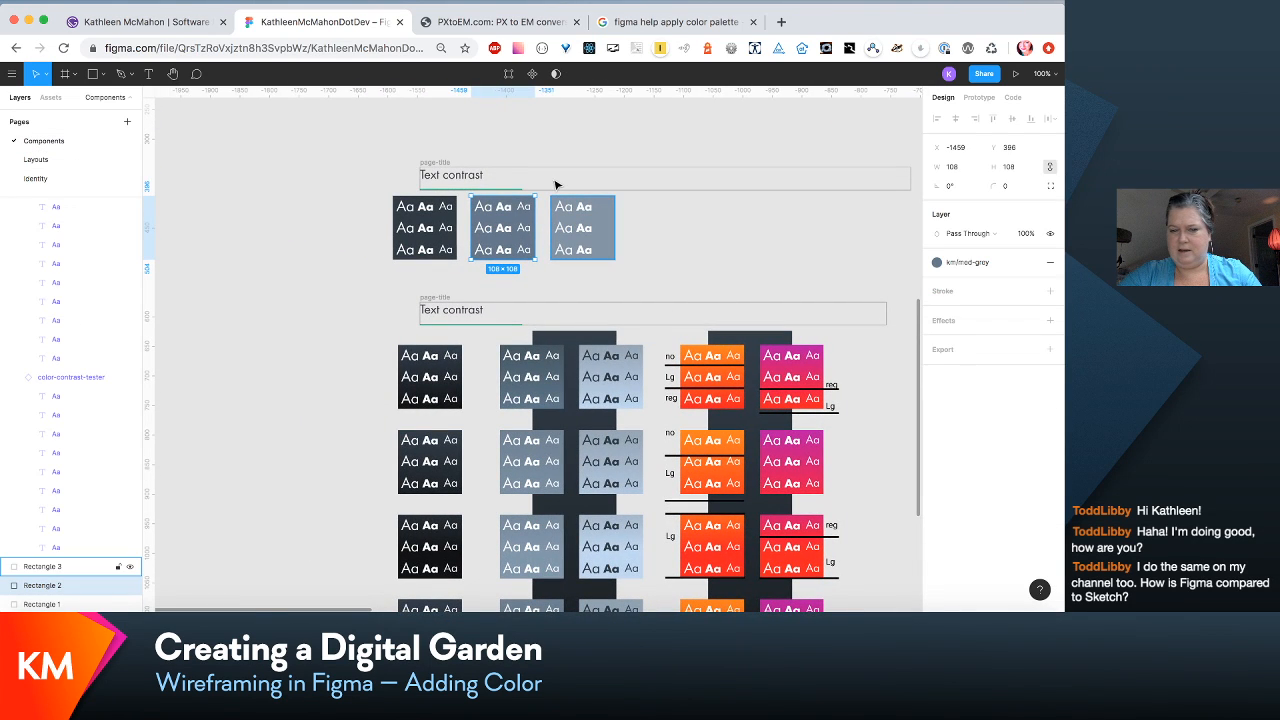
left_click(590, 235)
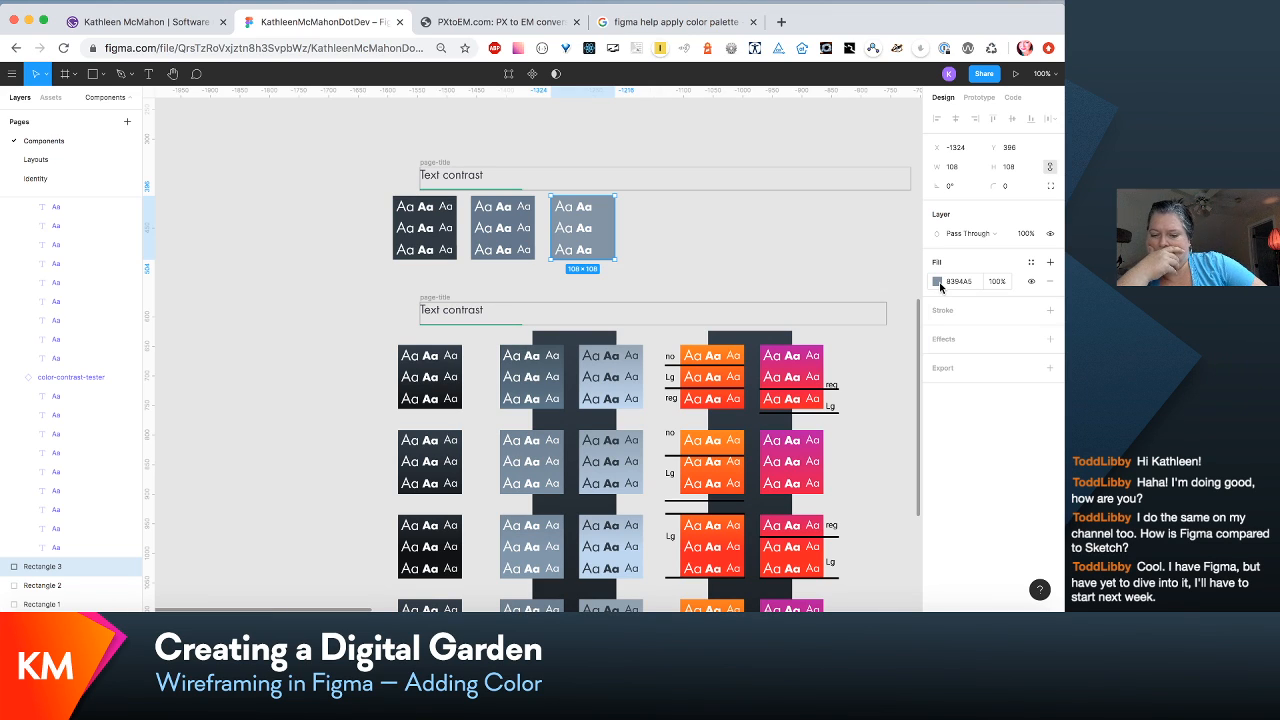
left_click(1031, 262)
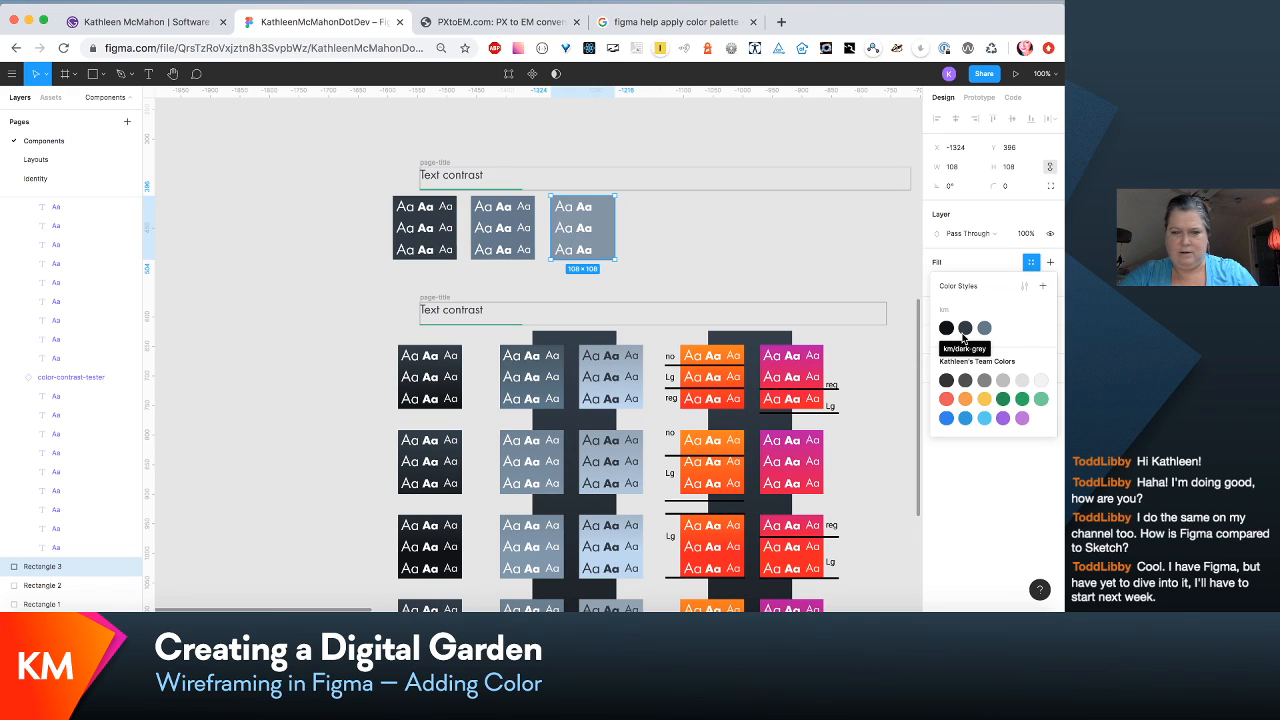
left_click(1045, 289)
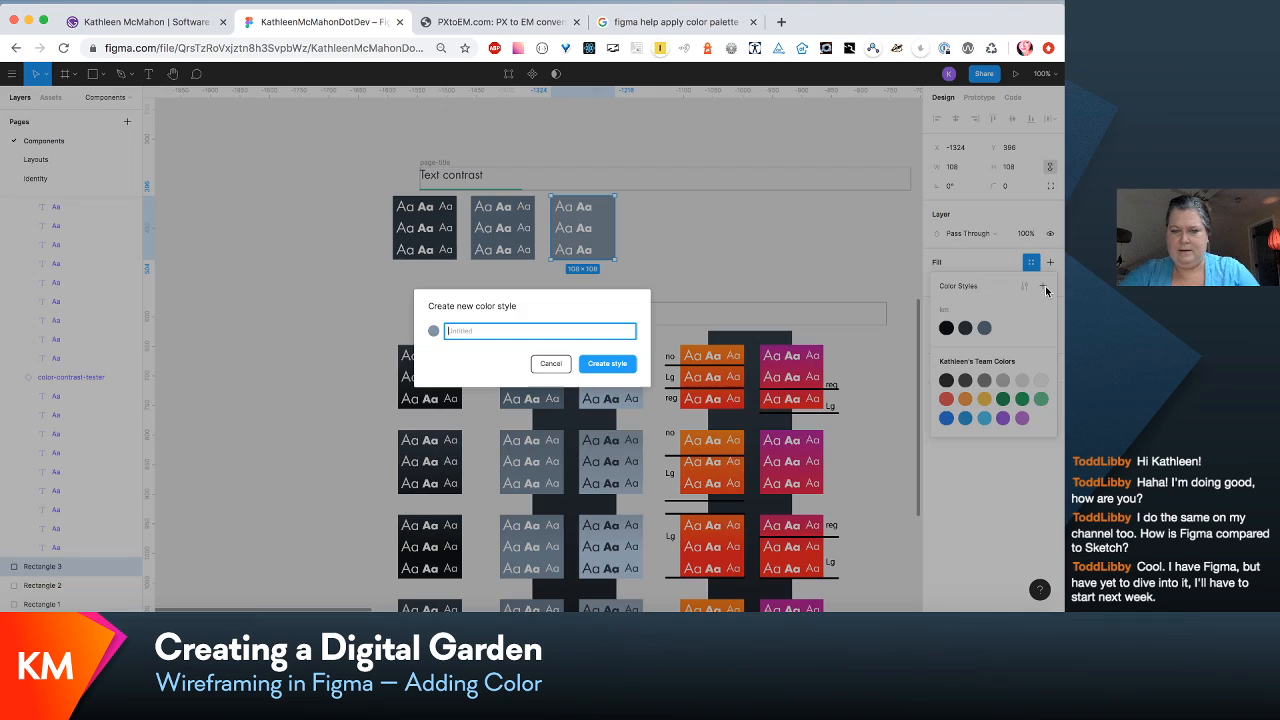
type("km/")
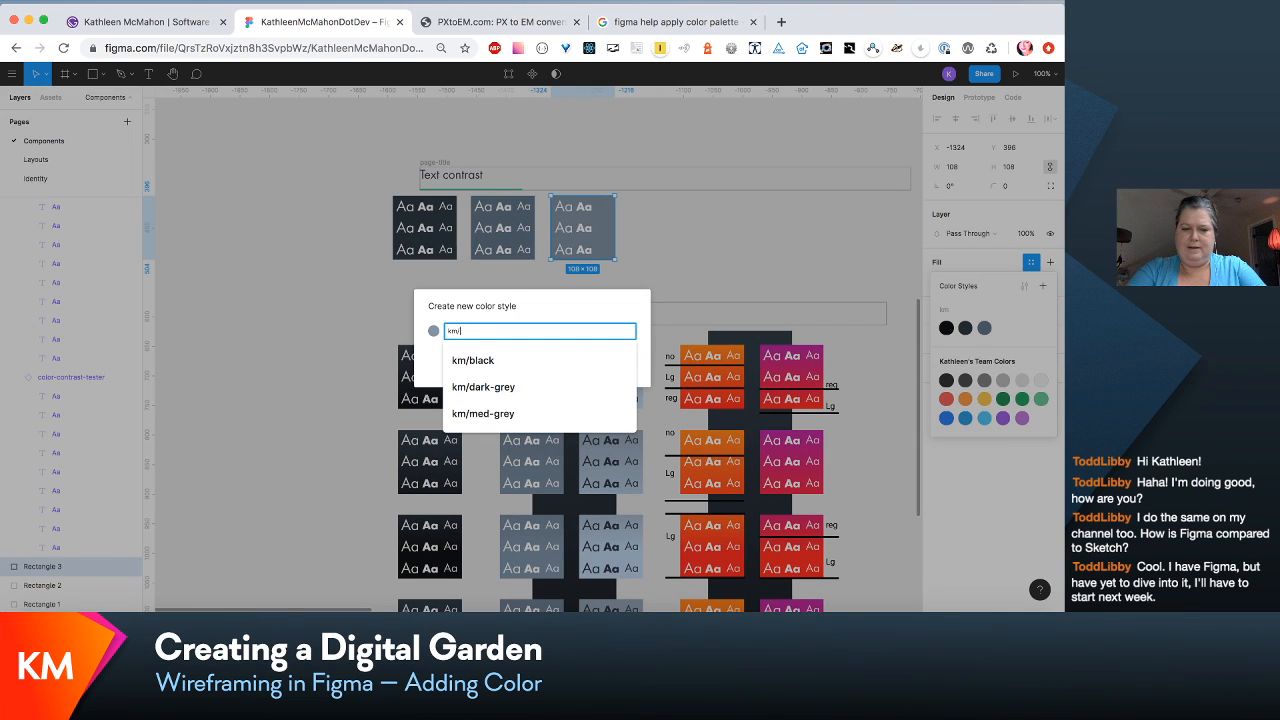
type("light-g")
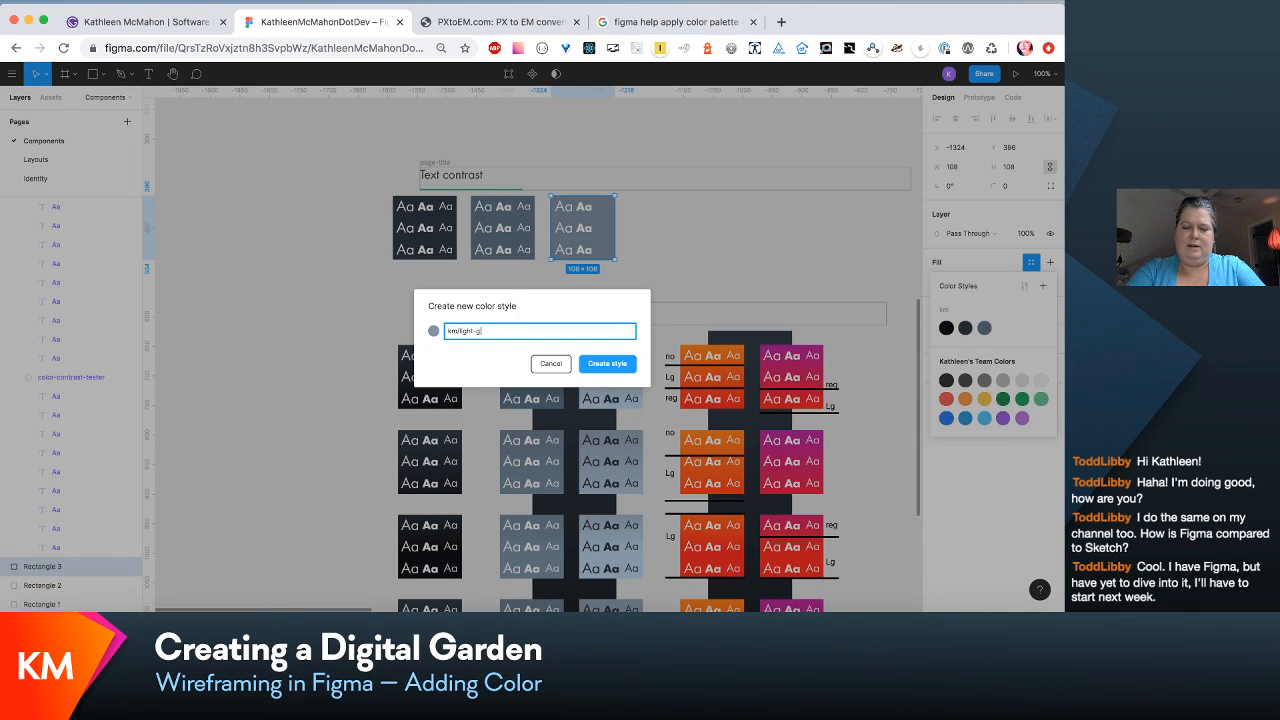
key("BackSpace")
key("BackSpace")
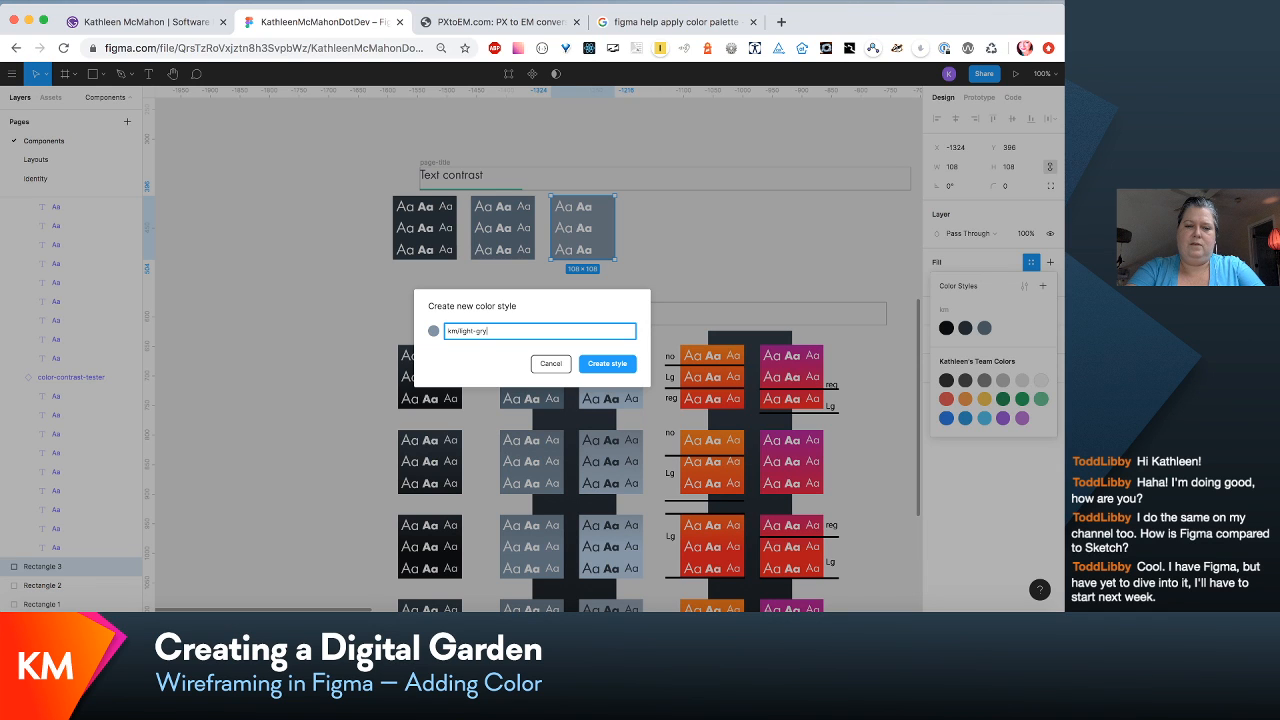
type("rey")
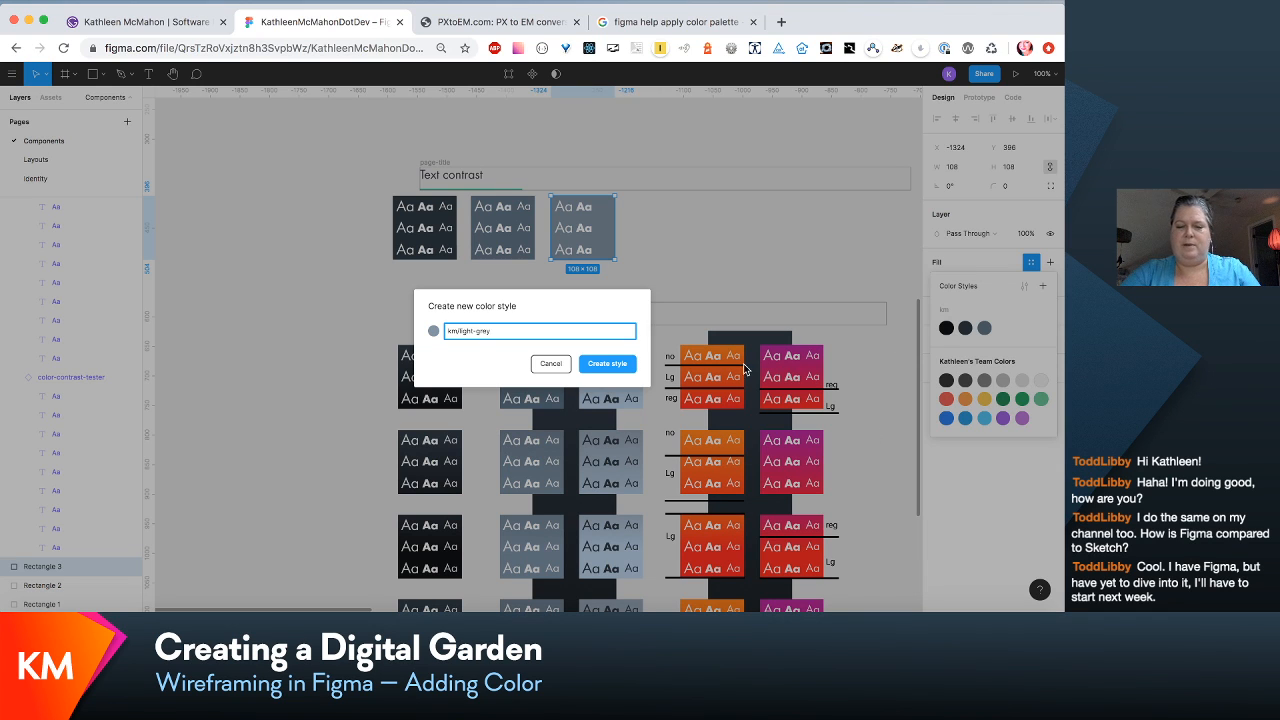
left_click(617, 364)
Step: Examine the gradient swatches in the Text contrast grid, the logos on the Identity page, and the logo's use on the Layouts page
scroll(668, 373, "down", 10)
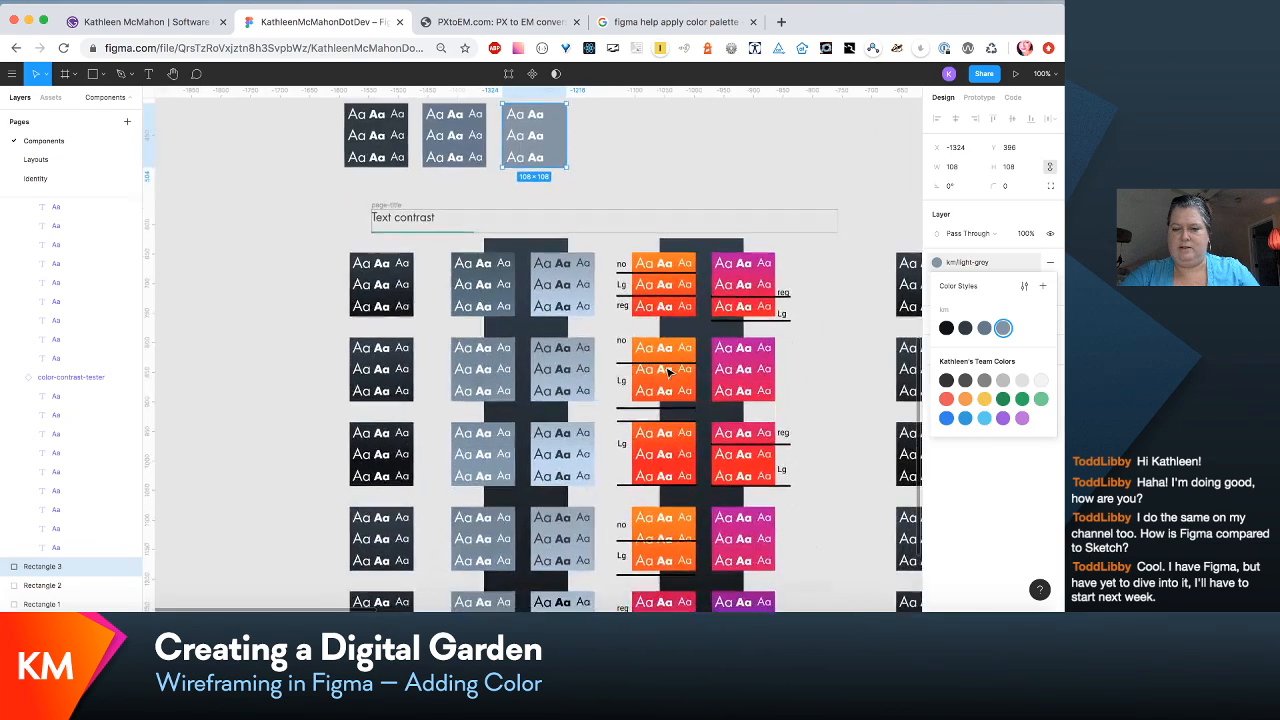
scroll(668, 373, "up", 3)
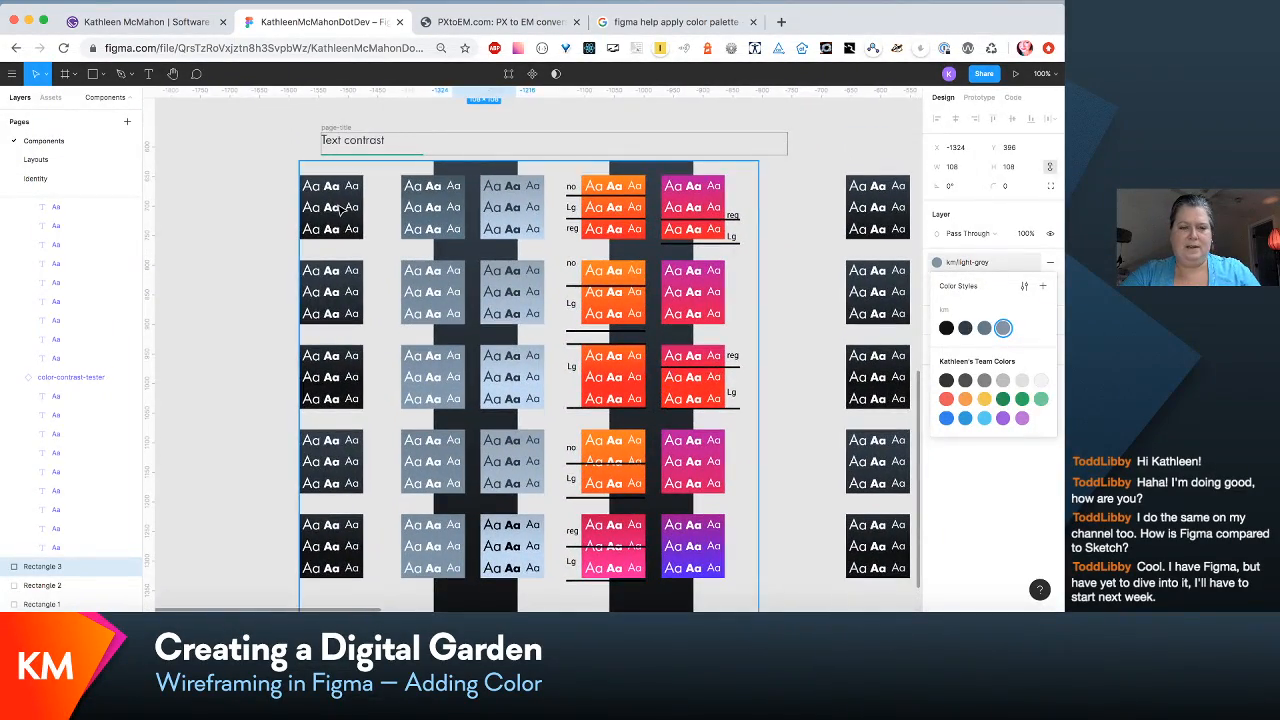
scroll(358, 178, "right", 2)
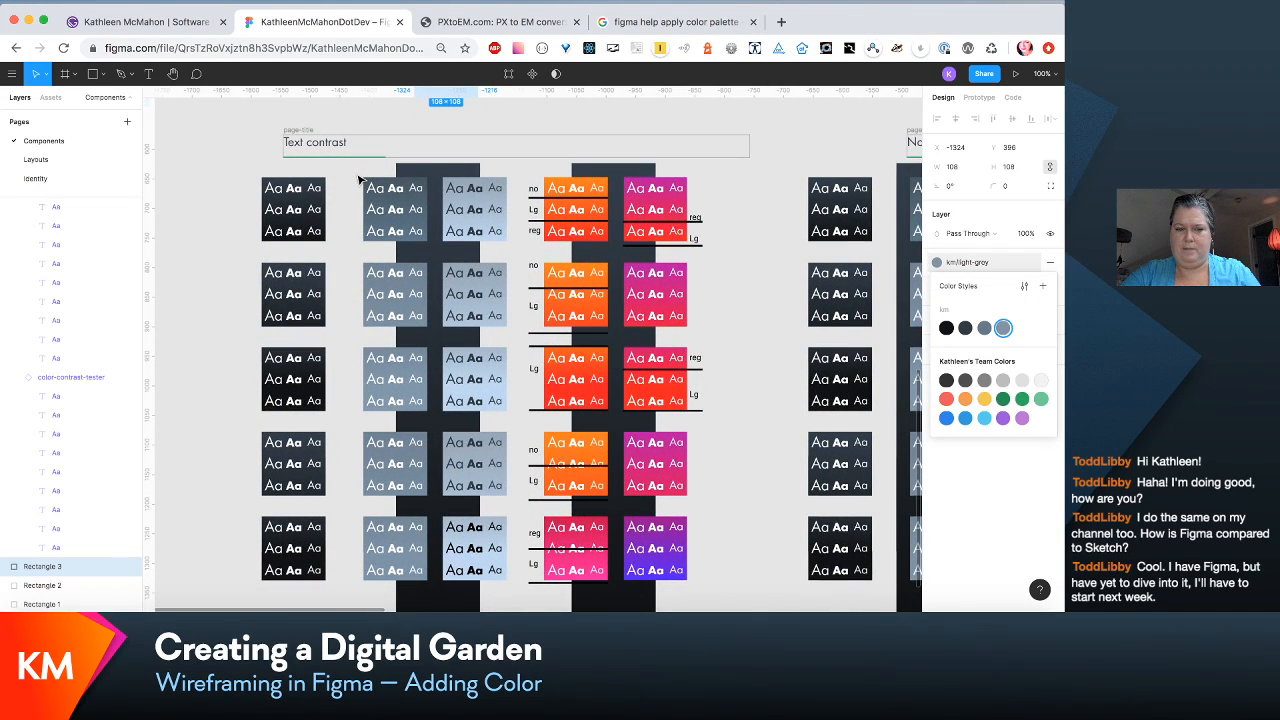
scroll(358, 178, "down", 1)
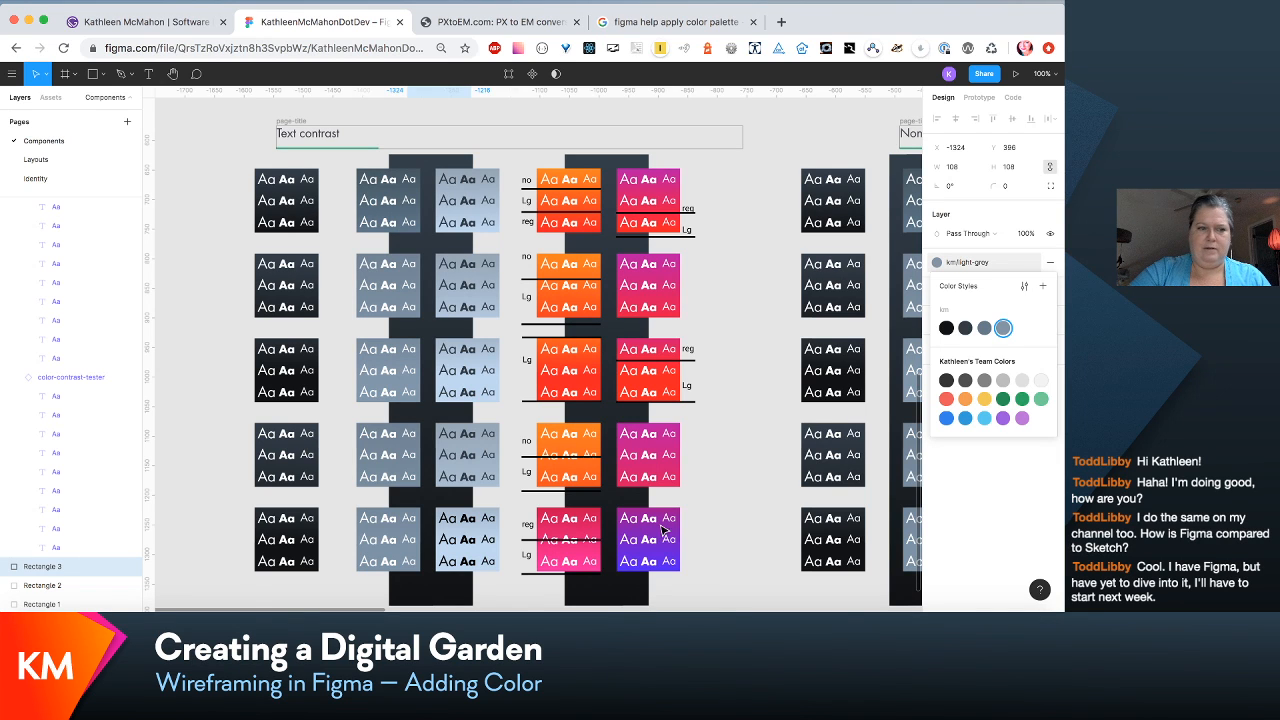
left_click(27, 182)
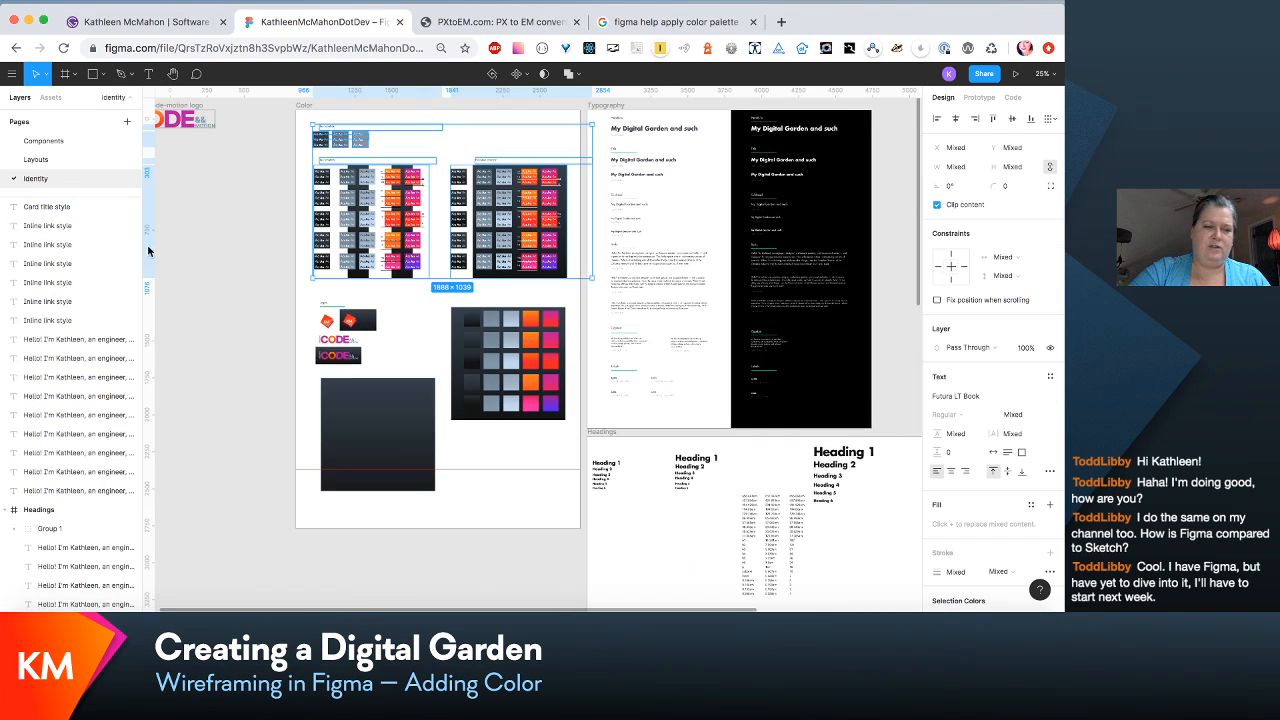
scroll(276, 281, "left", 3)
key("shift+0")
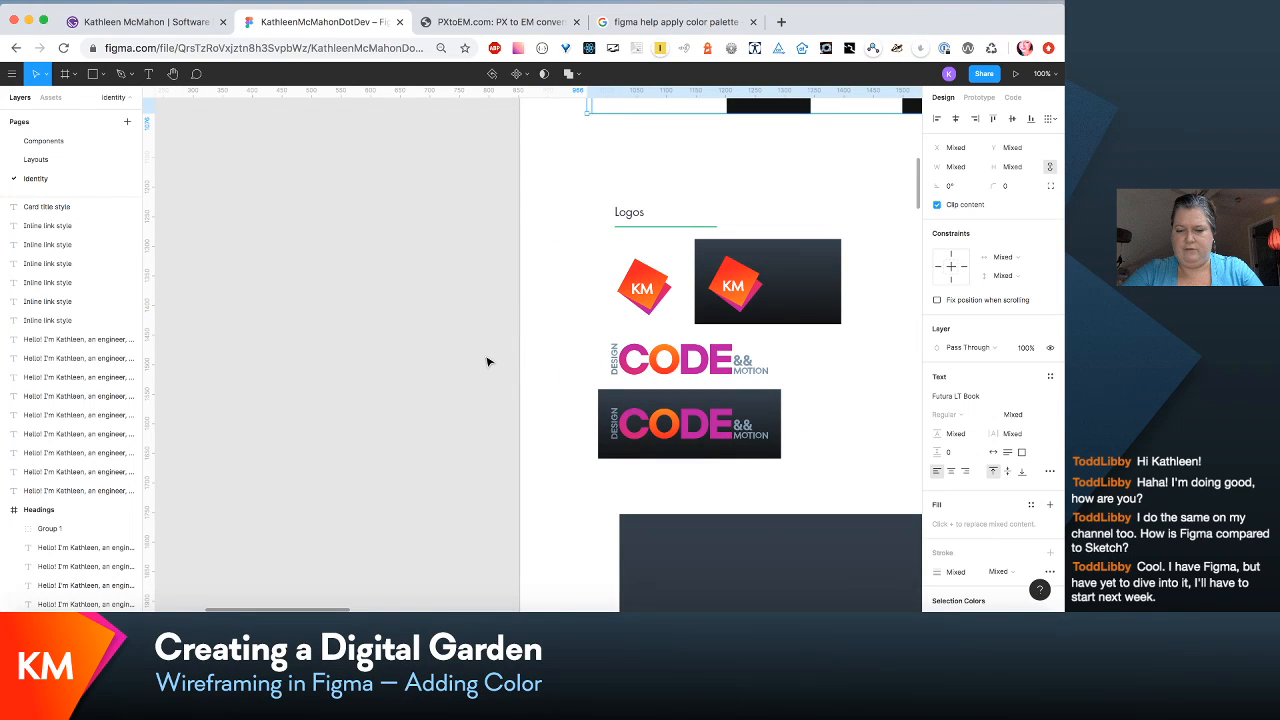
scroll(723, 403, "right", 5)
scroll(723, 403, "down", 1)
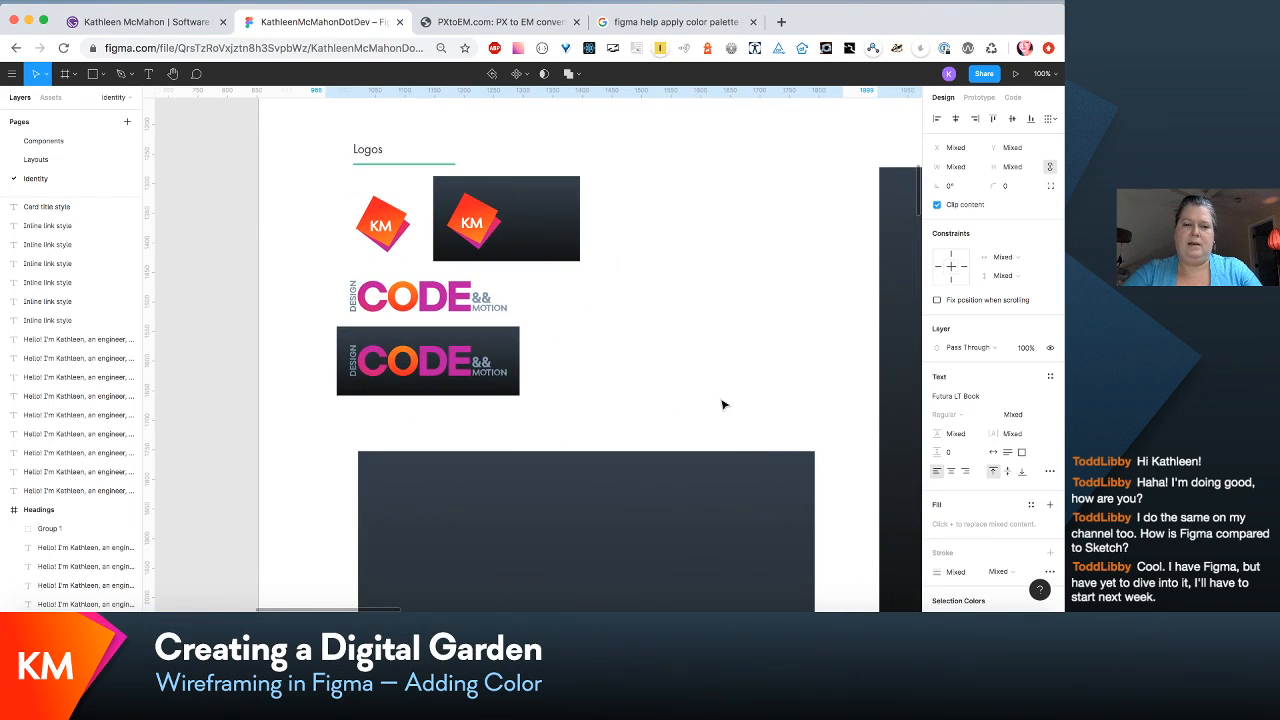
scroll(723, 403, "up", 1)
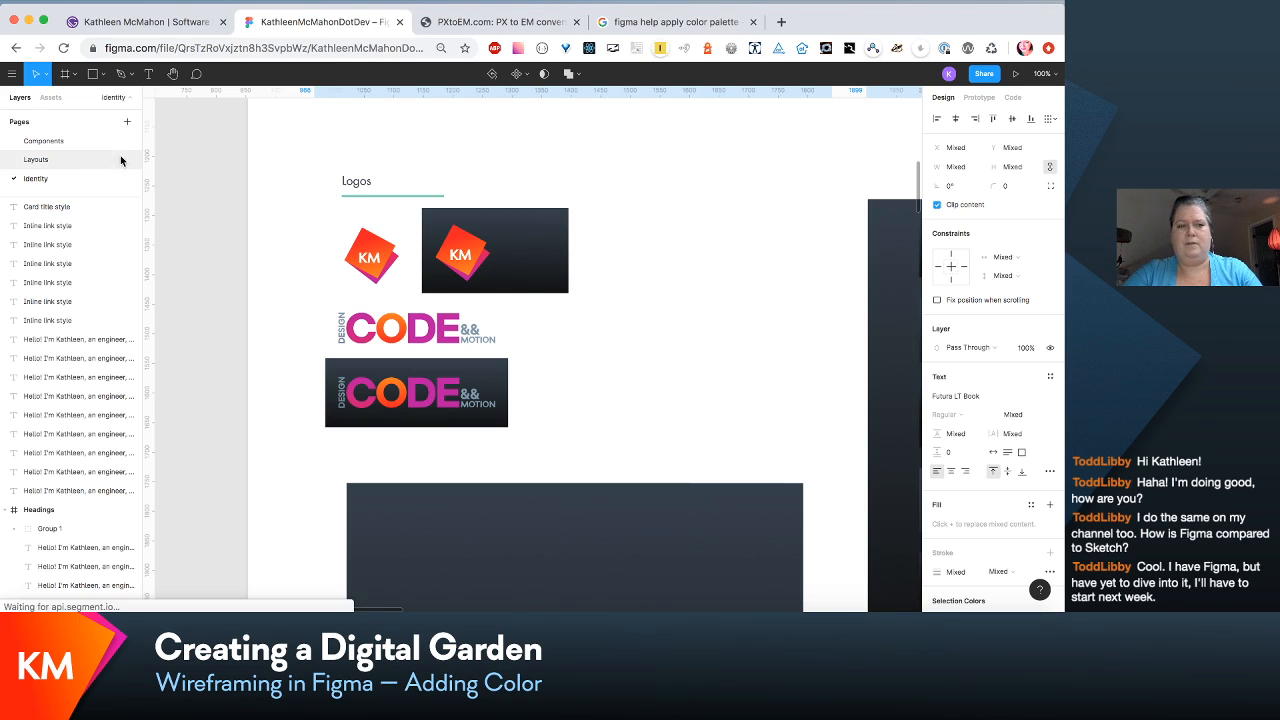
left_click(62, 163)
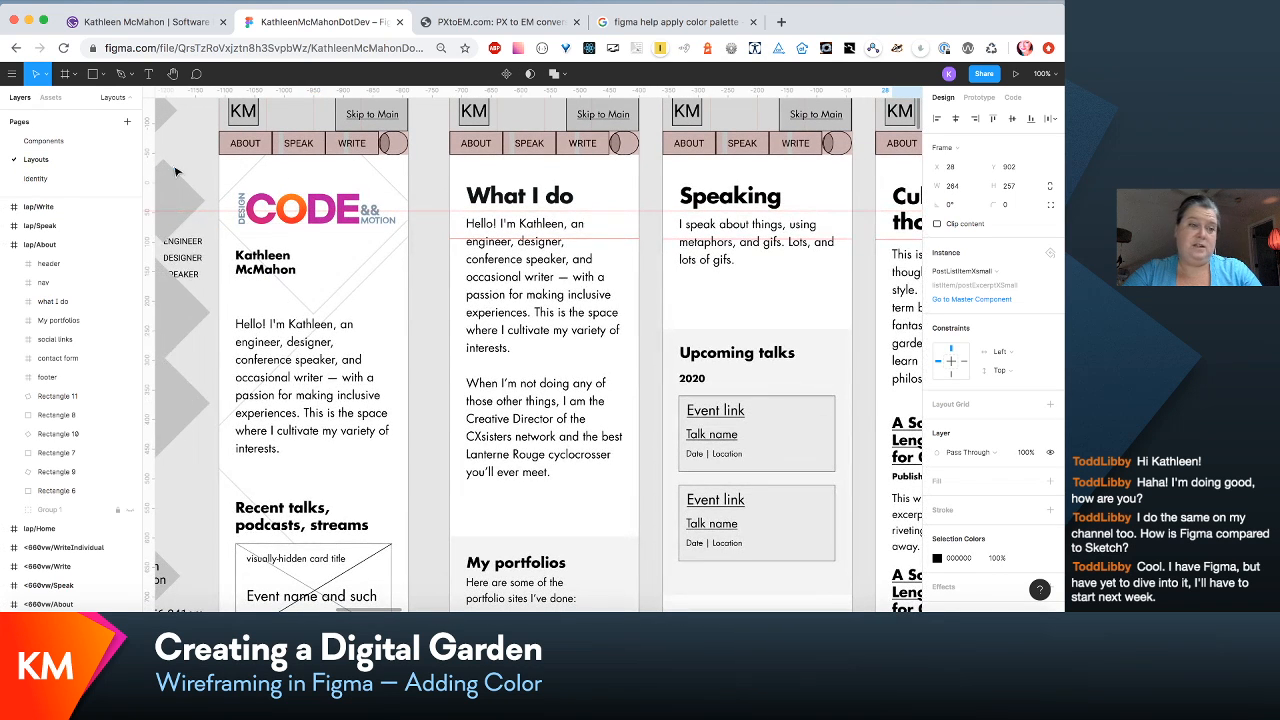
Step: Return to the Components page and compare the grey, orange, pink and purple gradient swatches in the Text contrast and Non-text contrast grids
left_click(79, 141)
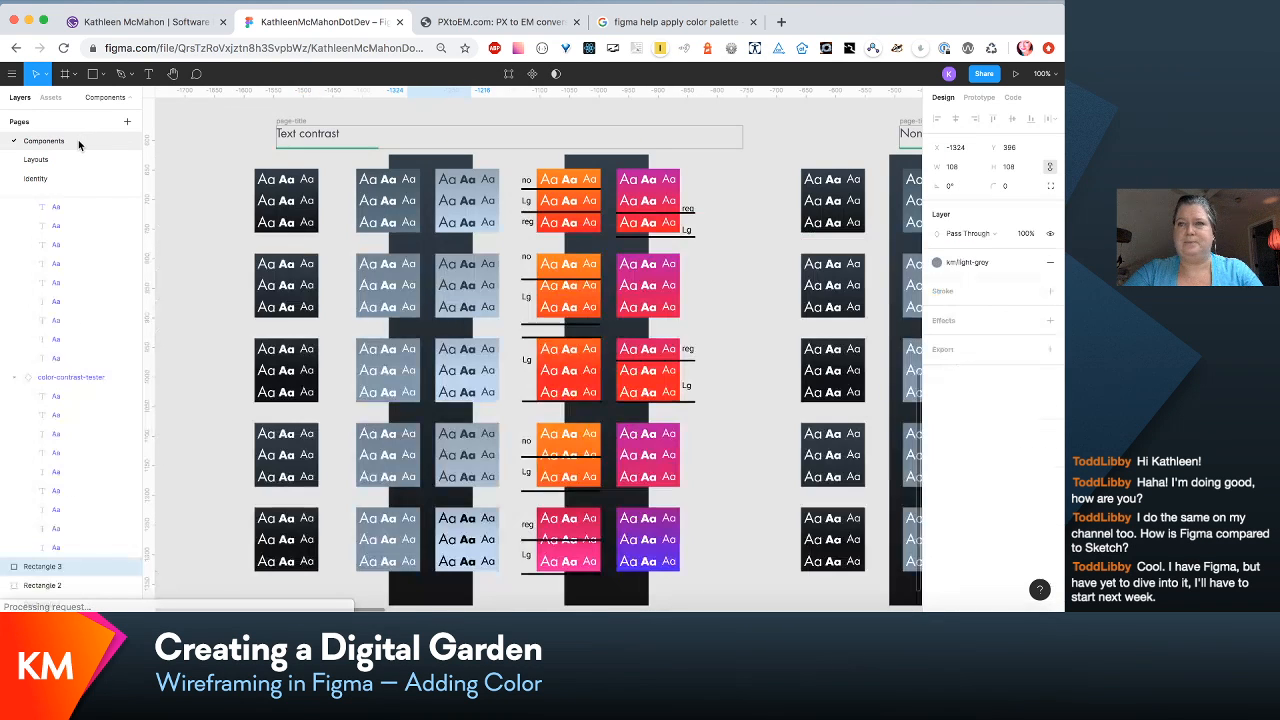
scroll(697, 423, "down", 1)
scroll(697, 423, "up", 1)
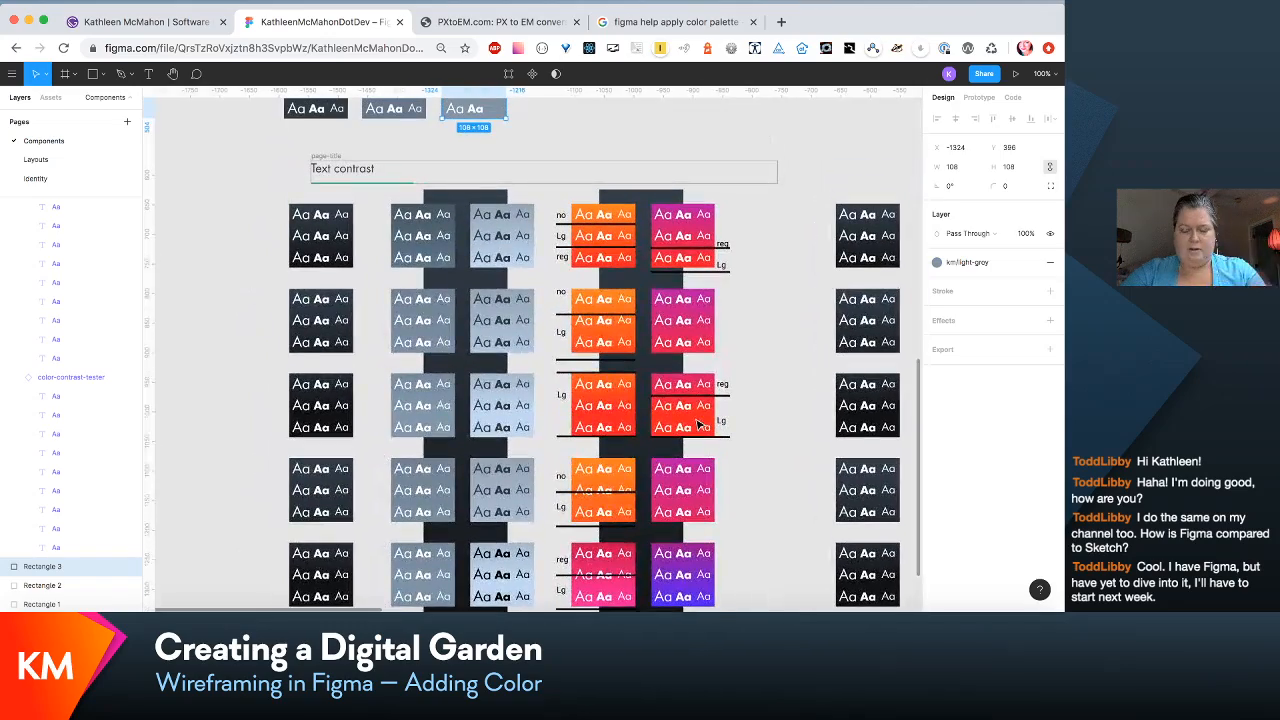
scroll(383, 317, "down", 2)
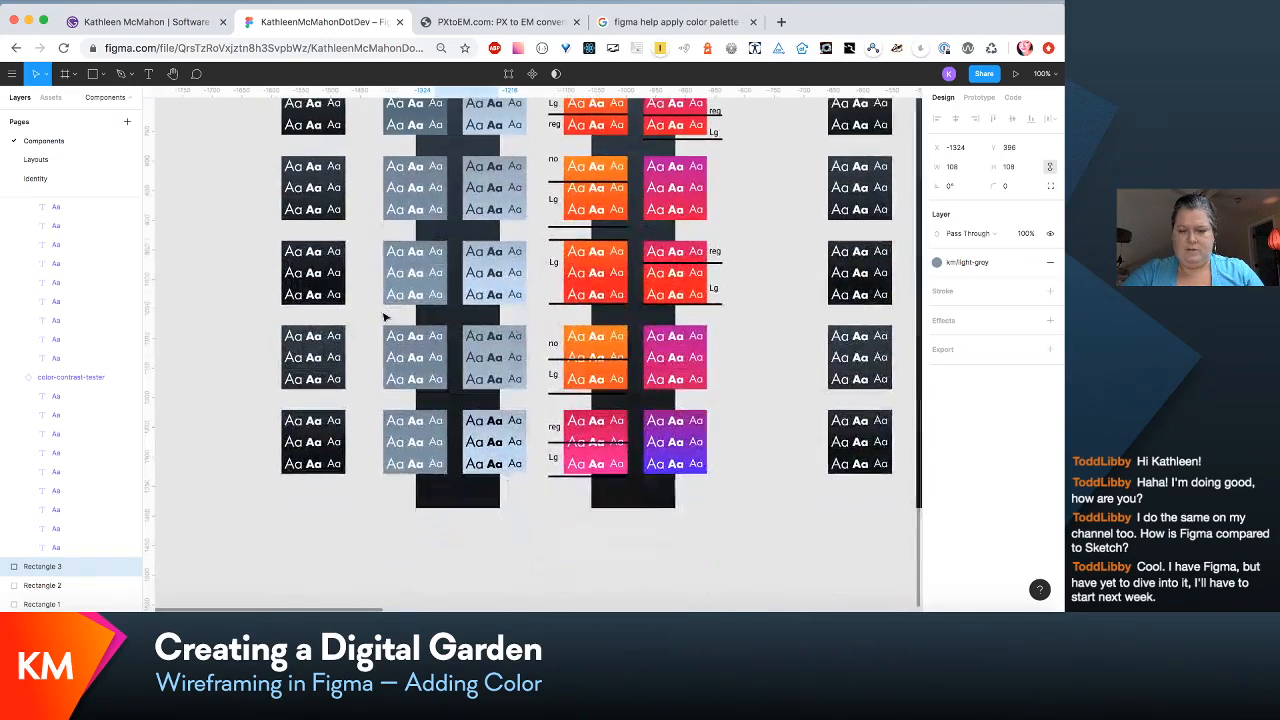
scroll(641, 364, "up", 2)
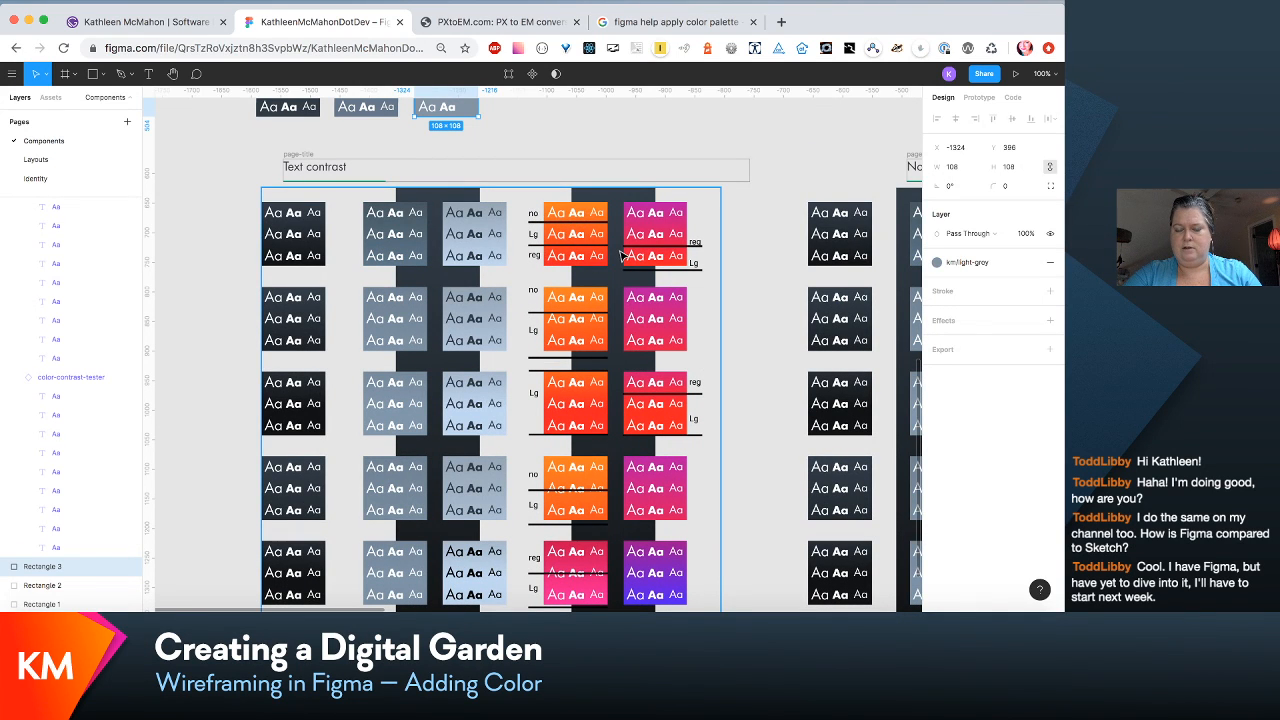
scroll(620, 256, "down", 2)
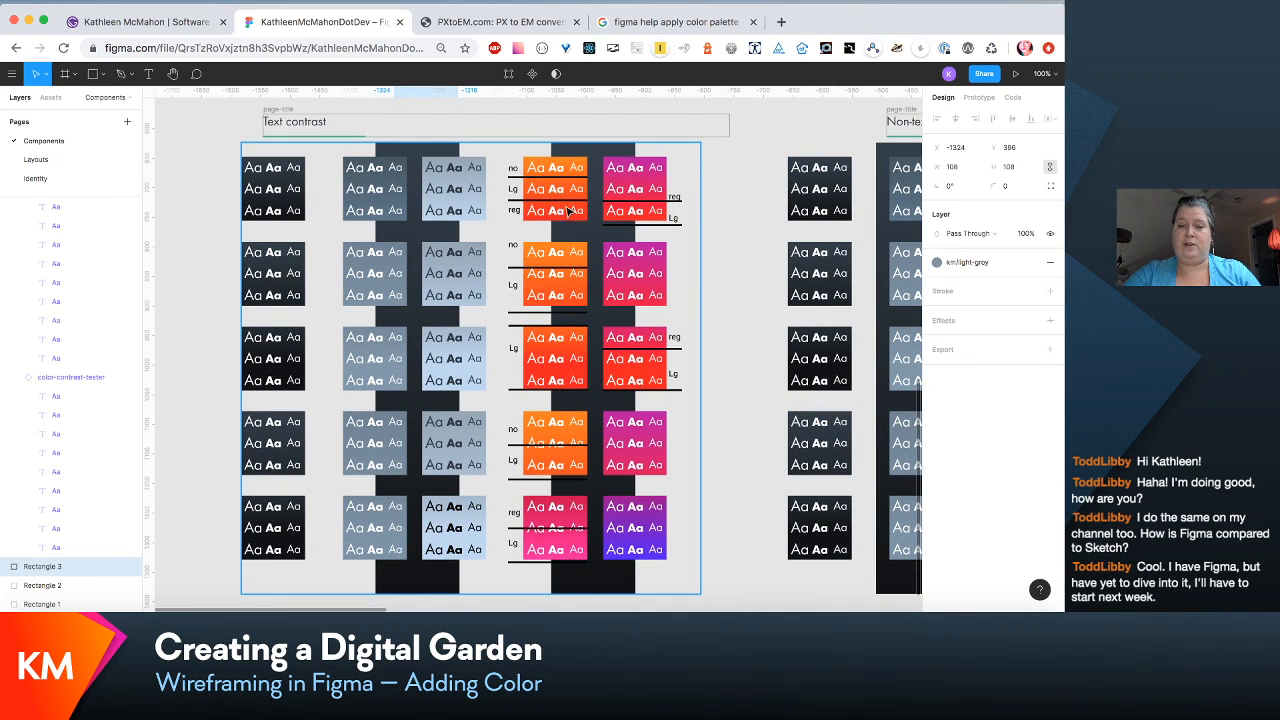
scroll(658, 216, "down", 1)
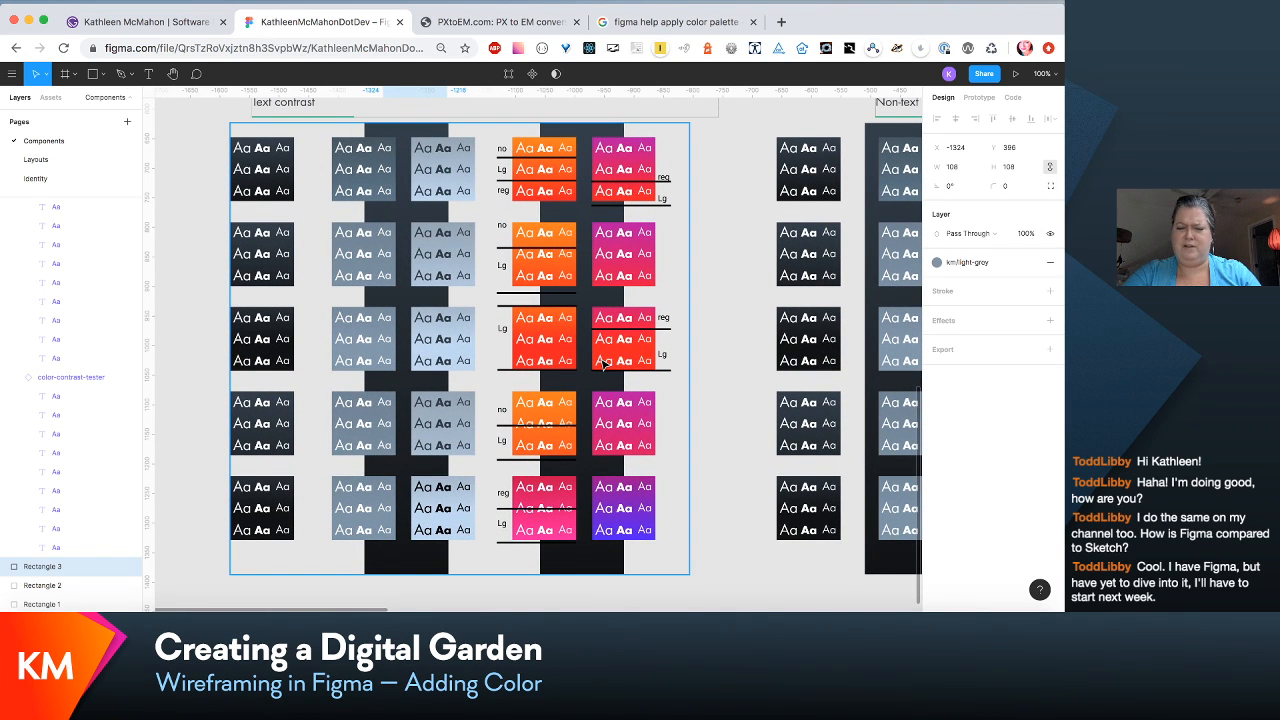
scroll(604, 365, "down", 2)
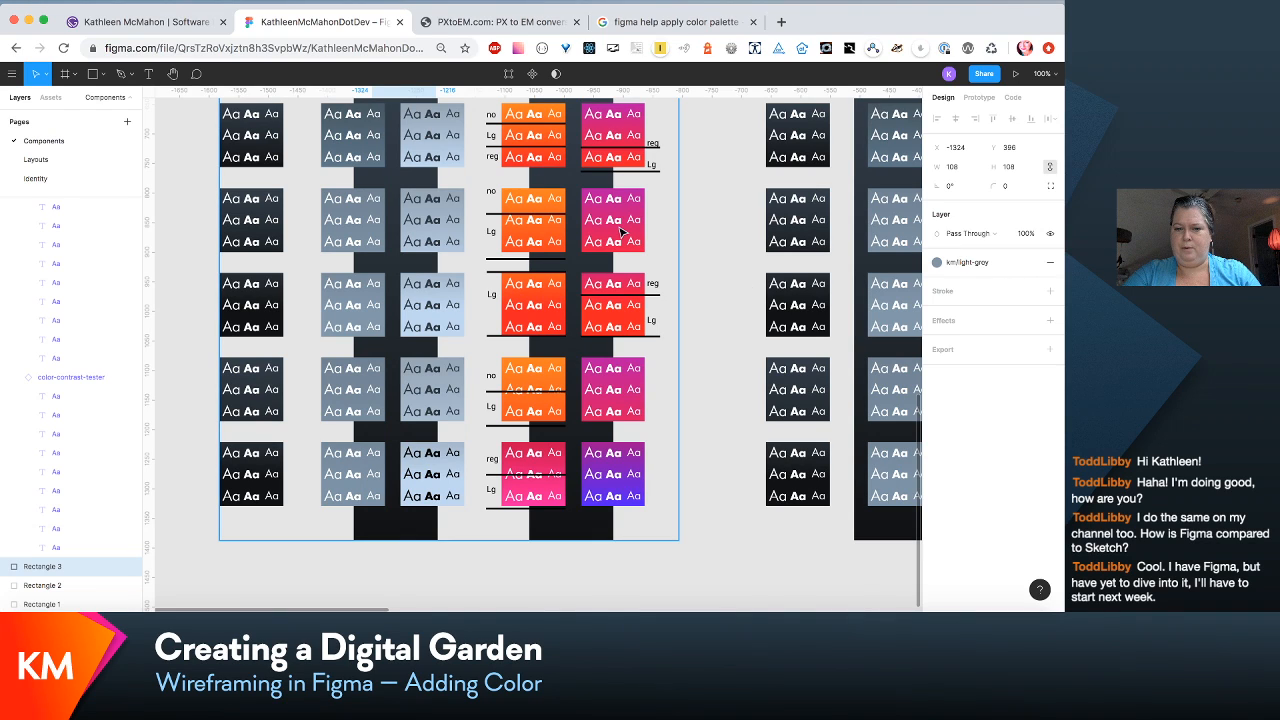
scroll(620, 232, "down", 3)
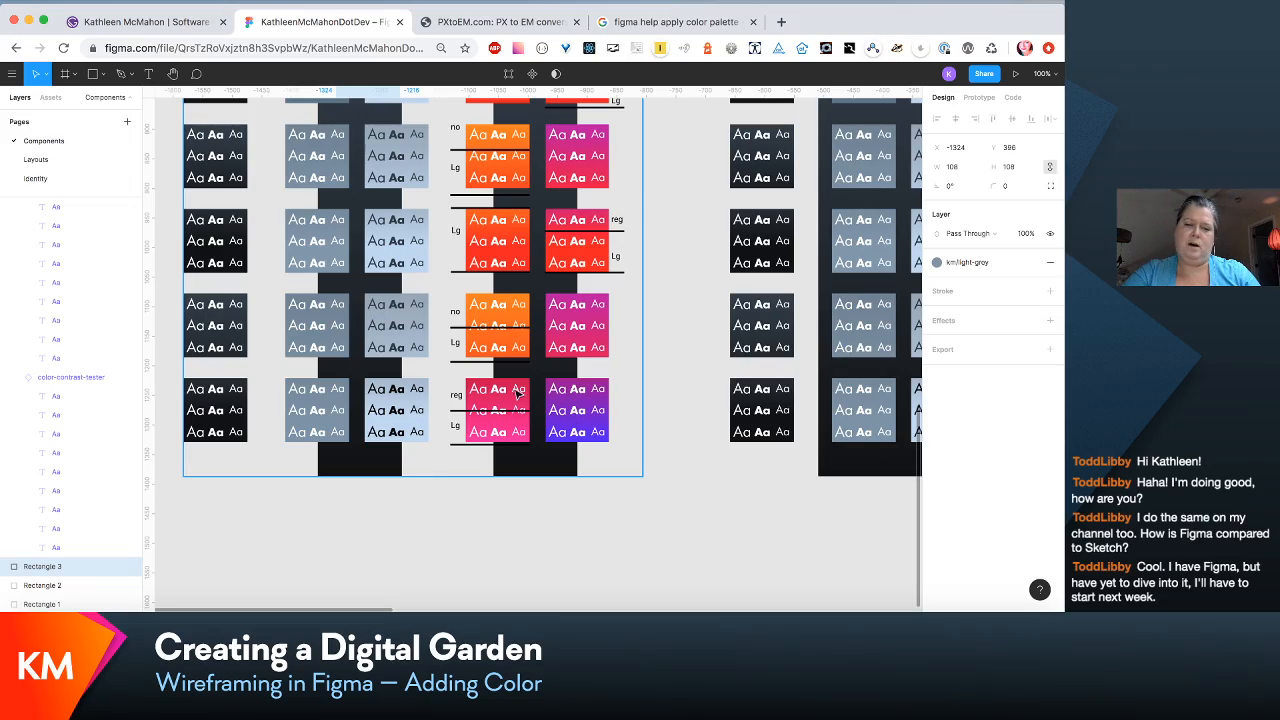
scroll(505, 407, "up", 5)
scroll(505, 407, "right", 3)
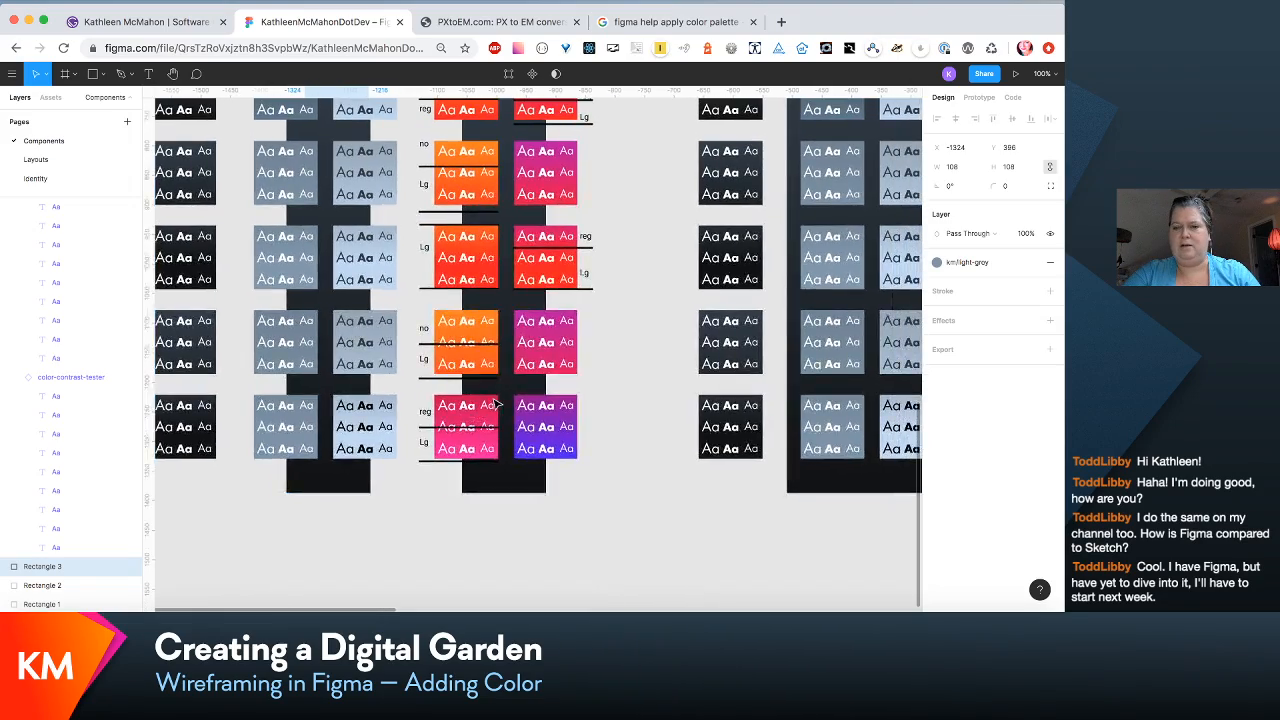
scroll(495, 402, "right", 5)
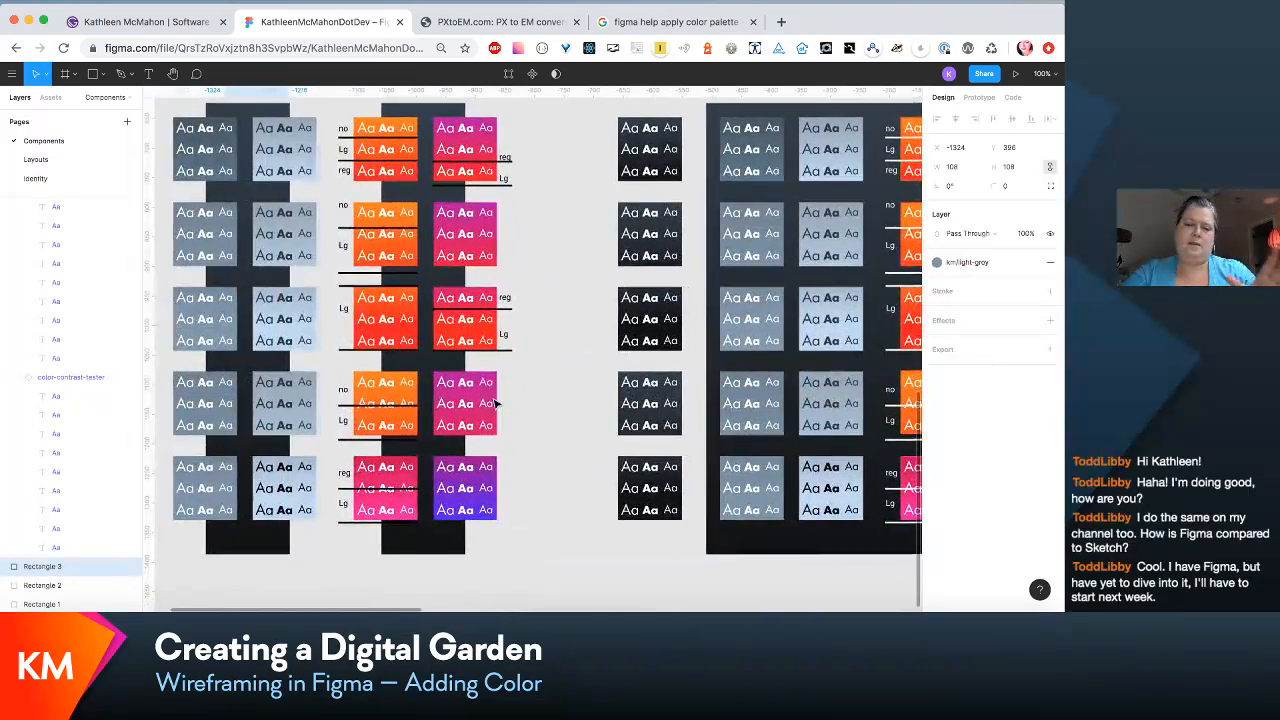
scroll(497, 402, "right", 3)
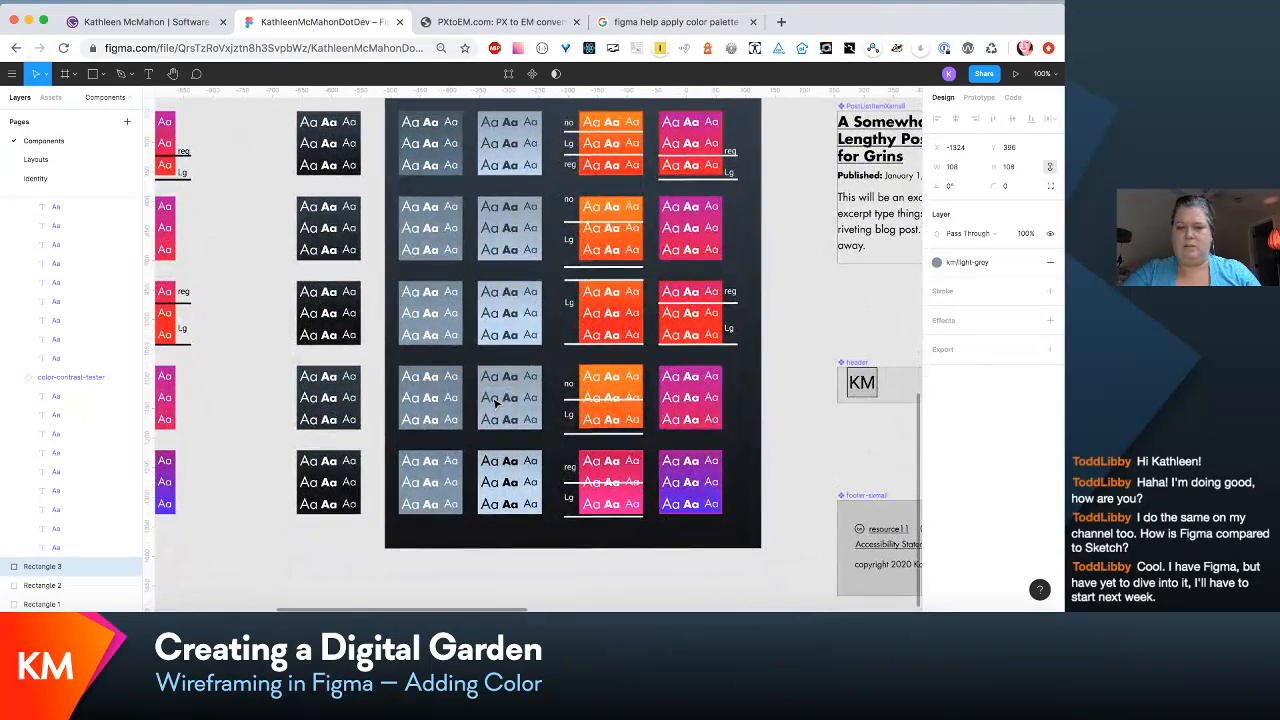
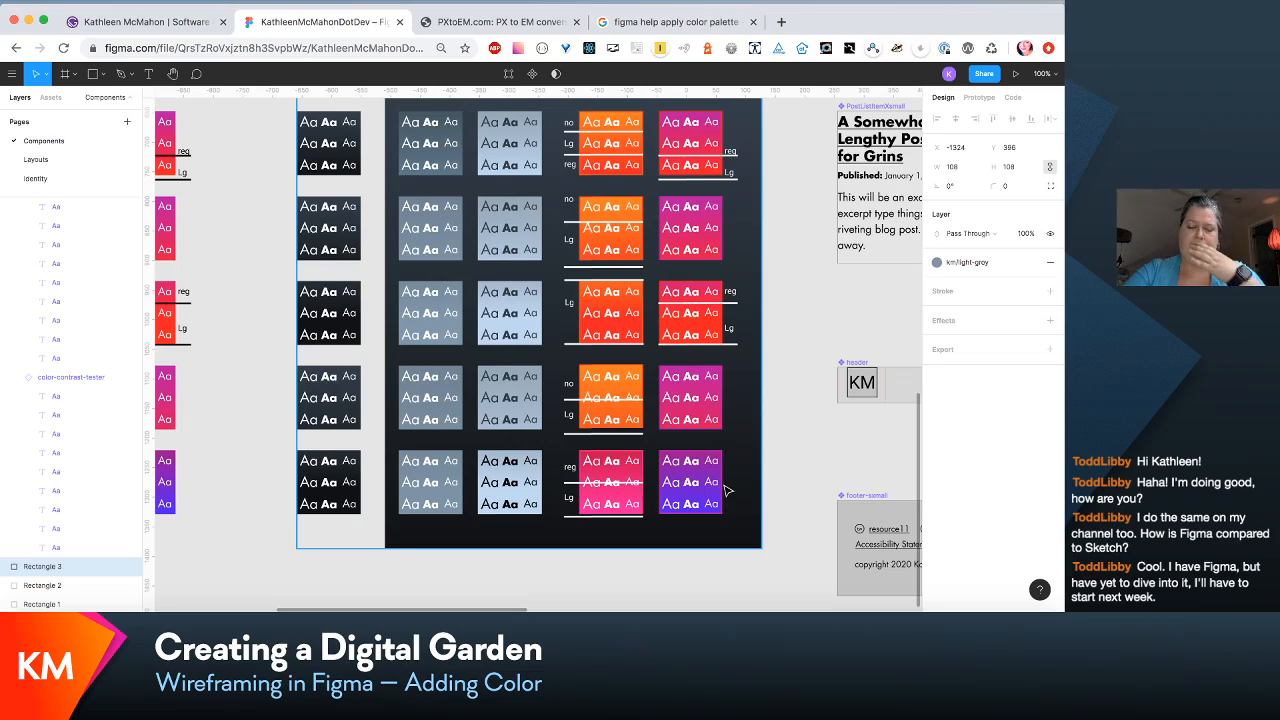
Step: Create a color style named km/gradient-dark-grey from the fill of the darkest gradient swatch in the top Text contrast row
scroll(727, 490, "left", 5)
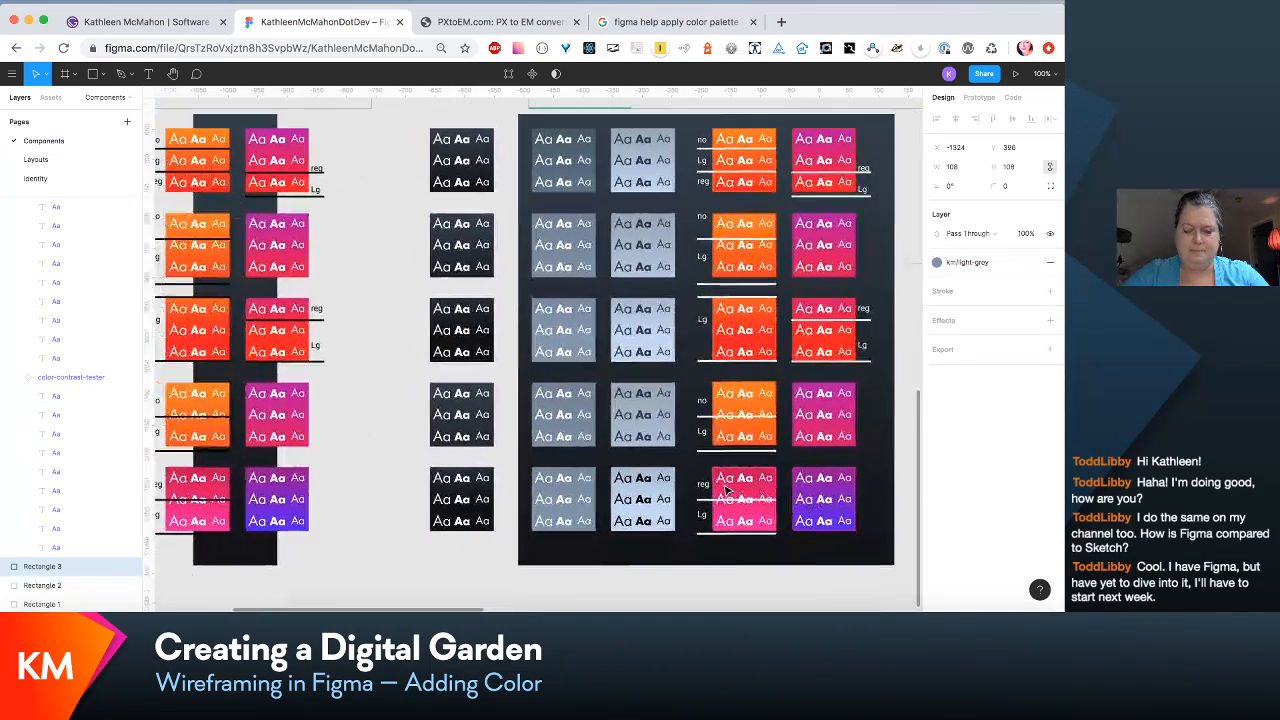
scroll(727, 490, "right", 10)
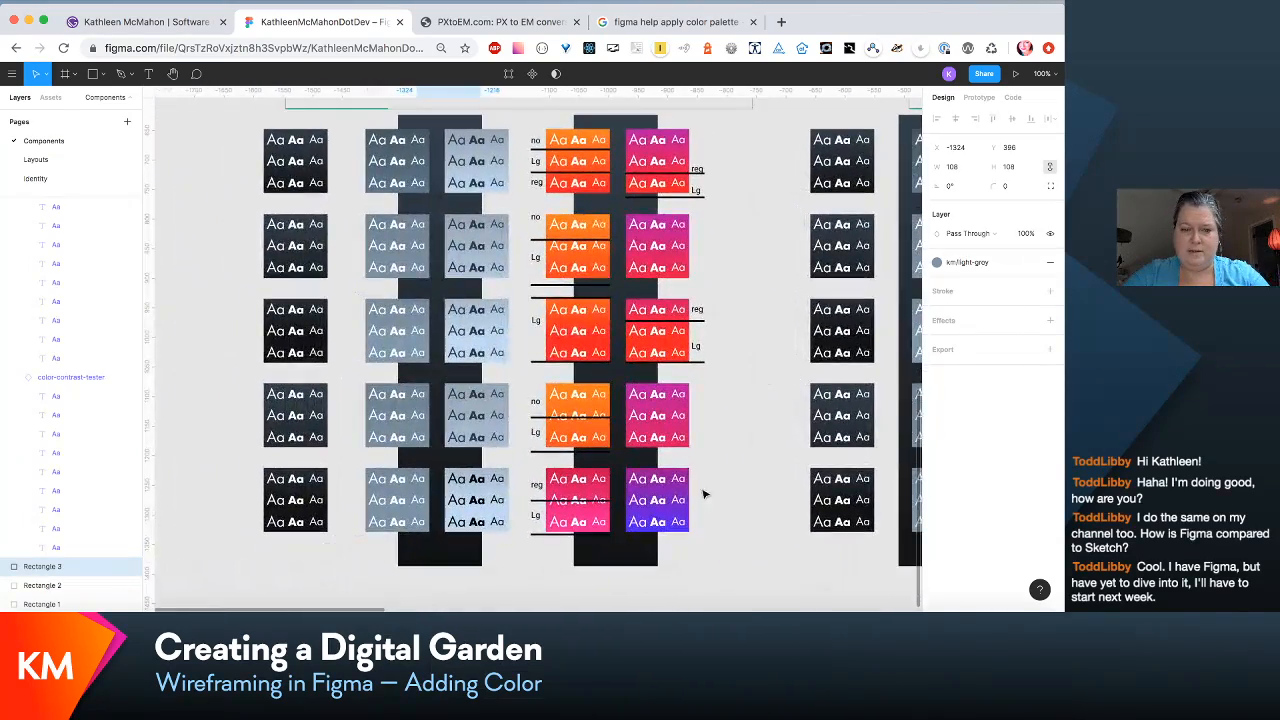
double_click(315, 157)
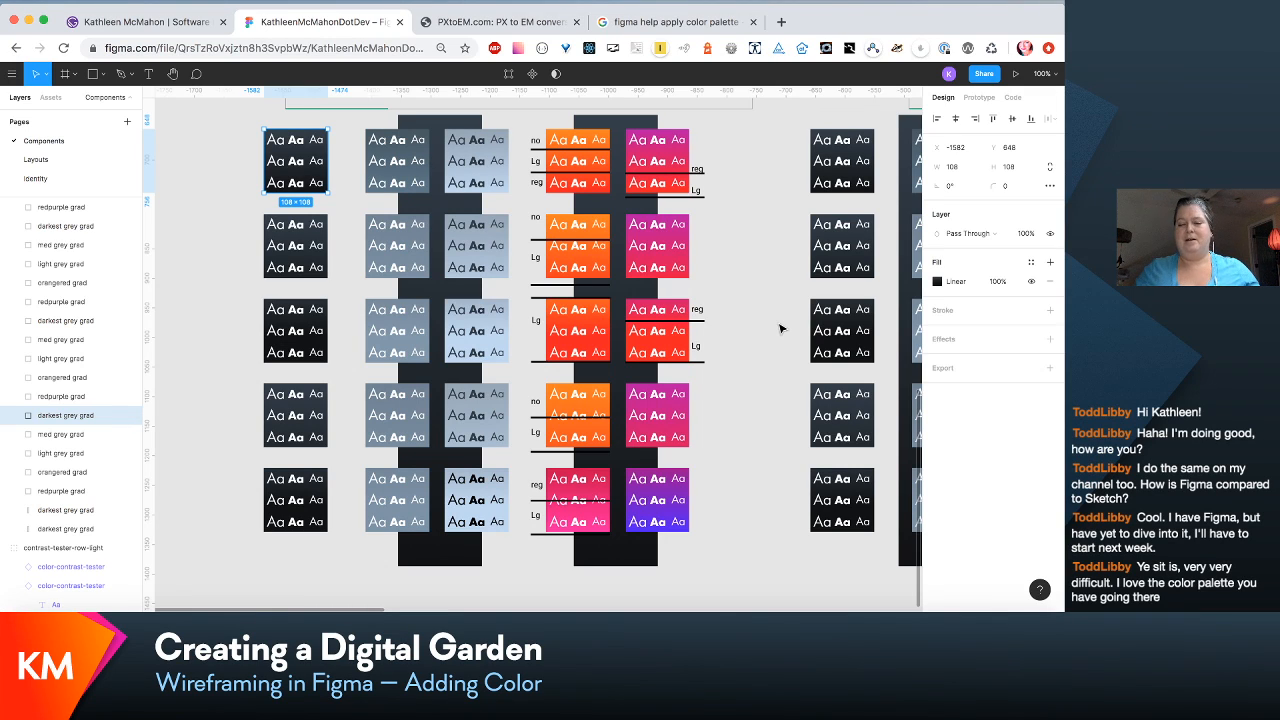
left_click(1031, 262)
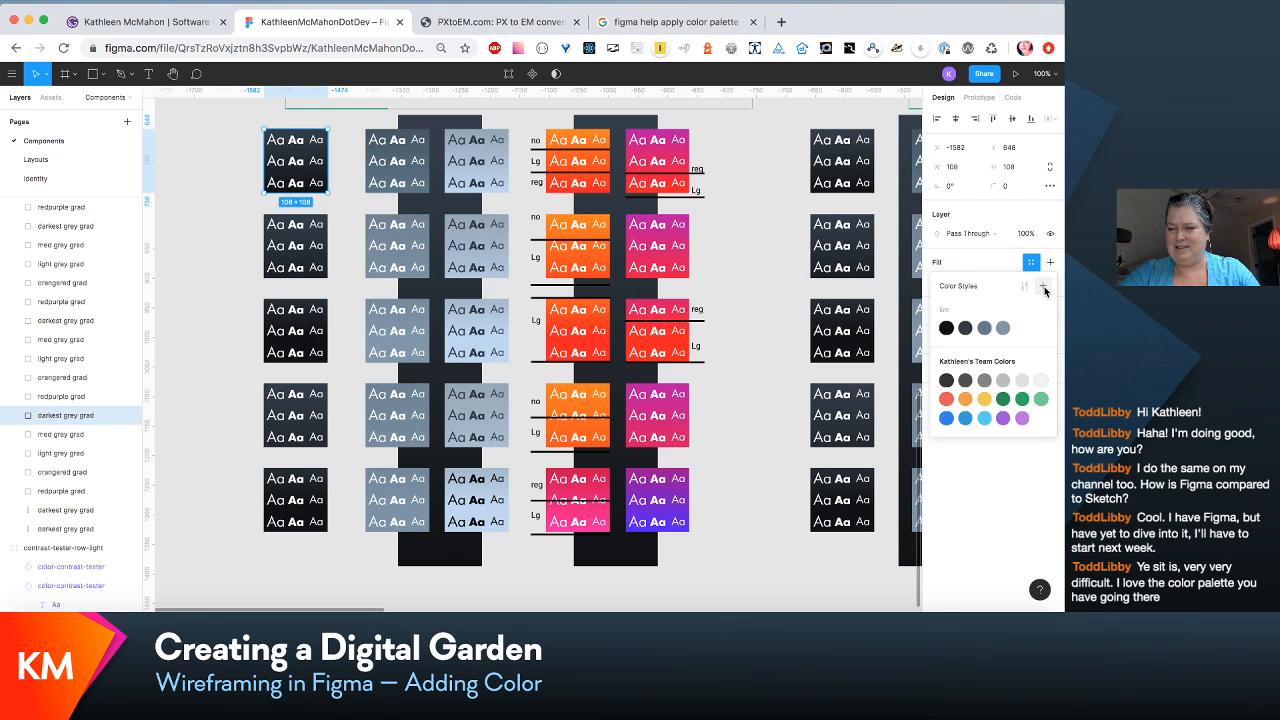
left_click(1044, 288)
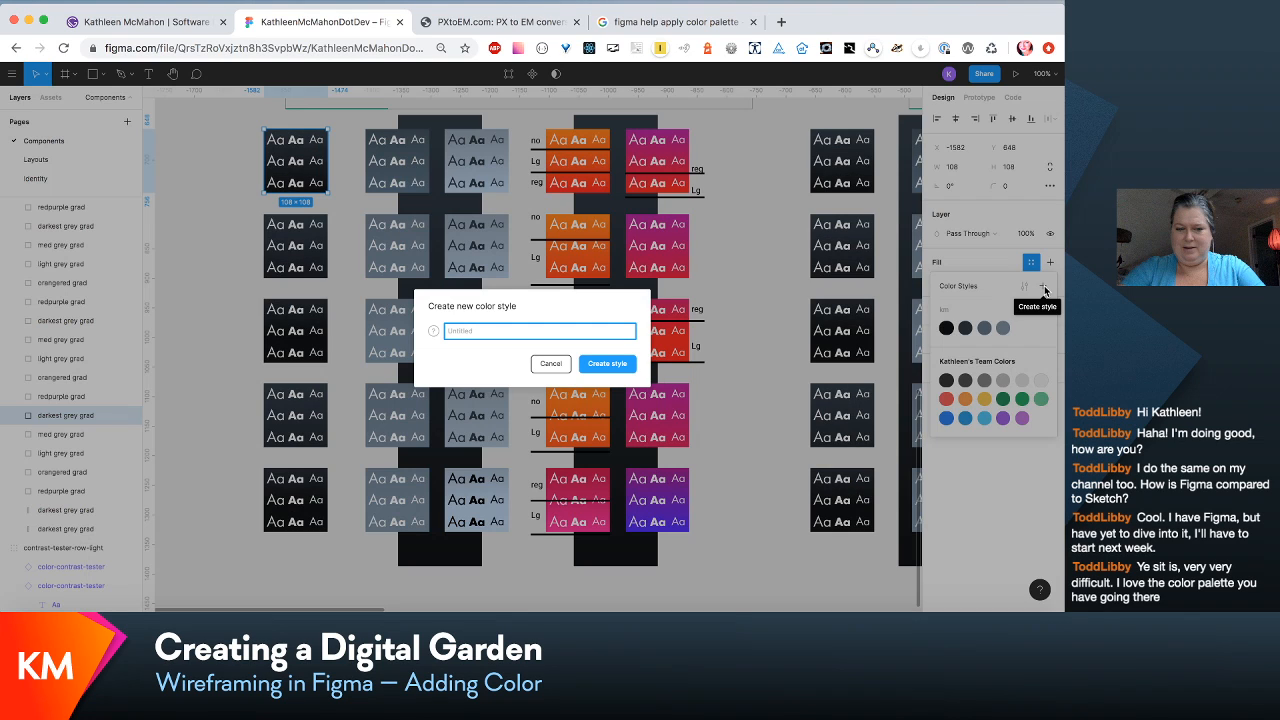
type("km/gradi")
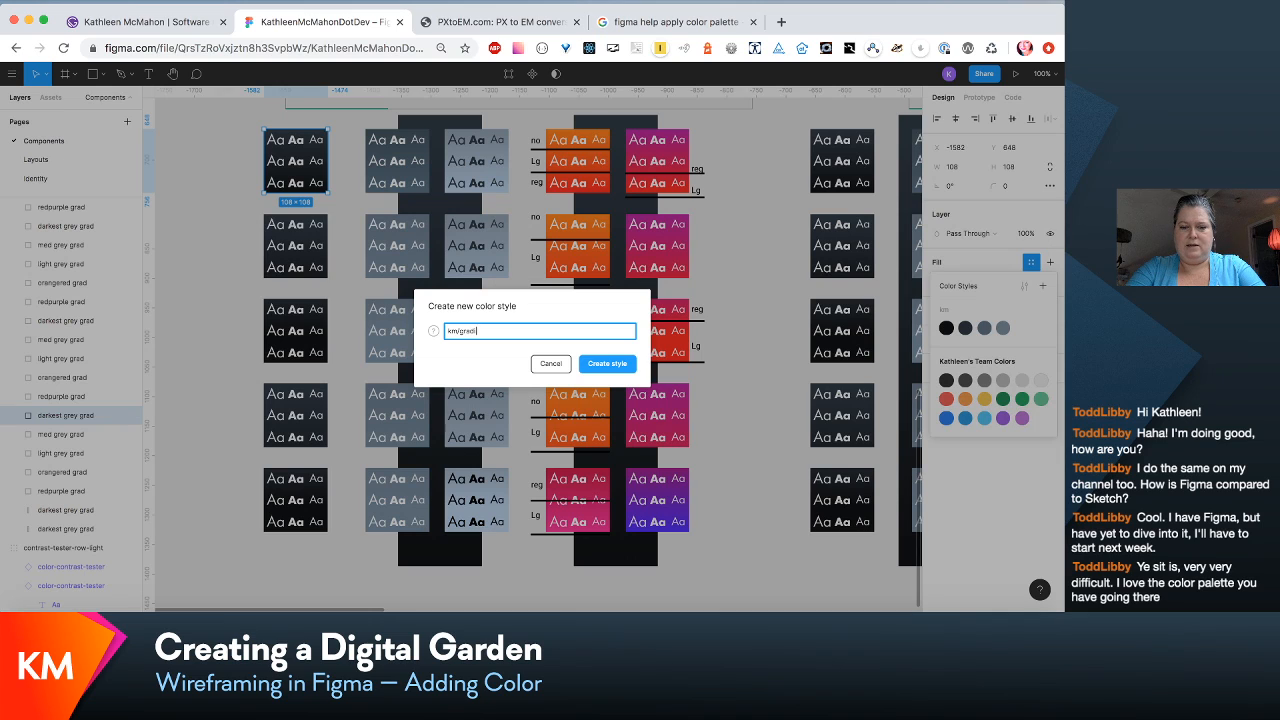
type("ent-")
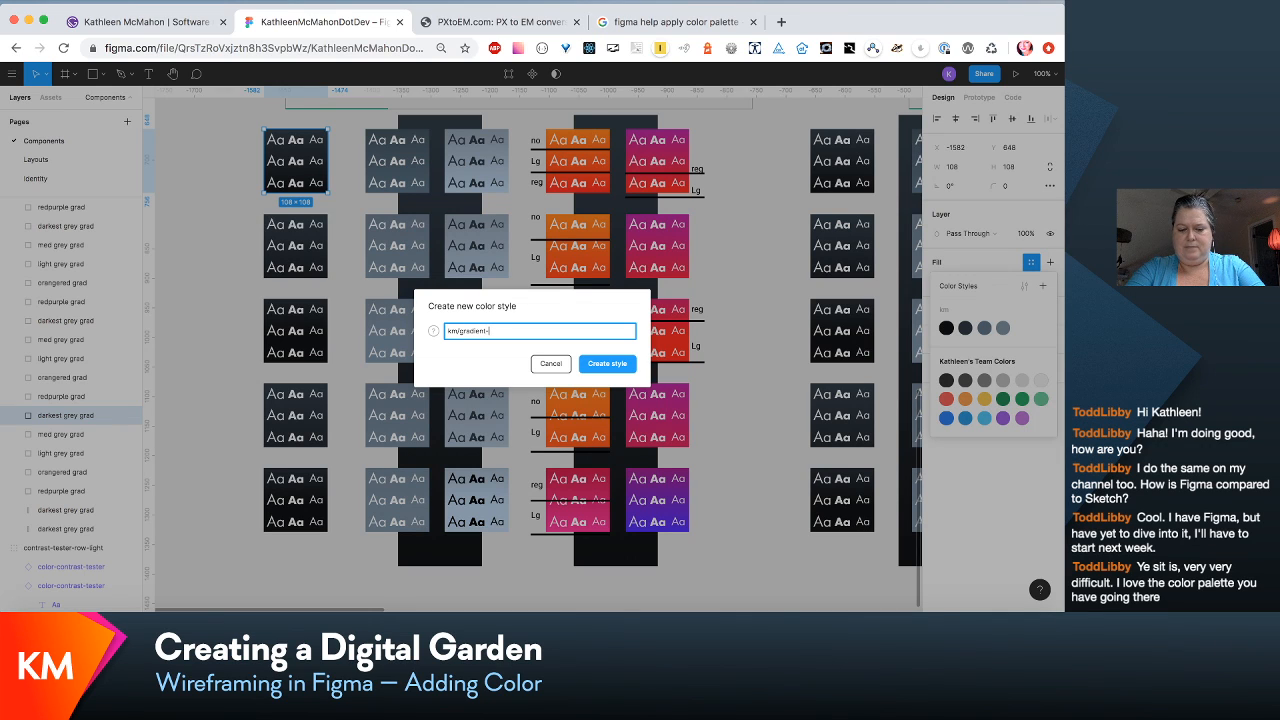
type("dark-gre")
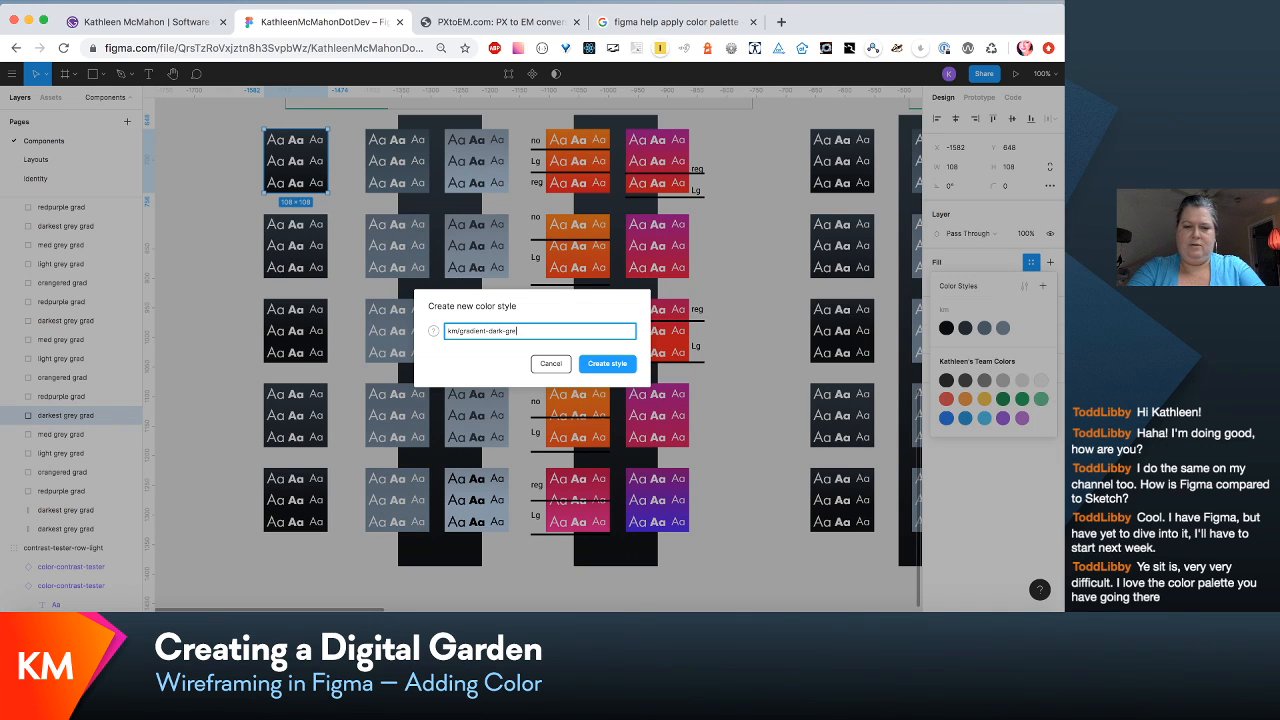
type("y")
key("Return")
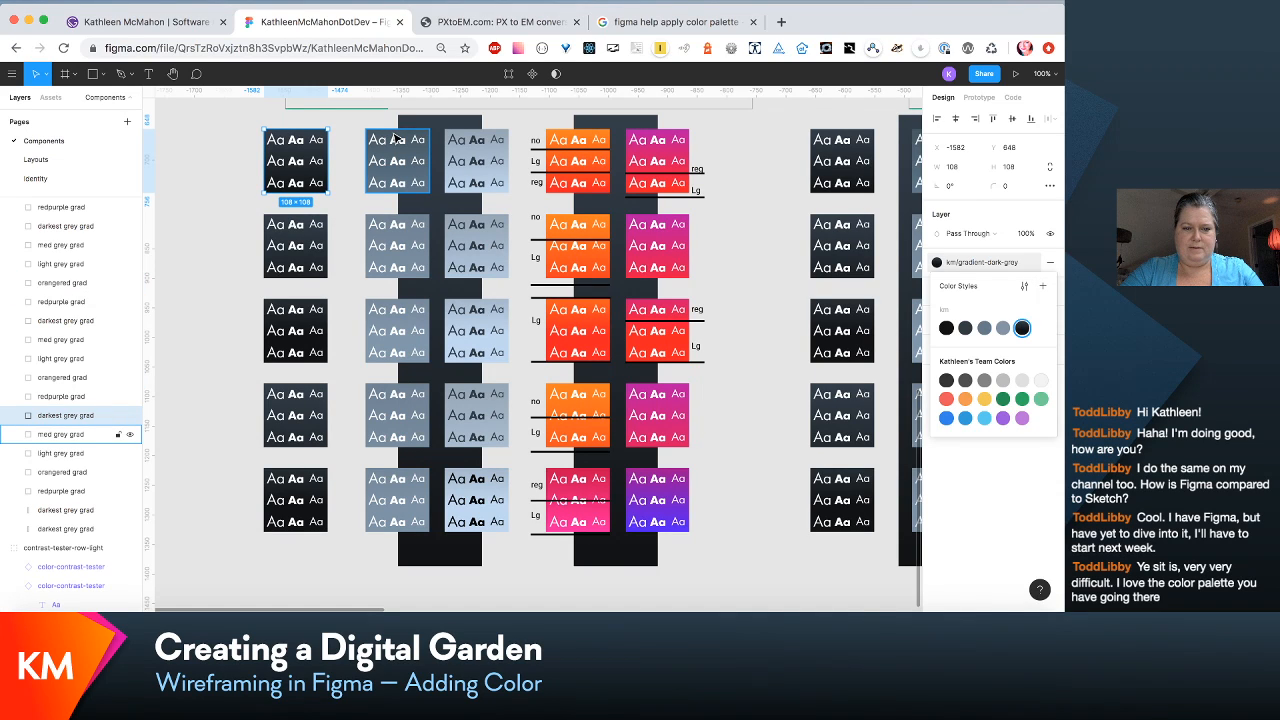
Step: Create a color style named km/gradient-med-grey from the medium grey gradient swatch in the top Text contrast row
left_click(397, 138)
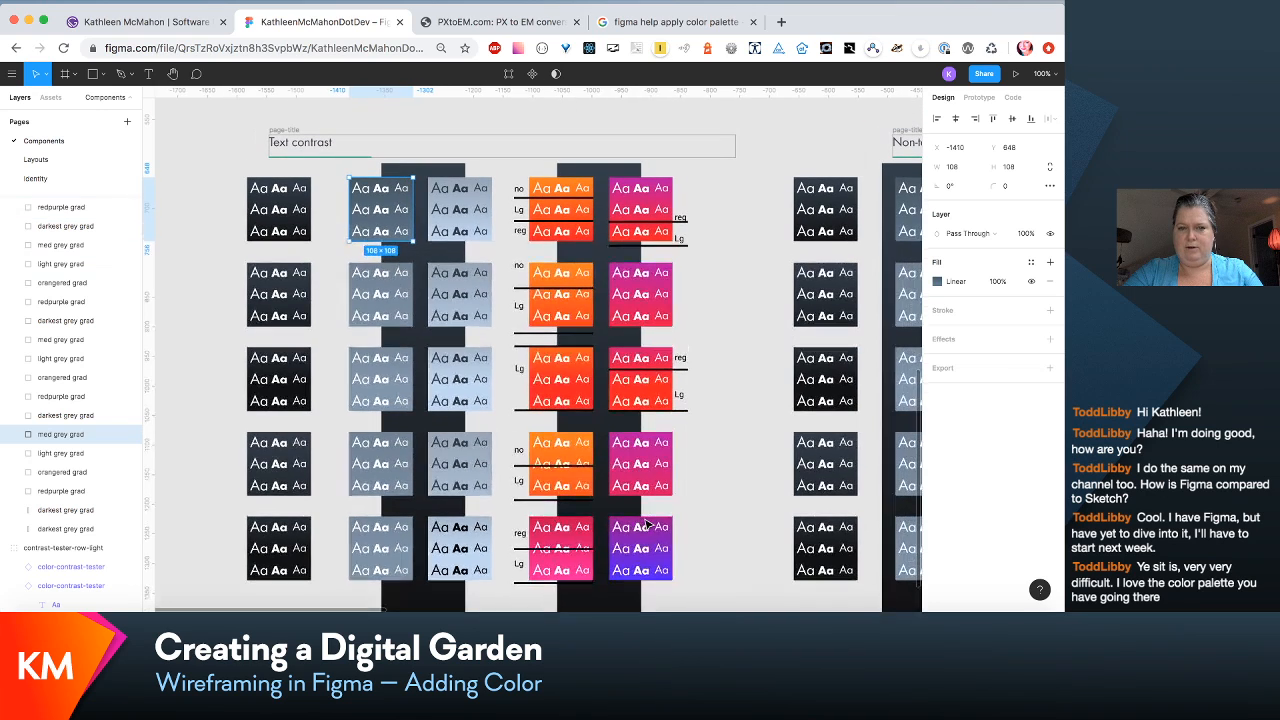
scroll(880, 294, "up", 2)
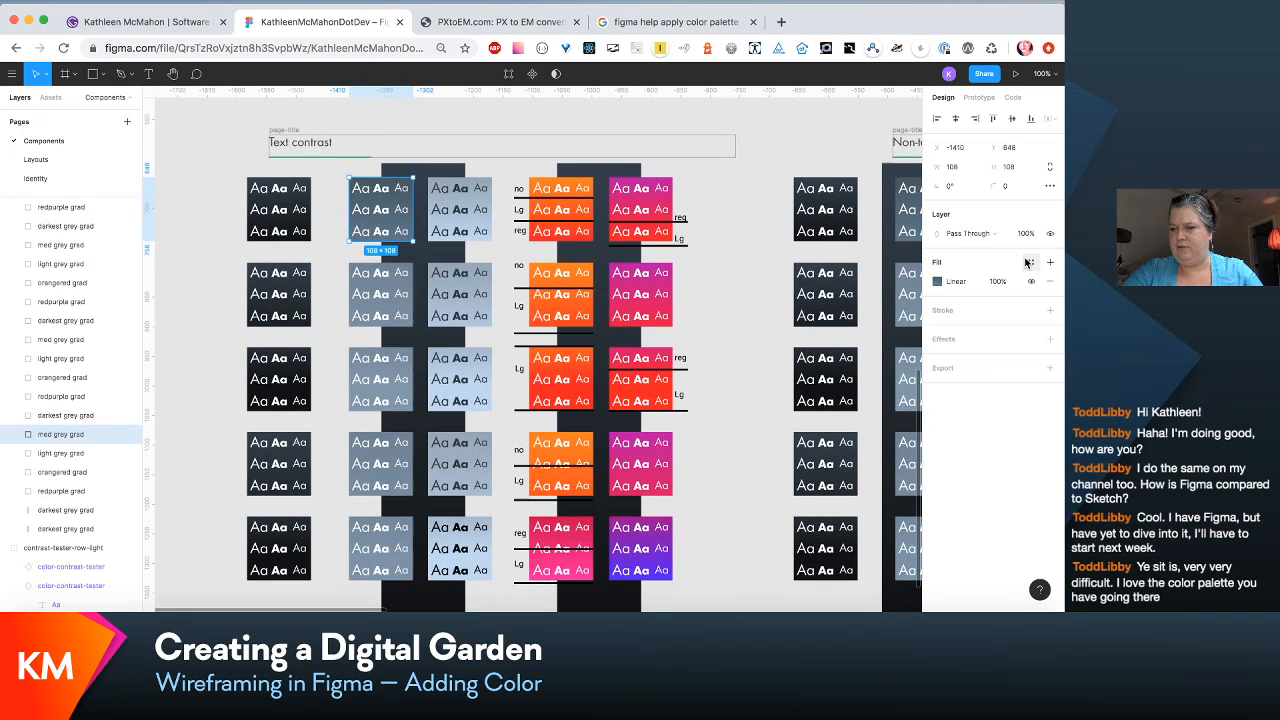
left_click(1028, 262)
left_click(1044, 288)
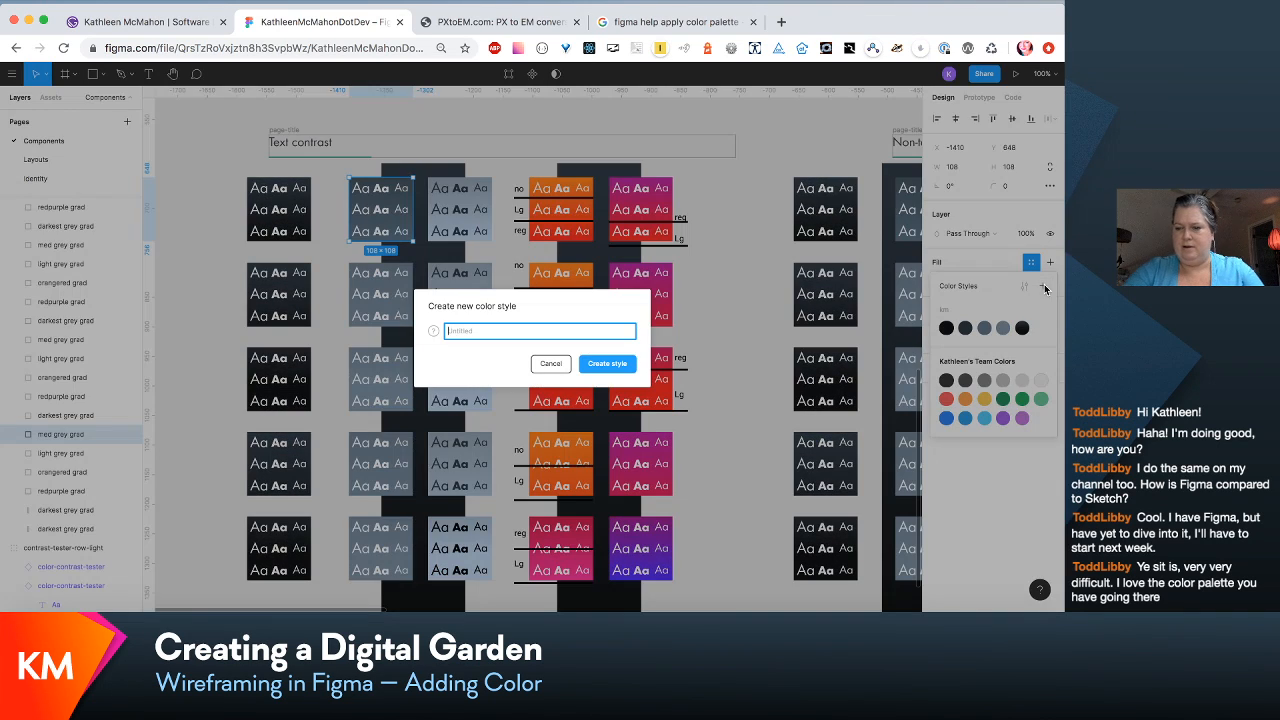
type("km/gra")
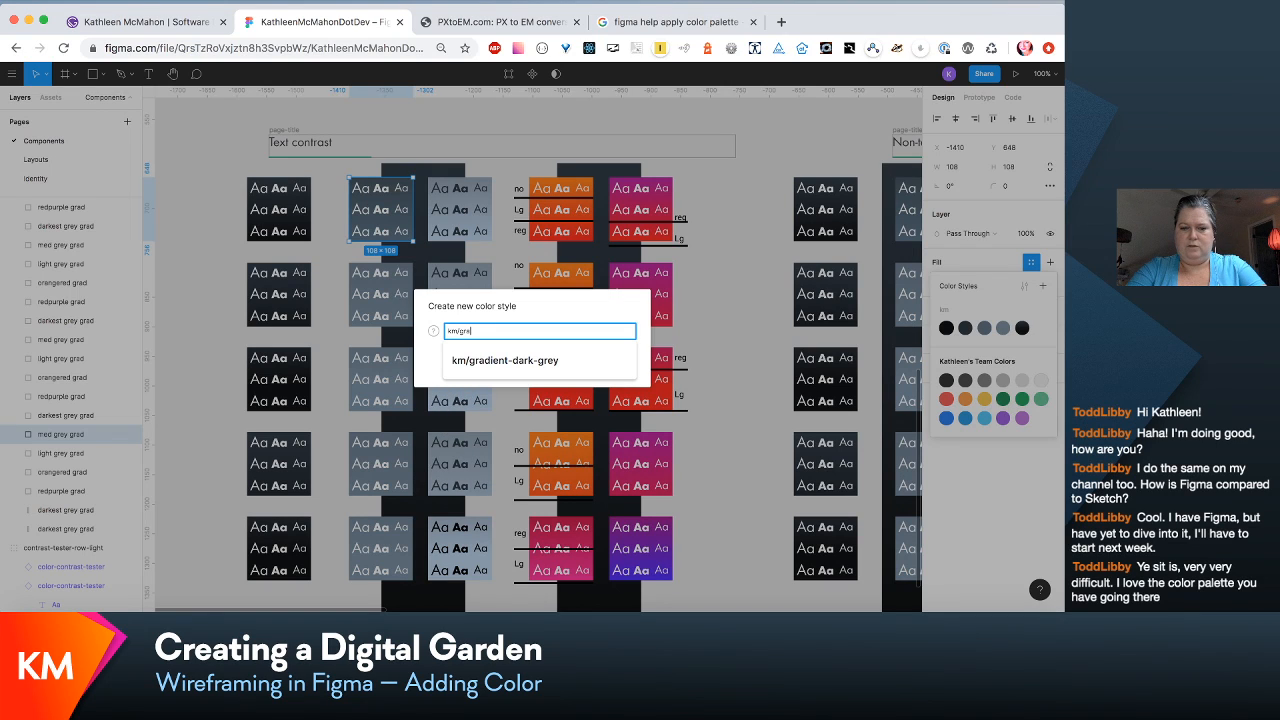
type("dient-m")
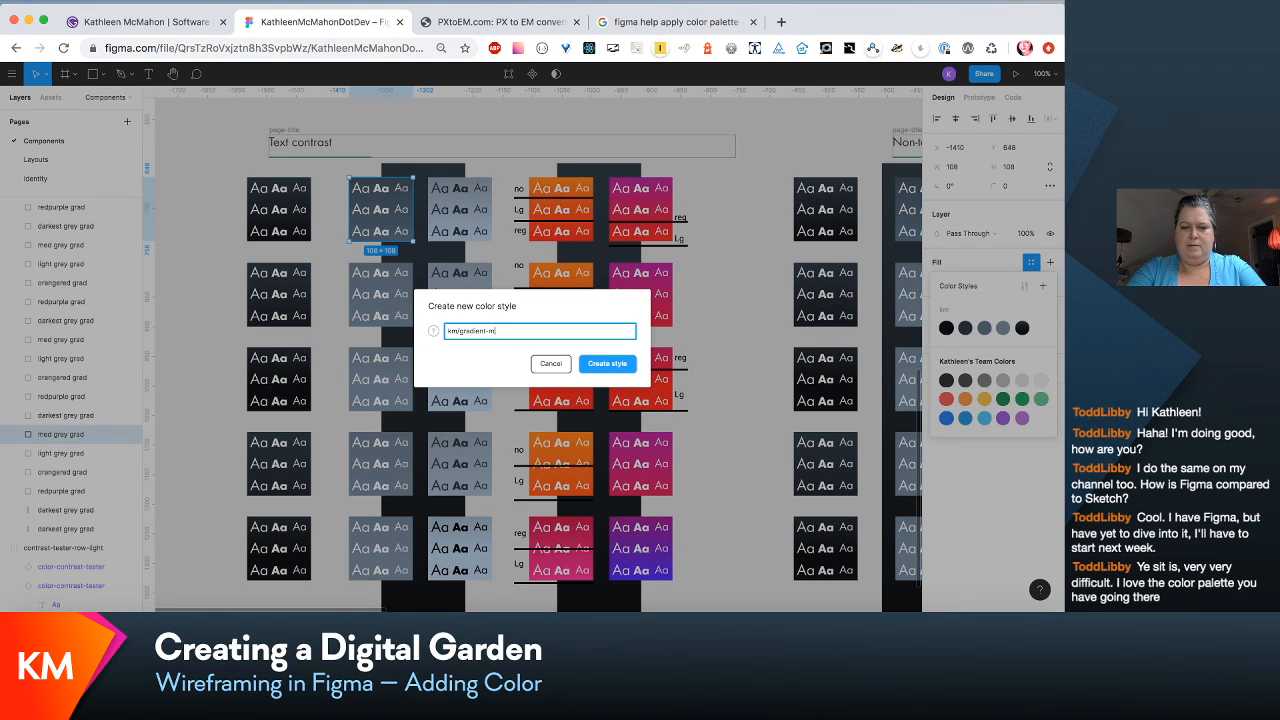
type("ed-gra")
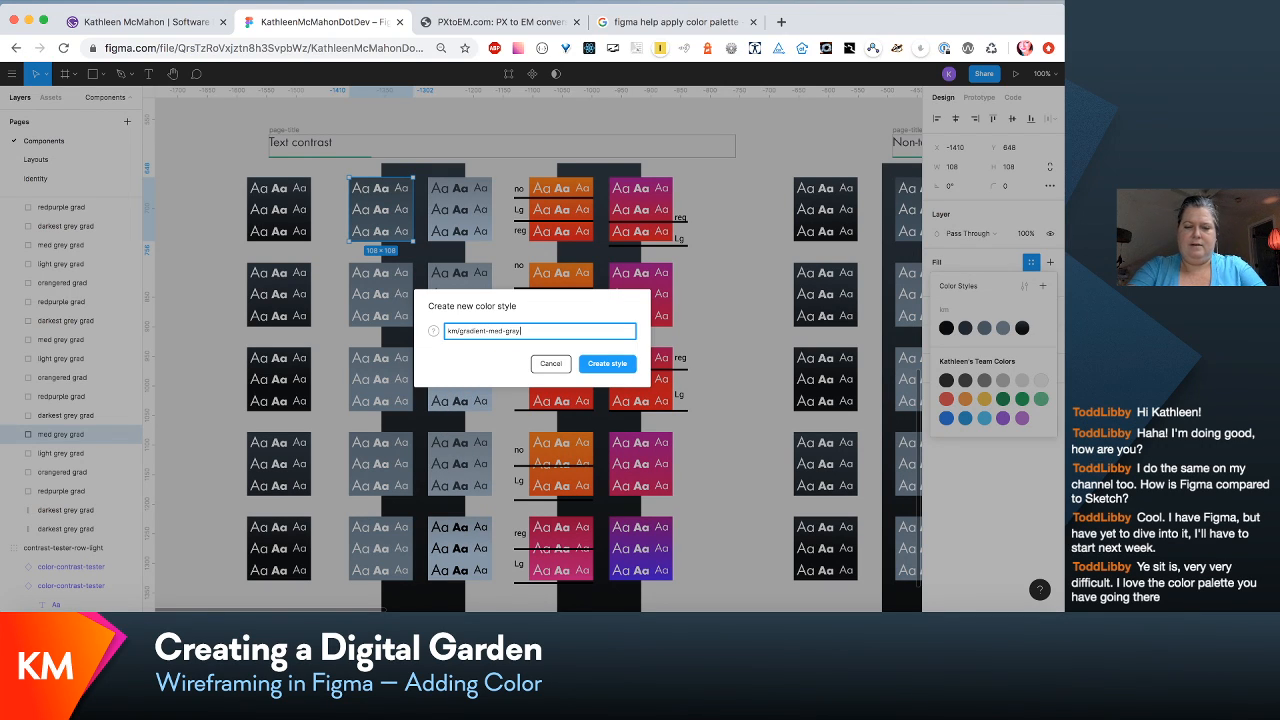
type("y")
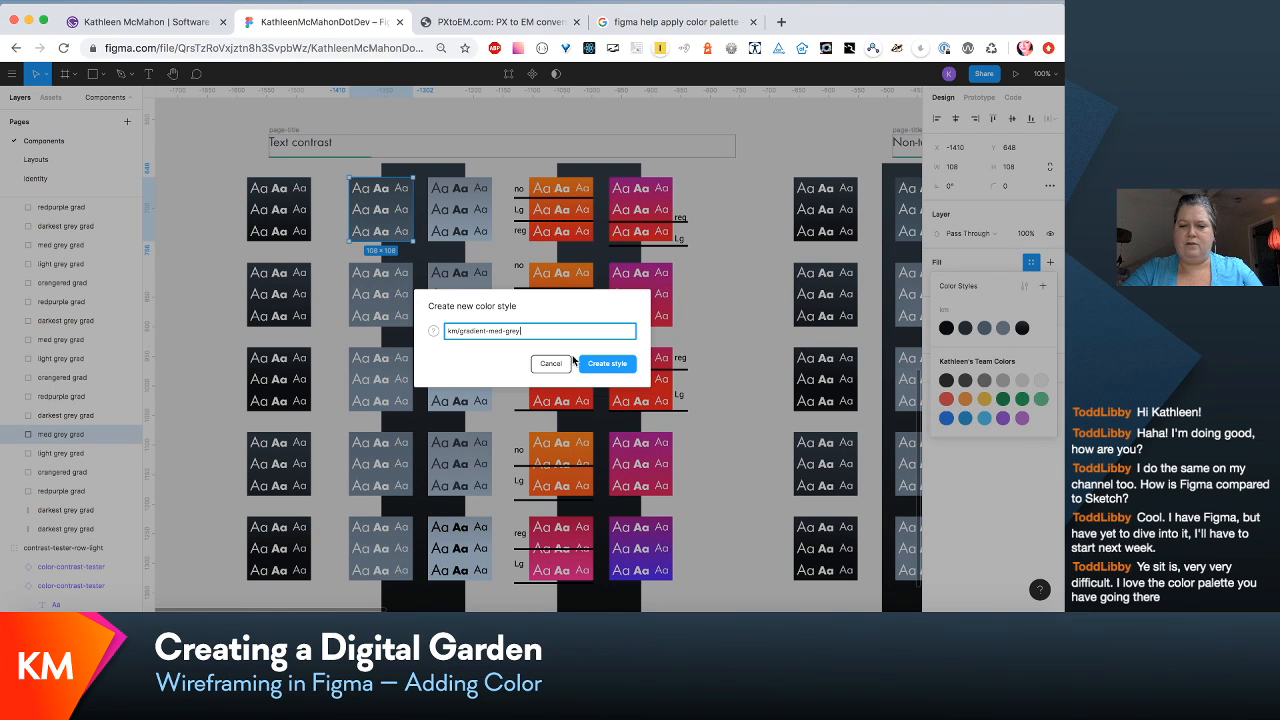
left_click(607, 363)
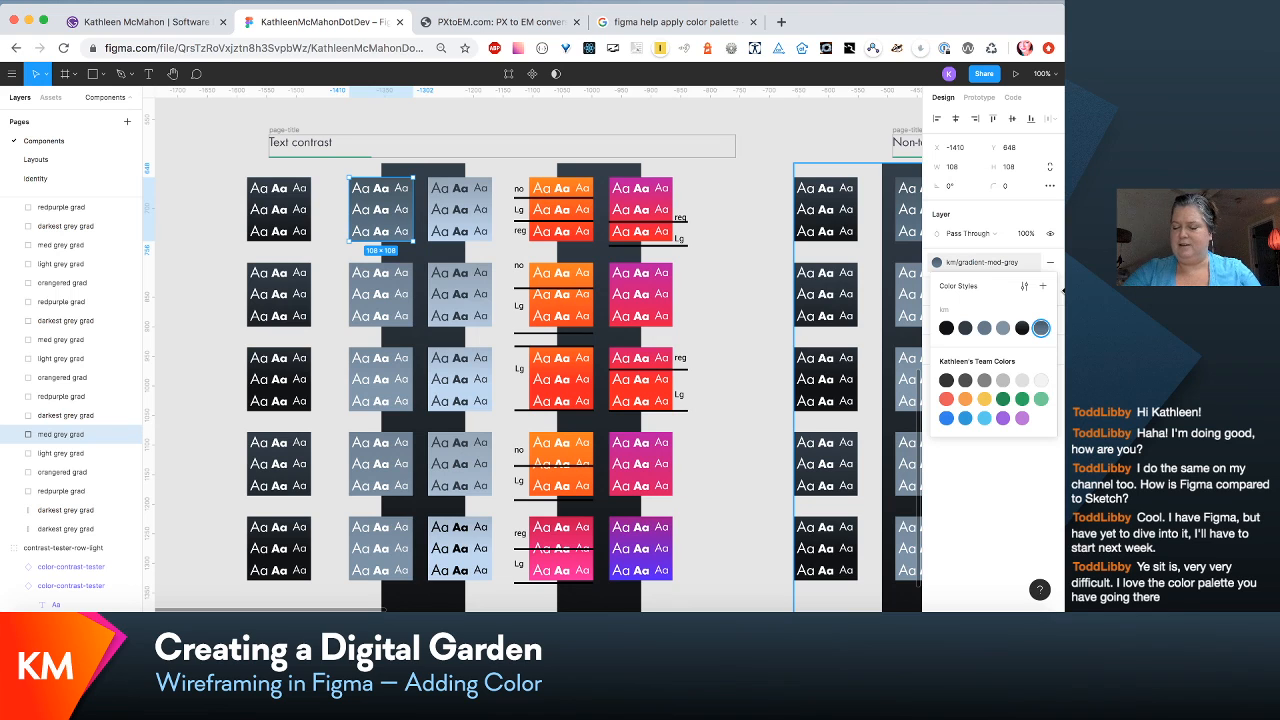
left_click(1043, 288)
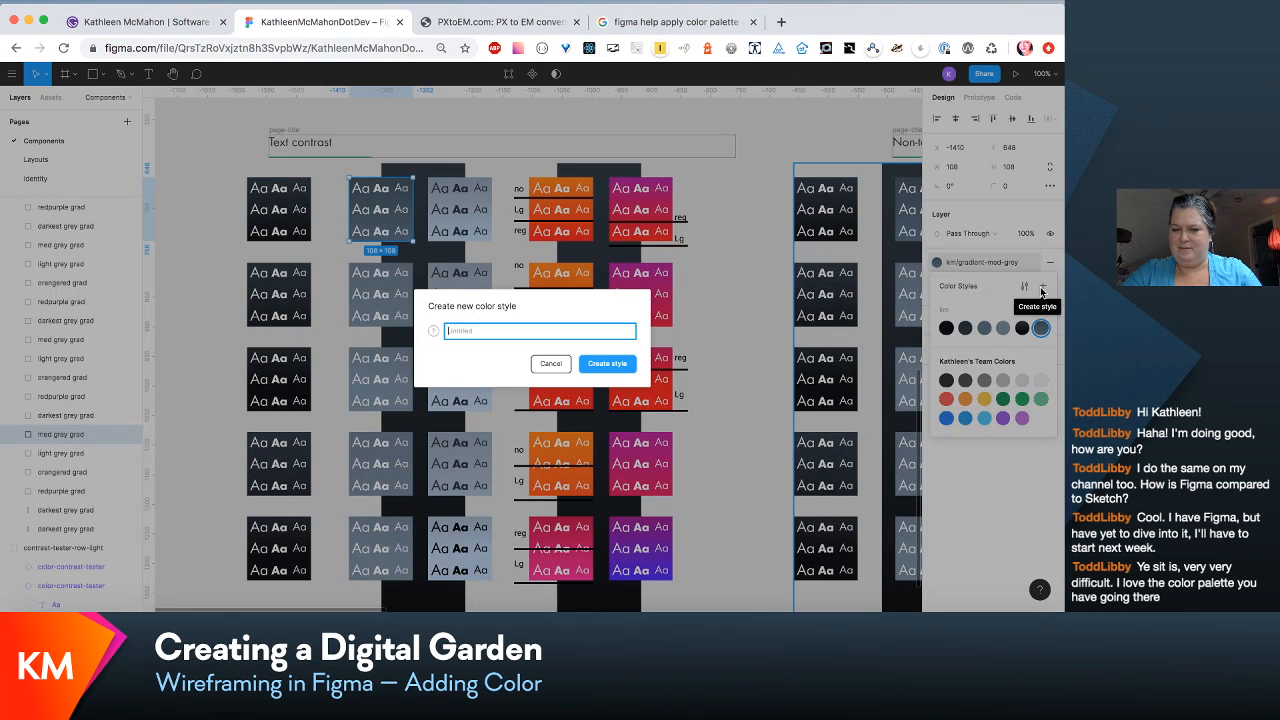
left_click(560, 364)
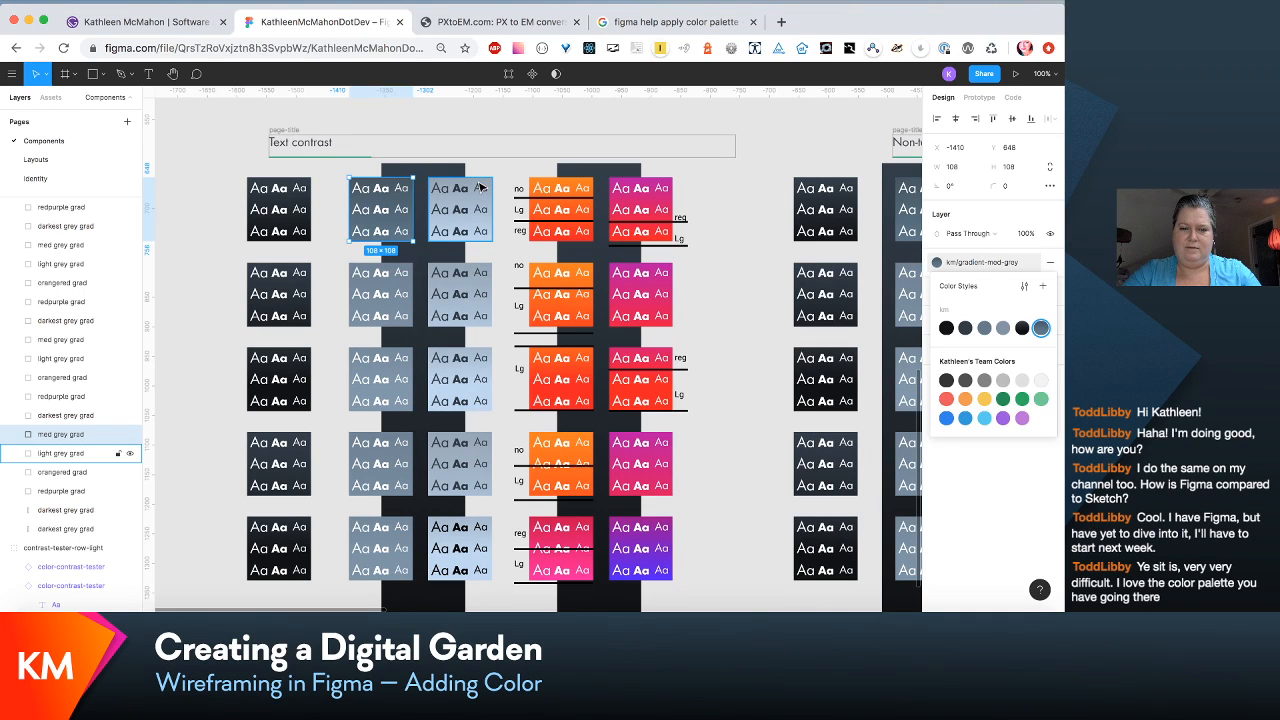
Step: Create a color style named km/grad-light-grey from the light grey gradient swatch in the top Text contrast row
left_click(481, 187)
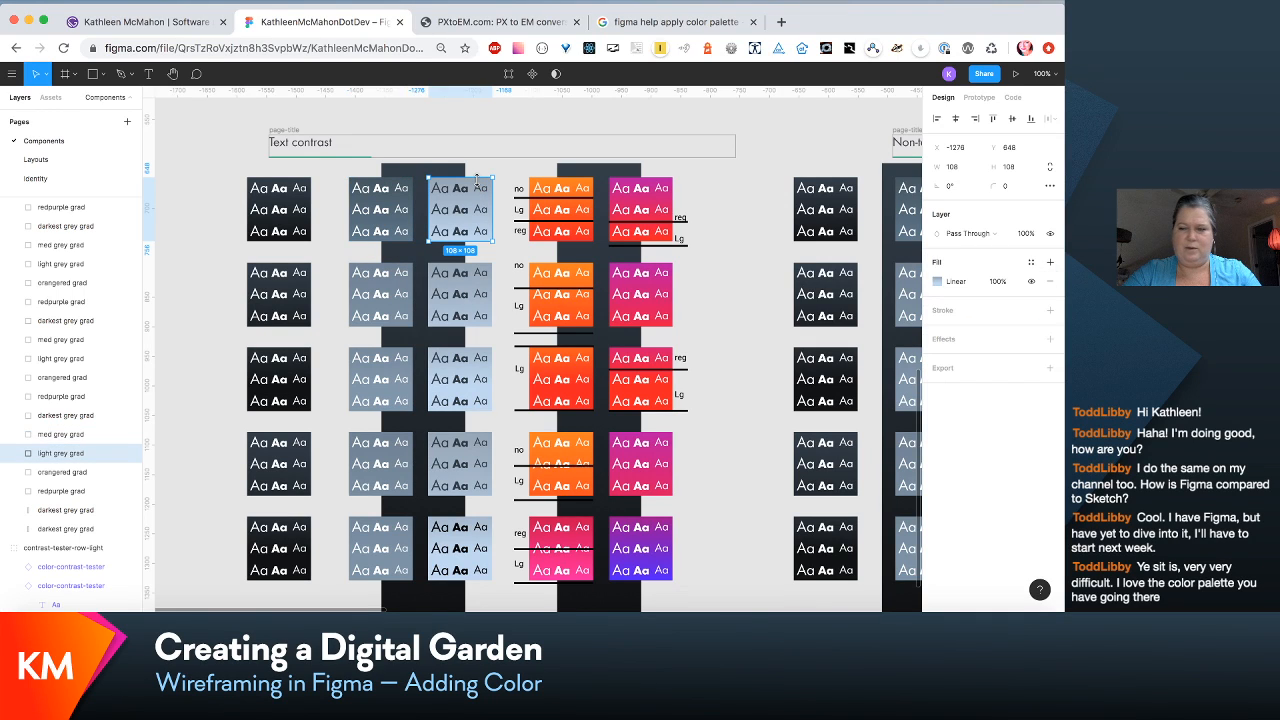
left_click(1049, 263)
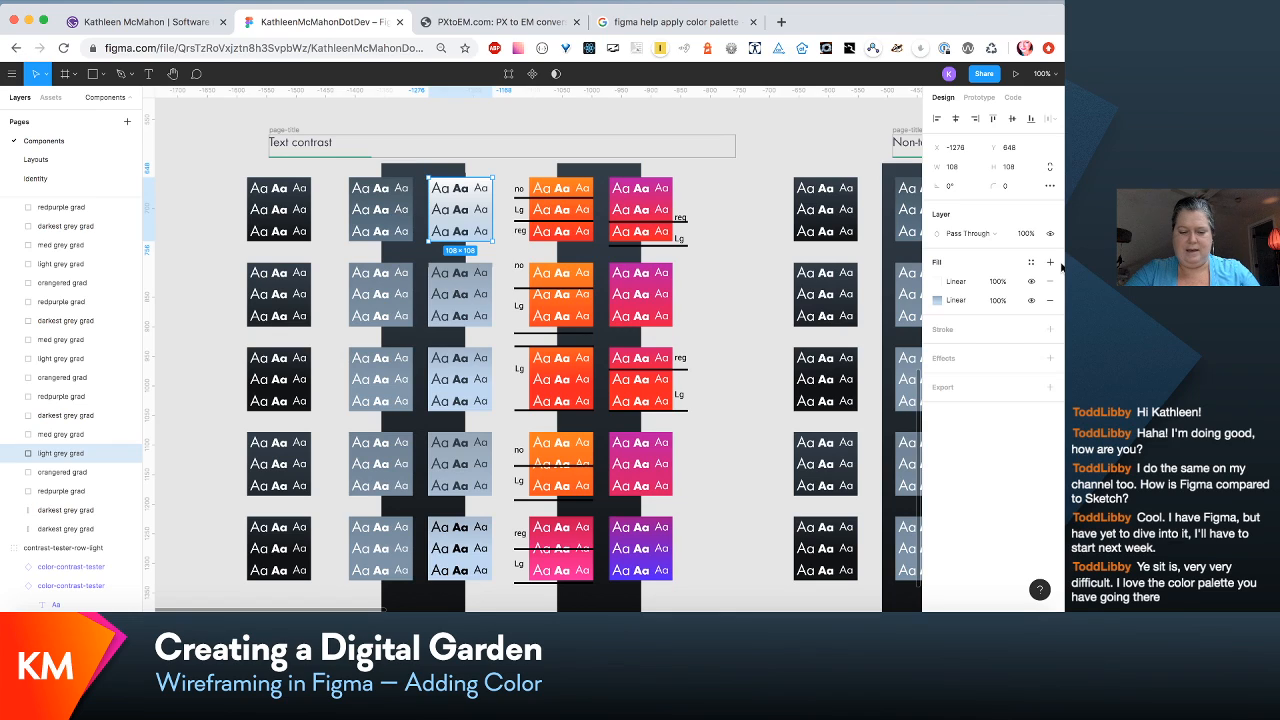
key("super+z")
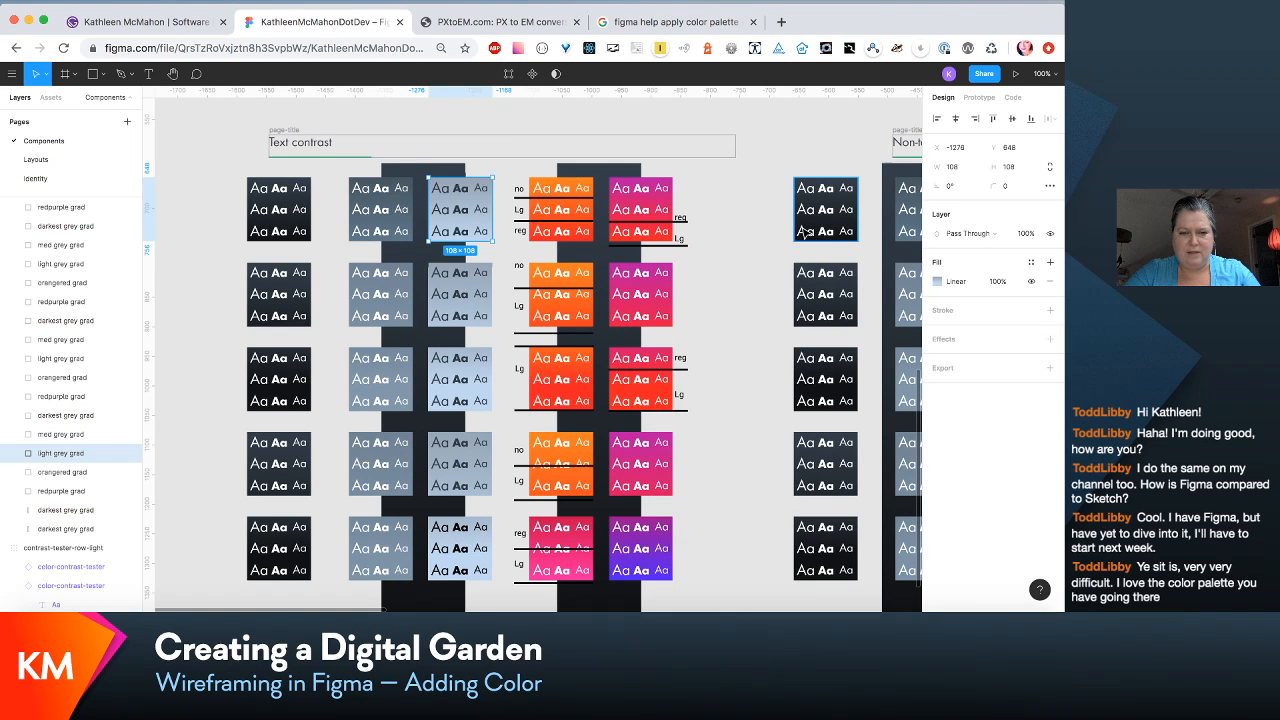
left_click(1031, 262)
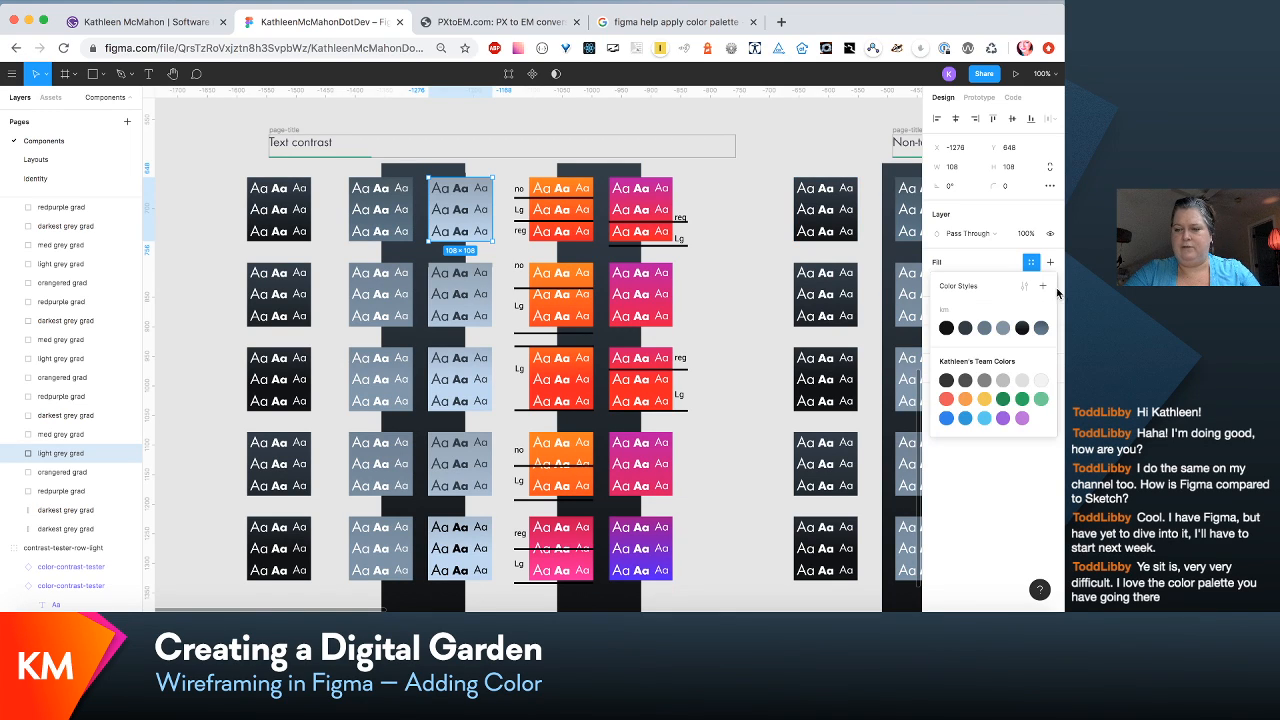
left_click(1043, 287)
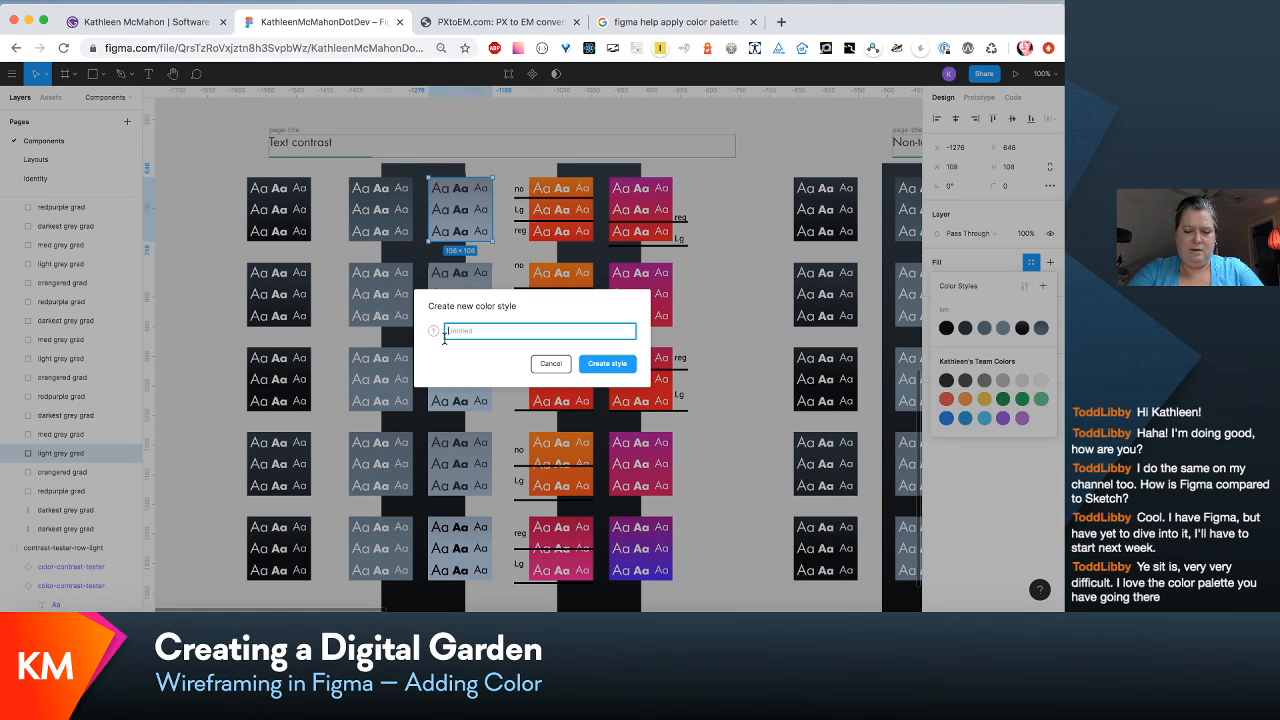
type("km/")
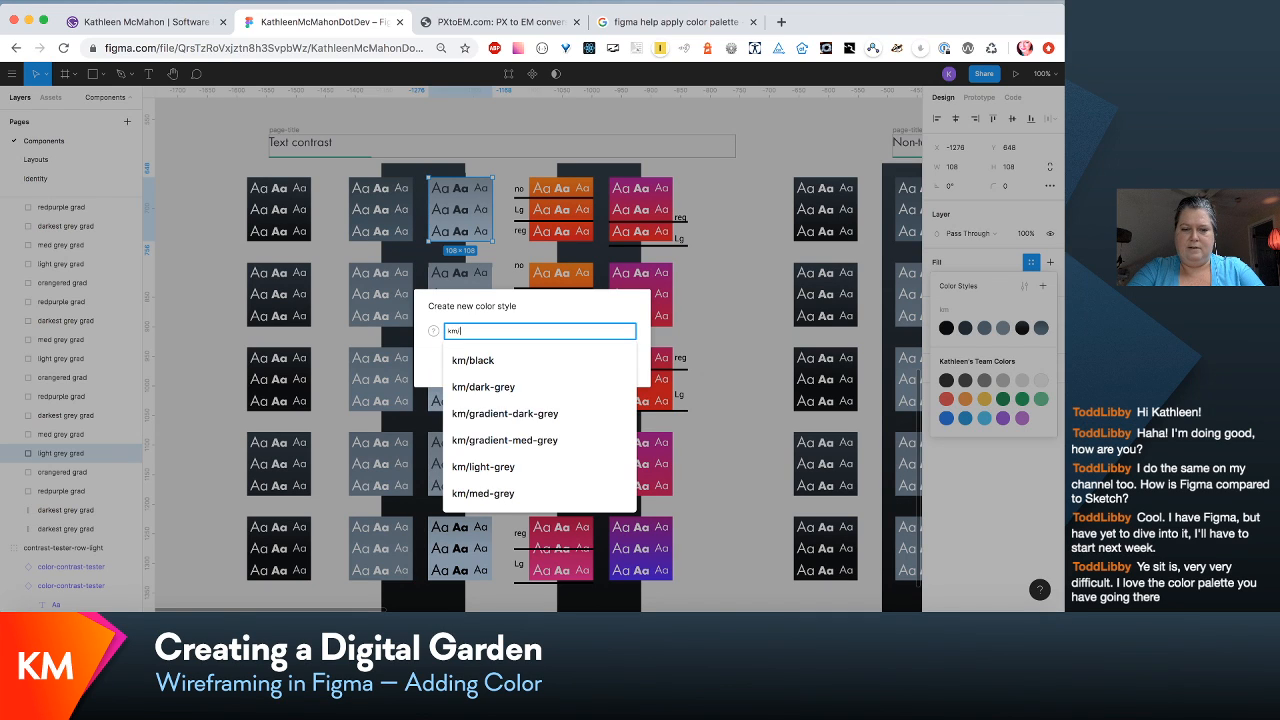
type("grad")
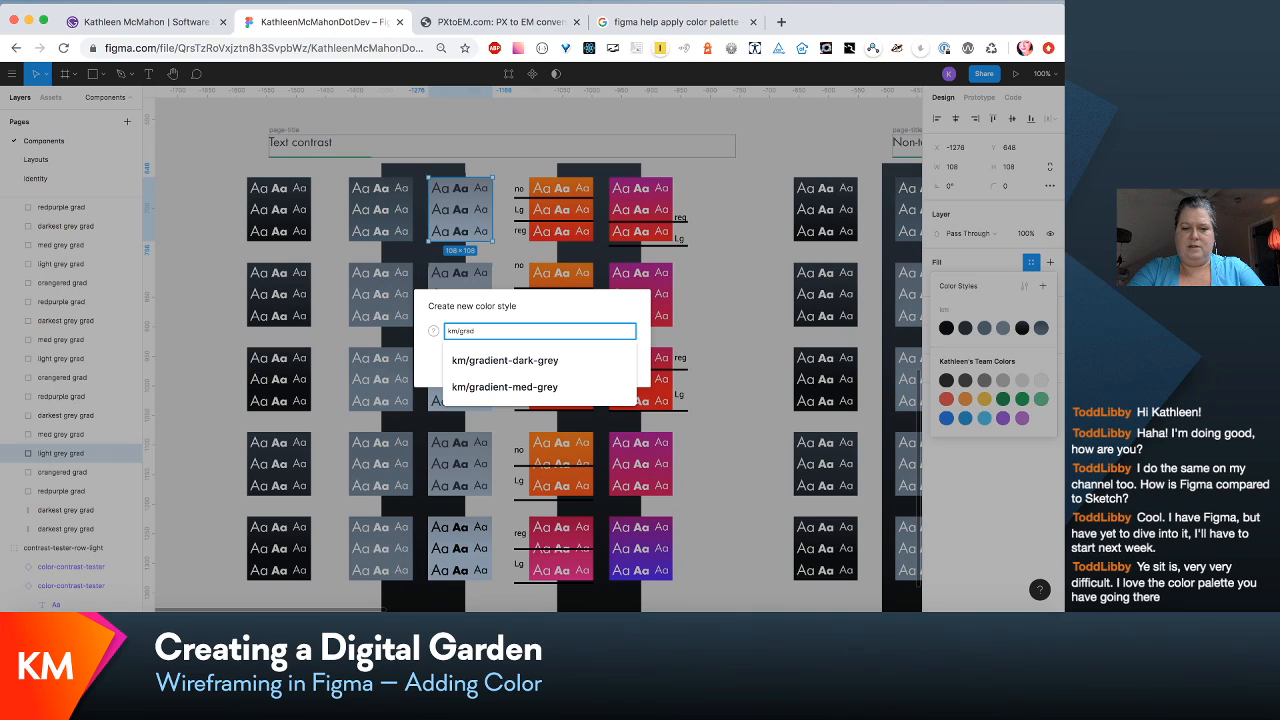
type("ie-")
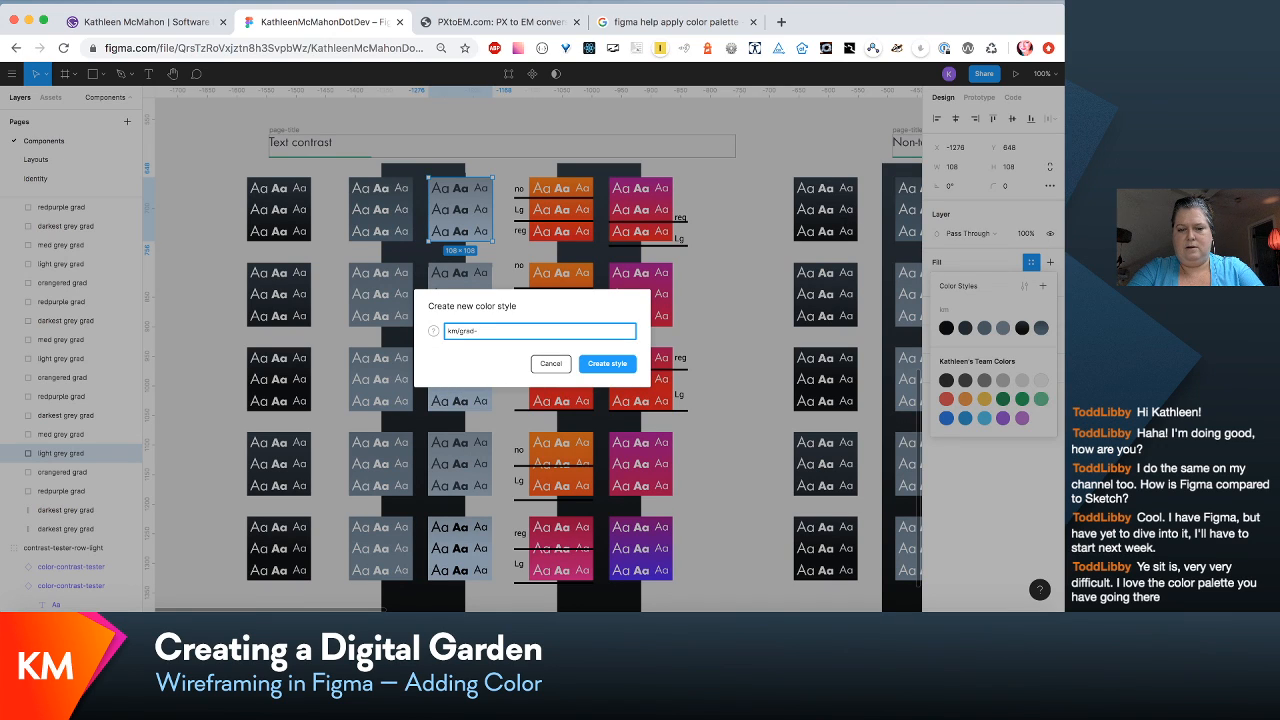
type("light-gre")
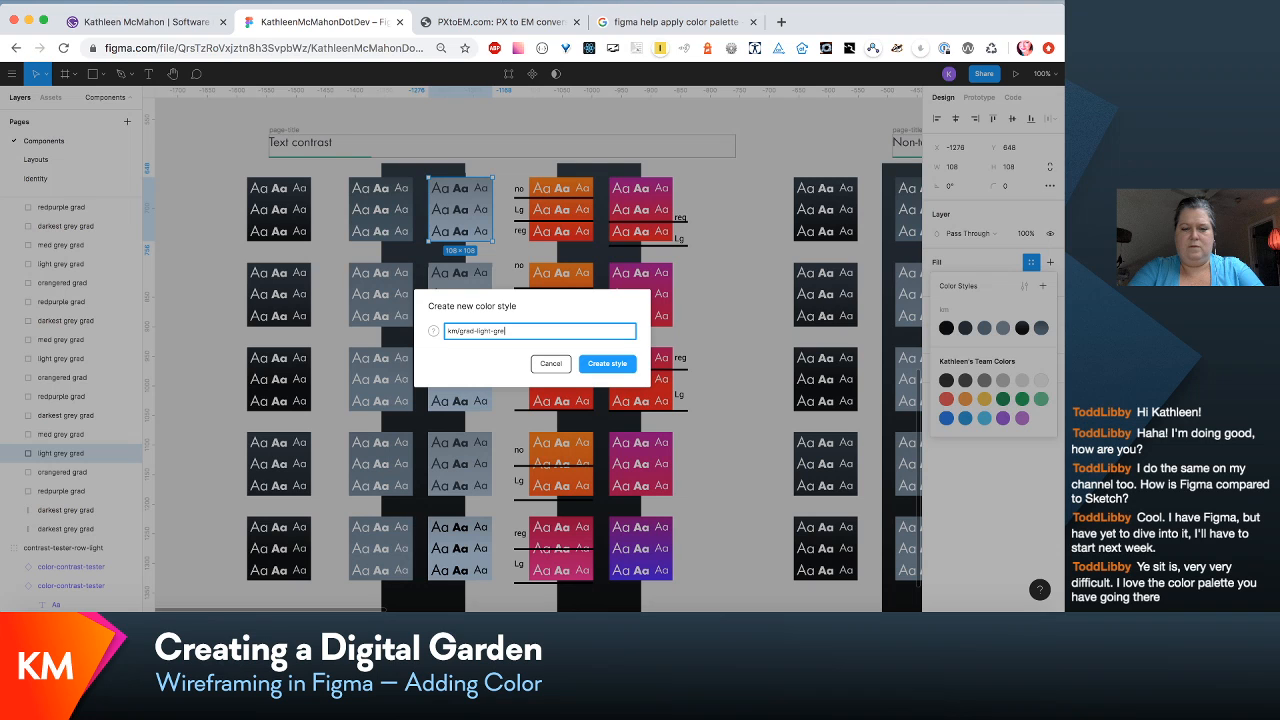
type("y")
key("Return")
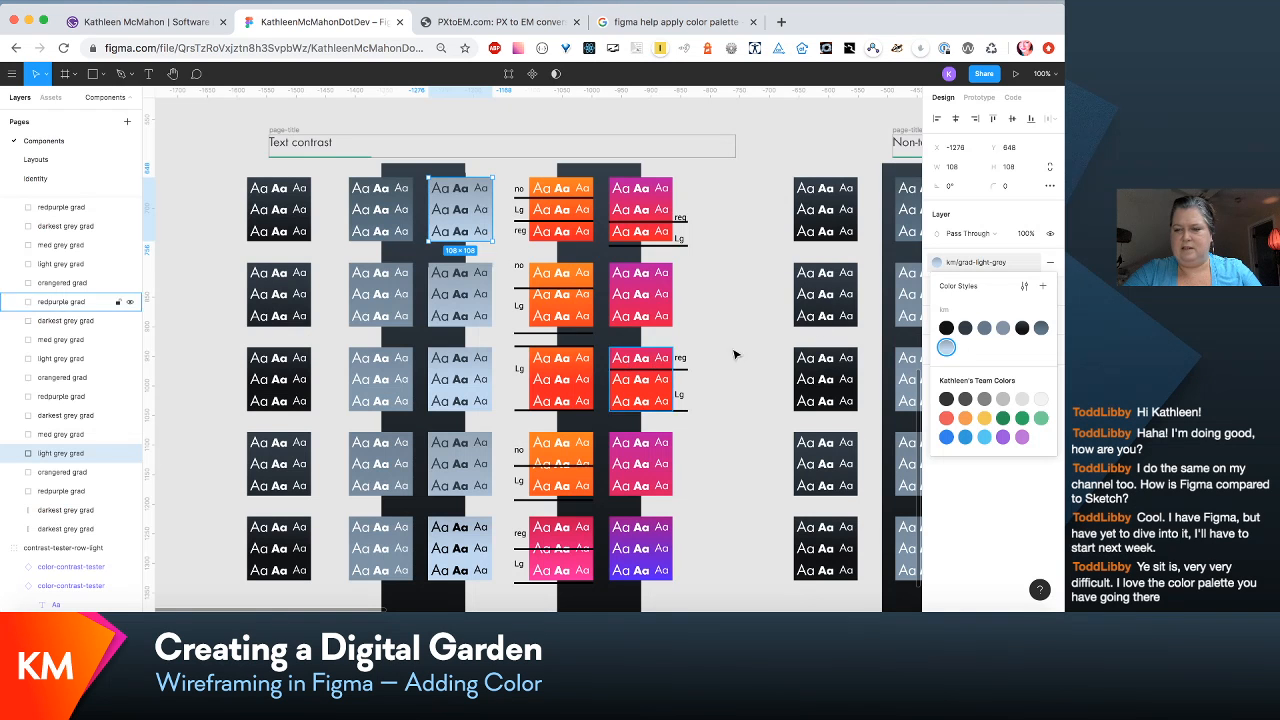
Step: Rename the km/gradient-dark-grey color style to km/grad-dark-grey in the local styles list
left_click(1022, 289)
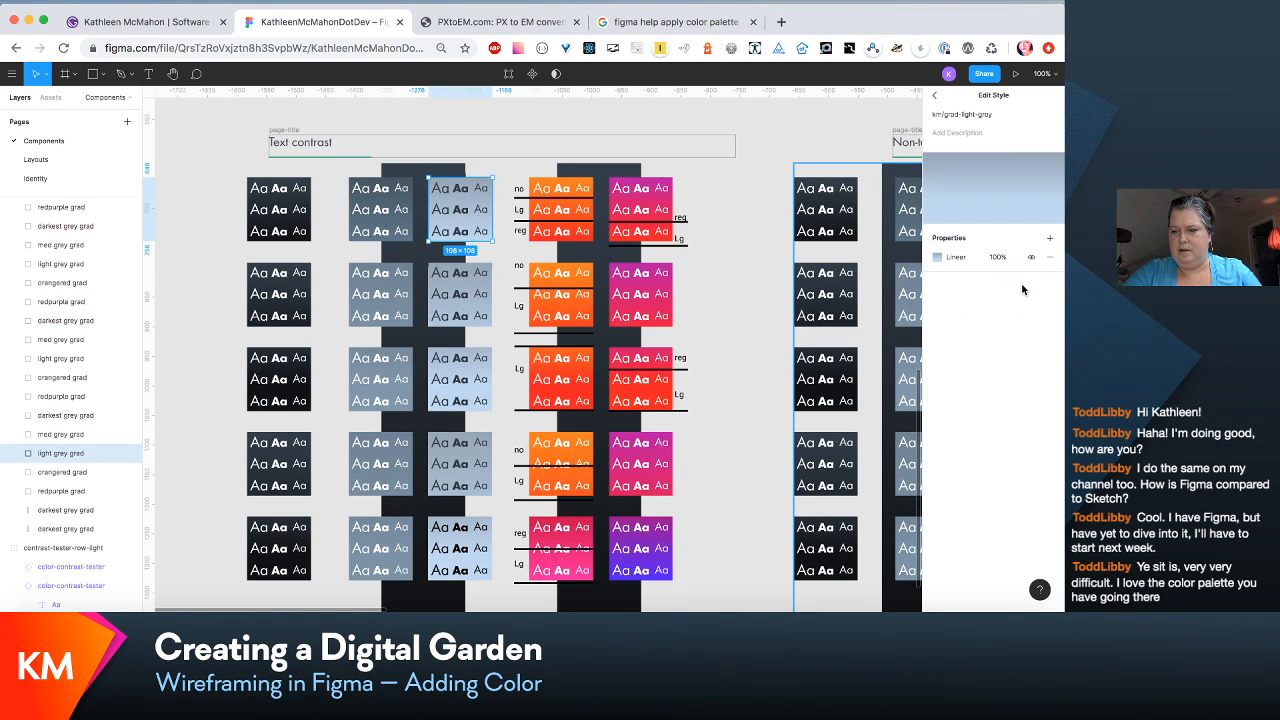
left_click(935, 96)
left_click(726, 310)
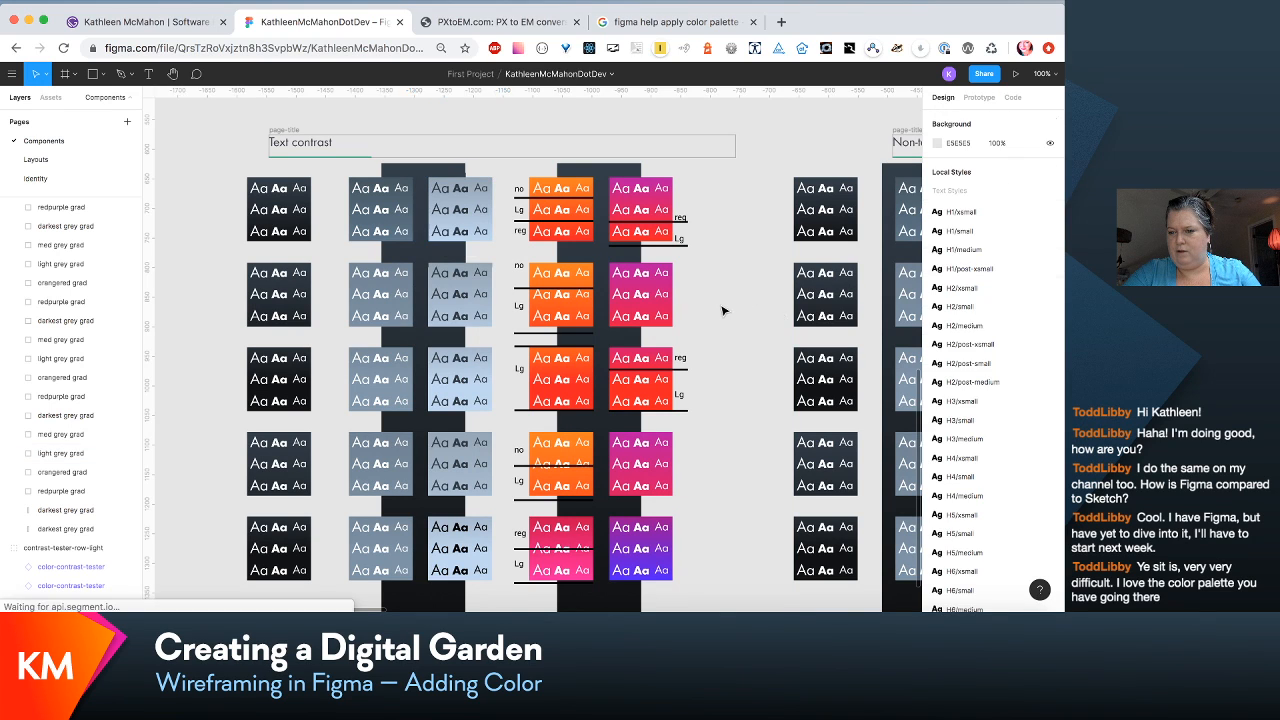
scroll(1005, 366, "down", 10)
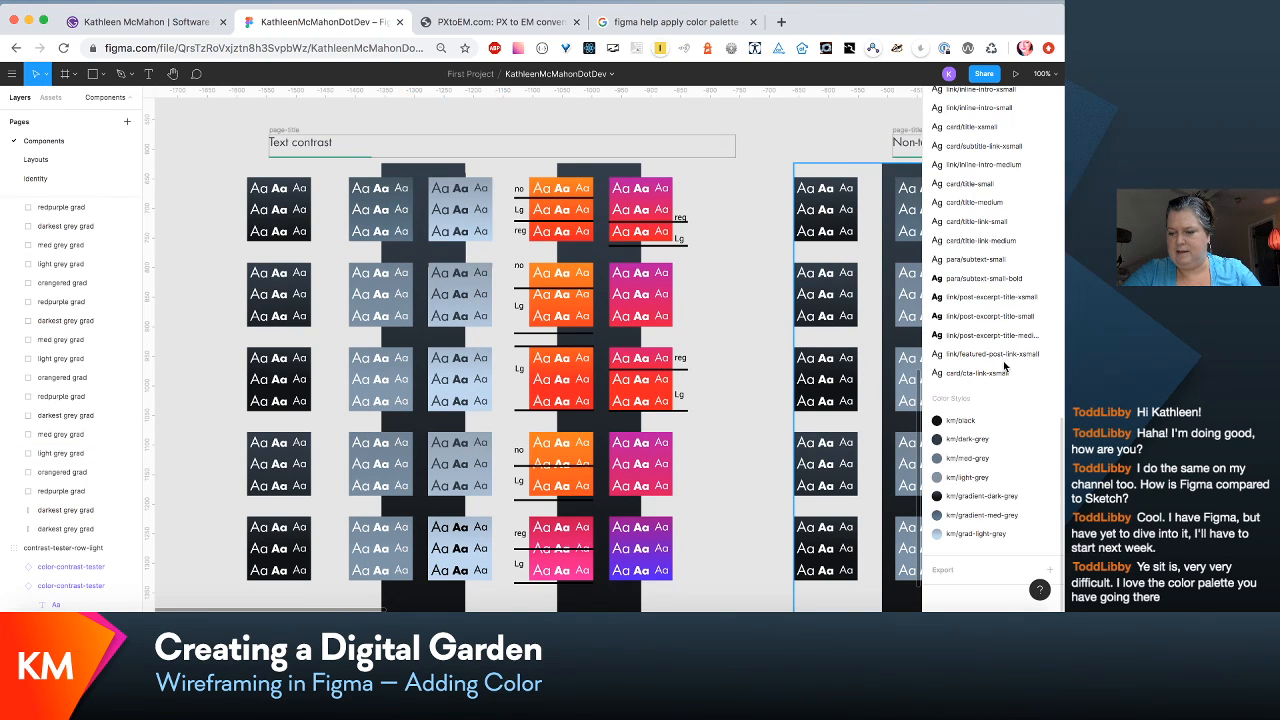
left_click(1051, 418)
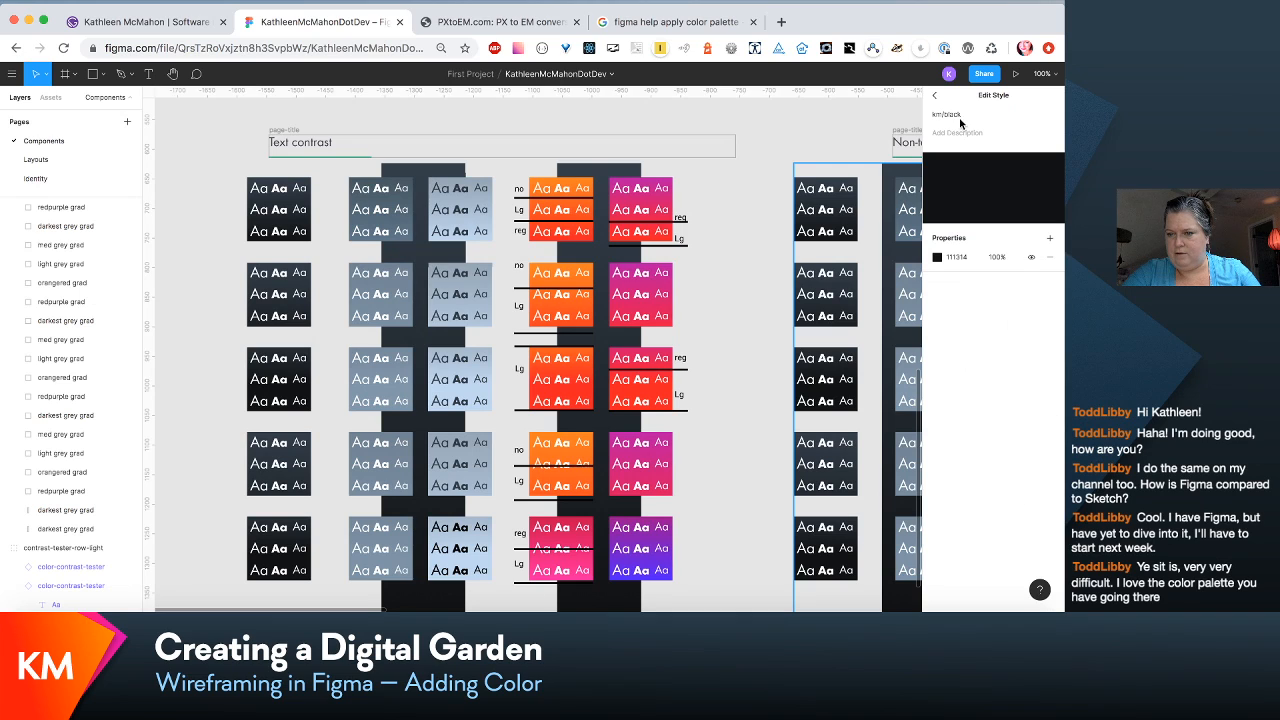
left_click(935, 96)
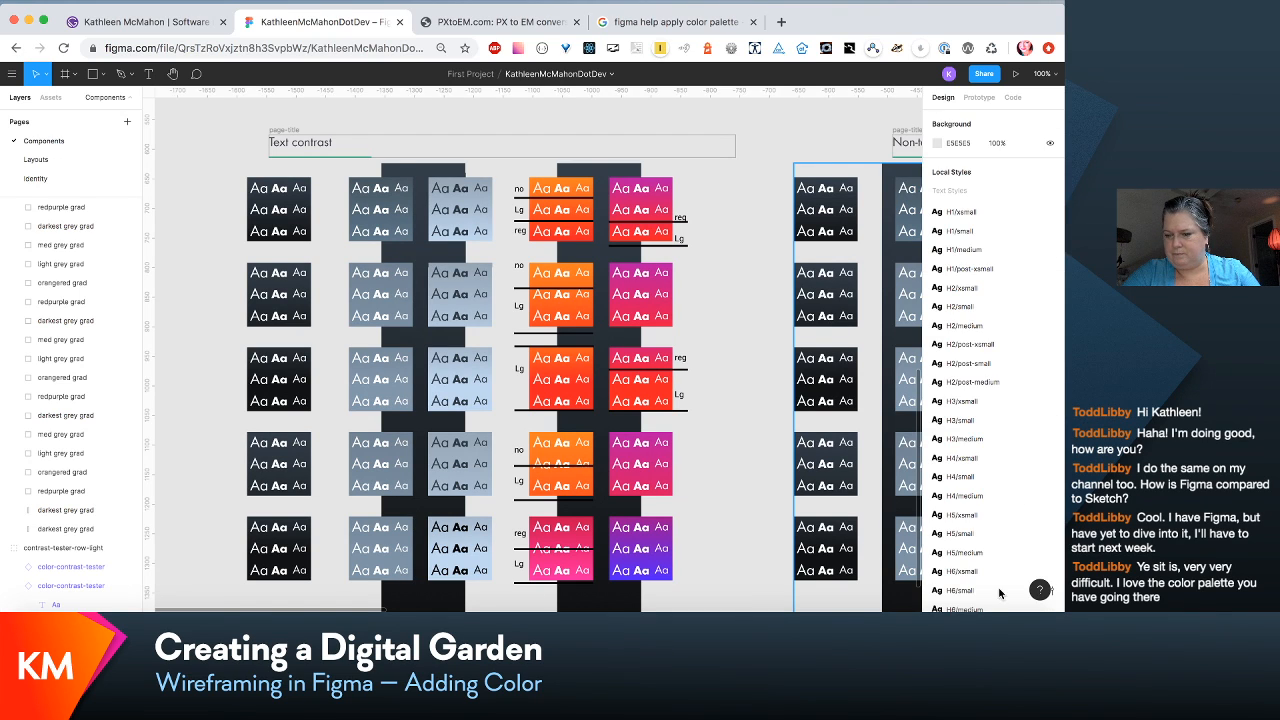
scroll(999, 593, "down", 10)
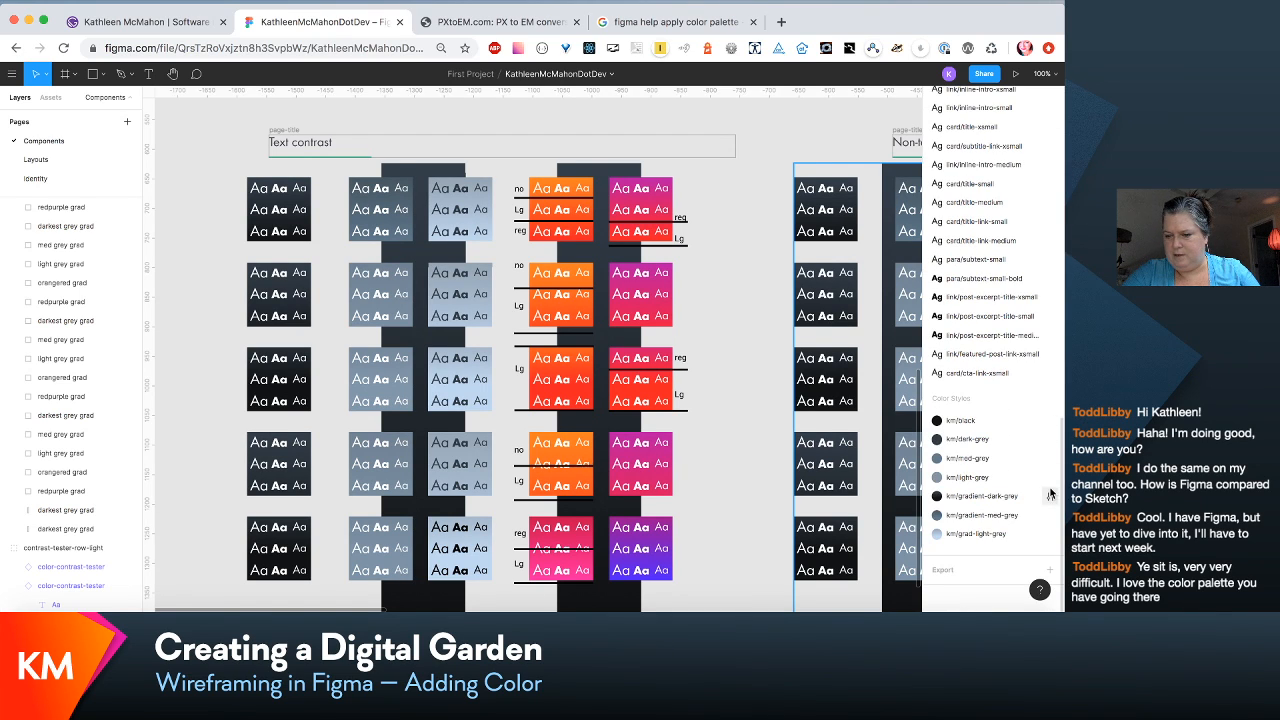
left_click(1051, 495)
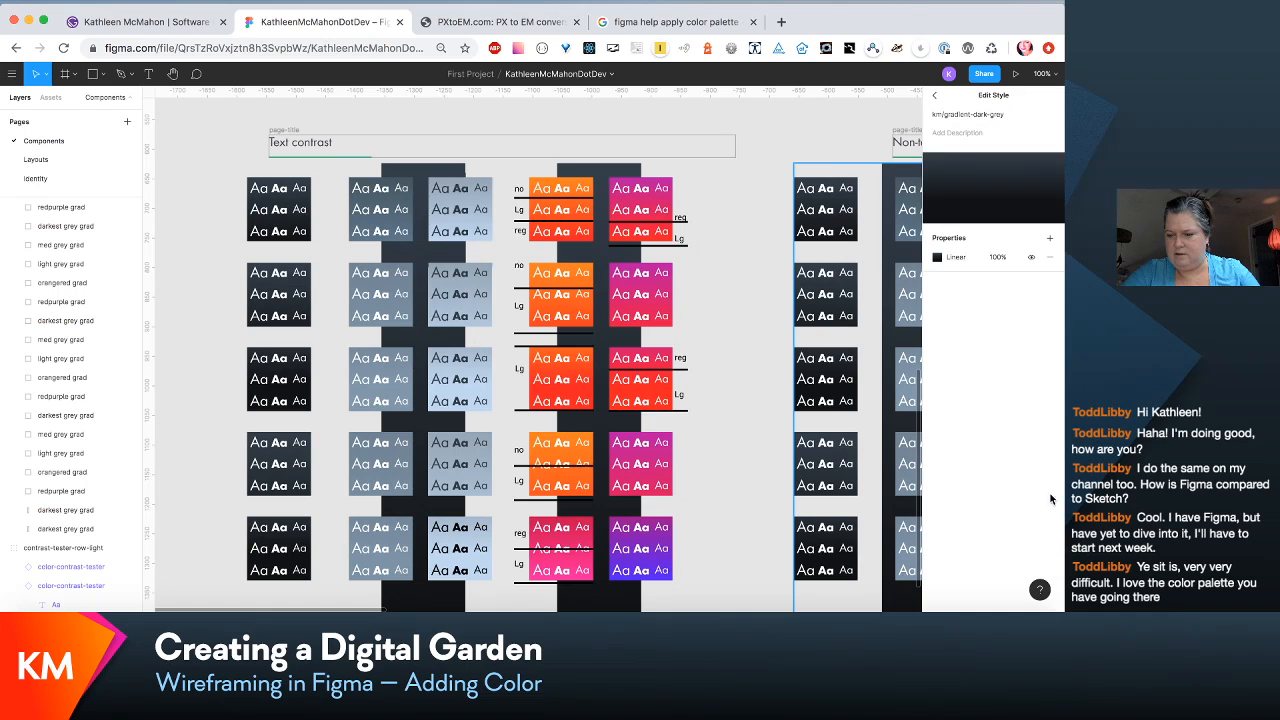
left_click(971, 115)
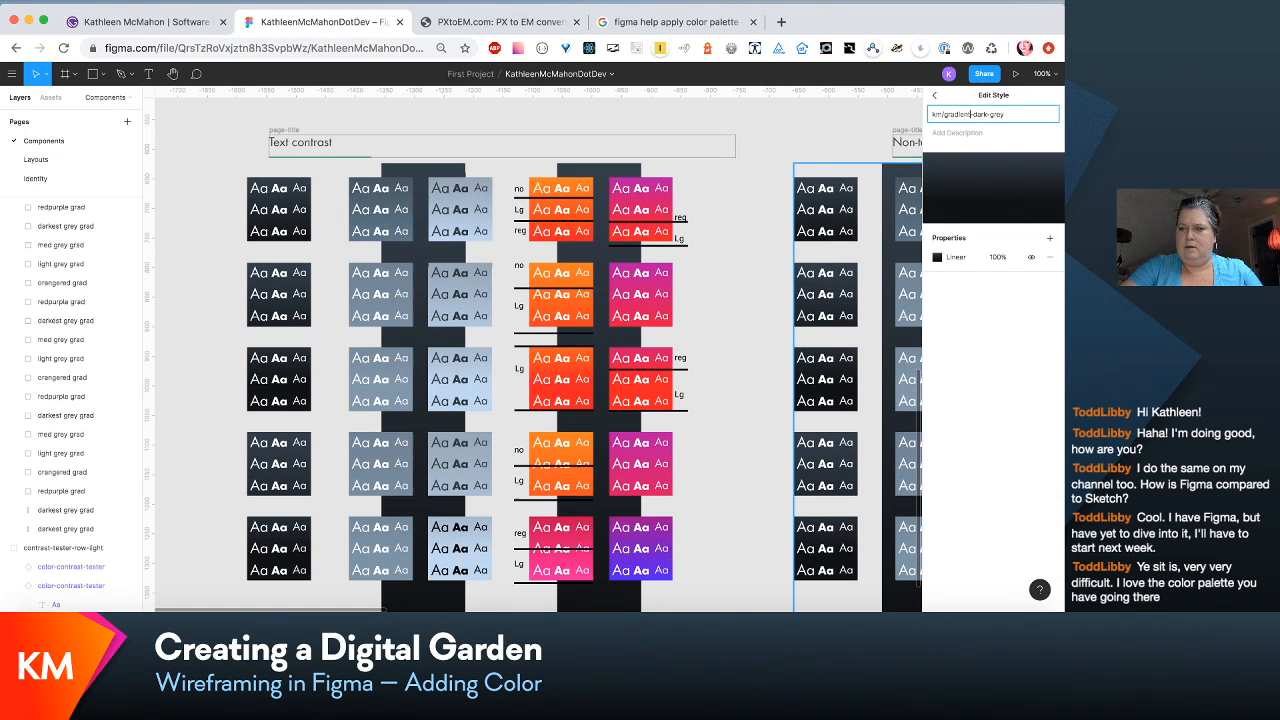
key("BackSpace")
key("BackSpace")
key("BackSpace")
key("BackSpace")
key("Return")
Step: Rename the km/gradient-med-grey color style to km/grad-med-grey
scroll(1043, 565, "down", 5)
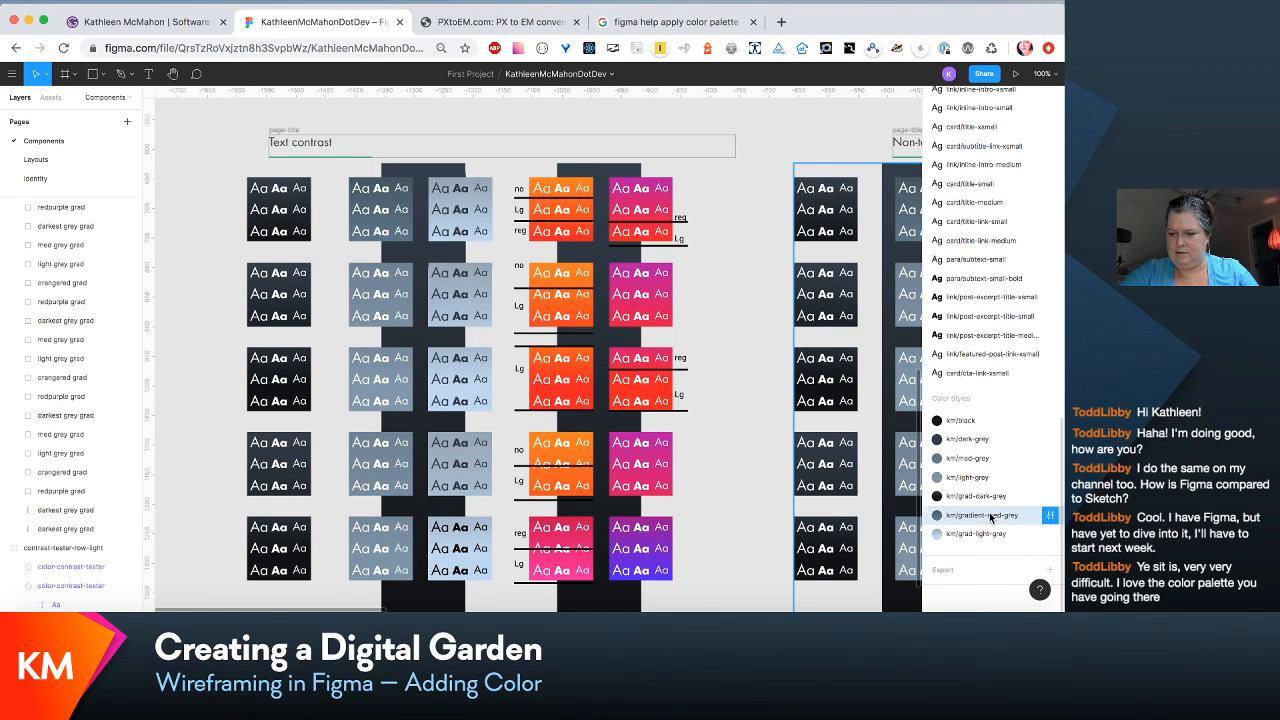
left_click(1047, 515)
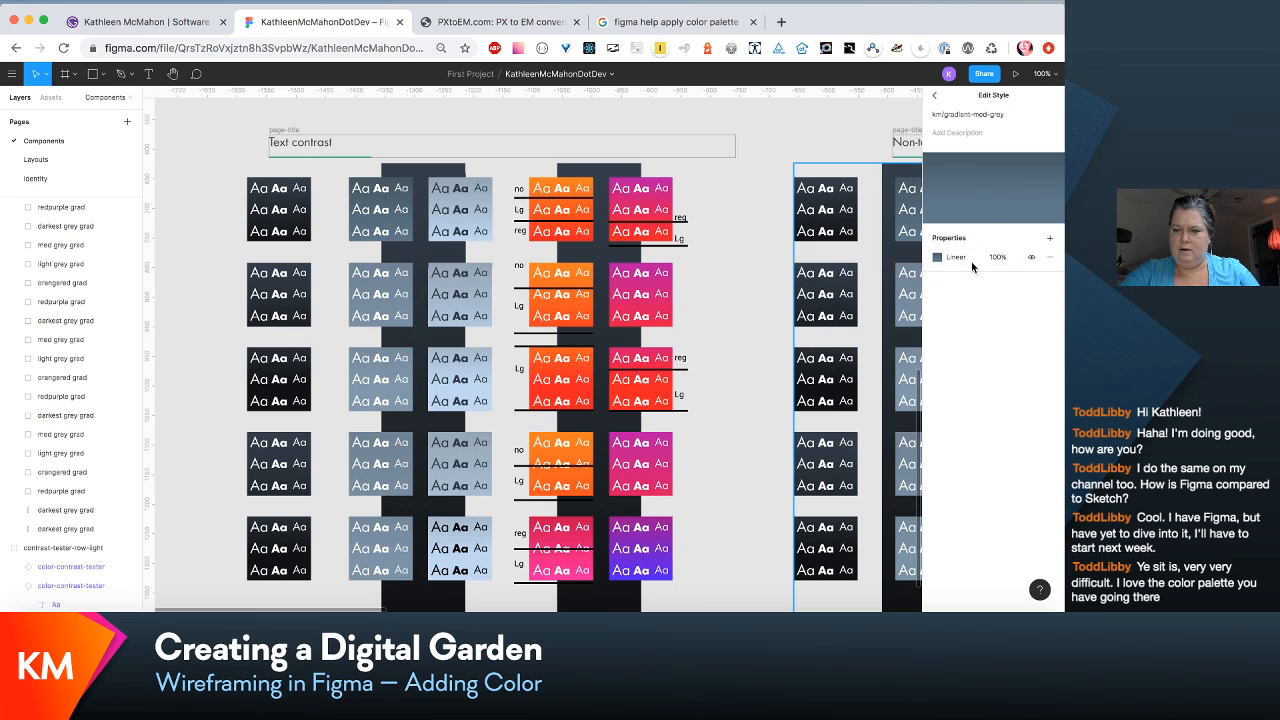
left_click(971, 114)
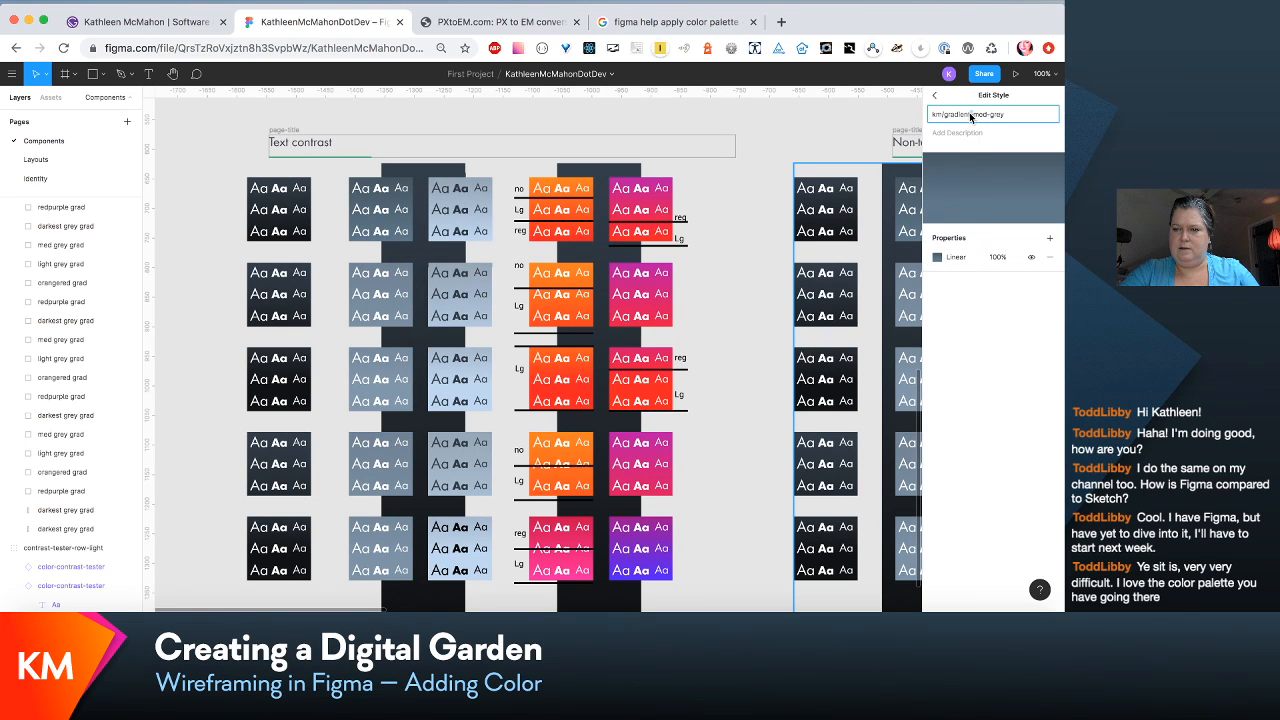
key("BackSpace")
key("BackSpace")
key("BackSpace")
key("BackSpace")
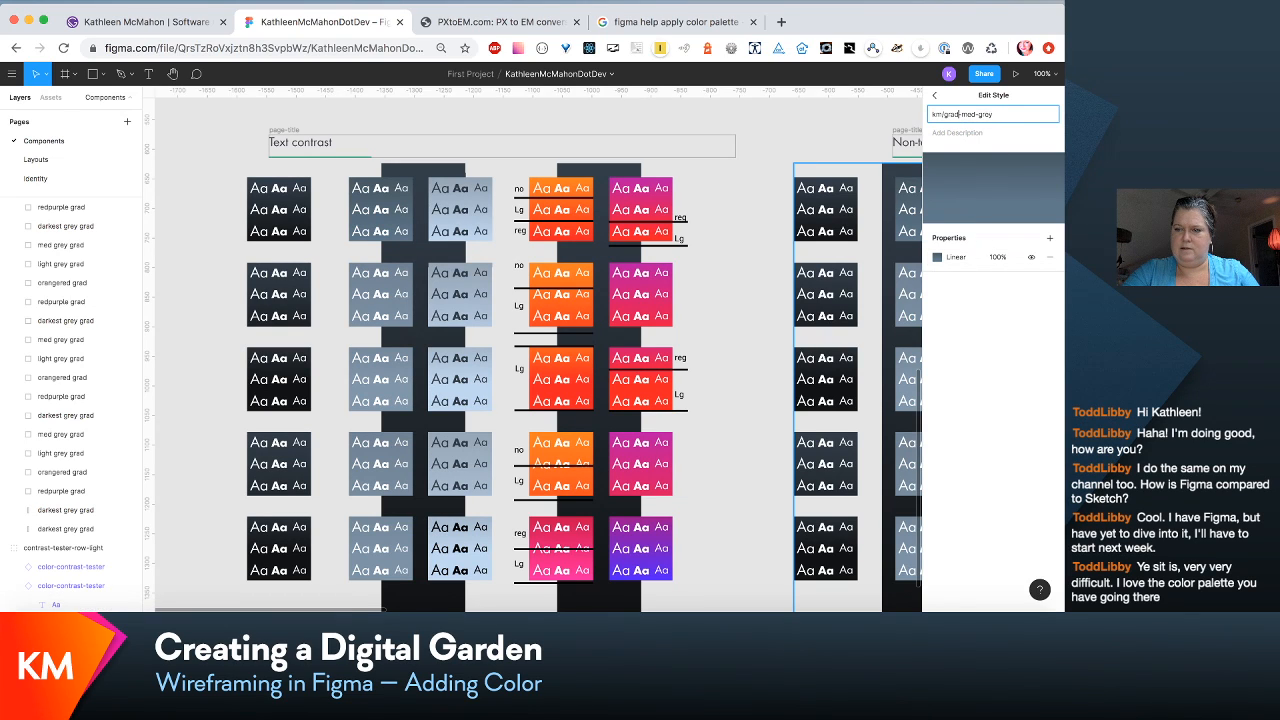
key("Return")
Step: Create a color style named km/grad-orange-red-01 from the orange-red gradient swatch in the top Text contrast row
scroll(979, 491, "down", 10)
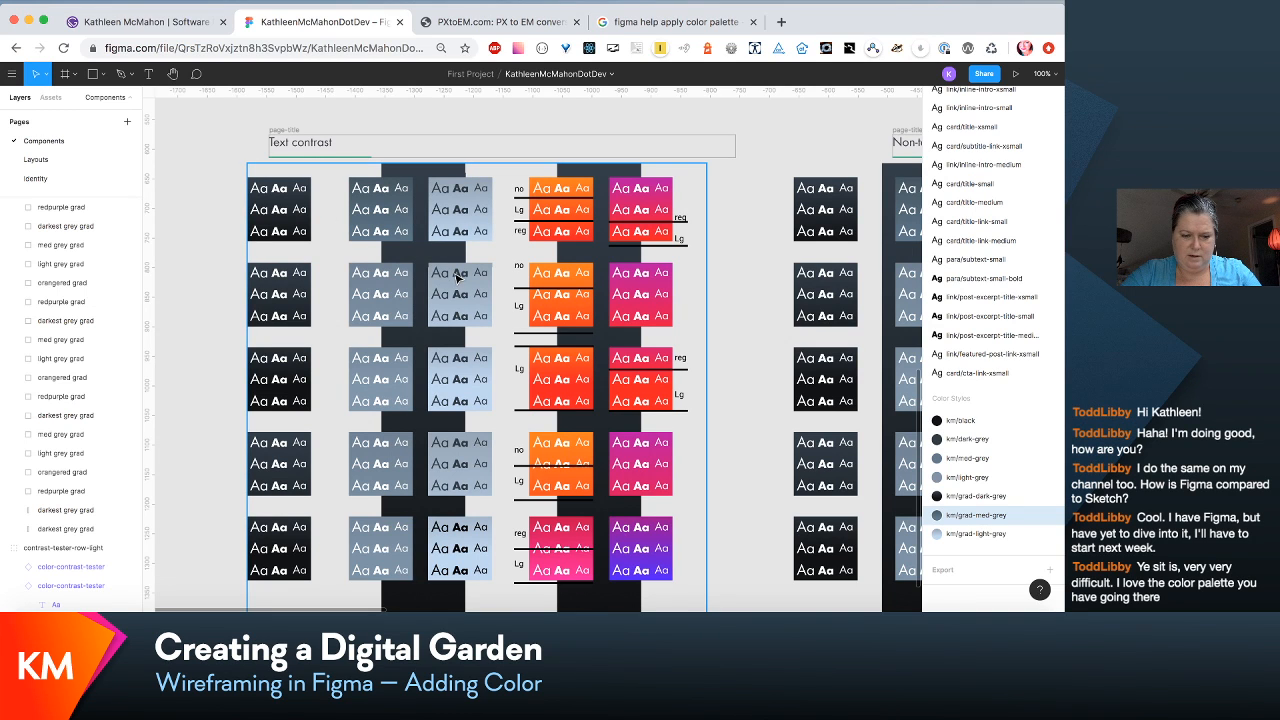
scroll(485, 327, "right", 3)
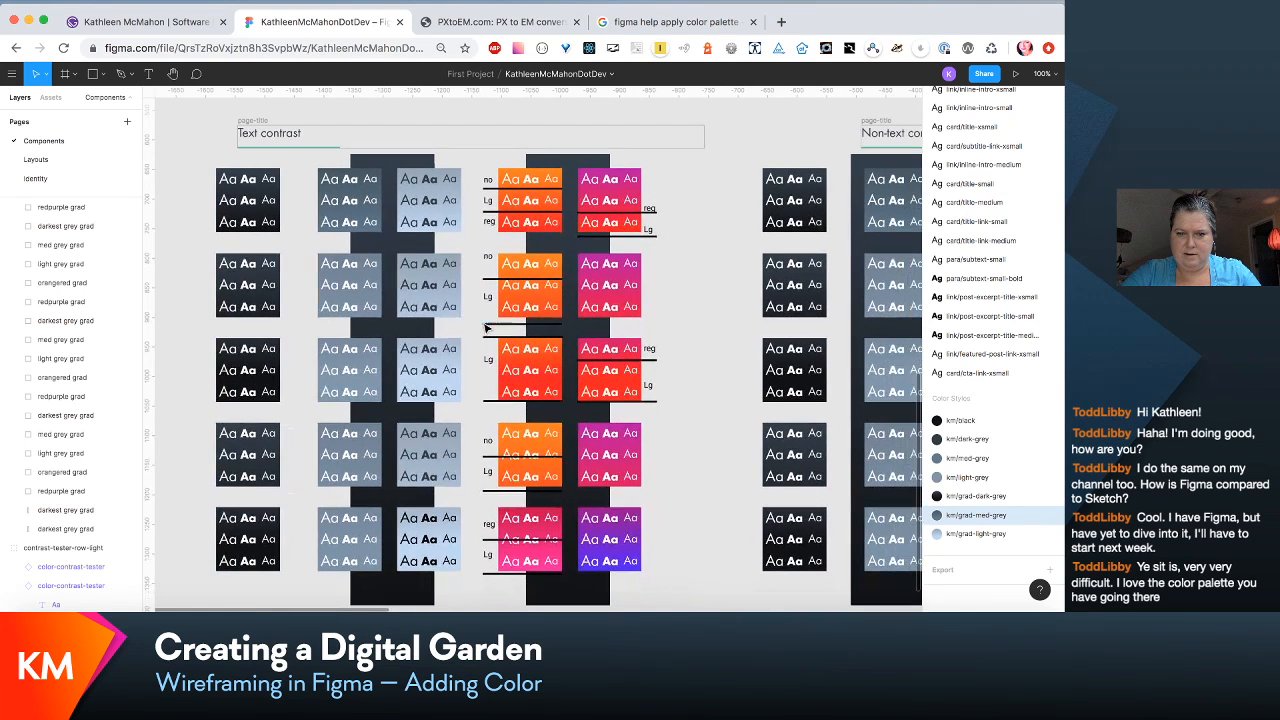
scroll(487, 327, "right", 1)
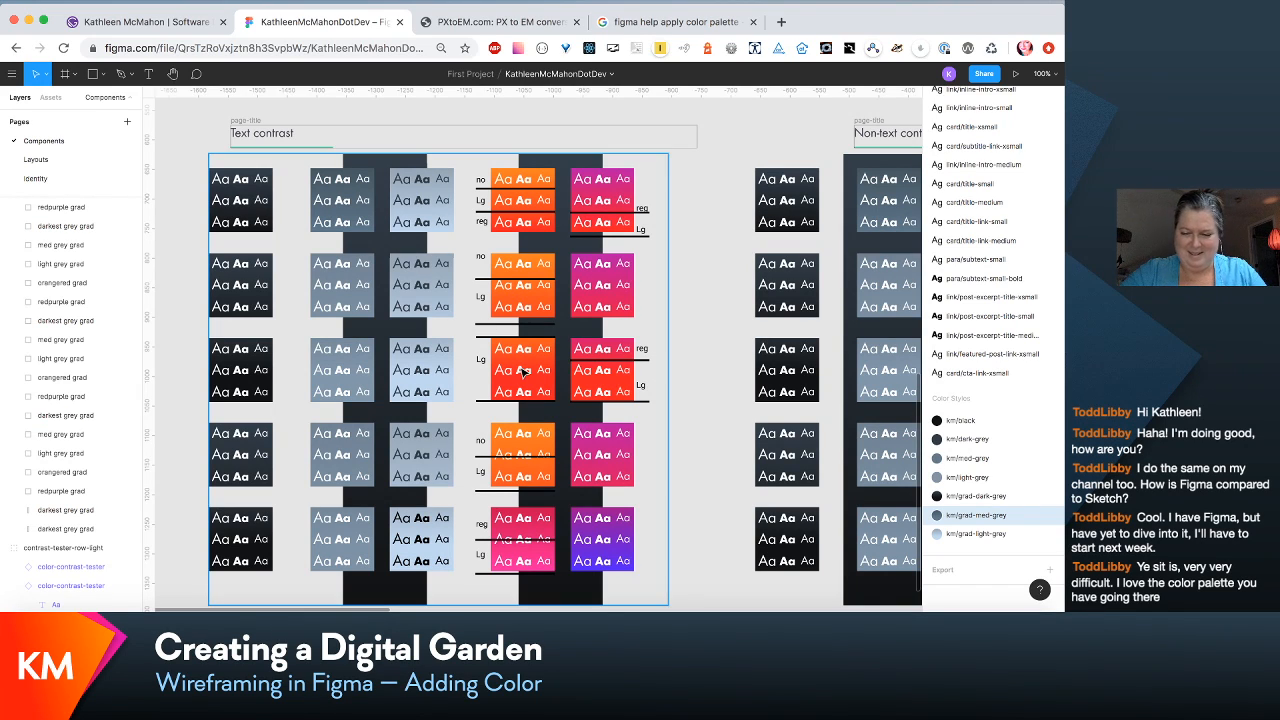
left_click(543, 175)
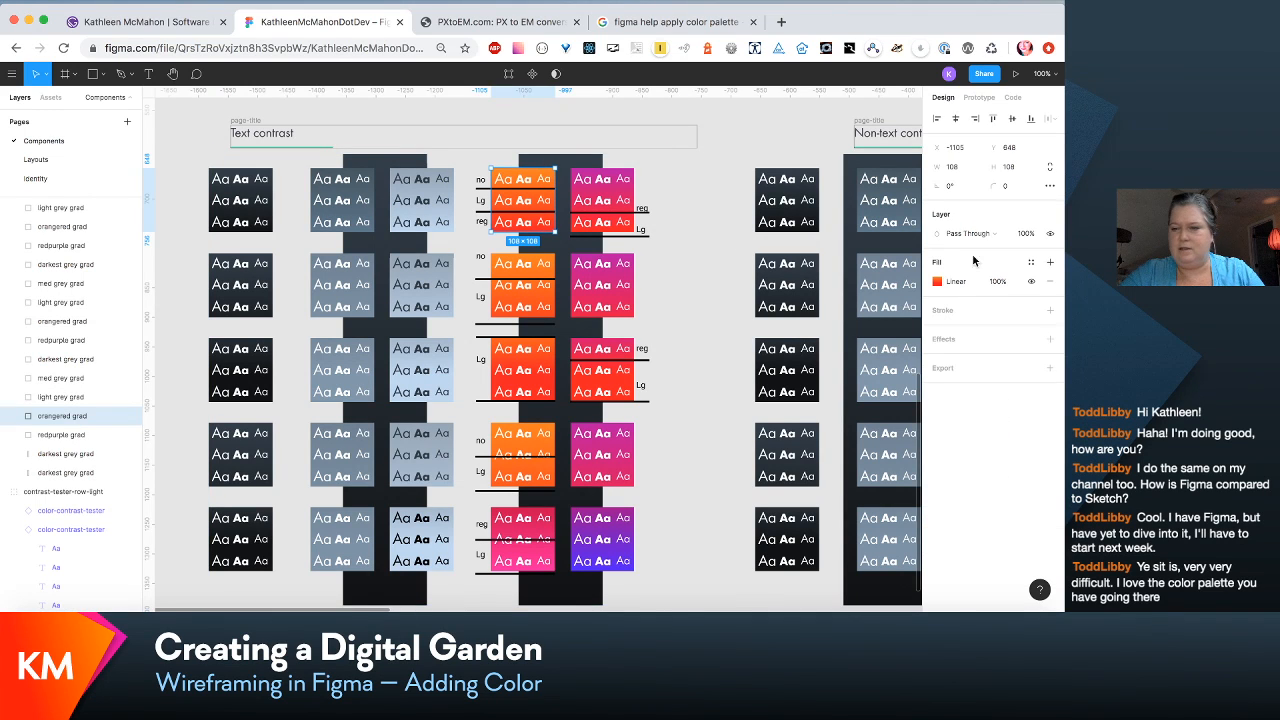
left_click(1031, 262)
left_click(1045, 287)
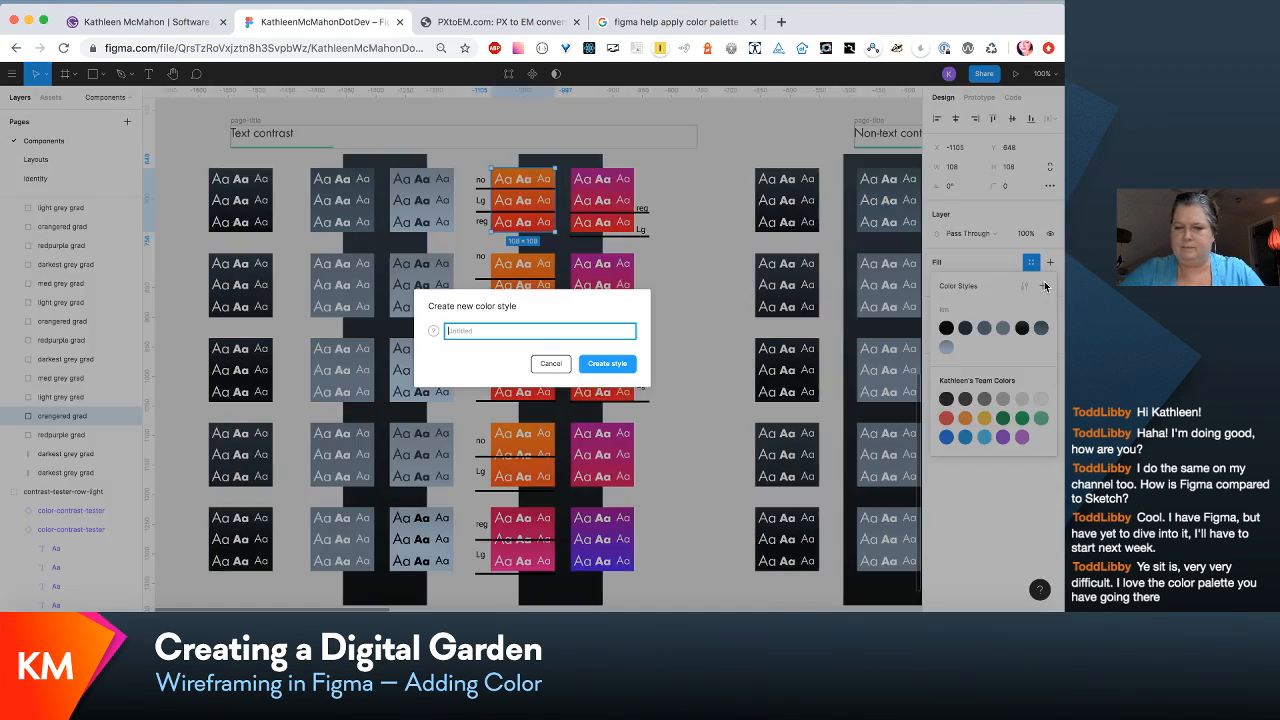
type("km/gree")
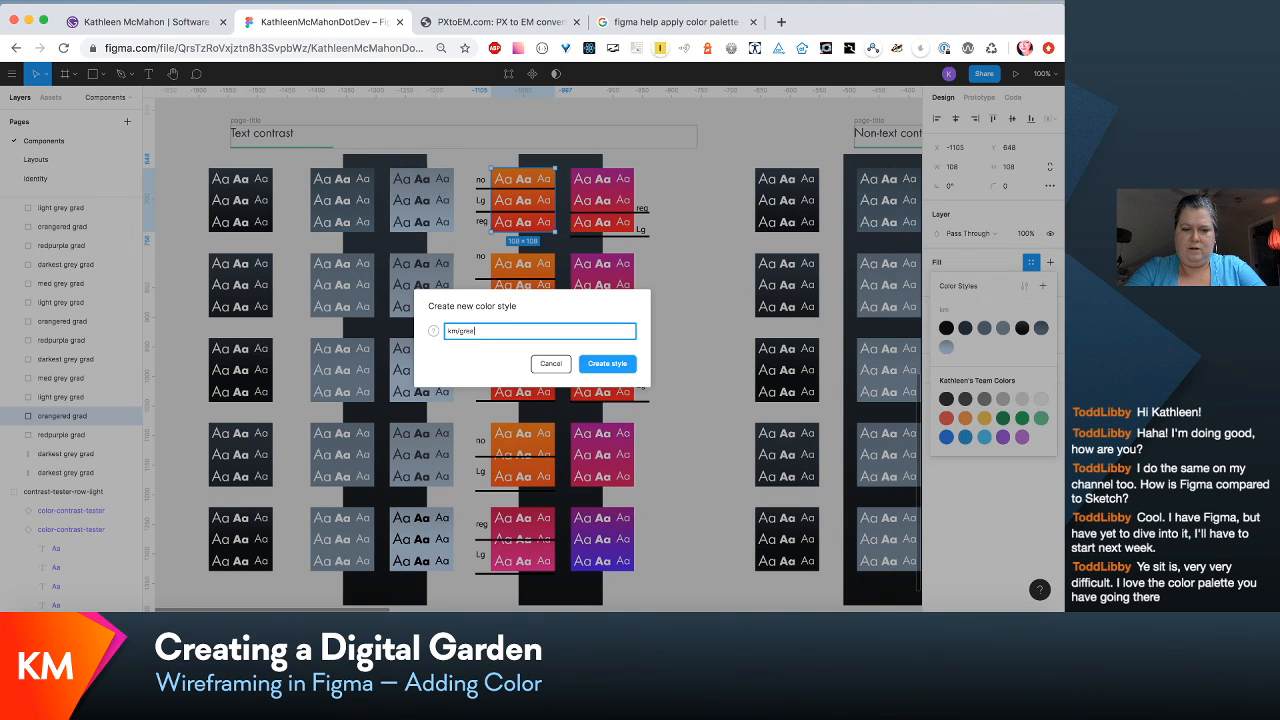
key("BackSpace")
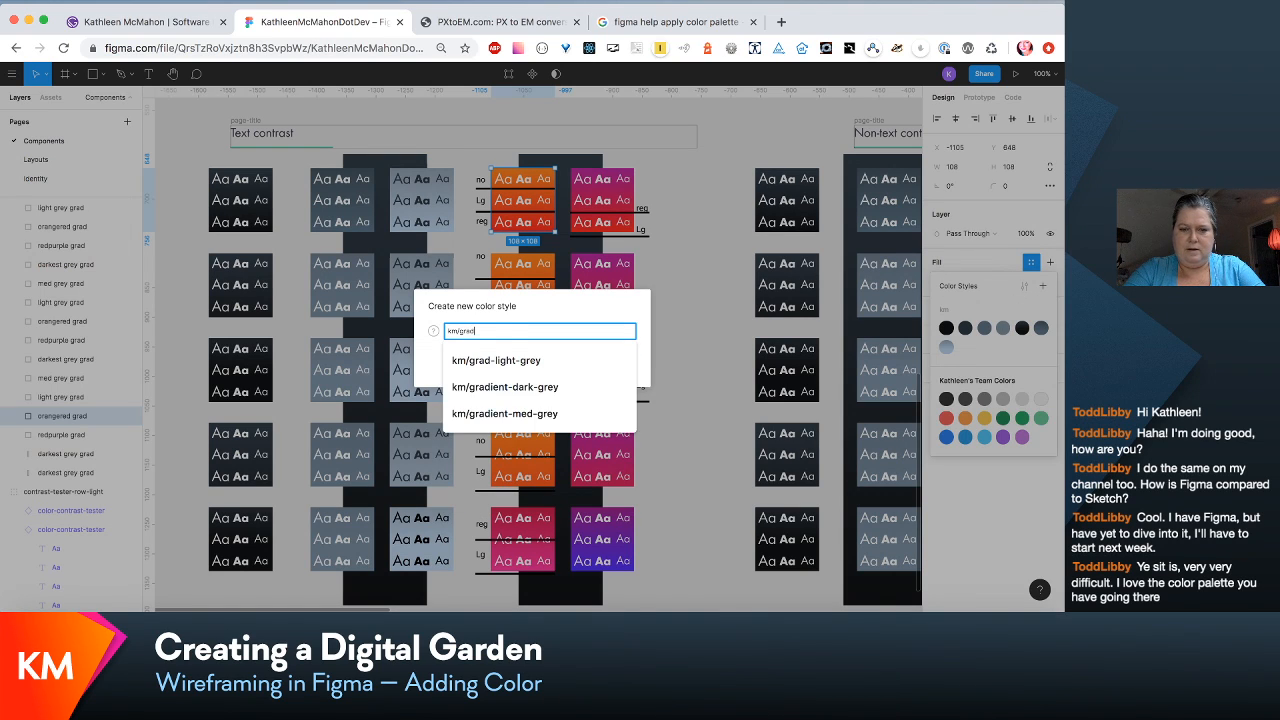
type("-")
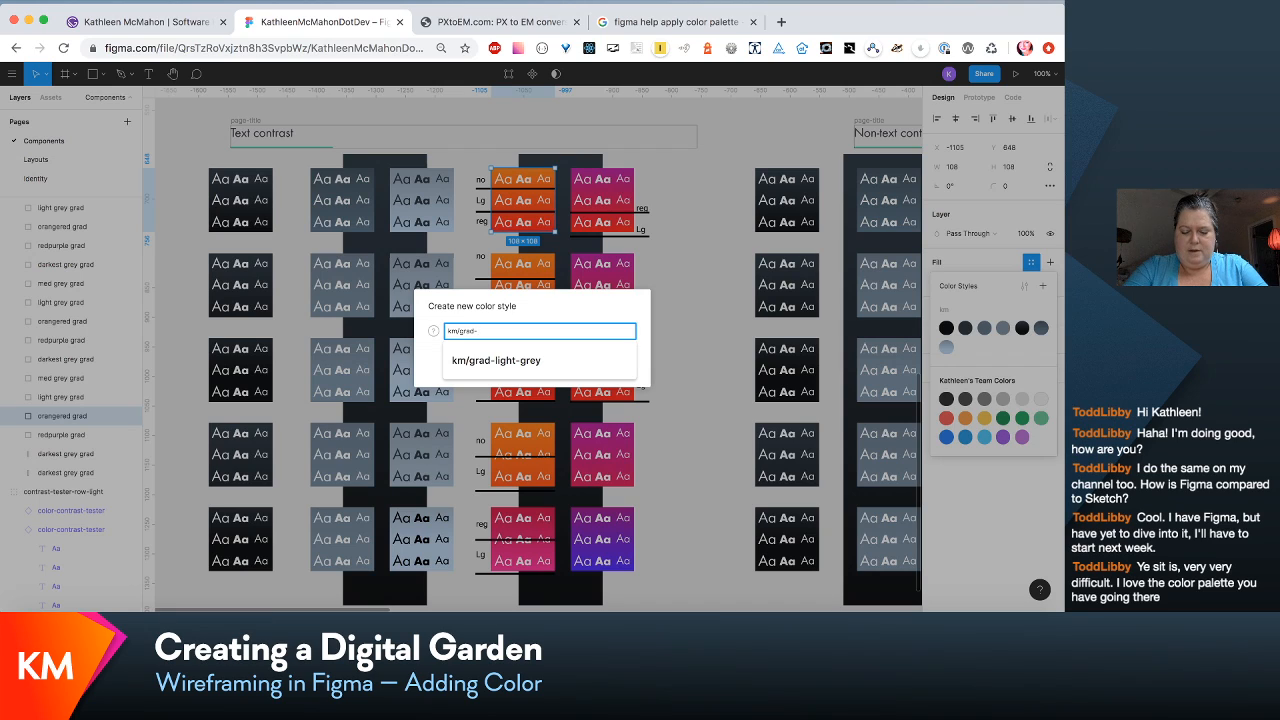
type("orange-re")
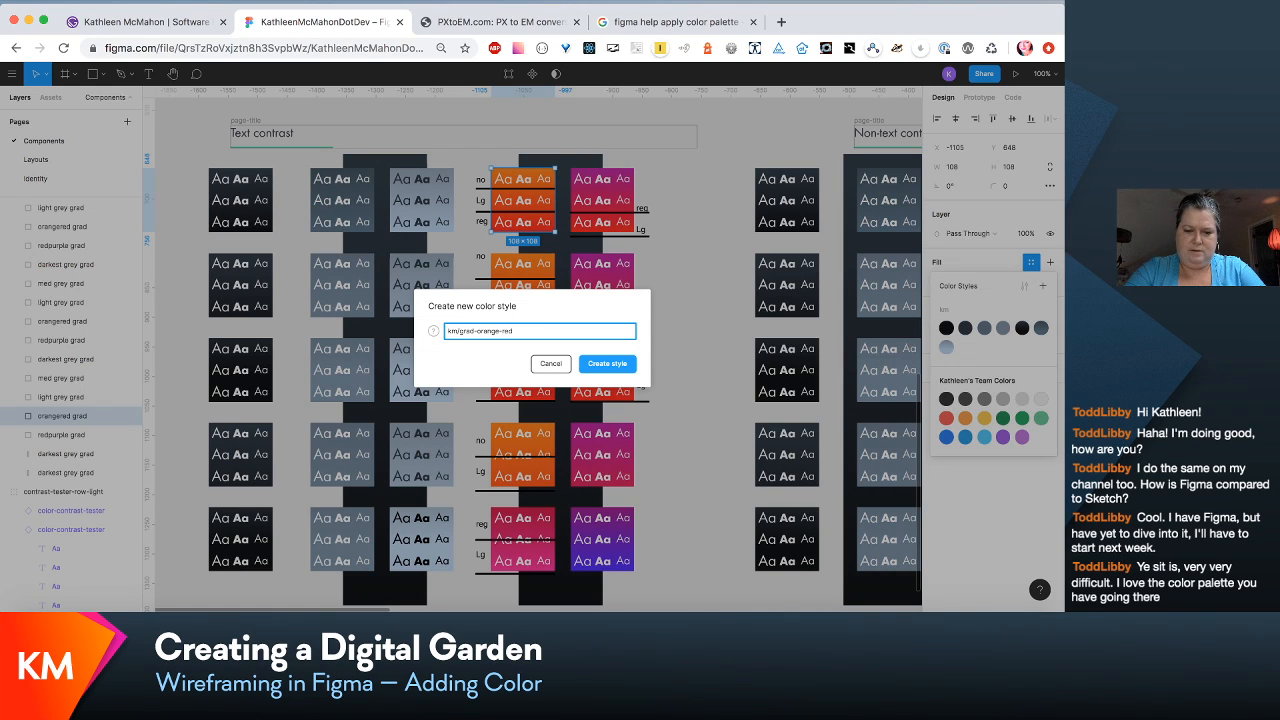
type("d-01")
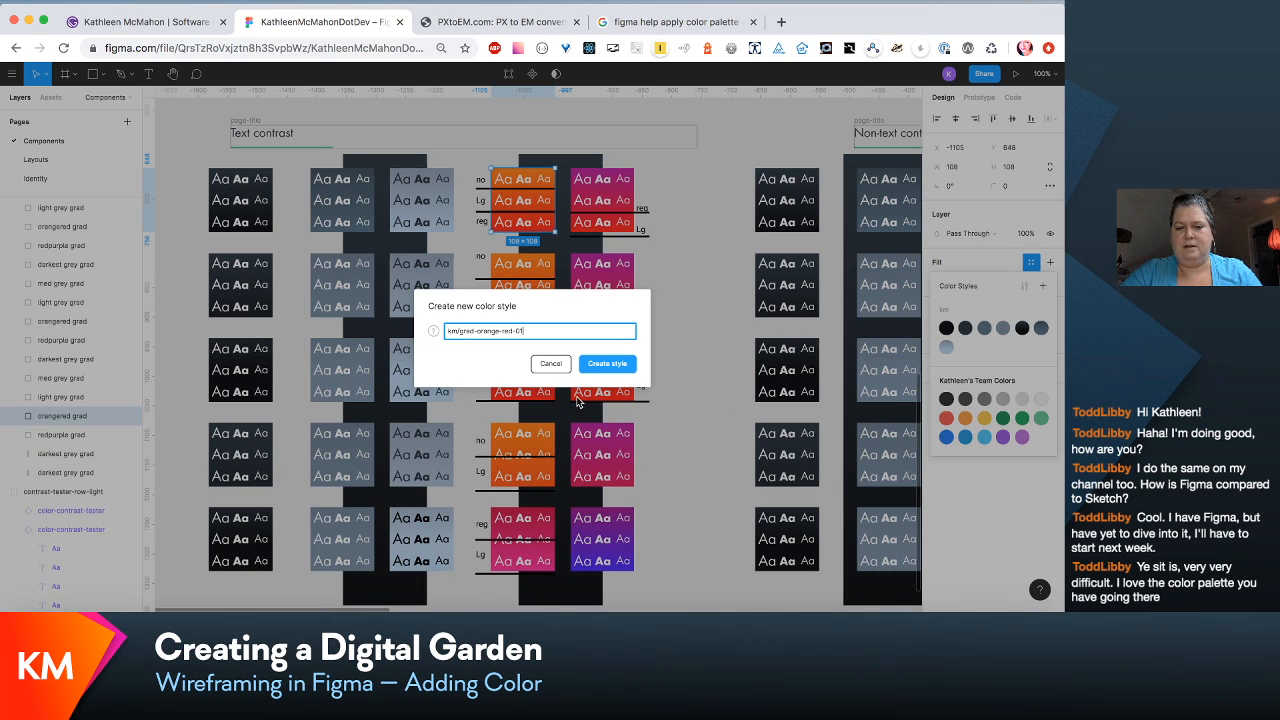
key("Return")
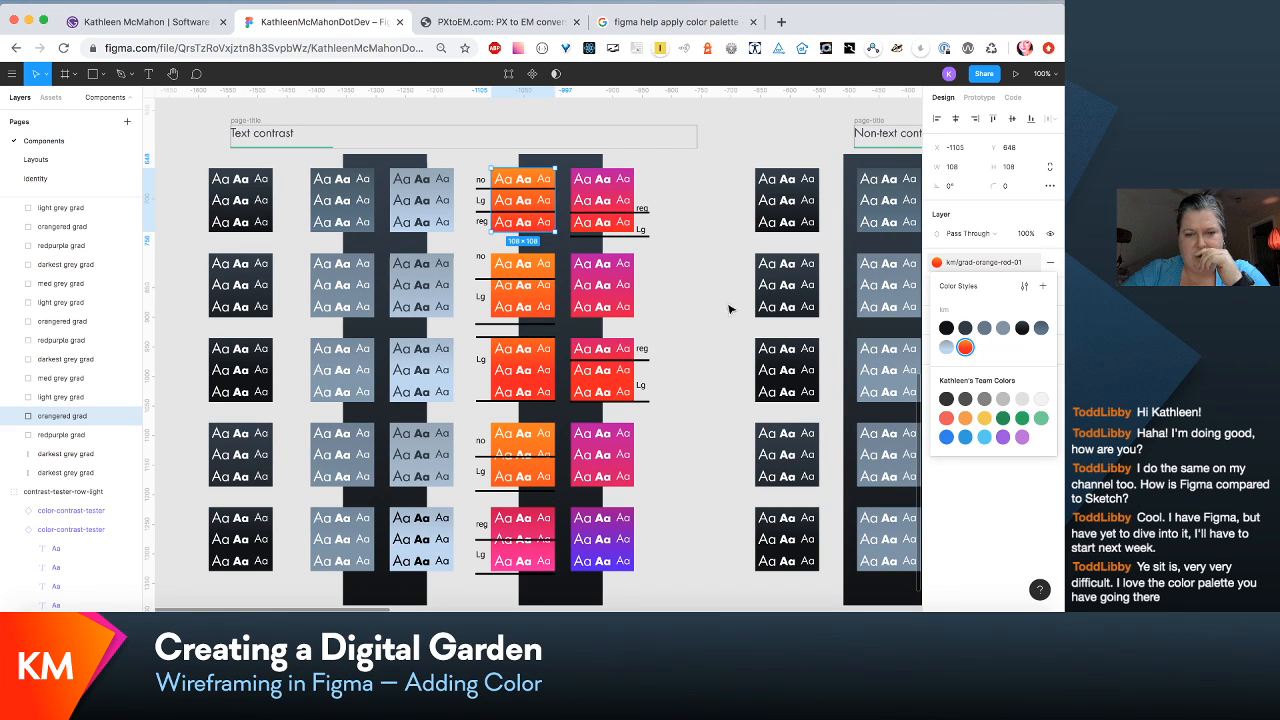
Step: Create a color style named km/grad-purple-red from the purple-red gradient swatch in the top Text contrast row
left_click(622, 178)
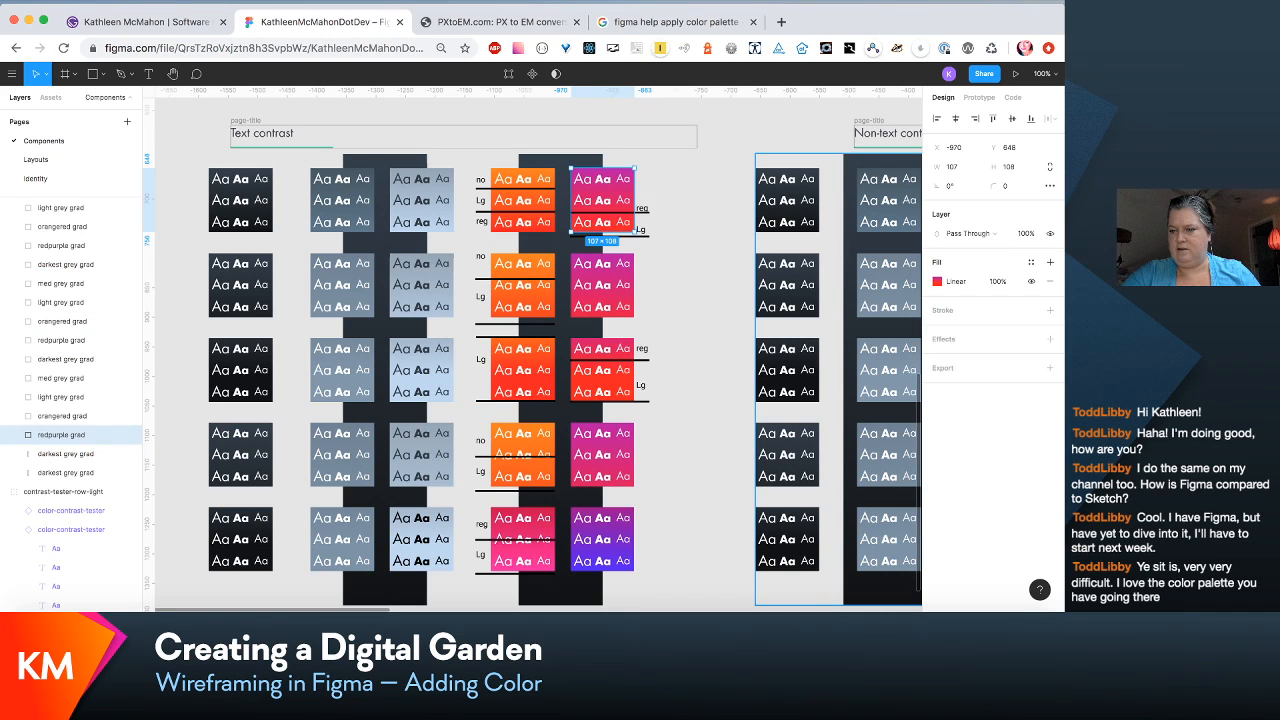
left_click(1032, 264)
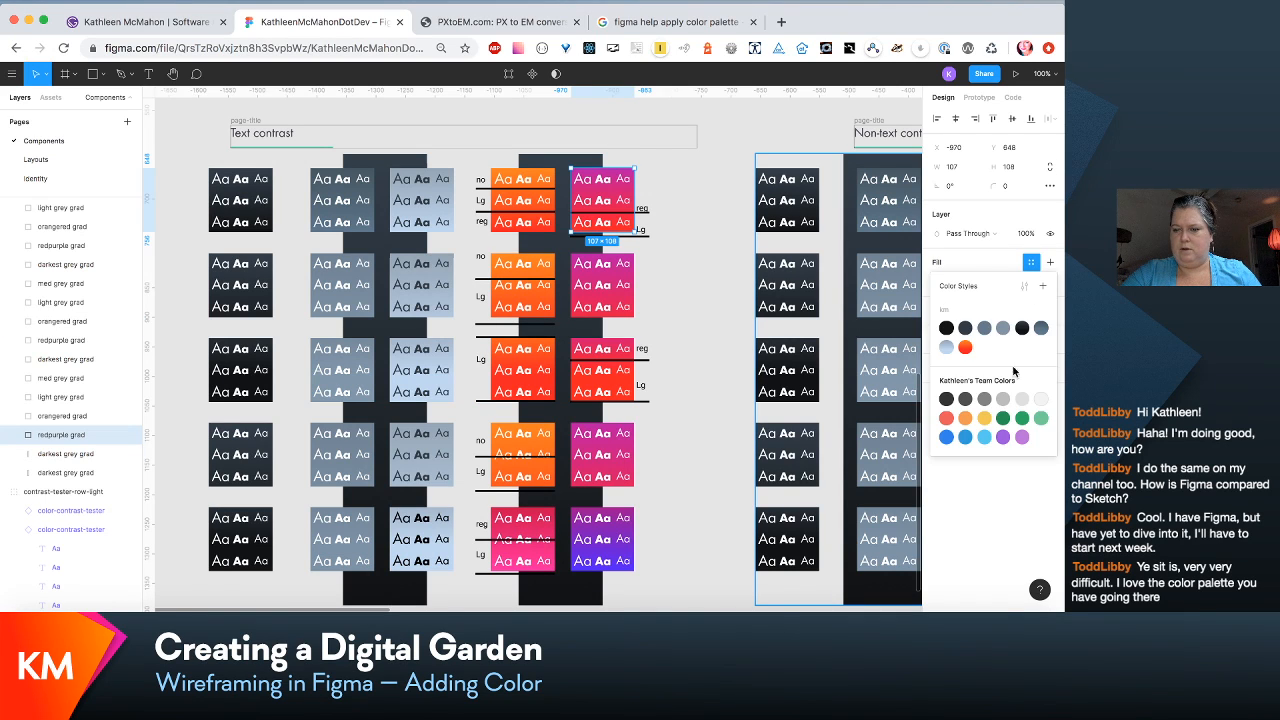
left_click(1042, 287)
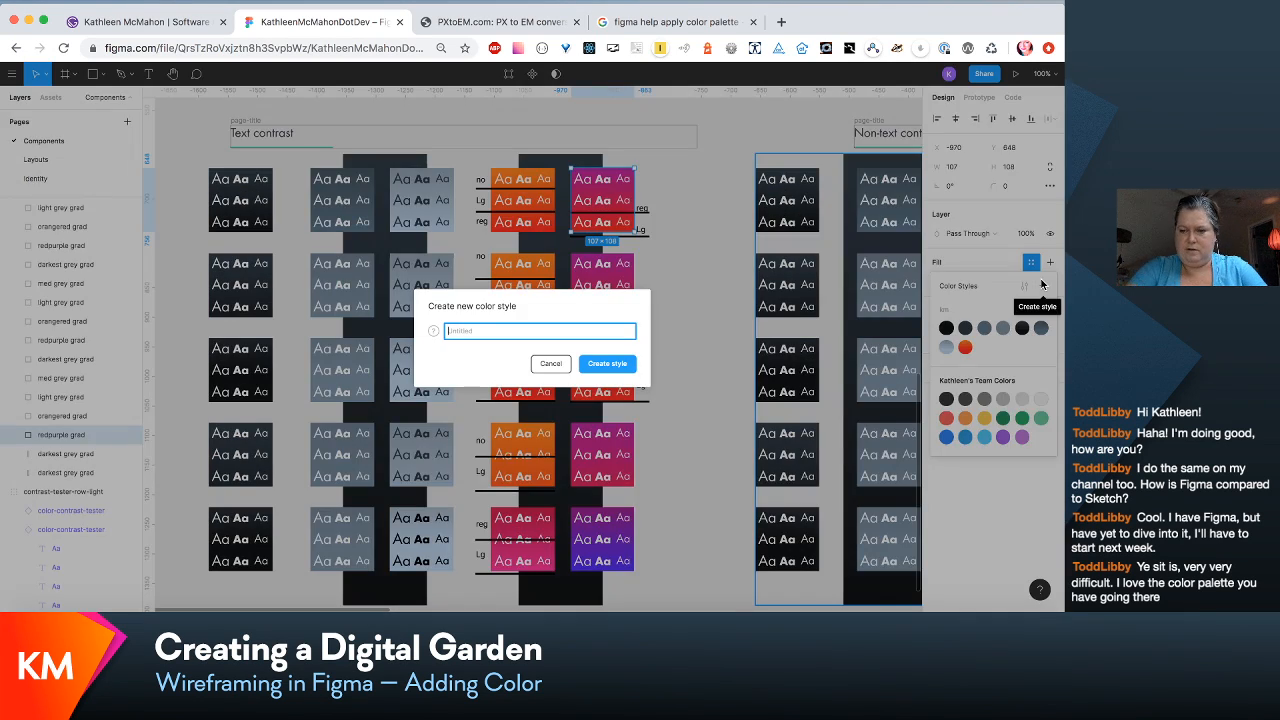
type("km/g")
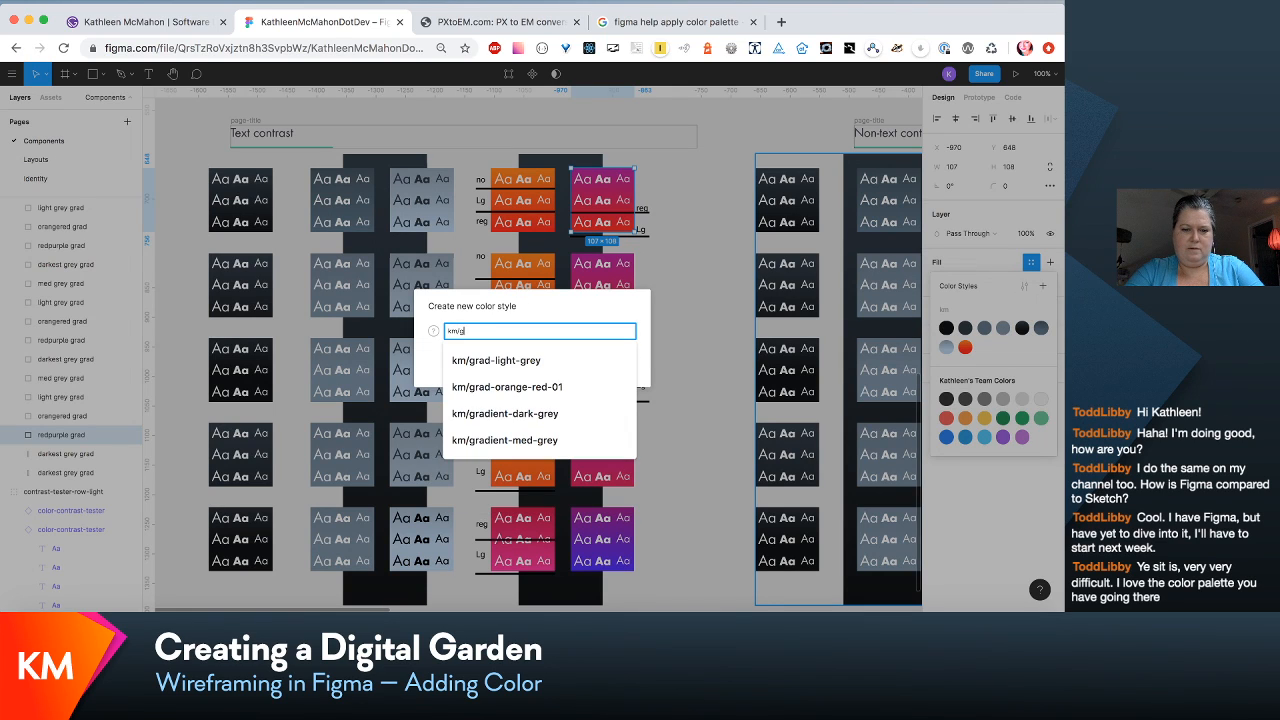
type("rad-")
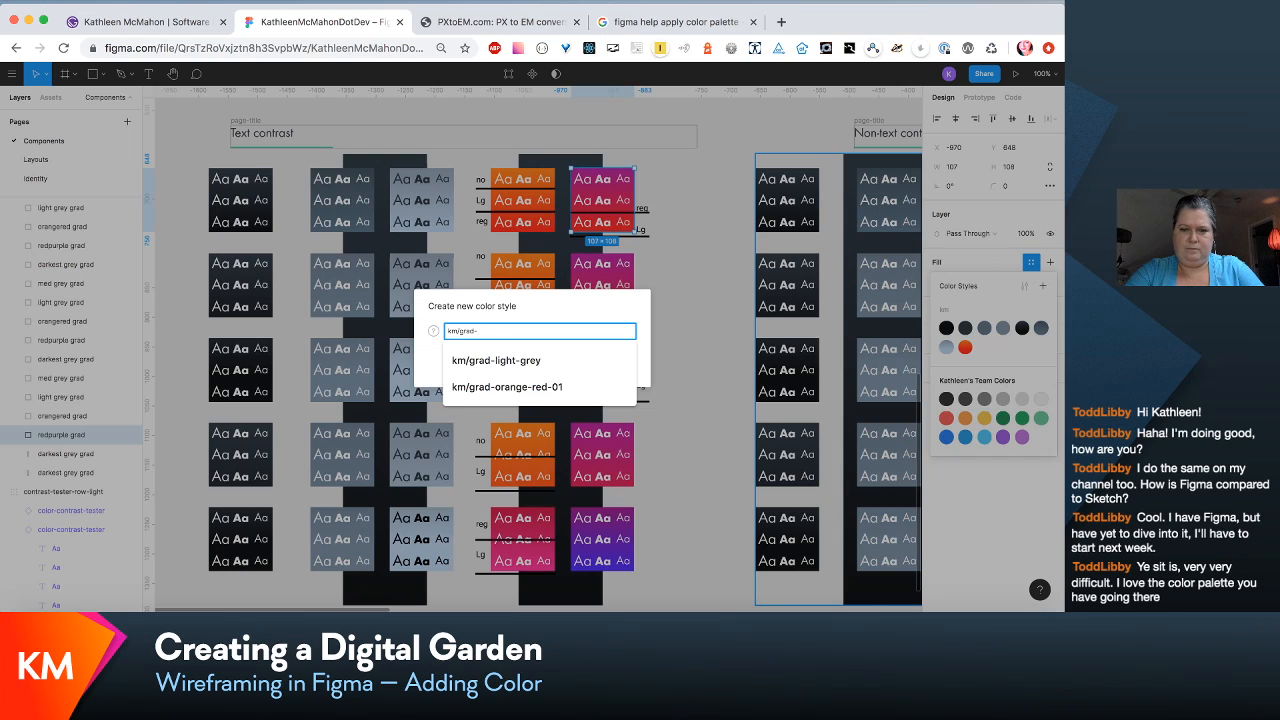
type("red")
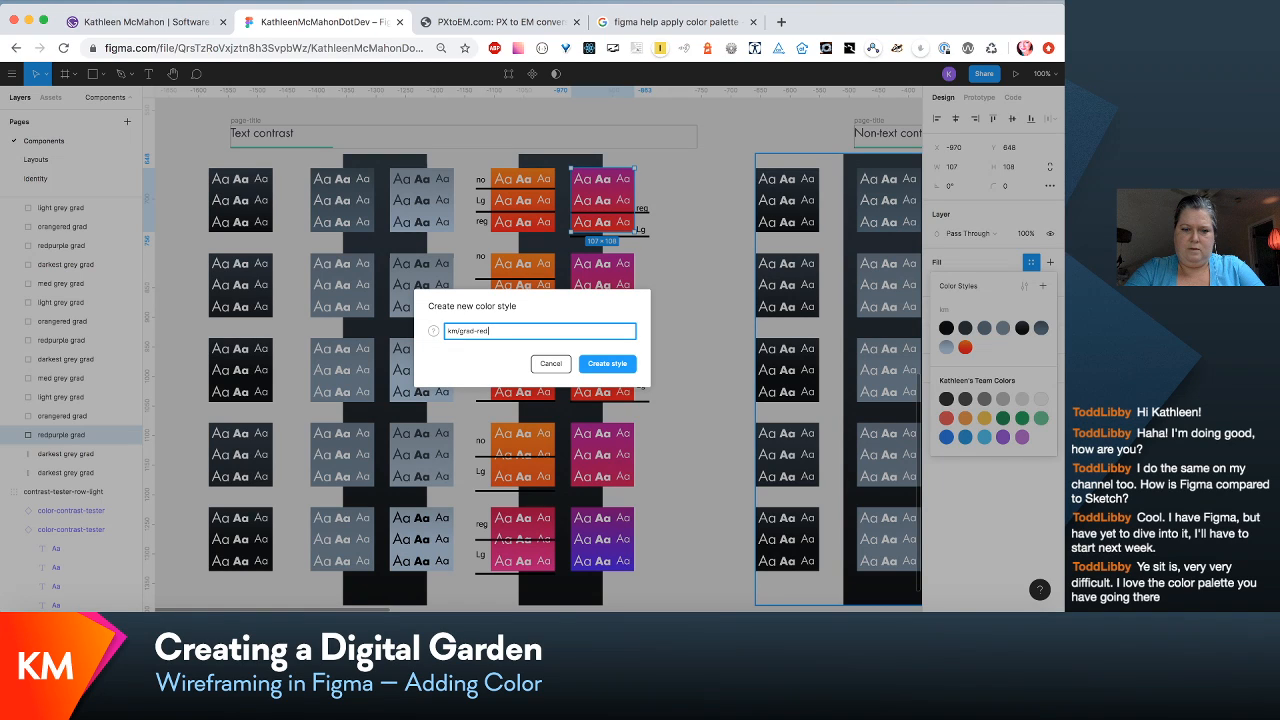
key("BackSpace")
key("BackSpace")
key("BackSpace")
type("purple-")
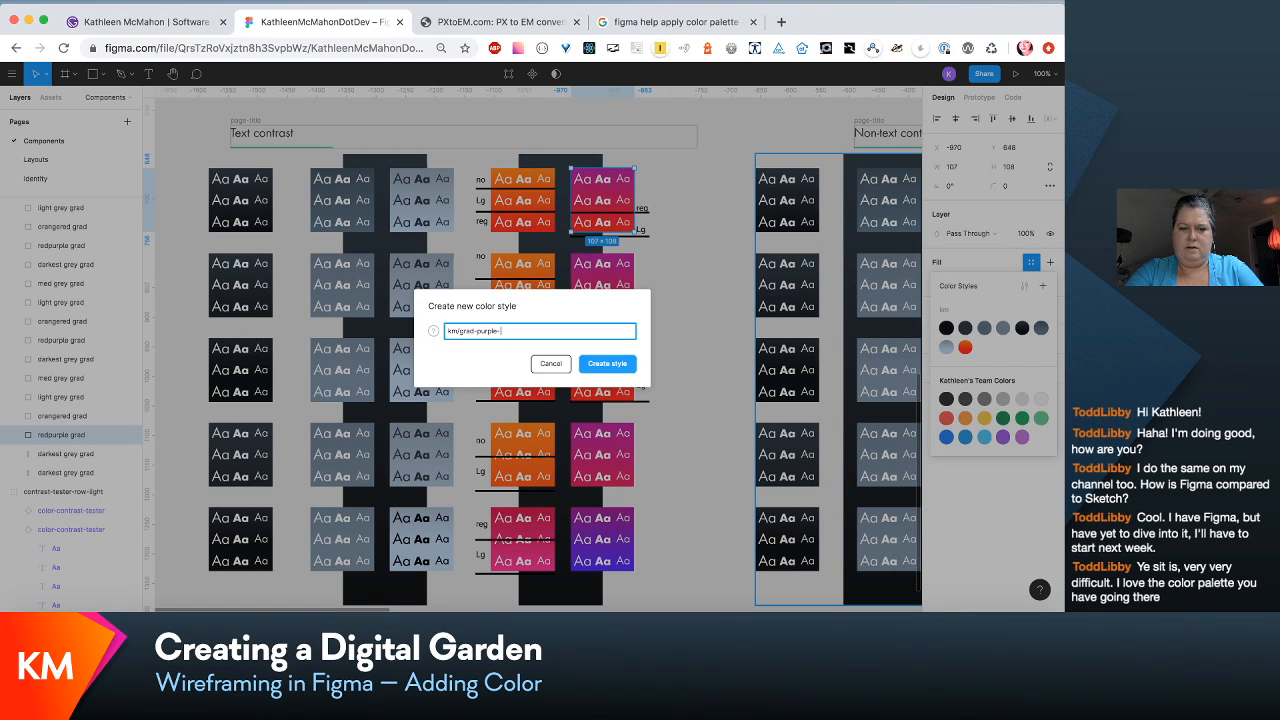
type("red")
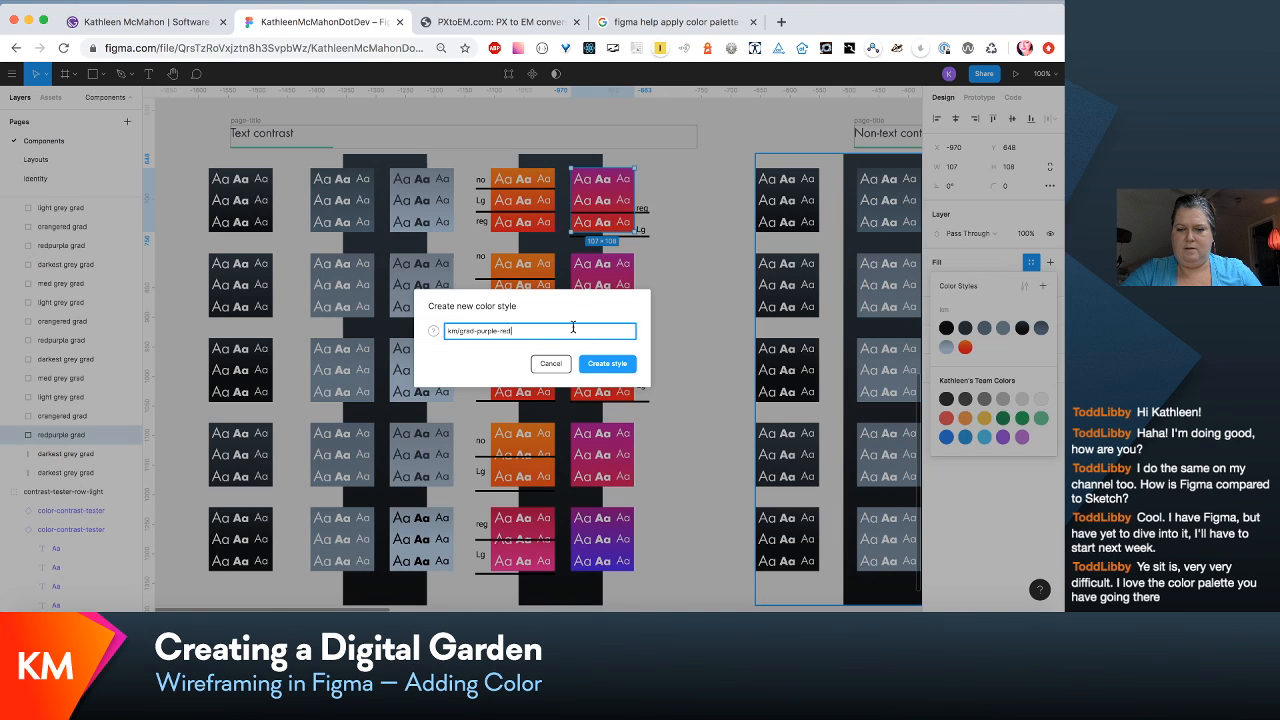
left_click(607, 364)
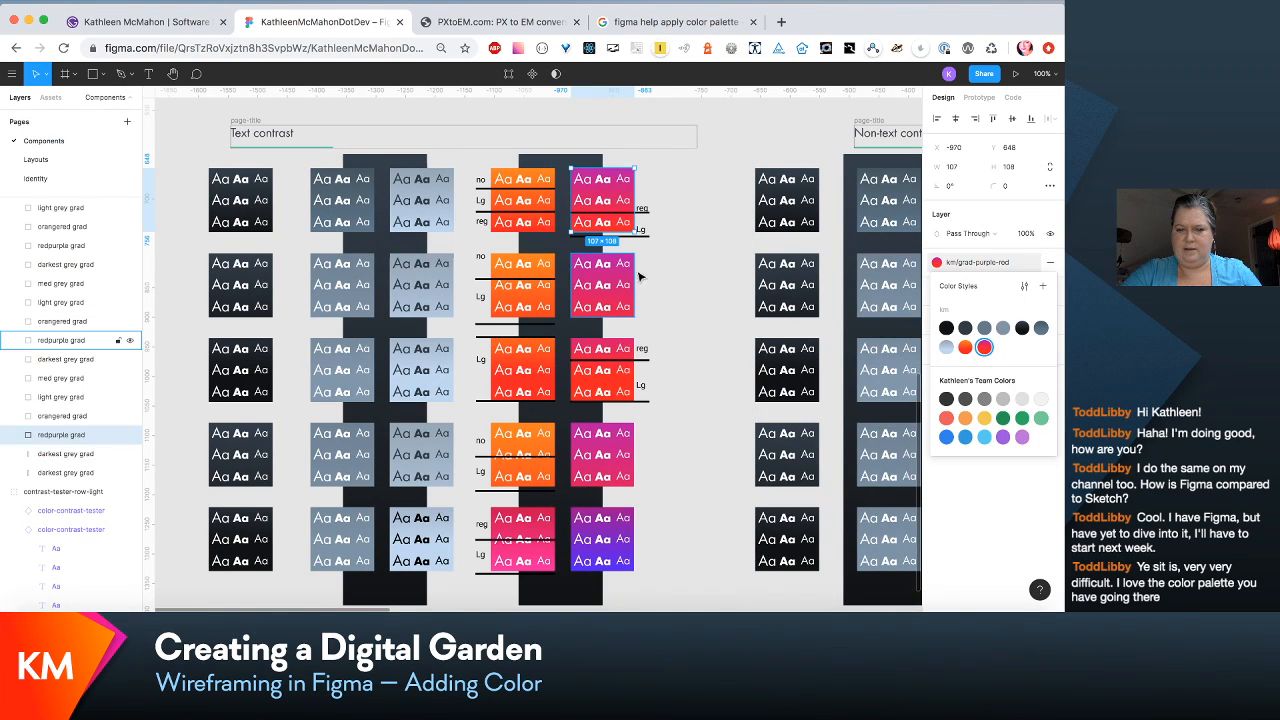
left_click(697, 252)
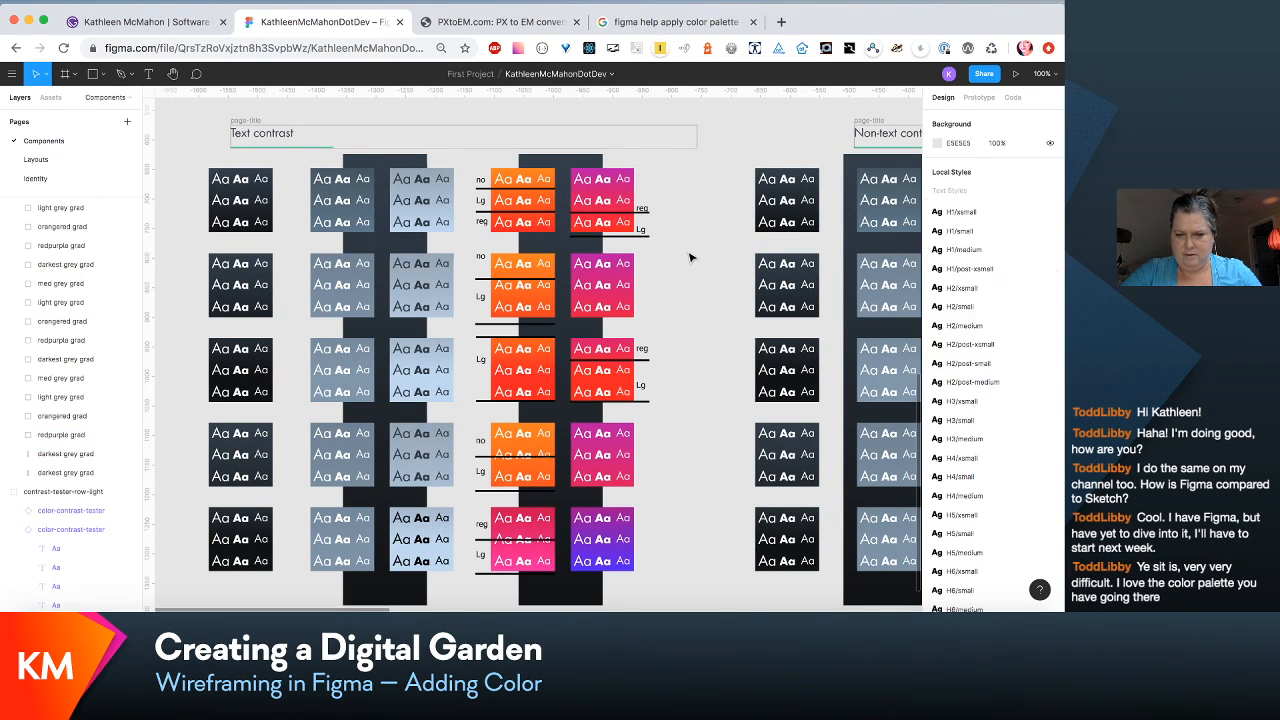
left_click(631, 260)
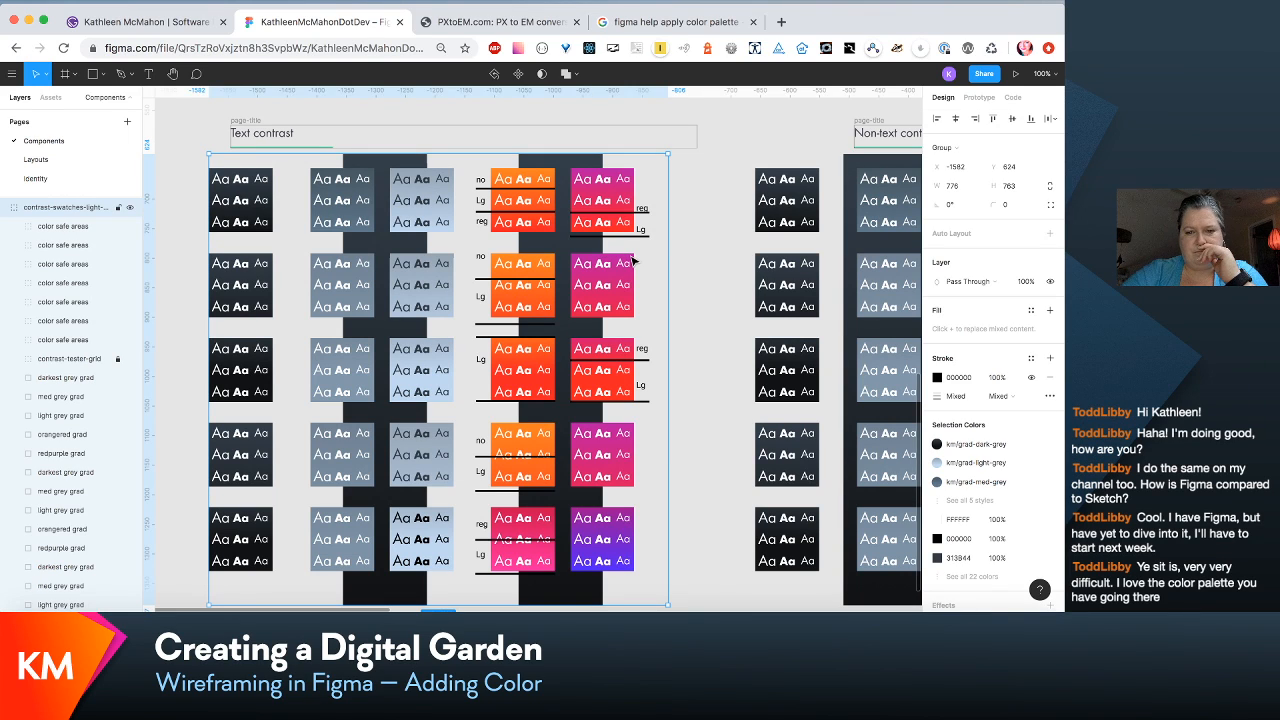
double_click(622, 202)
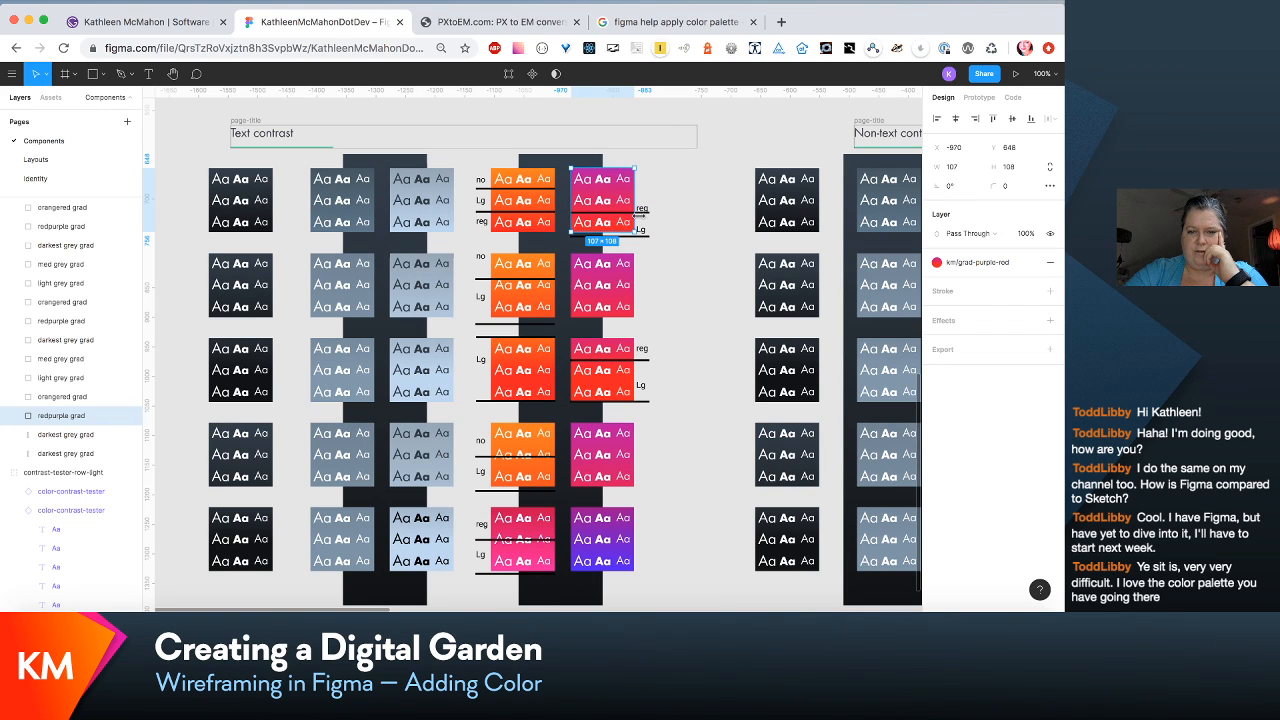
left_click(688, 284)
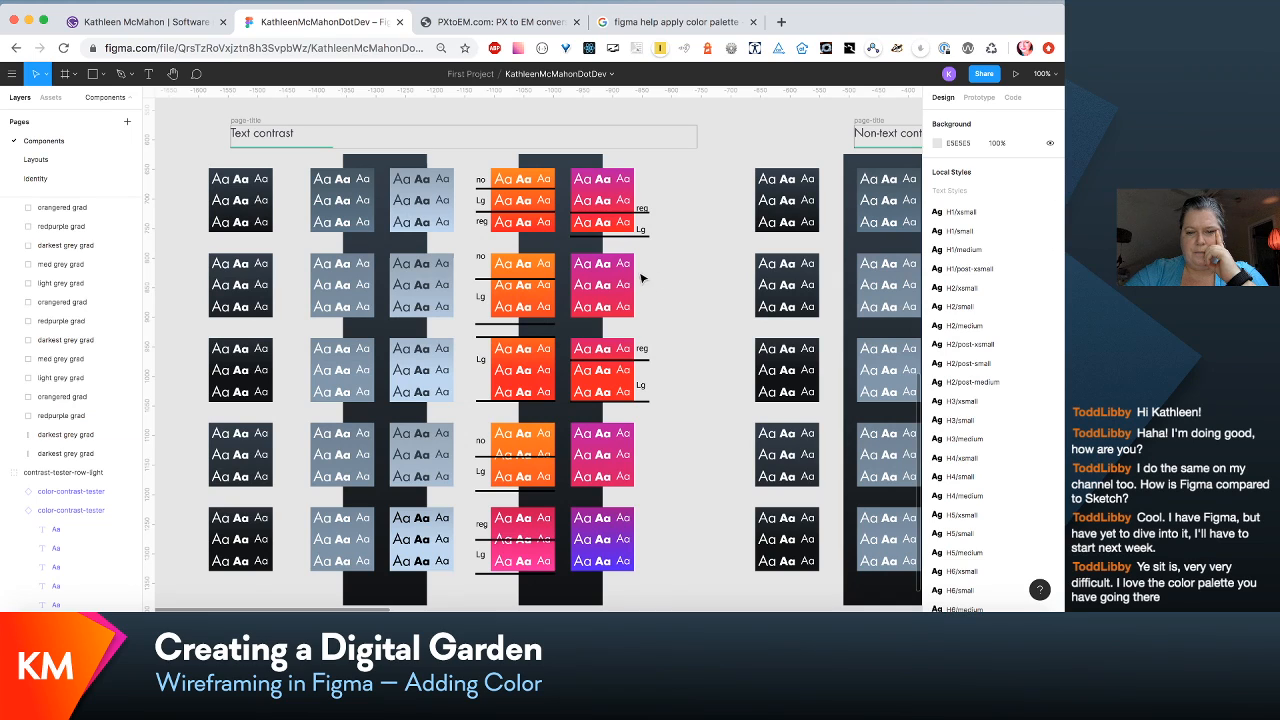
Step: Edit the km/grad-purple-red color style of the top Text contrast row's swatch, adding an lg suffix to its name
left_click(628, 192)
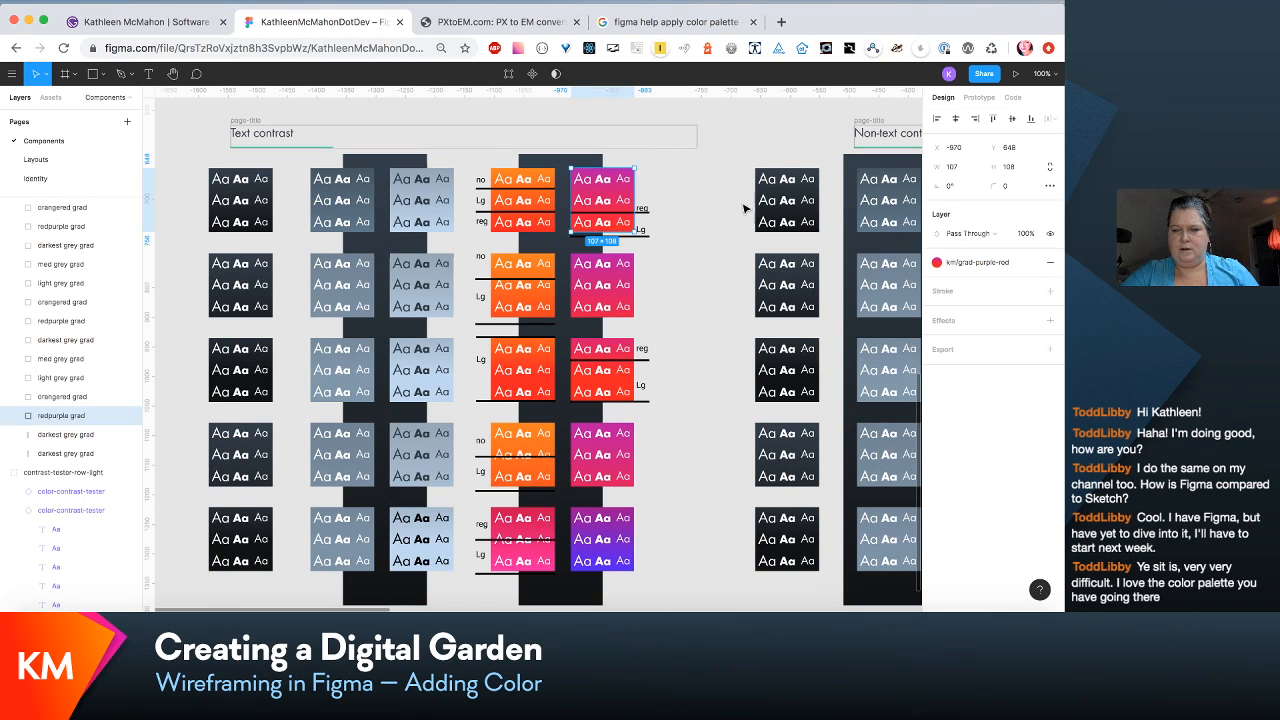
left_click(1030, 263)
left_click(1027, 287)
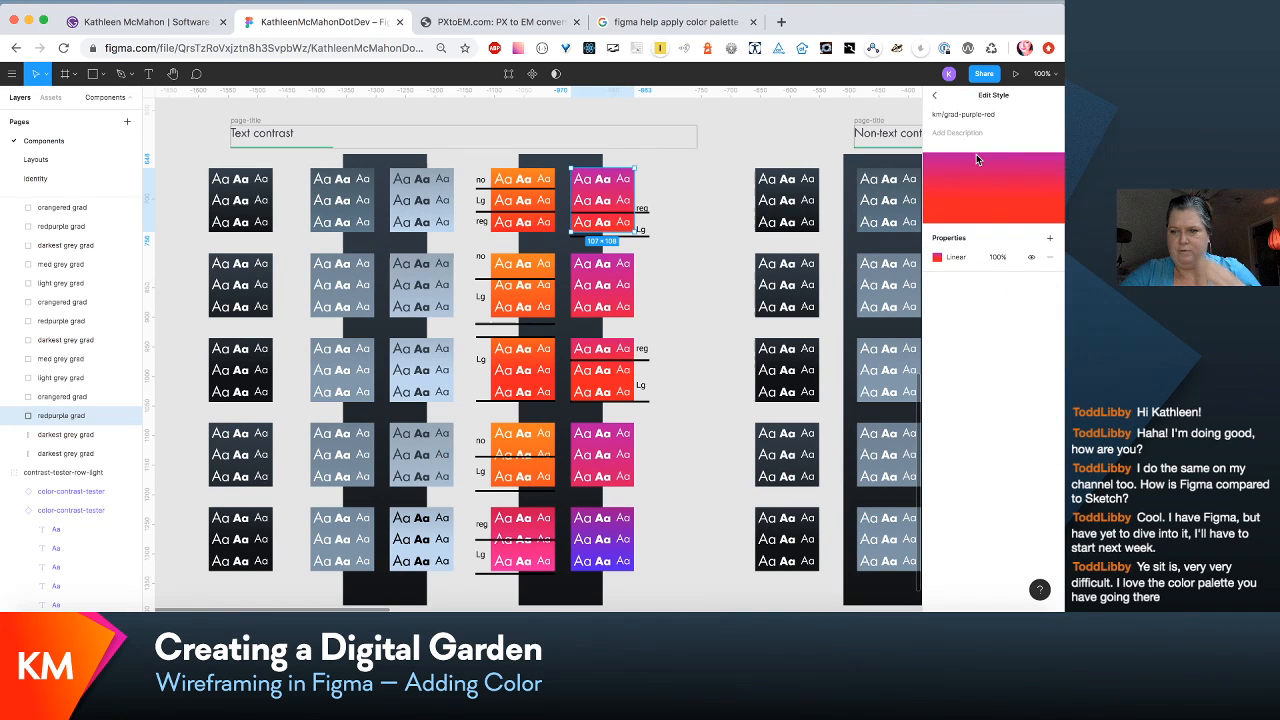
left_click(1003, 115)
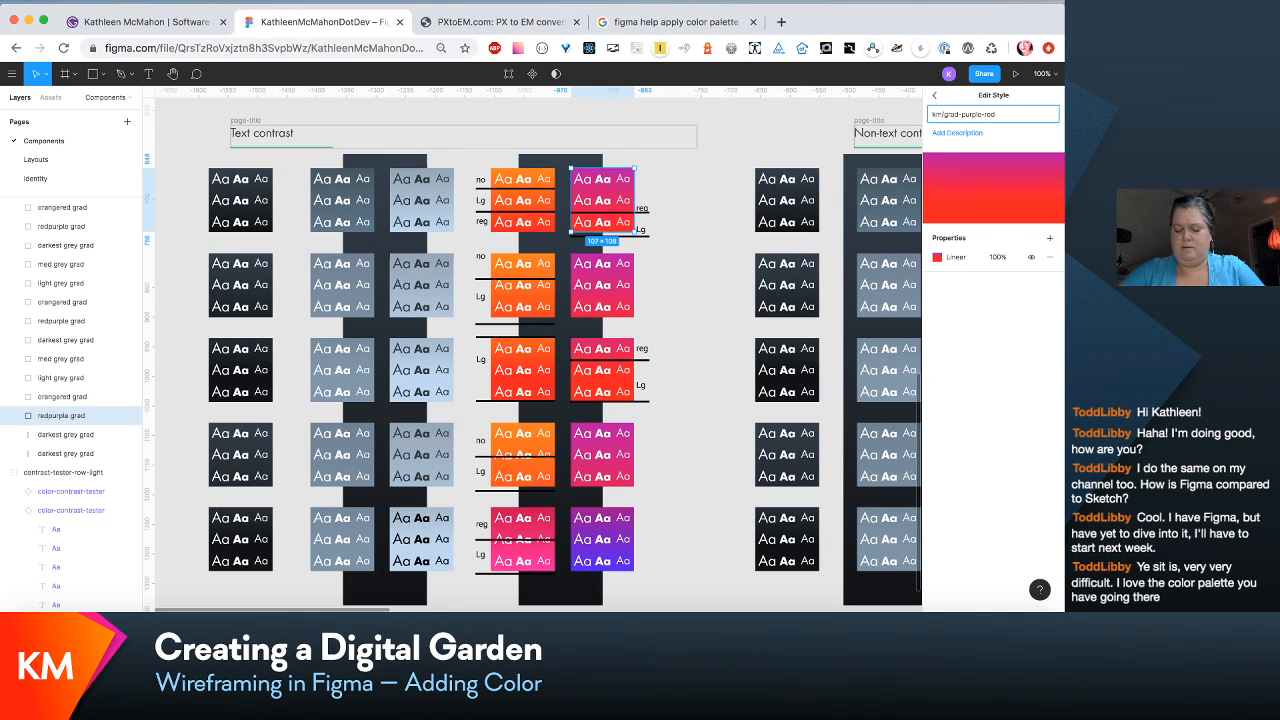
left_click(961, 114)
type("lg")
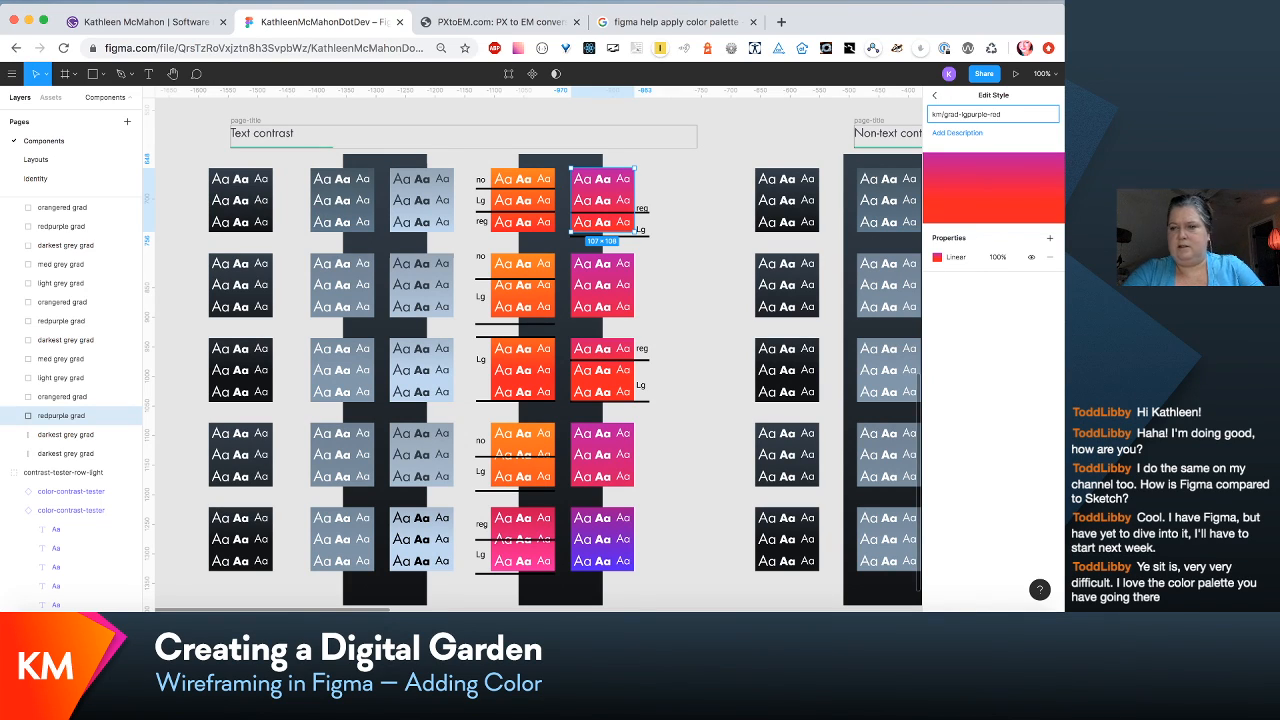
key("BackSpace")
key("BackSpace")
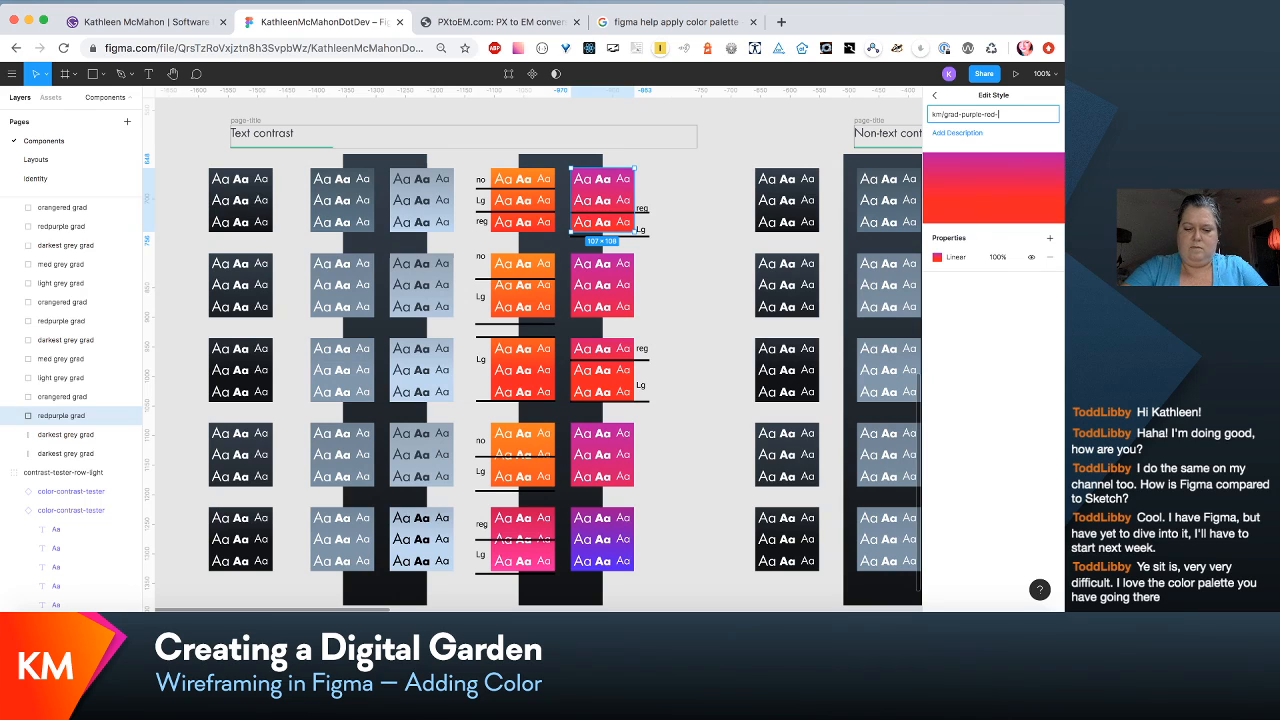
type("-l")
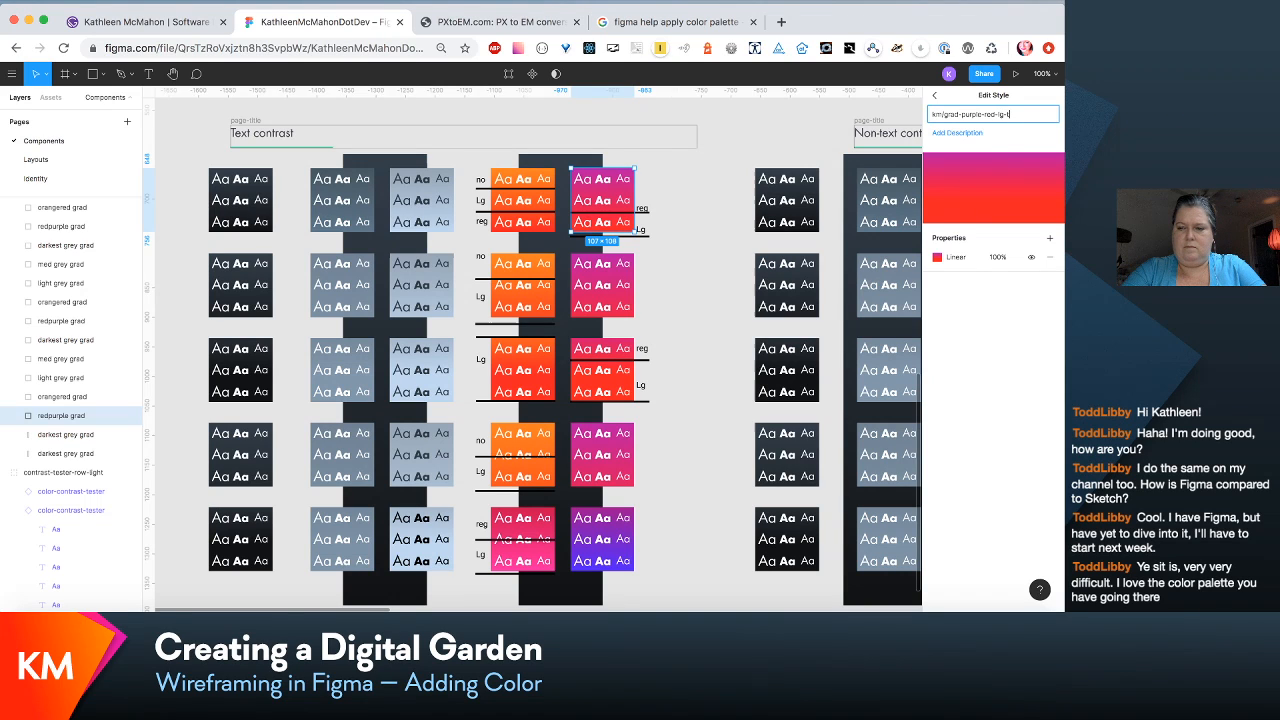
Step: Create a color style named km/grad-purple-red-reg from the purple-red gradient swatch in the second Text contrast row
left_click(618, 272)
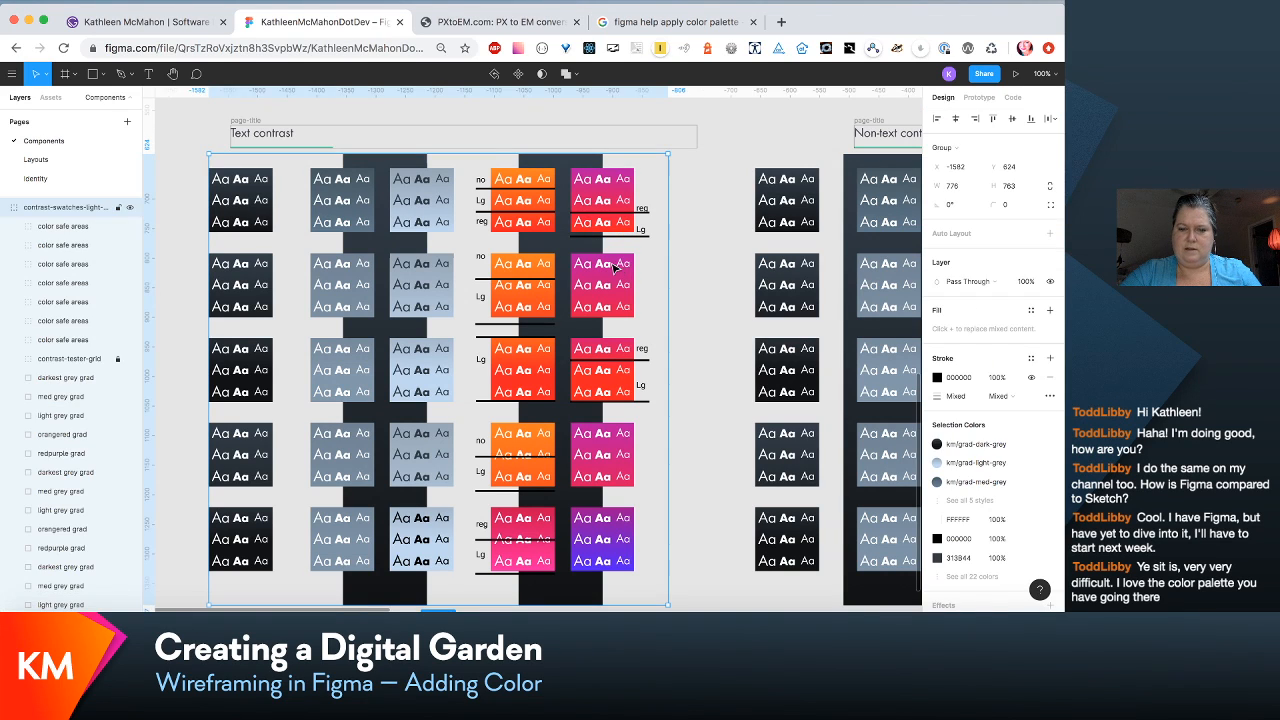
double_click(618, 272)
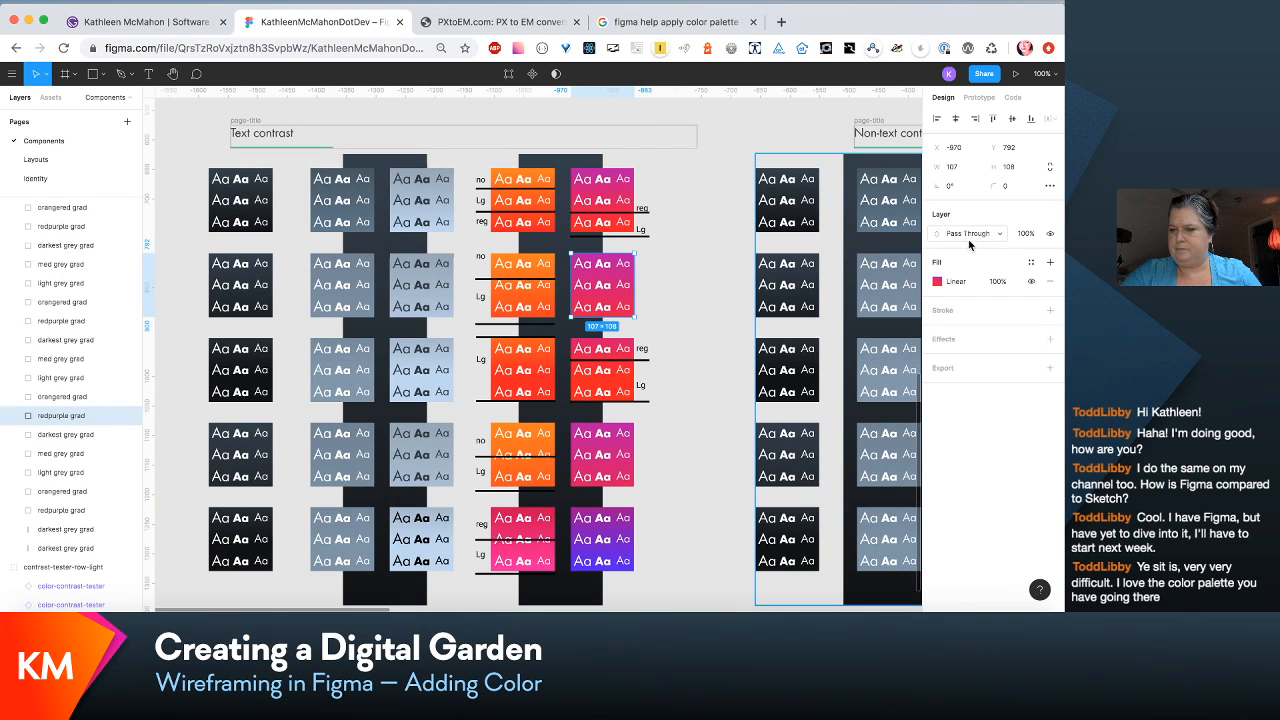
left_click(1031, 266)
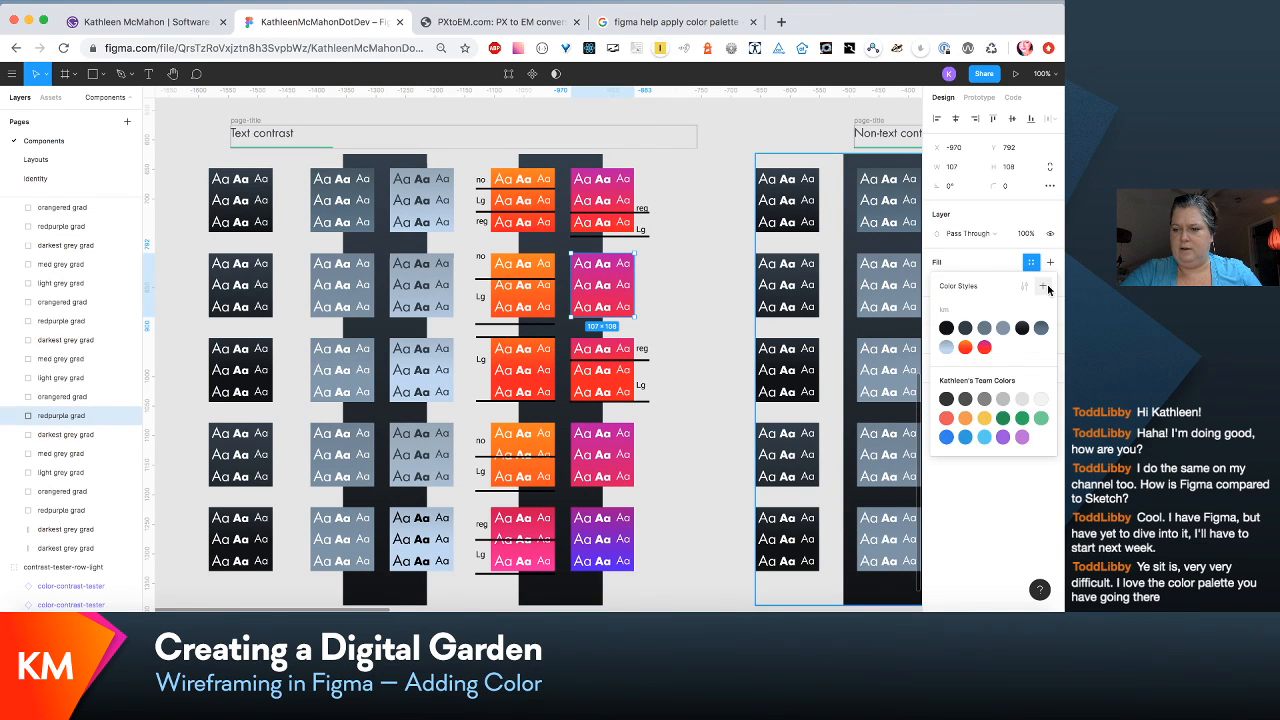
left_click(1043, 287)
type("km/gr")
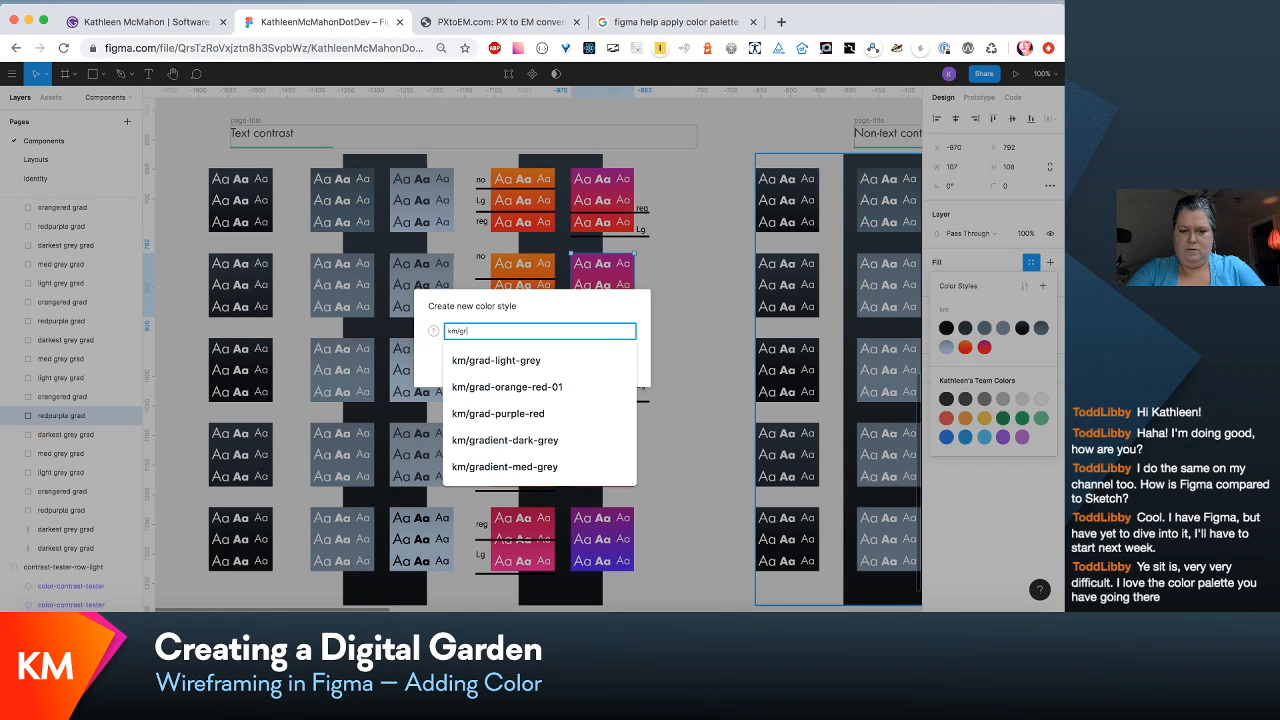
type("ad-purple-")
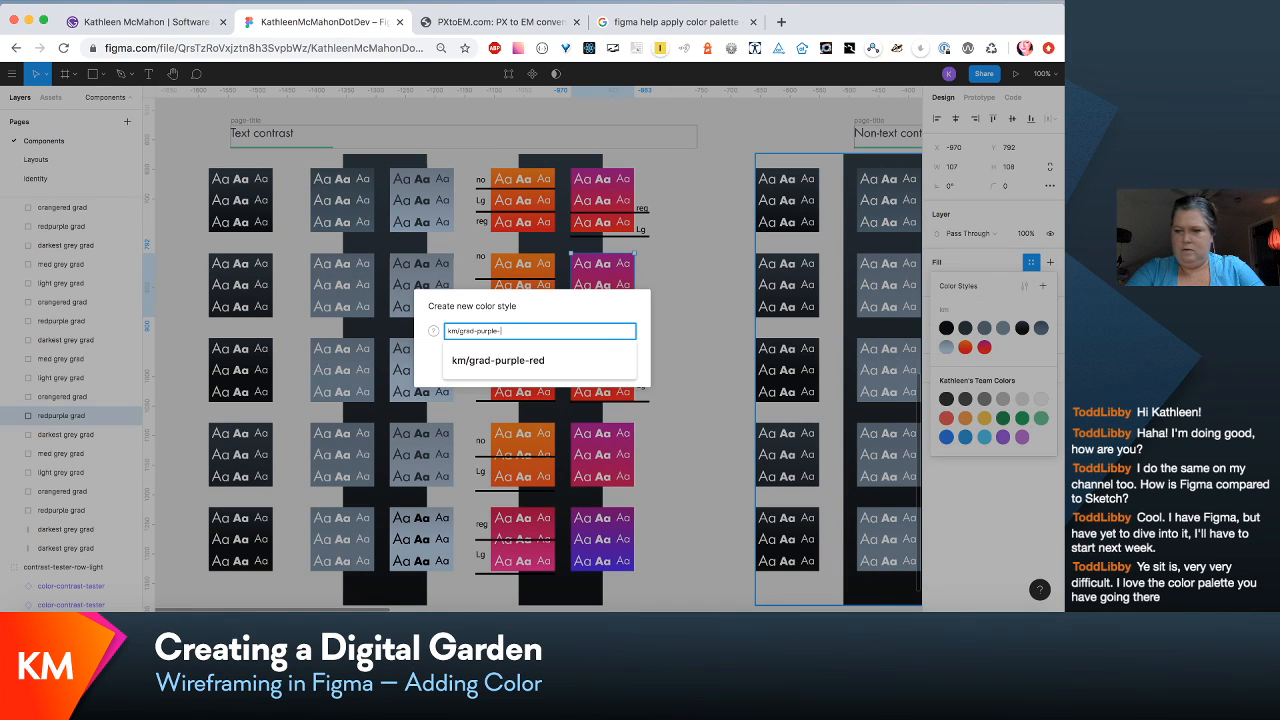
type("red")
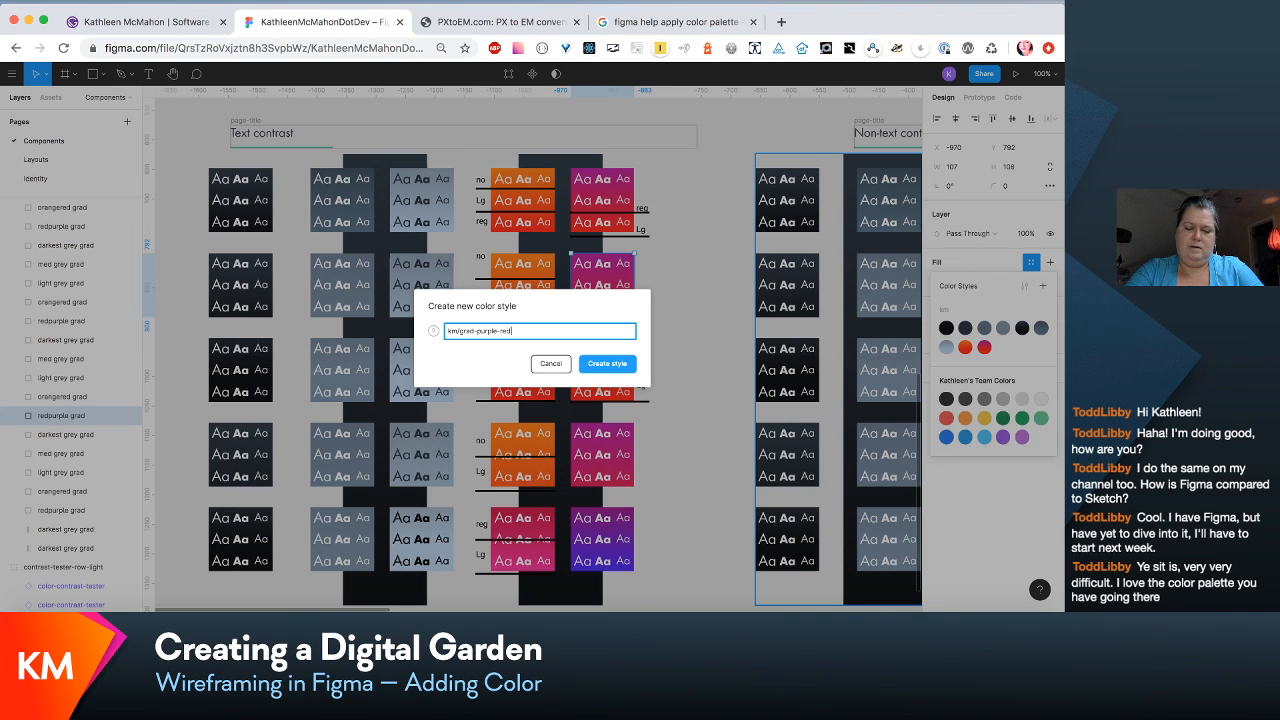
type("-allTxt")
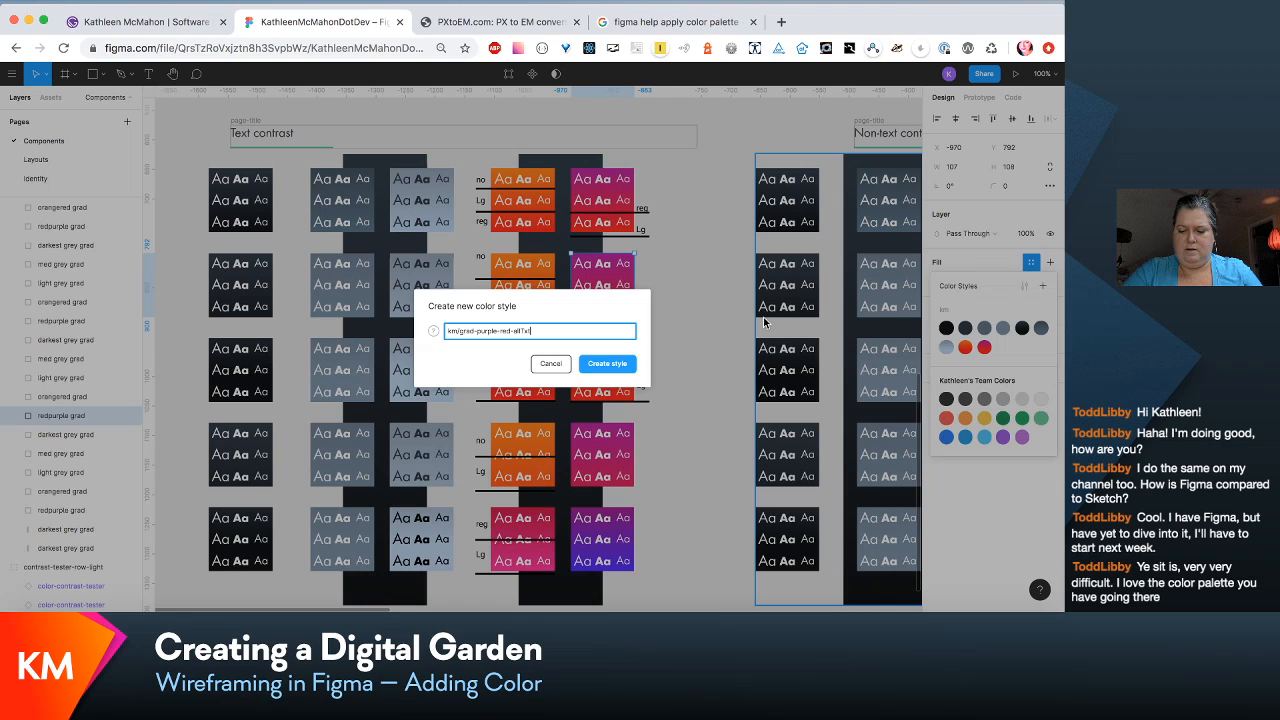
key("BackSpace")
key("BackSpace")
key("BackSpace")
type("-t")
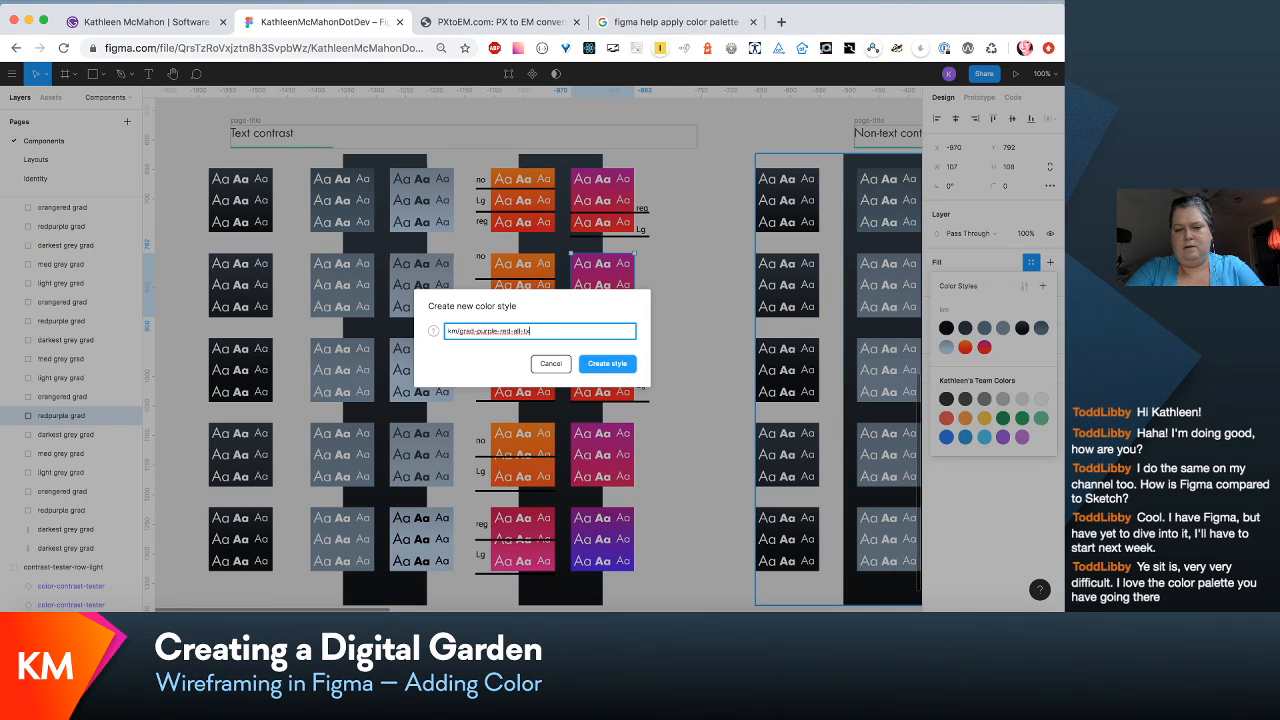
key("BackSpace")
key("BackSpace")
key("BackSpace")
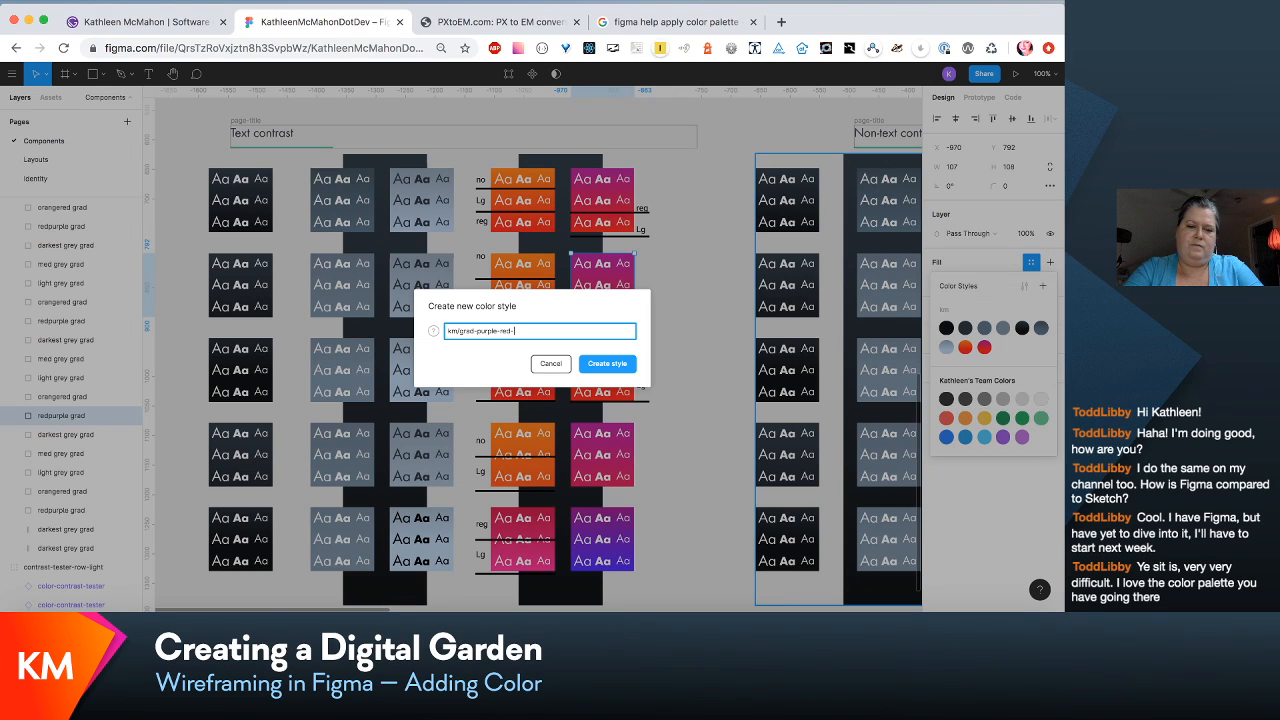
type("-=")
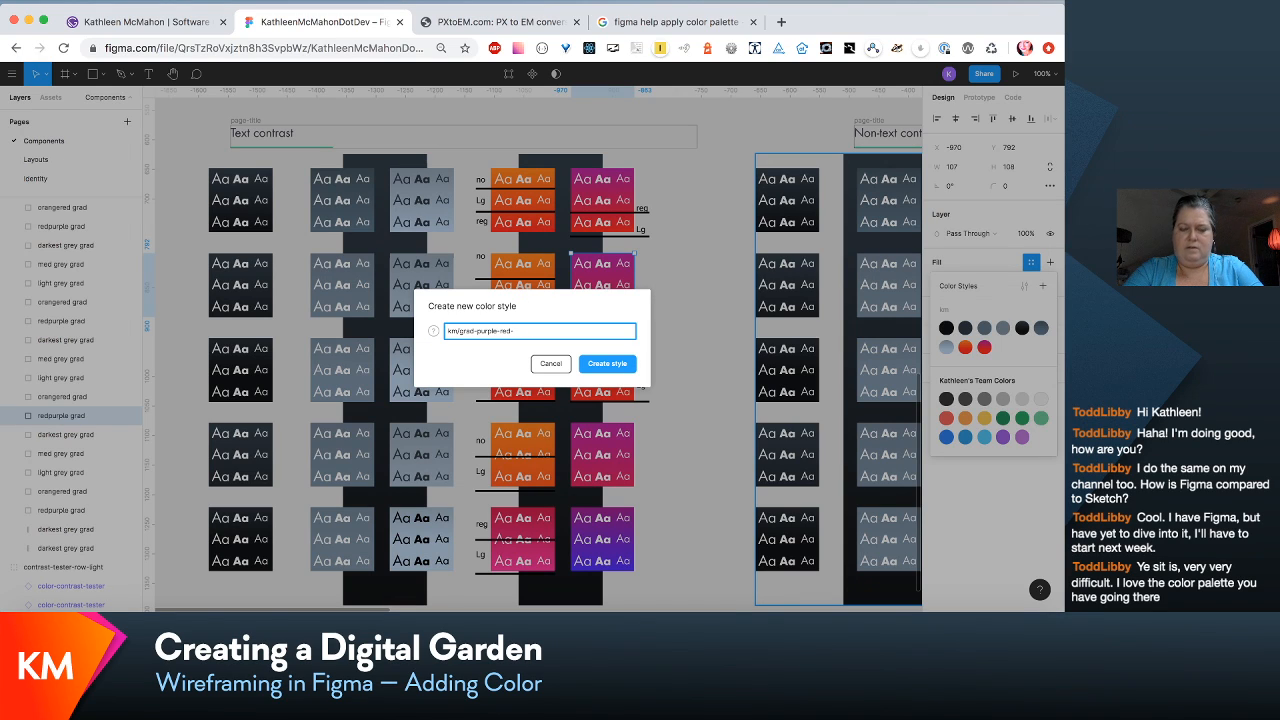
type("reg")
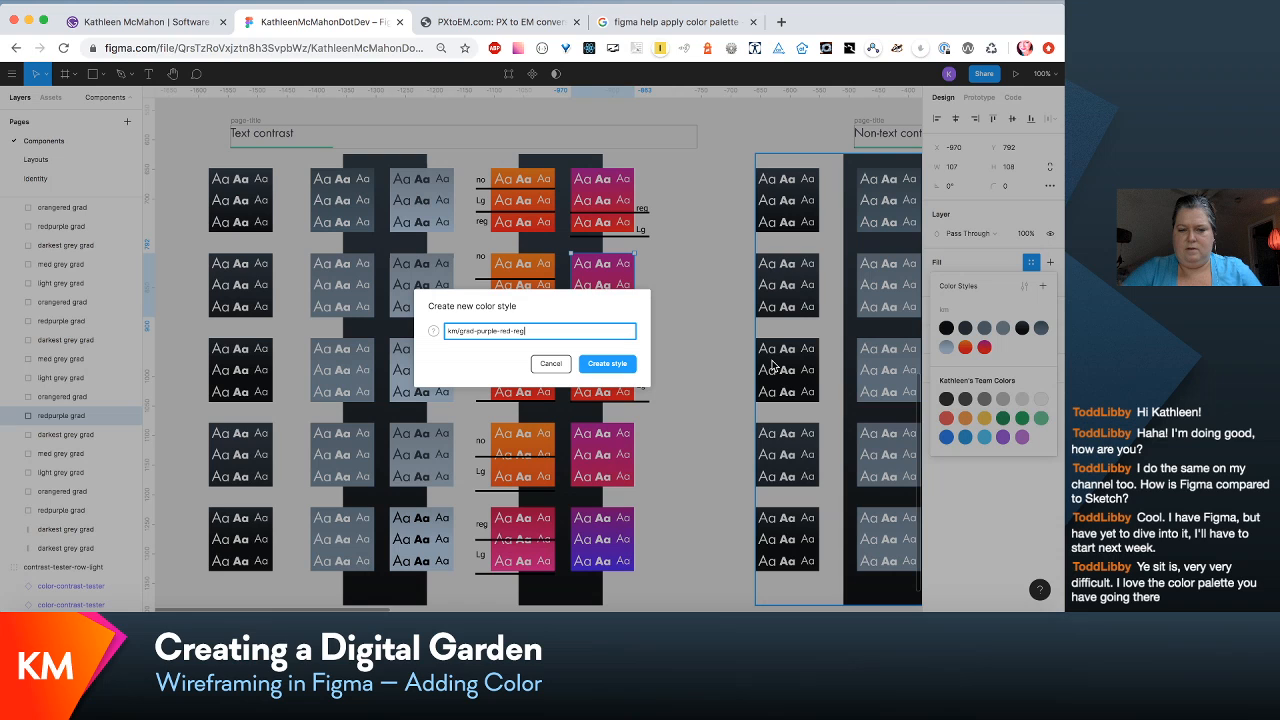
left_click(615, 364)
Step: Create a color style named km/grad-purple-red-reg-subtle from the purple-red gradient swatch in the fourth Text contrast row
scroll(637, 371, "down", 2)
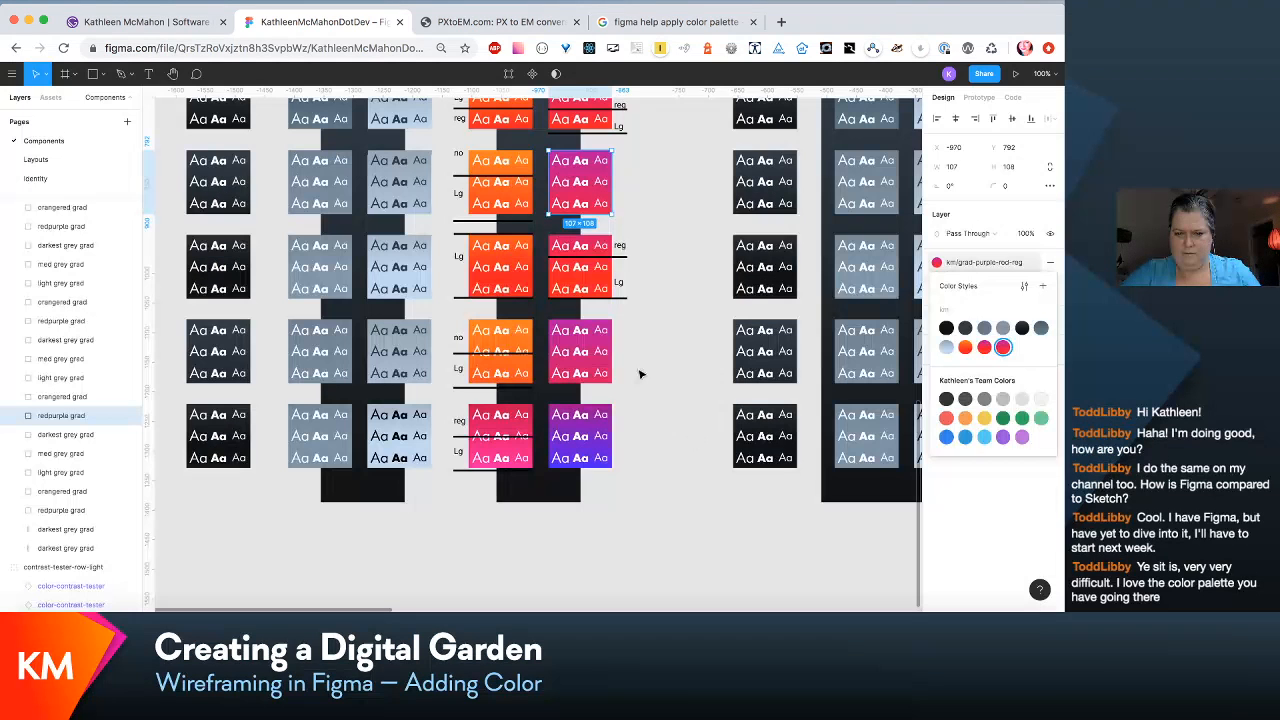
left_click(603, 330)
scroll(683, 380, "left", 2)
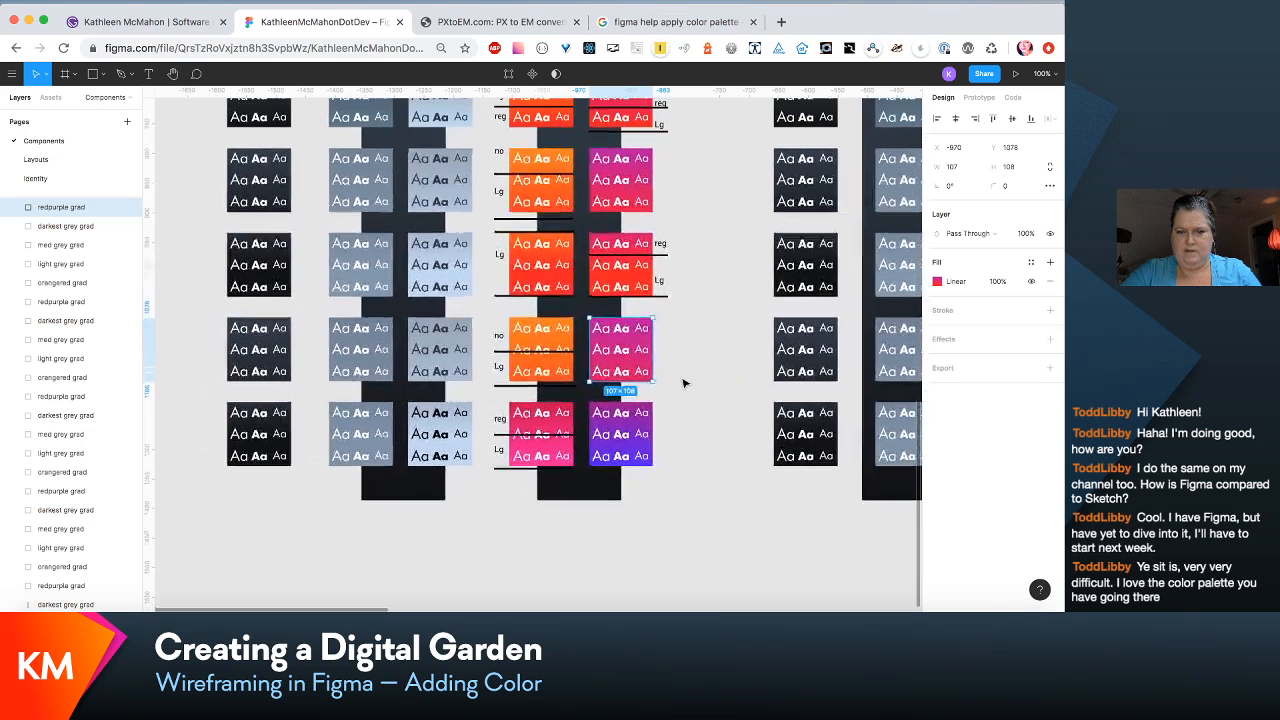
scroll(684, 383, "down", 2)
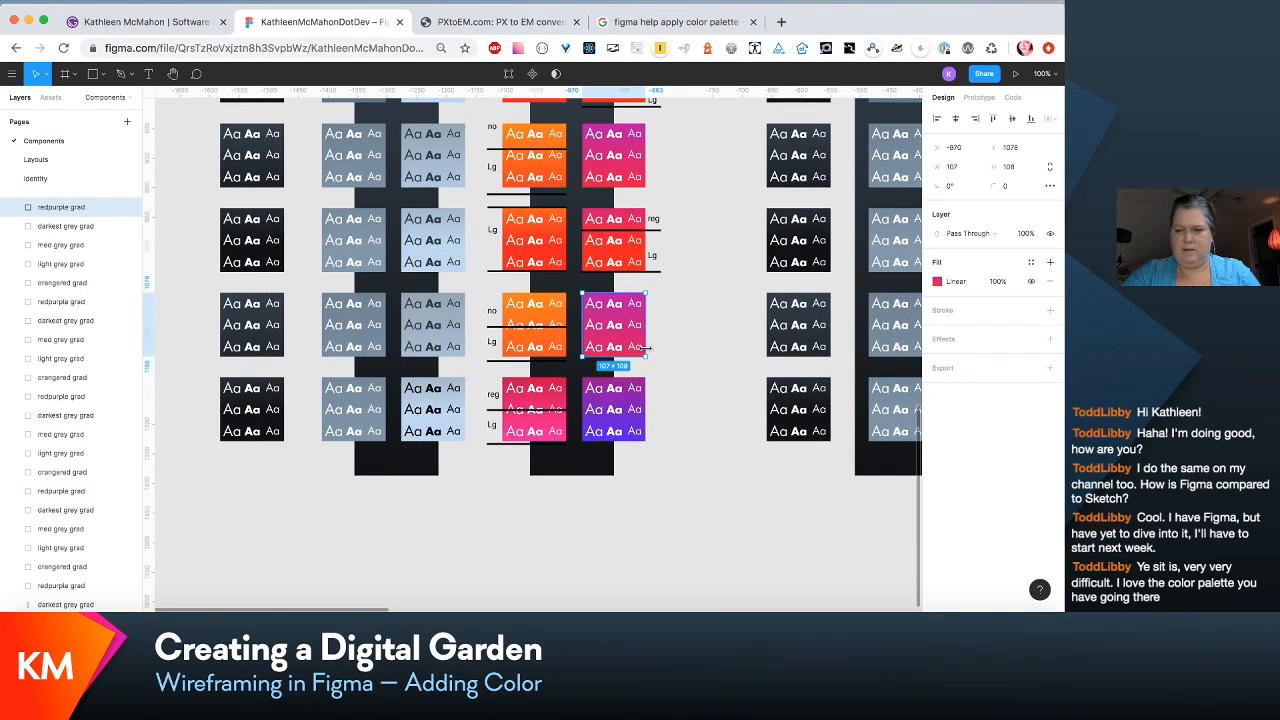
left_click(1031, 263)
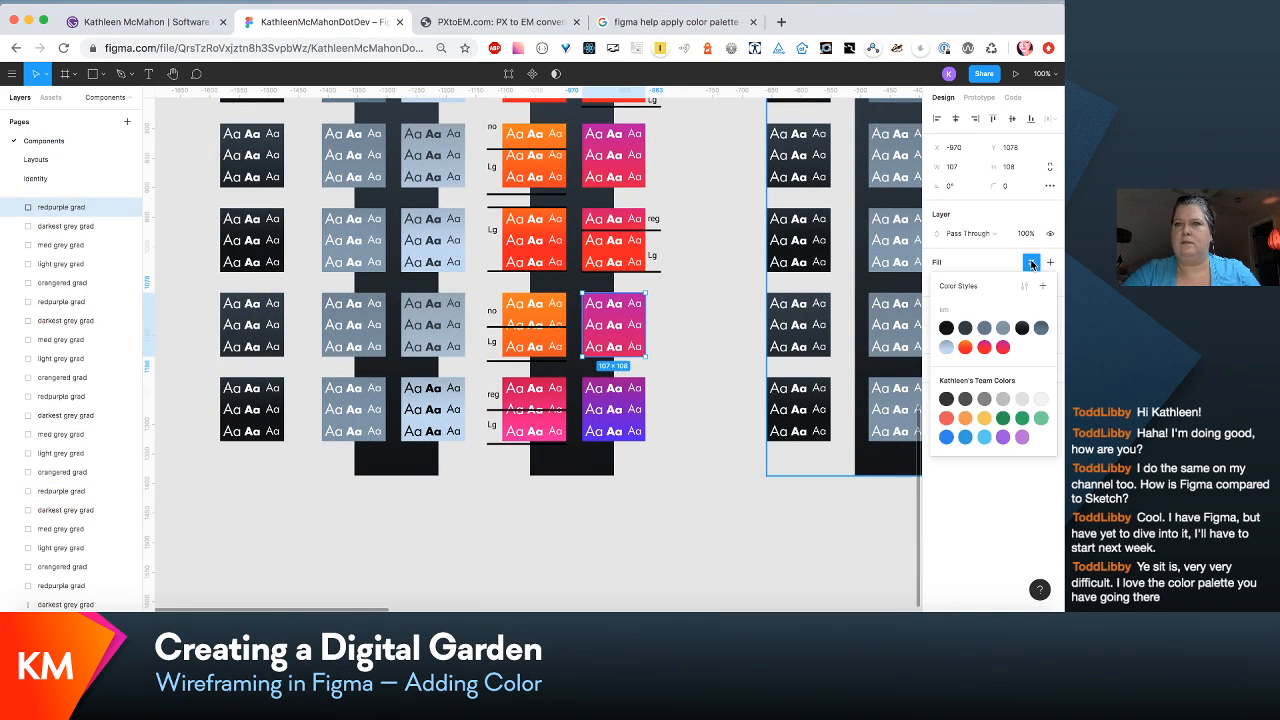
left_click(1042, 286)
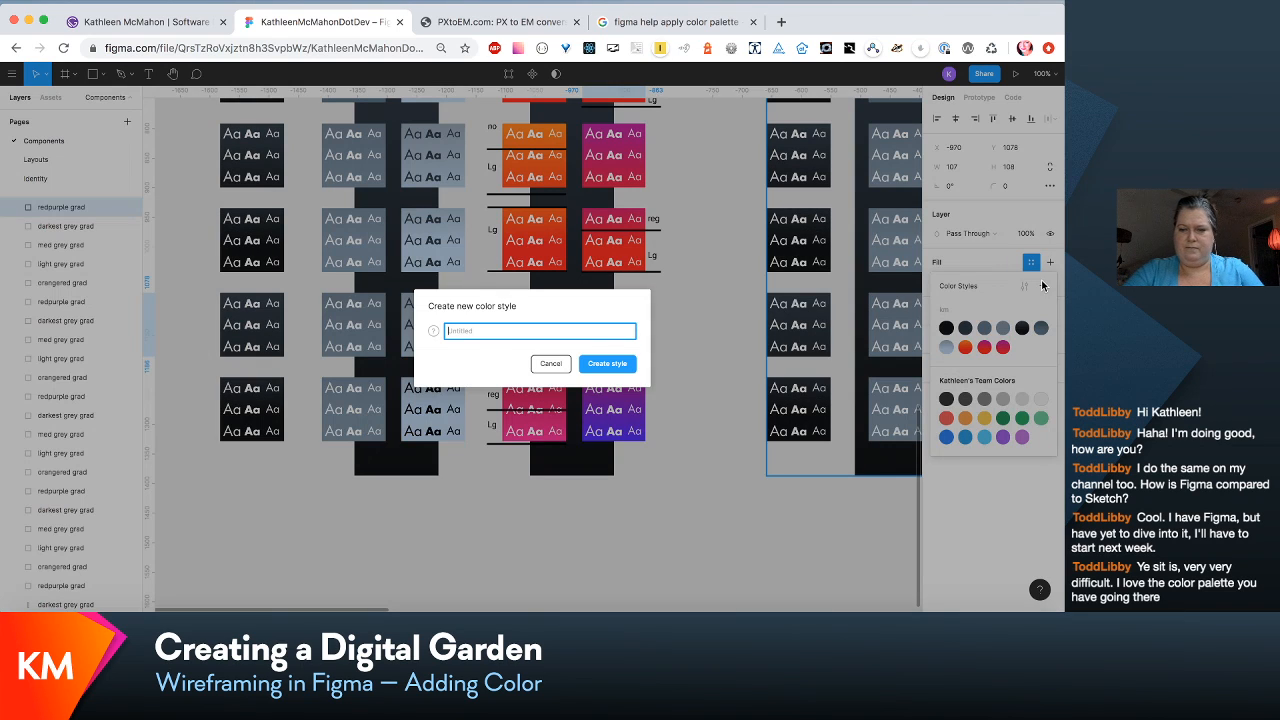
type("gre")
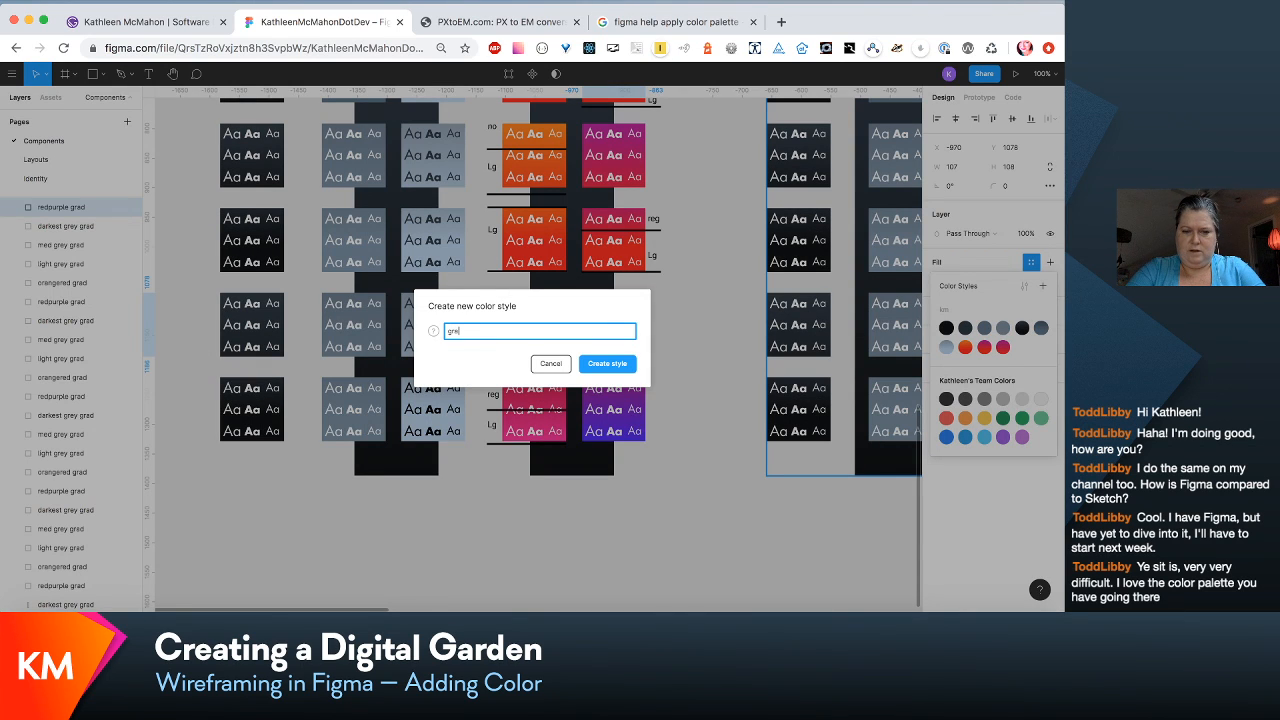
type("d/p")
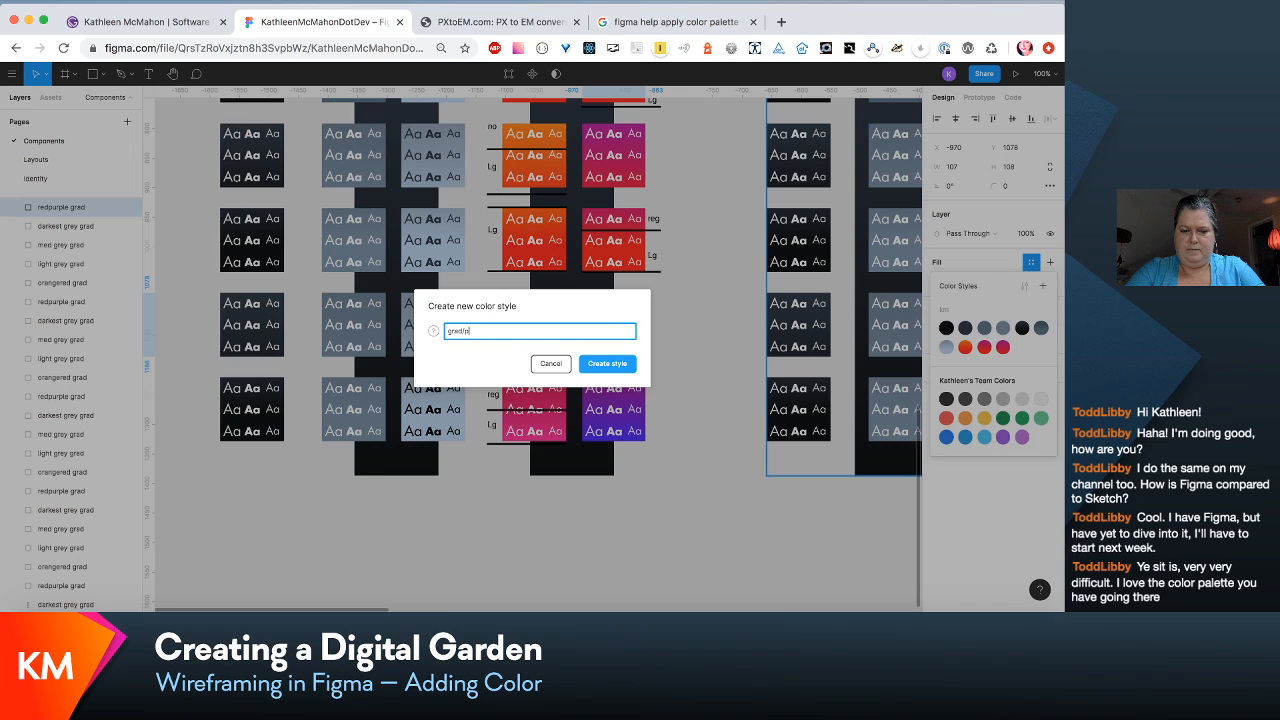
key("BackSpace")
key("BackSpace")
key("BackSpace")
key("BackSpace")
key("BackSpace")
key("BackSpace")
type("km/r")
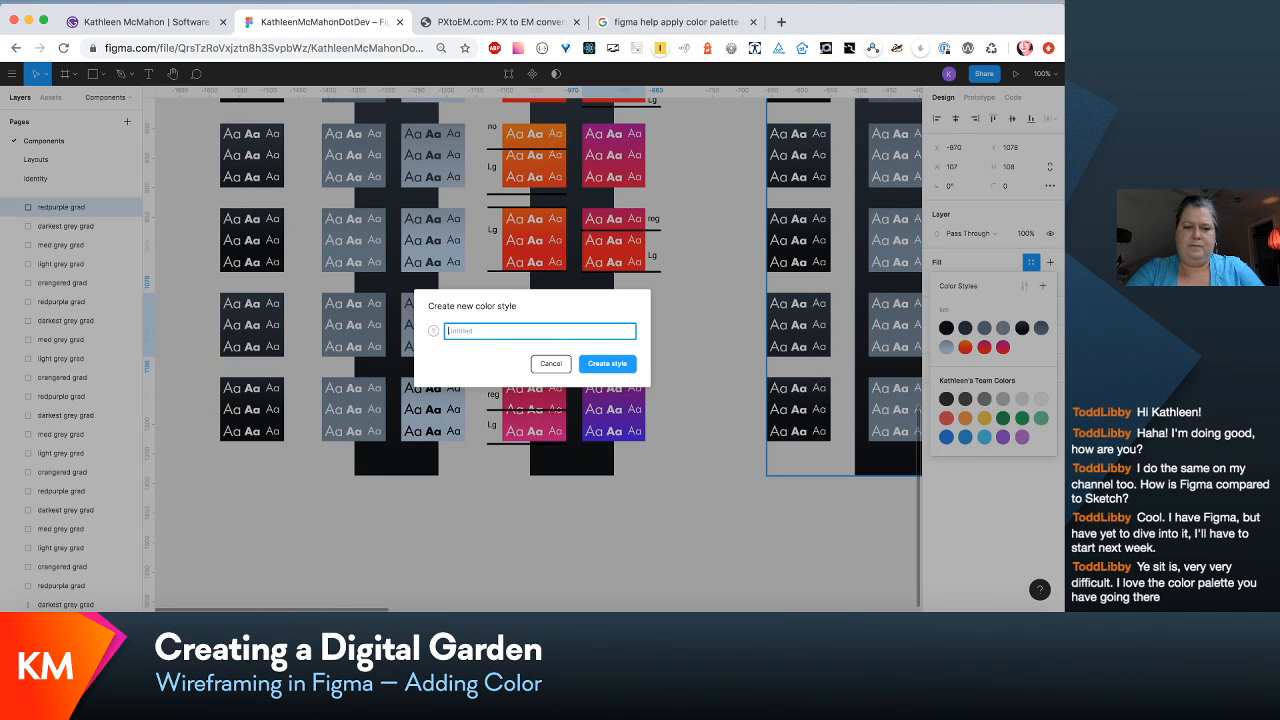
key("BackSpace")
type("grad")
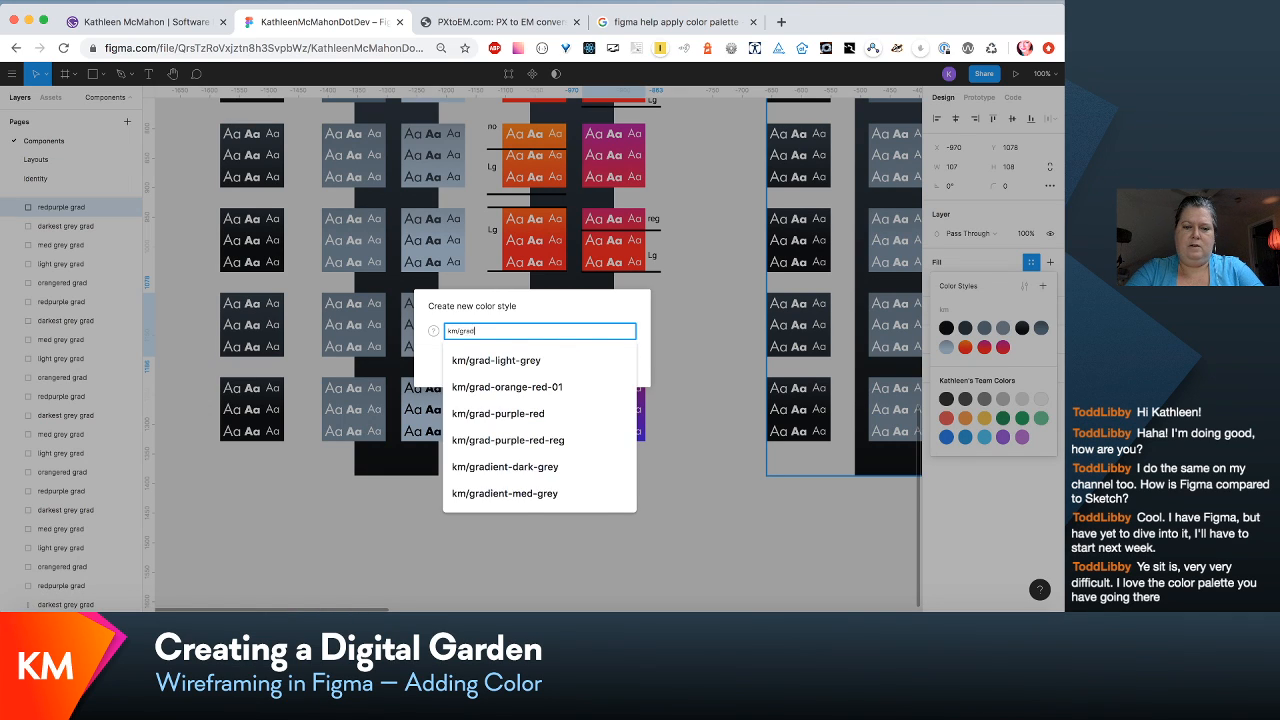
type("-purple")
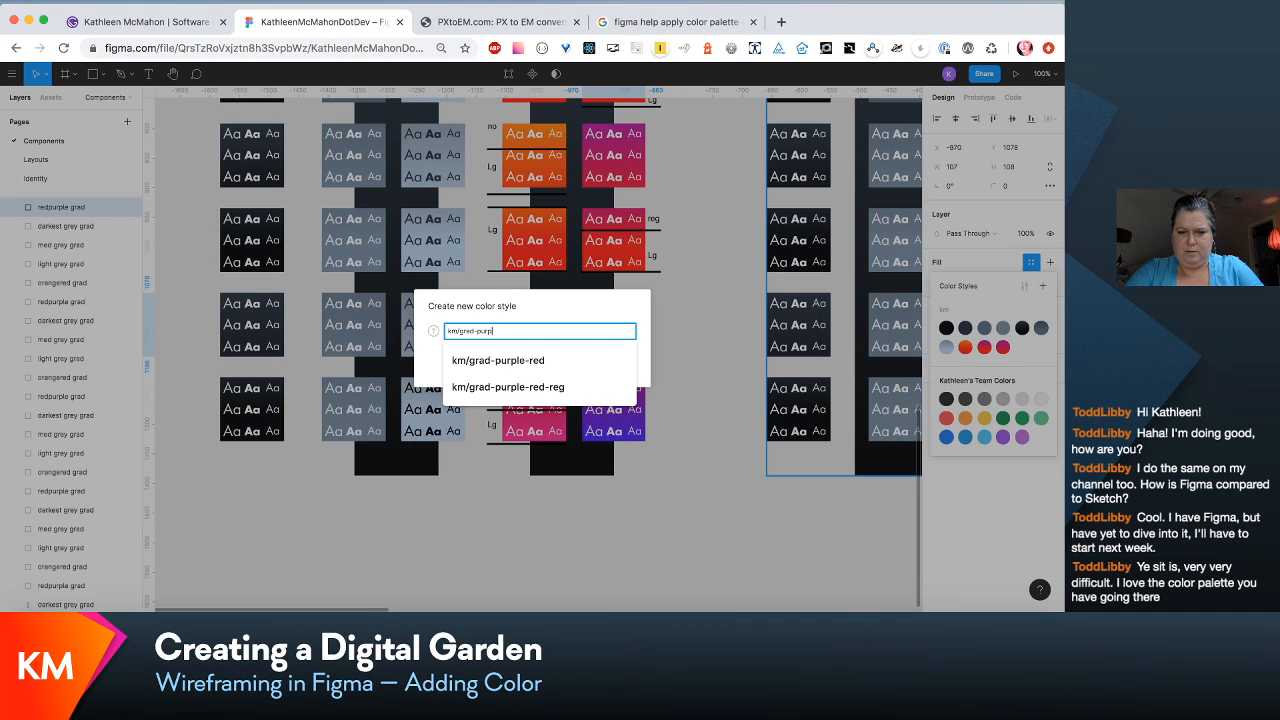
type("-red-re")
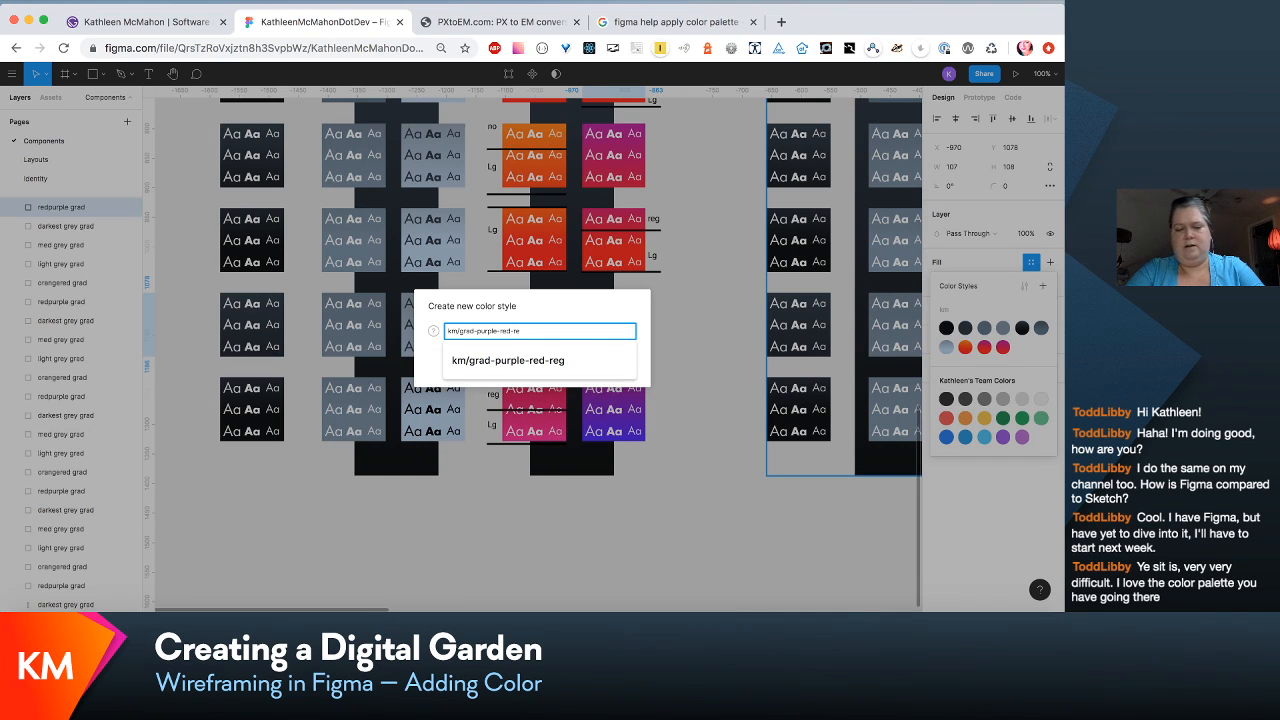
type("g-subtle")
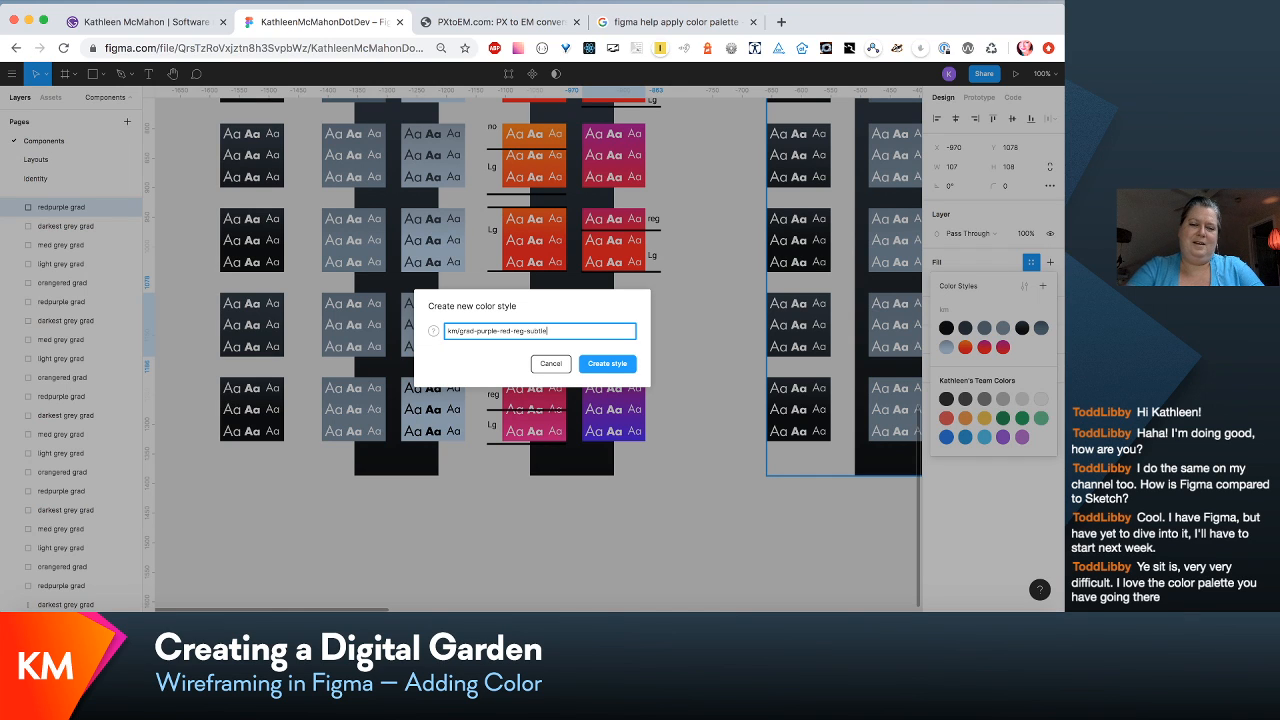
left_click(619, 368)
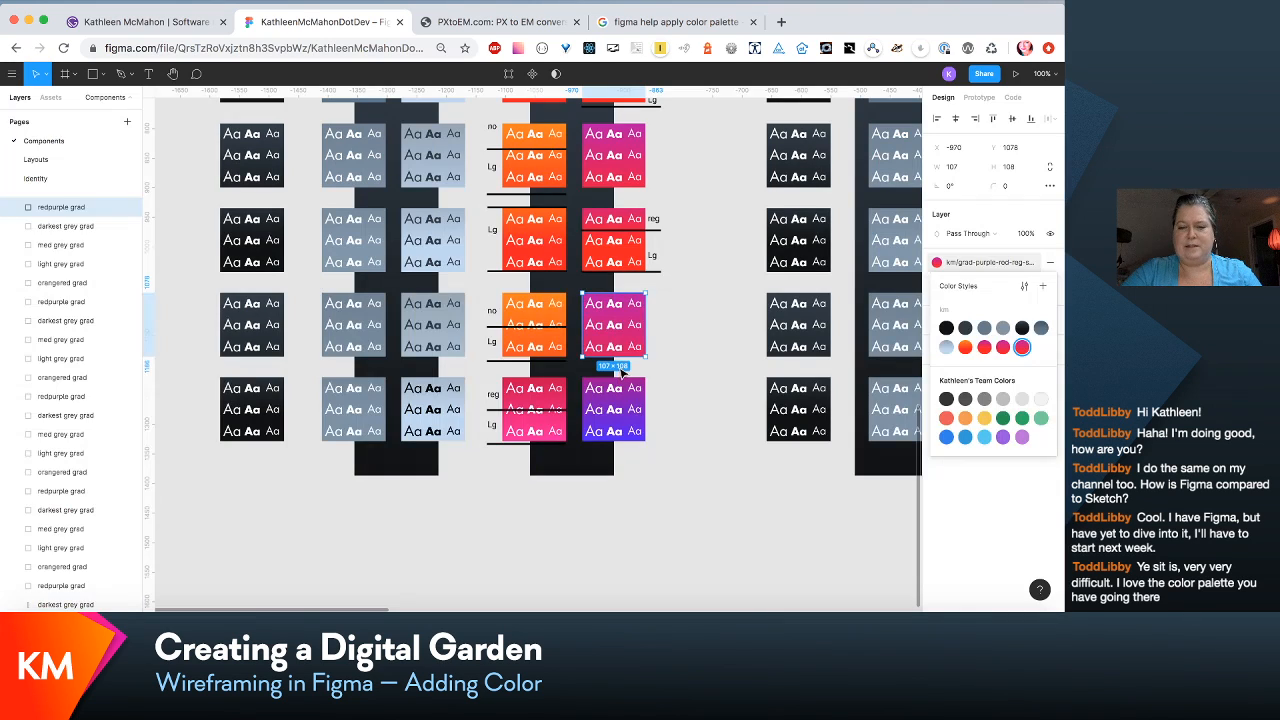
Step: Create a color style named km/grad-magenta-lg-text from the magenta gradient swatch in the bottom row of the light-mode contrast swatches
left_click(555, 388)
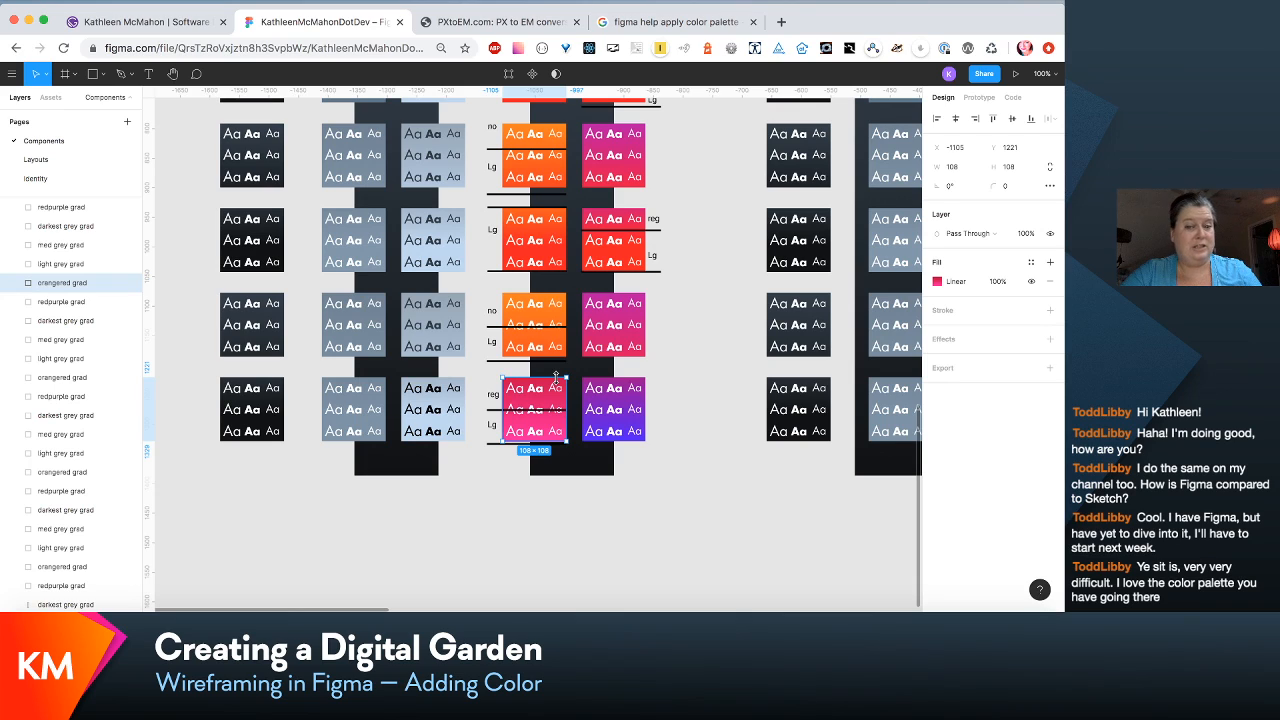
left_click(1050, 264)
key("super+z")
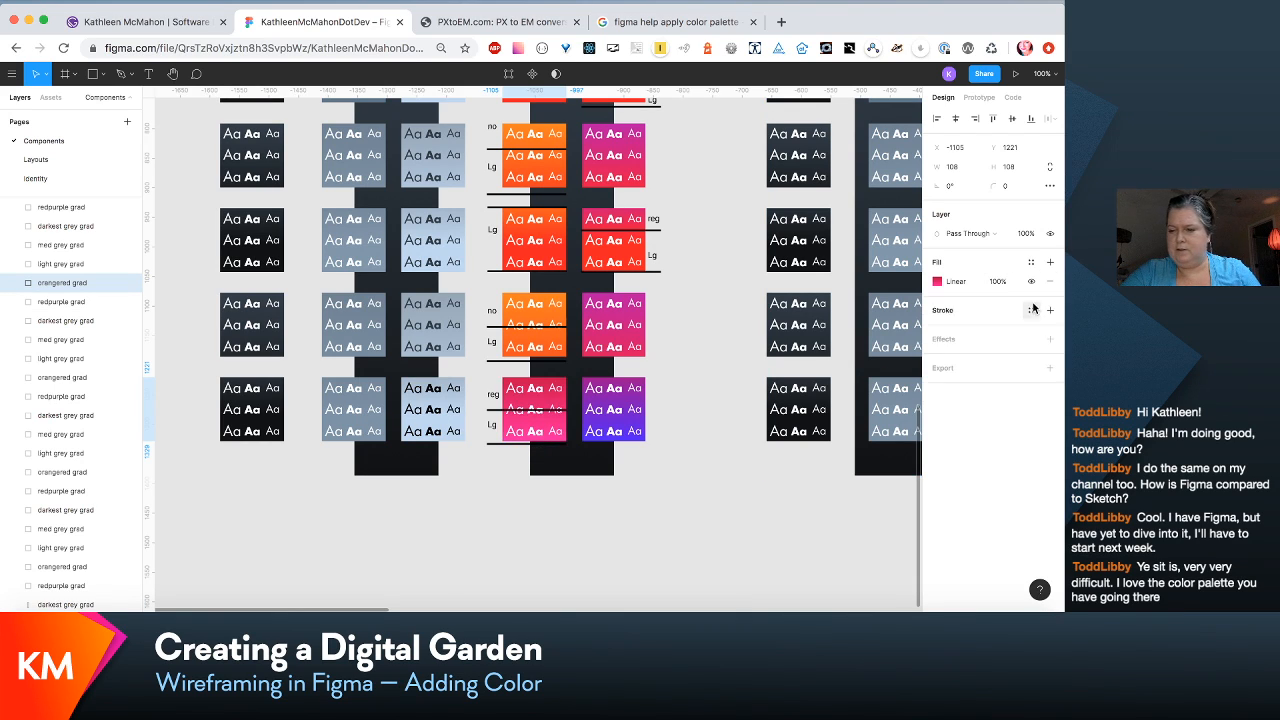
left_click(1031, 262)
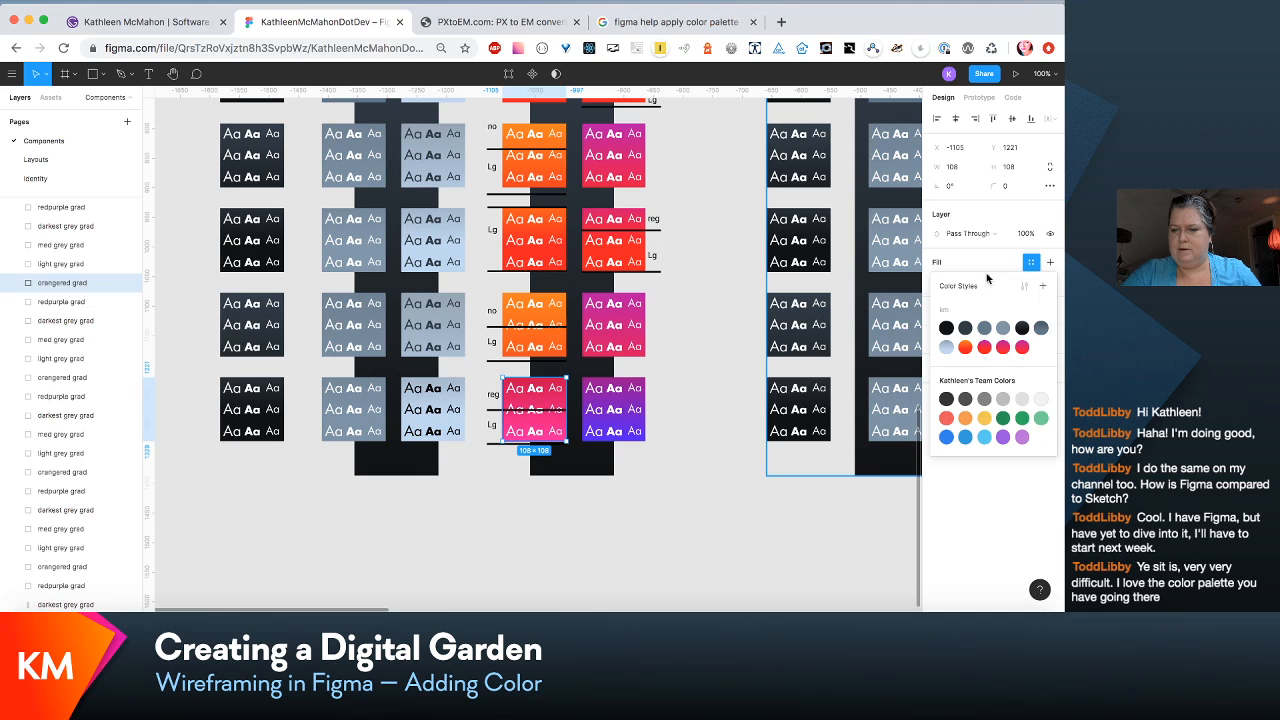
left_click(1043, 287)
type("km/gr")
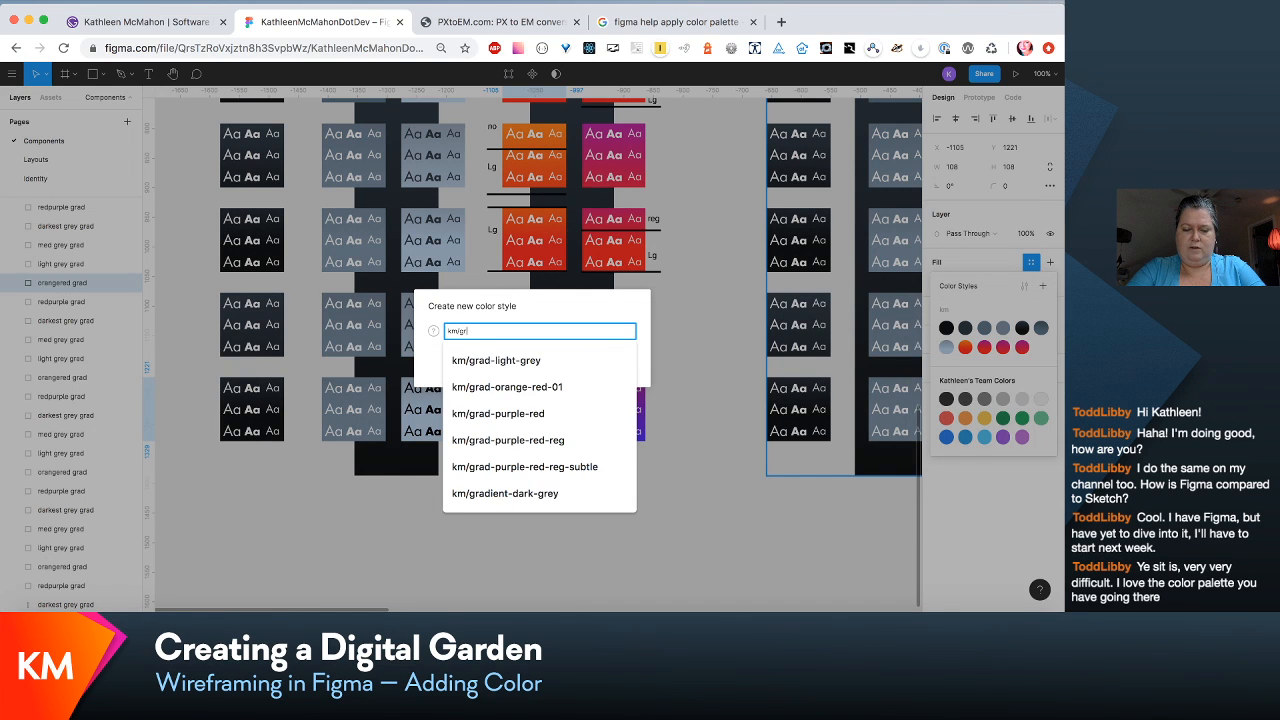
type("ad-")
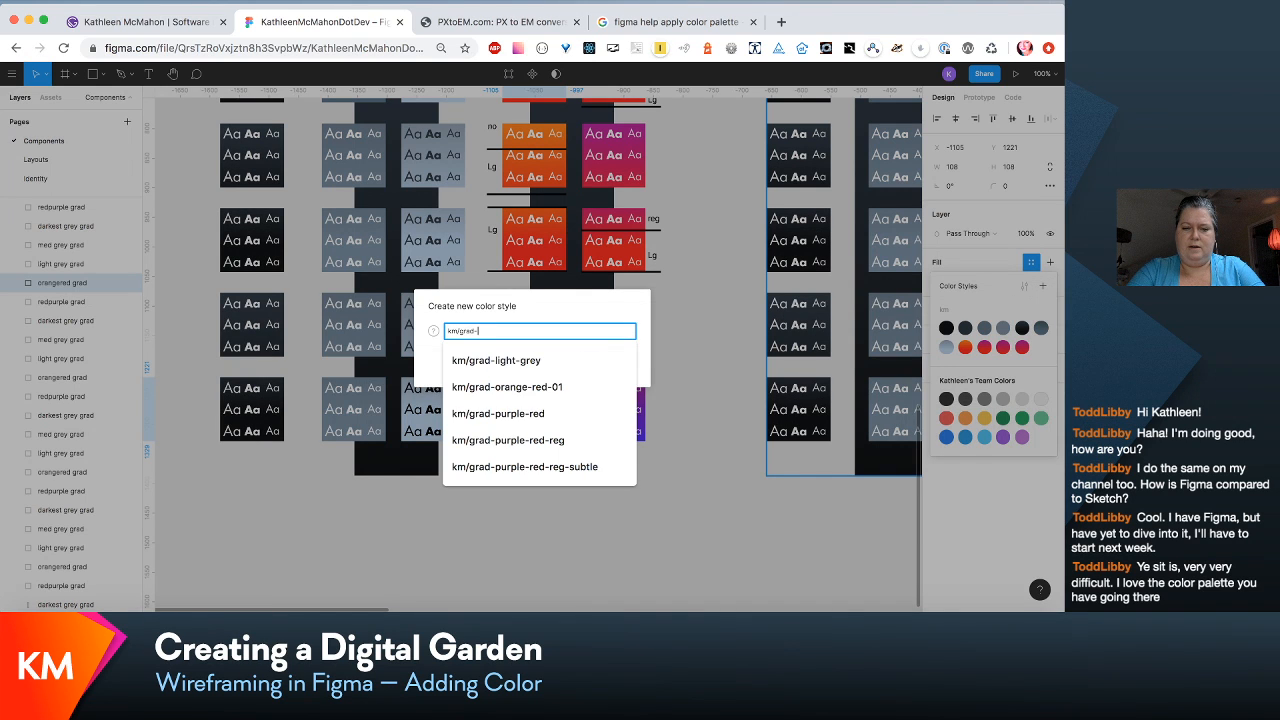
type("magen")
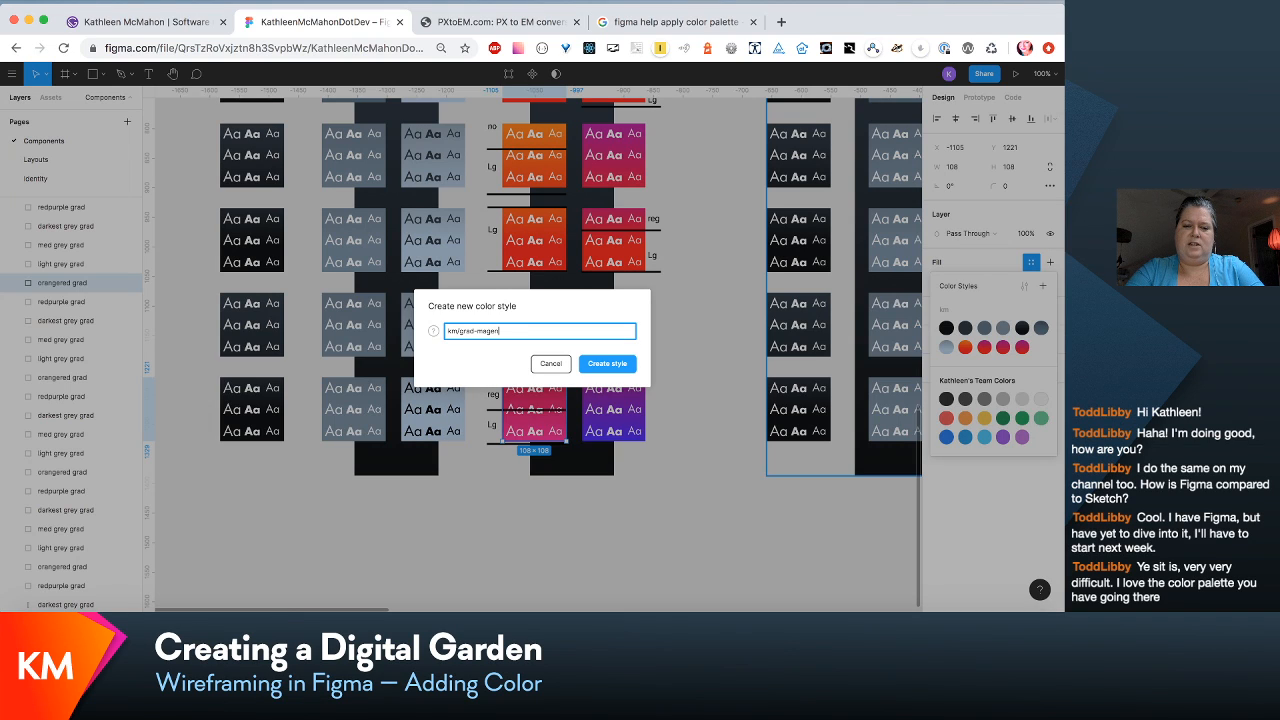
type("ta")
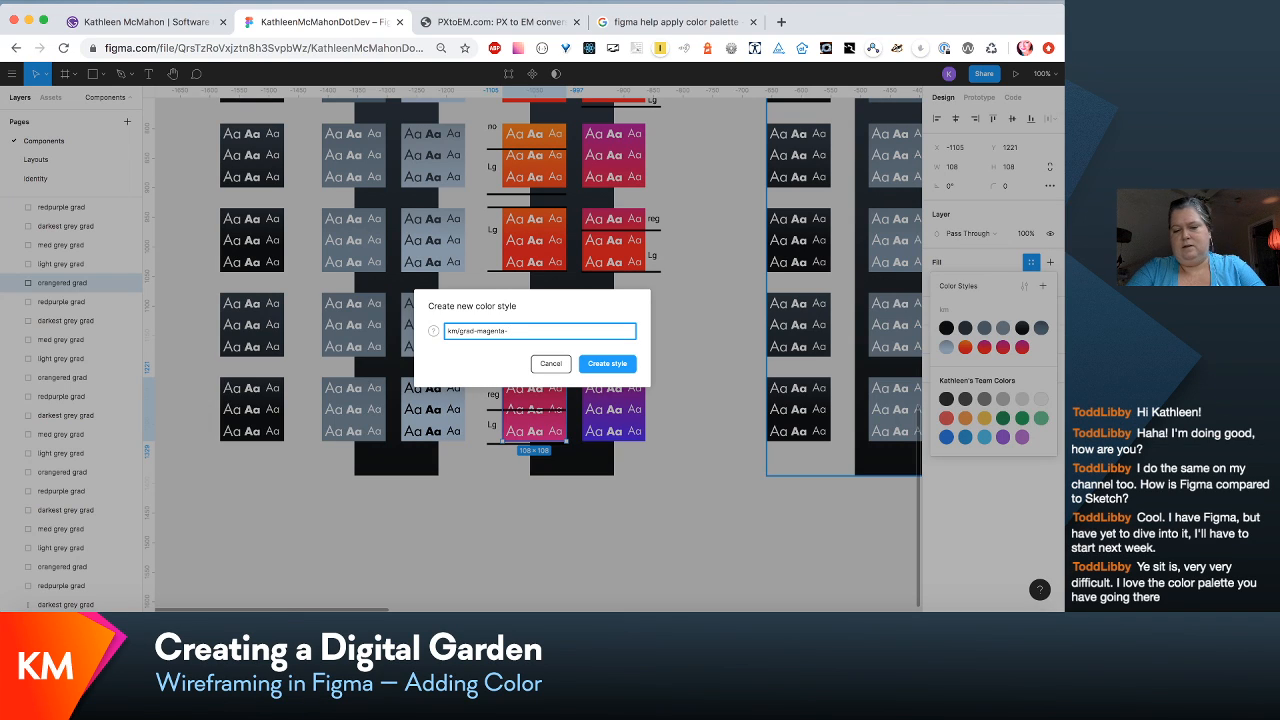
type("-lg-")
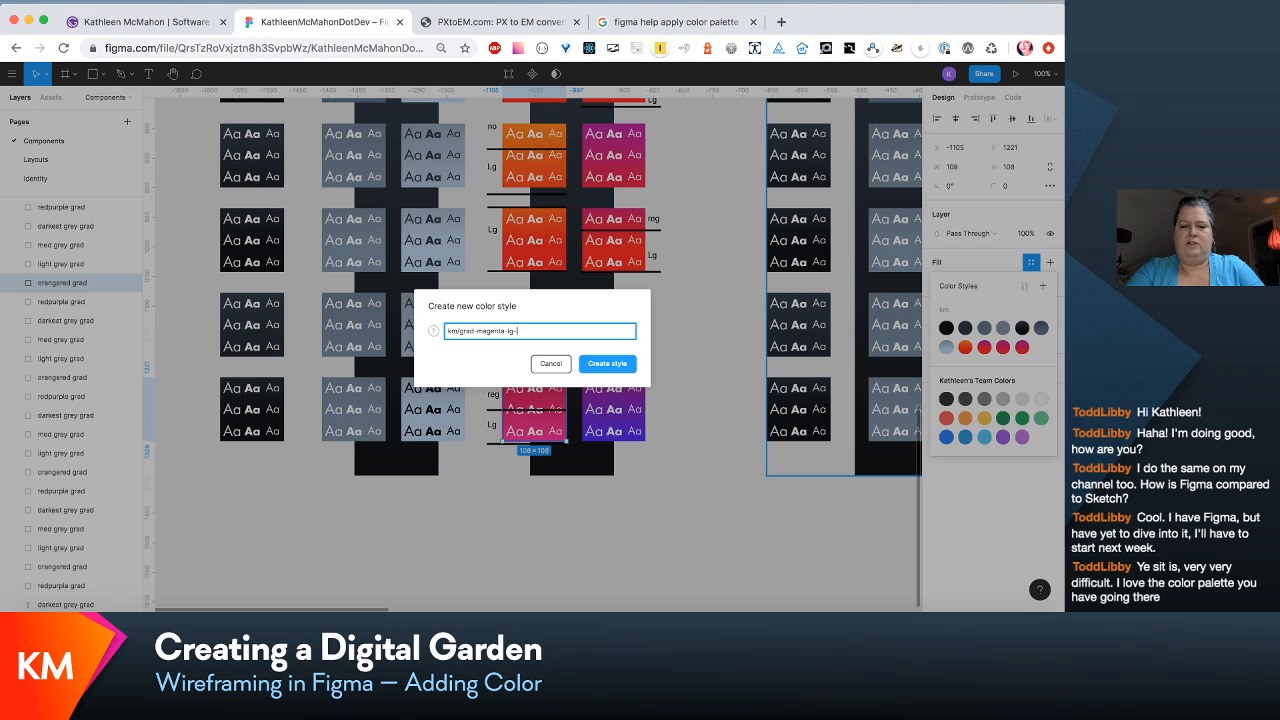
type("text")
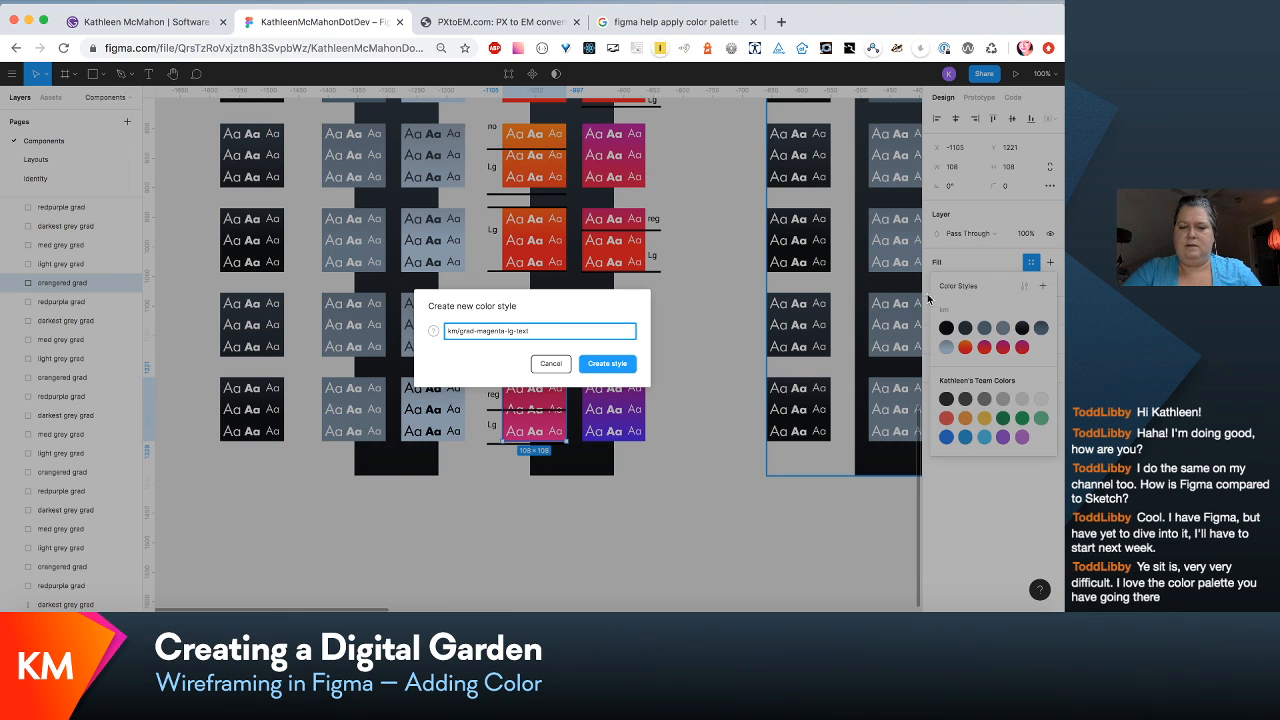
left_click(599, 365)
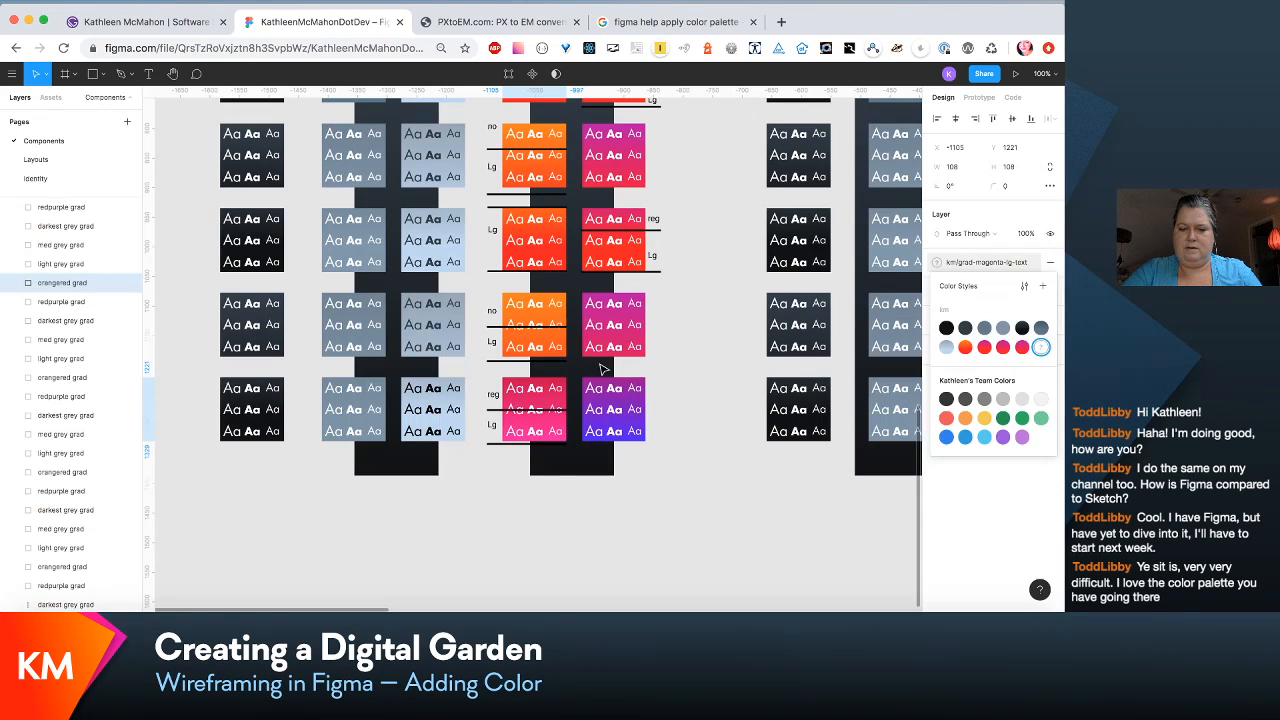
Step: Create a color style named km/grad-purple-violet from the purple-violet gradient swatch in the bottom row of the light-mode contrast swatches
left_click(608, 390)
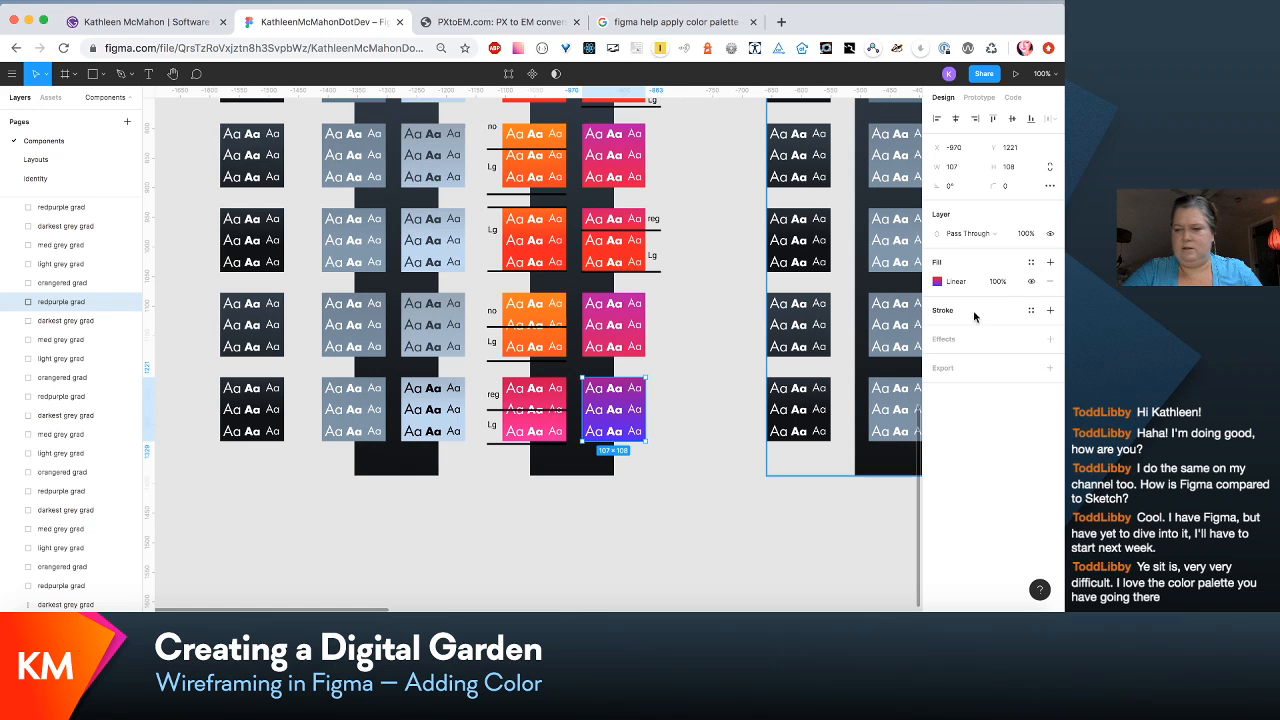
left_click(1031, 262)
left_click(1042, 287)
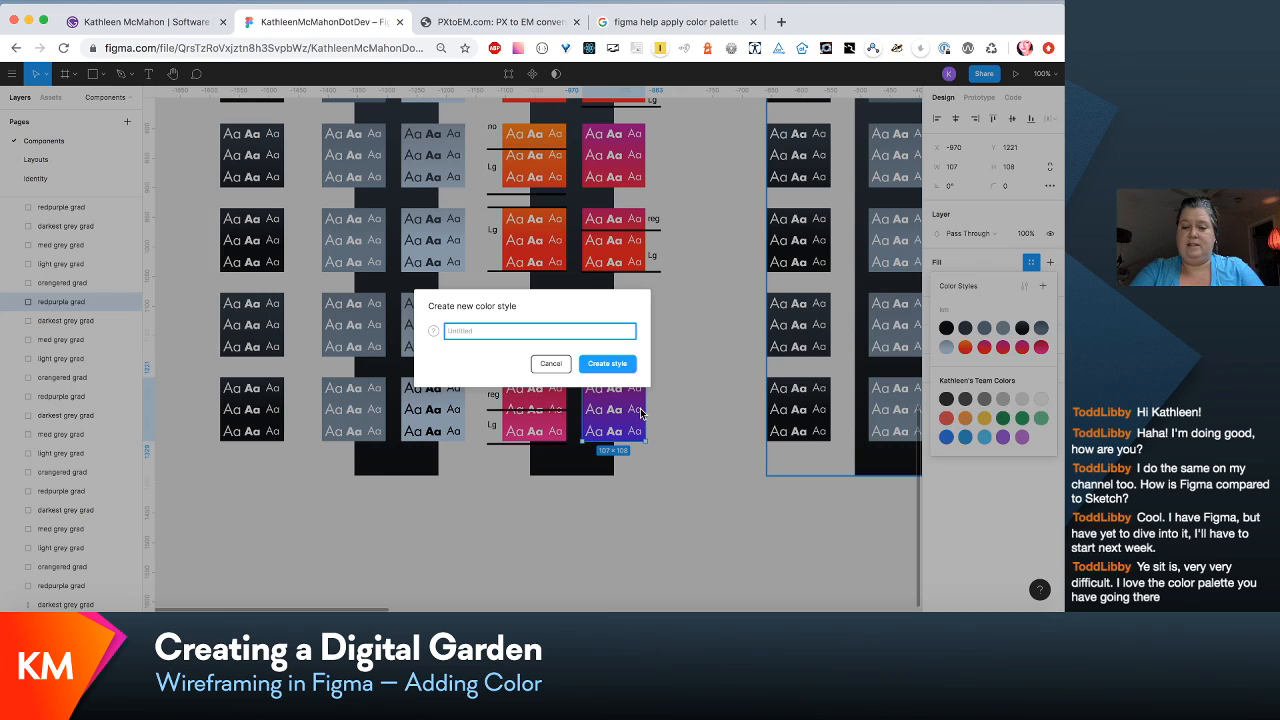
type("km/gr")
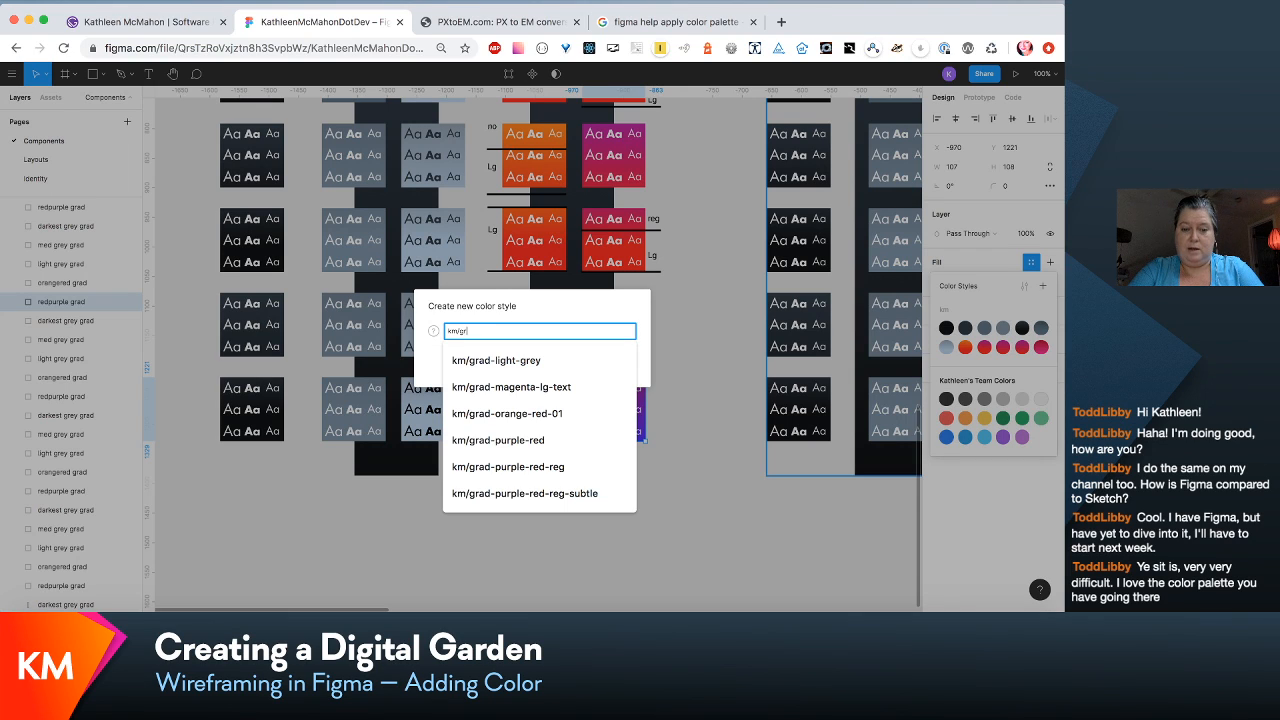
type("ad-purple-")
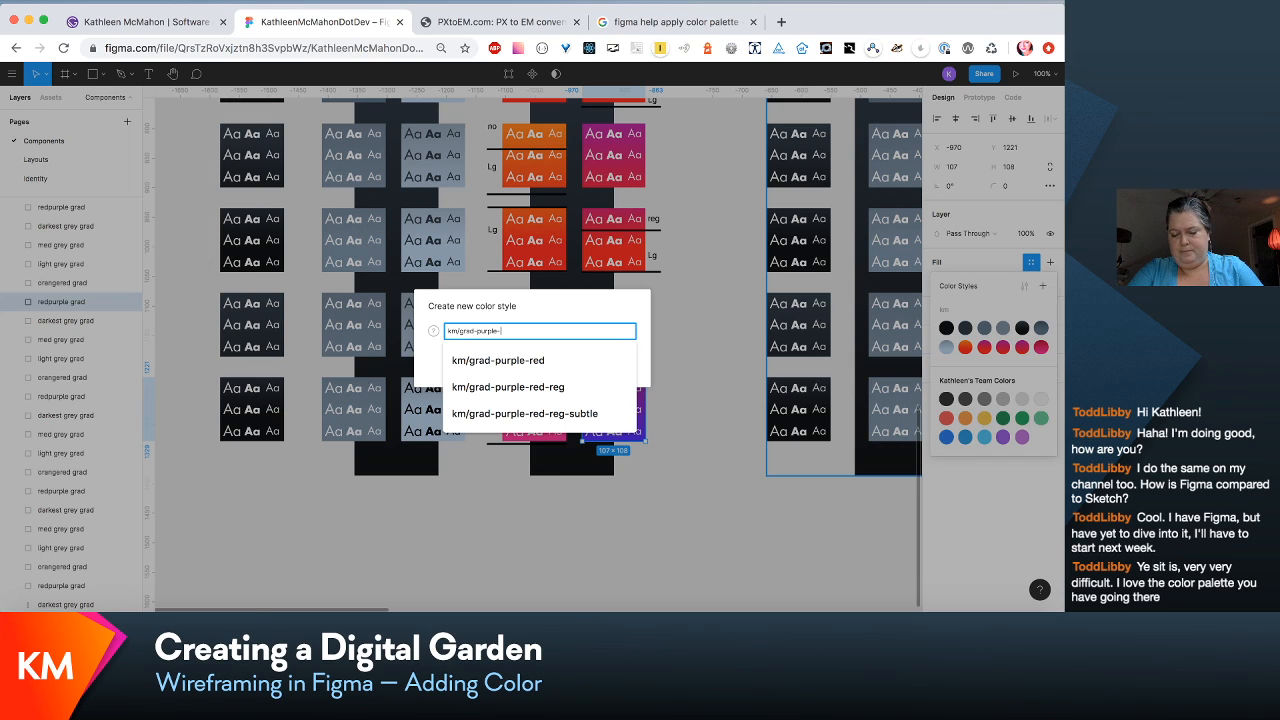
type("v")
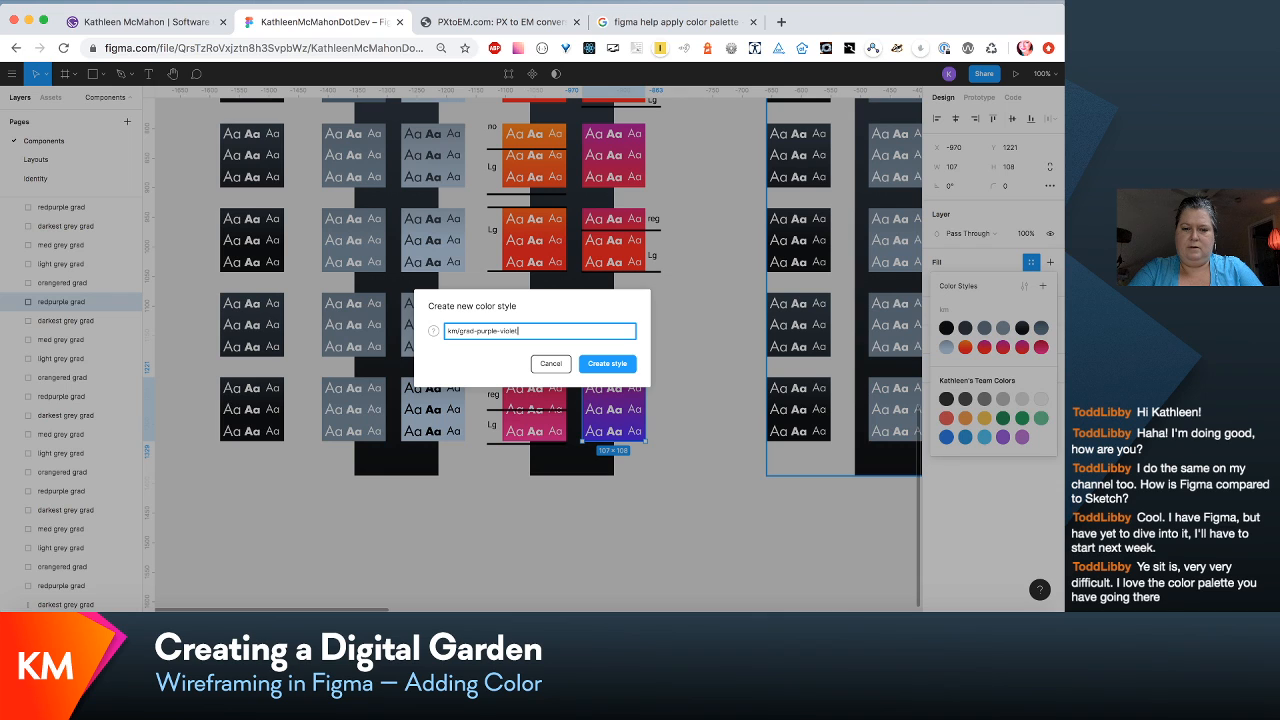
type("iolet")
left_click(618, 366)
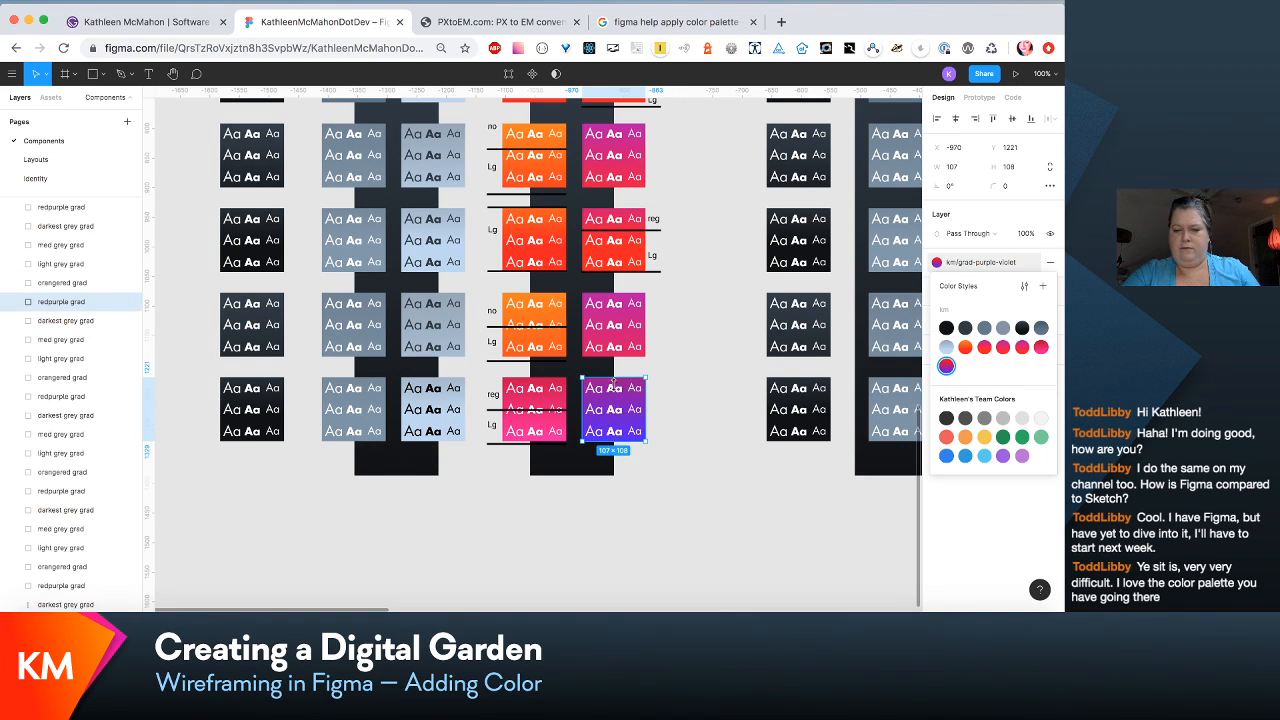
Step: Examine the gradient preview in the km/grad-purple-violet style's edit settings against the bottom-row swatch
double_click(625, 407)
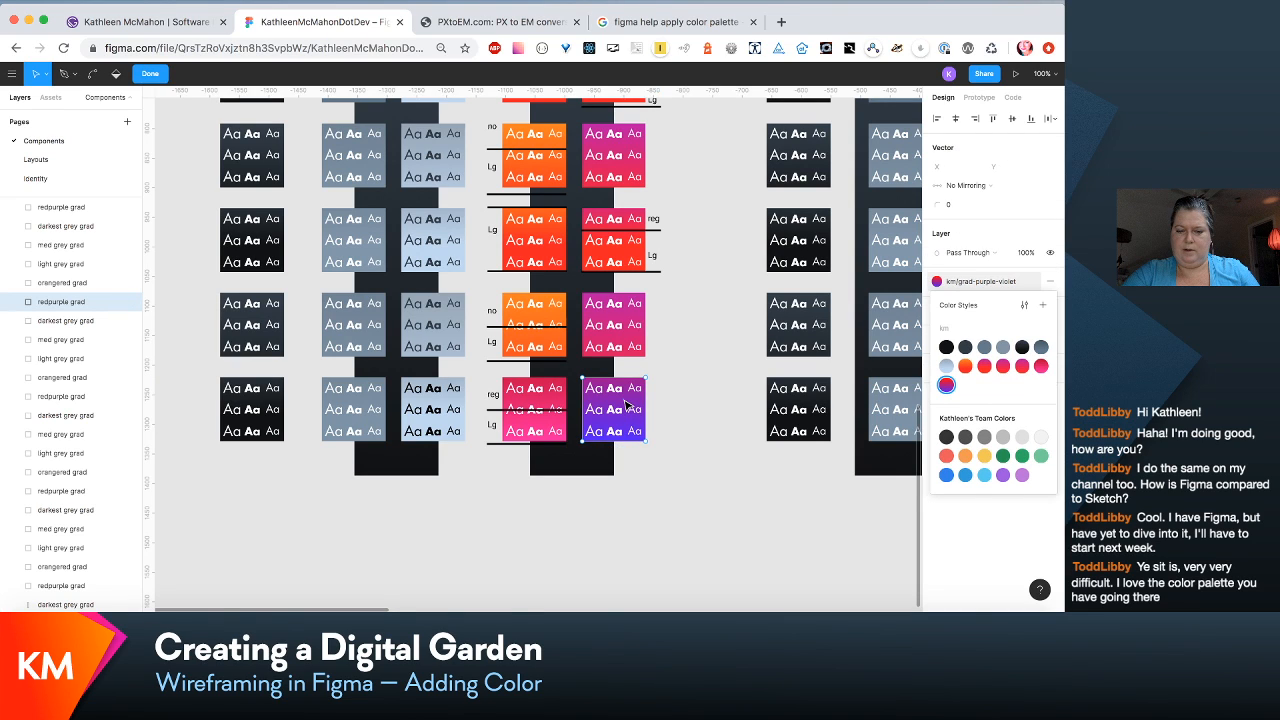
key("Escape")
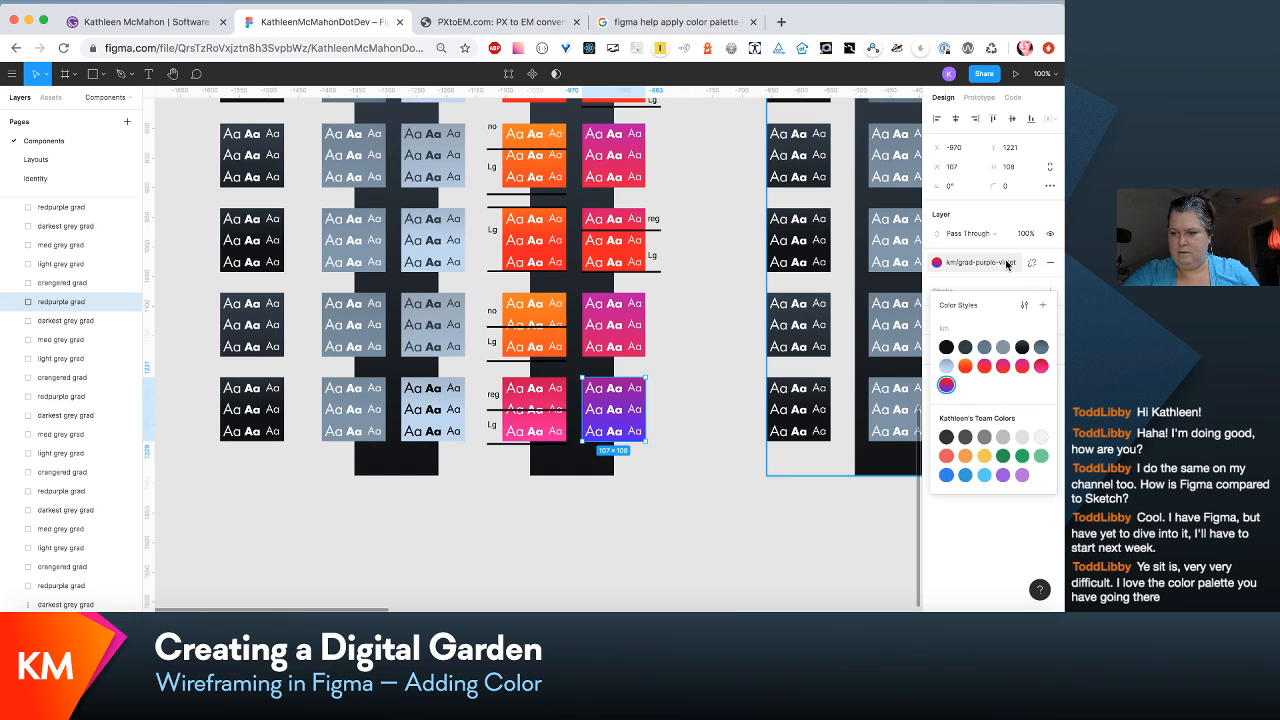
left_click(946, 386)
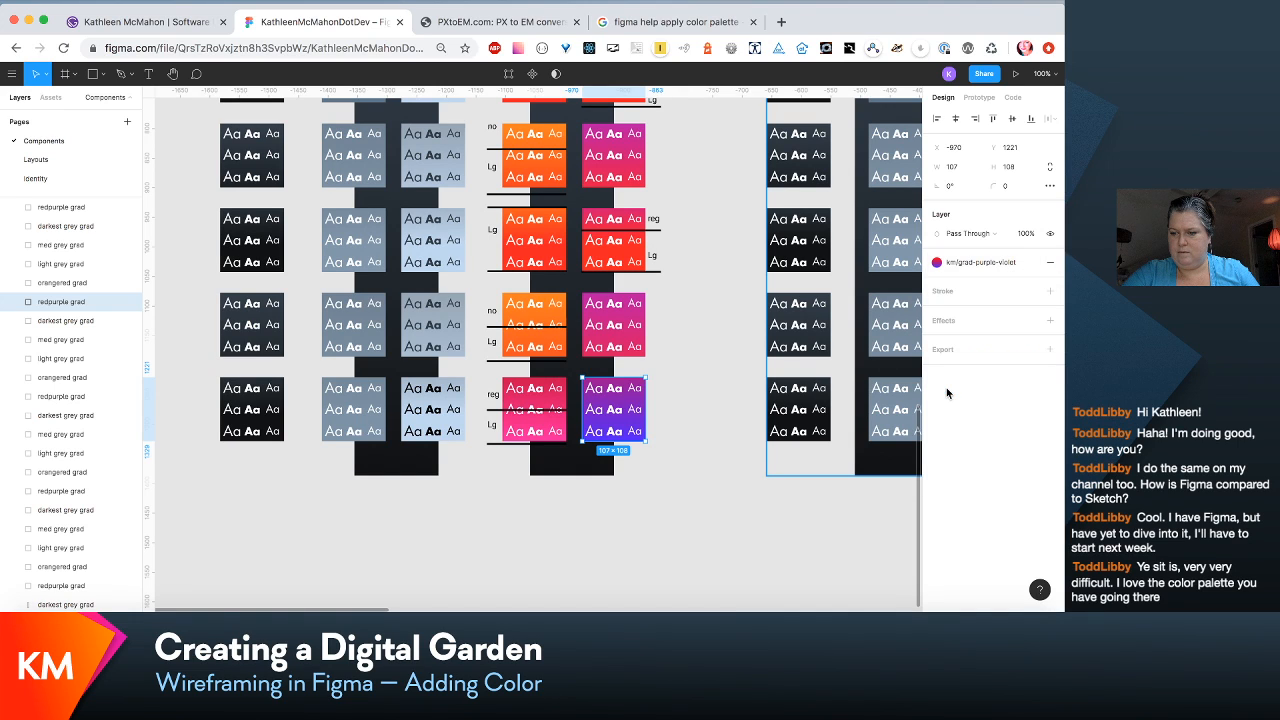
left_click(937, 264)
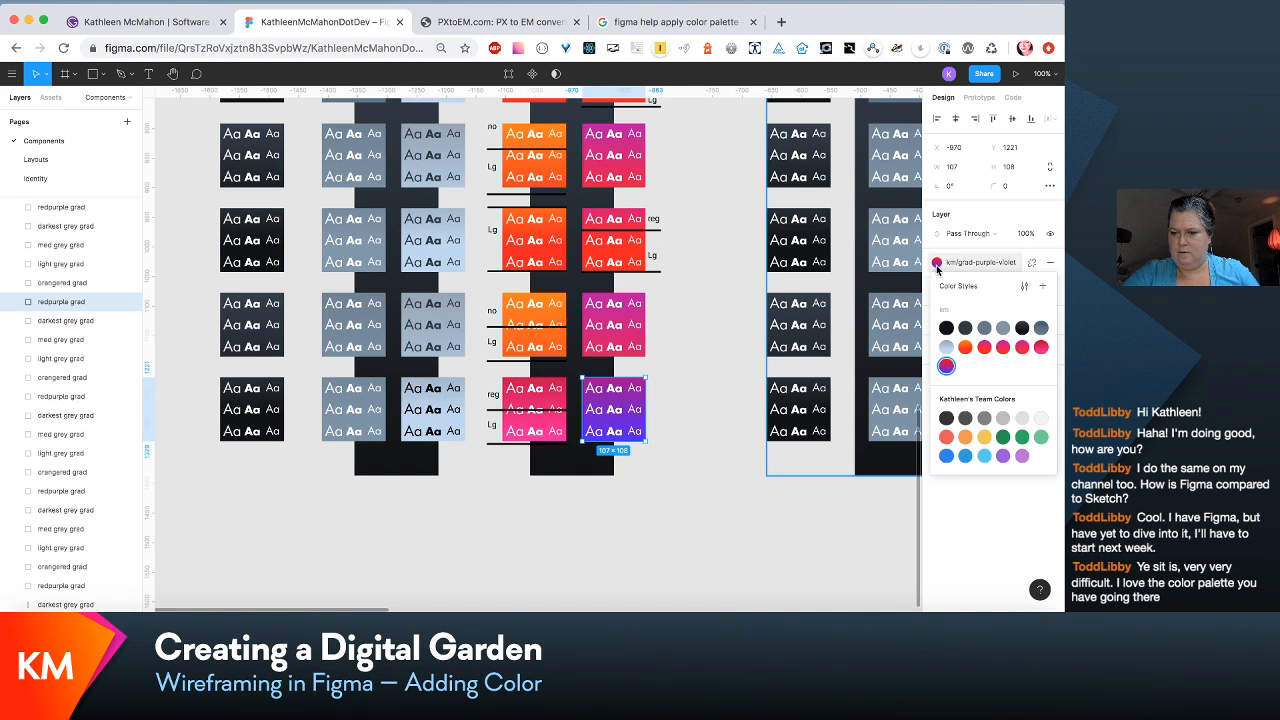
left_click(720, 382)
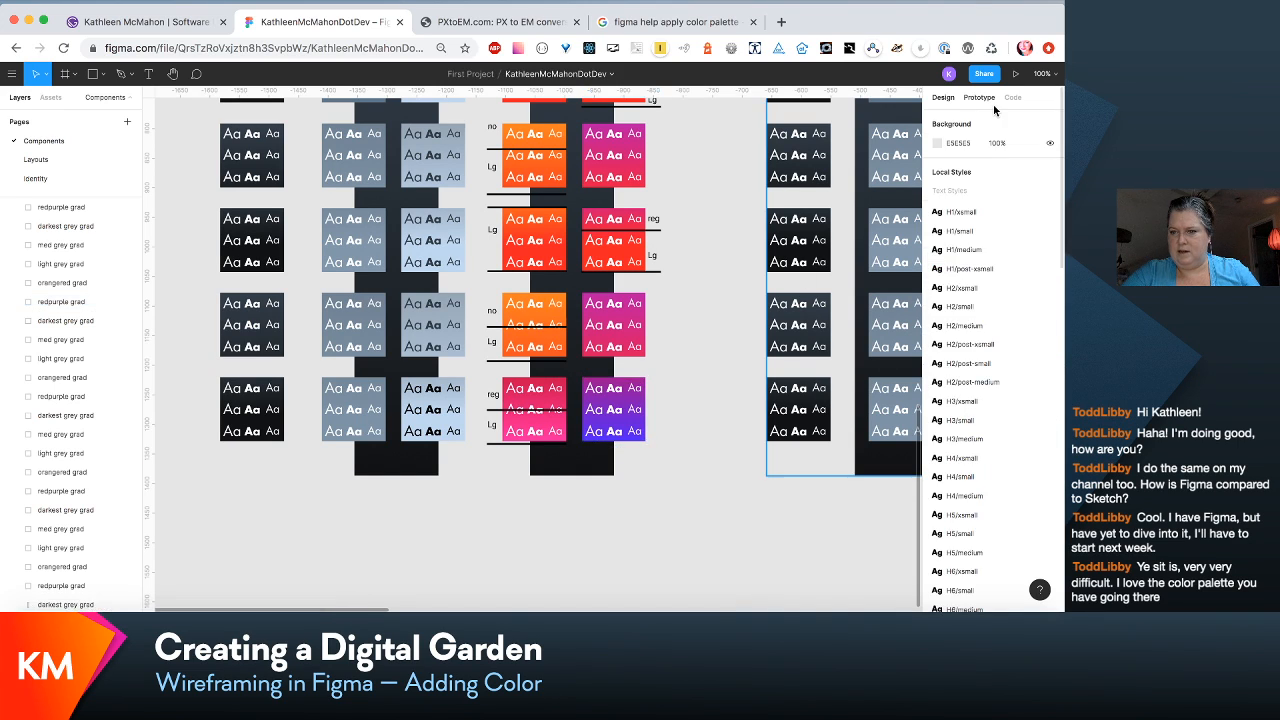
left_click(632, 425)
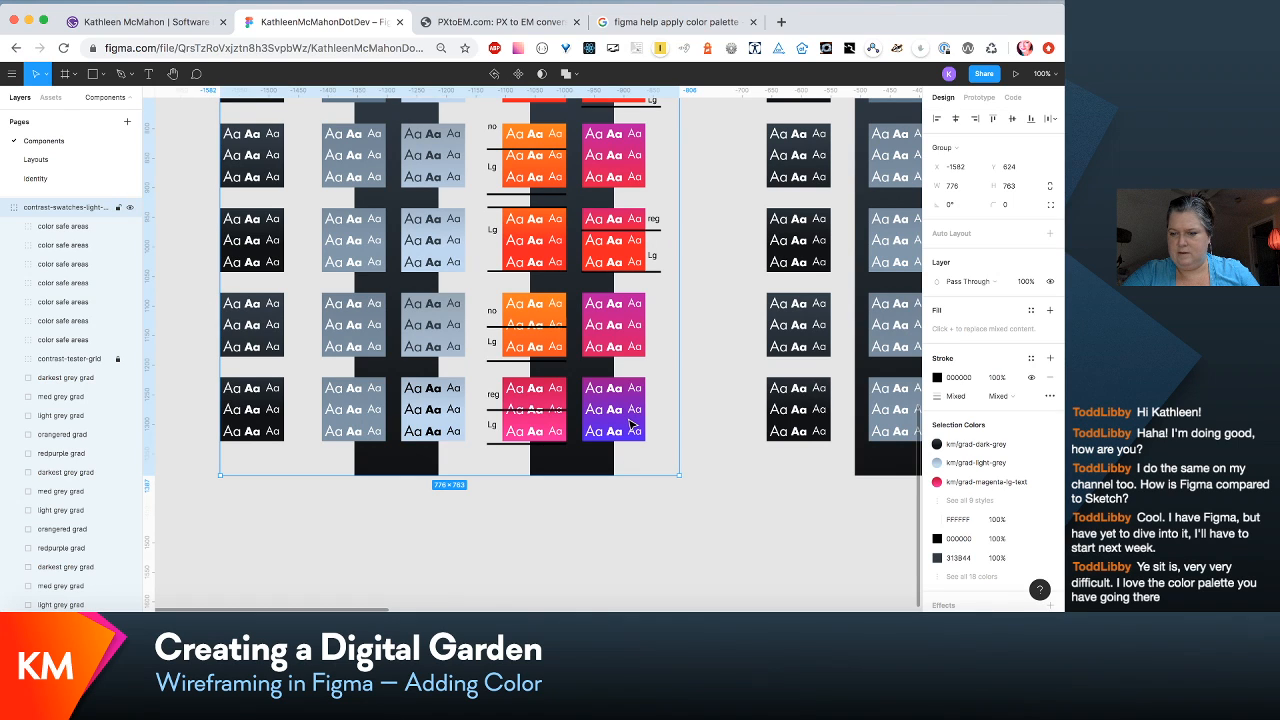
double_click(632, 425)
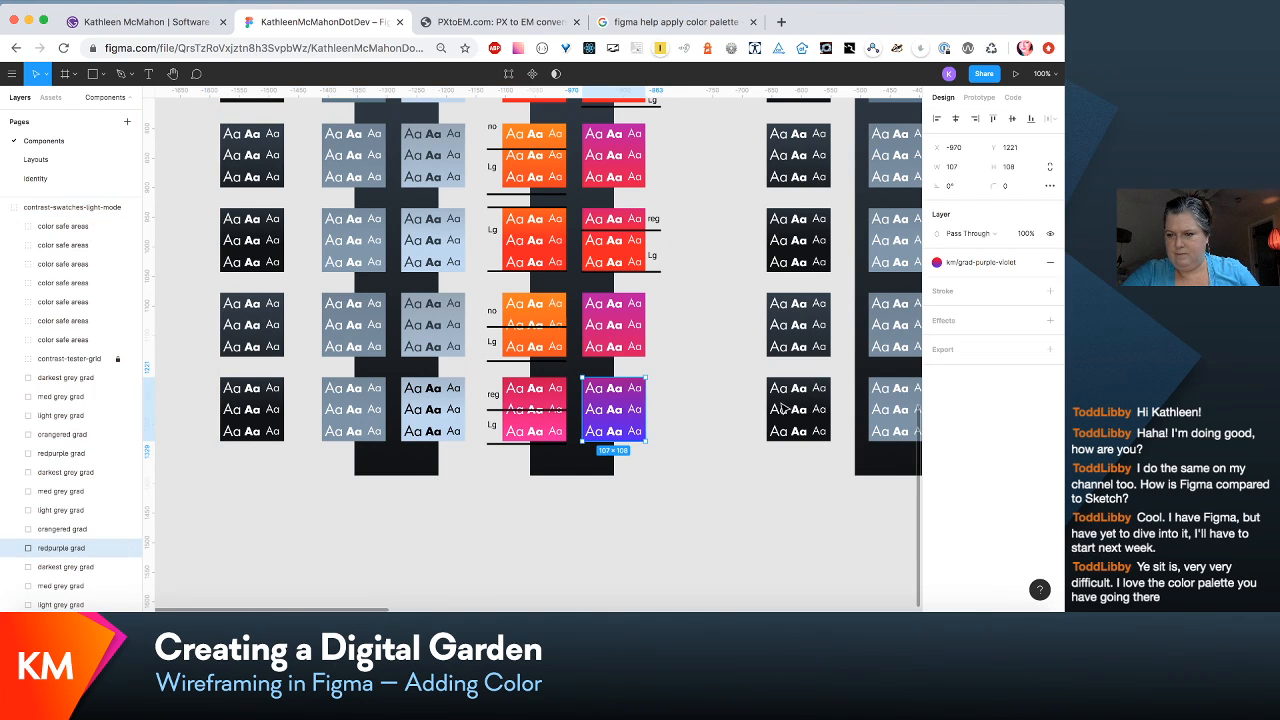
left_click(938, 262)
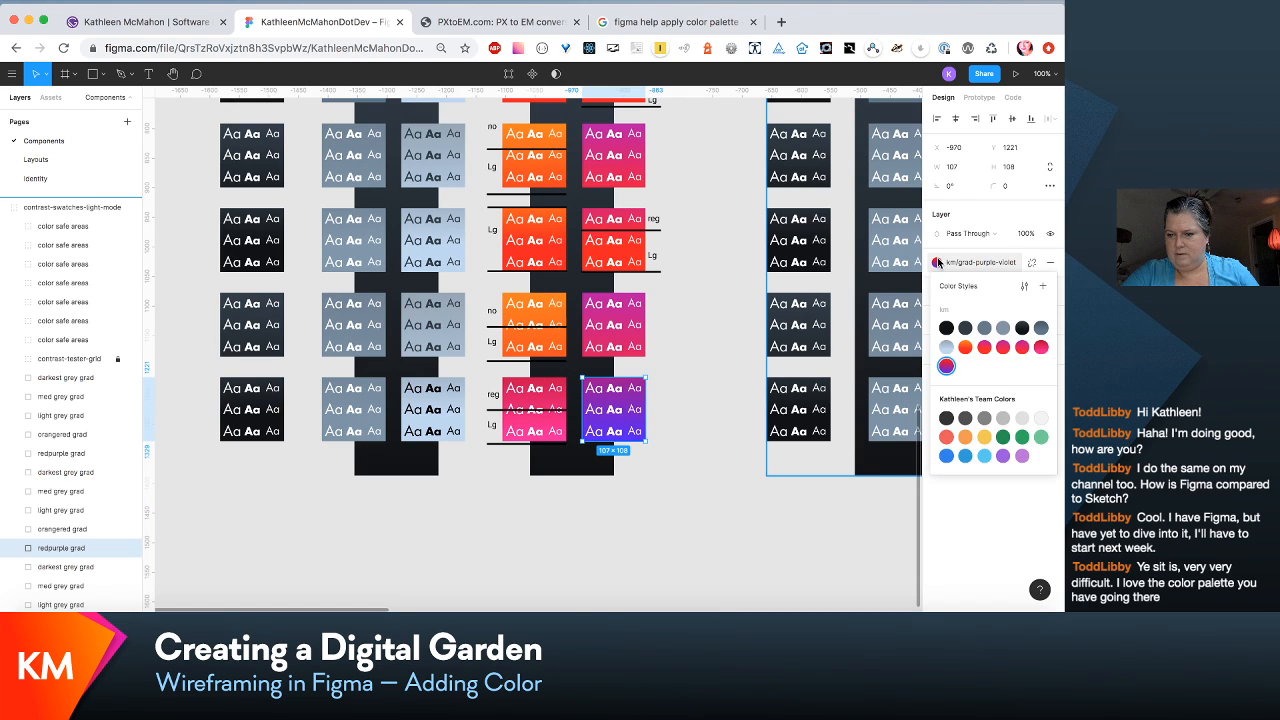
left_click(1020, 287)
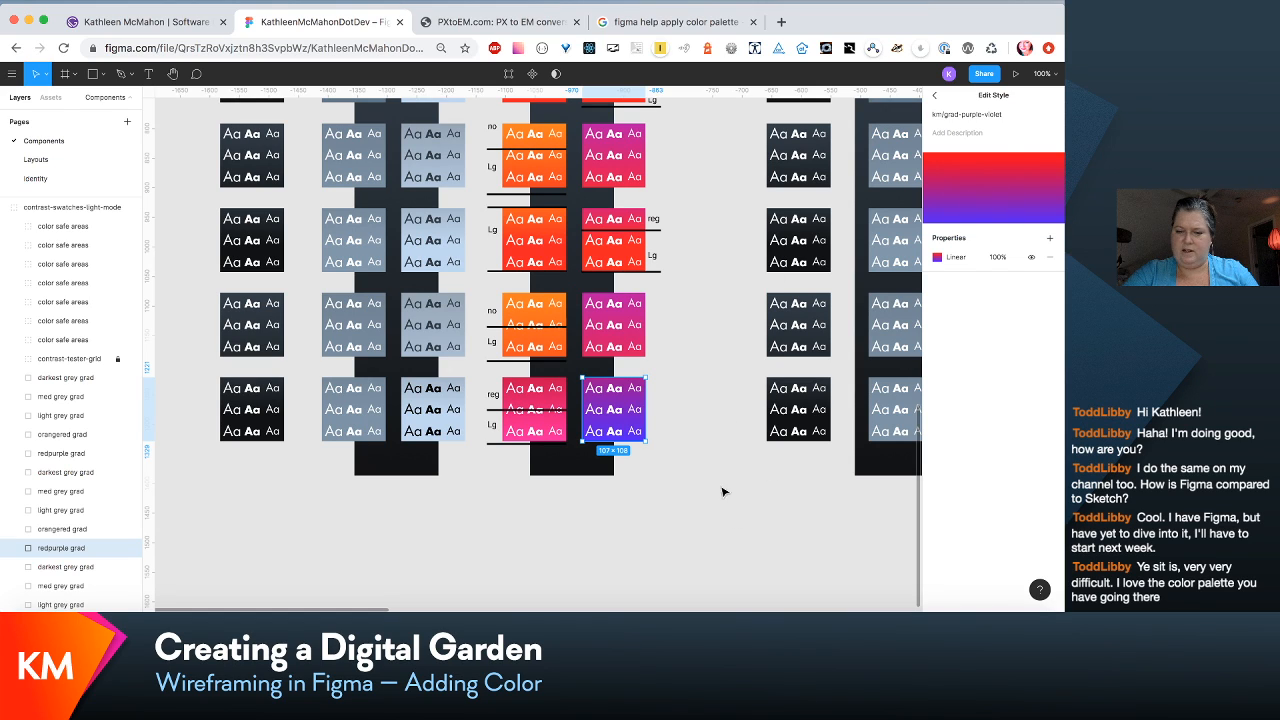
double_click(630, 403)
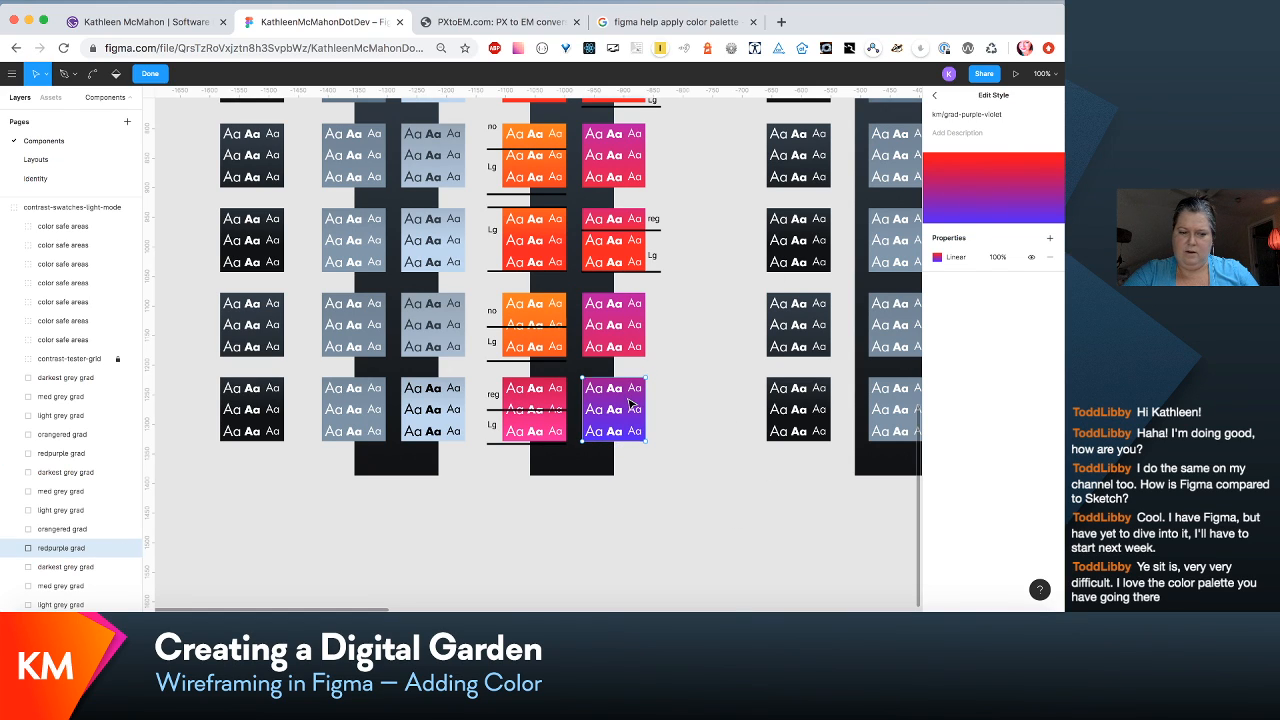
key("Escape")
left_click(703, 419)
Step: Inspect the linear fills of the purple-violet and purple-red gradient swatches in the bottom two rows on the Identity page
scroll(585, 412, "left", 1)
scroll(585, 412, "left", 1)
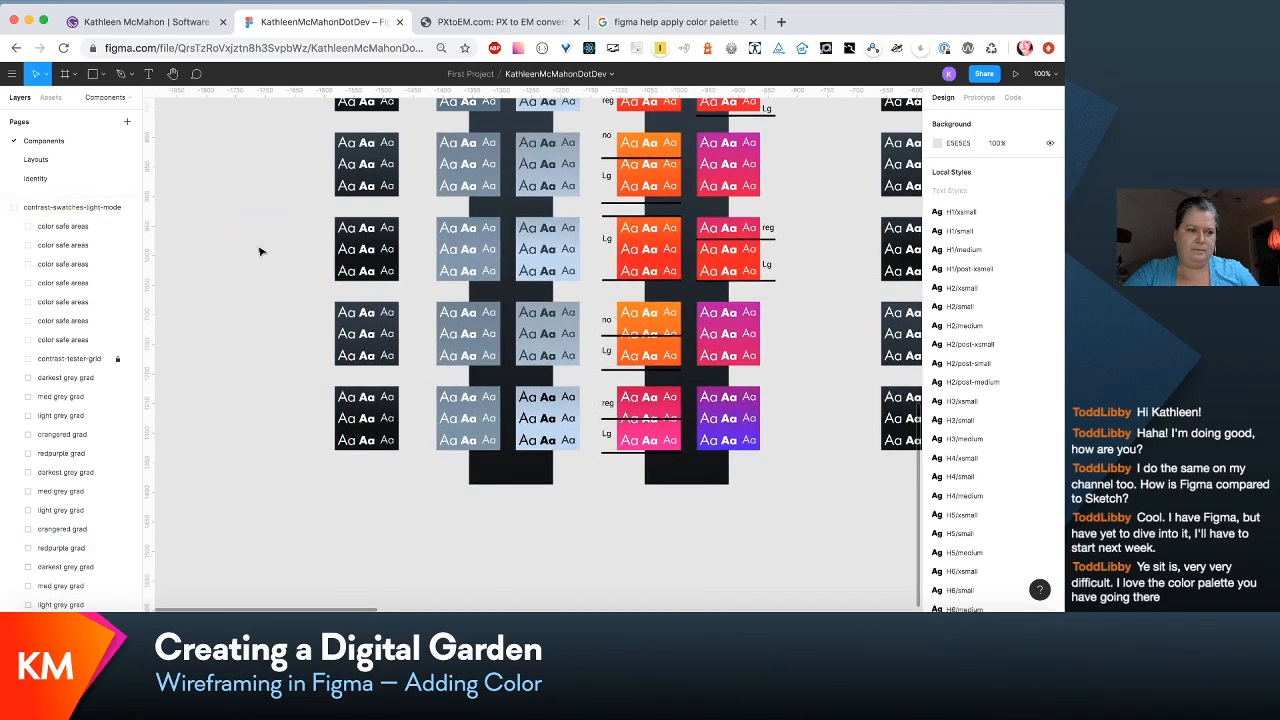
left_click(36, 178)
scroll(511, 307, "down", 3)
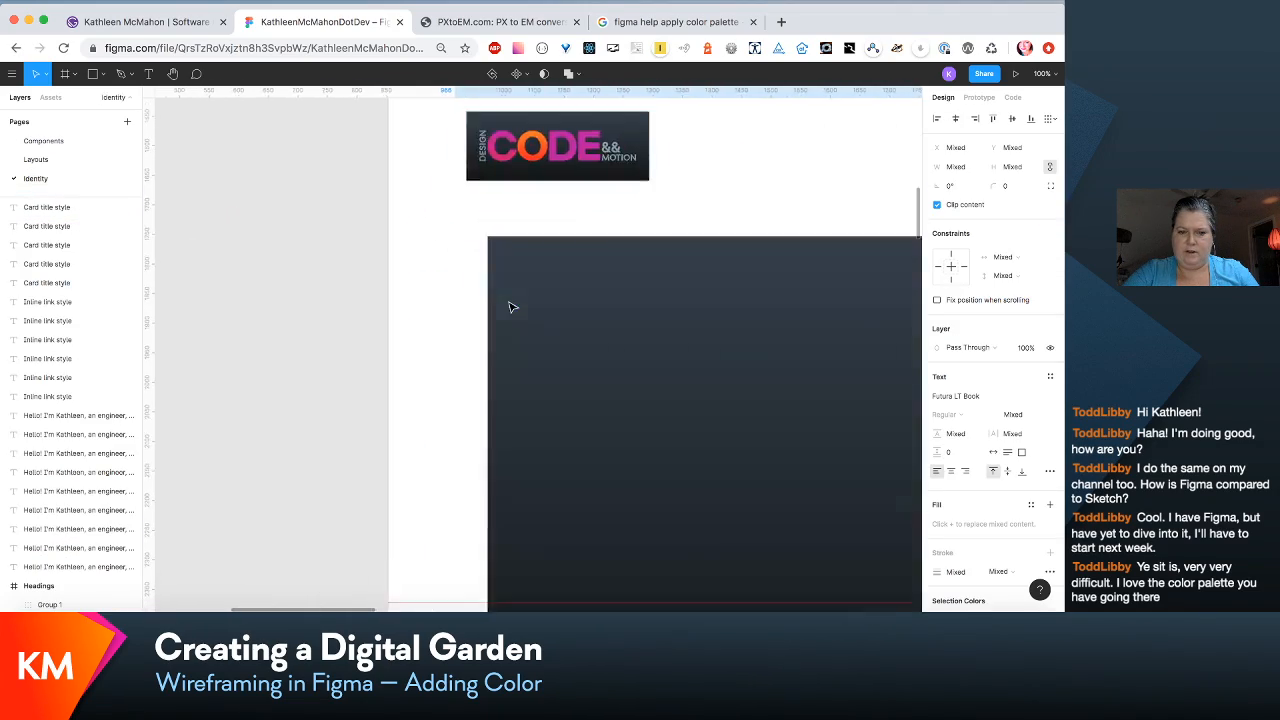
scroll(511, 307, "up", 8)
scroll(511, 307, "down", 2)
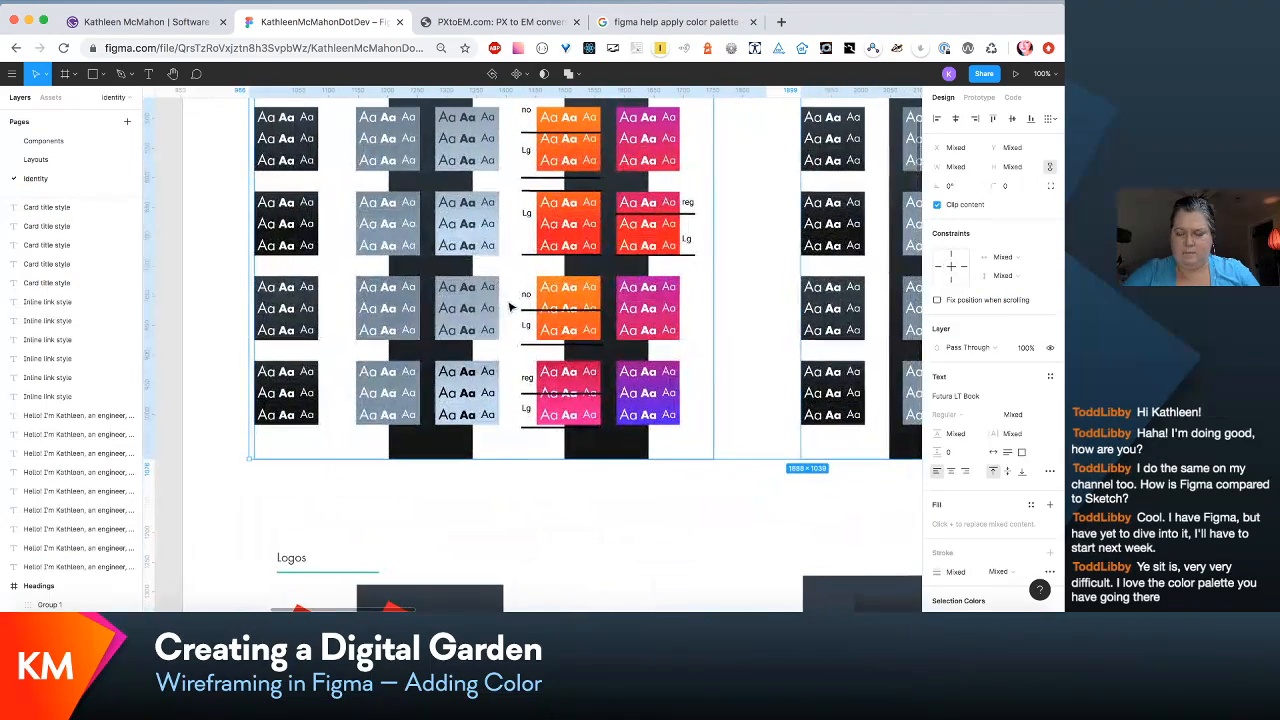
left_click(665, 390)
double_click(665, 390)
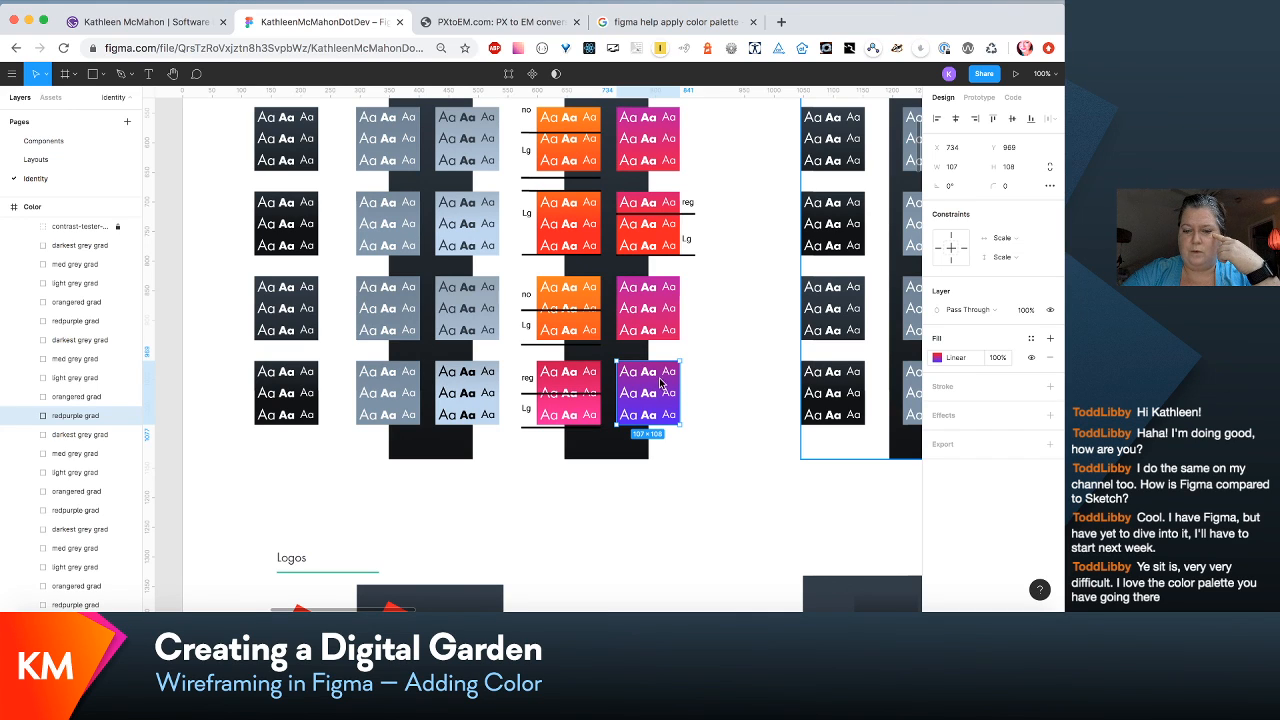
left_click(677, 283)
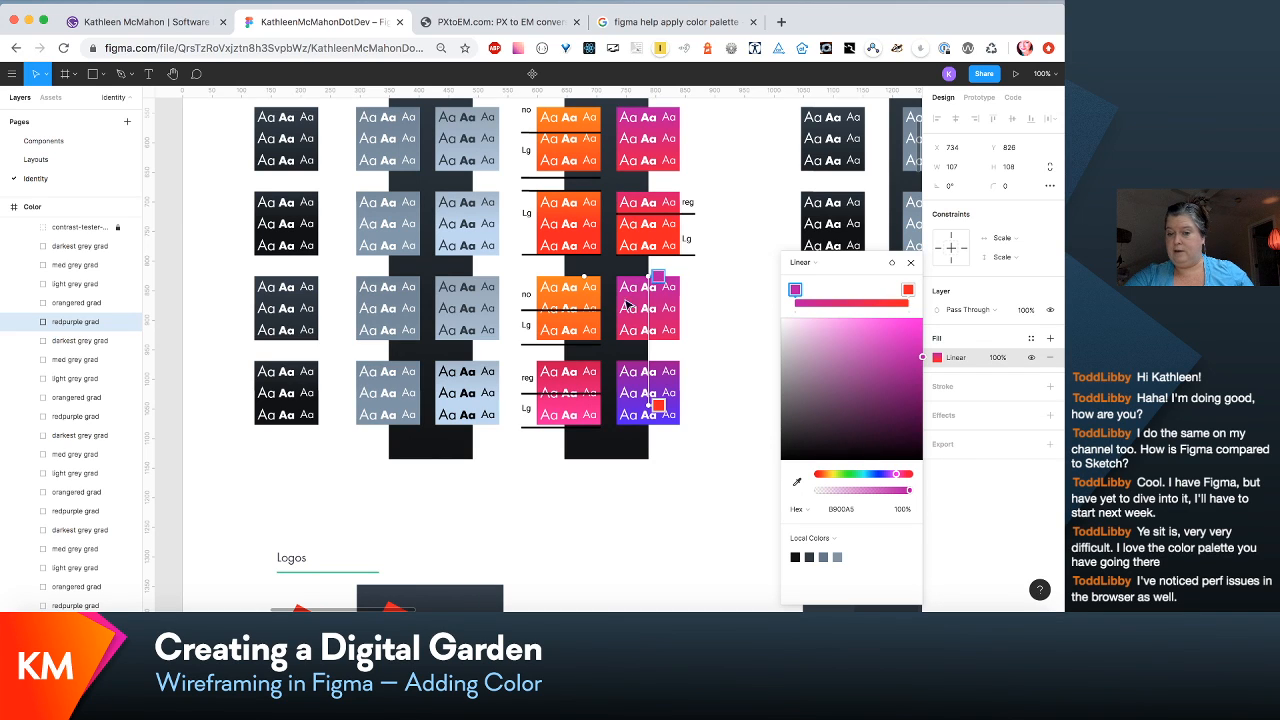
Step: Draw a square of about 99 × 99 on the Components page between the light-mode and dark-mode contrast swatches
left_click(81, 141)
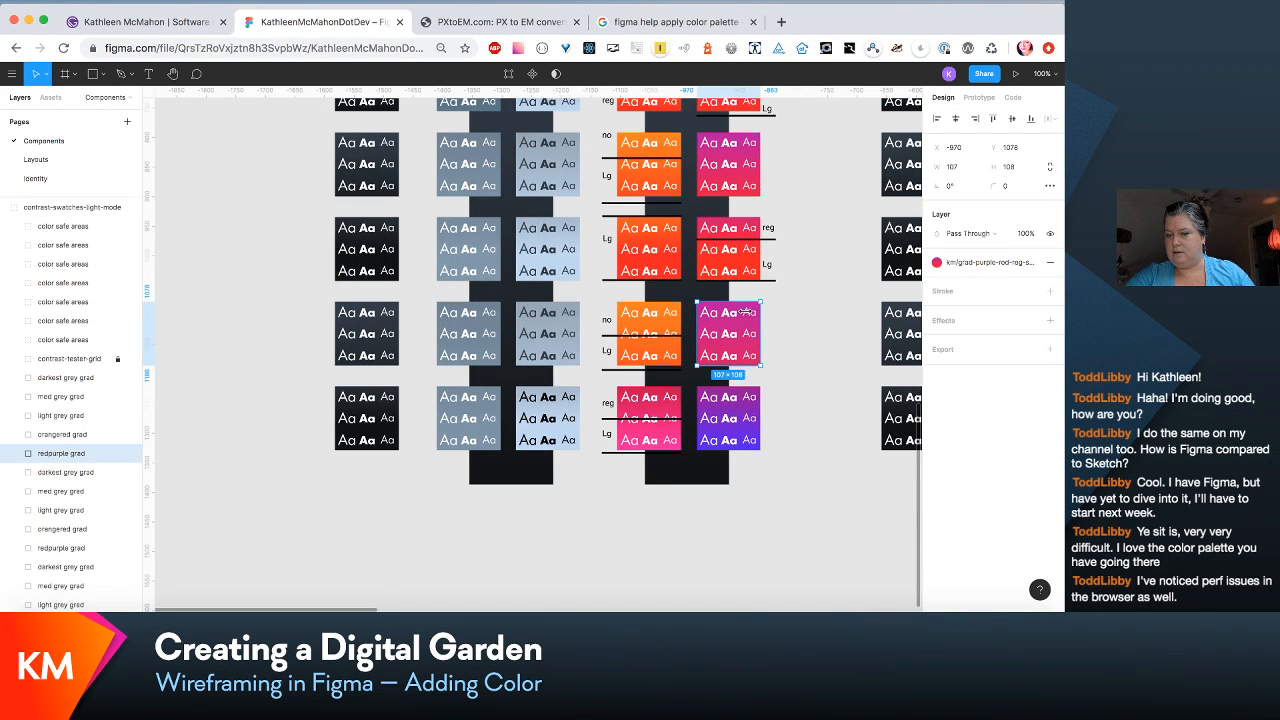
left_click(786, 356)
scroll(786, 356, "right", 2)
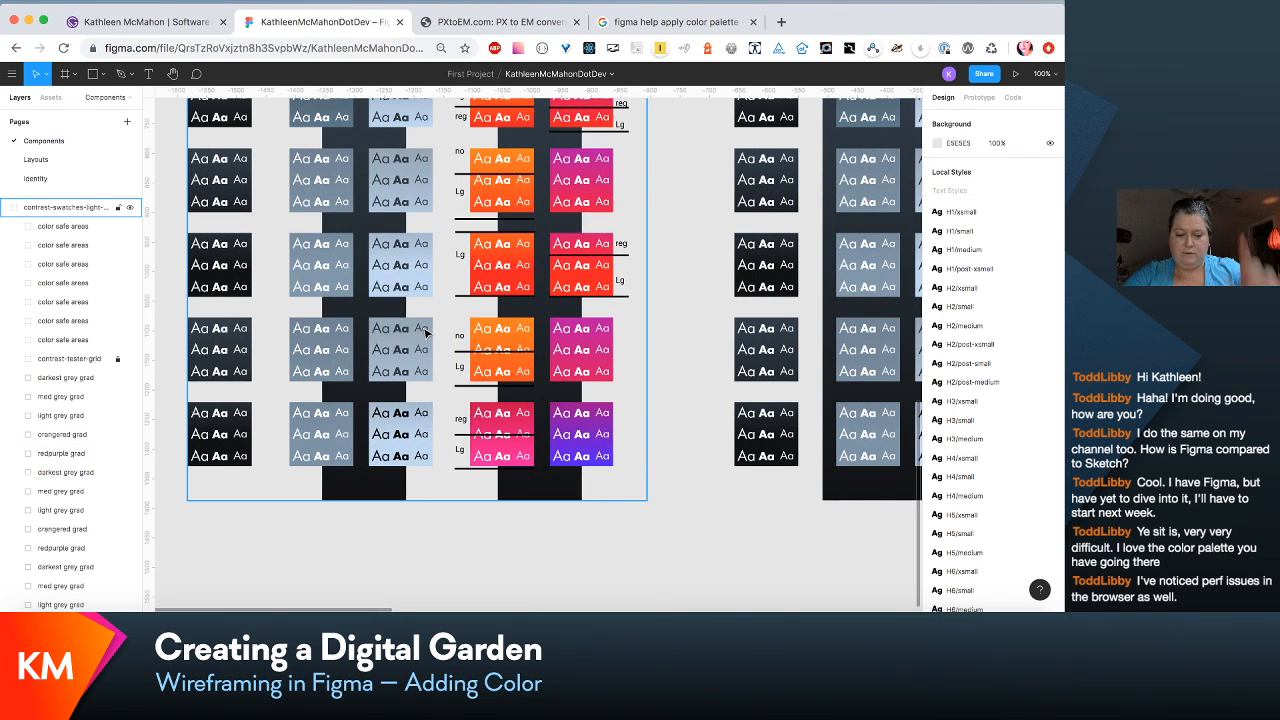
key("f")
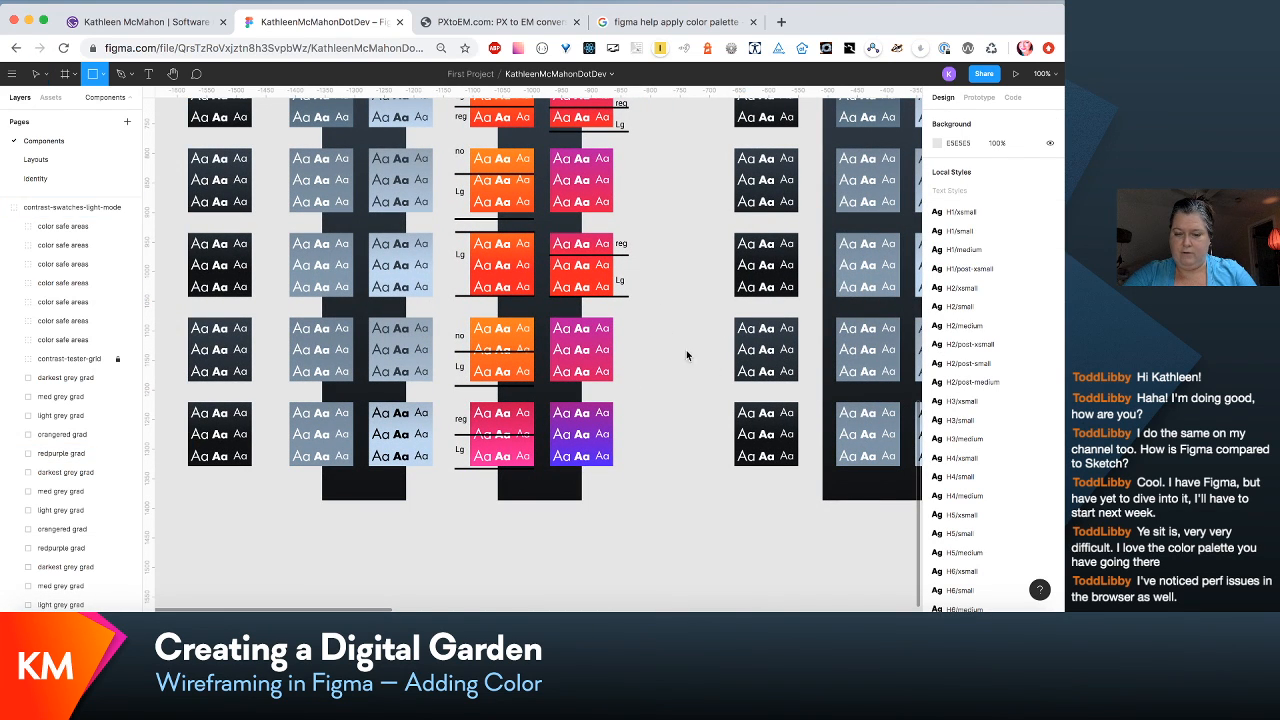
left_click_drag(646, 318, 706, 376)
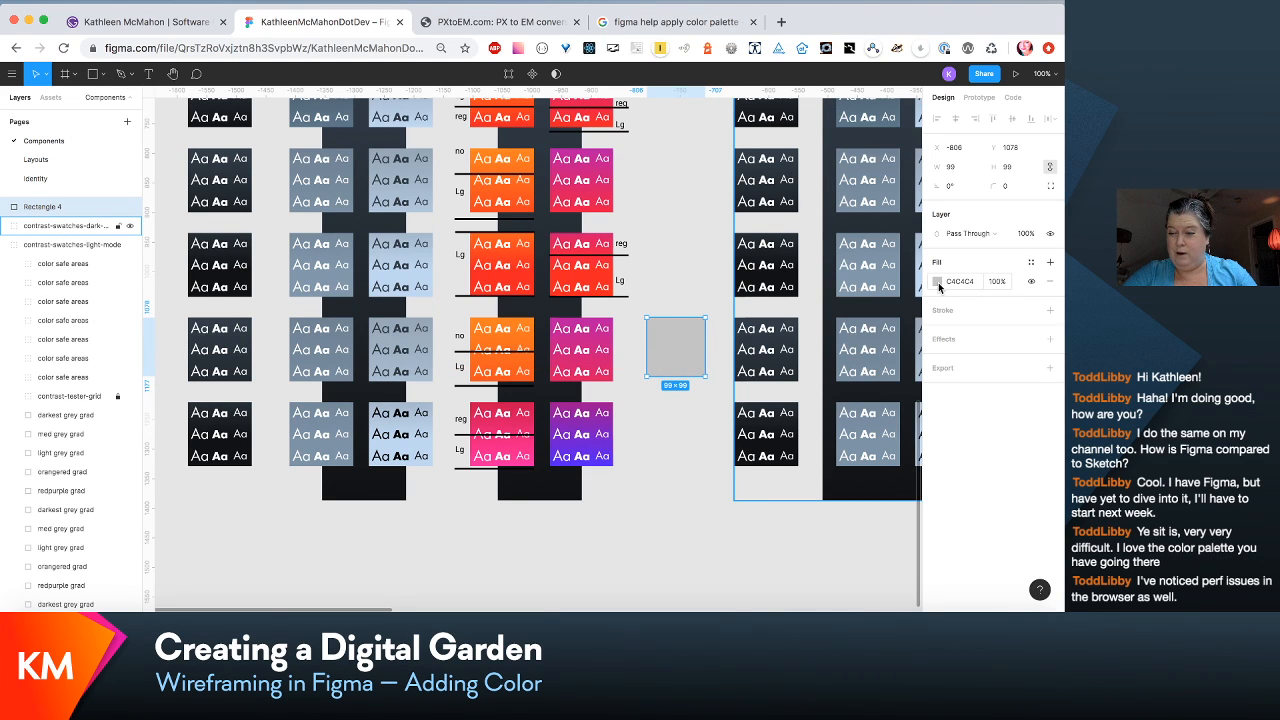
Step: Try the km/grad-purple-violet color style as the fill of the 99 × 99 test square, and delete the square
left_click(1051, 264)
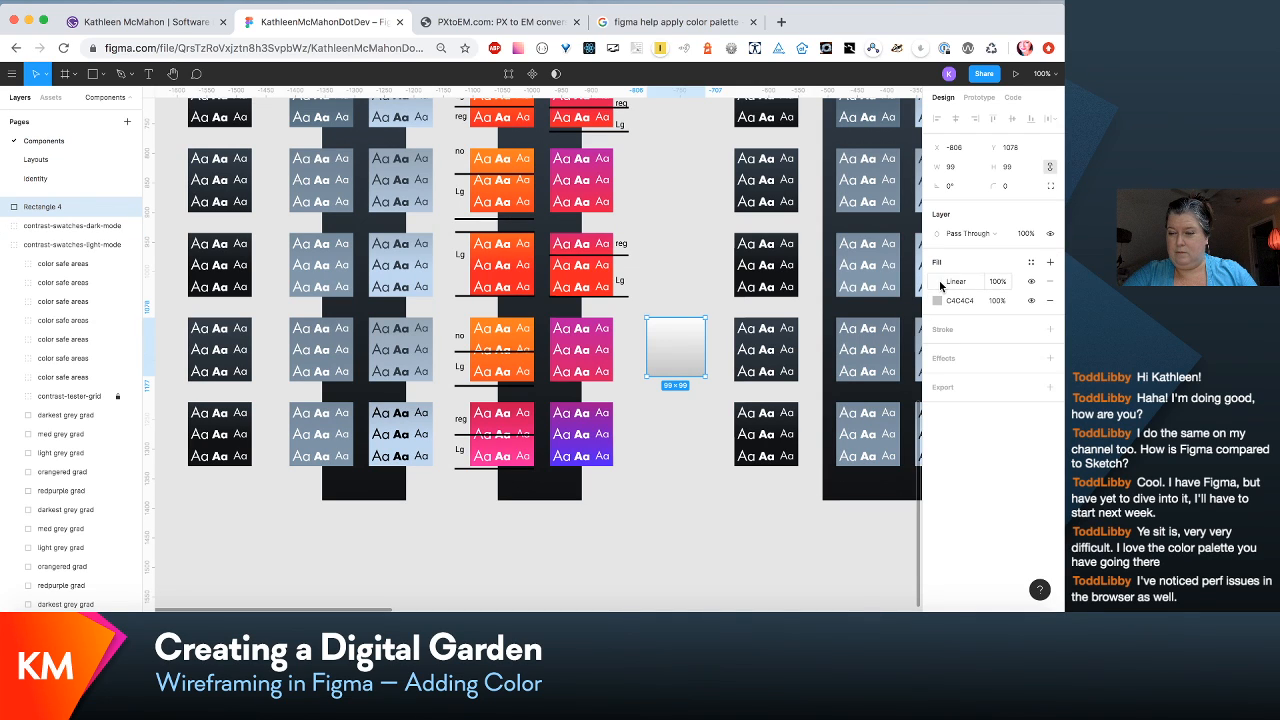
left_click(1032, 265)
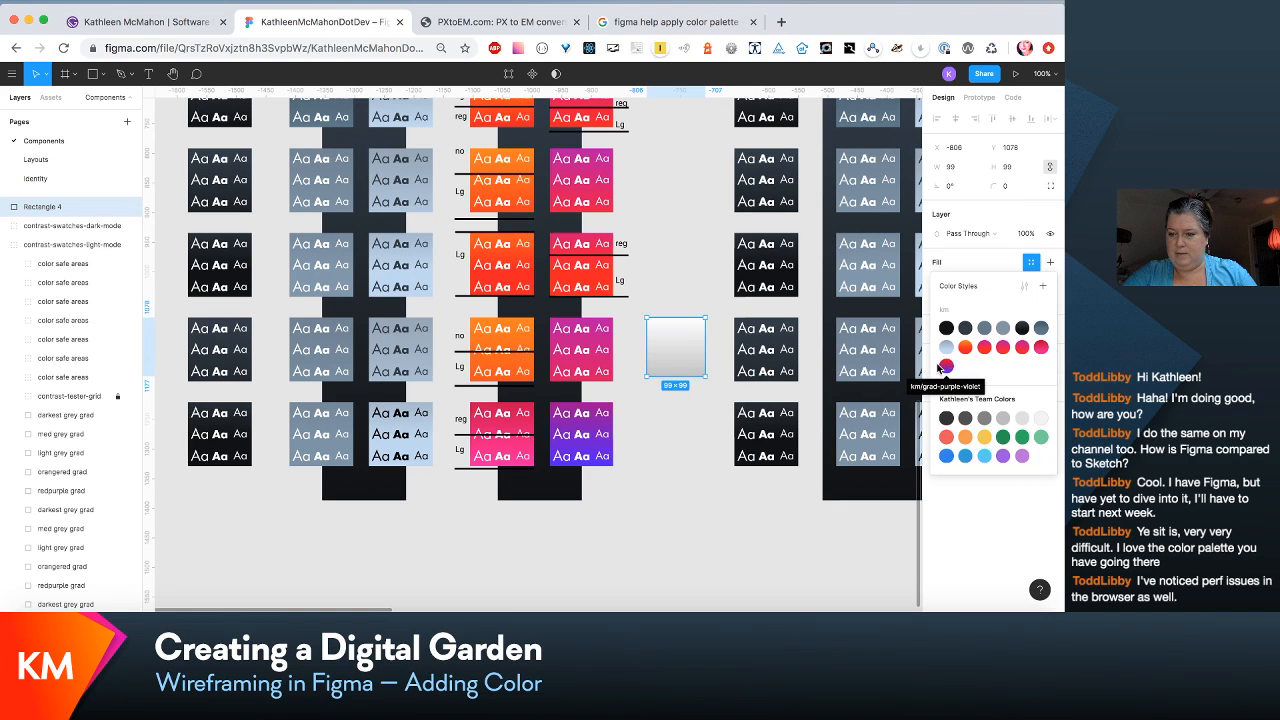
left_click(947, 368)
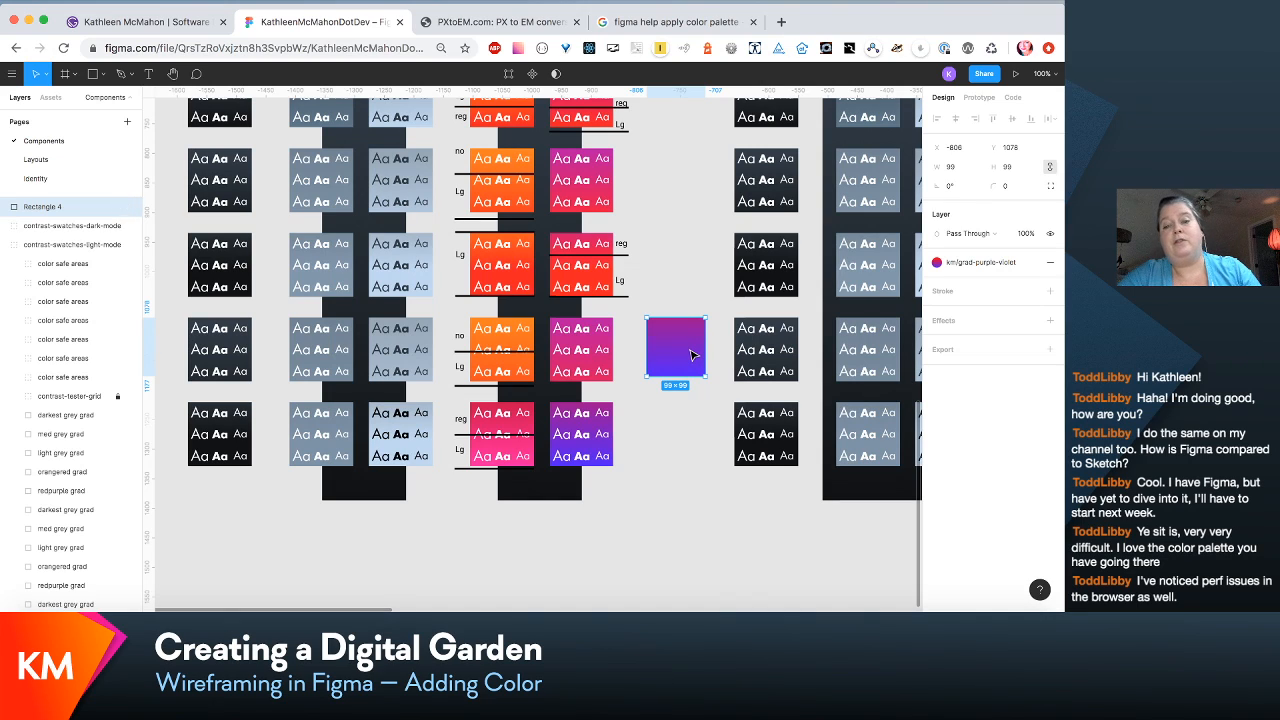
key("Delete")
Step: Open the color styles available for the fill of the Published date text in the PostListItemXsmall component
scroll(645, 362, "up", 3)
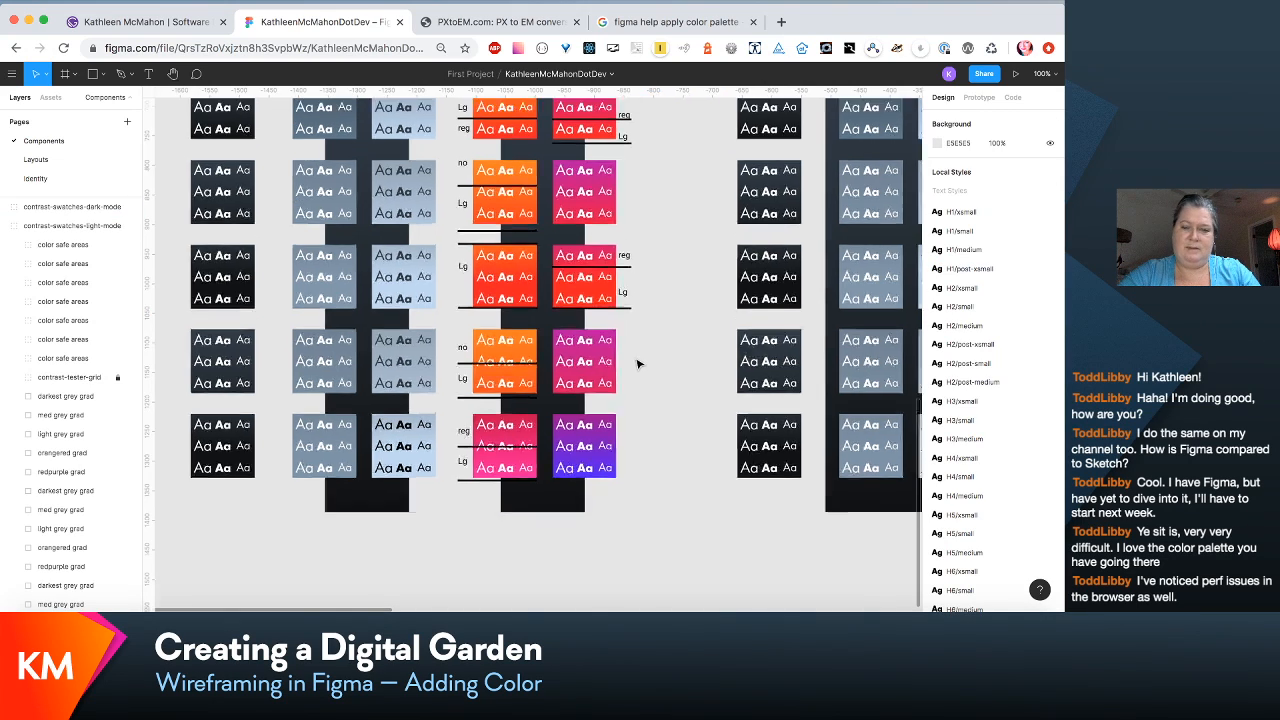
scroll(638, 363, "down", 3)
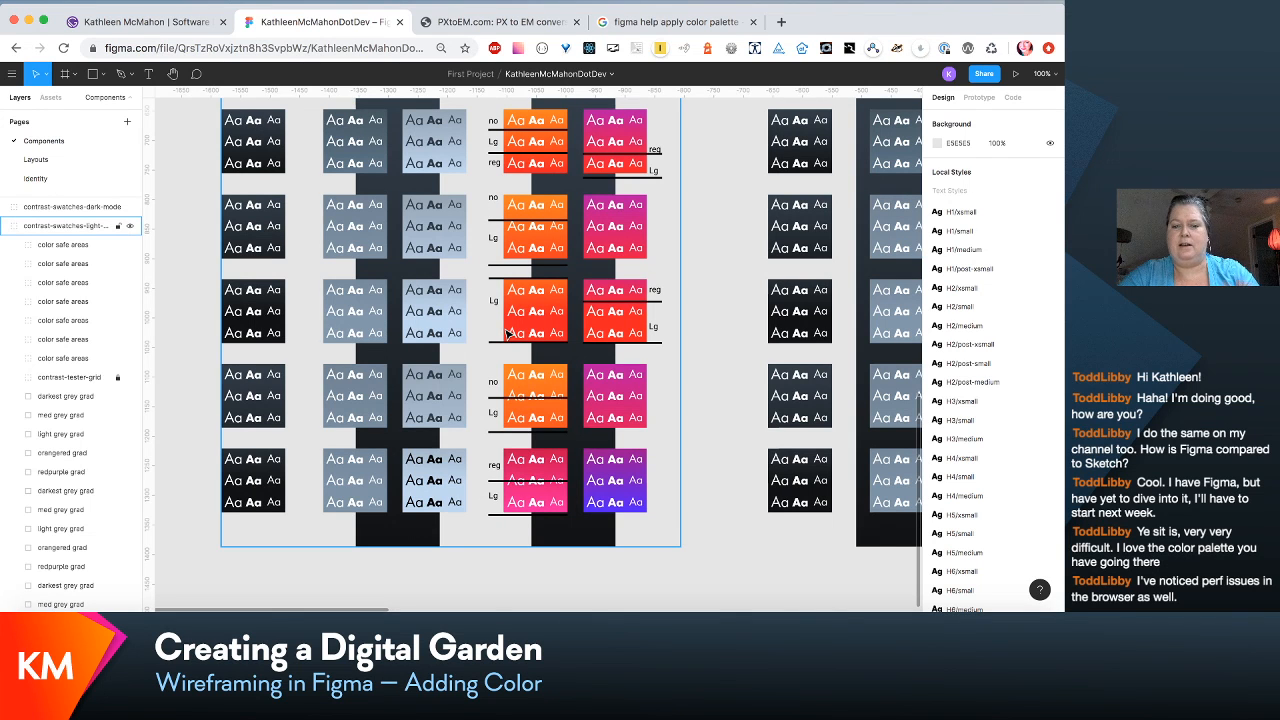
scroll(507, 333, "right", 3)
scroll(507, 333, "up", 1)
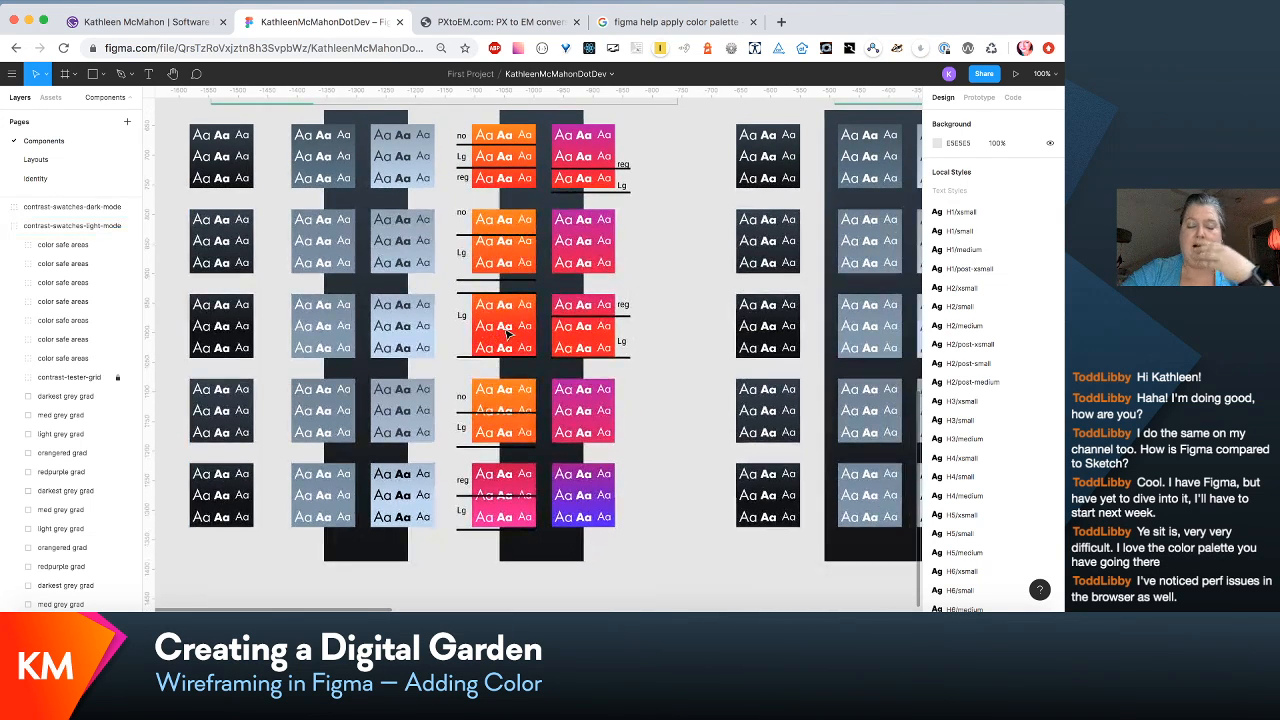
scroll(507, 333, "right", 10)
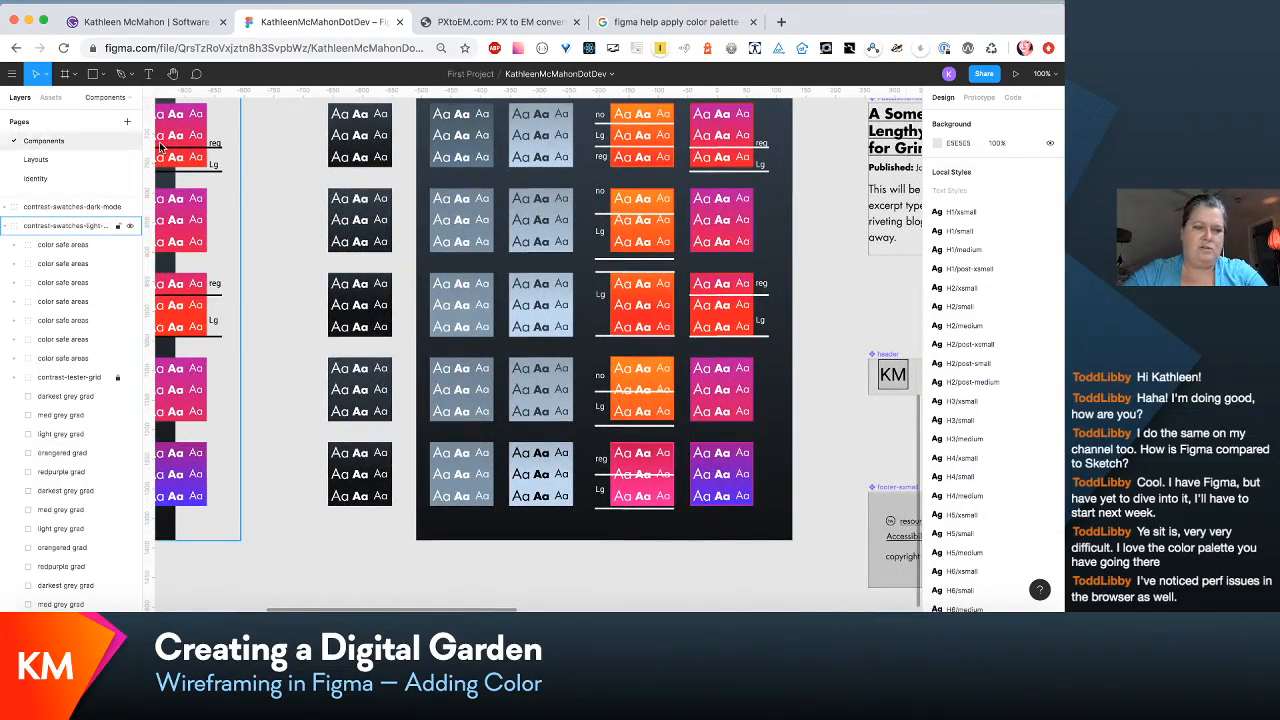
scroll(355, 190, "right", 11)
scroll(483, 207, "left", 7)
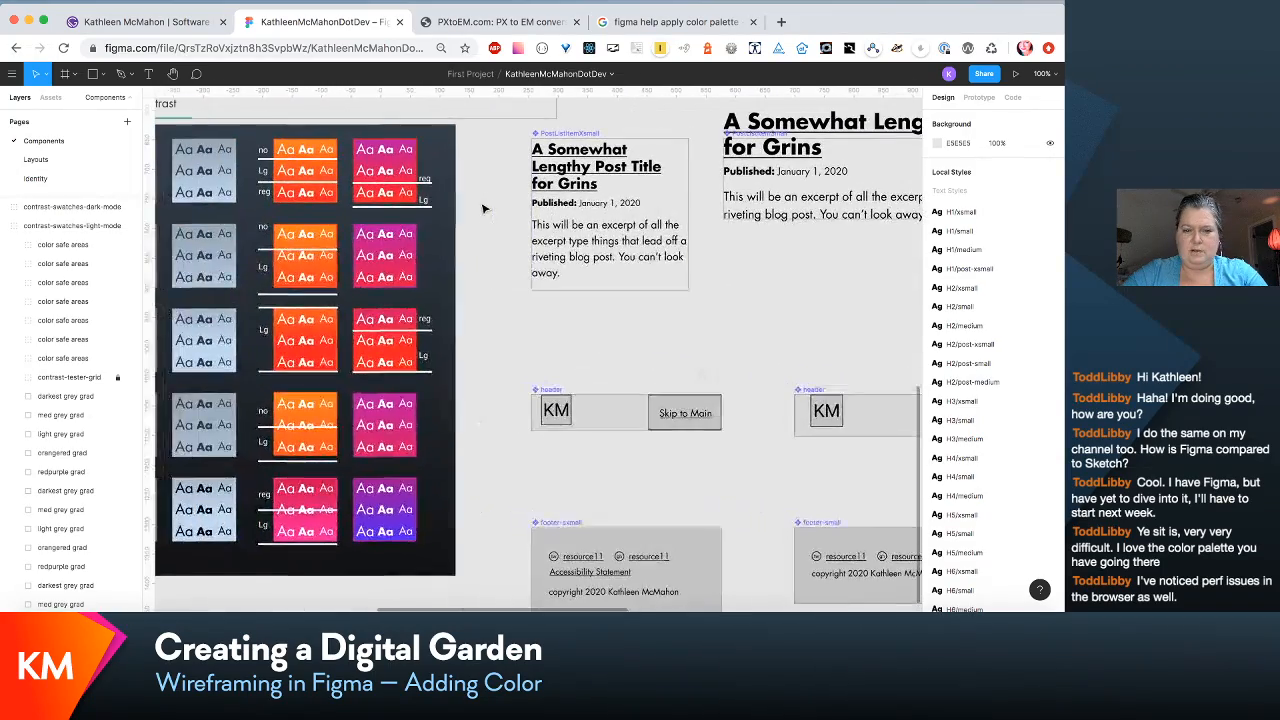
scroll(483, 206, "up", 2)
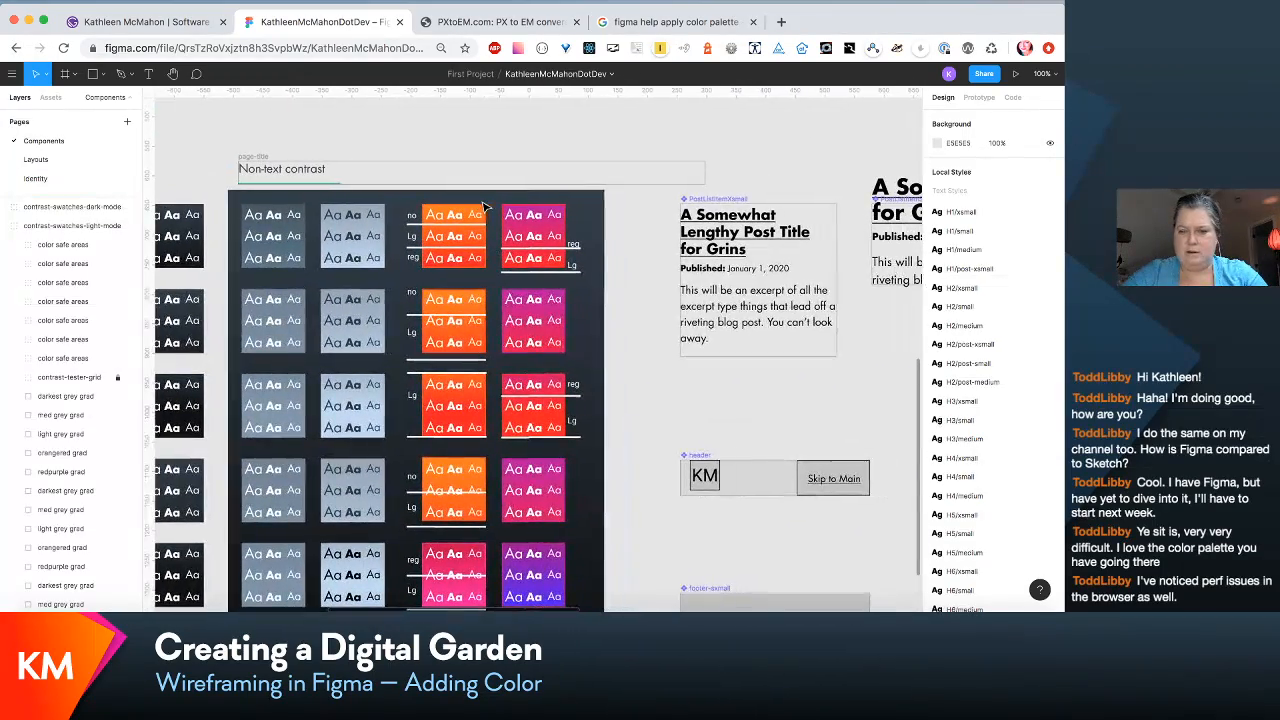
scroll(483, 205, "right", 2)
left_click(755, 266)
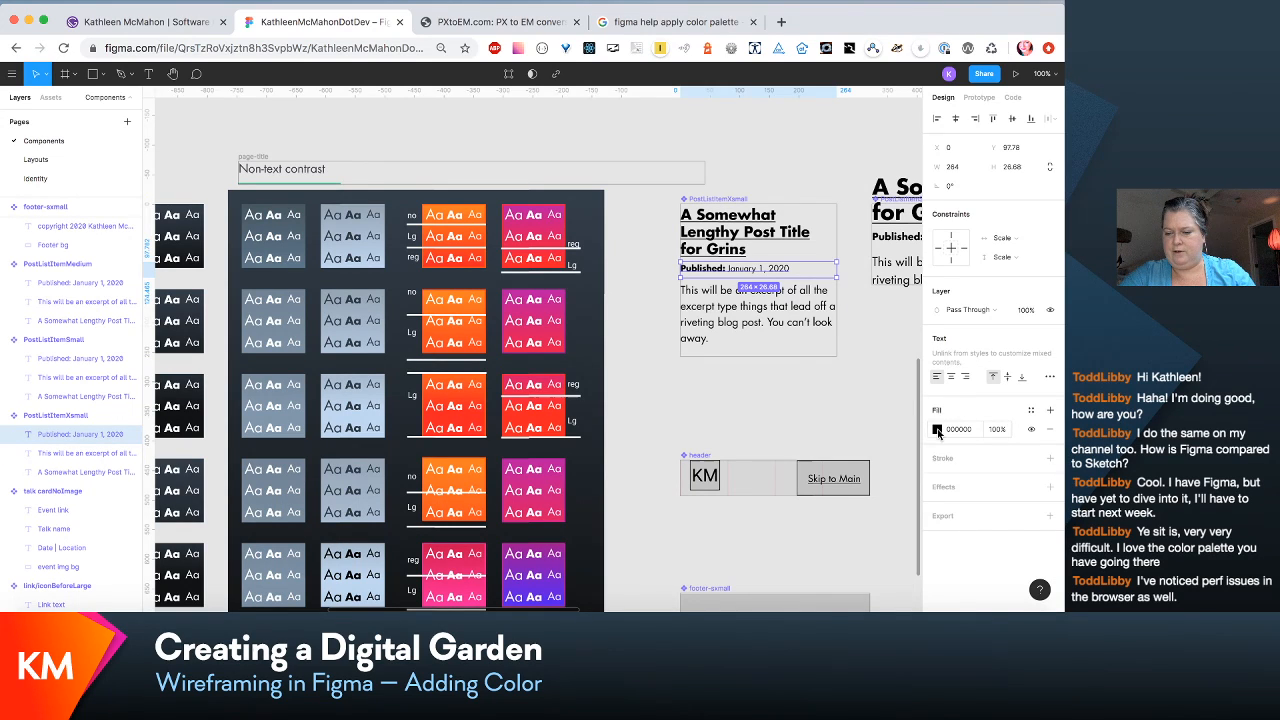
left_click(1031, 414)
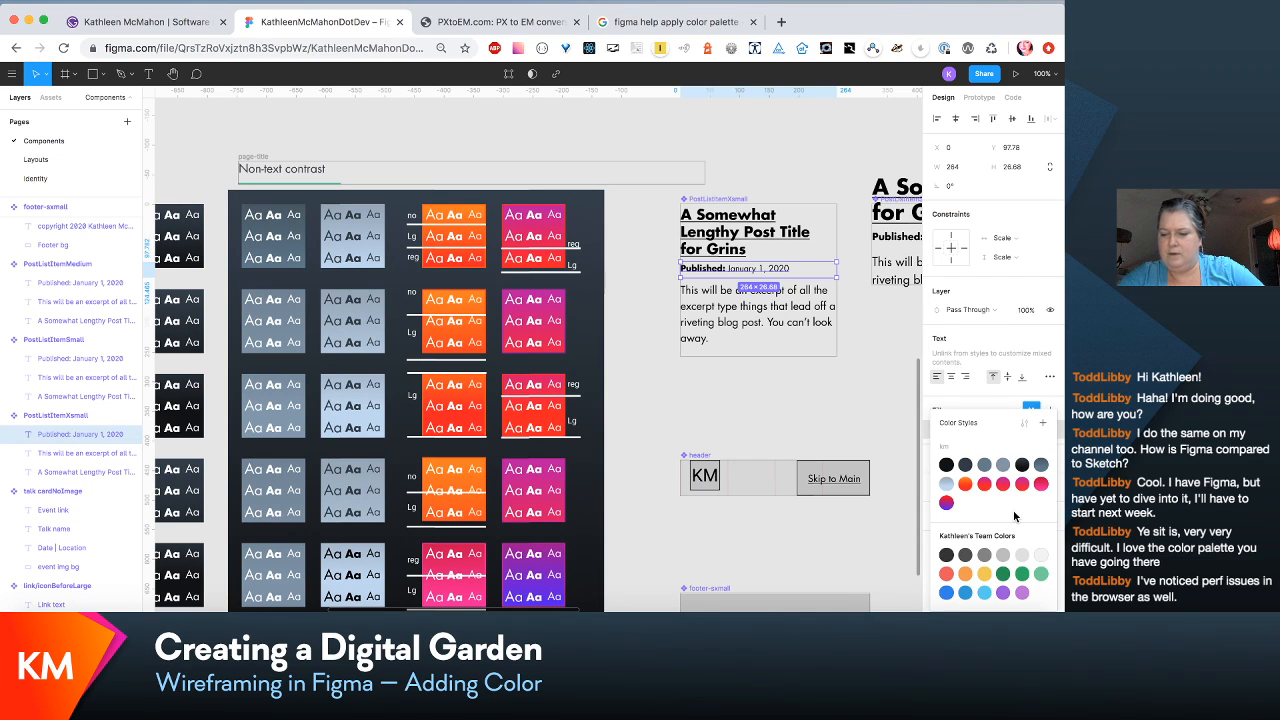
Step: Apply the km/med-grey color style to the Published line of the PostListItemXsmall component
left_click(985, 465)
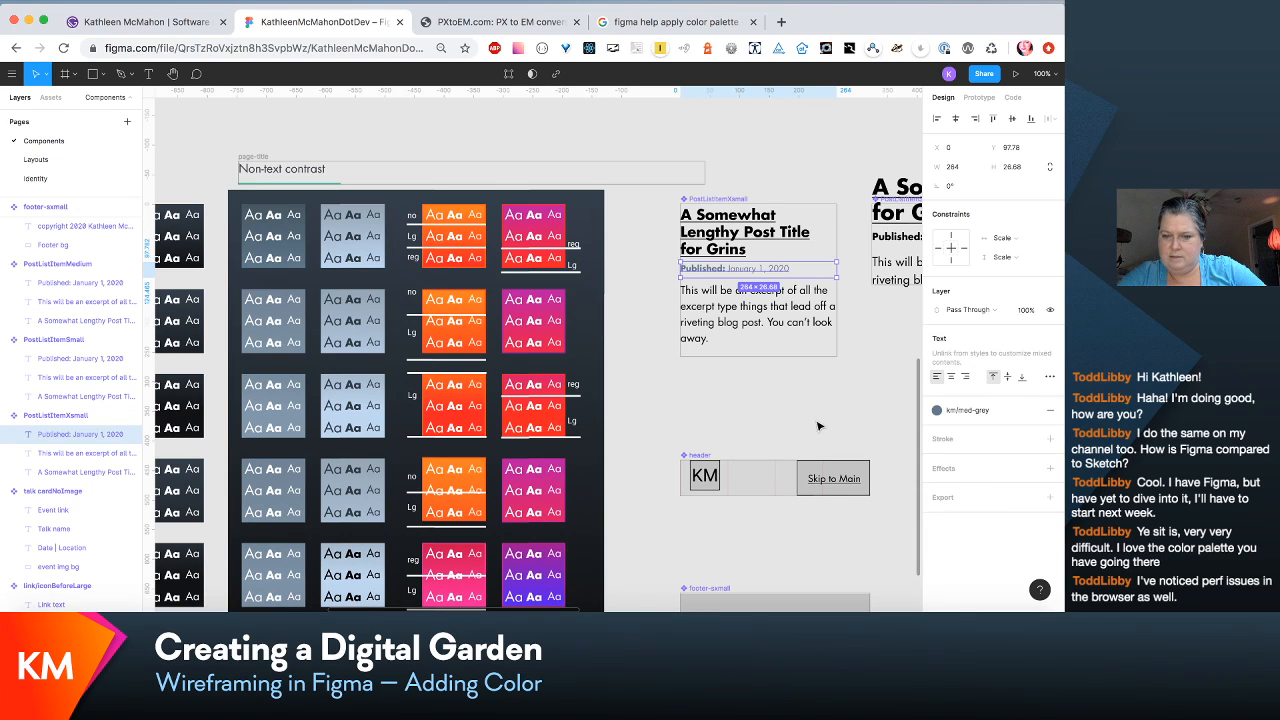
Step: Check the middle grey Text contrast swatch as foreground against white in Colour Contrast Analyser, and close the analyser
scroll(806, 423, "up", 10)
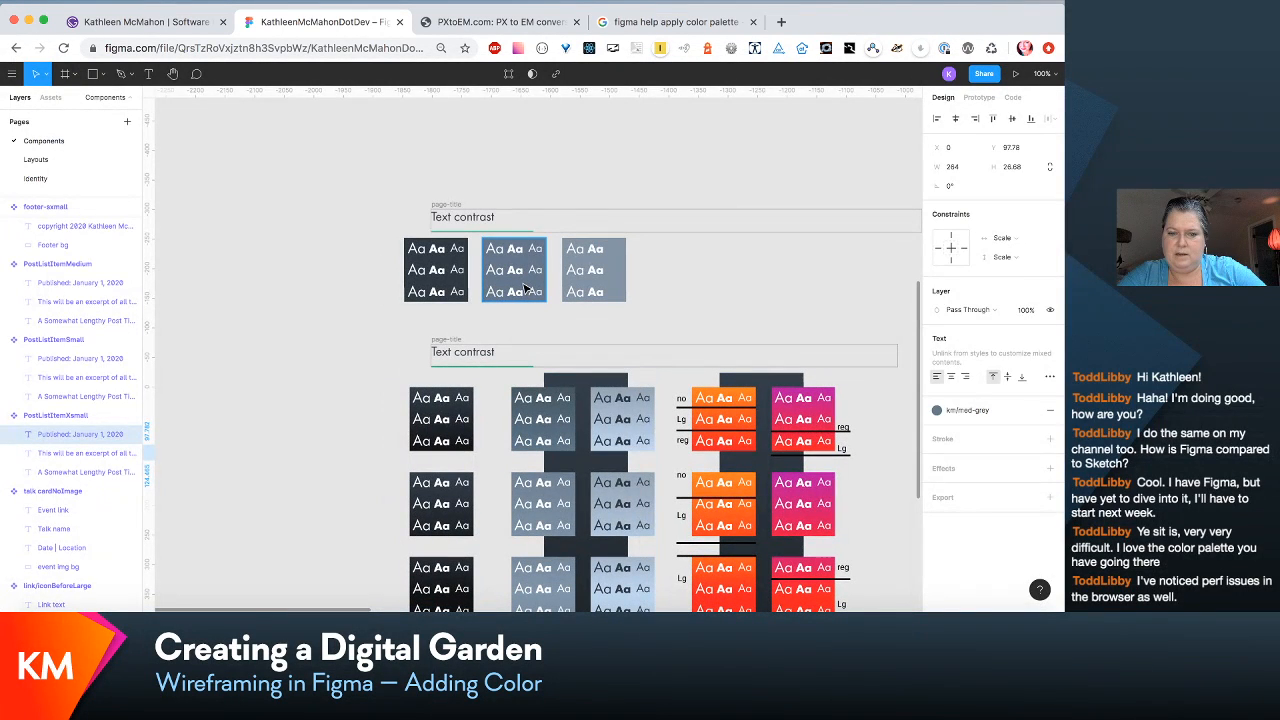
left_click(524, 288)
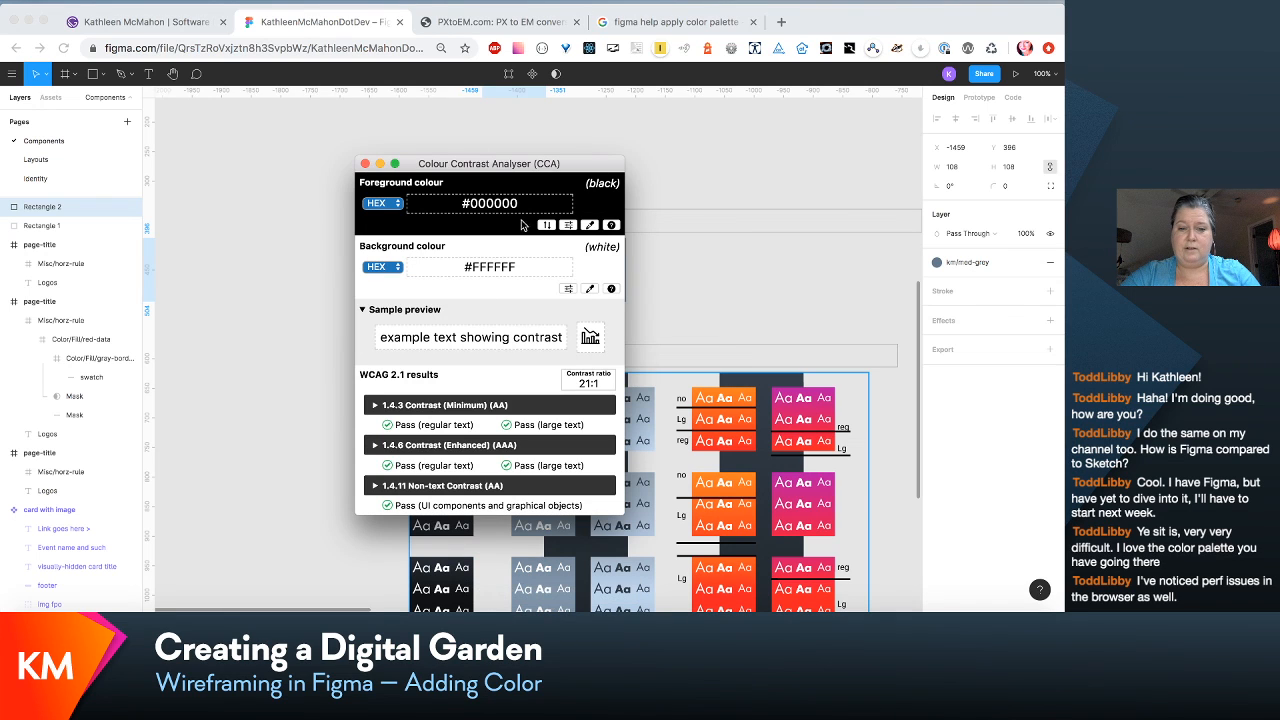
left_click_drag(586, 168, 397, 179)
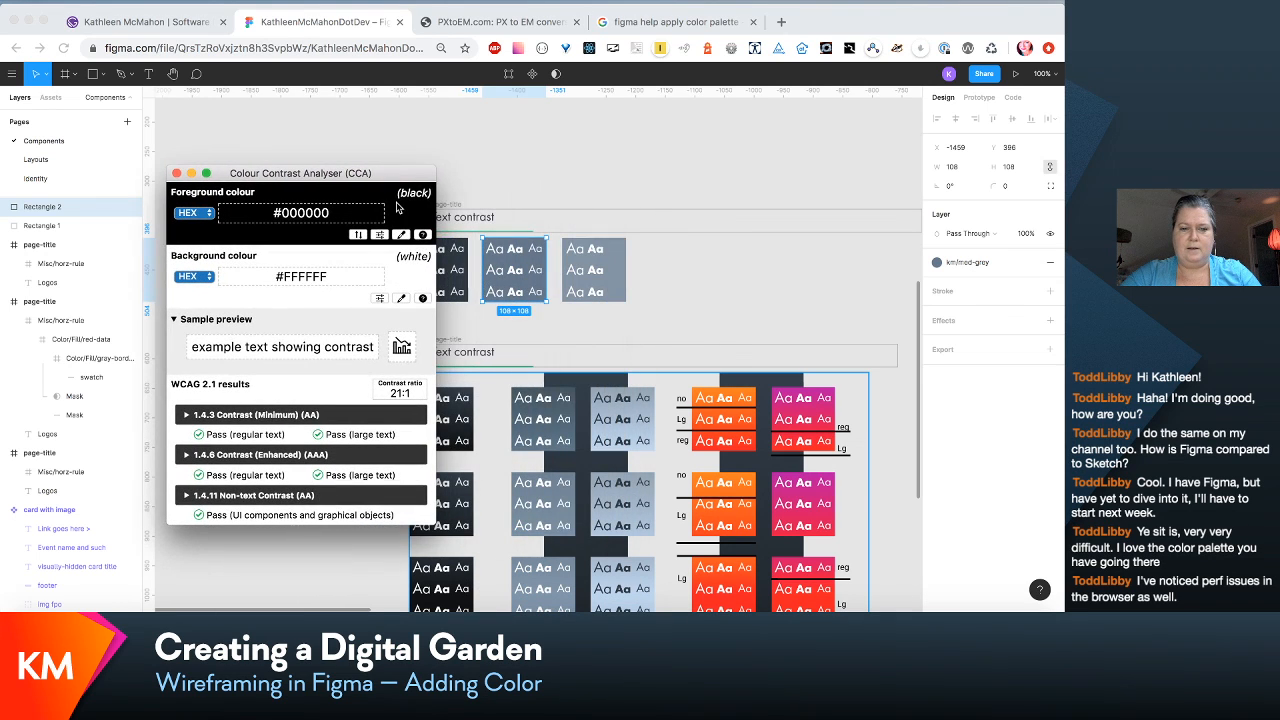
left_click(402, 234)
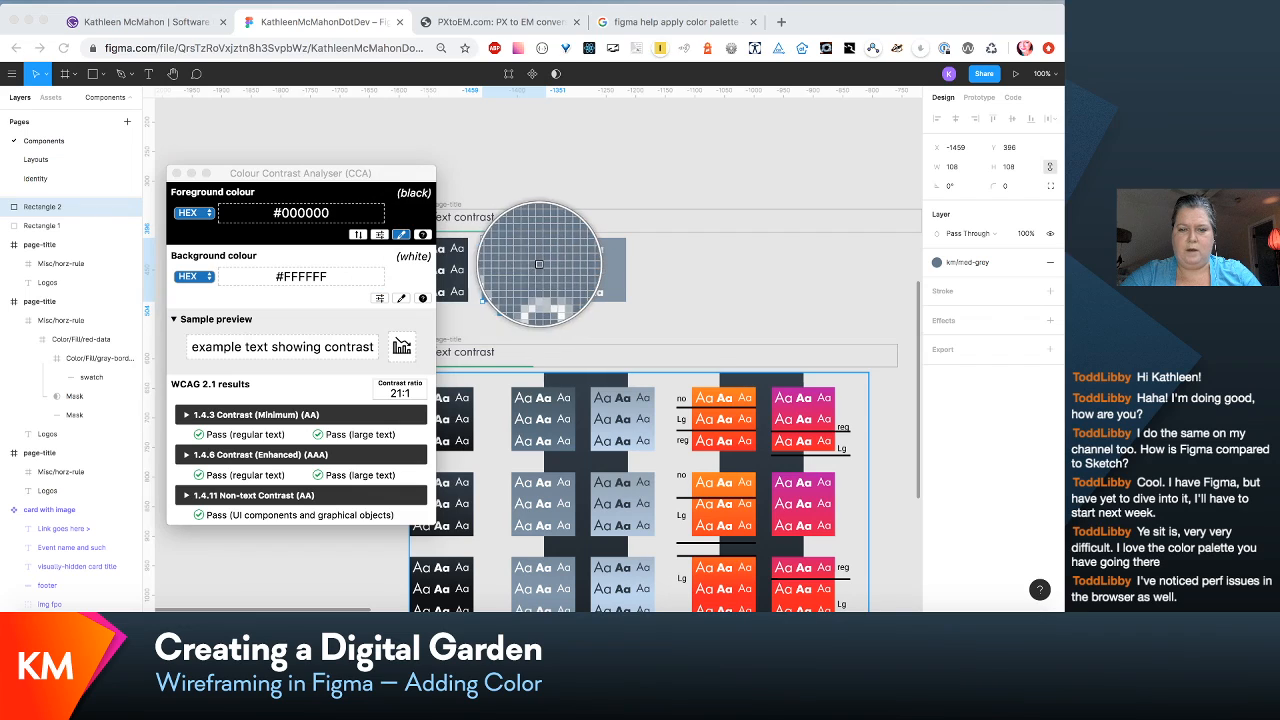
left_click(539, 267)
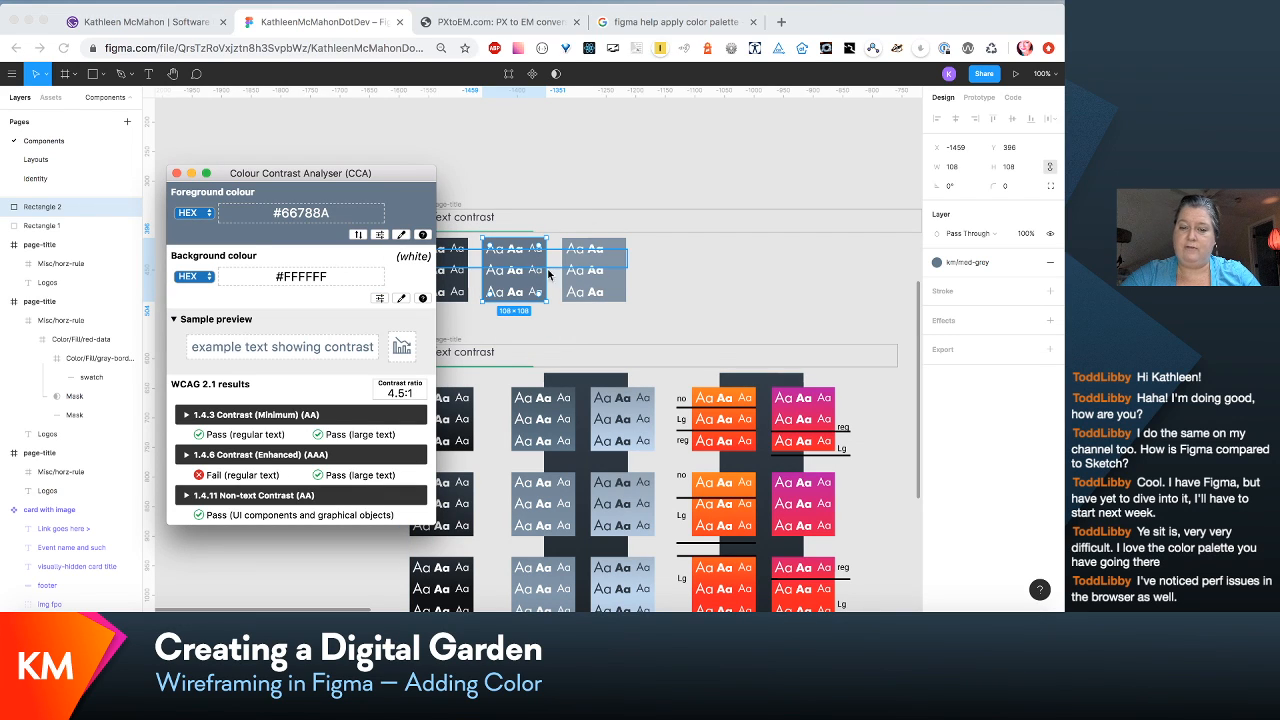
left_click(602, 180)
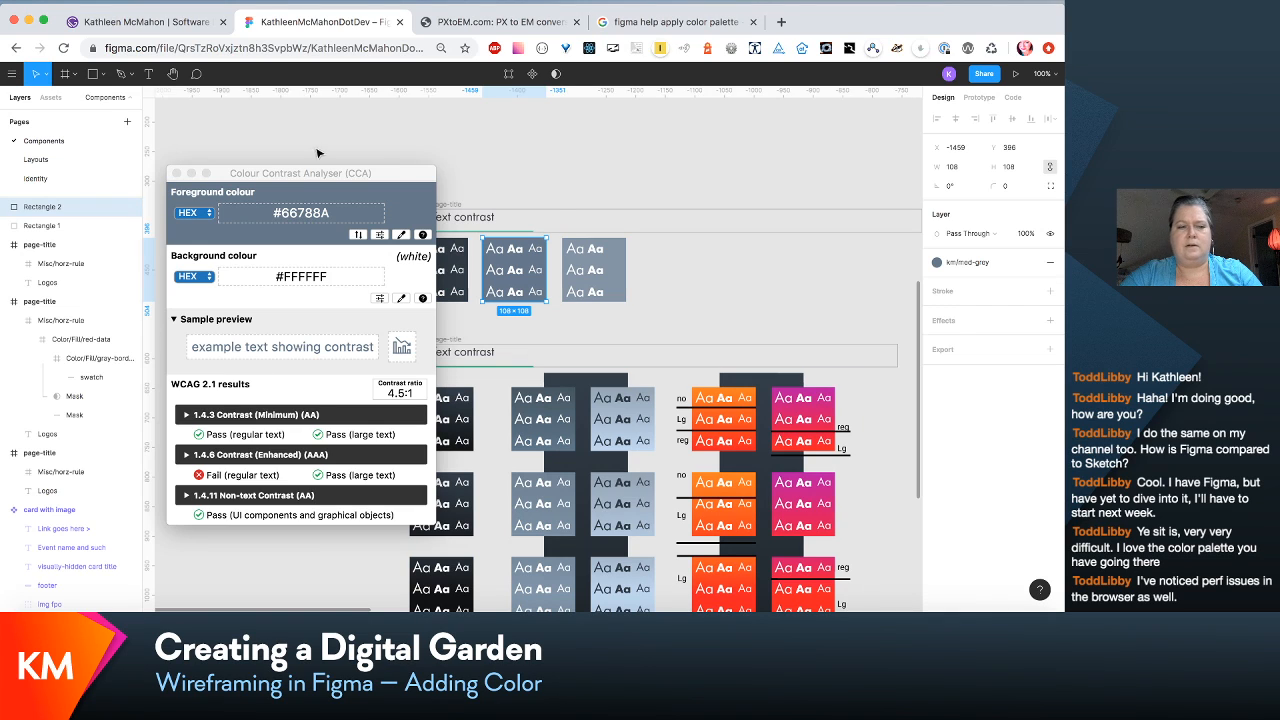
left_click(176, 173)
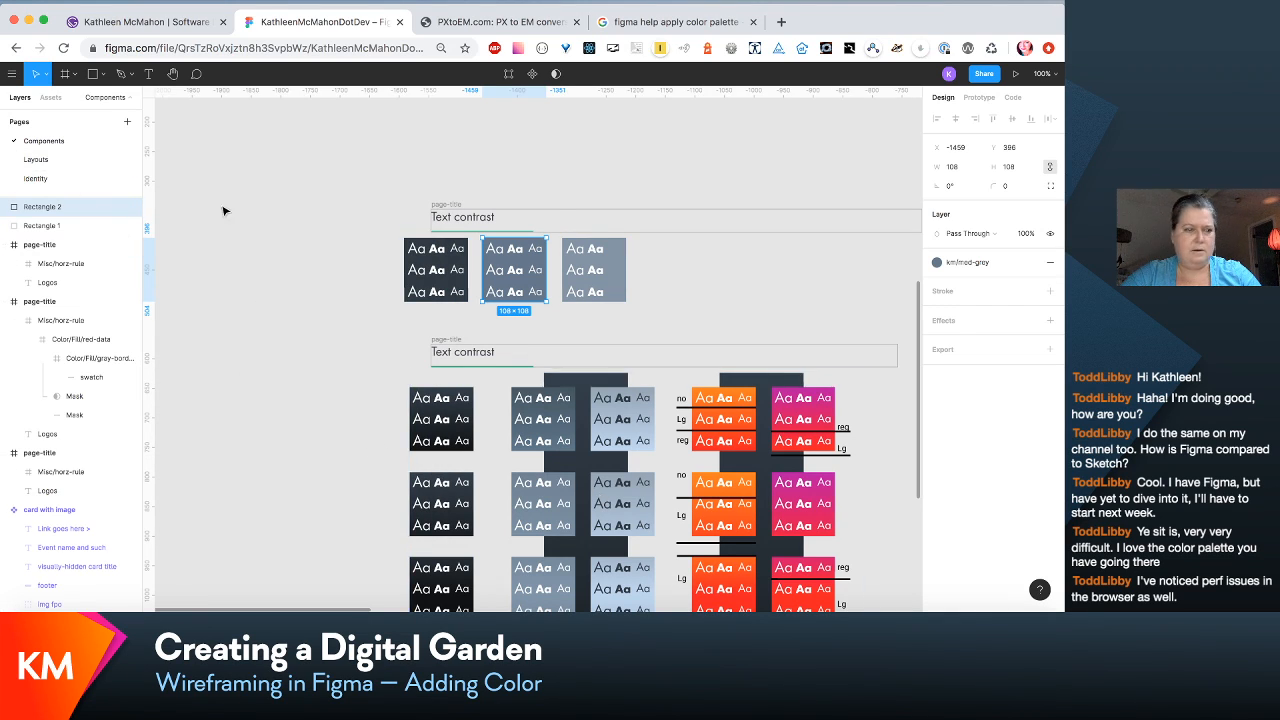
Step: Select only the date in the Published line of the PostListItemXsmall component to check its text and fill styles
scroll(557, 249, "right", 10)
scroll(557, 249, "down", 3)
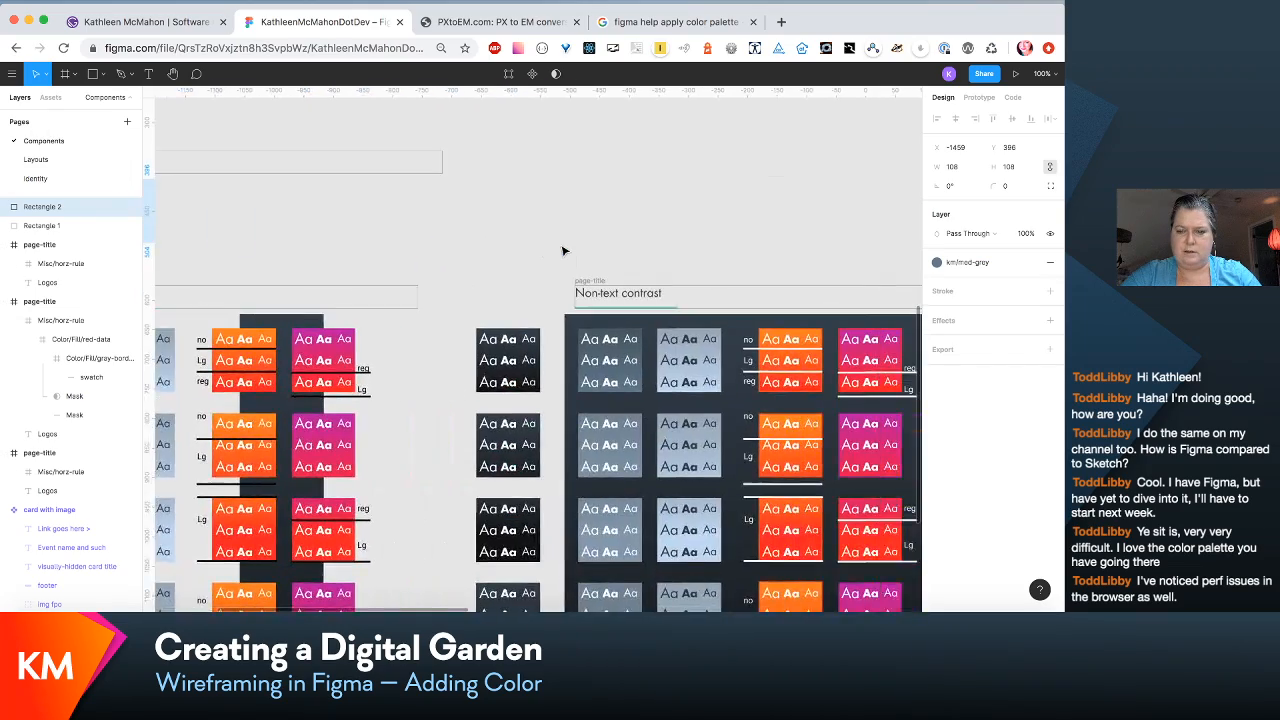
scroll(563, 250, "right", 10)
scroll(563, 250, "down", 2)
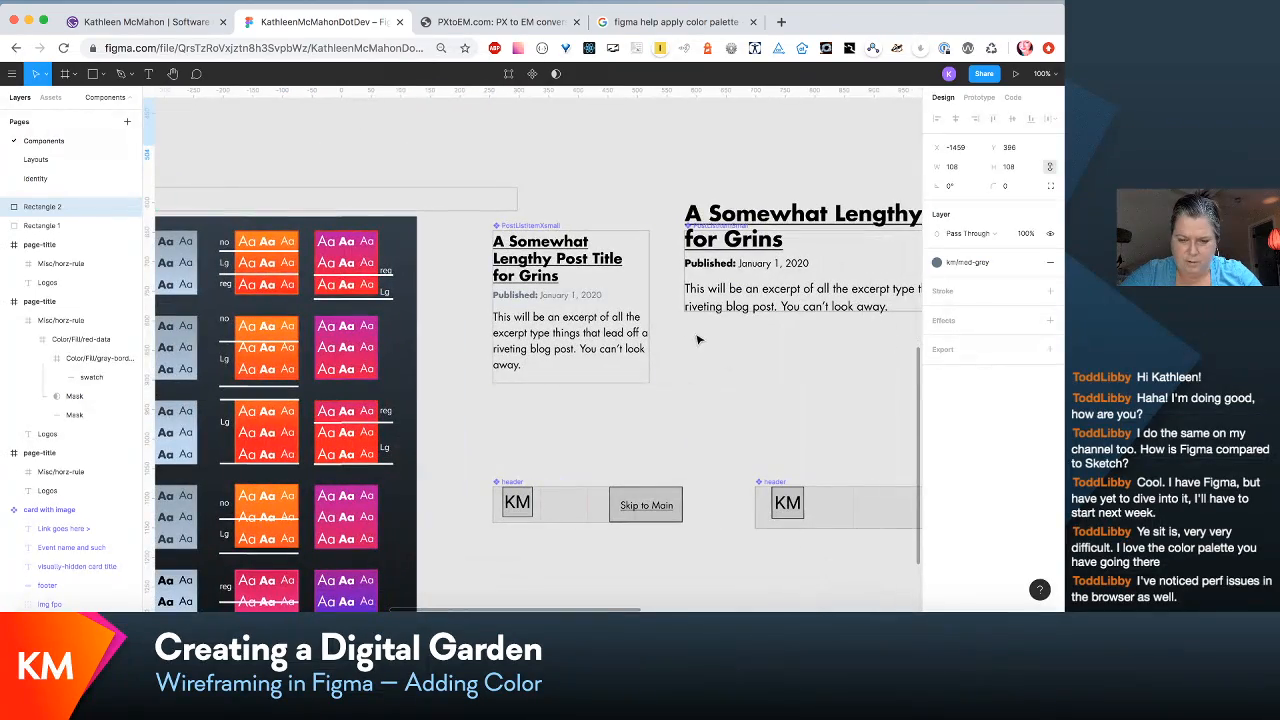
key("Escape")
left_click(584, 298)
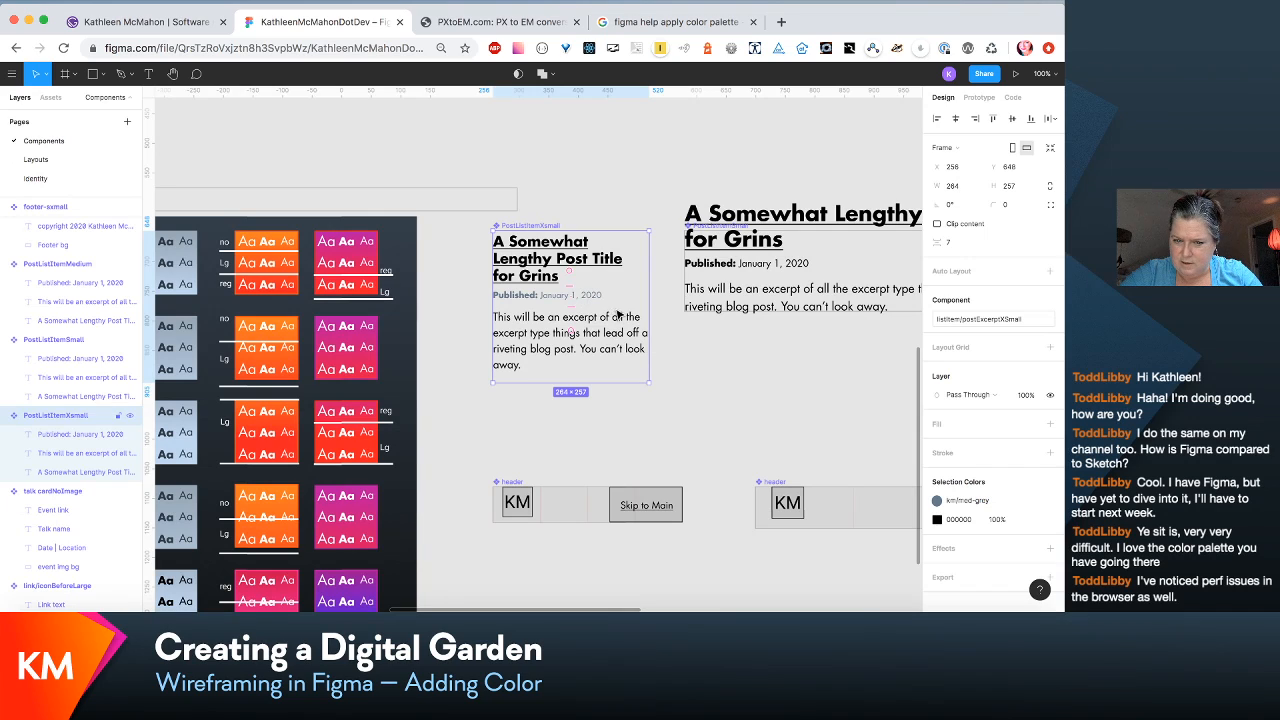
left_click(594, 299)
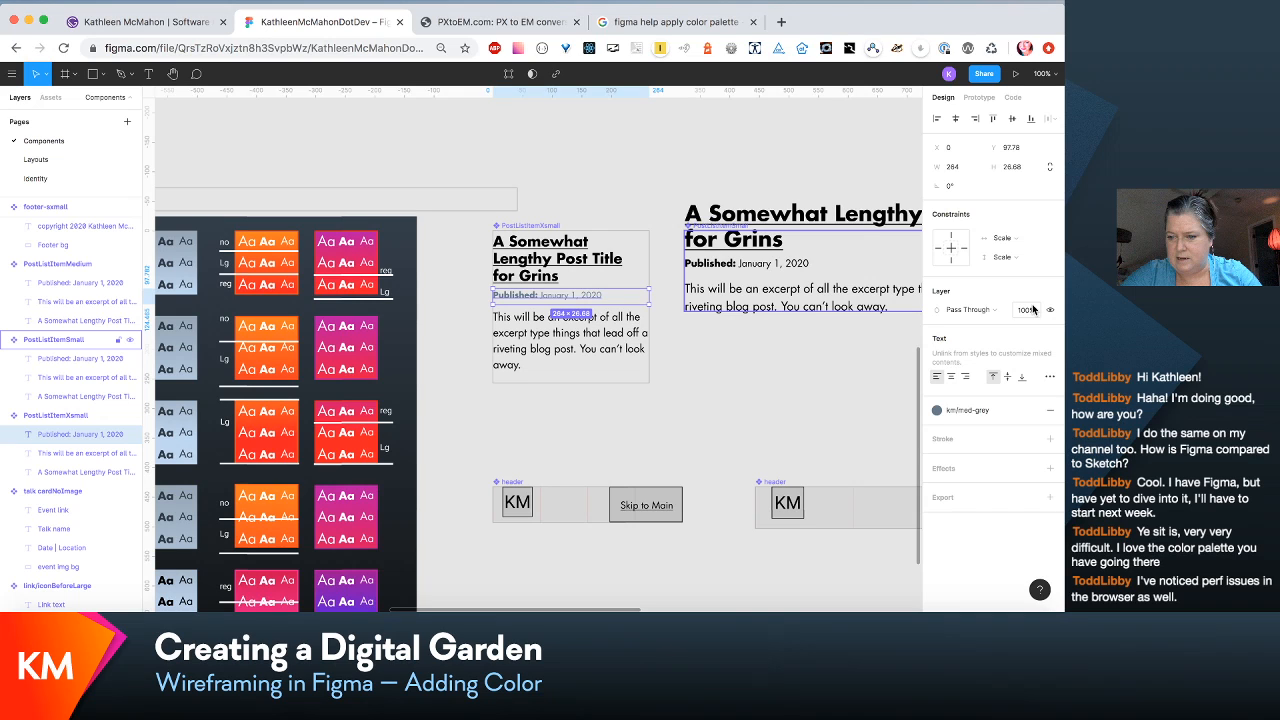
double_click(594, 296)
left_click(620, 313)
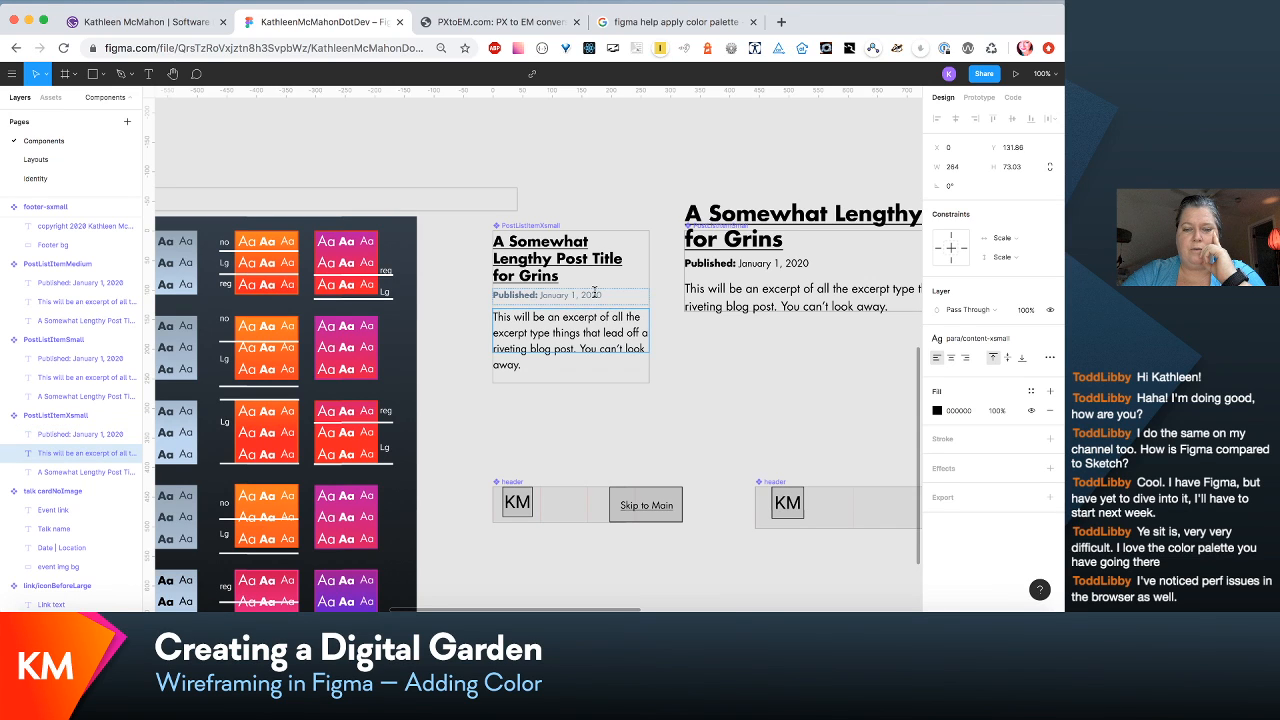
left_click(596, 294)
left_click_drag(605, 295, 539, 295)
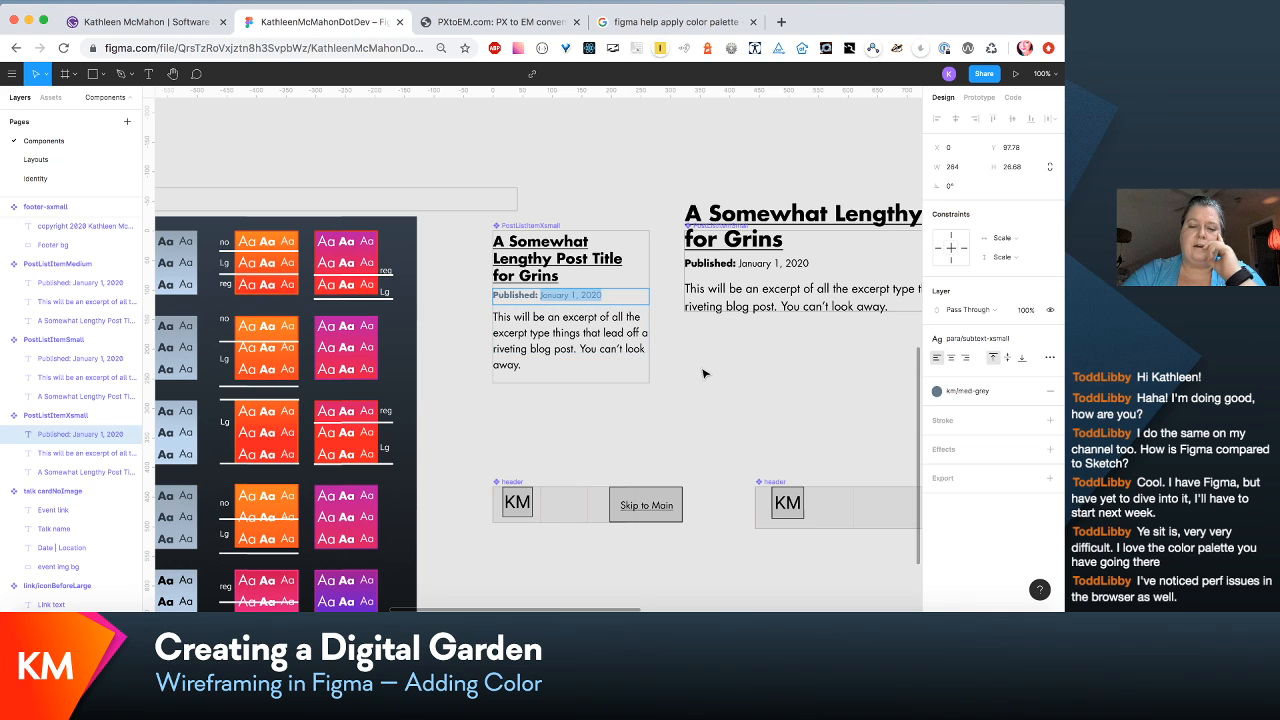
key("Escape")
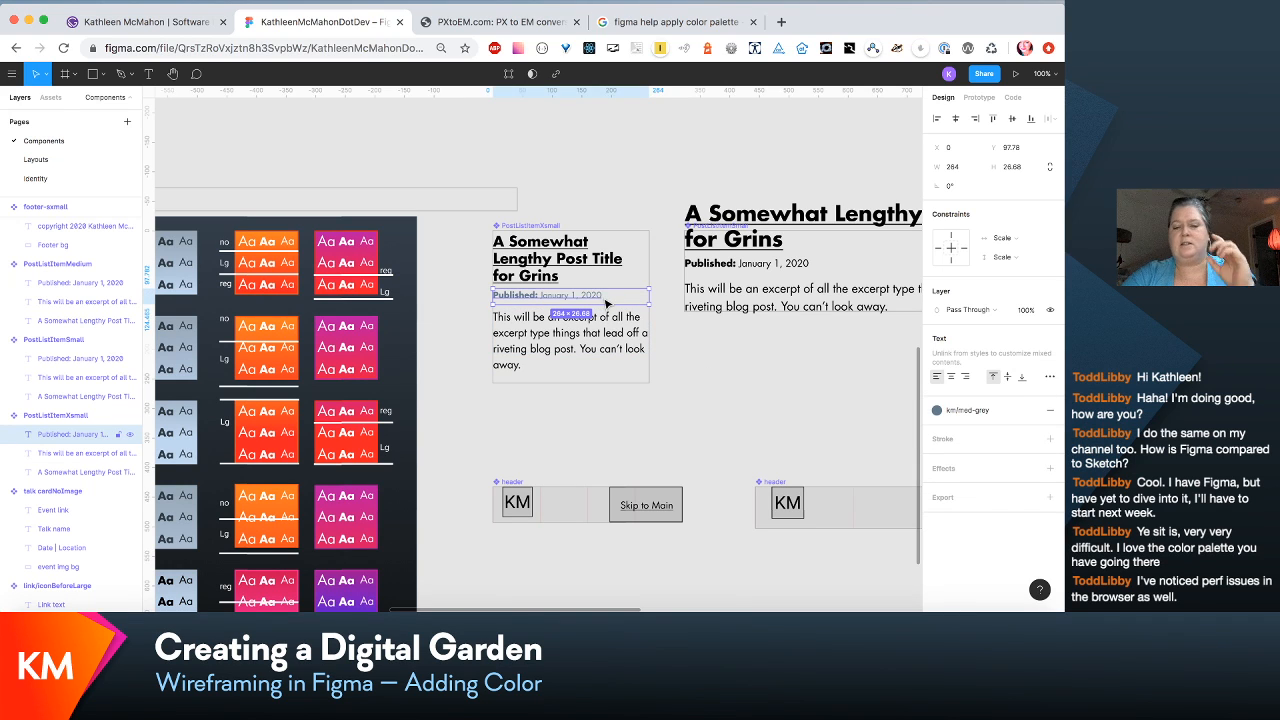
Step: Inspect the properties of the para/subtext-xsmall text style used by the date in the Published line
scroll(605, 303, "left", 3)
scroll(605, 303, "up", 1)
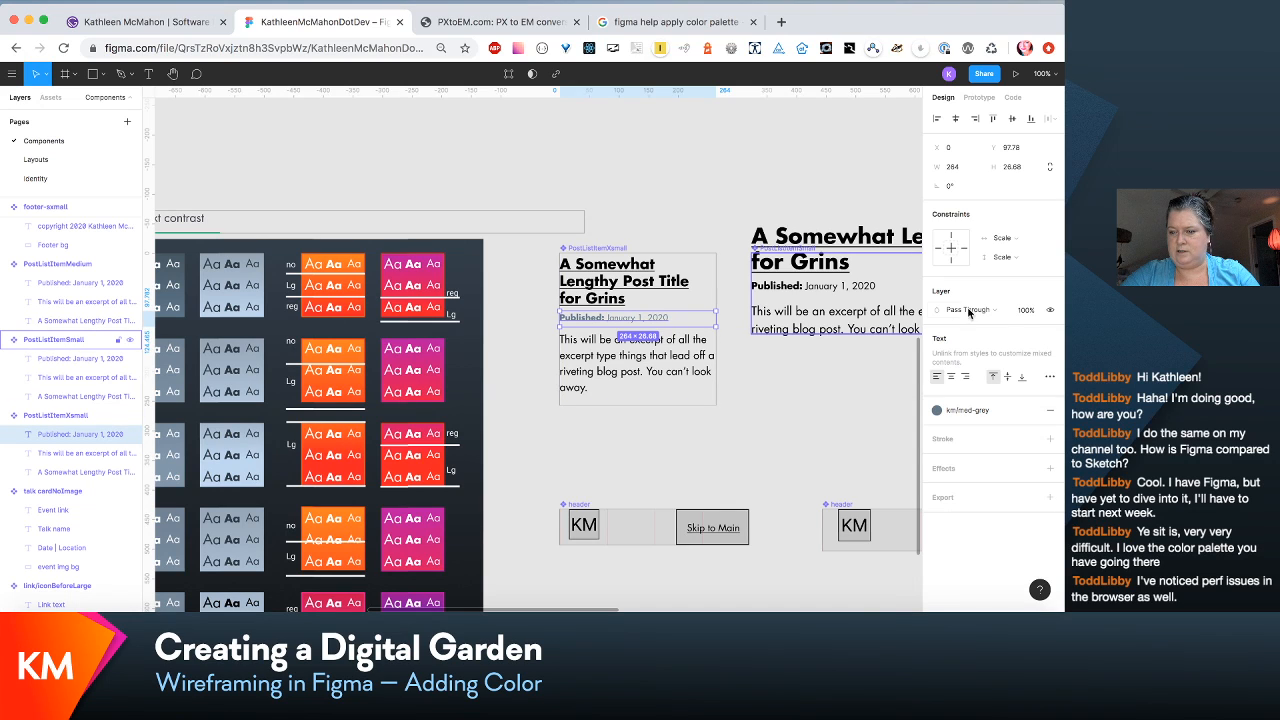
double_click(650, 312)
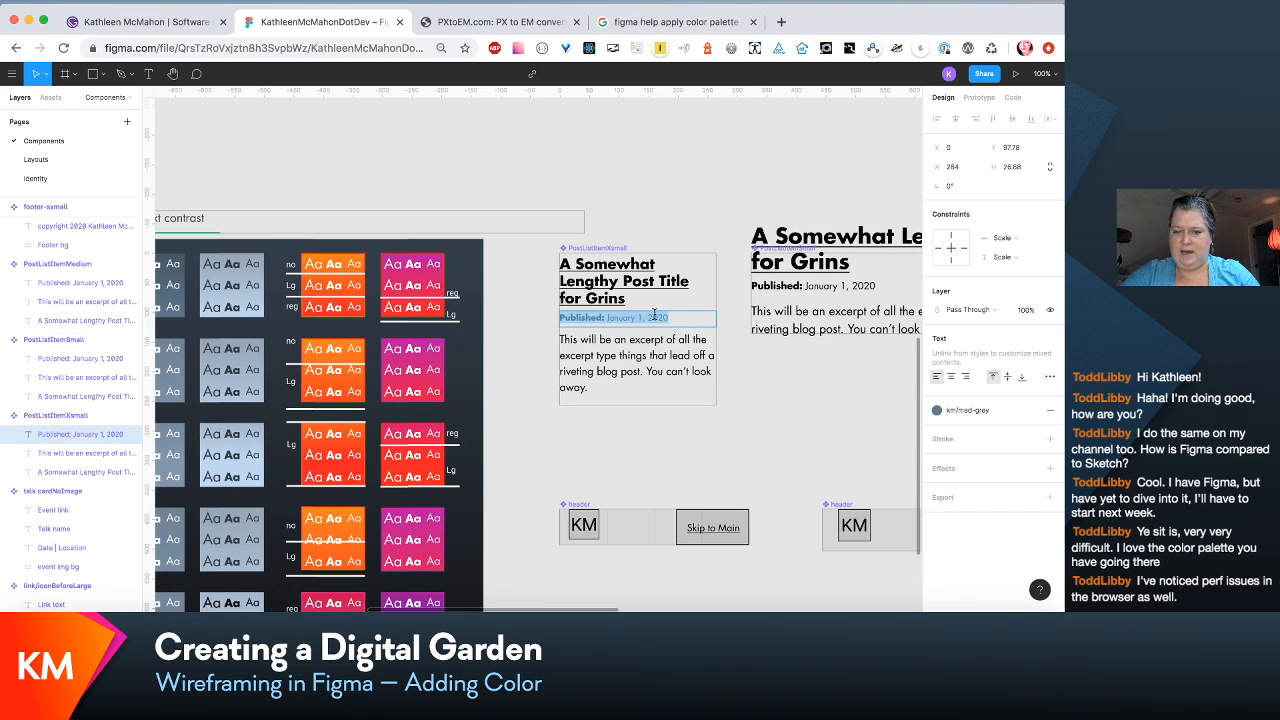
left_click(657, 317)
left_click_drag(682, 317, 607, 317)
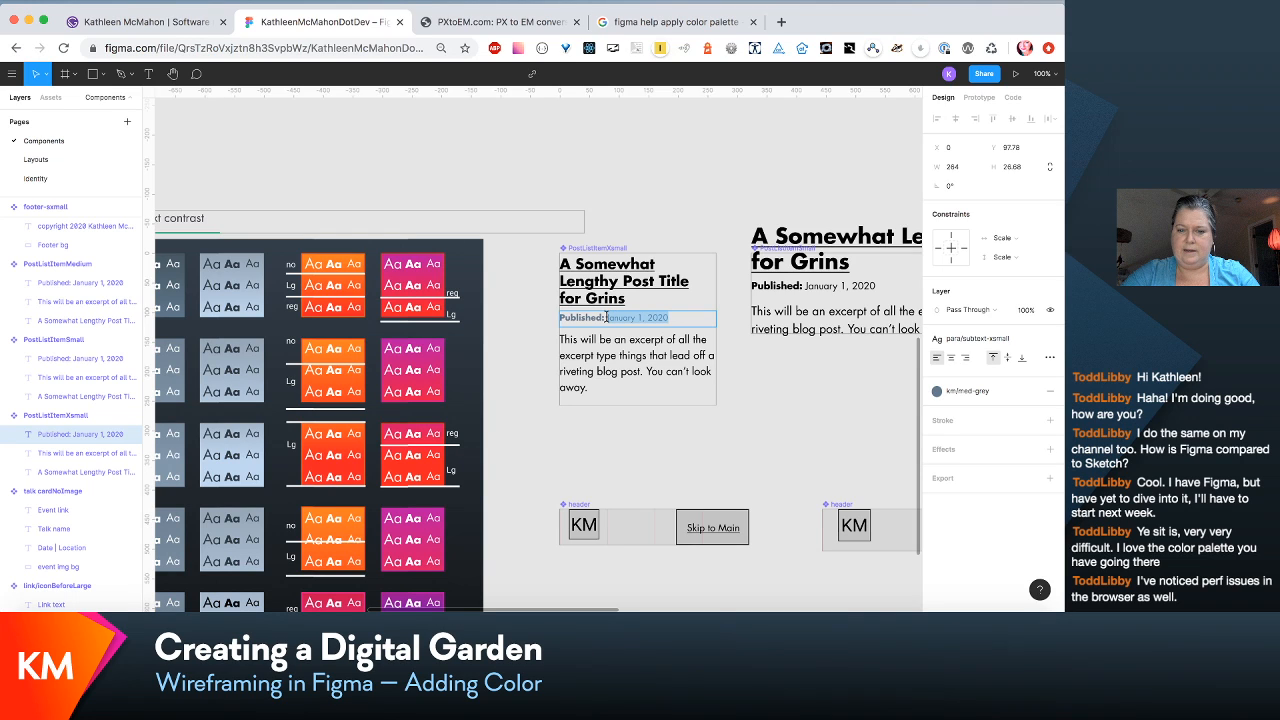
left_click(1024, 340)
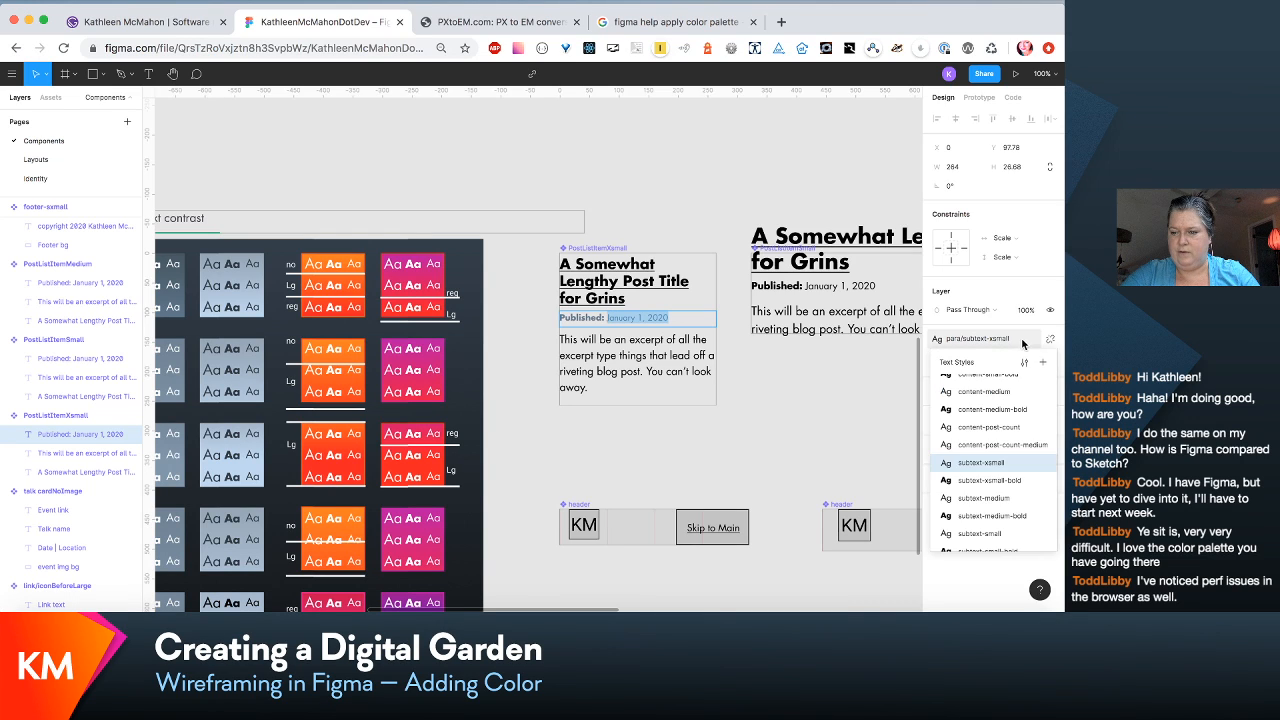
left_click(1025, 365)
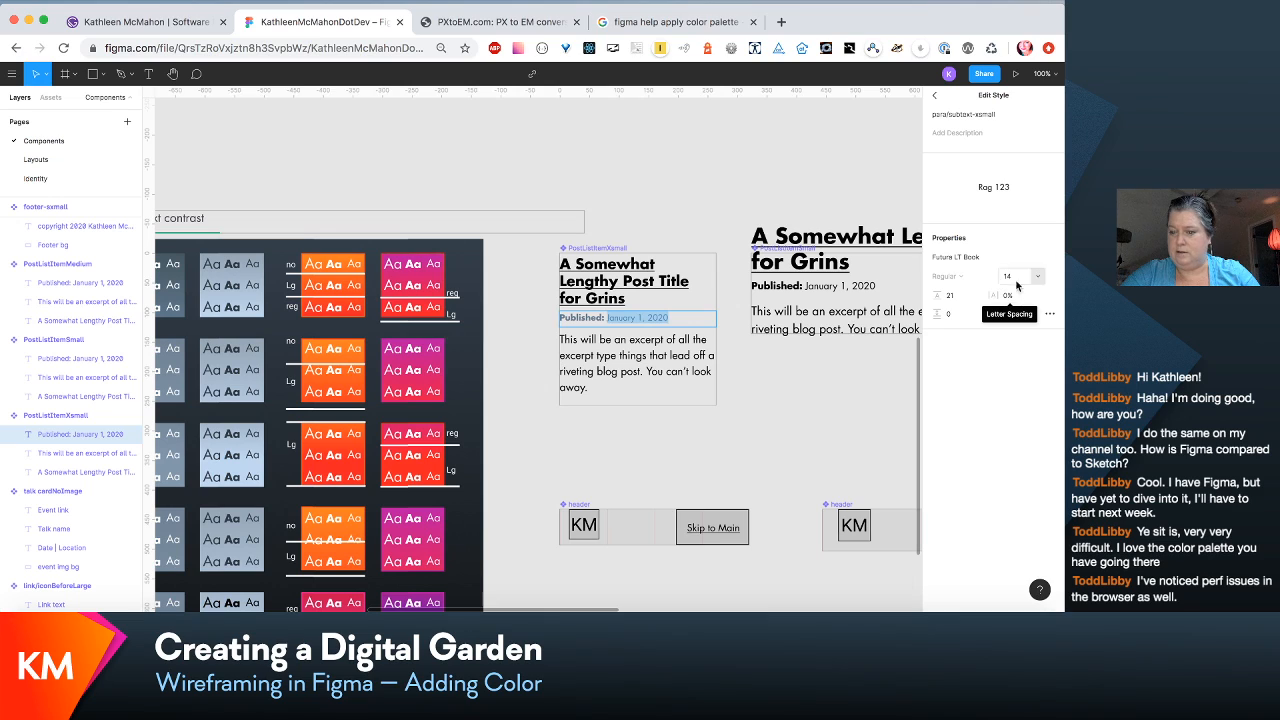
key("Escape")
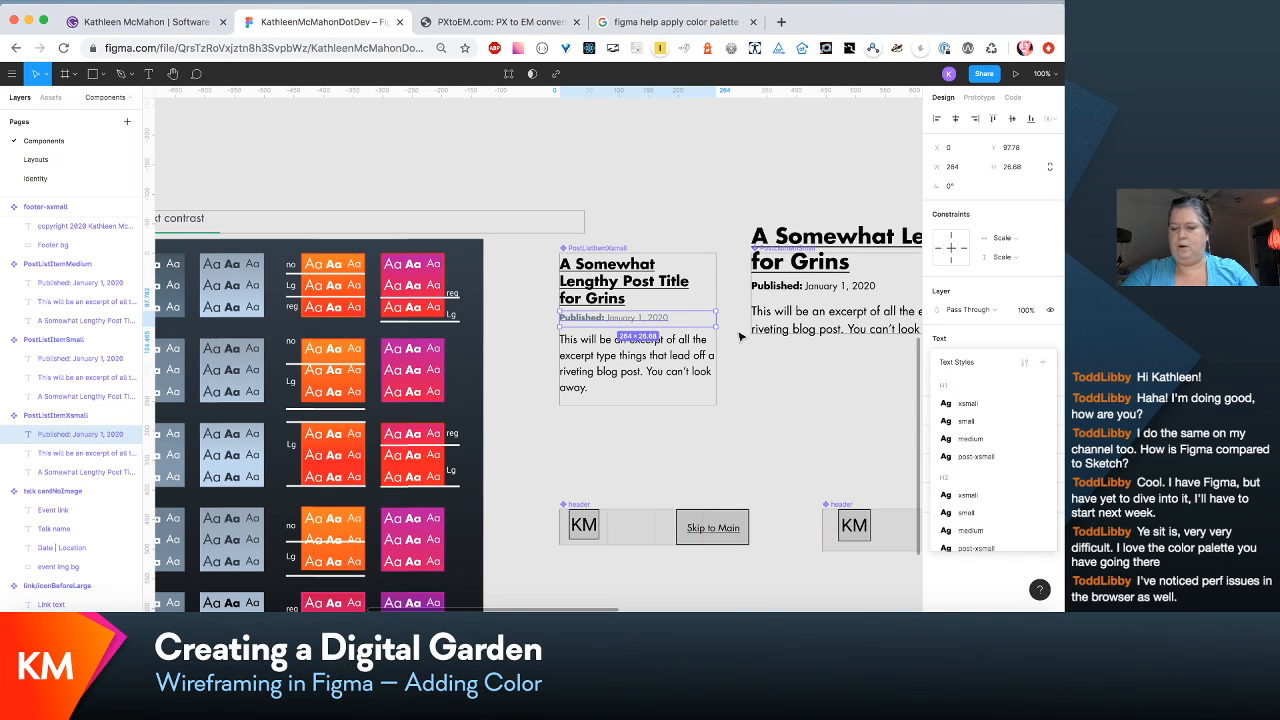
Step: Apply the km/dark-grey color style to the Published line of the PostListItemXsmall component
left_click(821, 395)
double_click(664, 322)
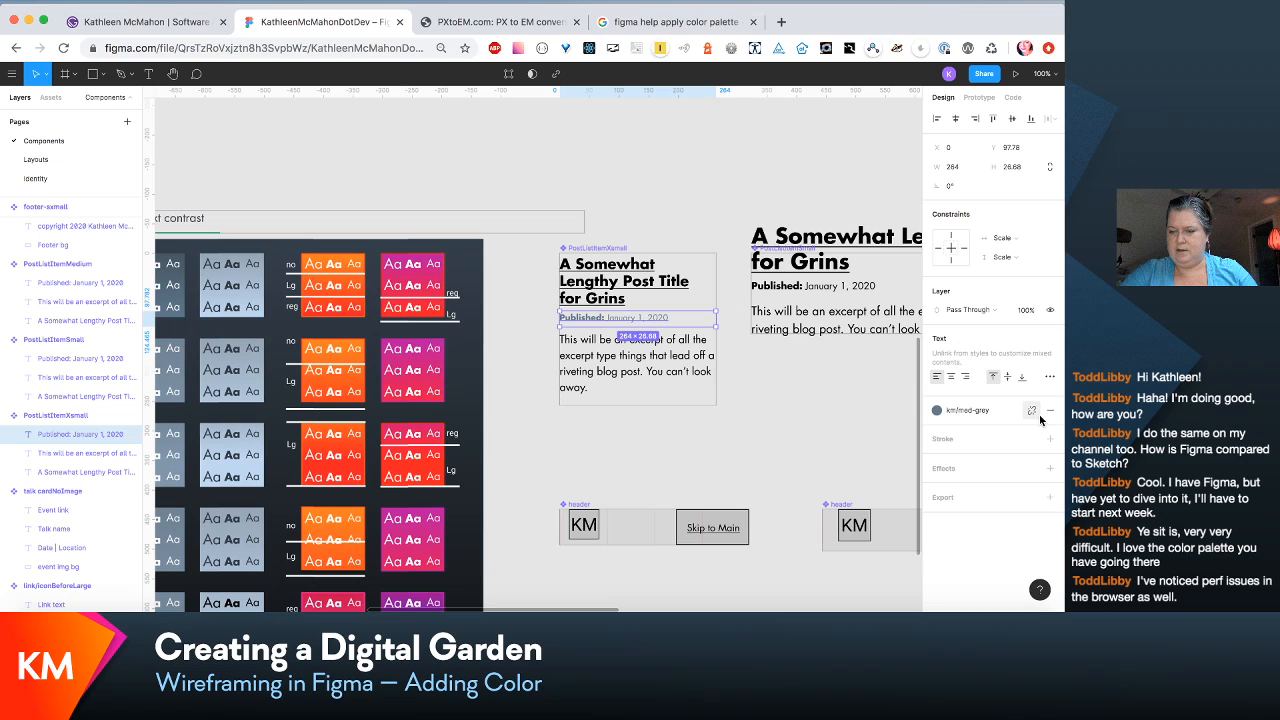
left_click(968, 410)
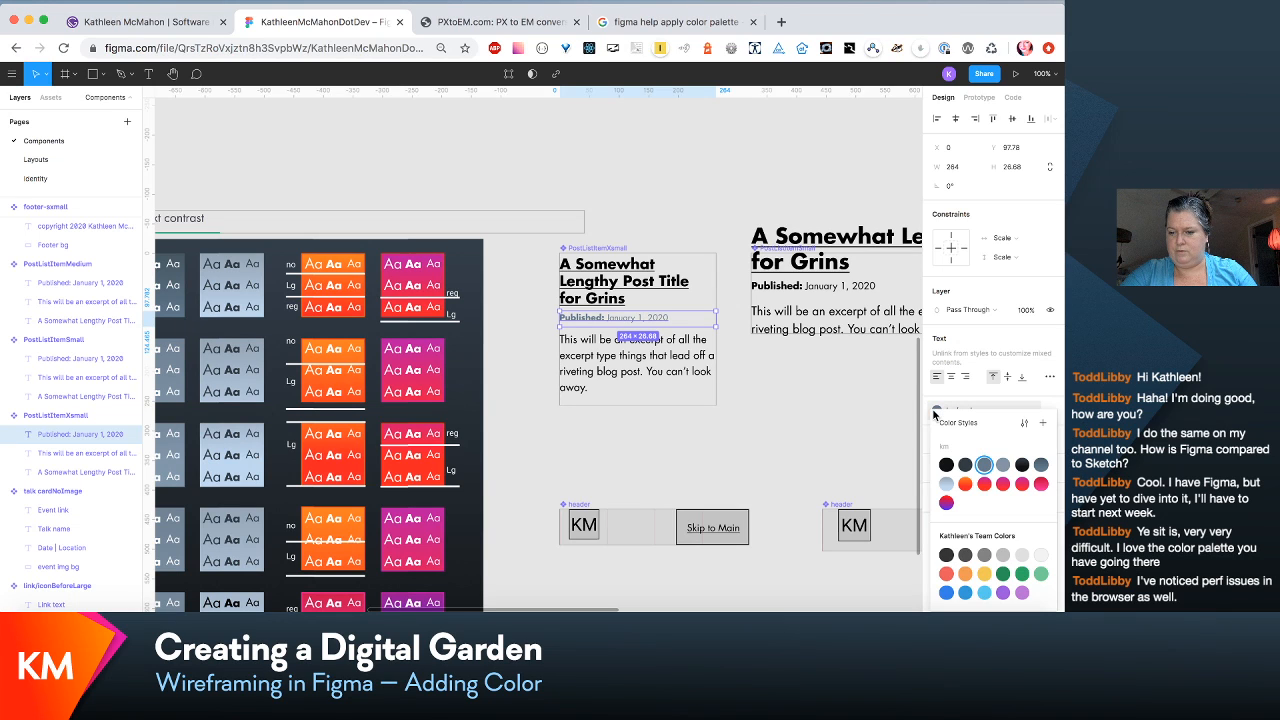
left_click(965, 465)
left_click(829, 439)
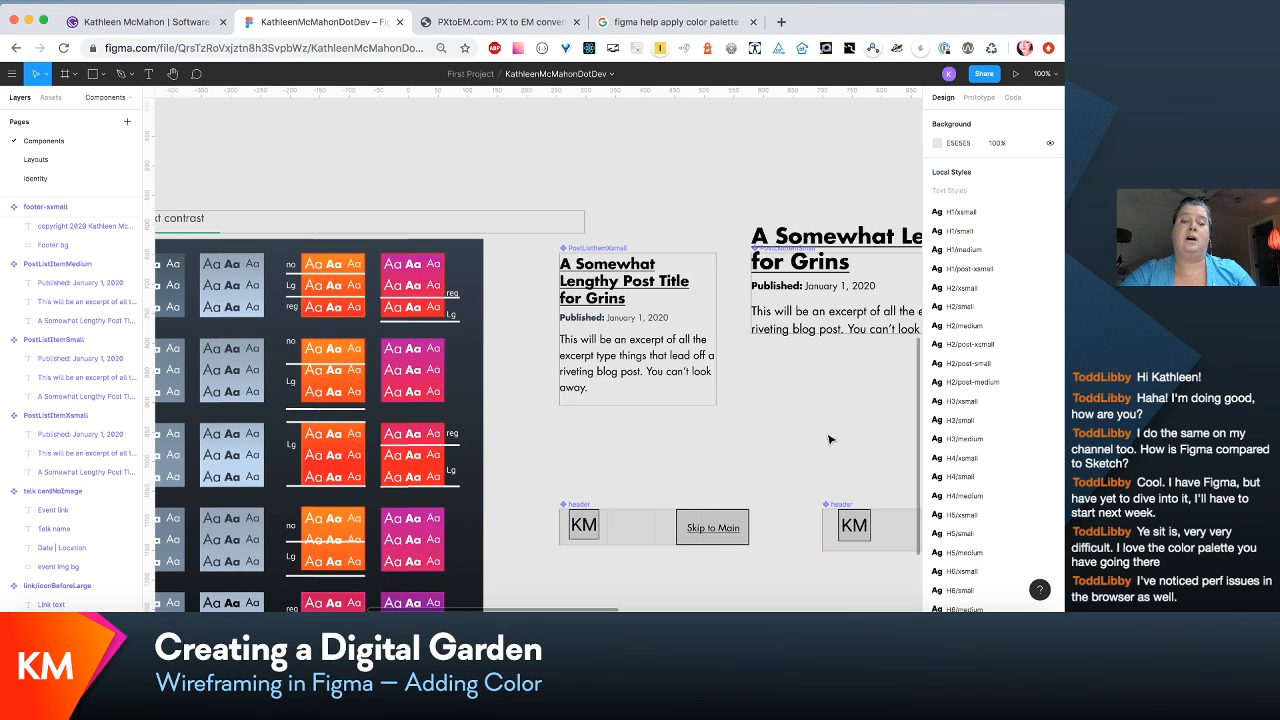
Step: Review the color styles available for the fill of the PostListItemXsmall post title
left_click(613, 290)
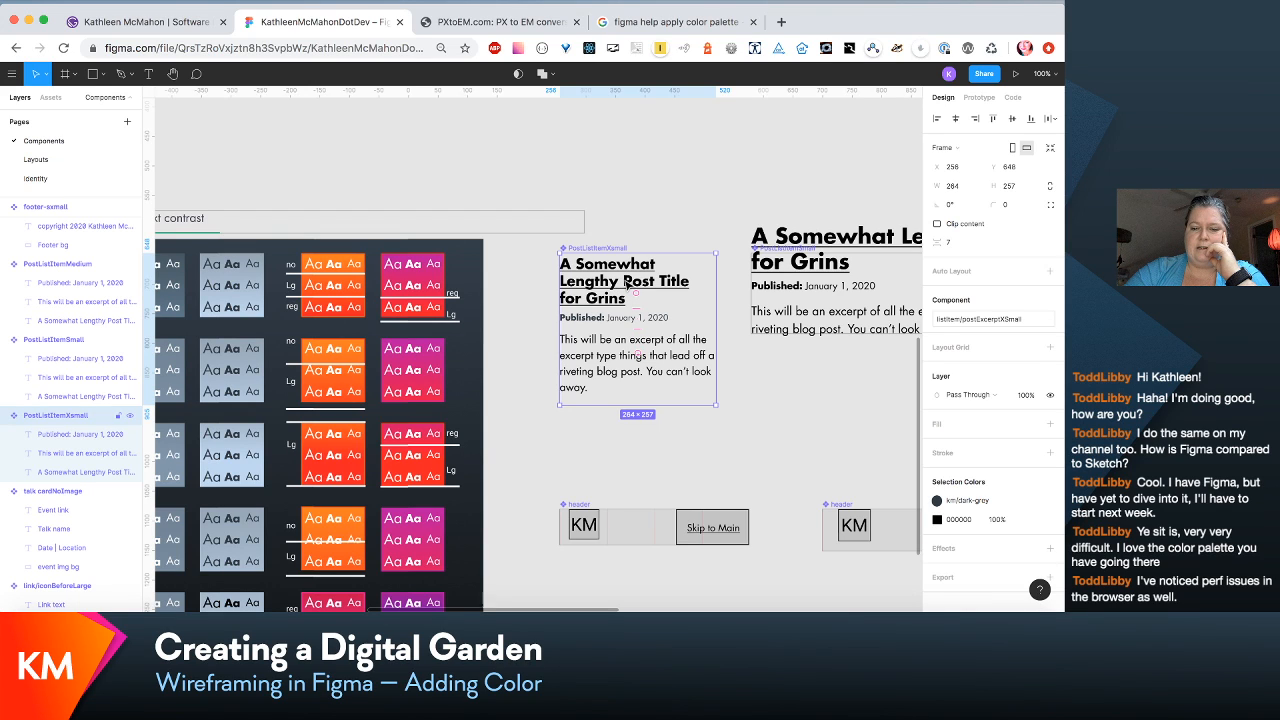
left_click(798, 430)
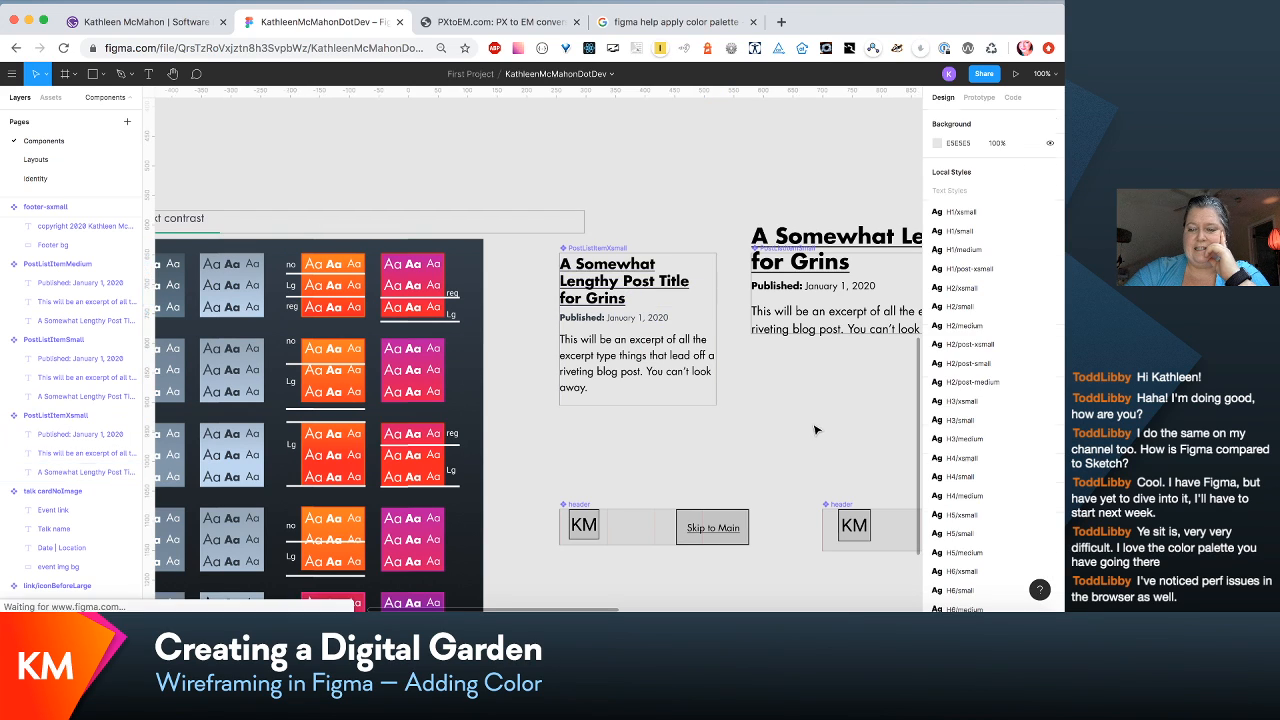
left_click(611, 290)
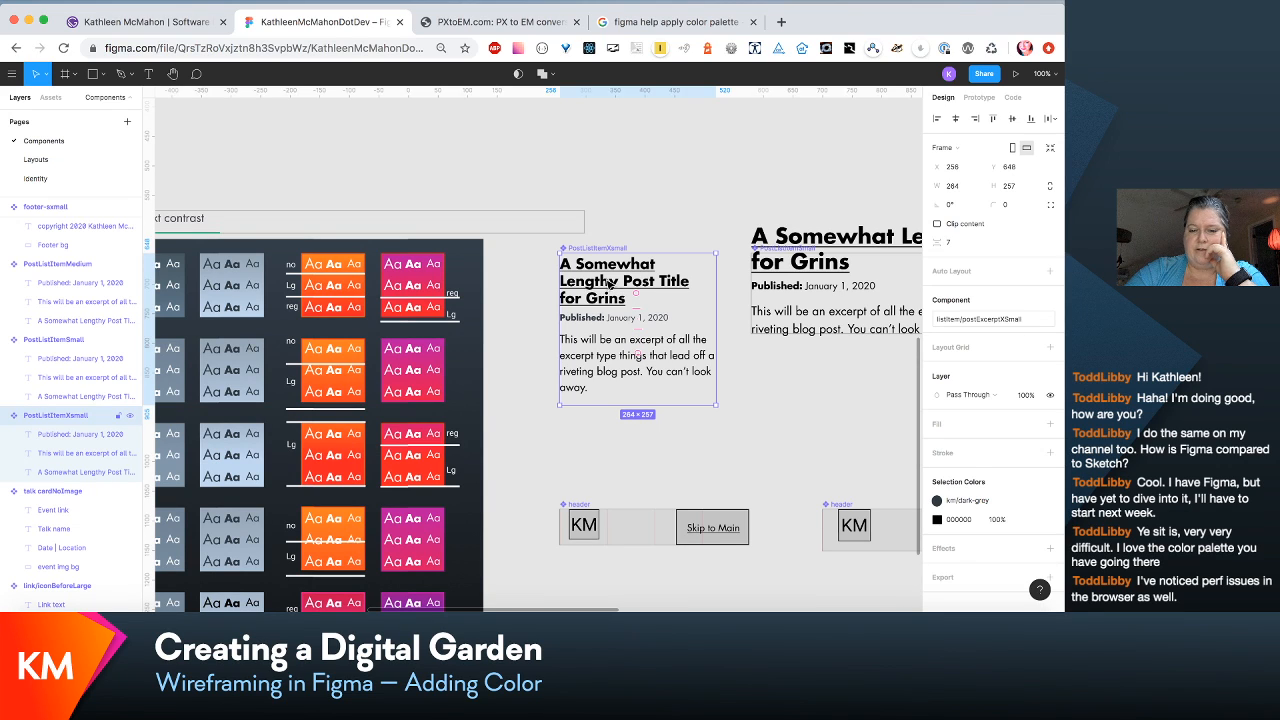
left_click(597, 290)
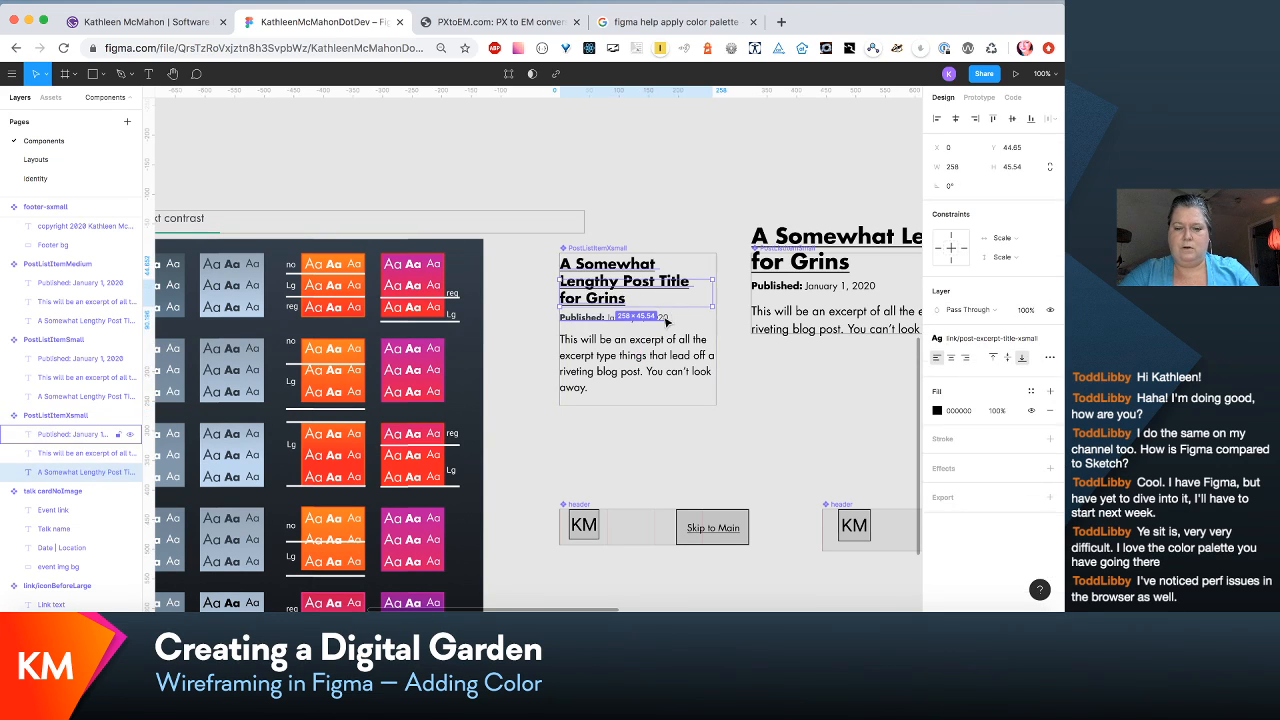
left_click(1031, 391)
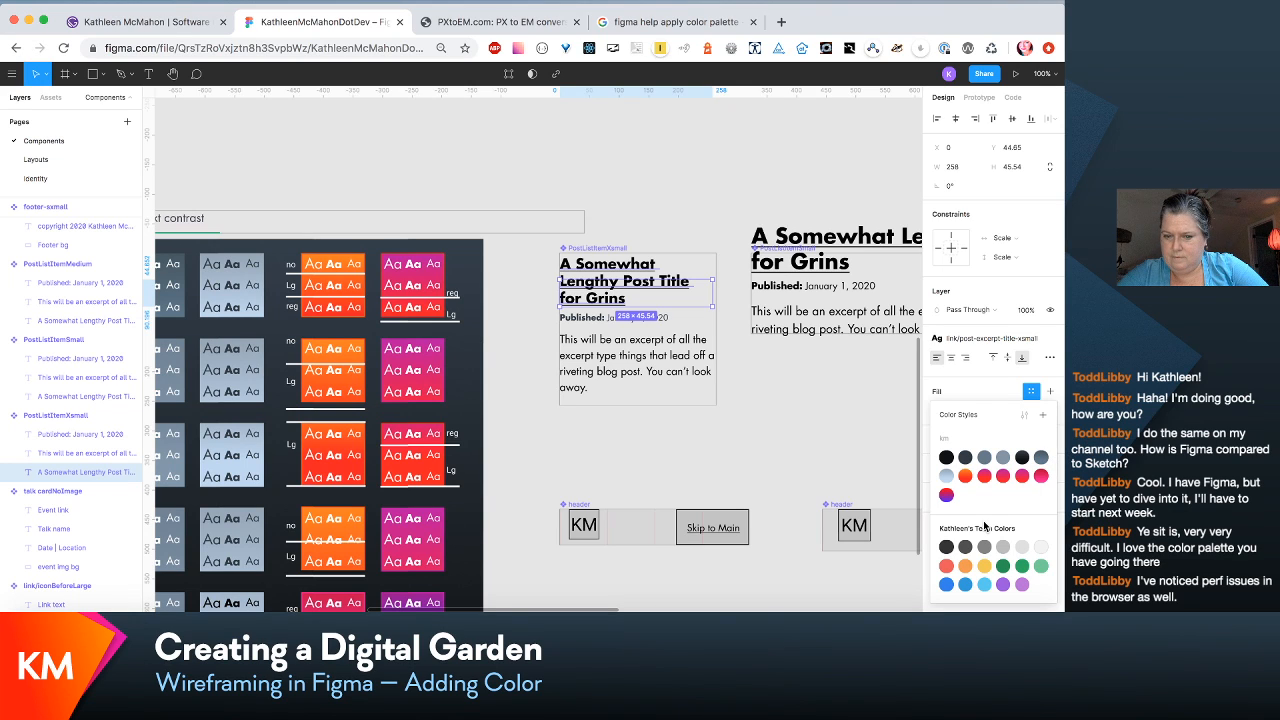
left_click(873, 450)
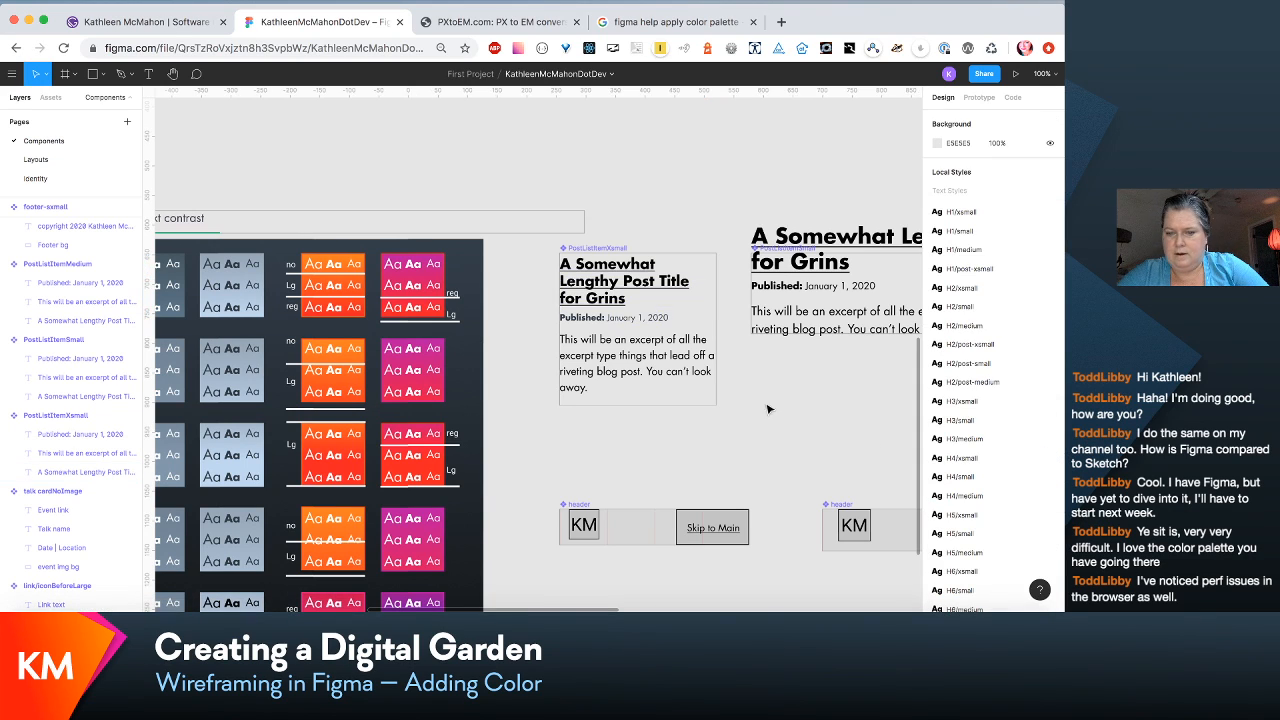
Step: Set the PostListItemXsmall title's fill to BA00A1 by sampling the magenta top of the fourth-row swatch in the Text contrast grid
left_click(628, 274)
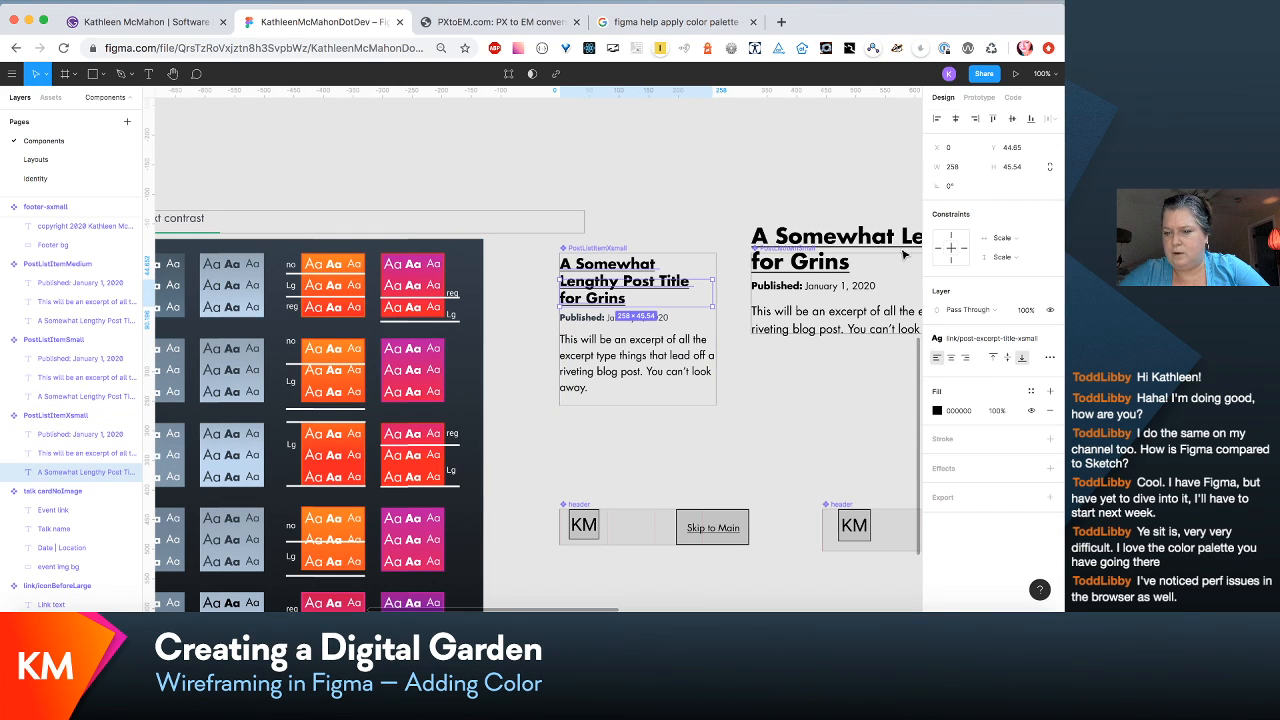
left_click(936, 412)
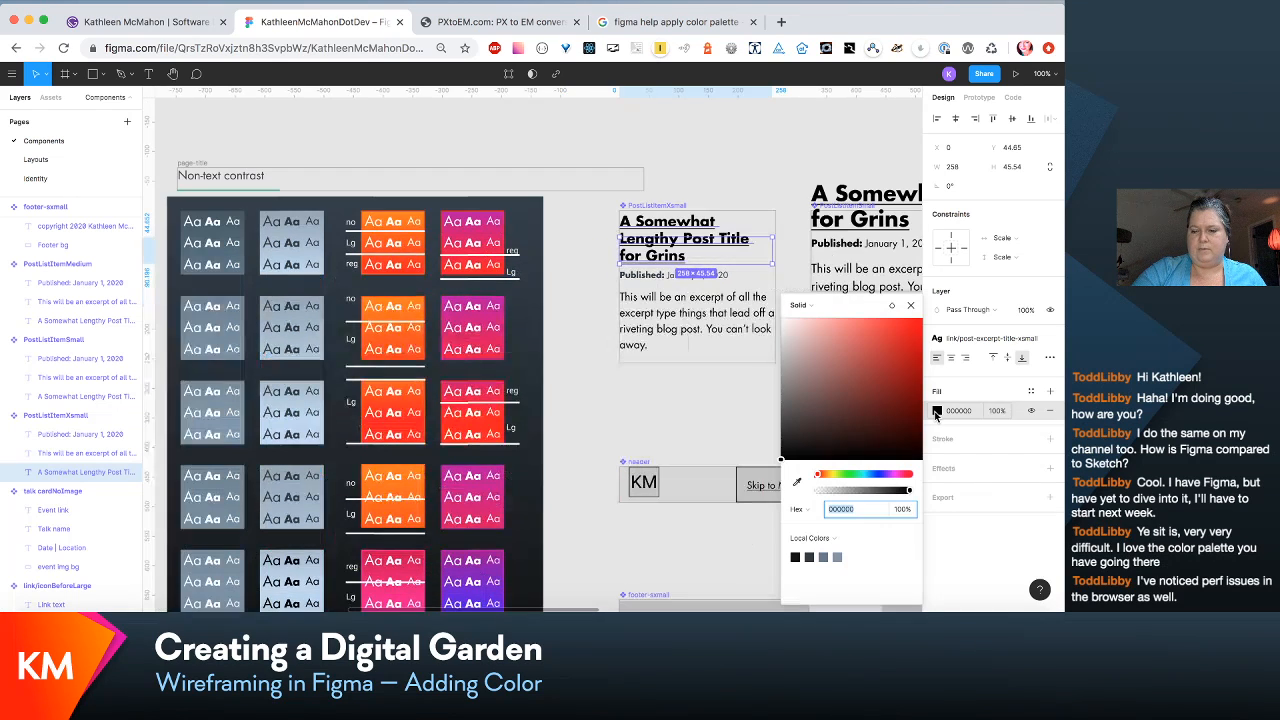
left_click(796, 483)
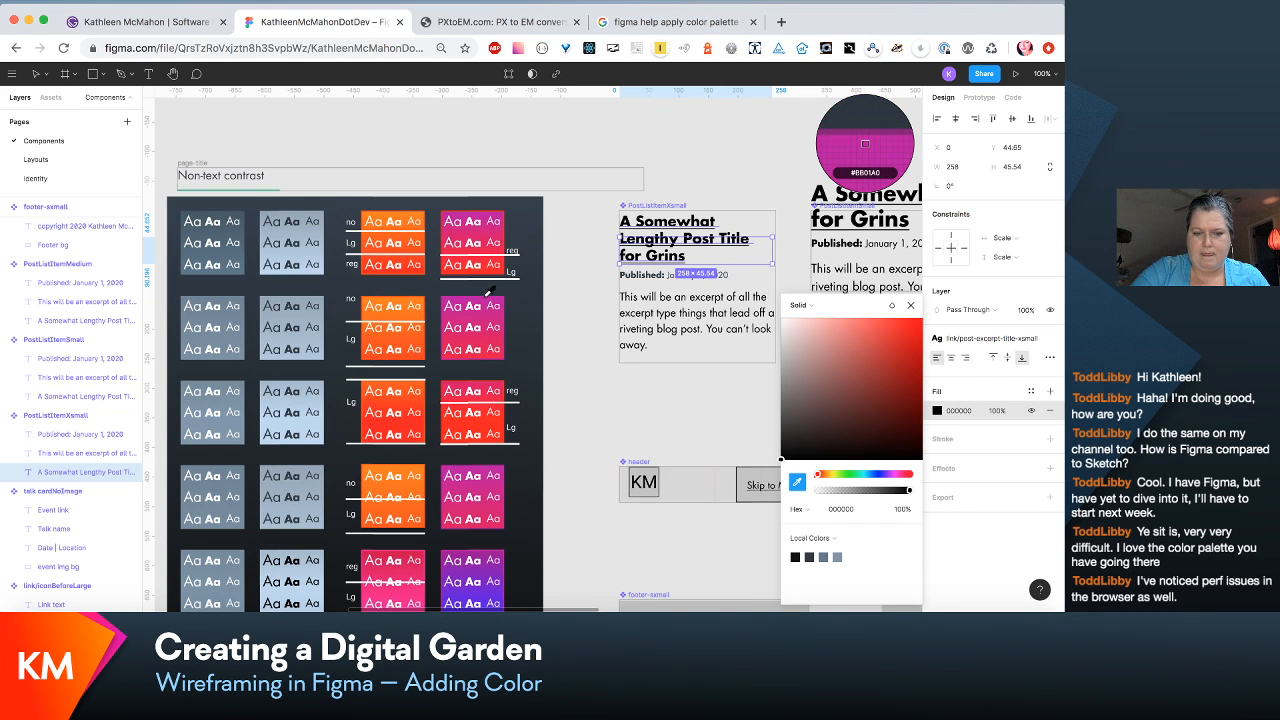
scroll(490, 290, "left", 10)
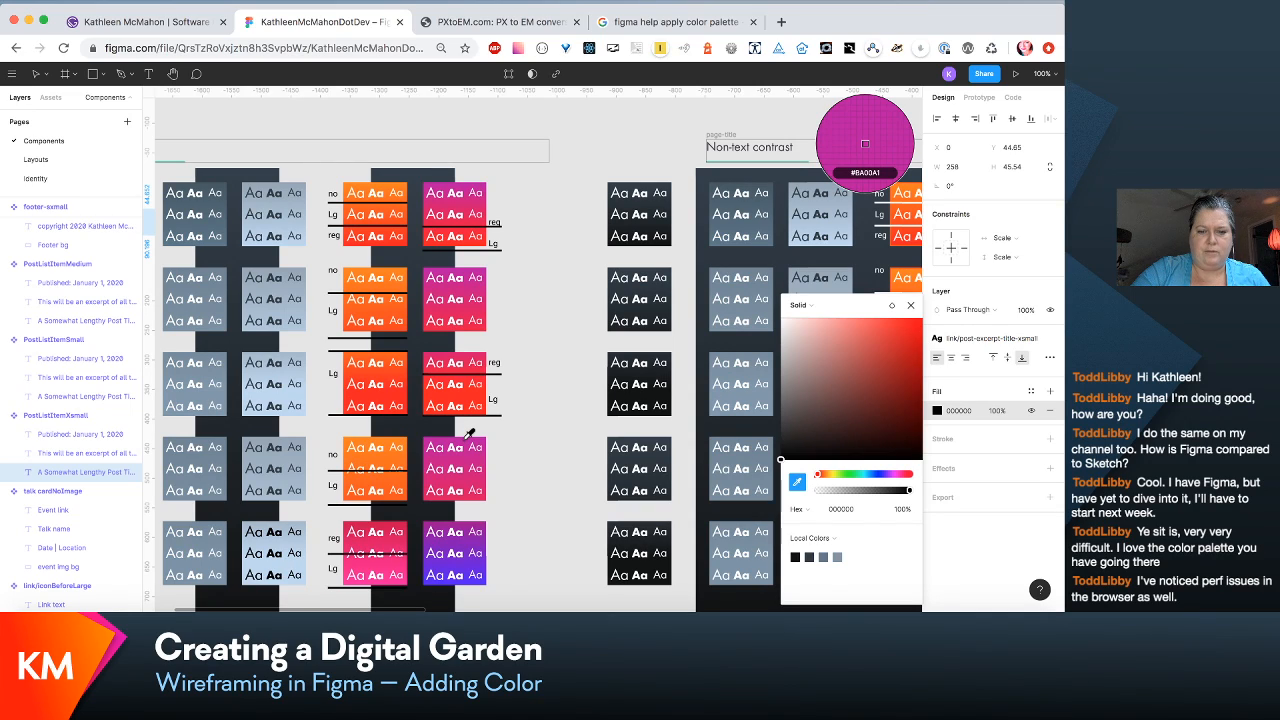
left_click(466, 437)
scroll(475, 450, "right", 5)
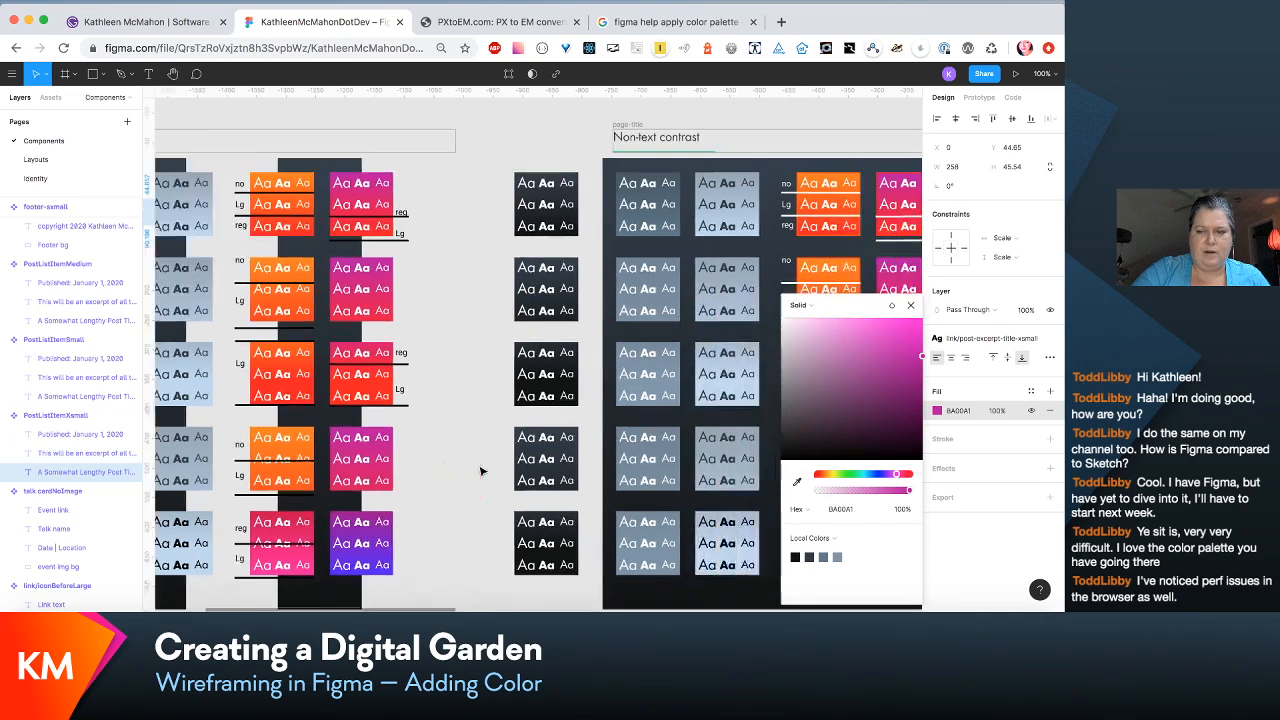
Step: Review the recolored post titles and Published lines on the Layouts page, in the 320vw/Write layout's Cultivated thoughts list
scroll(481, 470, "right", 5)
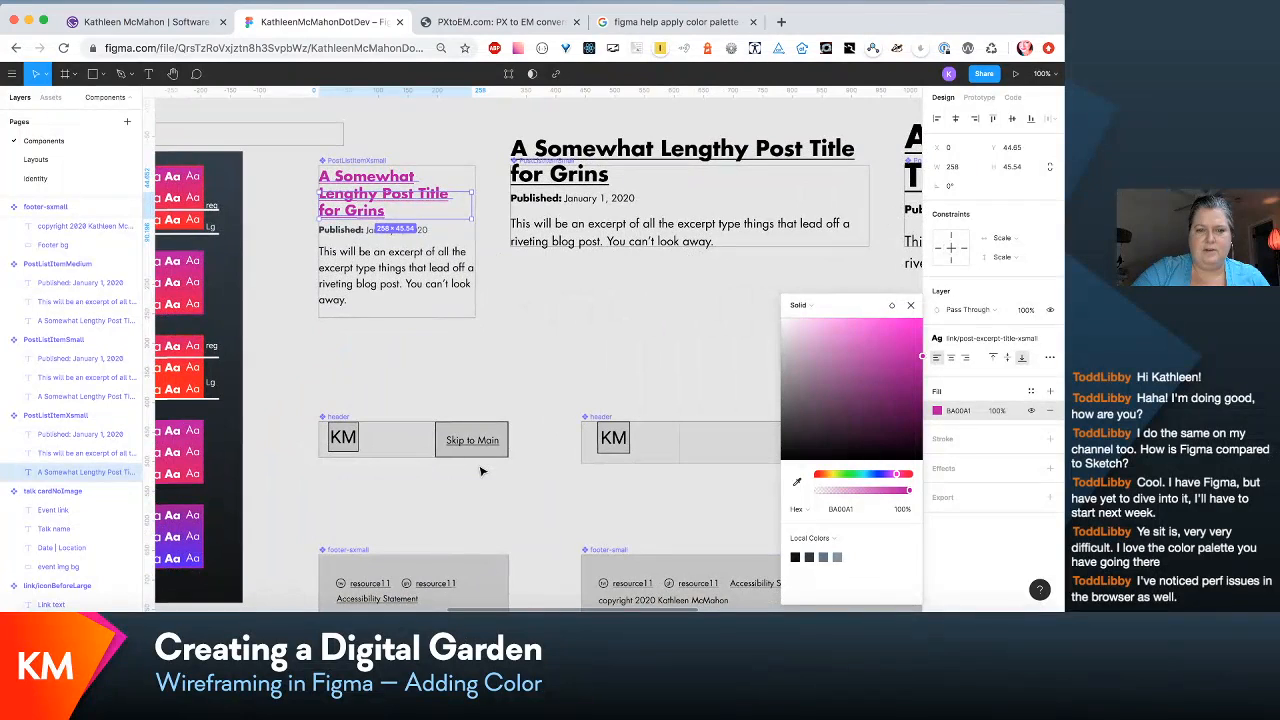
left_click(36, 160)
scroll(463, 301, "down", 5)
scroll(463, 301, "left", 5)
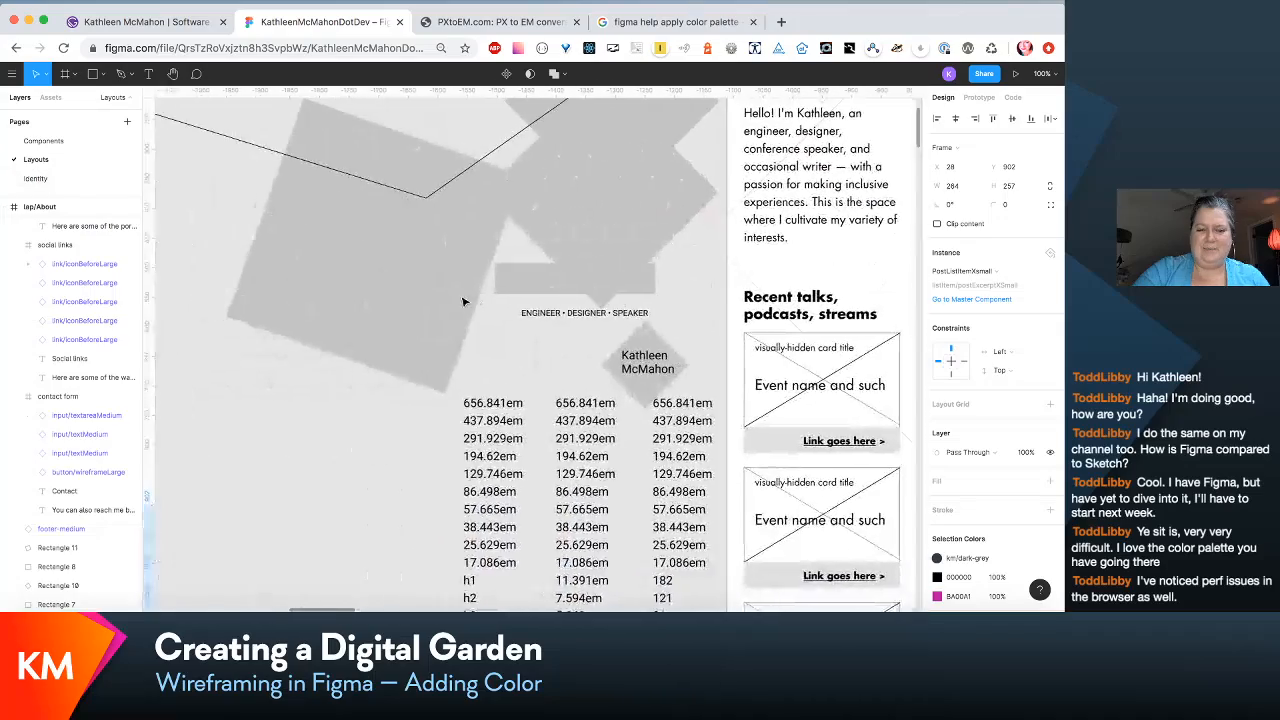
scroll(463, 301, "right", 10)
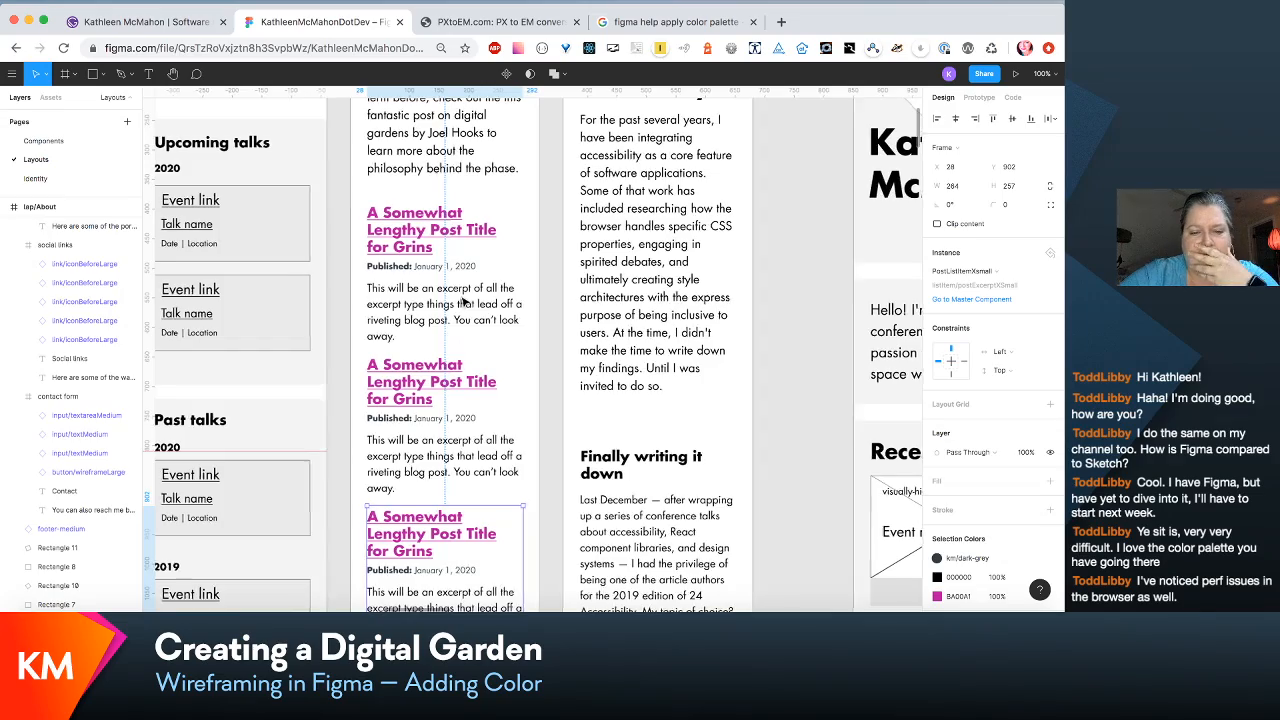
scroll(463, 301, "left", 3)
scroll(463, 301, "down", 2)
scroll(463, 301, "left", 2)
scroll(463, 301, "down", 3)
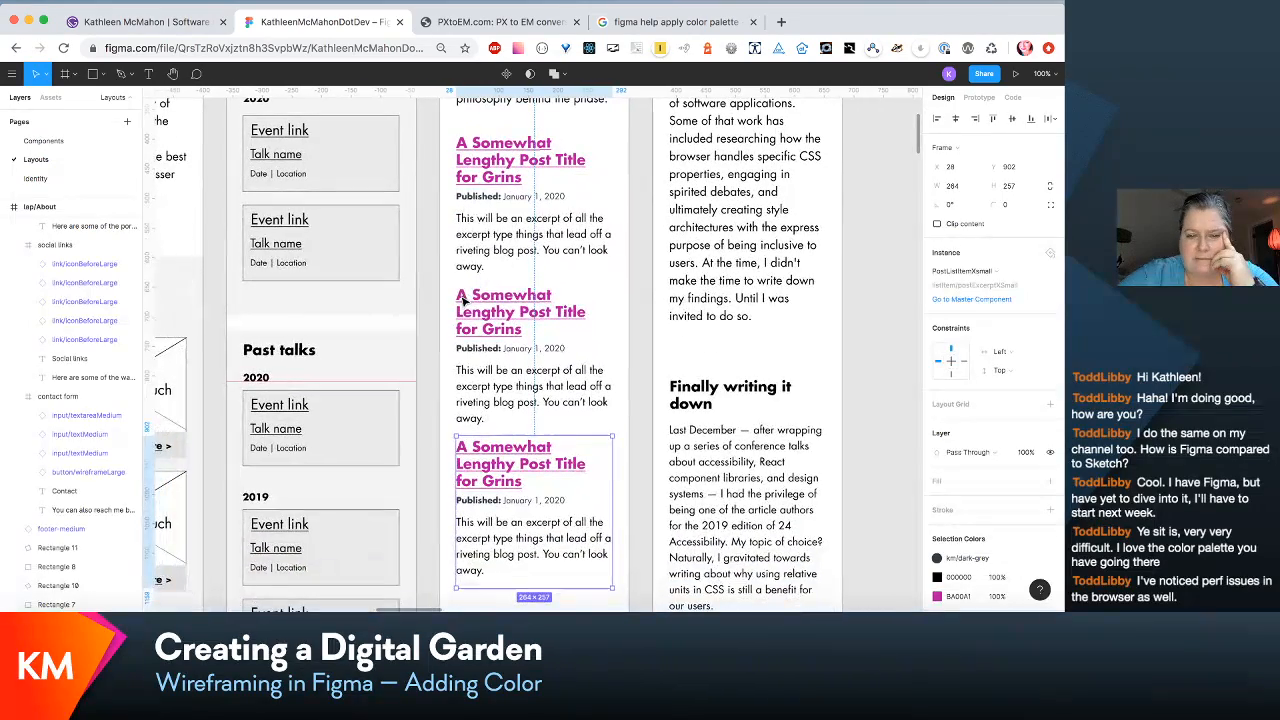
Step: Set the first post title's fill in the 320vw/Write layout to purple 9D00A1 by adjusting its hue and shade
double_click(481, 184)
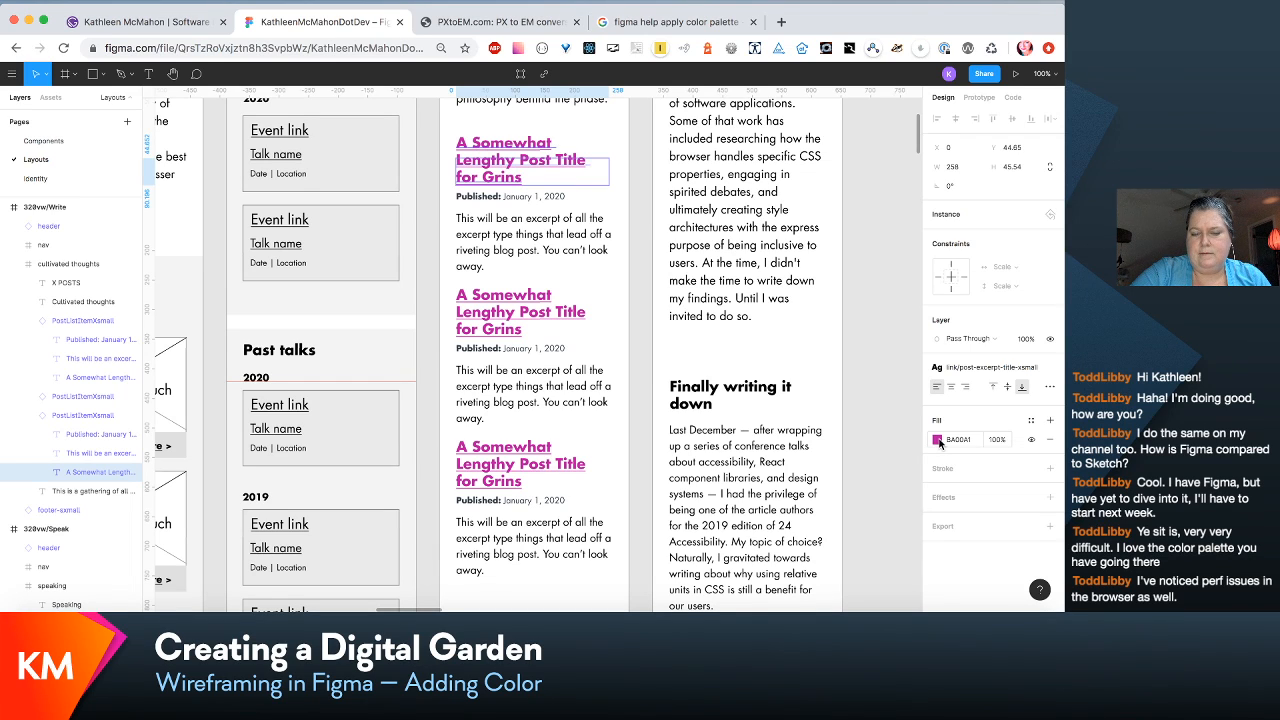
left_click(938, 441)
left_click(938, 441)
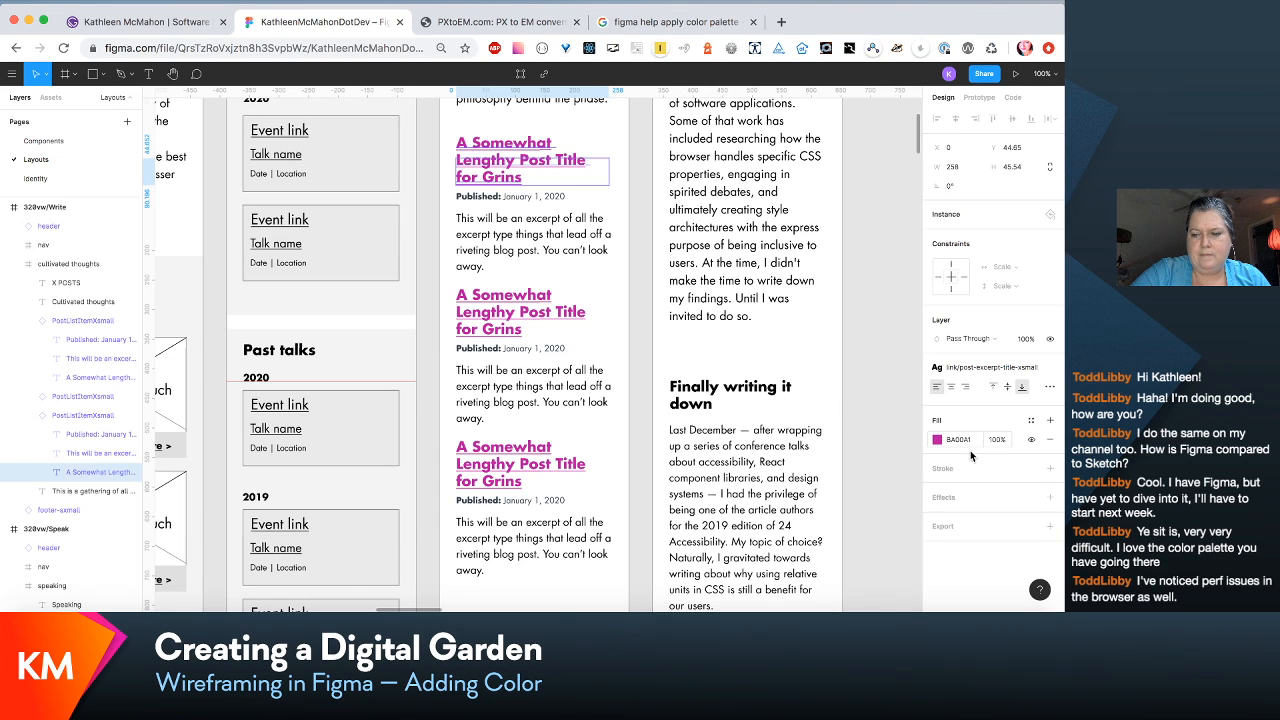
left_click(937, 440)
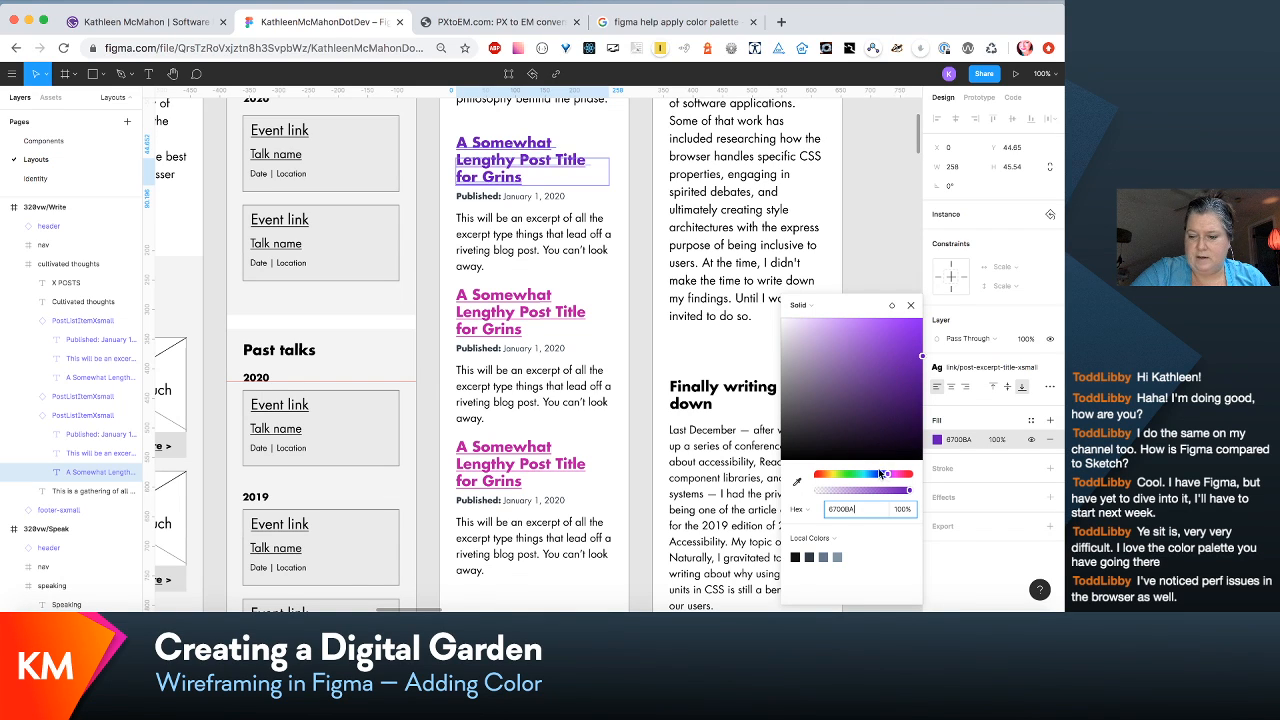
left_click_drag(888, 475, 895, 476)
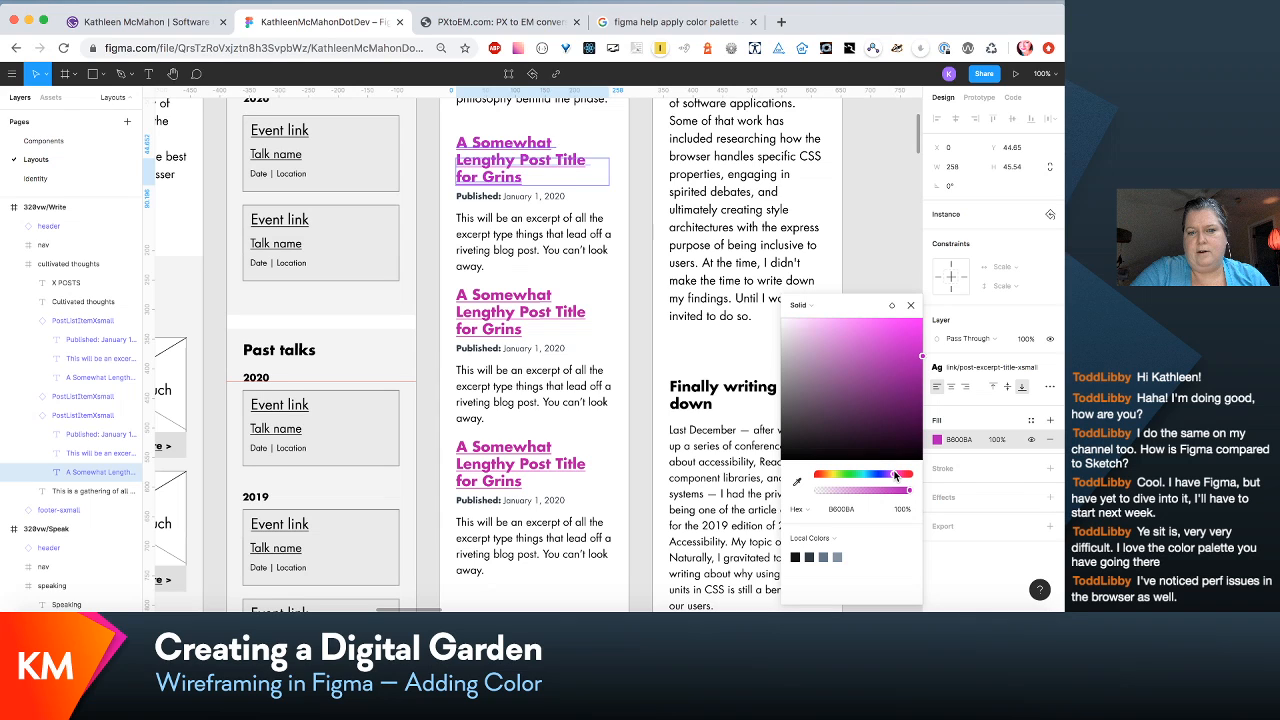
left_click_drag(894, 472, 893, 476)
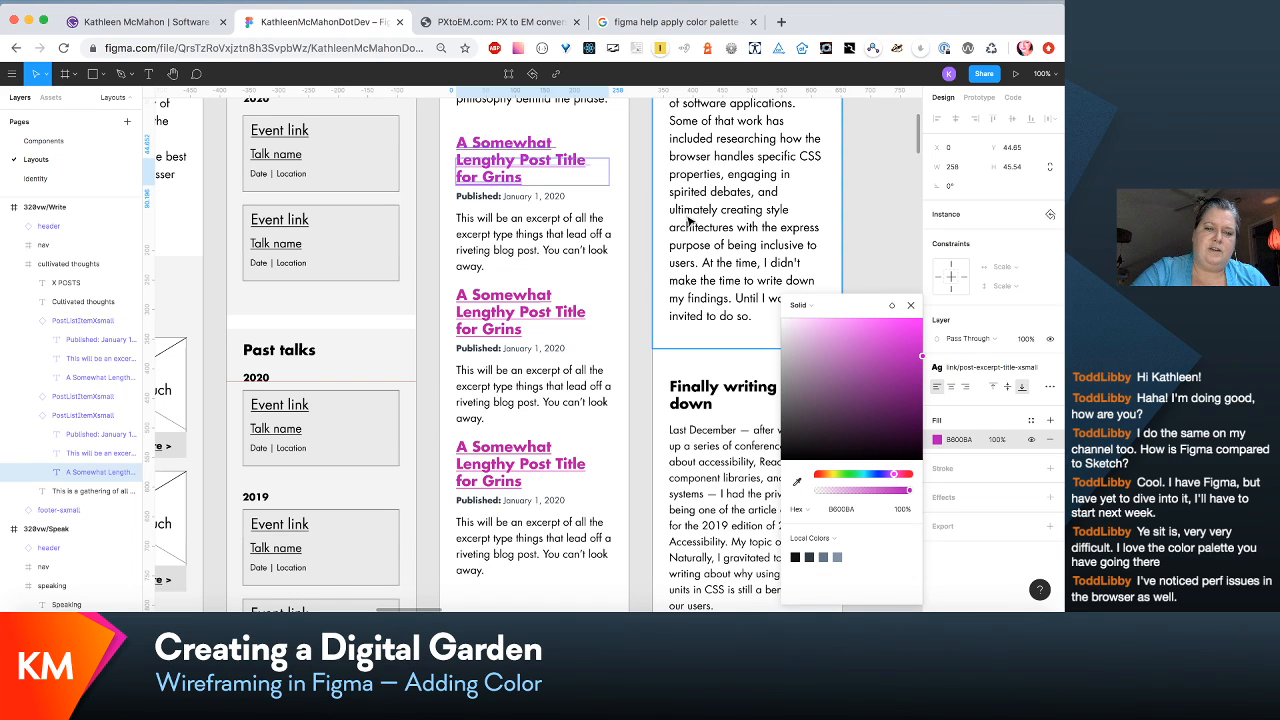
scroll(688, 222, "up", 5)
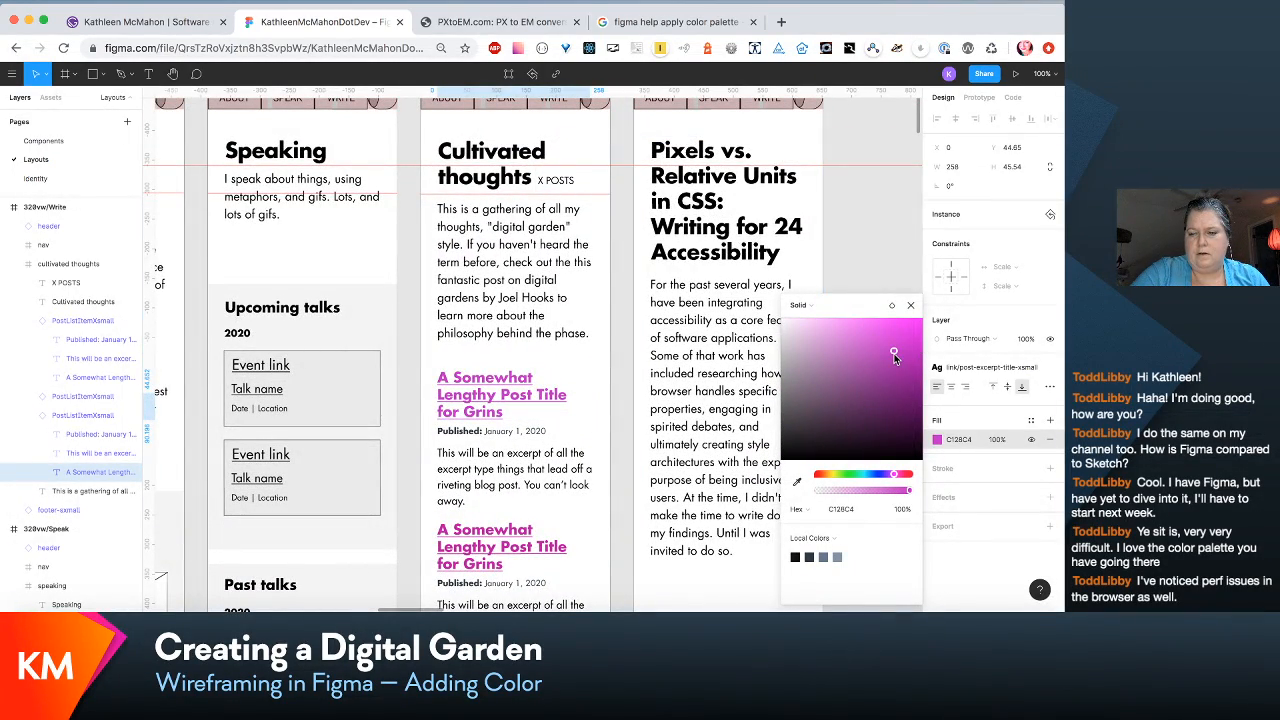
left_click_drag(890, 362, 884, 366)
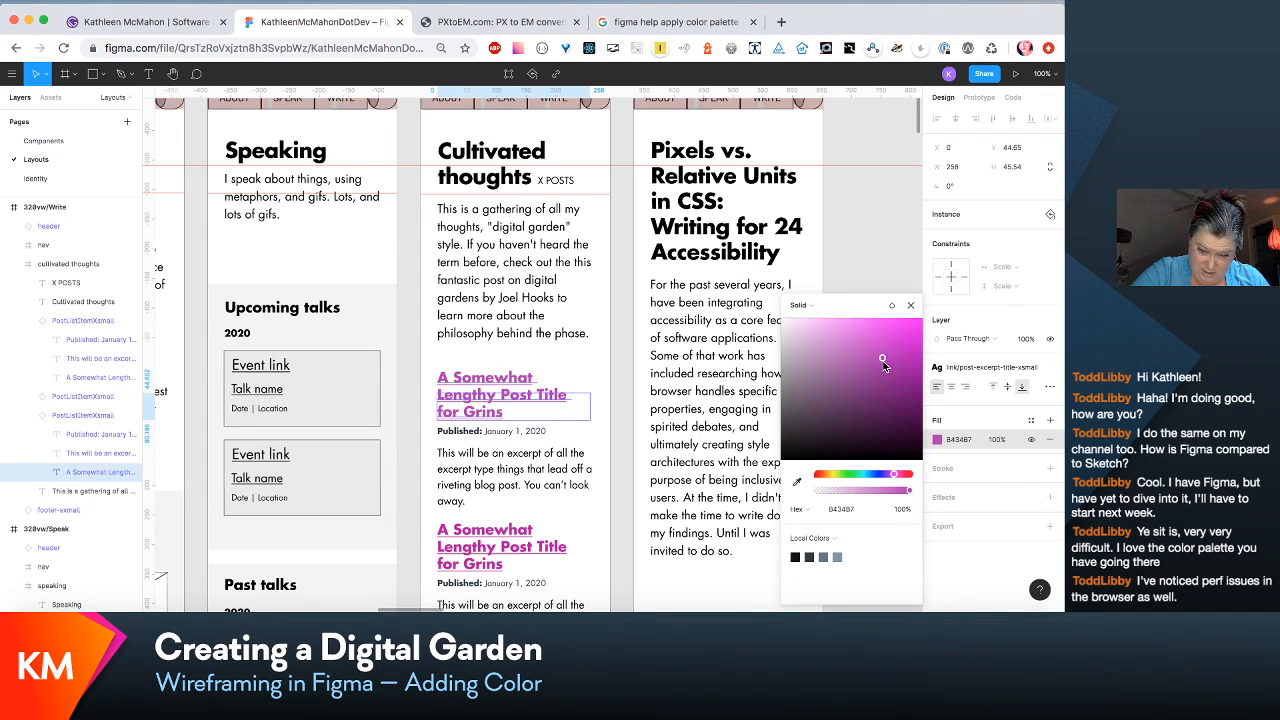
left_click_drag(883, 362, 929, 373)
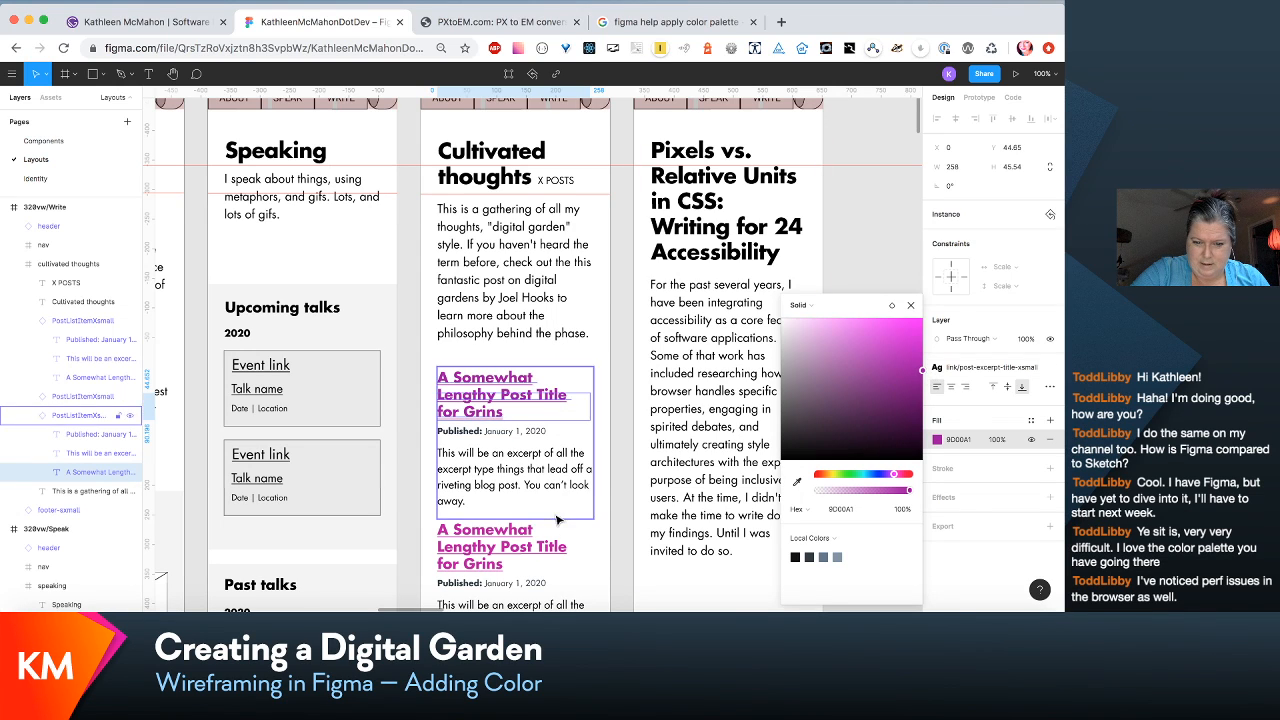
Step: Set the first post title's fill to BA00A1 by sampling the color of the second post title
left_click(799, 483)
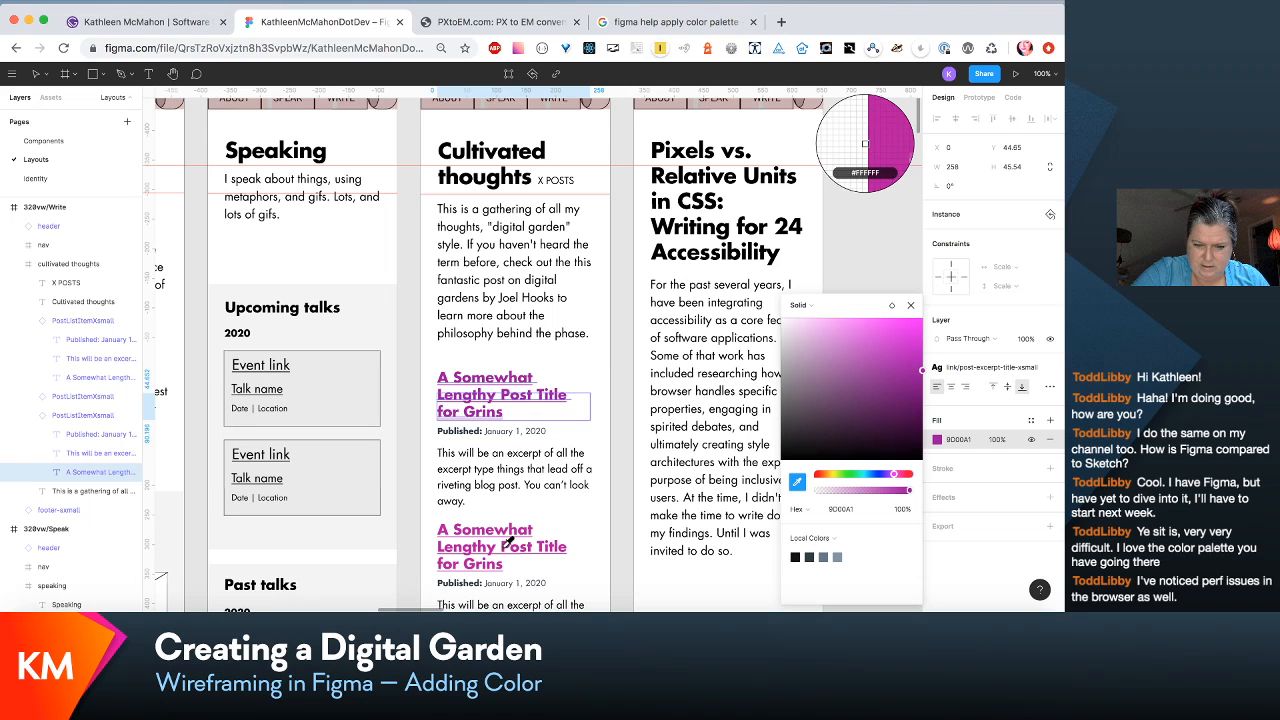
left_click(865, 144)
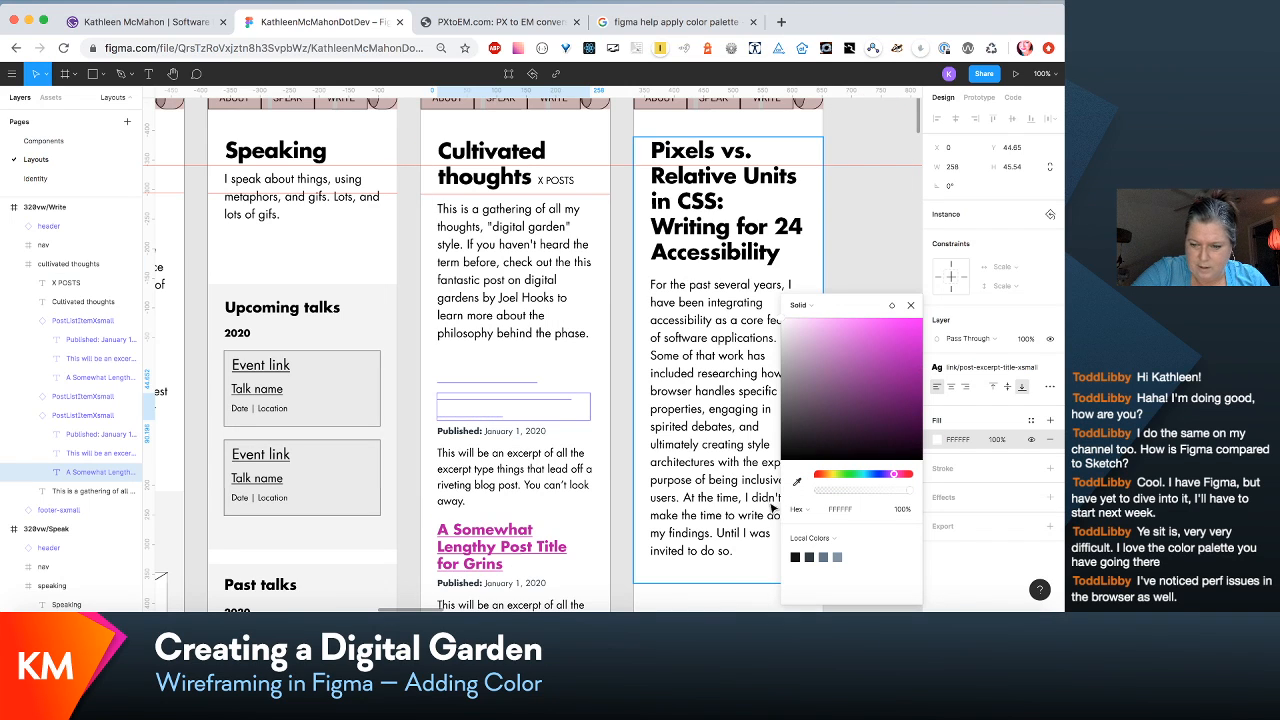
left_click(796, 484)
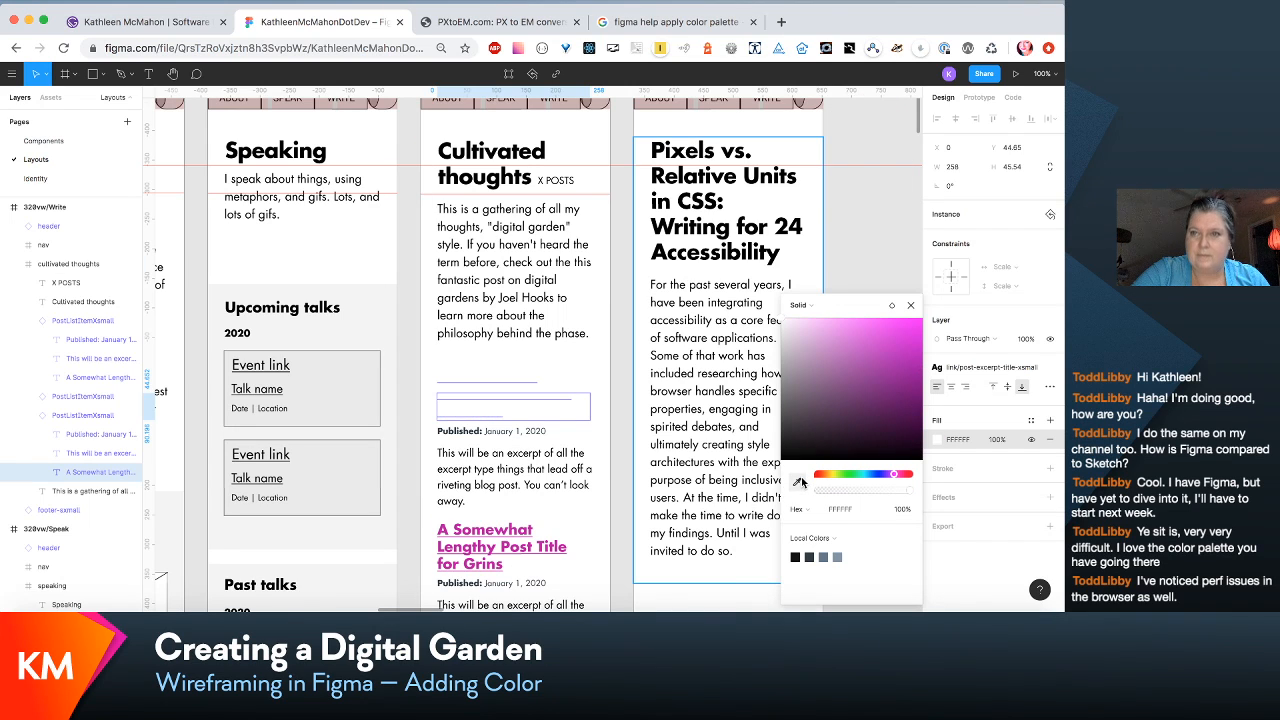
left_click(447, 546)
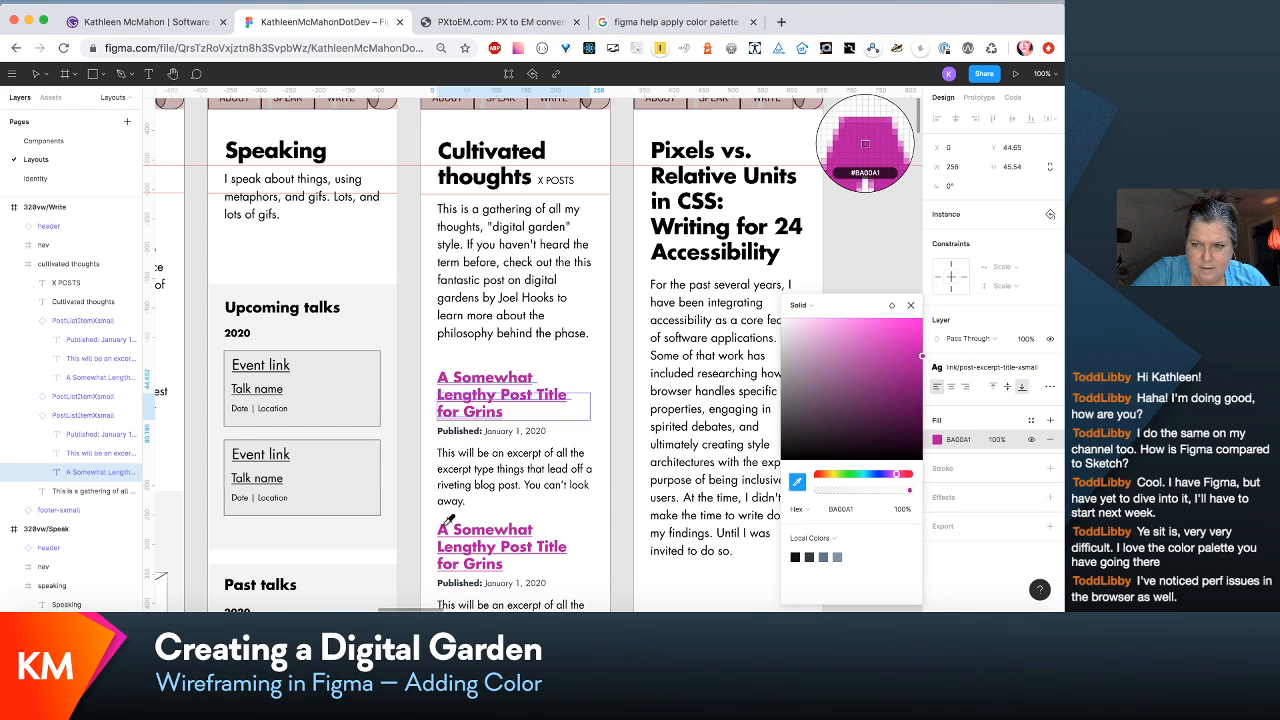
Step: Adjust the shade and hue of the first post title's fill in the 320vw/Write layout to B901BD
left_click(920, 352)
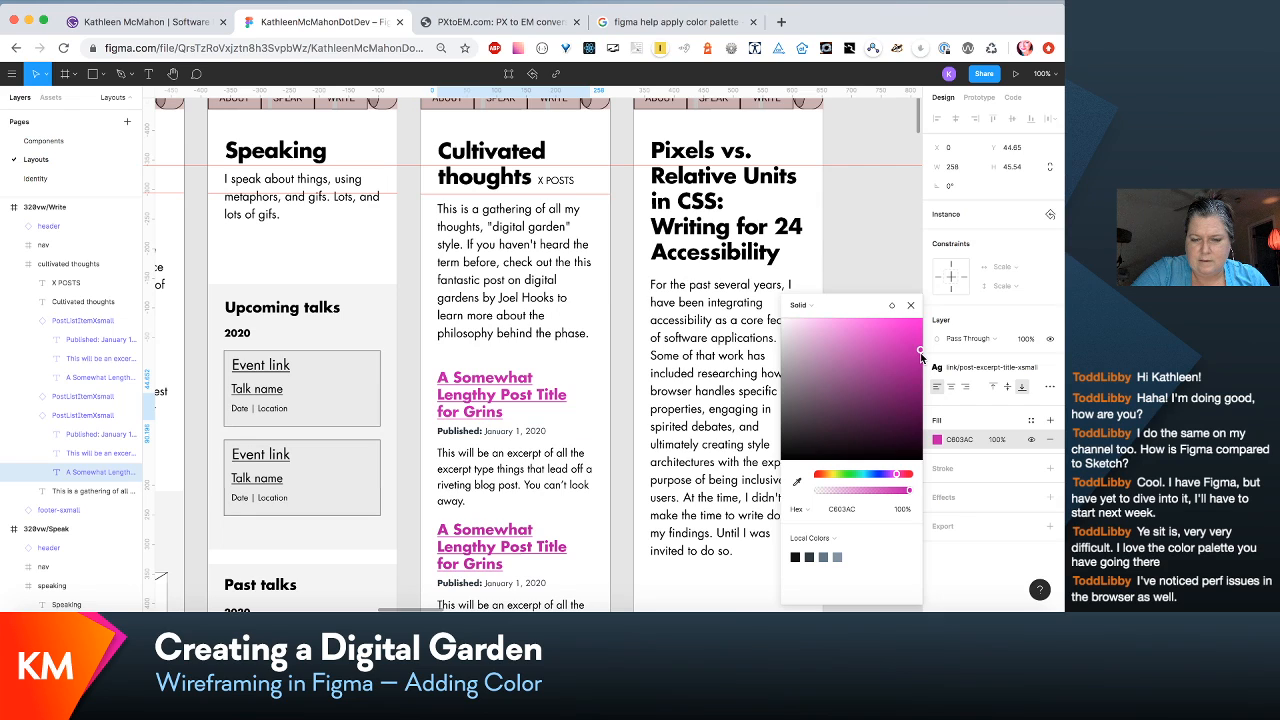
left_click_drag(920, 352, 928, 313)
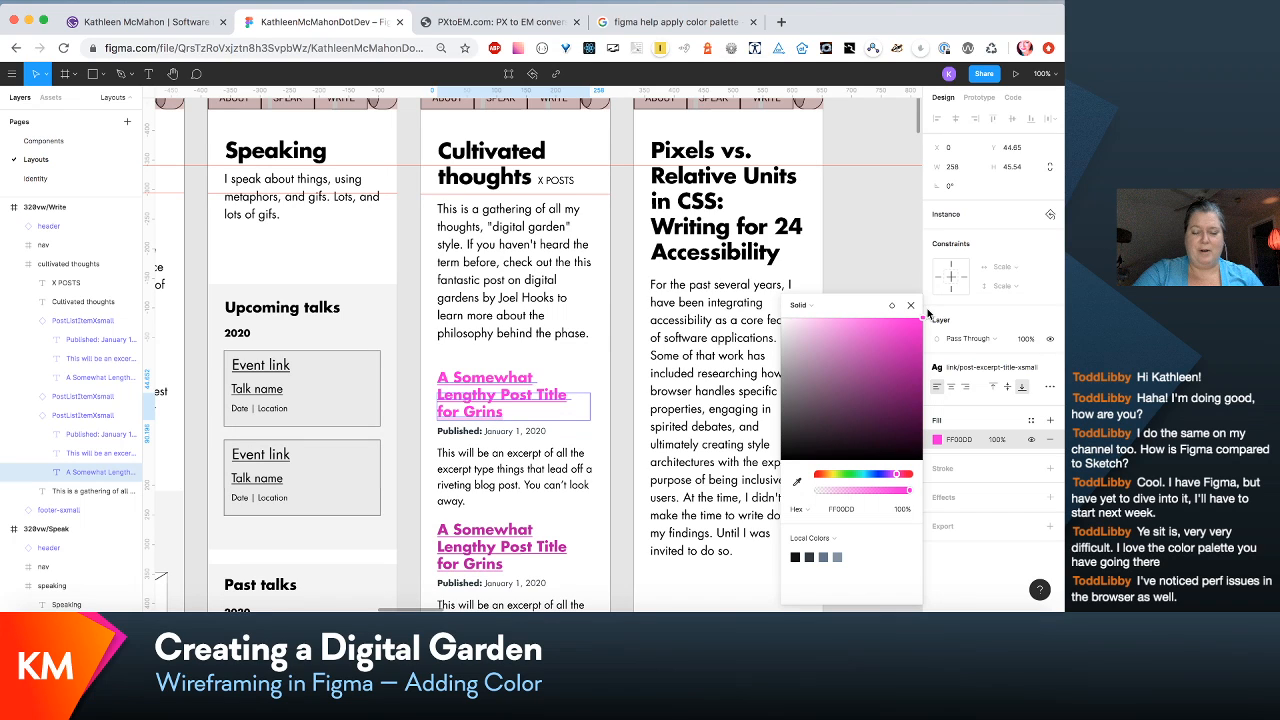
left_click_drag(897, 363, 937, 366)
left_click_drag(896, 477, 895, 480)
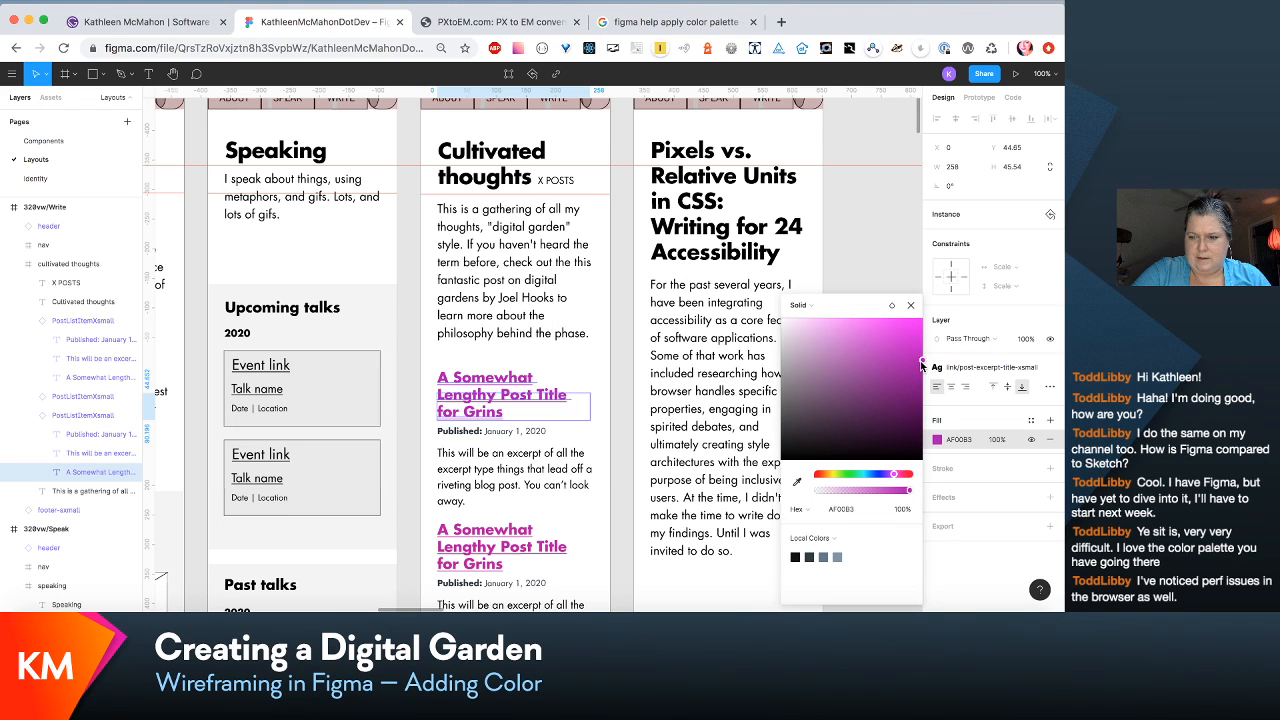
left_click_drag(922, 362, 922, 364)
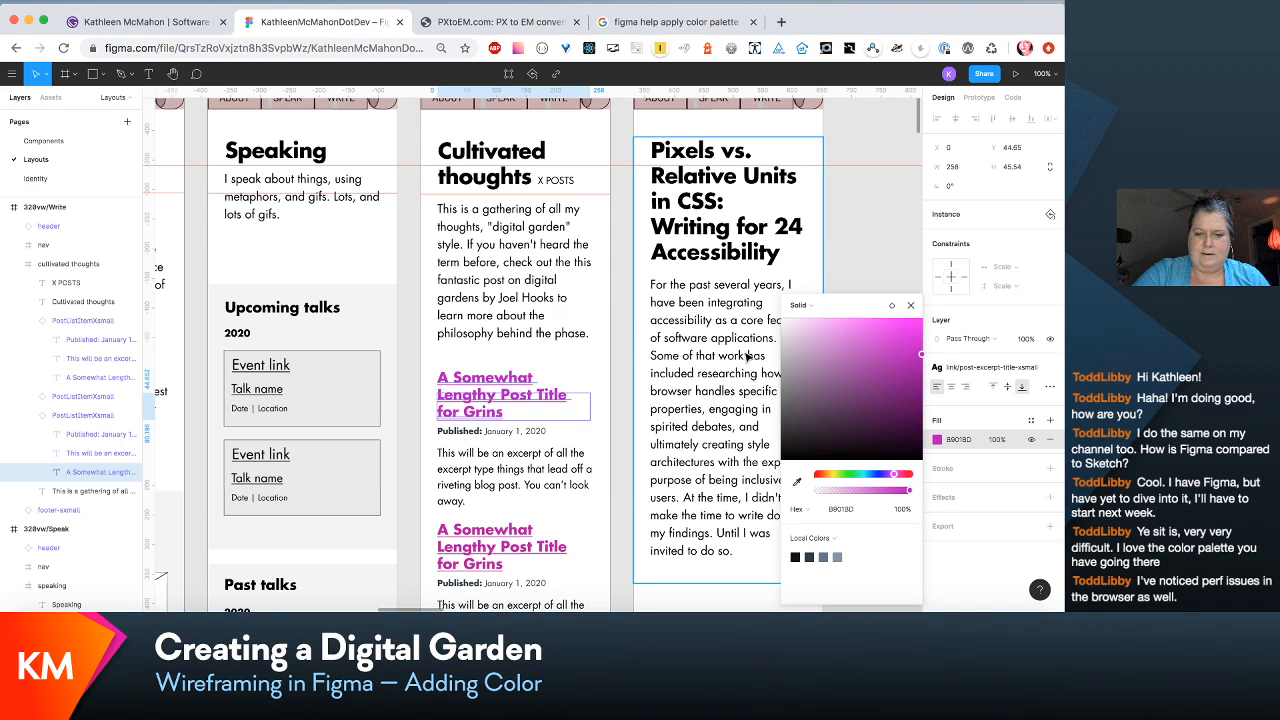
left_click(612, 390)
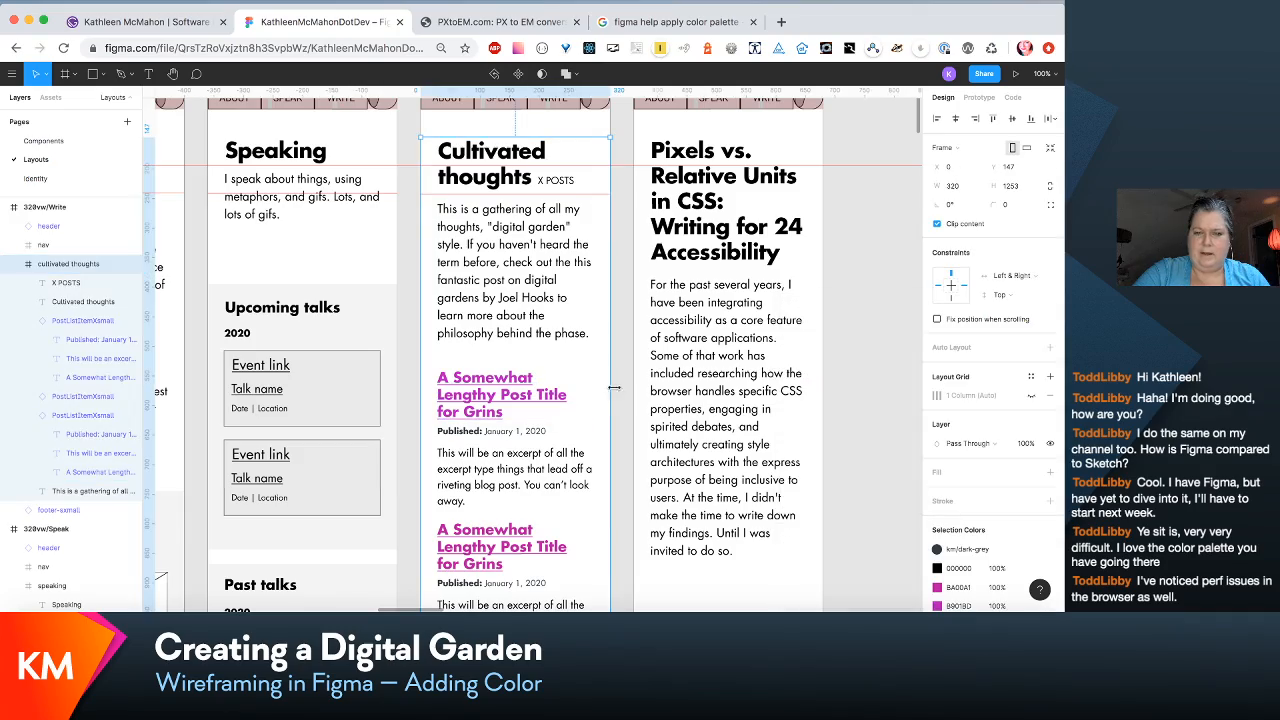
Step: Set the third post title's fill in the 320vw/Write layout to A000BA by shifting its hue toward purple
scroll(614, 387, "down", 2)
scroll(614, 387, "down", 7)
scroll(618, 394, "up", 6)
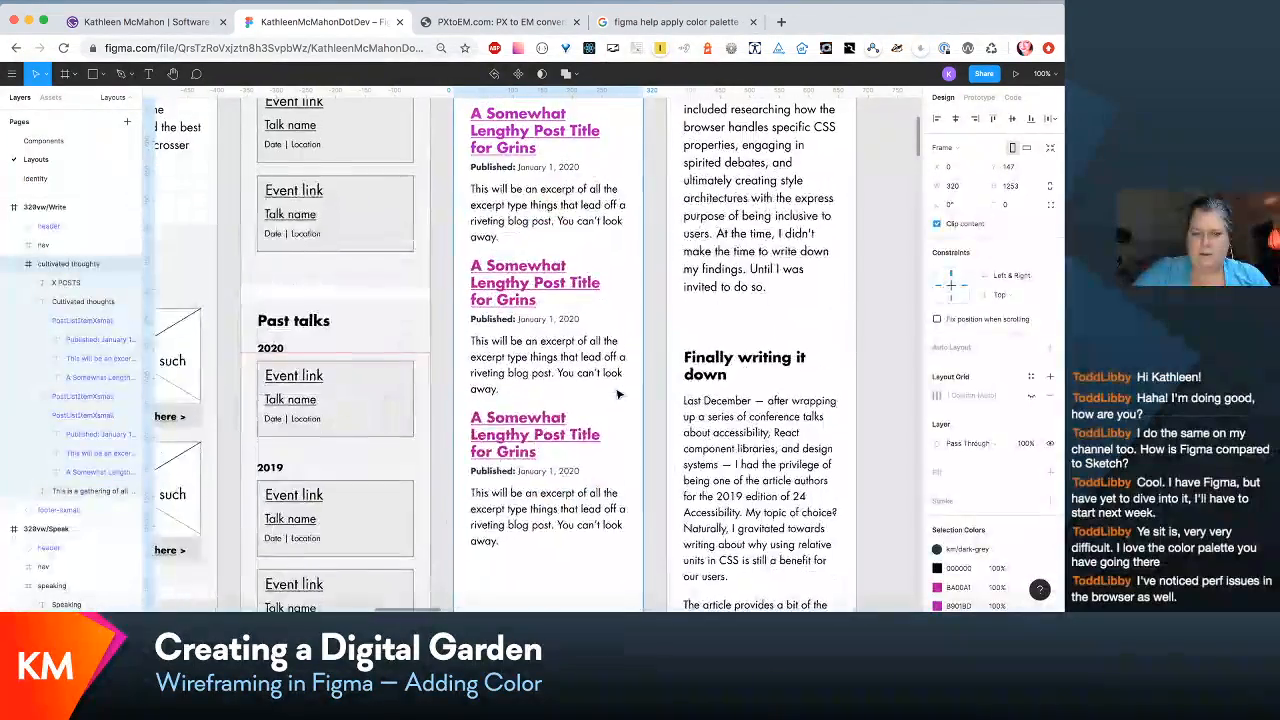
scroll(618, 394, "down", 1)
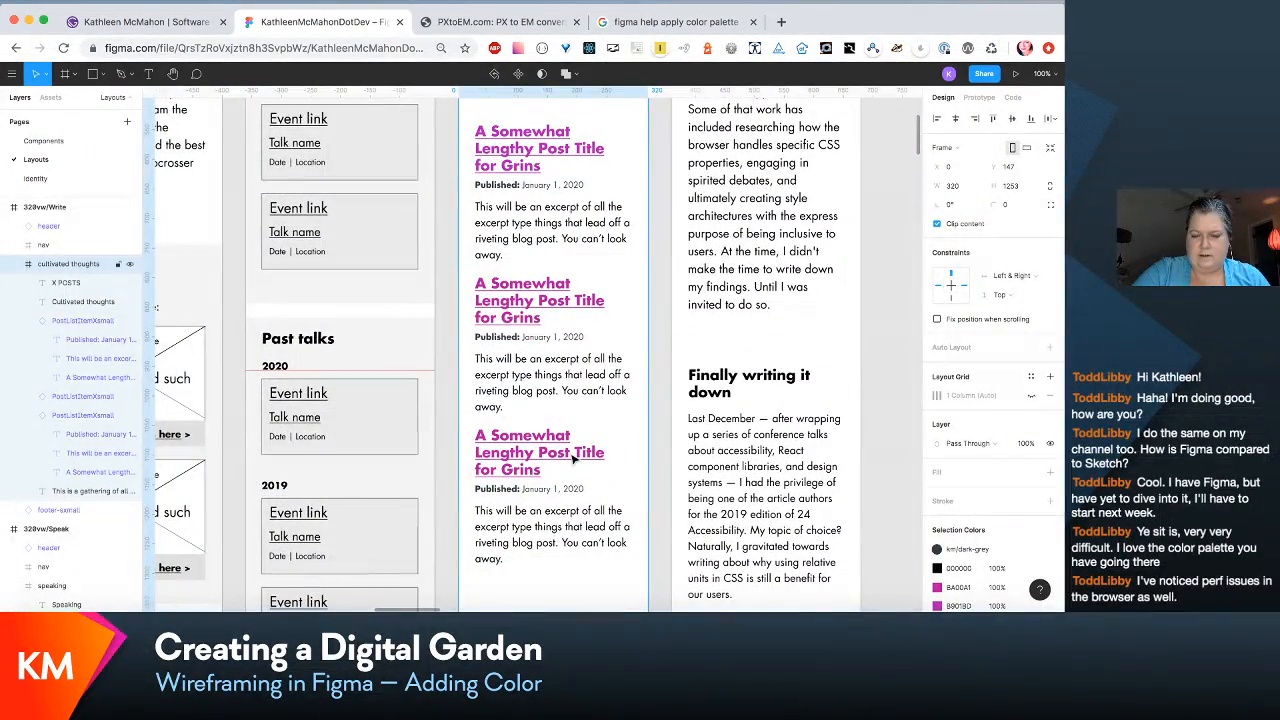
left_click(573, 458)
double_click(573, 458)
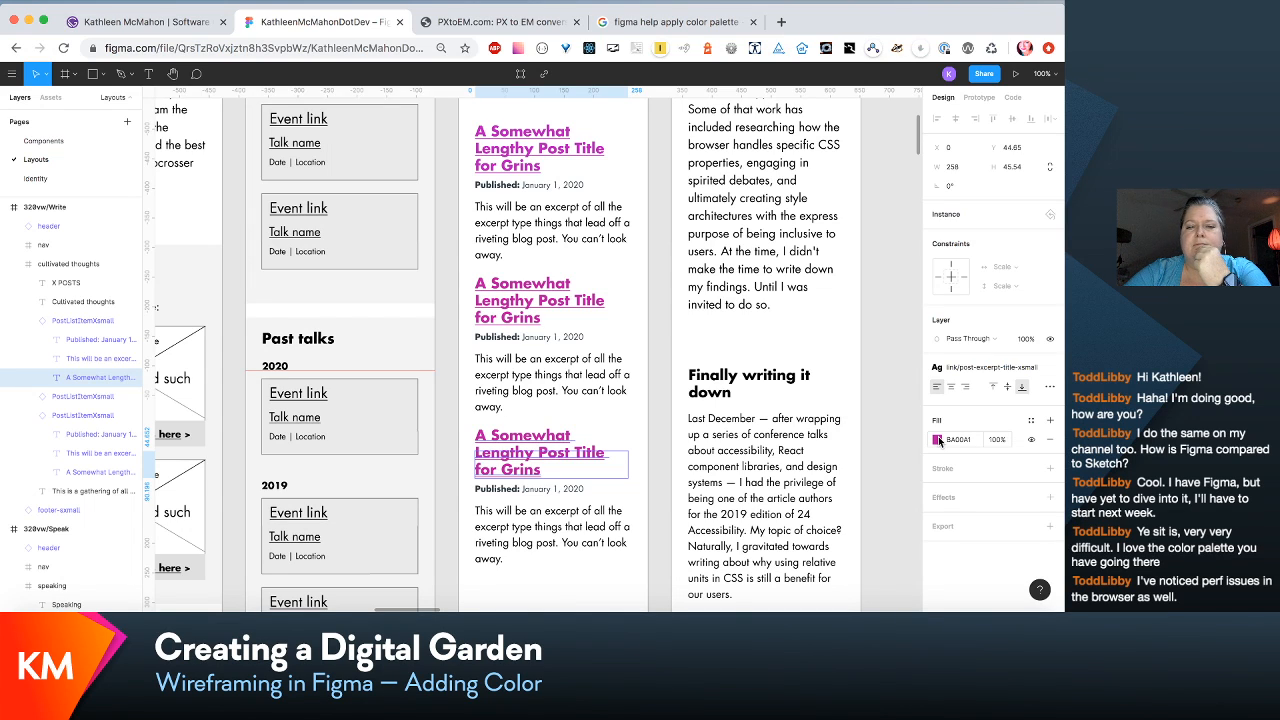
left_click(939, 441)
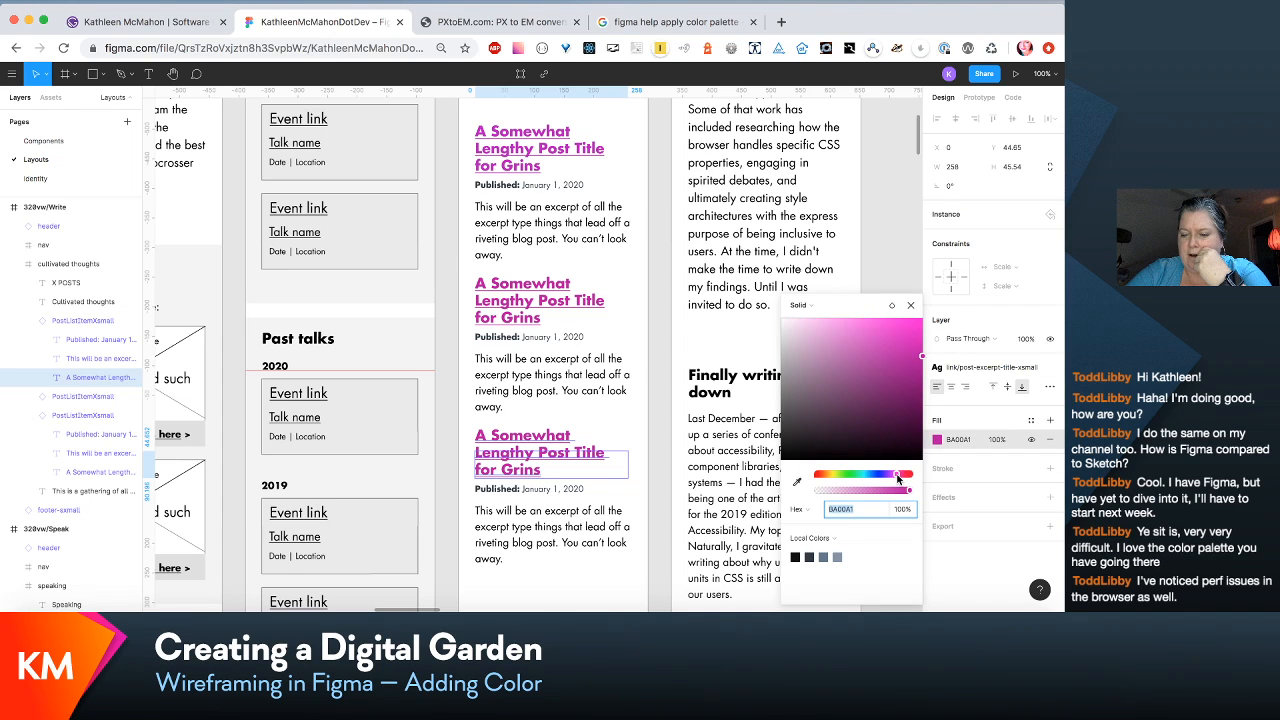
left_click_drag(898, 478, 893, 479)
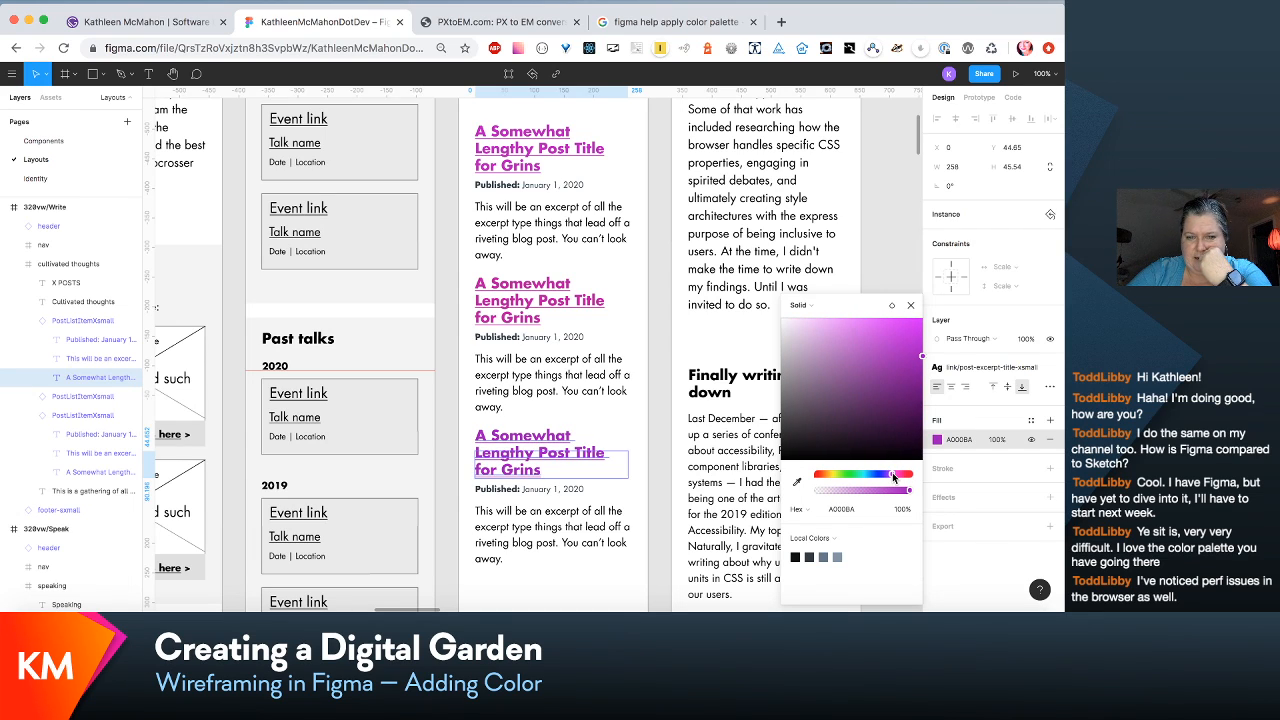
left_click(672, 420)
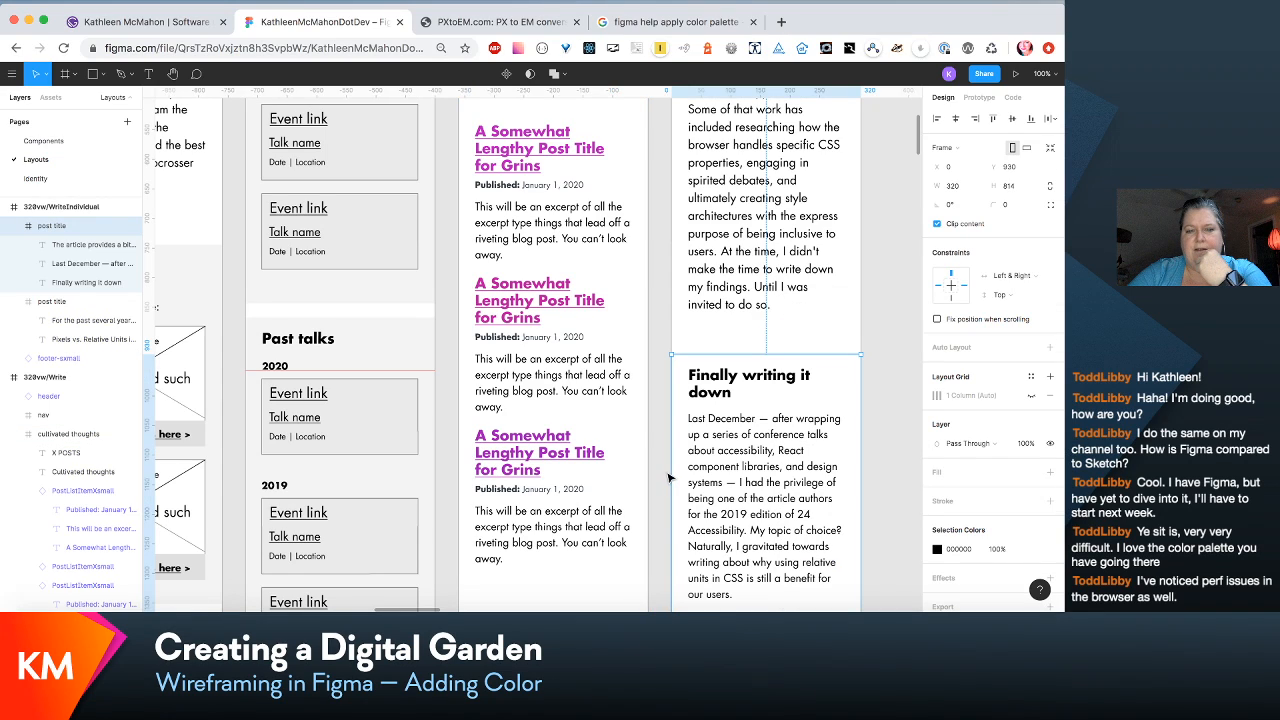
Step: Inspect the properties of the para/content-post-count text style used by the X POSTS label beside the Cultivated thoughts heading
scroll(669, 478, "up", 3)
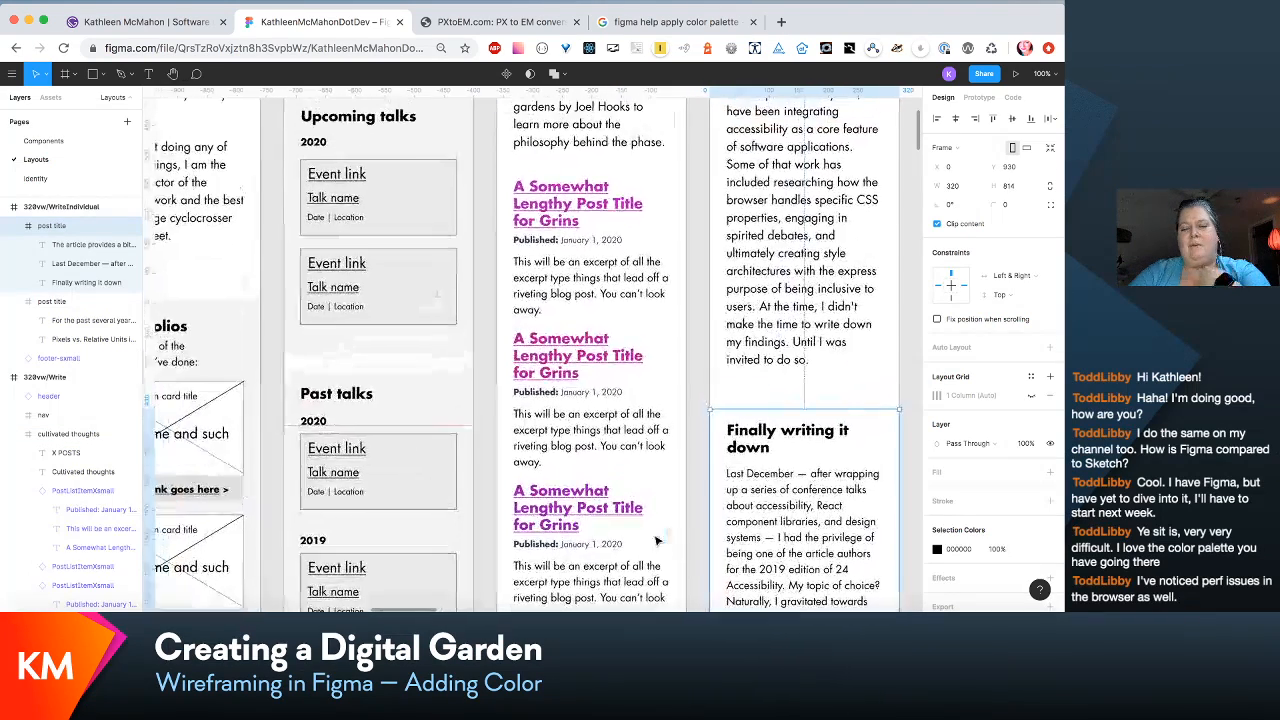
scroll(656, 540, "down", 3)
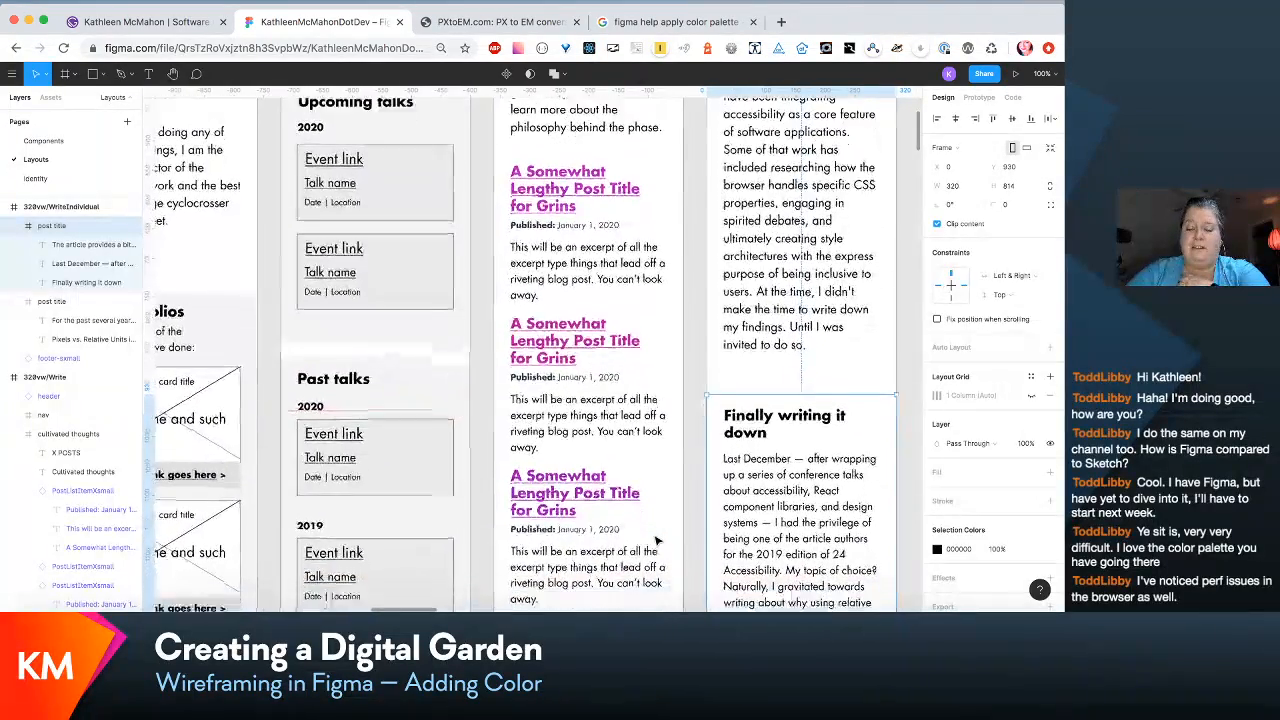
scroll(656, 540, "down", 2)
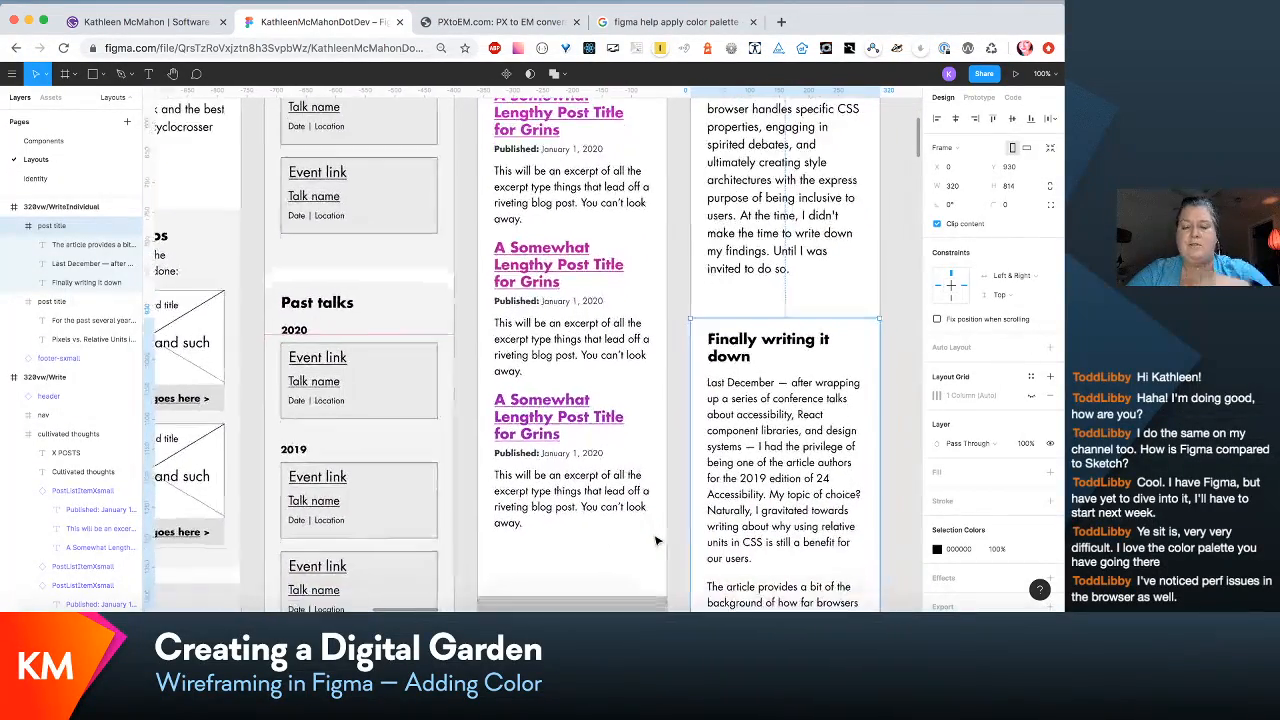
scroll(656, 540, "down", 2)
scroll(656, 540, "up", 6)
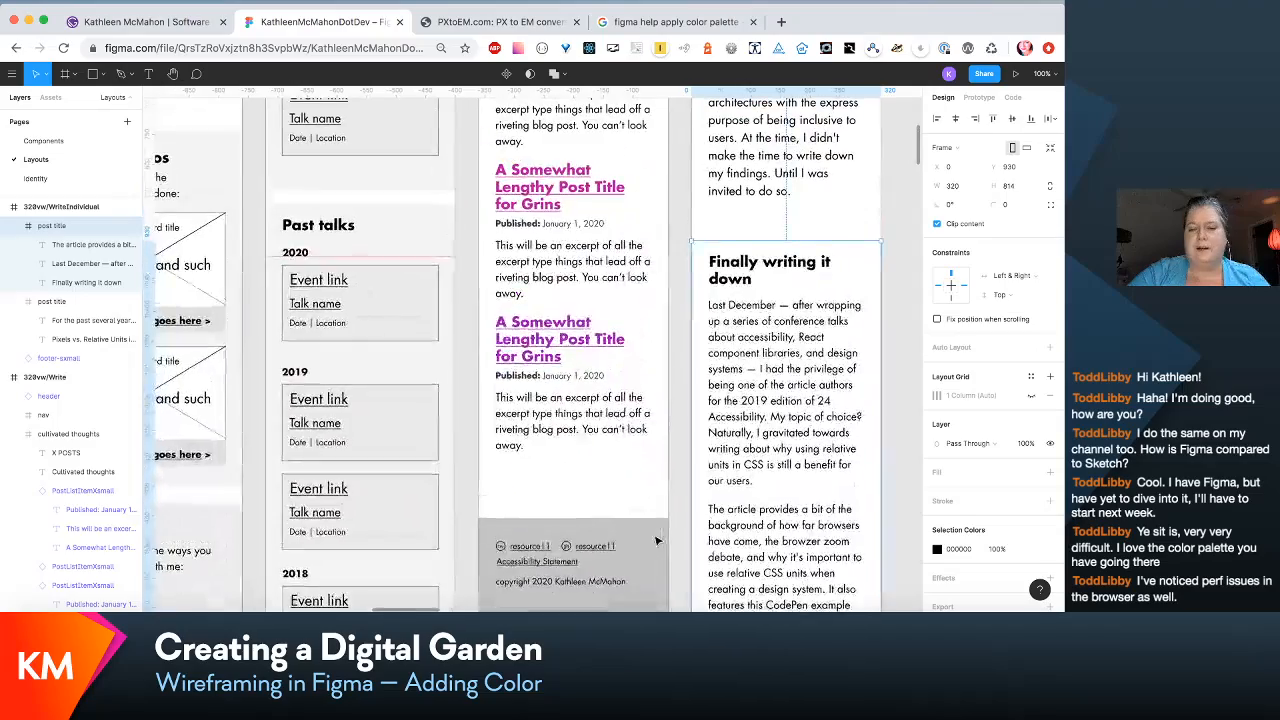
scroll(656, 540, "right", 2)
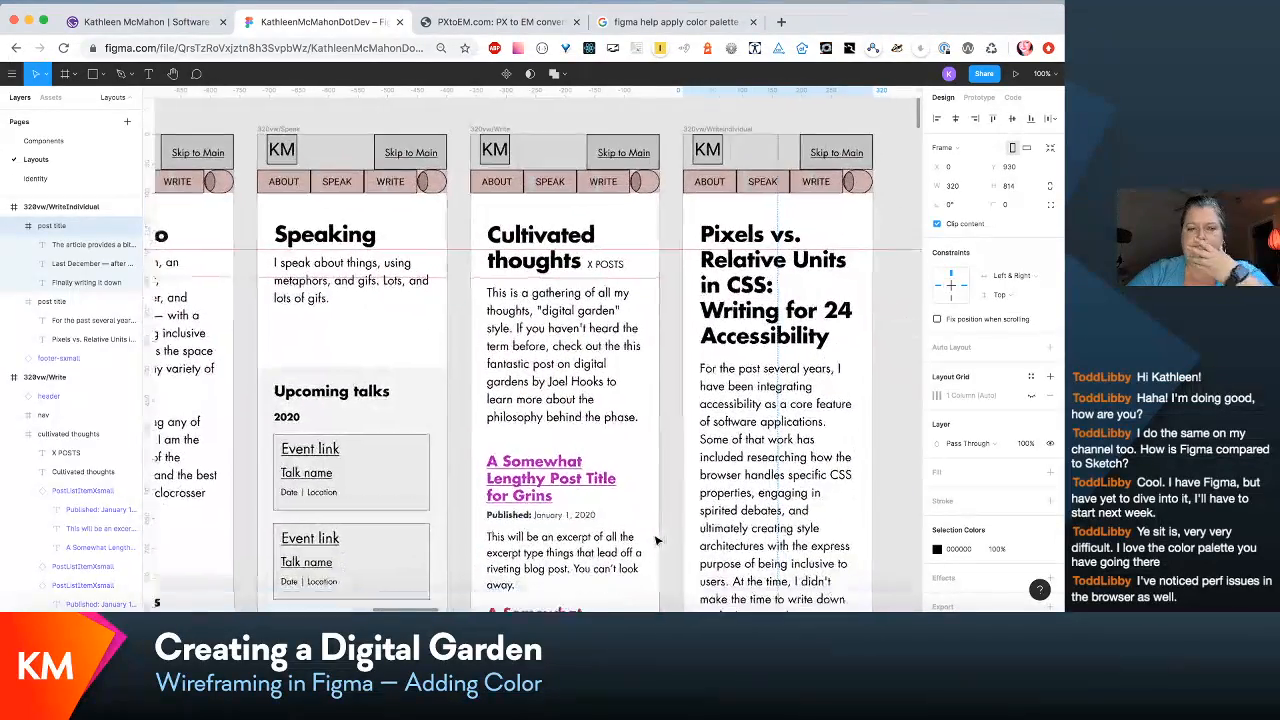
left_click(604, 220)
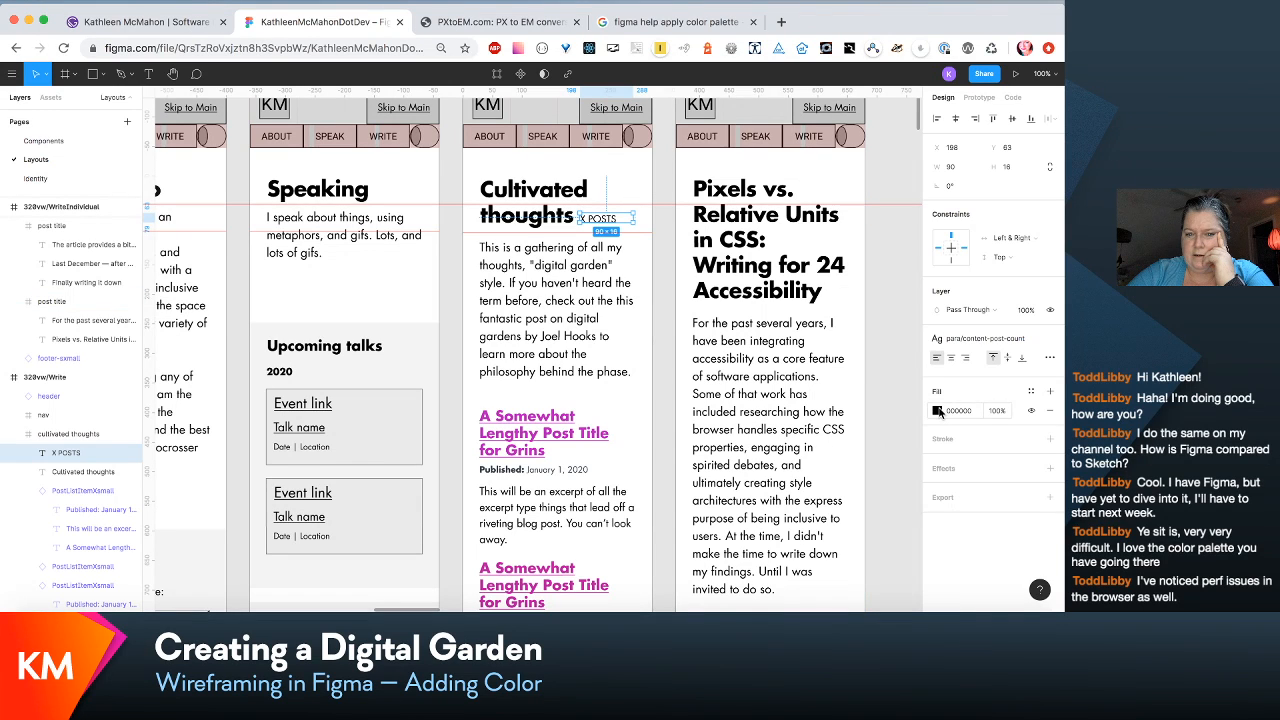
left_click(1013, 345)
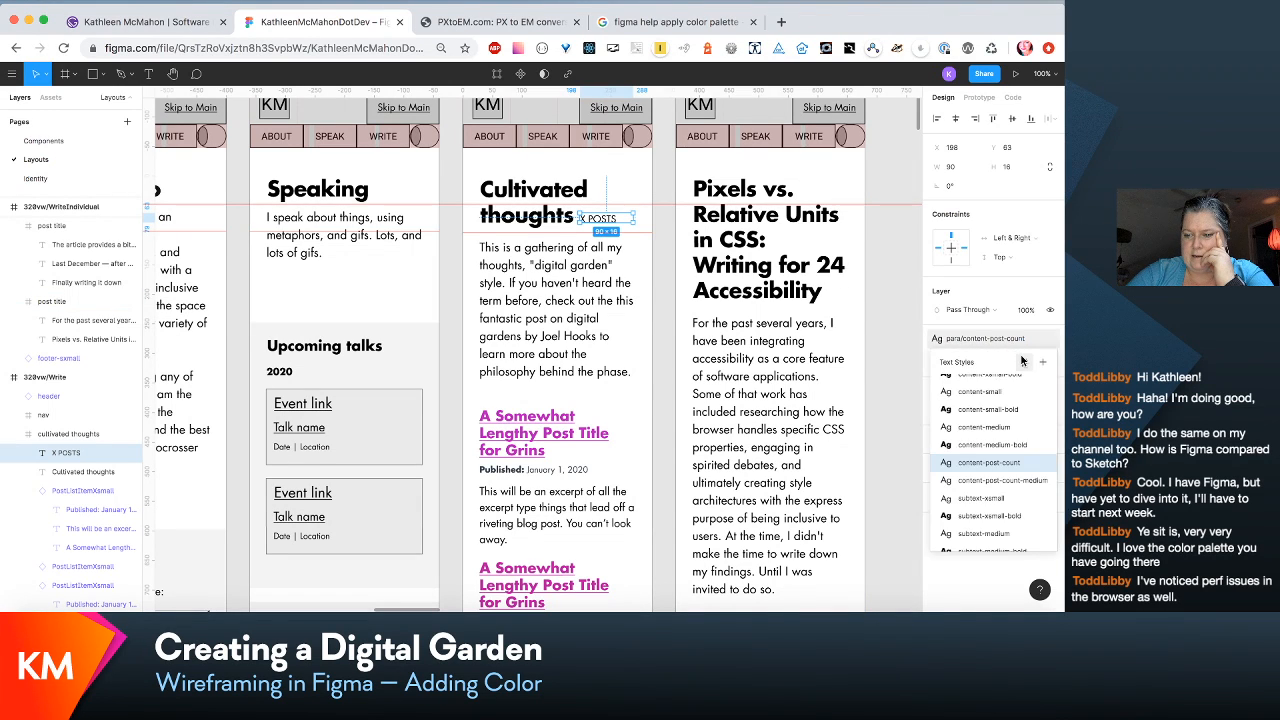
left_click(1020, 360)
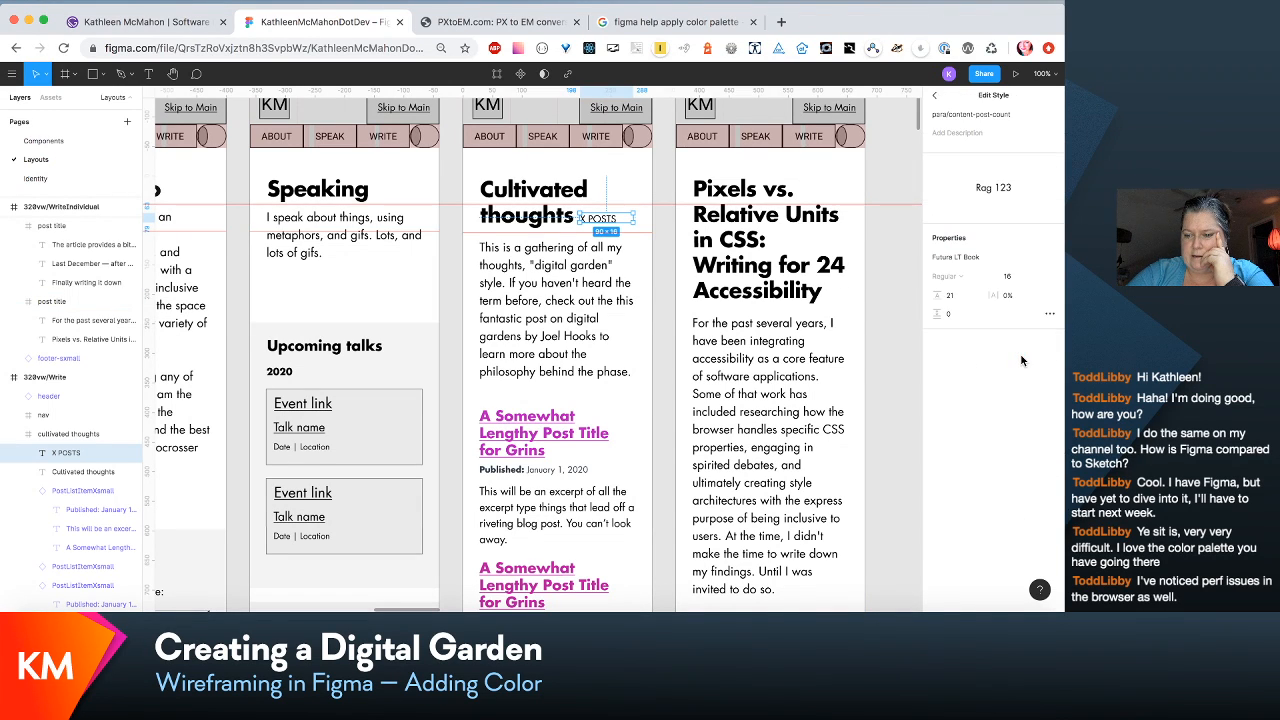
Step: Set the X POSTS label's fill to 8101BD by sampling a post title's magenta and shifting its hue toward purple
left_click(896, 313)
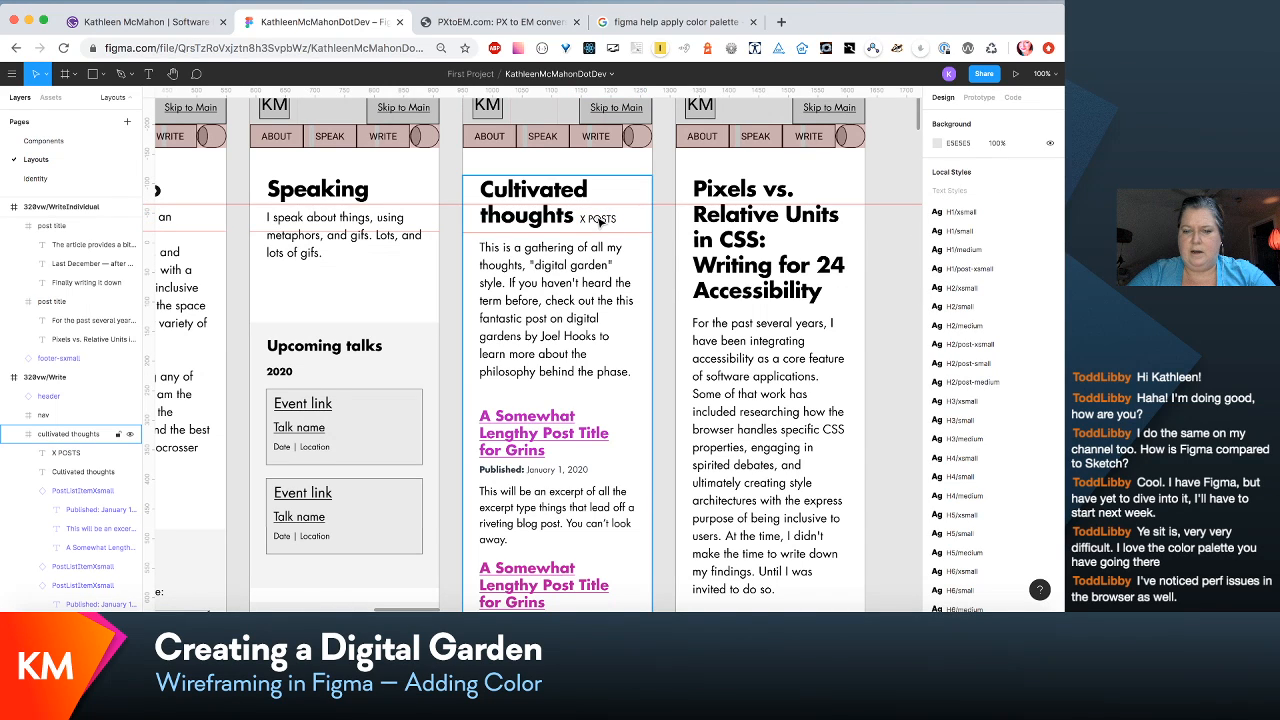
double_click(600, 221)
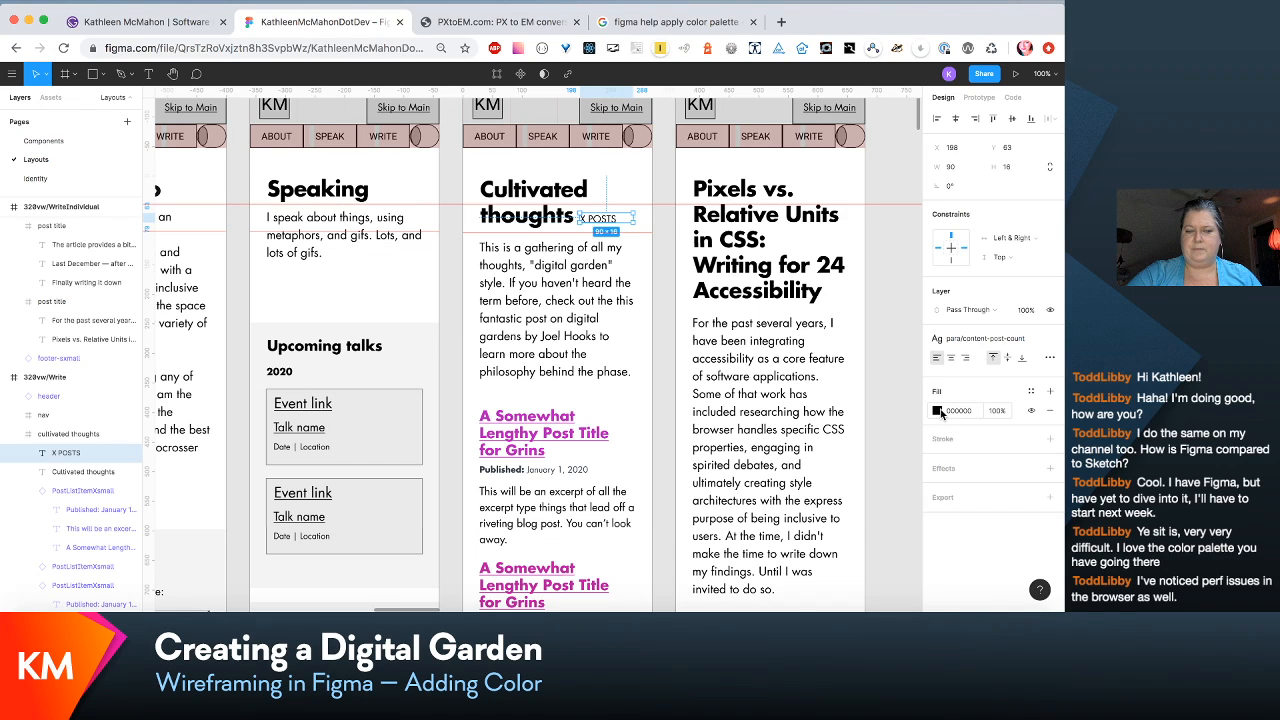
left_click(936, 412)
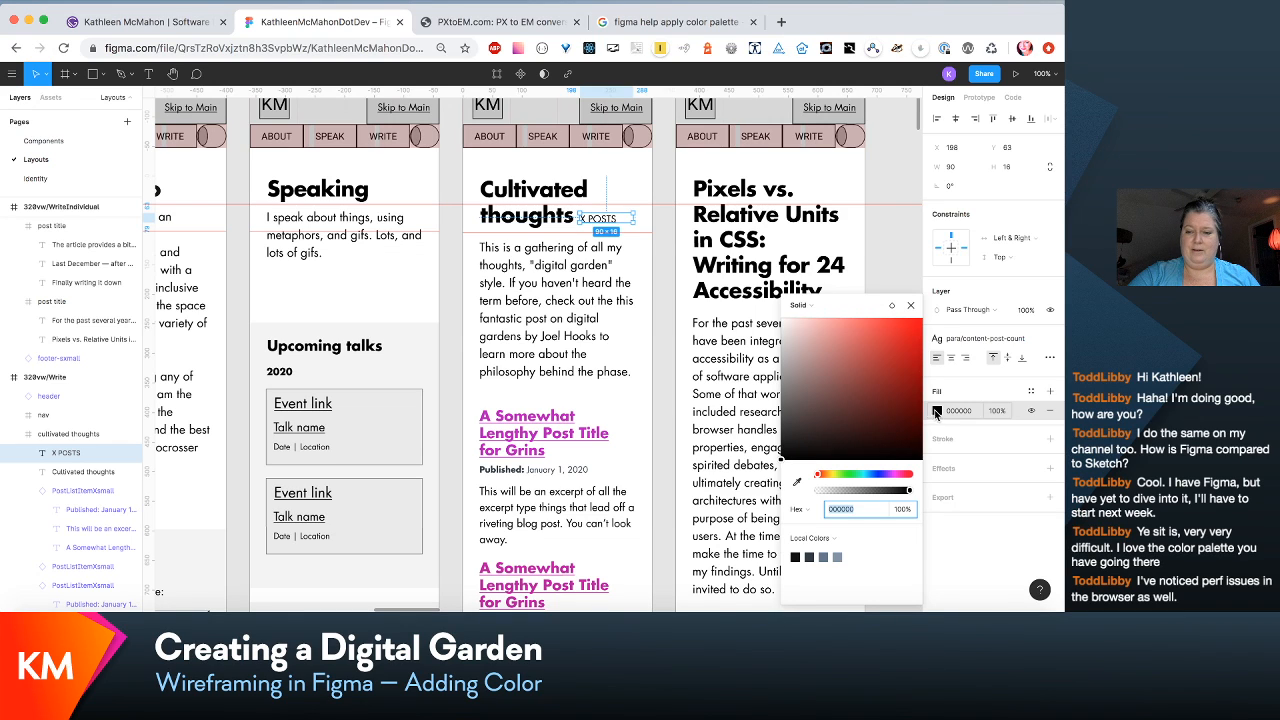
left_click(797, 482)
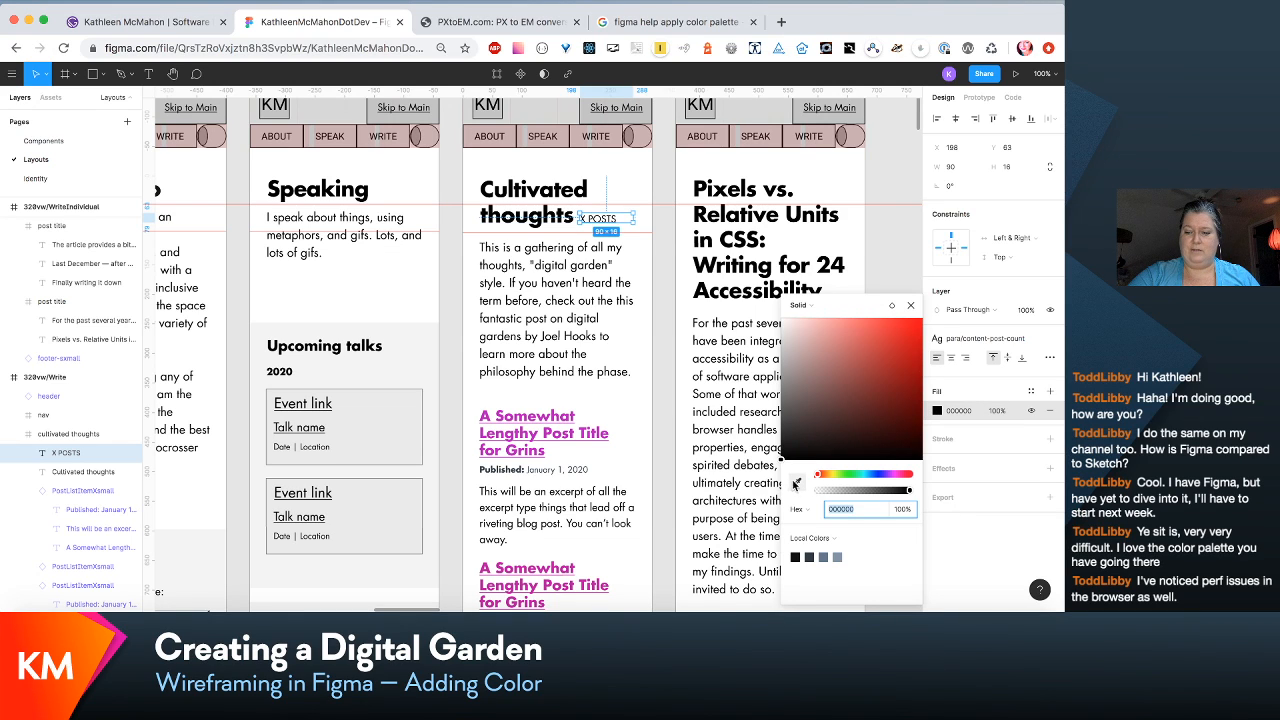
left_click(865, 143)
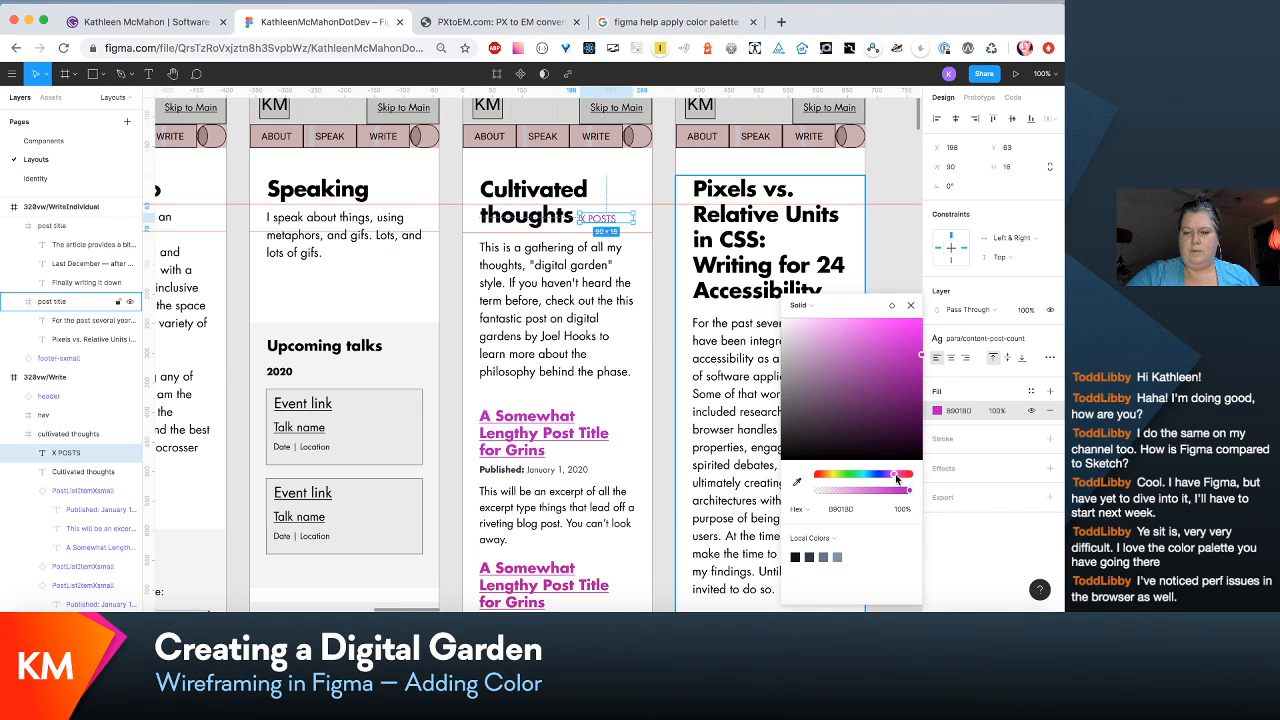
left_click_drag(896, 479, 884, 480)
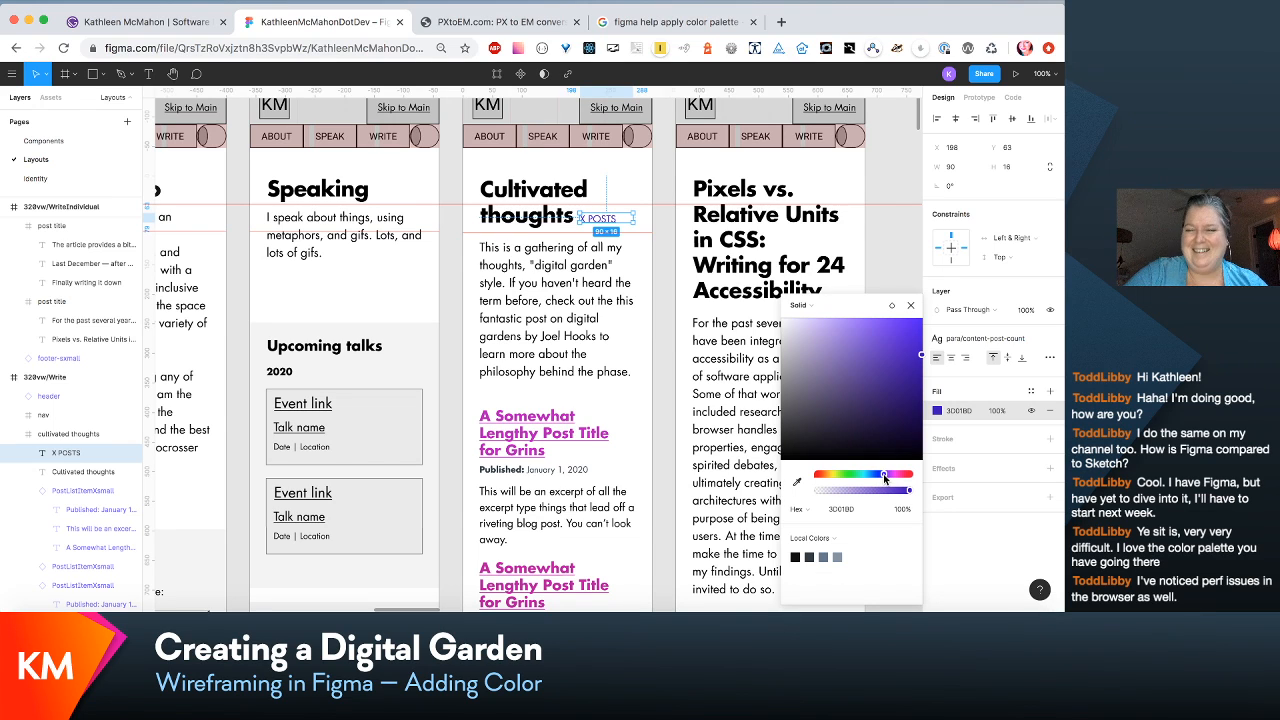
left_click_drag(884, 480, 884, 476)
left_click_drag(889, 481, 891, 482)
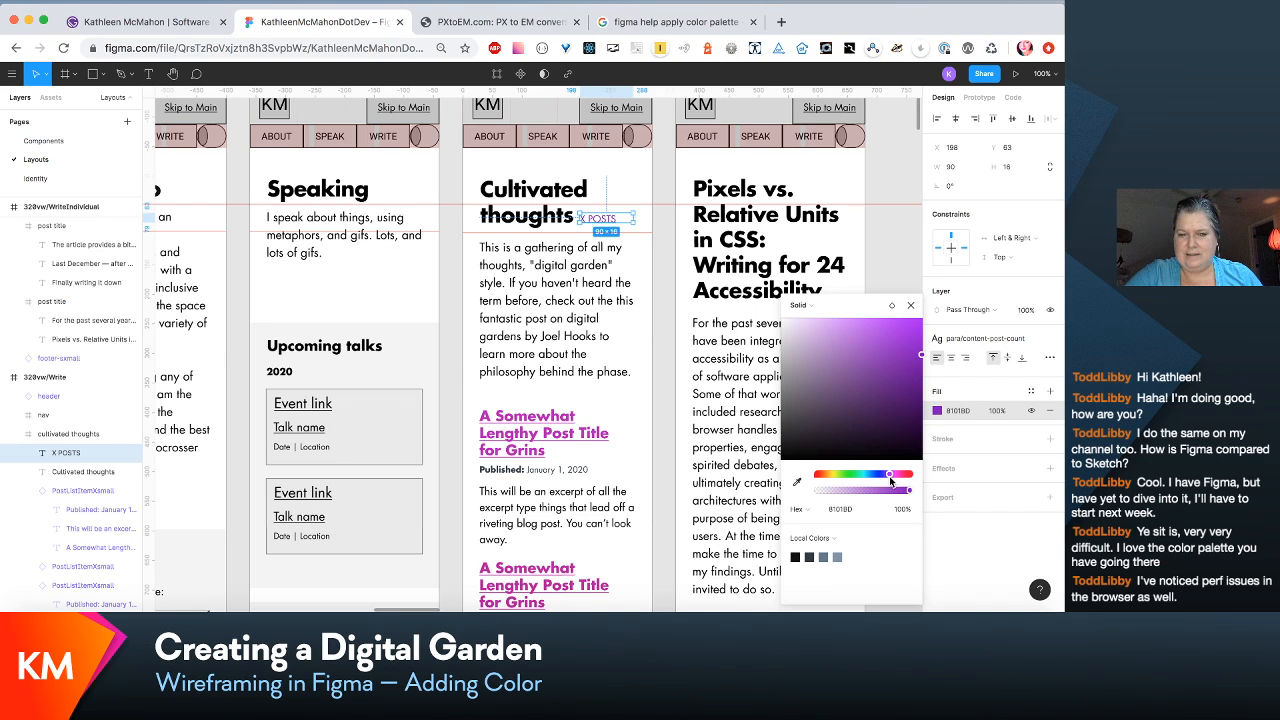
Step: Change the font of the para/content-post-count text style to Futura LT Bold
left_click(1029, 340)
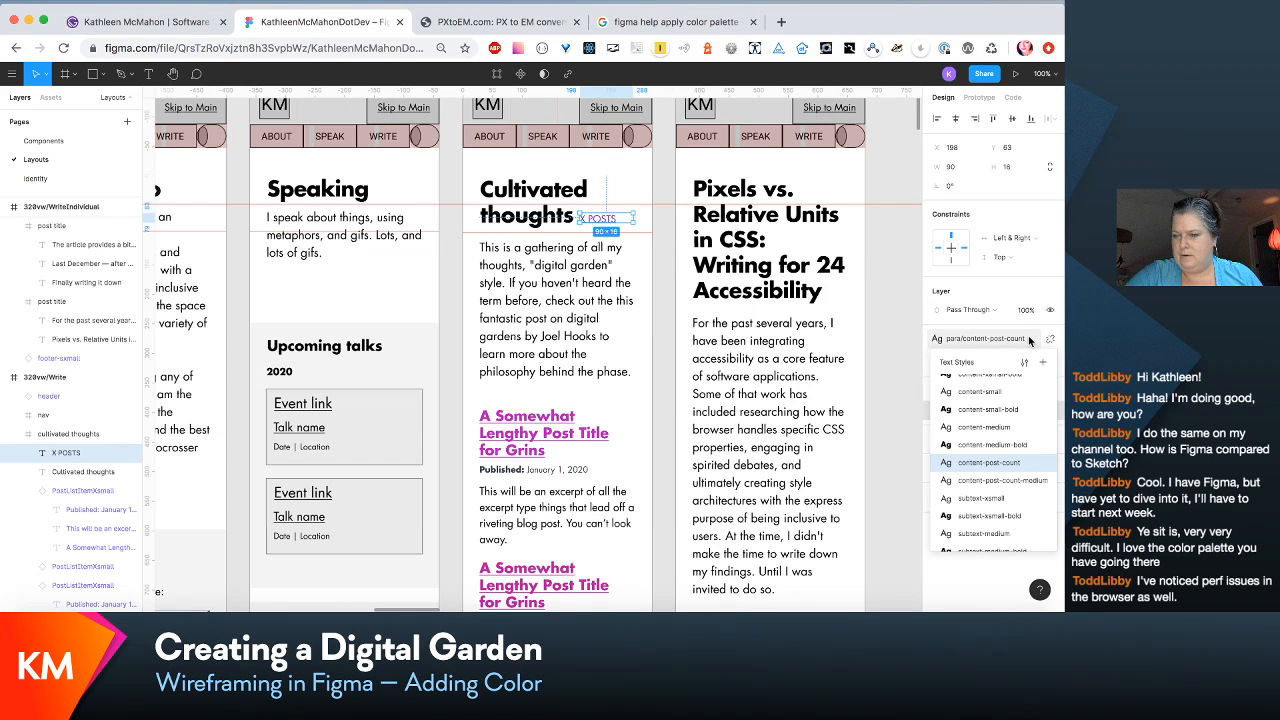
left_click(1029, 340)
left_click(1053, 257)
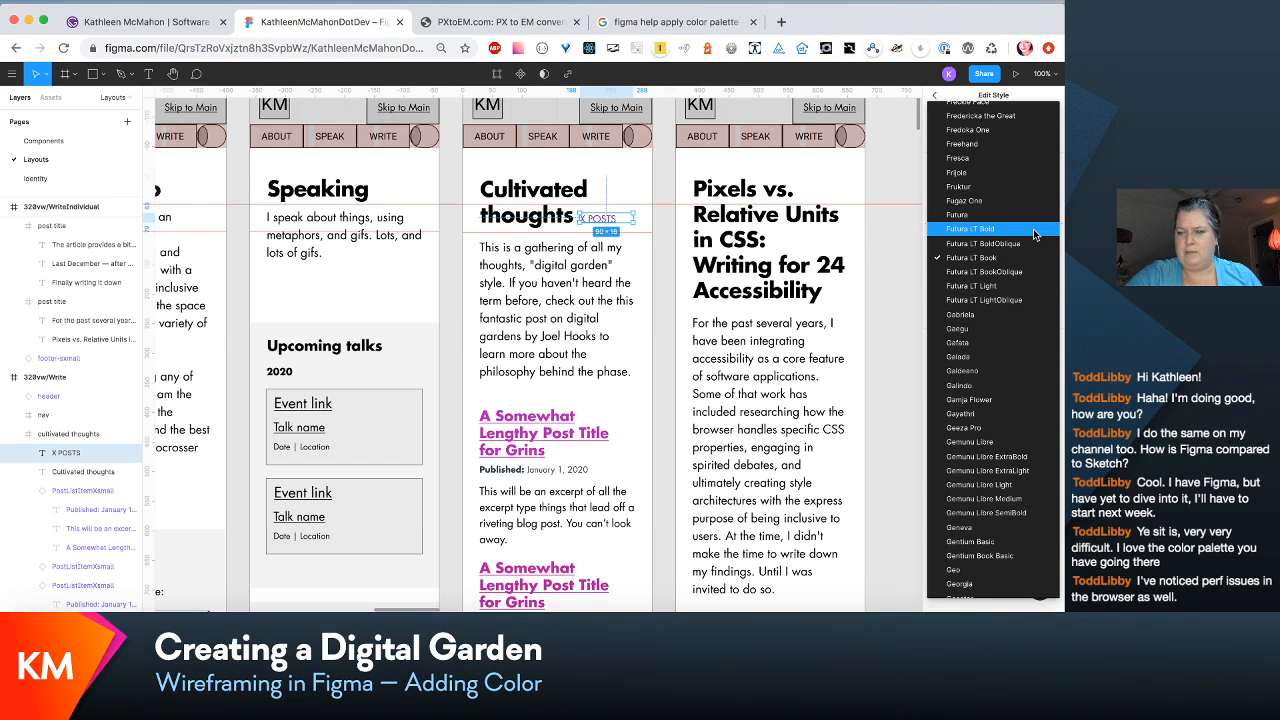
left_click(1035, 235)
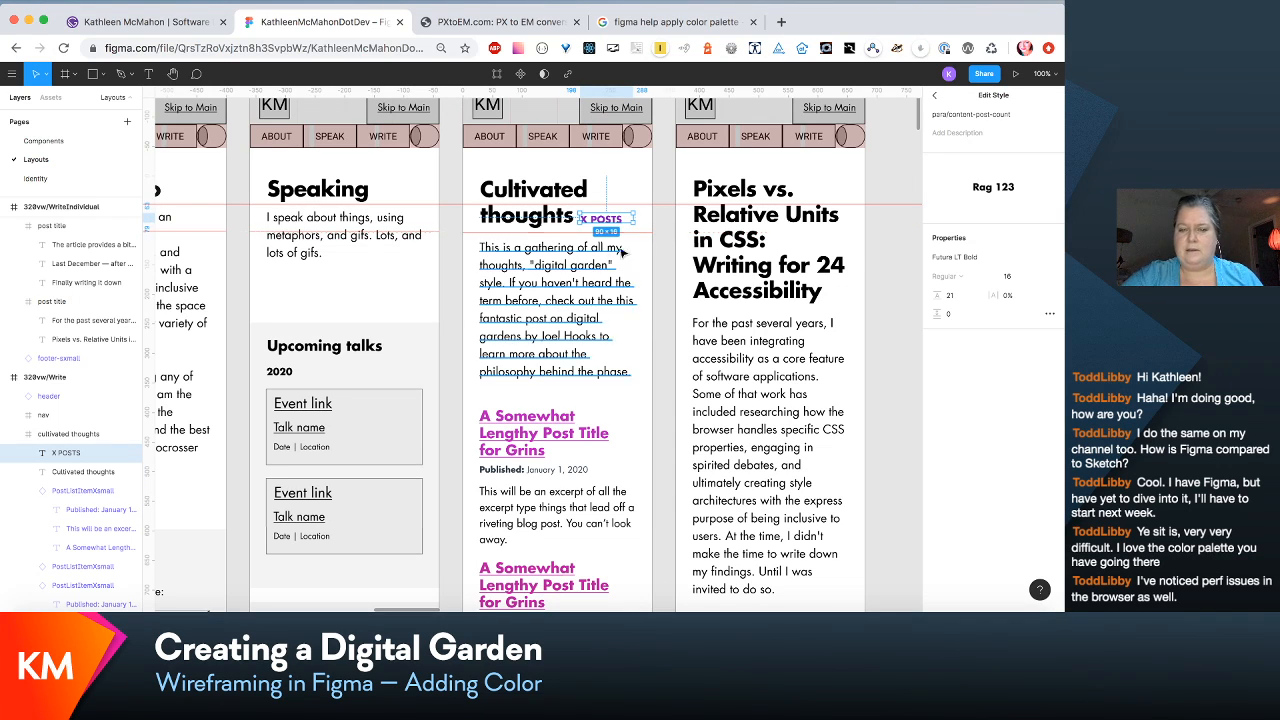
left_click(663, 285)
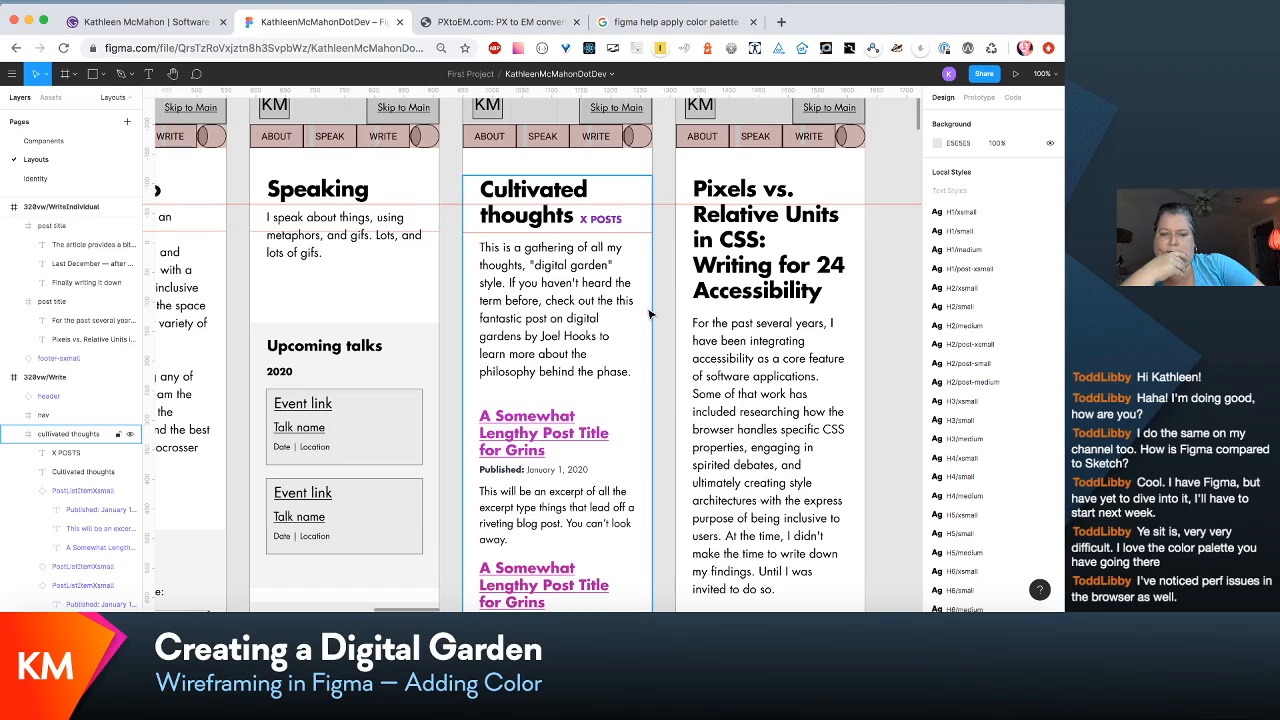
Step: Compare the three post title colors with each other and with the X POSTS label throughout the 320vw/Write layout
scroll(648, 315, "down", 5)
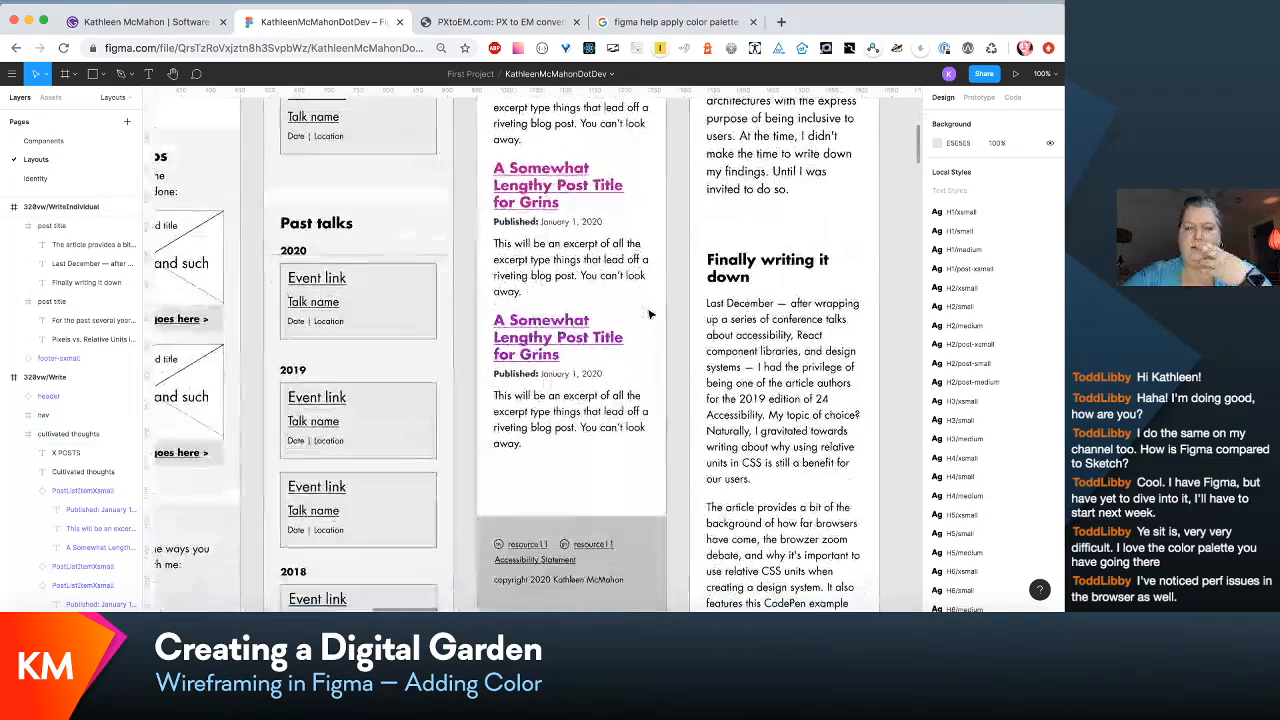
scroll(648, 315, "up", 6)
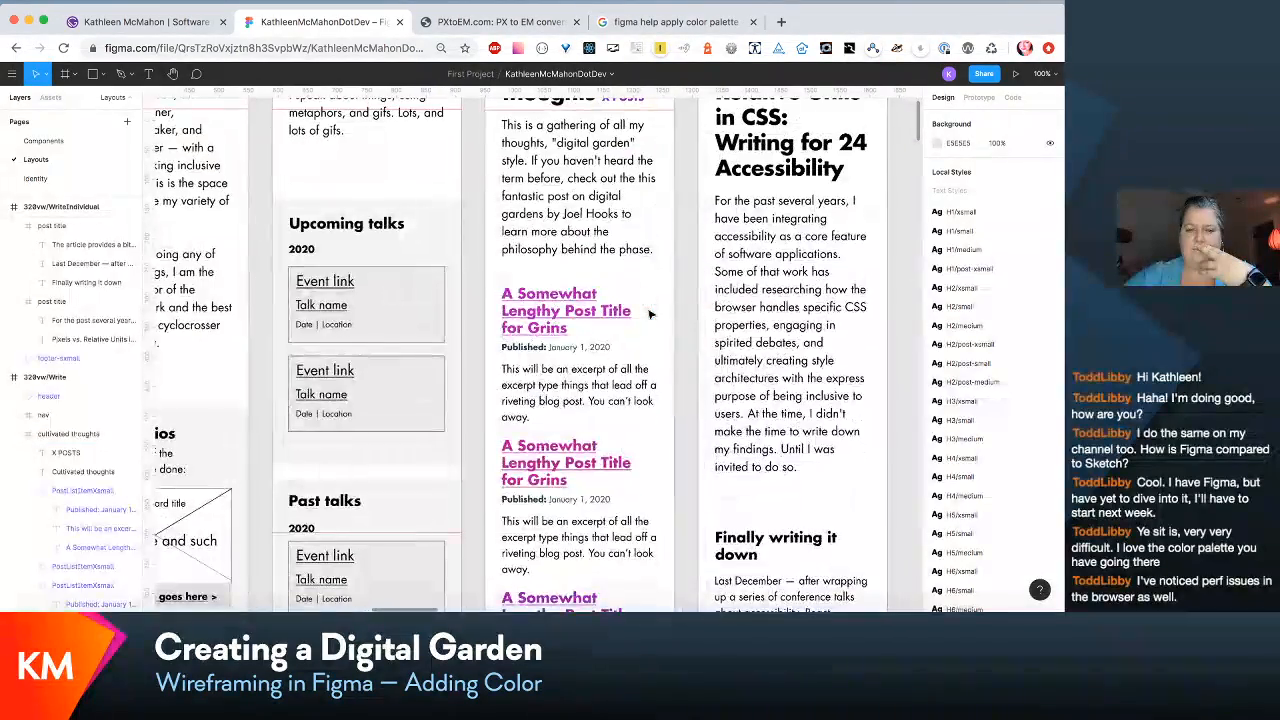
scroll(575, 517, "down", 10)
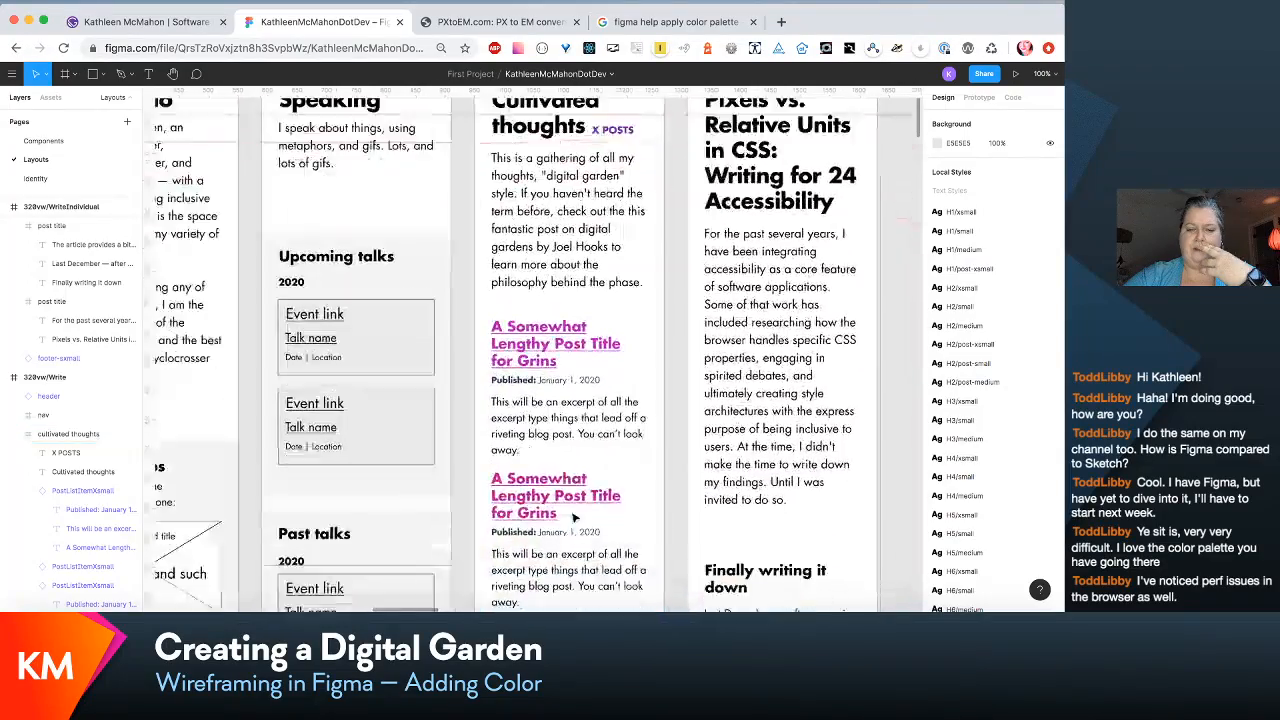
scroll(575, 517, "down", 3)
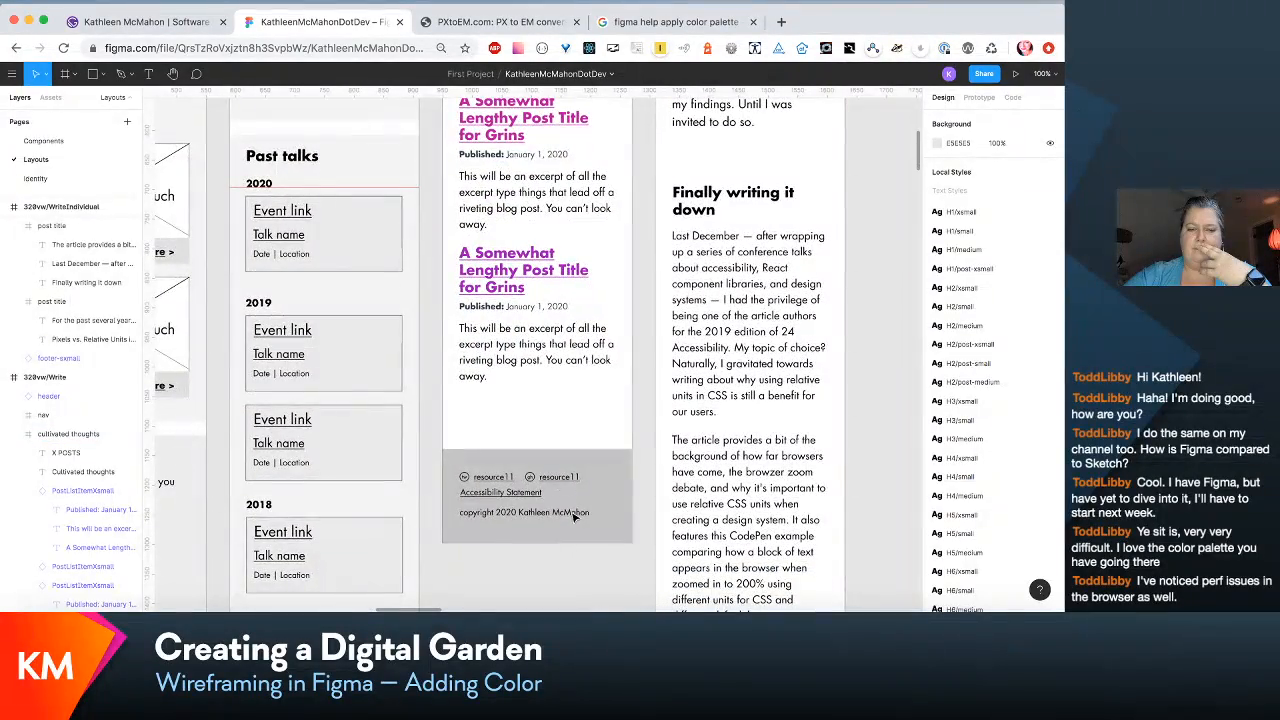
scroll(575, 517, "up", 8)
scroll(583, 317, "down", 5)
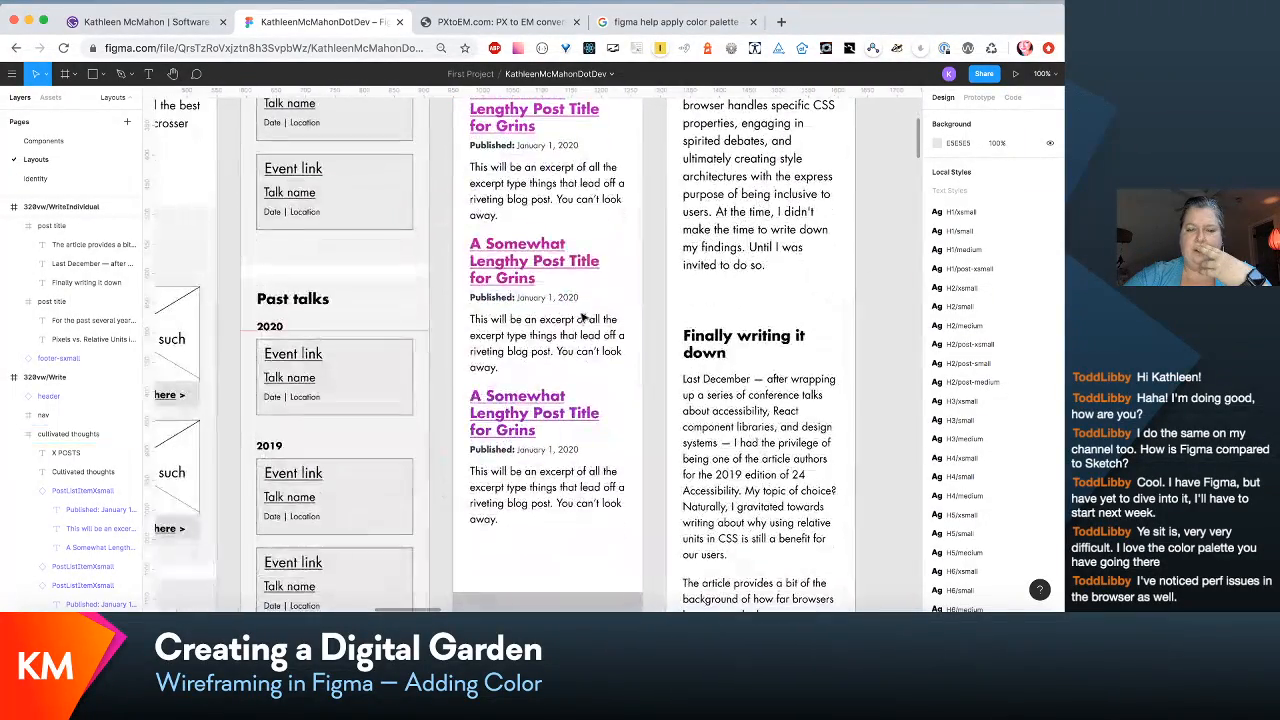
scroll(548, 296, "down", 2)
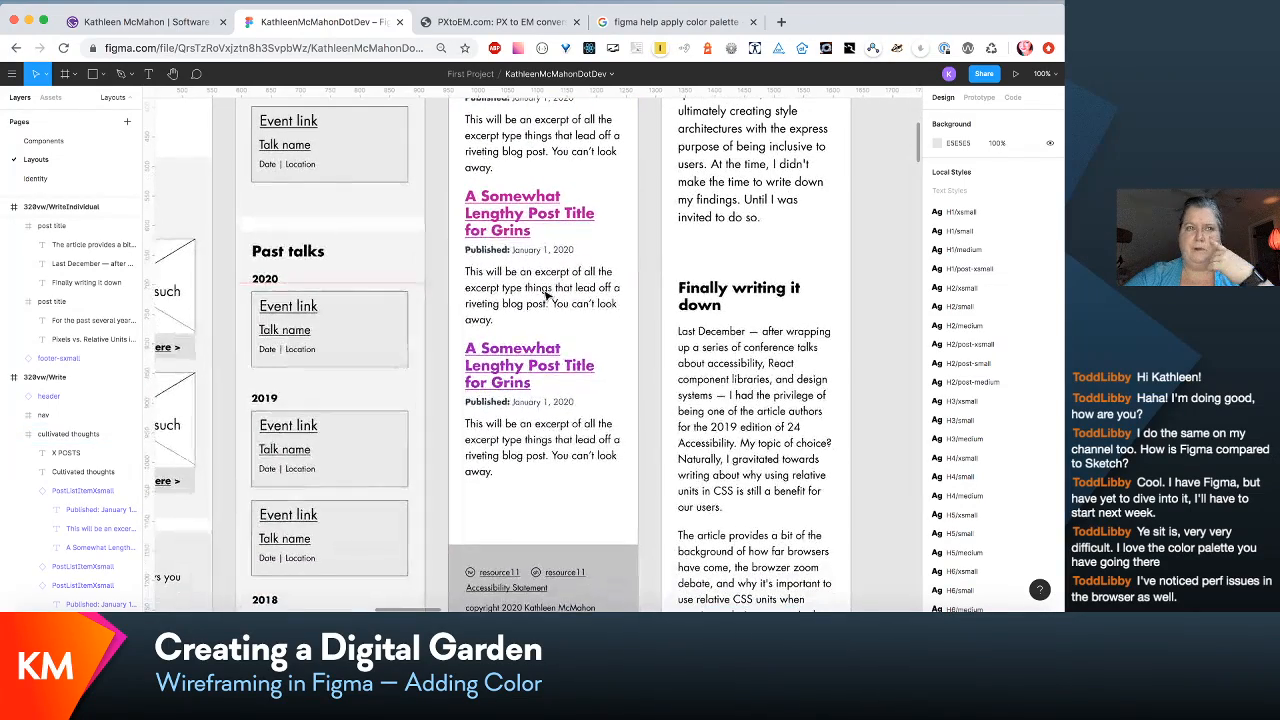
scroll(546, 293, "up", 5)
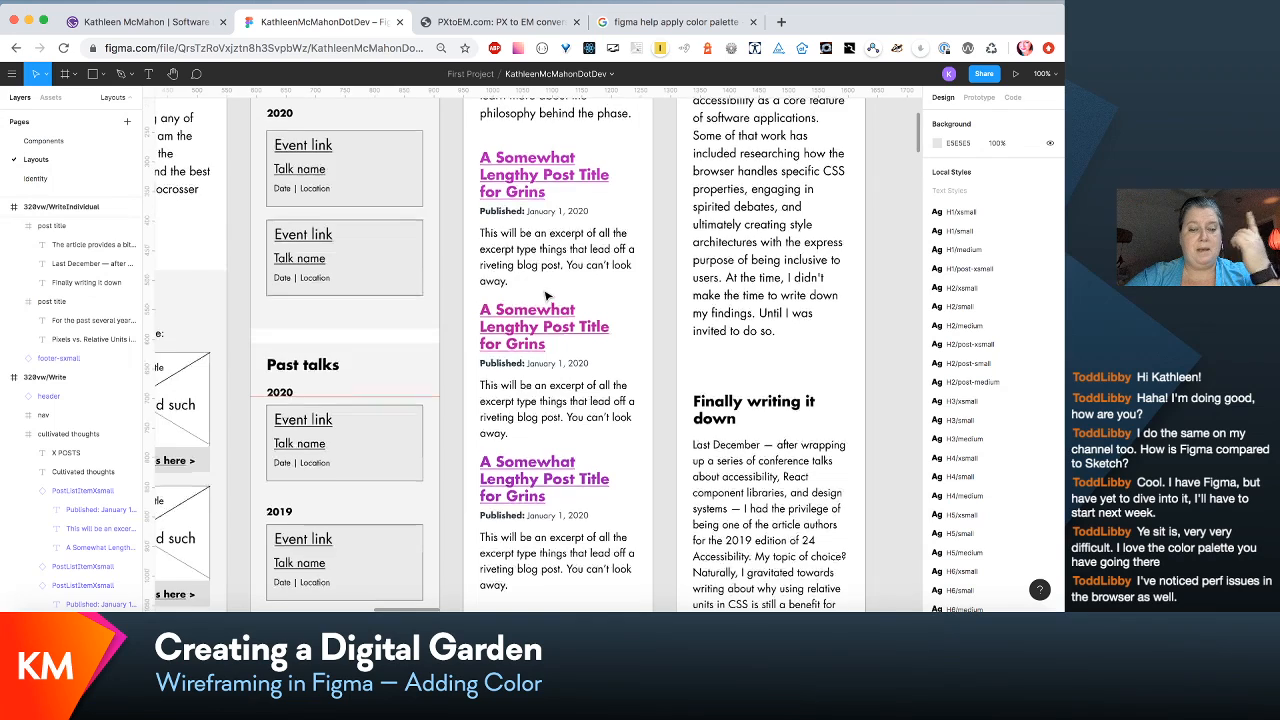
scroll(546, 295, "up", 7)
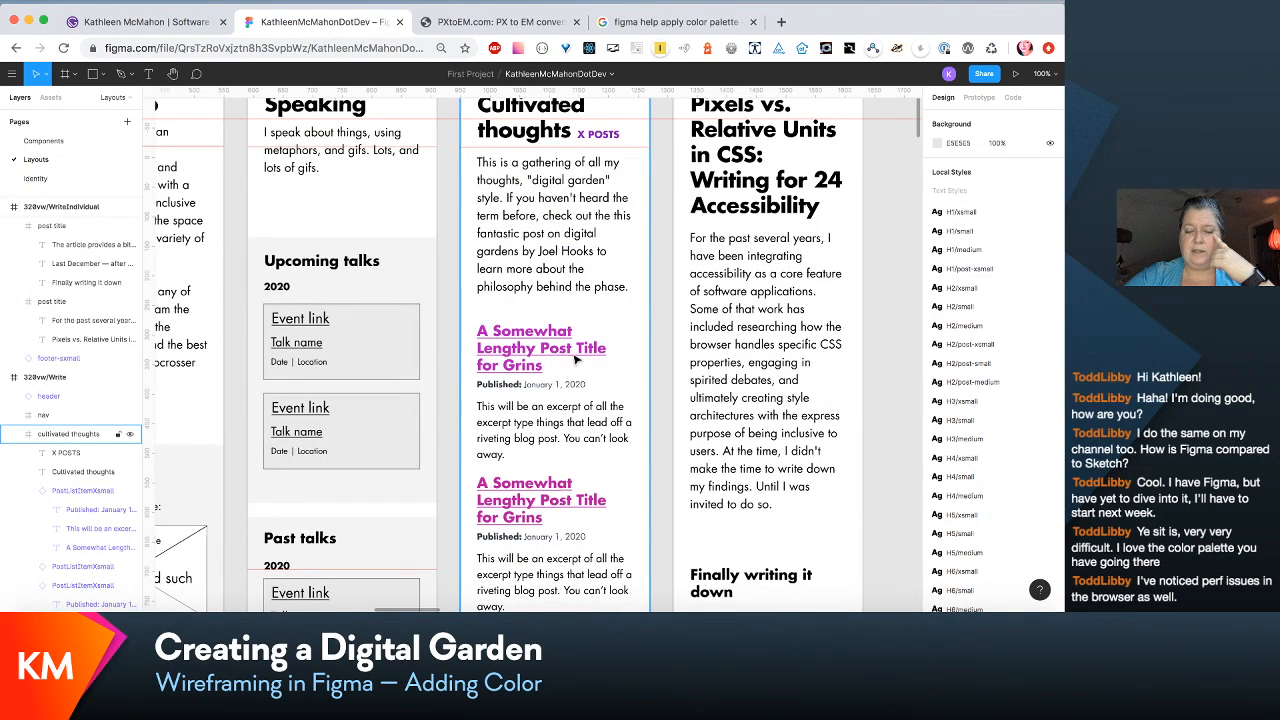
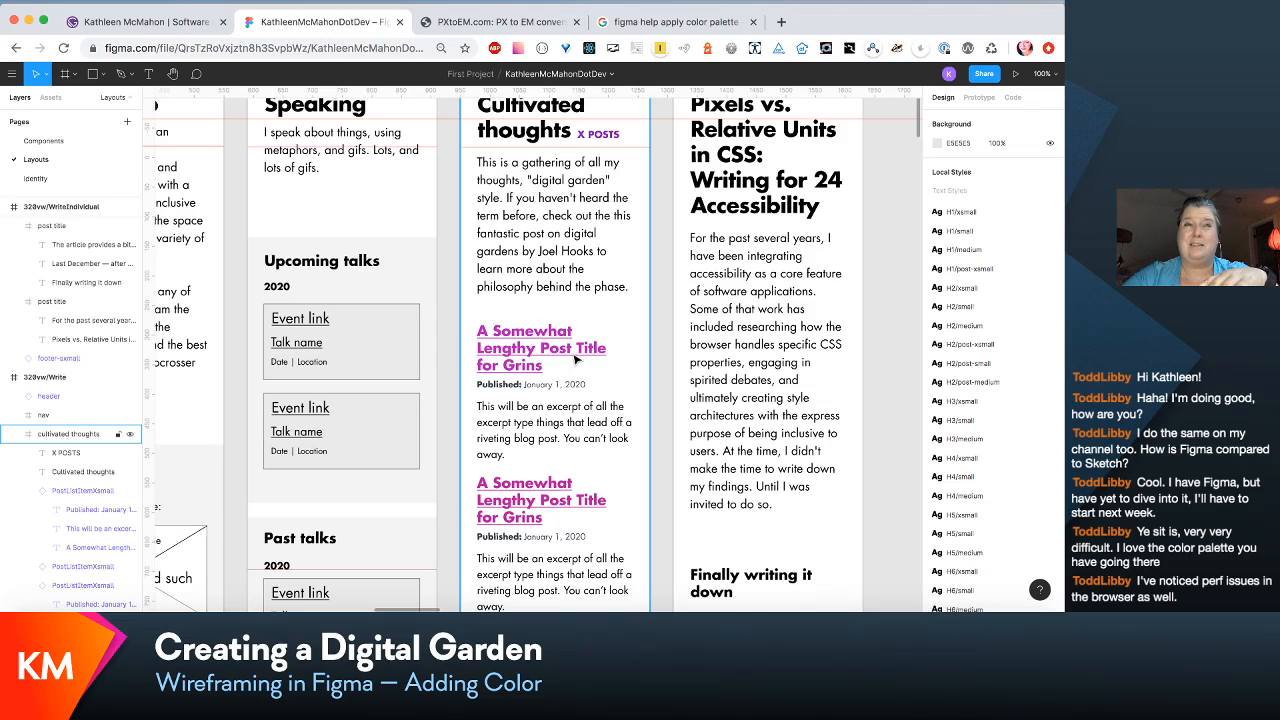
scroll(575, 360, "up", 5)
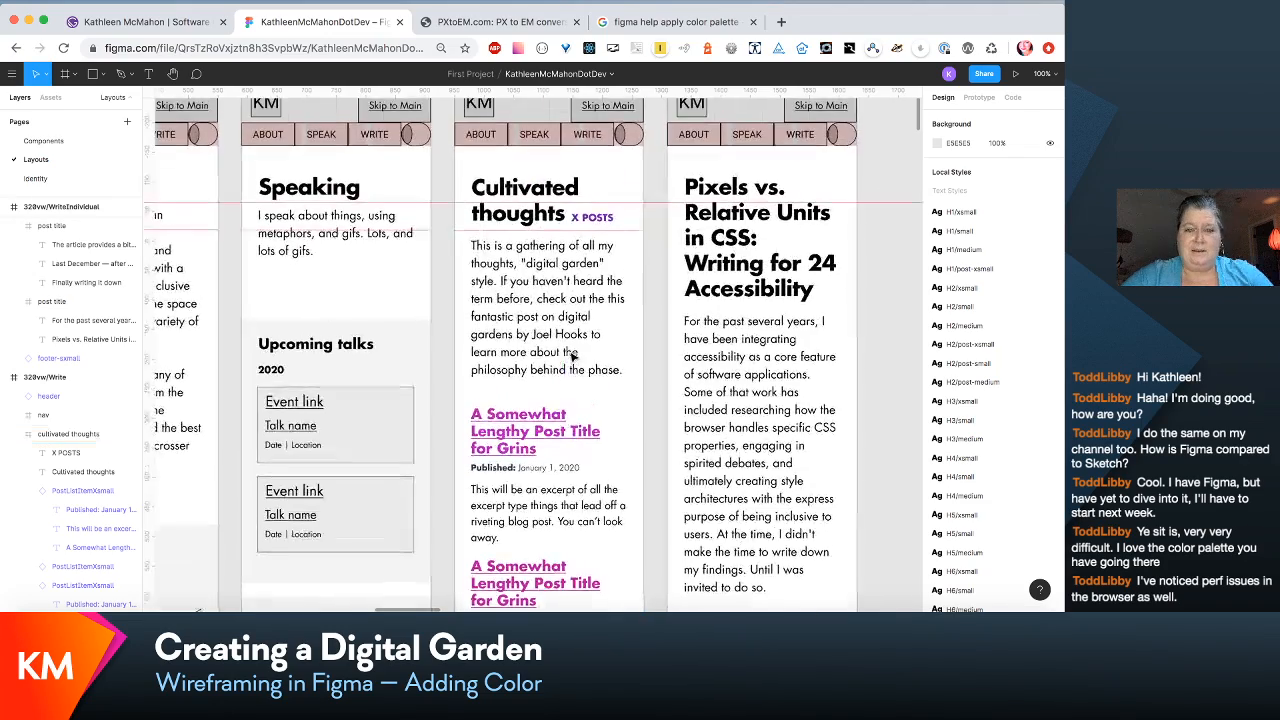
scroll(573, 356, "down", 4)
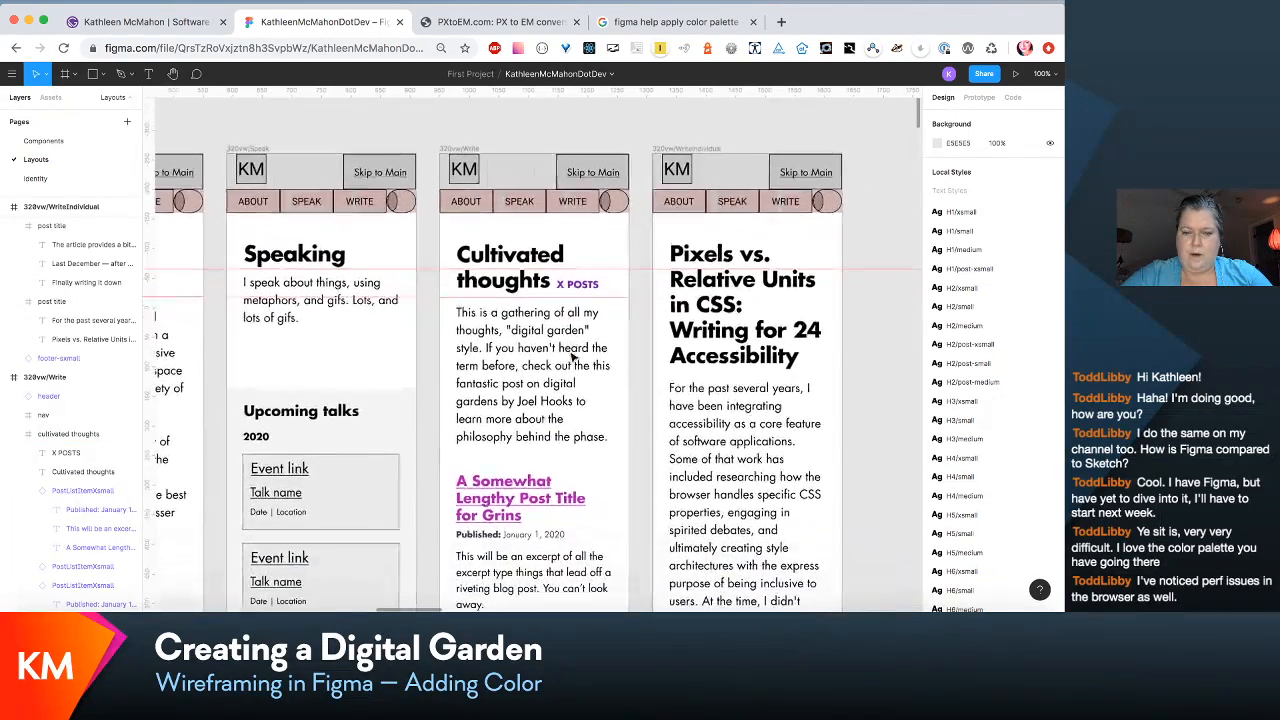
scroll(573, 358, "down", 10)
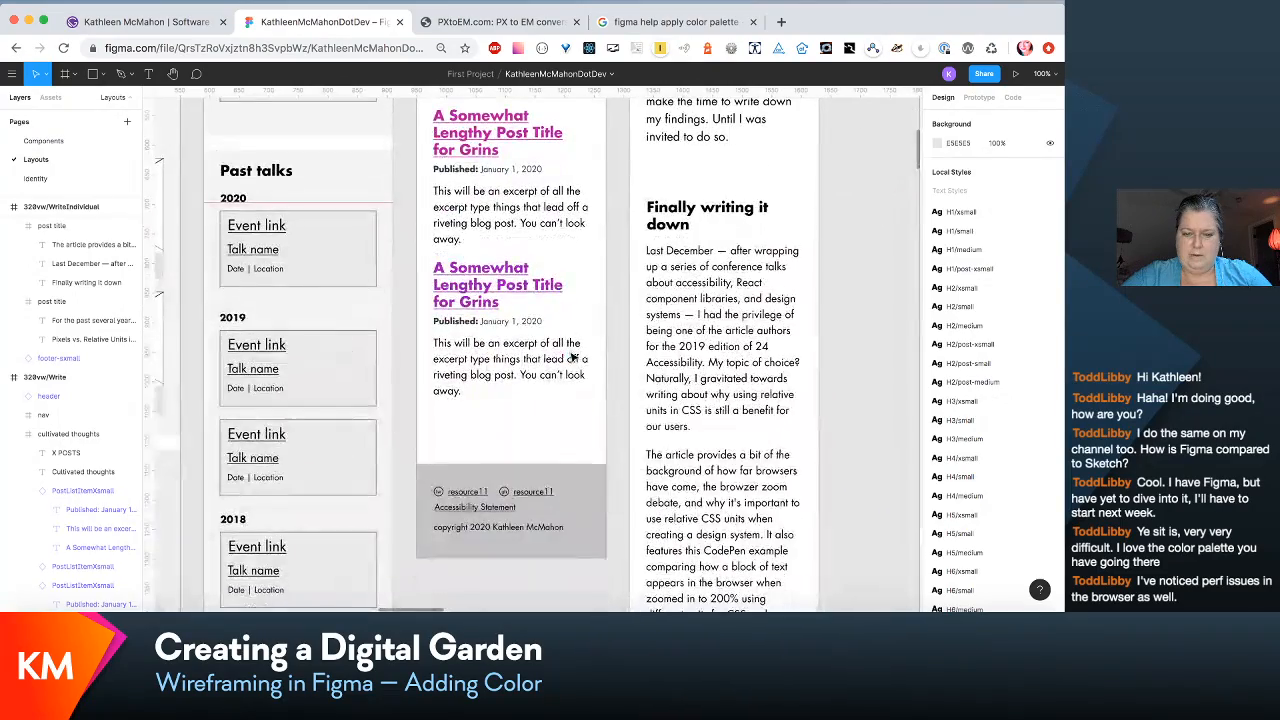
scroll(573, 358, "up", 8)
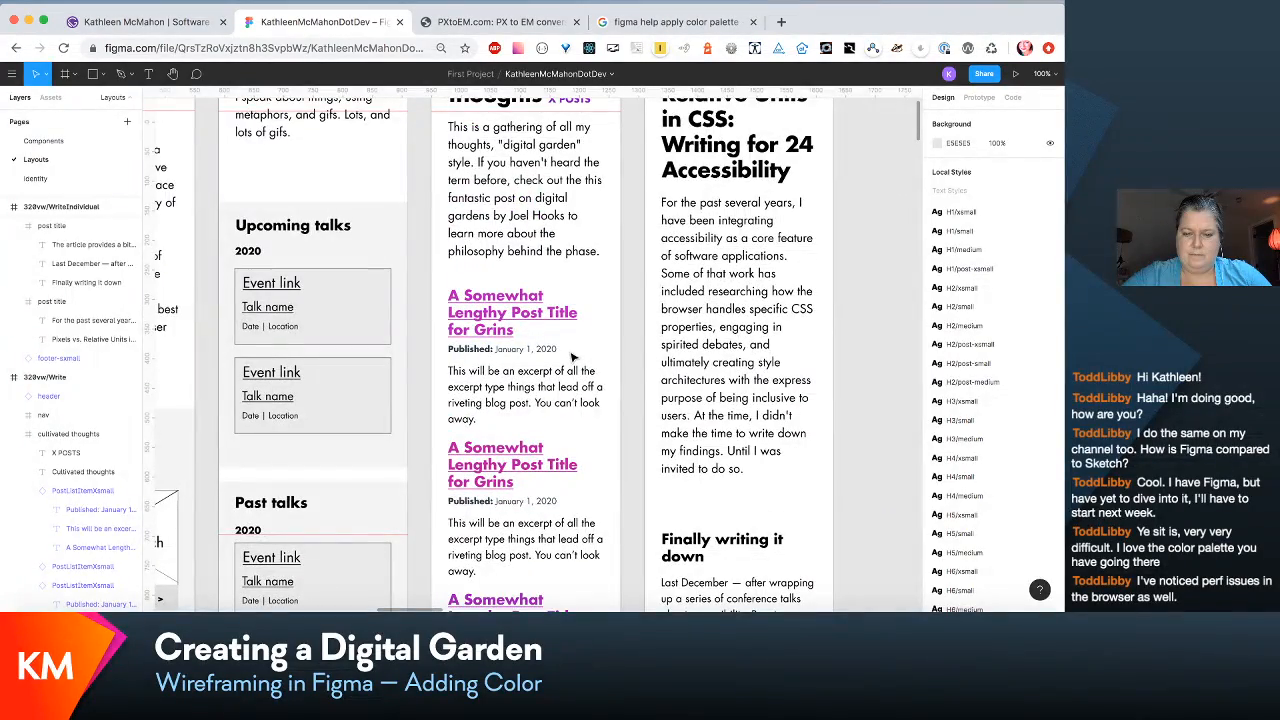
scroll(573, 356, "up", 5)
scroll(573, 356, "up", 2)
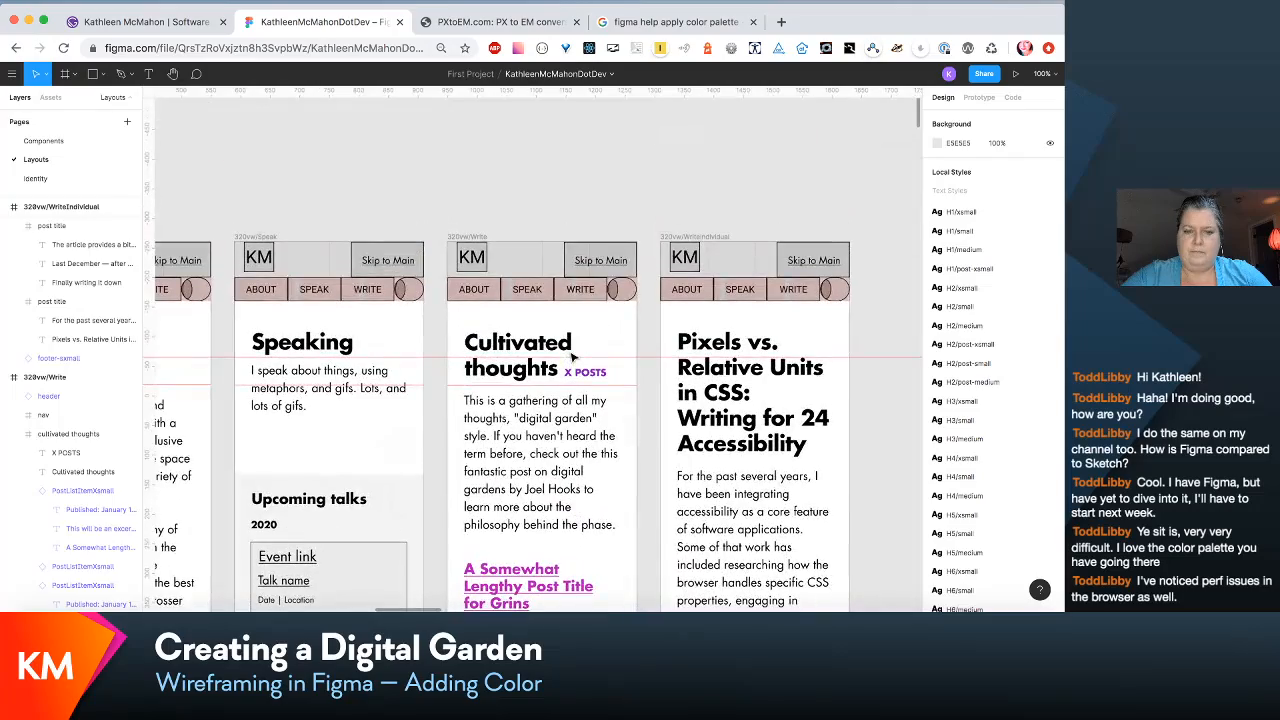
scroll(573, 357, "down", 2)
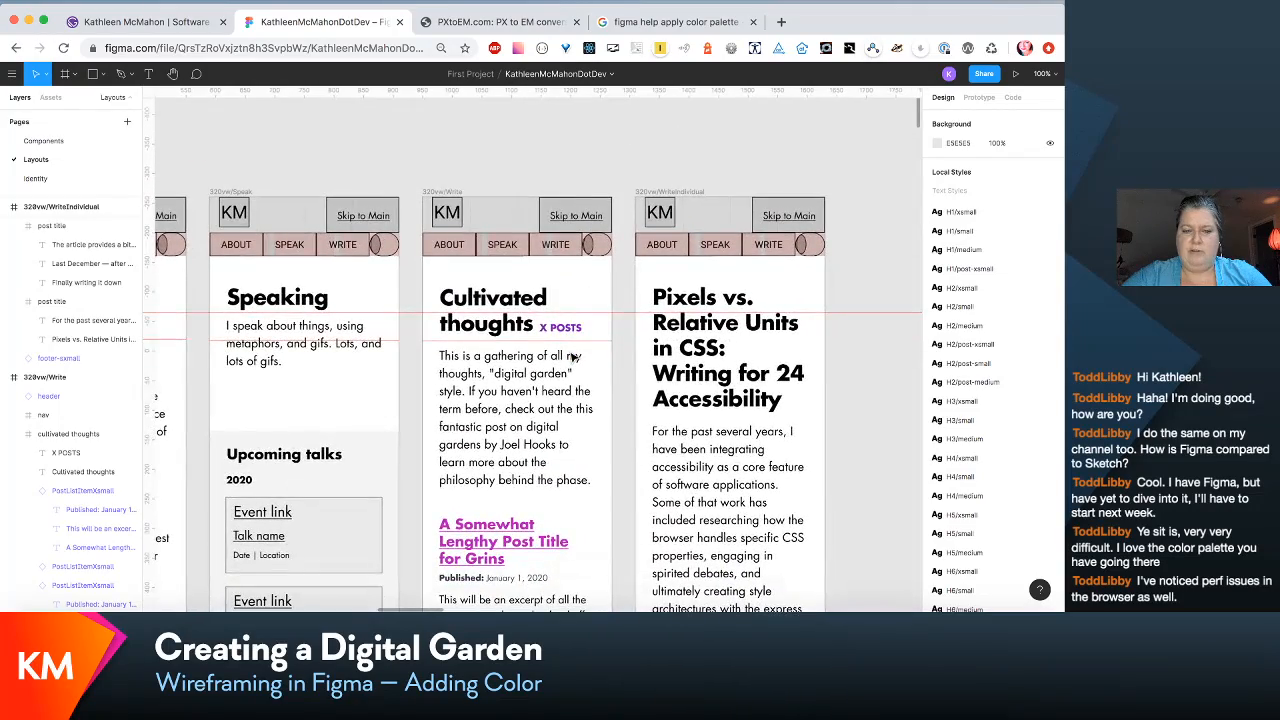
scroll(573, 357, "down", 10)
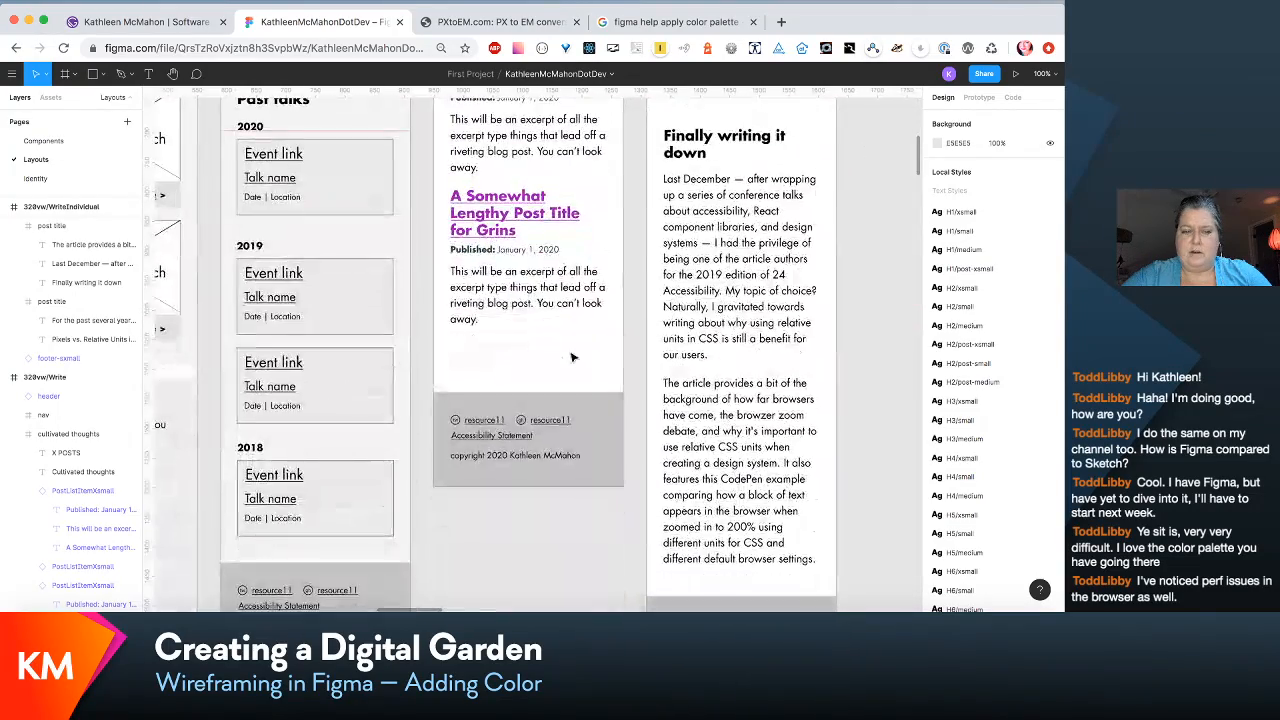
scroll(573, 357, "down", 2)
scroll(573, 357, "up", 8)
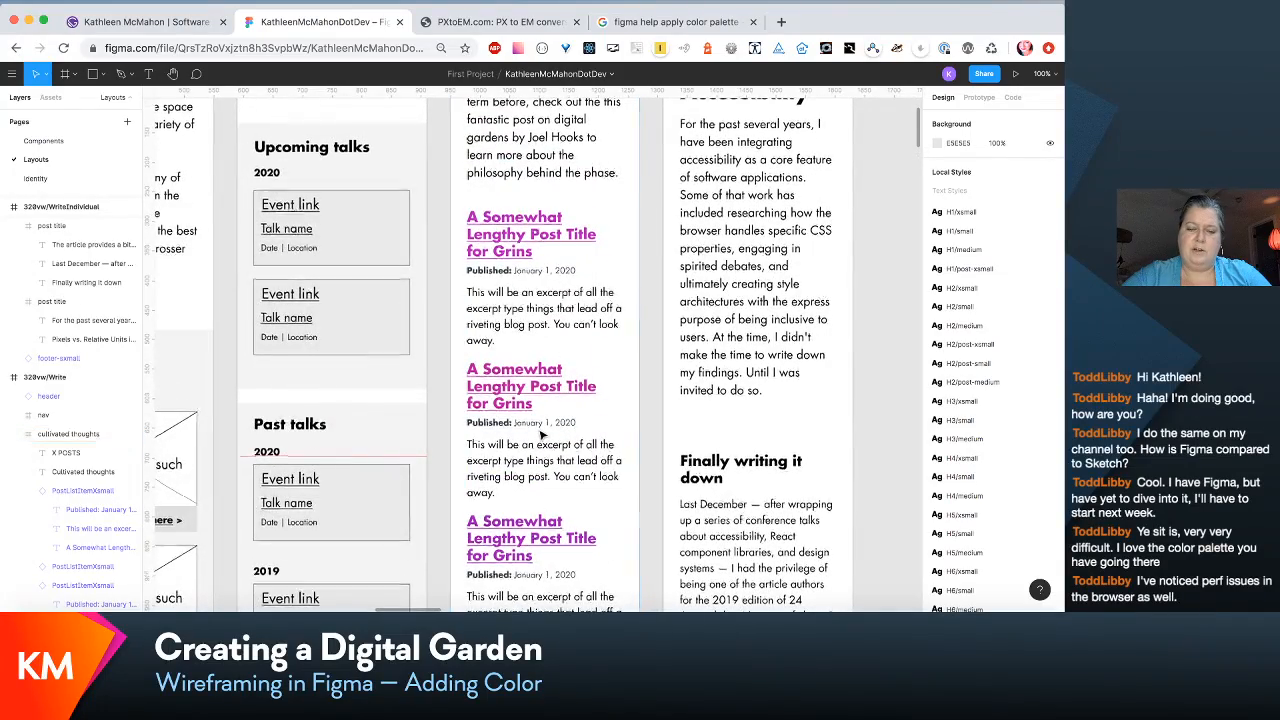
scroll(543, 435, "up", 3)
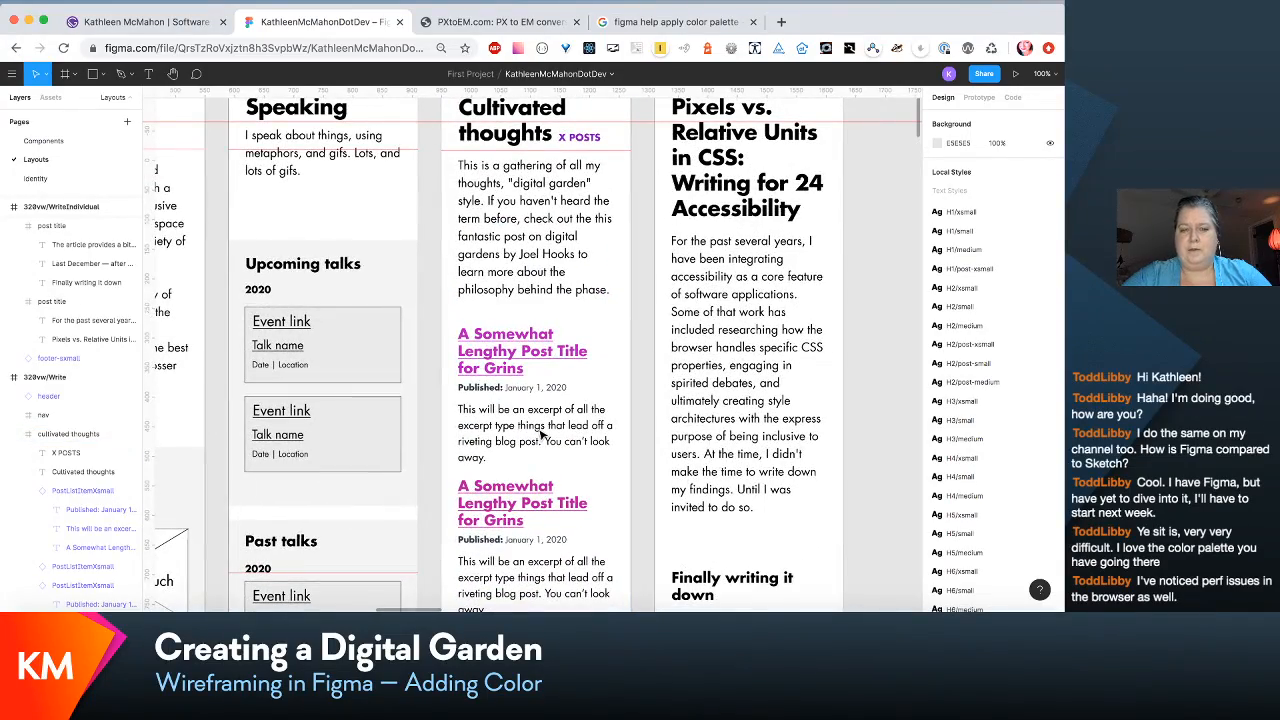
scroll(541, 432, "up", 3)
scroll(540, 432, "down", 10)
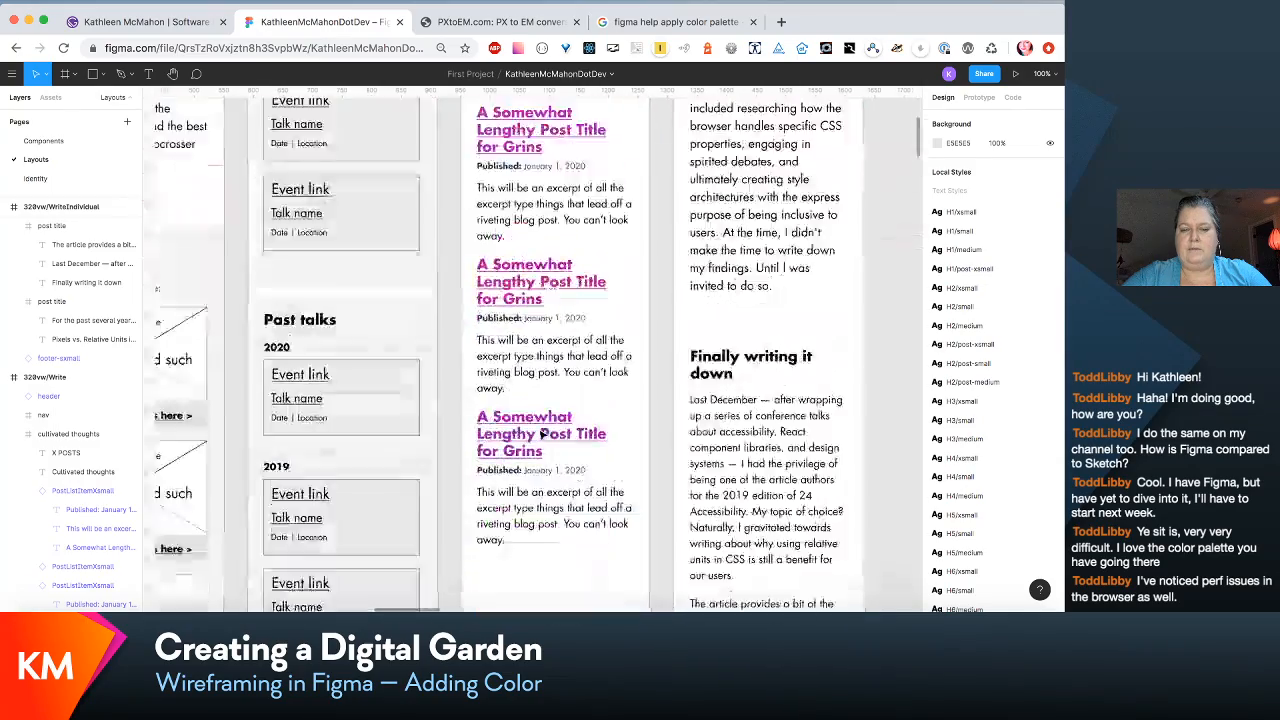
scroll(540, 467, "up", 10)
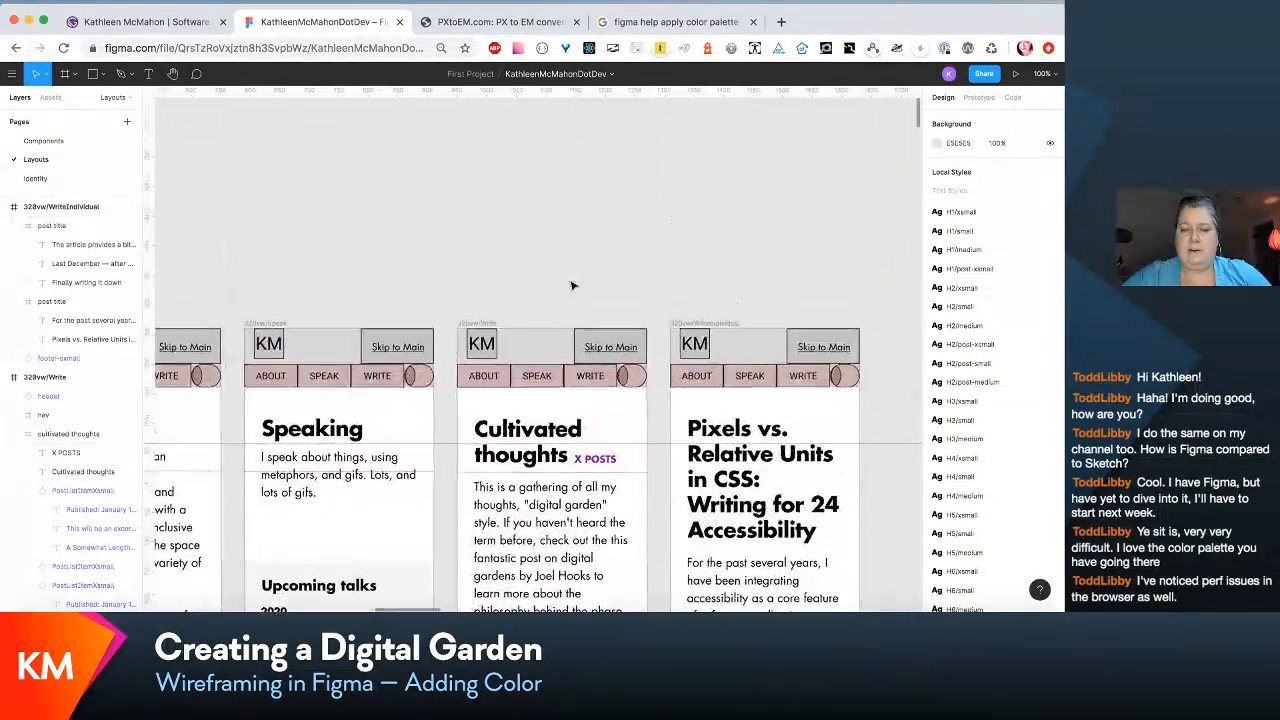
Step: Review the colored Write layout alongside the neighboring 320vw layouts, from the CODE logo page to the Speaking and single-post pages
scroll(573, 286, "left", 3)
scroll(573, 286, "left", 5)
scroll(573, 286, "down", 3)
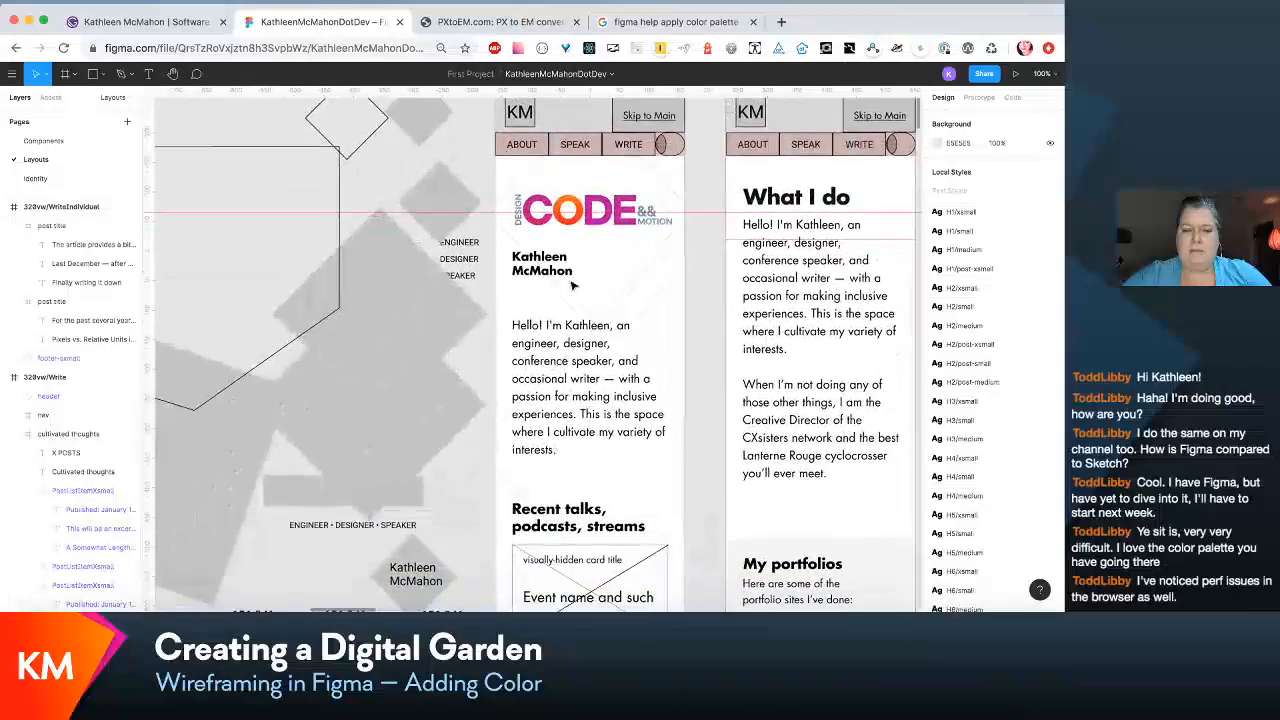
scroll(573, 286, "right", 4)
scroll(573, 286, "down", 1)
scroll(573, 286, "right", 7)
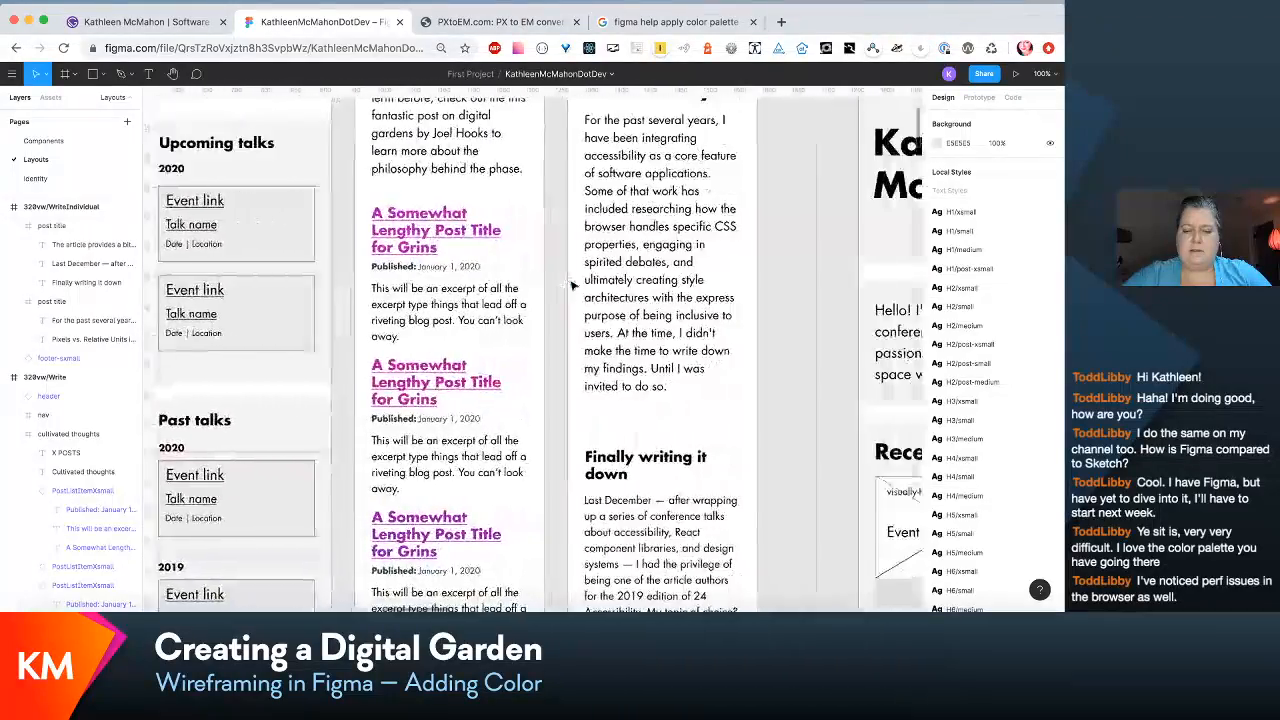
scroll(573, 286, "down", 5)
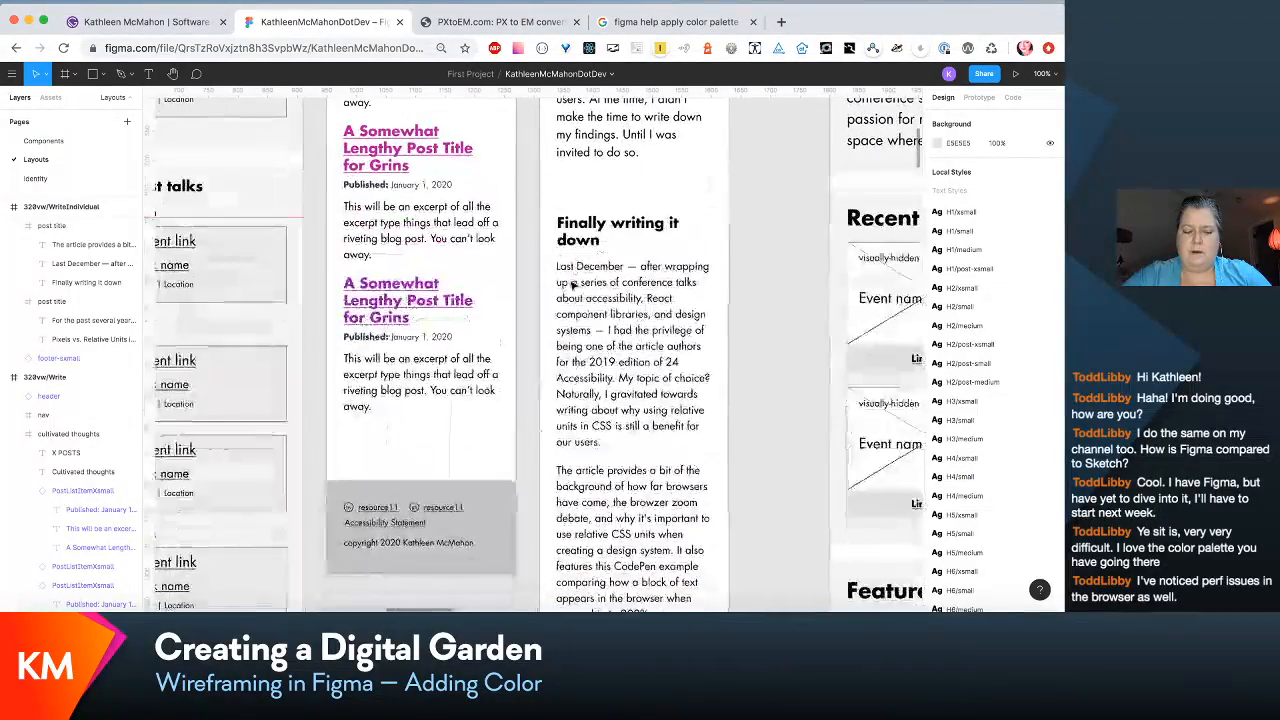
scroll(573, 286, "left", 5)
scroll(573, 286, "down", 3)
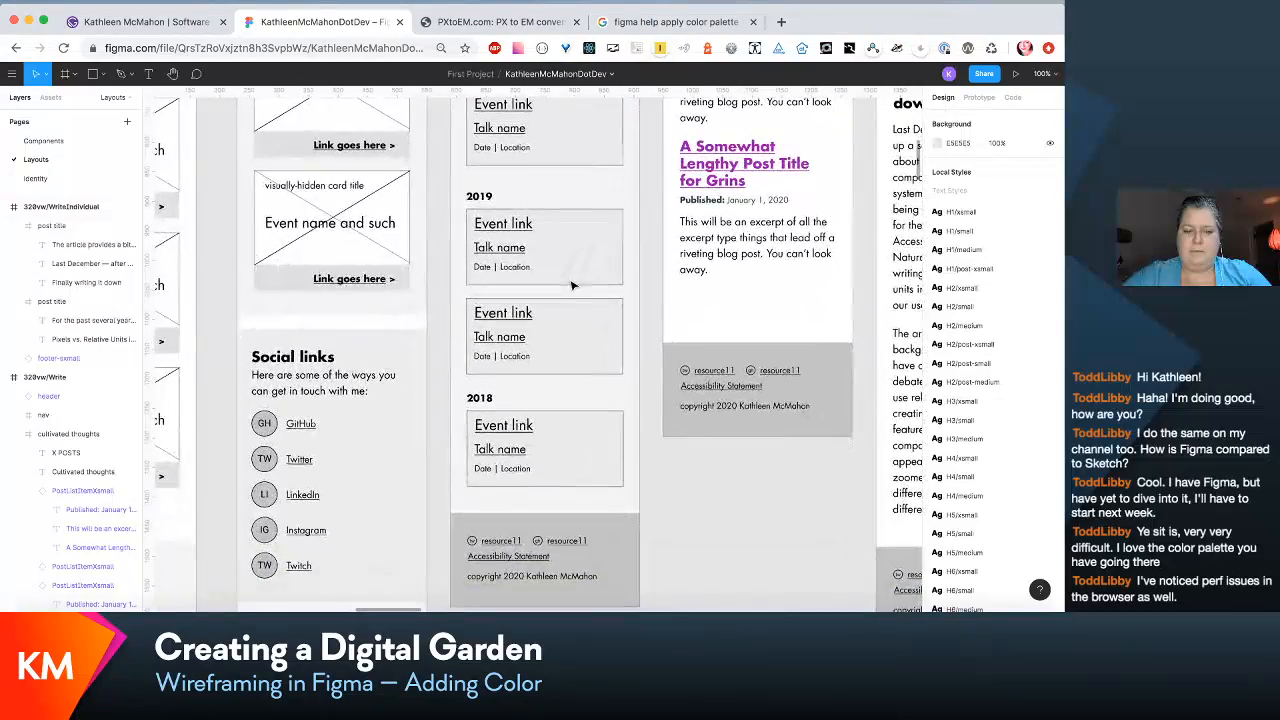
Step: Compare the 320vw About, Speak, Write and WriteIndividual layouts, checking the colored titles and X POSTS label against the gray headers
scroll(573, 286, "left", 3)
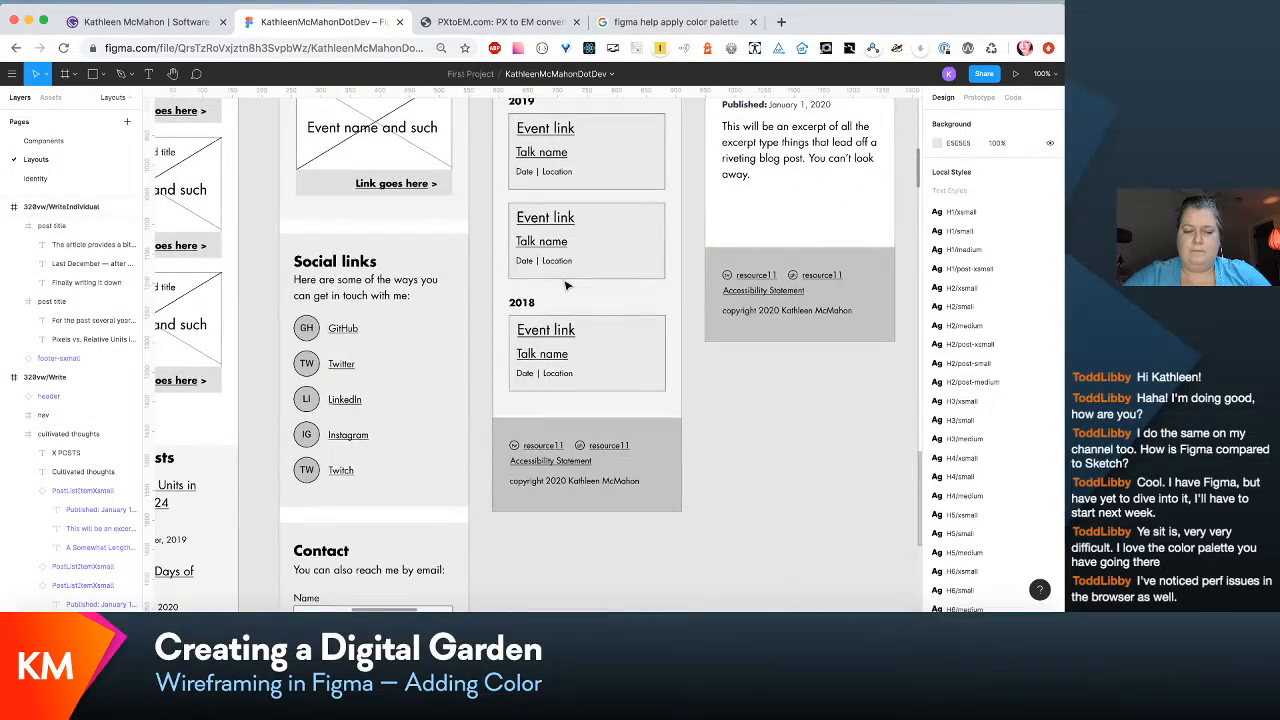
scroll(565, 286, "up", 10)
scroll(398, 314, "right", 8)
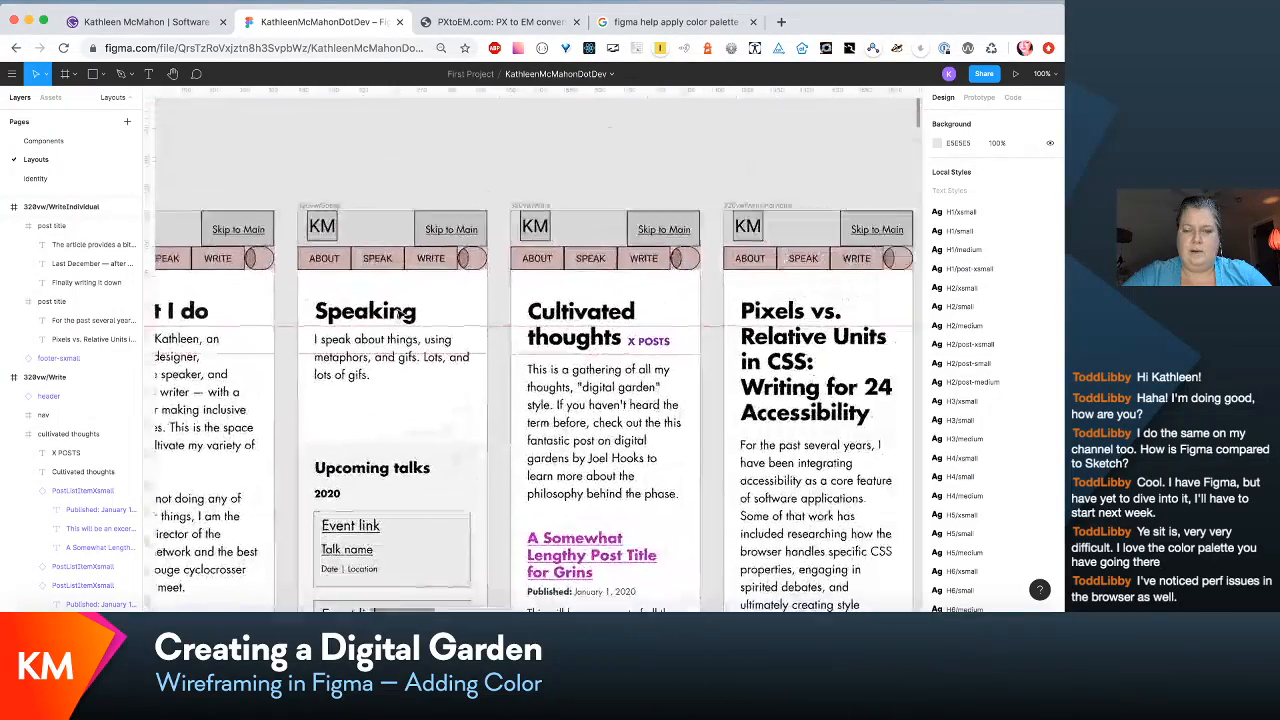
scroll(398, 314, "down", 2)
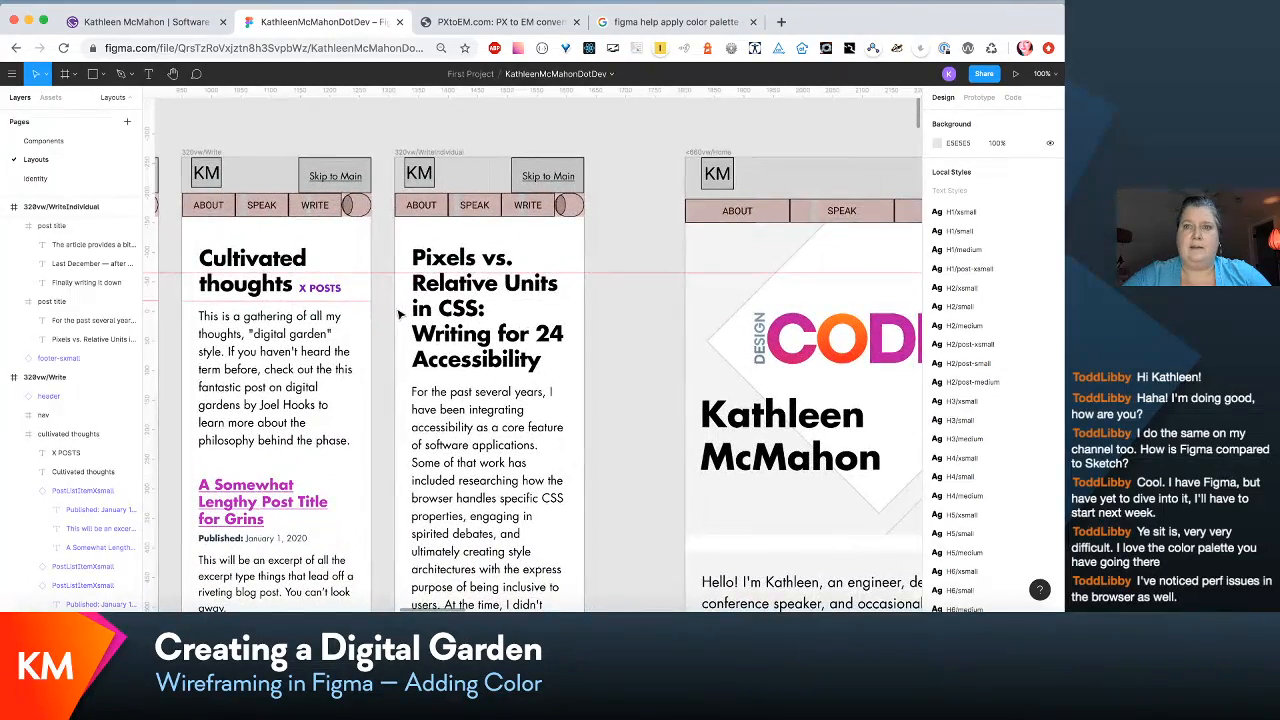
scroll(398, 314, "down", 3)
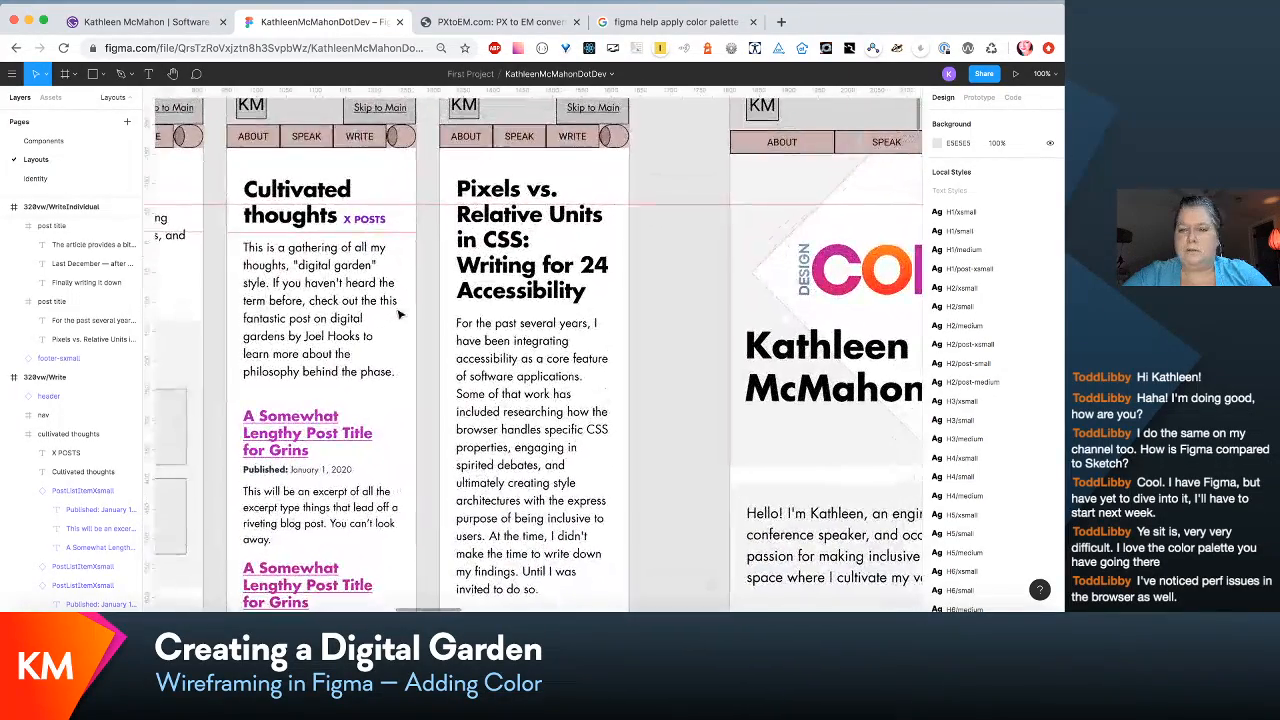
scroll(398, 314, "up", 3)
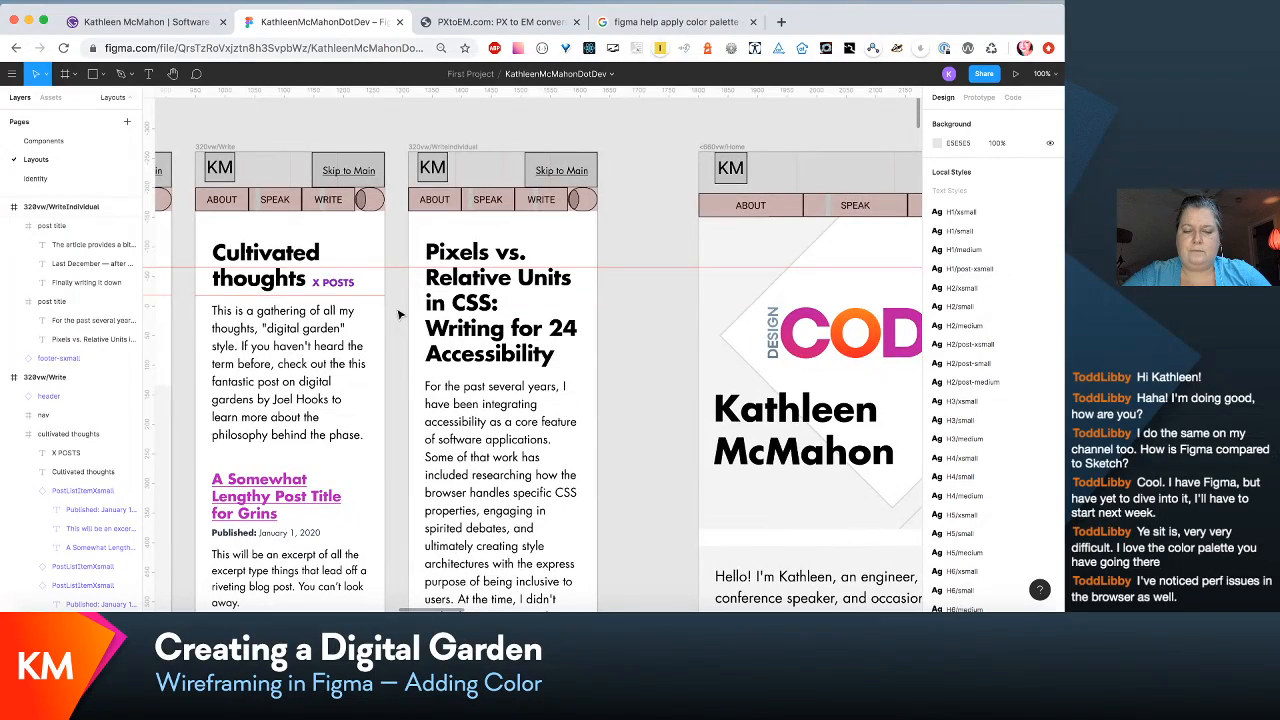
scroll(398, 314, "left", 1)
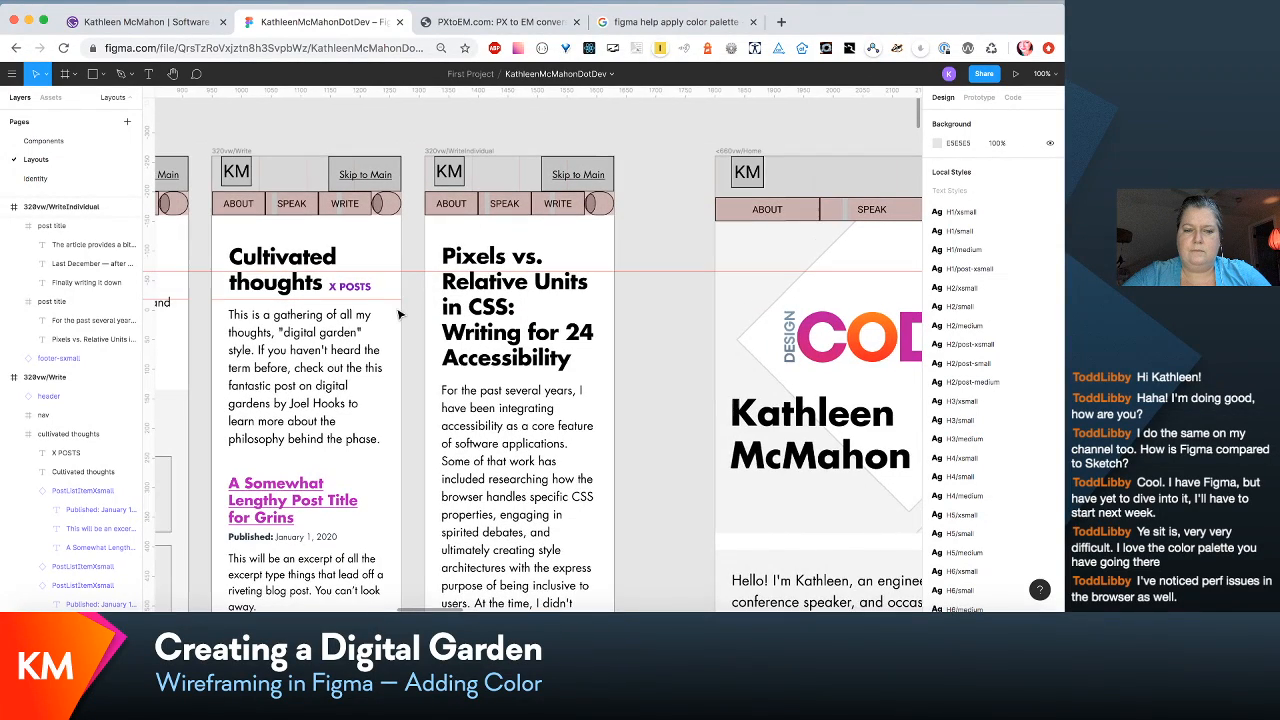
scroll(398, 314, "left", 10)
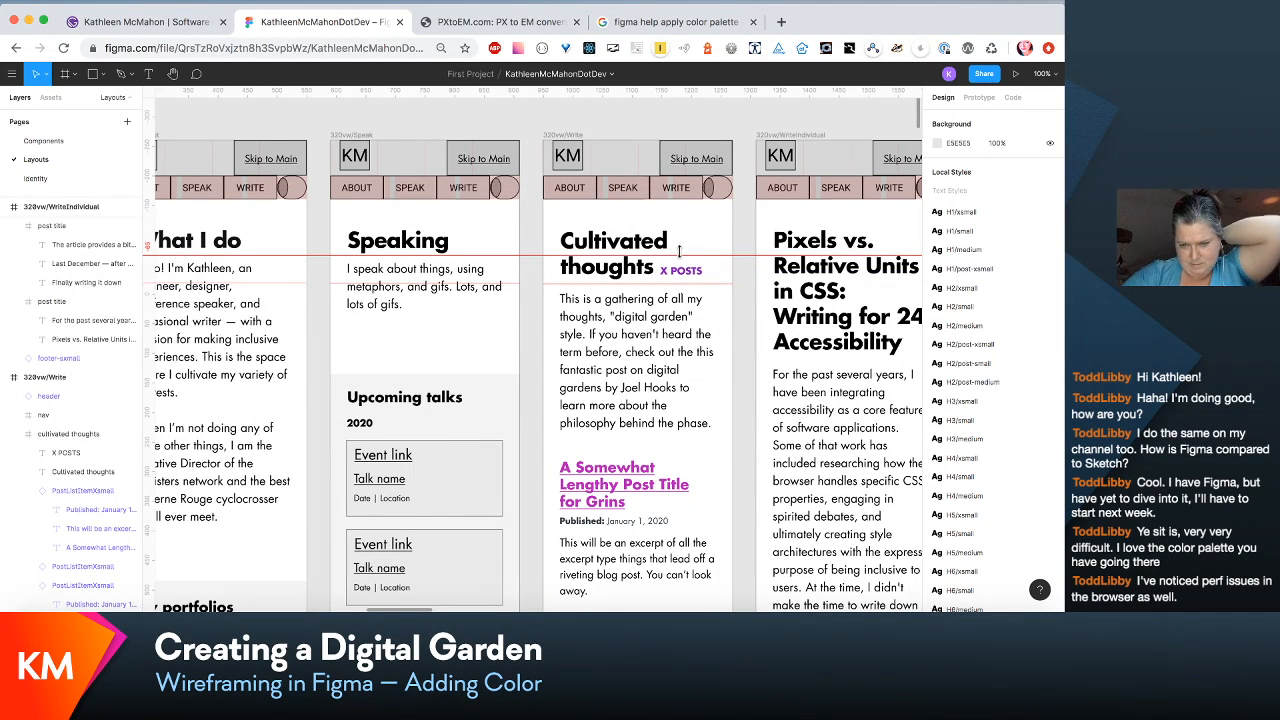
left_click(670, 254)
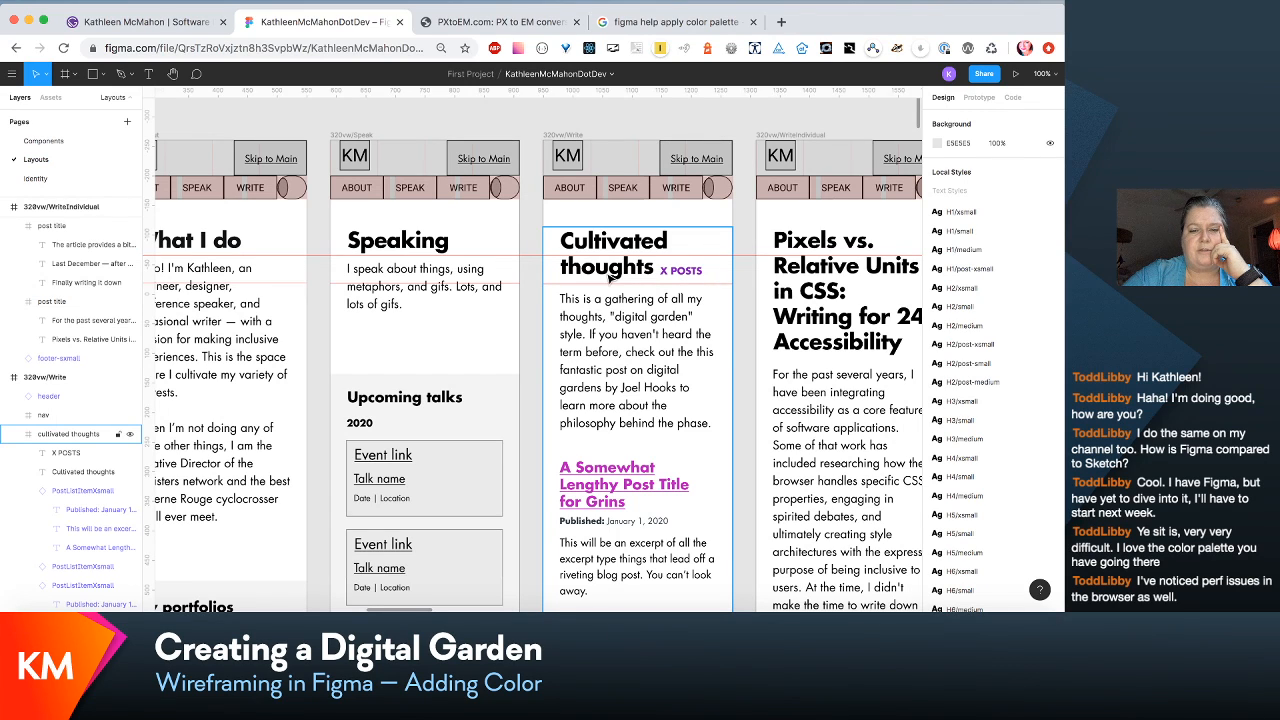
scroll(612, 278, "left", 4)
scroll(612, 278, "up", 2)
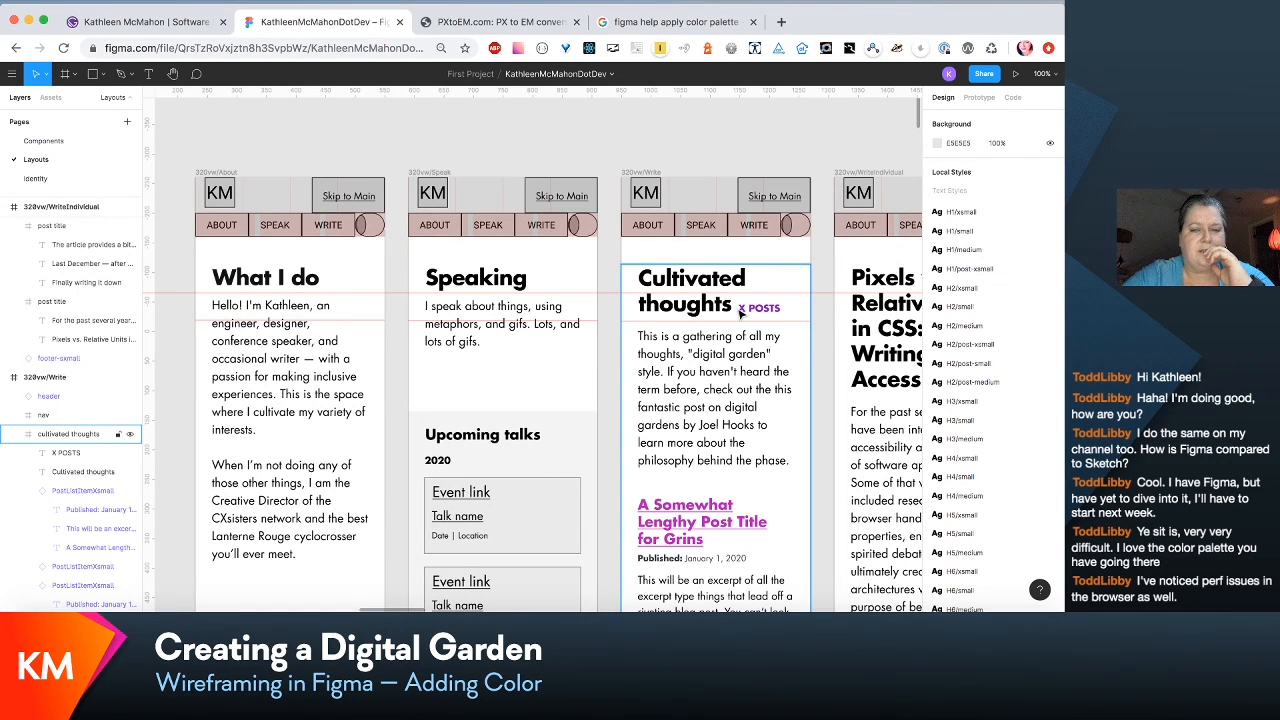
Step: Go to the master component of the 320vw/Write header and place a duplicate directly above it at Y 963
left_click(717, 199)
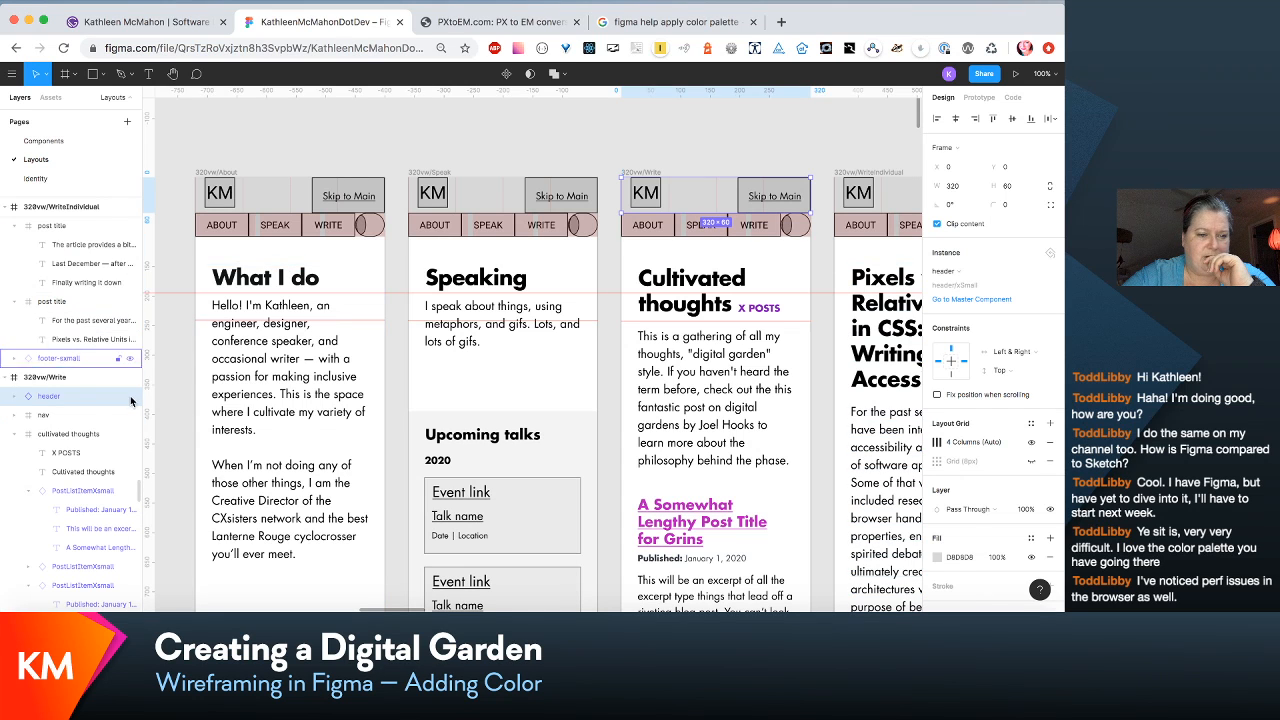
left_click(1005, 299)
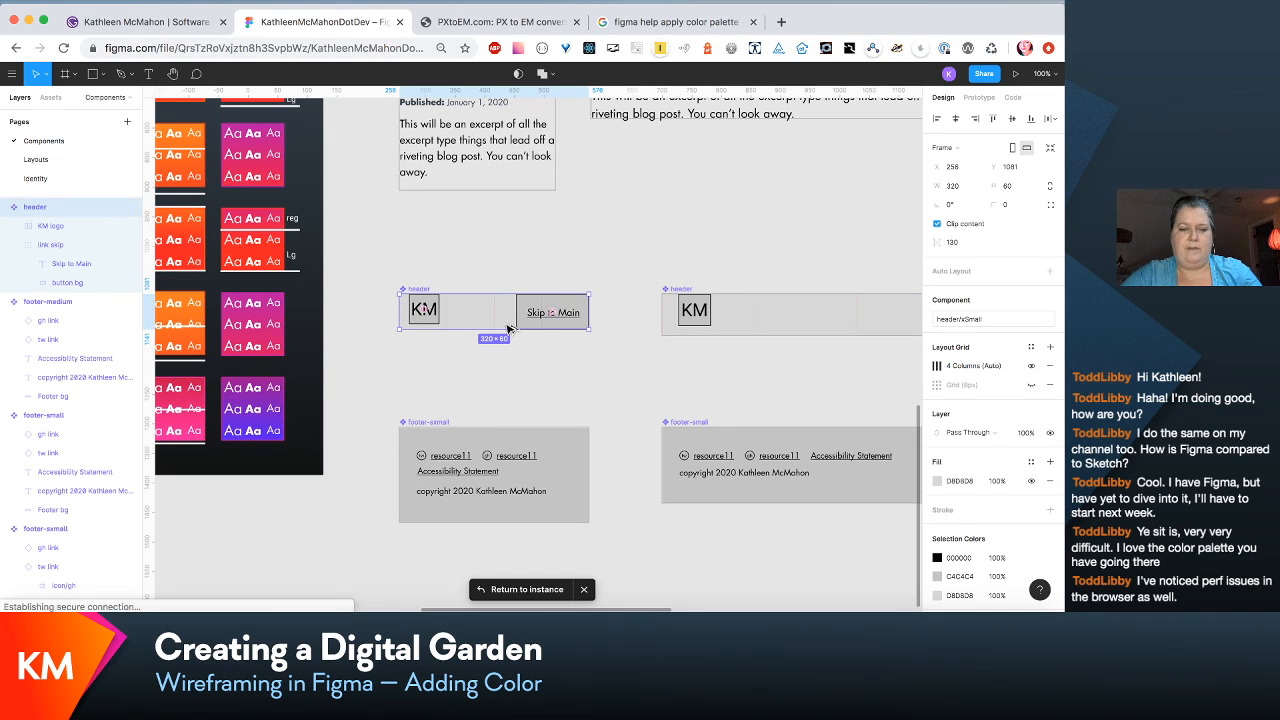
left_click_drag(512, 330, 504, 259)
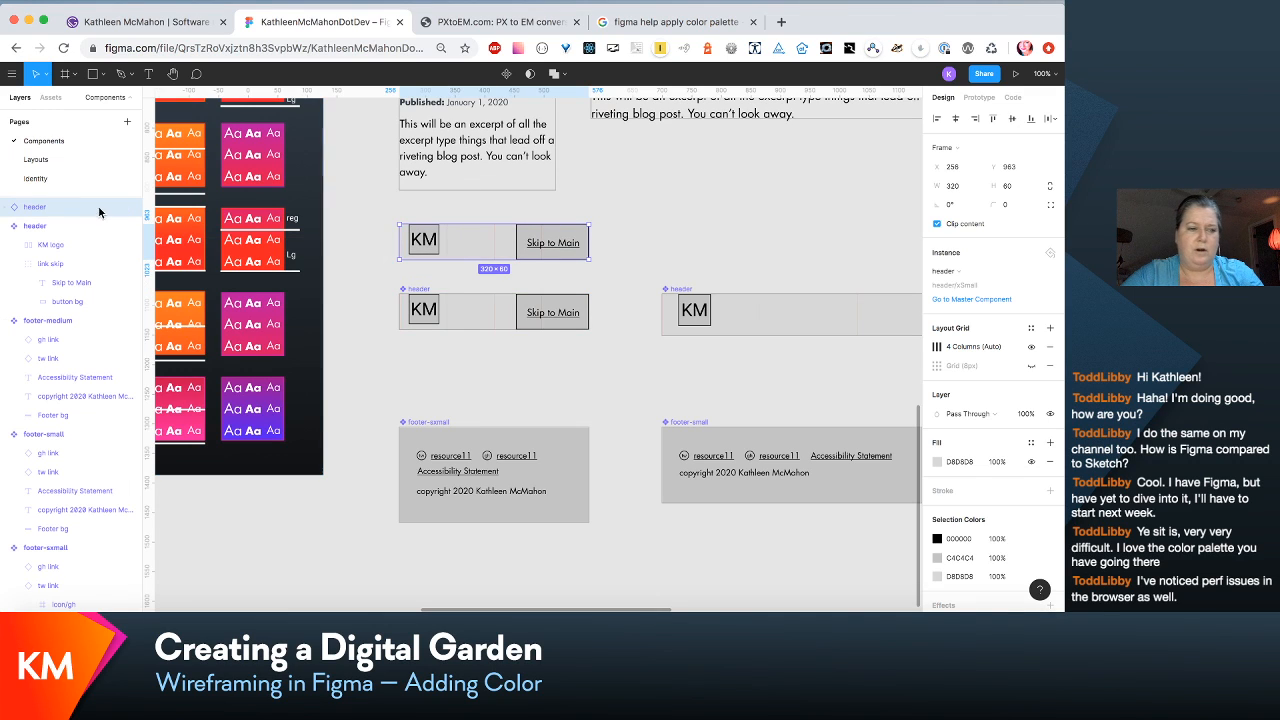
Step: Rename the 320-wide header's master component as header/wireframe-xsmall
left_click(51, 225)
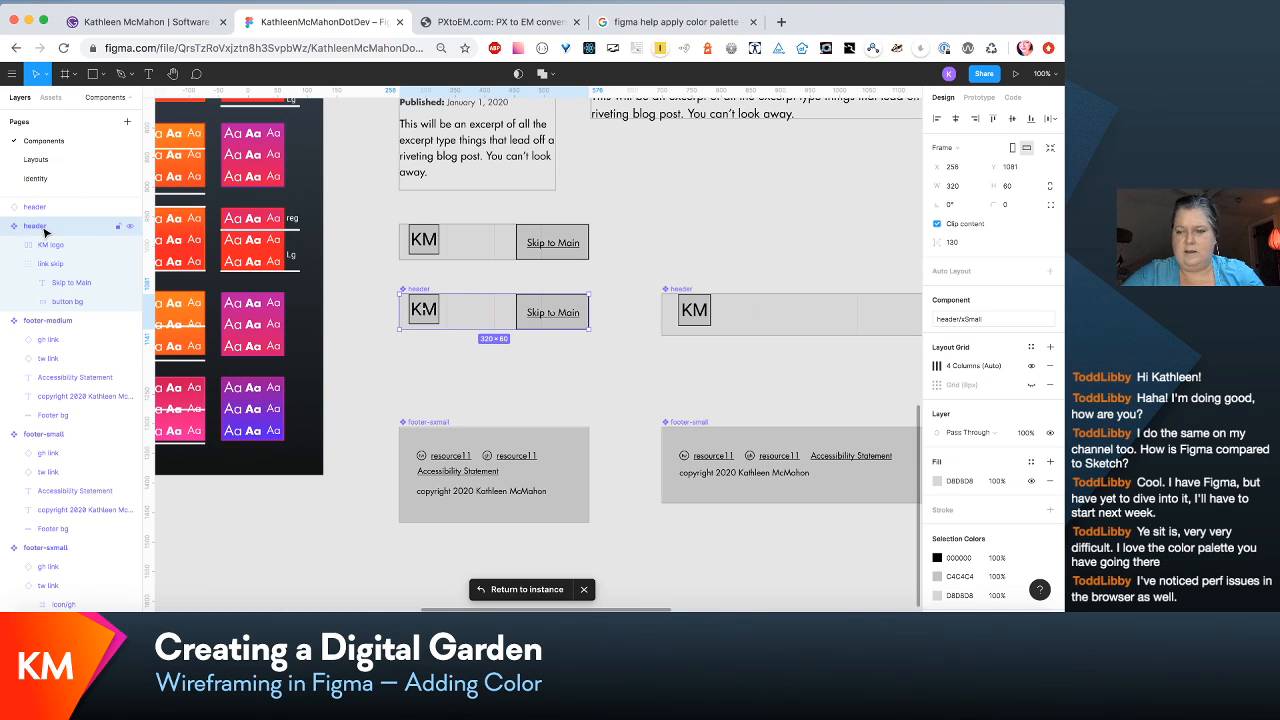
double_click(976, 319)
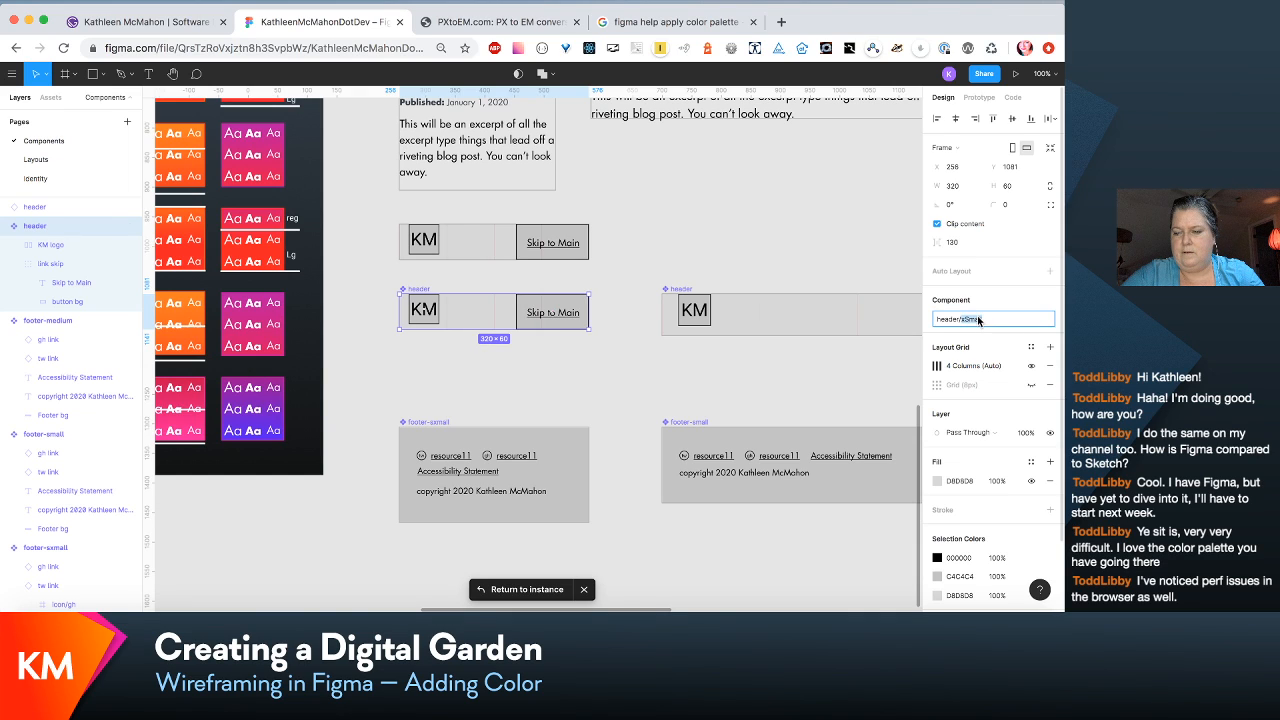
left_click(966, 319)
key("BackSpace")
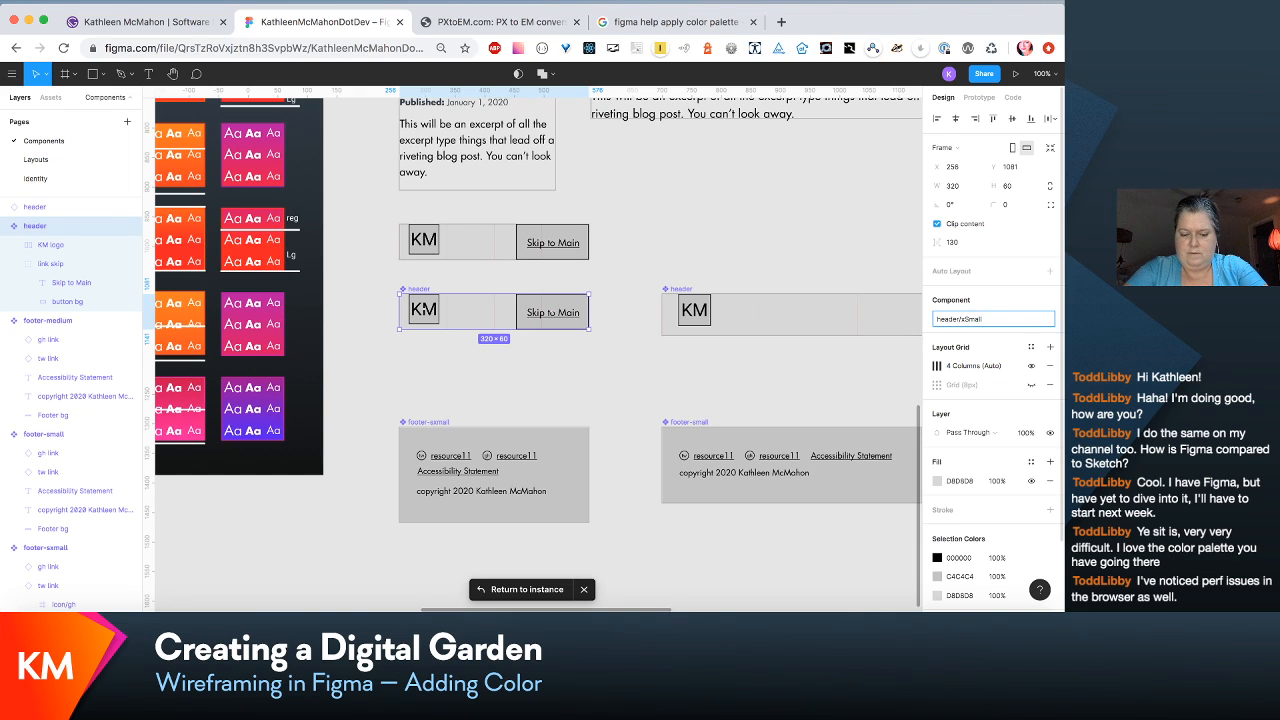
type("wirefram")
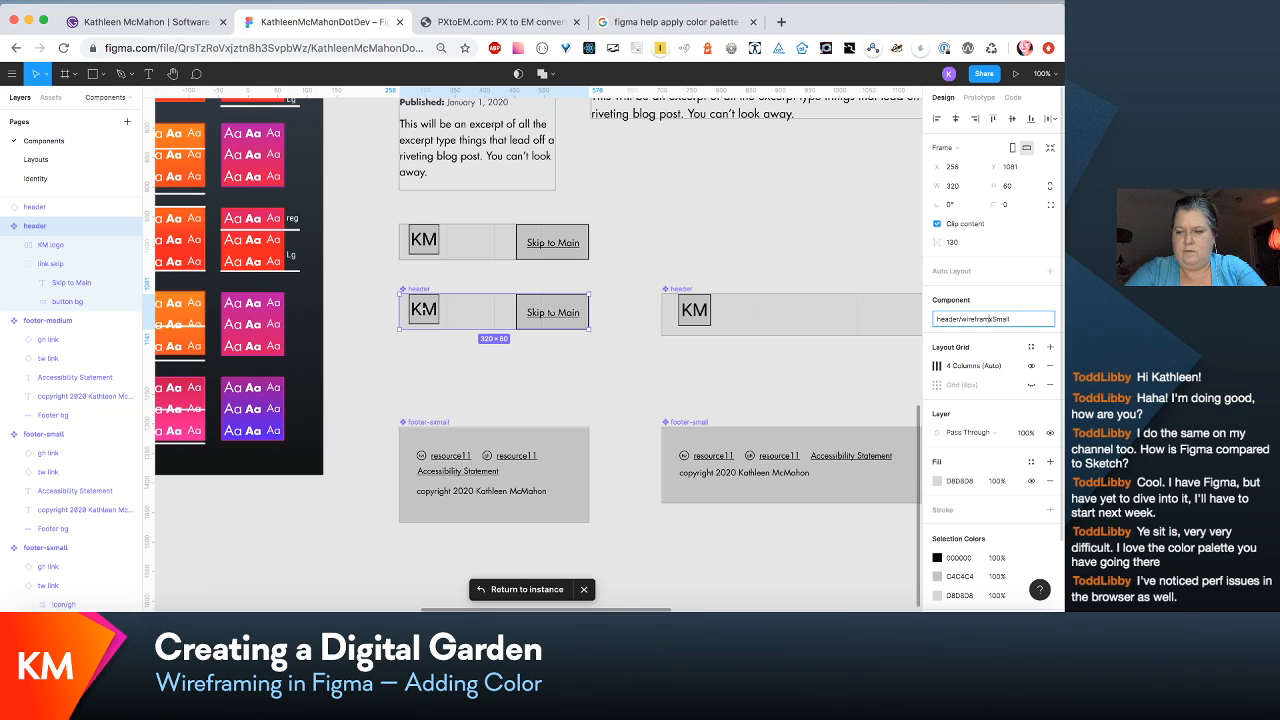
type("e-x")
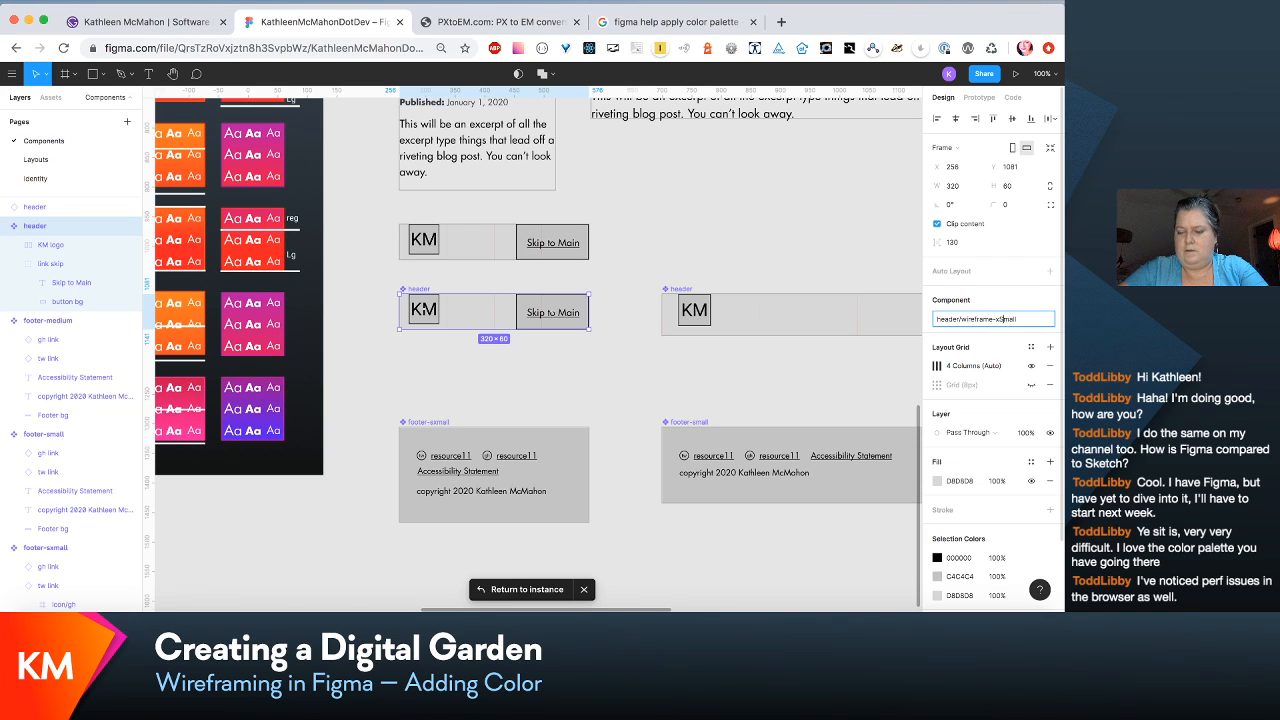
key("BackSpace")
type("s")
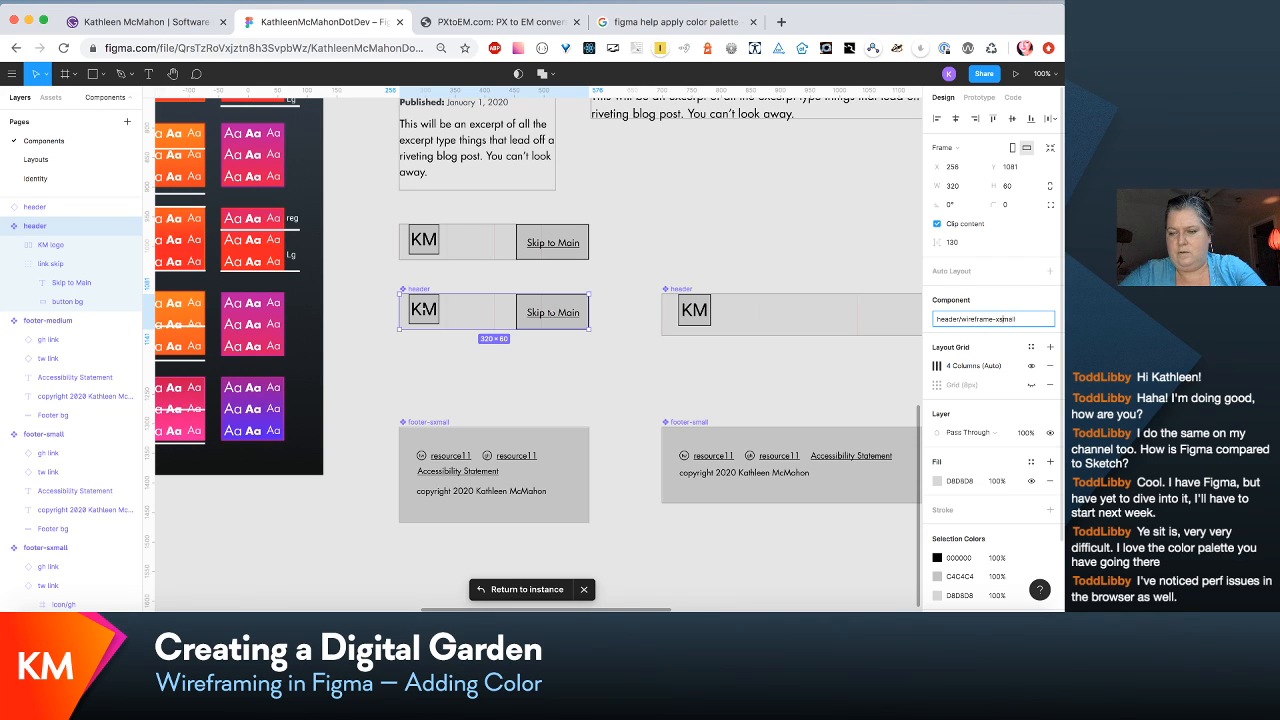
Step: Rename the 660-wide and 960-wide header components as header/wireframe-small and header/wireframe-medium
left_click(778, 301)
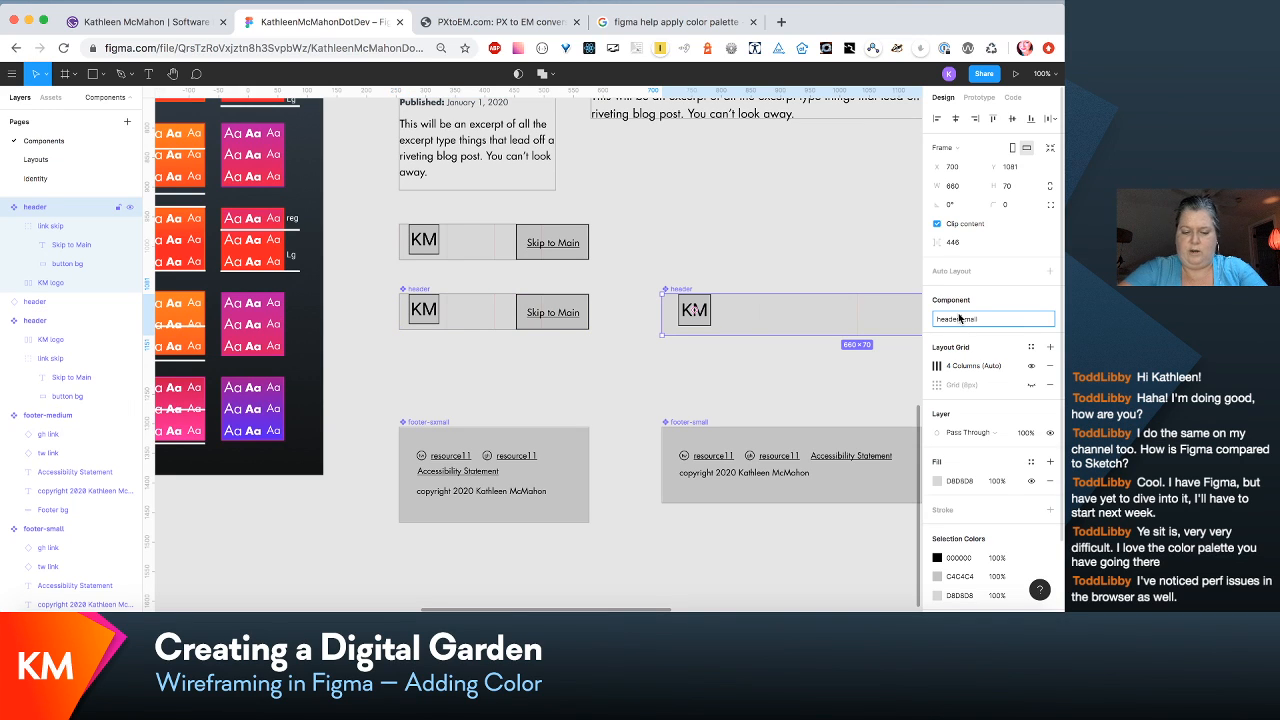
type("wireframe-")
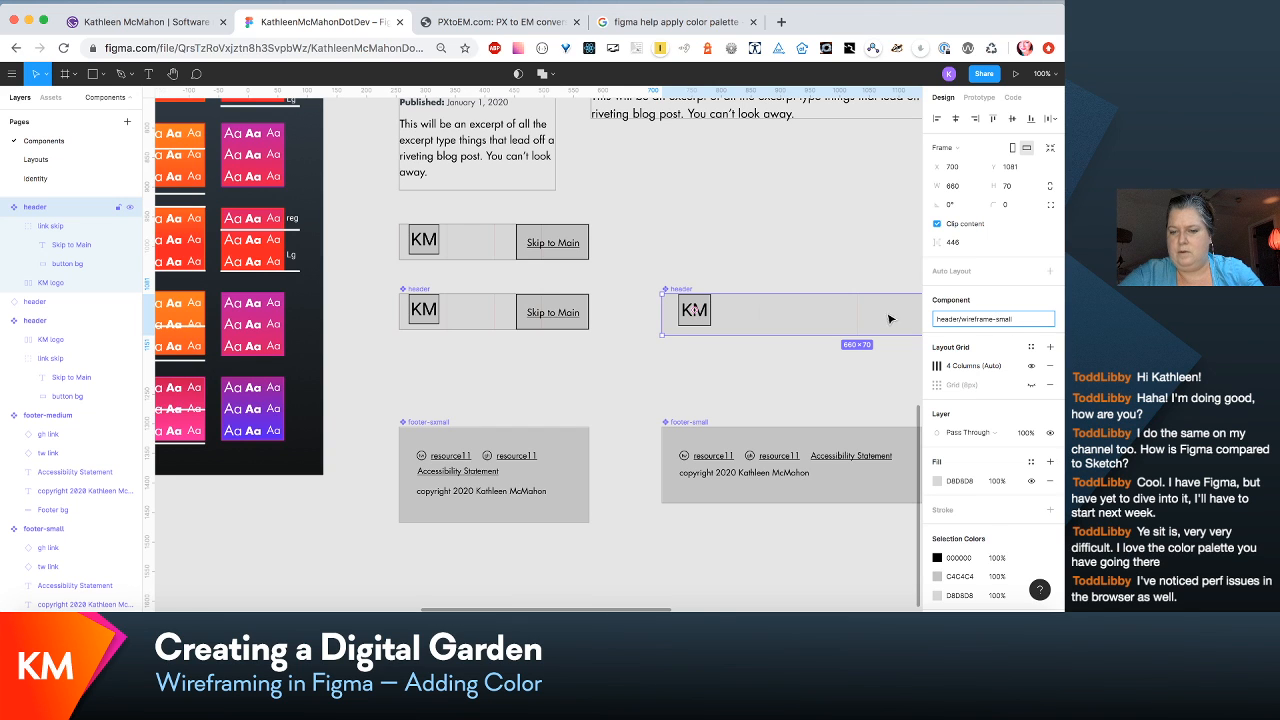
scroll(894, 317, "right", 5)
left_click(854, 316)
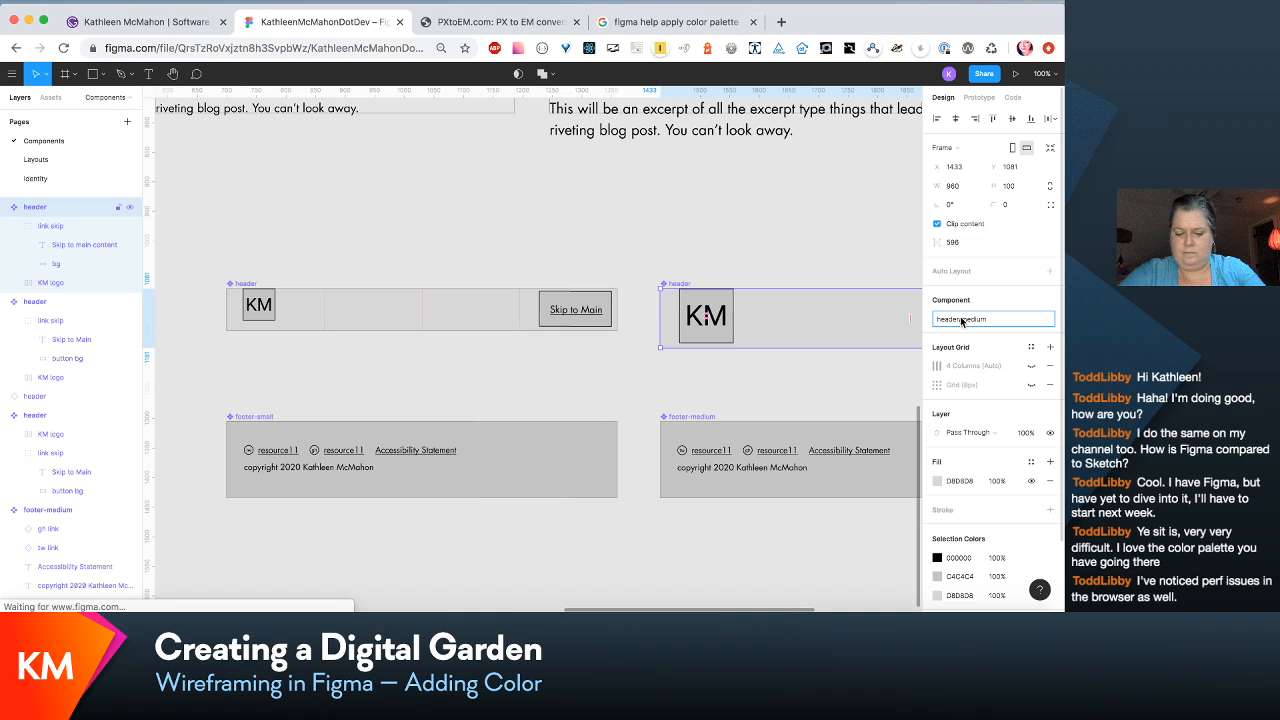
type("wireframe-")
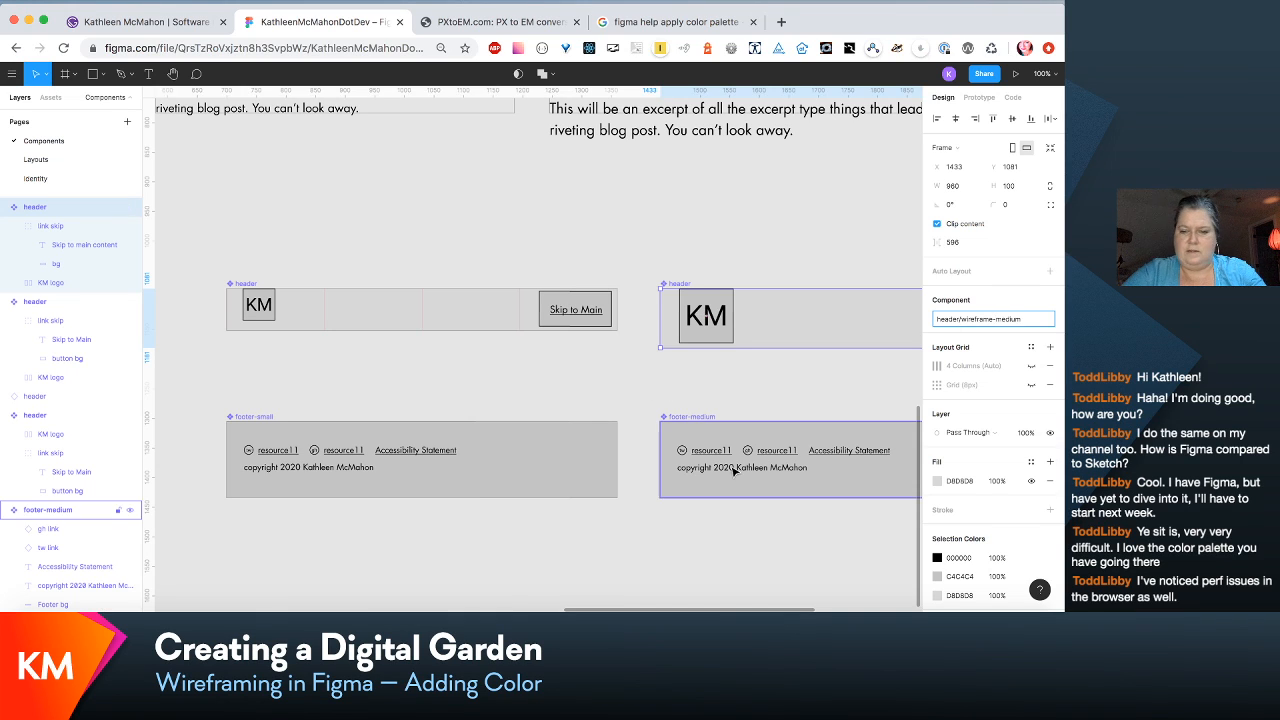
Step: Rename the medium and small footer components as footer/wireframe-medium and footer/wireframe-small
left_click(735, 472)
double_click(963, 302)
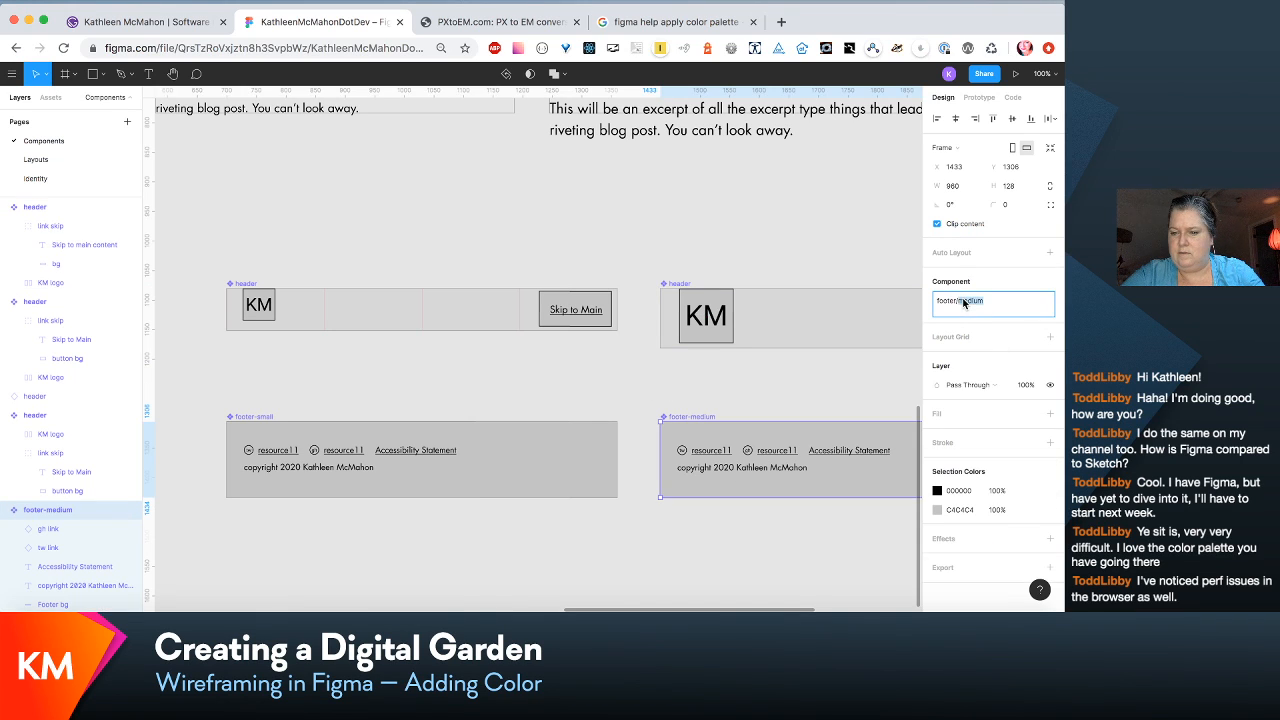
left_click(963, 302)
type("wiref")
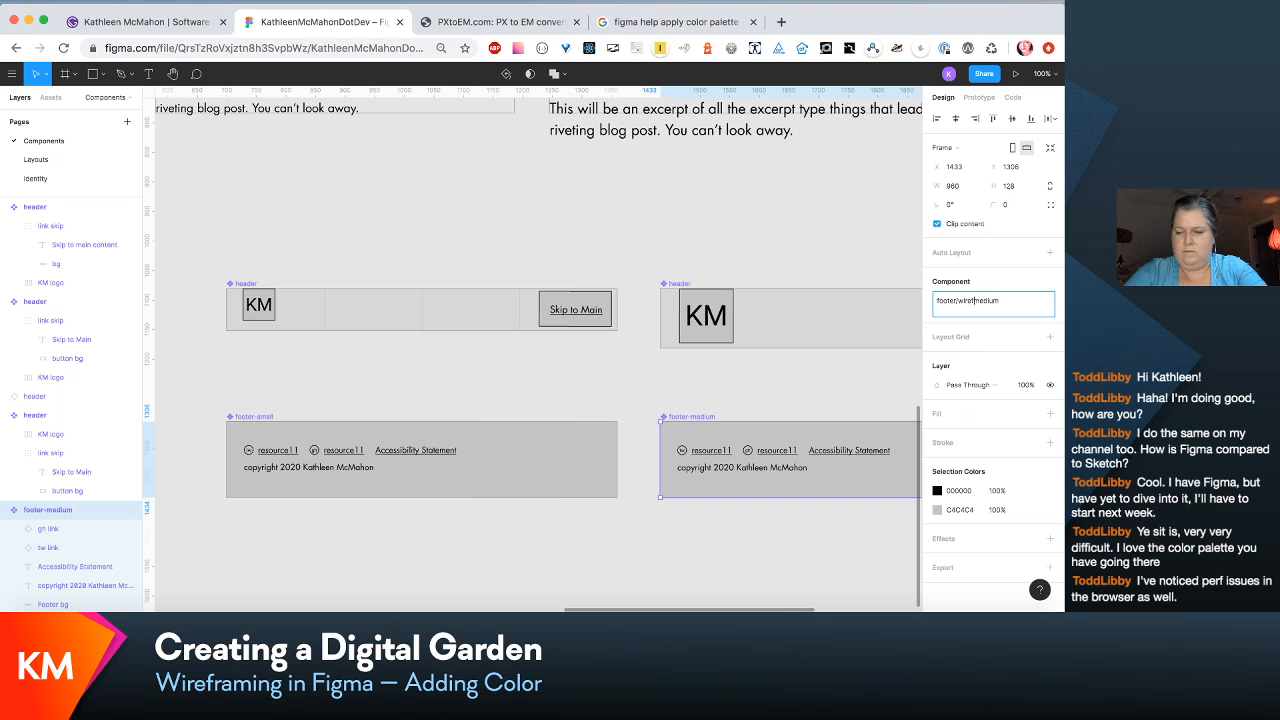
type("rame-")
left_click(534, 451)
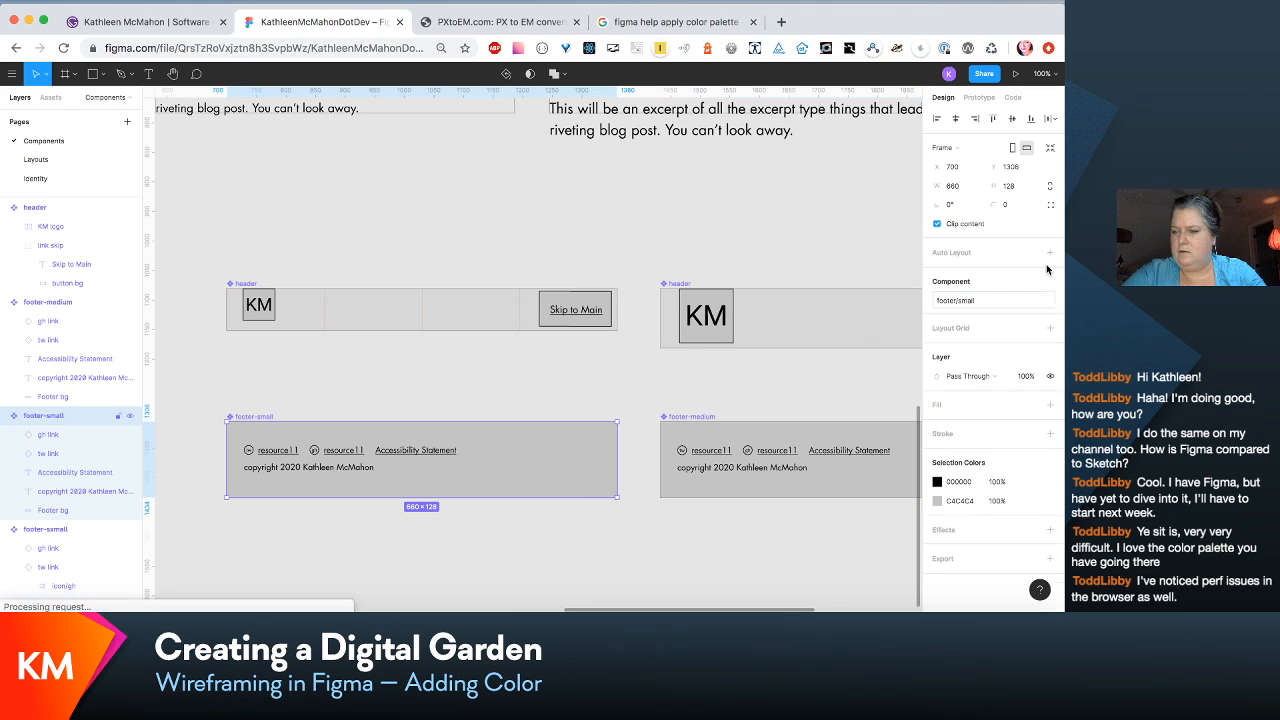
left_click(960, 301)
type("wireframe-")
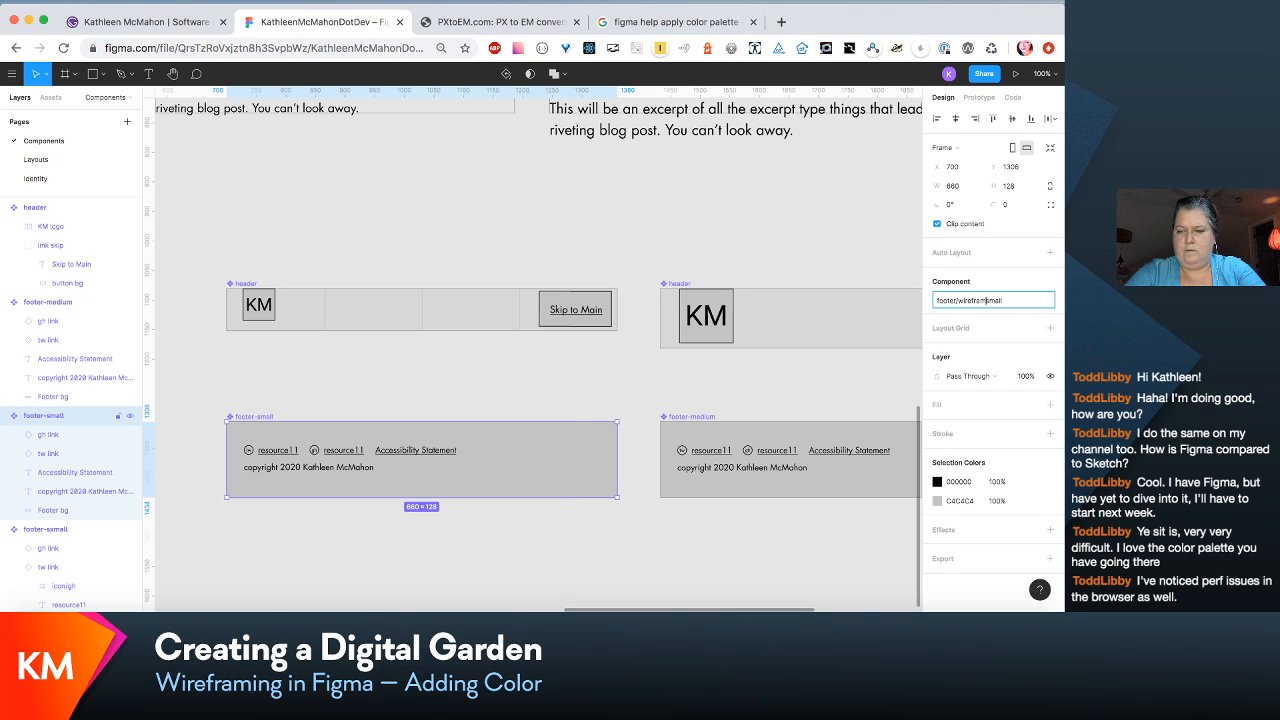
Step: Rename the 320-wide footer component as footer/wireframe-xsmall
scroll(378, 461, "left", 3)
left_click(381, 462)
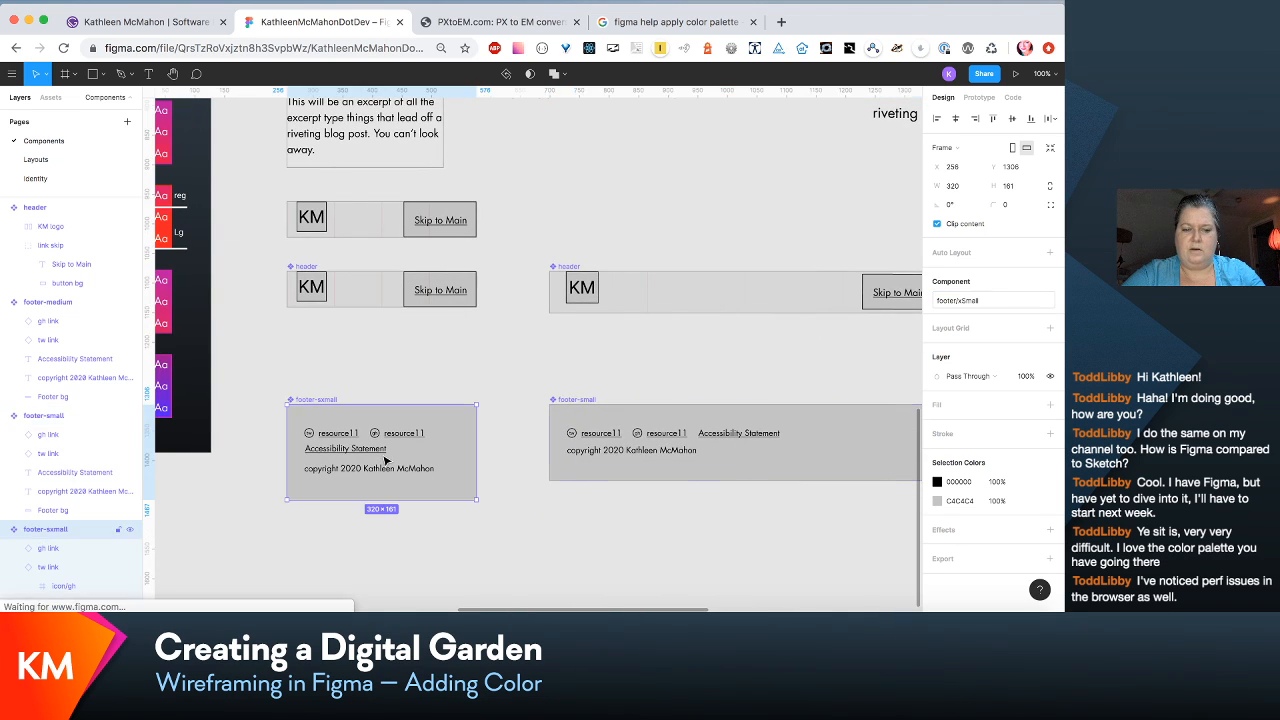
double_click(960, 302)
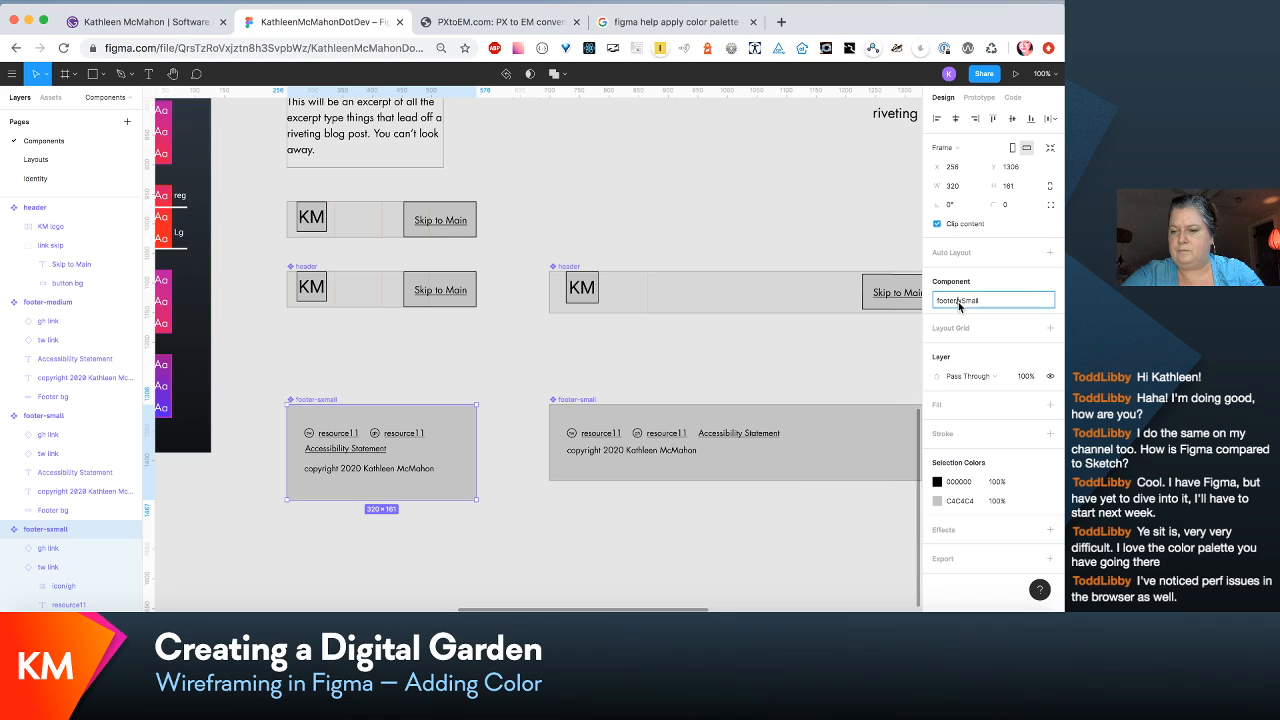
left_click(958, 302)
type("wirefram")
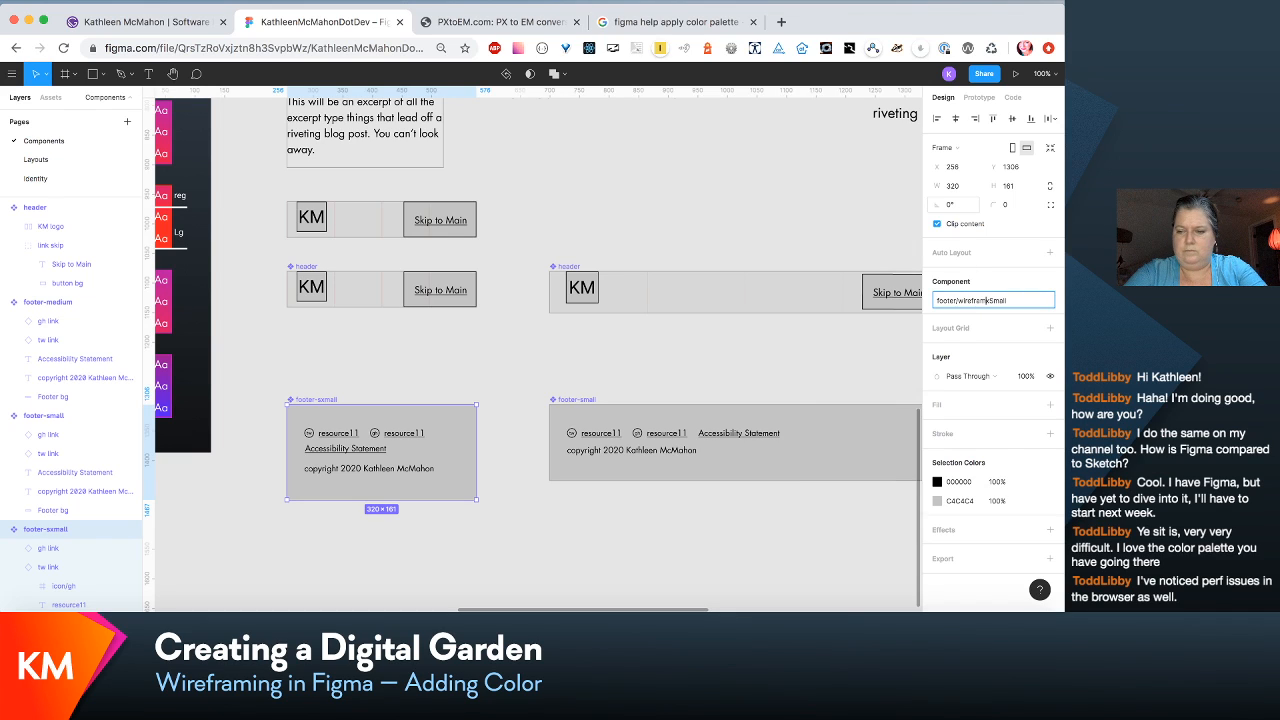
type("e-")
key("Right")
key("Right")
key("BackSpace")
type("s")
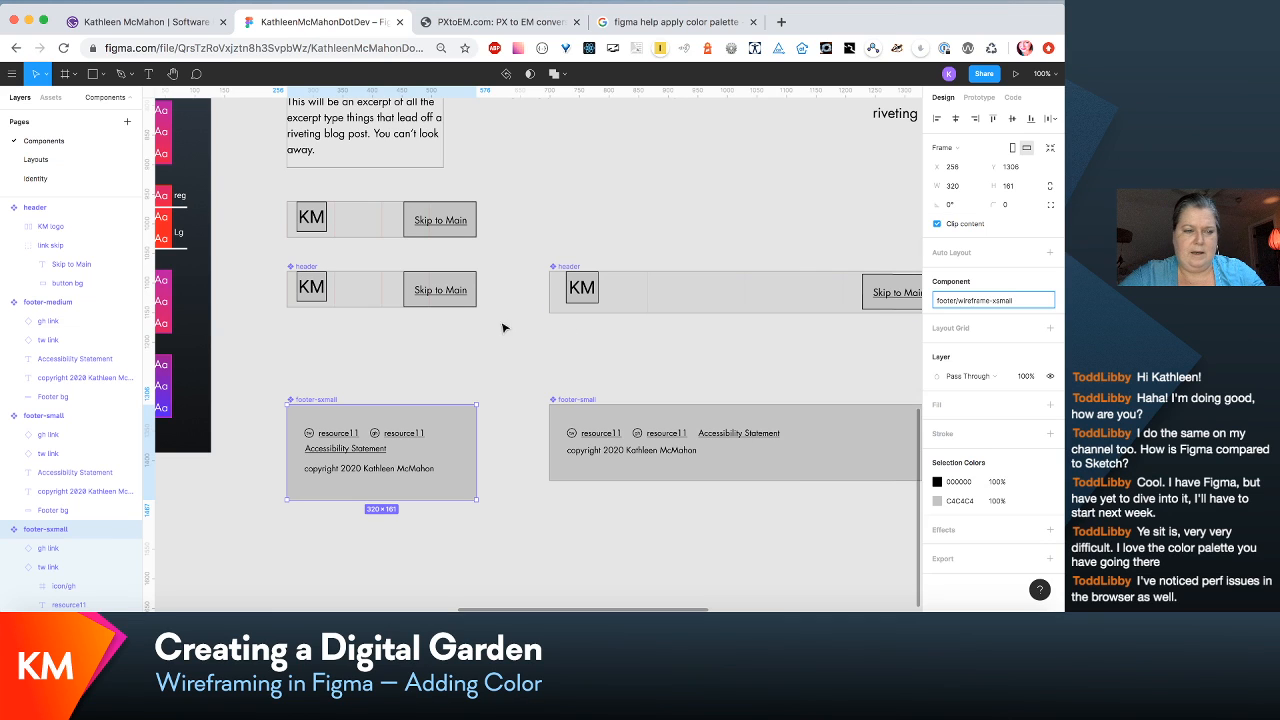
scroll(60, 400, "up", 5)
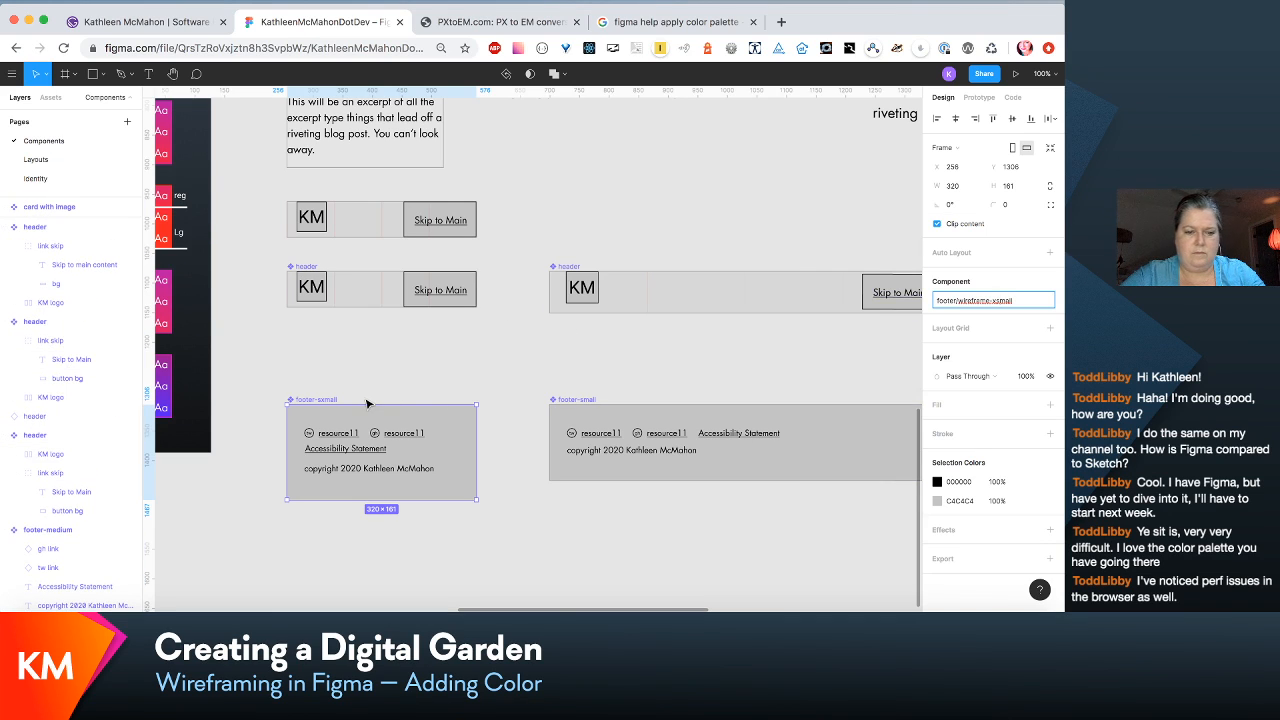
left_click(382, 366)
Step: Rename the extra-small footer component's layer as footer-wf-xsmall
scroll(382, 366, "left", 4)
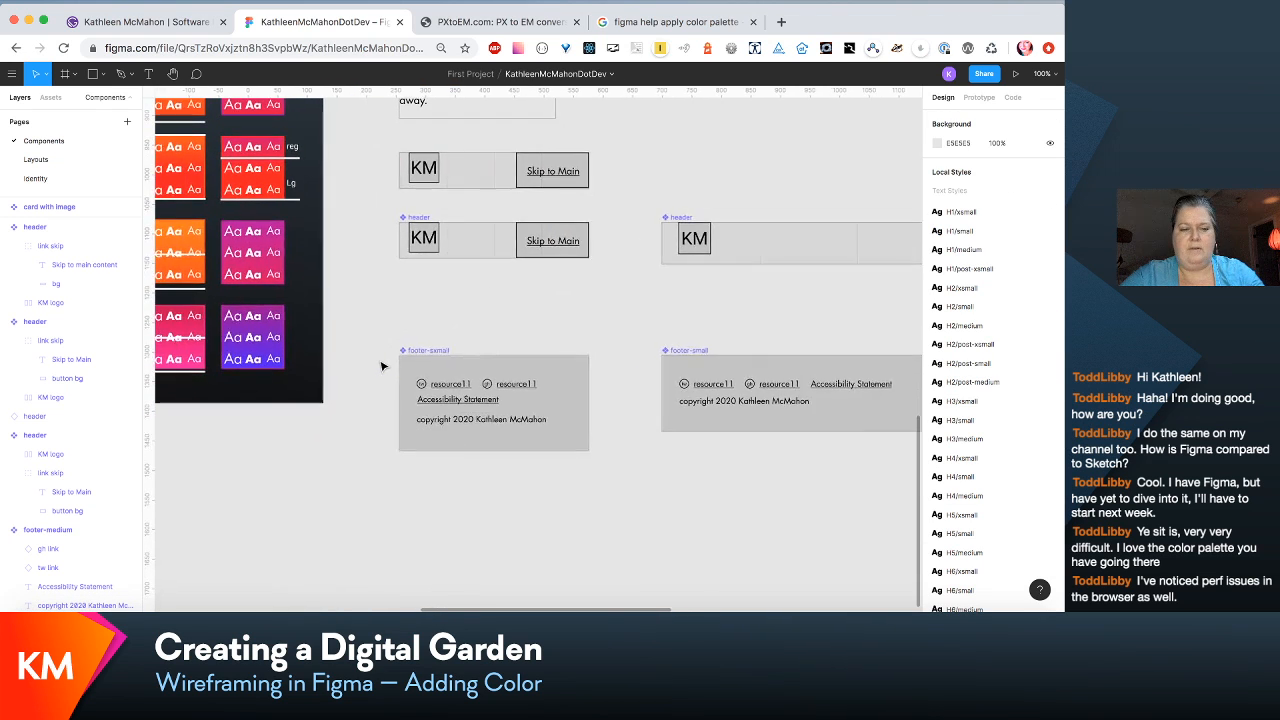
scroll(109, 546, "down", 4)
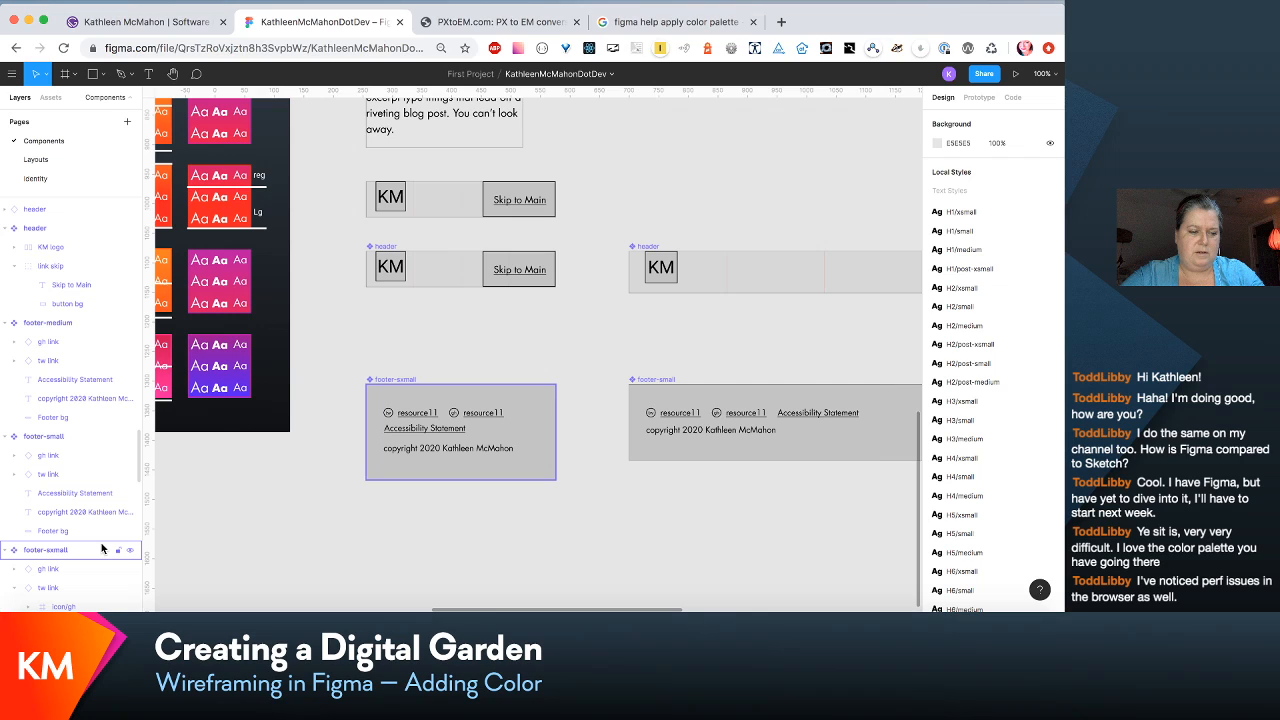
left_click(101, 548)
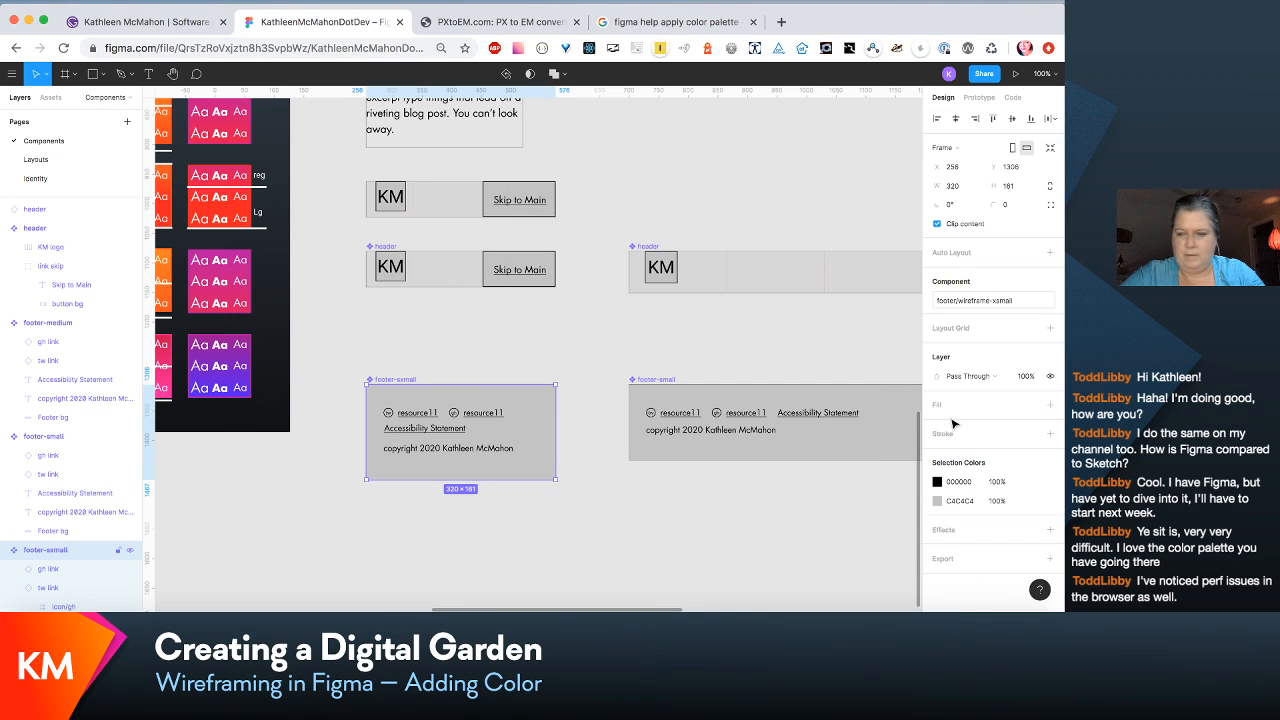
double_click(64, 553)
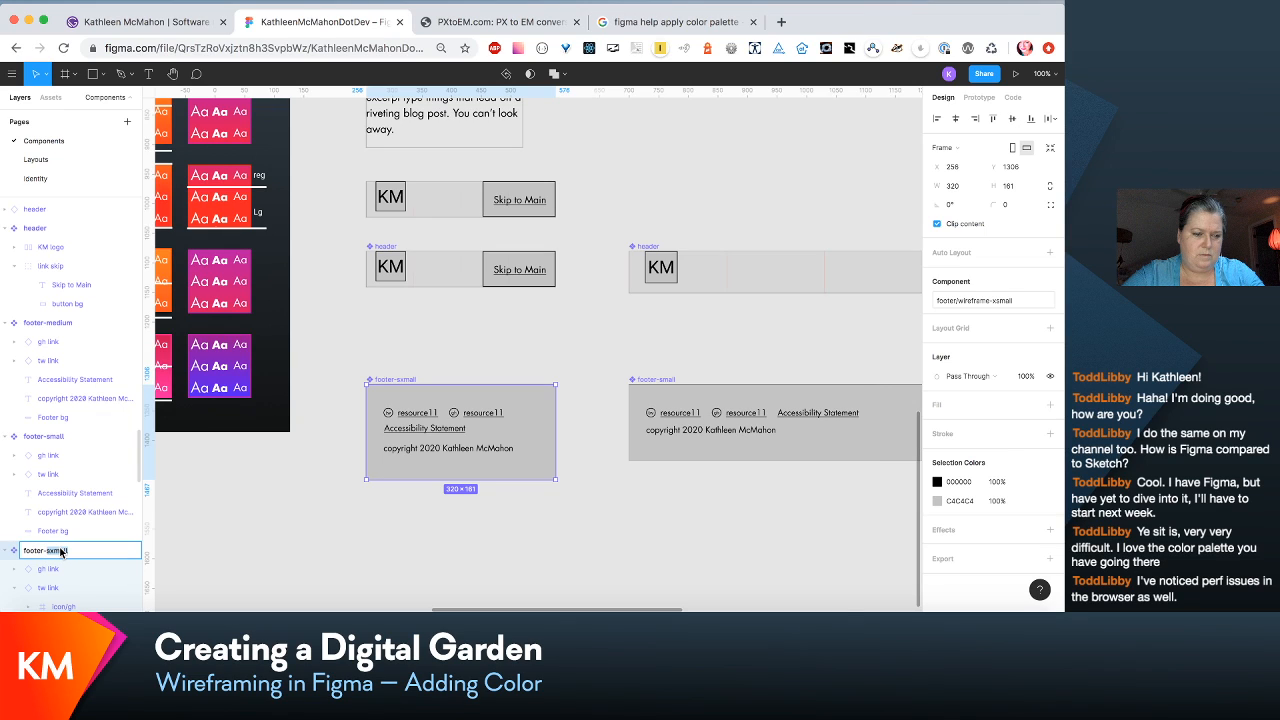
type("wf-s")
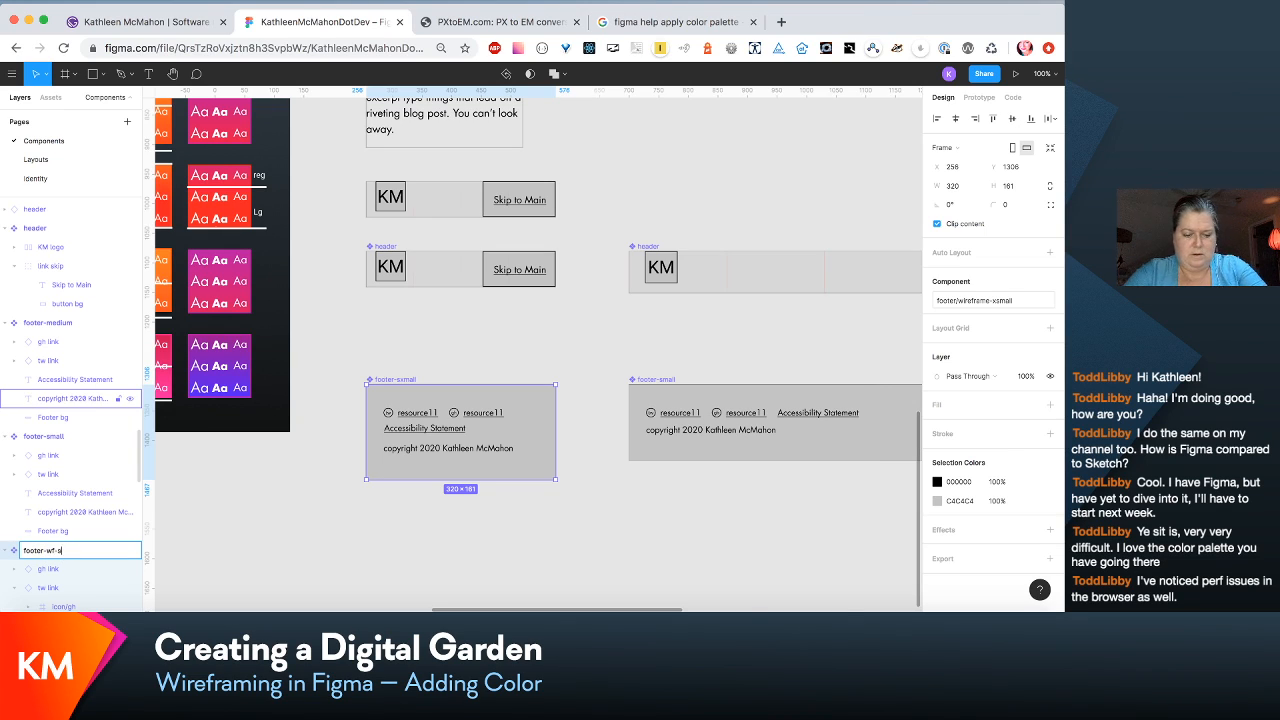
type("small")
key("Return")
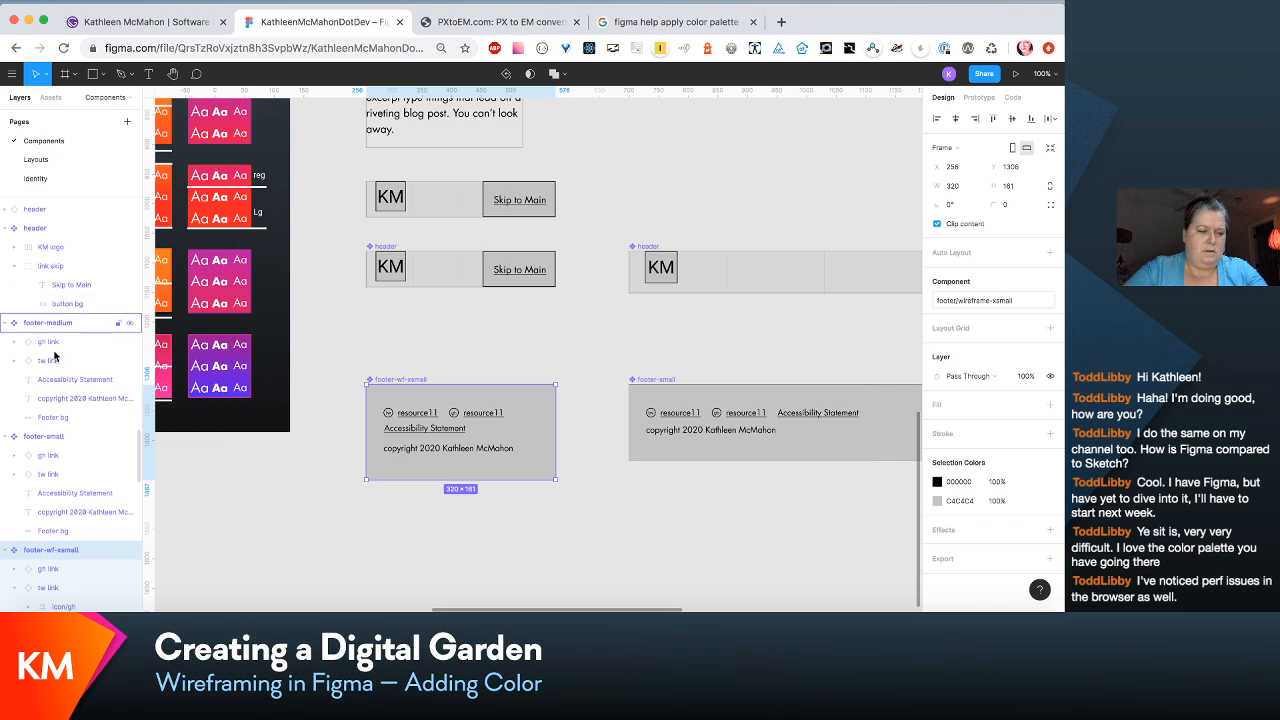
Step: Rename the small and medium footer component layers as footer-wf-small and footer-wf-medium
left_click(46, 437)
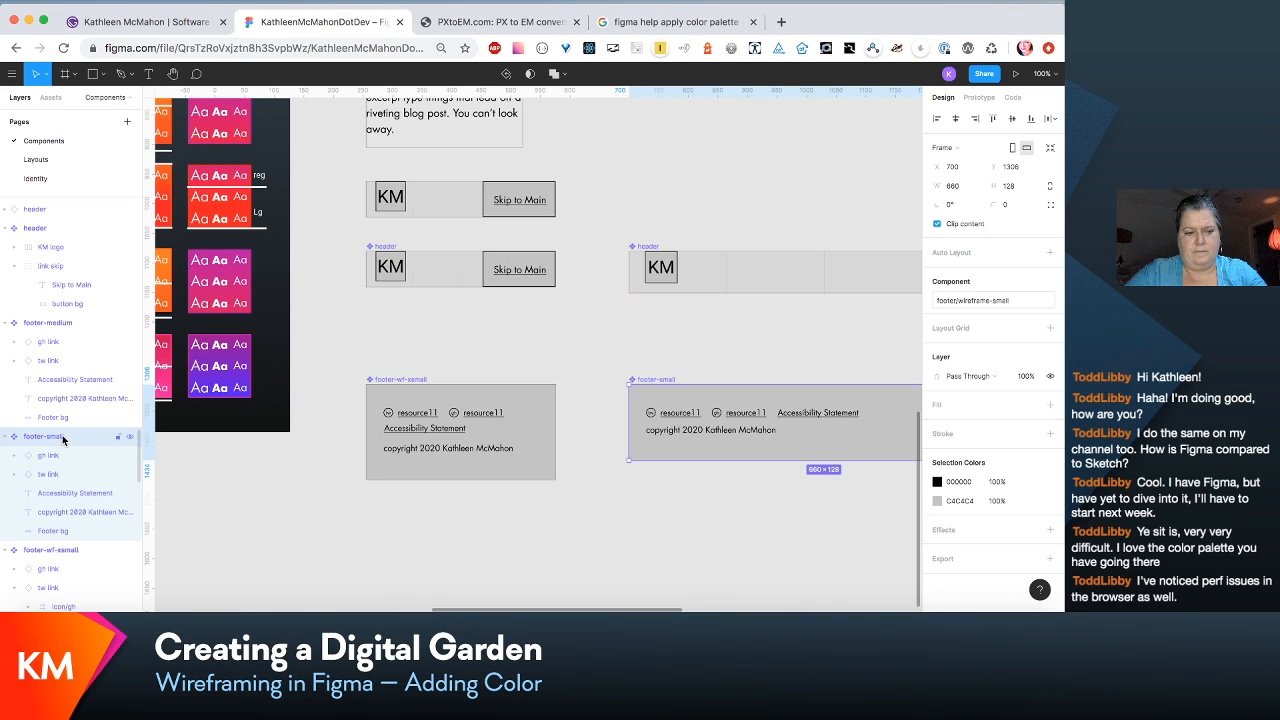
double_click(62, 436)
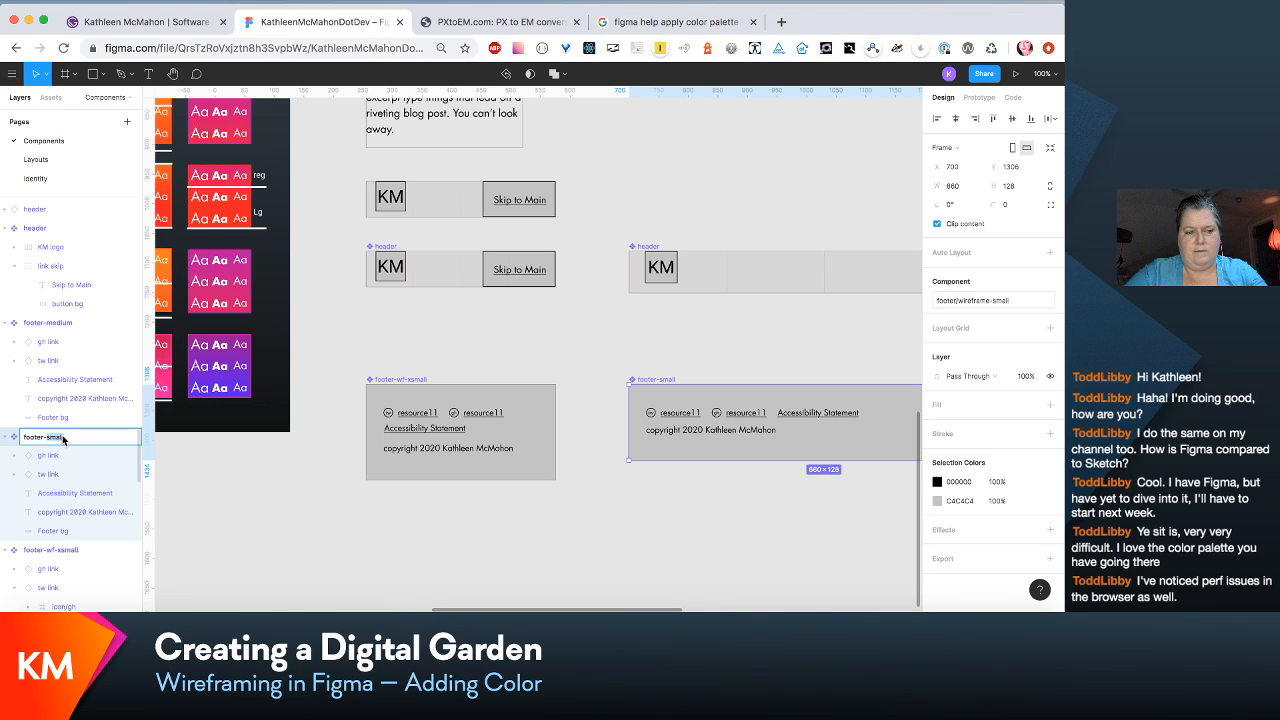
key("Left")
type("wf-")
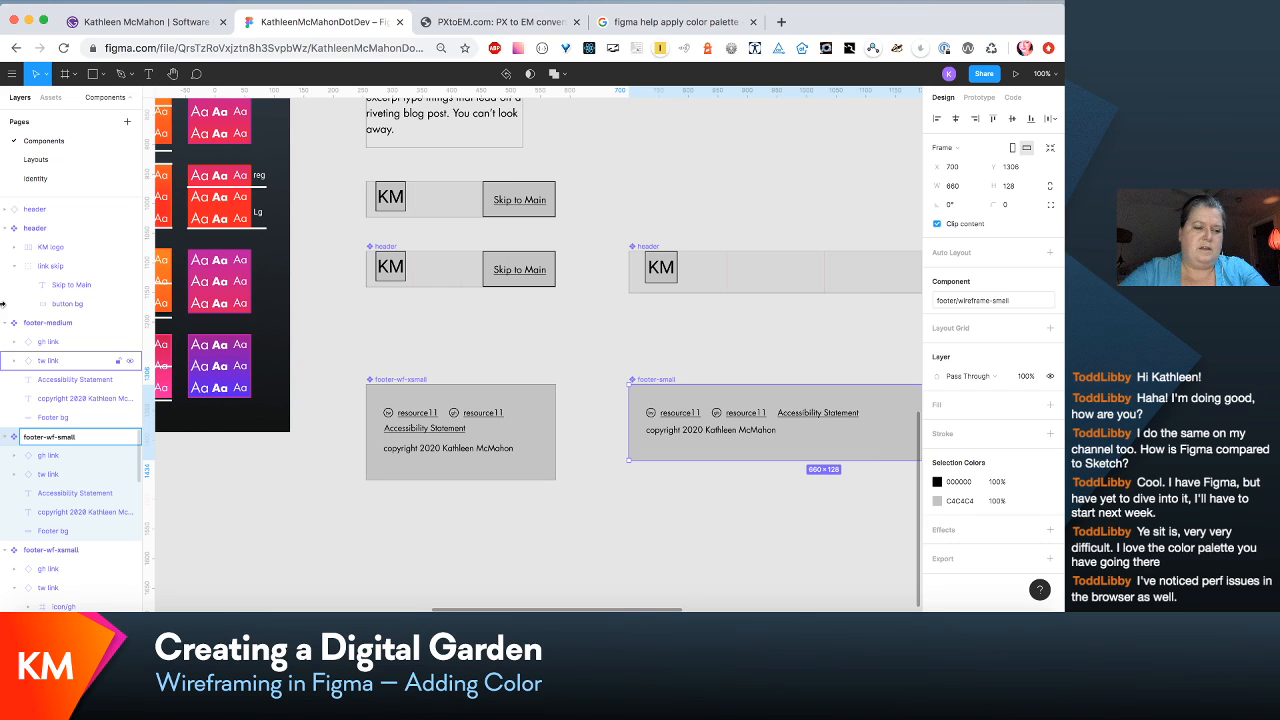
left_click(58, 321)
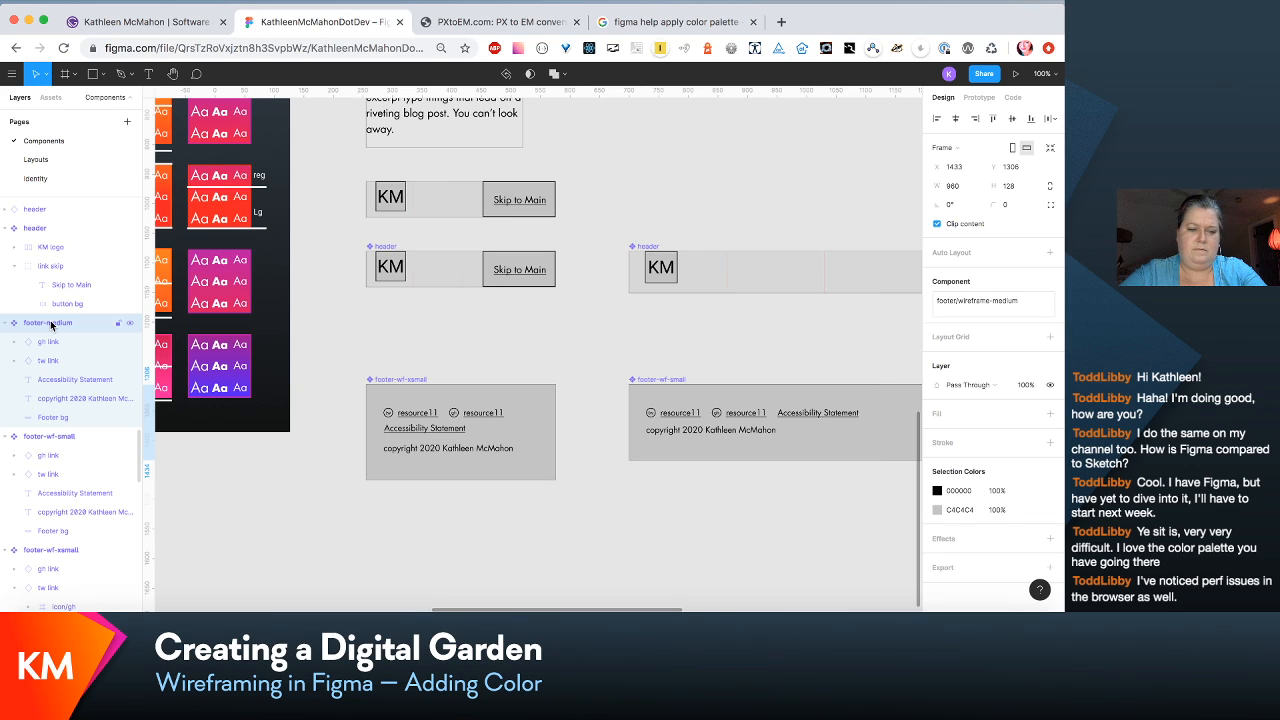
double_click(51, 324)
type("wf-medium")
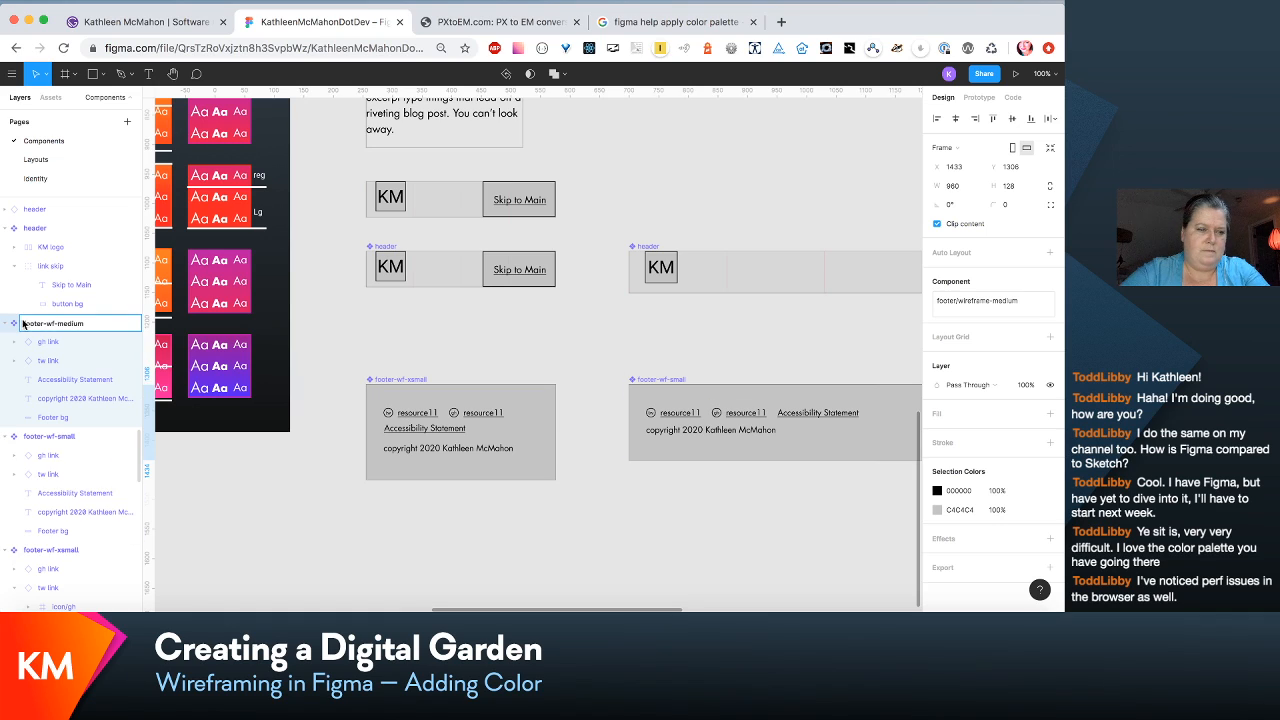
Step: Rename the 320-wide header component's layer as header-wf-xsmall and move its instance above the other header layers
left_click(67, 229)
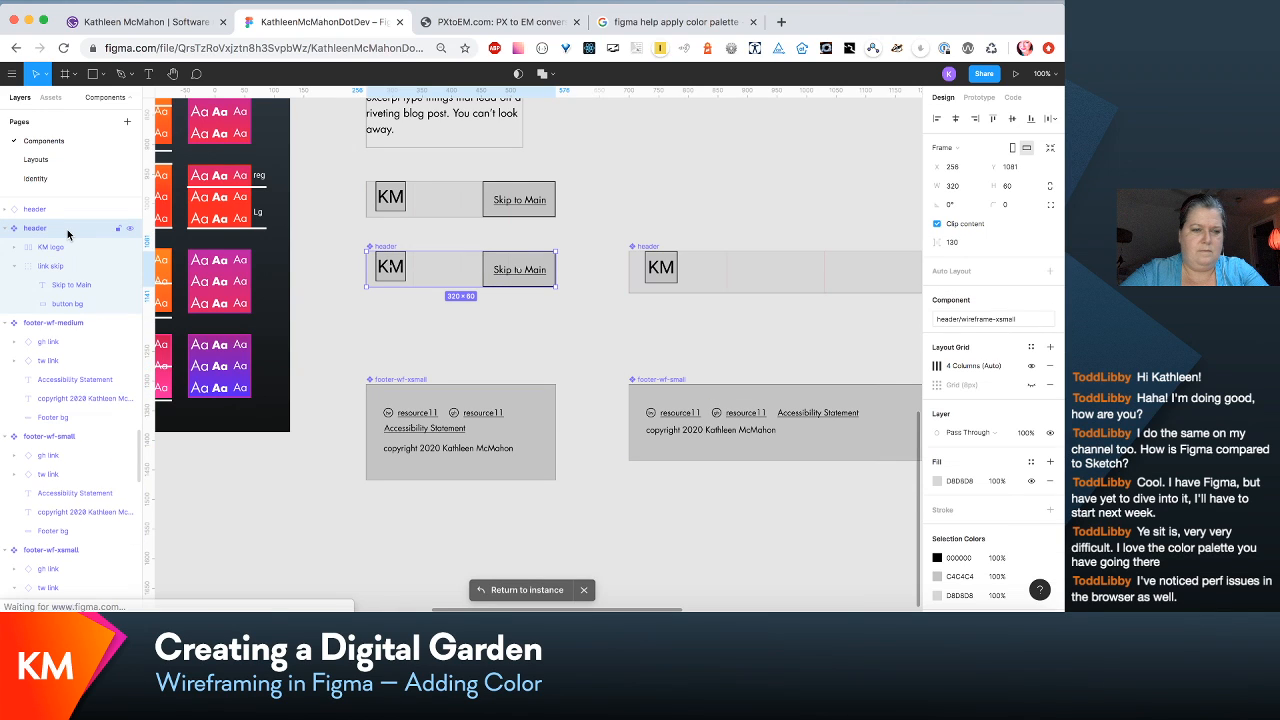
scroll(67, 233, "up", 5)
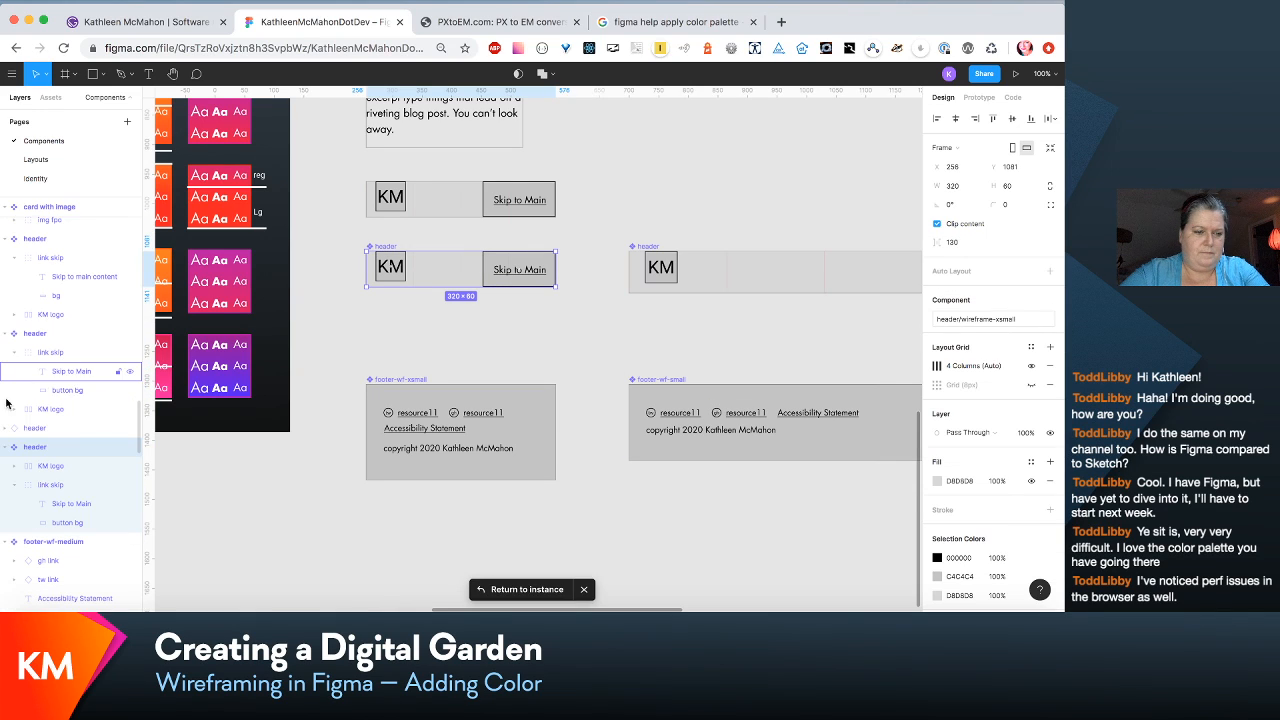
double_click(36, 448)
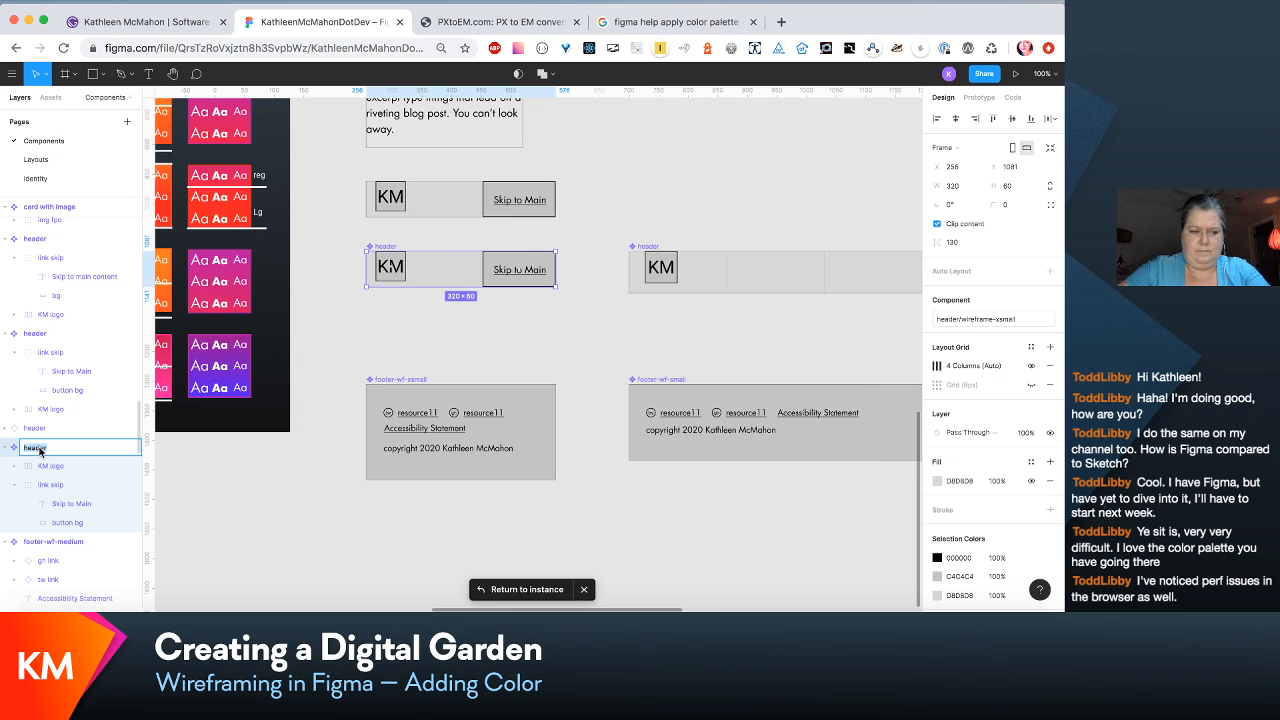
left_click(40, 450)
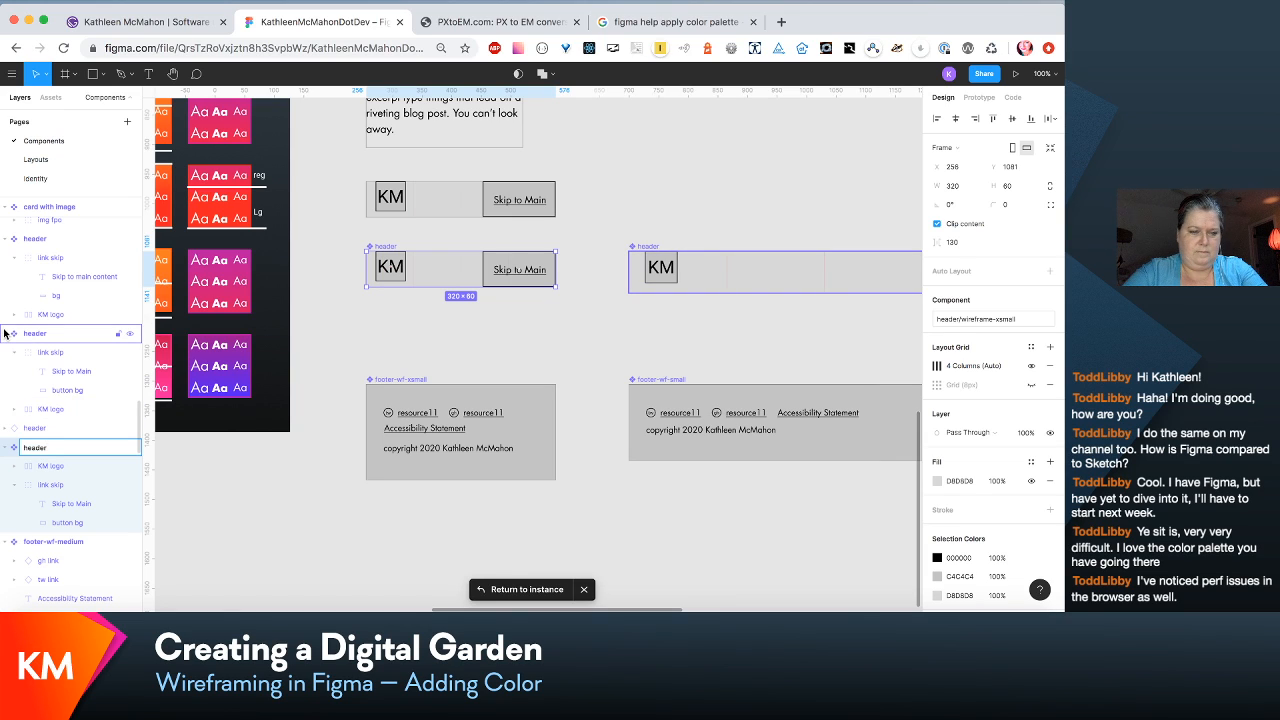
type("-wf-")
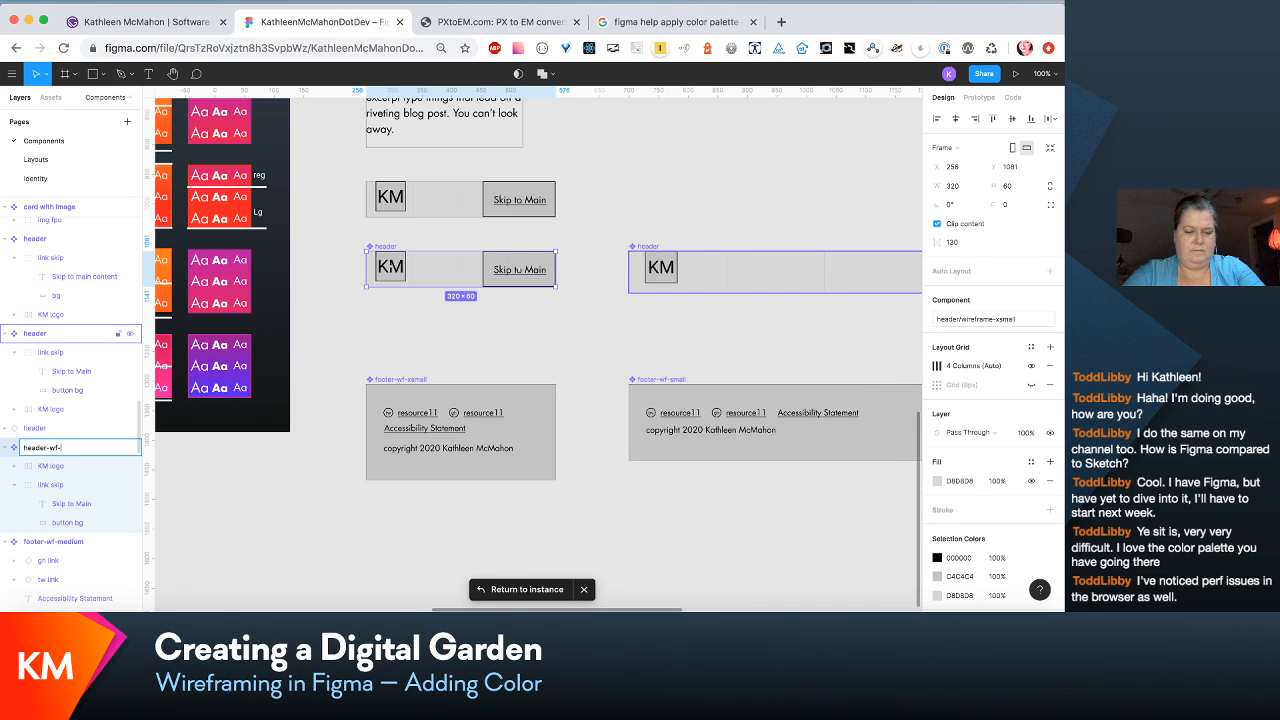
type("sxsmall")
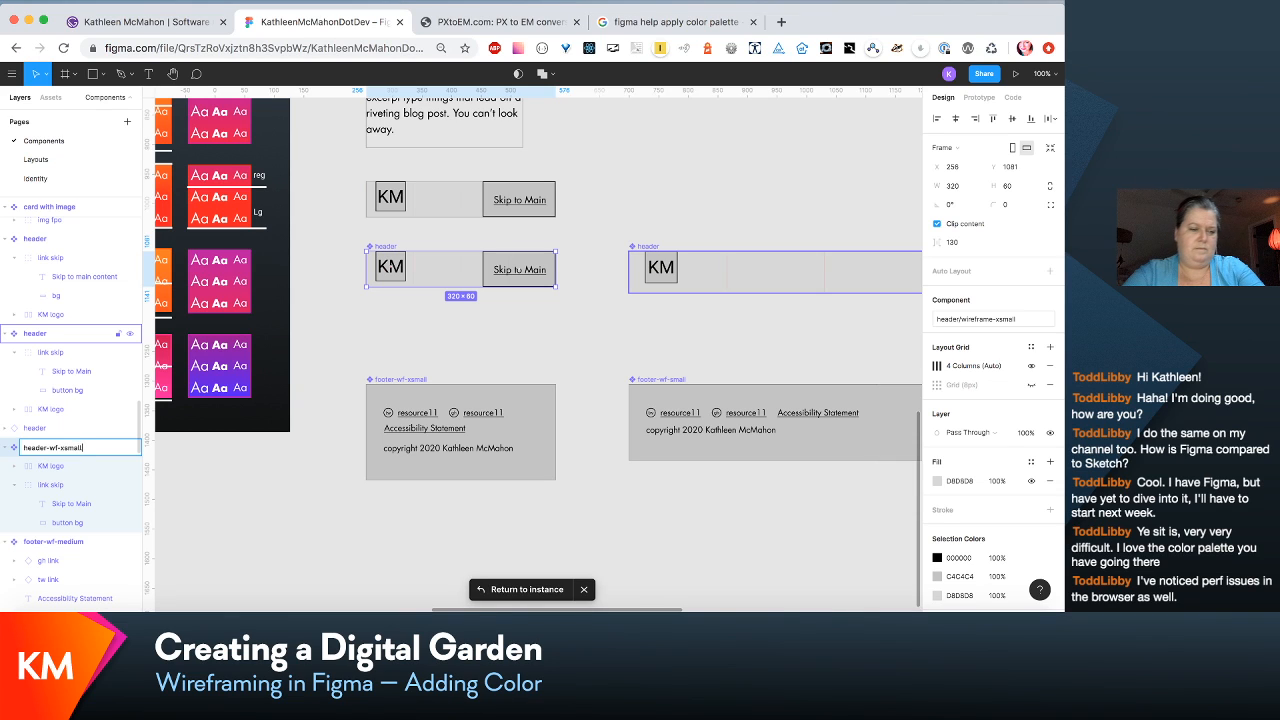
key("Return")
left_click(45, 428)
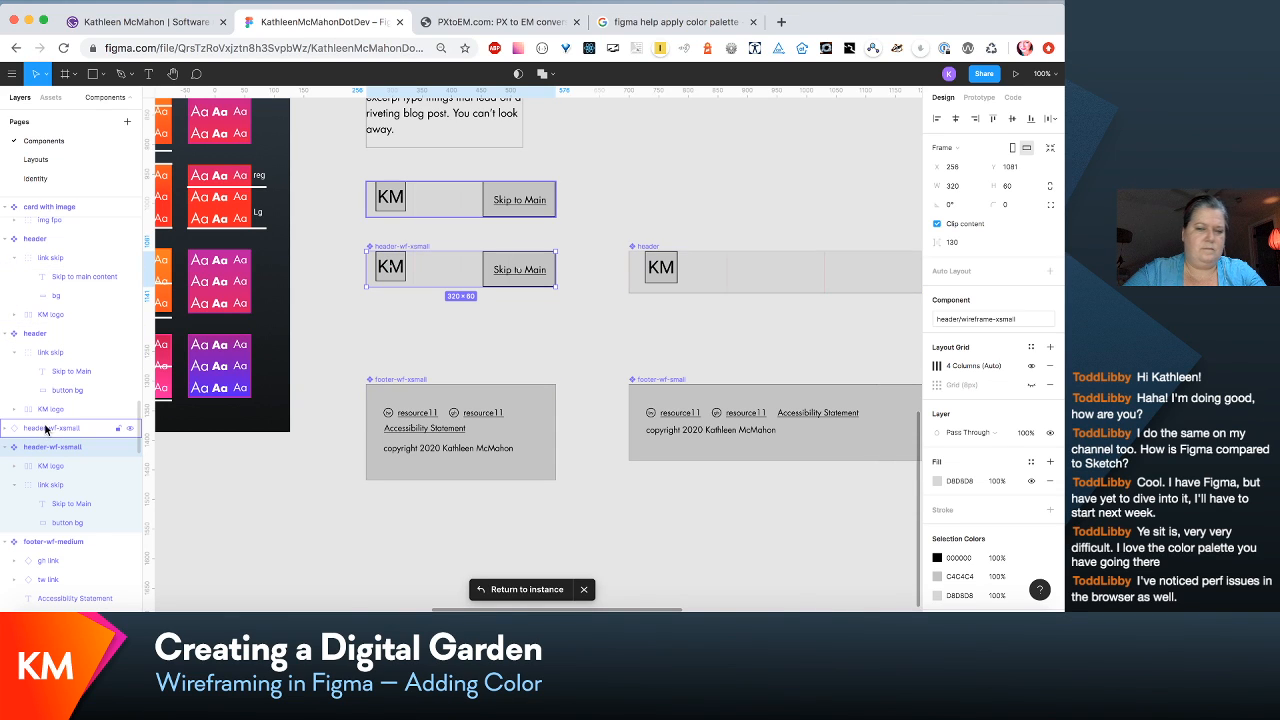
left_click_drag(45, 407, 55, 238)
Step: Rename the 660-wide header component's layer as header-wf-small
left_click(40, 356)
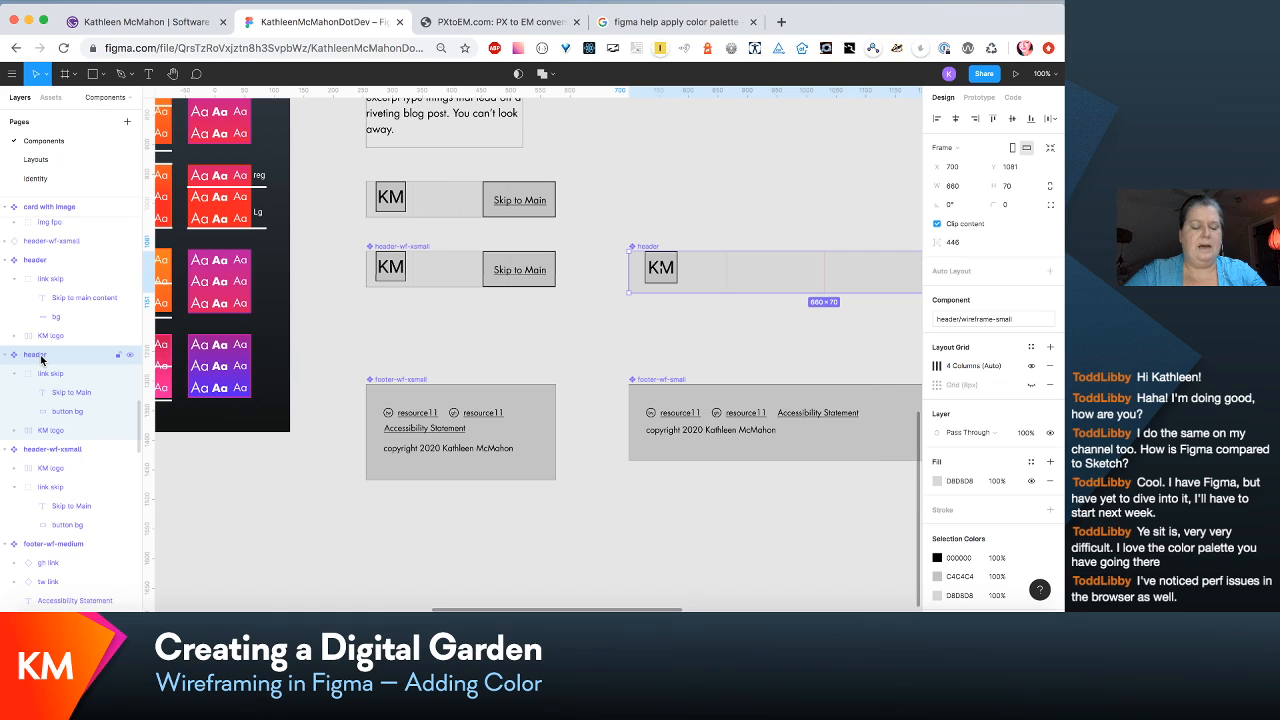
double_click(40, 357)
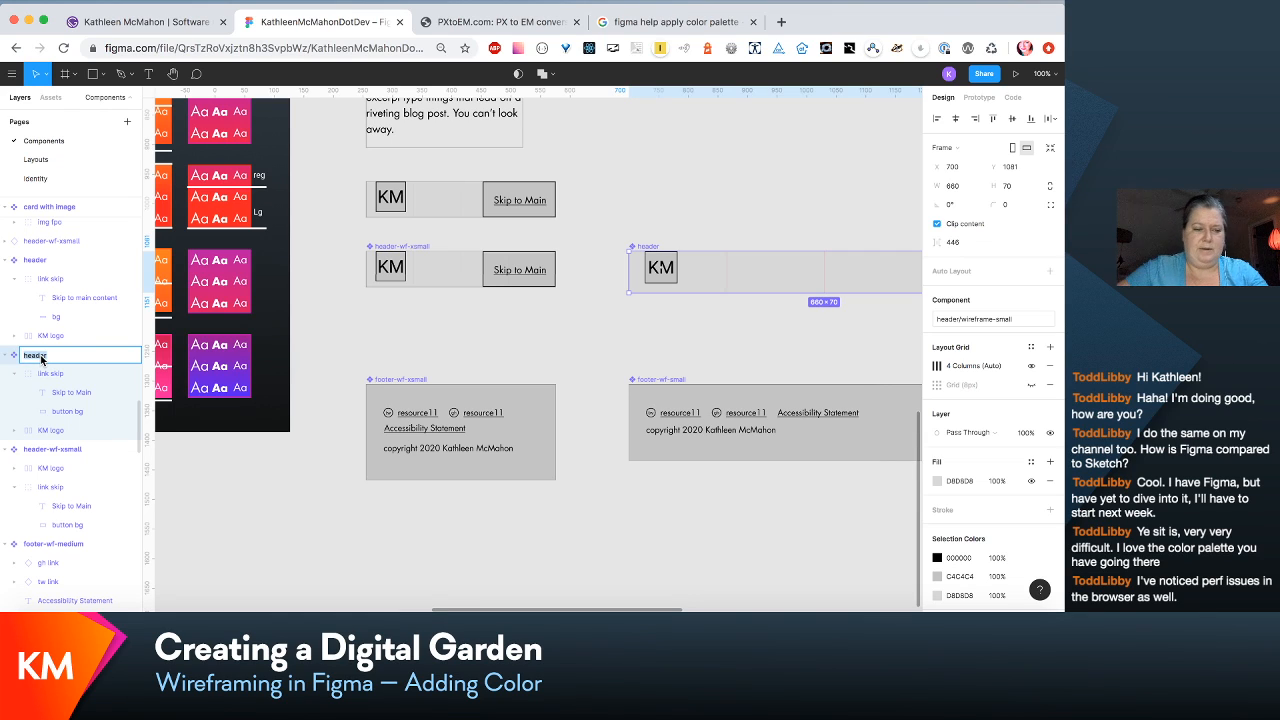
key("Right")
type("-w")
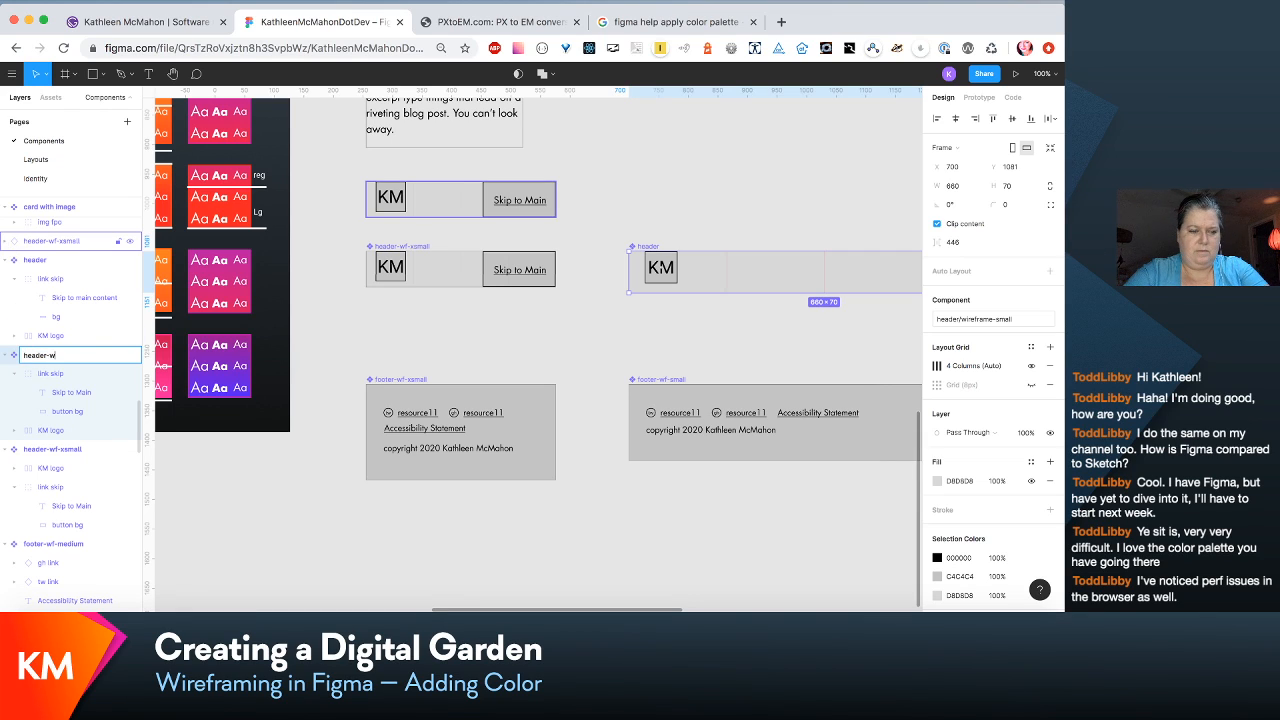
type("f-small")
key("Return")
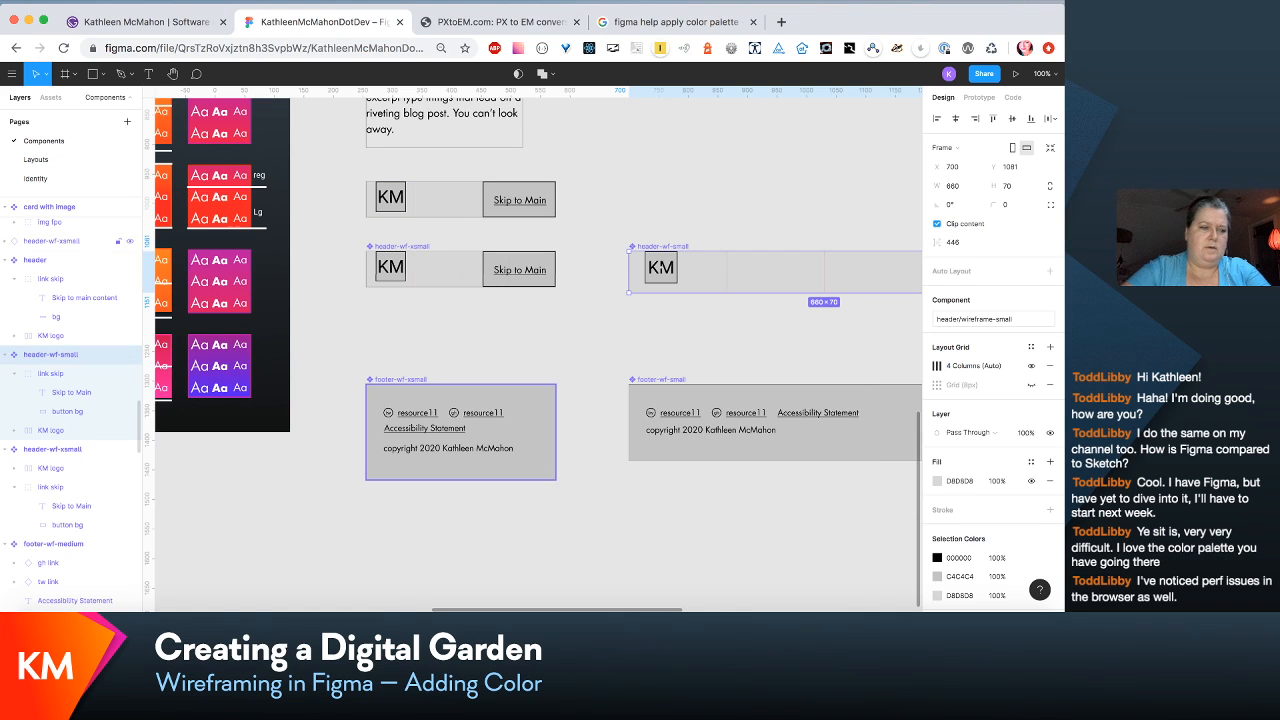
Step: Rename the 960-wide header component's layer as header-wf-med
left_click(46, 259)
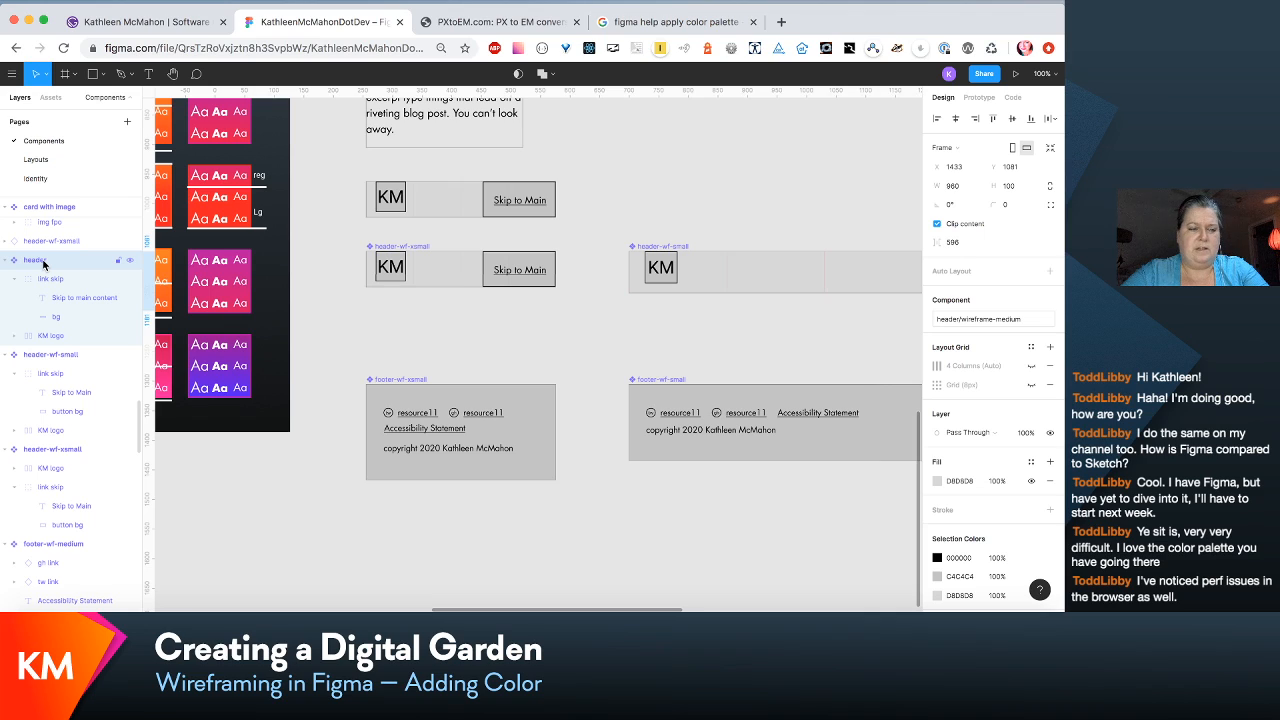
double_click(36, 260)
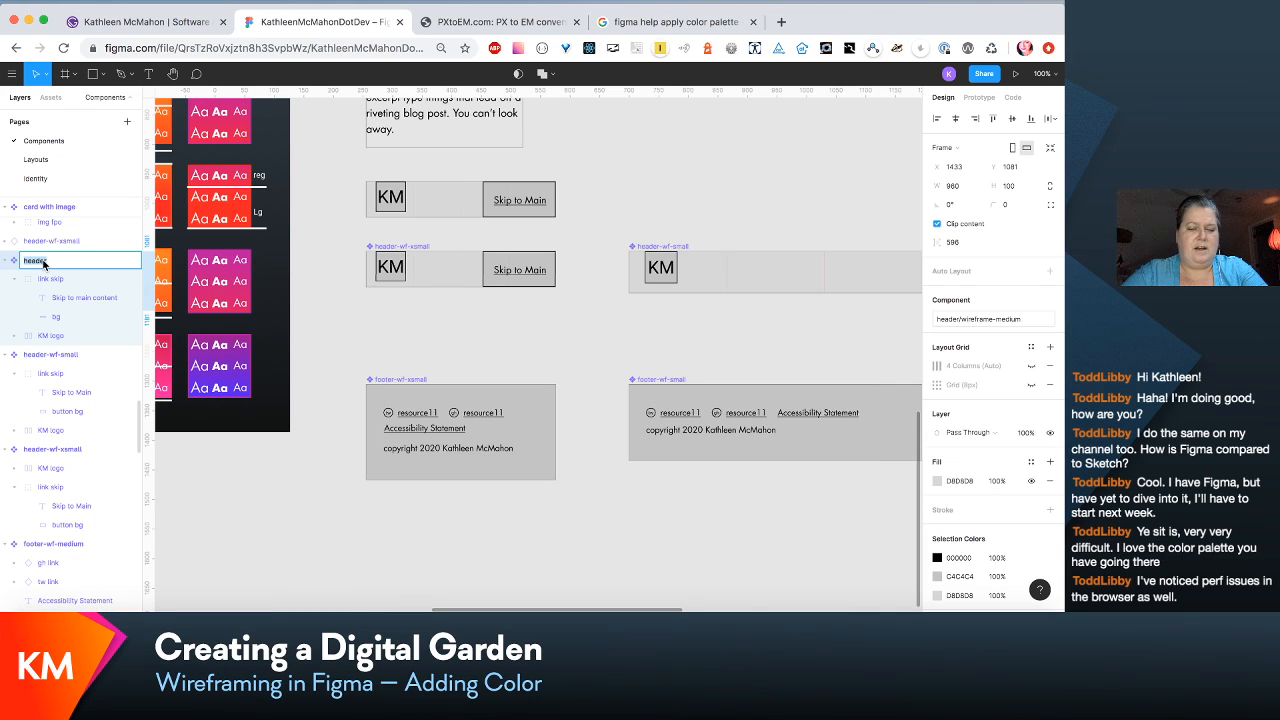
key("Right")
type("-wf-")
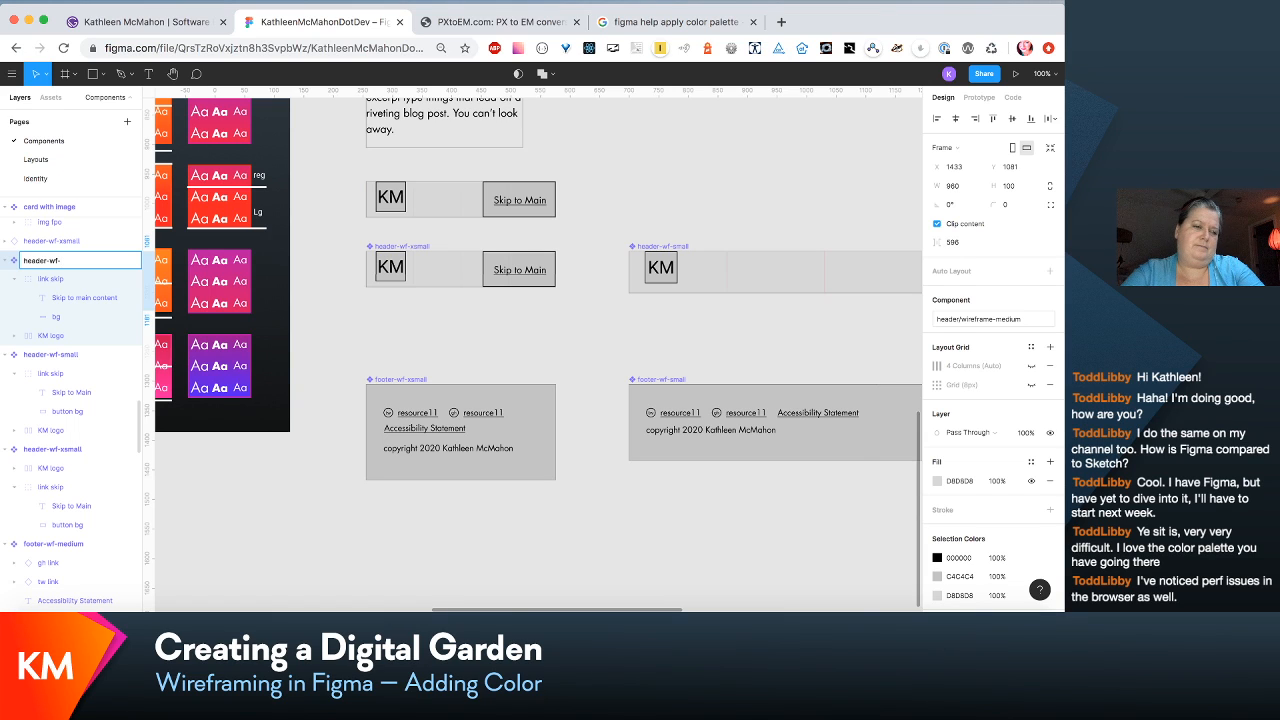
type("med")
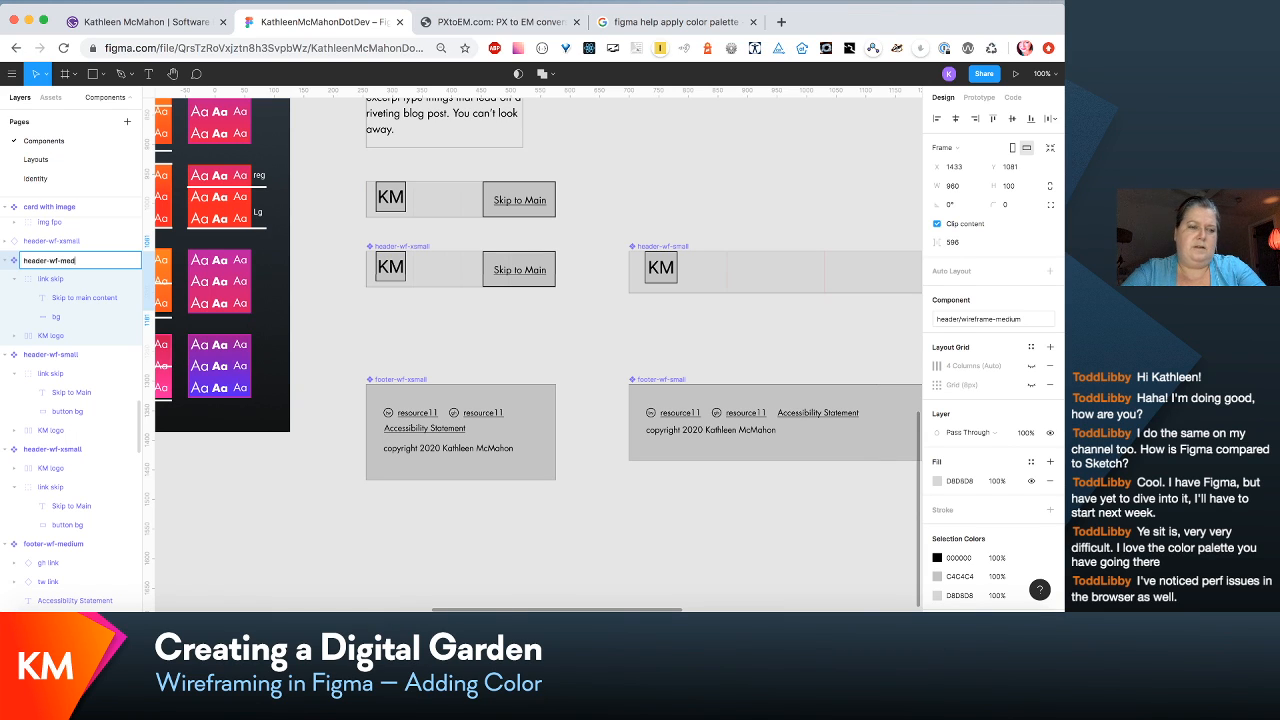
key("Return")
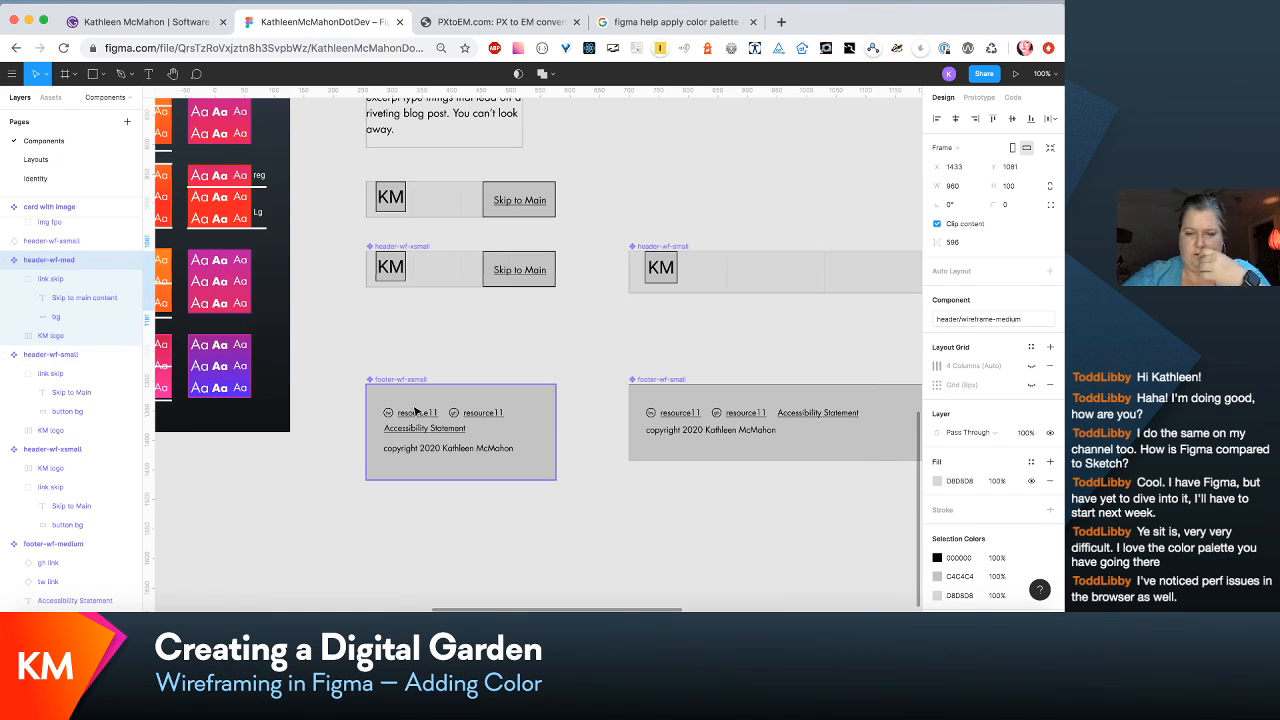
Step: Review the names and layouts of the extra-small, small and medium header and footer components across the canvas
scroll(415, 411, "right", 3)
scroll(415, 411, "right", 4)
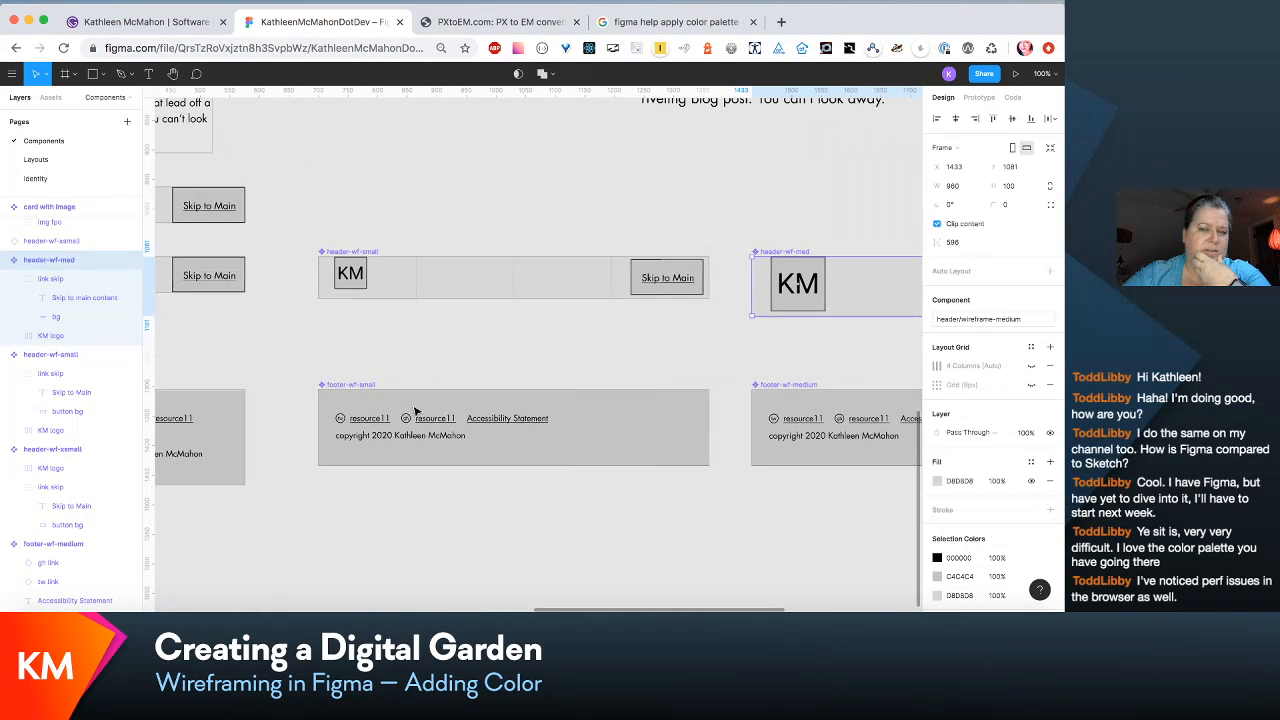
scroll(415, 411, "left", 5)
scroll(415, 411, "down", 1)
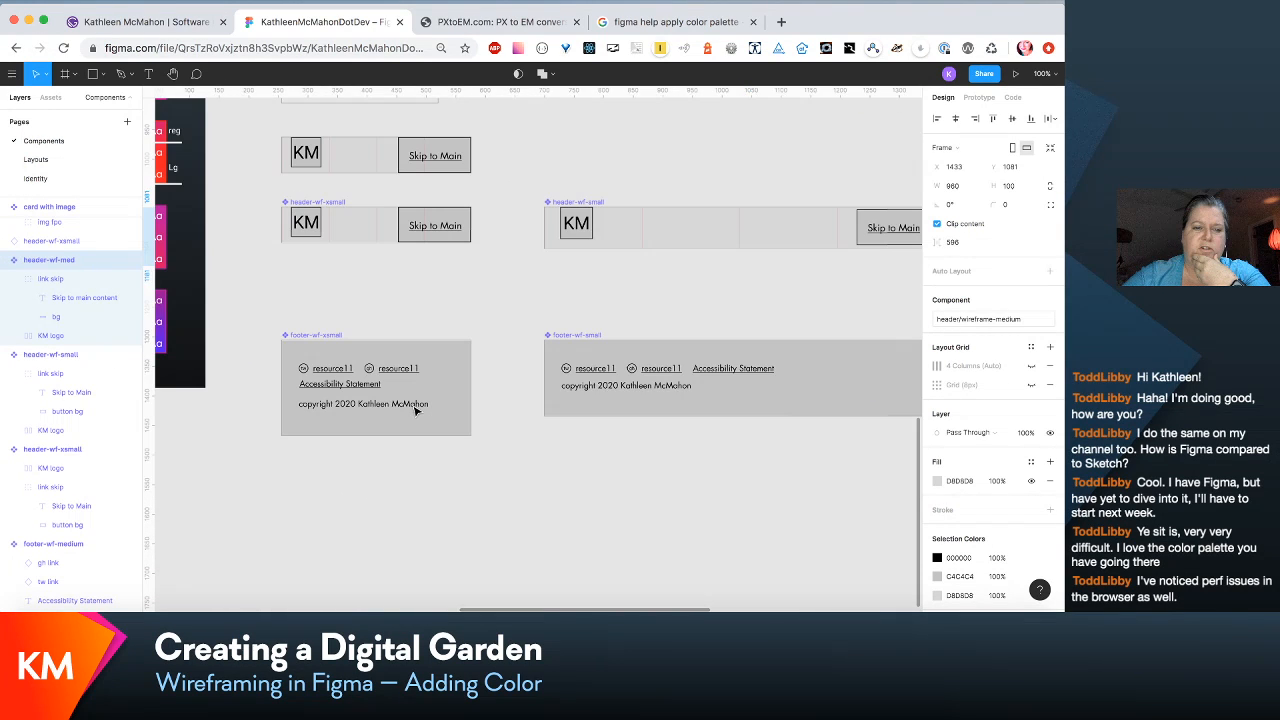
scroll(415, 411, "down", 1)
scroll(417, 409, "up", 3)
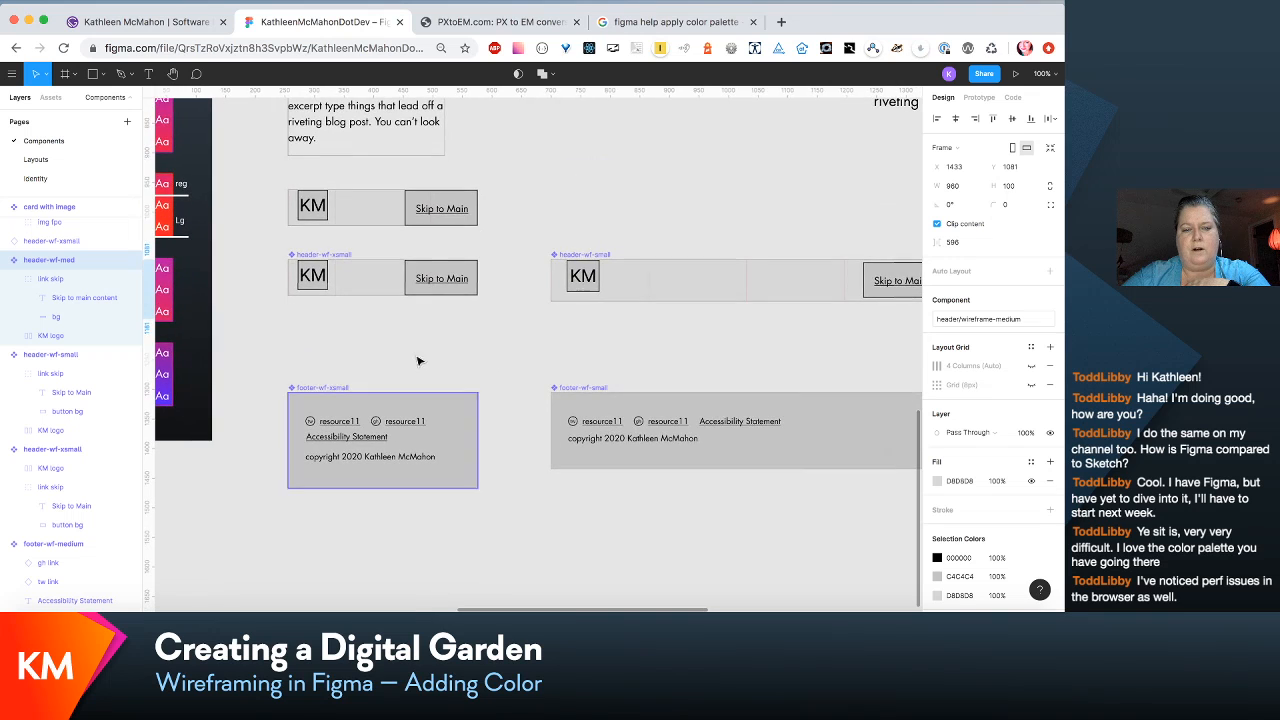
scroll(425, 308, "up", 1)
scroll(425, 308, "right", 1)
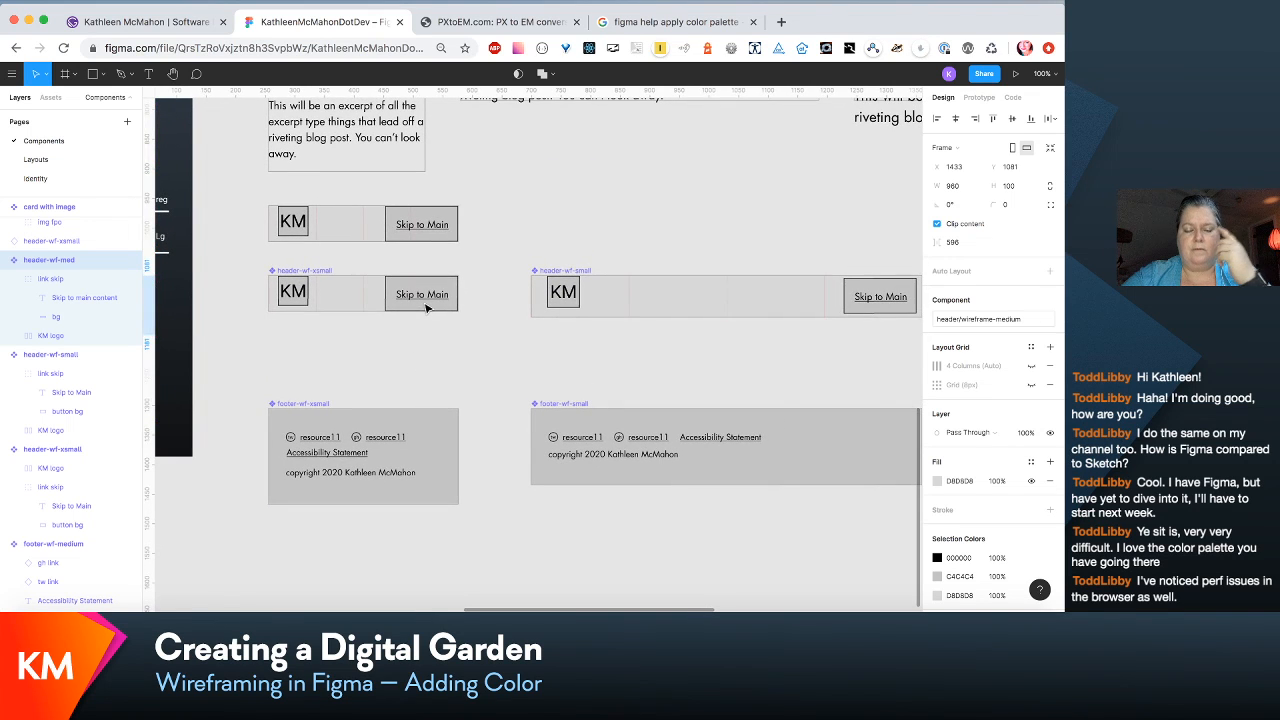
scroll(426, 308, "down", 1)
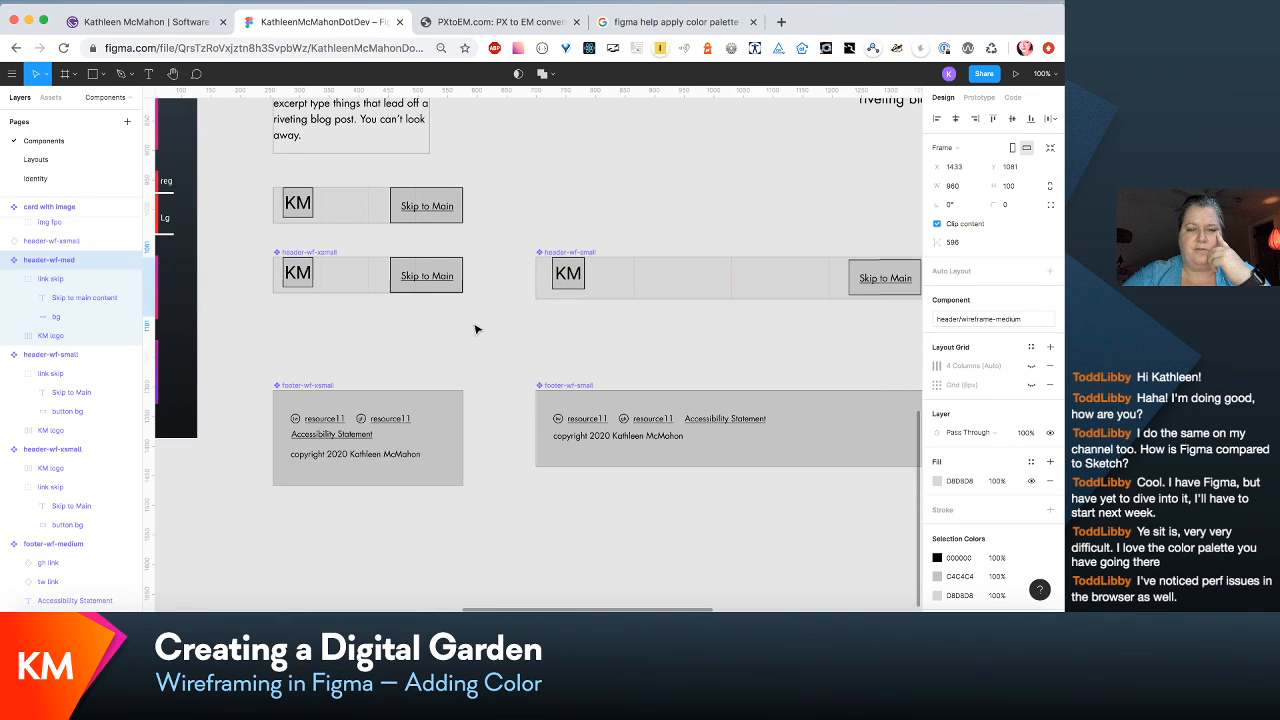
scroll(476, 329, "right", 2)
scroll(476, 329, "right", 3)
scroll(476, 329, "down", 2)
scroll(476, 329, "up", 2)
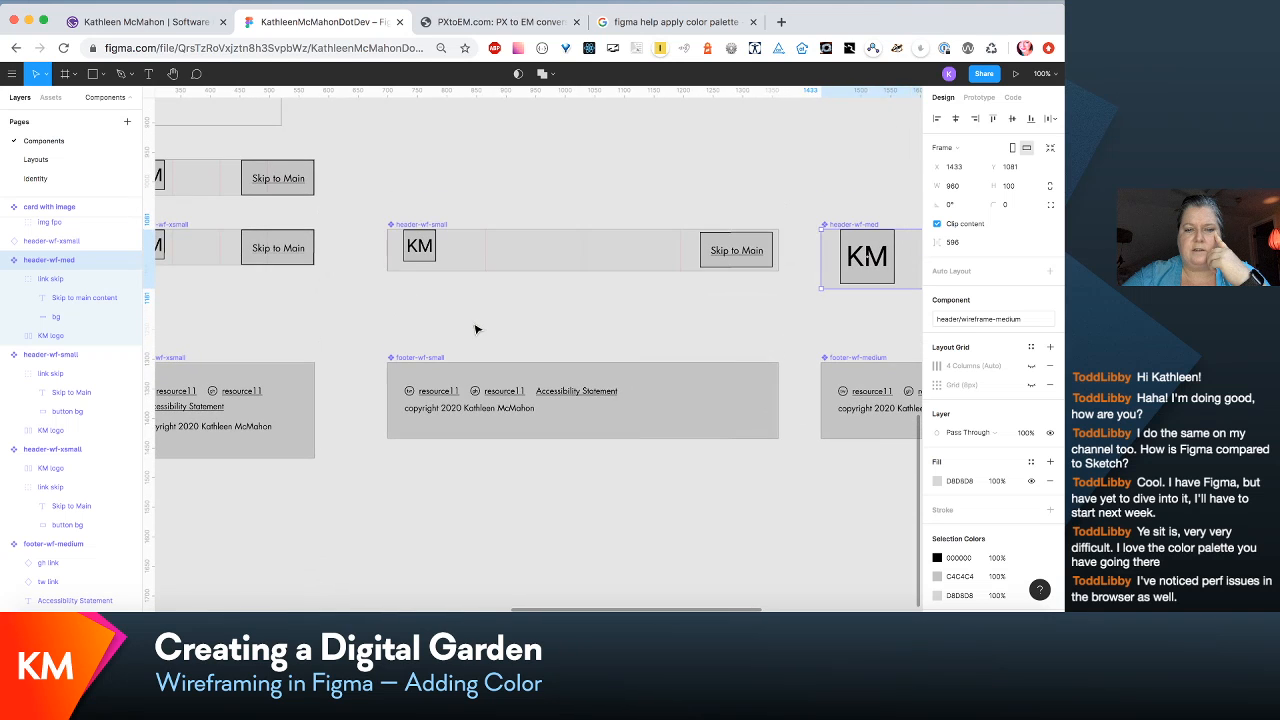
scroll(730, 251, "right", 6)
scroll(730, 251, "up", 1)
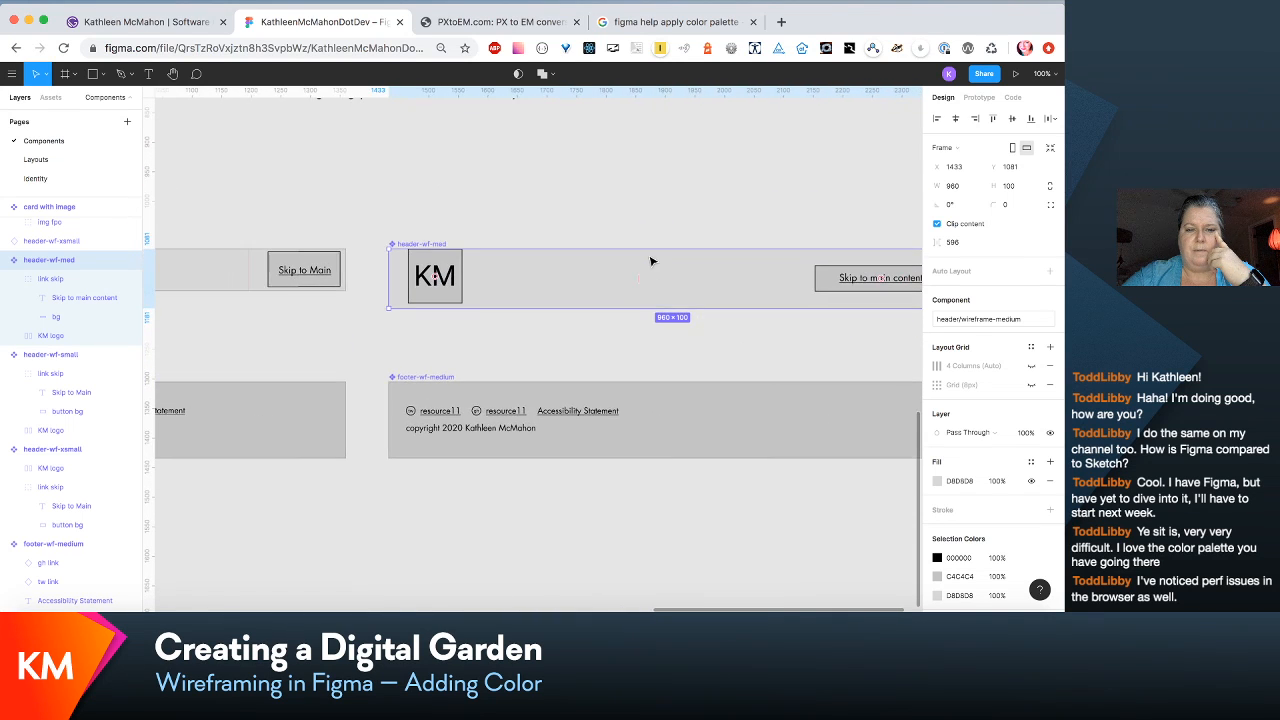
scroll(651, 262, "right", 3)
scroll(651, 262, "up", 2)
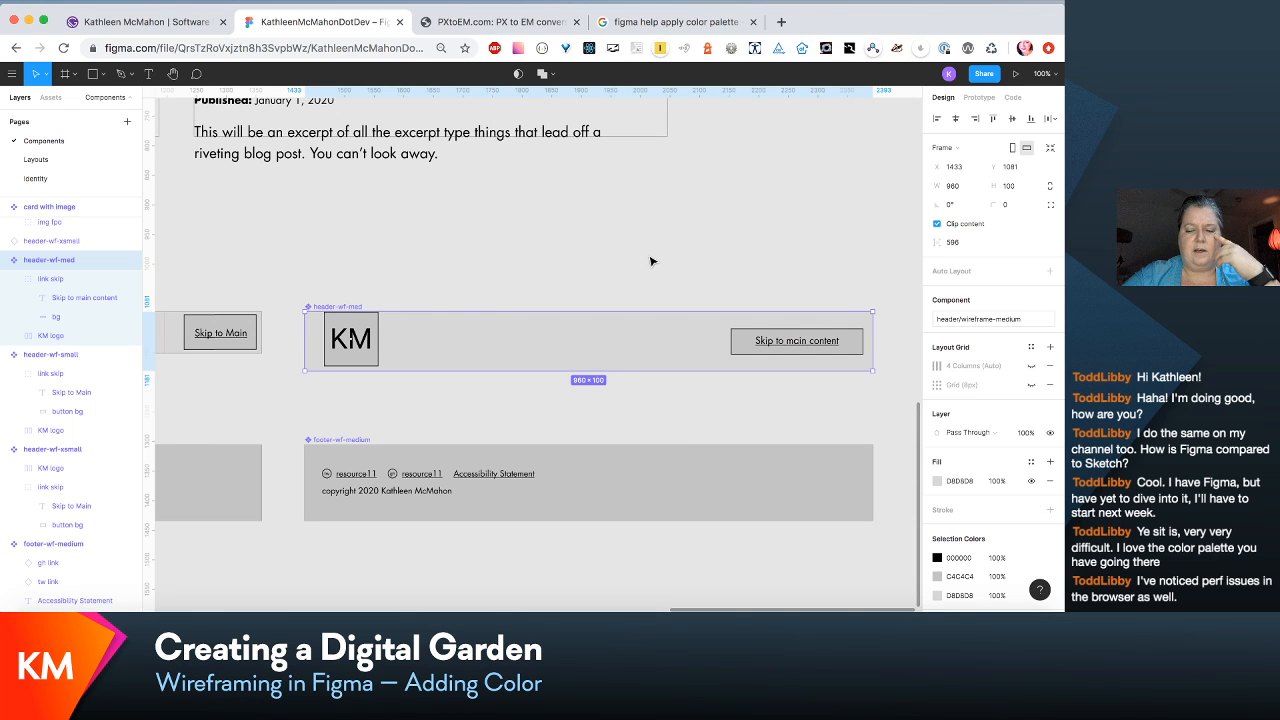
Step: Copy the colored KM logo component from the Identity page and place an instance over the upper extra-small header instance on the Components page
scroll(651, 262, "left", 4)
scroll(651, 262, "up", 1)
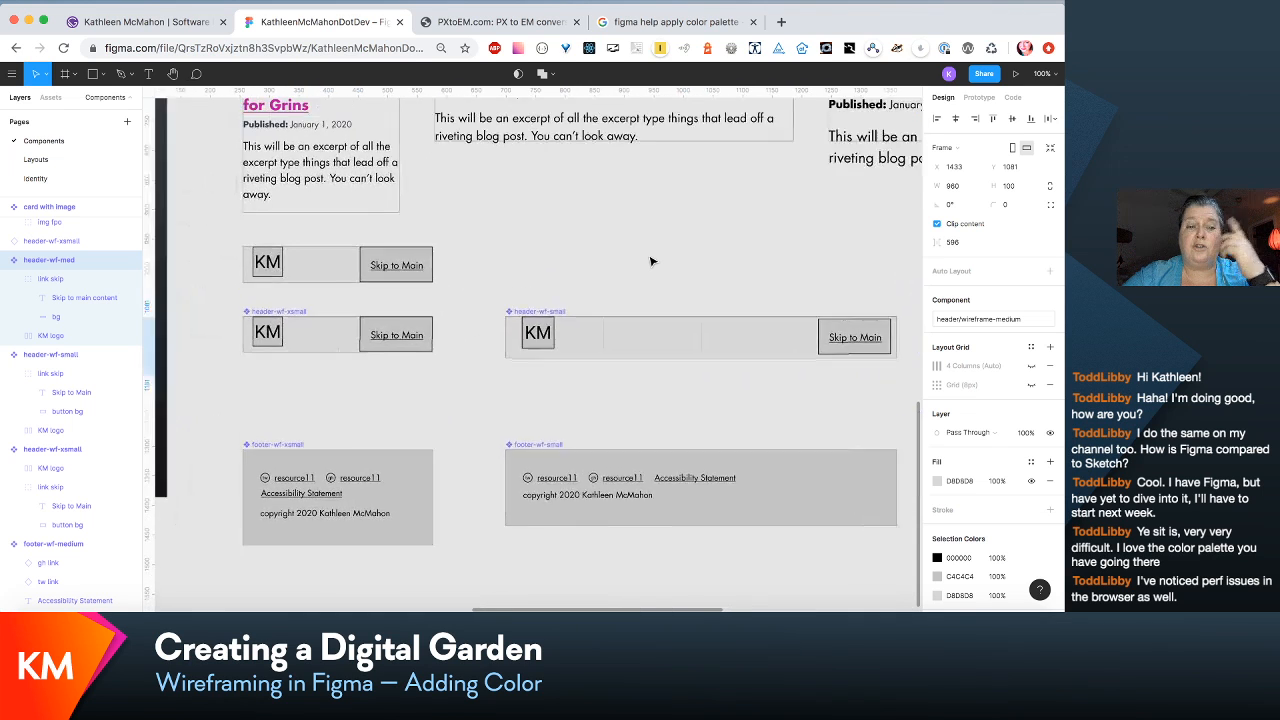
left_click(377, 293)
scroll(375, 290, "left", 3)
scroll(375, 290, "up", 1)
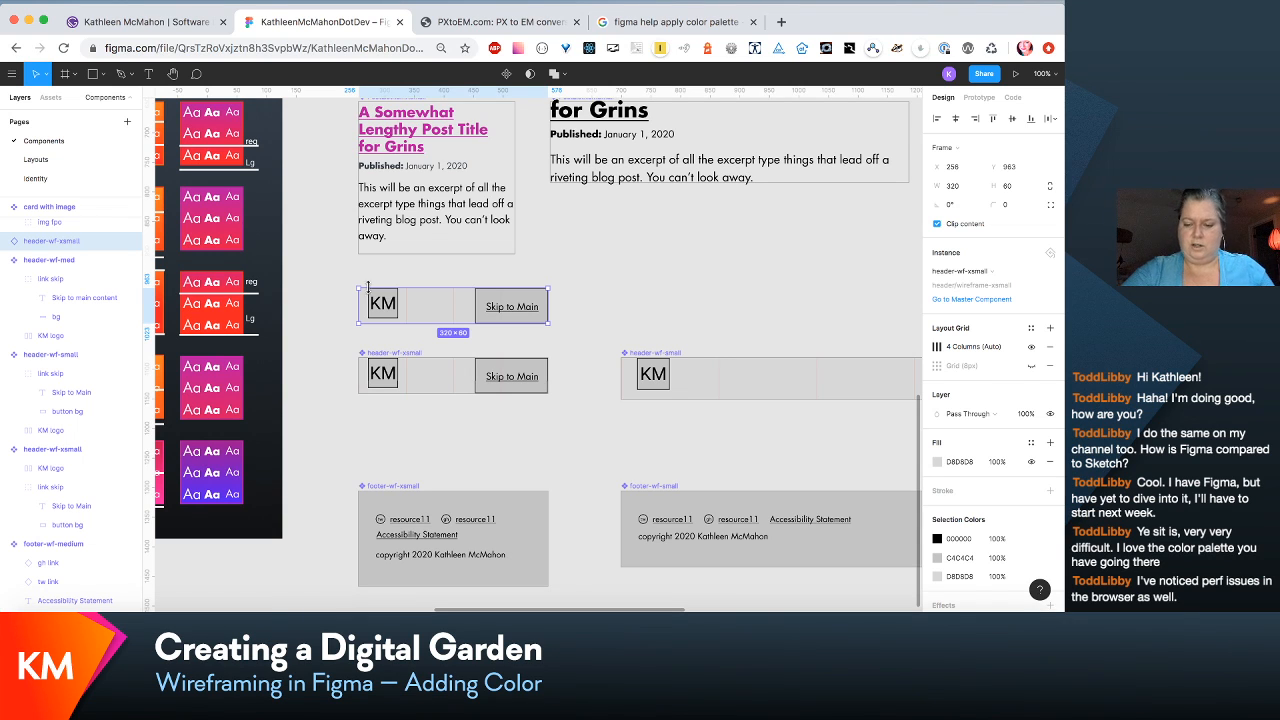
scroll(415, 381, "up", 3)
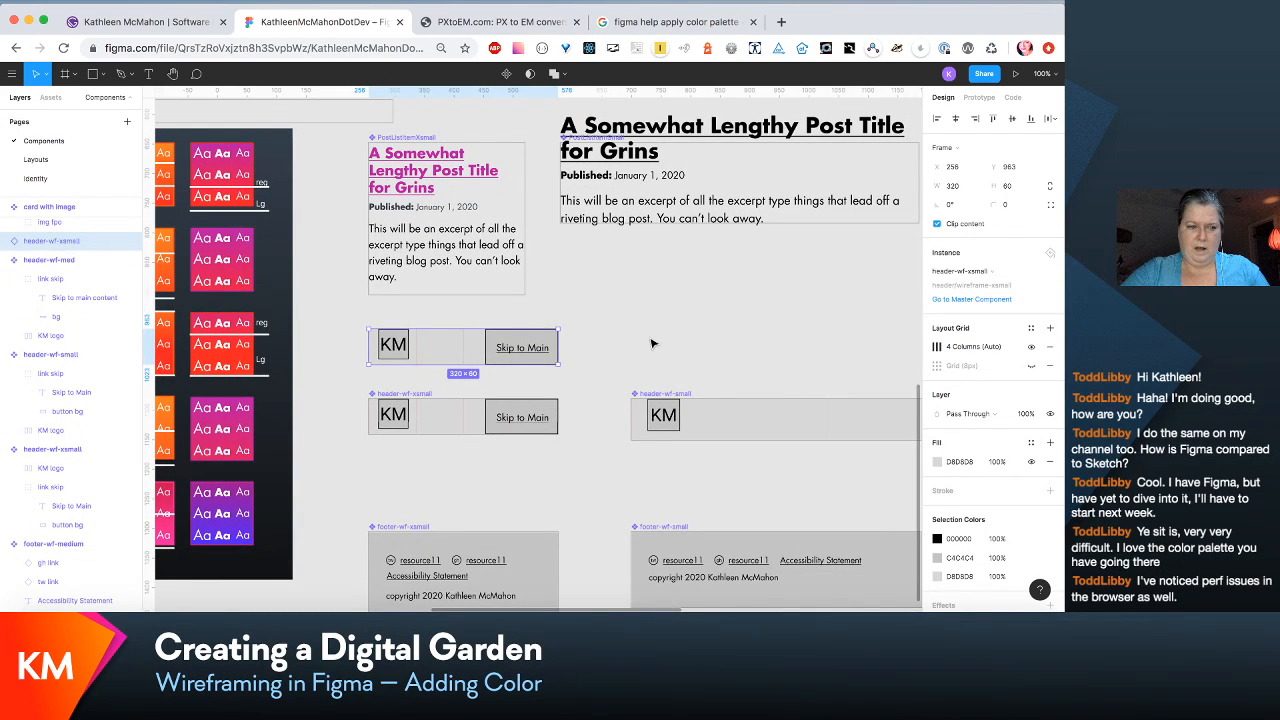
left_click(477, 322)
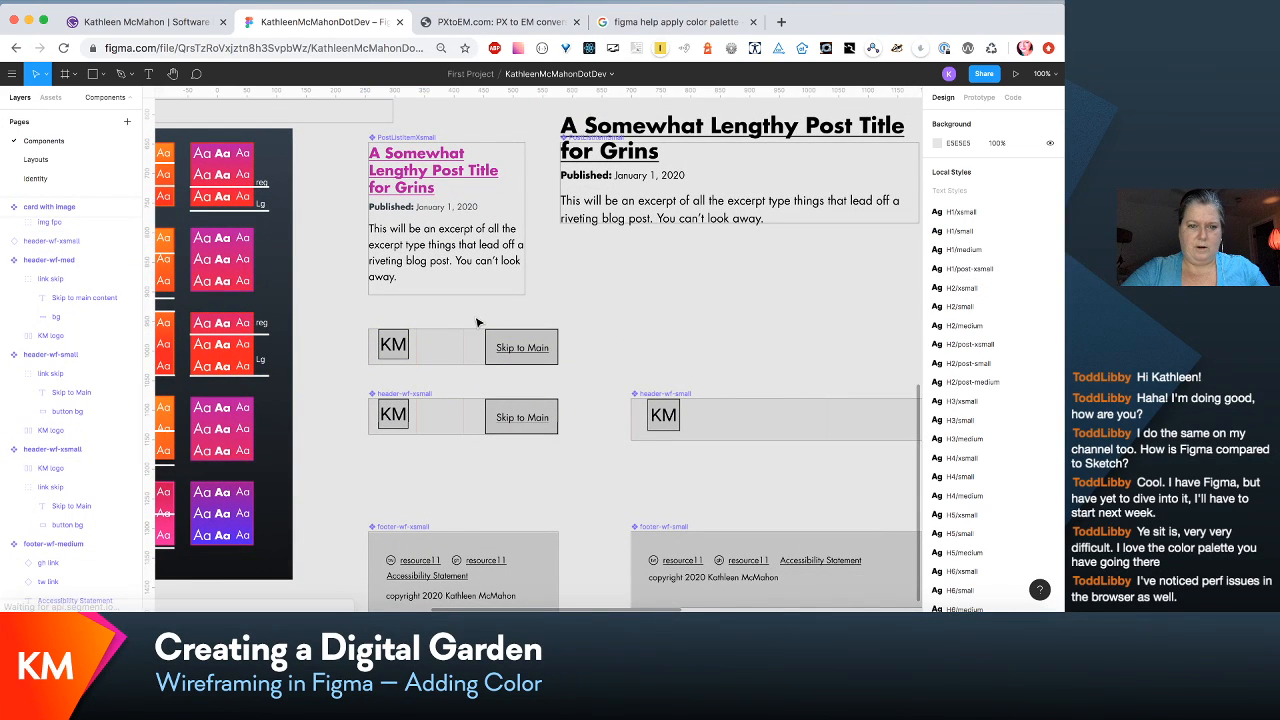
left_click(36, 178)
scroll(395, 298, "down", 5)
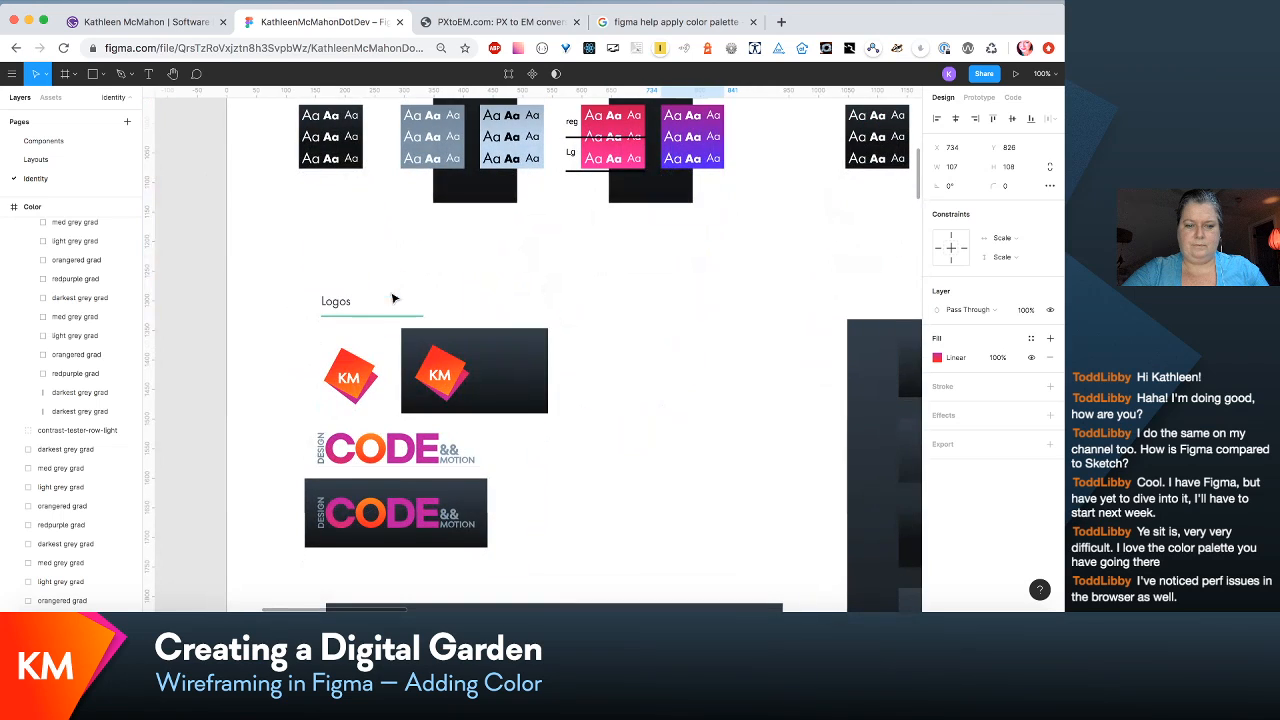
double_click(362, 392)
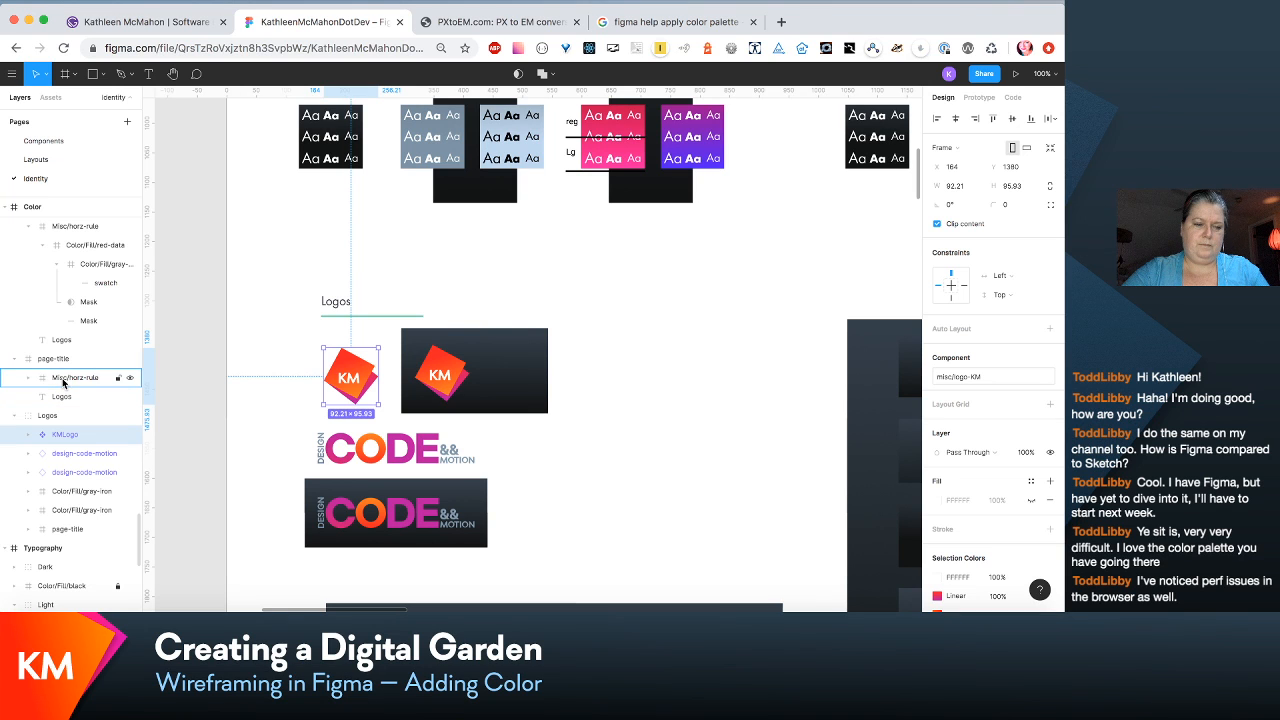
left_click(37, 159)
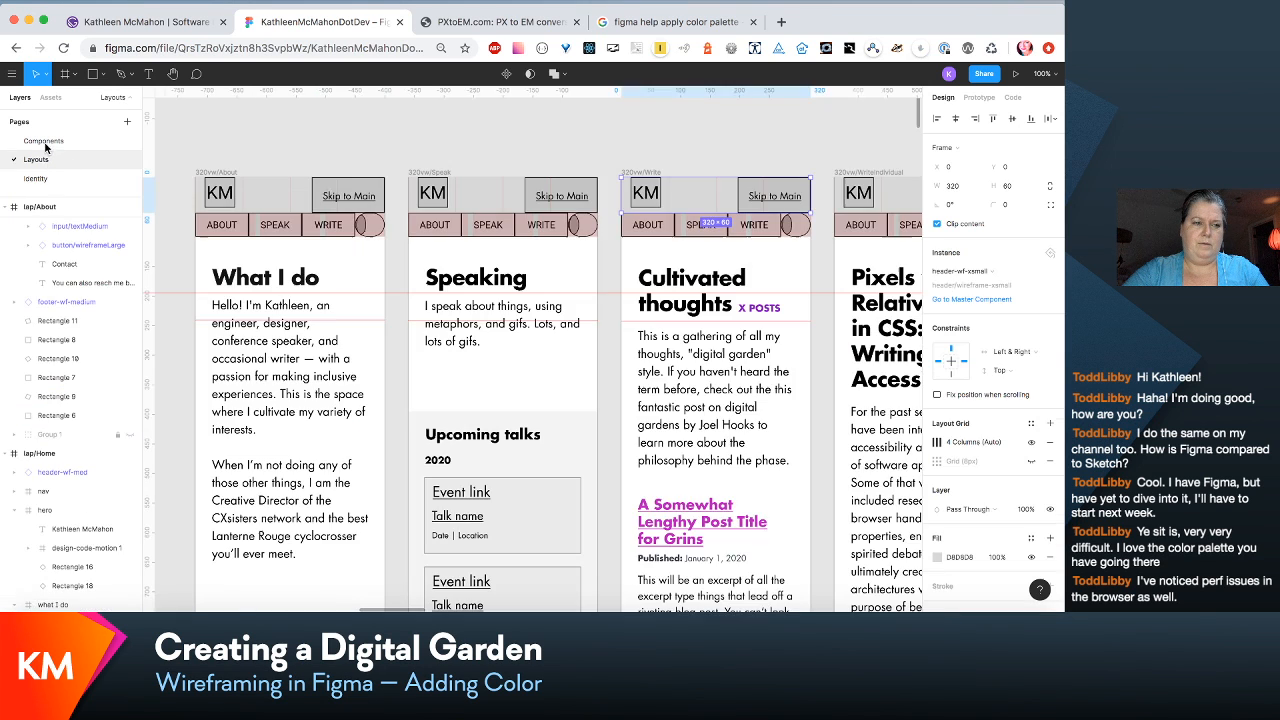
left_click(43, 141)
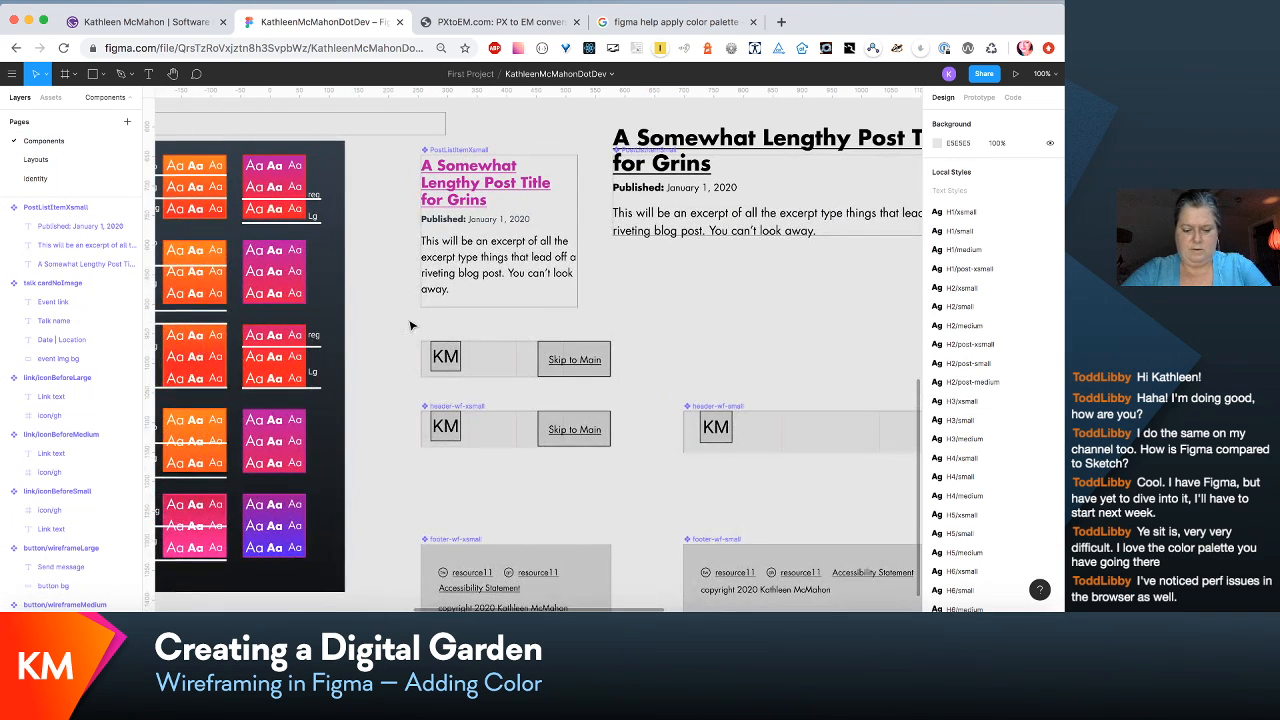
key("super+v")
left_click_drag(535, 352, 478, 358)
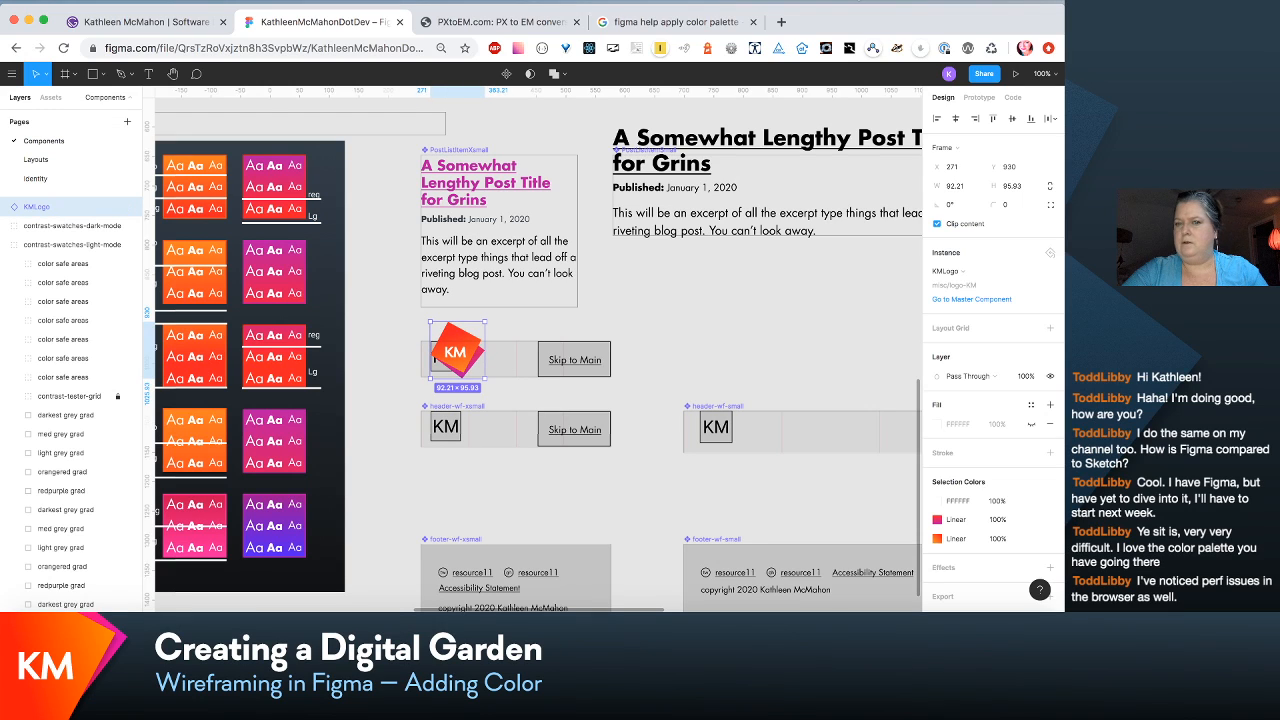
Step: Open the existing portfolio website in a new browser tab, examine how the logo sits in its header, and return to the Figma file
left_click(786, 28)
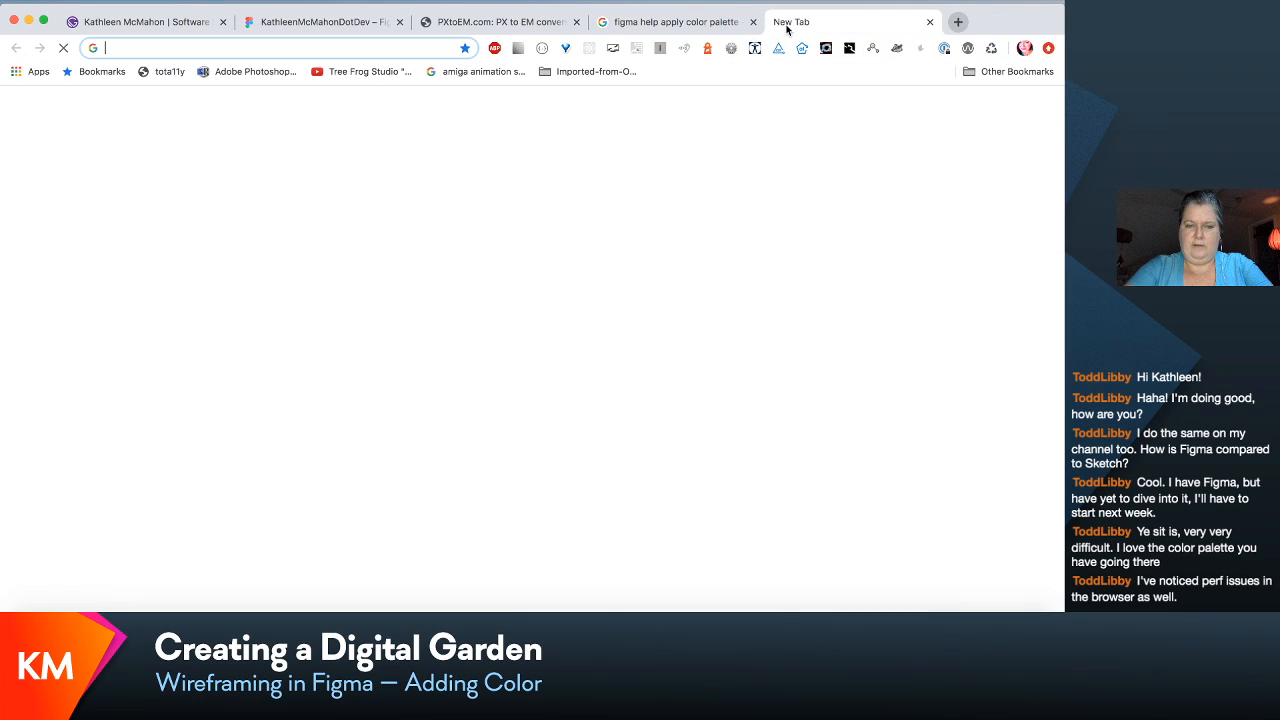
type("kat")
key("Return")
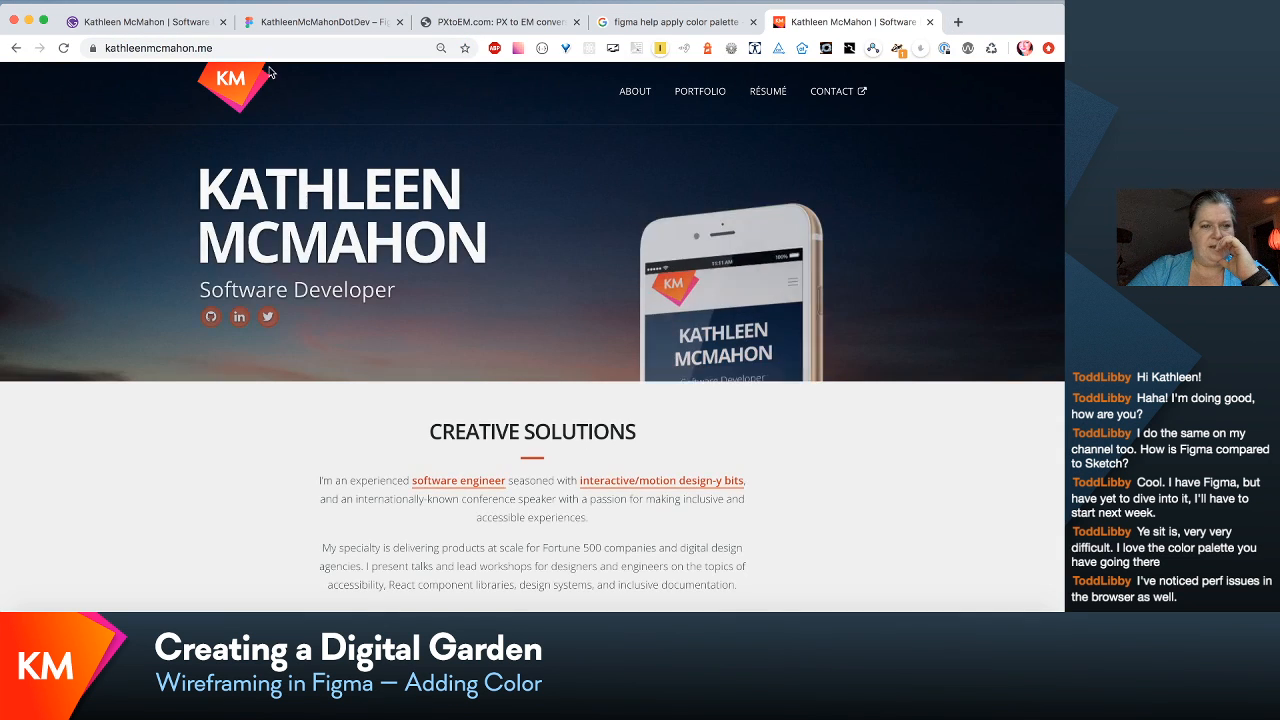
left_click(304, 20)
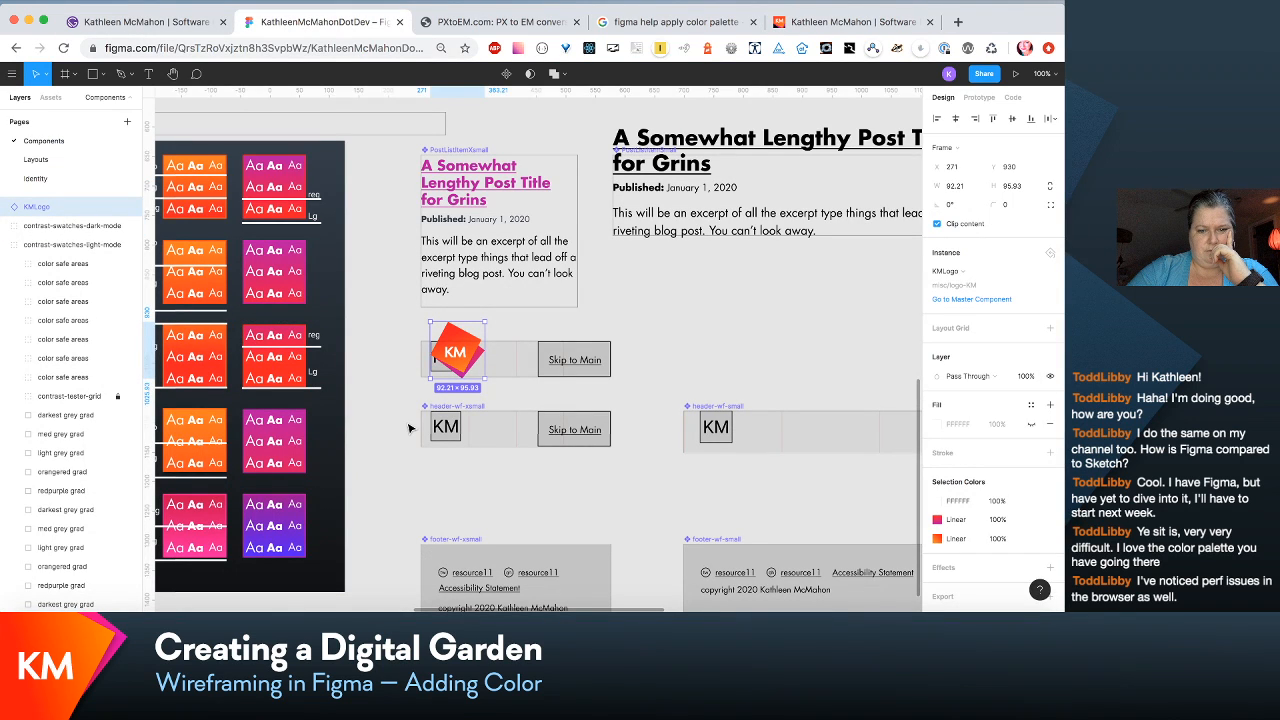
Step: Detach the upper header-wf-xsmall instance from its master component
left_click(532, 371)
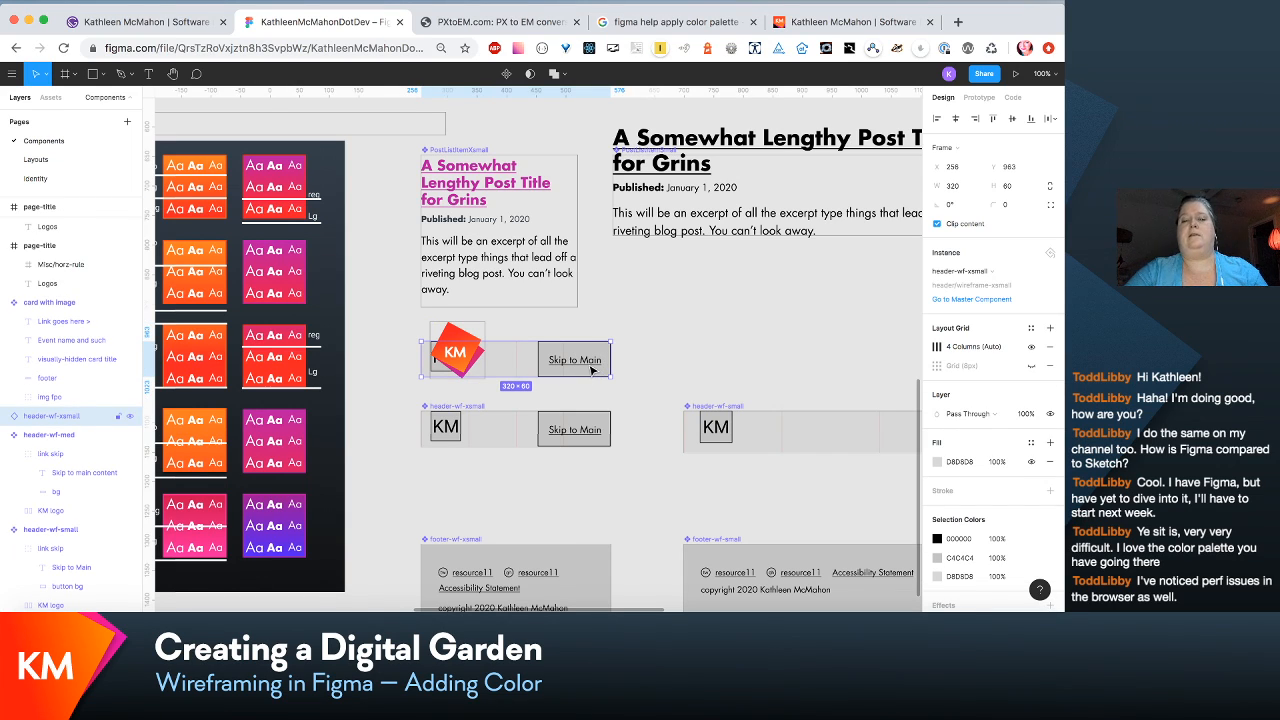
scroll(591, 370, "right", 1)
scroll(591, 370, "down", 1)
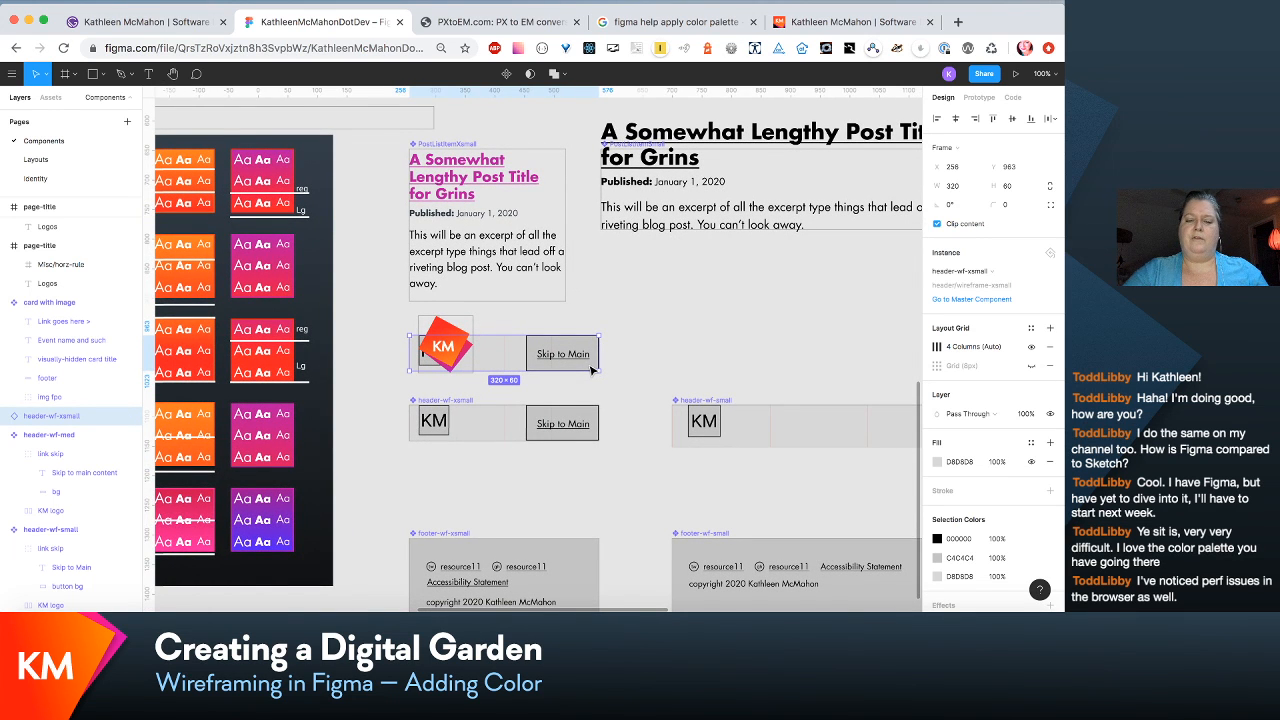
scroll(591, 370, "right", 3)
scroll(591, 370, "up", 1)
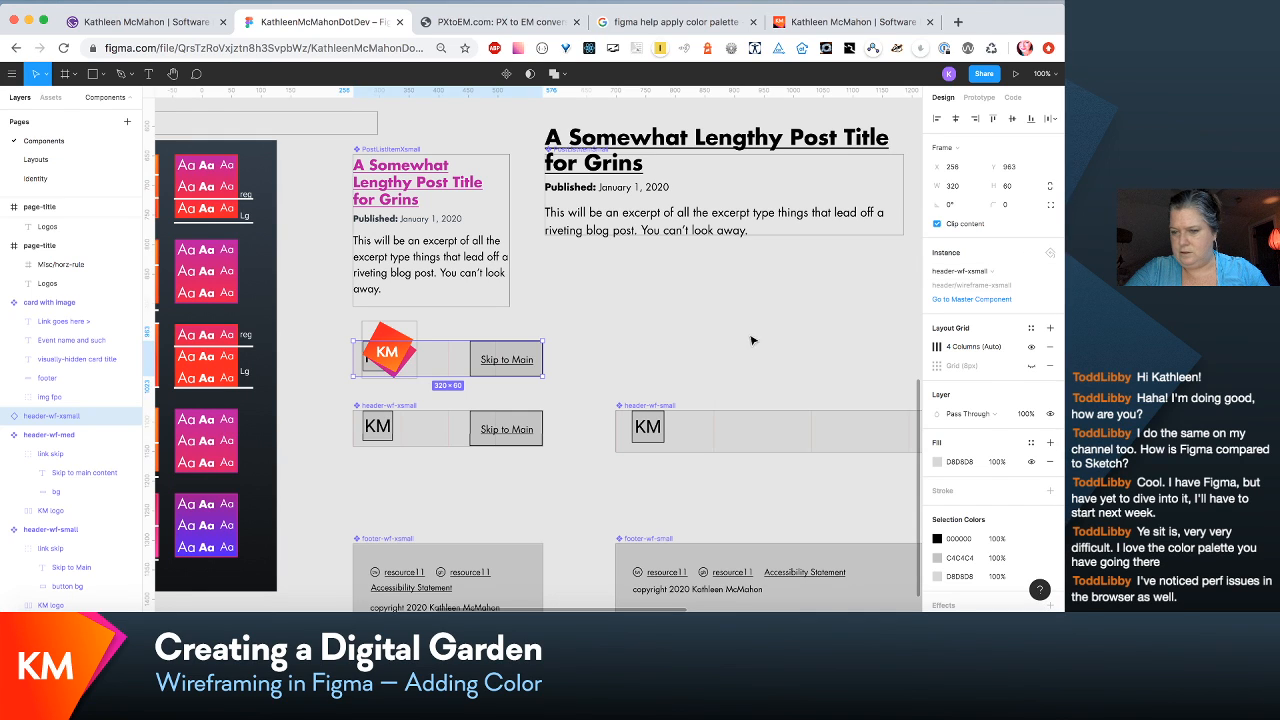
left_click(1052, 272)
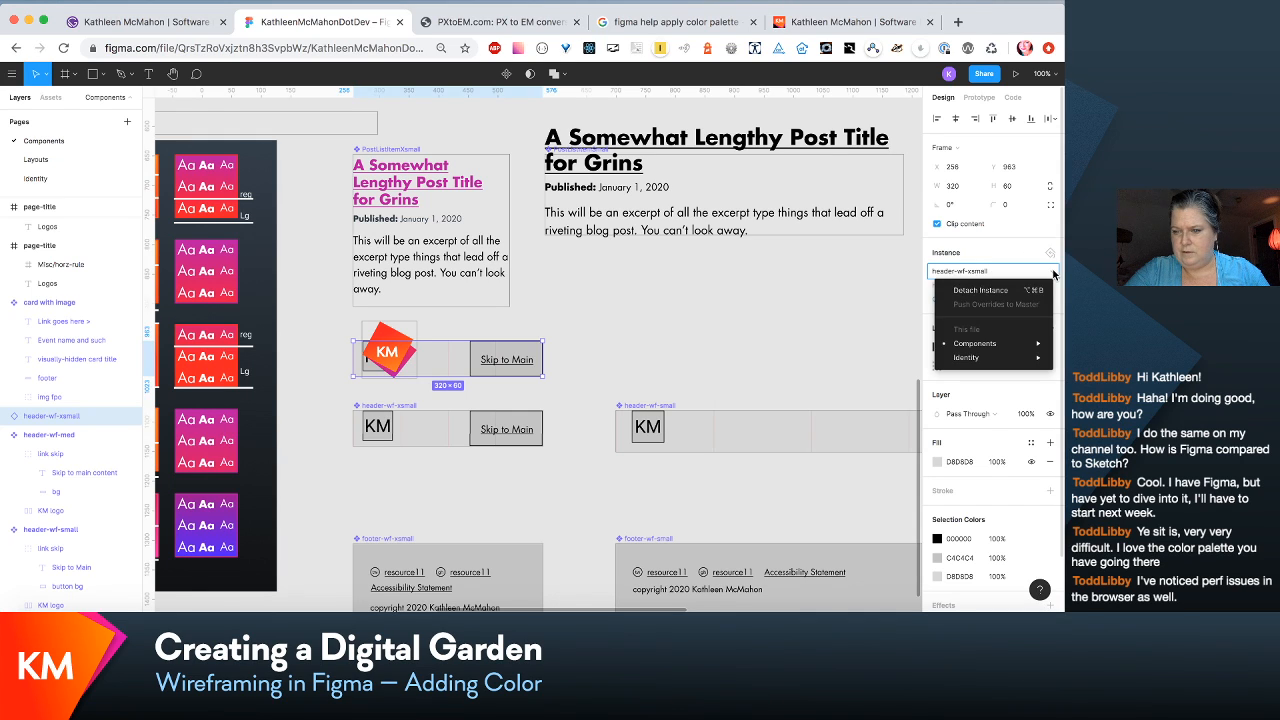
left_click(1041, 292)
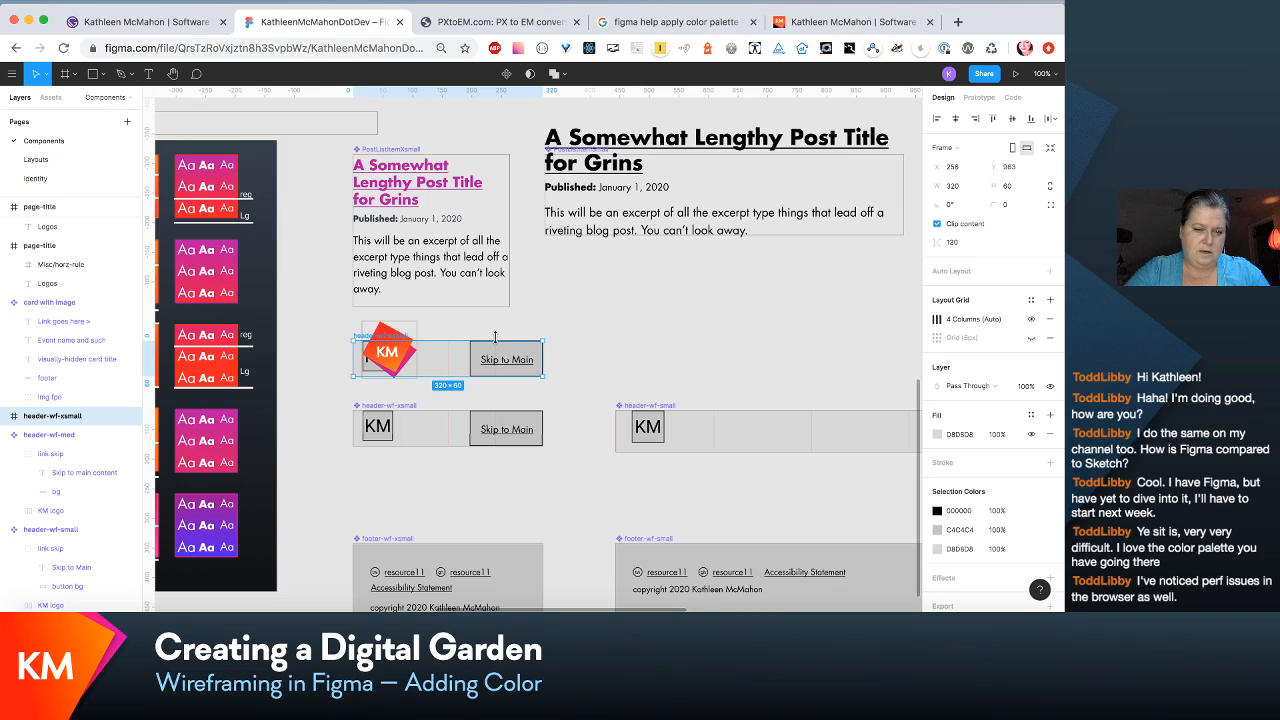
Step: Delete the gray KM logo placeholder layer from the detached extra-small header frame
mouse_move(30, 418)
left_mouse_down()
mouse_move(42, 290)
mouse_move(30, 420)
left_mouse_up()
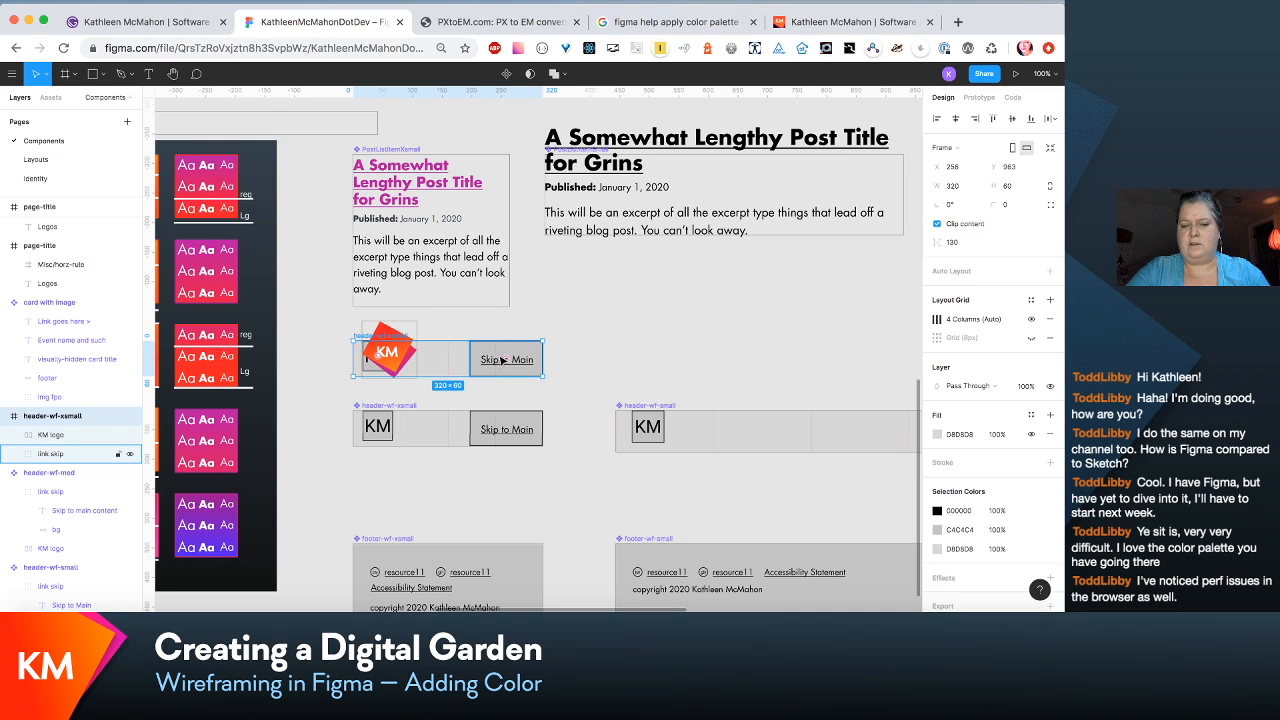
scroll(508, 357, "down", 1)
scroll(501, 361, "down", 1)
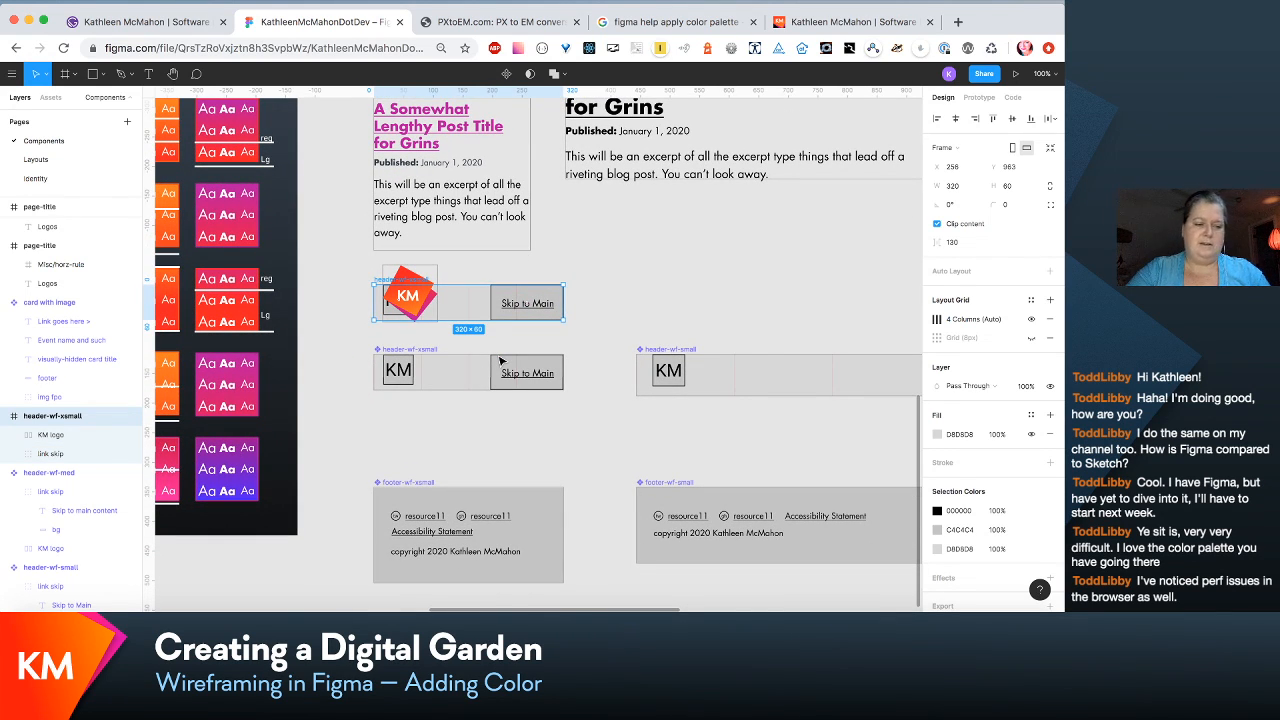
left_click(48, 435)
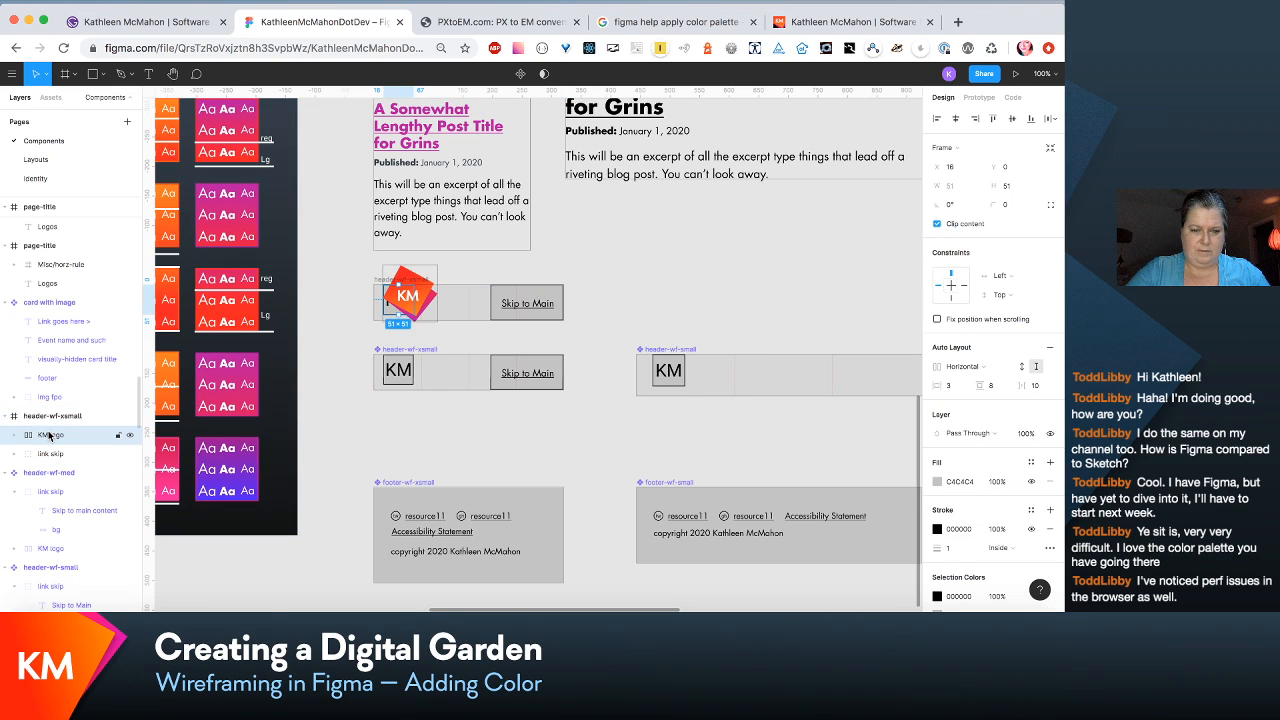
key("Delete")
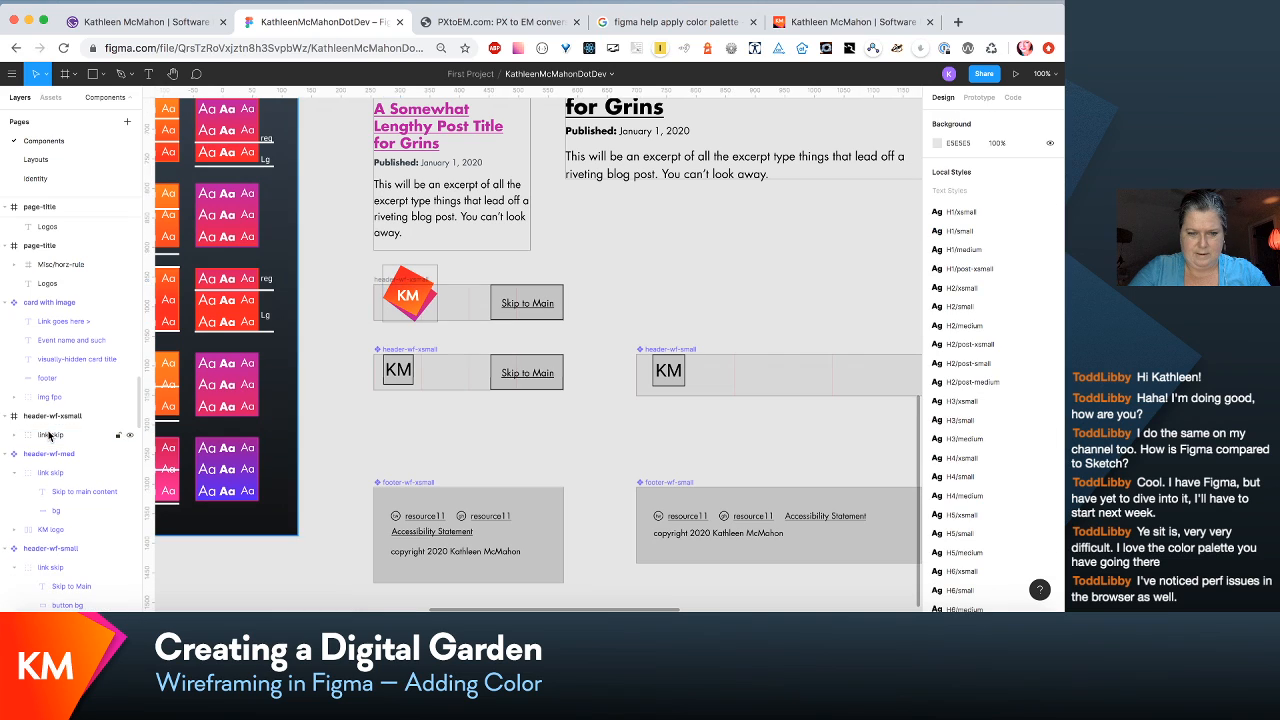
Step: Constrain the colored KM logo's proportions and enlarge it to about 99 × 103 with the Scale tool
left_click(426, 319)
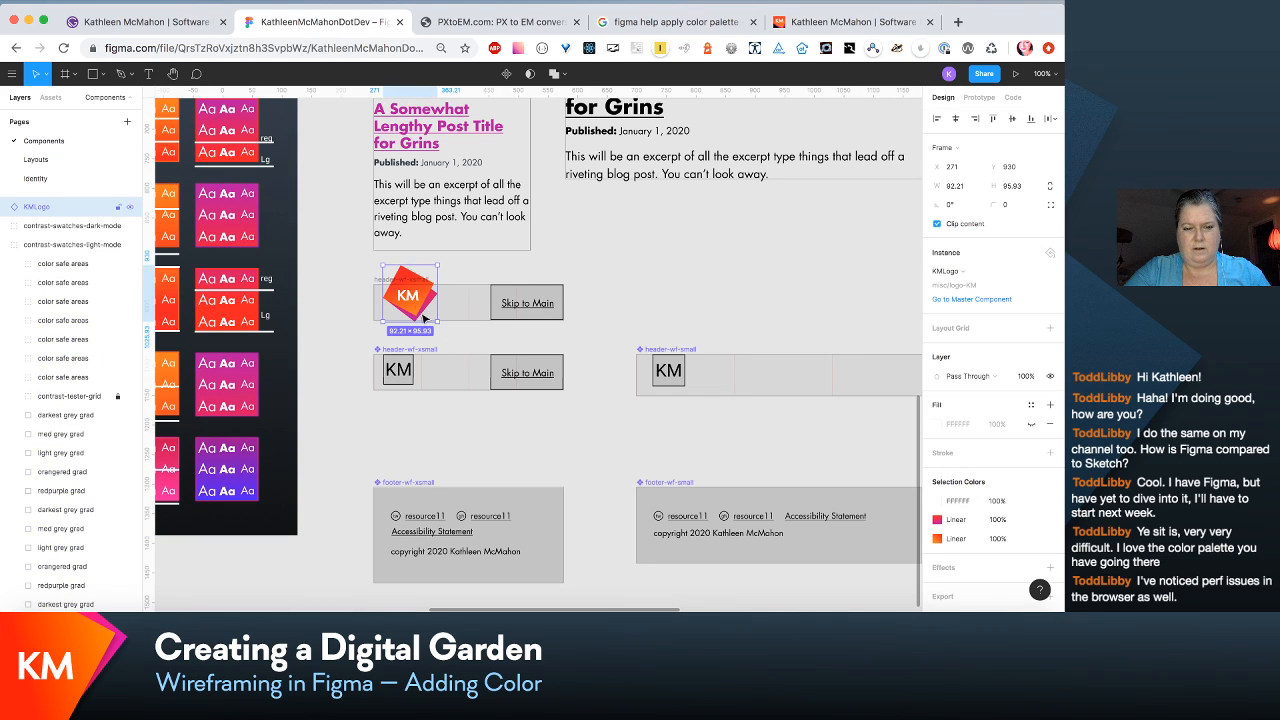
left_click(462, 322)
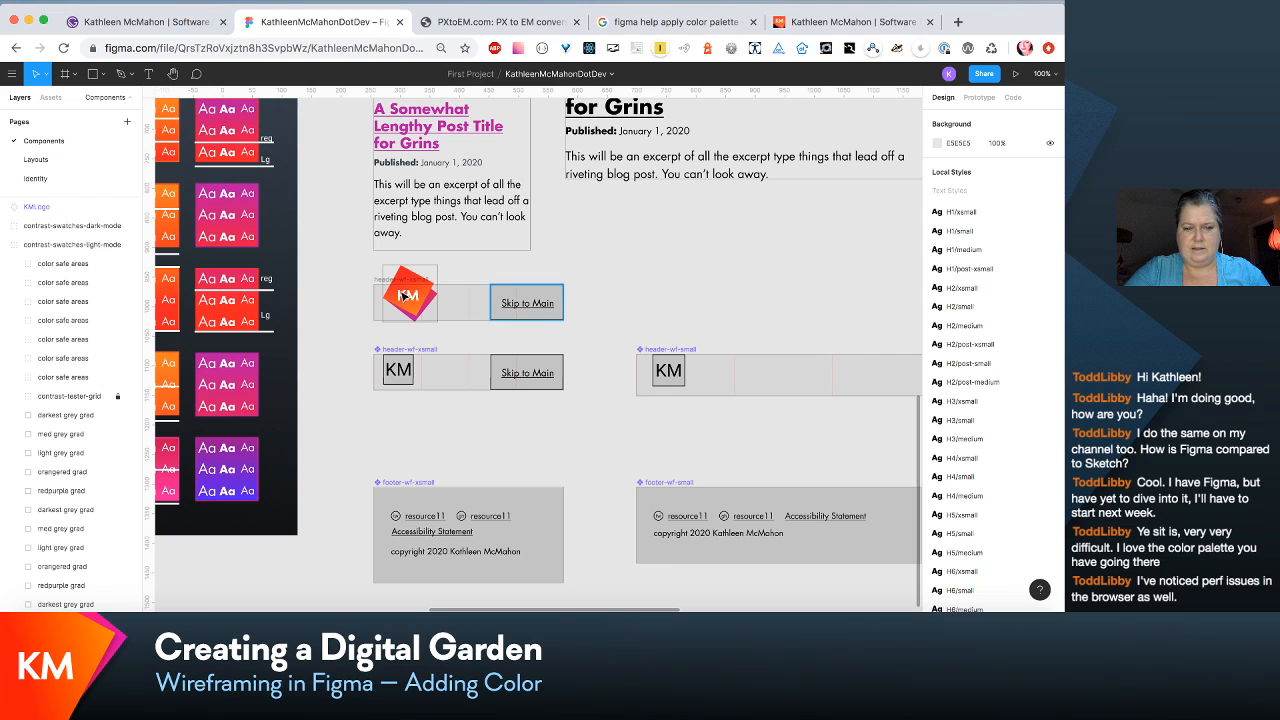
left_click(424, 305)
left_click(424, 305)
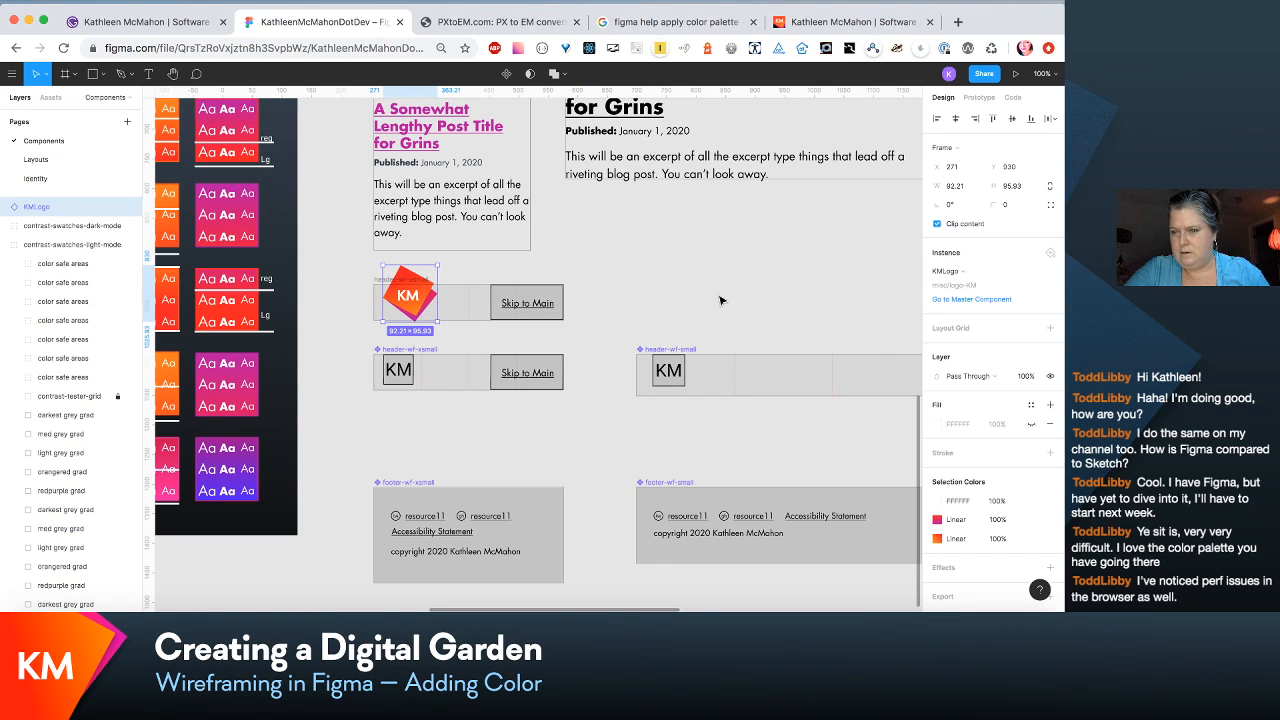
left_click(1049, 186)
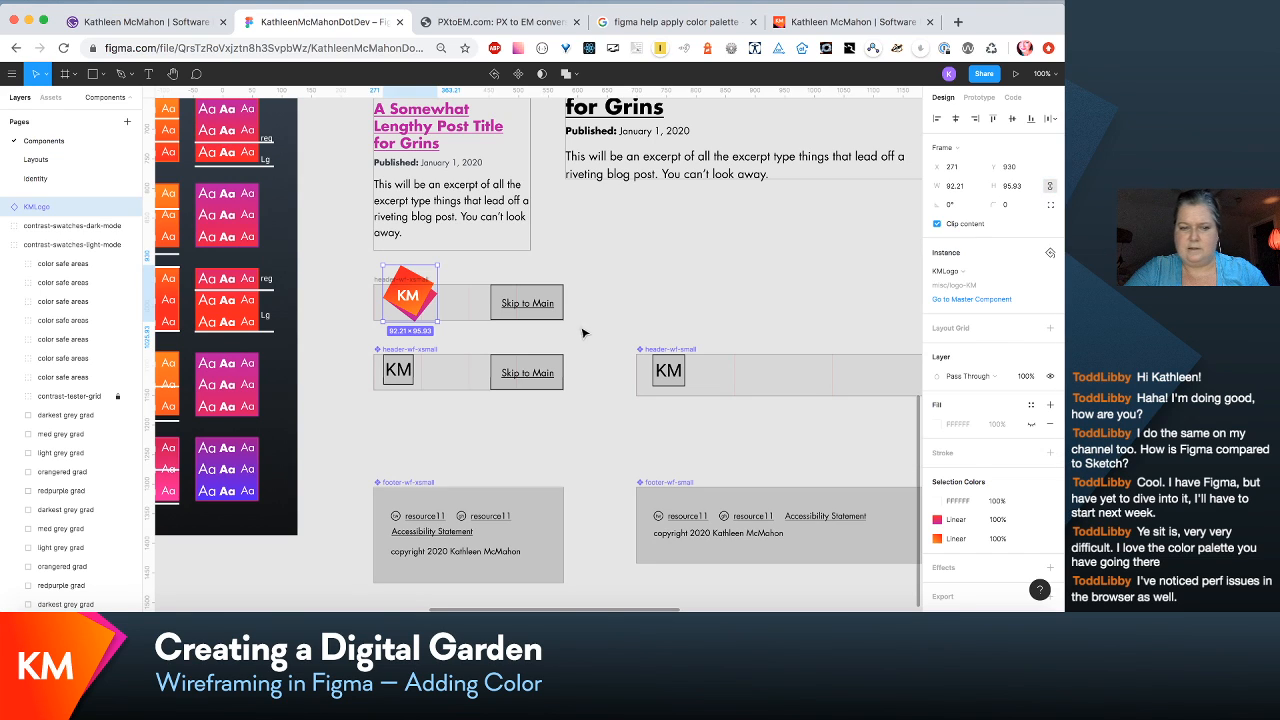
left_click_drag(436, 321, 453, 337)
key("super+z")
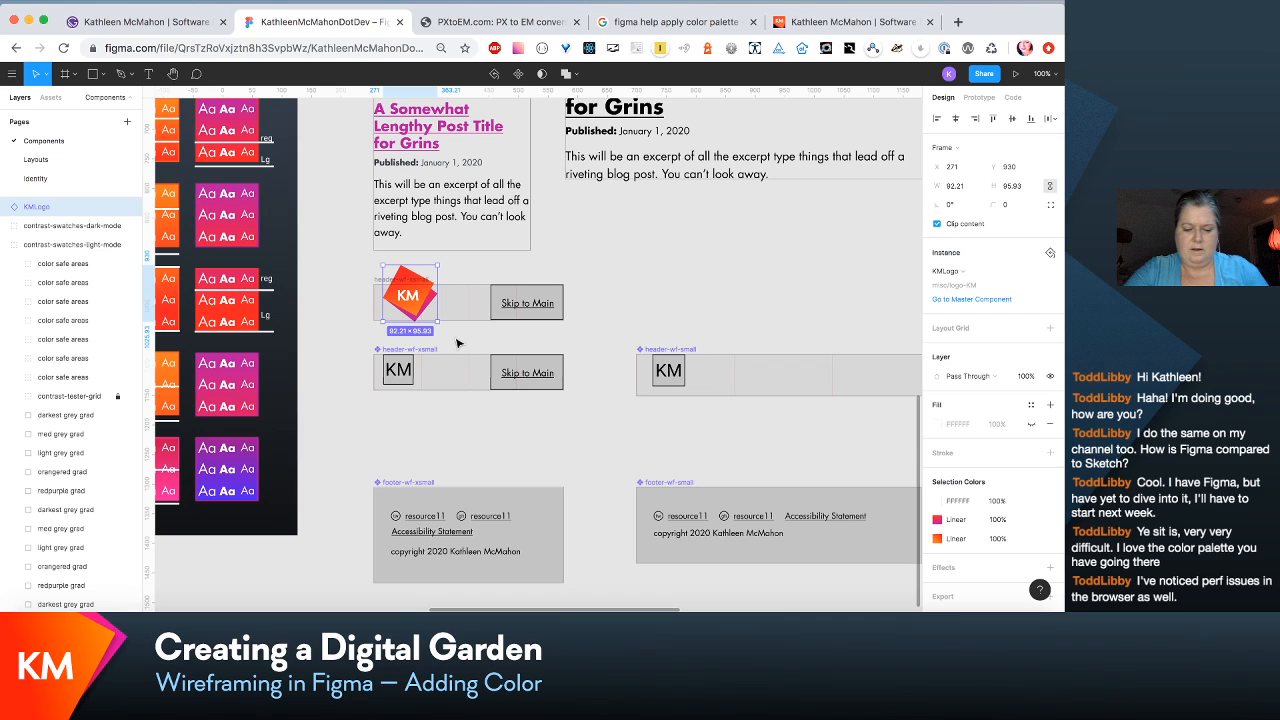
key("k")
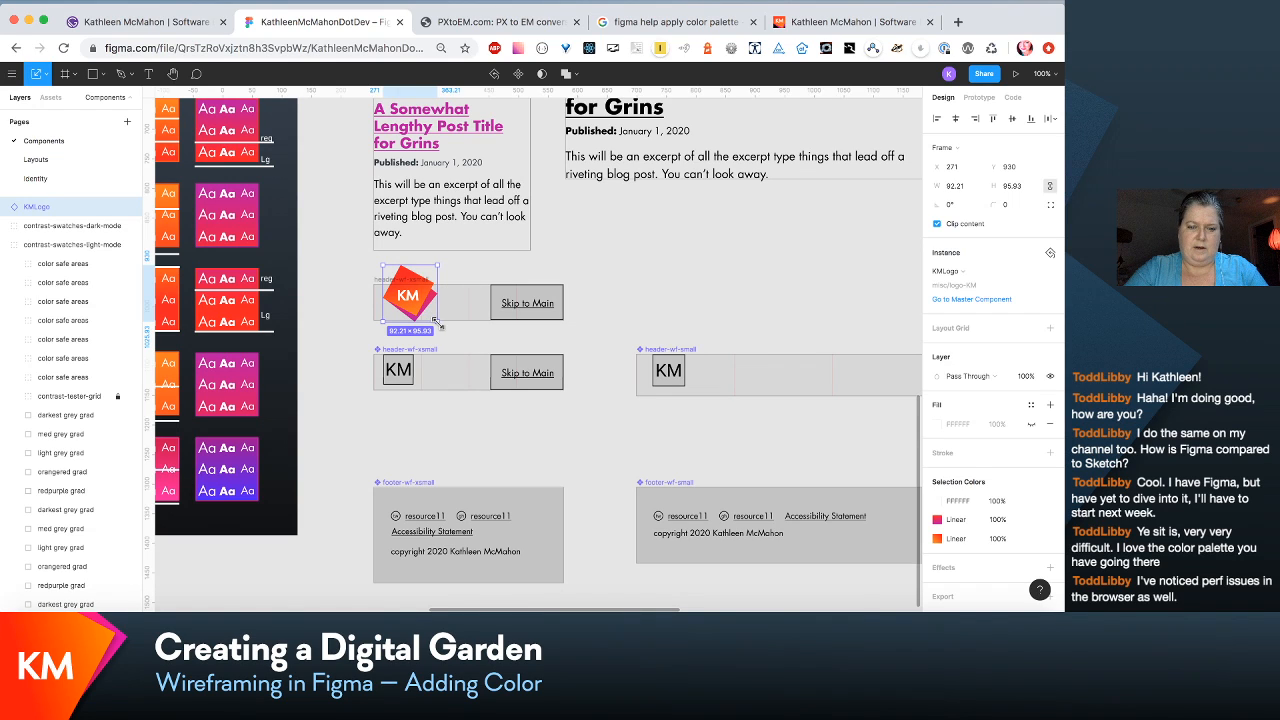
mouse_move(436, 320)
left_mouse_down()
mouse_move(452, 338)
mouse_move(440, 323)
left_mouse_up()
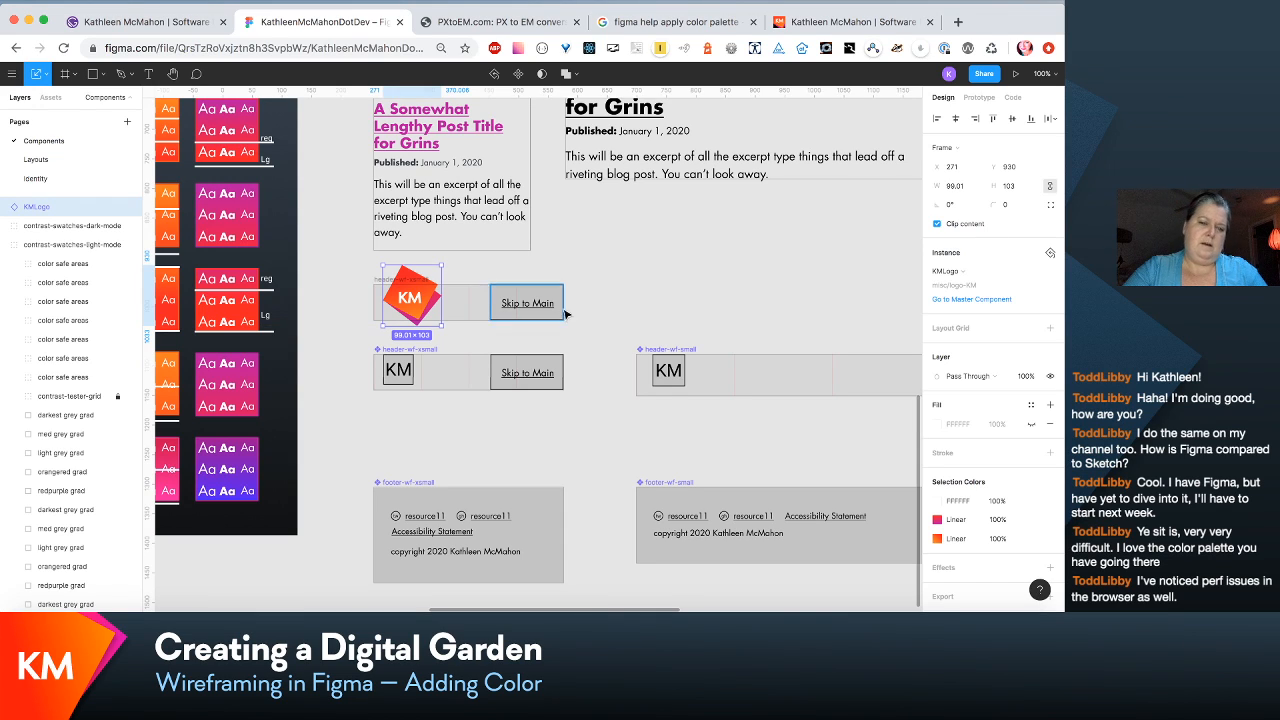
Step: Draw a 320 × 60 rectangle covering the whole detached extra-small header frame
left_click(633, 291)
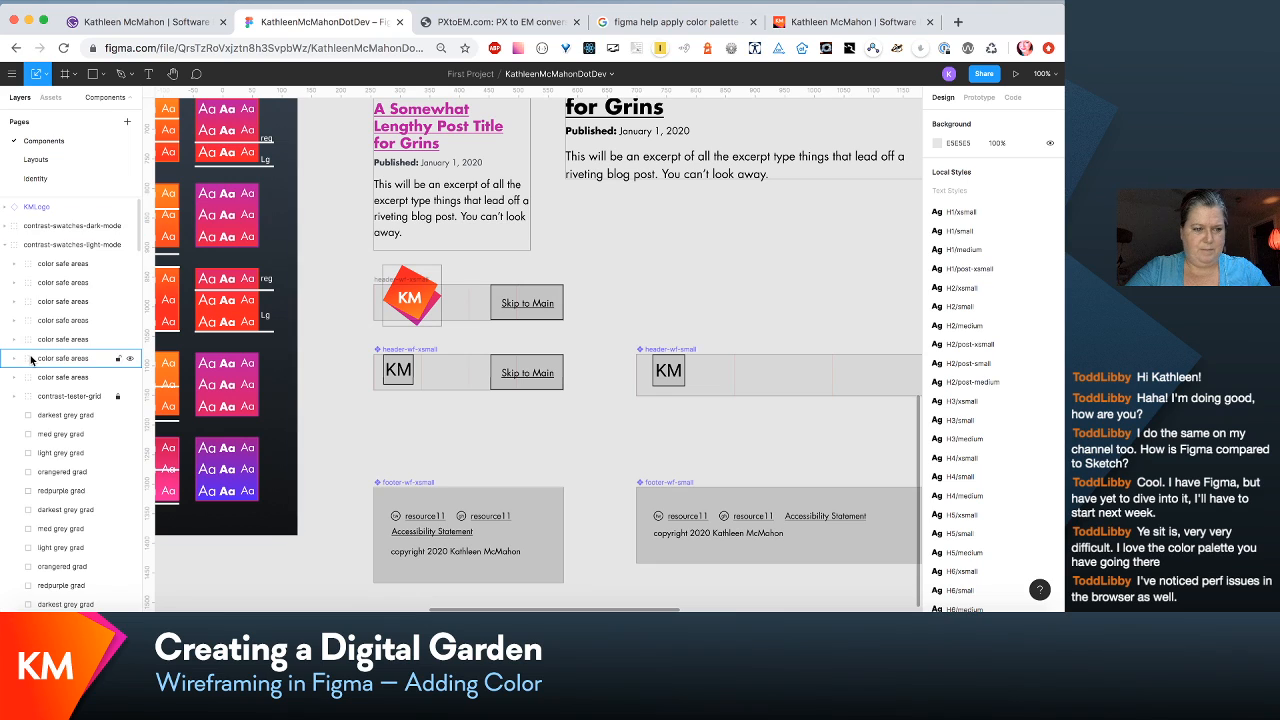
left_click(492, 311)
left_click(462, 314)
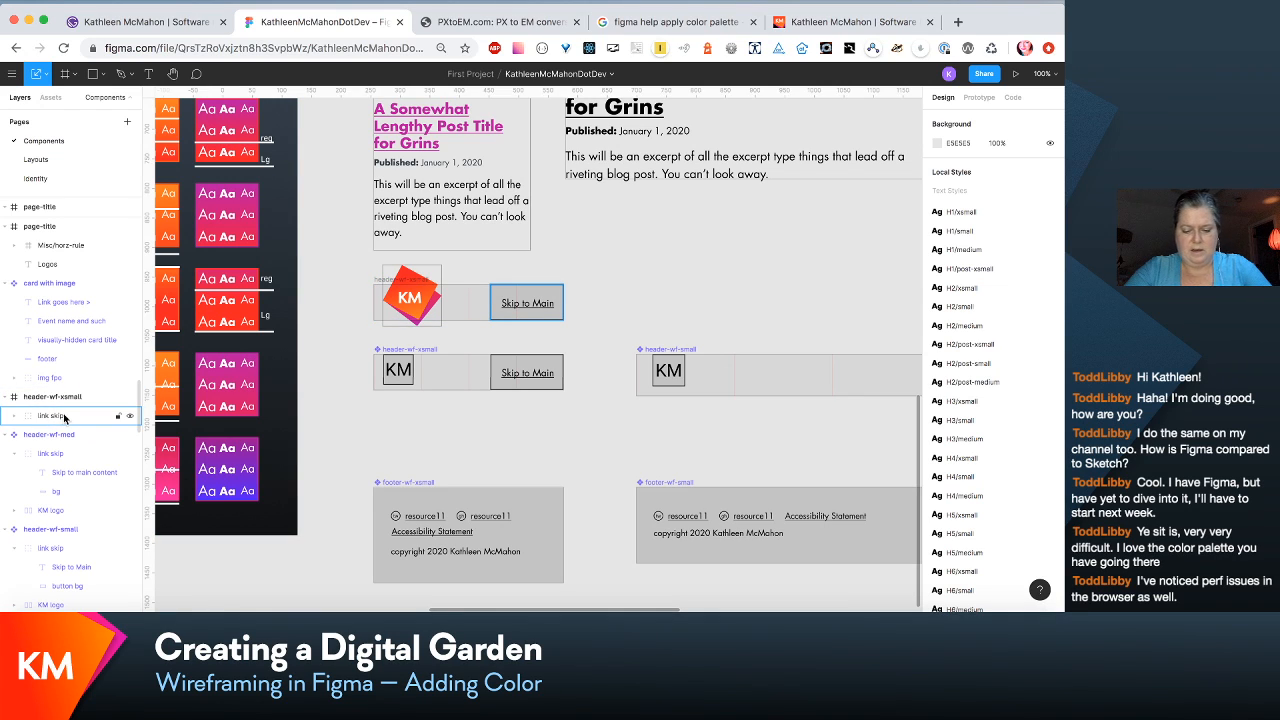
key("r")
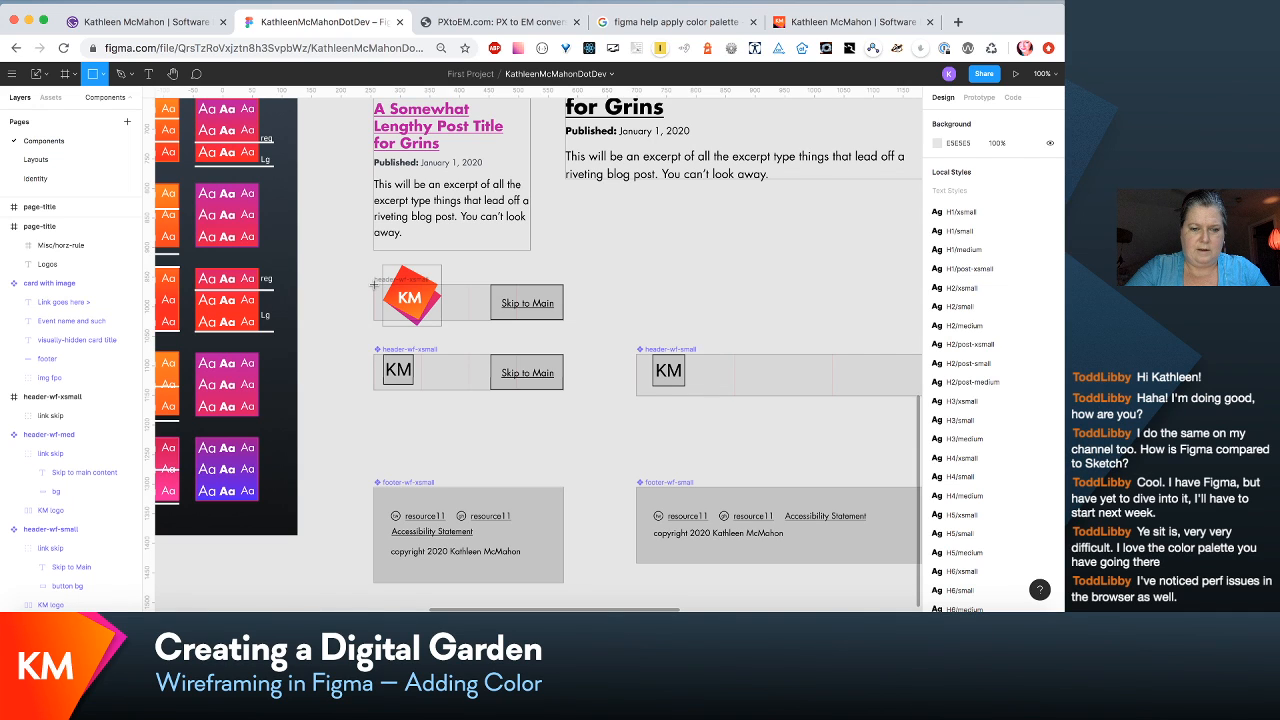
mouse_move(374, 285)
left_mouse_down()
mouse_move(563, 345)
mouse_move(564, 319)
left_mouse_up()
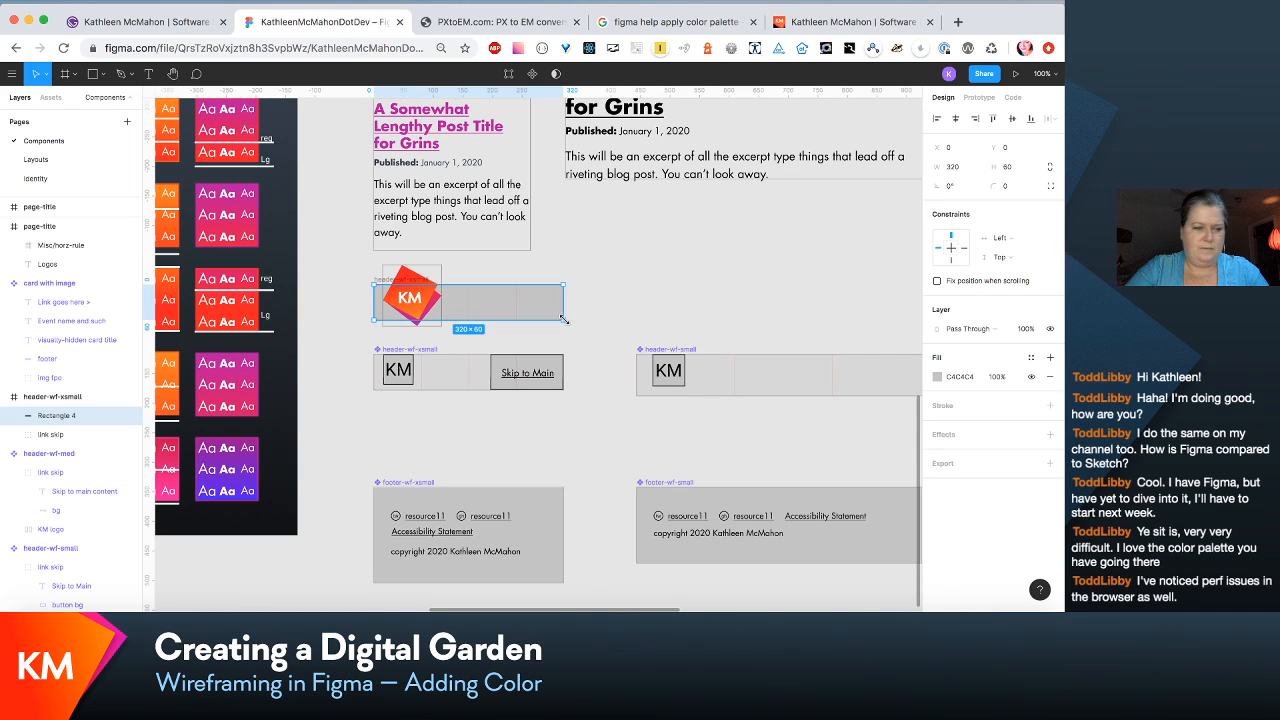
Step: Place the new rectangle directly beneath the link skip group in the detached extra-small header and rename it bg
mouse_move(65, 416)
left_mouse_down()
mouse_move(60, 446)
mouse_move(63, 435)
left_mouse_up()
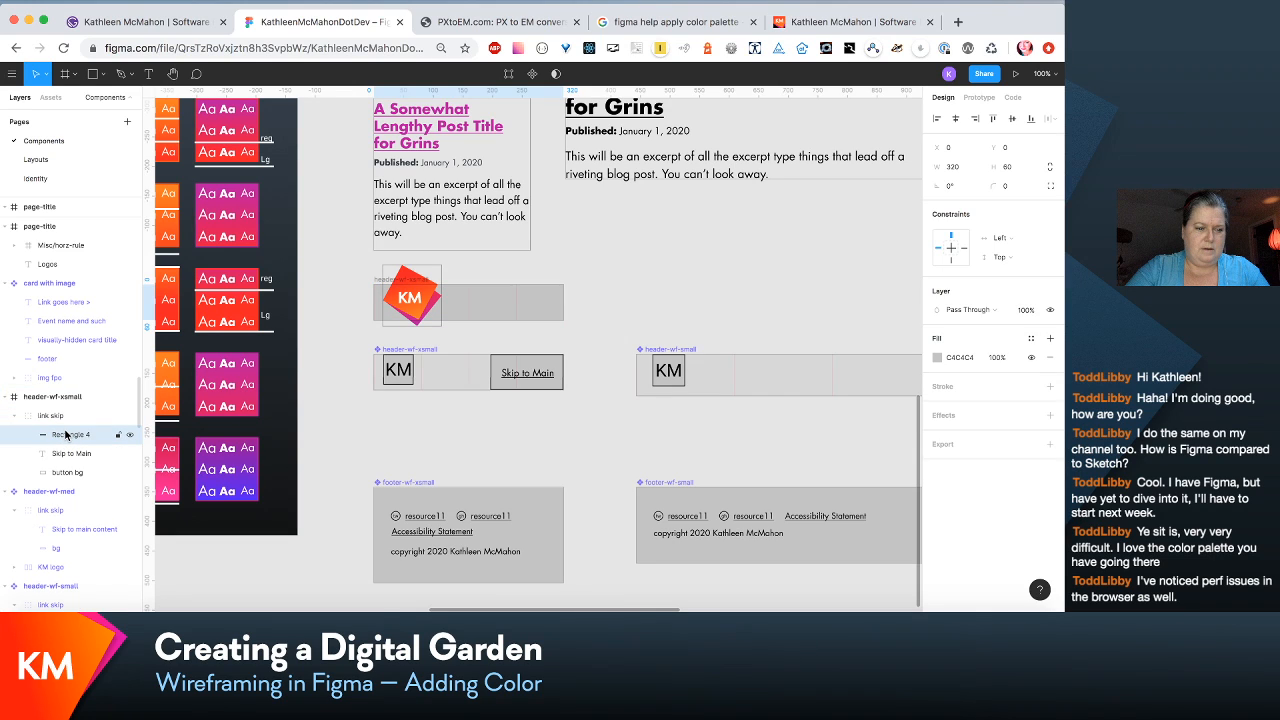
left_click(67, 435)
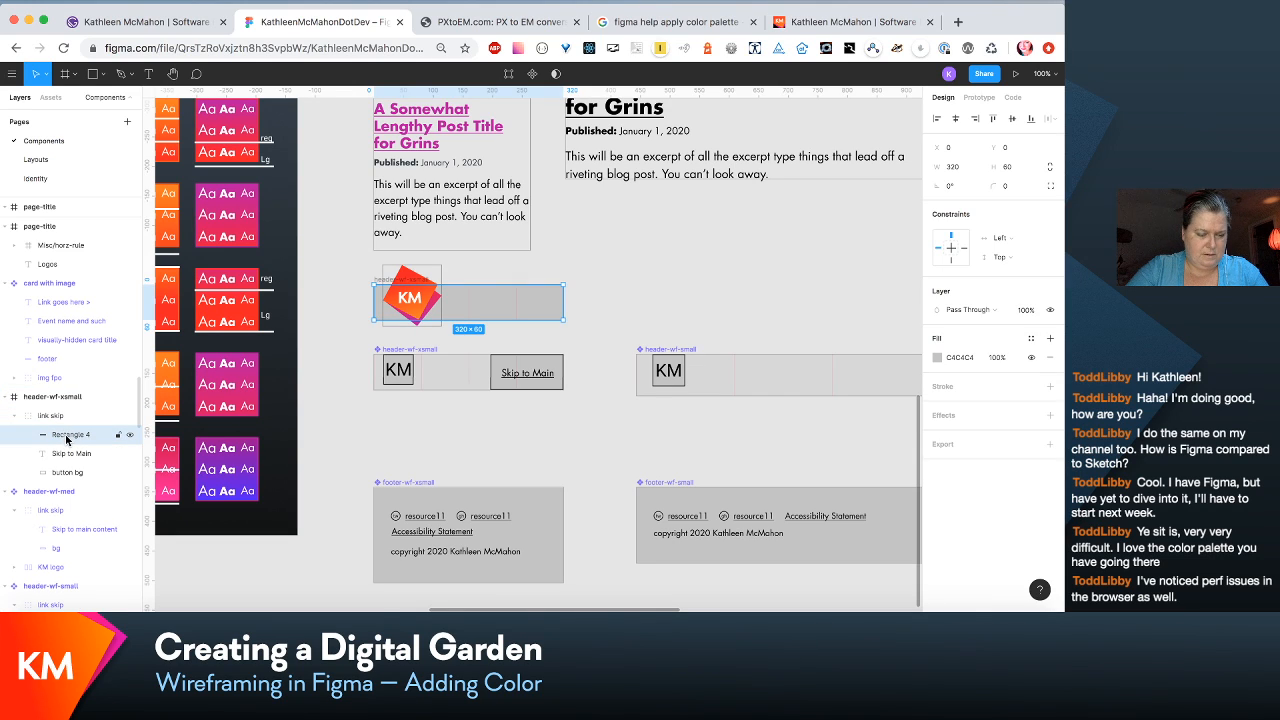
left_click_drag(67, 437, 48, 415)
left_click(52, 436)
double_click(54, 436)
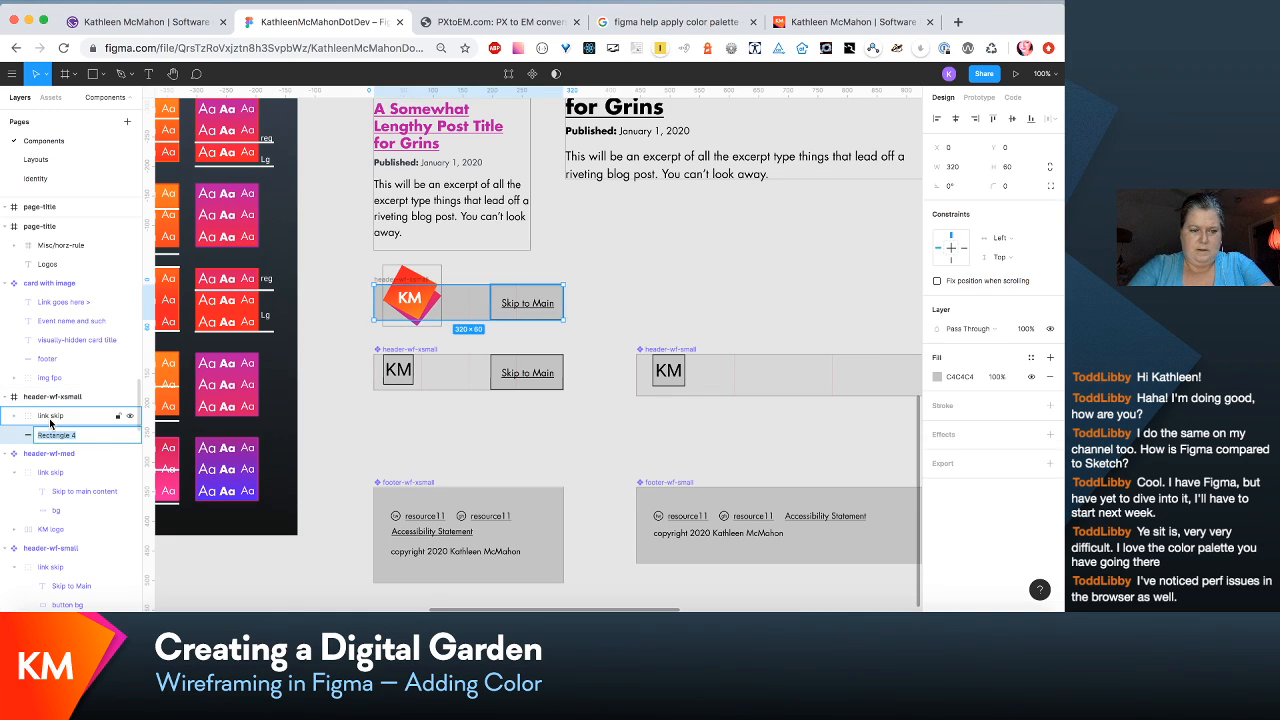
type("bg")
key("Return")
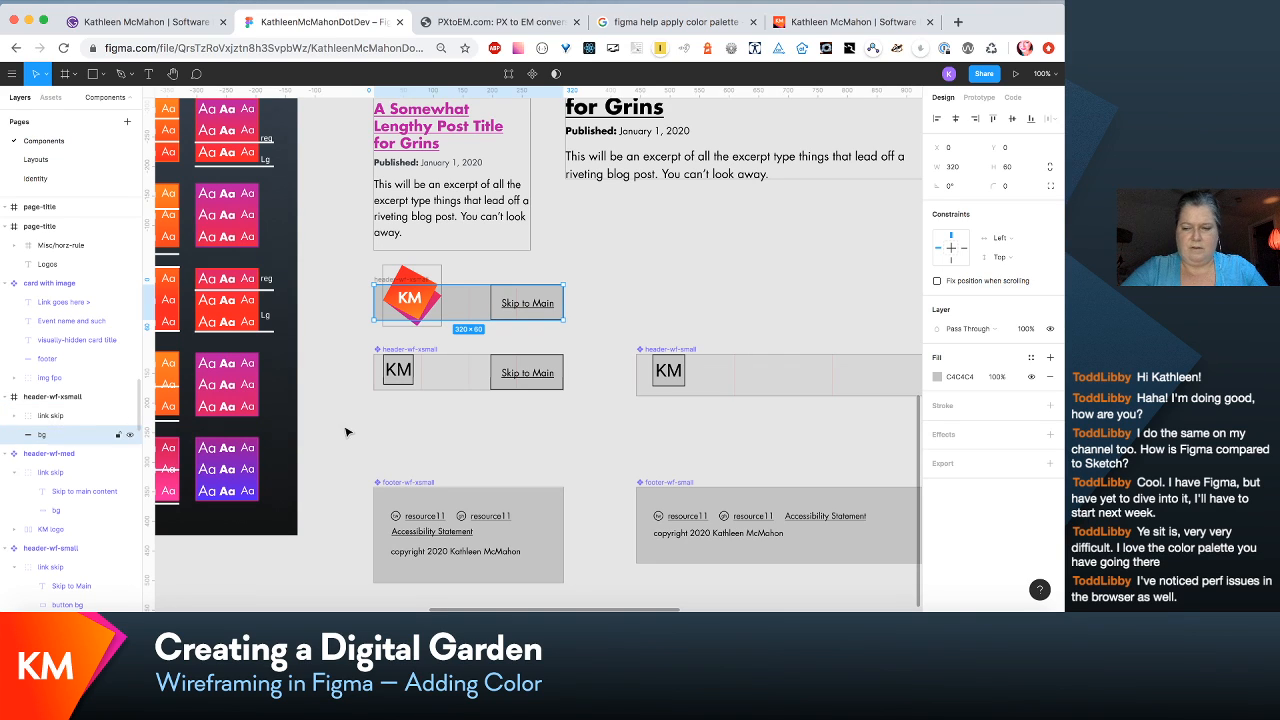
Step: Set the fill of the extra-small header's bg rectangle to white, FFFFFF
left_click(937, 376)
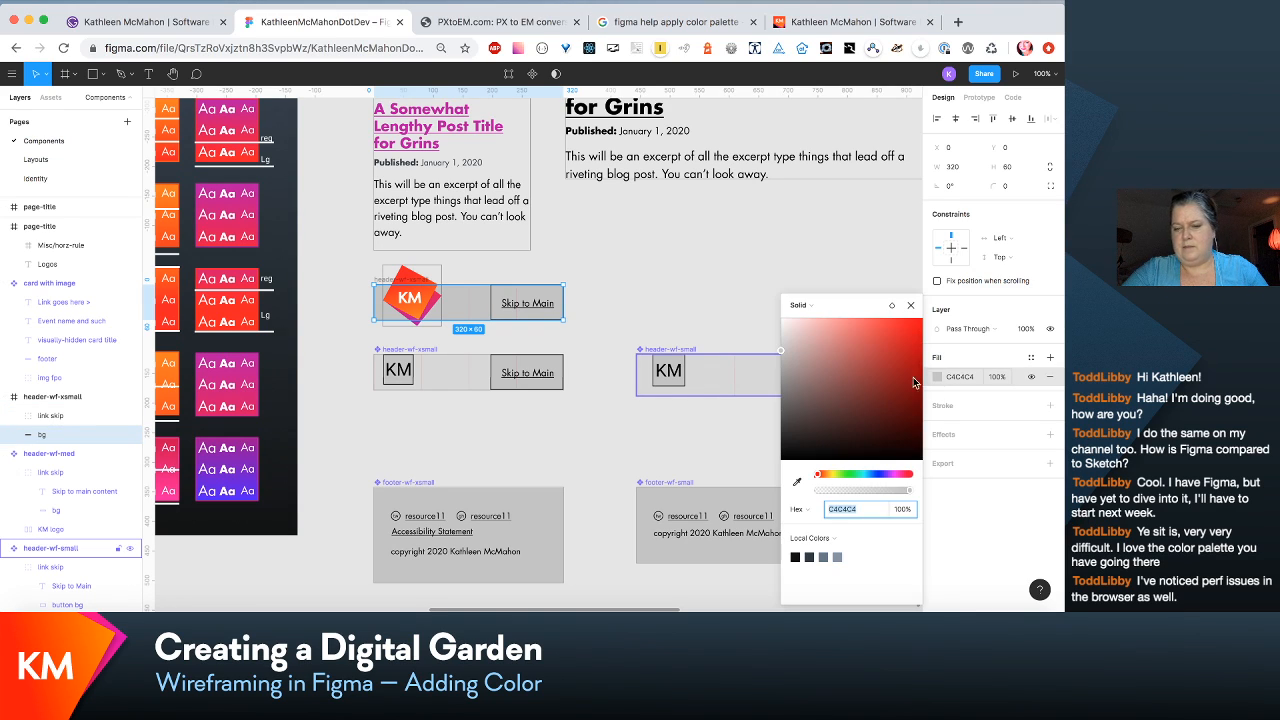
type("ffffff")
key("Return")
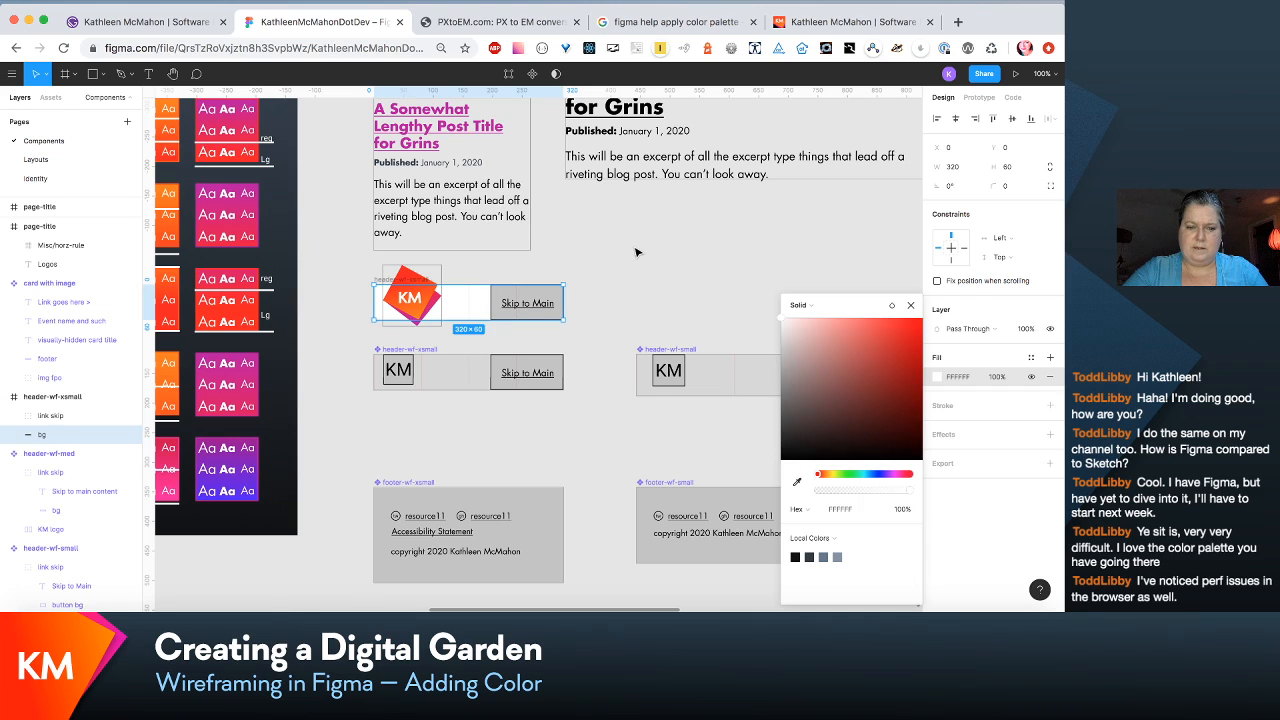
left_click(636, 252)
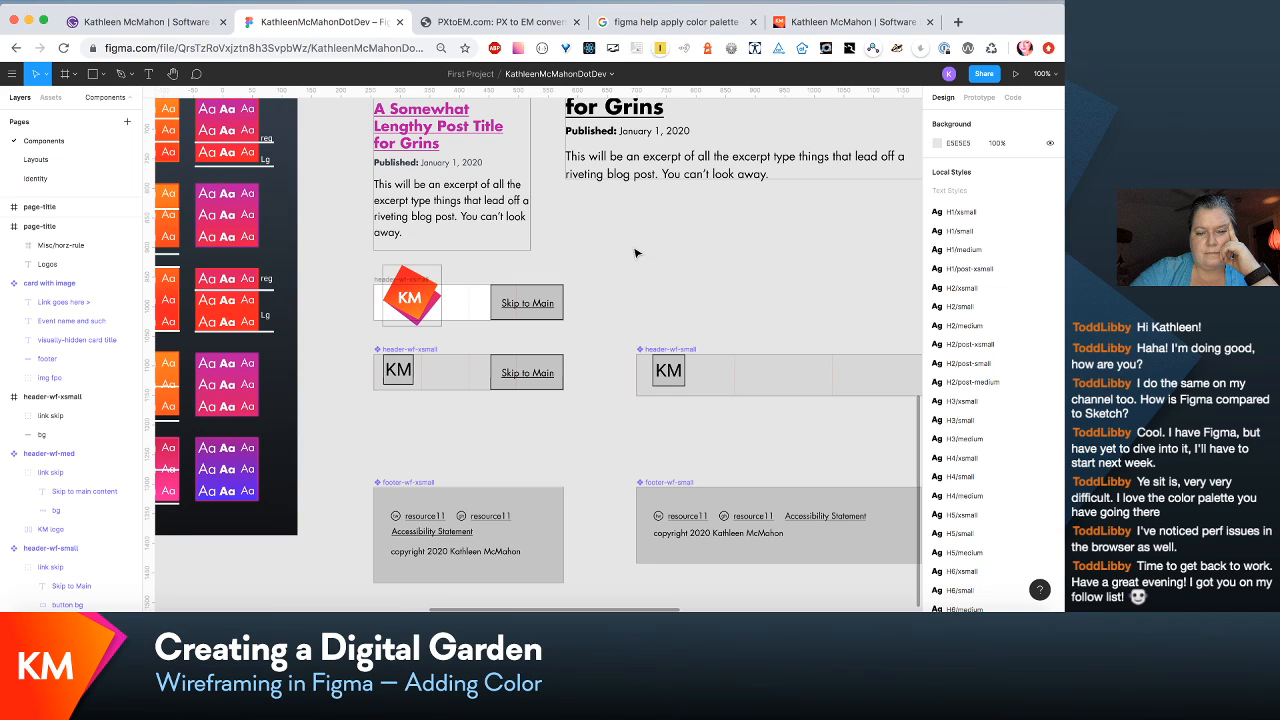
left_click(475, 308)
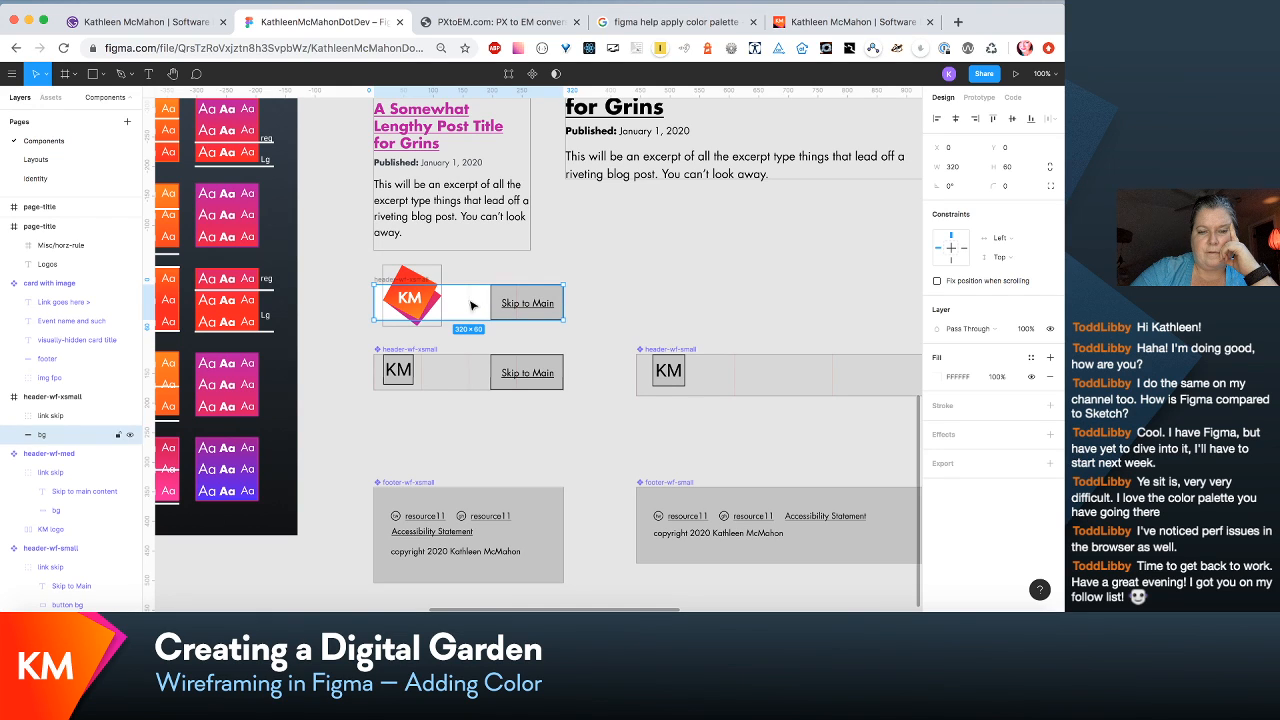
left_click(538, 310)
double_click(538, 309)
left_click(538, 289)
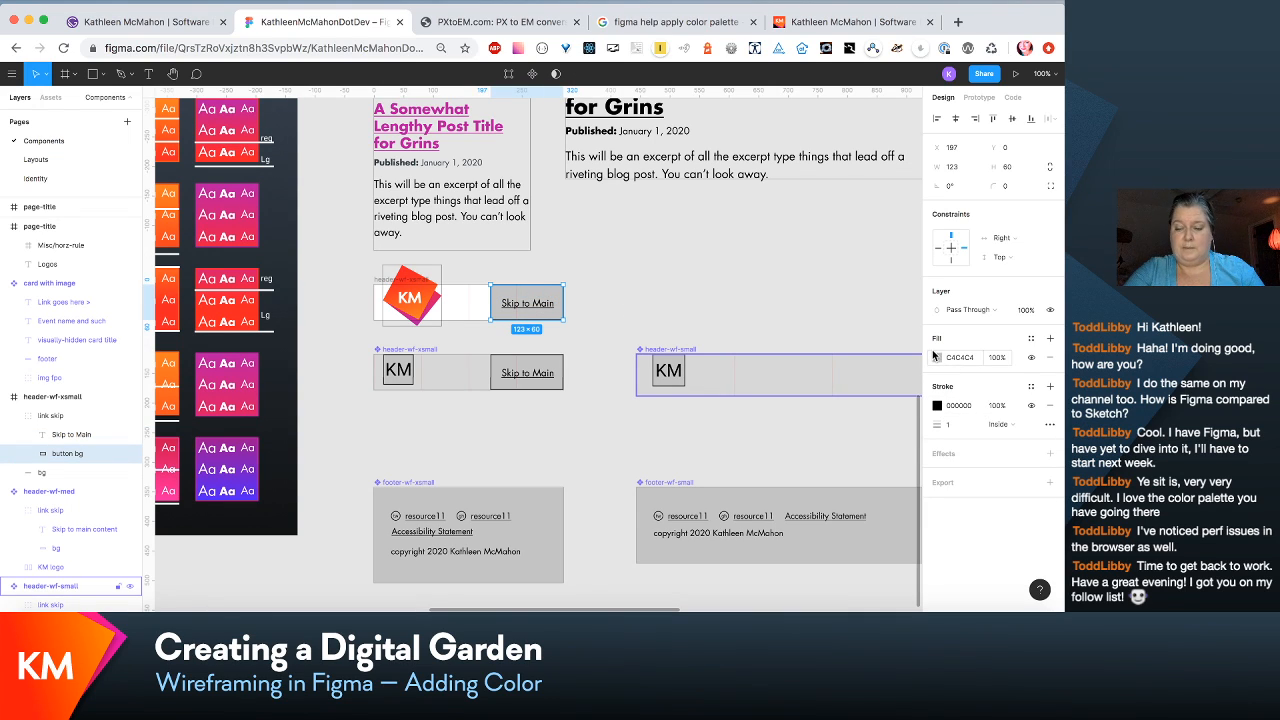
scroll(686, 383, "left", 5)
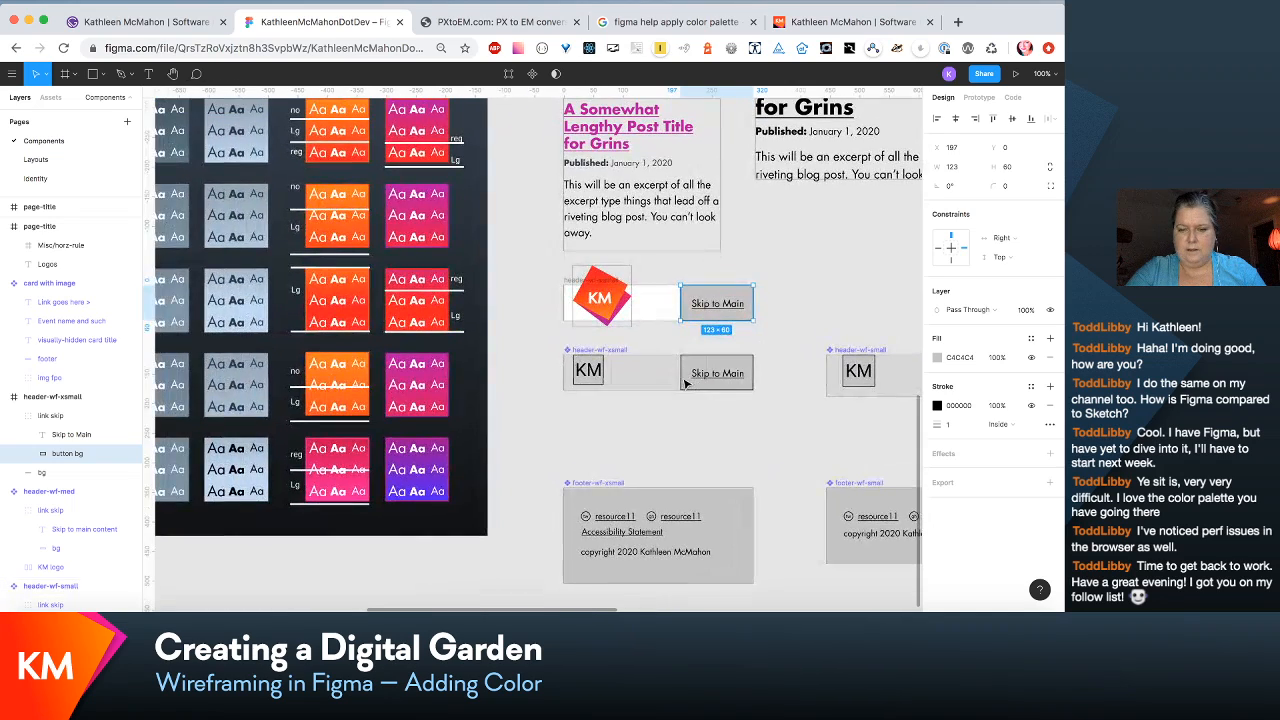
left_click(937, 357)
left_click(745, 315)
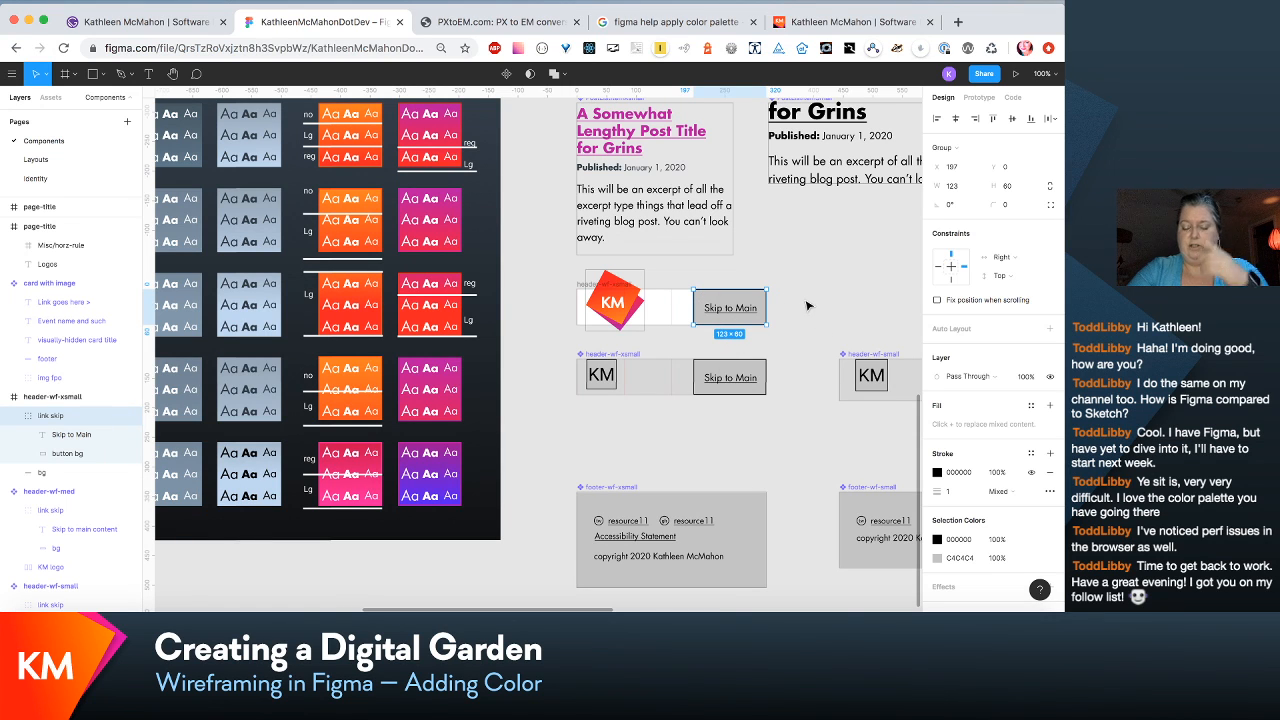
scroll(808, 306, "down", 2)
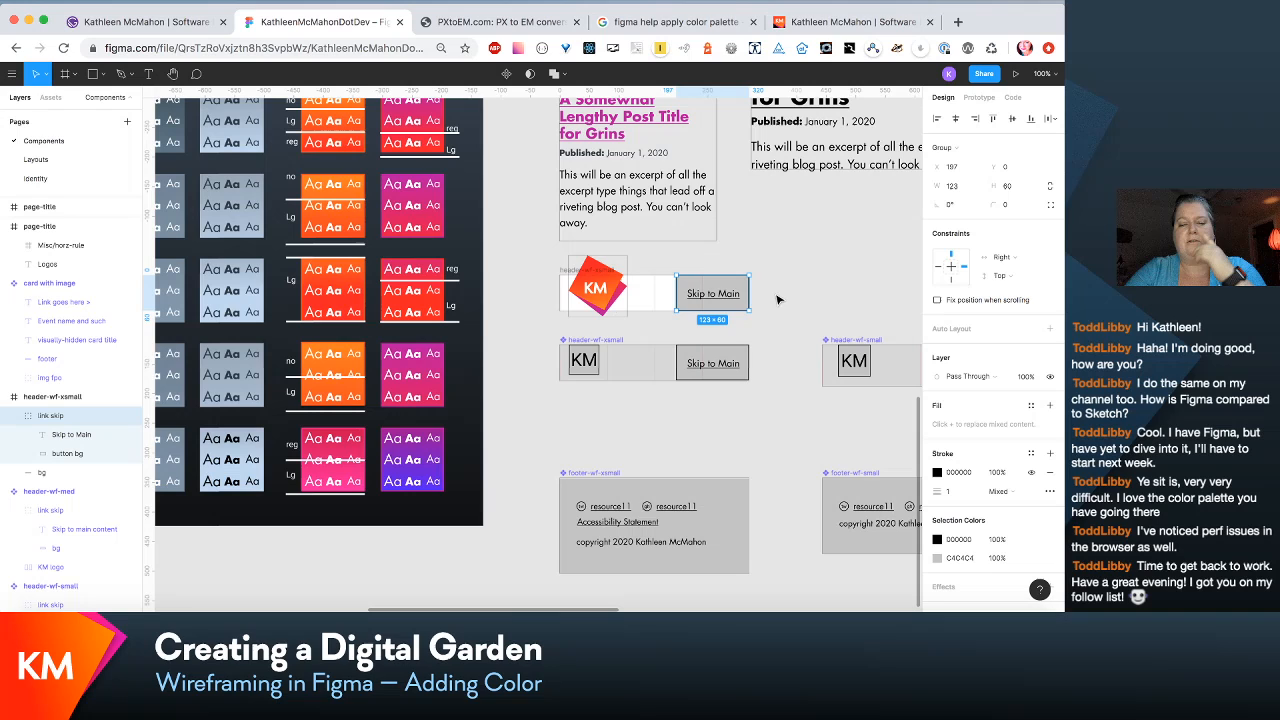
scroll(778, 299, "right", 3)
scroll(778, 299, "down", 1)
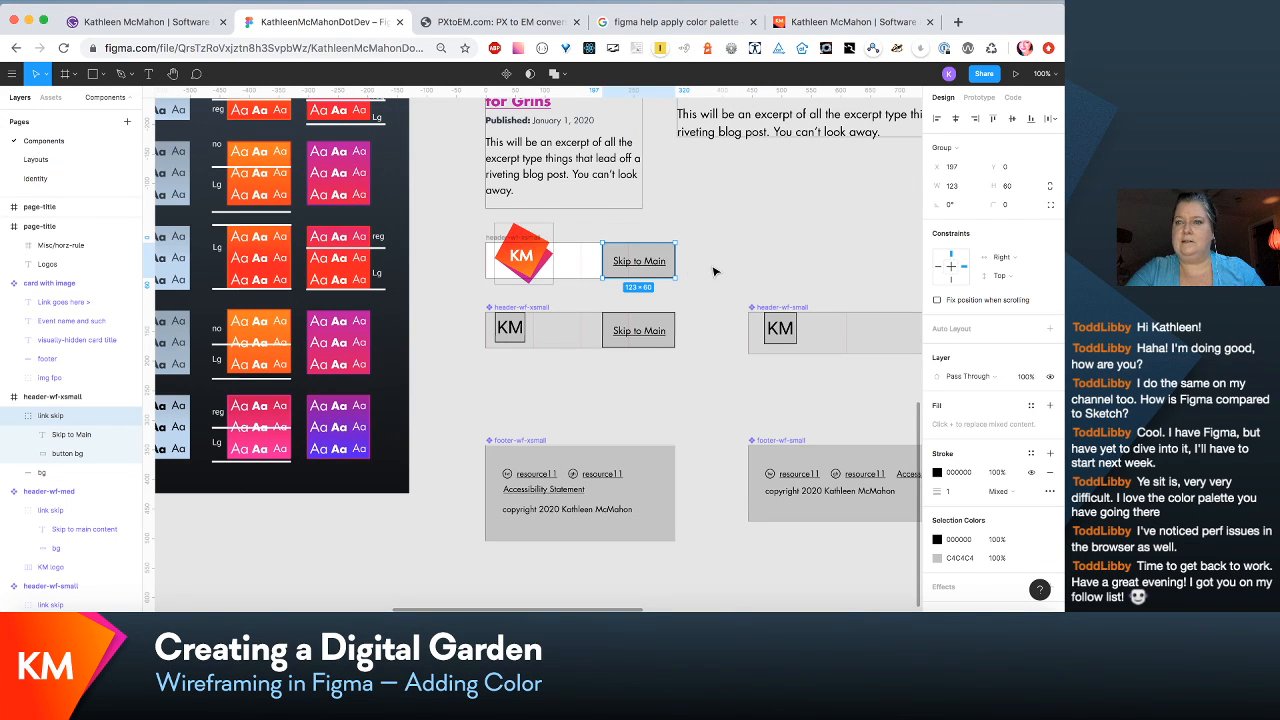
key("super+u")
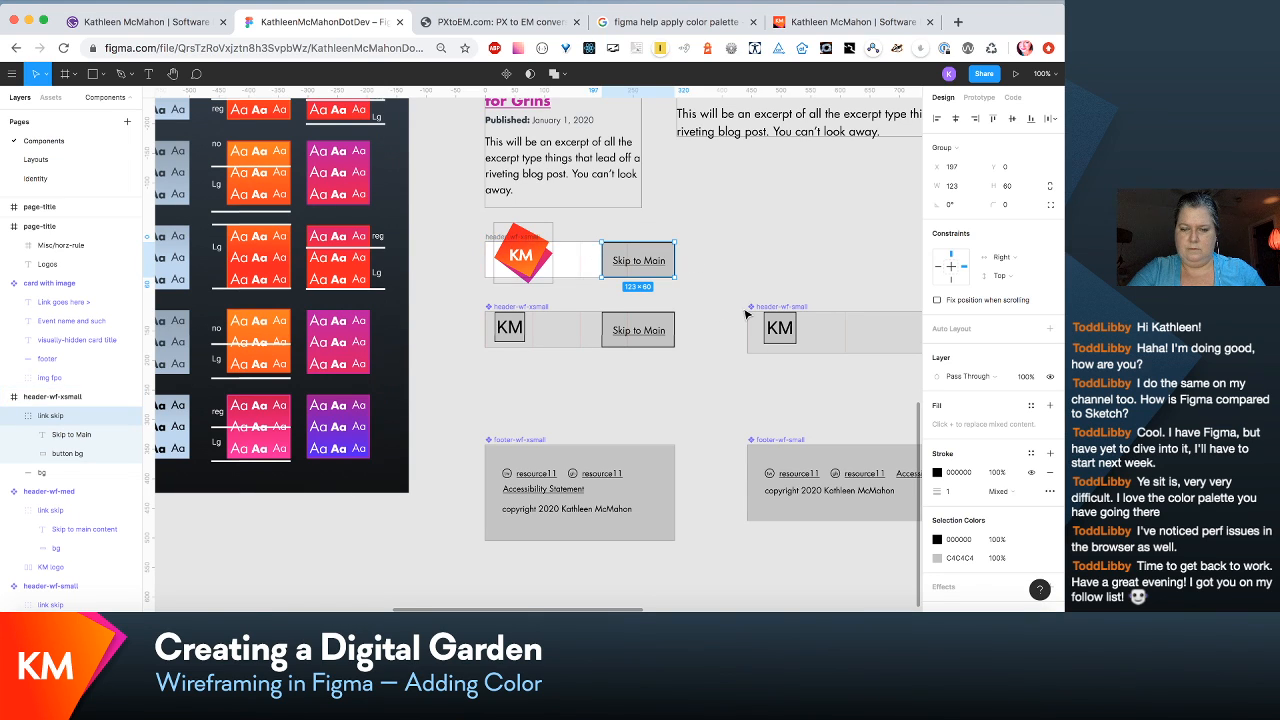
scroll(745, 315, "right", 5)
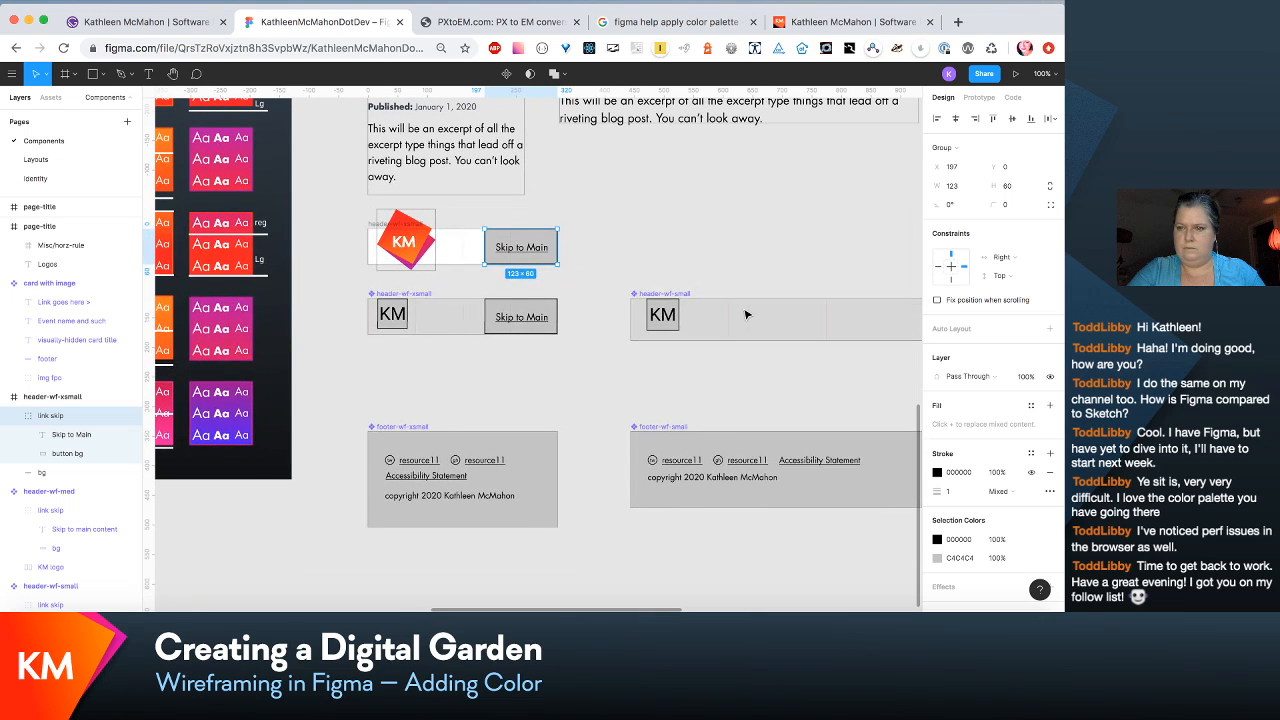
scroll(745, 315, "right", 2)
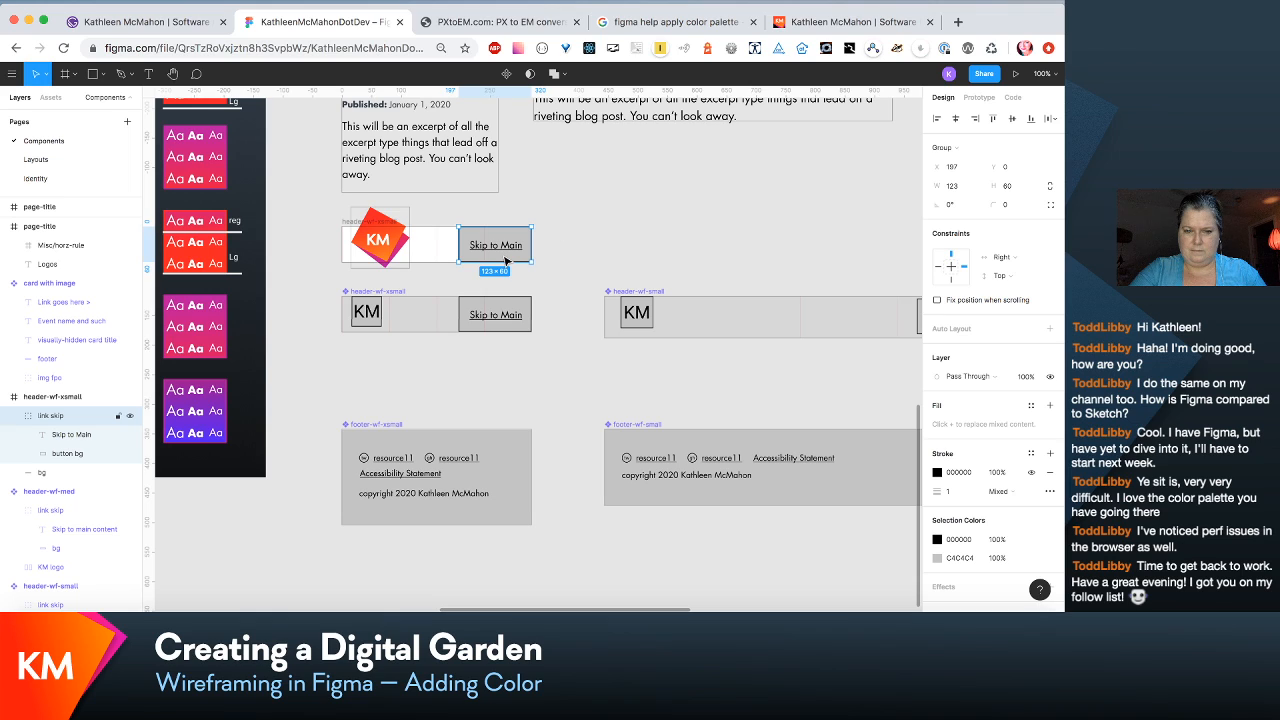
Step: Try the gray-blue 96A6B5, sampled from a Text contrast swatch, as the stroke color of the colored header's link skip group
left_click(594, 260)
left_click(524, 244)
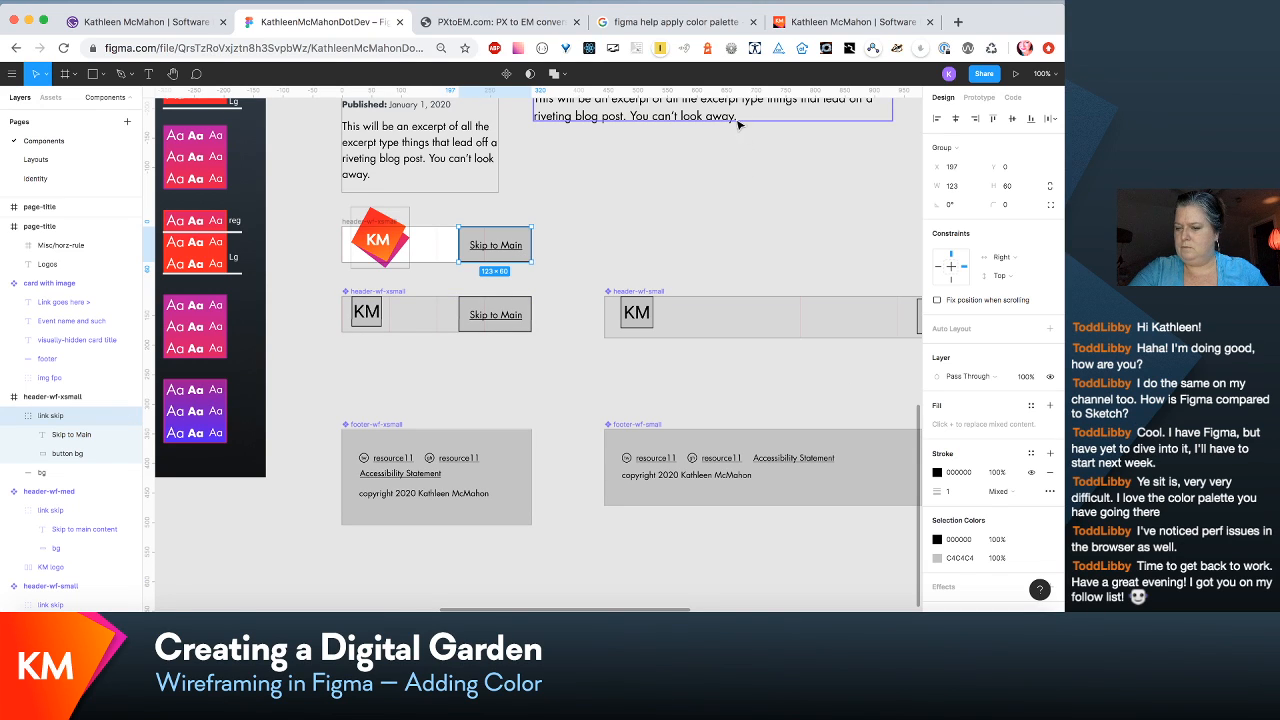
left_click(936, 473)
left_click(797, 482)
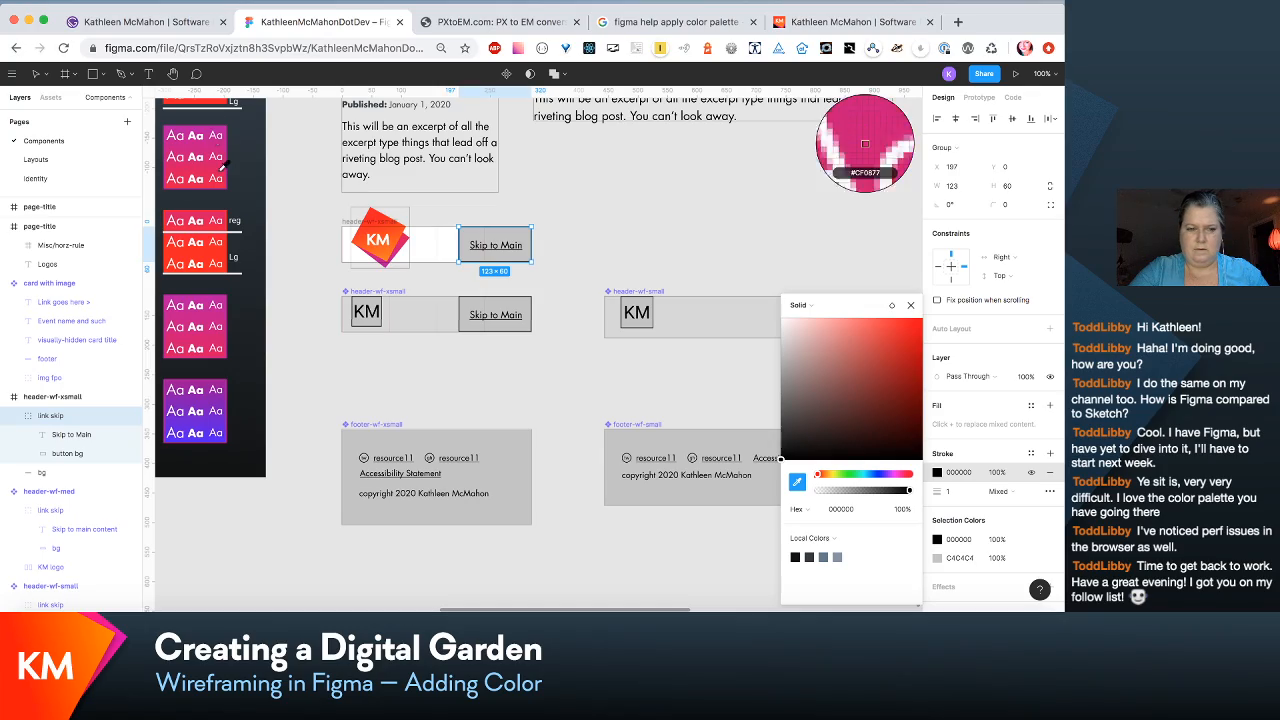
scroll(220, 160, "left", 5)
scroll(220, 160, "up", 1)
scroll(222, 166, "left", 4)
scroll(222, 166, "up", 1)
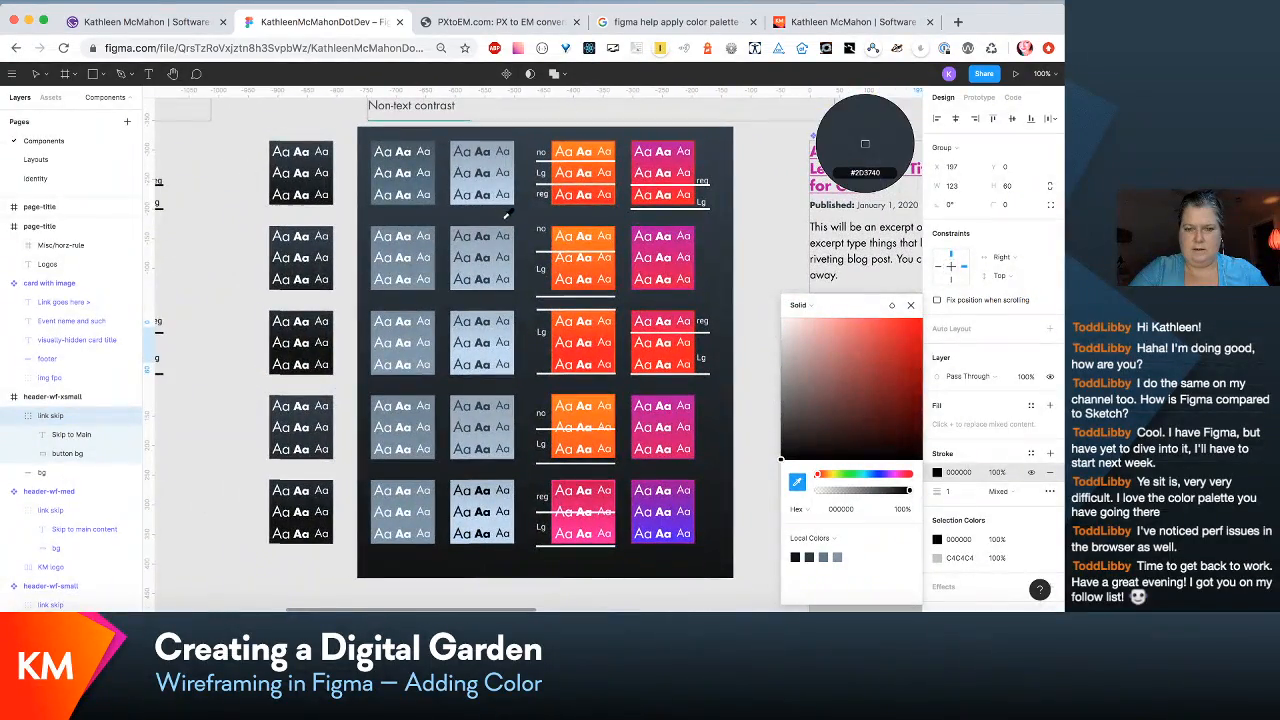
scroll(460, 156, "left", 3)
scroll(460, 156, "up", 2)
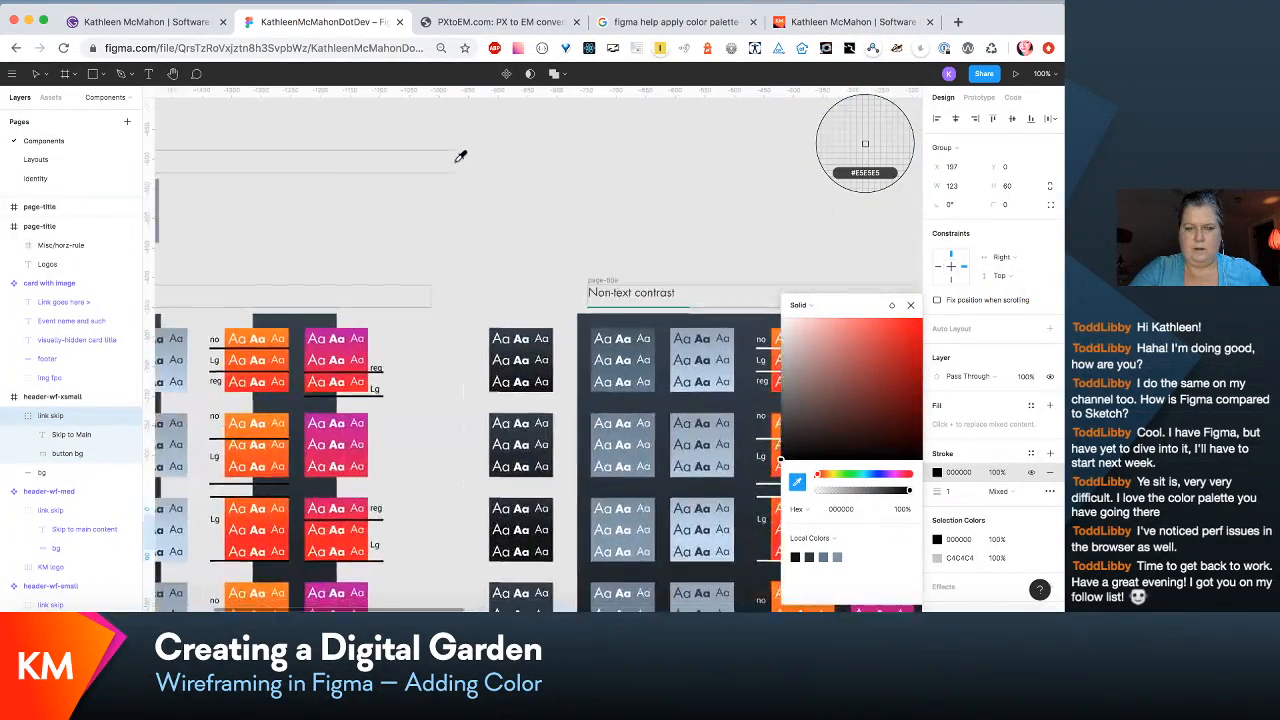
scroll(460, 156, "right", 2)
scroll(460, 156, "down", 2)
scroll(460, 156, "left", 11)
scroll(460, 156, "up", 3)
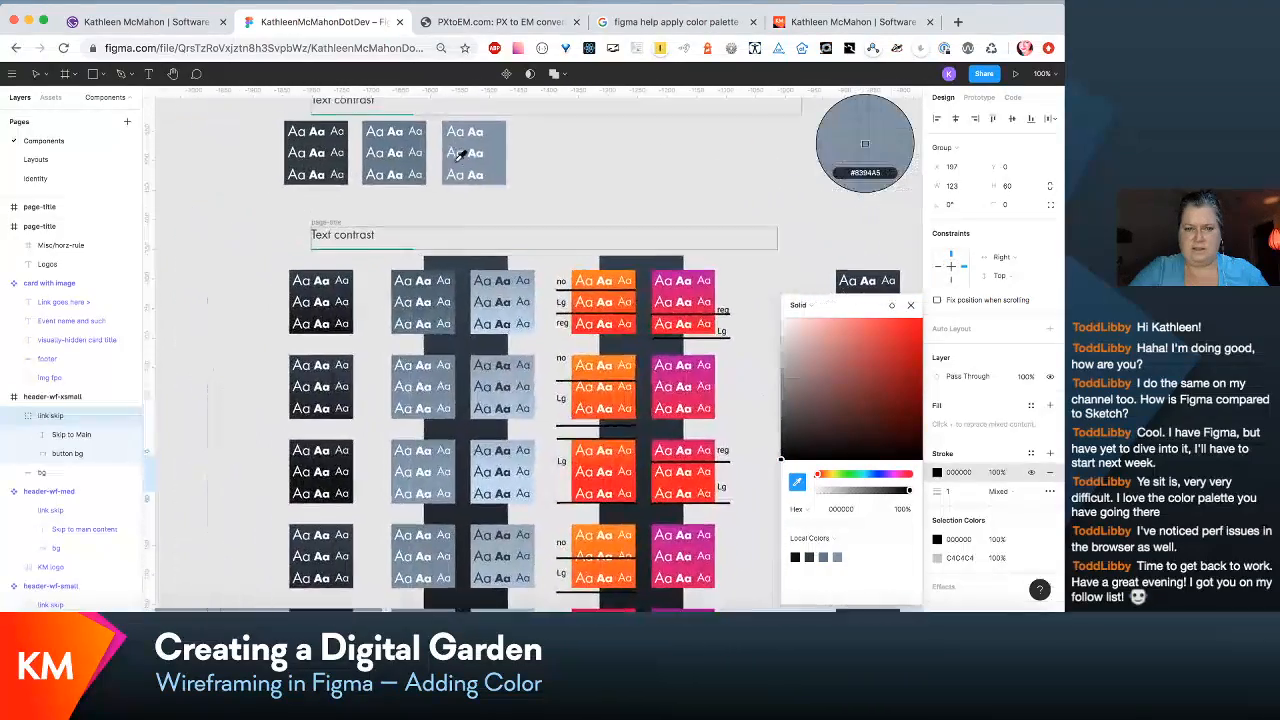
scroll(460, 156, "right", 2)
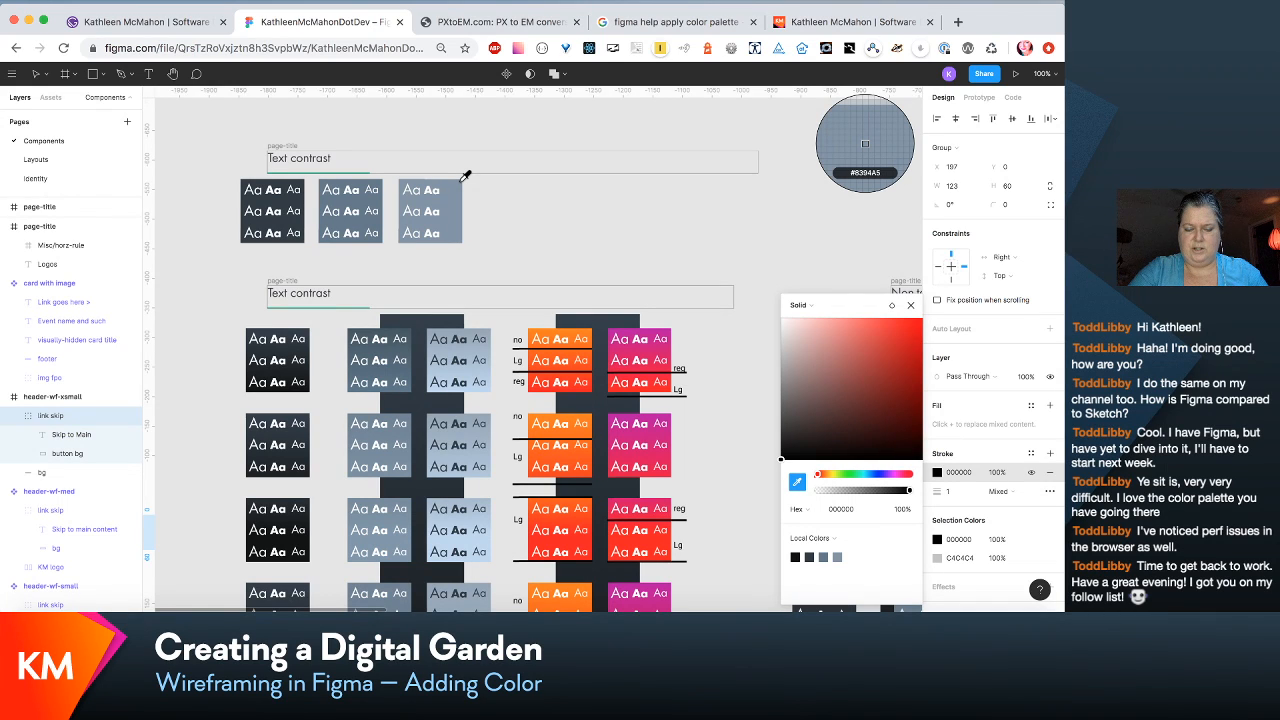
left_click(476, 326)
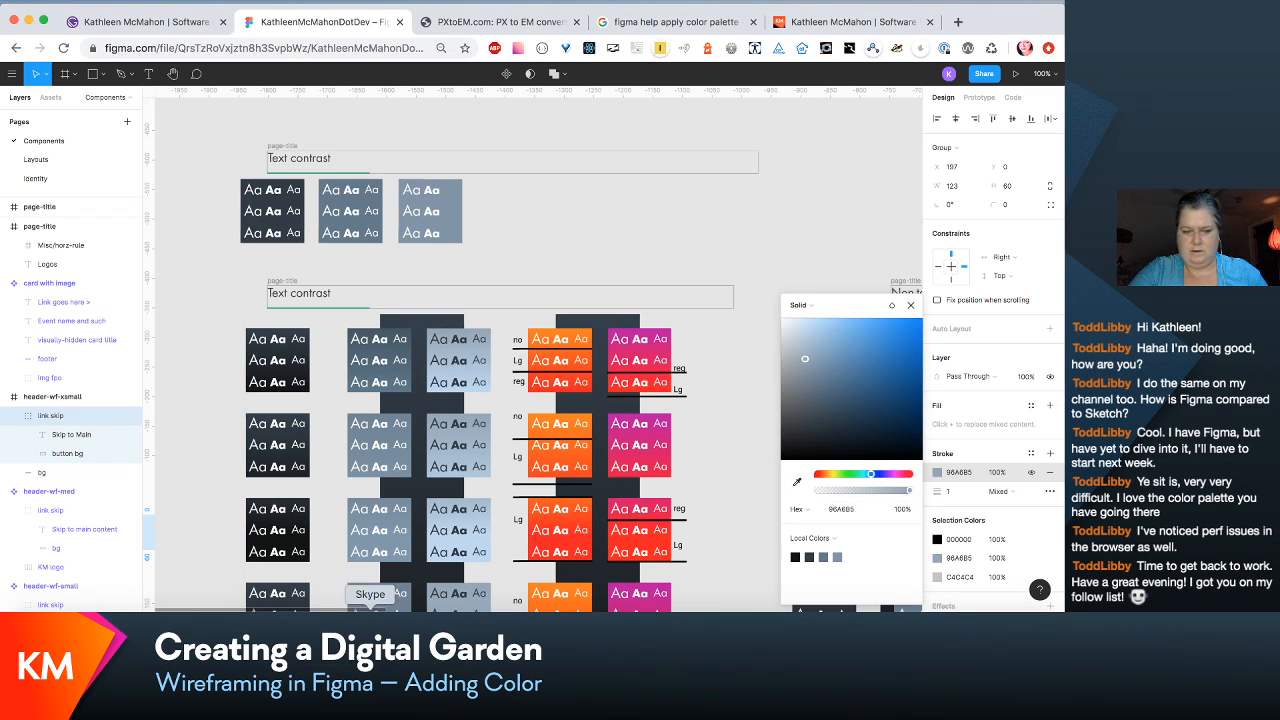
Step: Switch to Colour Contrast Analyser and check two sampled gray-blue swatch colors, 97A6B5 and 8495A5, against a white background
left_click(552, 606)
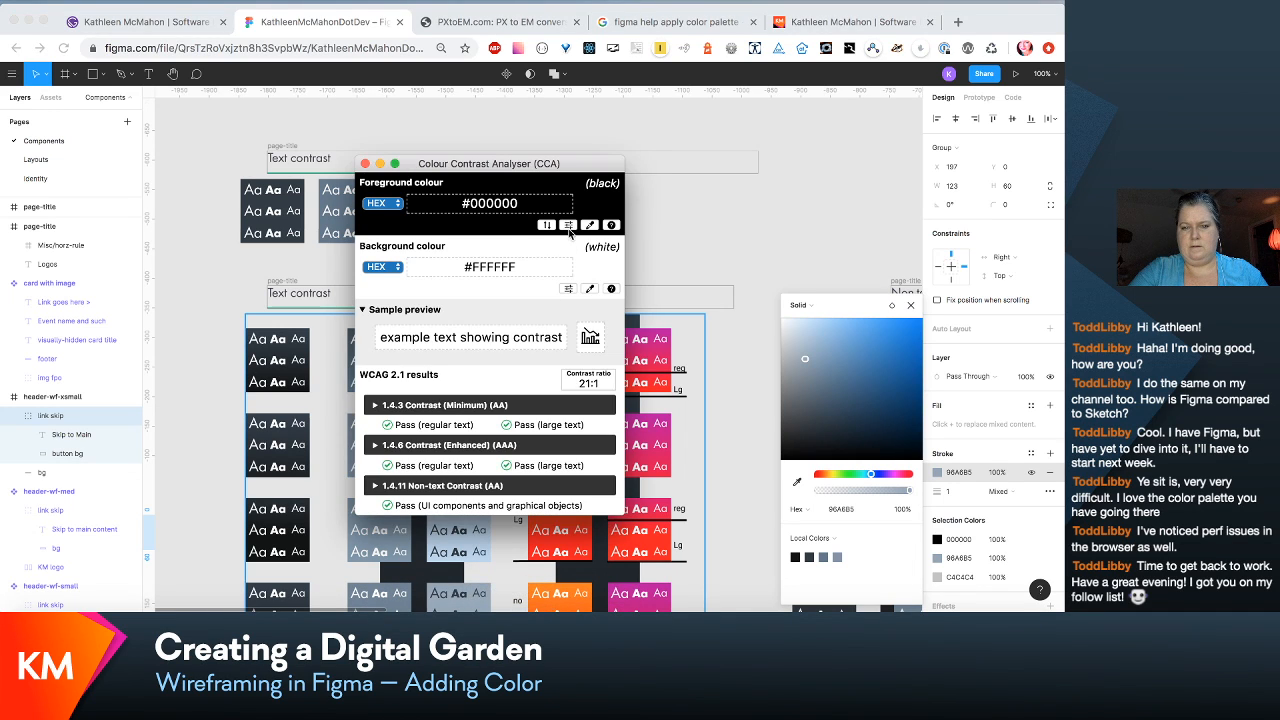
left_click(590, 226)
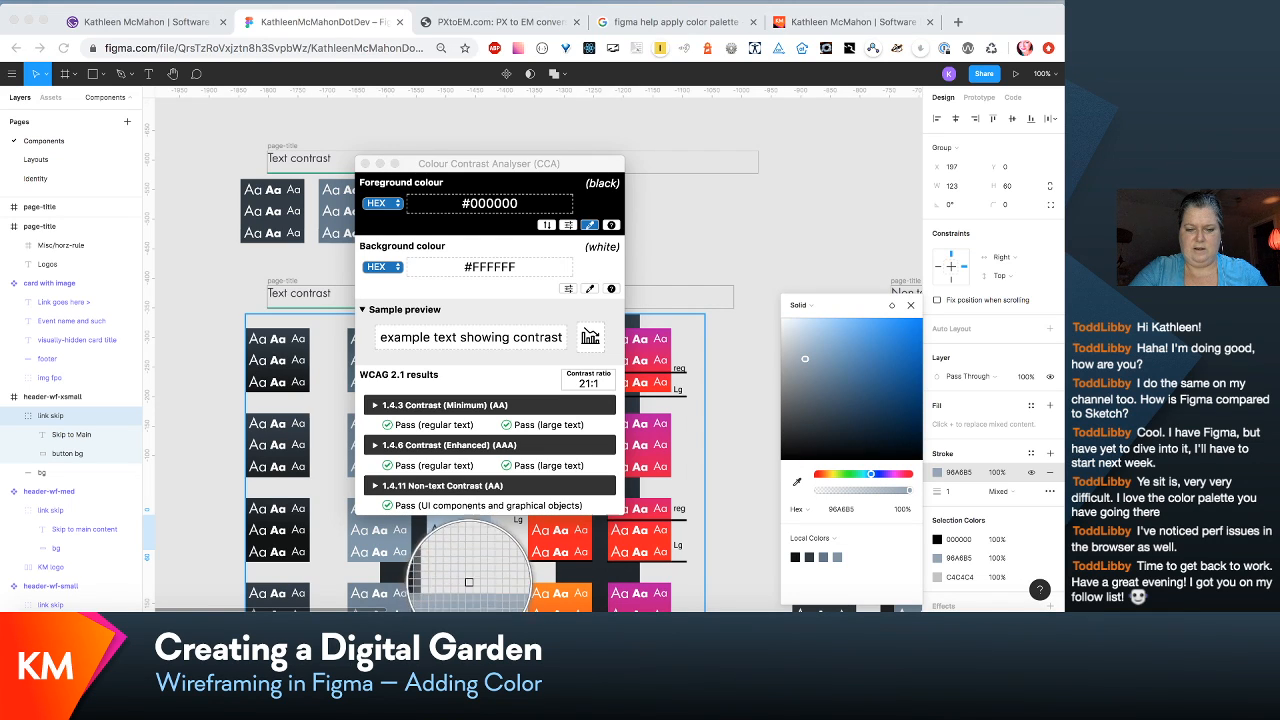
left_click(470, 589)
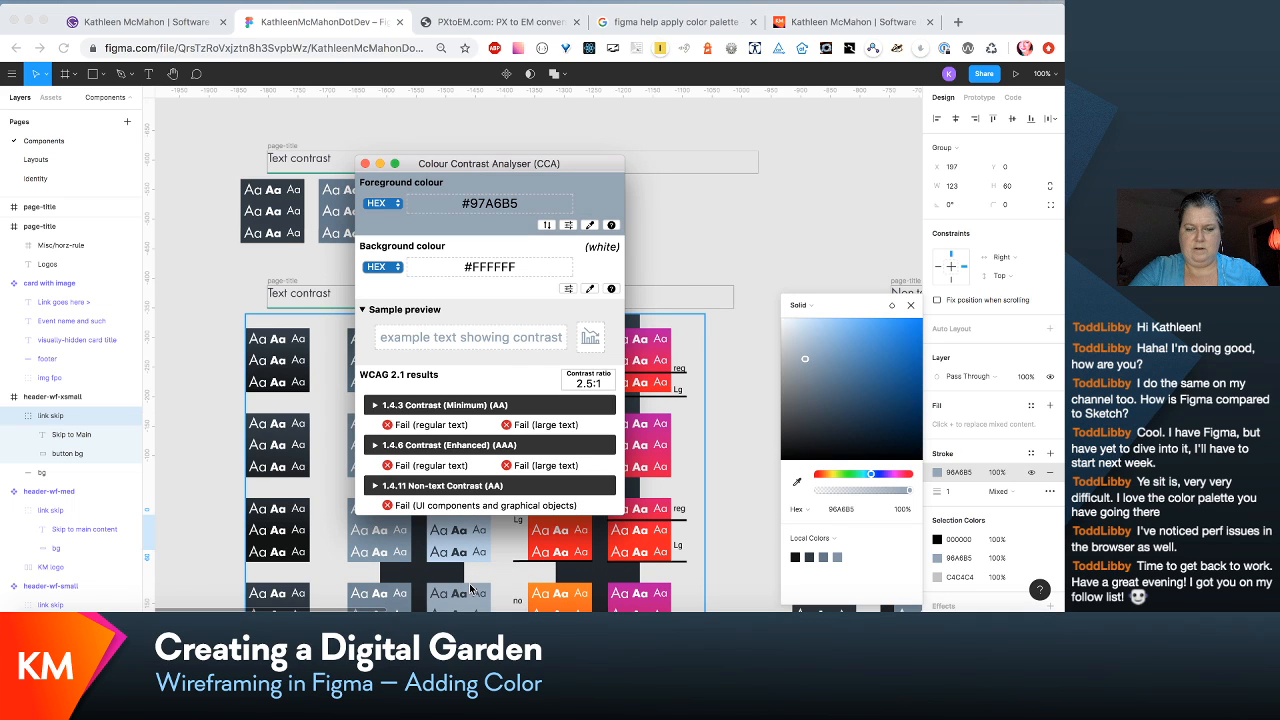
left_click_drag(547, 163, 294, 150)
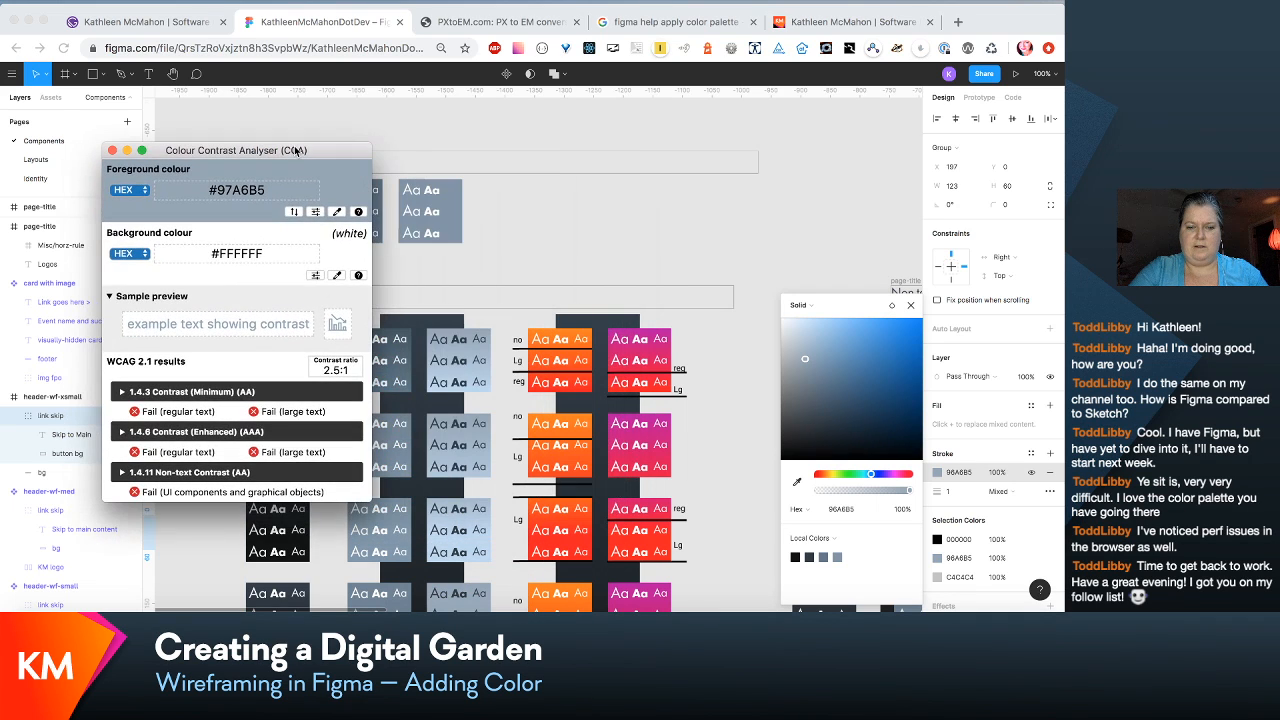
left_click(337, 213)
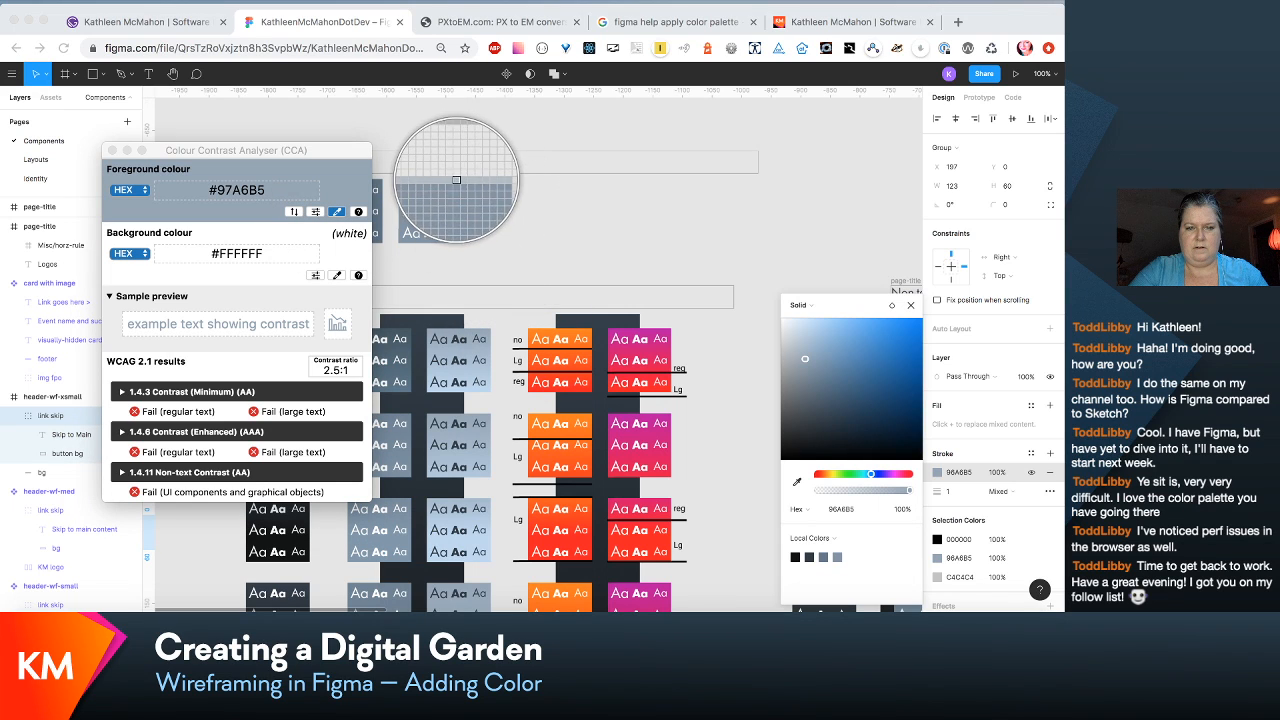
left_click(458, 182)
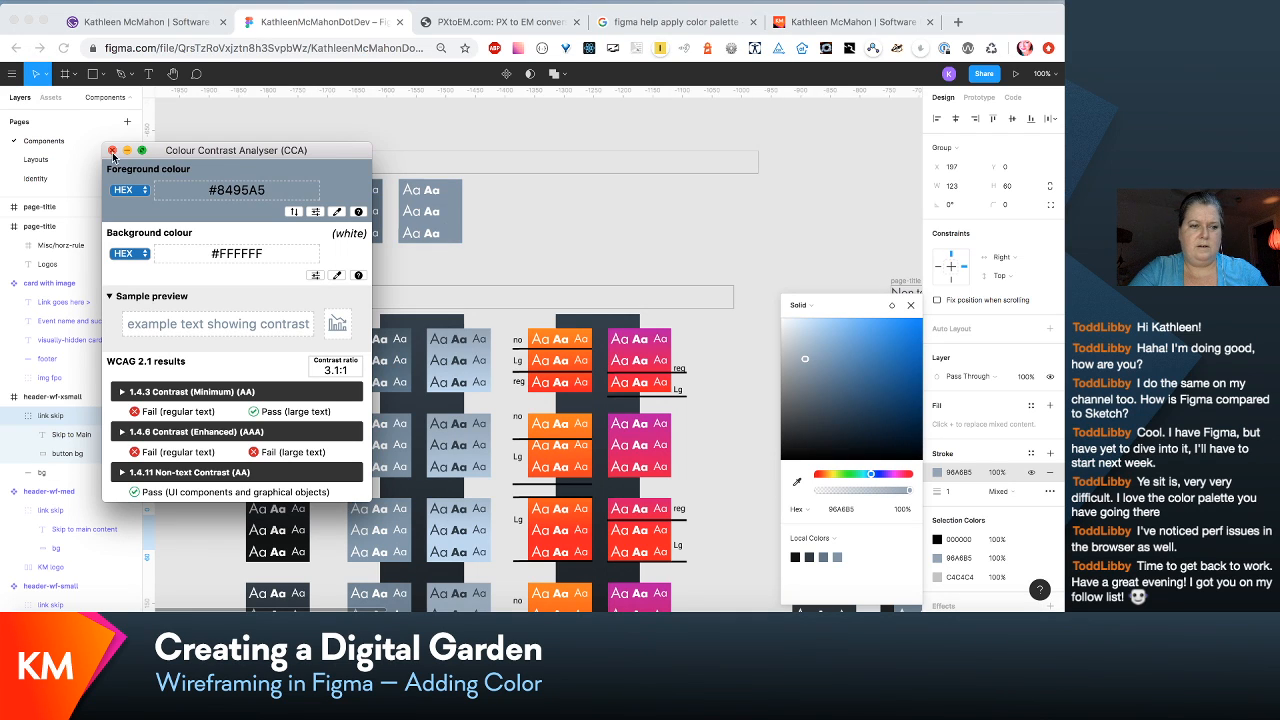
left_click(113, 151)
Step: Set the link skip group's stroke to 8394A5 by sampling the third swatch under the upper Text contrast title
key("i")
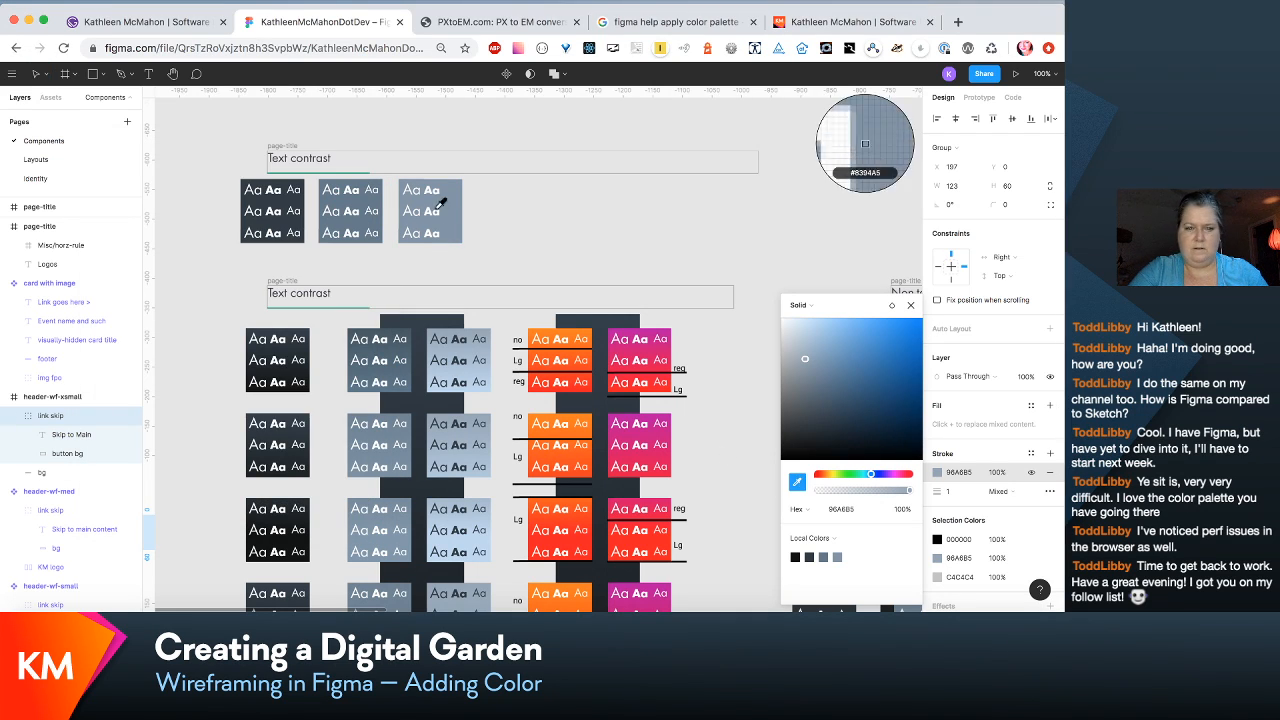
left_click(441, 203)
scroll(660, 236, "right", 3)
scroll(660, 236, "down", 1)
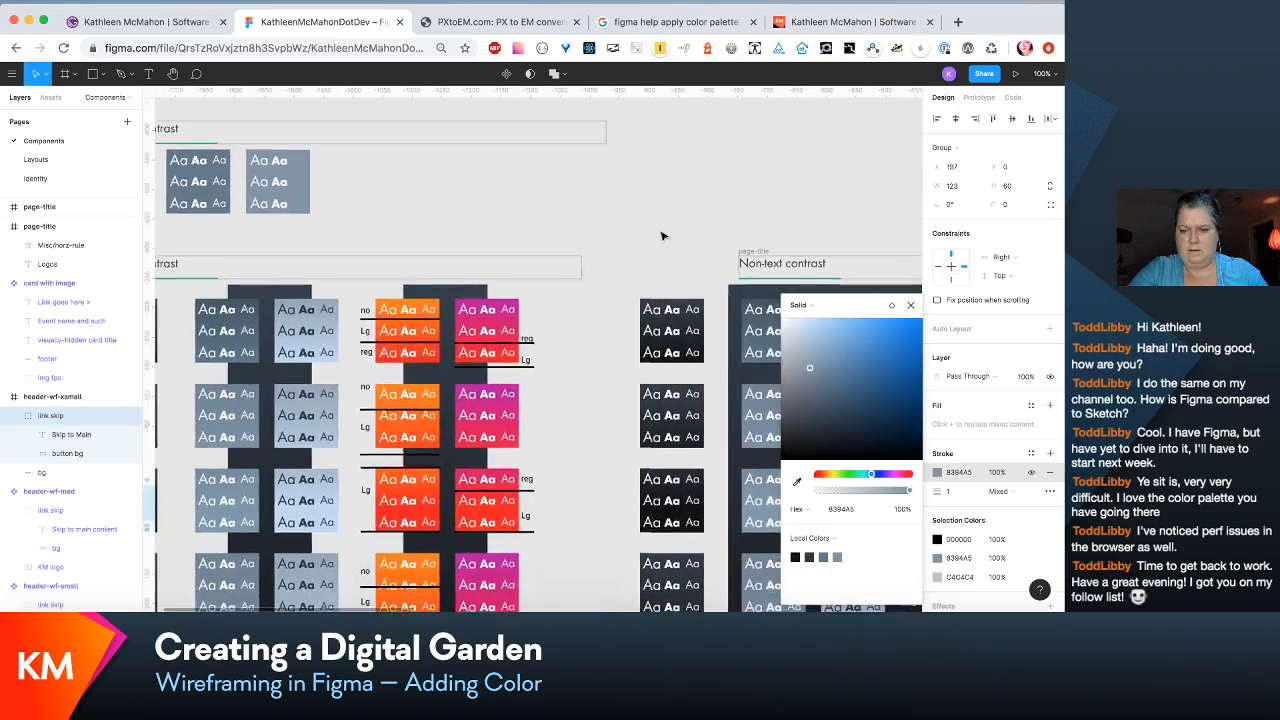
scroll(661, 236, "right", 13)
scroll(661, 236, "down", 1)
scroll(661, 236, "left", 2)
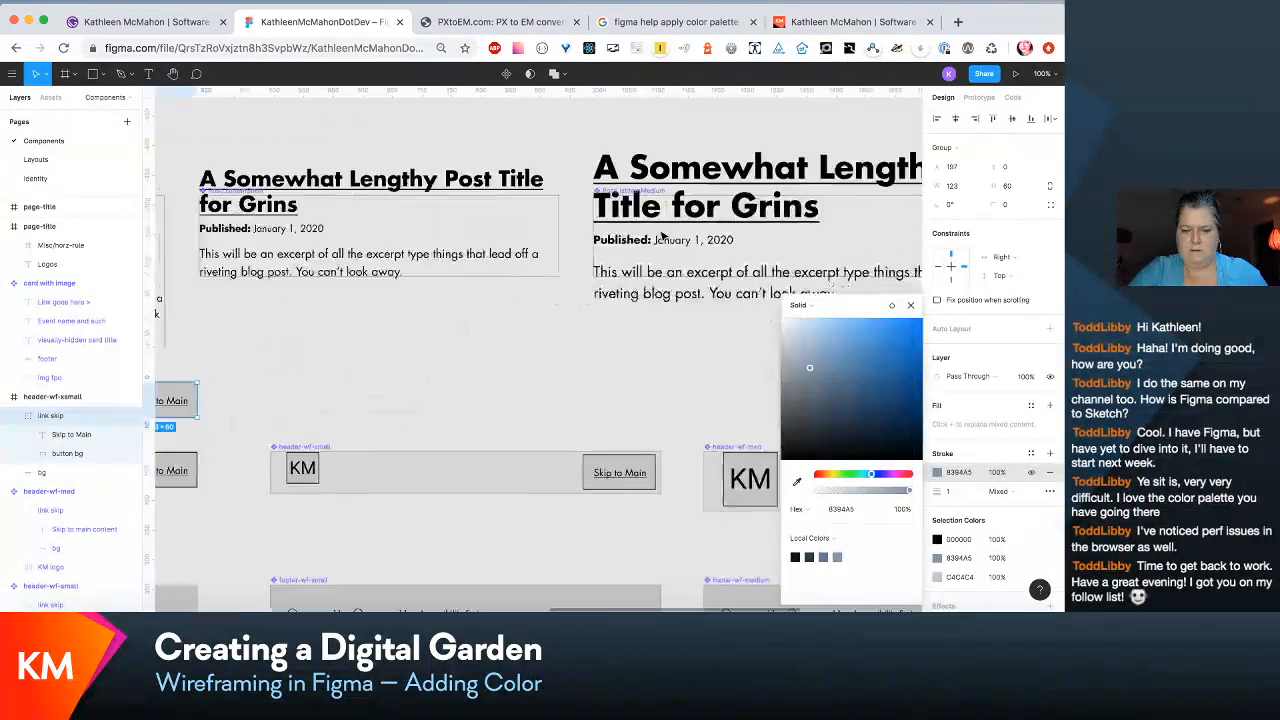
scroll(661, 234, "left", 5)
left_click(488, 367)
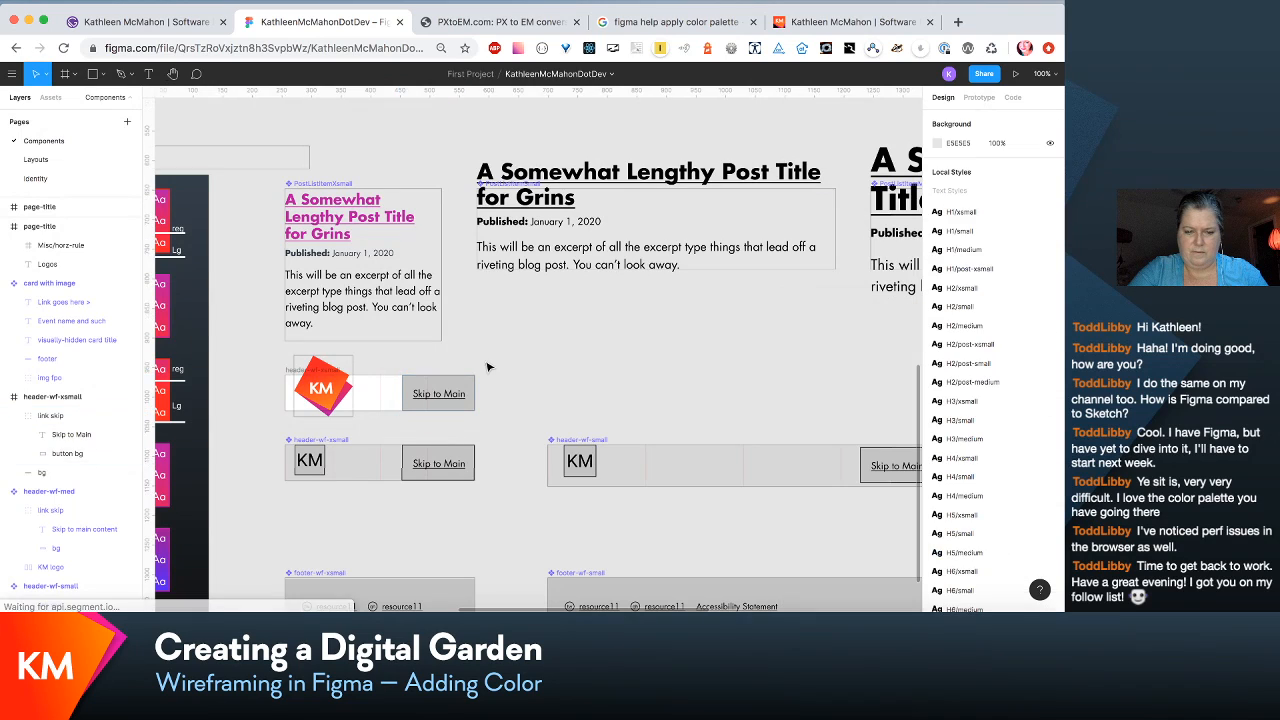
Step: Remove the gray fill from the button bg rectangle in the colored extra-small header's link skip group
left_click(420, 404)
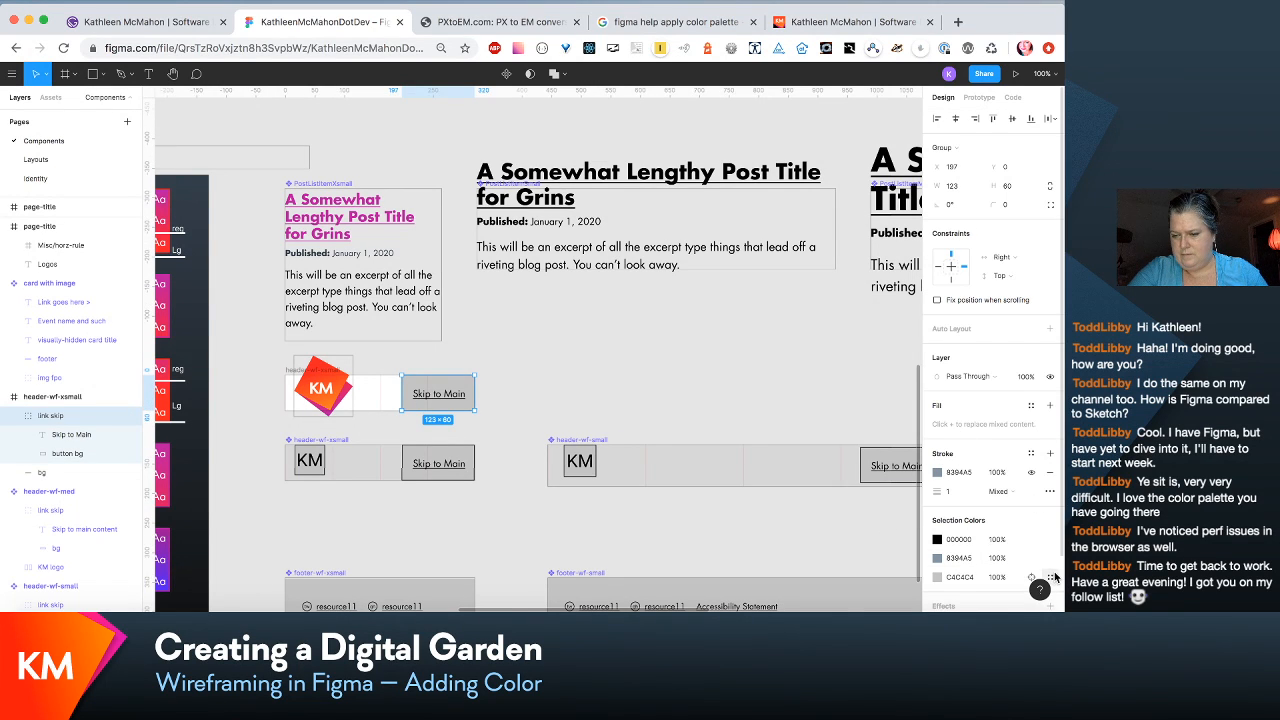
scroll(1052, 577, "down", 2)
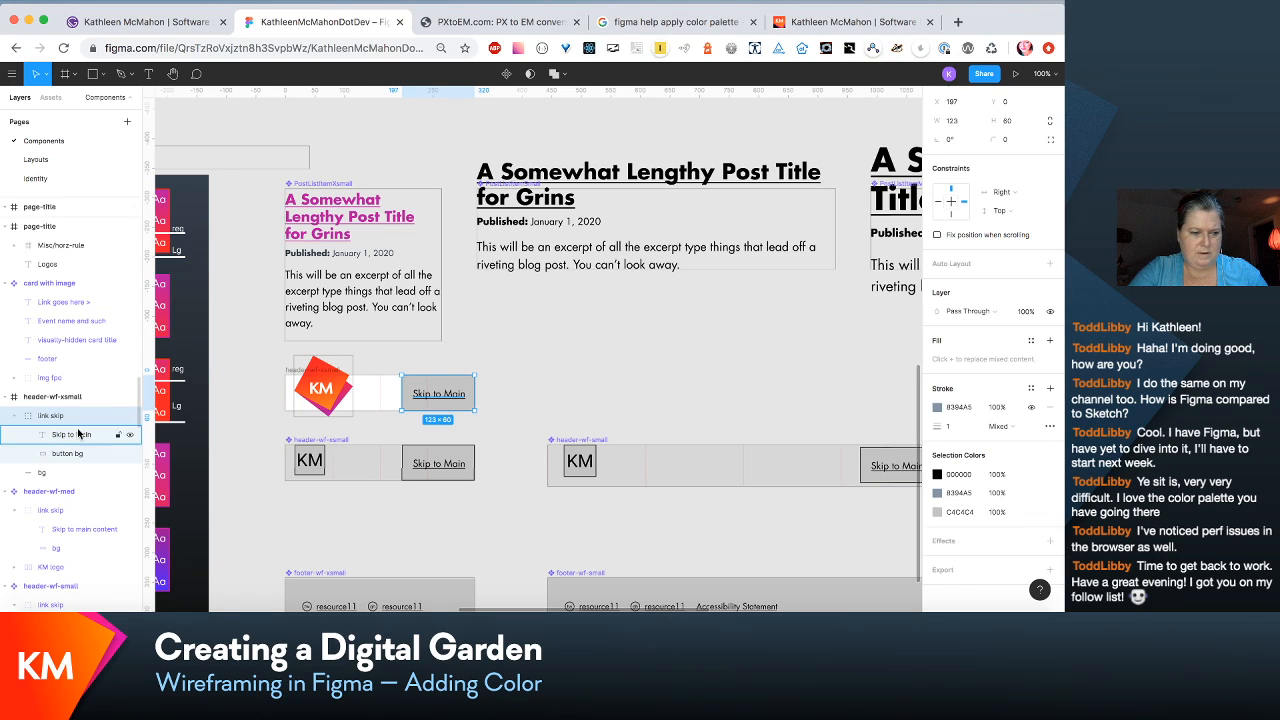
left_click(63, 455)
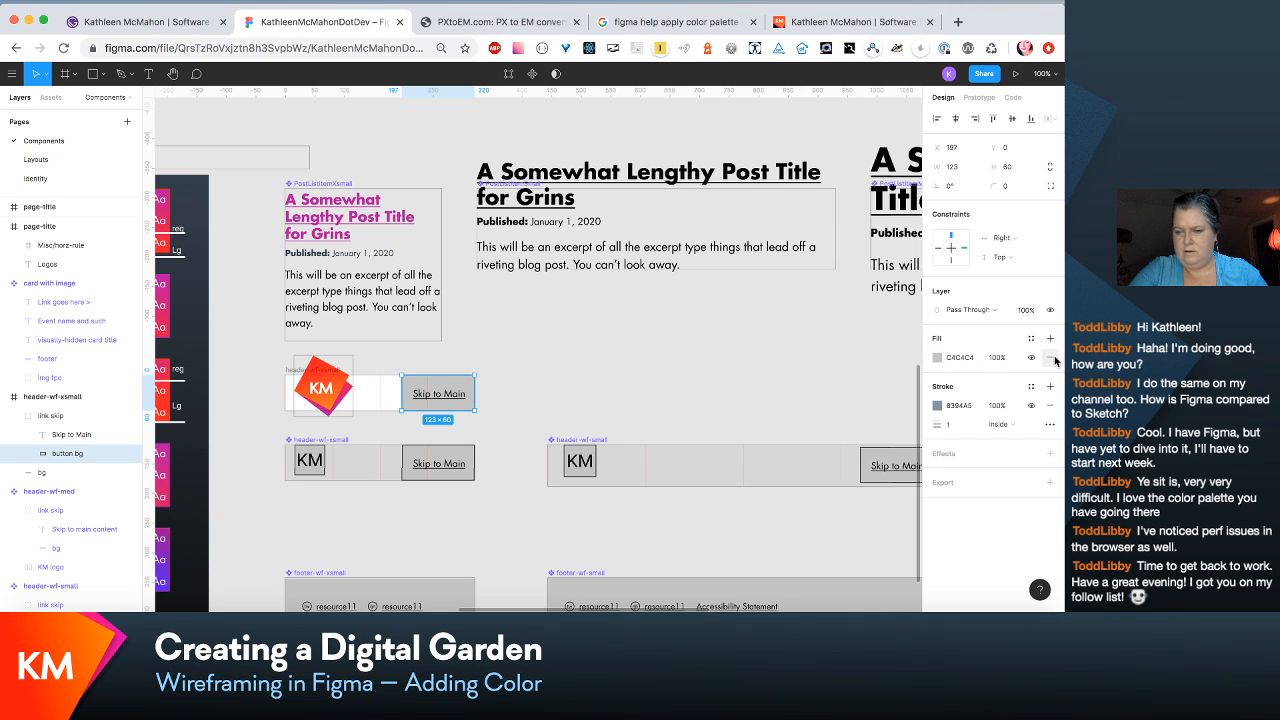
left_click(1049, 357)
left_click(677, 388)
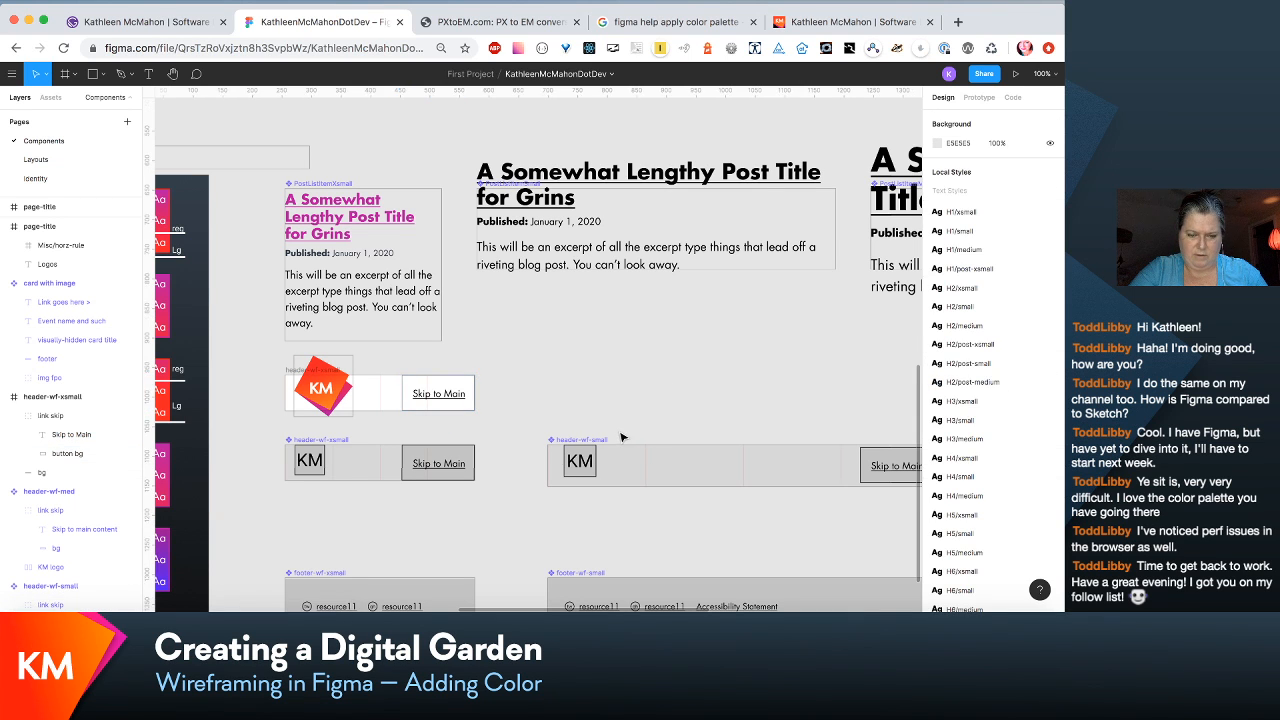
Step: Examine the colored extra-small header alongside the gray header and footer wireframes below it
scroll(621, 437, "left", 1)
scroll(621, 437, "down", 2)
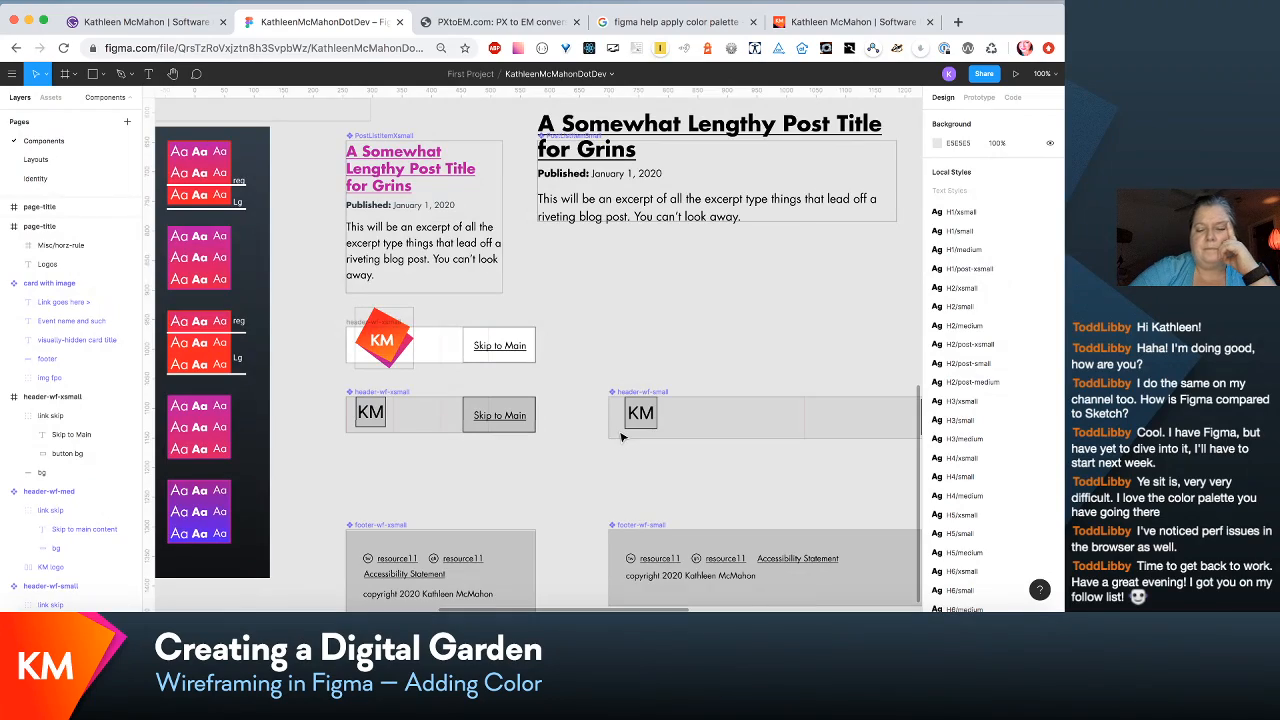
scroll(621, 437, "down", 2)
scroll(621, 437, "down", 3)
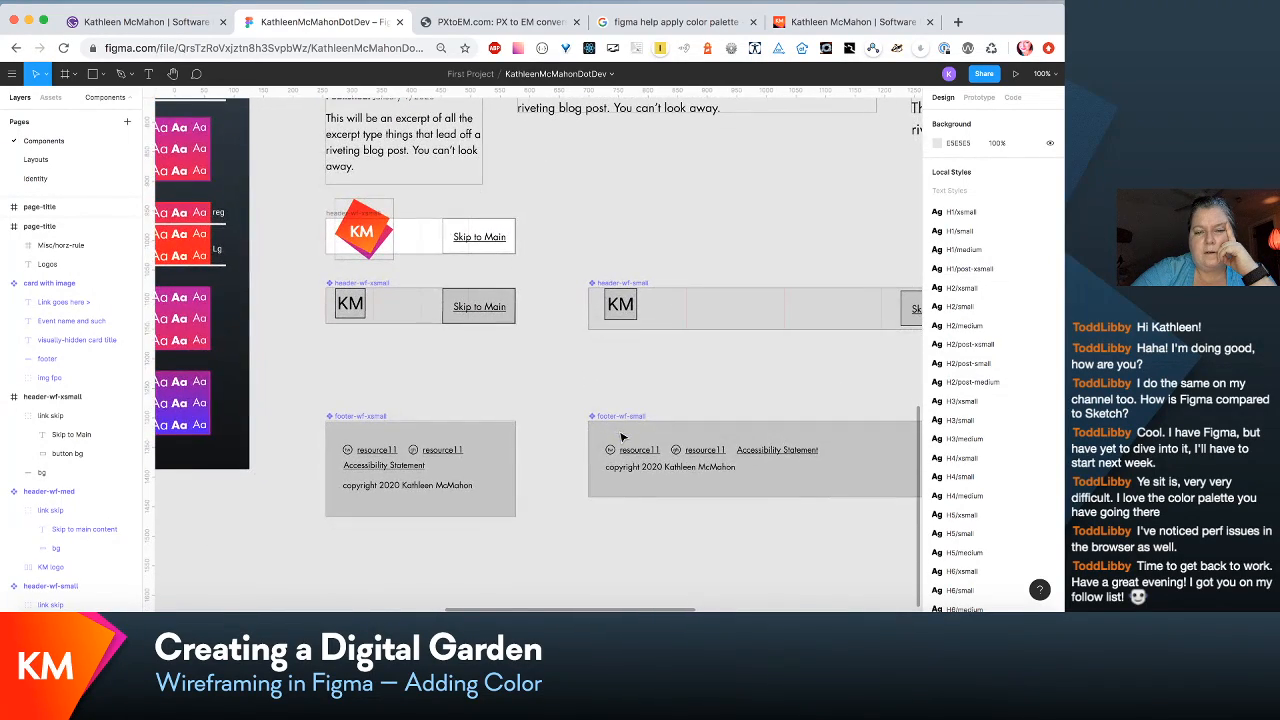
scroll(621, 437, "down", 3)
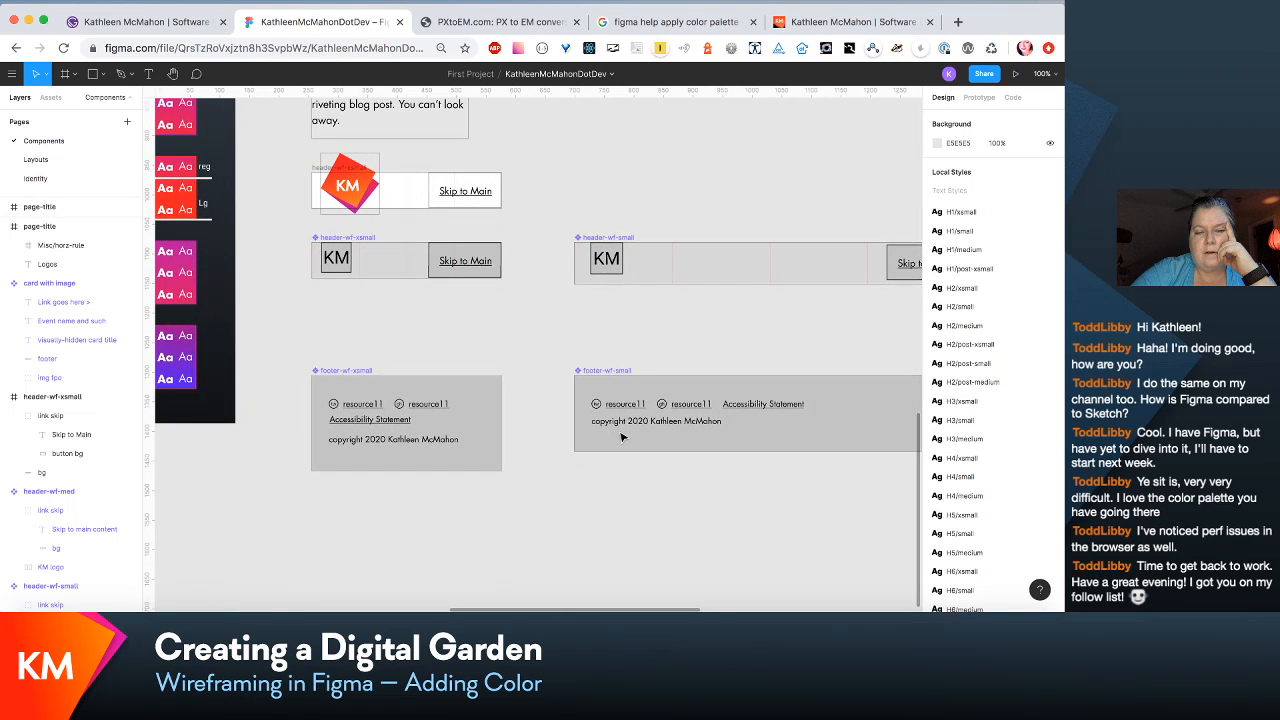
scroll(621, 437, "down", 1)
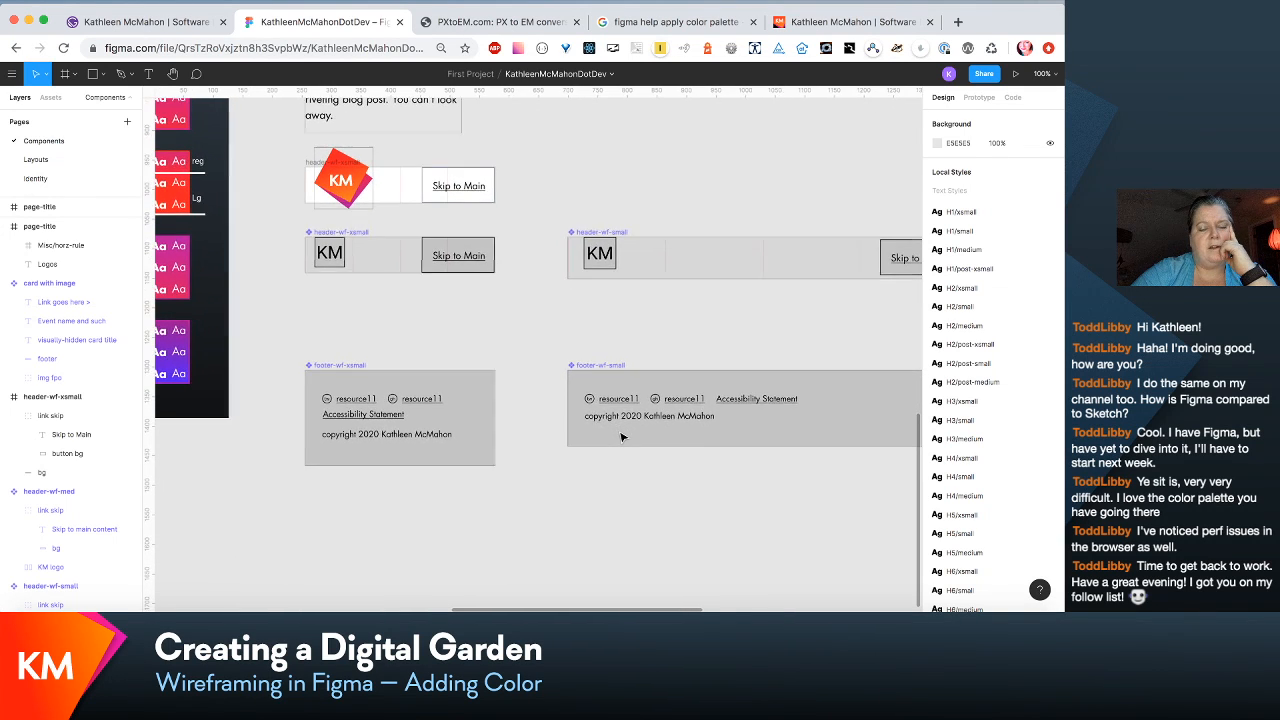
scroll(621, 437, "down", 1)
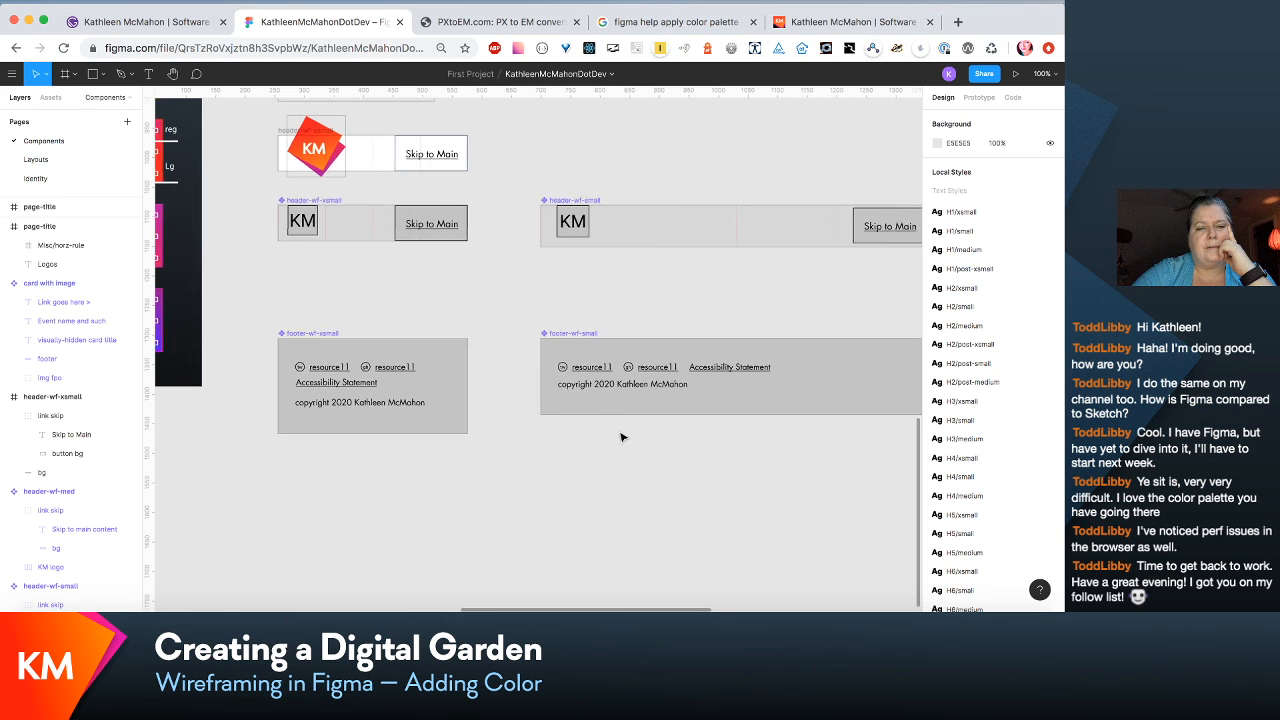
scroll(621, 437, "left", 2)
Step: Try the pink D80B64, sampled from a pink-to-red gradient swatch, as the fill of the colored header's Skip to Main text
left_click(468, 177)
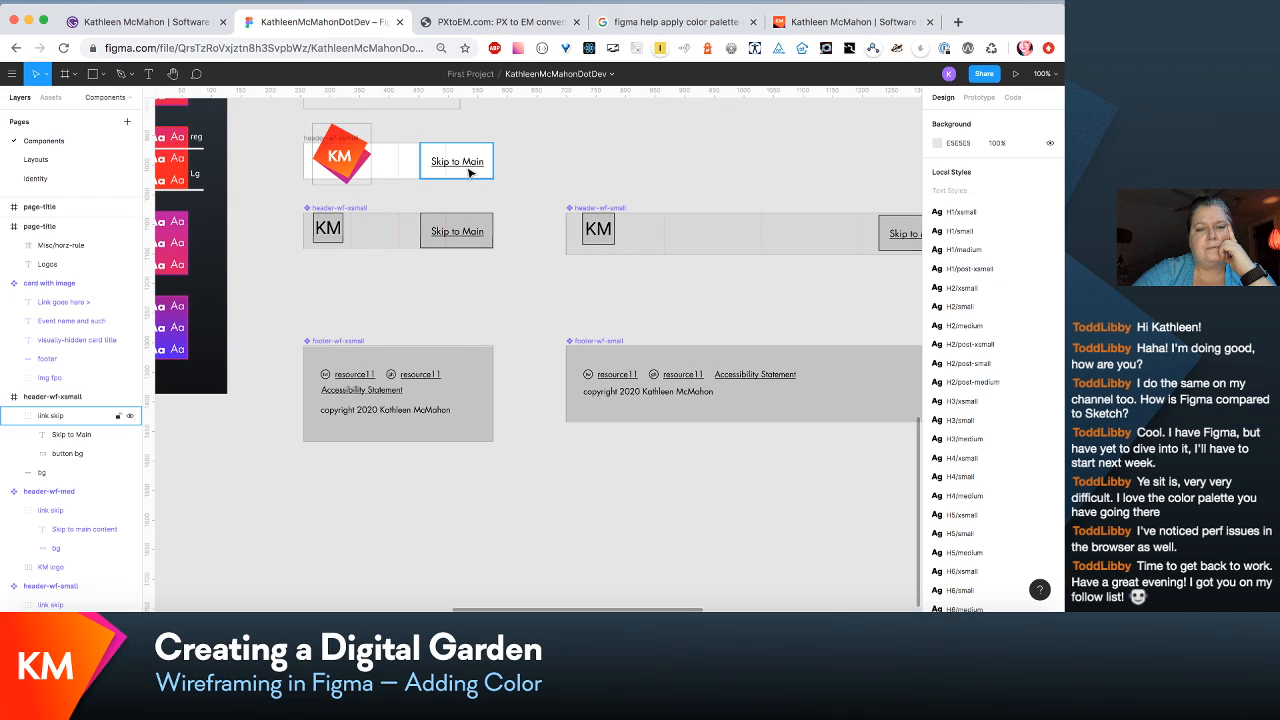
double_click(469, 173)
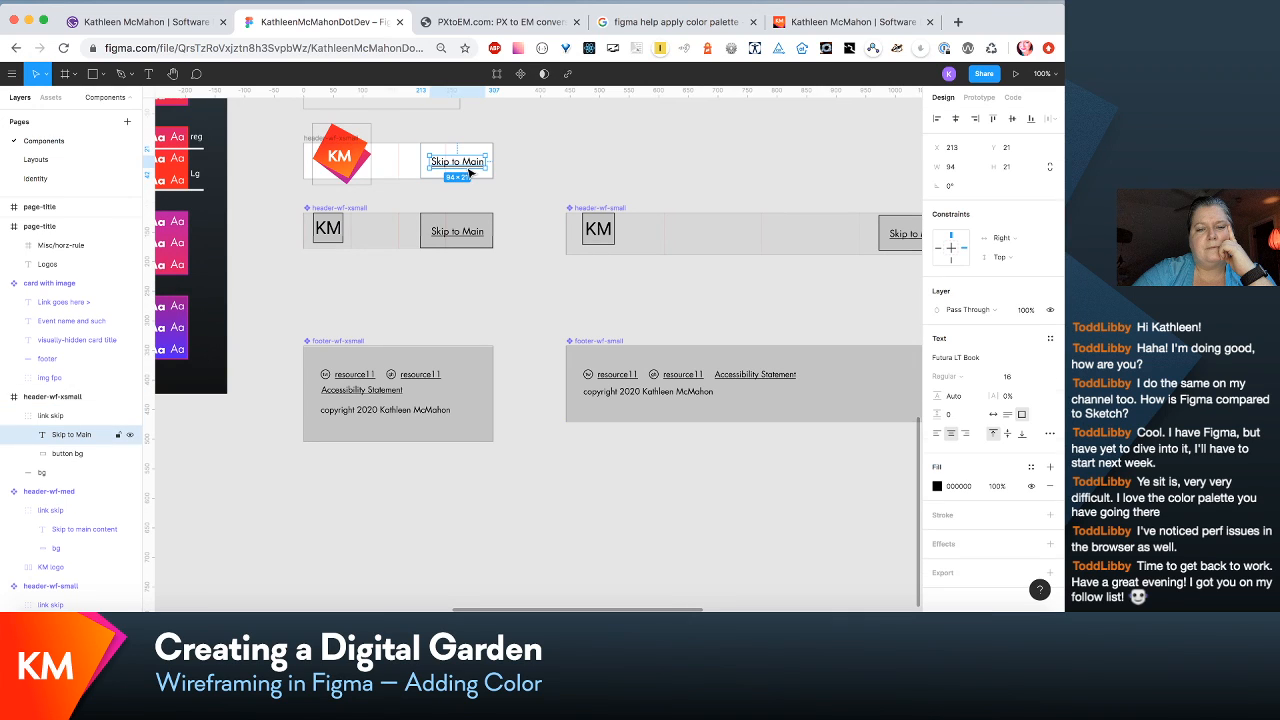
left_click(938, 487)
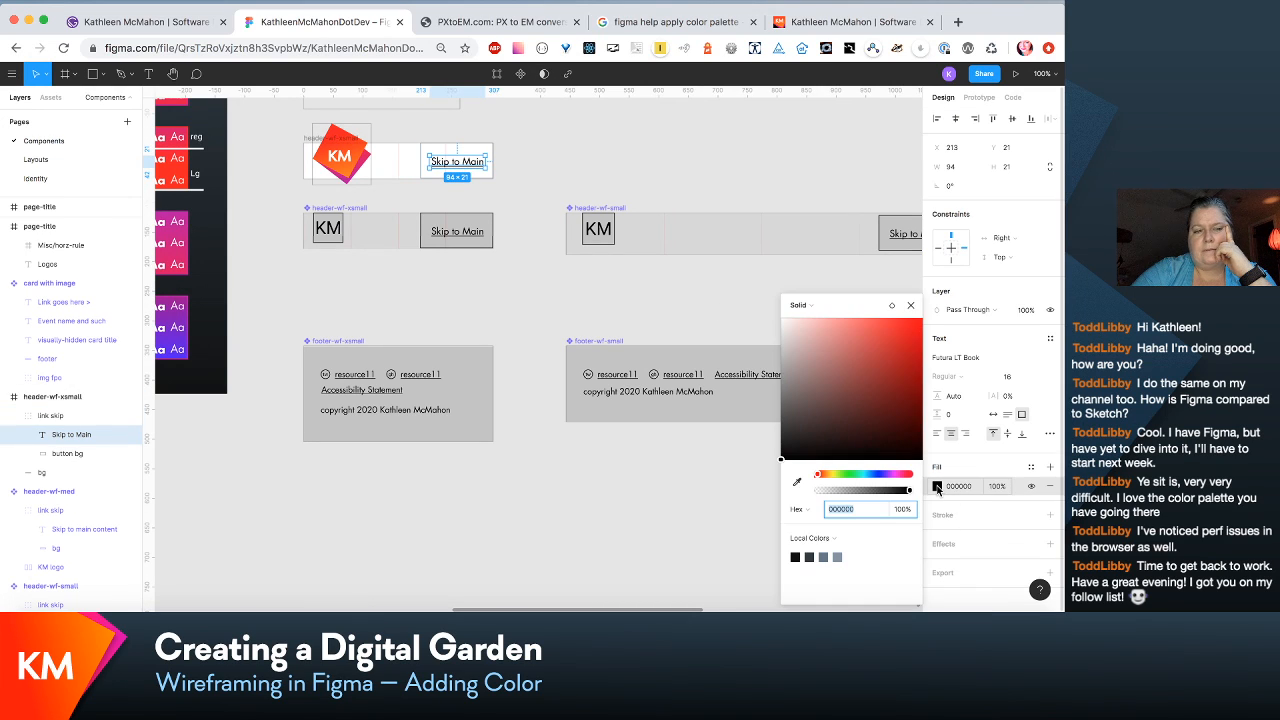
left_click(797, 484)
scroll(410, 420, "left", 4)
scroll(410, 420, "up", 1)
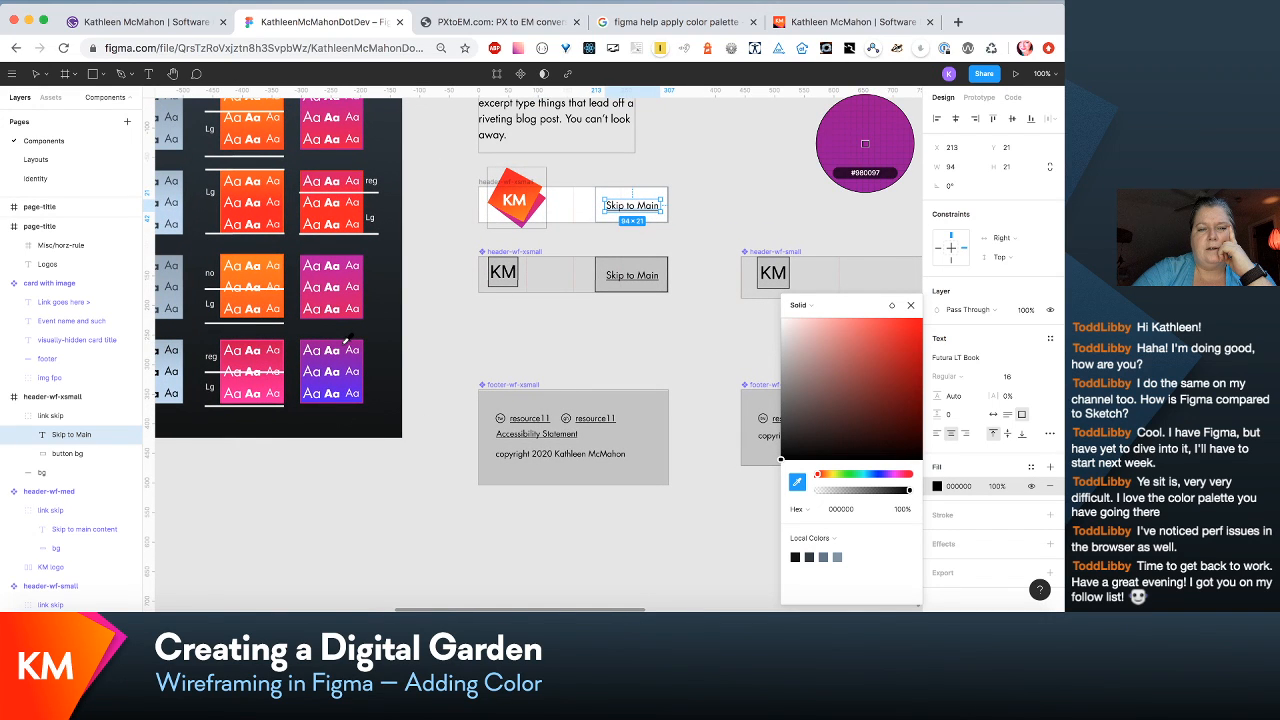
scroll(347, 340, "left", 3)
scroll(347, 340, "up", 2)
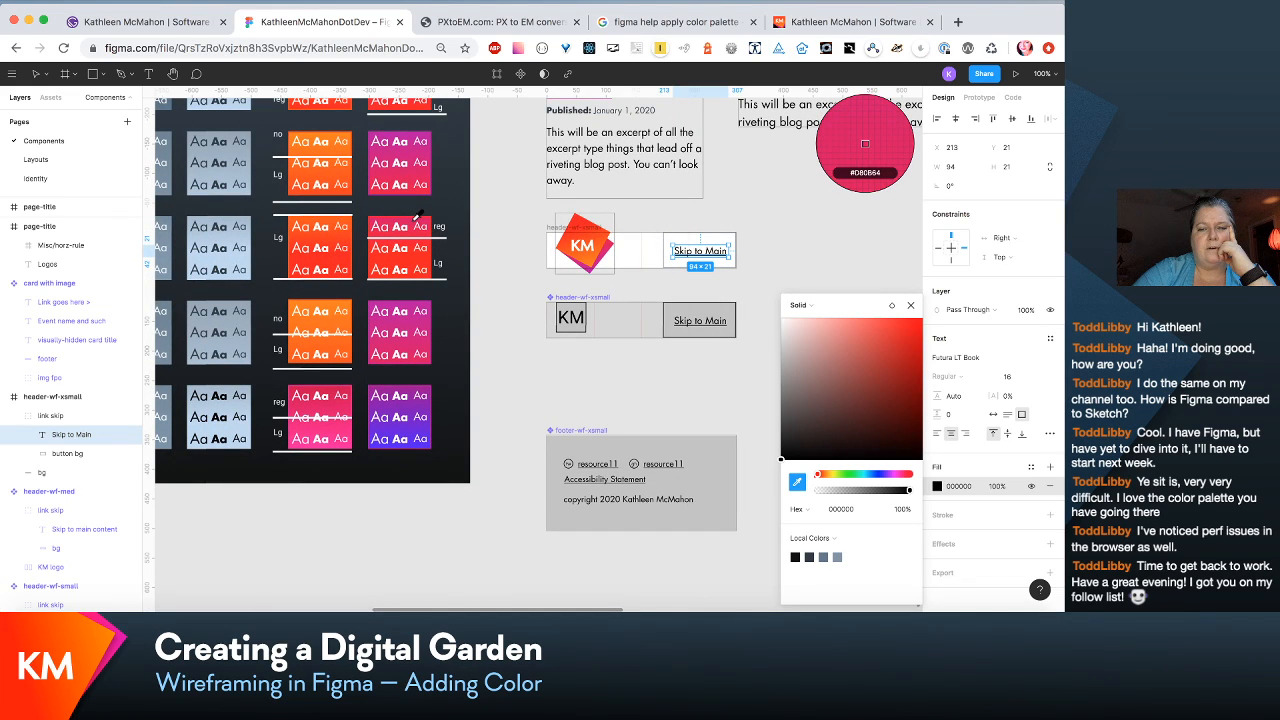
left_click(420, 216)
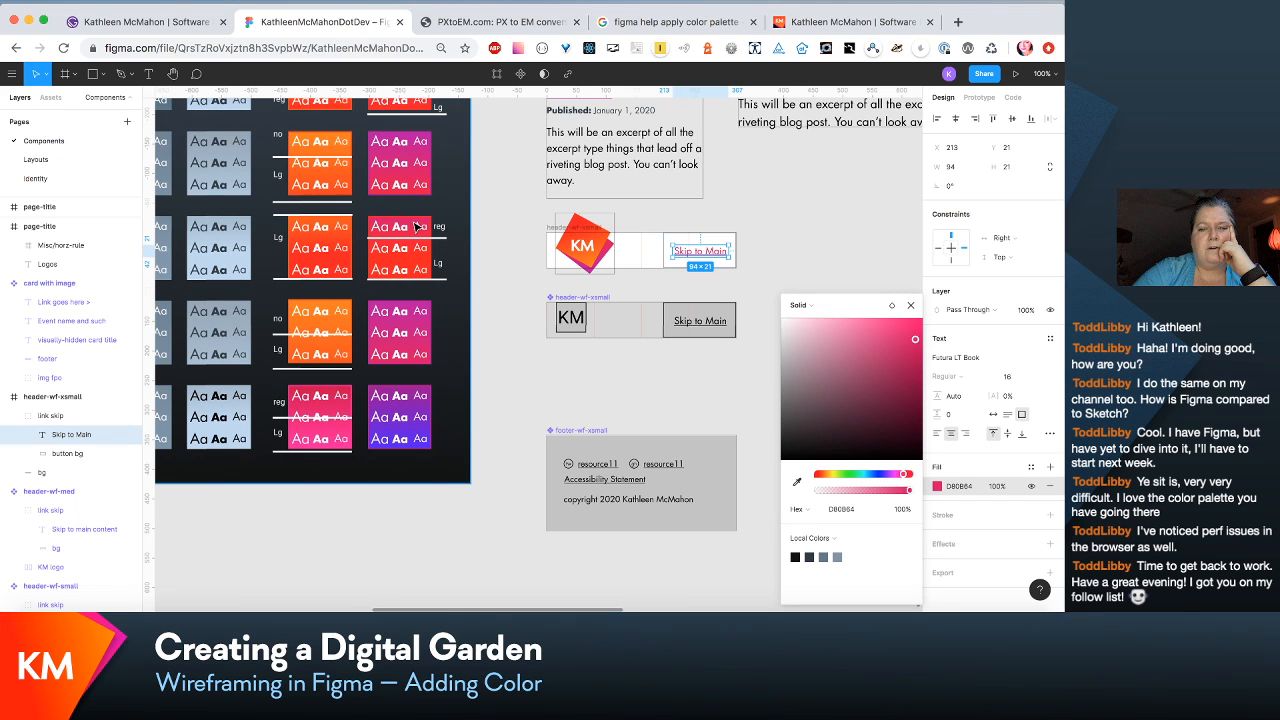
Step: Set the Skip to Main text's fill to D10971 by sampling the magenta-to-pink gradient swatch above the pink-to-red one
scroll(417, 228, "up", 2)
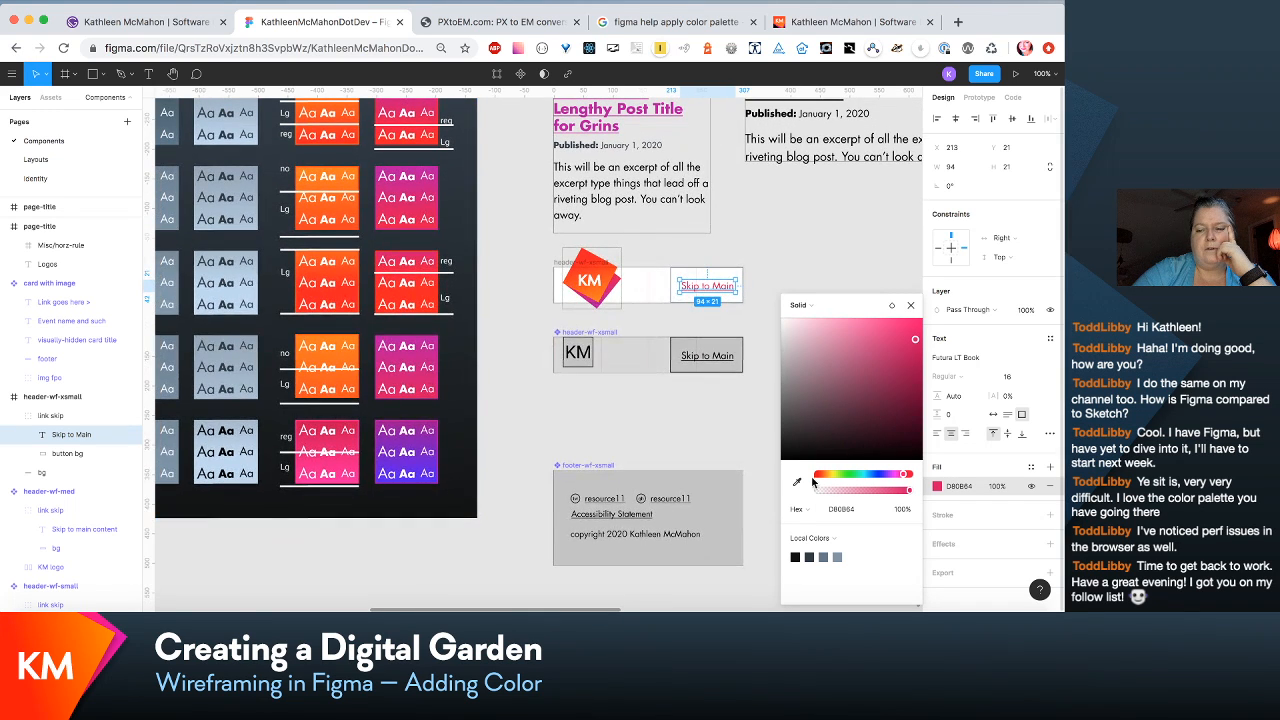
left_click(797, 484)
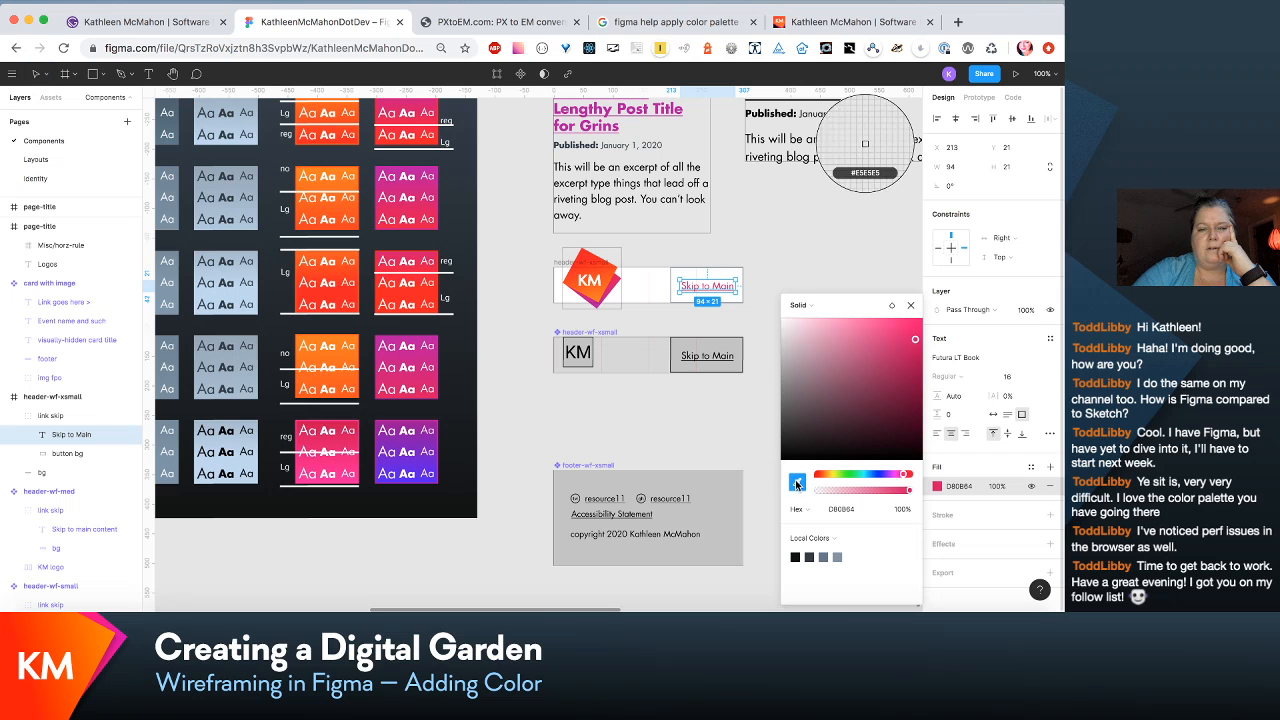
left_click(425, 196)
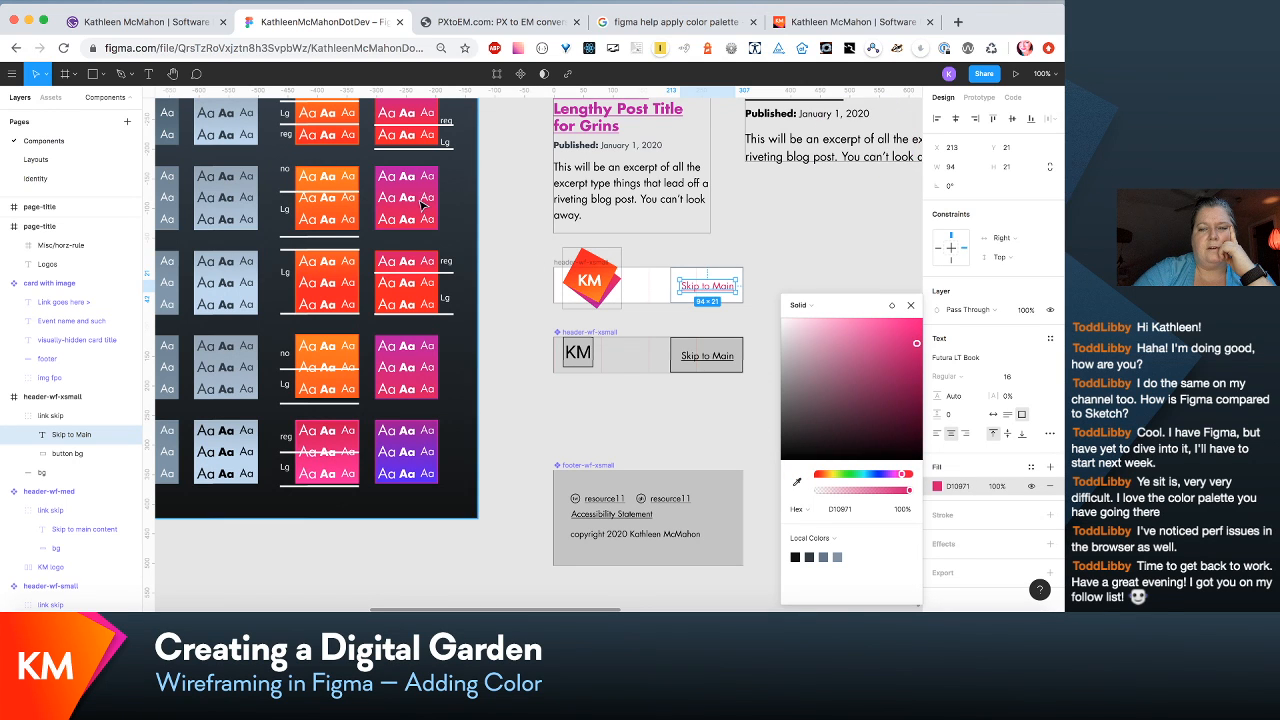
scroll(680, 492, "right", 3)
scroll(700, 434, "right", 5)
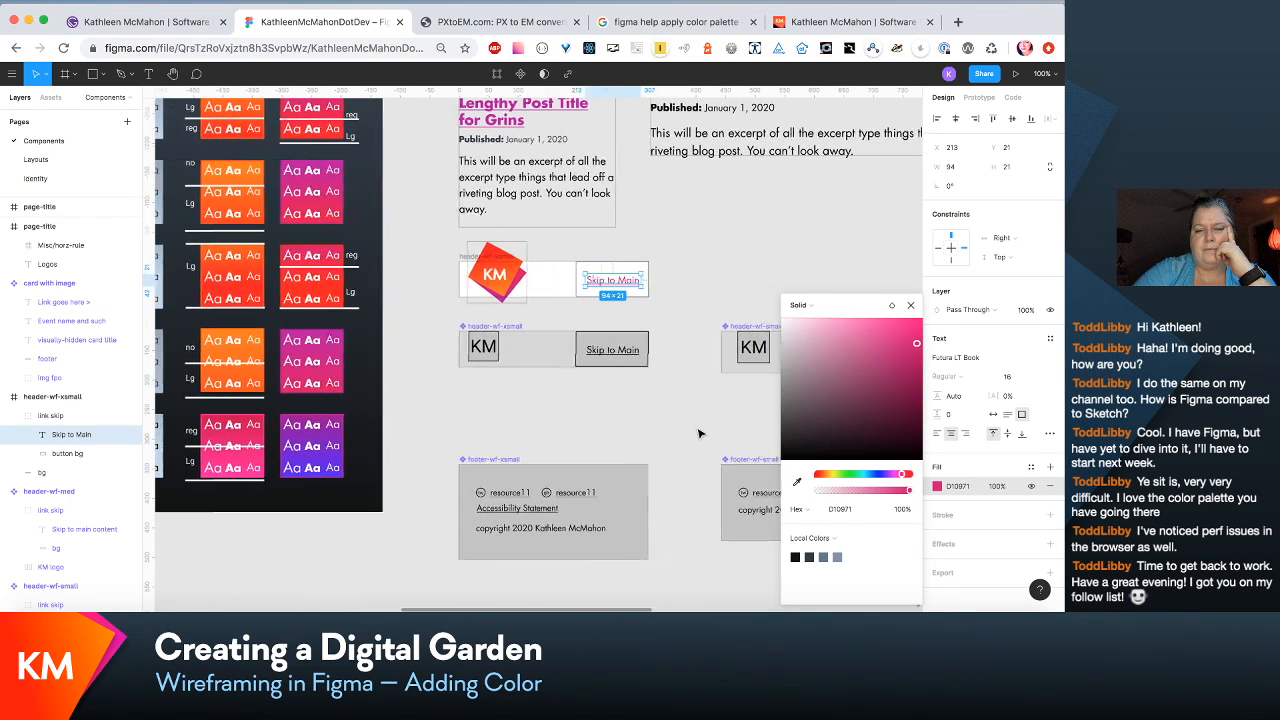
left_click(578, 402)
Step: Hide the stroke of the button bg rectangle behind the colored header's Skip to Main text
scroll(578, 402, "right", 5)
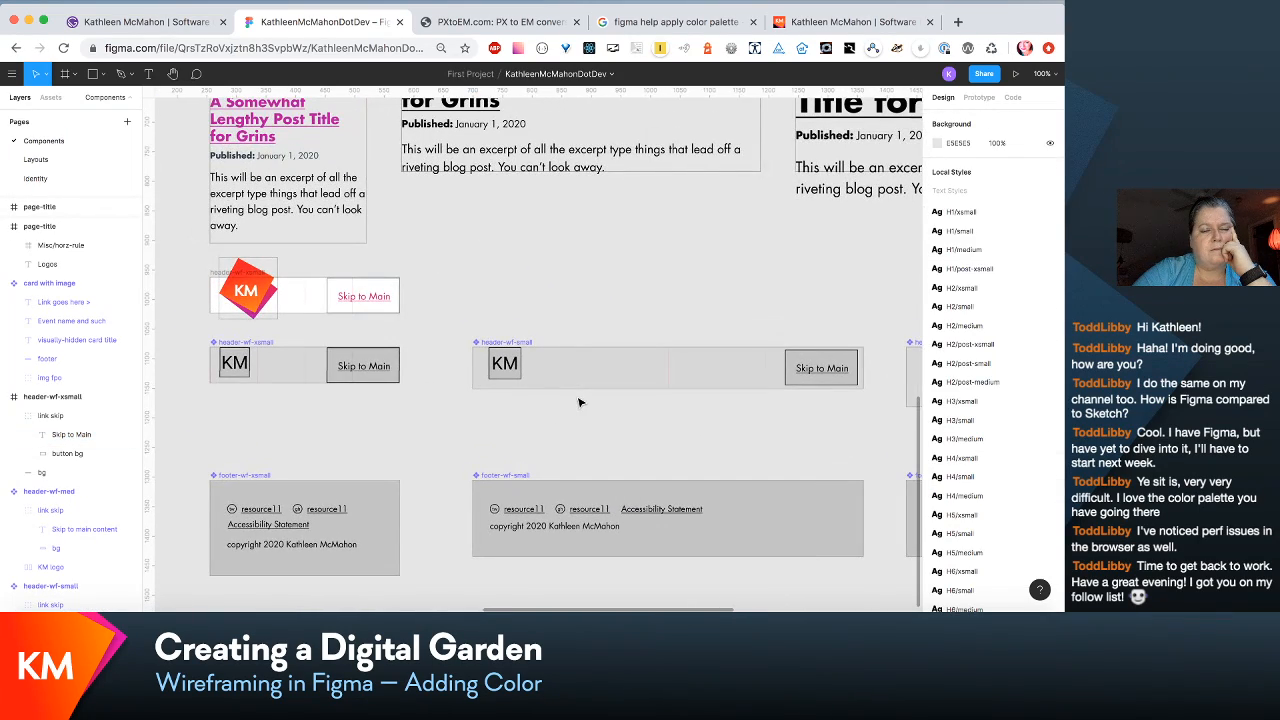
scroll(578, 402, "left", 2)
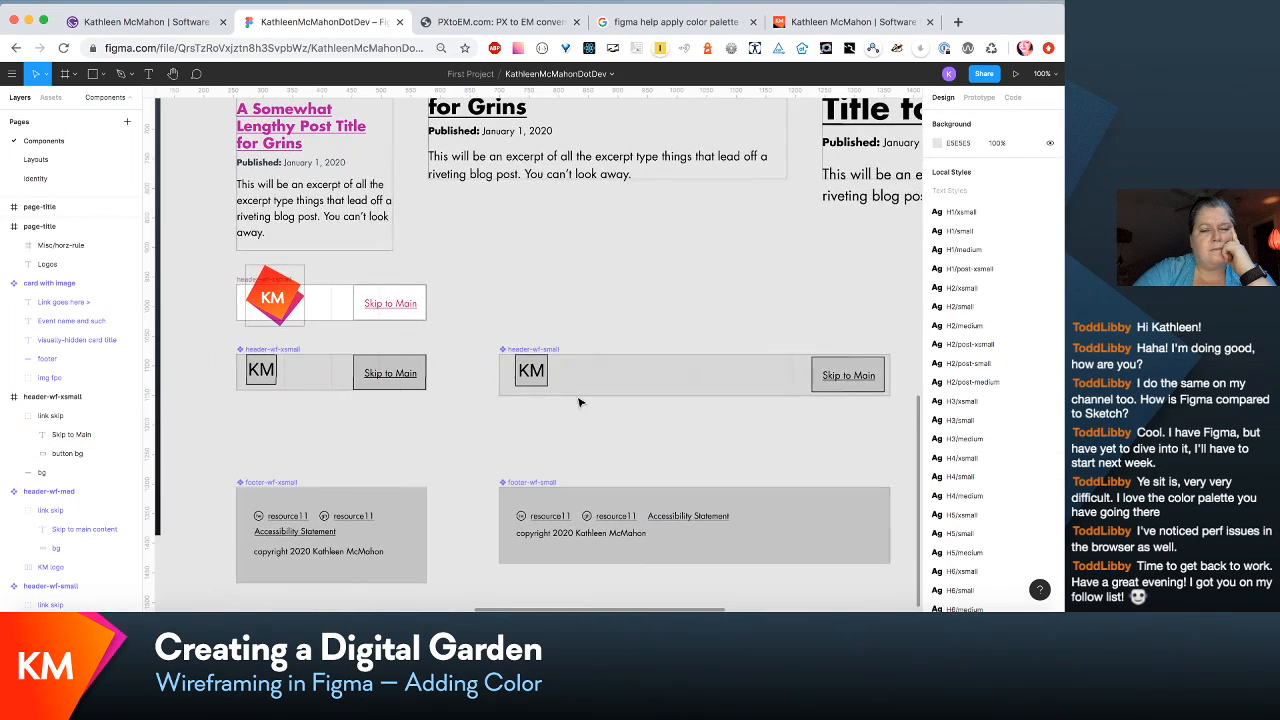
left_click(408, 298)
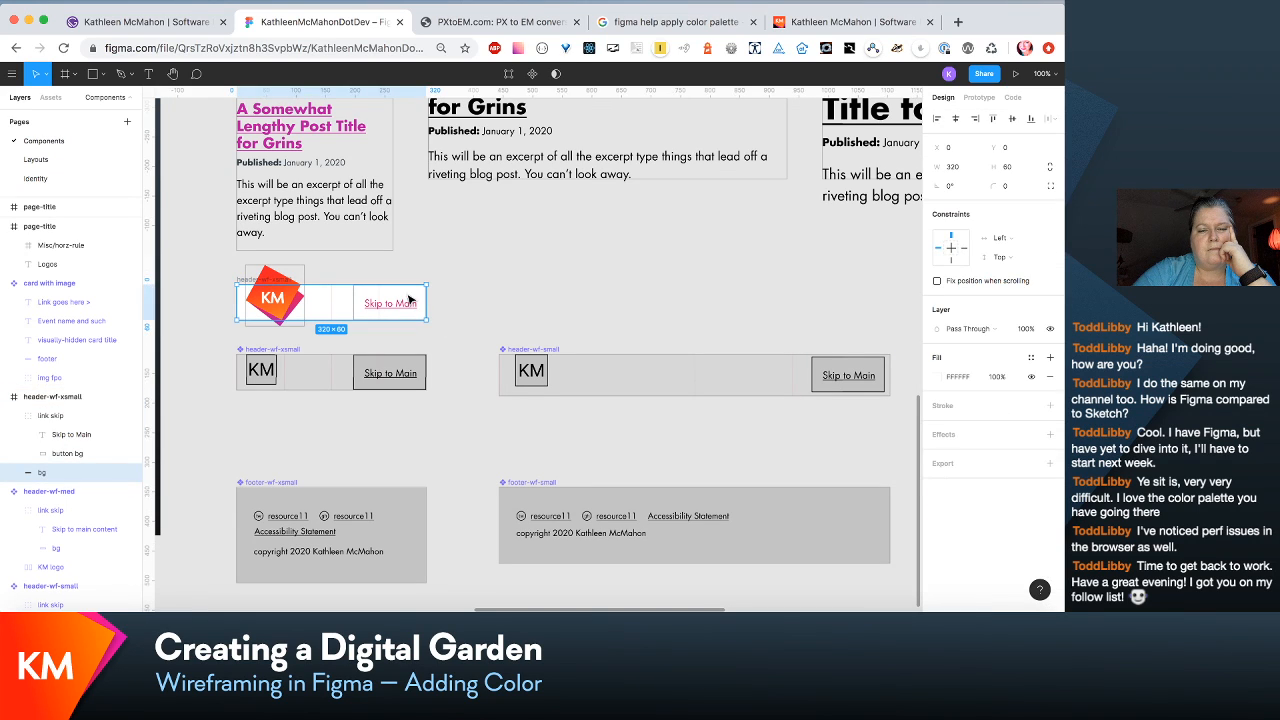
left_click(86, 451)
left_click(86, 451)
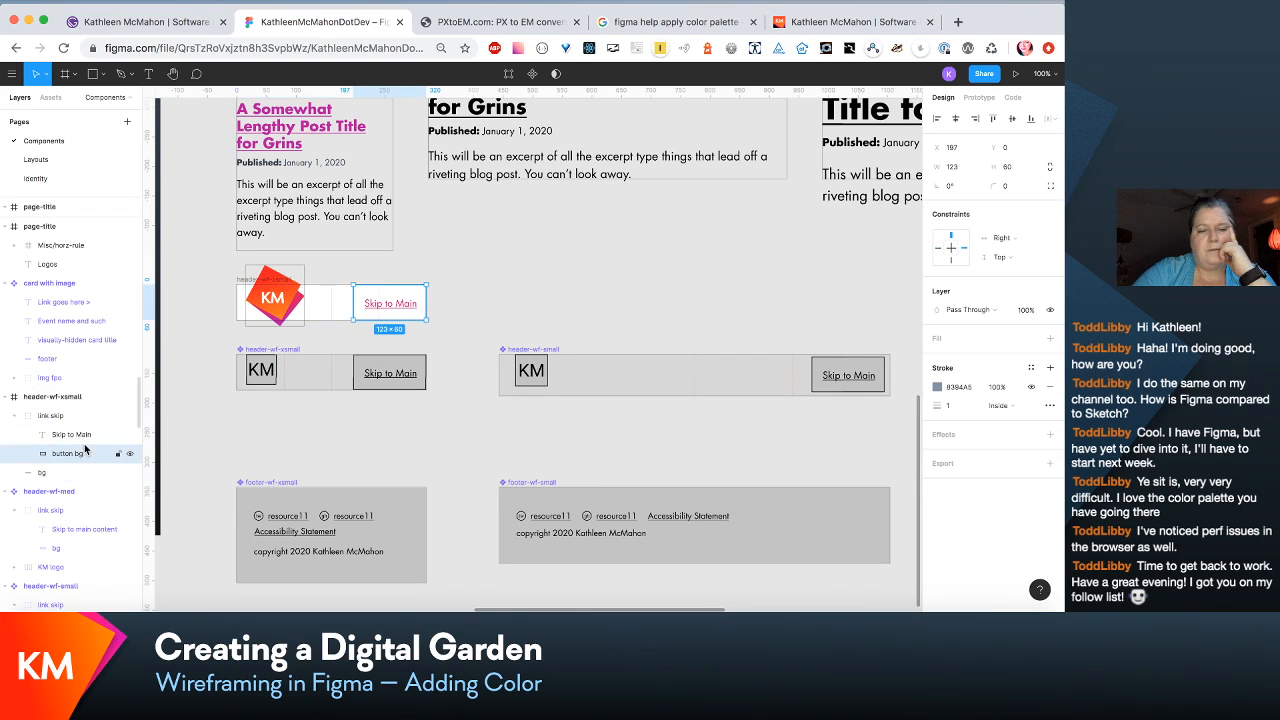
left_click(1030, 388)
left_click(637, 275)
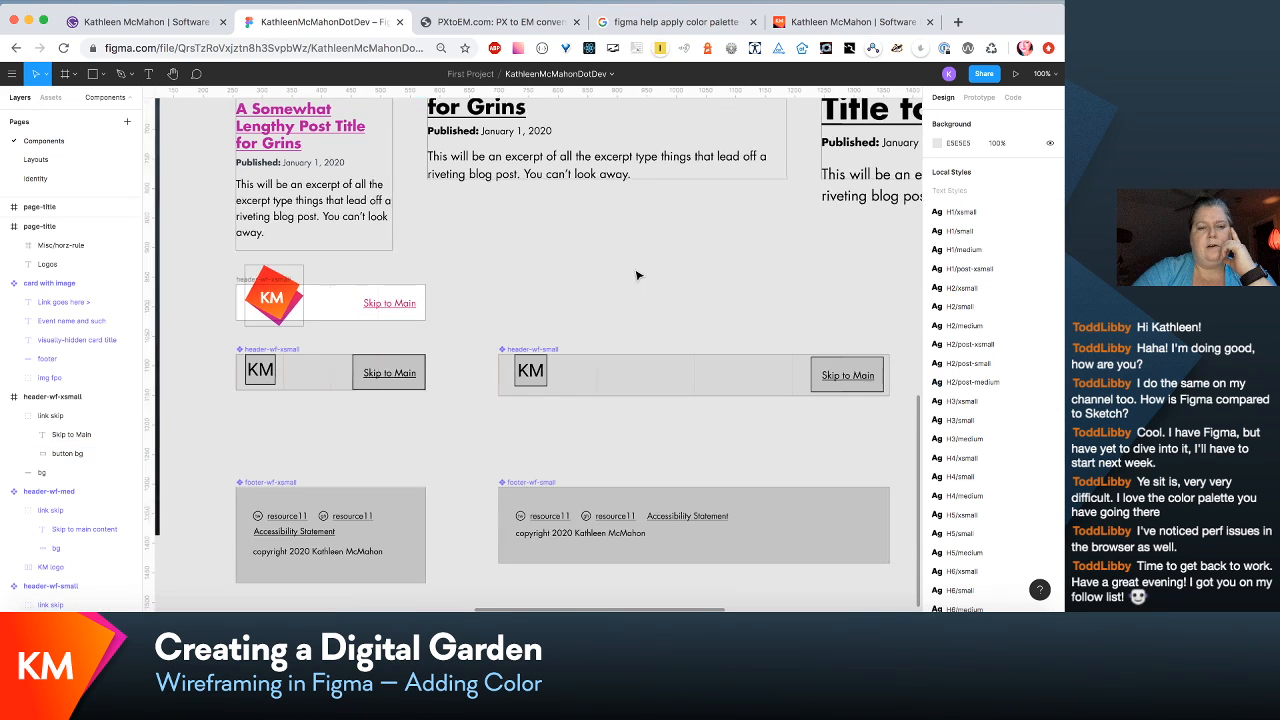
Step: Look over the colored extra-small header and compare it with the small header and footer wireframes
scroll(637, 275, "down", 2)
scroll(637, 275, "right", 2)
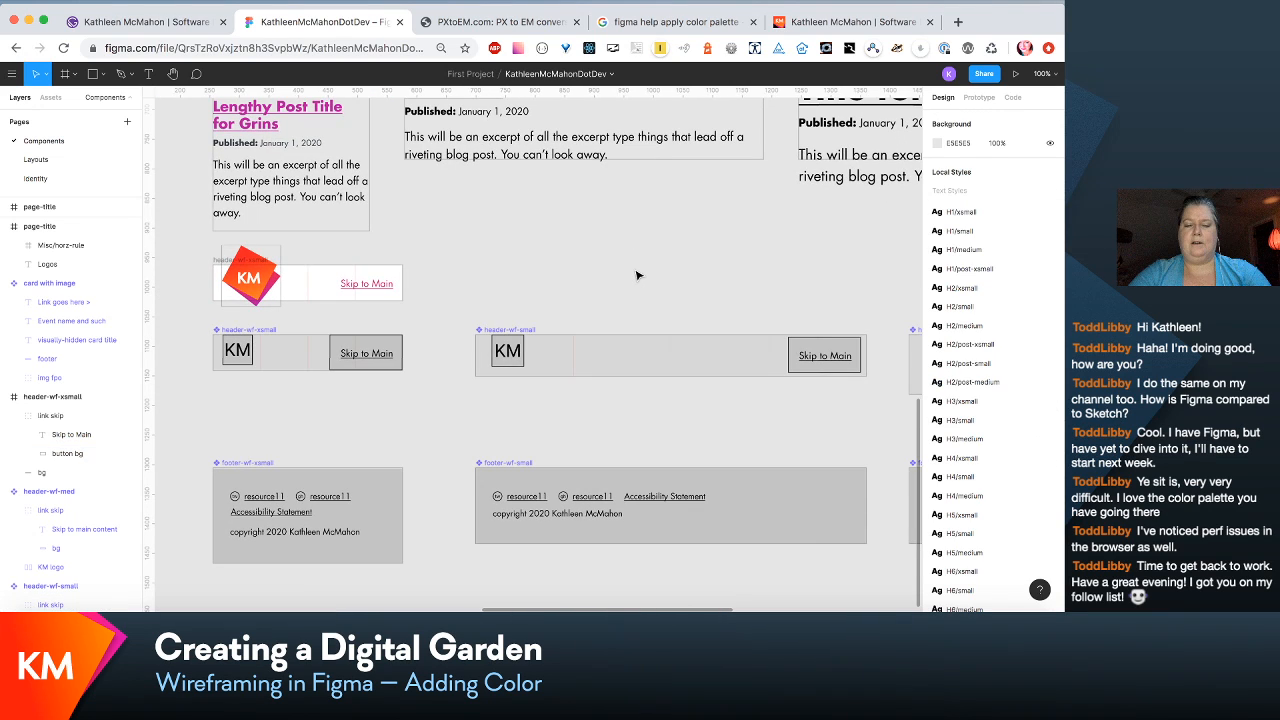
scroll(637, 275, "down", 1)
scroll(637, 275, "right", 1)
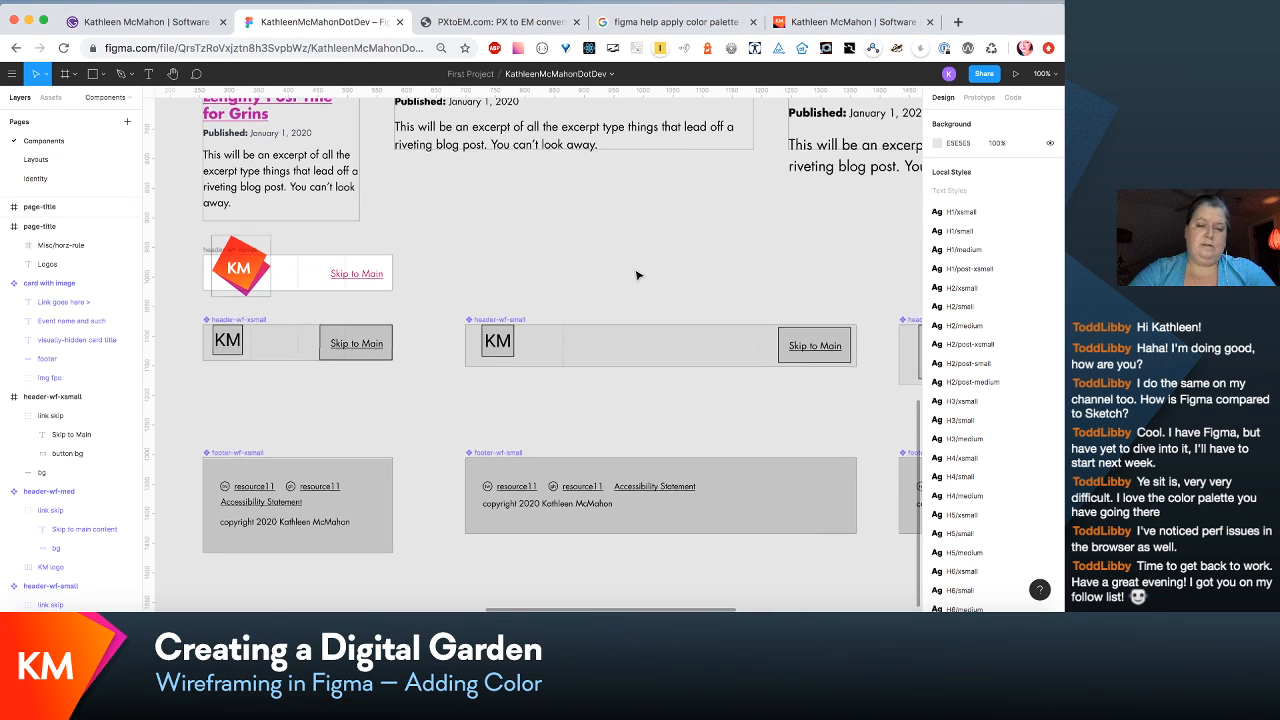
scroll(637, 275, "down", 6)
scroll(637, 275, "left", 8)
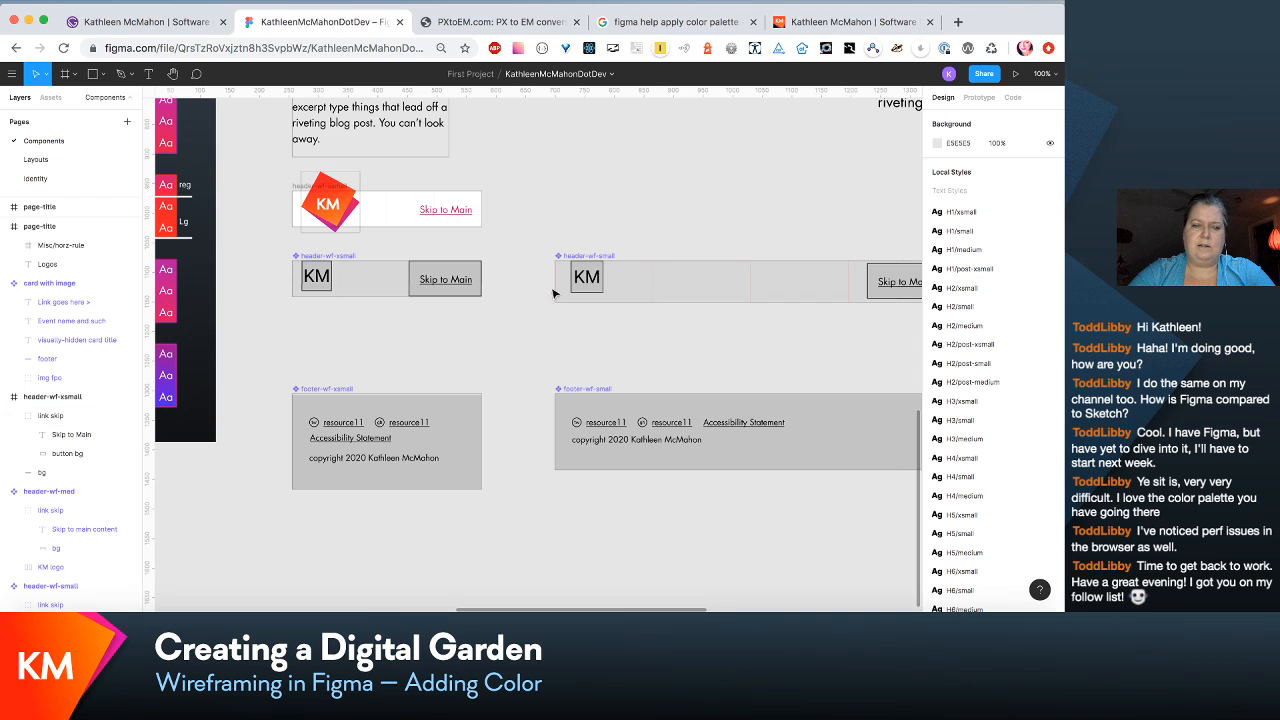
scroll(560, 303, "down", 3)
scroll(560, 303, "right", 3)
scroll(560, 307, "down", 2)
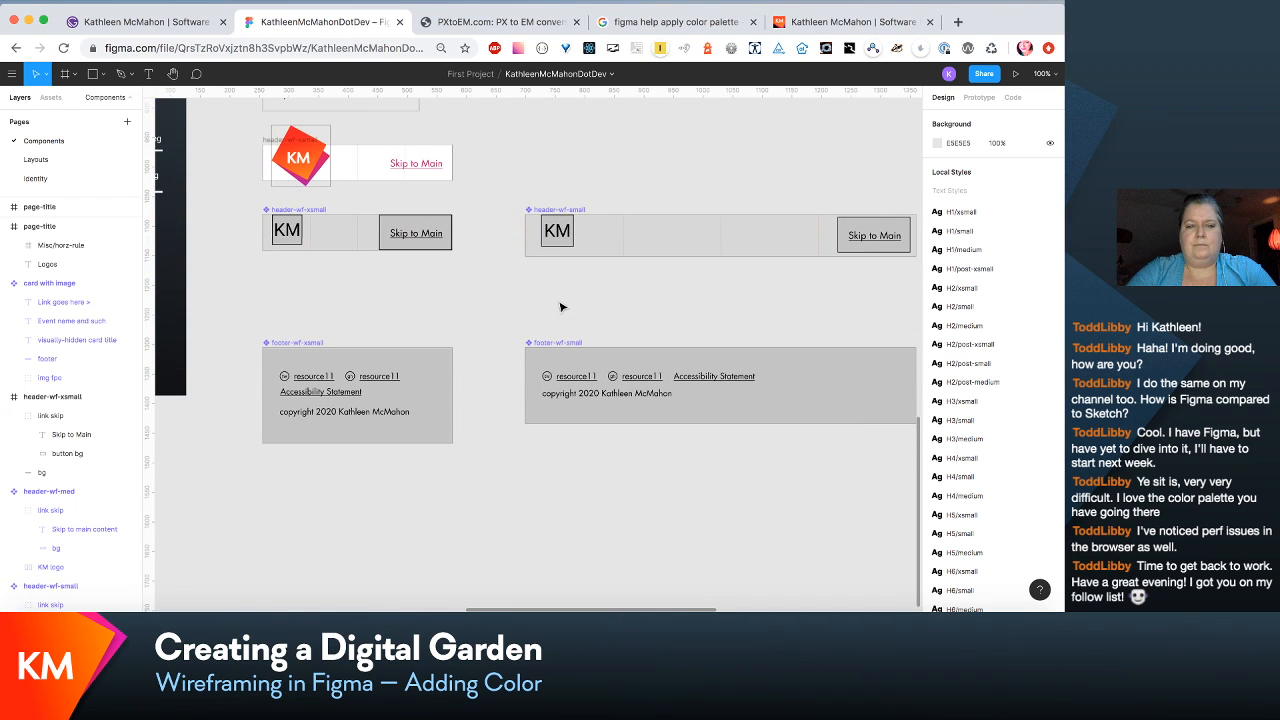
Step: Duplicate the header-wf-small component directly above the original, in line with the colored extra-small header
scroll(560, 307, "right", 9)
scroll(560, 307, "down", 1)
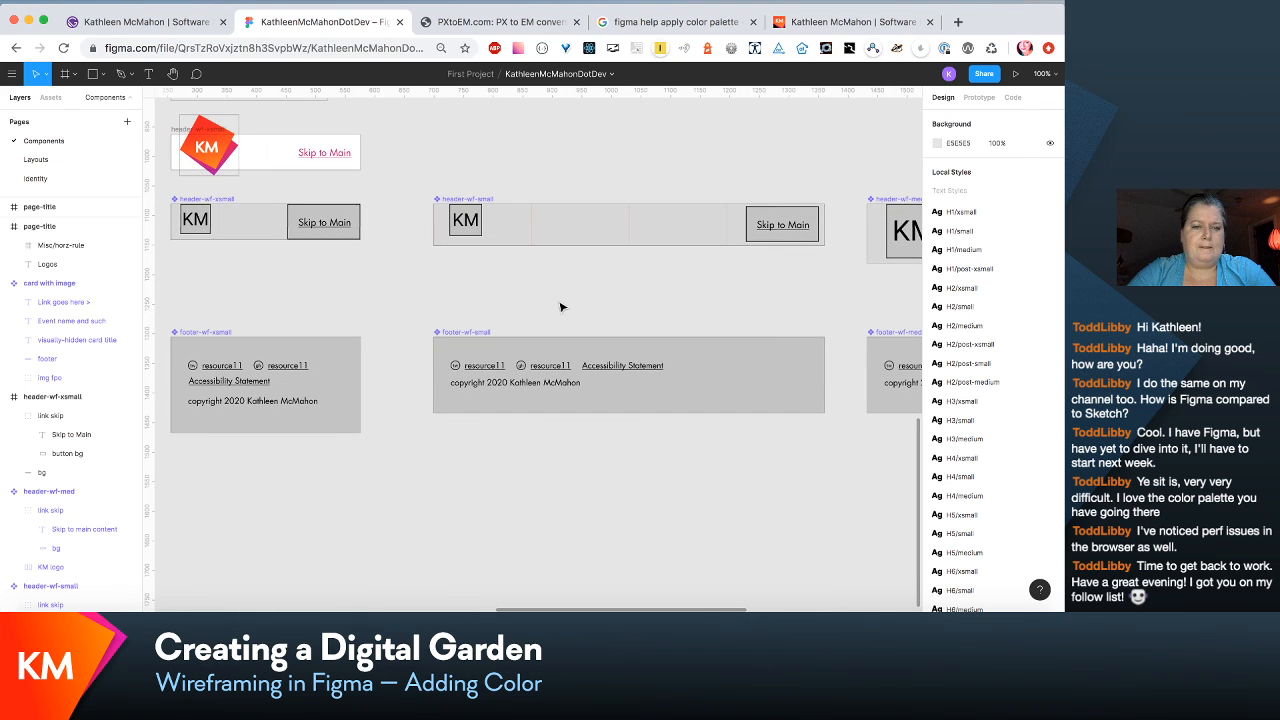
left_click(542, 238)
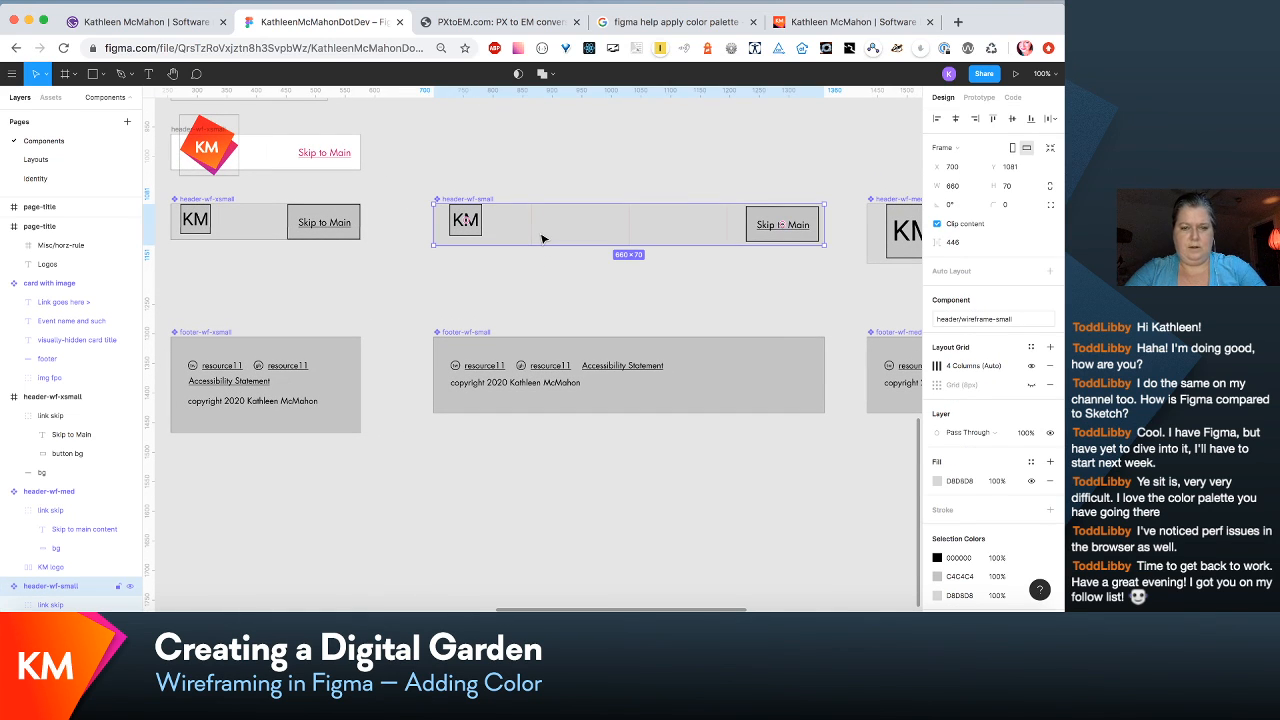
left_click_drag(542, 238, 534, 168)
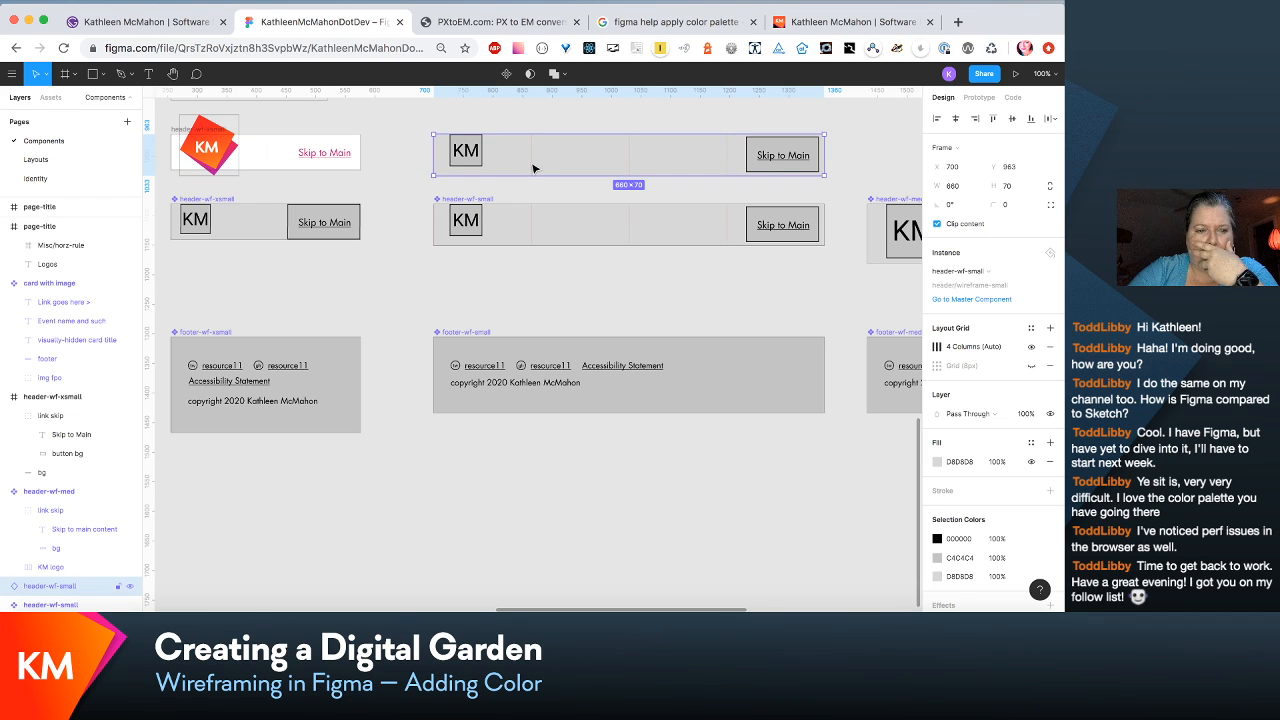
Step: Look over the small and medium header wireframes and compare them with the colored extra-small header
scroll(533, 168, "up", 1)
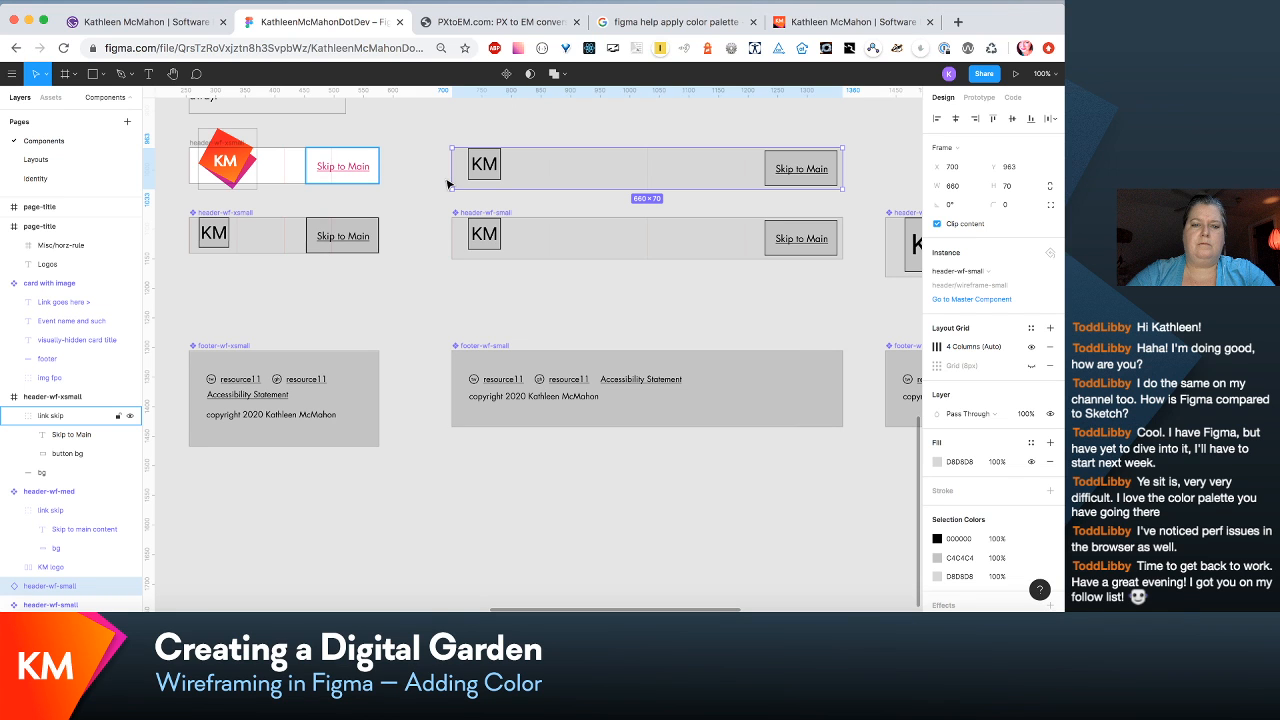
scroll(820, 206, "right", 6)
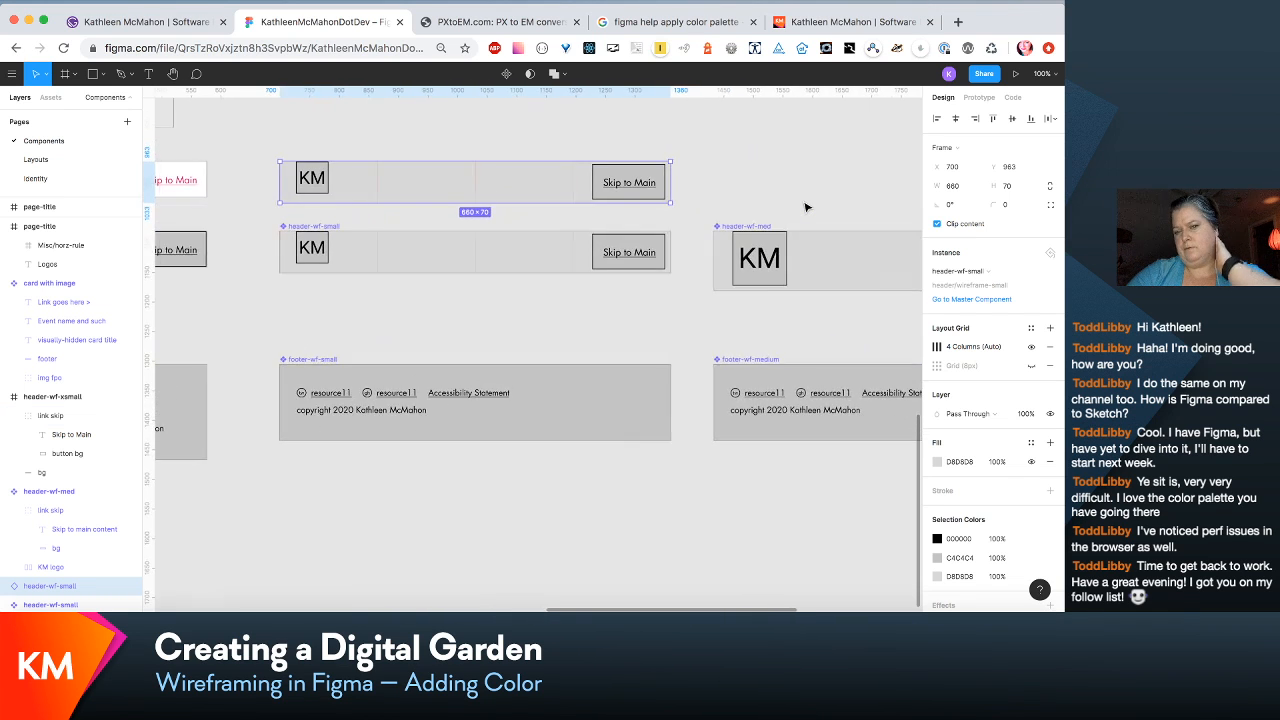
scroll(806, 207, "right", 10)
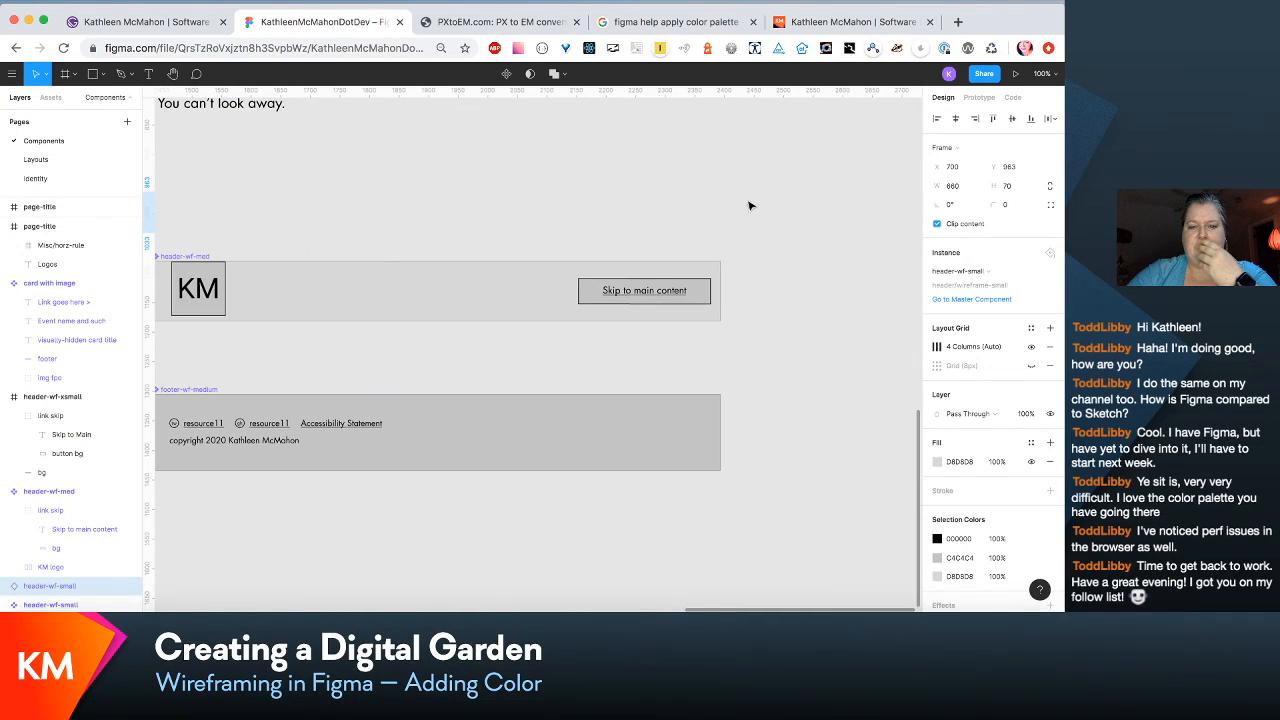
scroll(647, 284, "left", 5)
scroll(647, 284, "up", 2)
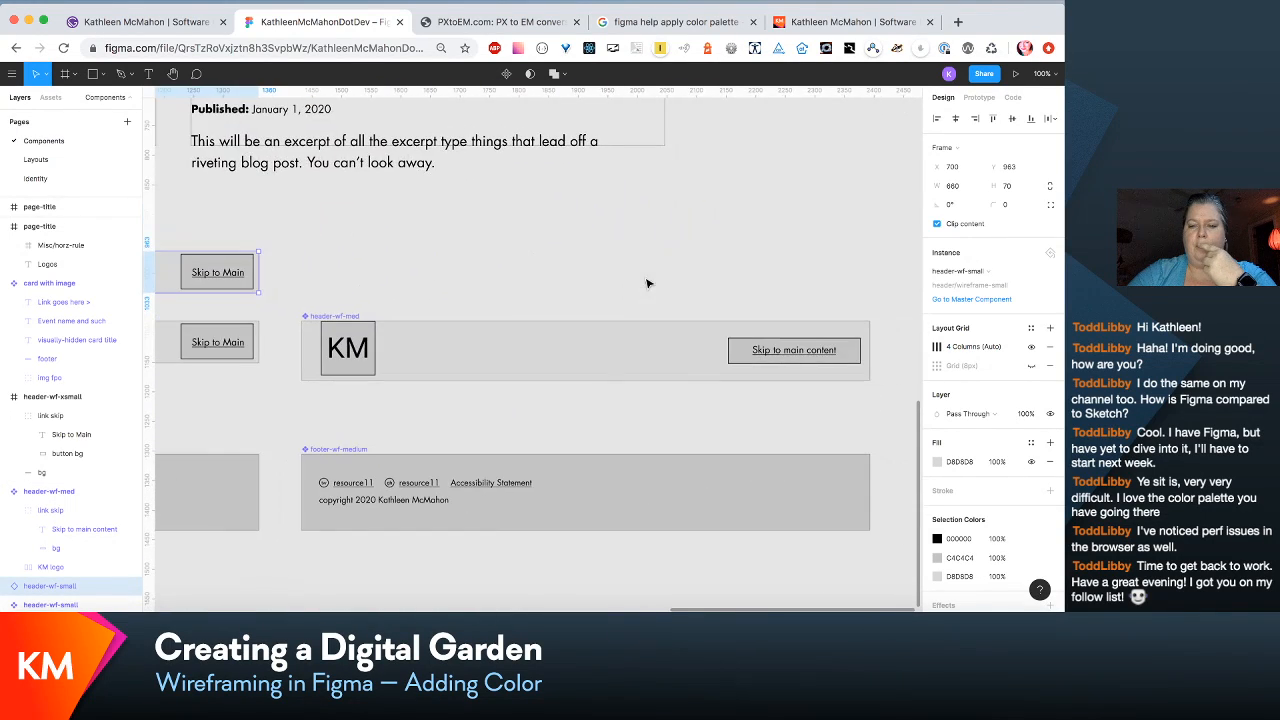
scroll(696, 328, "left", 11)
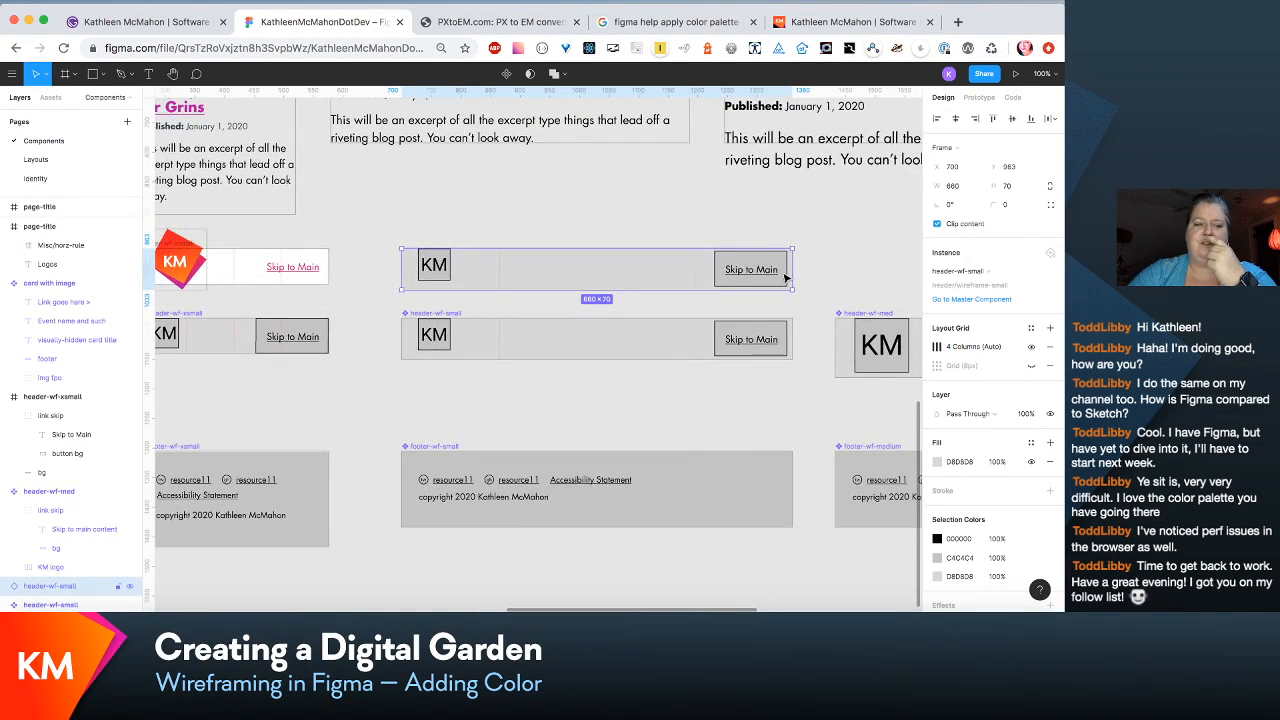
scroll(786, 277, "down", 3)
scroll(786, 277, "left", 1)
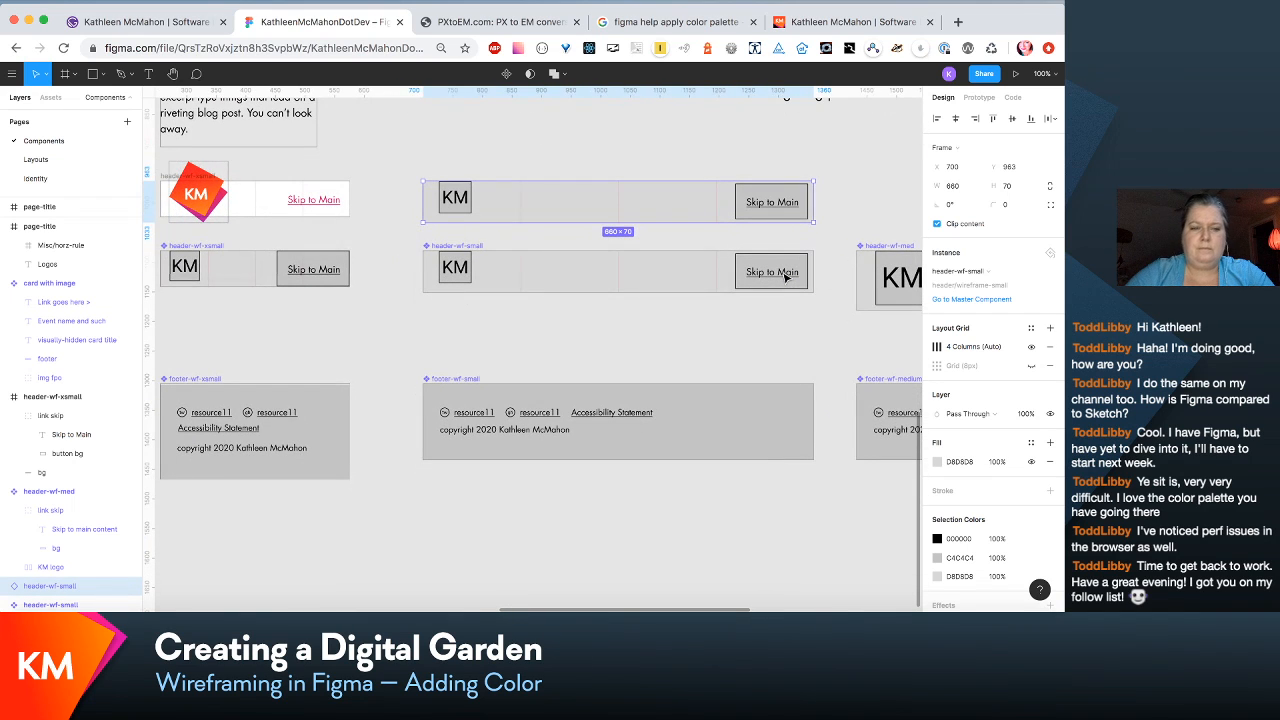
scroll(770, 207, "left", 2)
scroll(770, 207, "down", 1)
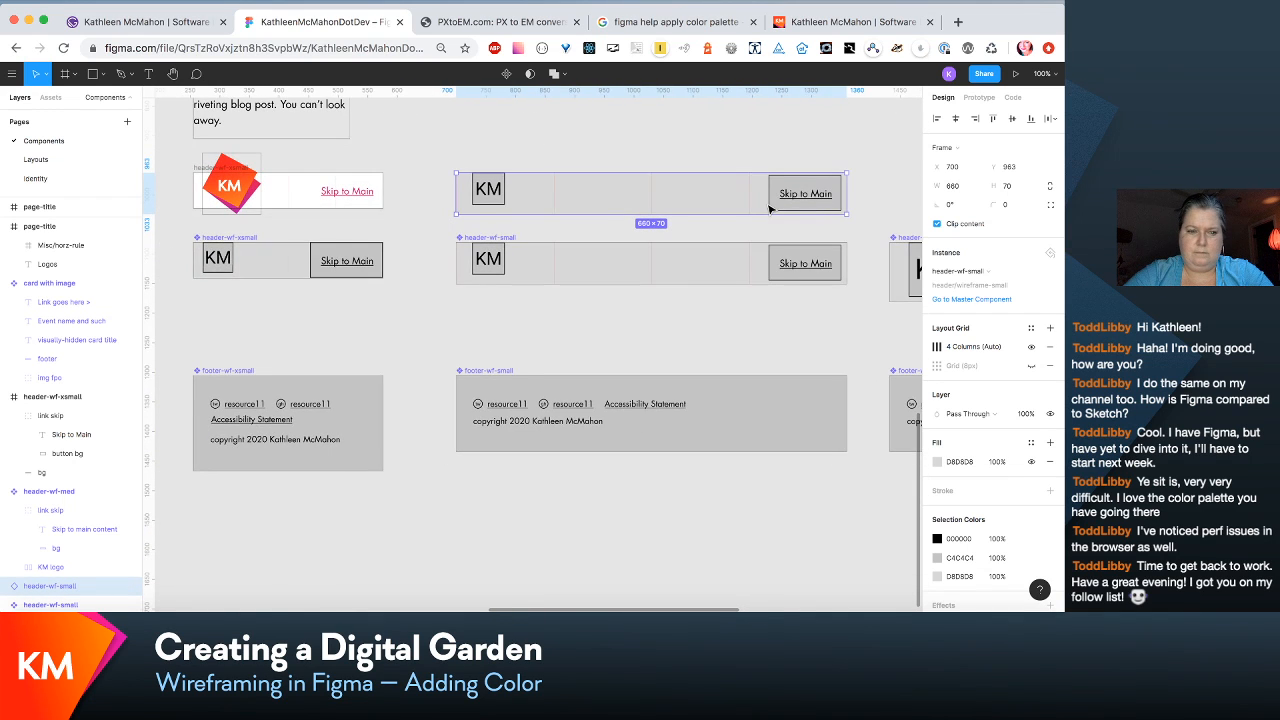
scroll(770, 207, "left", 1)
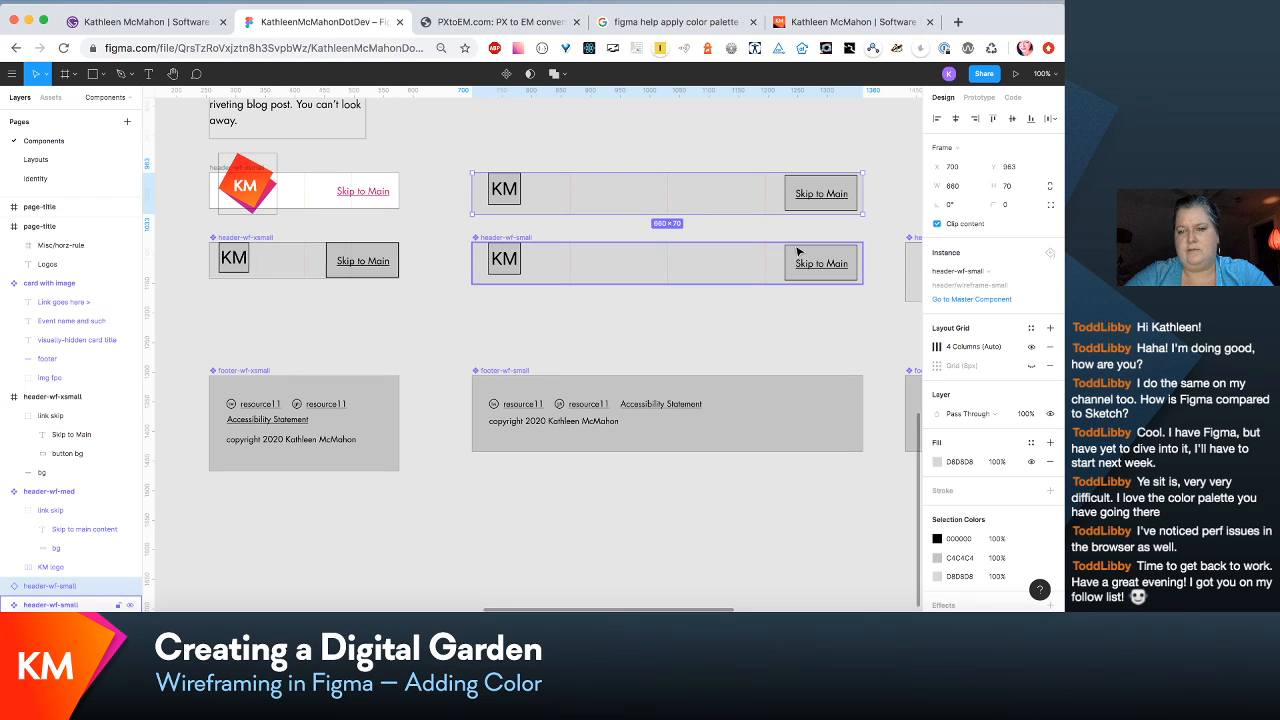
Step: Detach the upper header-wf-small copy from its master component
scroll(798, 252, "right", 10)
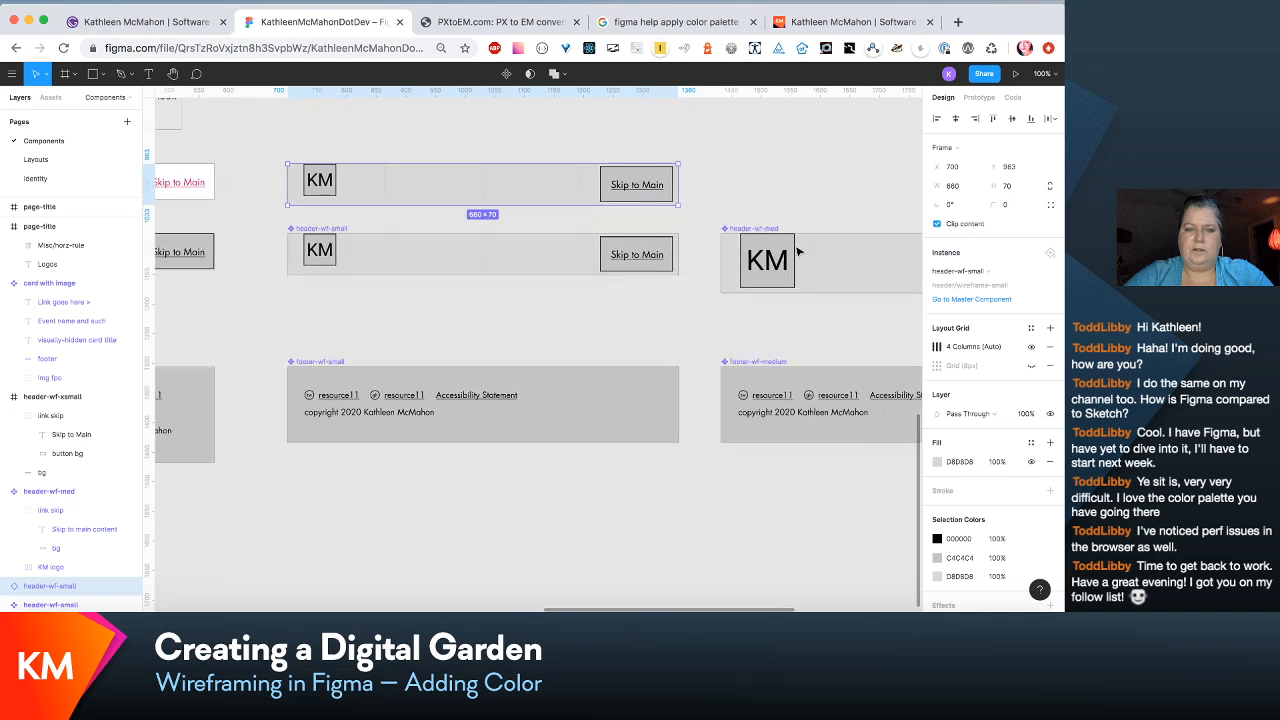
scroll(556, 194, "left", 3)
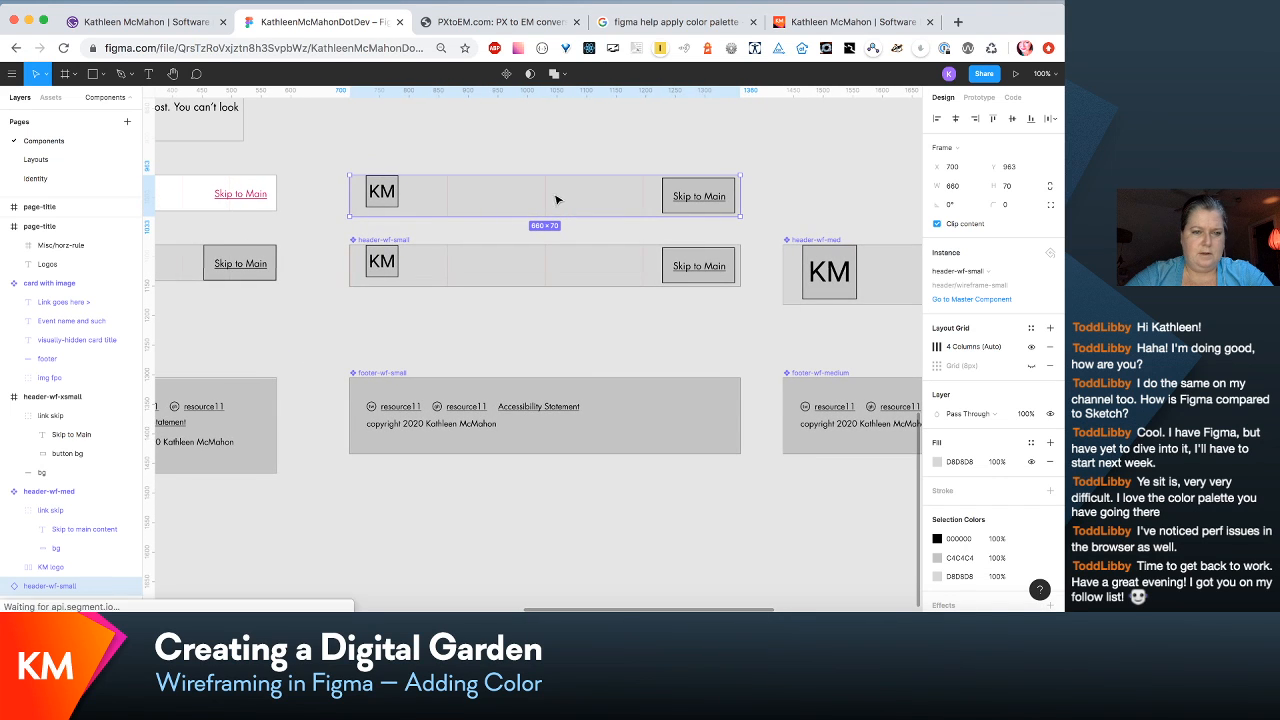
left_click(1050, 277)
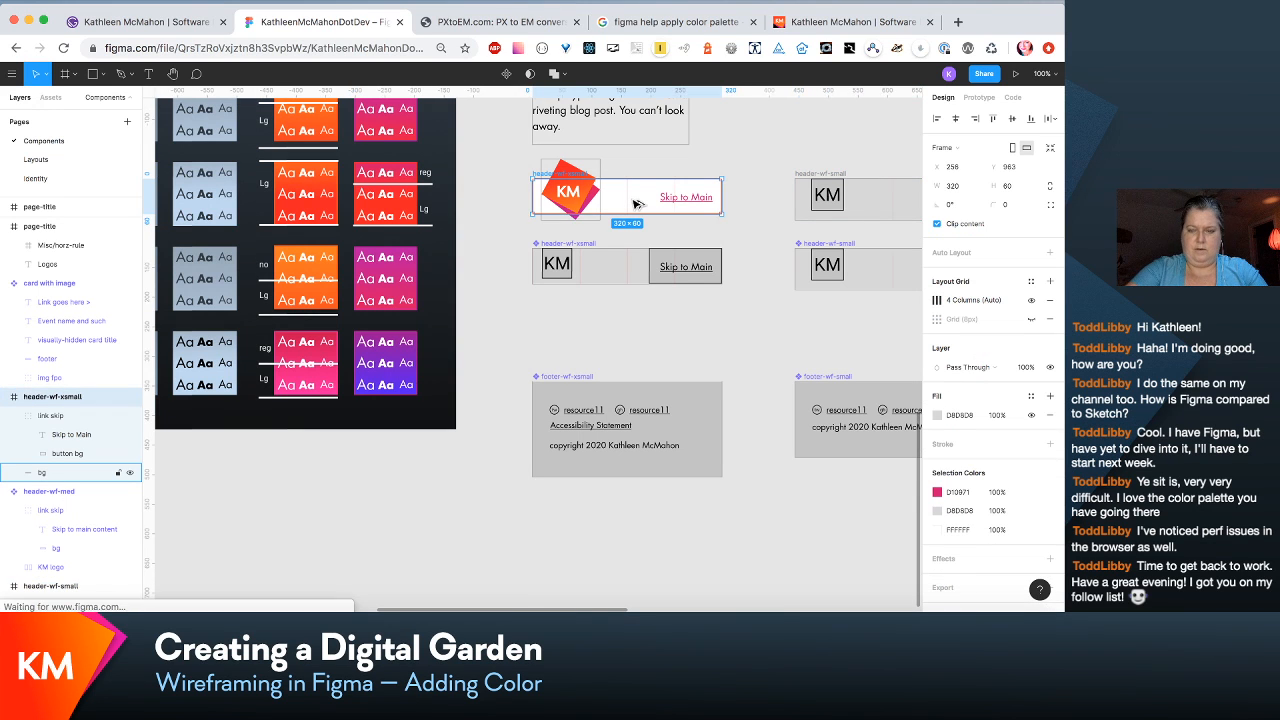
Step: Convert the colored extra-small header frame into a component and name it header/xsmall
left_click(636, 204)
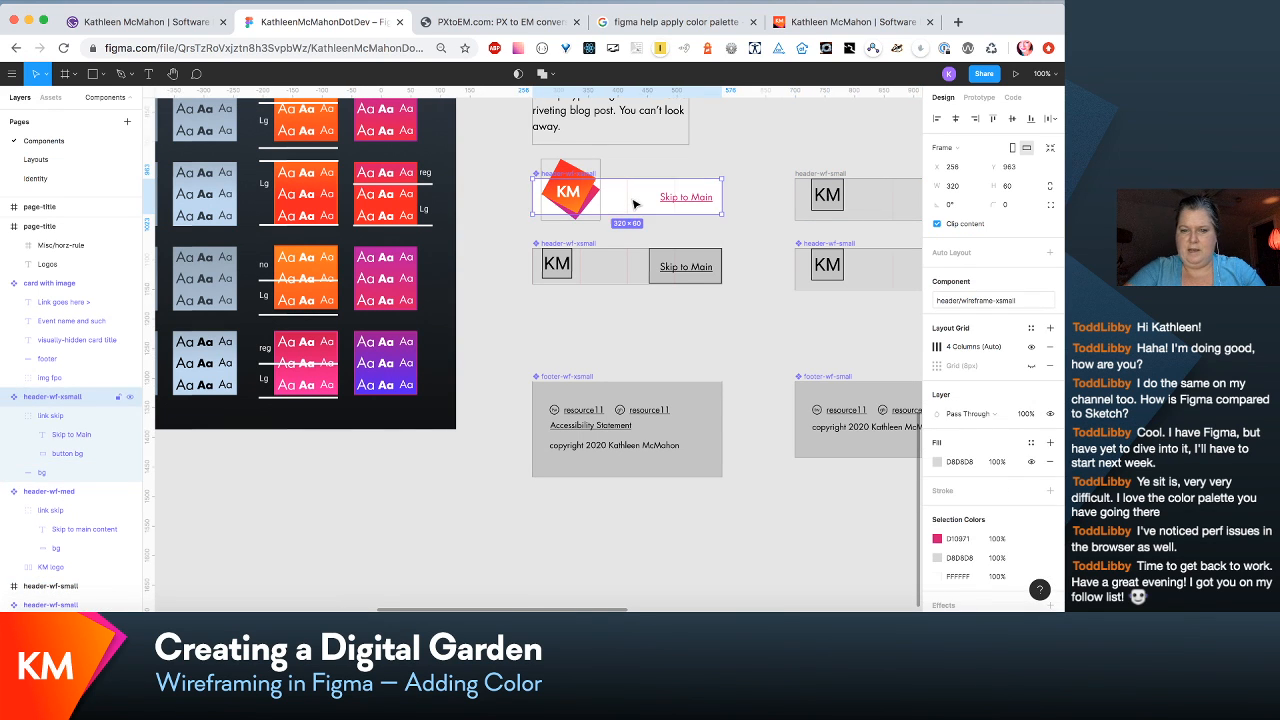
double_click(1016, 301)
left_click(1012, 302)
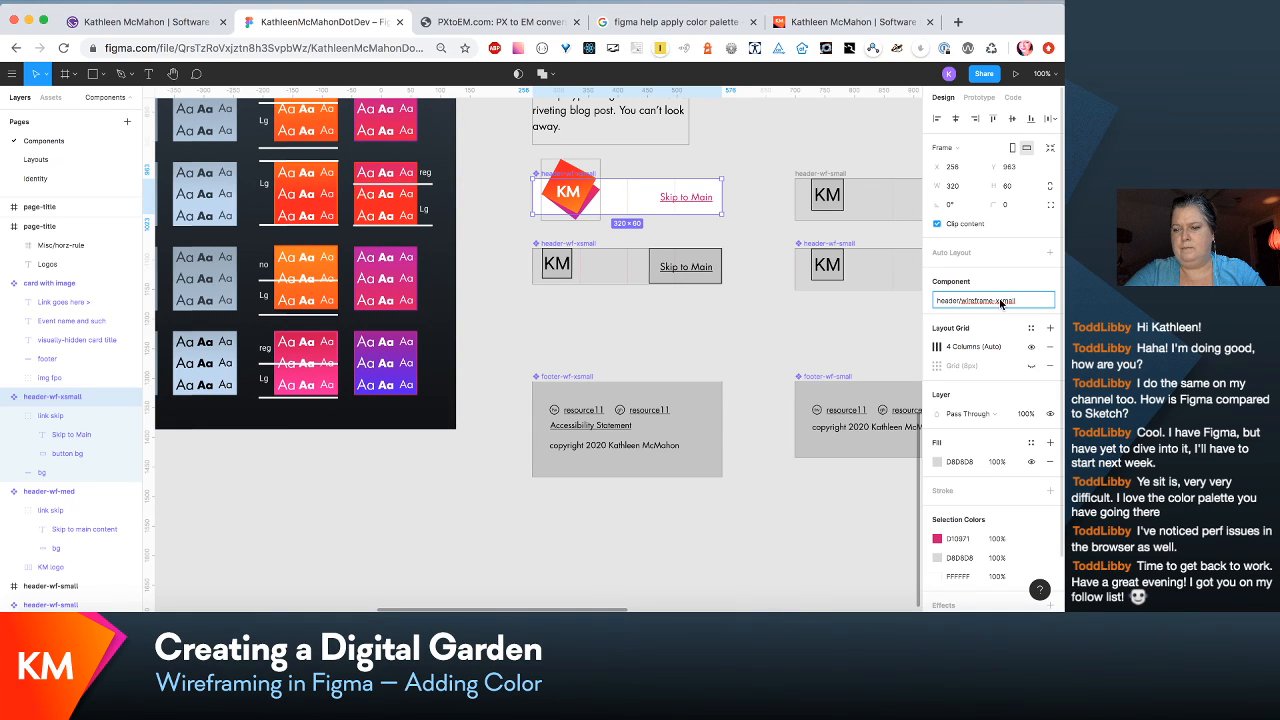
key("BackSpace")
key("BackSpace")
key("BackSpace")
key("BackSpace")
key("BackSpace")
key("BackSpace")
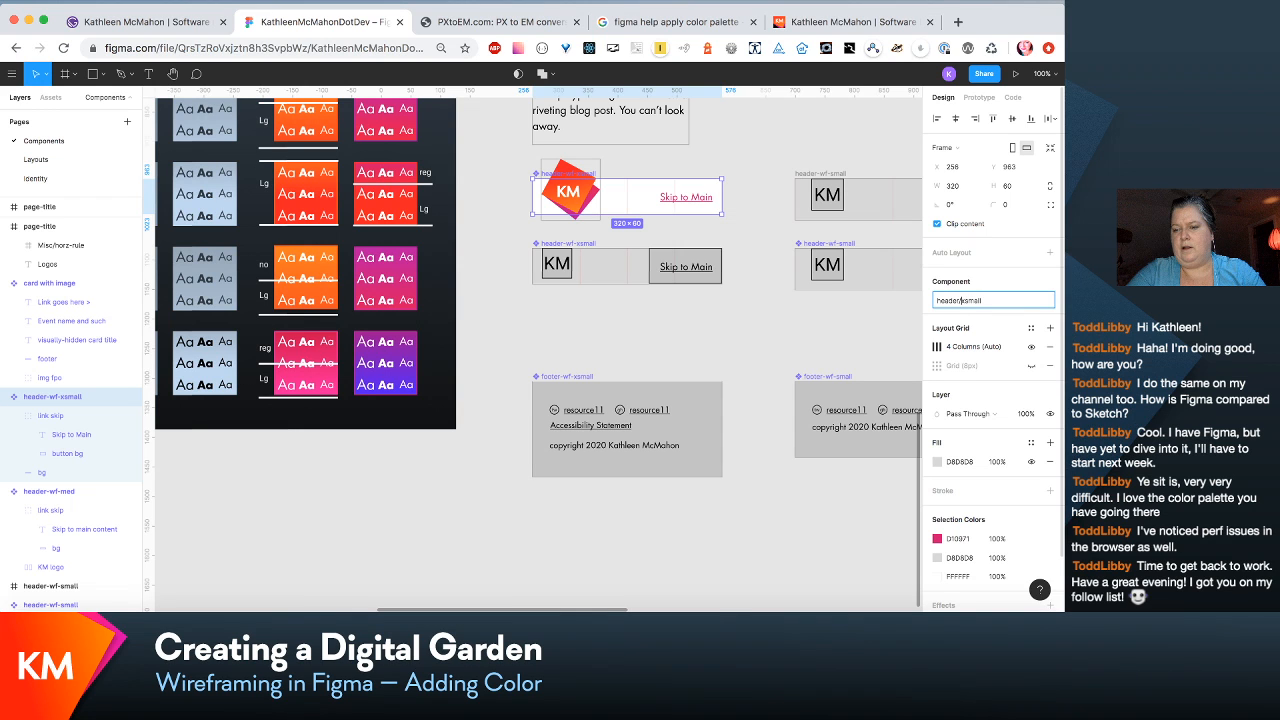
left_click(780, 323)
Step: Convert the detached small header copy into its own component and name it header/small
scroll(780, 323, "right", 4)
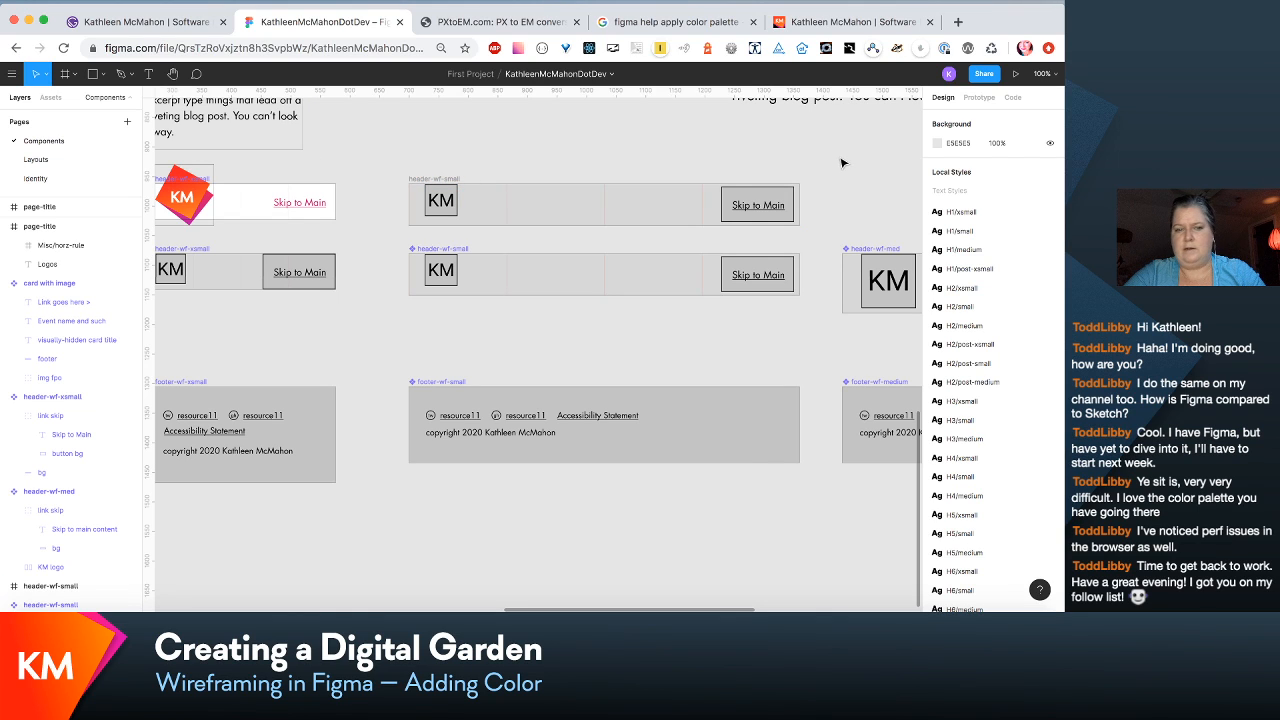
left_click_drag(839, 156, 379, 243)
key("super+alt+k")
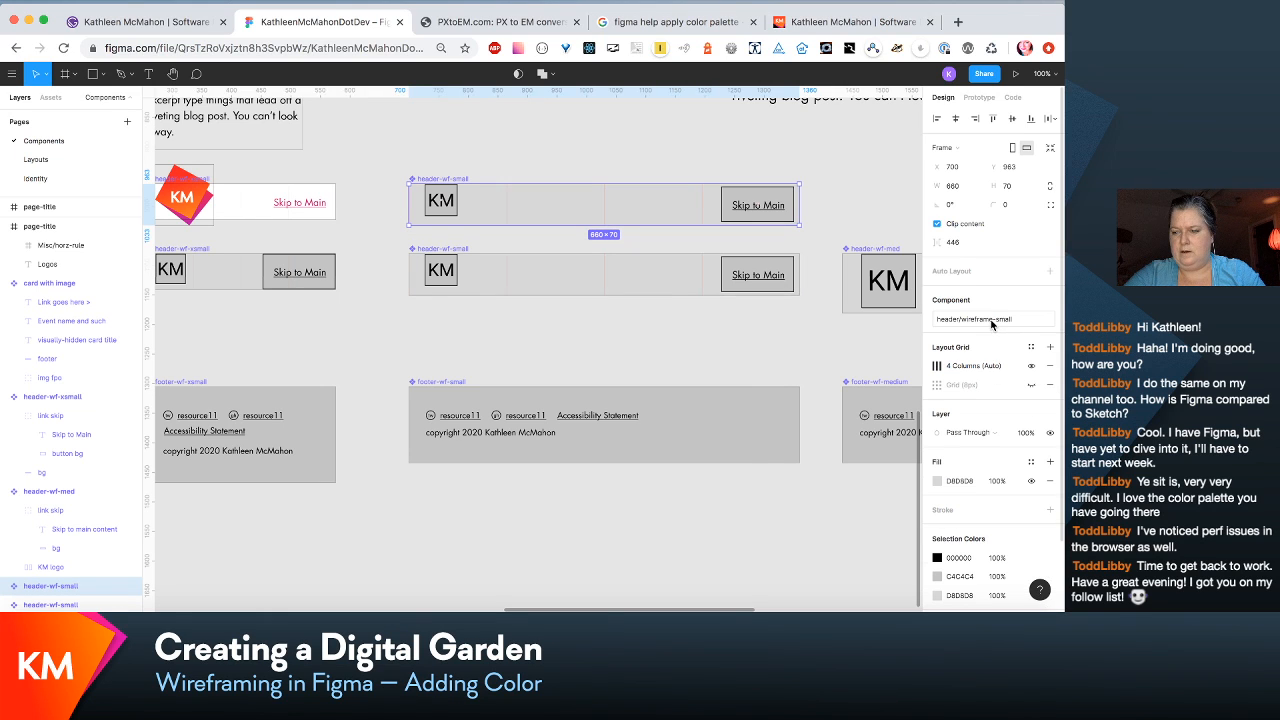
left_click(993, 322)
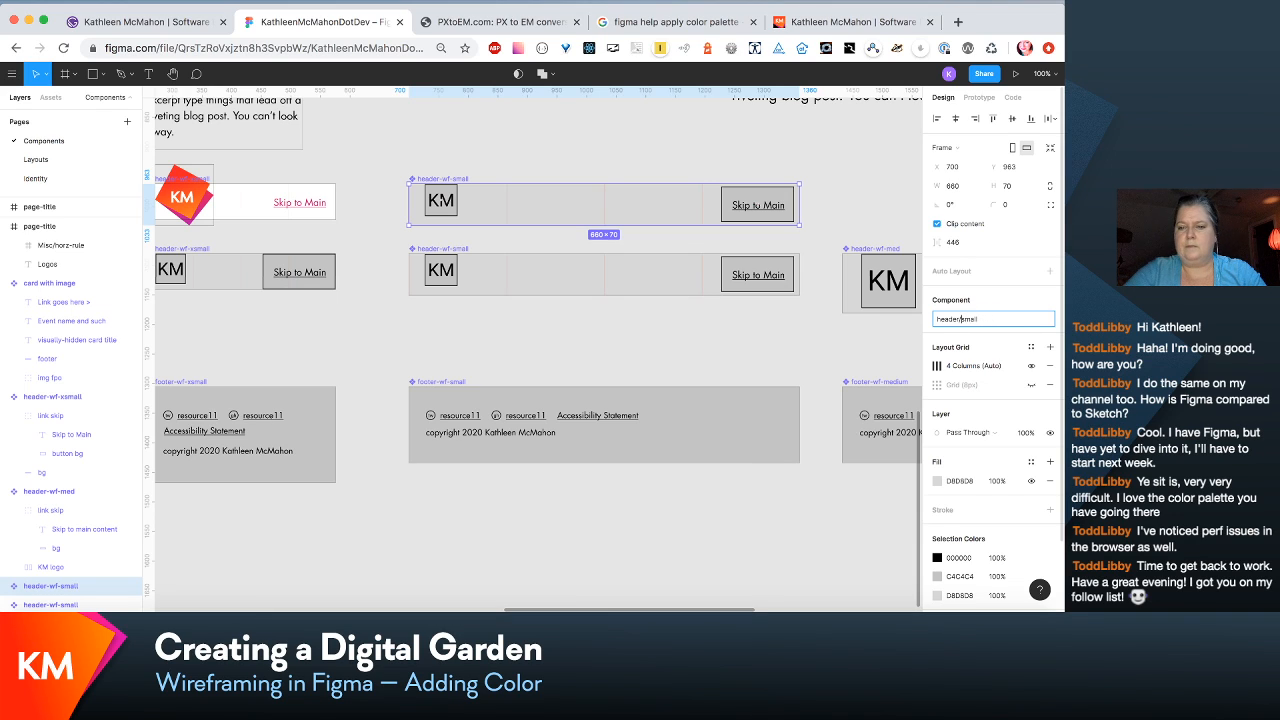
Step: Duplicate the header-wf-med component and place the copy directly above the original at Y 983, in line with the other header copies
scroll(723, 320, "right", 6)
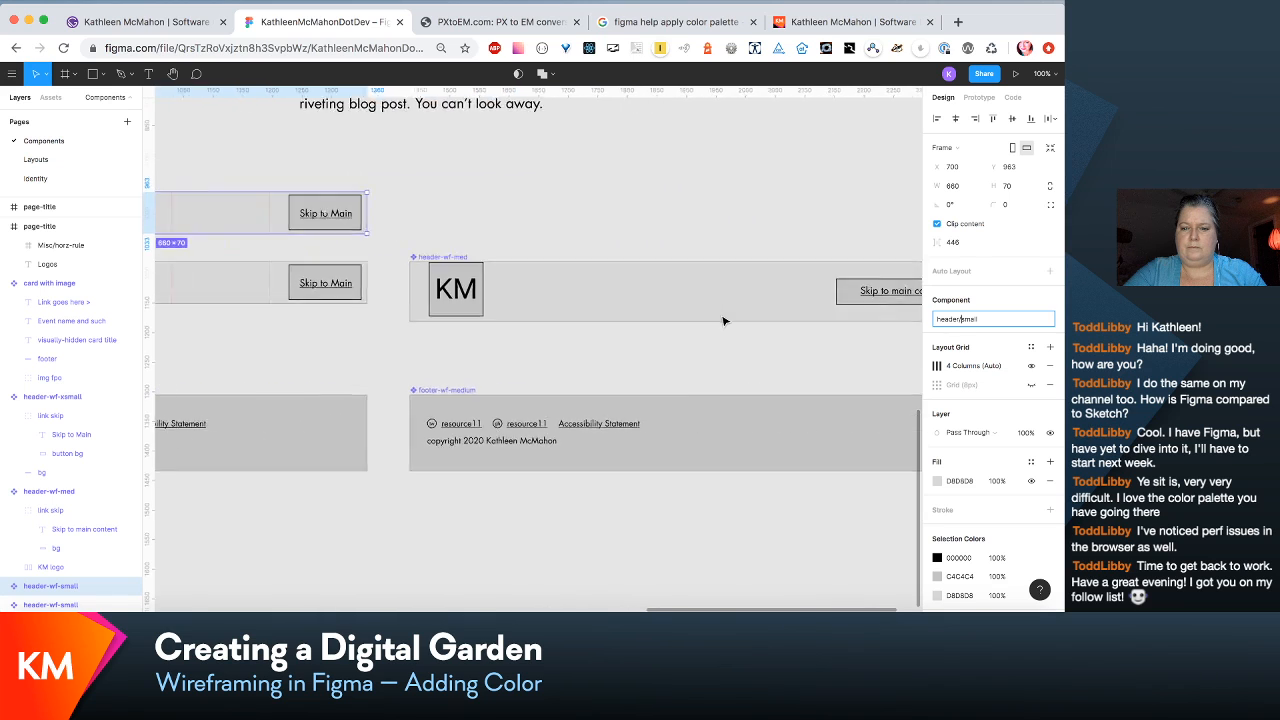
left_click(707, 316)
key("ctrl+d")
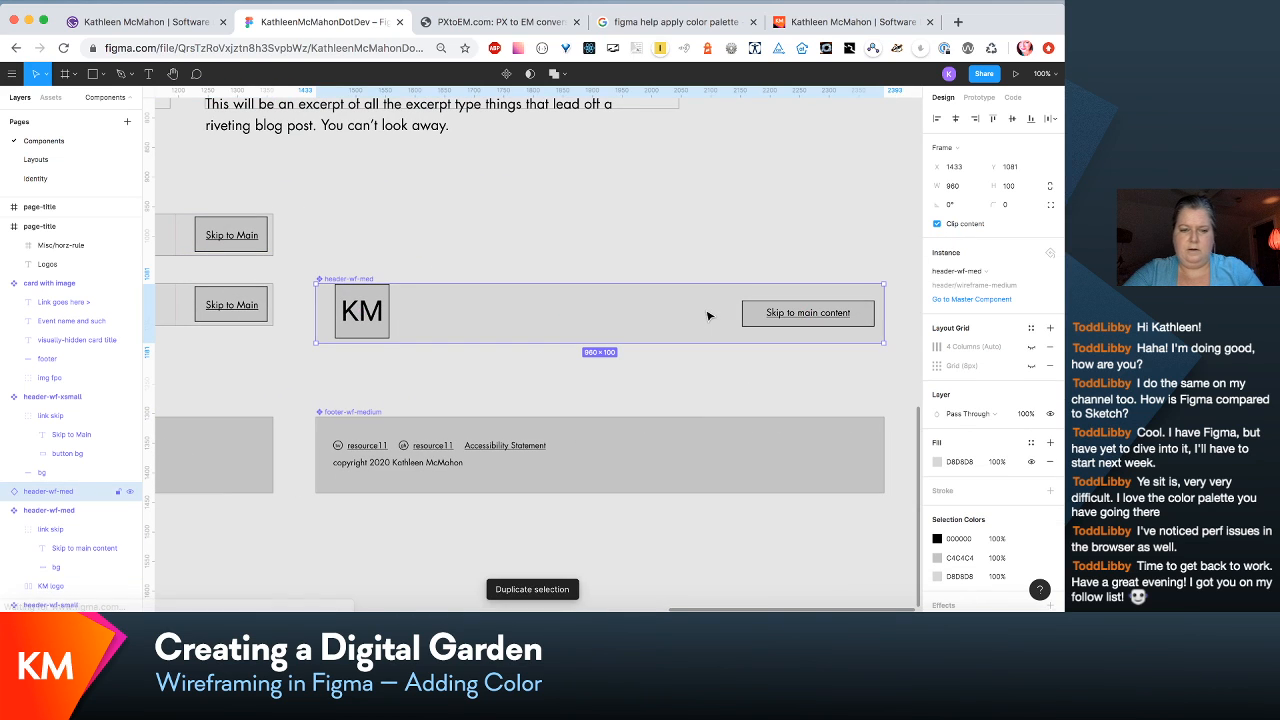
left_click_drag(707, 316, 697, 243)
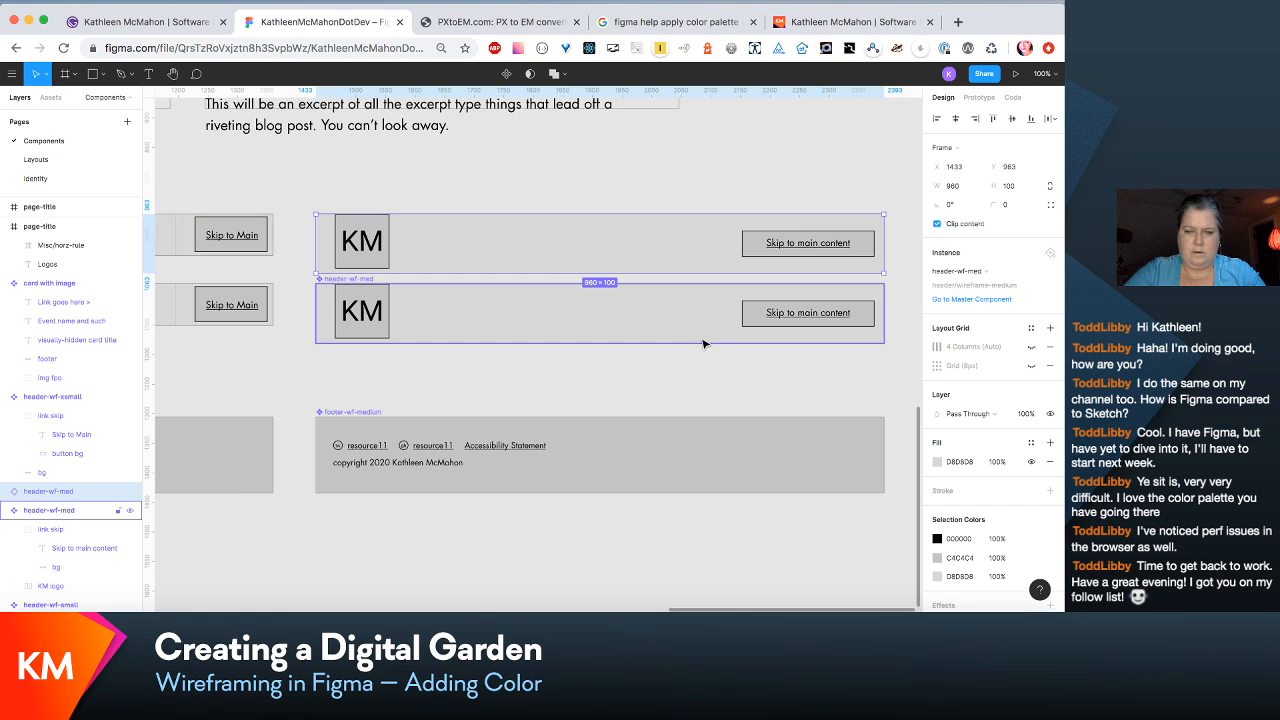
Step: Move the three original wireframe headers down together to Y 1130, leaving more space below the new header row
scroll(700, 340, "left", 4)
left_click_drag(689, 413, 312, 330)
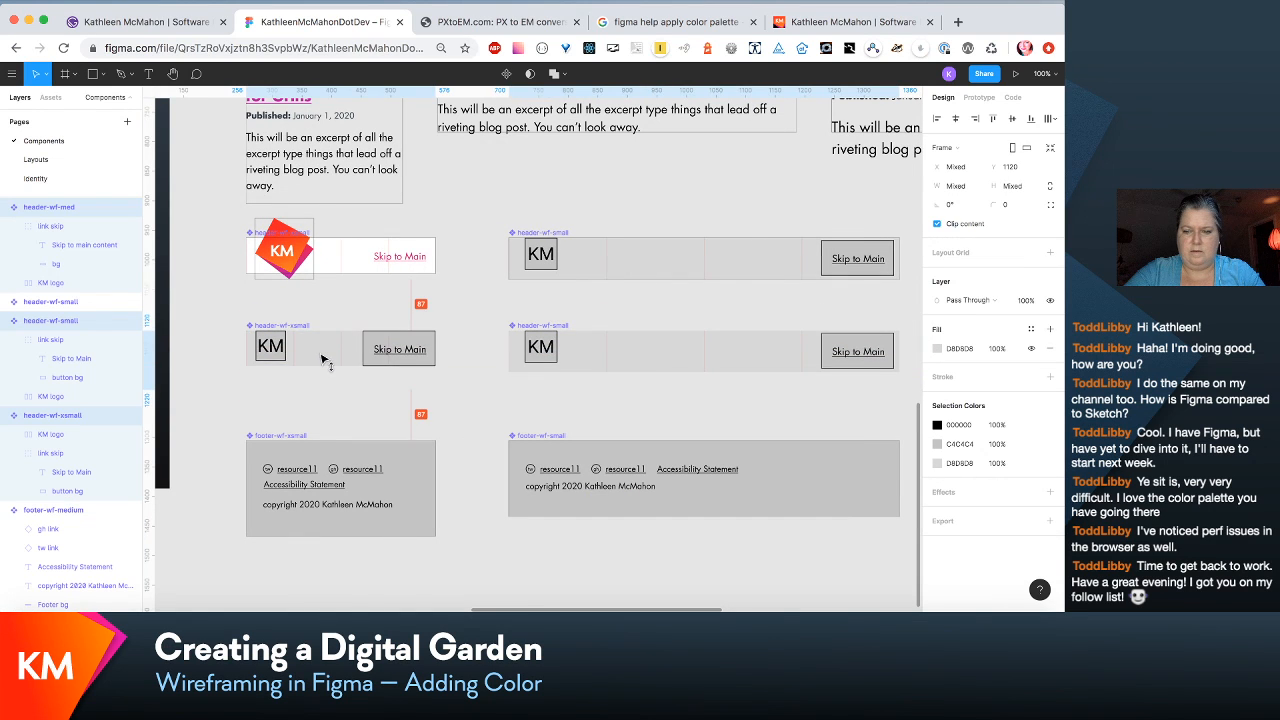
scroll(322, 340, "right", 5)
scroll(322, 357, "right", 1)
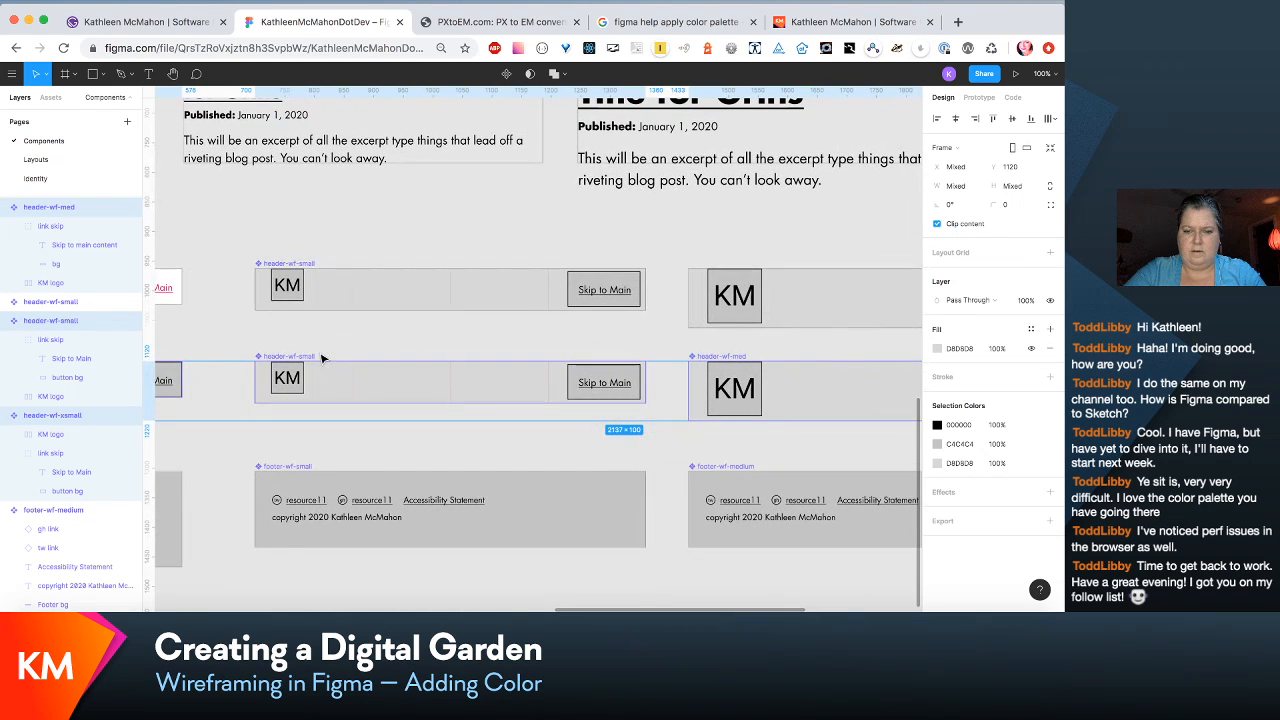
key("shift+Down")
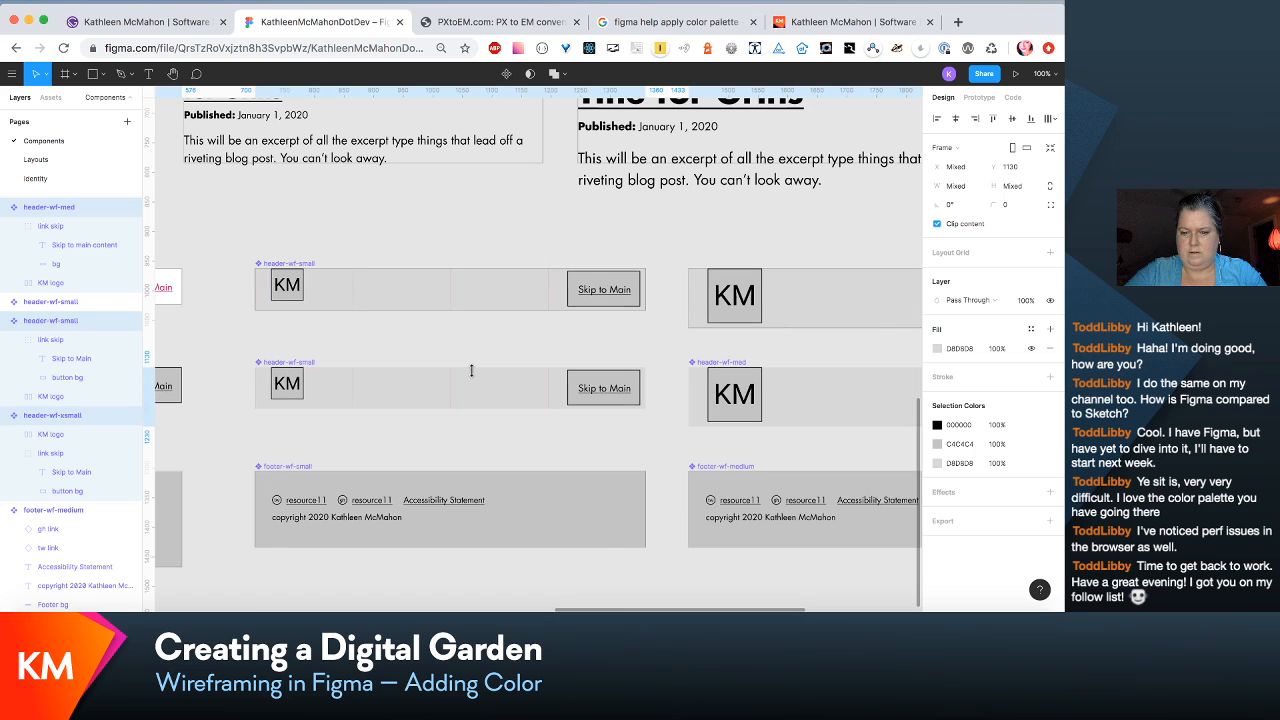
Step: Detach the upper header-wf-med copy from its master, convert it into a component and name it header/medium
left_click(797, 289)
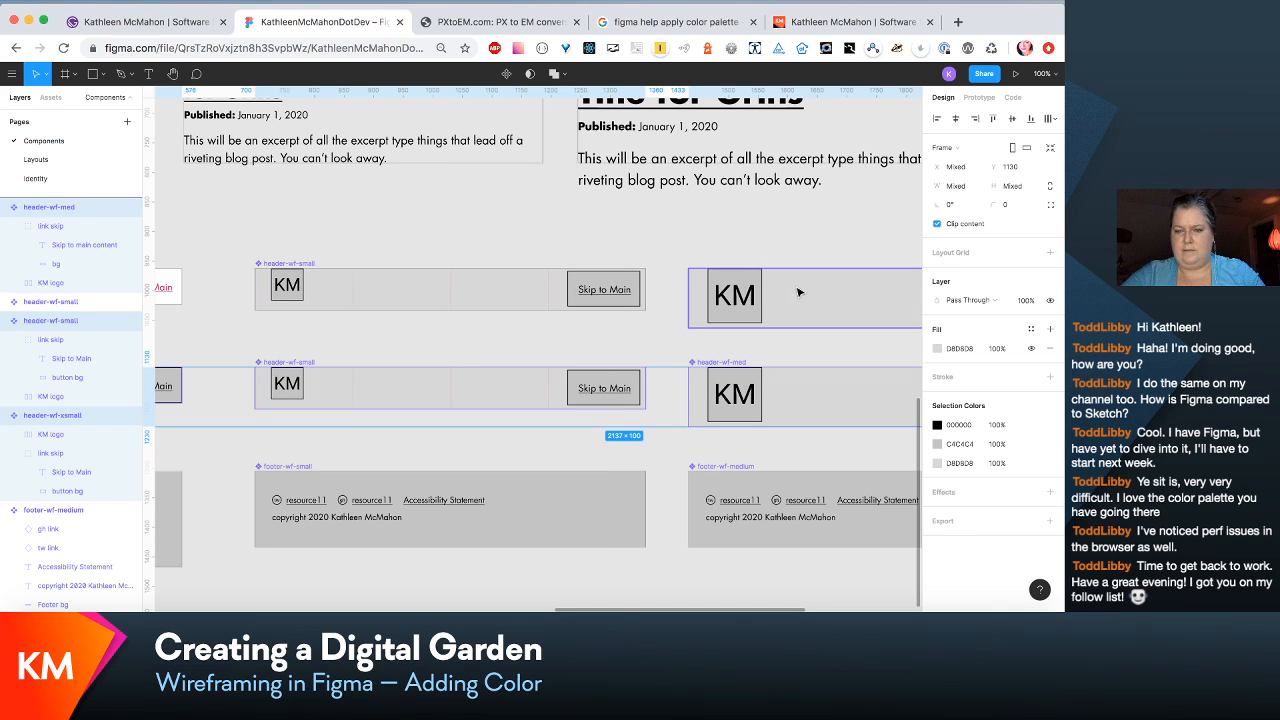
scroll(675, 187, "right", 10)
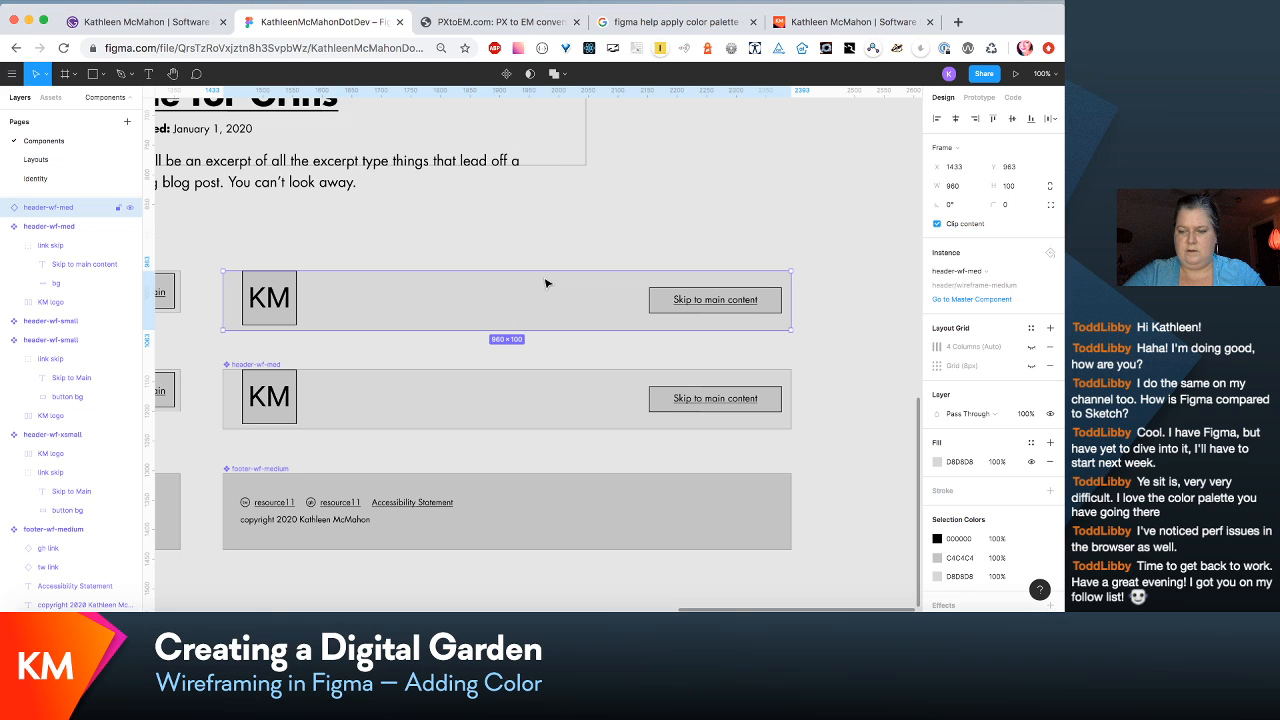
left_click_drag(185, 245, 833, 352)
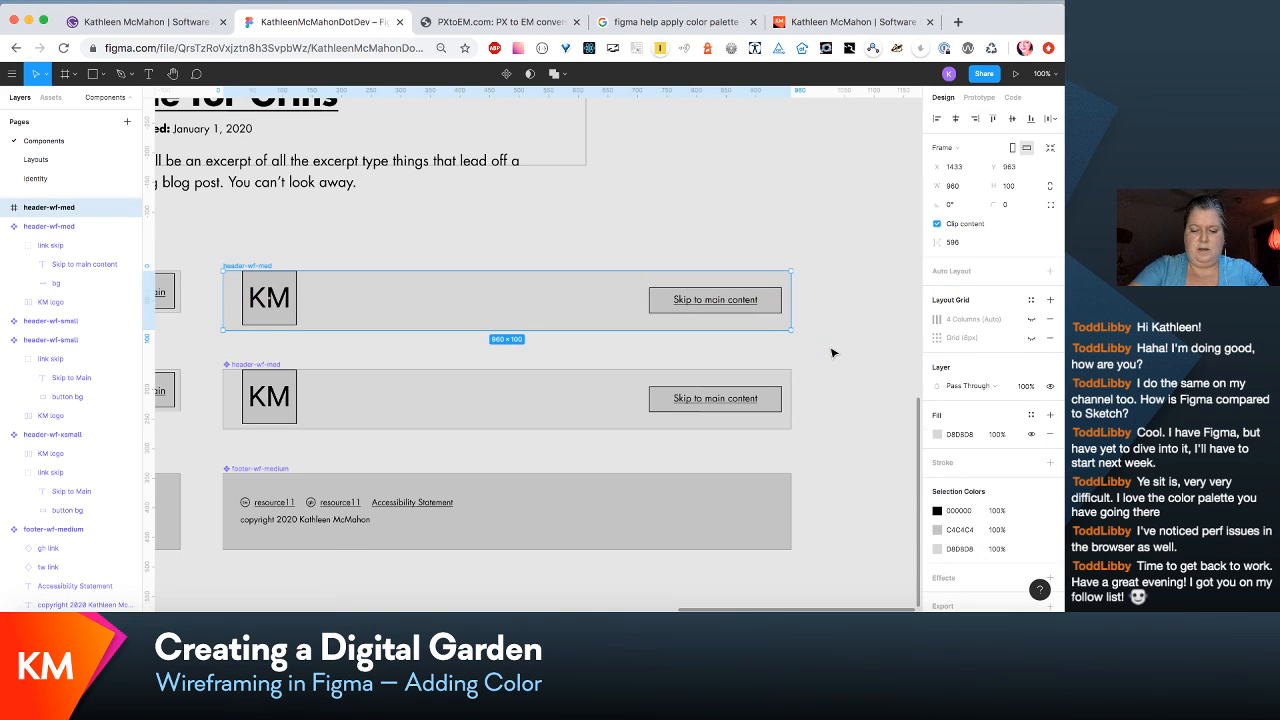
key("super+alt+k")
left_click(1005, 319)
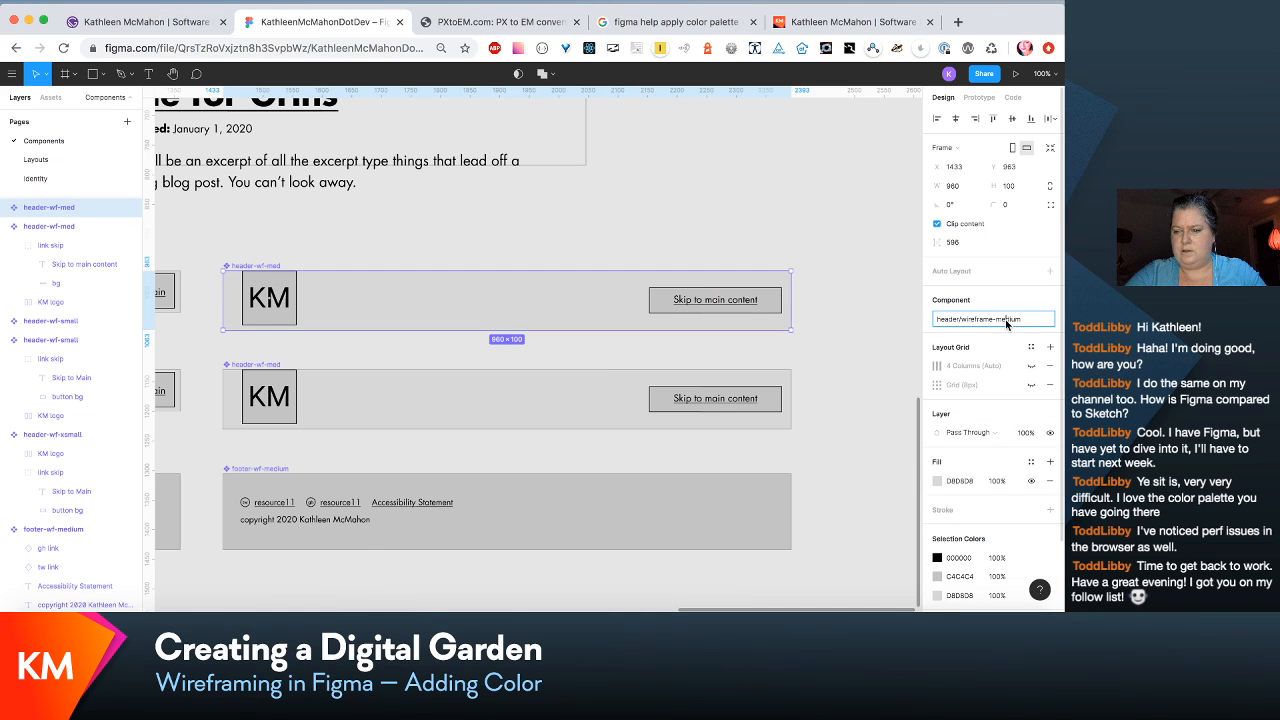
key("BackSpace")
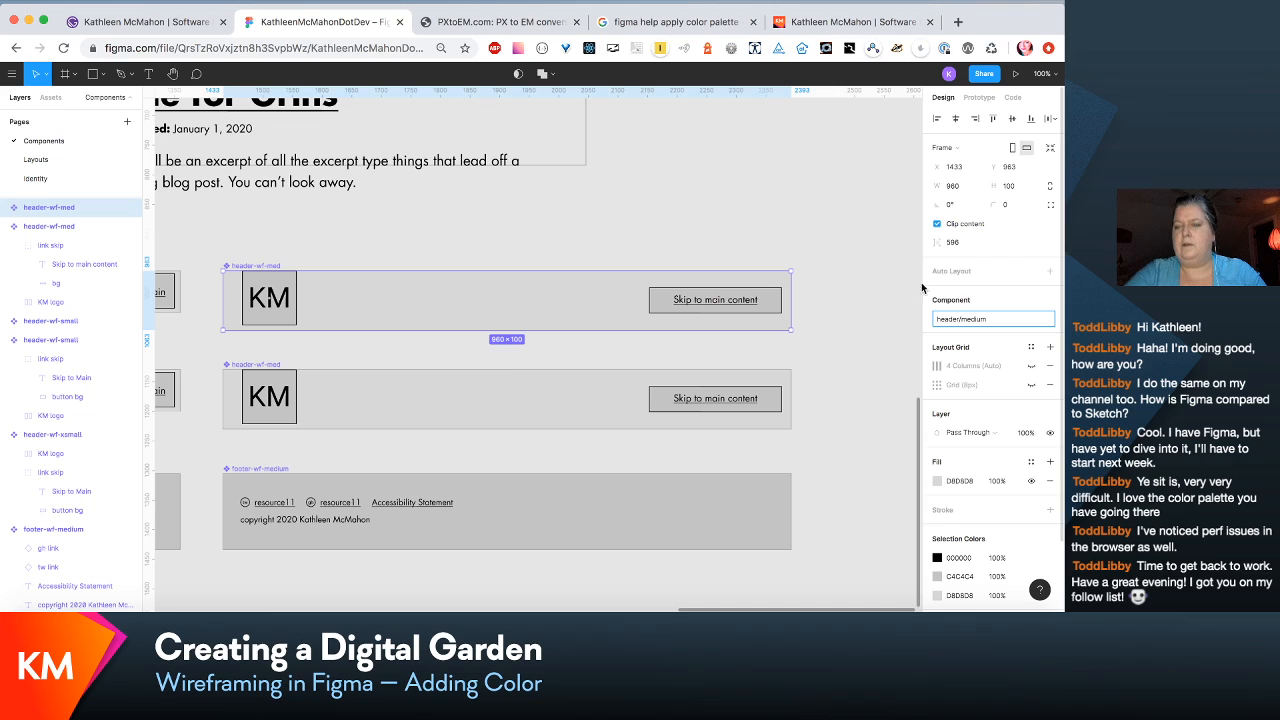
scroll(921, 282, "left", 5)
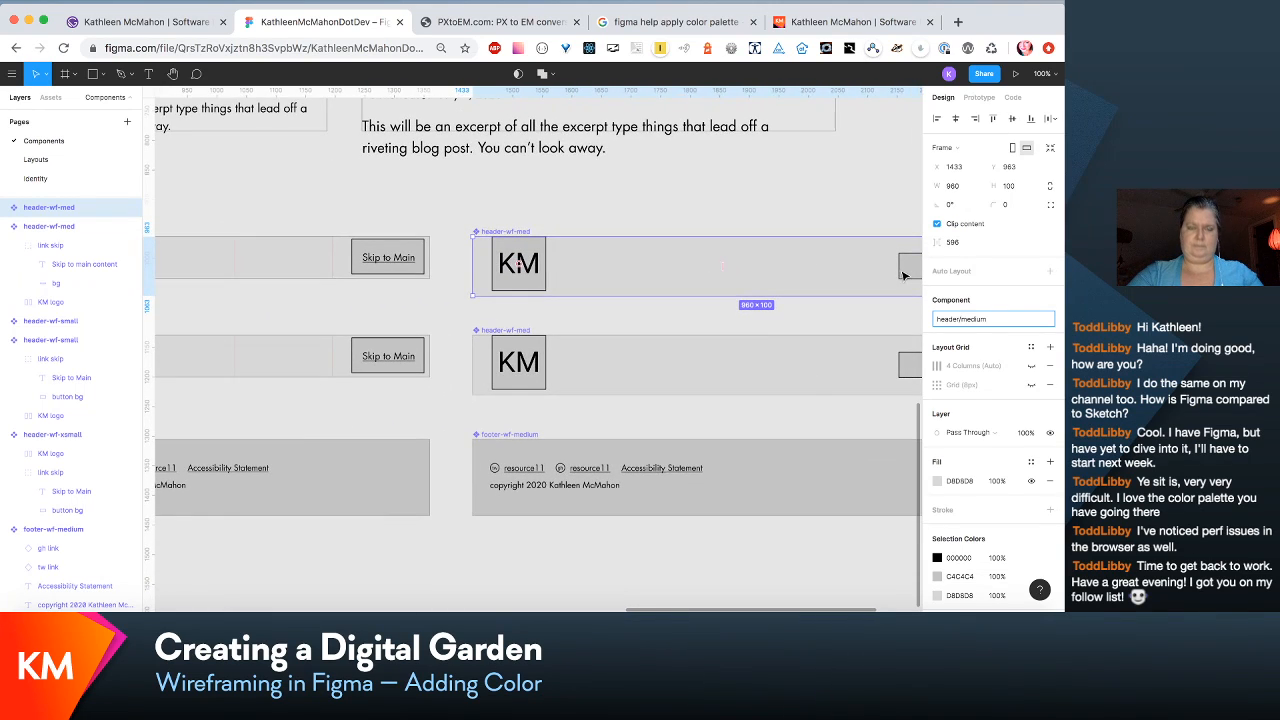
scroll(764, 261, "left", 6)
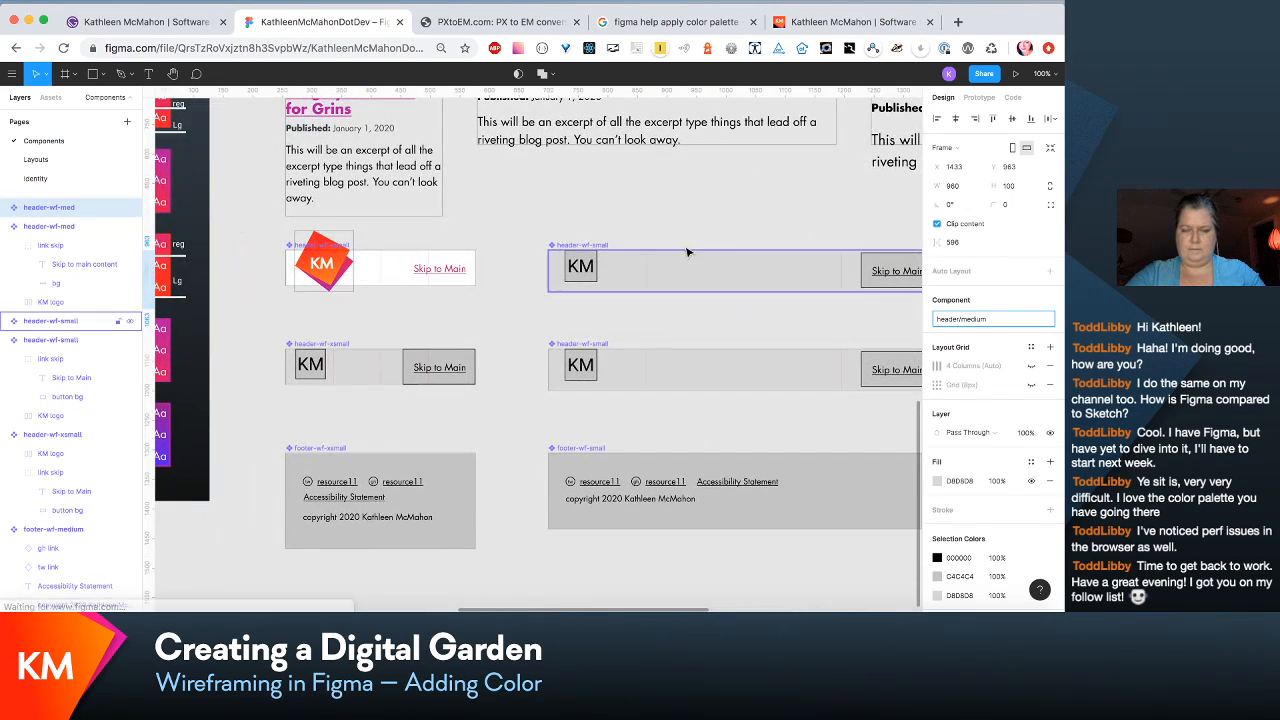
left_click(625, 226)
Step: Copy the colored KMLogo from the extra-small header into the header/small component
scroll(630, 226, "right", 5)
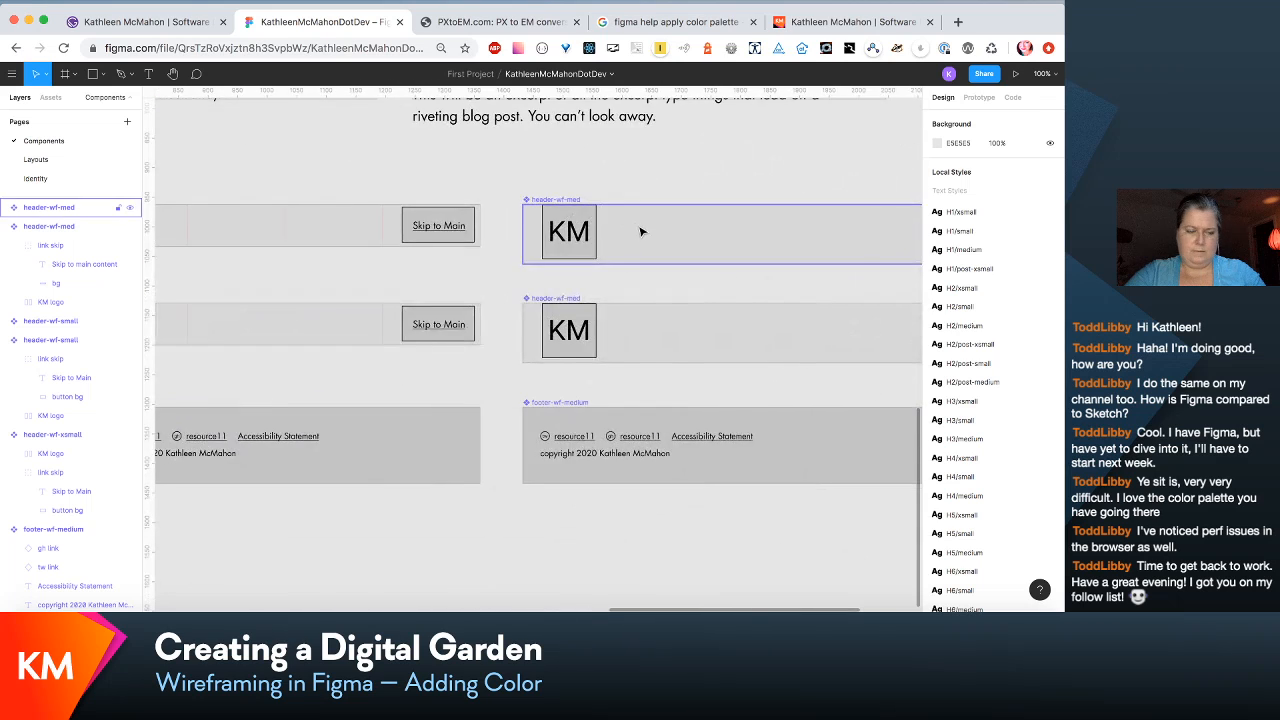
scroll(640, 228, "left", 3)
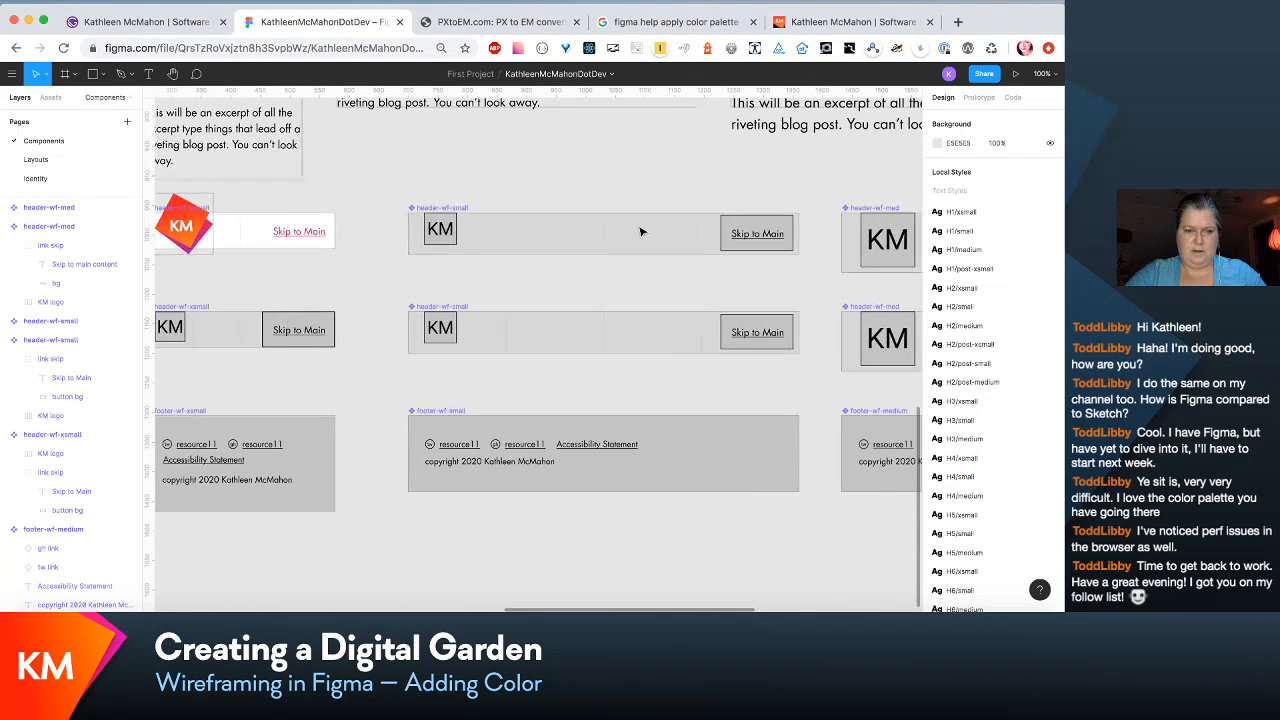
left_click(183, 237)
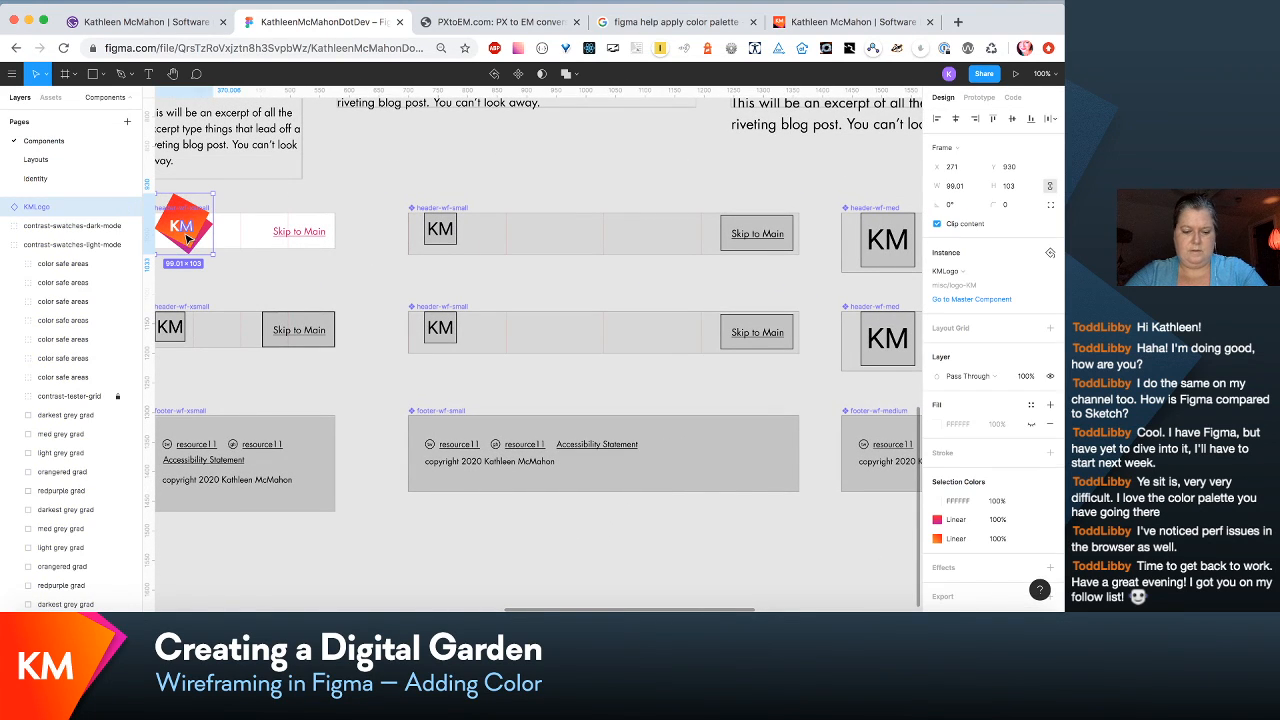
left_click(483, 237)
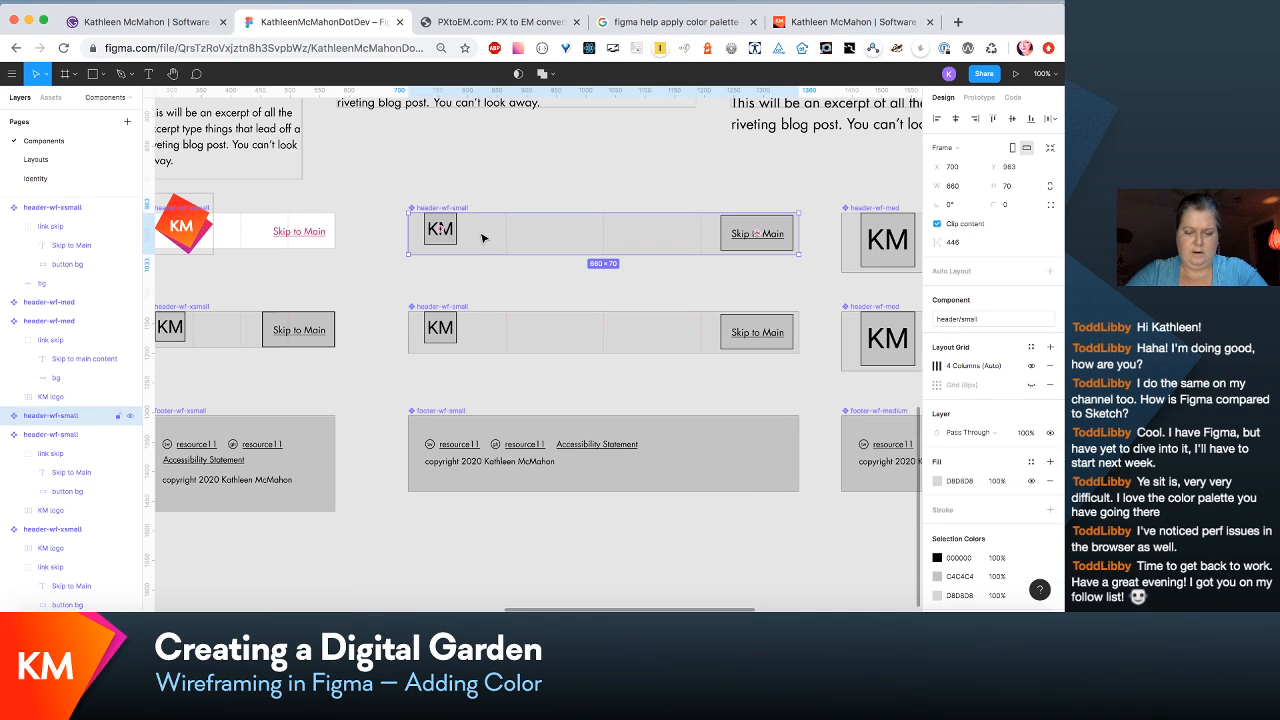
key("ctrl+v")
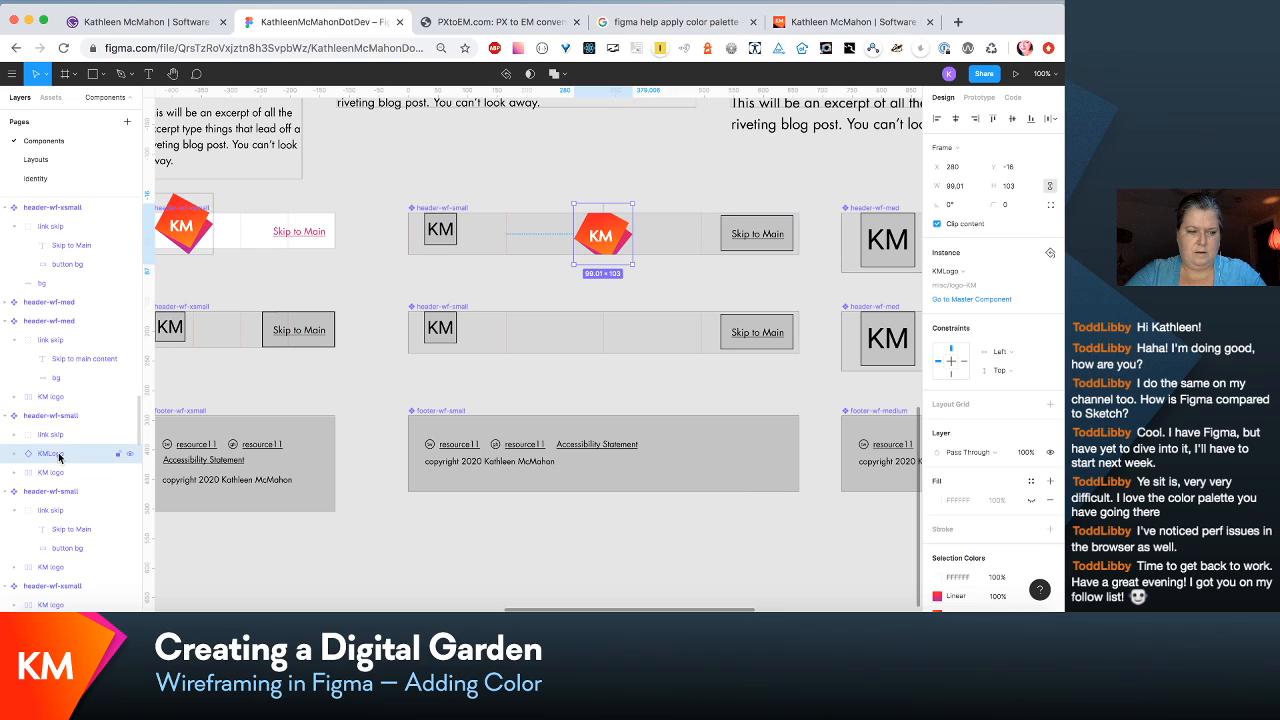
Step: Move the KMLogo layer above the link skip layer in the upper header-wf-small component
left_click_drag(58, 456, 58, 434)
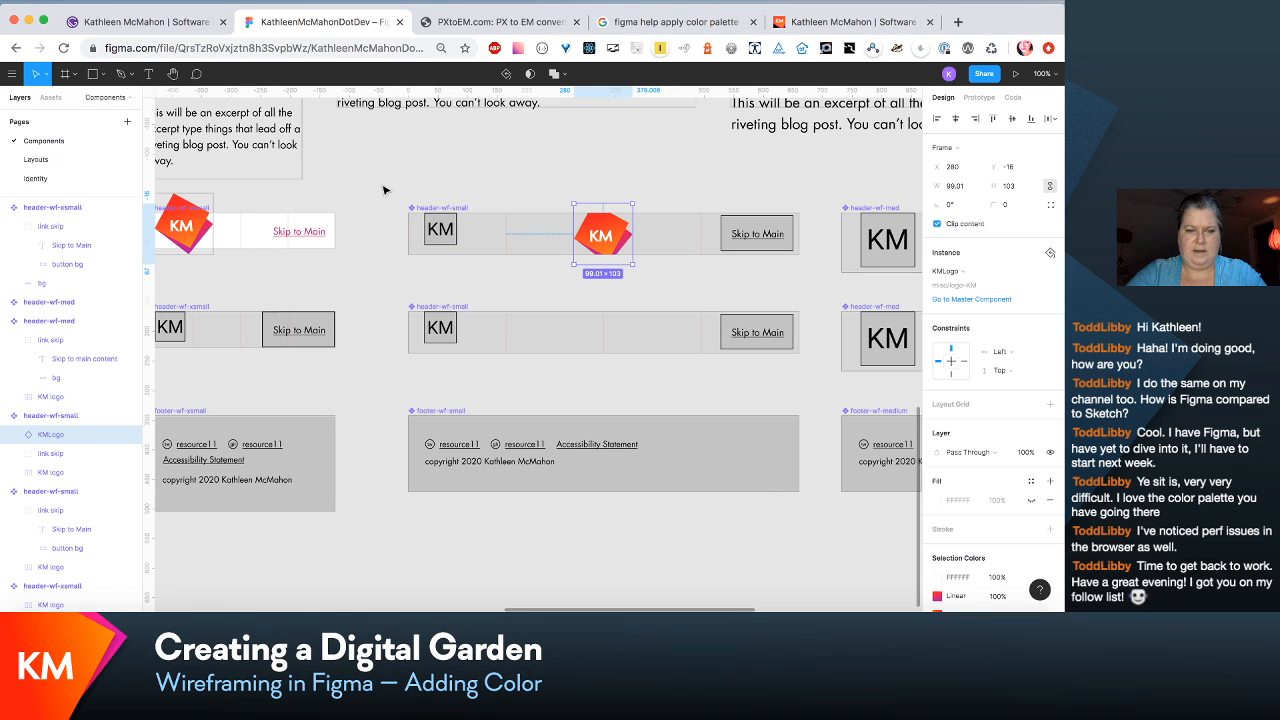
left_click_drag(386, 181, 819, 285)
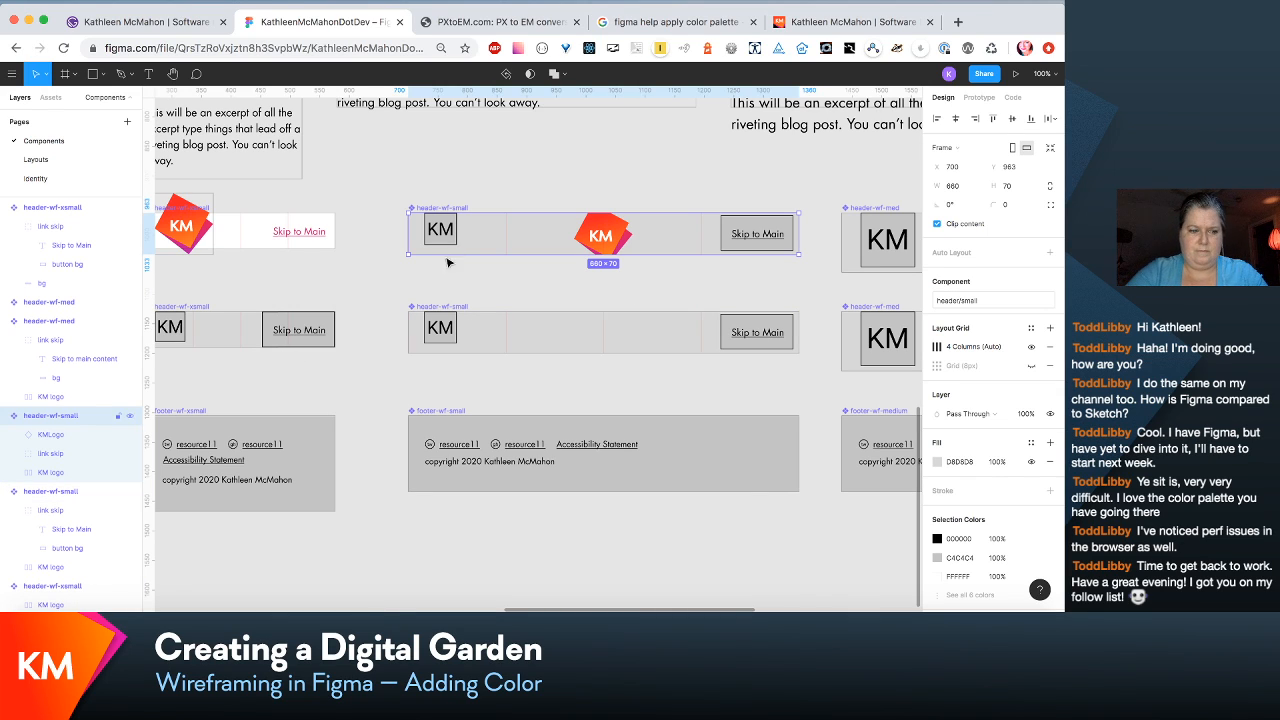
left_click(466, 313)
left_click(460, 233)
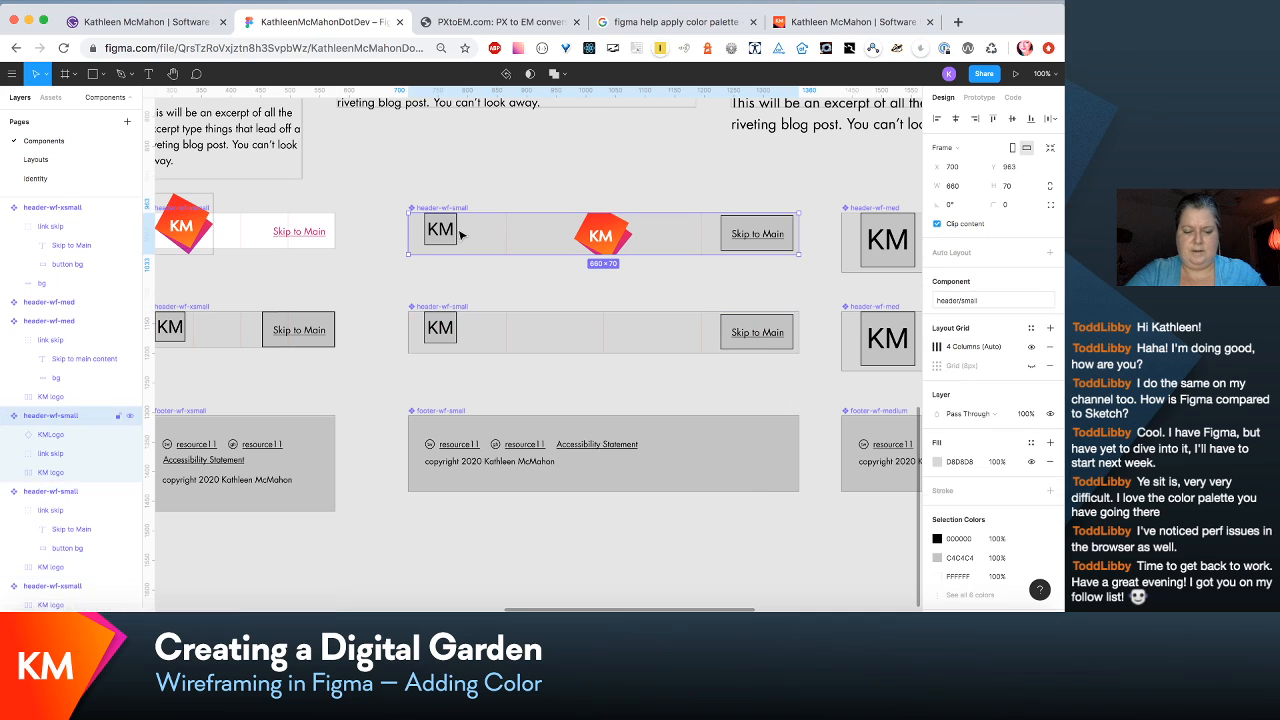
key("super+z")
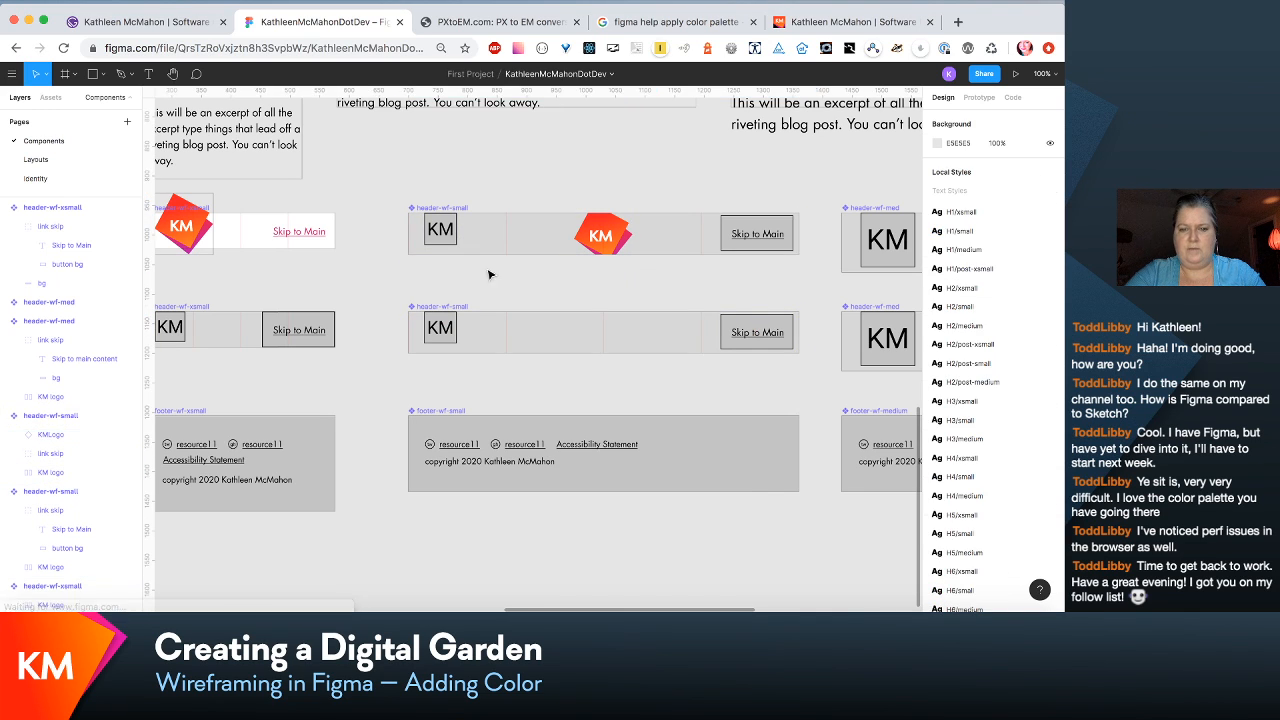
left_click(487, 251)
key("Escape")
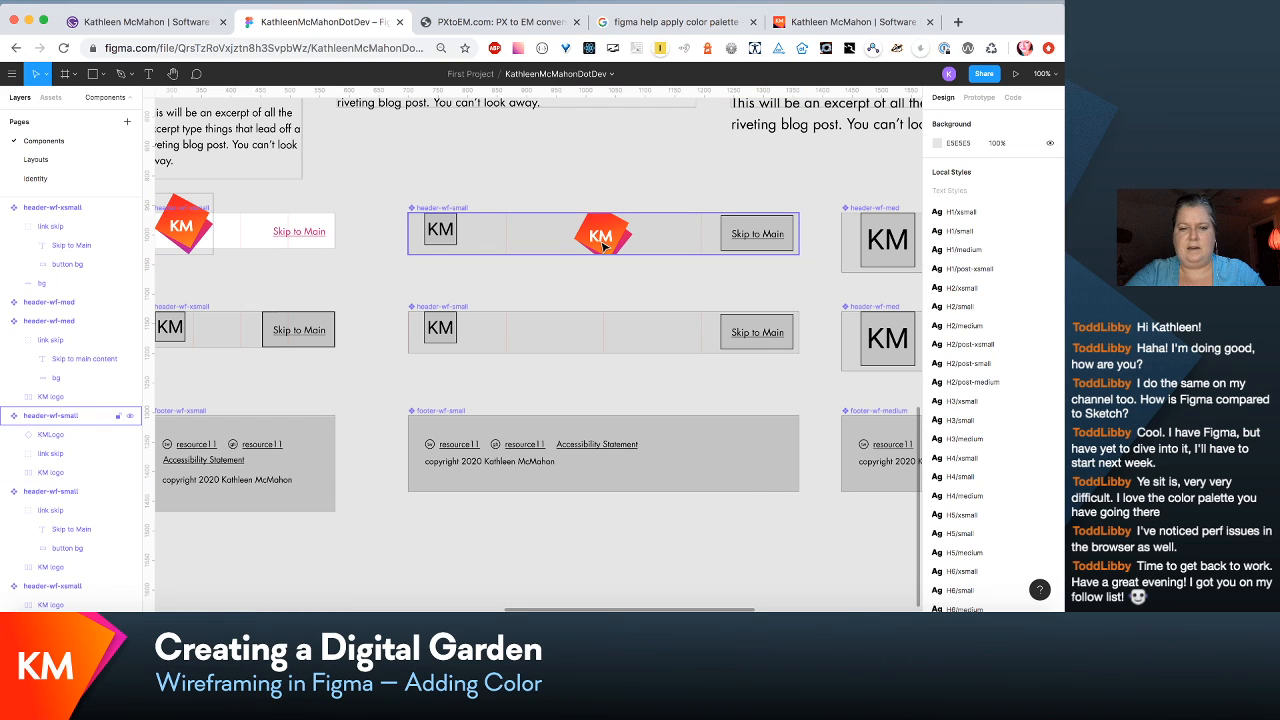
Step: Delete the KMLogo instance from the upper header-wf-small component
left_click(42, 437)
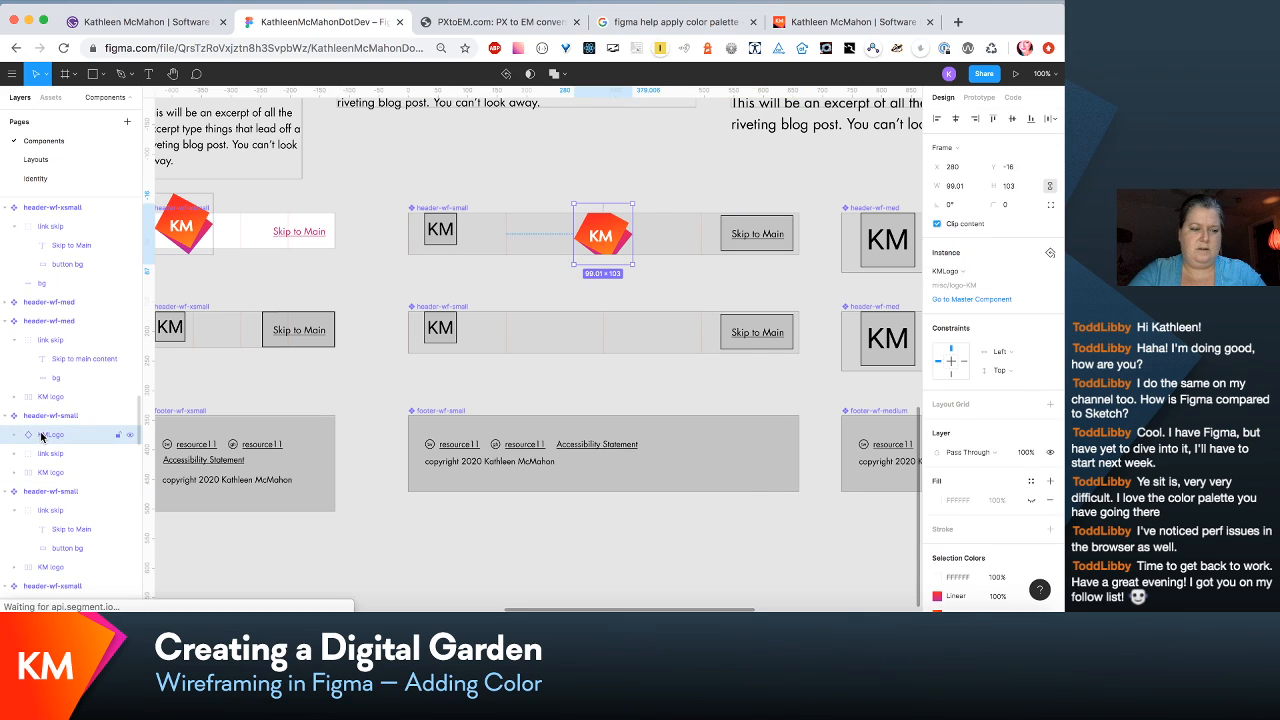
key("Delete")
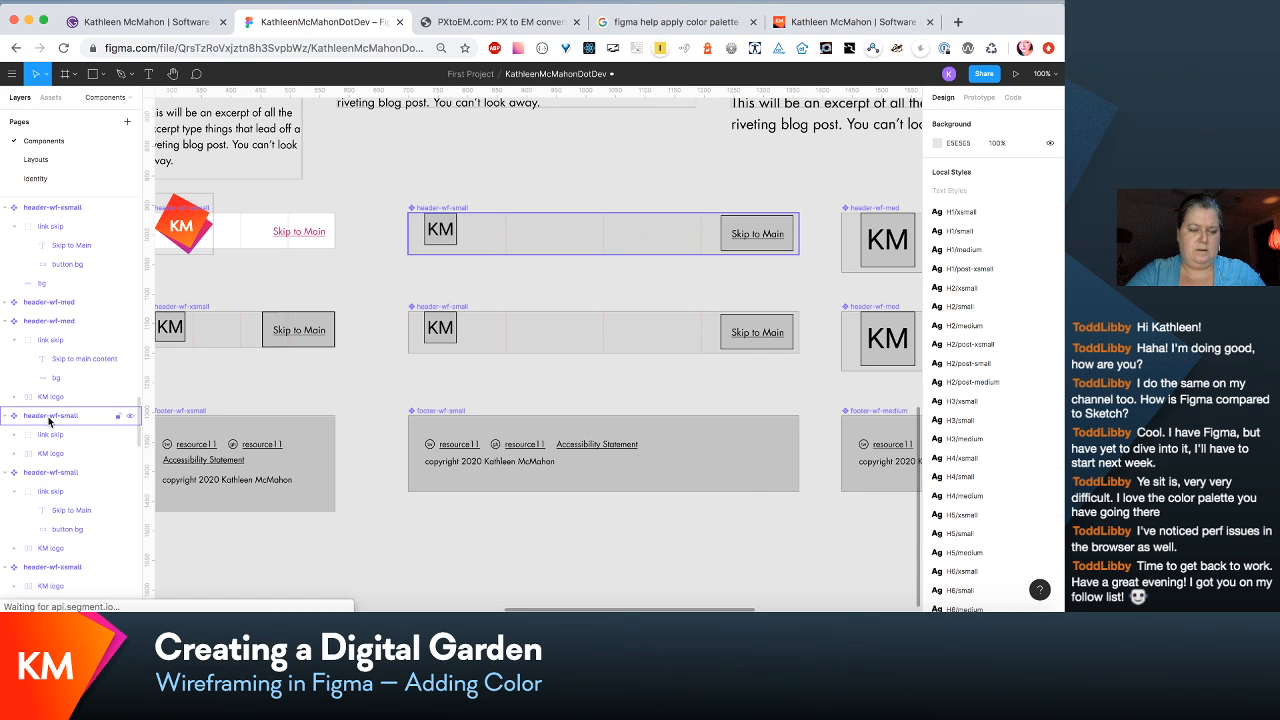
left_click(48, 418)
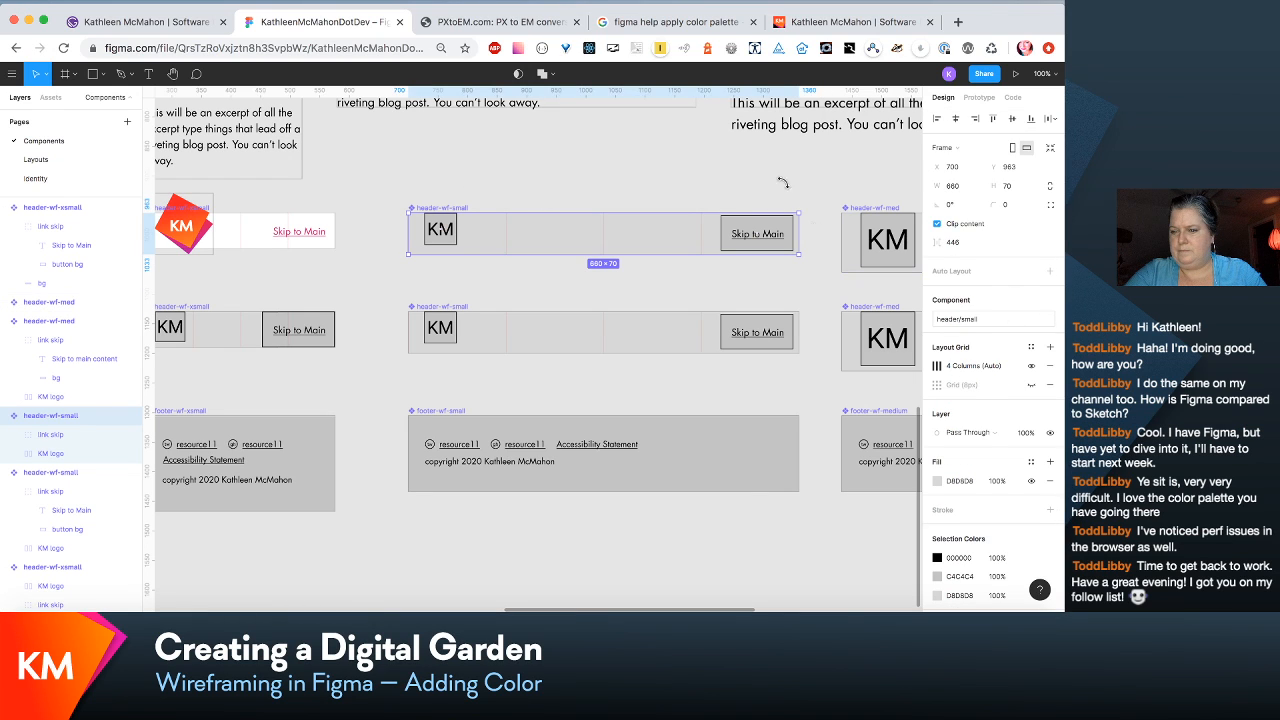
left_click(727, 153)
left_click(528, 228)
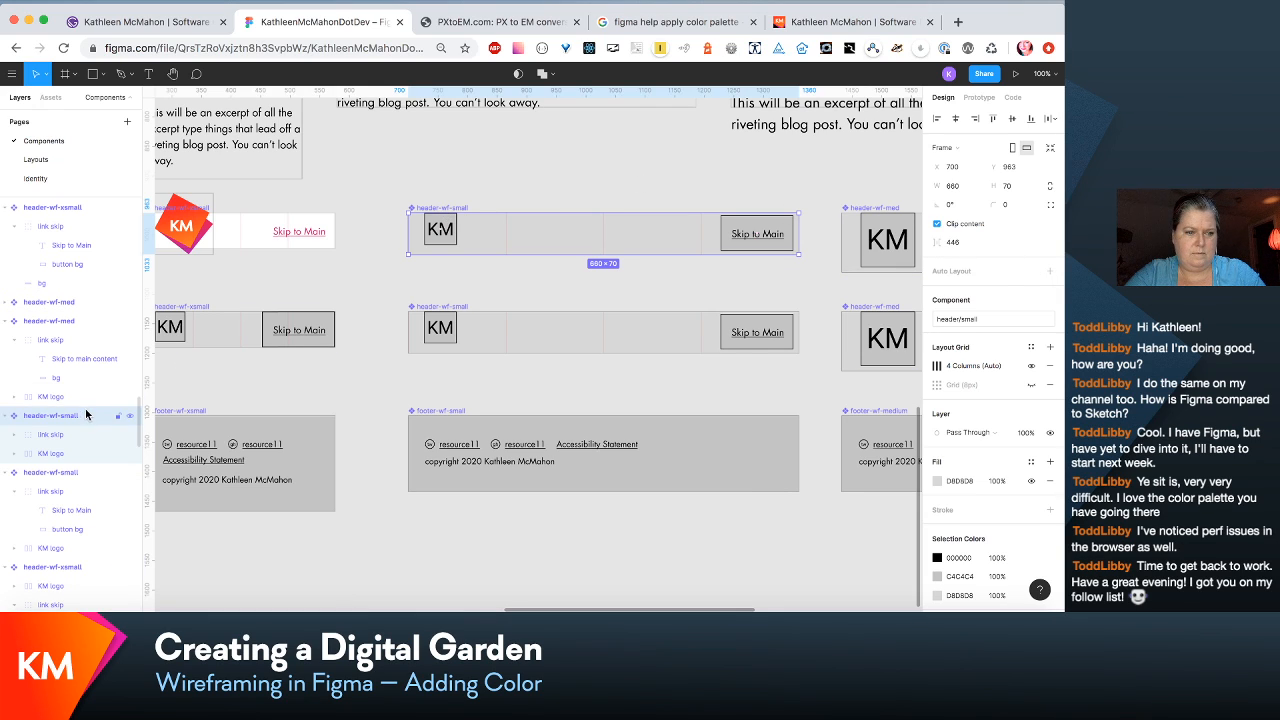
Step: Delete the upper header-wf-small and header-wf-med component copies, keeping the original wireframe headers below
left_click(500, 164)
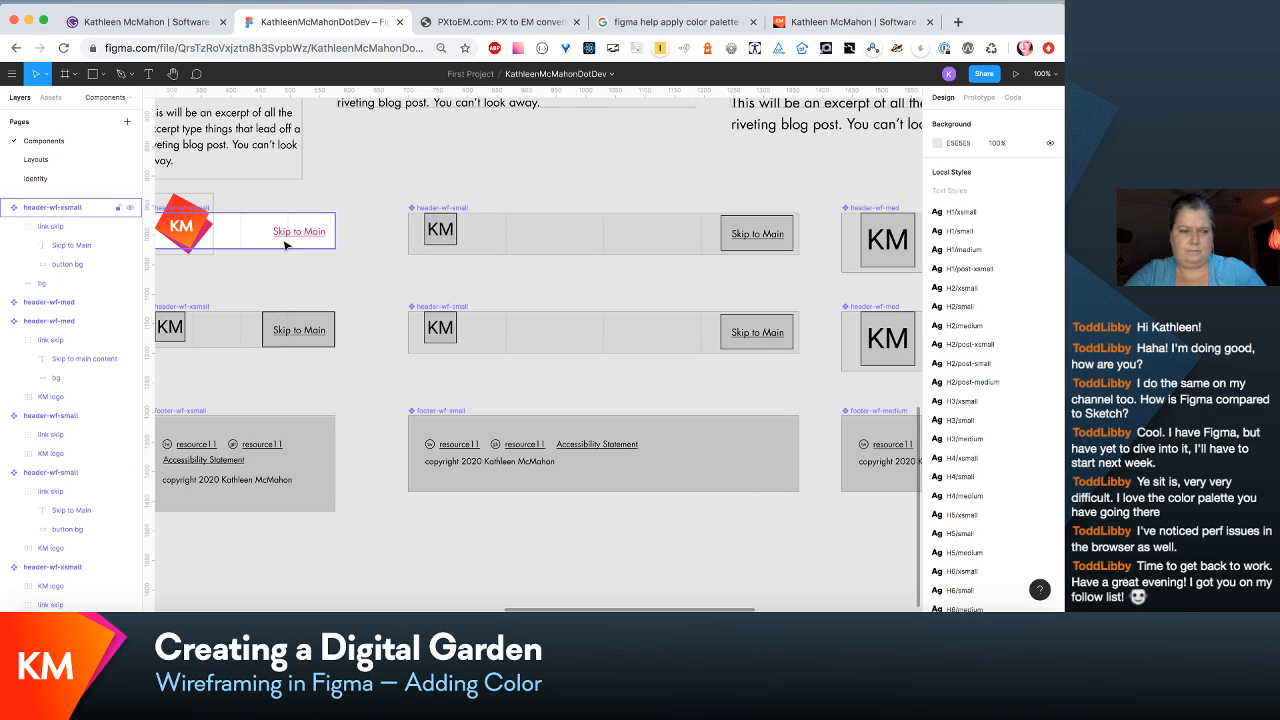
left_click(65, 413)
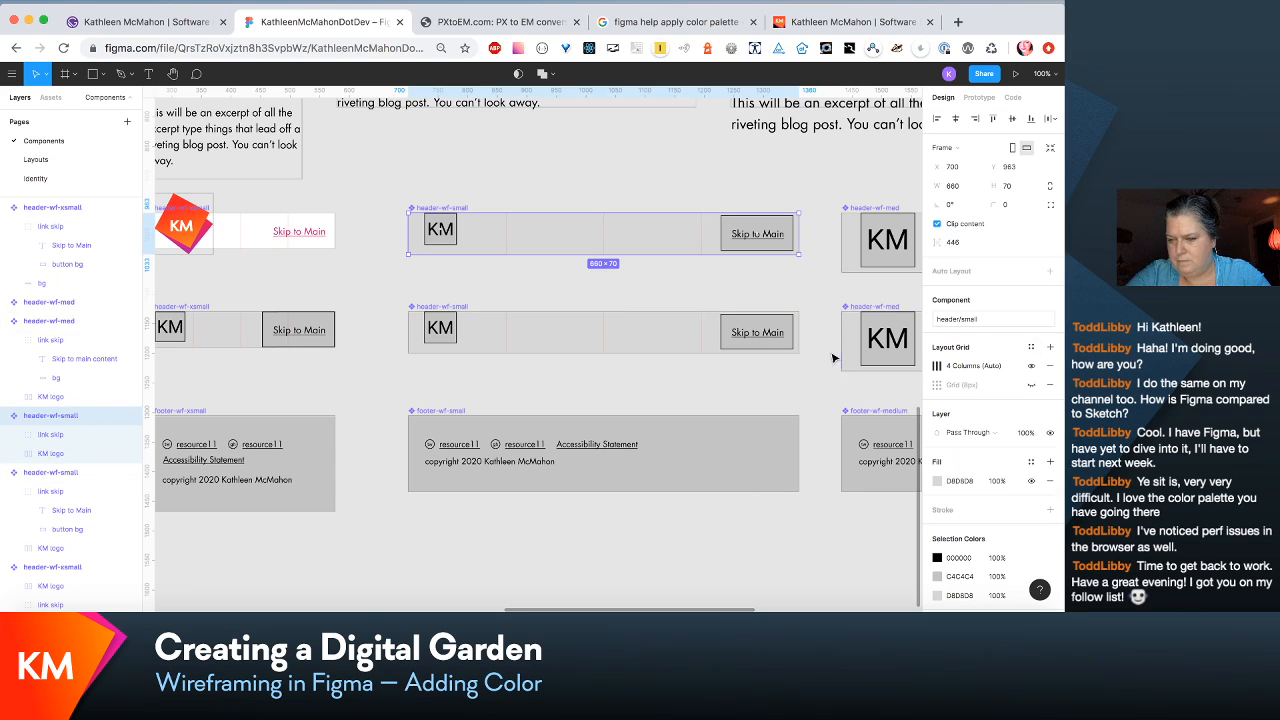
scroll(815, 358, "right", 3)
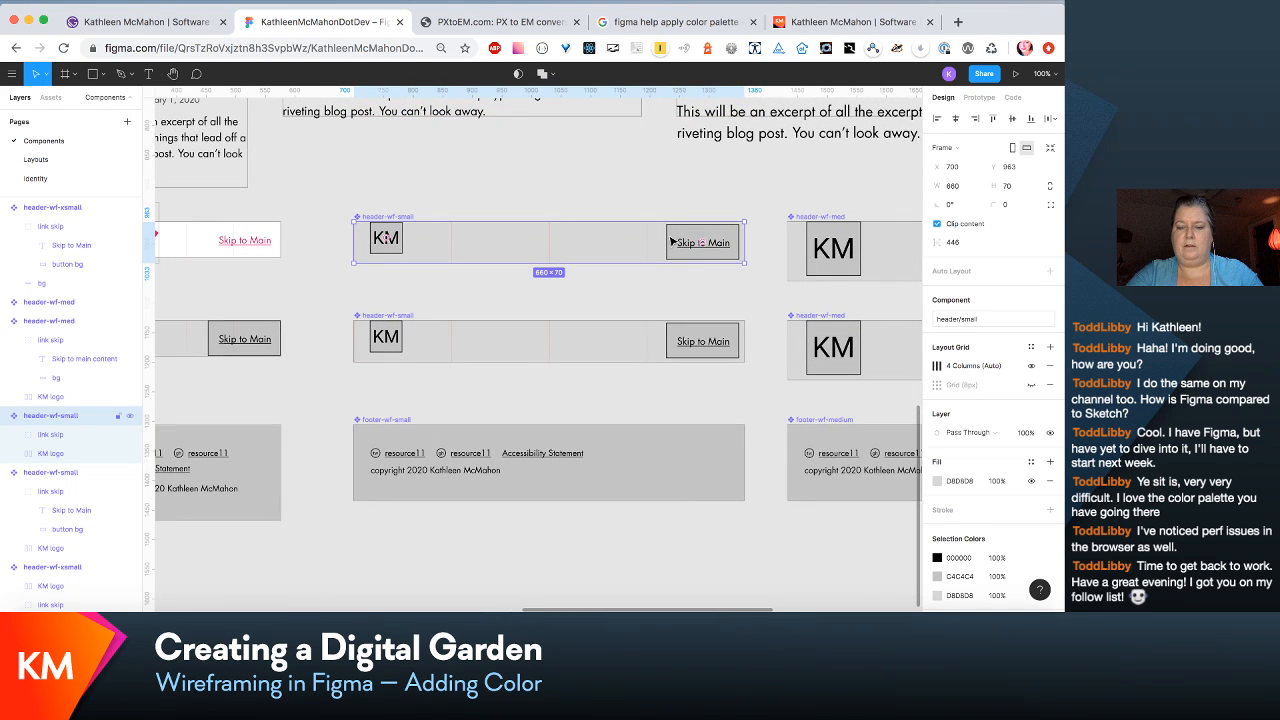
left_click(650, 182)
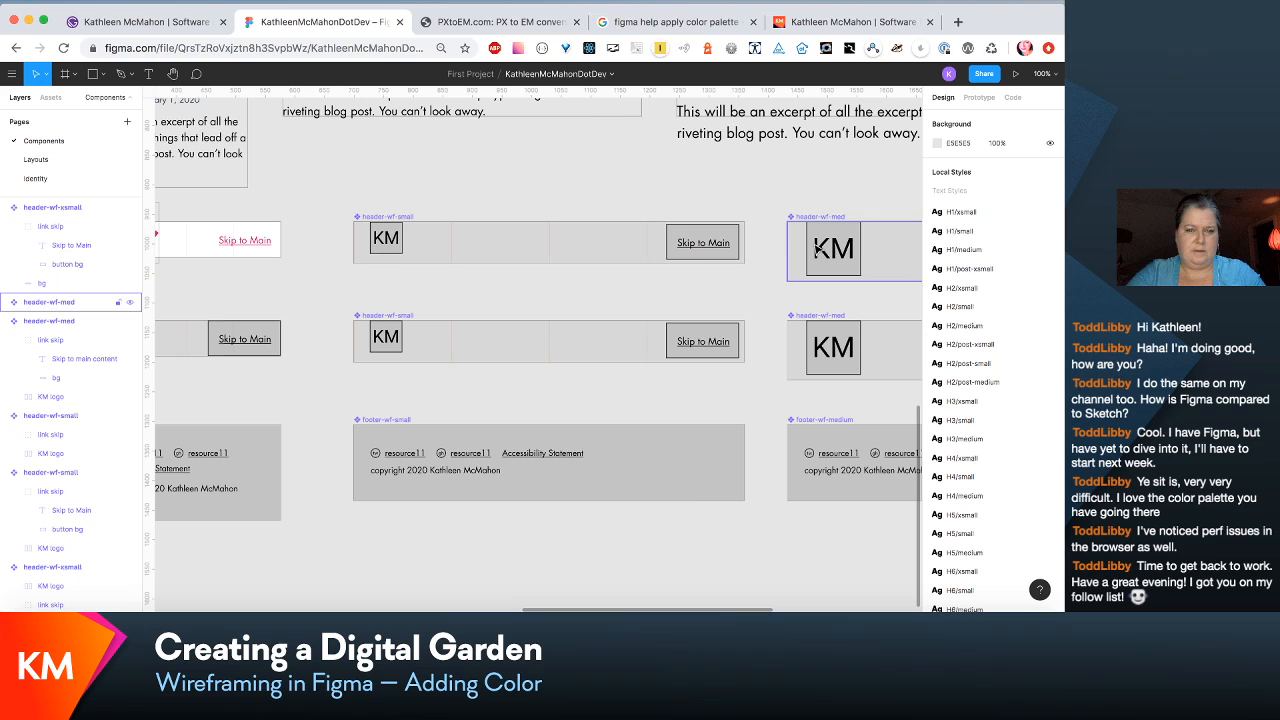
left_click(645, 227)
key("Delete")
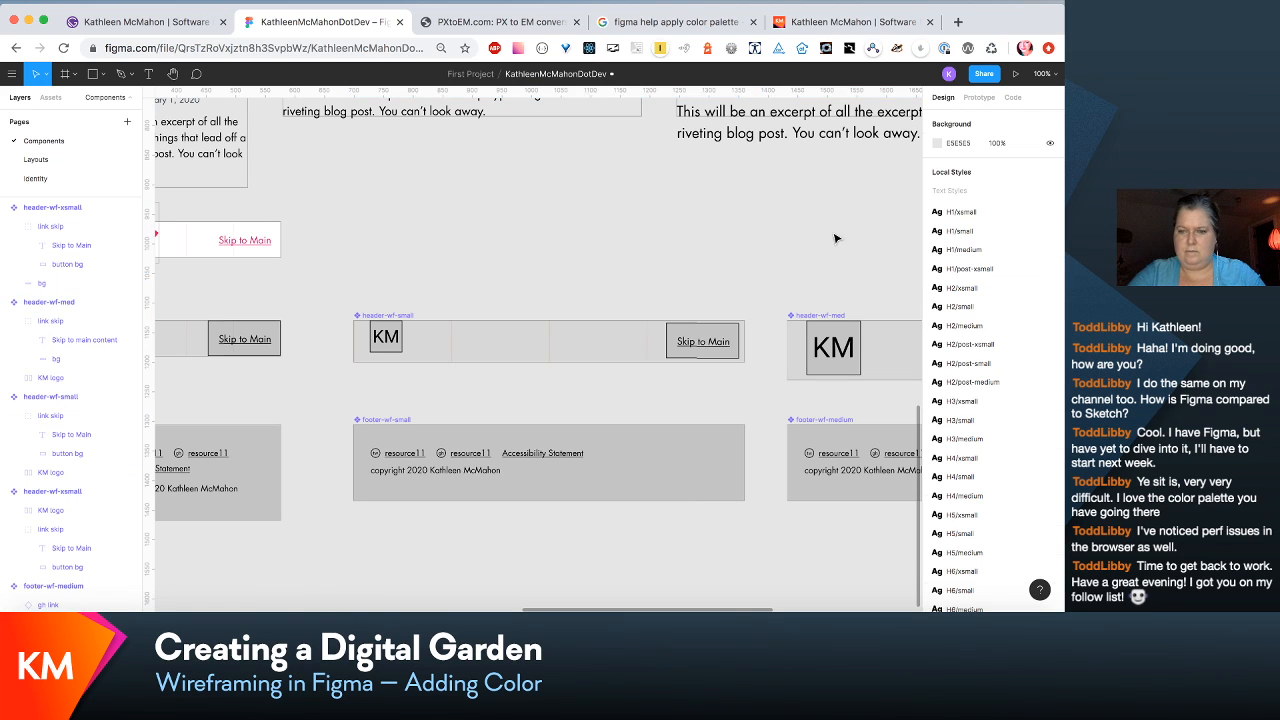
Step: Duplicate the original header-wf-small and header-wf-med components together and place the copies above them at Y 983
left_click(497, 331)
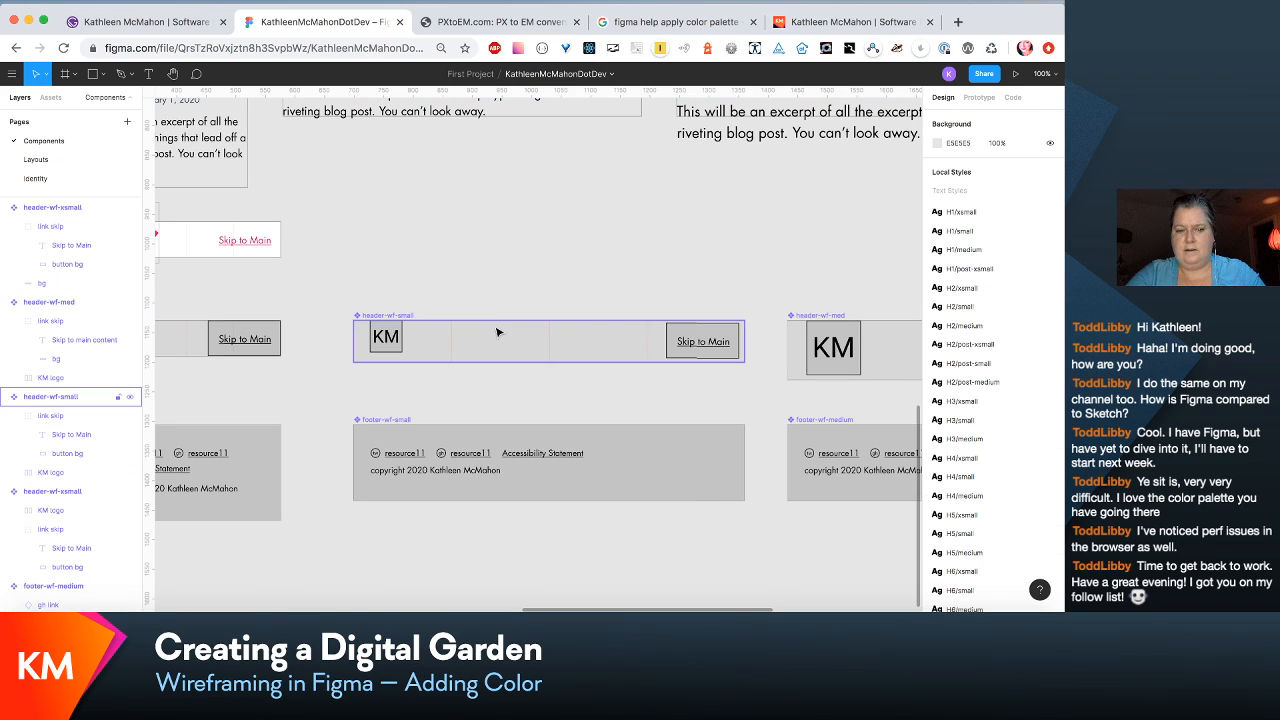
left_click(805, 335)
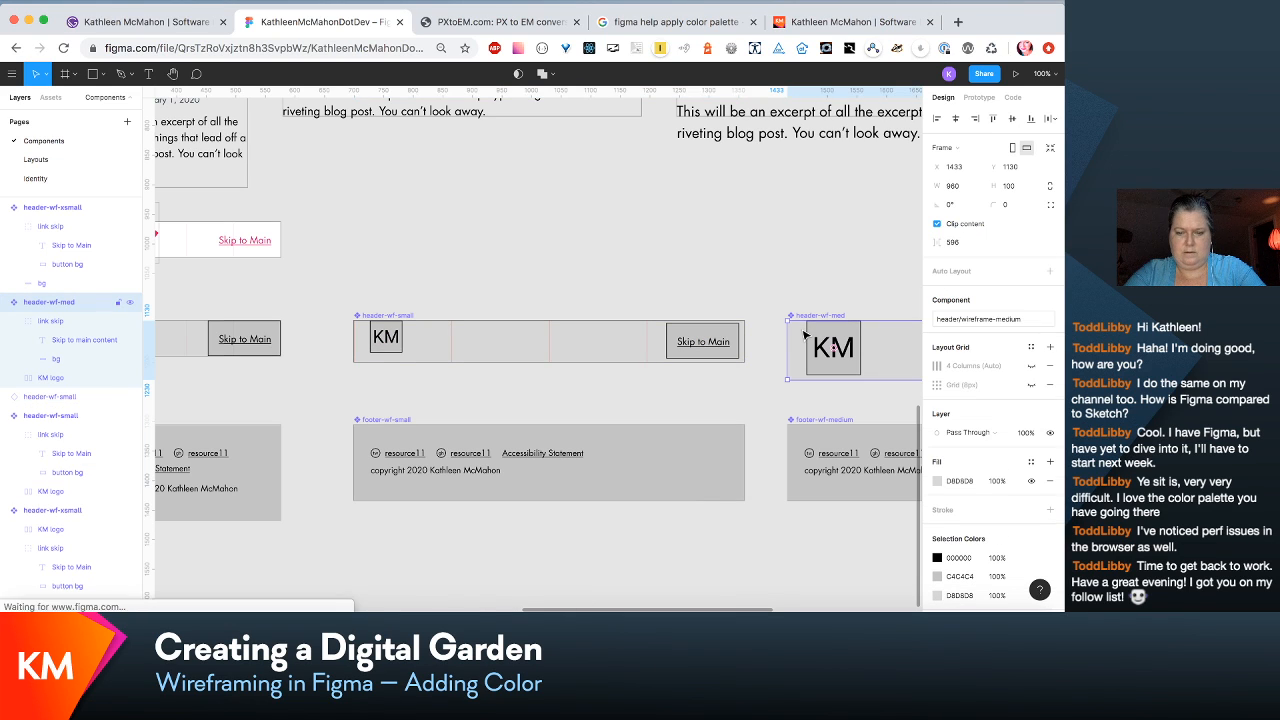
key("super+d")
left_click_drag(583, 363, 574, 266)
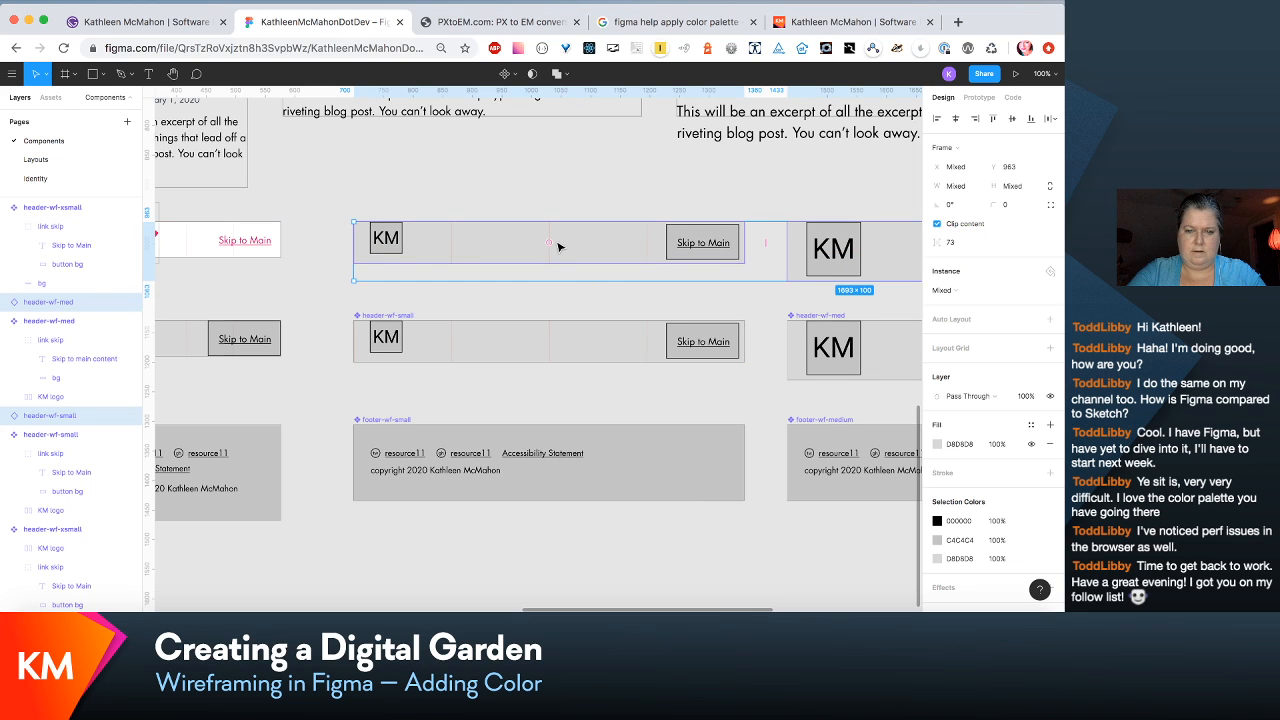
Step: Detach the upper header-wf-small and header-wf-med copies from their master components
left_click(557, 246)
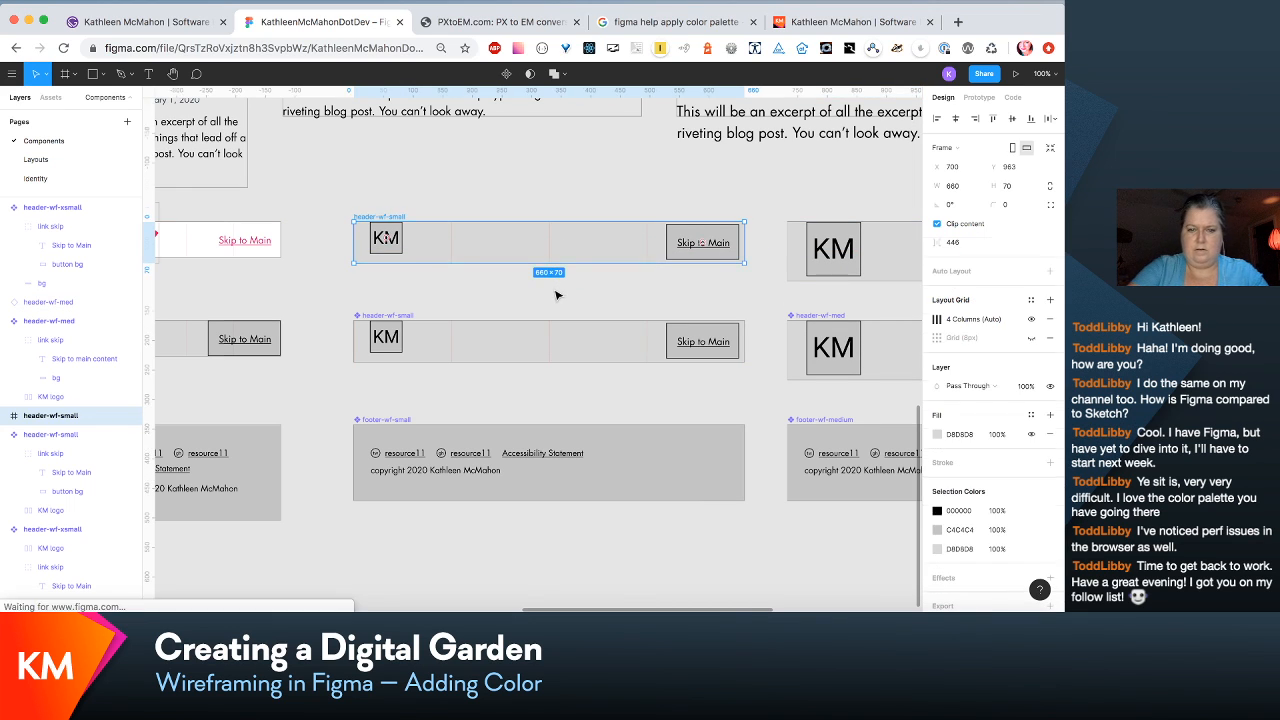
scroll(557, 295, "right", 3)
left_click(786, 272)
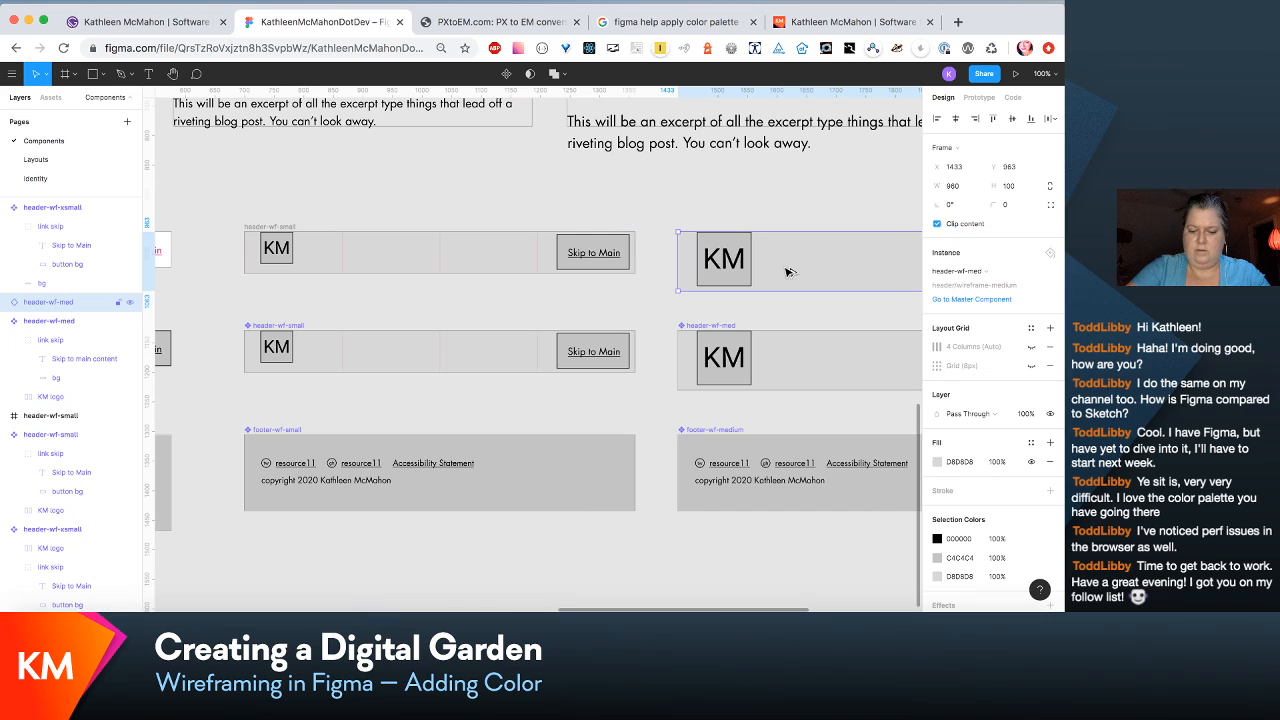
key("super+alt+b")
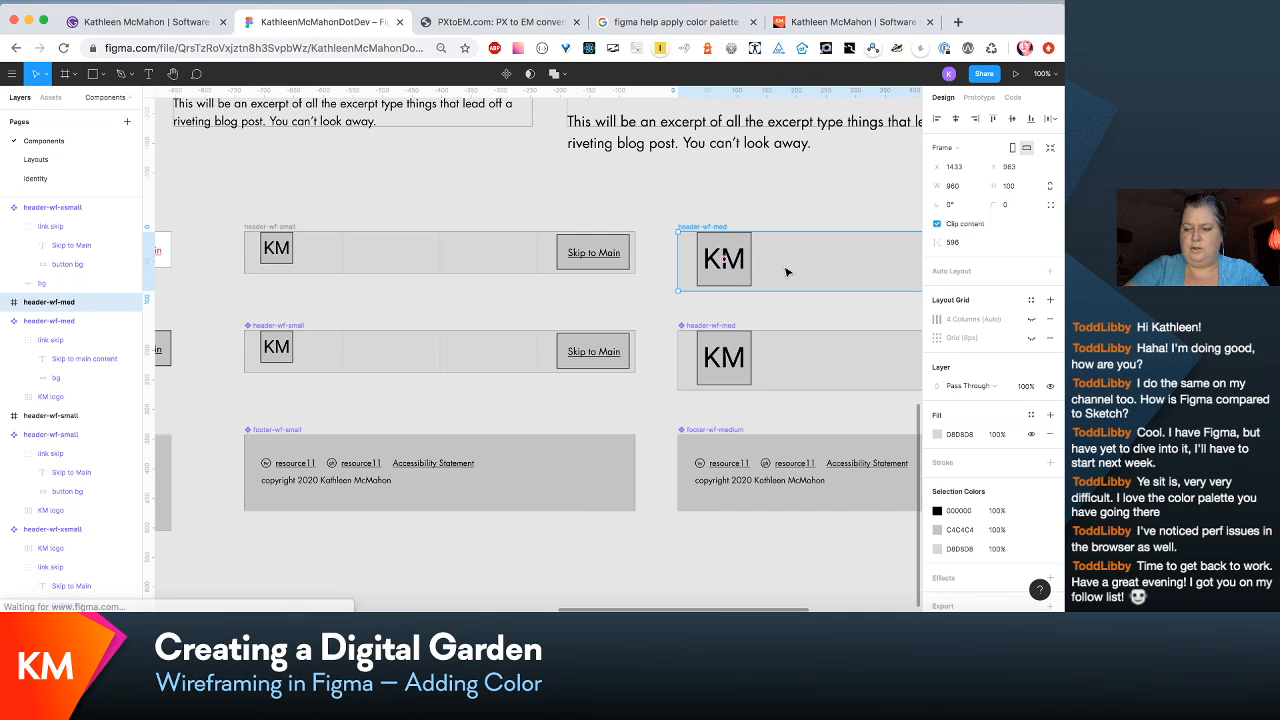
Step: Collapse the contrast-swatches-light-mode and contrast-tester-row-light groups in the layer list
scroll(695, 216, "left", 5)
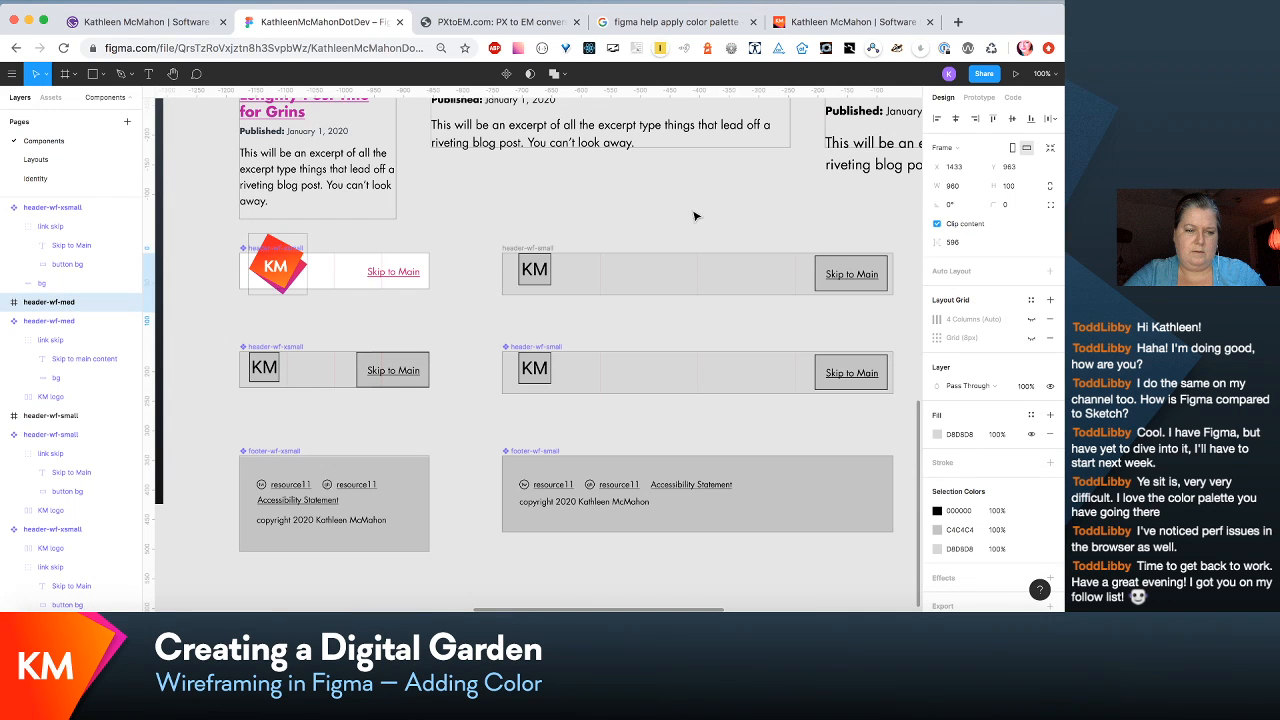
left_click(695, 216)
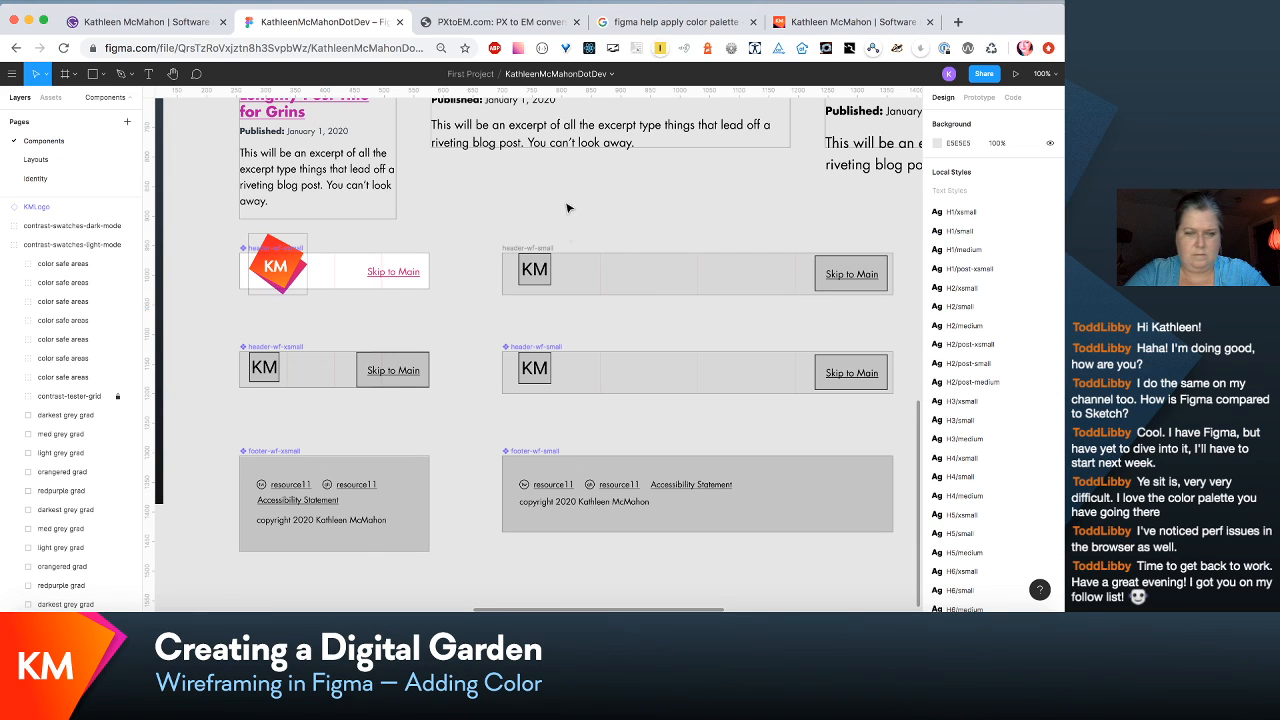
left_click_drag(566, 208, 650, 337)
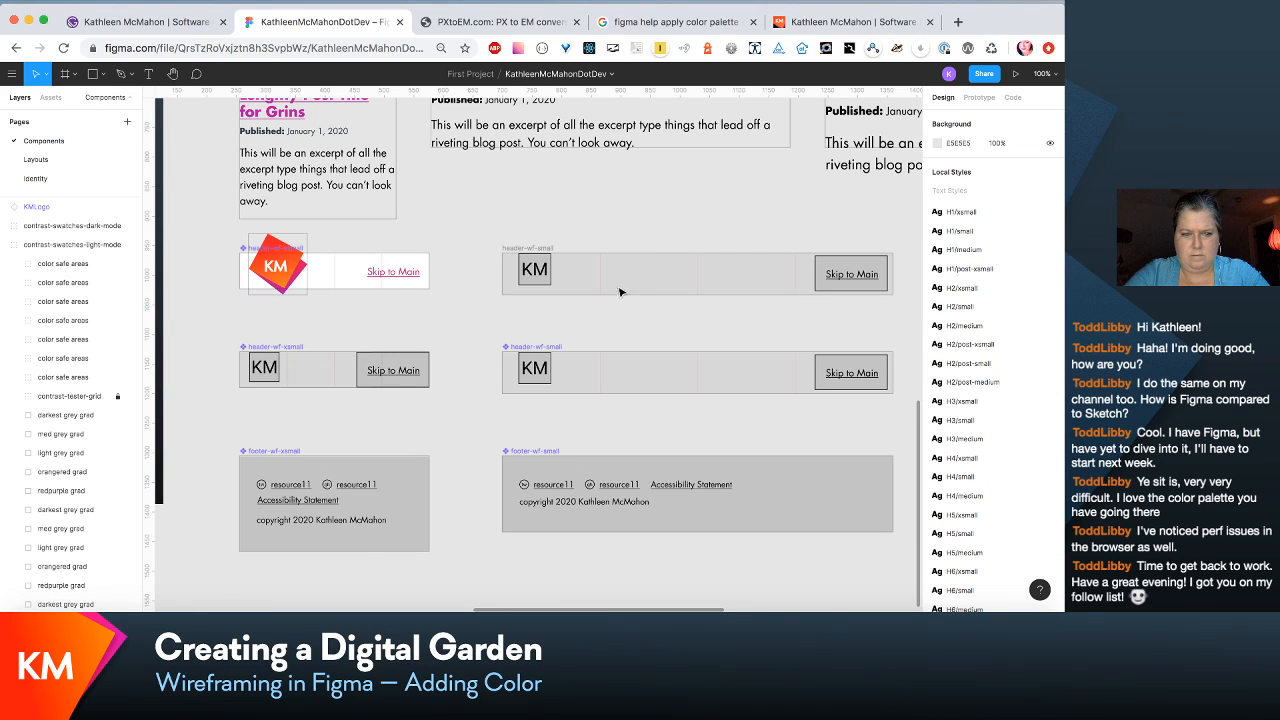
left_click(5, 250)
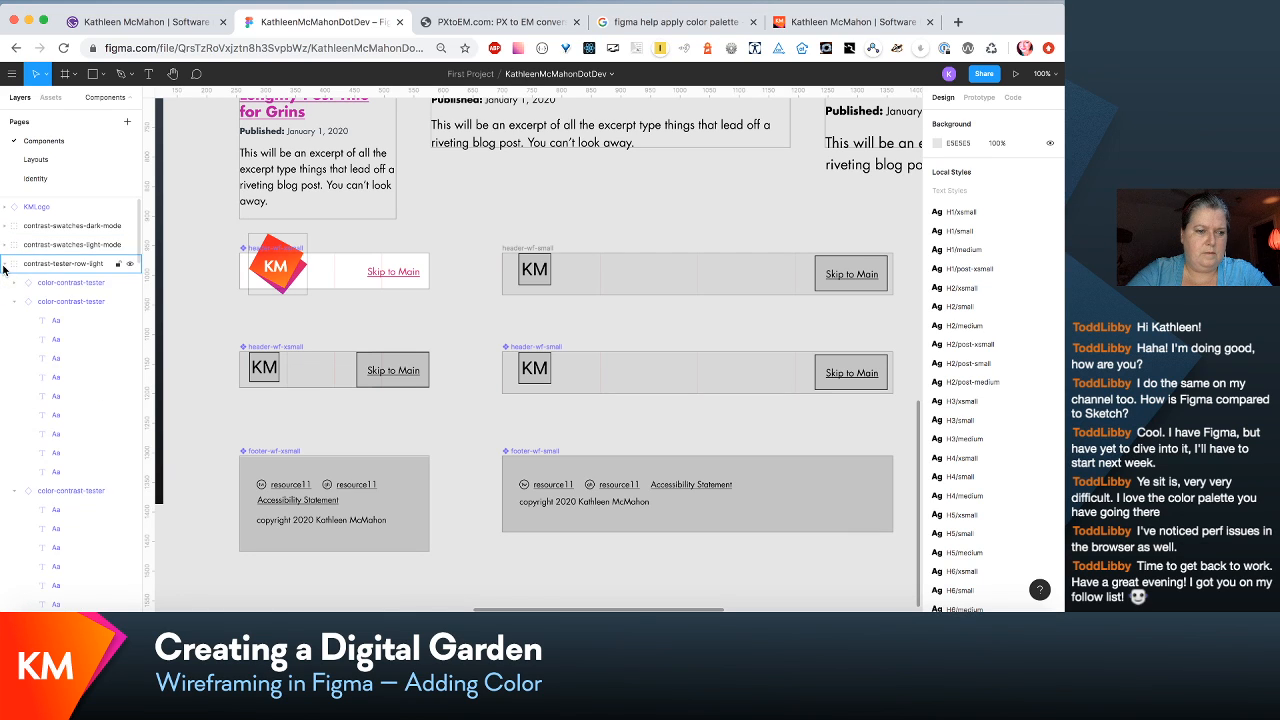
left_click(5, 264)
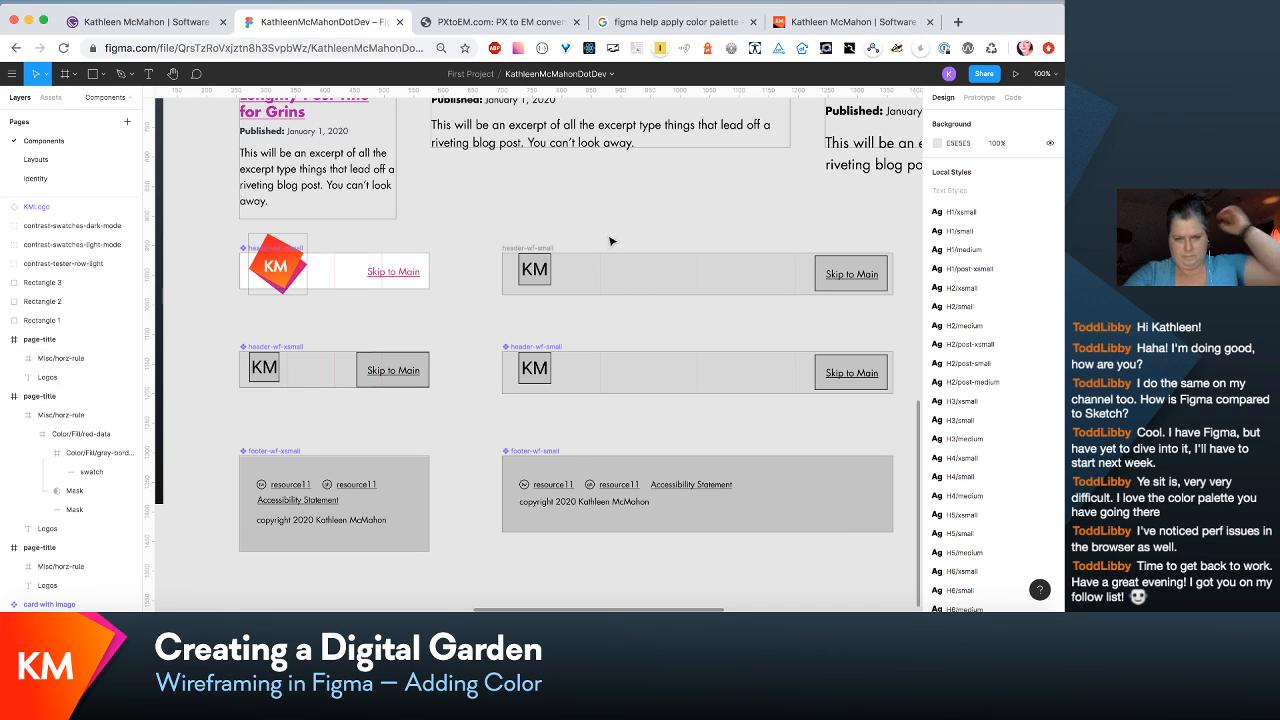
left_click_drag(598, 202, 695, 326)
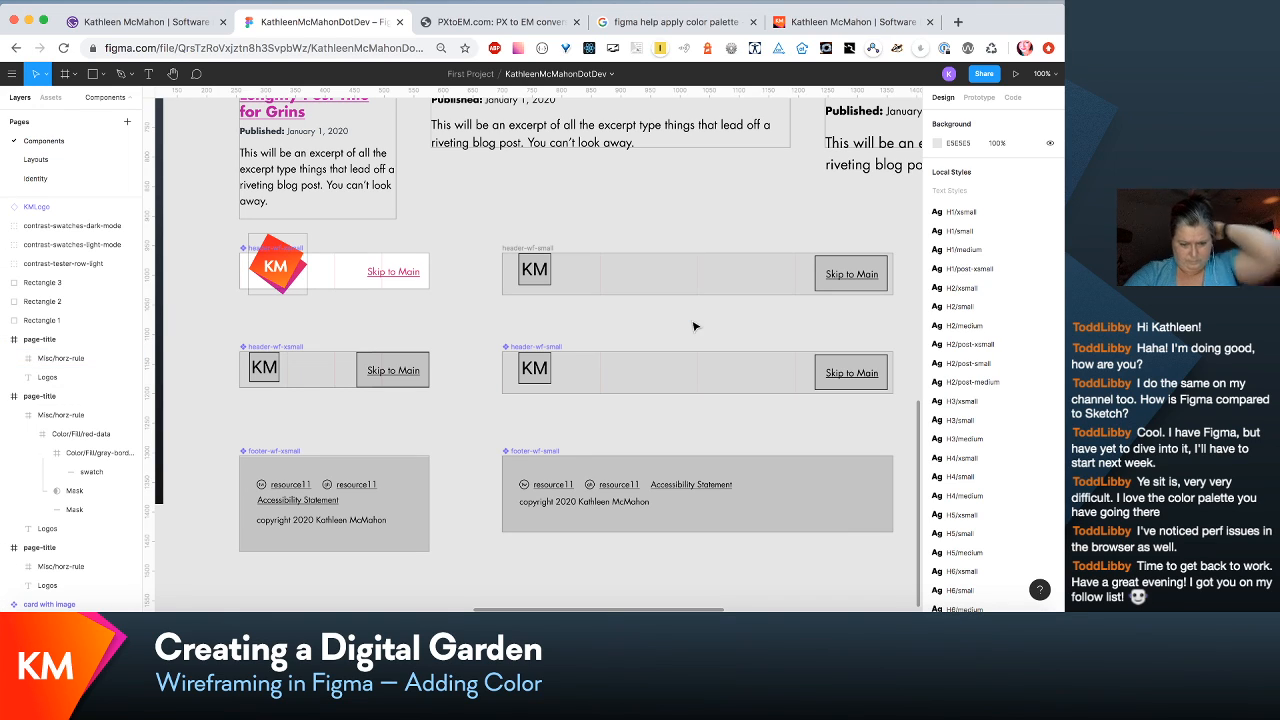
Step: Paste another KMLogo instance over the colored extra-small header at X 271, Y 930
key("super+v")
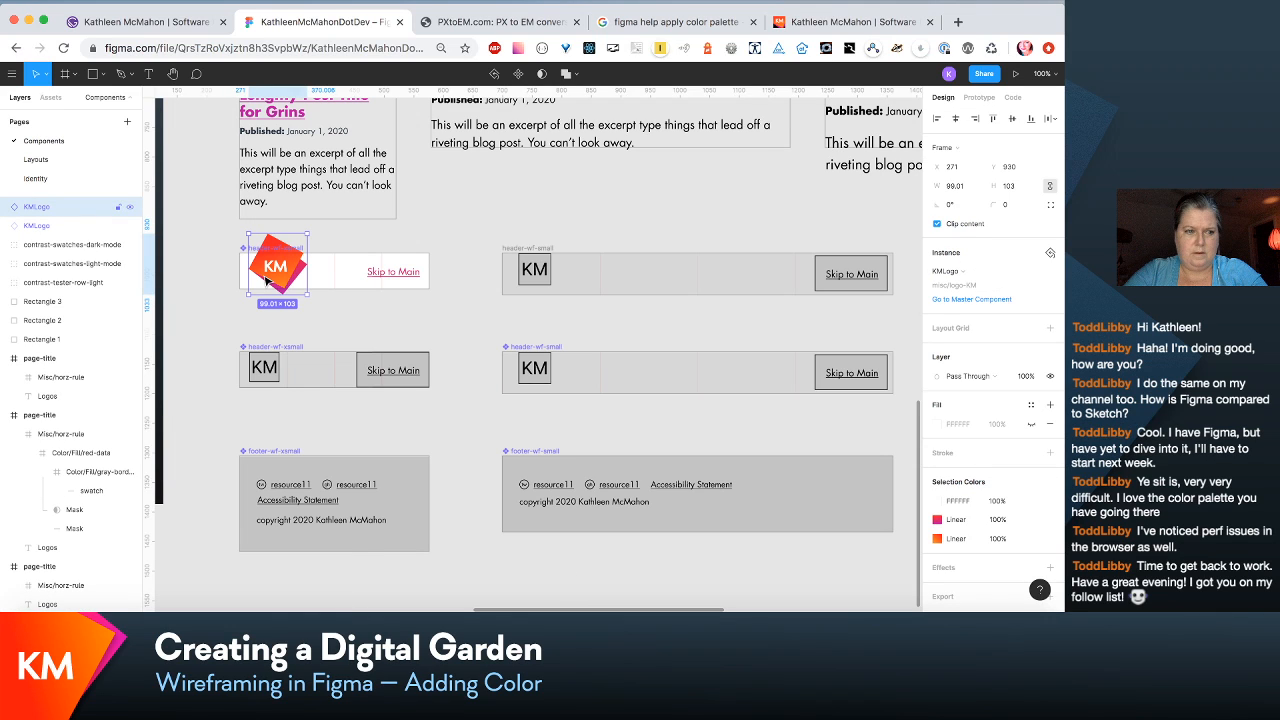
left_click_drag(265, 280, 535, 290)
key("super+z")
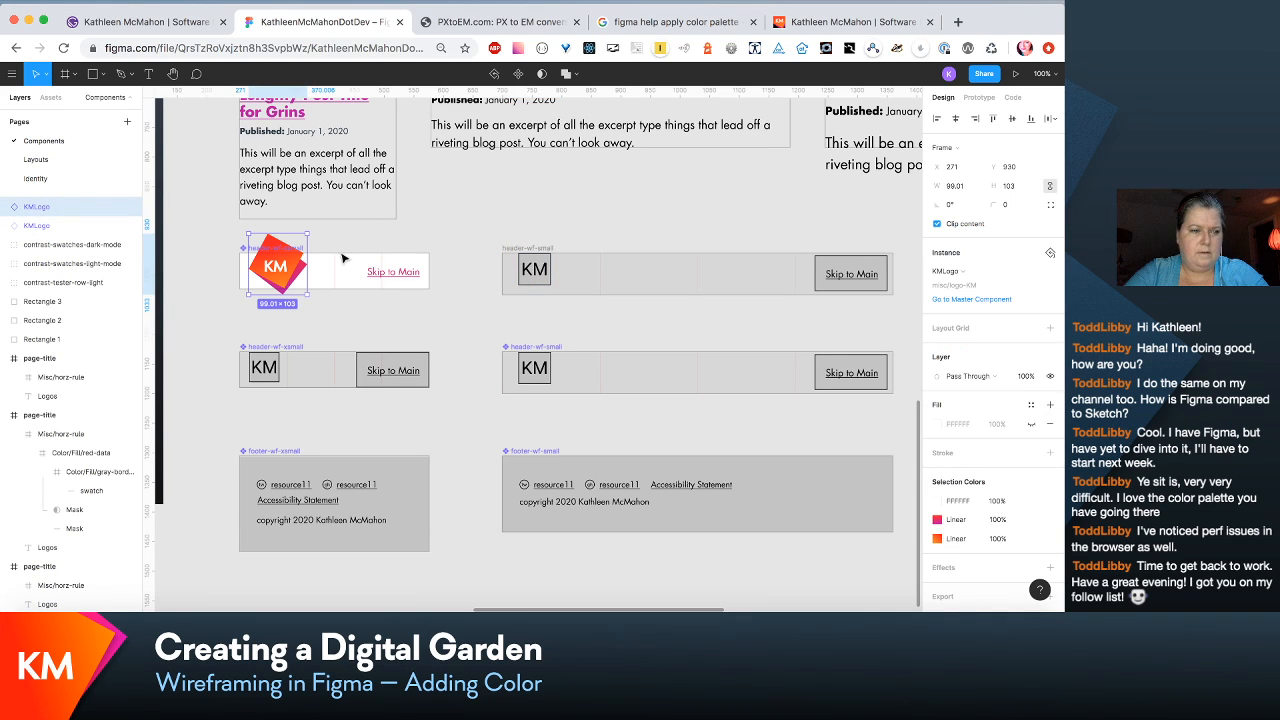
left_click(366, 274)
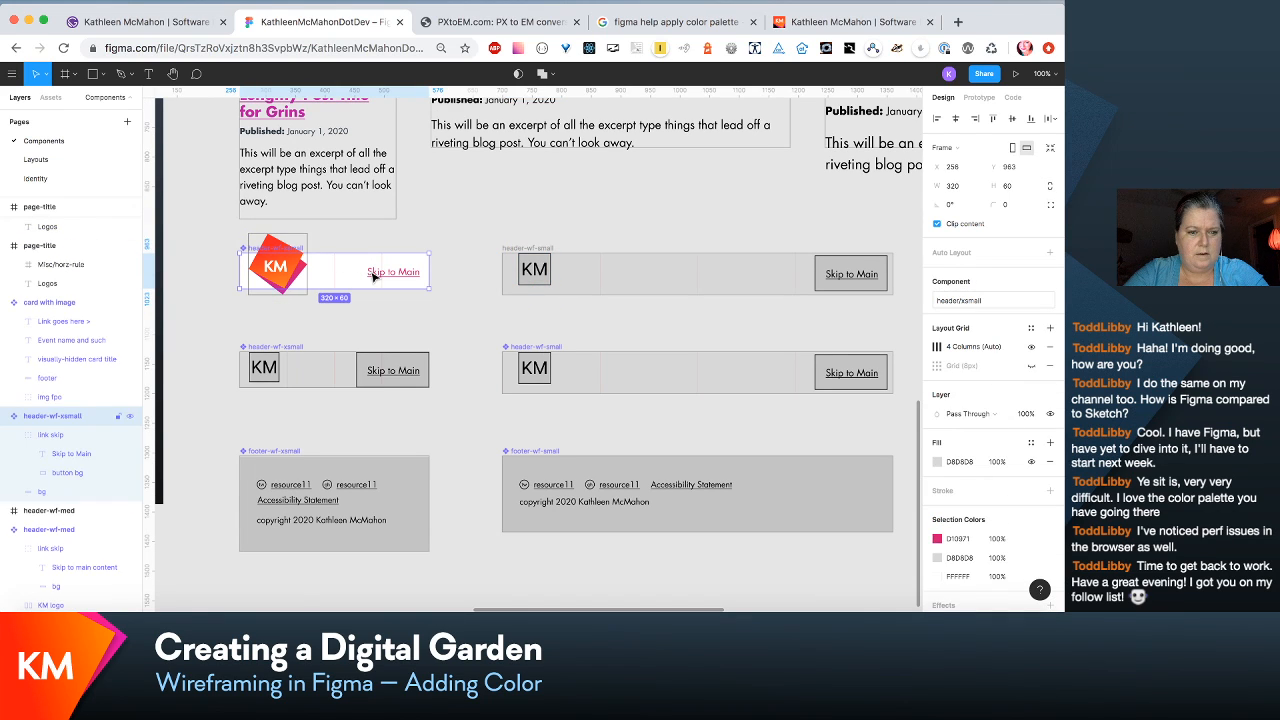
left_click(303, 272)
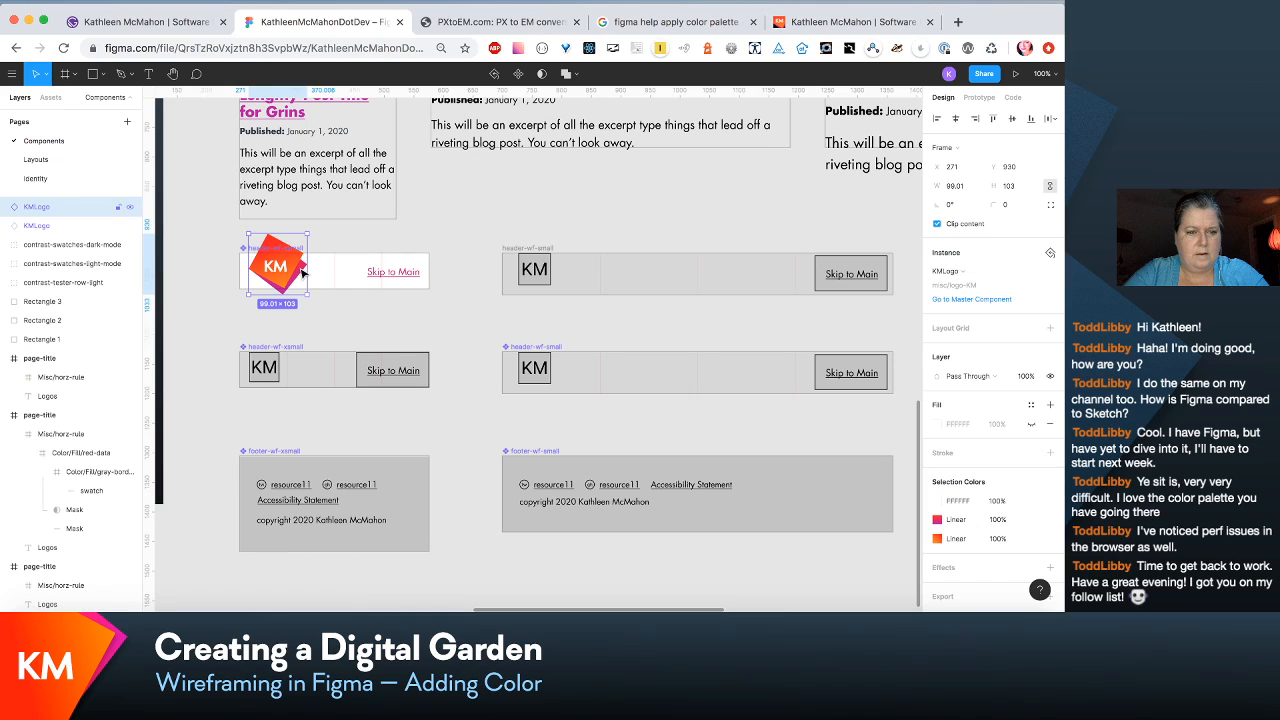
left_click(361, 265)
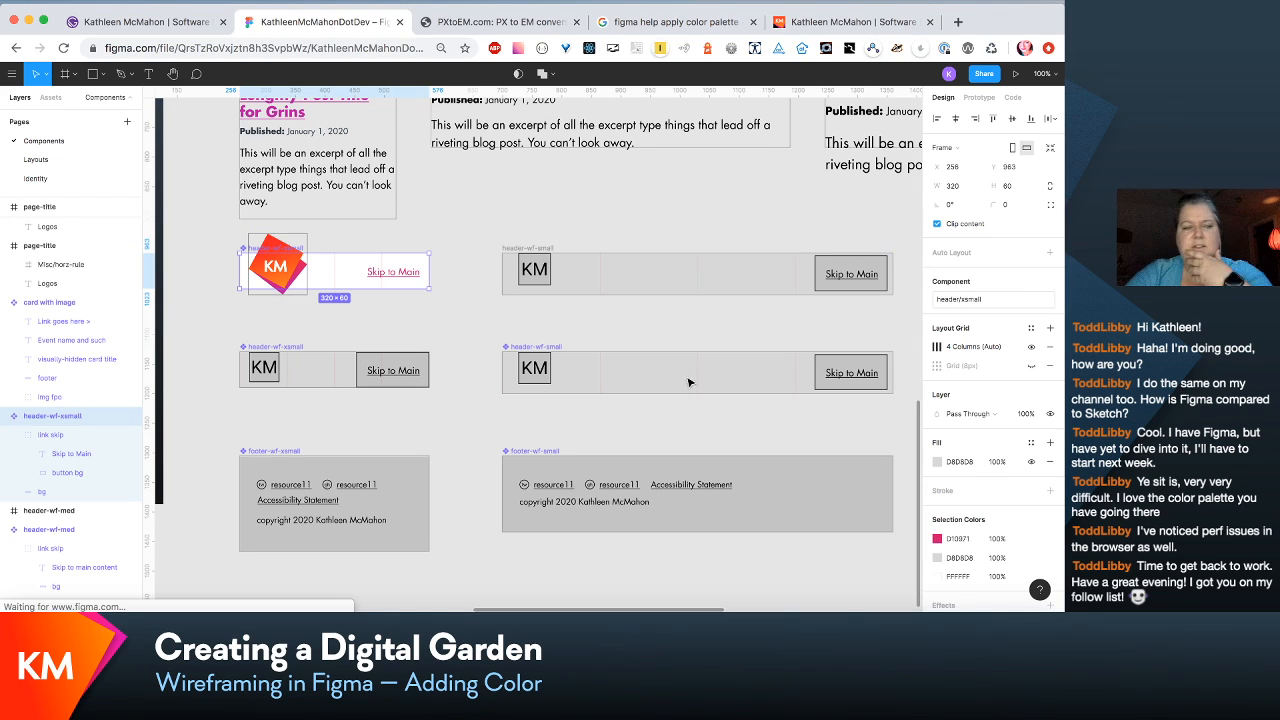
Step: Try flattening the colored header-wf-xsmall component, undo it, and expand the component's layers again
right_click(79, 416)
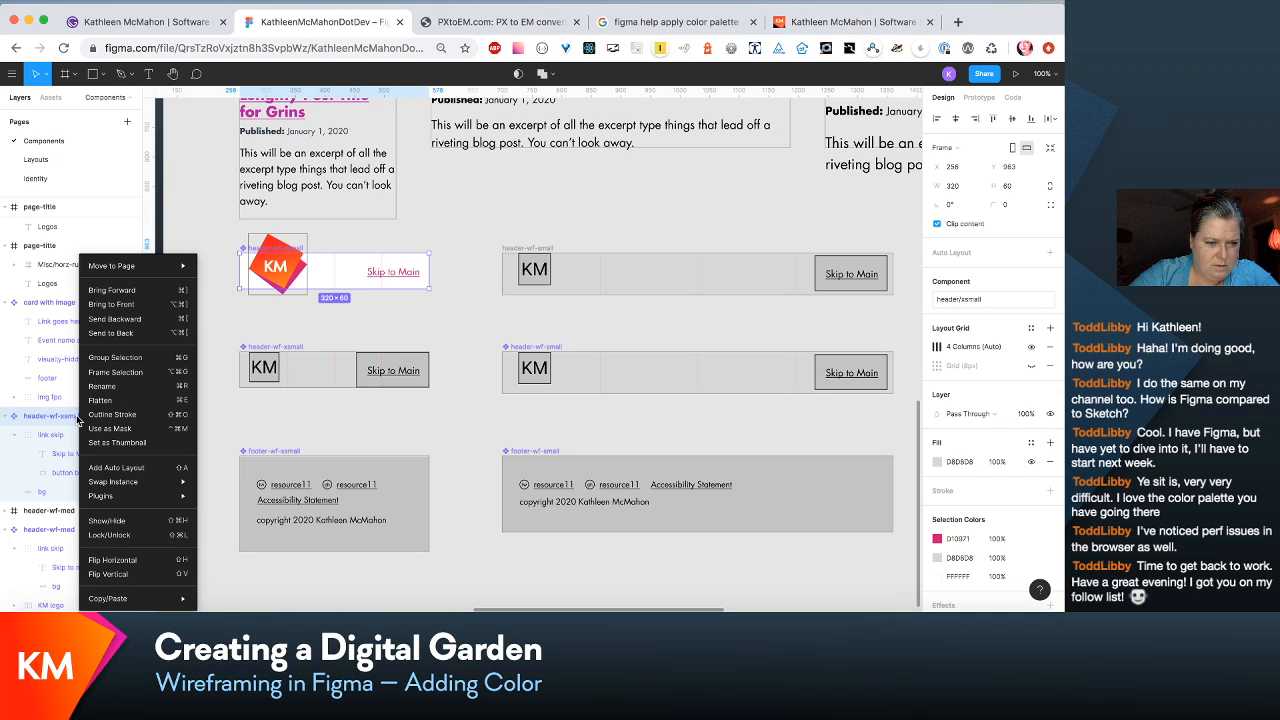
left_click(119, 401)
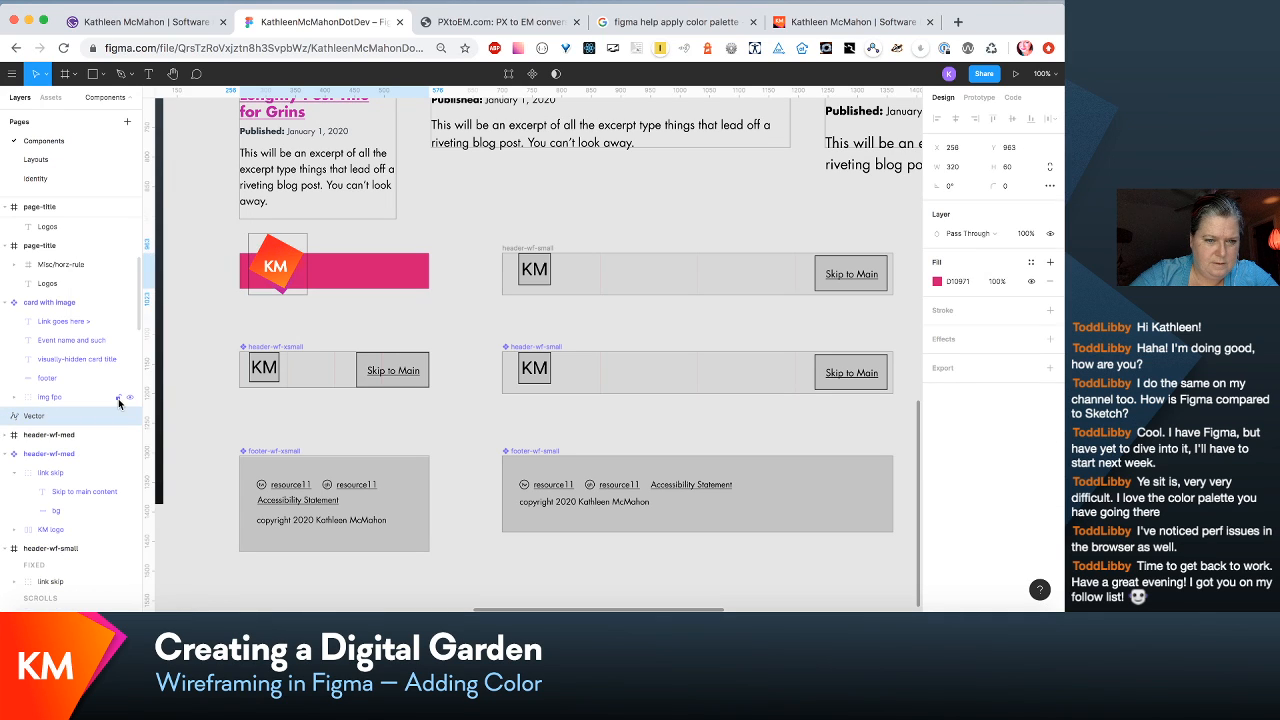
key("super+z")
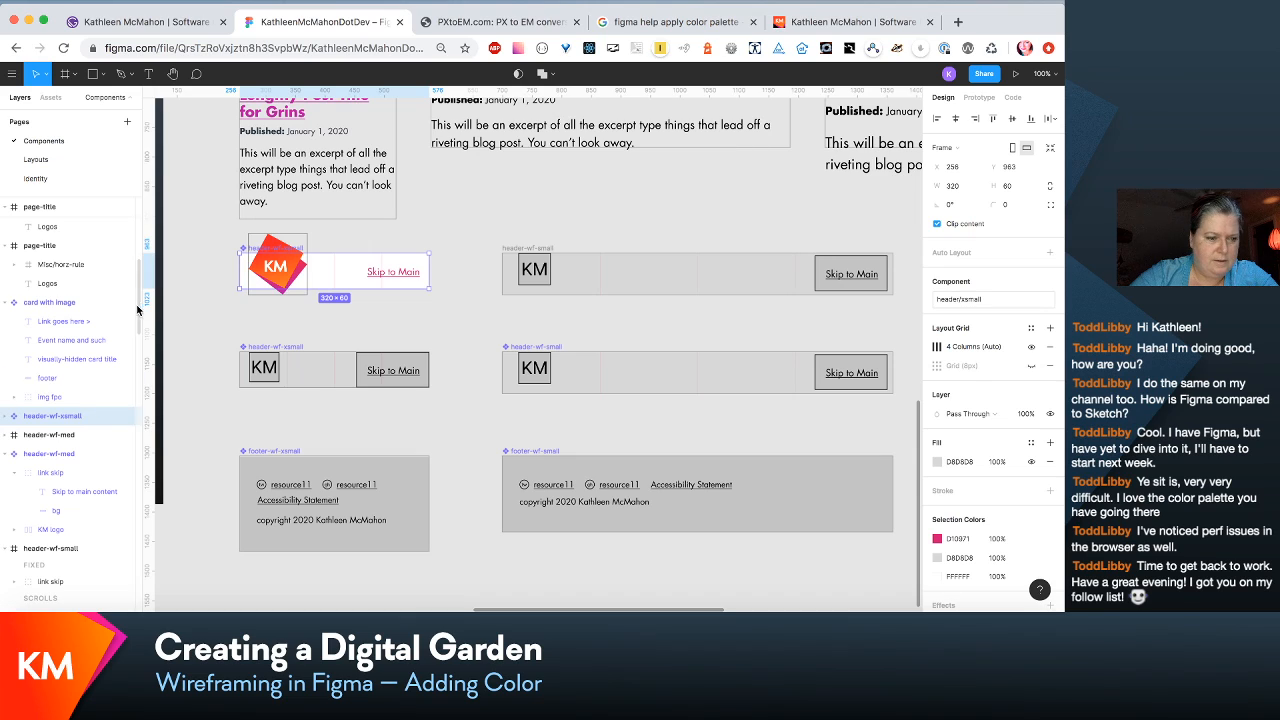
left_click(10, 417)
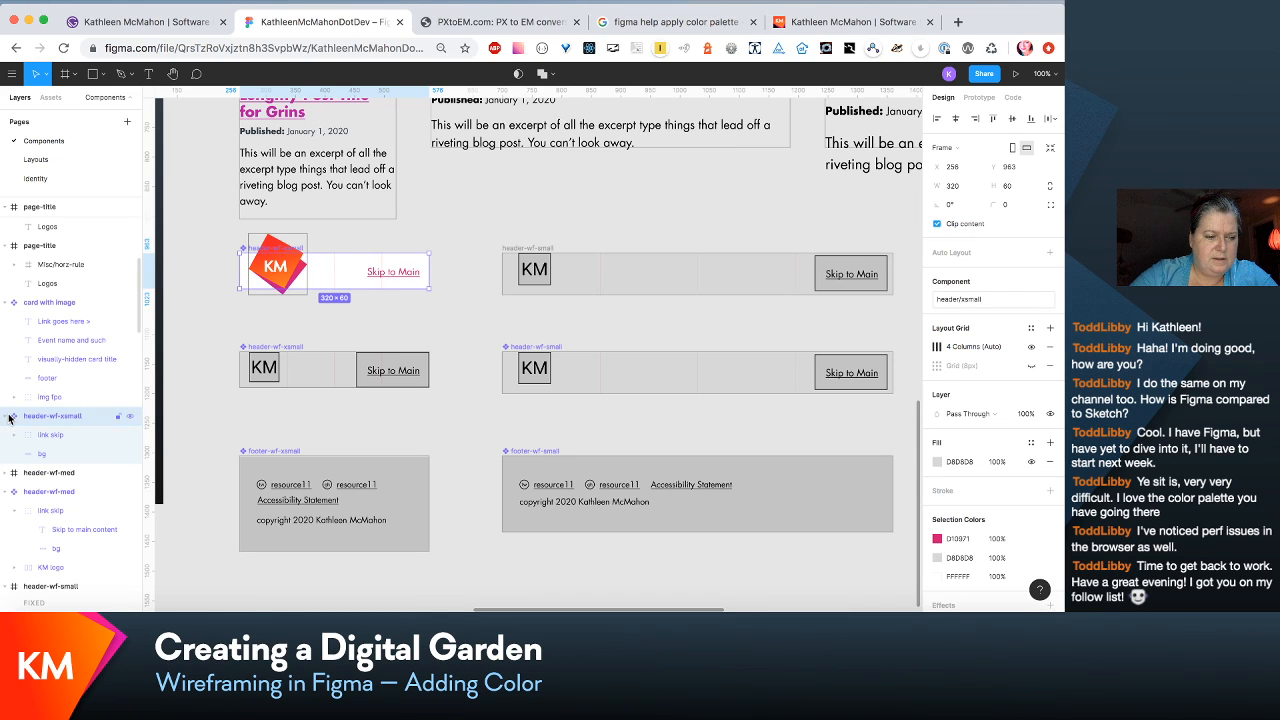
Step: Move the link skip and bg layers out of the colored header-wf-xsmall component to the page's top level and delete the emptied component
left_click(69, 437)
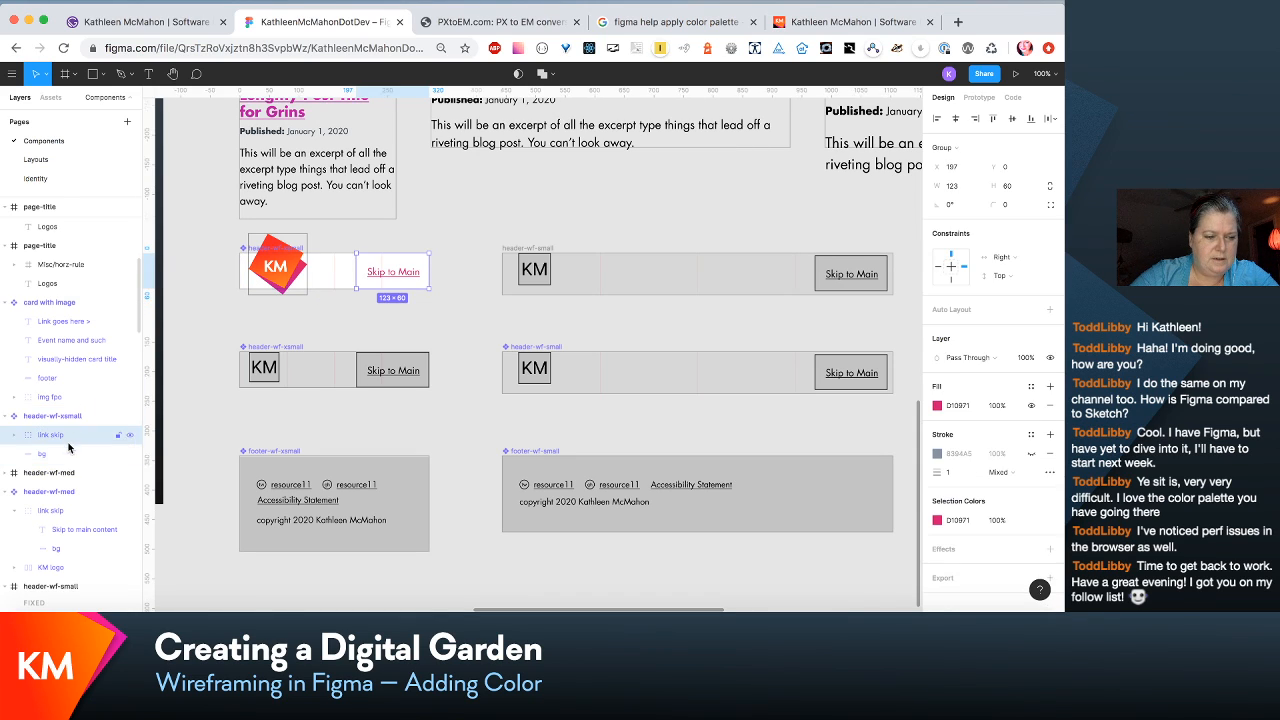
left_click(70, 456, "shift")
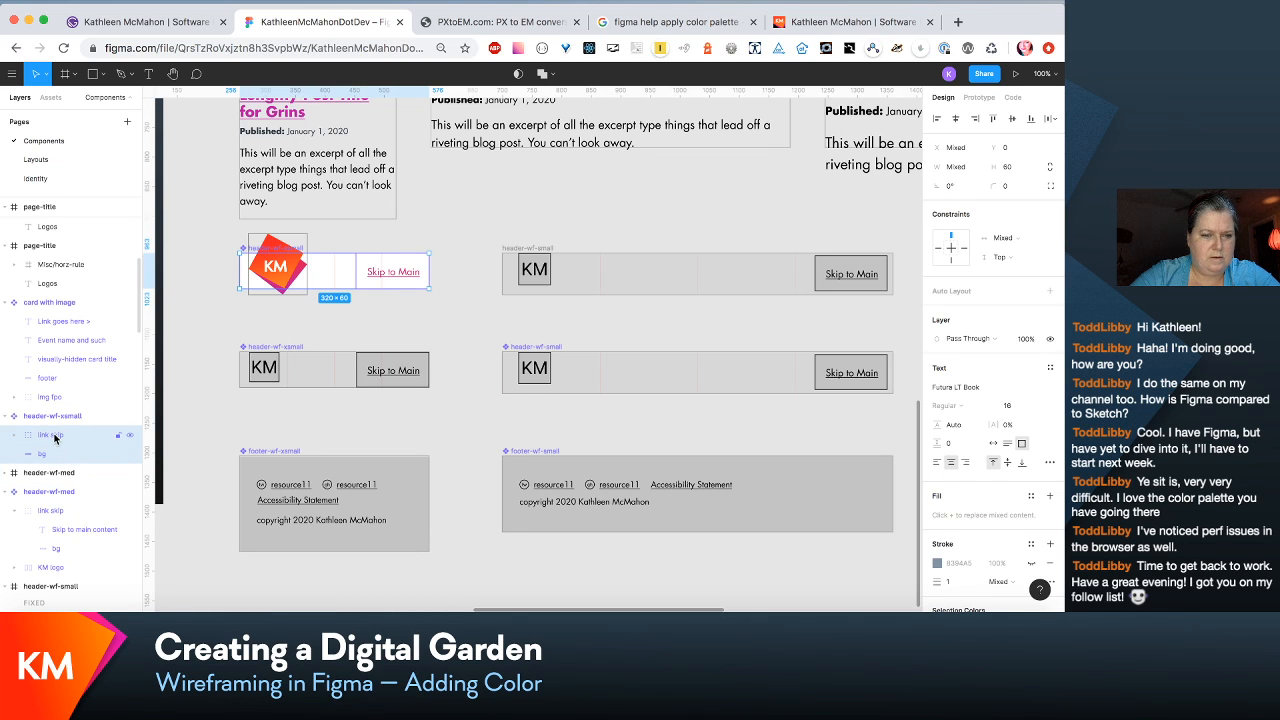
left_click_drag(55, 437, 60, 246)
scroll(71, 309, "down", 5)
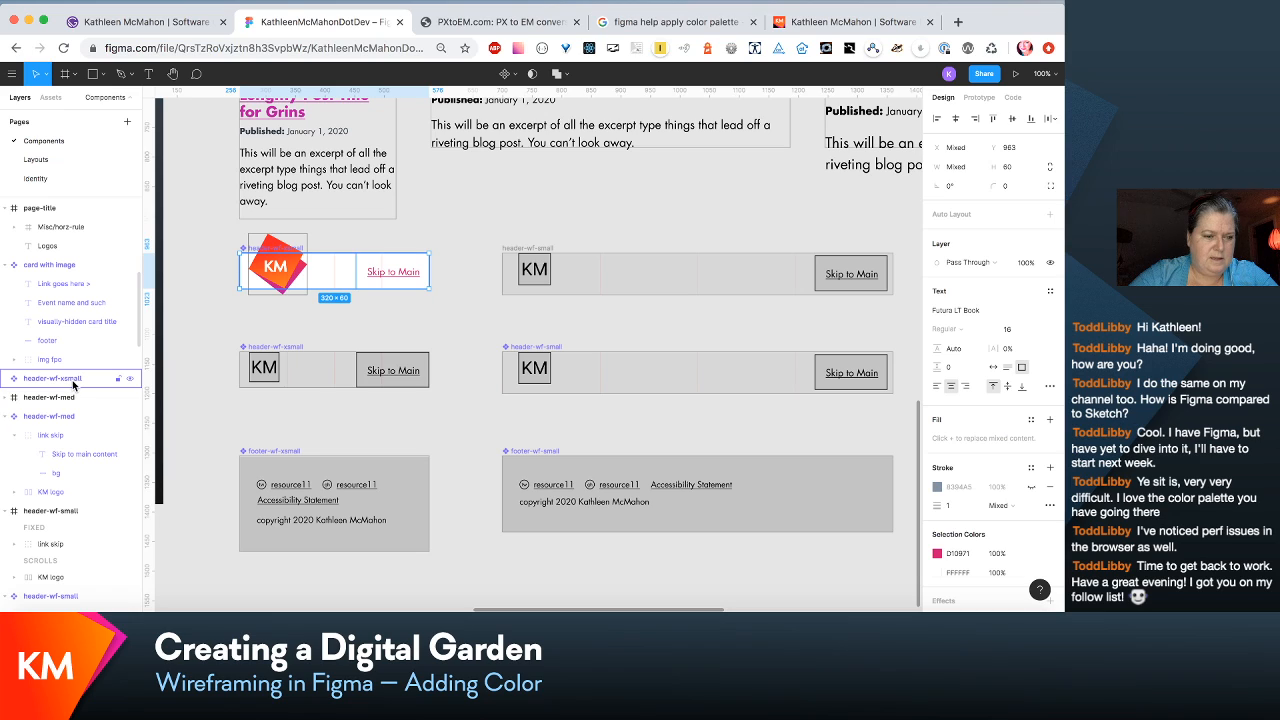
left_click(73, 380)
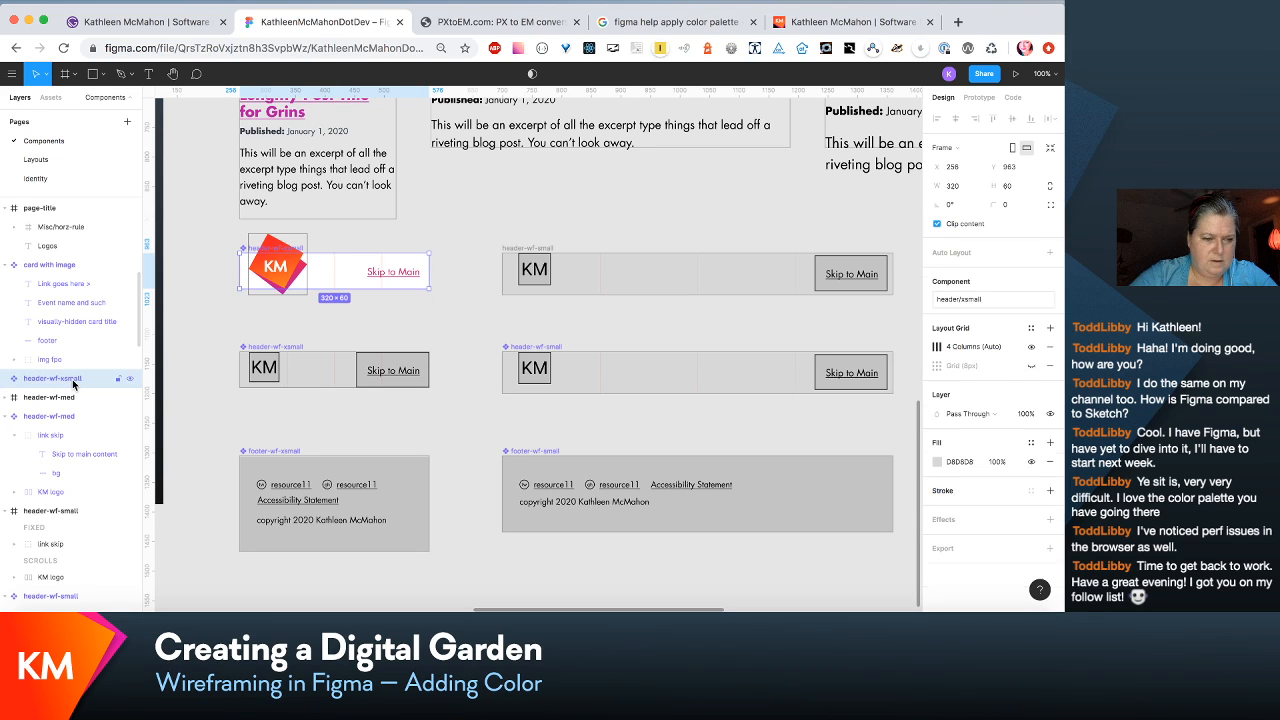
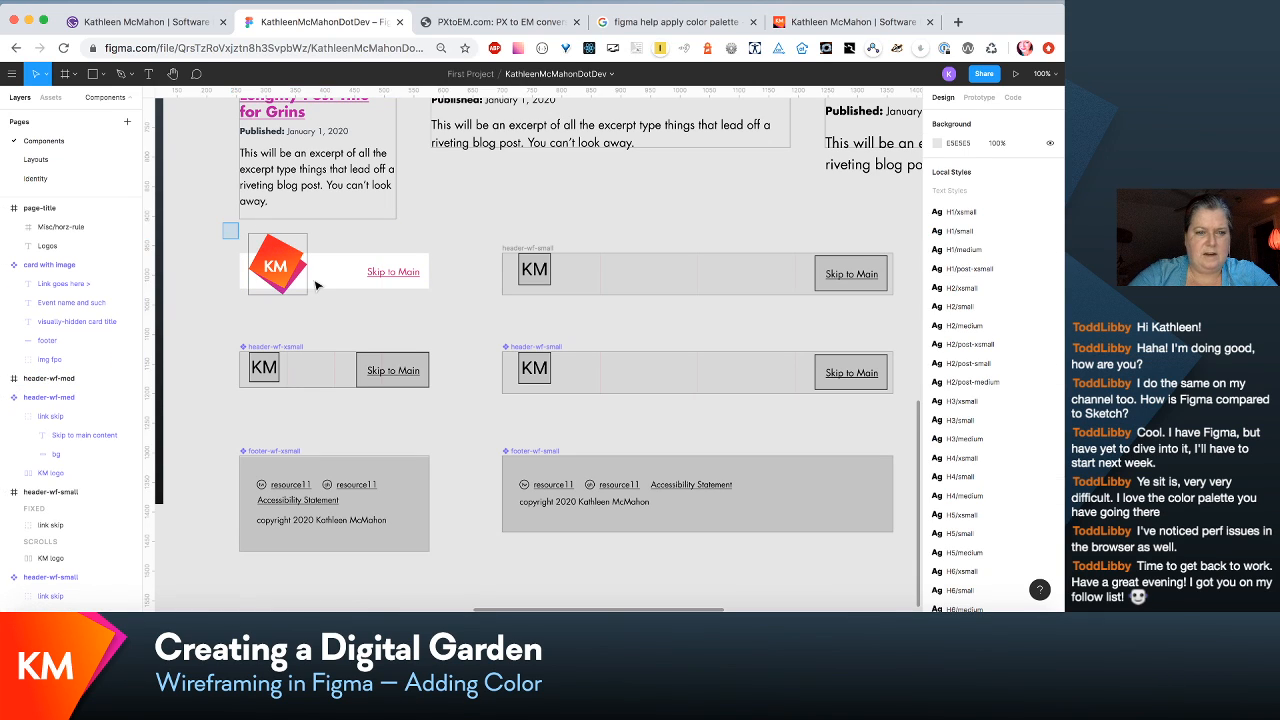
Step: Create one component from the colored extra-small header's logos, skip link and background, with the description header/xsmall
left_click_drag(316, 286, 467, 341)
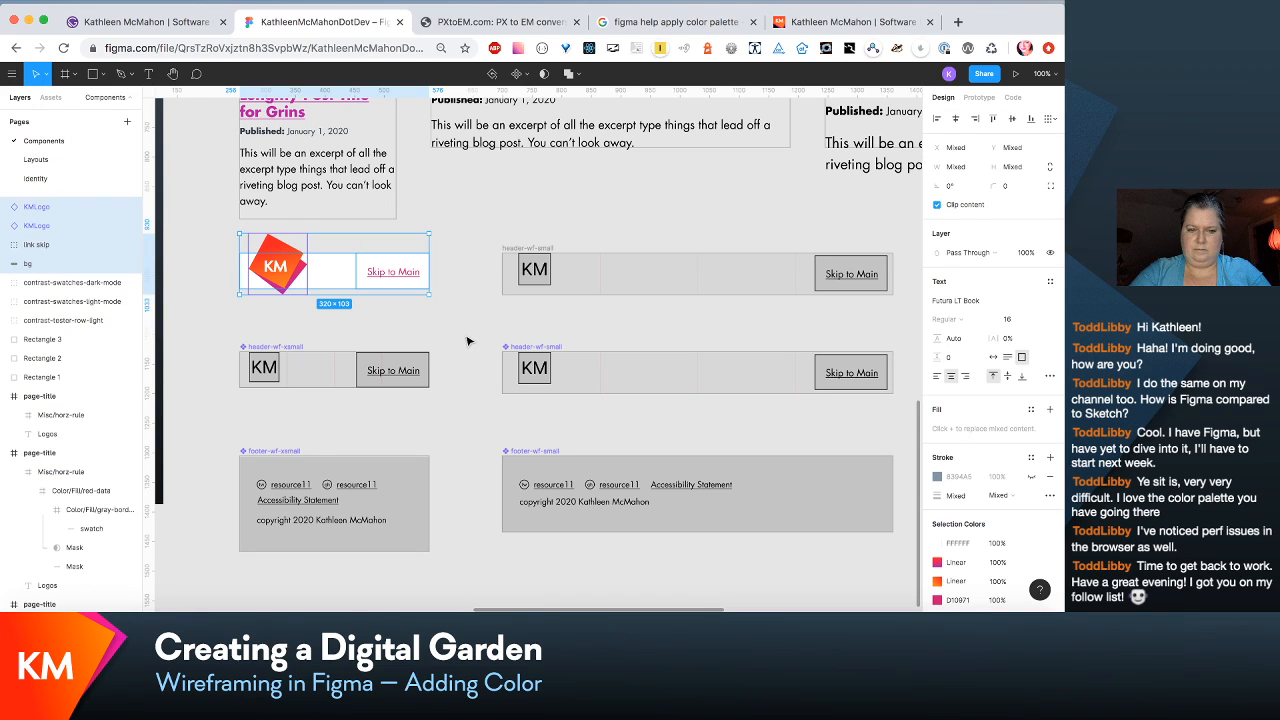
key("super+alt+k")
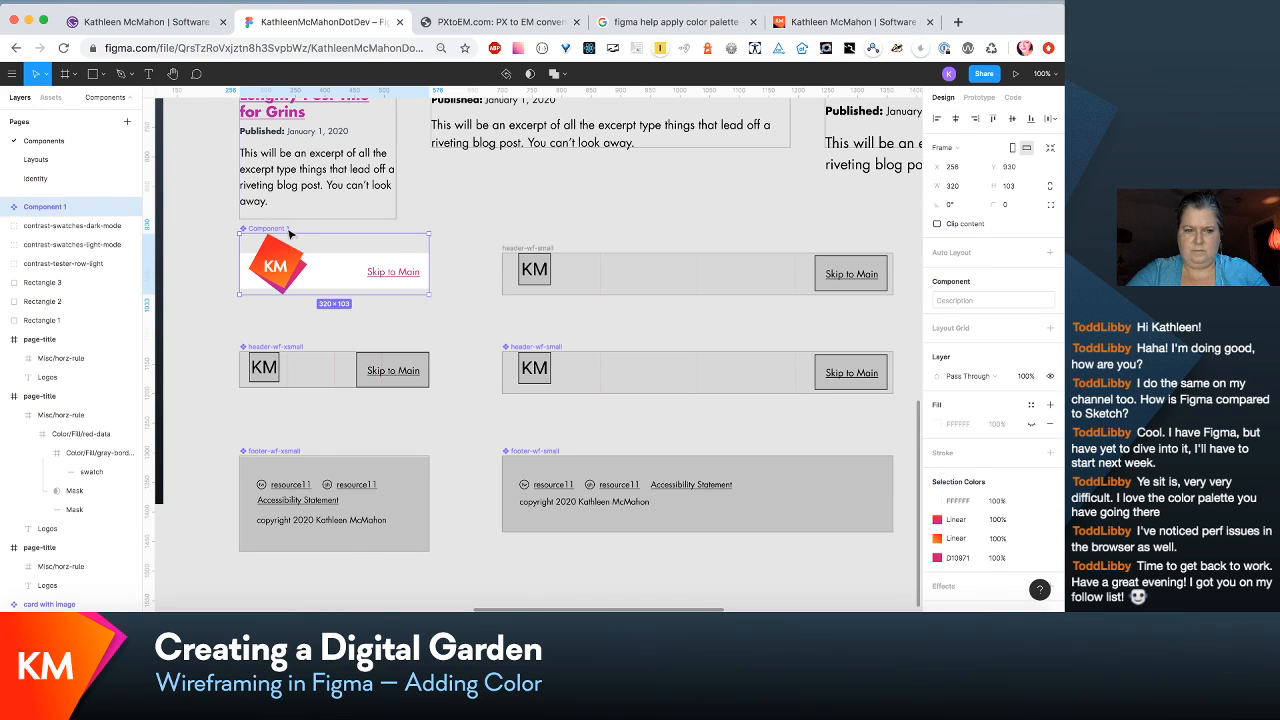
left_click(977, 301)
type("head")
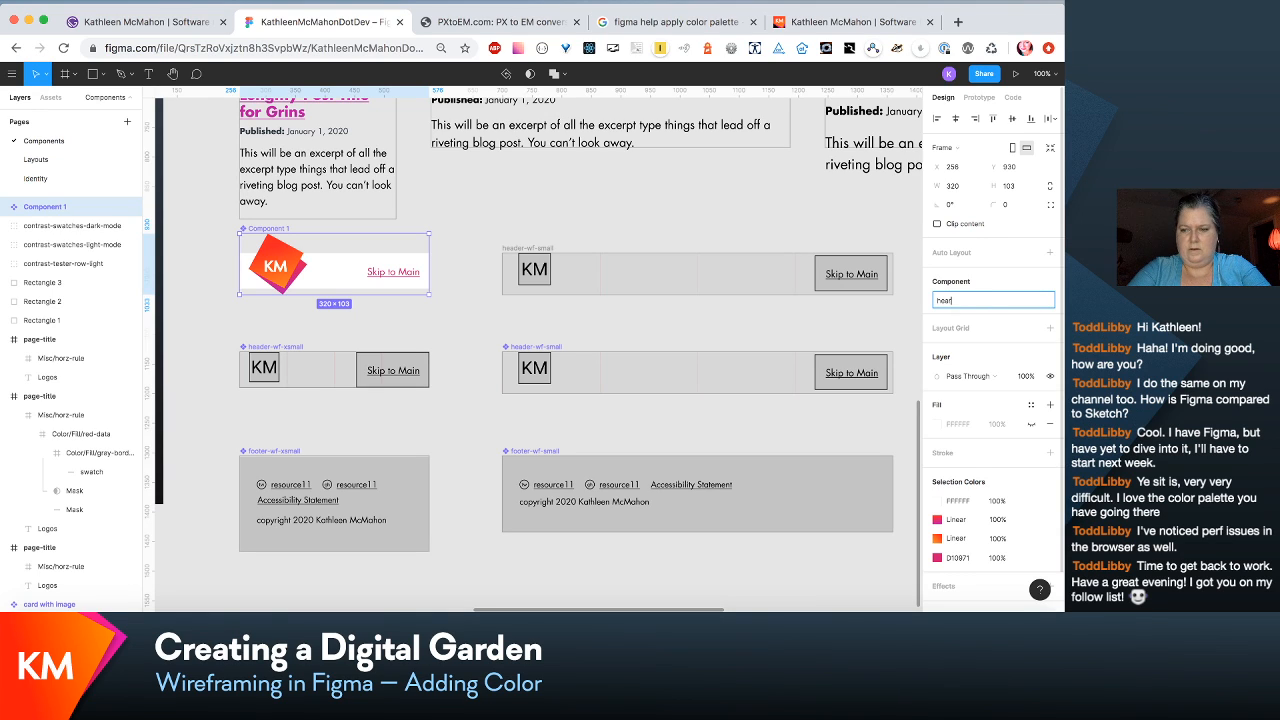
type("er/")
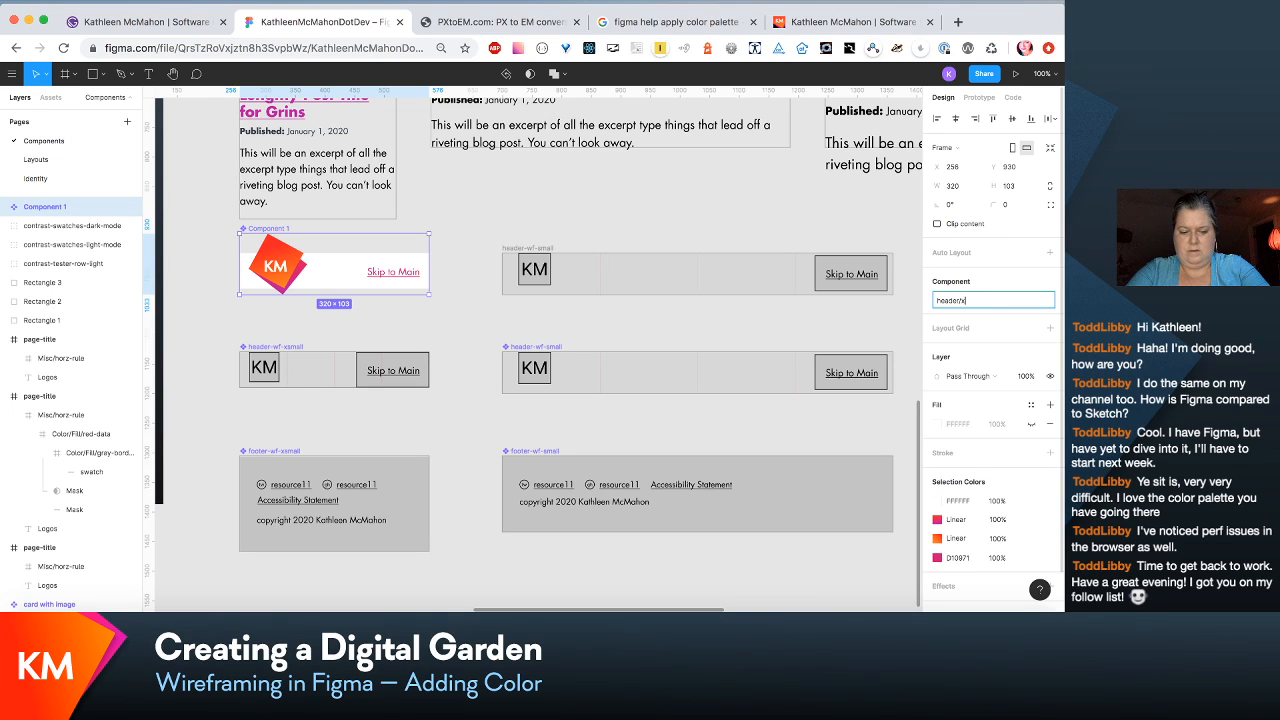
type("xsmall")
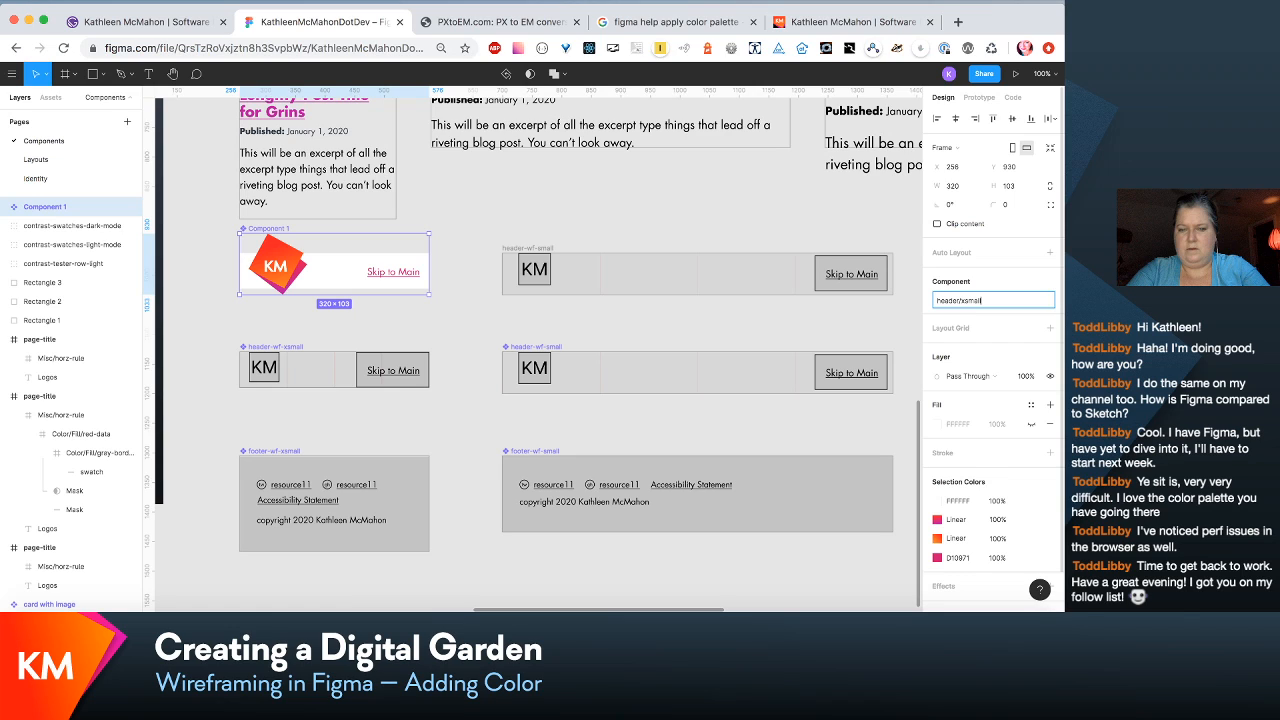
left_click(645, 250)
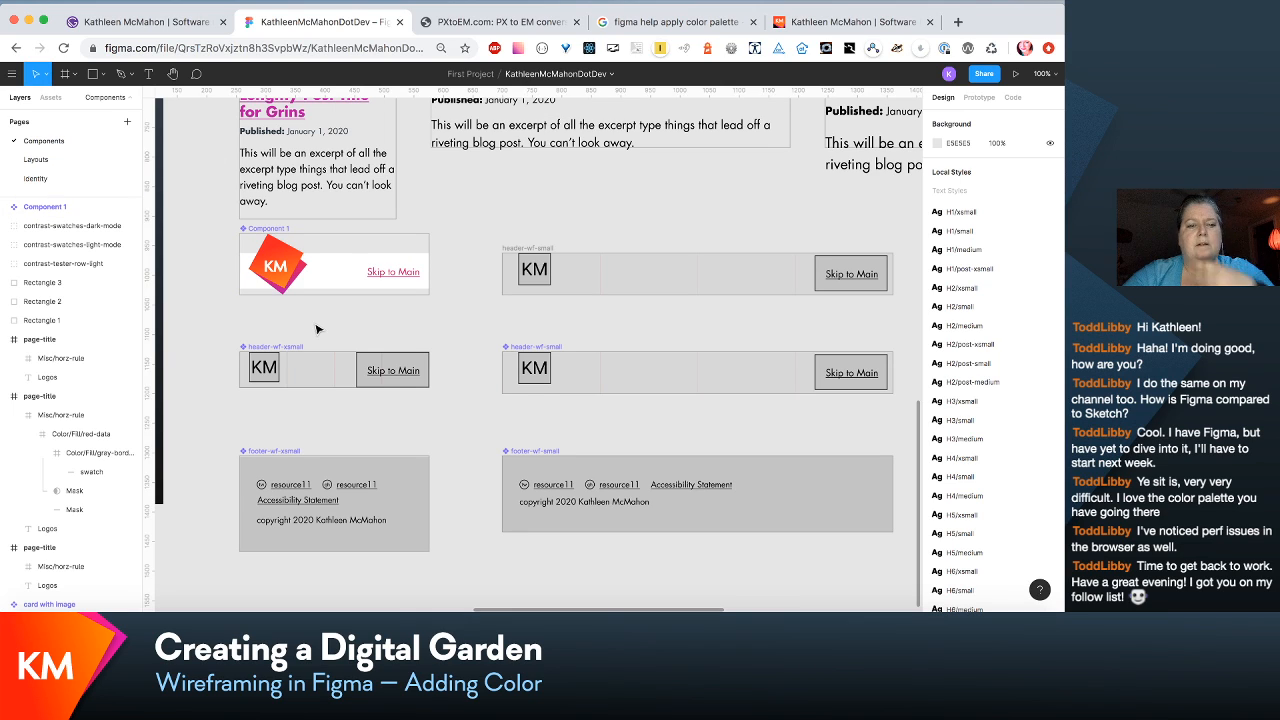
Step: Move one of the two KMLogo instances out of the new component to the top of the layer list
left_click(275, 272)
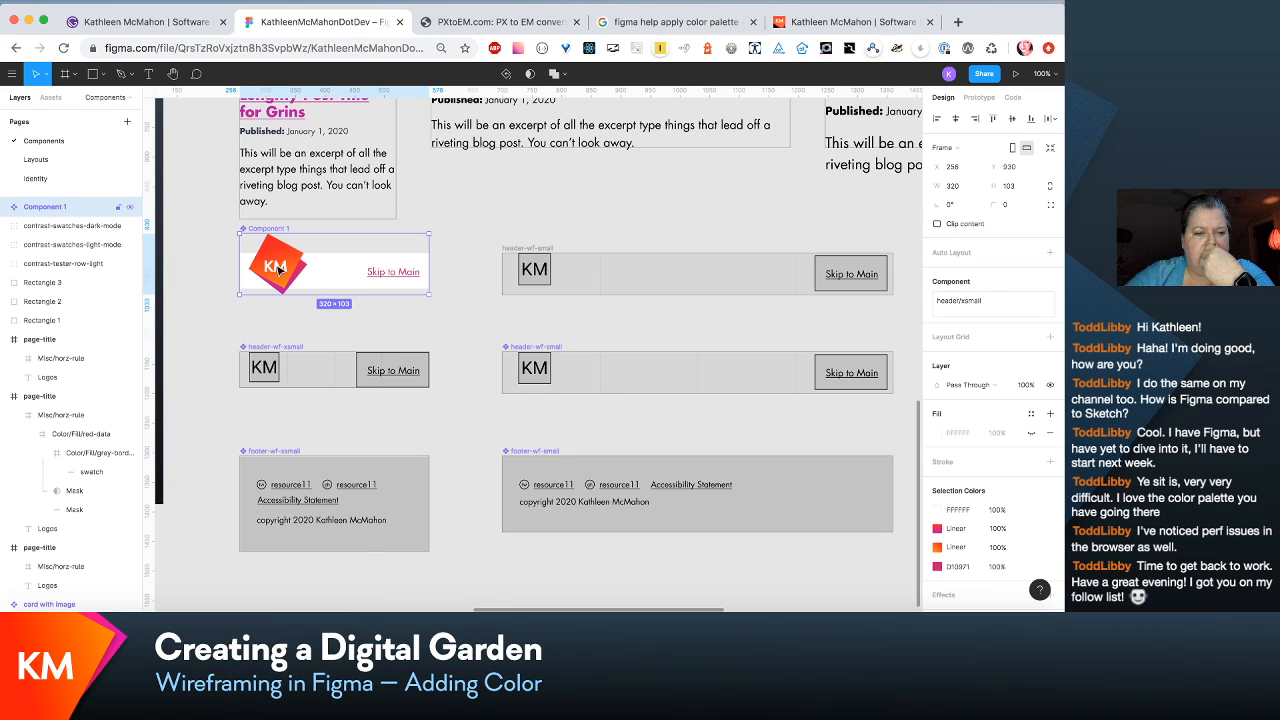
double_click(283, 262)
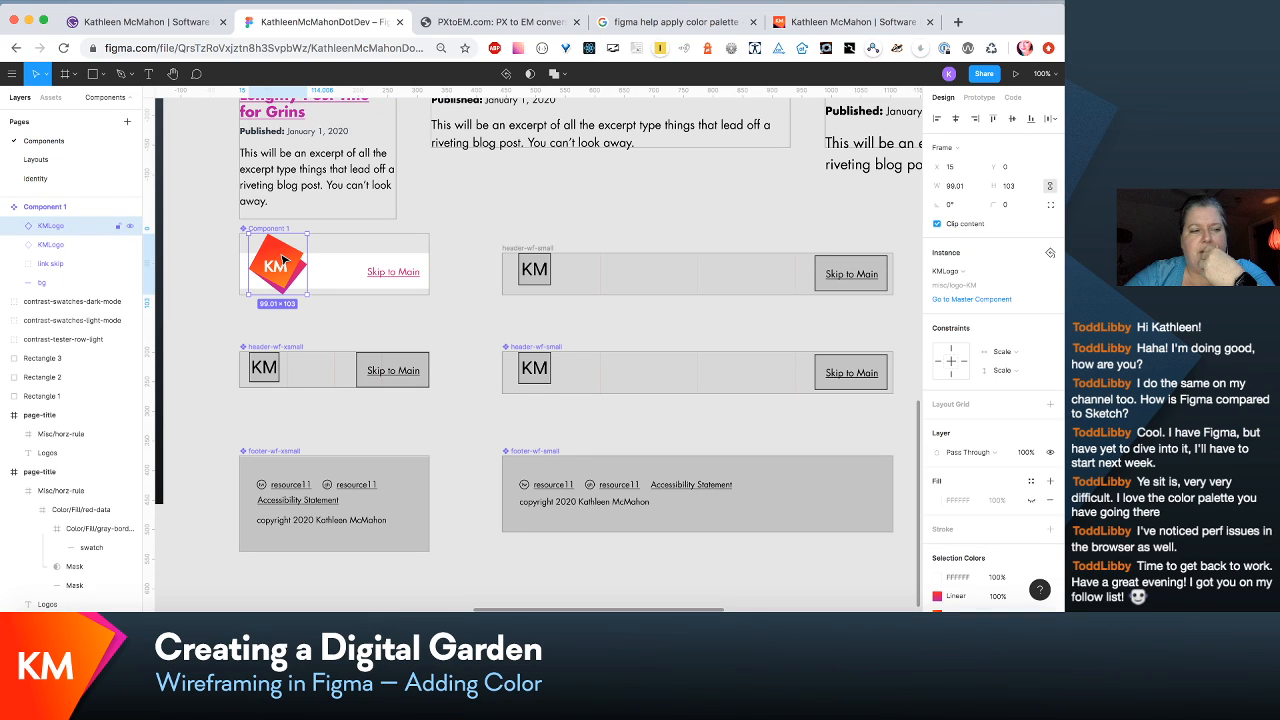
left_click(58, 240)
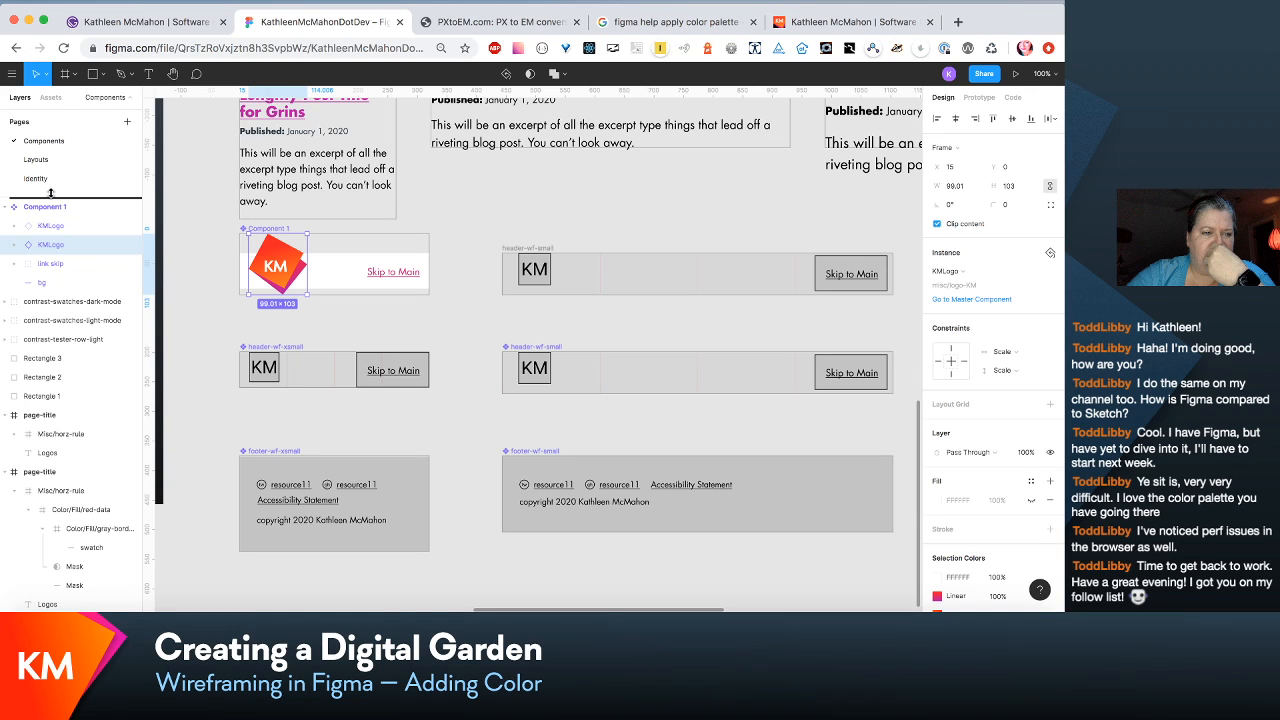
left_click_drag(51, 193, 51, 196)
left_click(519, 203)
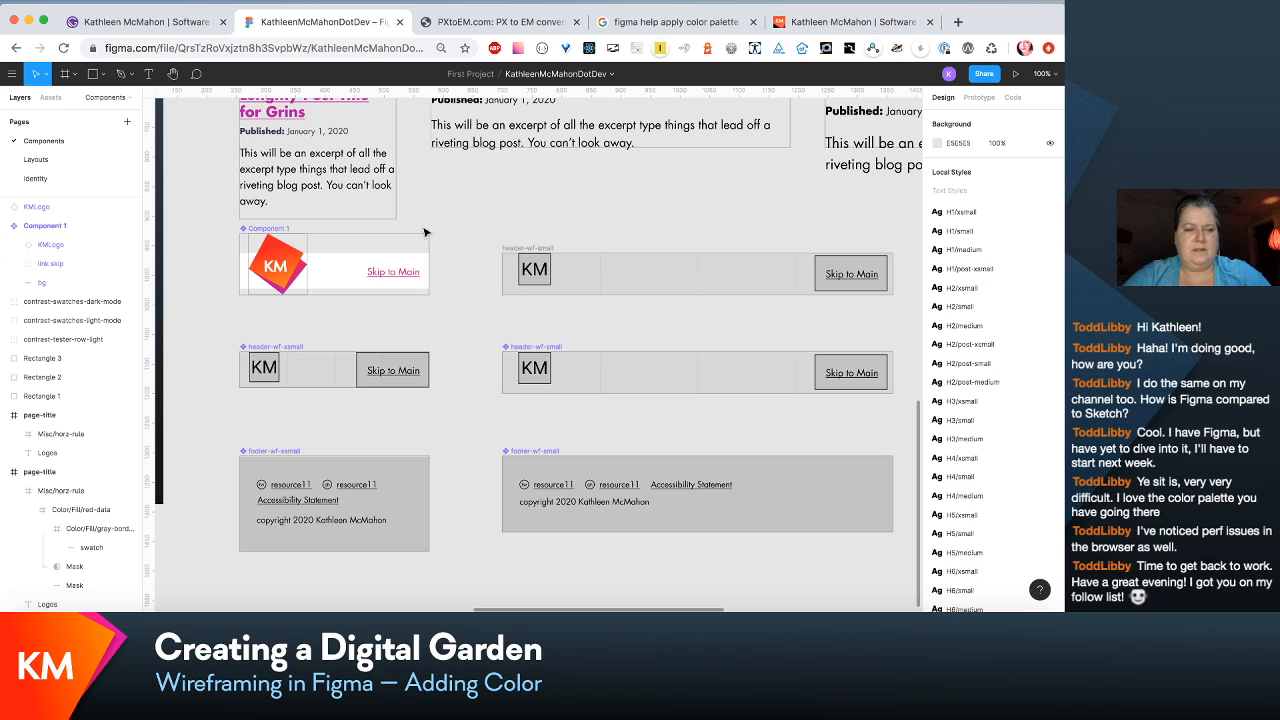
Step: Rename the new component as header-xsmall
left_click(57, 225)
double_click(57, 224)
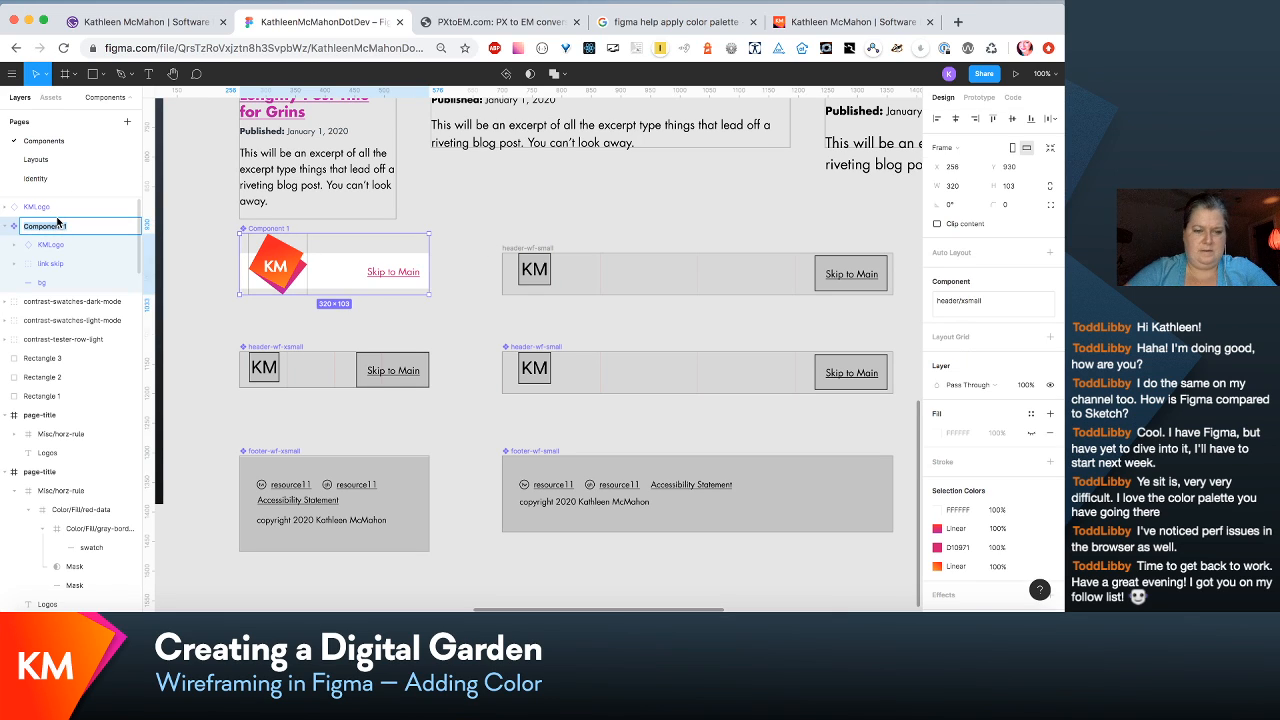
type("header-")
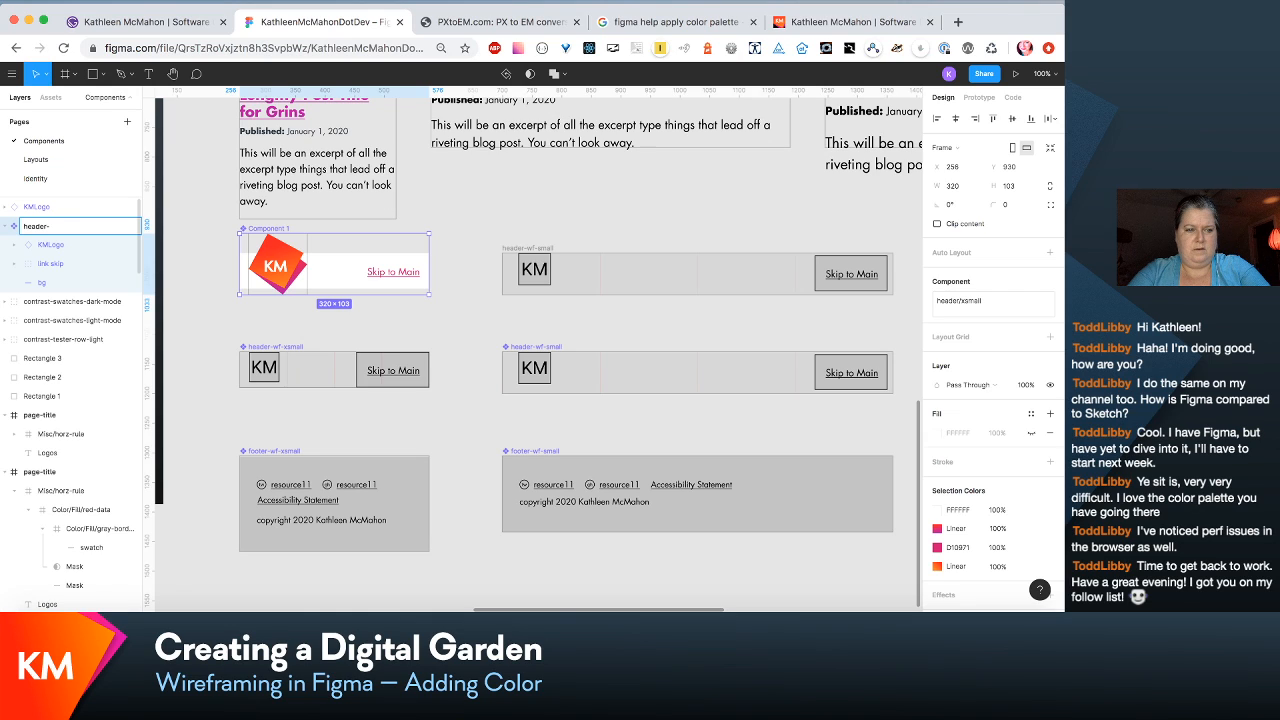
type("x")
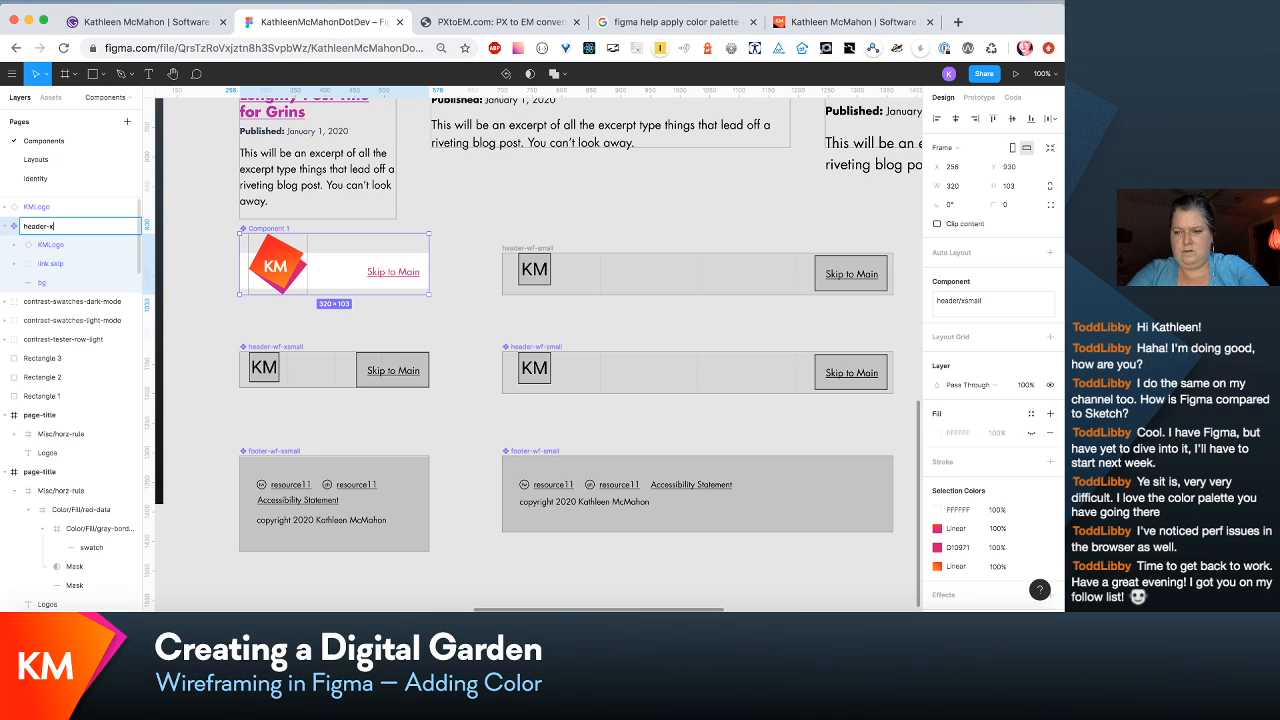
type("small")
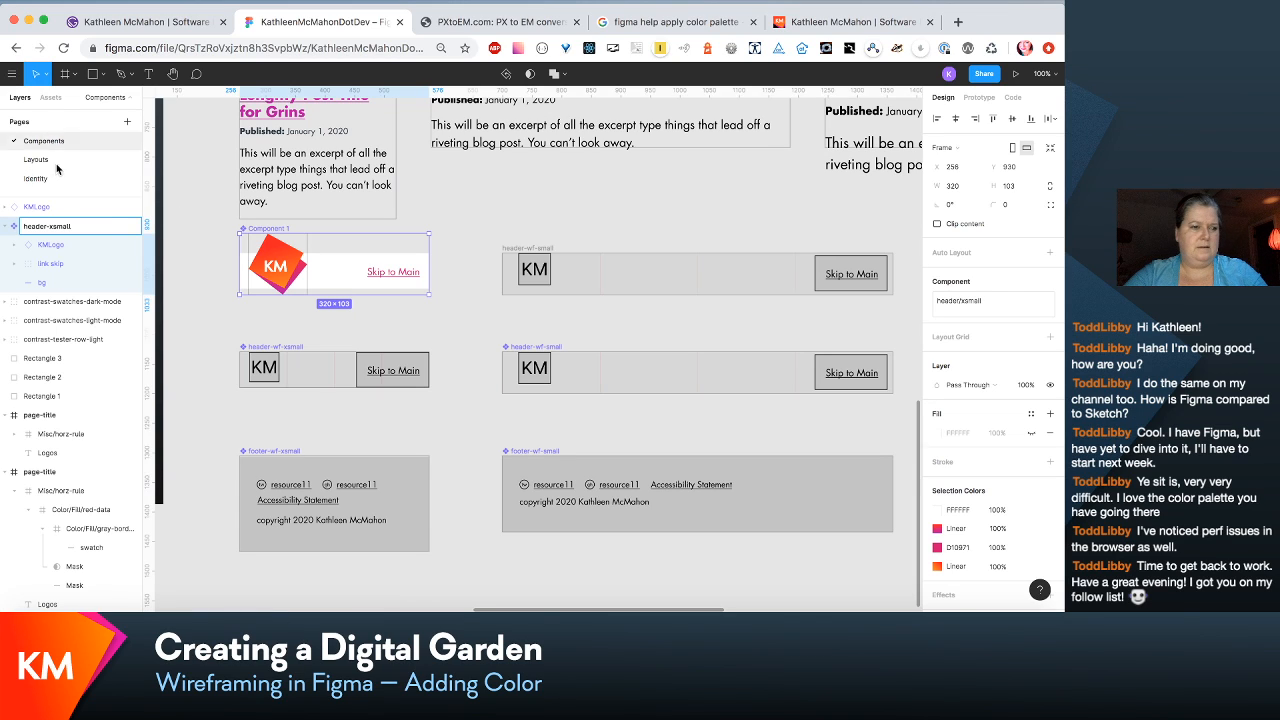
left_click(195, 212)
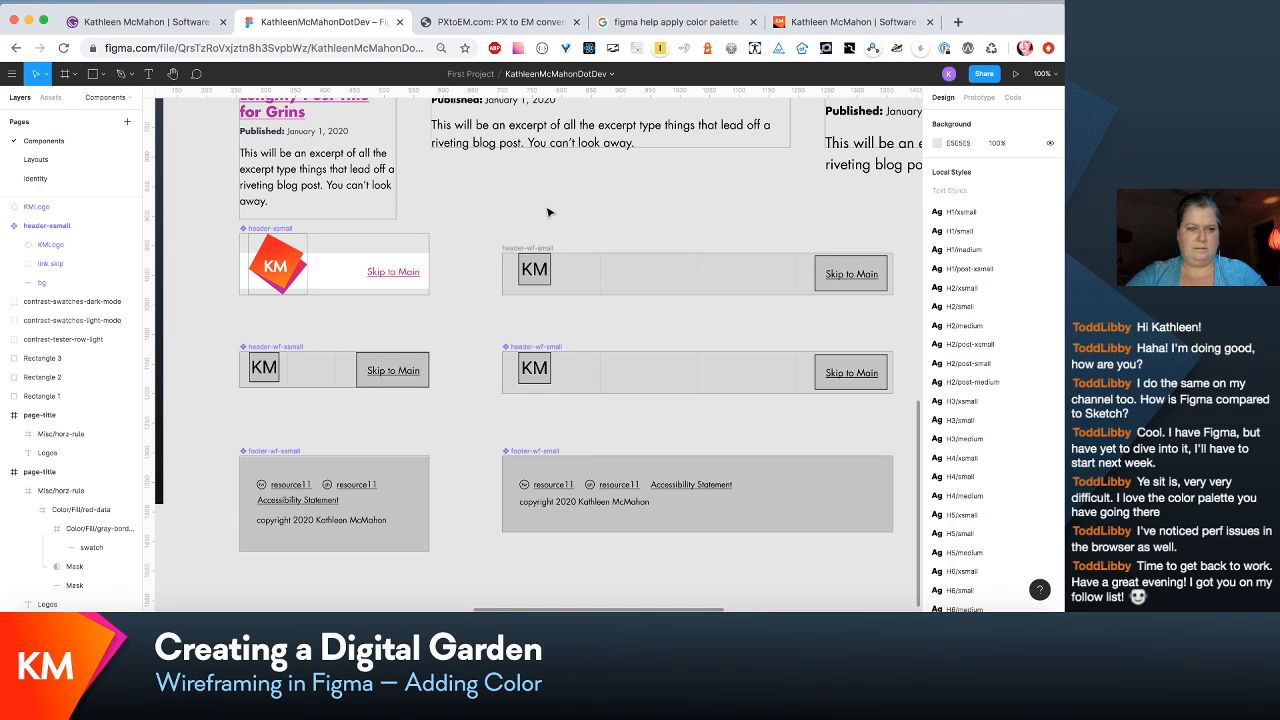
Step: Draw a rectangle about 99 × 81 over the lower part of the logo inside header-xsmall
scroll(548, 212, "up", 2)
scroll(548, 212, "left", 2)
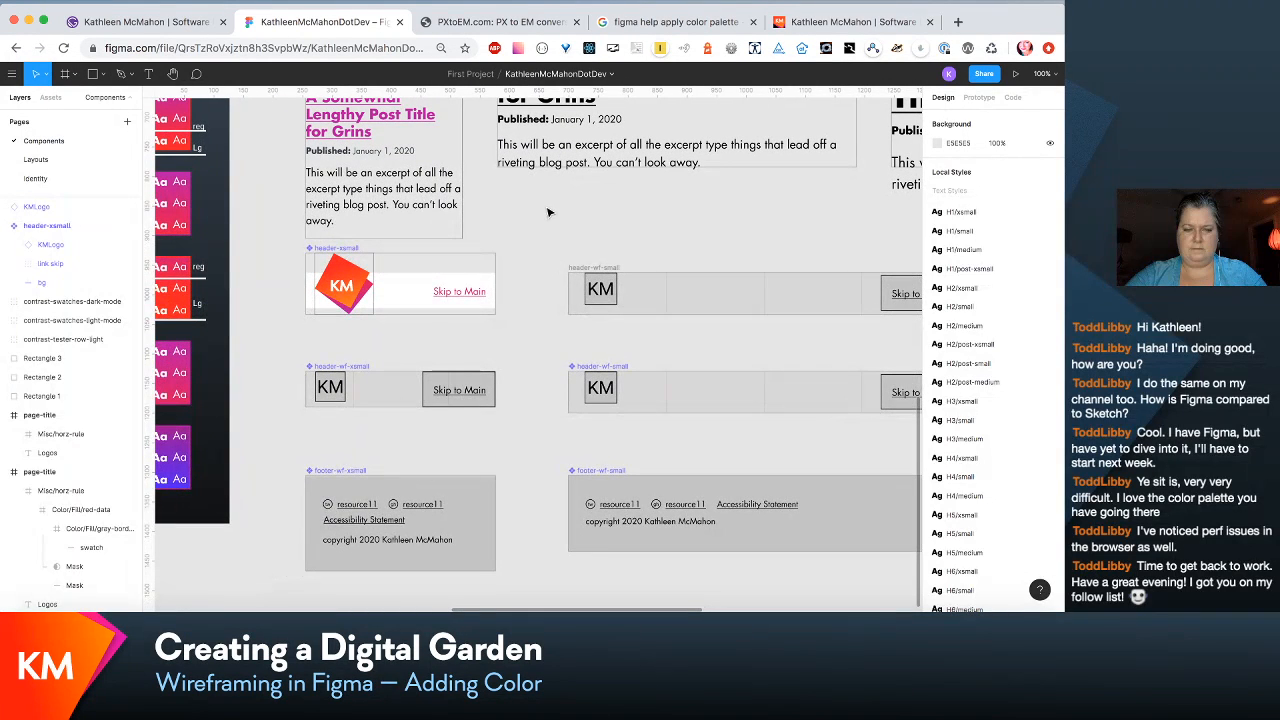
left_click(352, 304)
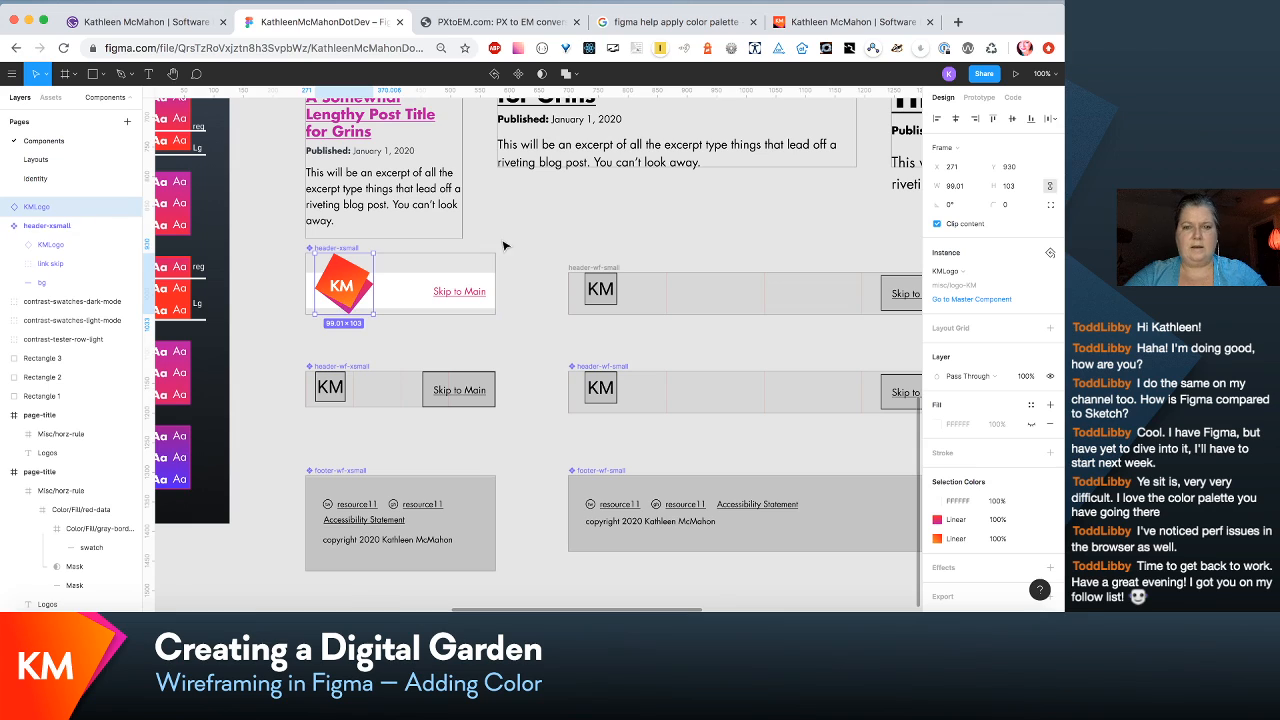
left_click(585, 188)
key("r")
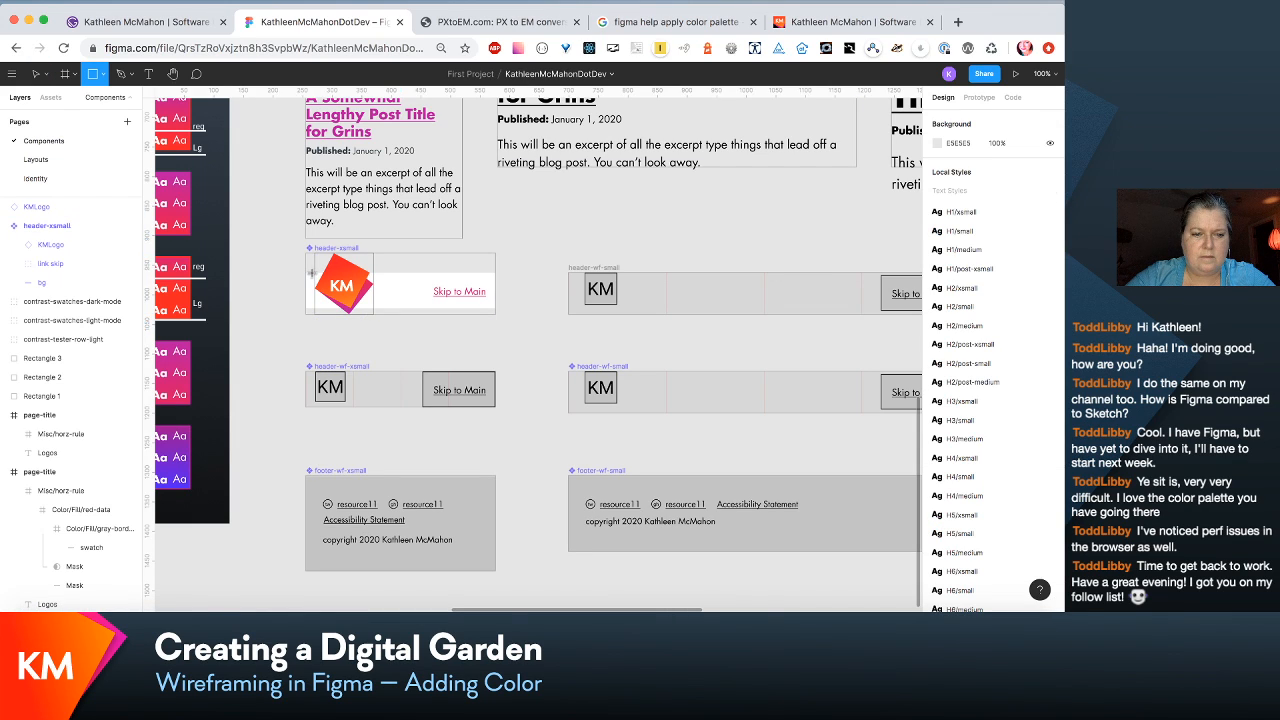
left_click_drag(312, 272, 376, 327)
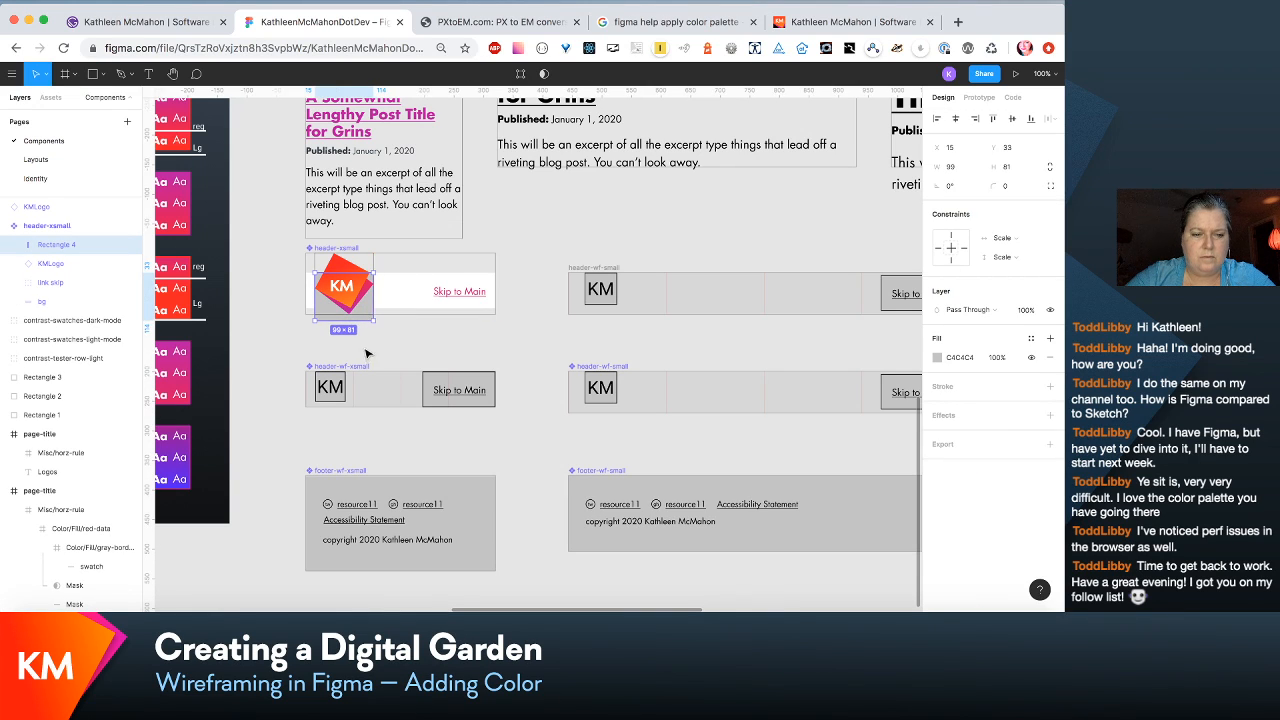
Step: Widen the rectangle over the logo to 103 and place it at X 13 so it extends past both sides
scroll(366, 350, "left", 3)
scroll(366, 345, "left", 1)
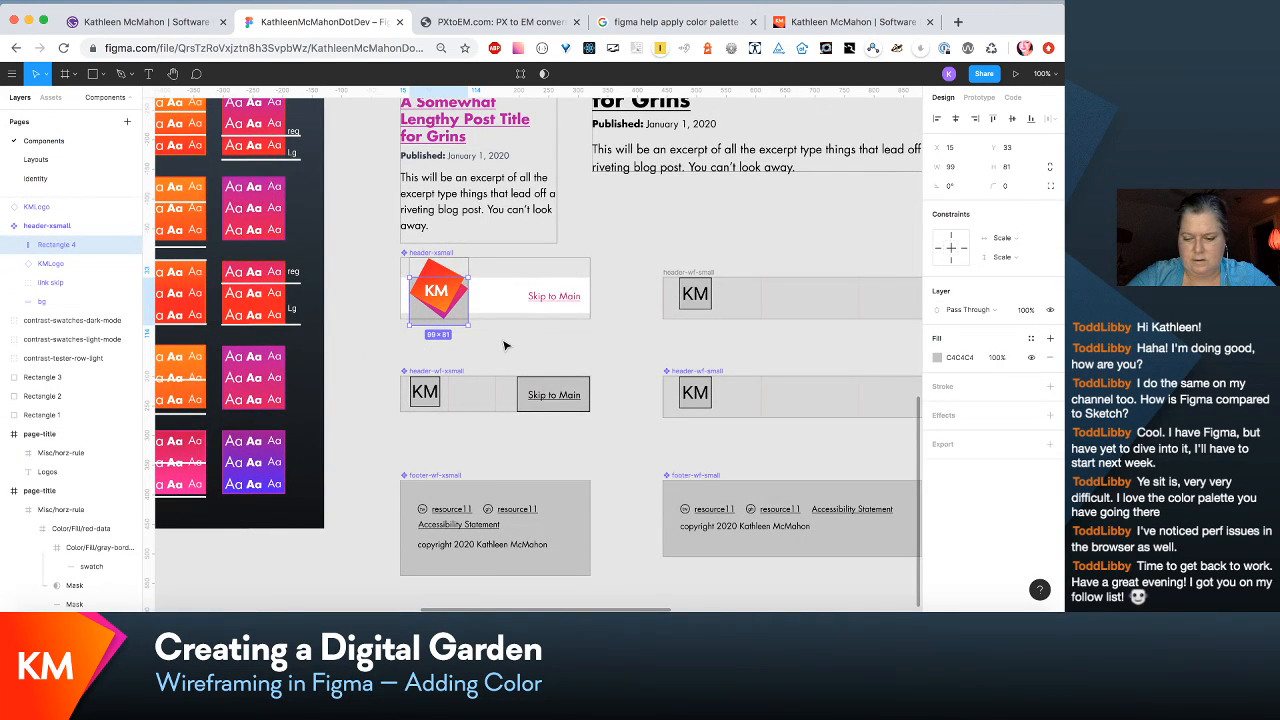
scroll(505, 346, "up", 5)
scroll(505, 345, "left", 5)
scroll(505, 345, "up", 1)
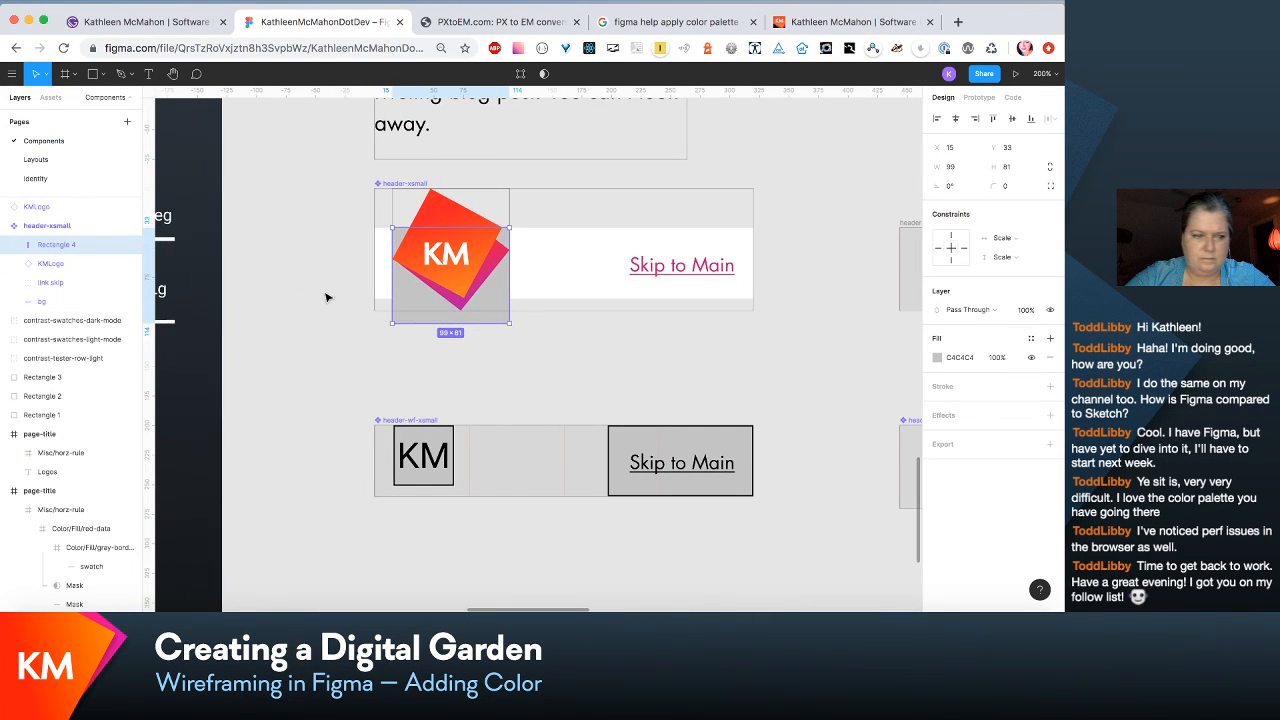
scroll(68, 266, "down", 5)
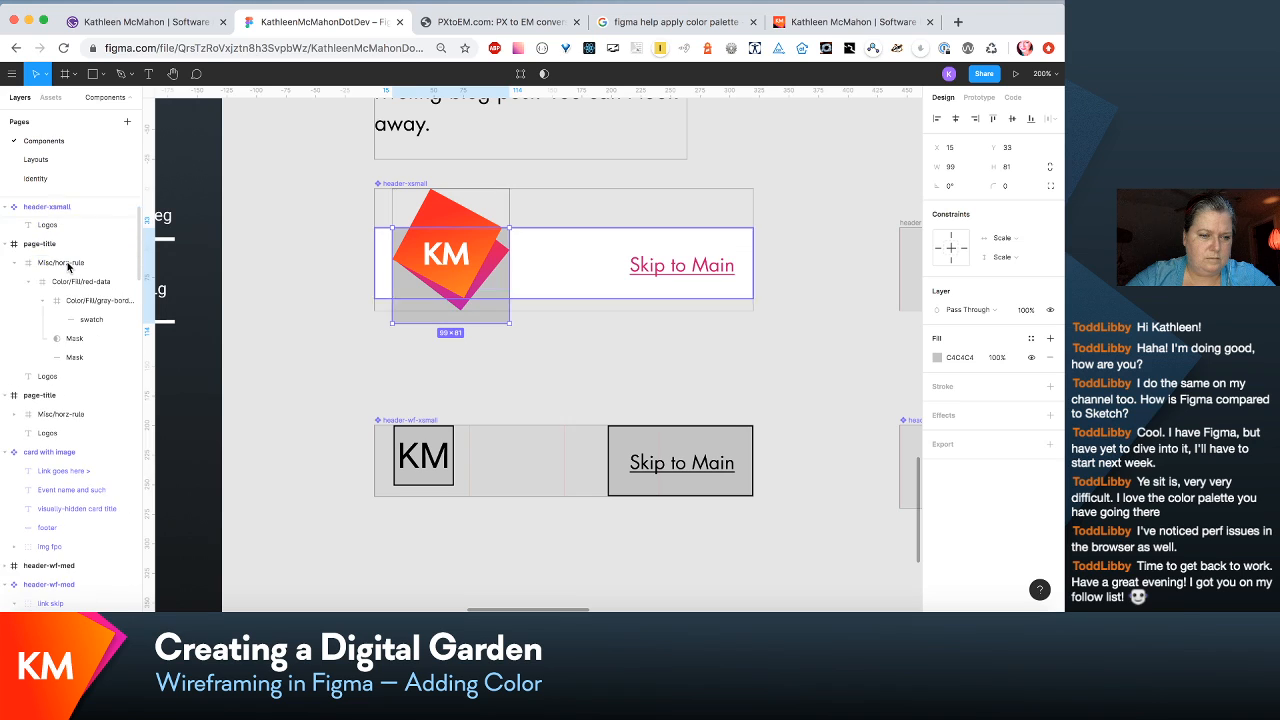
scroll(68, 266, "down", 1)
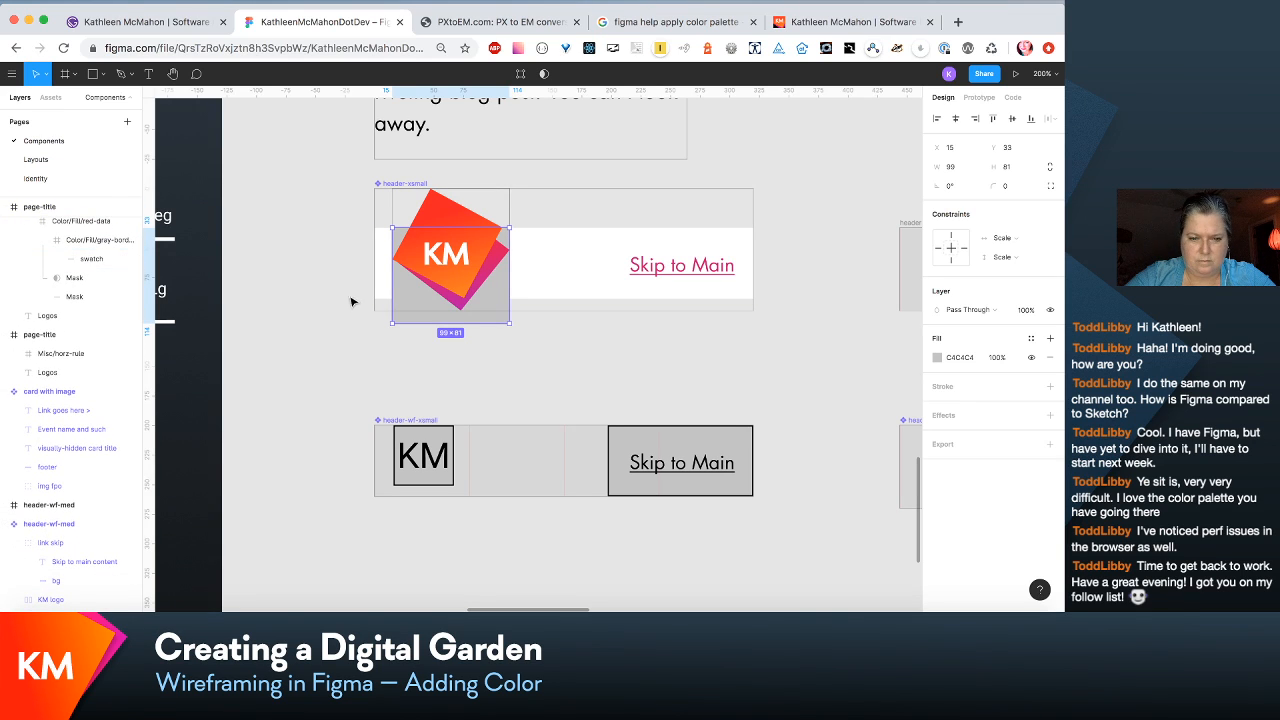
mouse_move(388, 288)
left_mouse_down()
mouse_move(374, 290)
mouse_move(386, 292)
left_mouse_up()
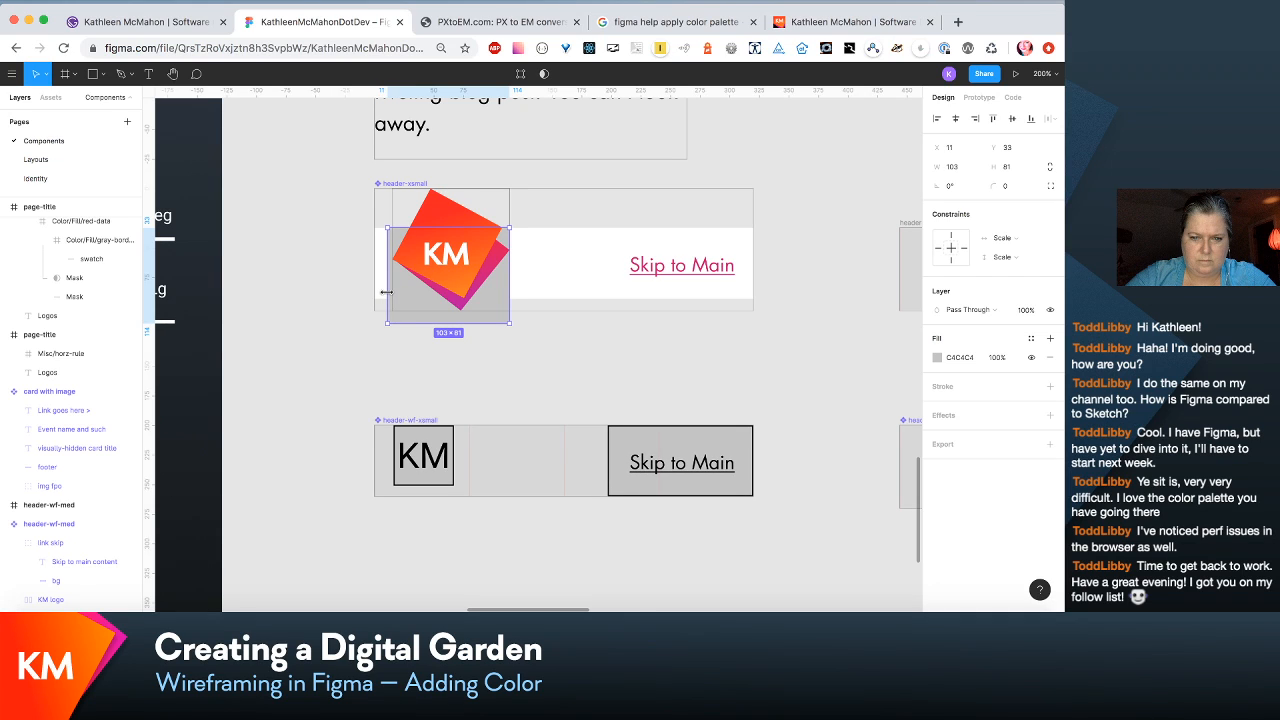
left_click(456, 262)
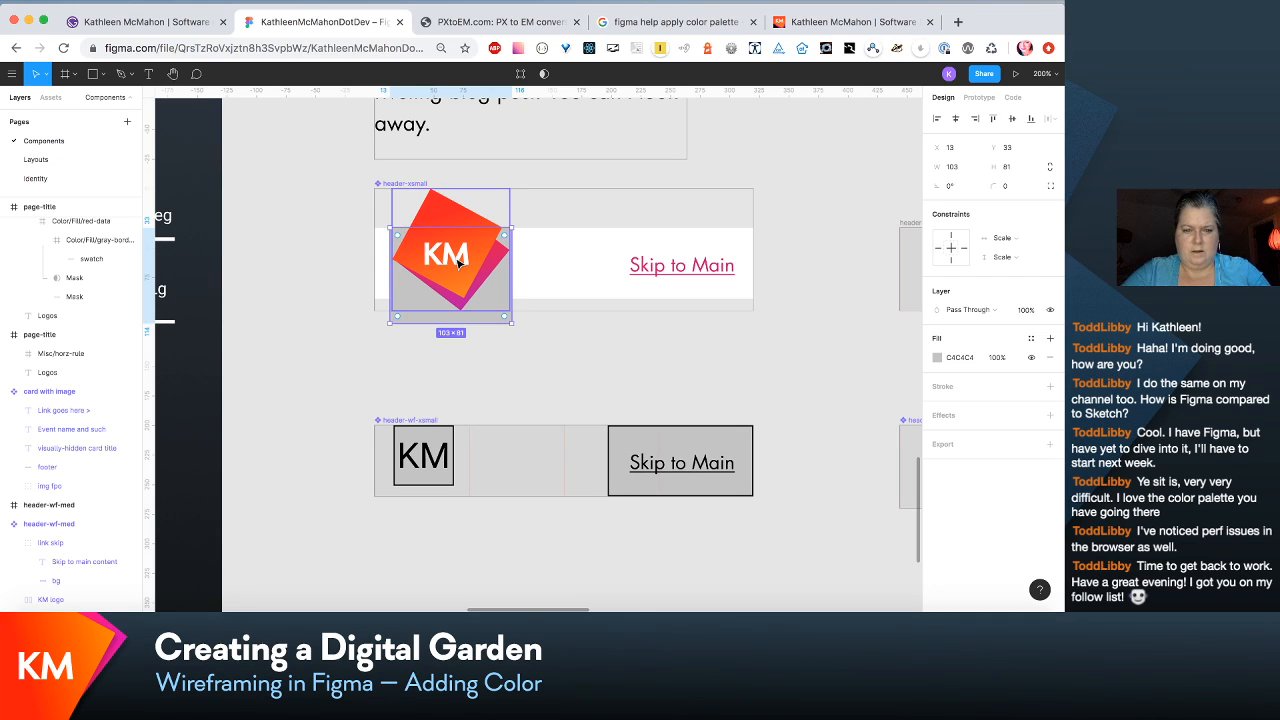
left_click(458, 262, "shift")
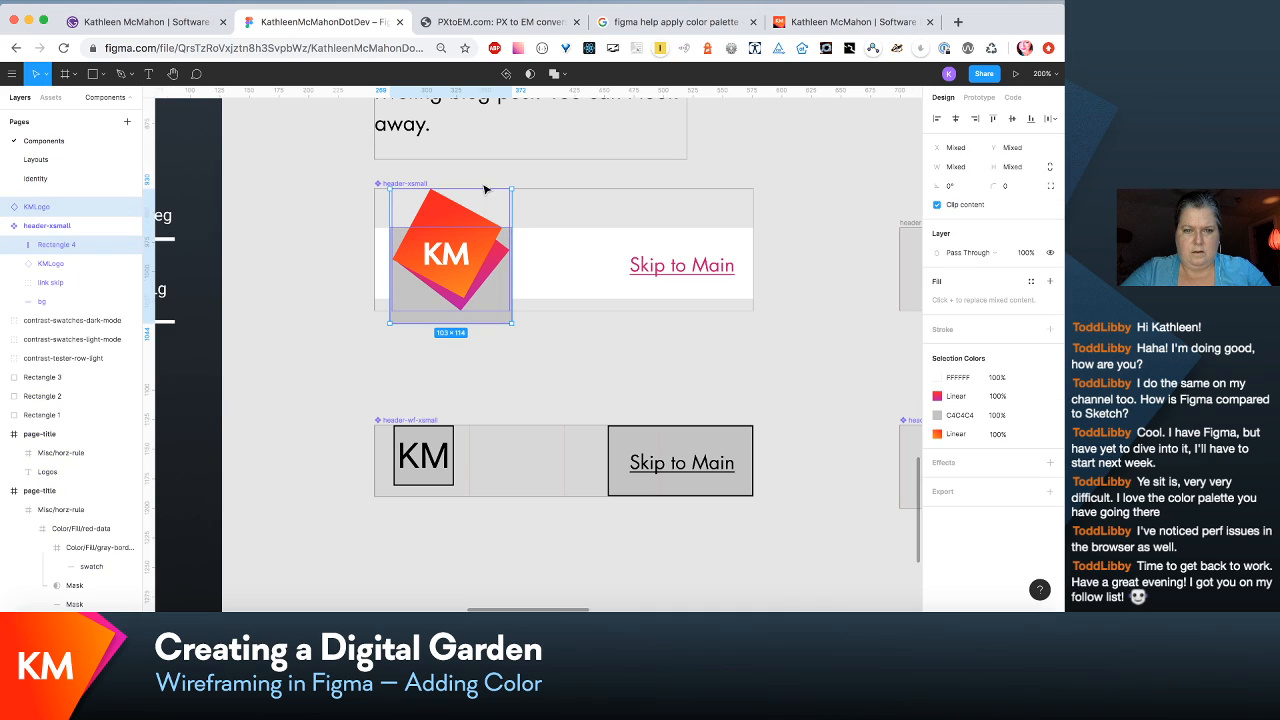
left_click(566, 77)
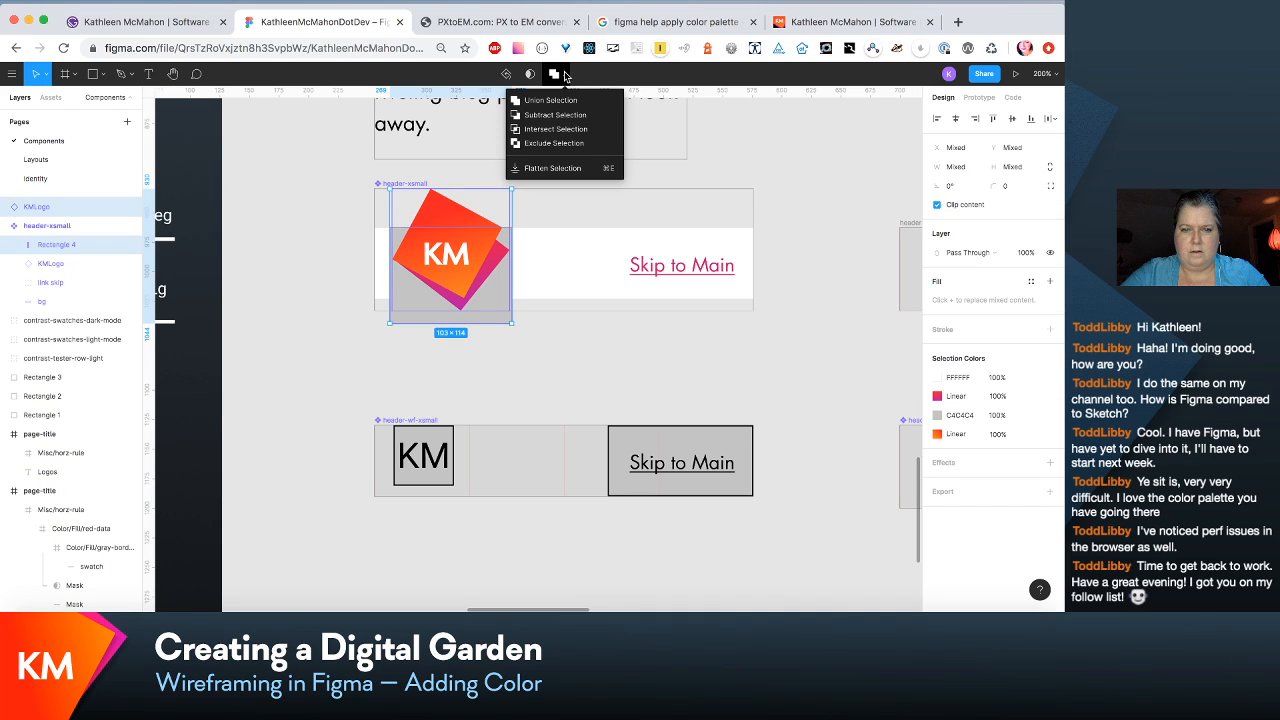
left_click(684, 215)
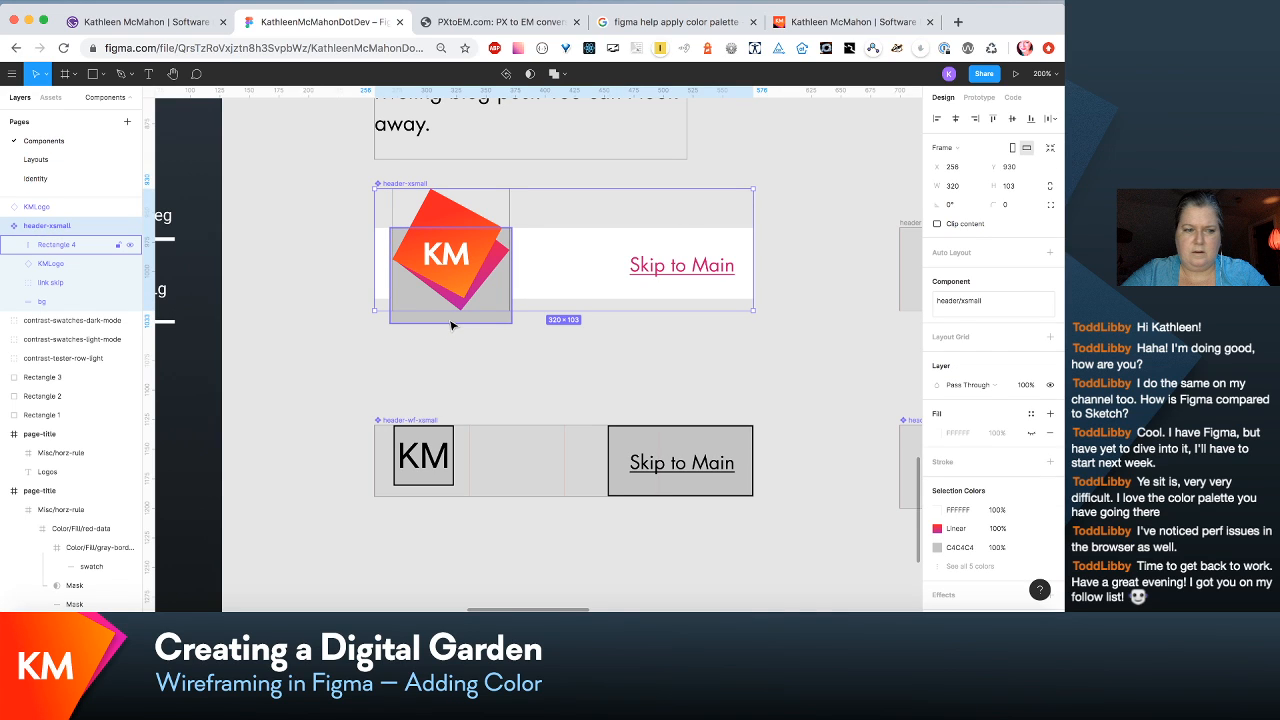
double_click(450, 318)
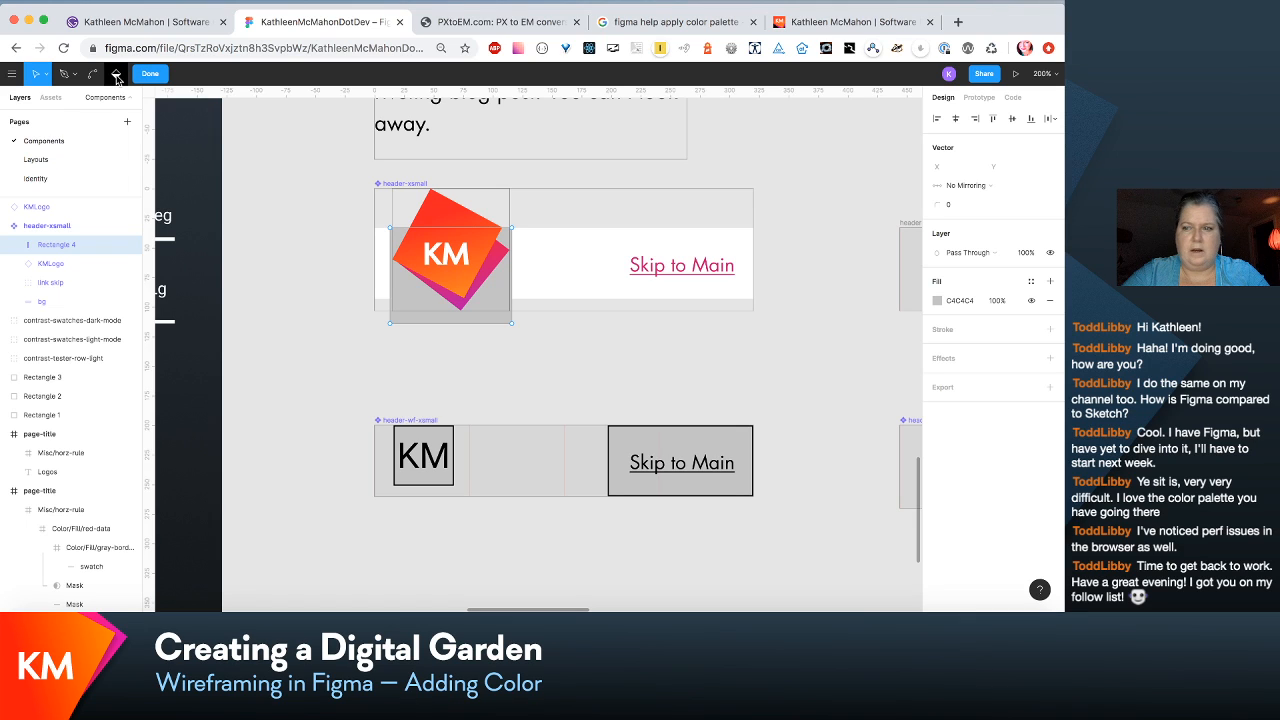
left_click(150, 74)
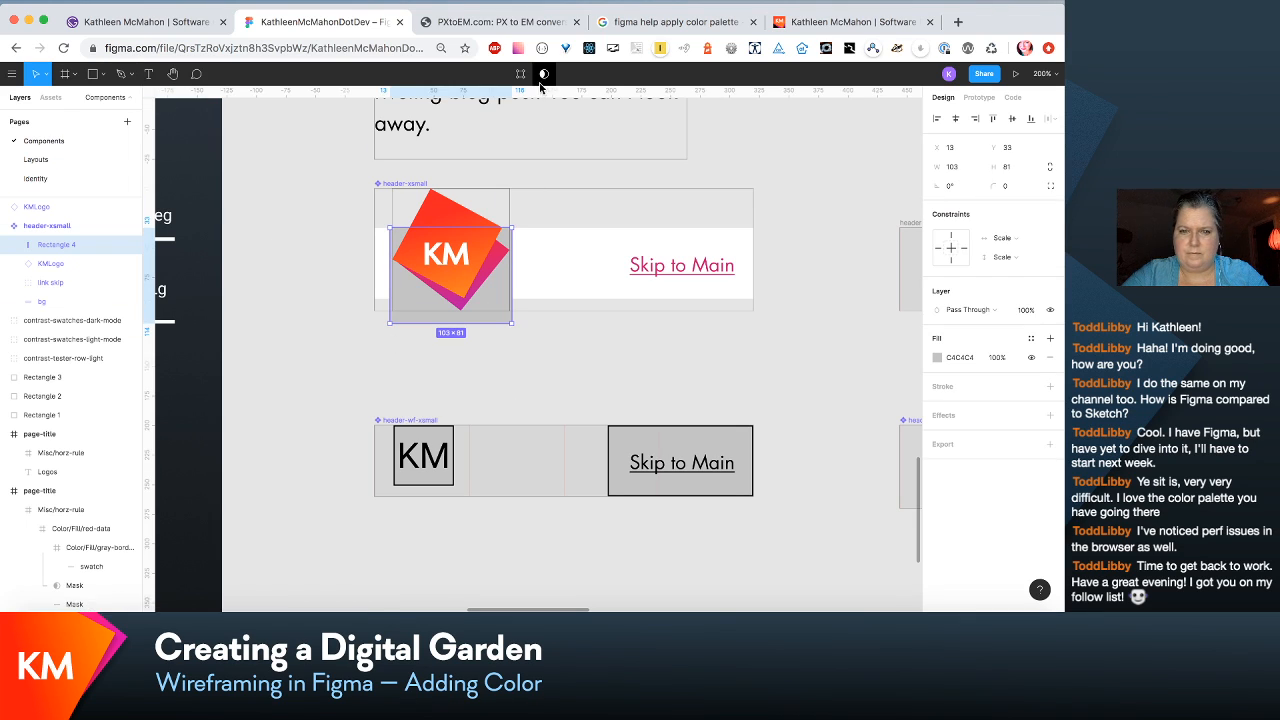
Step: Try to combine the rectangle over the logo with the topmost KMLogo instance using an Intersect boolean operation
left_click(464, 229, "shift")
left_click(561, 75)
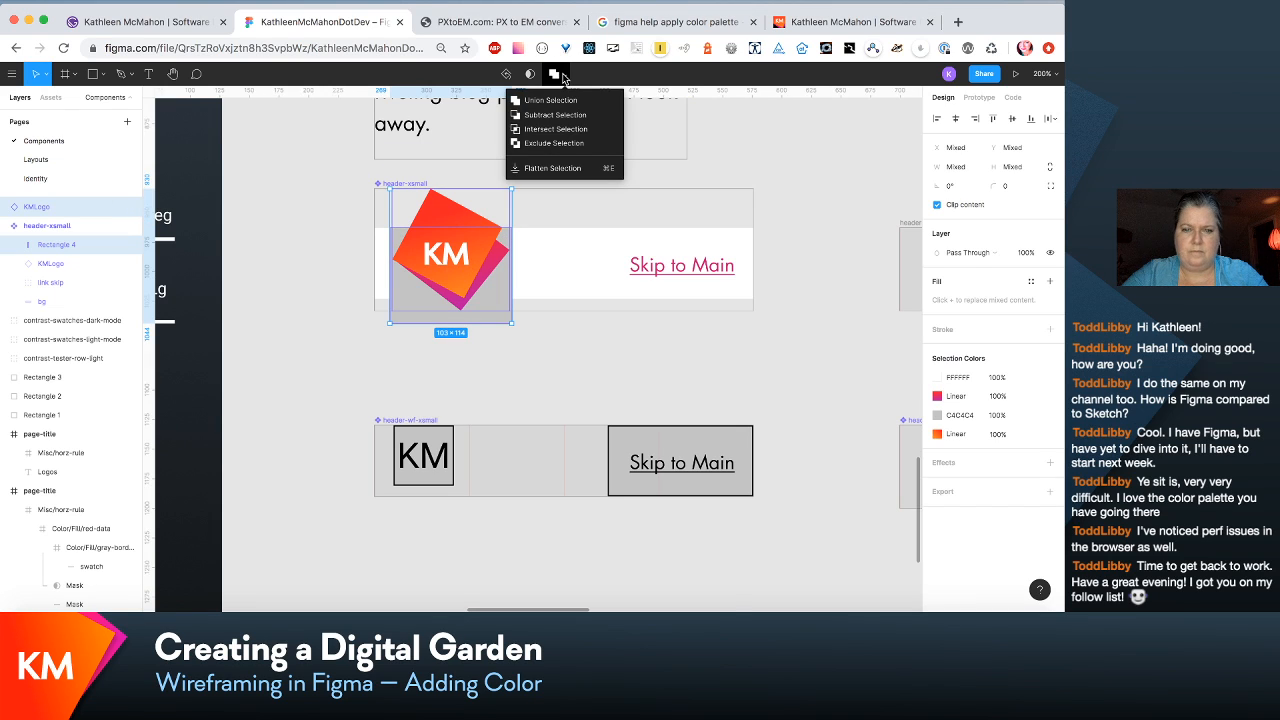
left_click(554, 128)
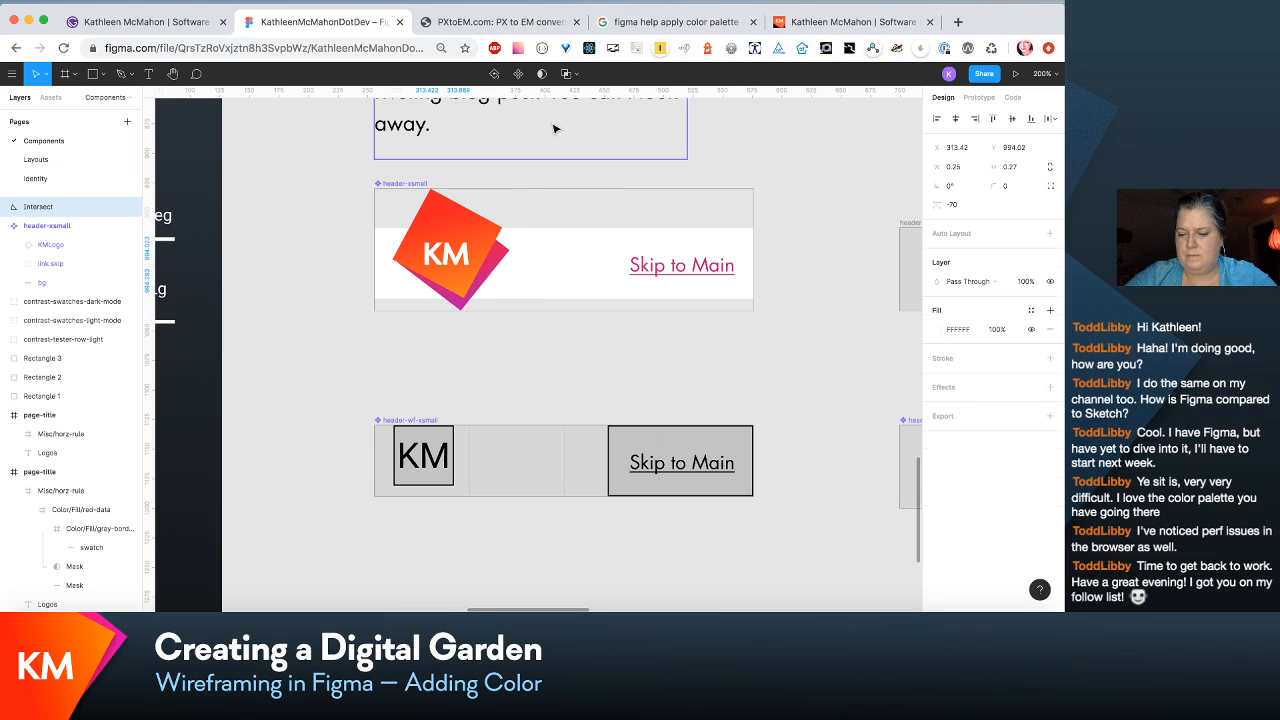
key("super+z")
left_click(536, 360)
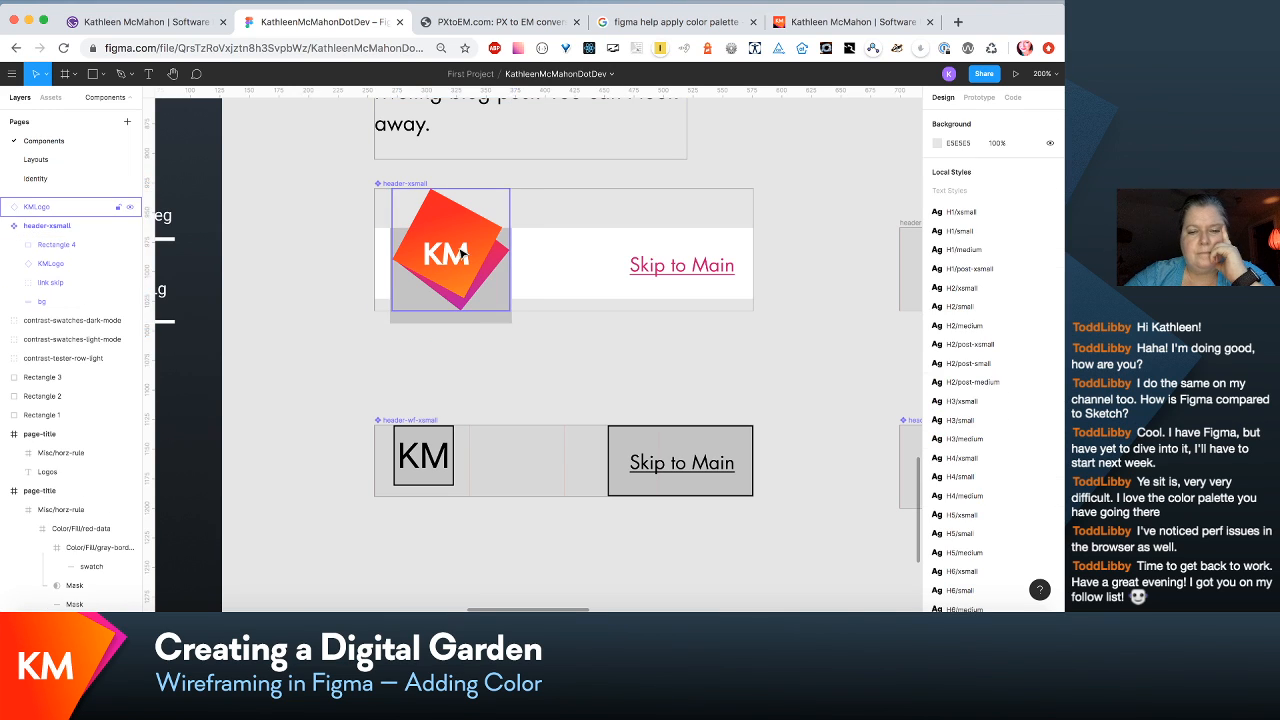
Step: Move Rectangle 4 and its neighbouring KMLogo instance out of the header-xsmall component and combine the two as a mask group
left_click(445, 318)
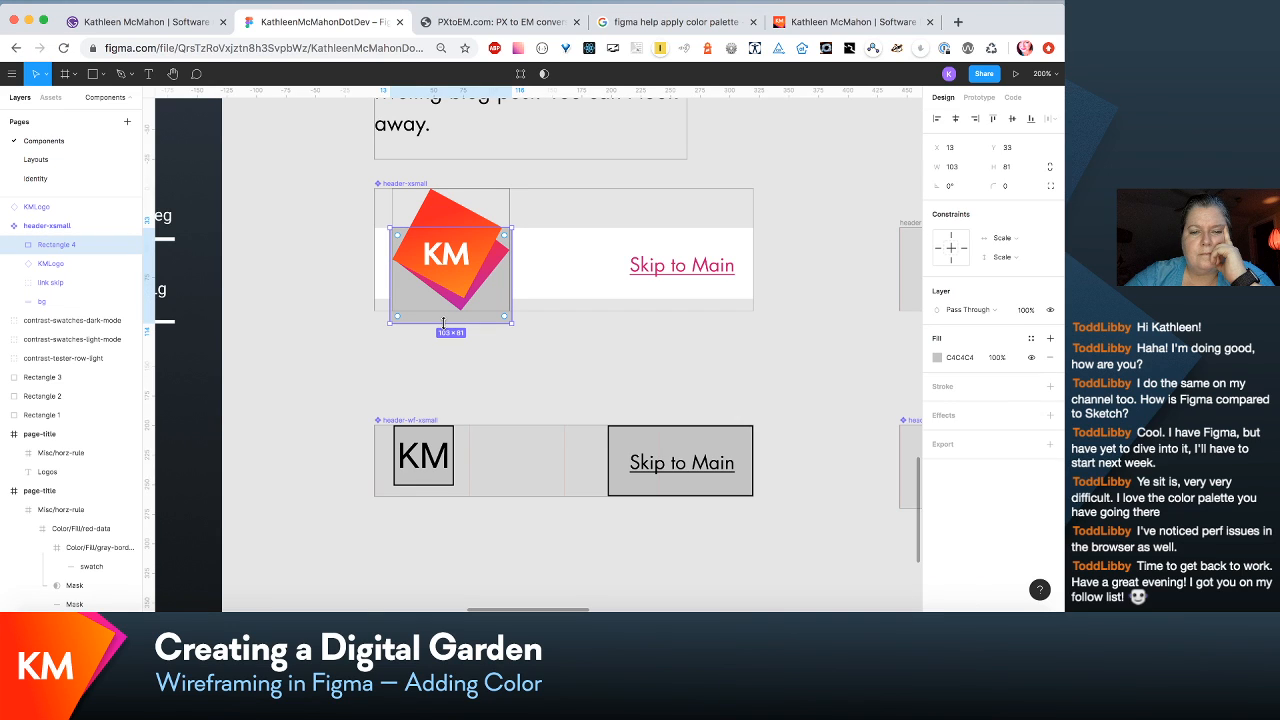
right_click(443, 322)
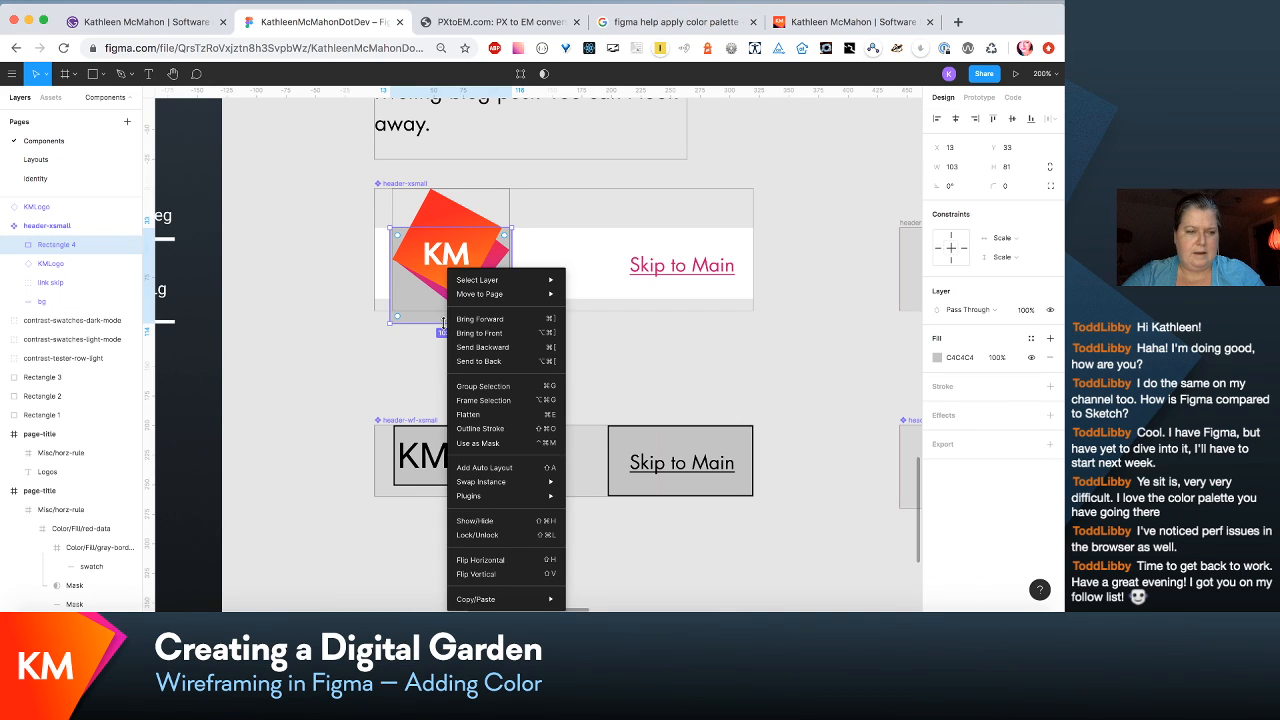
left_click(40, 264, "shift")
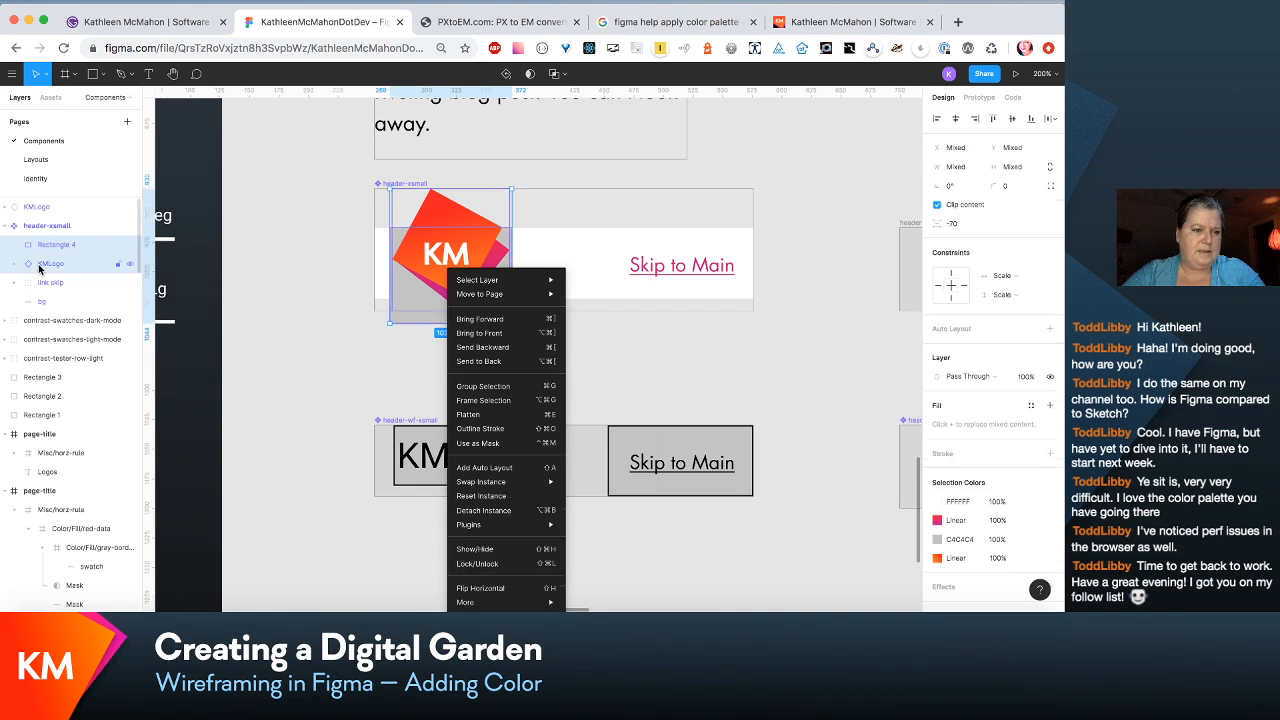
left_click_drag(48, 252, 80, 240)
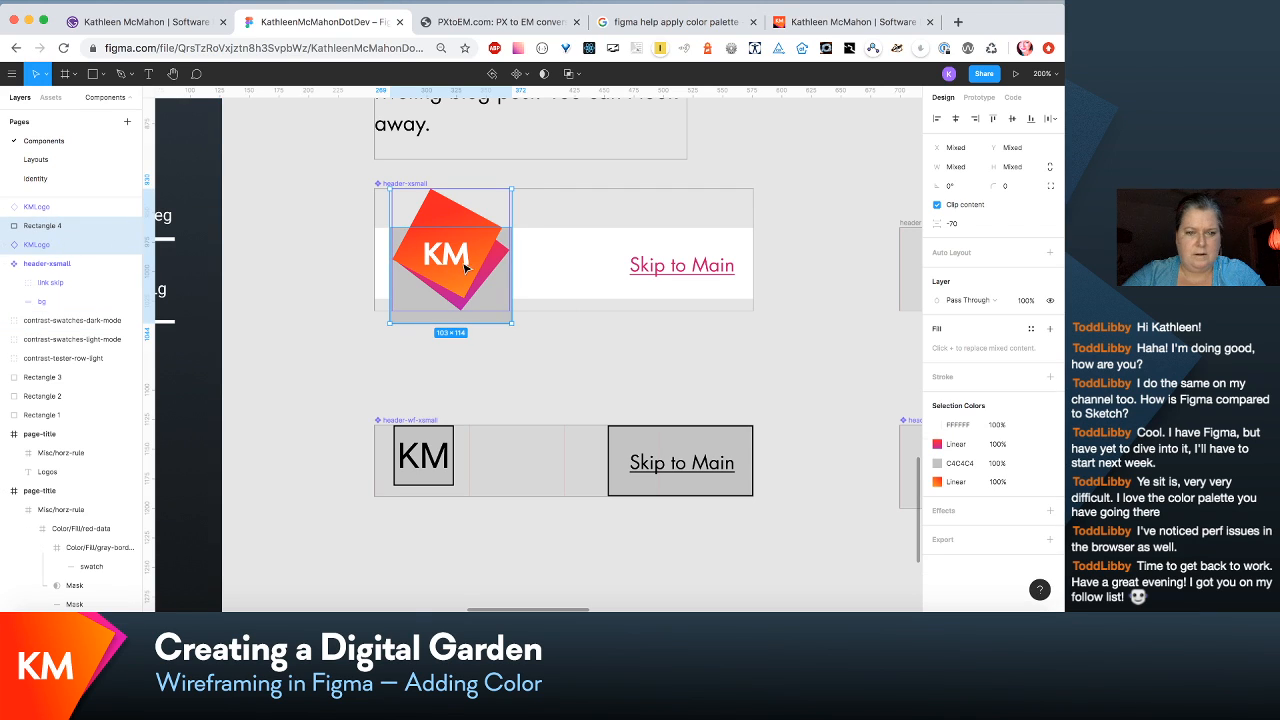
left_click(544, 74)
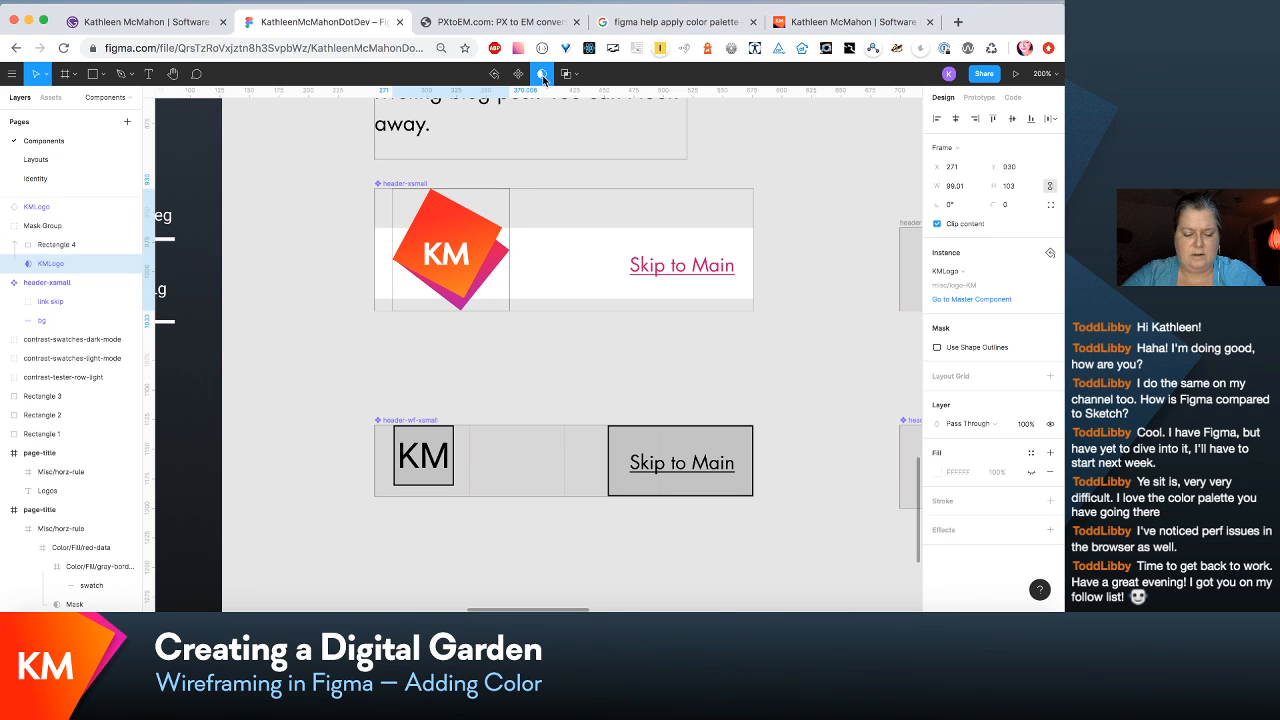
Step: Undo the last mask applied to the logo and the grey rectangle
key("ctrl+z")
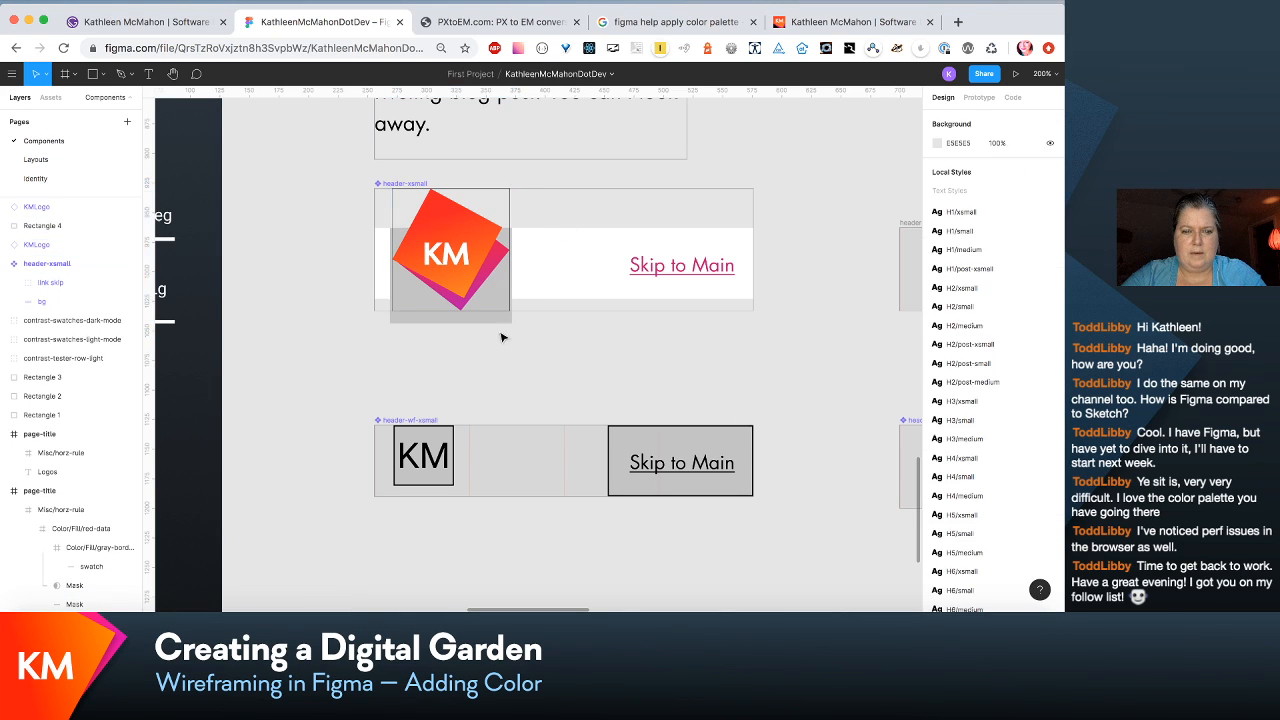
Step: Try using the grey rectangle alone as a mask
left_click(480, 322)
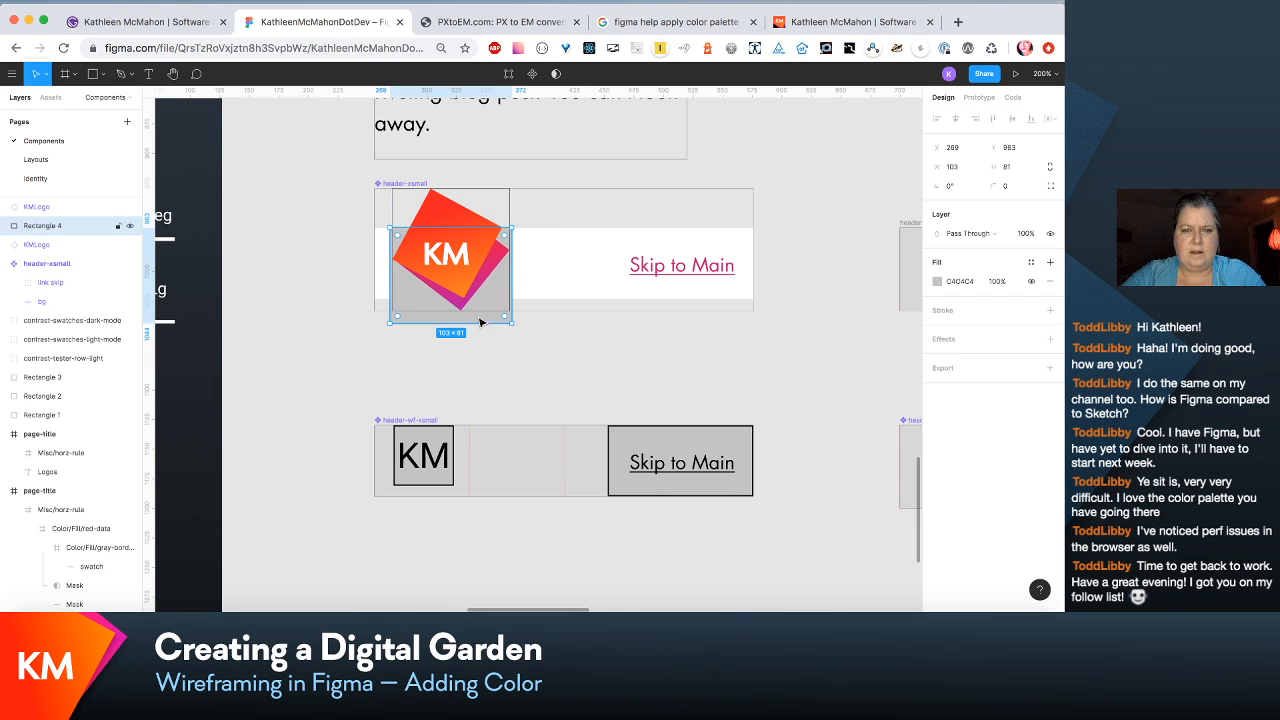
left_click(557, 80)
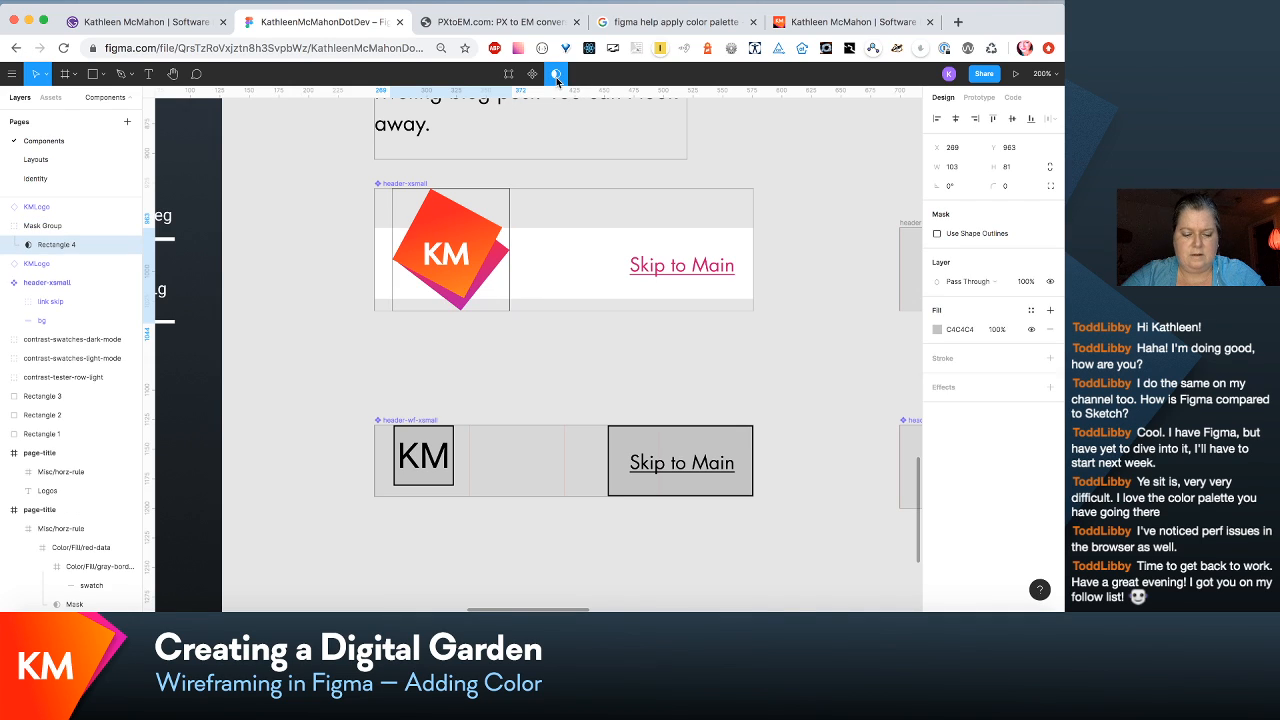
key("super+z")
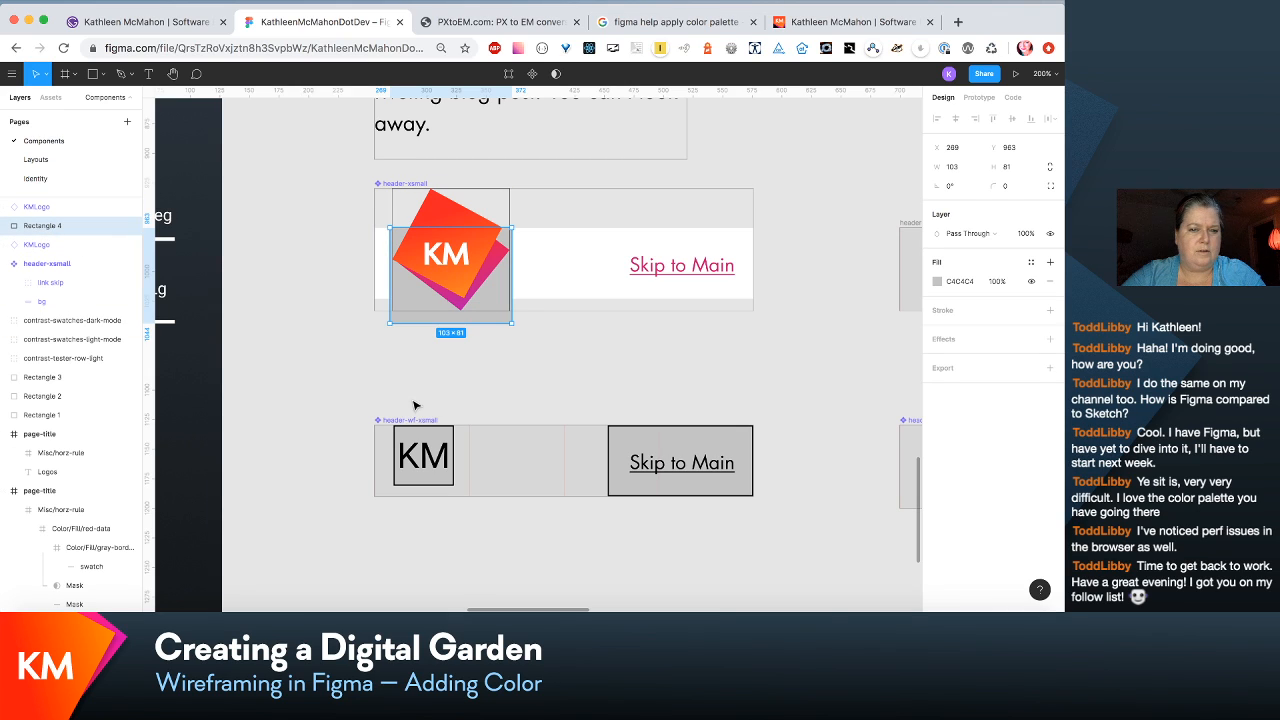
Step: Reorder the layers so the lower KMLogo instance sits directly above Rectangle 4
left_click(48, 250)
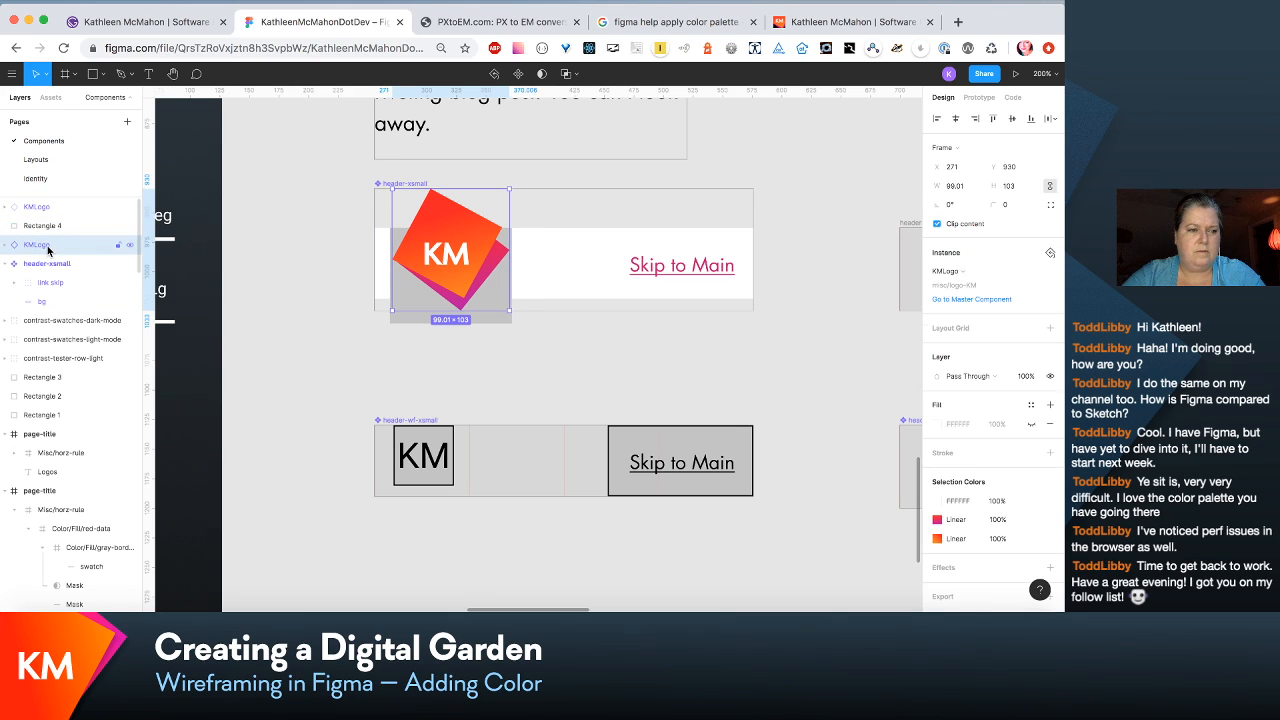
left_click_drag(48, 250, 48, 234)
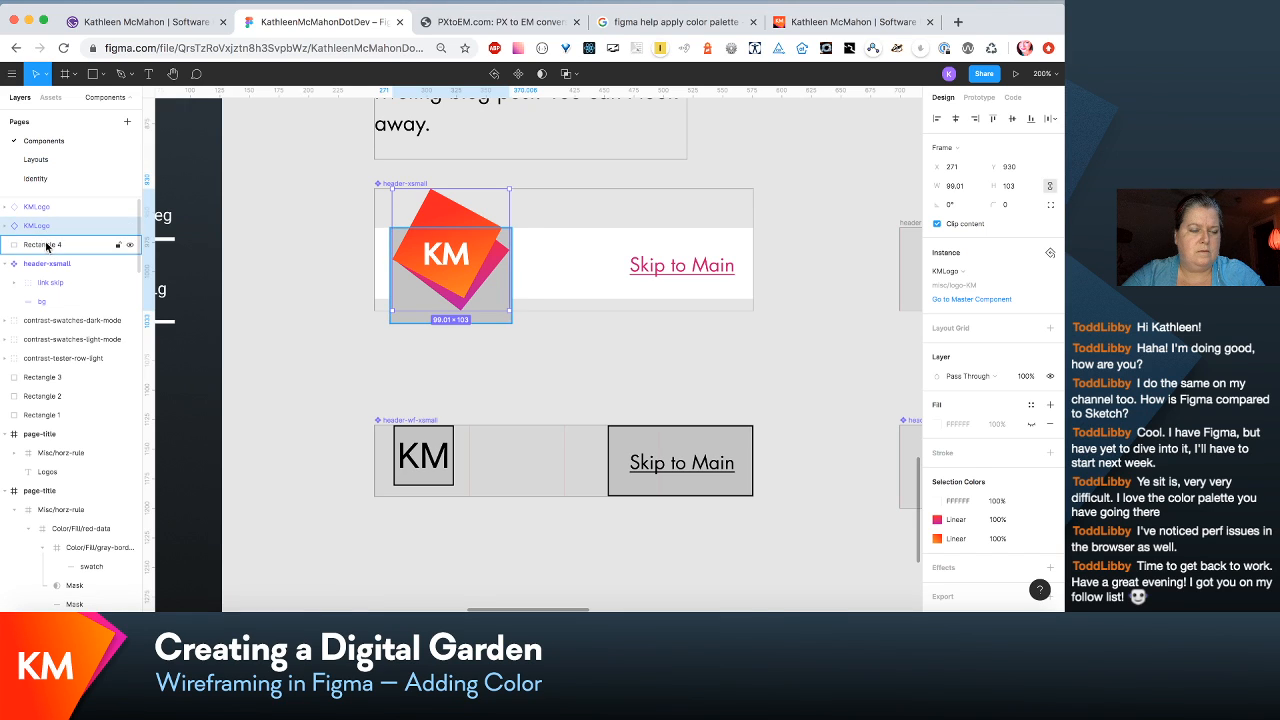
Step: Try masking the logo with the grey rectangle, and move the pair out beside the header-xsmall component
left_click(490, 320, "shift")
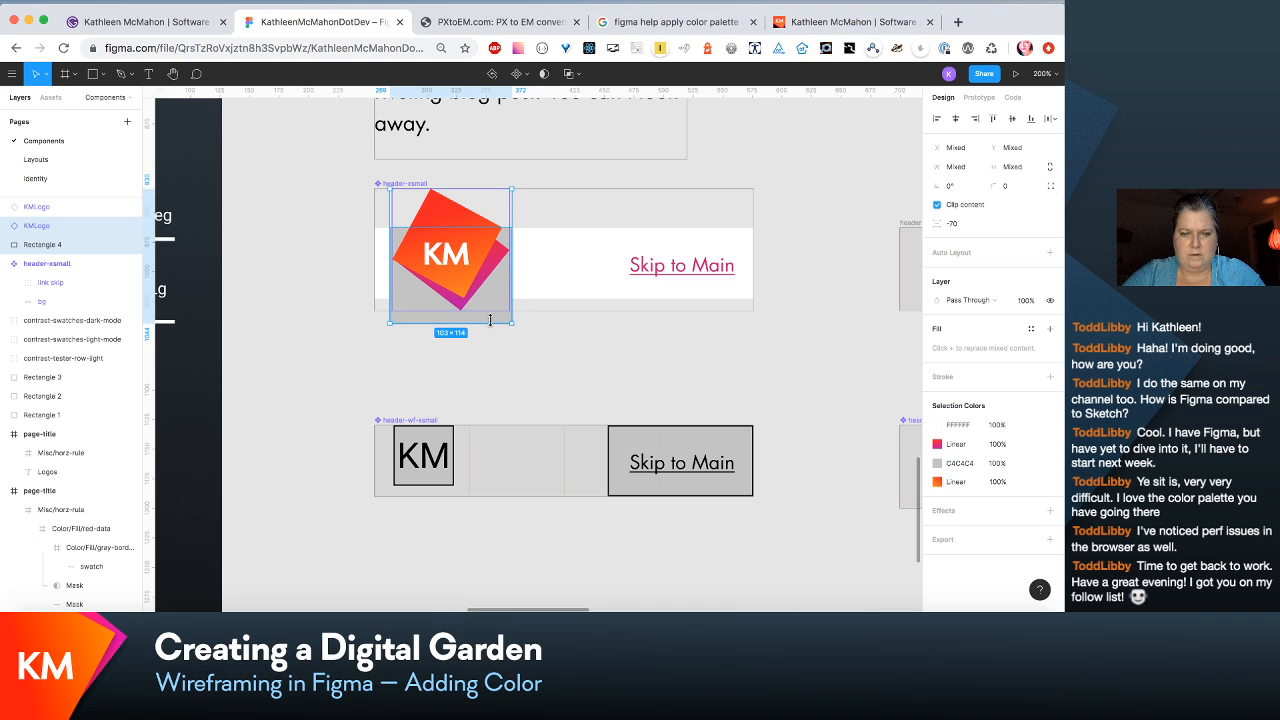
left_click(569, 75)
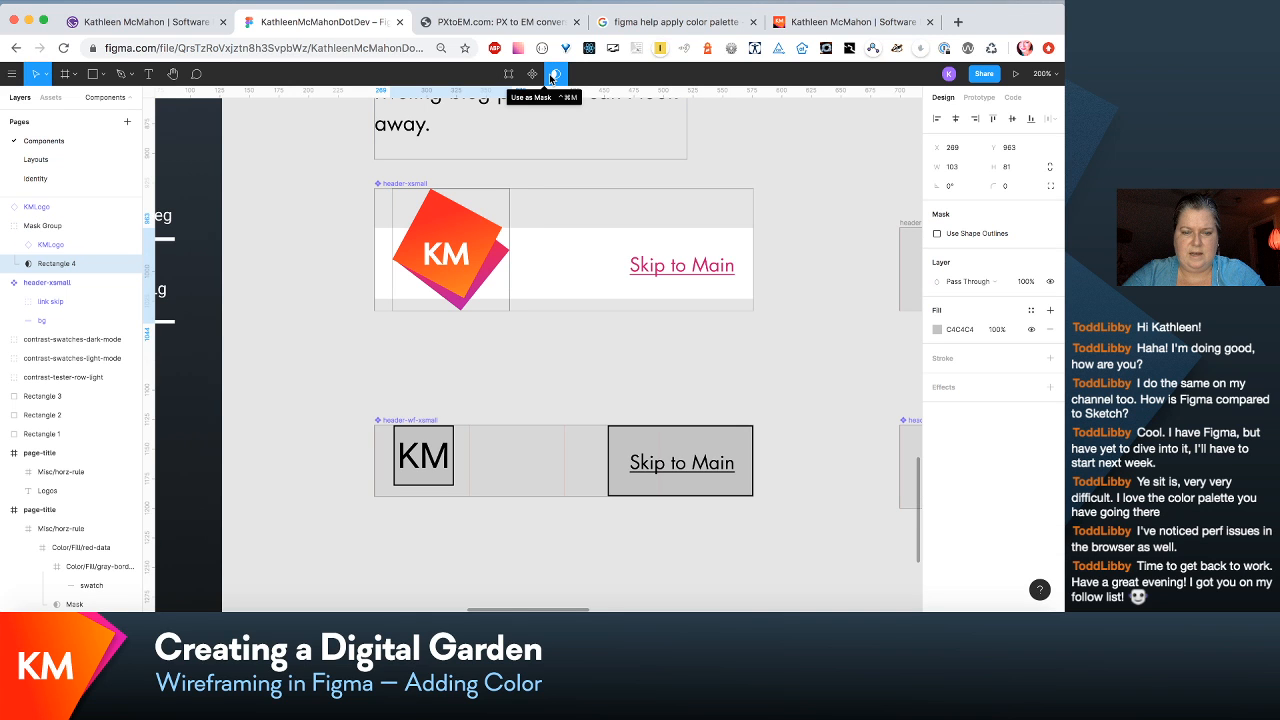
key("super+z")
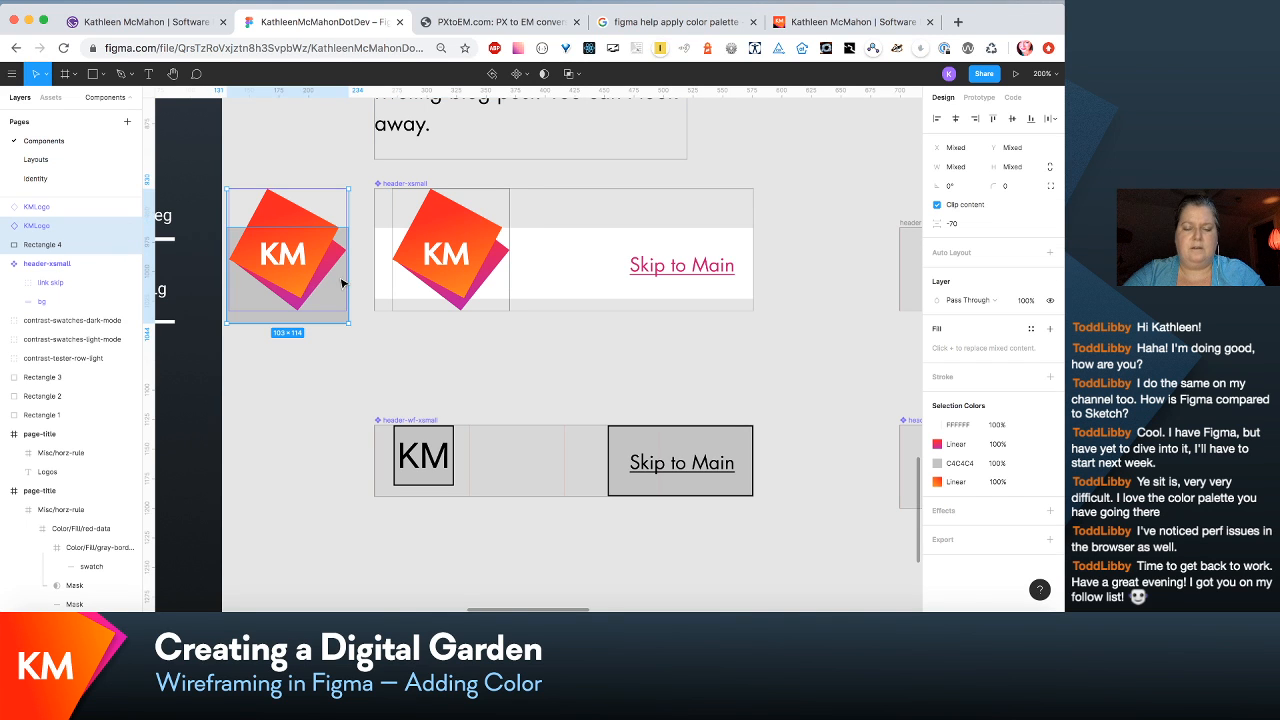
Step: Try masking the loose logo copy with its grey rectangle outside the header
scroll(343, 285, "left", 5)
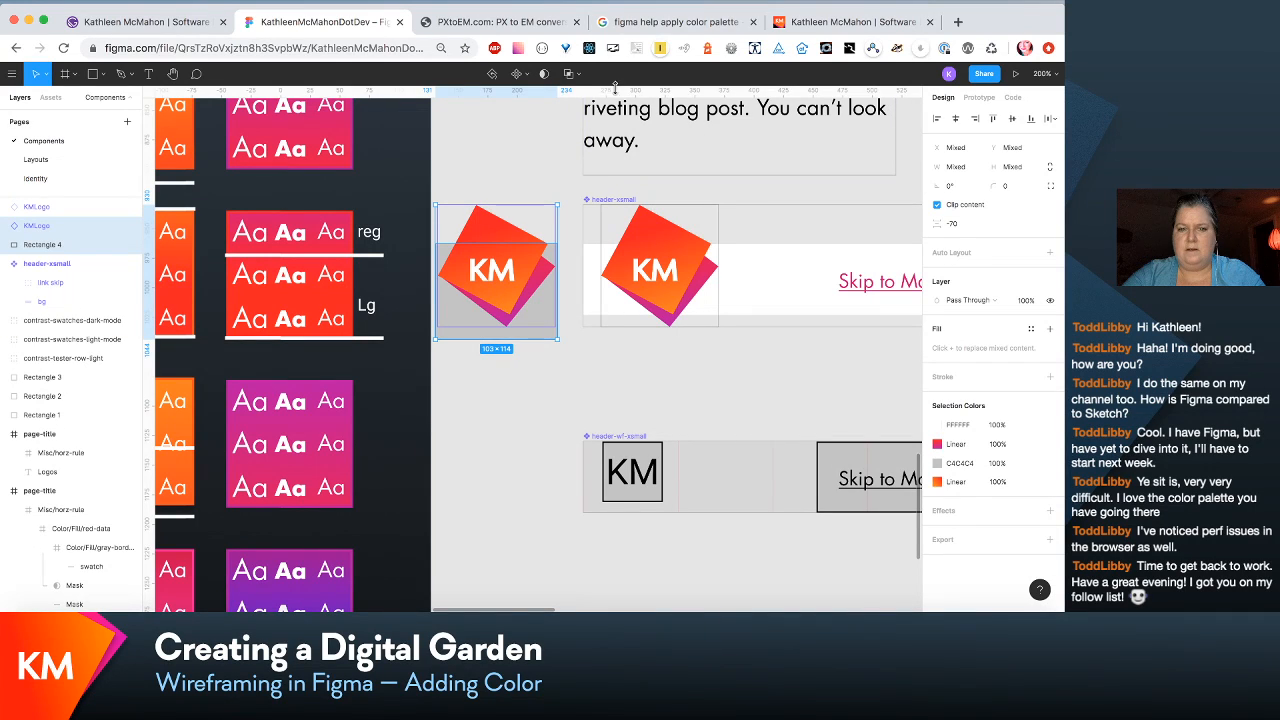
left_click(569, 75)
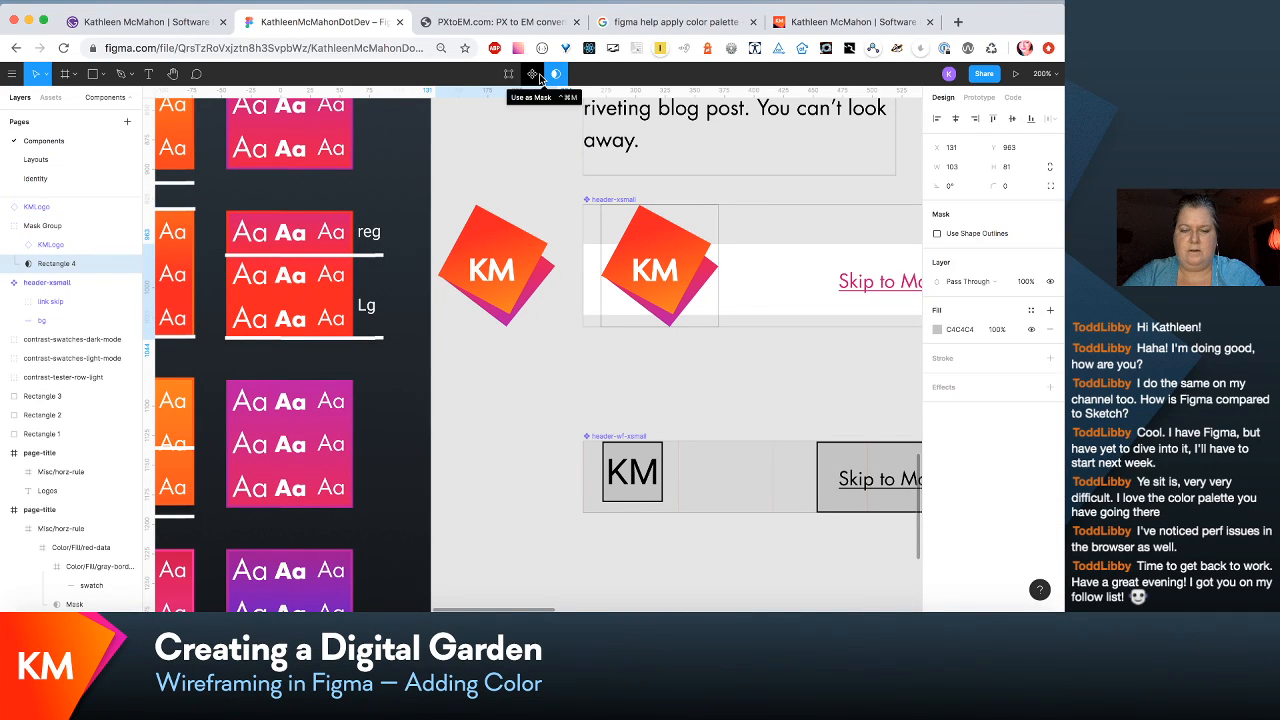
key("super+z")
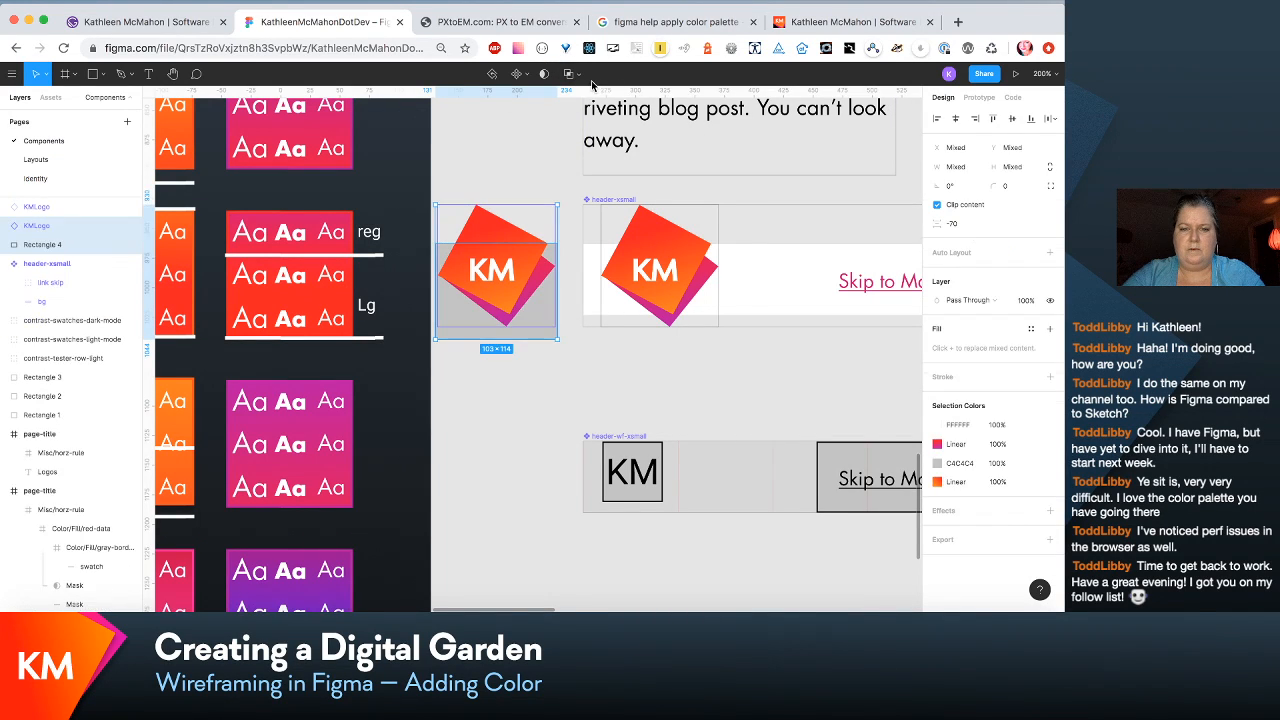
Step: Try subtracting the loose logo copy from the grey rectangle with Subtract Selection
left_click(579, 78)
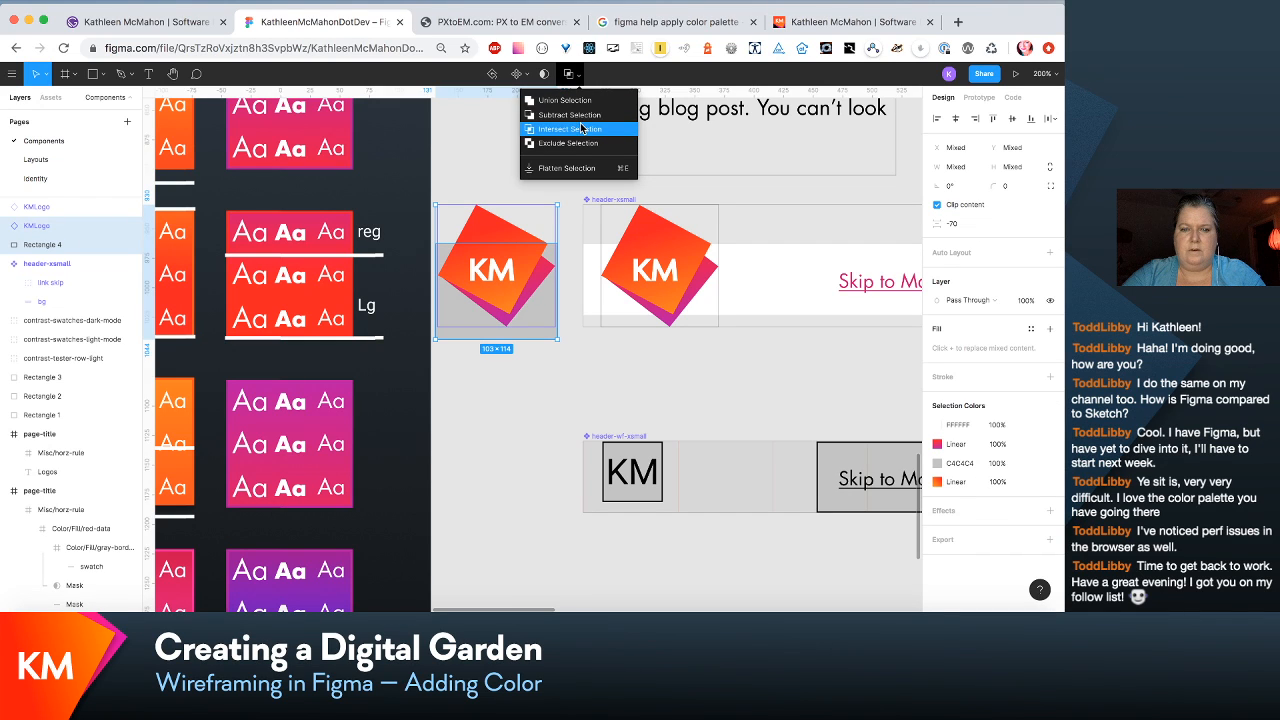
left_click(575, 115)
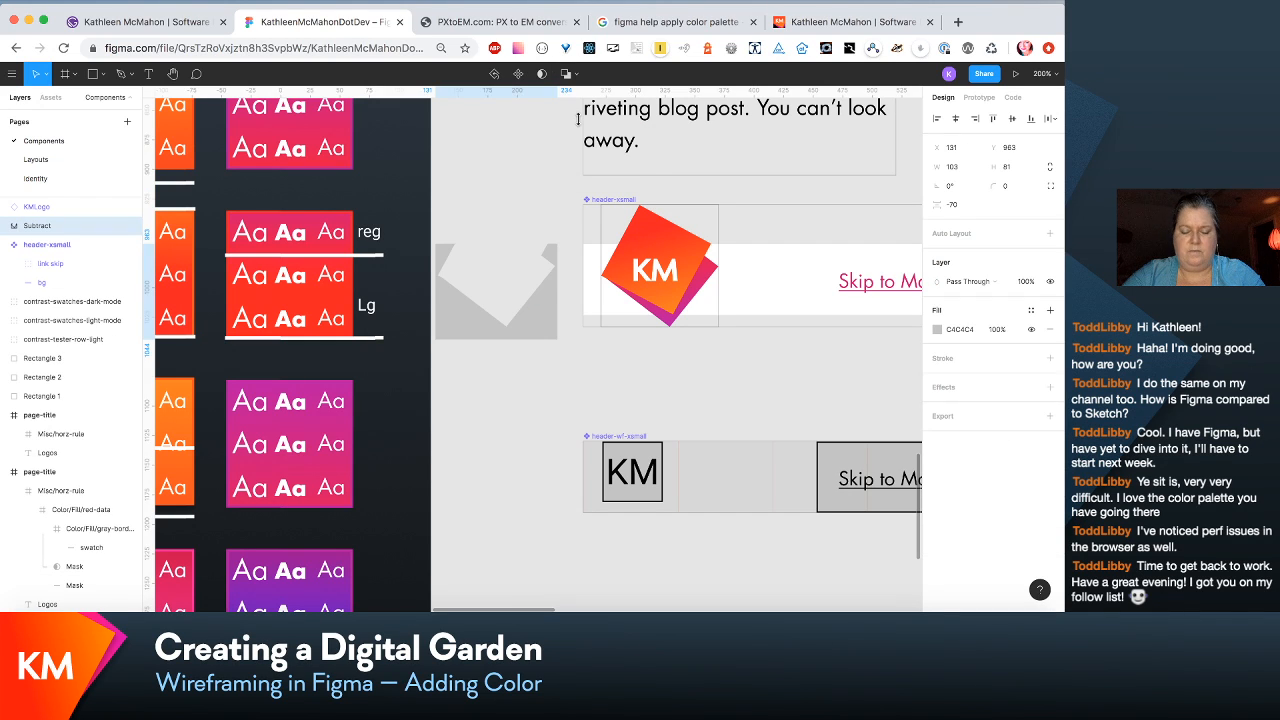
key("super+z")
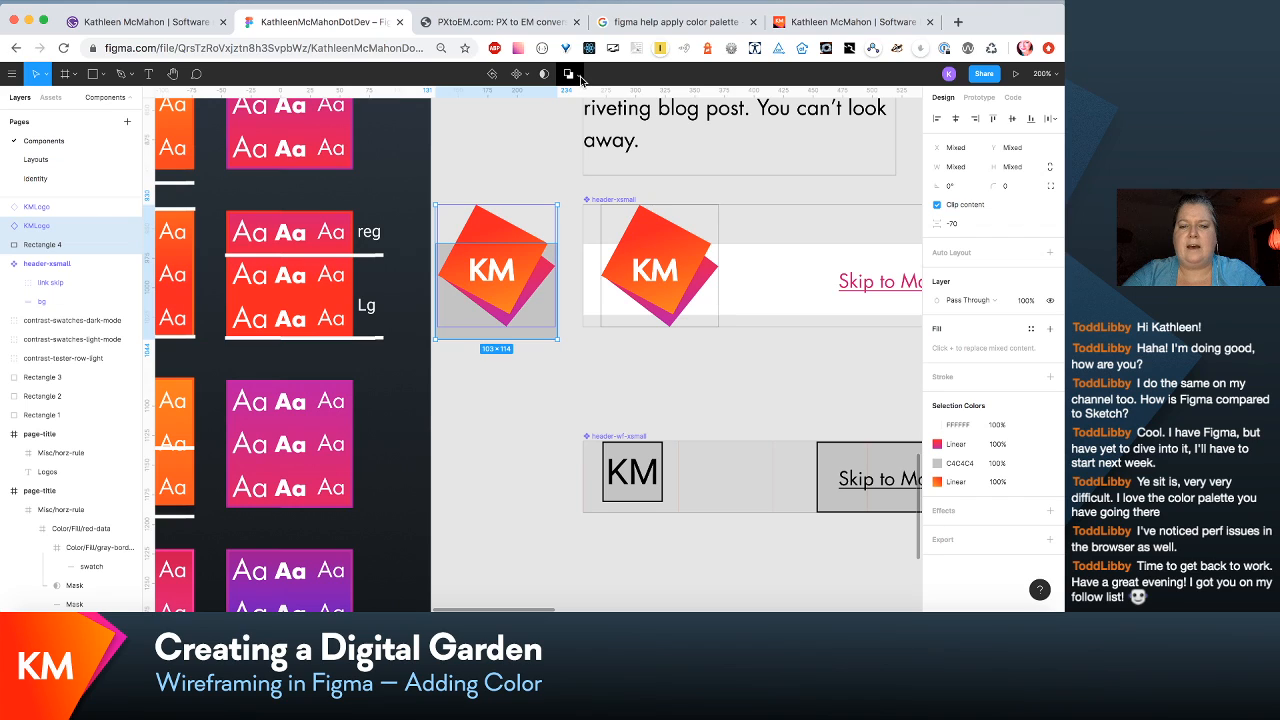
Step: Try combining the loose logo copy and the grey rectangle with Intersect Selection
left_click(579, 78)
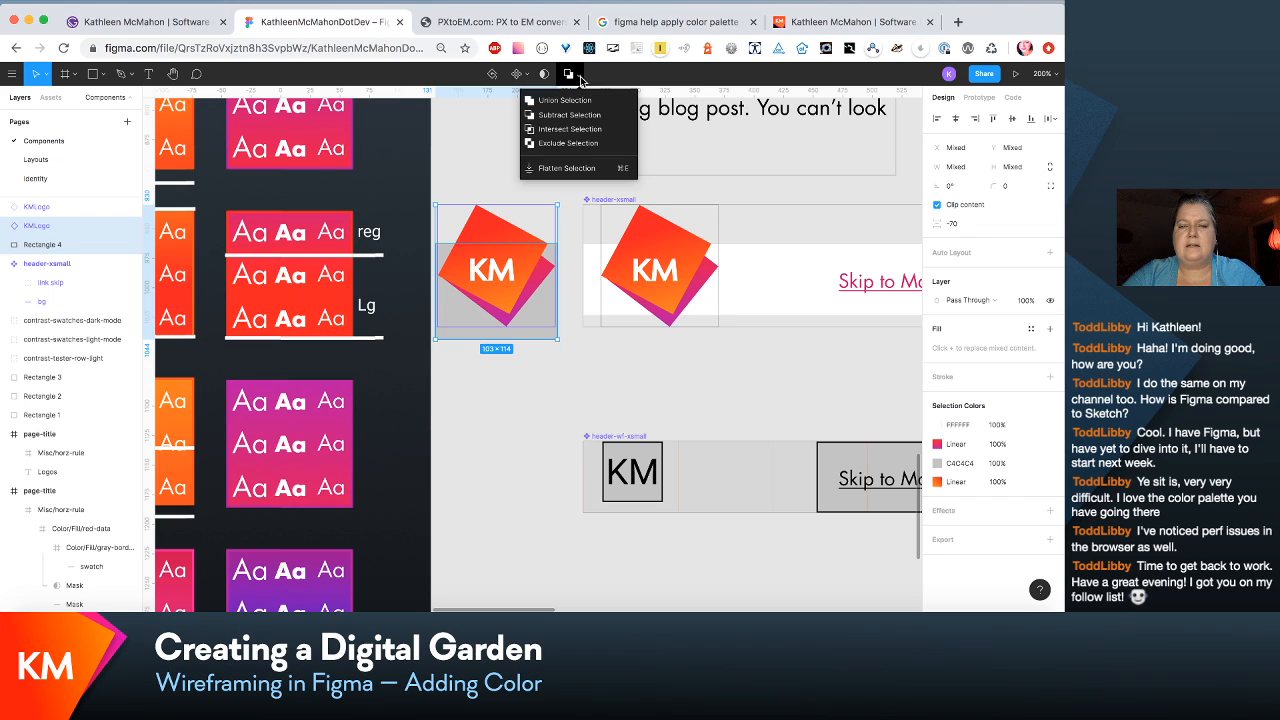
left_click(576, 130)
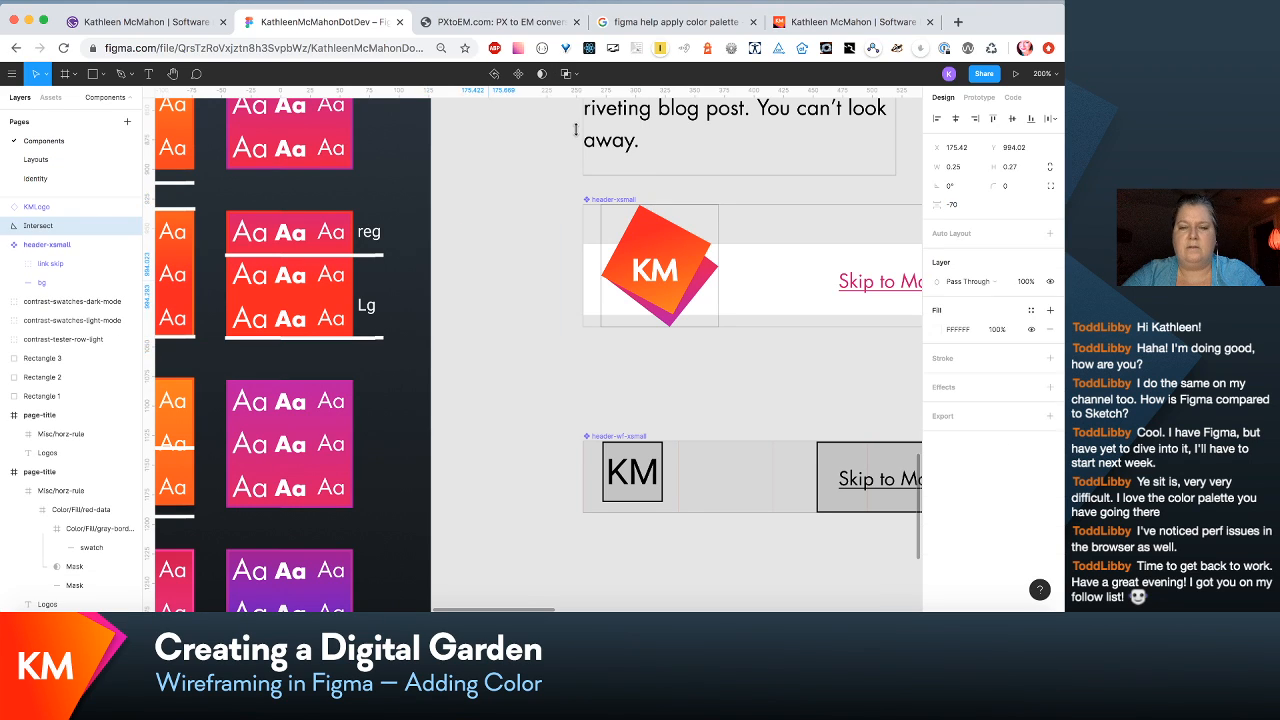
key("super+z")
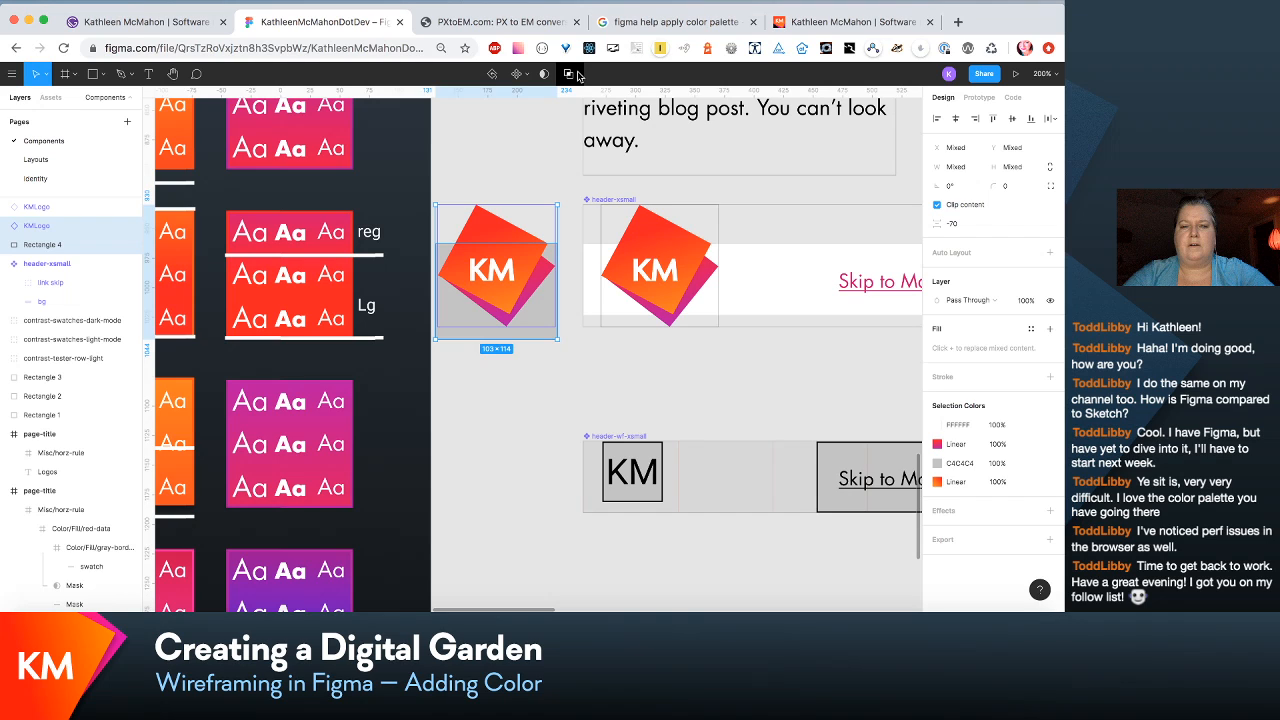
Step: Try combining the loose logo copy and the grey rectangle with Exclude Selection
left_click(578, 76)
left_click(574, 145)
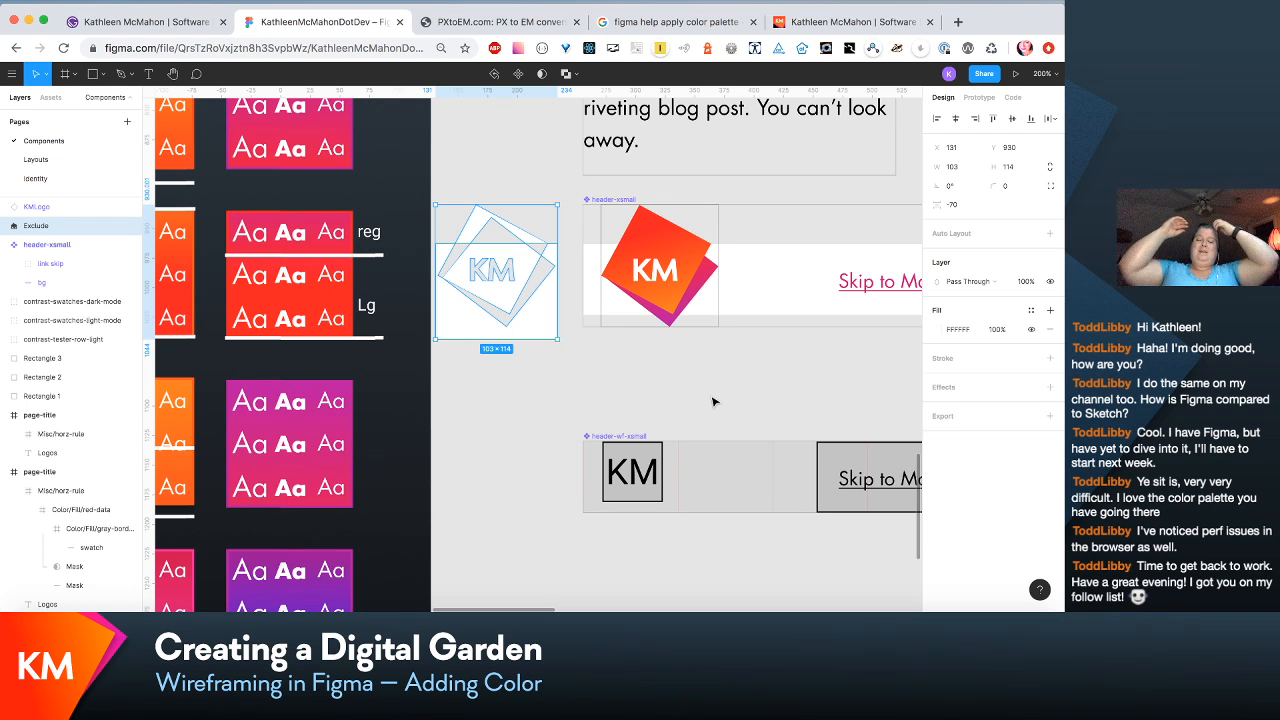
key("ctrl+z")
Step: Duplicate the logo and rectangle pair directly below the original, and apply Exclude Selection to the duplicate
scroll(660, 300, "left", 3)
scroll(660, 300, "down", 2)
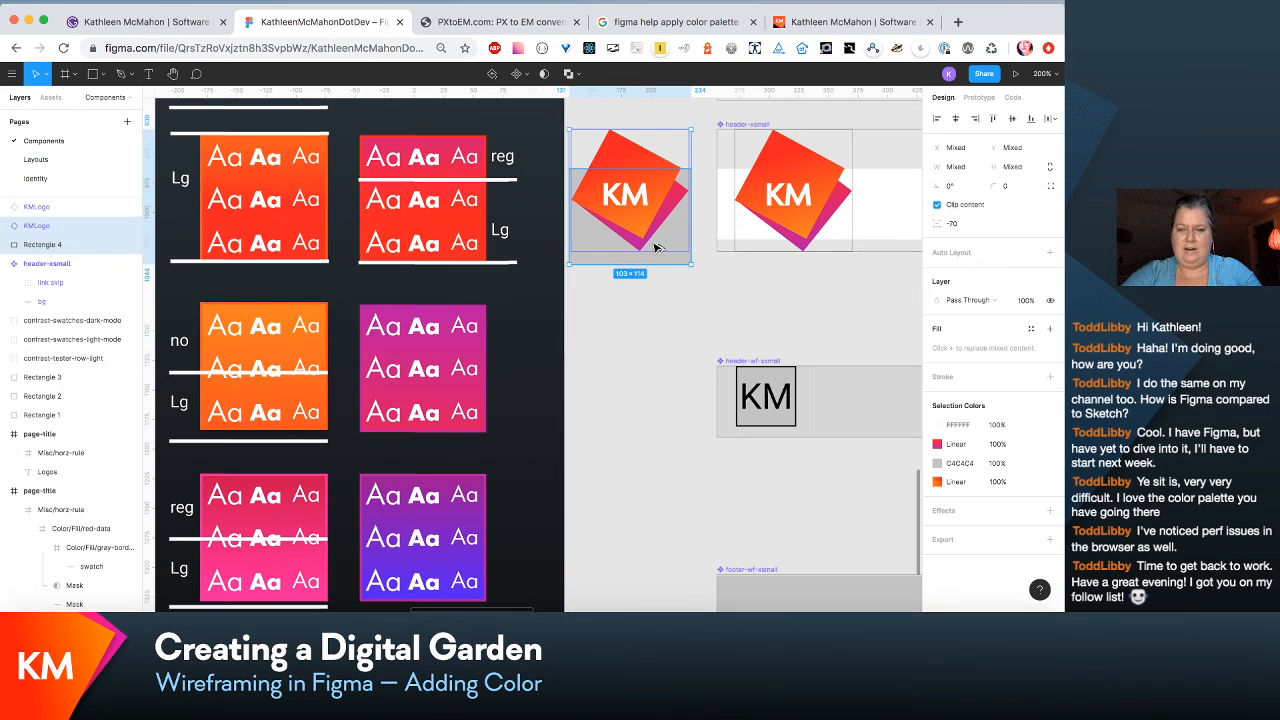
left_click_drag(655, 247, 655, 474)
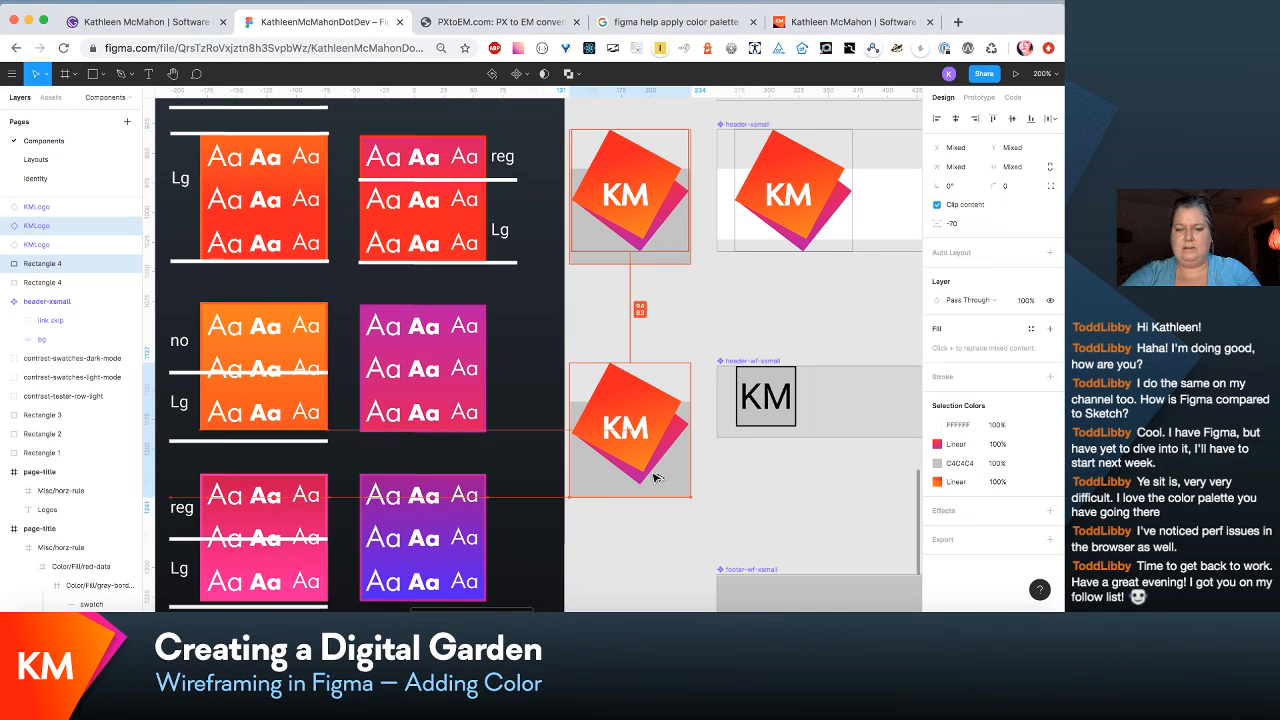
left_click(579, 76)
left_click(567, 143)
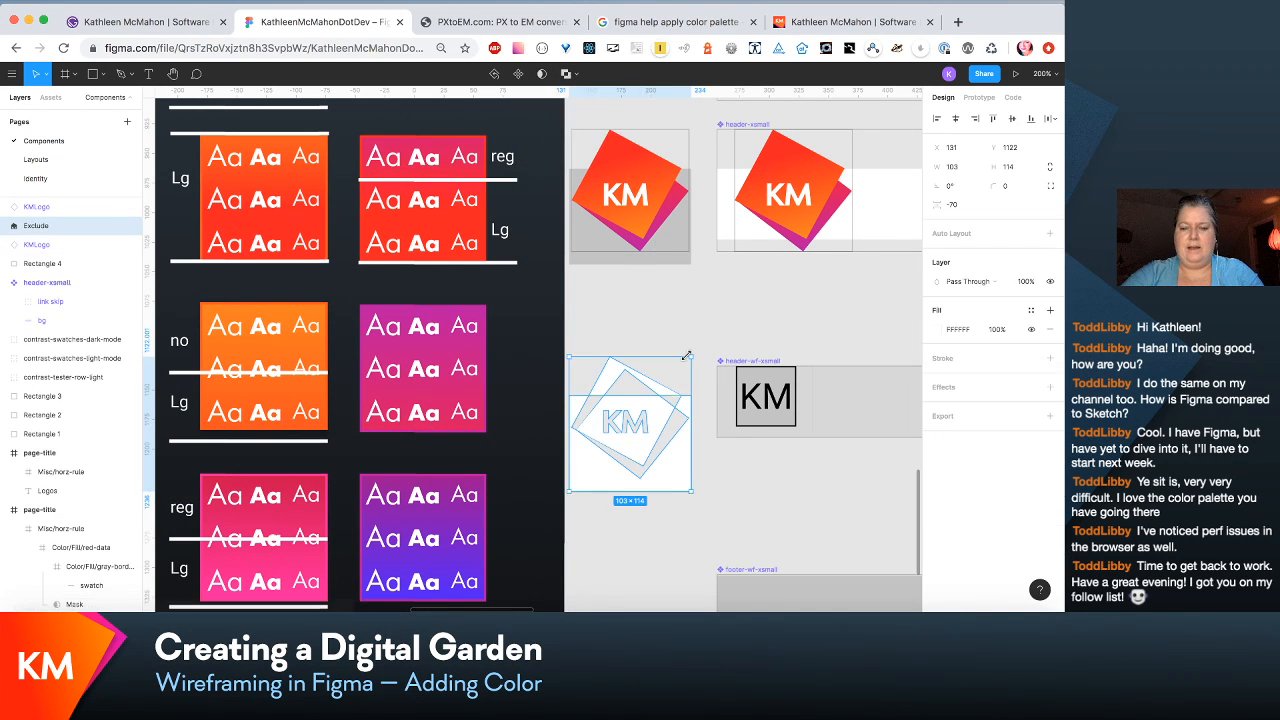
Step: Compare the excluded shape with the loose logo copy and the logo in the header-xsmall component
scroll(690, 362, "down", 2)
left_click(765, 277)
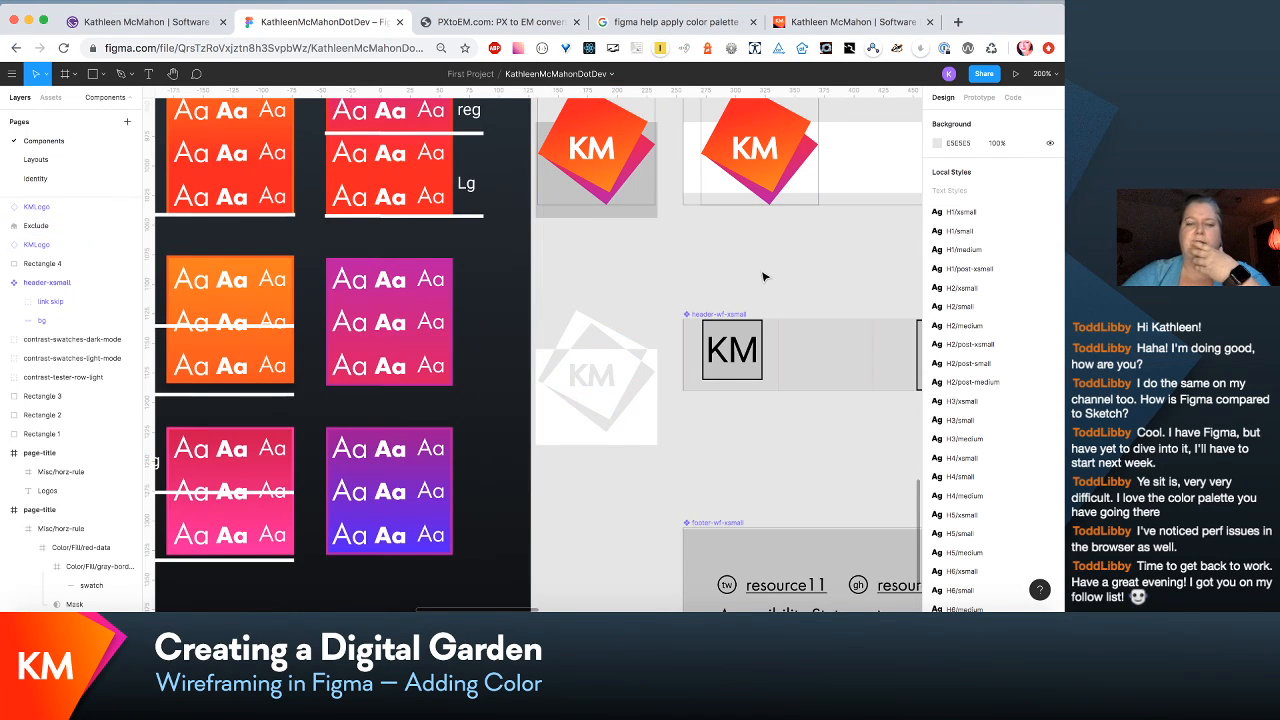
scroll(763, 277, "right", 1)
scroll(763, 277, "right", 1)
scroll(763, 277, "up", 1)
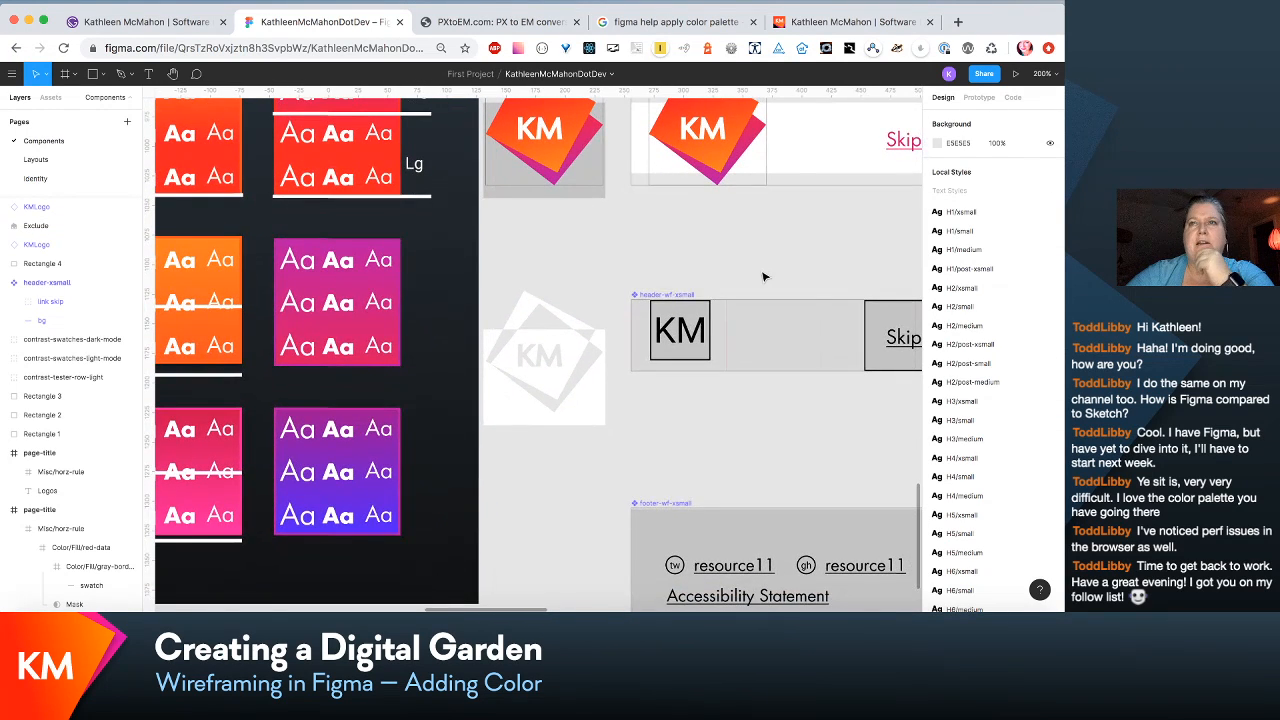
scroll(763, 277, "up", 3)
scroll(763, 277, "left", 1)
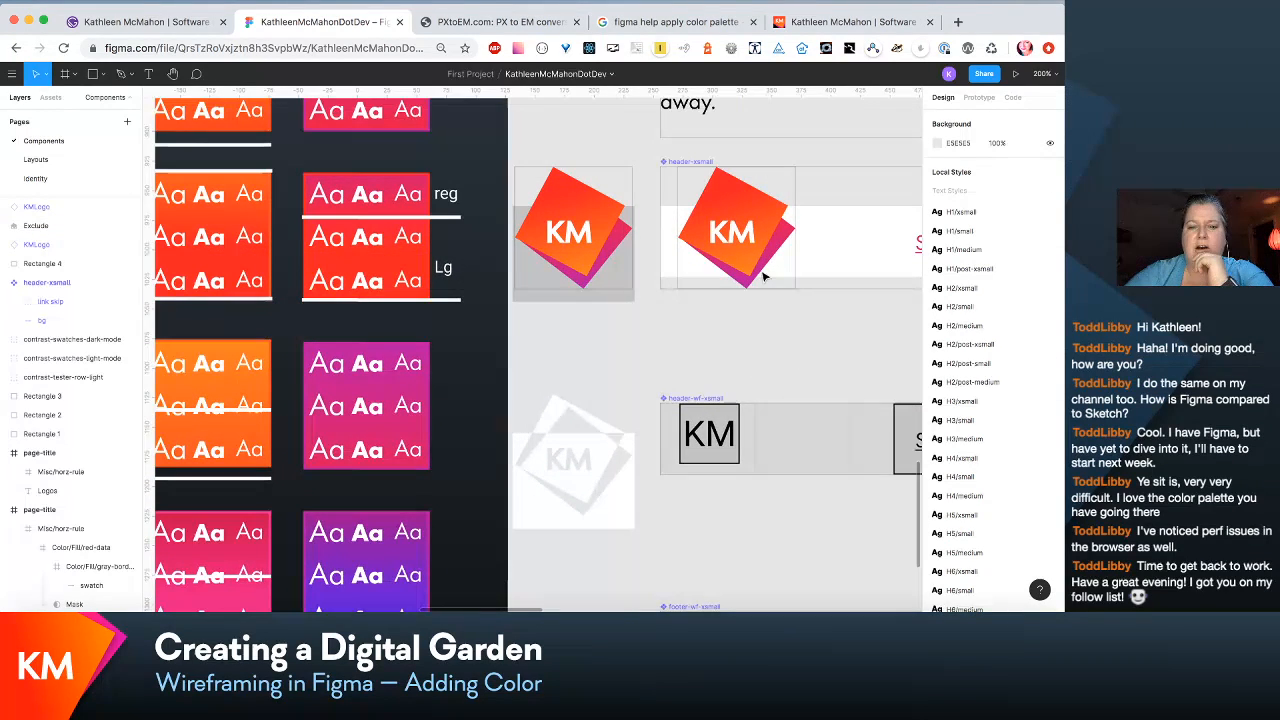
scroll(763, 277, "up", 3)
Step: Bring Rectangle 4 above the loose KMLogo layer, and try using the logo as a mask for the rectangle
left_click(585, 335)
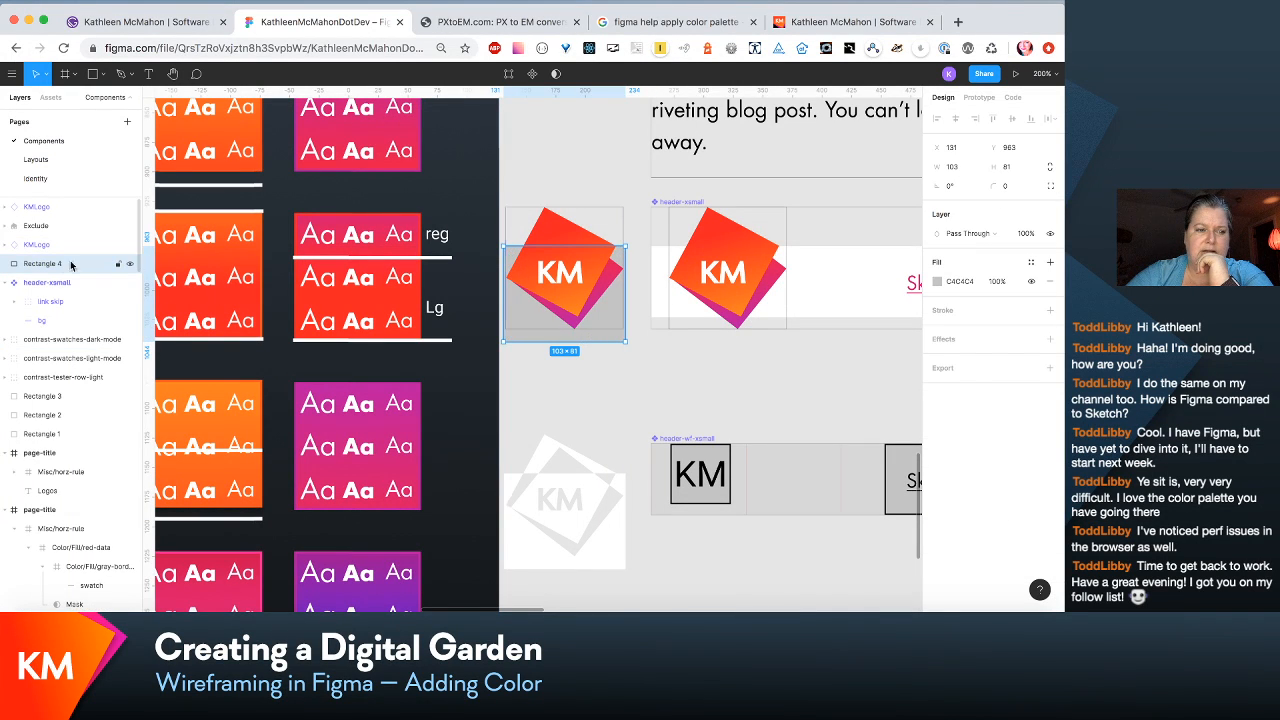
left_click_drag(63, 265, 62, 245)
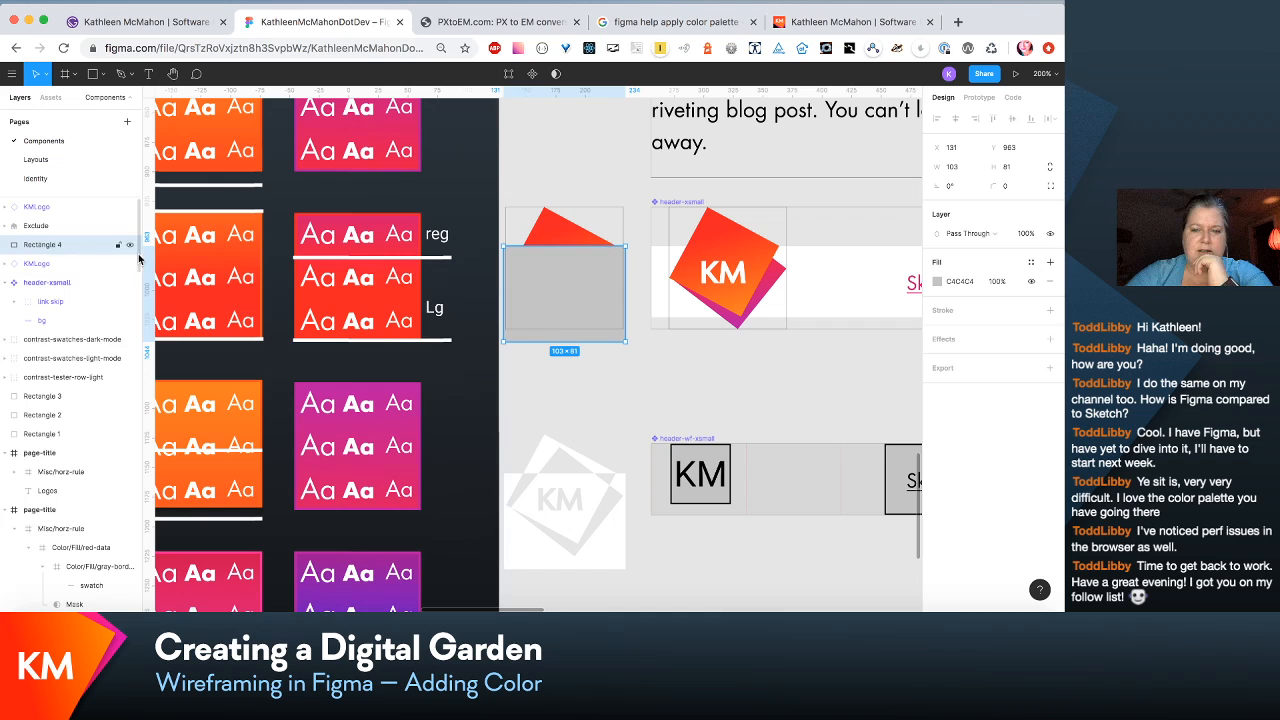
left_click(582, 242, "shift")
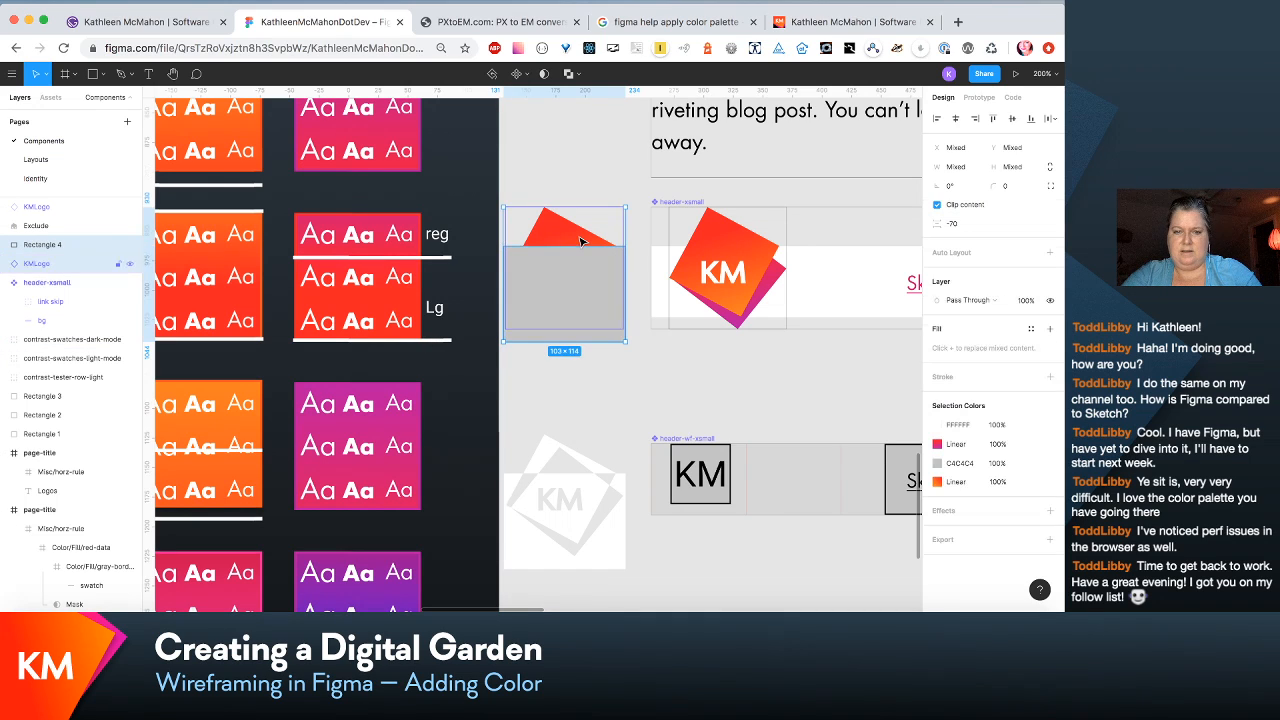
left_click(542, 75)
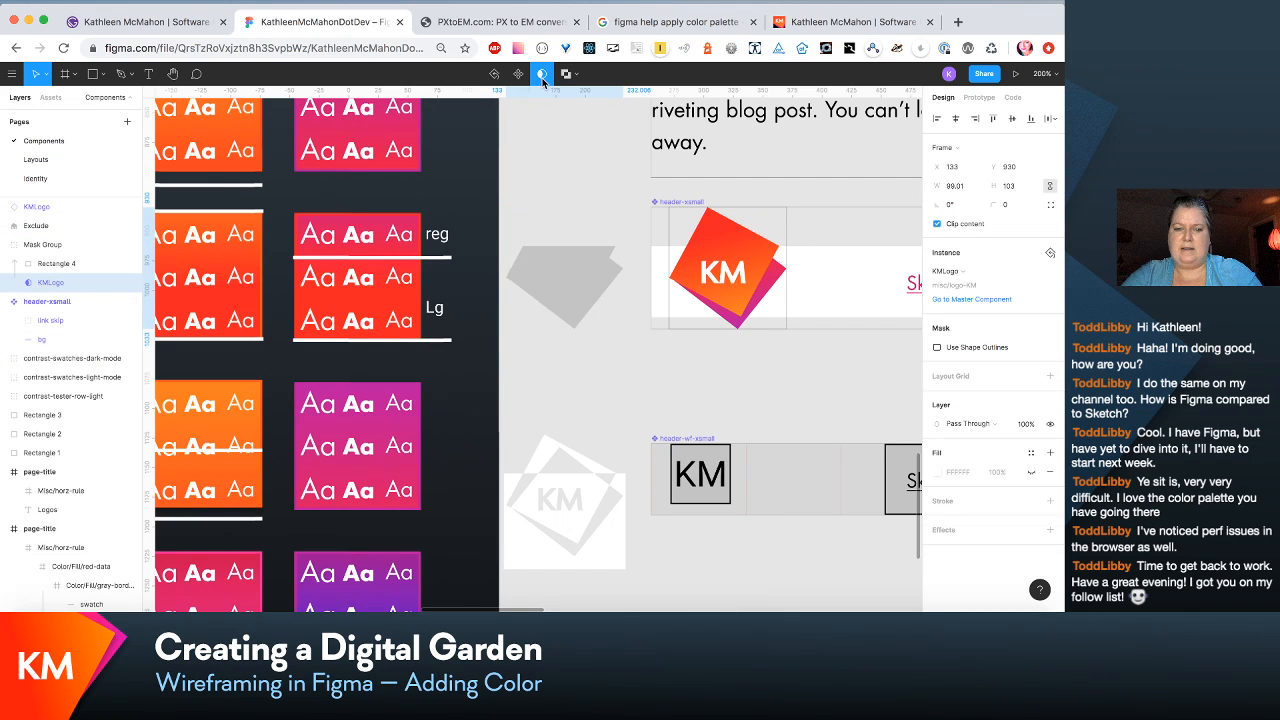
key("ctrl+z")
key("ctrl+z")
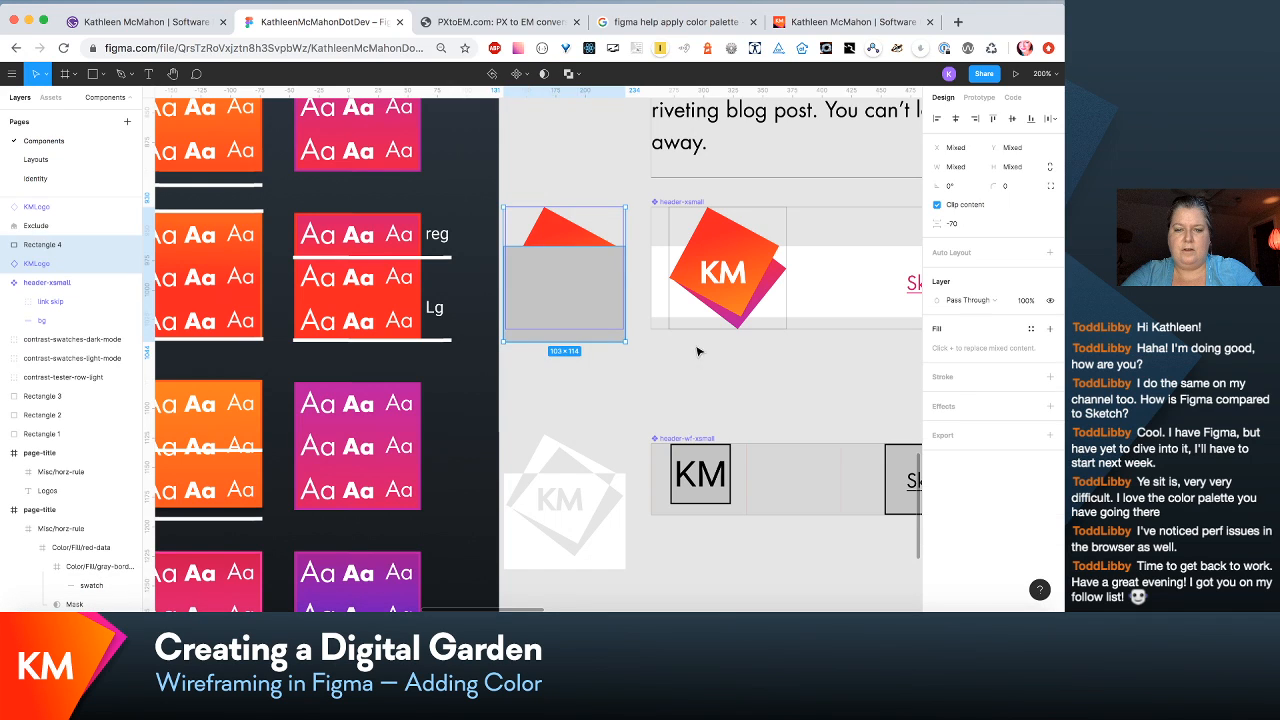
Step: Remove the grey fill from Rectangle 4 over the loose logo copy
left_click(658, 361)
left_click(610, 325)
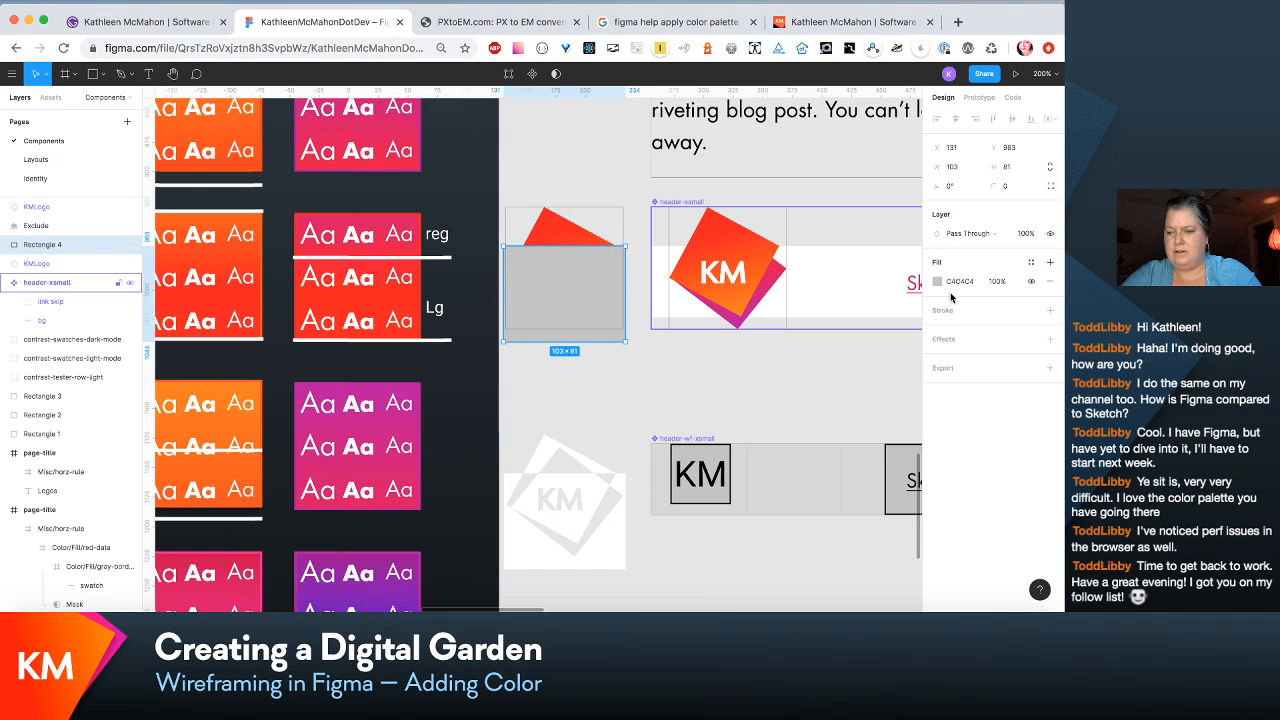
left_click(1050, 284)
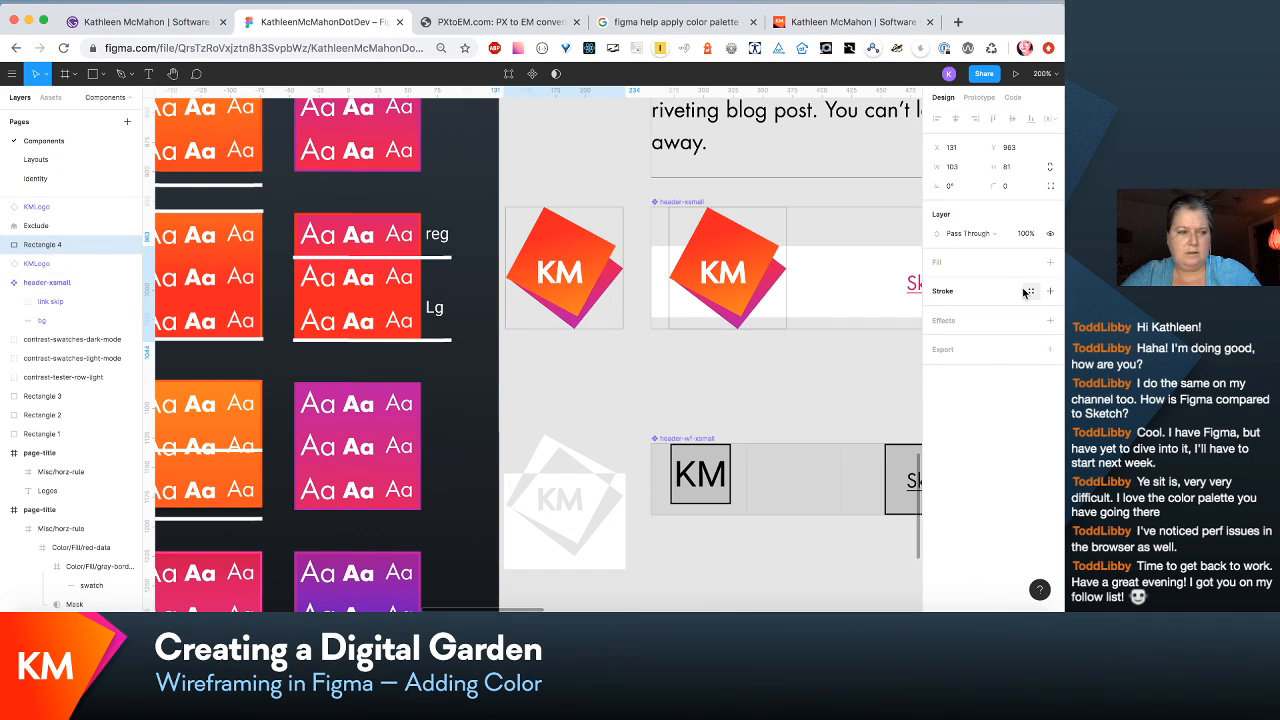
Step: Try using the unfilled Rectangle 4 as a mask over the loose KM logo copy, and undo it
left_click(566, 234, "shift")
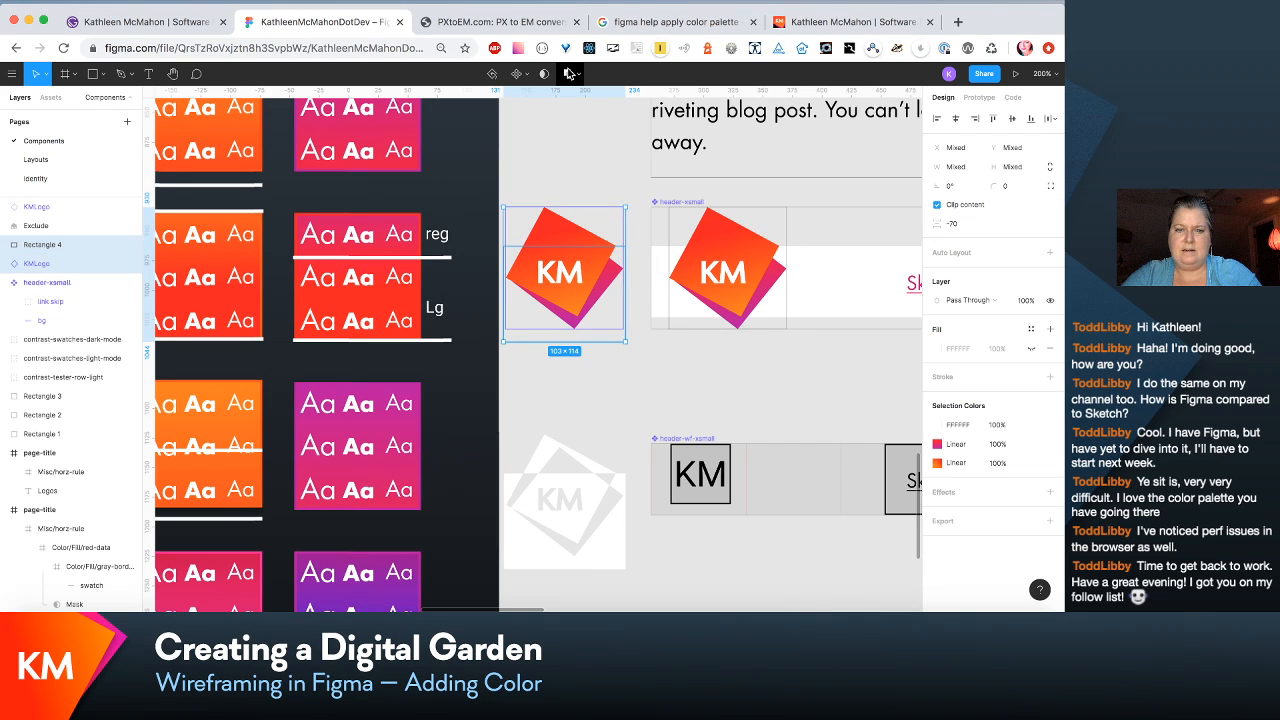
left_click(600, 348)
left_click(598, 323)
left_click(591, 357)
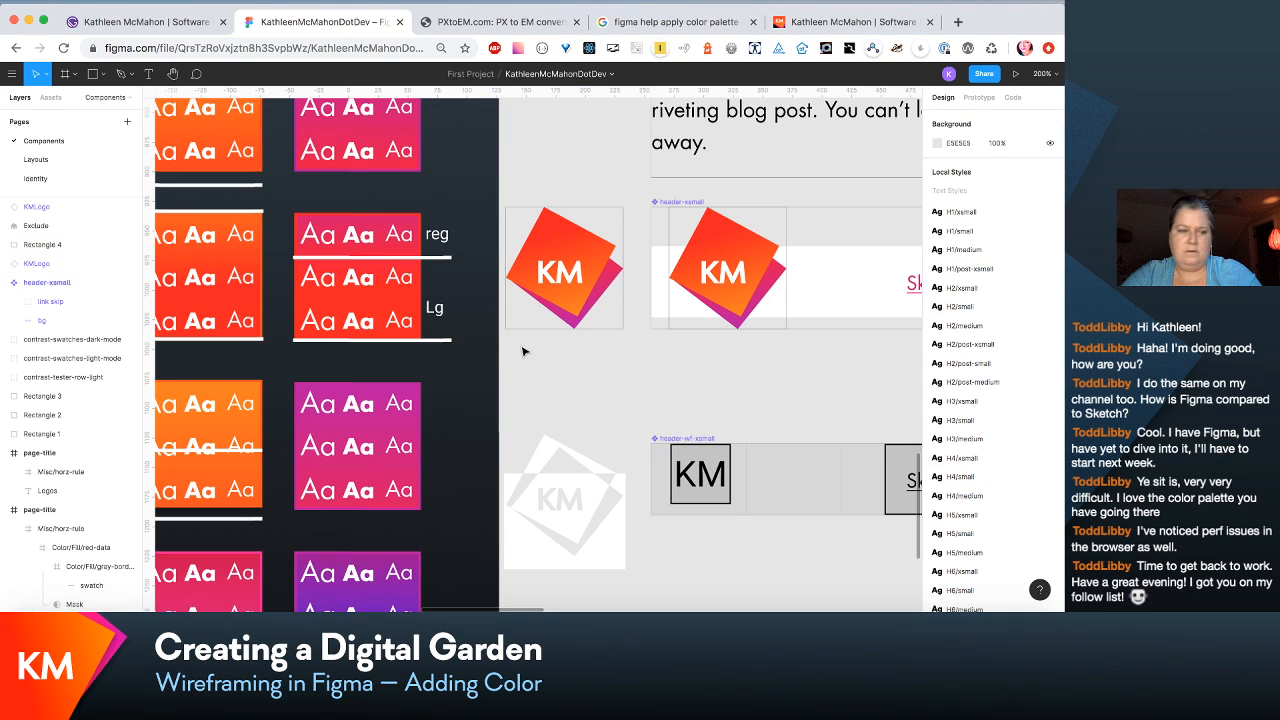
left_click(40, 245)
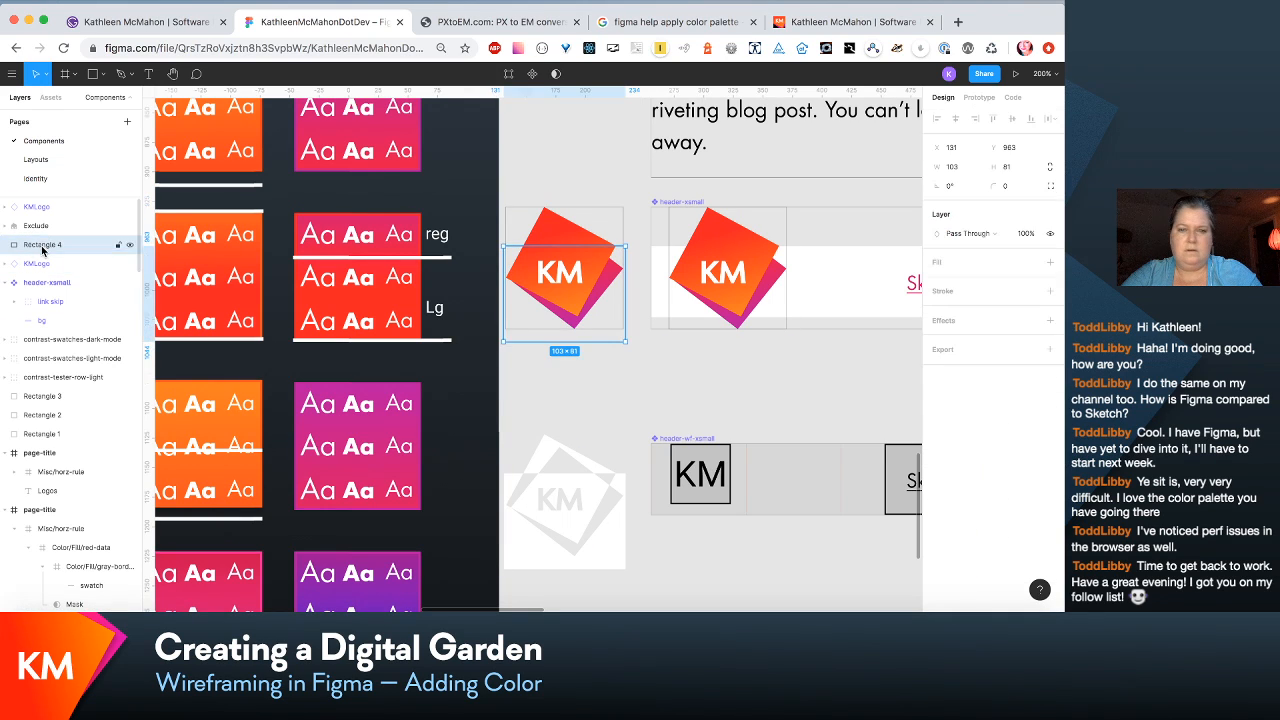
left_click(557, 75)
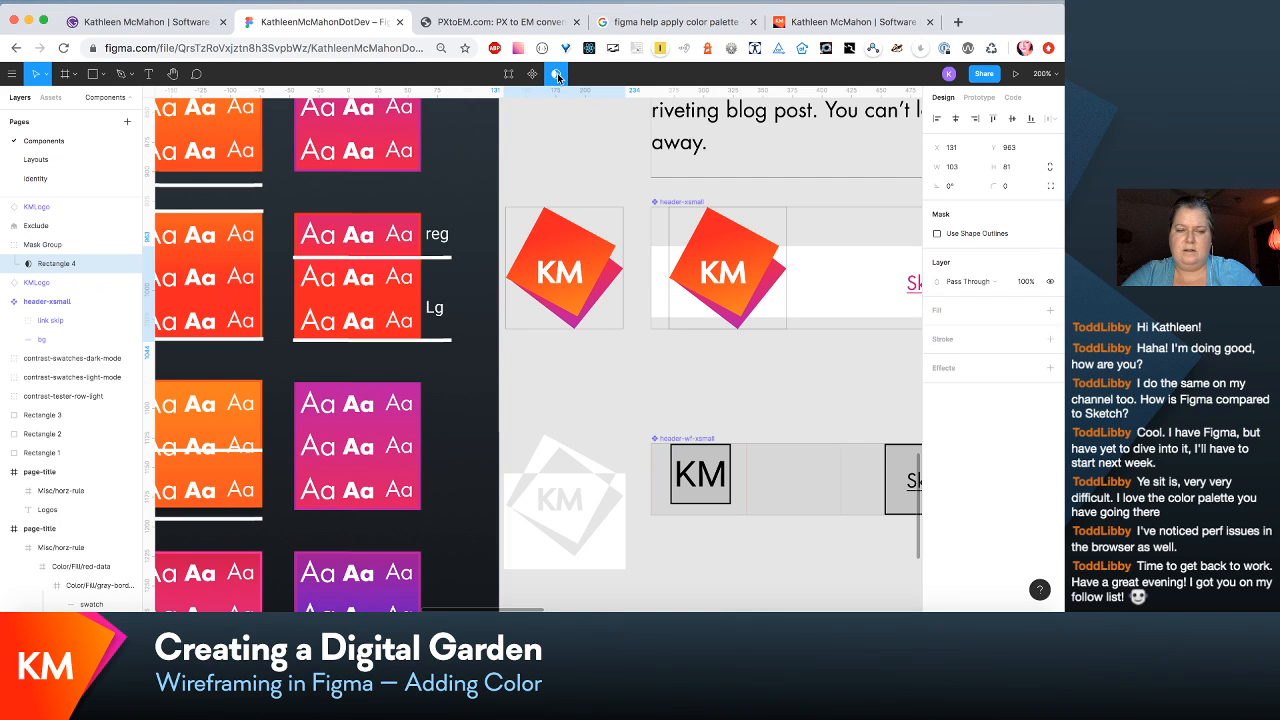
key("super+z")
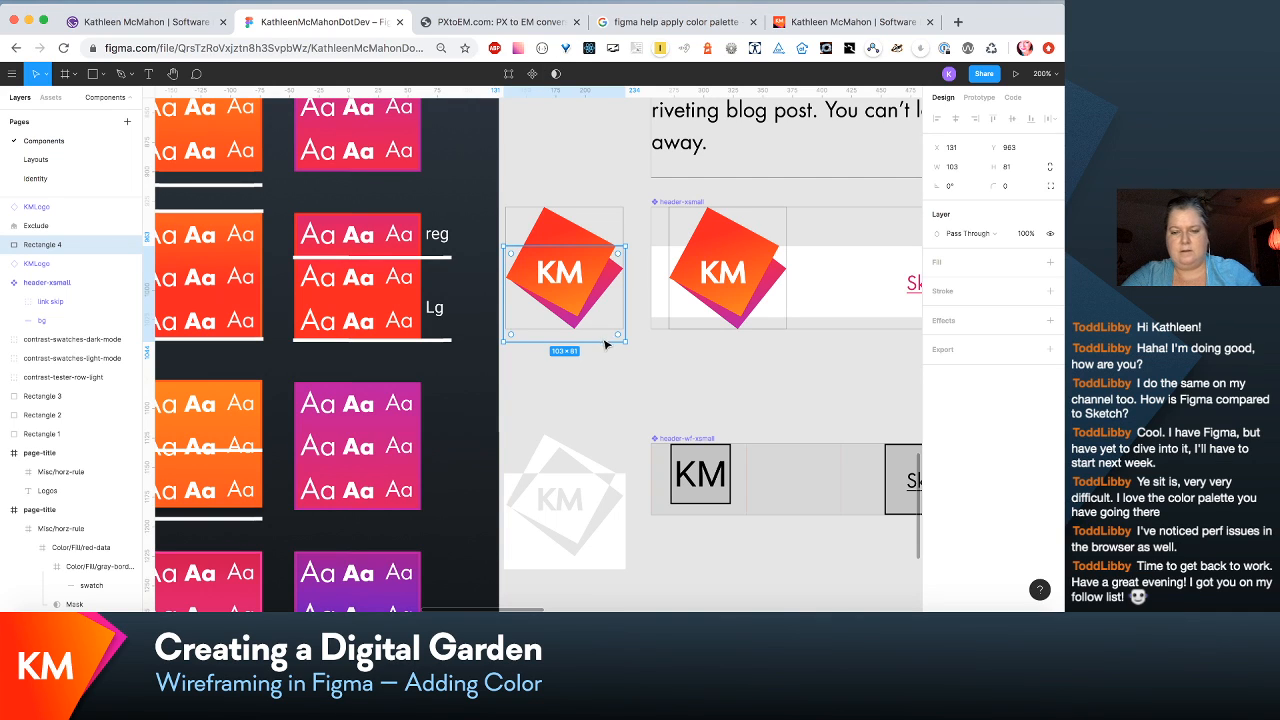
Step: Resize Rectangle 4 to 103 × 39 over the upper part of the loose logo, and try using it as a mask
left_click_drag(600, 342, 599, 199)
left_click(556, 76)
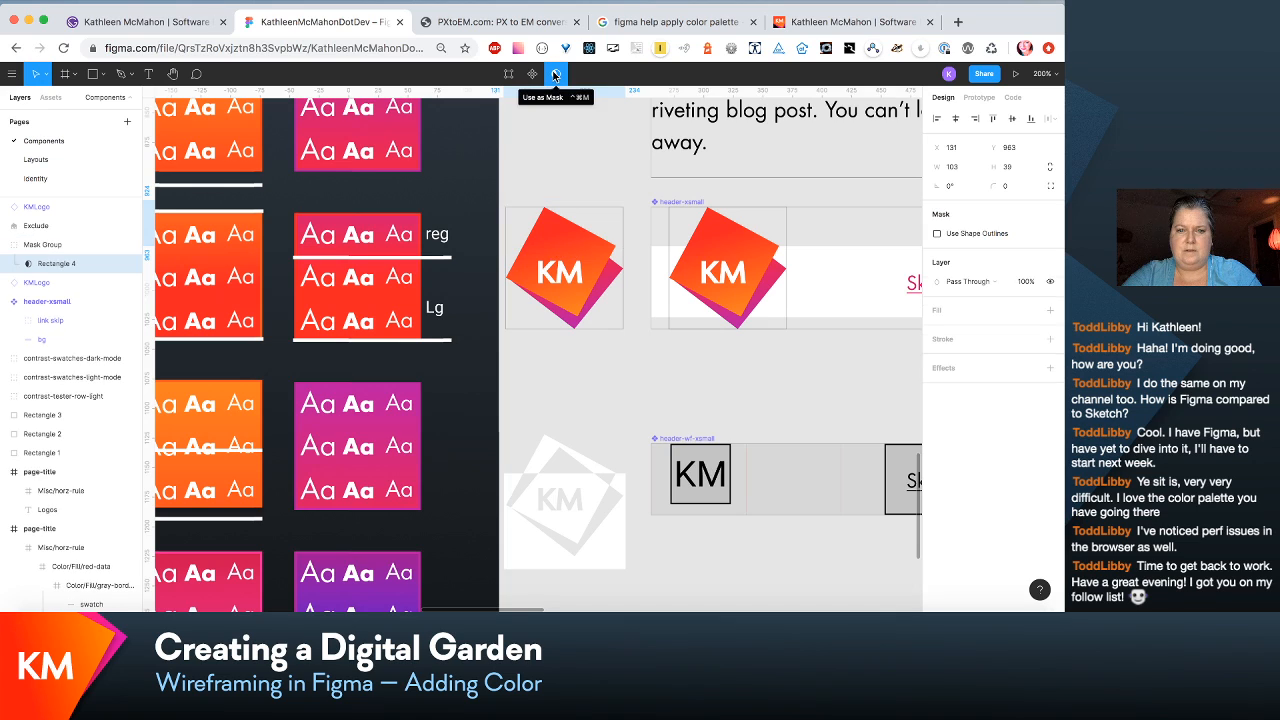
key("super+z")
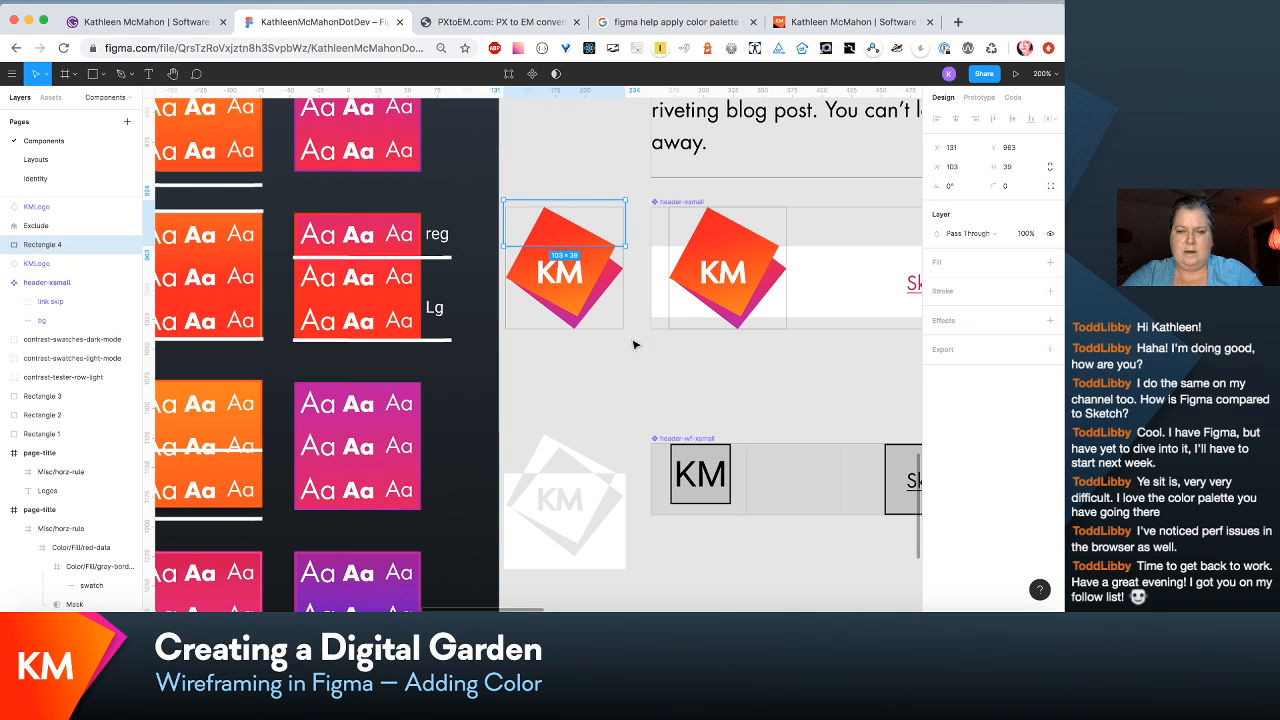
Step: Try Union Selection on Rectangle 4, the loose logo and the contrast-swatches-dark-mode group together
left_click_drag(630, 338, 500, 183)
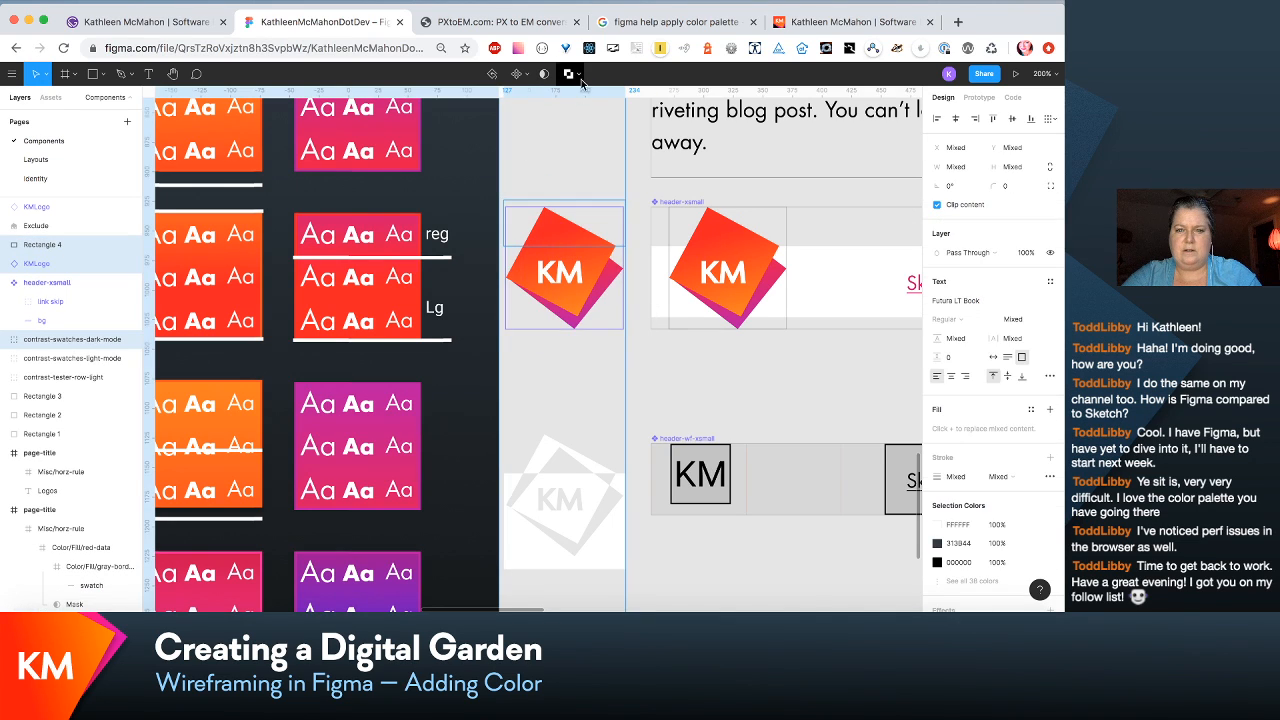
left_click(577, 76)
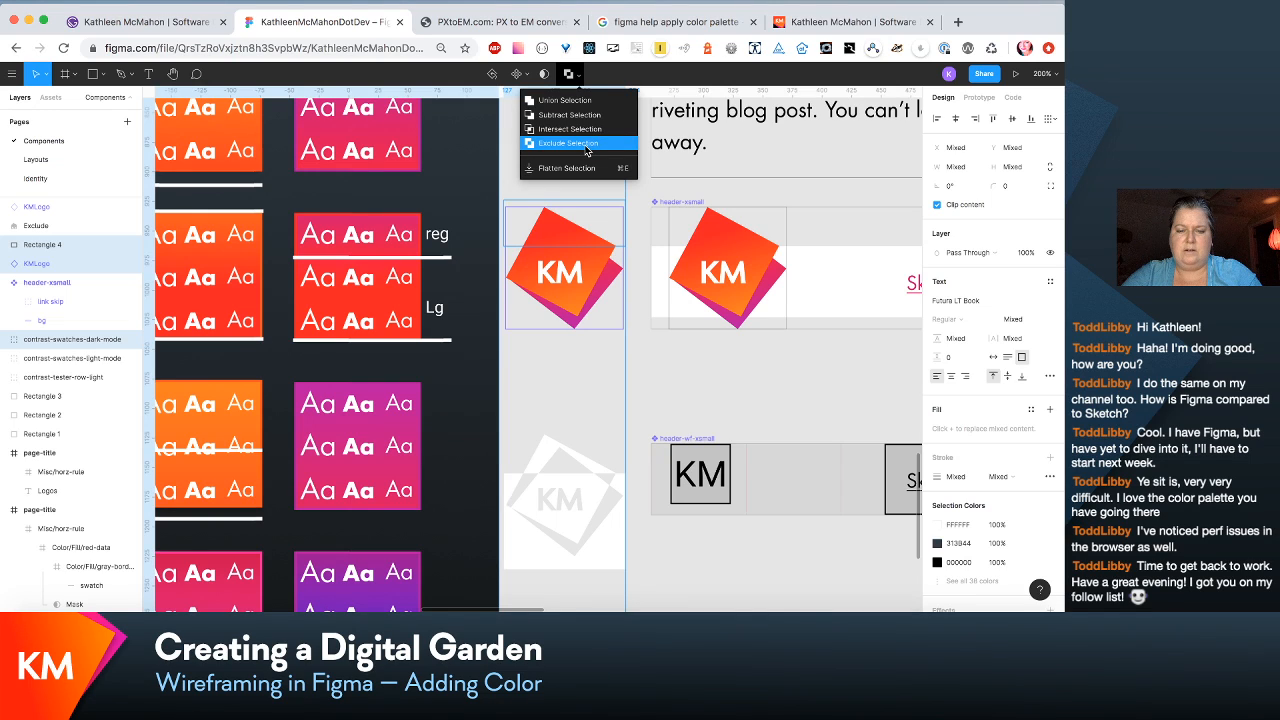
left_click(553, 103)
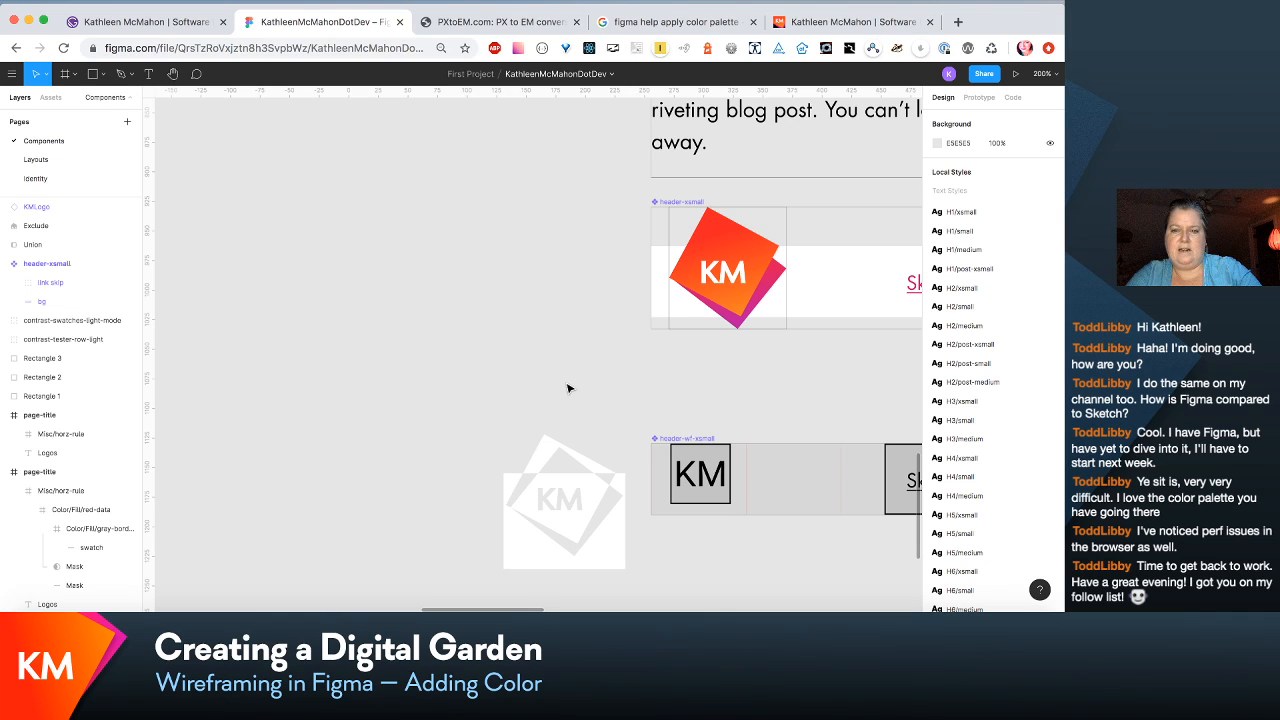
left_click(567, 388)
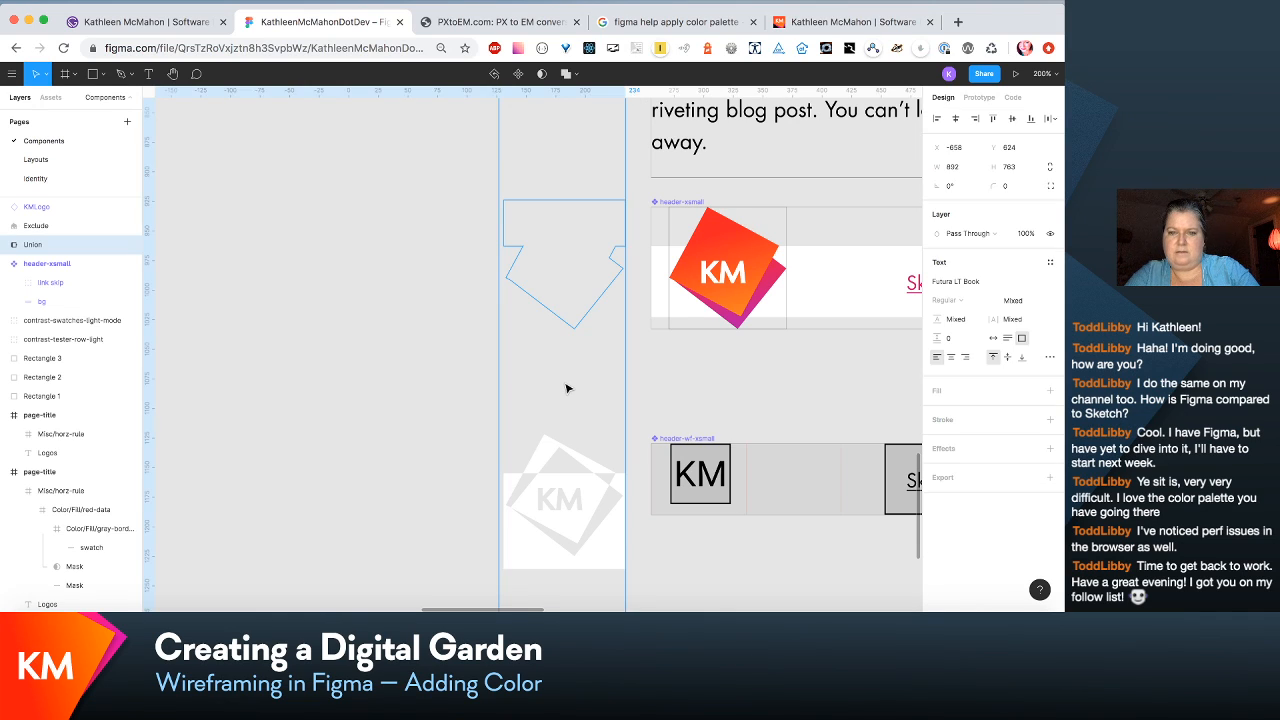
Step: Undo the boolean operations applied to Rectangle 4, the loose logo and the dark-mode swatches, and clear the selection
key("super+z")
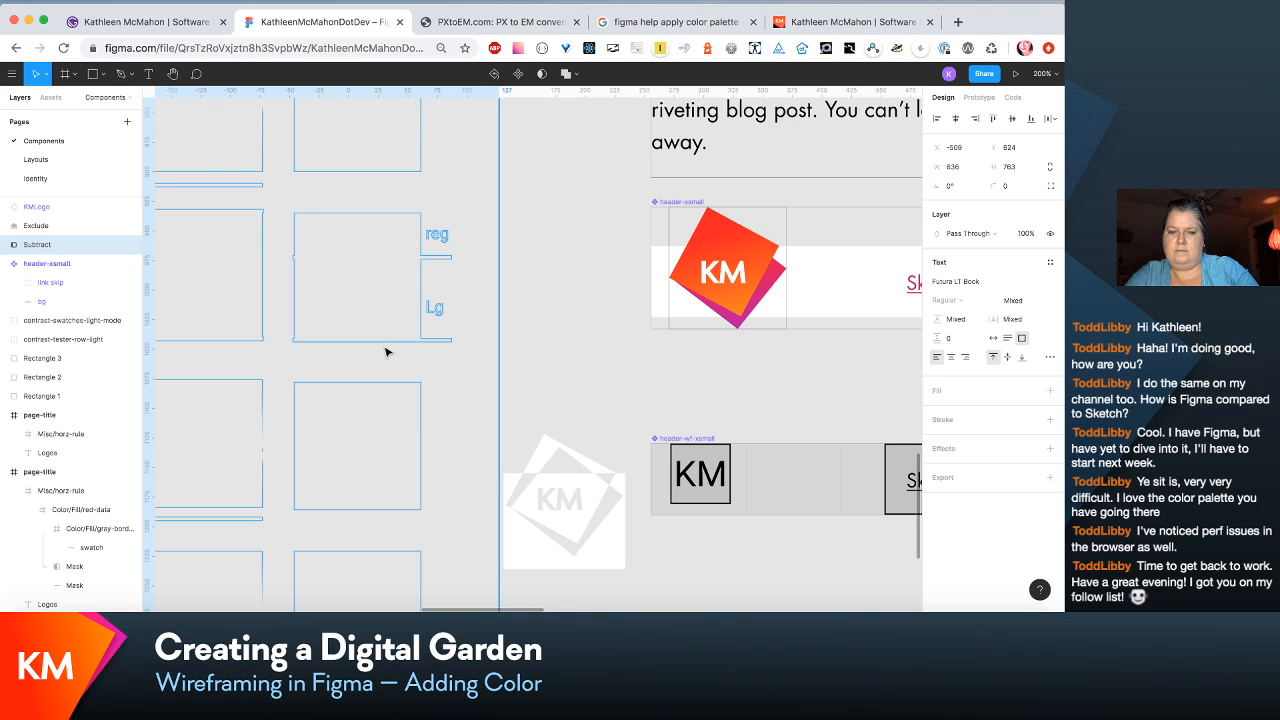
key("super+z")
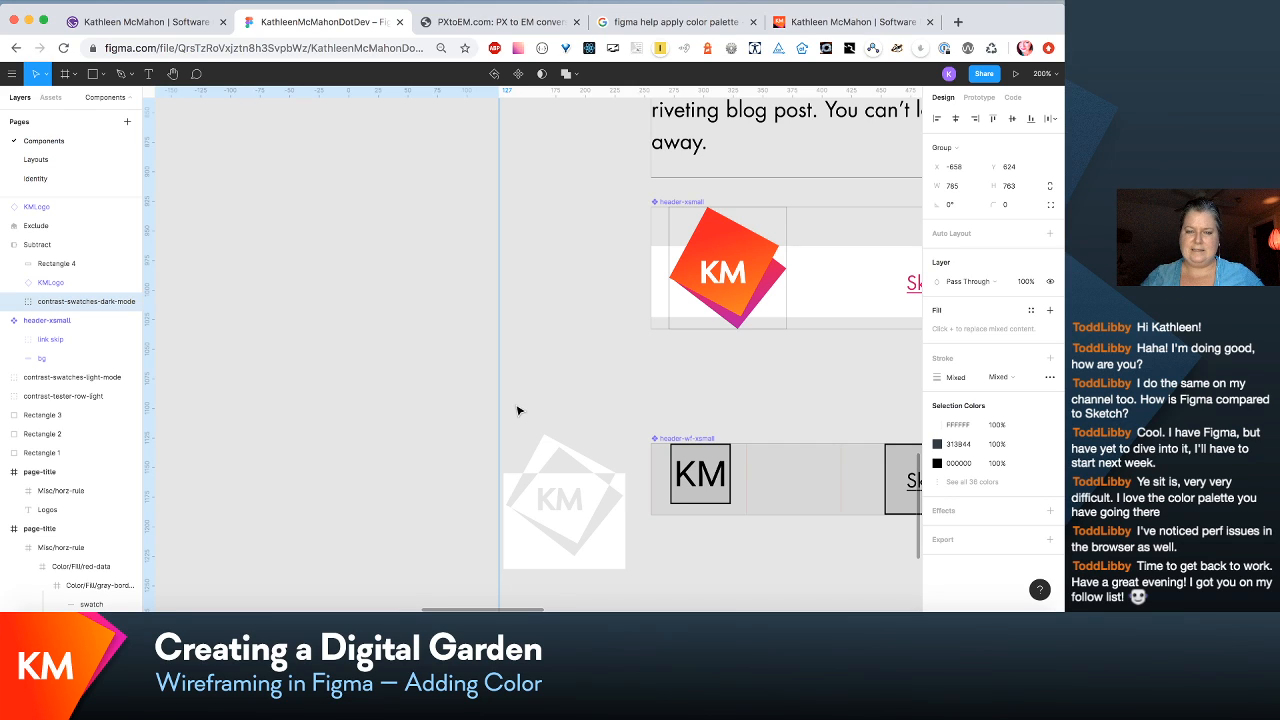
scroll(518, 410, "up", 5)
scroll(518, 410, "left", 3)
key("shift+0")
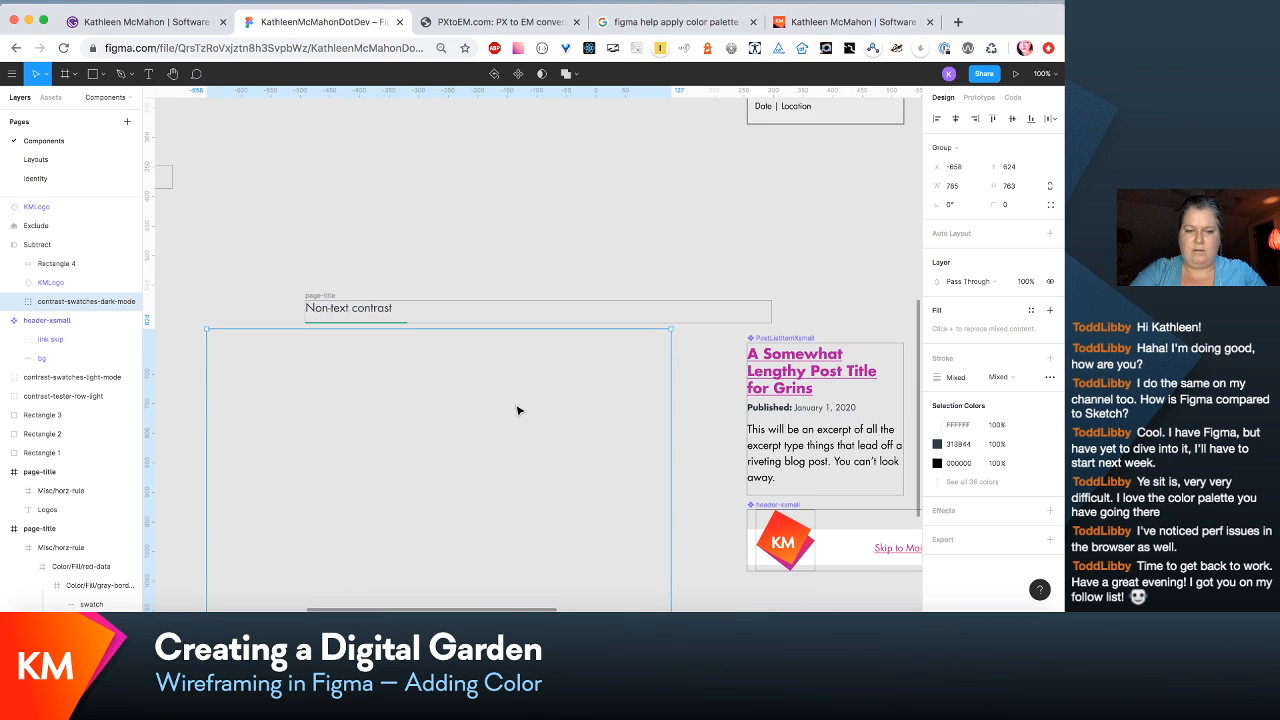
left_click(518, 410)
scroll(518, 410, "down", 5)
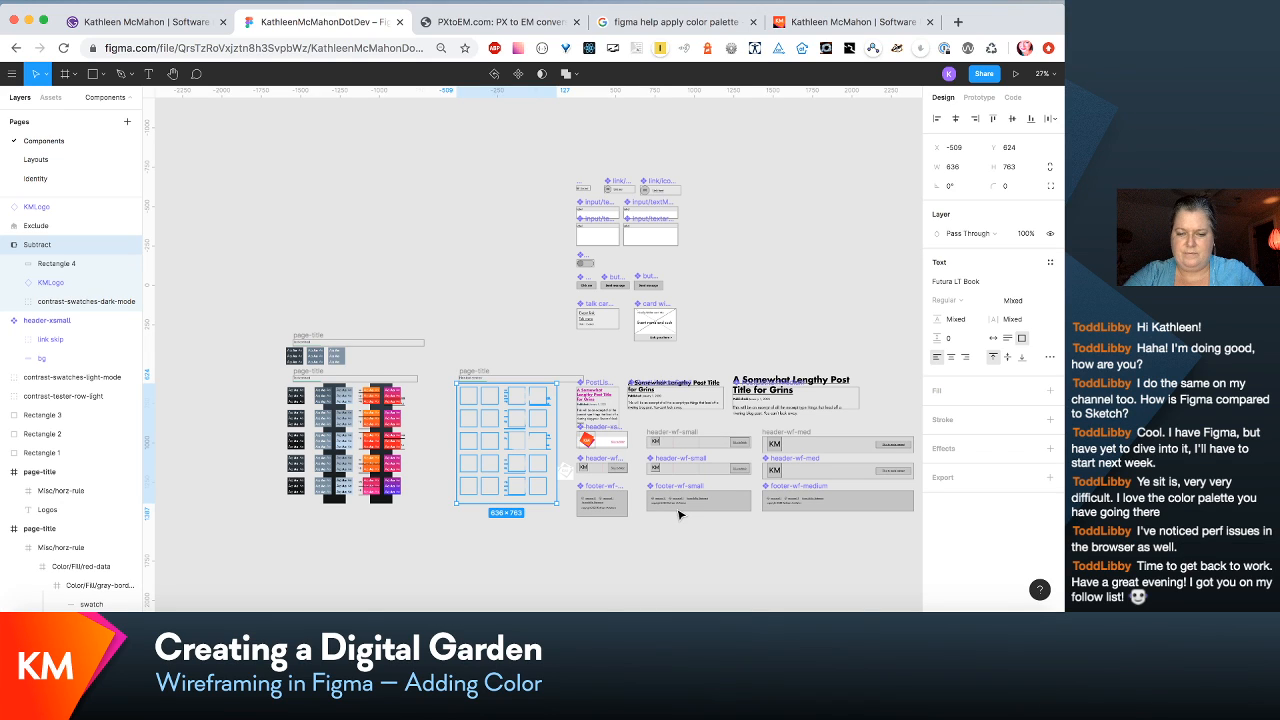
scroll(678, 508, "up", 10)
scroll(677, 503, "down", 8)
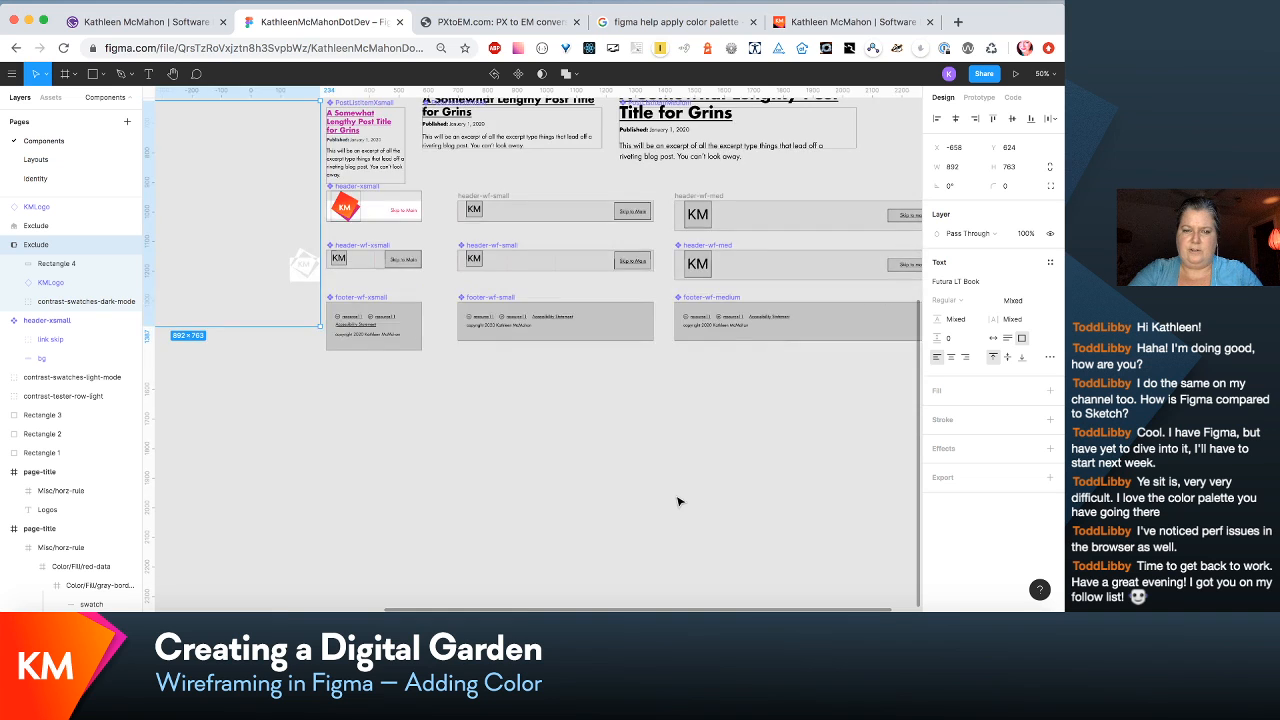
scroll(678, 502, "up", 3)
scroll(678, 502, "left", 3)
left_click(486, 505)
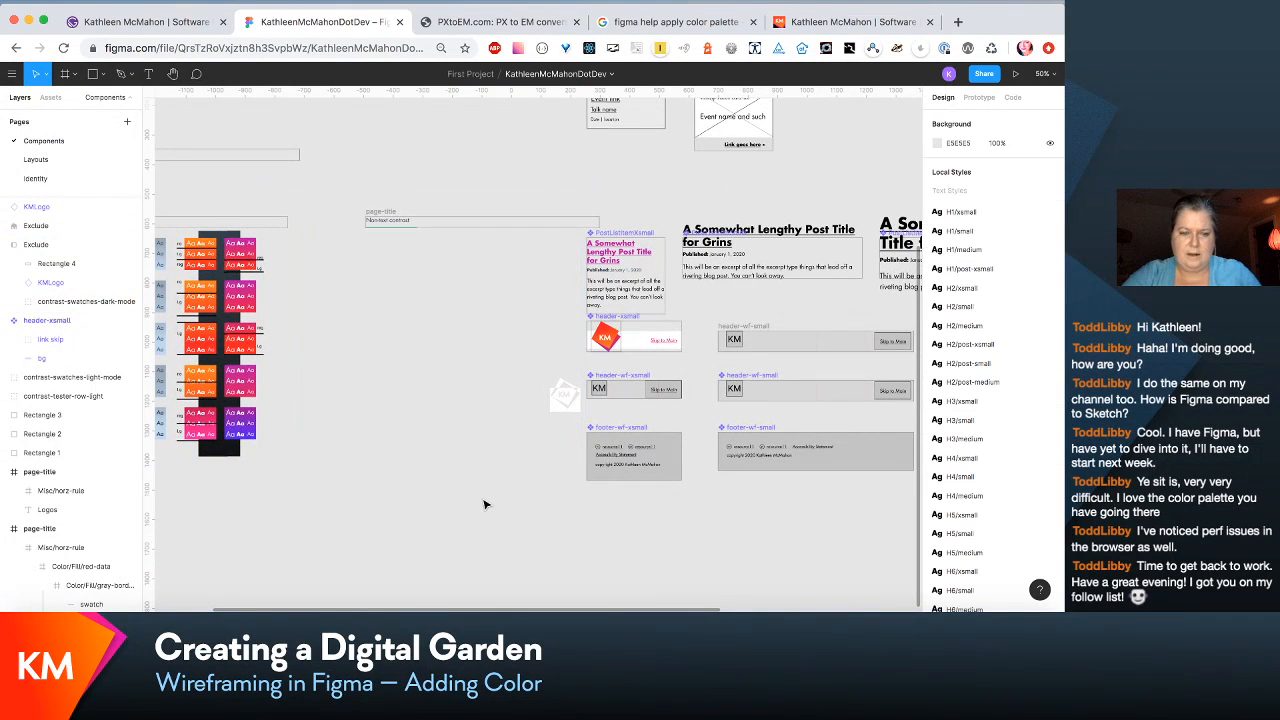
key("super+z")
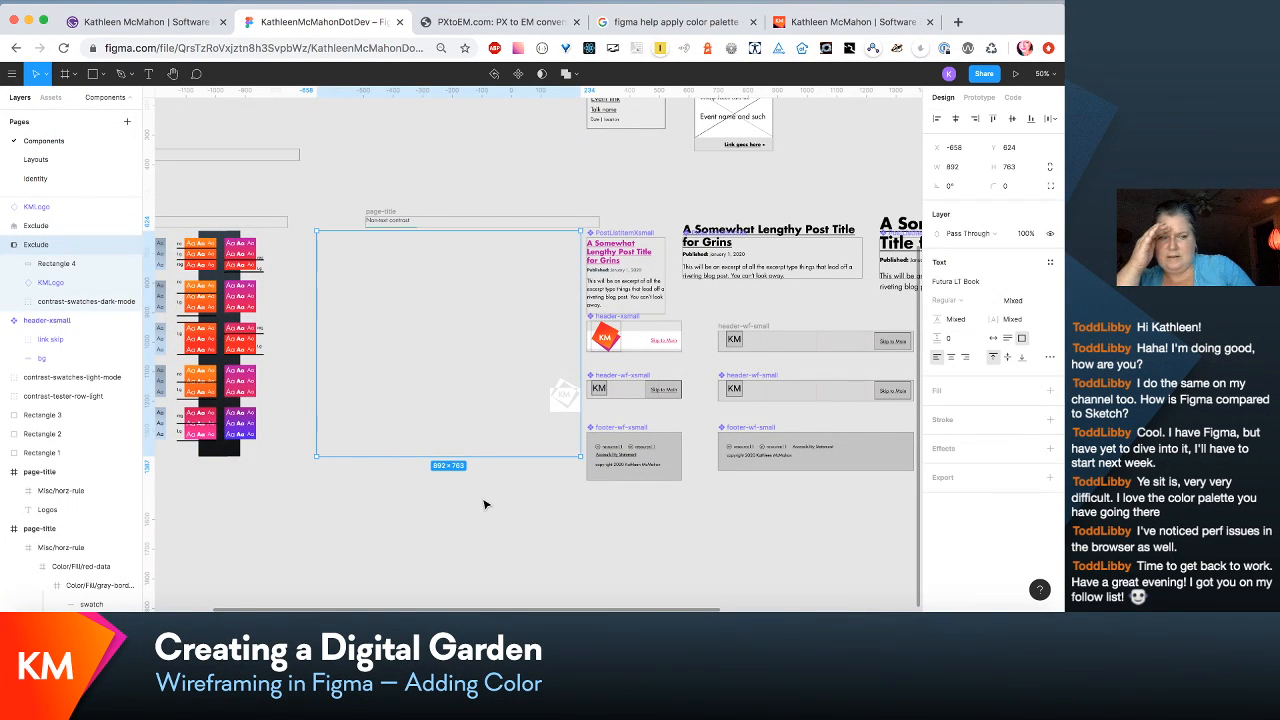
key("super+z")
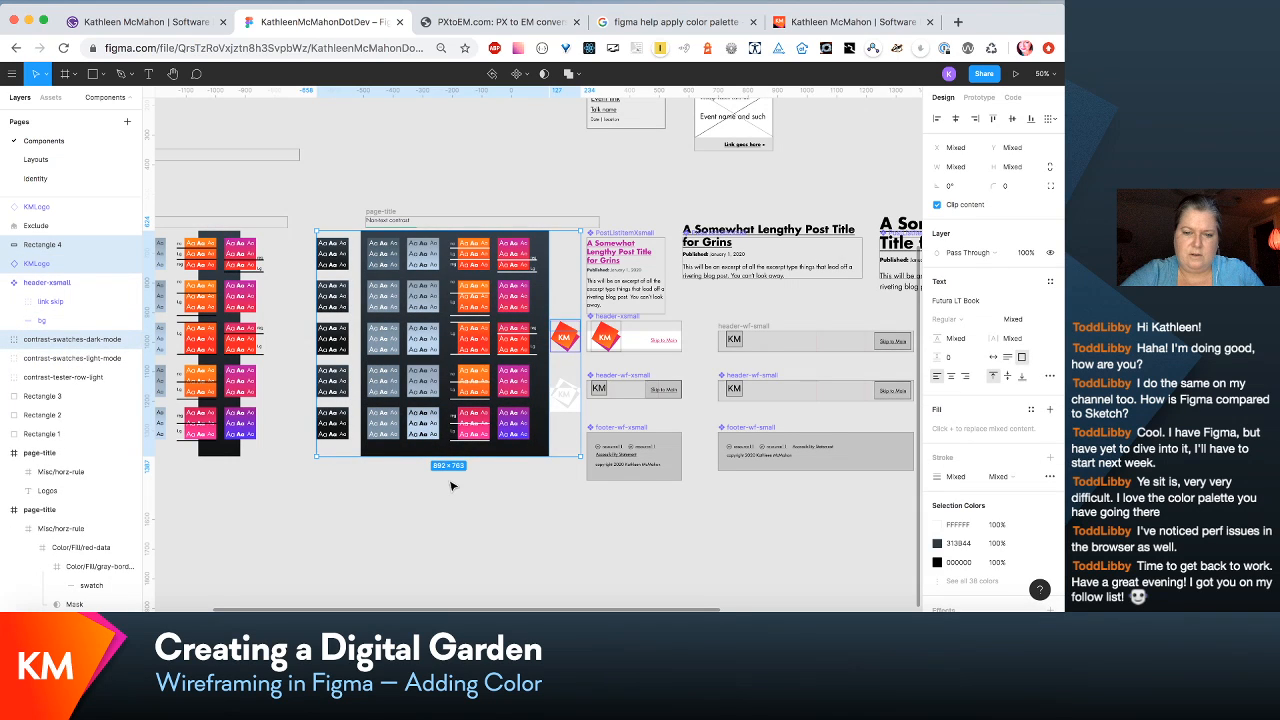
left_click(451, 486)
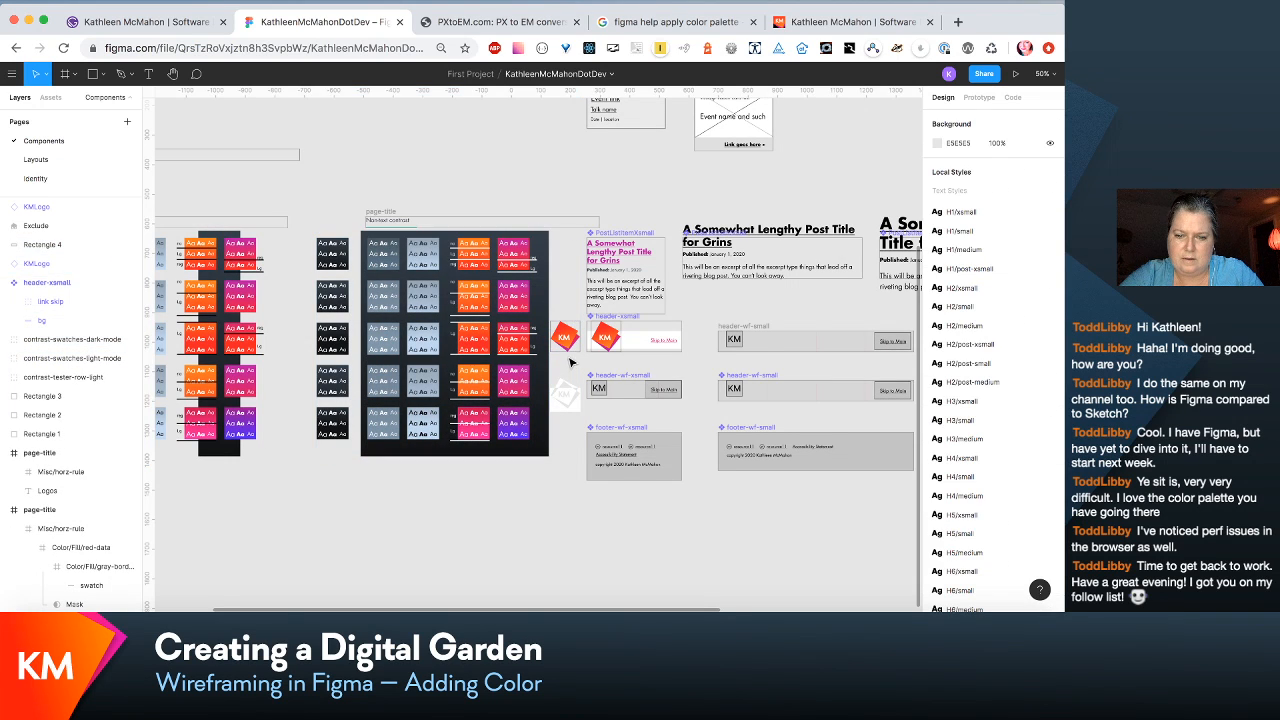
Step: Try Intersect Selection on only Rectangle 4 and the loose KM logo, and undo it
left_click(565, 340)
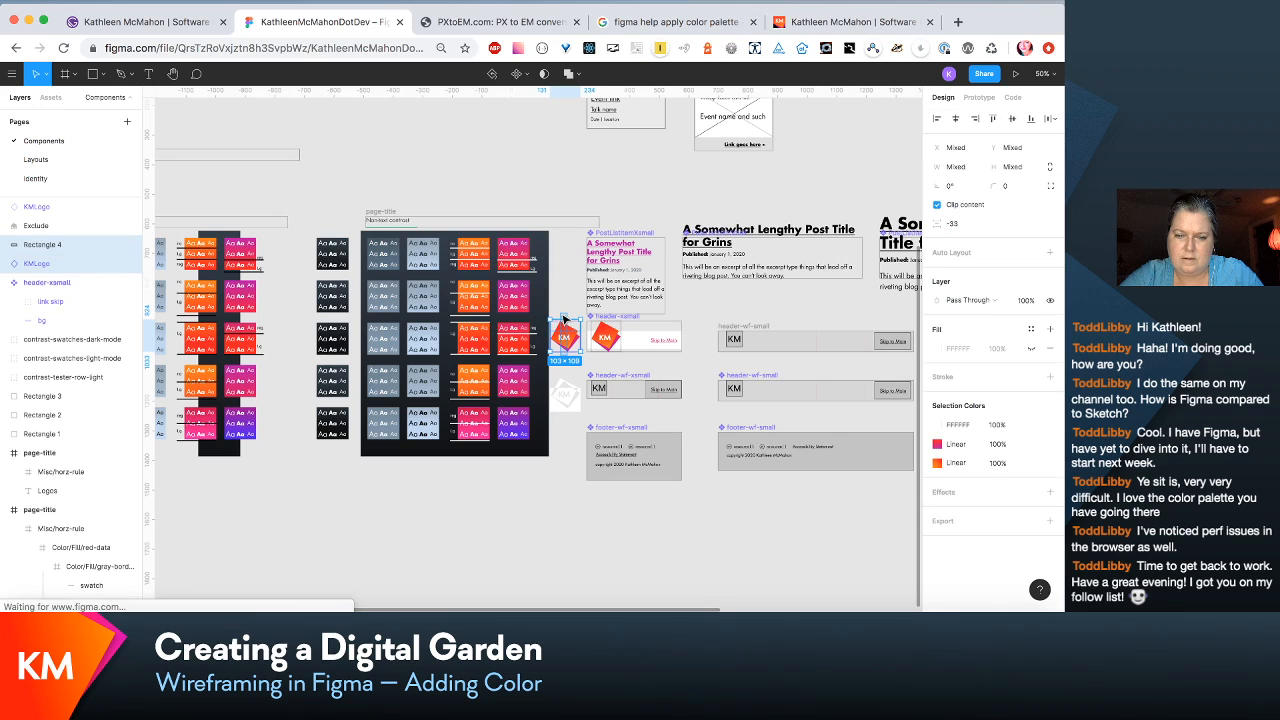
left_click(543, 74)
left_click(543, 74)
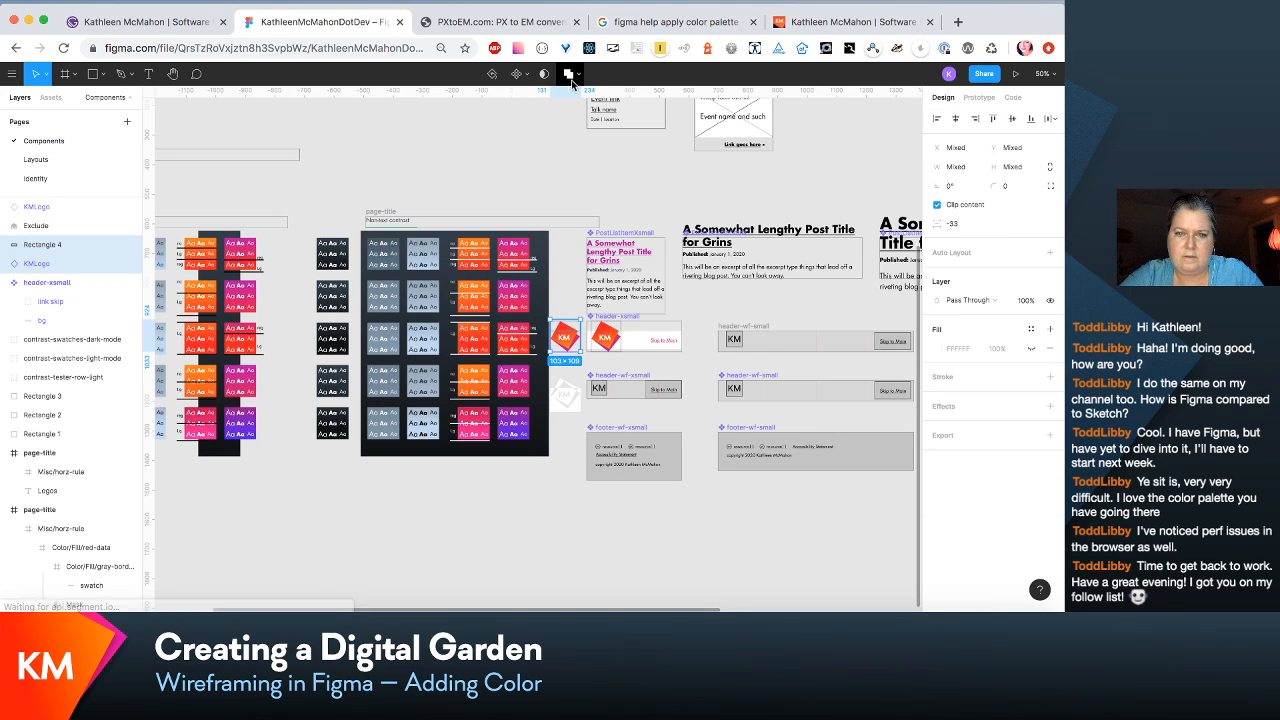
left_click(578, 75)
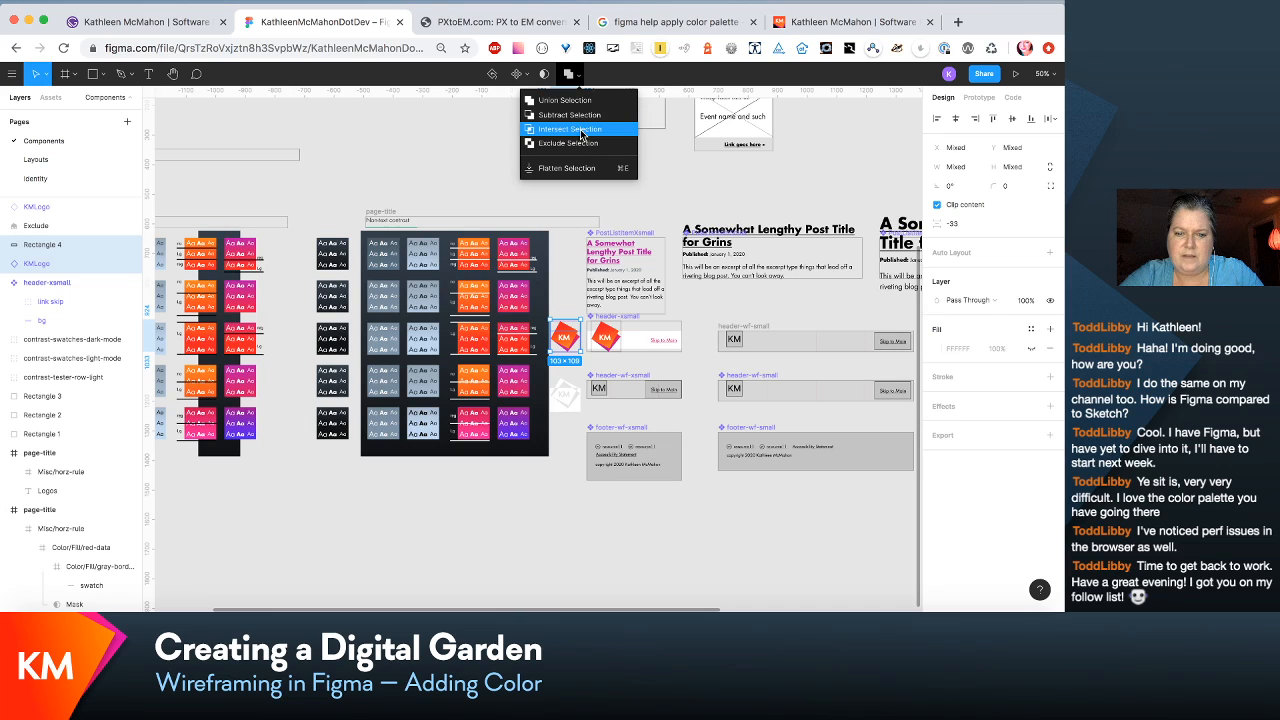
left_click(583, 130)
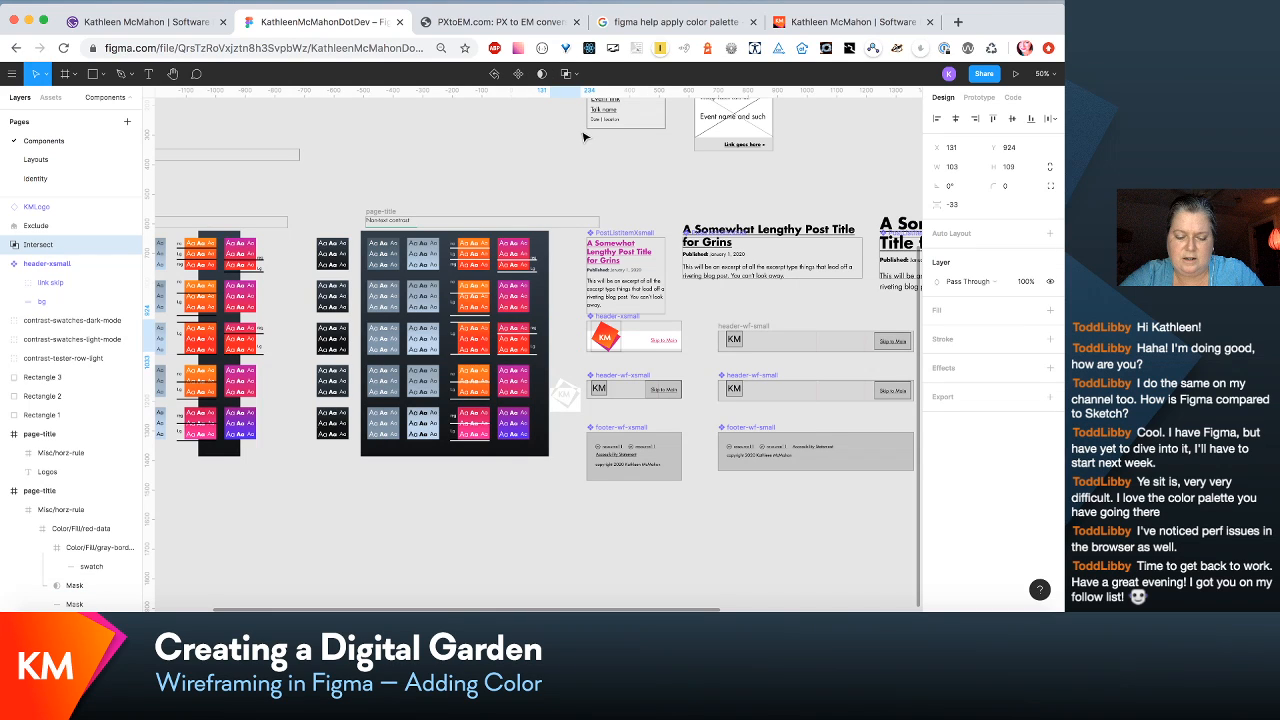
key("super+z")
Step: Try Exclude Selection and Subtract Selection on Rectangle 4 and the loose logo, undoing each one
left_click(569, 74)
left_click(581, 144)
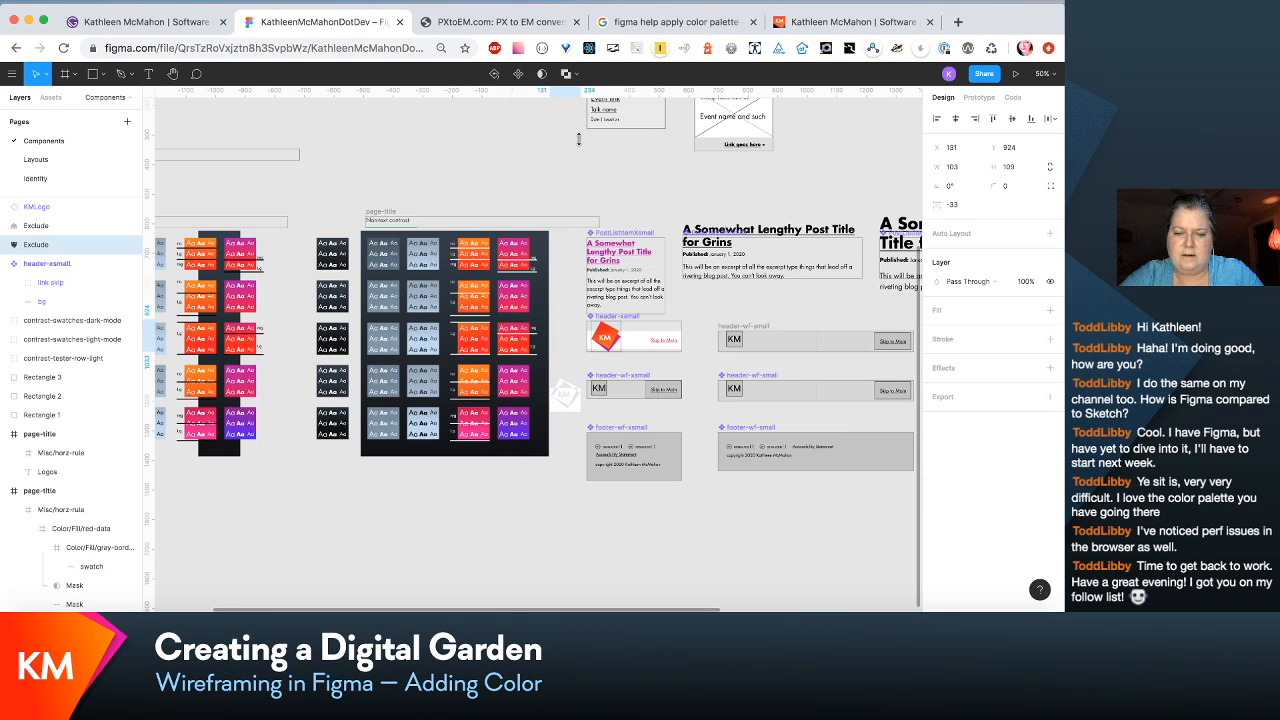
key("super+z")
left_click(569, 74)
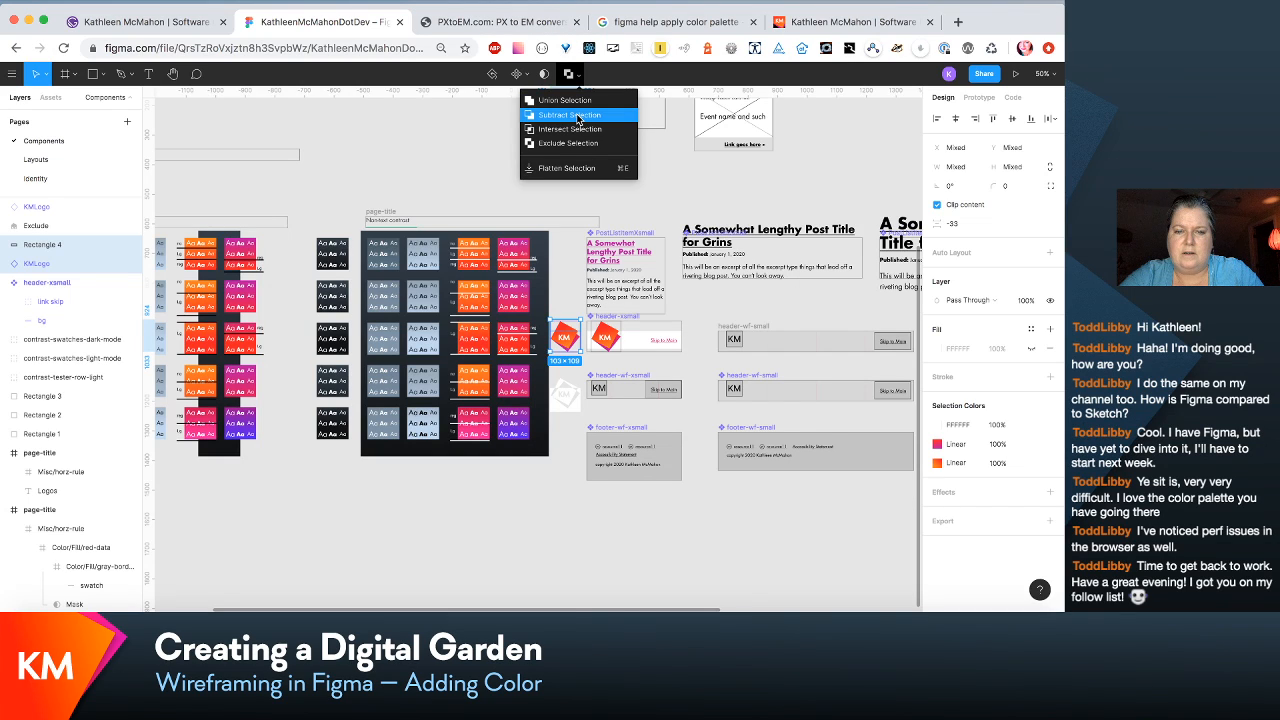
left_click(577, 116)
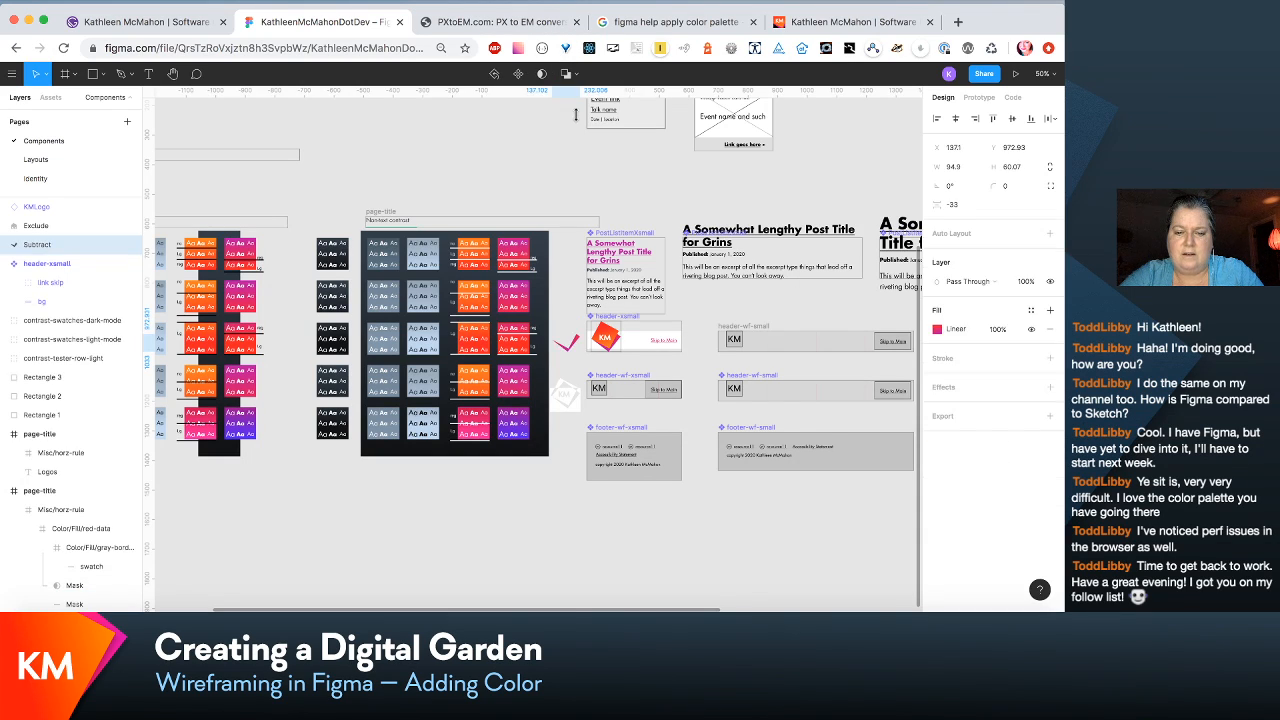
key("super+z")
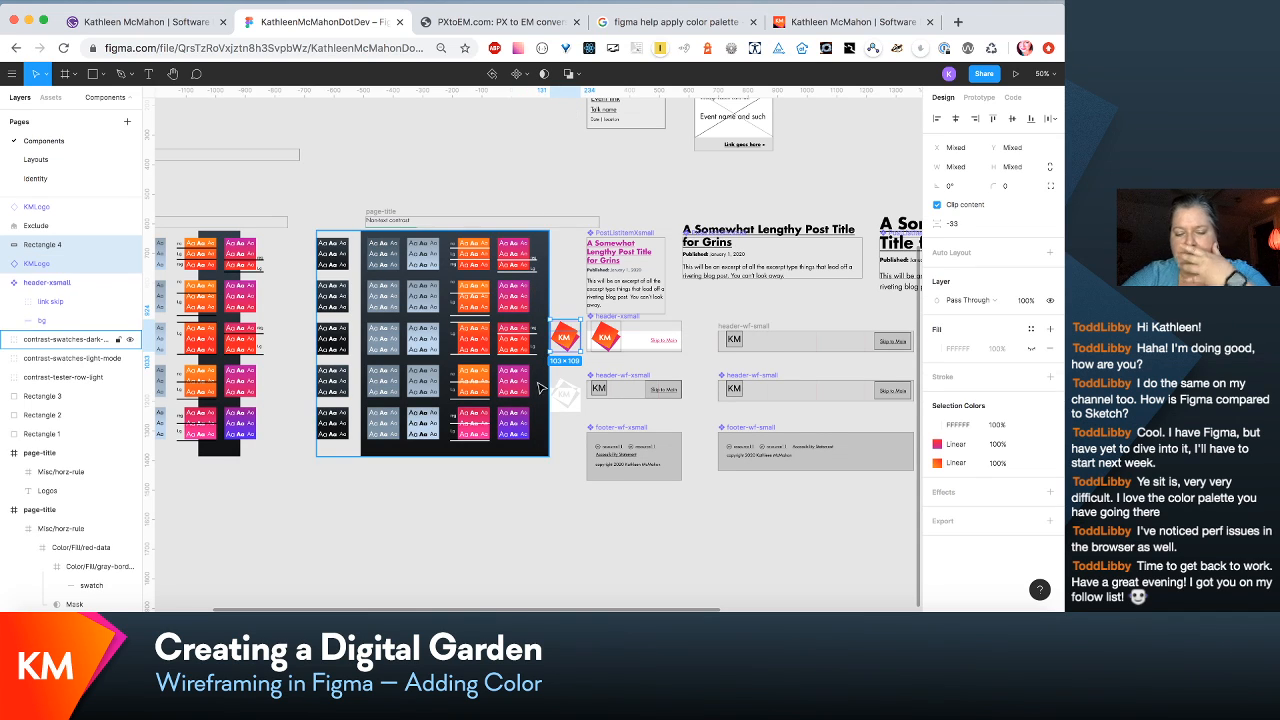
Step: Try applying Use as Mask to Rectangle 4 and the loose KM logo together, and undo it
scroll(572, 377, "up", 10)
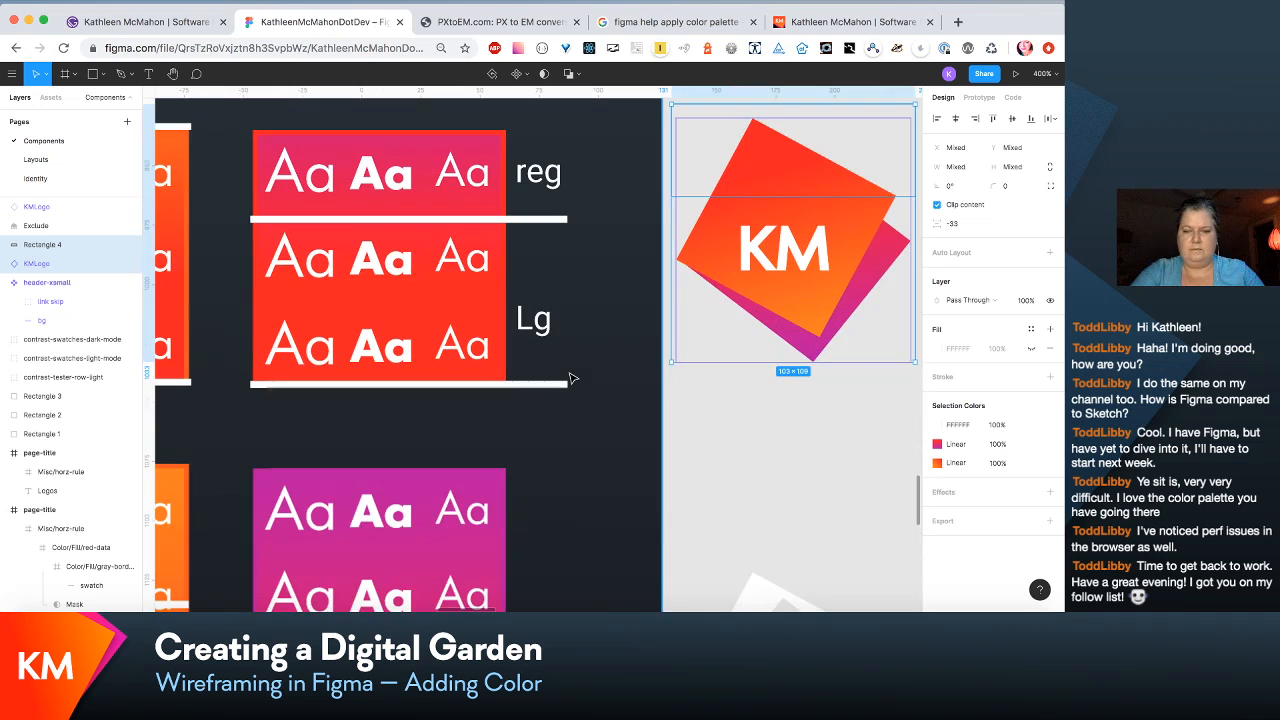
scroll(775, 388, "left", 6)
scroll(775, 388, "up", 2)
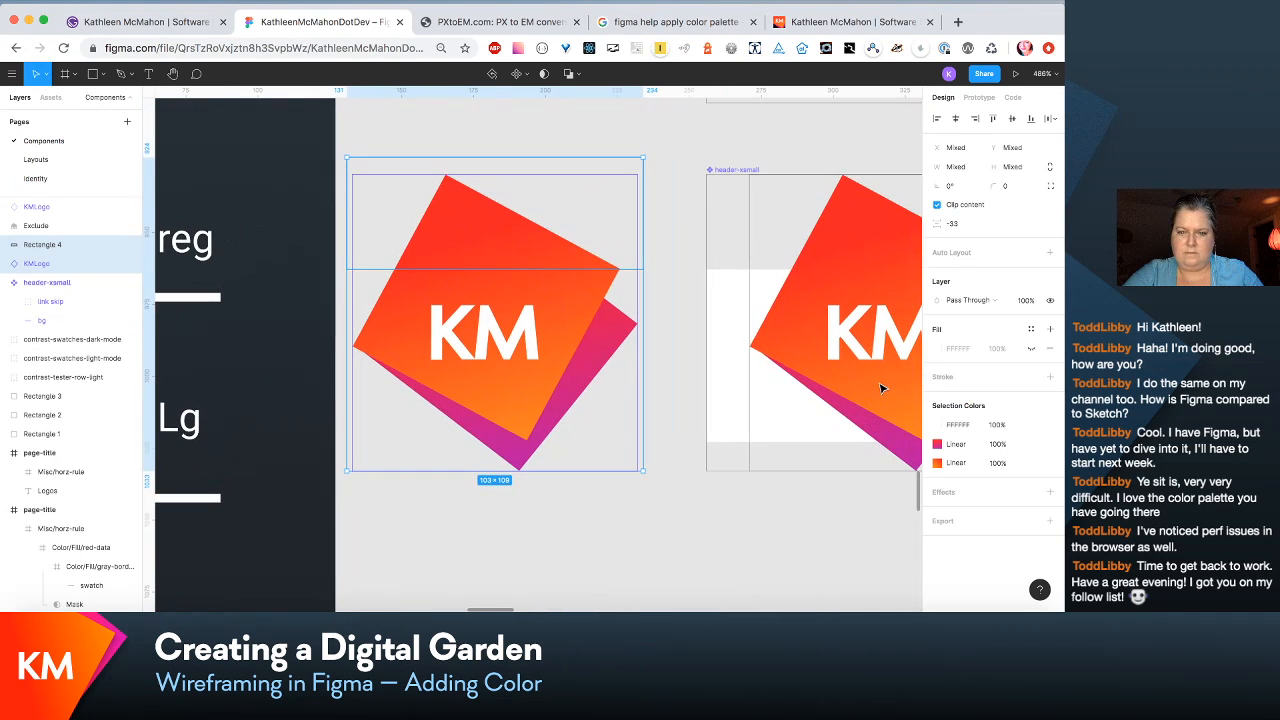
left_click(547, 79)
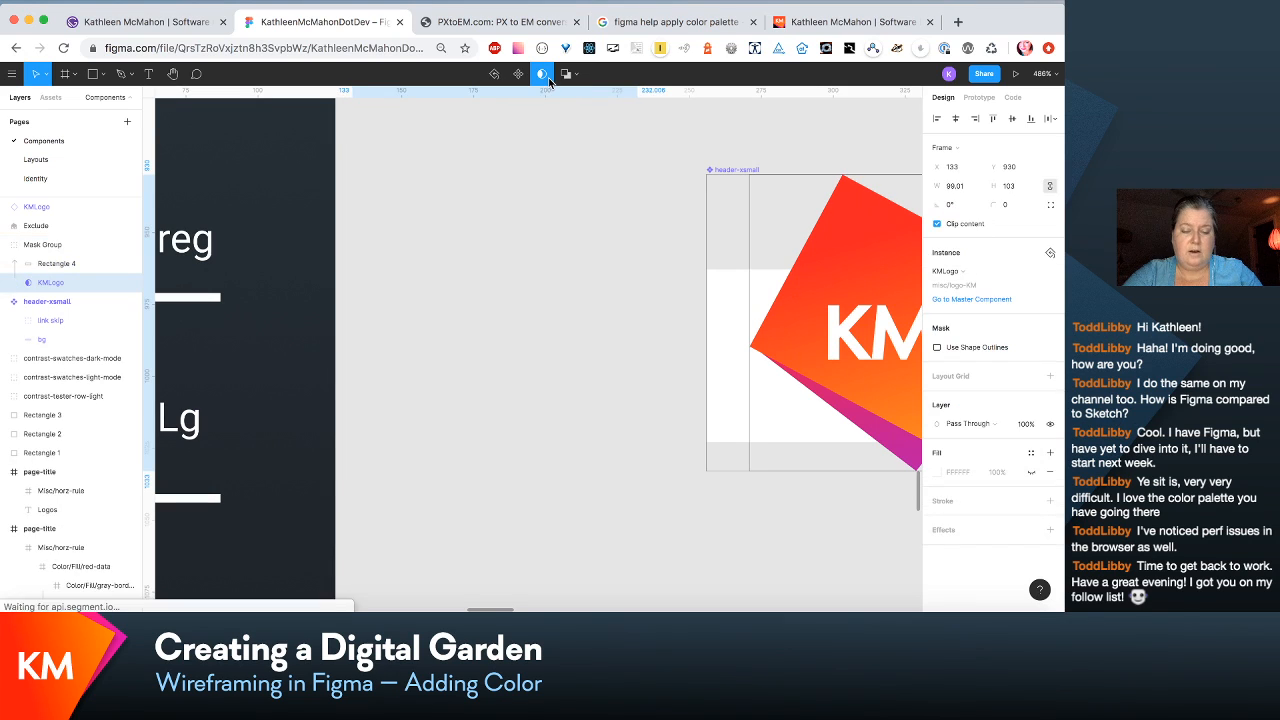
key("super+z")
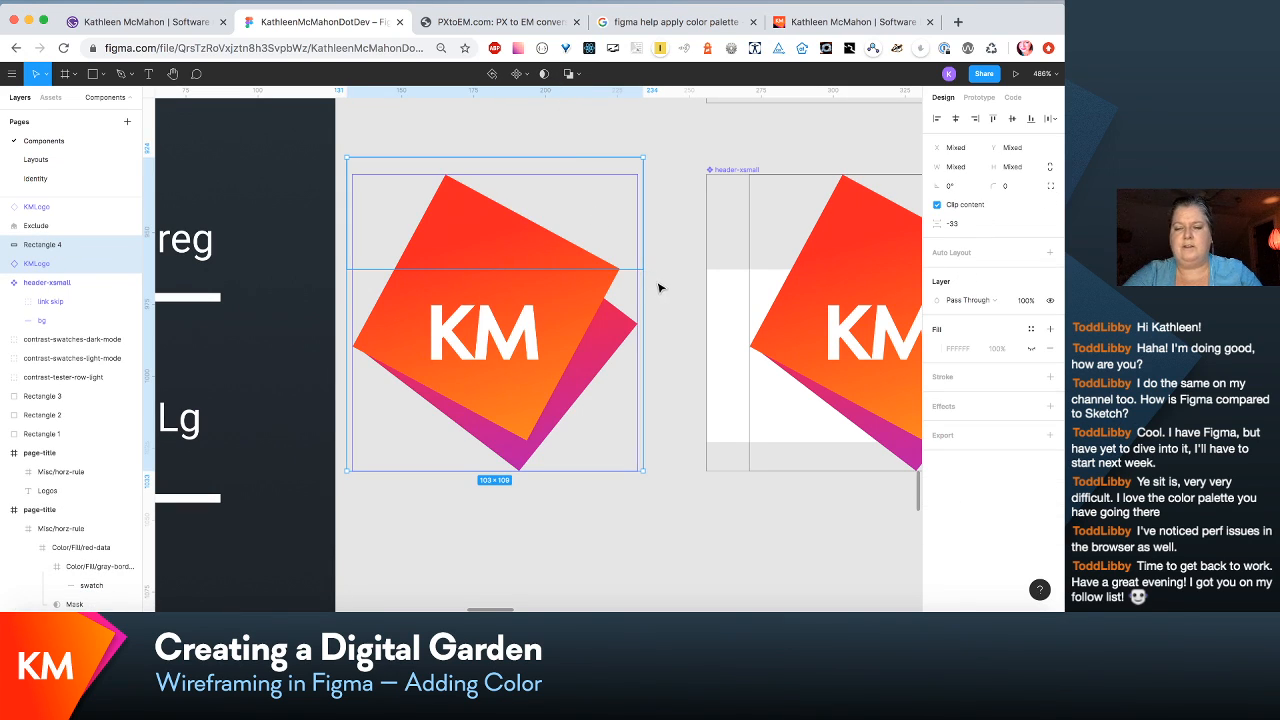
scroll(659, 288, "right", 10)
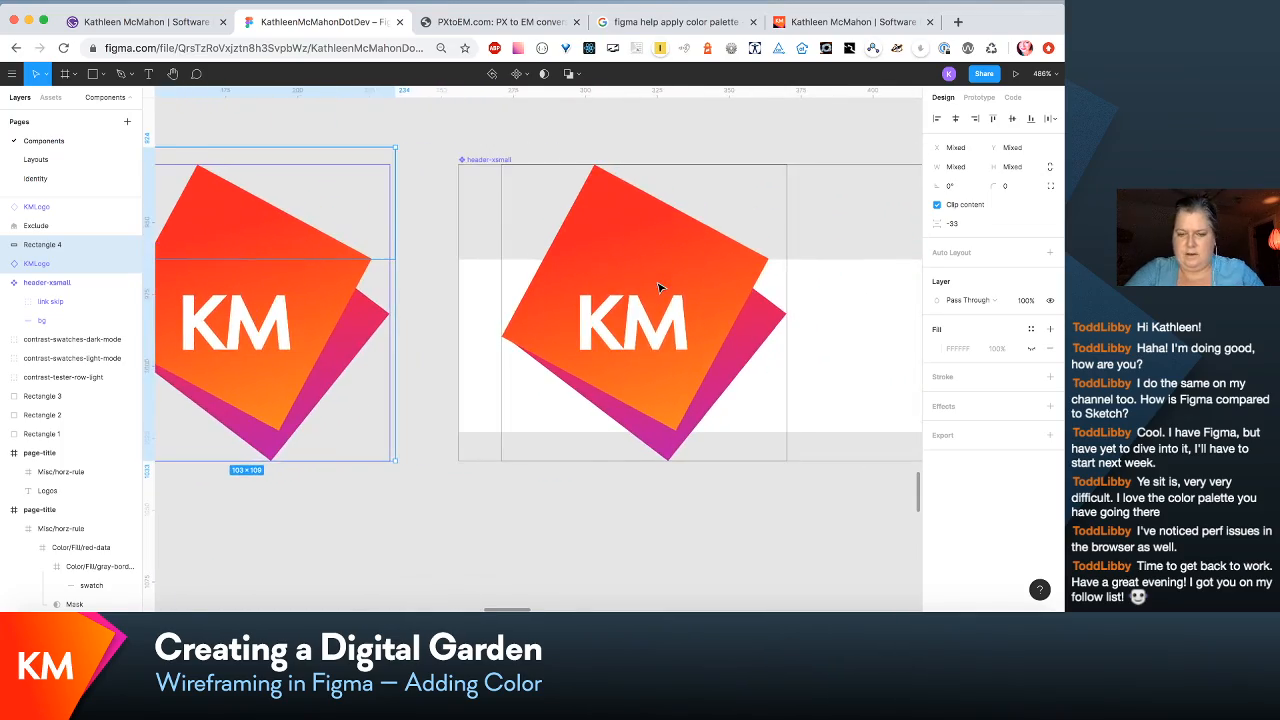
key("super+minus")
key("super+minus")
scroll(660, 288, "down", 3)
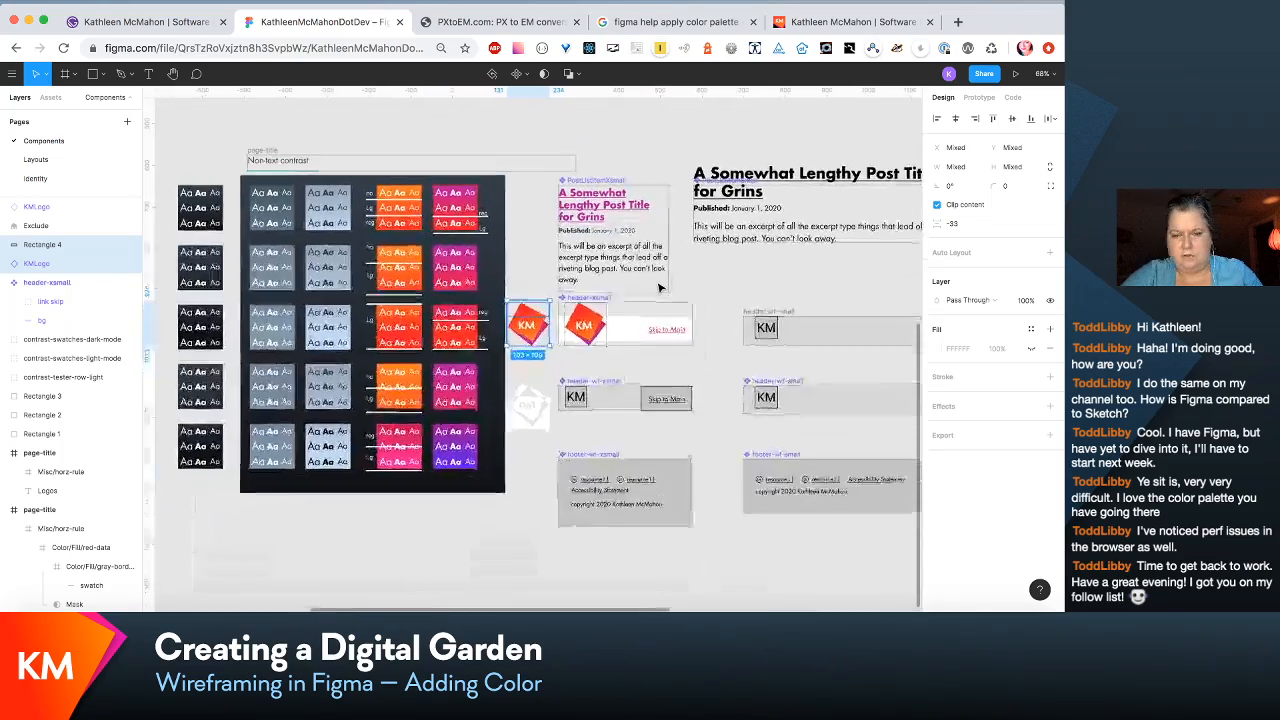
scroll(659, 288, "up", 5)
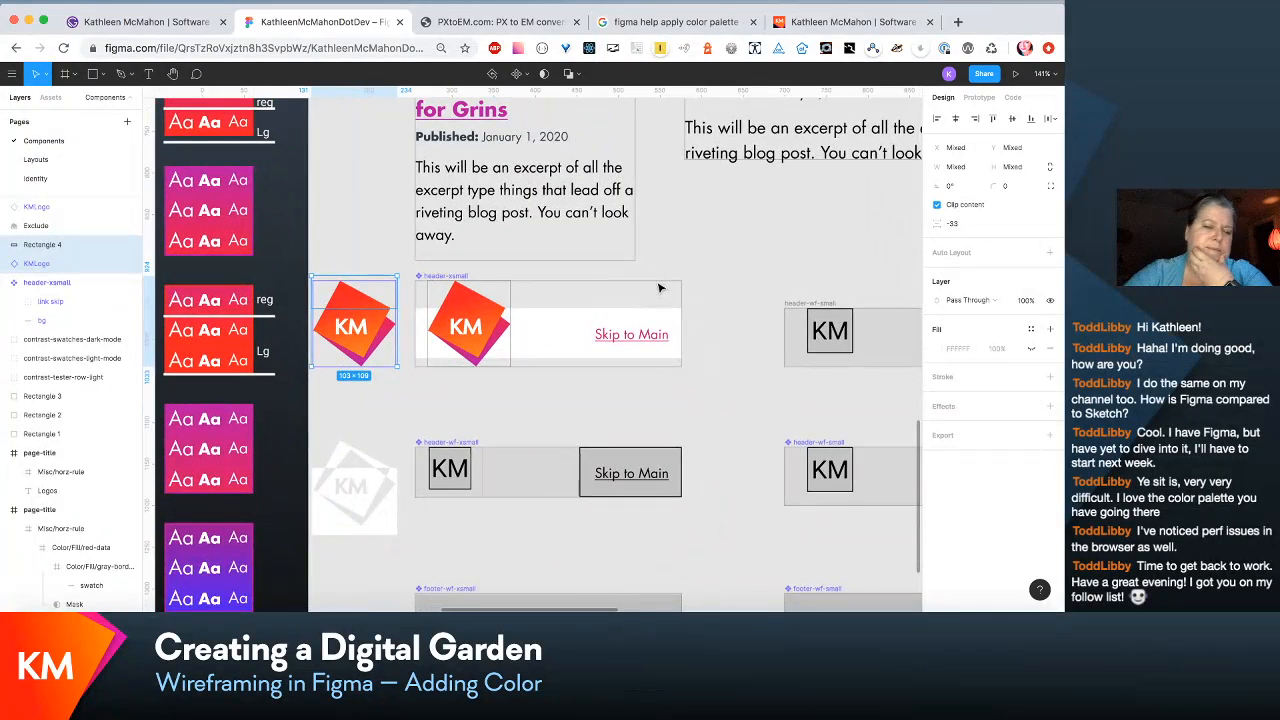
Step: Delete Rectangle 4, the unfilled rectangle lying over the loose KM logo beside header-xsmall
scroll(659, 288, "right", 3)
scroll(659, 288, "down", 2)
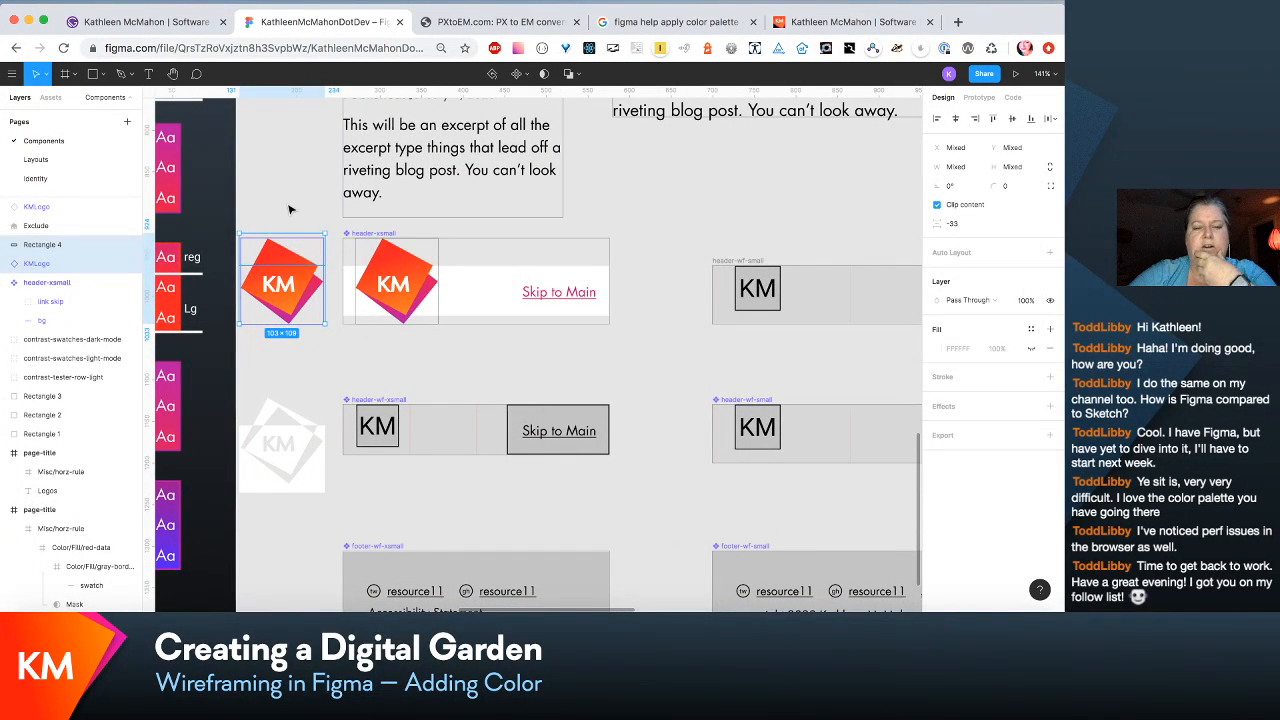
scroll(289, 209, "right", 2)
left_click(277, 458)
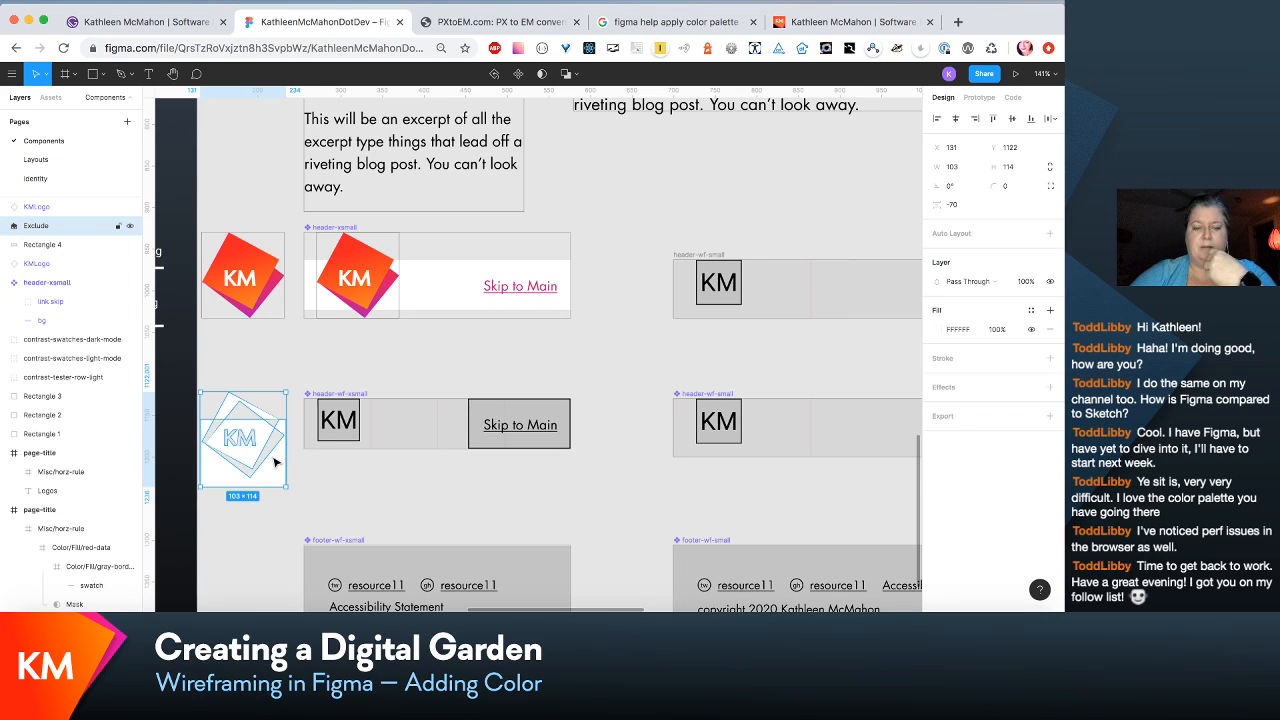
left_click(220, 278)
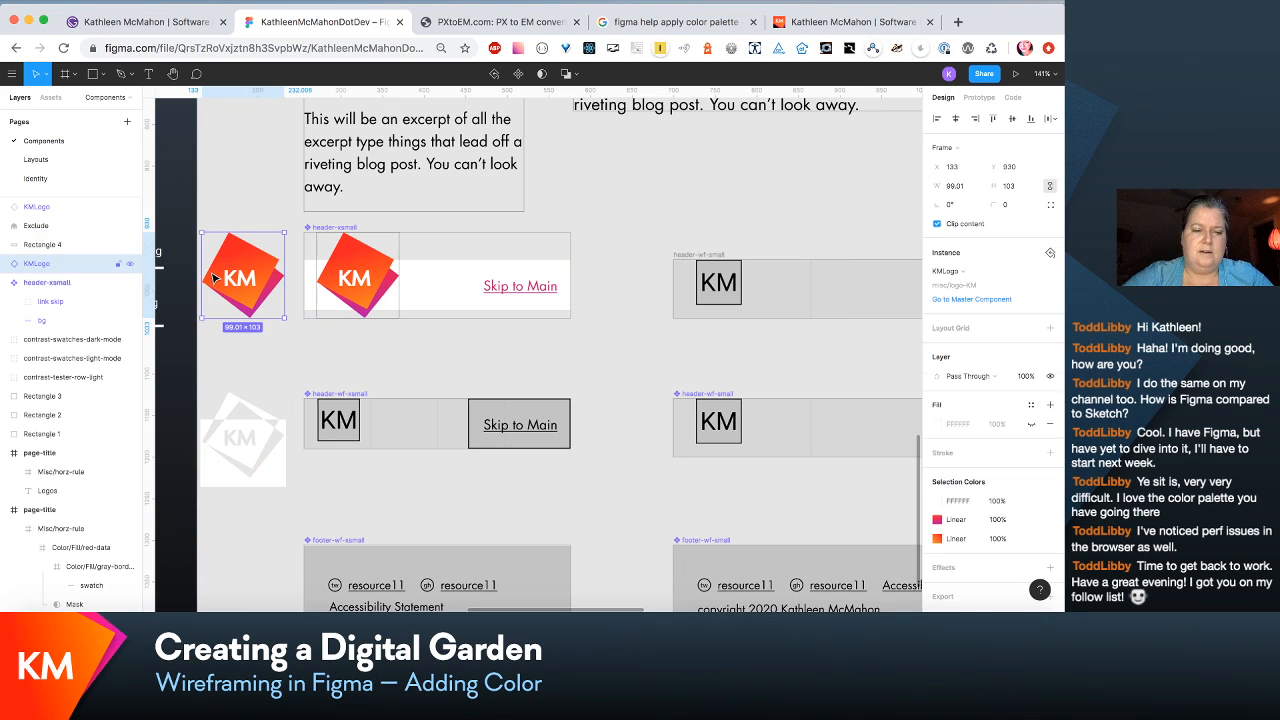
left_click(257, 218)
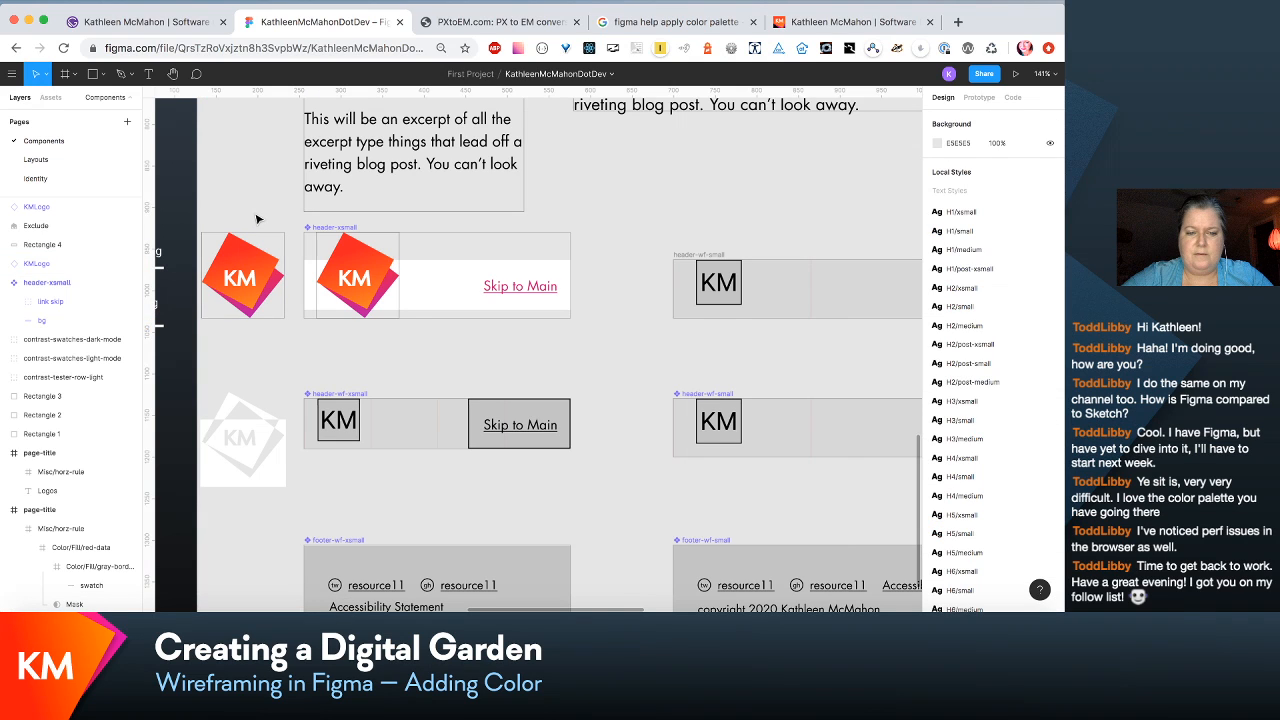
scroll(257, 218, "left", 1)
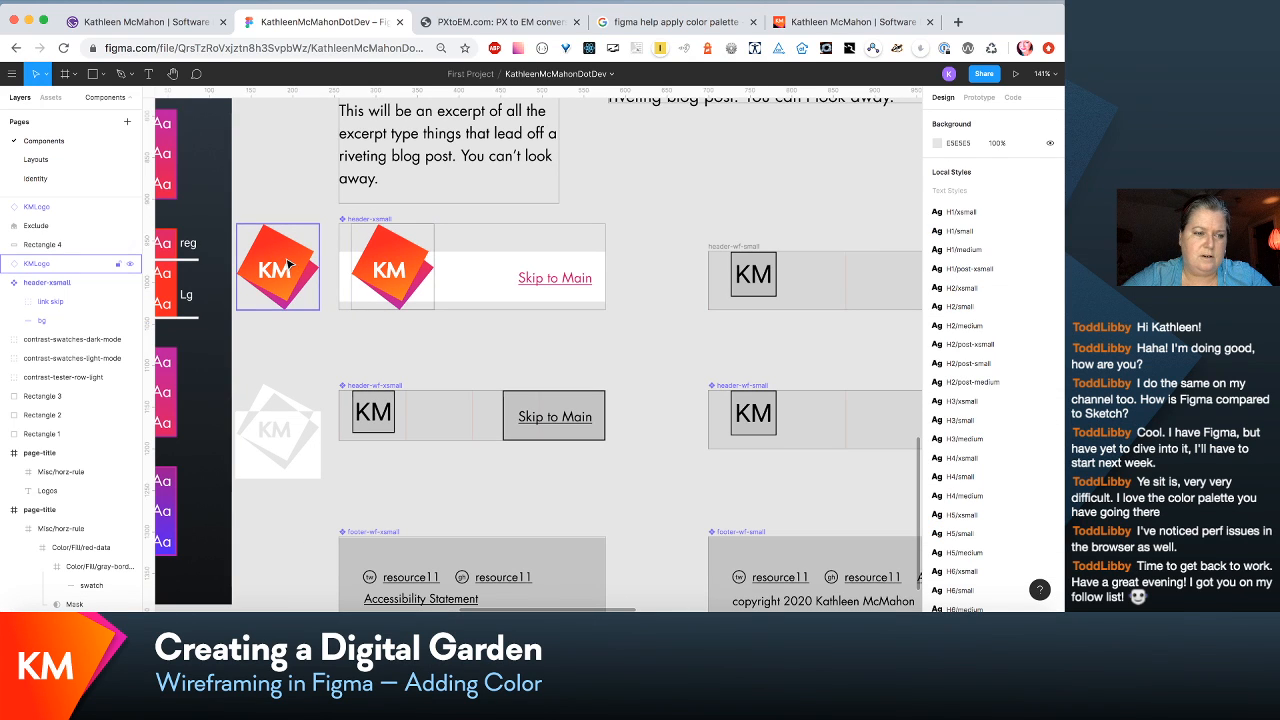
left_click(68, 245)
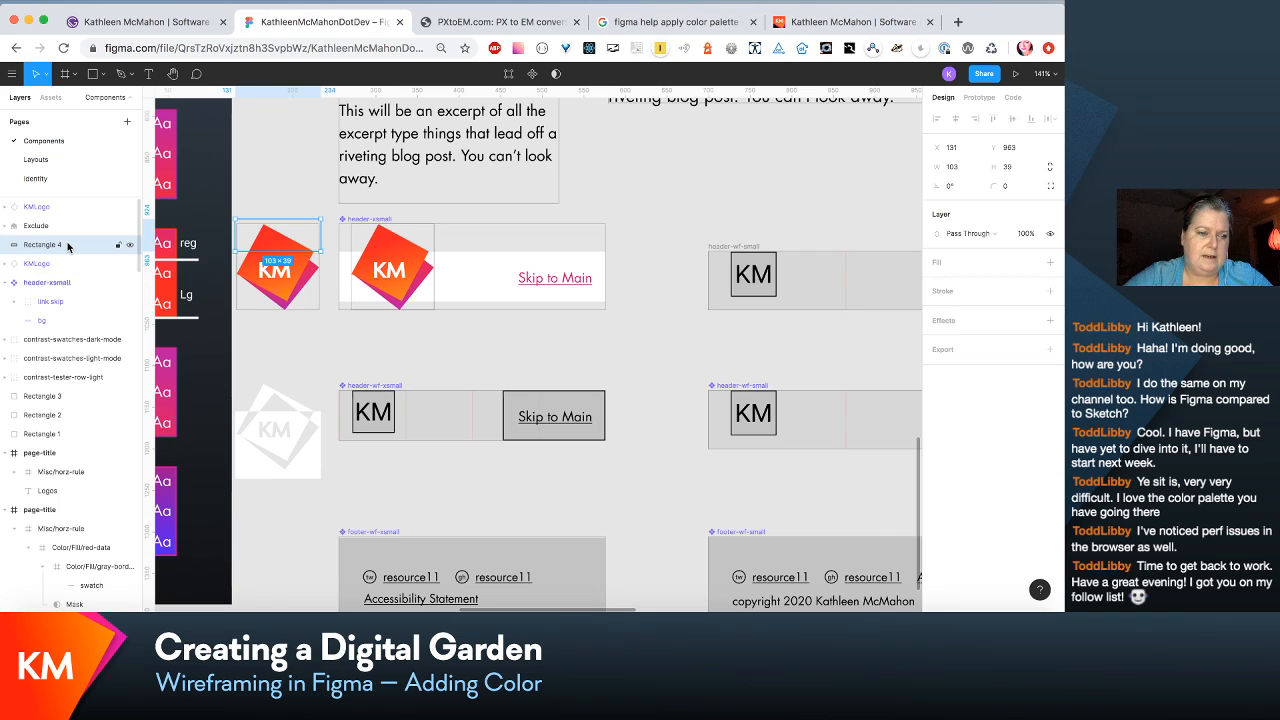
key("BackSpace")
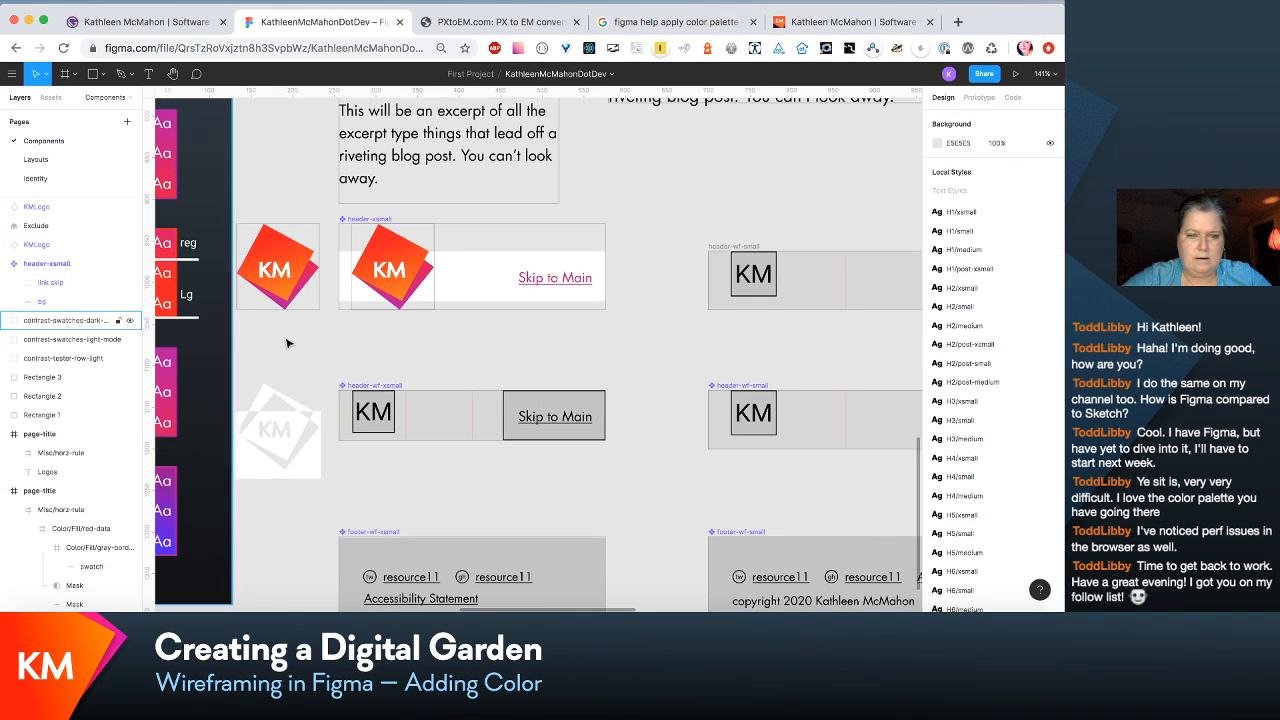
Step: Move the loose KM logo onto the upper header-wf-small frame and take its layer out to just above header-wf-med
scroll(286, 340, "right", 3)
left_click_drag(183, 283, 731, 323)
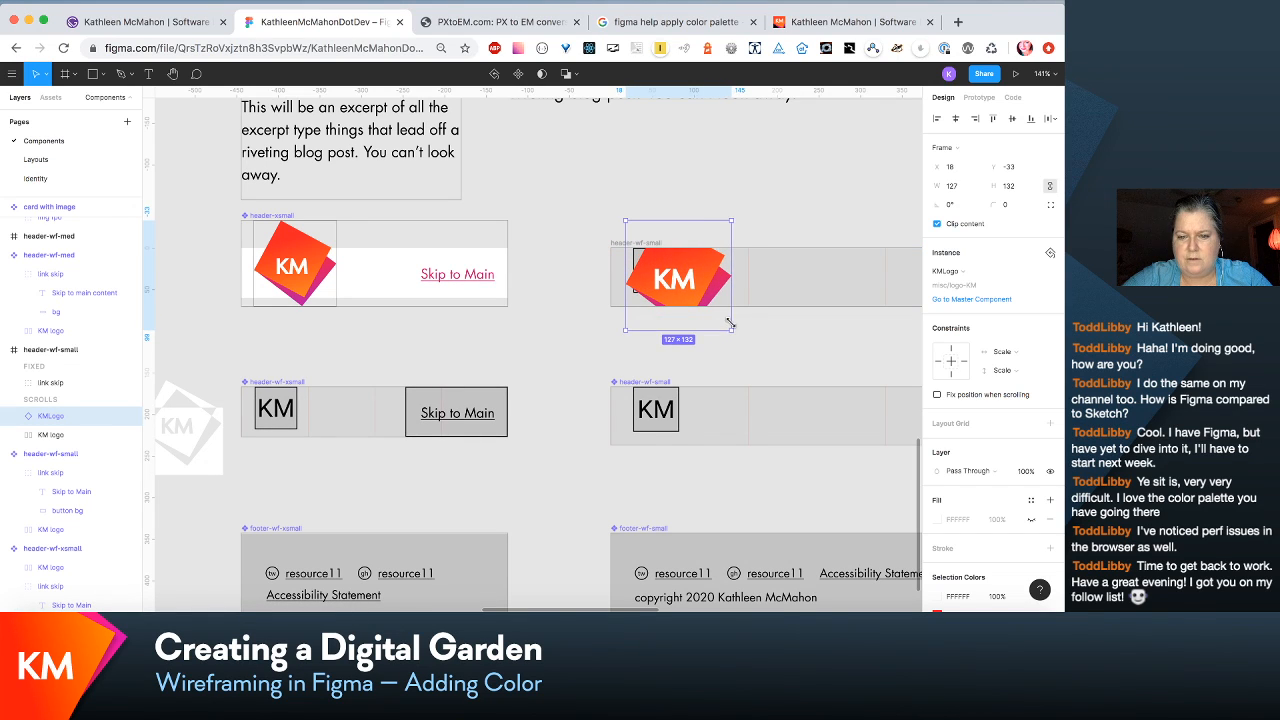
key("super+z")
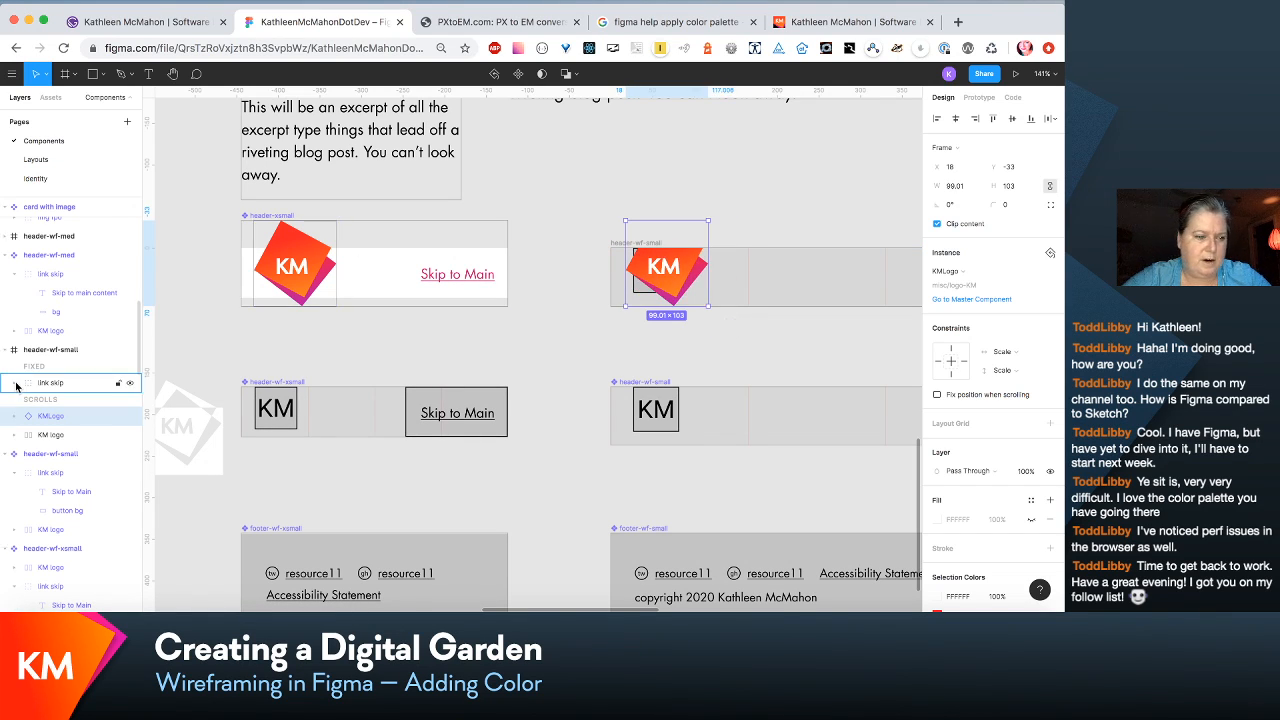
left_click_drag(55, 424, 48, 343)
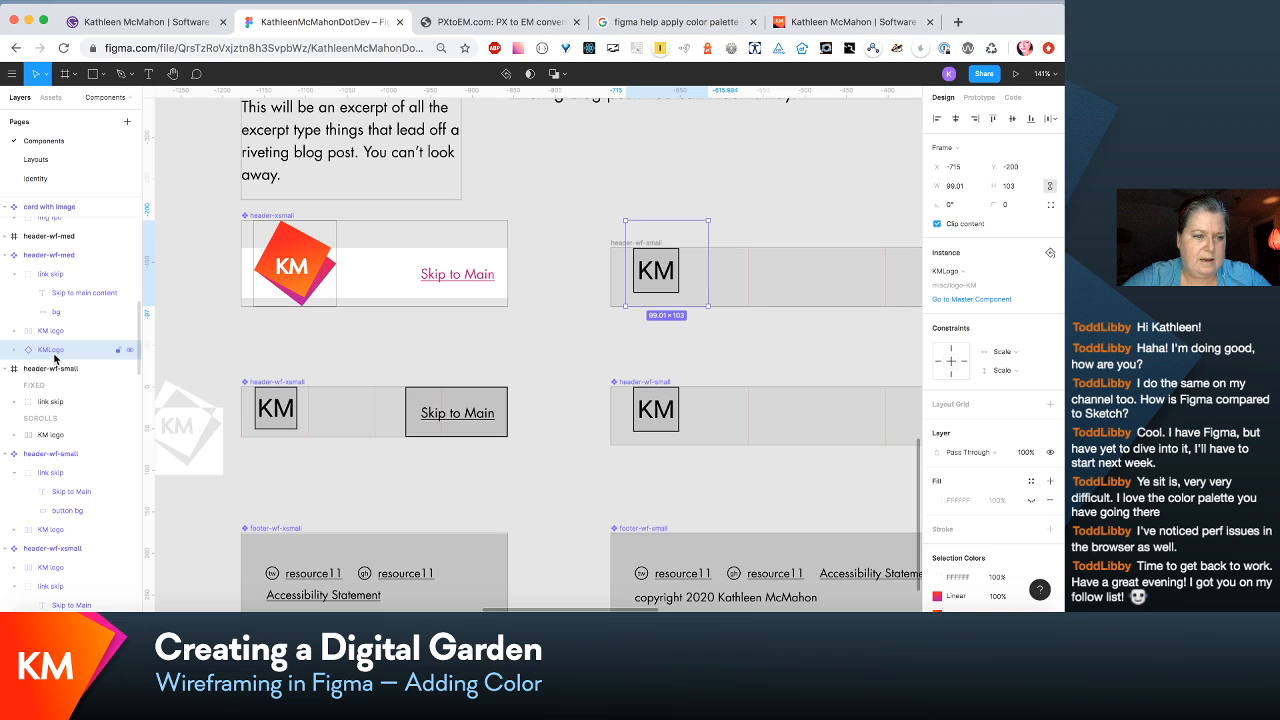
left_click_drag(55, 355, 50, 249)
left_click(4, 277)
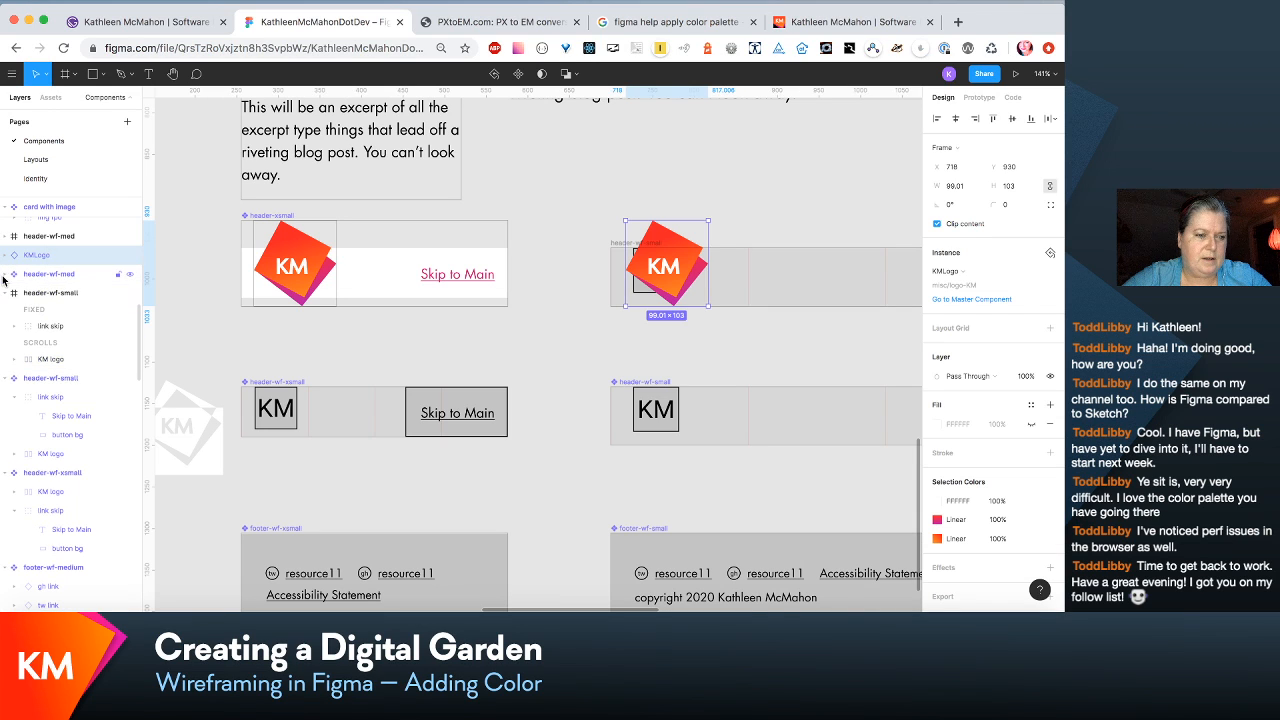
Step: Reorder the header-wf-small frame directly below the loose KMLogo layer, and lock the header-wf-med, header-wf-small and header-wf-xsmall components
scroll(57, 283, "up", 2)
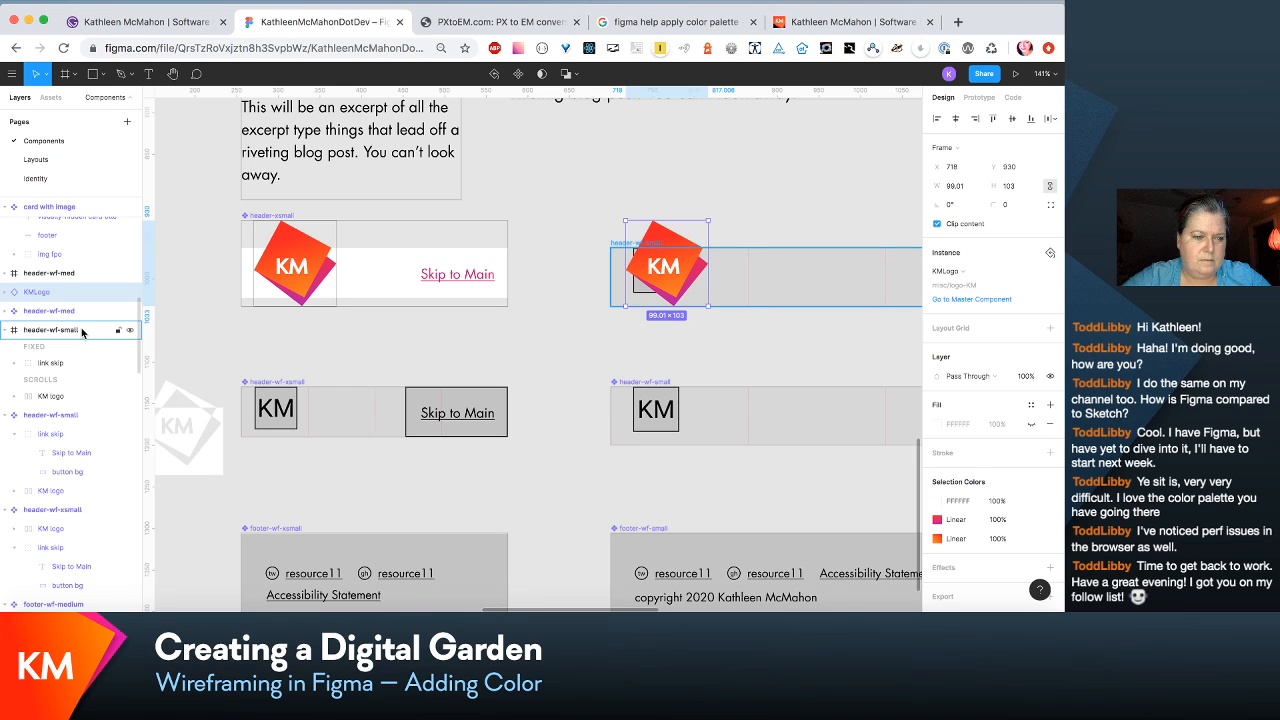
left_click_drag(81, 329, 76, 304)
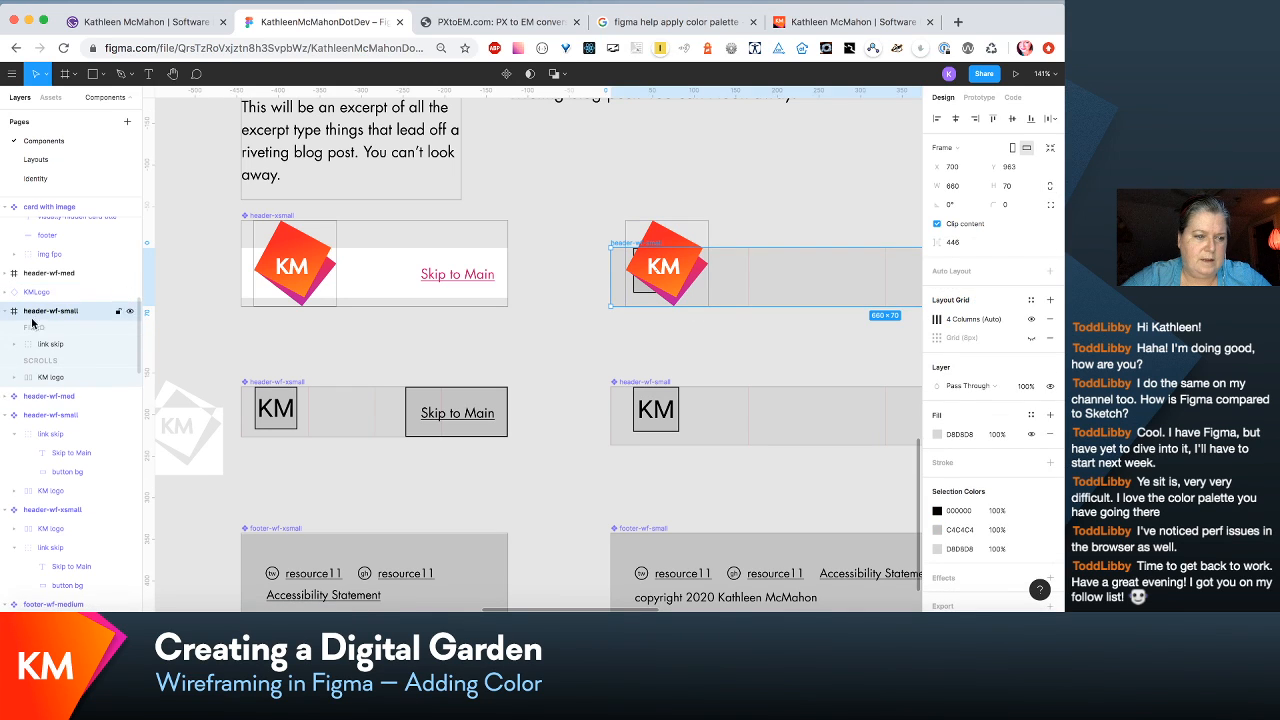
left_click(6, 418)
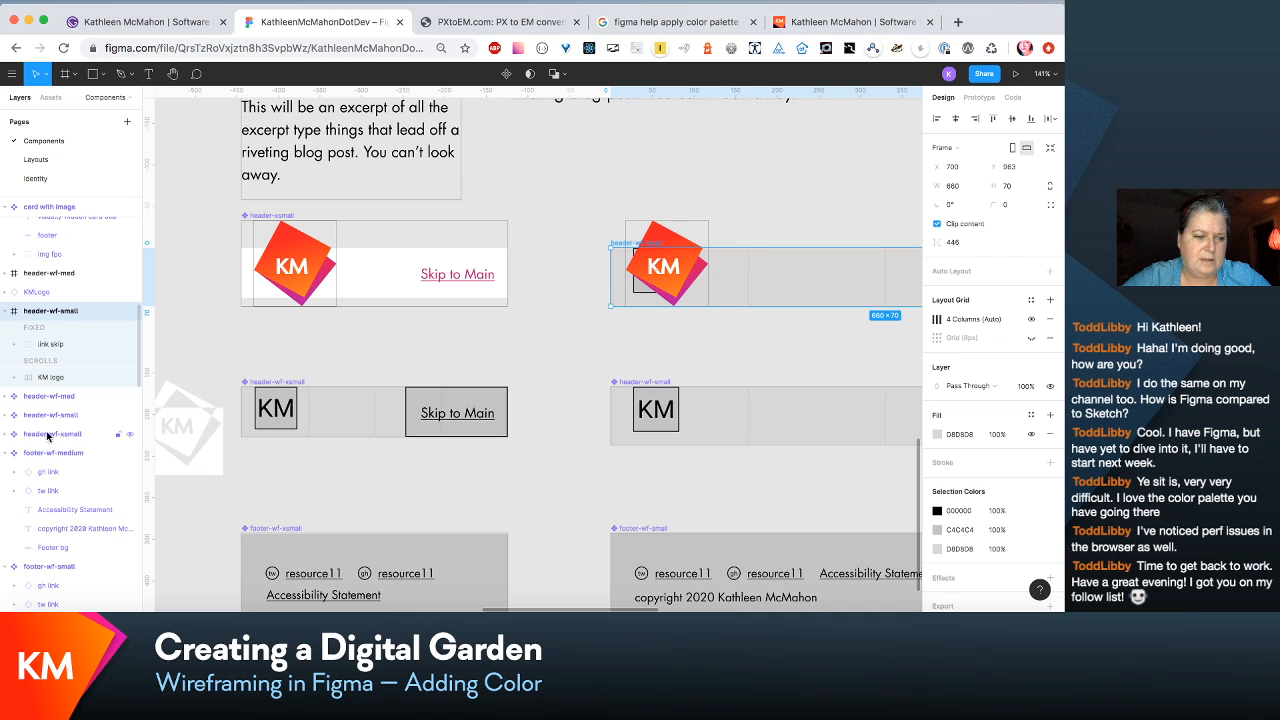
left_click(117, 434)
left_click(117, 414)
left_click(117, 396)
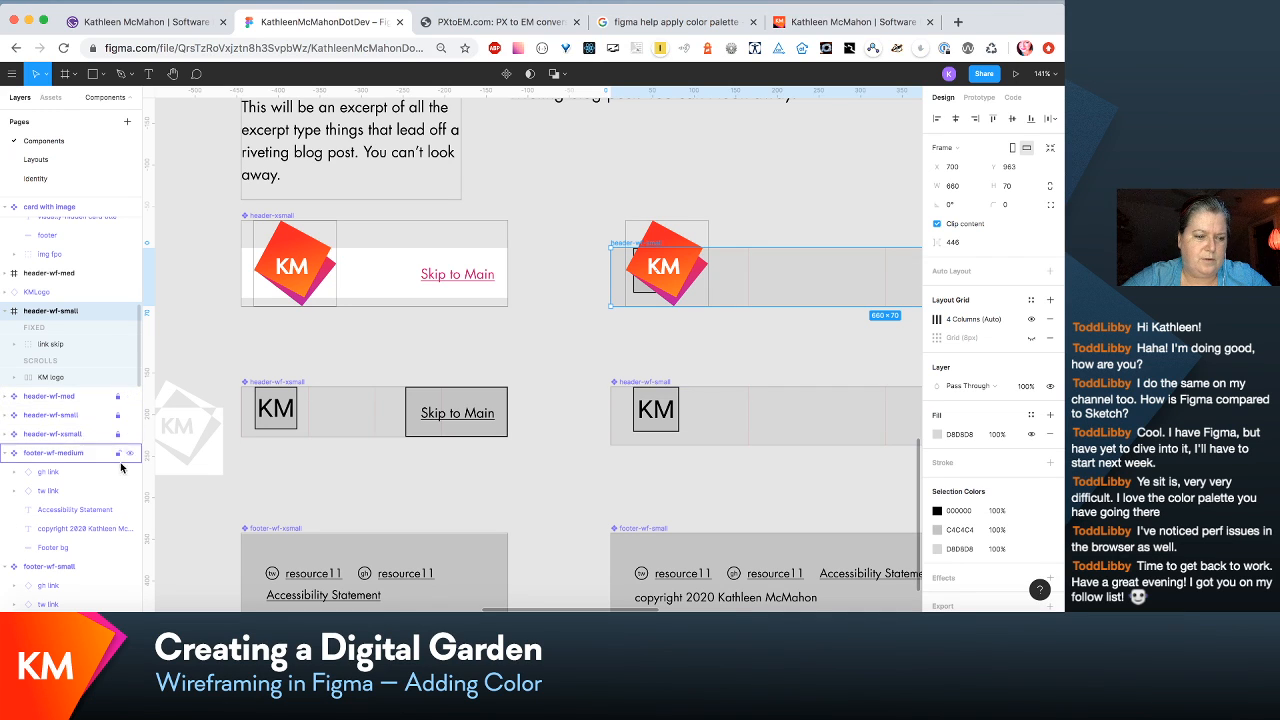
Step: Enlarge the KM logo over the upper header-wf-small frame proportionally to about 128 × 133 and shift it slightly upward
scroll(116, 462, "up", 3)
scroll(660, 300, "right", 3)
scroll(660, 300, "up", 1)
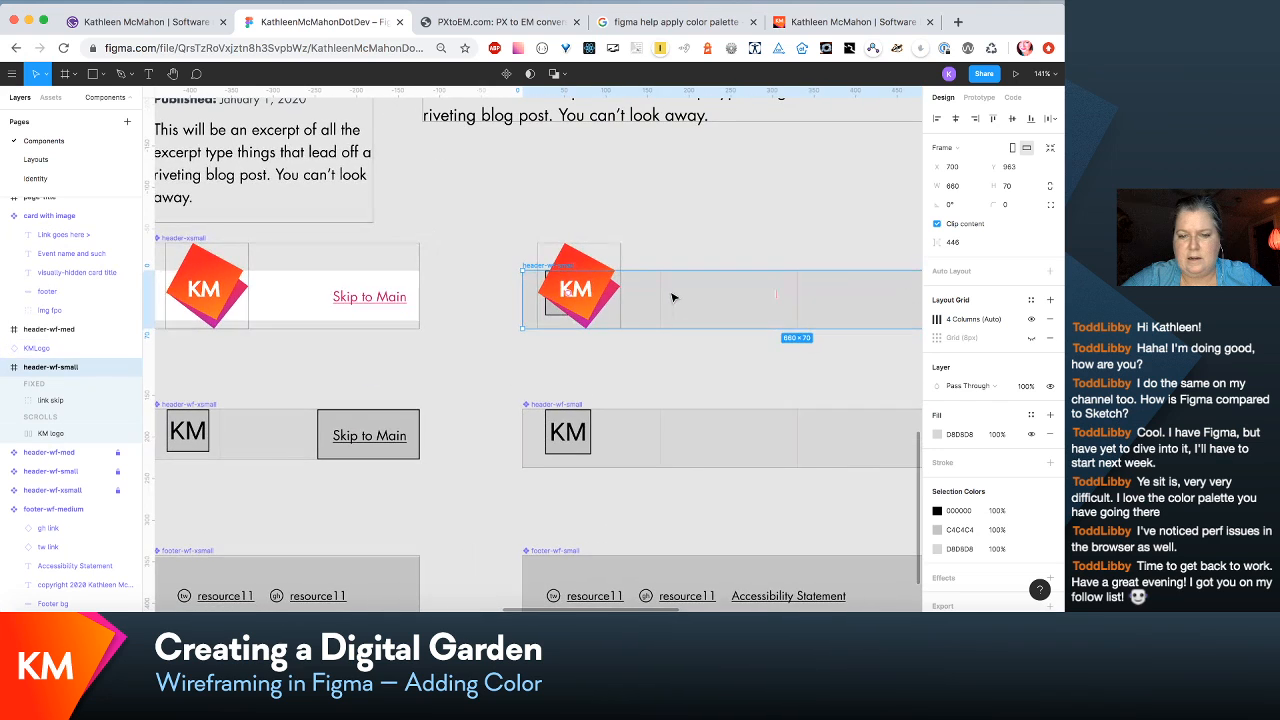
left_click(591, 331)
double_click(592, 318)
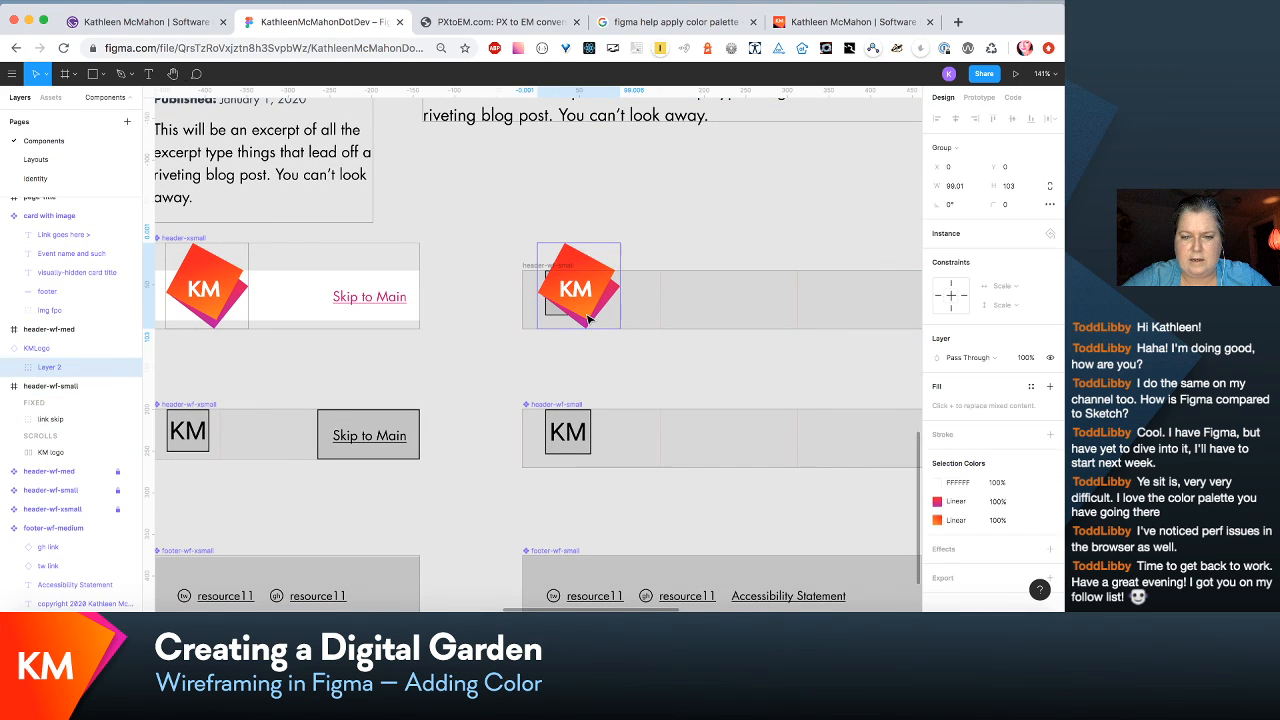
left_click(626, 362)
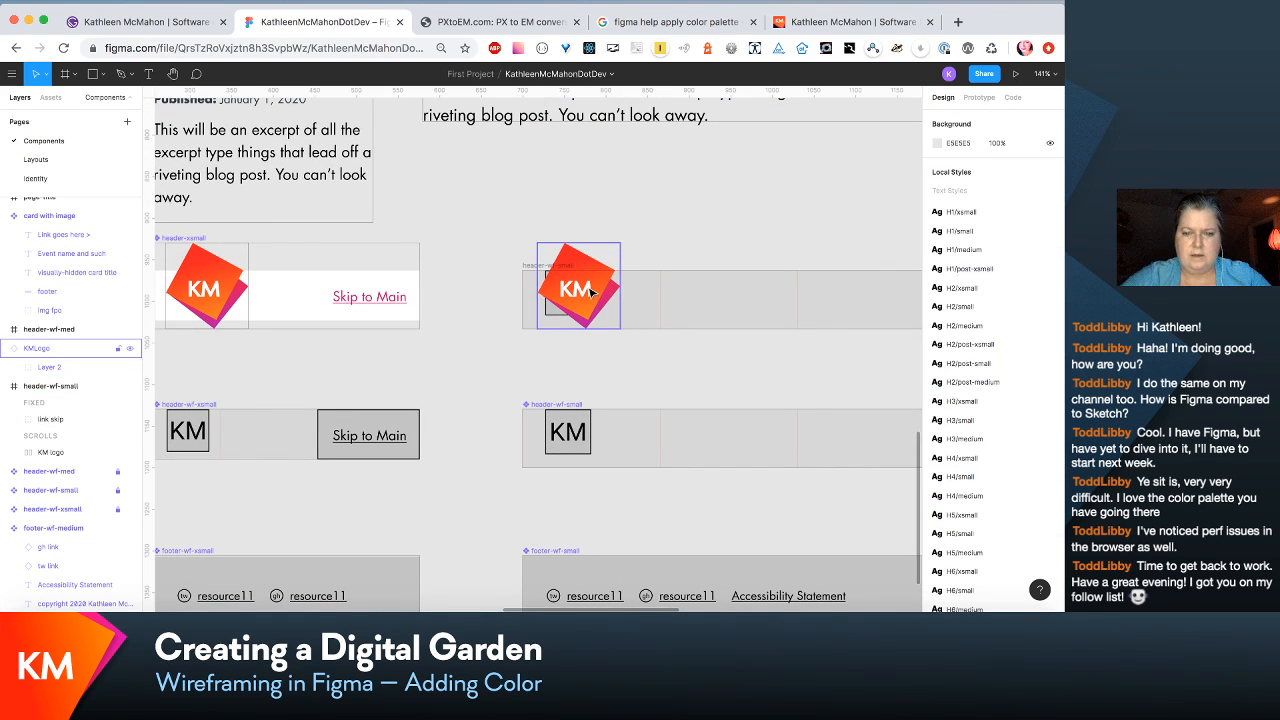
left_click(590, 291)
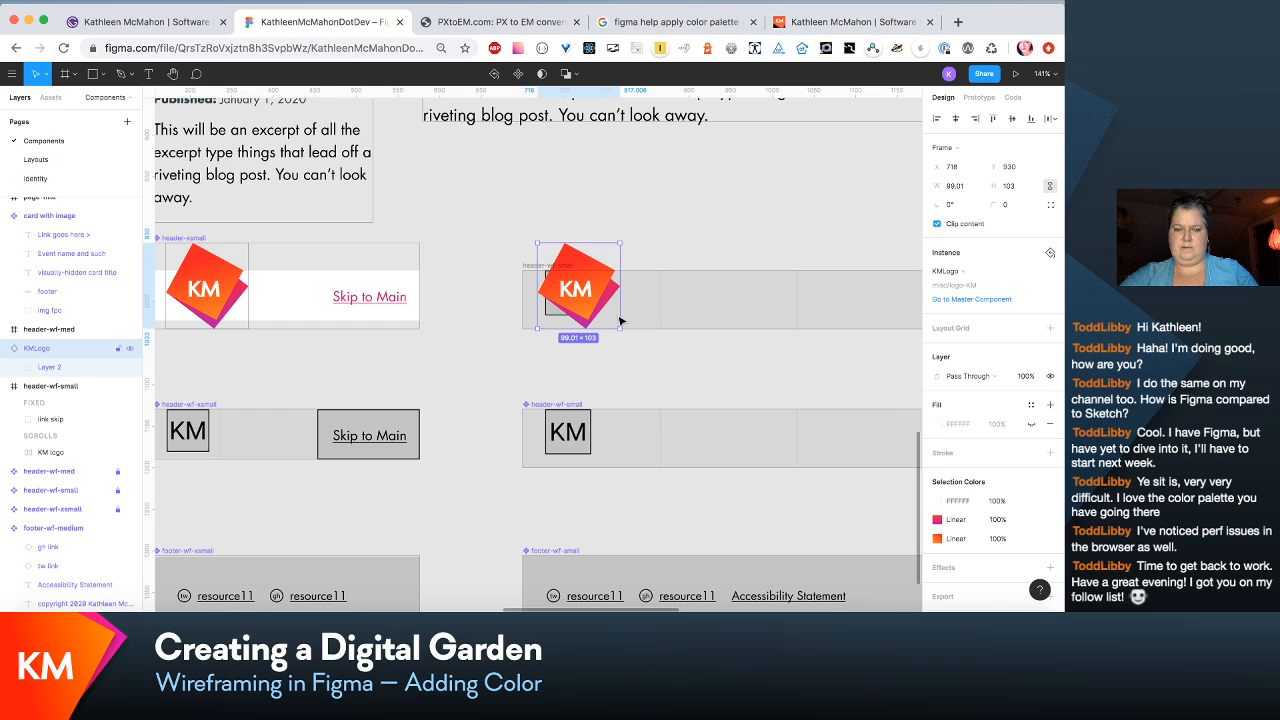
left_click_drag(630, 340, 631, 341)
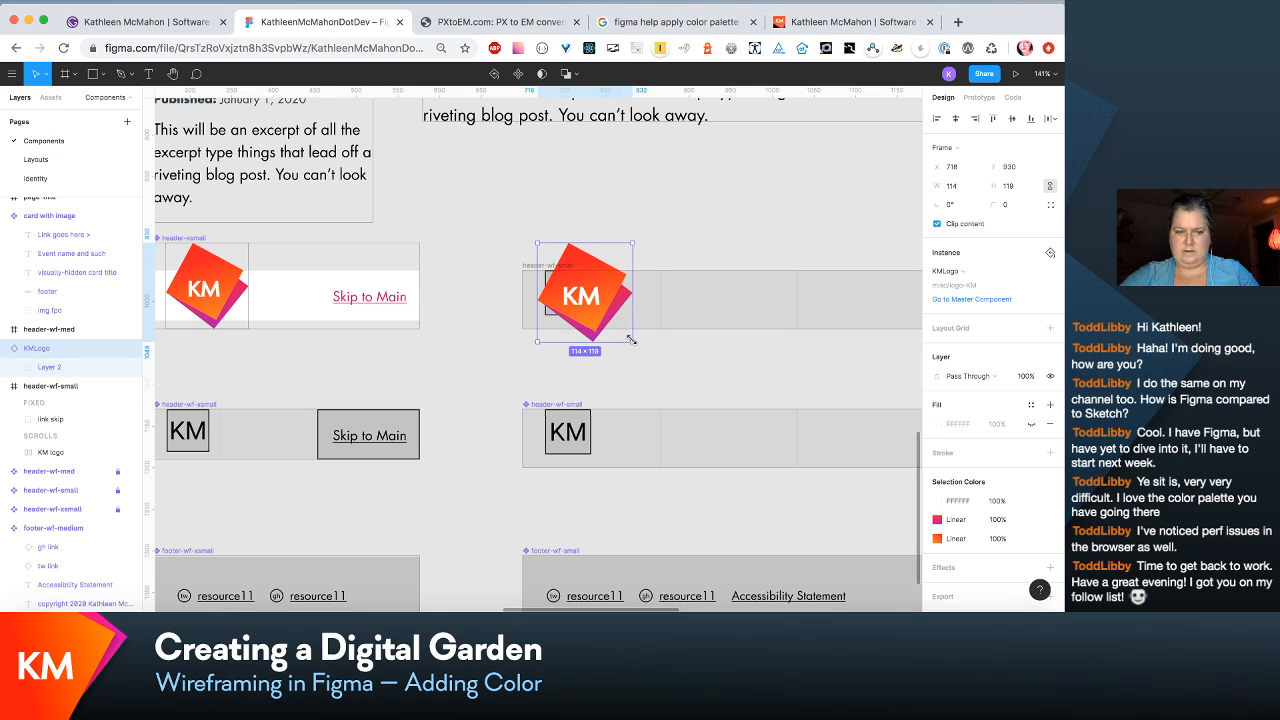
mouse_move(631, 340)
left_mouse_down()
mouse_move(616, 317)
mouse_move(640, 342)
left_mouse_up()
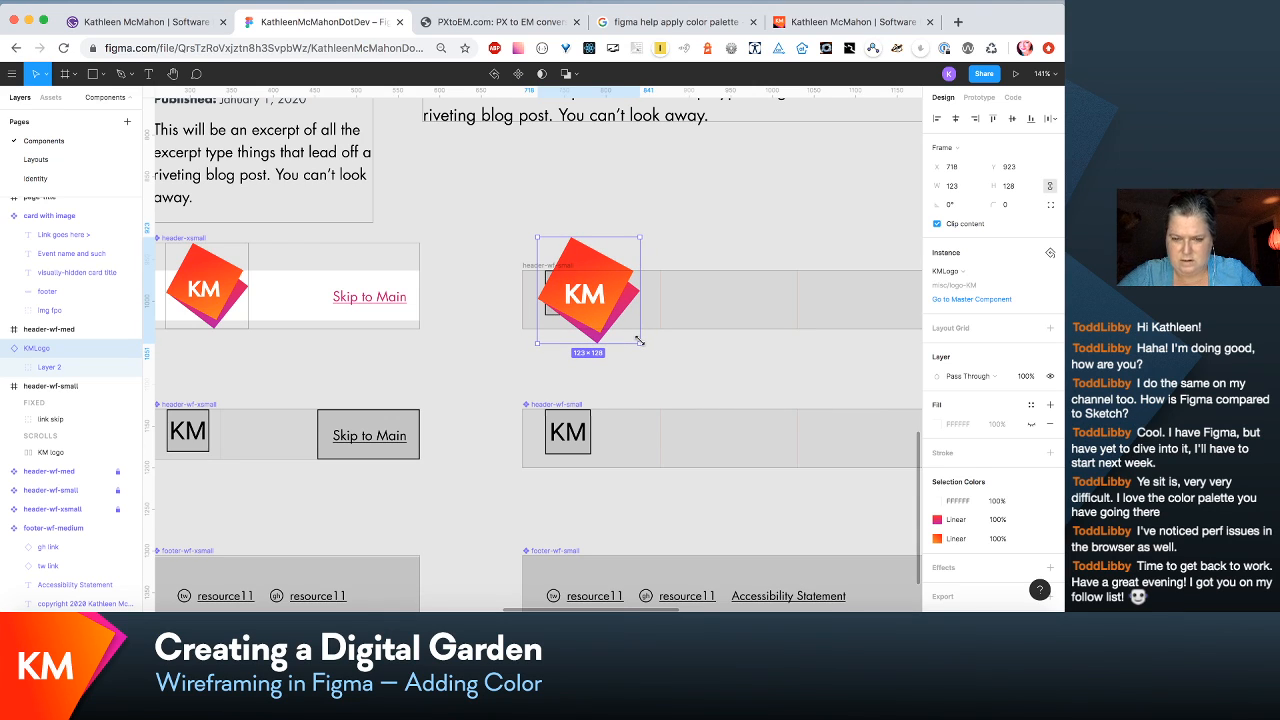
key("Up")
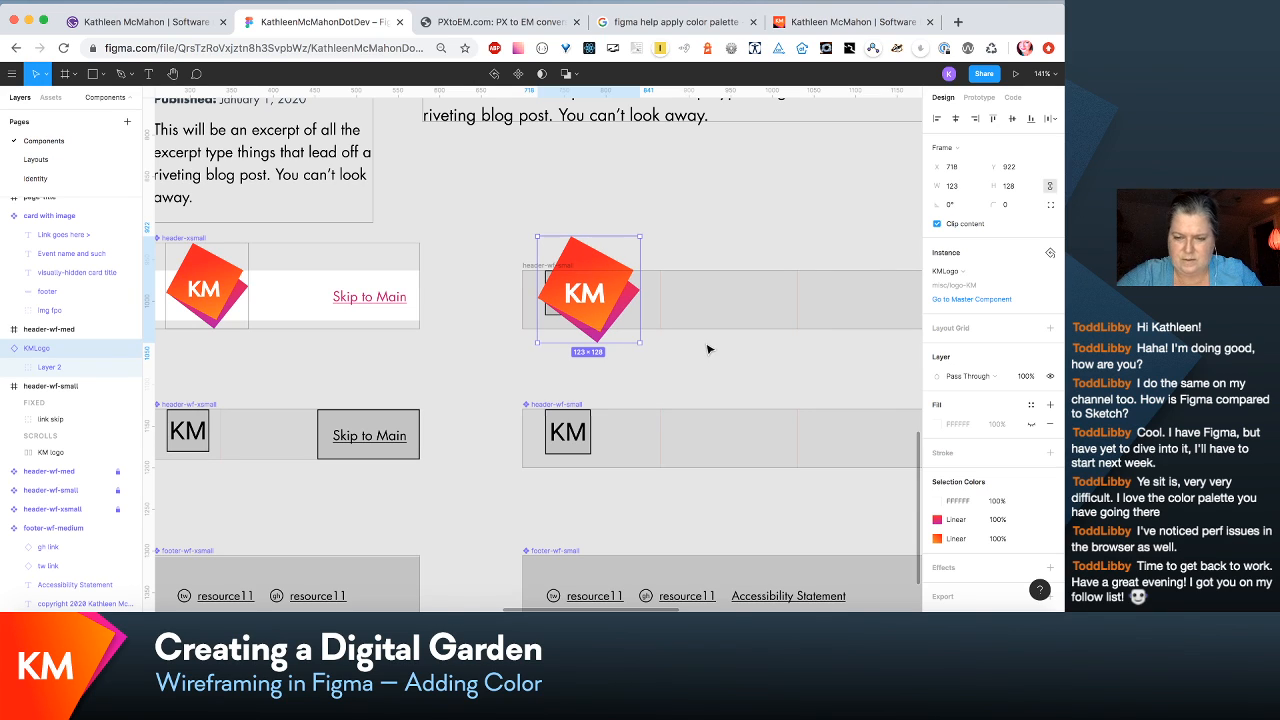
left_click_drag(640, 344, 645, 348)
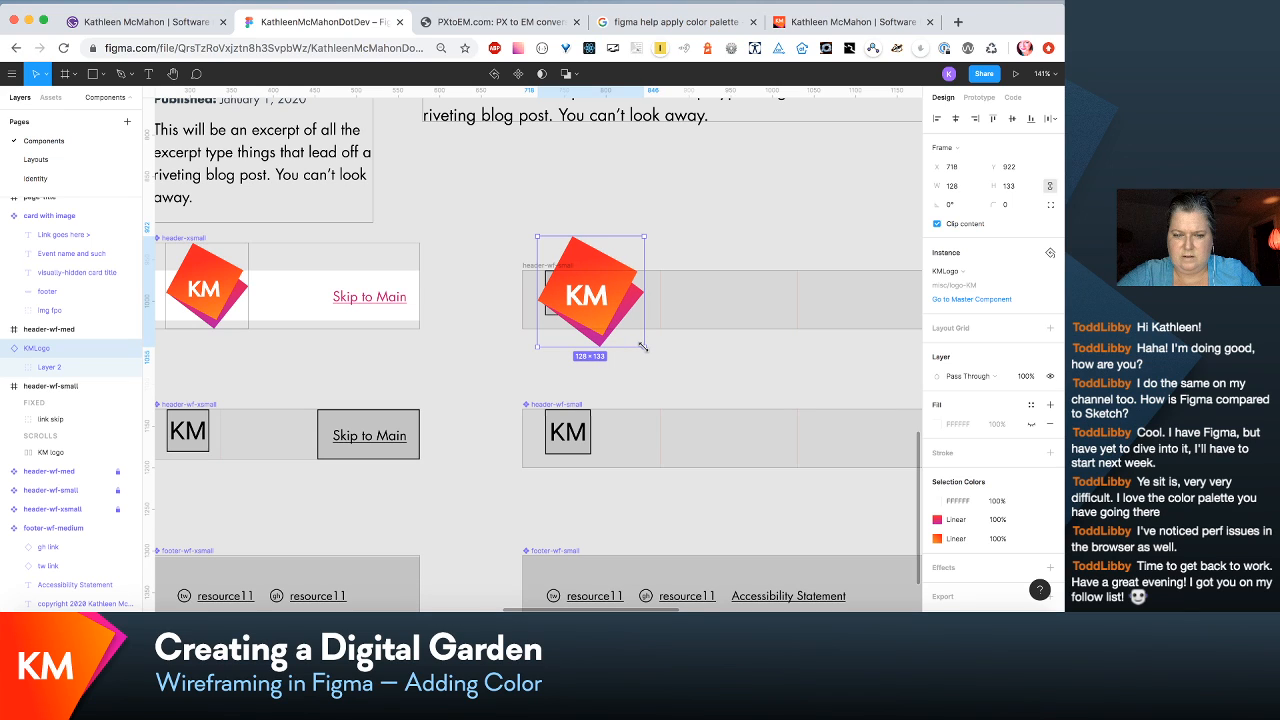
Step: Enlarge the KM logo on header-xsmall proportionally to about 103 × 107 and clear the selection
left_click(213, 292)
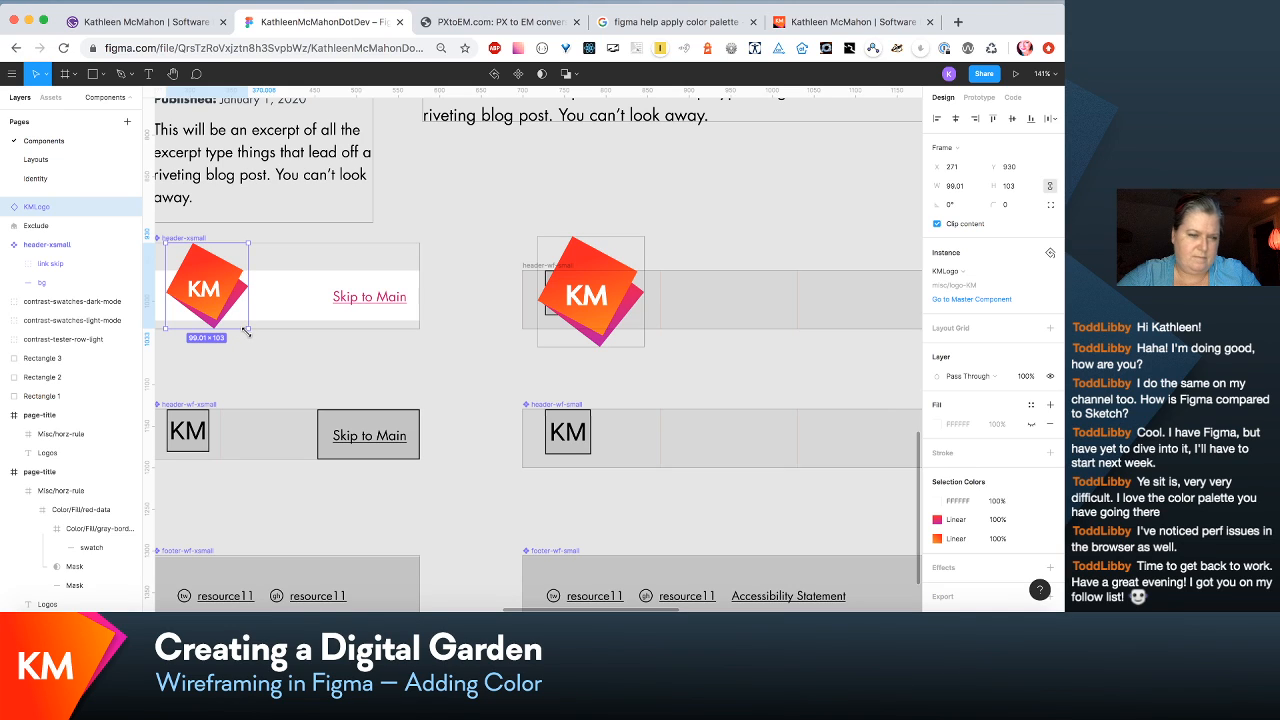
left_click_drag(246, 331, 248, 333)
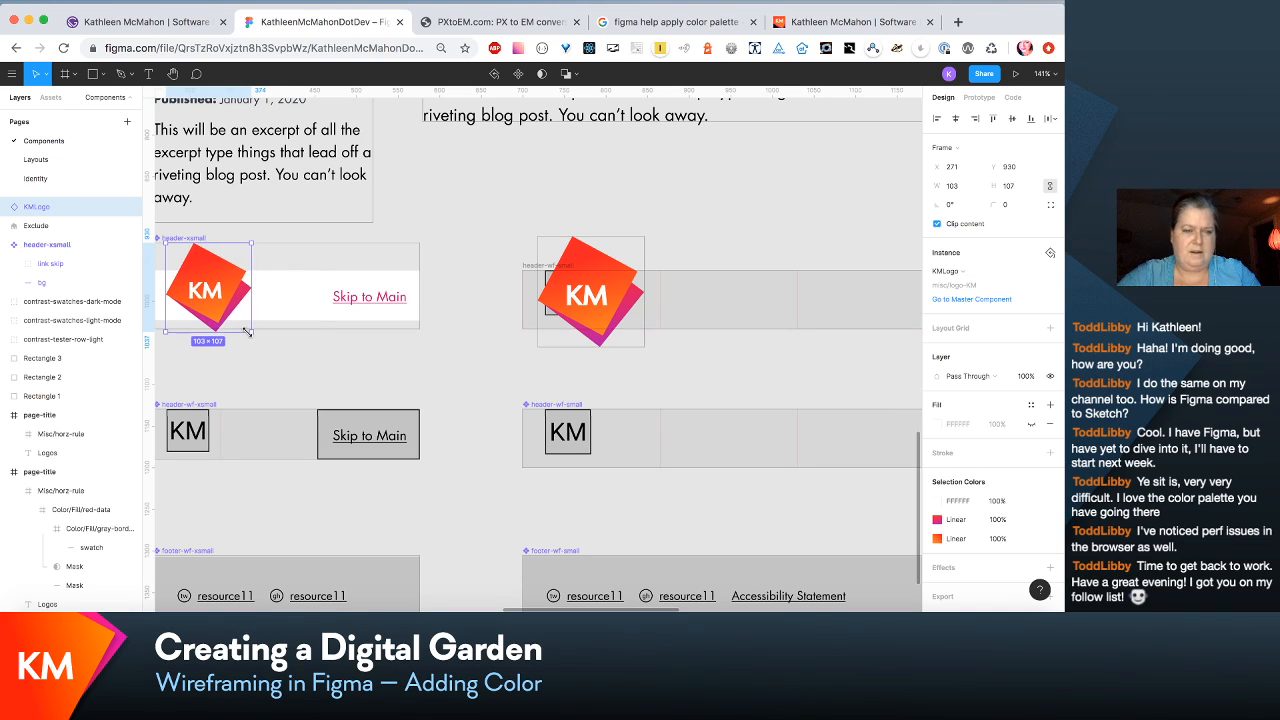
scroll(419, 374, "right", 2)
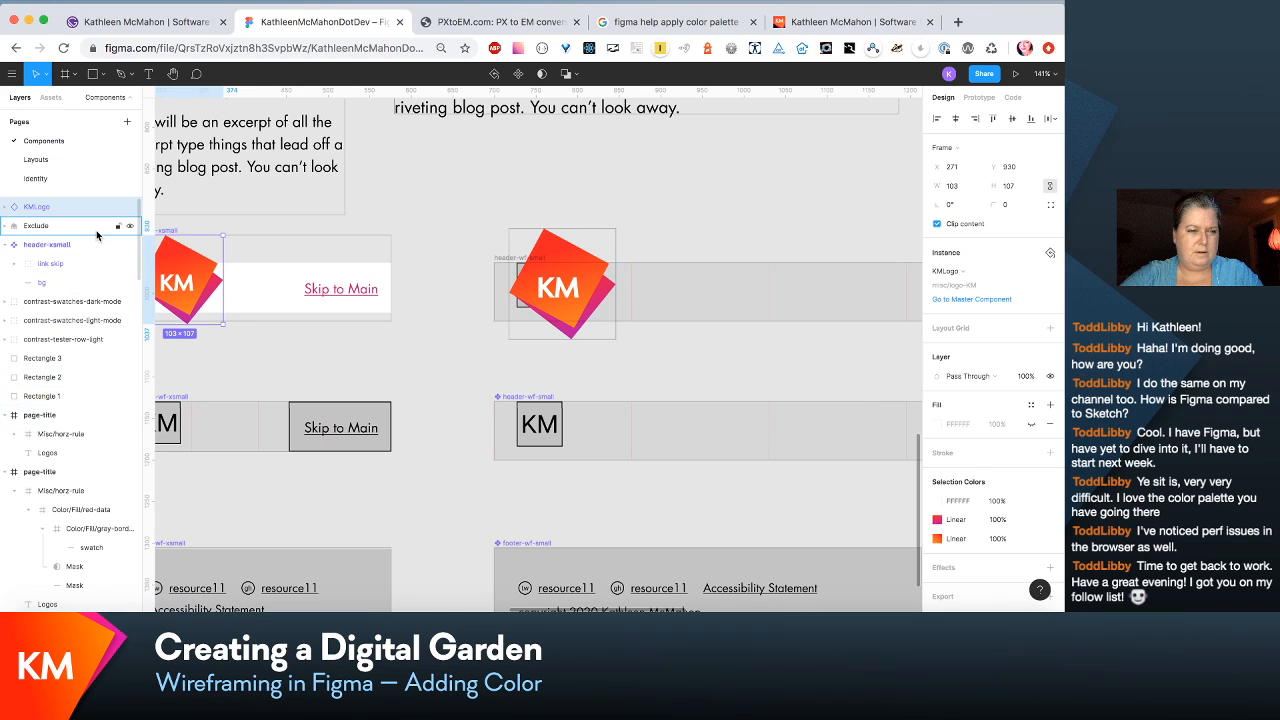
left_click_drag(683, 241, 716, 367)
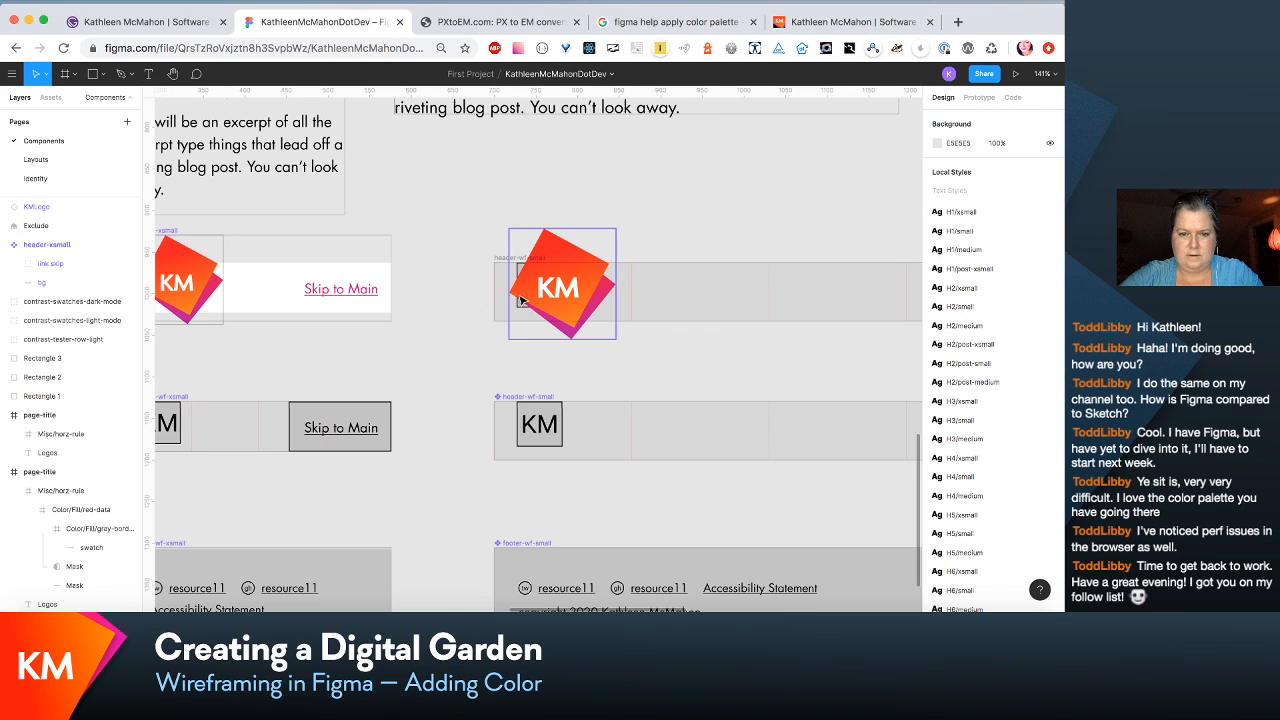
Step: Delete the wireframe KM logo box from the upper header-wf-small frame
left_click(507, 258)
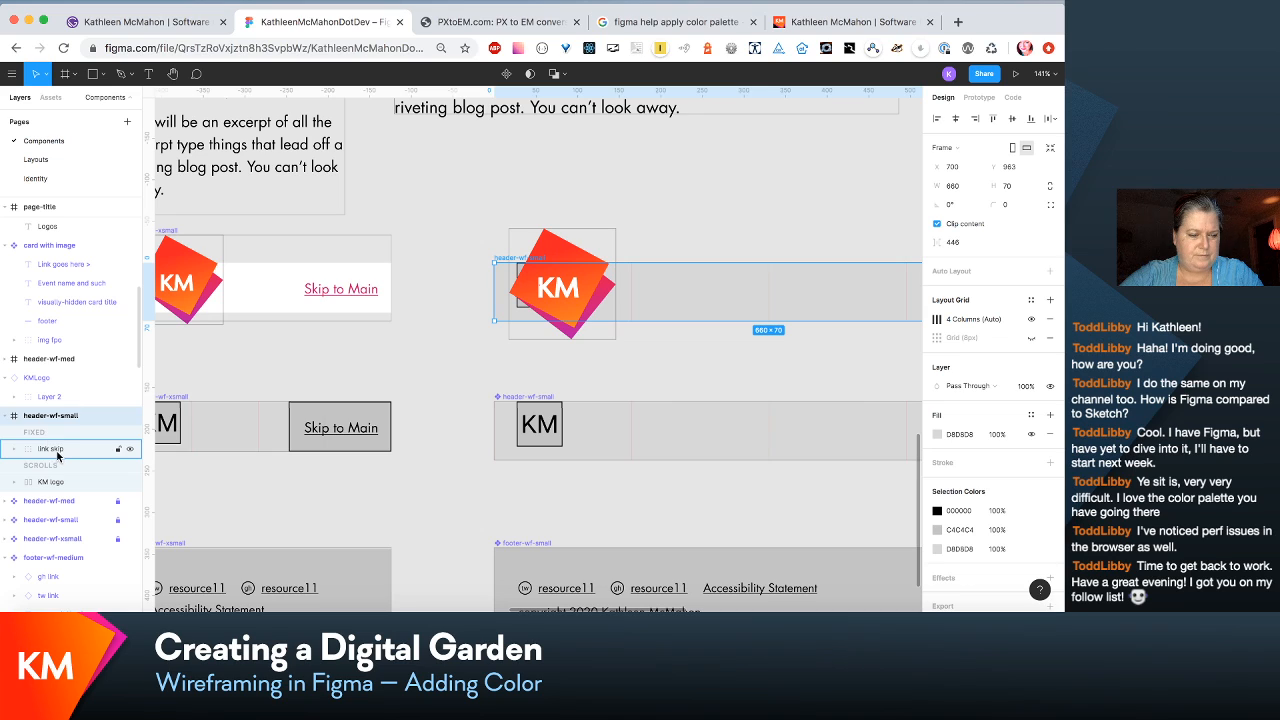
left_click(57, 484)
left_click(57, 484)
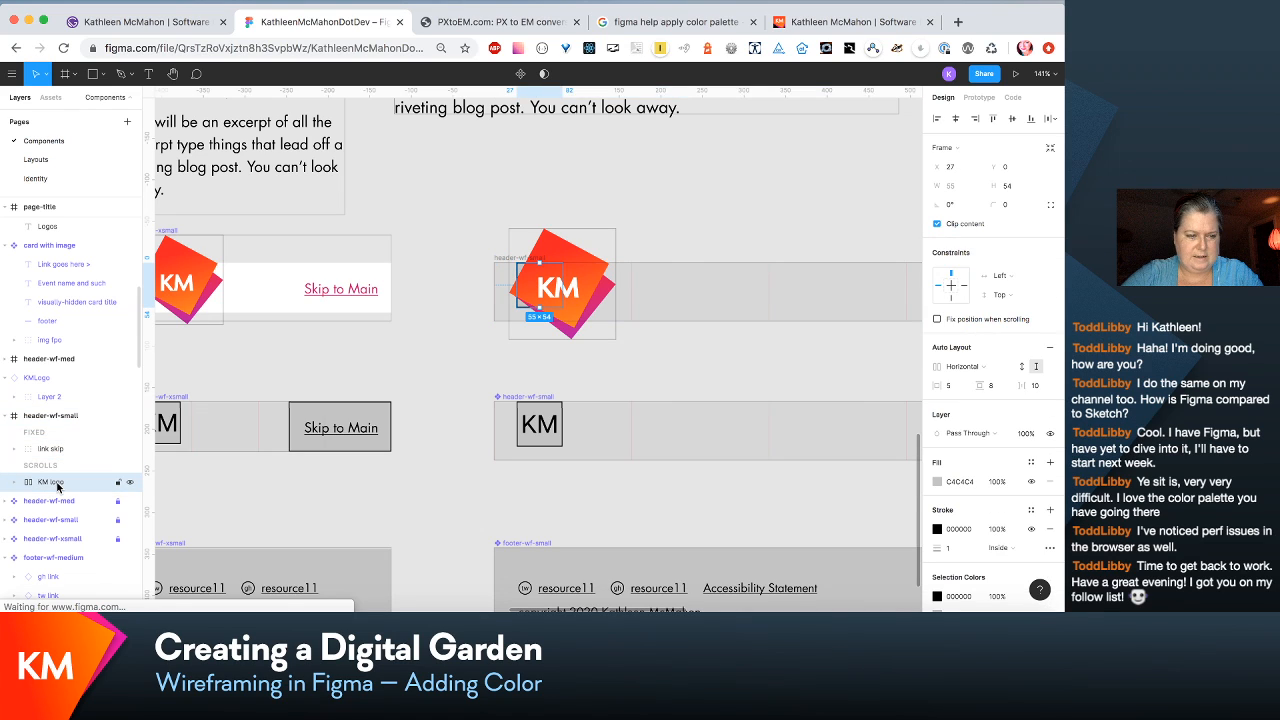
left_click_drag(57, 486, 56, 472)
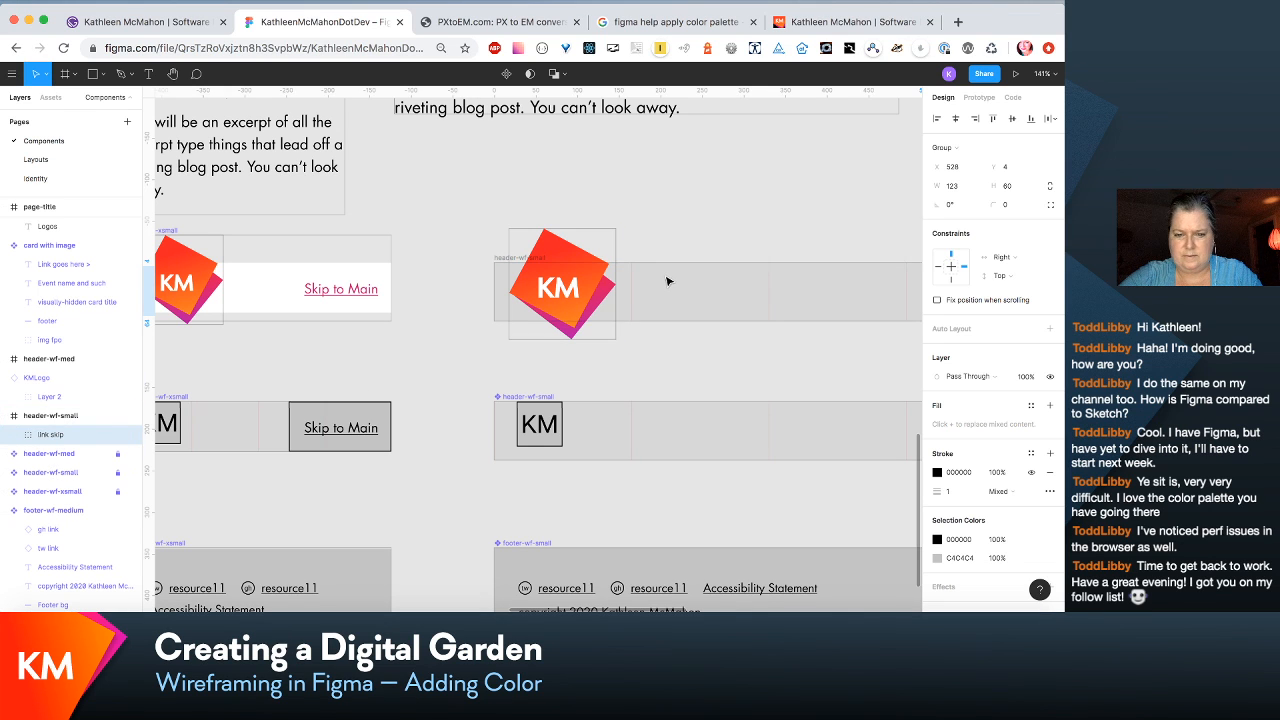
Step: Copy the white bg rectangle from header-xsmall into the upper header-wf-small frame, behind the KM logo, and make it 70 high
scroll(668, 281, "right", 3)
scroll(668, 281, "down", 1)
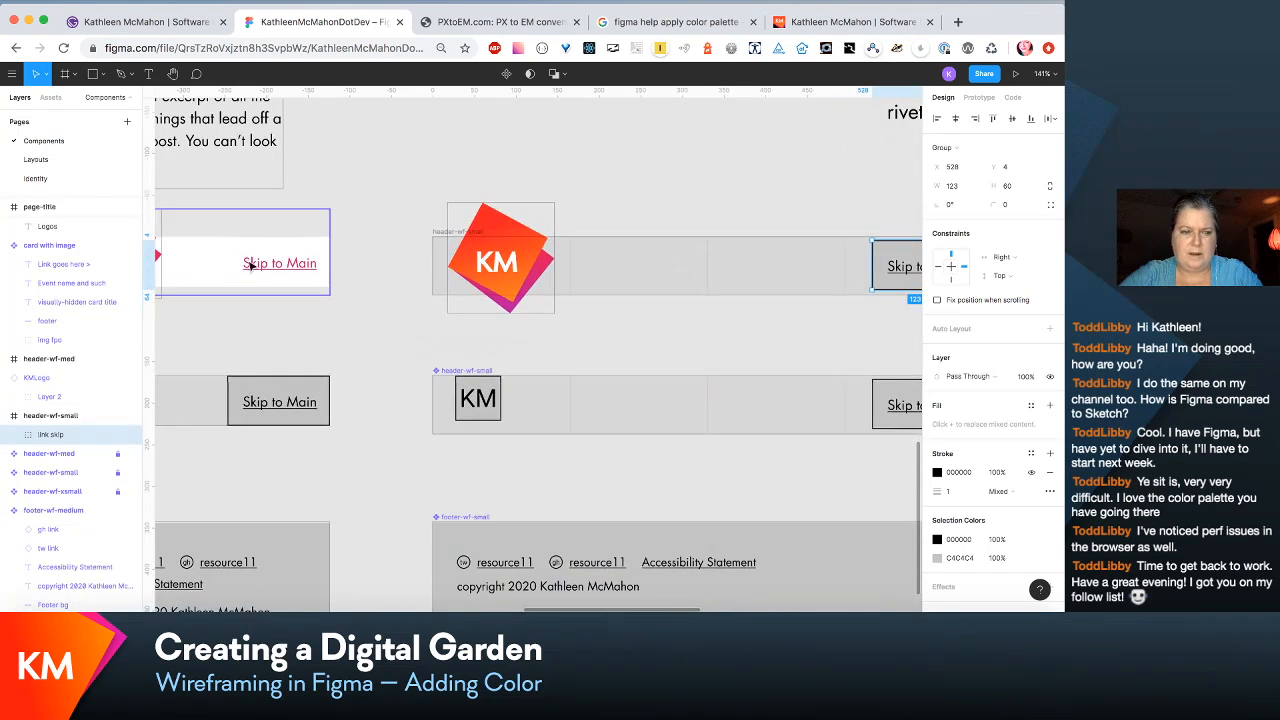
left_click(218, 264)
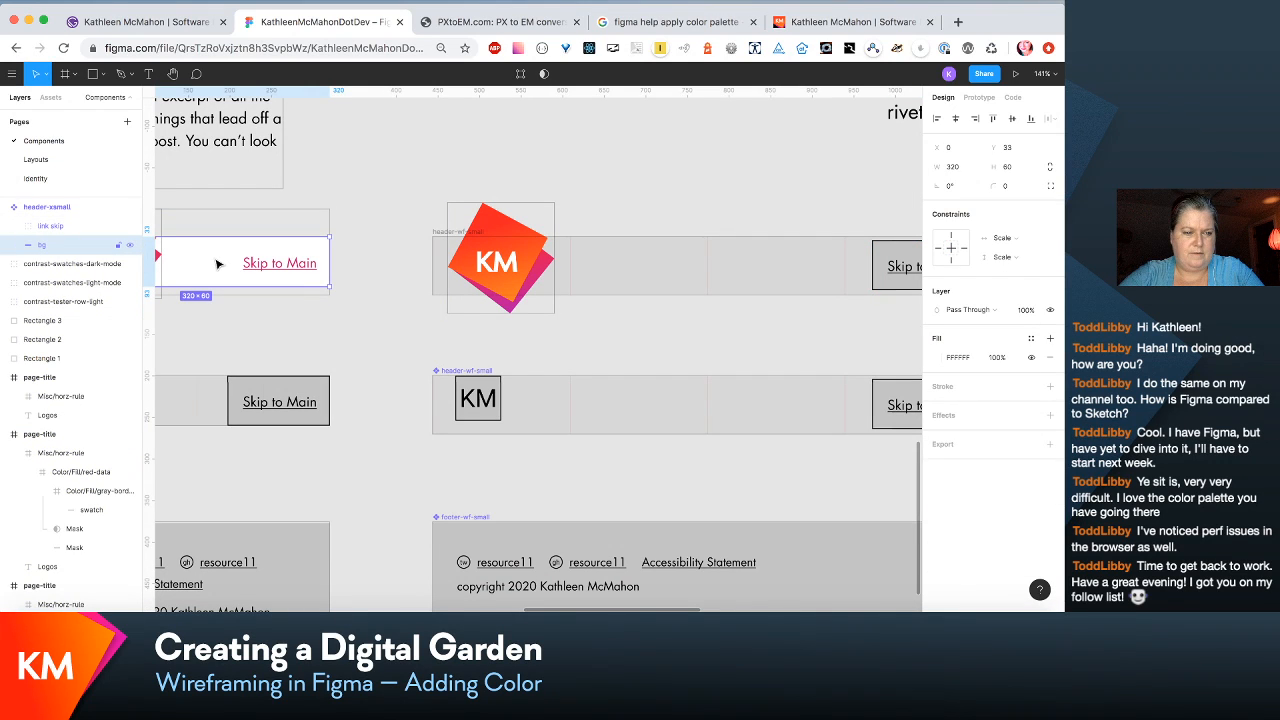
left_click(709, 214)
key("super+v")
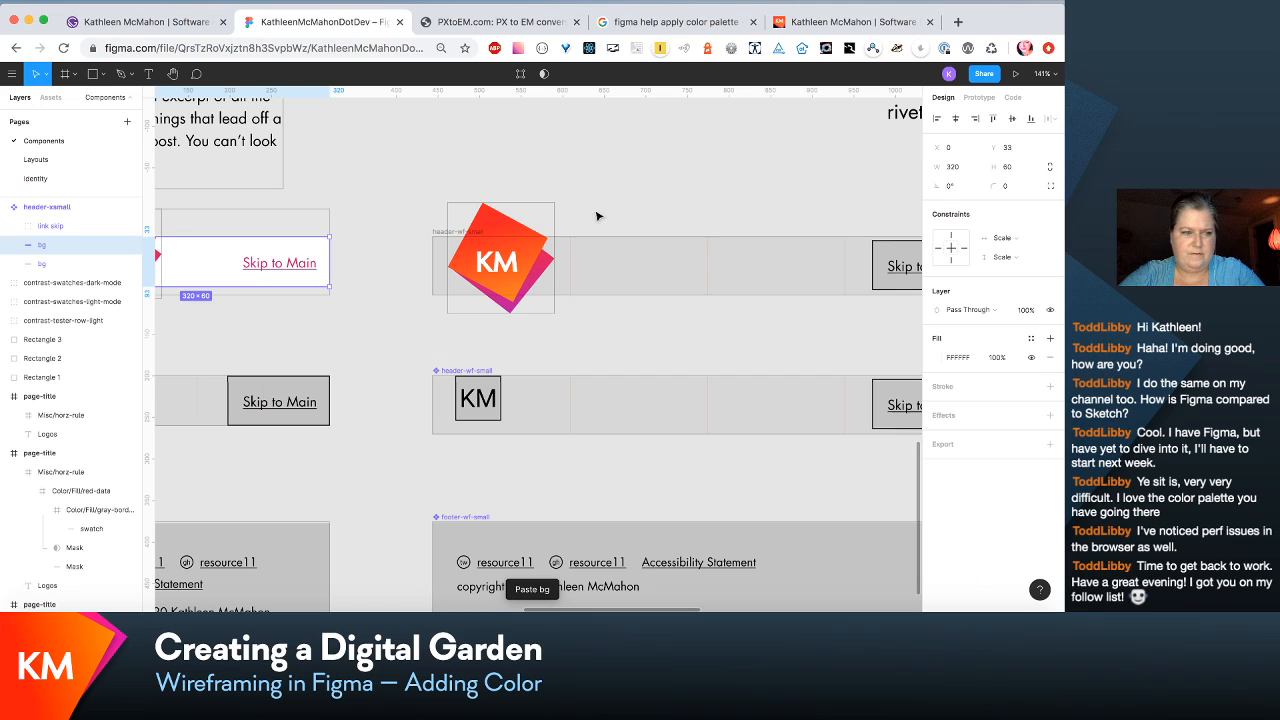
left_click_drag(45, 247, 51, 205)
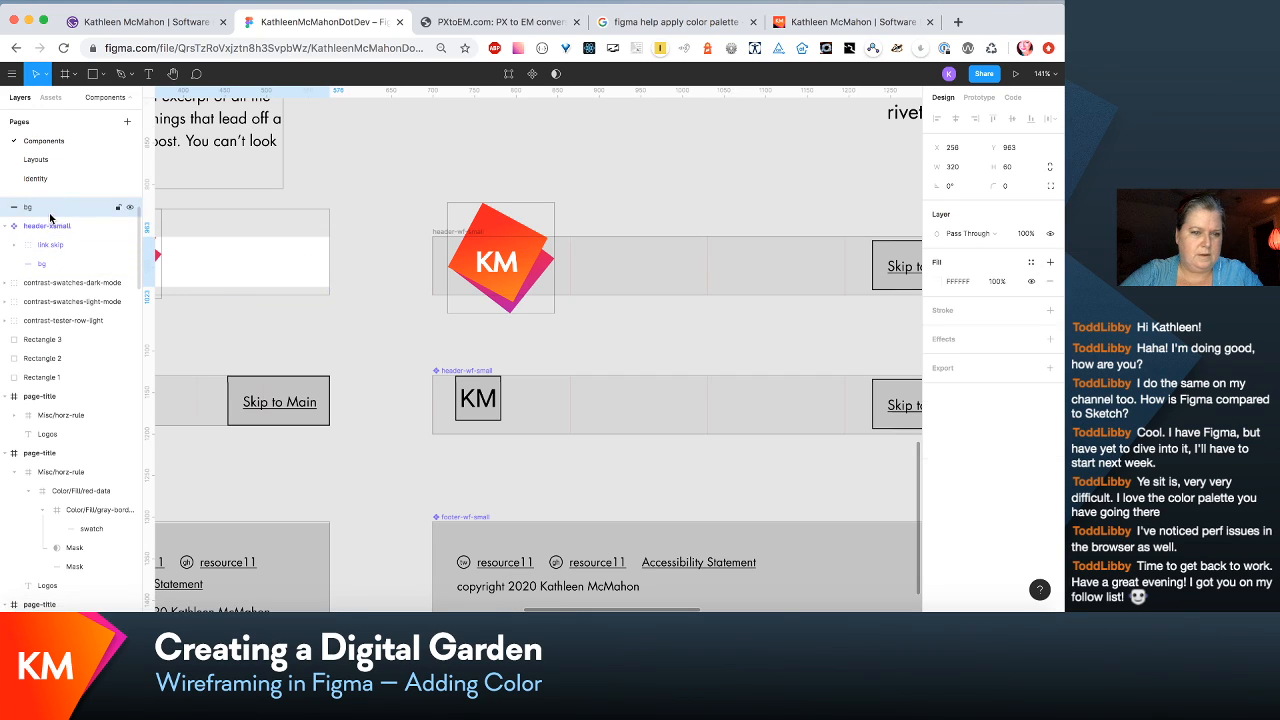
left_click_drag(255, 275, 601, 294)
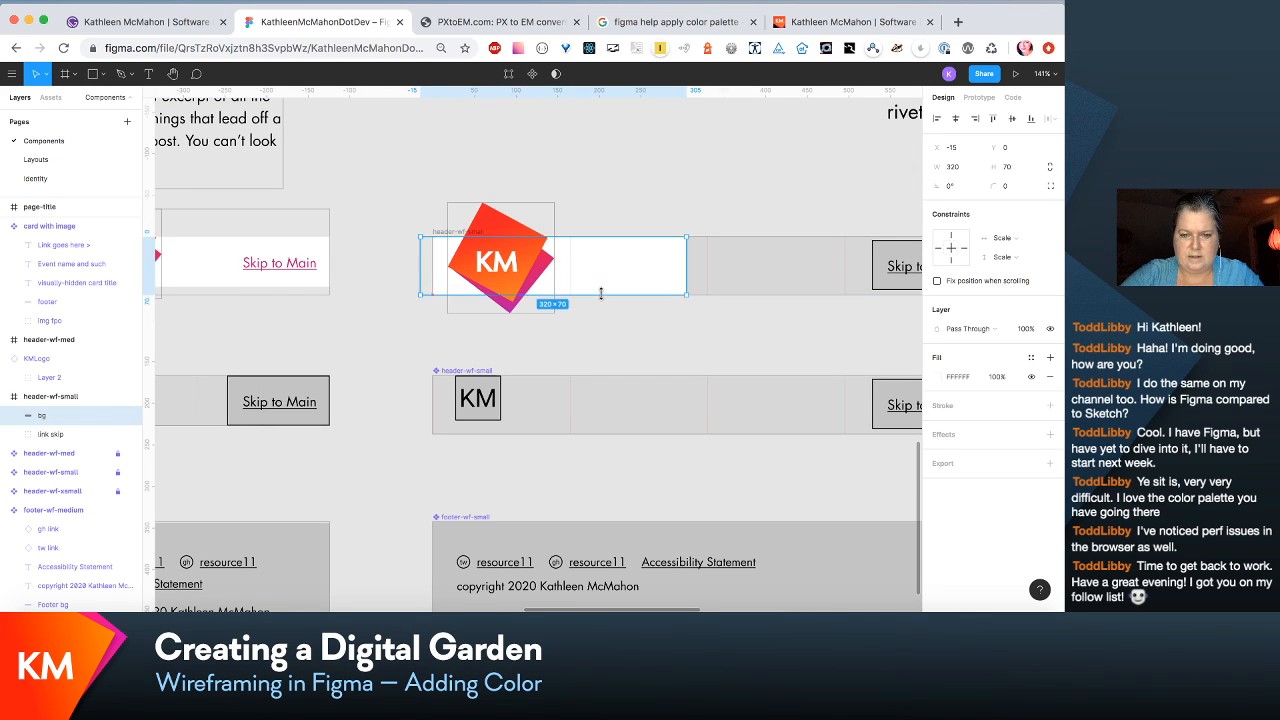
Step: Stretch the white bg to the frame's full 660 × 70 size and order it below the link skip group
scroll(601, 293, "right", 5)
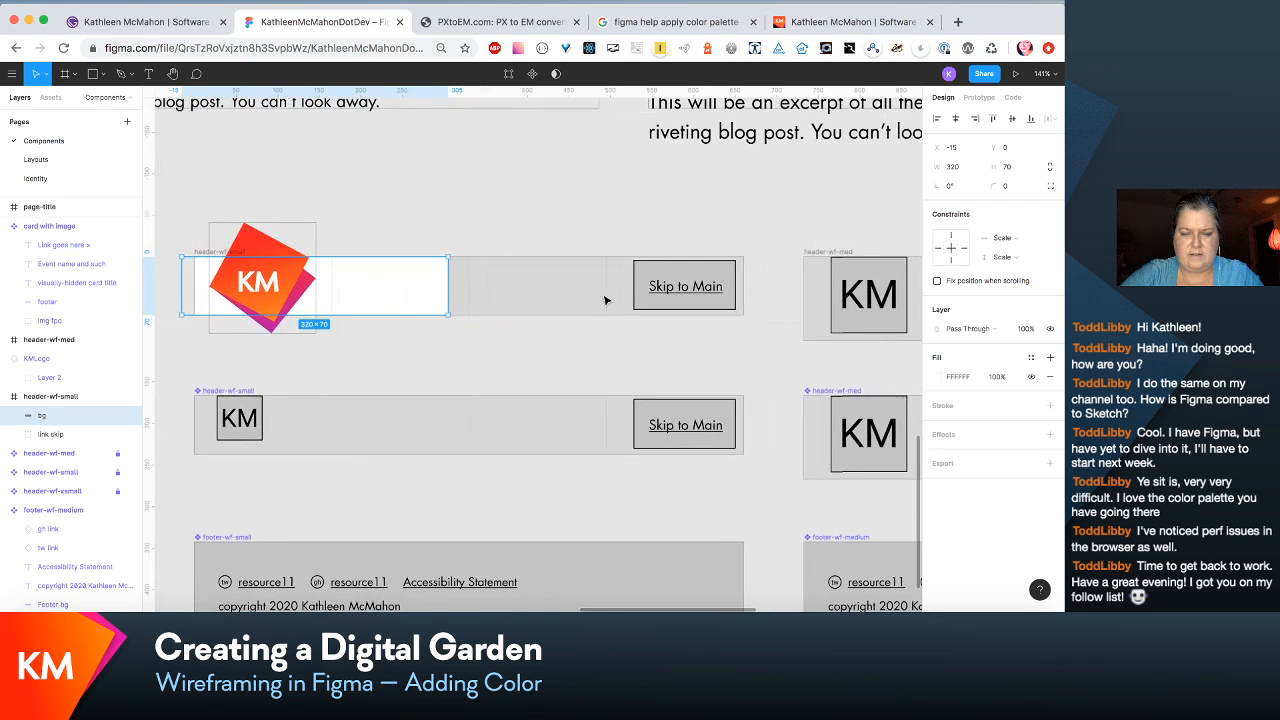
left_click_drag(447, 283, 745, 273)
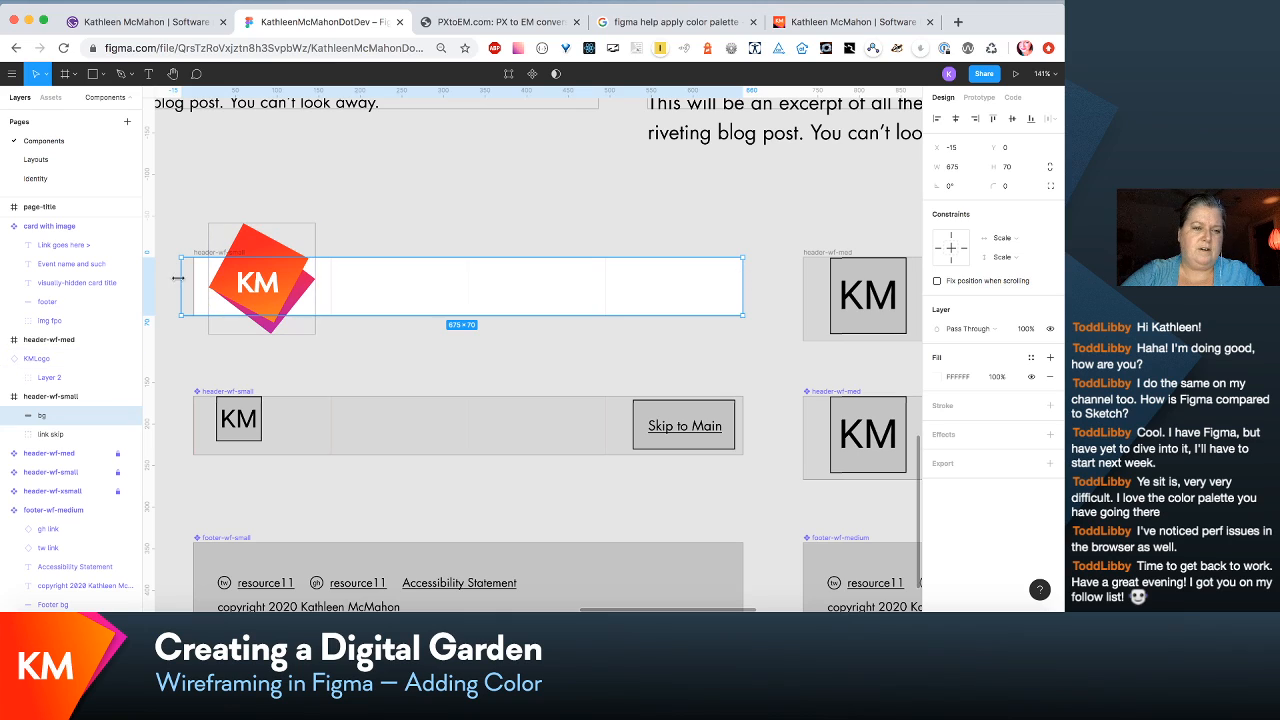
left_click_drag(179, 280, 193, 280)
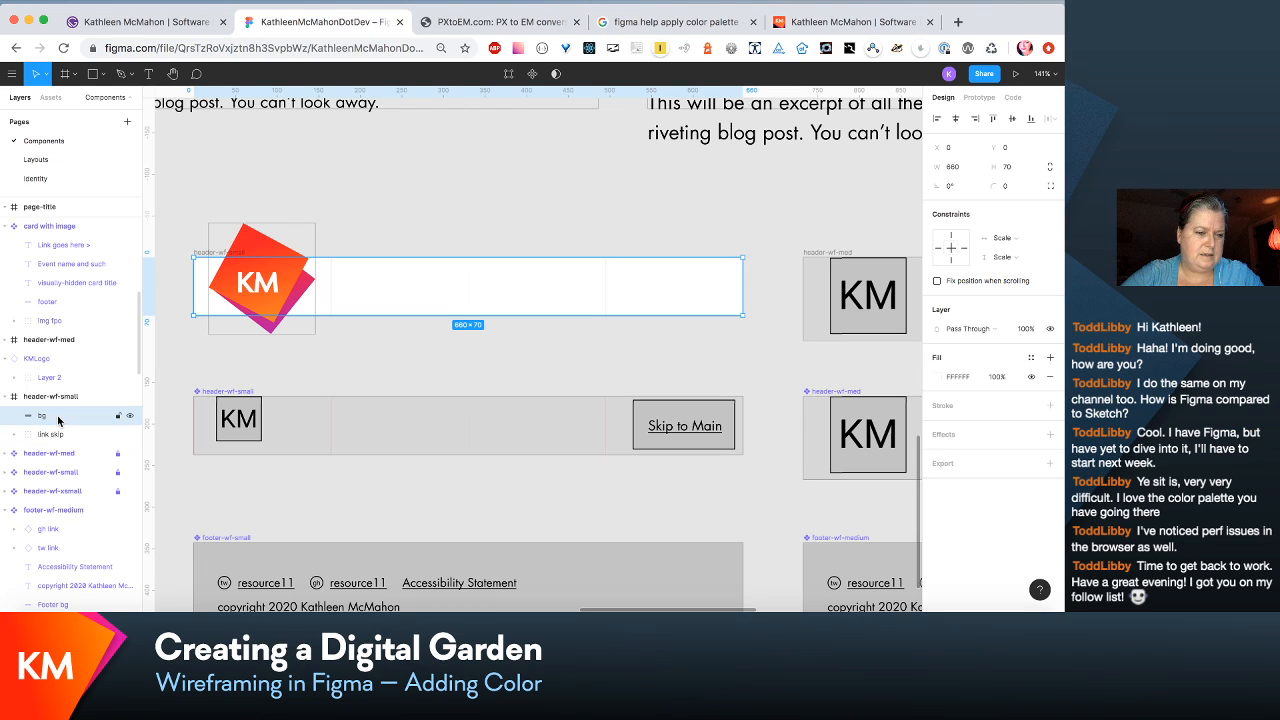
mouse_move(58, 422)
left_mouse_down()
mouse_move(56, 437)
mouse_move(13, 437)
mouse_move(42, 435)
left_mouse_up()
Step: Paste a copy of header-xsmall's pink link skip group into the upper header-wf-small frame
scroll(194, 297, "left", 5)
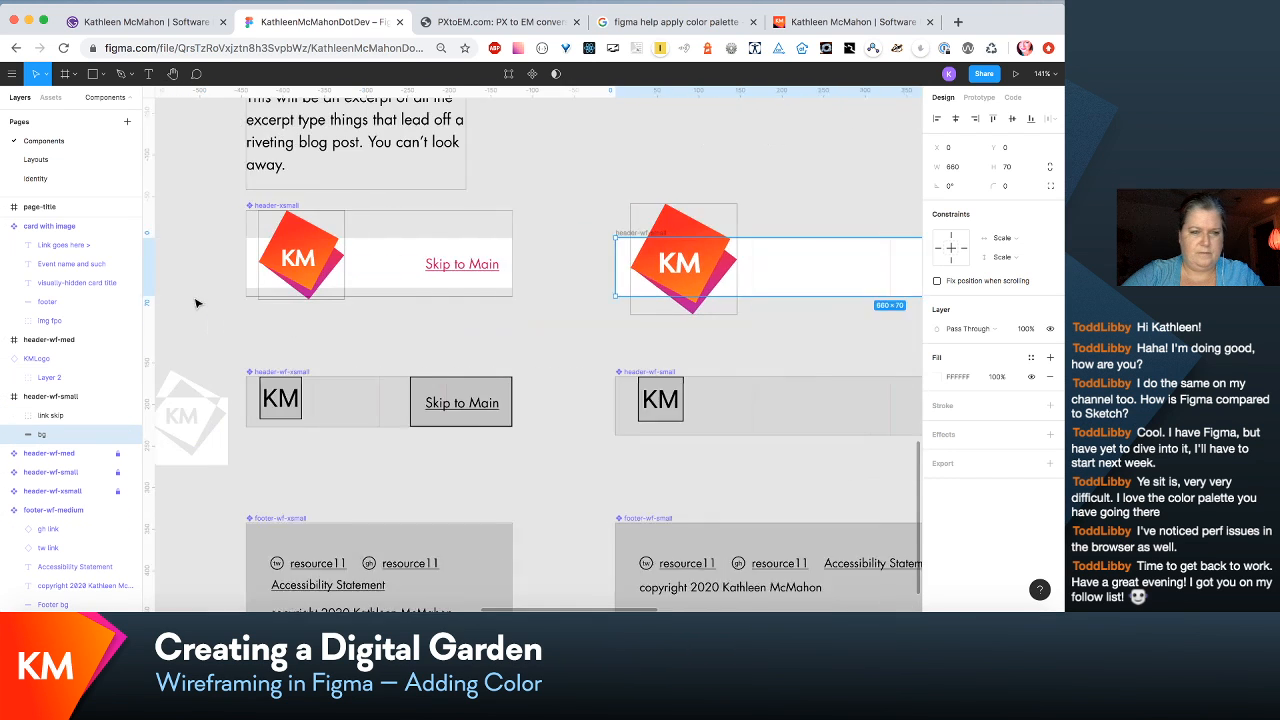
scroll(688, 356, "right", 5)
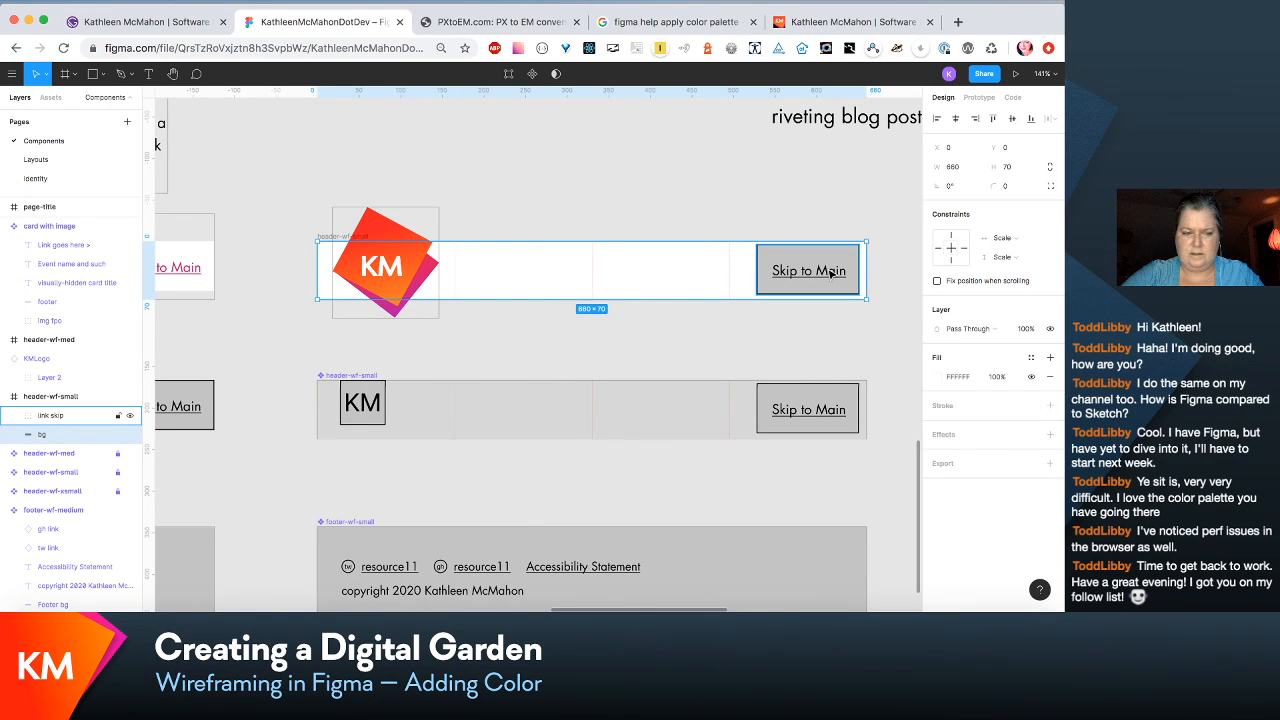
scroll(832, 274, "left", 3)
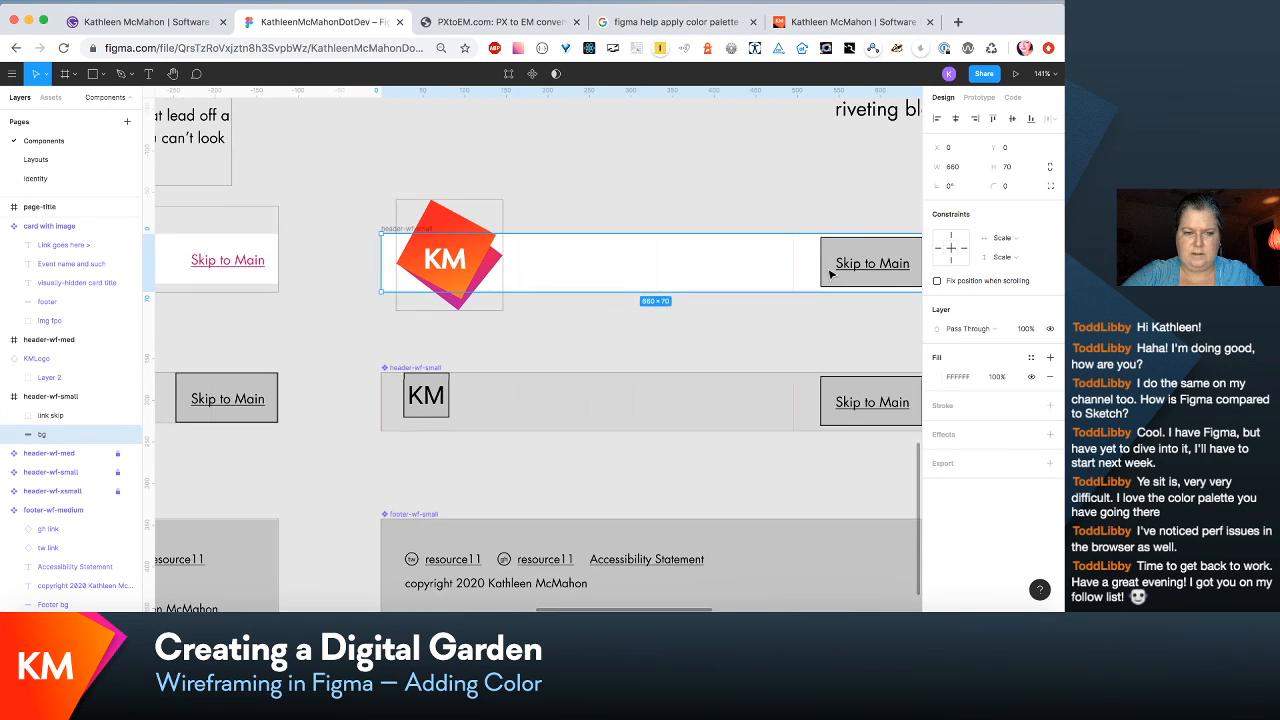
left_click(254, 266)
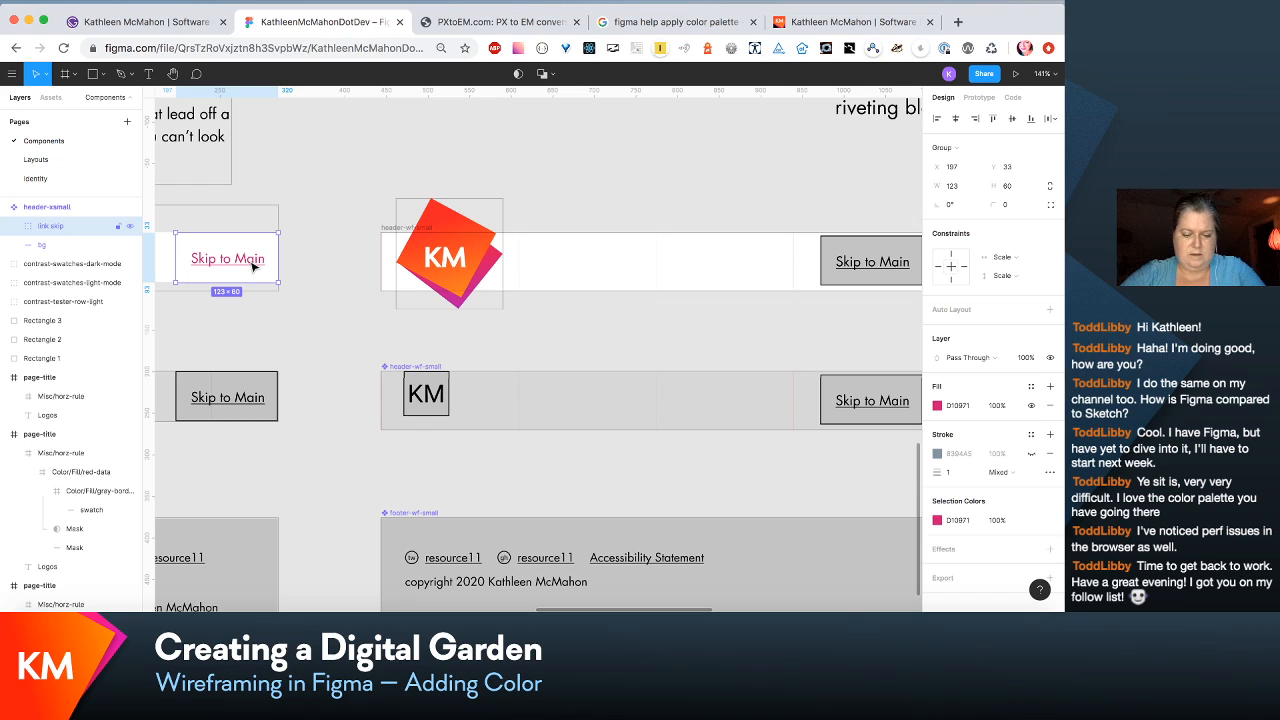
scroll(725, 260, "right", 5)
left_click(703, 268)
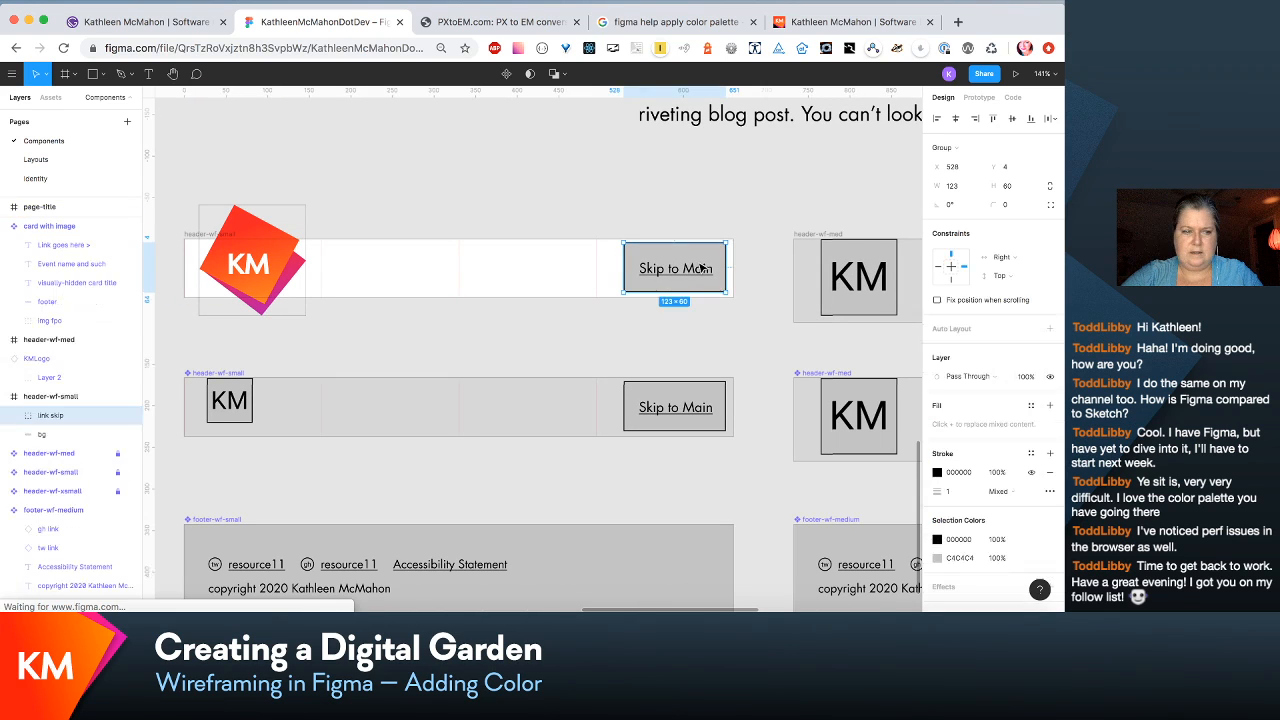
left_click(689, 229)
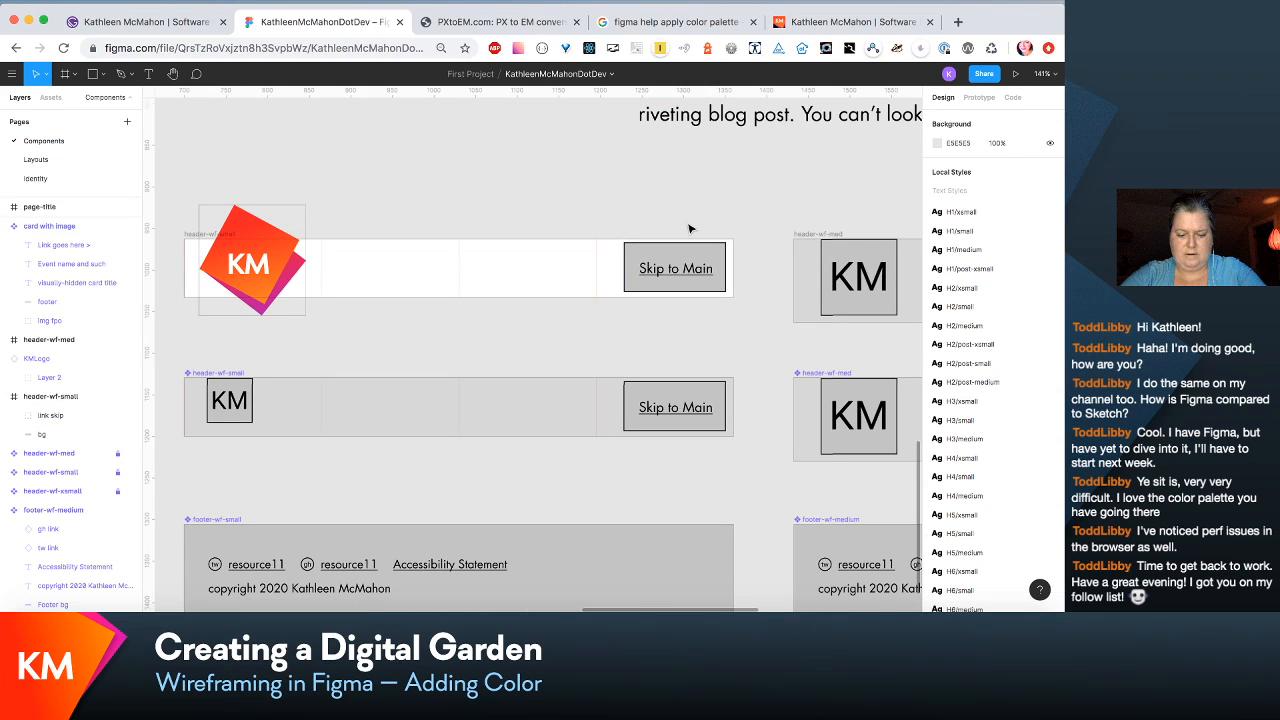
left_click(563, 254)
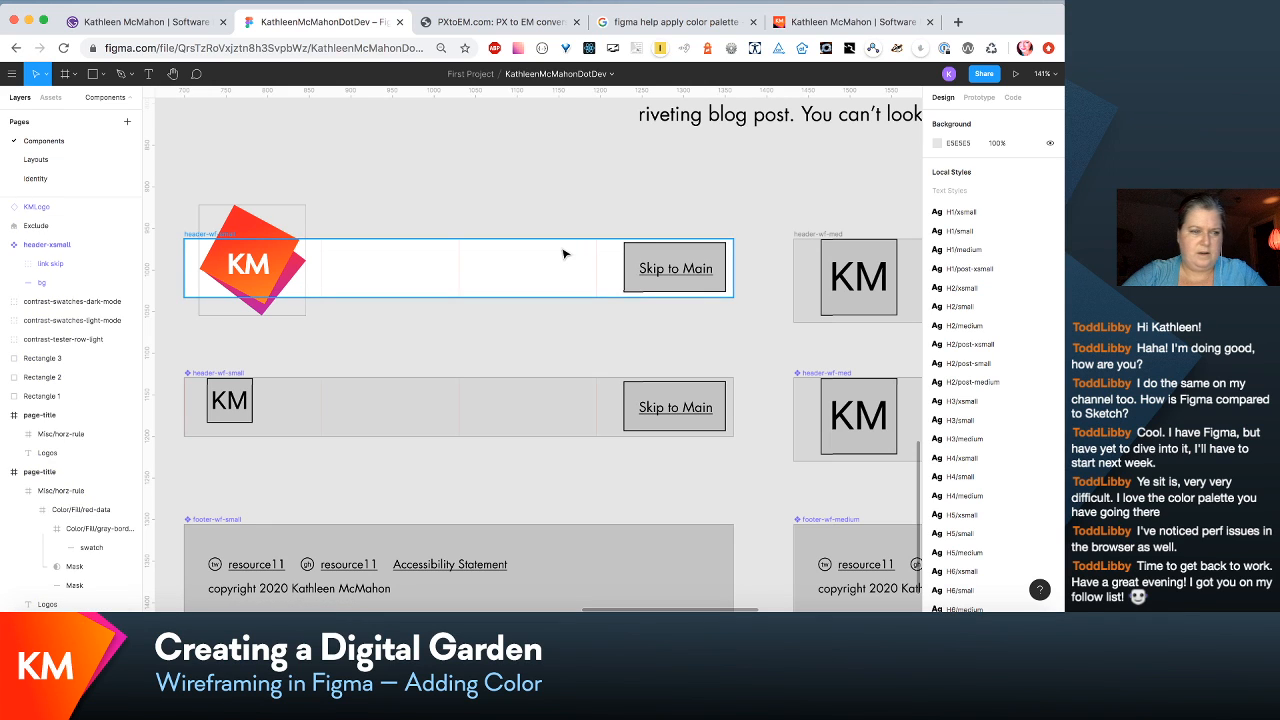
left_click(563, 254)
key("super+v")
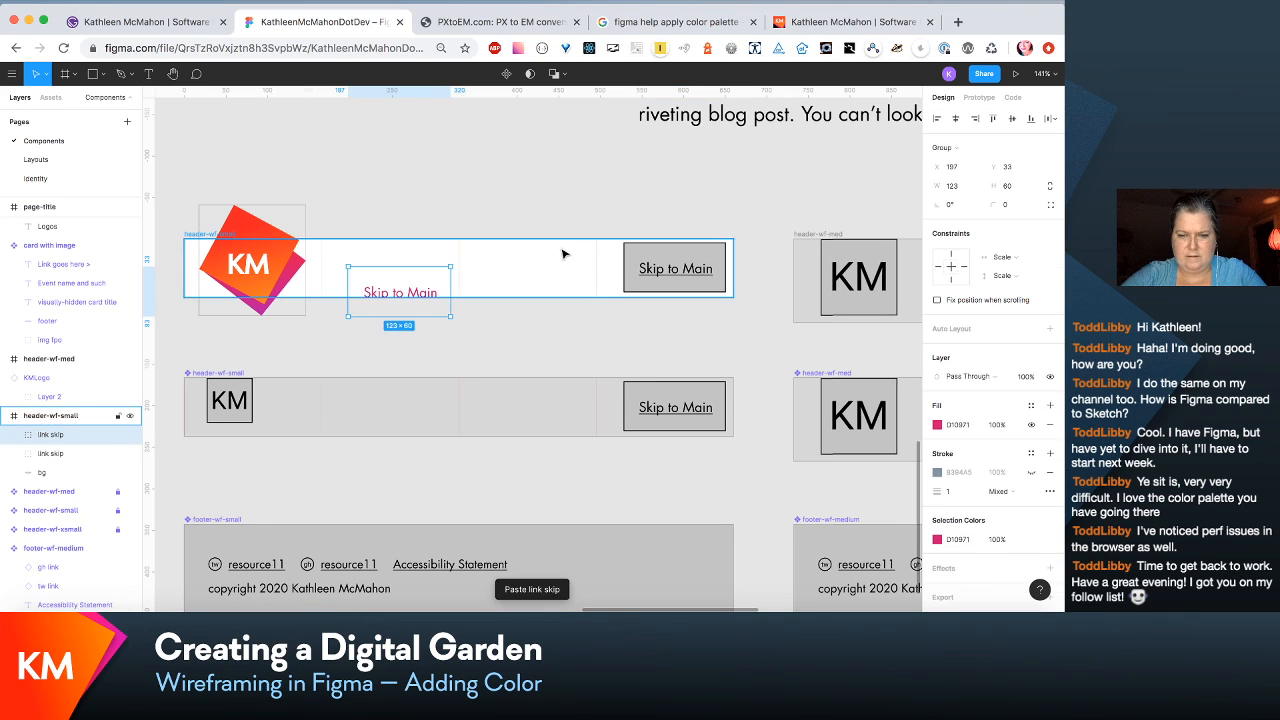
Step: Align the pink Skip to Main link exactly over the grey wireframe link box and delete the wireframe link
left_click_drag(406, 298, 679, 273)
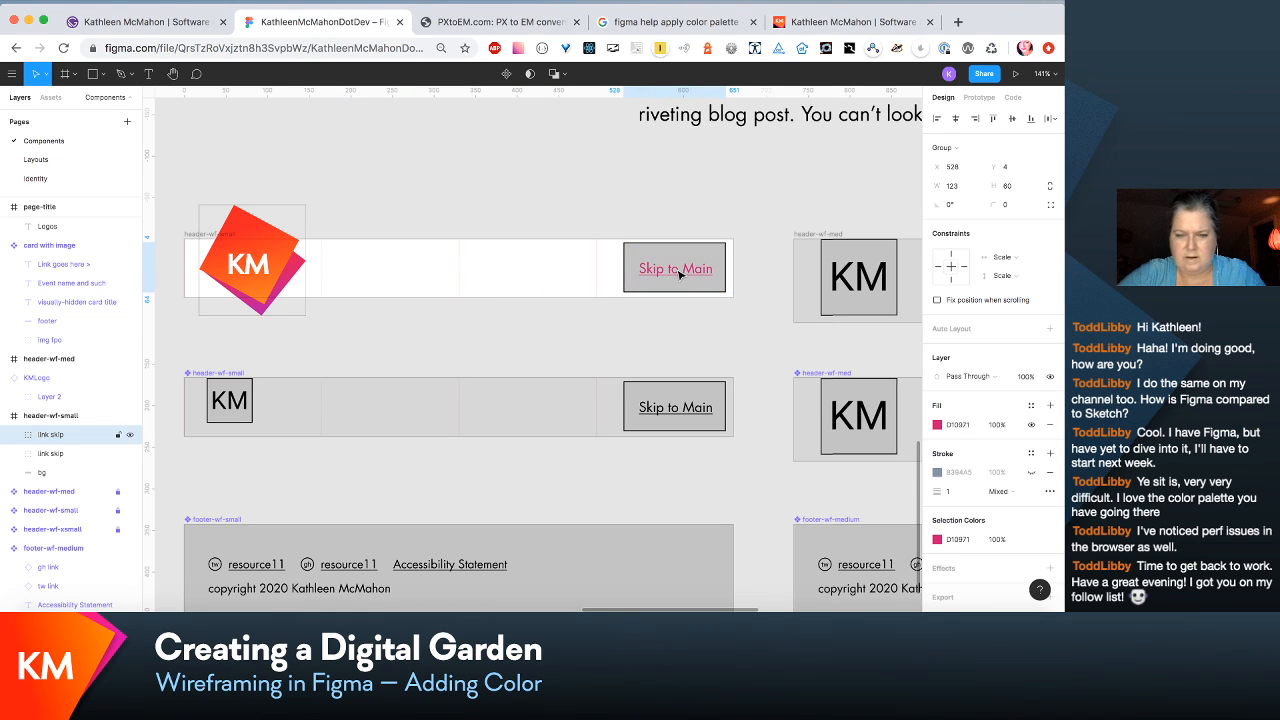
left_click(54, 456)
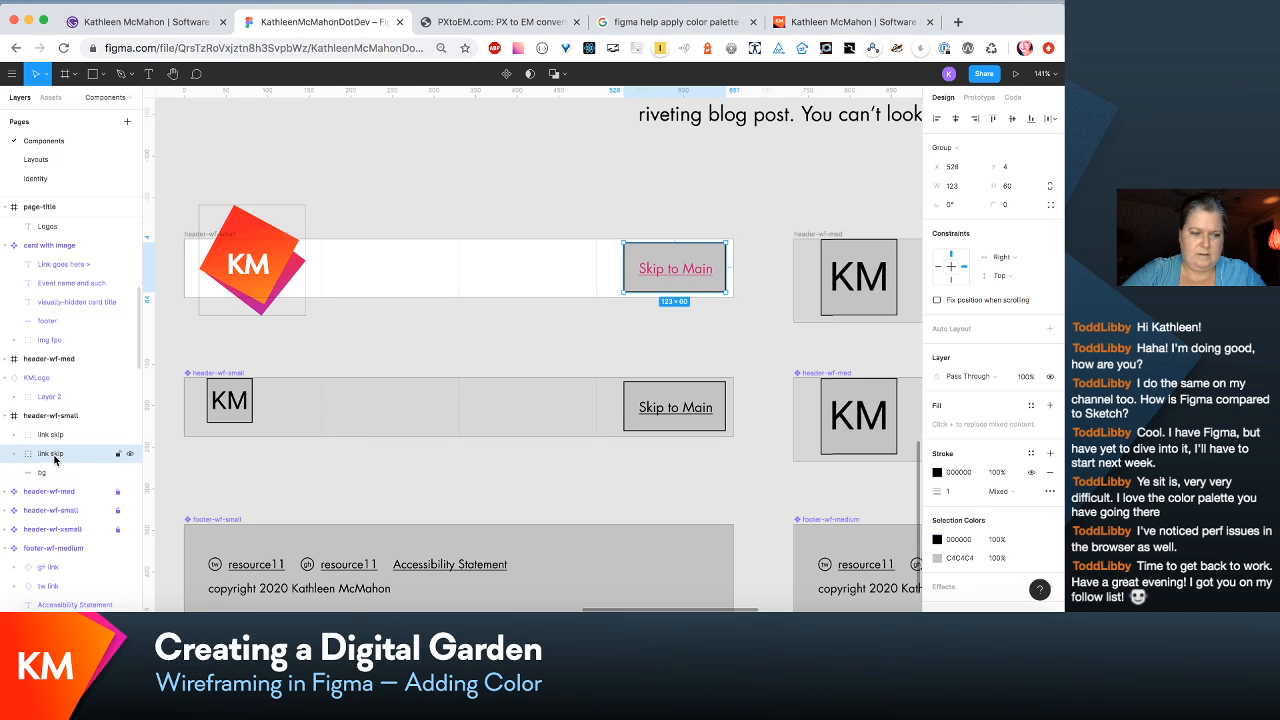
key("Delete")
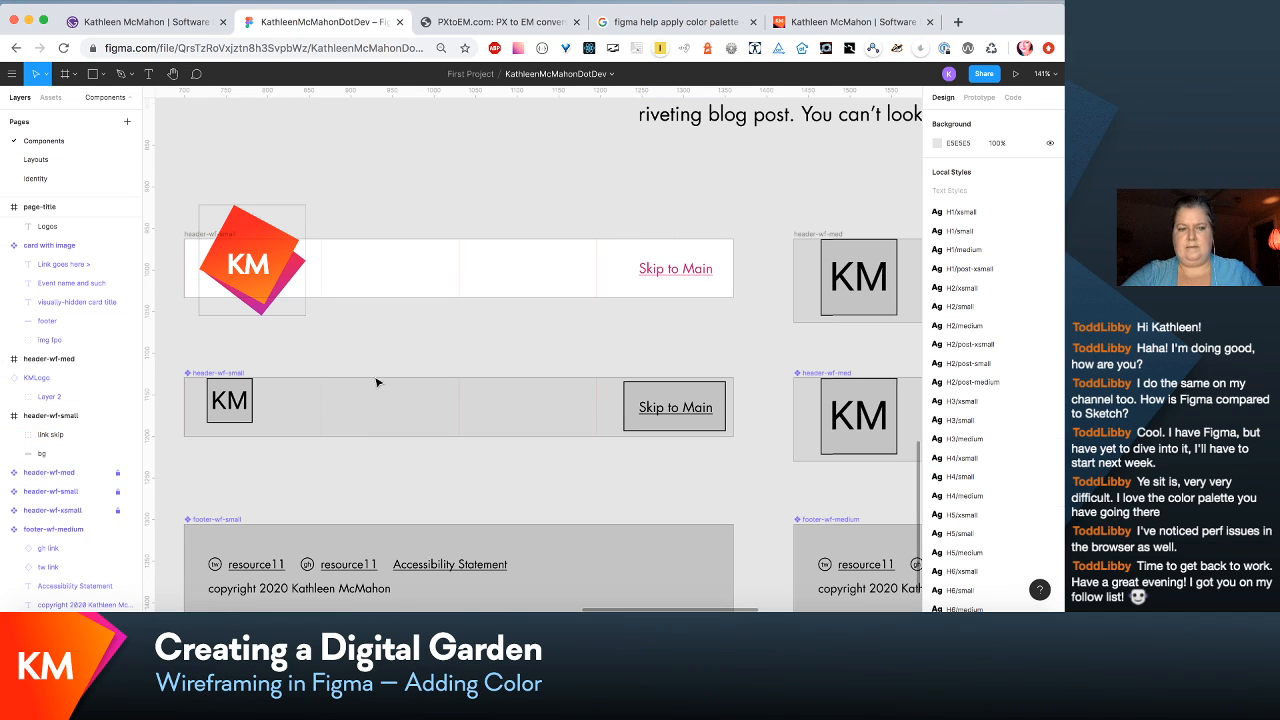
Step: Rename the coloured header-wf-small frame as header-small
left_click_drag(196, 174, 745, 326)
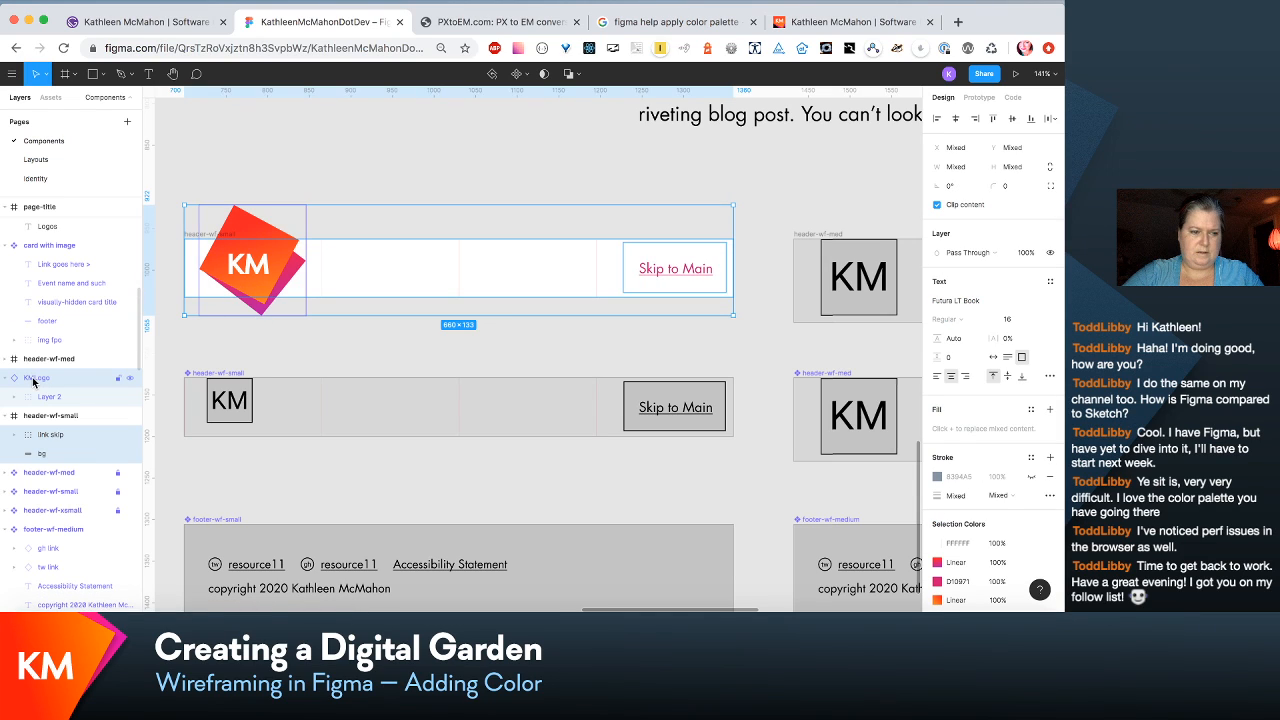
double_click(60, 416)
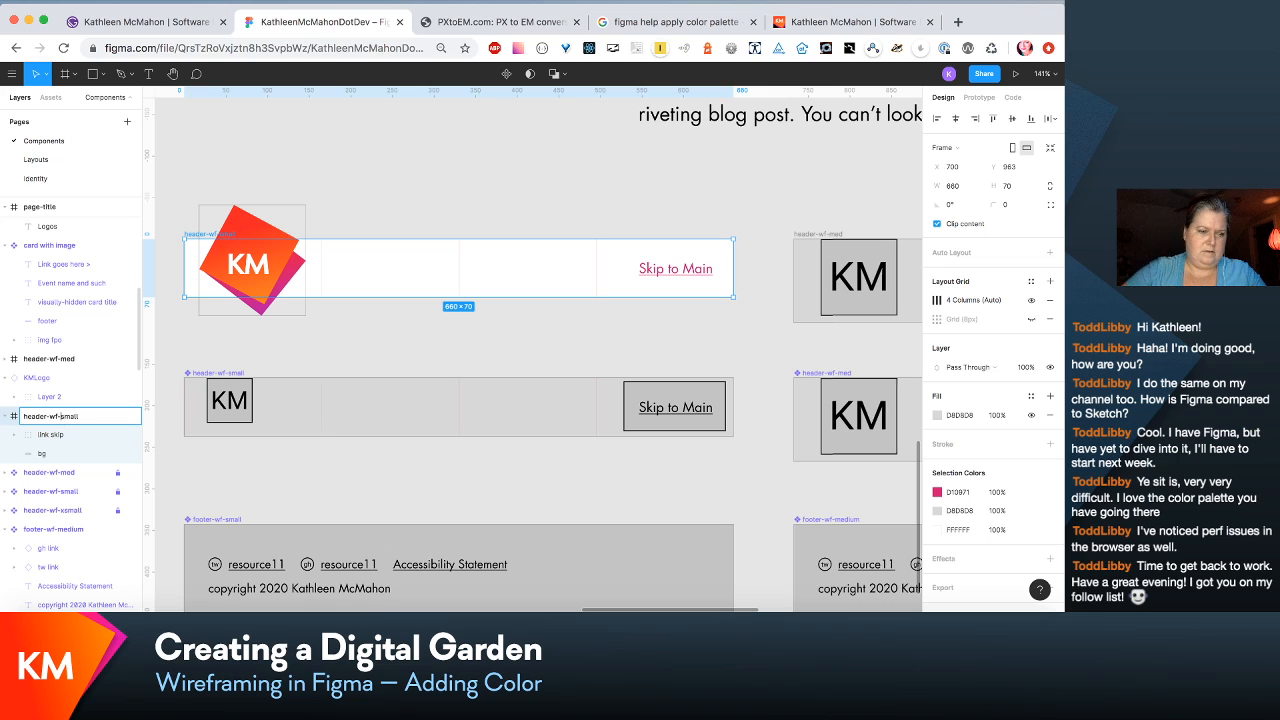
key("BackSpace")
key("BackSpace")
key("BackSpace")
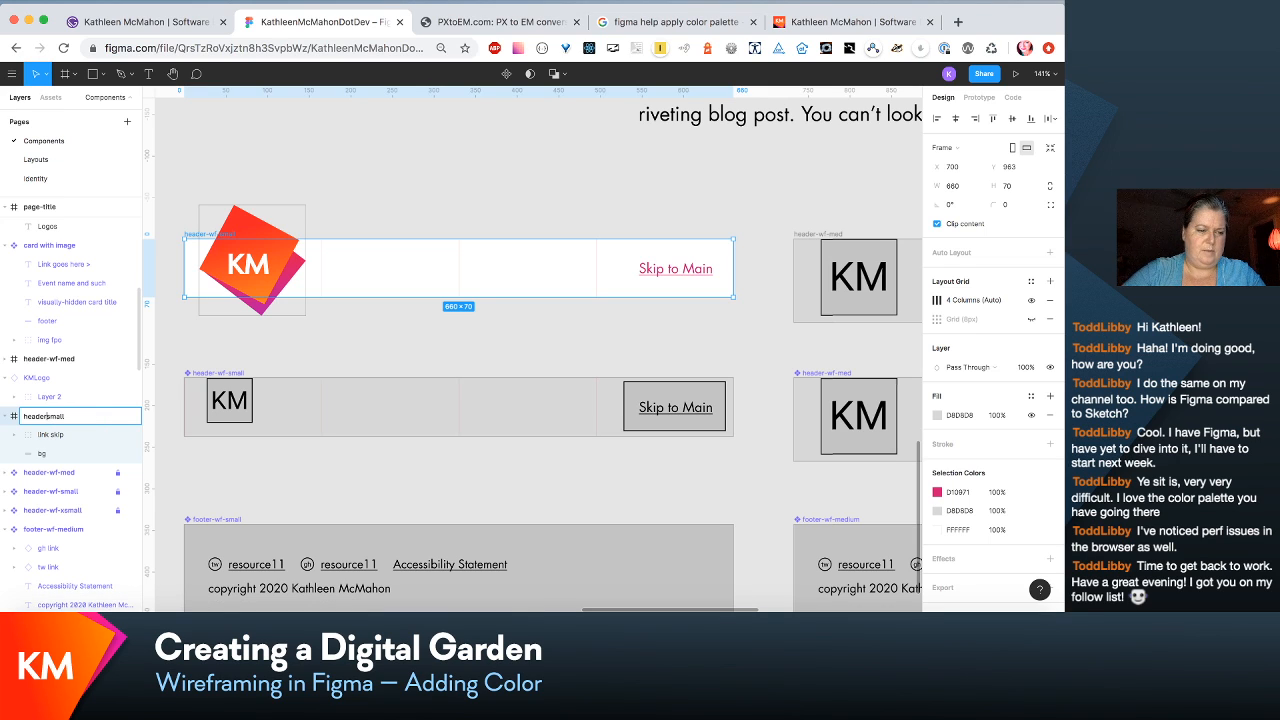
left_click(209, 180)
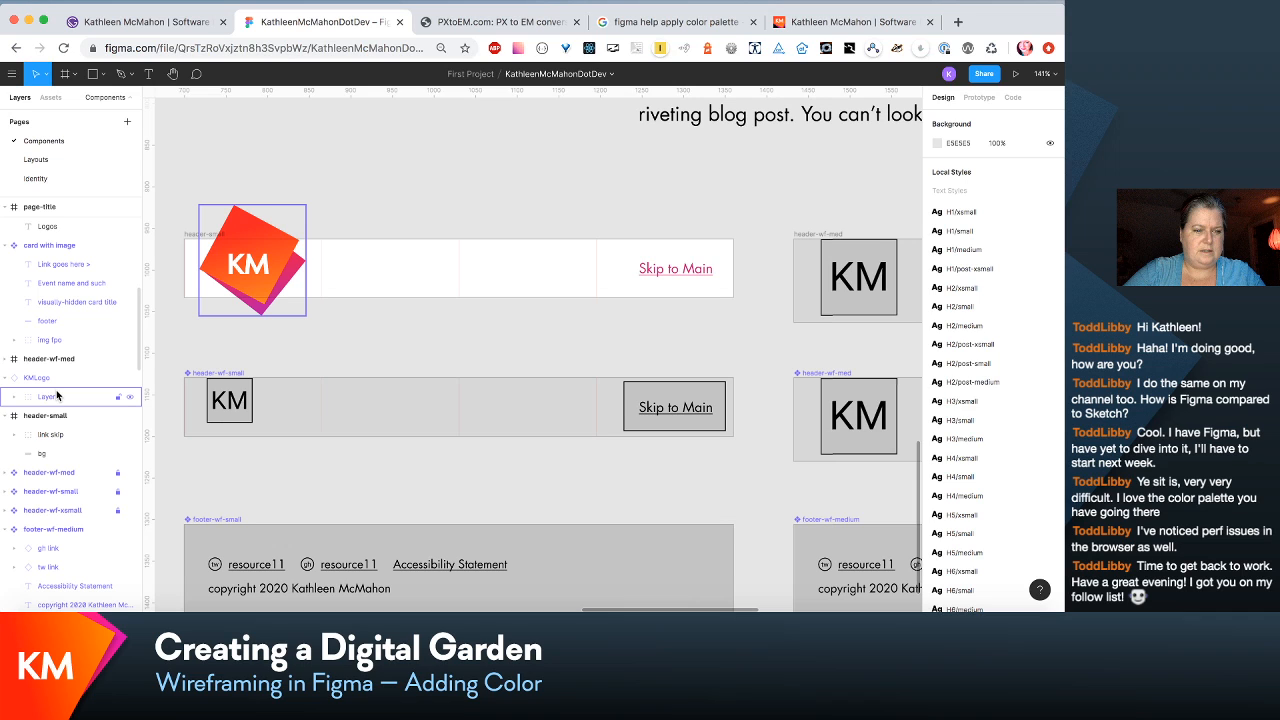
Step: Create a component from the KM logo and the header-small frame together
left_click_drag(175, 182, 752, 335)
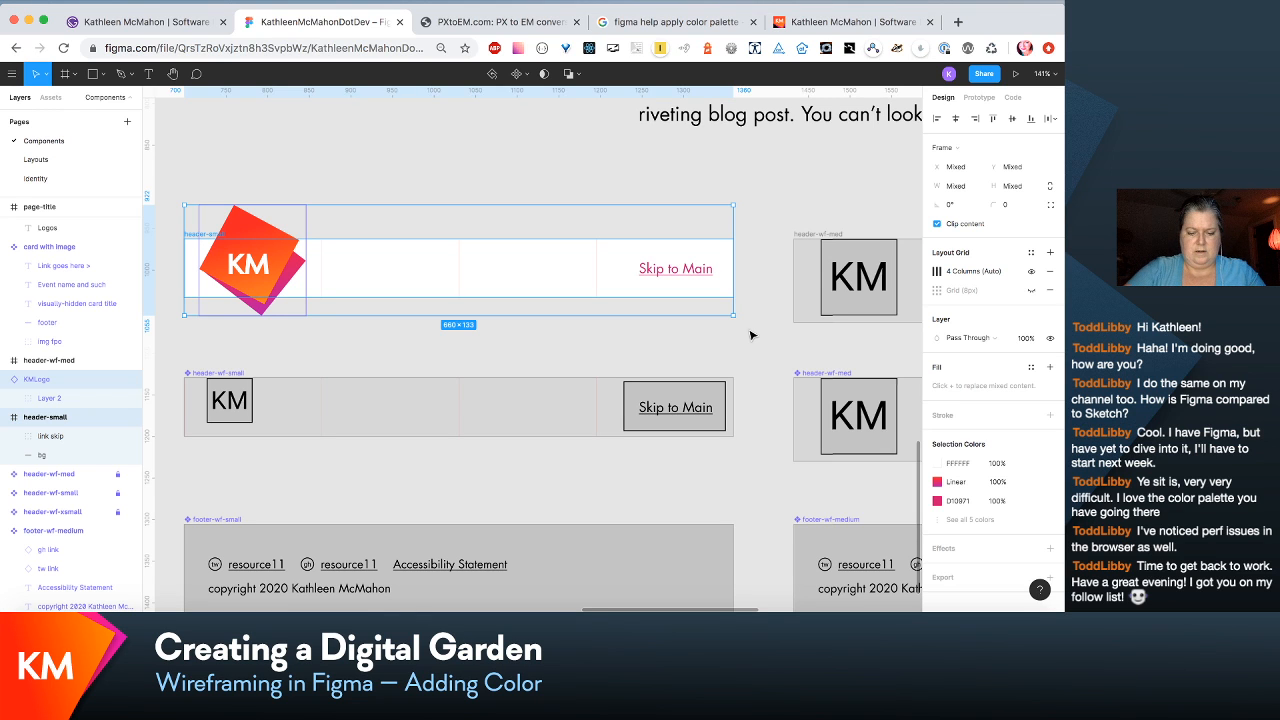
key("super+alt+k")
scroll(752, 335, "left", 3)
scroll(752, 335, "down", 2)
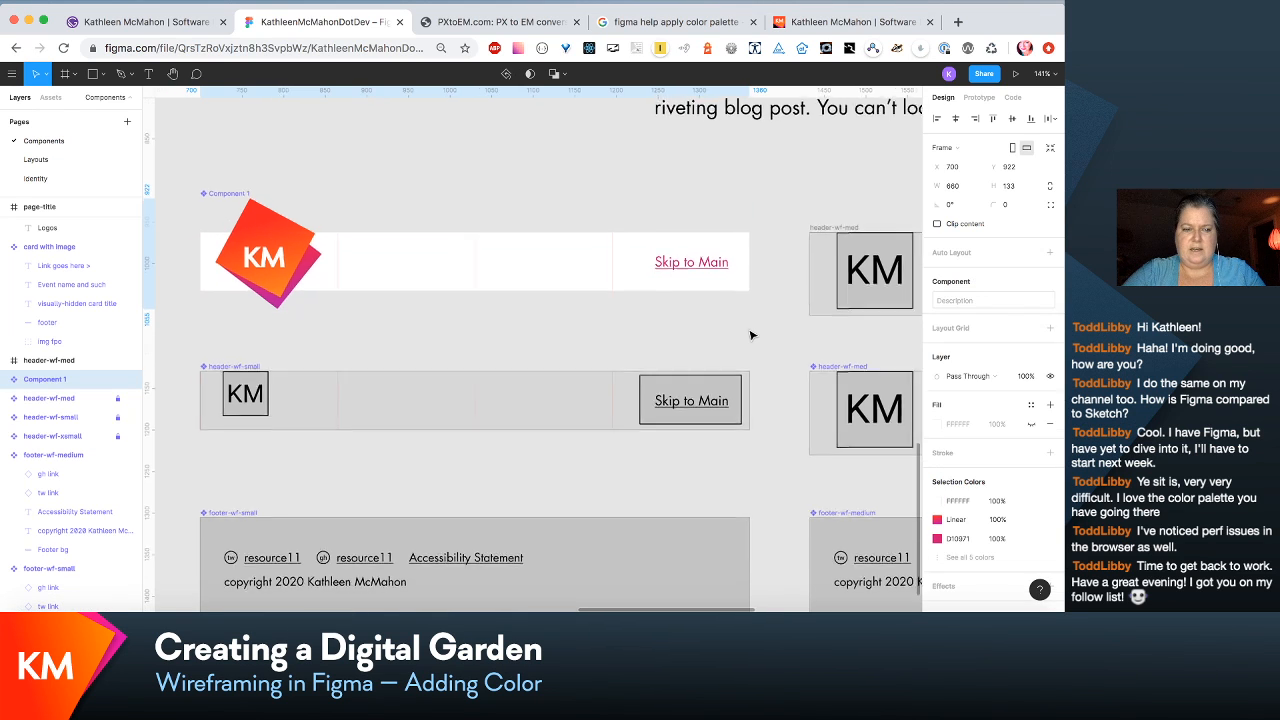
Step: Examine the new coloured header component alongside the xsmall, small and medium wireframe headers and footers
scroll(752, 335, "left", 8)
scroll(752, 335, "down", 1)
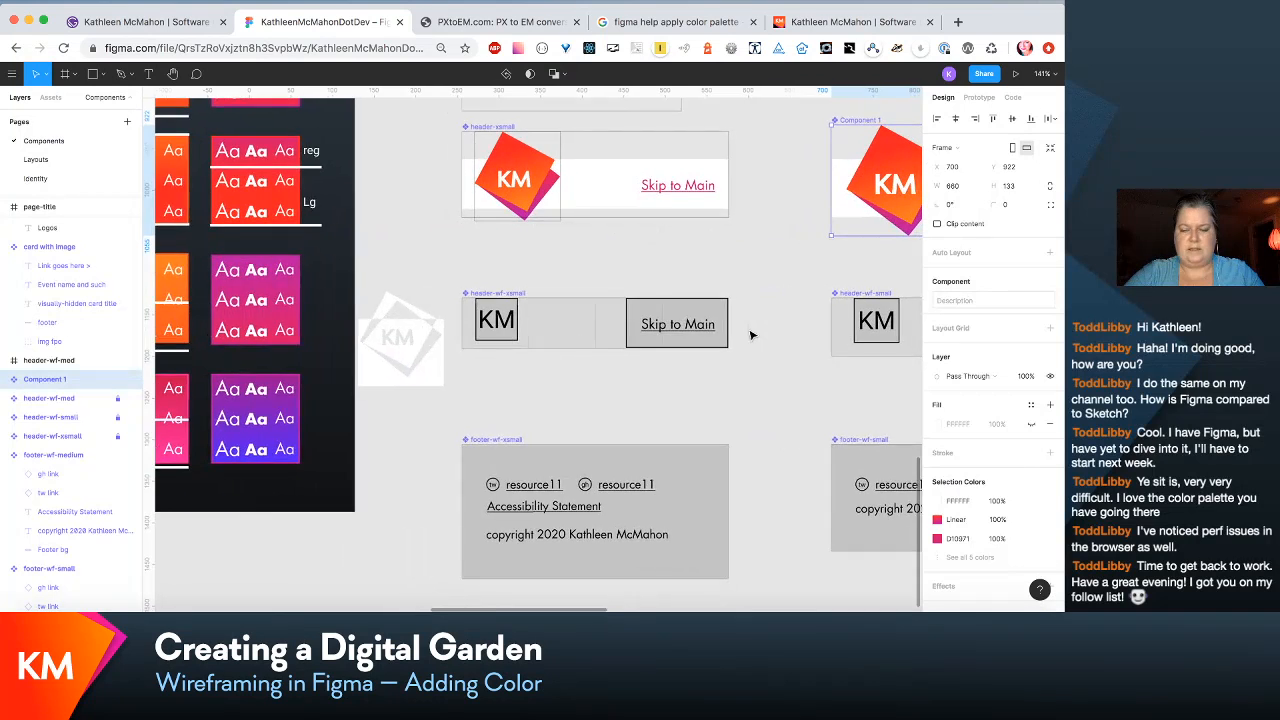
scroll(752, 335, "right", 4)
scroll(752, 335, "right", 1)
scroll(752, 335, "down", 1)
scroll(752, 335, "right", 10)
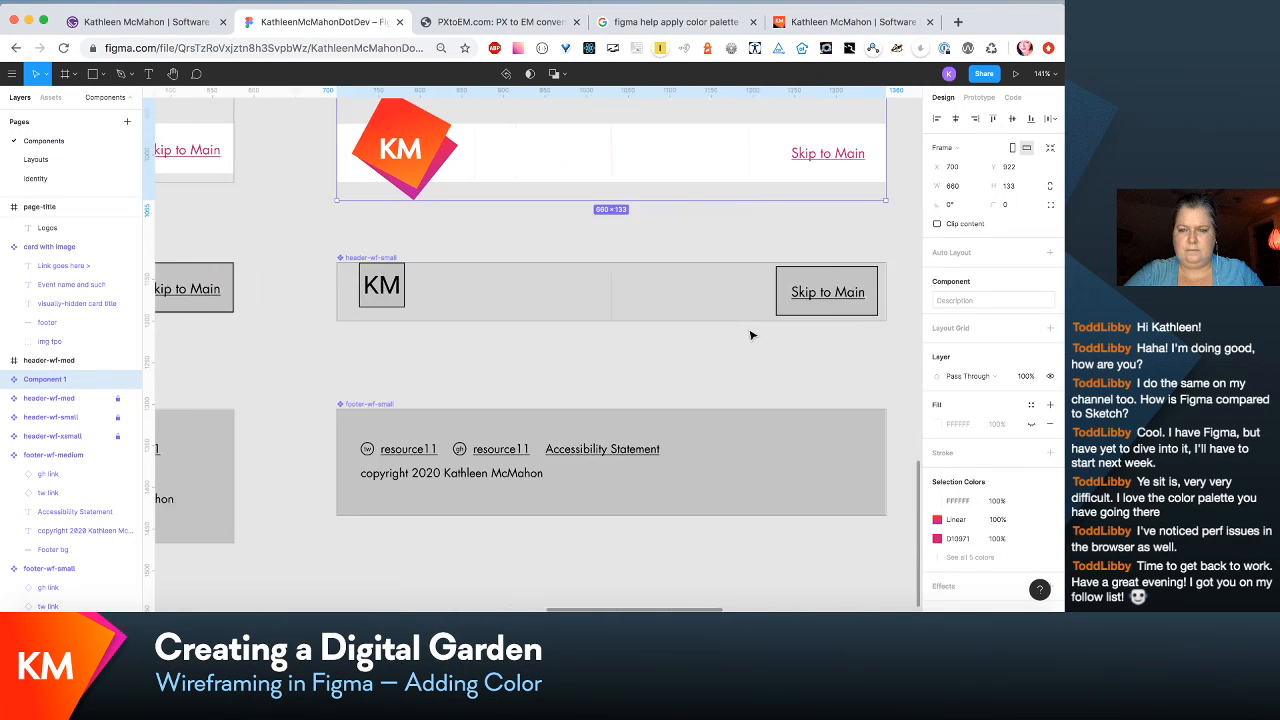
scroll(752, 335, "up", 3)
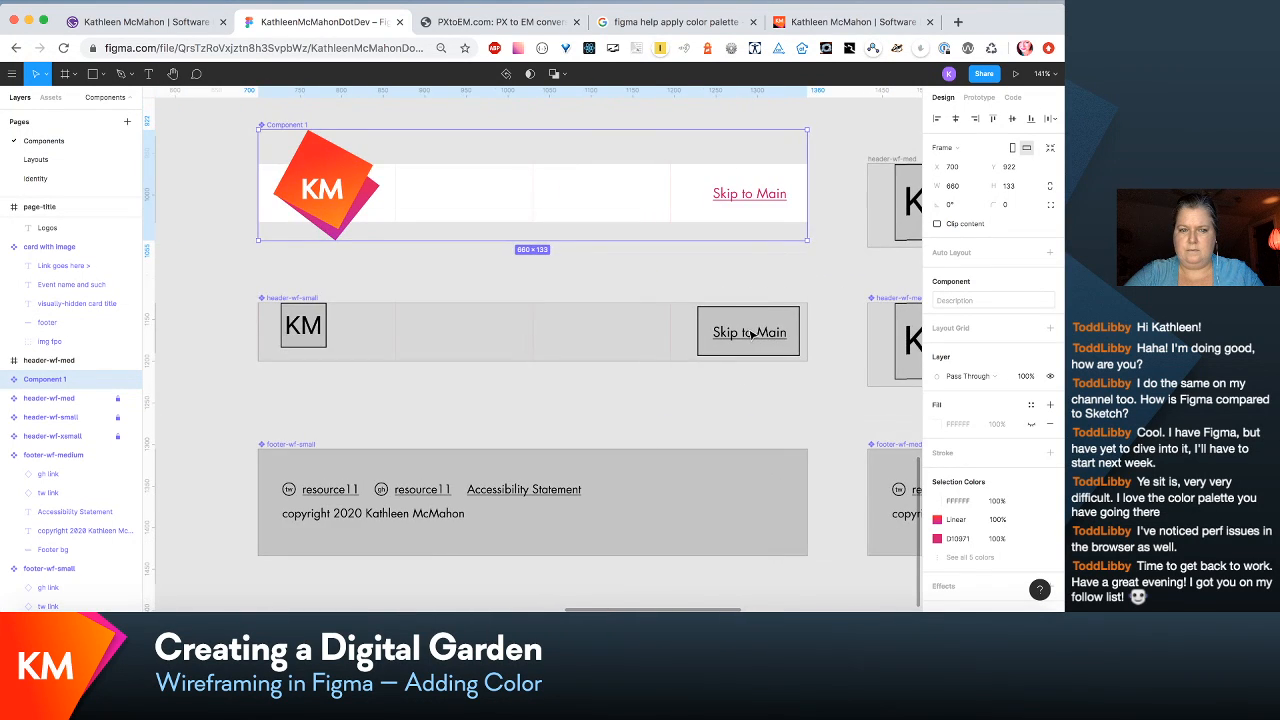
scroll(752, 335, "right", 2)
scroll(752, 335, "up", 1)
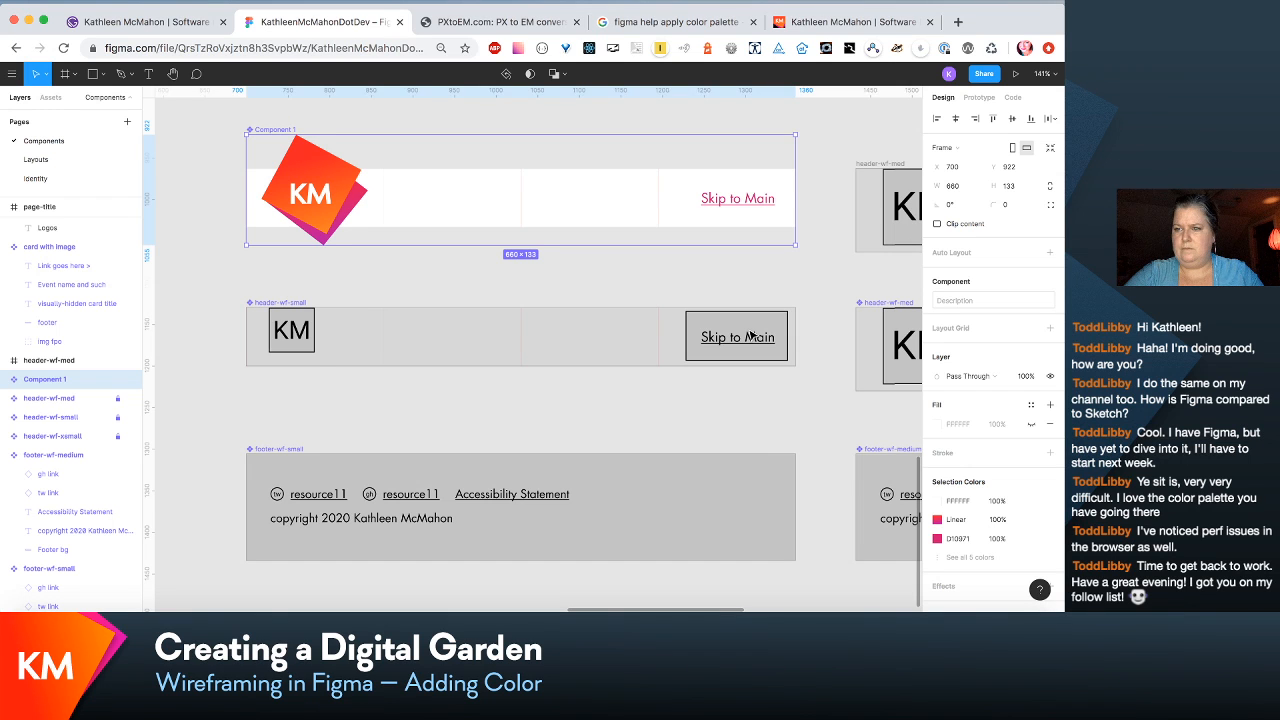
scroll(752, 337, "right", 2)
scroll(752, 335, "right", 10)
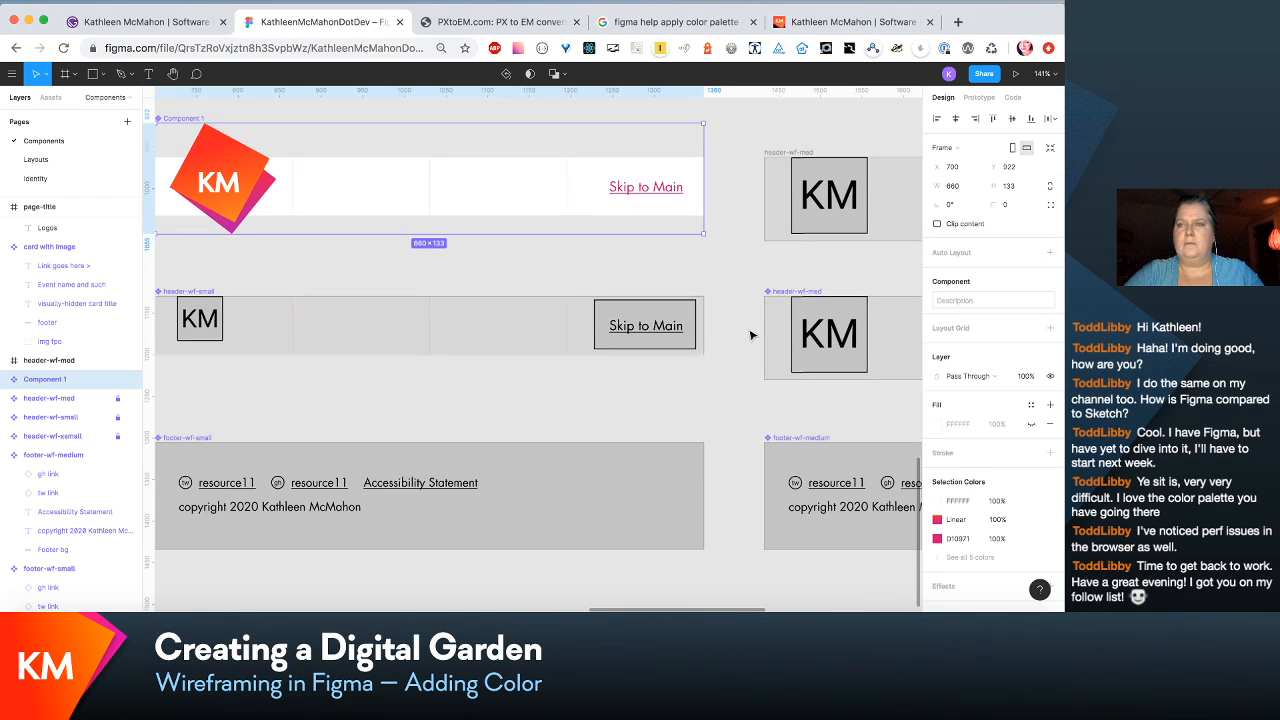
scroll(752, 335, "left", 10)
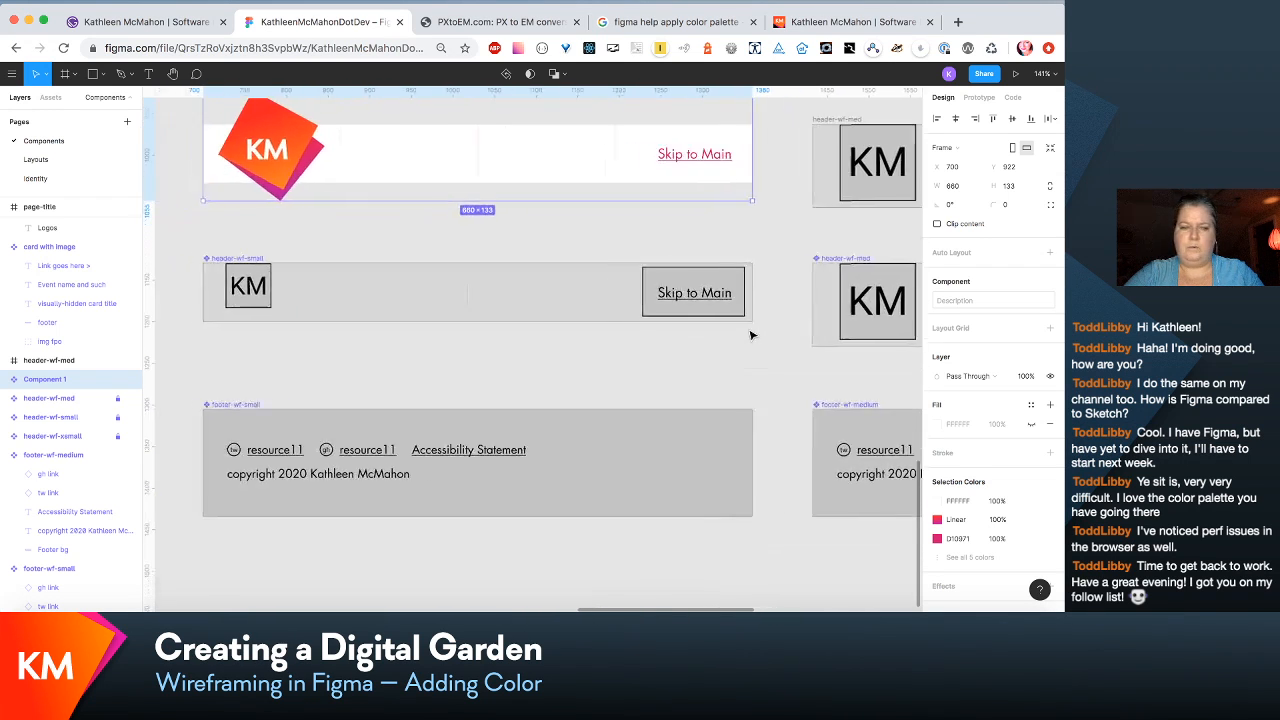
scroll(752, 335, "right", 10)
scroll(752, 335, "up", 5)
scroll(752, 335, "right", 10)
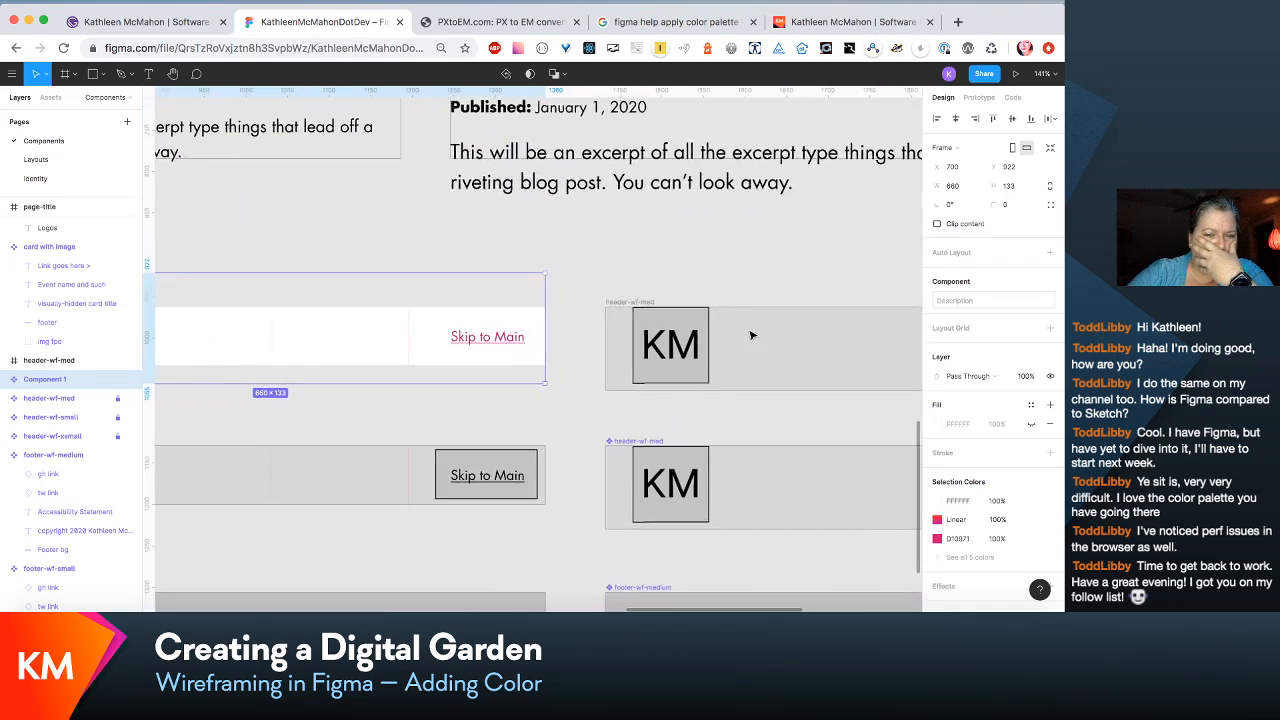
scroll(752, 335, "down", 10)
scroll(752, 335, "left", 15)
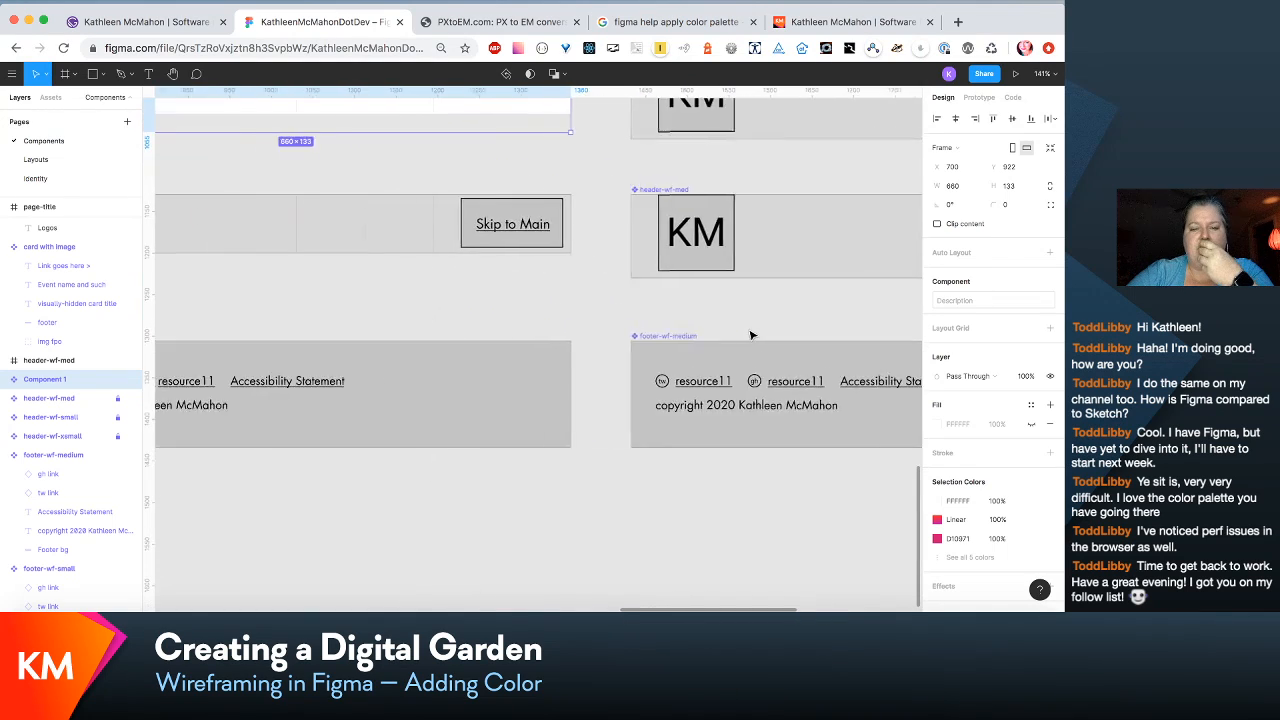
scroll(752, 335, "right", 15)
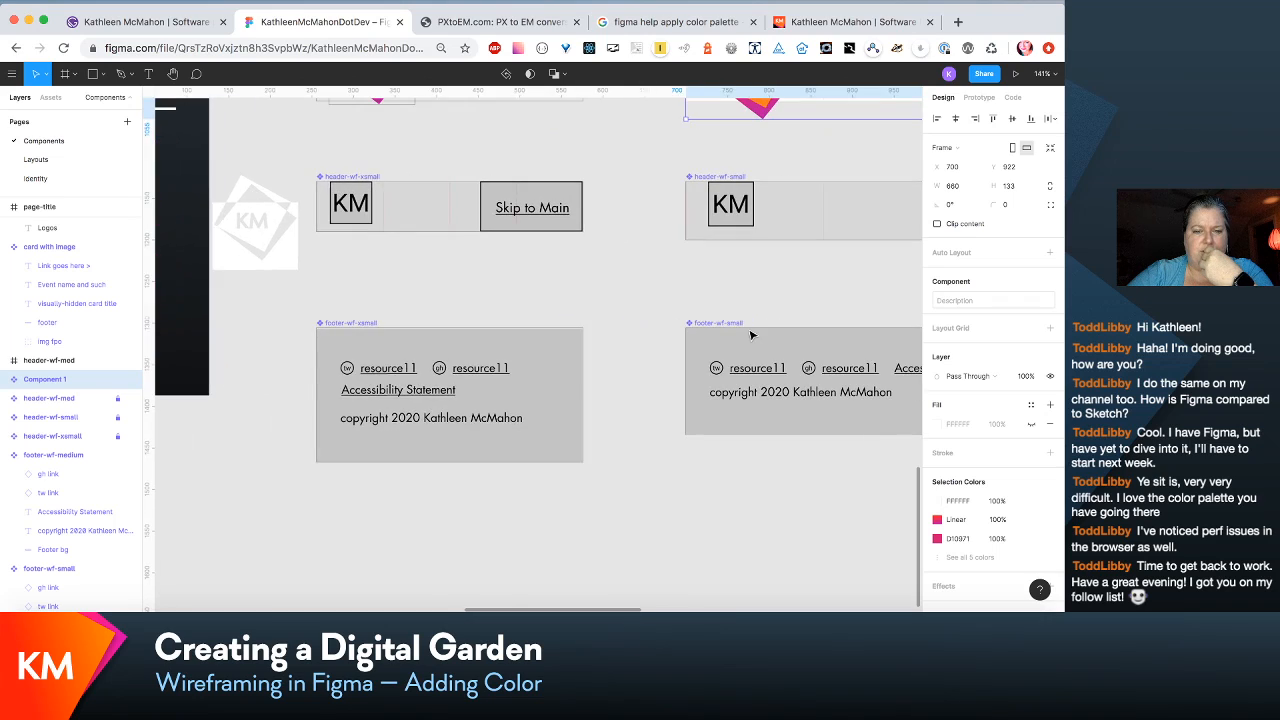
scroll(752, 335, "left", 10)
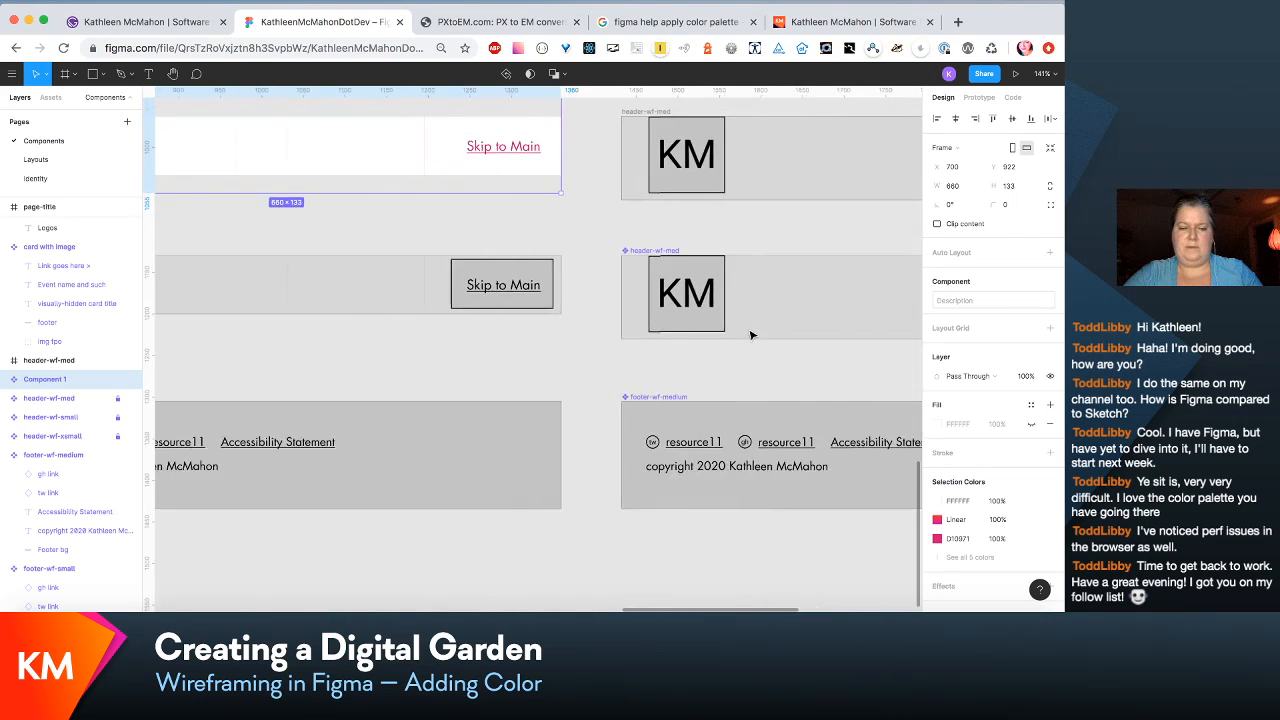
Step: Rename the new coloured small header component as header-sm
scroll(752, 335, "right", 10)
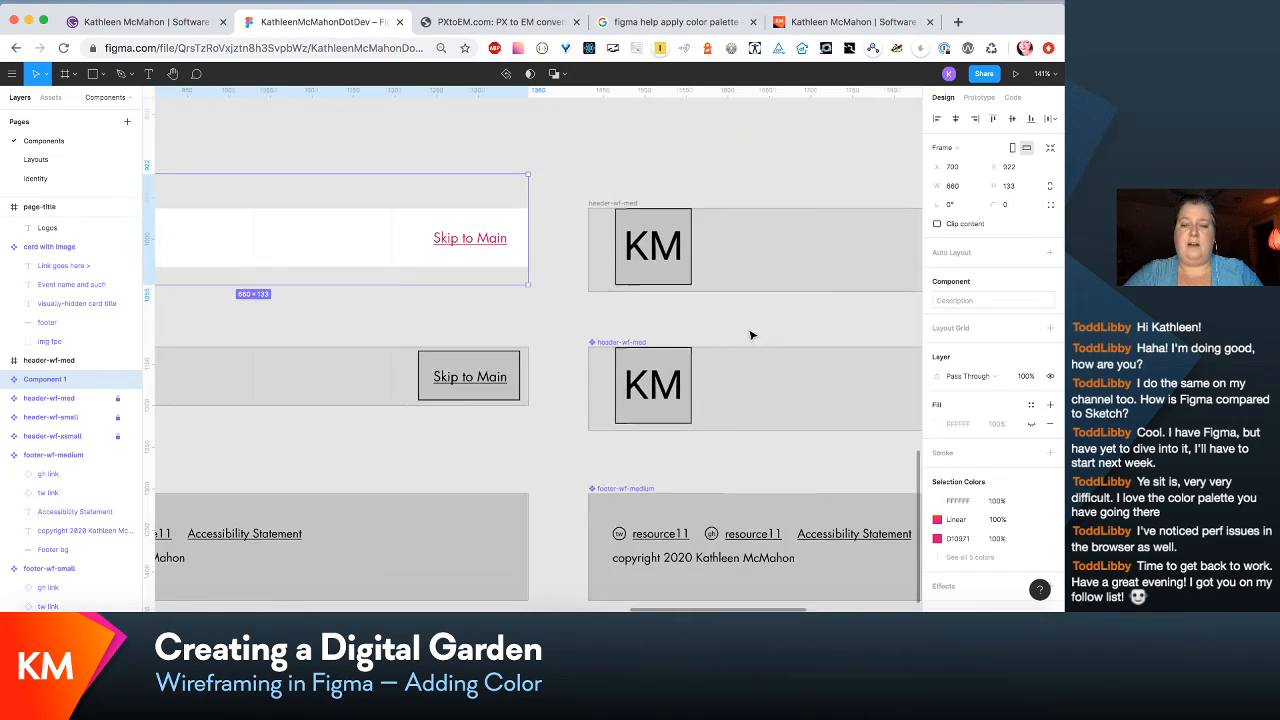
double_click(50, 379)
type("hea")
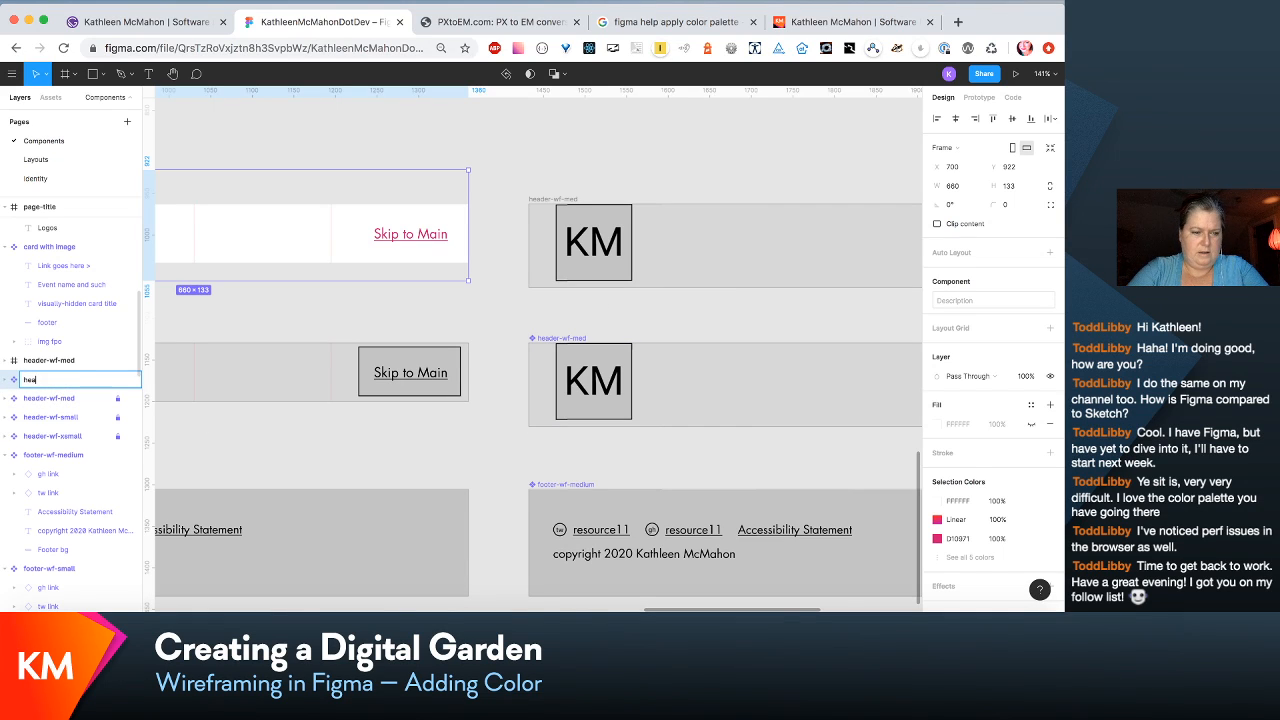
type("der-sm")
key("Return")
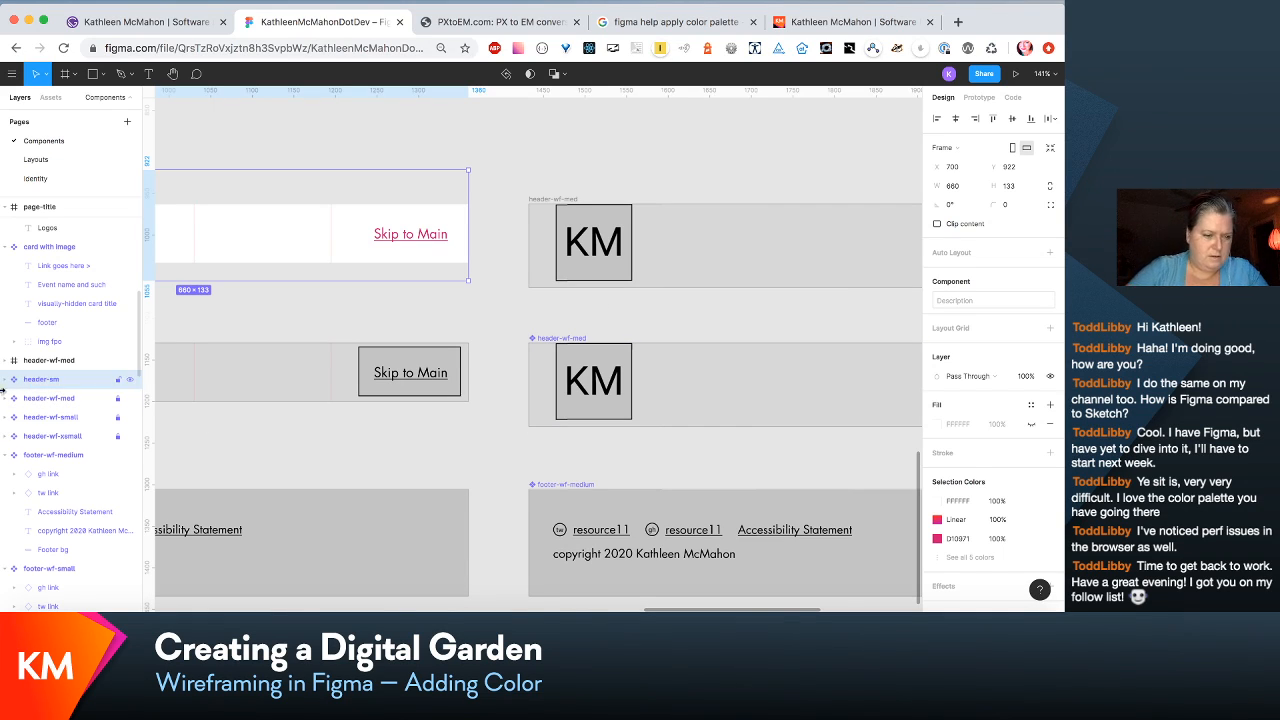
Step: Select the header-xsmall component and collapse its layer, the first two page-title frames and card with image
scroll(327, 367, "left", 10)
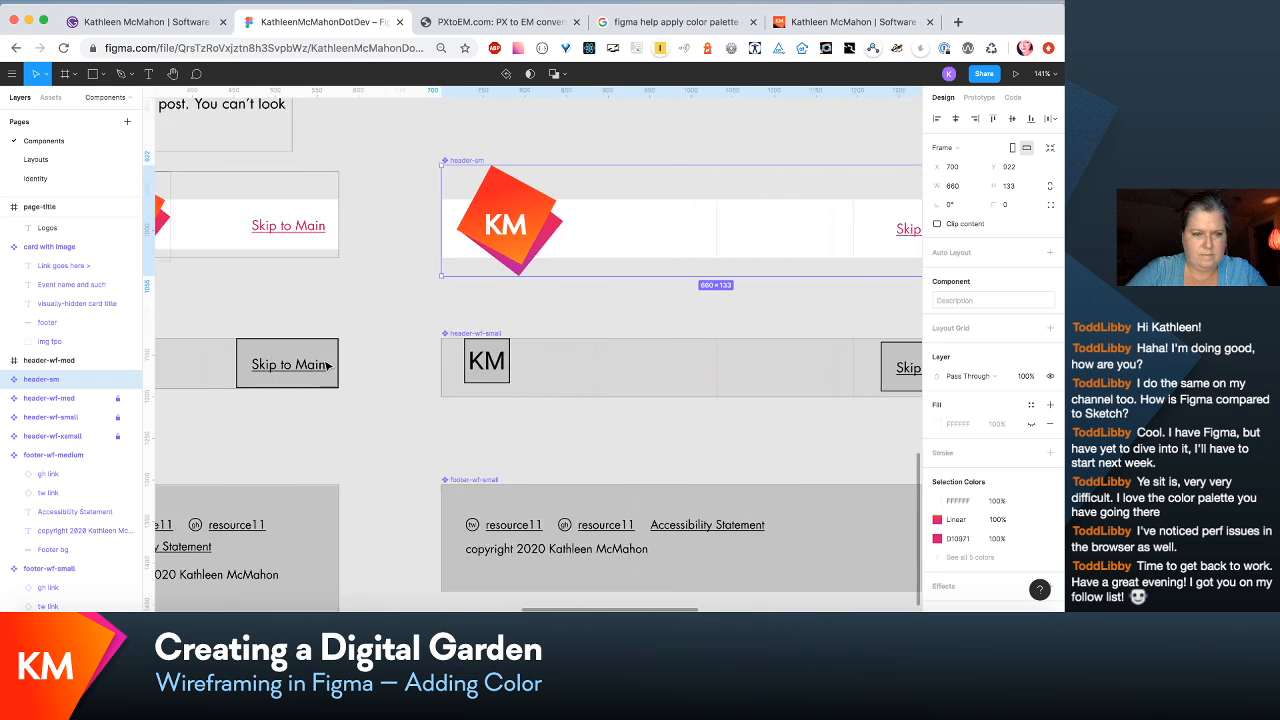
left_click(481, 226)
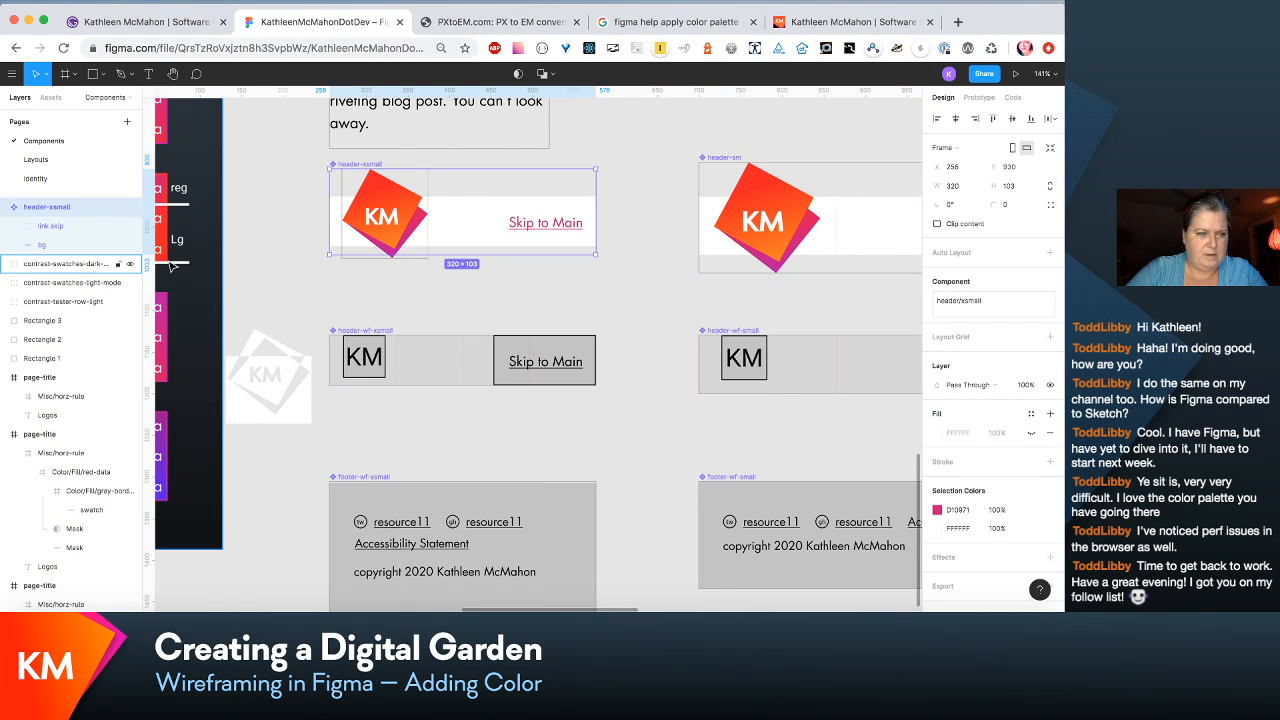
scroll(40, 300, "up", 2)
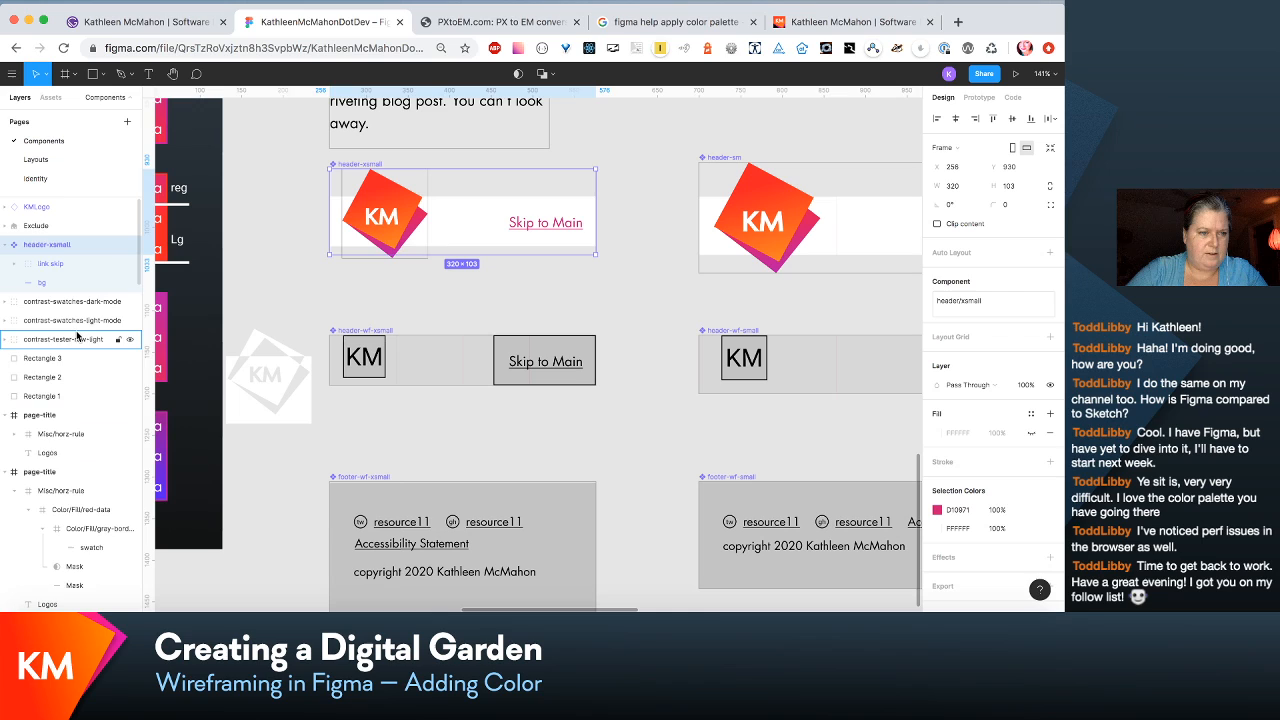
left_click(5, 243)
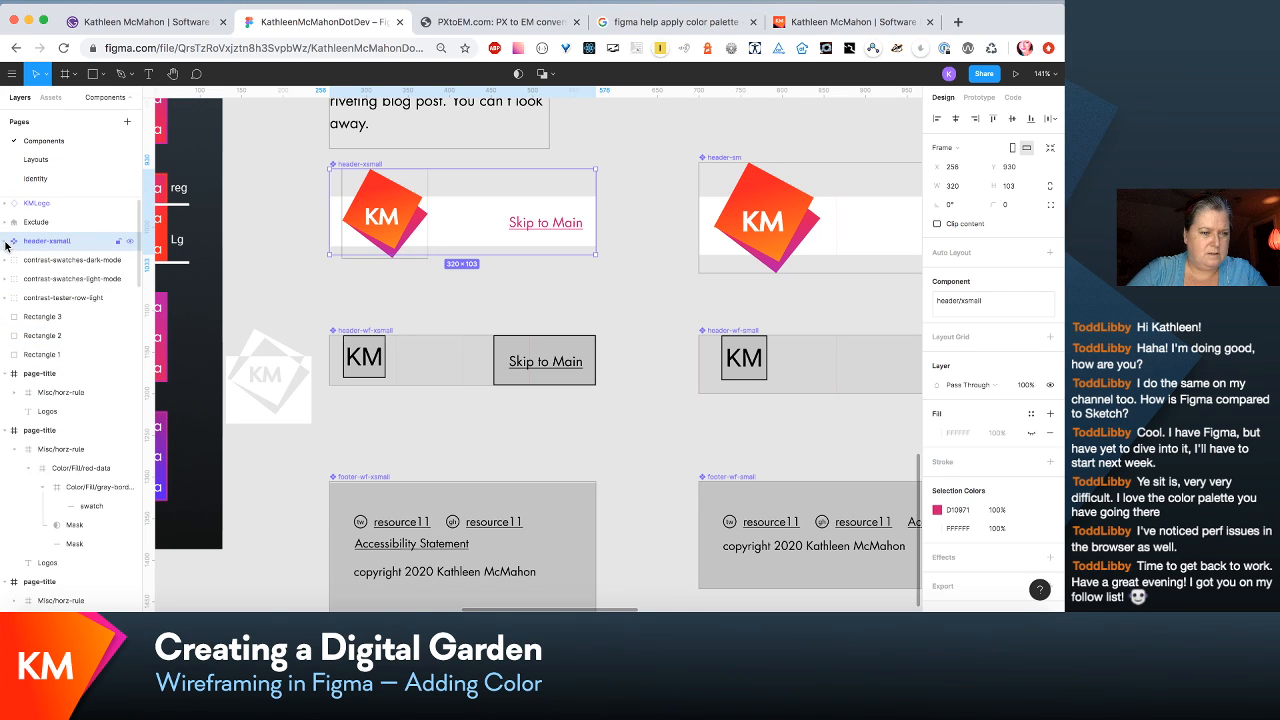
left_click(5, 373)
left_click(4, 392)
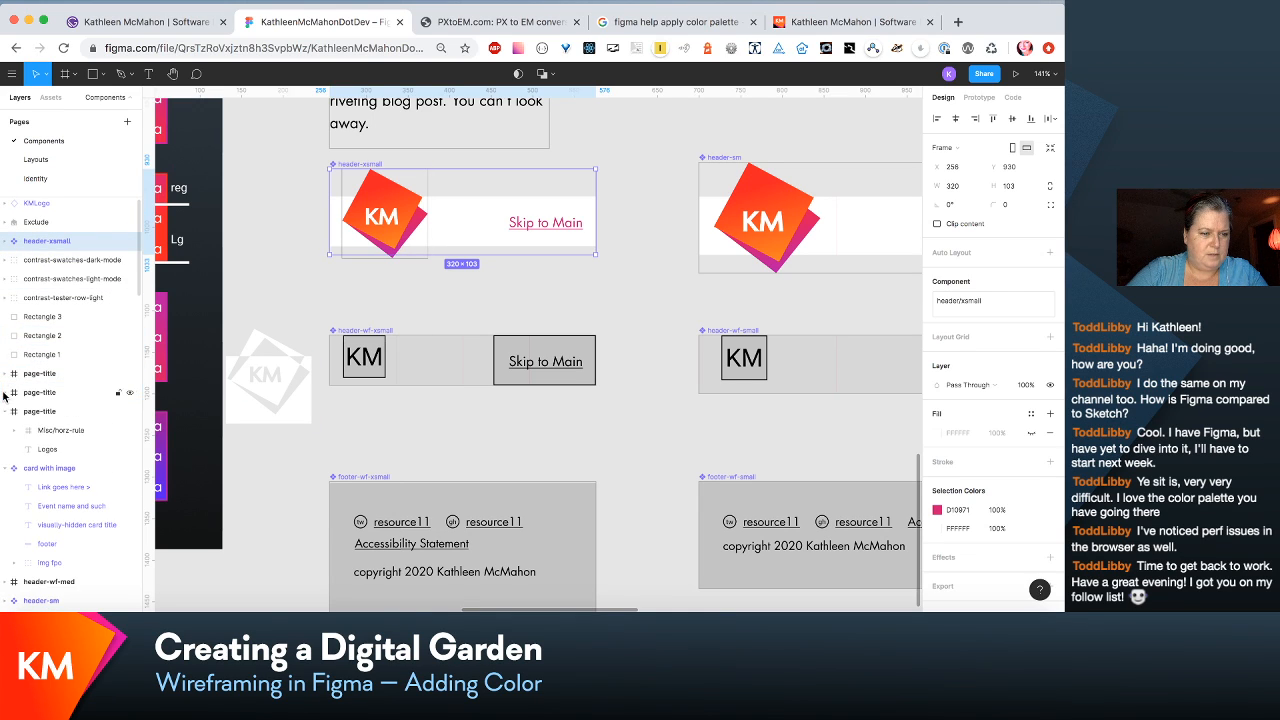
left_click(5, 468)
scroll(9, 472, "down", 1)
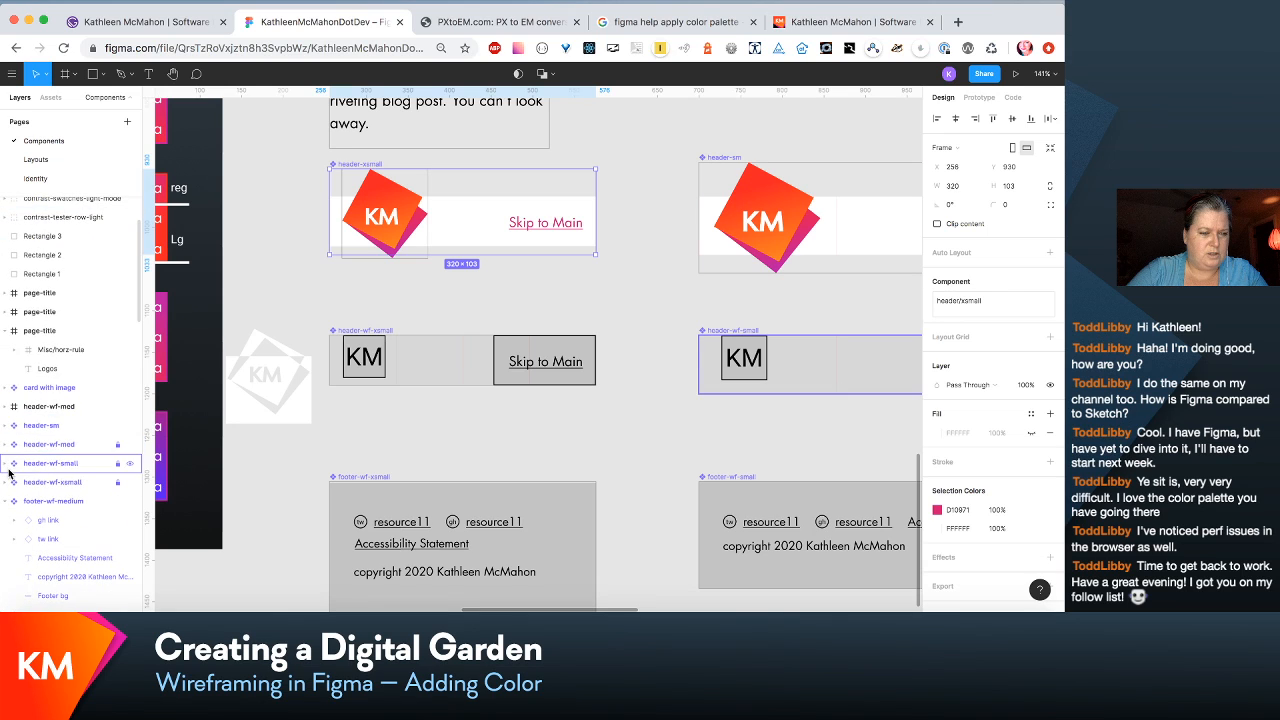
scroll(91, 211, "up", 2)
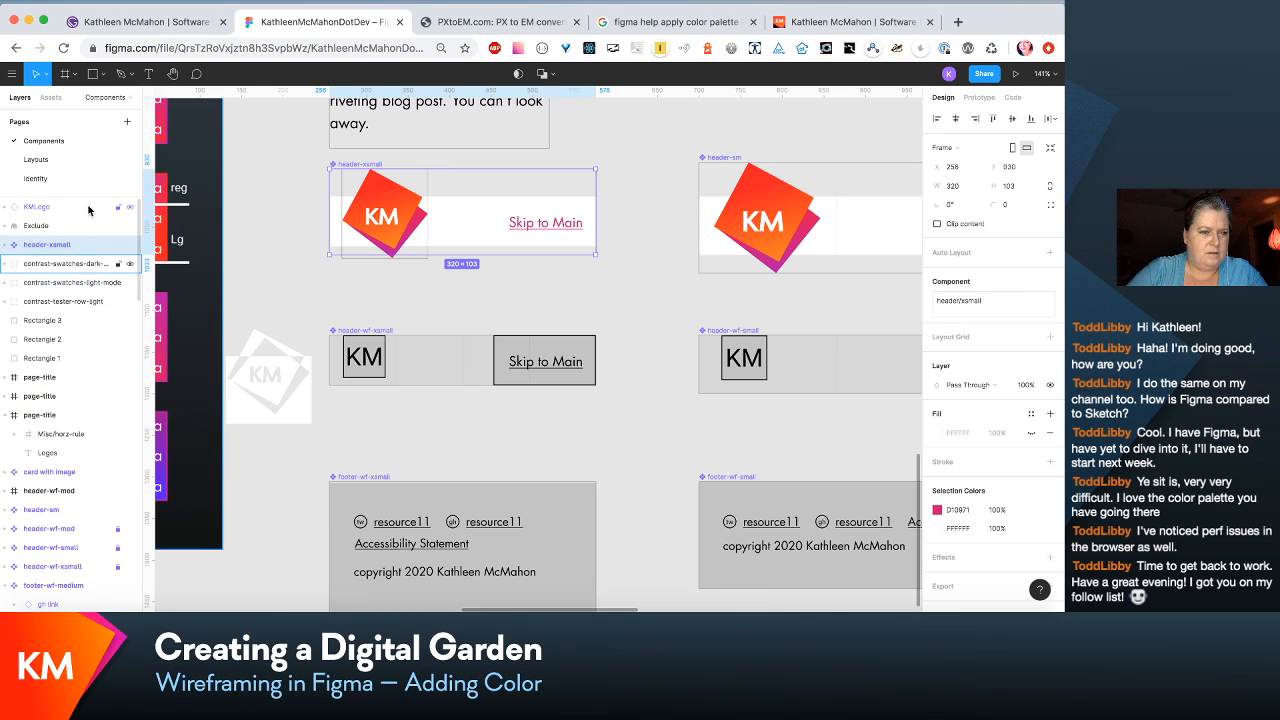
Step: Move the KMLogo and header-xsmall layers together to directly below header-sm in the layer order
left_click(88, 207, "shift")
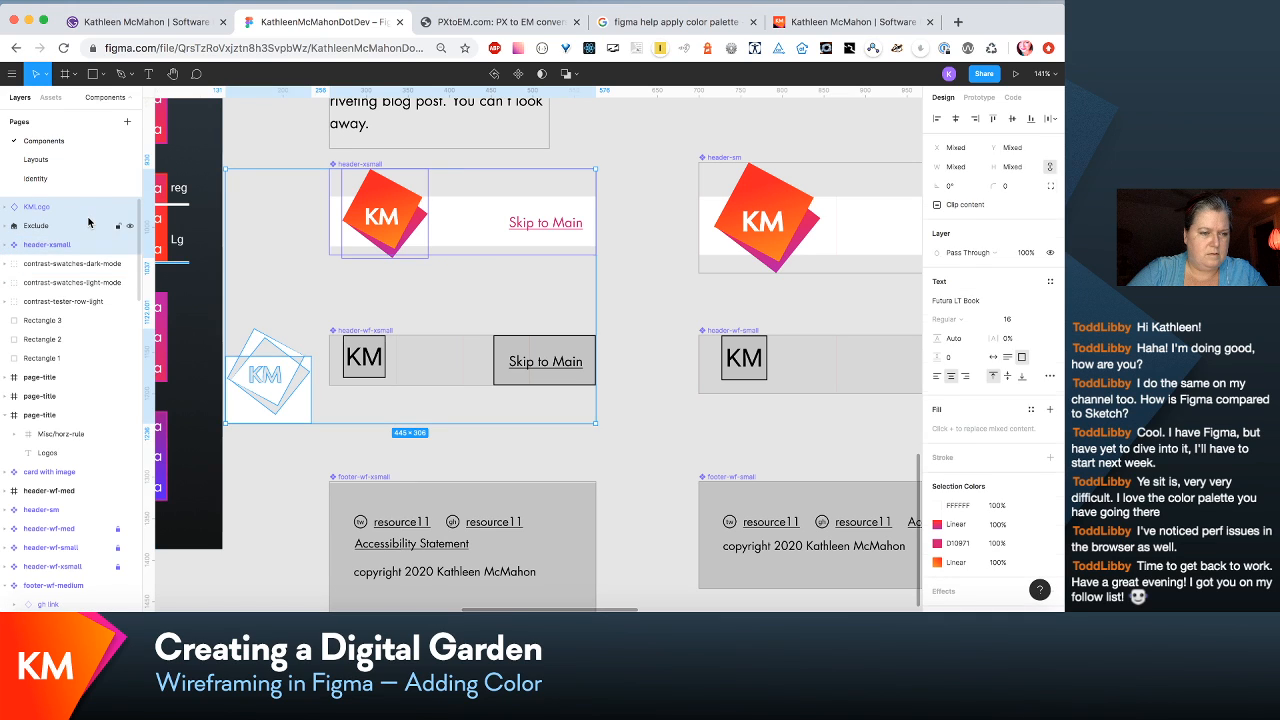
left_click(87, 245)
left_click_drag(87, 247, 68, 524)
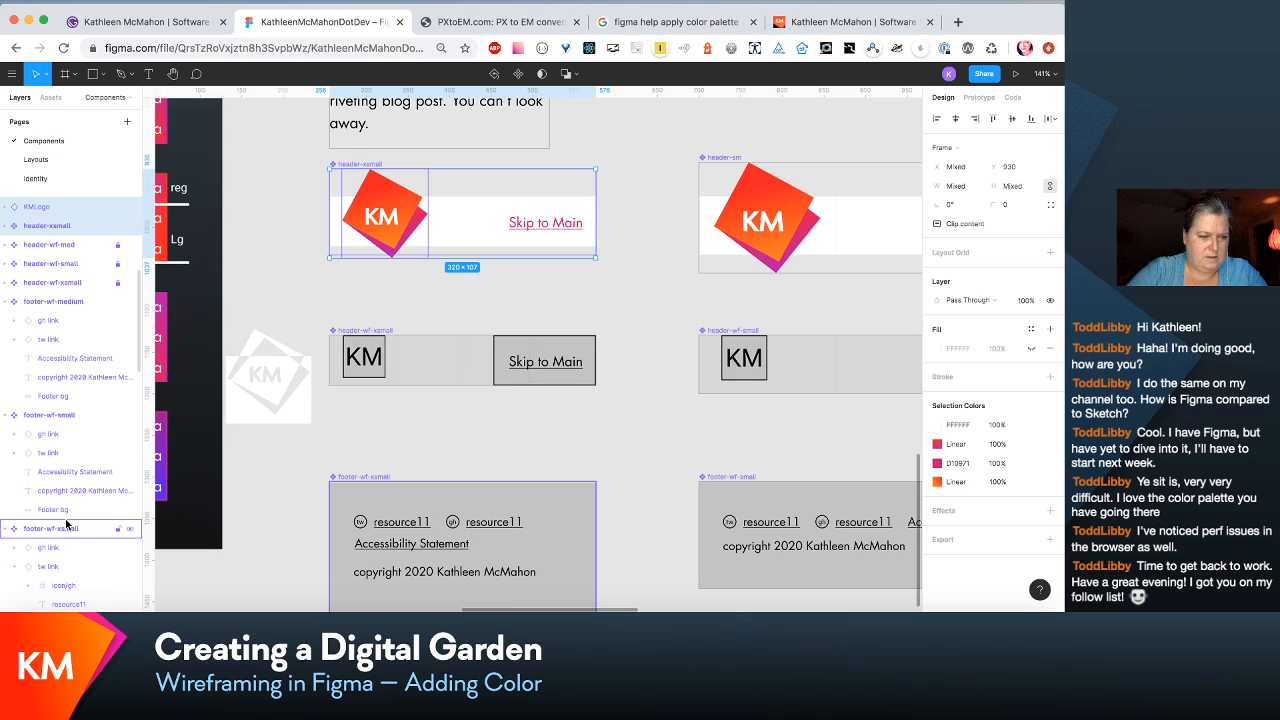
scroll(66, 523, "up", 4)
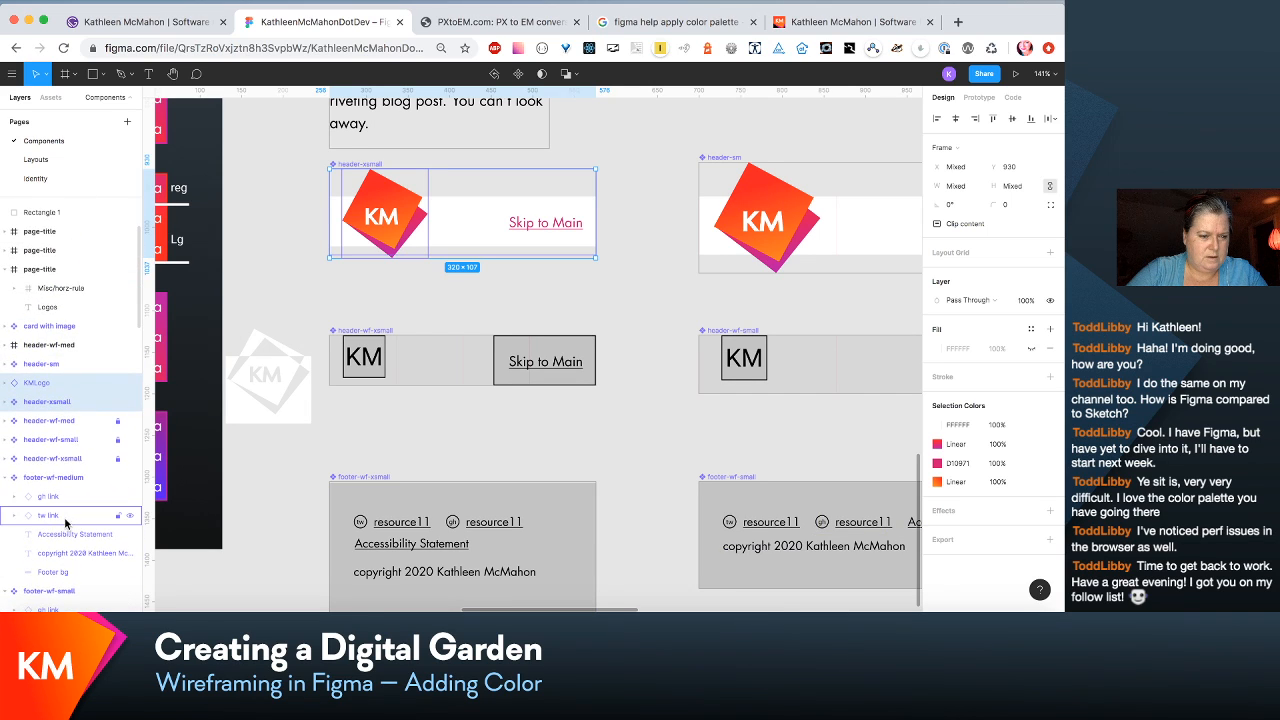
Step: Collapse the three footer-wf component layers and the three PostListItem component layers
left_click(9, 483)
left_click(10, 497)
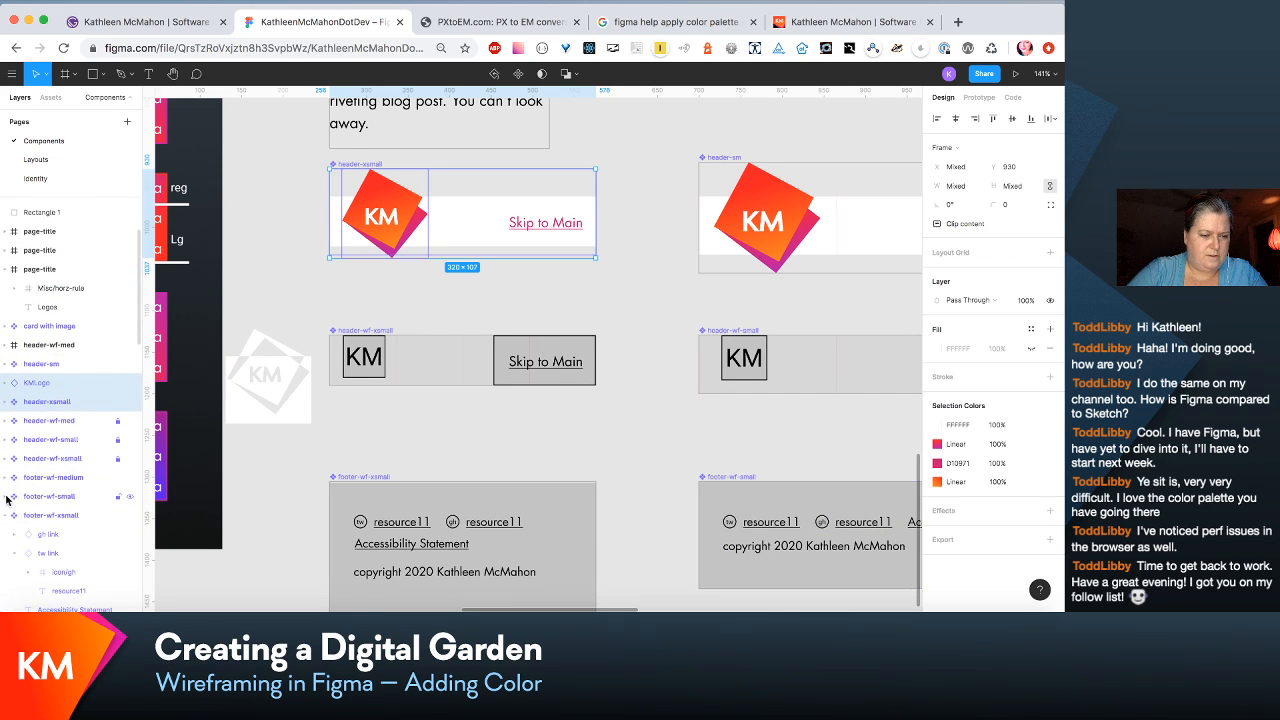
scroll(6, 498, "down", 1)
left_click(6, 499)
scroll(8, 500, "down", 1)
left_click(7, 472)
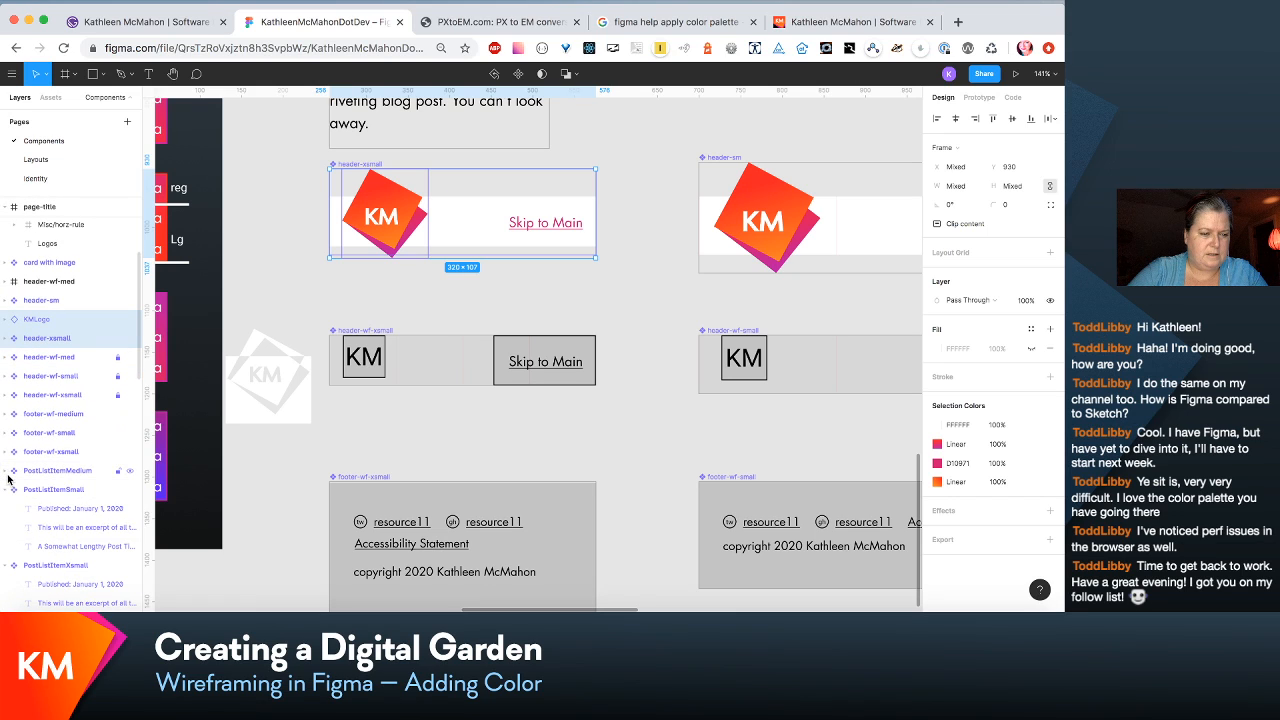
left_click(8, 490)
left_click(8, 508)
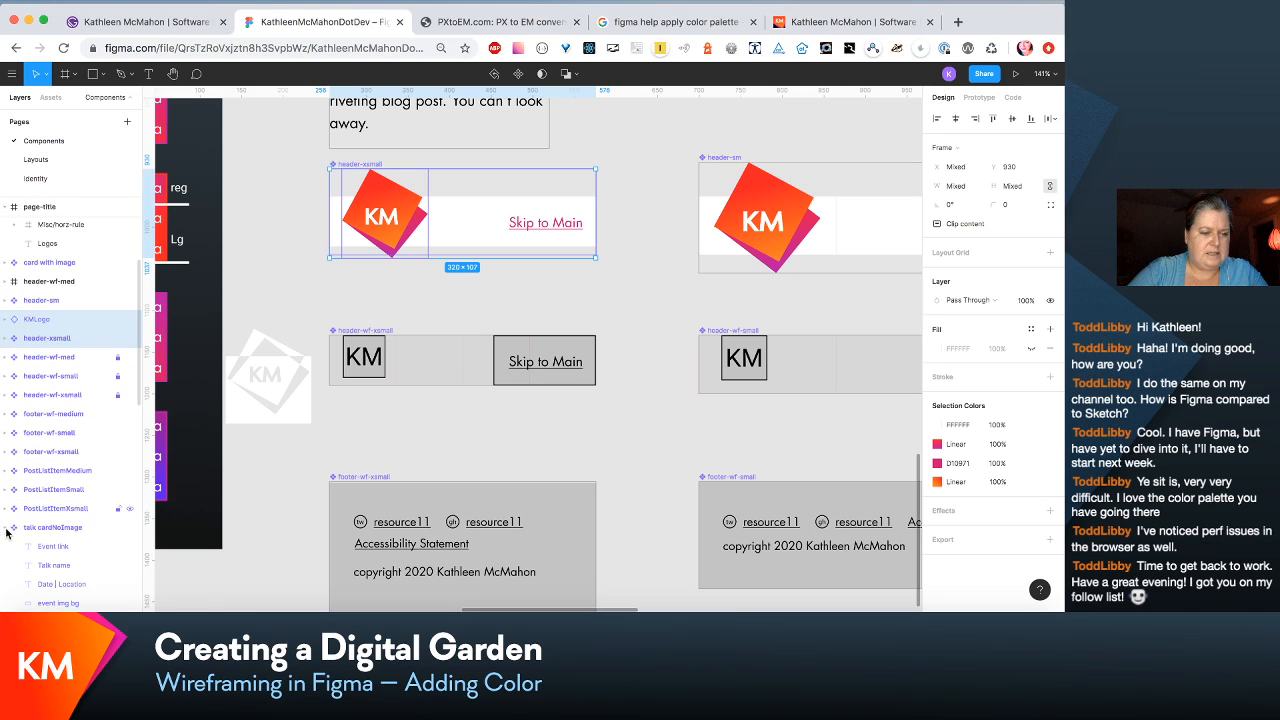
Step: Collapse the talk cardNoImage, link/iconBefore and button/wireframe component layers
scroll(8, 530, "down", 2)
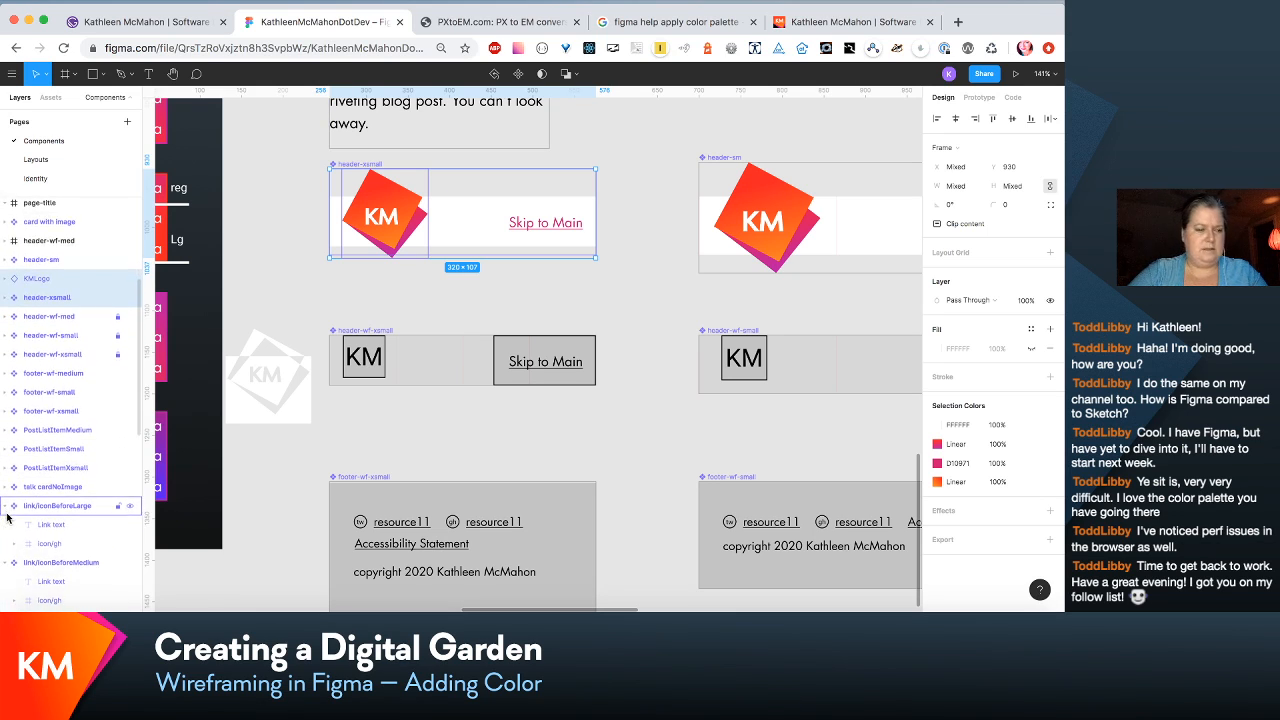
left_click(7, 562)
left_click(8, 505)
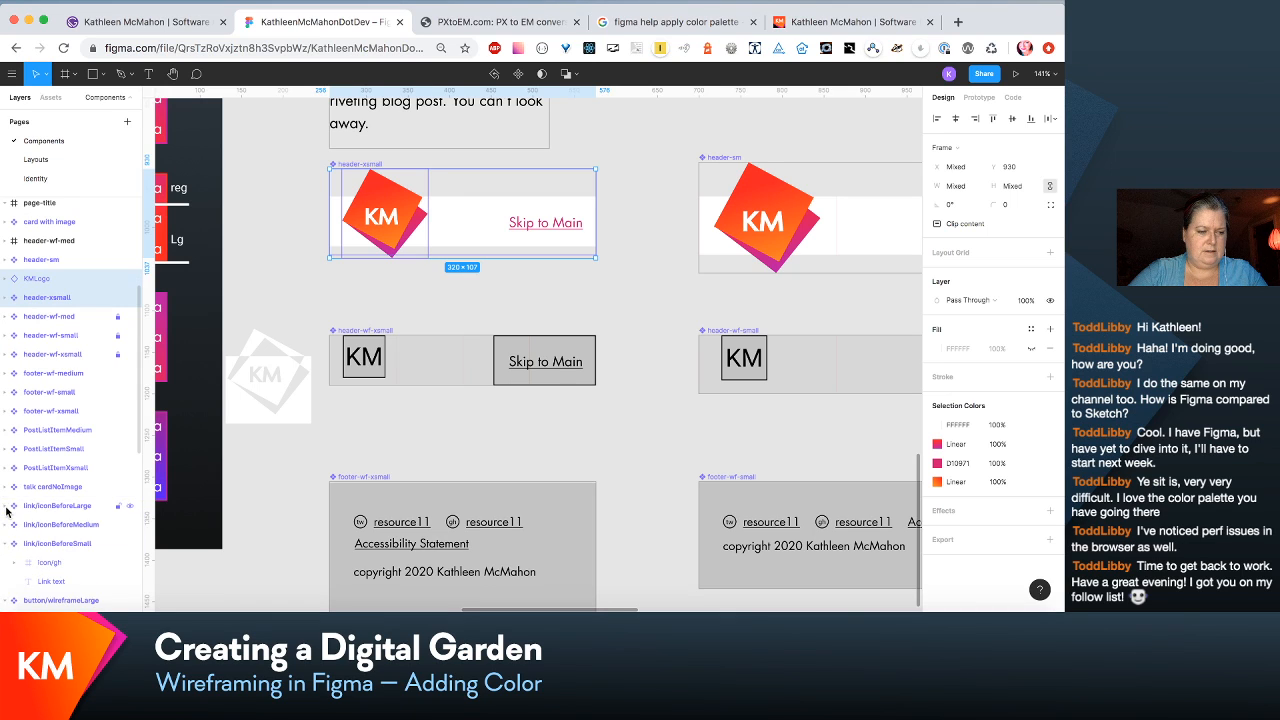
scroll(7, 512, "down", 3)
left_click(7, 440)
left_click(7, 458)
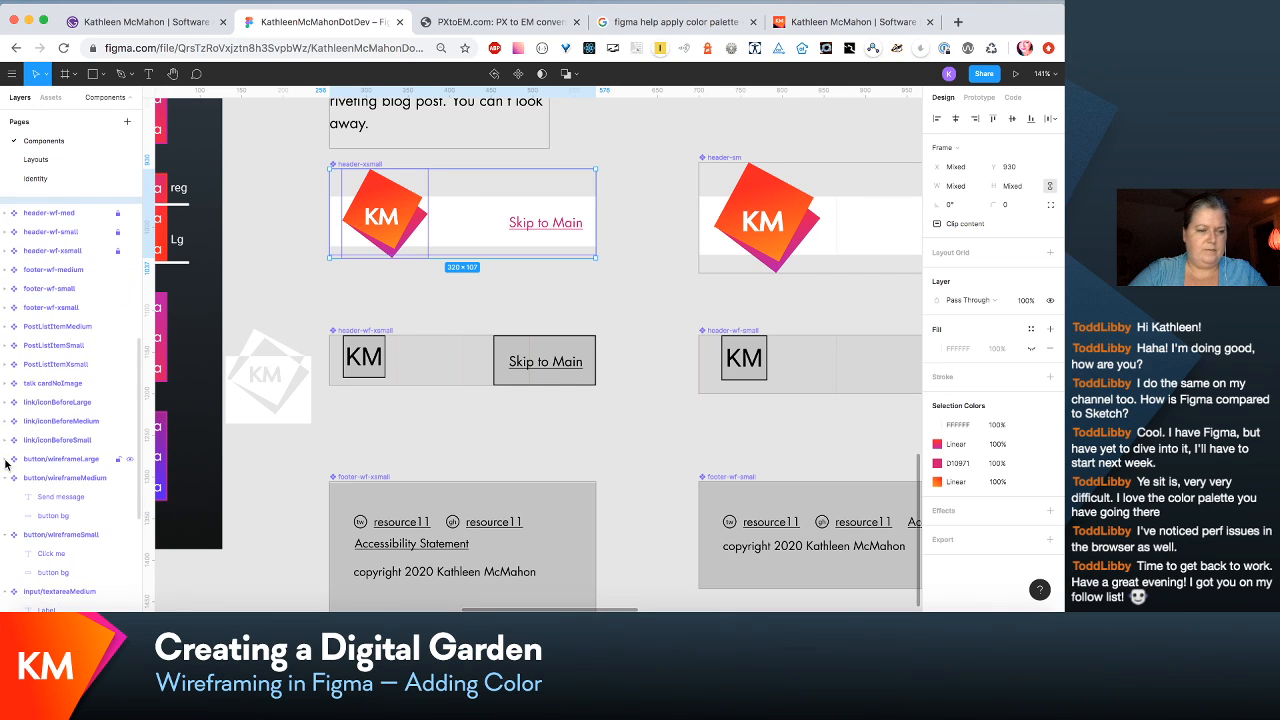
left_click(7, 478)
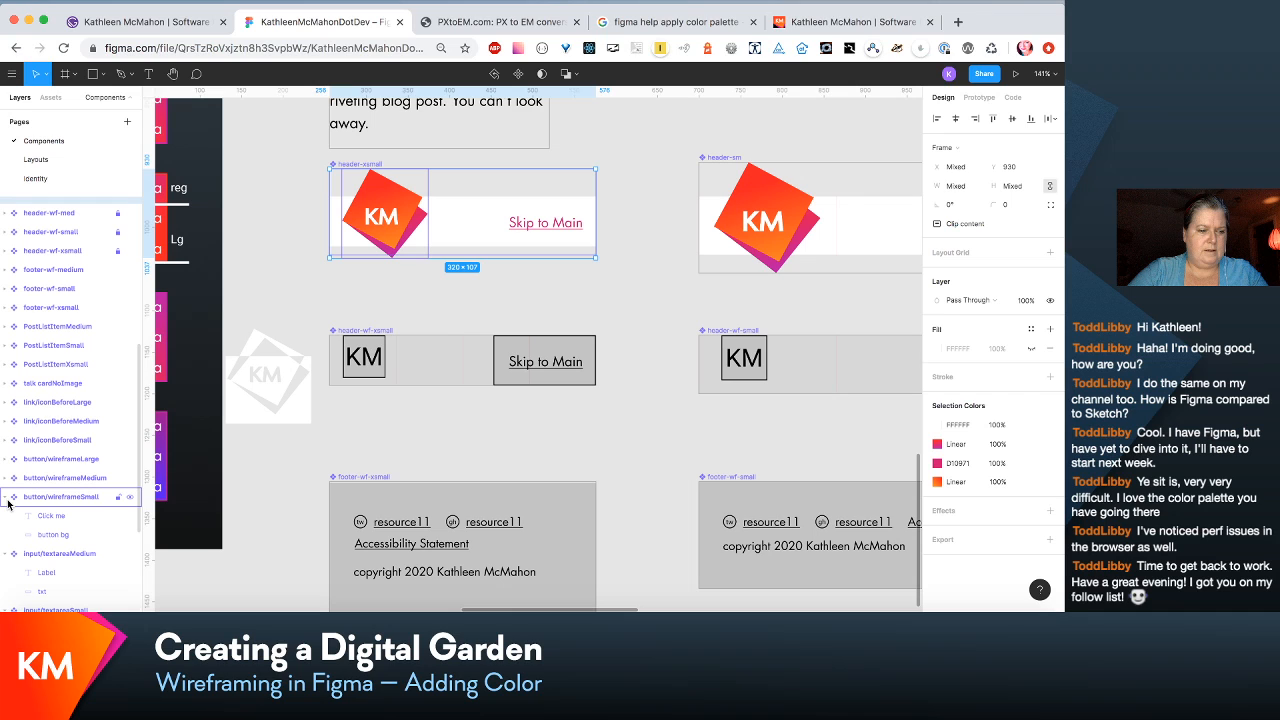
left_click(8, 505)
Step: Collapse the input/textarea and input/text component layers in their medium and small sizes
scroll(8, 515, "down", 1)
left_click(7, 491)
left_click(7, 510)
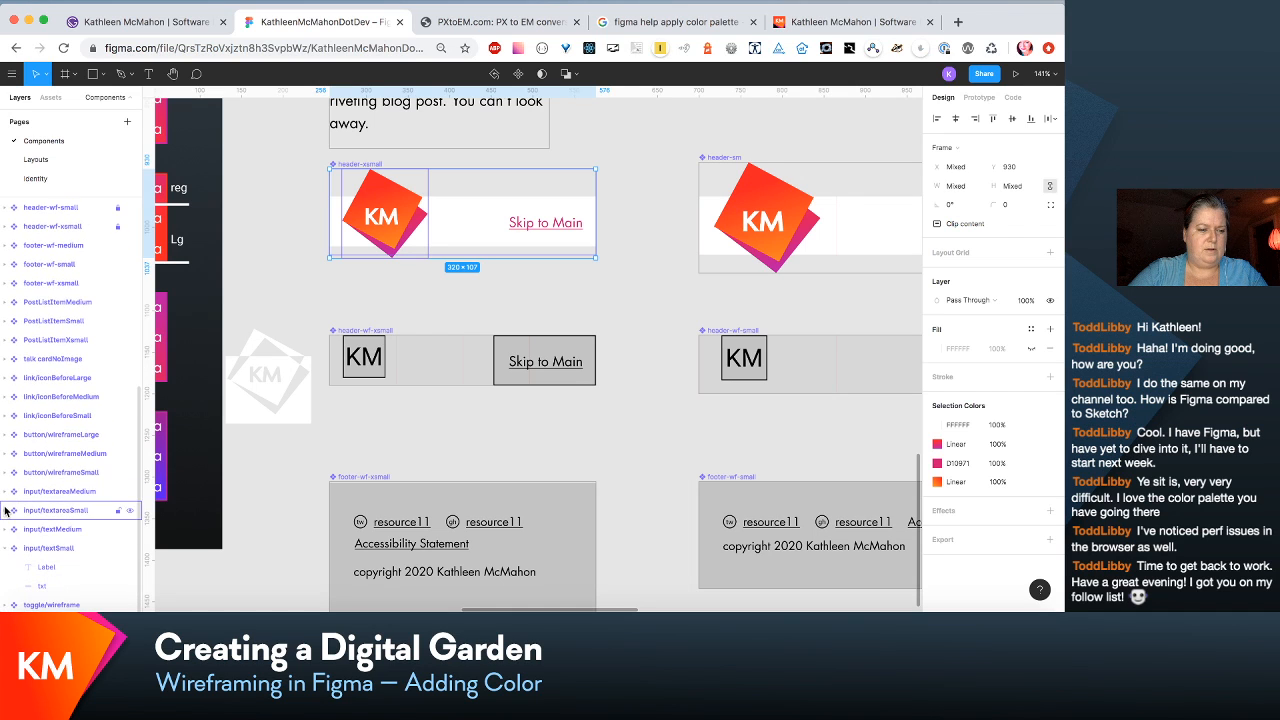
left_click(6, 529)
left_click(7, 548)
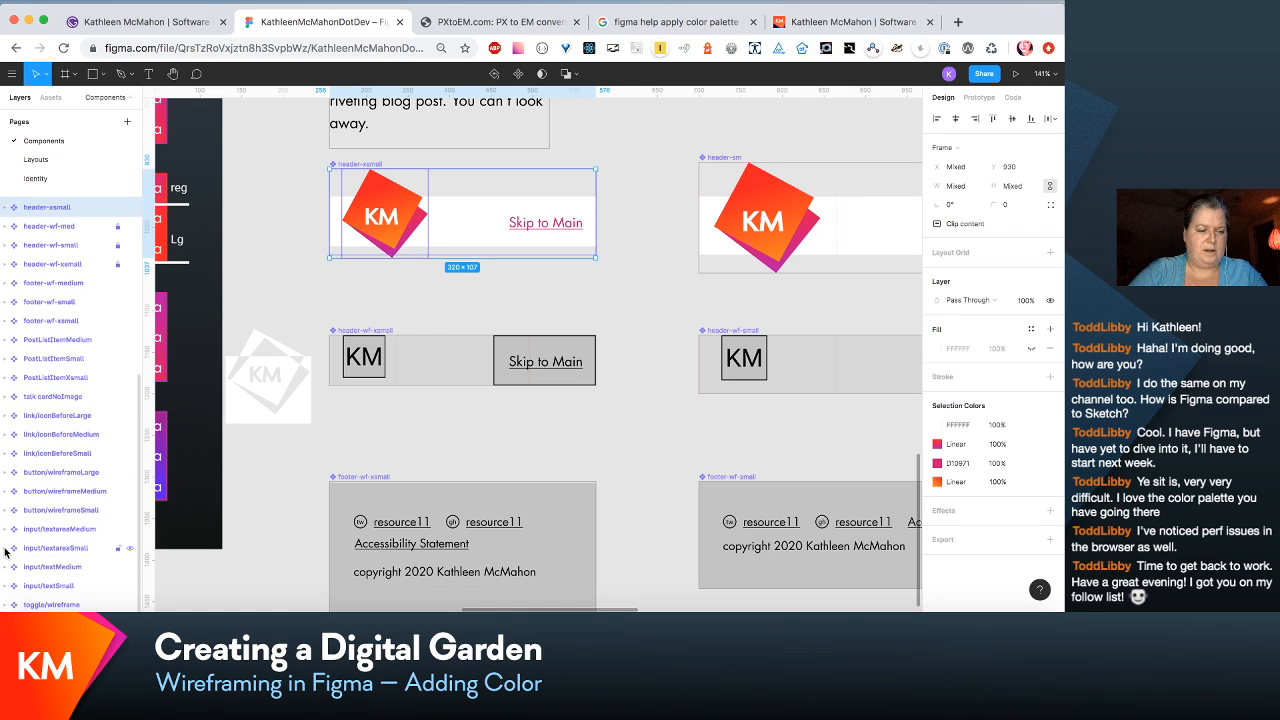
scroll(8, 545, "up", 5)
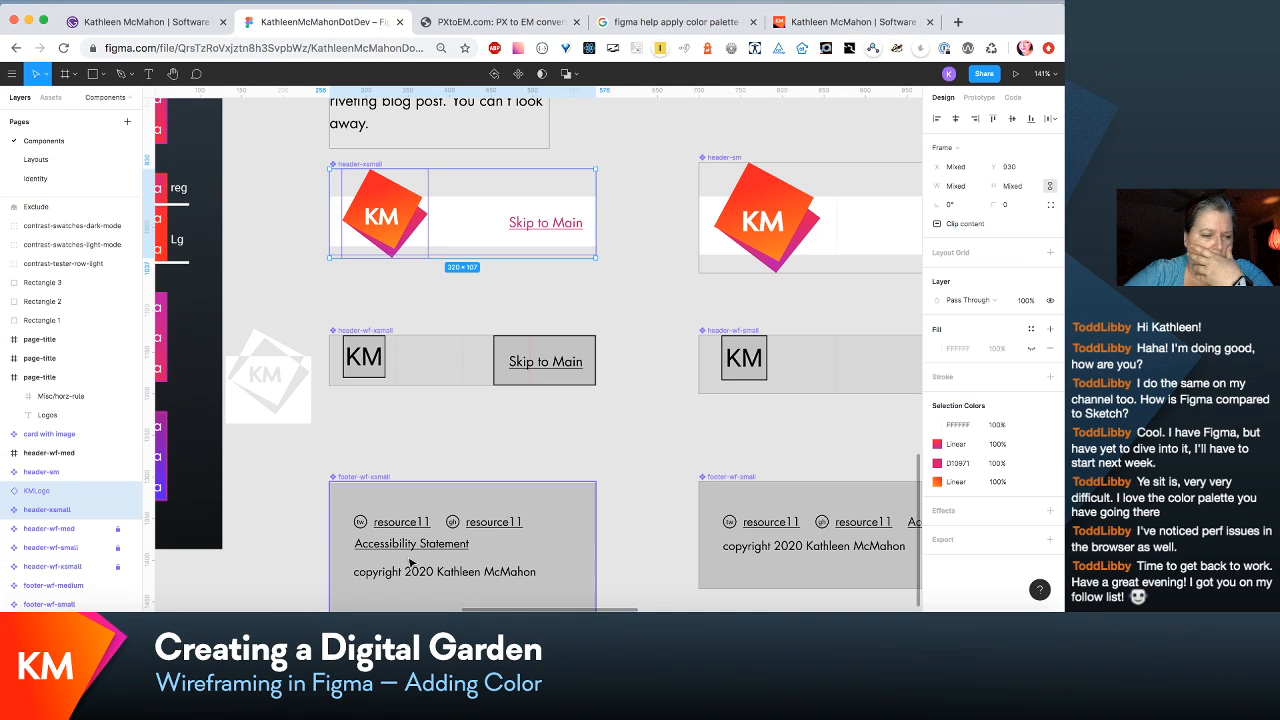
Step: Rename the unlocked header-wf-med frame as header-med
double_click(50, 453)
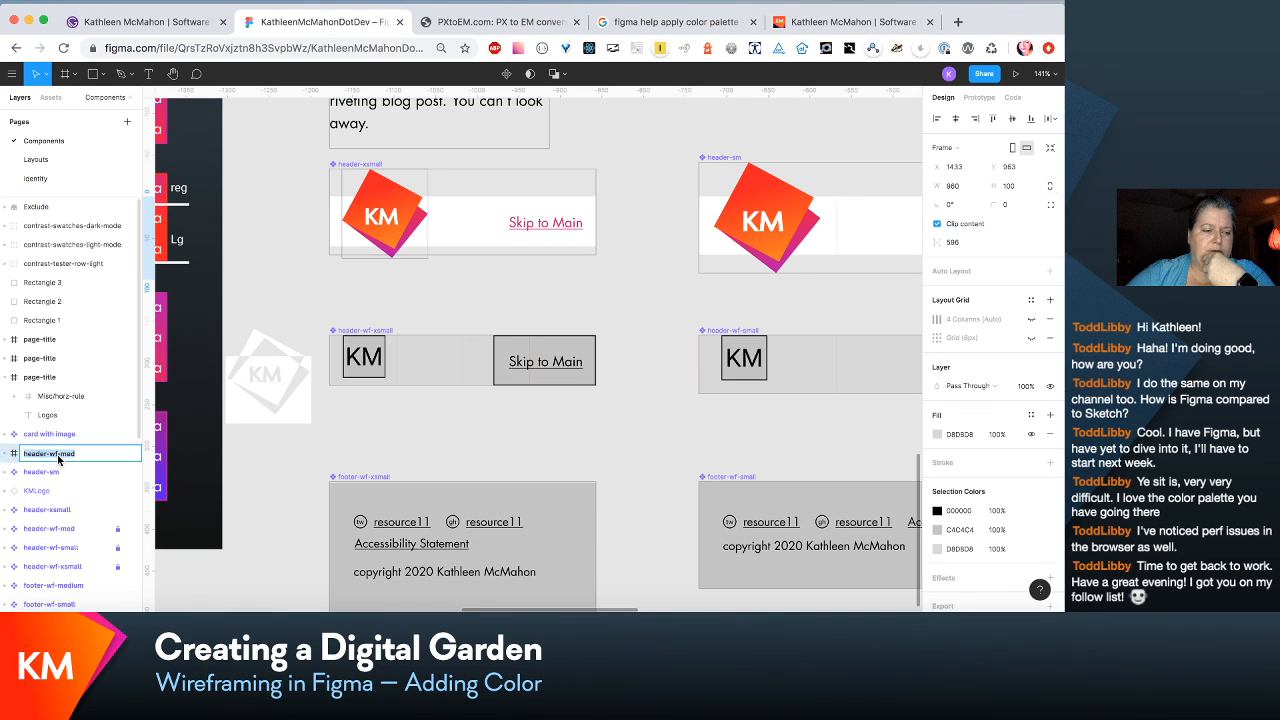
type("header-med")
key("Return")
left_click(508, 300)
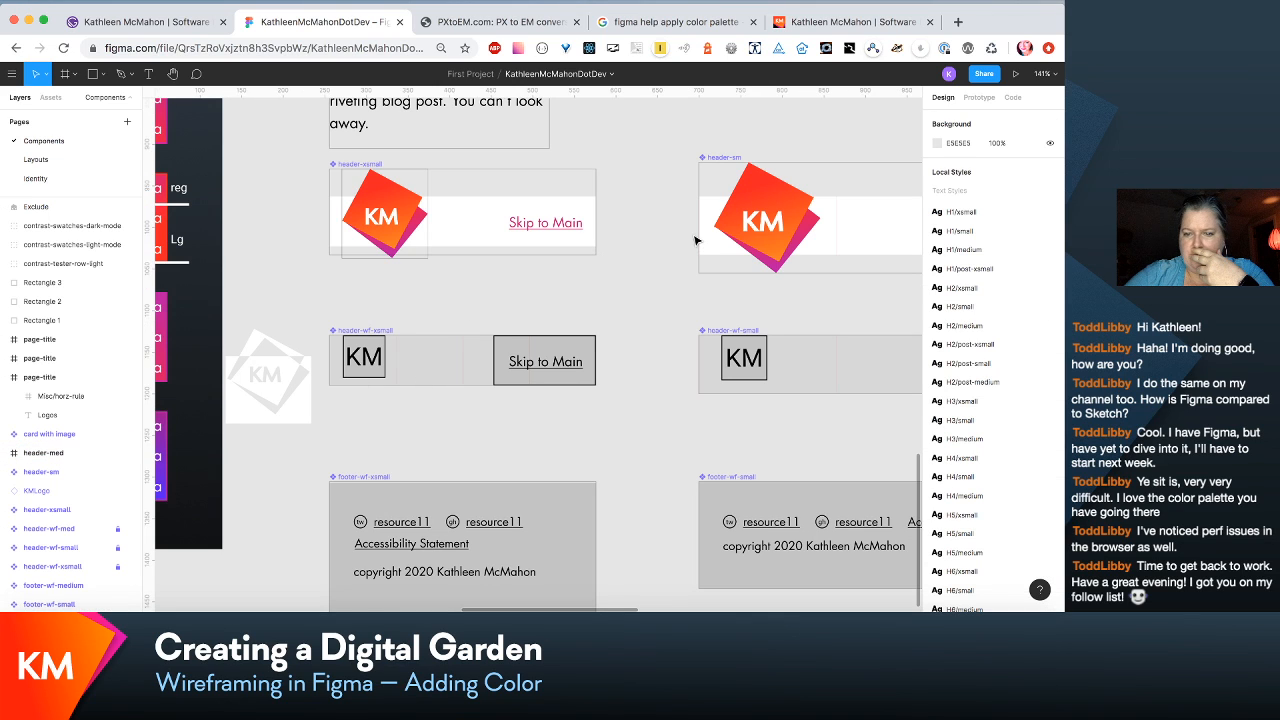
Step: Set the header-sm component's description to header/small and compare it with the header-xsmall component's description
left_click(774, 233)
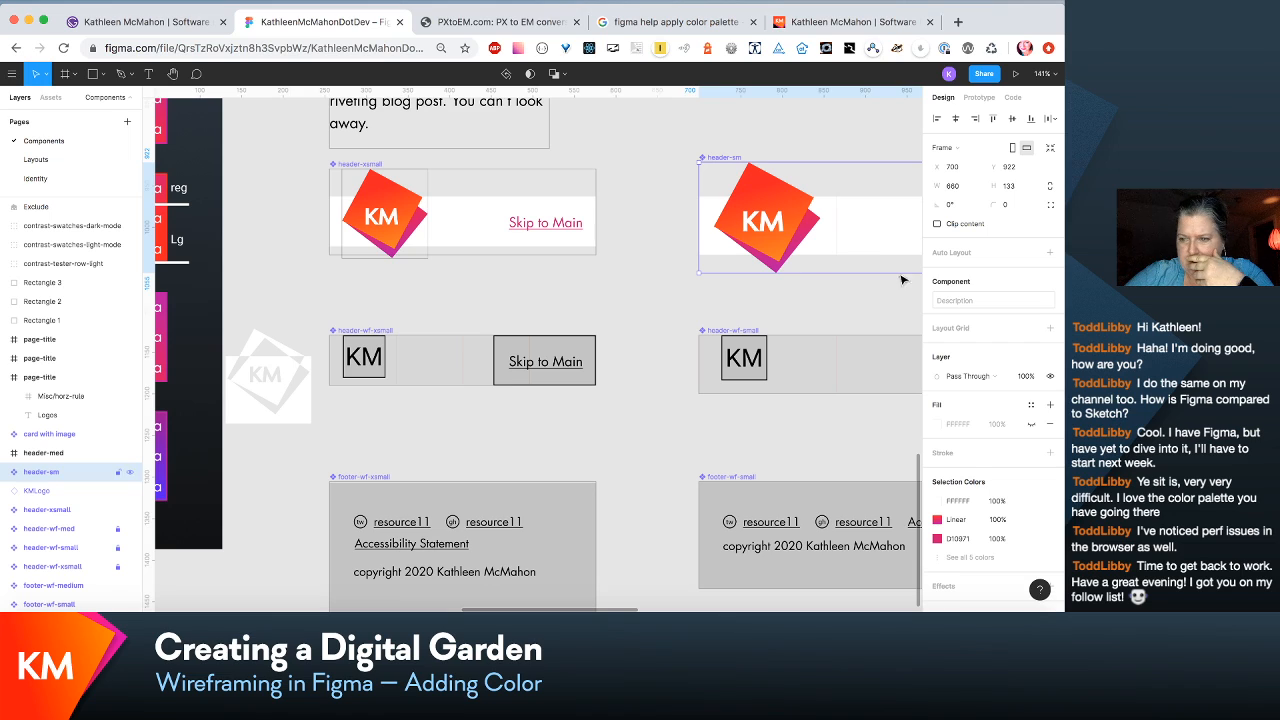
left_click(537, 209)
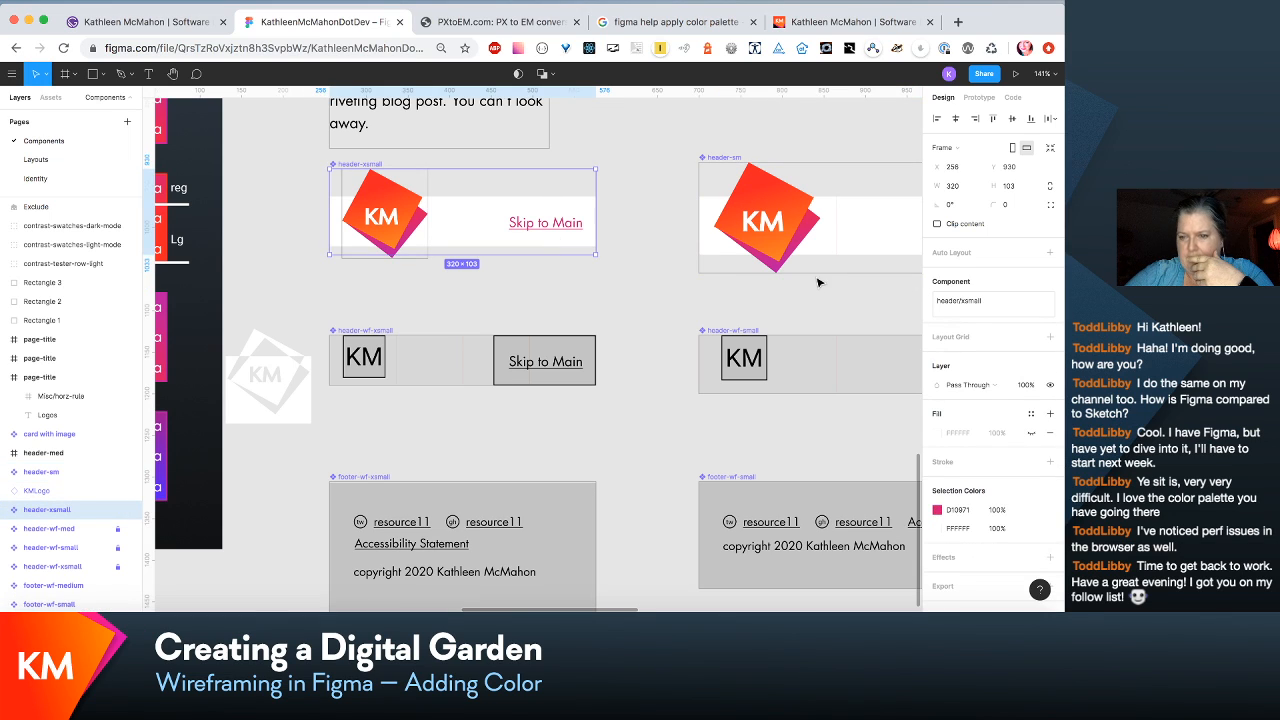
left_click(845, 229)
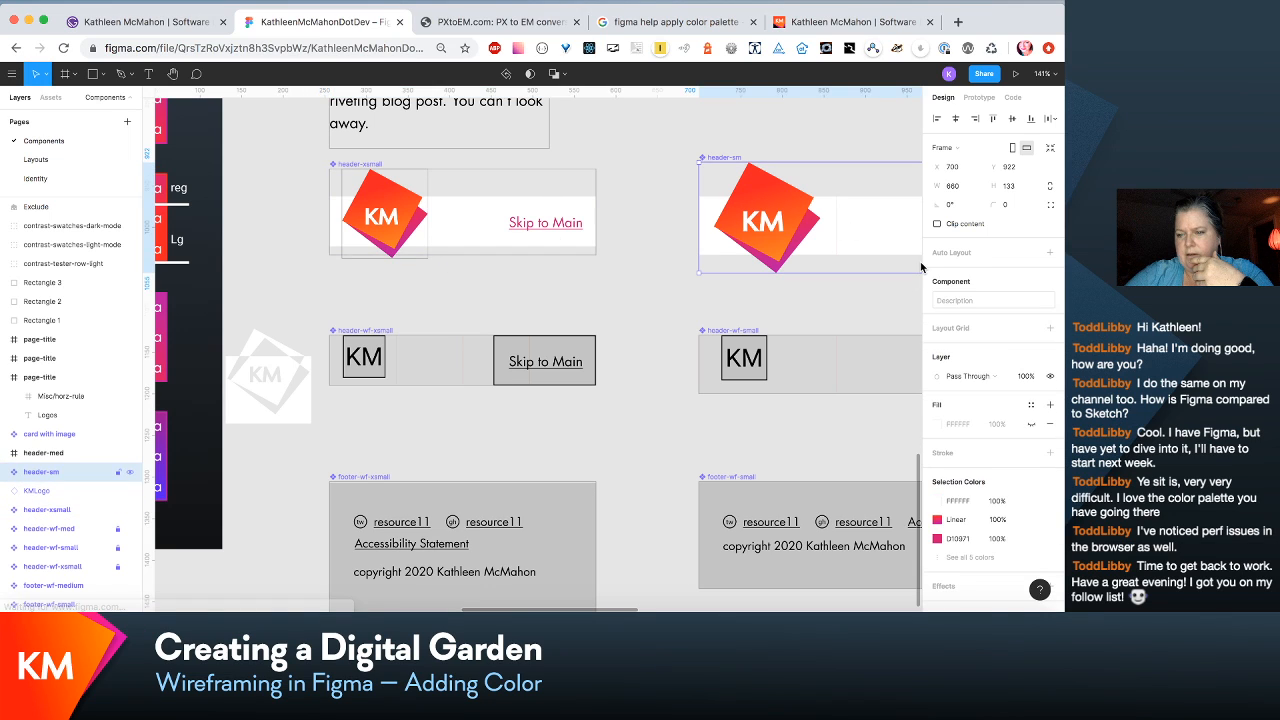
left_click(990, 300)
type("header/sm")
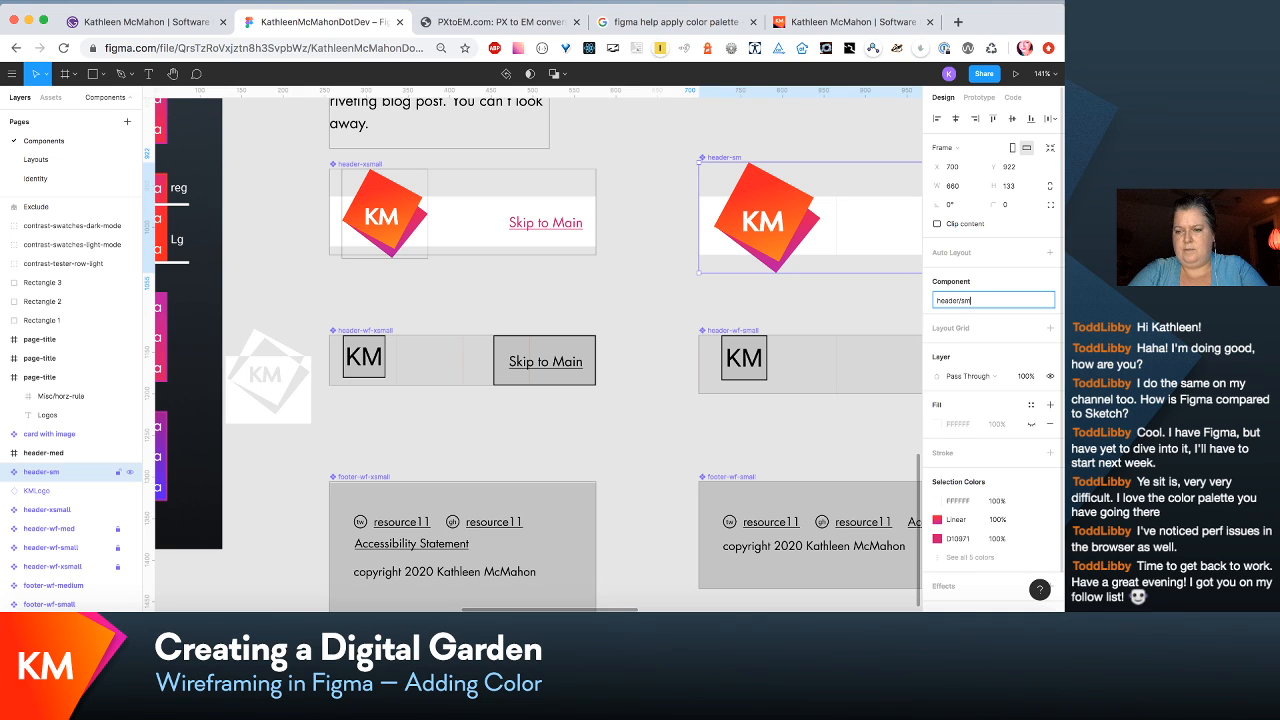
type("all")
key("Return")
key("Escape")
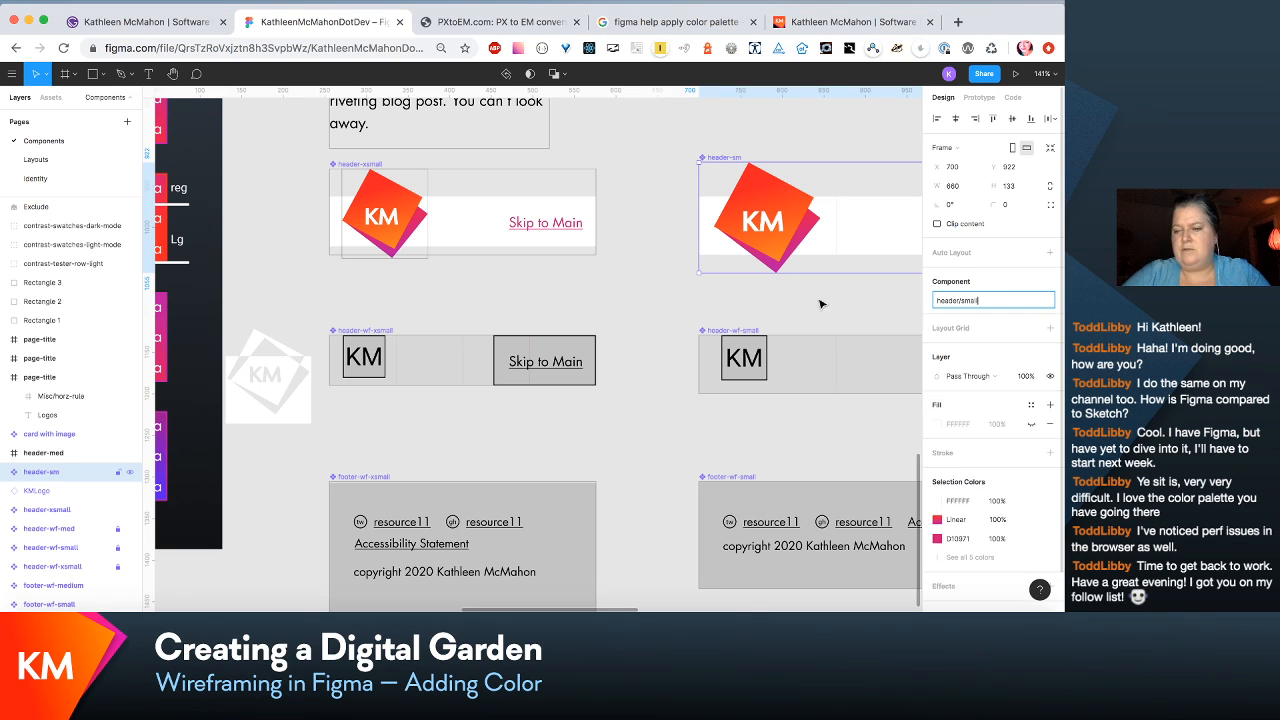
left_click(785, 303)
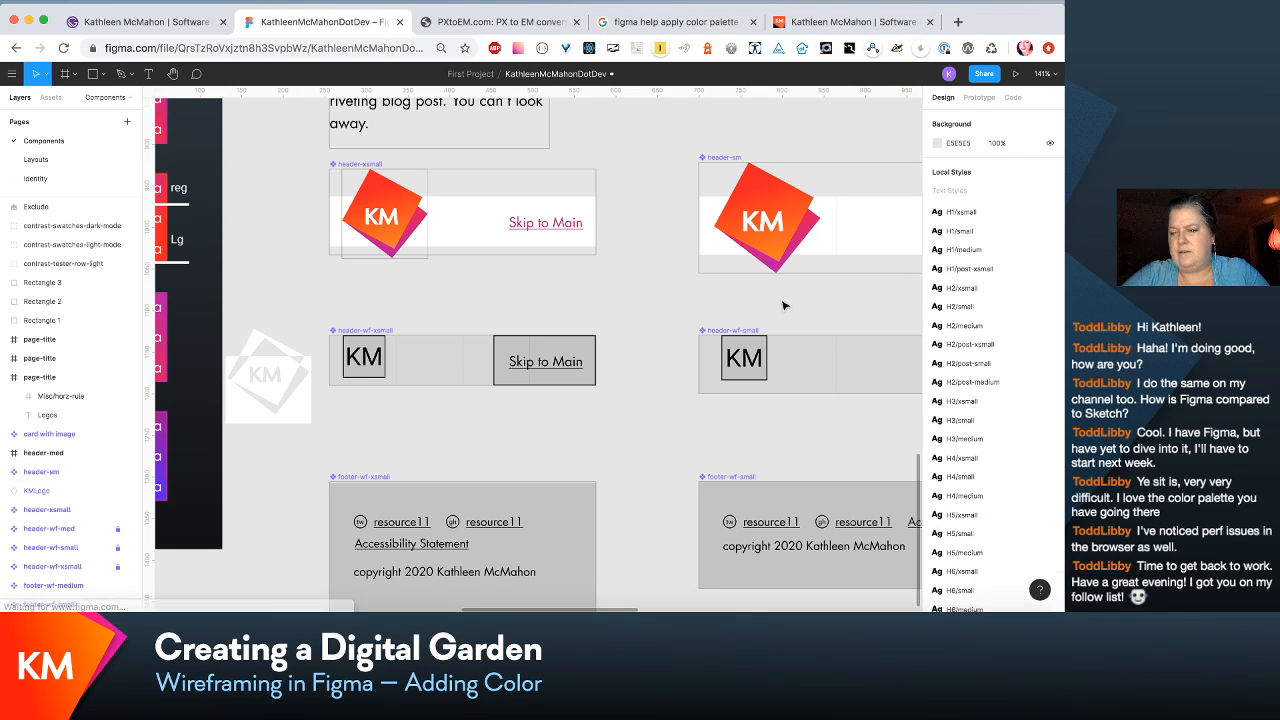
left_click(500, 206)
left_click(838, 231)
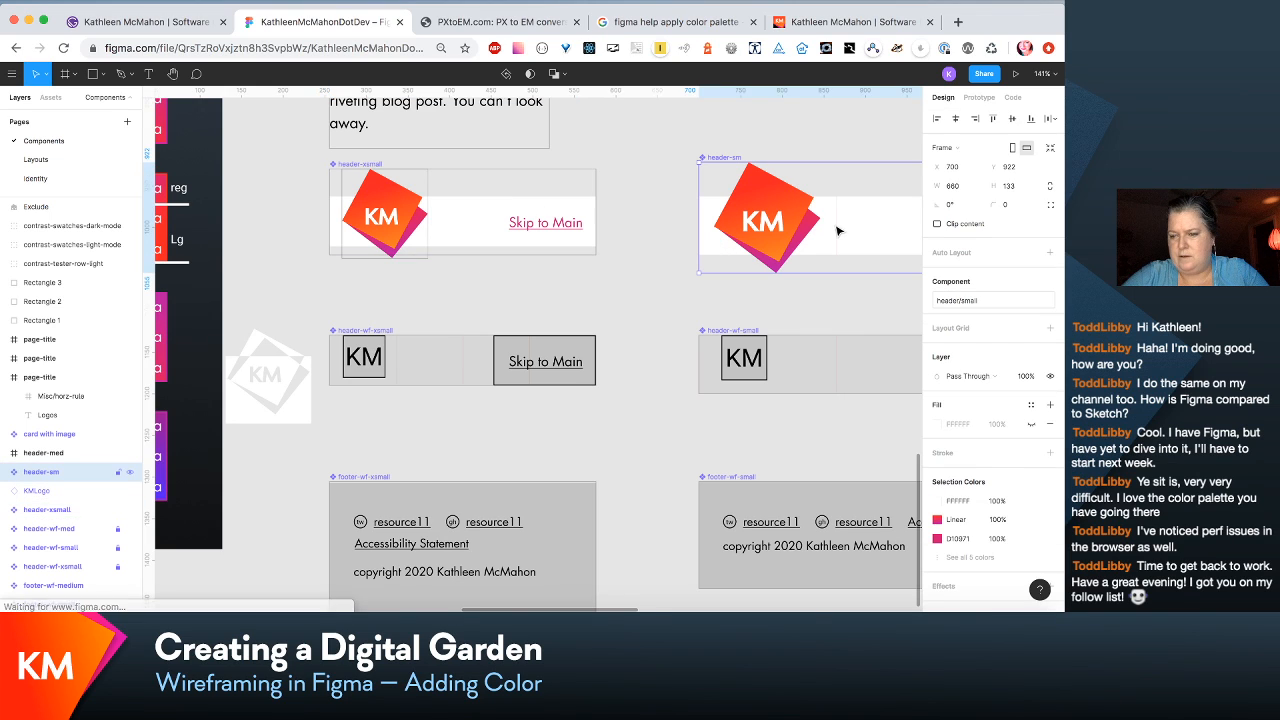
left_click(543, 204)
left_click(941, 312)
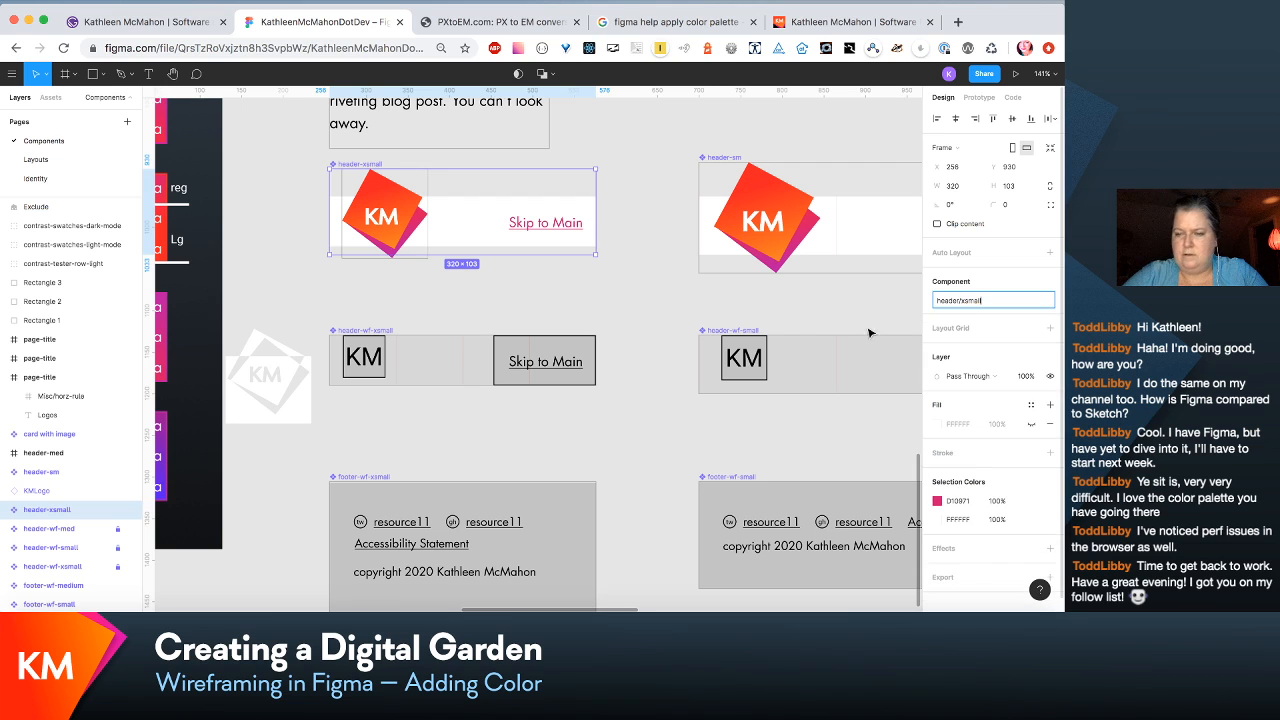
left_click(776, 308)
Step: Move the xsmall header's KMLogo layer directly above the header-med frame in the layer order
scroll(776, 308, "right", 10)
scroll(776, 308, "left", 10)
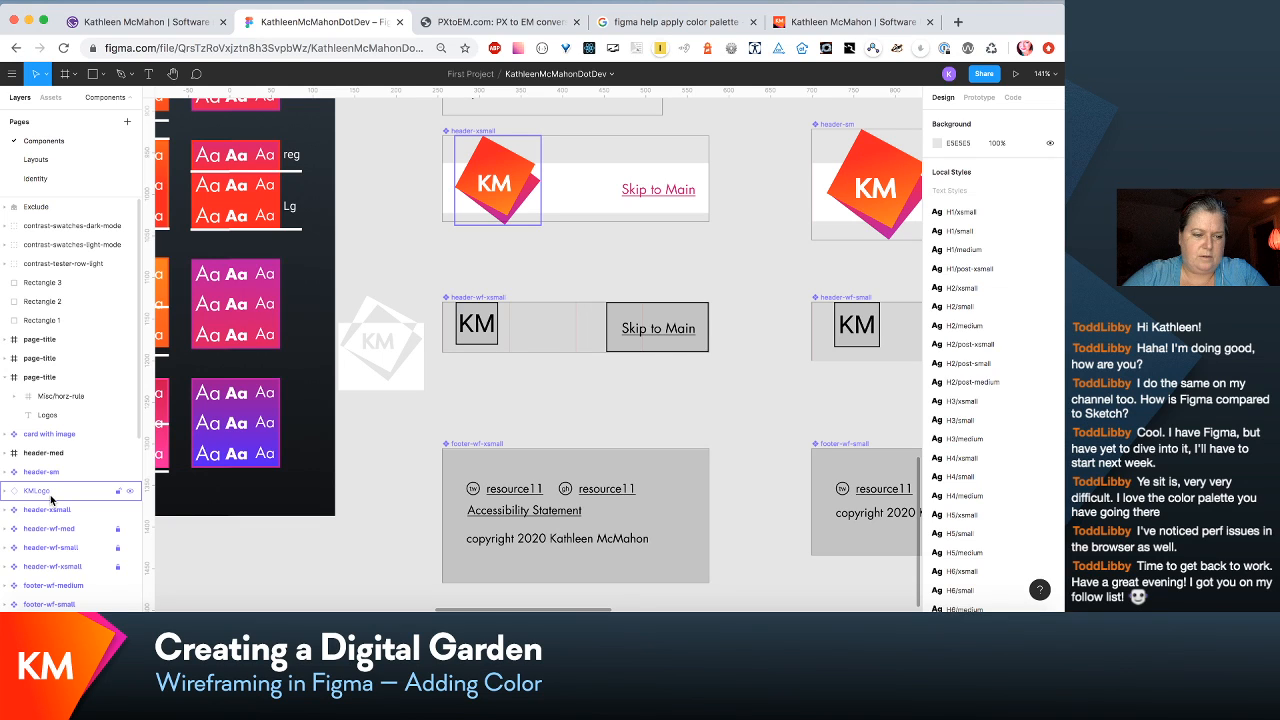
left_click_drag(50, 494, 47, 452)
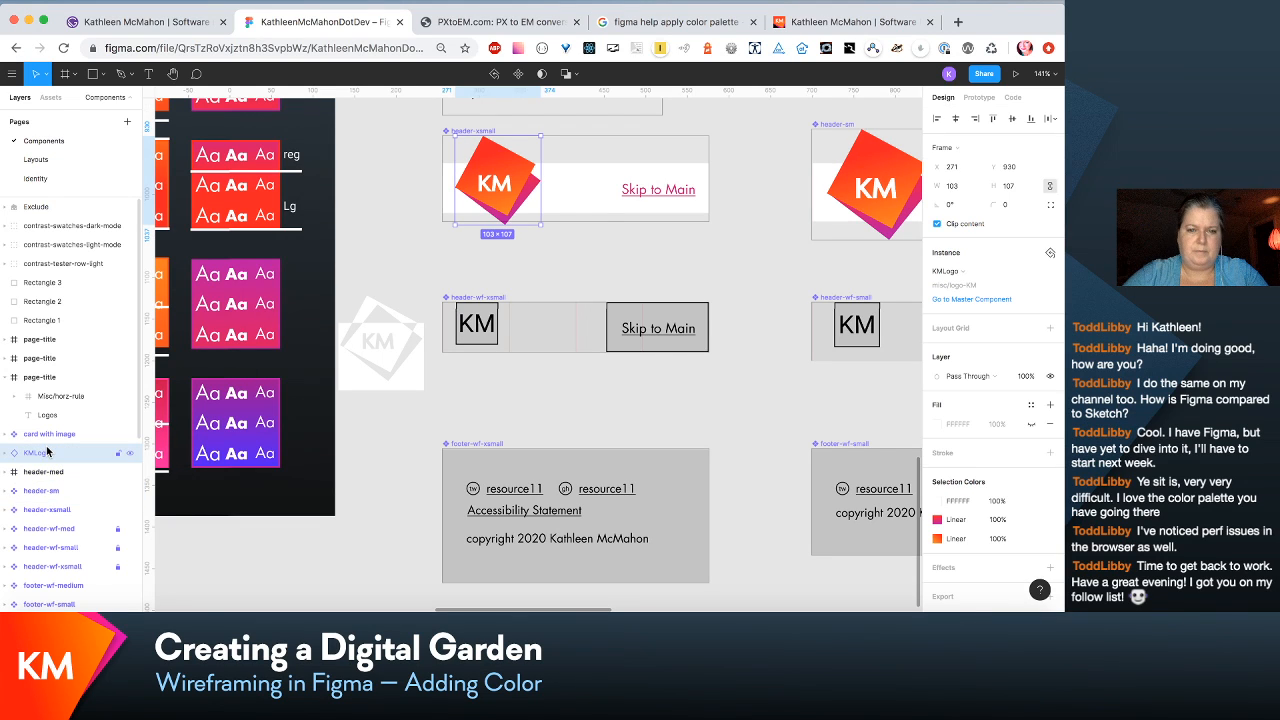
Step: Move the standalone KMLogo instance over header-med's KM placeholder and place its layer outside the frame, directly above header-med
scroll(268, 228, "right", 4)
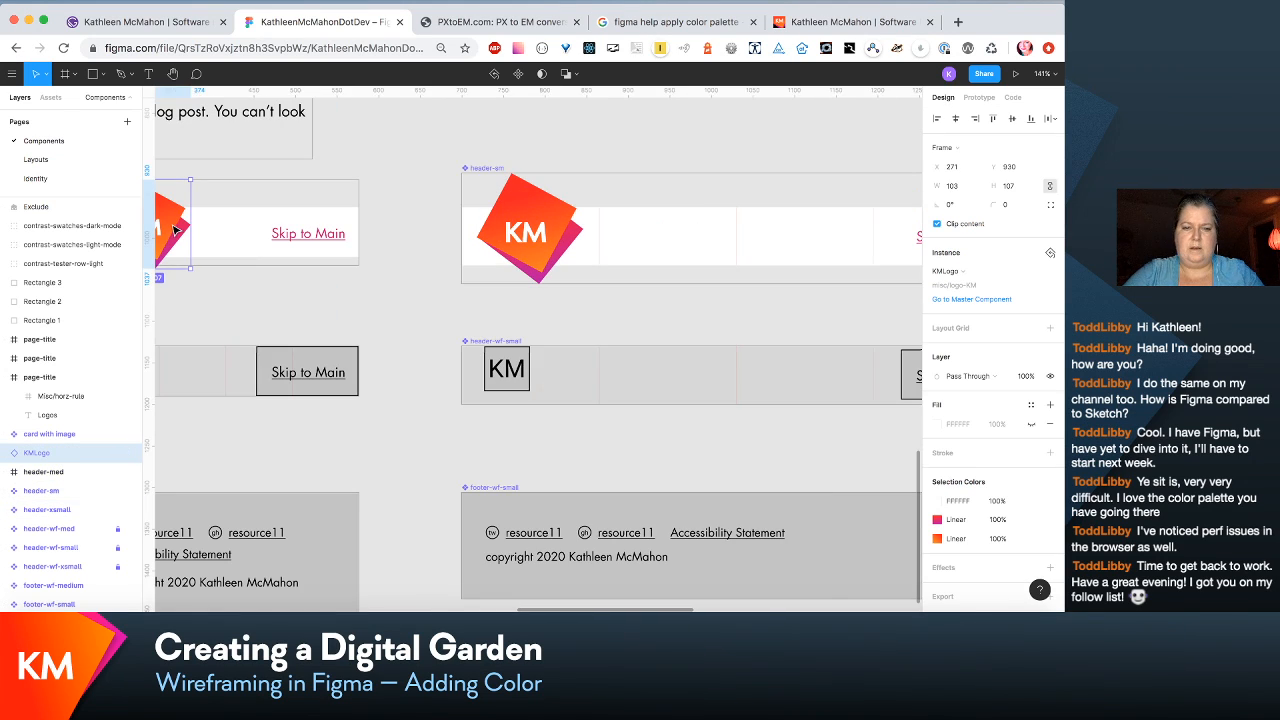
left_click_drag(174, 228, 855, 218)
scroll(851, 217, "right", 3)
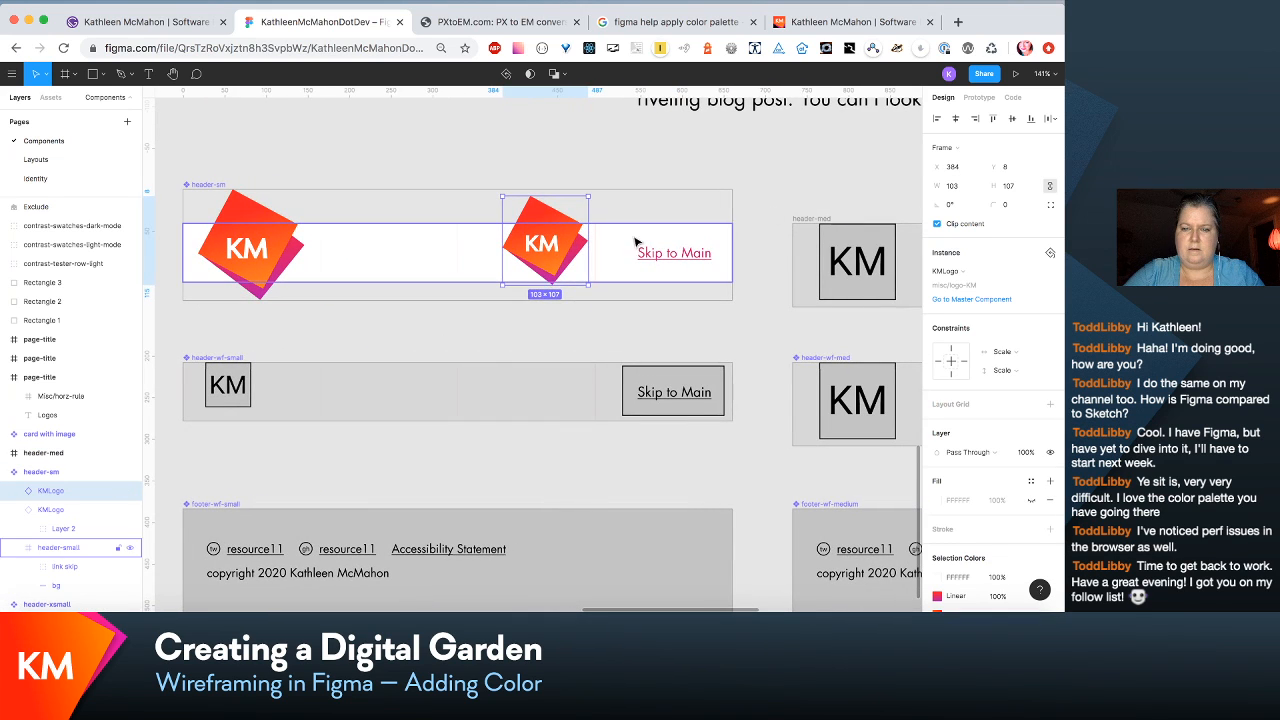
left_click_drag(563, 240, 878, 276)
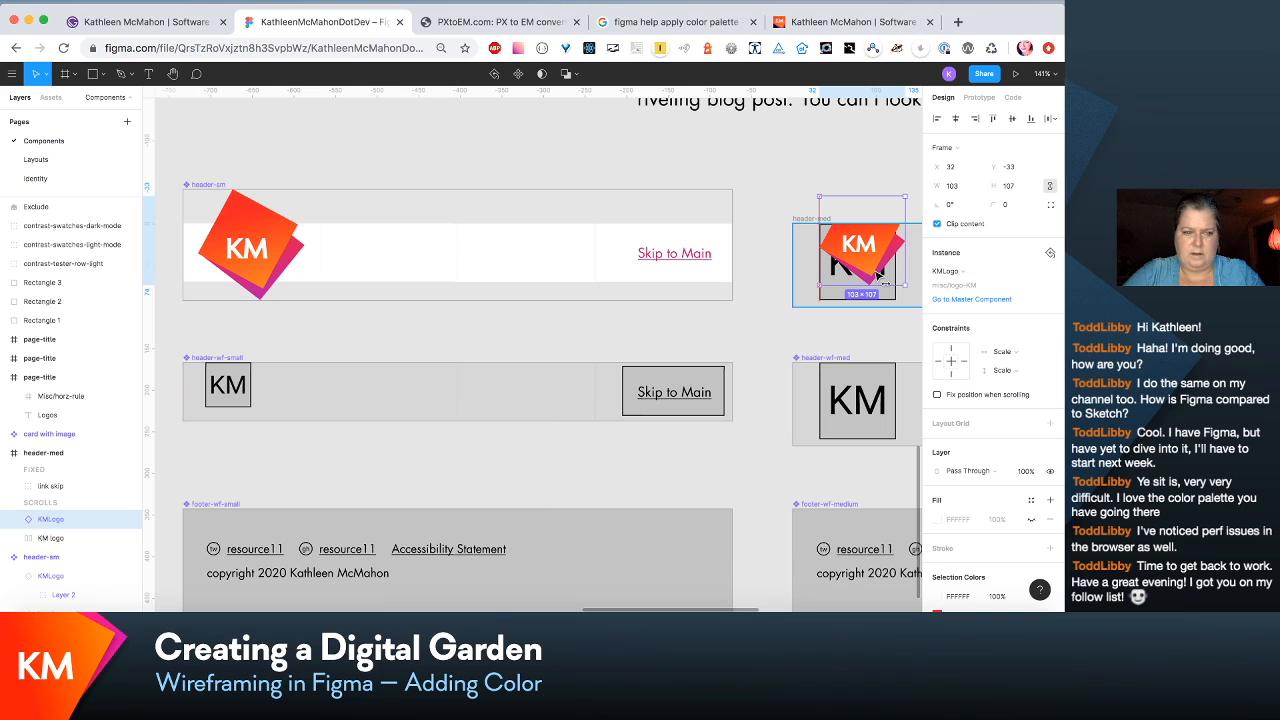
left_click_drag(53, 519, 43, 451)
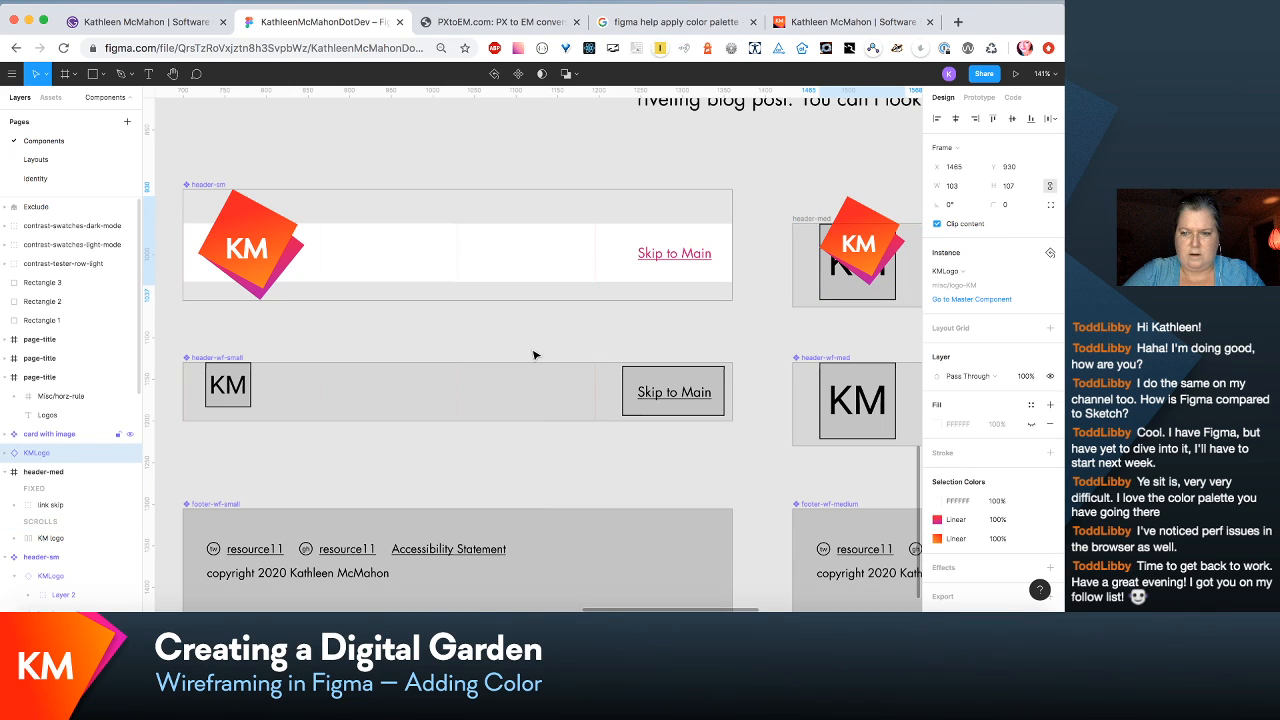
Step: Enlarge the KMLogo over header-med to 180 × 187 and nudge it up 3 px
scroll(533, 355, "right", 5)
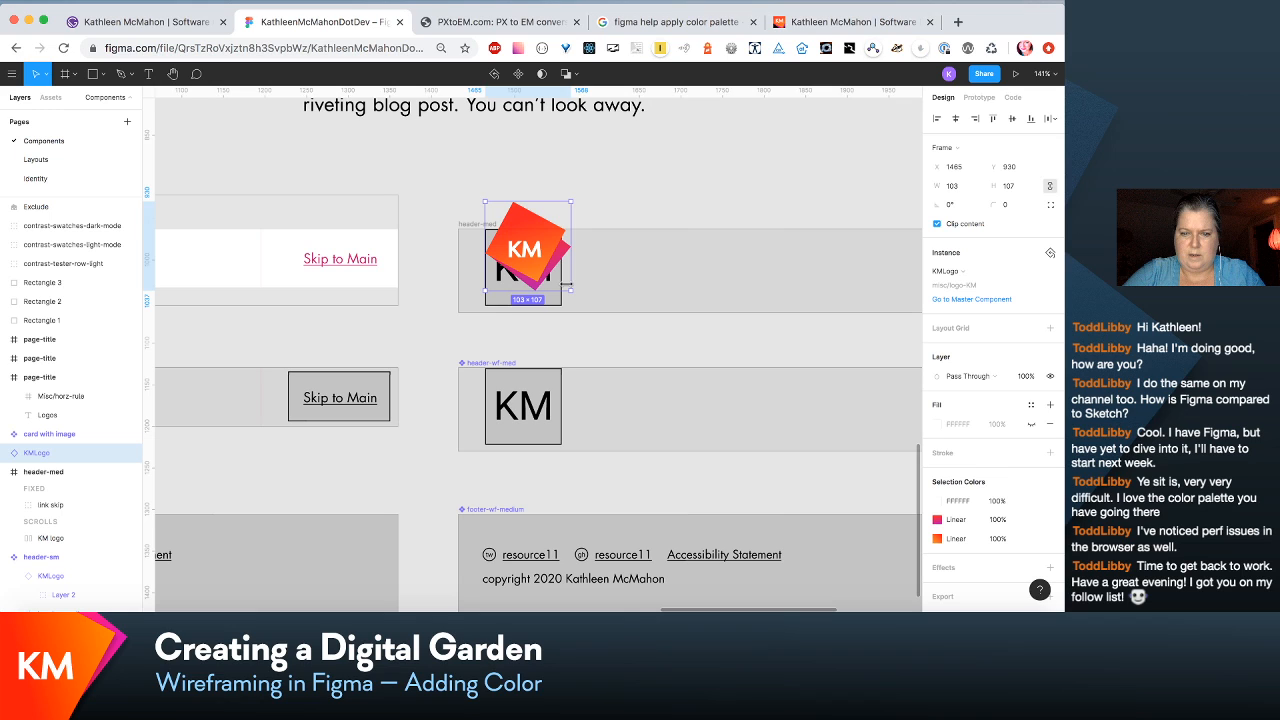
mouse_move(566, 286)
left_mouse_down()
mouse_move(625, 330)
mouse_move(580, 286)
left_mouse_up()
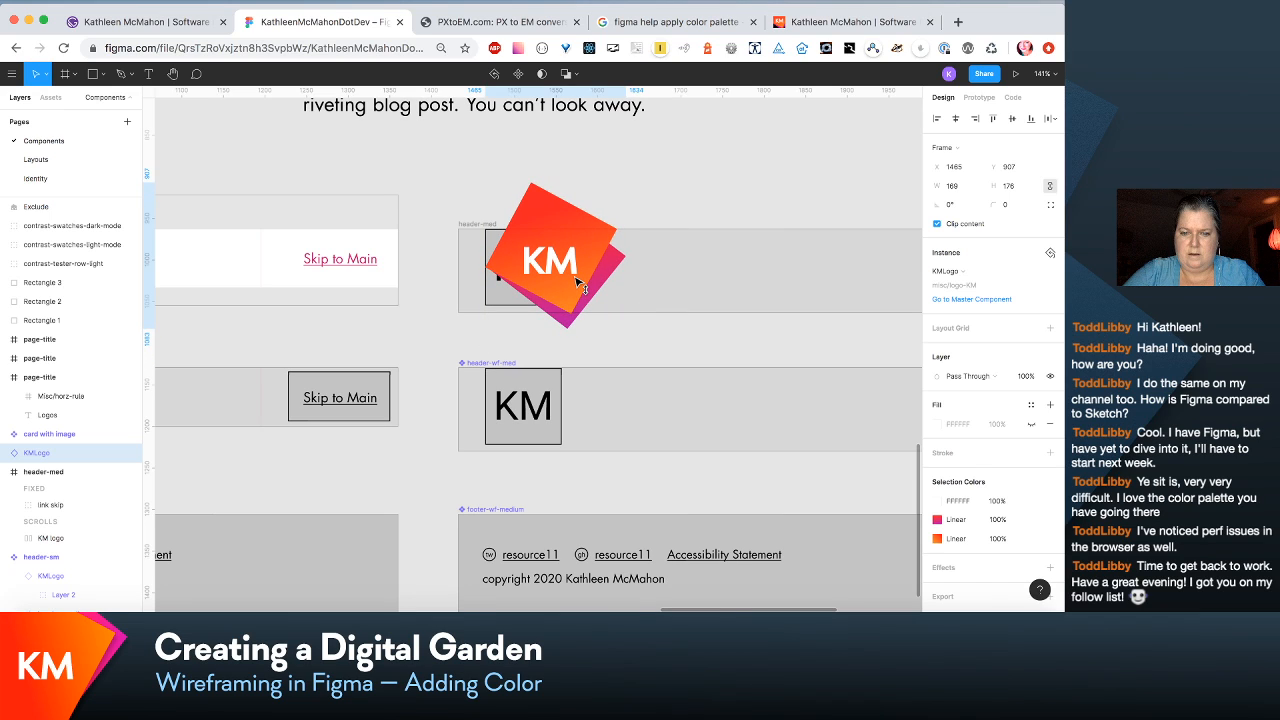
left_click_drag(625, 329, 634, 340)
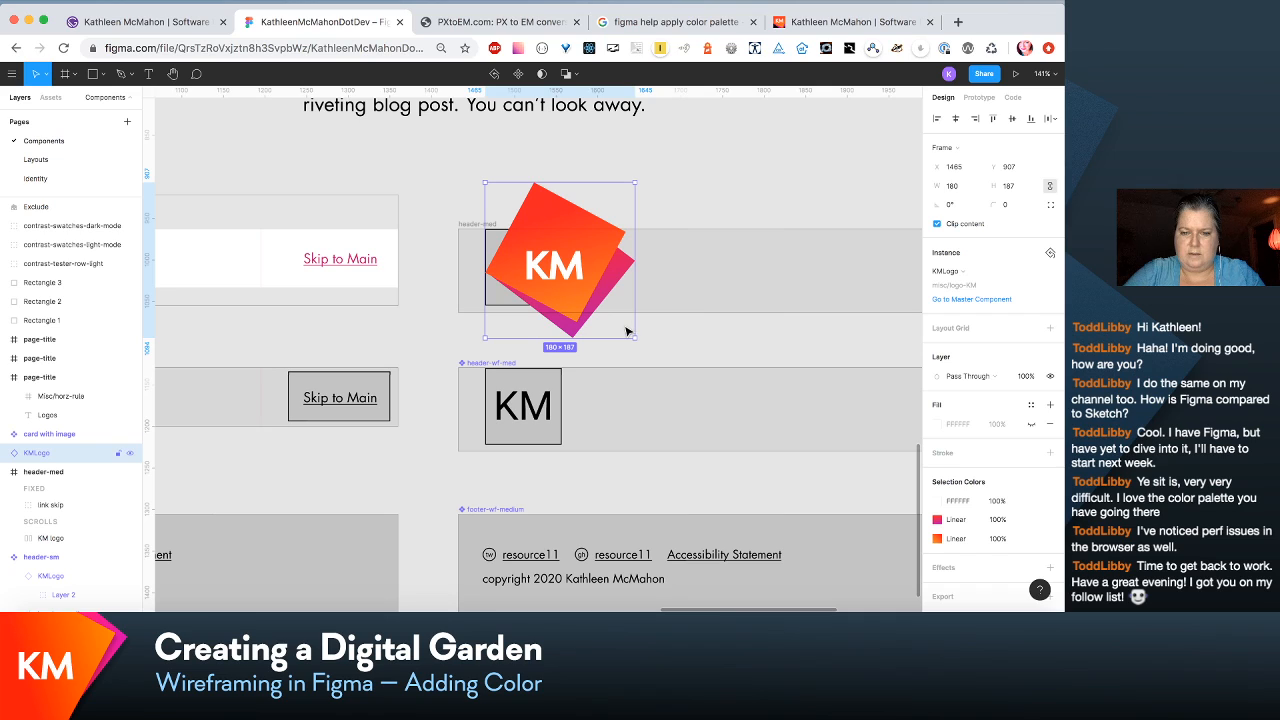
key("Up")
key("Up")
key("Up")
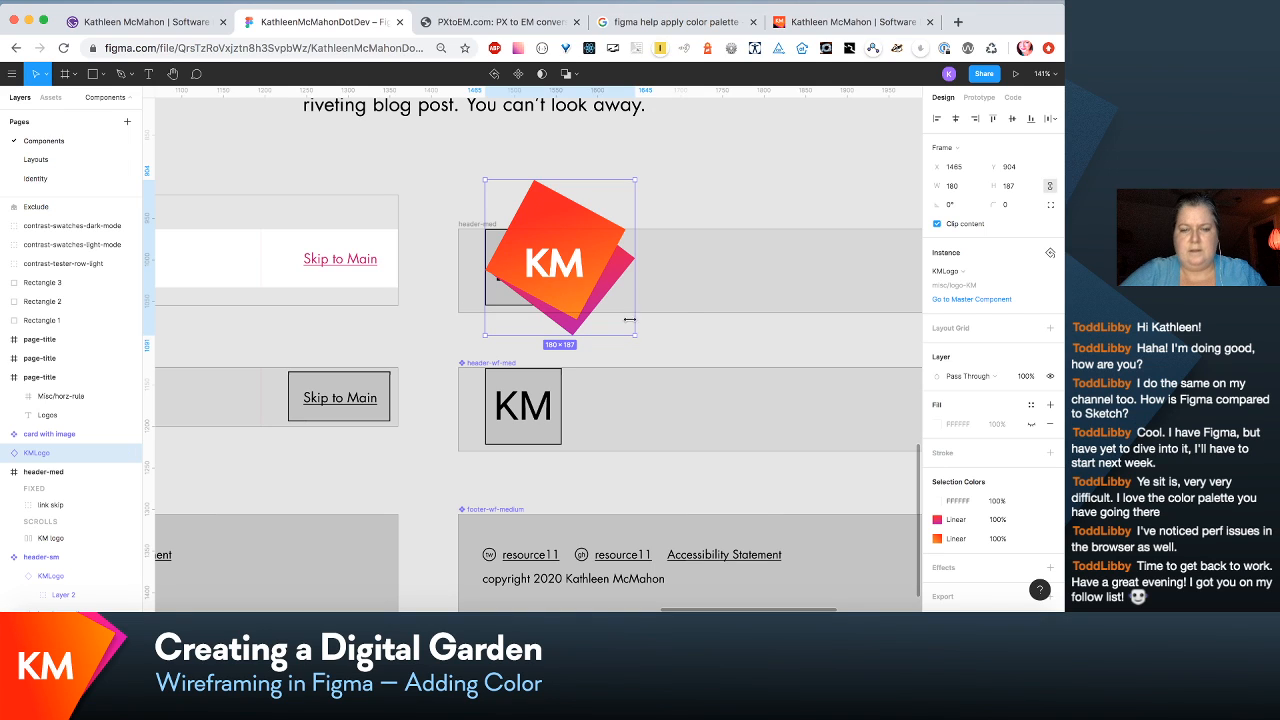
Step: Delete the wireframe KM logo placeholder from the header-med frame
left_click(49, 507)
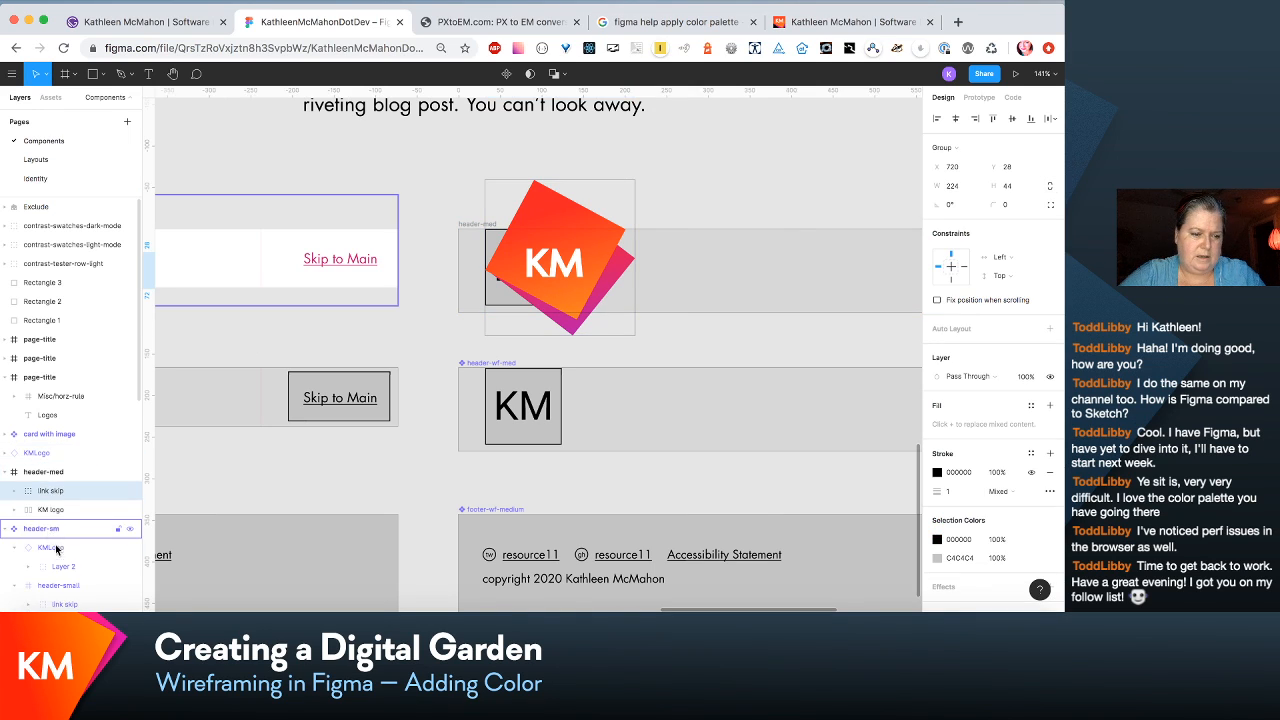
left_click(54, 511)
key("Delete")
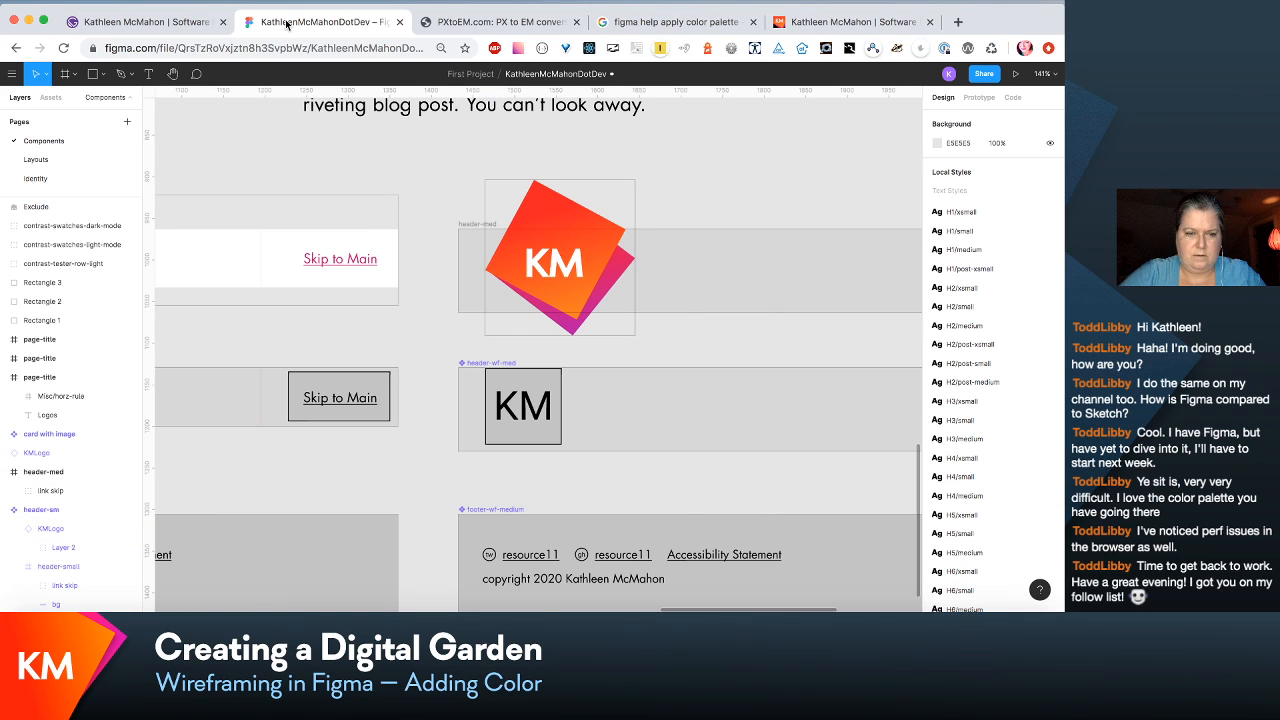
Step: Copy the header-small frame from header-sm into header-med and nudge it up slightly
left_click(292, 254)
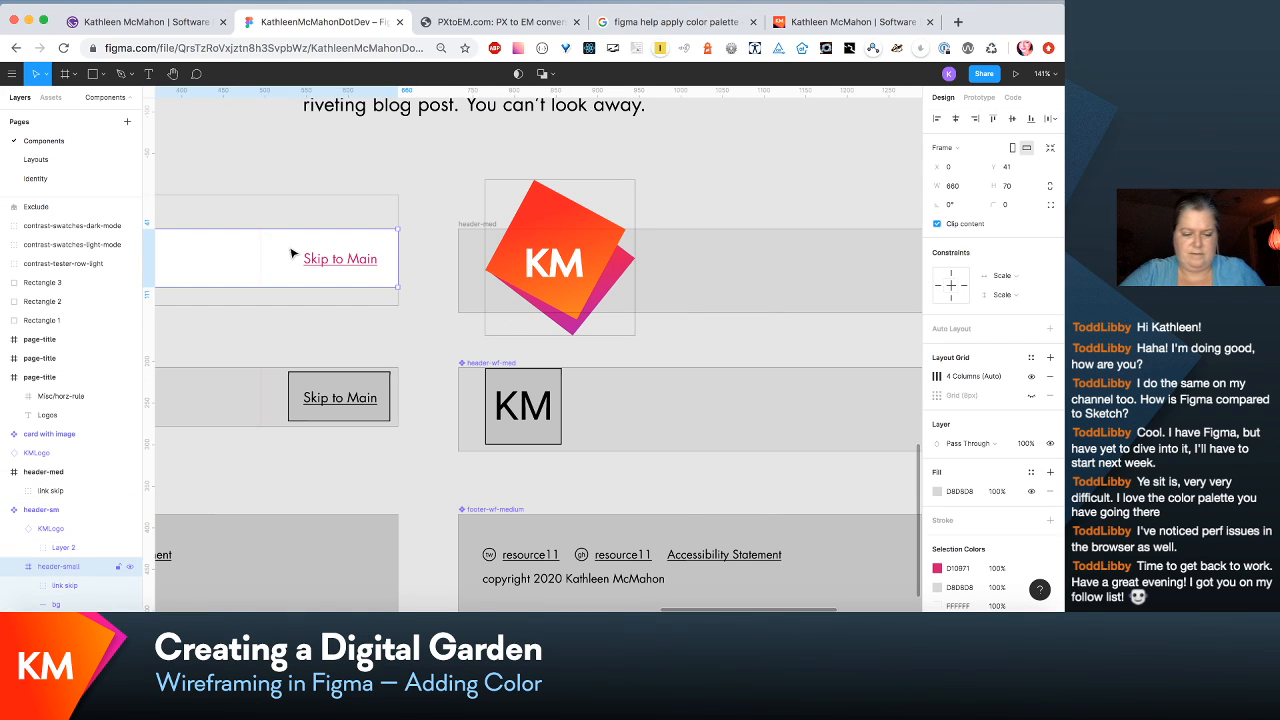
left_click(732, 174)
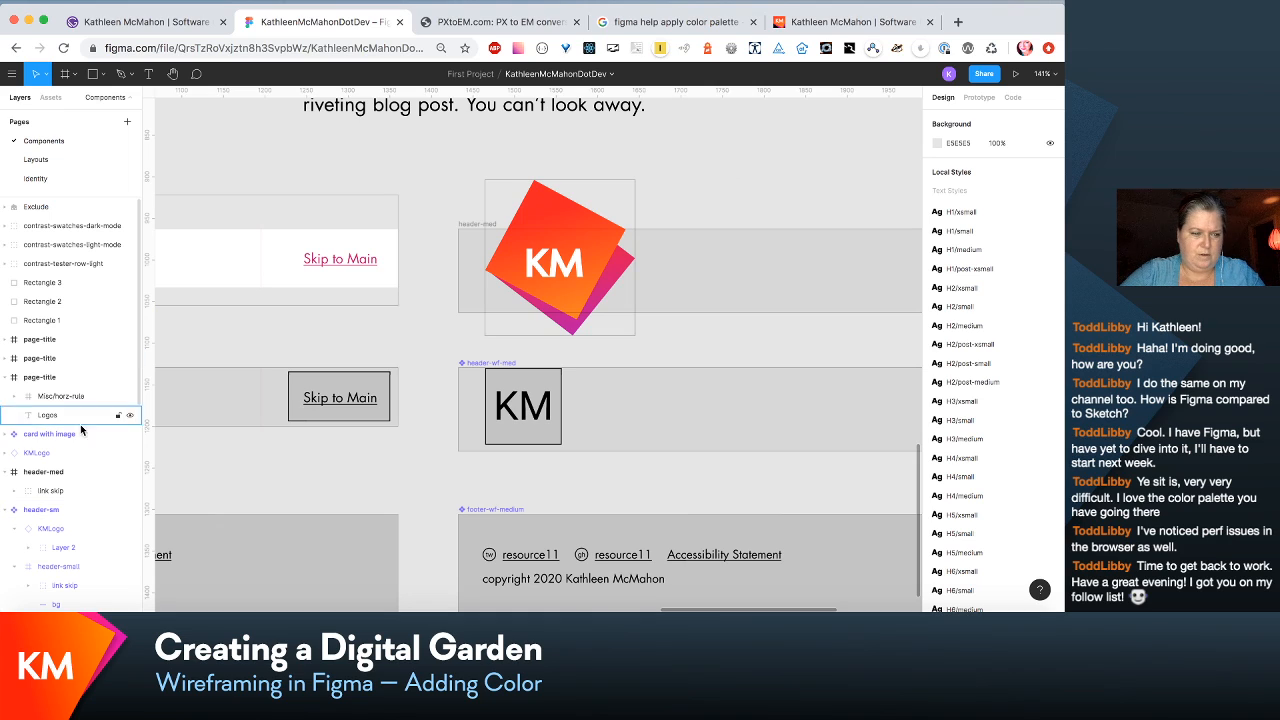
left_click(62, 479)
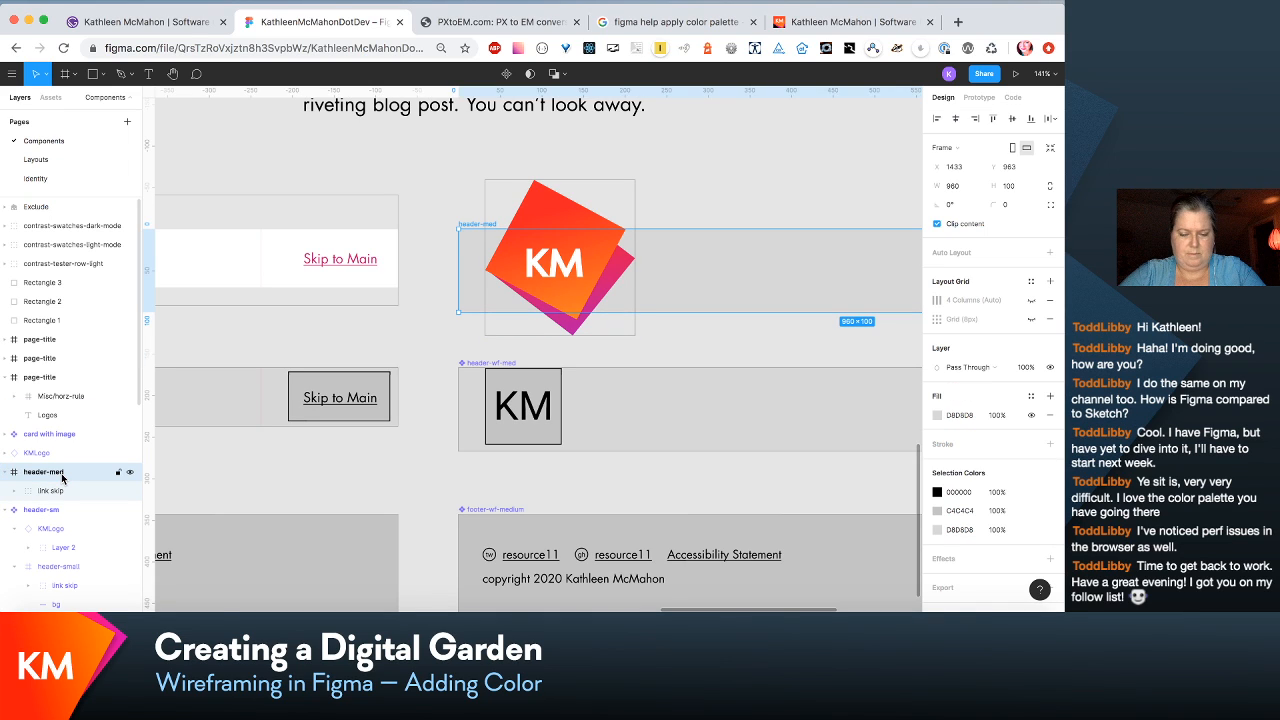
key("super+v")
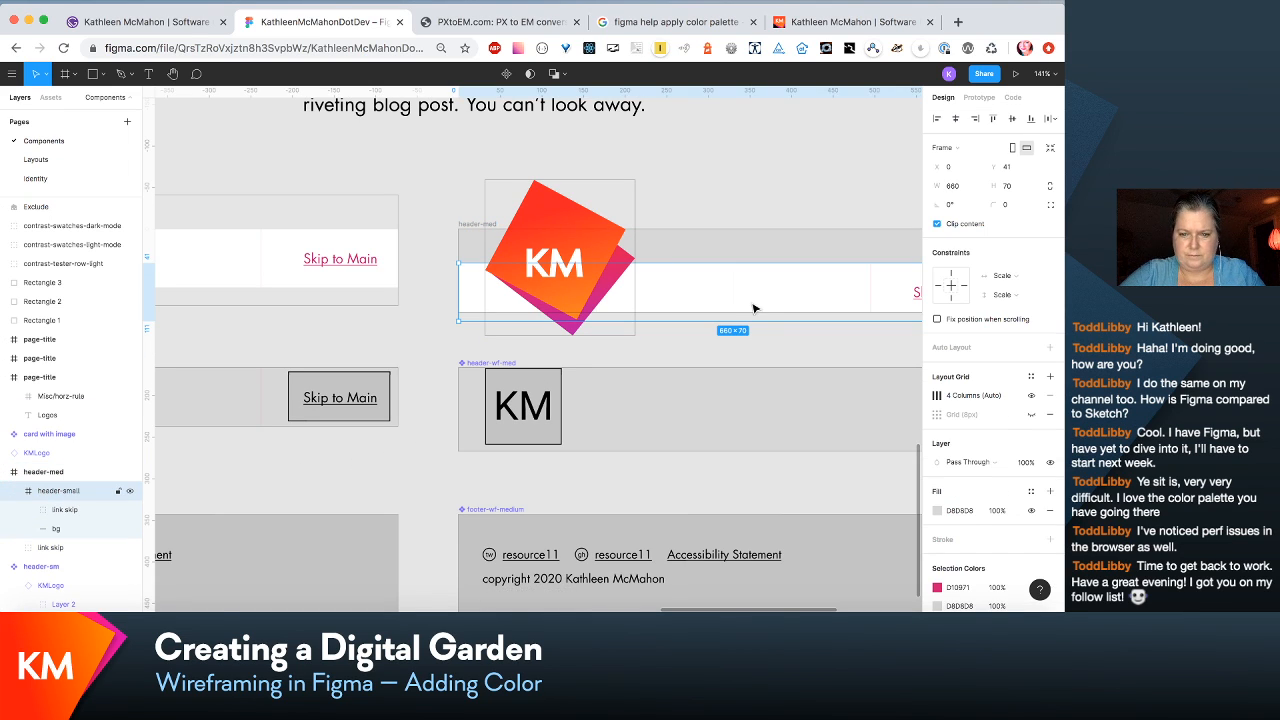
key("Up")
key("Up")
key("Up")
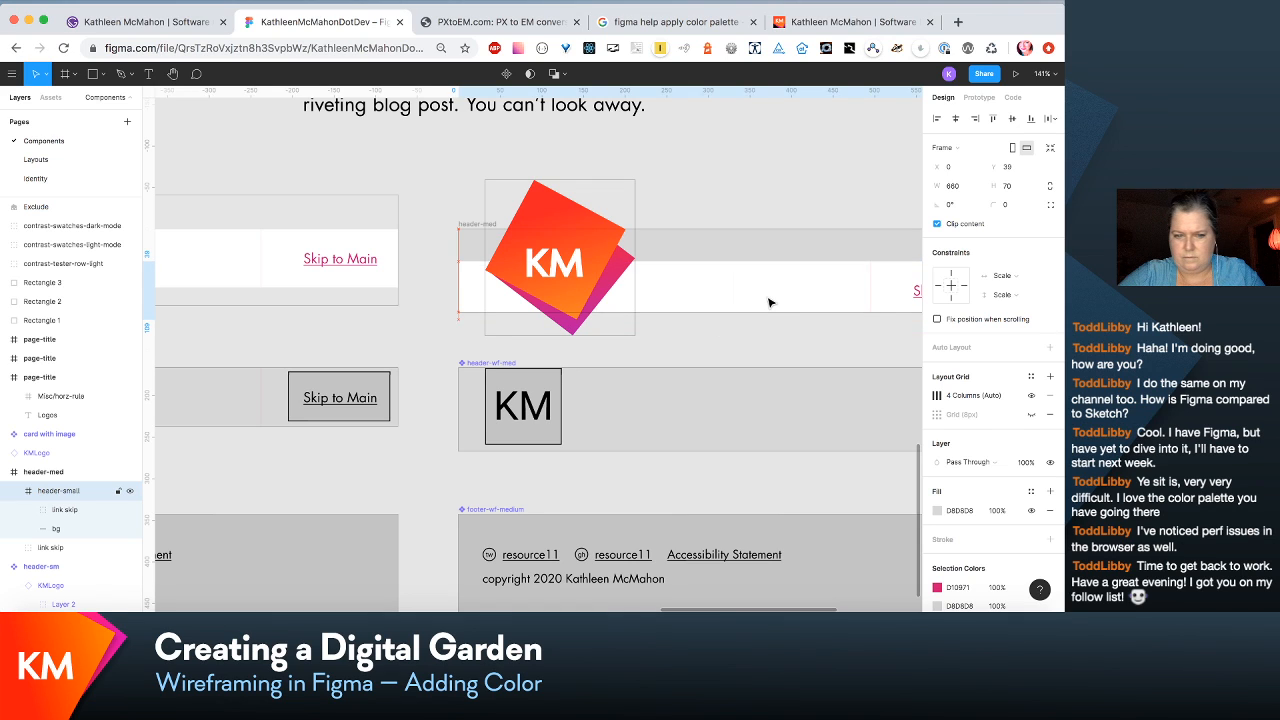
Step: Try to stretch the pasted header-small frame's bg rectangle to the full height and width of header-med
left_click(60, 528)
scroll(735, 276, "right", 4)
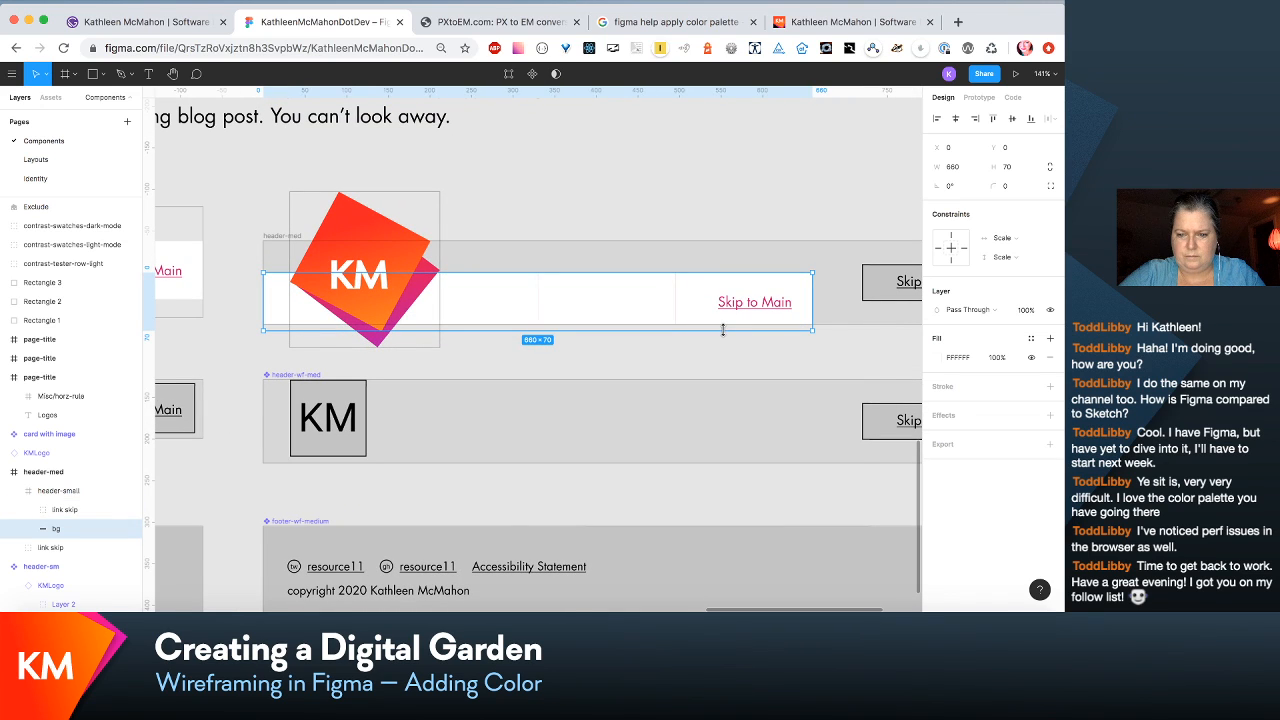
left_click_drag(723, 328, 720, 324)
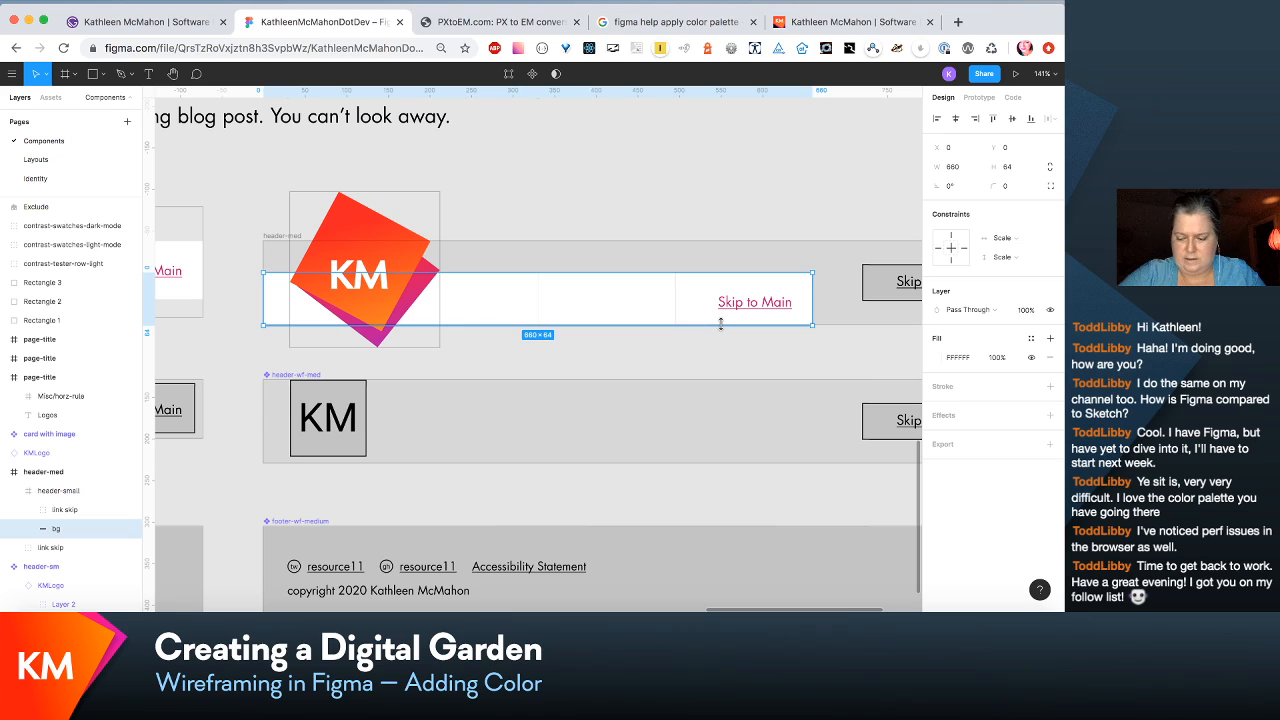
key("Up")
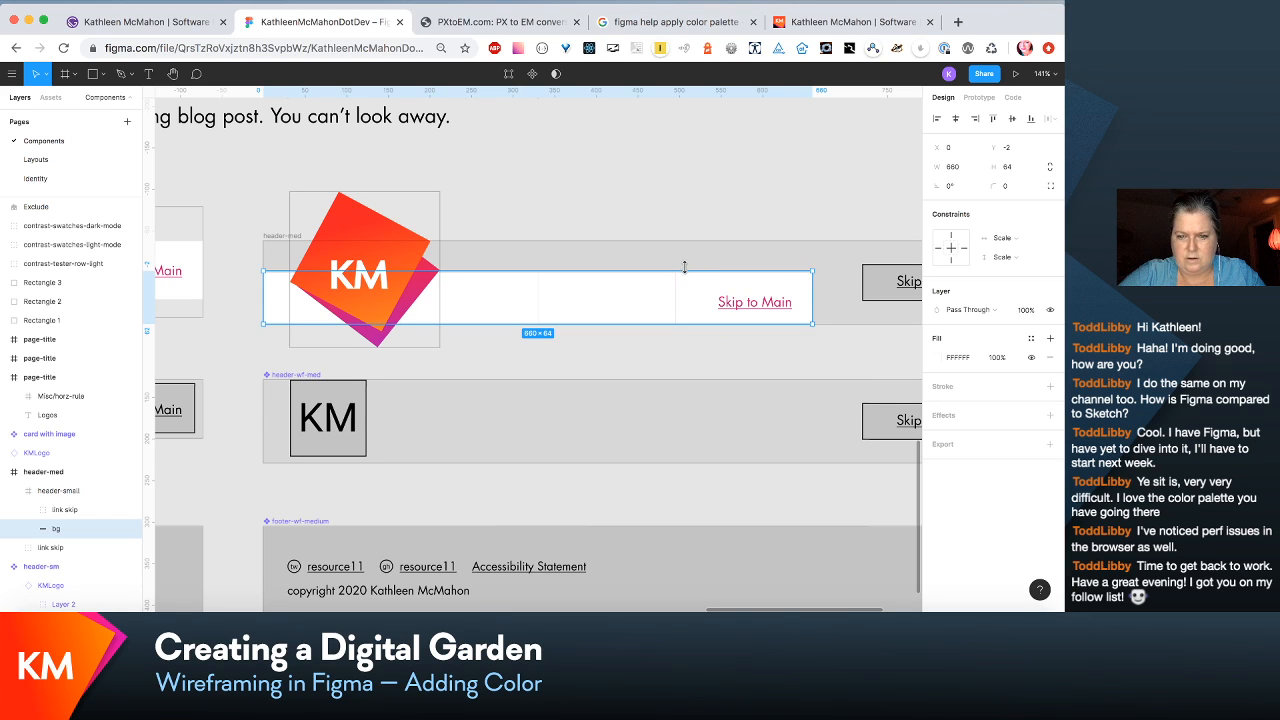
left_click_drag(684, 262, 682, 240)
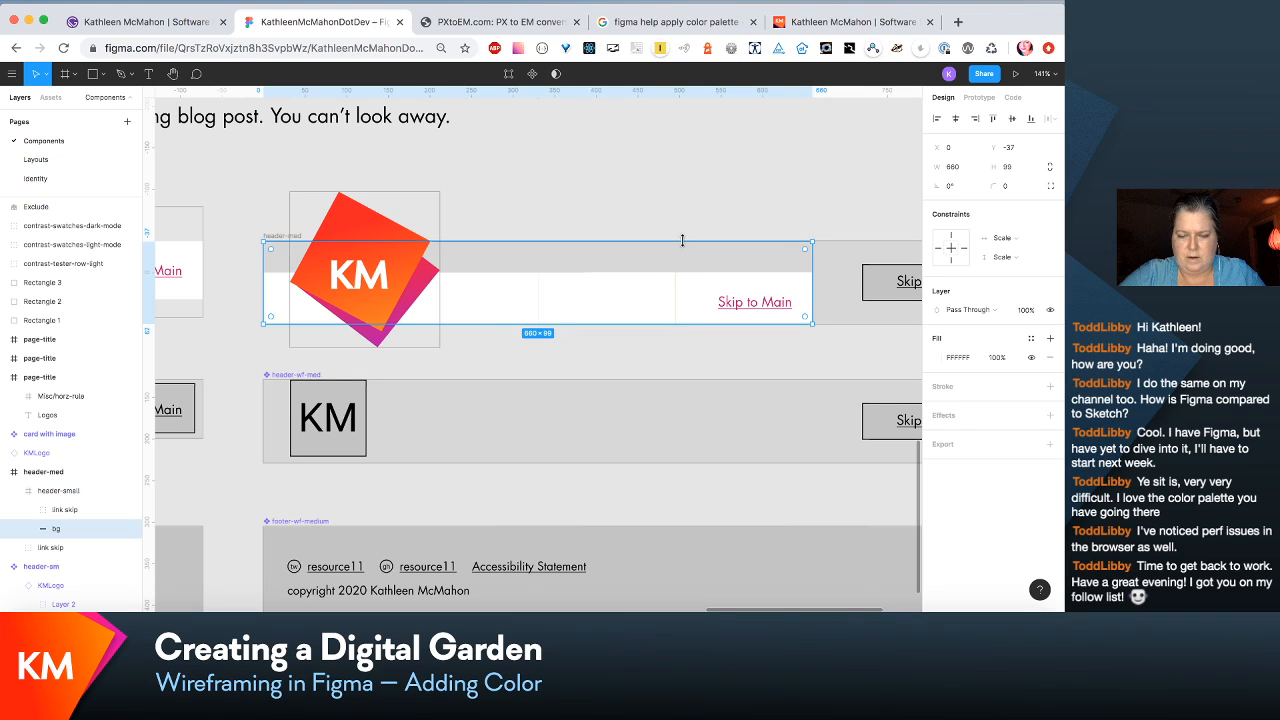
scroll(683, 243, "right", 5)
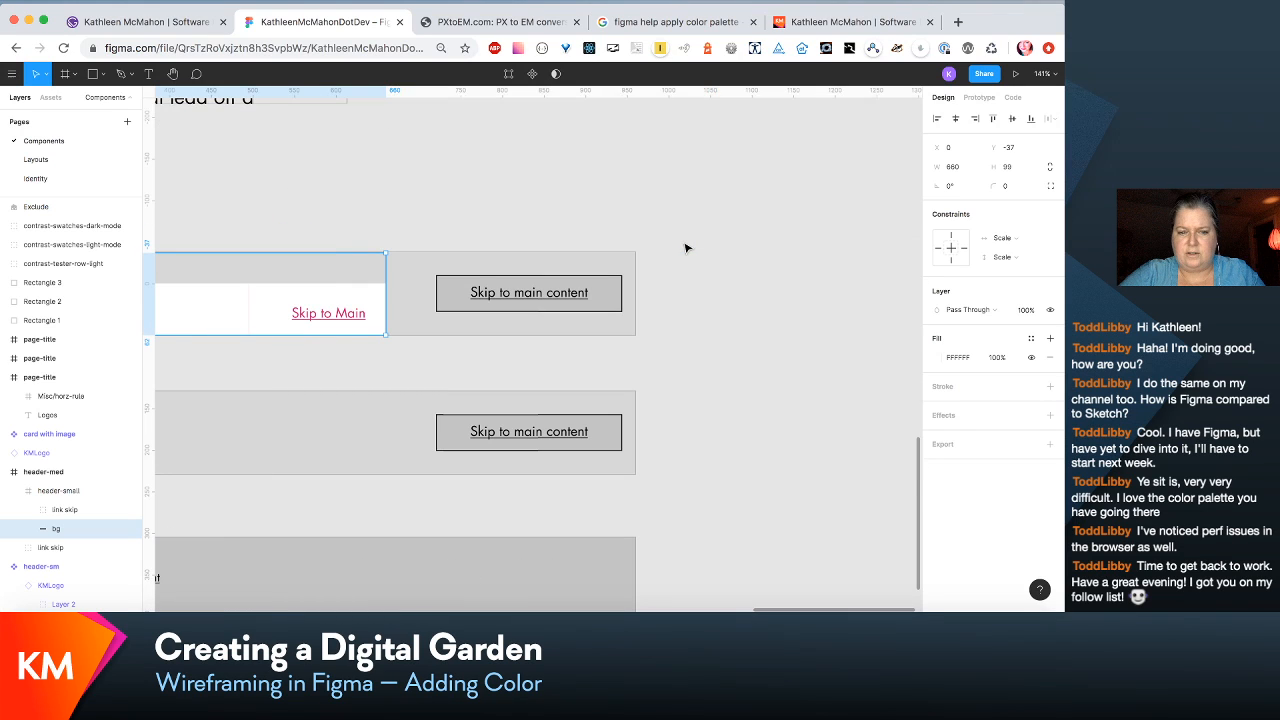
left_click_drag(386, 272, 635, 272)
scroll(634, 300, "left", 6)
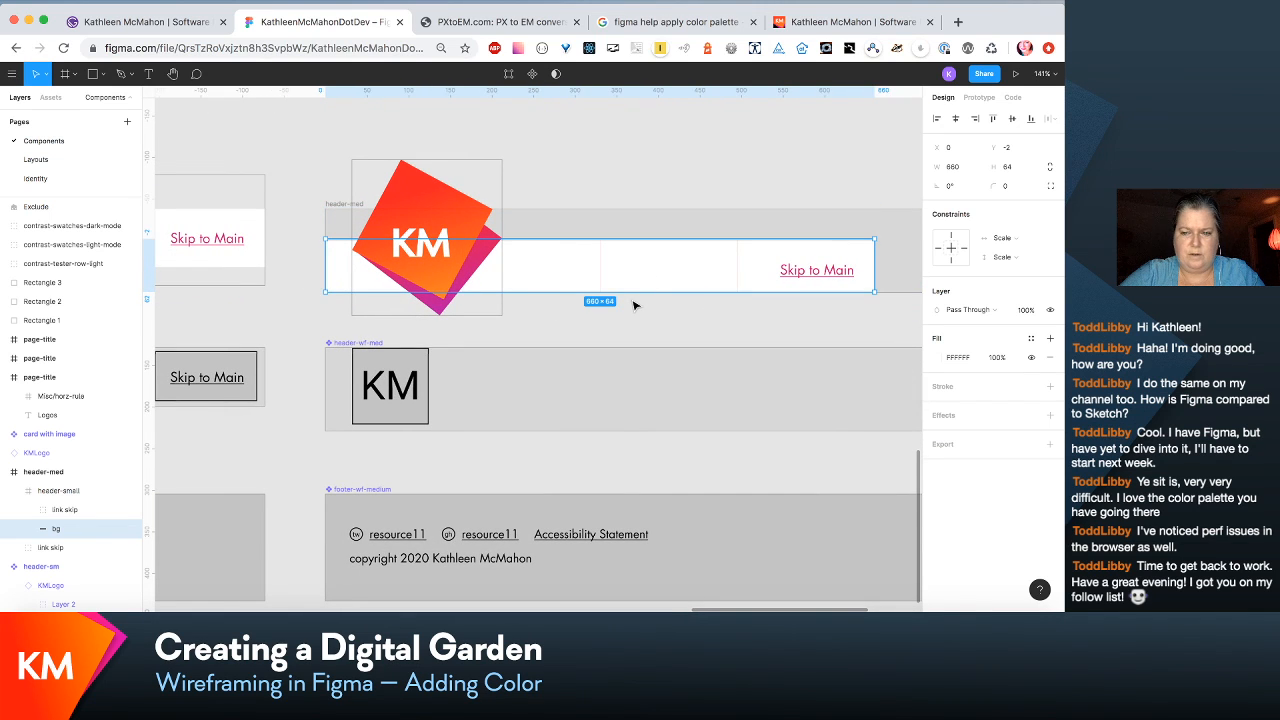
Step: Delete the white bg rectangle from the header-small frame inside header-med
left_click(629, 317)
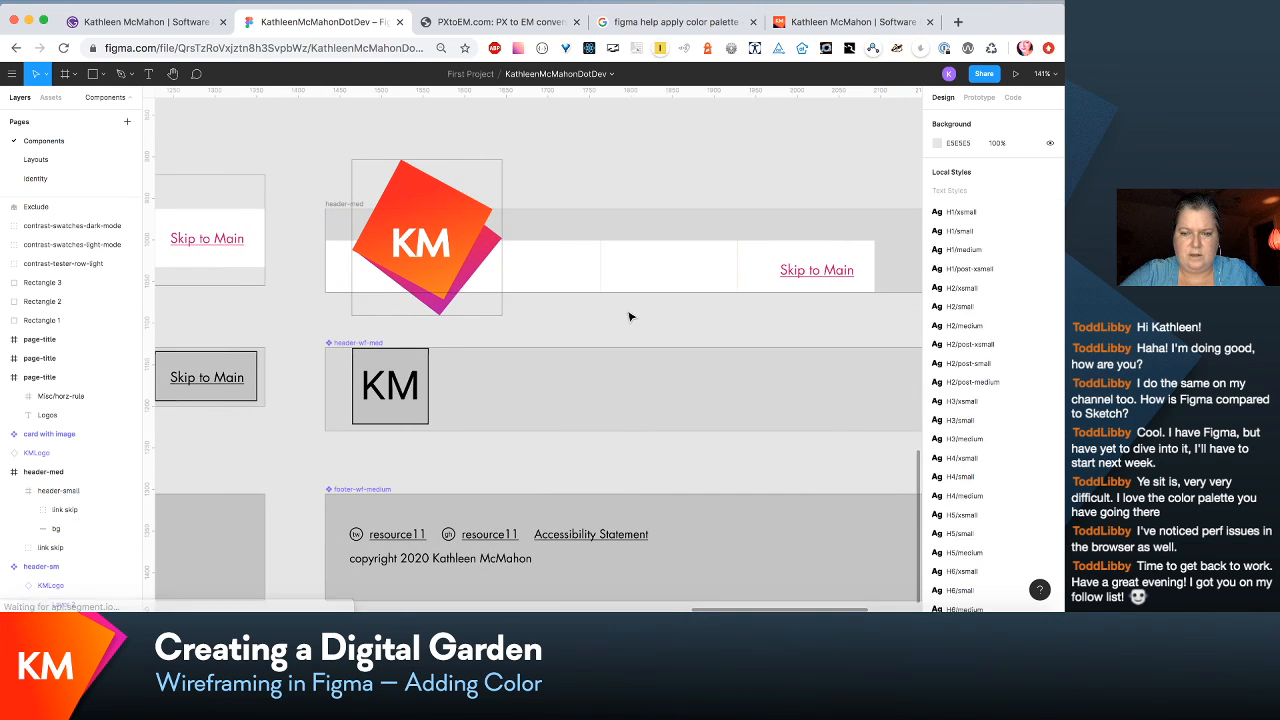
left_click(55, 529)
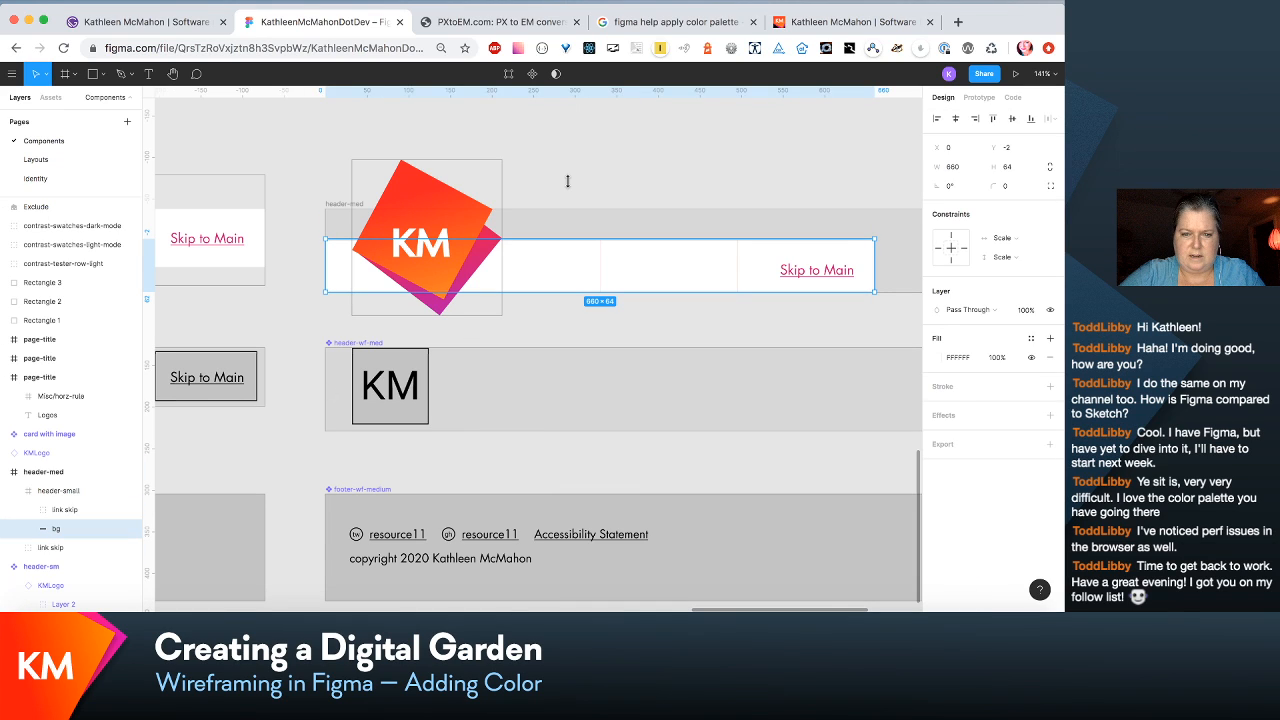
left_click_drag(567, 238, 567, 181)
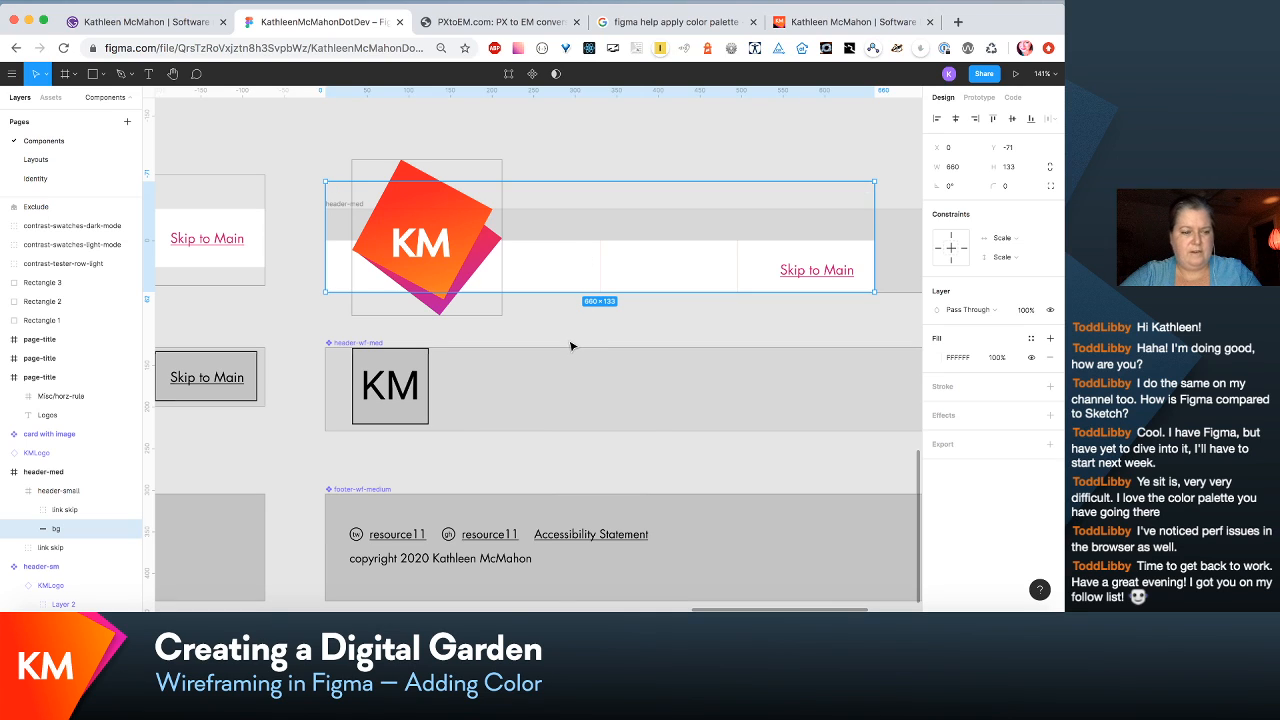
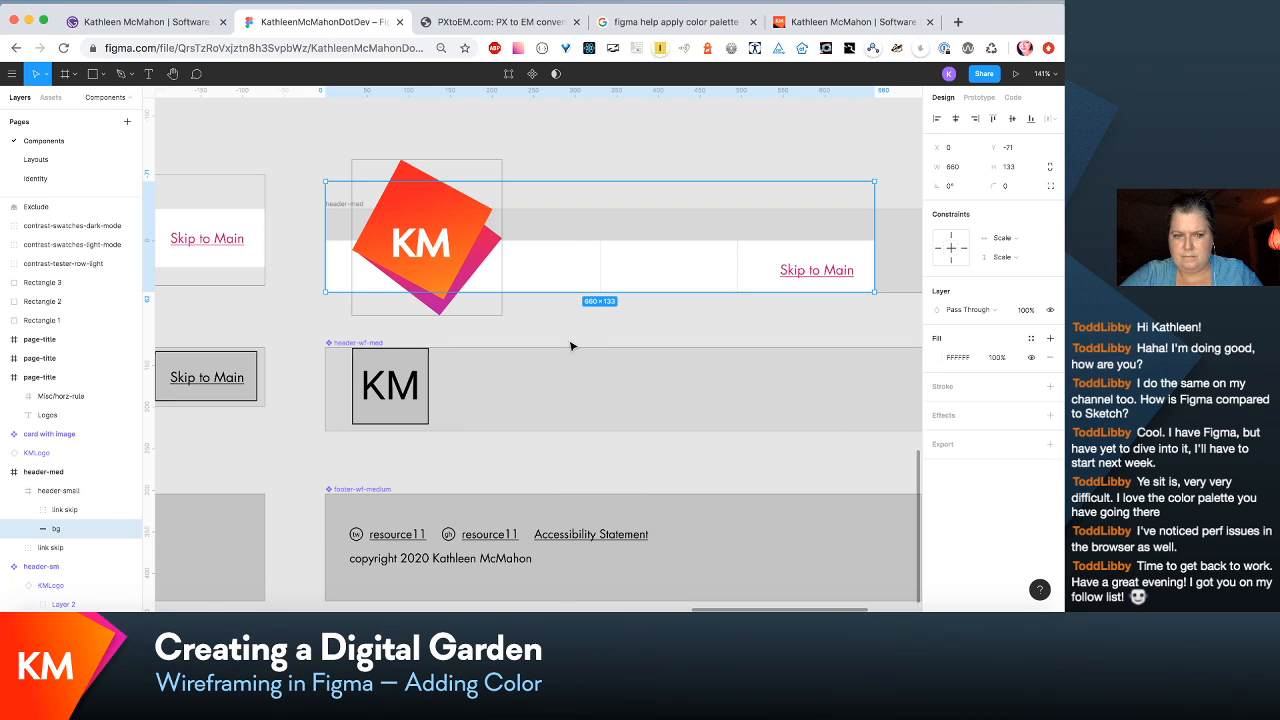
key("Delete")
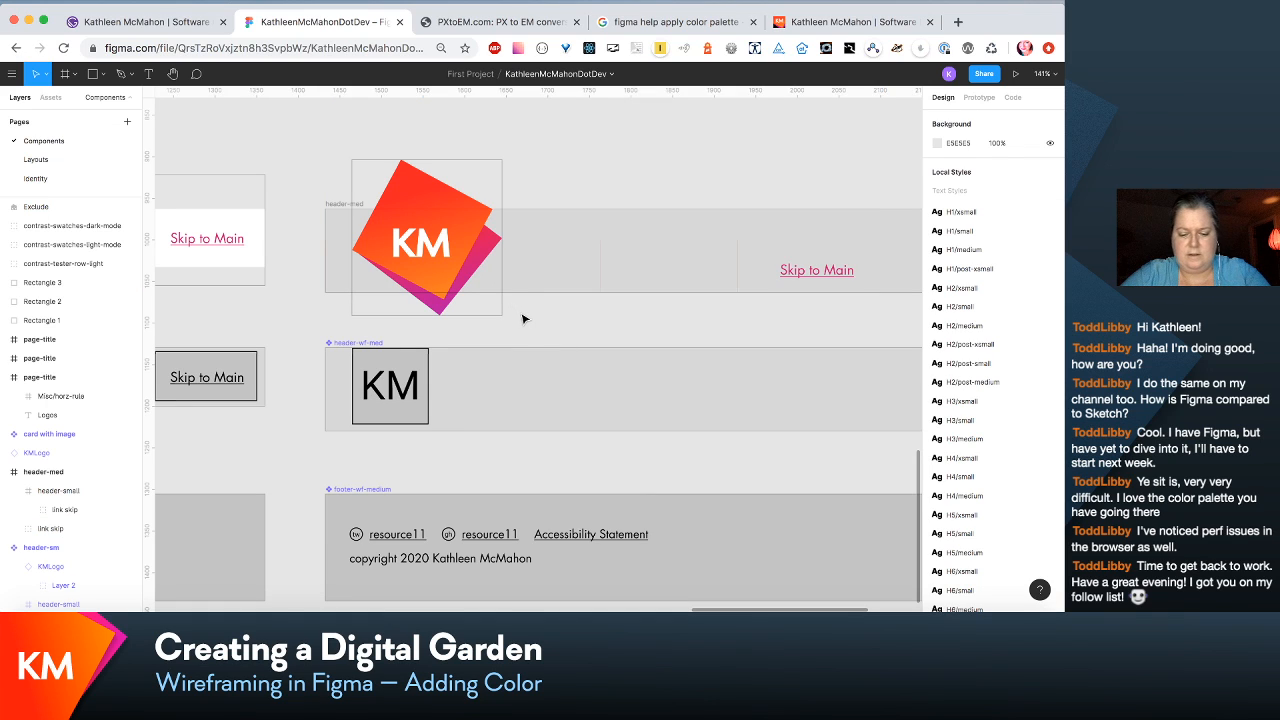
Step: Draw a 960 × 100 rectangle covering the whole header-med frame
key("r")
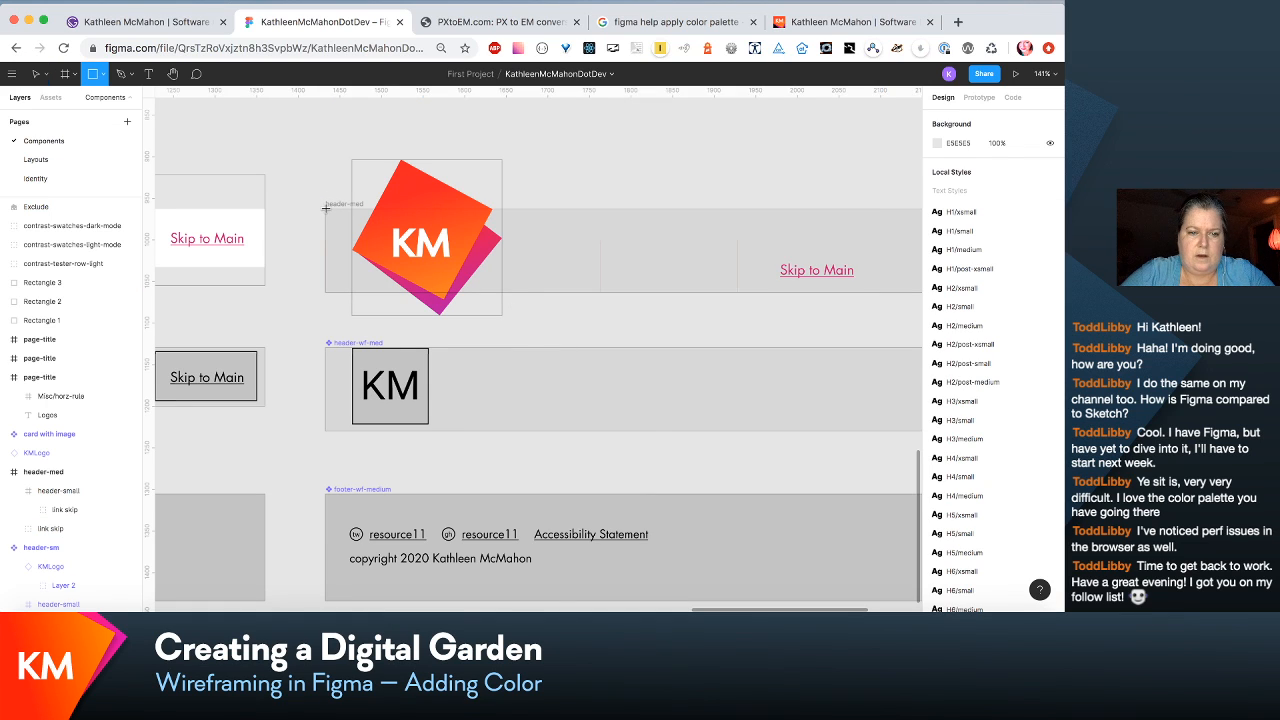
left_click_drag(325, 208, 809, 296)
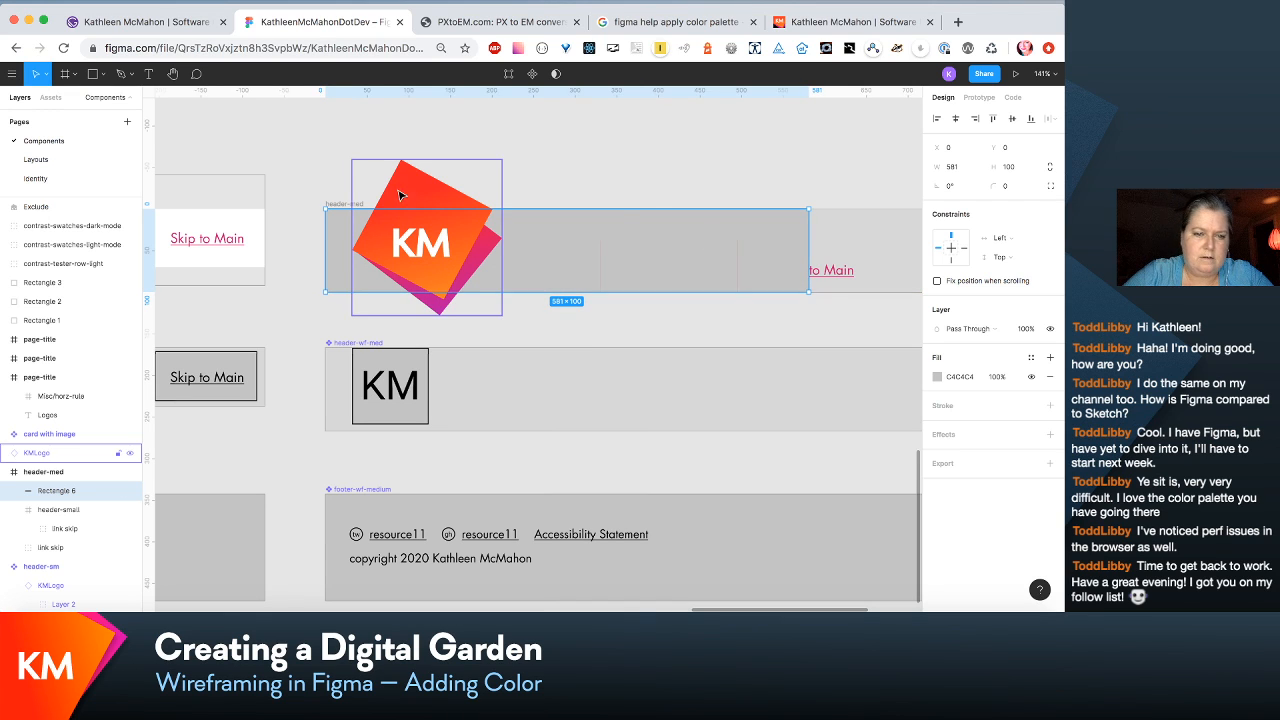
scroll(720, 231, "right", 3)
scroll(667, 272, "right", 4)
scroll(667, 272, "up", 1)
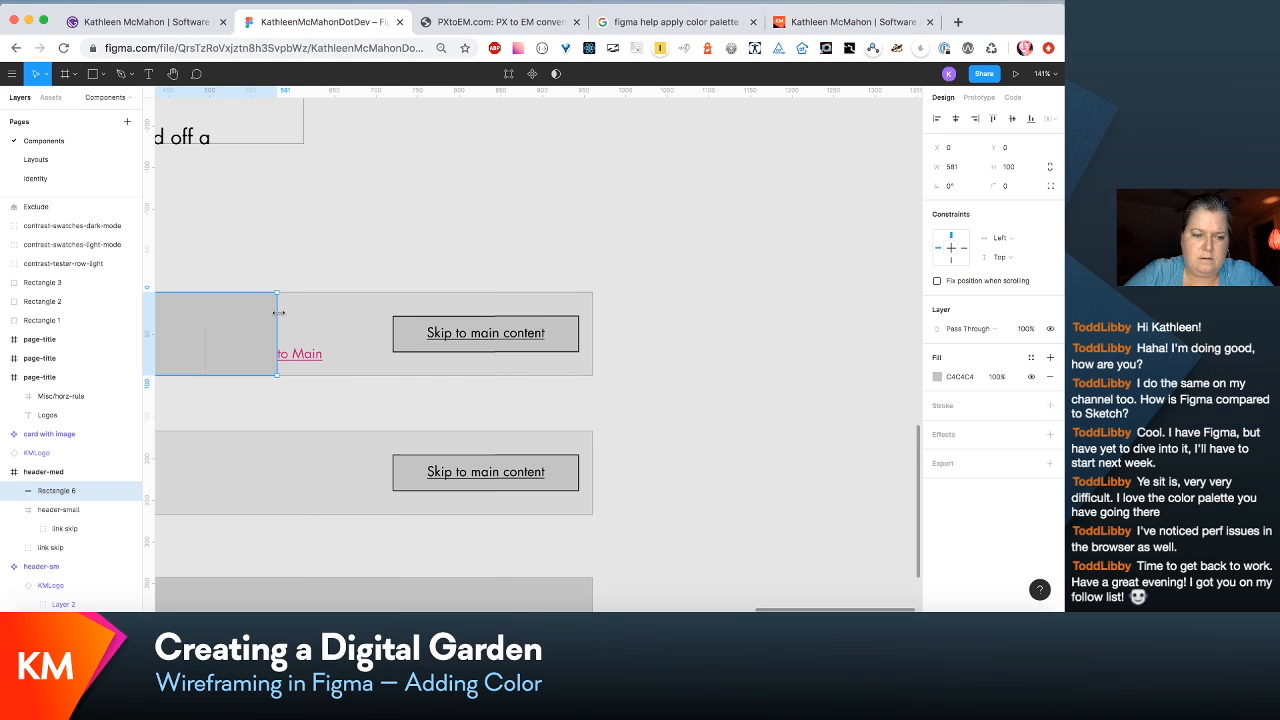
left_click_drag(279, 312, 593, 329)
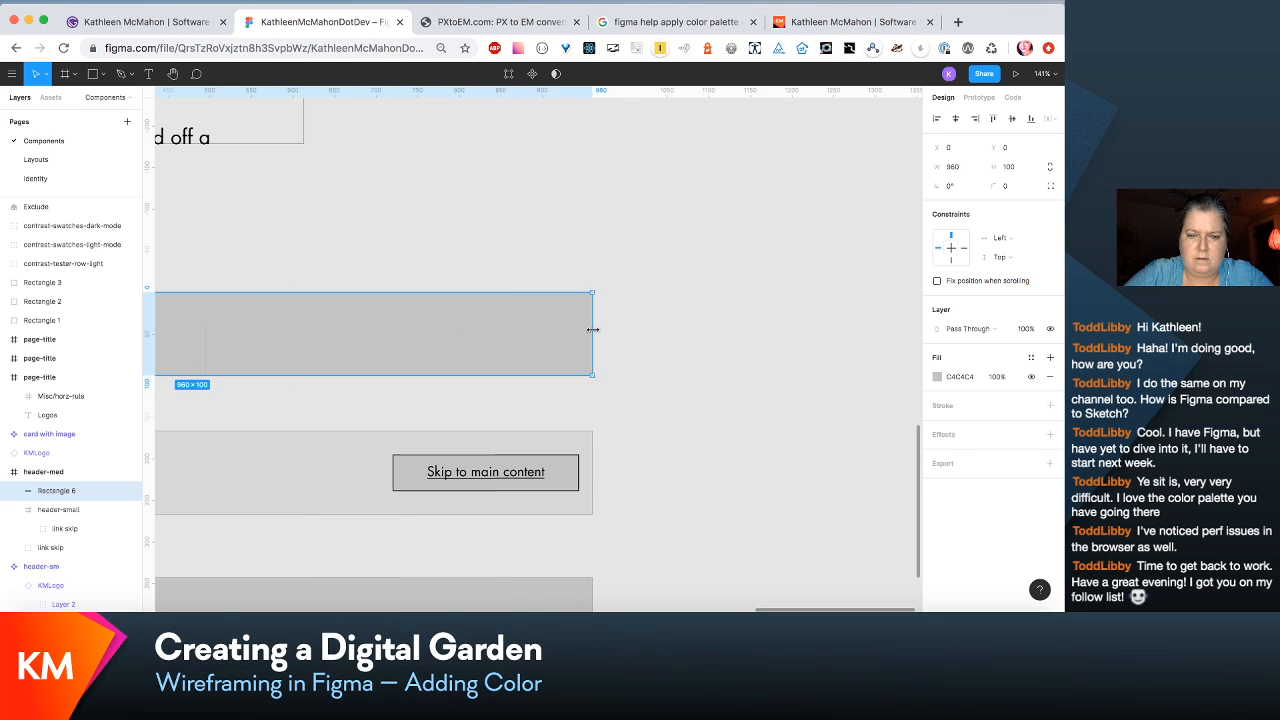
Step: Set the new header-med rectangle's fill to white, FFFFFF
scroll(595, 330, "left", 5)
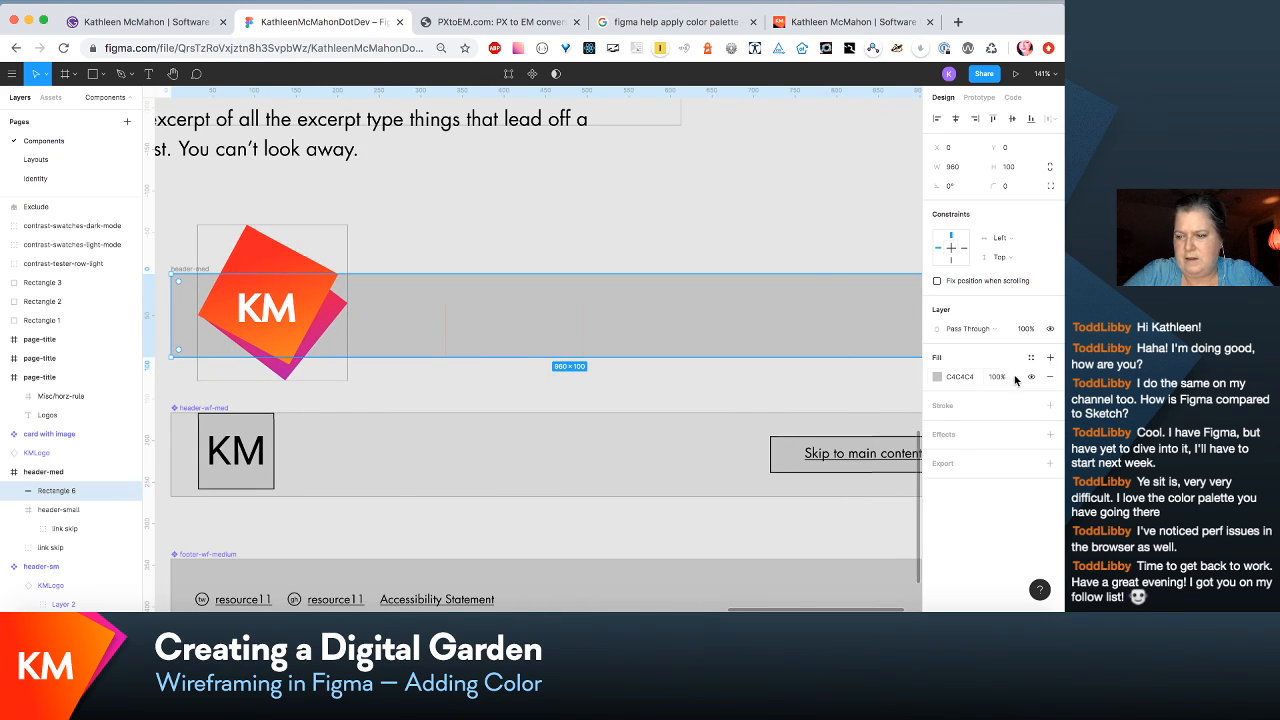
left_click(937, 376)
left_click(937, 376)
left_click(937, 376)
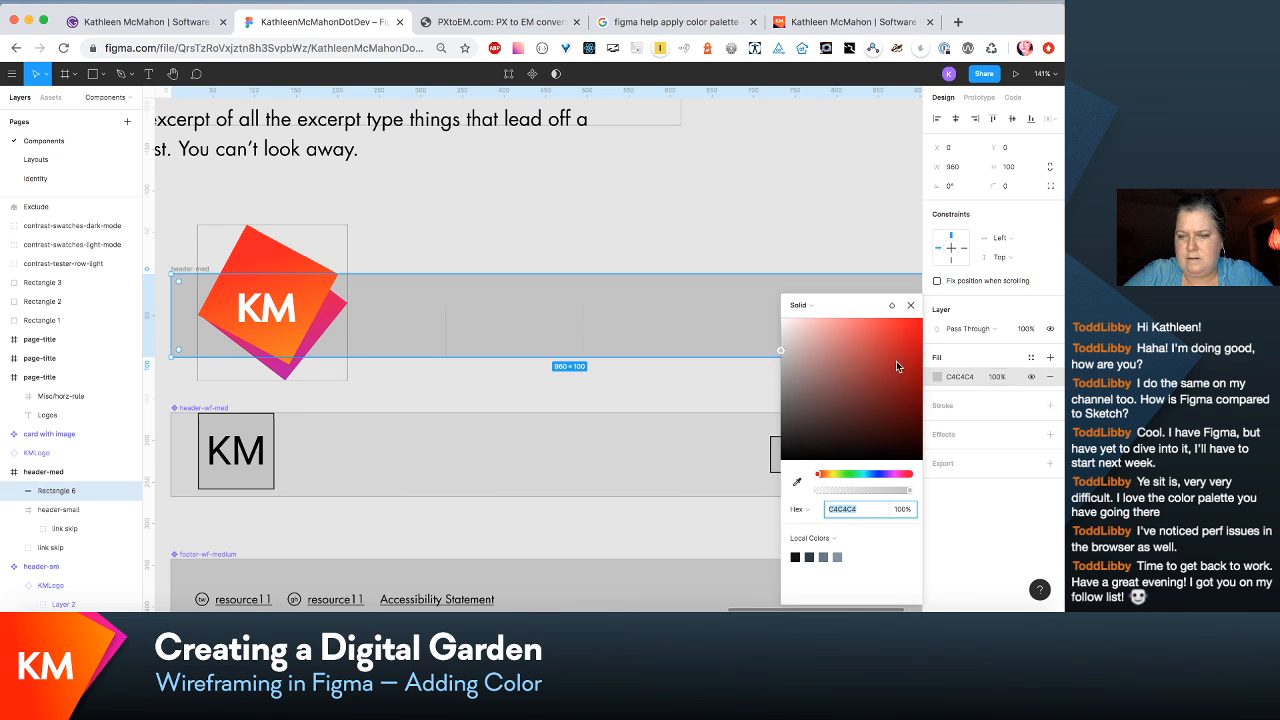
left_click_drag(896, 367, 740, 290)
left_click(568, 234)
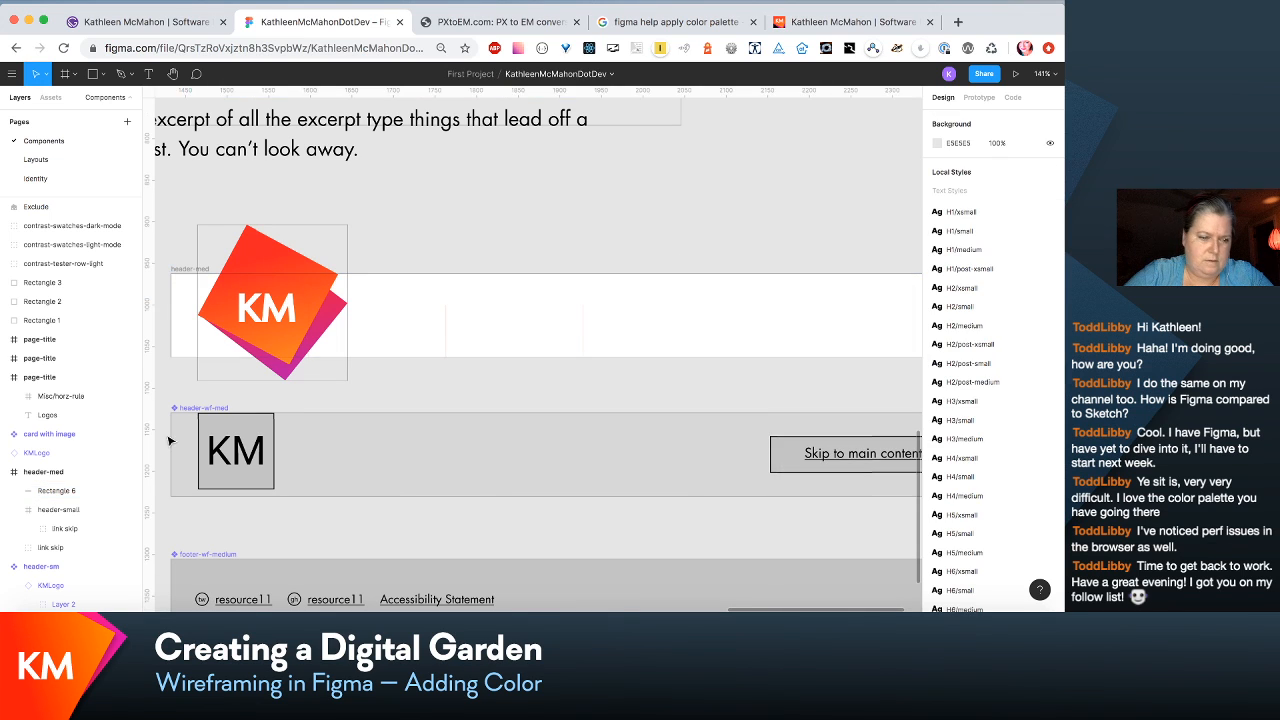
Step: Rename the white rectangle's layer in header-med as bg
double_click(55, 491)
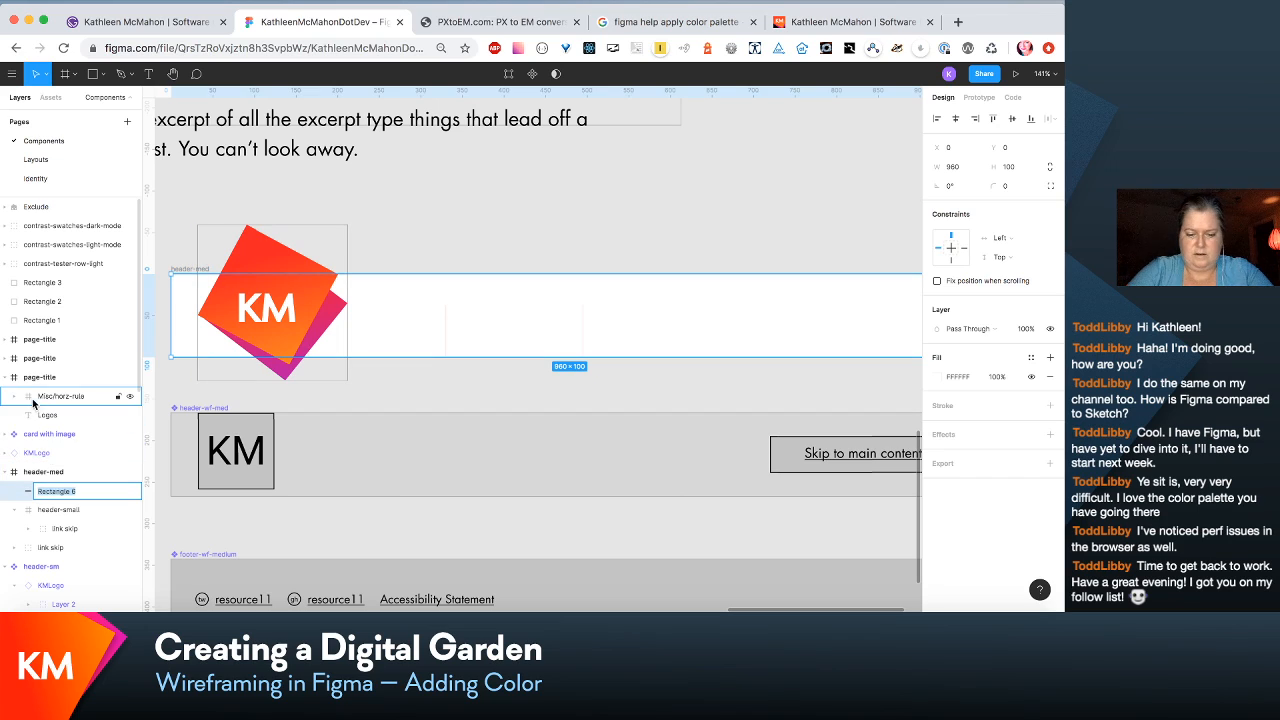
type("bg")
key("Return")
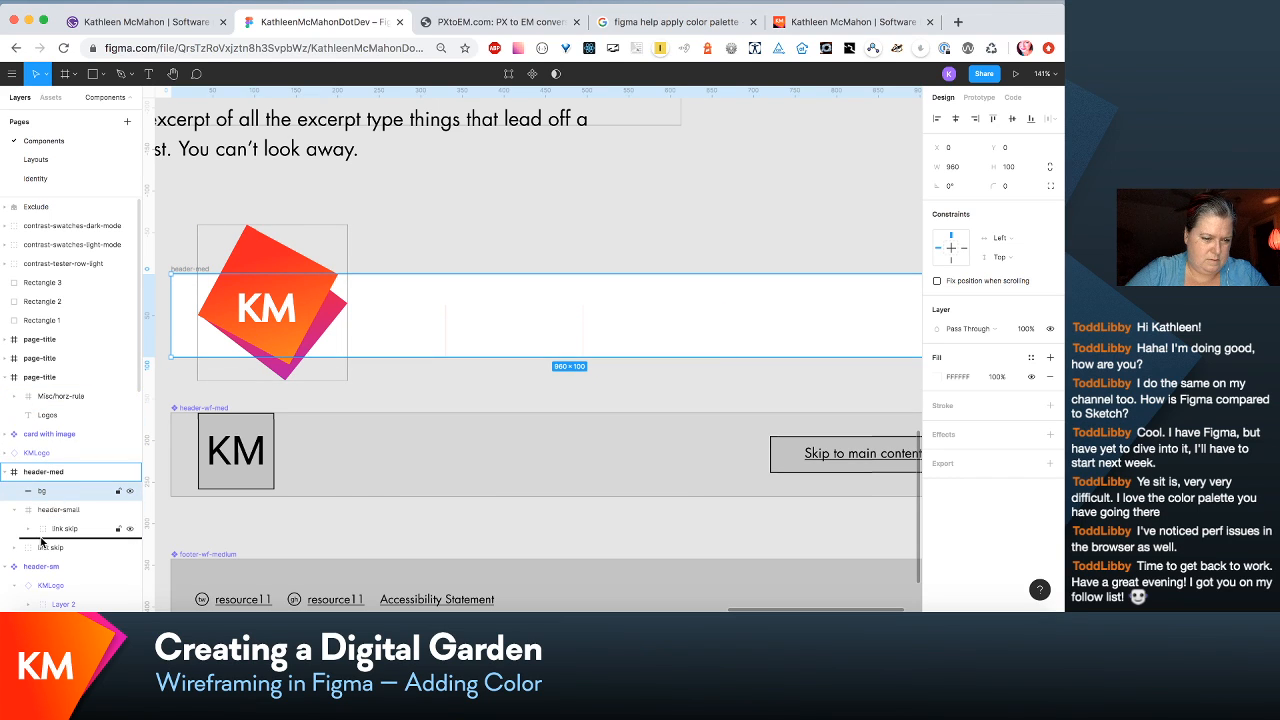
Step: Move the white bg layer beneath the header-small frame in header-med's layer order
left_click_drag(40, 555, 40, 553)
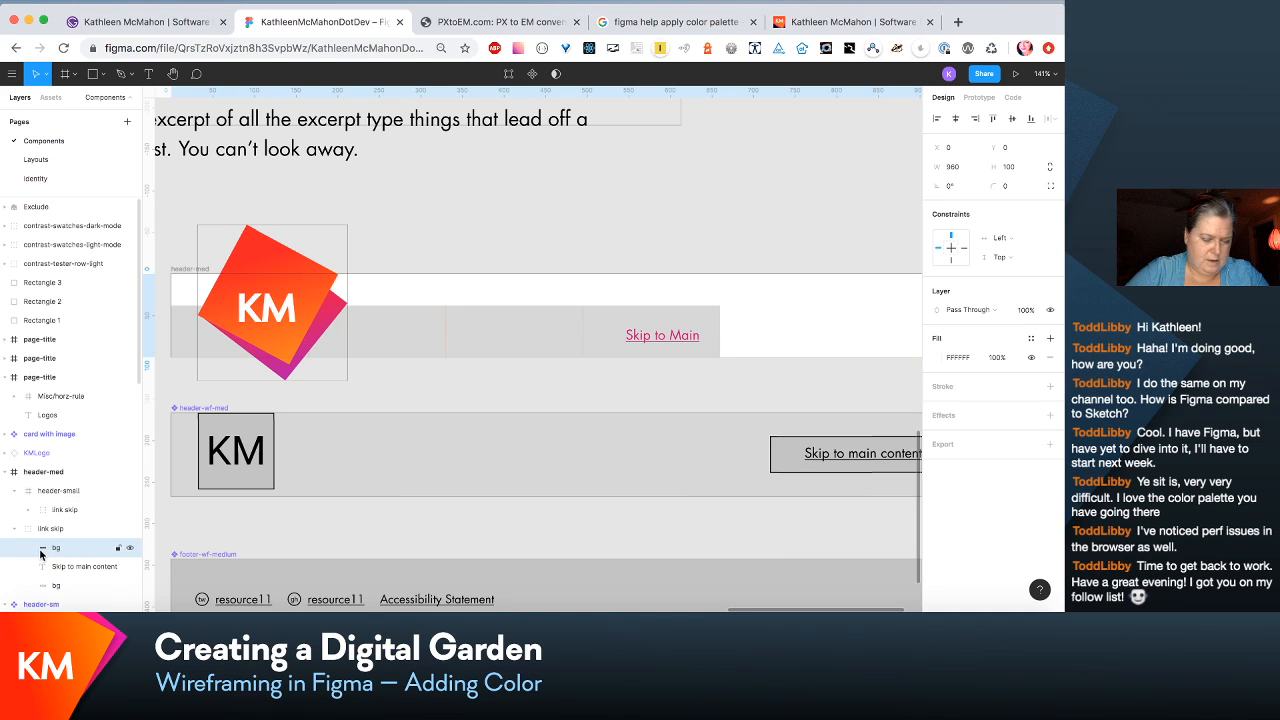
key("super+z")
scroll(40, 555, "down", 2)
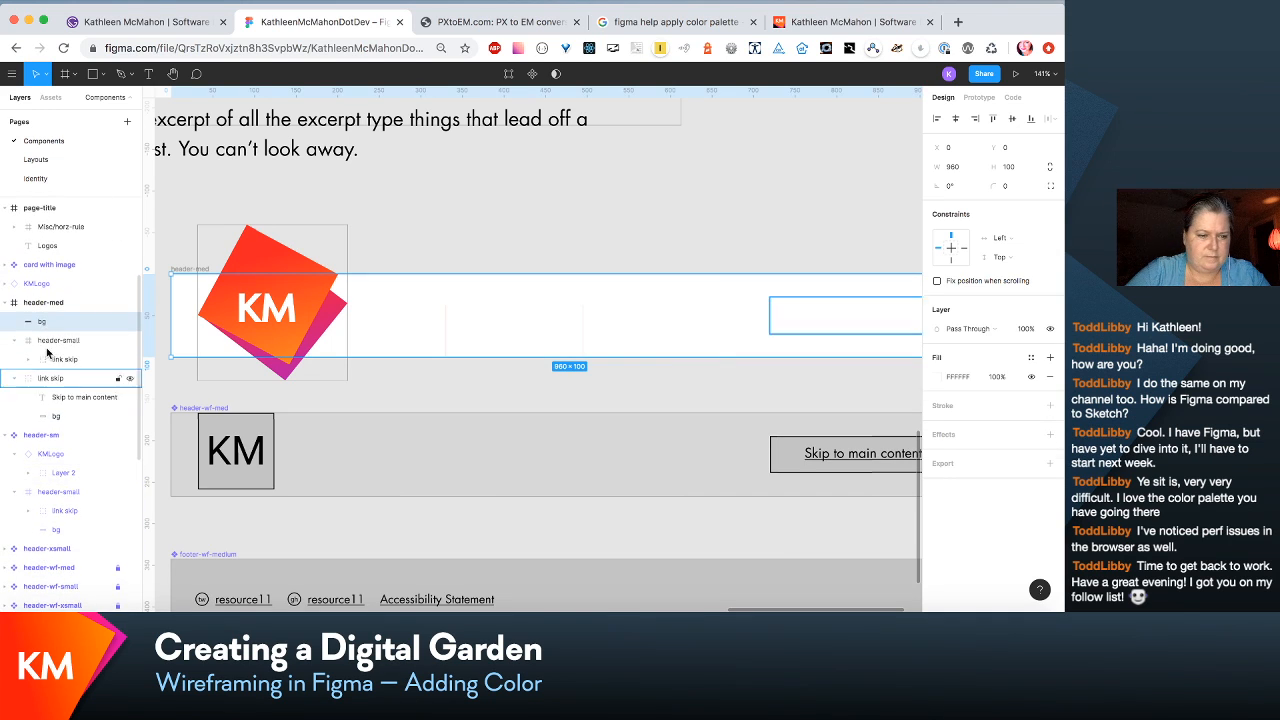
left_click_drag(50, 325, 45, 372)
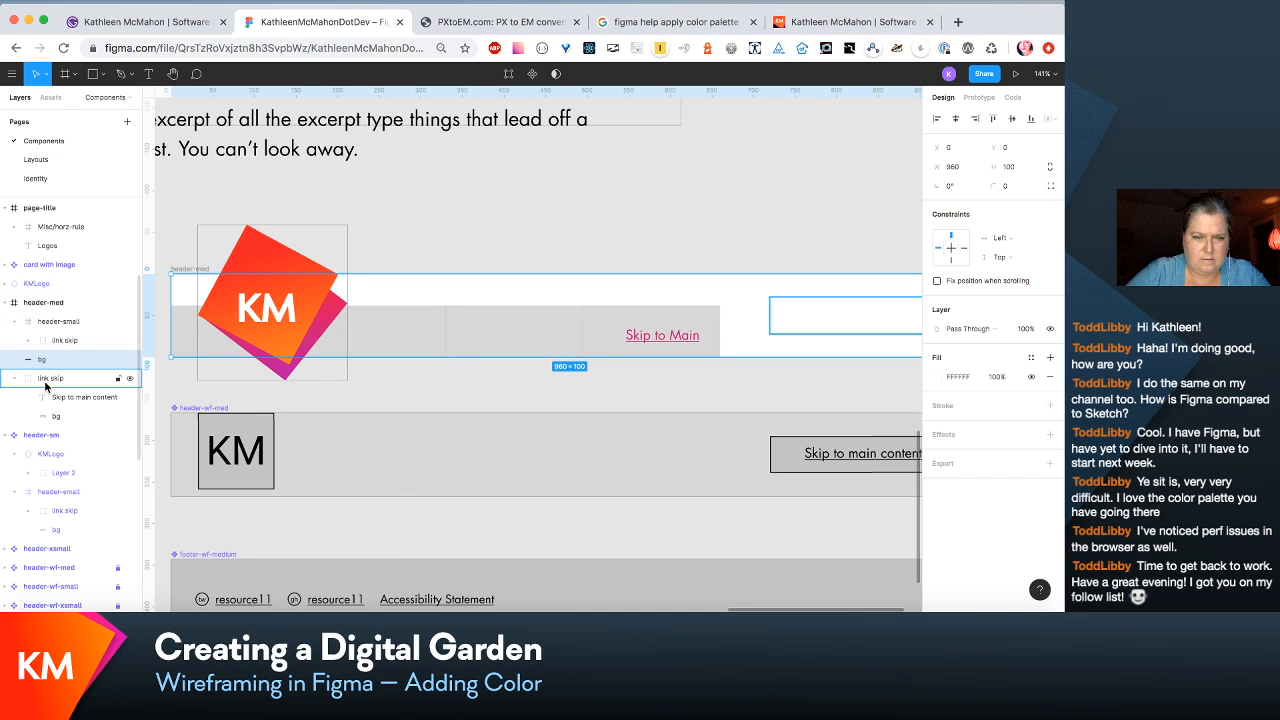
Step: Move the link skip group containing the Skip to main content text into the header-small frame
left_click(45, 380)
scroll(470, 305, "left", 5)
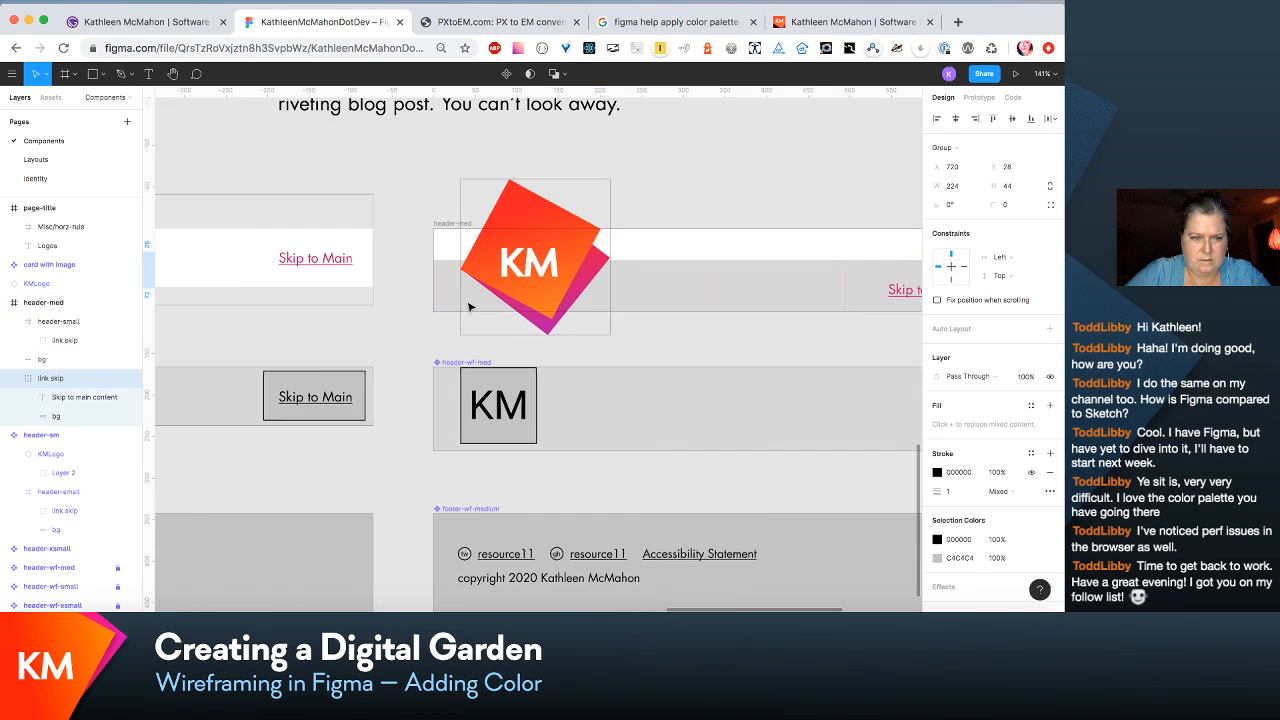
scroll(470, 305, "right", 6)
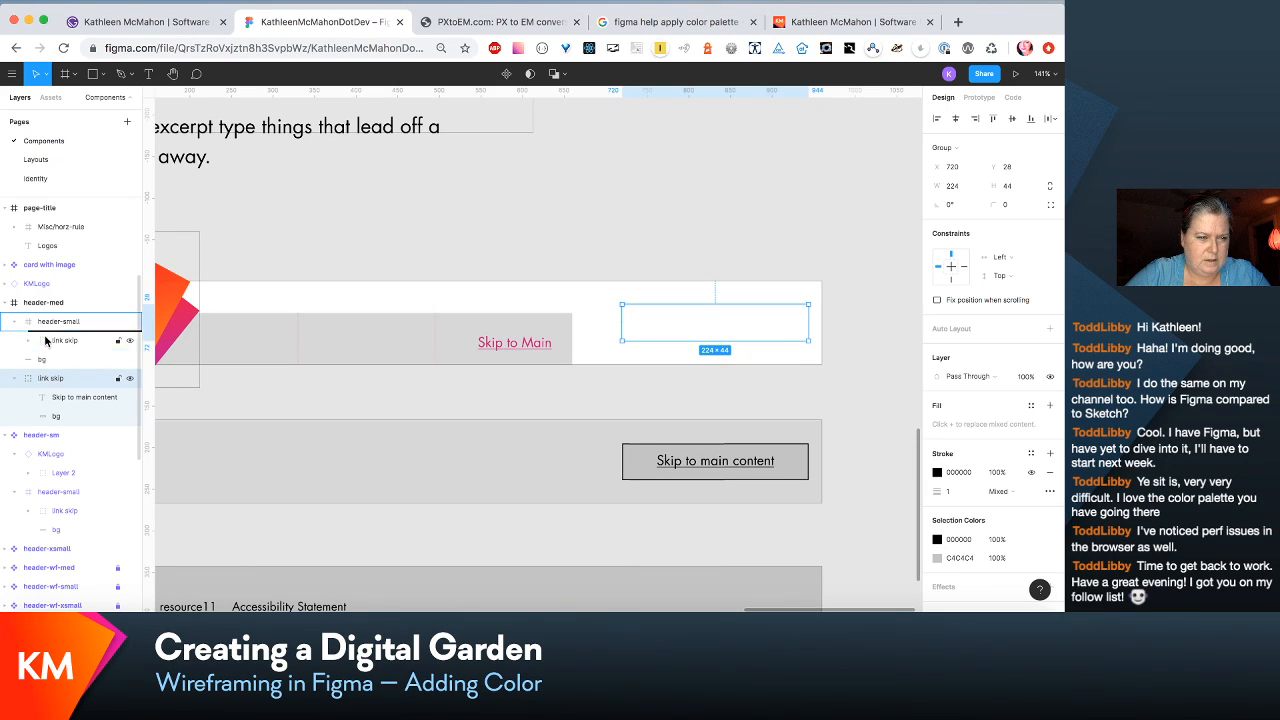
left_click_drag(48, 333, 48, 333)
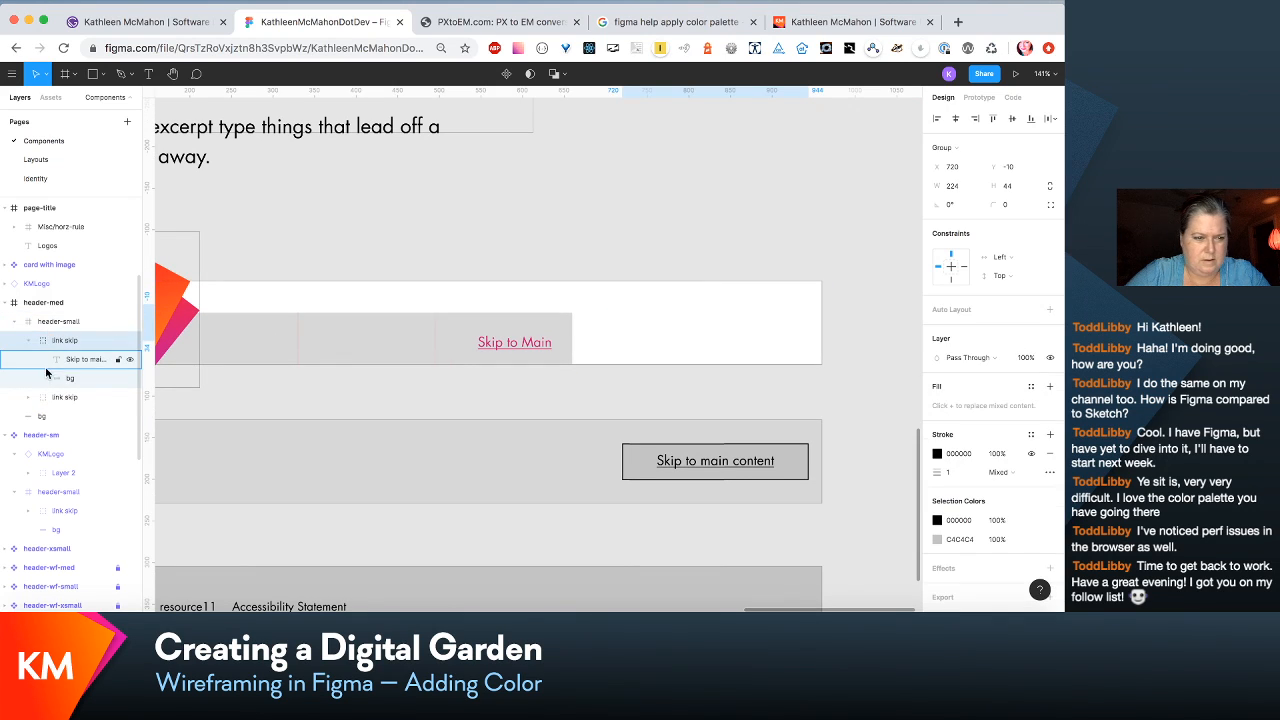
left_click(608, 314)
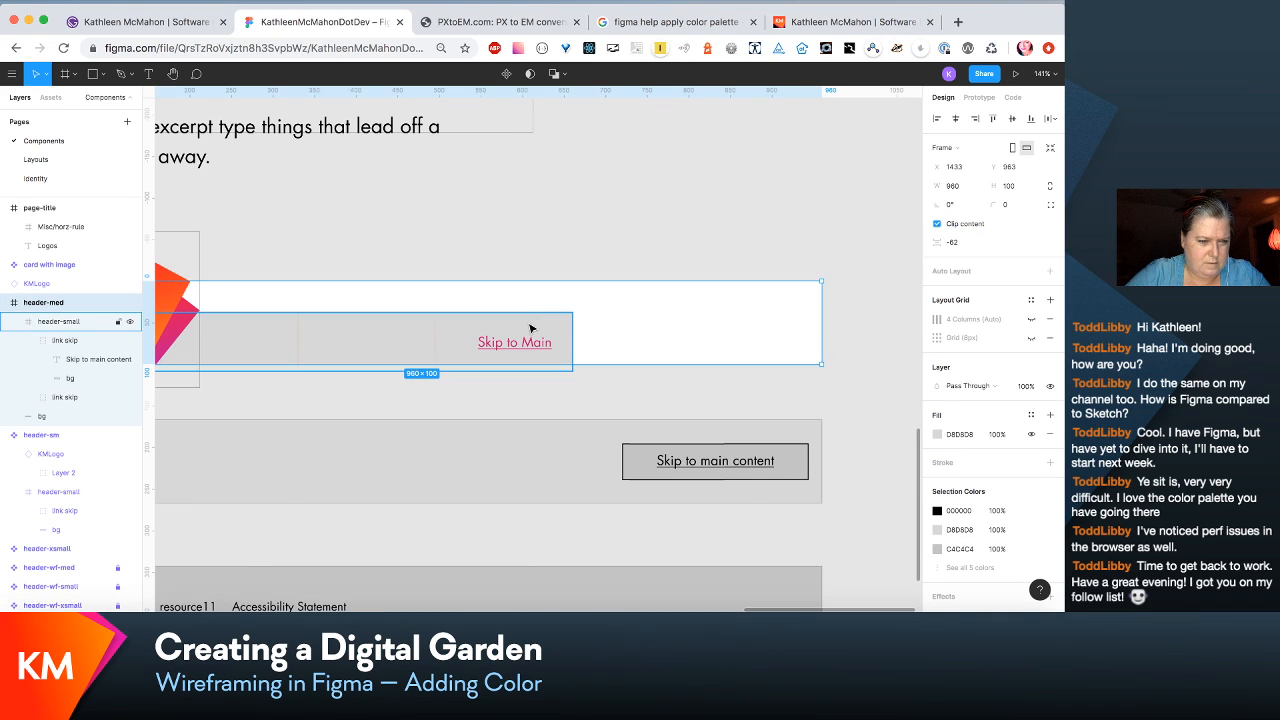
left_click(423, 349)
left_click_drag(423, 349, 463, 337)
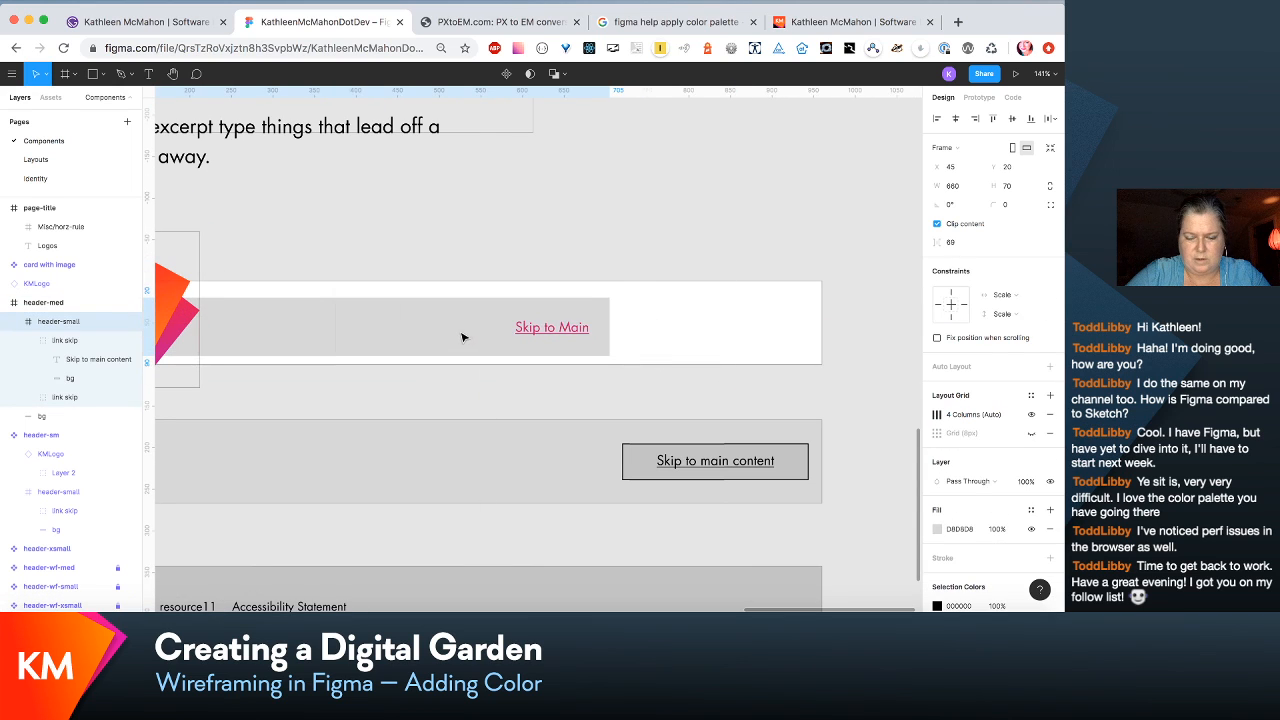
left_click(678, 327)
left_click(678, 327)
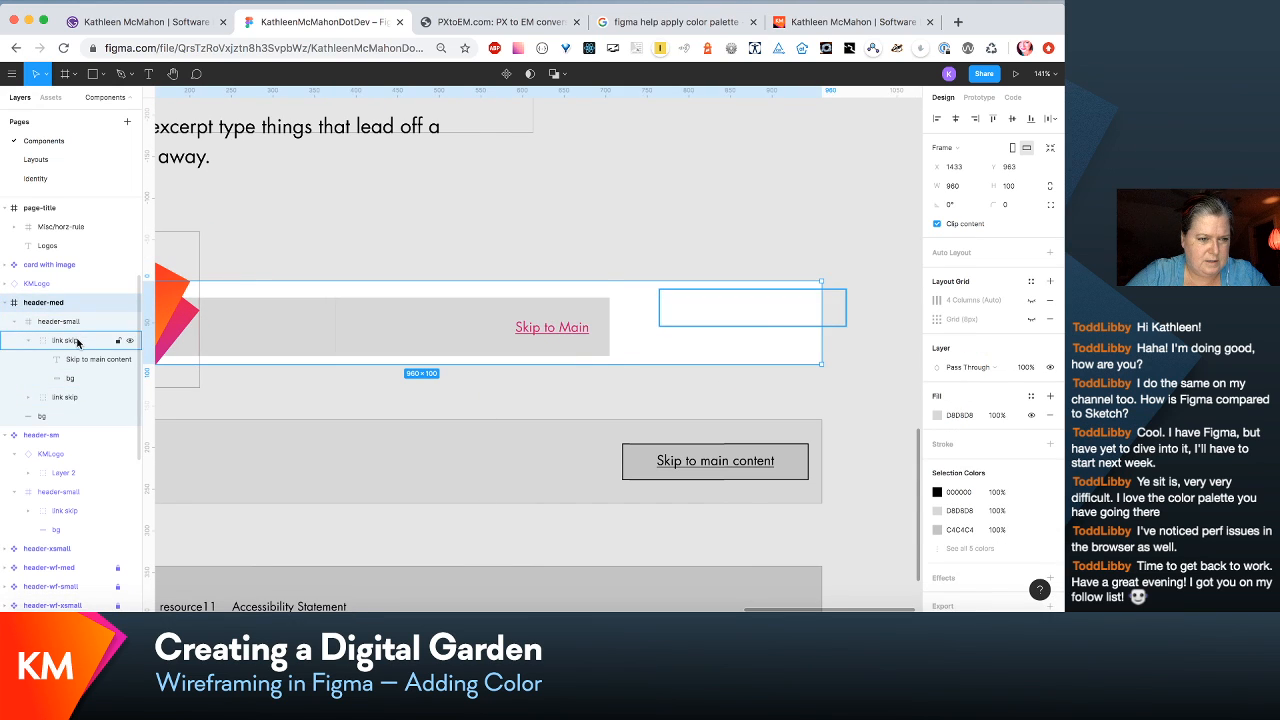
left_click(77, 342)
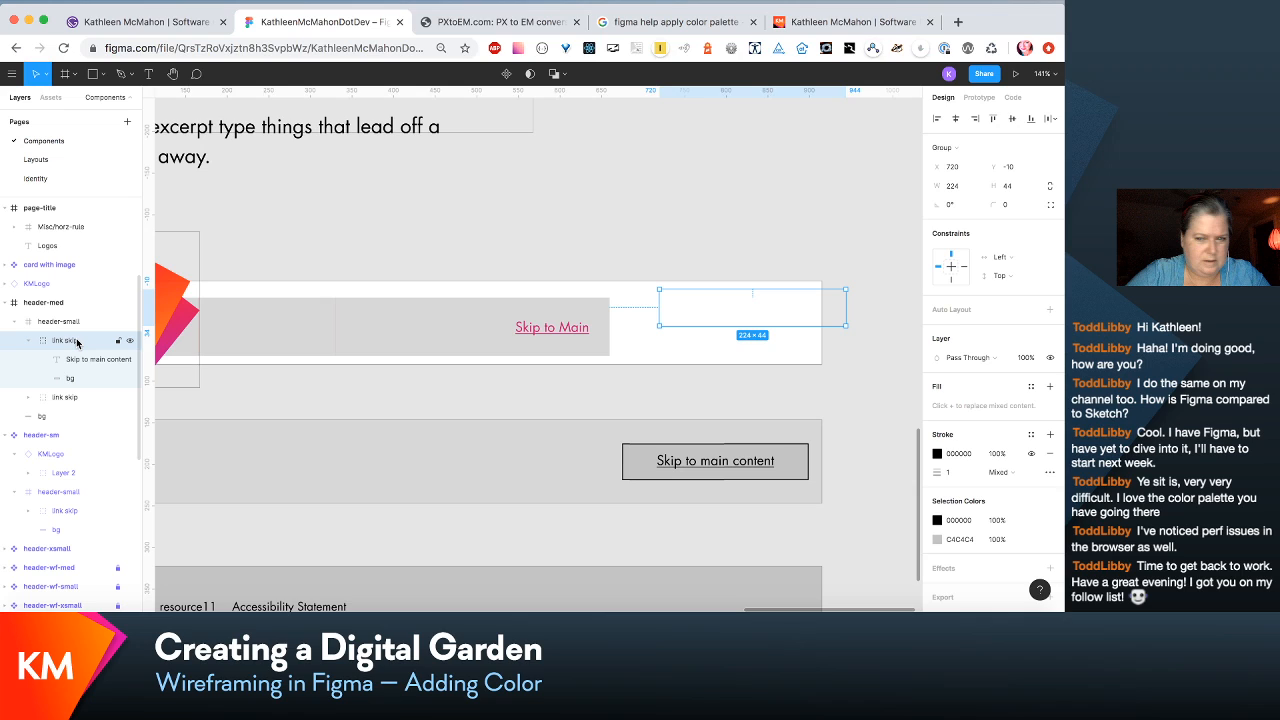
left_click(29, 342)
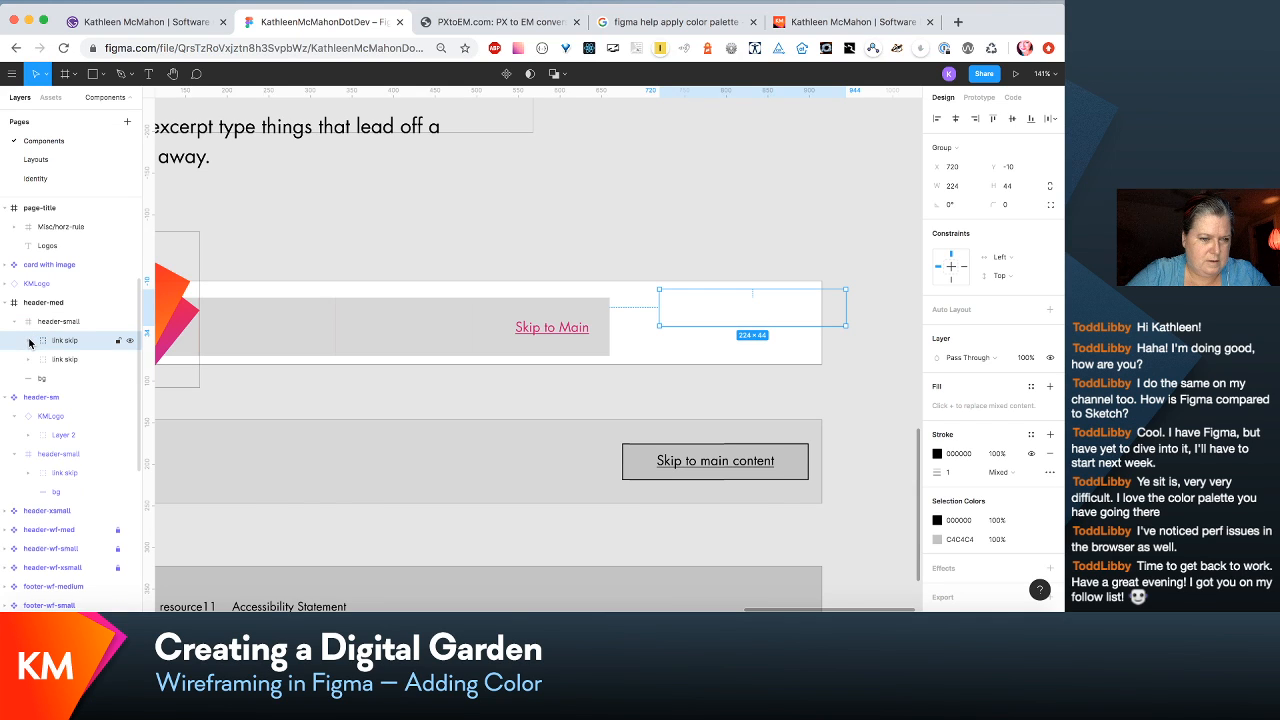
left_click(47, 385)
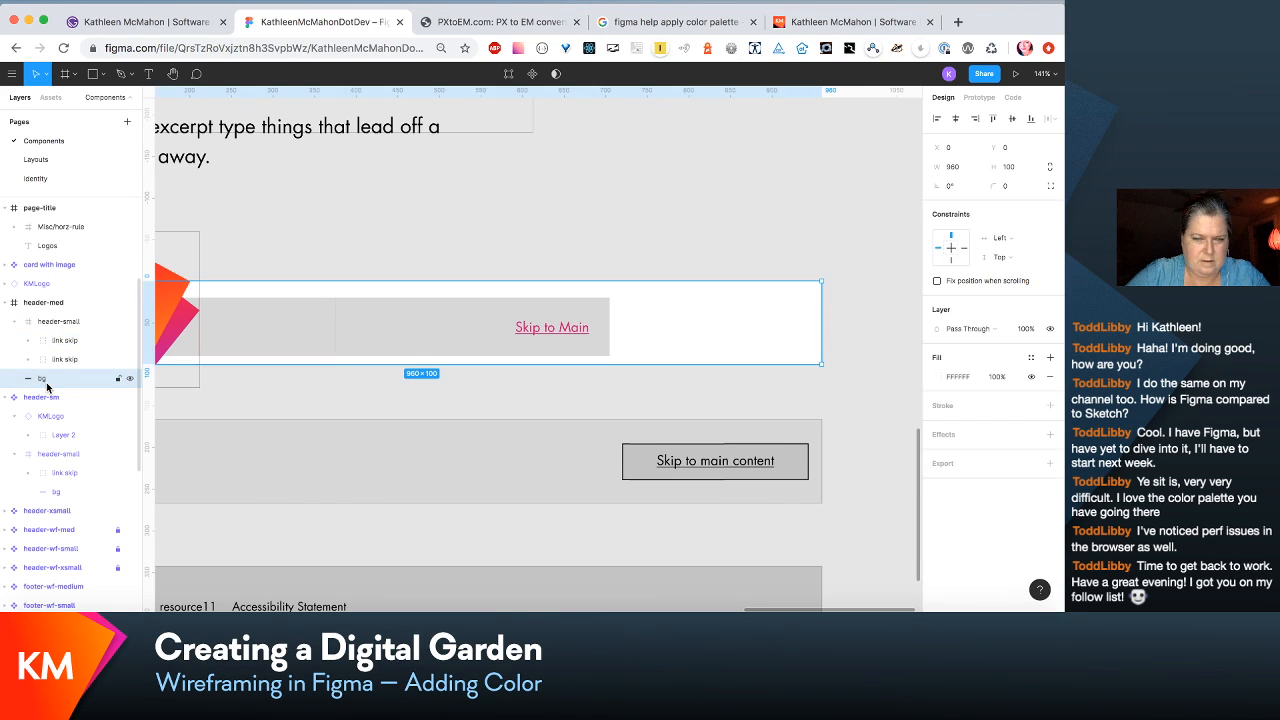
key("super+z")
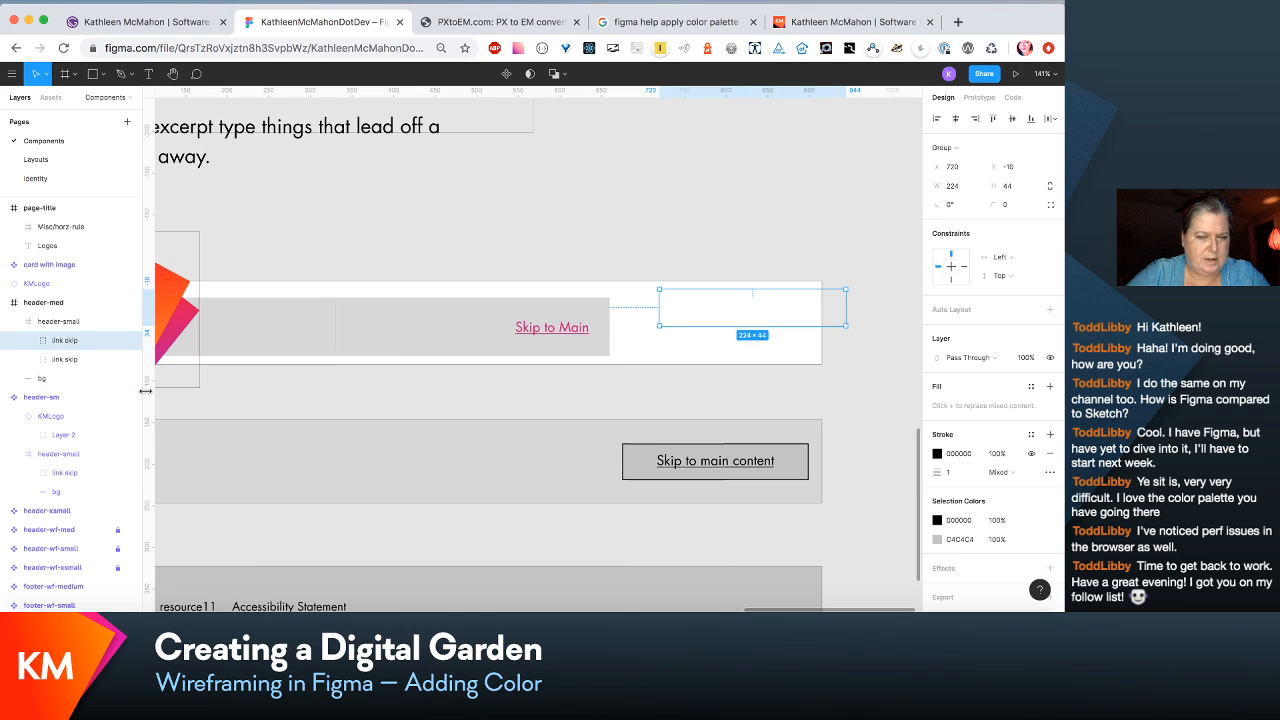
key("super+z")
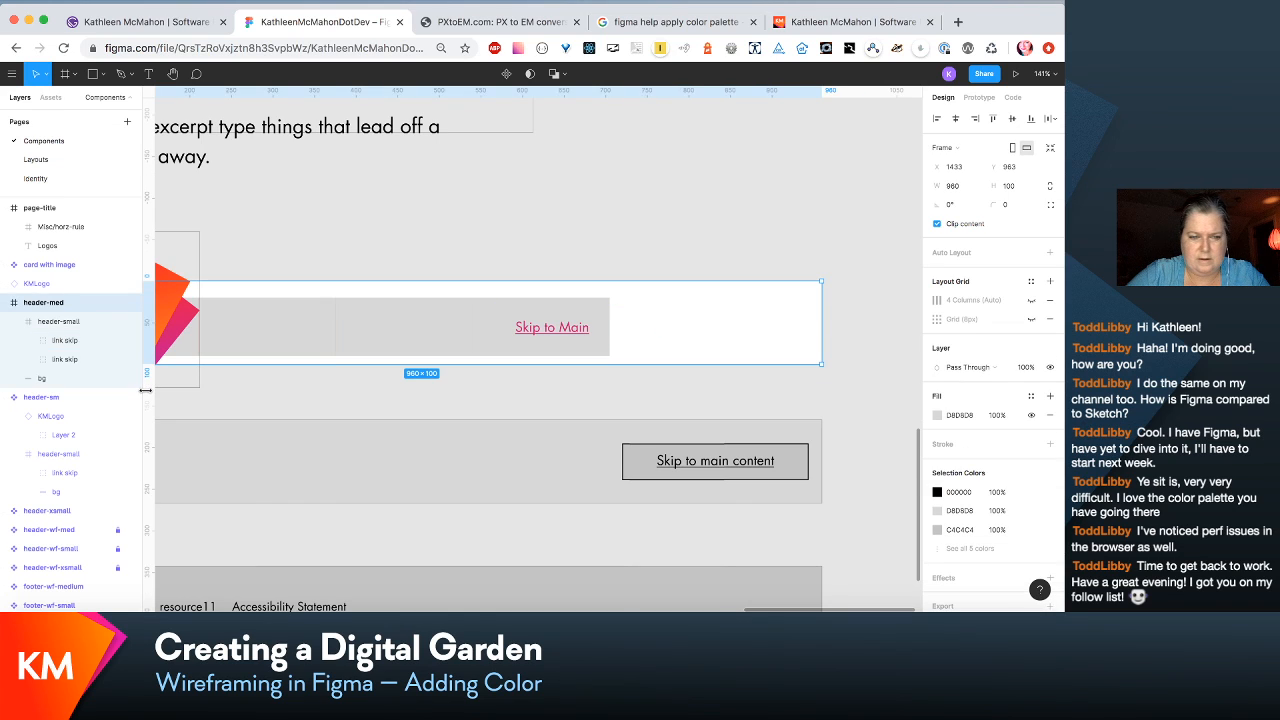
Step: Move the 224 × 44 link skip group out of header-small to the front of header-med's layer order
left_click(75, 345)
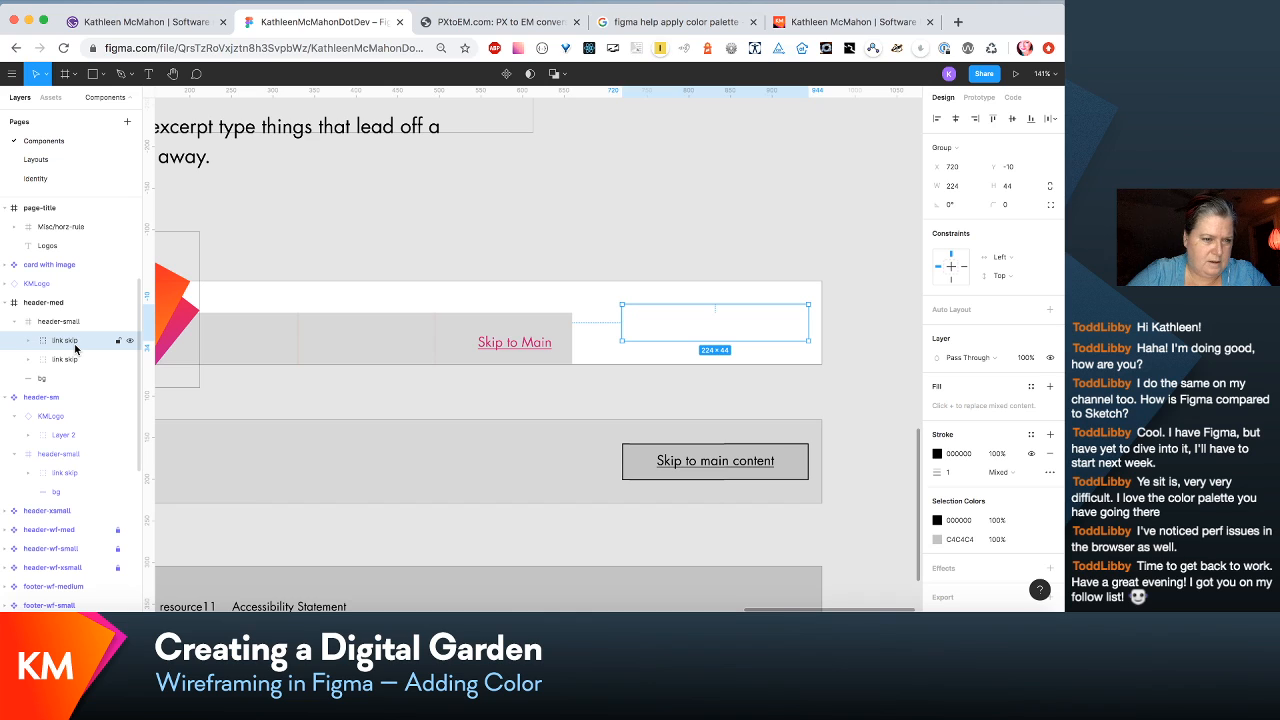
left_click_drag(75, 348, 76, 322)
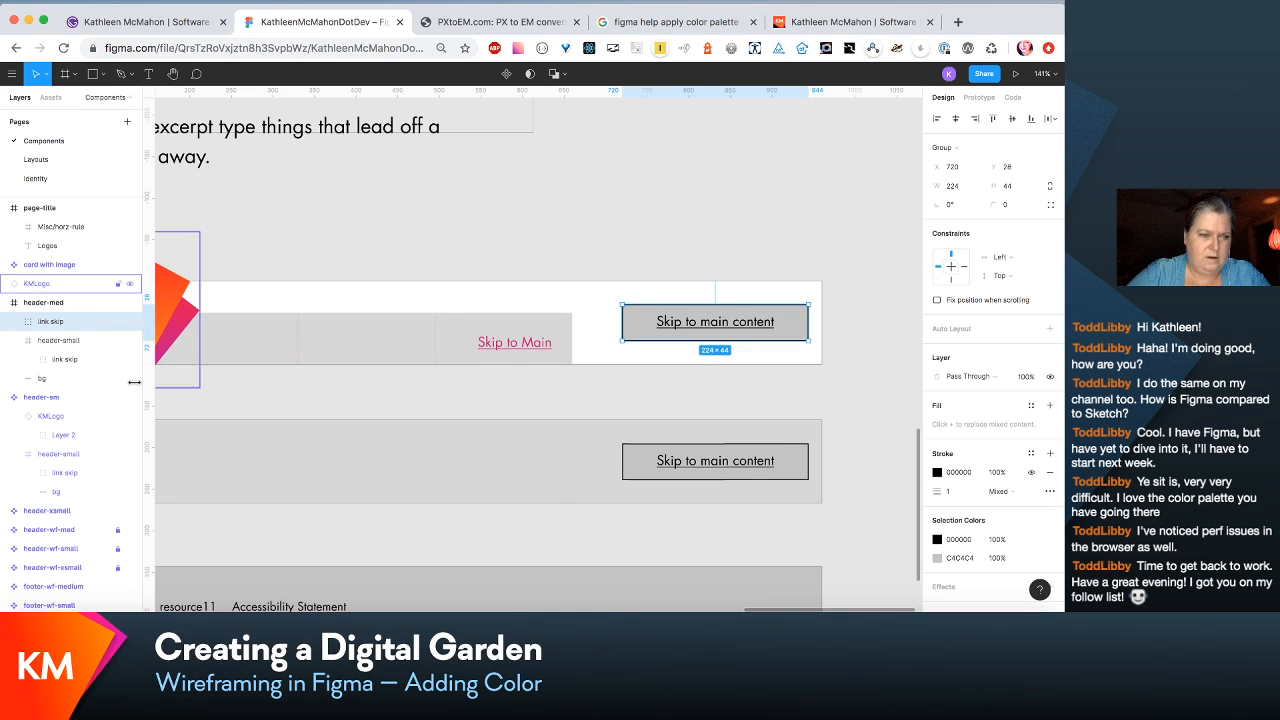
Step: Copy the pink Skip to Main link group and delete the header-small frame from header-med
left_click(120, 340)
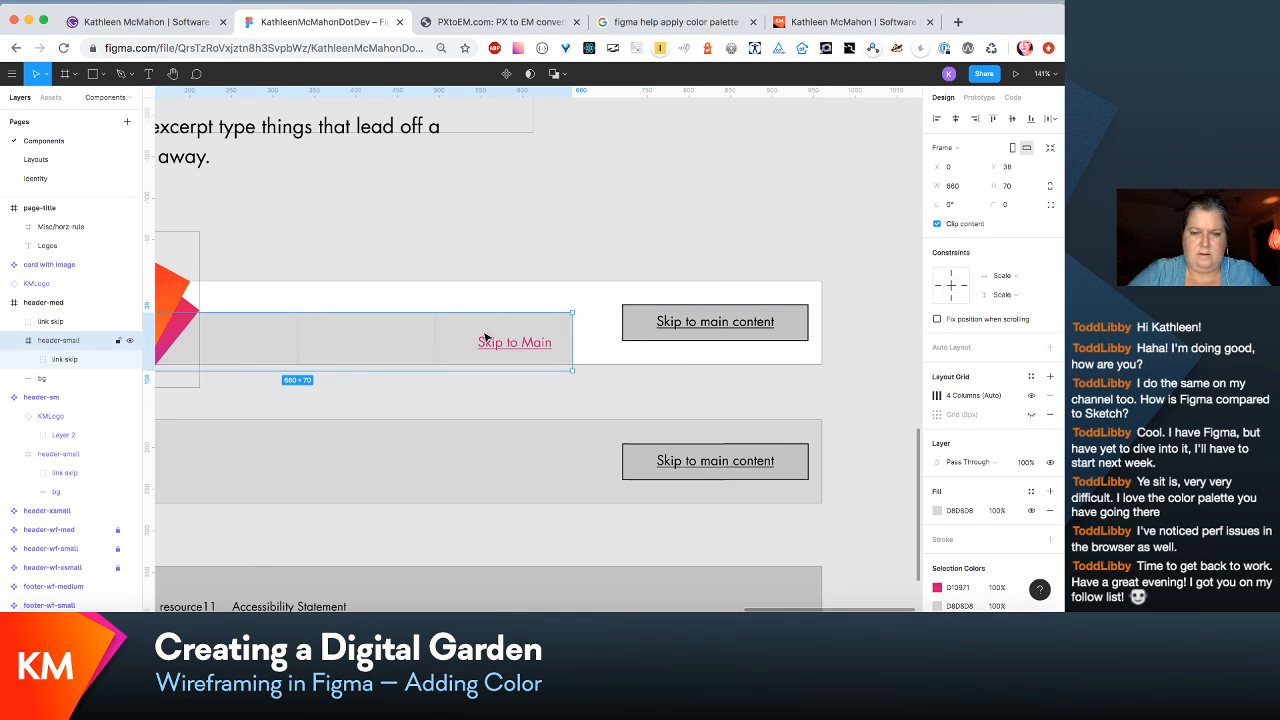
left_click_drag(485, 337, 440, 329)
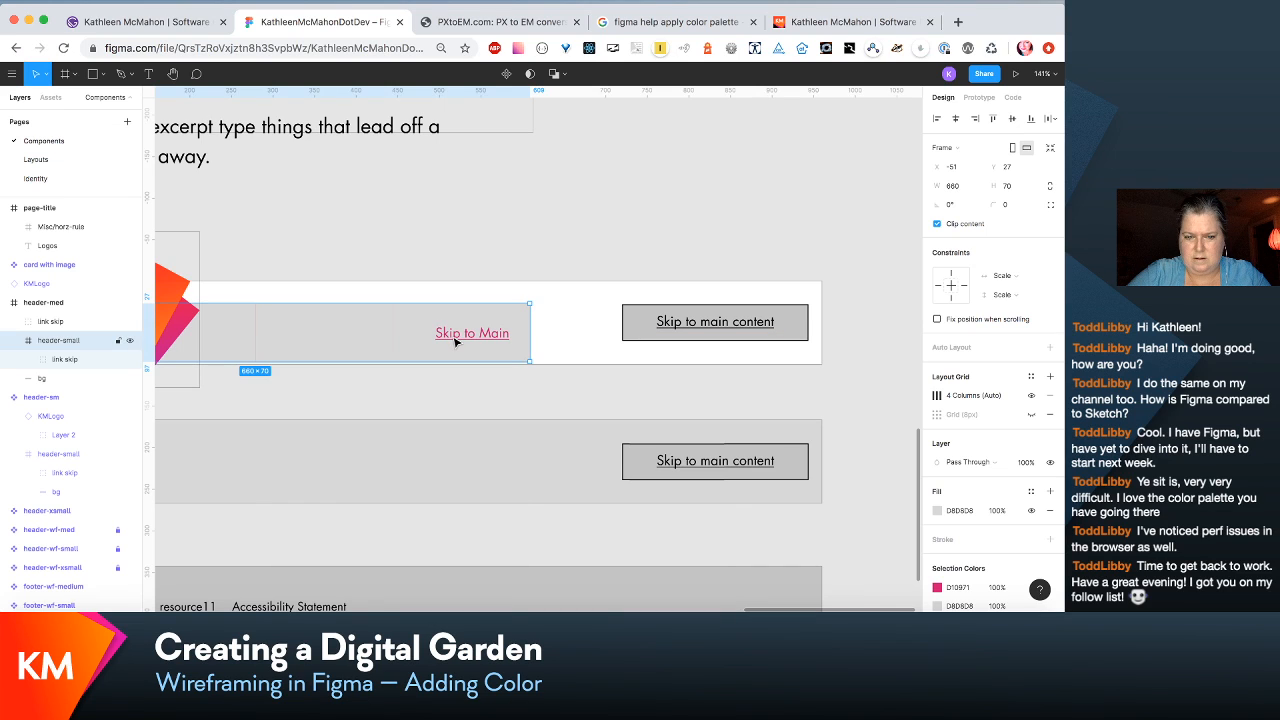
left_click(455, 343)
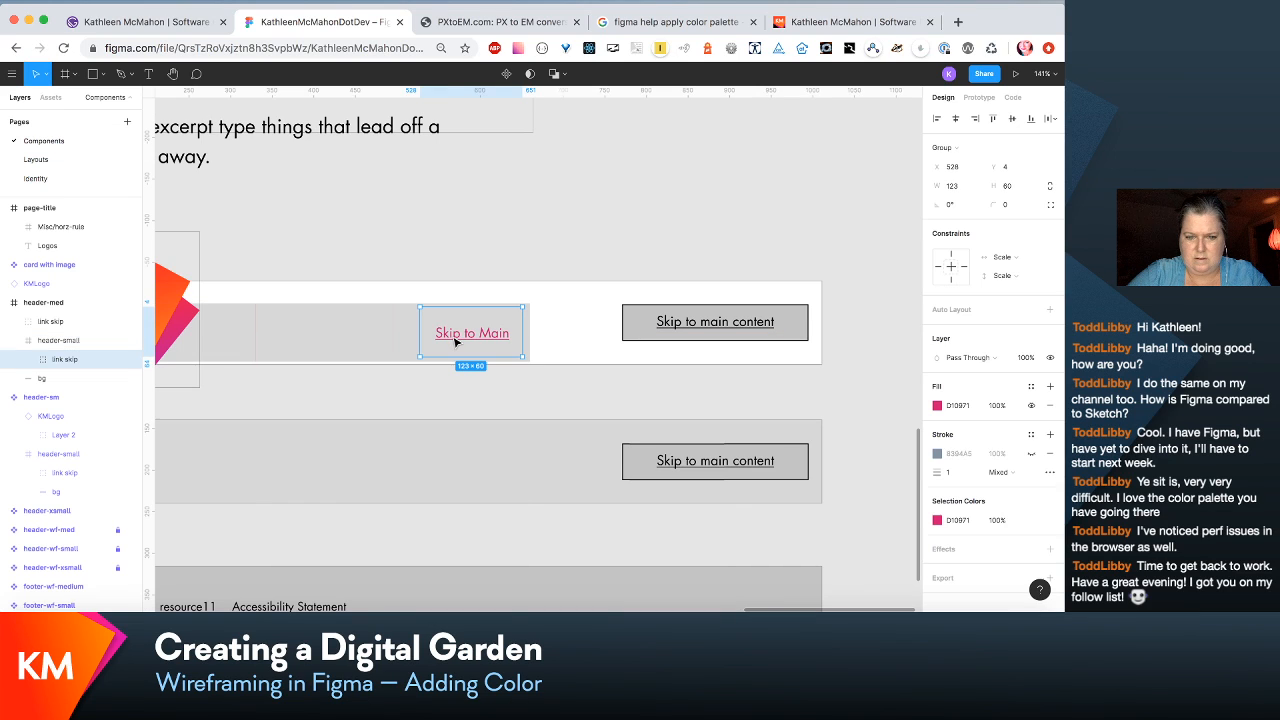
left_click(55, 340)
key("Delete")
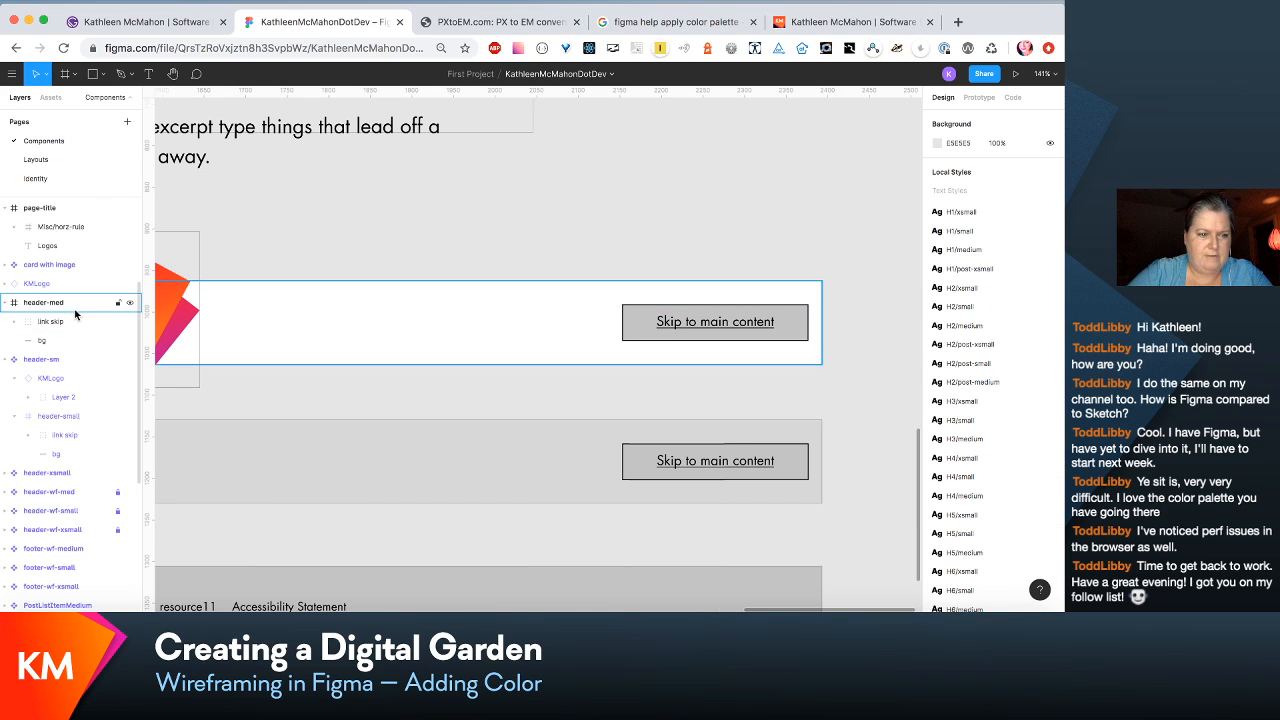
Step: Paste the pink Skip to Main link group into header-med and place it over the grey Skip to main content button
left_click(59, 303)
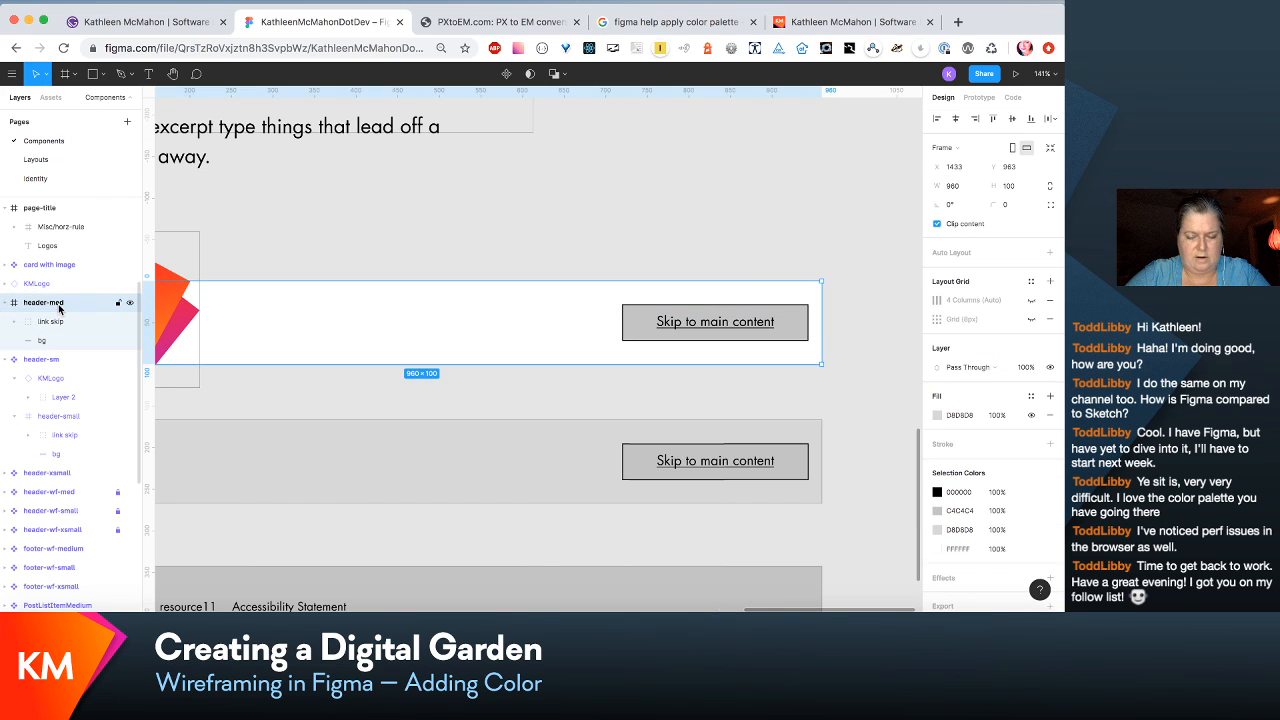
key("super+v")
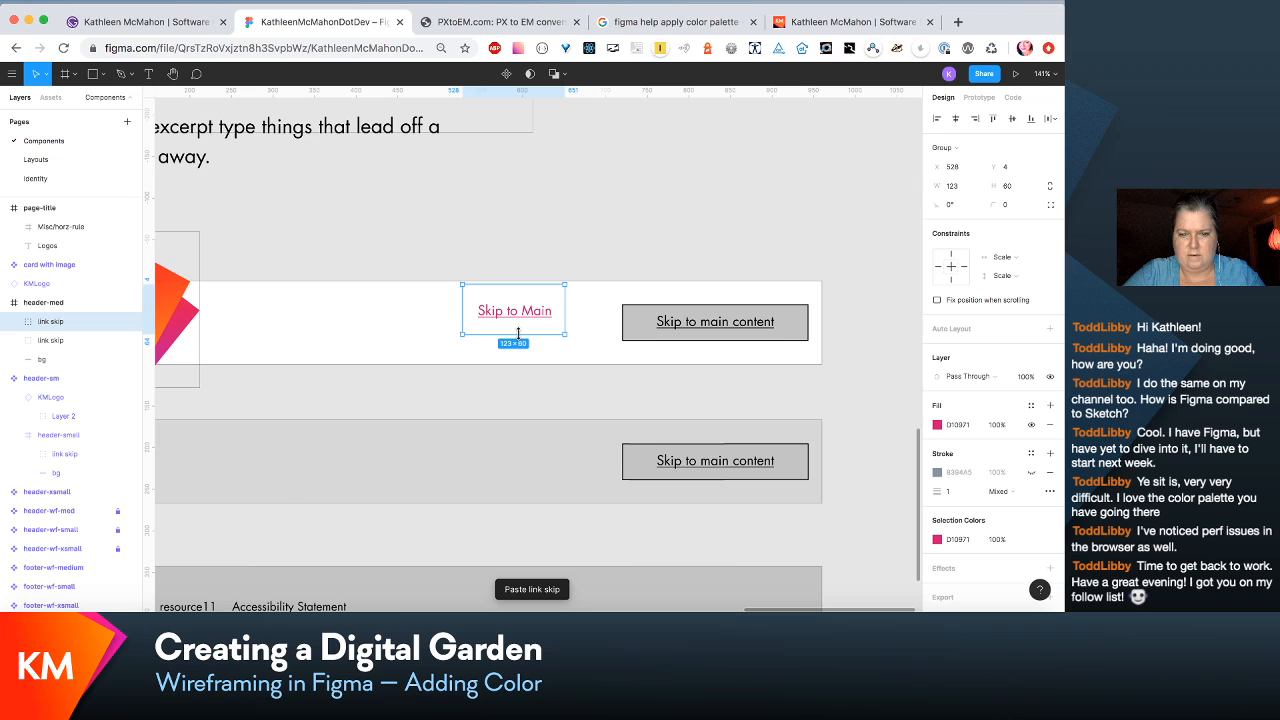
left_click_drag(517, 333, 715, 325)
Step: Shift only the pink Skip to Main text leftward to X 592, clear of the grey button
double_click(715, 325)
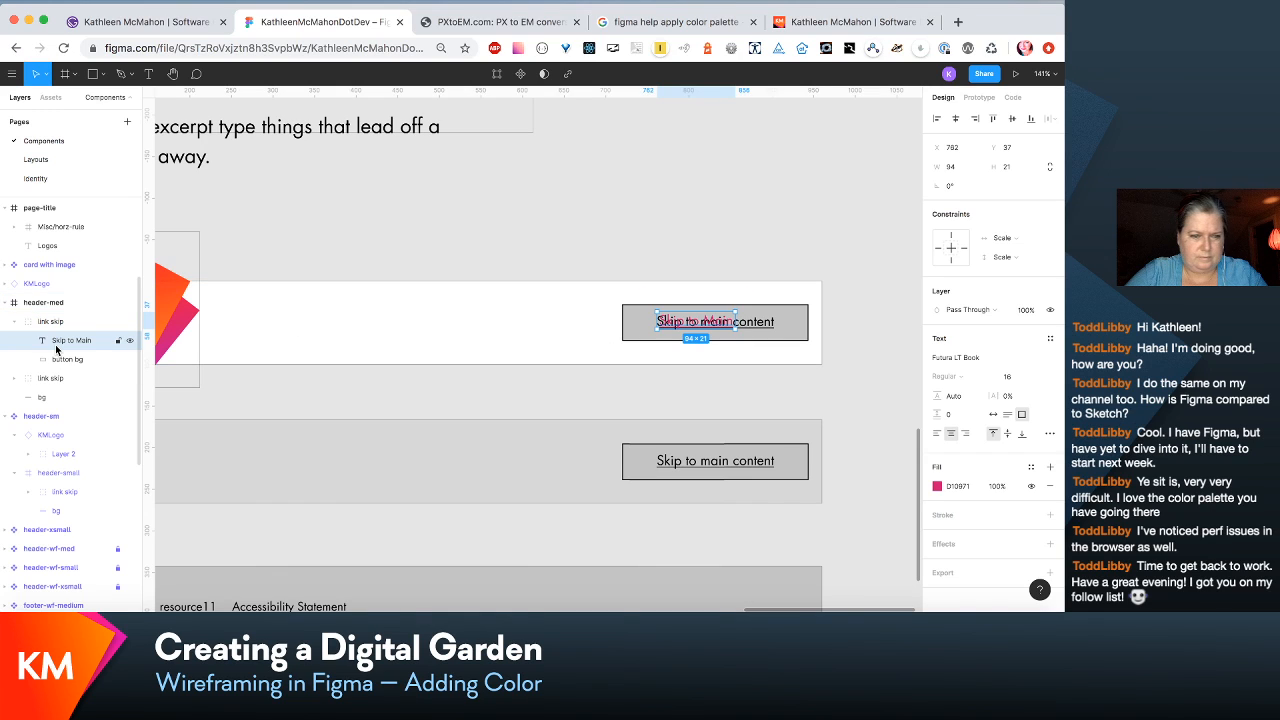
key("shift+Left")
key("shift+Left")
key("shift+Left")
key("shift+Left")
key("shift+Left")
key("shift+Left")
key("shift+Left")
key("shift+Left")
key("shift+Left")
key("shift+Left")
key("shift+Left")
key("shift+Left")
key("shift+Left")
key("shift+Left")
key("shift+Left")
key("shift+Left")
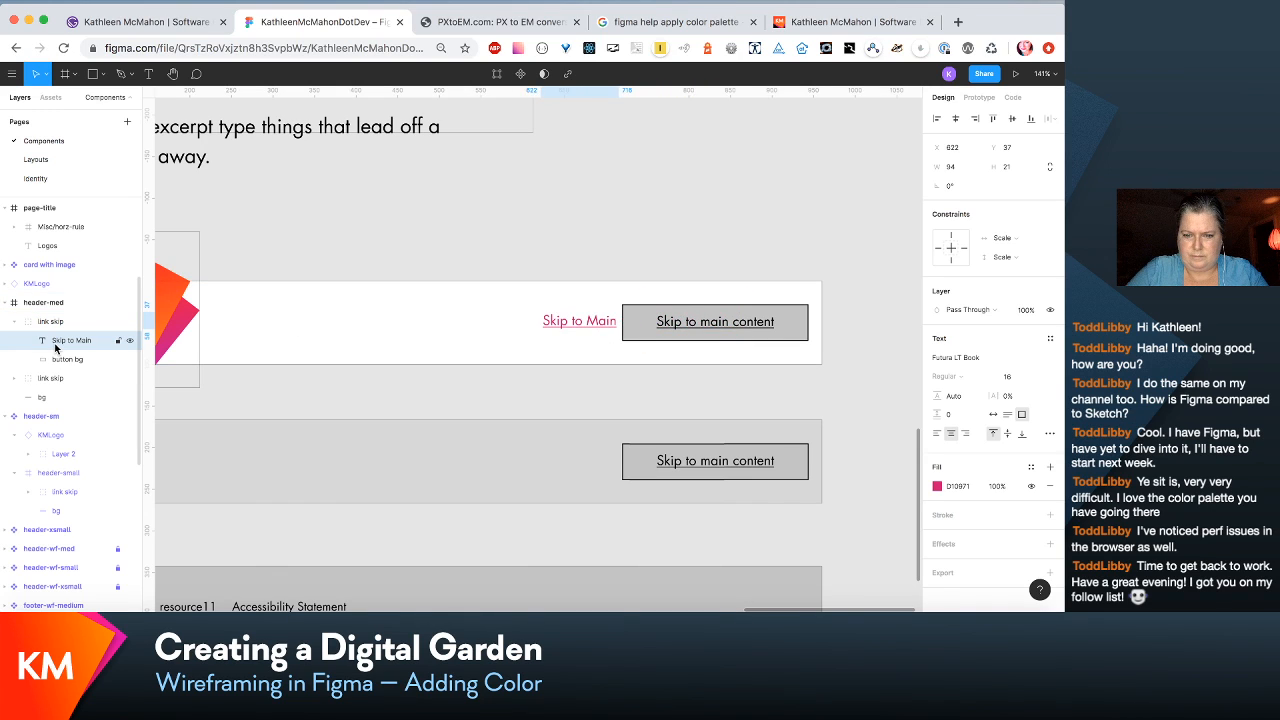
key("shift+Left")
key("shift+Left")
key("shift+Left")
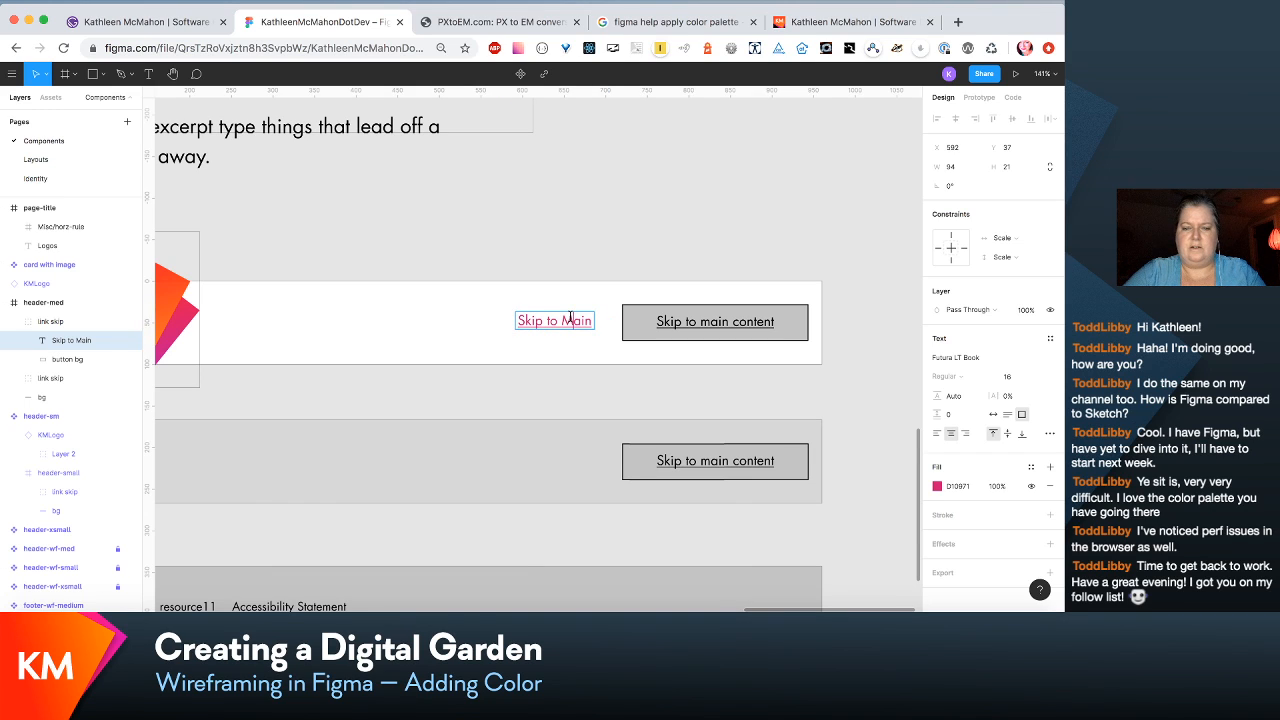
Step: Change the wording of the pink link text to "Skip to main content"
double_click(557, 321)
key("BackSpace")
type("main")
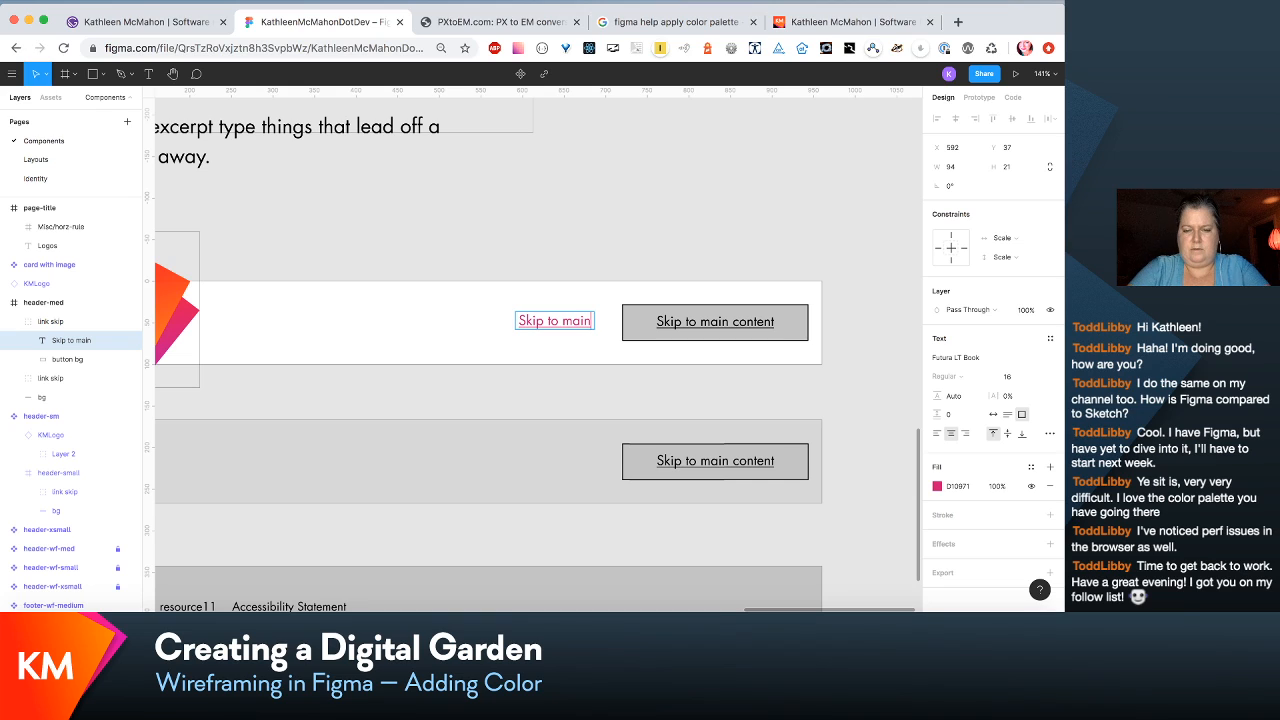
type(" content")
key("Escape")
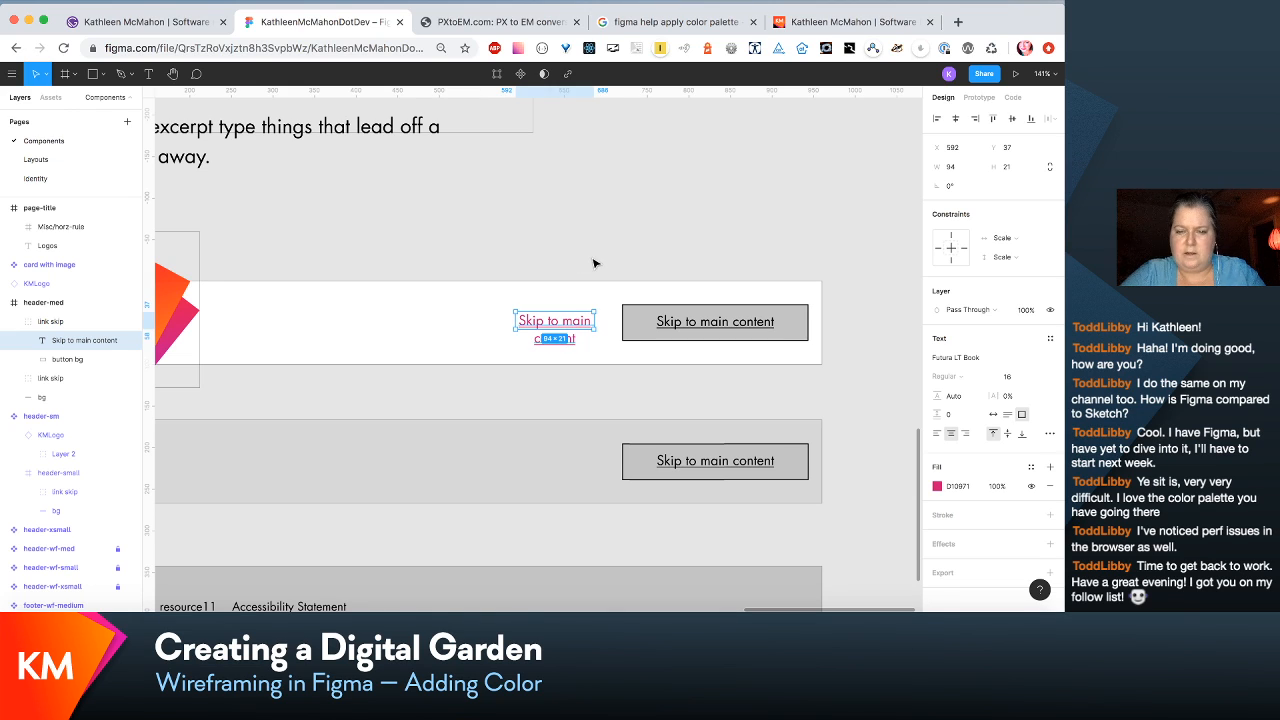
Step: Fit the pink text box over the grey button at 224 × 44, X 720, Y 28, and centre its text vertically
left_click_drag(596, 327, 705, 341)
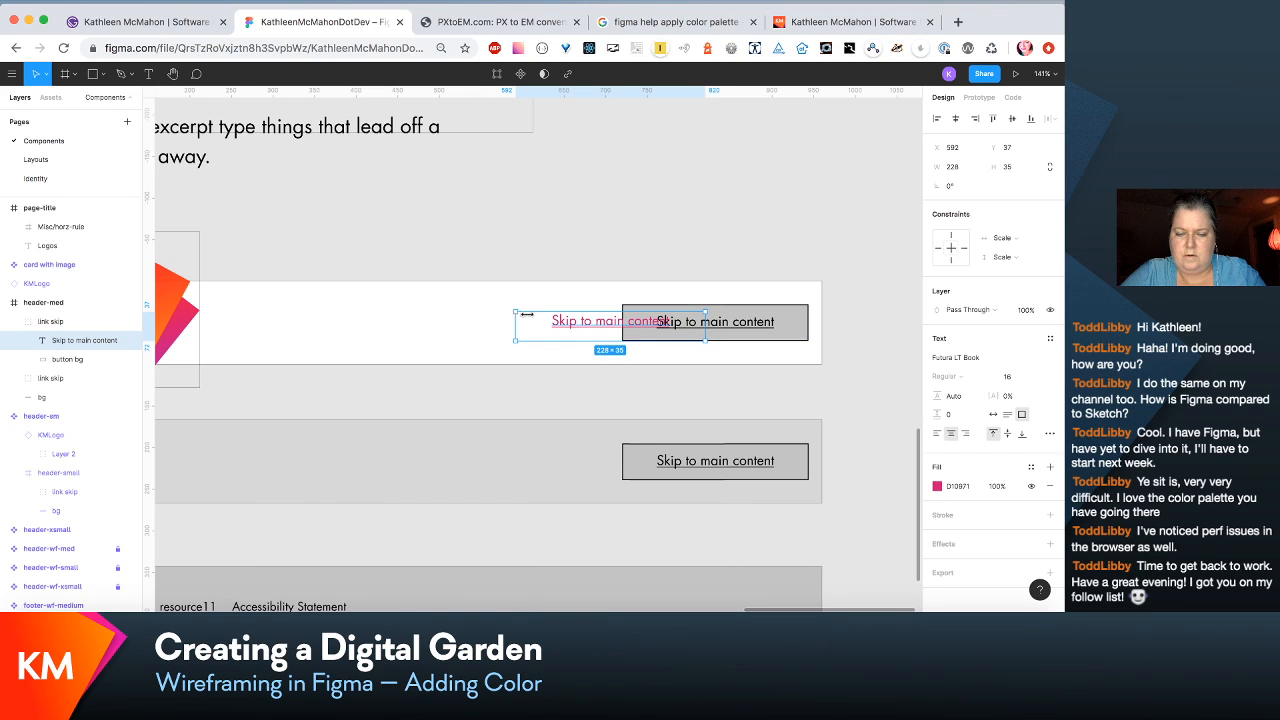
left_click_drag(527, 314, 620, 309)
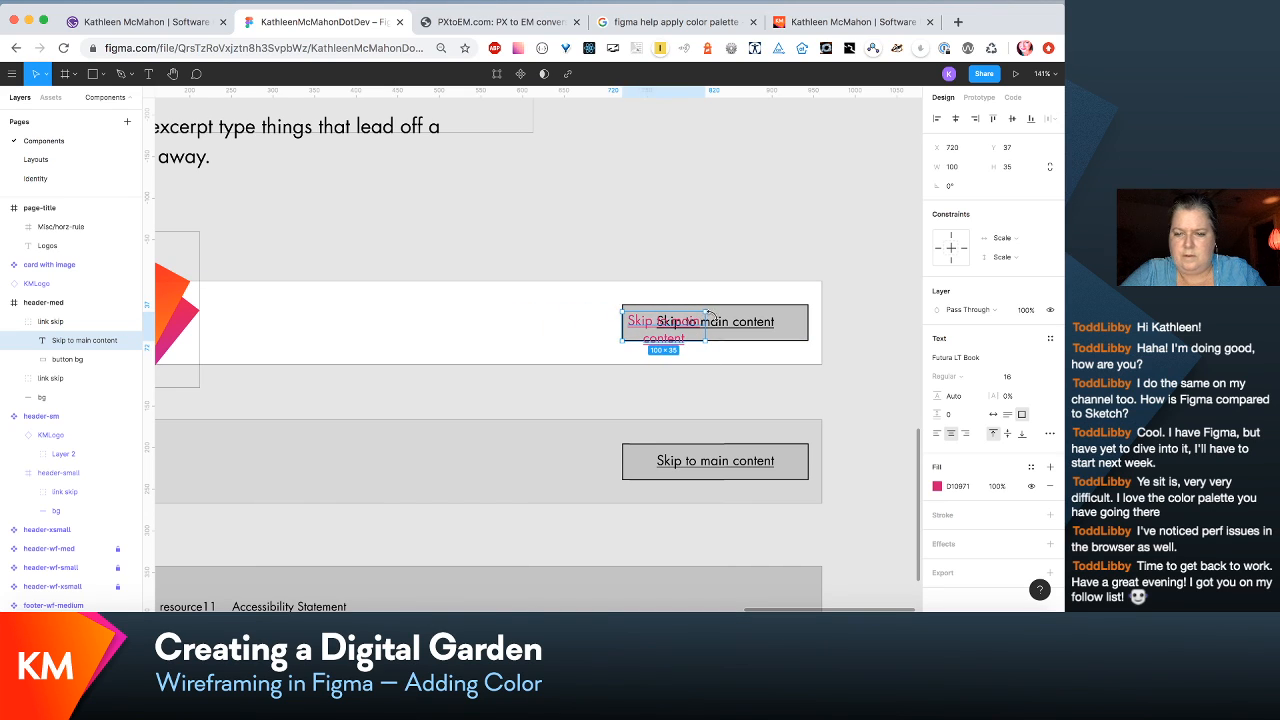
left_click_drag(706, 313, 806, 303)
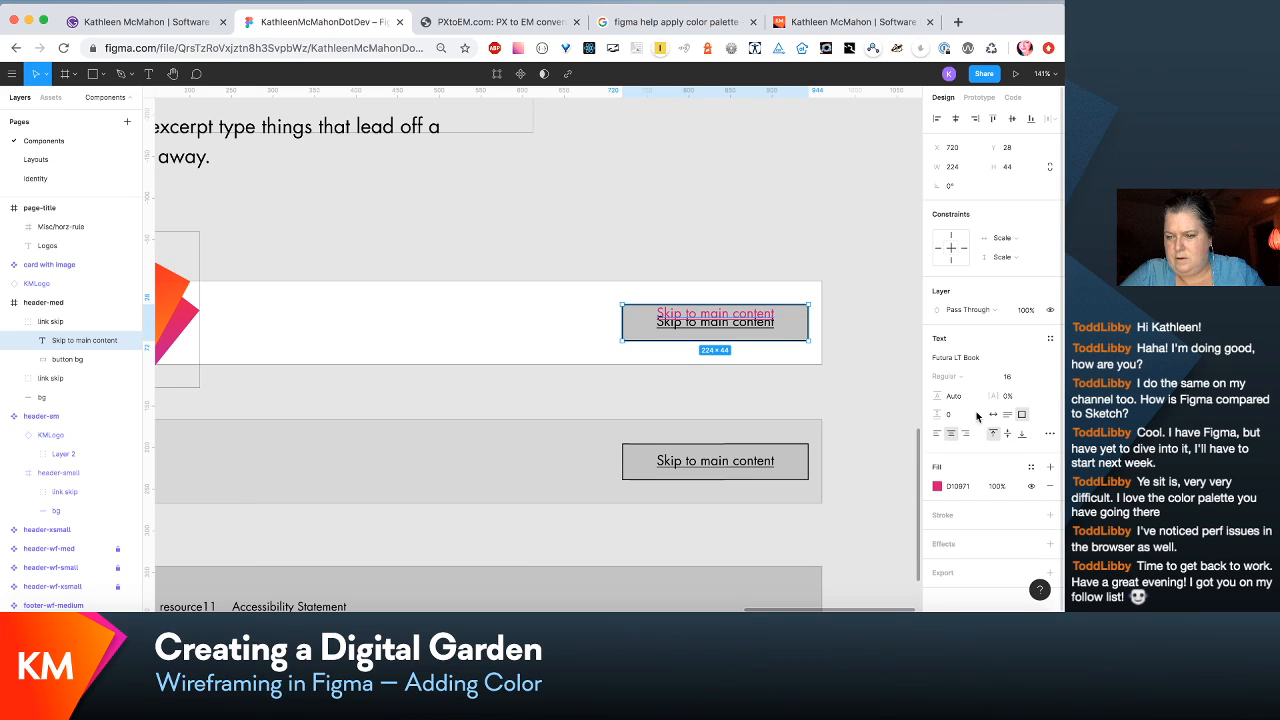
left_click(1005, 435)
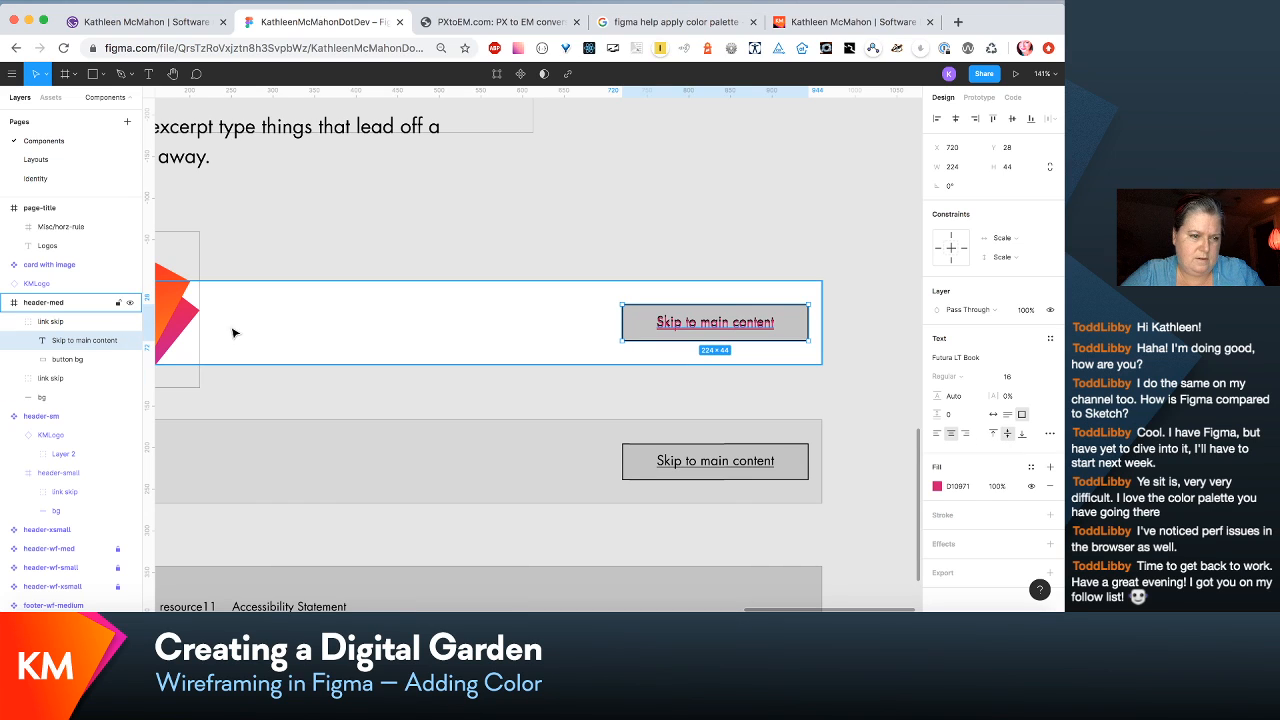
Step: Add a stroke to the Skip to main content text, with its colour sampled from the pink lettering, D10971
scroll(952, 471, "down", 1)
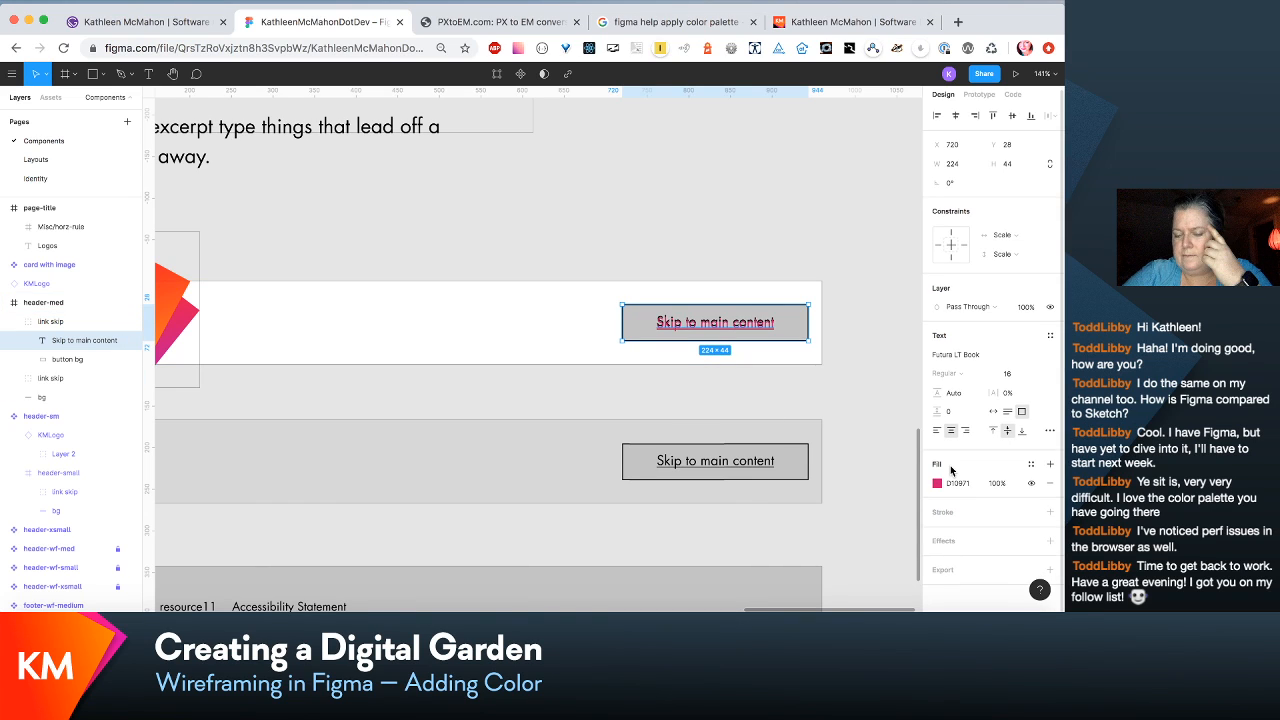
left_click(943, 512)
left_click(936, 532)
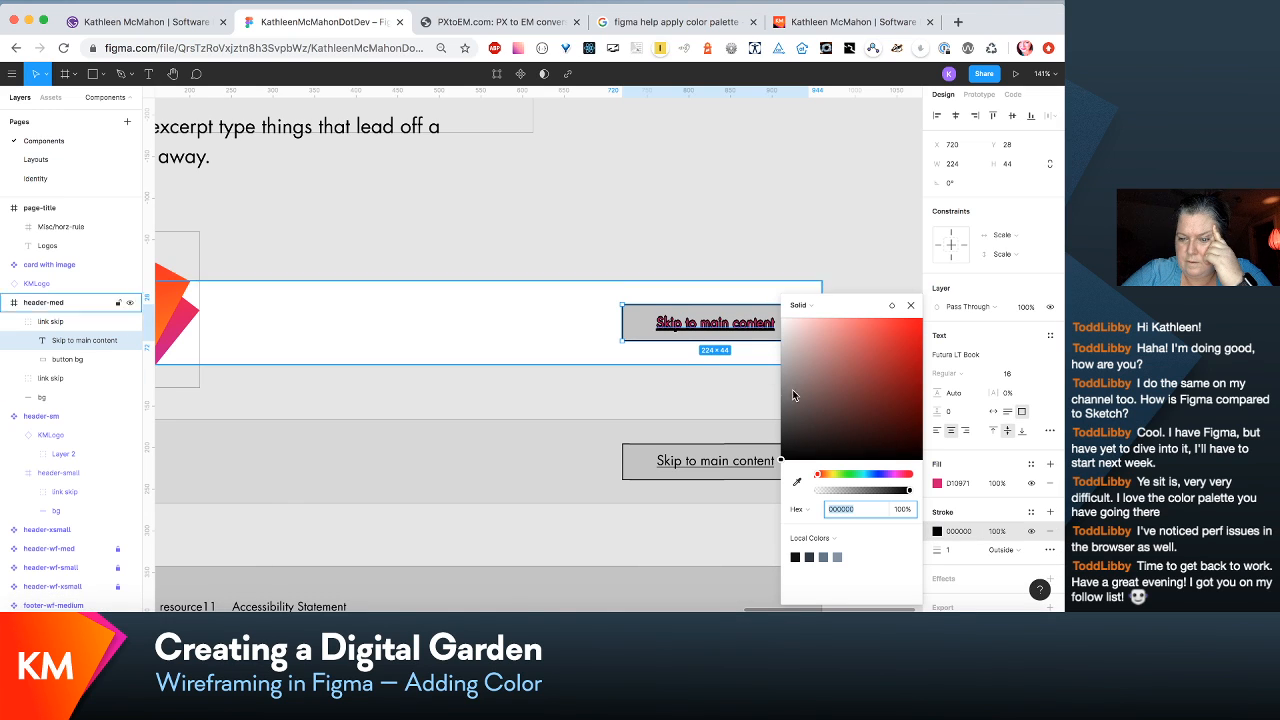
left_click(799, 486)
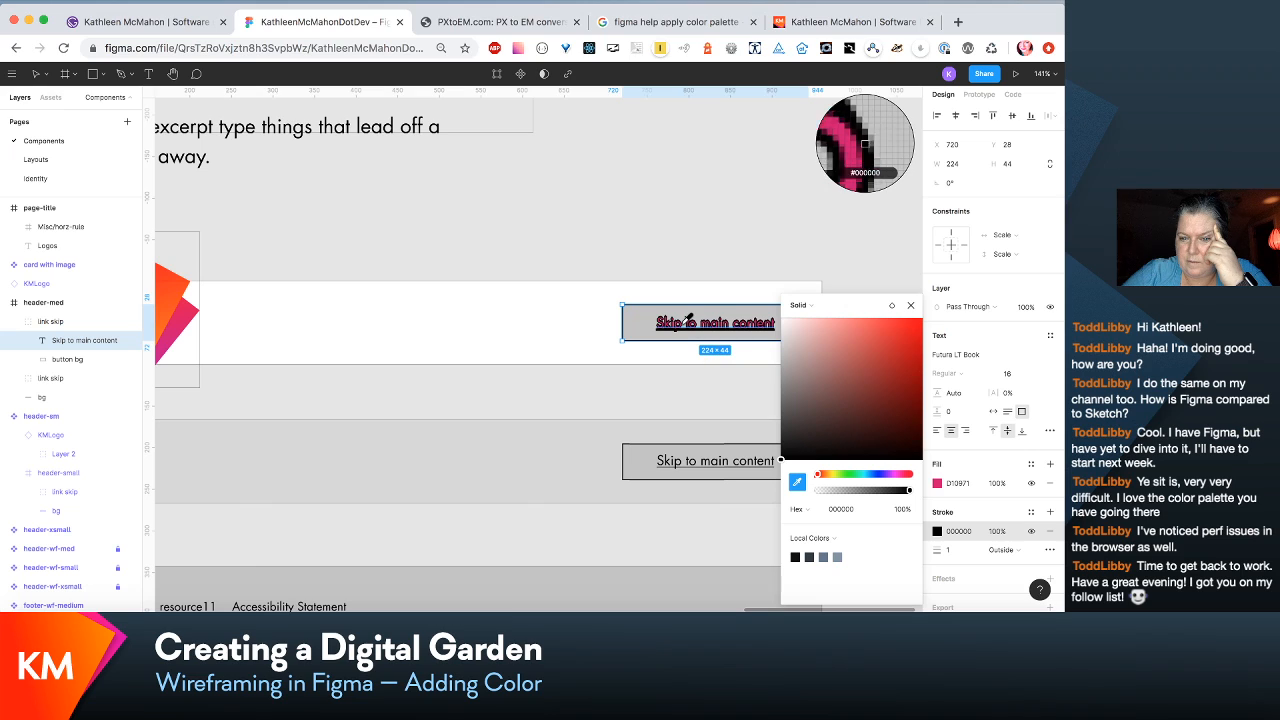
left_click(687, 322)
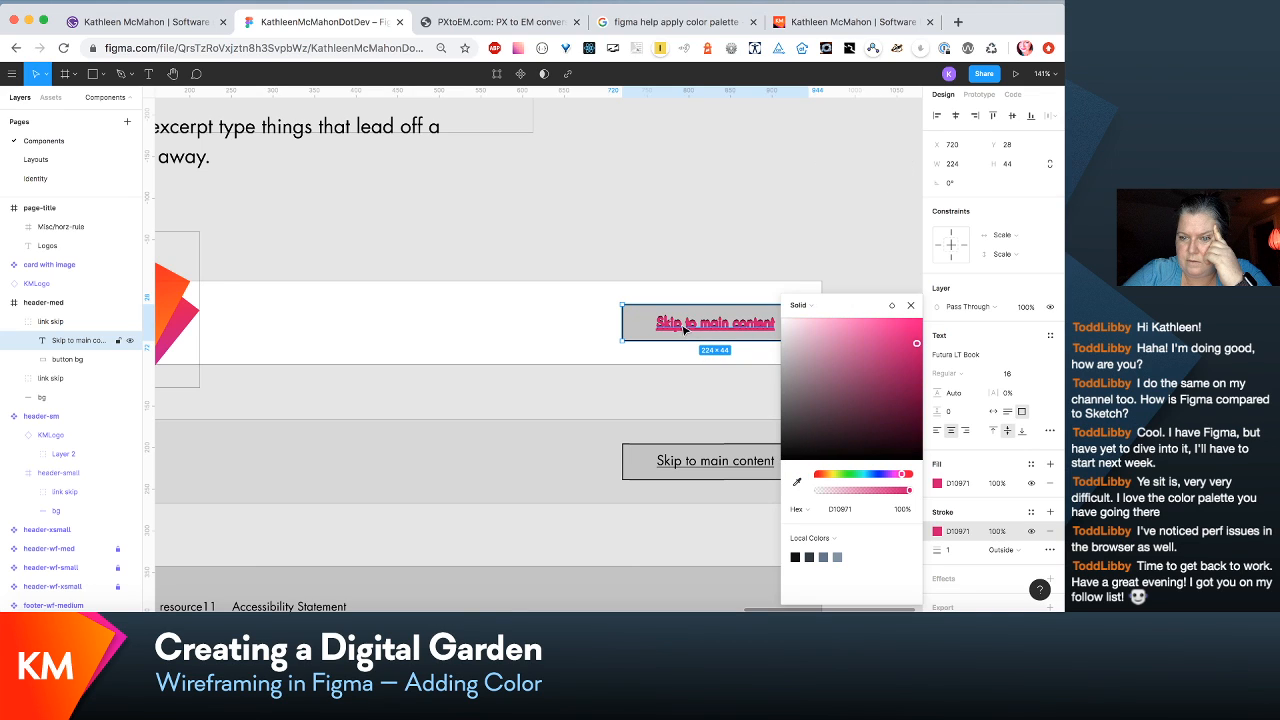
Step: Remove the pink stroke from the Skip to main content text in the medium header
left_click(726, 276)
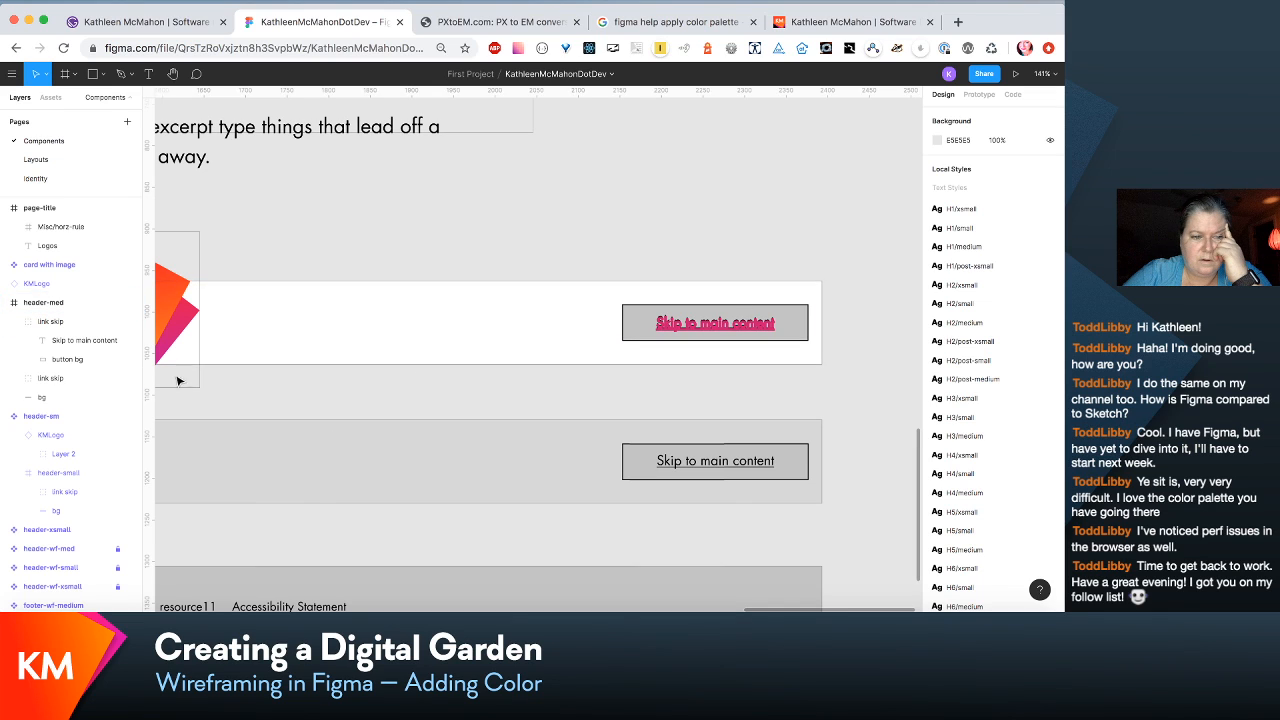
left_click(78, 342)
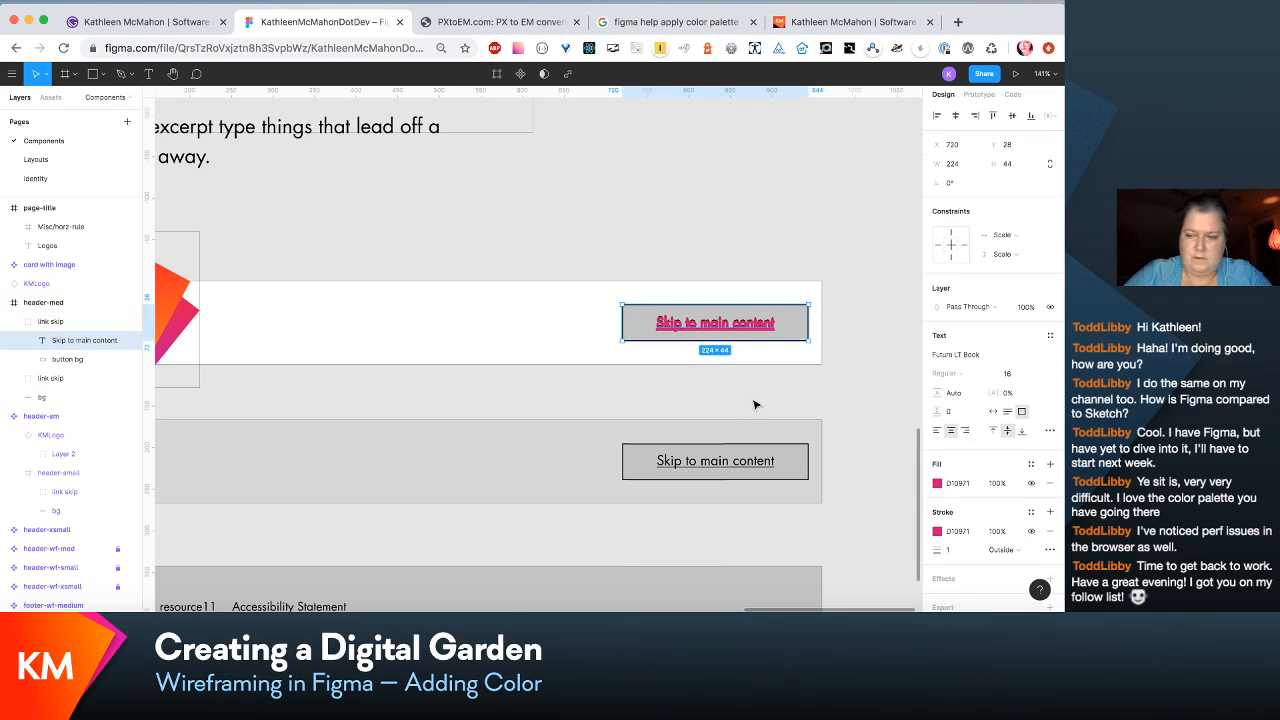
left_click(1049, 531)
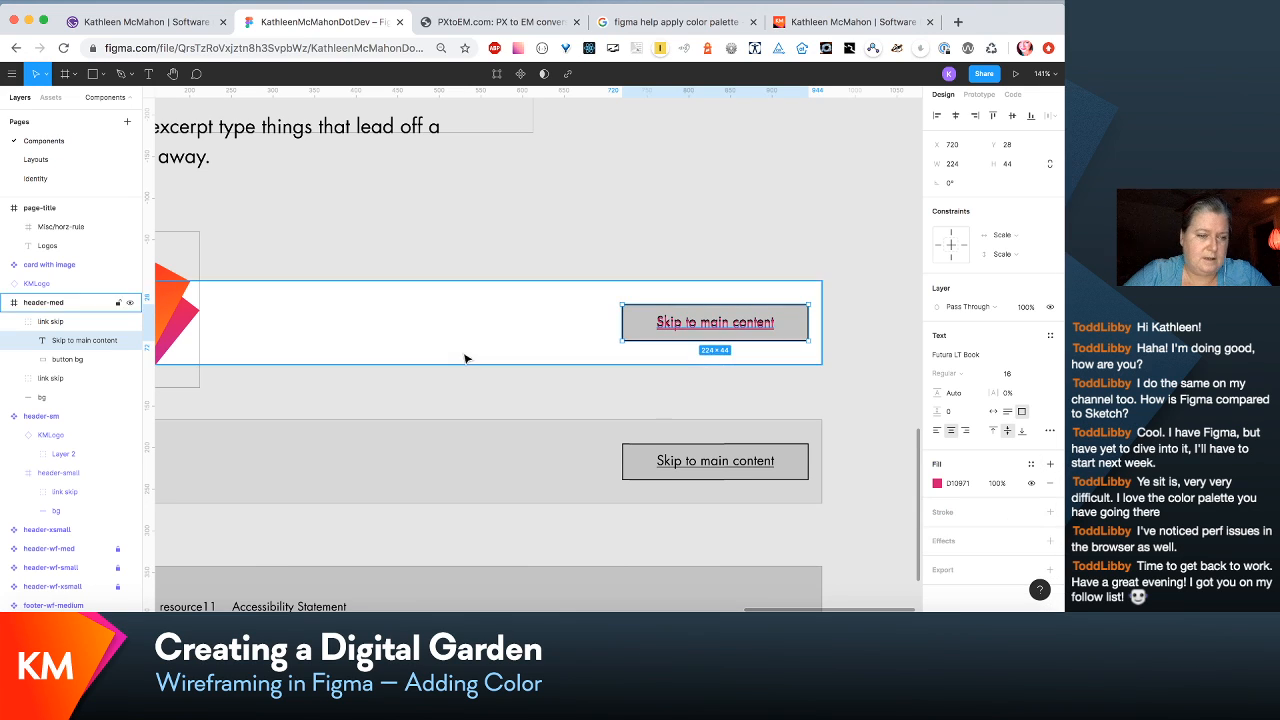
Step: Move the black Skip to main content text in the lower link skip group down to Y 40
left_click(63, 362)
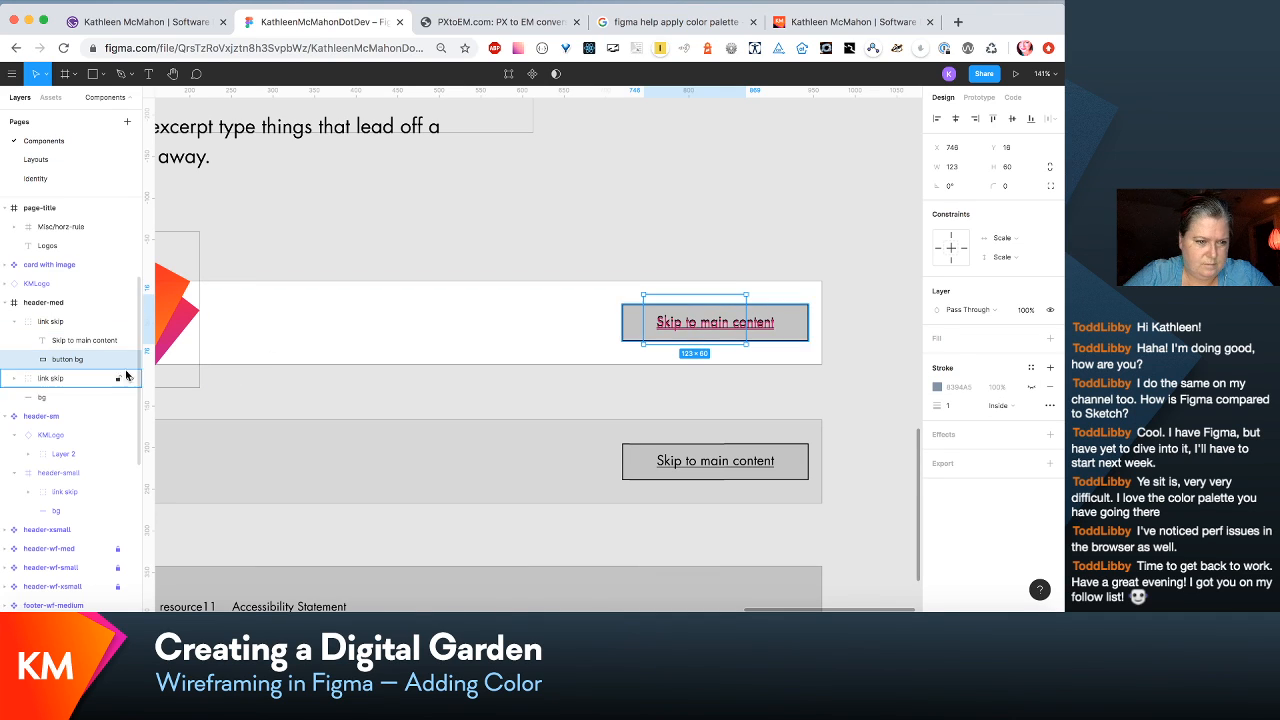
left_click(80, 381)
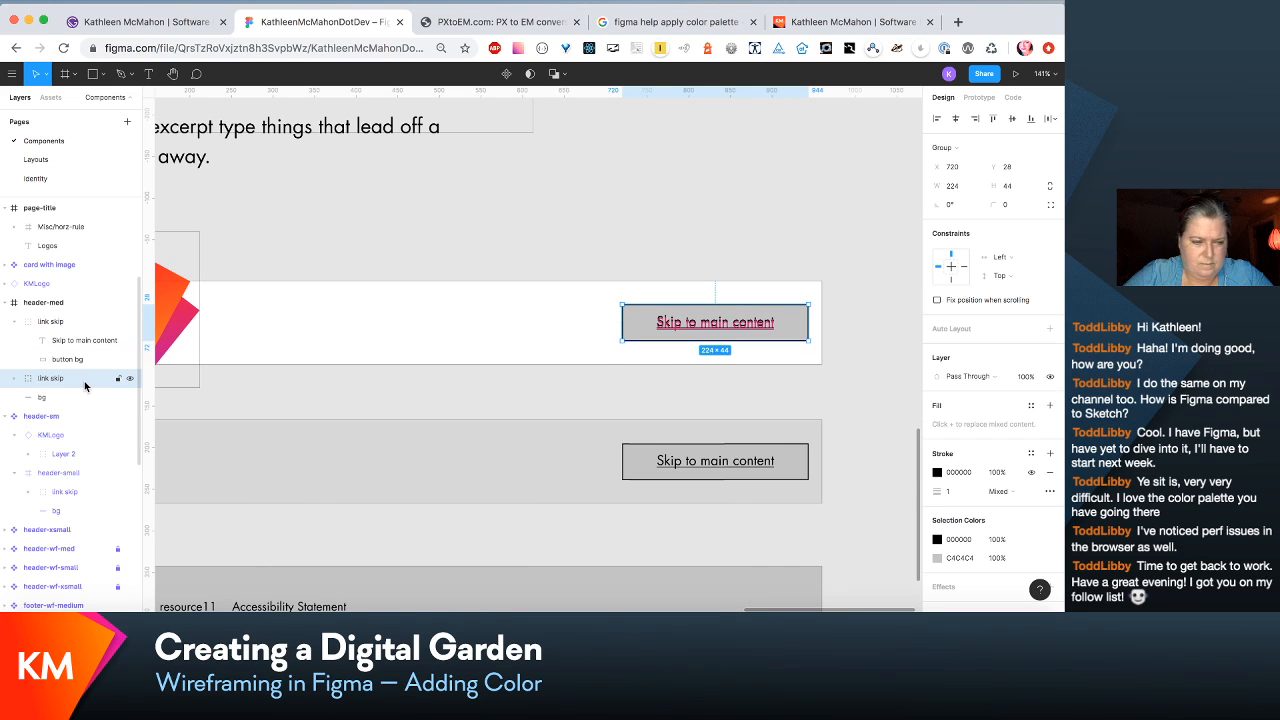
left_click(51, 326)
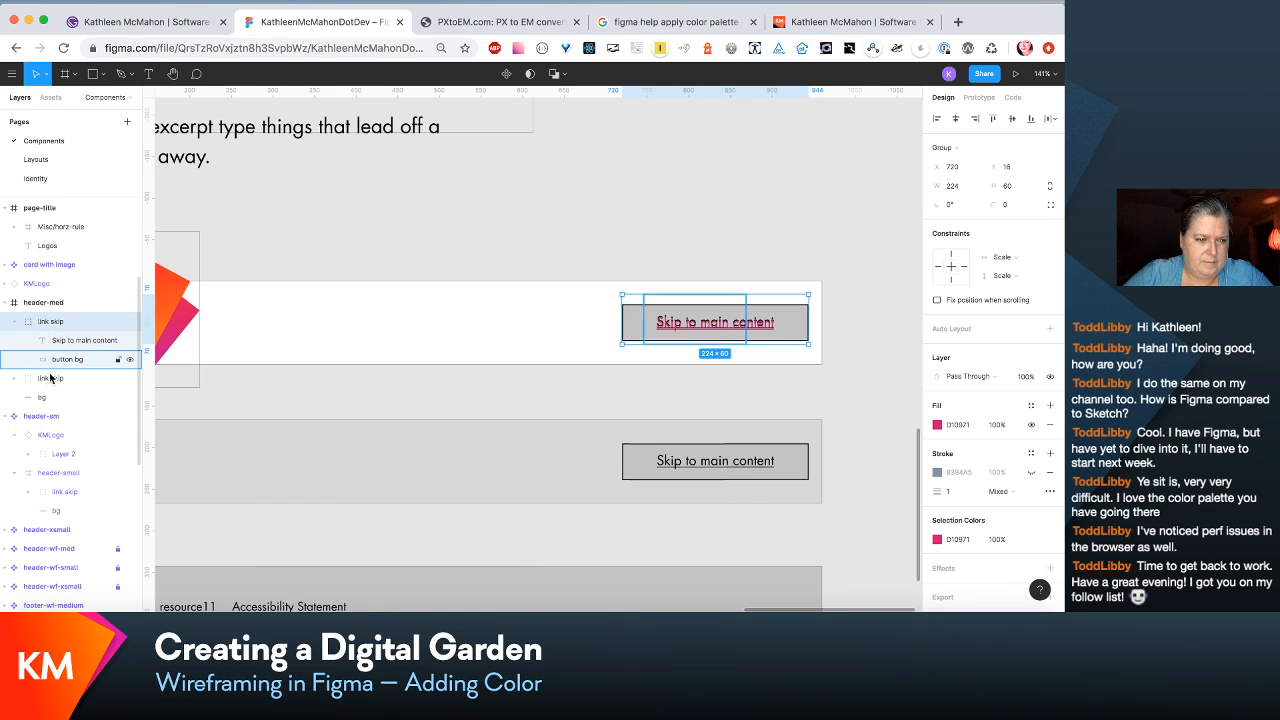
left_click(16, 381)
left_click(61, 397)
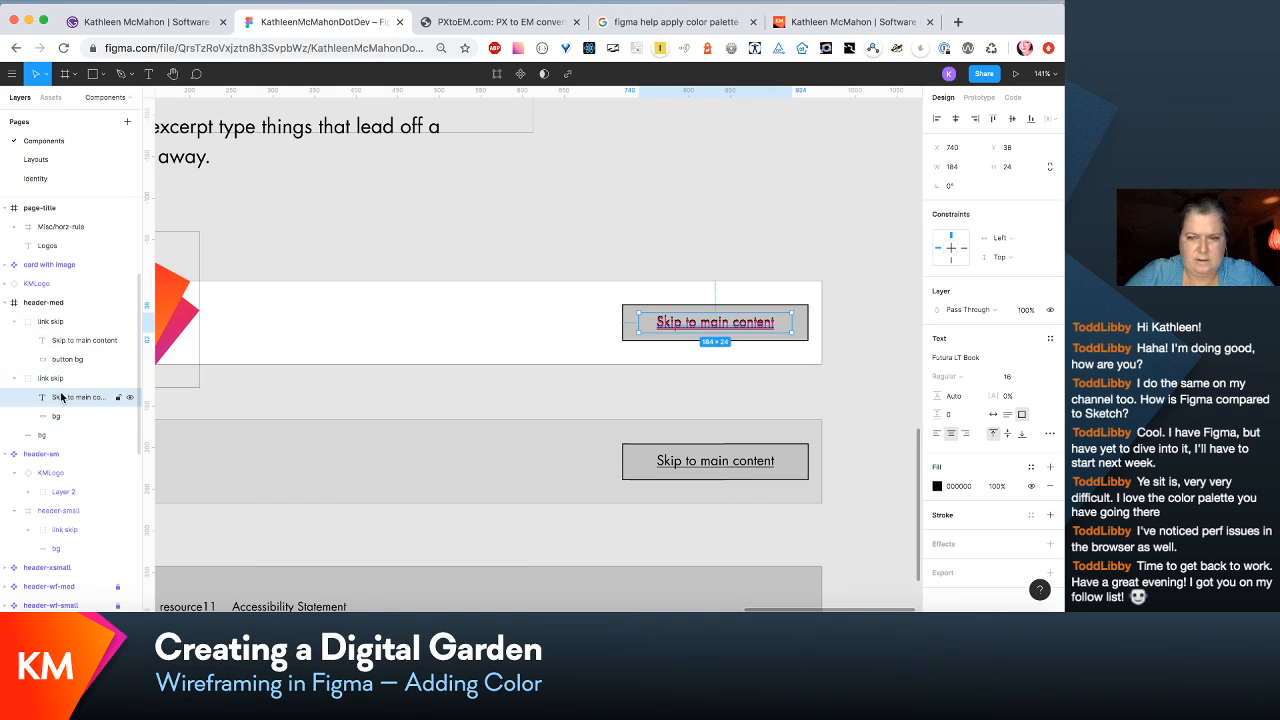
key("Down")
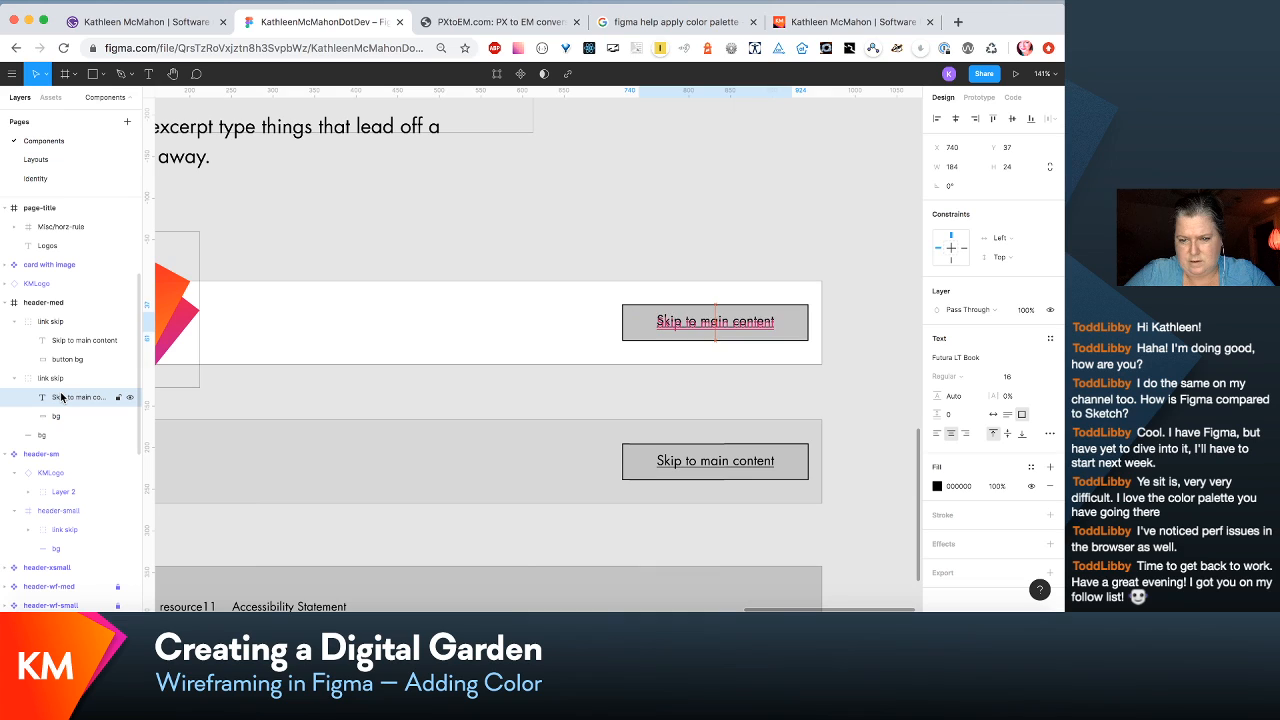
key("Down")
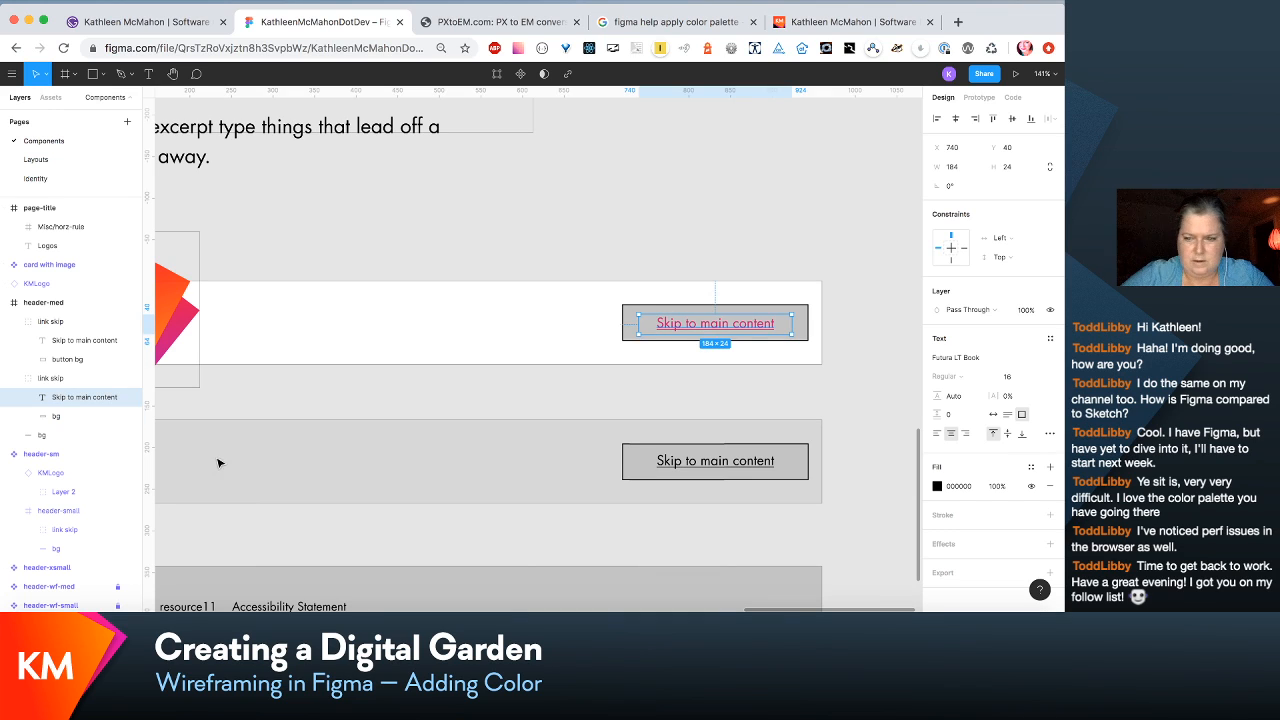
Step: Sample pink D10971 from the overlapping lettering as the black link text's fill, and delete the upper link skip group containing button bg
left_click(937, 486)
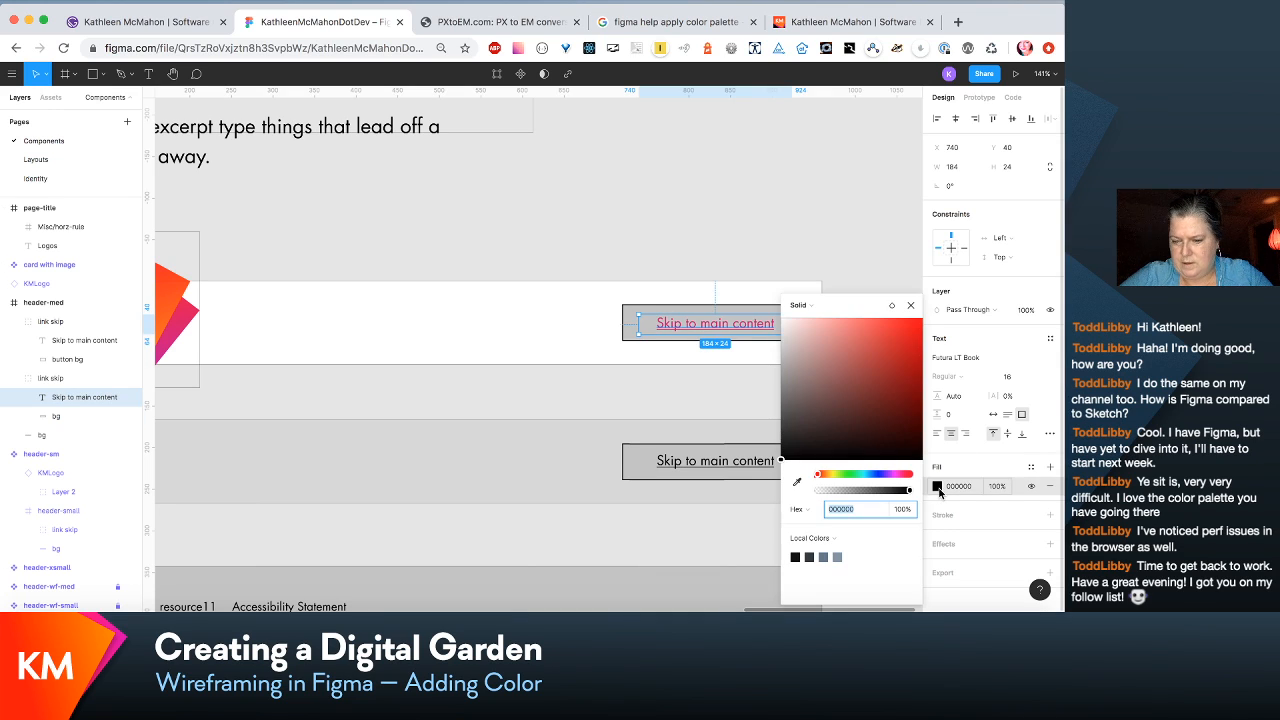
left_click(797, 482)
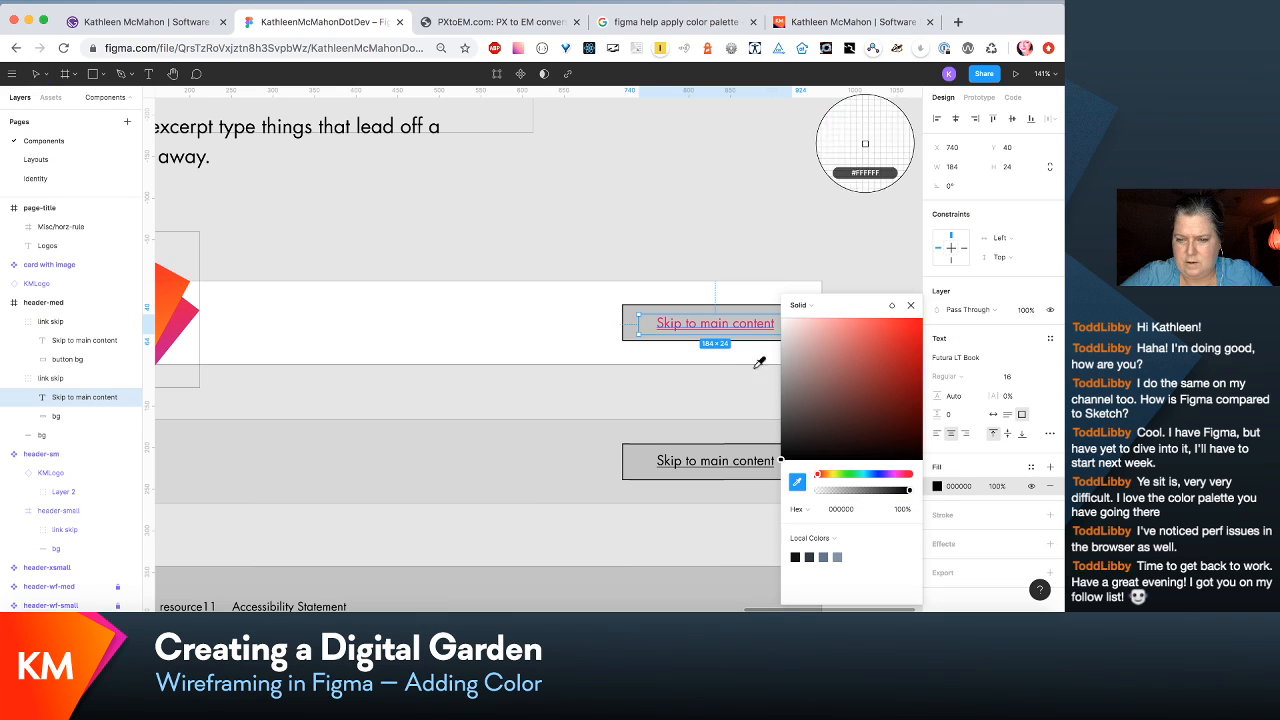
left_click(668, 315)
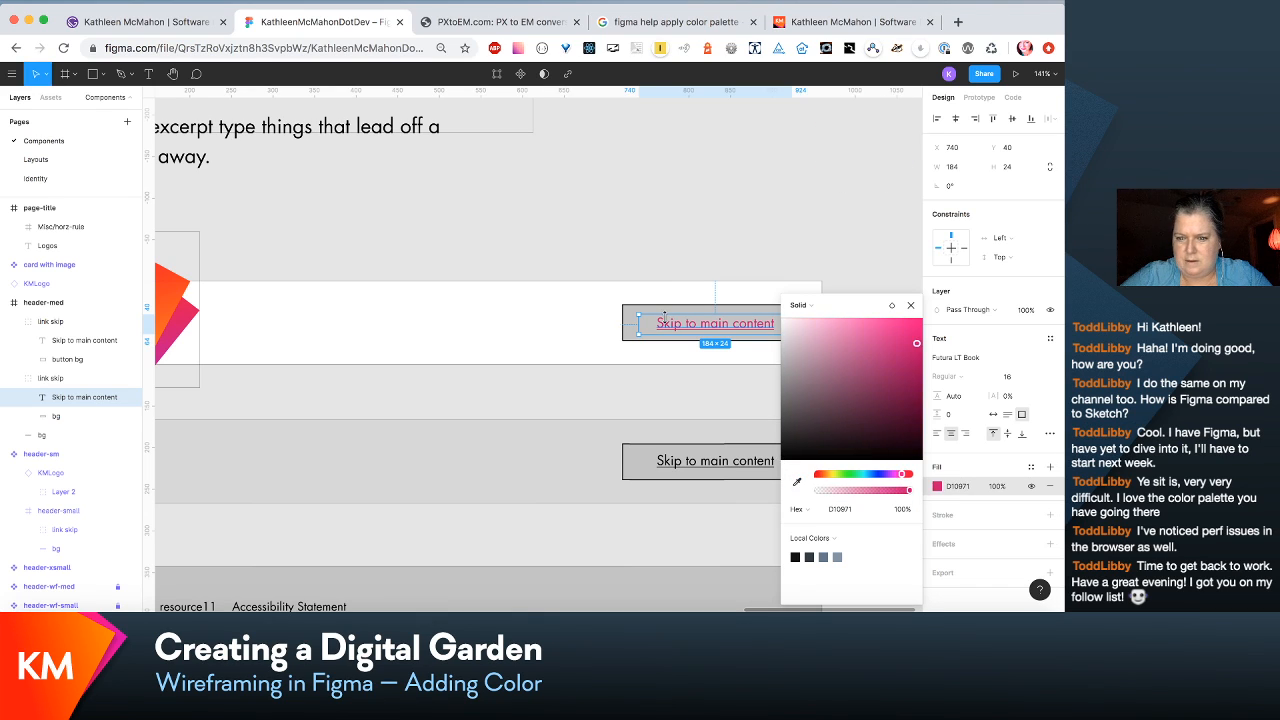
left_click(52, 322)
key("Delete")
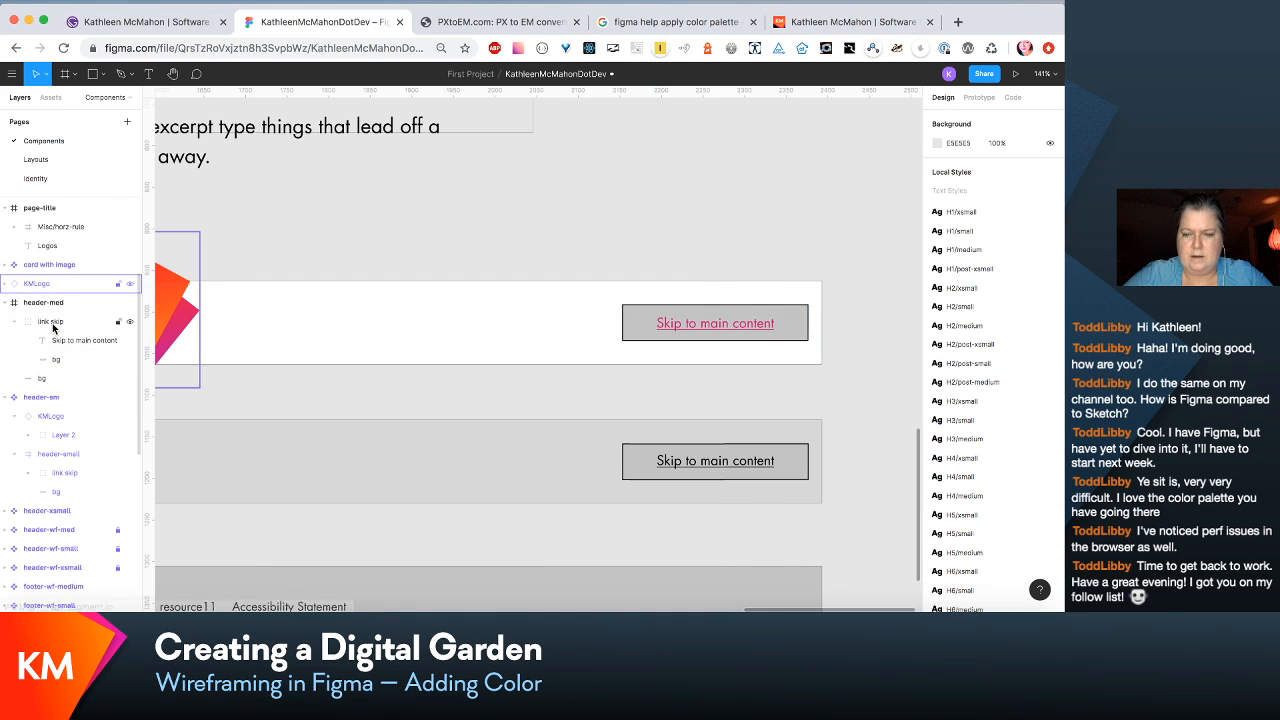
Step: Set the stroke of the skip button's background to D10971, sampled from the pink link text
left_click(637, 326)
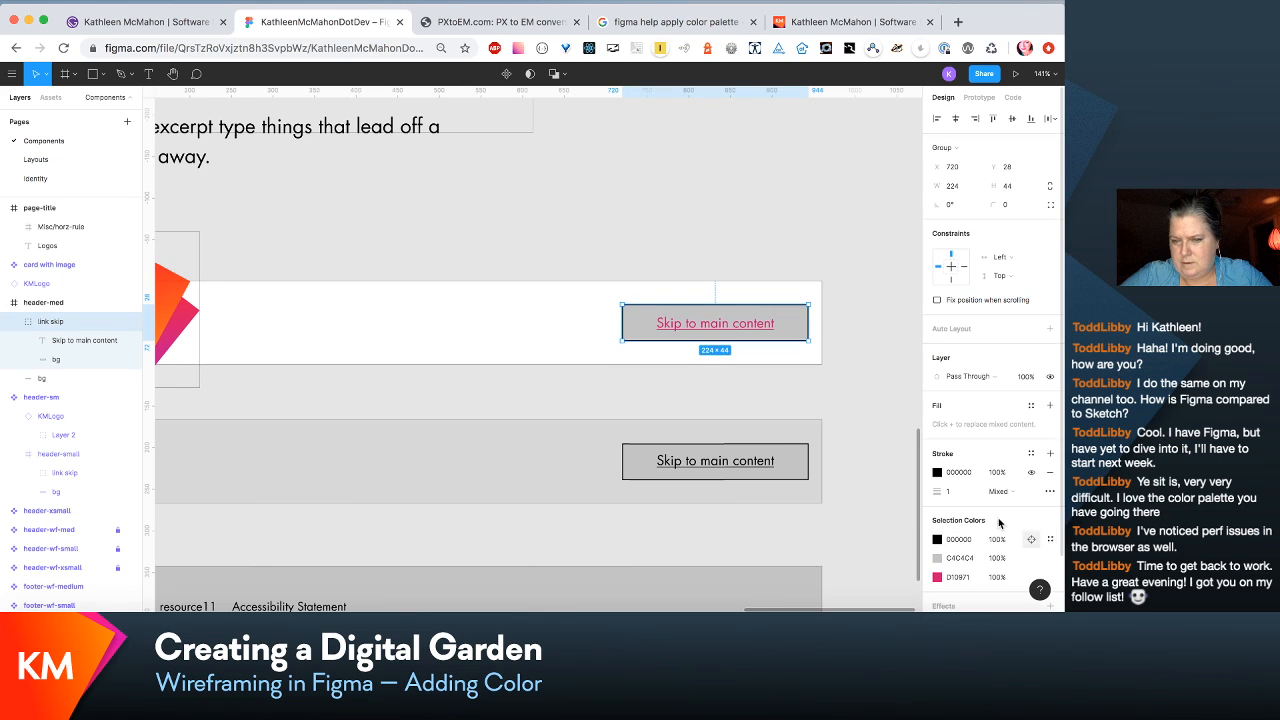
left_click(80, 359)
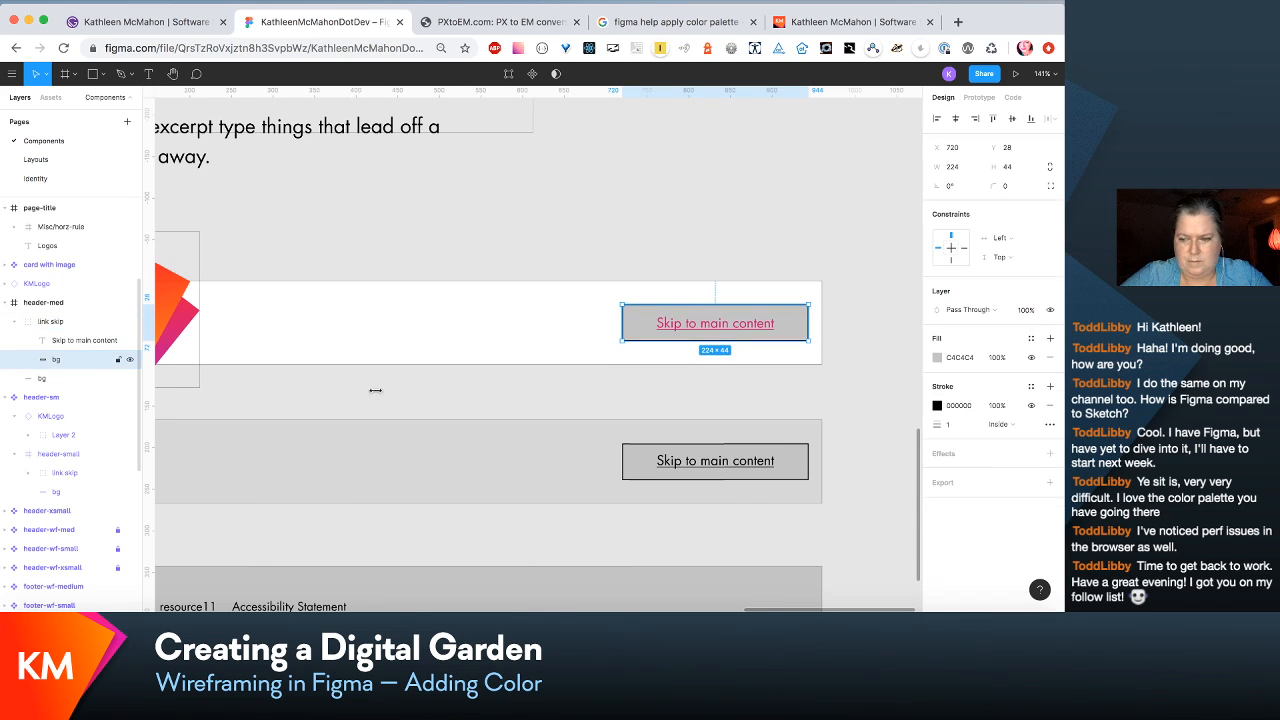
left_click(937, 405)
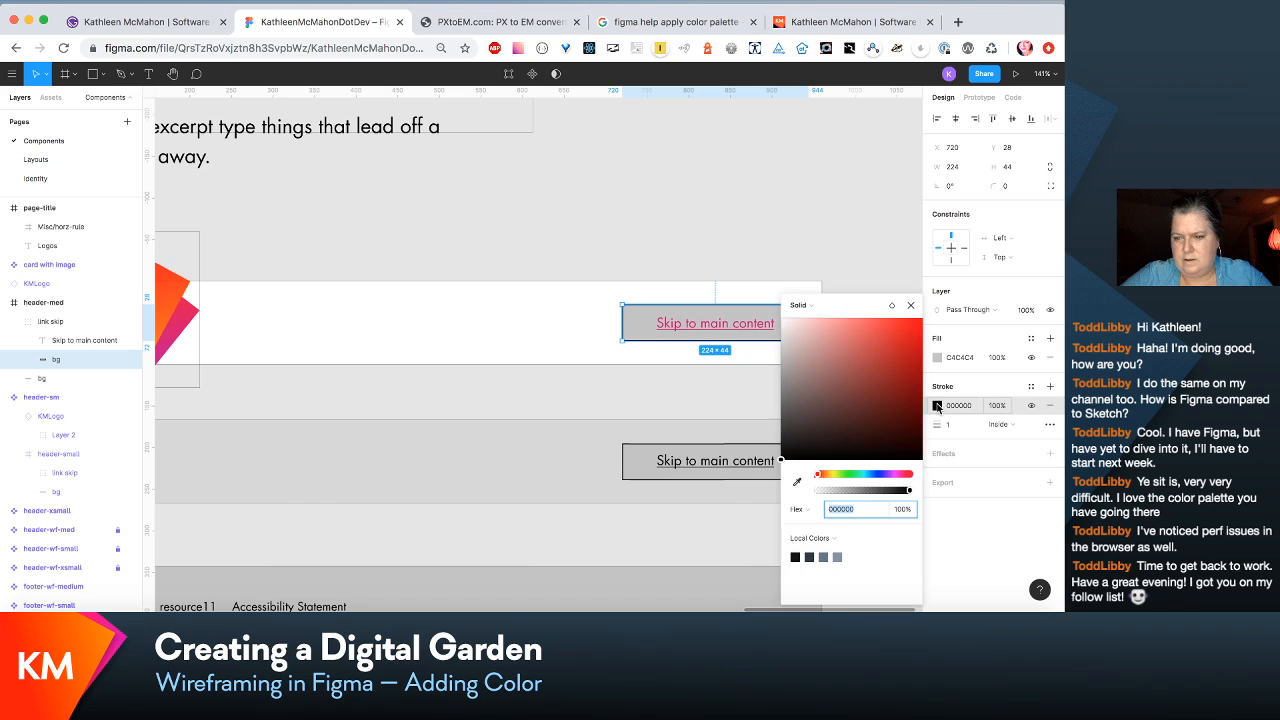
left_click(797, 484)
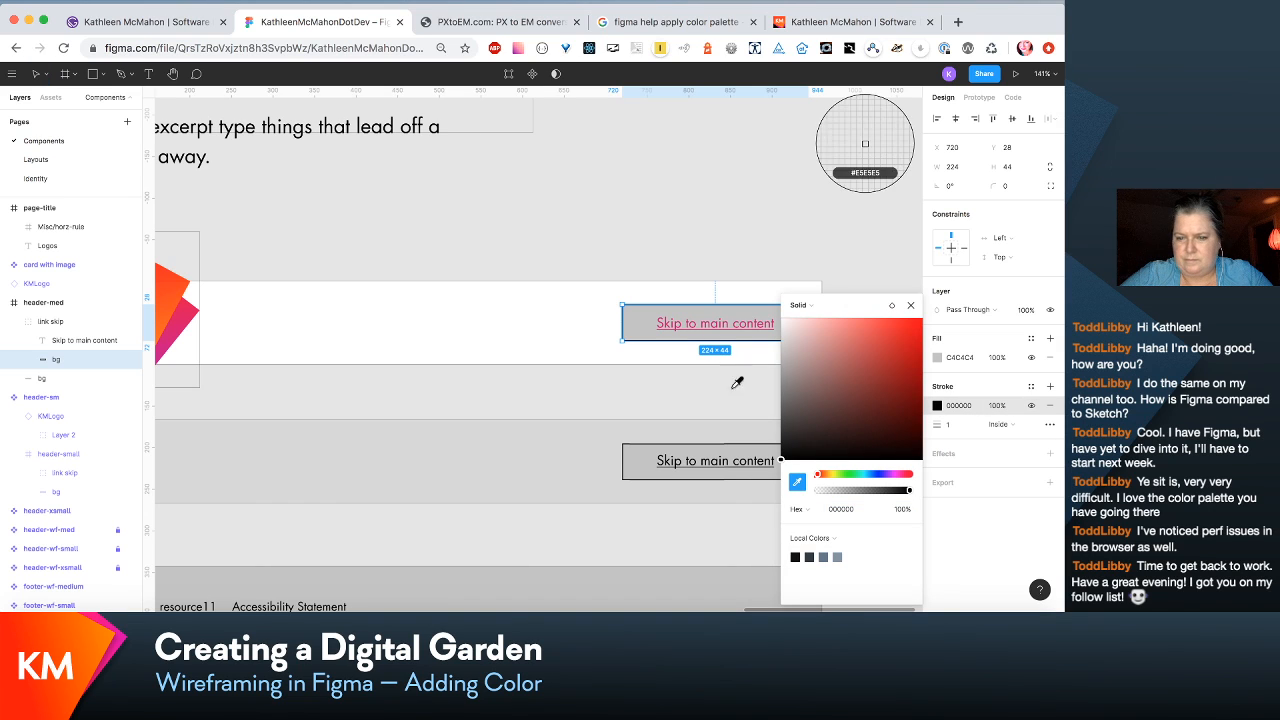
left_click(720, 321)
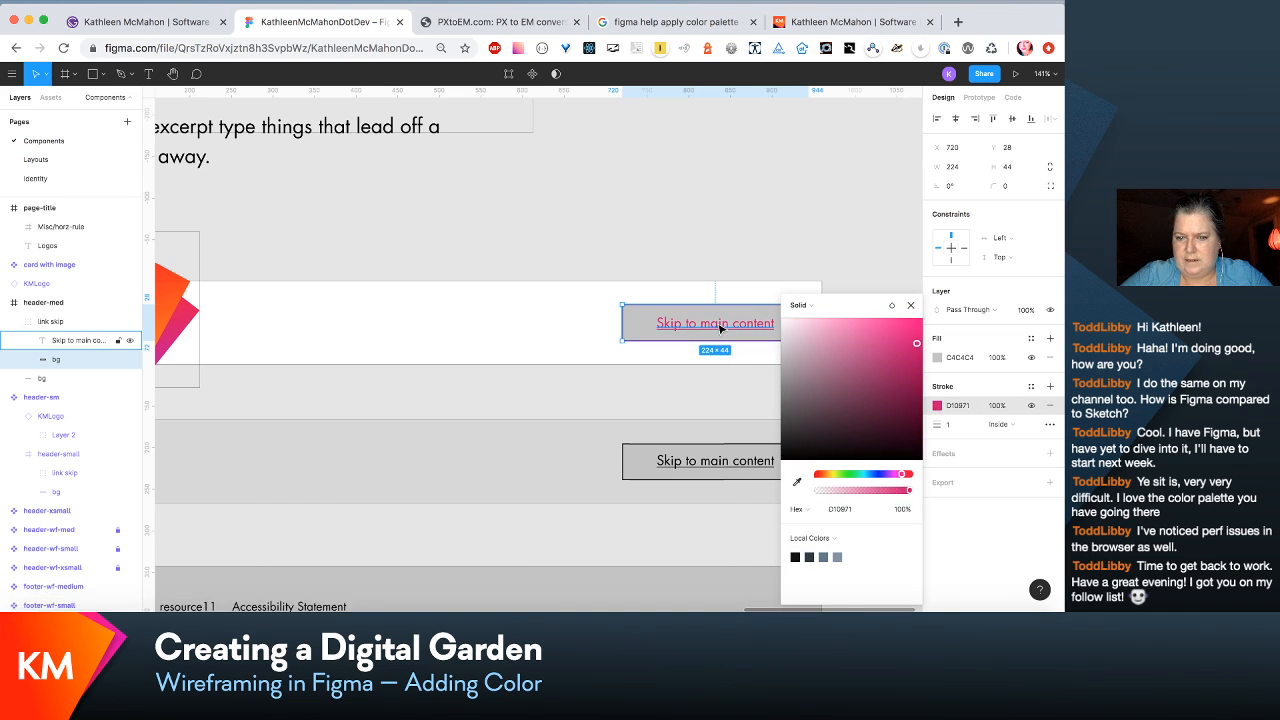
Step: Fill the skip button's background with the colour style km/grad-purple-red-reg
left_click(937, 358)
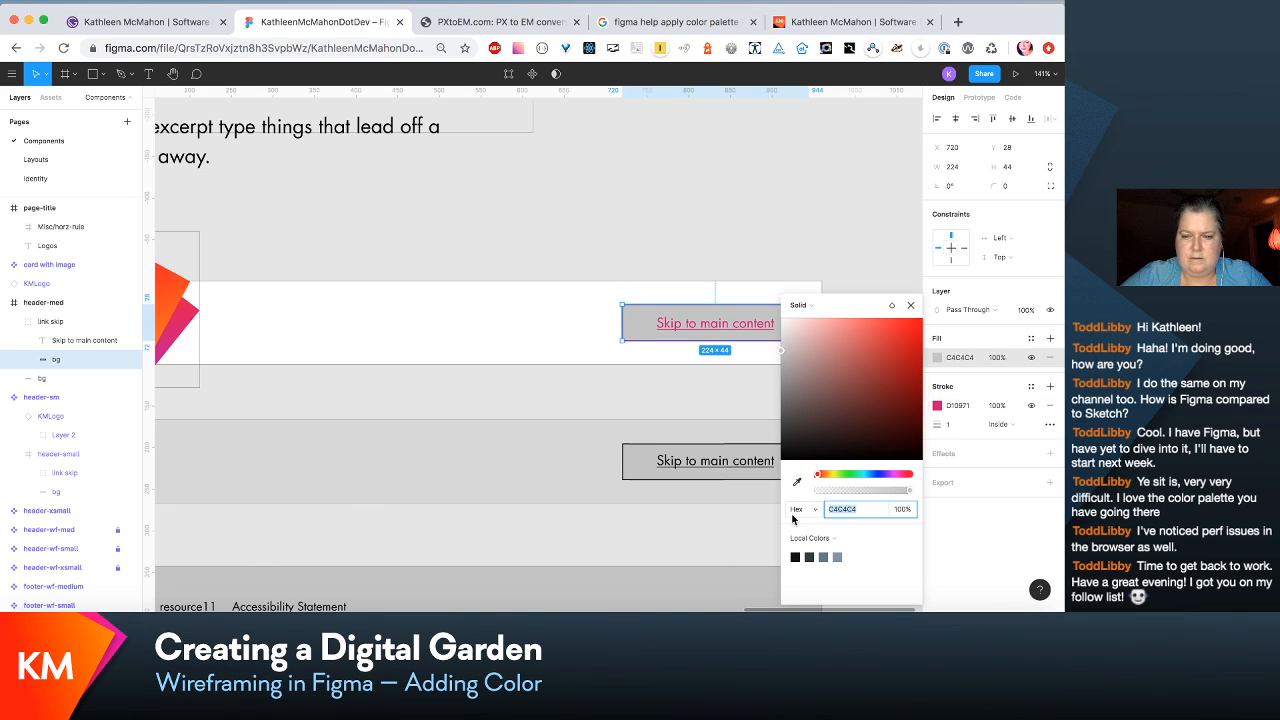
left_click(1031, 339)
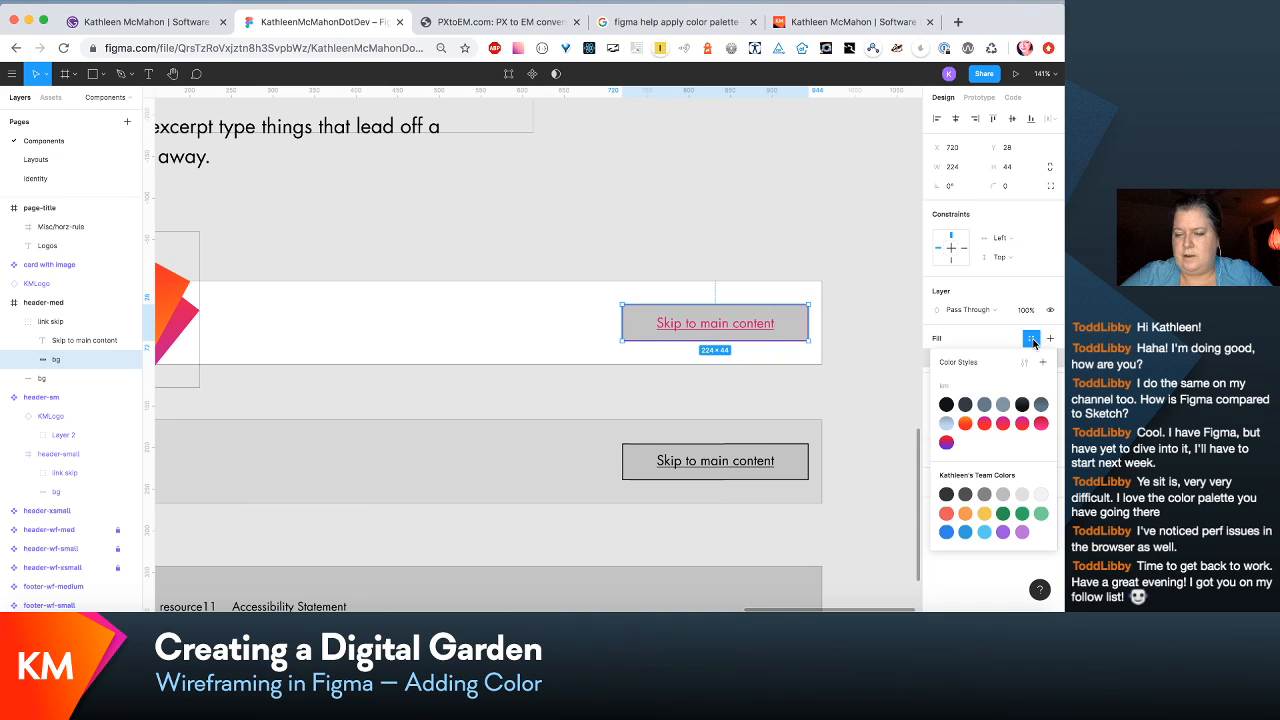
left_click(984, 423)
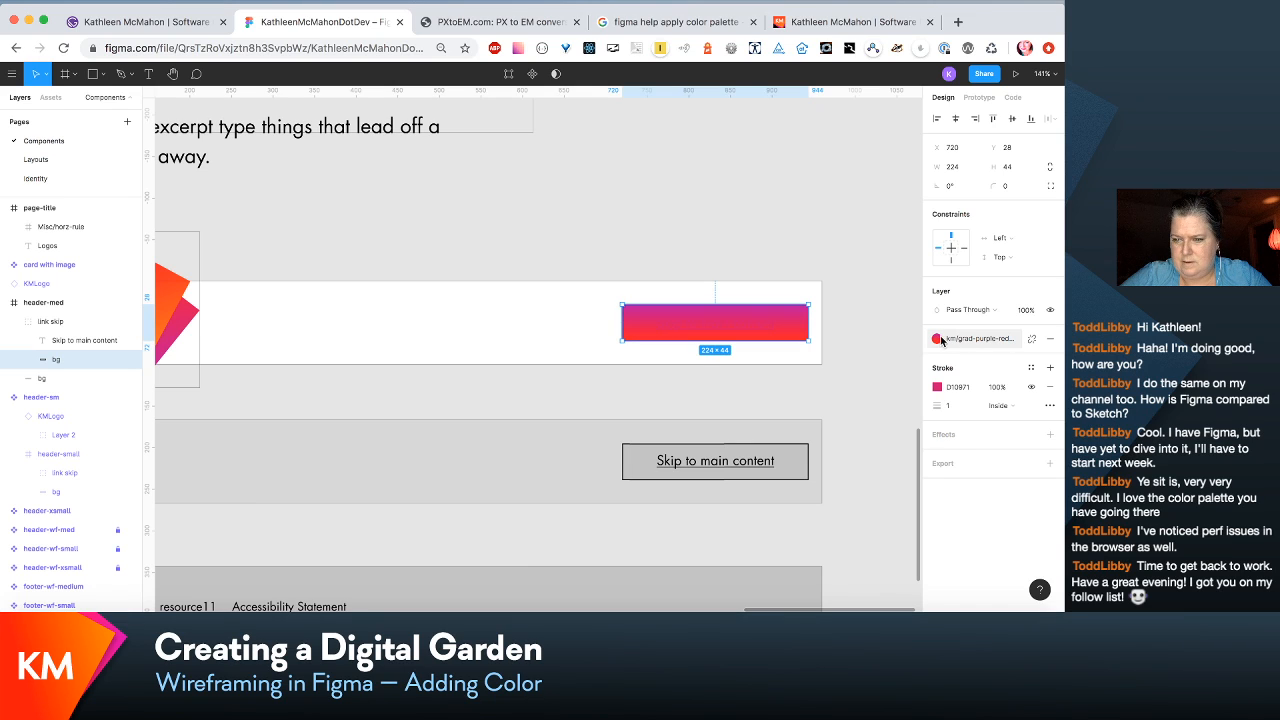
left_click(976, 342)
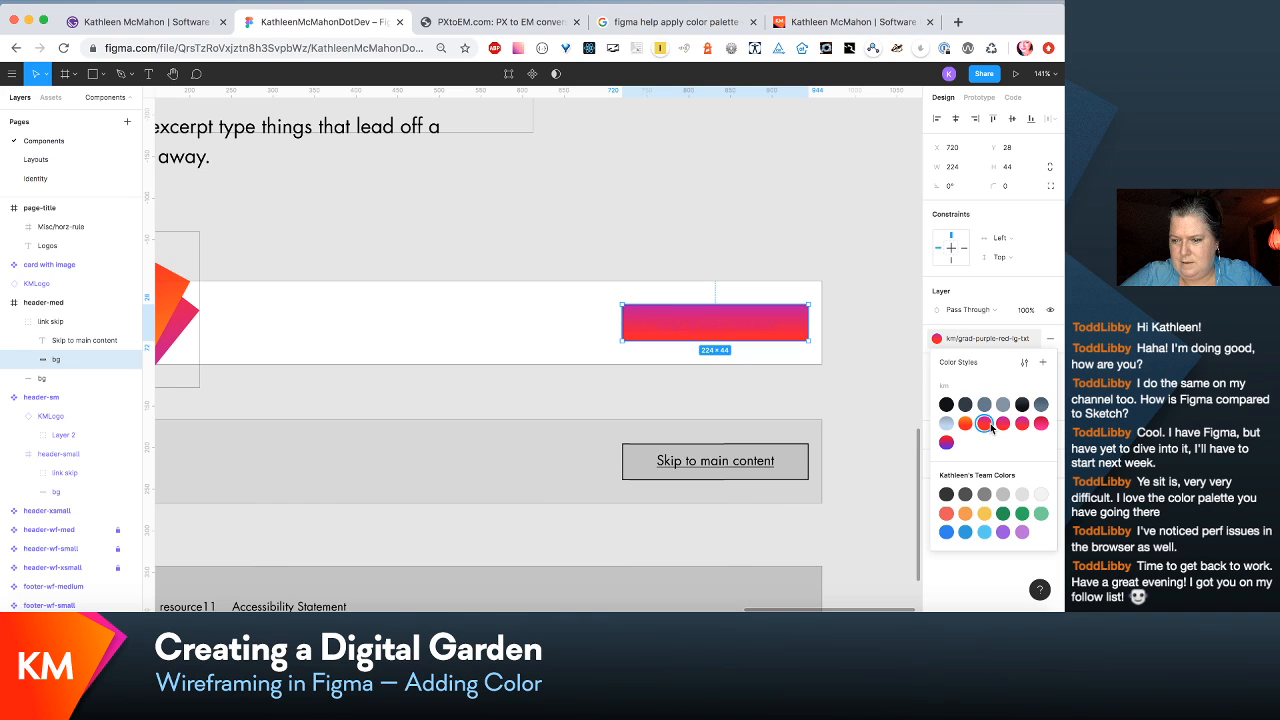
left_click(990, 426)
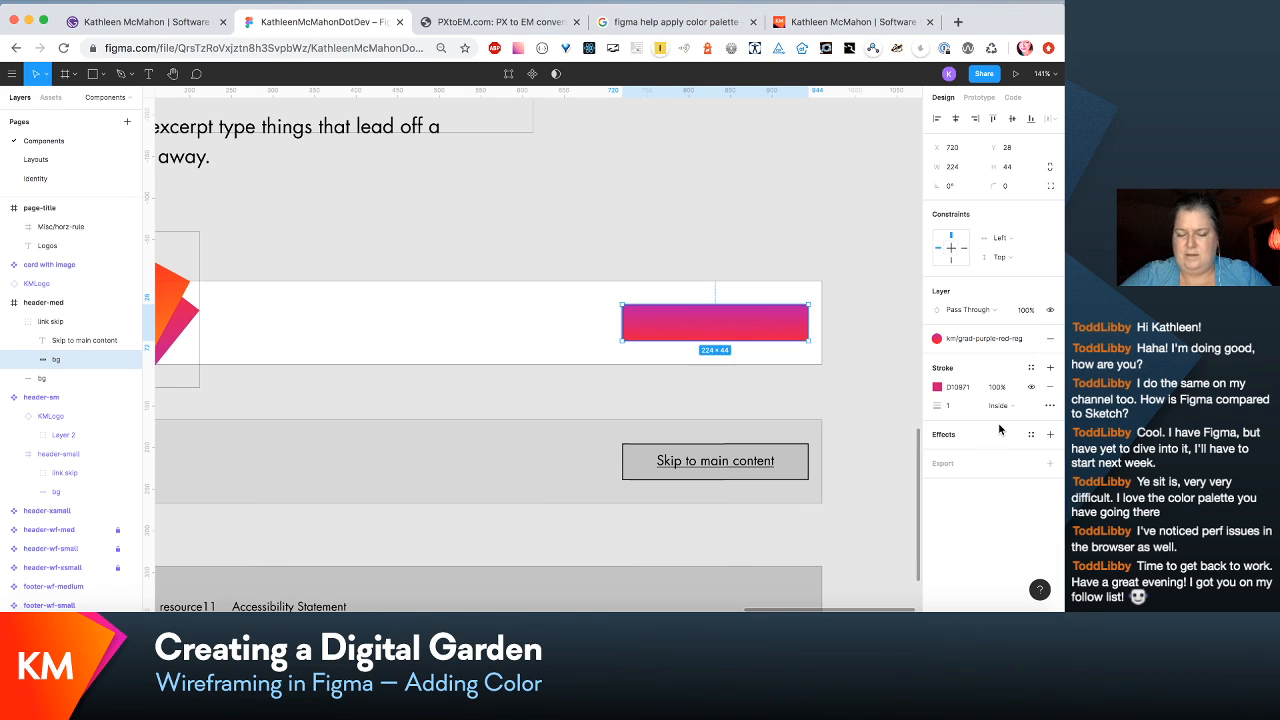
Step: Change the fill of the Skip to main content text to white, FFFFFF
left_click(86, 340)
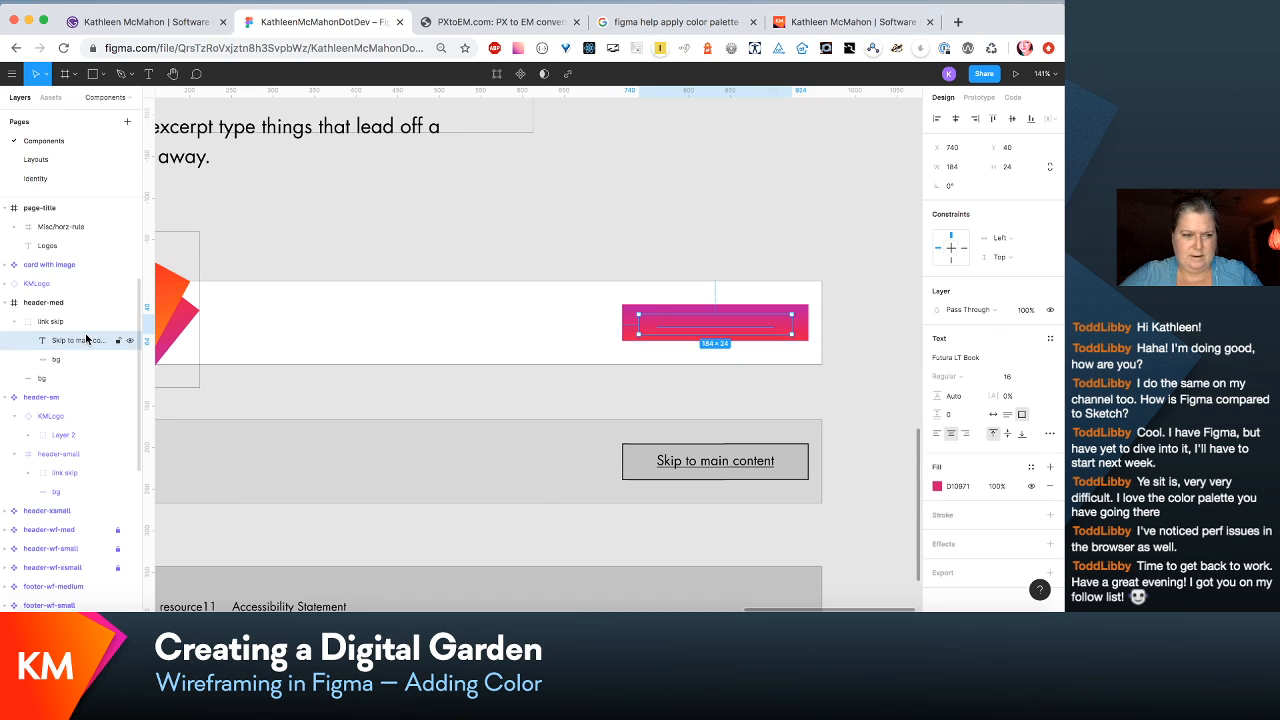
left_click(938, 487)
left_click(796, 345)
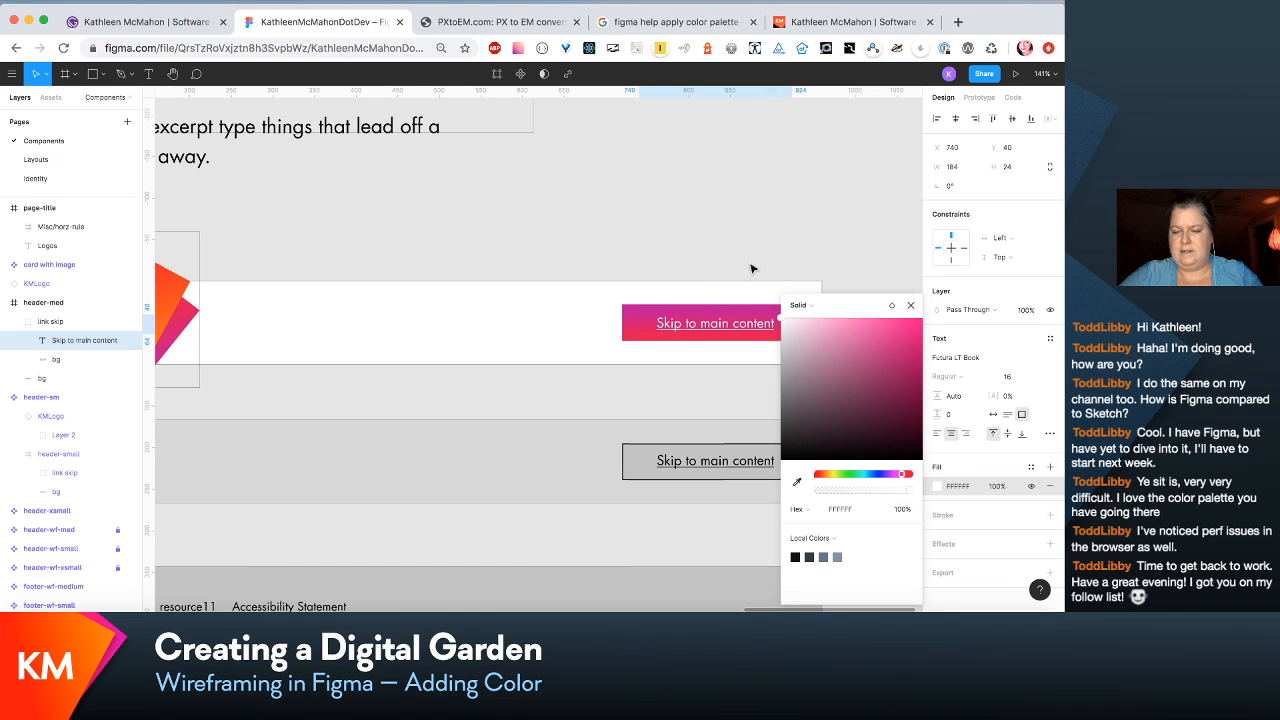
left_click(746, 212)
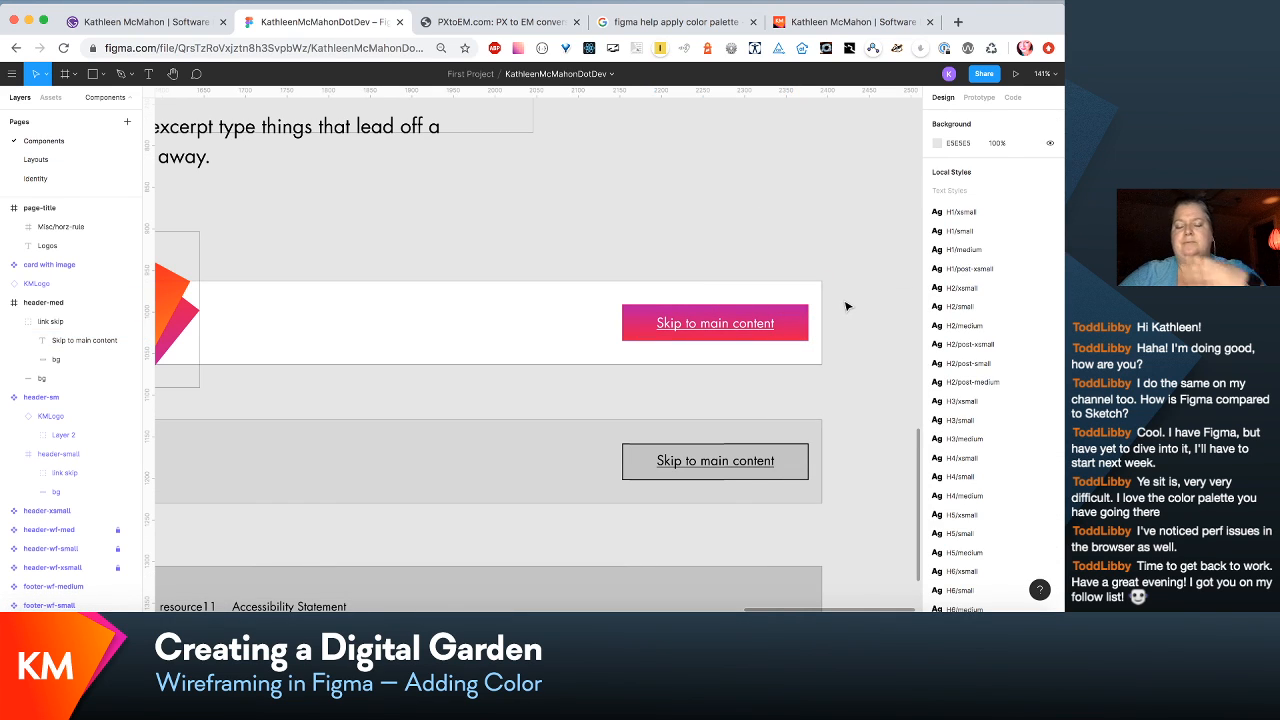
Step: Round the corners of the skip button's gradient background to a radius of 4
left_click(802, 321)
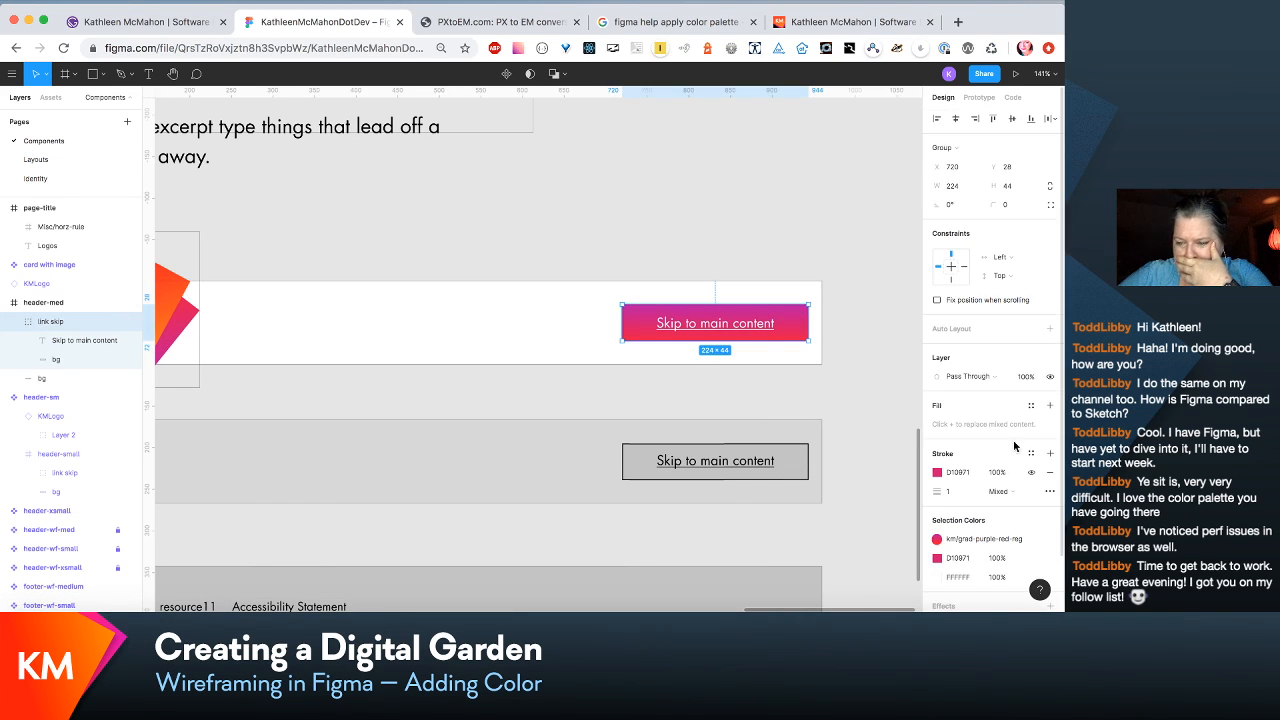
double_click(804, 321)
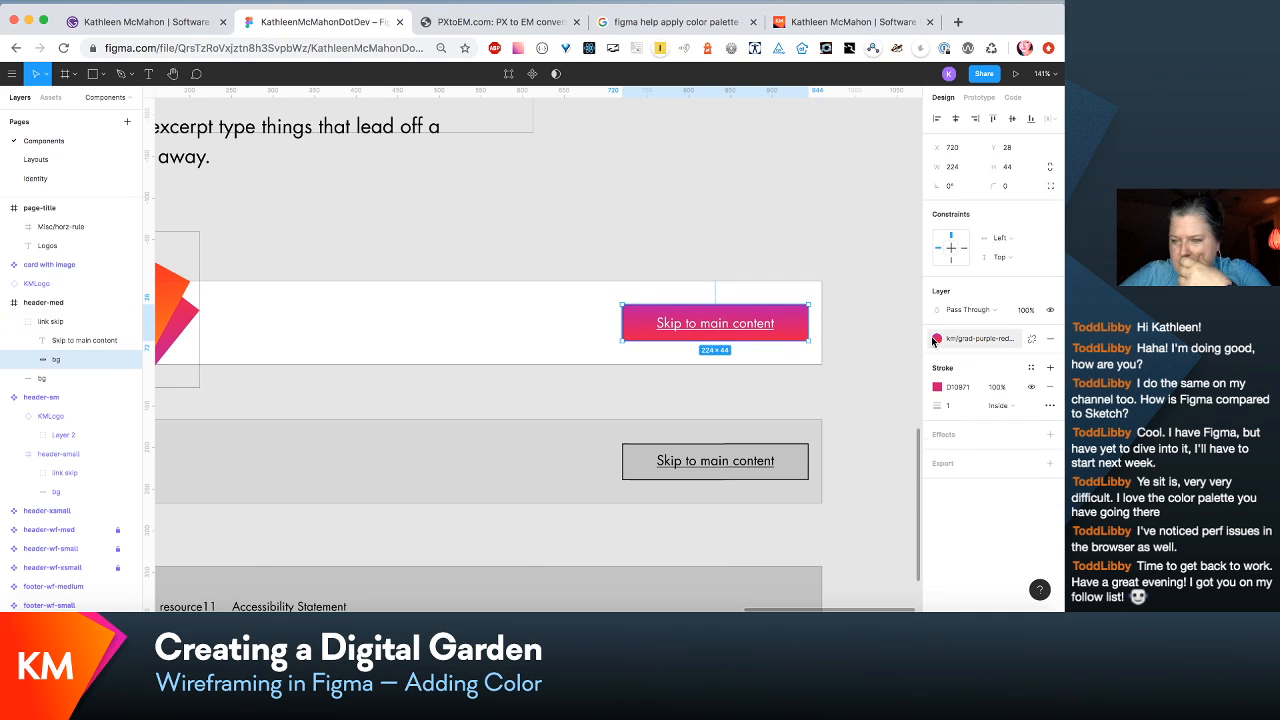
key("super+equal")
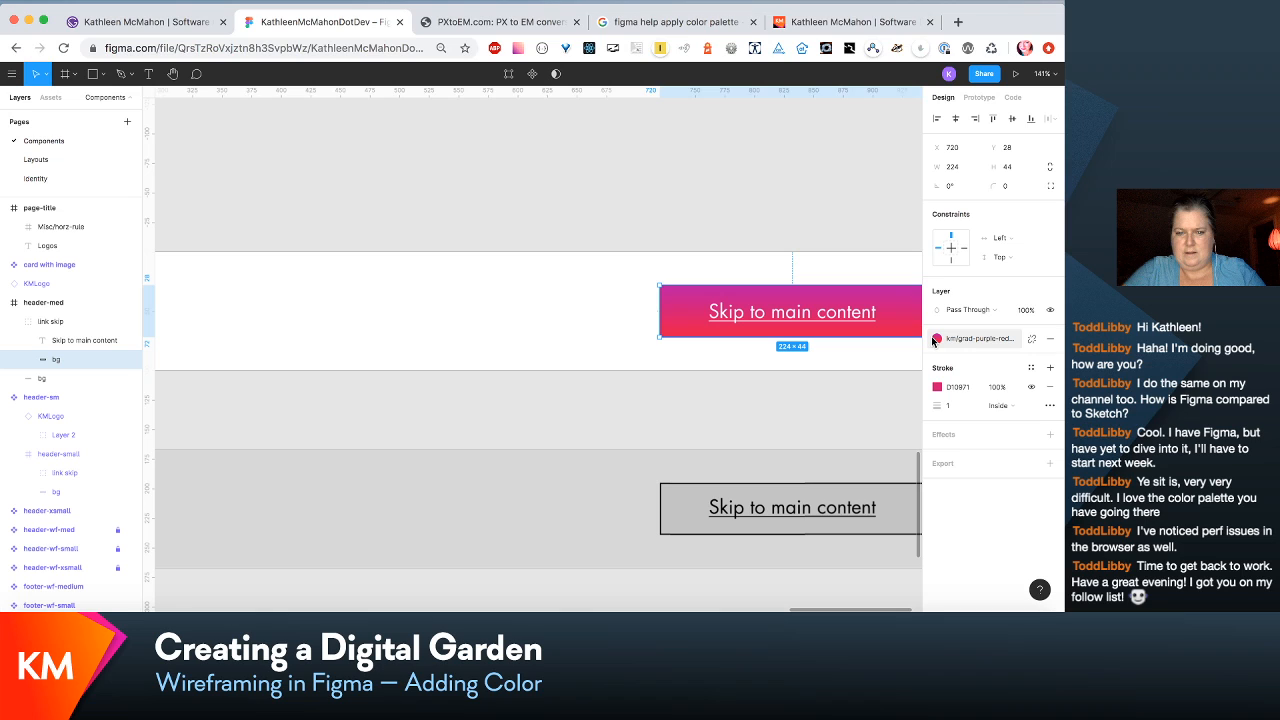
key("shift+2")
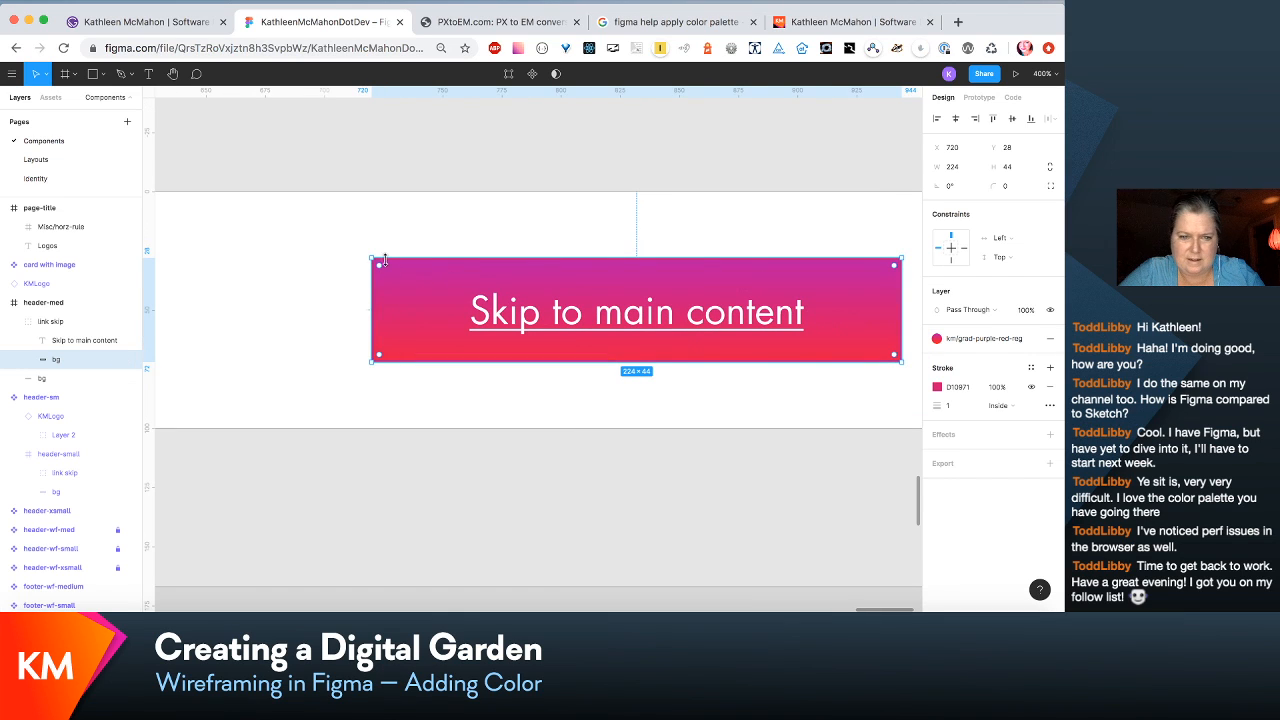
left_click_drag(380, 268, 386, 273)
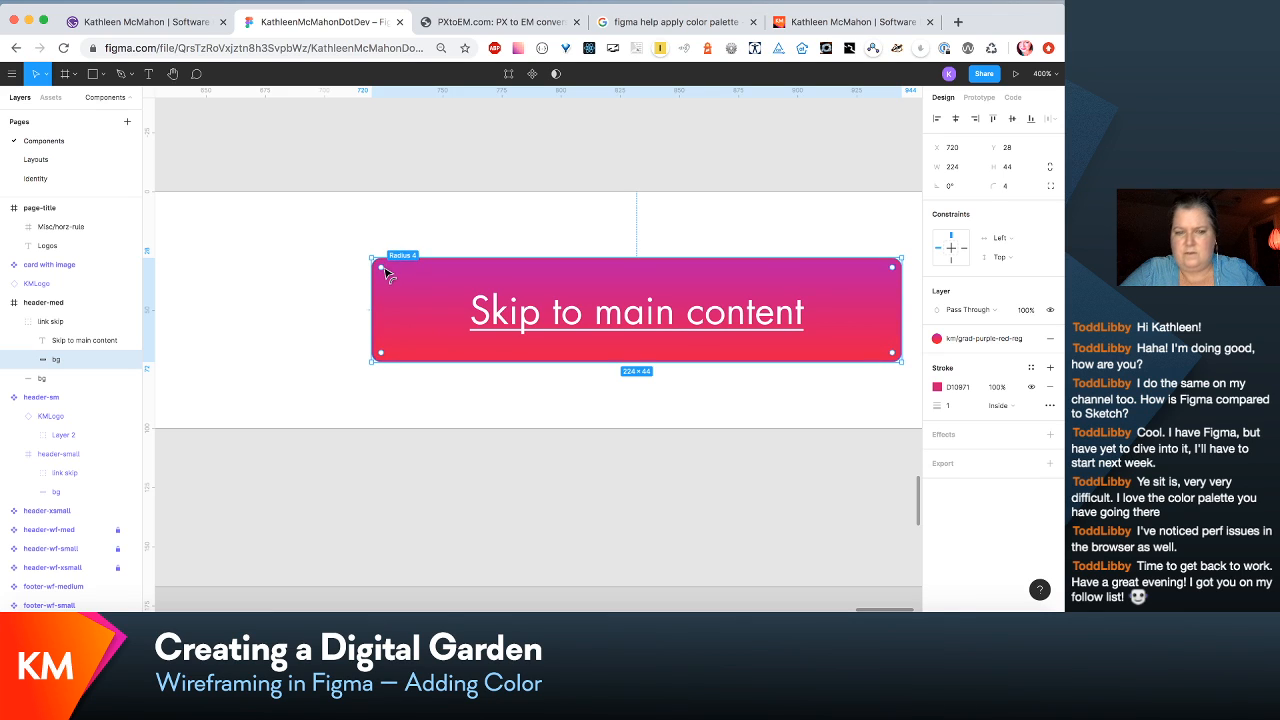
left_click(525, 195)
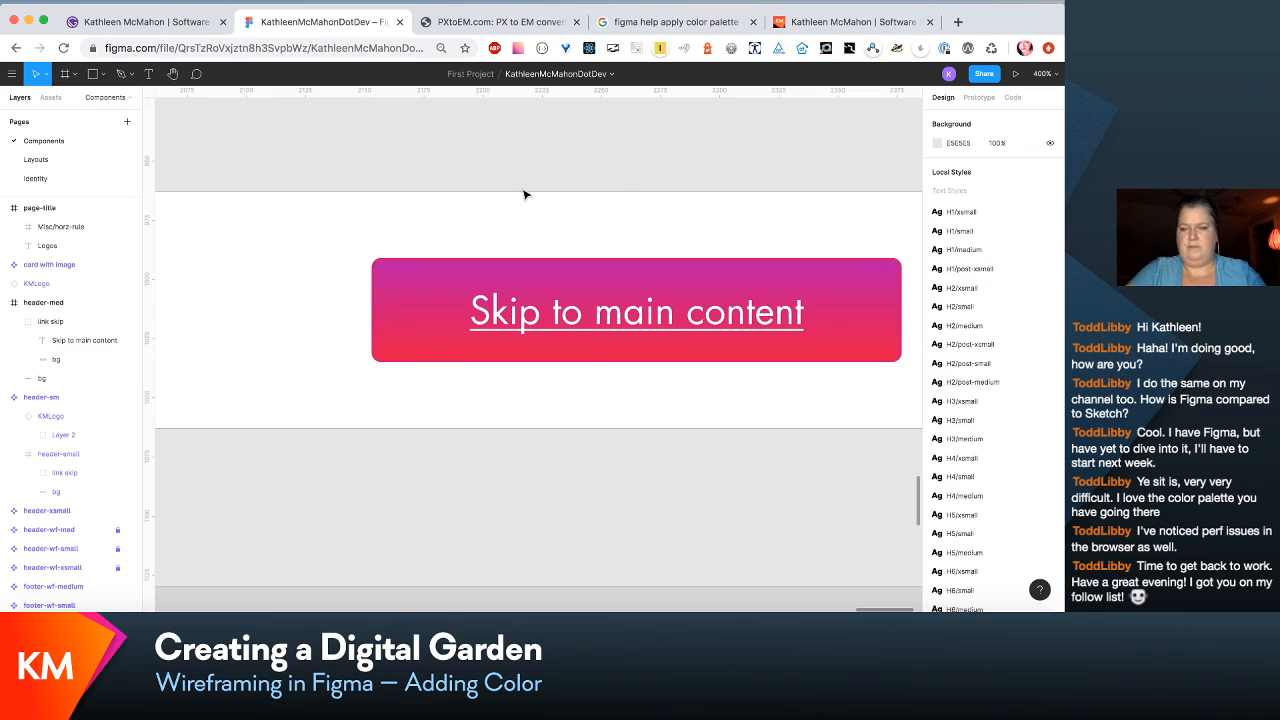
Step: Look over the header, post list and footer components on the page at different zoom levels
key("minus")
key("minus")
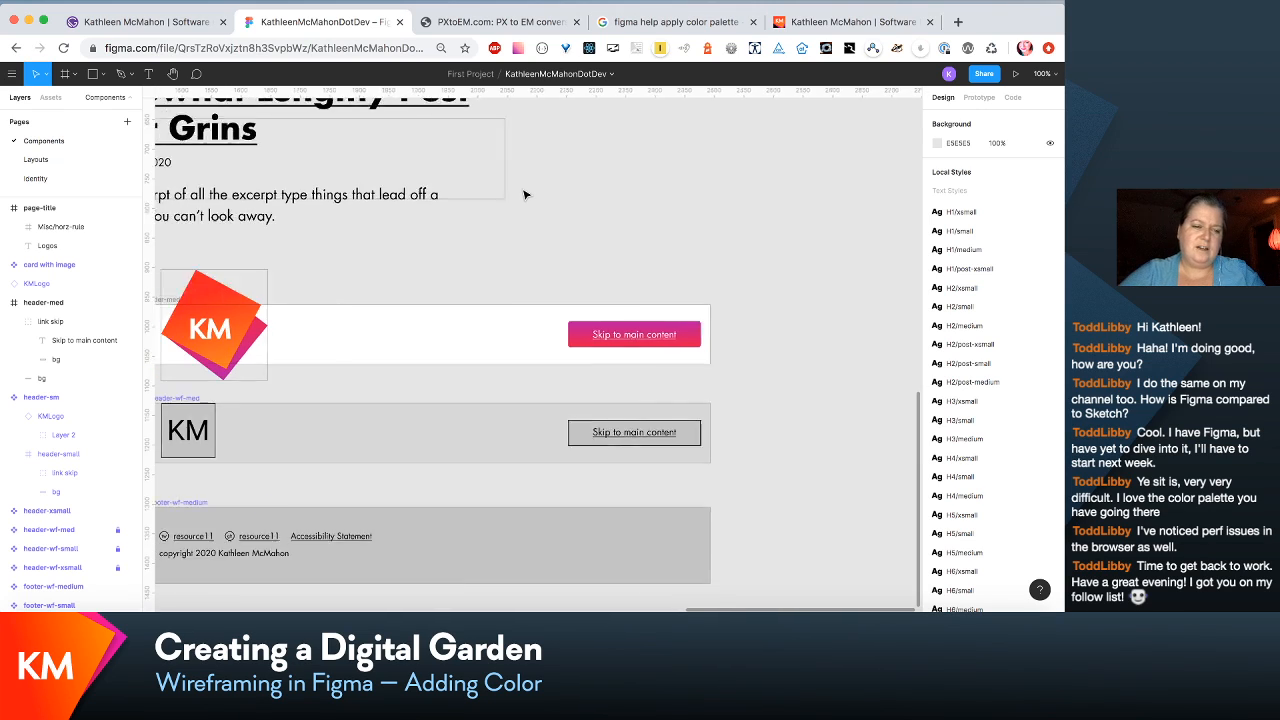
scroll(525, 195, "left", 10)
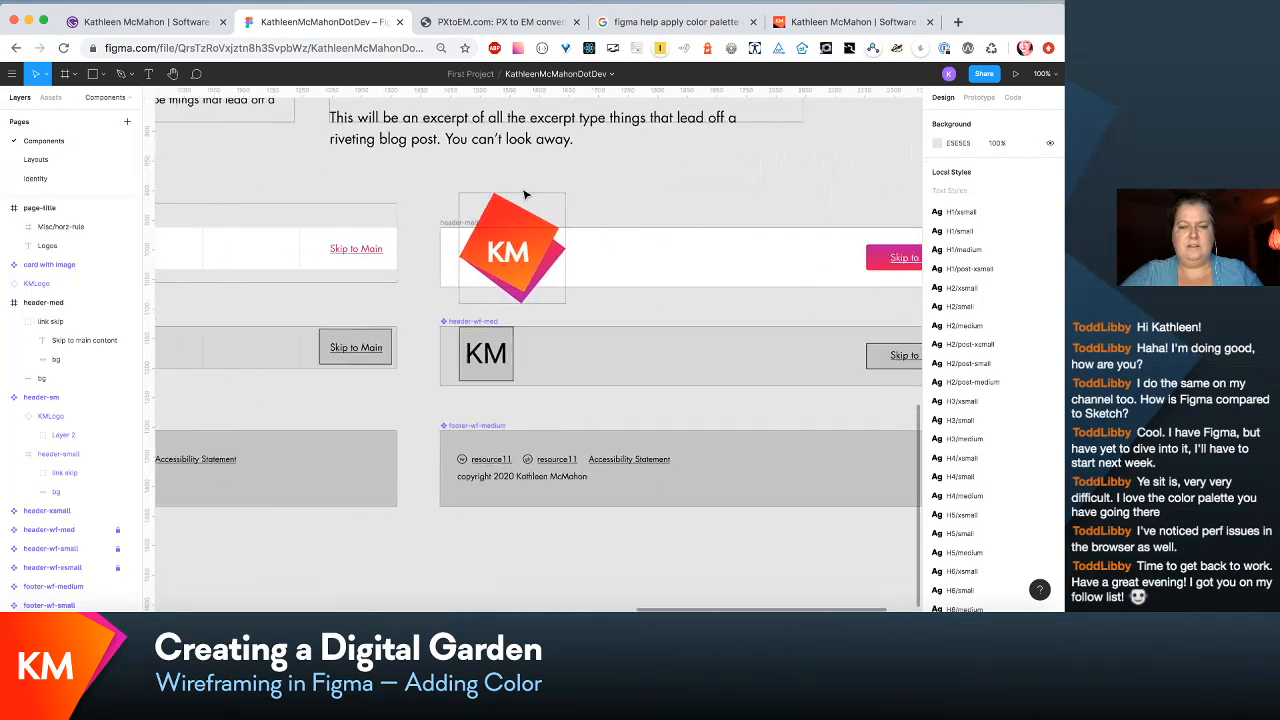
scroll(525, 195, "left", 10)
scroll(525, 195, "down", 2)
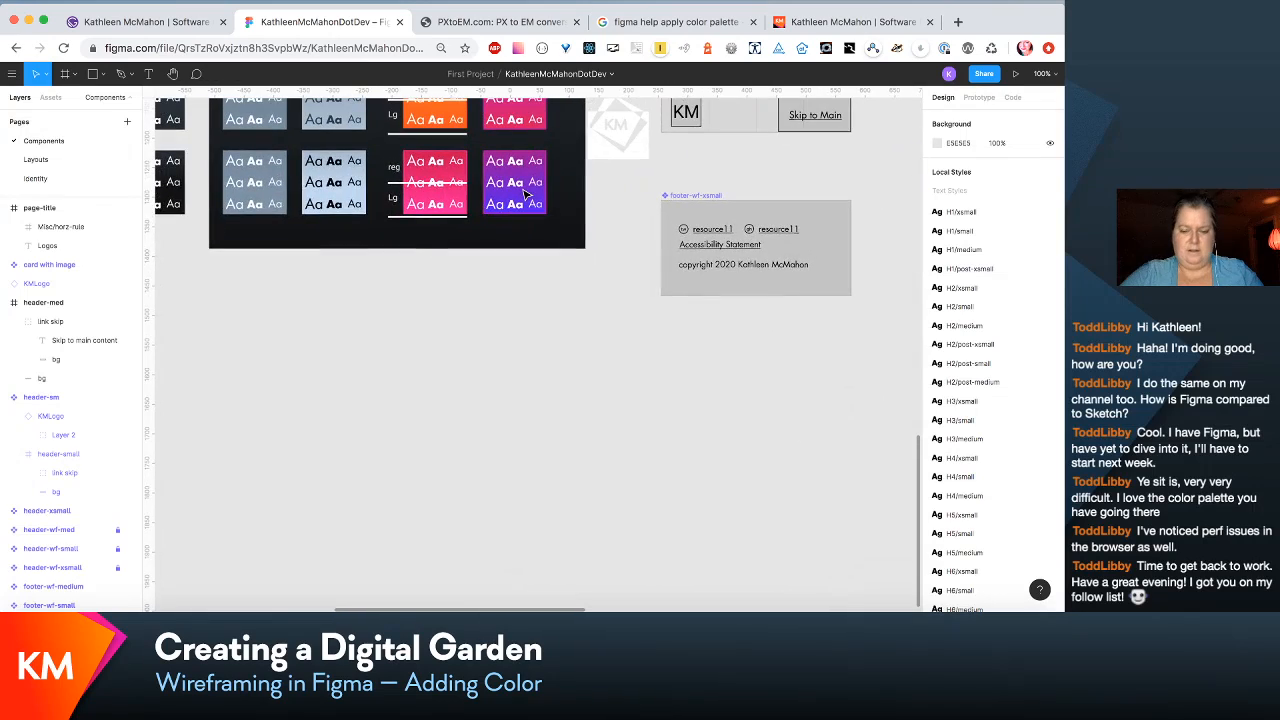
key("minus")
scroll(726, 408, "right", 3)
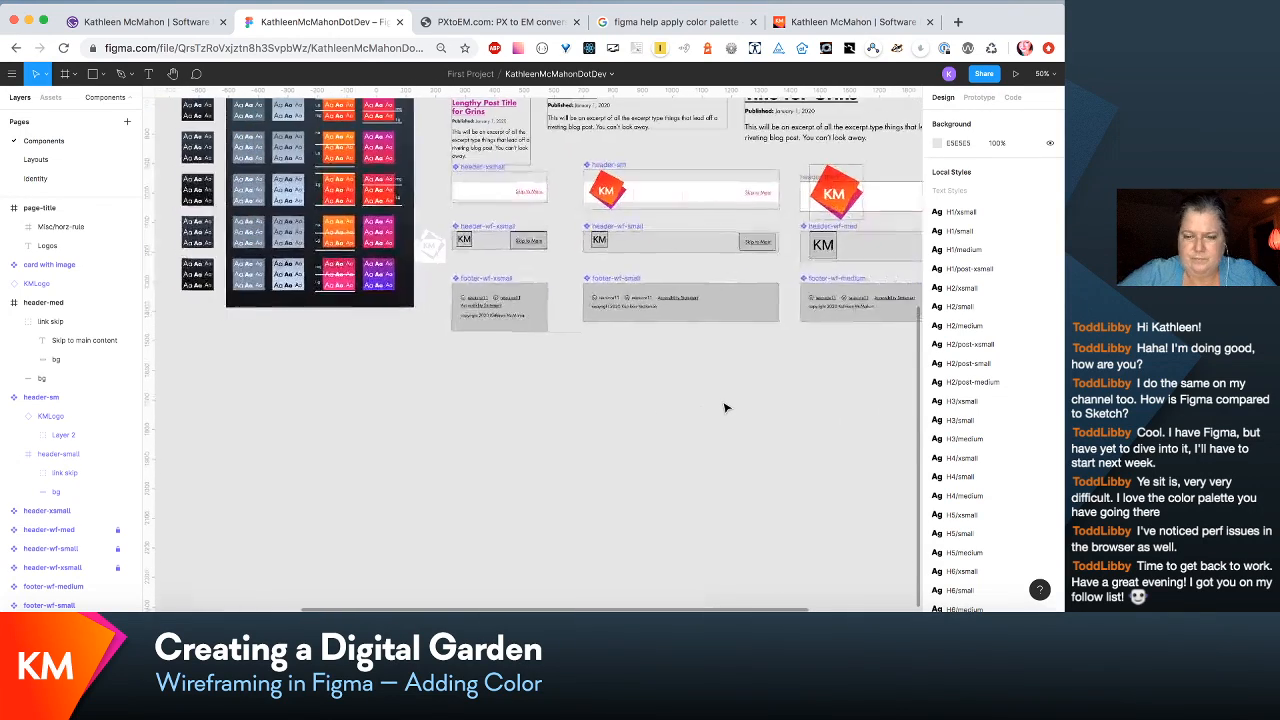
key("shift+0")
scroll(726, 408, "up", 4)
scroll(726, 408, "down", 3)
scroll(726, 408, "right", 2)
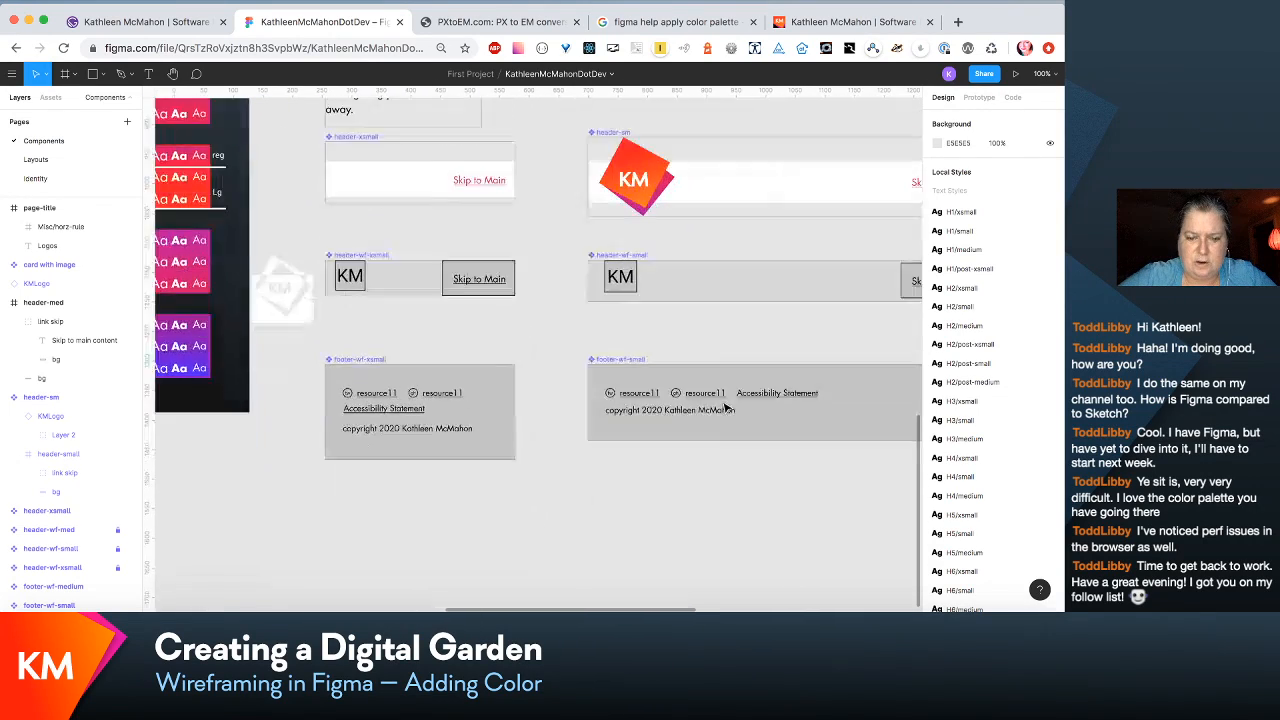
scroll(726, 408, "right", 2)
scroll(726, 408, "down", 2)
scroll(724, 406, "up", 1)
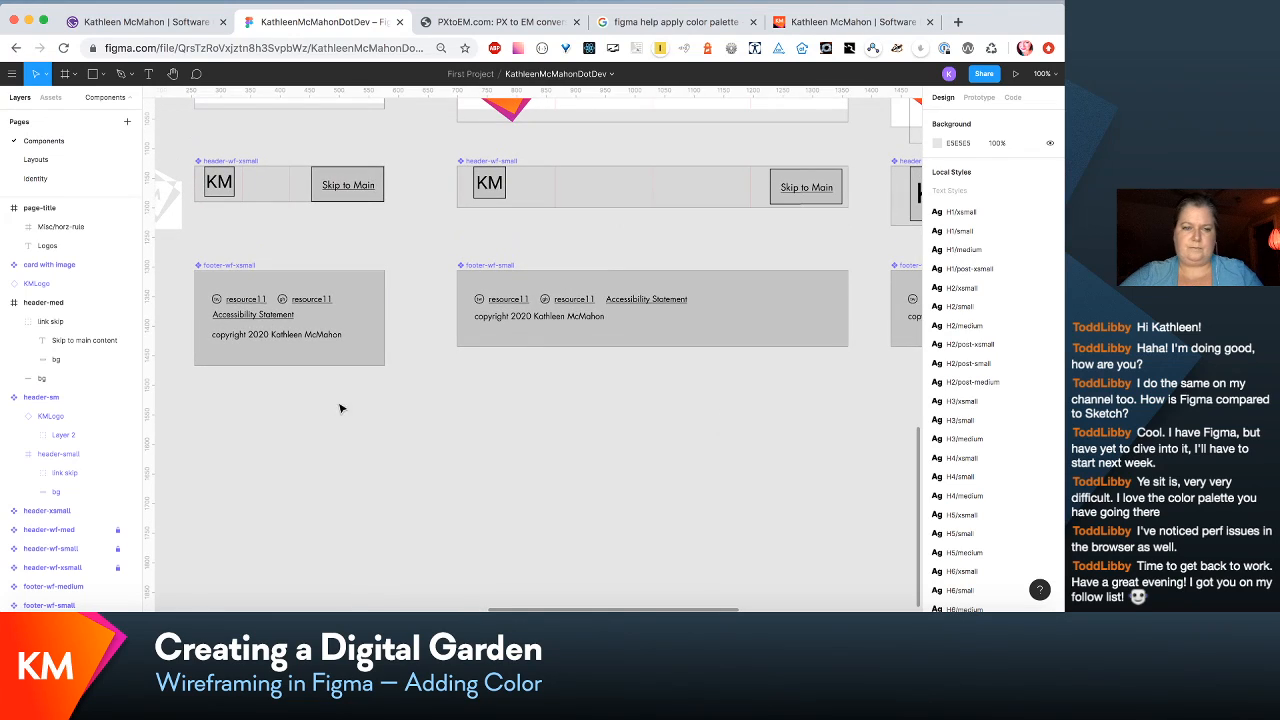
scroll(265, 430, "up", 5)
scroll(265, 430, "left", 2)
scroll(591, 371, "right", 2)
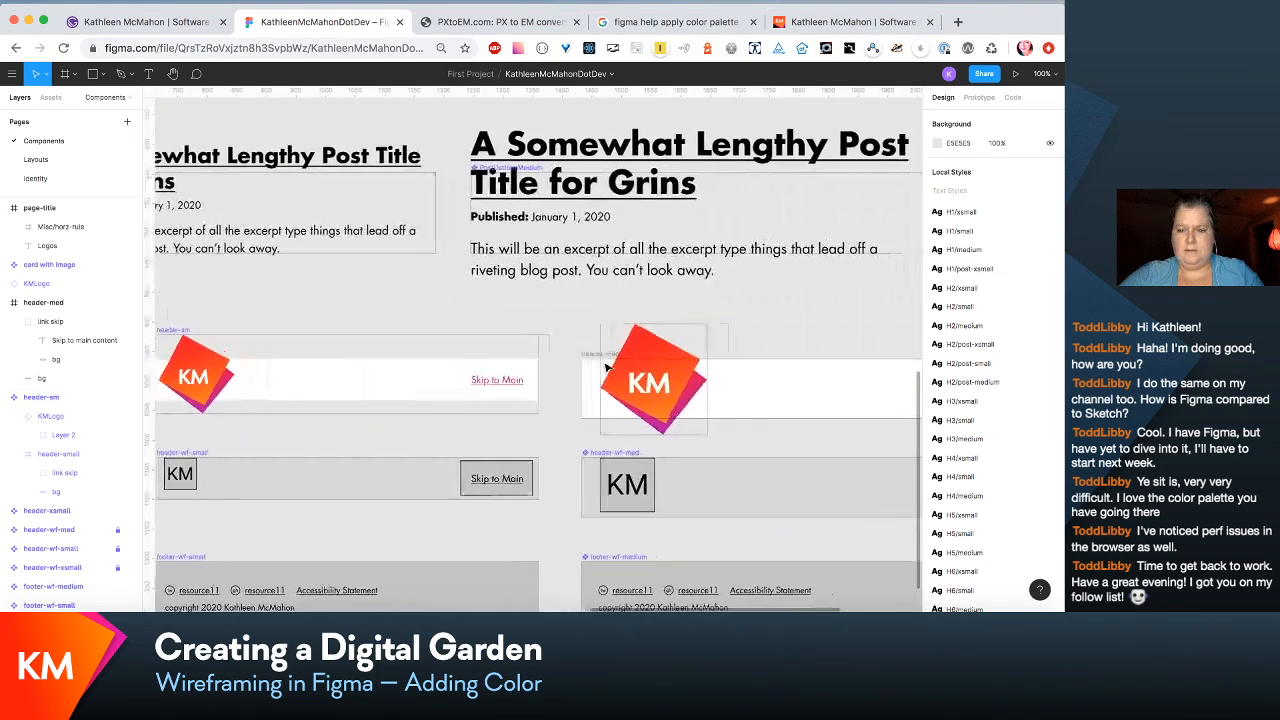
Step: Create a component from the header-med frame and its KM logo, and set its description to heading/med
left_click_drag(534, 290, 822, 448)
key("super+alt+k")
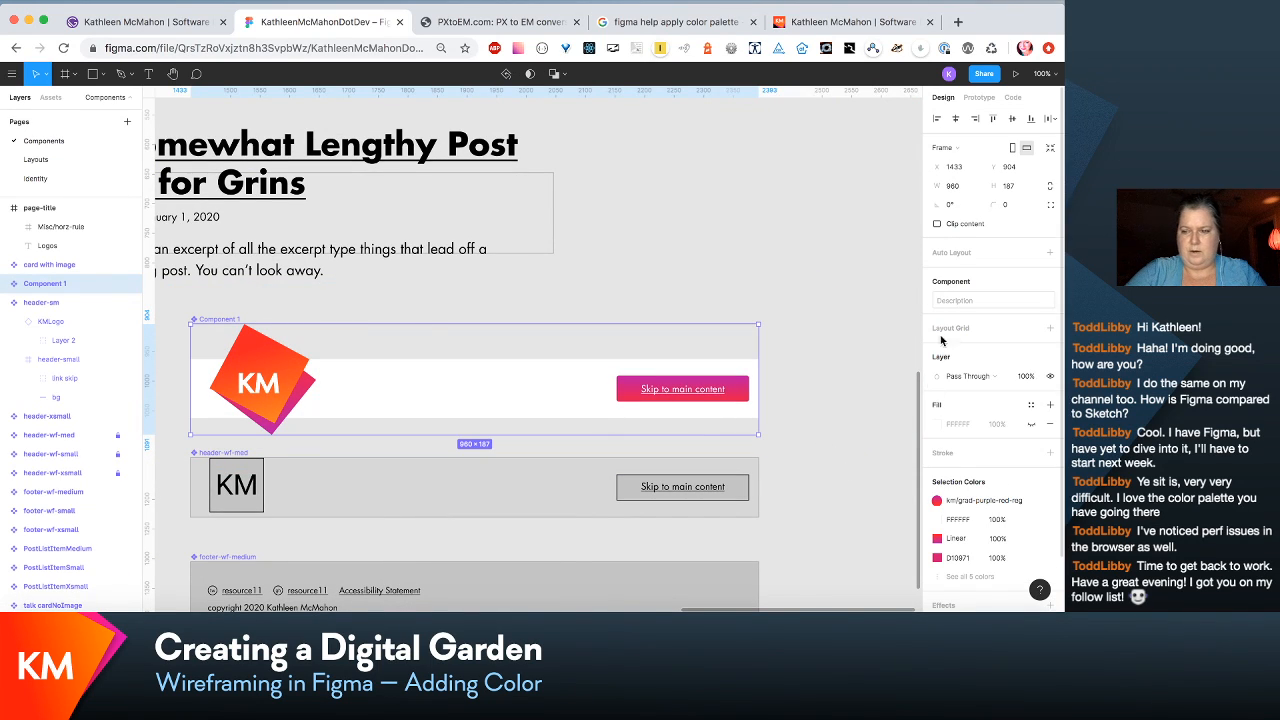
left_click(963, 304)
type("H")
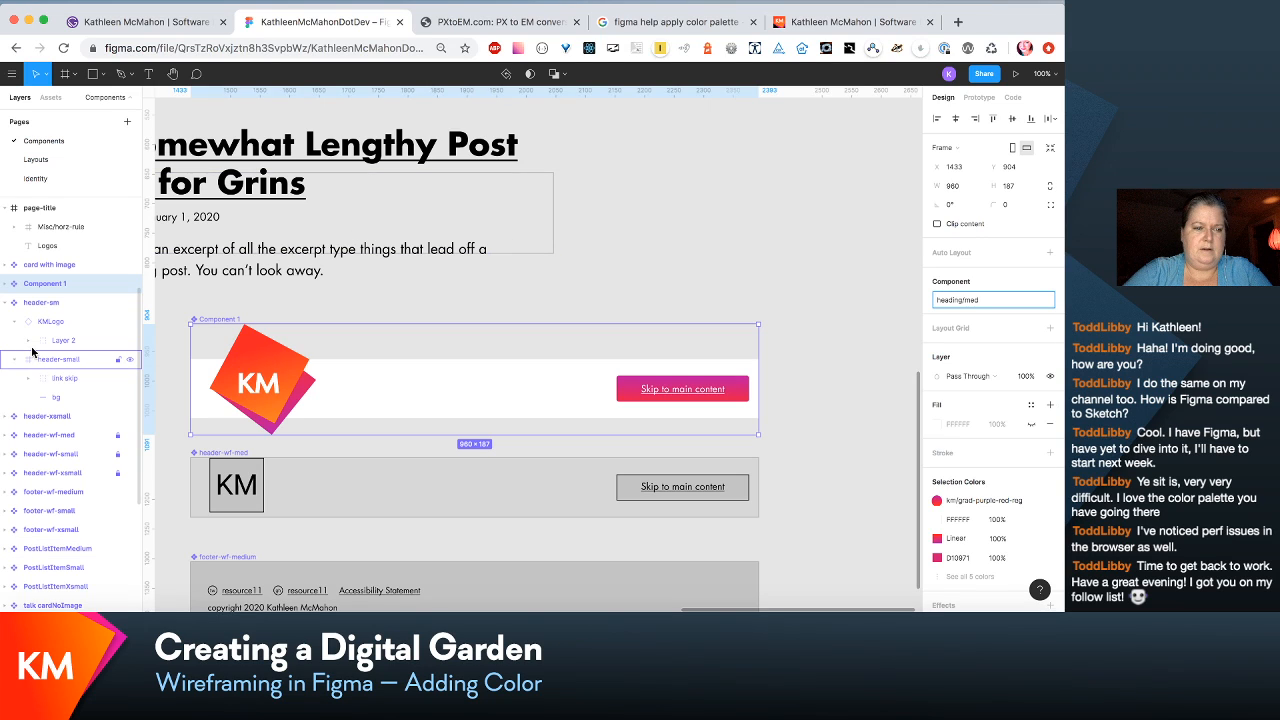
Step: Rename the new medium header component as heading-medium and deselect it
double_click(45, 283)
type("medium")
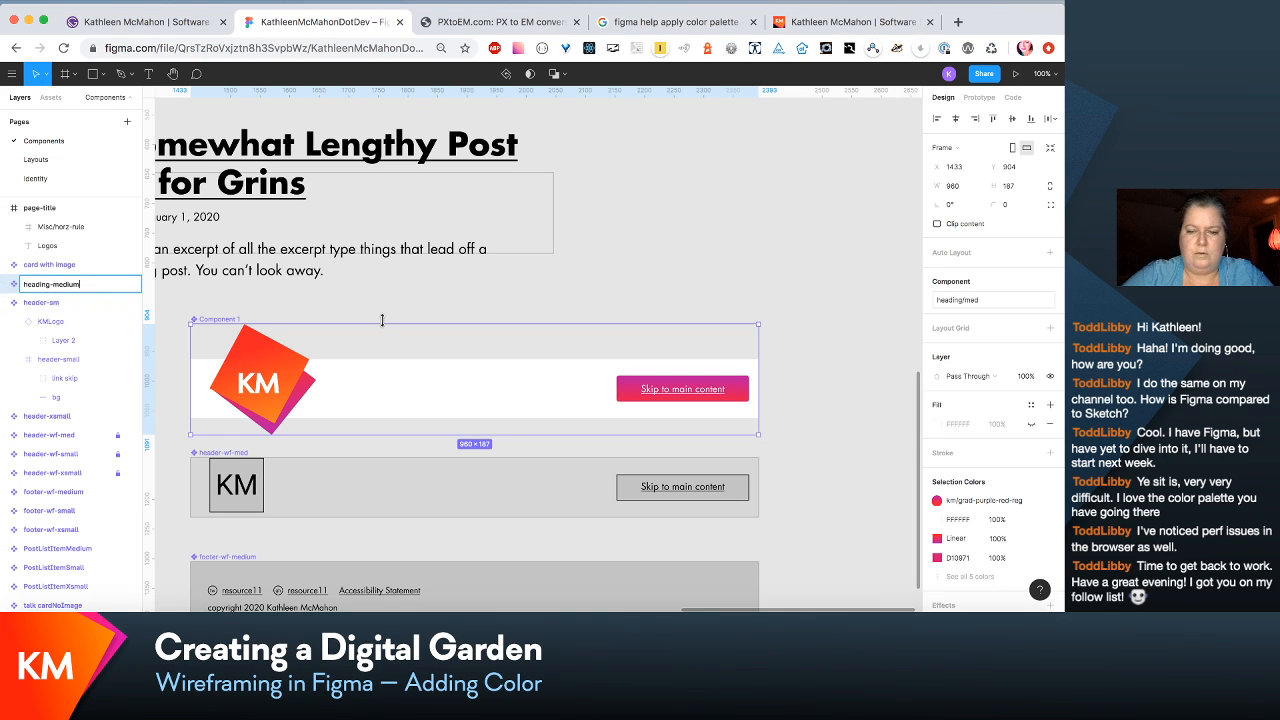
key("Return")
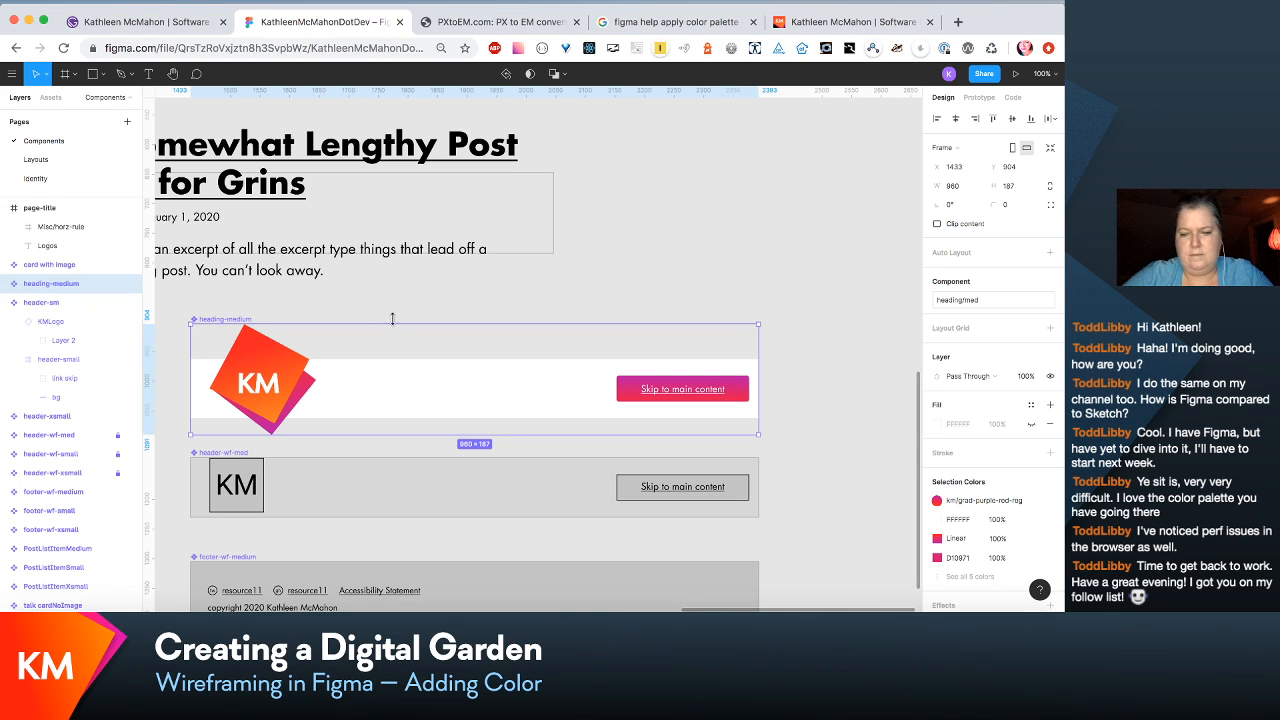
left_click(650, 308)
Step: Duplicate the three wireframe footers just above the originals, and select the copies together with the originals
scroll(690, 270, "left", 5)
scroll(690, 270, "down", 1)
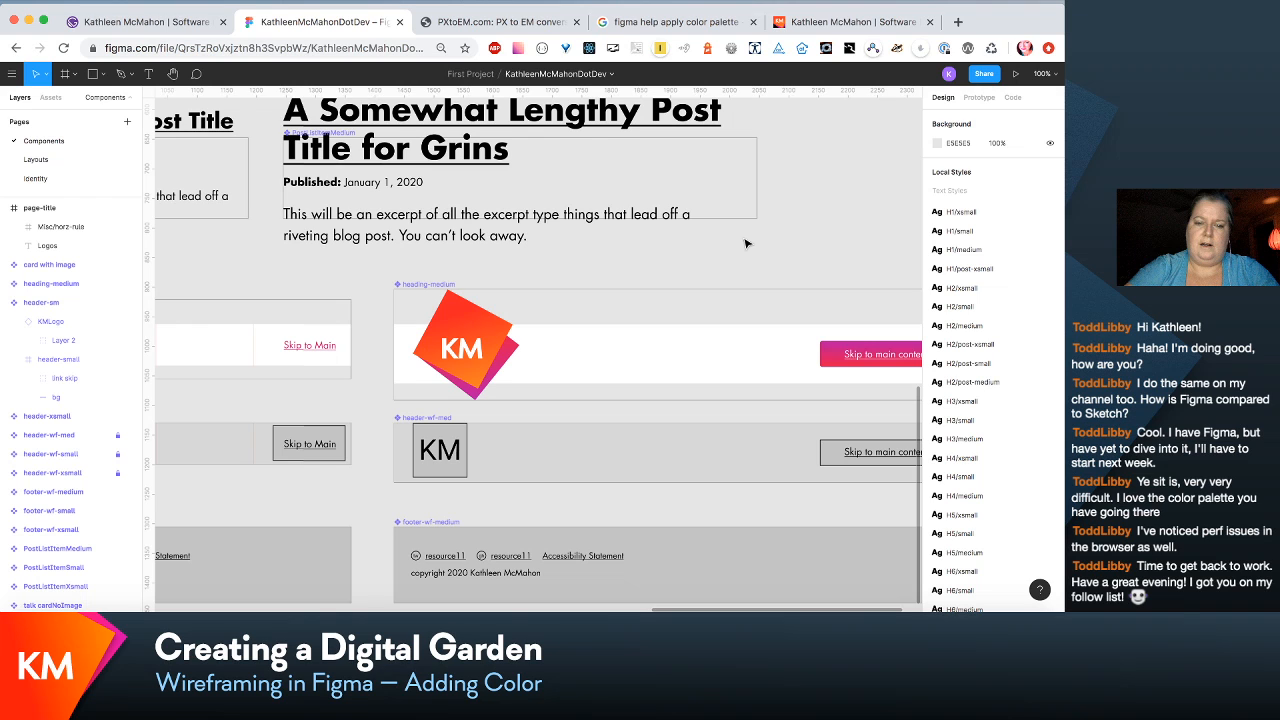
scroll(745, 243, "down", 3)
scroll(745, 243, "right", 2)
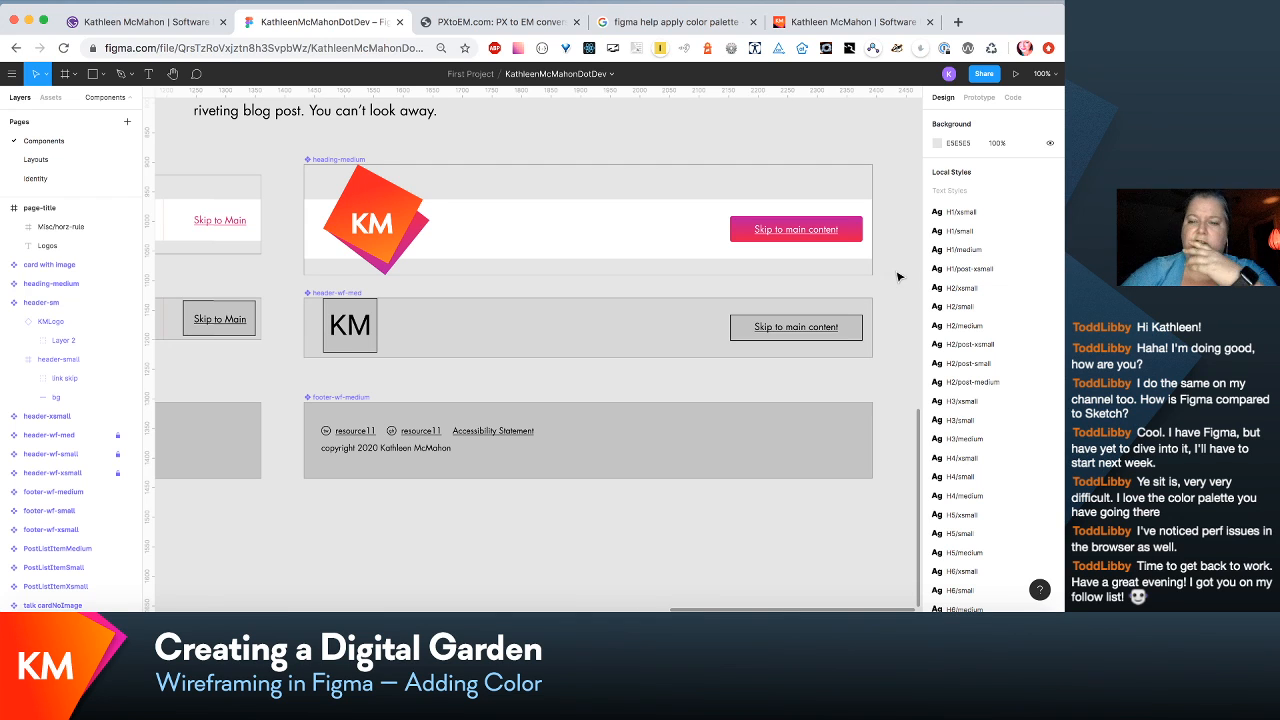
scroll(898, 277, "down", 1)
scroll(898, 277, "right", 1)
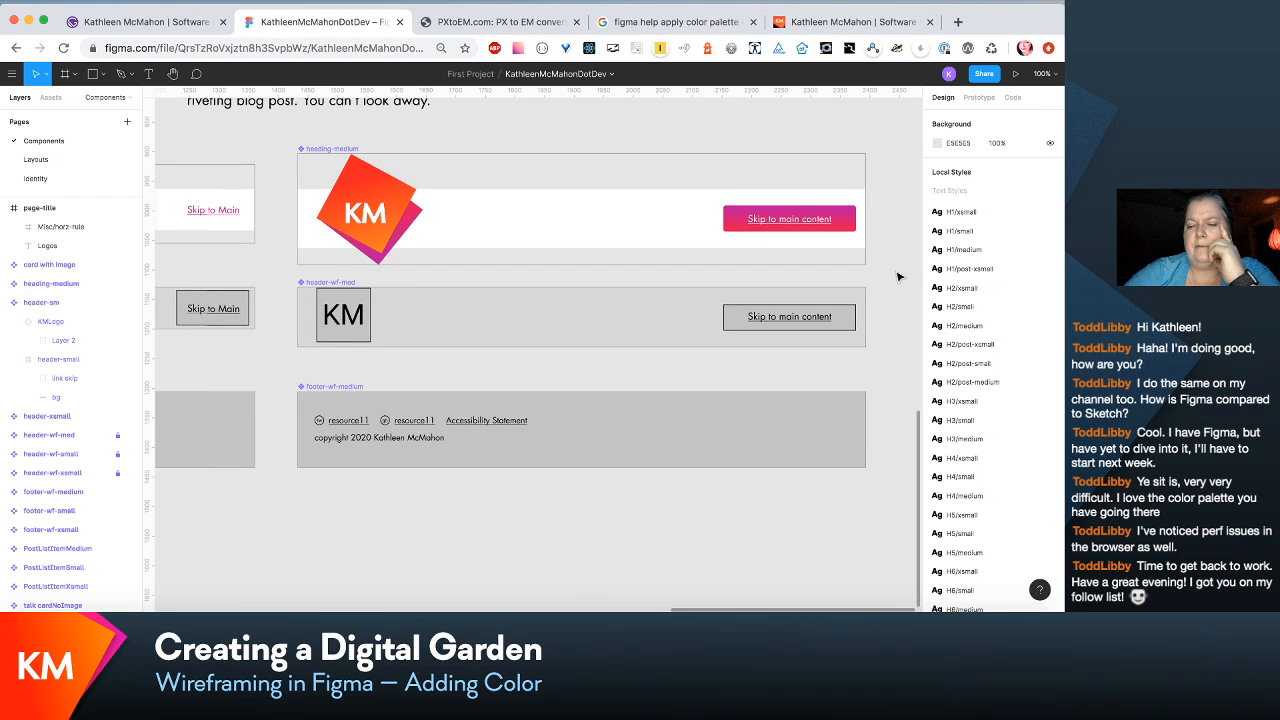
scroll(898, 277, "left", 10)
scroll(898, 277, "down", 3)
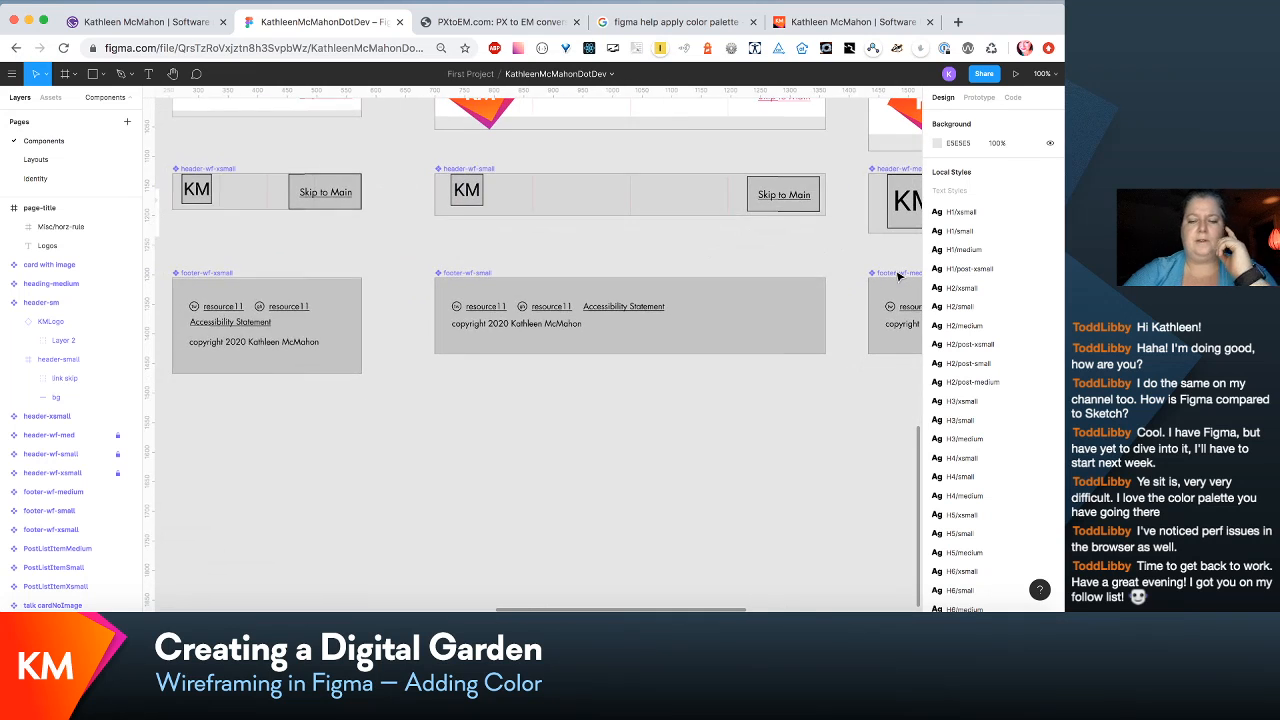
key("minus")
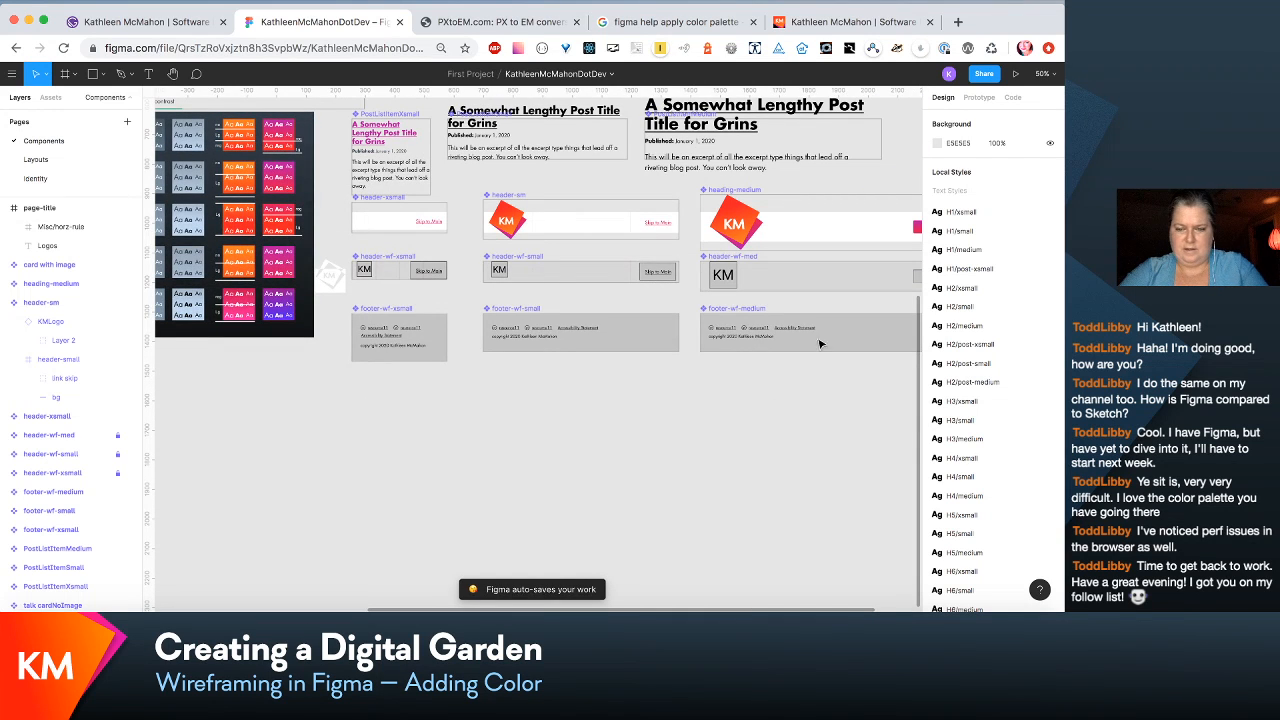
scroll(762, 436, "down", 1)
scroll(762, 436, "right", 2)
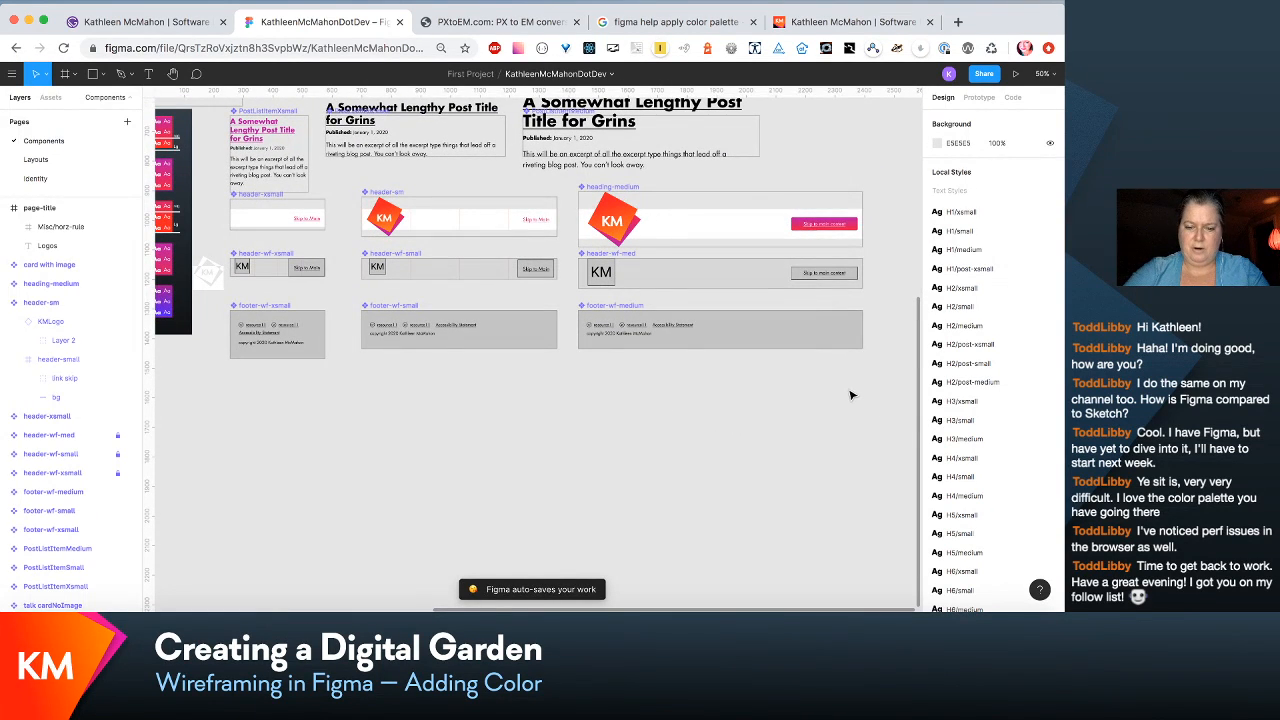
left_click_drag(847, 387, 290, 278)
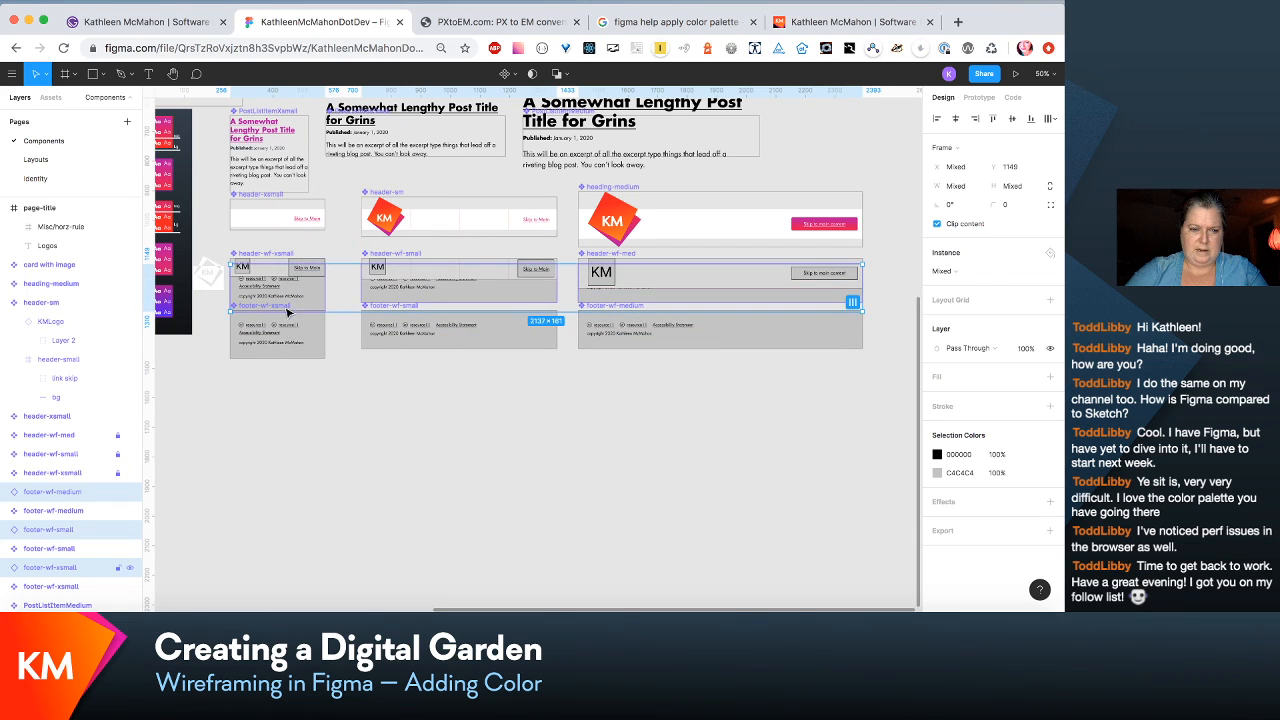
left_click(289, 333, "shift")
left_click(668, 335, "shift")
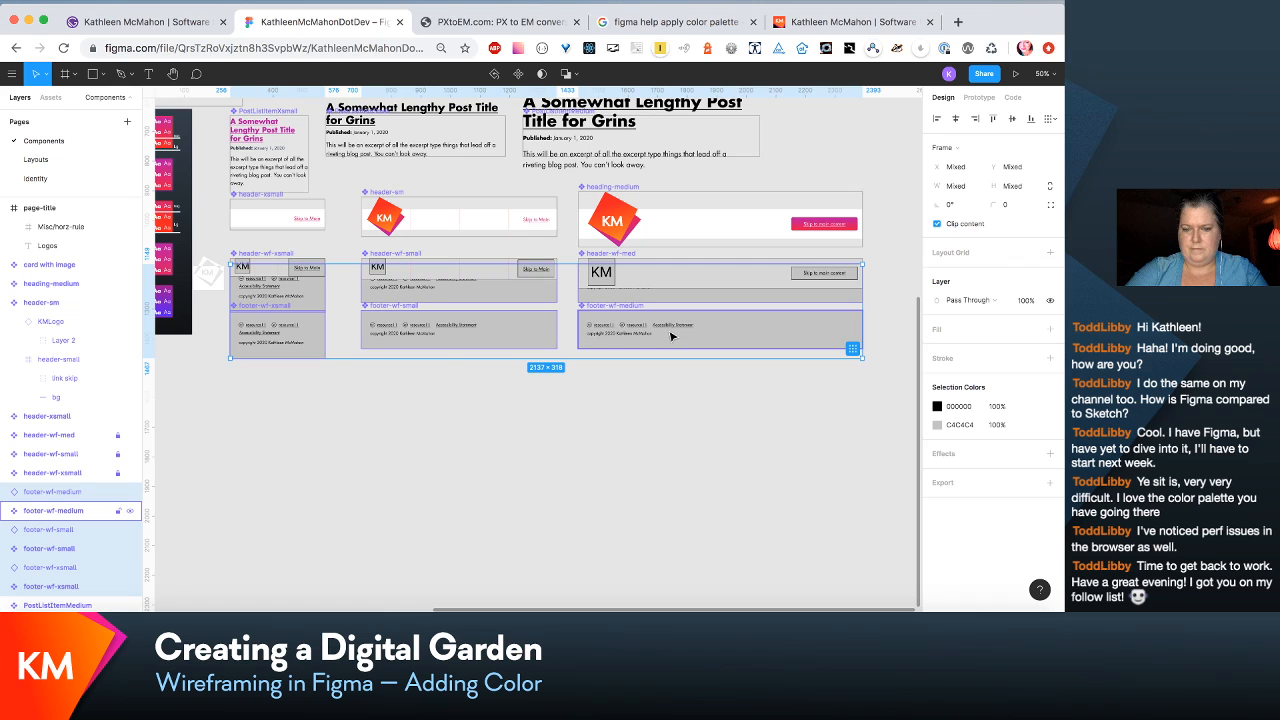
left_click_drag(672, 336, 669, 383)
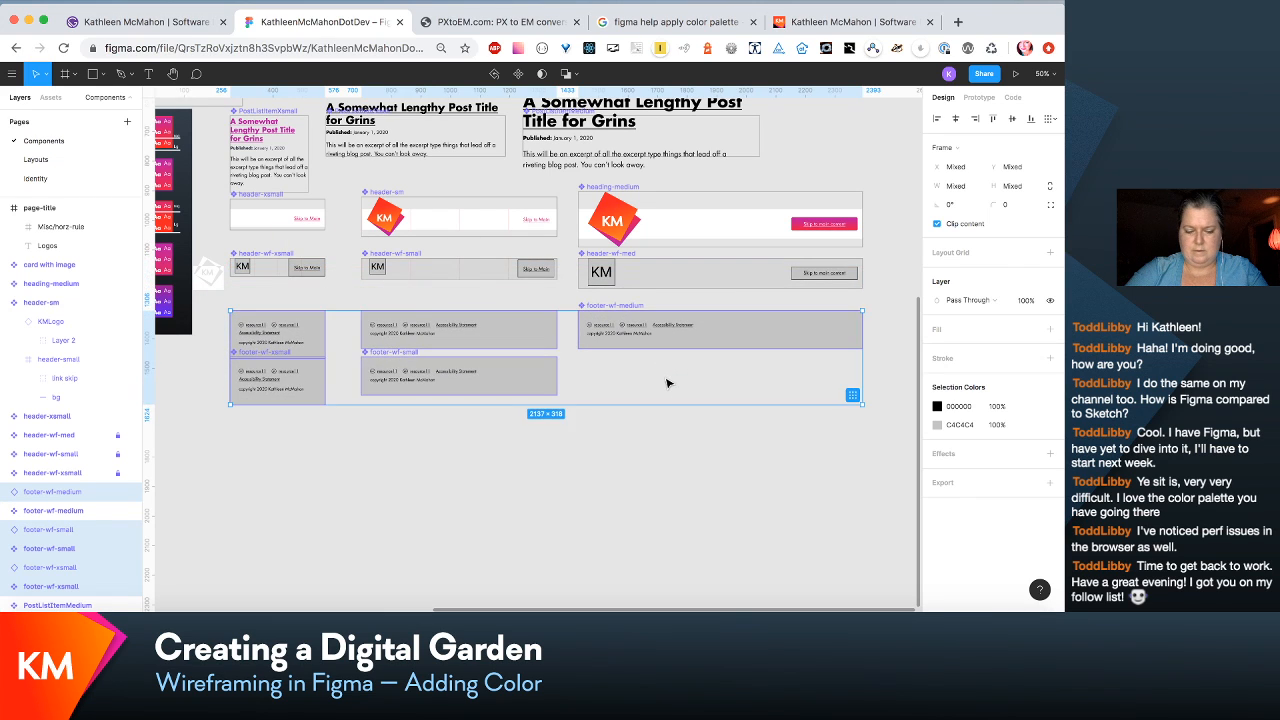
key("super+z")
left_click_drag(678, 340, 678, 444)
key("super+z")
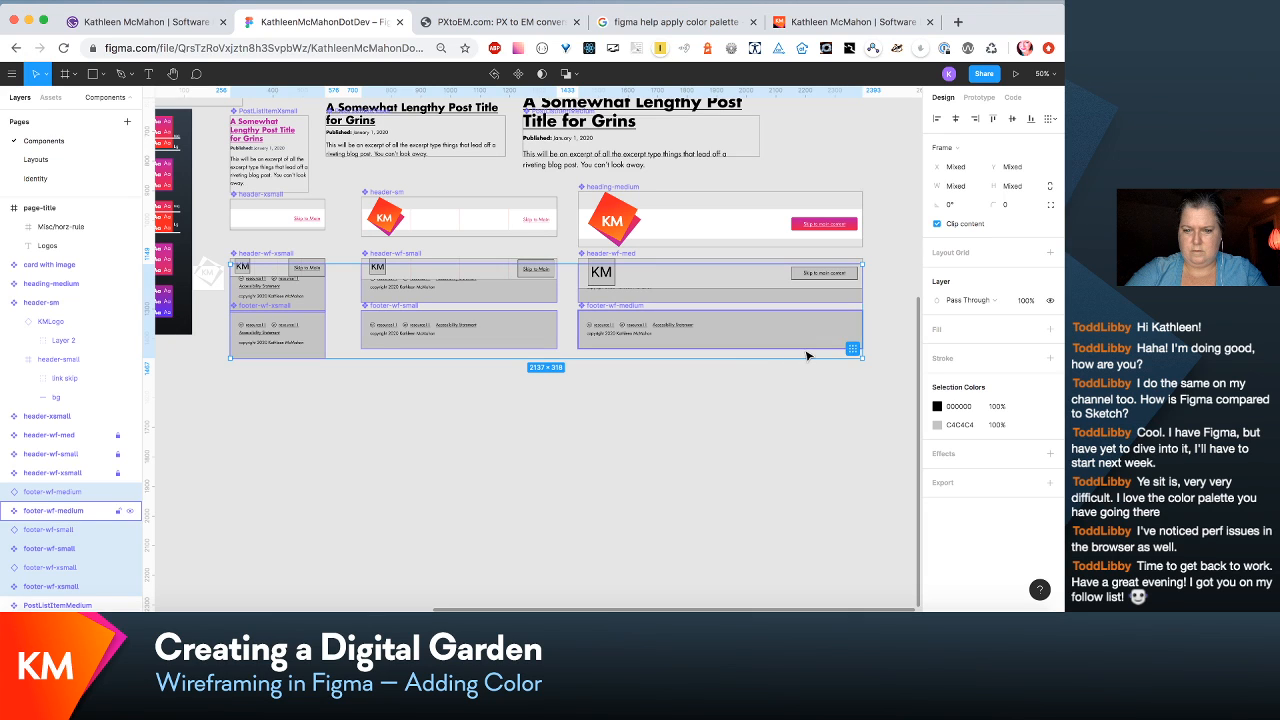
Step: Move all six footers down clear of the wireframe headers, and shift the three original footers further down below their copies
left_click_drag(807, 355, 812, 416)
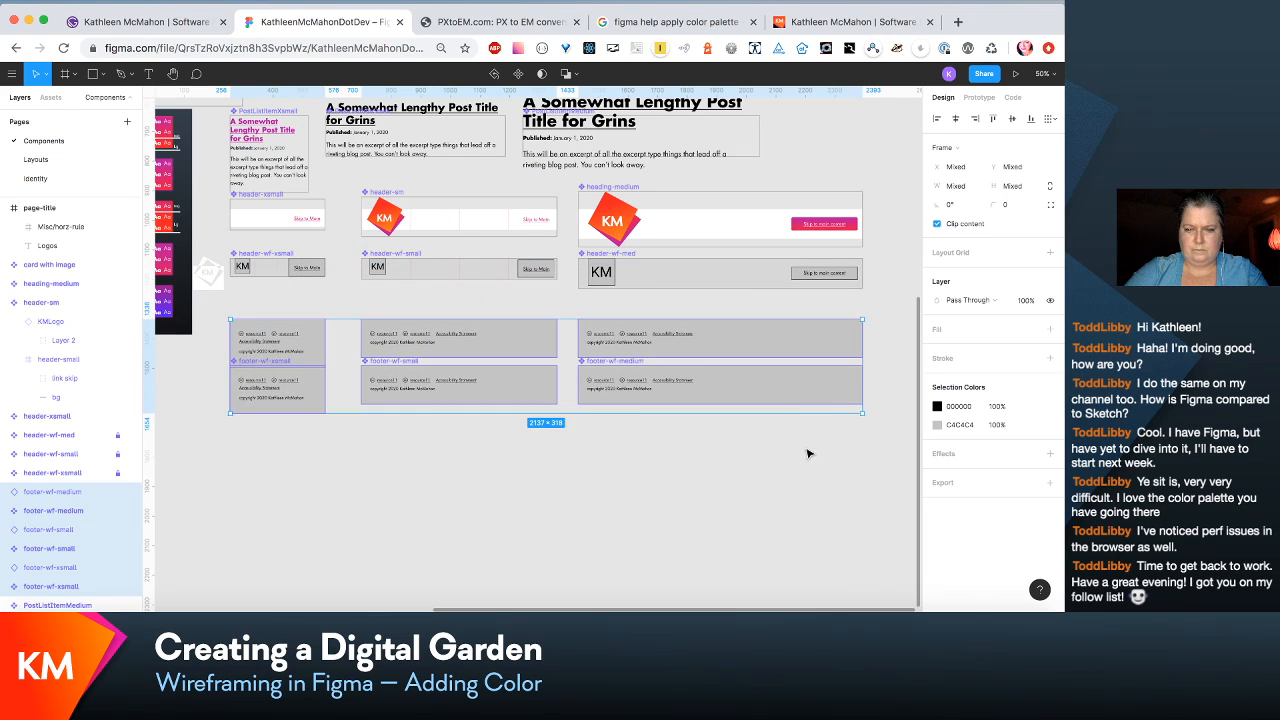
left_click(740, 393)
left_click(495, 397, "shift")
left_click(279, 401, "shift")
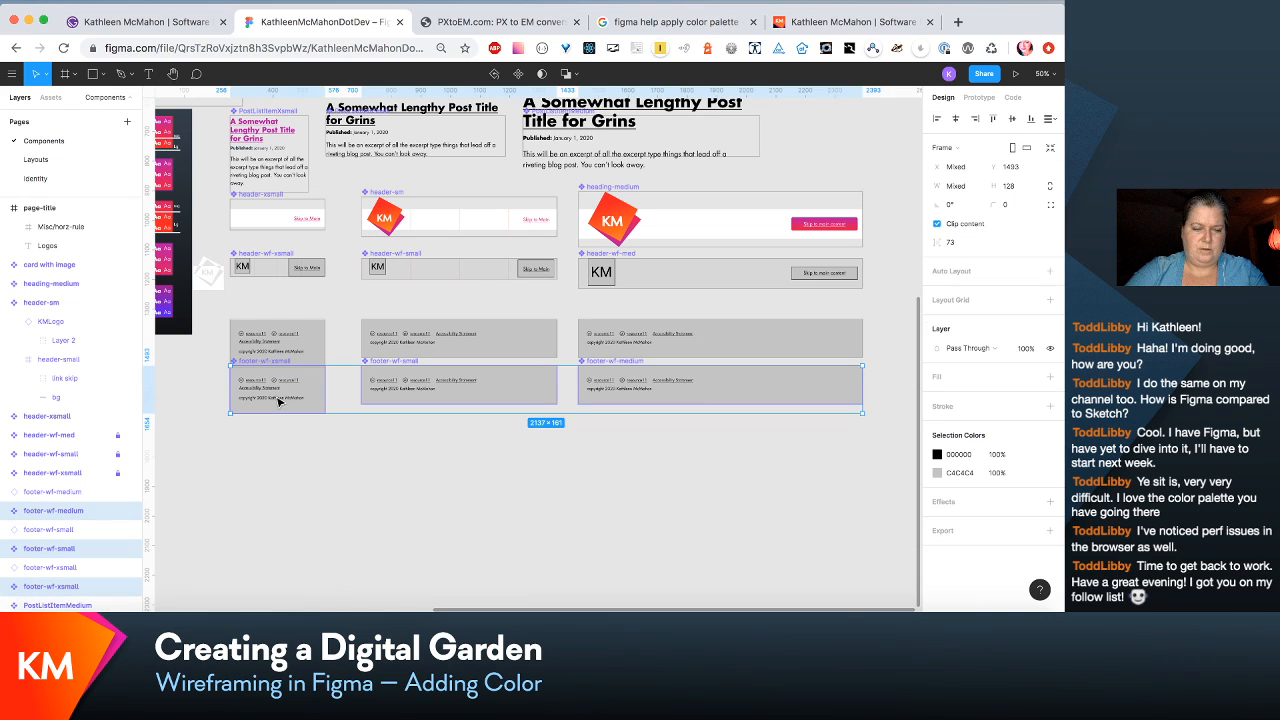
left_click_drag(279, 400, 283, 430)
Step: Detach the extra-small, small and medium footer copies from their master components
left_click(452, 358)
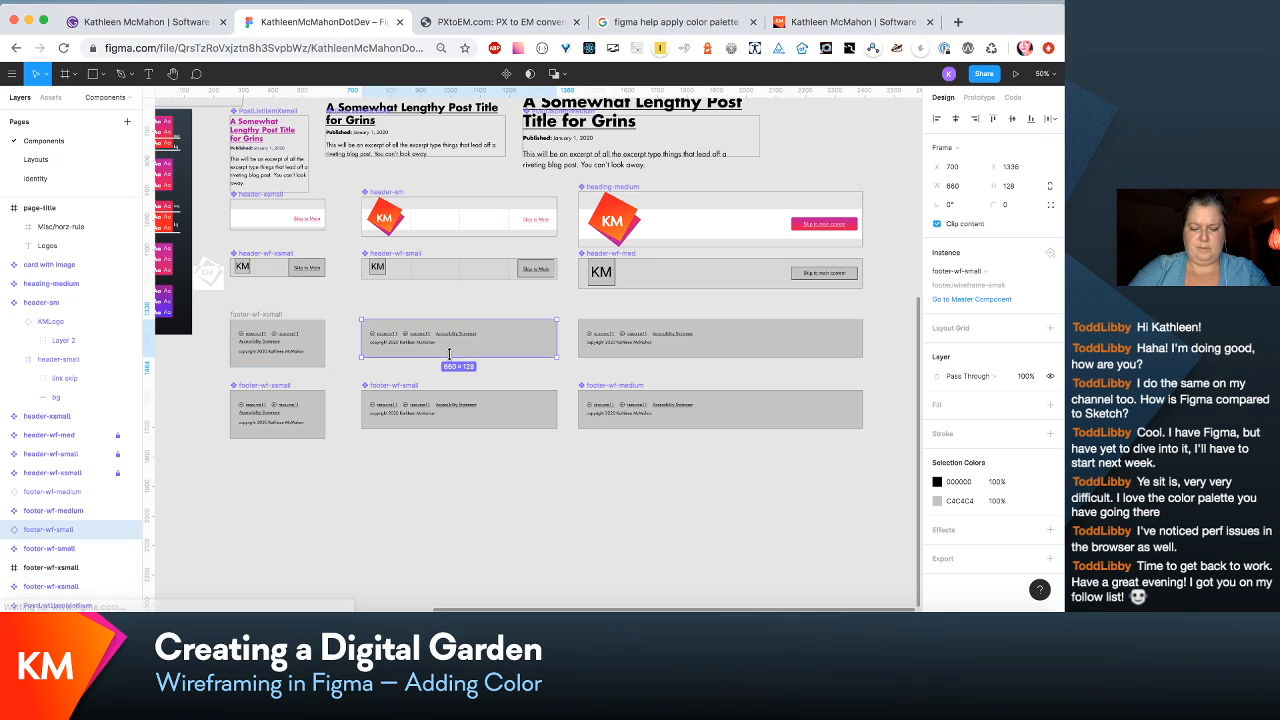
left_click(642, 353)
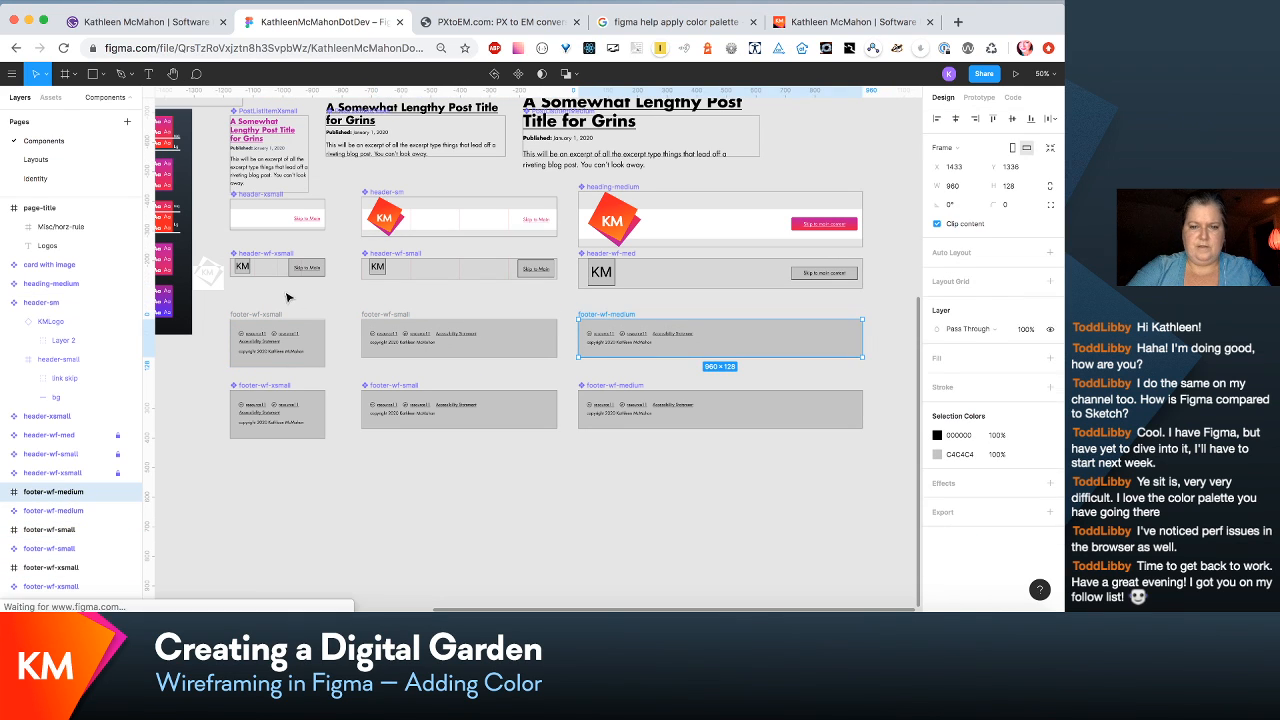
Step: Unlock the three wireframe headers and move them down together to a Y position of 1180
left_click_drag(284, 289, 695, 267)
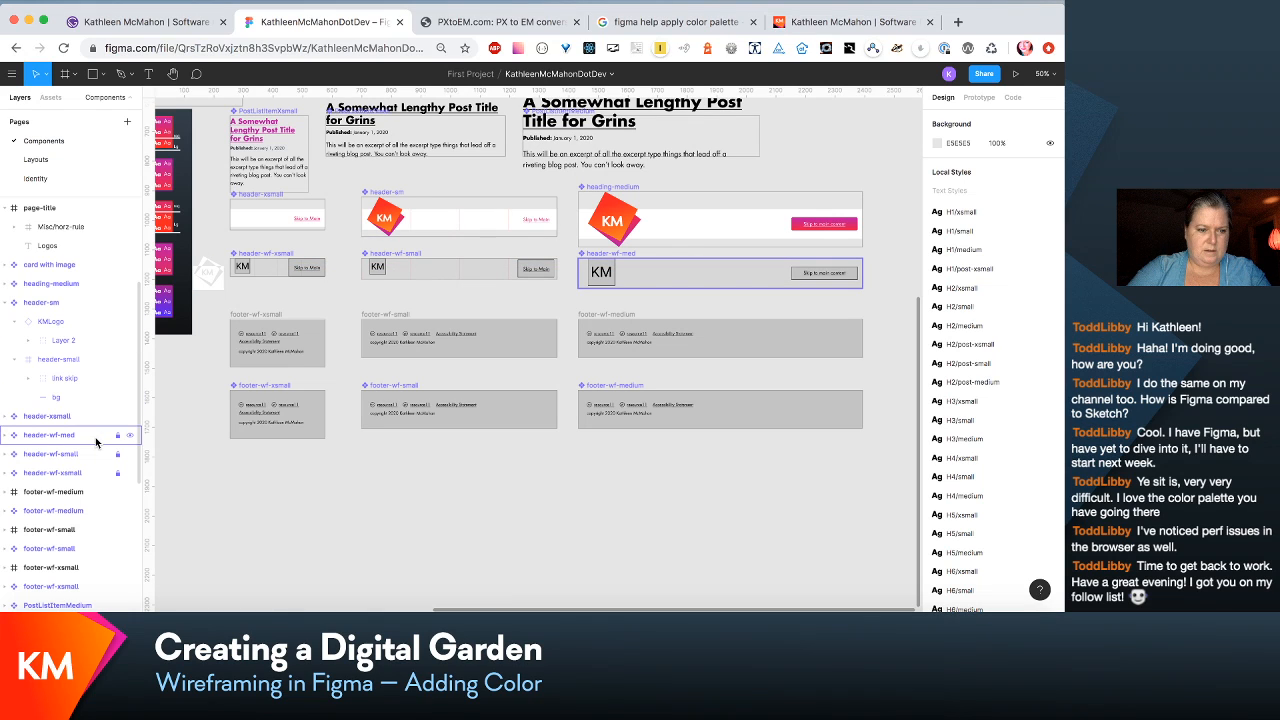
left_click_drag(276, 288, 690, 270)
key("shift+Down")
key("shift+Down")
key("shift+Down")
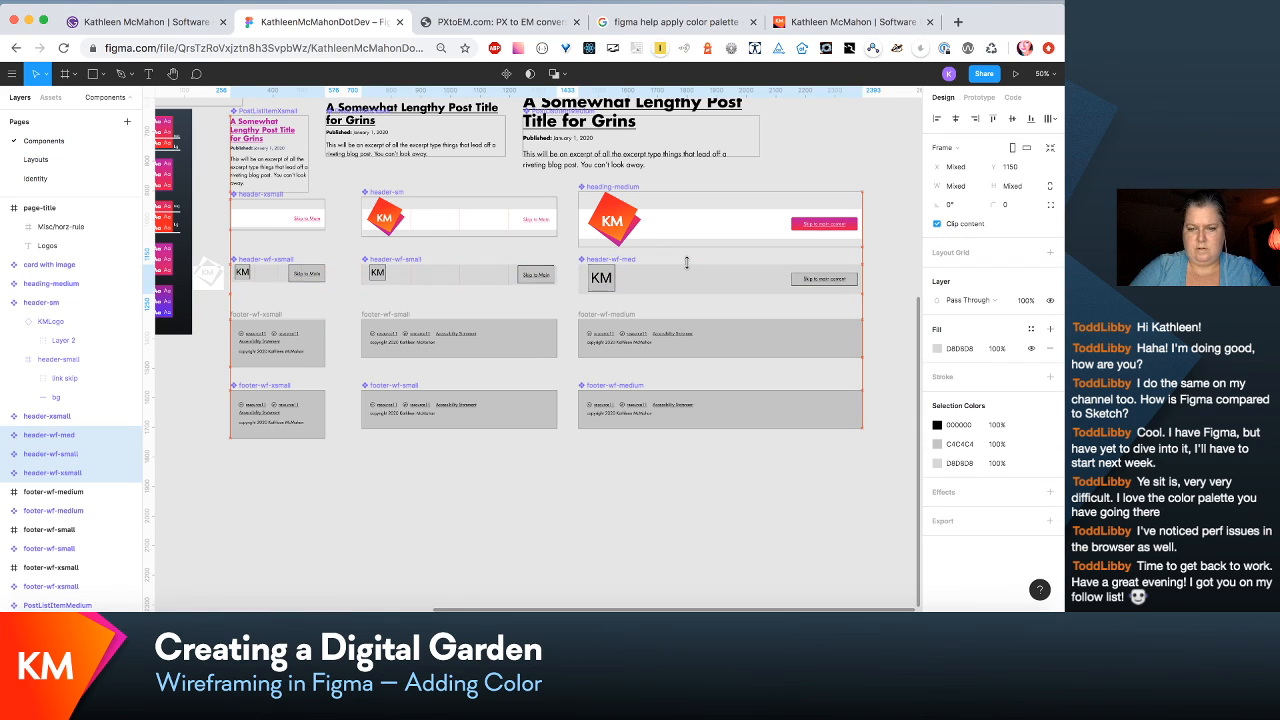
Step: Lock the three wireframe headers again and collapse the layers of header-sm
right_click(118, 437)
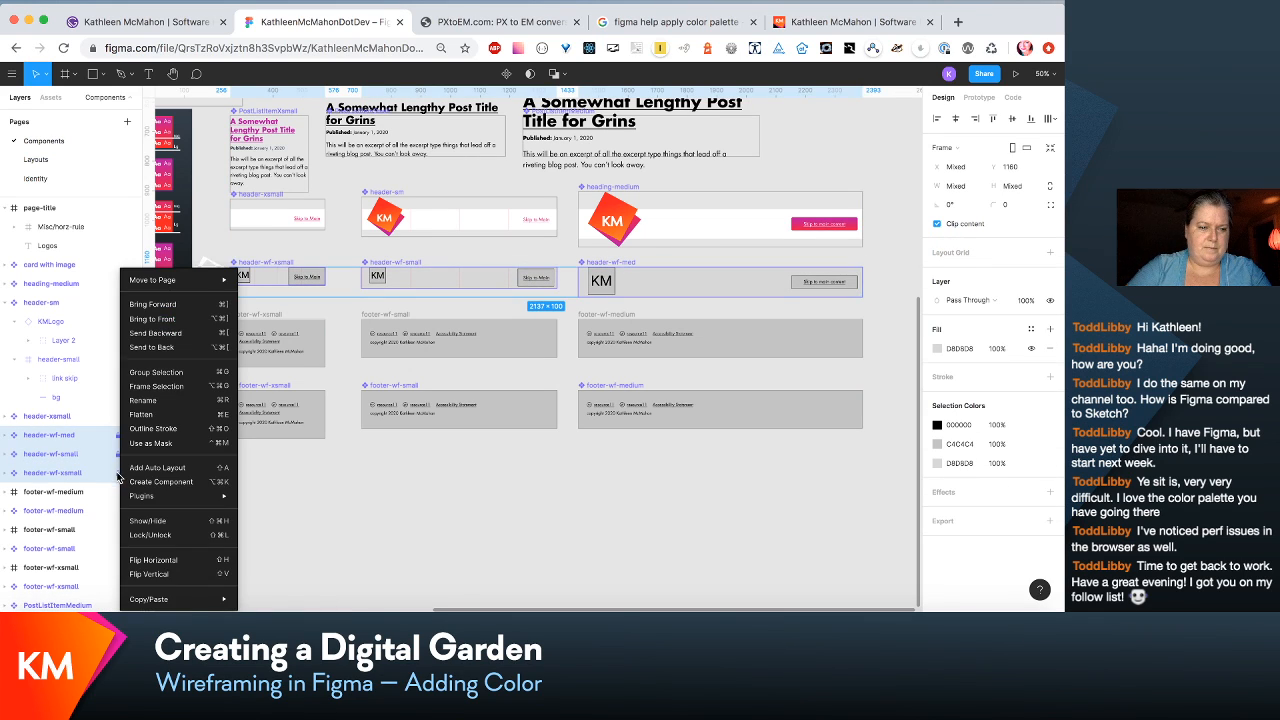
left_click(5, 306)
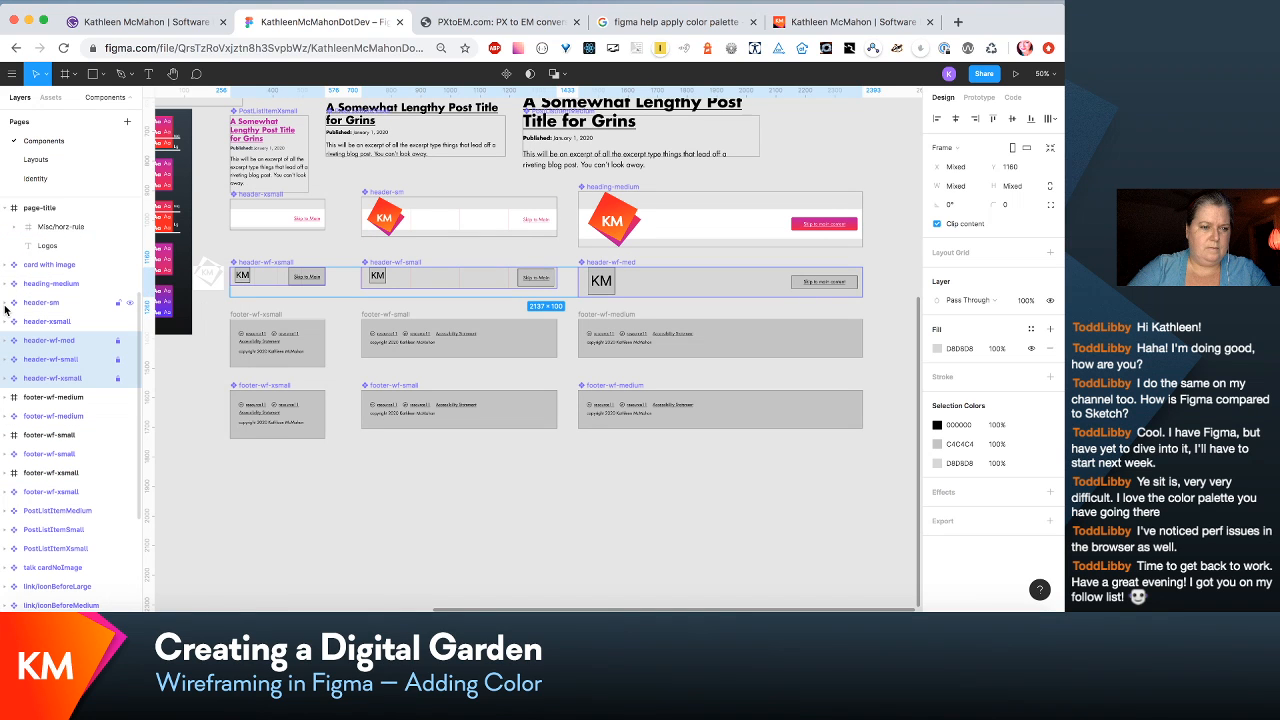
Step: Apply the km/grad-light-grey colour style to the background of the detached extra-small footer copy
scroll(296, 470, "left", 3)
scroll(296, 470, "down", 2)
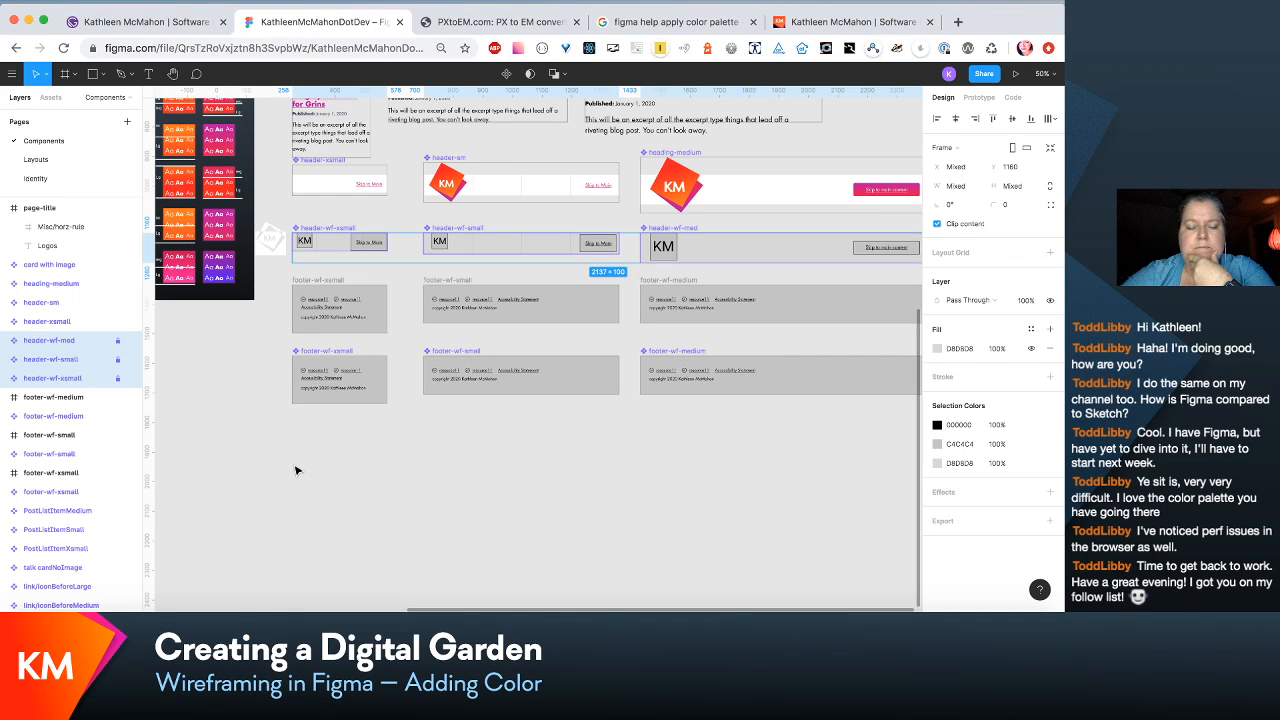
left_click(408, 482)
scroll(408, 482, "up", 3)
scroll(408, 482, "left", 3)
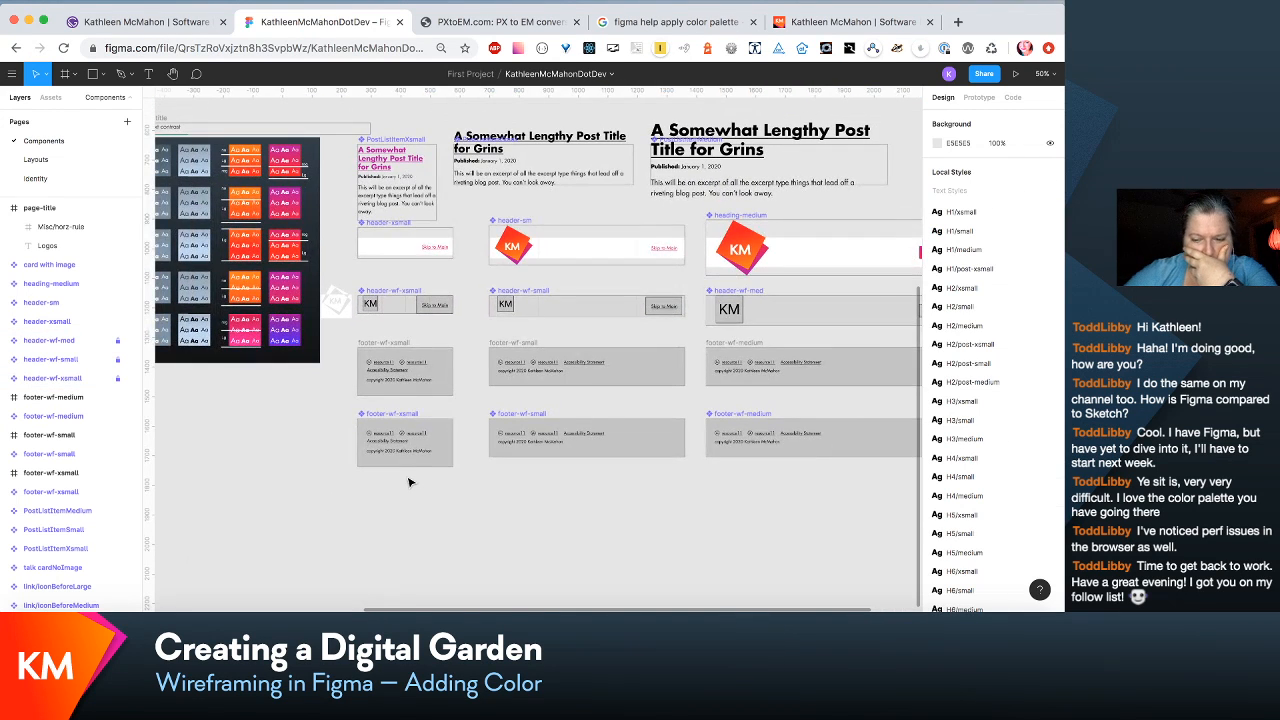
scroll(408, 482, "up", 5)
scroll(408, 482, "down", 2)
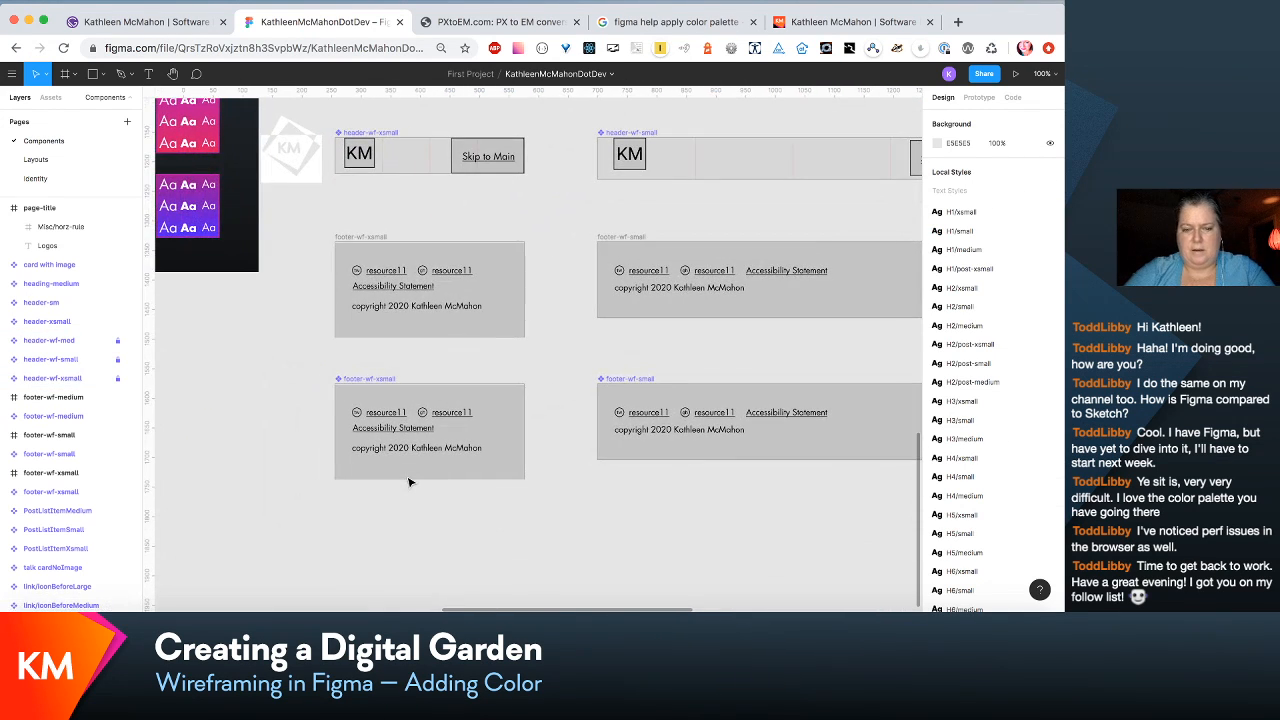
scroll(408, 482, "down", 4)
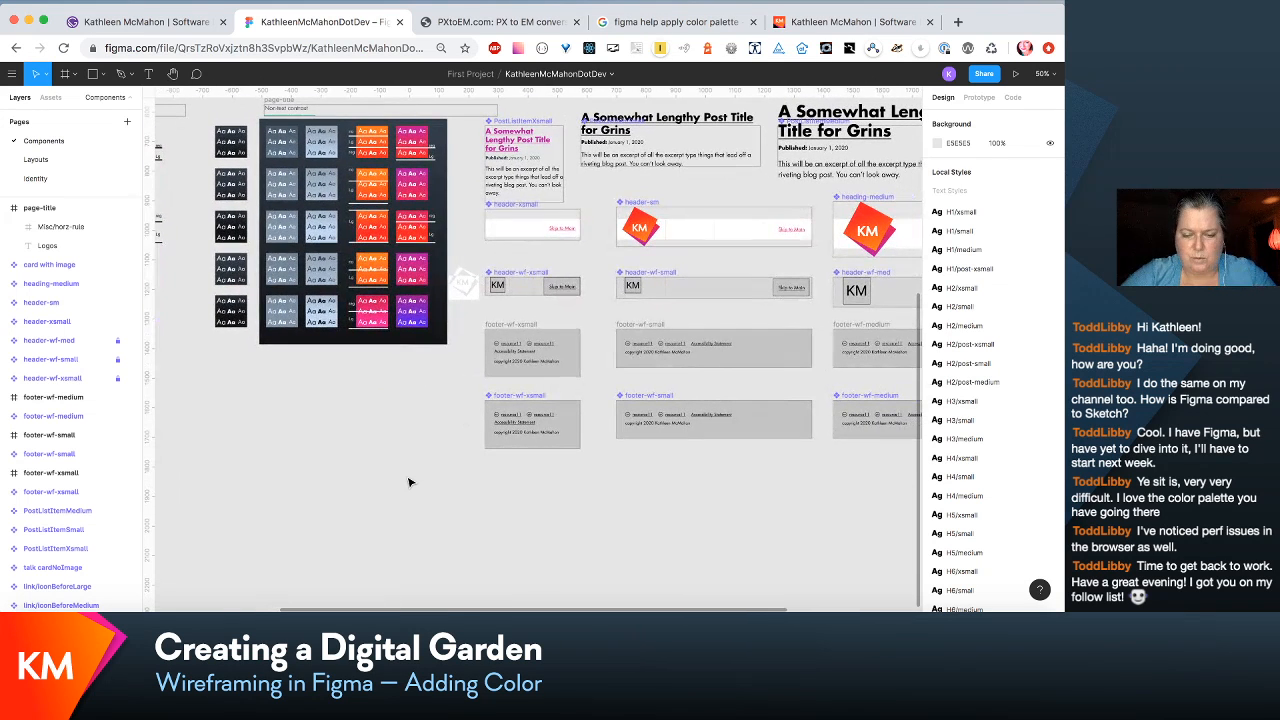
left_click(575, 370)
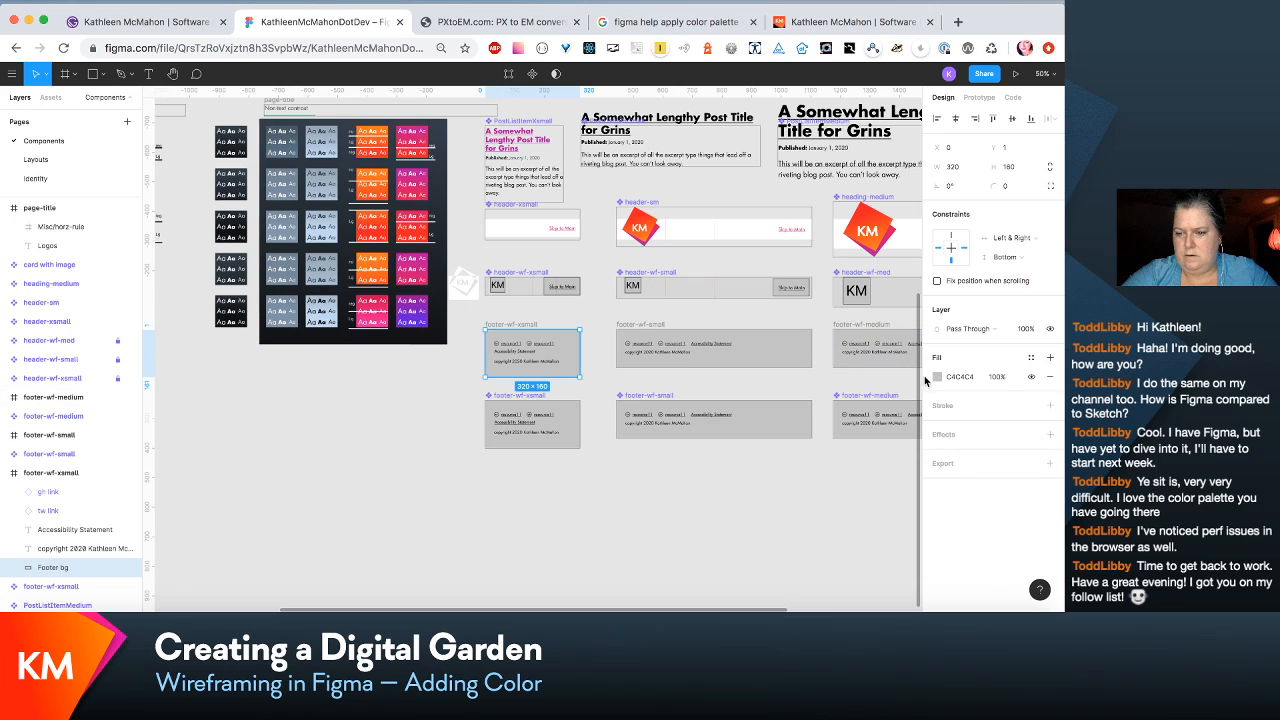
left_click(1028, 358)
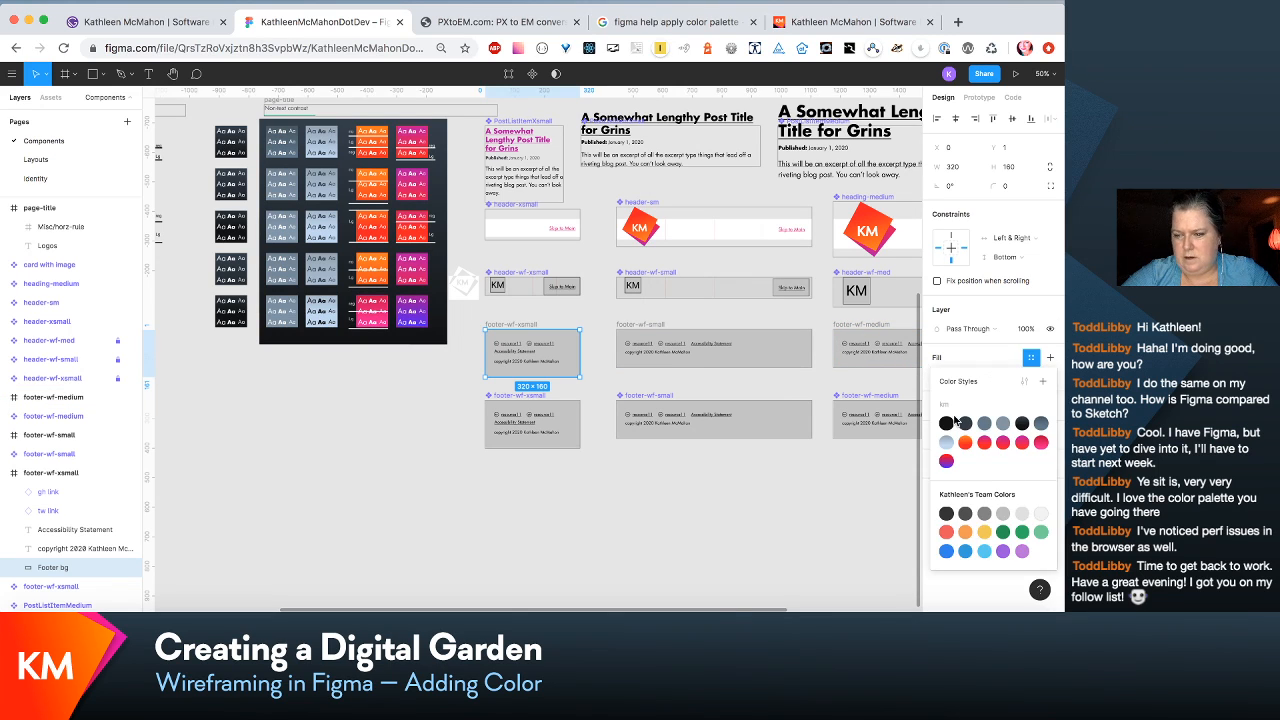
left_click(951, 452)
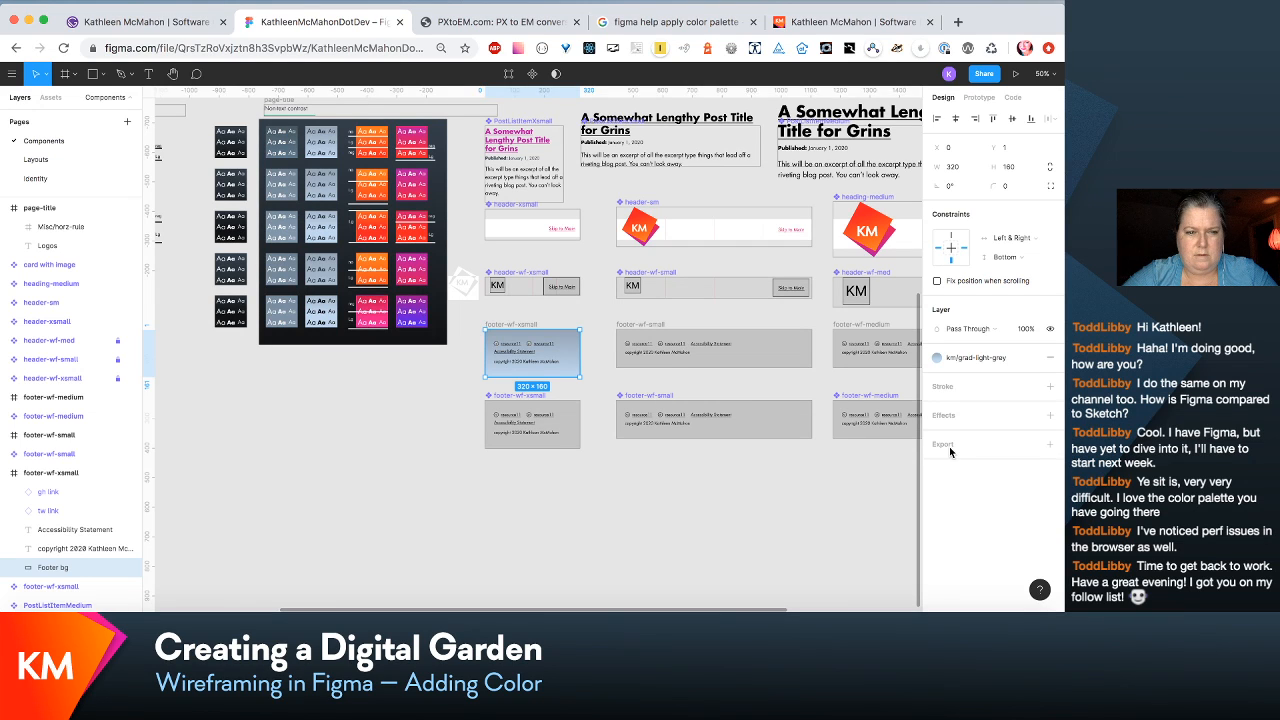
Step: Create a colour style named km/grad-lightest-grey from the light grey gradient swatch in the third row of the dark-mode contrast swatches
left_click(937, 358)
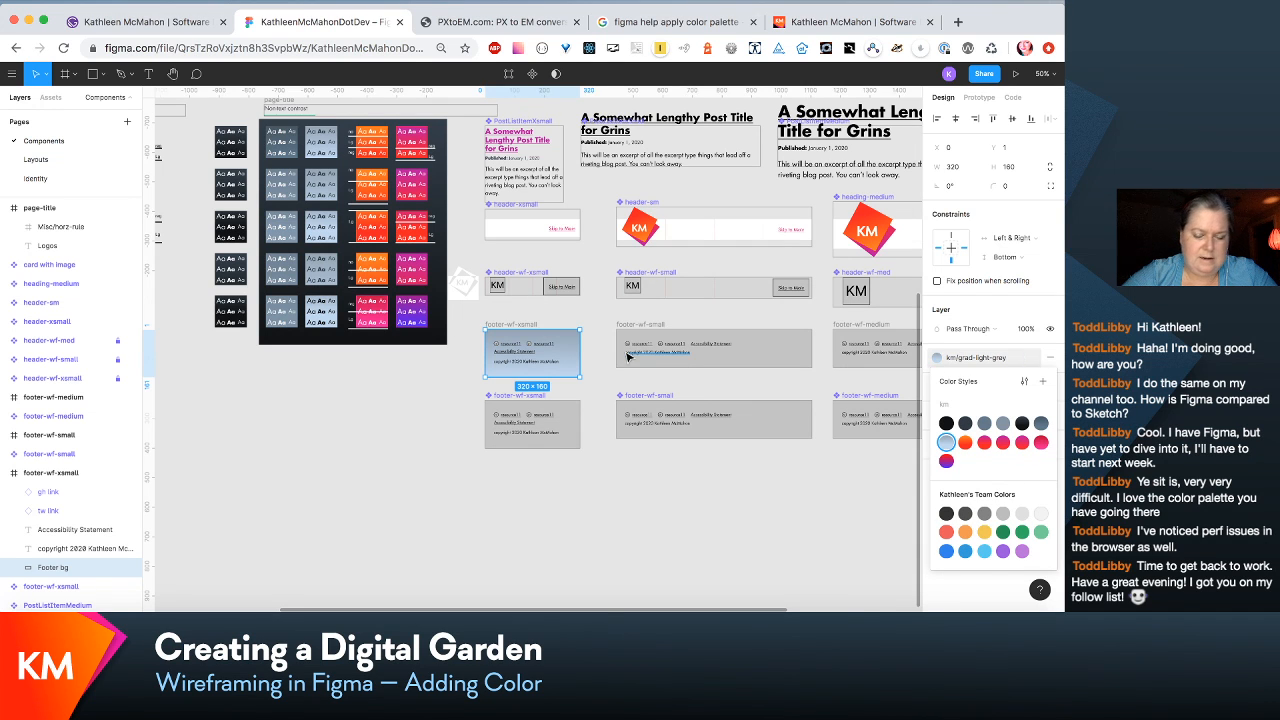
scroll(565, 358, "up", 5)
scroll(565, 358, "up", 5)
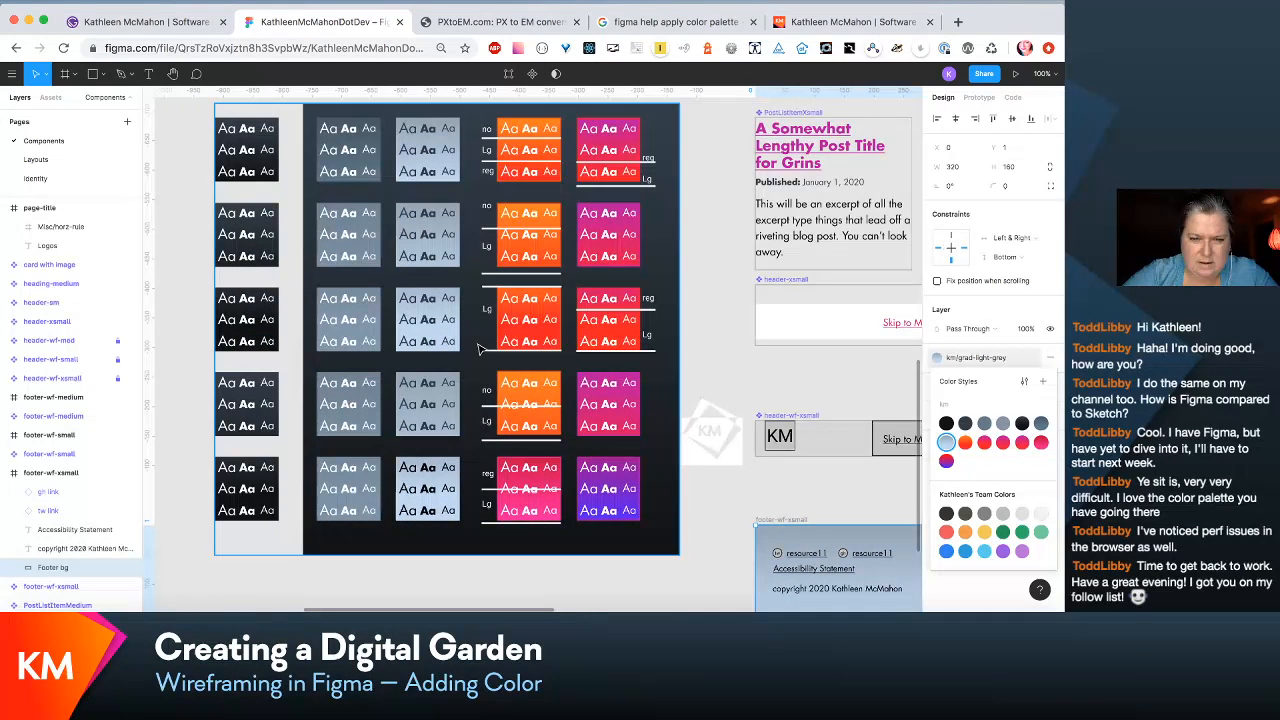
left_click(449, 344)
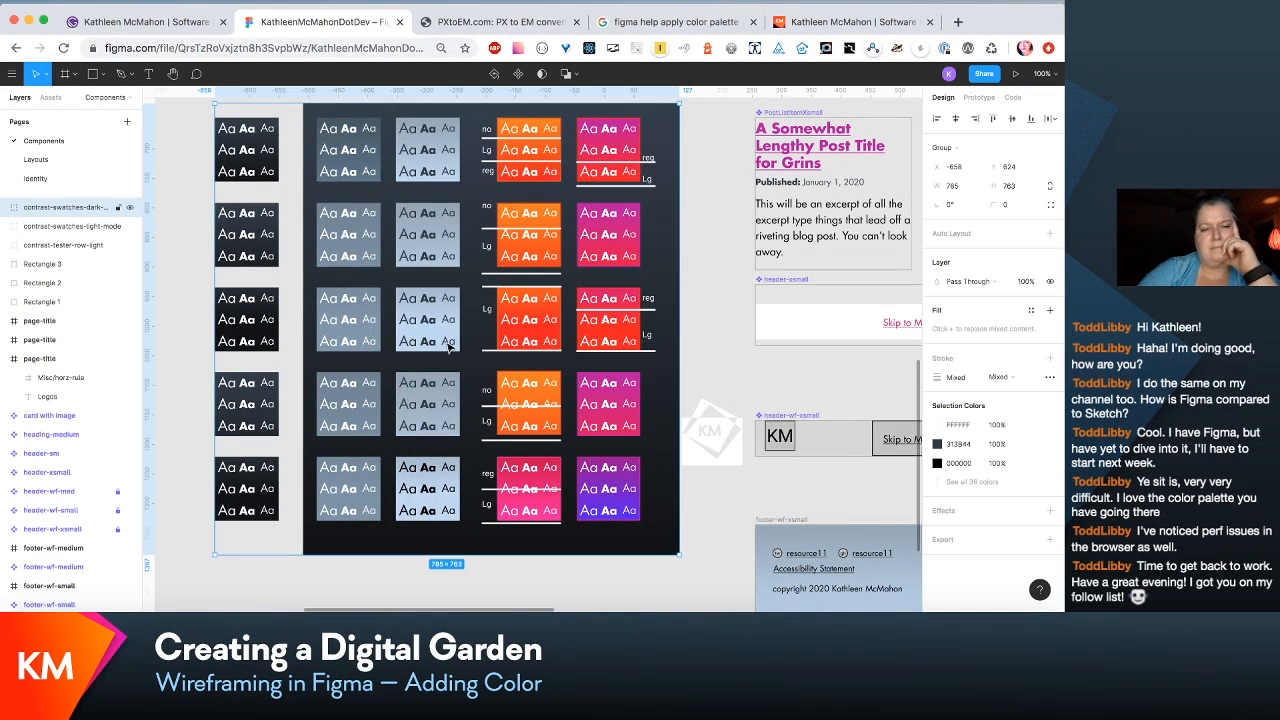
scroll(432, 311, "down", 1)
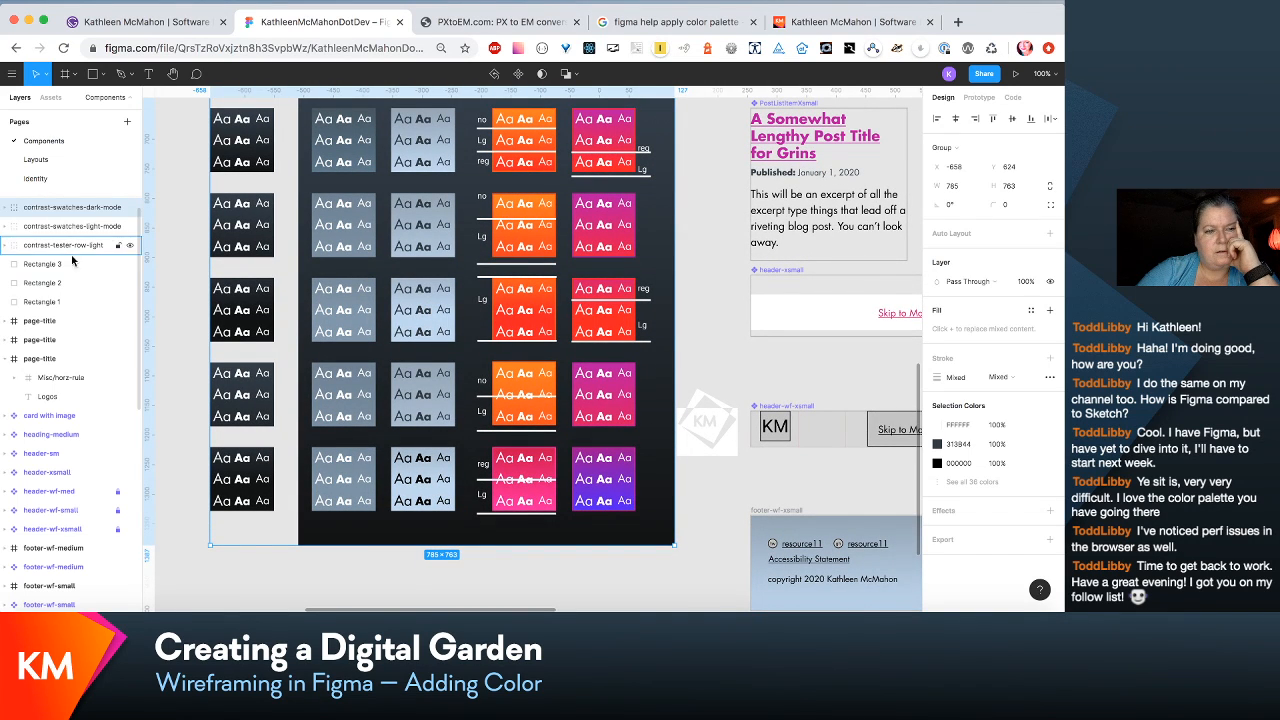
double_click(438, 325)
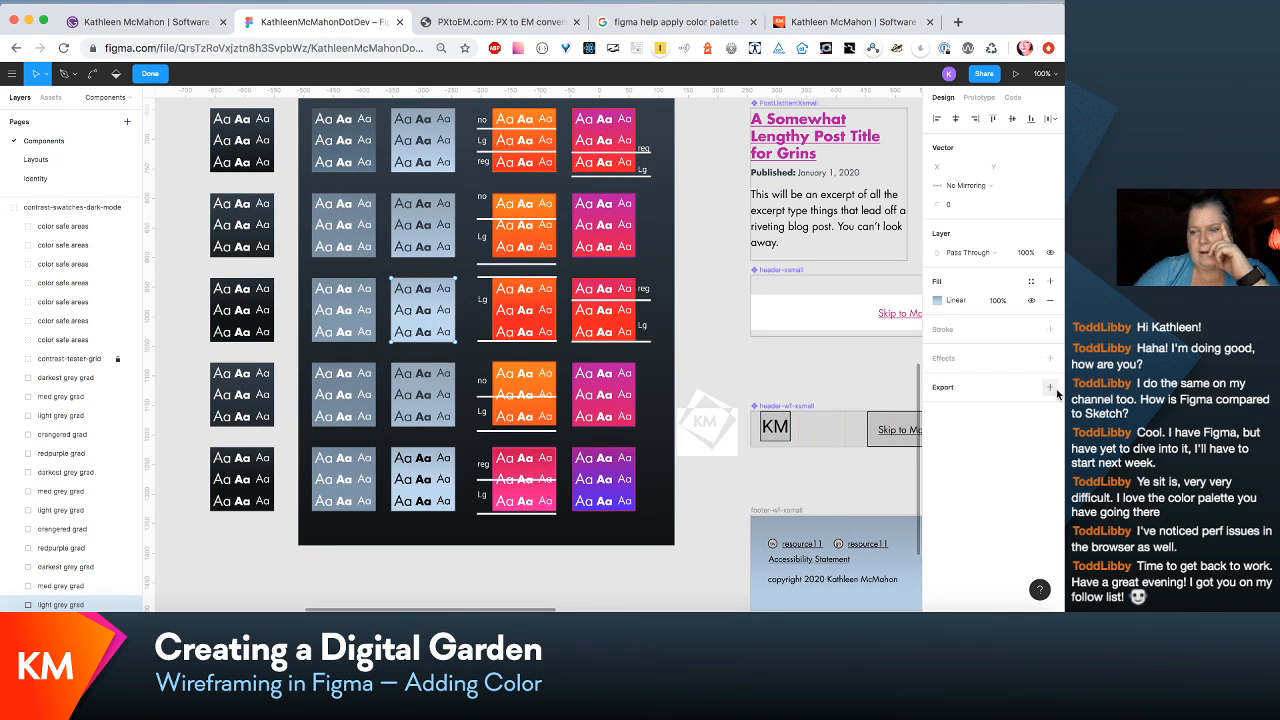
left_click(1029, 282)
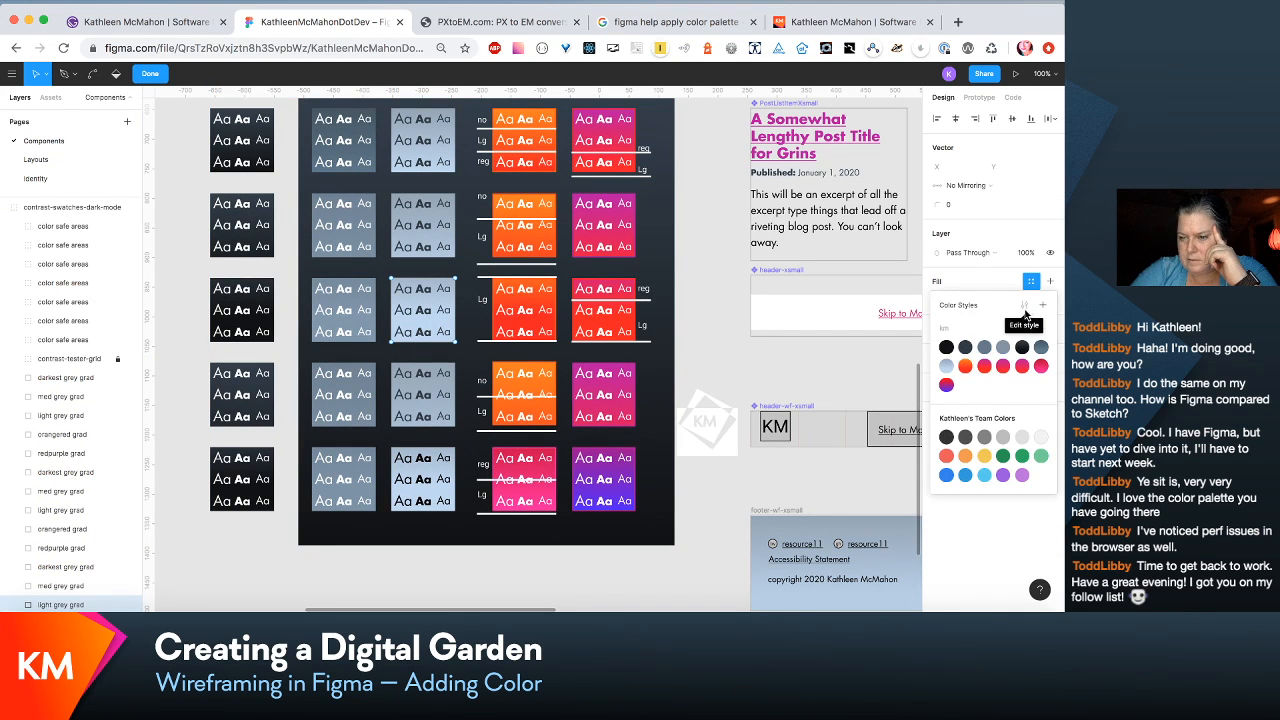
left_click(1042, 307)
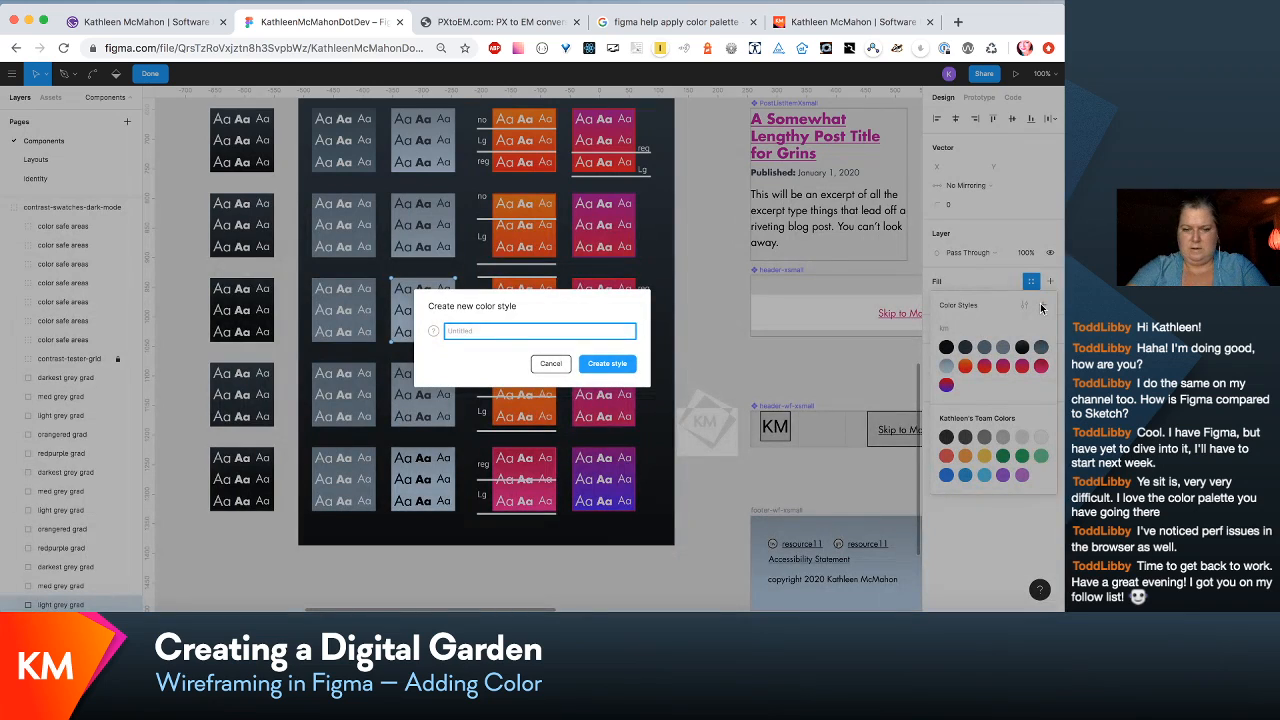
type("km/")
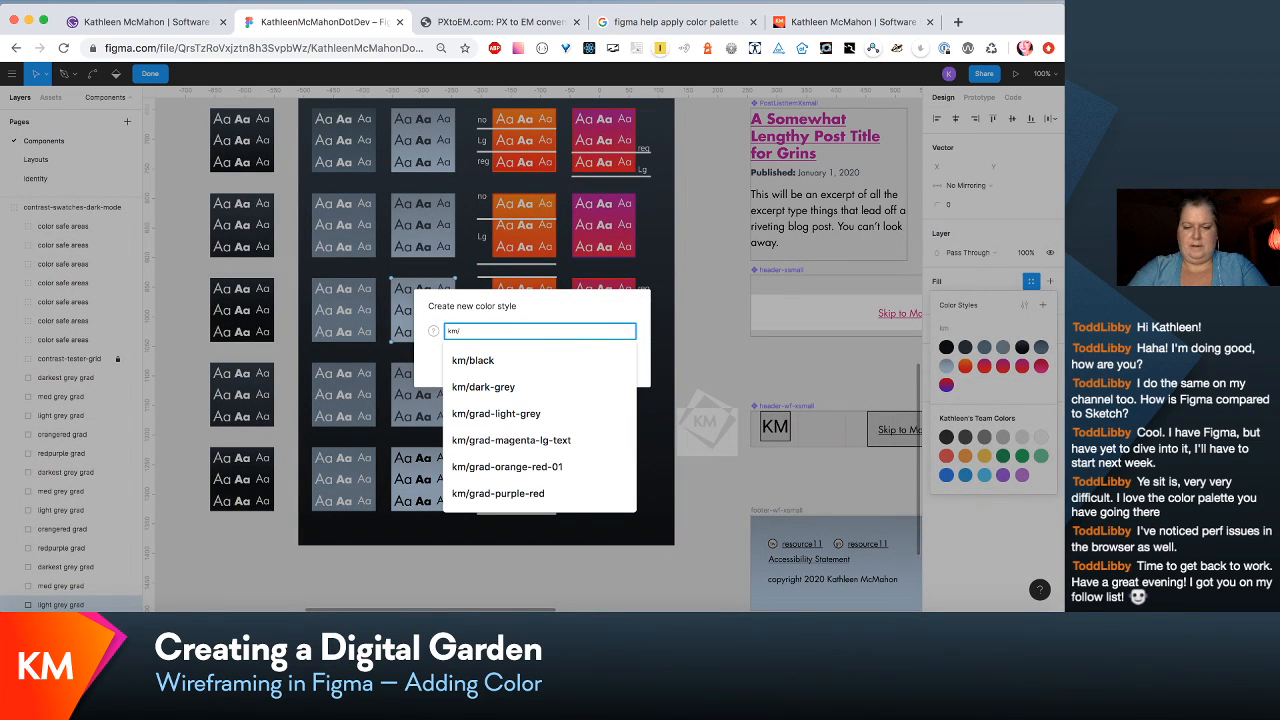
type("gra")
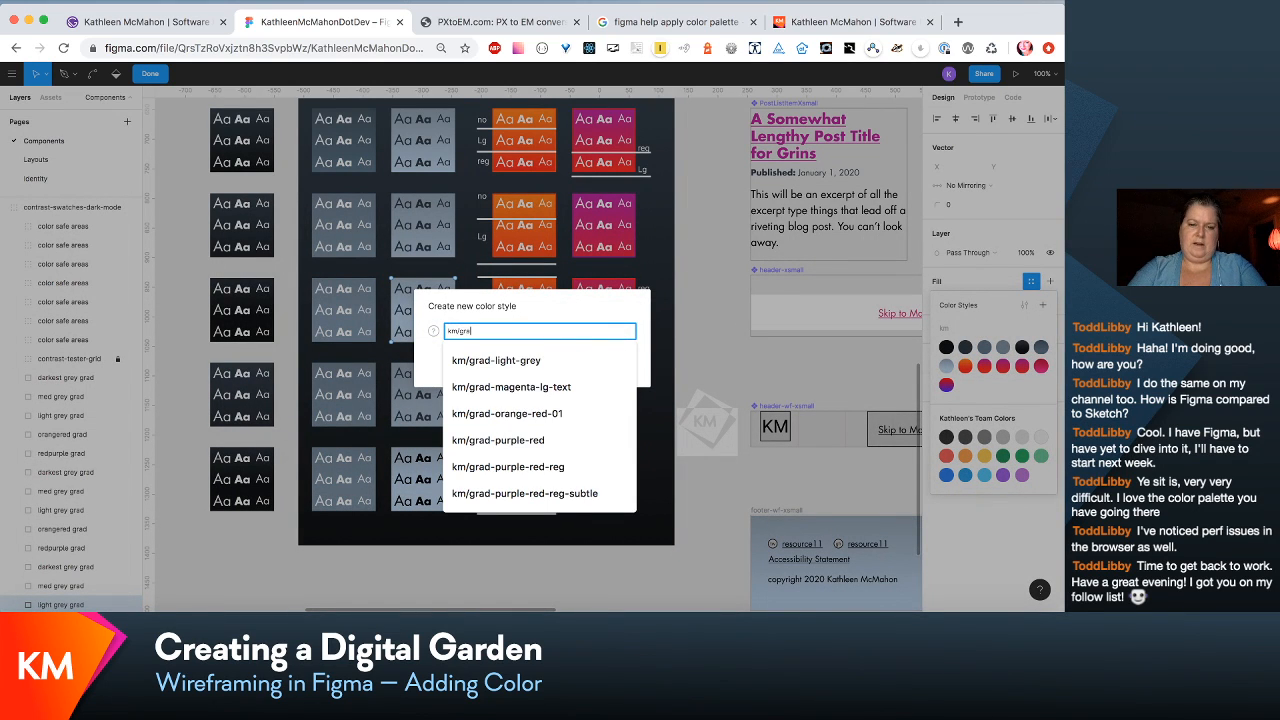
type("d-lightest-")
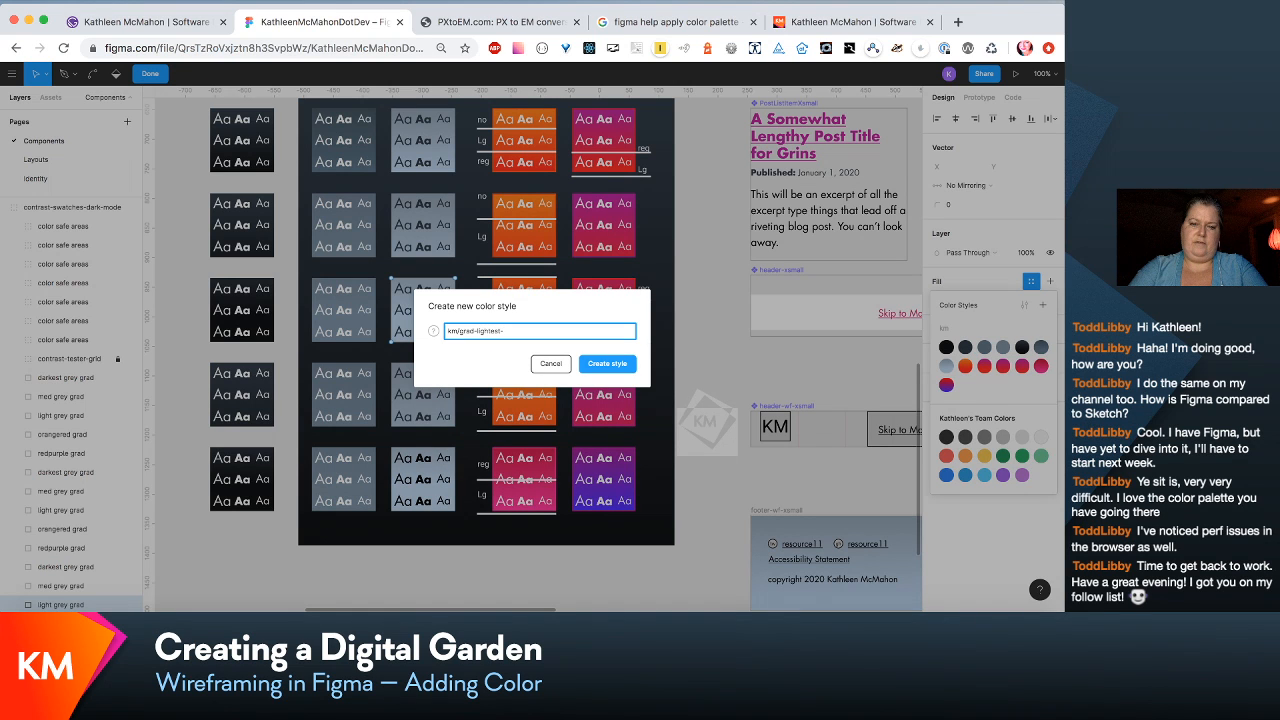
type("grey")
key("Return")
scroll(515, 577, "right", 5)
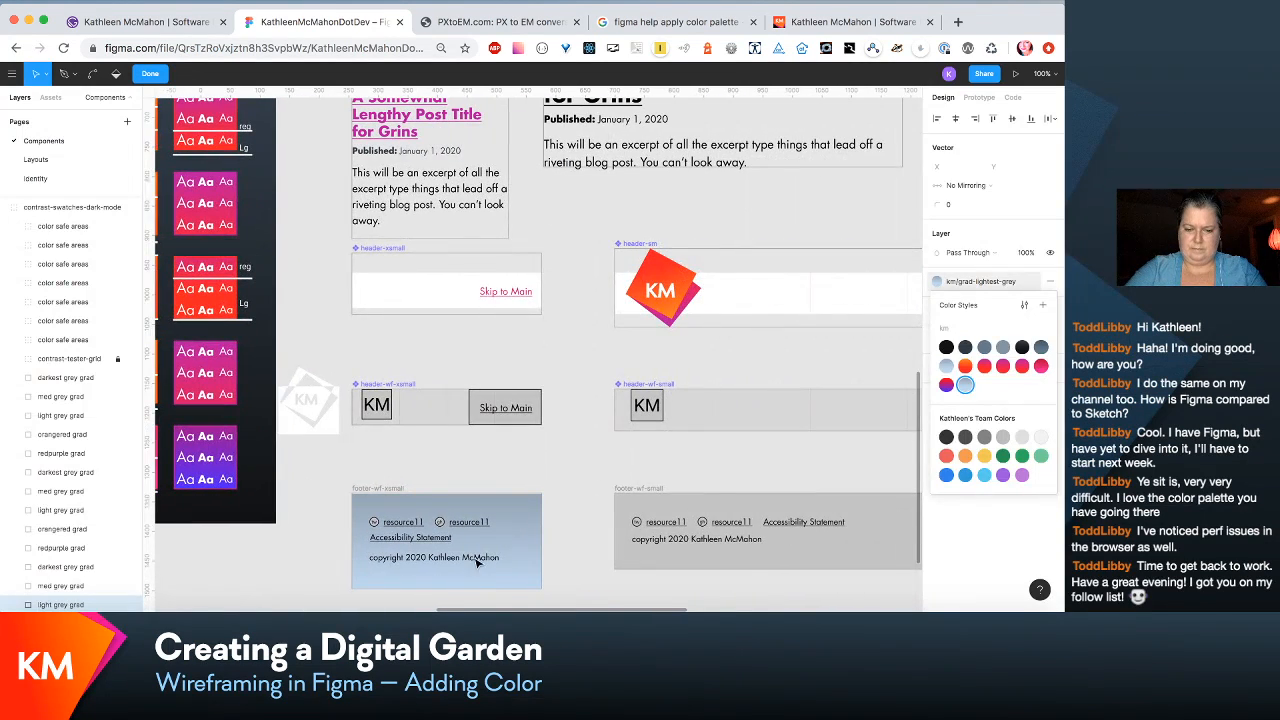
key("Escape")
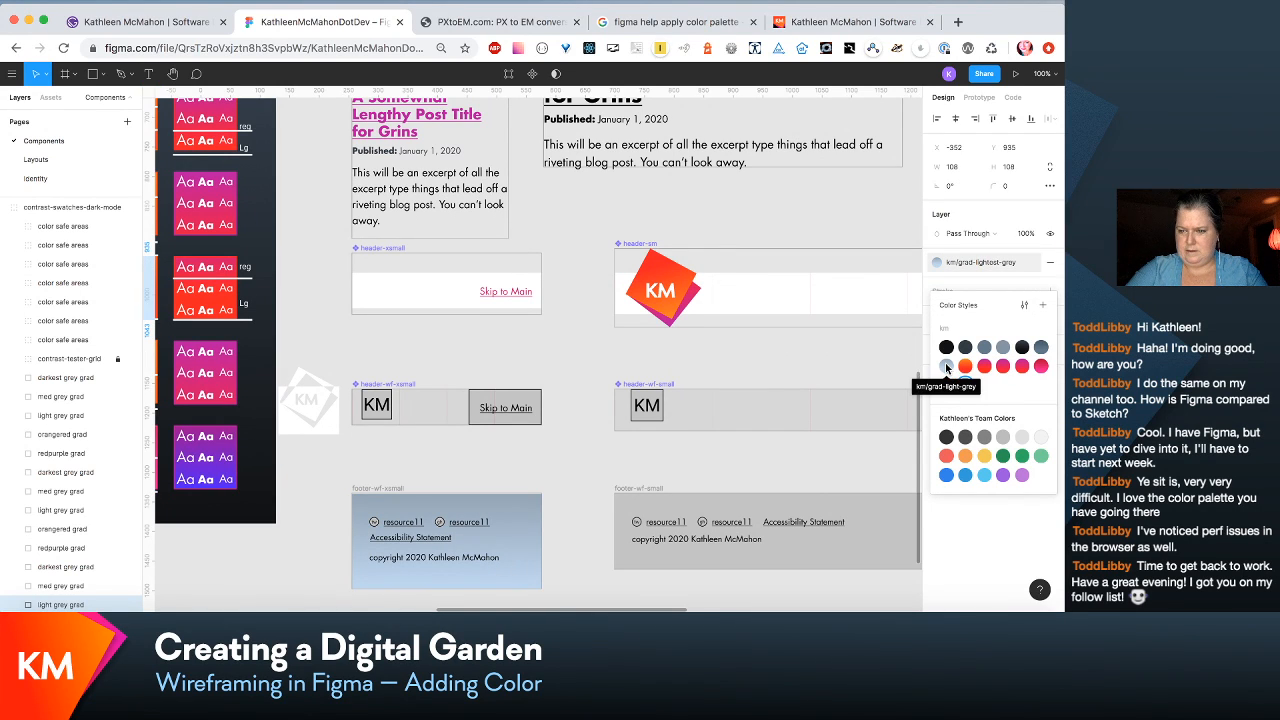
Step: Edit the km/grad-light-grey style from the extra-small footer background and stretch its linear gradient beyond the footer's upper and lower edges
left_click(572, 528)
double_click(502, 541)
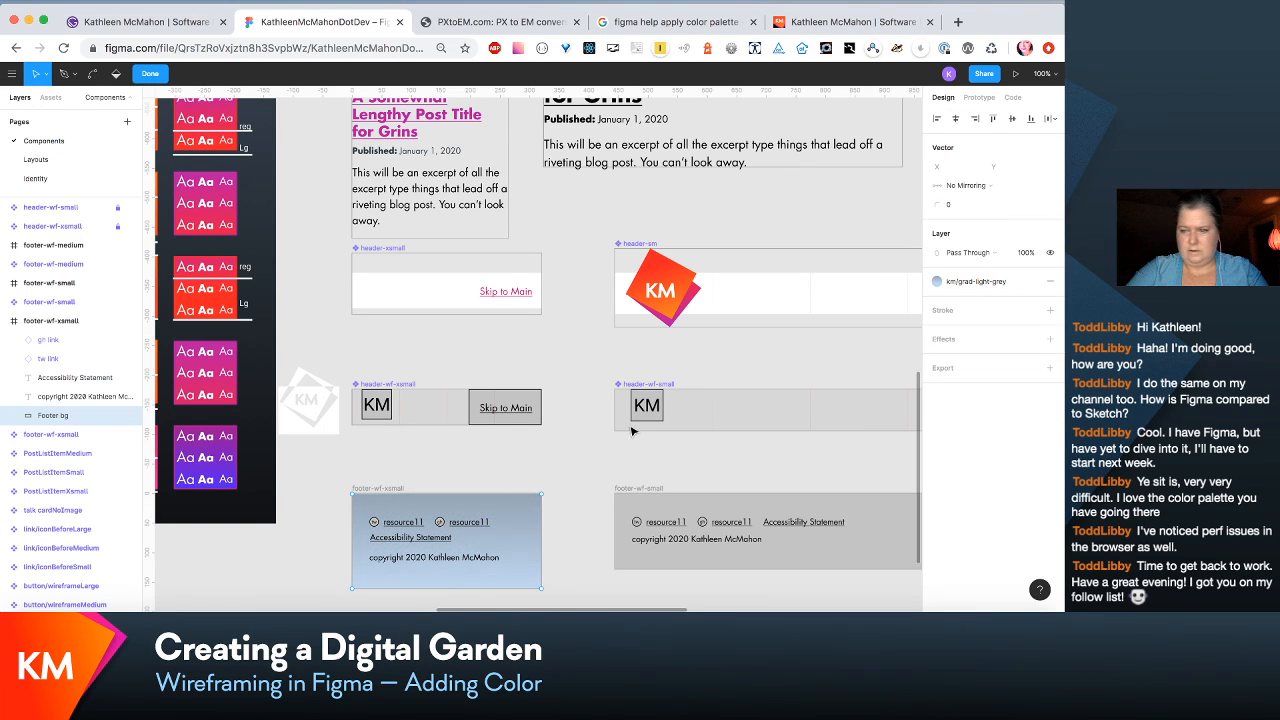
left_click(937, 283)
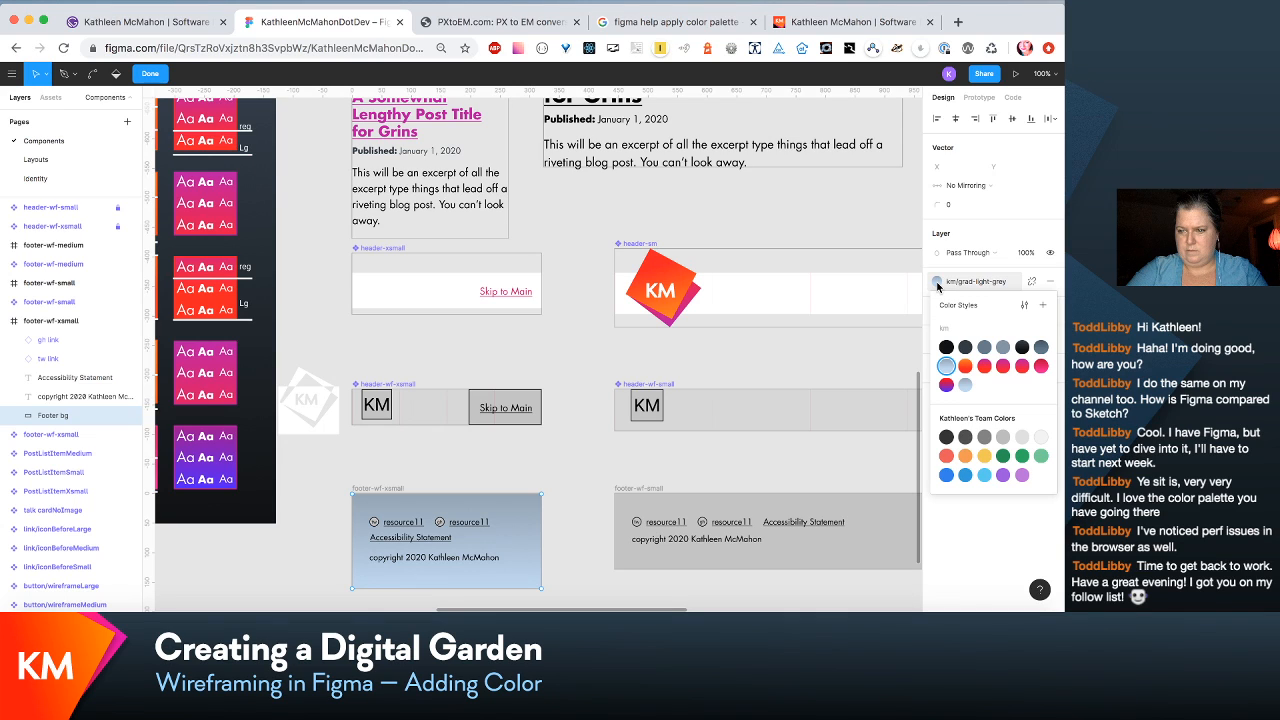
left_click(1025, 305)
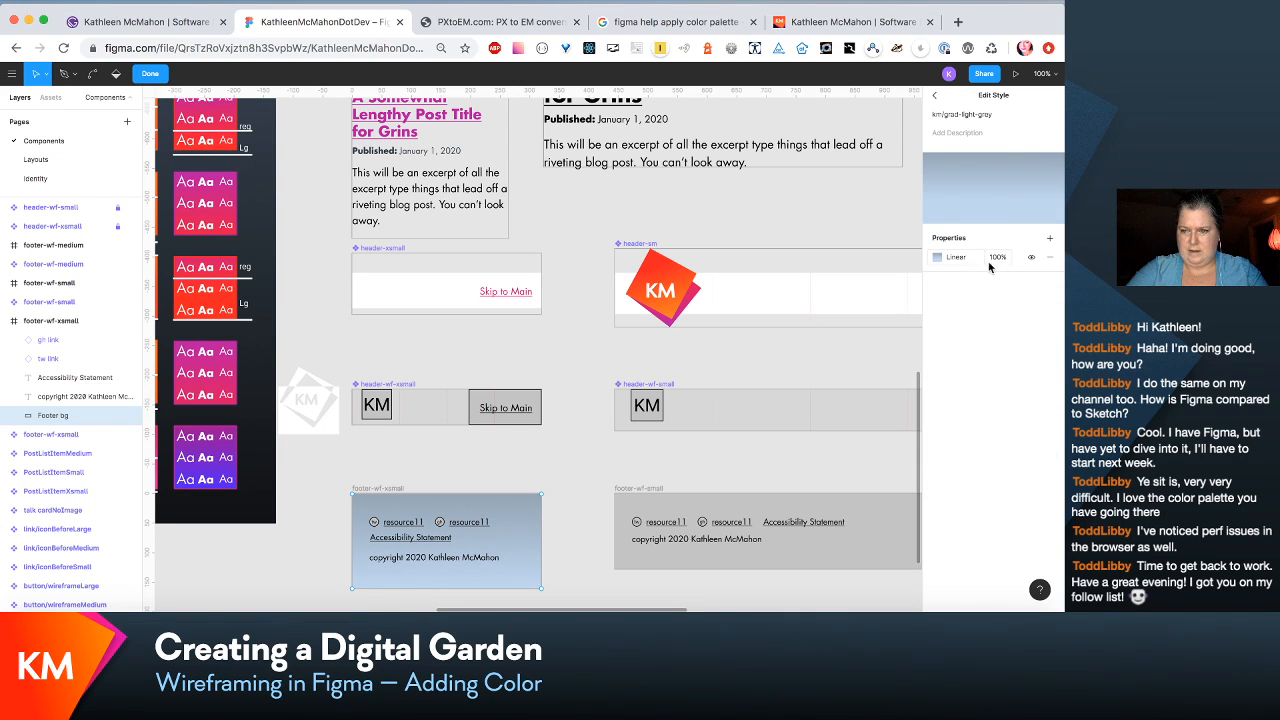
left_click(937, 257)
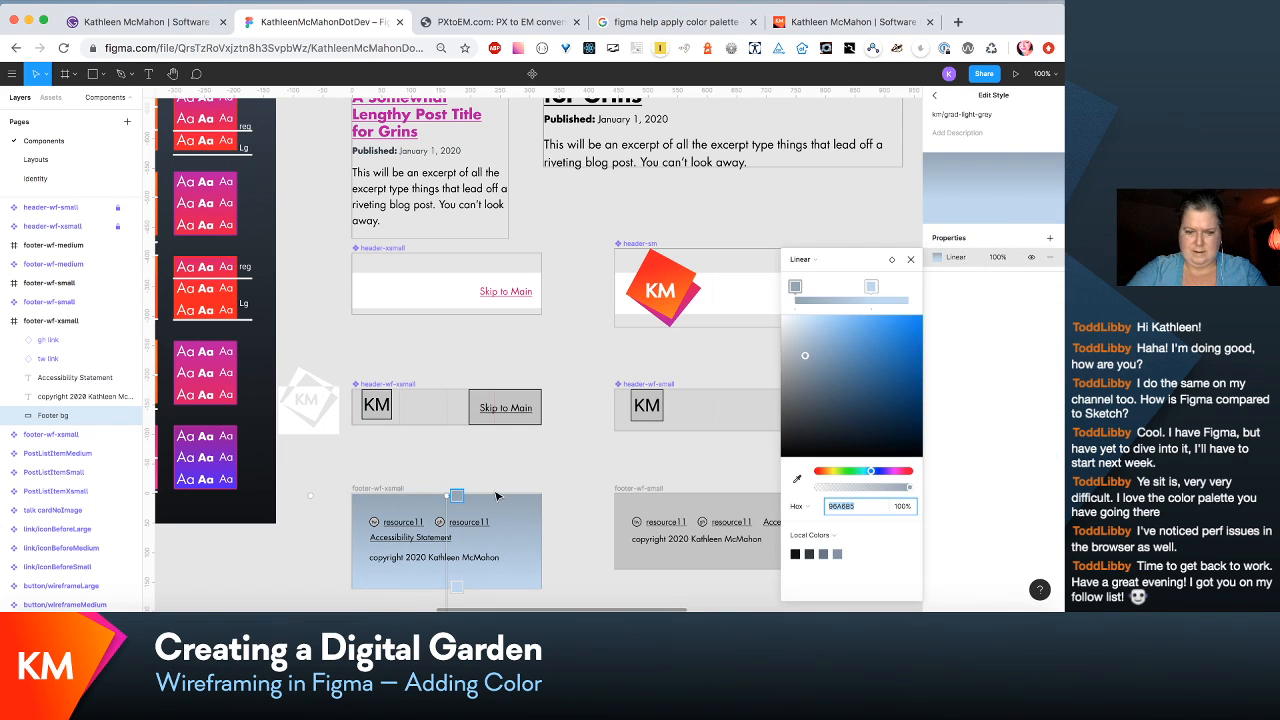
scroll(497, 496, "down", 2)
left_click_drag(448, 379, 460, 215)
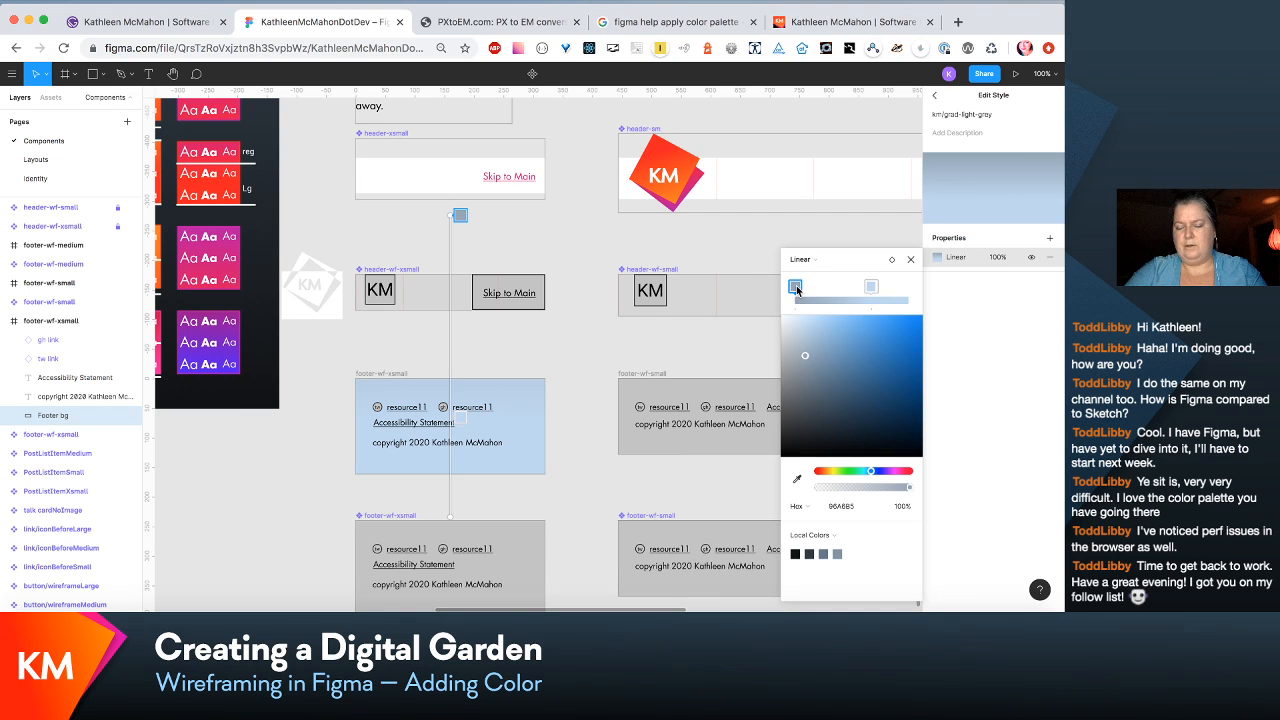
Step: Lighten the km/grad-light-grey gradient by setting its first stop to D2E9FF and its second stop to E9F3FE
left_click_drag(803, 358, 806, 315)
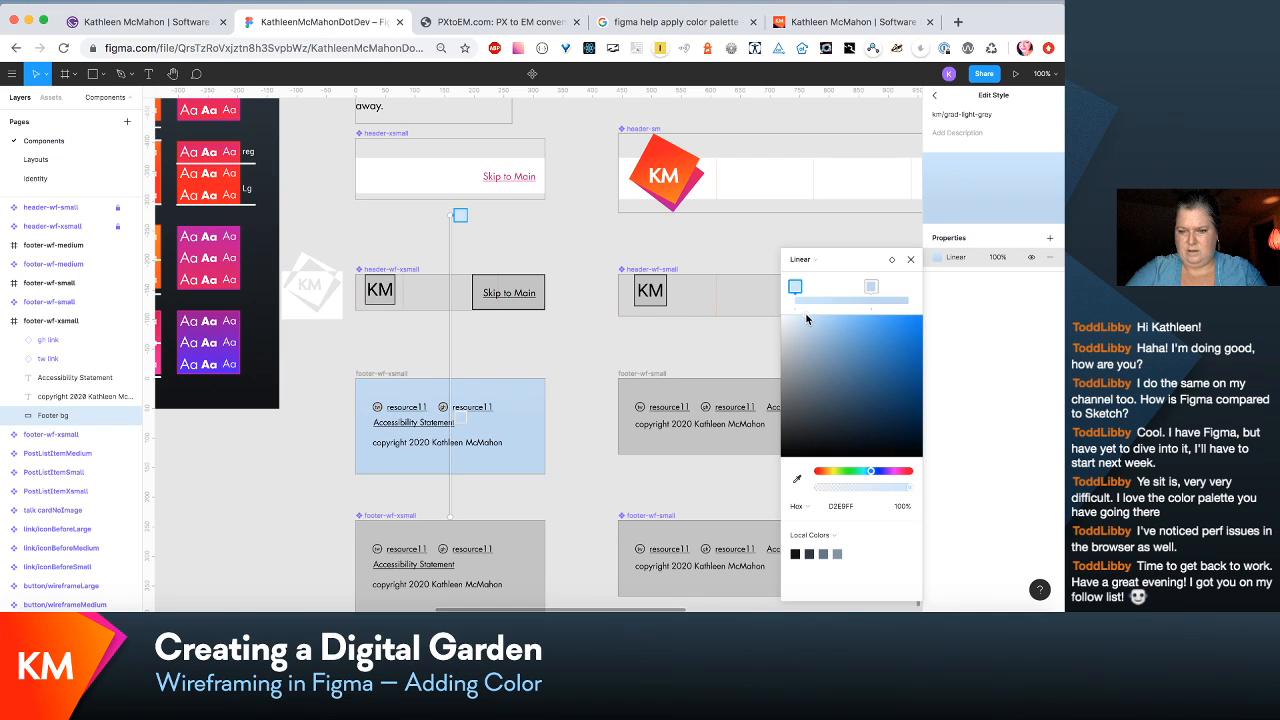
left_click(871, 287)
left_click_drag(809, 319, 792, 317)
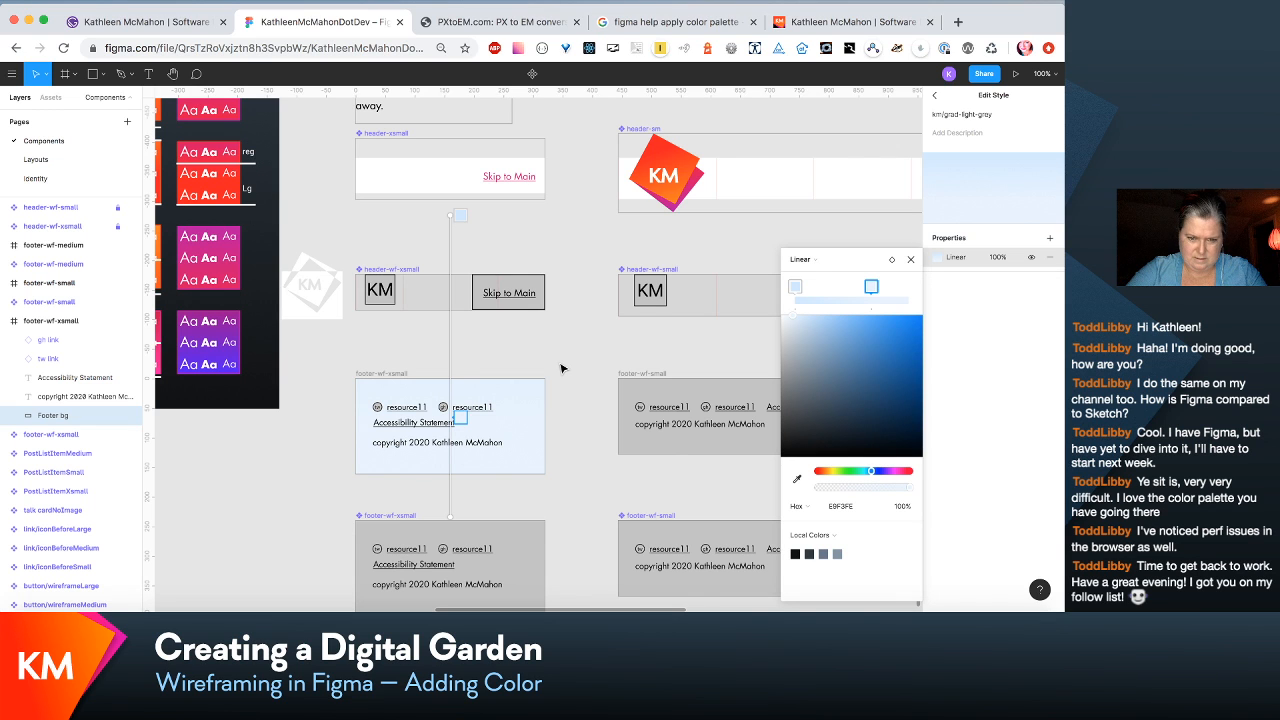
key("Escape")
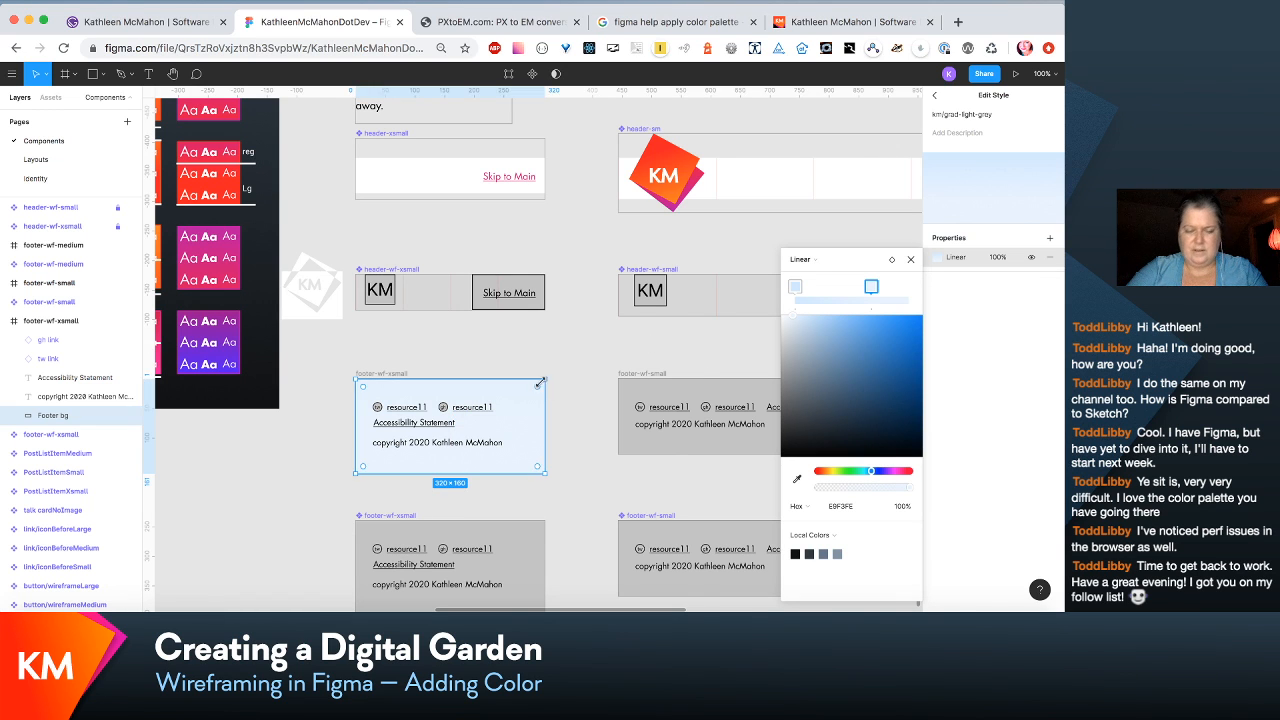
Step: Set the text colour of the second resource link in the extra-small footer to the local dark grey 313844
scroll(540, 385, "up", 3)
scroll(540, 385, "left", 5)
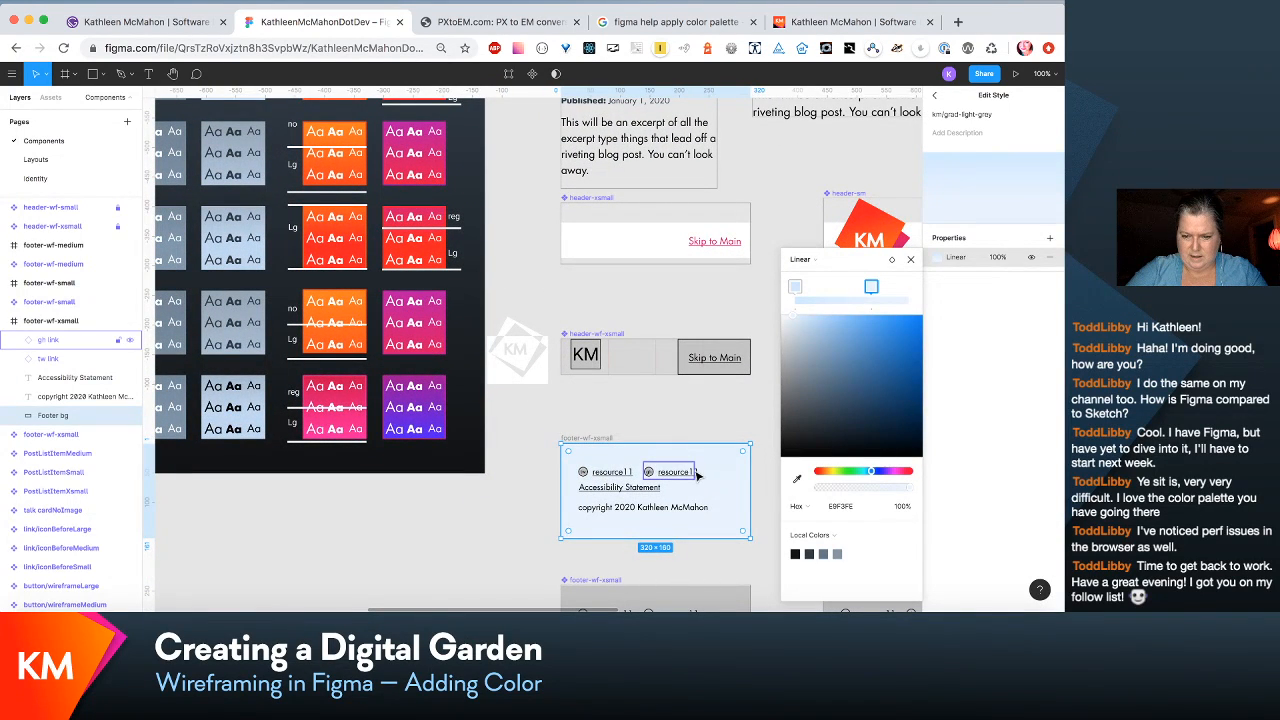
left_click(681, 478)
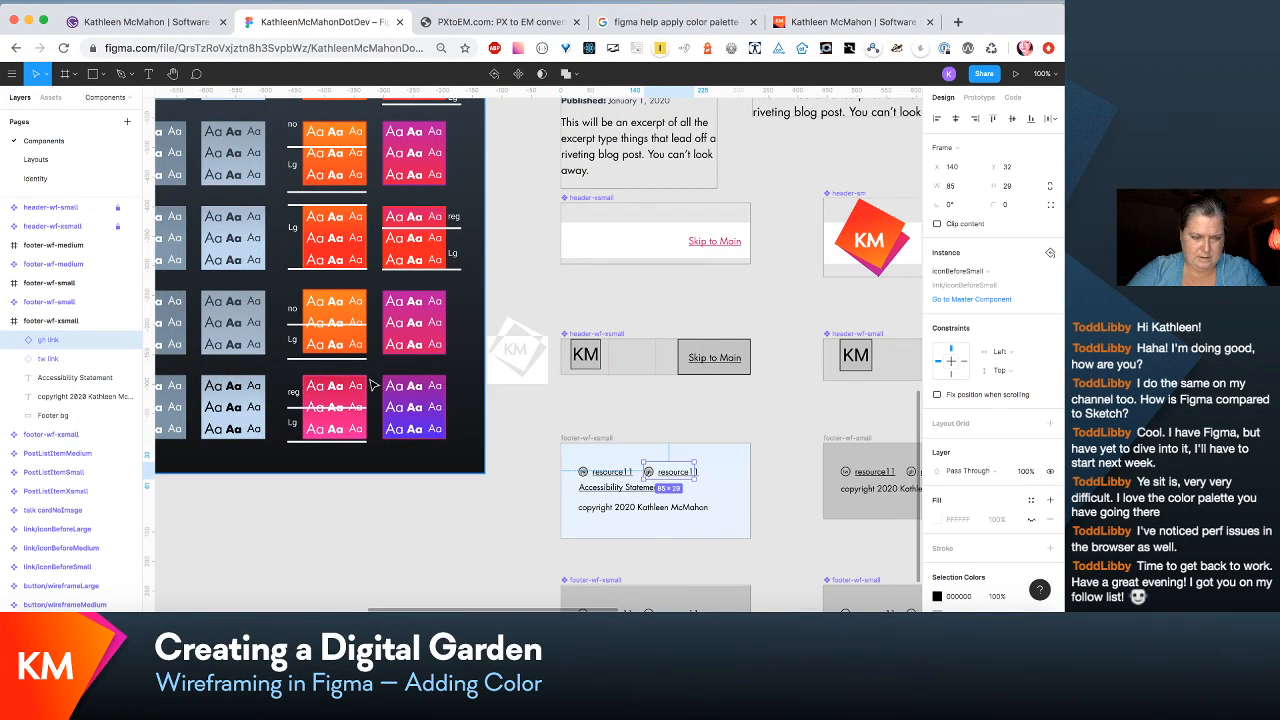
double_click(681, 476)
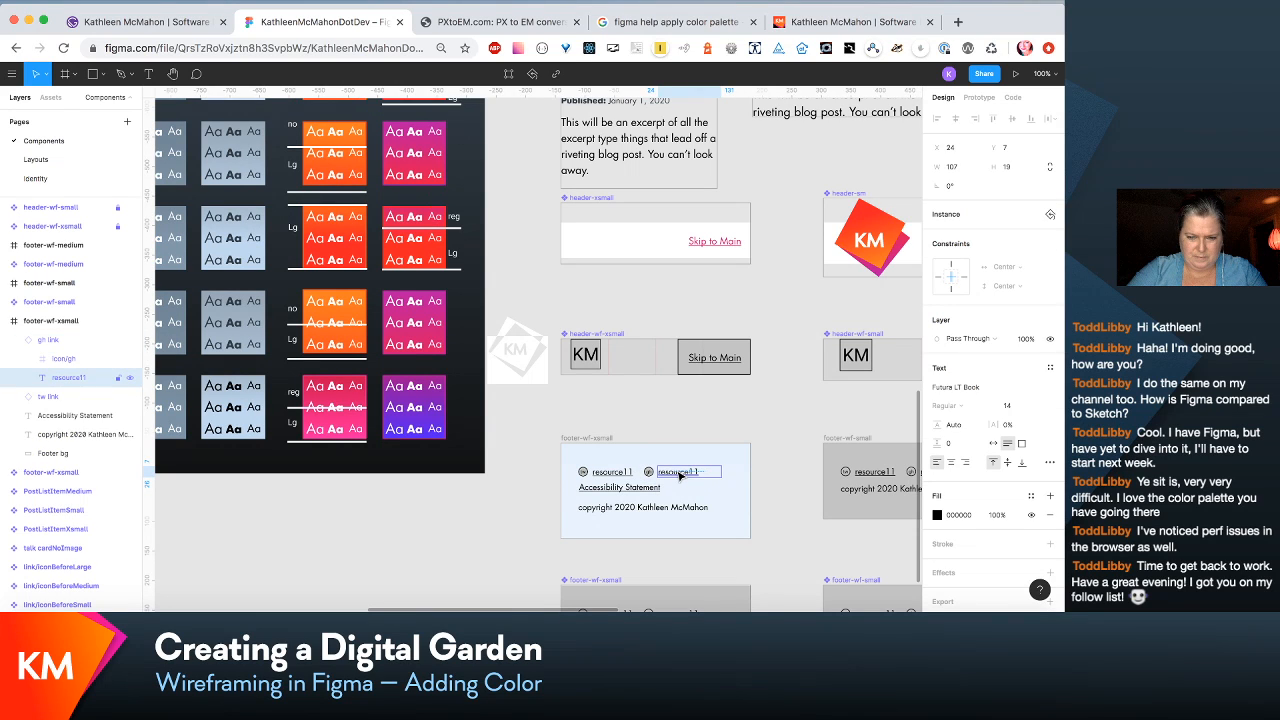
left_click(936, 516)
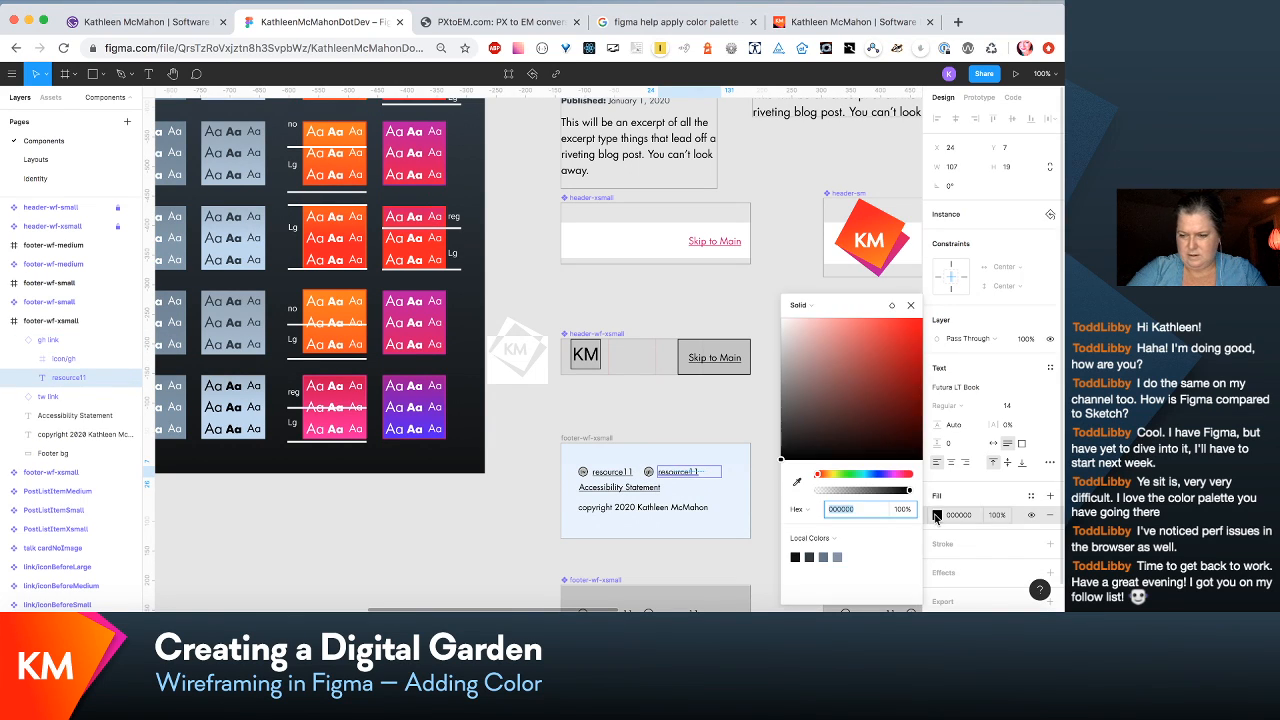
left_click(811, 556)
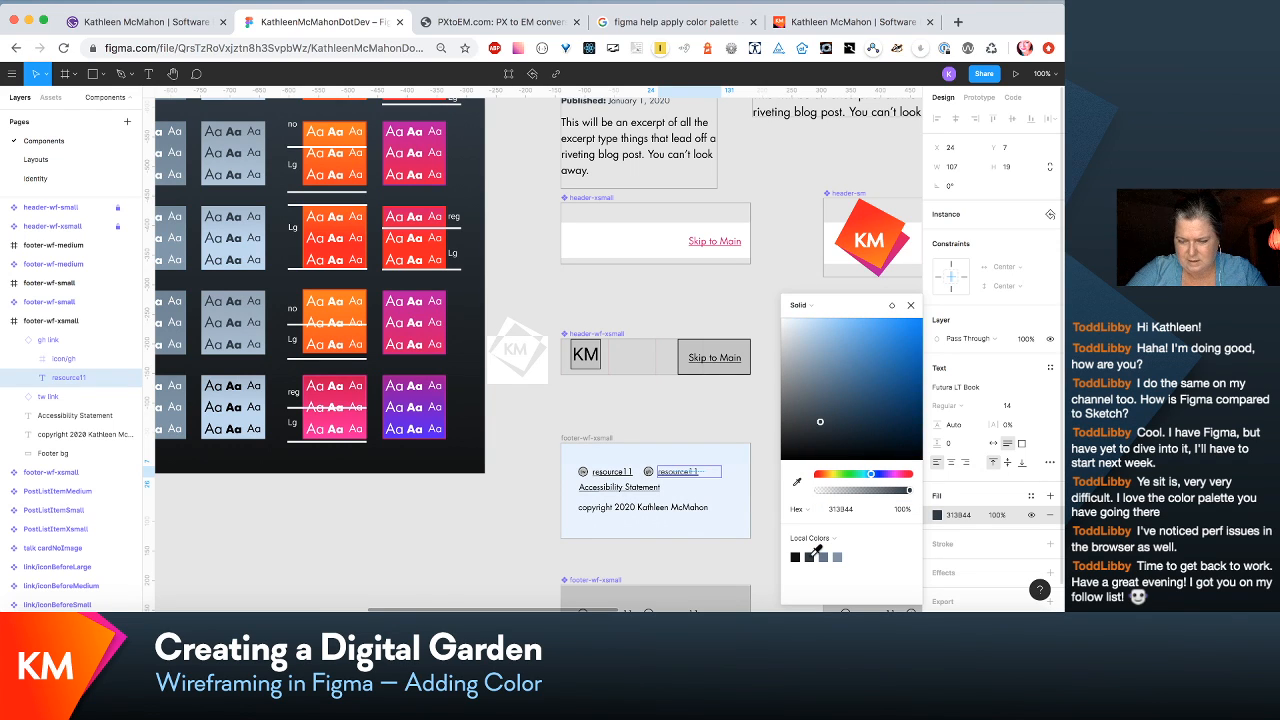
Step: Apply the km/med-grey colour style to the Accessibility Statement text in the extra-small footer
left_click(650, 491)
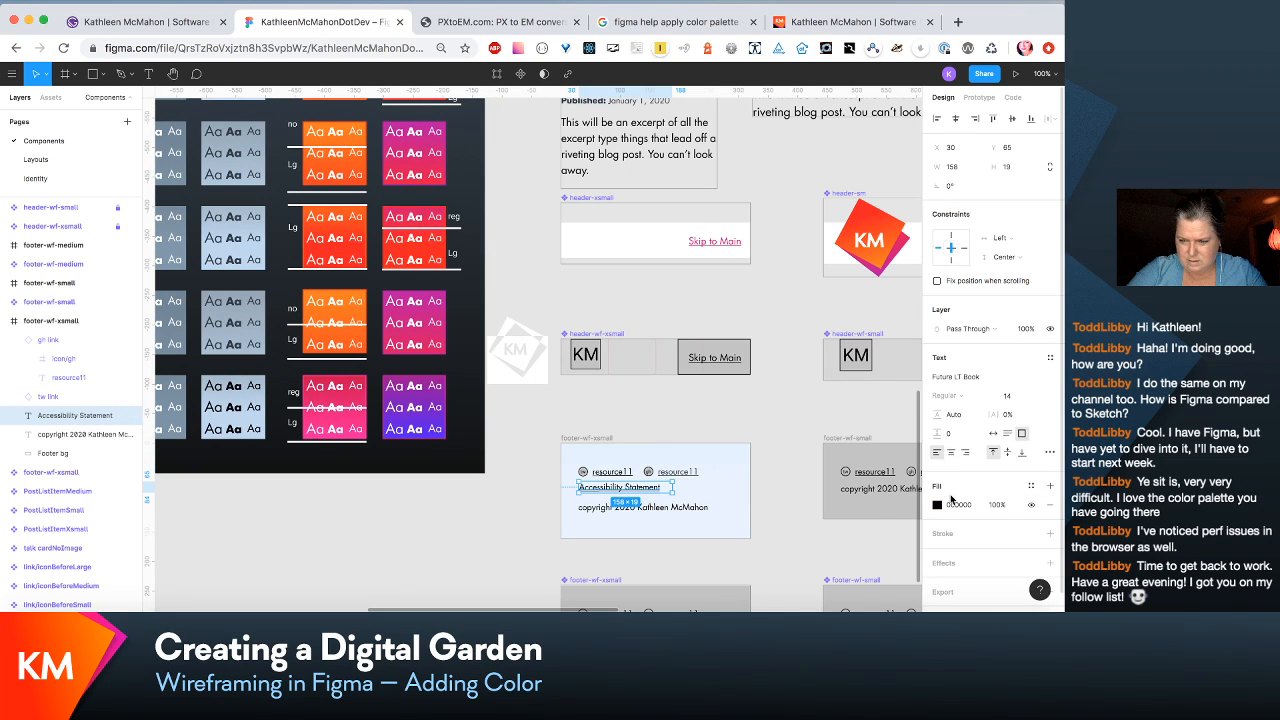
left_click(1031, 486)
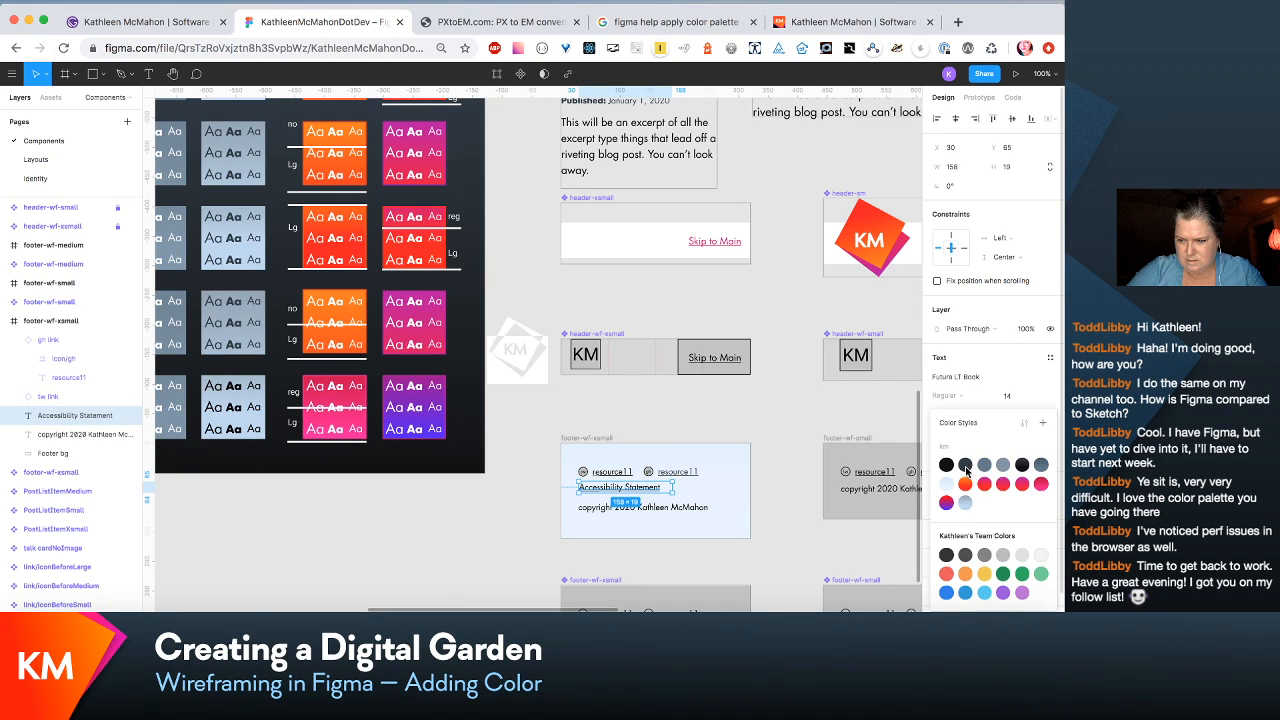
left_click(965, 465)
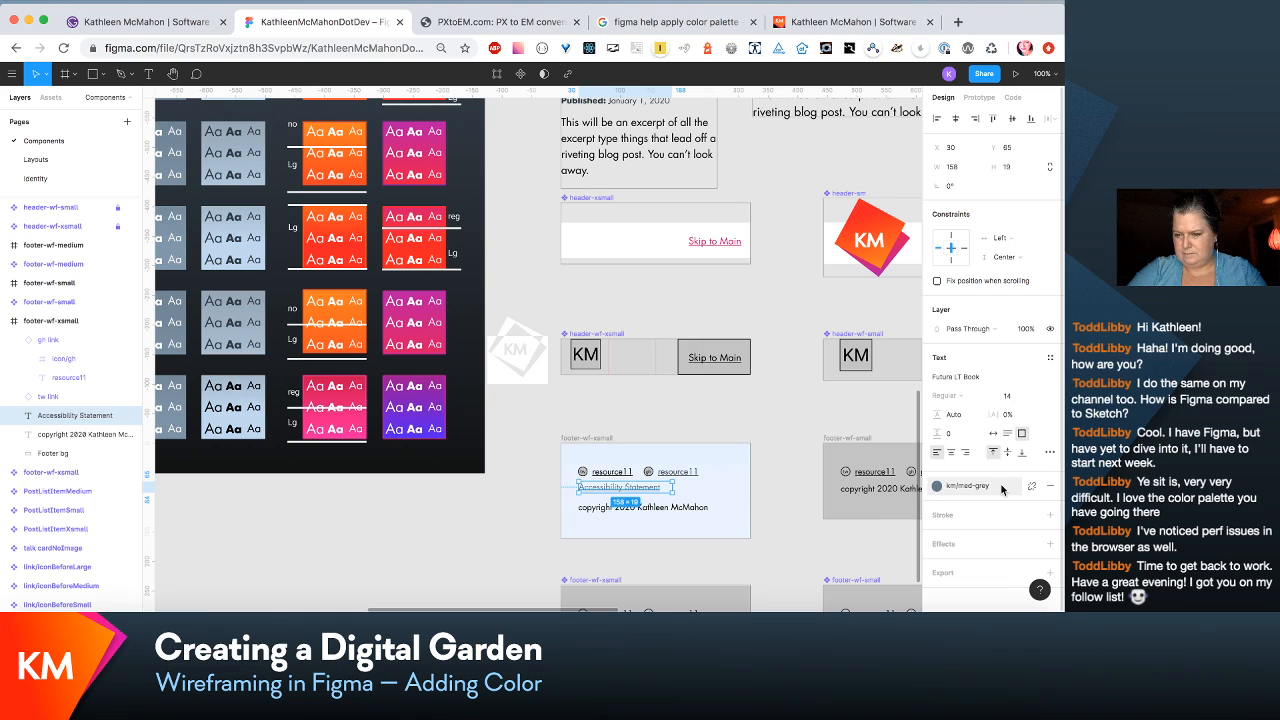
Step: Apply the km/dark-grey colour style to the Accessibility Statement text and the first resource link in the extra-small footer
left_click(1001, 487)
left_click(965, 472)
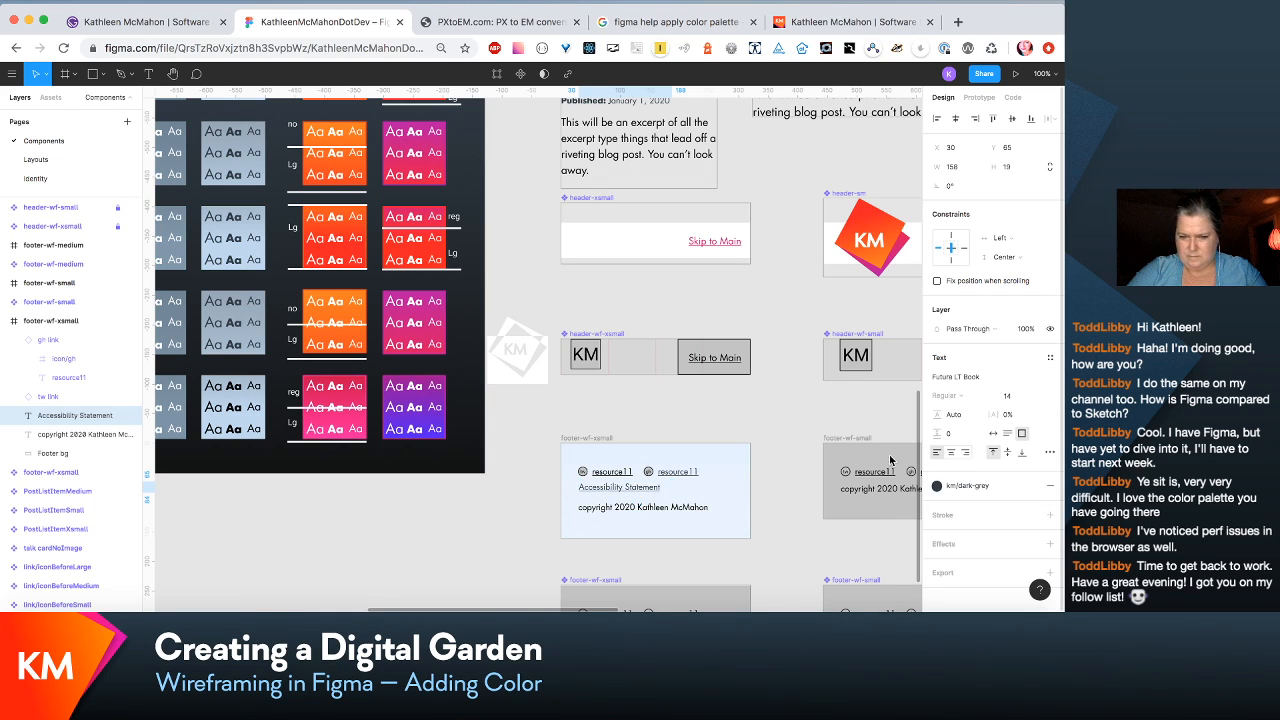
left_click(616, 472)
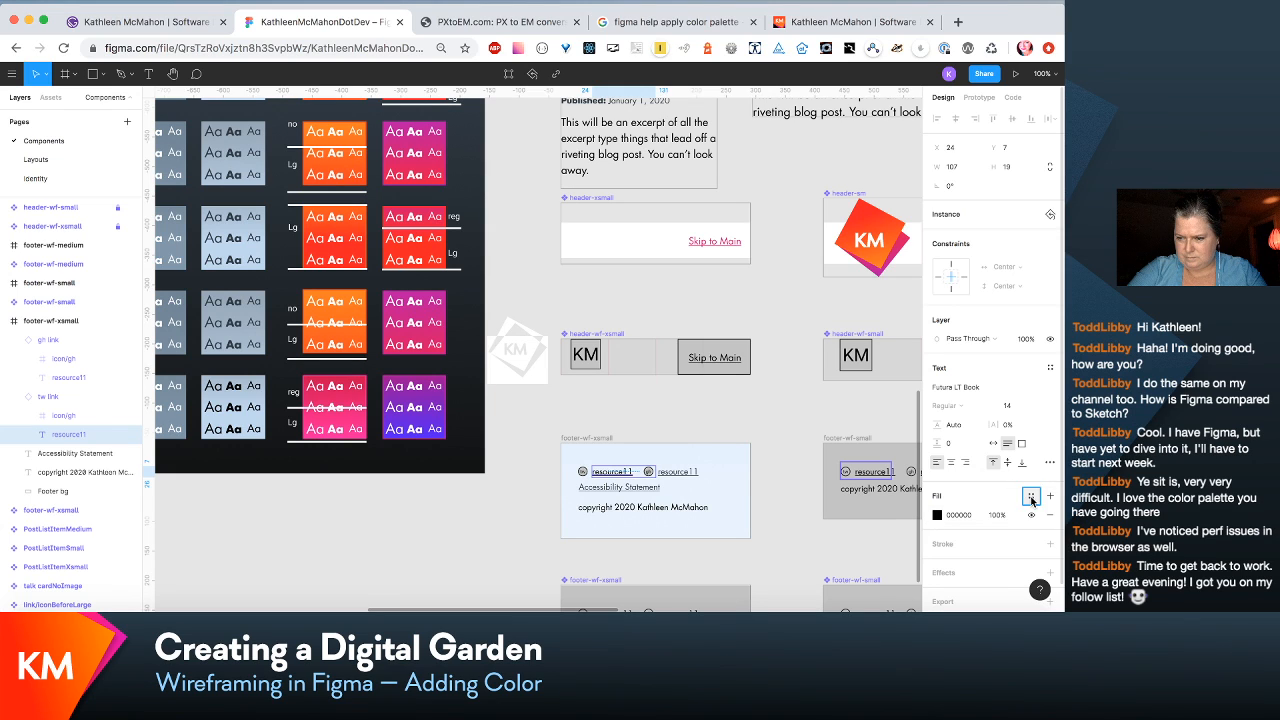
left_click(1031, 495)
left_click(968, 472)
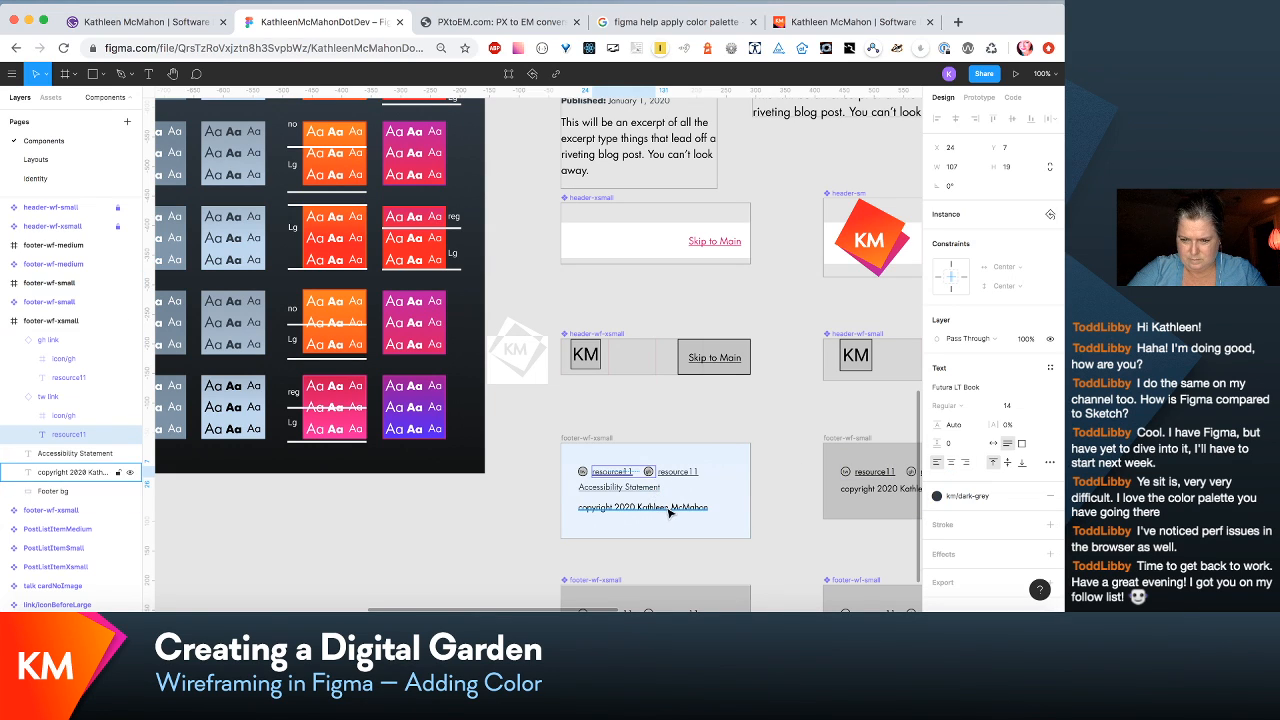
Step: Apply the km/dark-grey colour style to the copyright text in the extra-small footer and deselect it
left_click(636, 507)
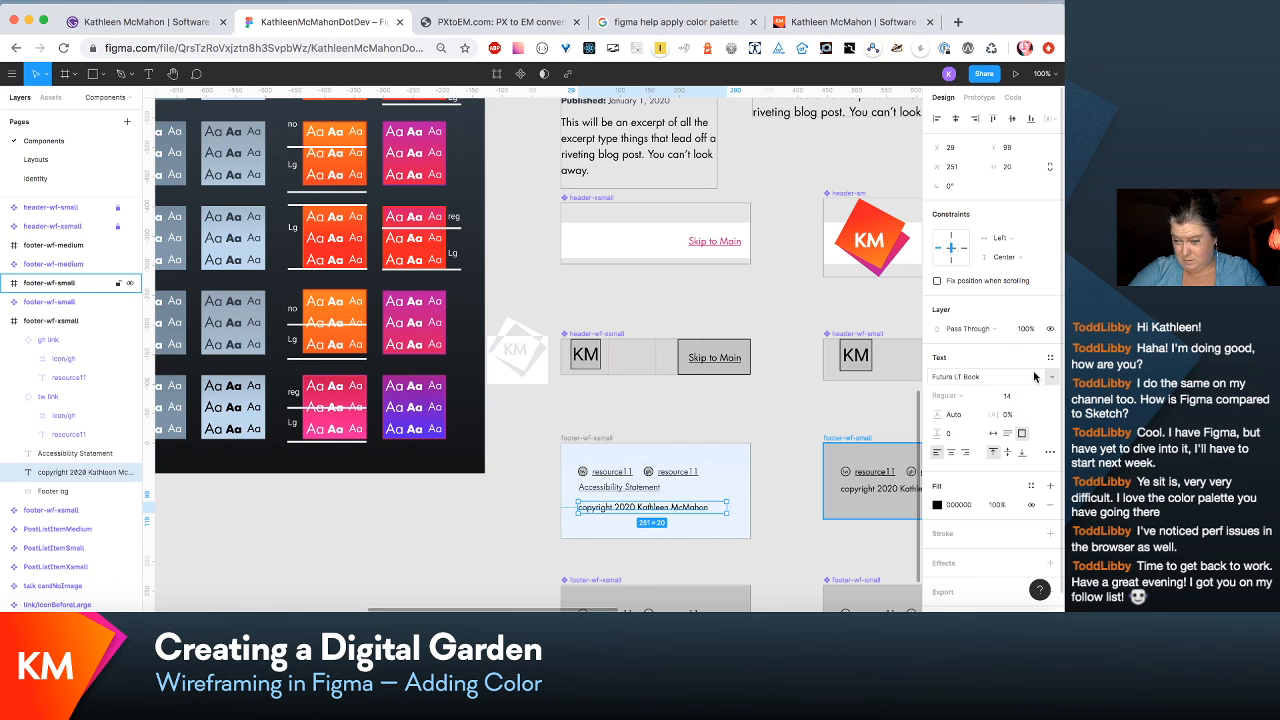
left_click(1031, 486)
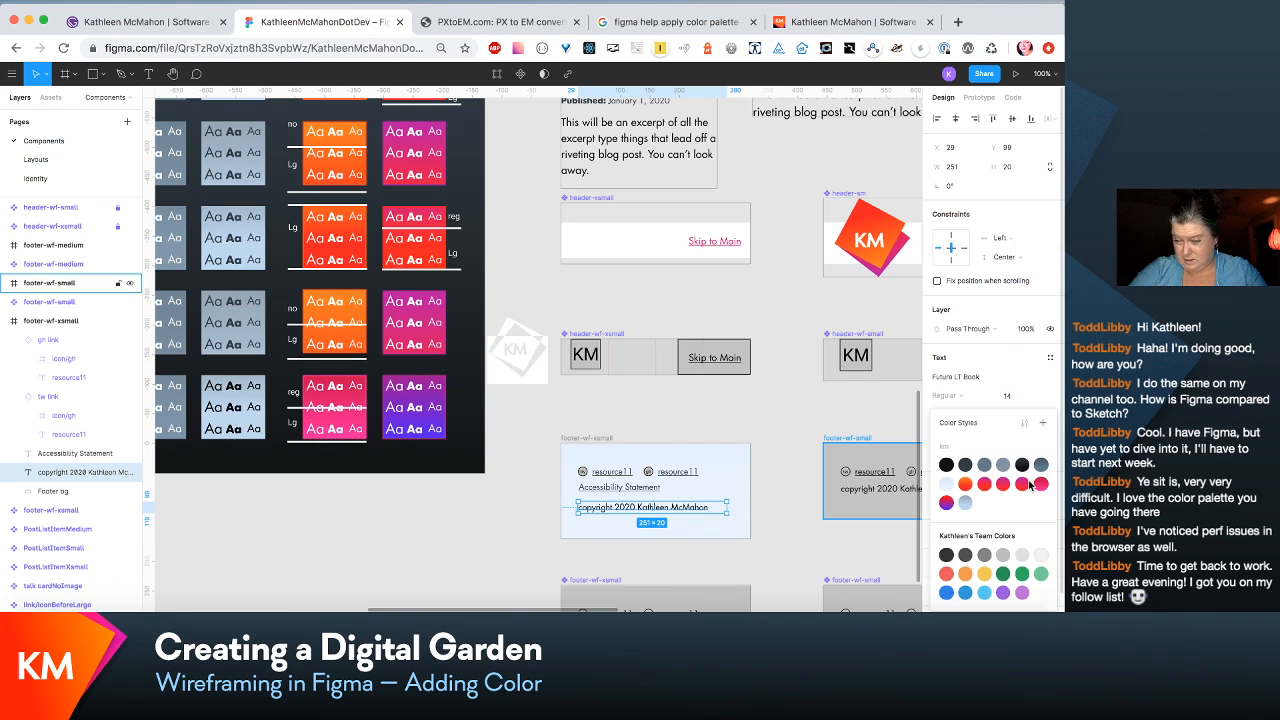
left_click(966, 466)
scroll(779, 553, "right", 3)
scroll(779, 553, "down", 2)
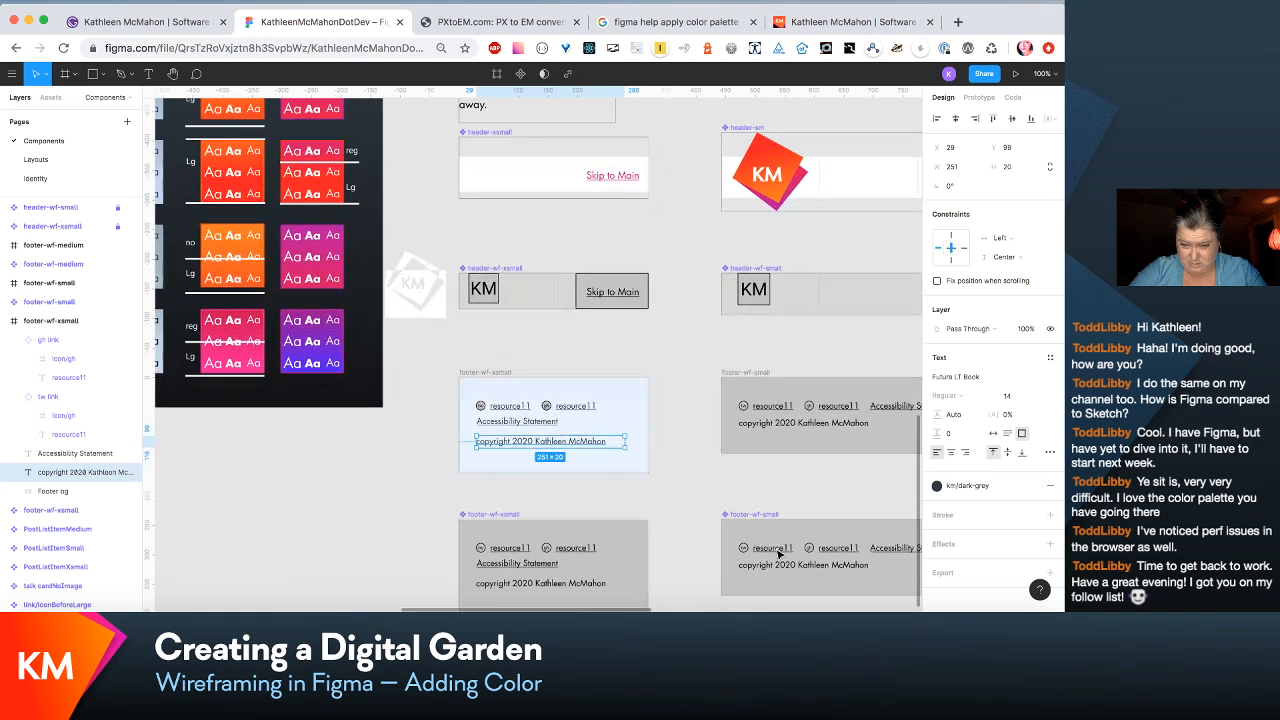
left_click(733, 493)
scroll(733, 493, "left", 2)
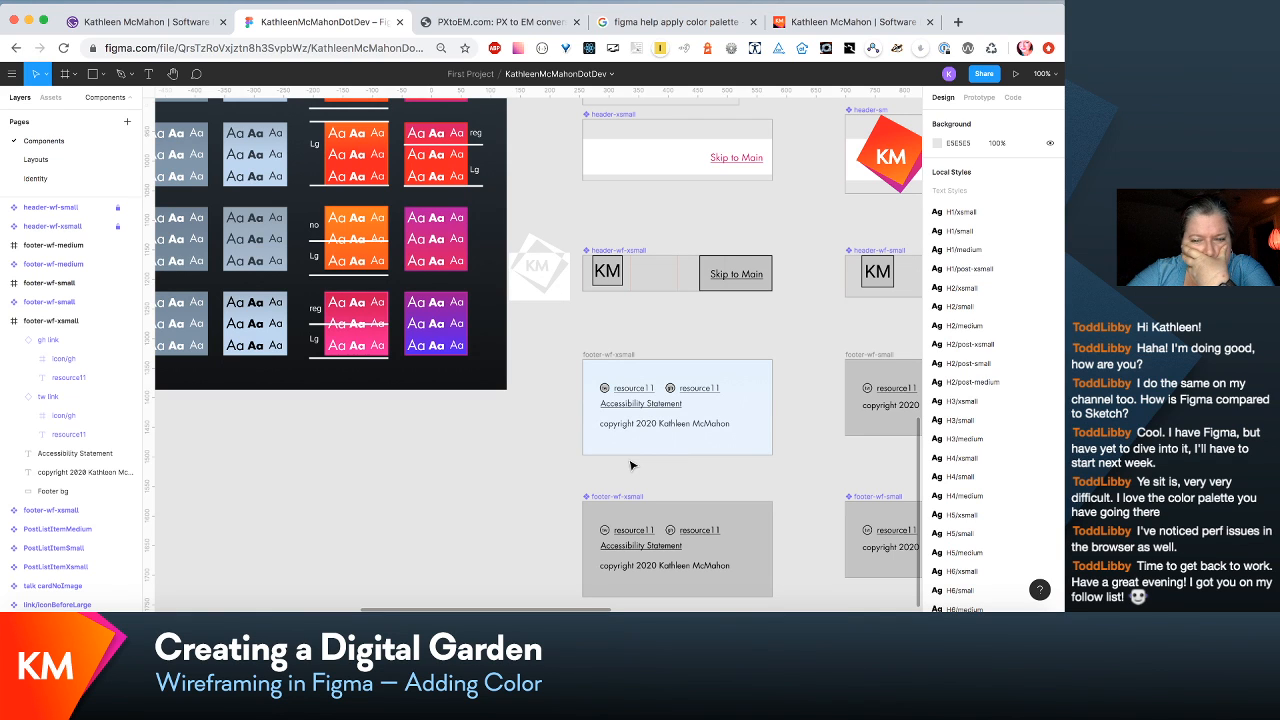
scroll(631, 465, "right", 5)
scroll(631, 465, "down", 2)
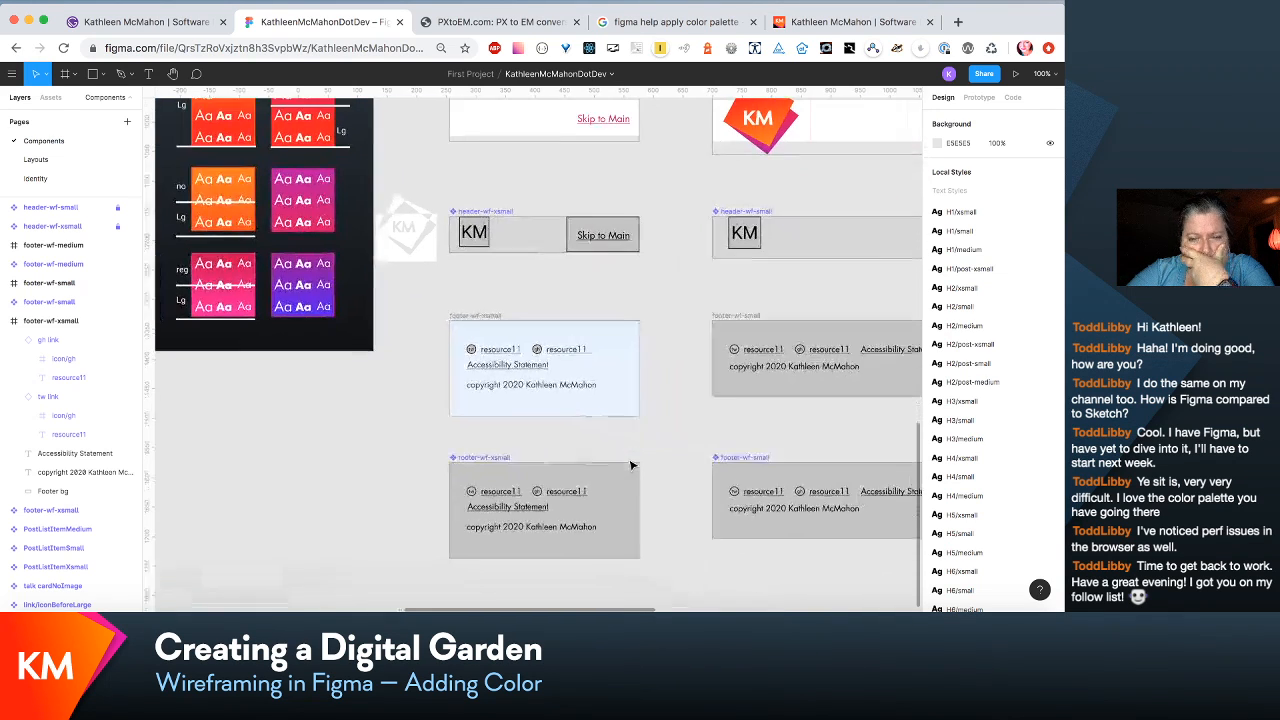
scroll(631, 465, "up", 3)
scroll(631, 465, "right", 2)
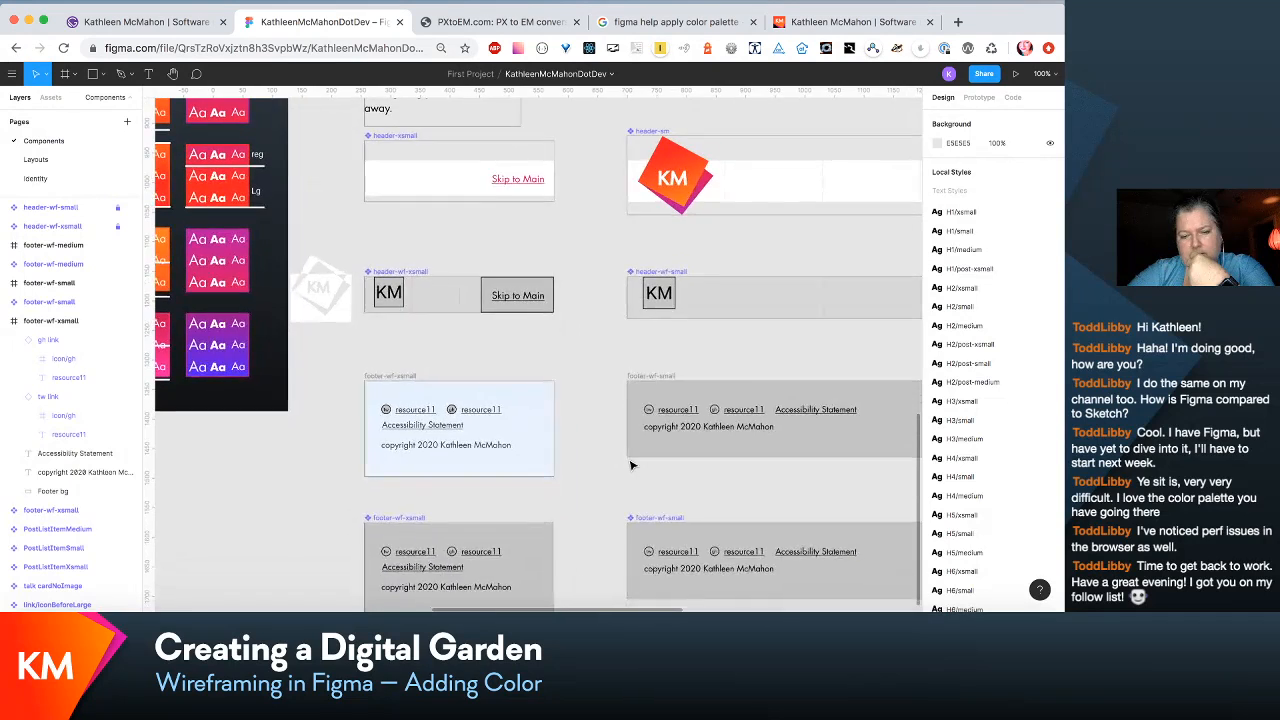
scroll(631, 465, "down", 2)
scroll(631, 465, "right", 1)
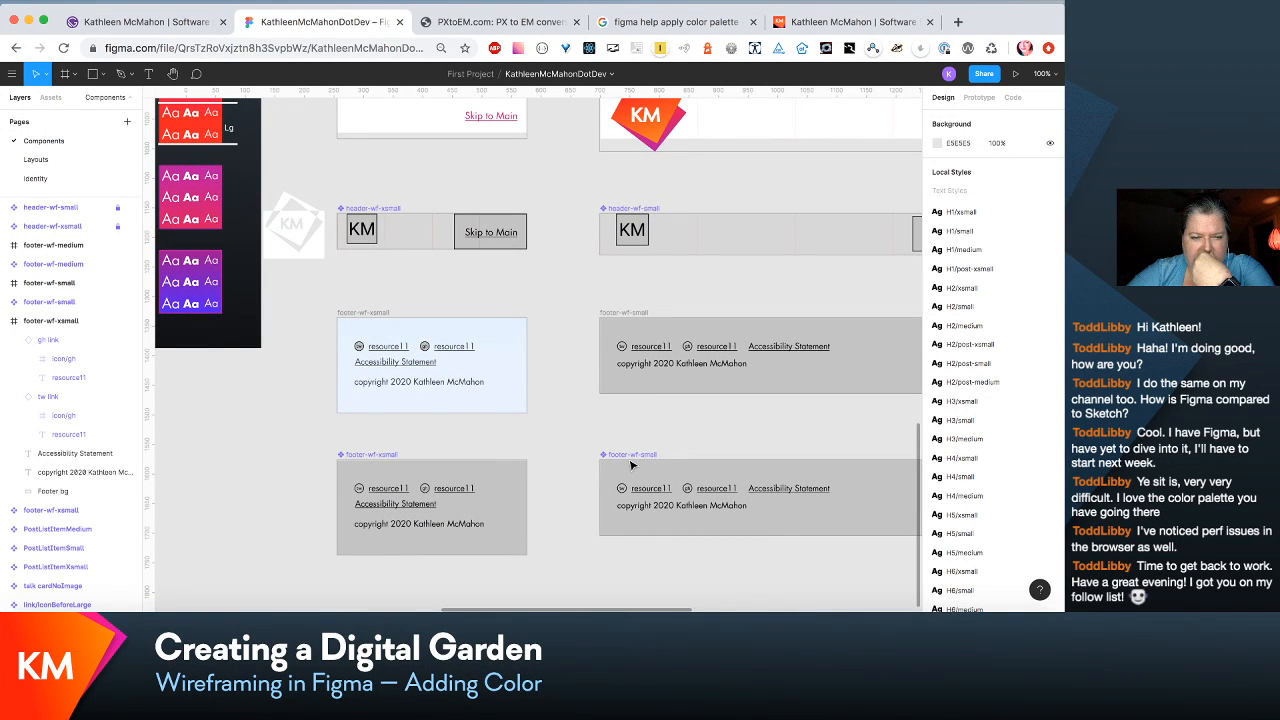
Step: Switch to Colour Contrast Analyser and sample the dark text on a blue-grey palette swatch as the foreground colour, 323C44
left_click(467, 389)
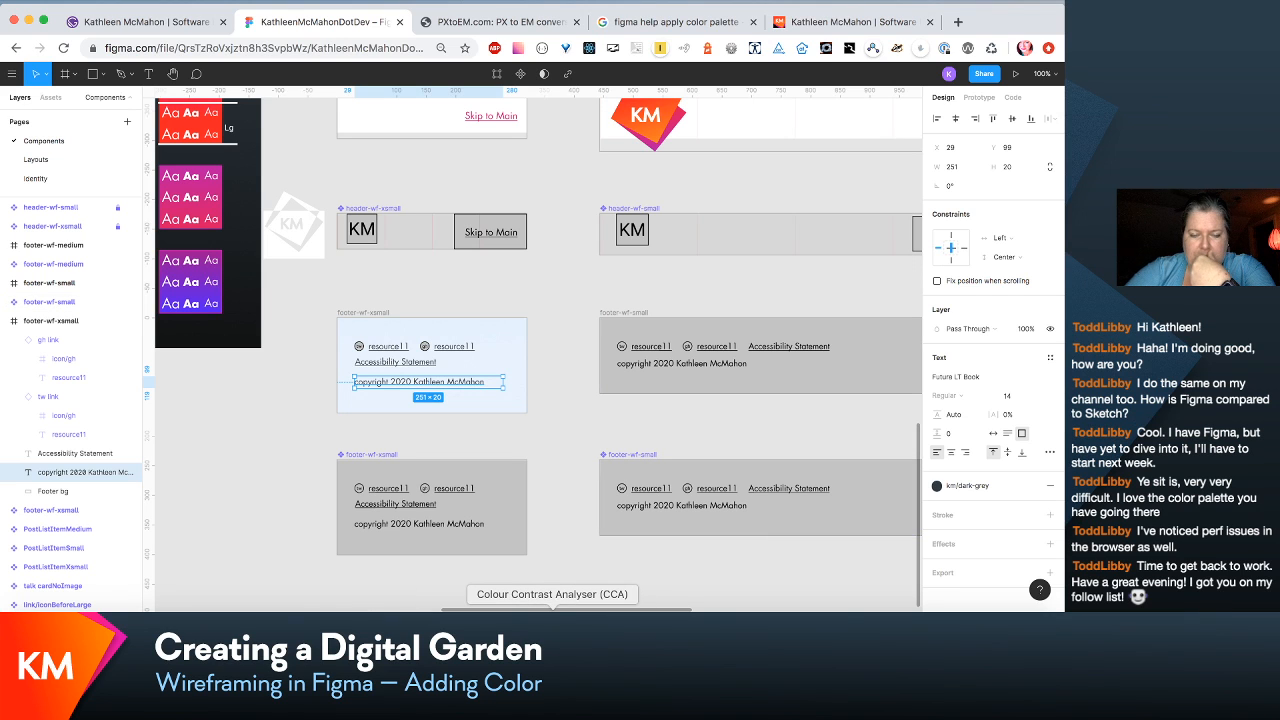
left_click(552, 630)
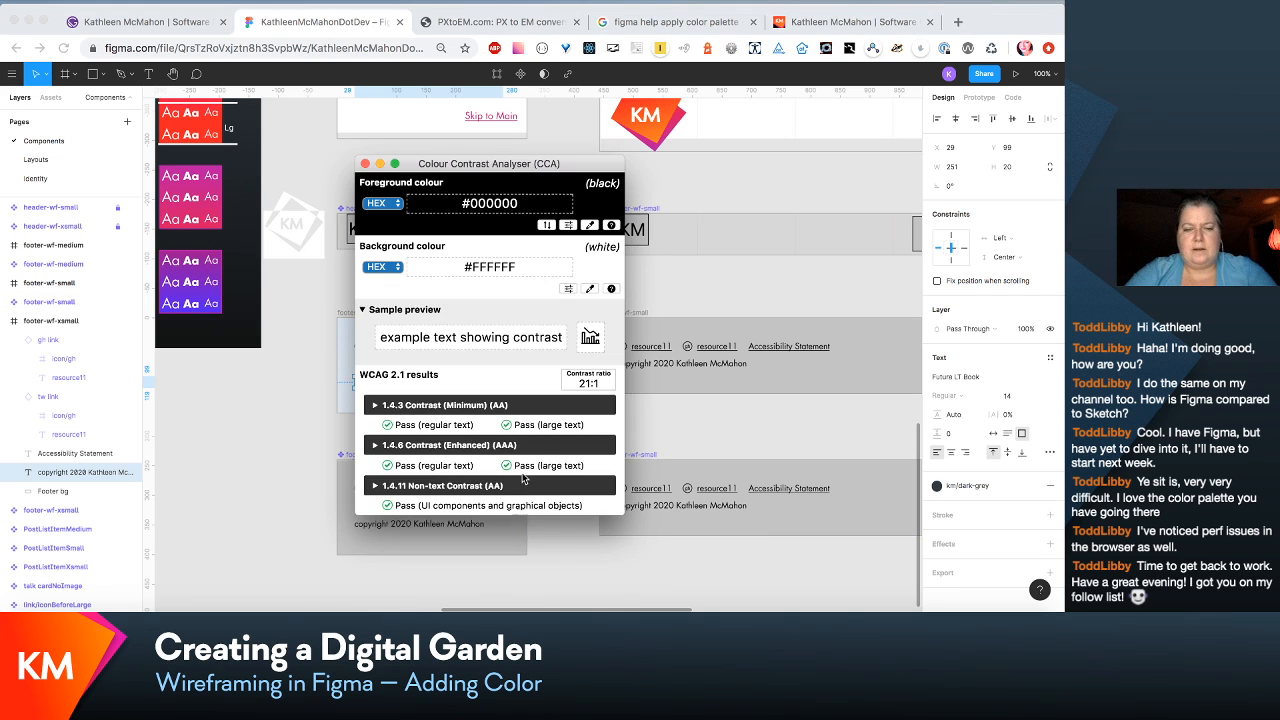
left_click_drag(557, 173, 314, 177)
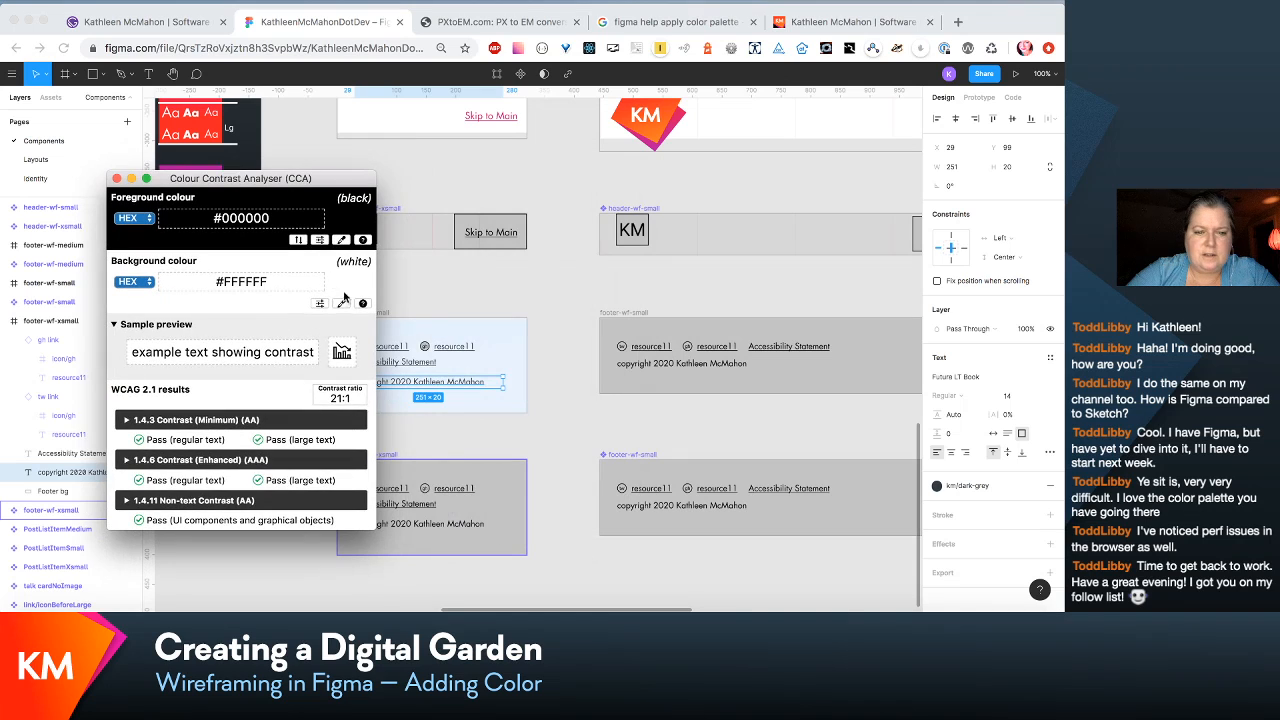
left_click(341, 241)
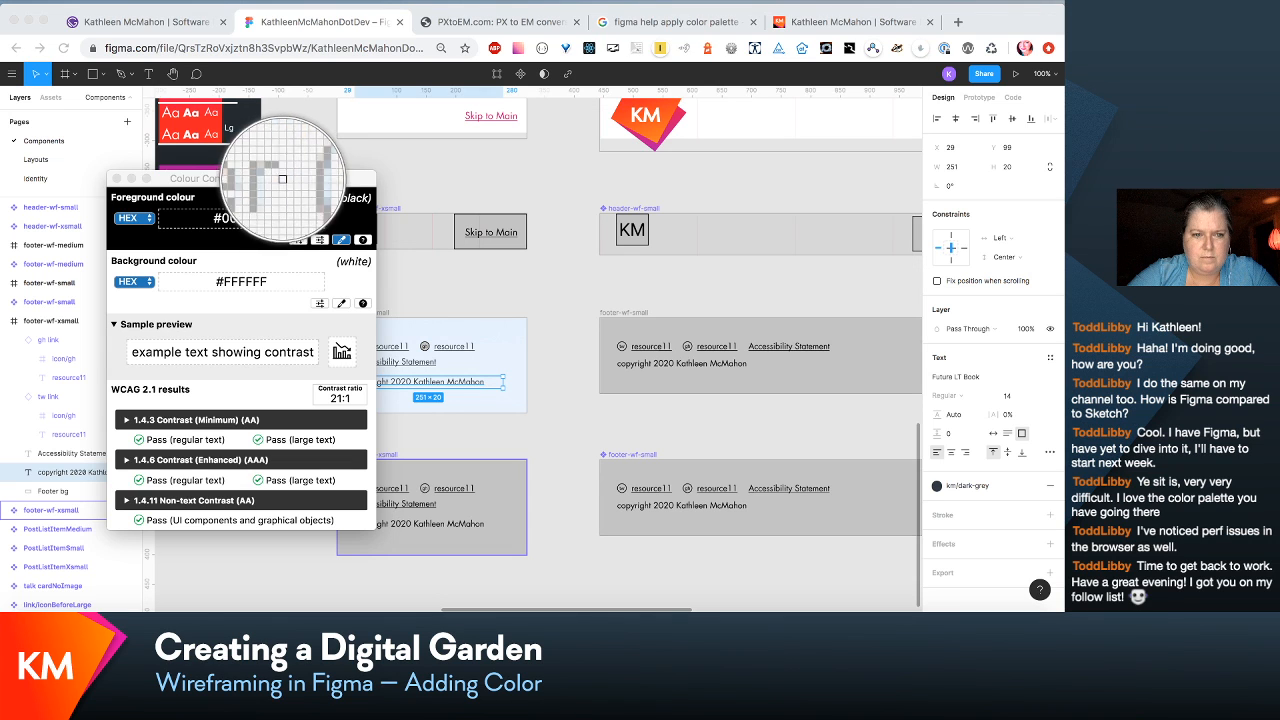
left_click(408, 270)
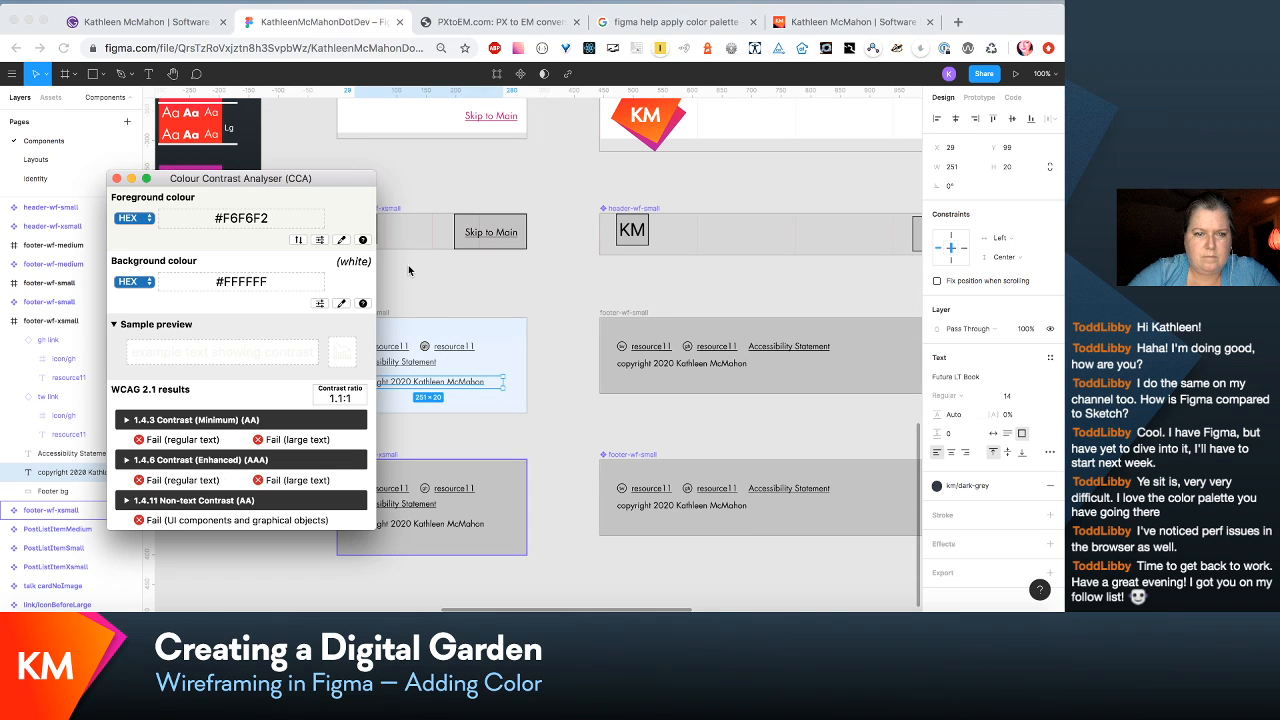
left_click_drag(330, 179, 339, 374)
scroll(337, 250, "left", 5)
scroll(337, 250, "up", 1)
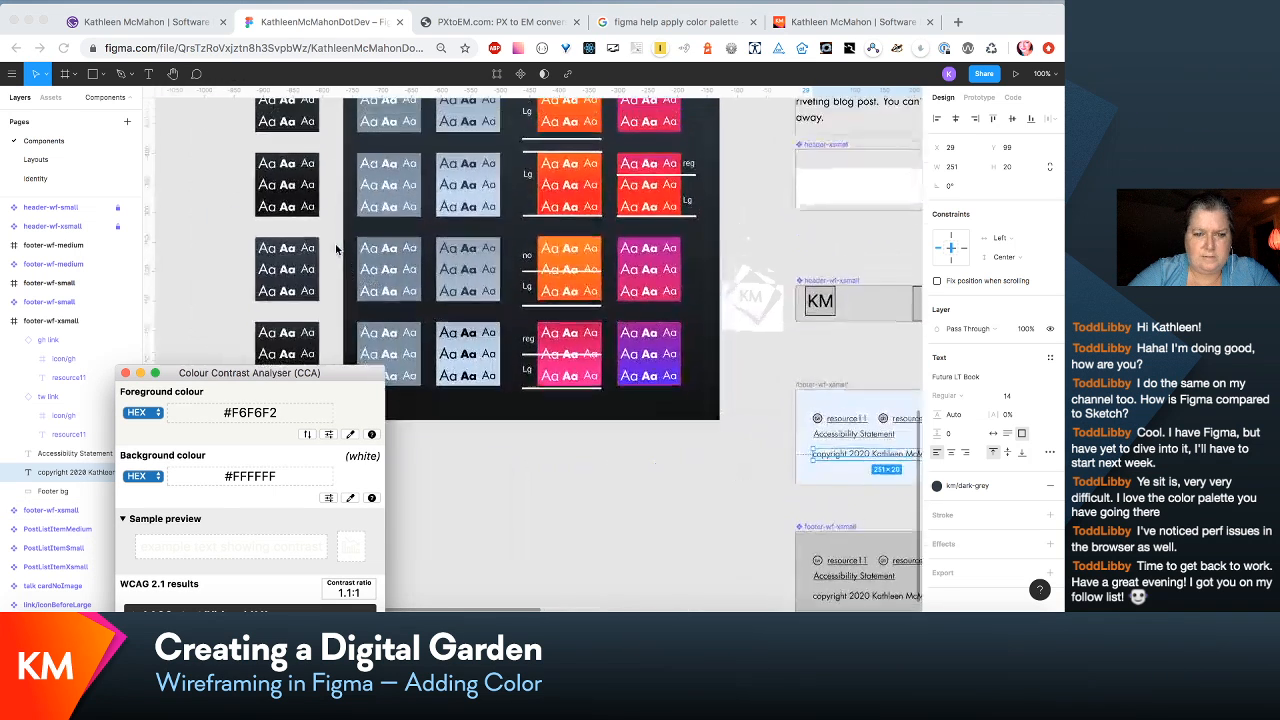
left_click(350, 434)
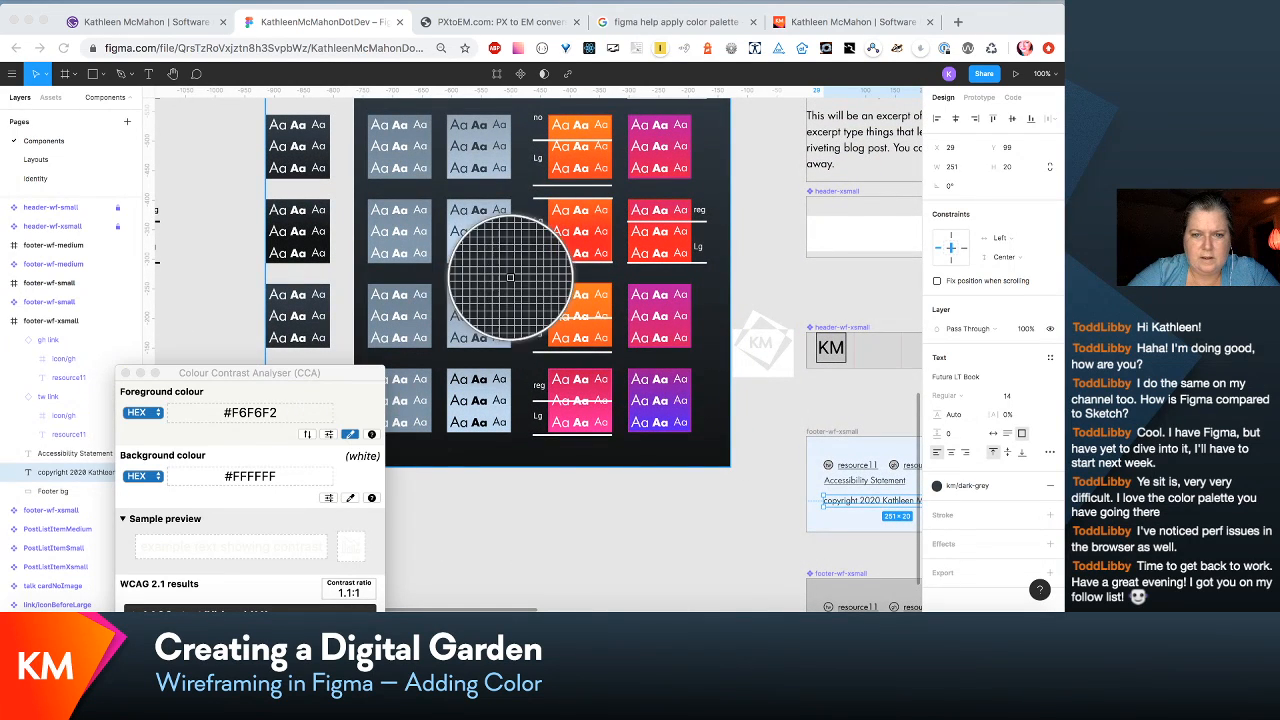
left_click(475, 145)
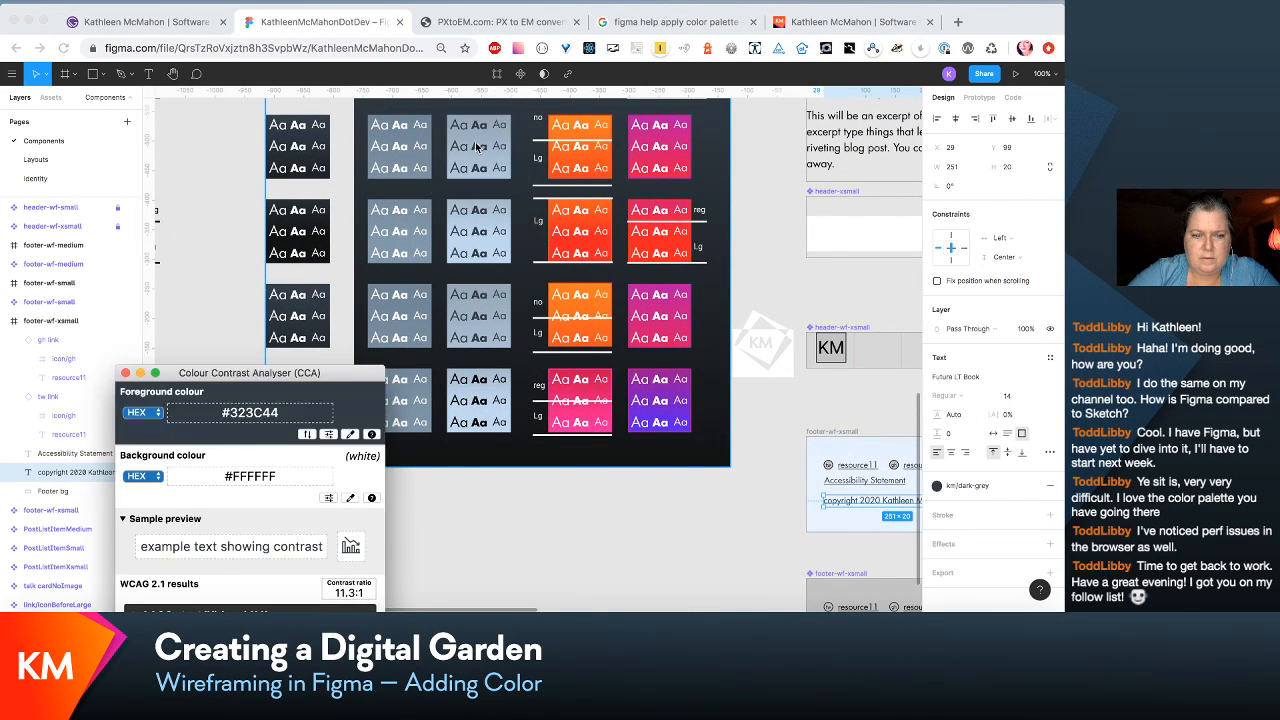
Step: Check the dark foreground's contrast against the light blue-grey swatches by sampling A8BBCB and C1D9EF as background colours
left_click(352, 499)
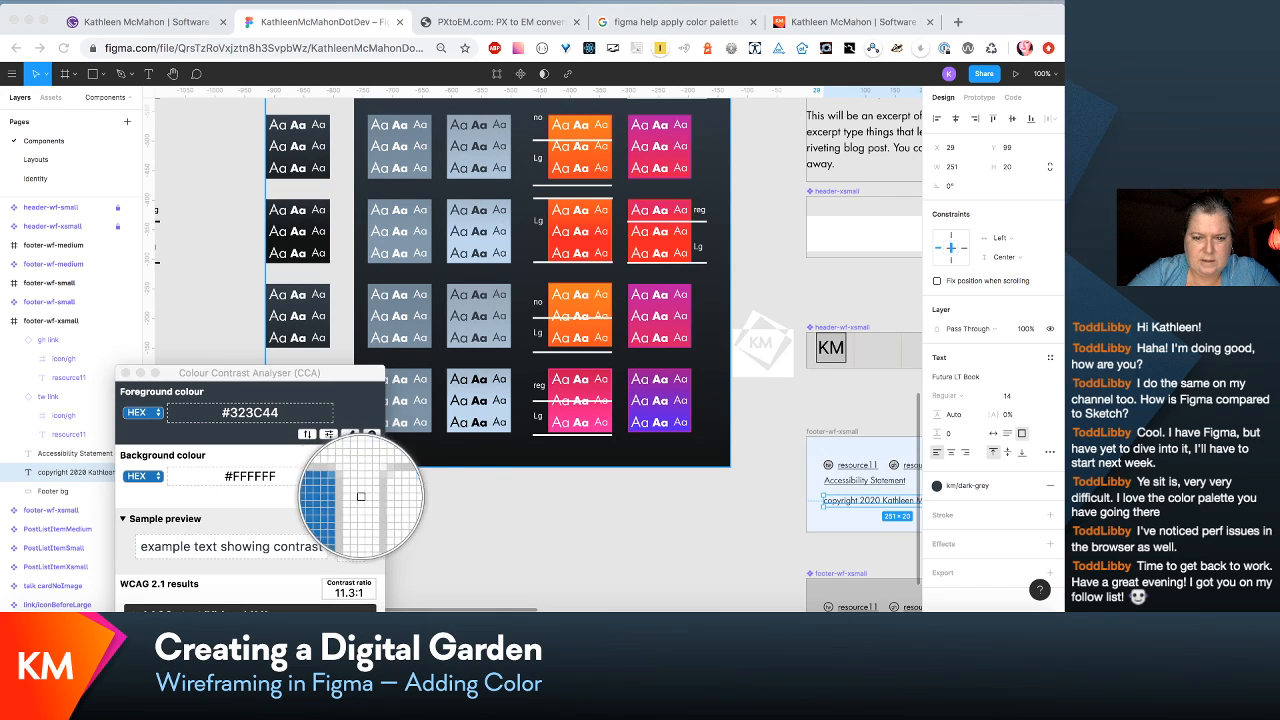
left_click(488, 370)
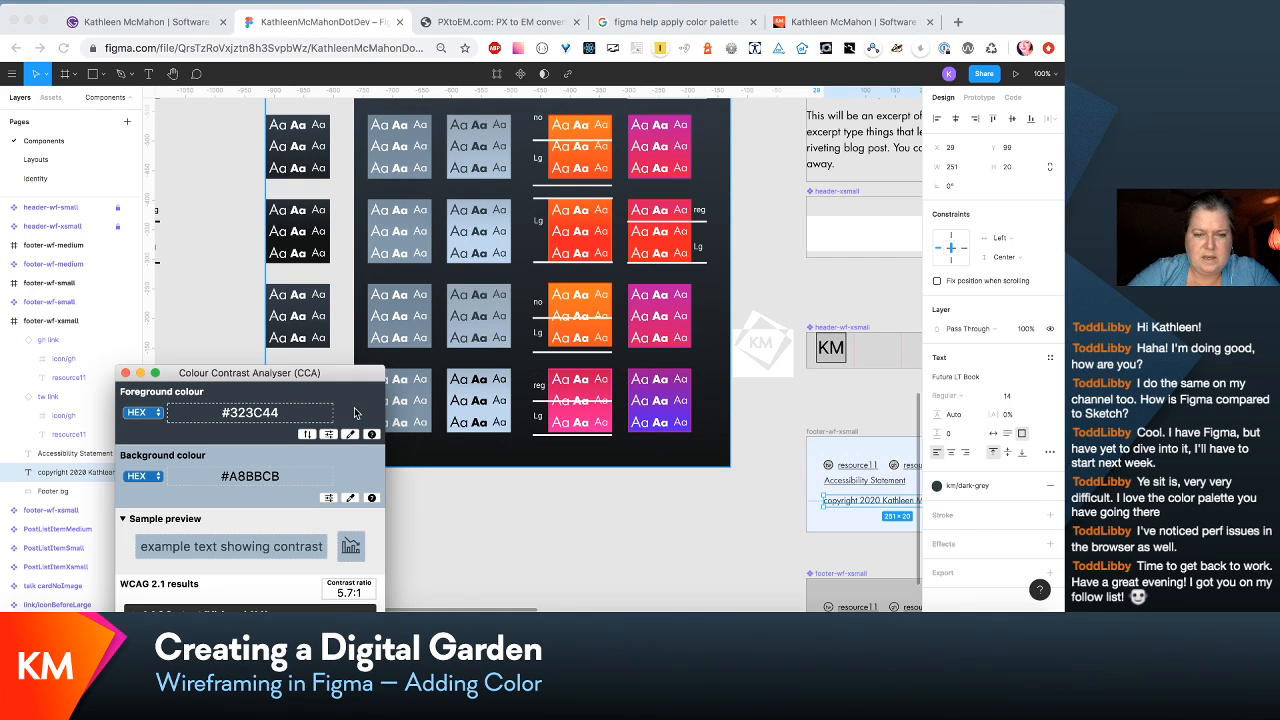
left_click_drag(345, 383, 343, 318)
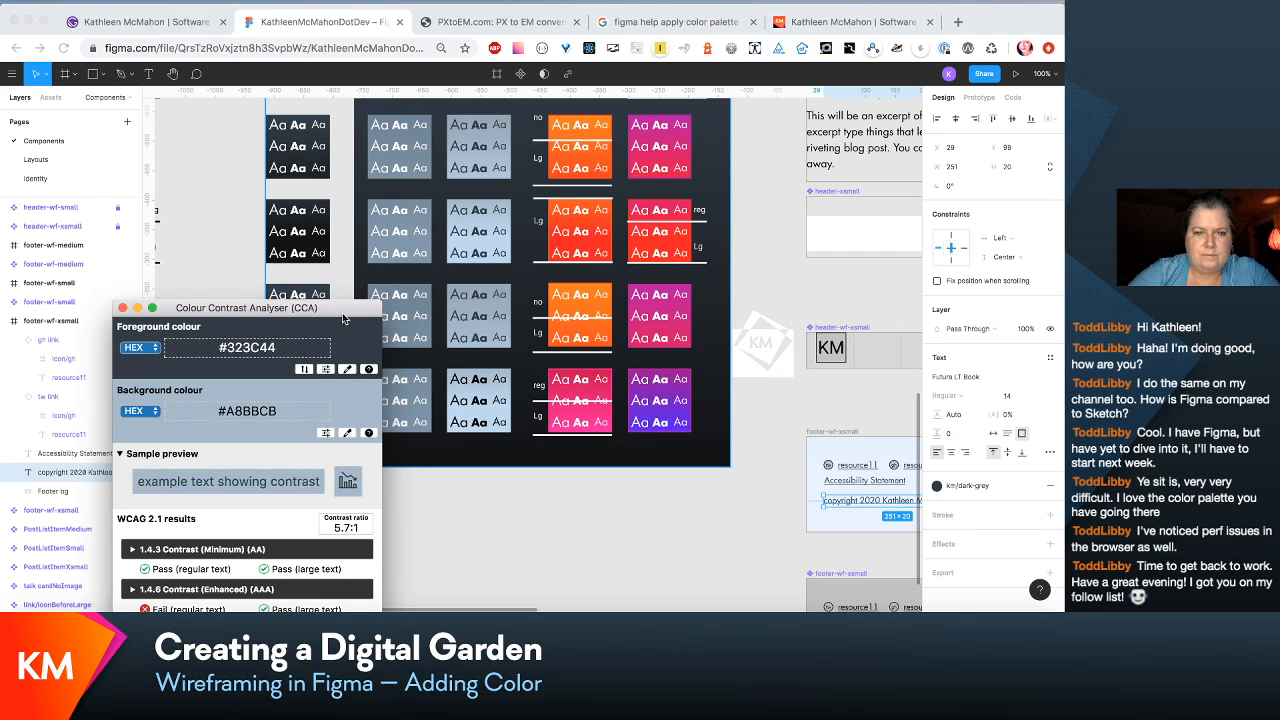
left_click(346, 432)
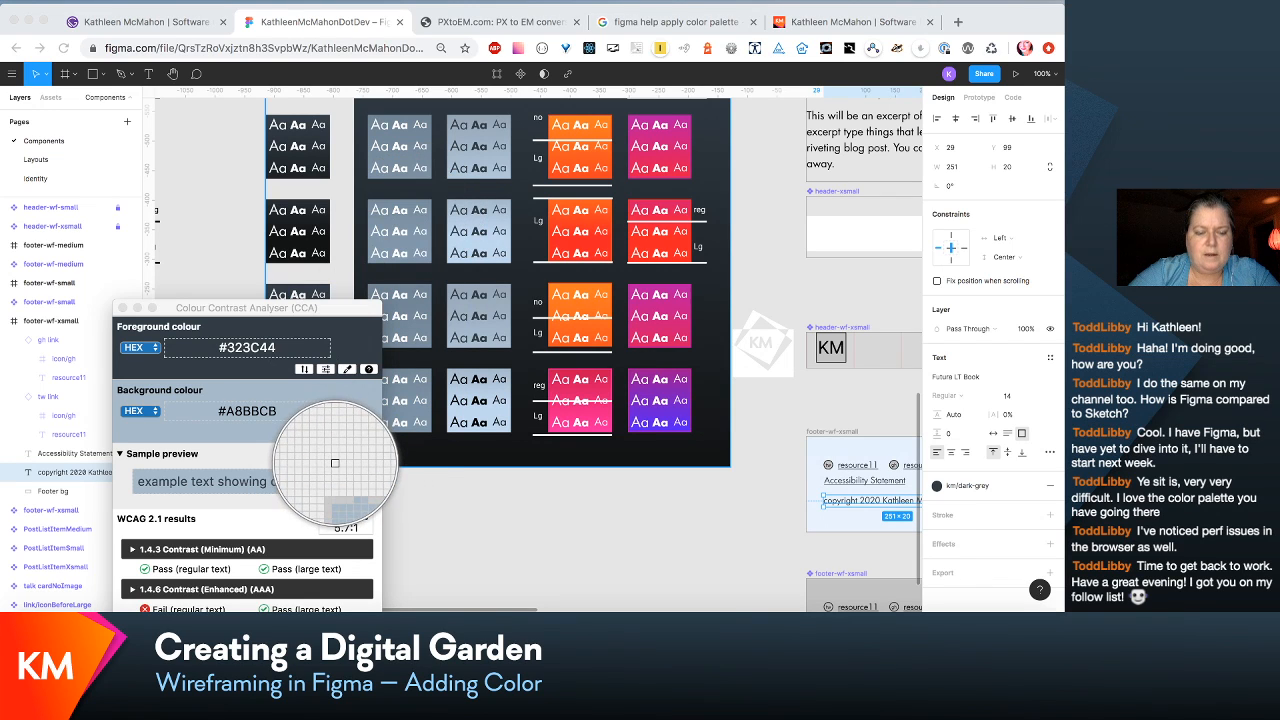
left_click(458, 242)
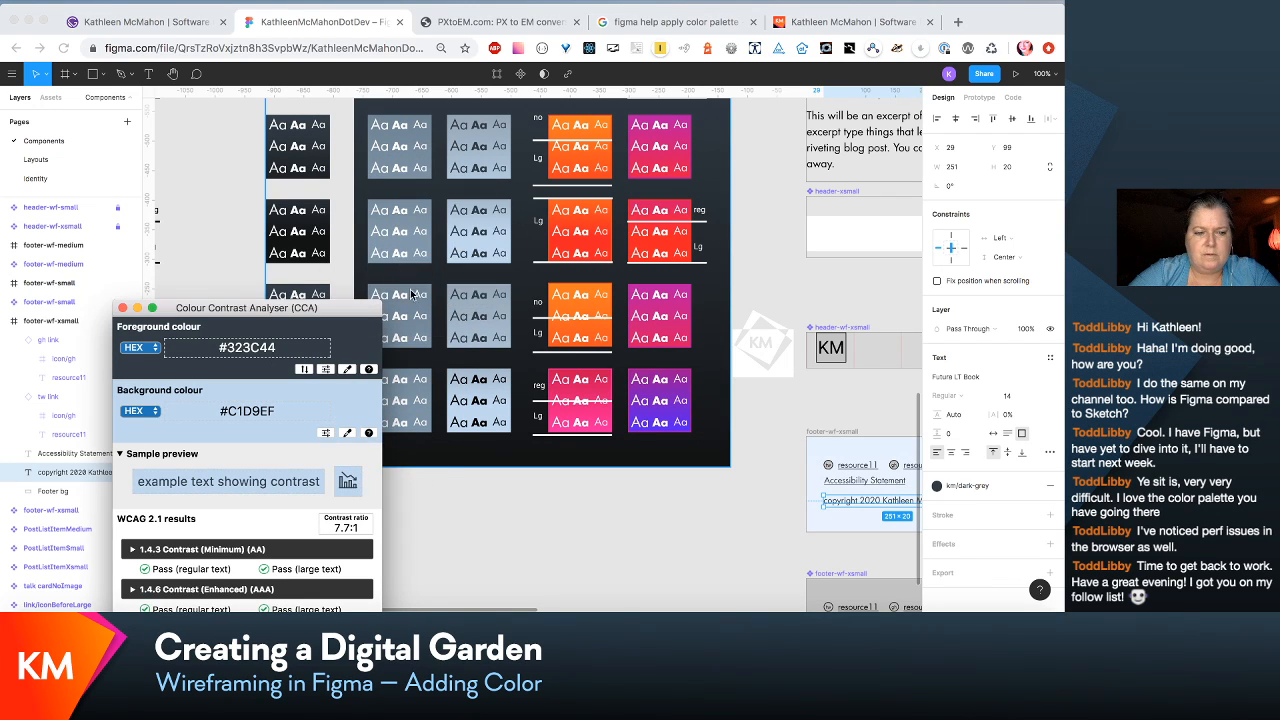
left_click(348, 432)
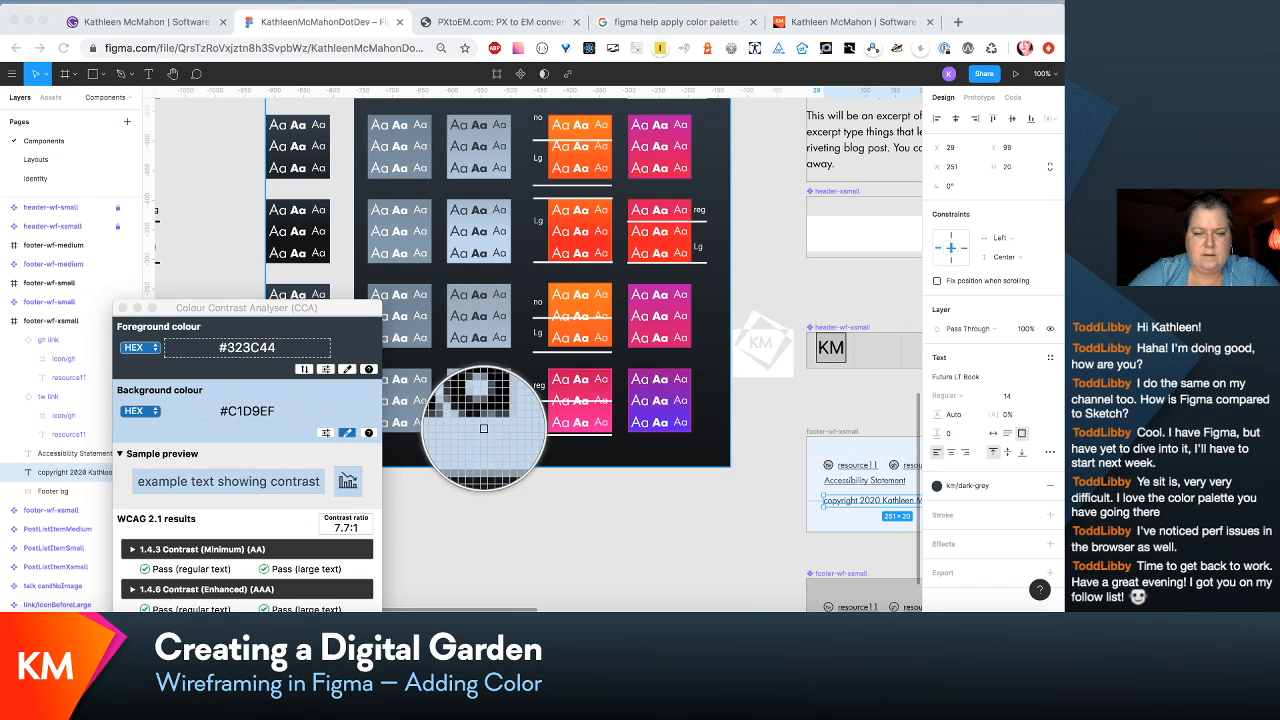
left_click(484, 432)
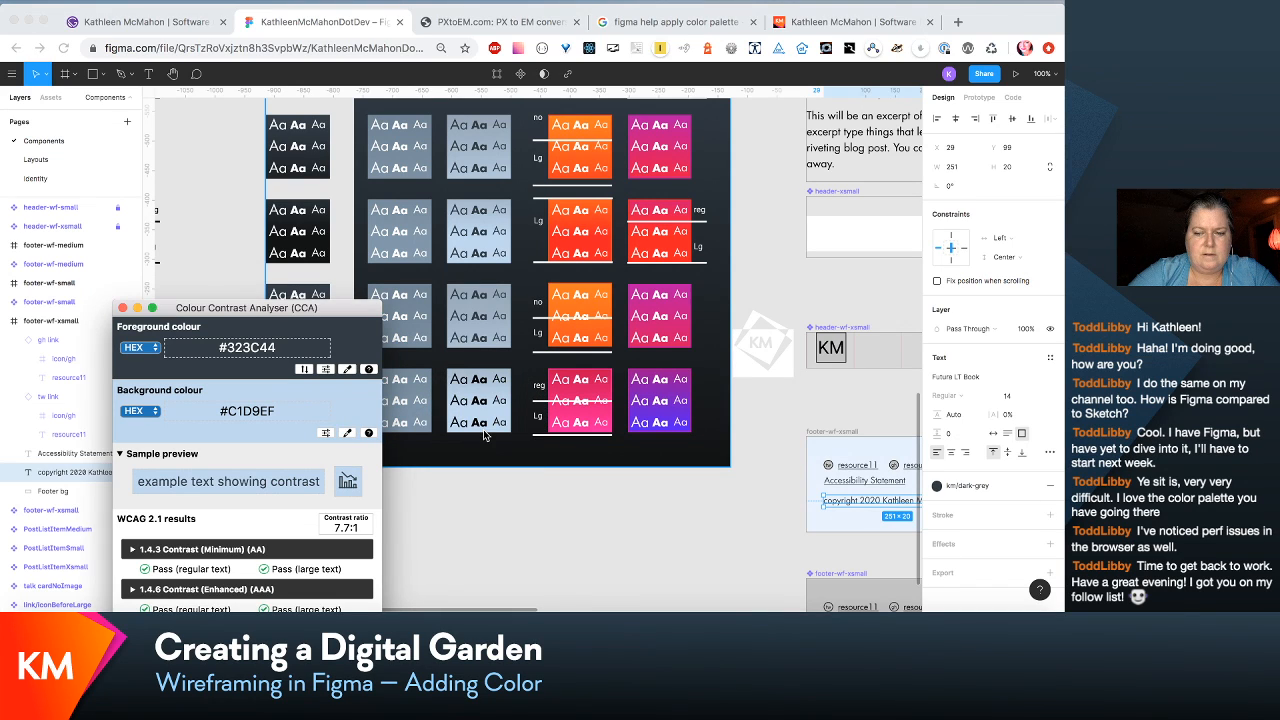
Step: Sample the medium grey swatch 718494 as the foreground and raise the background colour's HSL lightness to 93
left_click(347, 370)
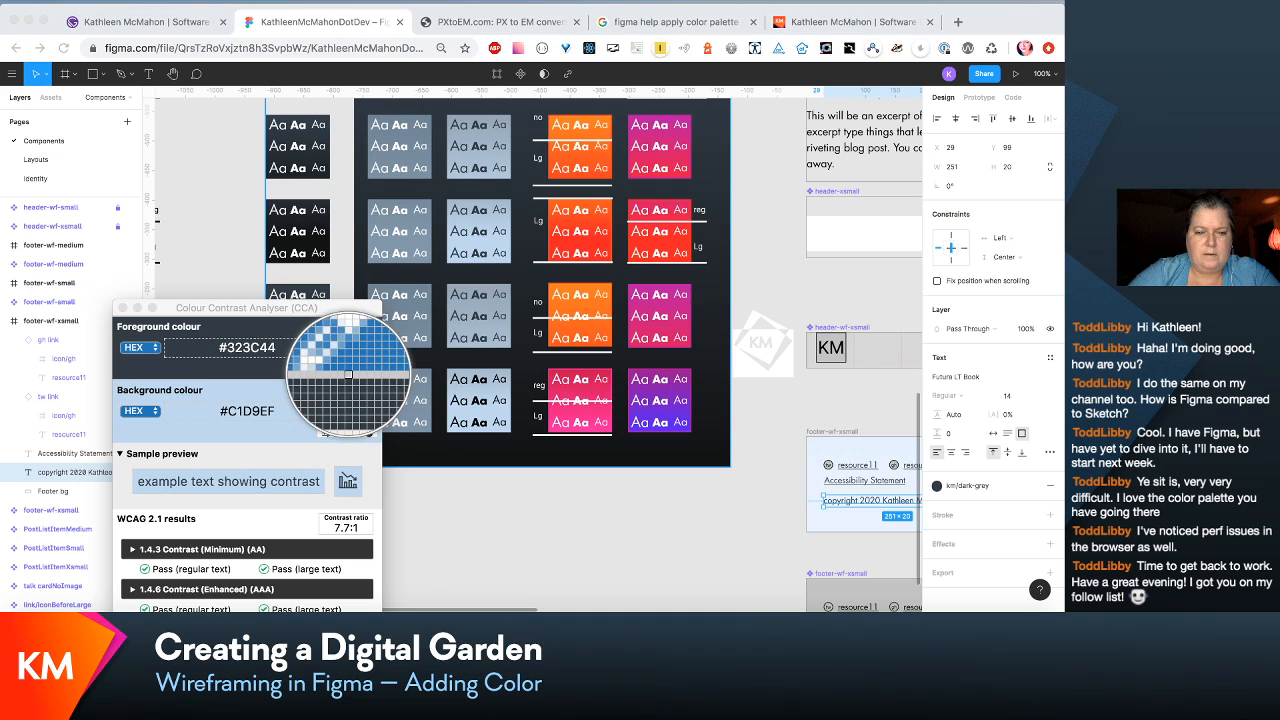
left_click(409, 118)
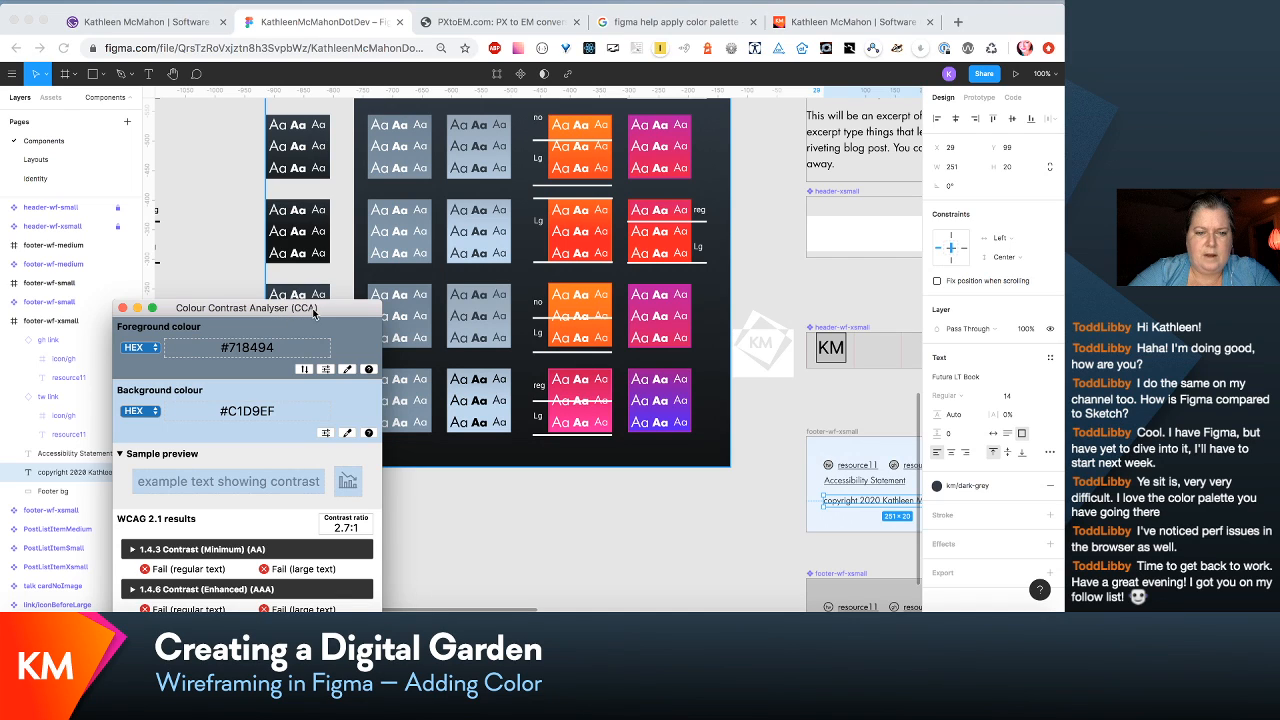
left_click(326, 434)
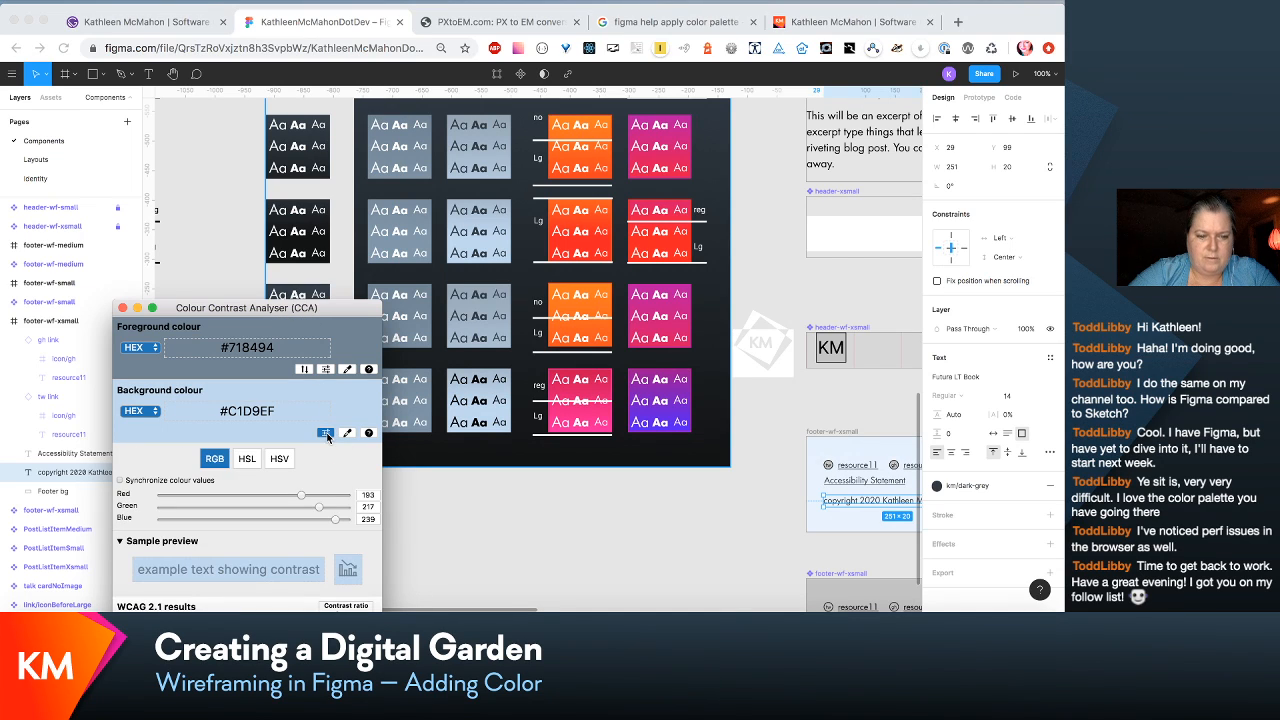
left_click(247, 460)
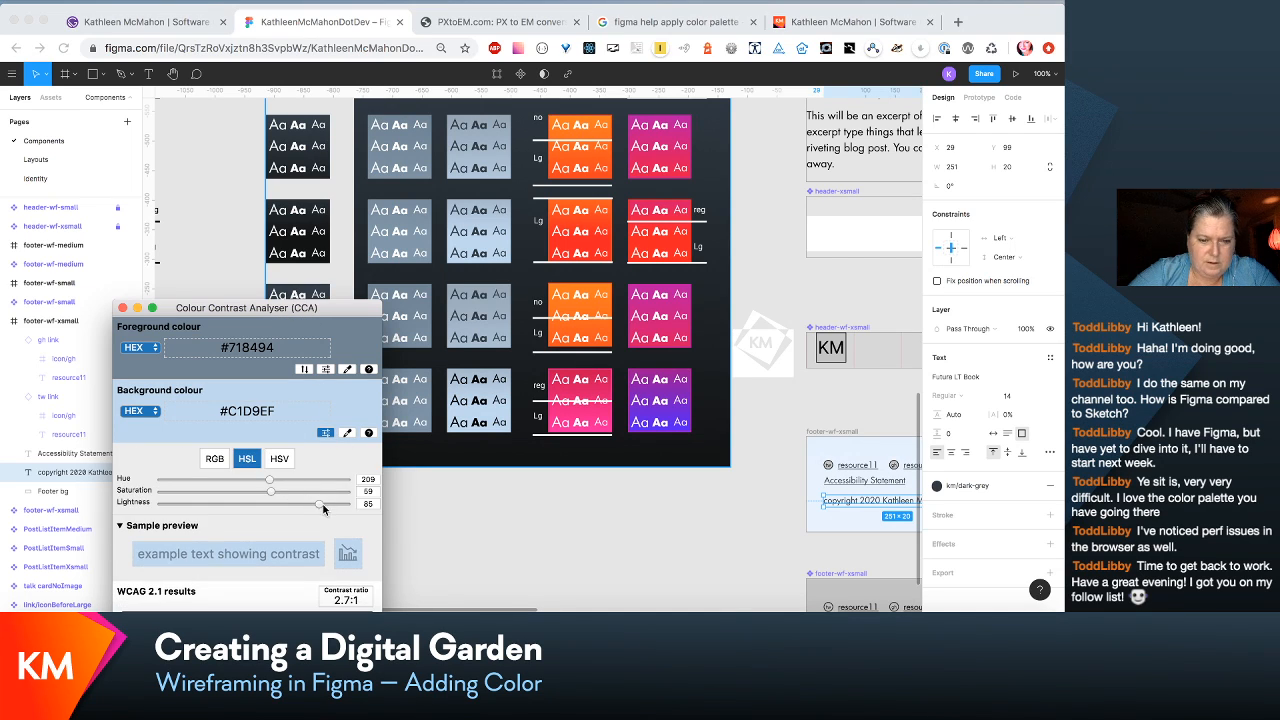
left_click_drag(323, 509, 334, 509)
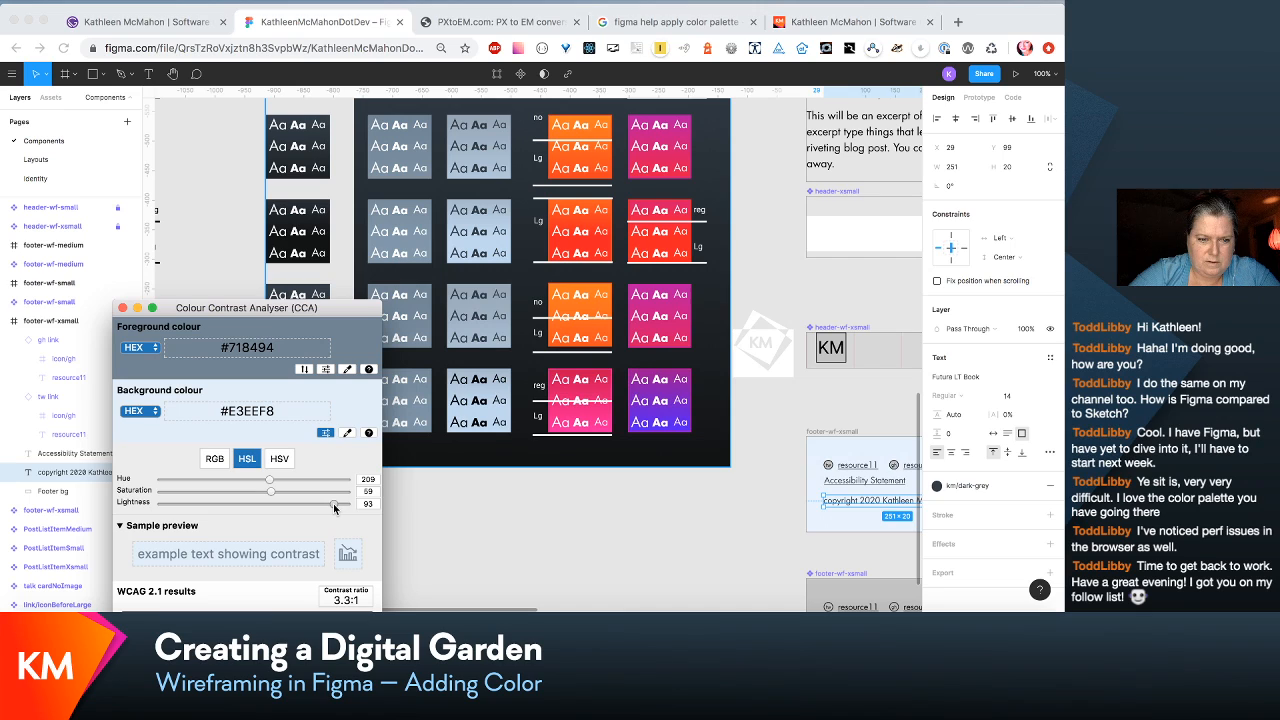
Step: Darken the foreground colour to 5C6C7A by lowering its HSL lightness to 42 in the contrast analyser
left_click(326, 369)
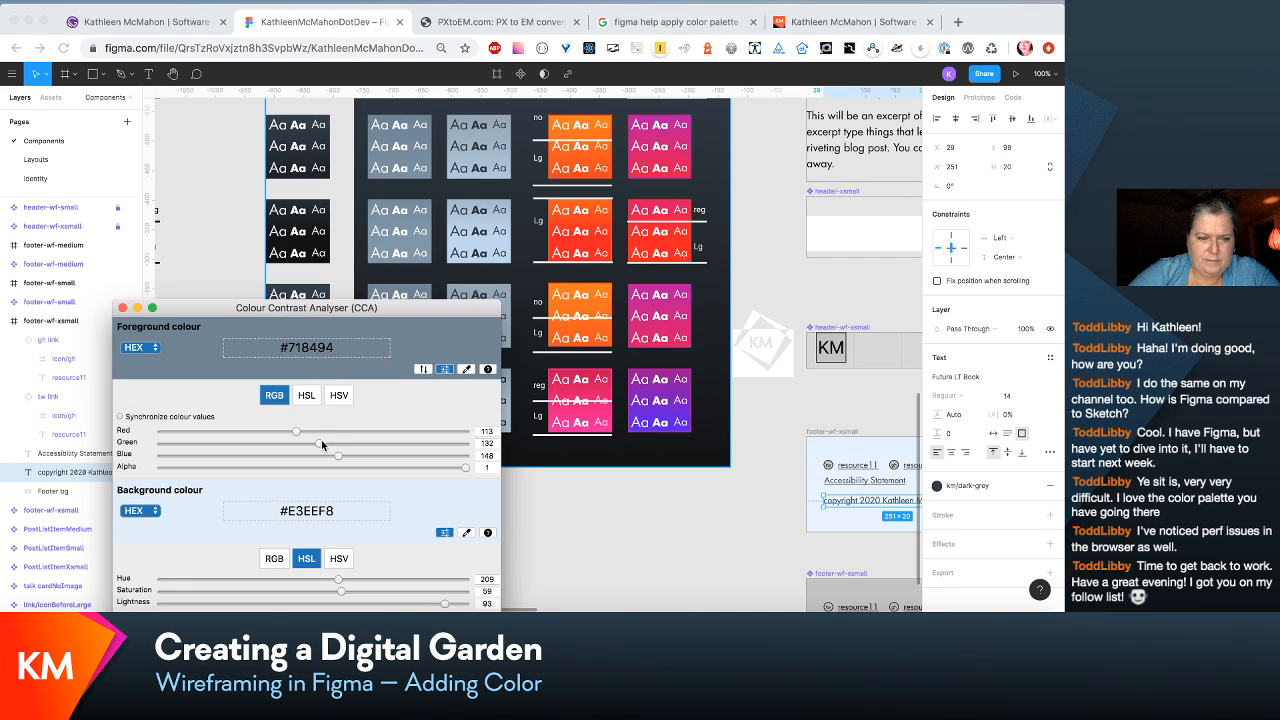
left_click(307, 396)
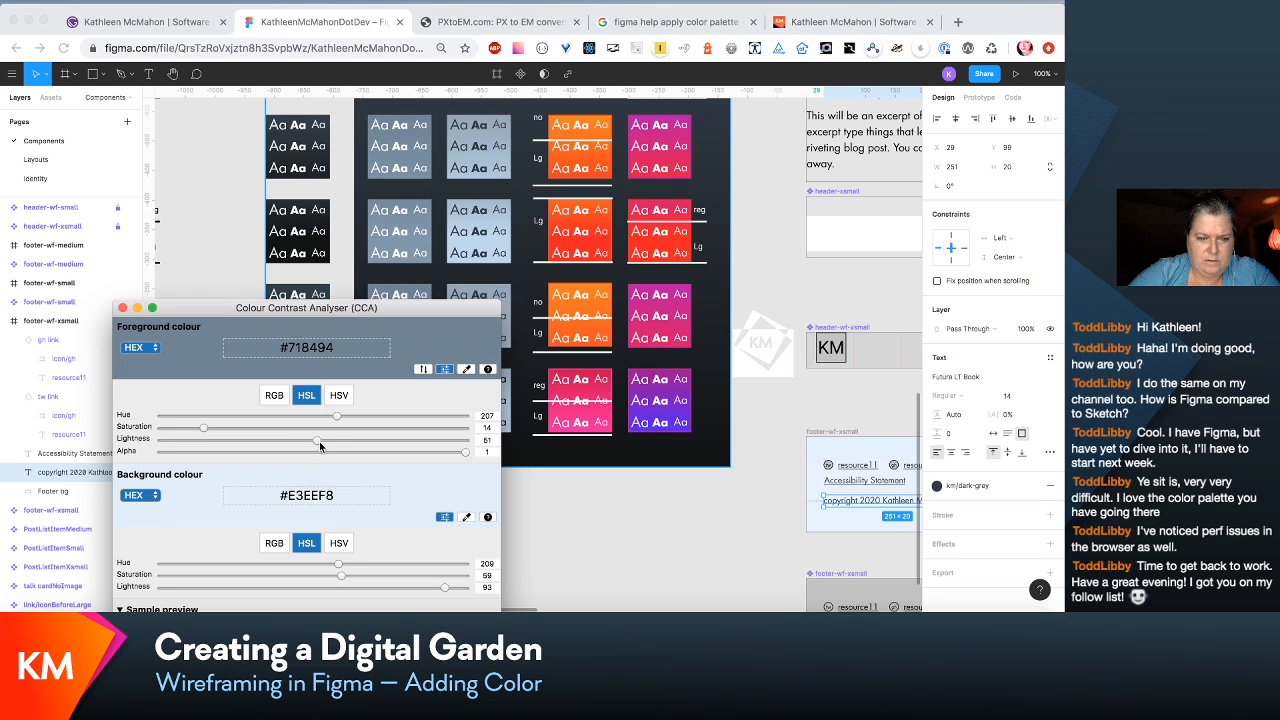
left_click_drag(320, 446, 311, 443)
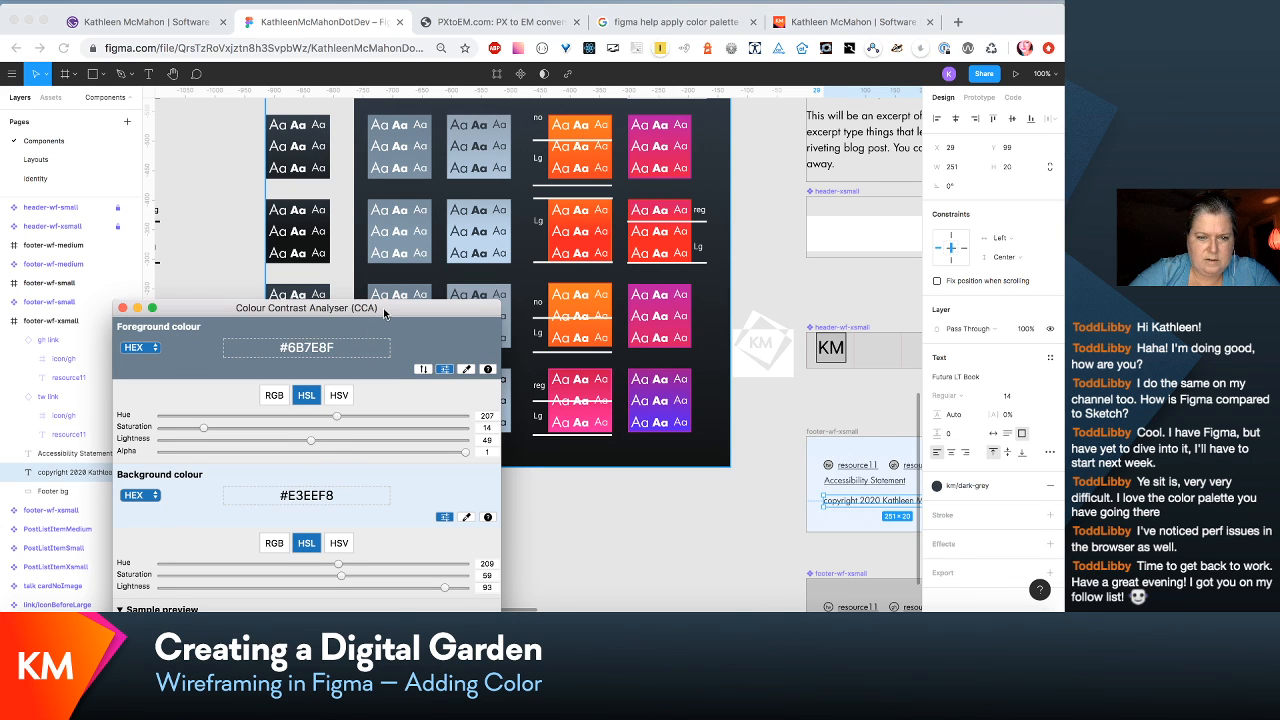
left_click_drag(384, 314, 371, 183)
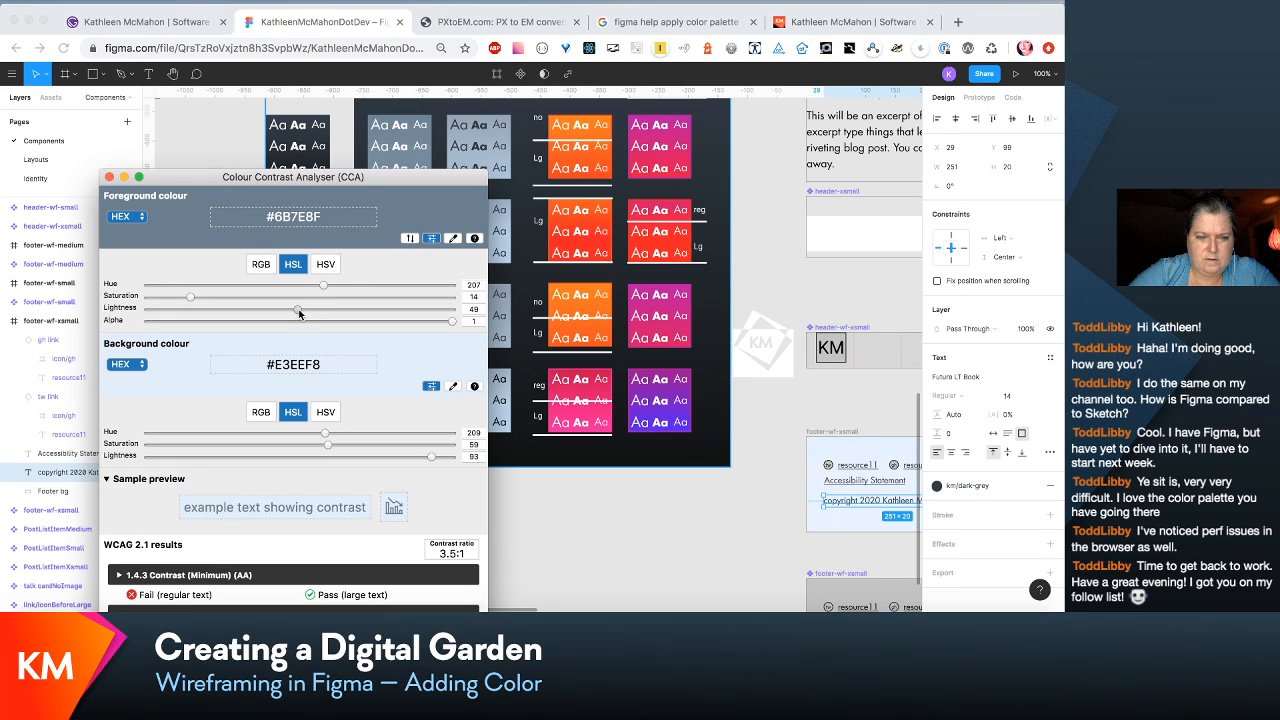
left_click_drag(298, 313, 275, 316)
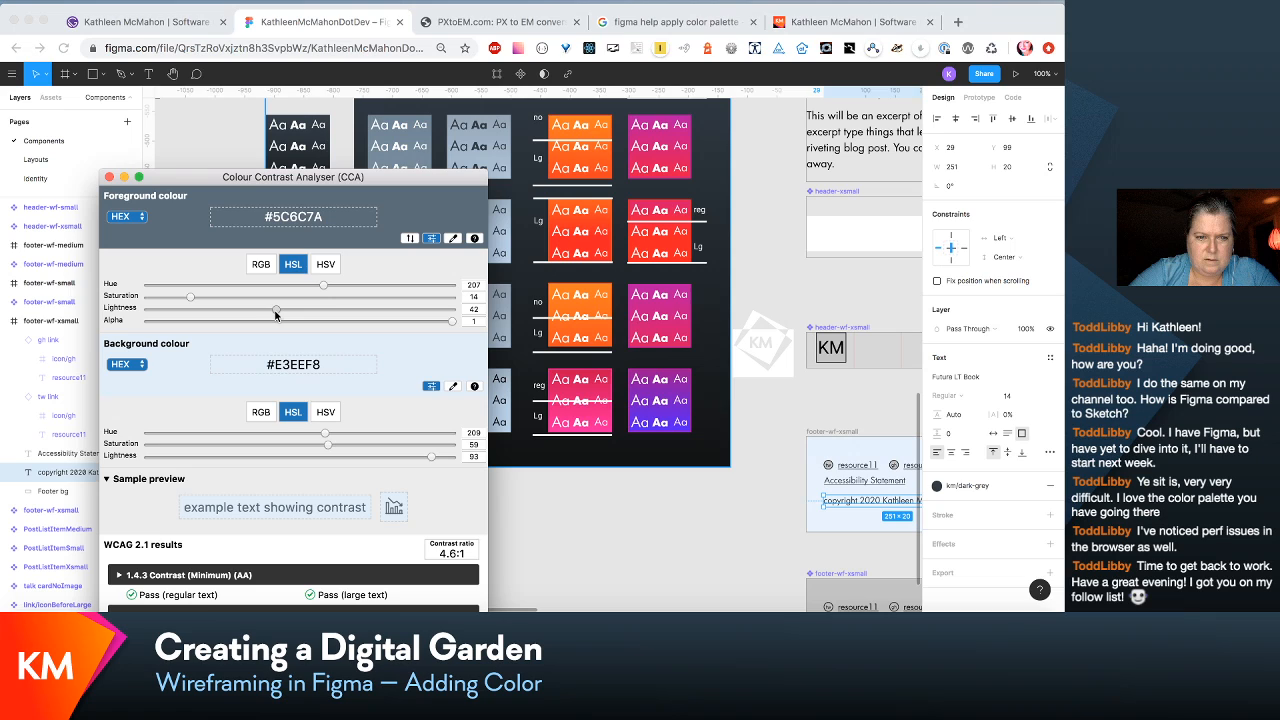
Step: Copy the foreground hex value 5C6C7A, switch to Figma, and detach the km/dark-grey colour style from the footer's Accessibility Statement text
left_click(293, 216)
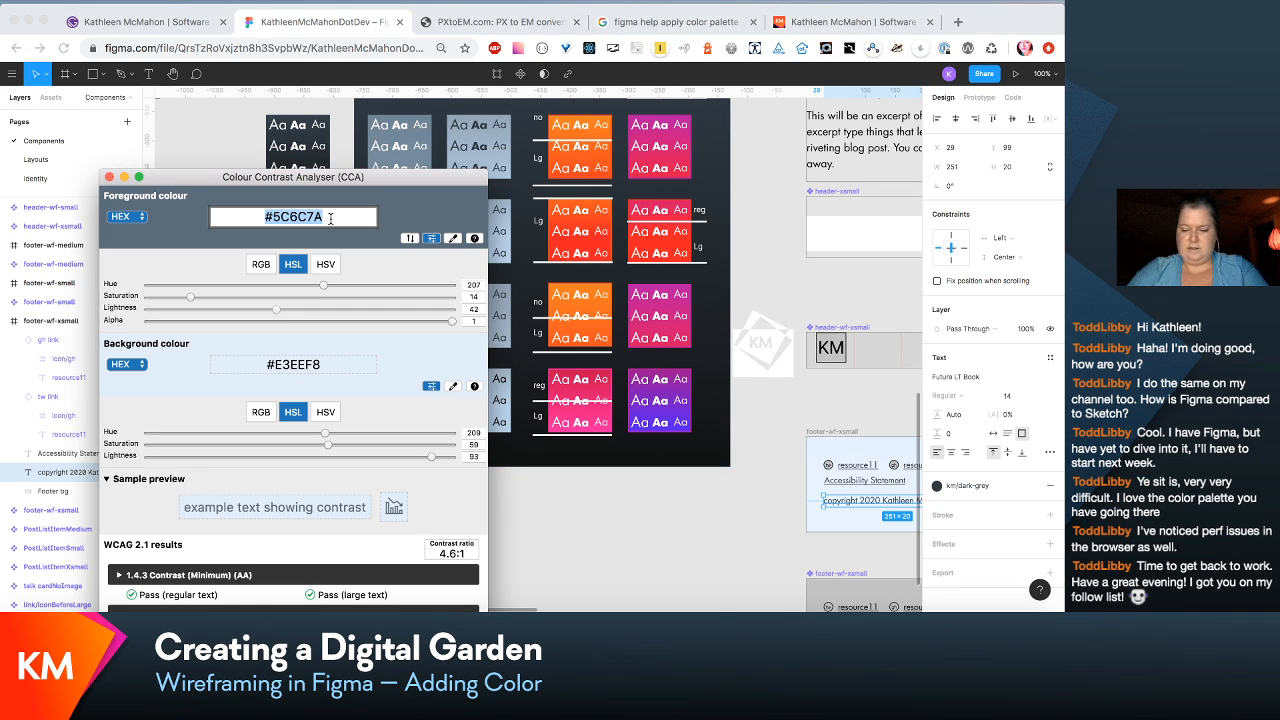
left_click(894, 486)
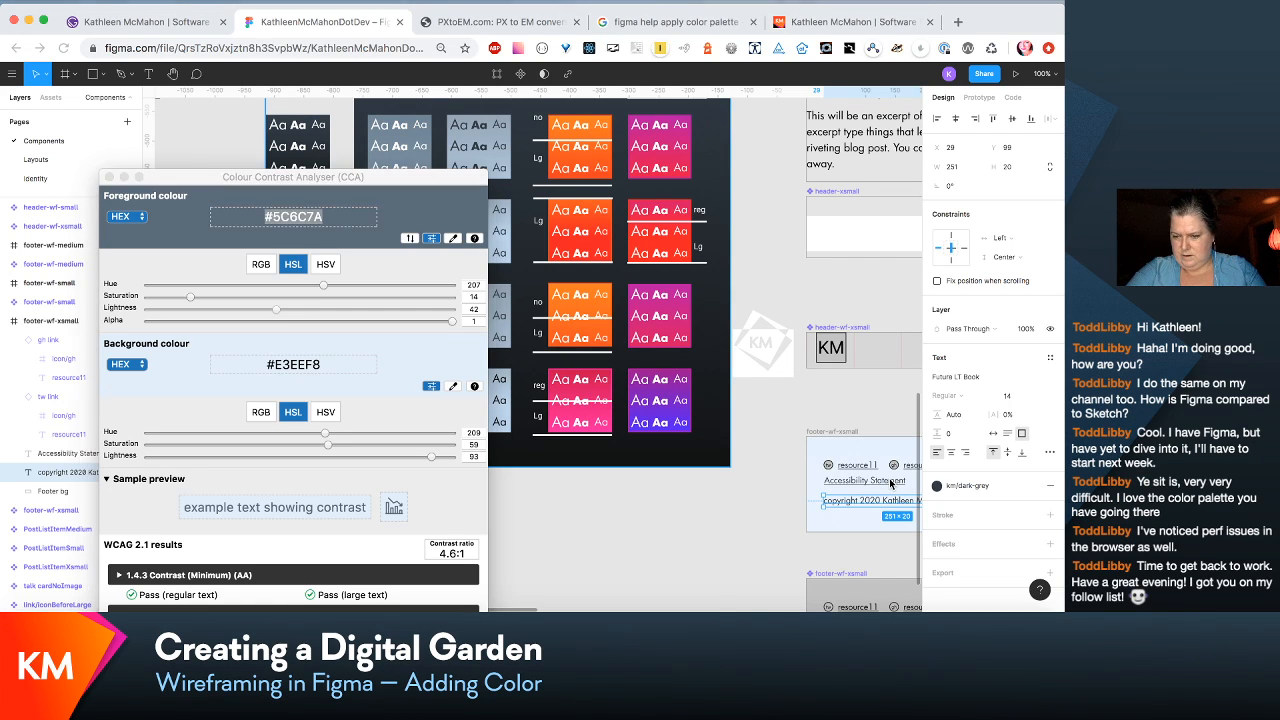
left_click(895, 486)
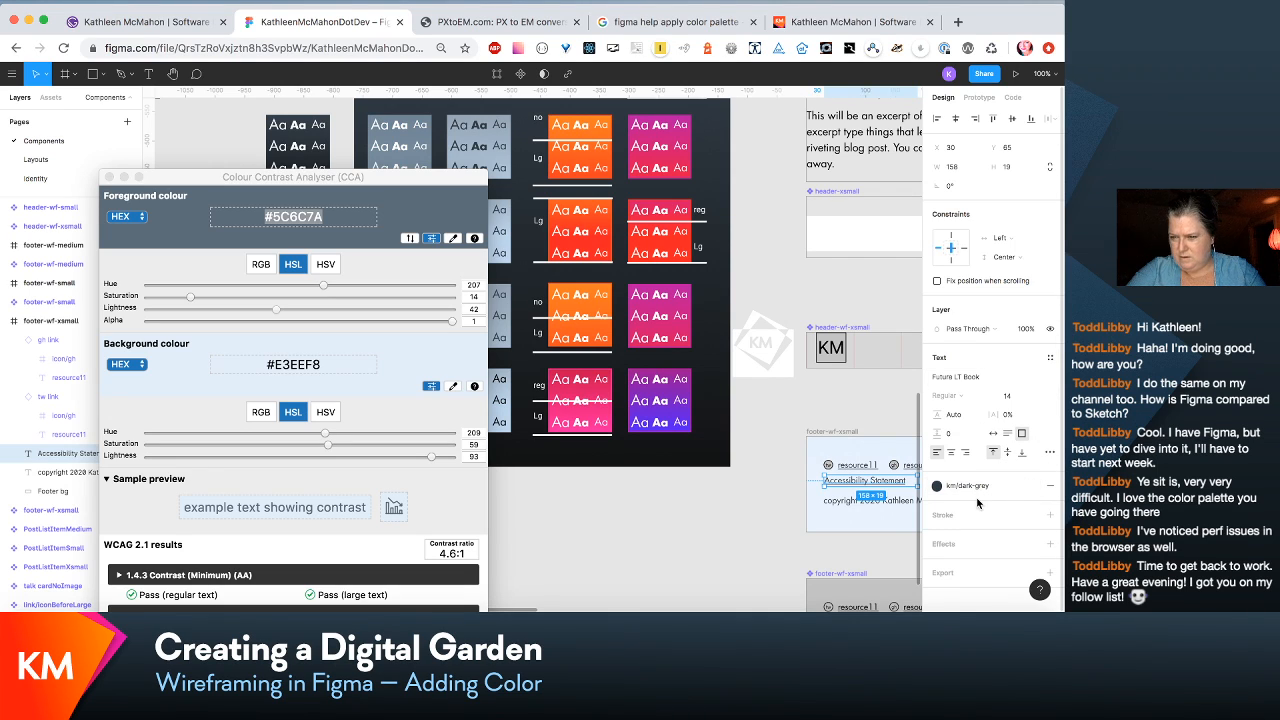
left_click(1029, 488)
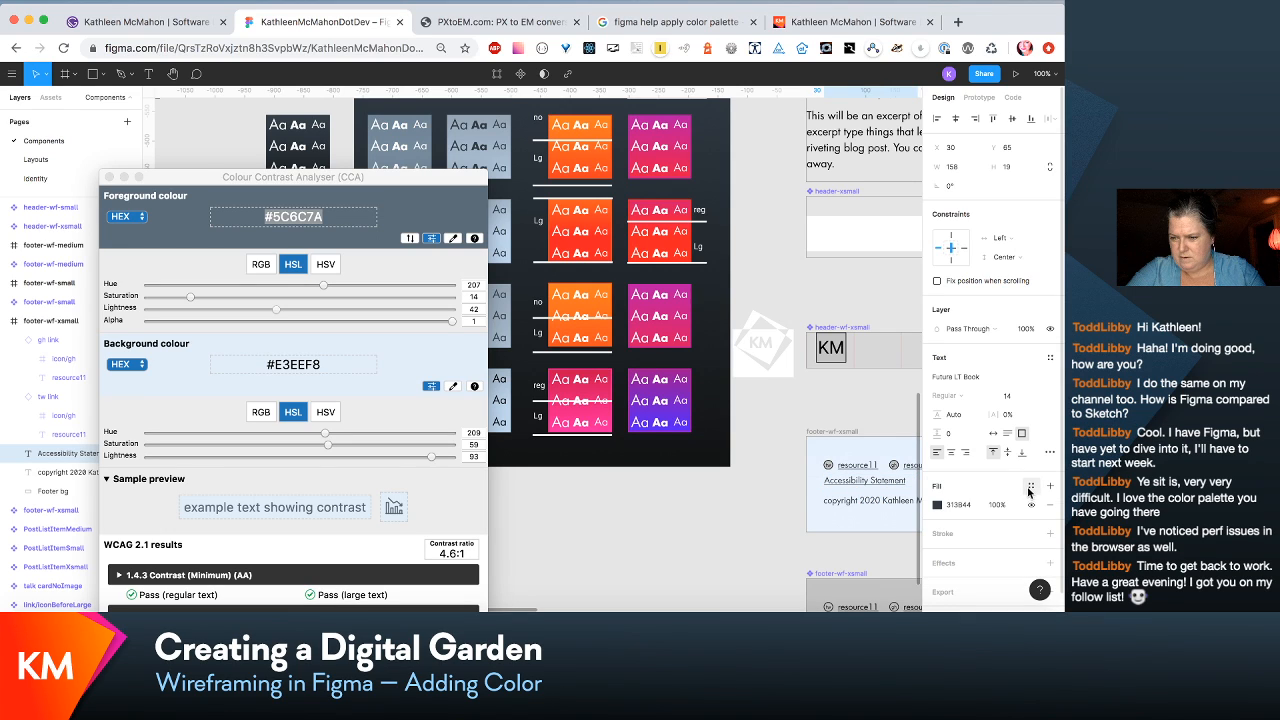
left_click(1030, 489)
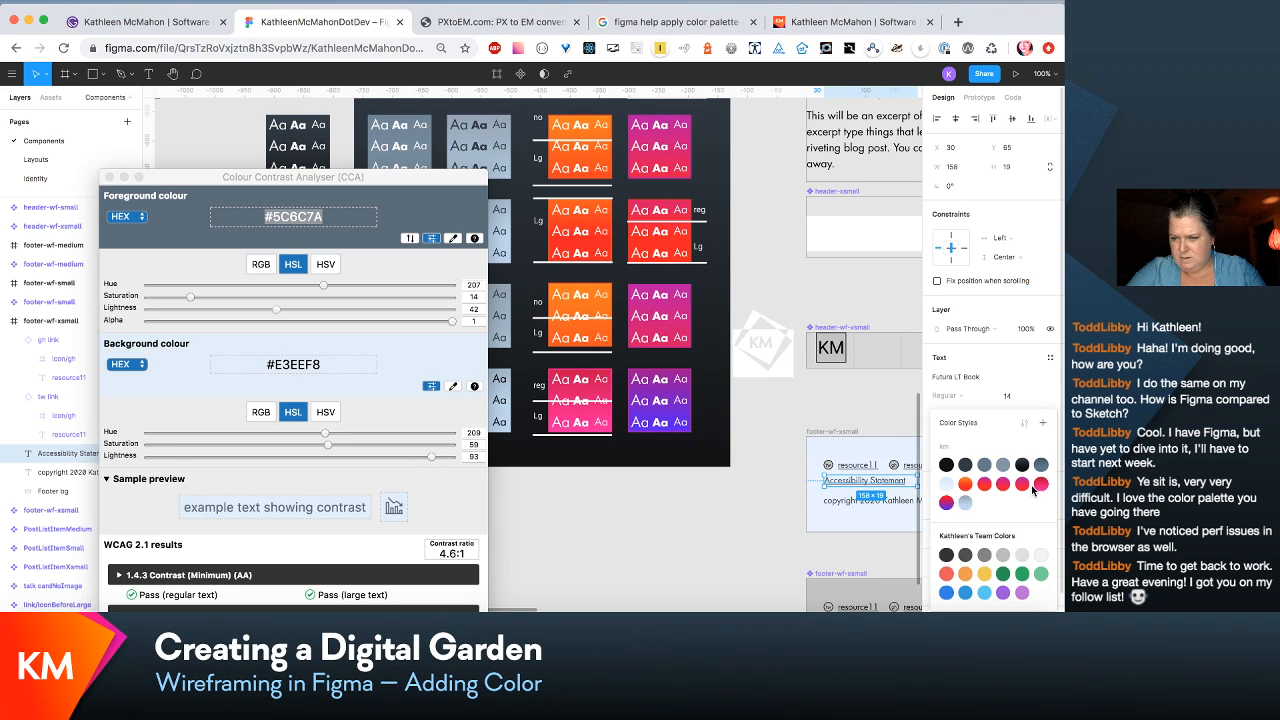
double_click(877, 483)
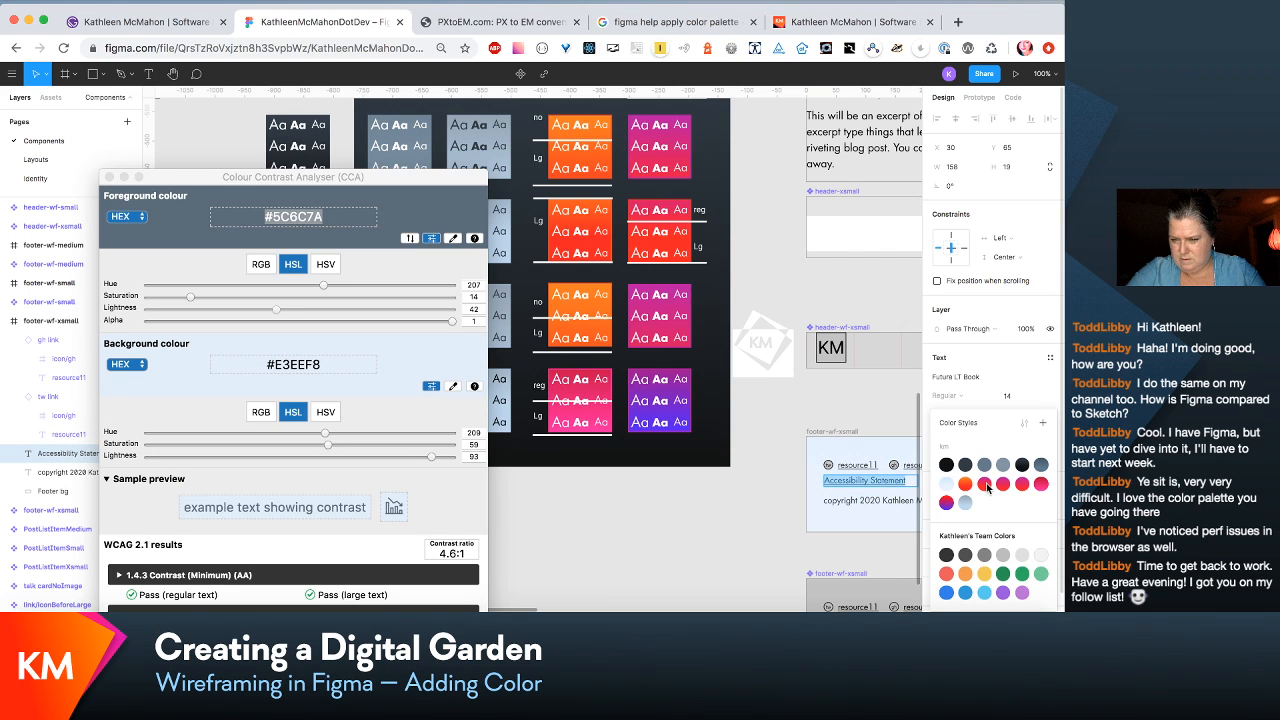
left_click(1043, 424)
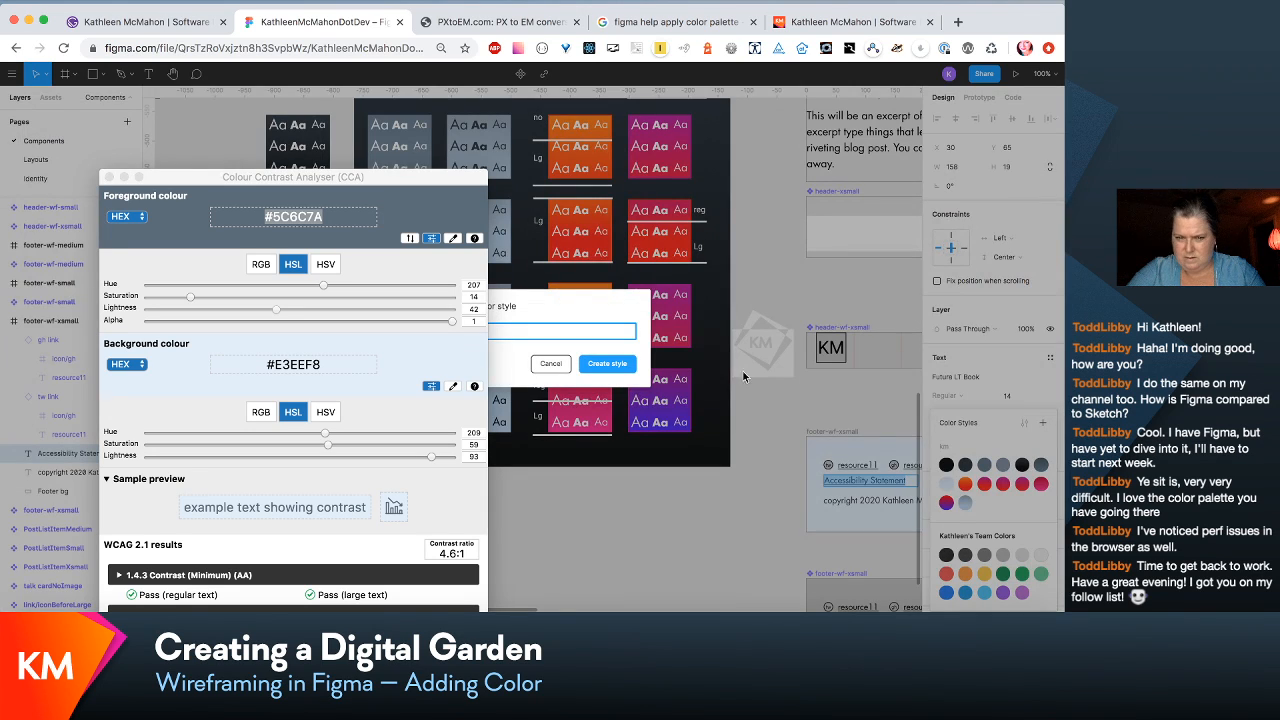
left_click_drag(612, 303, 751, 303)
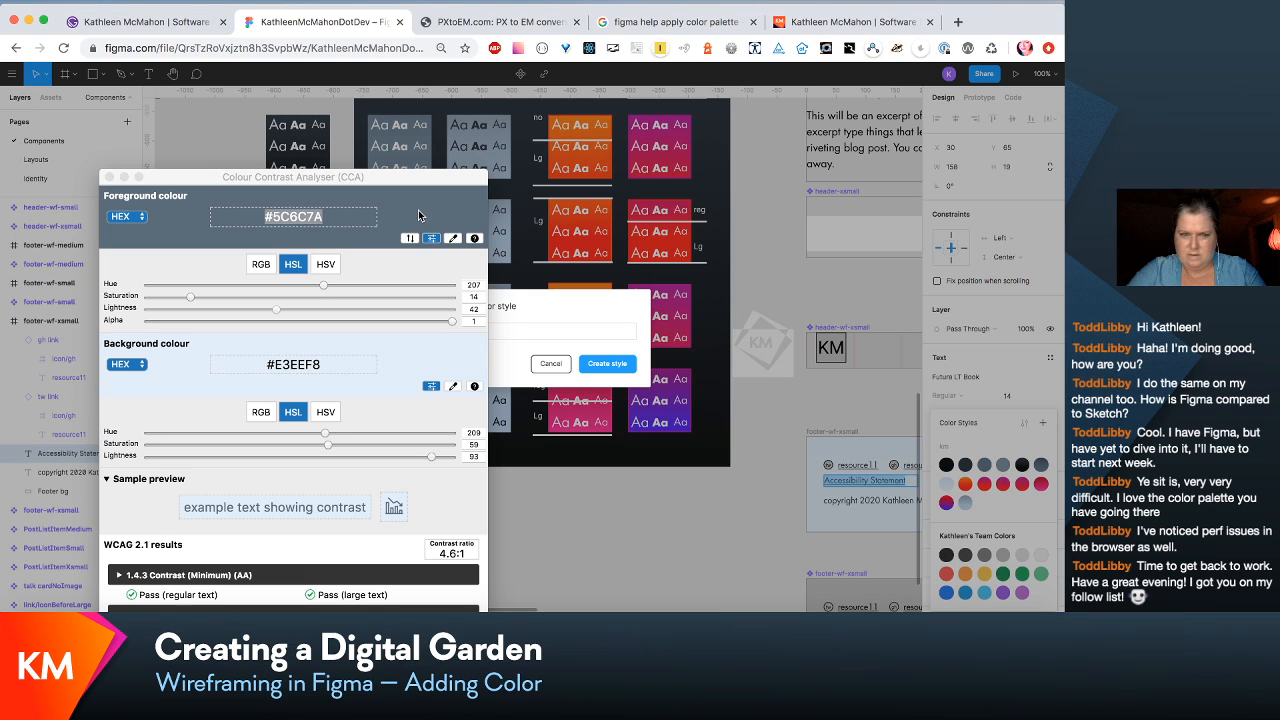
left_click_drag(430, 178, 230, 178)
left_click(545, 363)
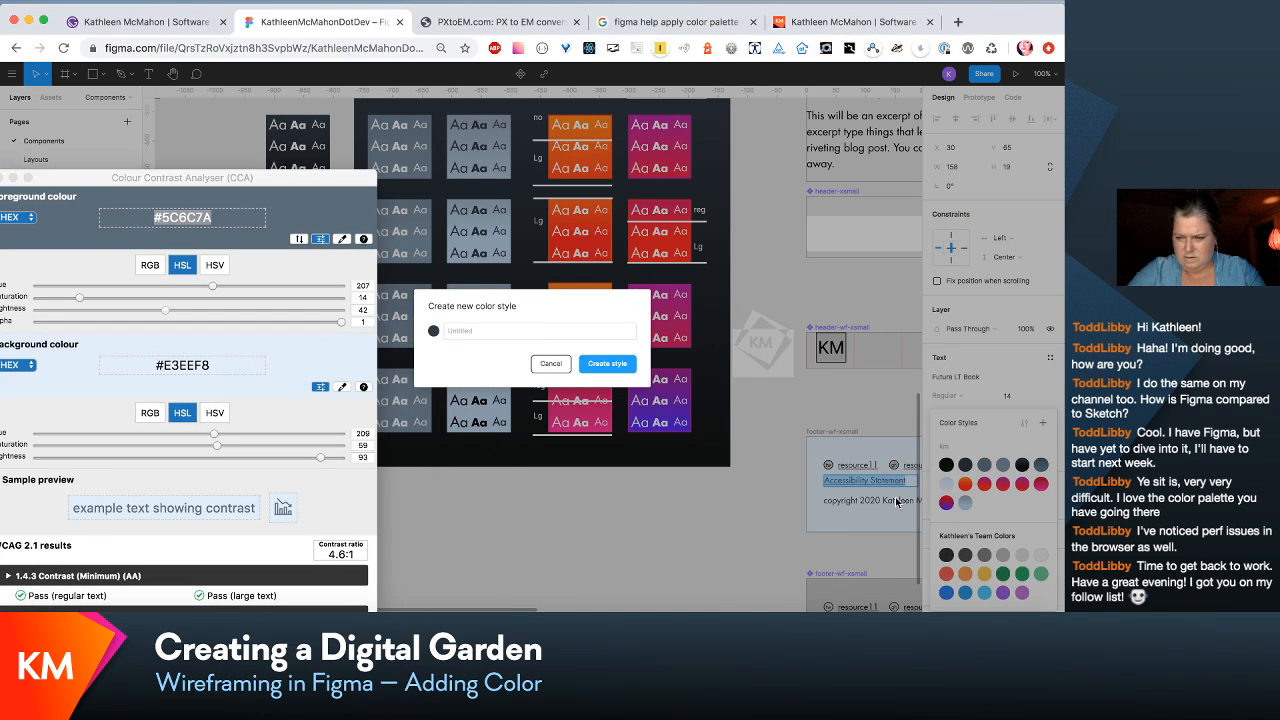
left_click(548, 364)
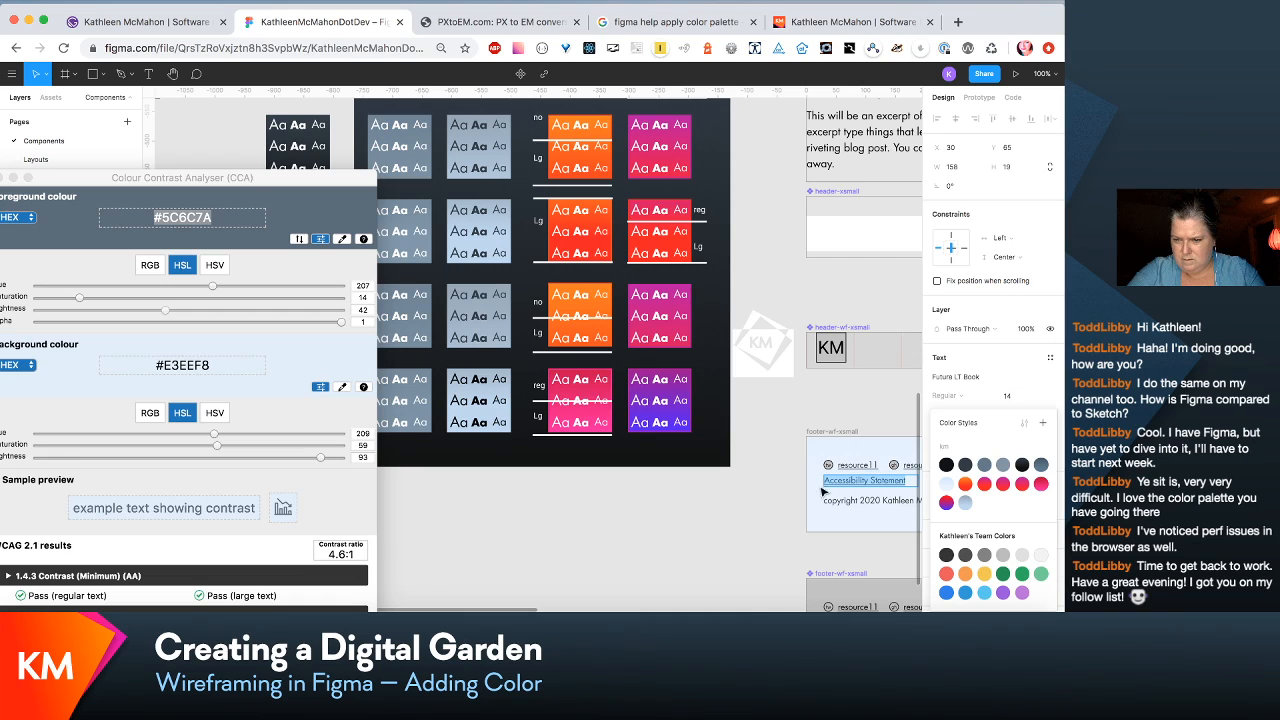
key("Escape")
left_click(811, 542)
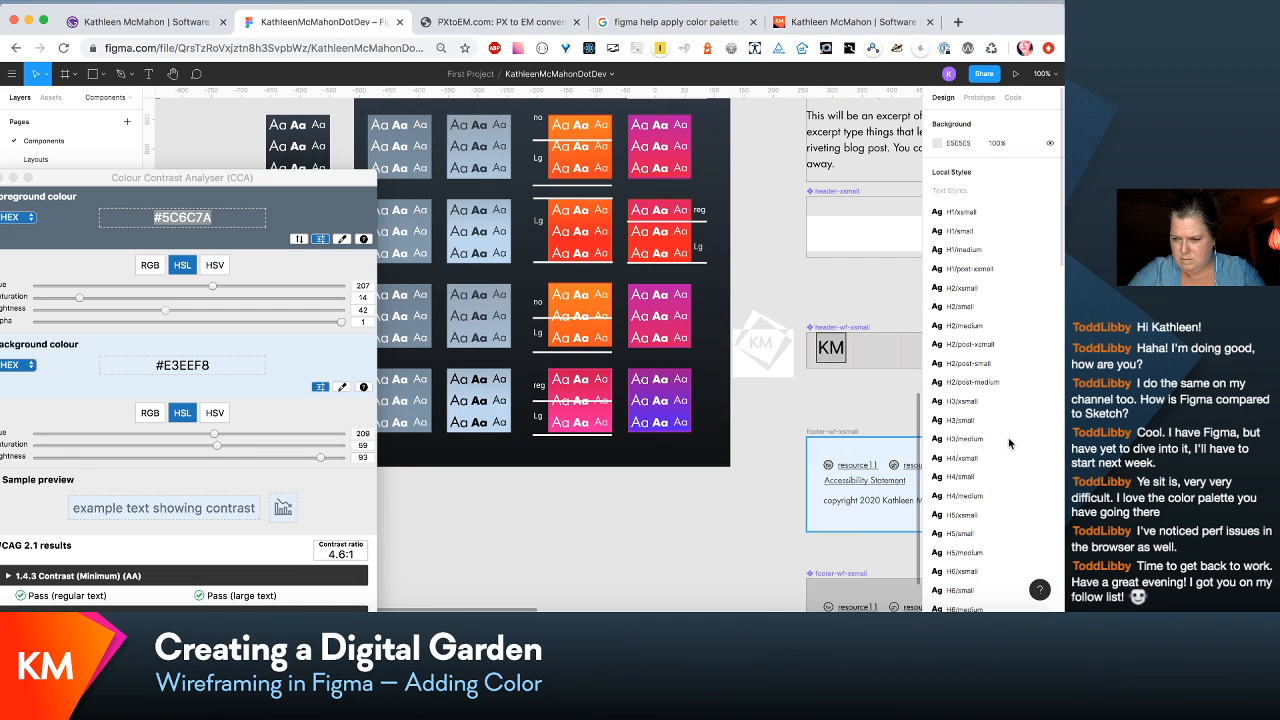
Step: Try to paste the copied grey as the hex fill colour of the footer's Accessibility Statement text
left_click(864, 480)
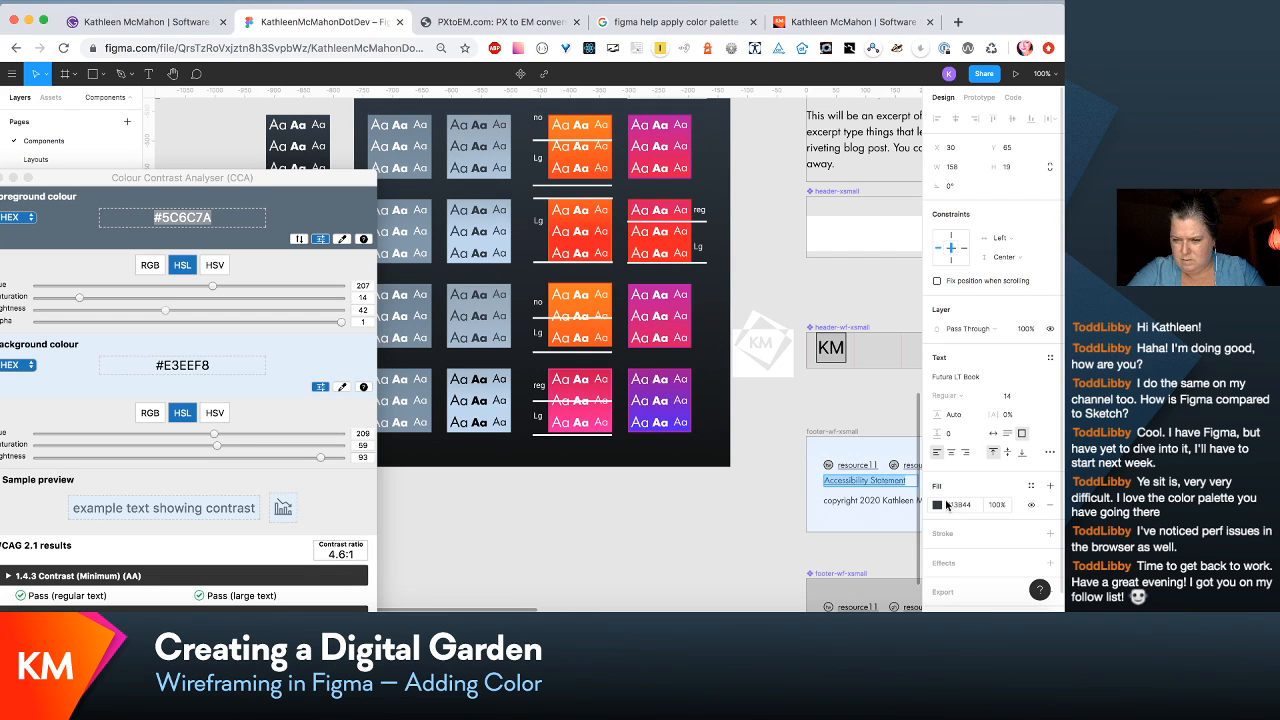
left_click(938, 505)
key("super+v")
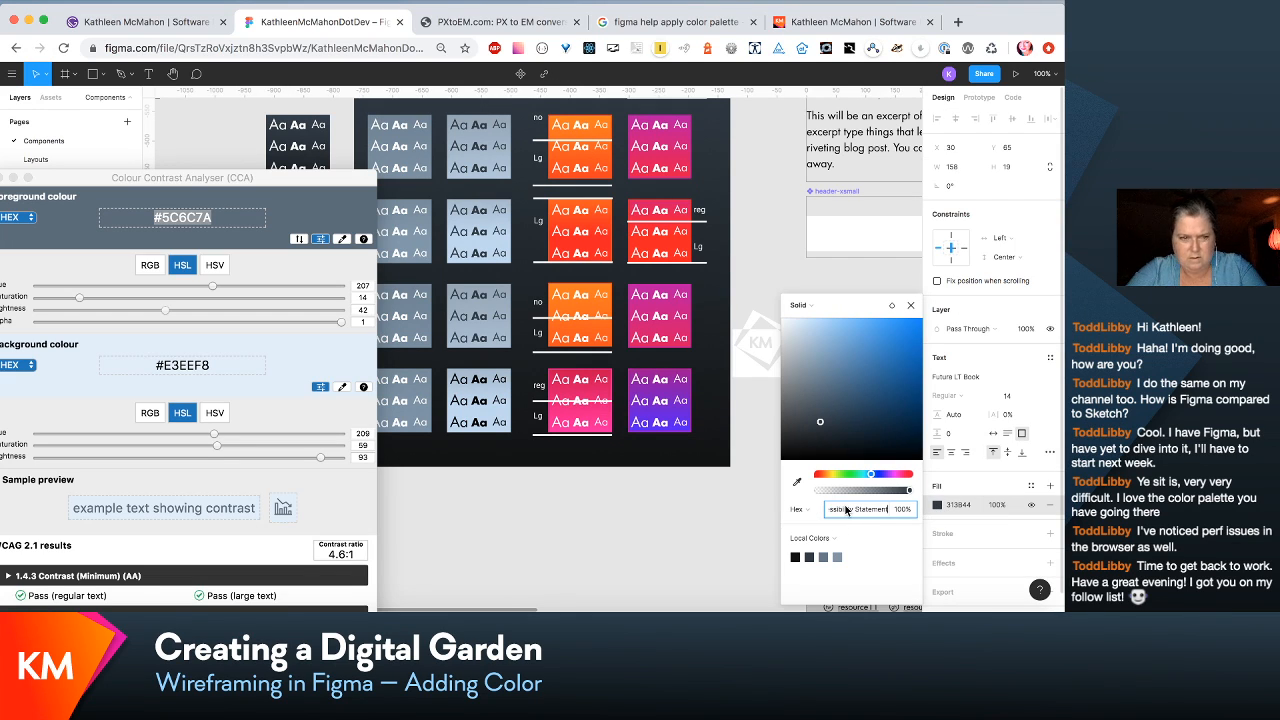
Step: Set the fill colour of the footer's Accessibility Statement text to hex 5C6C7A
left_click(845, 510)
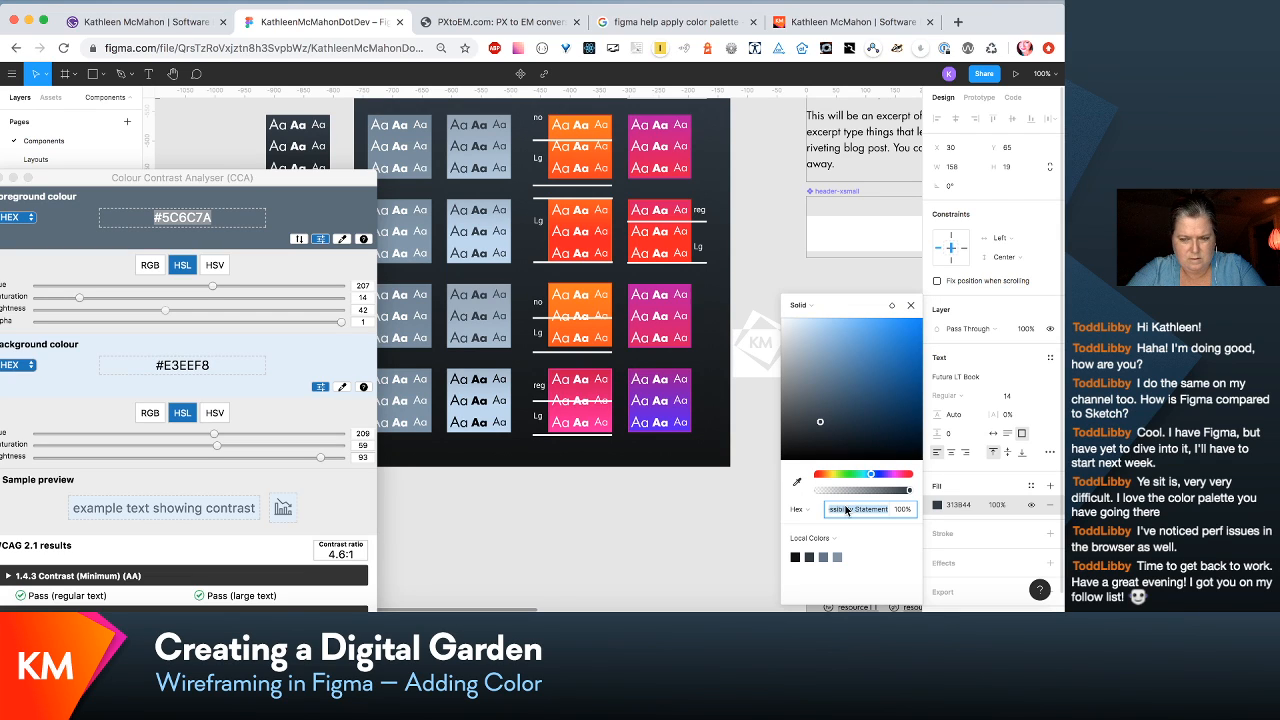
type("5c6c7a")
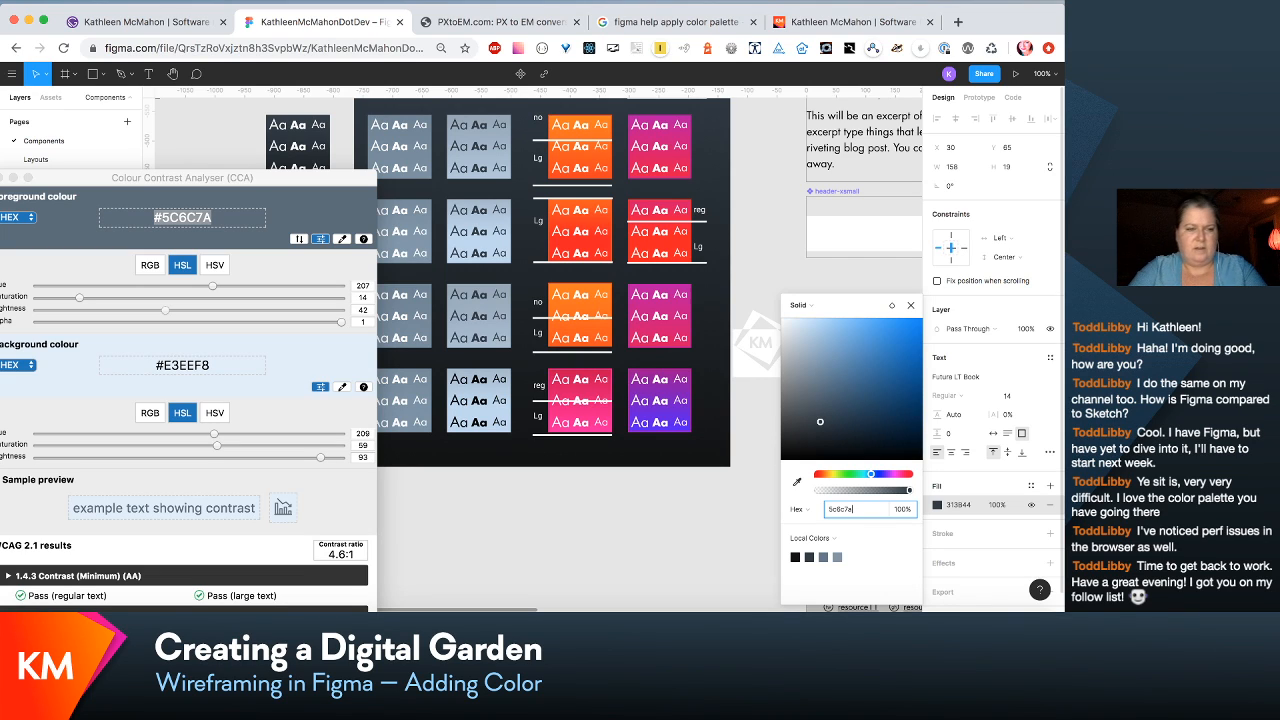
key("Return")
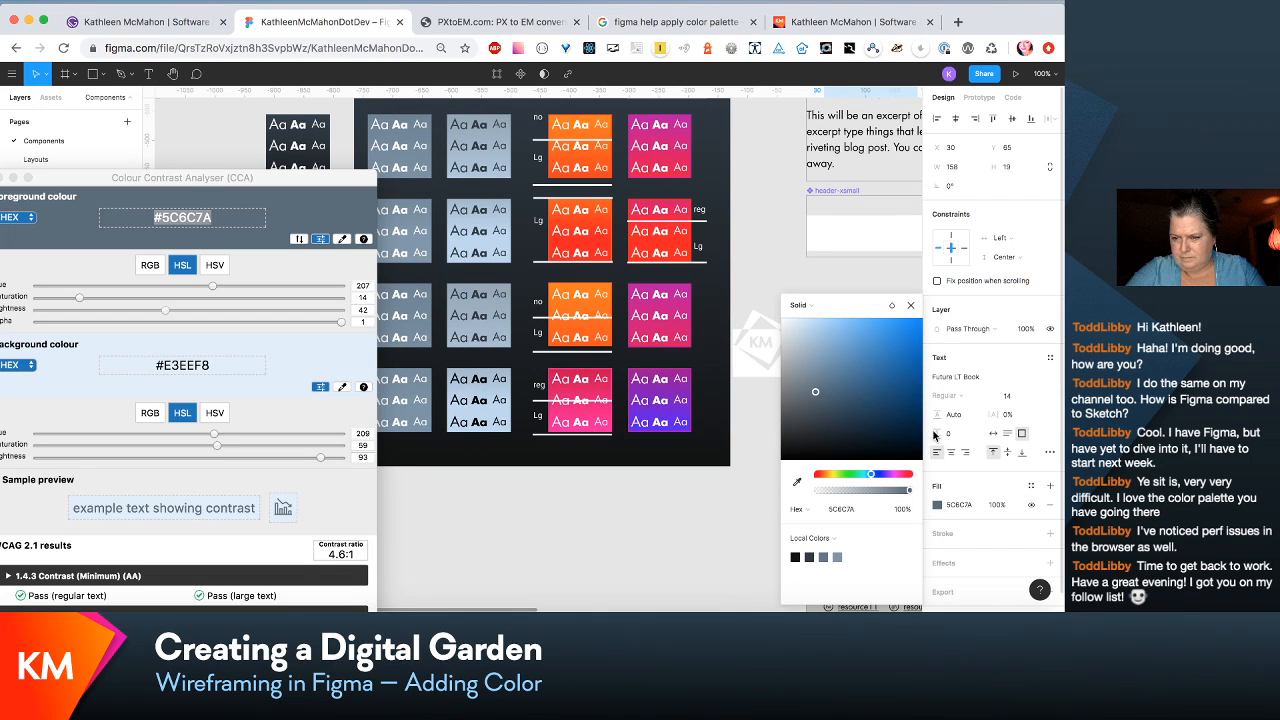
left_click(937, 505)
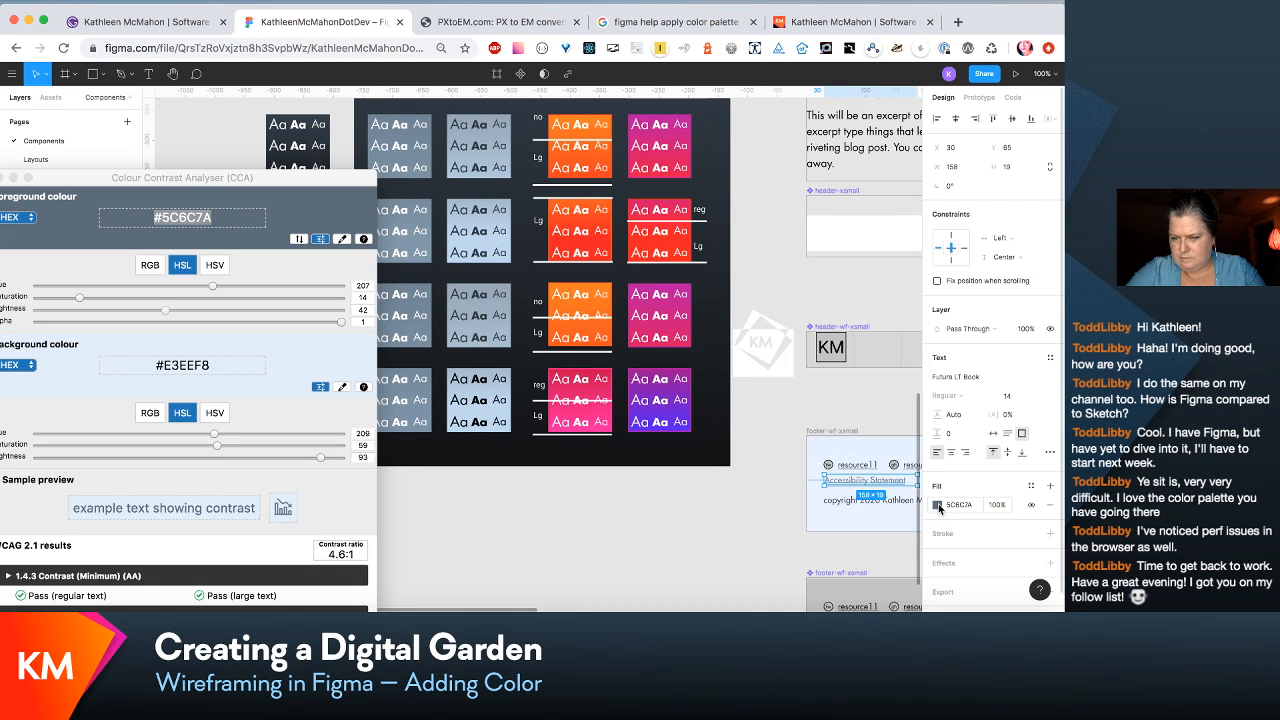
Step: Create a new colour style named km/med-light-grey-01 from the Accessibility Statement text's fill
left_click(1031, 485)
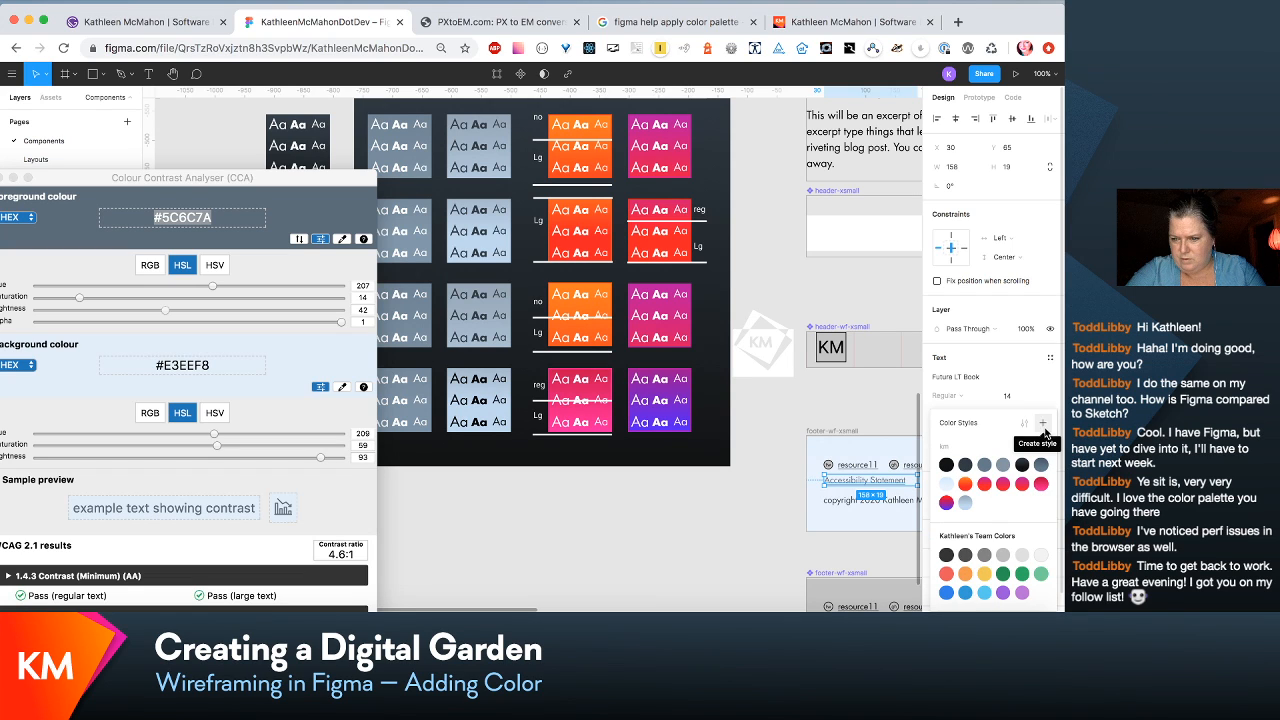
left_click(1043, 424)
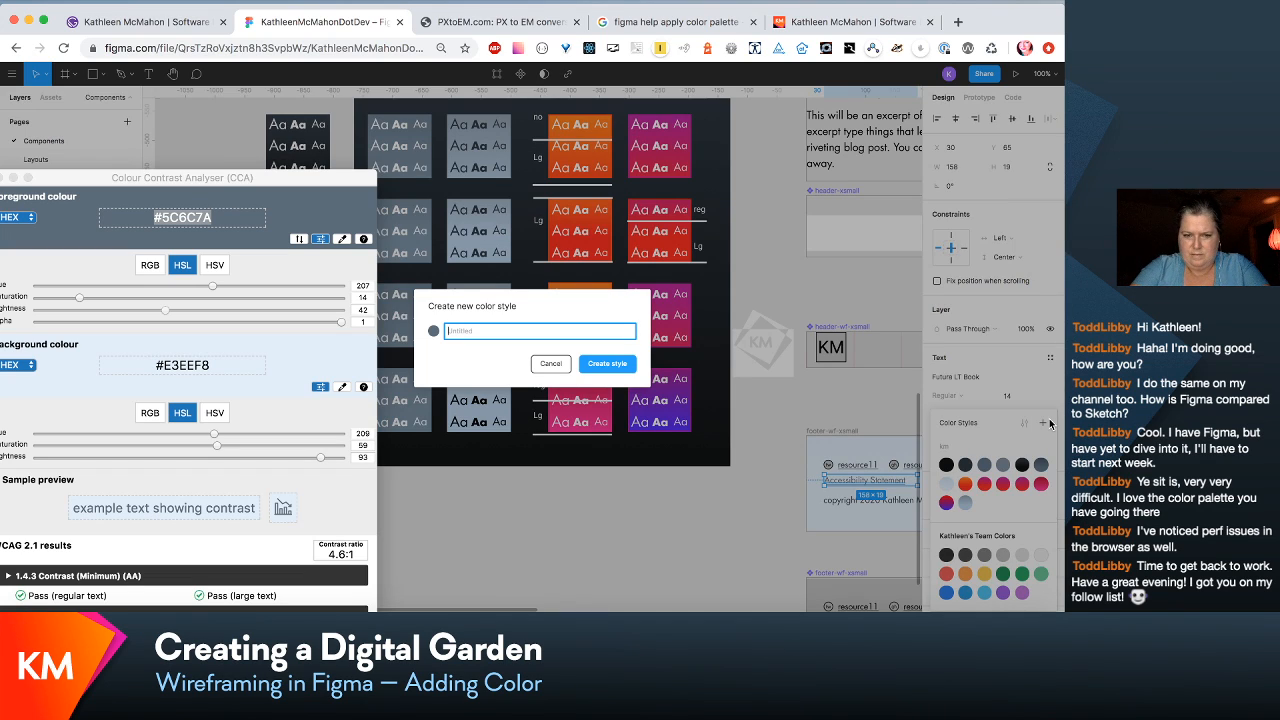
type("km")
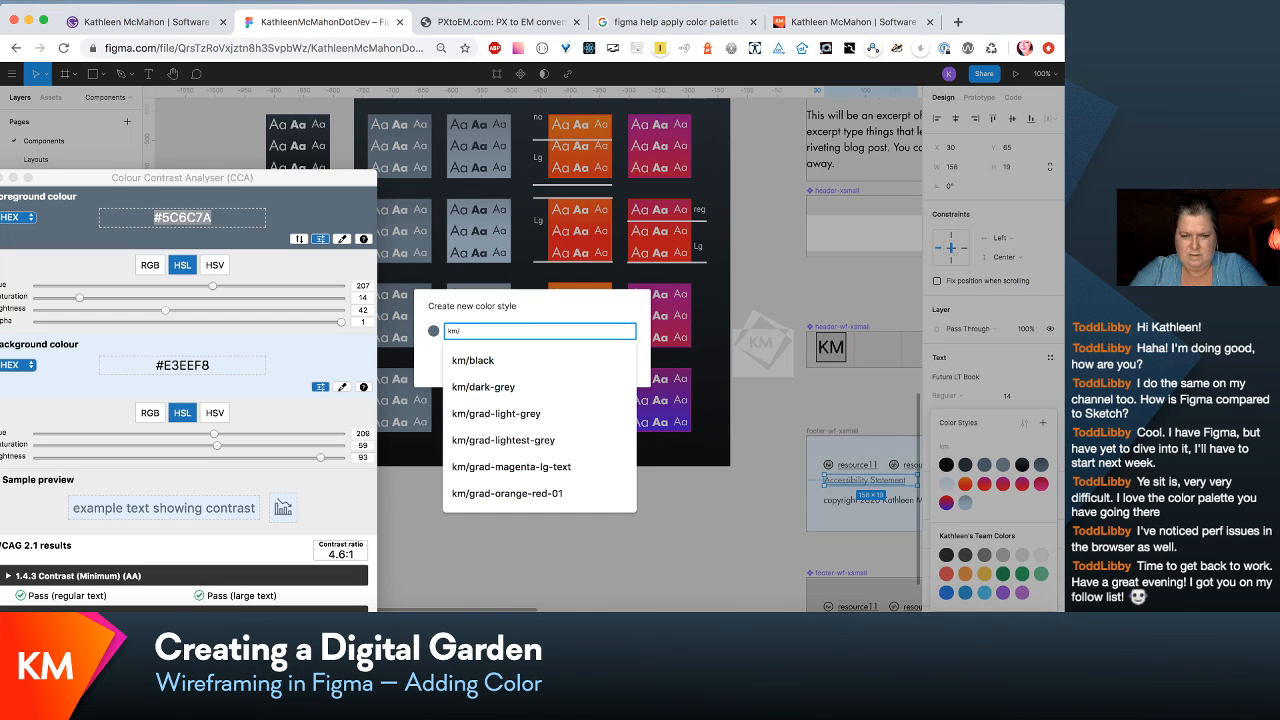
type("/med-light-grey")
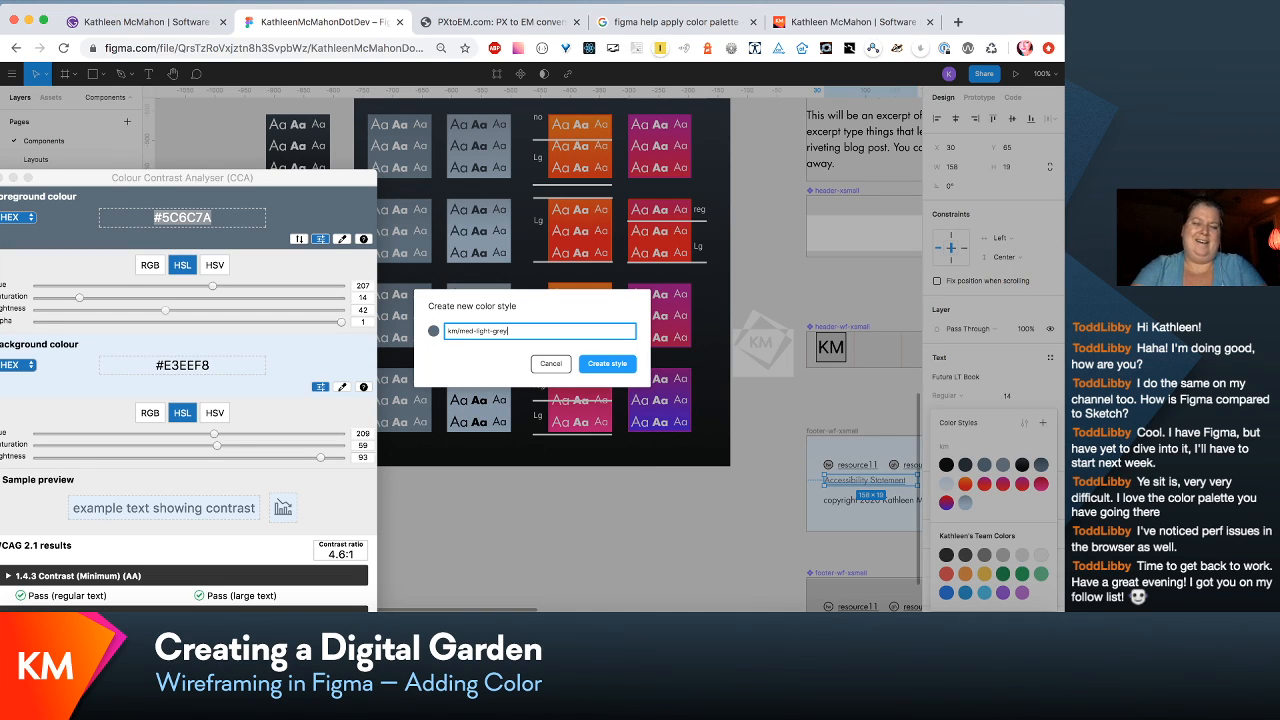
left_click(625, 364)
scroll(712, 485, "right", 5)
scroll(712, 485, "down", 2)
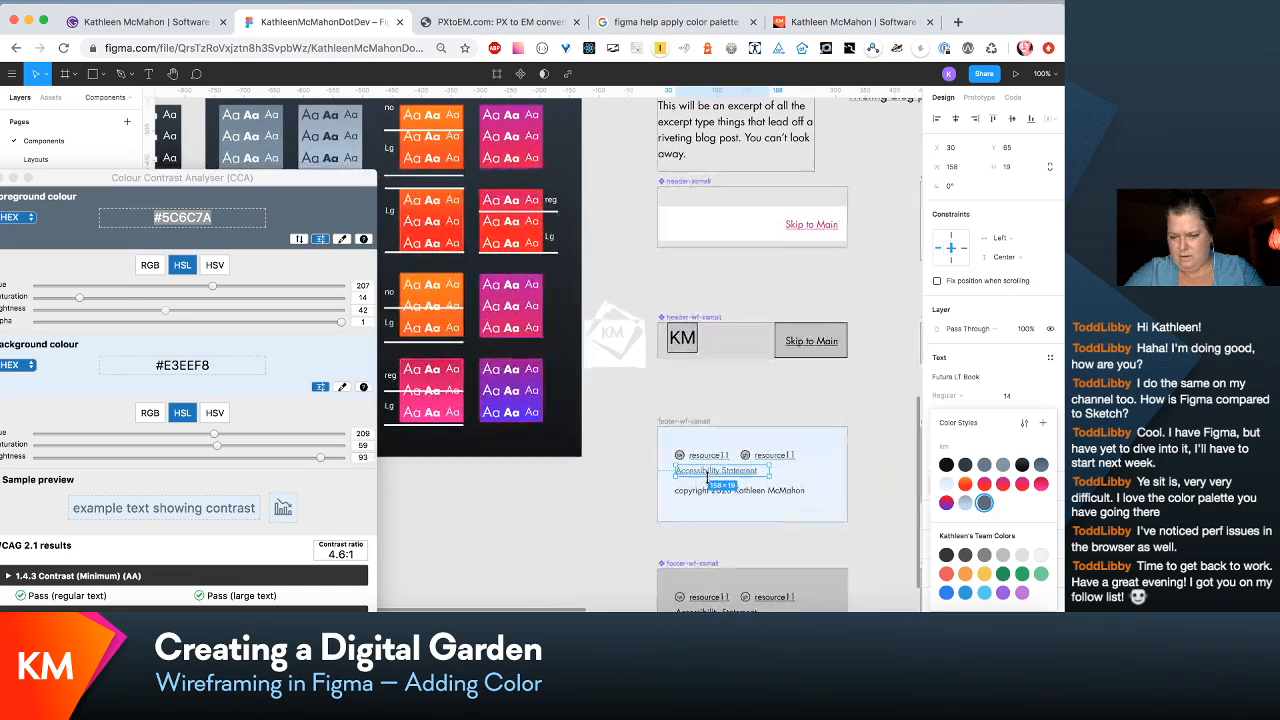
left_click(738, 476)
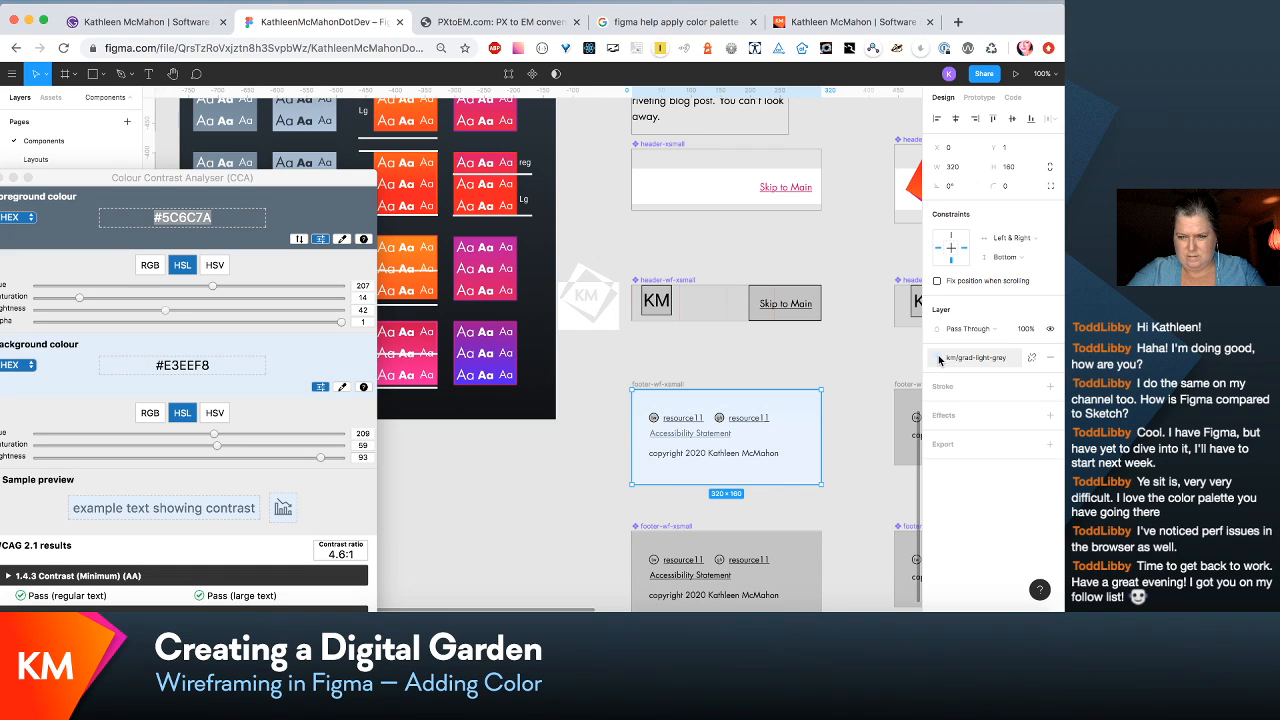
left_click(688, 426)
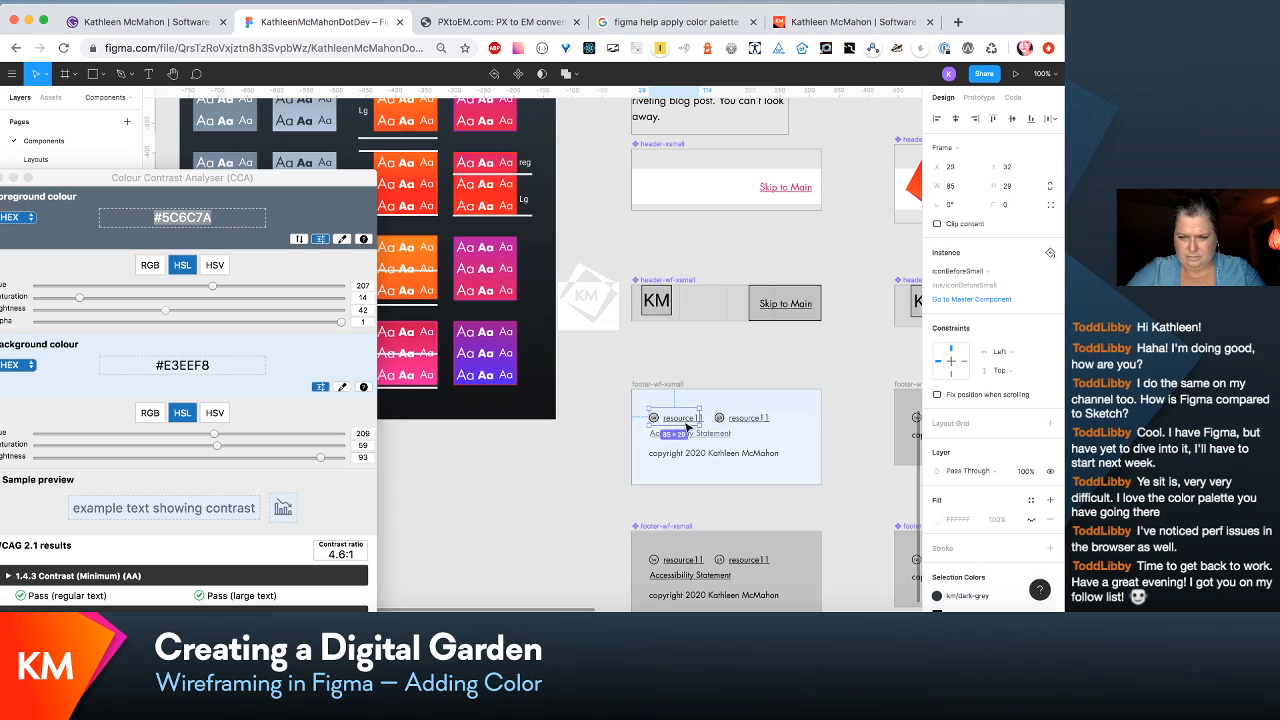
left_click(752, 420)
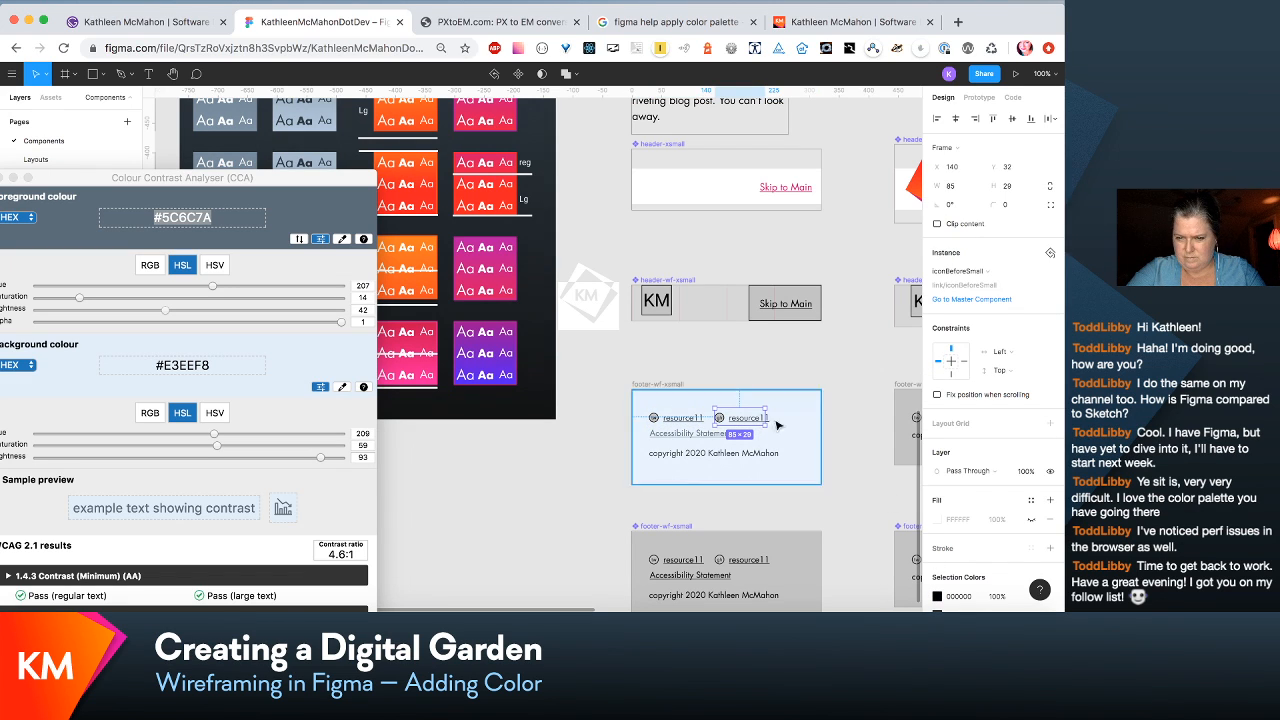
Step: Apply the km/med-light-grey-01 colour style to the copyright line in the light blue footer
scroll(754, 372, "down", 2)
left_click(754, 372)
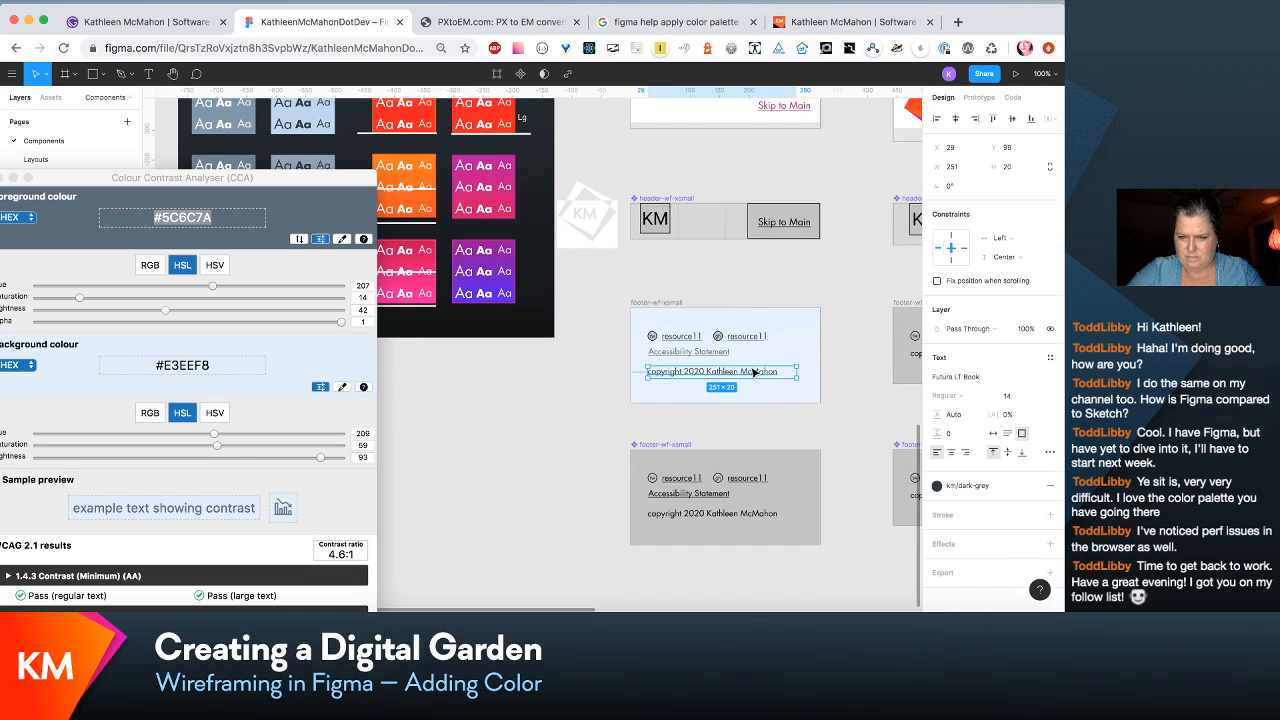
left_click(938, 486)
left_click(946, 487)
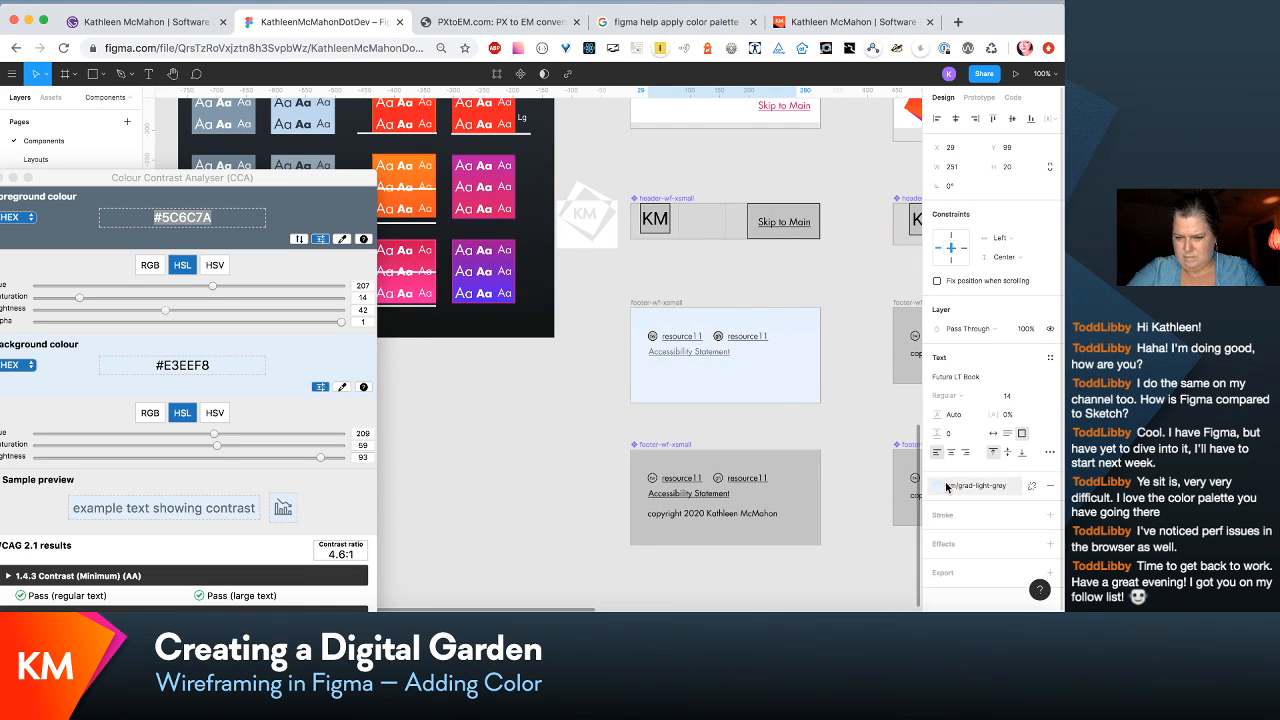
left_click(940, 487)
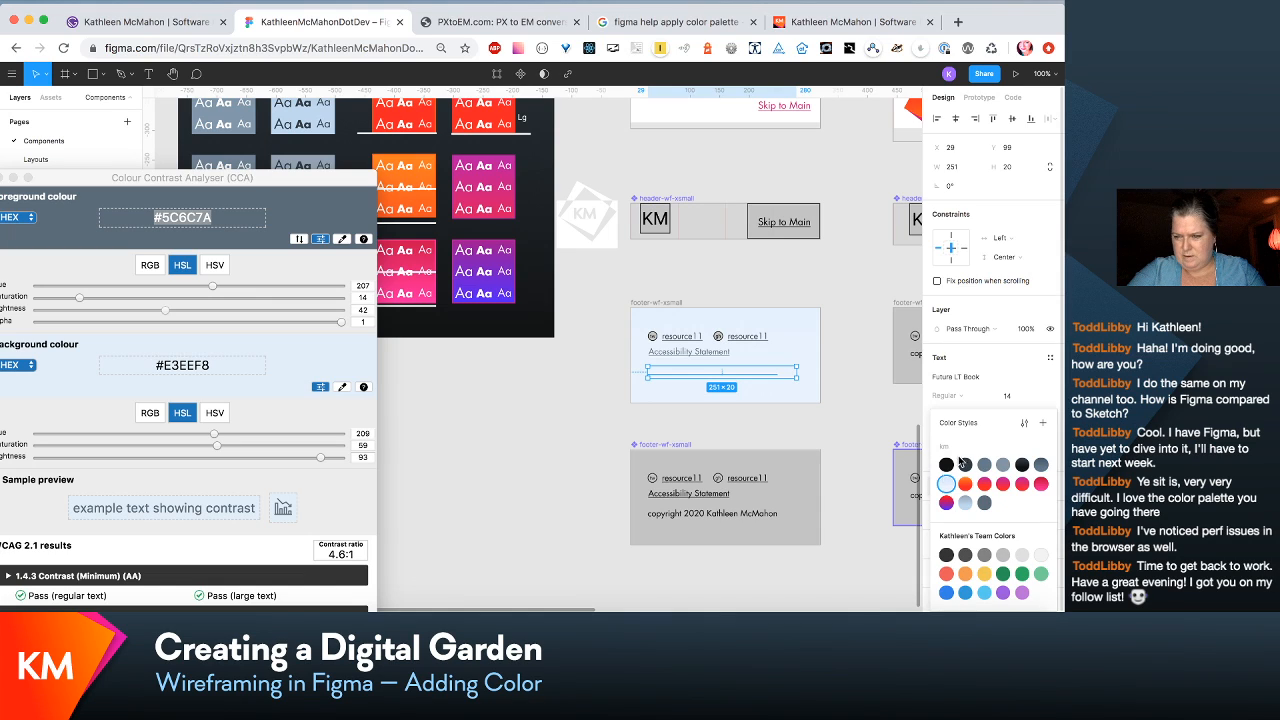
left_click(1000, 466)
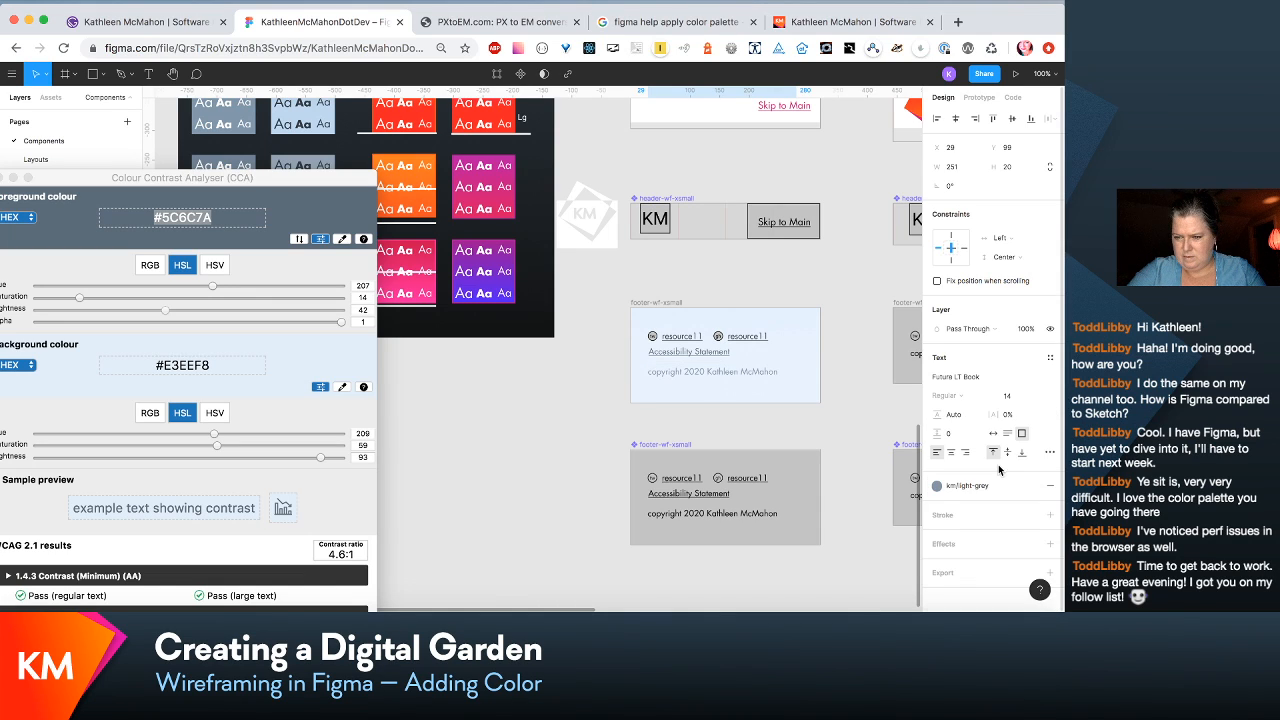
left_click(937, 486)
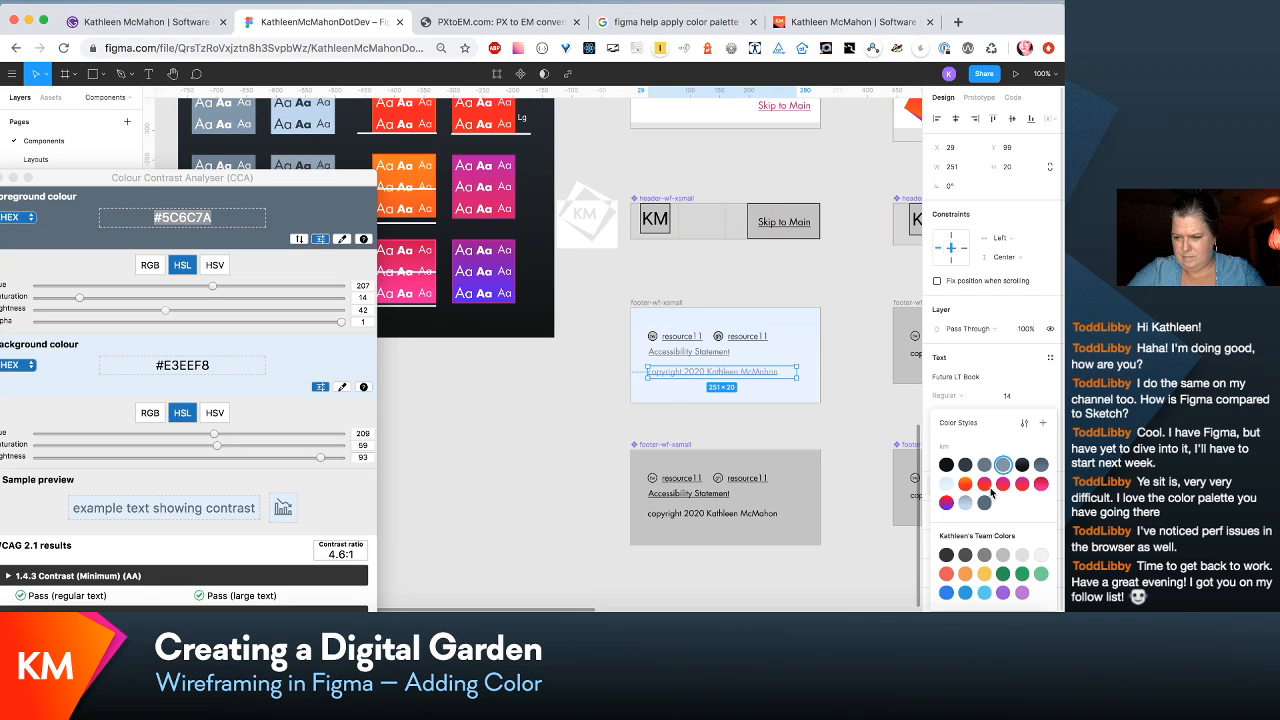
left_click(984, 502)
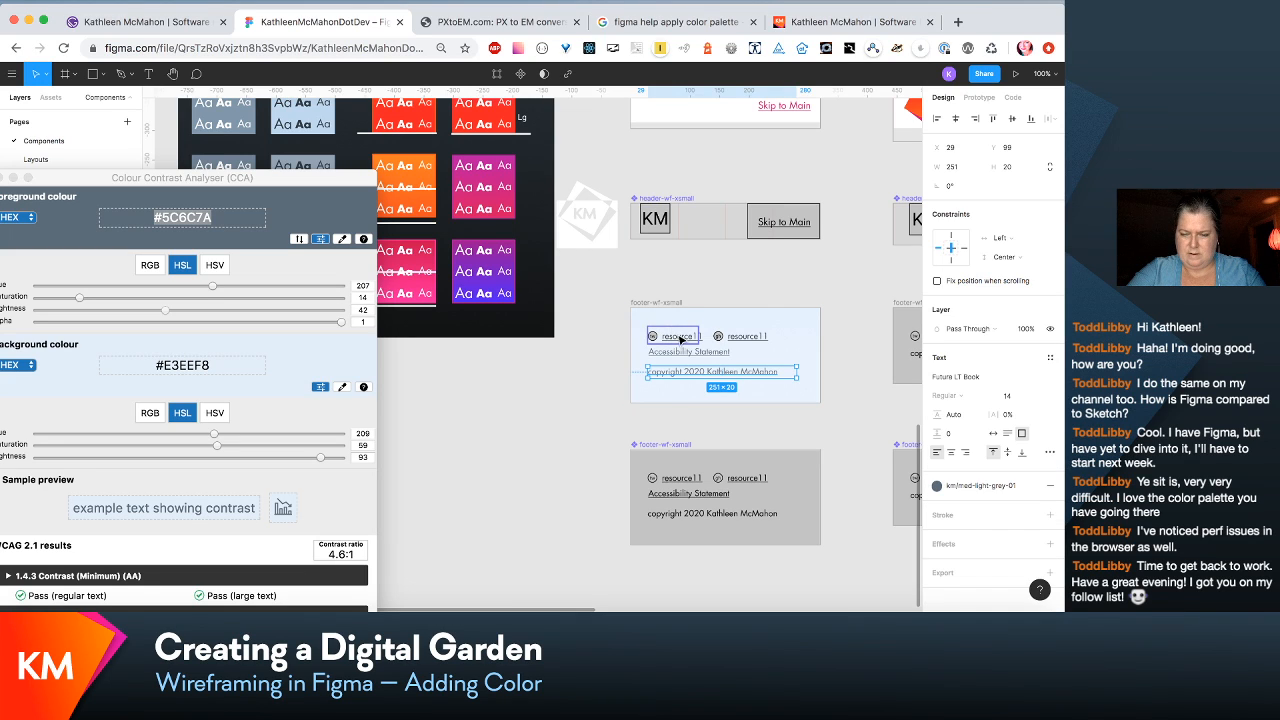
Step: Apply the km/med-light-grey-01 colour style to the text of the footer's second resource11 link
left_click(750, 341)
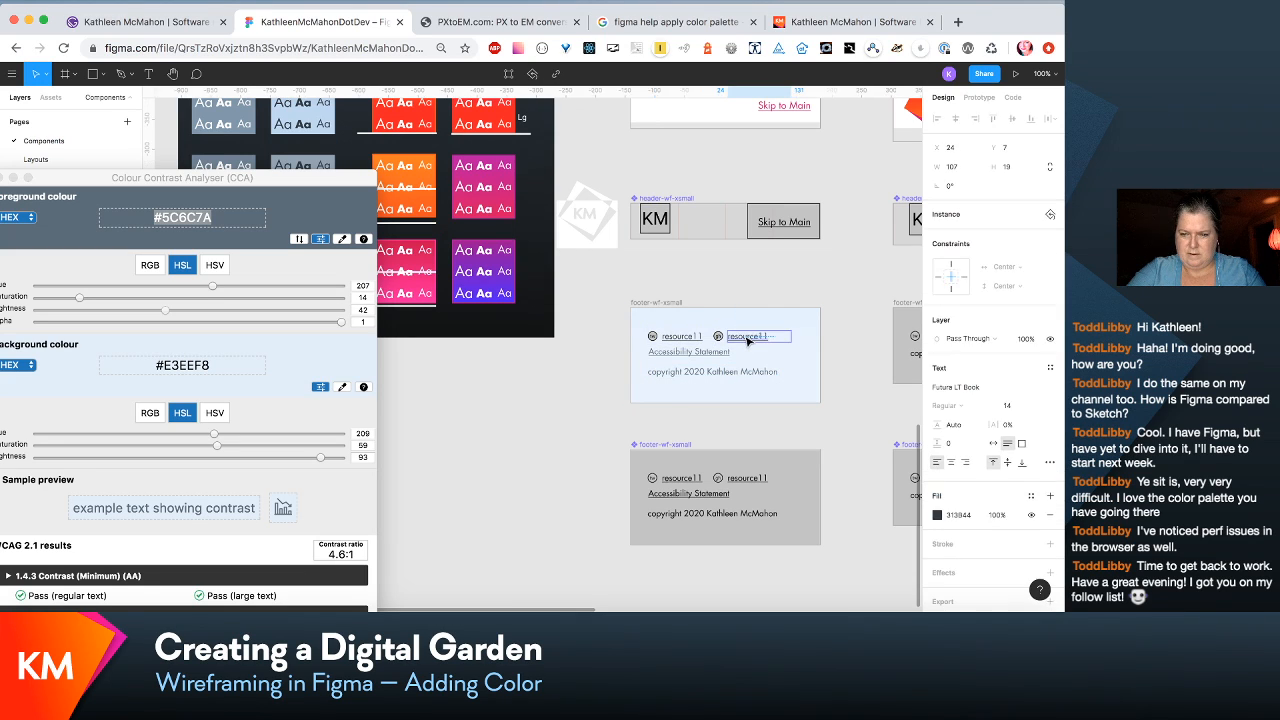
left_click(937, 515)
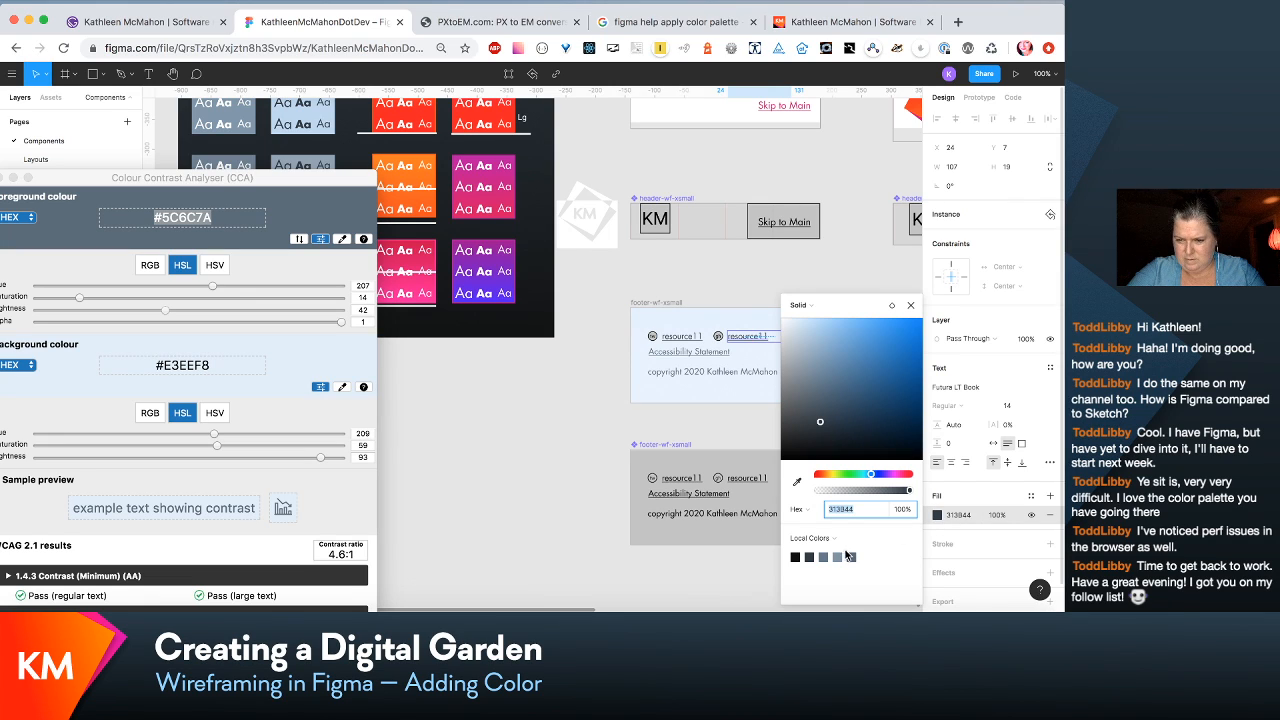
left_click(911, 306)
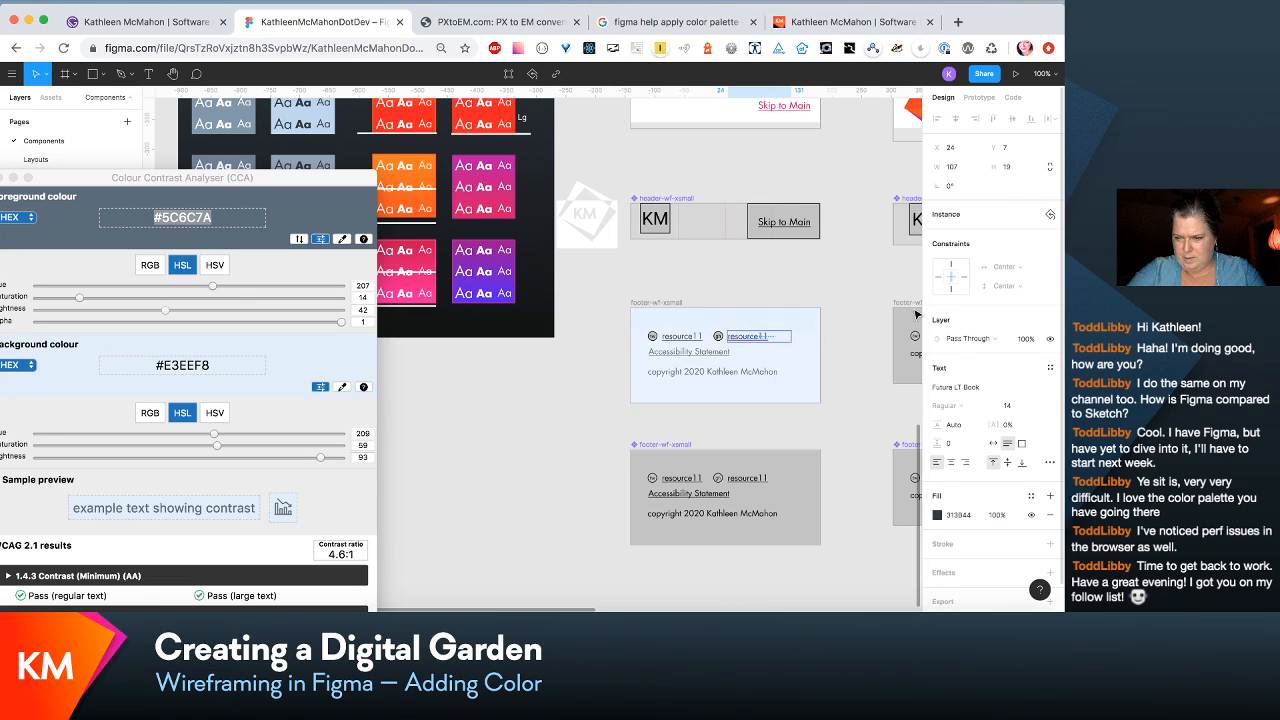
left_click(1031, 495)
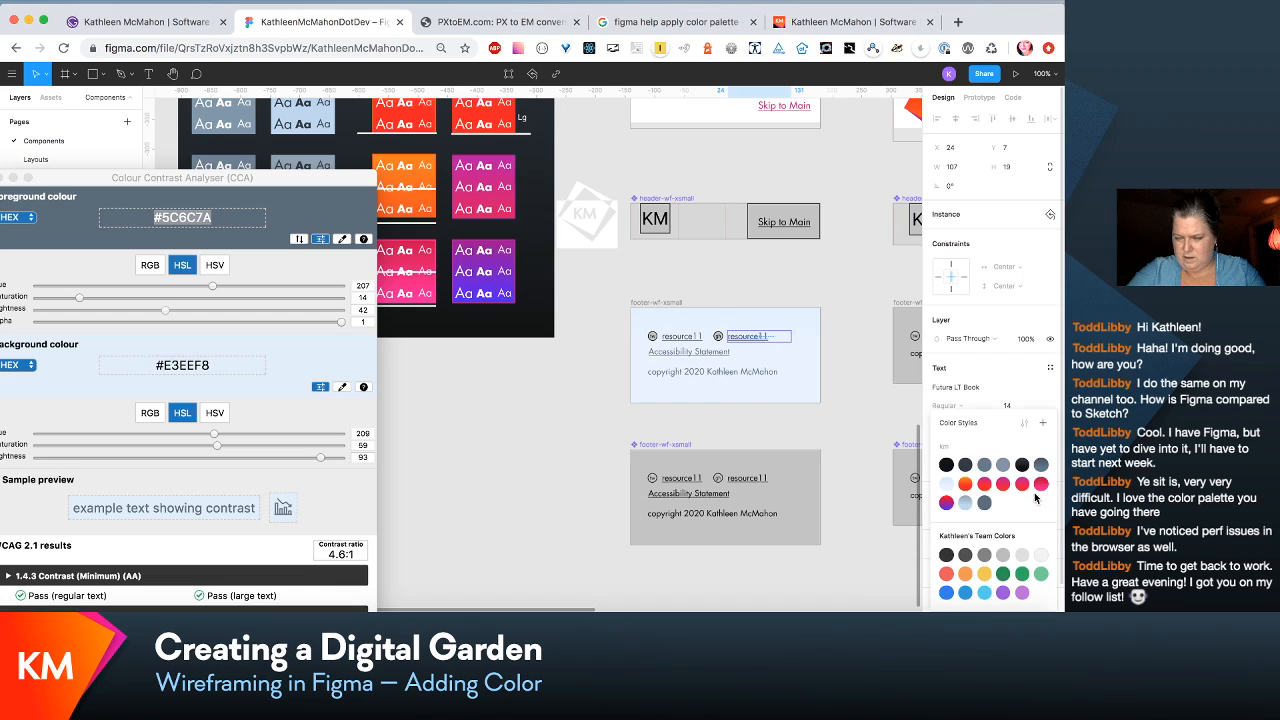
left_click(984, 503)
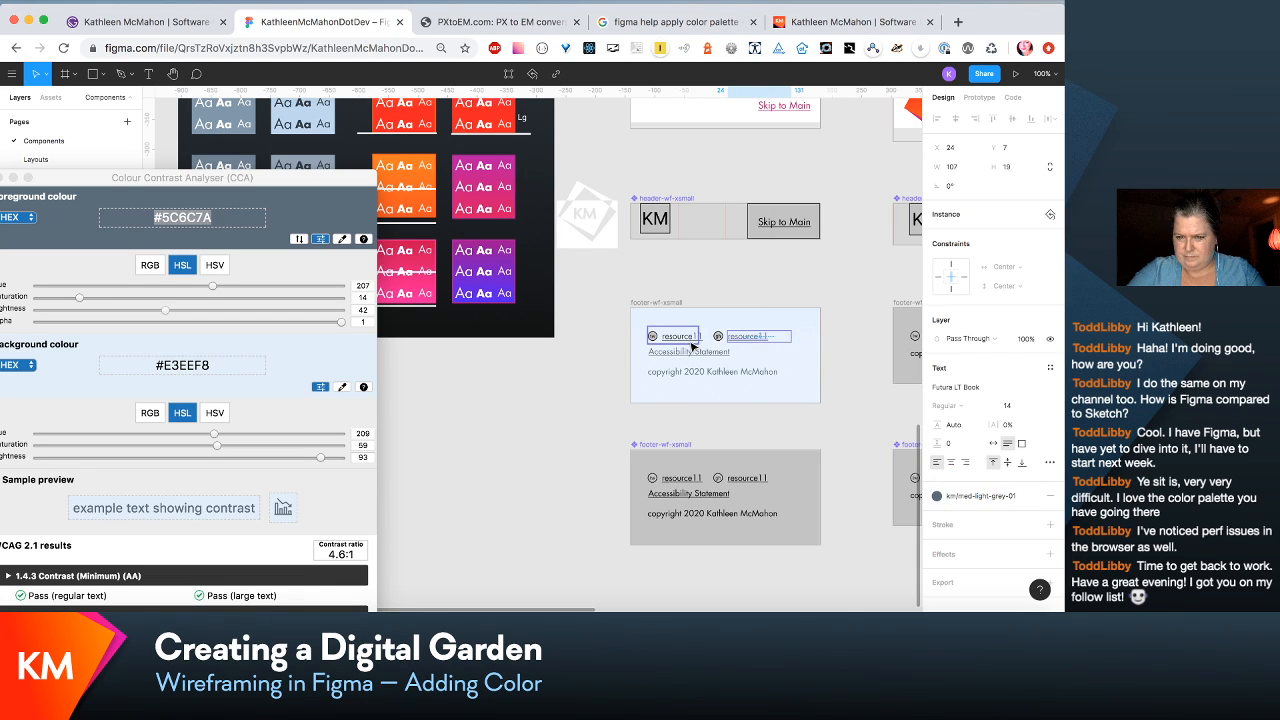
Step: Apply the km/med-light-grey-01 colour style to the text of the footer's first resource11 link
left_click(697, 343)
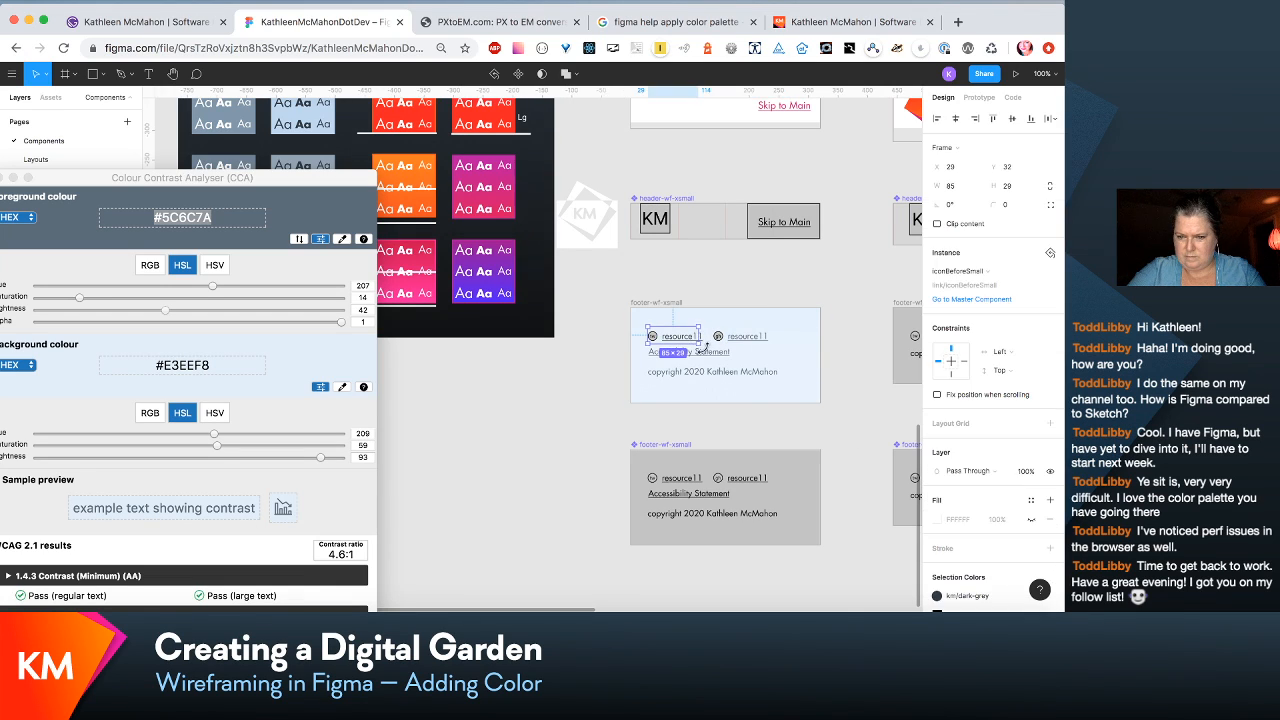
left_click(600, 375)
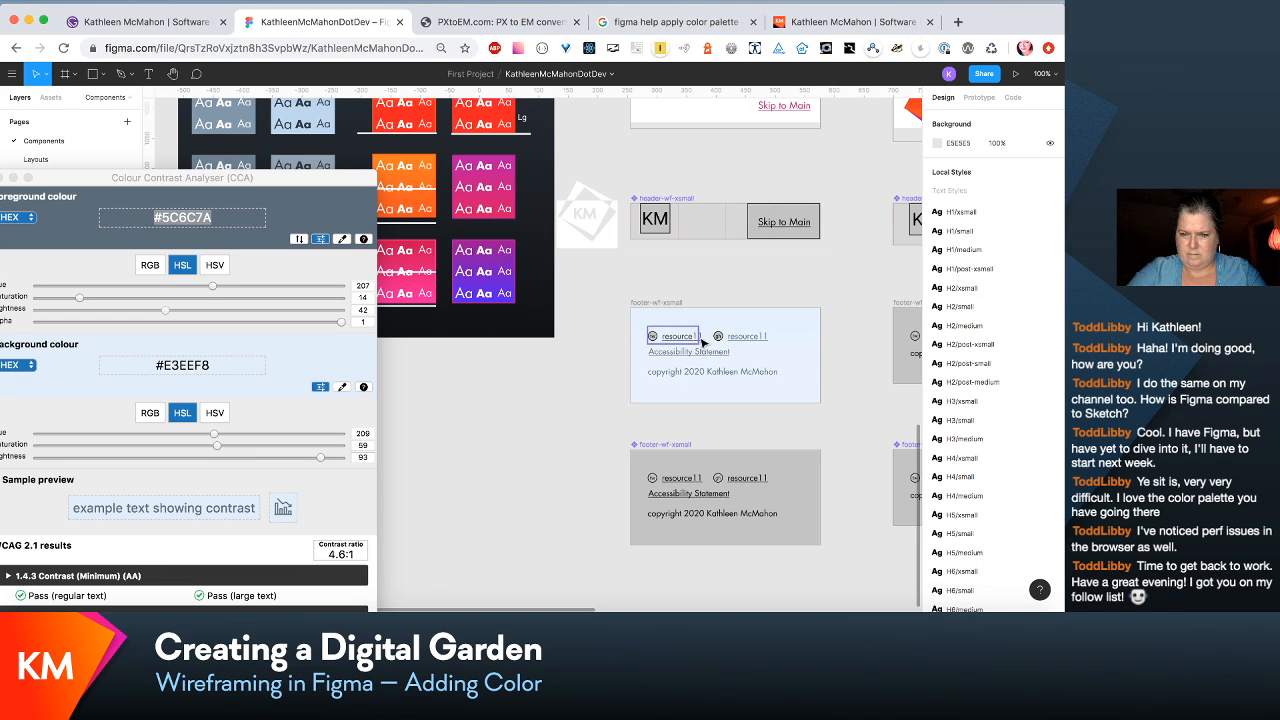
double_click(705, 342)
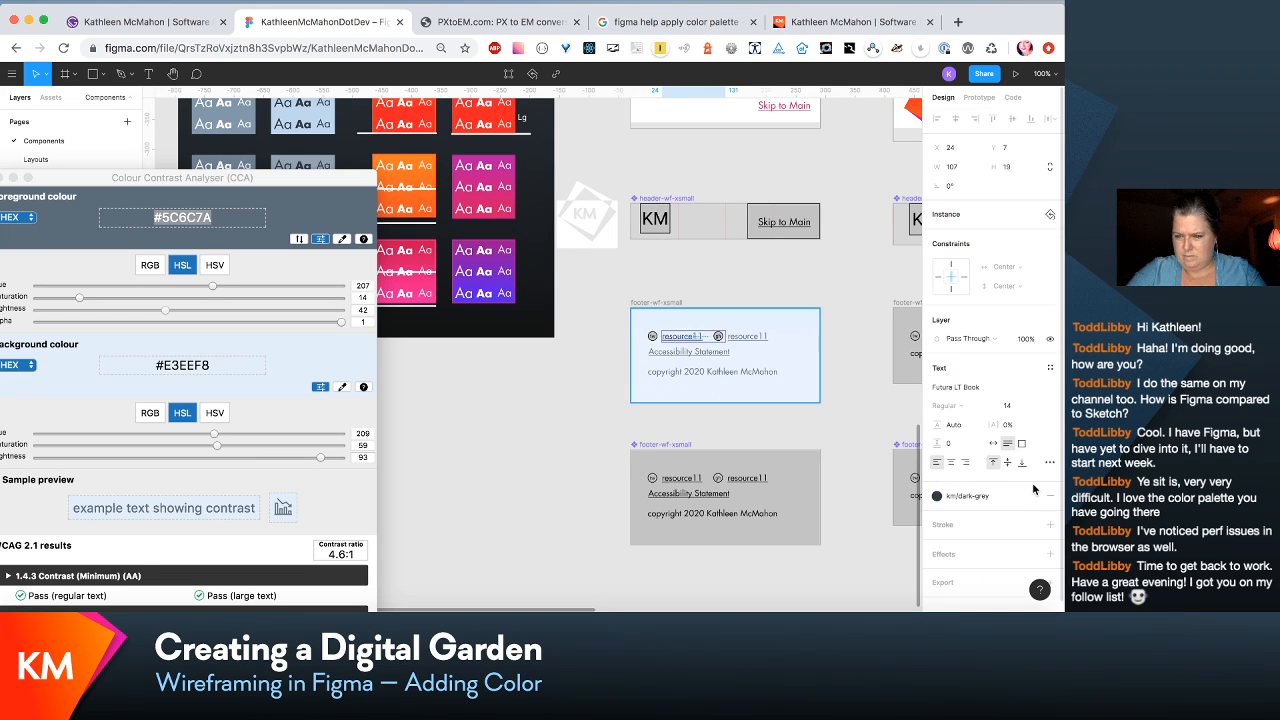
left_click(939, 498)
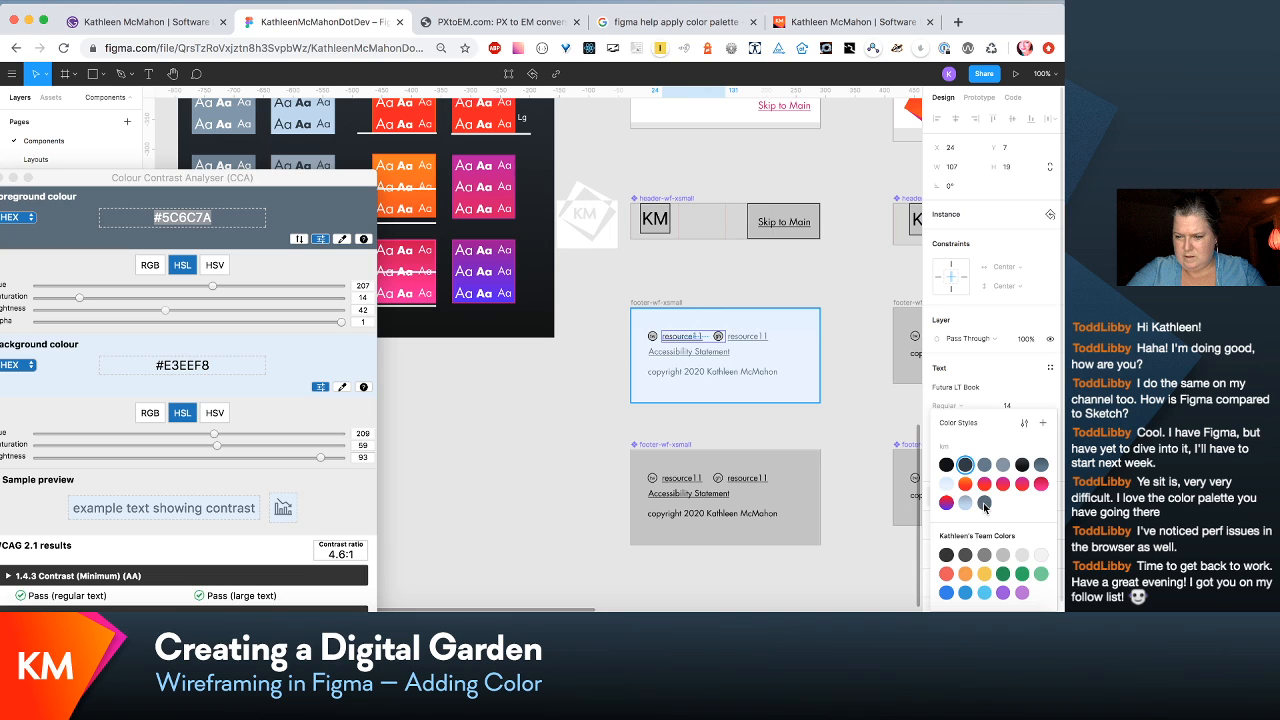
left_click(984, 505)
Step: Convert the recoloured light blue footer-wf-xsmall frame into a component
left_click(598, 487)
scroll(598, 487, "right", 2)
scroll(598, 487, "down", 1)
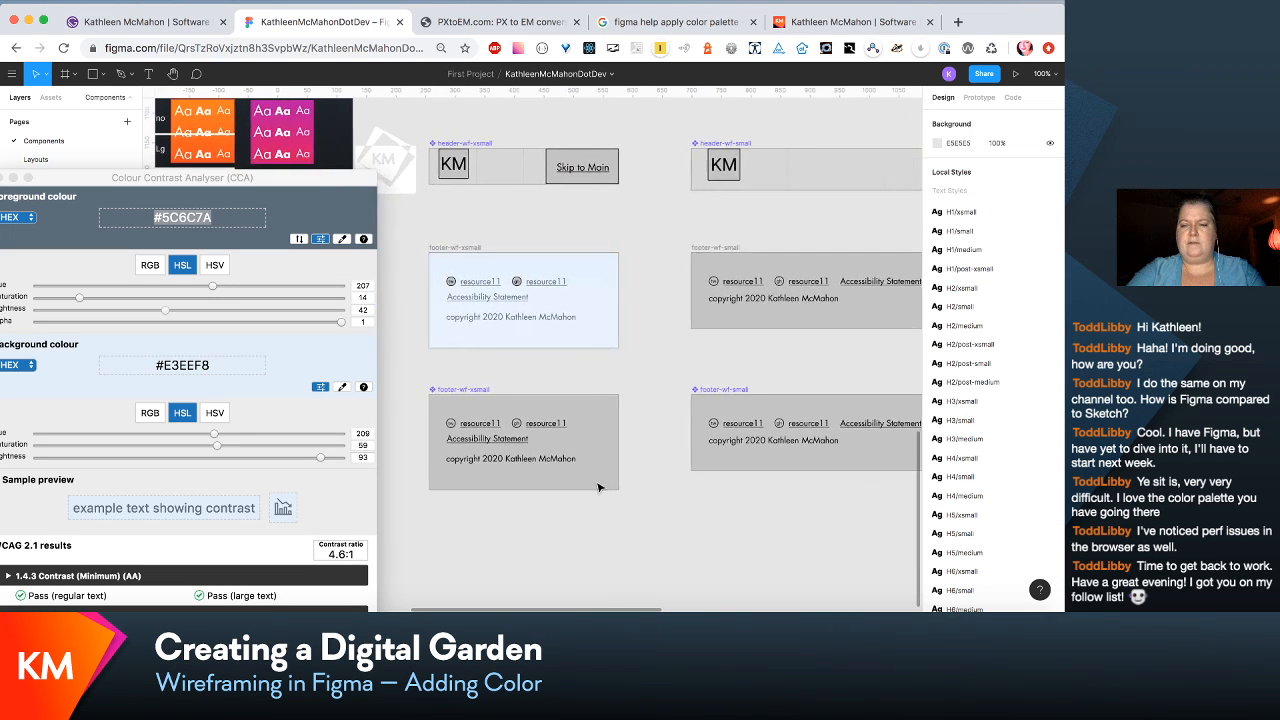
scroll(600, 488, "left", 1)
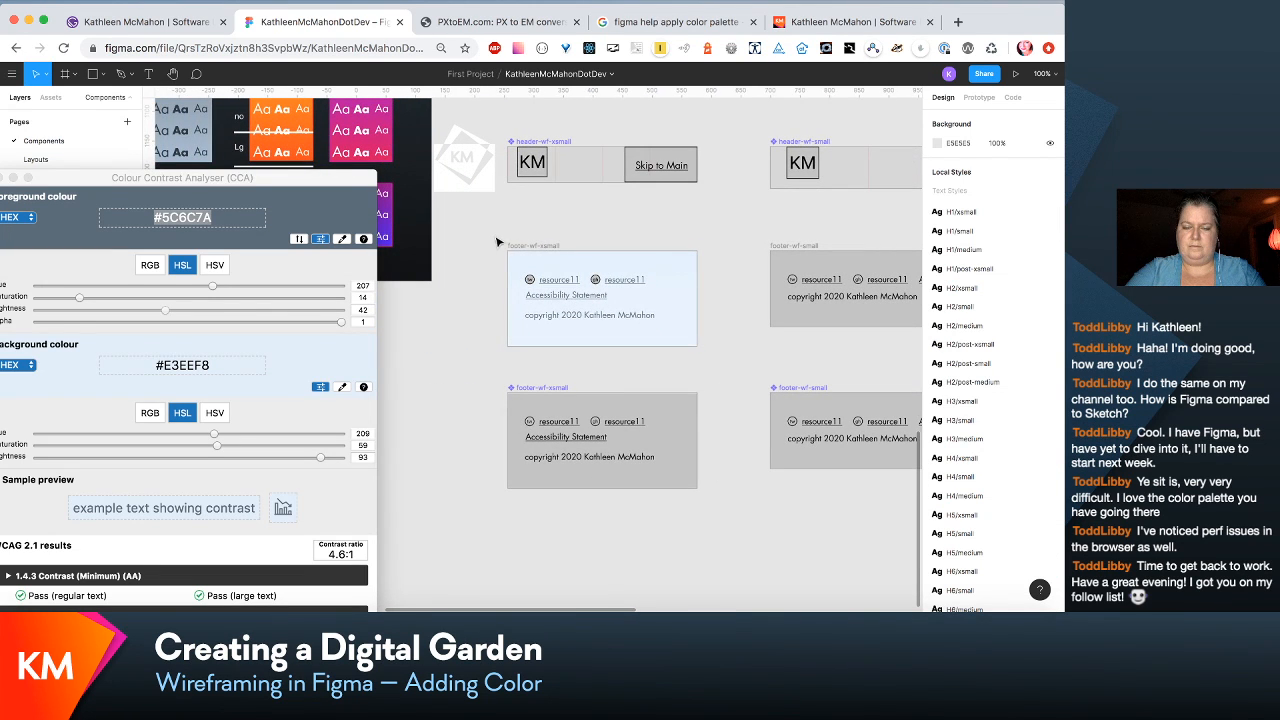
left_click_drag(492, 236, 735, 368)
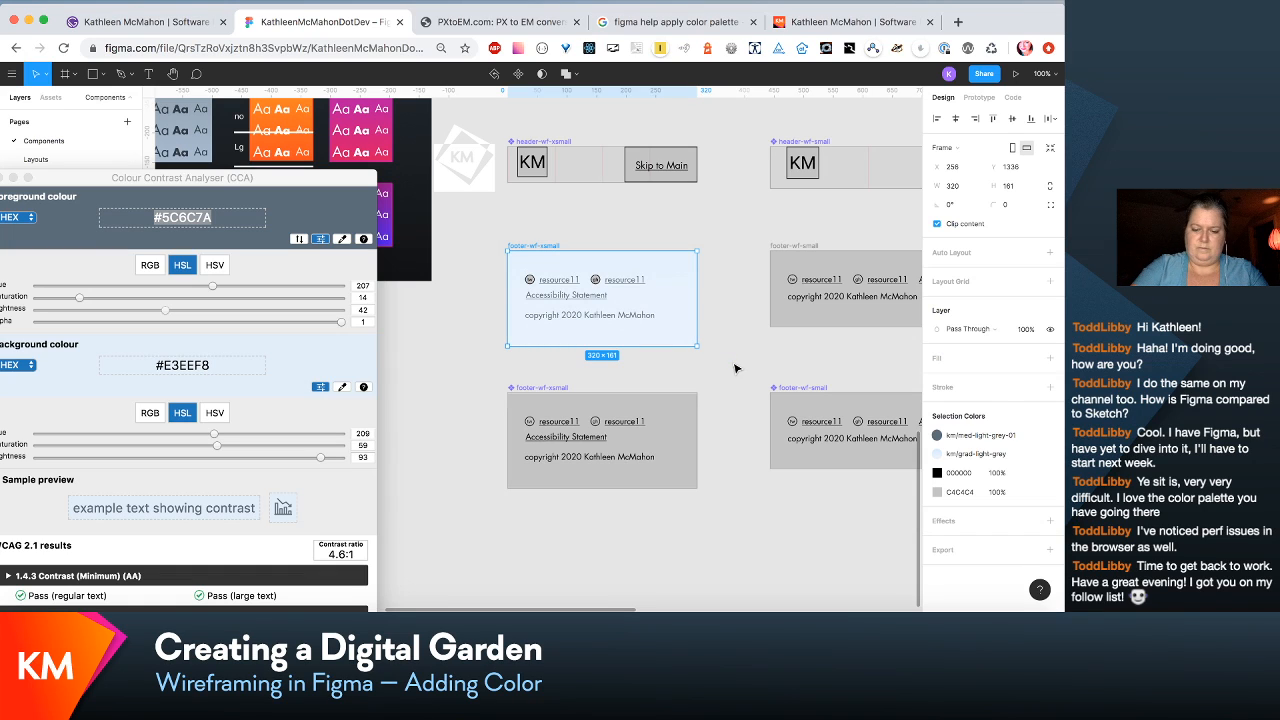
key("super+alt+k")
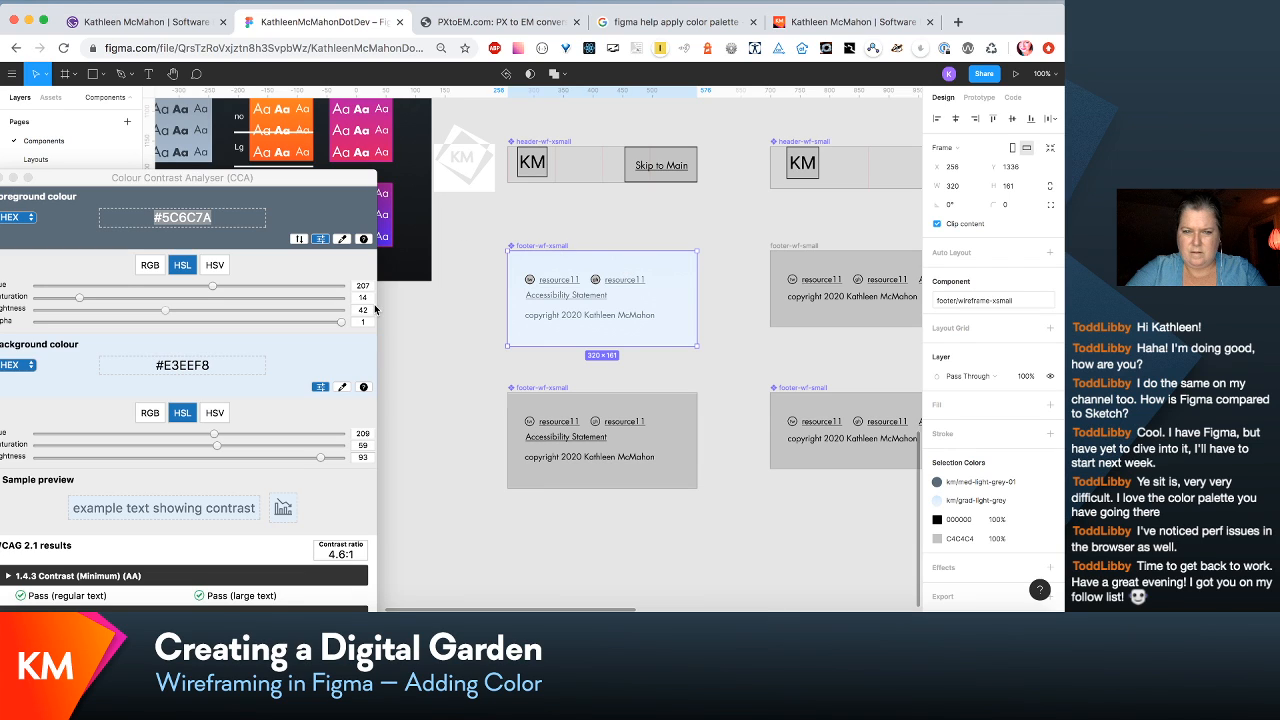
Step: Change the new footer component's name to footer/xsmall and move the Colour Contrast Analyser window clear of the layer list
double_click(984, 302)
key("BackSpace")
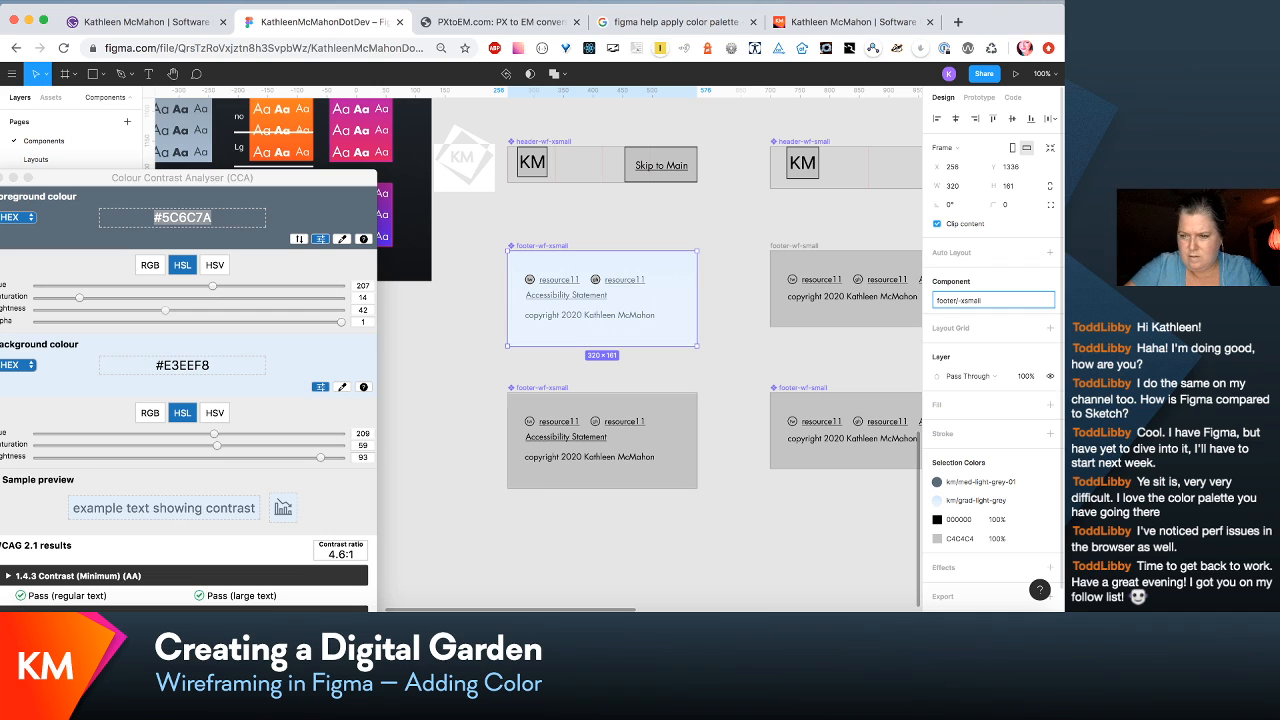
key("BackSpace")
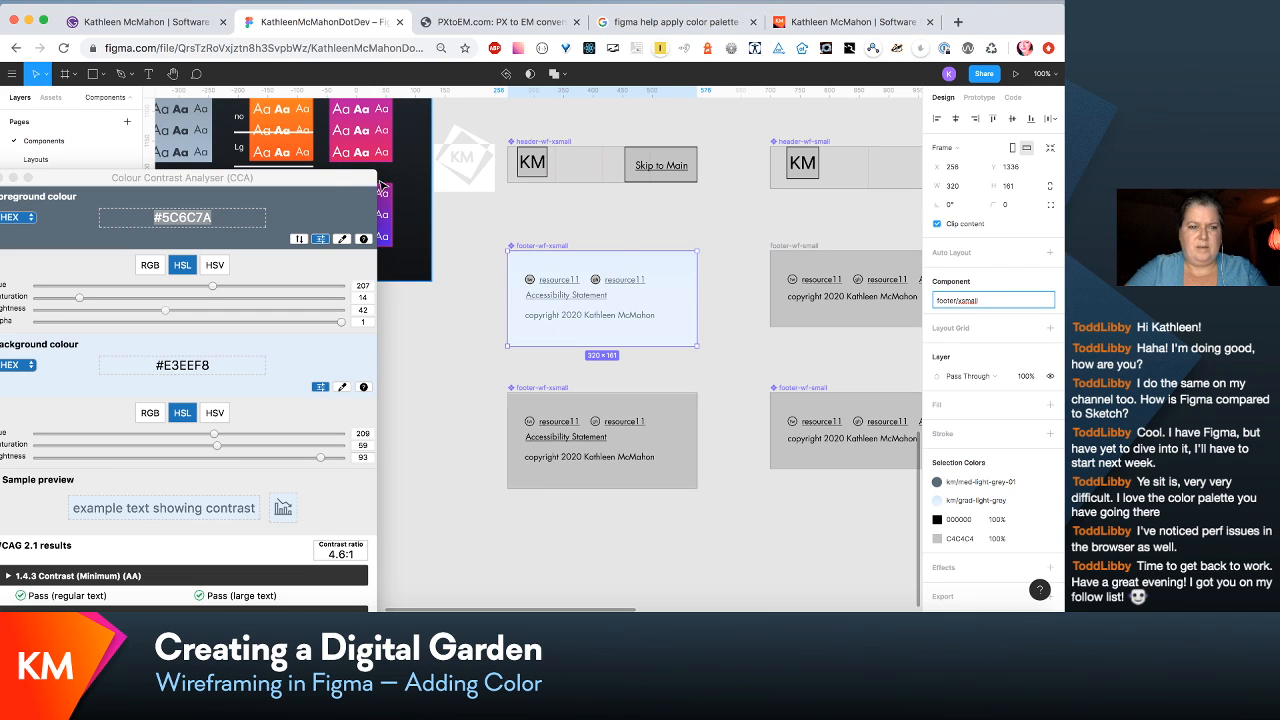
left_click_drag(318, 183, 452, 425)
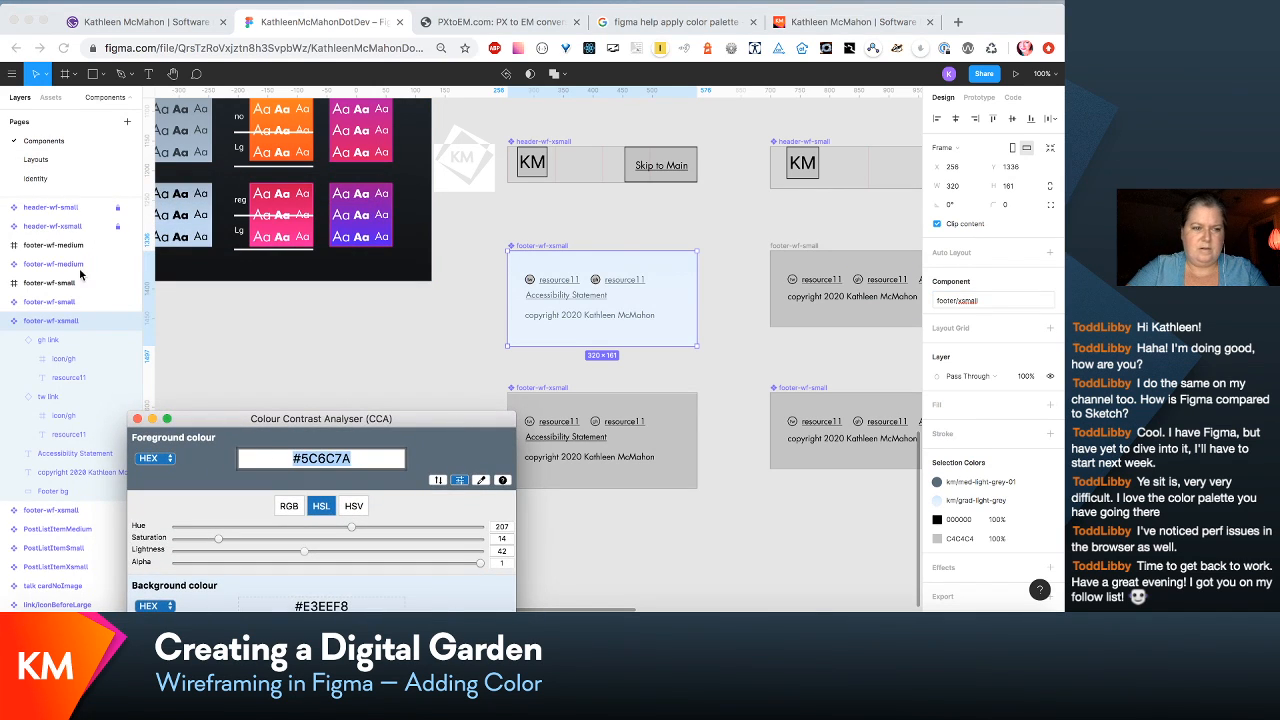
left_click(230, 337)
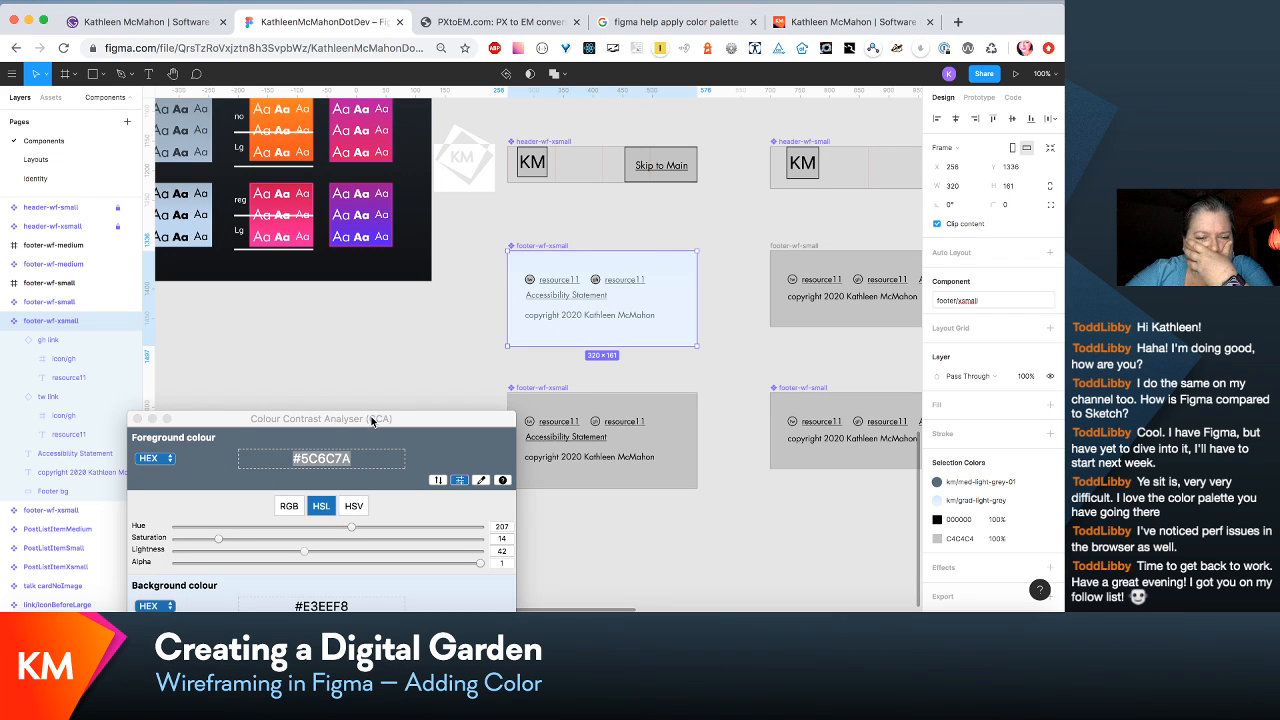
Step: Move the Colour Contrast Analyser window below the wireframes and rename the light blue extra-small footer's layer to footer-xsmall
left_click_drag(373, 421, 480, 471)
left_click(443, 365)
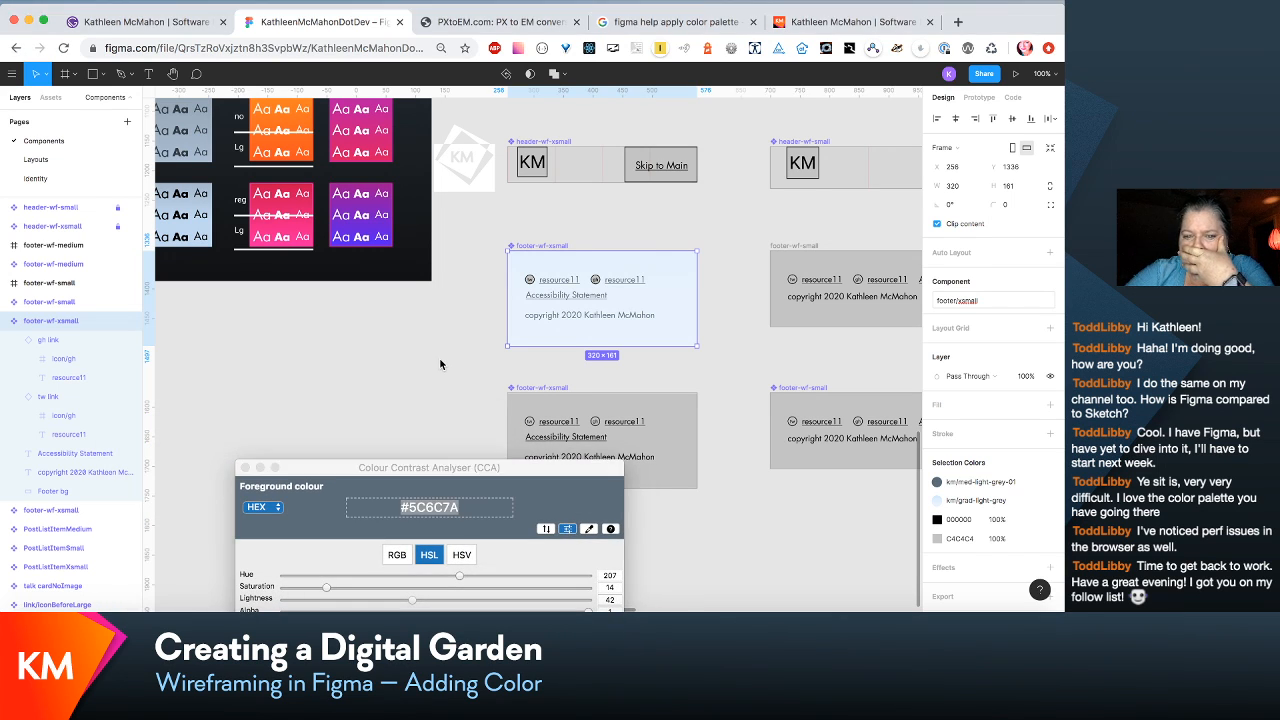
scroll(388, 330, "down", 3)
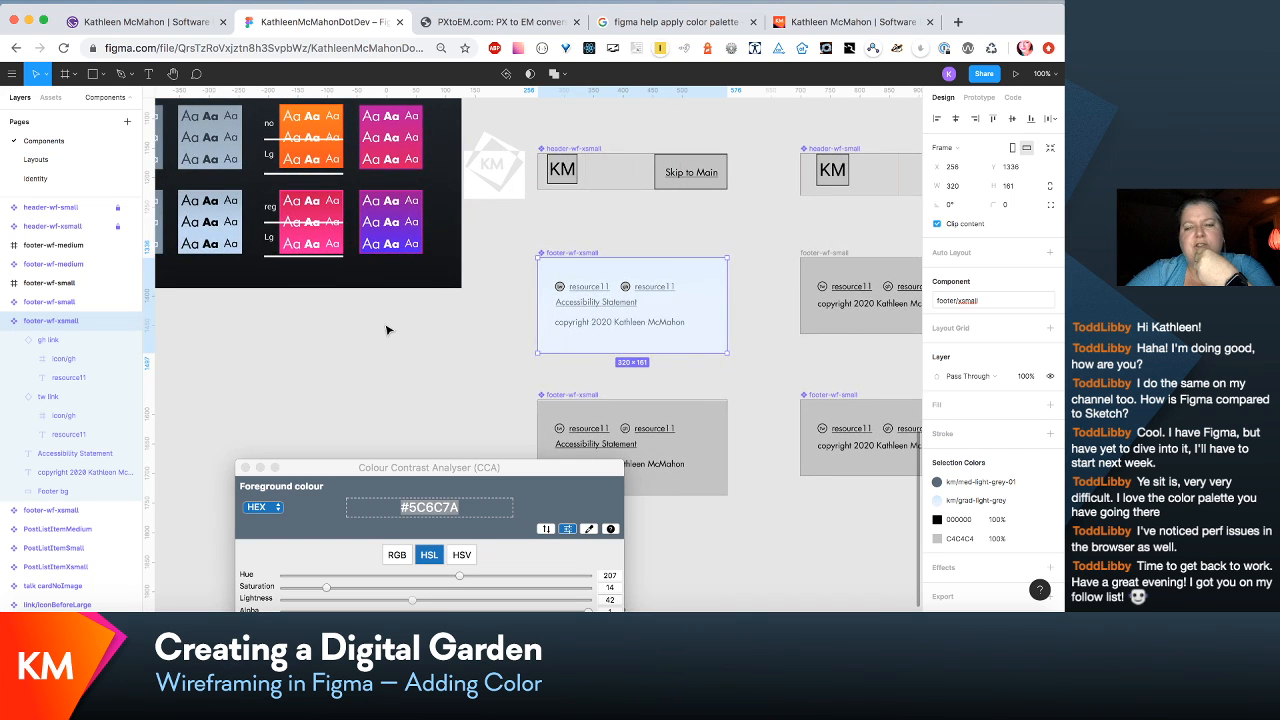
left_click_drag(389, 471, 379, 426)
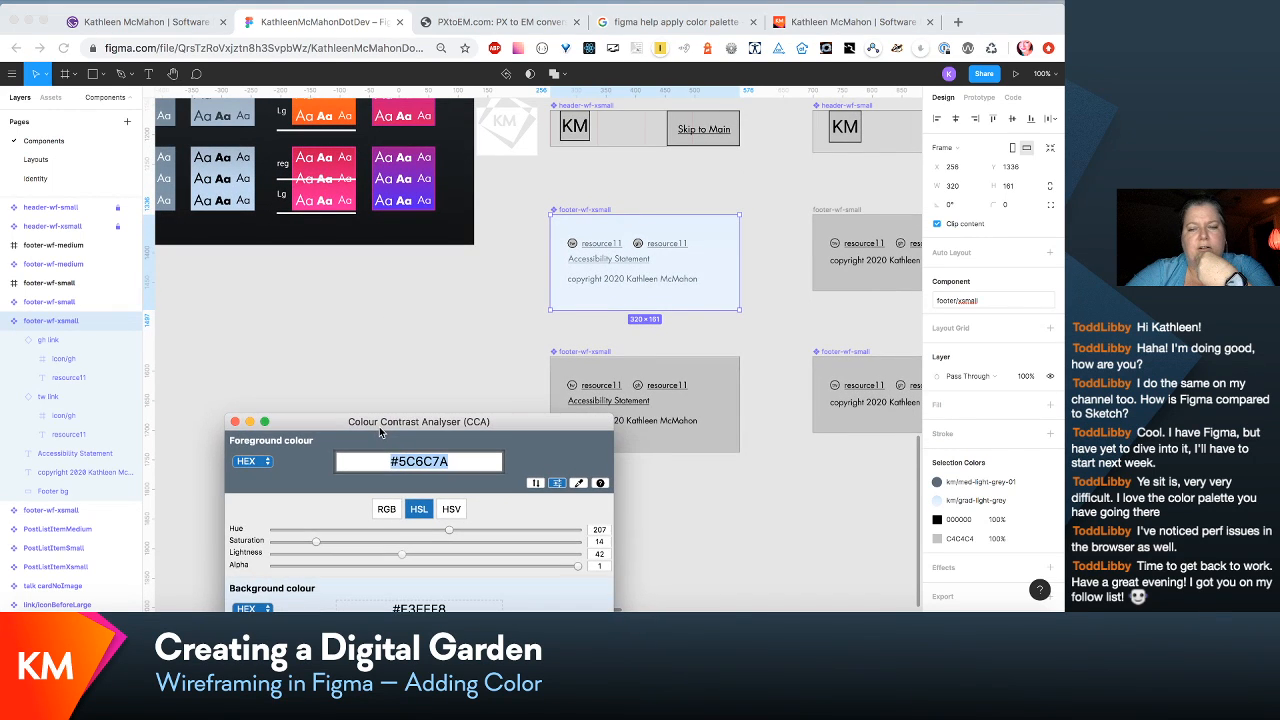
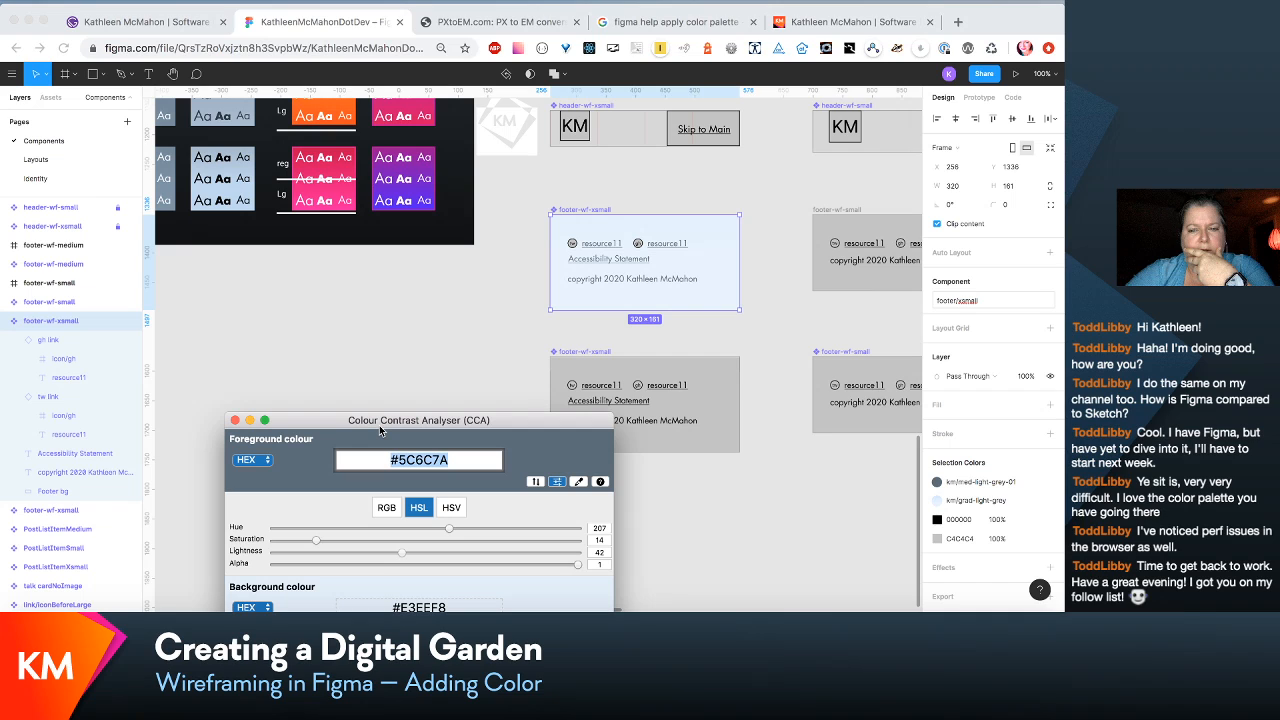
left_click(68, 323)
double_click(68, 323)
left_click(61, 323)
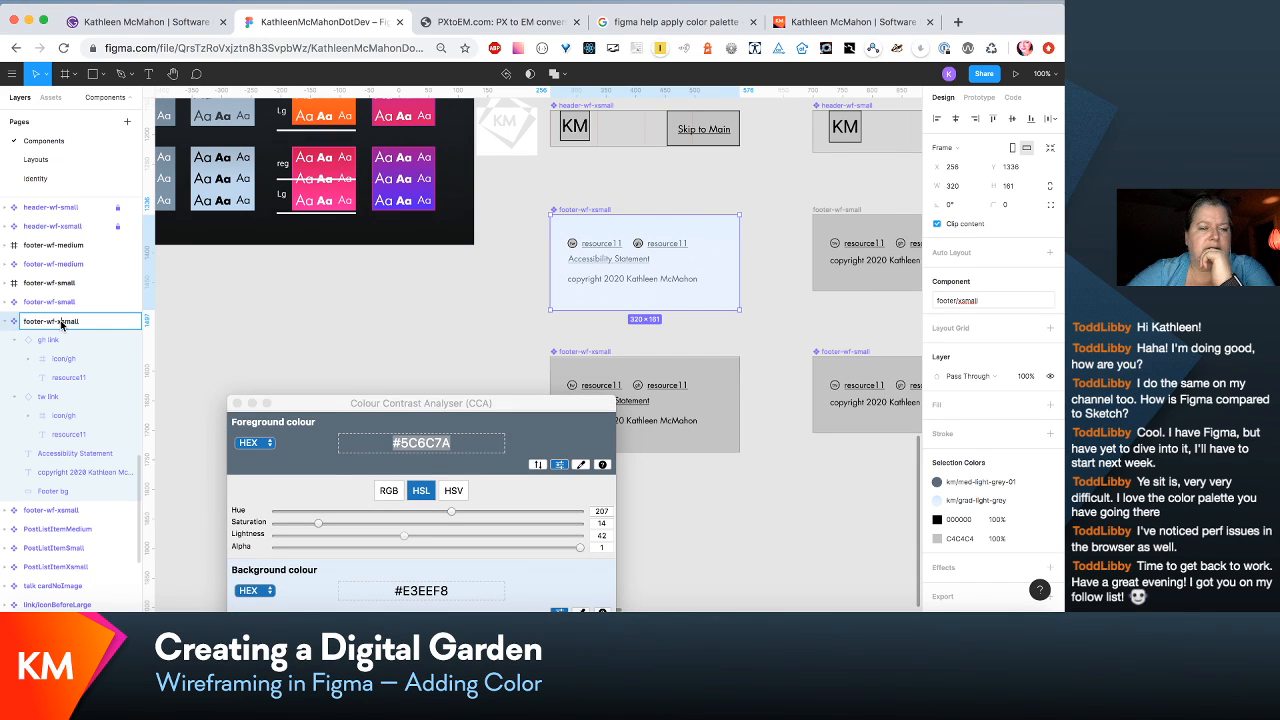
key("BackSpace")
key("BackSpace")
key("BackSpace")
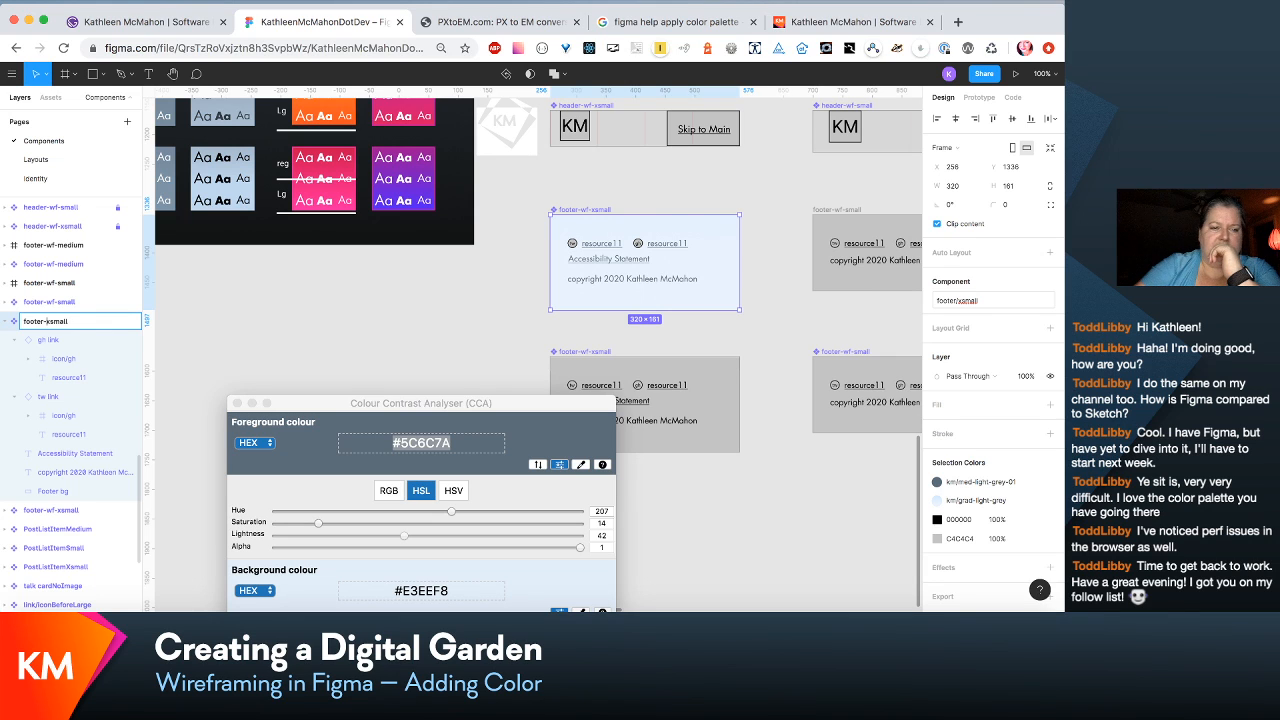
left_click(291, 337)
Step: Apply the km/grad-light-grey colour style to the Footer bg shape inside the footer-wf-small frame
scroll(600, 300, "right", 5)
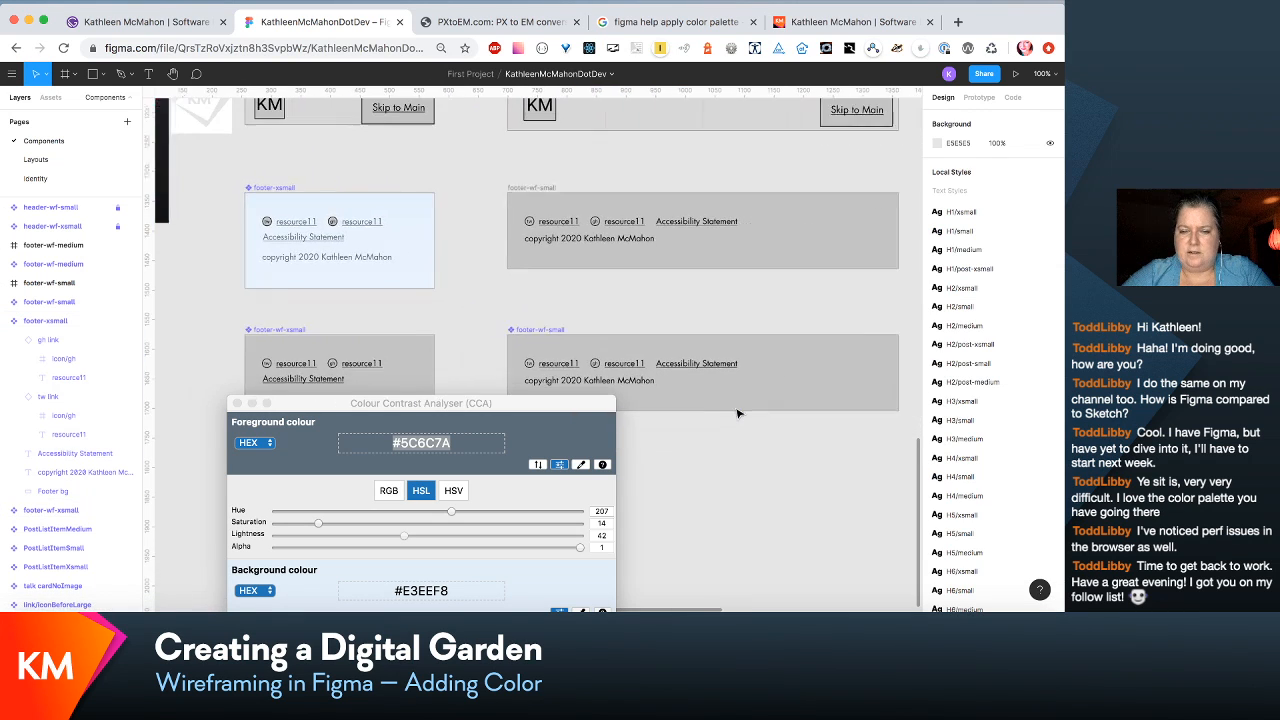
left_click(775, 229)
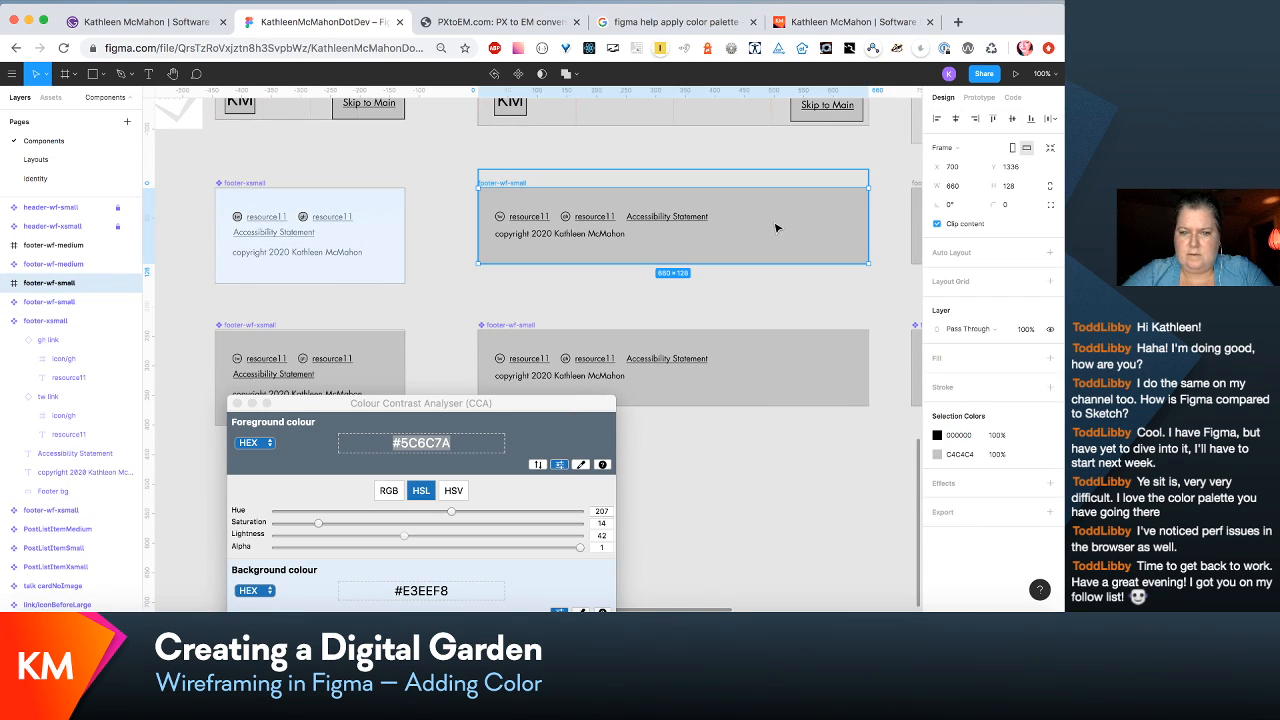
double_click(775, 229)
double_click(775, 229)
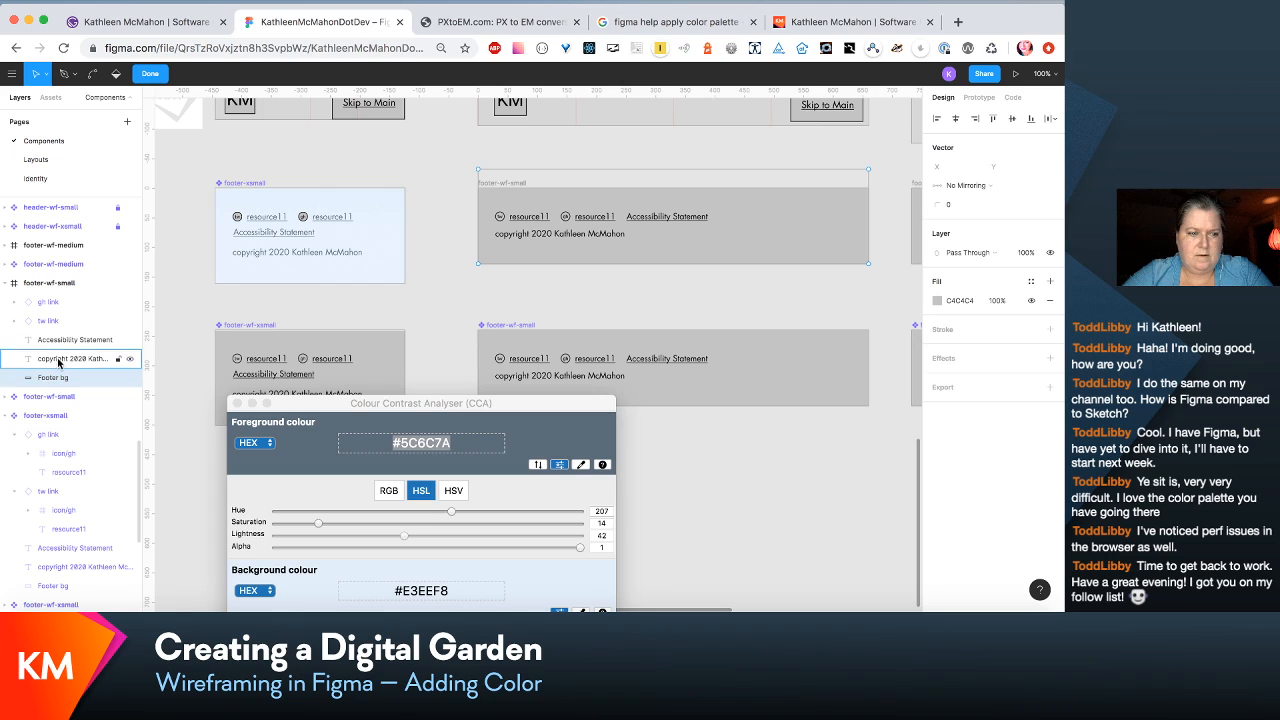
key("Escape")
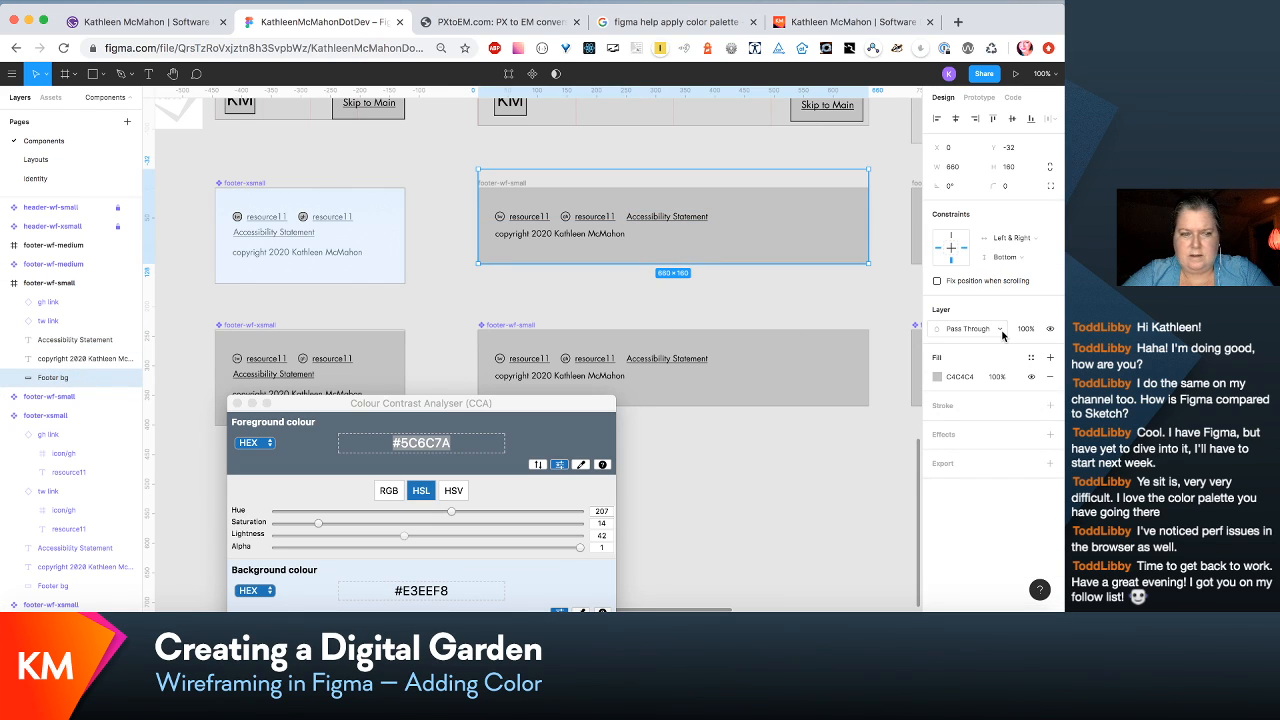
left_click(1031, 358)
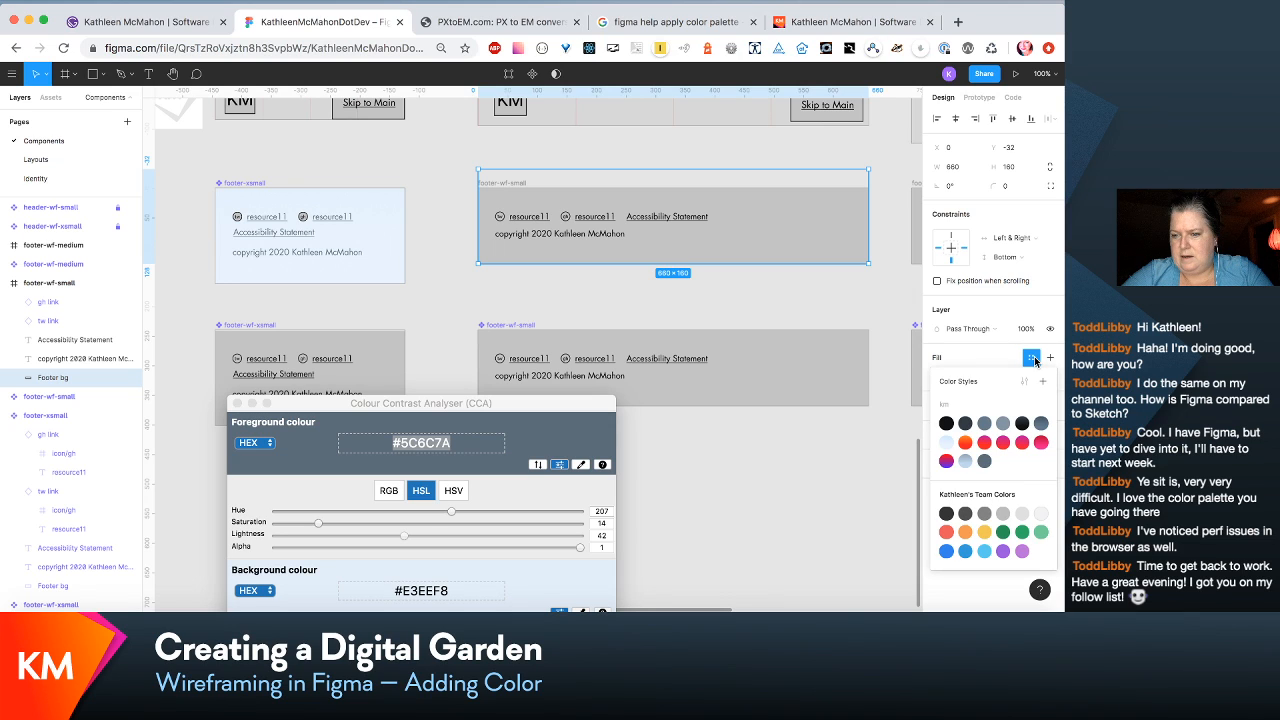
left_click(947, 446)
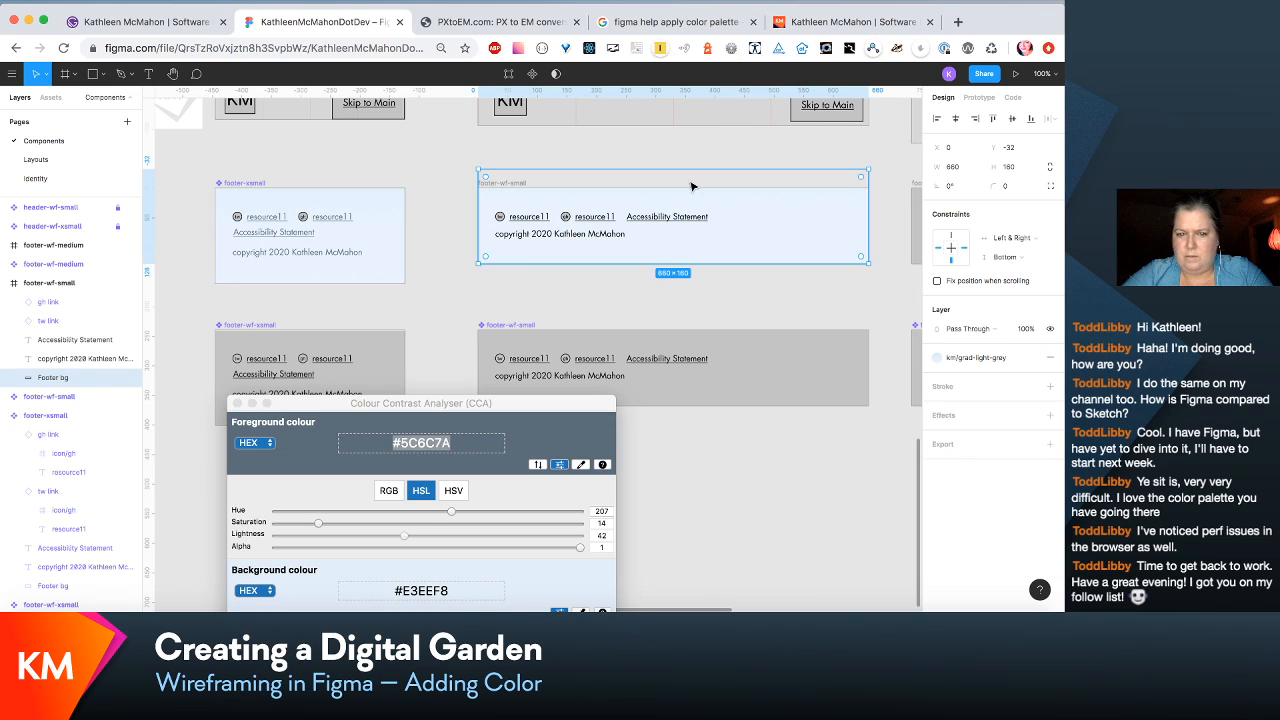
Step: Apply the km/med-light-grey-01 colour style to the Accessibility Statement text in the light blue footer-wf-small frame
left_click(685, 218)
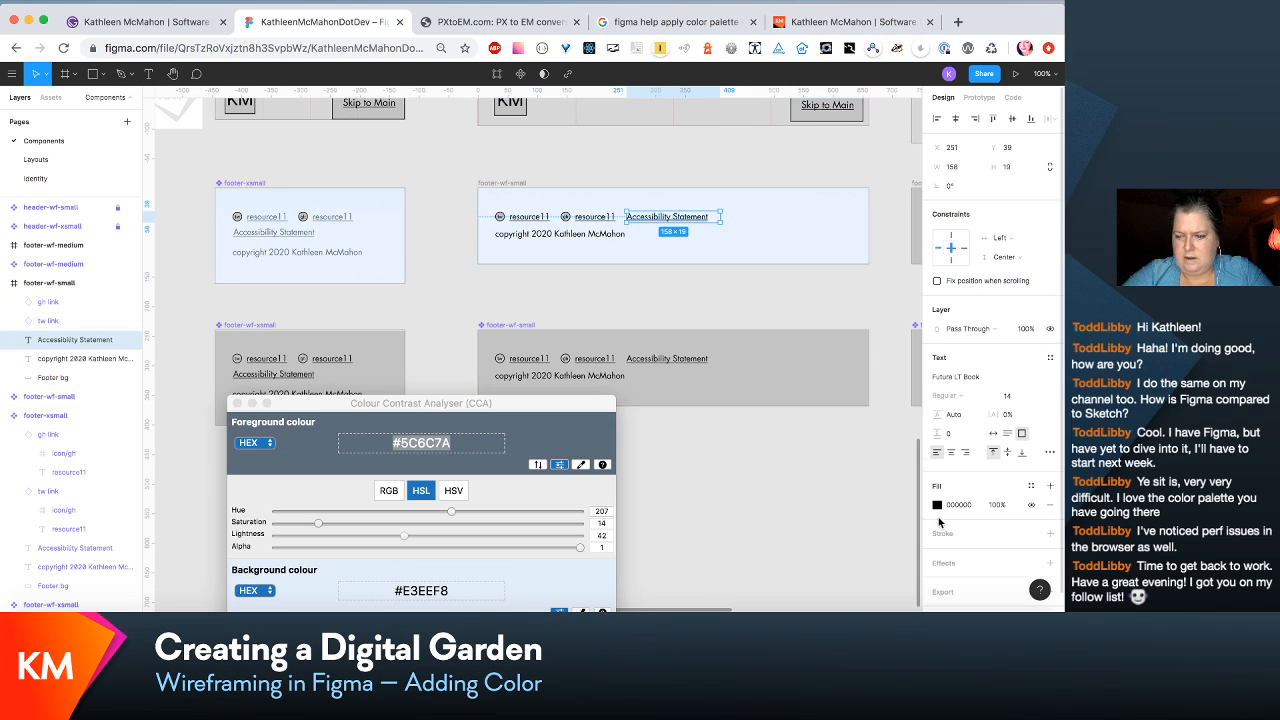
left_click(1031, 485)
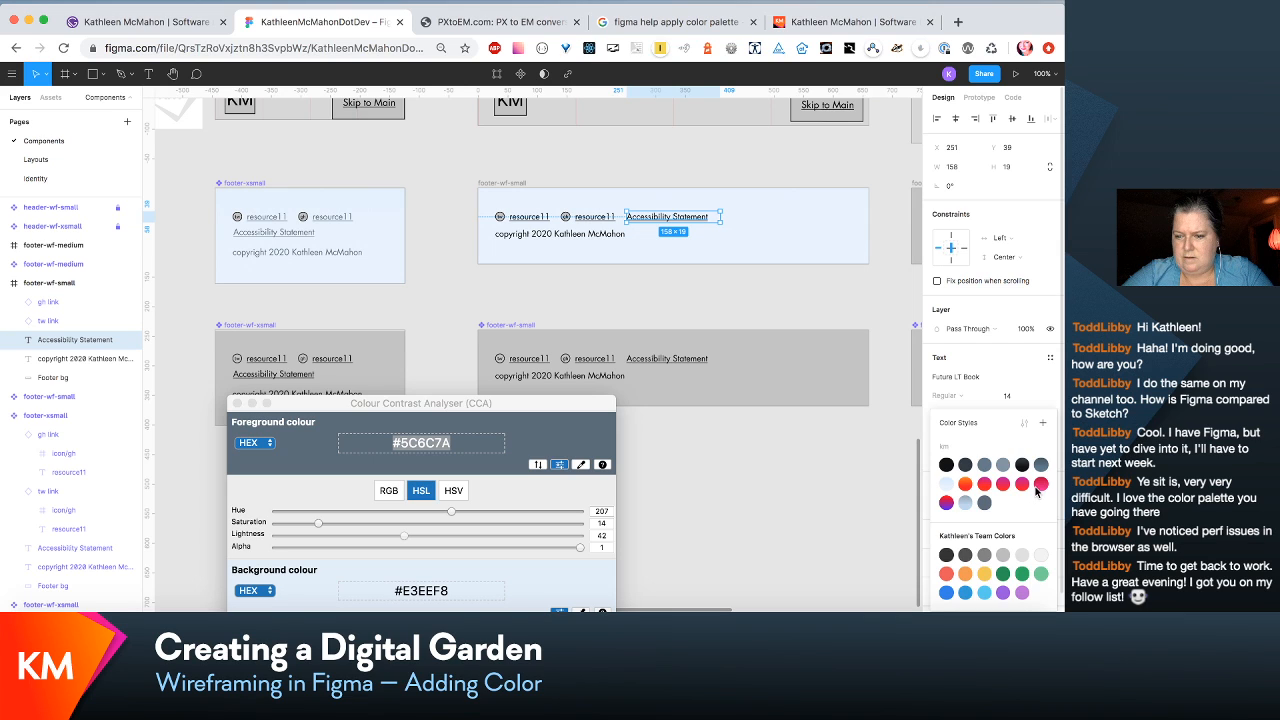
left_click(985, 504)
Step: Apply the km/med-light-grey-01 colour style to the second resource11 link's text in footer-wf-small
double_click(598, 222)
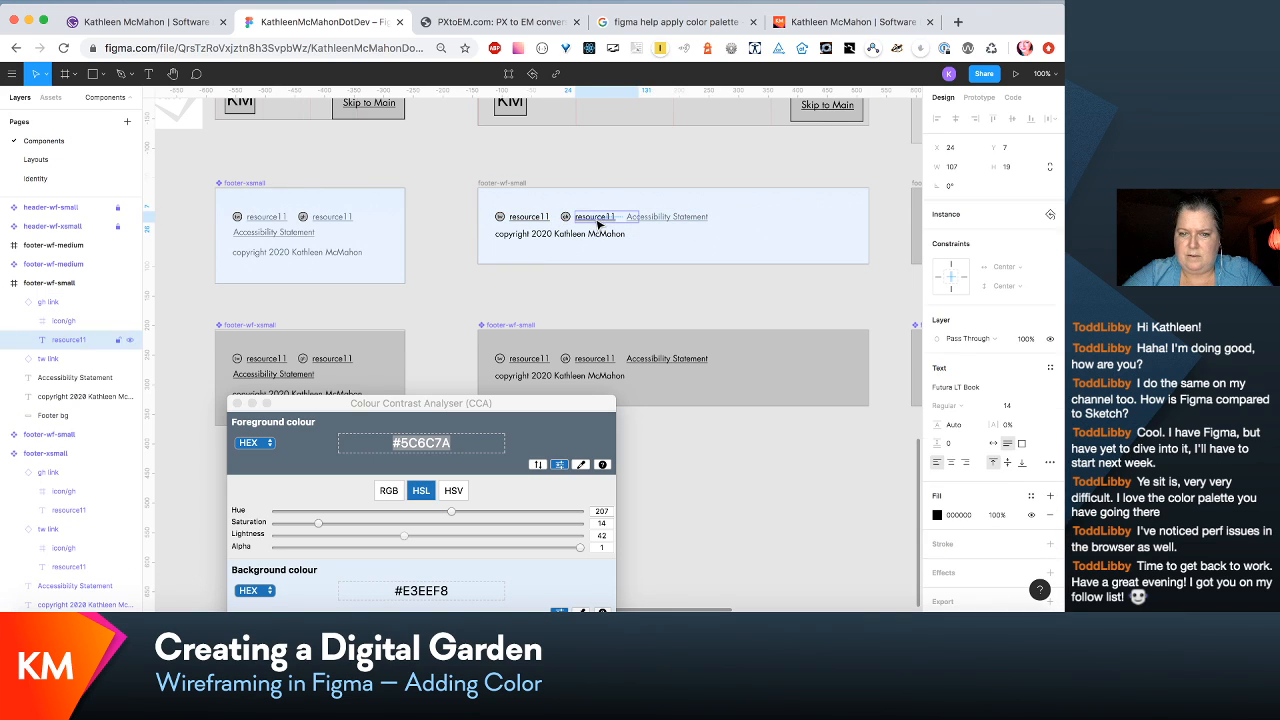
left_click(1031, 496)
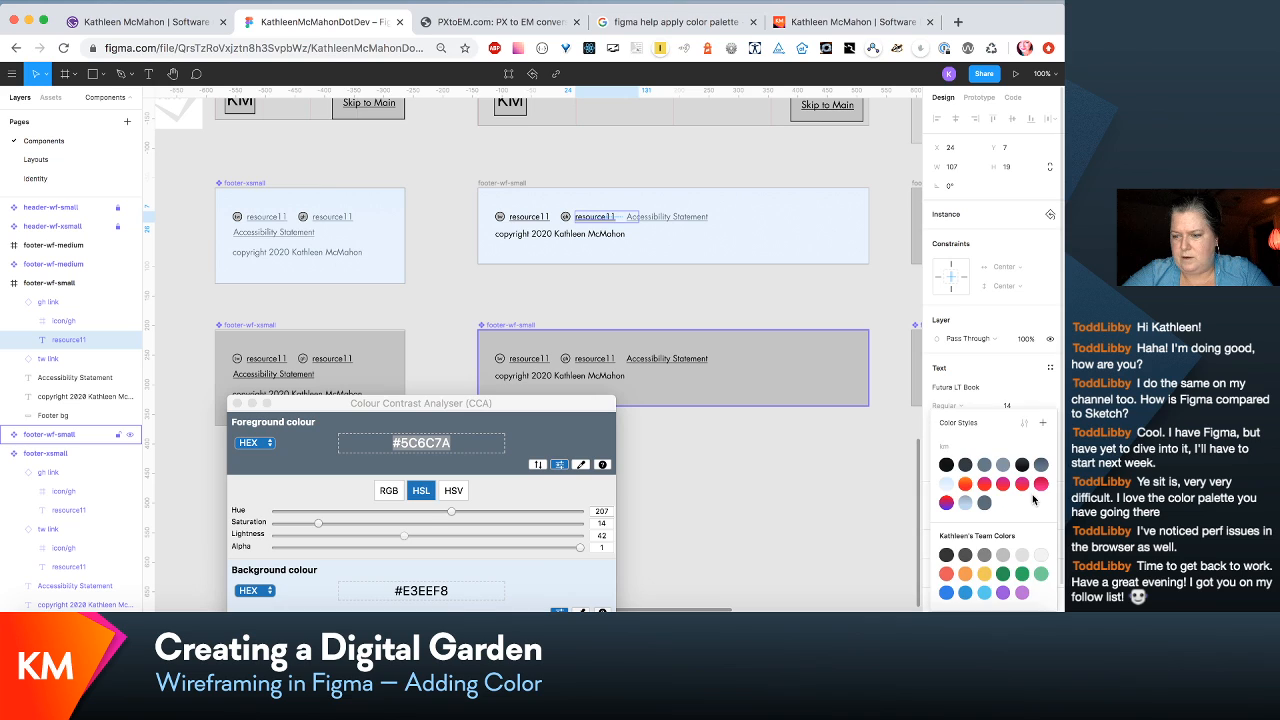
left_click(984, 503)
Step: Apply the km/med-light-grey-01 colour style to the first resource11 link's text in footer-wf-small
left_click(549, 205)
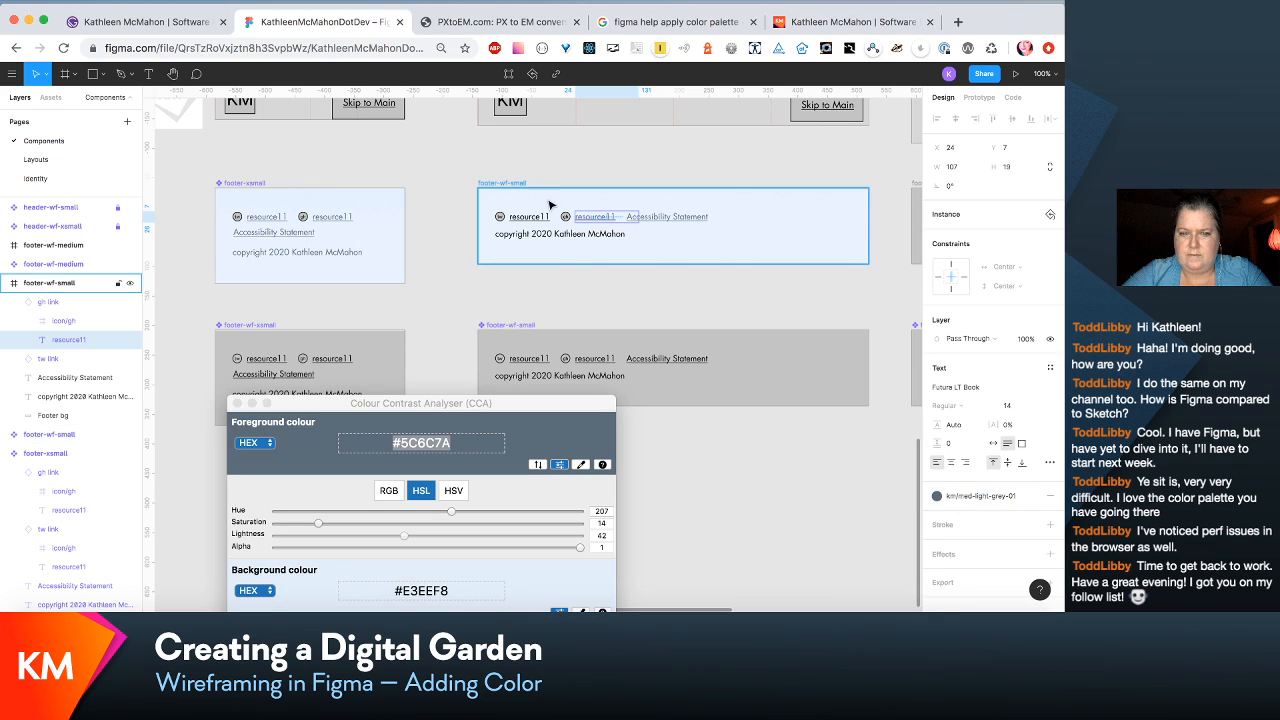
left_click(540, 217)
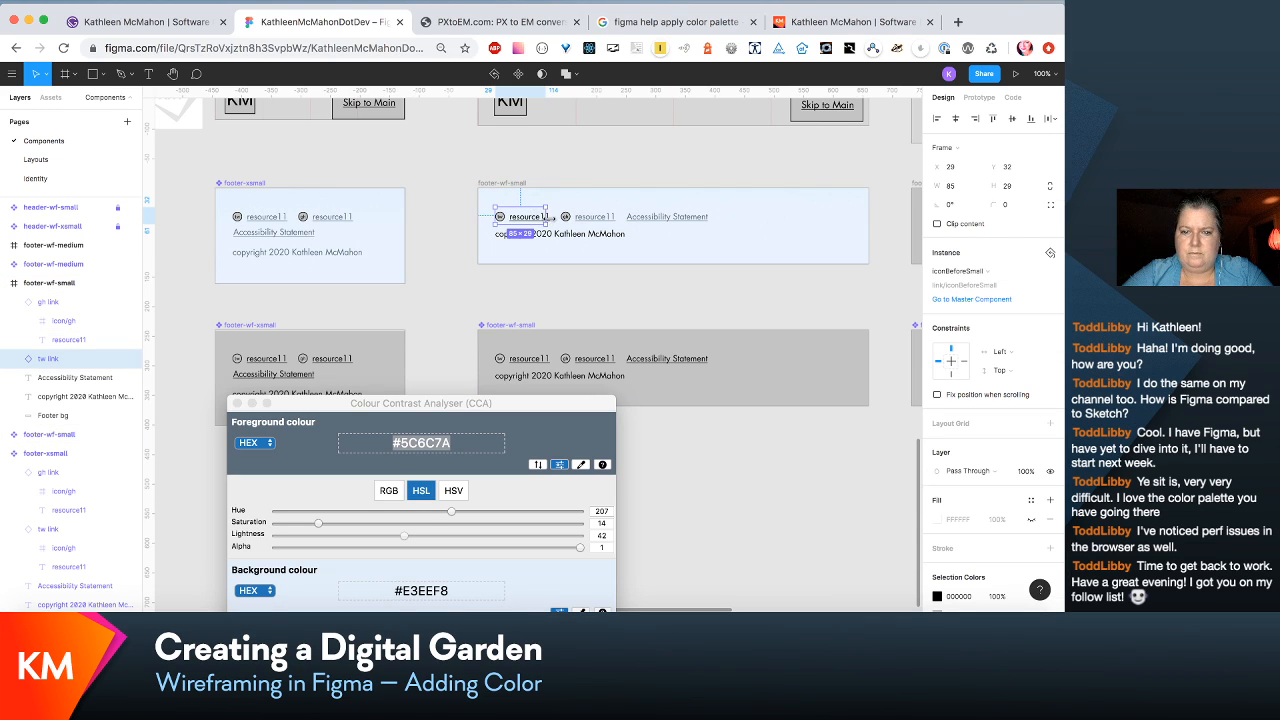
scroll(562, 240, "down", 2)
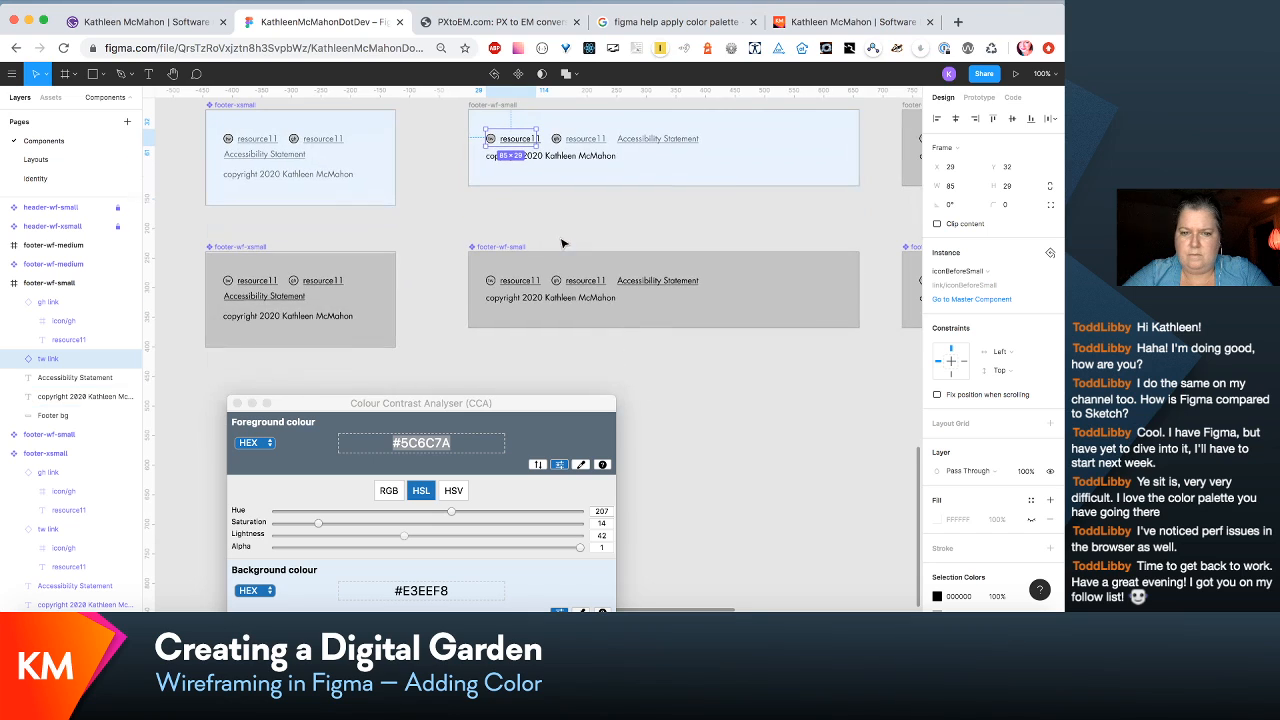
left_click(542, 141)
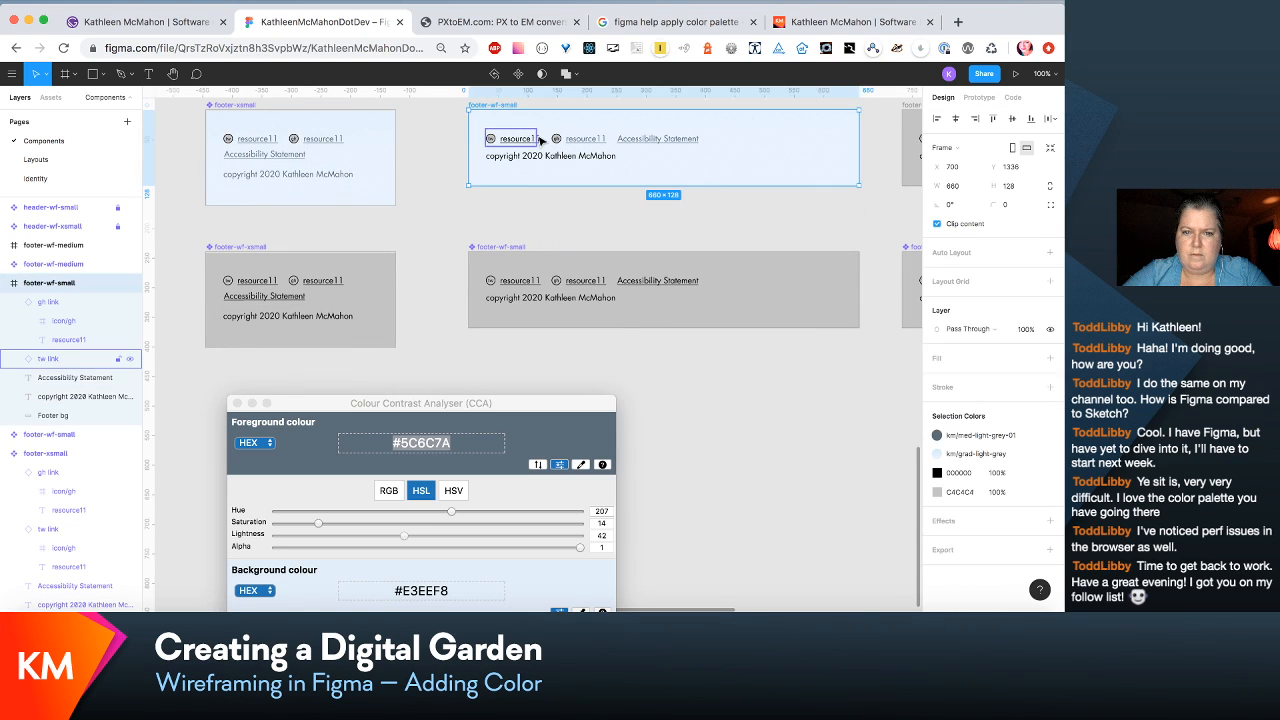
left_click(530, 140)
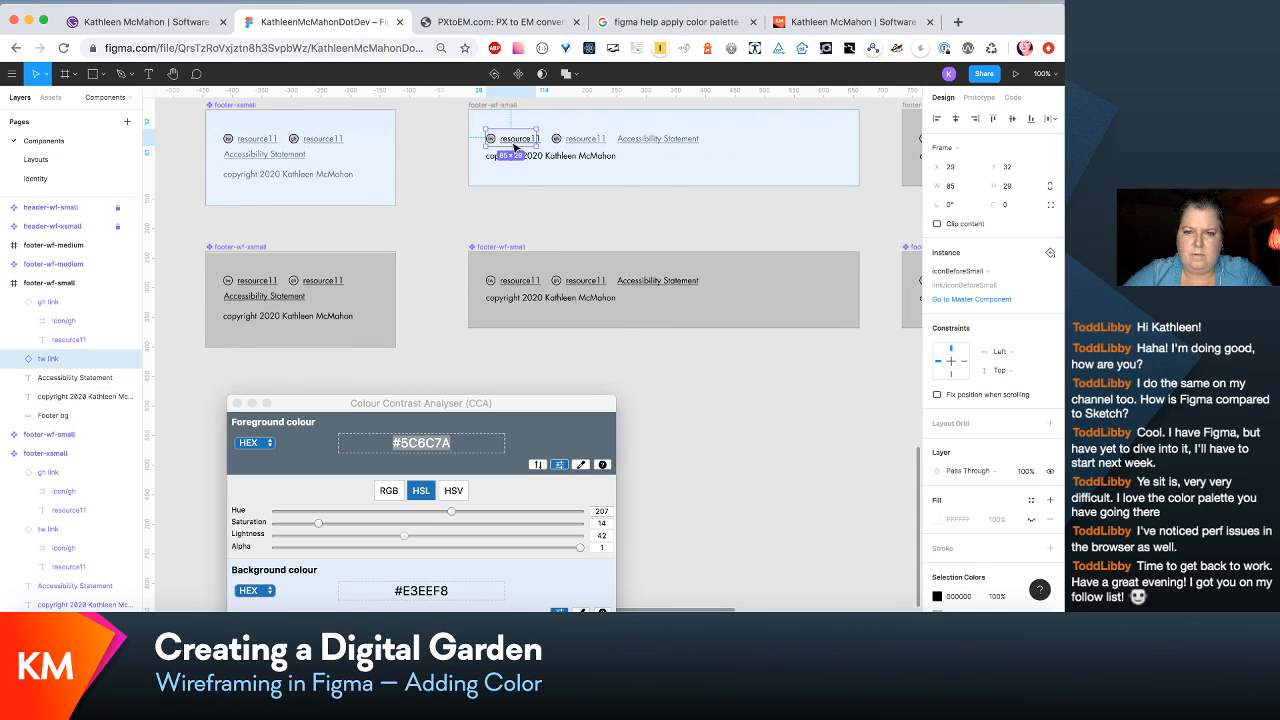
double_click(517, 143)
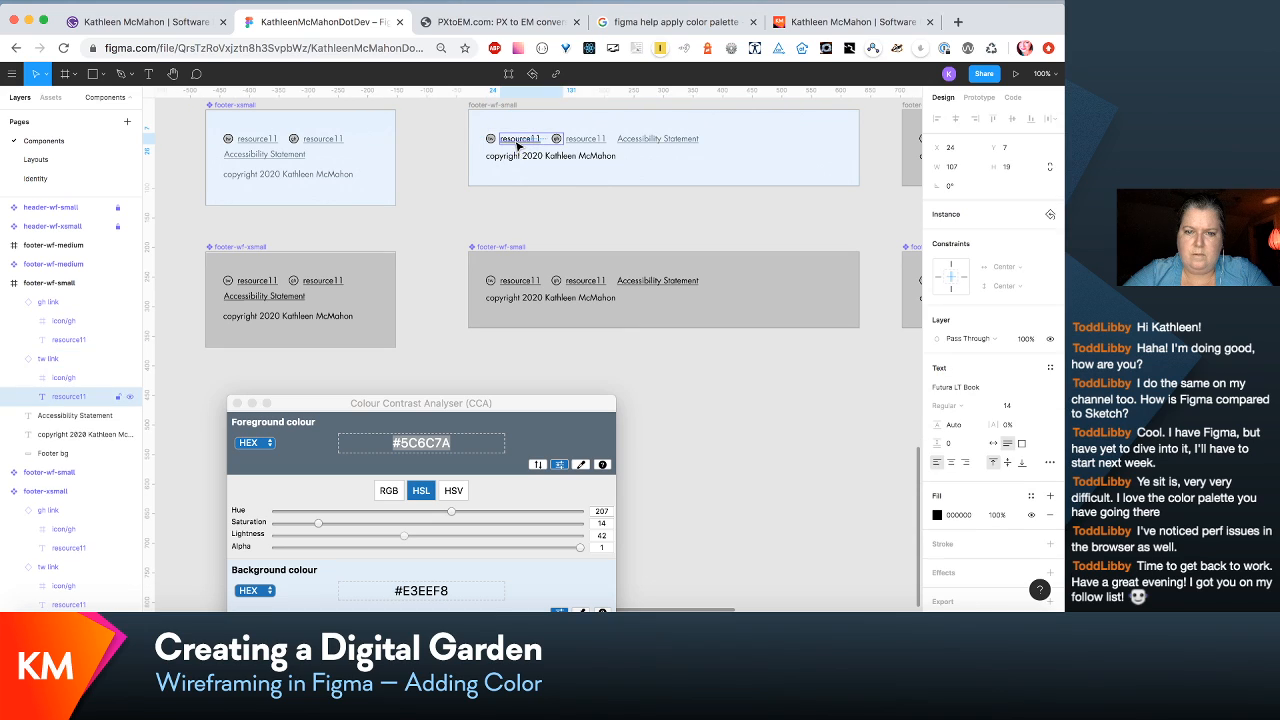
left_click(1031, 497)
left_click(979, 513)
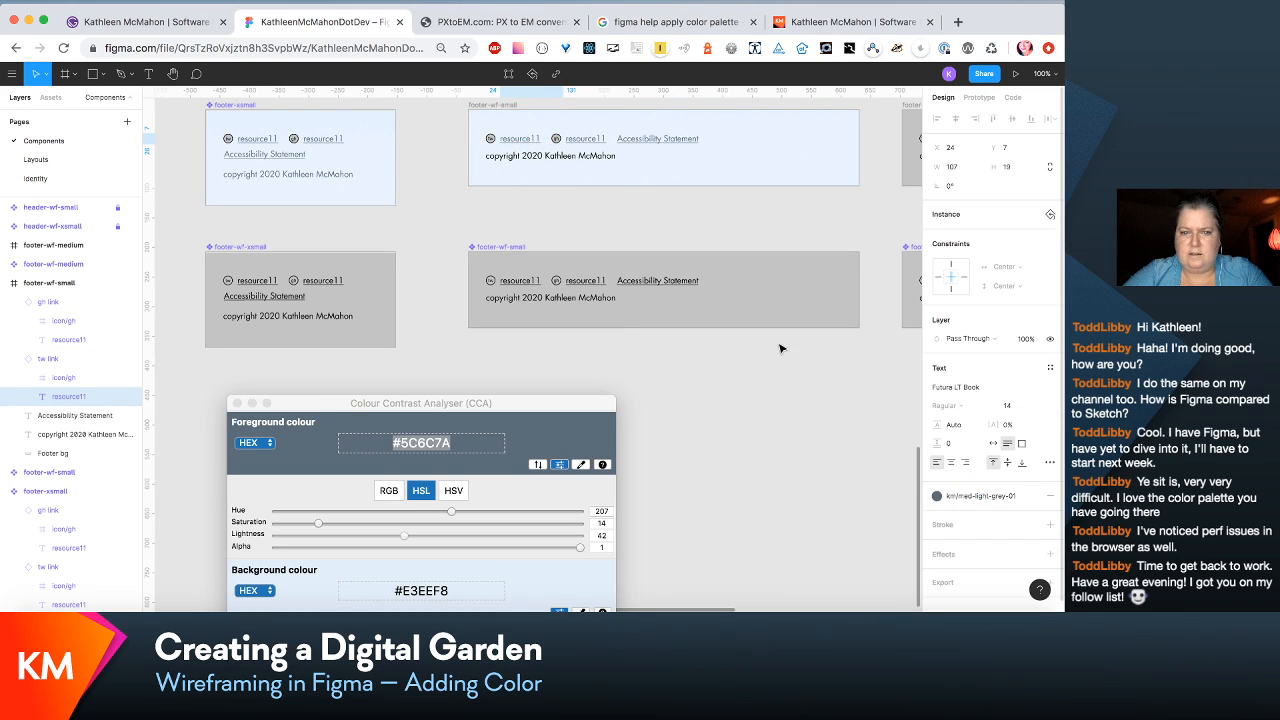
Step: Apply the km/med-light-grey-01 colour style to the copyright line in footer-wf-small
left_click(575, 156)
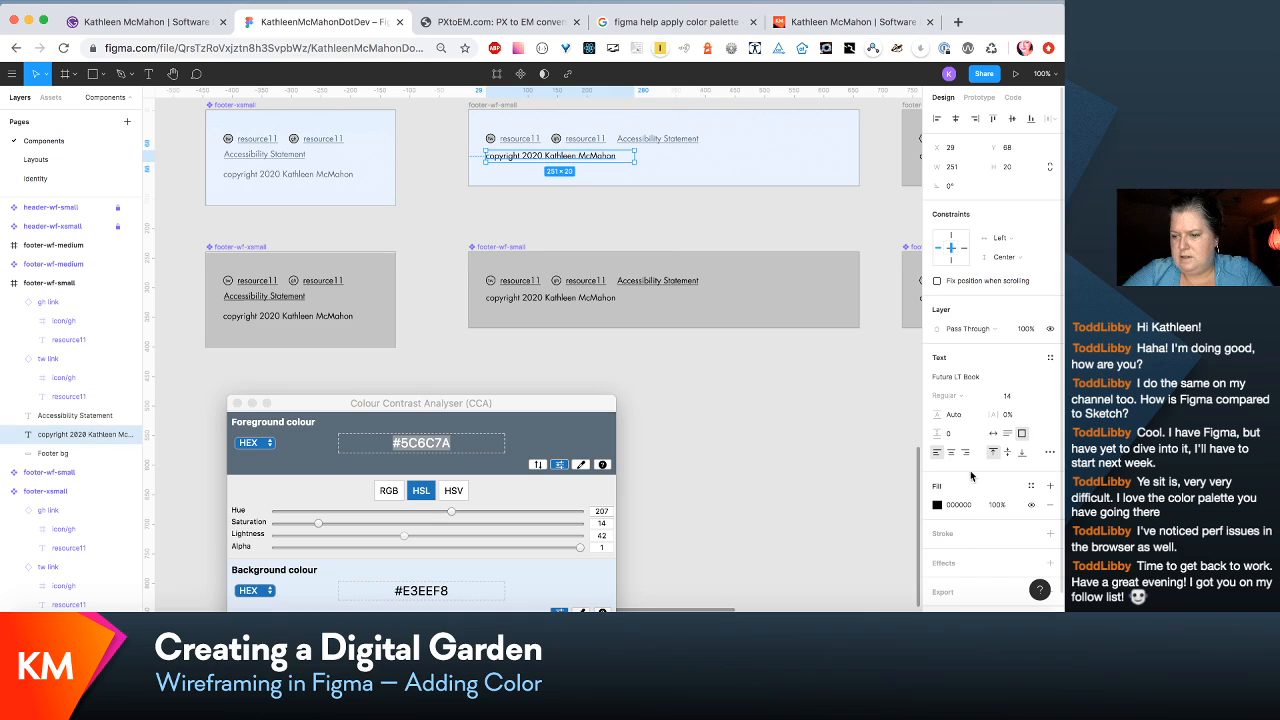
left_click(1030, 488)
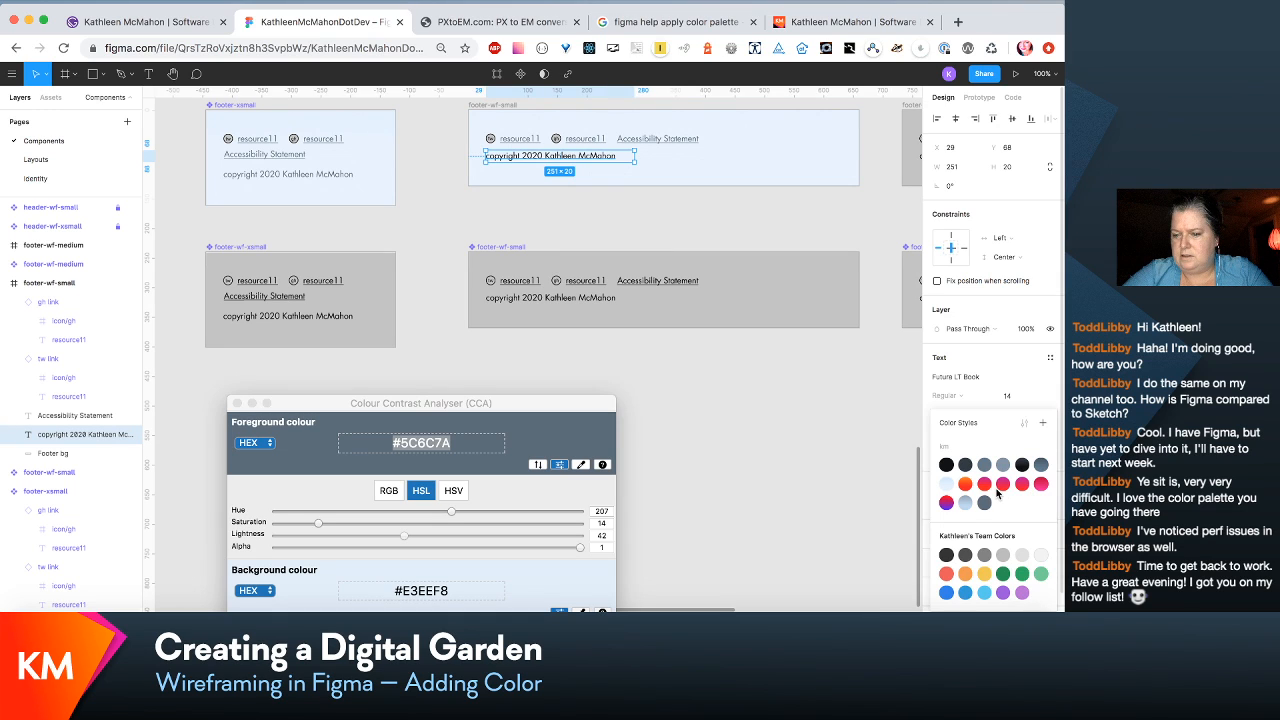
left_click(986, 500)
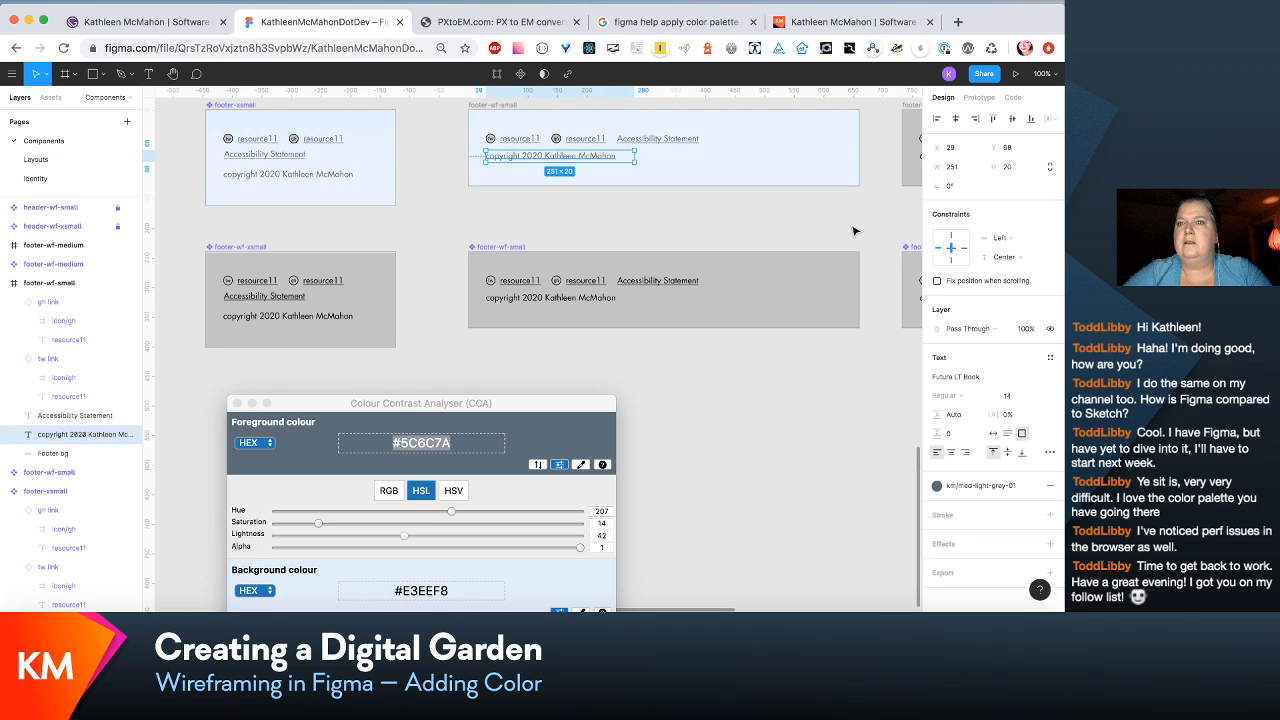
Step: Convert the recoloured light blue footer-wf-small frame into a component
scroll(826, 344, "right", 2)
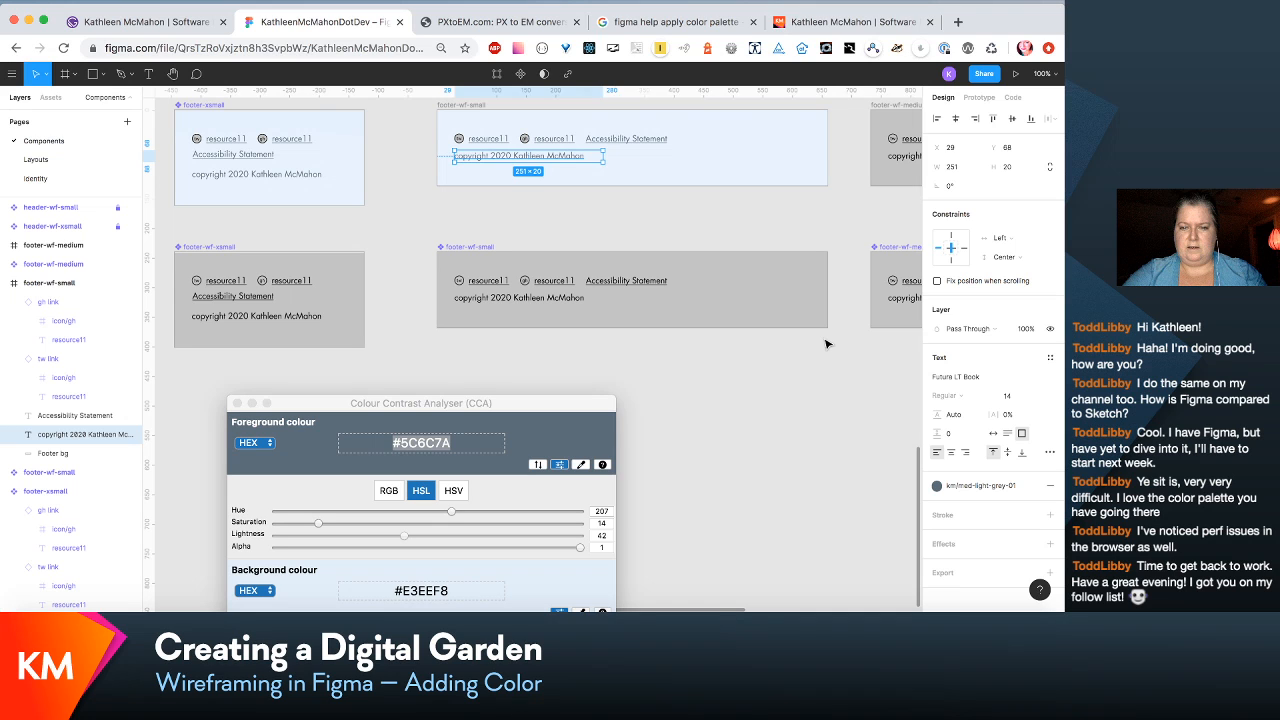
scroll(826, 344, "up", 3)
scroll(826, 344, "right", 2)
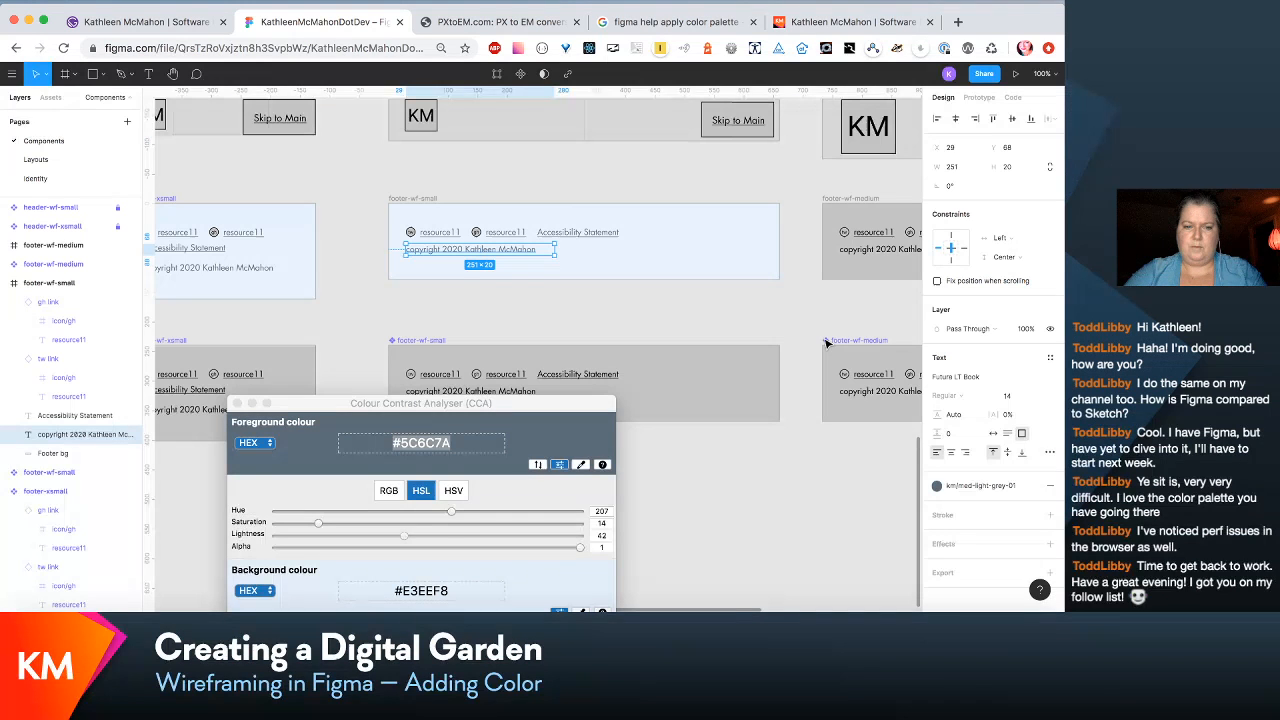
scroll(826, 343, "left", 1)
left_click_drag(375, 179, 806, 305)
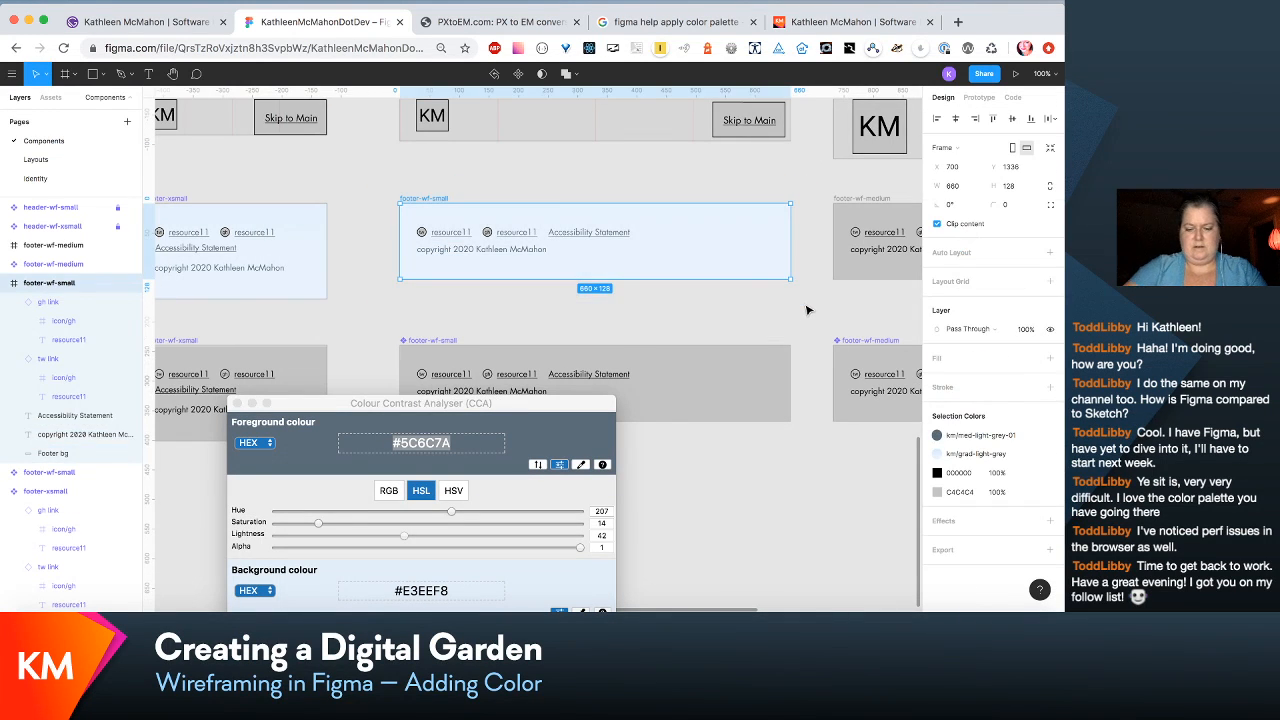
key("super+alt+k")
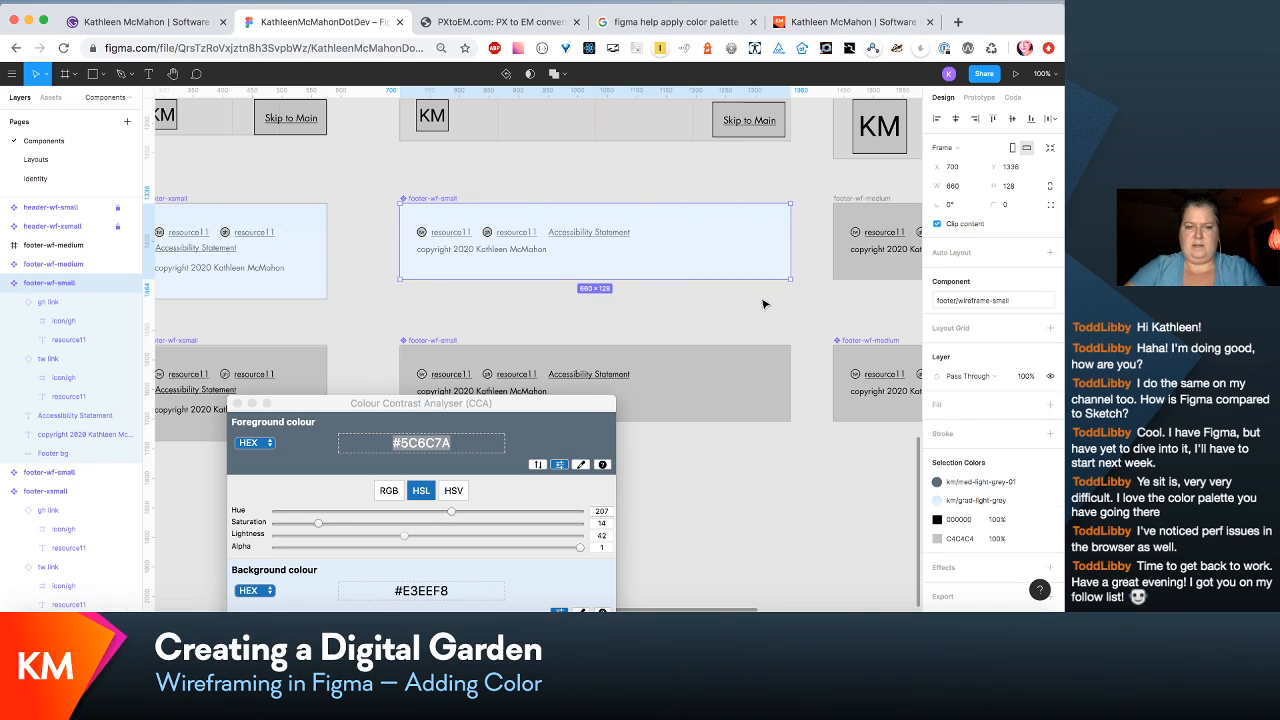
Step: Change the new small footer component's description to footer/small
left_click(997, 303)
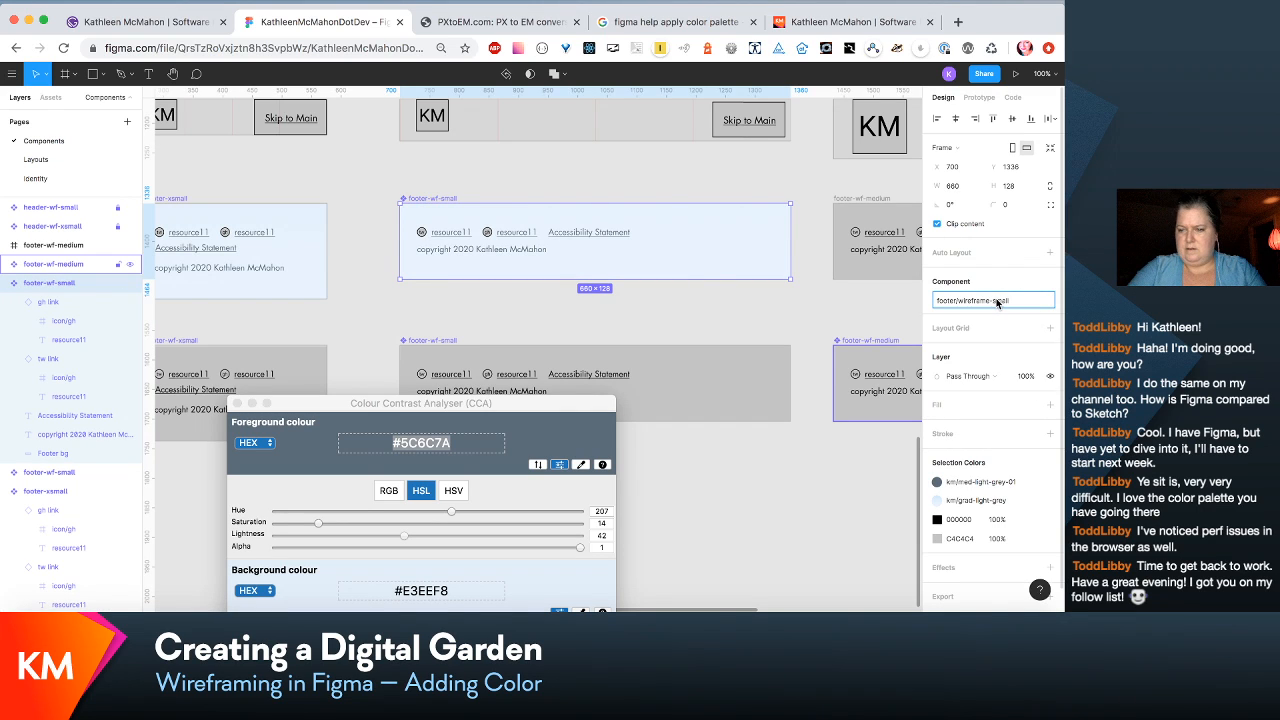
key("BackSpace")
key("BackSpace")
key("BackSpace")
key("BackSpace")
key("BackSpace")
key("BackSpace")
key("BackSpace")
key("BackSpace")
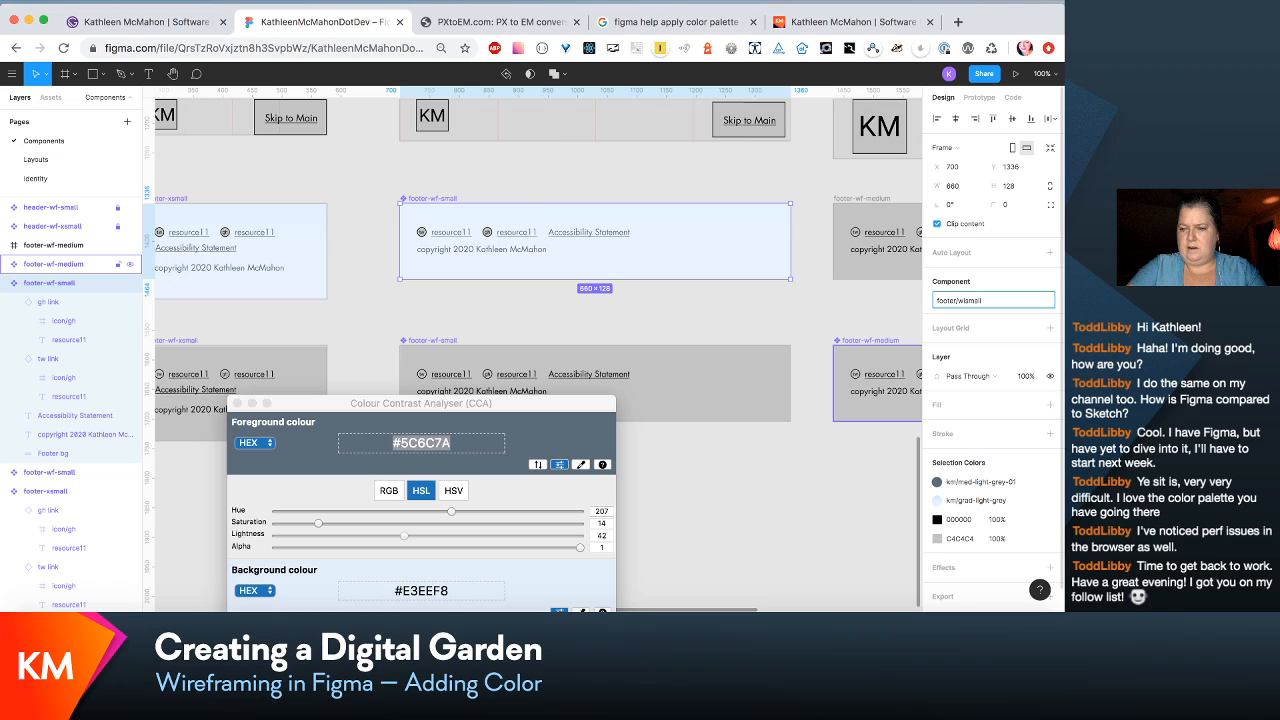
key("BackSpace")
key("BackSpace")
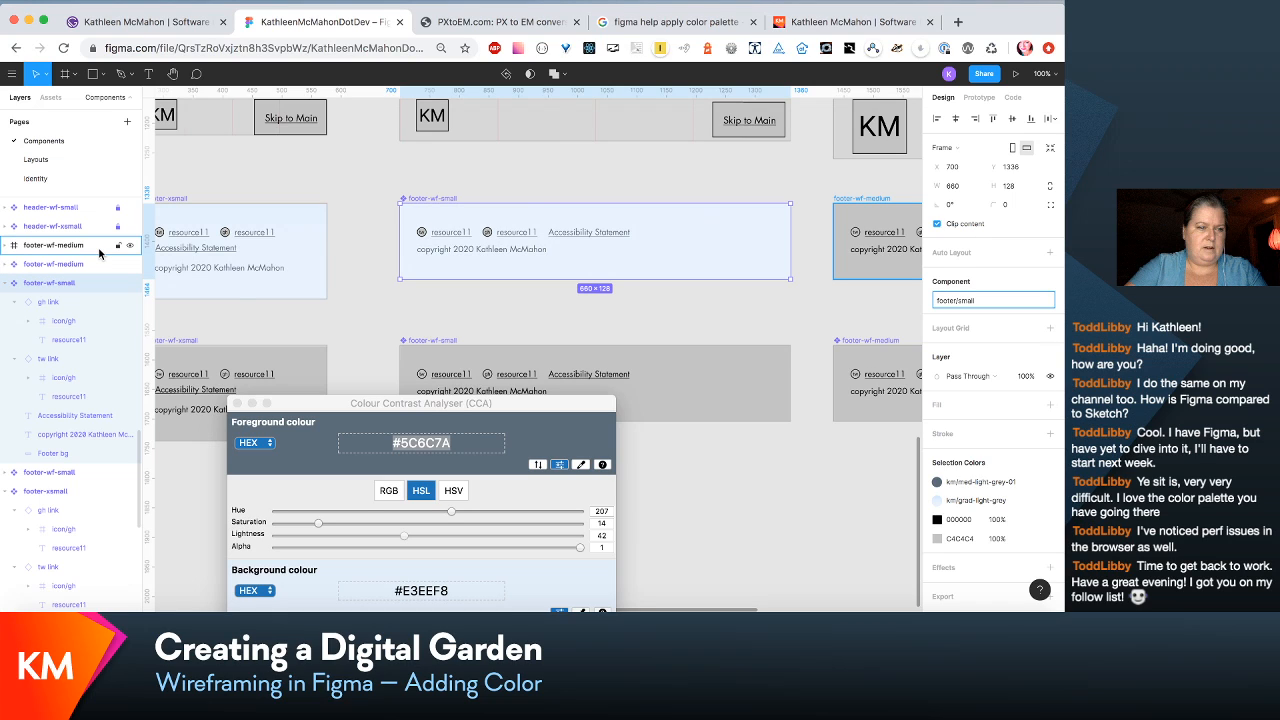
Step: Rename the recoloured footer-wf-small component layer as footer-small
double_click(74, 283)
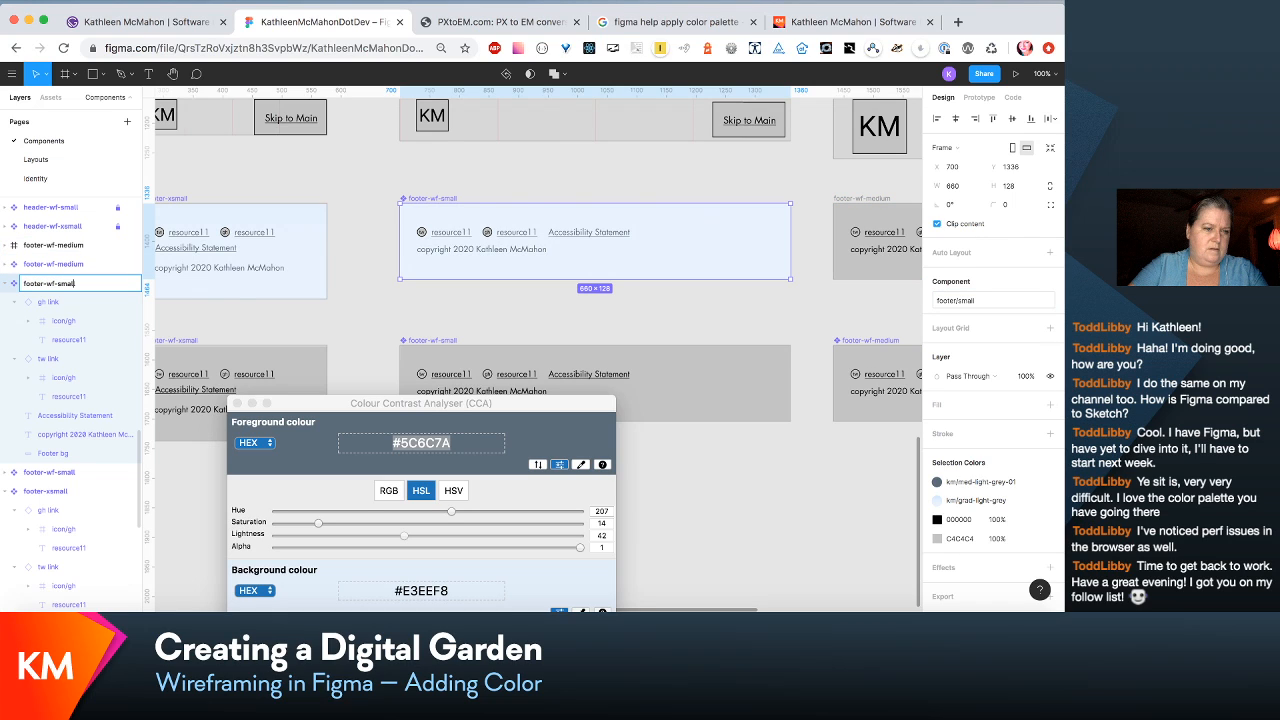
key("Left")
key("Left")
key("Left")
key("Left")
key("BackSpace")
key("BackSpace")
key("BackSpace")
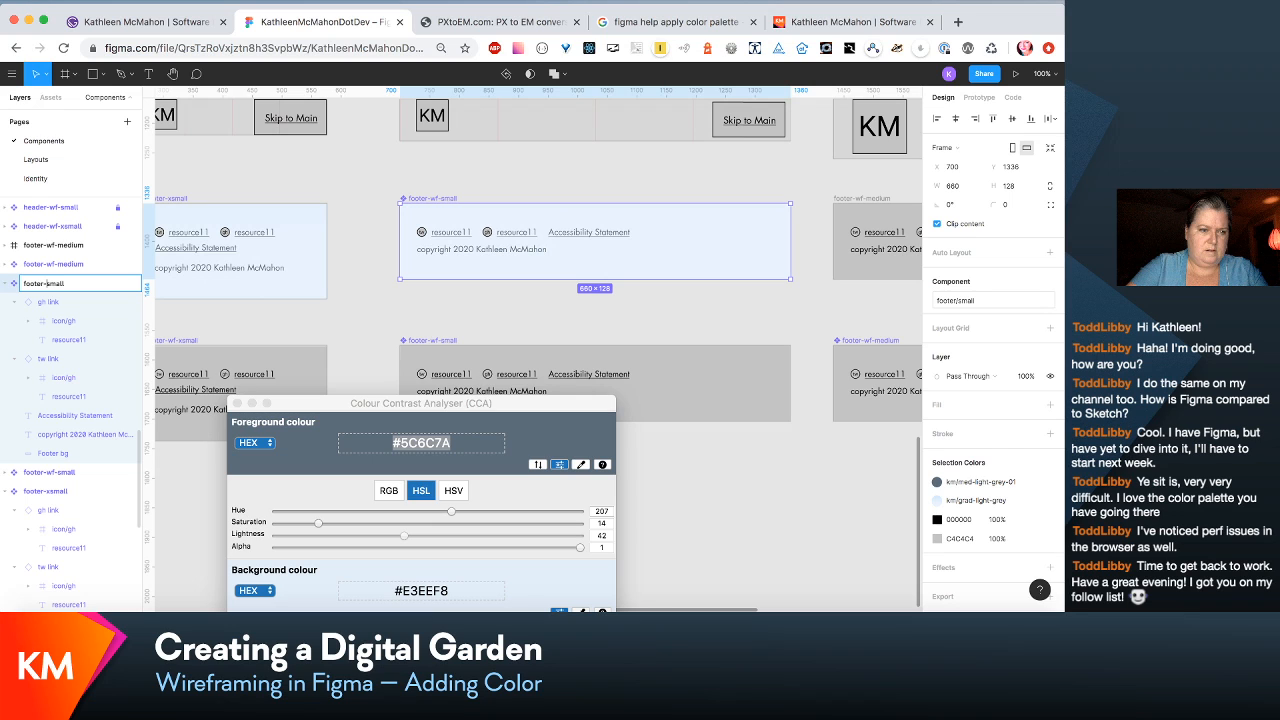
left_click(678, 323)
Step: Apply the km/grad-light-grey colour style to the Footer bg layer in the upper footer-wf-medium frame
scroll(678, 323, "right", 3)
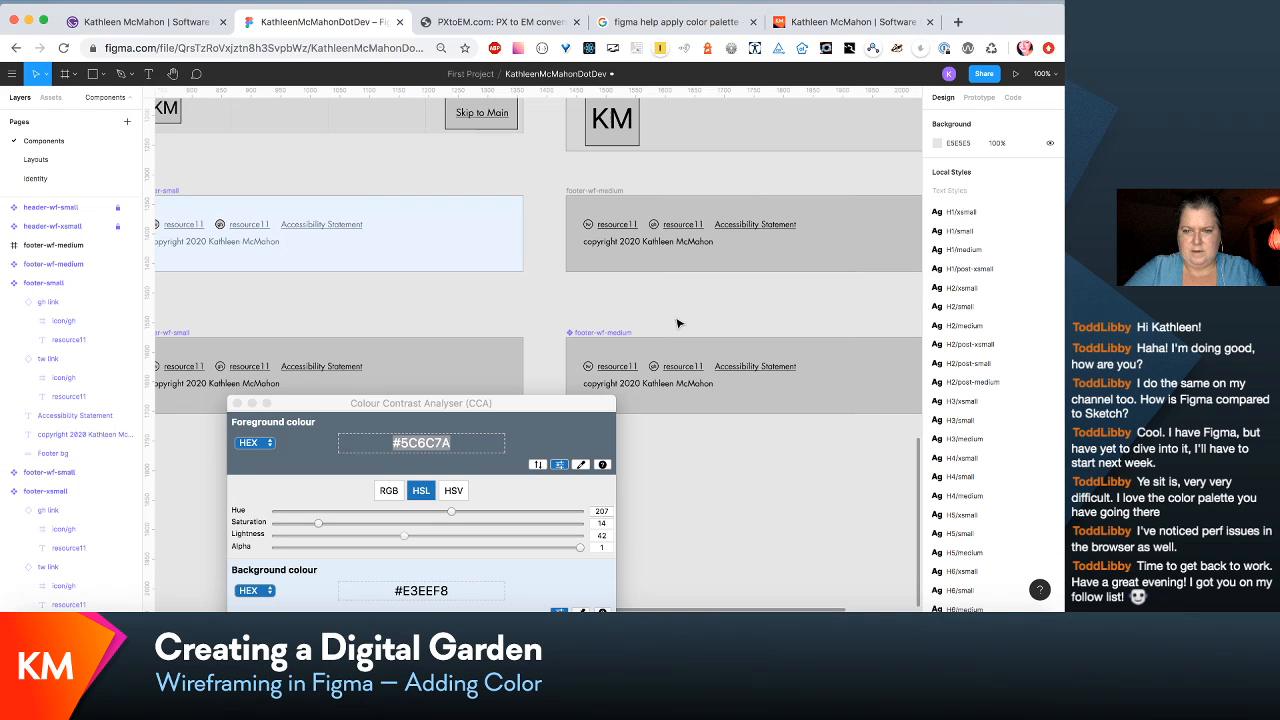
left_click(45, 245)
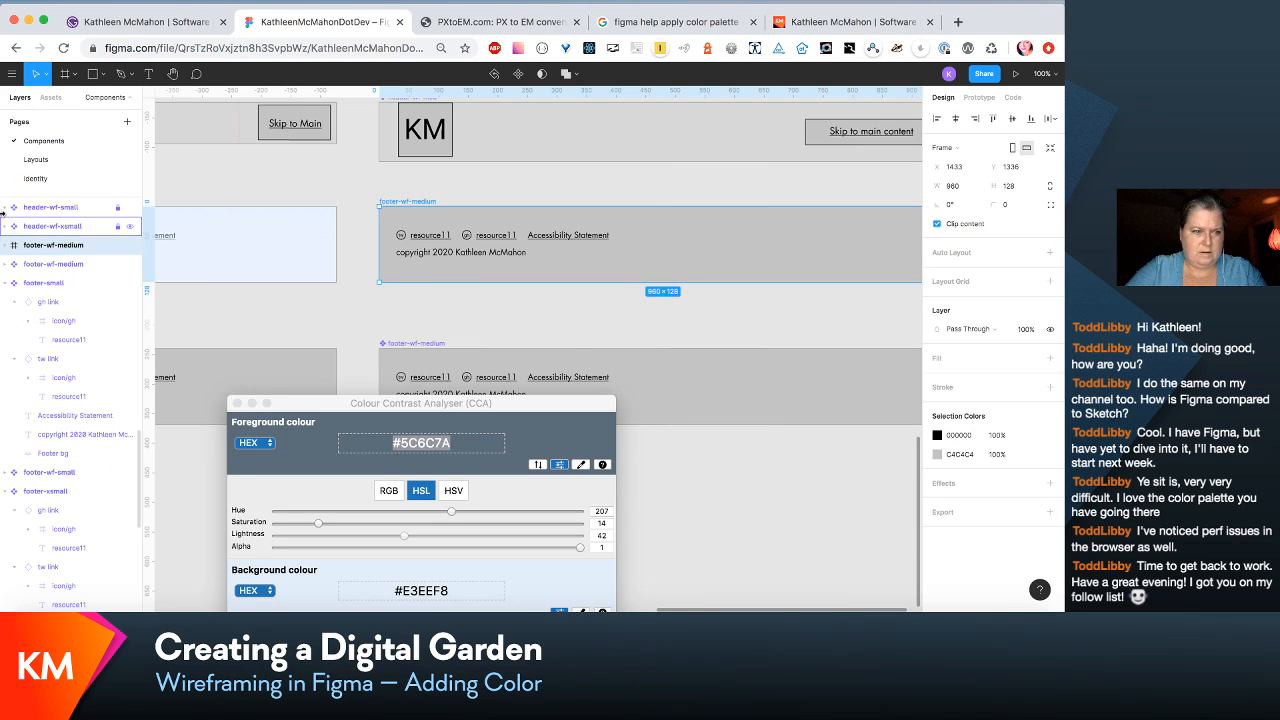
left_click(8, 245)
left_click(45, 339)
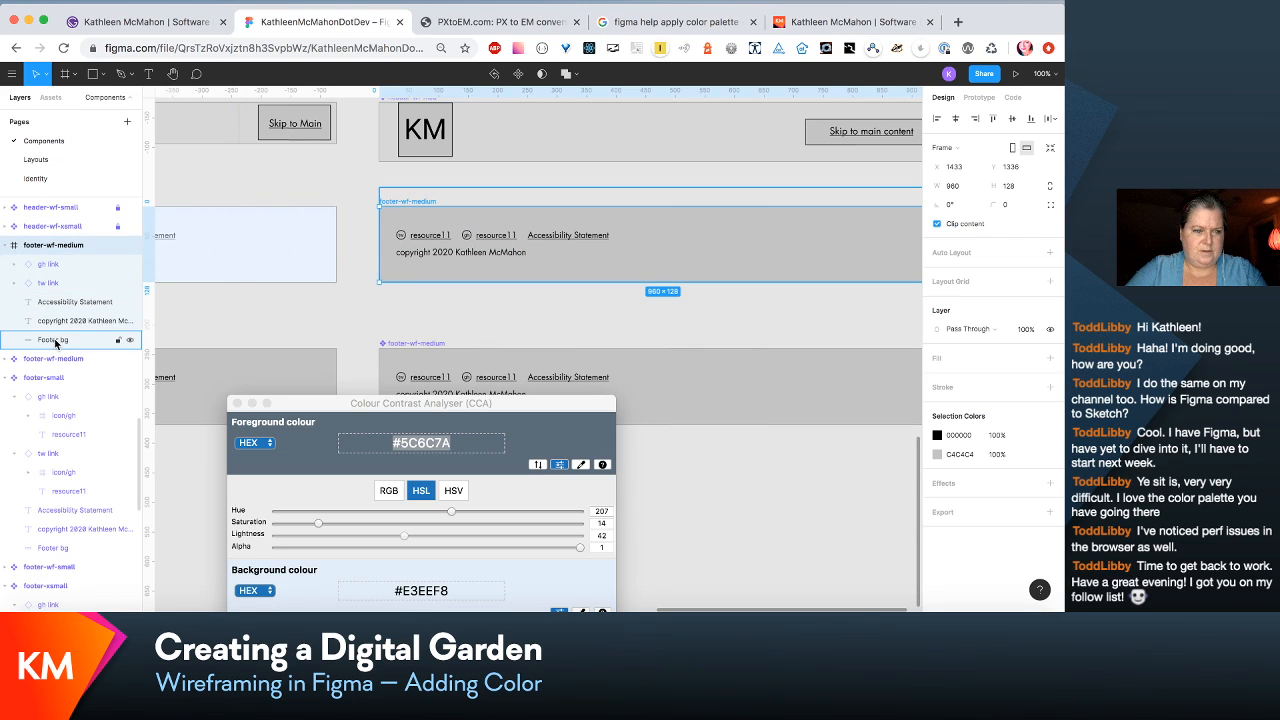
left_click(1031, 357)
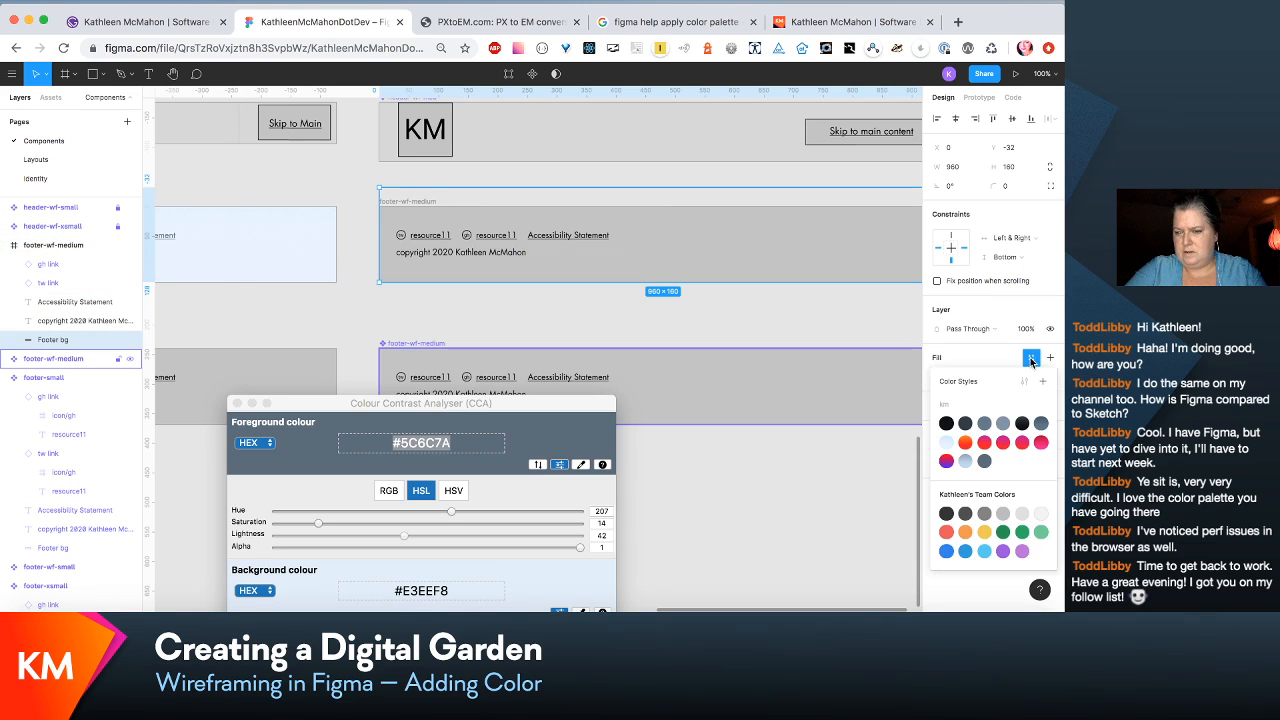
left_click(946, 443)
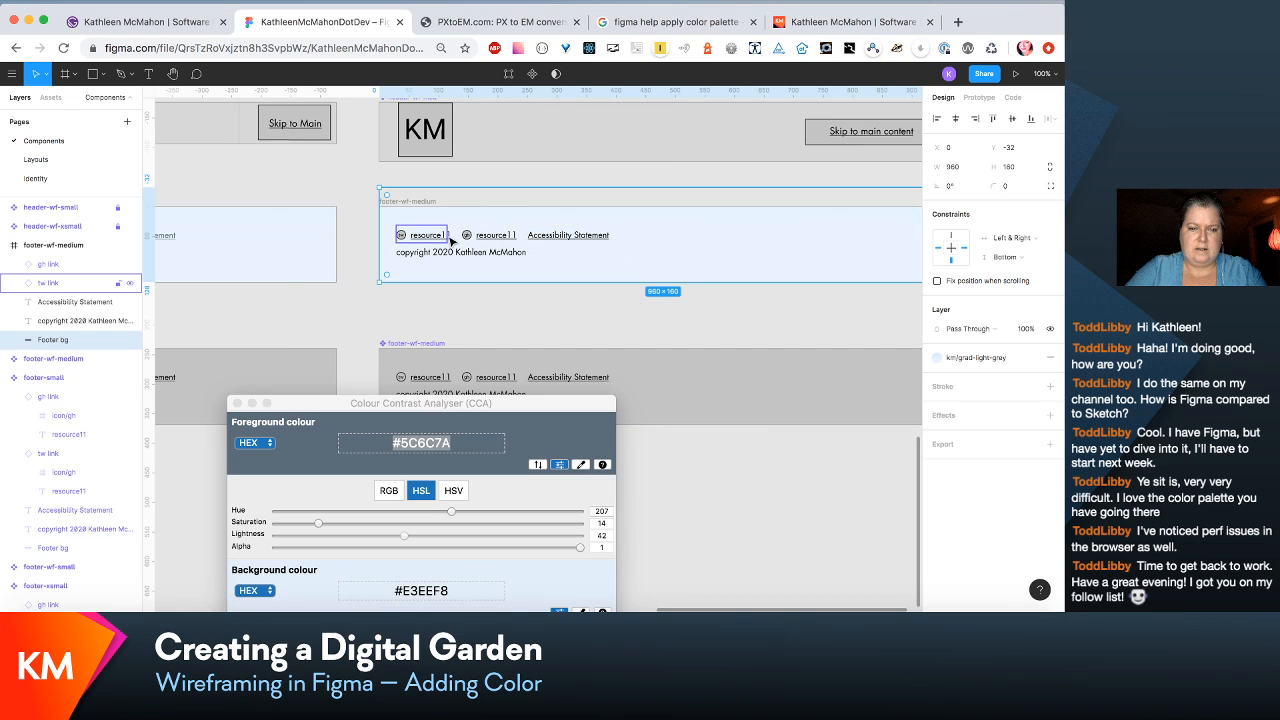
Step: Apply the km/med-light-grey-01 colour style to the text of both resource11 links in the light blue footer-wf-medium frame
double_click(447, 238)
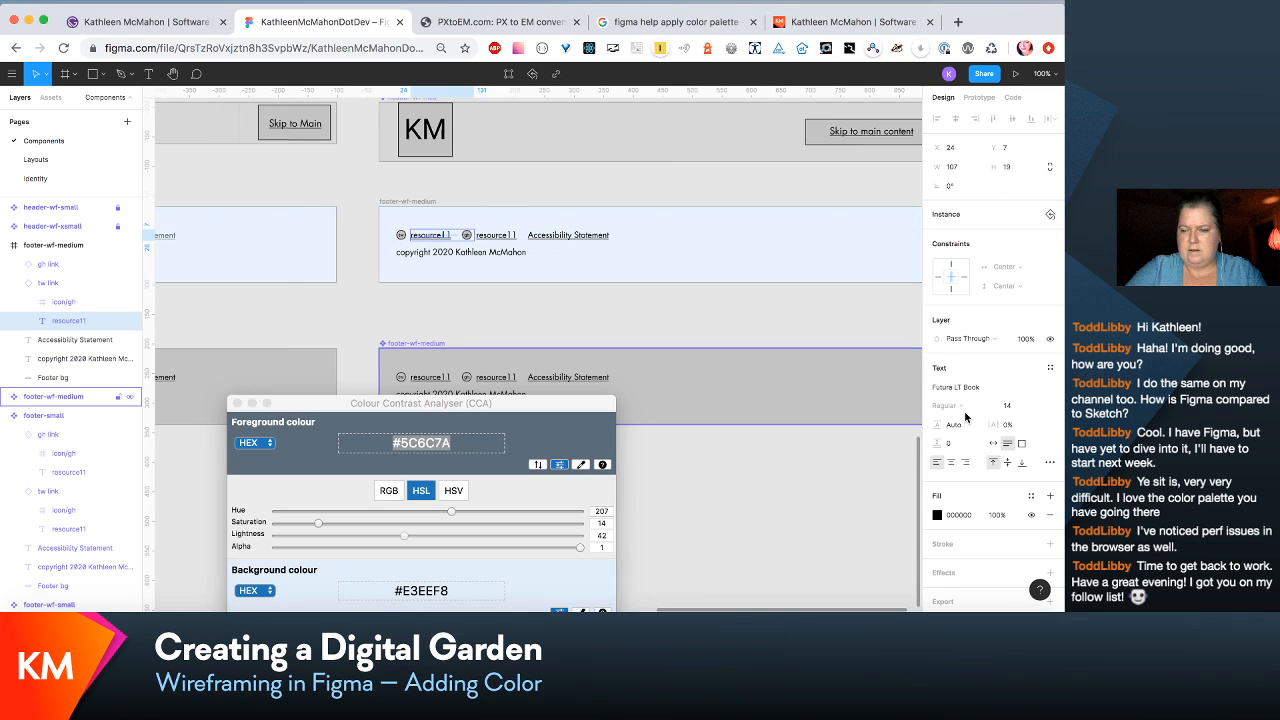
left_click(1031, 495)
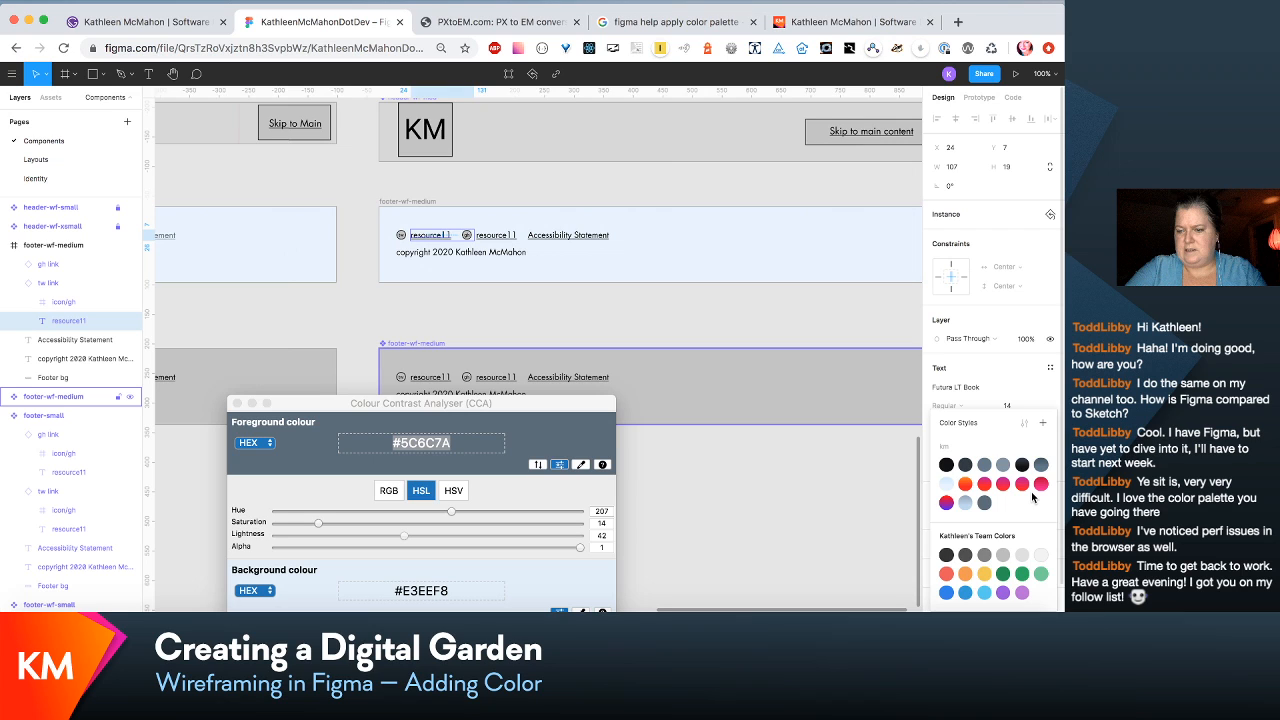
left_click(498, 237)
left_click(498, 237)
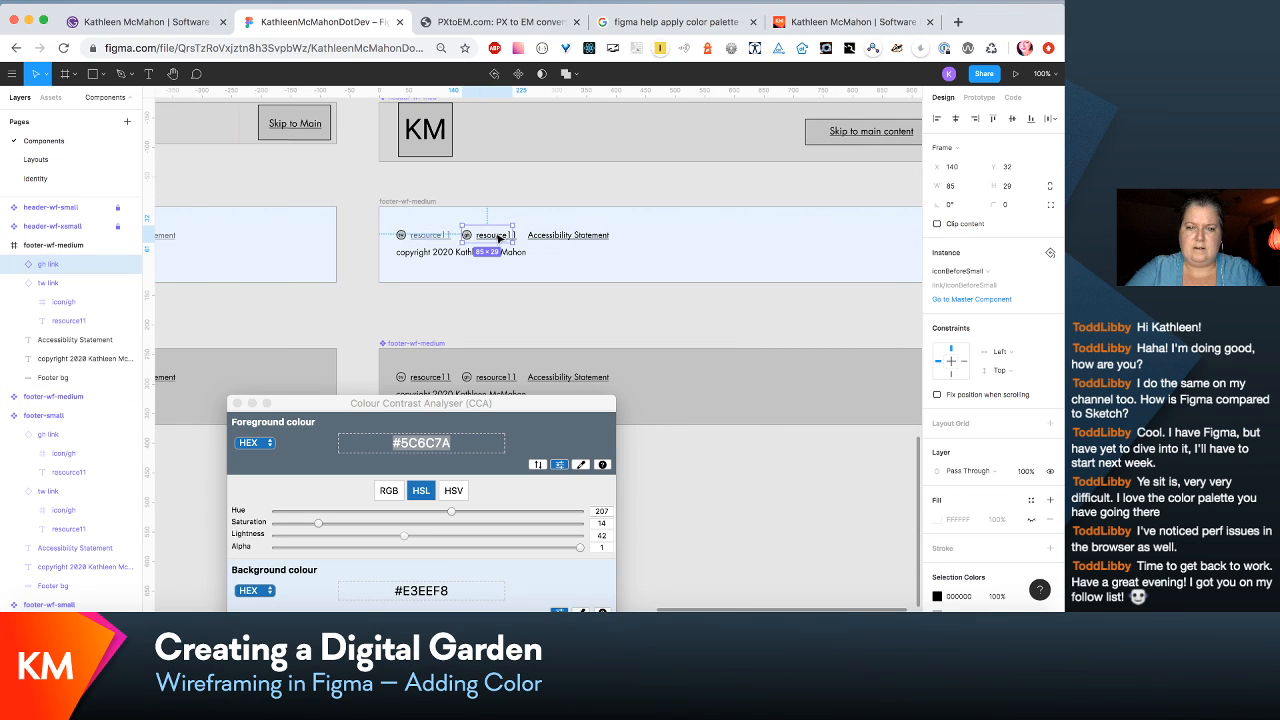
double_click(498, 237)
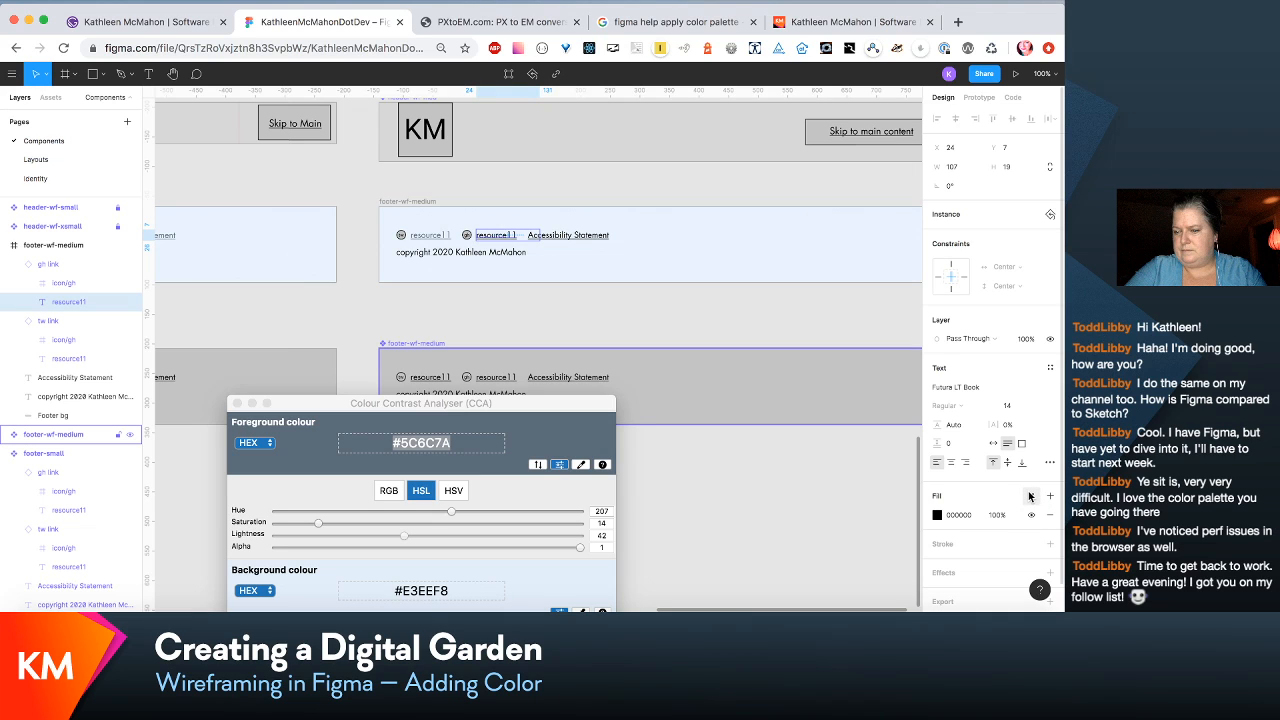
Step: Apply the km/med-light-grey-01 colour style to the Accessibility Statement link and the copyright line in footer-wf-medium
left_click(602, 240)
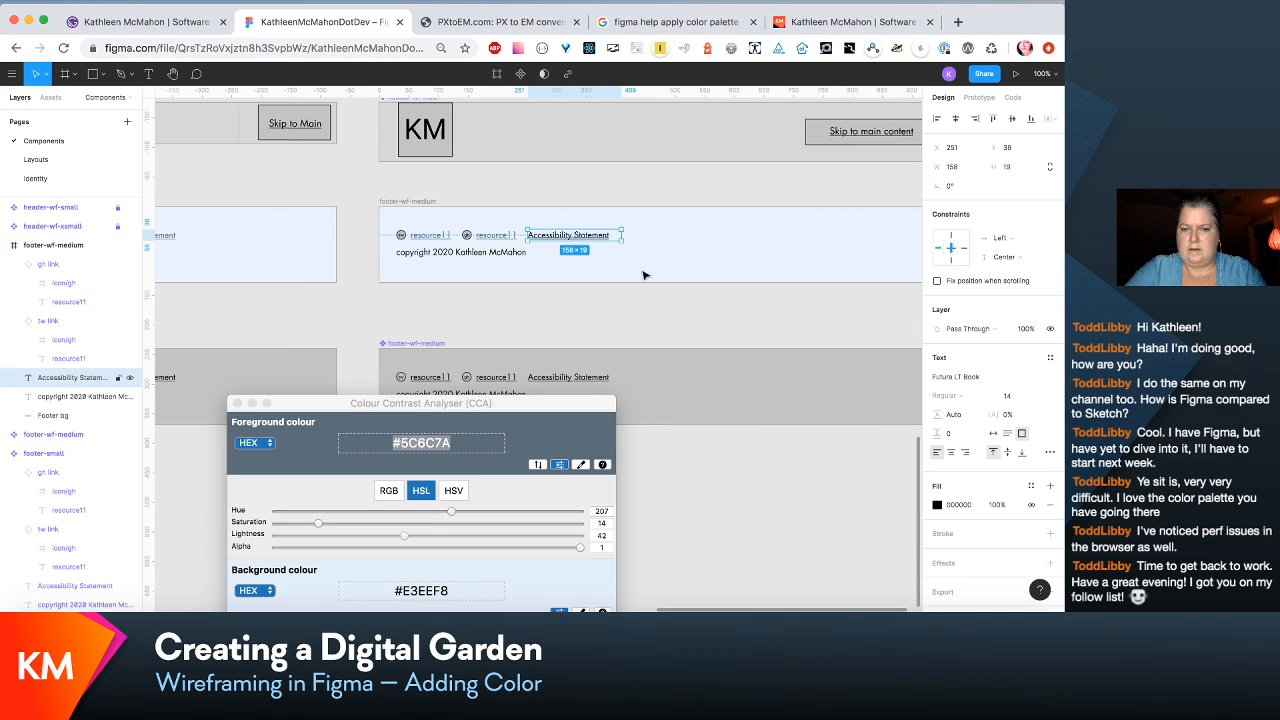
left_click(1031, 485)
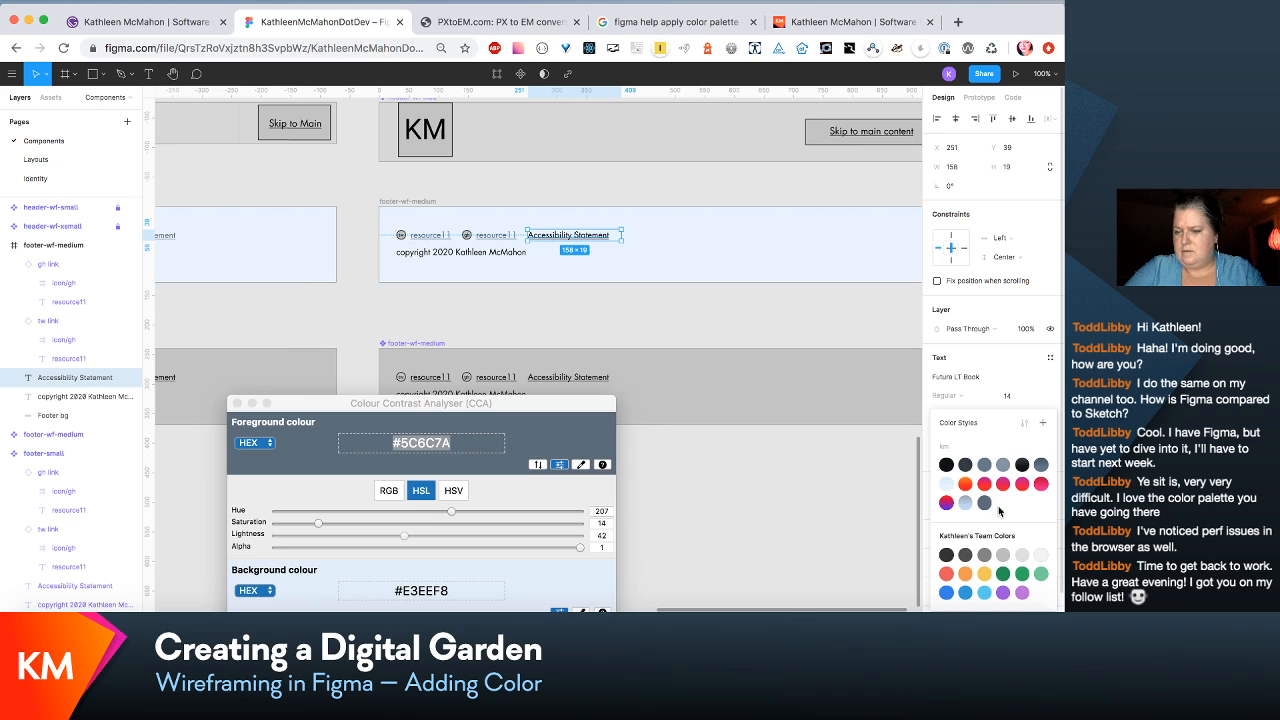
left_click(987, 504)
left_click(511, 257)
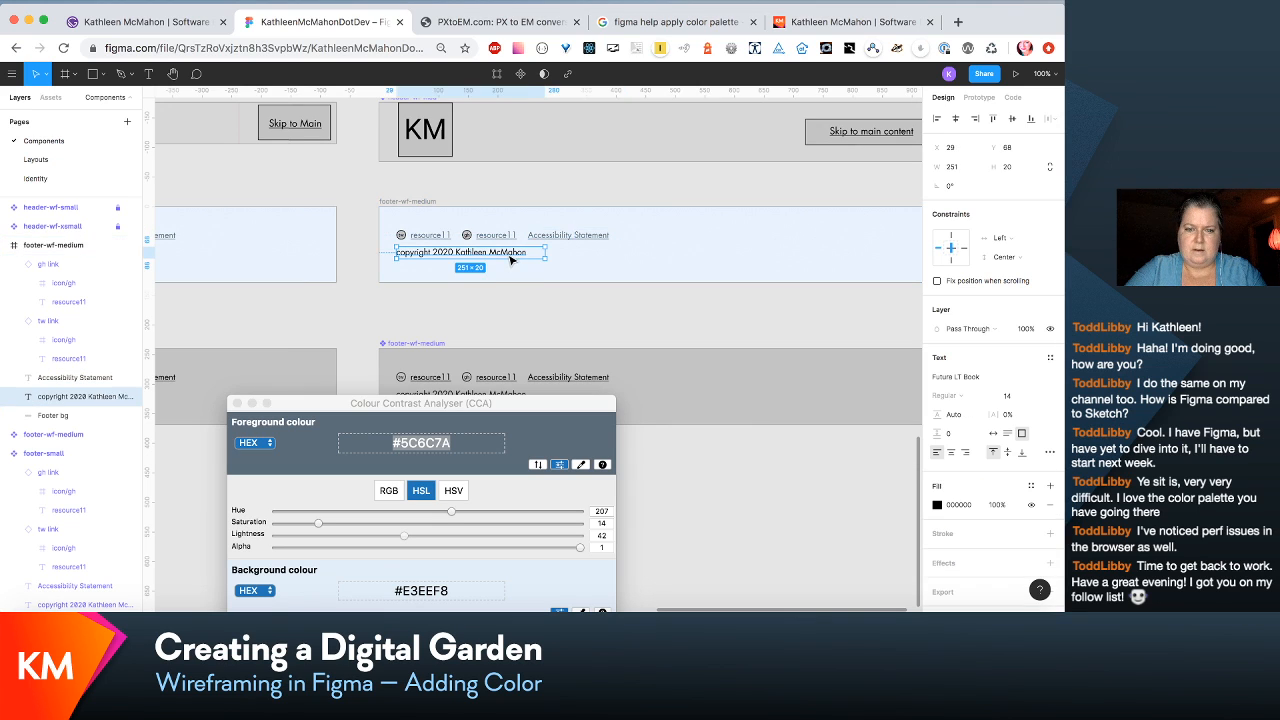
left_click(1031, 485)
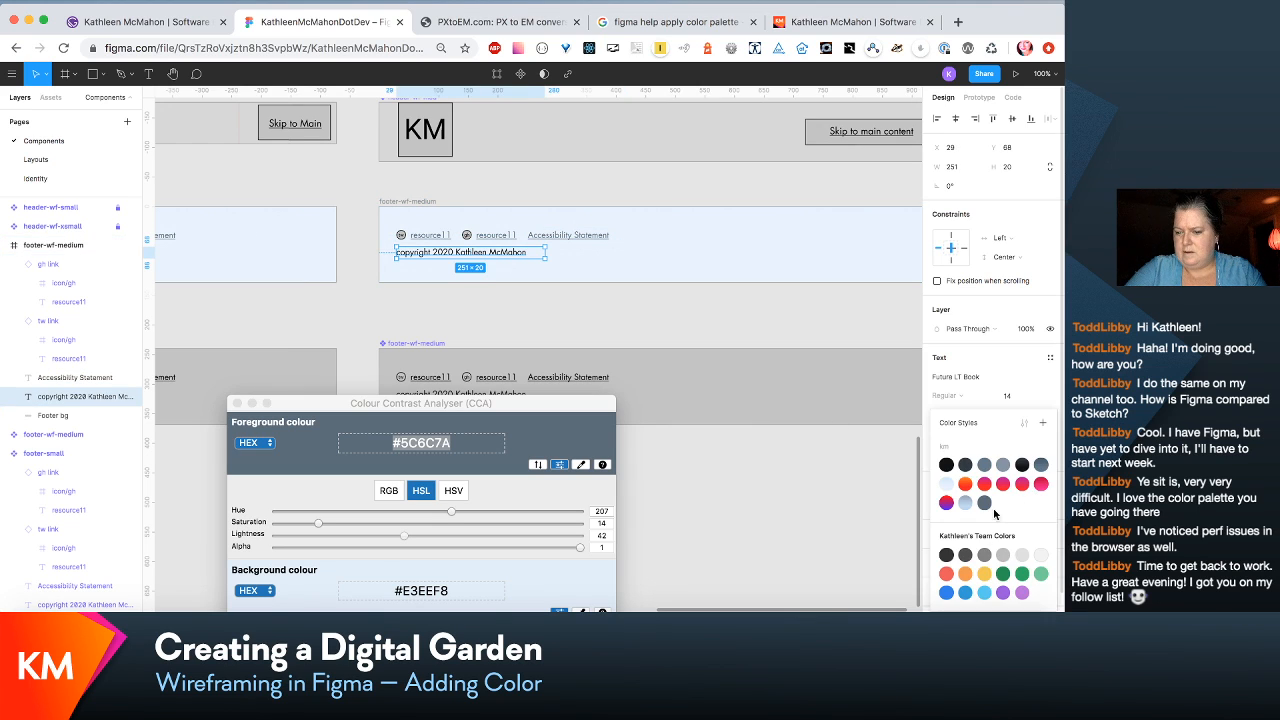
left_click(985, 504)
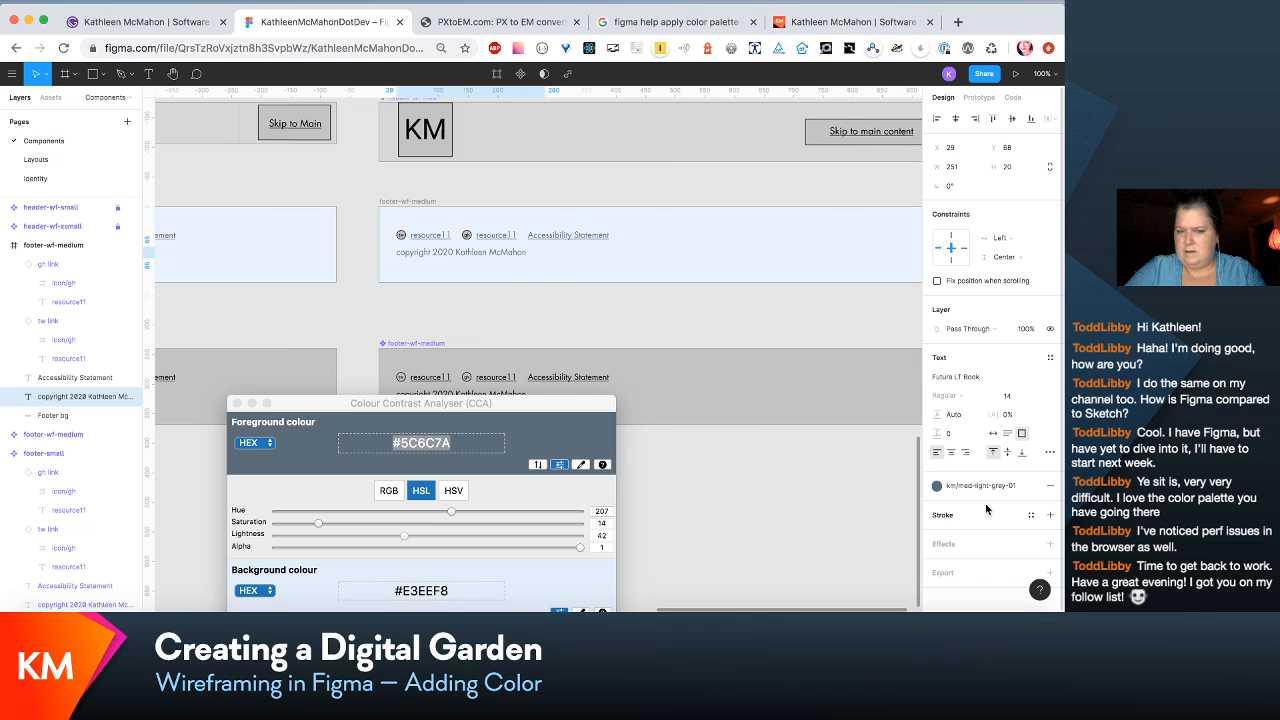
Step: Convert the recoloured light blue footer-wf-medium frame into a component
scroll(746, 323, "left", 1)
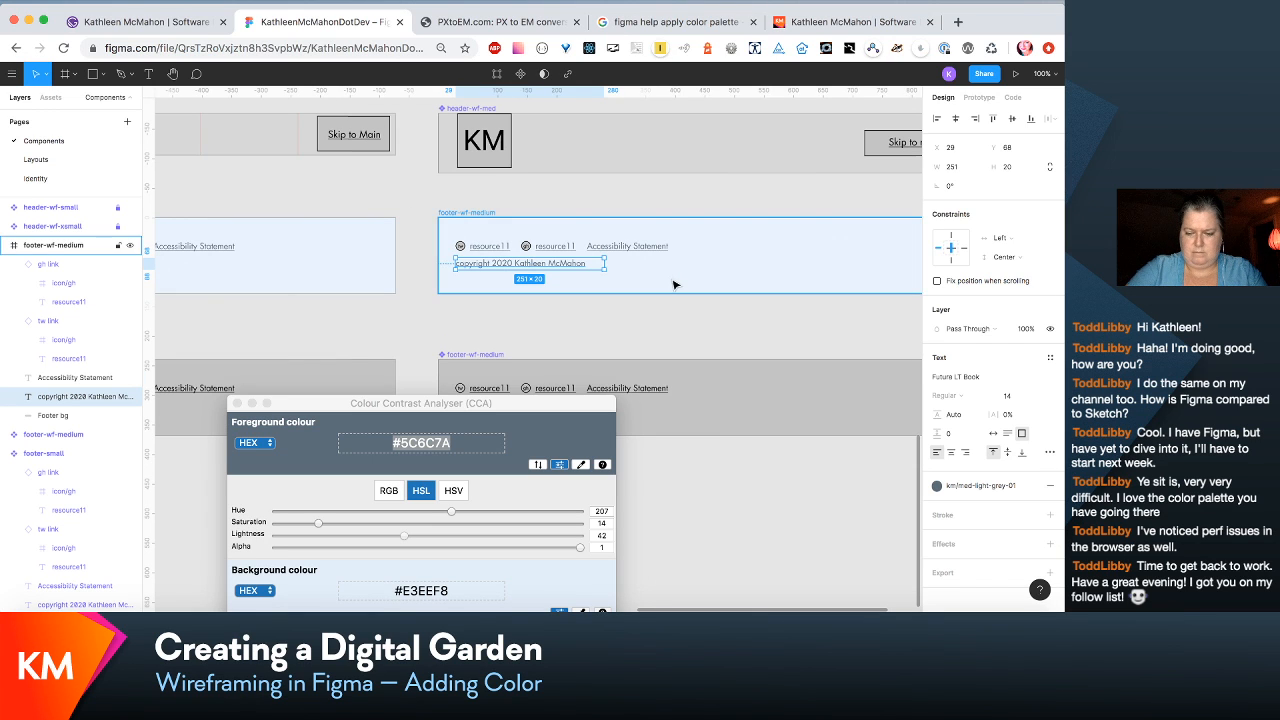
key("super+minus")
left_click(478, 266)
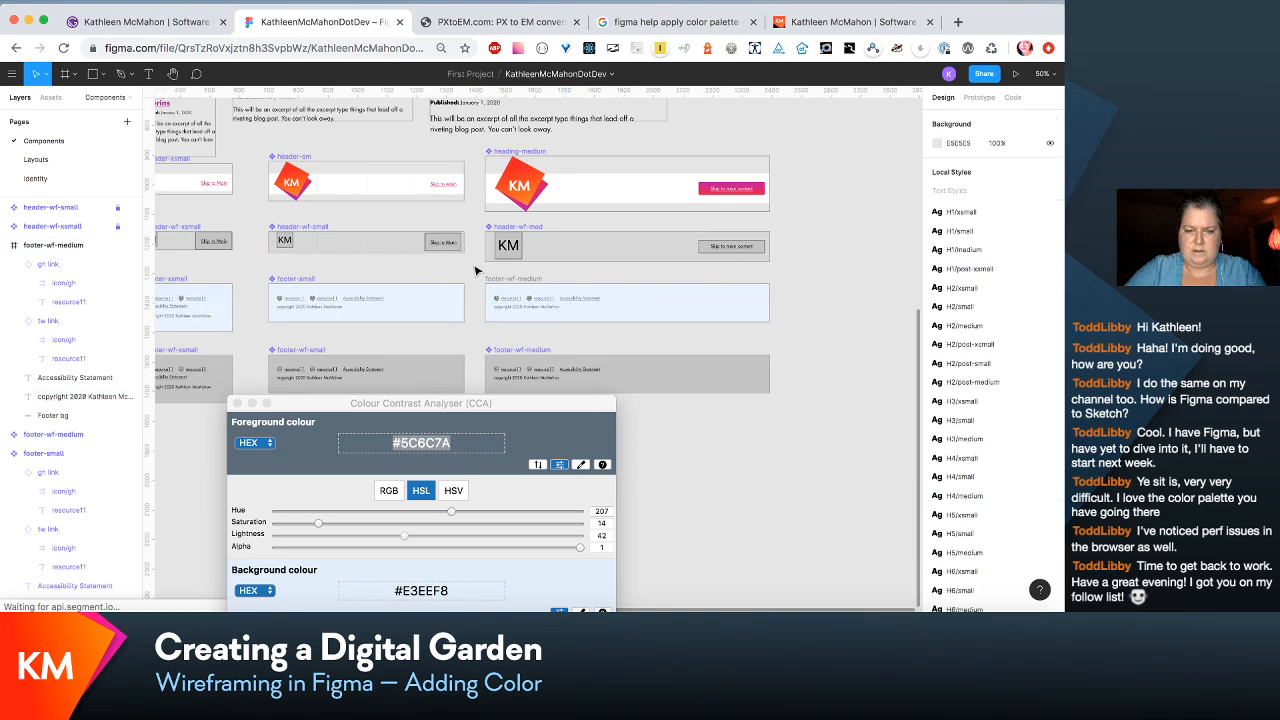
left_click(520, 277)
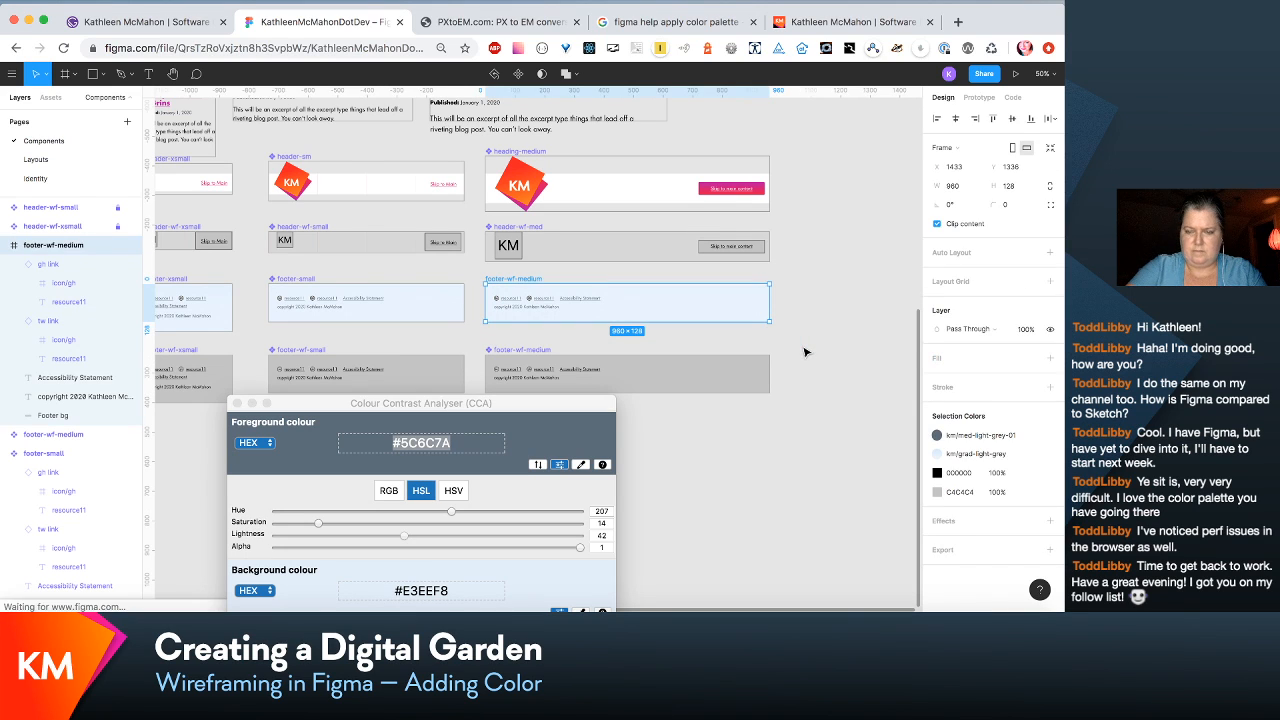
Step: Change the new medium footer component's description to footer/medium
left_click(992, 300)
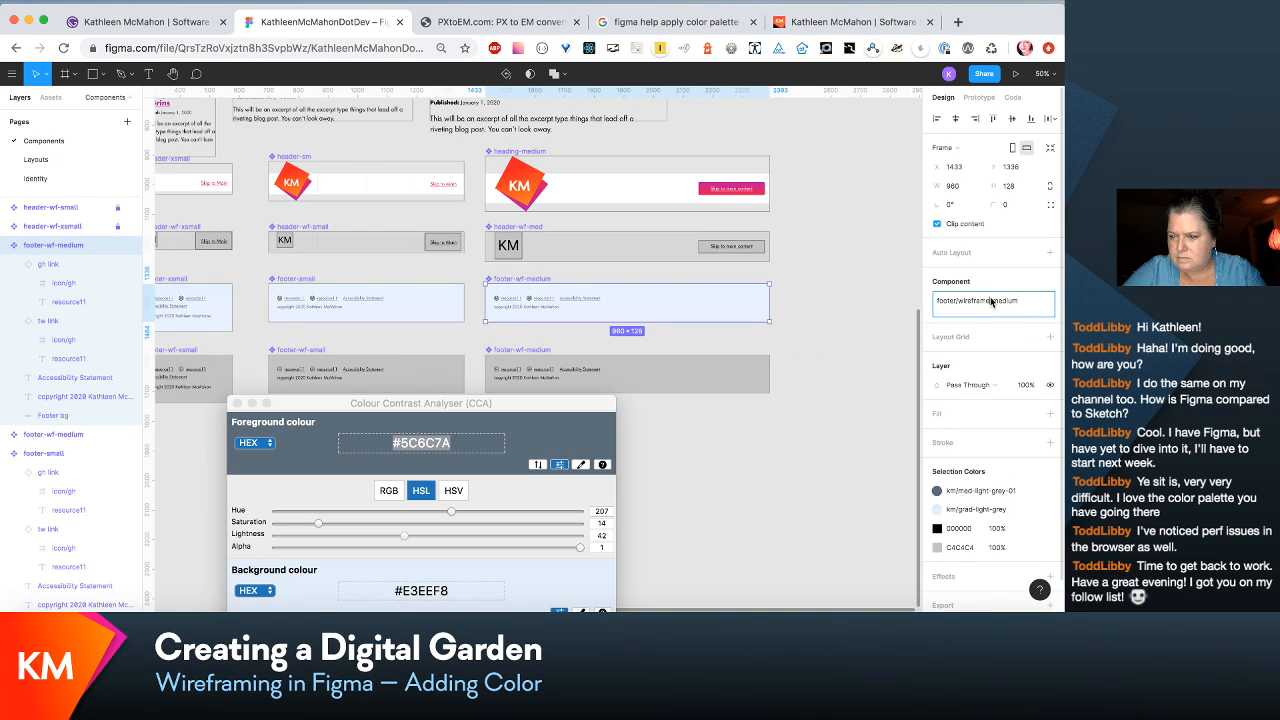
key("BackSpace")
key("BackSpace")
key("BackSpace")
key("BackSpace")
key("BackSpace")
key("BackSpace")
key("BackSpace")
key("BackSpace")
key("BackSpace")
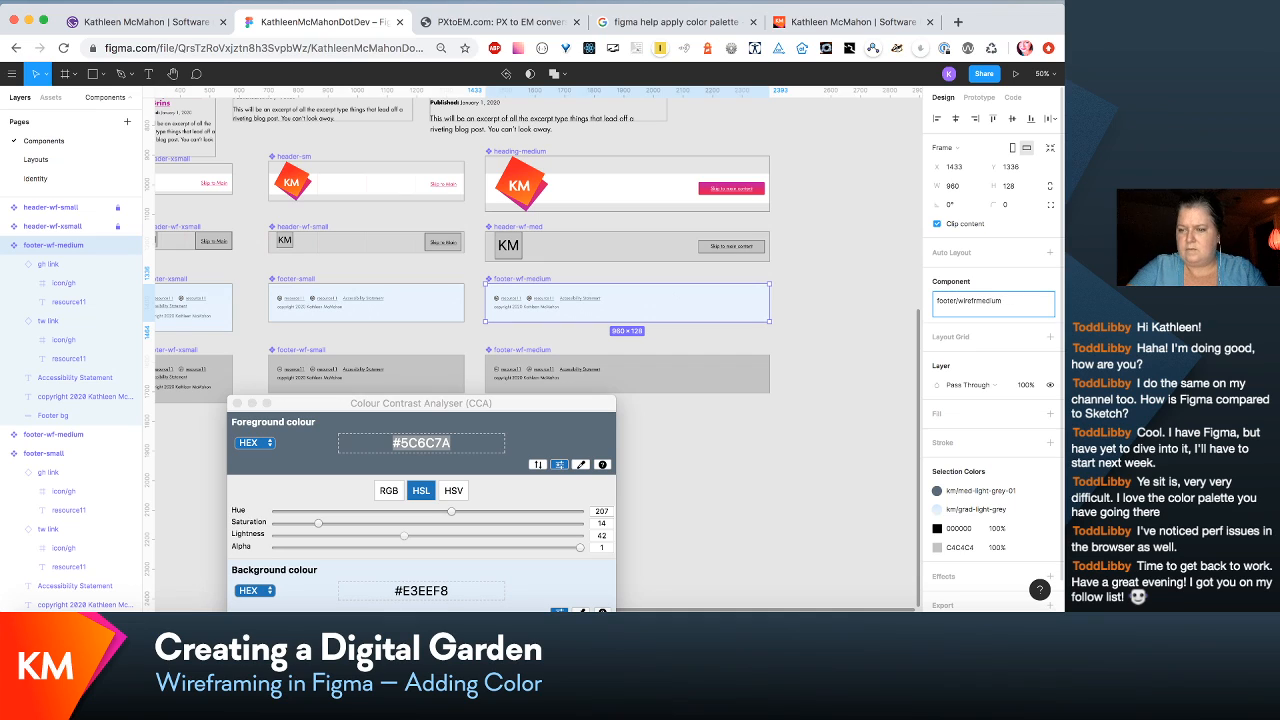
key("BackSpace")
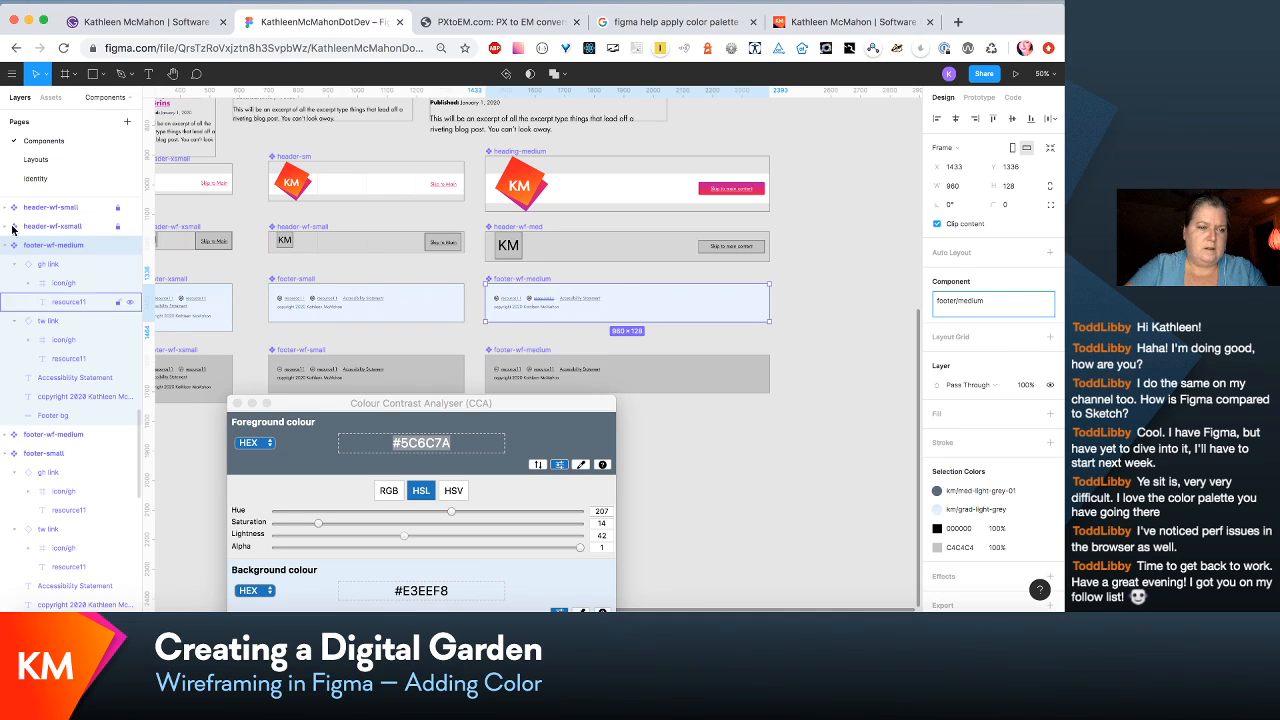
Step: Rename the recoloured footer-wf-medium component layer as footer-medium
double_click(73, 251)
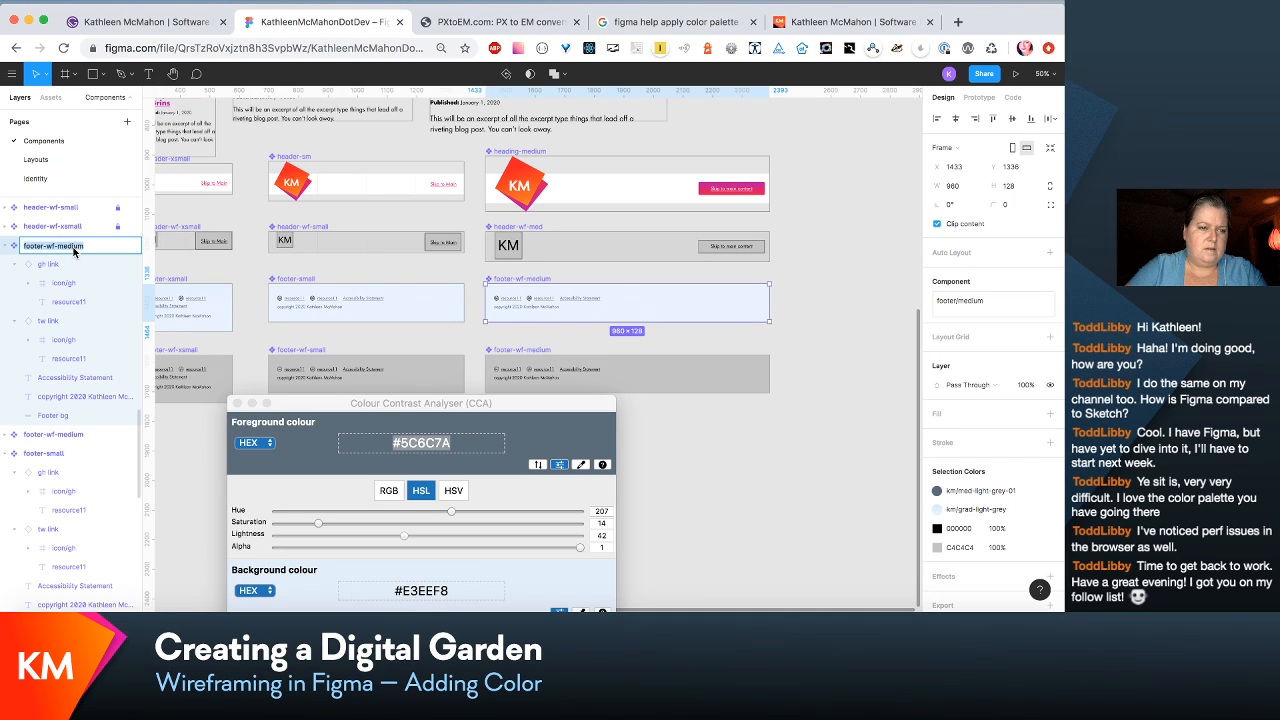
key("Left")
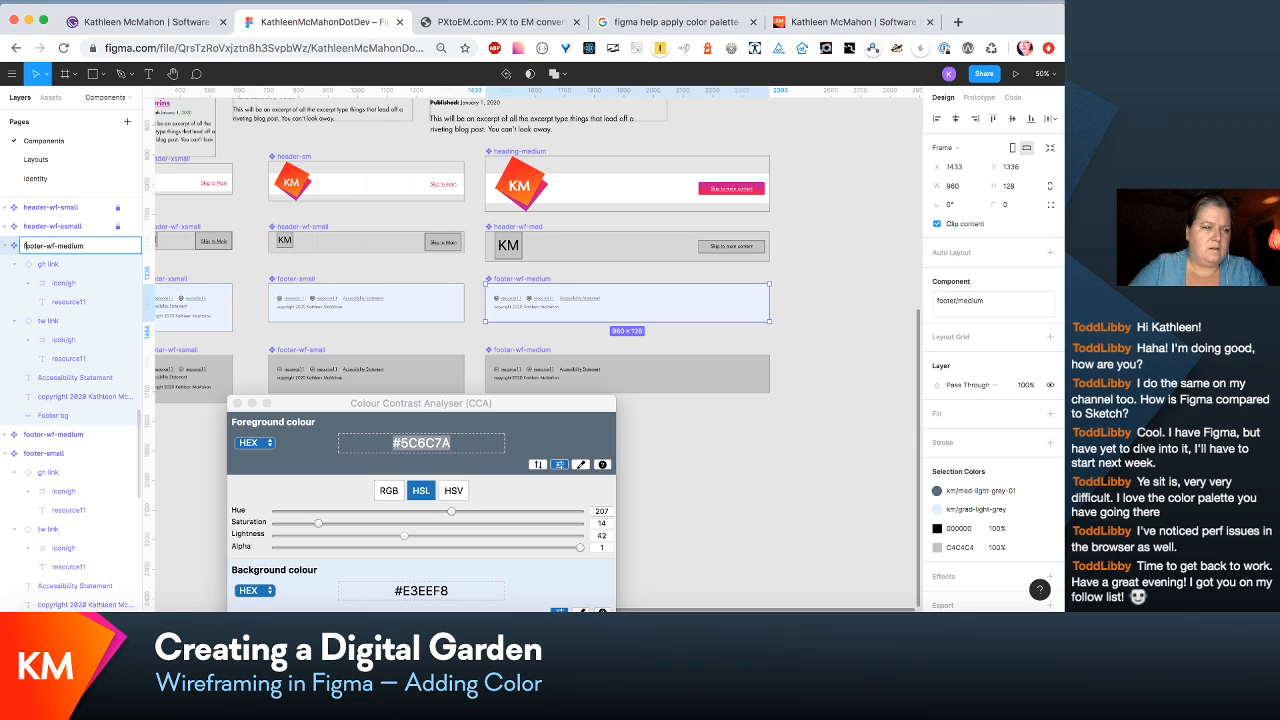
key("Right")
key("Right")
key("Right")
key("Right")
key("Right")
key("Right")
key("Right")
key("Right")
key("Right")
key("Right")
key("BackSpace")
key("BackSpace")
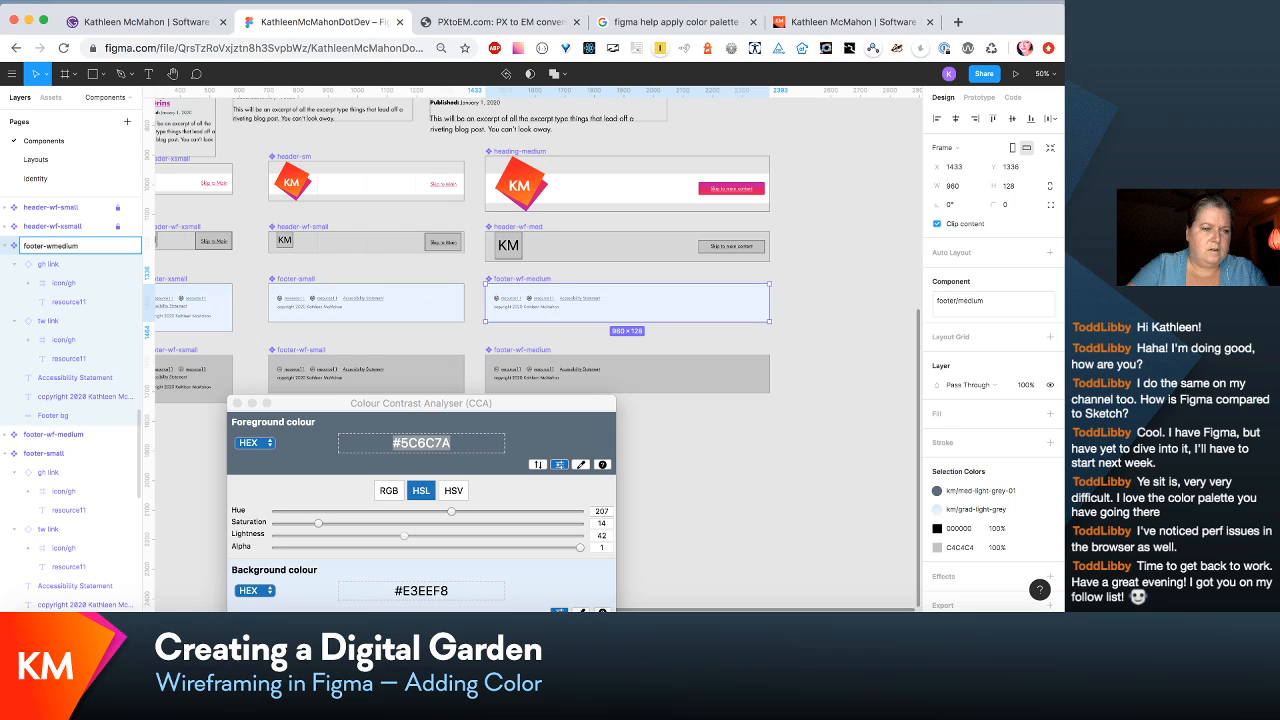
key("BackSpace")
Step: Collapse the footer-medium, footer-small and footer-xsmall layers and clear the selection
left_click(5, 247)
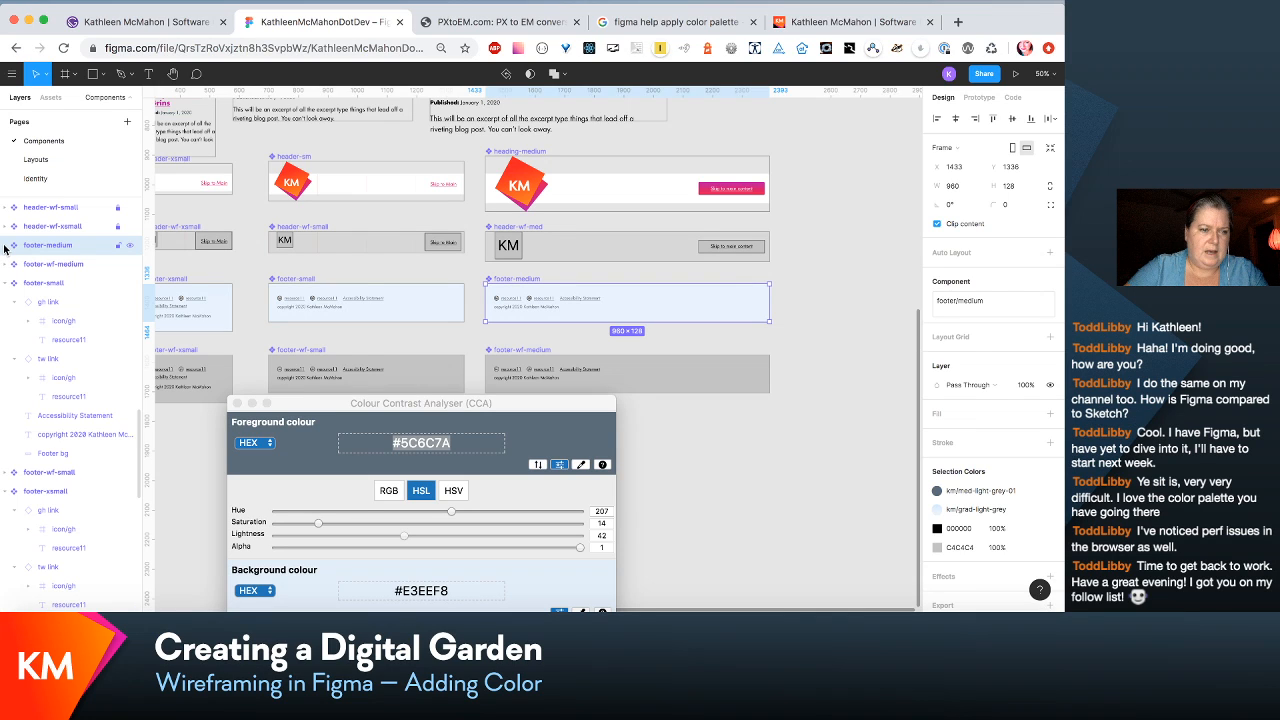
left_click(5, 283)
left_click(7, 321)
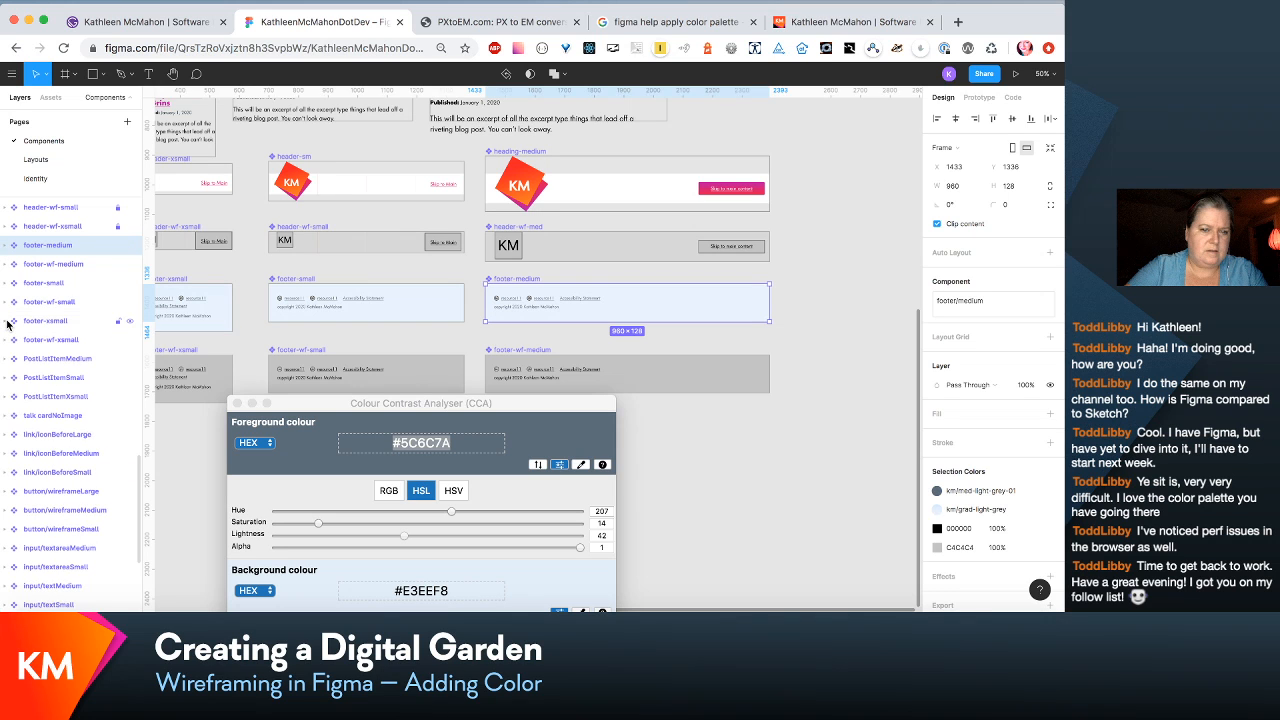
left_click(745, 469)
Step: Switch to the Layouts page and close the Colour Contrast Analyser window
scroll(745, 469, "left", 2)
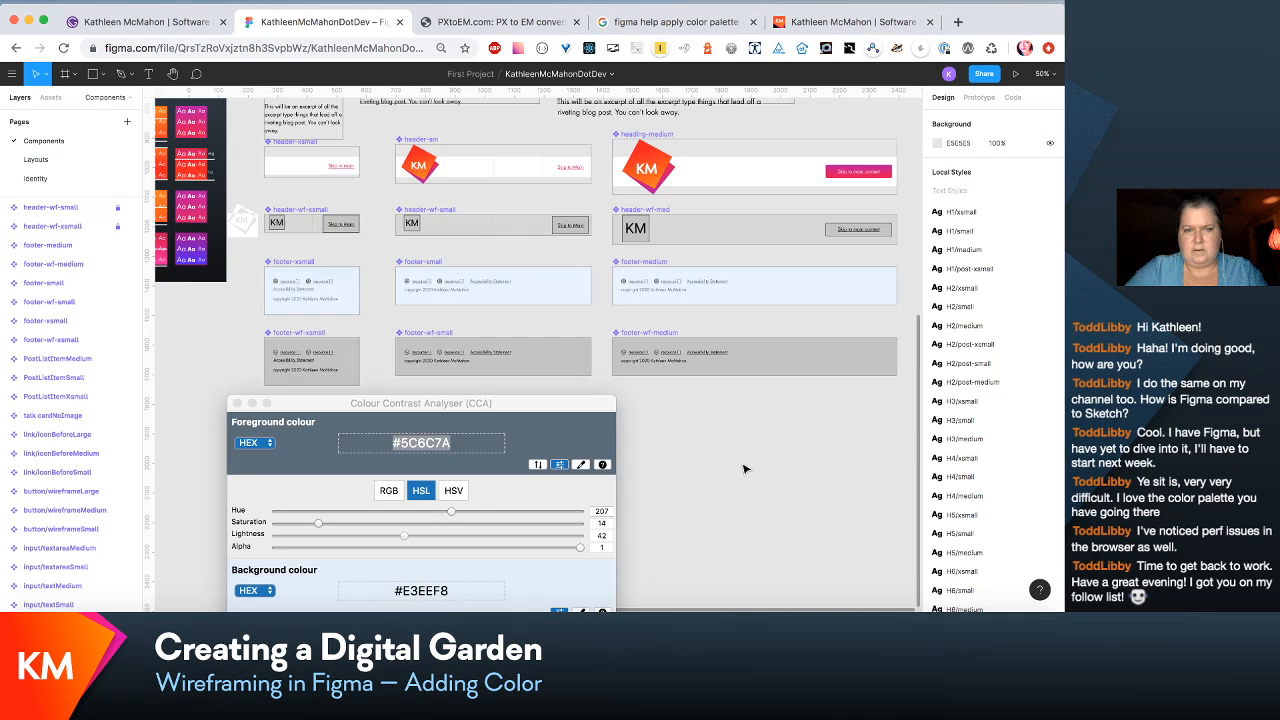
scroll(745, 469, "left", 2)
left_click(41, 162)
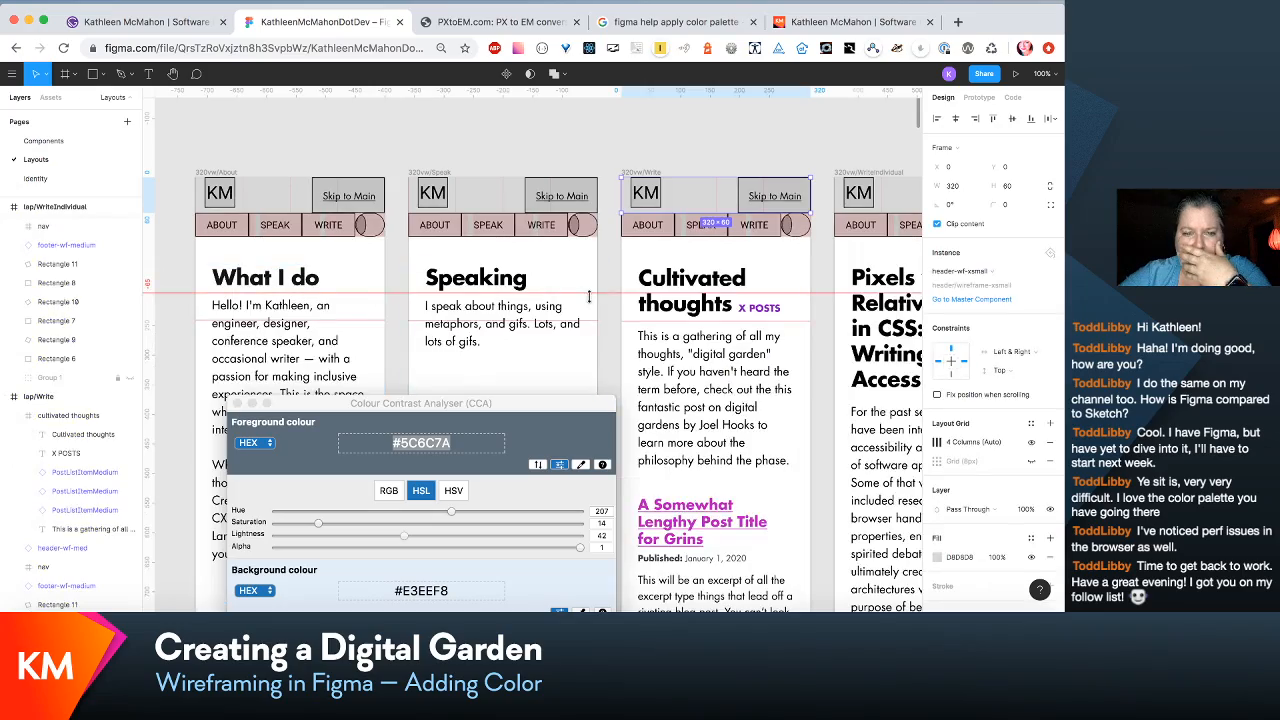
scroll(592, 298, "down", 2)
scroll(592, 298, "down", 2)
scroll(592, 298, "left", 1)
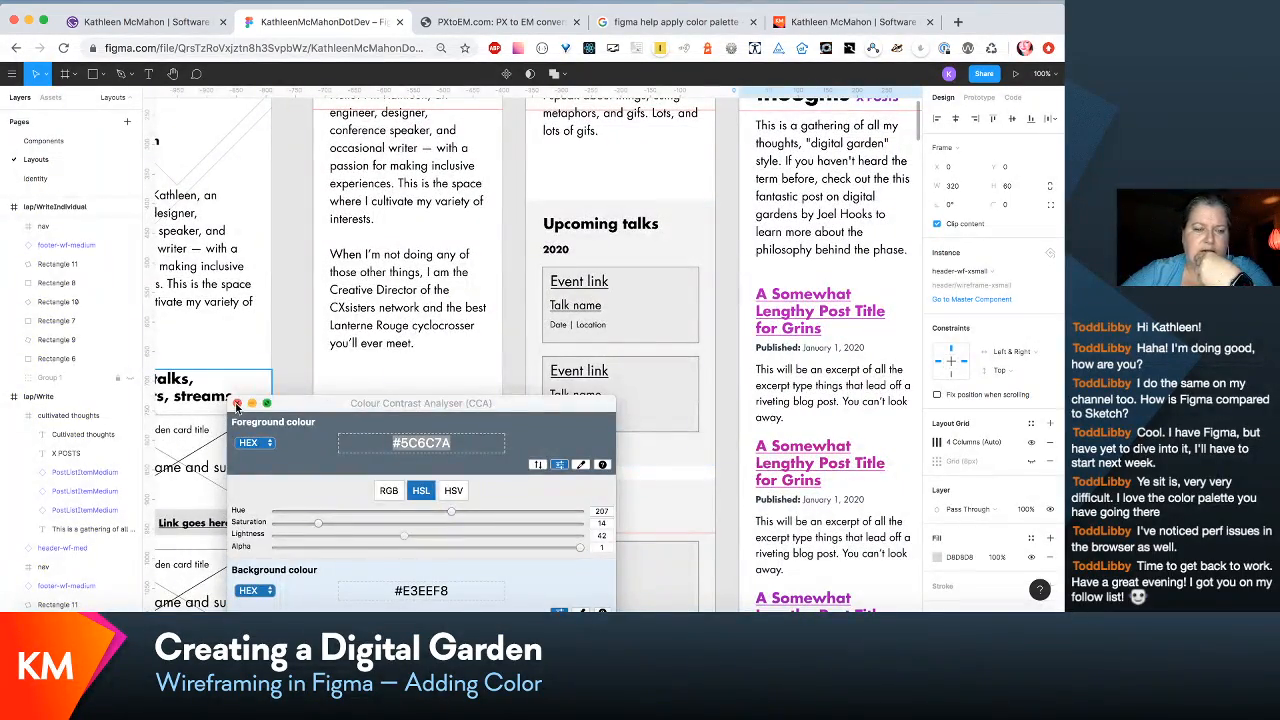
left_click(343, 349)
Step: Swap the header instance in the 320vw/Home layout for the header-xsmall component
scroll(343, 349, "up", 3)
scroll(343, 349, "left", 4)
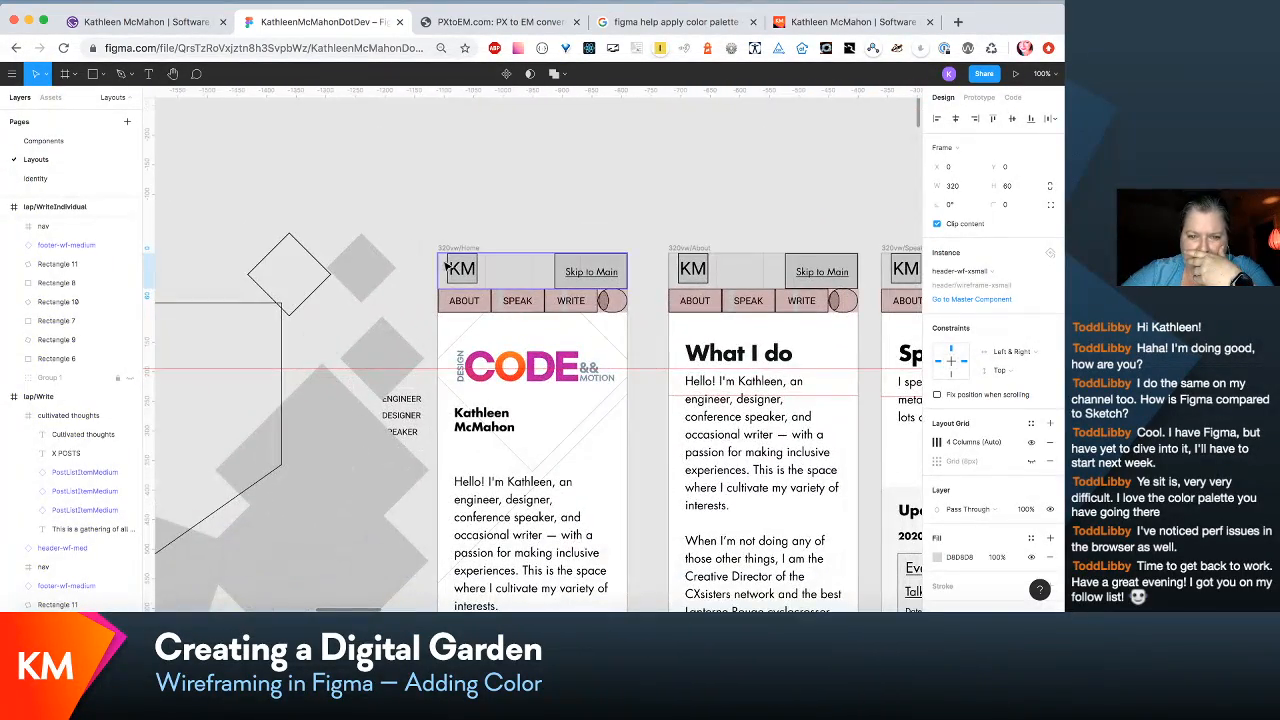
left_click(467, 272)
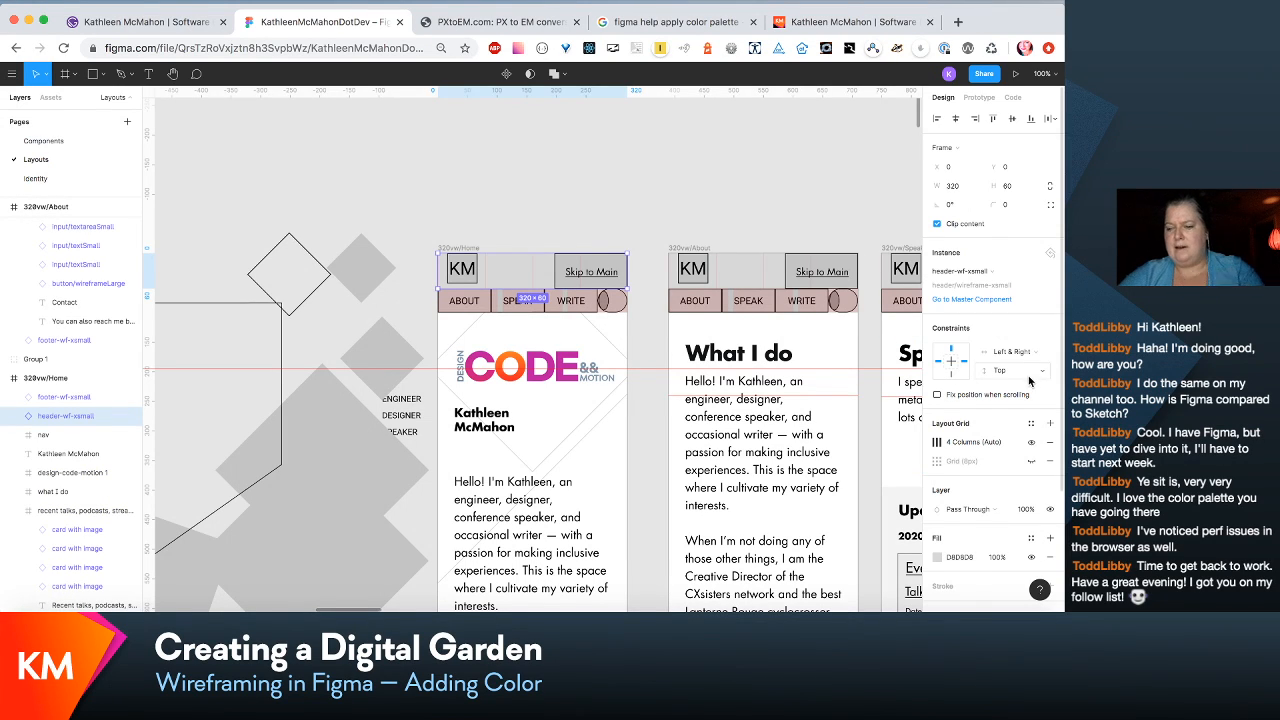
left_click(995, 272)
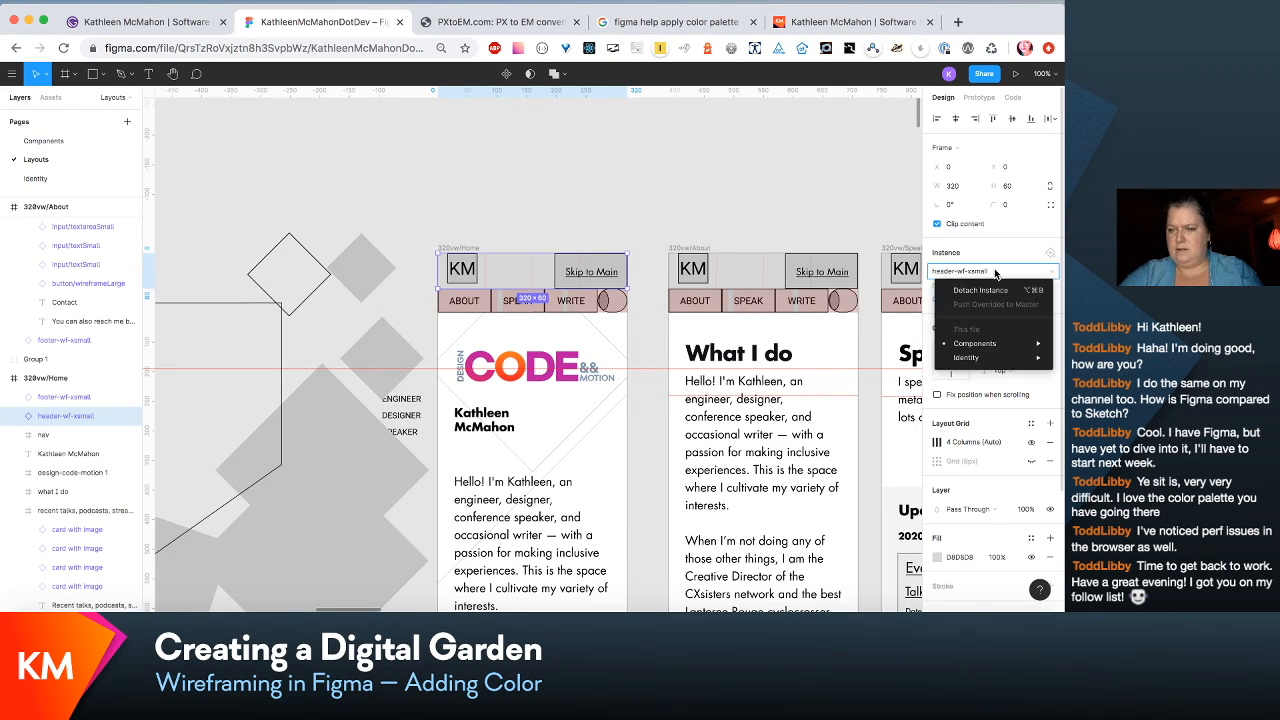
mouse_move(990, 343)
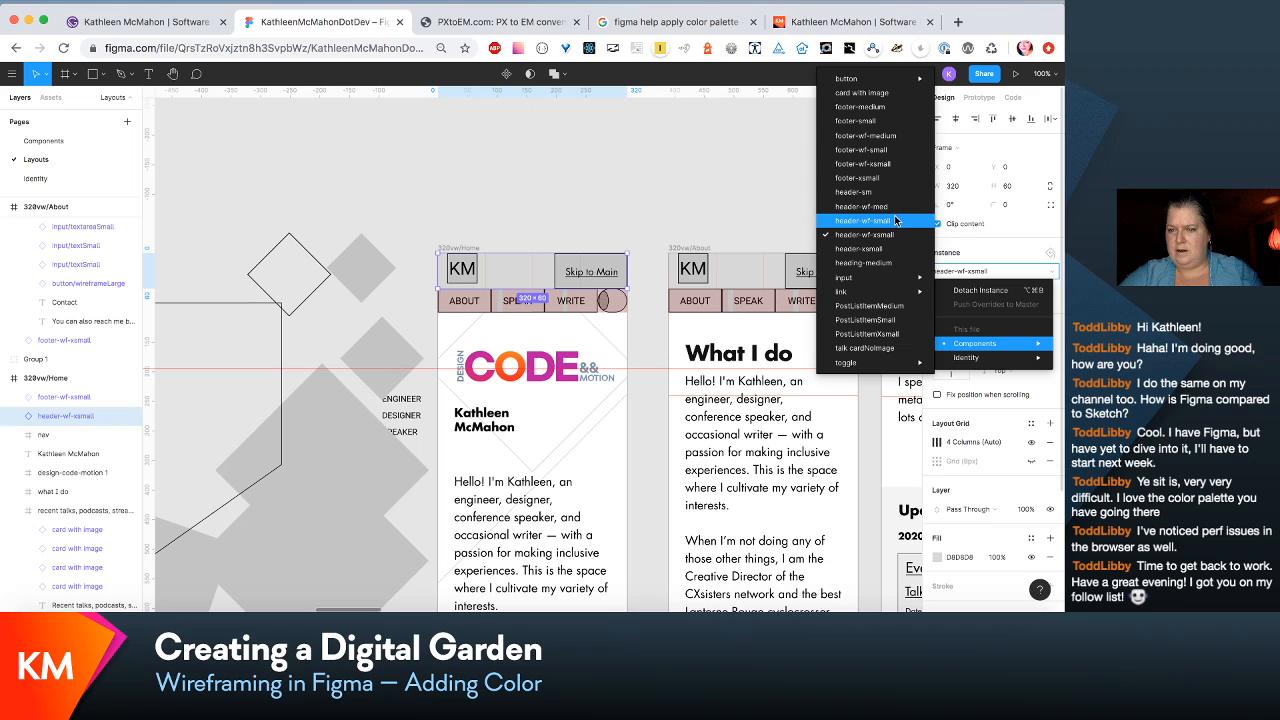
left_click(897, 248)
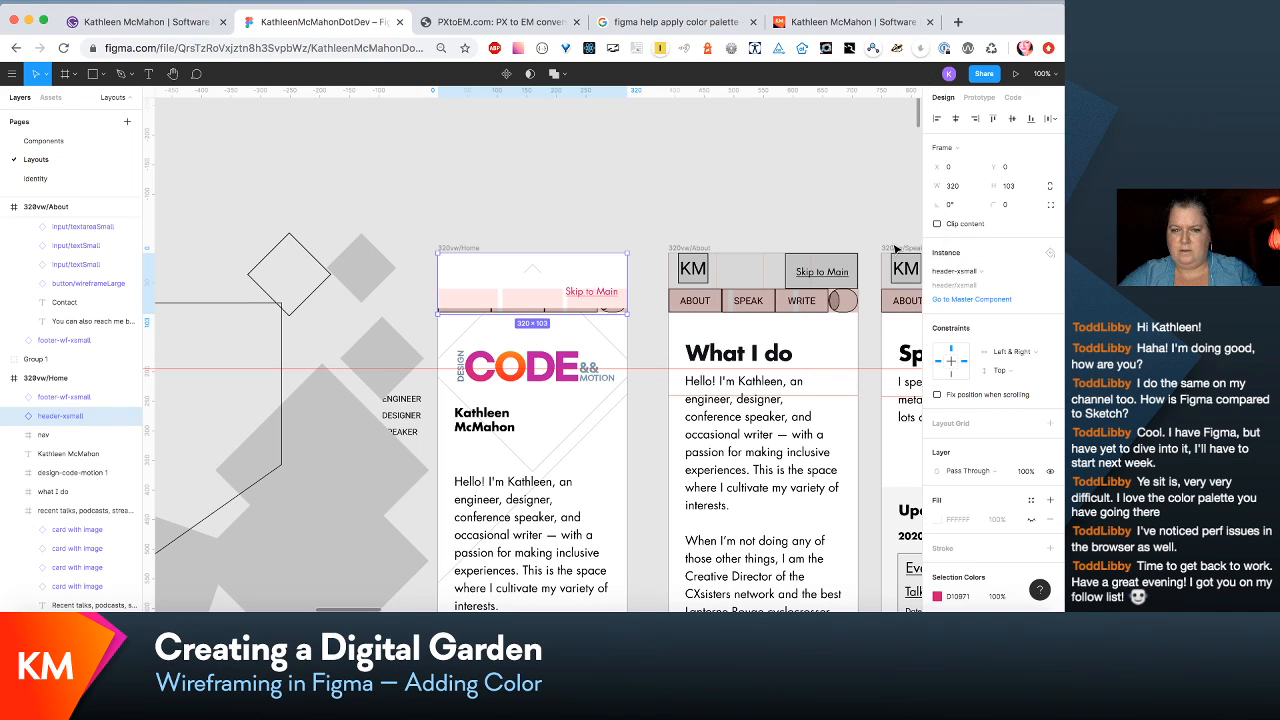
Step: Undo the swap of the header instance in the 320vw/Home layout
double_click(584, 278)
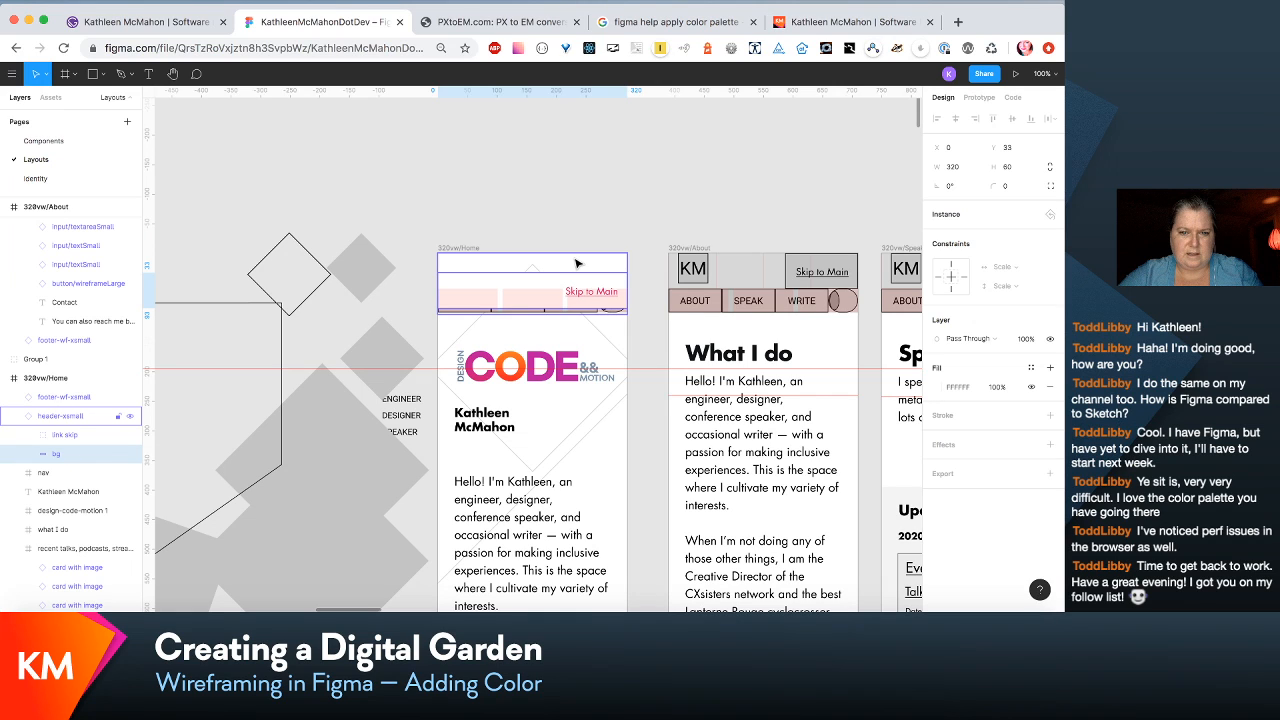
key("super+z")
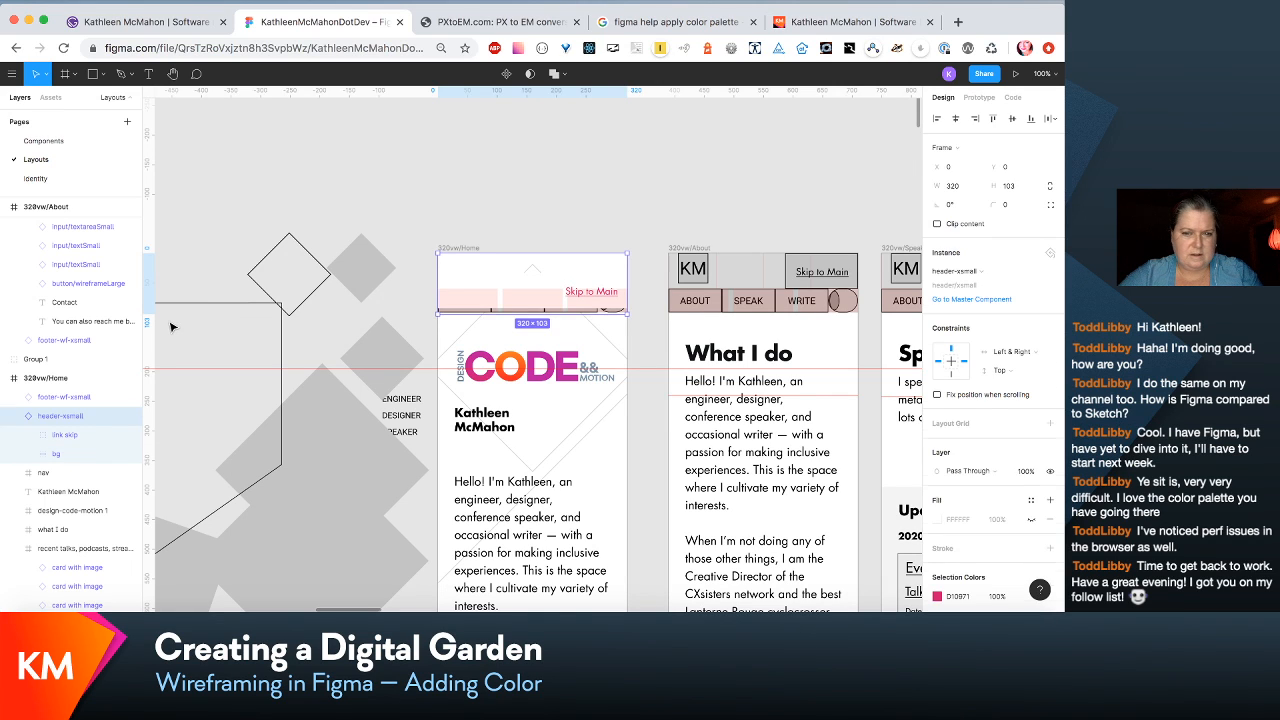
key("super+z")
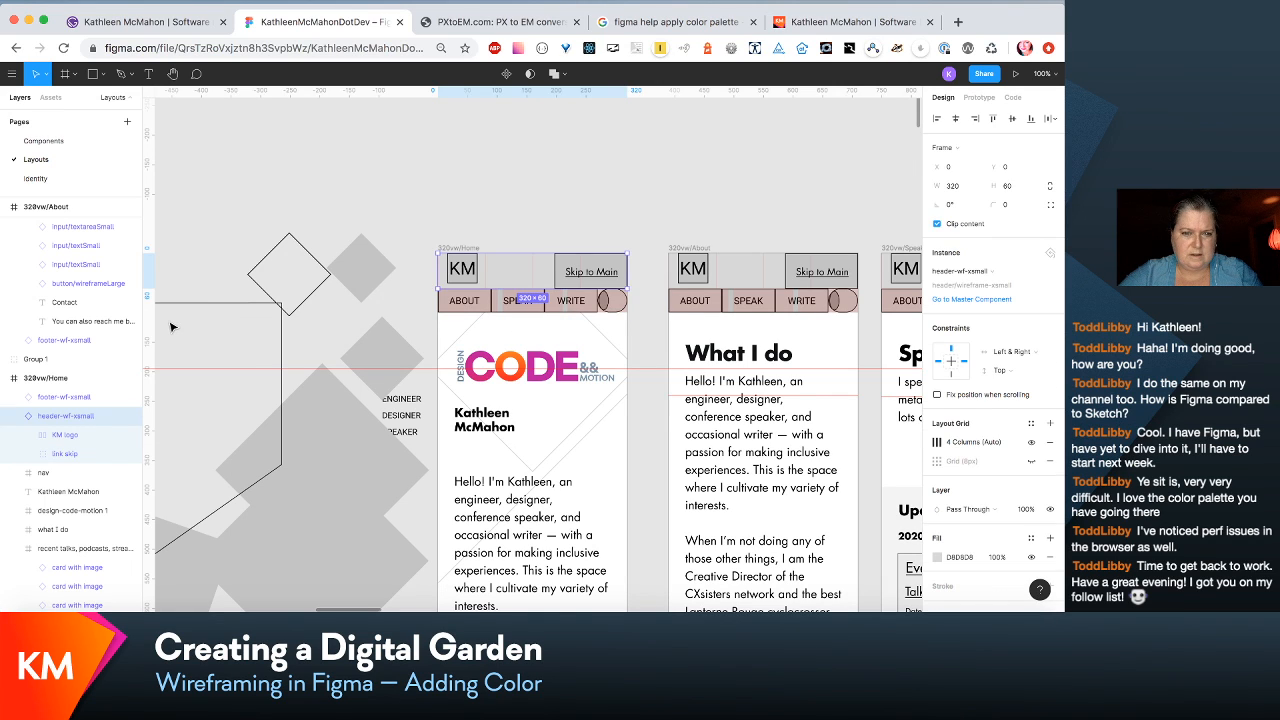
Step: Return to the Components page and inspect the layers inside the header-xsmall and header-sm components
left_click(52, 140)
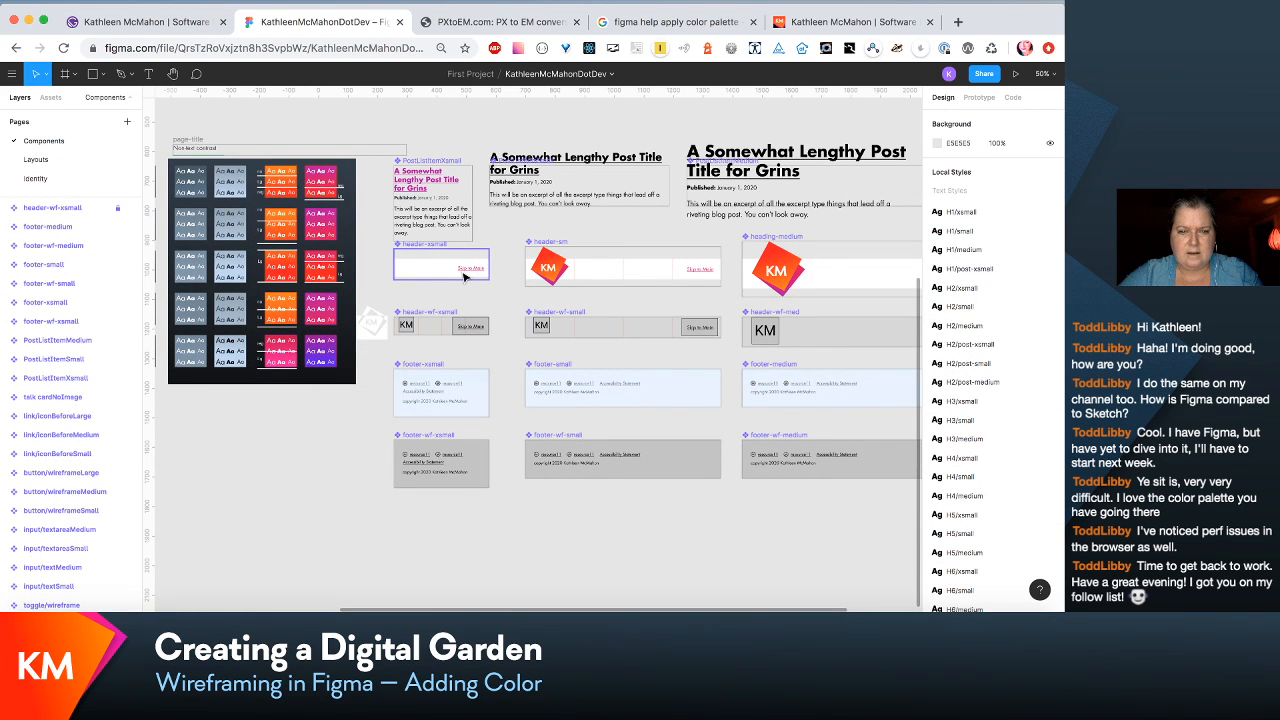
double_click(464, 277)
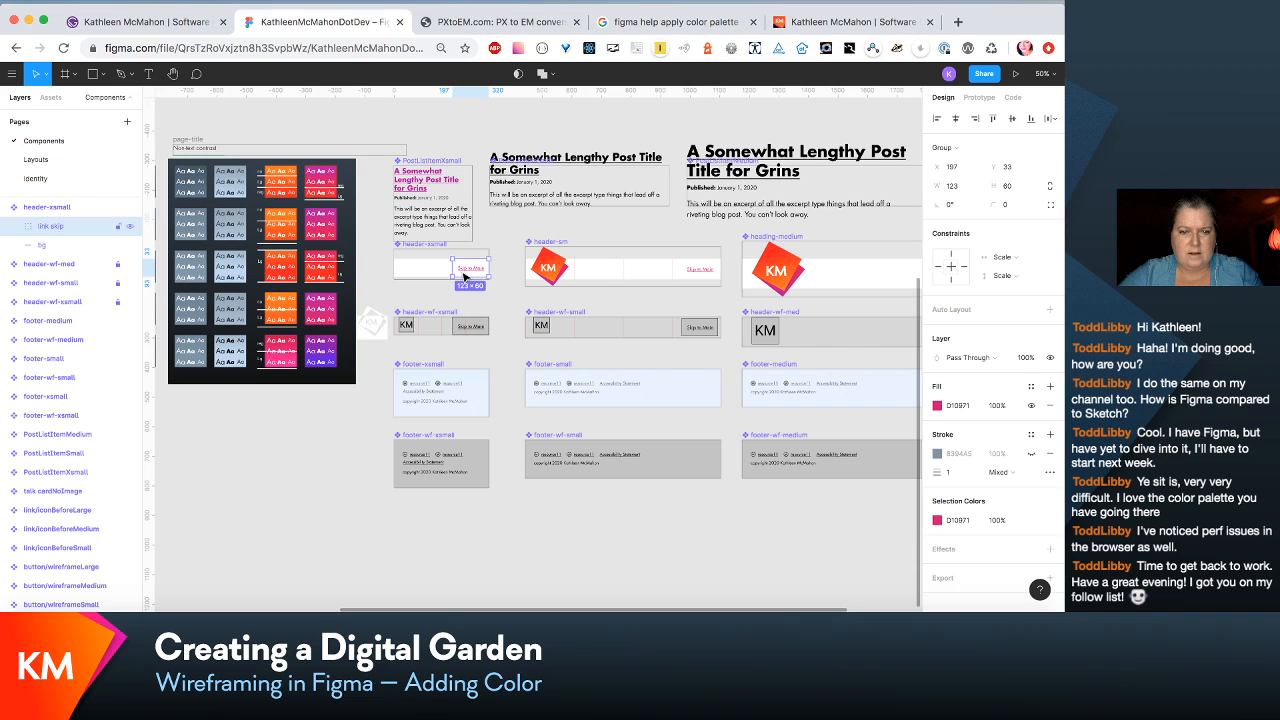
left_click(426, 270)
scroll(60, 245, "up", 2)
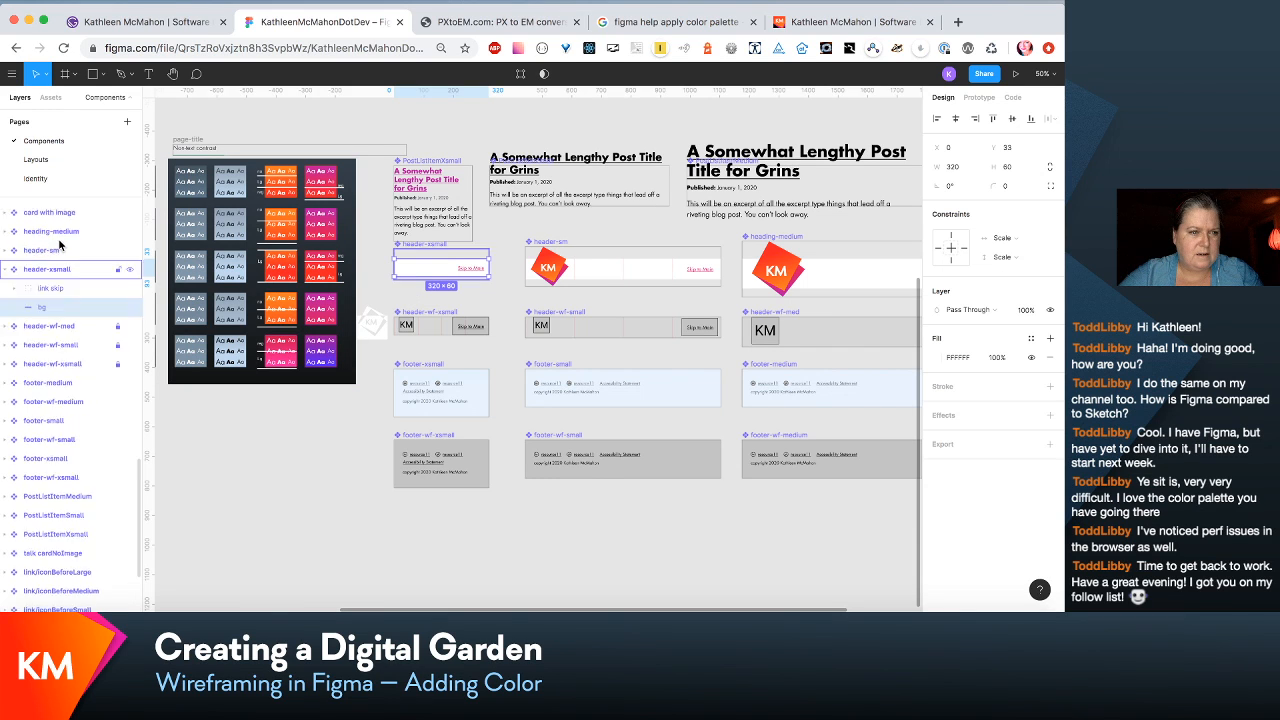
double_click(561, 271)
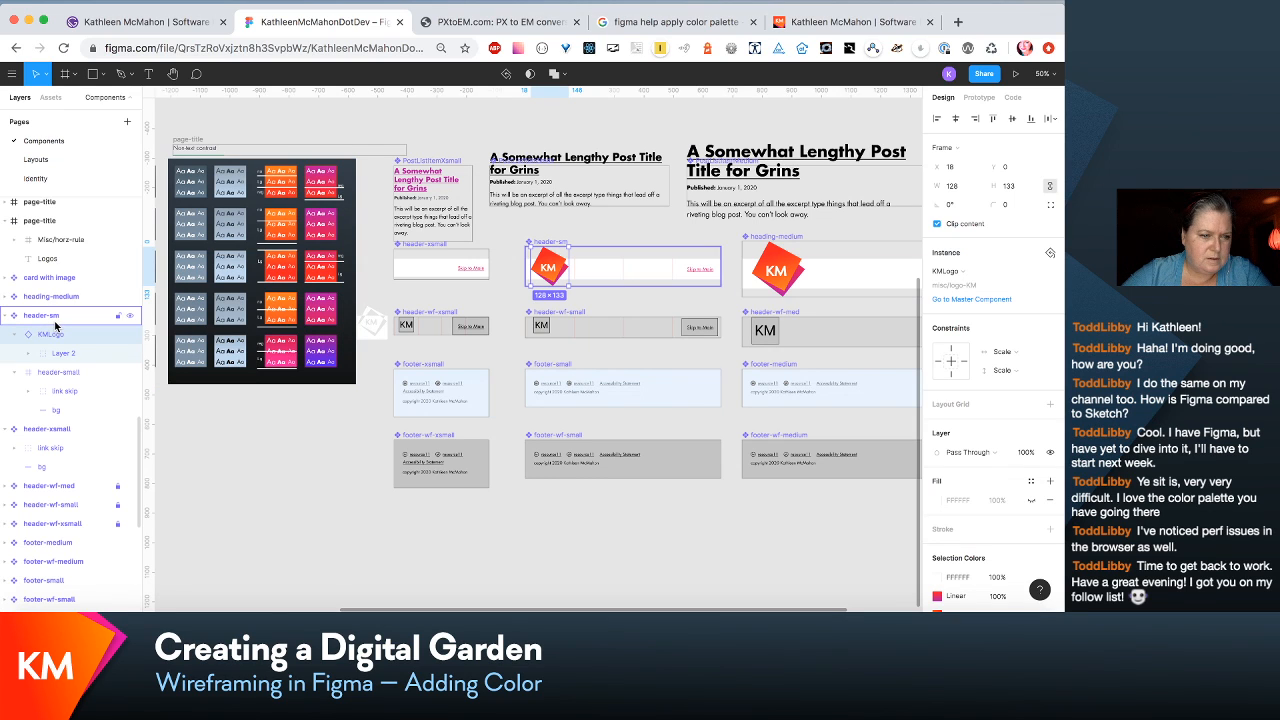
Step: Move the link skip and bg layers out of header-xsmall to the page level and delete the emptied component
left_click(50, 430)
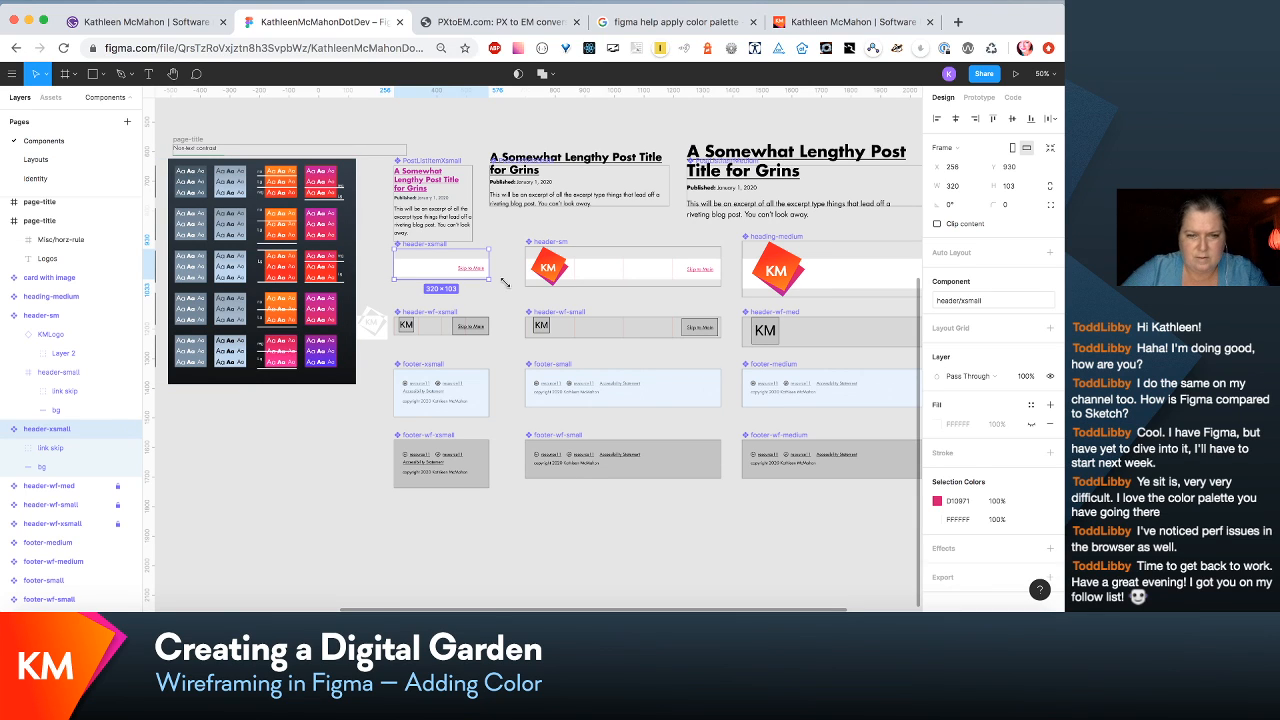
left_click(50, 447)
left_click(53, 462, "shift")
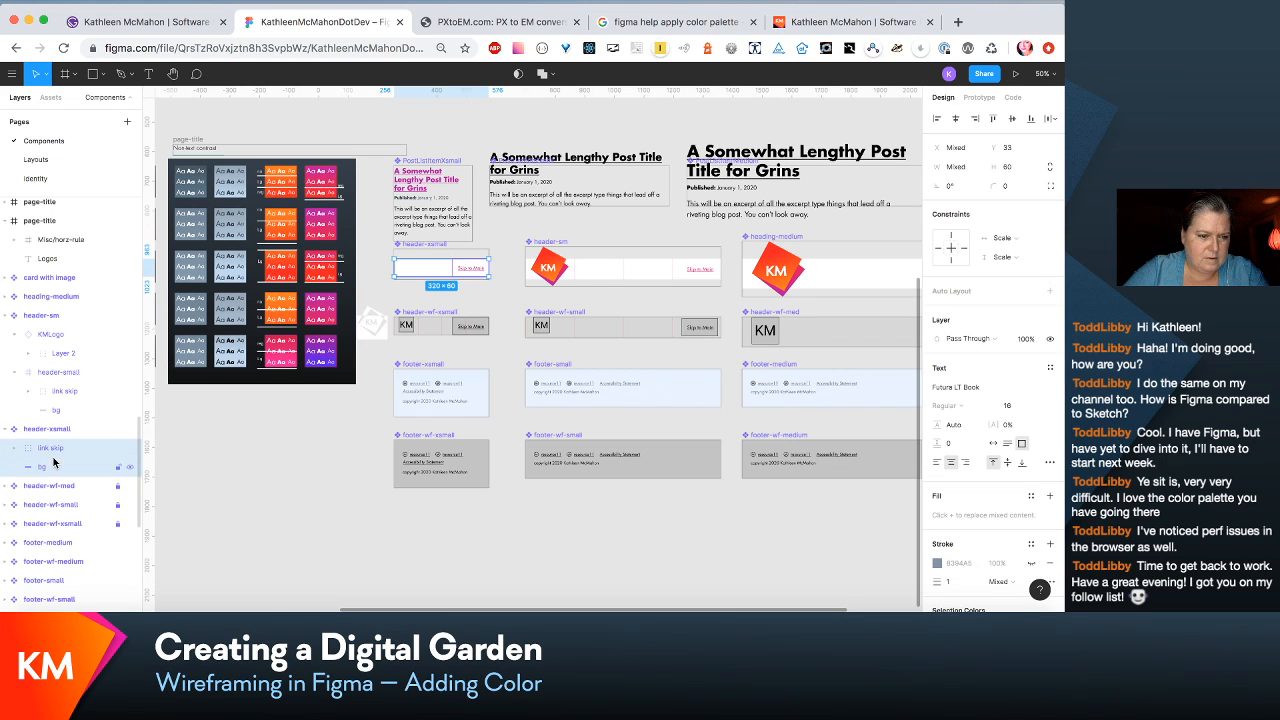
left_click_drag(55, 449, 31, 218)
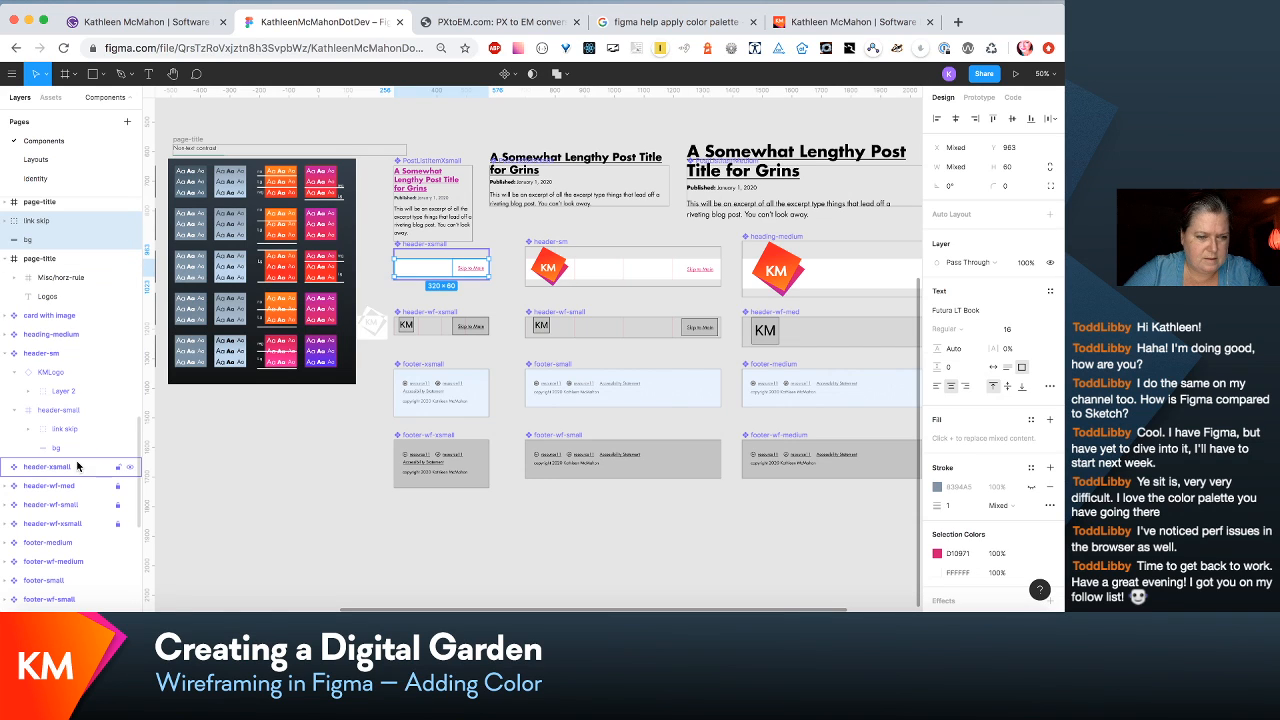
left_click(420, 249)
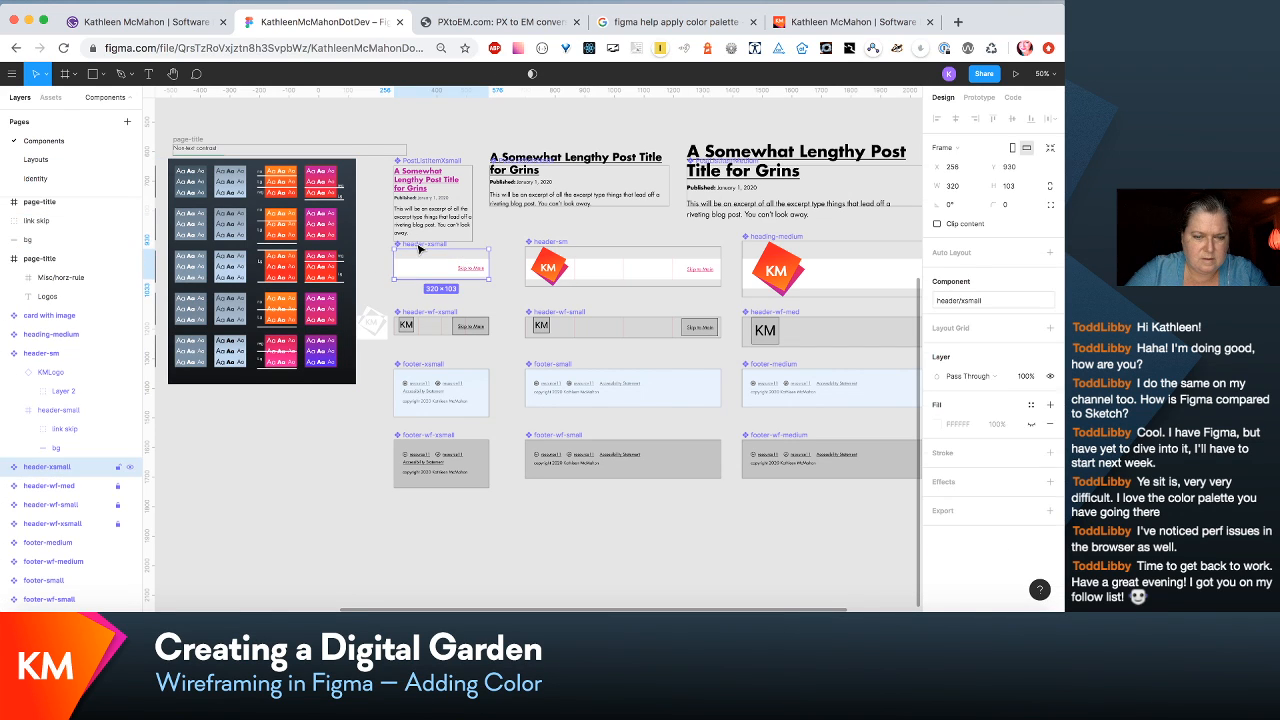
key("Delete")
Step: Place a copy of the KMLogo from header-sm on the extra-small header bar, stacked above link skip and bg
left_click(429, 267)
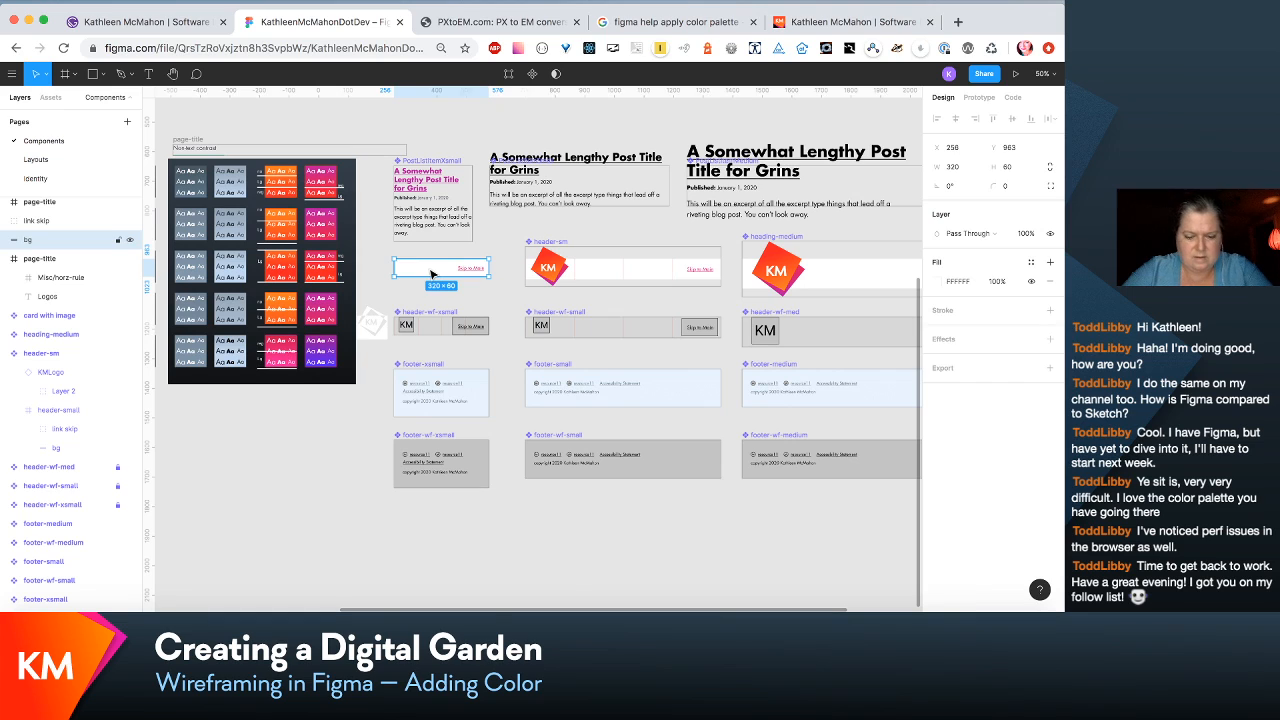
key("super+v")
left_click_drag(551, 266, 418, 266)
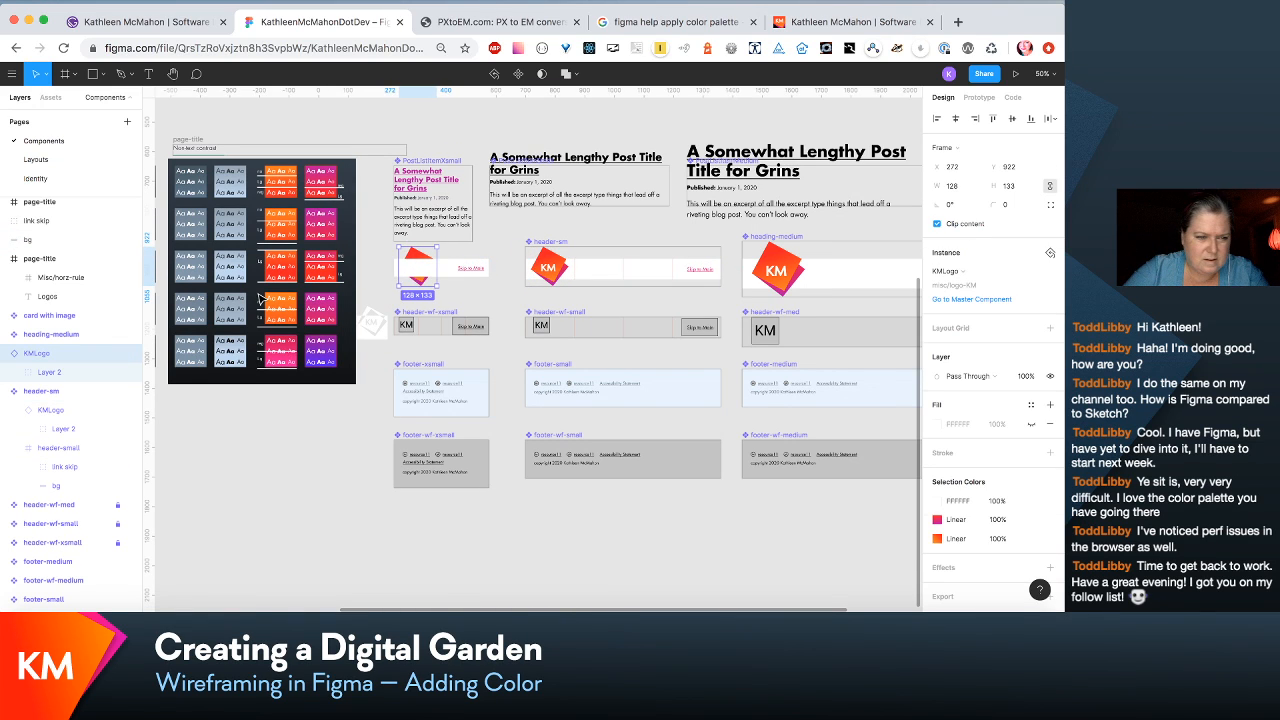
left_click_drag(47, 213, 47, 214)
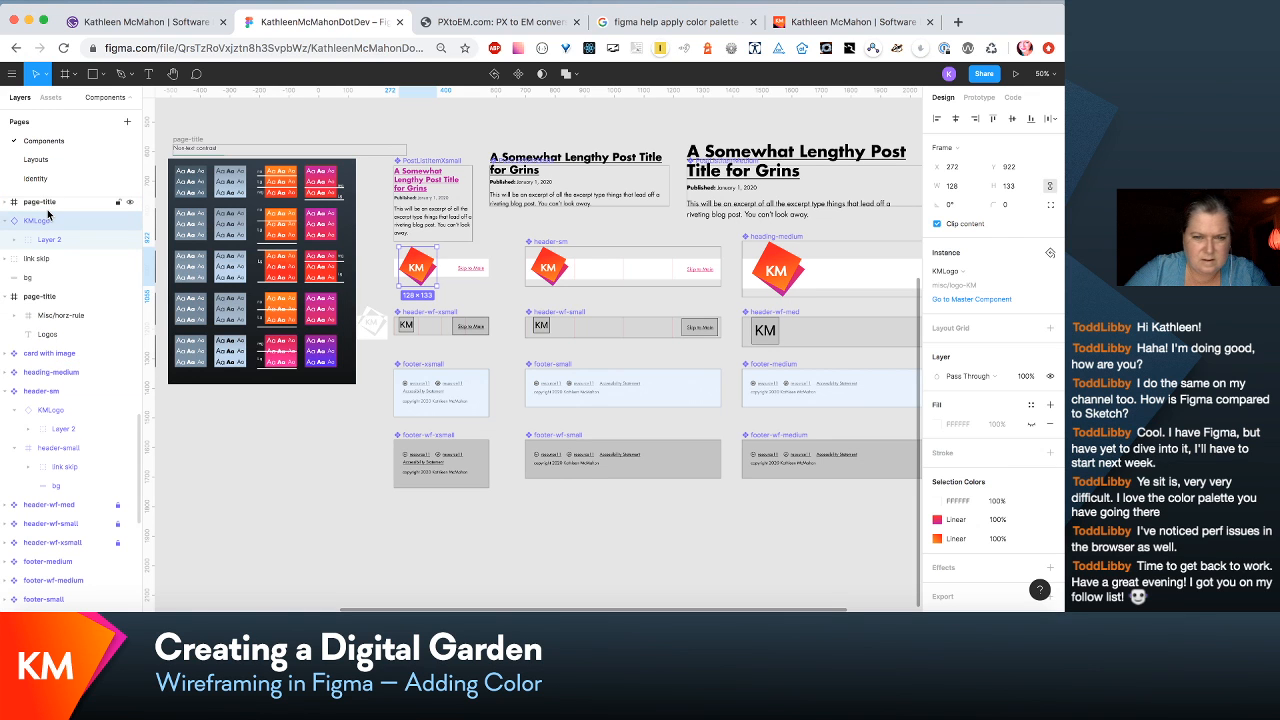
Step: Scale the pasted KMLogo on the extra-small header bar down proportionally to about 116 × 121
key("super+plus")
key("super+plus")
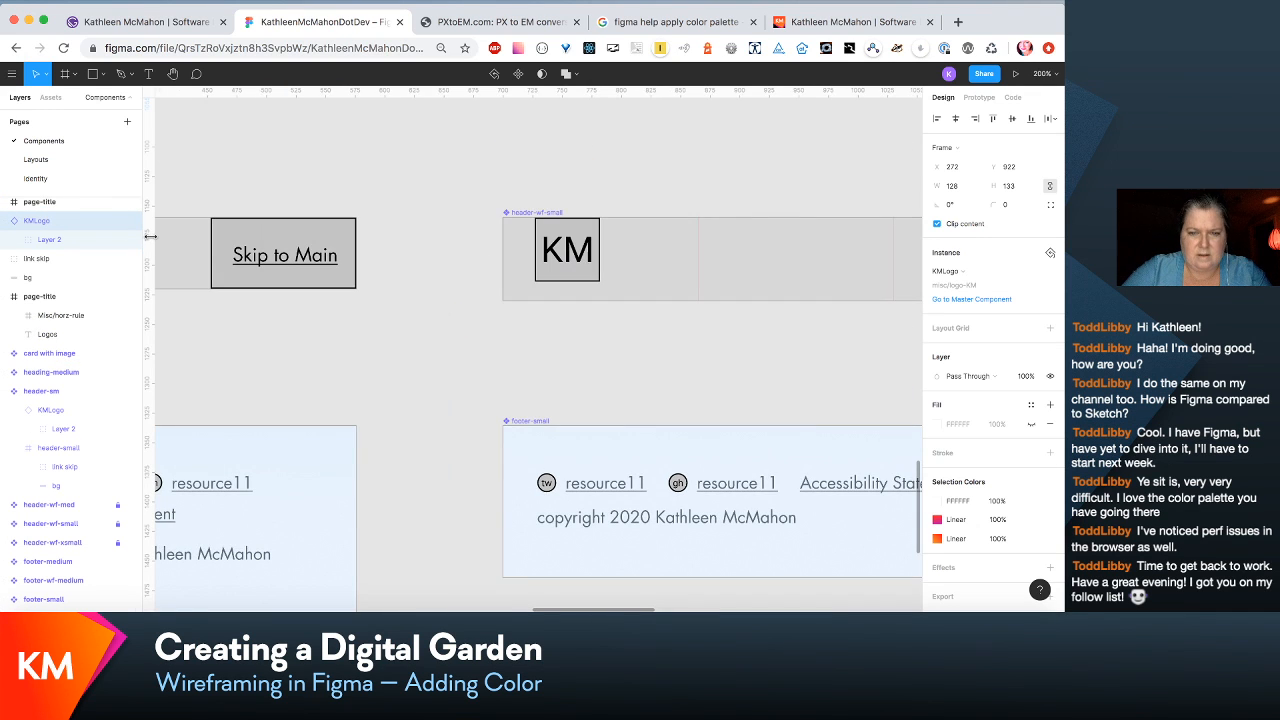
scroll(456, 412, "left", 1)
scroll(470, 410, "left", 8)
scroll(470, 410, "up", 5)
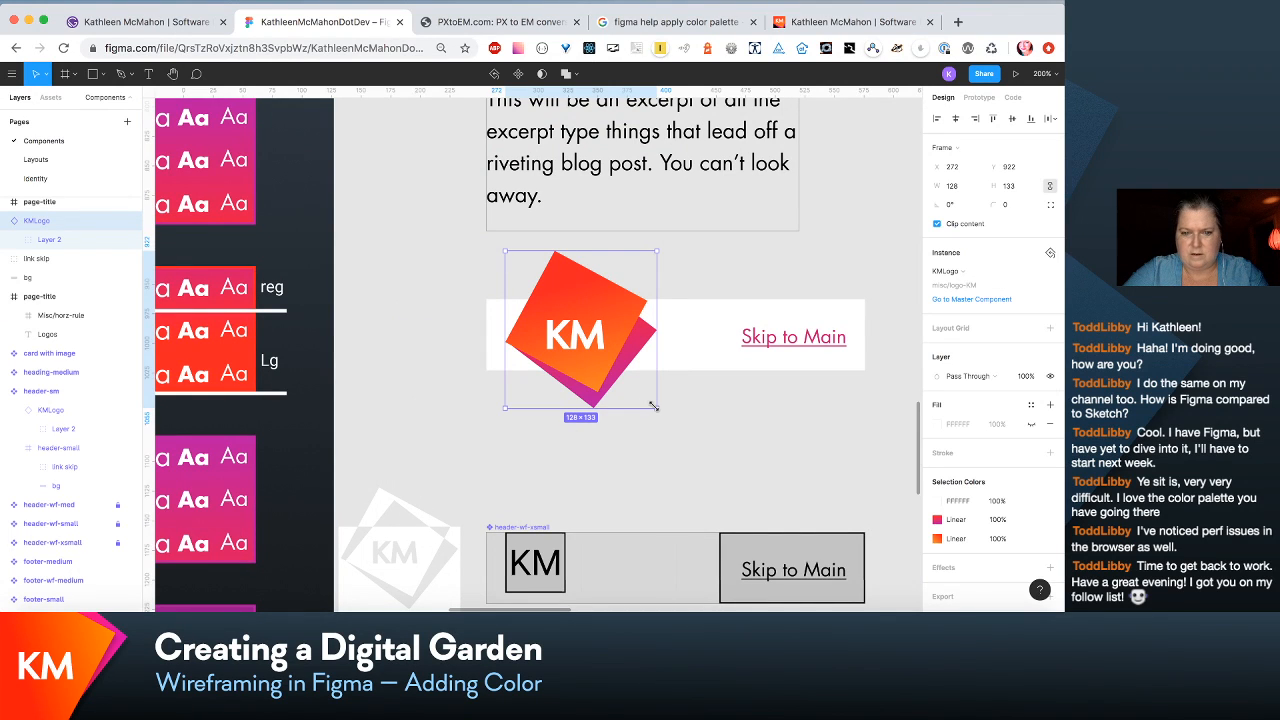
left_click_drag(653, 406, 603, 392)
key("shift+0")
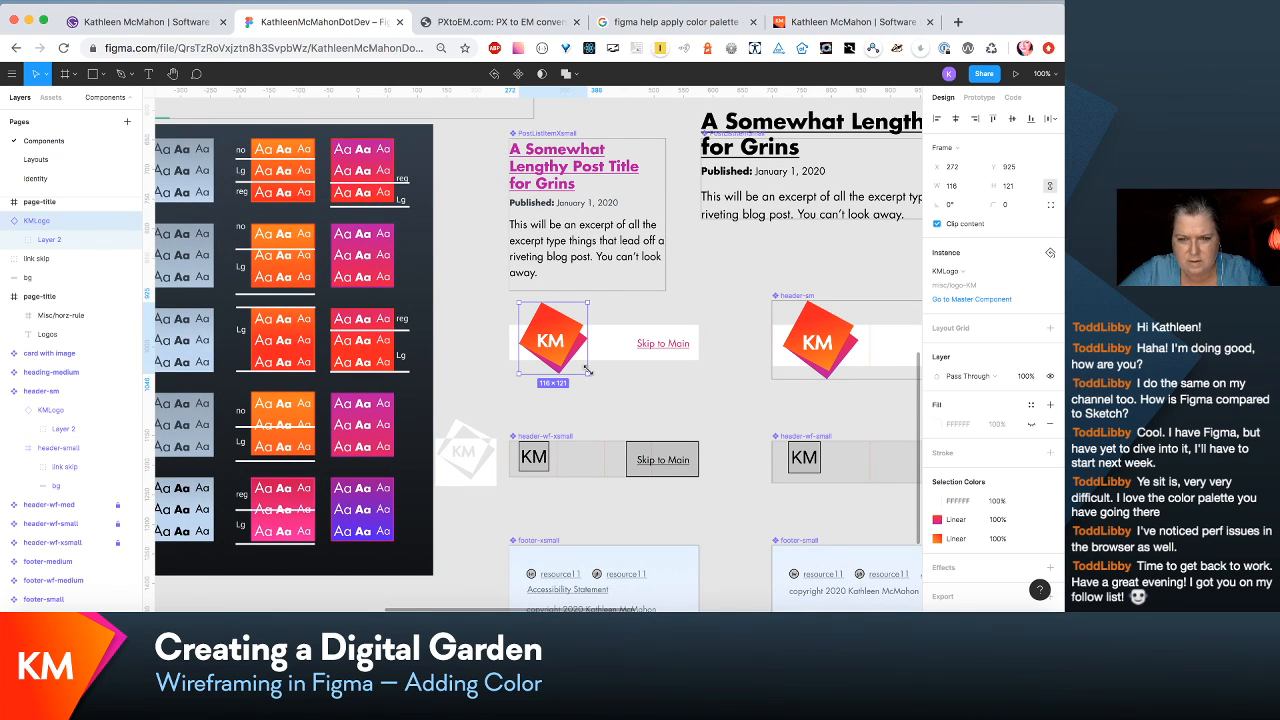
Step: Set the pasted KMLogo's width to 114 with its proportions kept
left_click_drag(585, 370, 582, 368)
left_click(955, 186)
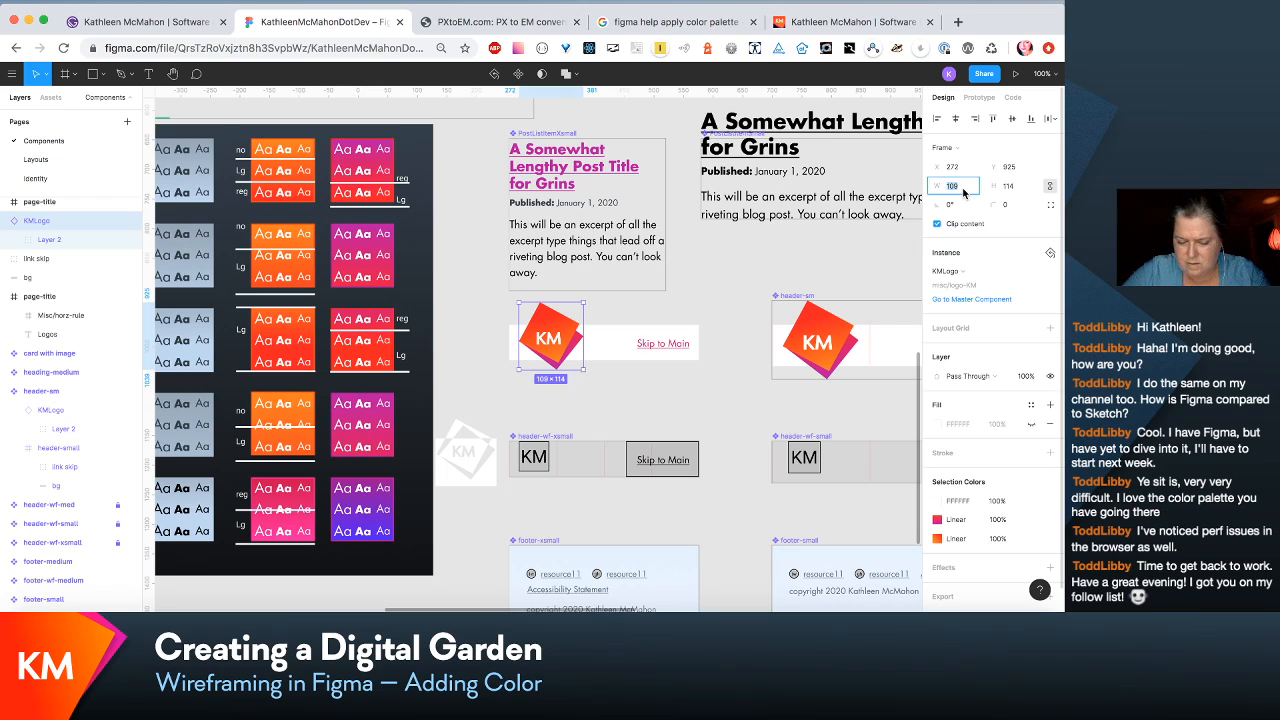
type("113")
key("Return")
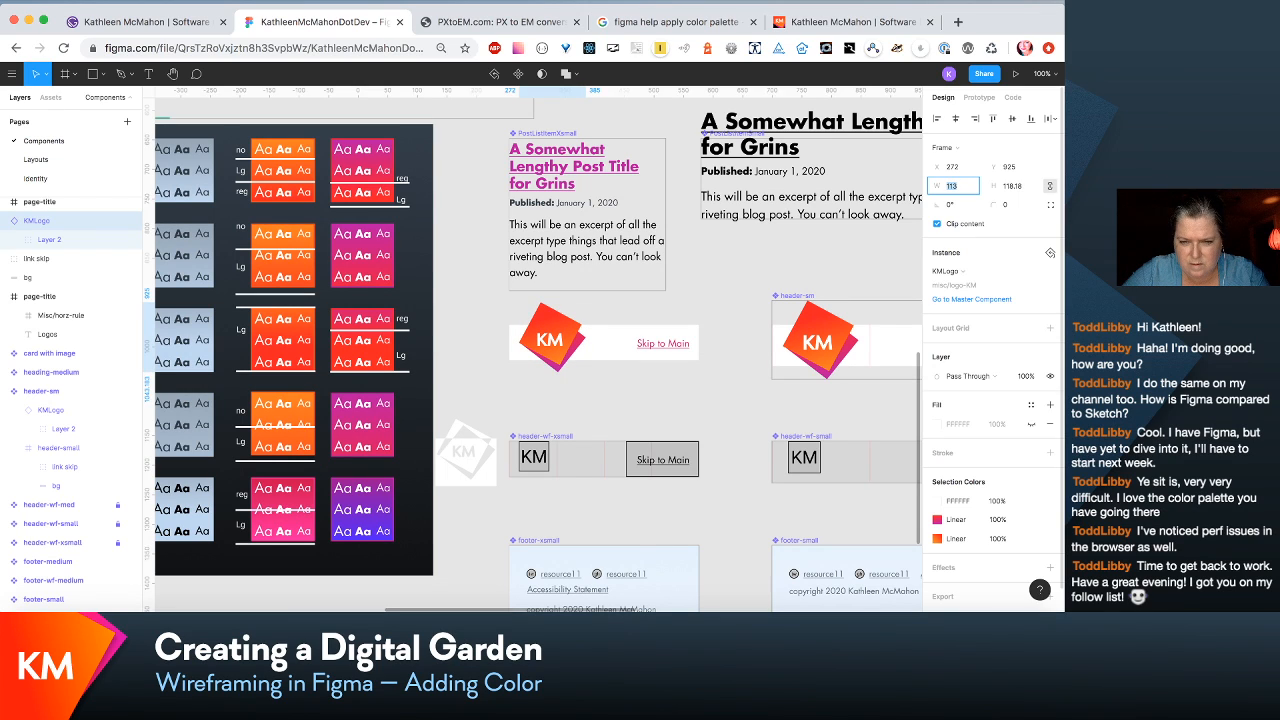
key("Up")
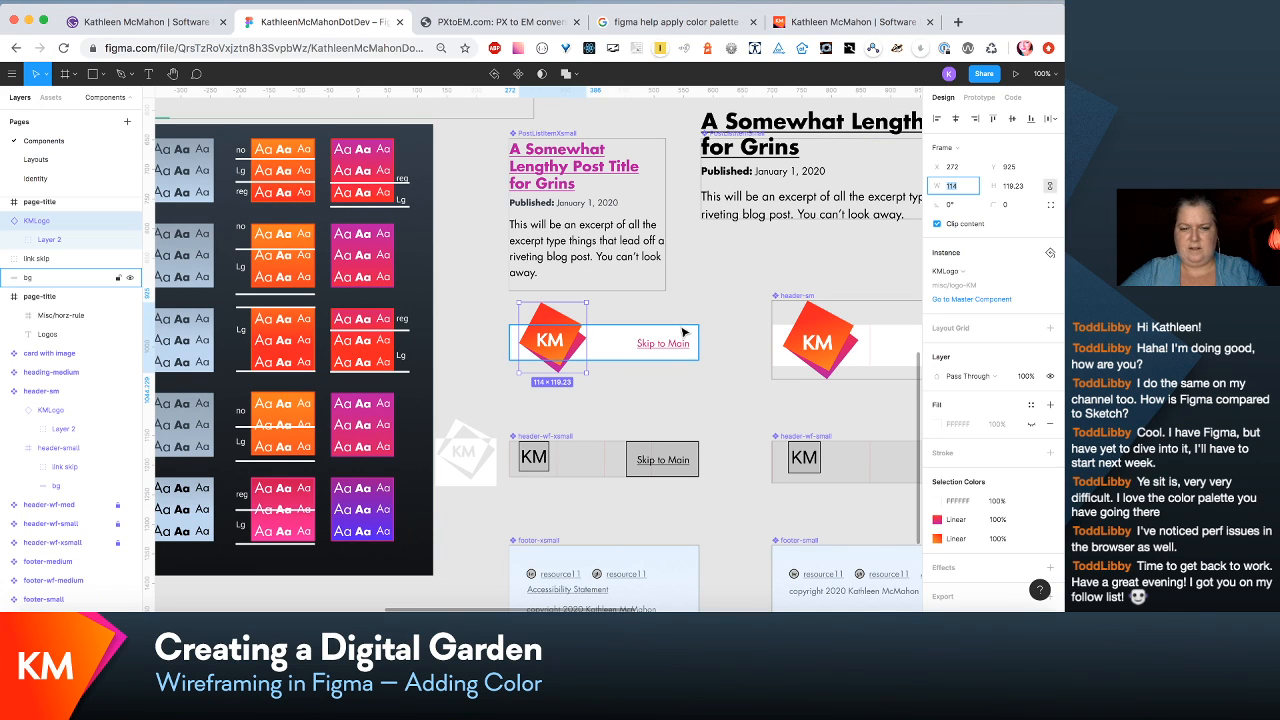
Step: Create a new component from the resized KMLogo, the link skip group and the bg rectangle
left_click(540, 335)
left_click_drag(485, 291, 745, 398)
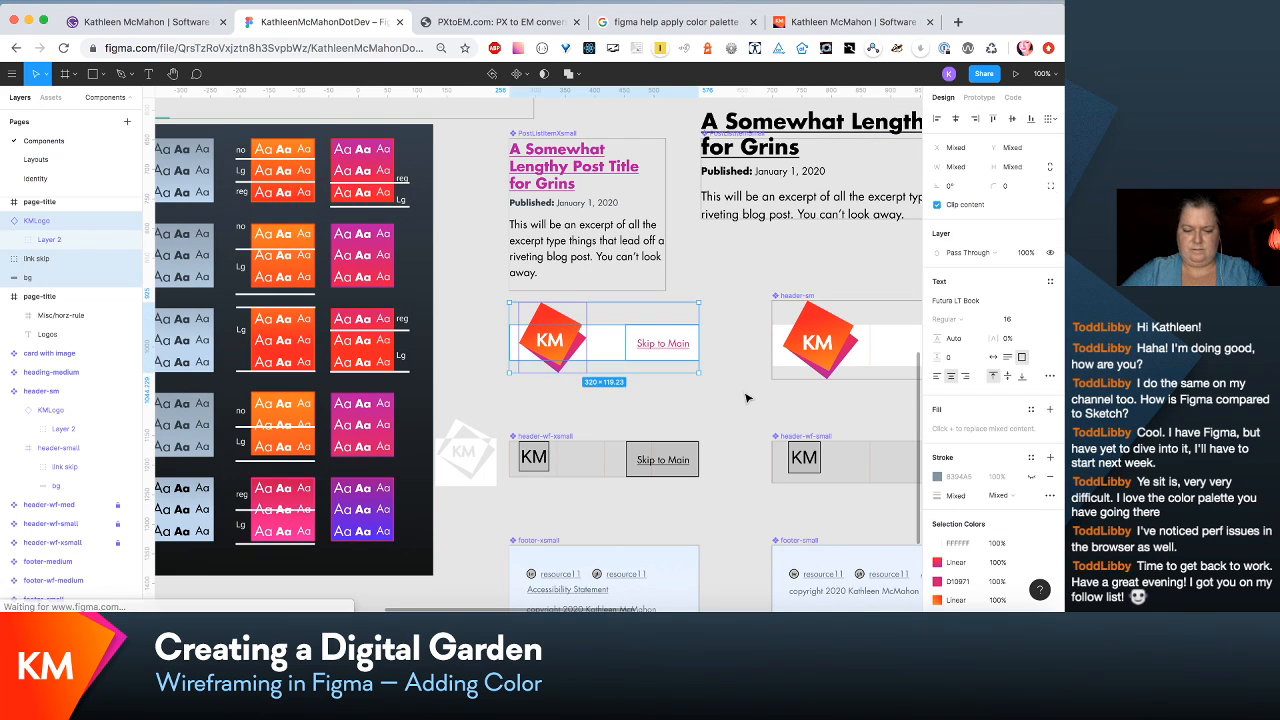
key("super+alt+k")
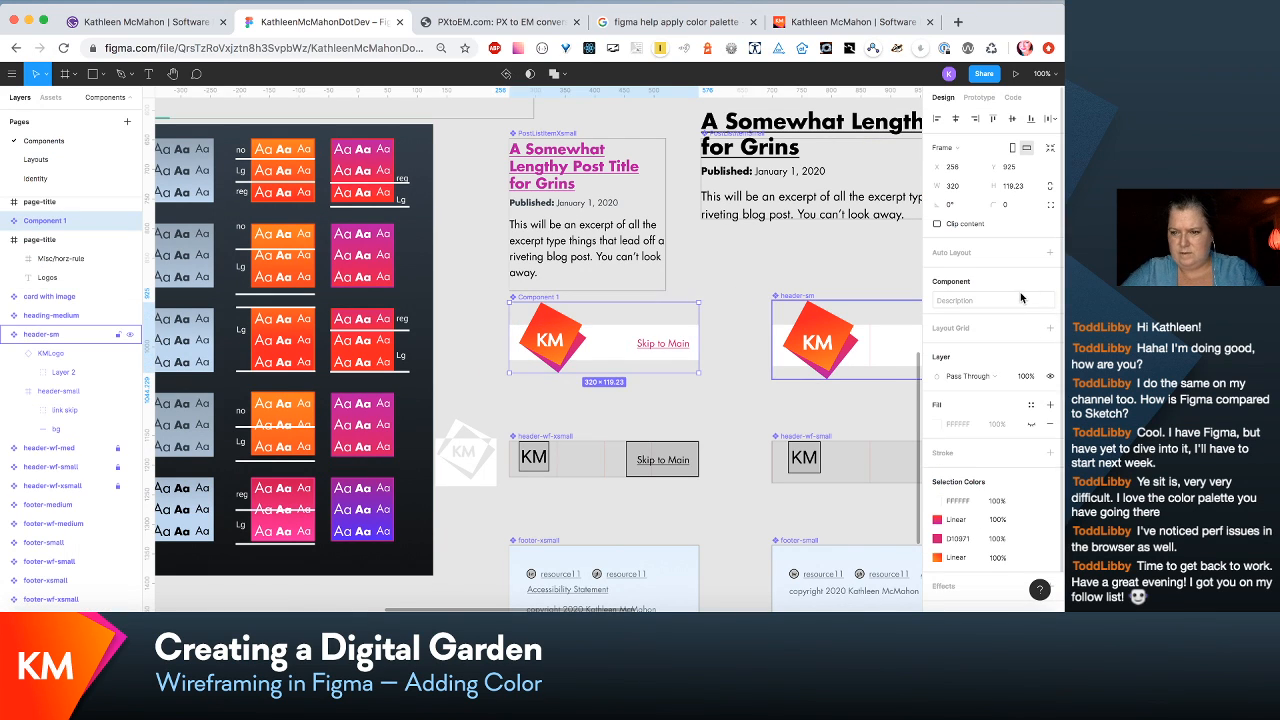
Step: Enter header/xsmall as the new component's description
left_click(1019, 299)
type("hea")
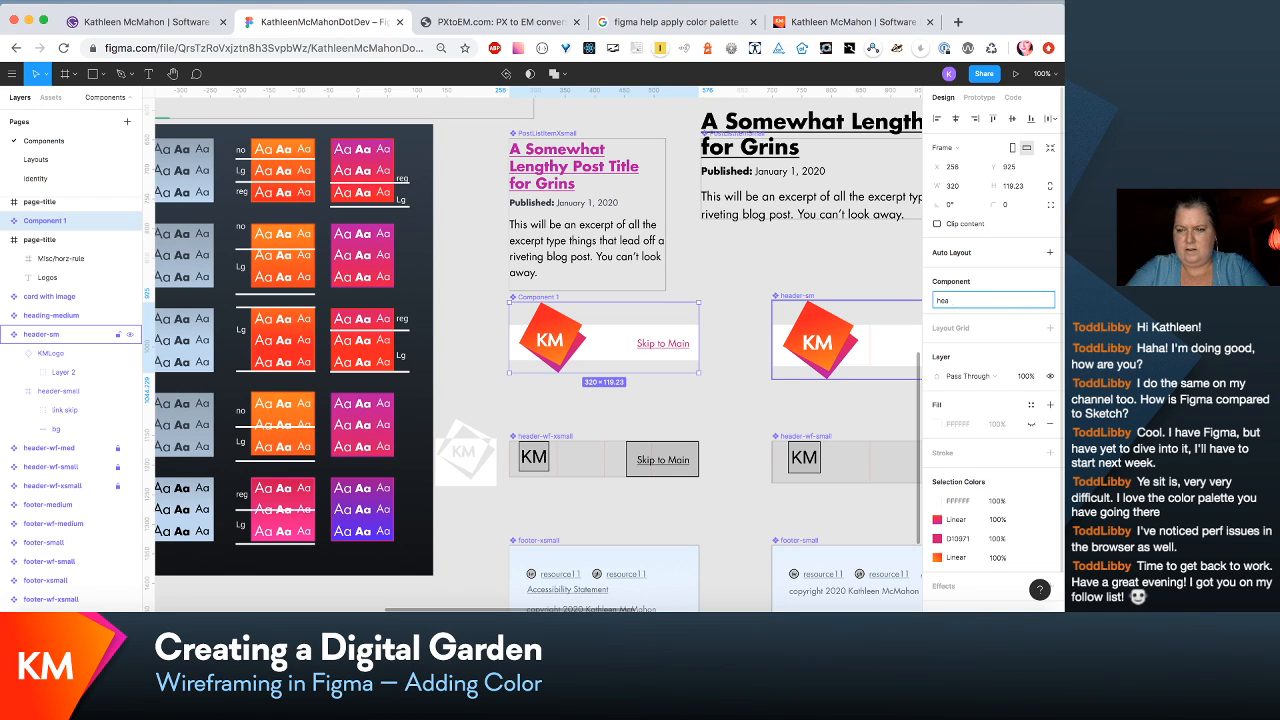
type("rer/s")
key("BackSpace")
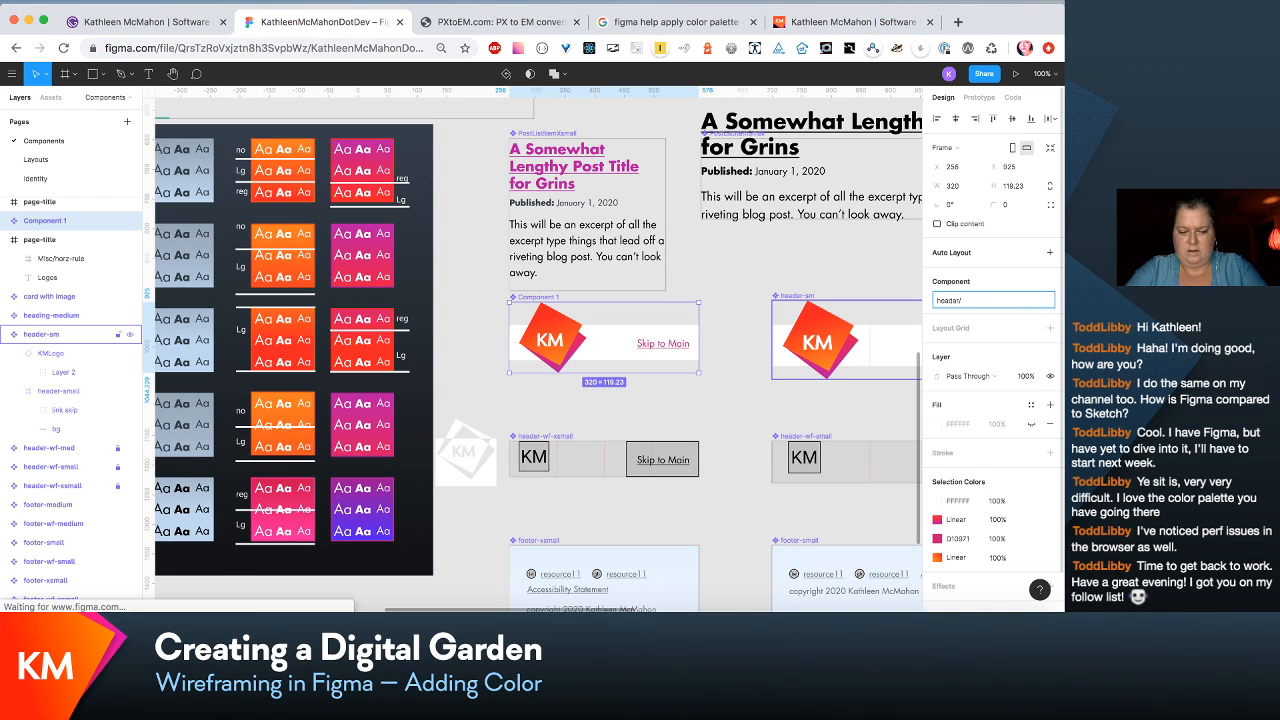
type("xsmall")
key("Return")
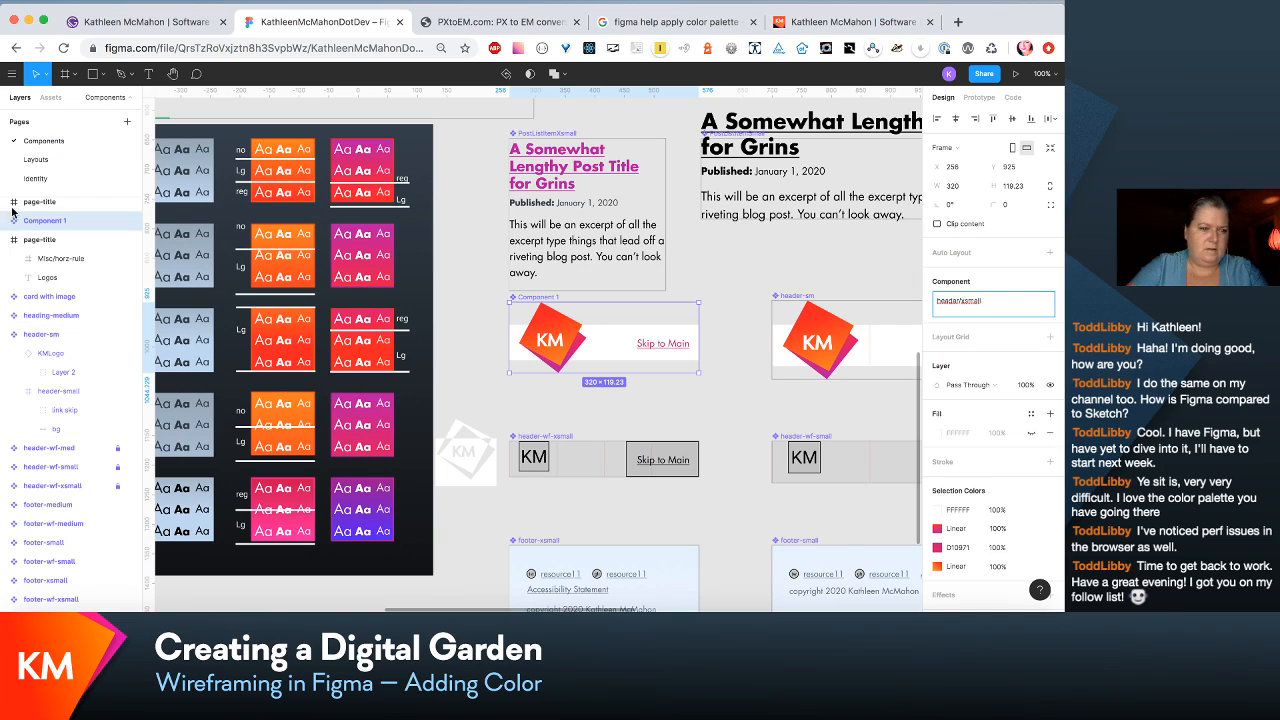
Step: Rename the new component layer as header-xsmall and move it directly below header-sm in the layer order
double_click(52, 222)
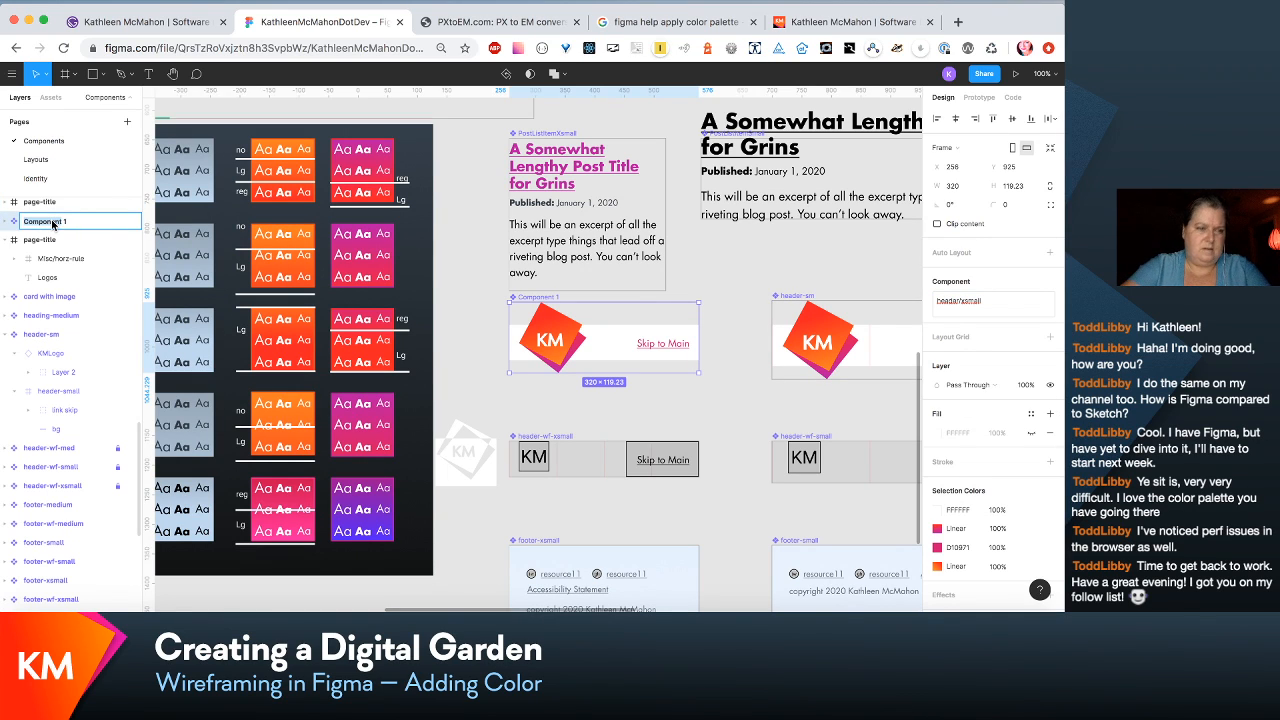
type("header-")
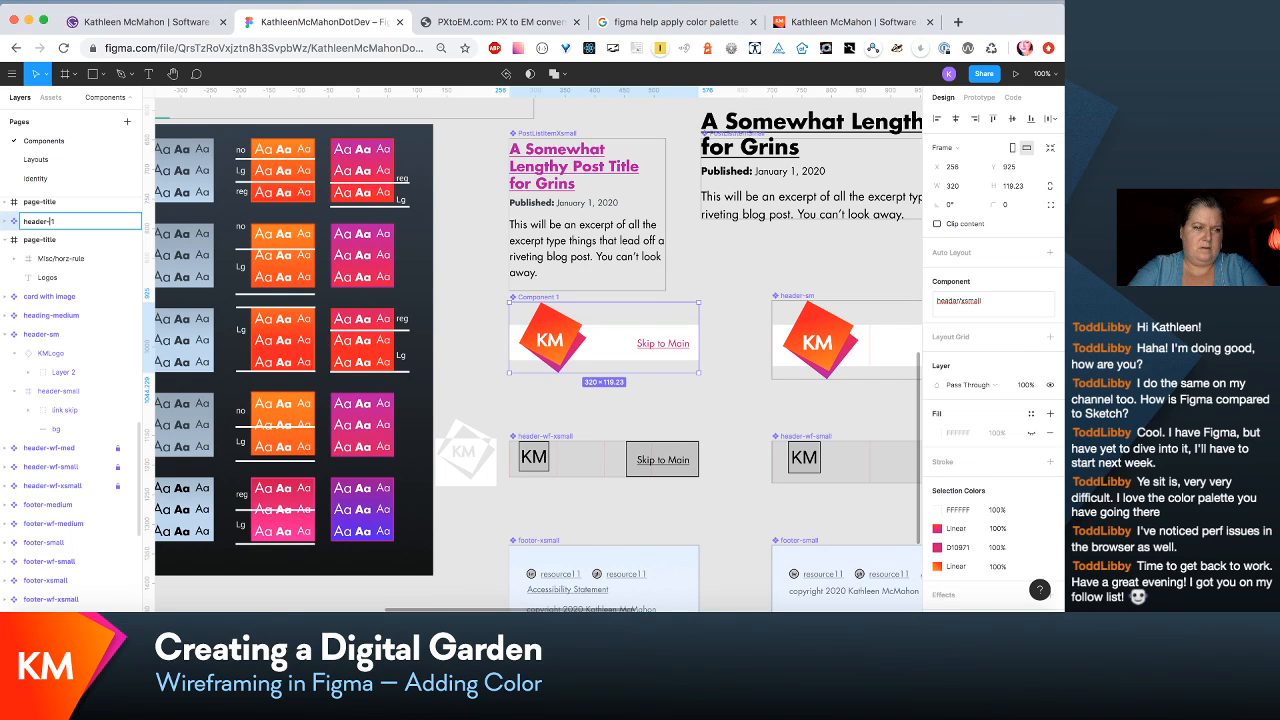
type("xsmall")
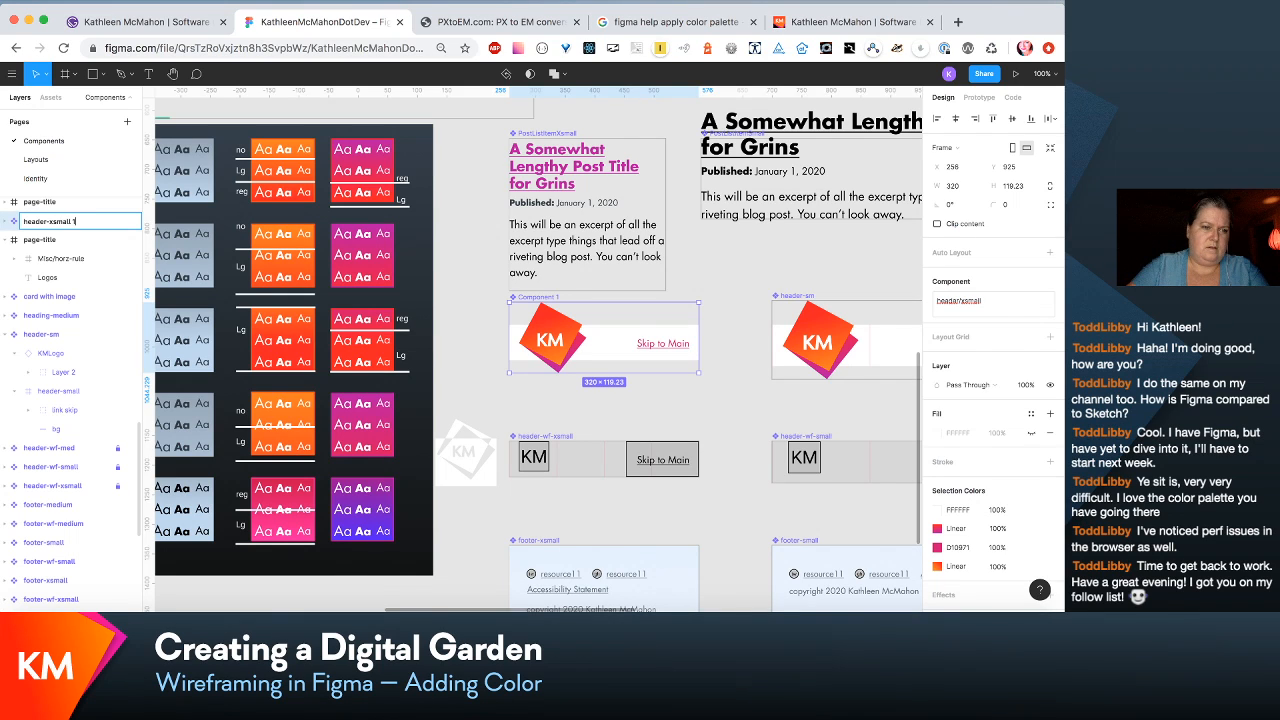
left_click(8, 334)
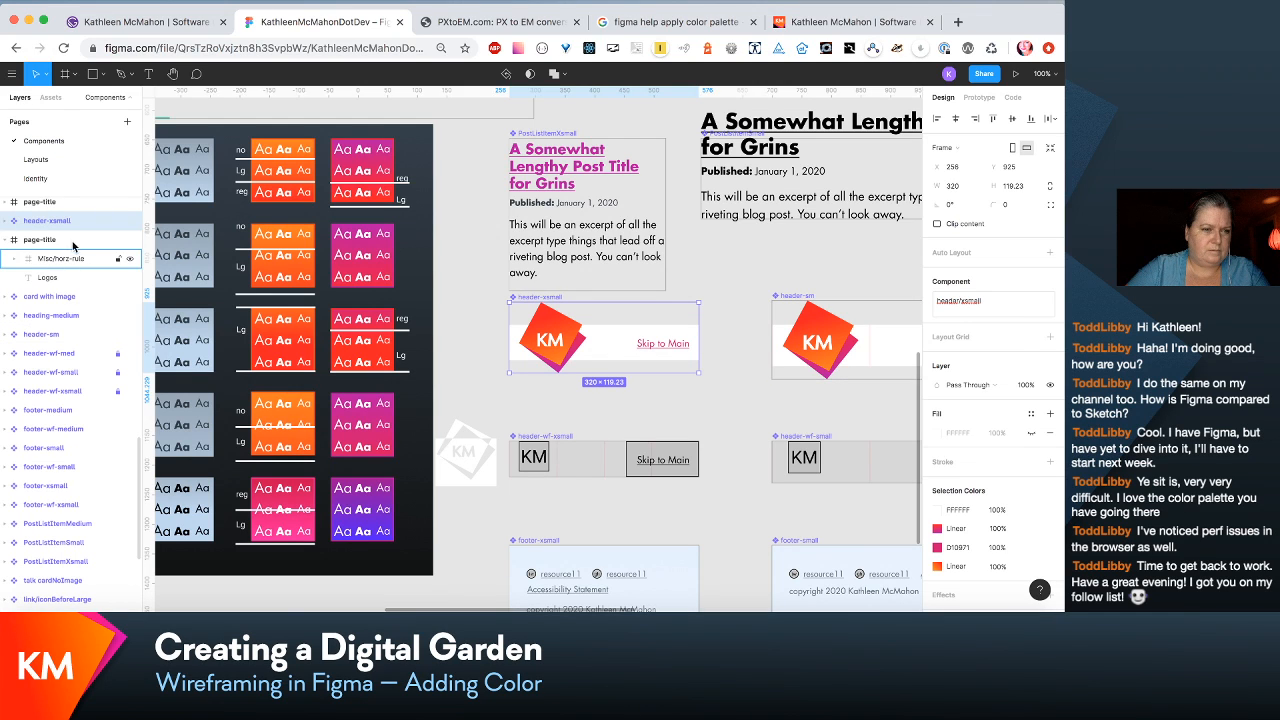
left_click_drag(84, 221, 85, 352)
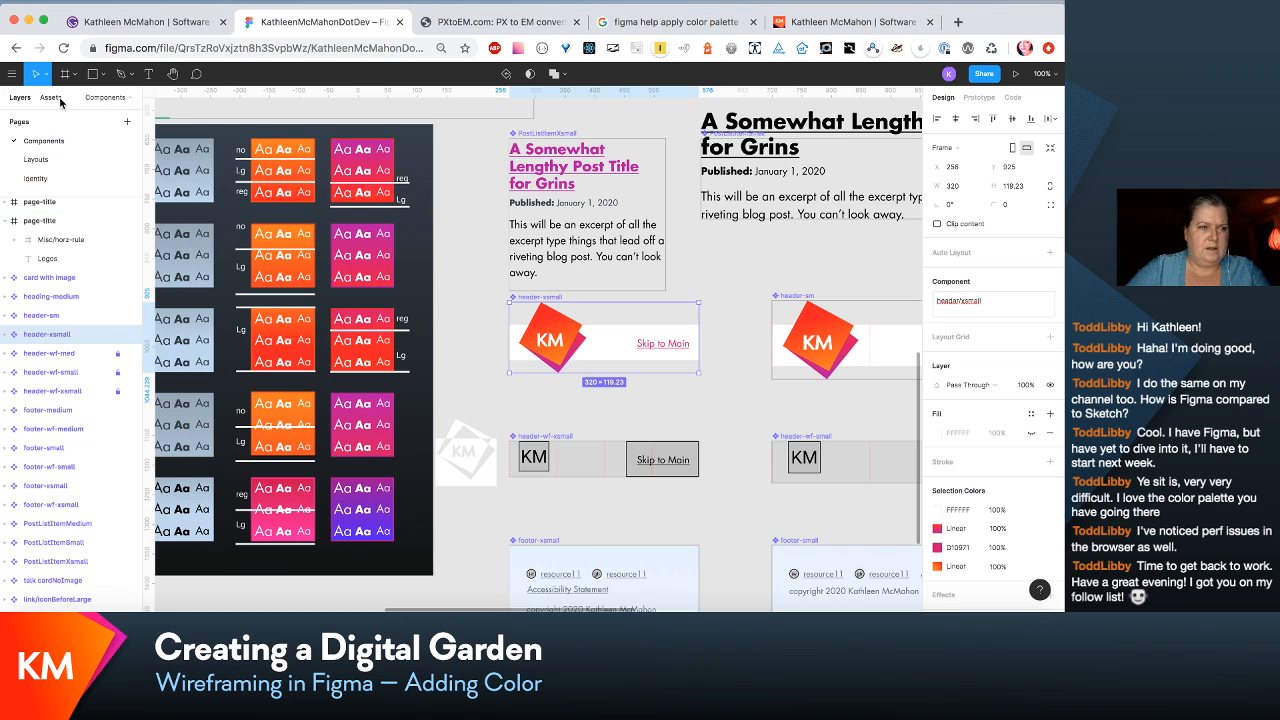
Step: On the Layouts page, swap the 320vw/Home header instance for the rebuilt header-xsmall component
left_click(36, 160)
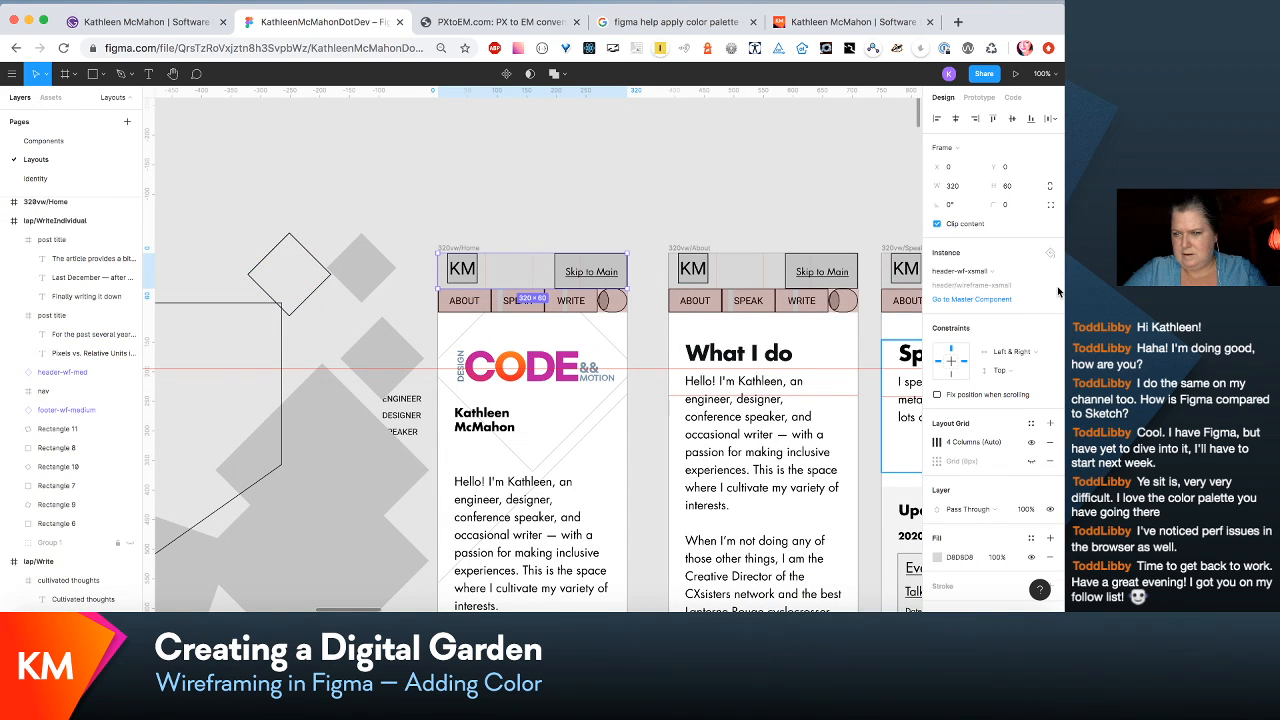
left_click(962, 271)
mouse_move(1001, 346)
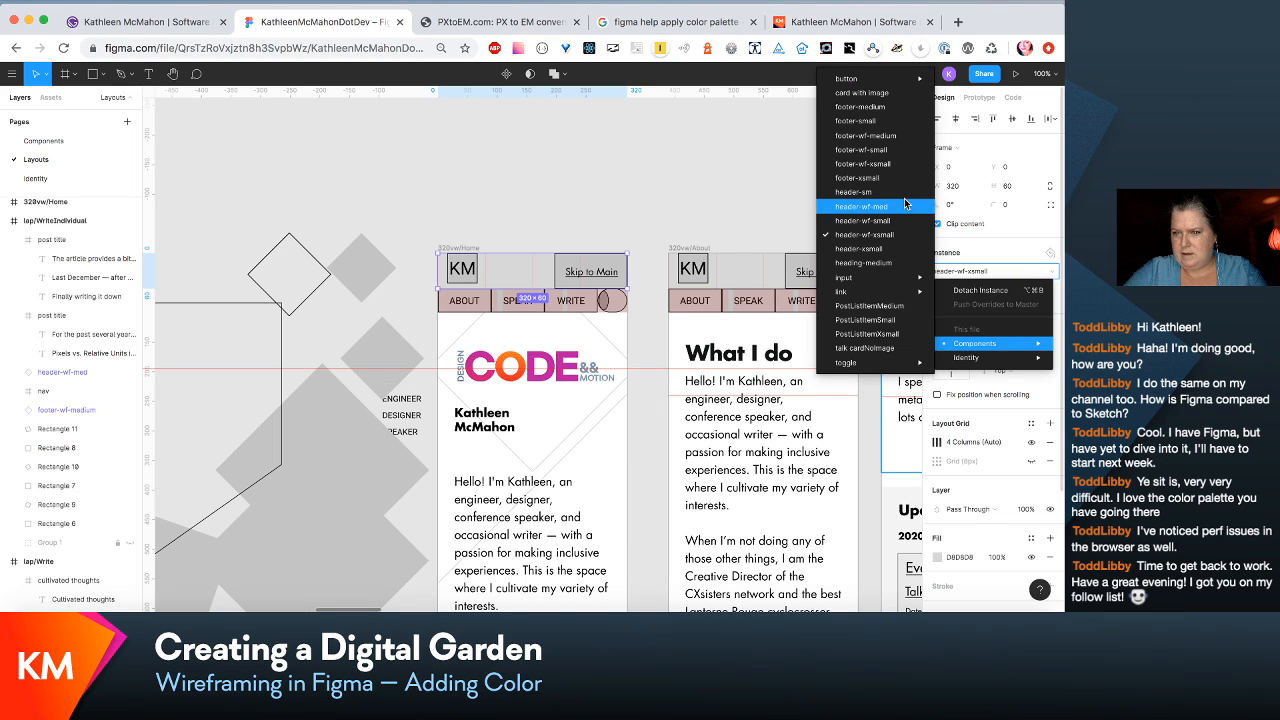
left_click(879, 249)
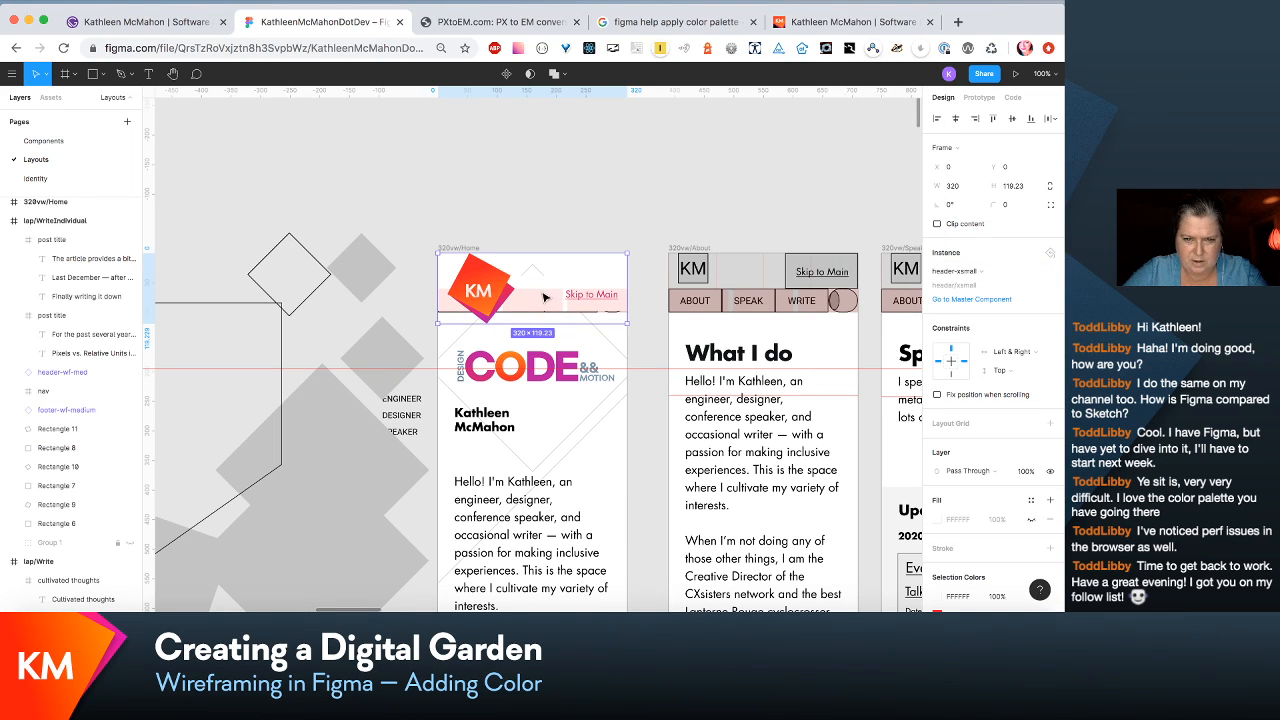
Step: Move the header-xsmall instance in 320vw/Home up to about Y -38 so the navigation row is uncovered
left_click_drag(541, 286, 542, 274)
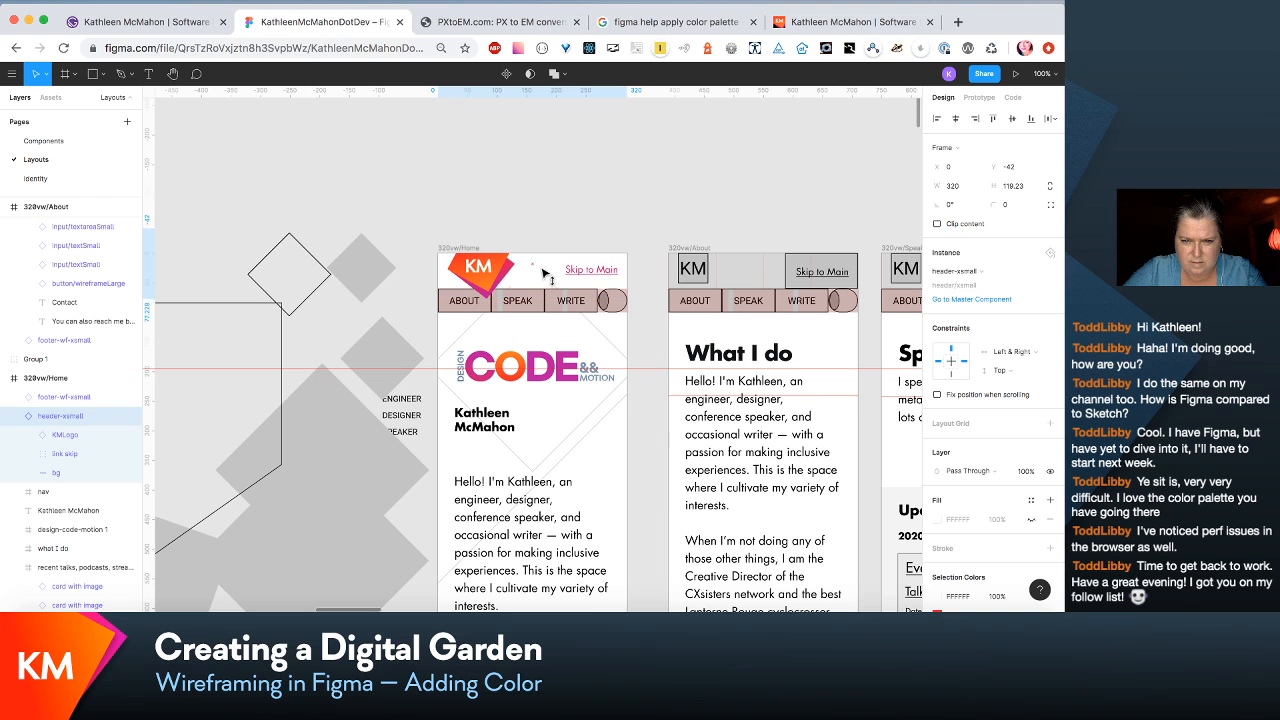
key("Up")
key("Down")
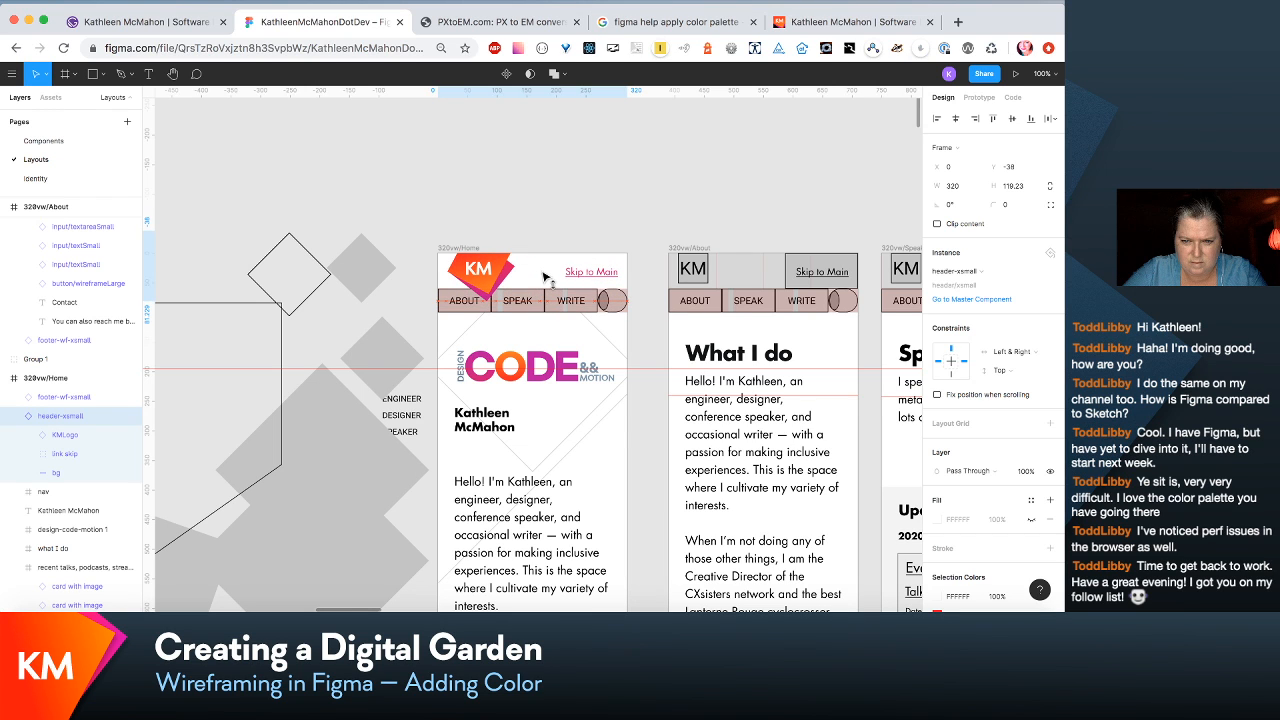
Step: Swap the 320vw/About header instance for header-xsmall and move it up to Y -38 so the navigation row is uncovered
scroll(595, 332, "right", 5)
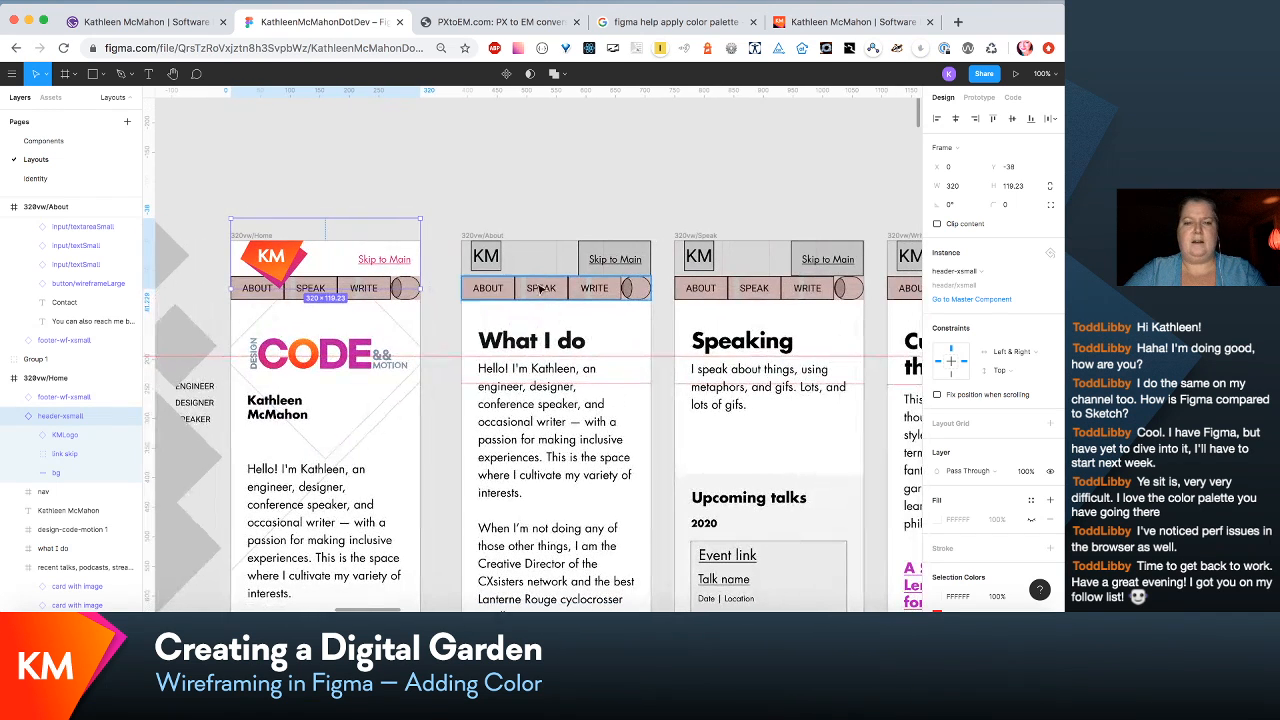
left_click(540, 268)
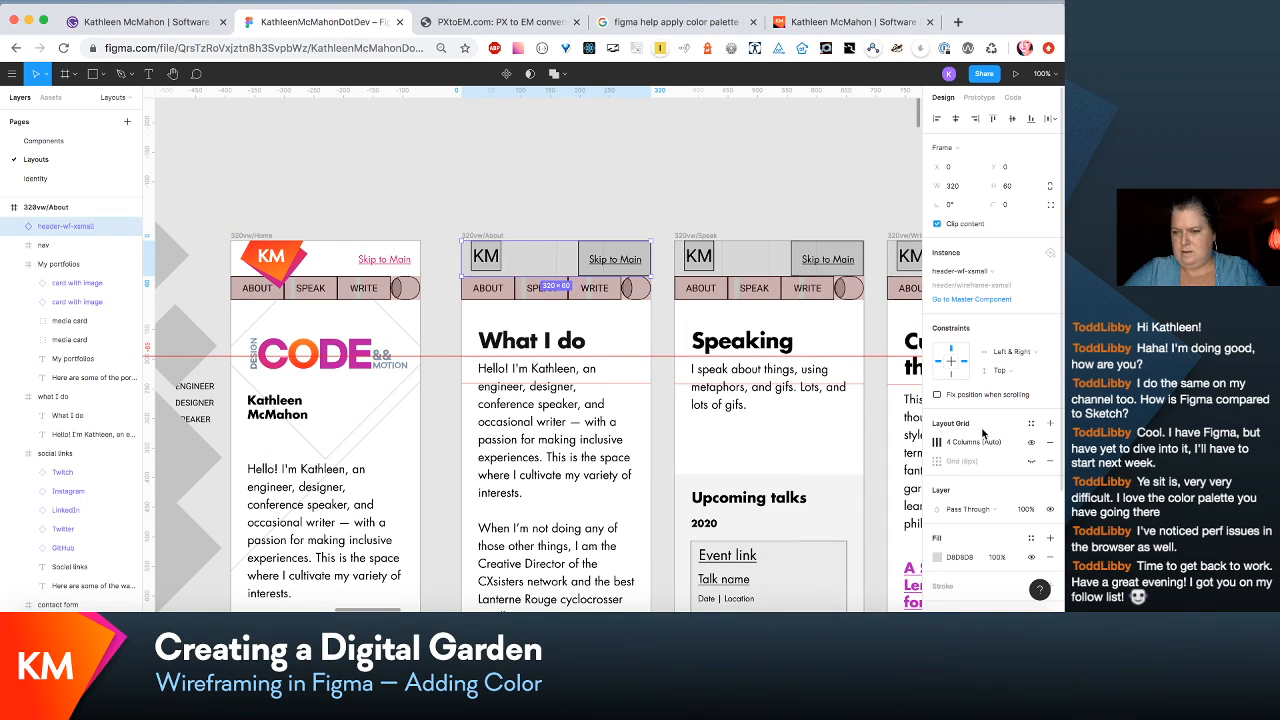
left_click(993, 272)
mouse_move(1000, 343)
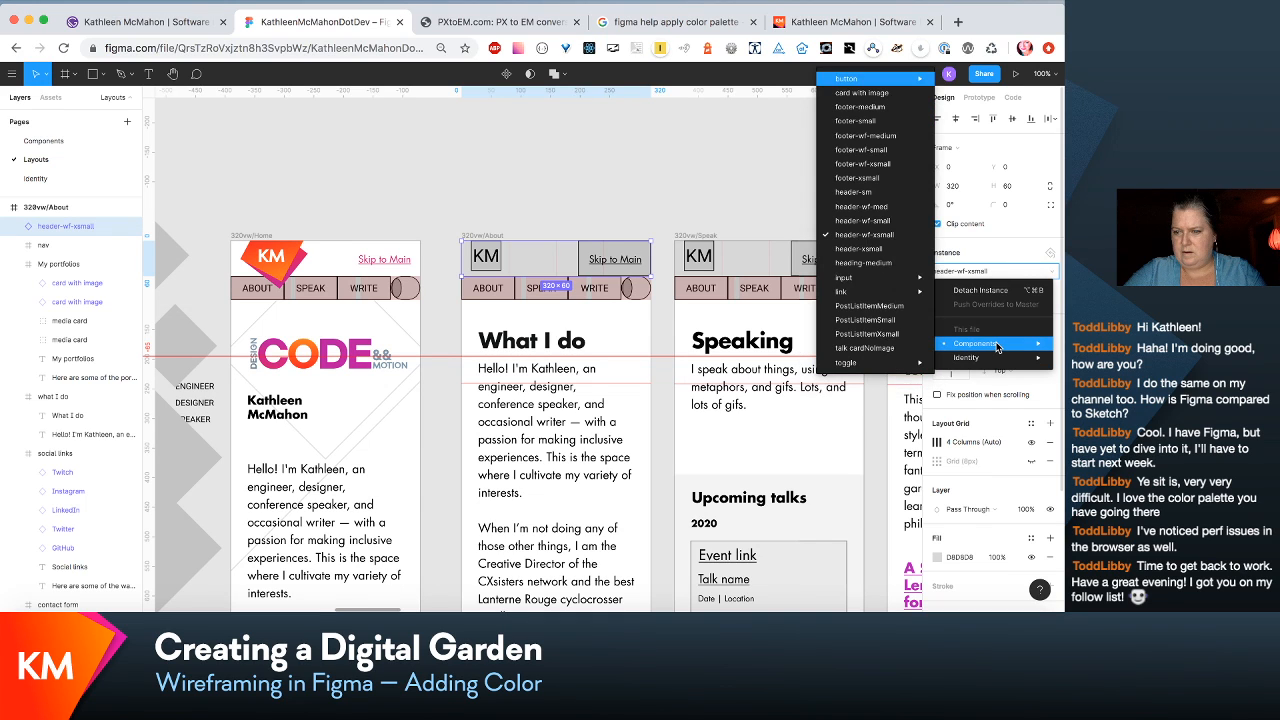
left_click(863, 249)
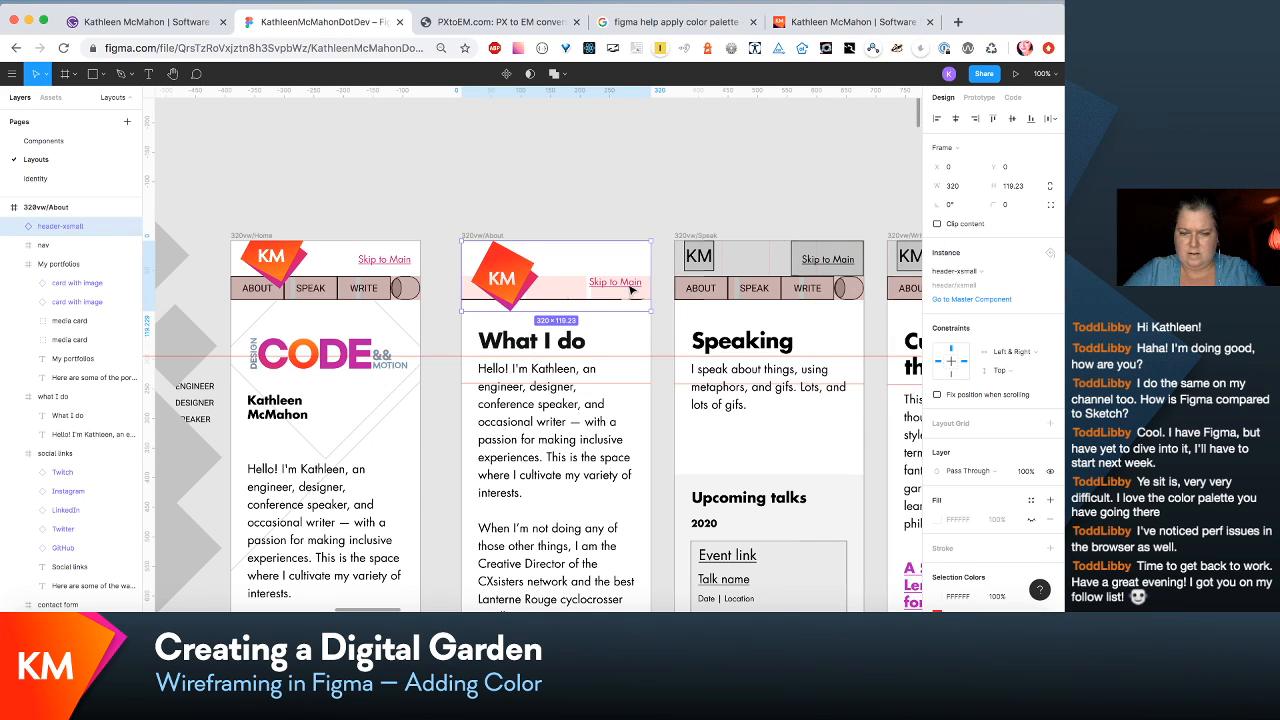
left_click_drag(630, 289, 630, 268)
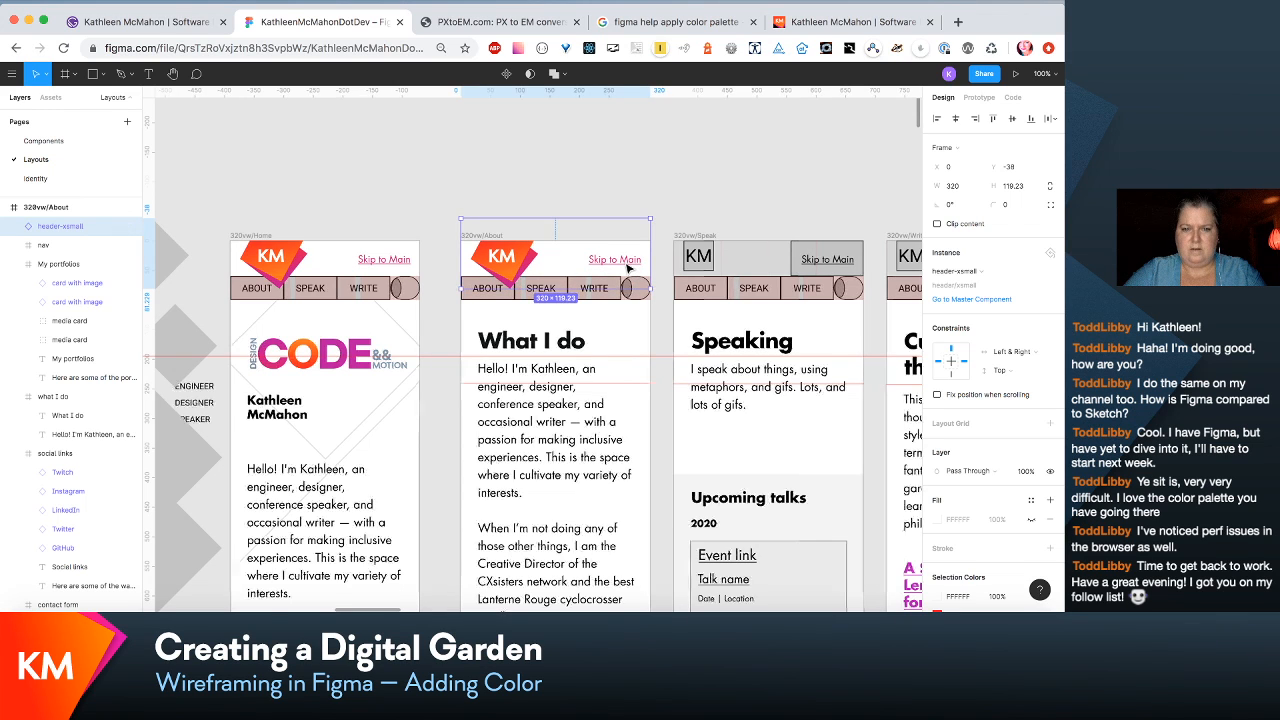
Step: Replace the wireframe header in 320vw/Speak with header-xsmall and raise it to Y -38
scroll(628, 268, "right", 2)
left_click(560, 270)
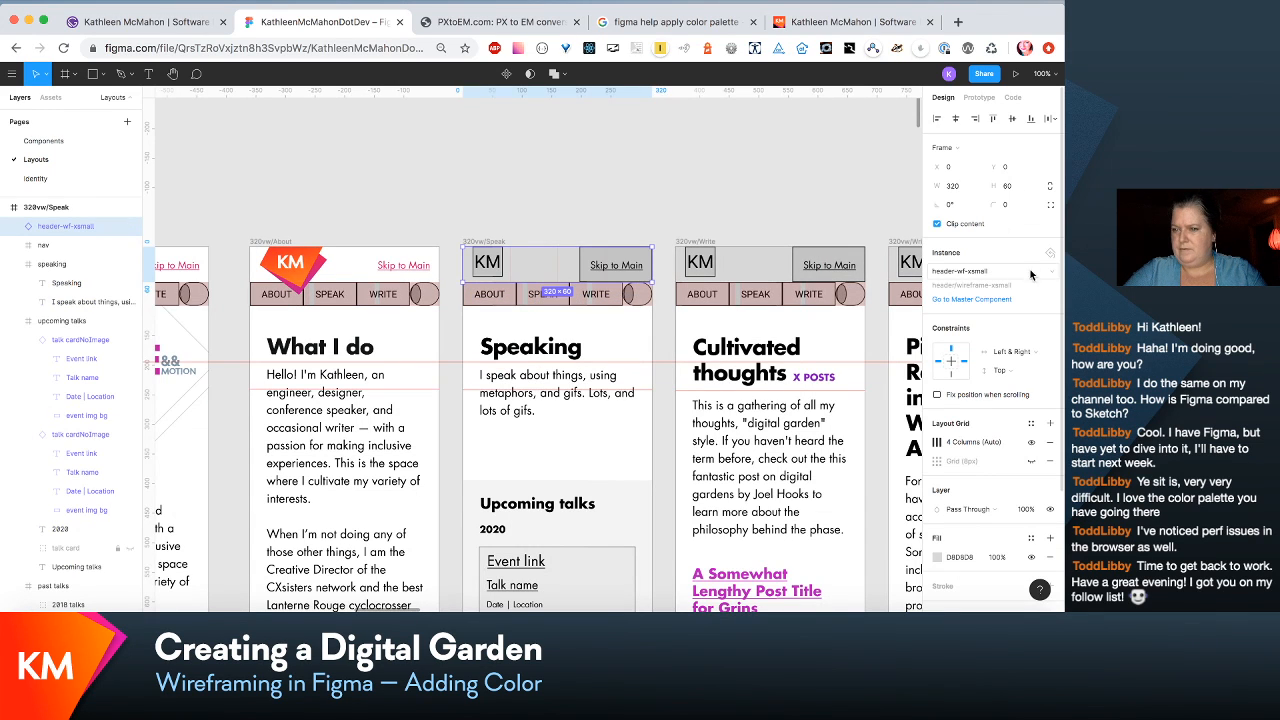
left_click(999, 272)
mouse_move(995, 343)
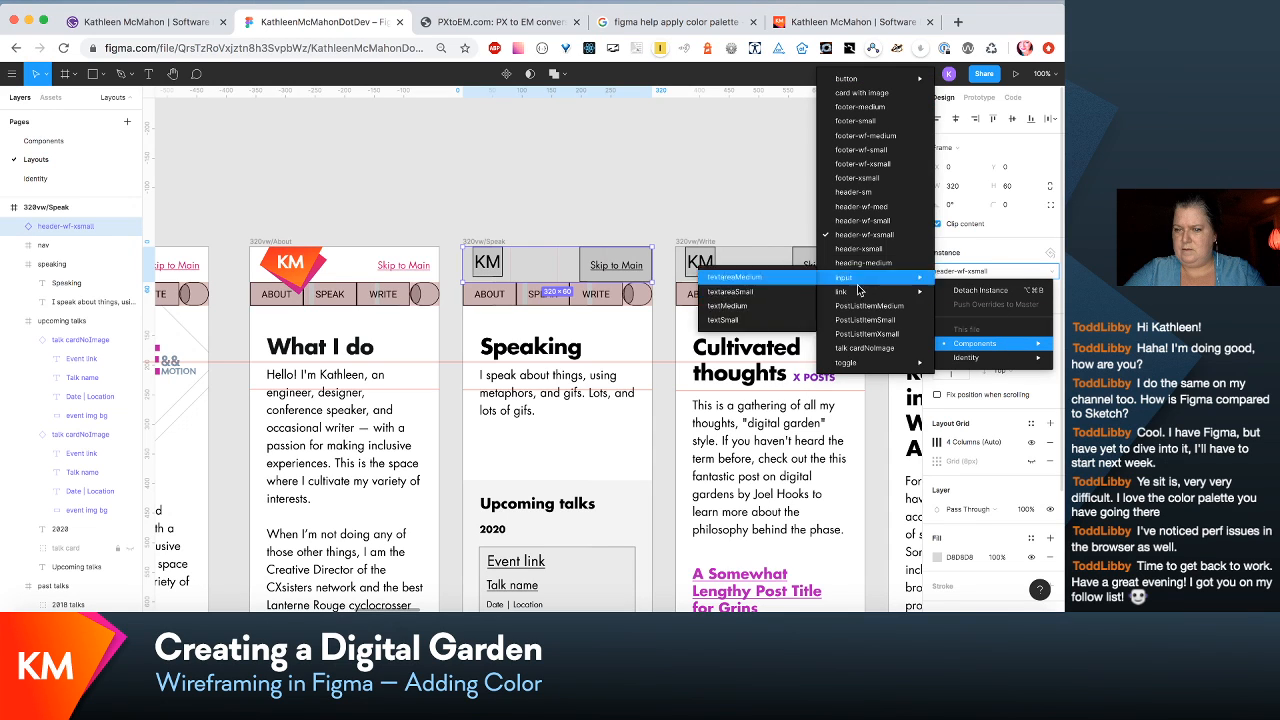
left_click(878, 250)
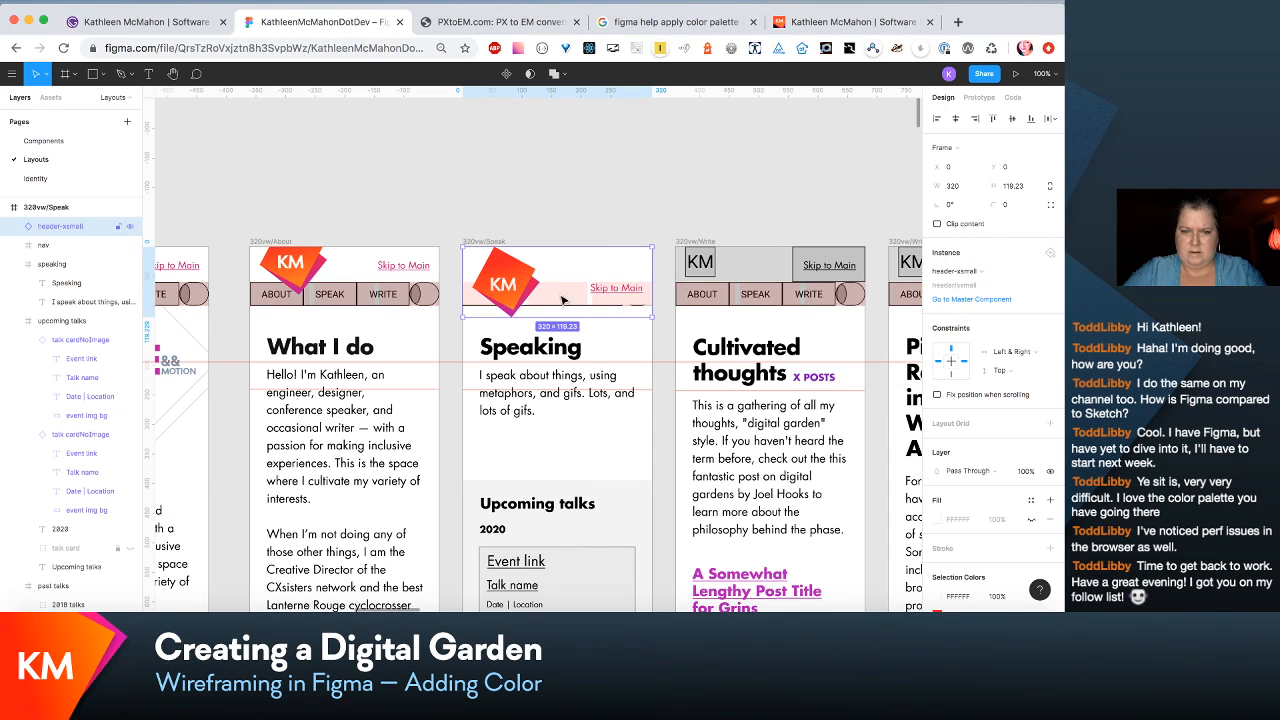
mouse_move(565, 302)
left_mouse_down()
mouse_move(563, 273)
mouse_move(575, 285)
left_mouse_up()
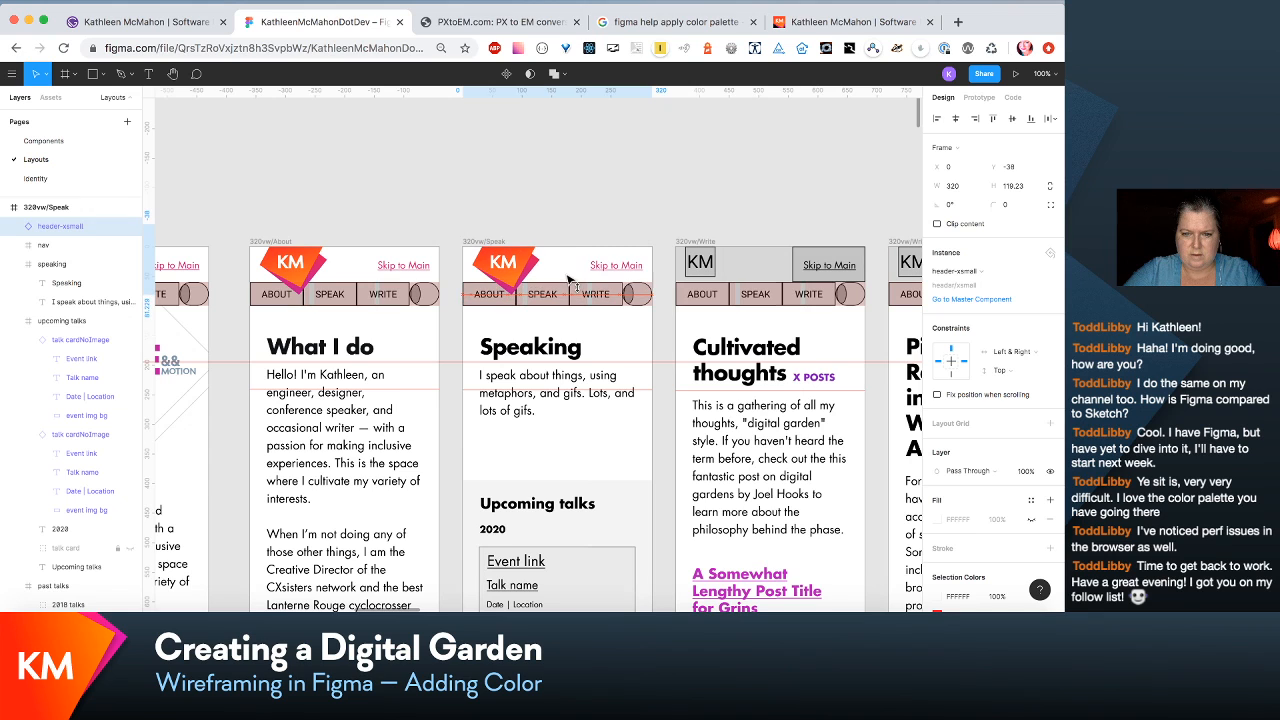
Step: In 320vw/Write, swap the header instance for header-xsmall and shift it up to uncover the navigation row
scroll(575, 287, "right", 5)
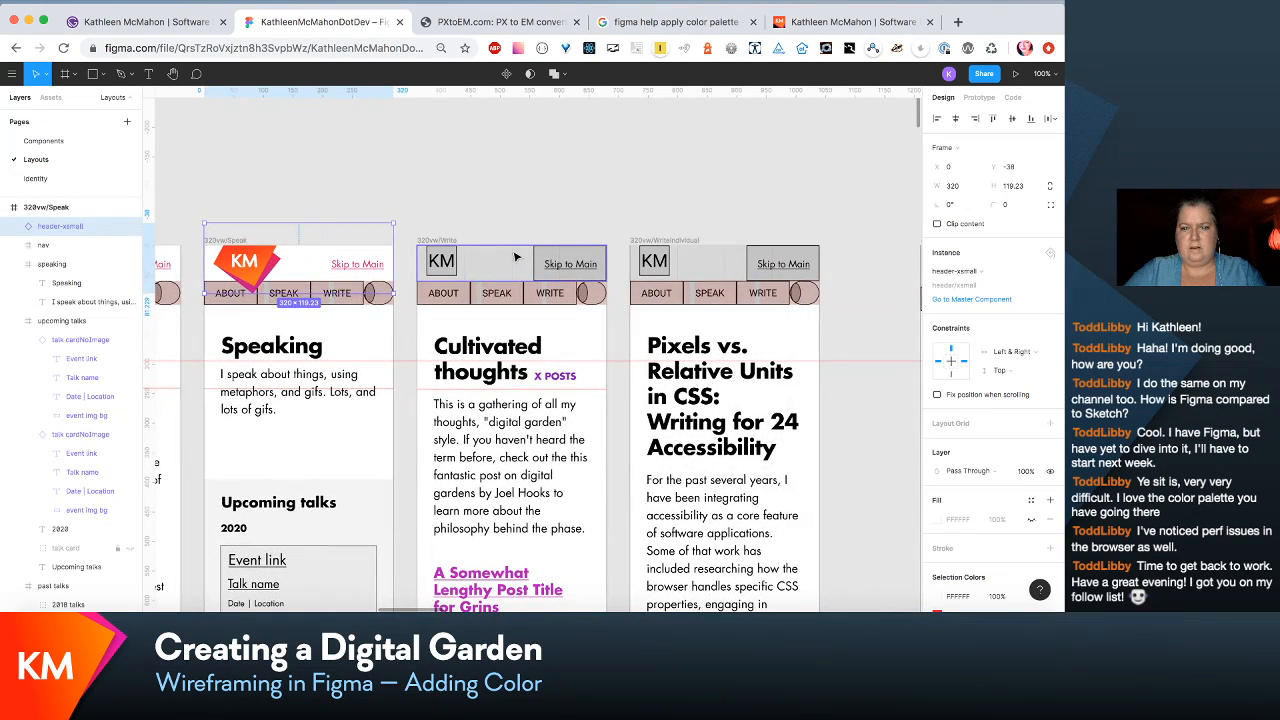
left_click(516, 258)
left_click(999, 277)
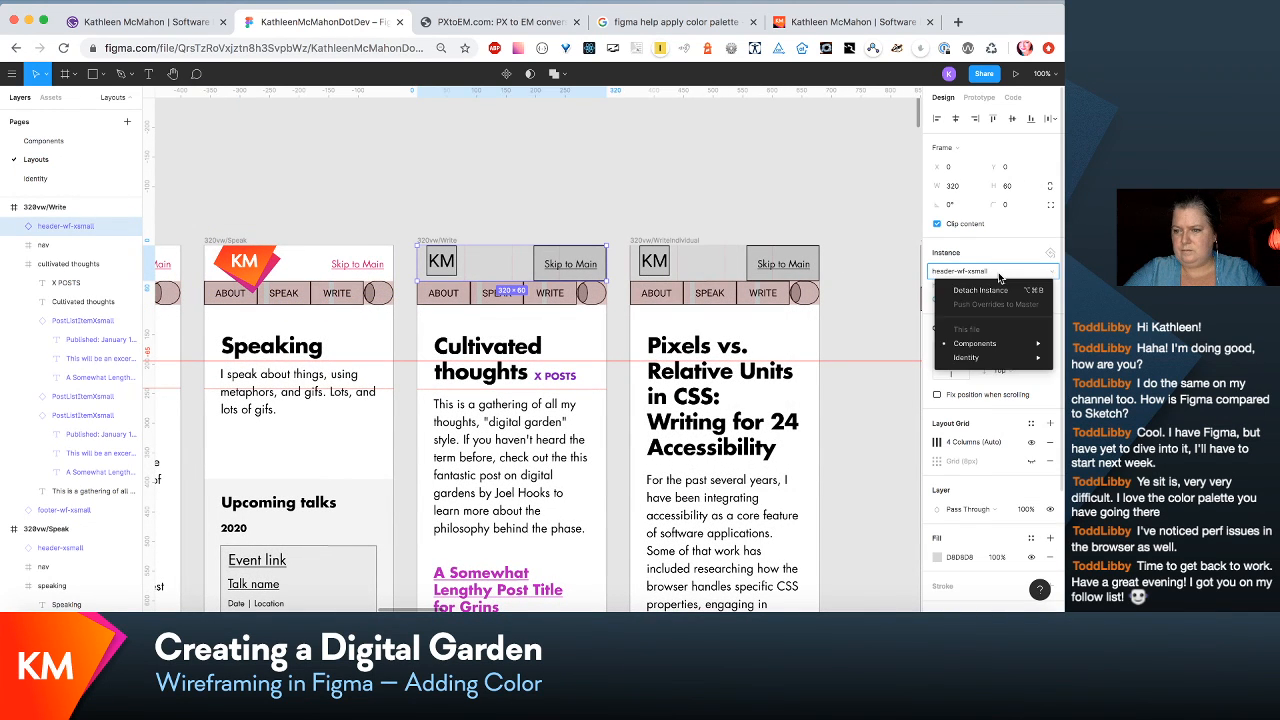
mouse_move(987, 348)
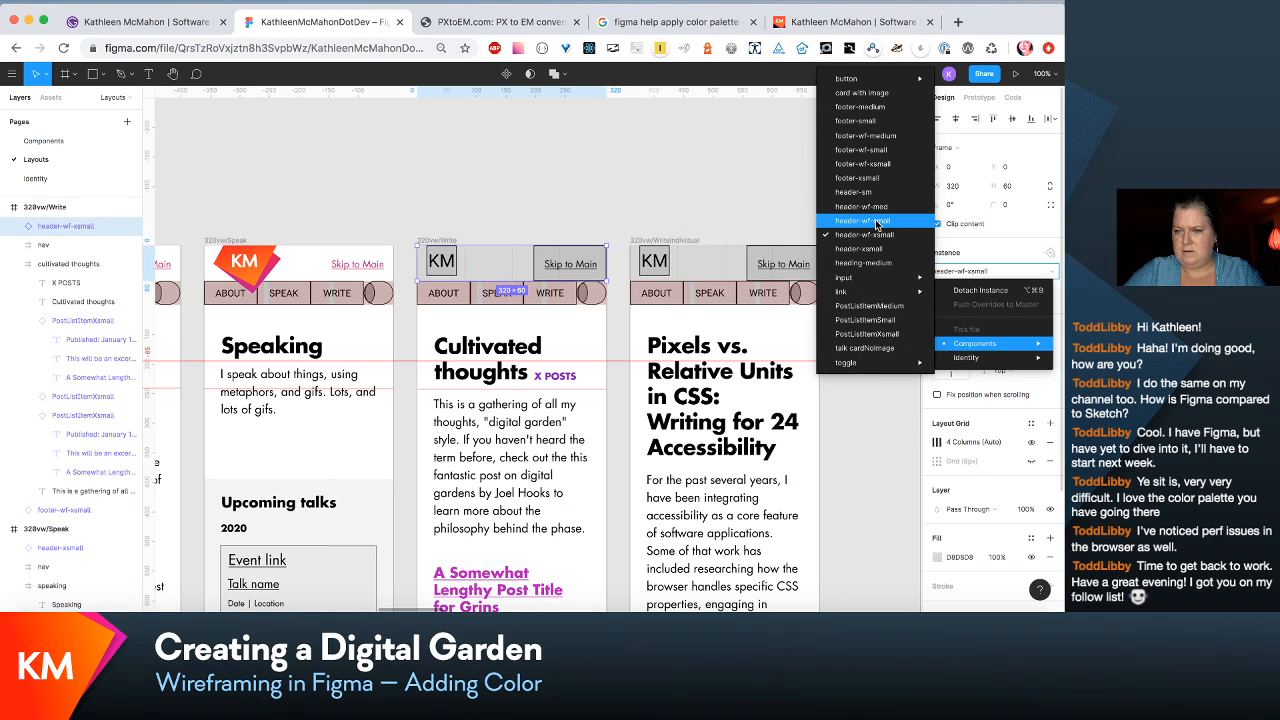
left_click(858, 248)
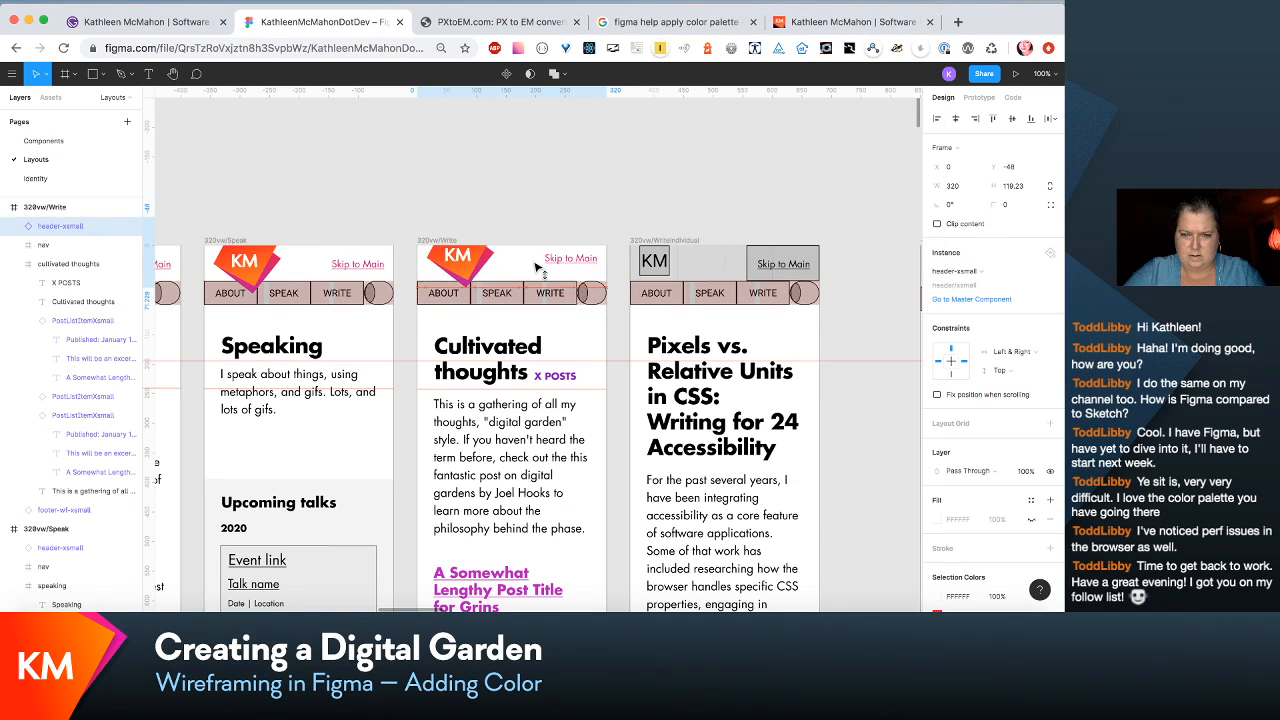
left_click_drag(536, 268, 537, 270)
Step: Swap the 320vw/WriteIndividual header for header-xsmall and move the instance up to Y -38
scroll(537, 270, "right", 3)
left_click(535, 266)
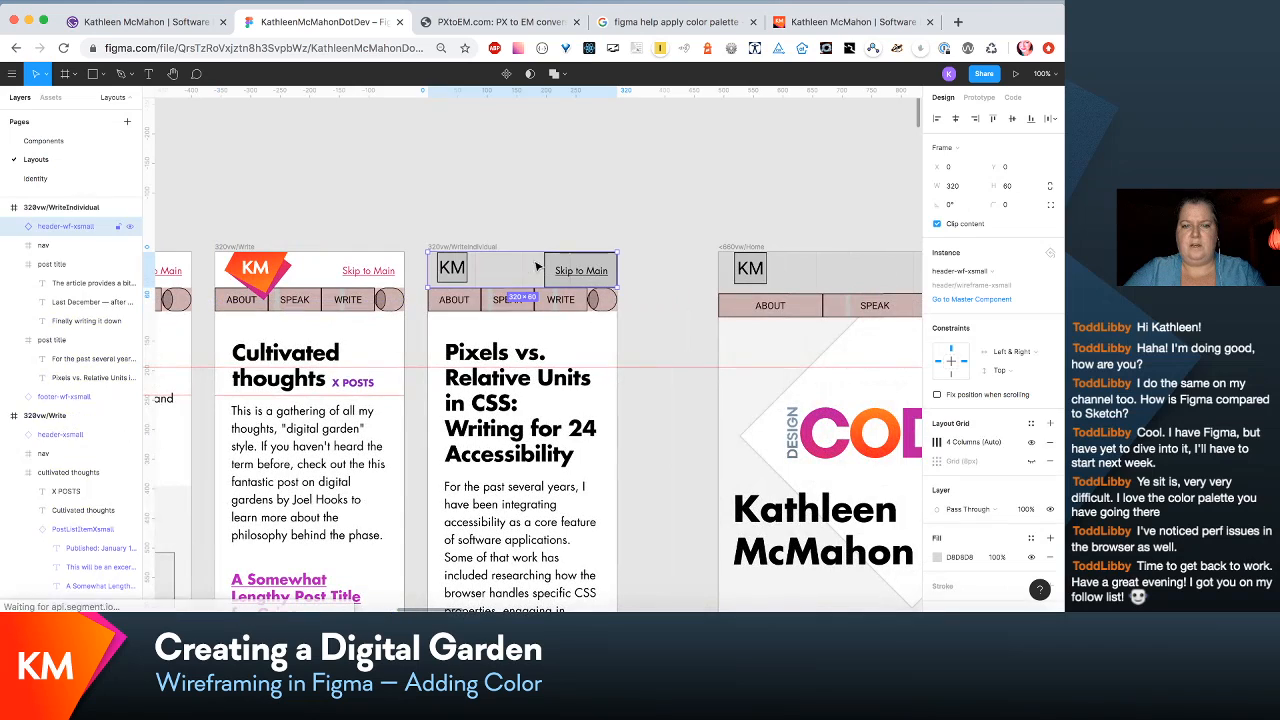
left_click(995, 271)
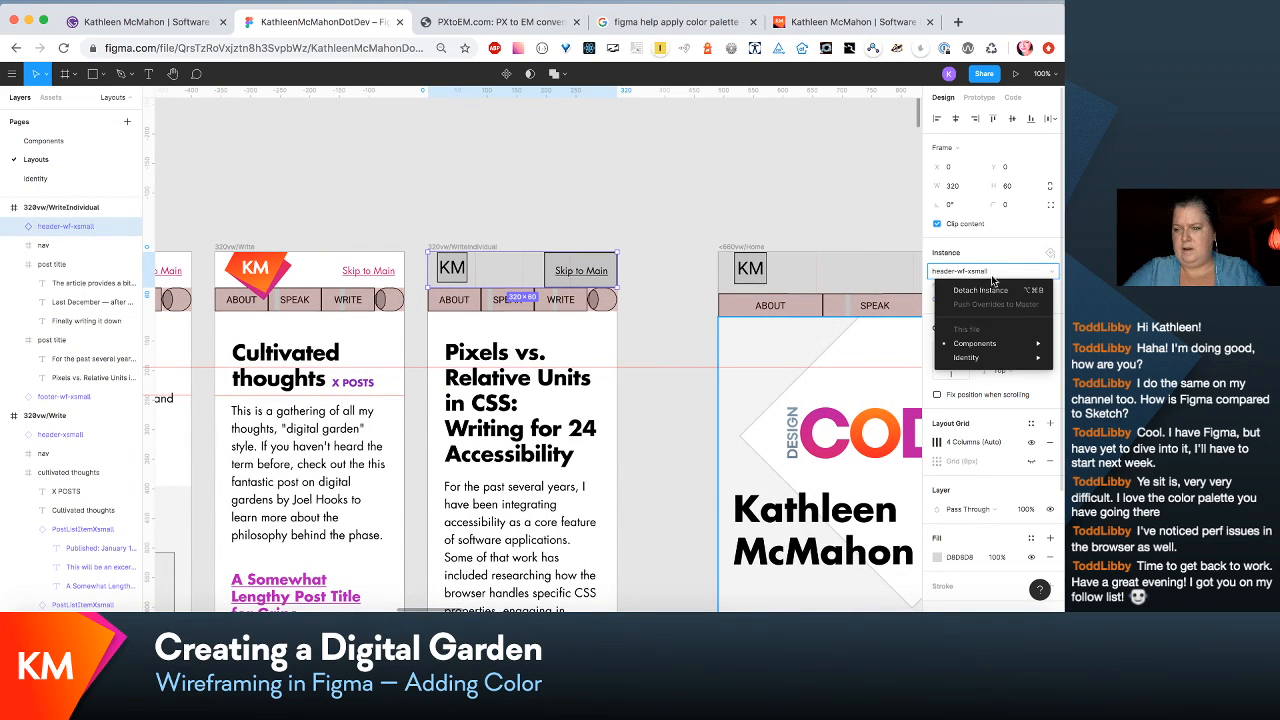
mouse_move(991, 343)
left_click(858, 248)
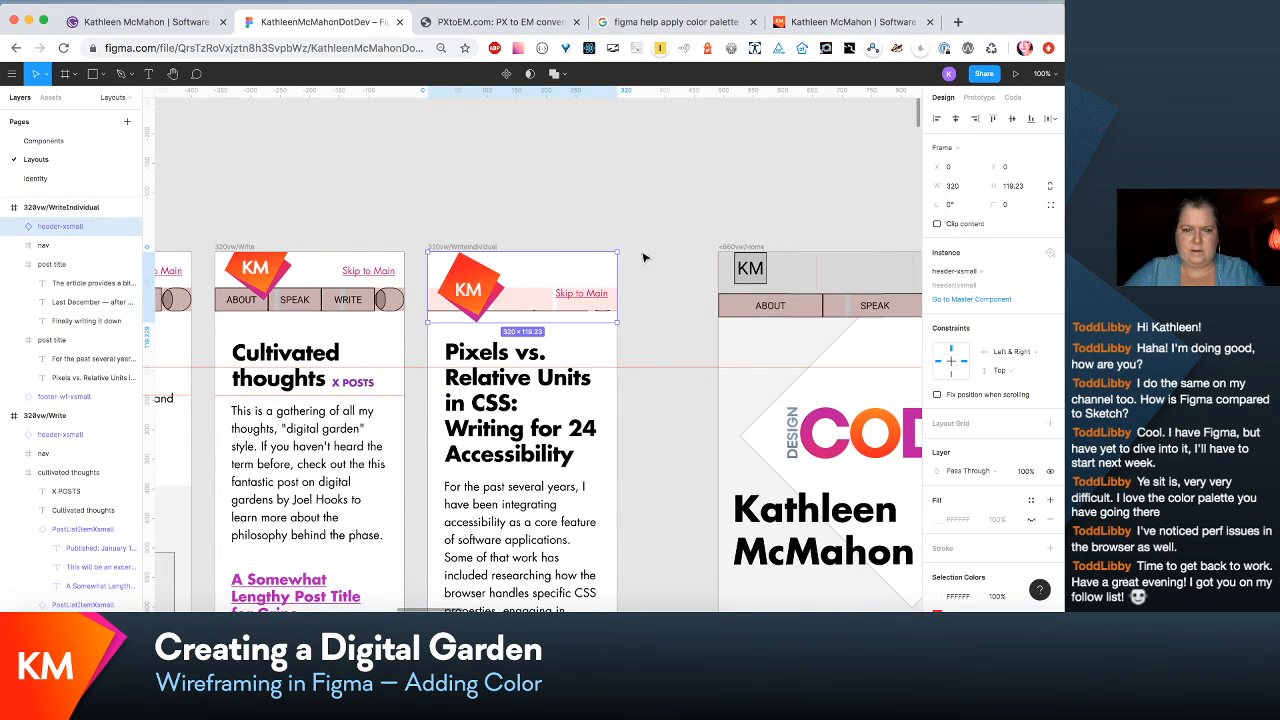
left_click_drag(527, 301, 527, 281)
Step: Replace the <660vw/Home wireframe header with header-sm and move it up to Y -42, clear of the navigation labels
scroll(527, 281, "right", 8)
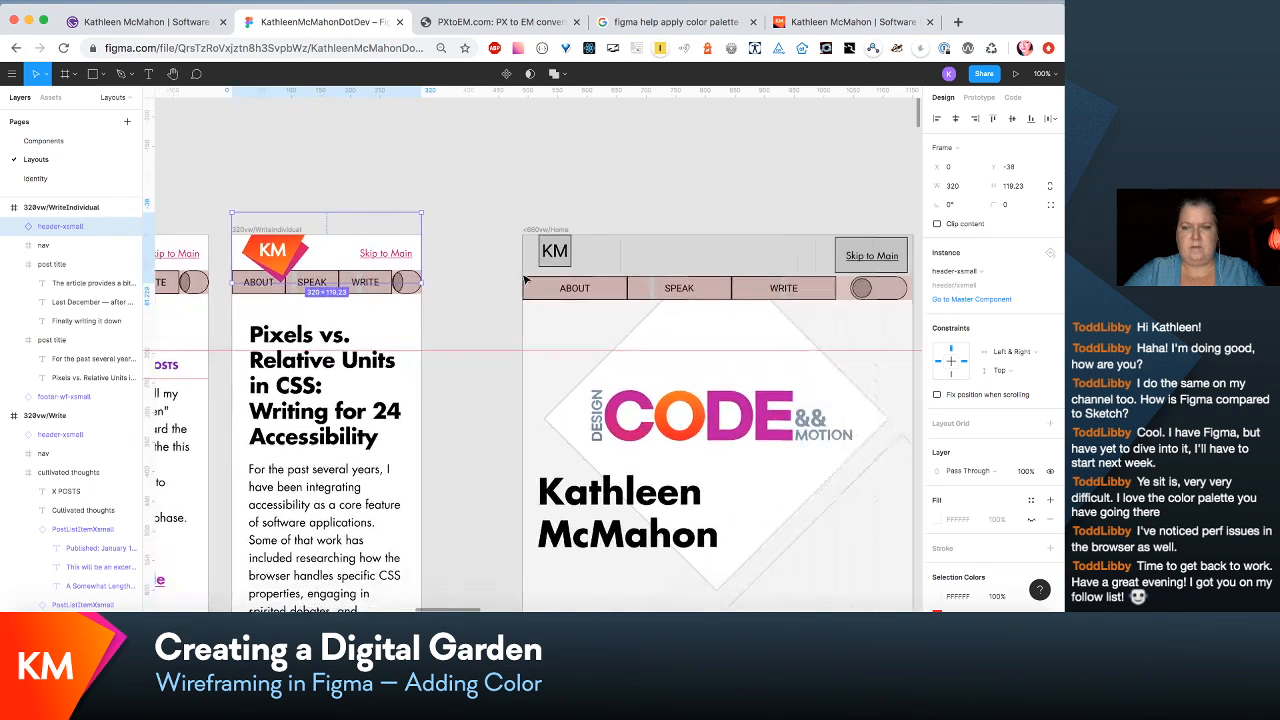
left_click(674, 197)
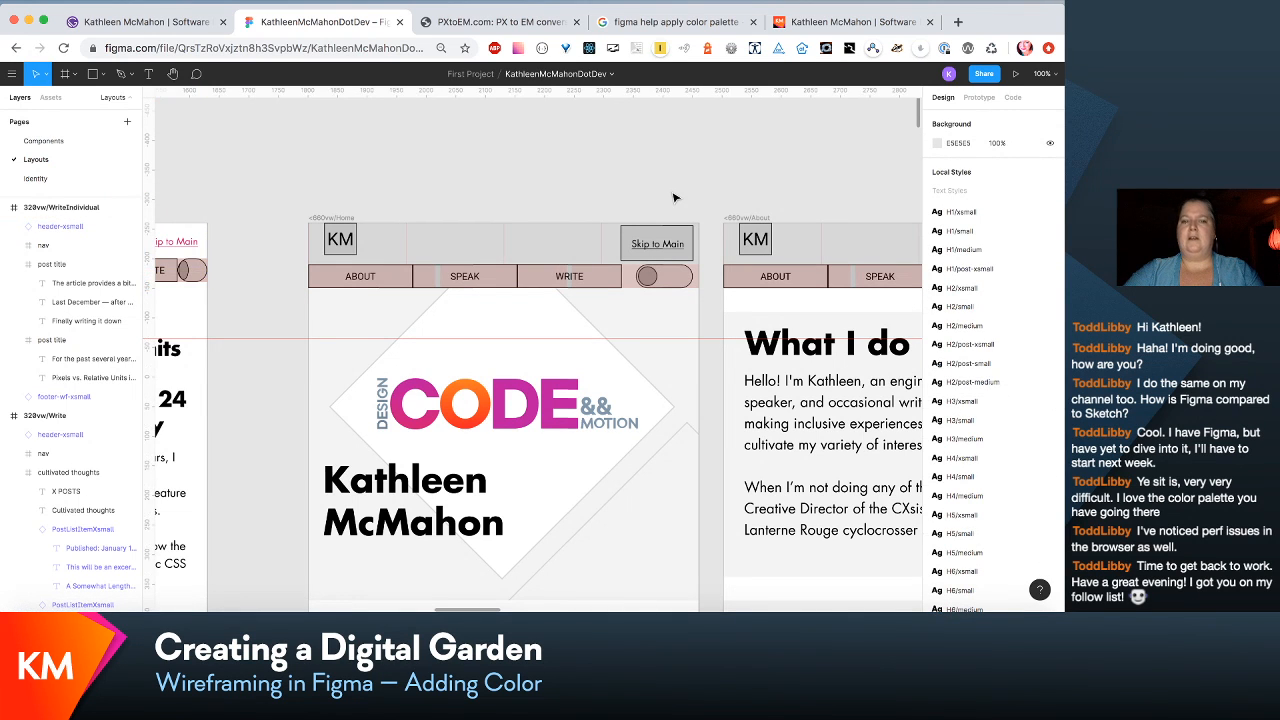
scroll(674, 197, "right", 2)
left_click(531, 248)
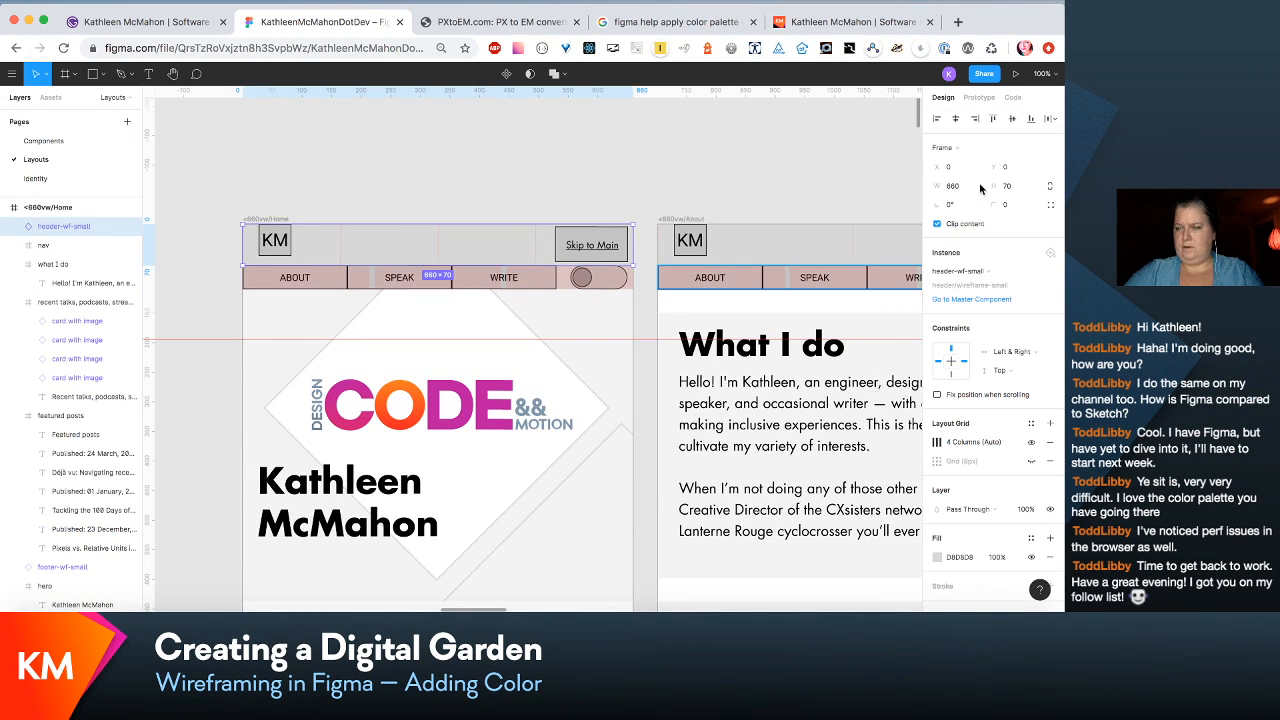
left_click(988, 272)
mouse_move(993, 345)
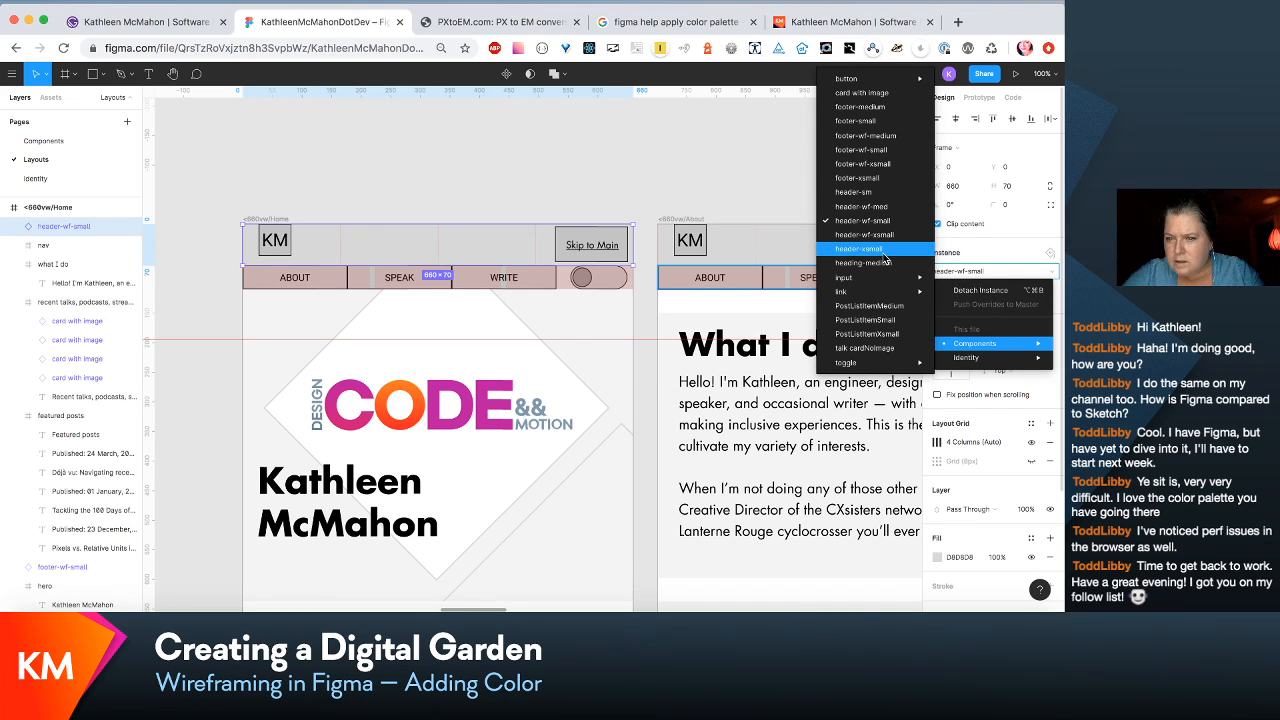
left_click(869, 190)
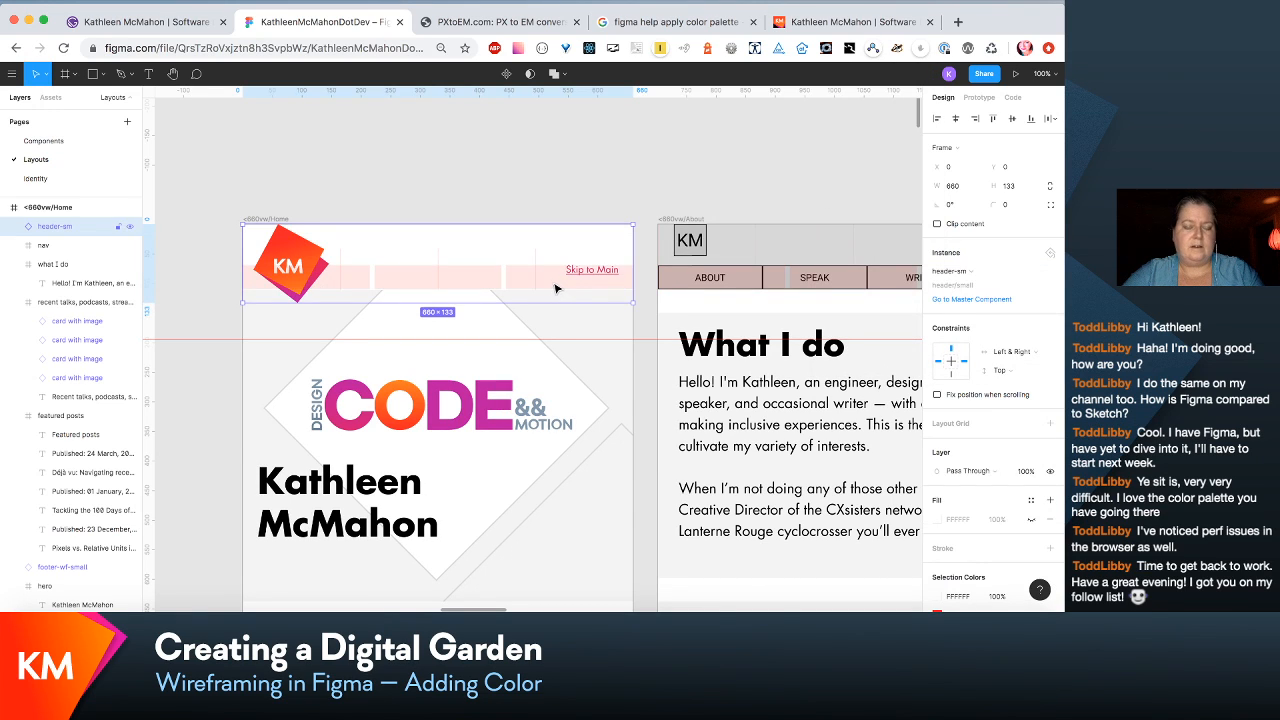
left_click_drag(557, 289, 552, 261)
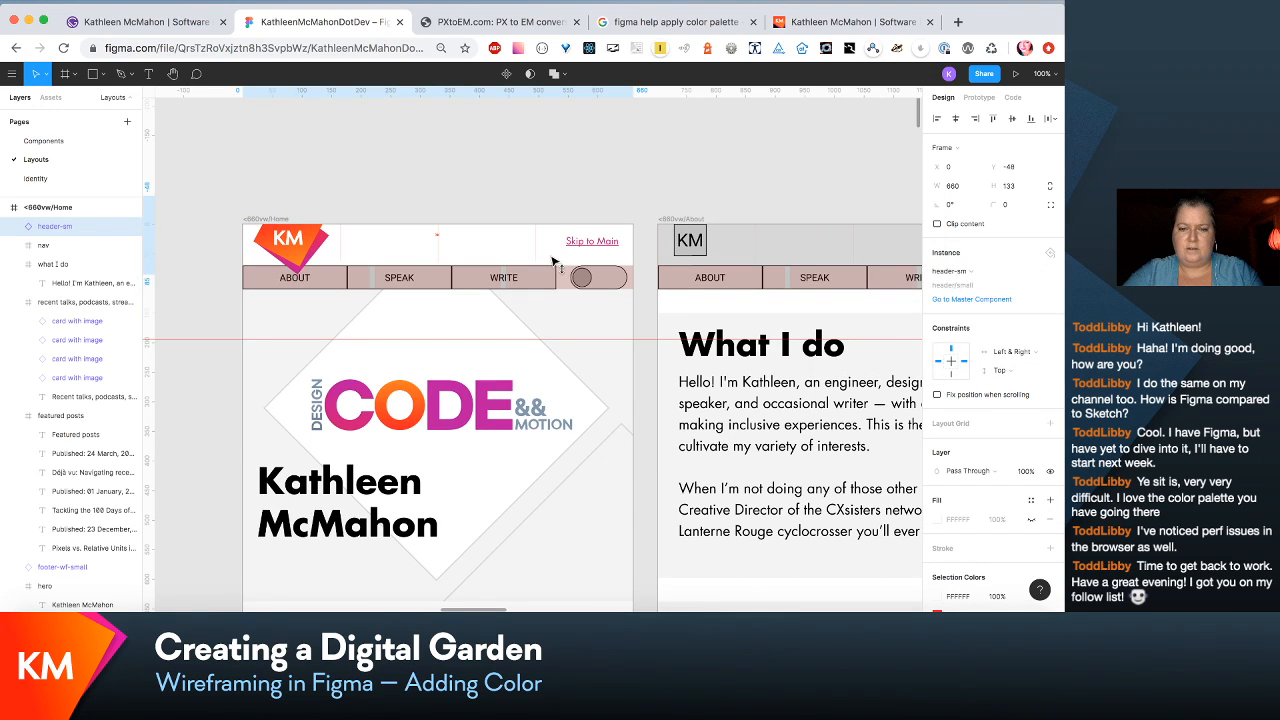
Step: Swap the <660vw/About header instance for header-sm and raise it to Y -42
scroll(671, 289, "right", 5)
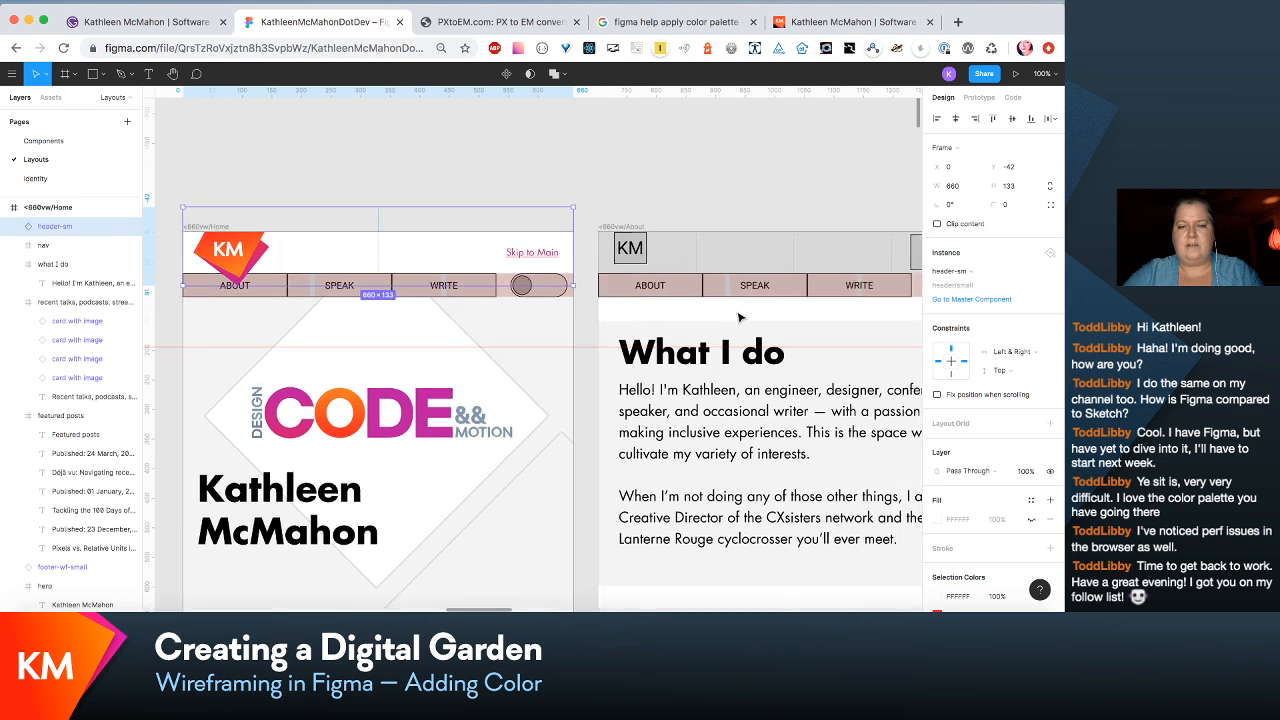
left_click(671, 289)
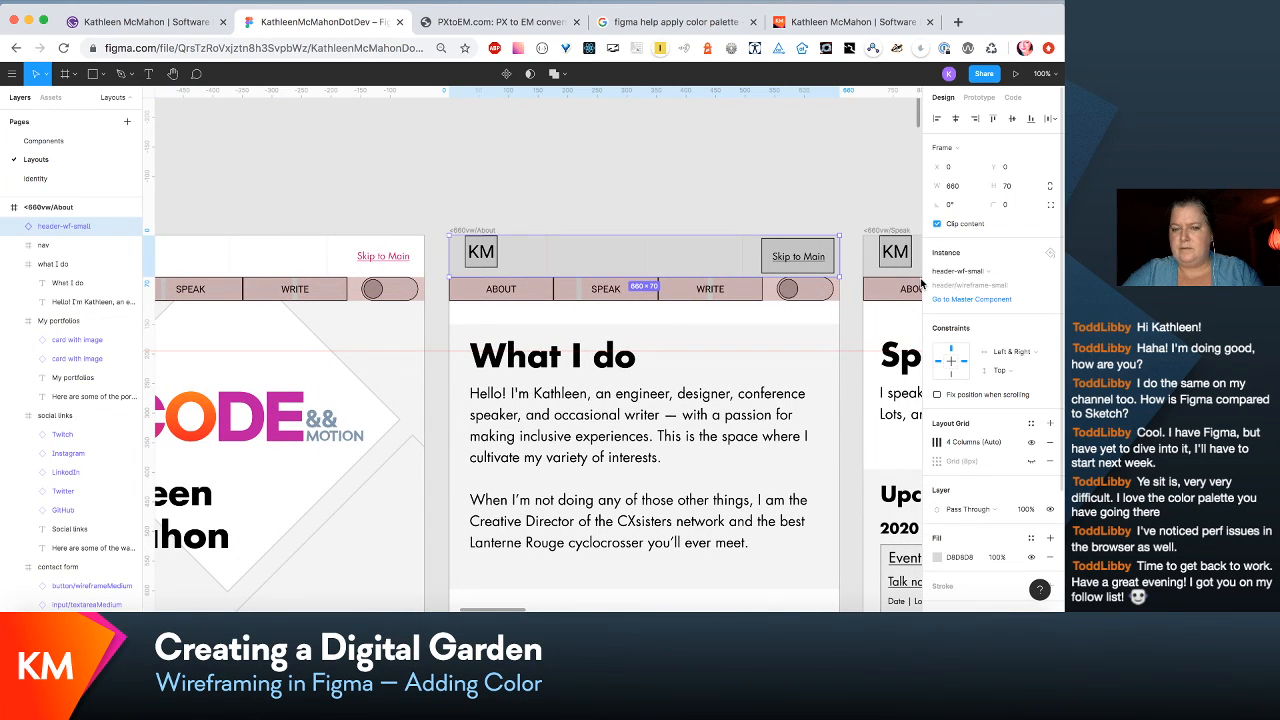
left_click(991, 272)
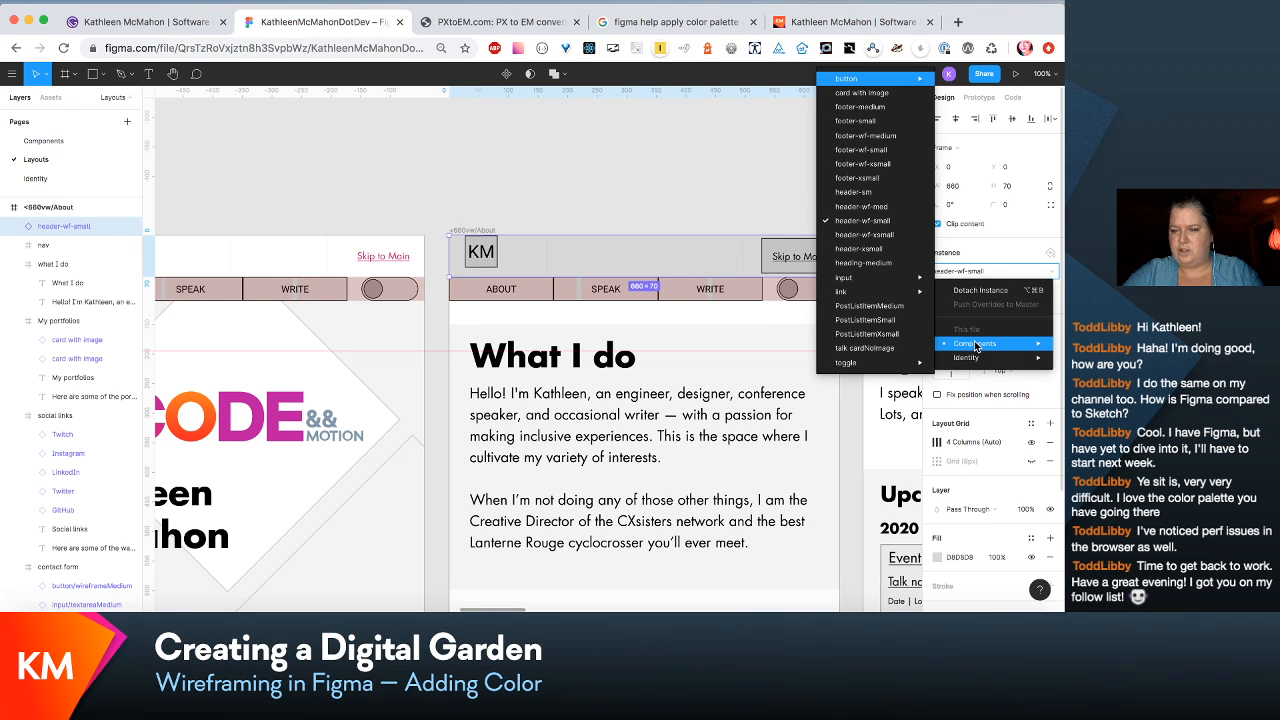
left_click(853, 192)
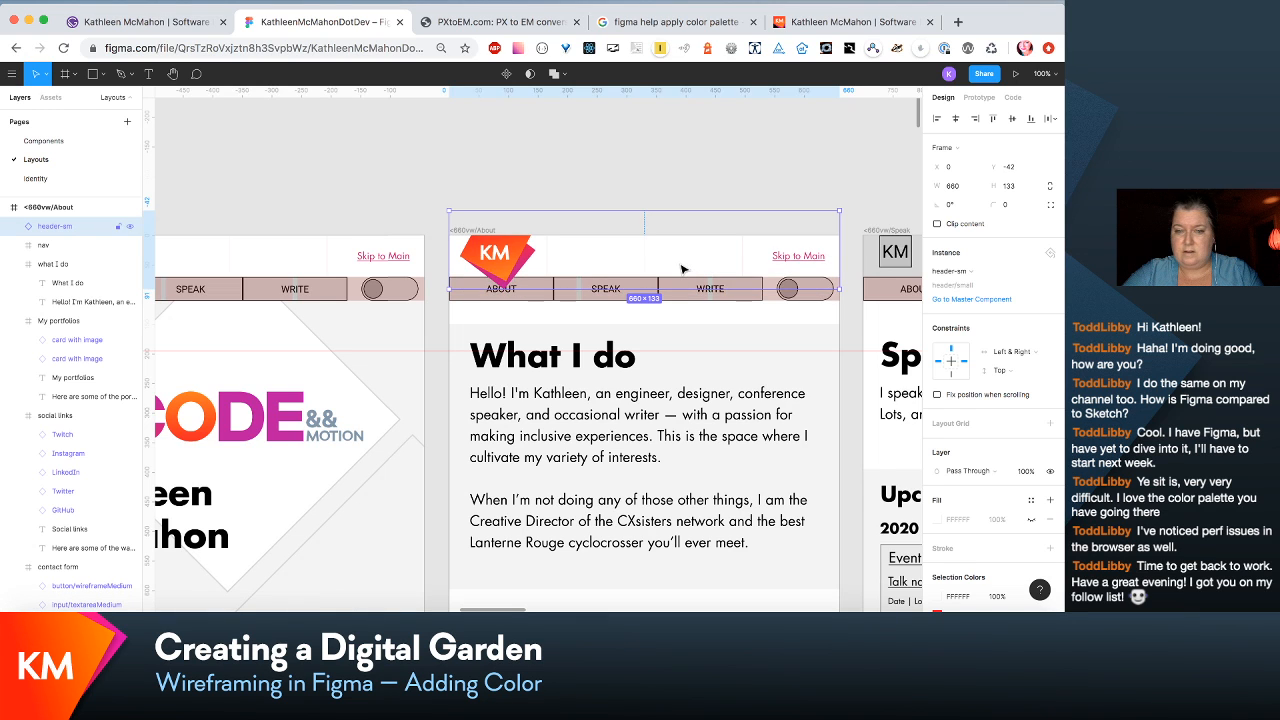
Step: In <660vw/Speak, change the header instance to header-sm and move it up to uncover the navigation row, at canvas Y -301
scroll(682, 268, "right", 5)
scroll(682, 268, "right", 2)
left_click(655, 268)
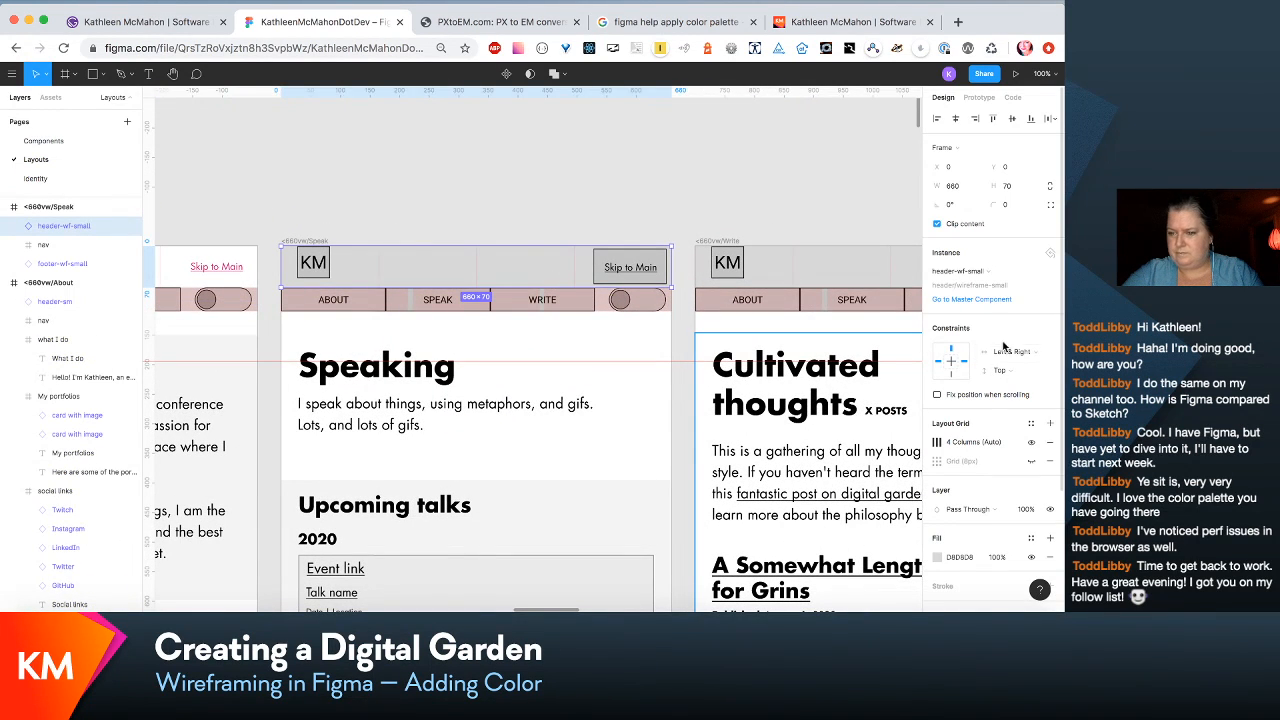
left_click(1005, 276)
mouse_move(1000, 343)
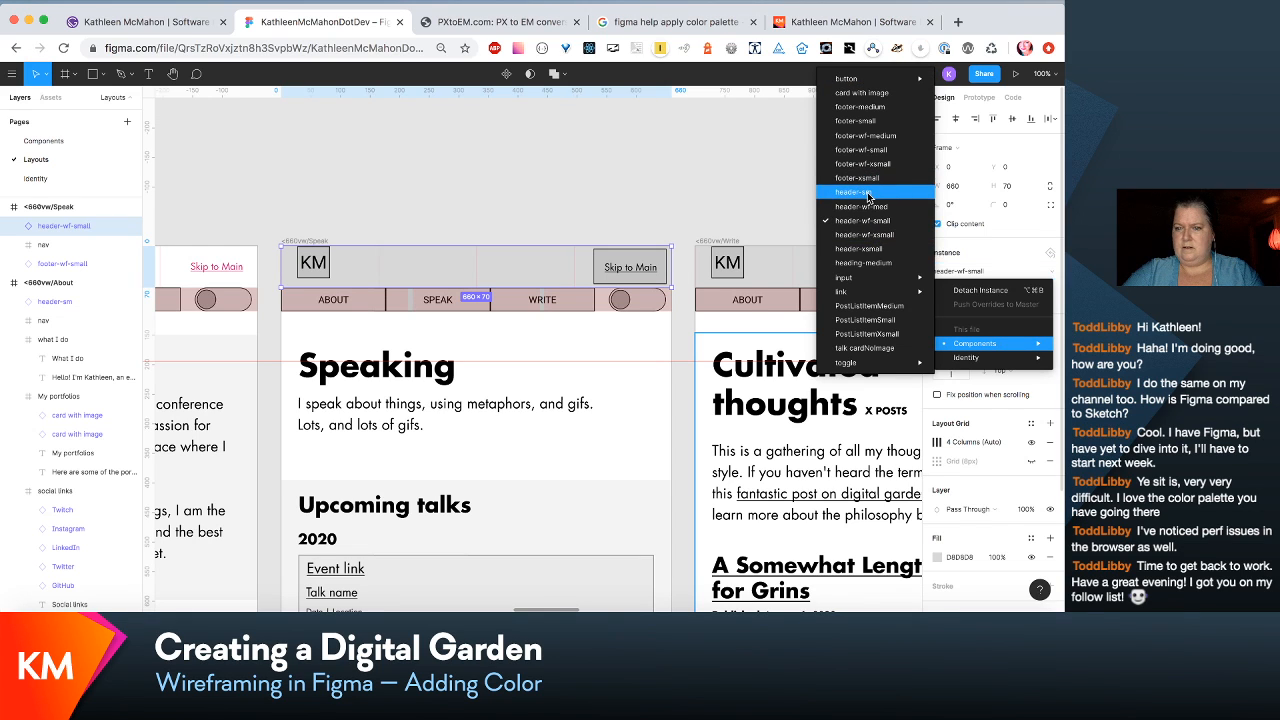
left_click(853, 191)
left_click_drag(559, 272, 560, 245)
Step: Swap the <660vw/Write header instance for header-sm and move it up to canvas Y -301, in line with the neighbouring headers
scroll(560, 246, "right", 5)
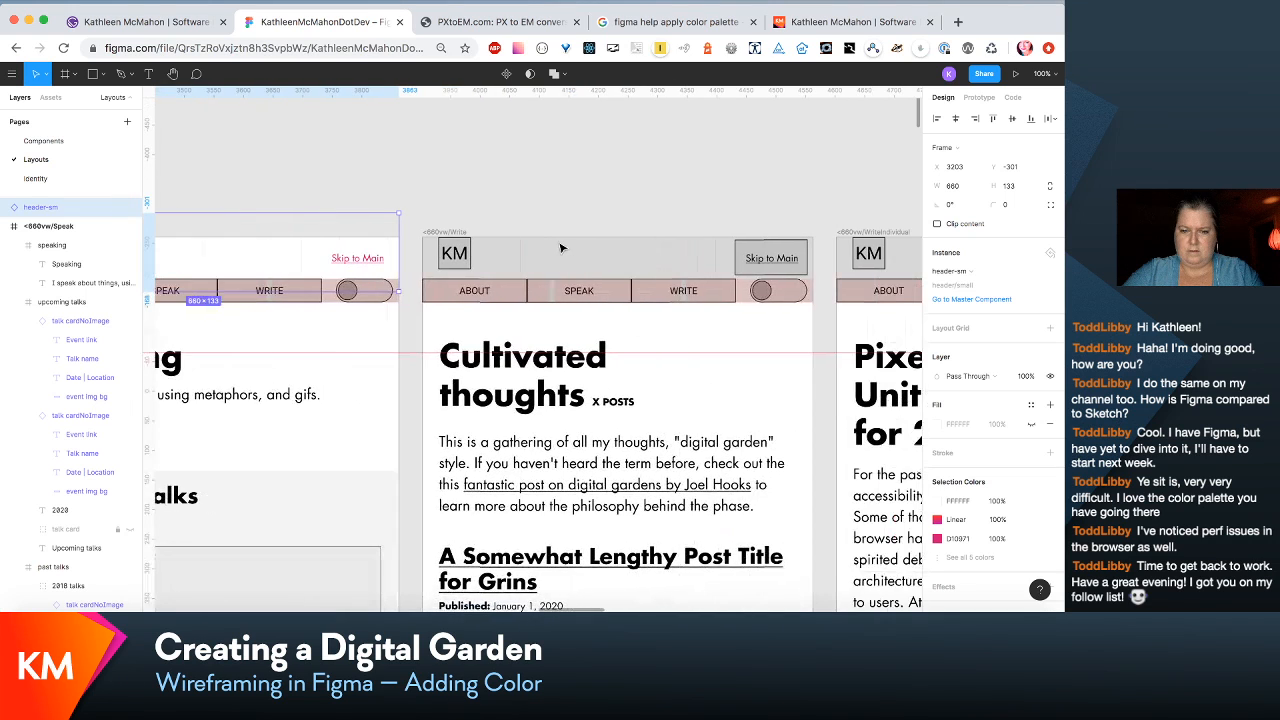
scroll(545, 252, "right", 2)
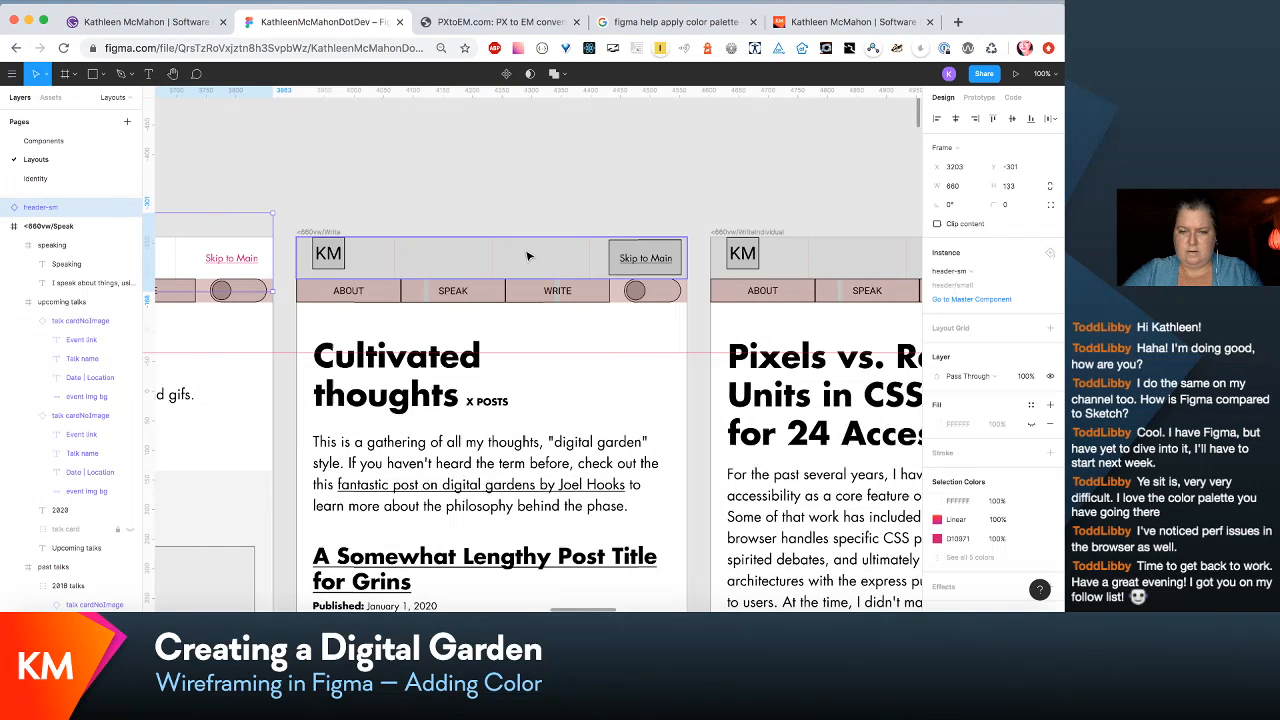
left_click(528, 256)
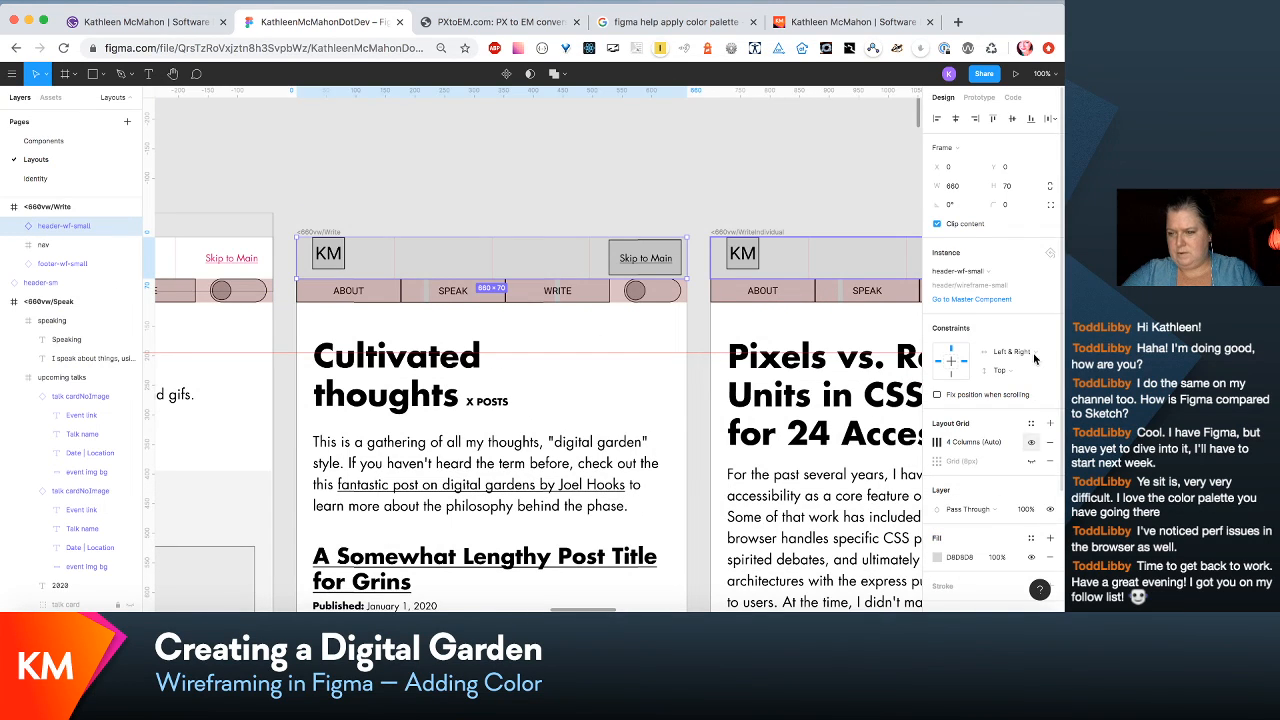
left_click(1033, 281)
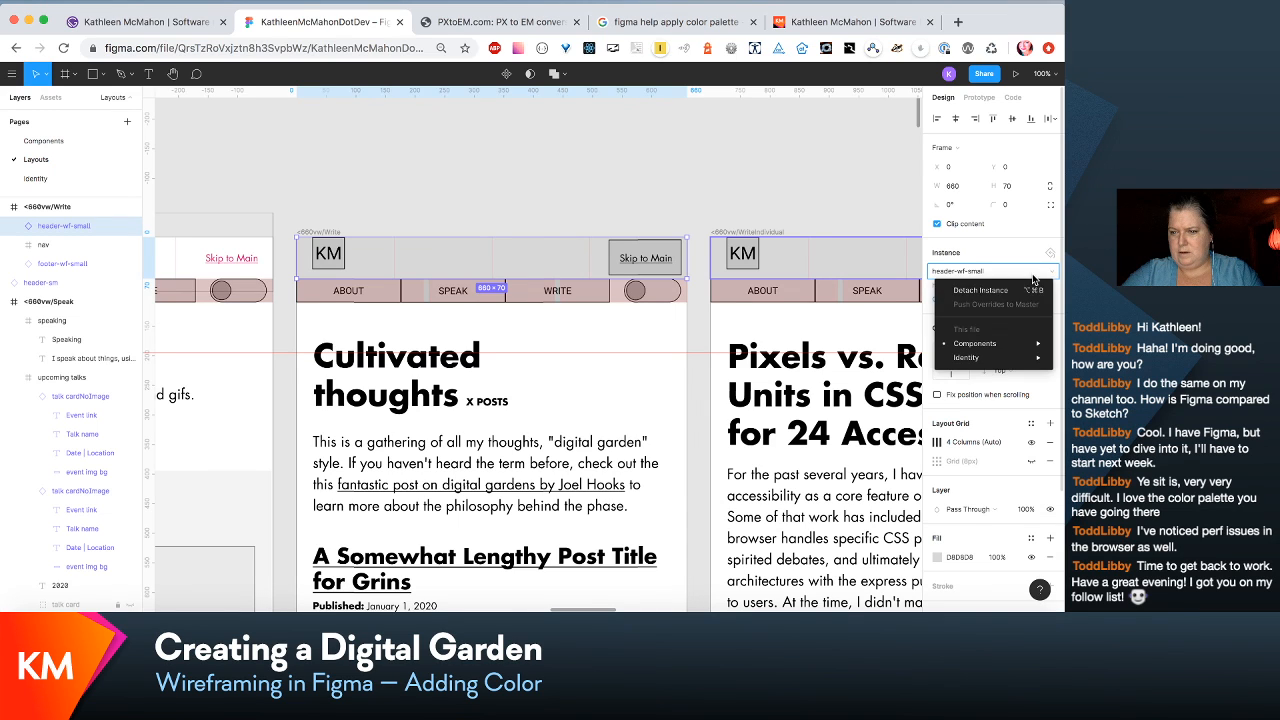
mouse_move(1018, 344)
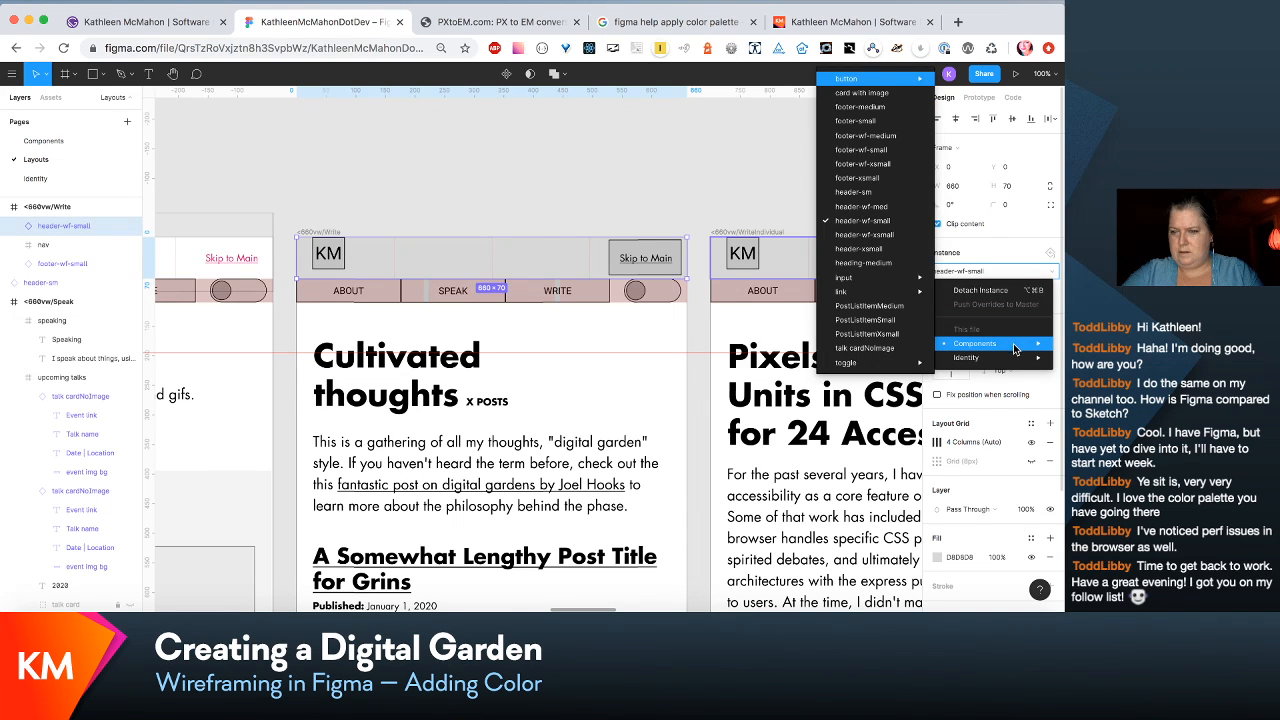
left_click(858, 192)
left_click_drag(601, 260, 603, 237)
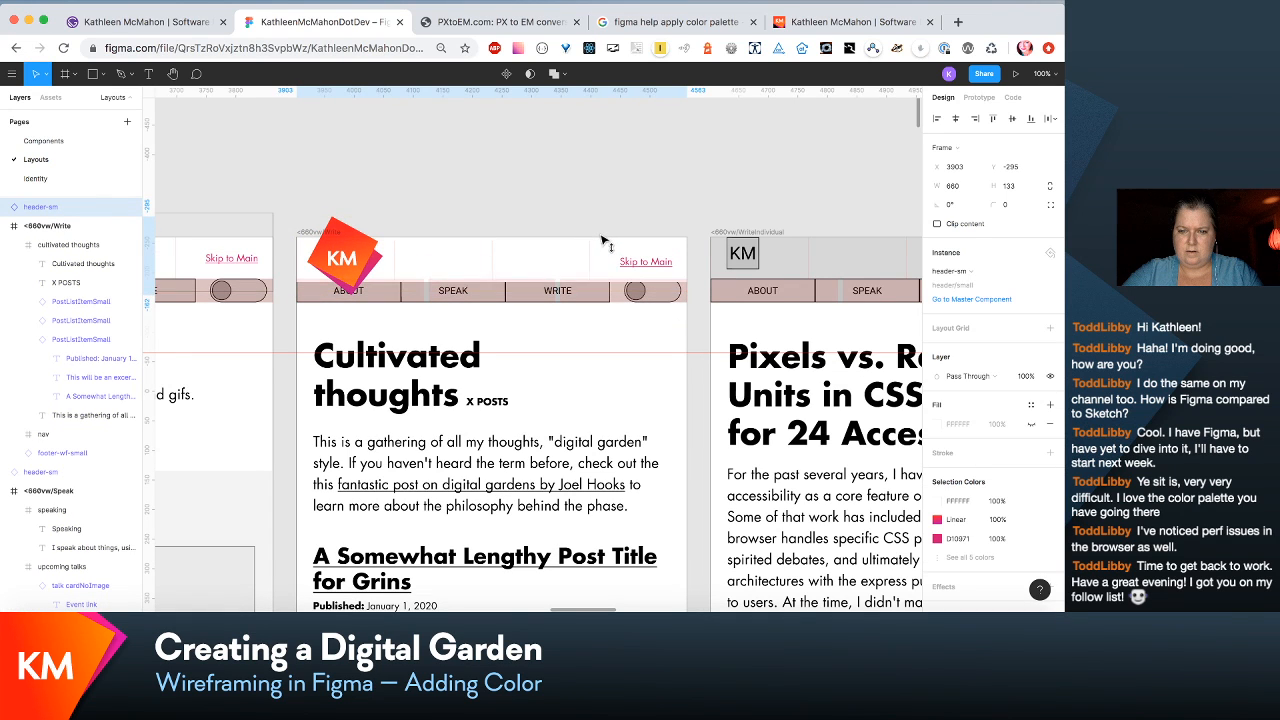
scroll(603, 237, "right", 3)
scroll(603, 237, "right", 4)
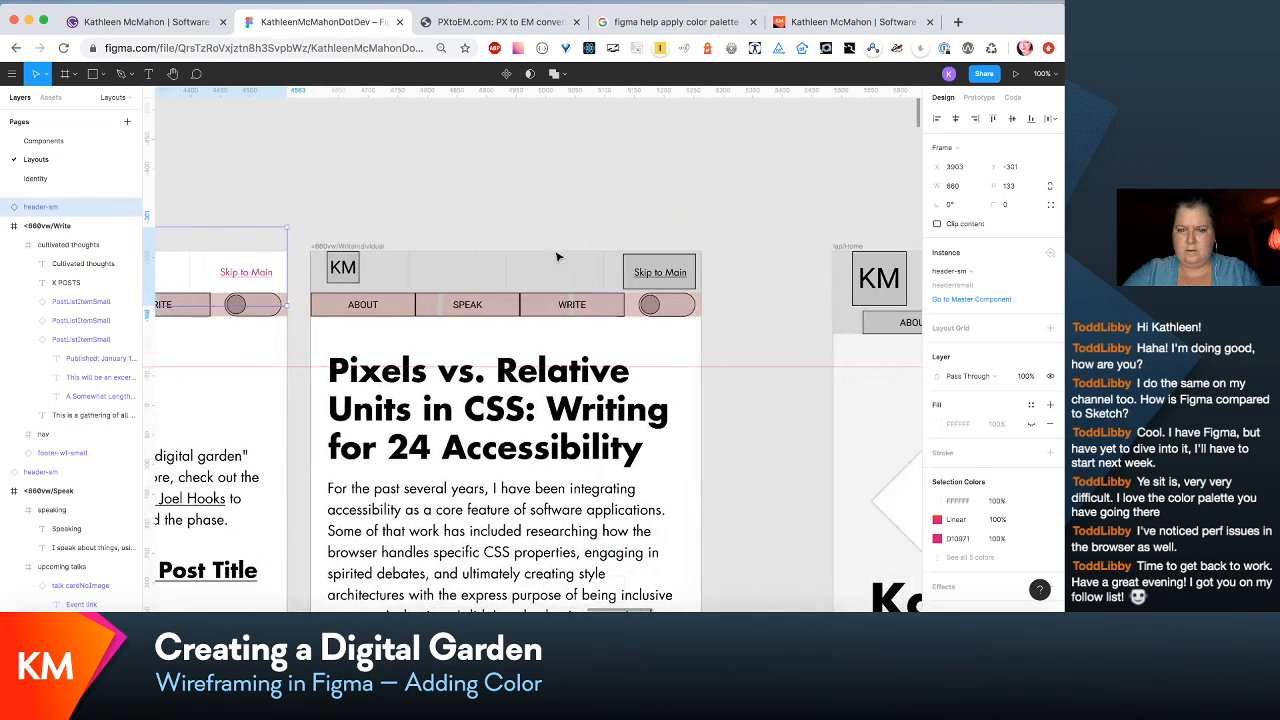
Step: Swap the <660vw/WriteIndividual wireframe header for header-sm and raise it to canvas Y -301 to uncover the navigation row
left_click(560, 262)
left_click(990, 271)
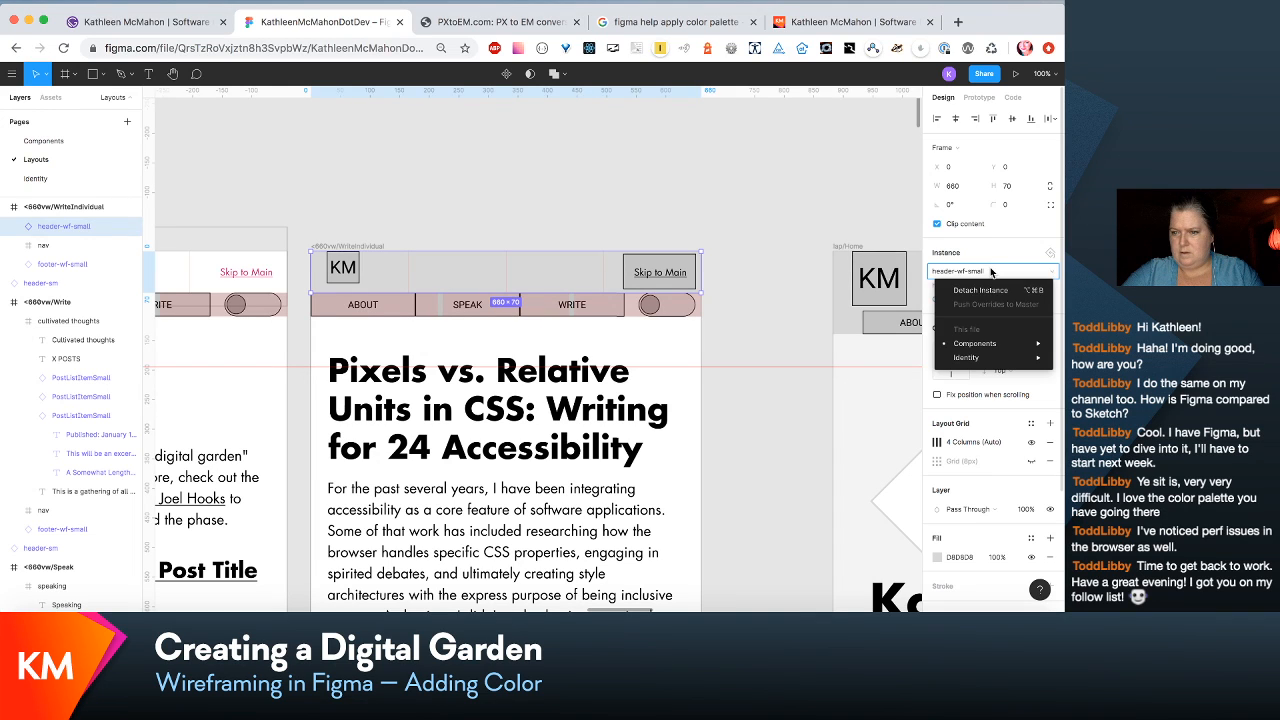
mouse_move(990, 342)
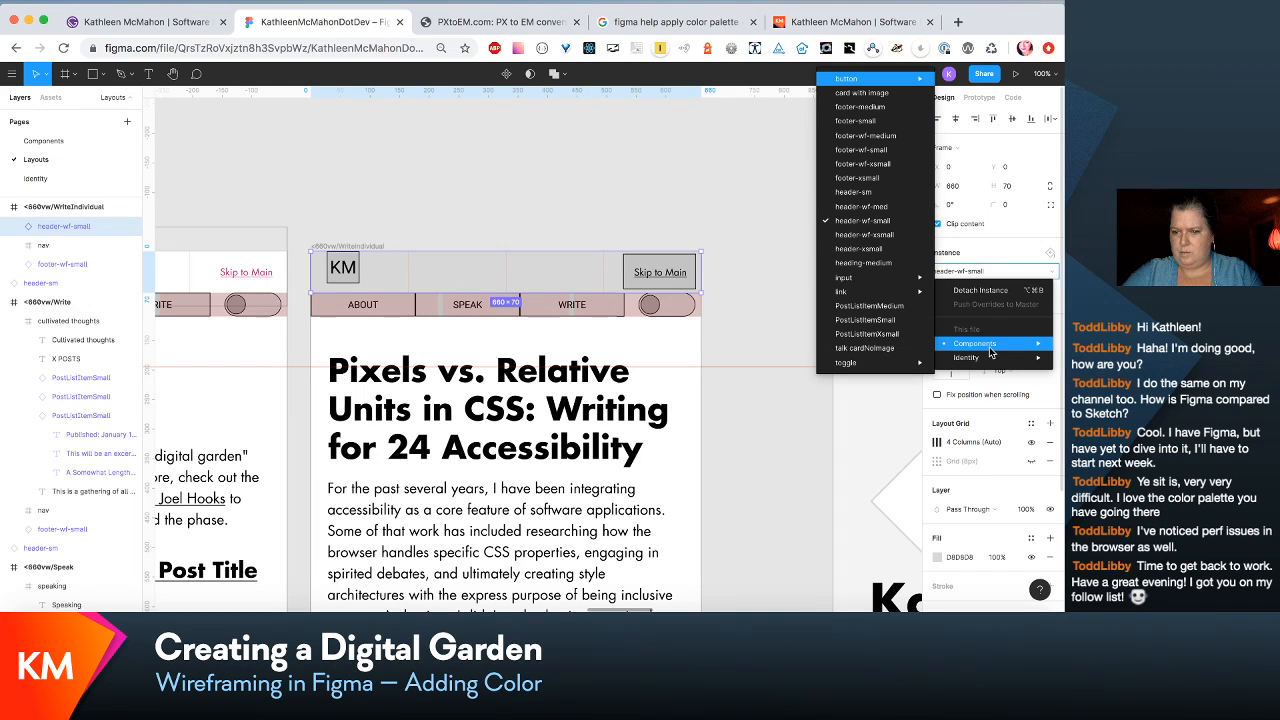
left_click(875, 204)
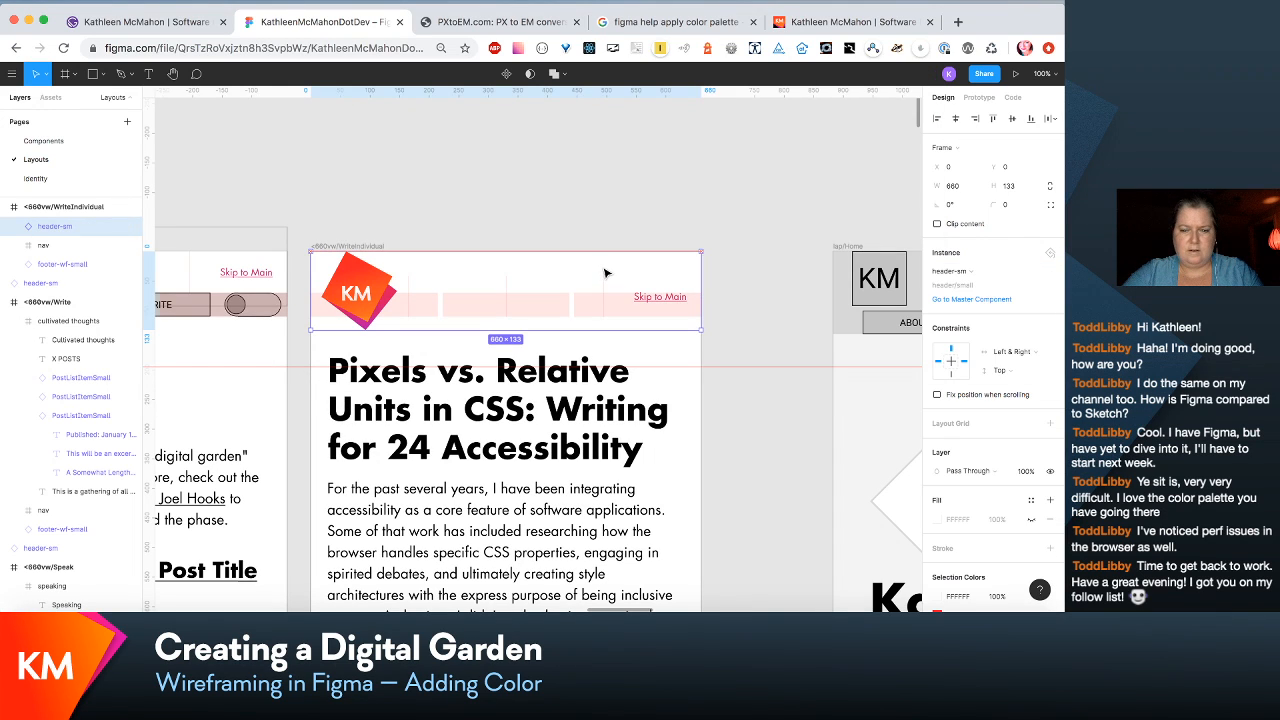
left_click_drag(605, 272, 607, 251)
Step: Replace the lap/Home wireframe header with heading-medium and move it up to Y -81, clear of the navigation labels
scroll(607, 252, "right", 8)
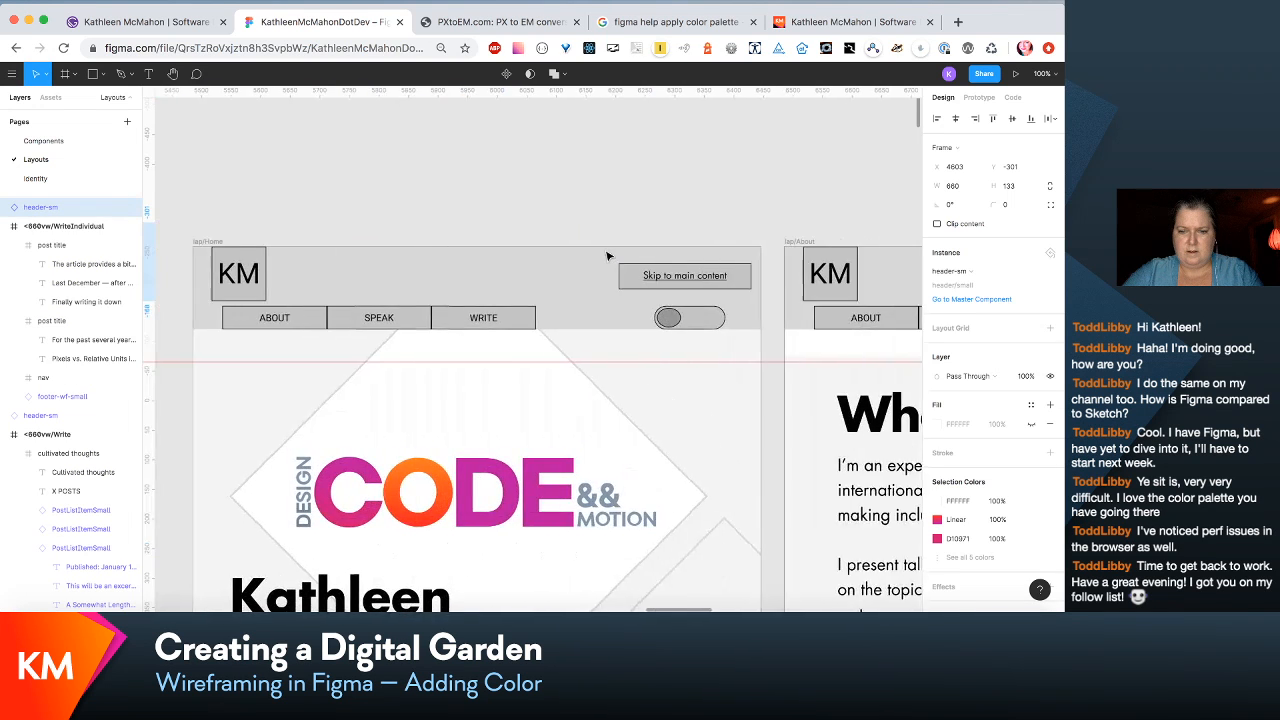
left_click(580, 261)
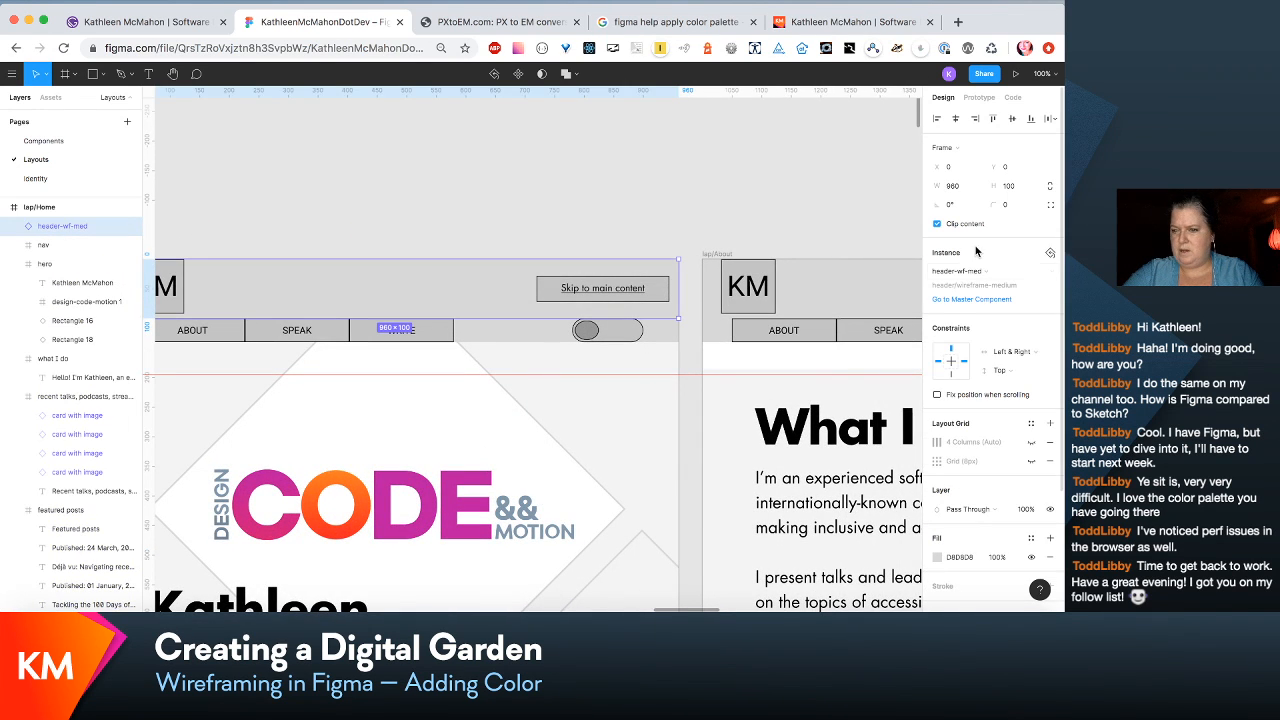
left_click(978, 271)
mouse_move(985, 345)
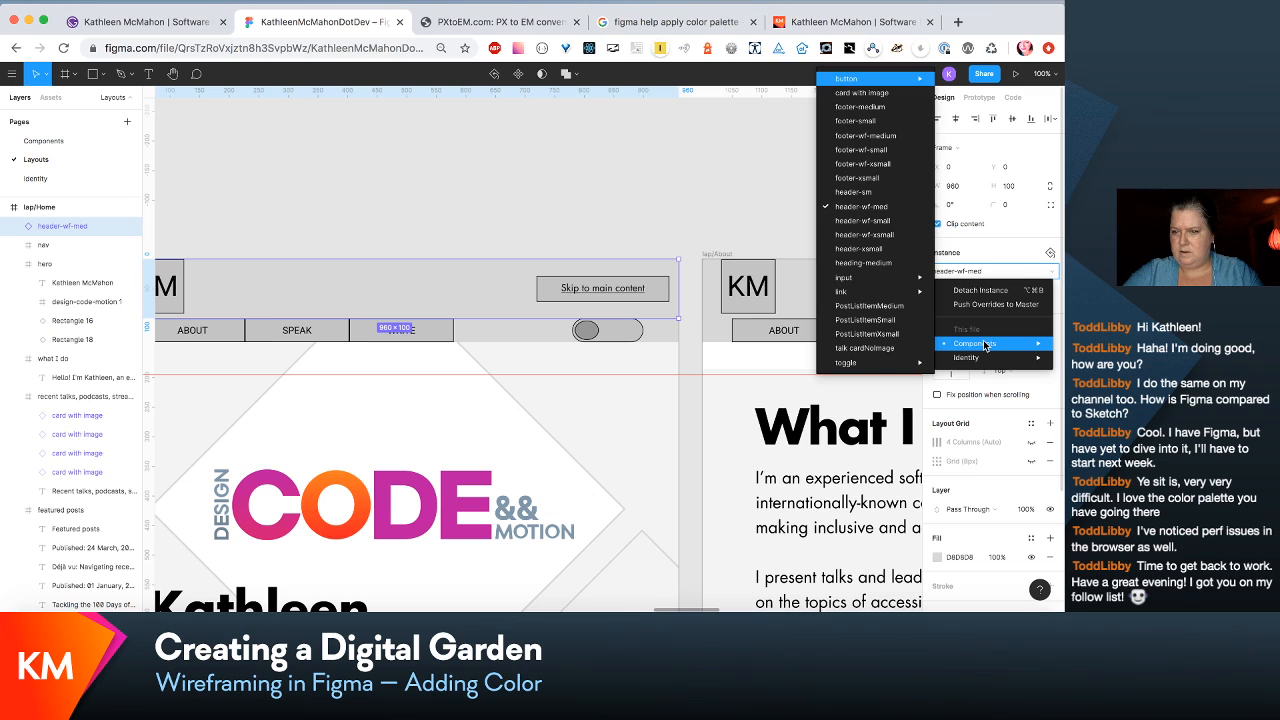
left_click(882, 262)
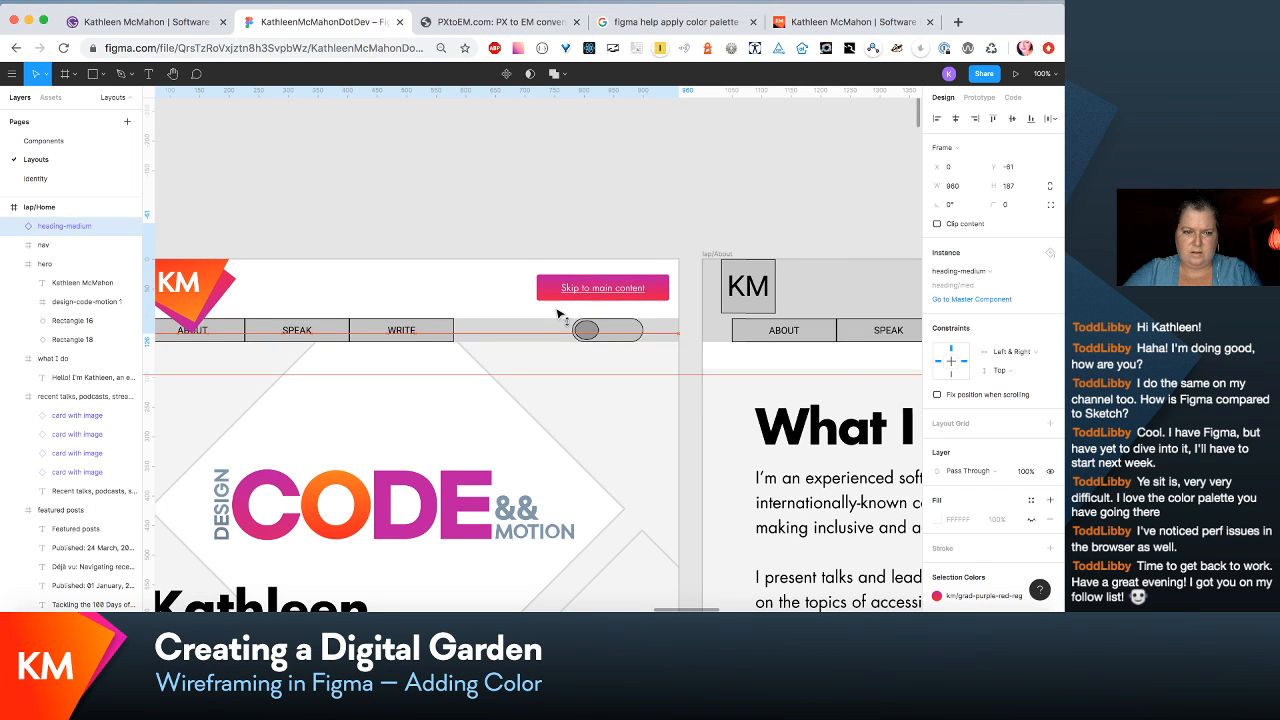
Step: Swap the lap/About header instance for heading-medium and raise it to Y -81 within its frame
scroll(557, 313, "right", 5)
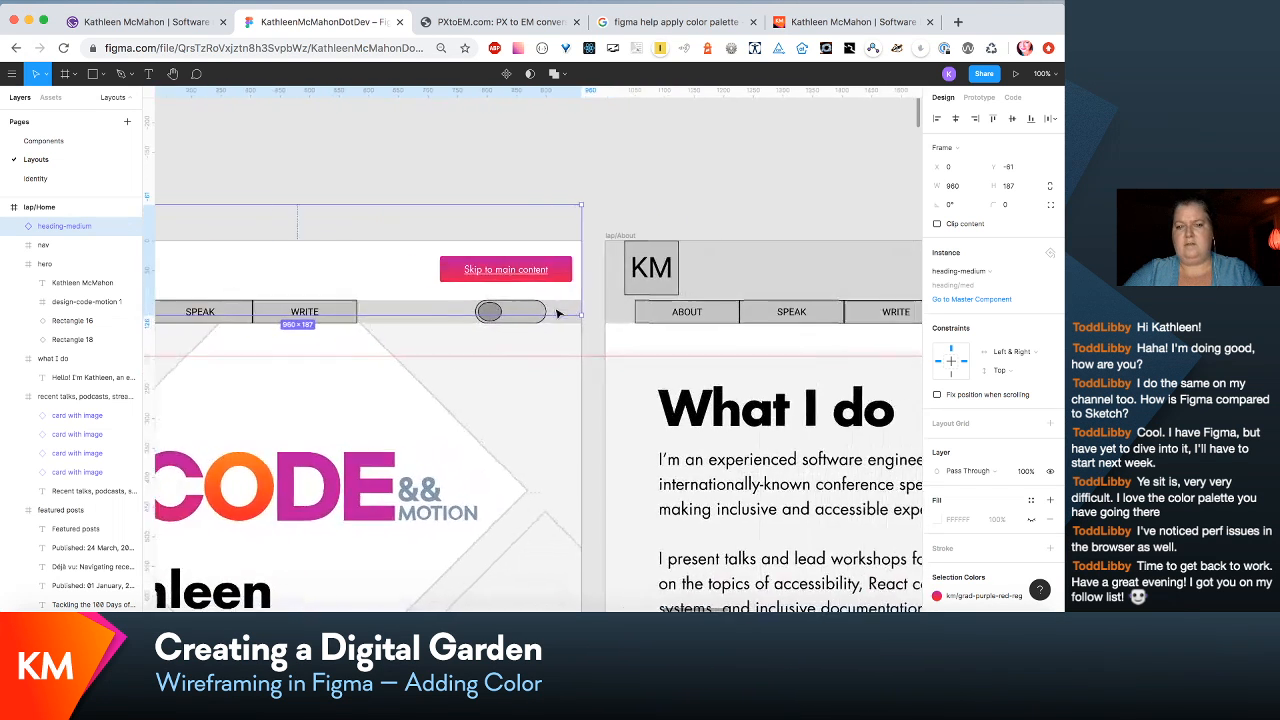
left_click(557, 313)
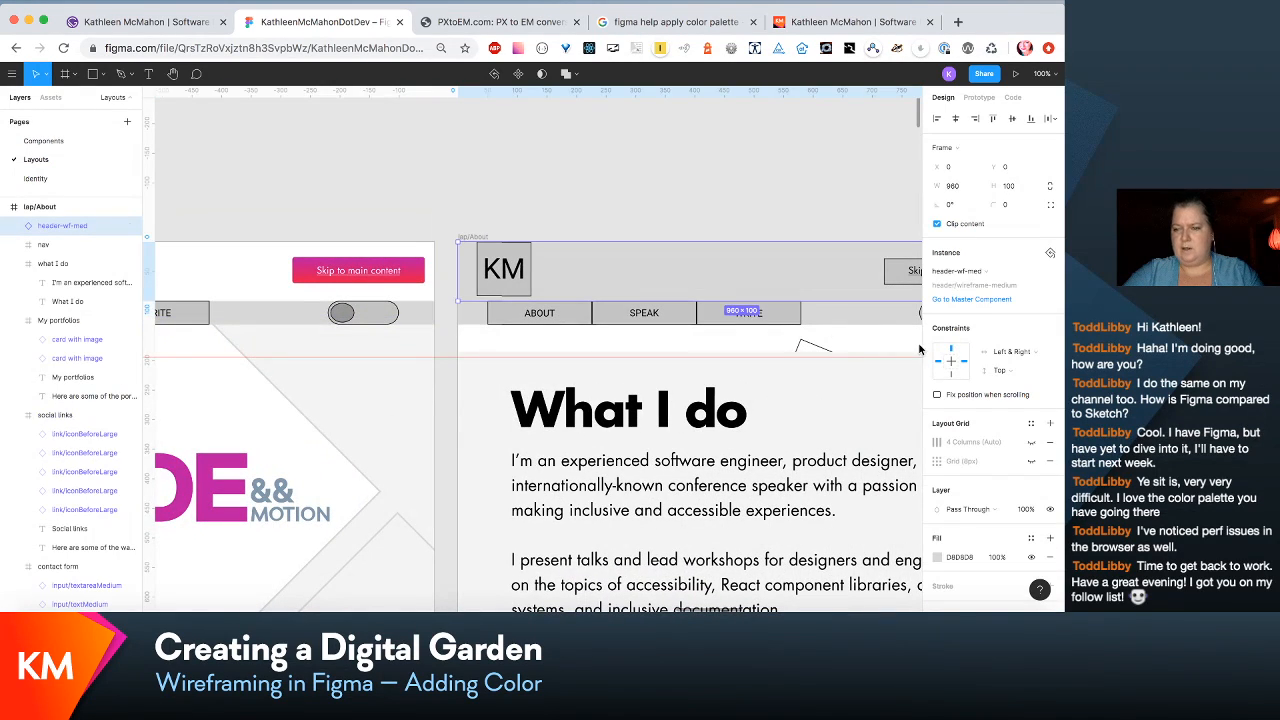
left_click(982, 277)
mouse_move(977, 350)
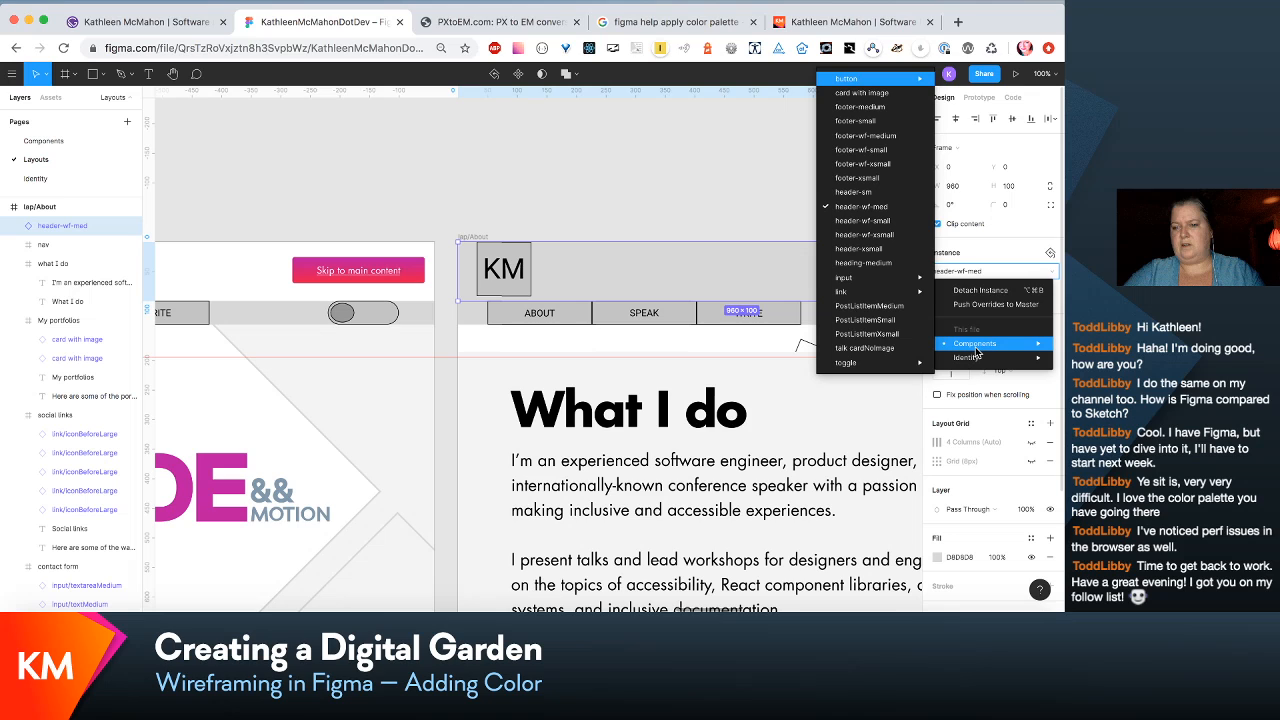
left_click(886, 263)
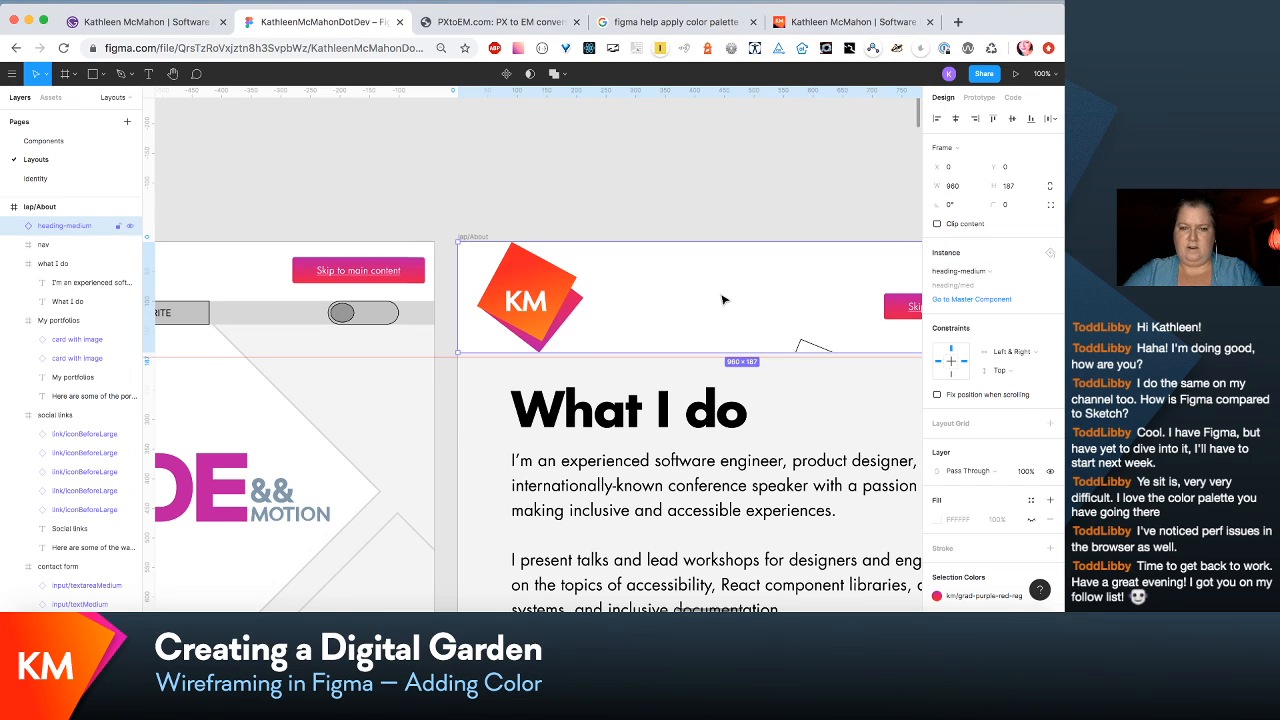
left_click_drag(723, 318, 720, 279)
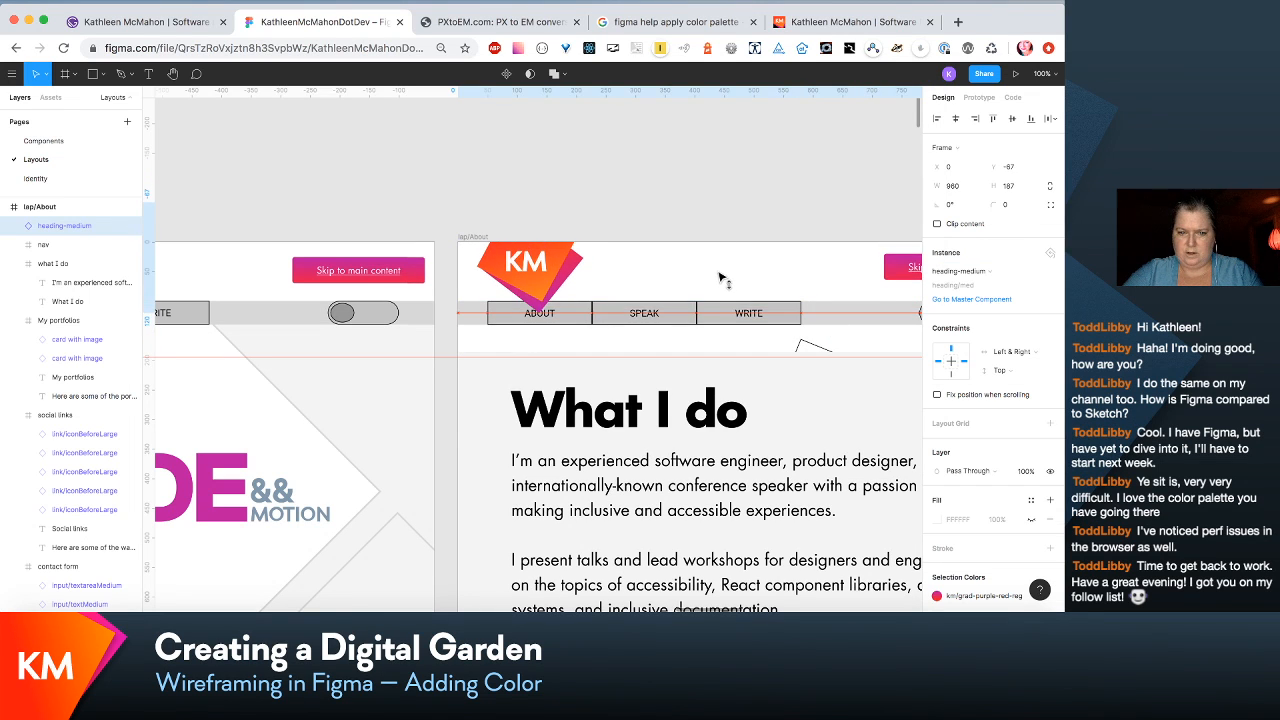
left_click_drag(719, 274, 721, 277)
Step: In lap/Speak, change the header instance to heading-medium and move it up to Y -81 to uncover the navigation row
scroll(722, 281, "right", 10)
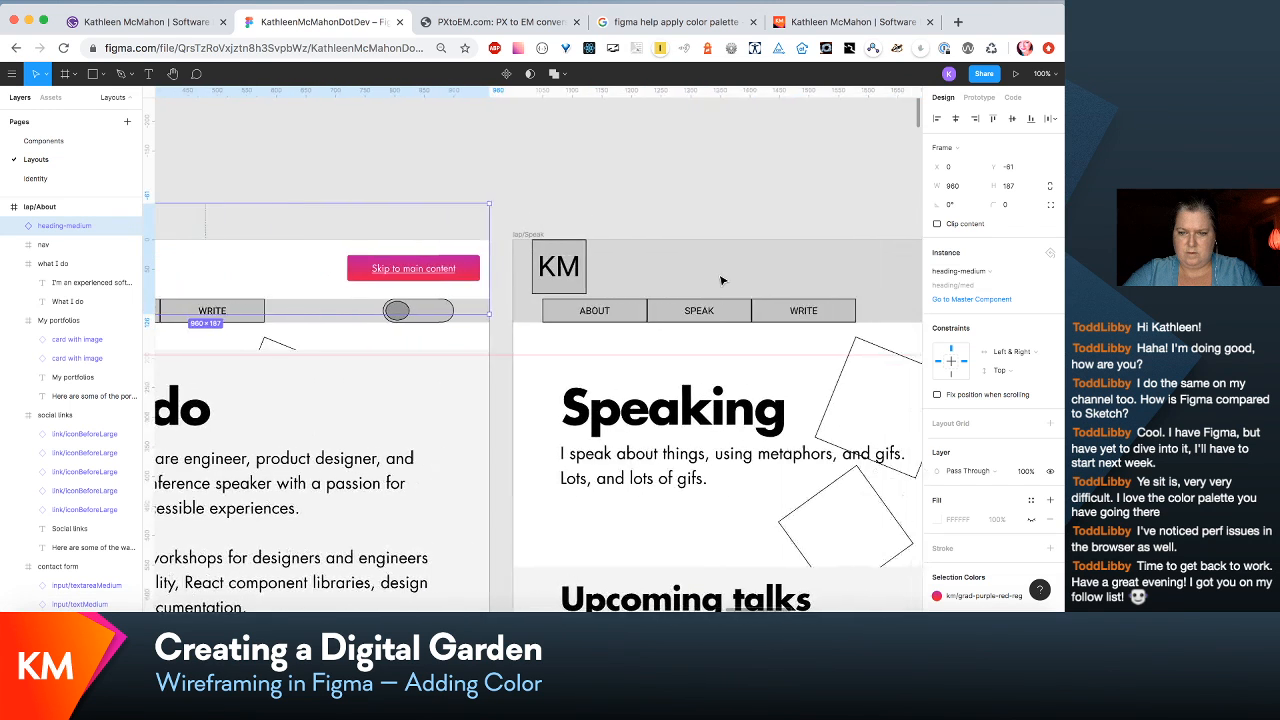
left_click(720, 280)
scroll(720, 280, "right", 6)
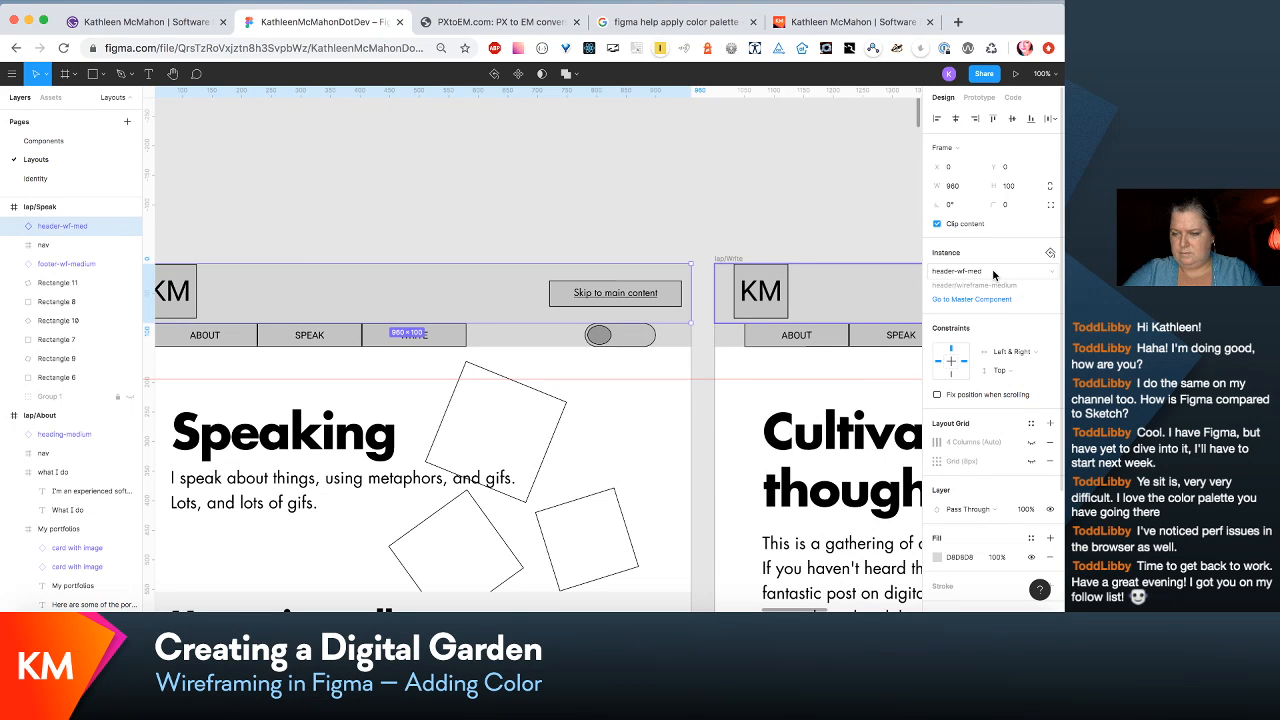
left_click(993, 272)
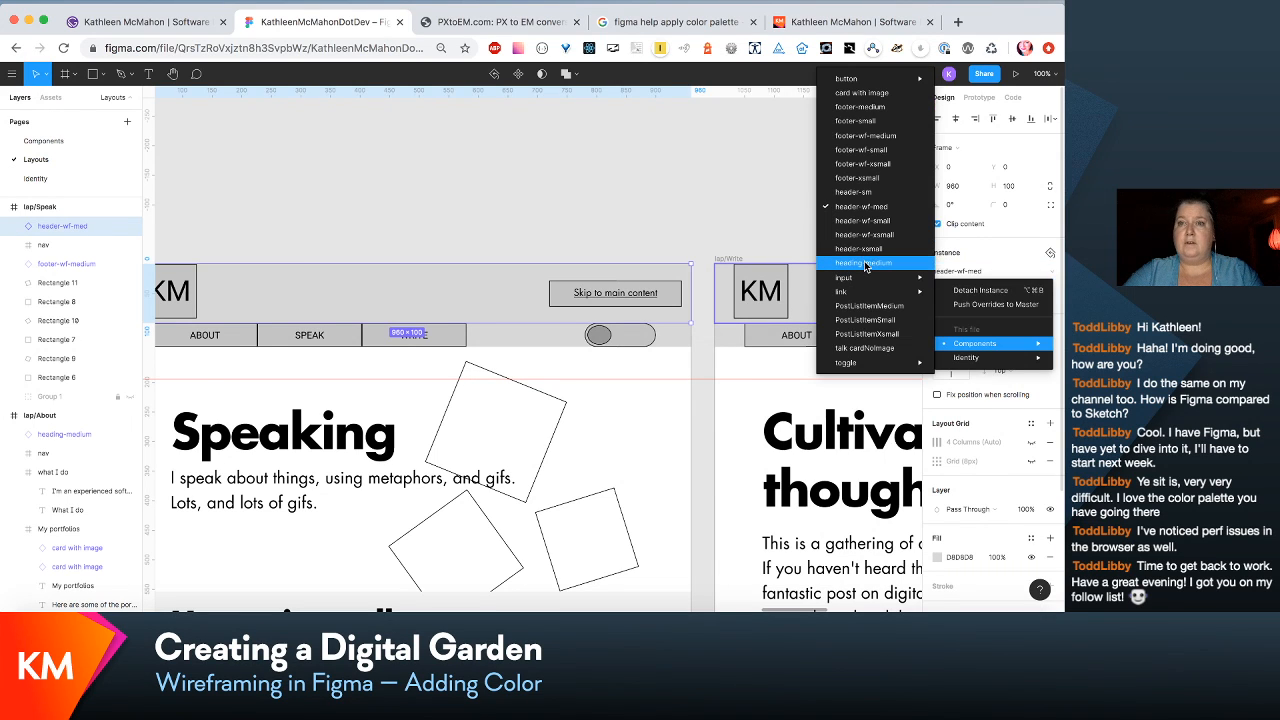
left_click(866, 263)
left_click_drag(589, 327, 591, 292)
Step: Swap the lap/Write wireframe header for heading-medium and position it at Y -81
scroll(591, 292, "right", 5)
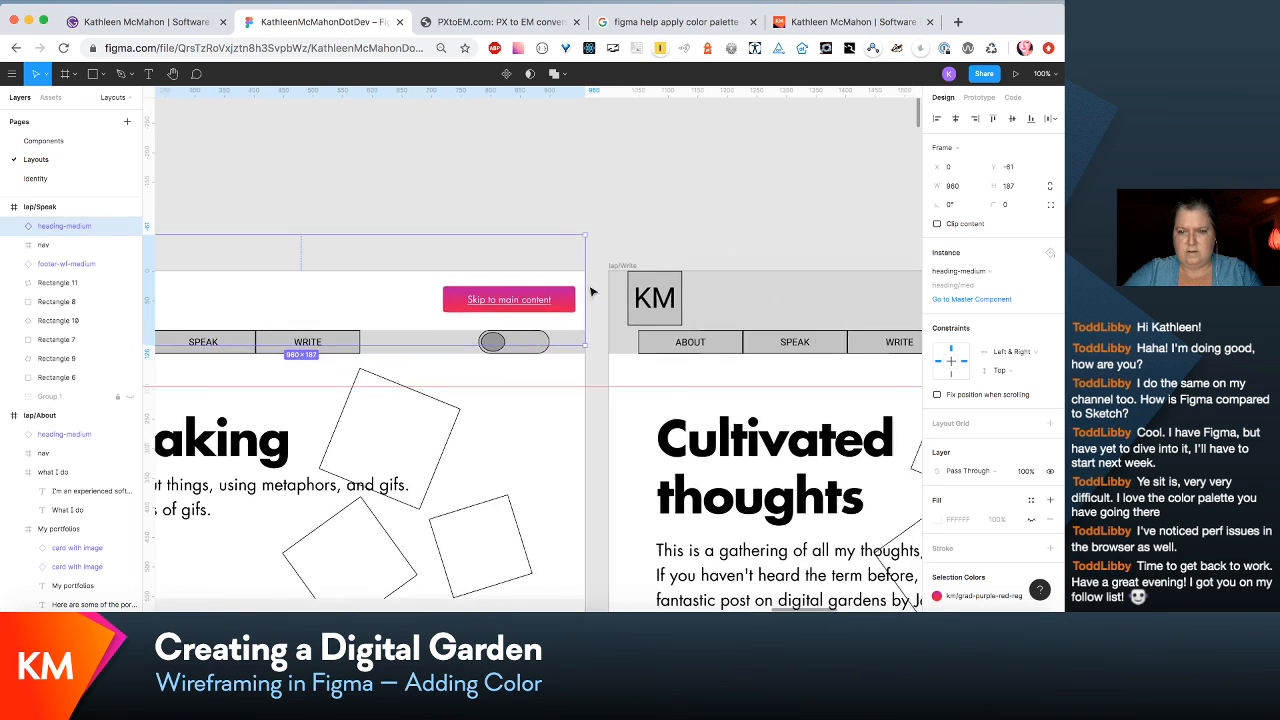
left_click(509, 290)
scroll(700, 360, "right", 3)
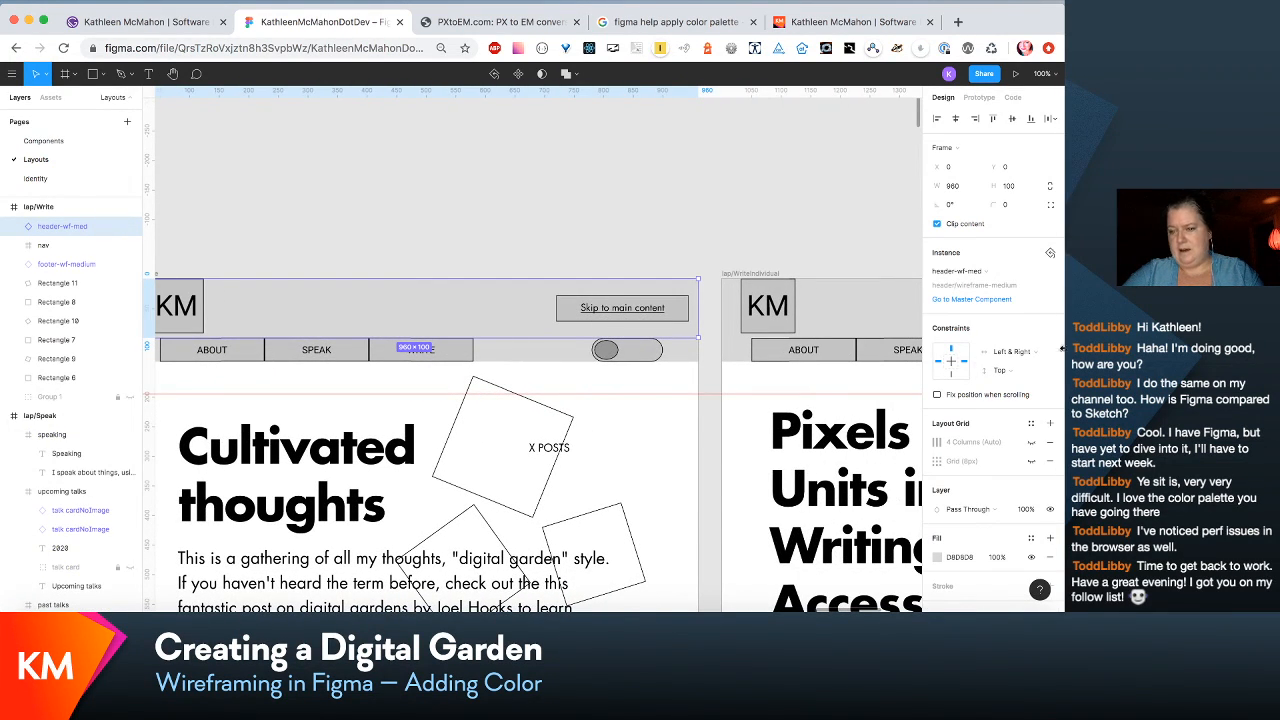
left_click(993, 275)
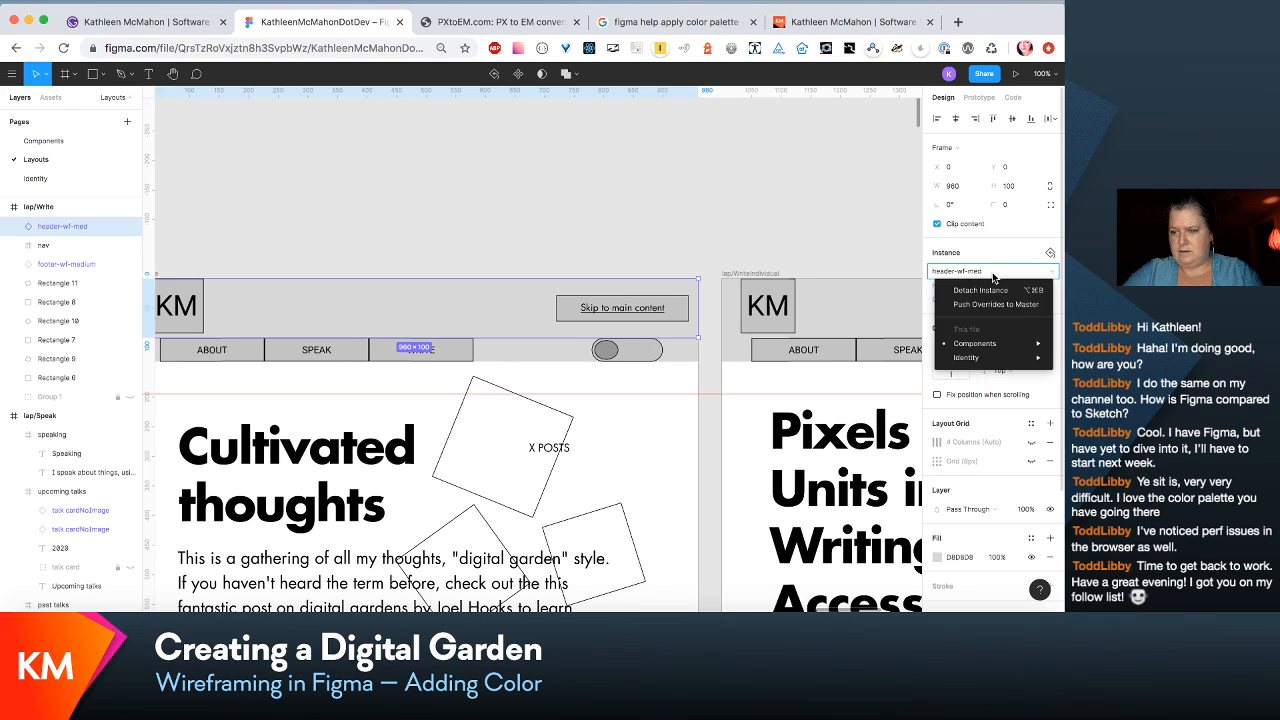
mouse_move(993, 350)
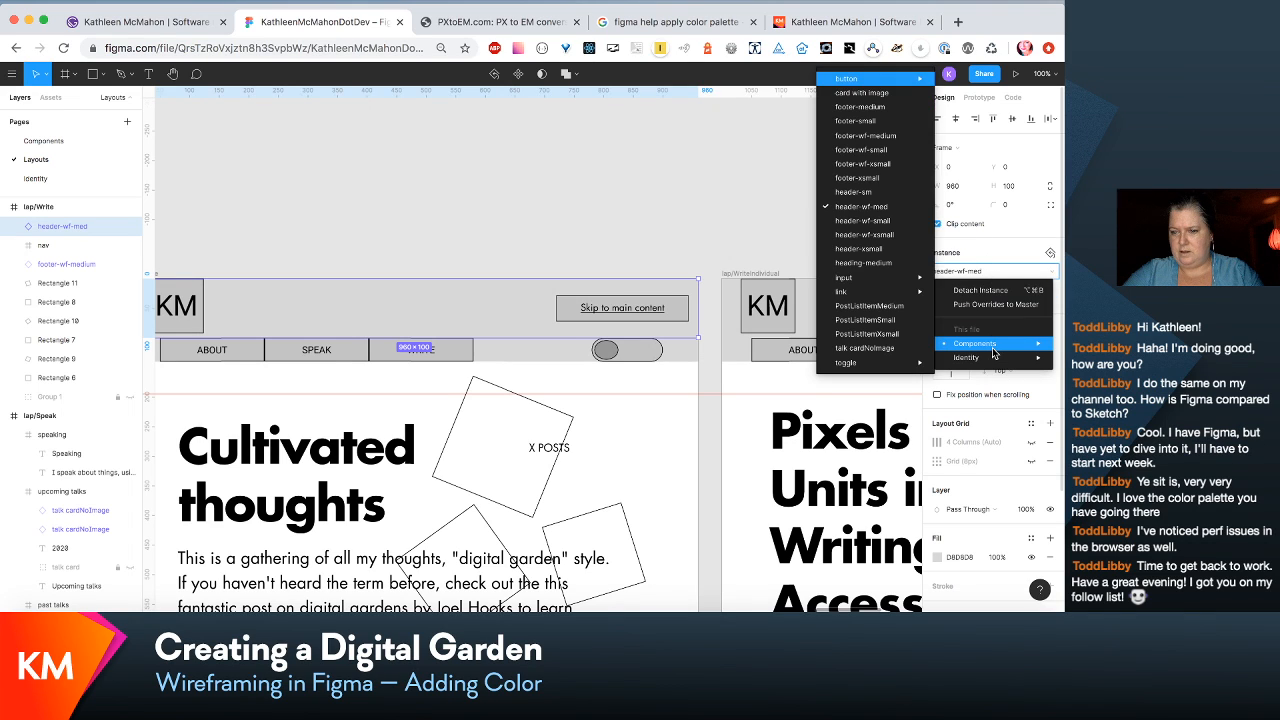
left_click(883, 264)
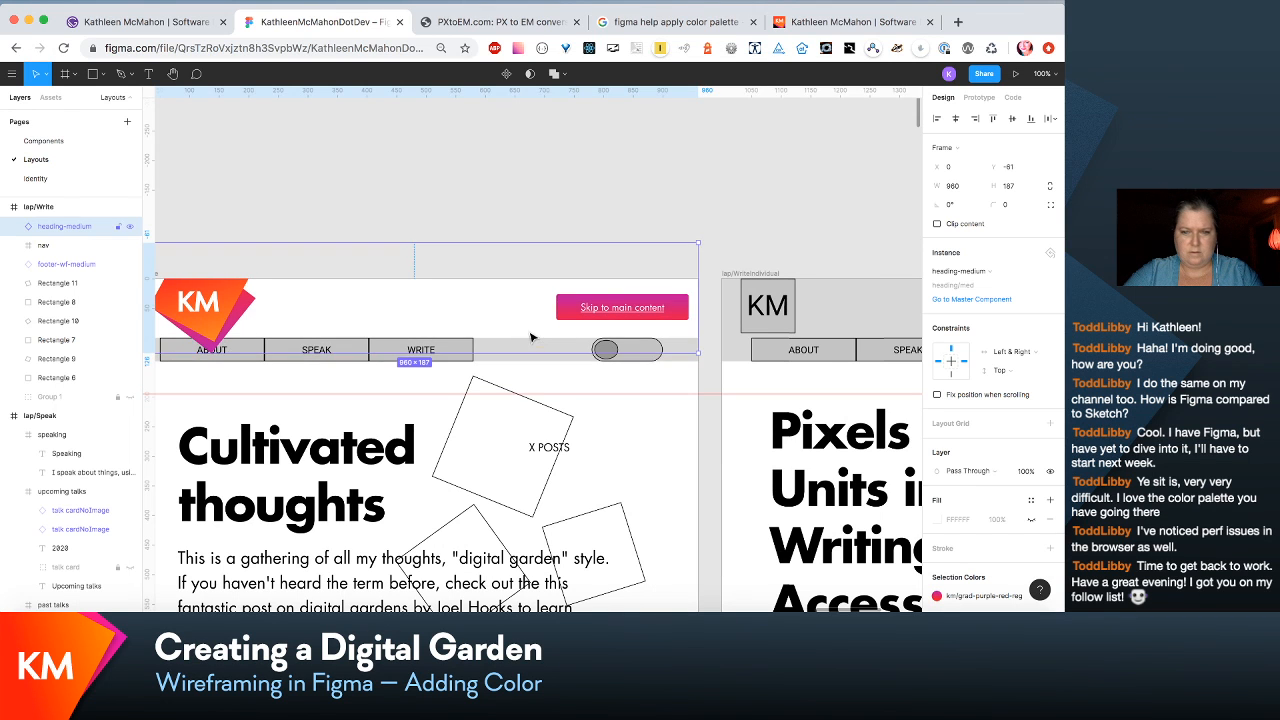
Step: Change the lap/WriteIndividual header instance to heading-medium and raise it to Y -81, matching the other laptop layouts
scroll(532, 338, "right", 5)
scroll(532, 338, "right", 2)
left_click(550, 296)
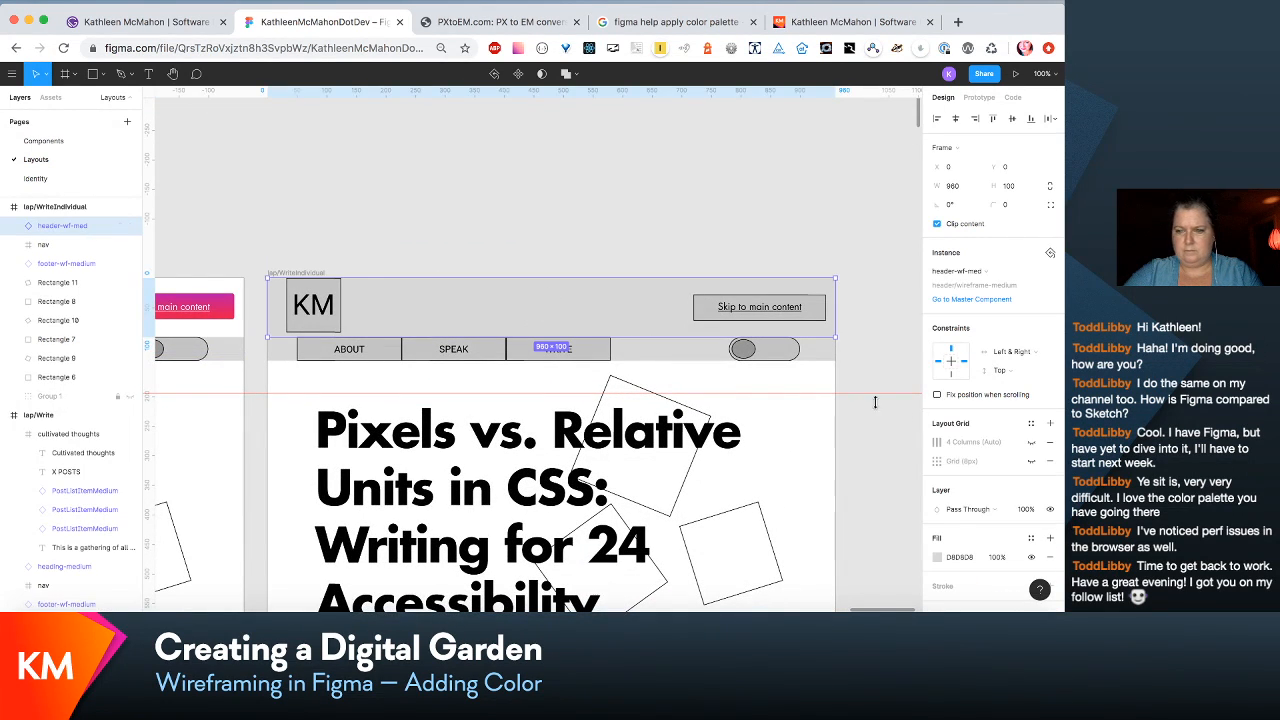
left_click(993, 278)
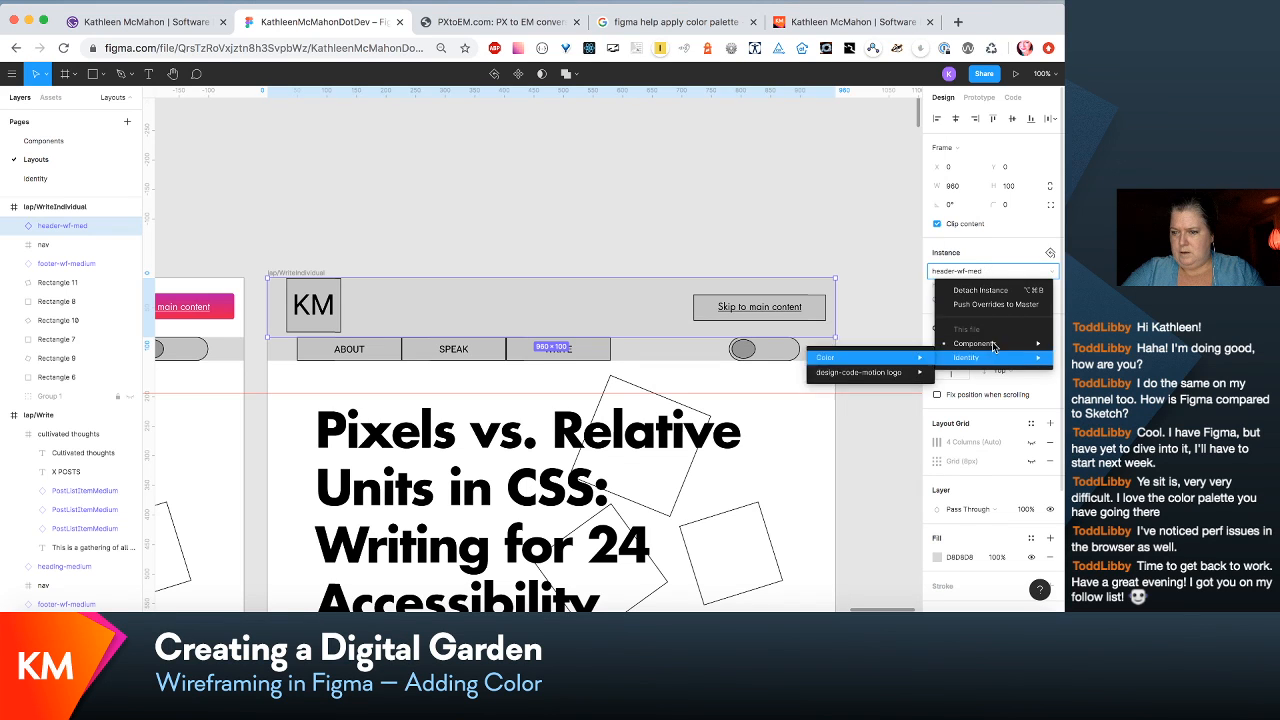
mouse_move(995, 345)
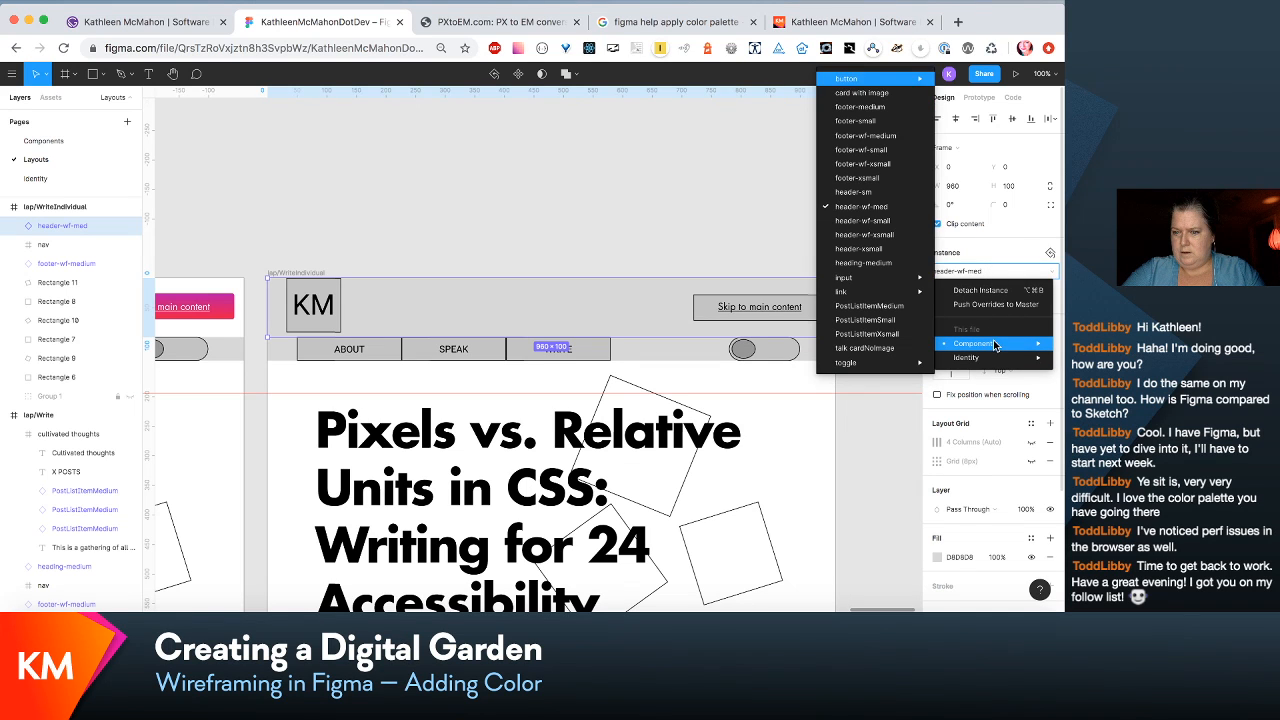
left_click(883, 265)
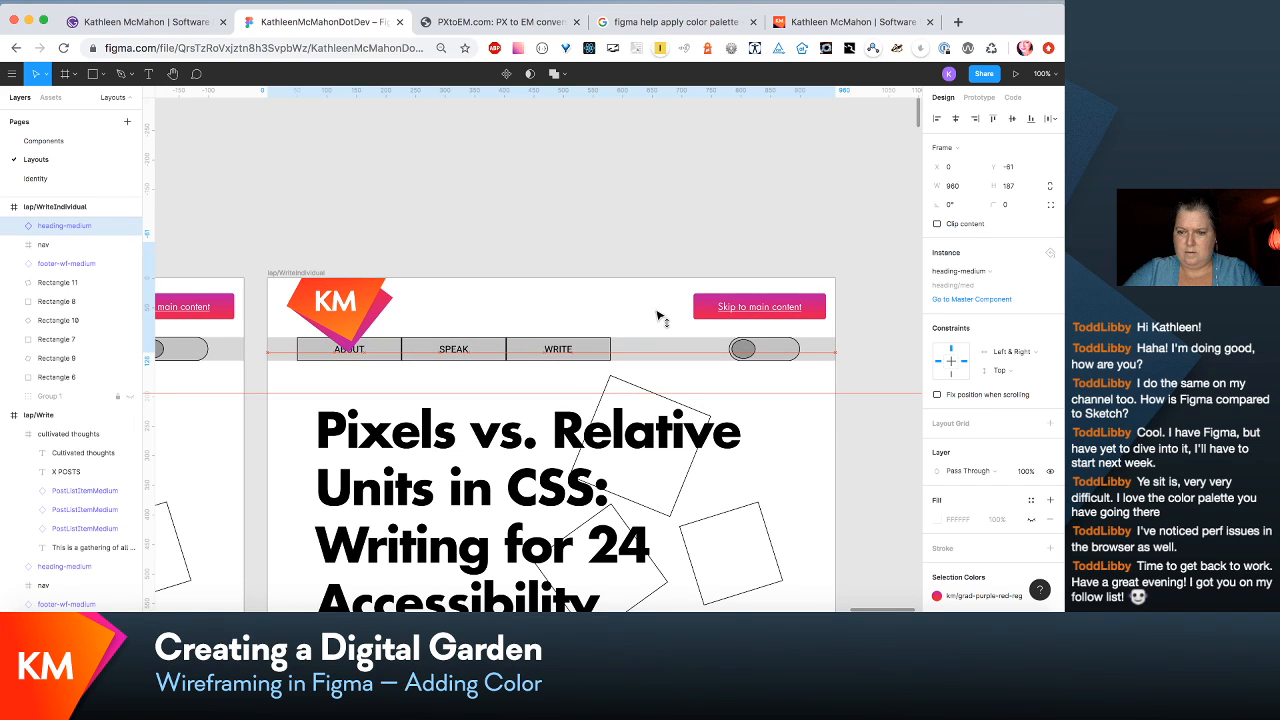
Step: Replace the wireframe footer at the end of the 320vw/Home layout with the footer-xsmall component
key("minus")
key("minus")
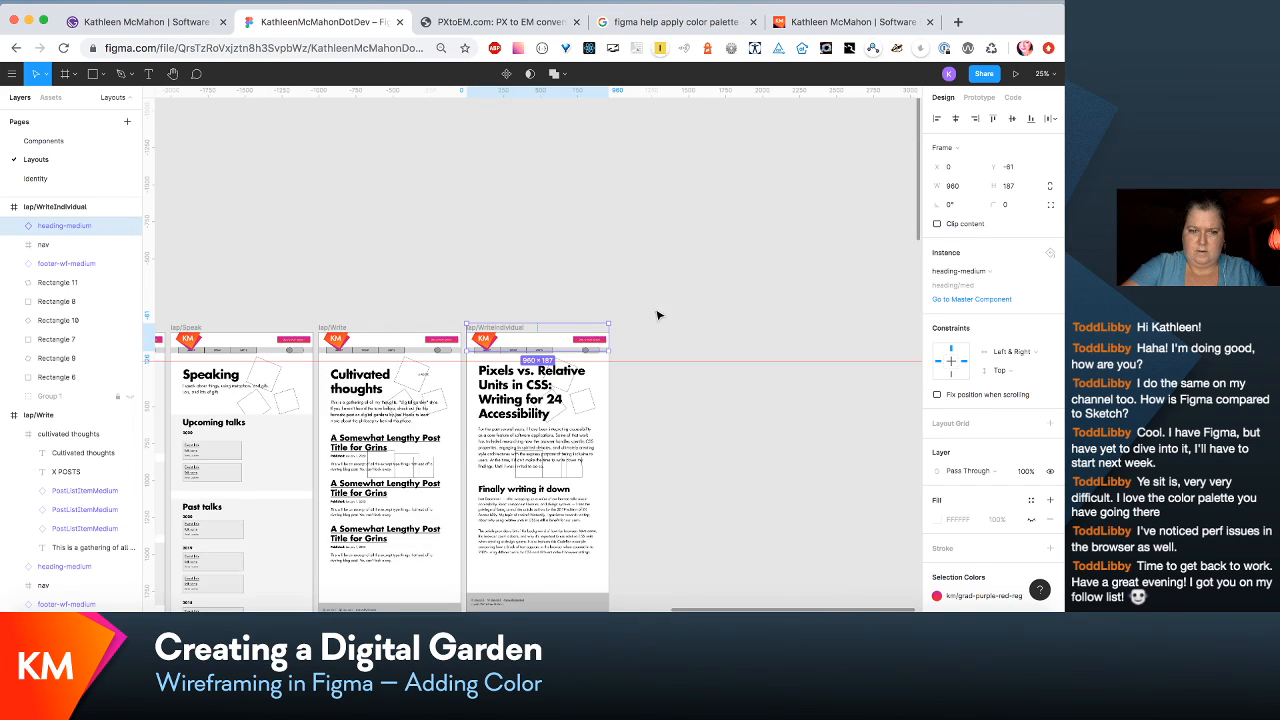
scroll(767, 314, "left", 10)
scroll(767, 314, "down", 3)
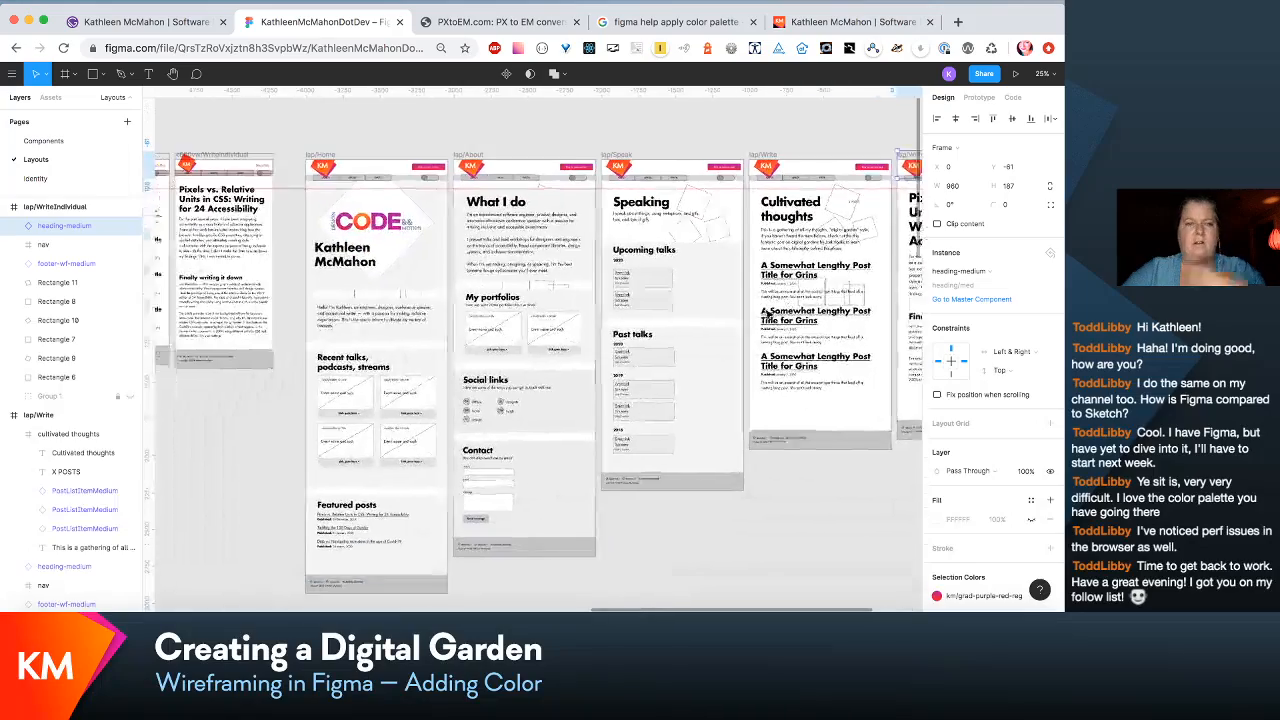
scroll(767, 314, "left", 10)
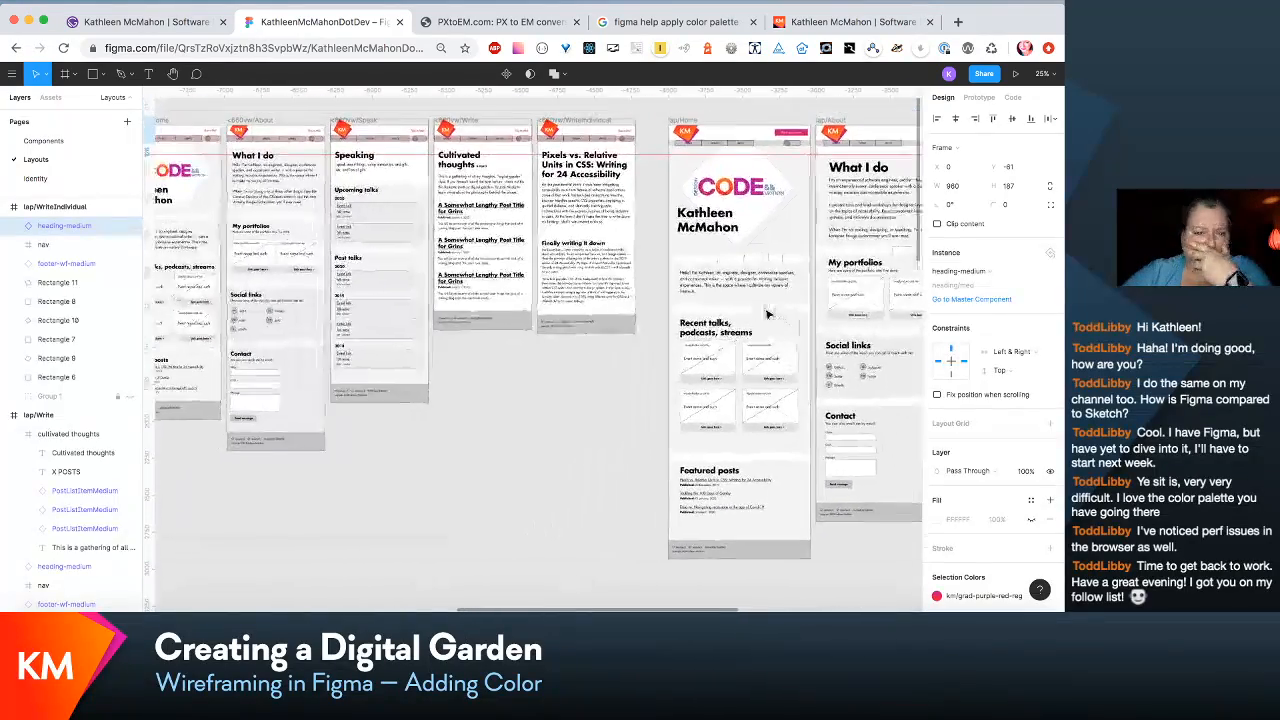
scroll(767, 314, "left", 10)
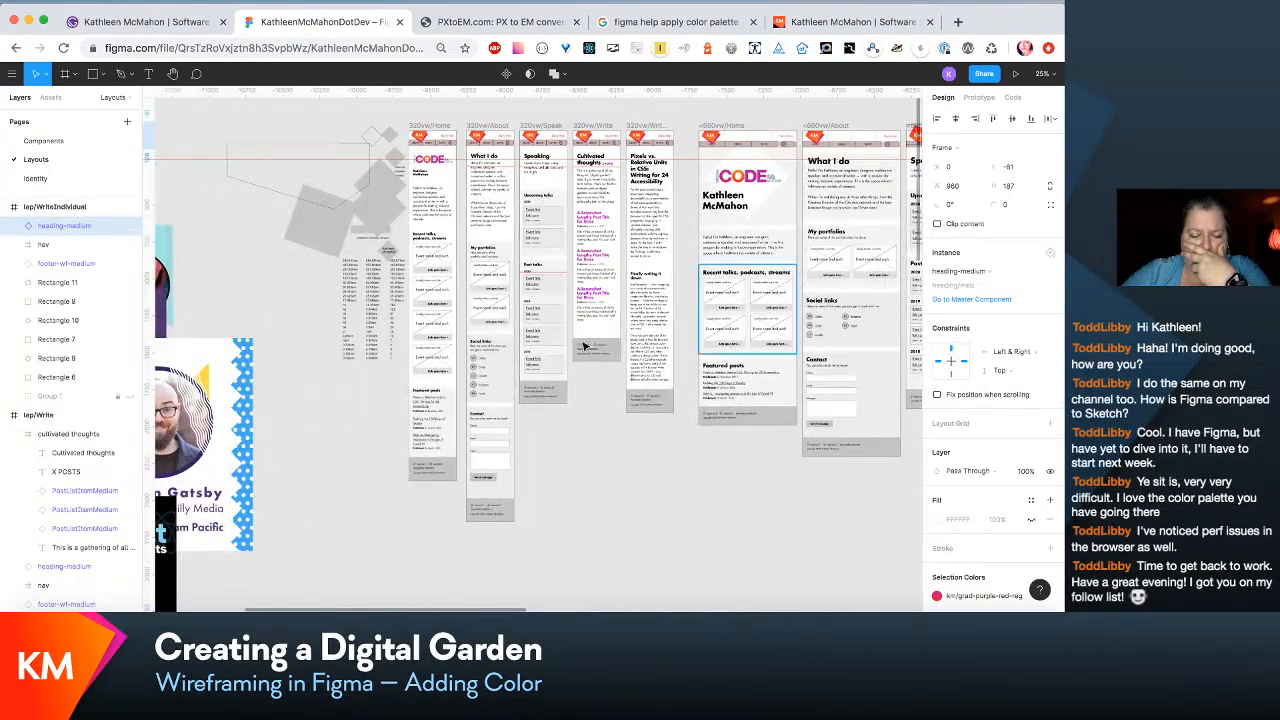
left_click(447, 467)
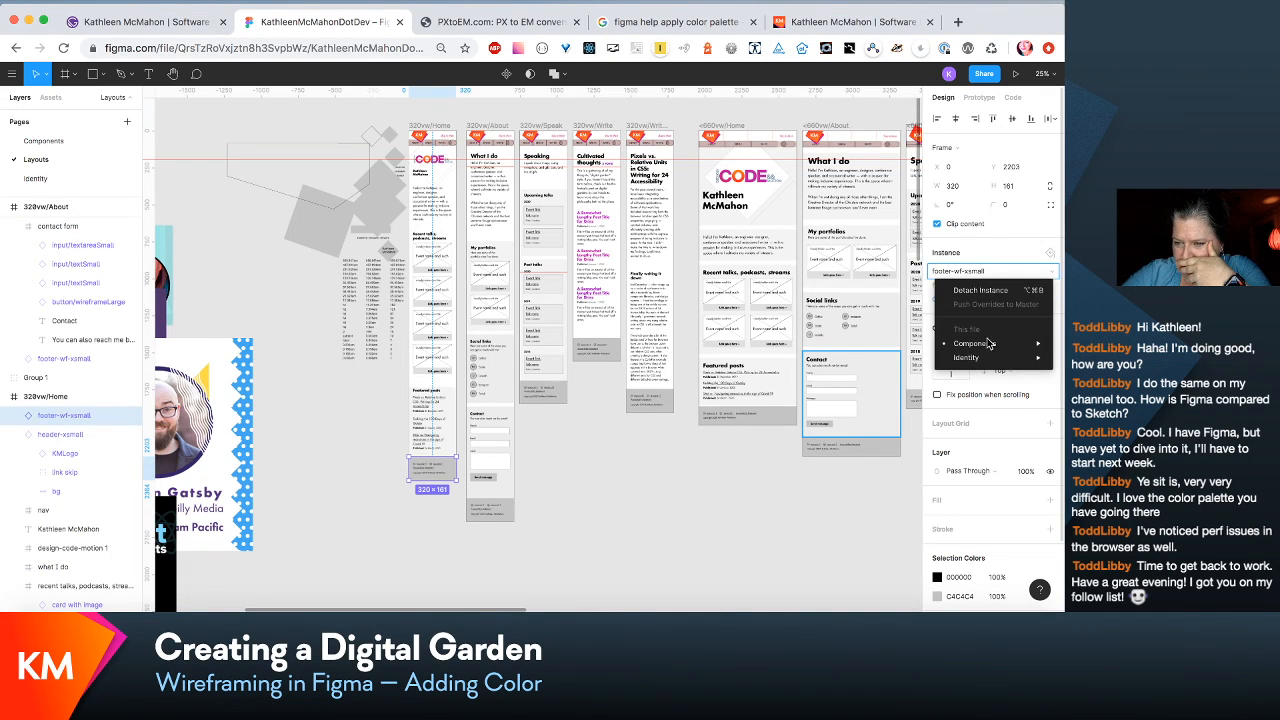
mouse_move(991, 345)
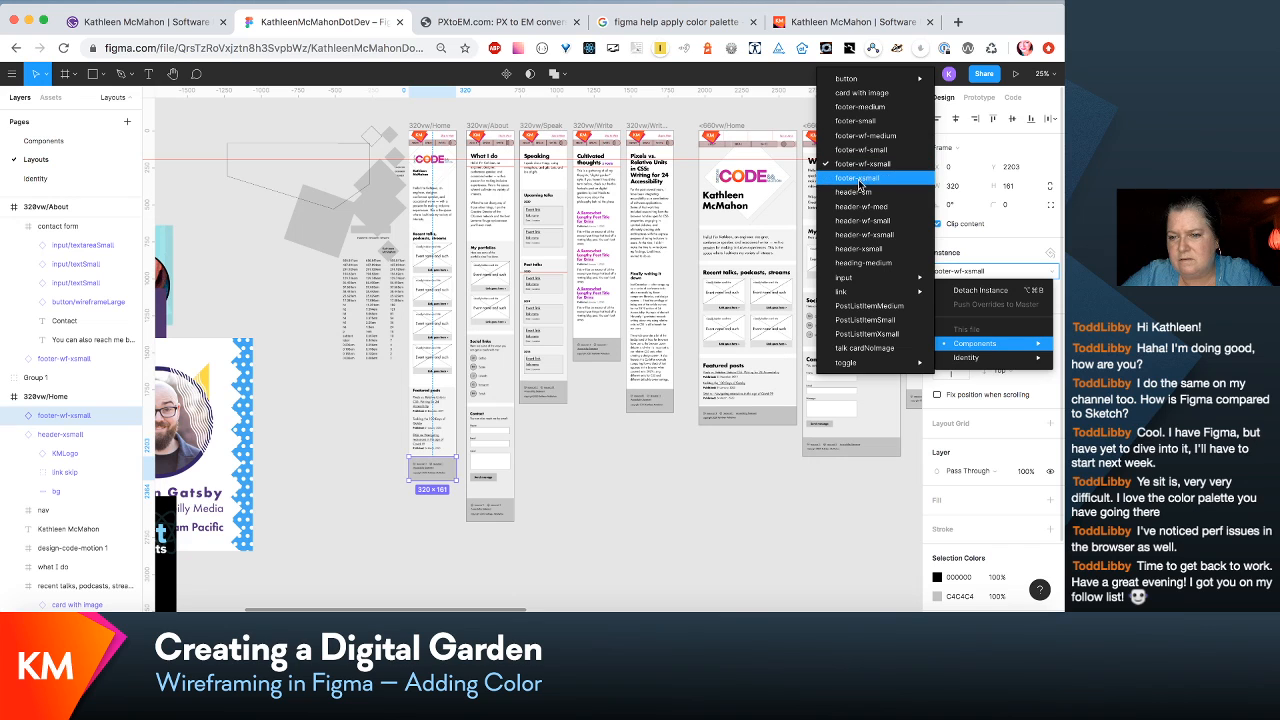
left_click(858, 180)
Step: Swap the 320vw/About footer instance from the wireframe version to footer-xsmall
left_click(495, 507)
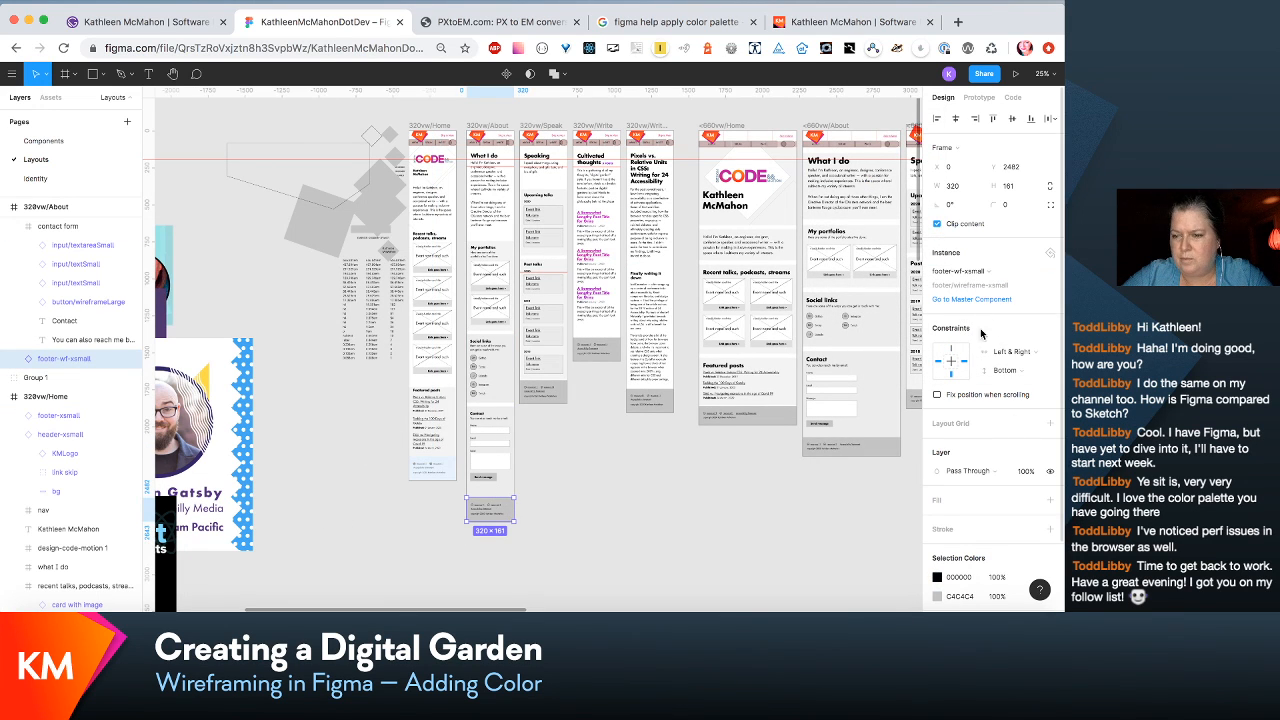
left_click(985, 271)
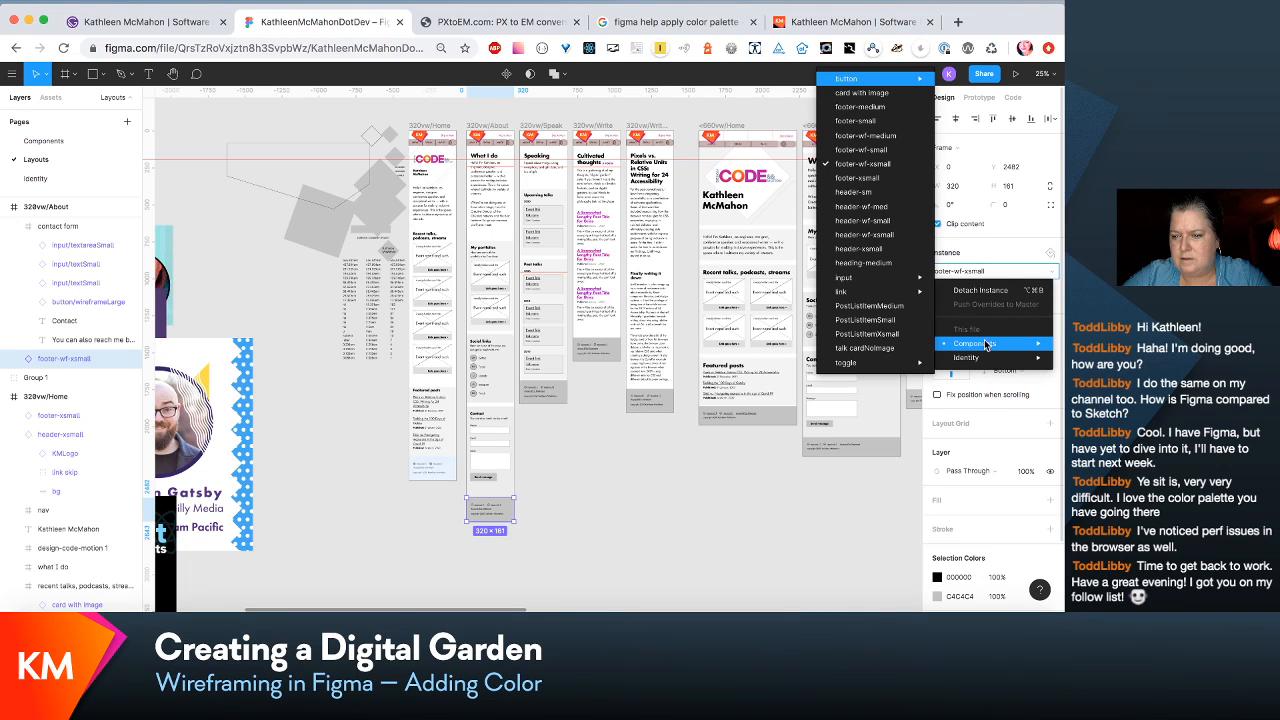
left_click(858, 178)
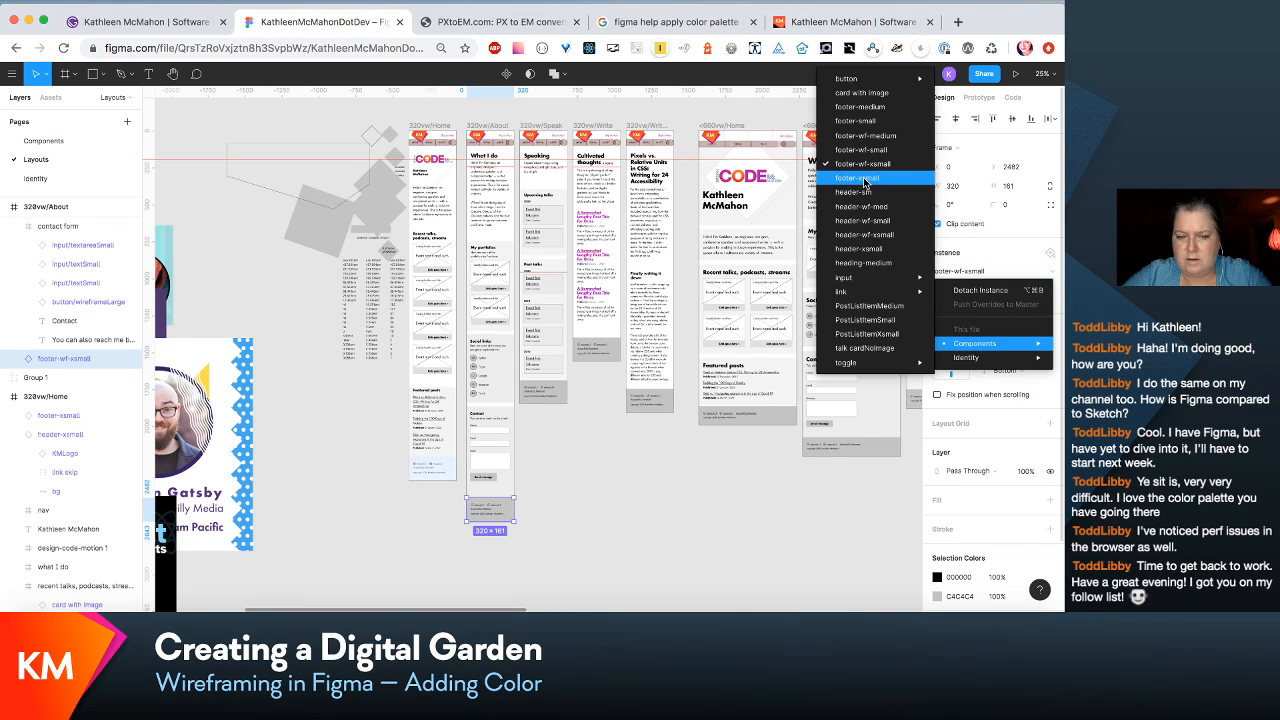
Step: Swap the wireframe footer in the 320vw/Speak layout for the footer-xsmall component
left_click(548, 398)
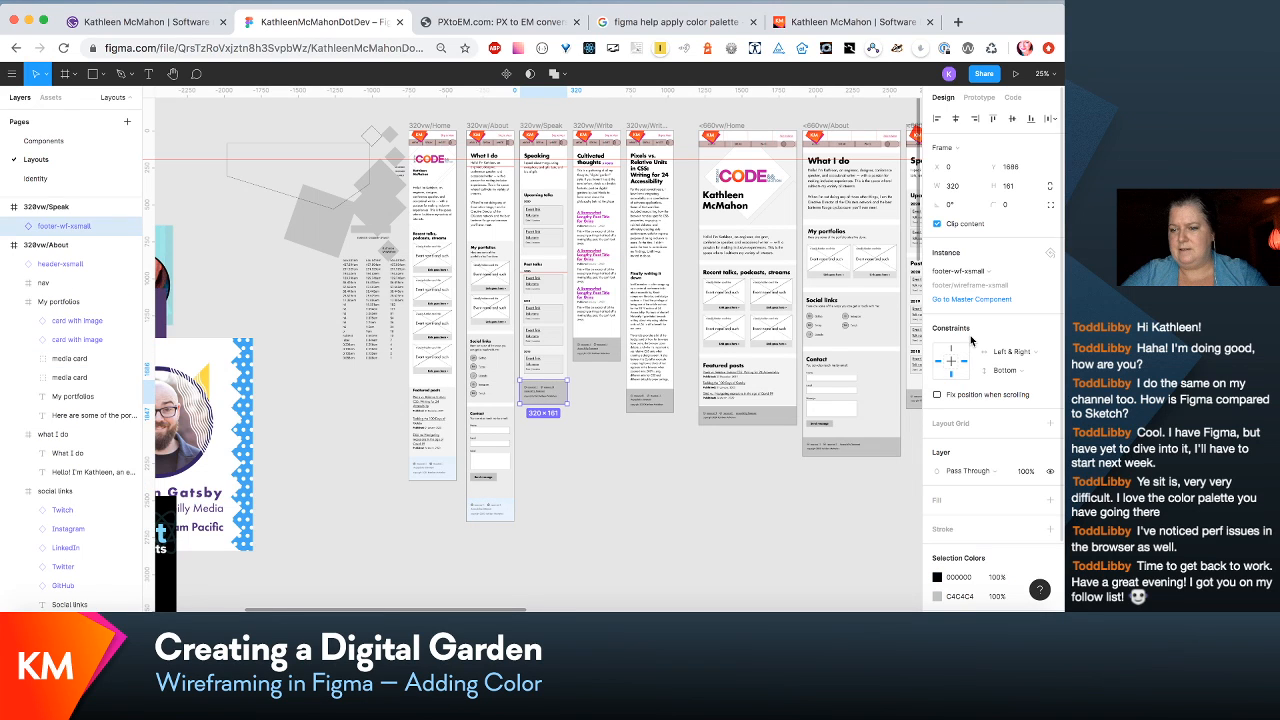
left_click(958, 271)
mouse_move(975, 343)
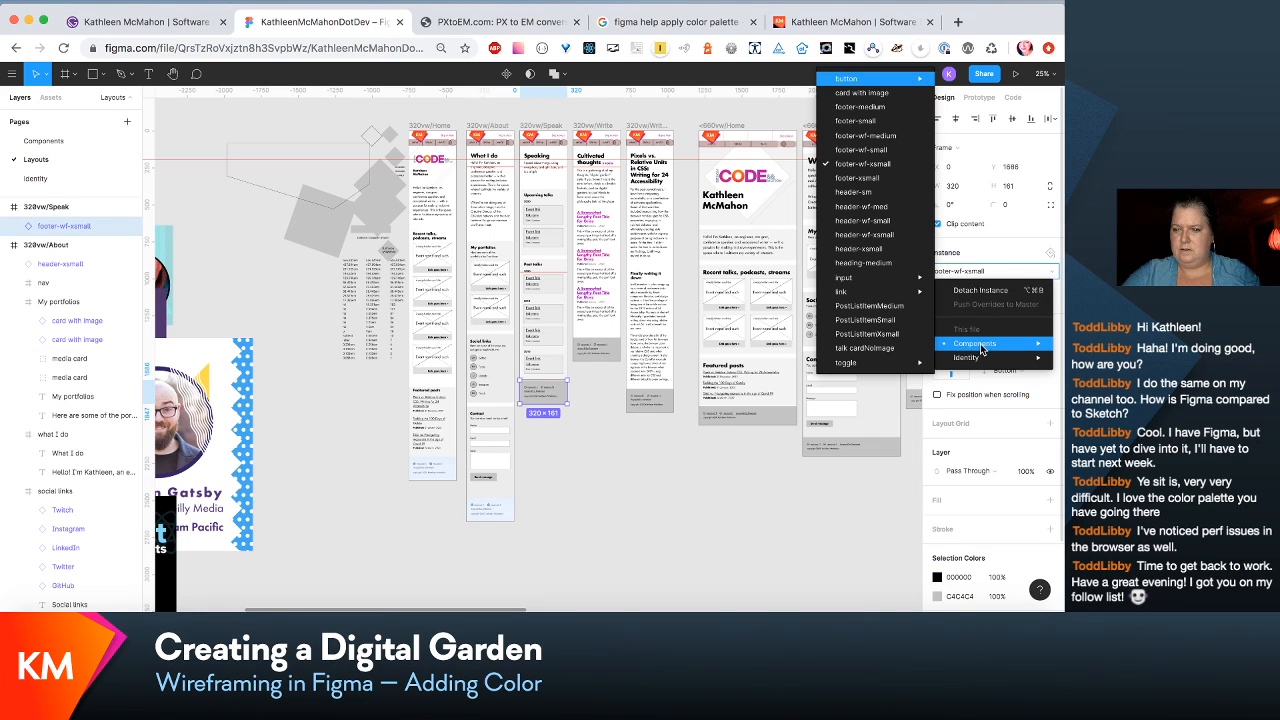
left_click(858, 177)
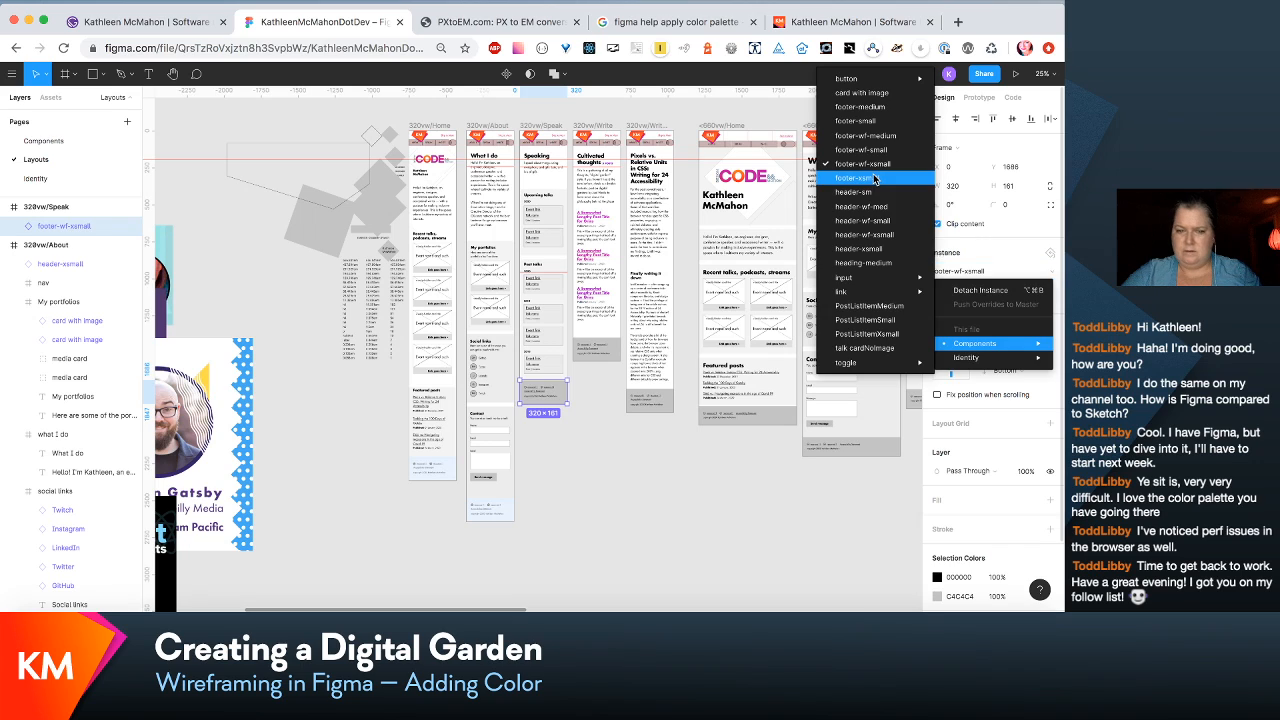
Step: Replace the 320vw/Write layout's wireframe footer instance with footer-xsmall
left_click(604, 352)
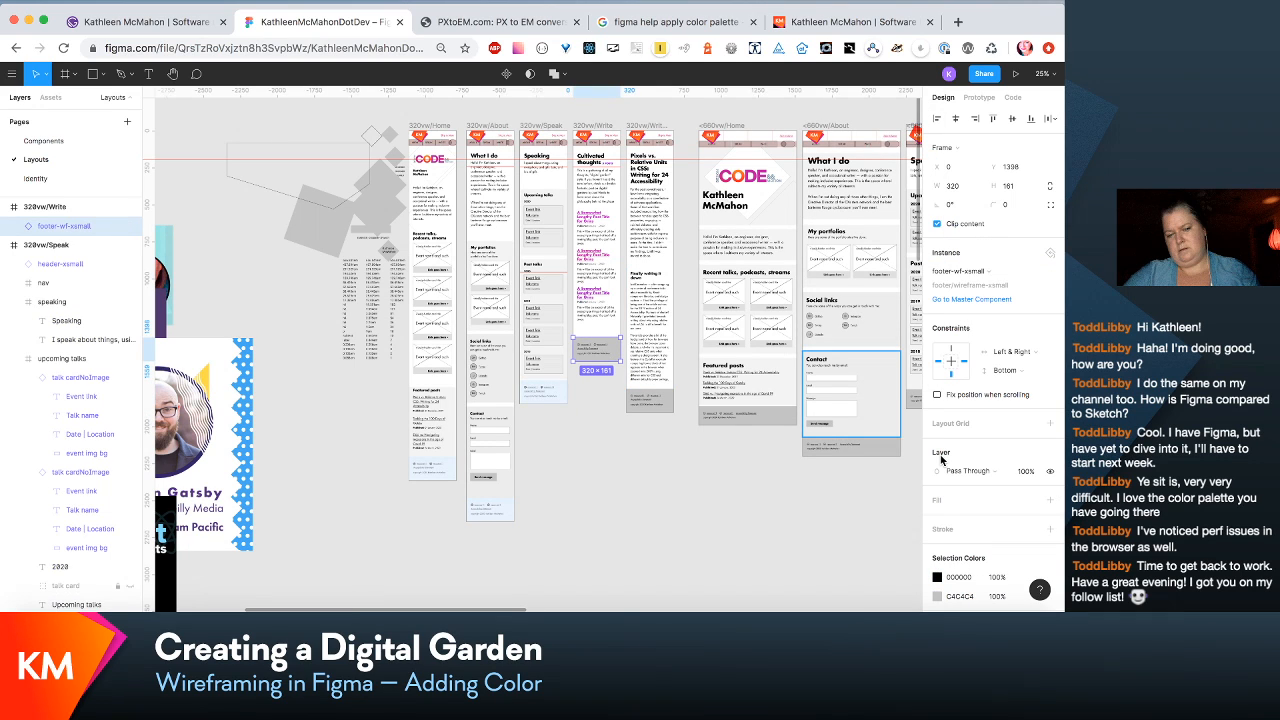
left_click(990, 274)
mouse_move(989, 350)
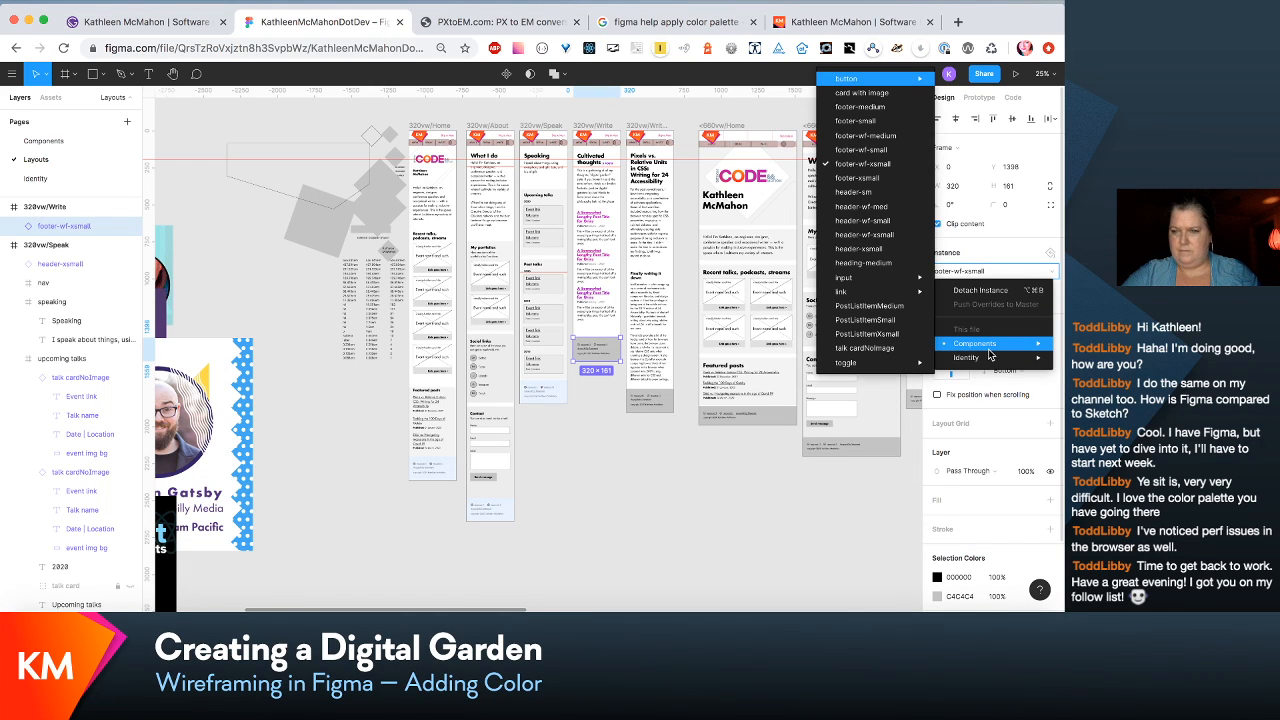
left_click(888, 180)
Step: Change the footer instance at the end of 320vw/WriteIndividual from the wireframe version to footer-xsmall
left_click(648, 400)
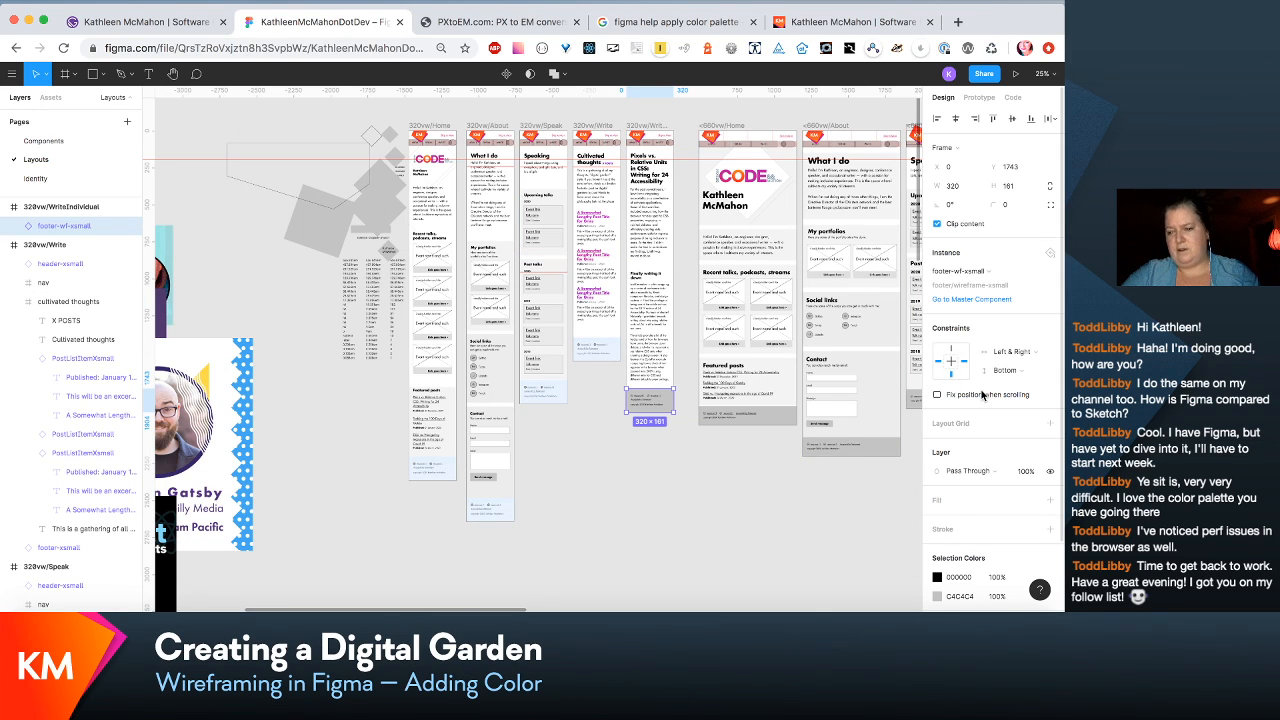
left_click(988, 272)
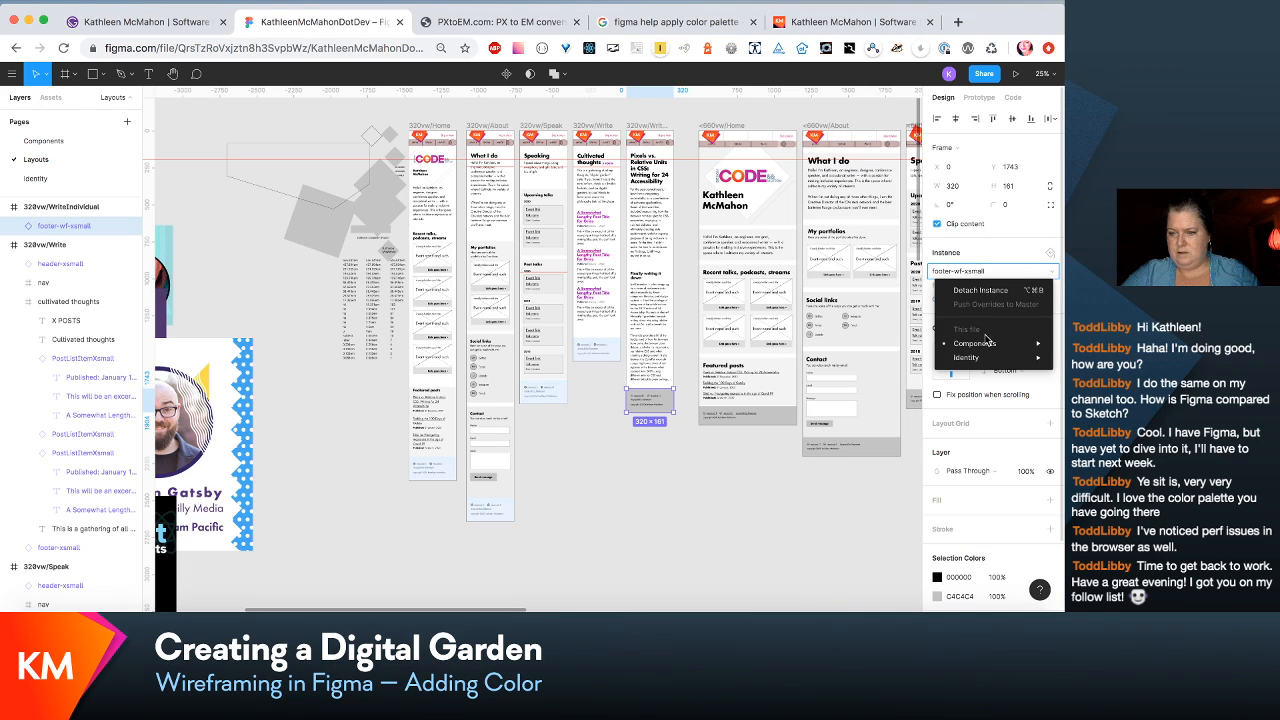
mouse_move(987, 342)
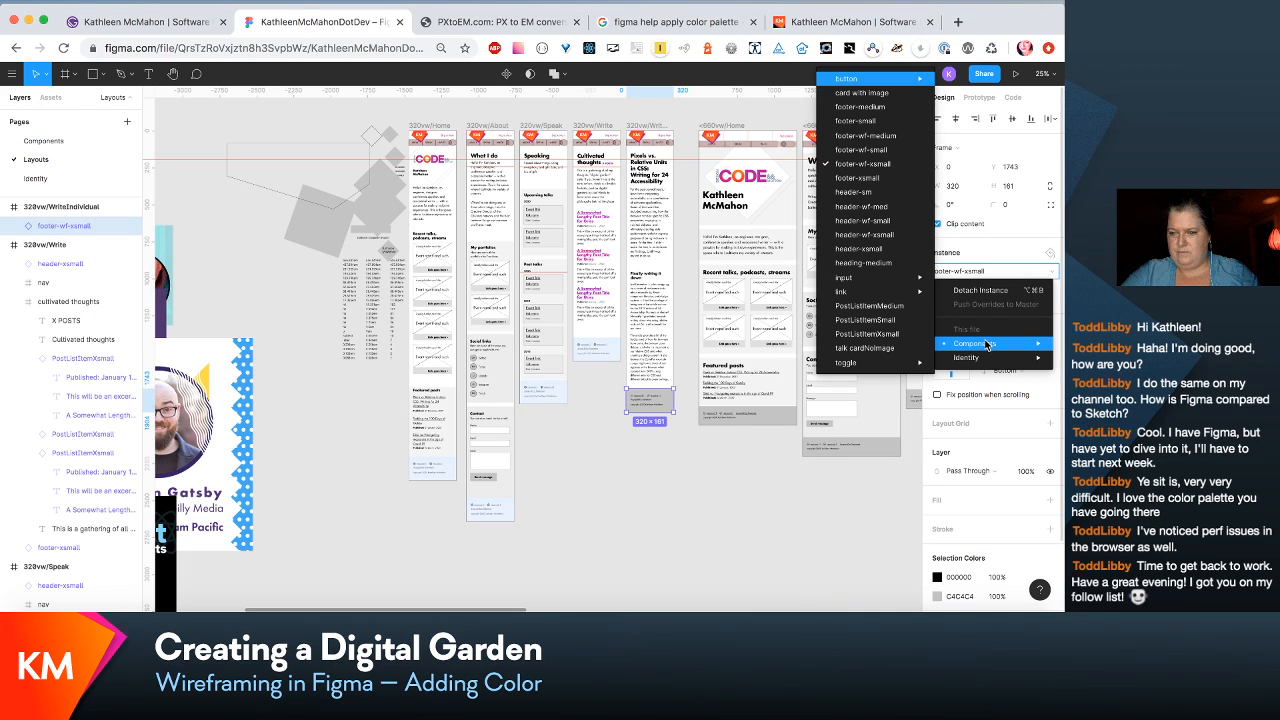
left_click(864, 179)
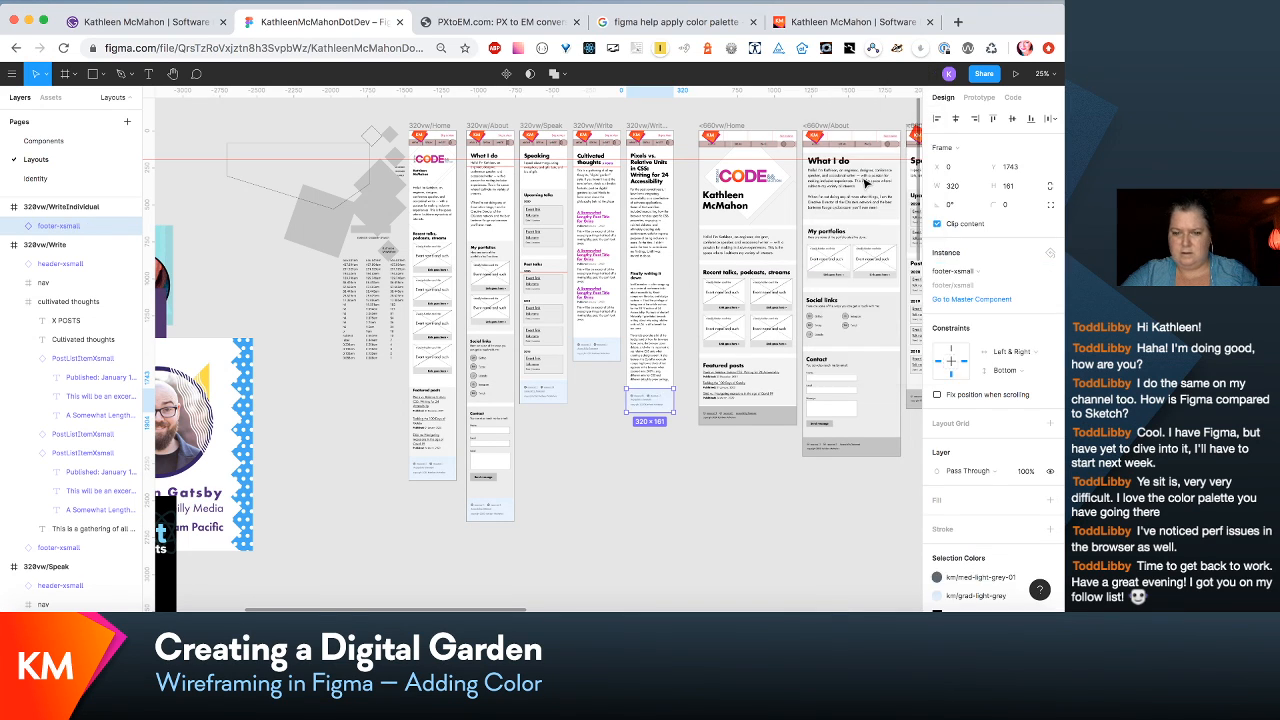
Step: Swap the wireframe footer at the end of the <660vw/Home layout for the footer-small component
left_click(757, 424)
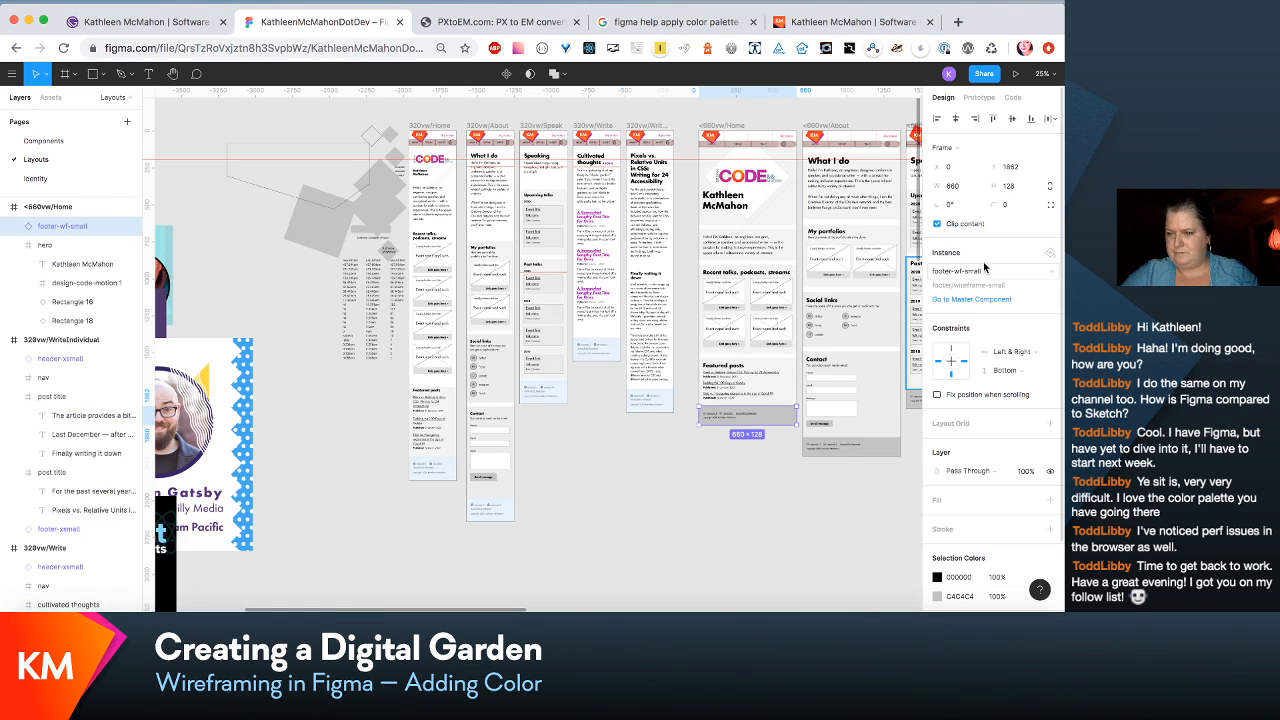
left_click(985, 267)
mouse_move(980, 343)
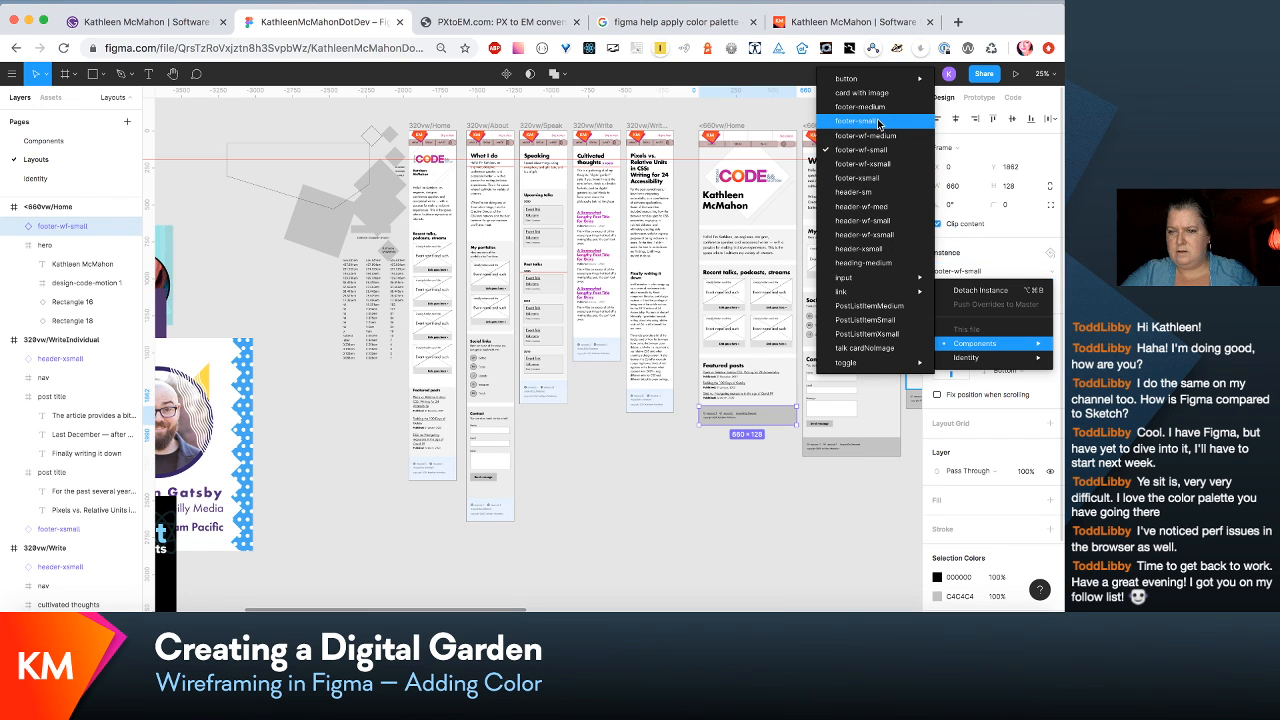
left_click(878, 121)
Step: Replace the <660vw/About layout's wireframe footer instance with footer-small
left_click(846, 436)
scroll(850, 449, "right", 4)
scroll(850, 449, "right", 3)
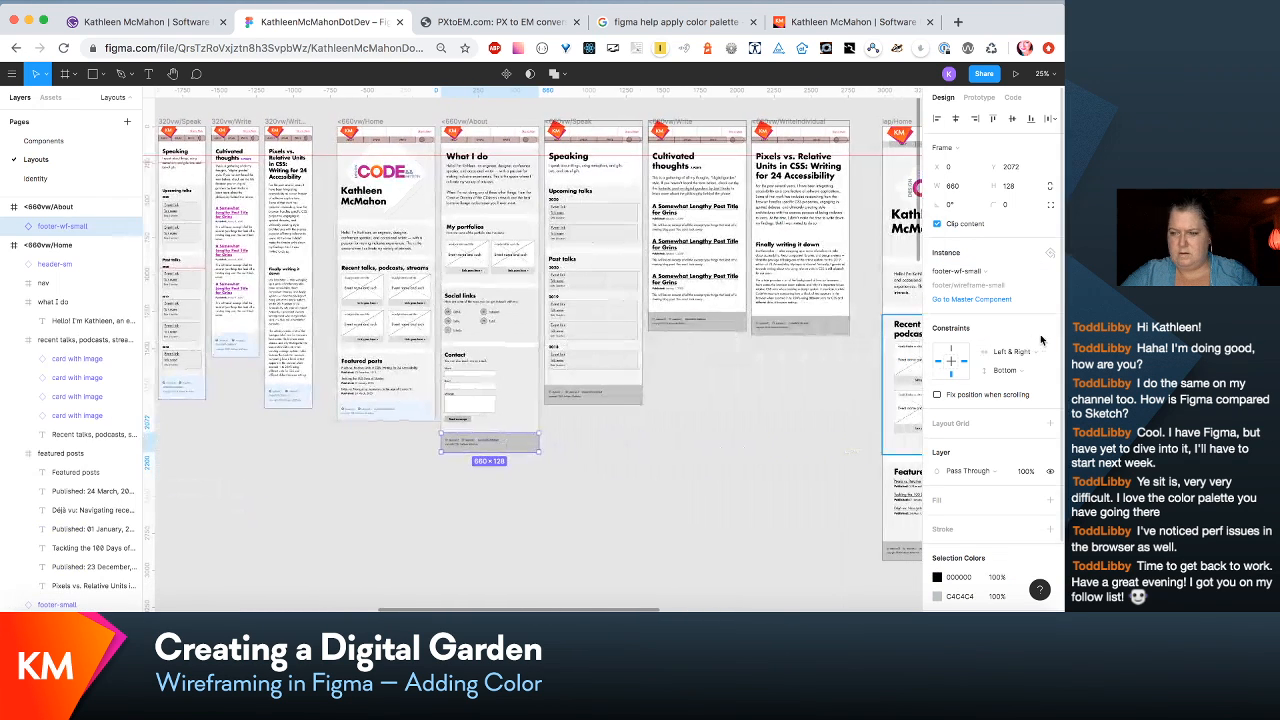
left_click(990, 272)
mouse_move(979, 350)
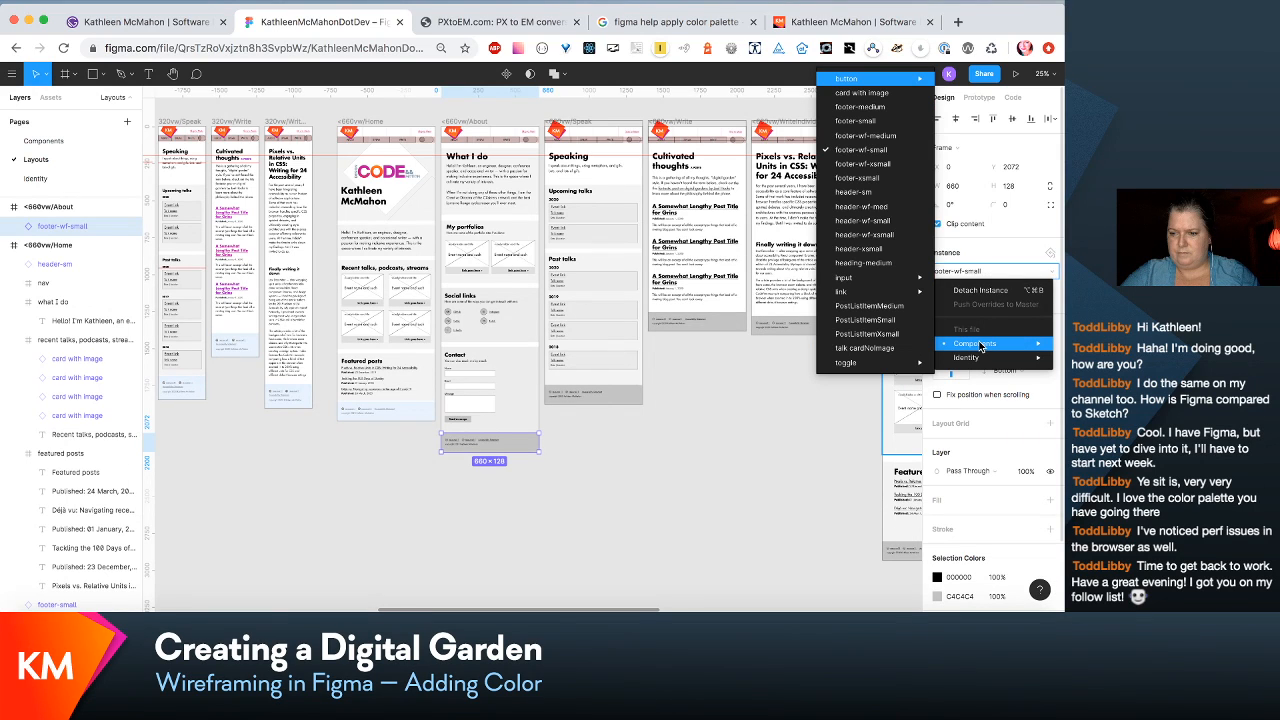
left_click(862, 121)
Step: Change the <660vw/Speak footer instance from the wireframe version to footer-small
left_click(630, 396)
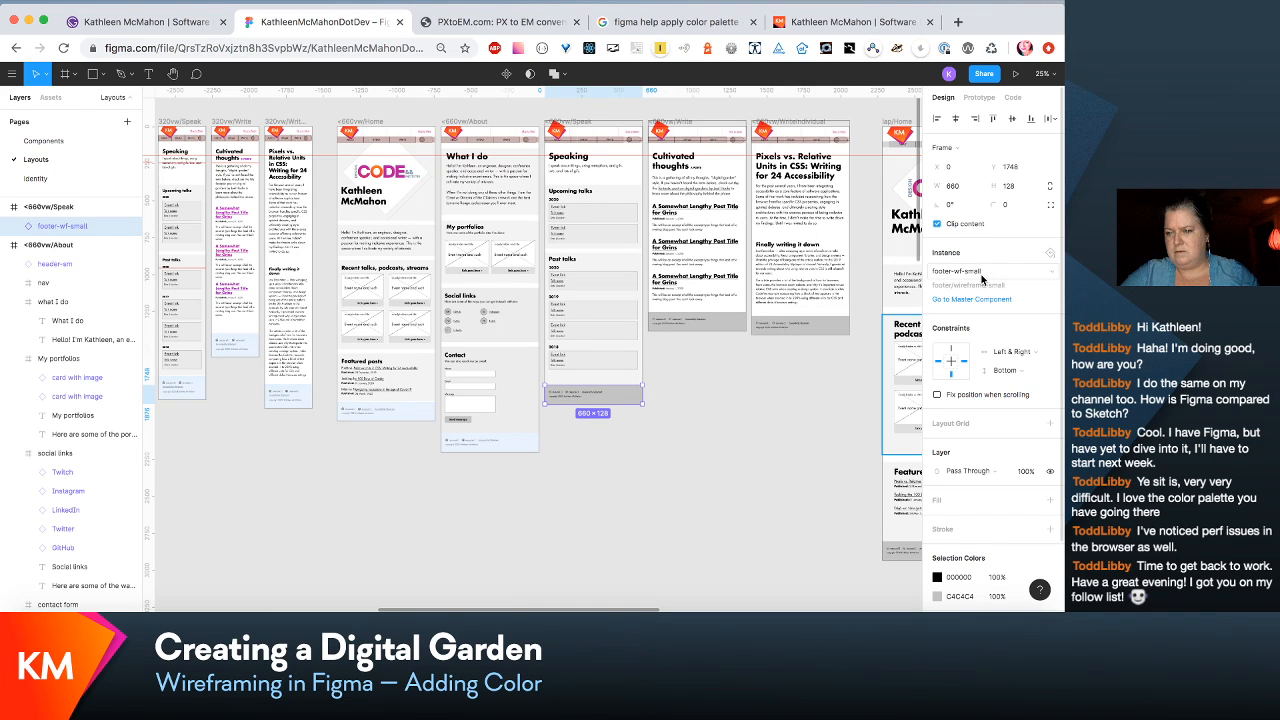
left_click(981, 277)
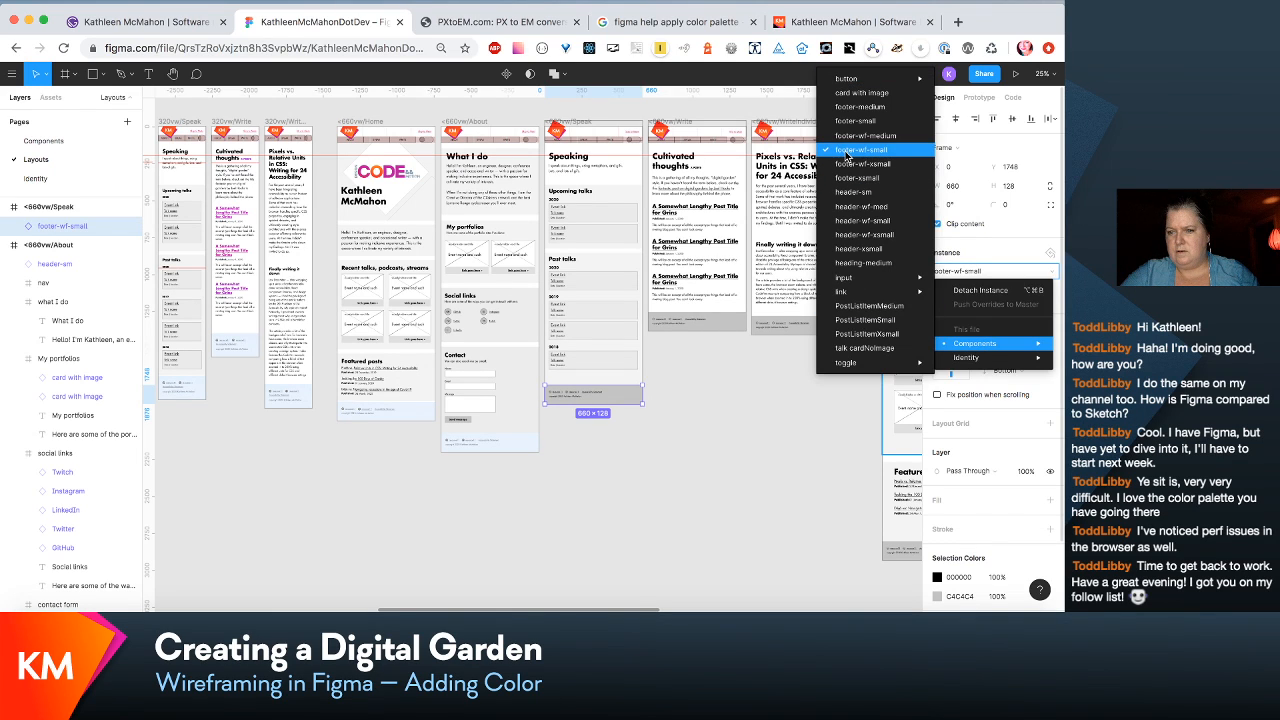
left_click(855, 121)
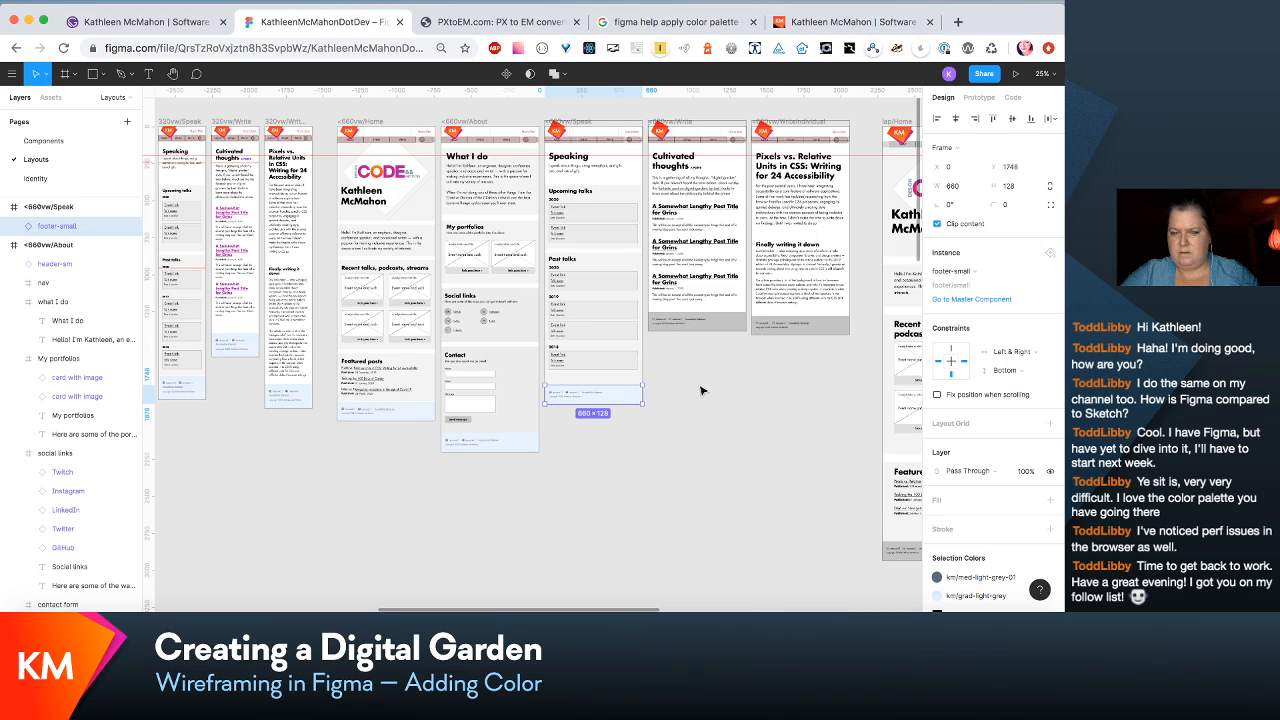
Step: Swap the wireframe footer in the <660vw/Write layout for the footer-small component
left_click(735, 328)
left_click(978, 279)
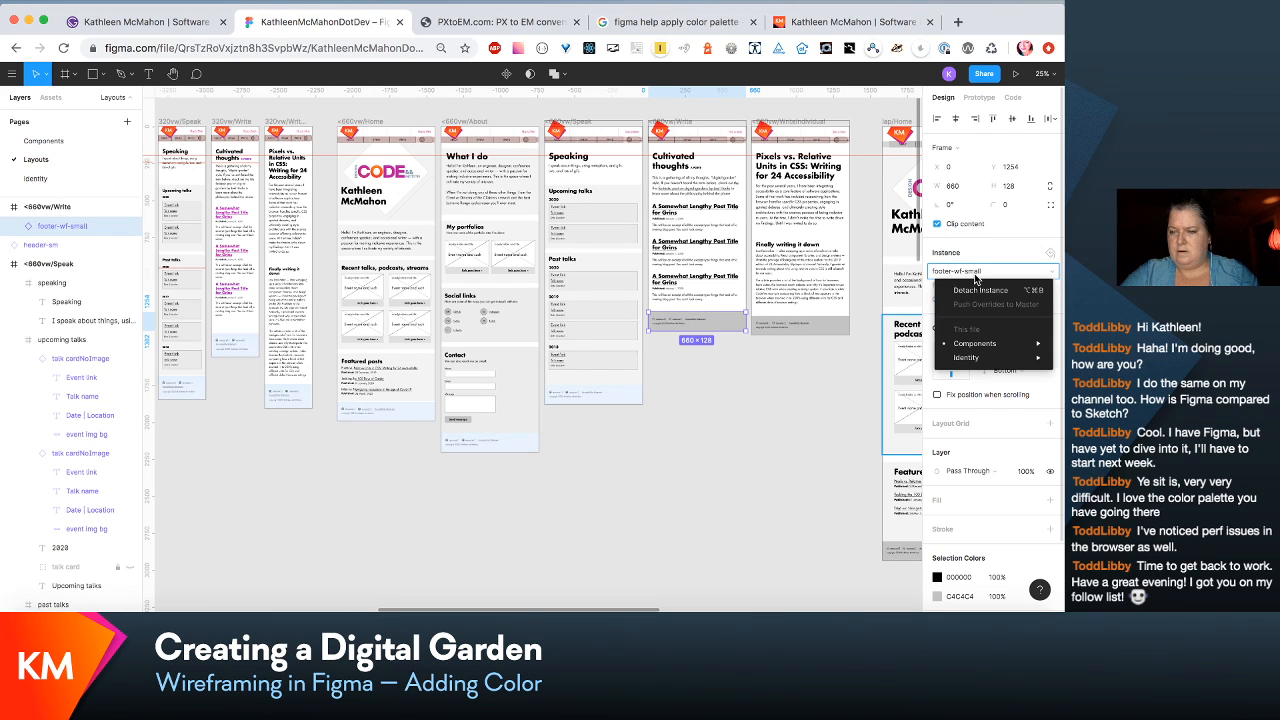
mouse_move(976, 352)
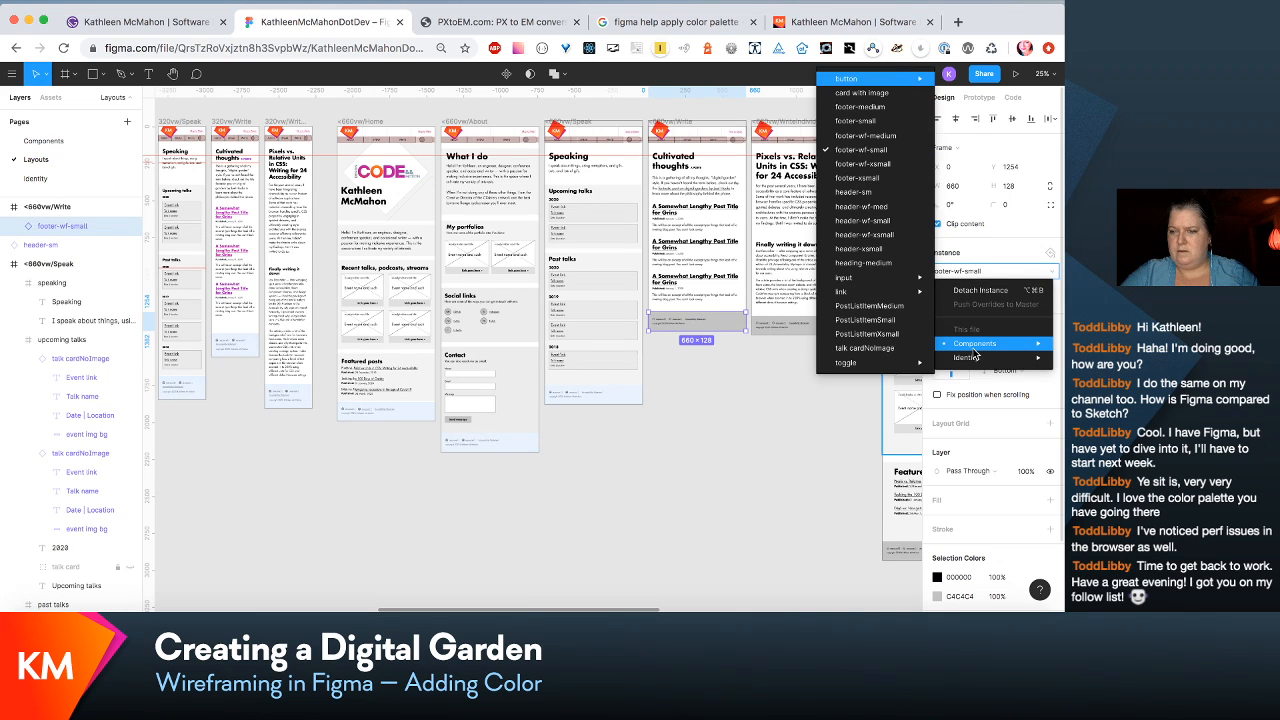
left_click(850, 130)
Step: Replace the wireframe footer at the end of <660vw/WriteIndividual with the footer-small component
scroll(763, 444, "right", 5)
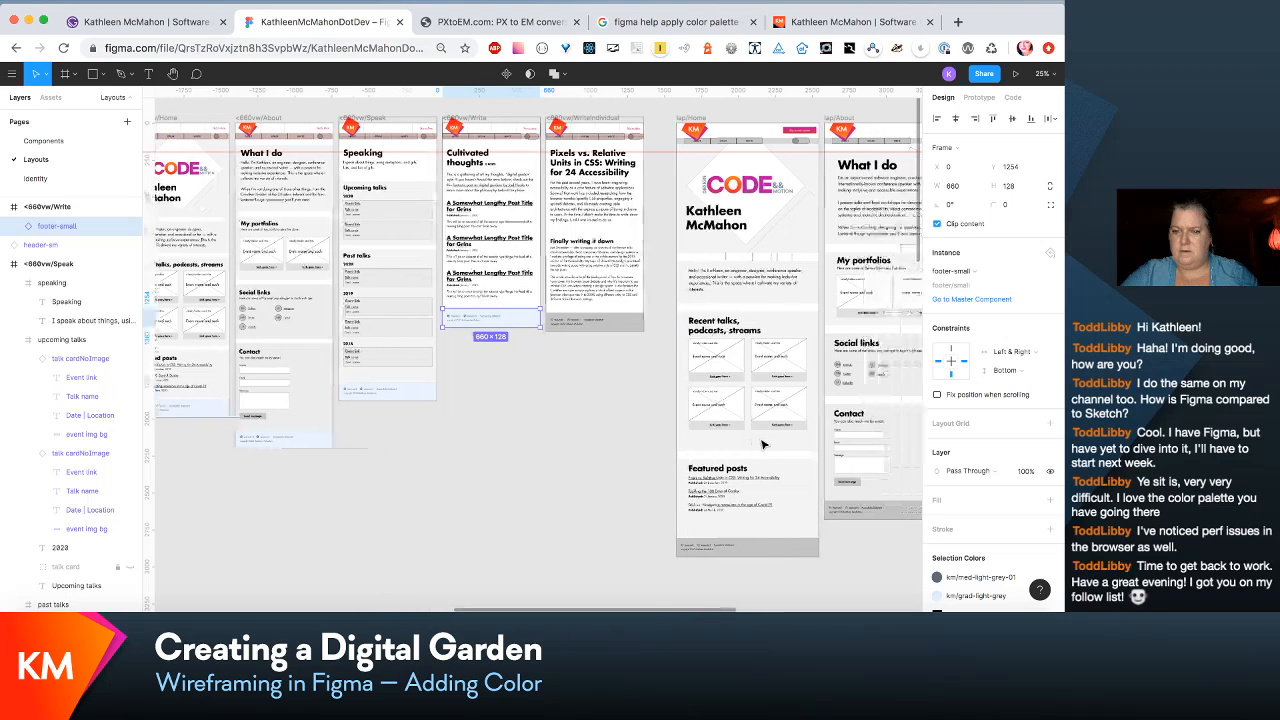
left_click(610, 322)
left_click(975, 270)
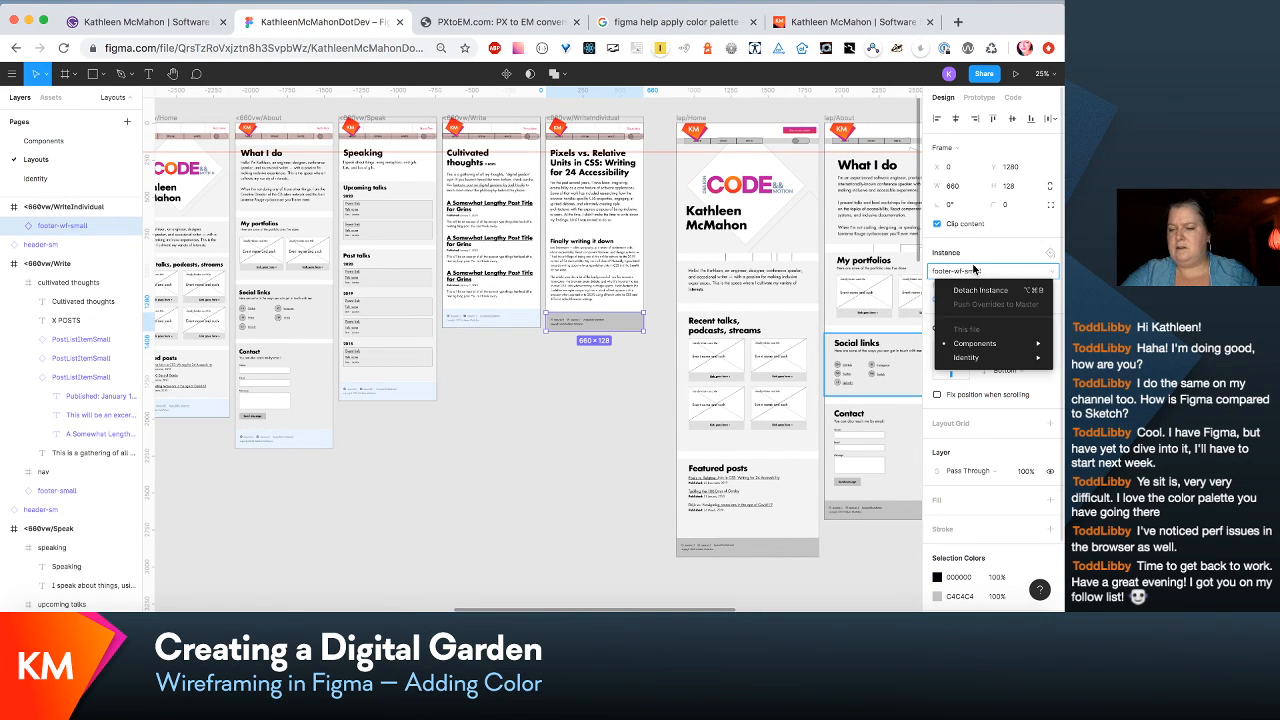
mouse_move(975, 343)
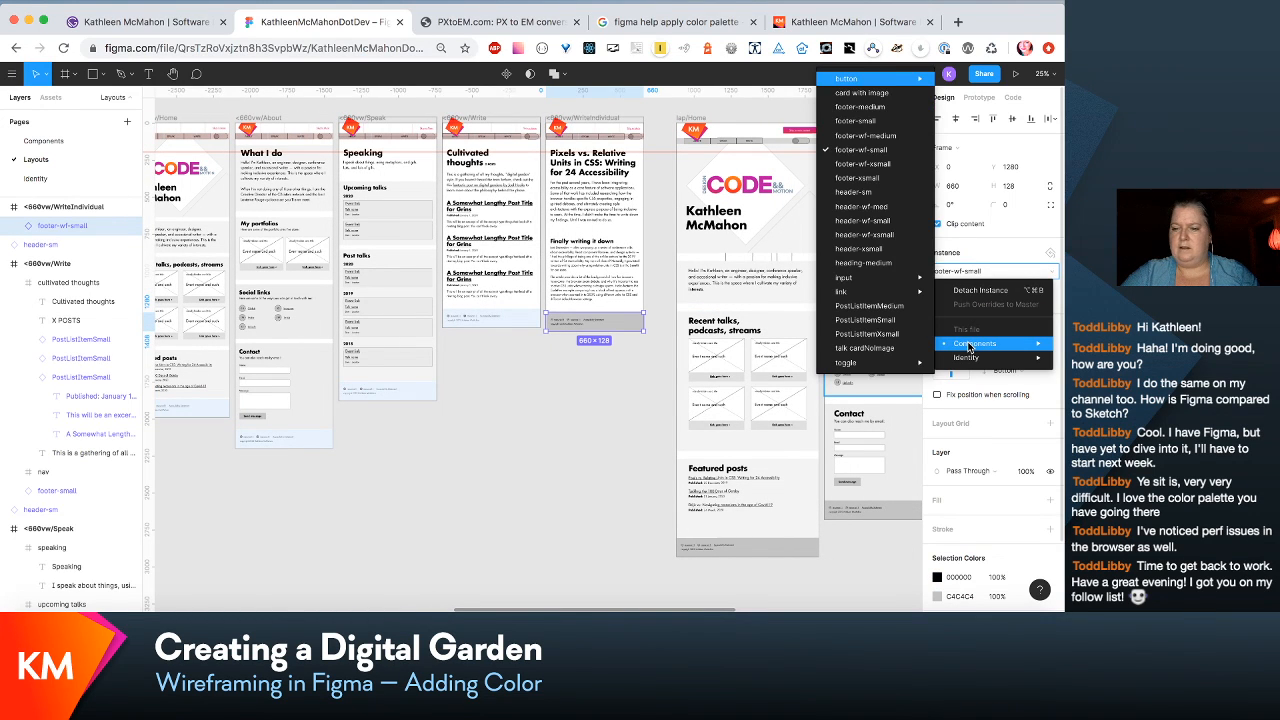
left_click(856, 122)
Step: Swap the wireframe footer at the end of the lap/Home layout for the footer-medium component
scroll(785, 330, "down", 3)
scroll(785, 330, "right", 3)
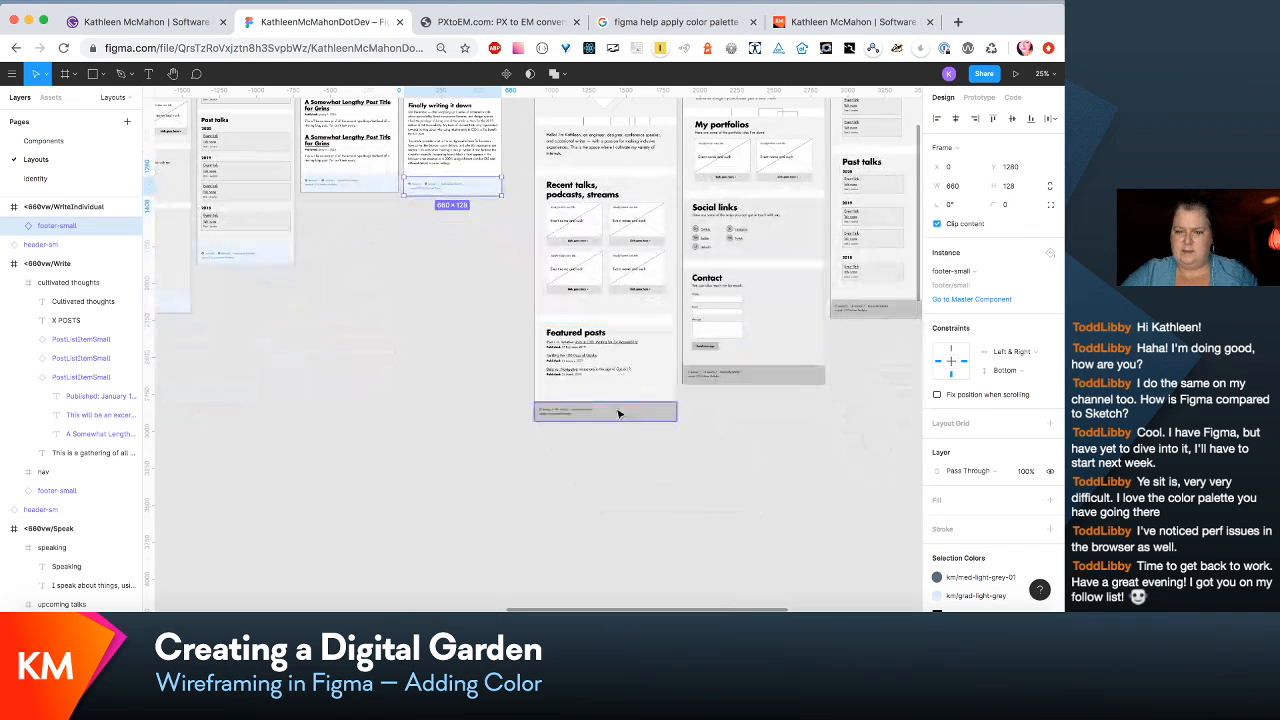
left_click(619, 414)
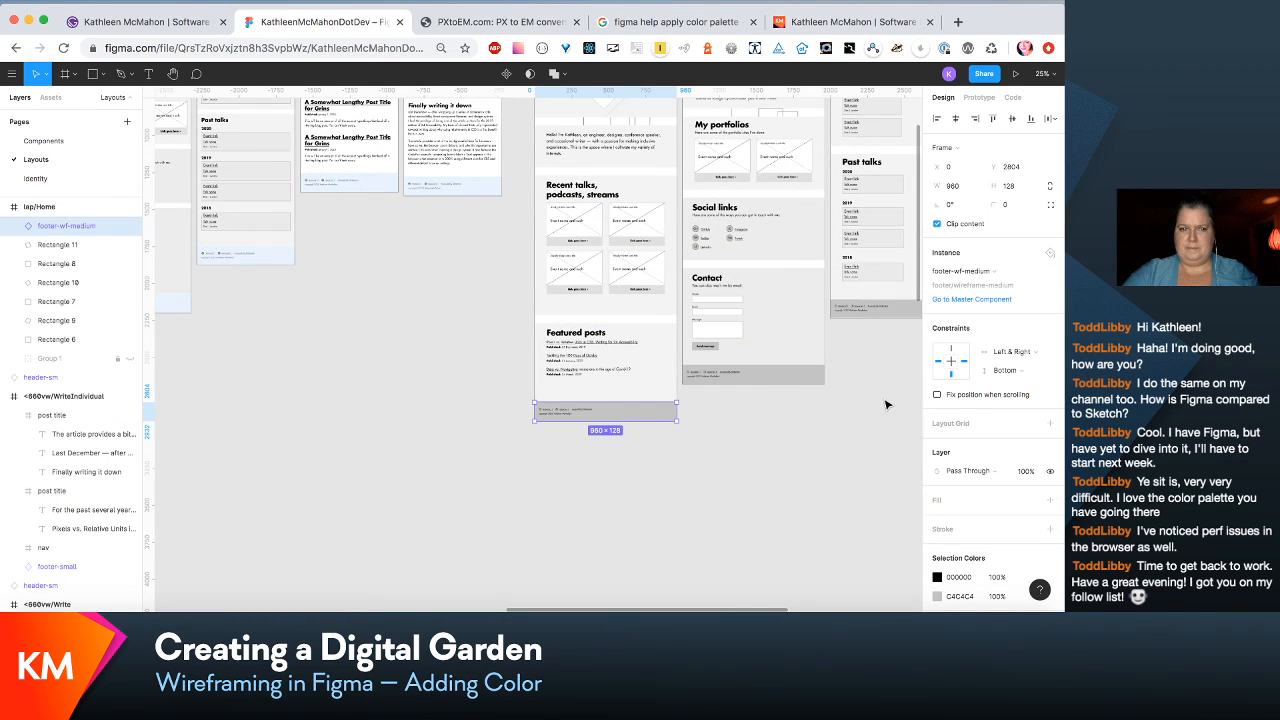
left_click(988, 268)
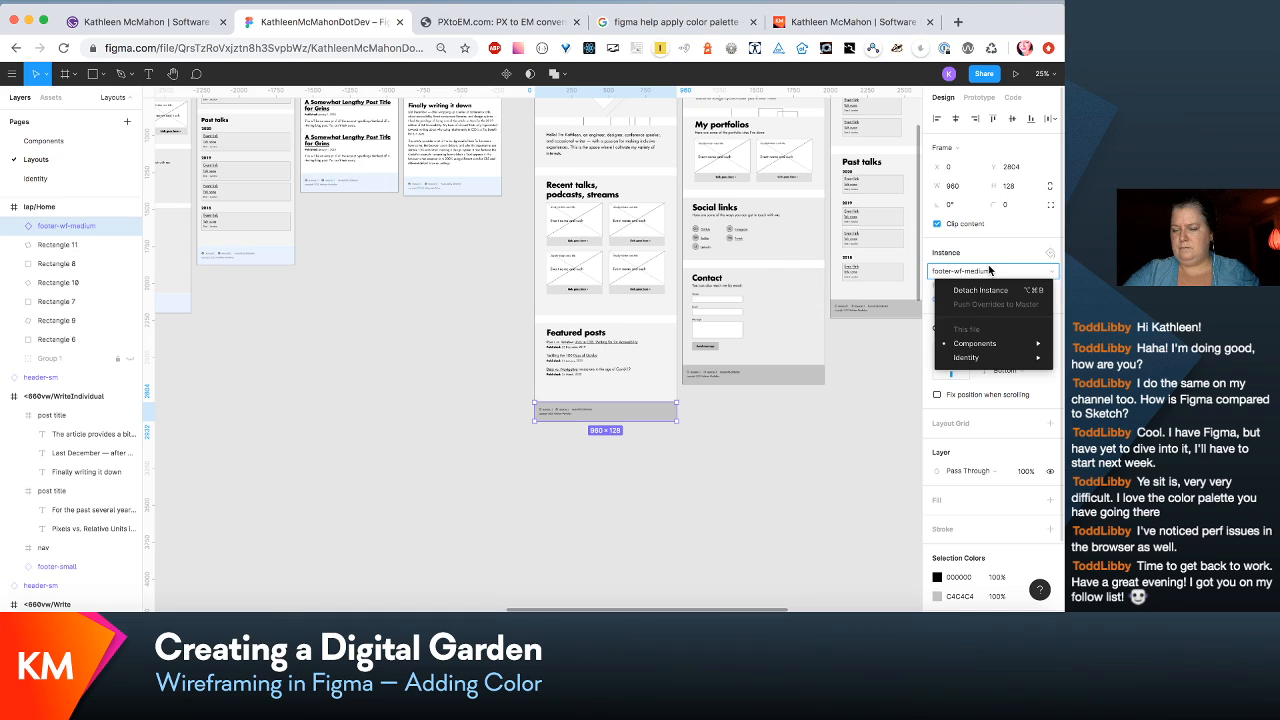
mouse_move(987, 350)
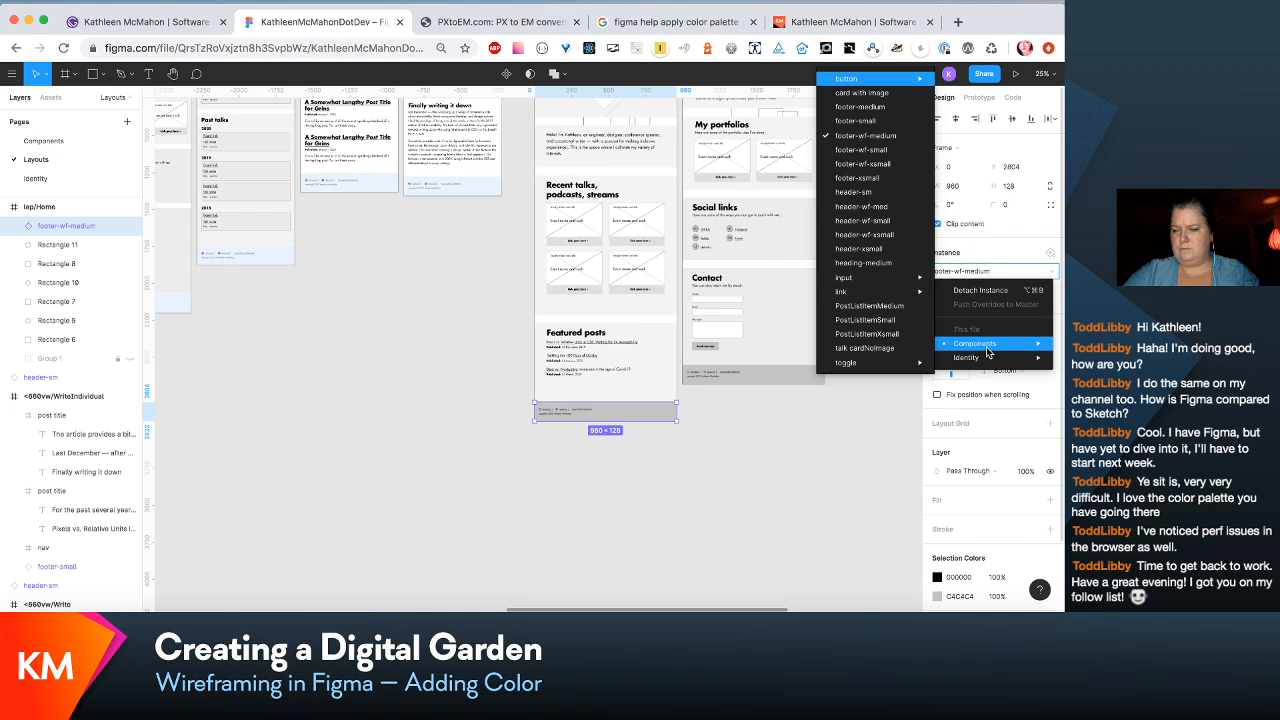
left_click(860, 107)
Step: Replace the lap/About layout's wireframe footer instance with footer-medium
left_click(817, 379)
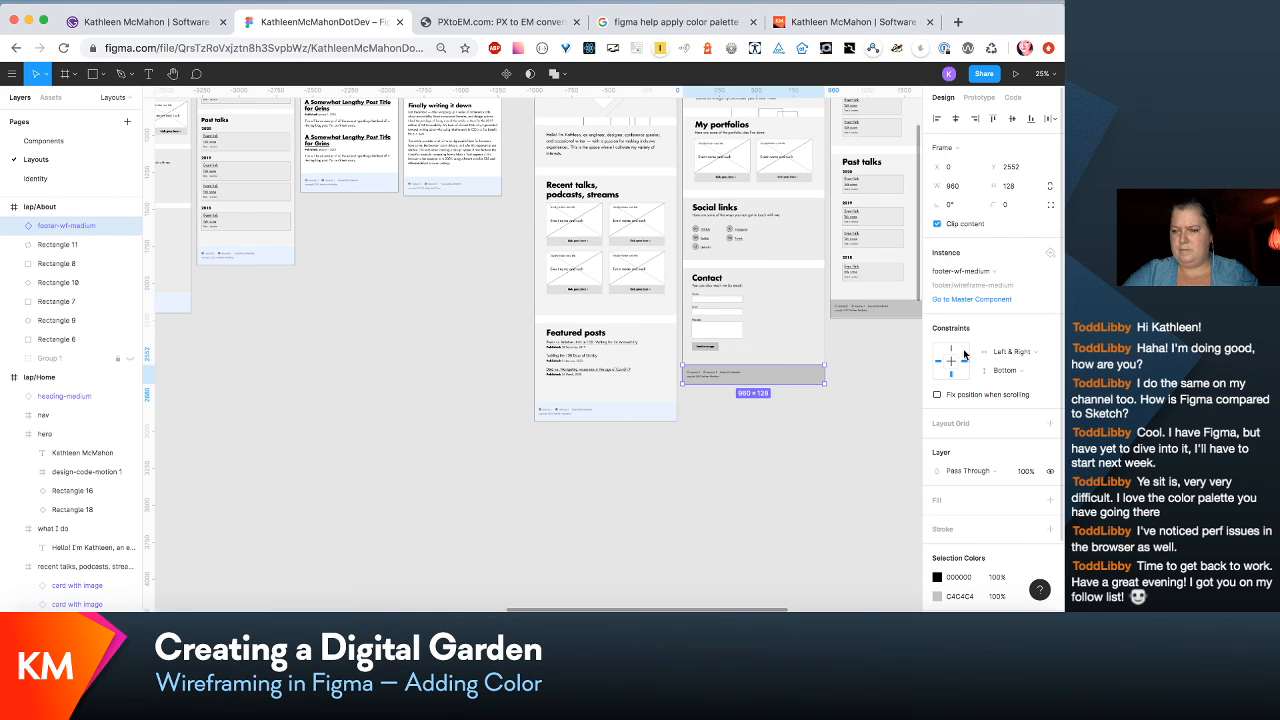
left_click(976, 270)
mouse_move(975, 343)
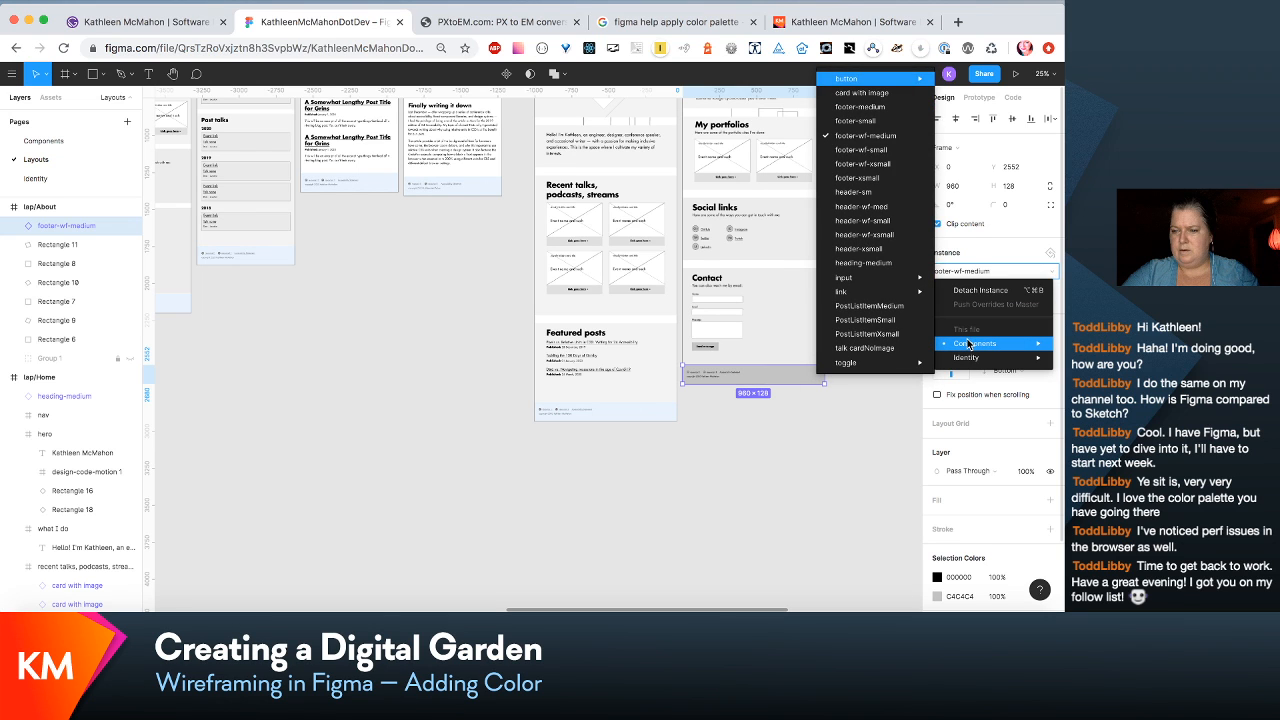
left_click(845, 108)
Step: Change the lap/Speak footer instance from the wireframe version to footer-medium
scroll(638, 299, "right", 5)
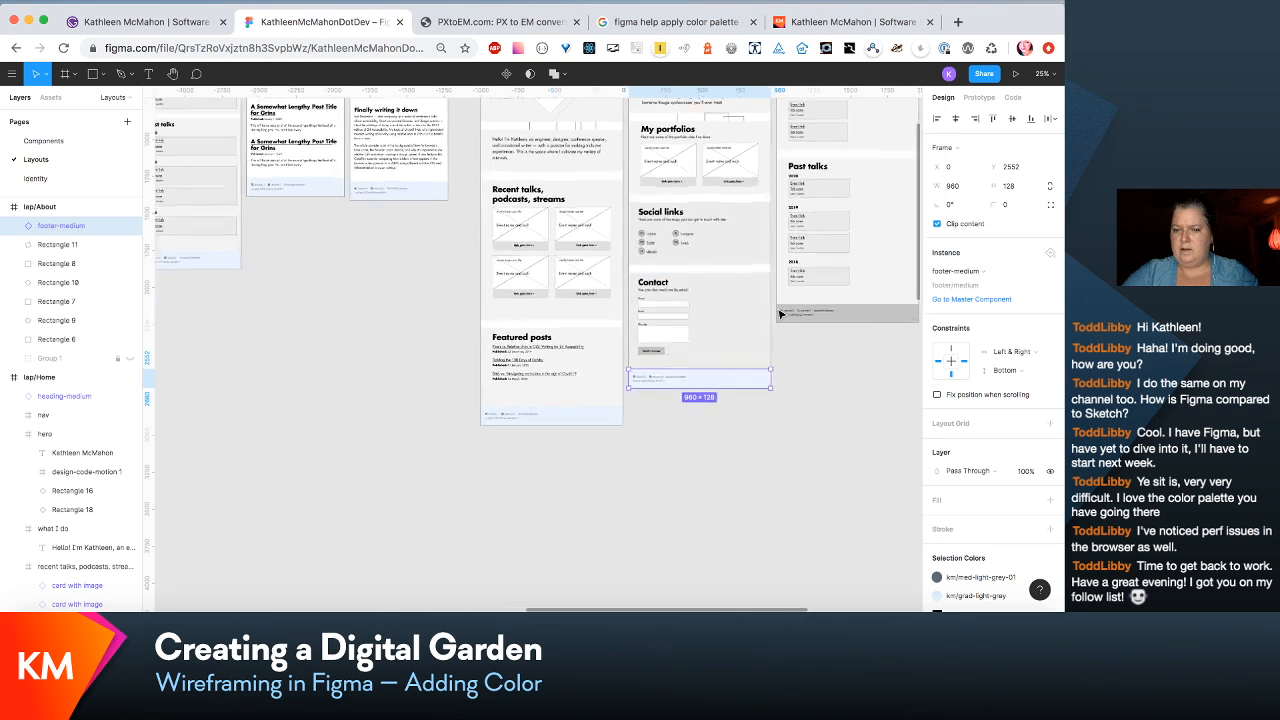
left_click(600, 313)
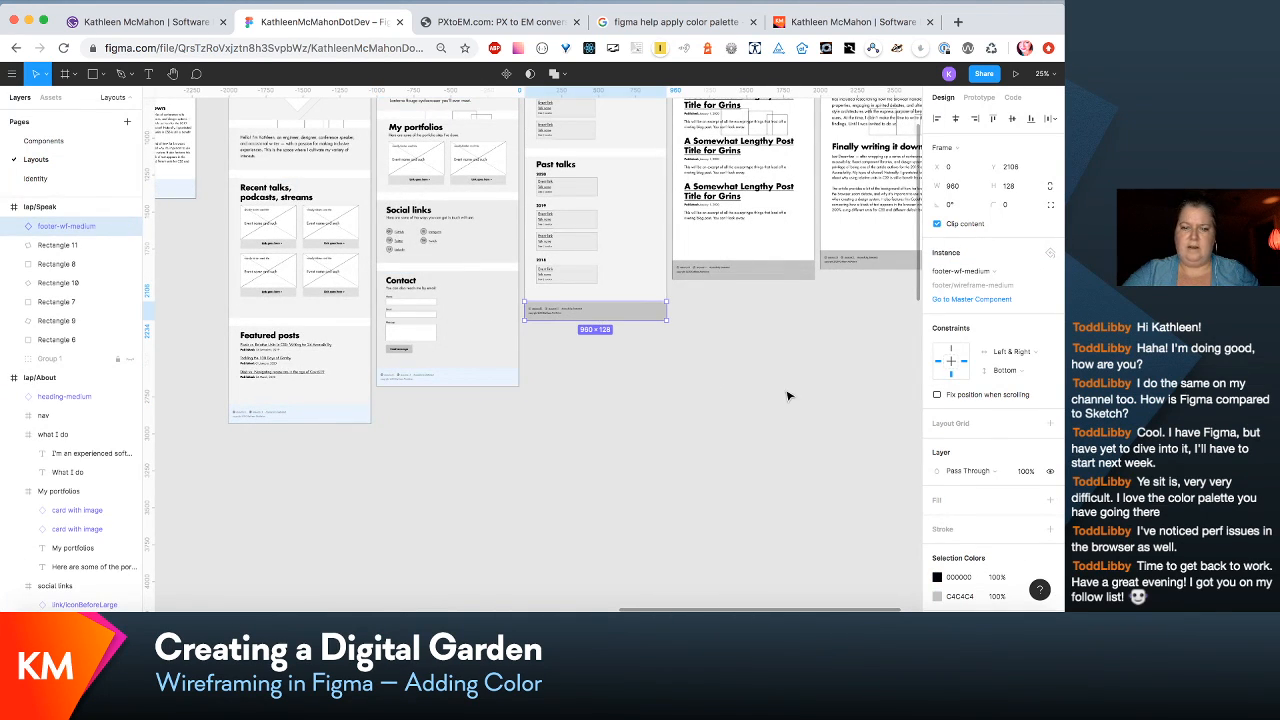
scroll(790, 397, "right", 2)
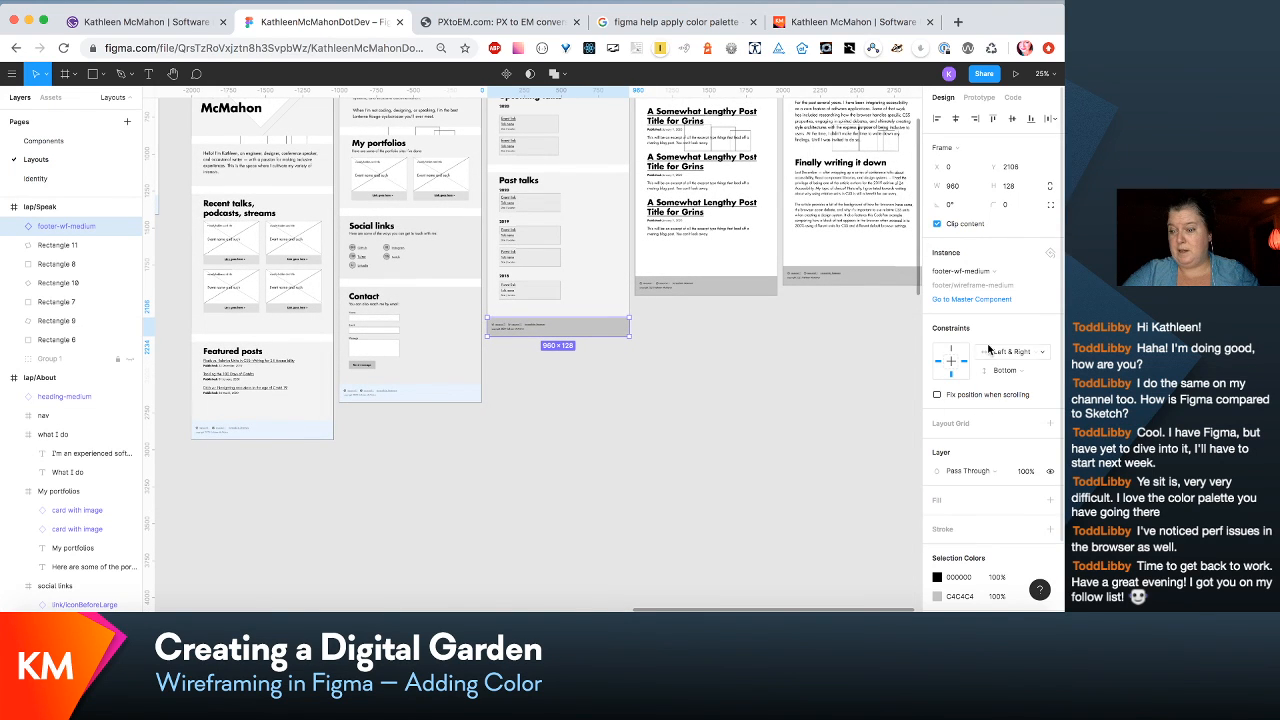
left_click(980, 270)
mouse_move(986, 350)
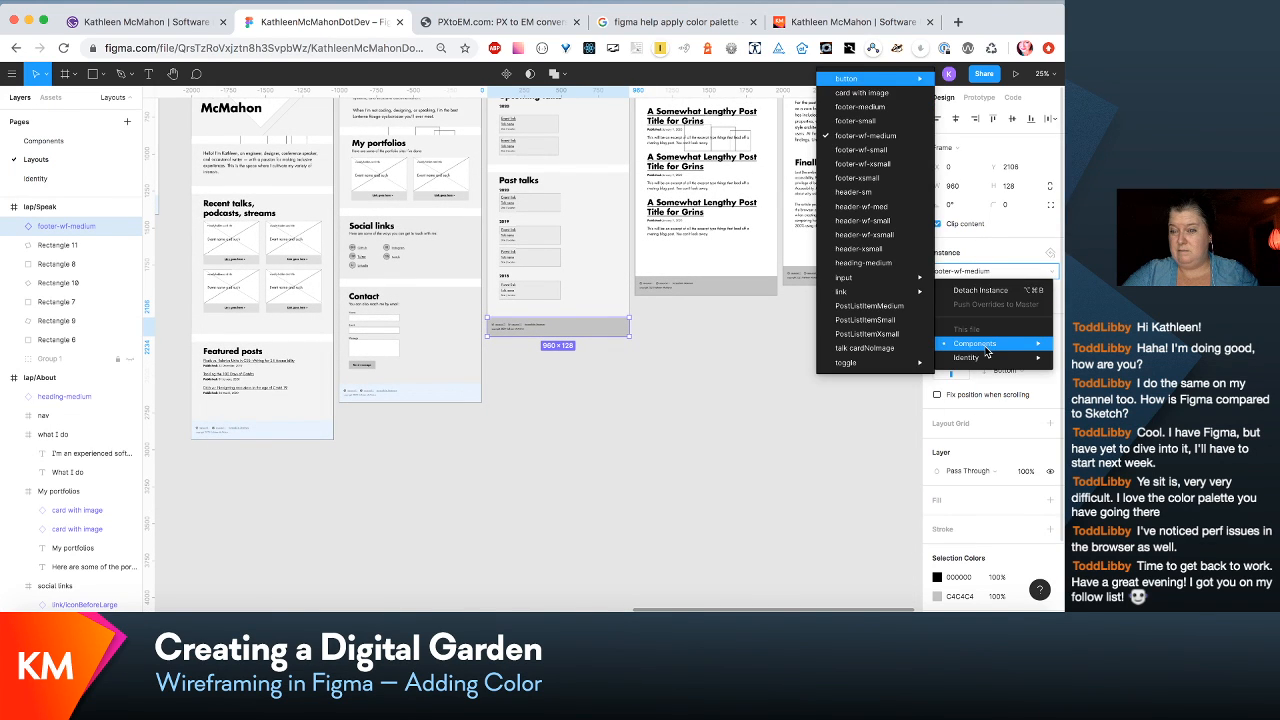
left_click(860, 106)
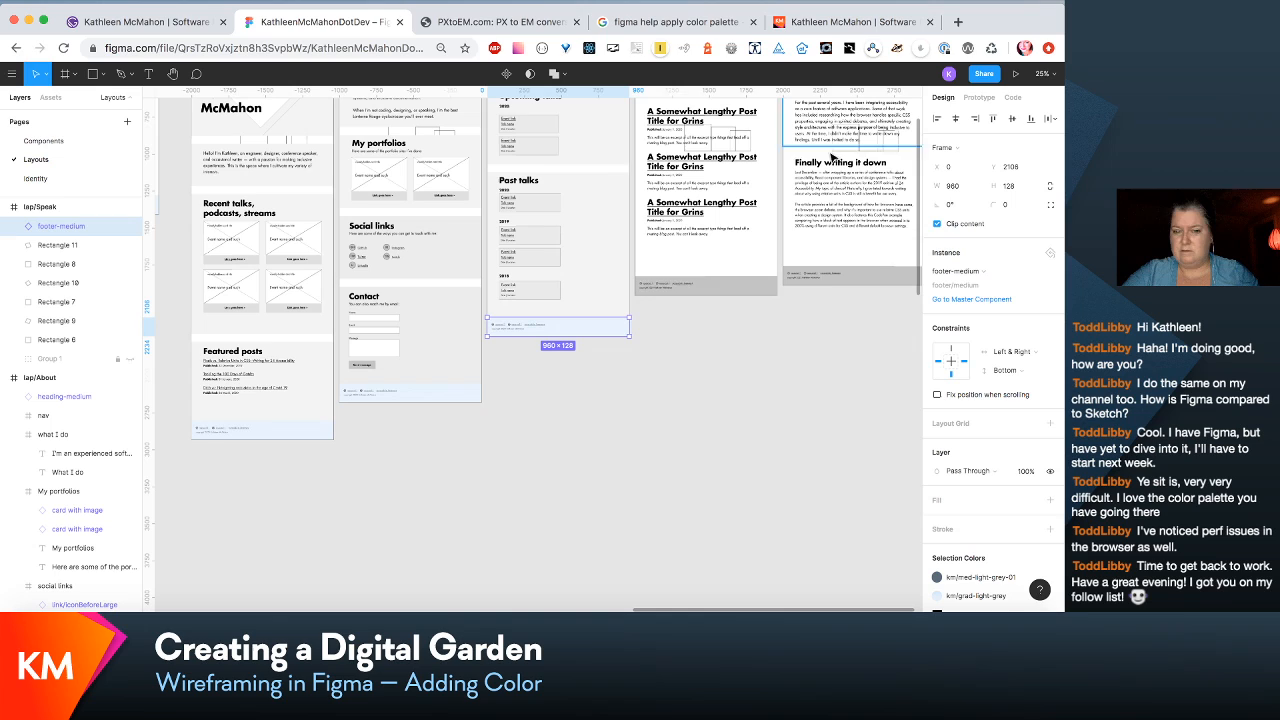
Step: Swap the wireframe footer in the lap/Write layout for the footer-medium component
left_click(755, 284)
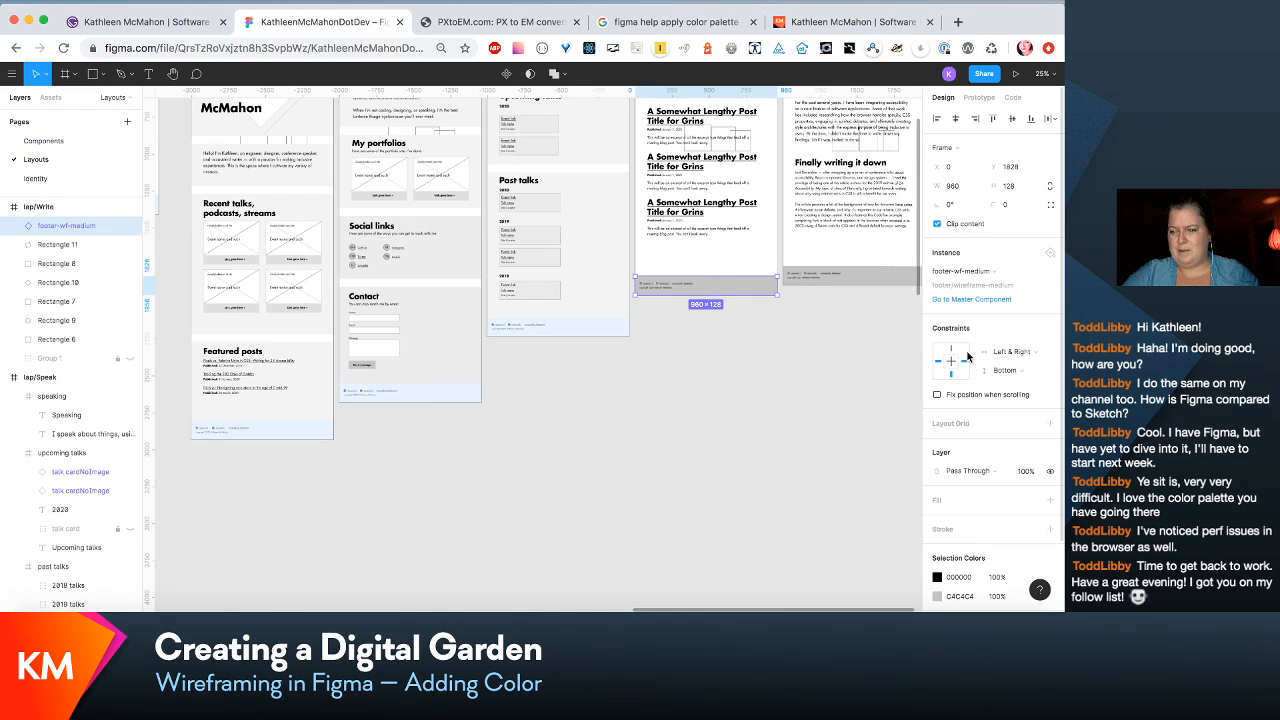
left_click(973, 276)
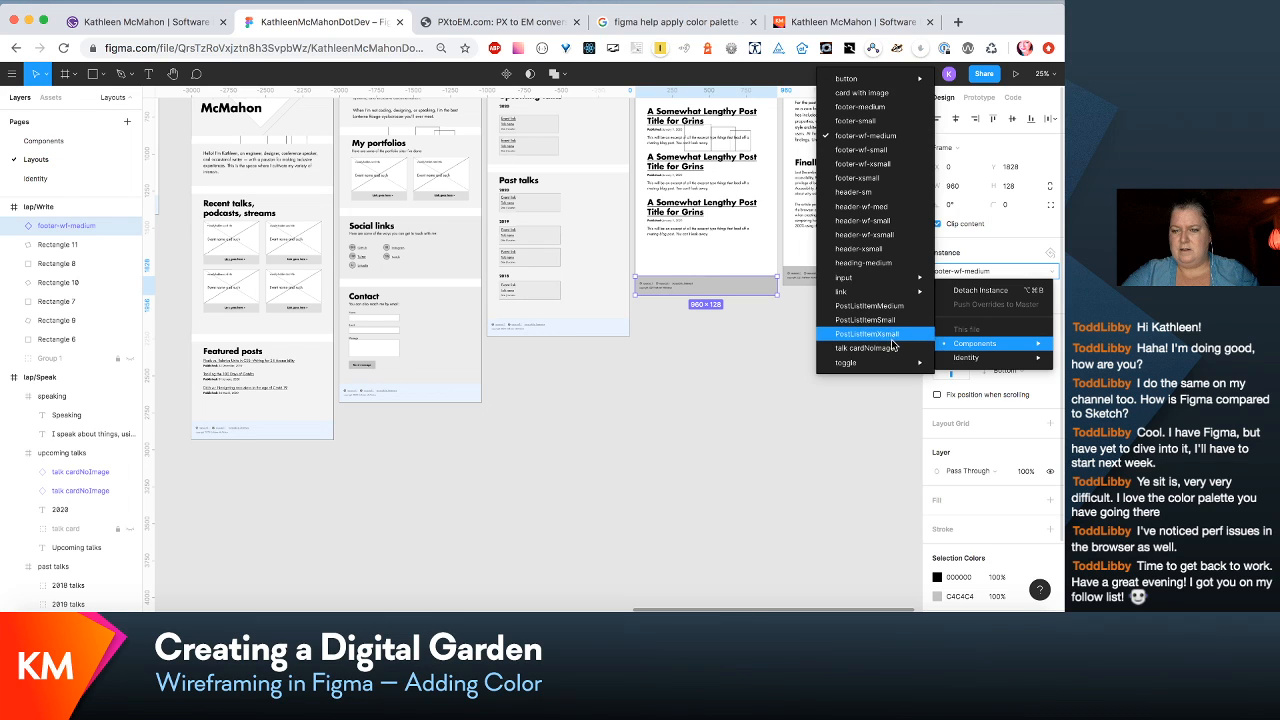
left_click(859, 107)
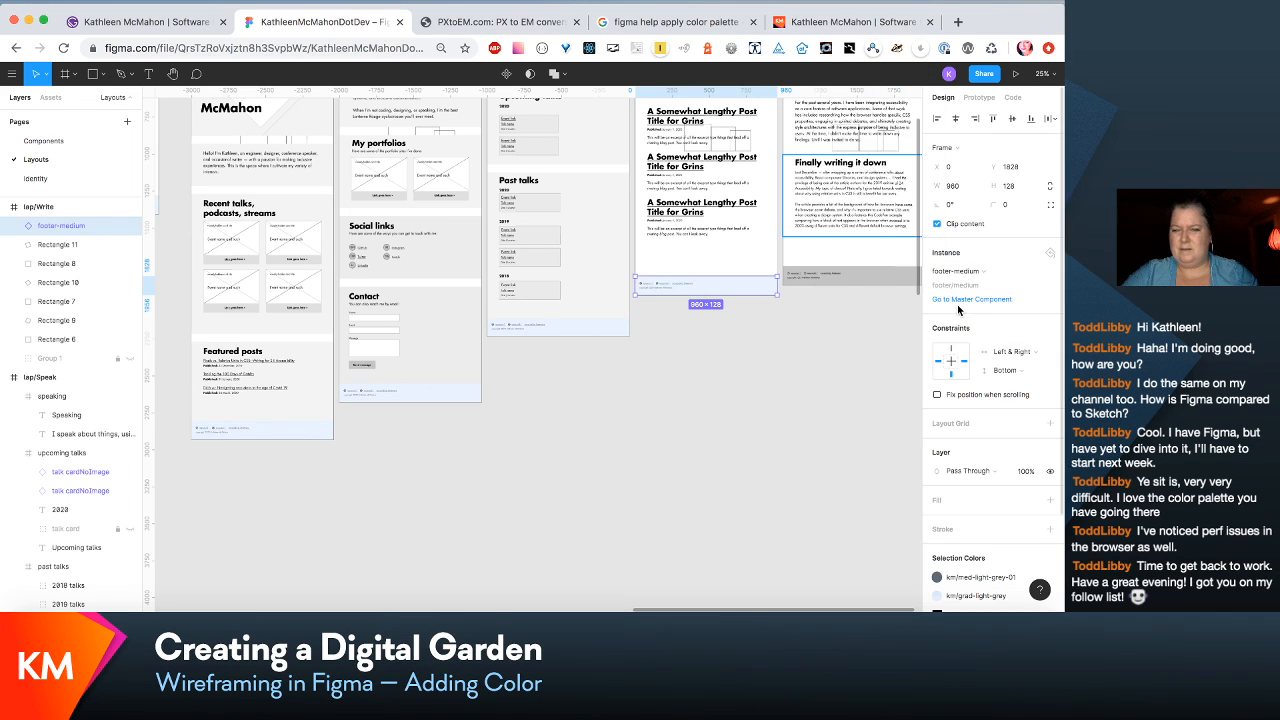
Step: Swap the wireframe footer in the lap/WriteIndividual layout for the footer-medium component
left_click(881, 282)
left_click(991, 270)
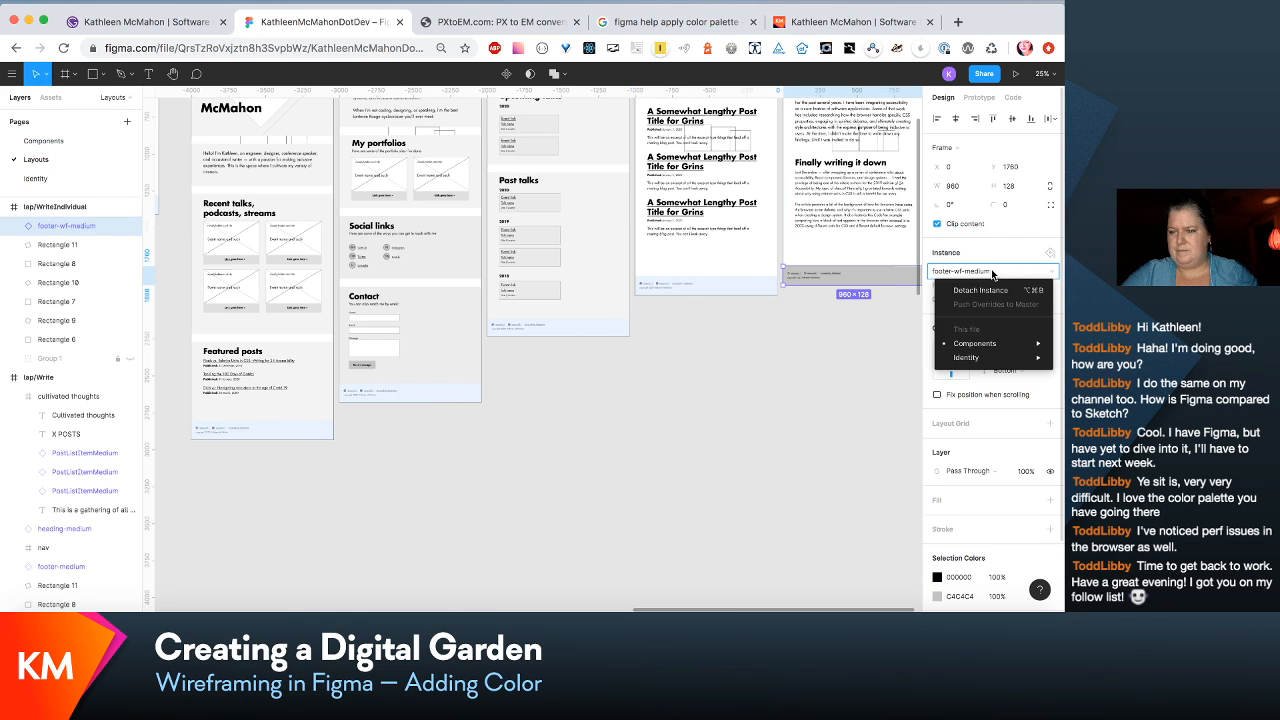
mouse_move(985, 343)
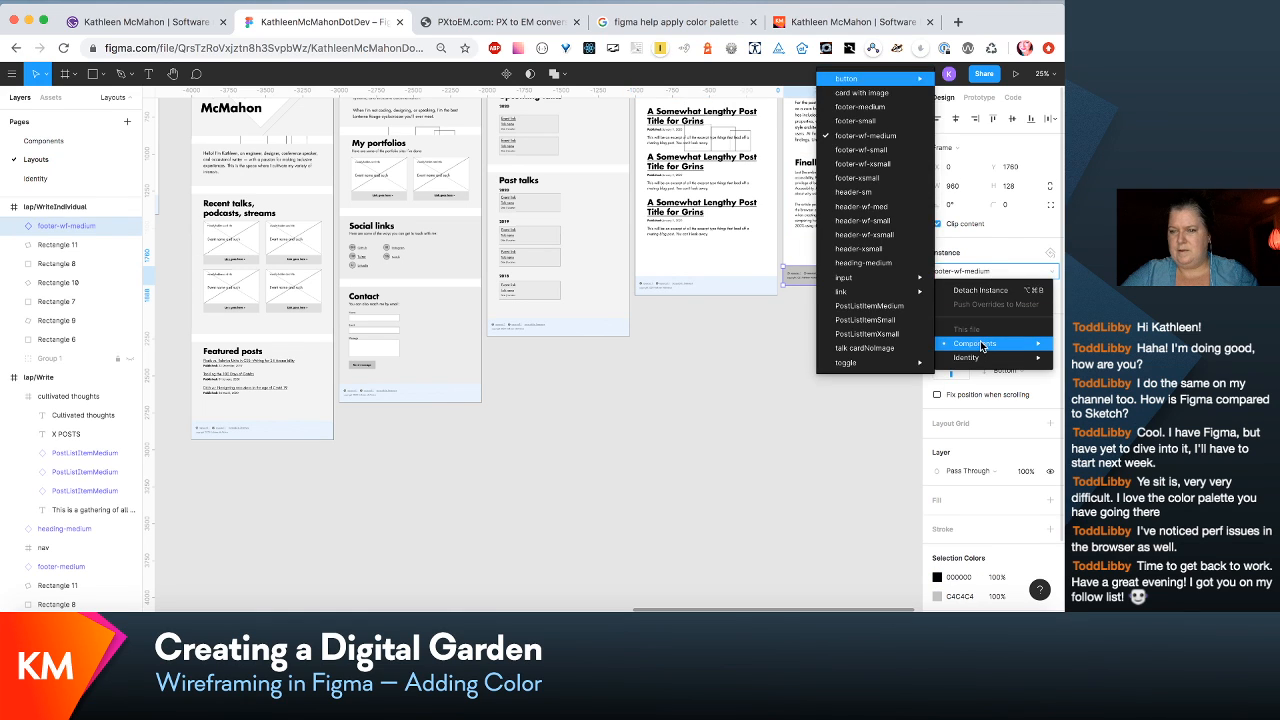
left_click(860, 107)
Step: Open the linear gradient of the km/grad-light-grey style for editing from the Footer bg layer of the 320vw/Write footer
scroll(780, 378, "left", 3)
scroll(780, 378, "left", 5)
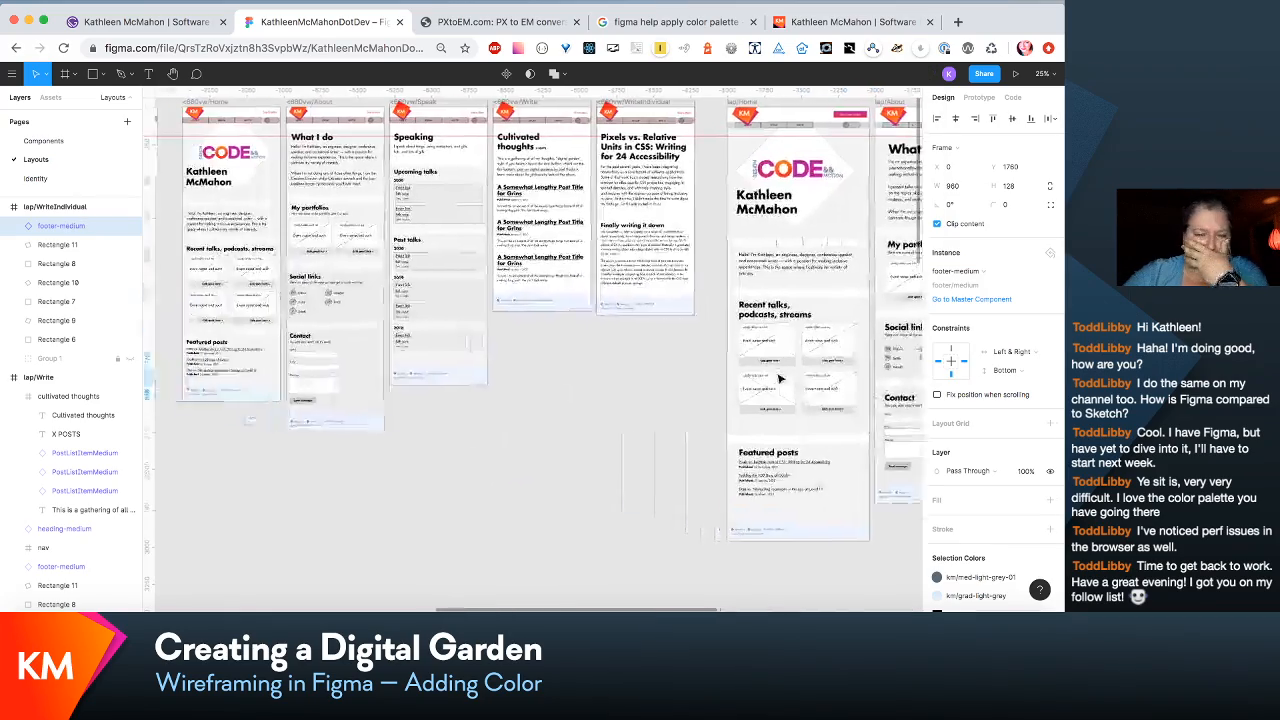
scroll(780, 378, "left", 5)
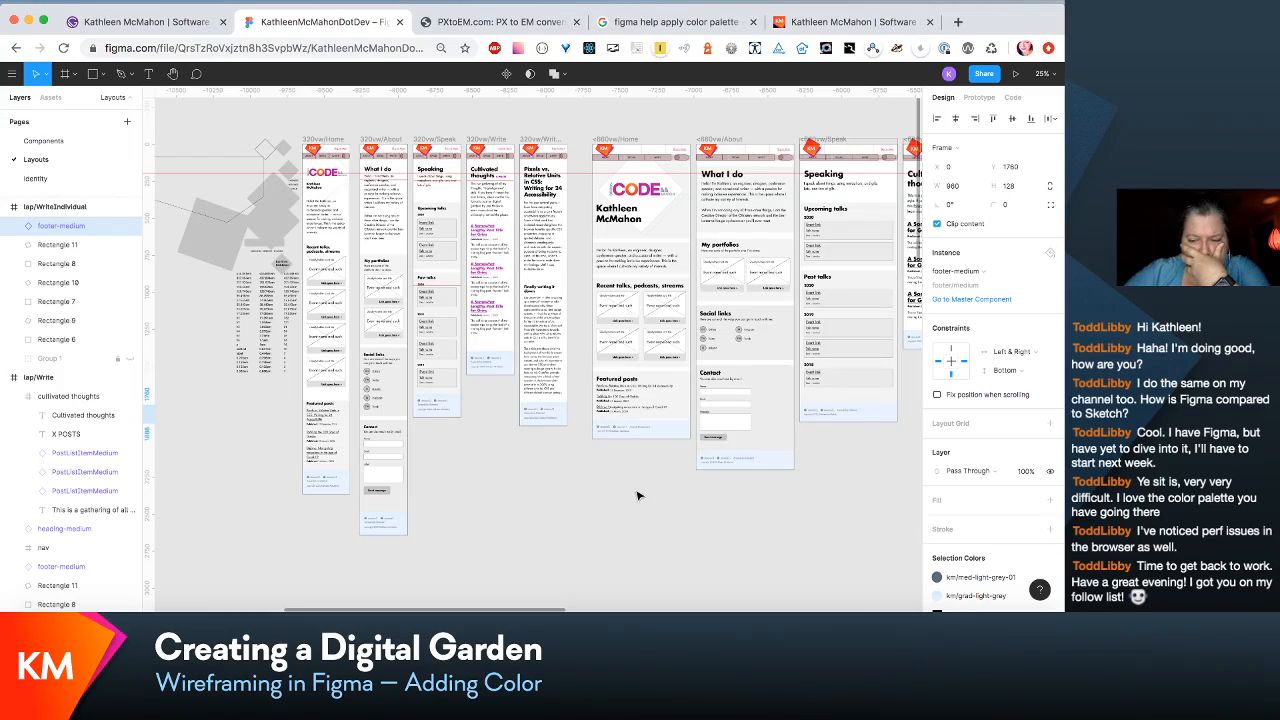
key("shift+0")
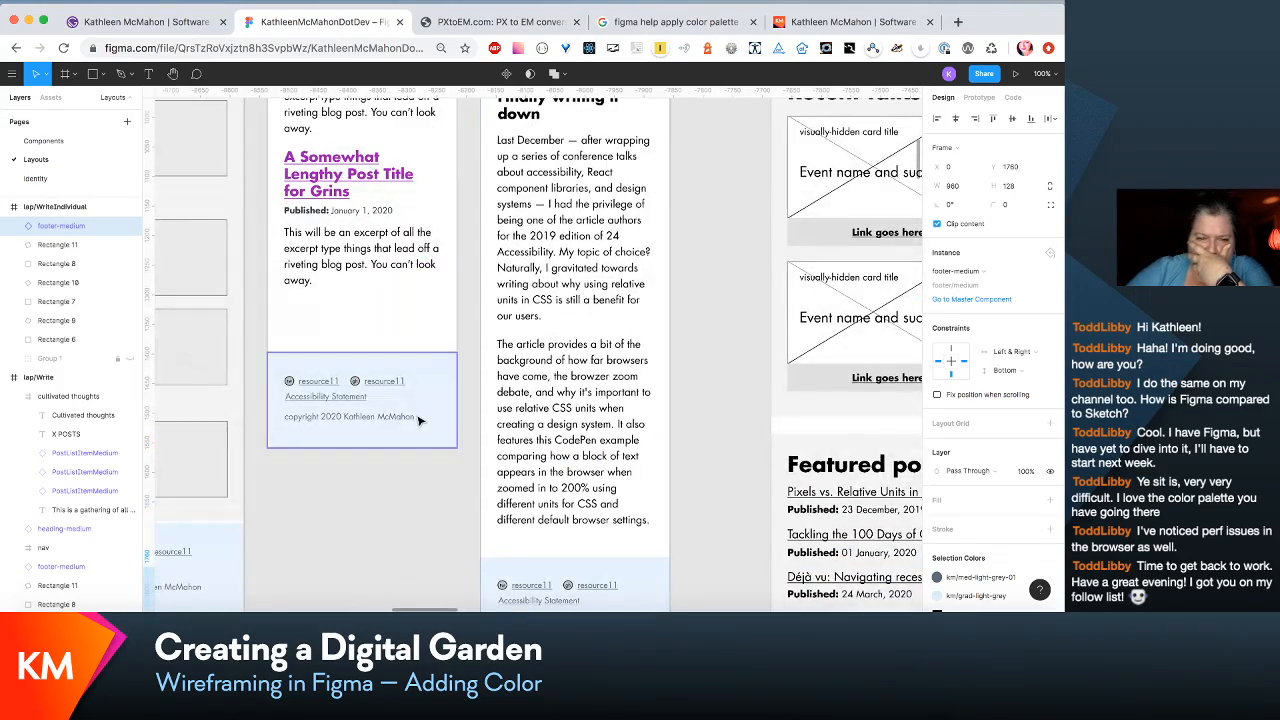
scroll(600, 465, "left", 4)
scroll(551, 432, "left", 5)
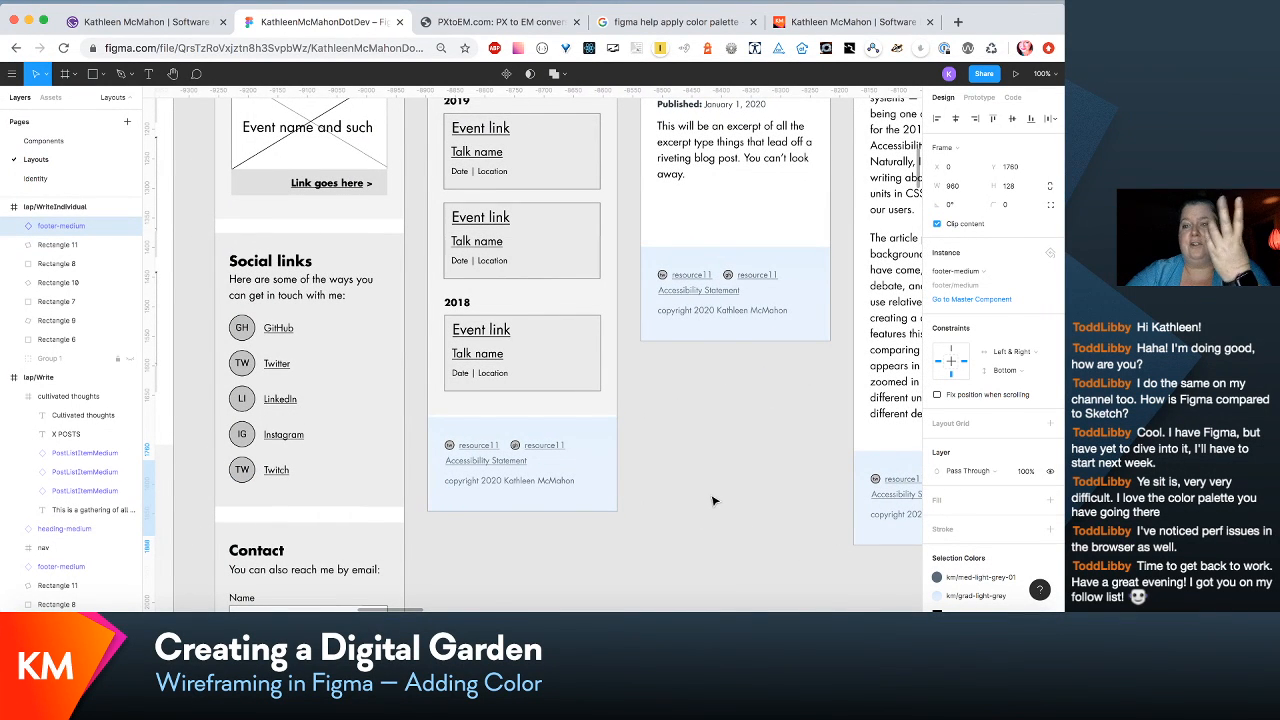
left_click(822, 276)
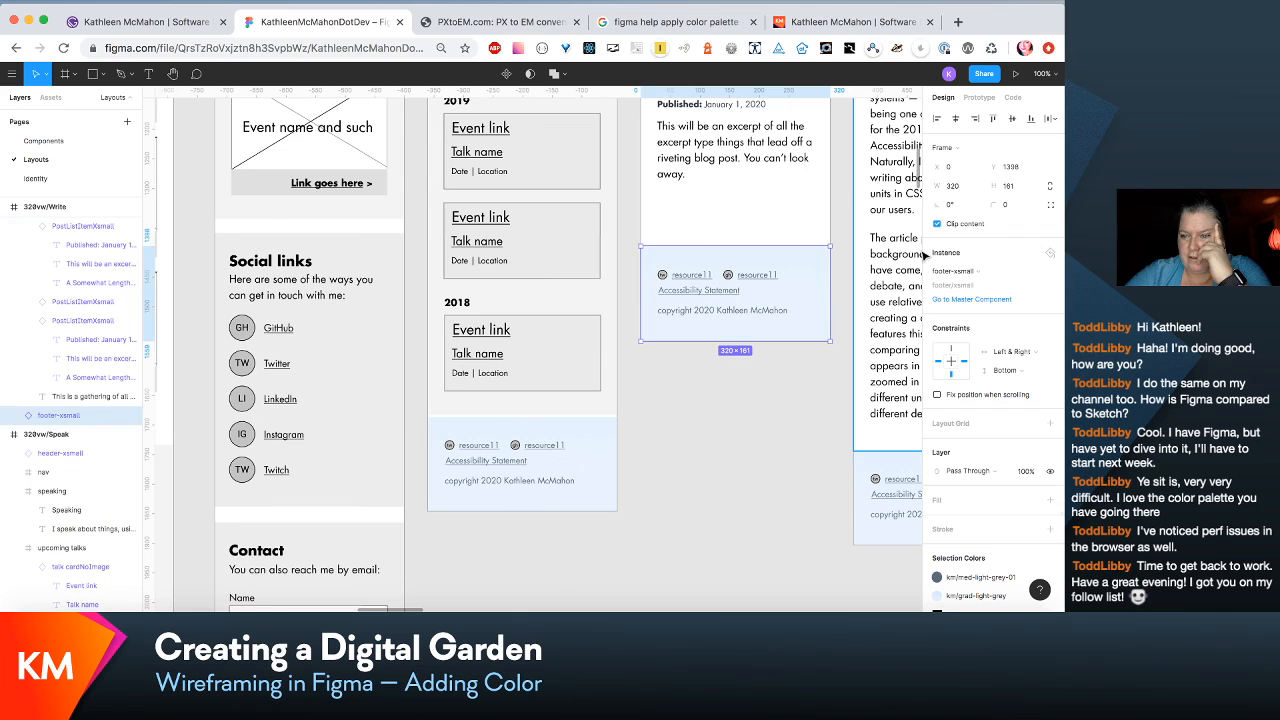
double_click(820, 279)
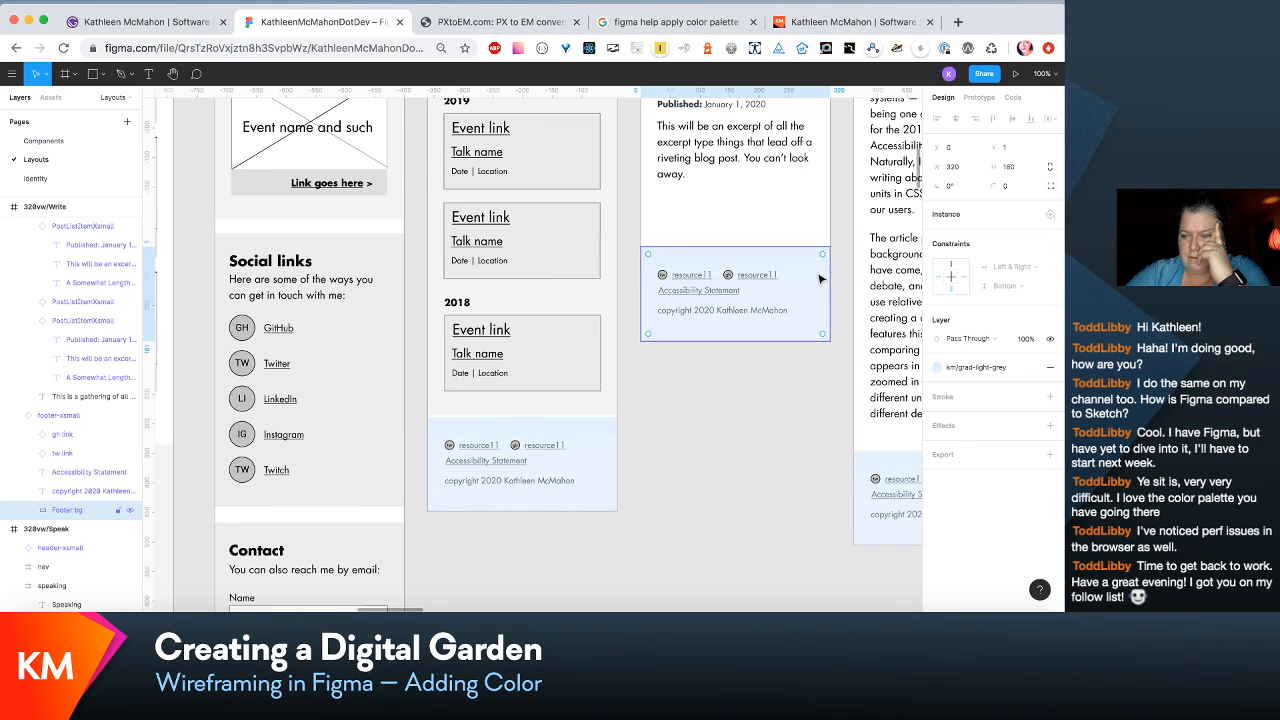
left_click(945, 368)
left_click(1026, 393)
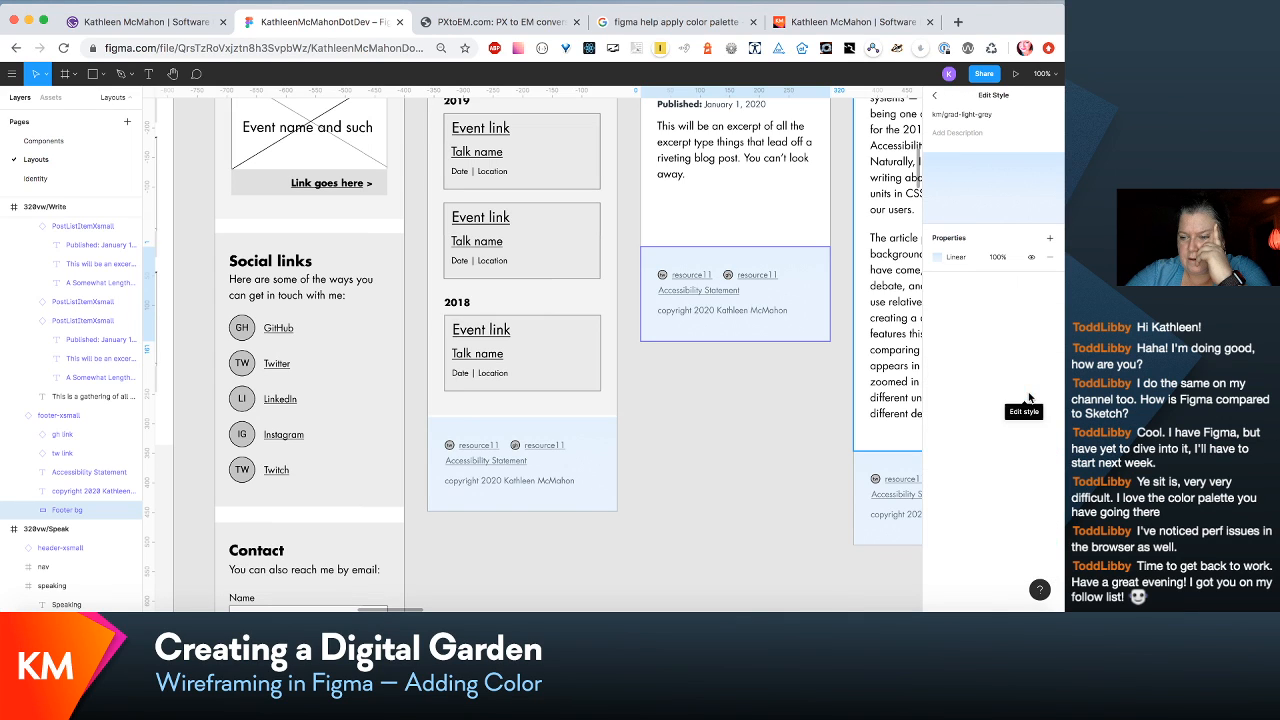
left_click(937, 257)
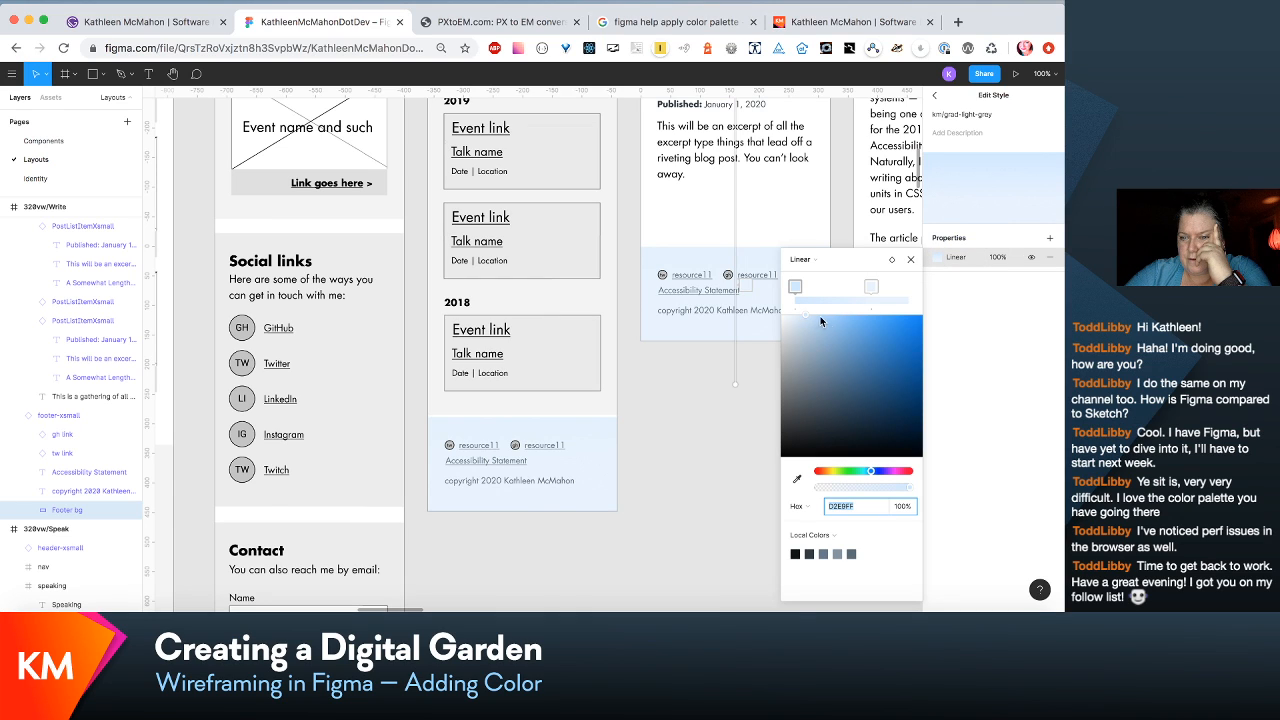
Step: Try the darker colour C7DCF0 on the gradient's first stop and adjust the second stop's colour
left_click(795, 287)
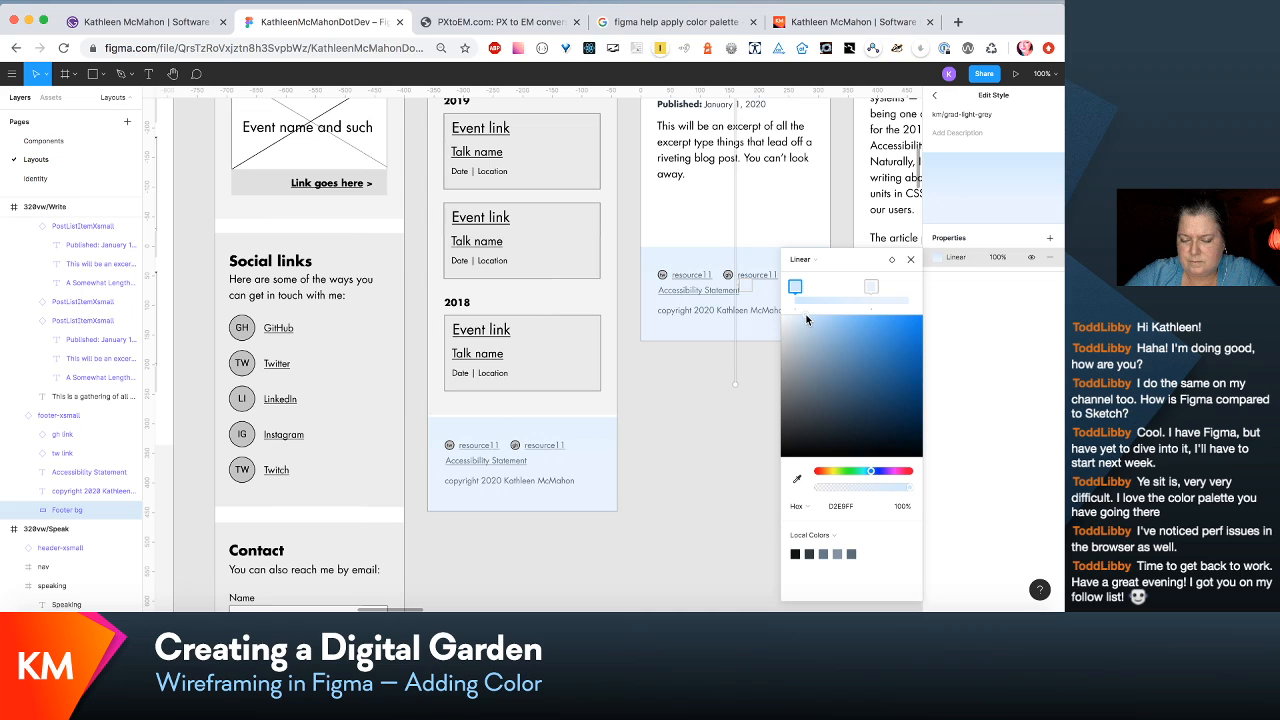
left_click(803, 323)
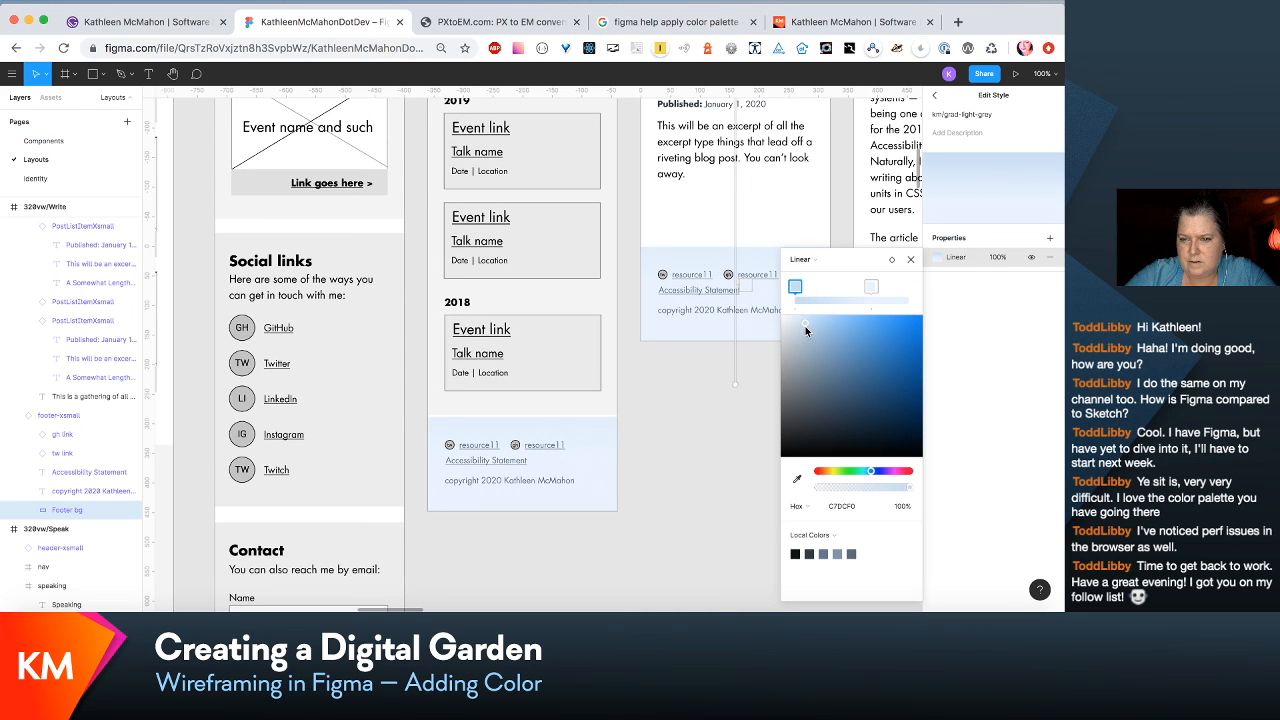
left_click(871, 287)
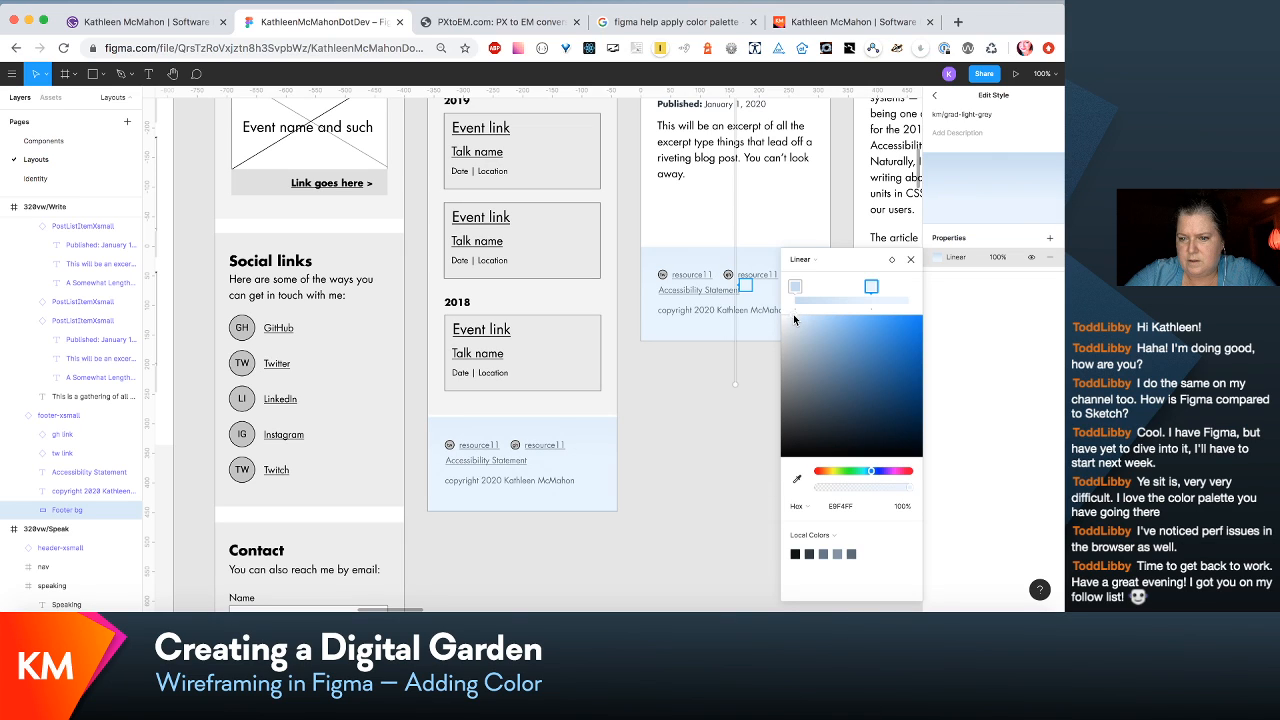
left_click_drag(794, 315, 793, 325)
Step: Lighten the km/grad-light-grey gradient by setting its first stop to EEF6FE and its second stop to EDF4FB
left_click(795, 286)
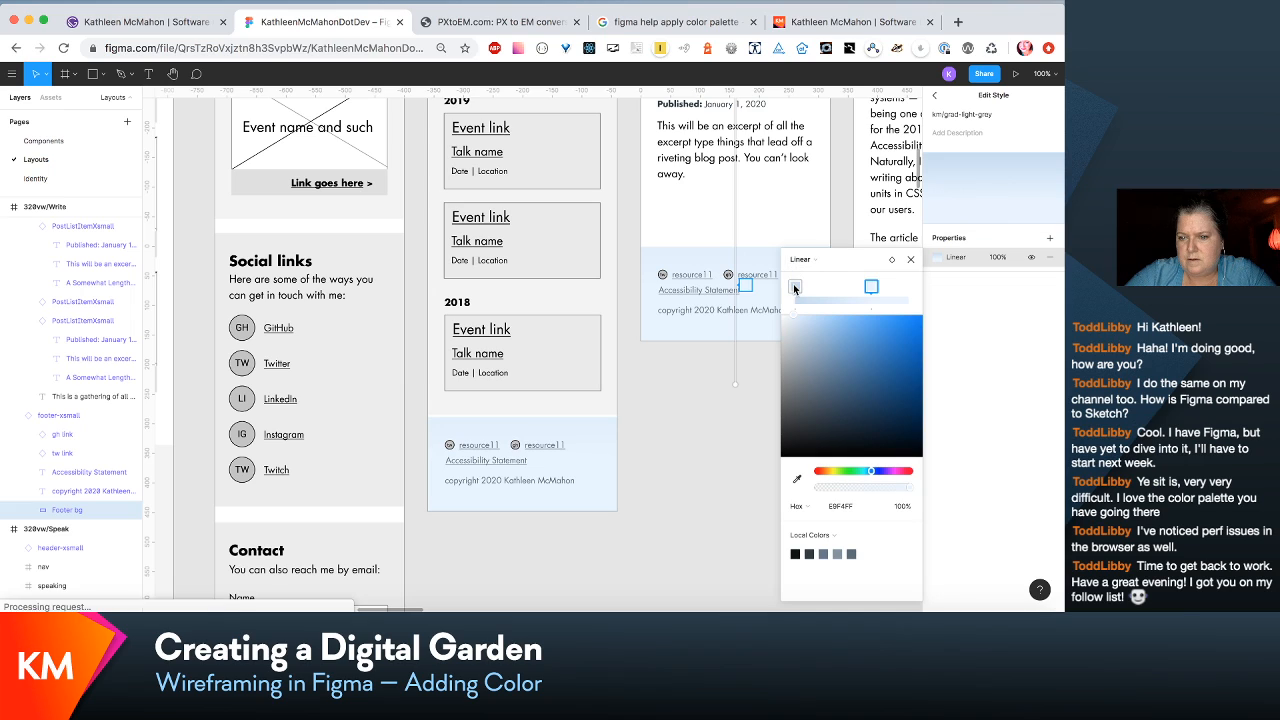
mouse_move(808, 326)
left_mouse_down()
mouse_move(782, 336)
mouse_move(790, 315)
left_mouse_up()
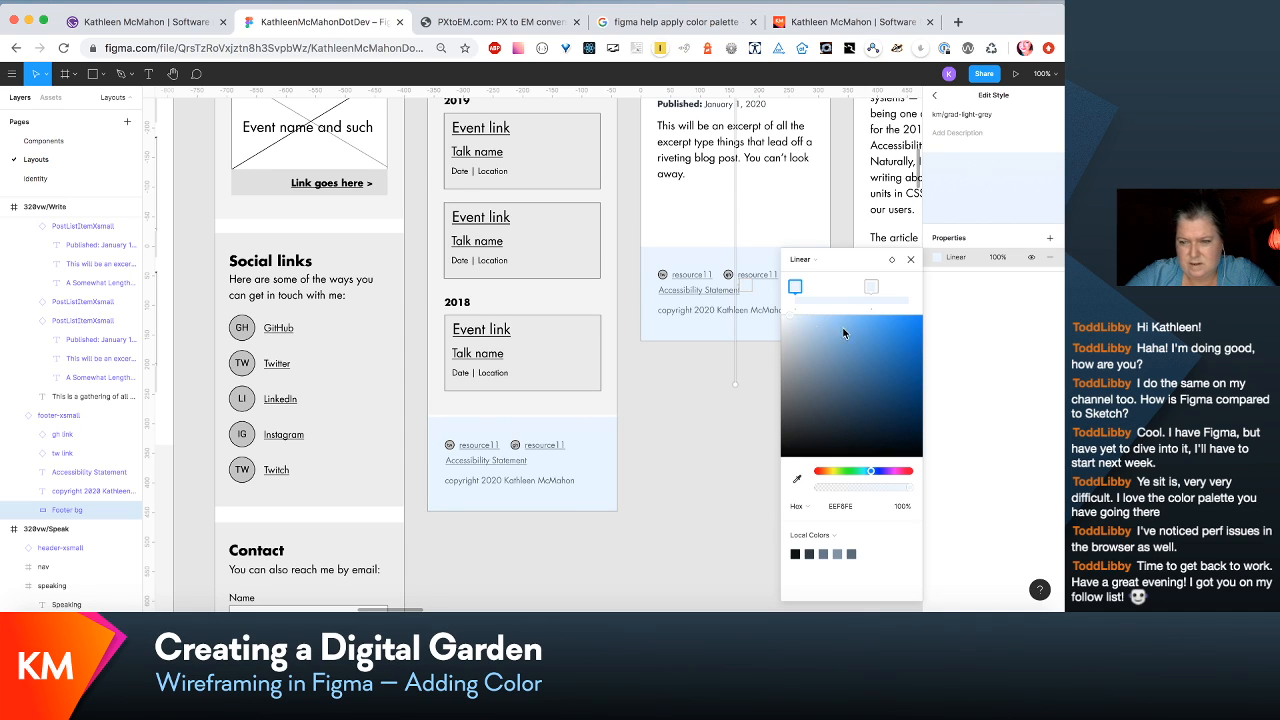
left_click(871, 286)
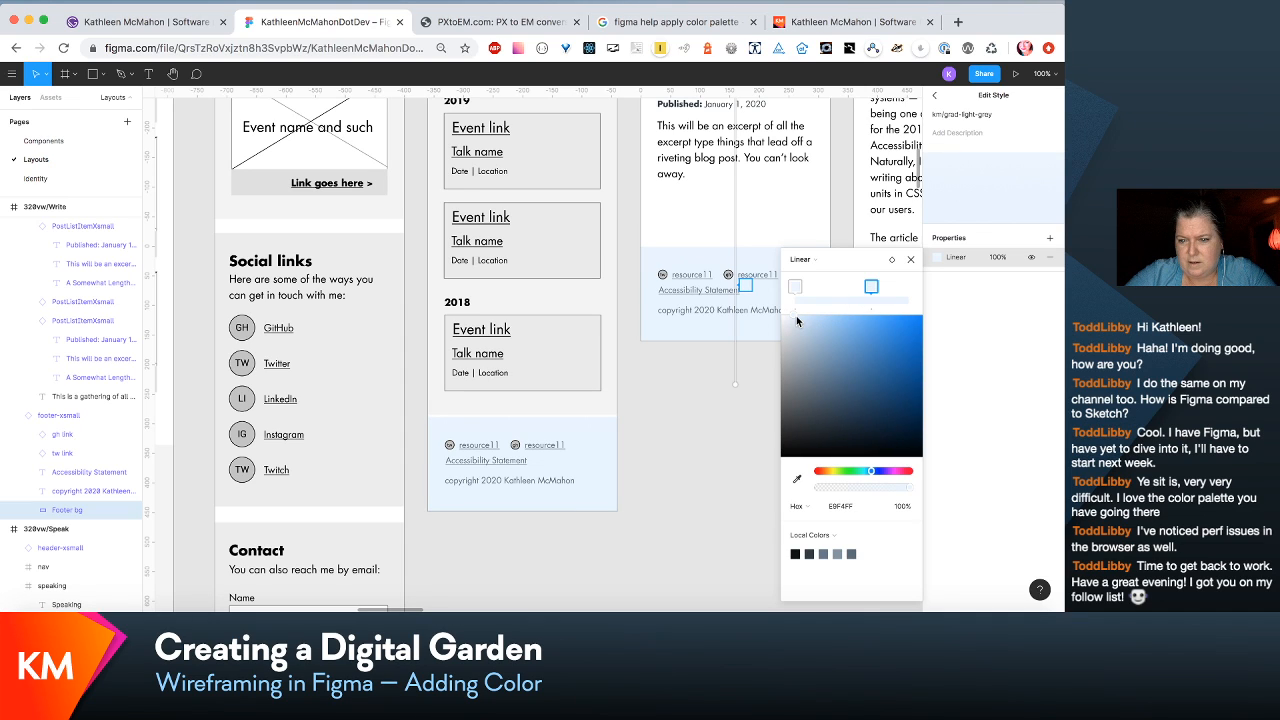
left_click_drag(796, 315, 789, 319)
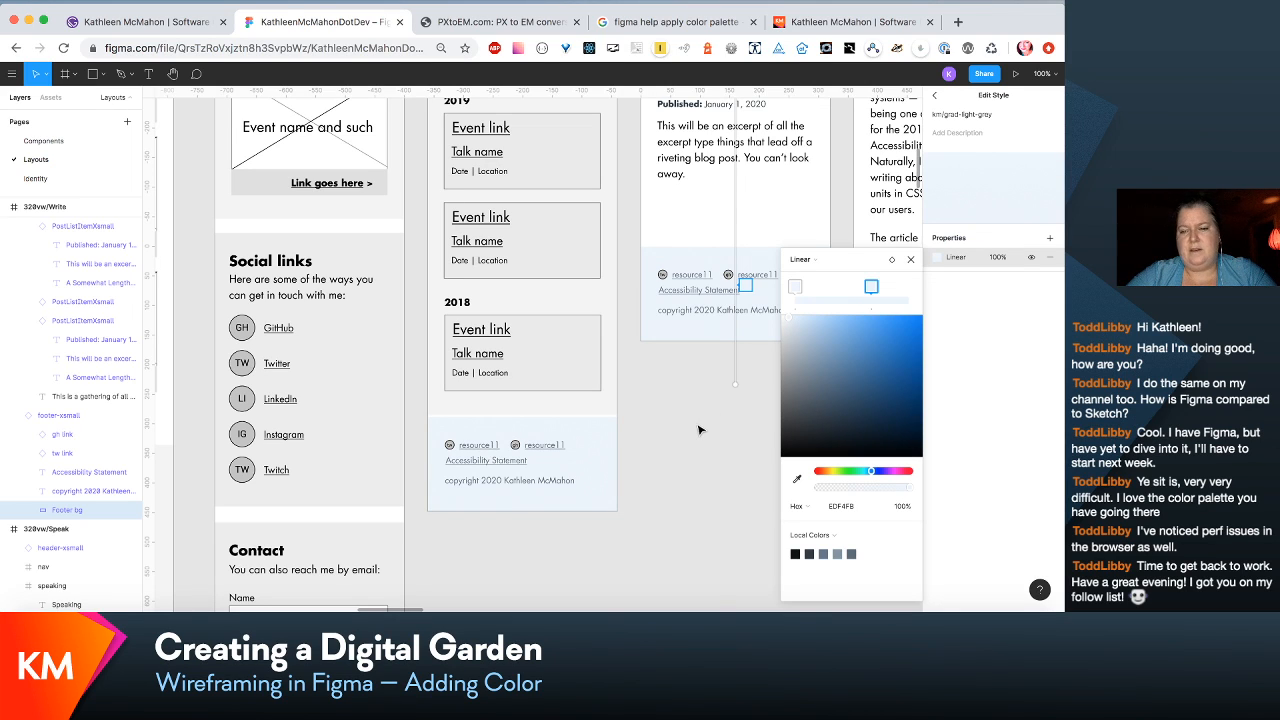
Step: Copy the second gradient stop's hex value EDF4FB, close the style editor and clear the selection
left_click(850, 505)
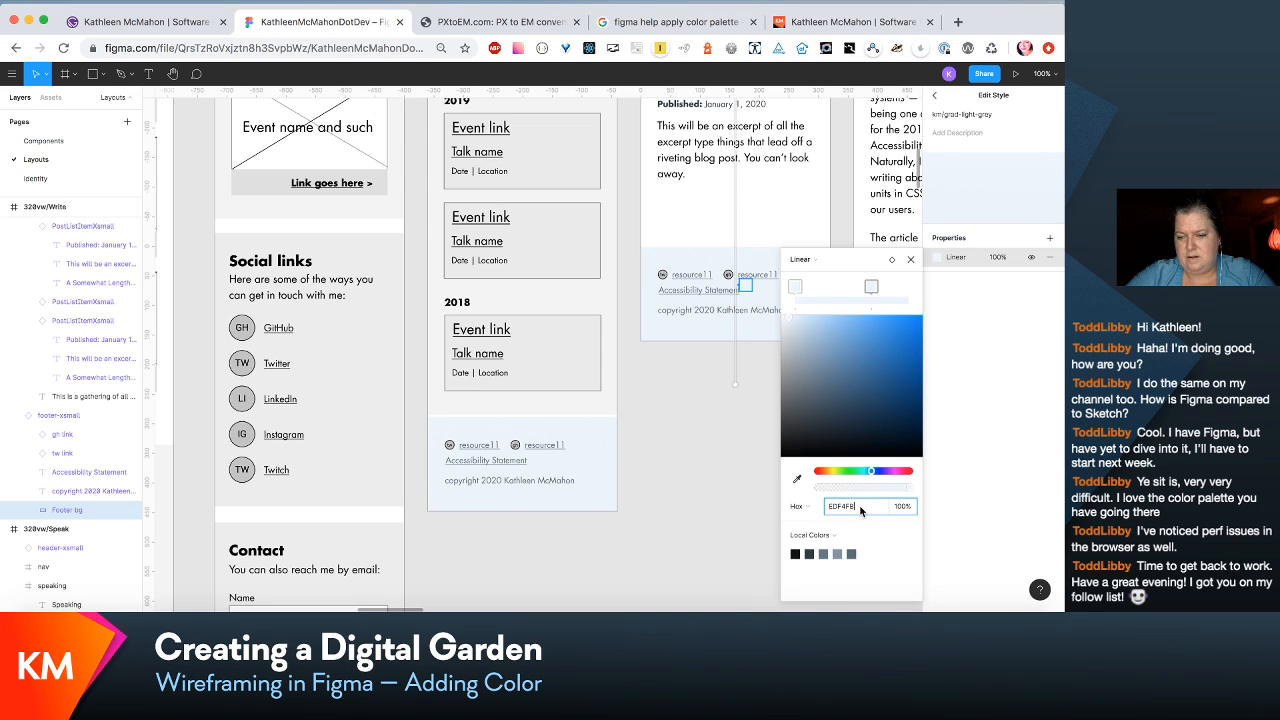
left_click_drag(853, 510, 806, 510)
key("super+c")
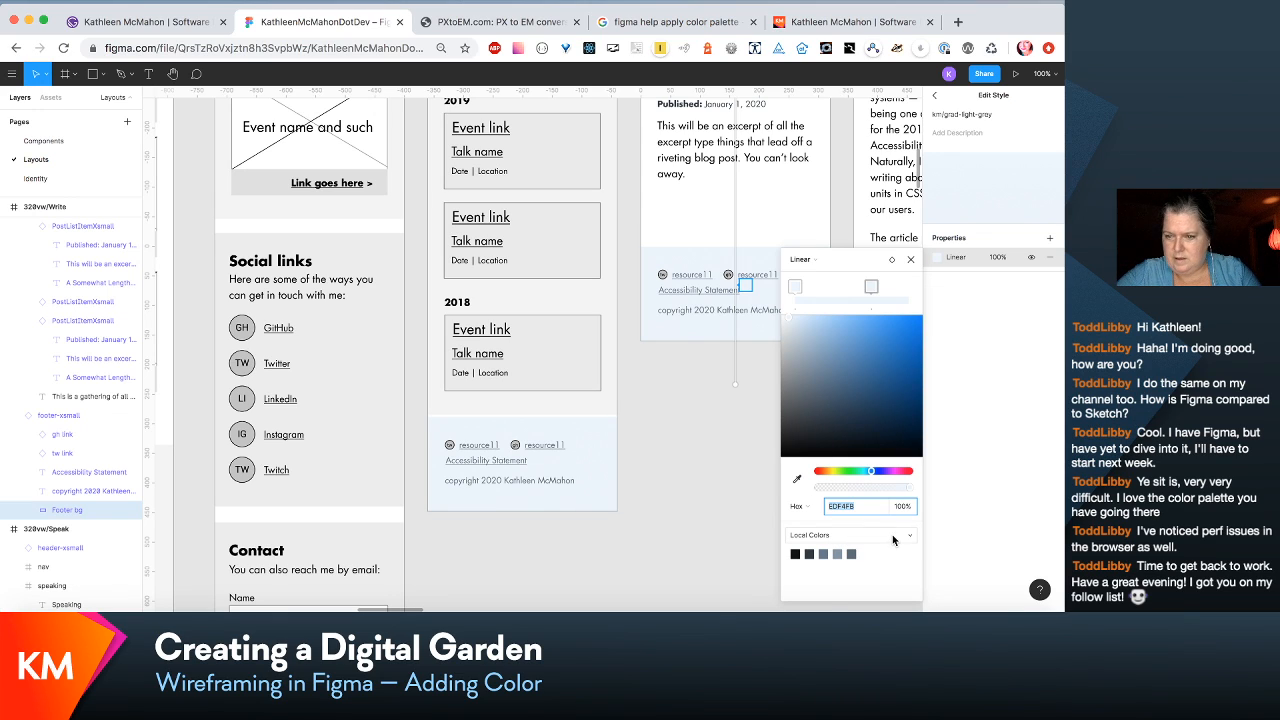
left_click(974, 436)
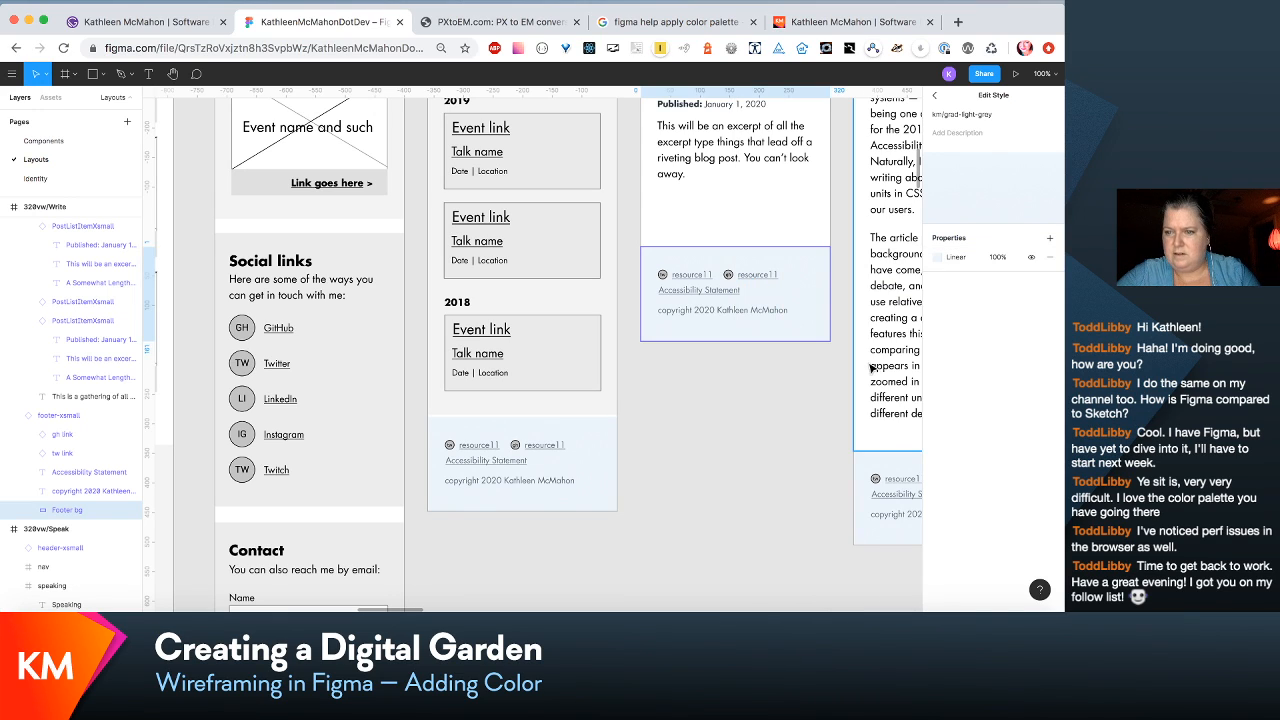
left_click(779, 441)
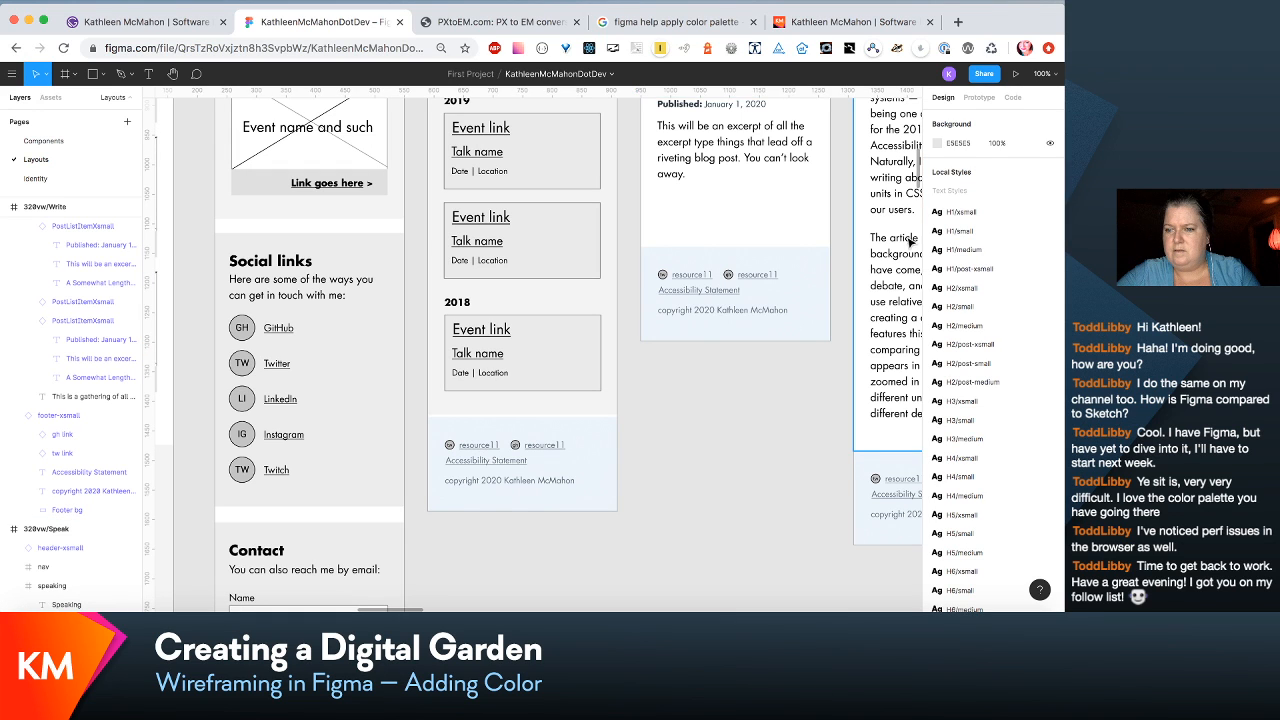
Step: Add a solid EDF4FB fill to the footer-xsmall instance in the 320vw/Speak layout
scroll(903, 385, "down", 3)
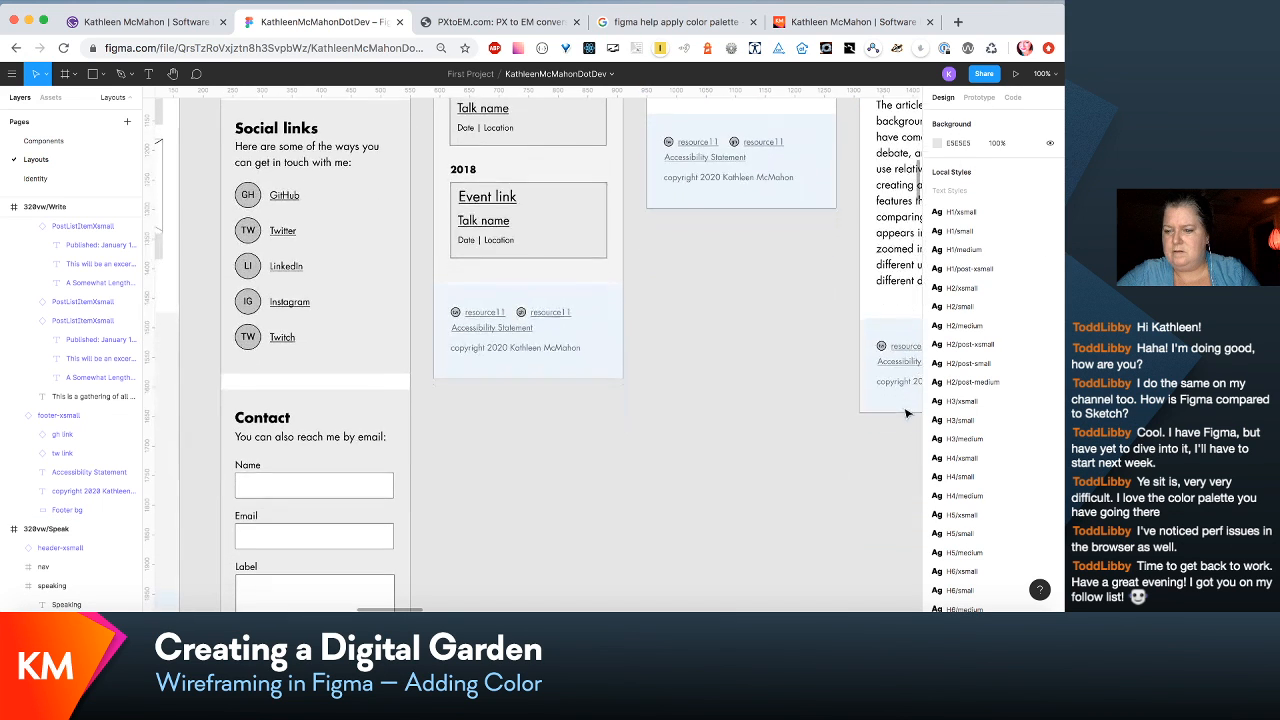
scroll(988, 463, "down", 10)
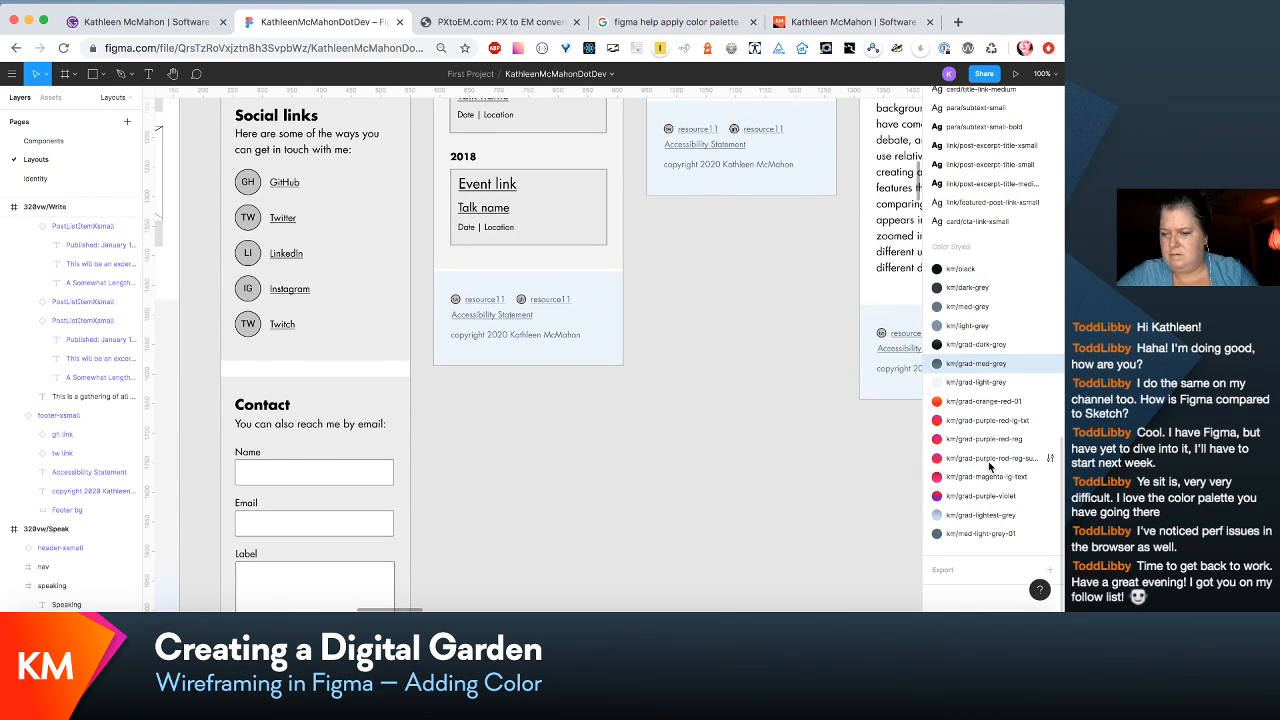
left_click(614, 341)
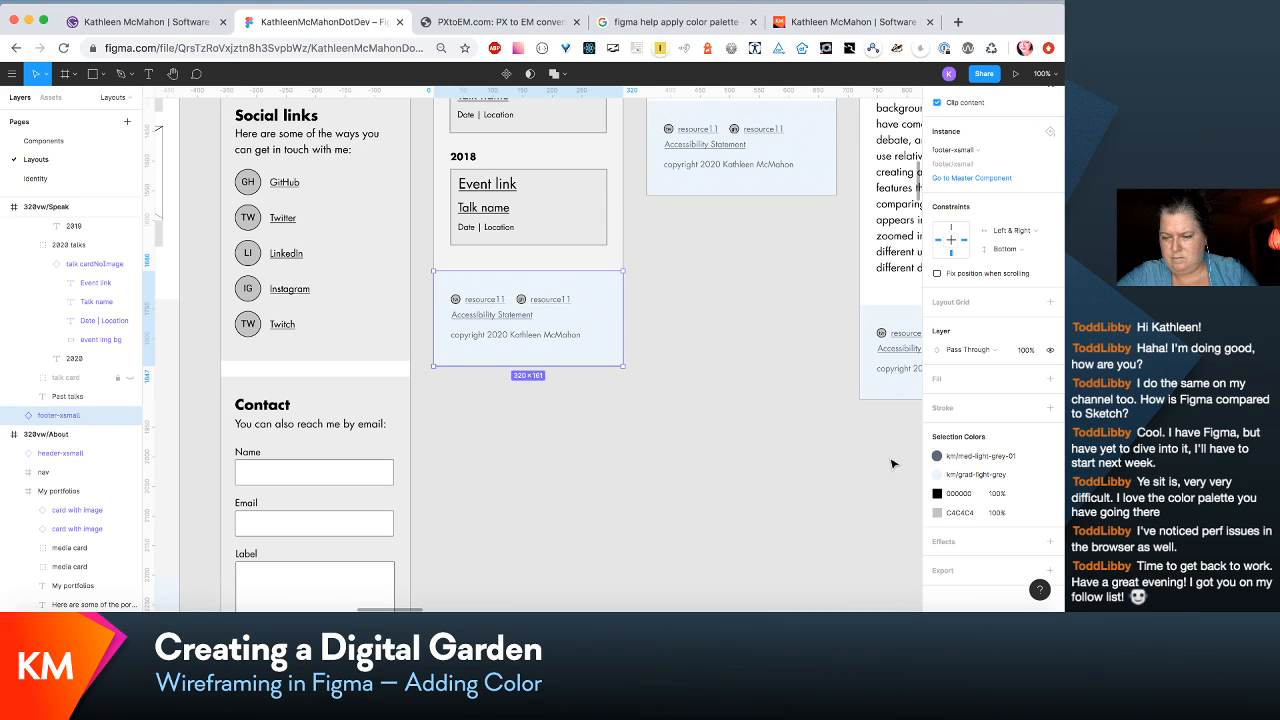
left_click(1049, 380)
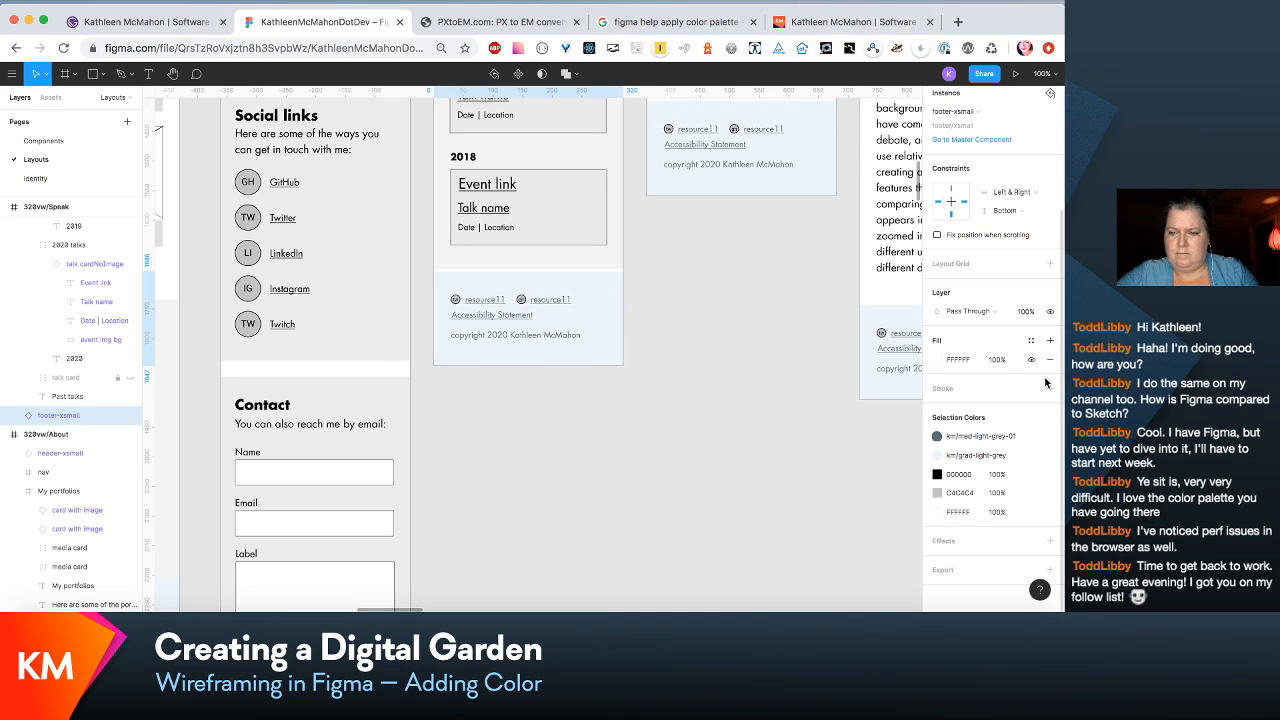
left_click(936, 359)
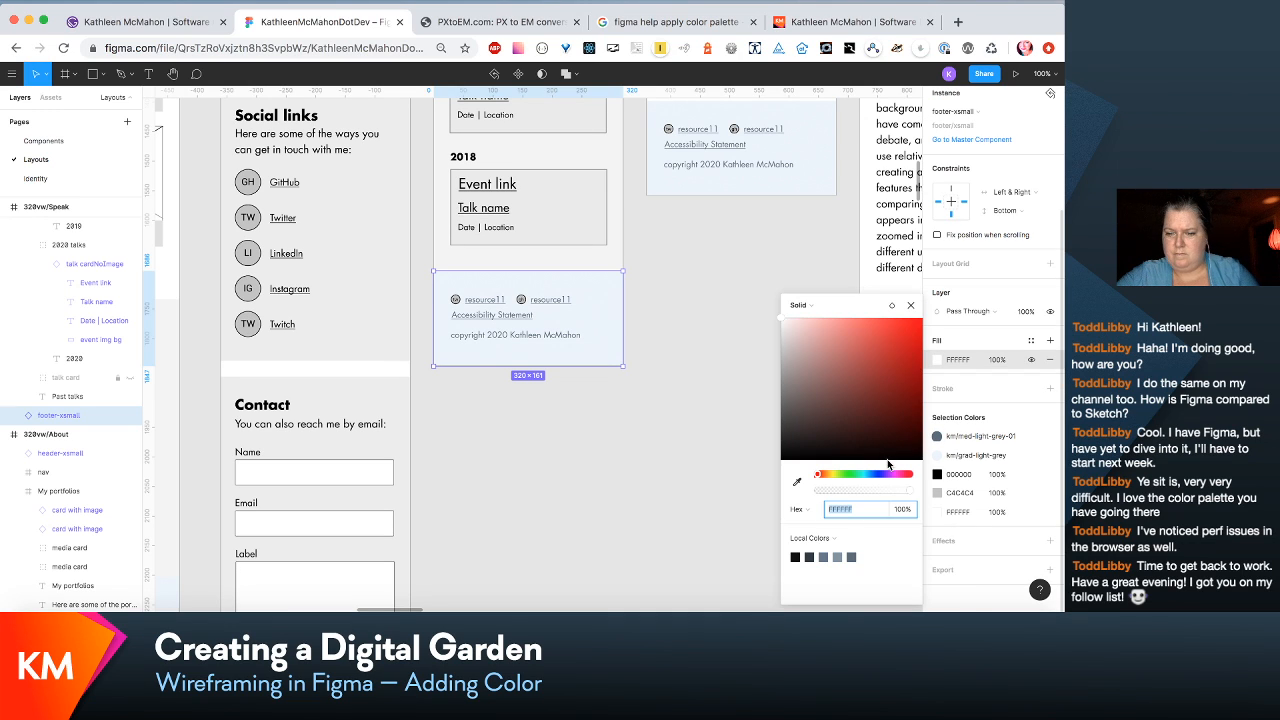
key("super+v")
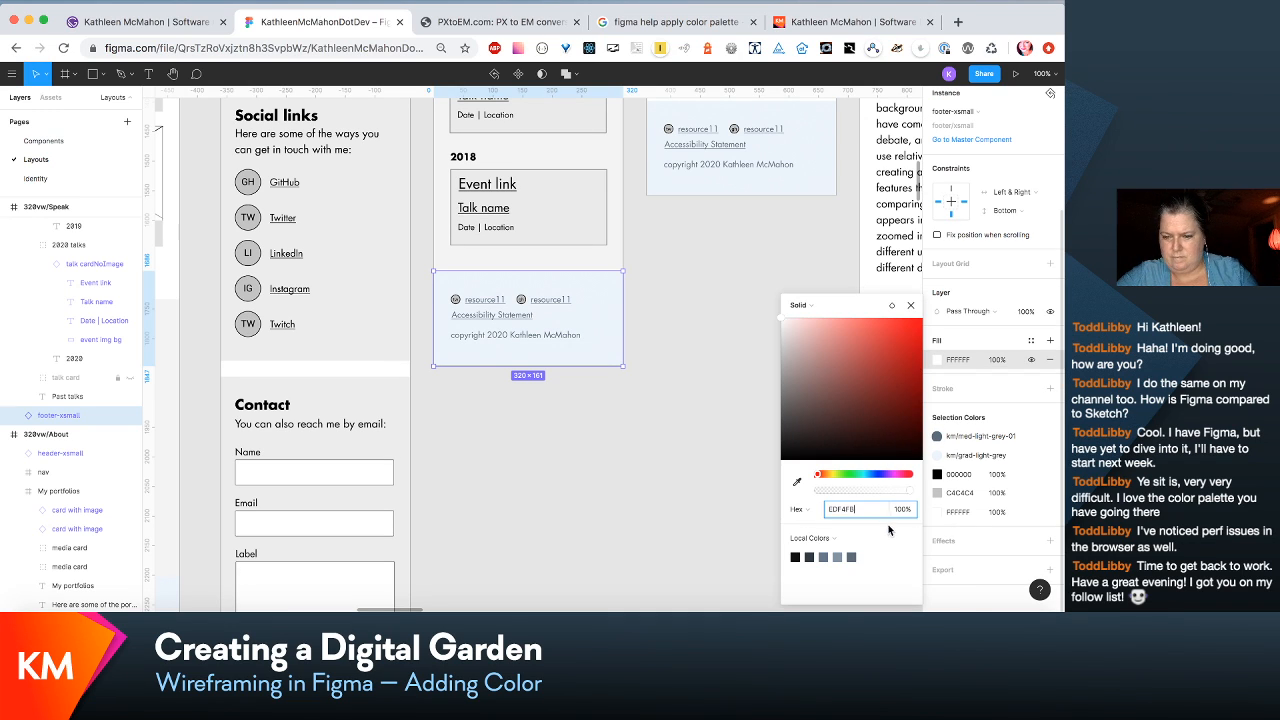
left_click(724, 541)
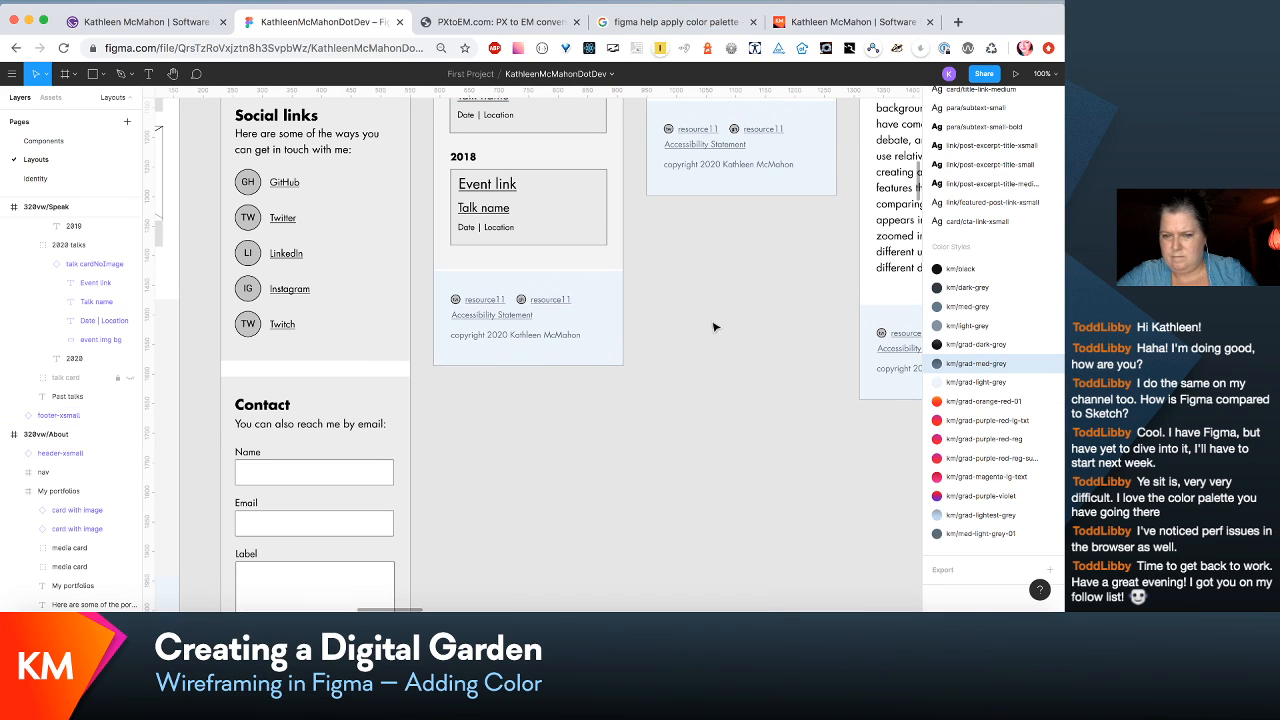
Step: Save the 320vw/Speak footer's solid fill as a new colour style named km/blu-grey-lightest
left_click(613, 331)
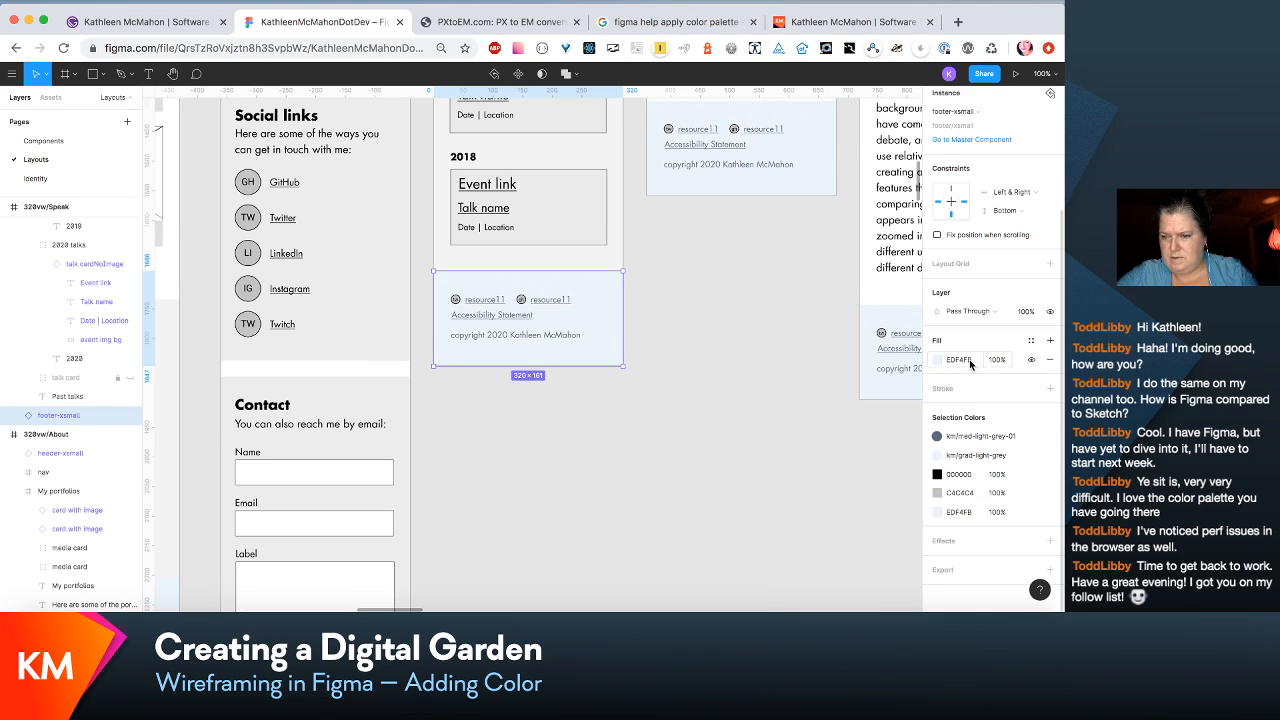
left_click(1031, 341)
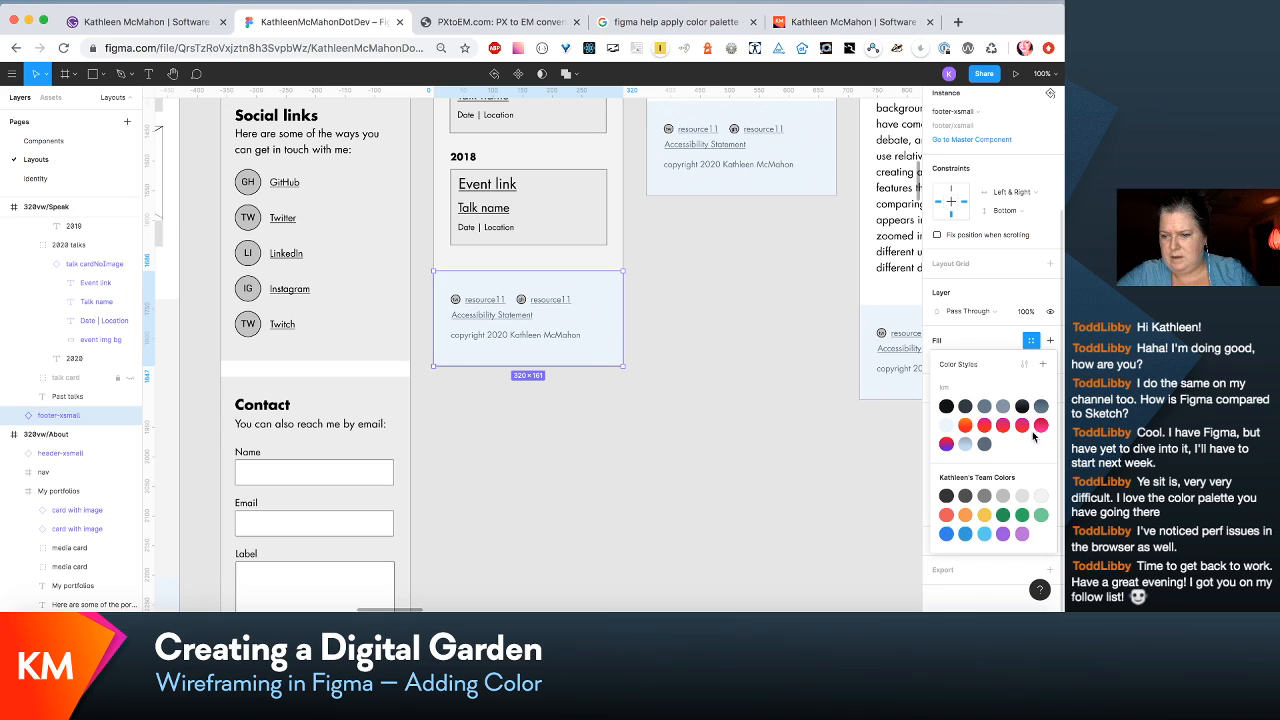
left_click(1044, 367)
type("km")
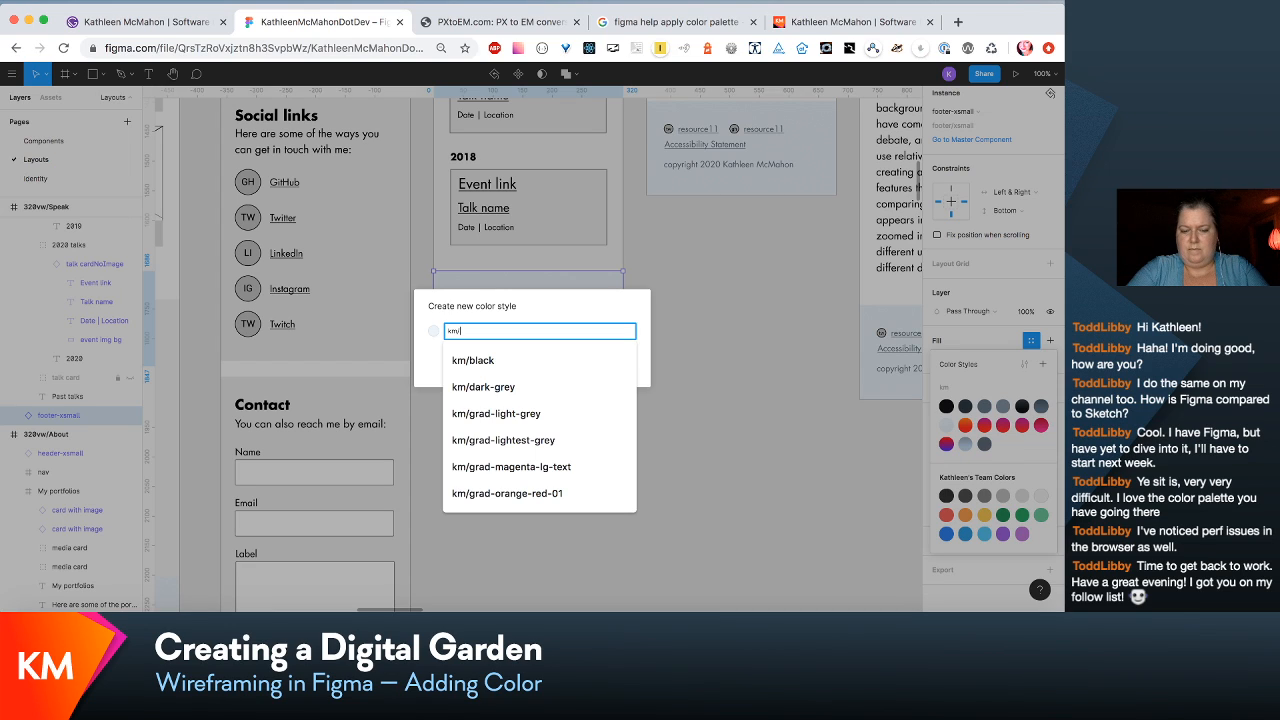
type("/")
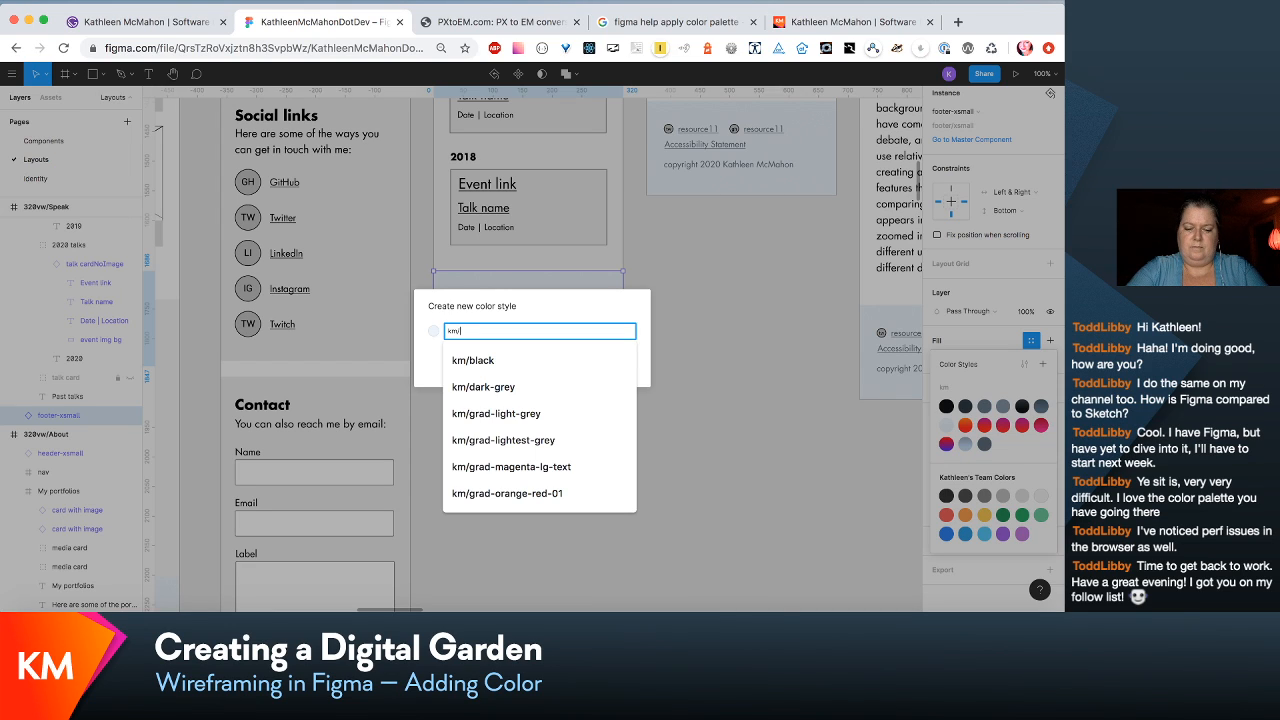
type("blu-grey-lightest")
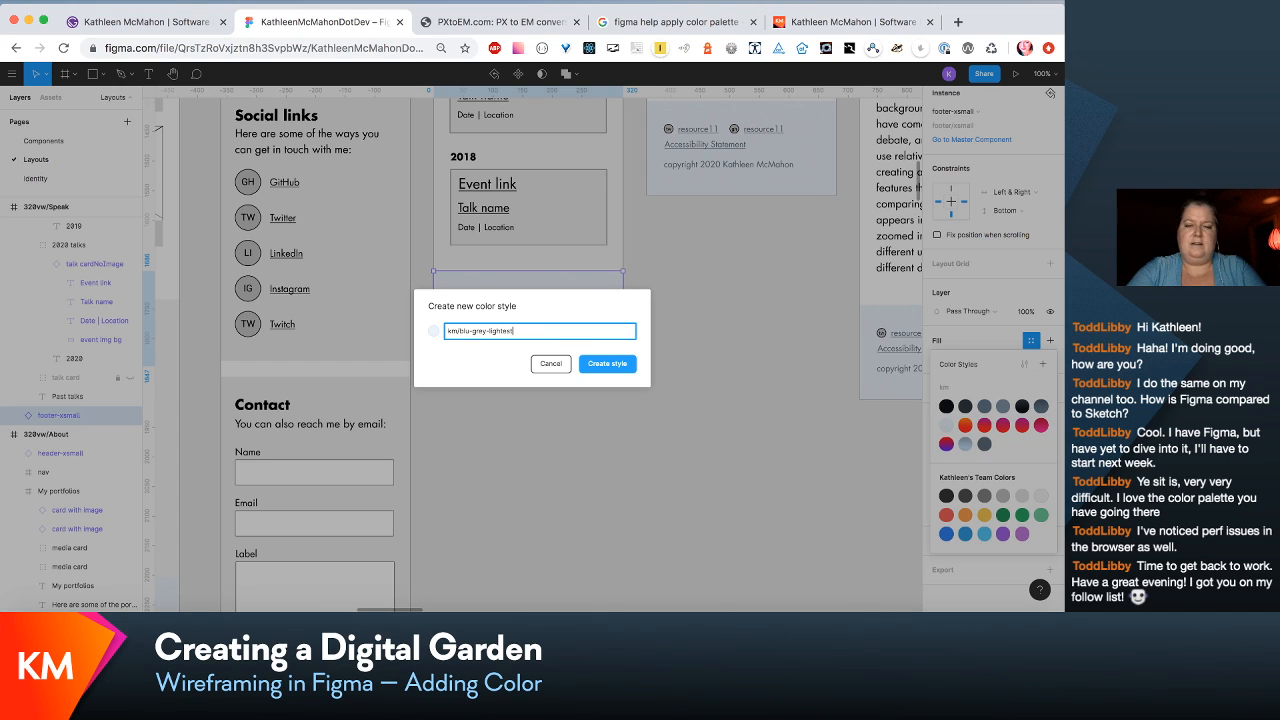
left_click(601, 365)
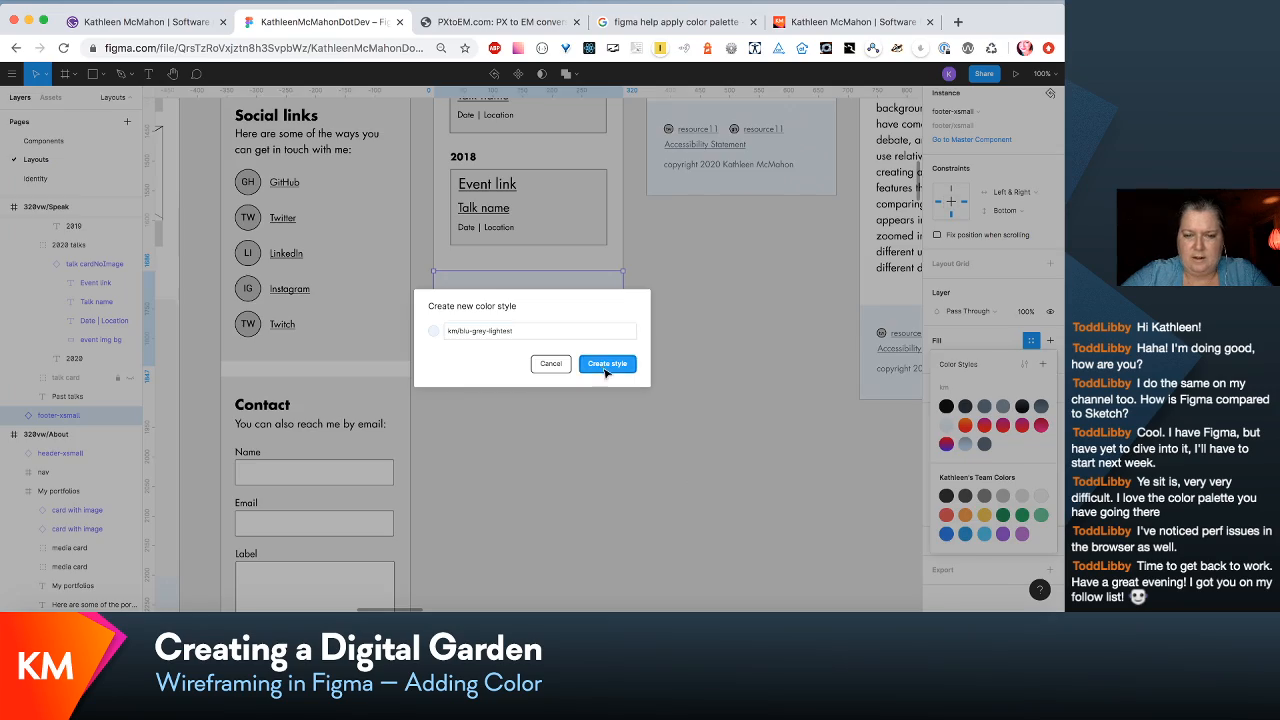
scroll(625, 410, "left", 10)
scroll(625, 410, "up", 5)
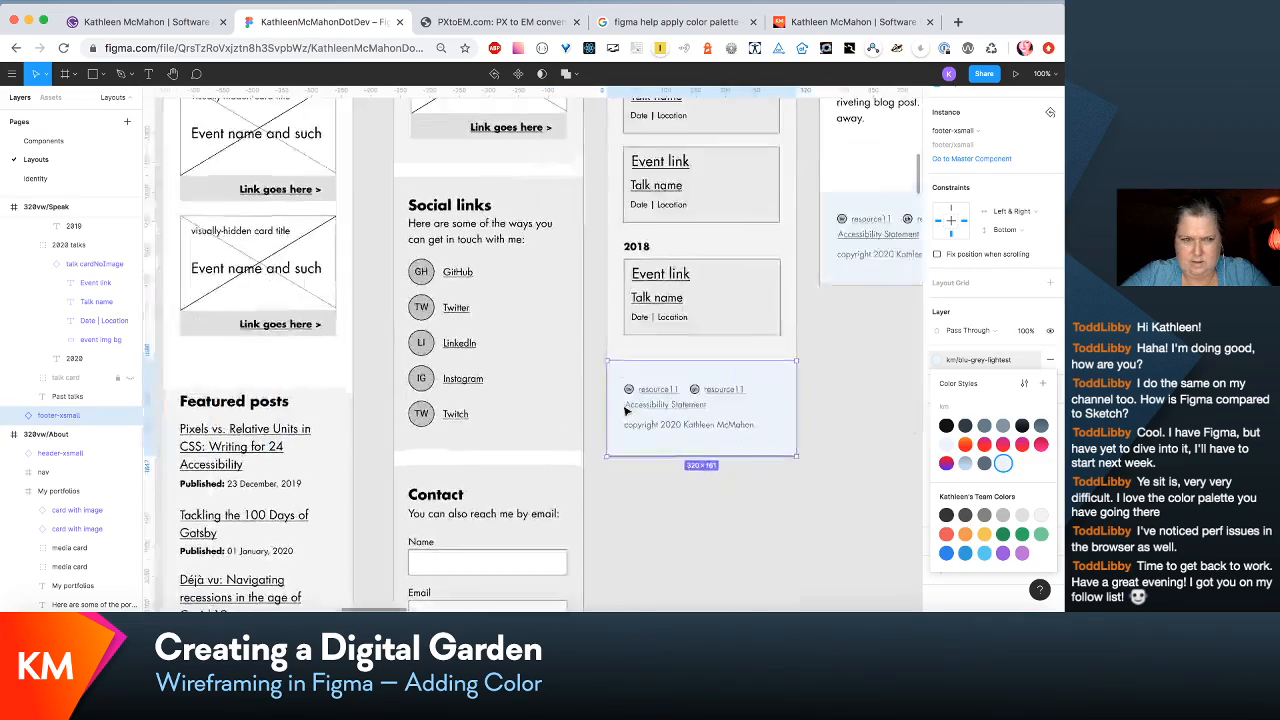
Step: Apply the km/grad-light-grey colour style to the 320vw/Speak footer instance and clear the selection
scroll(625, 410, "right", 4)
scroll(625, 410, "down", 2)
scroll(626, 411, "right", 2)
scroll(626, 411, "down", 1)
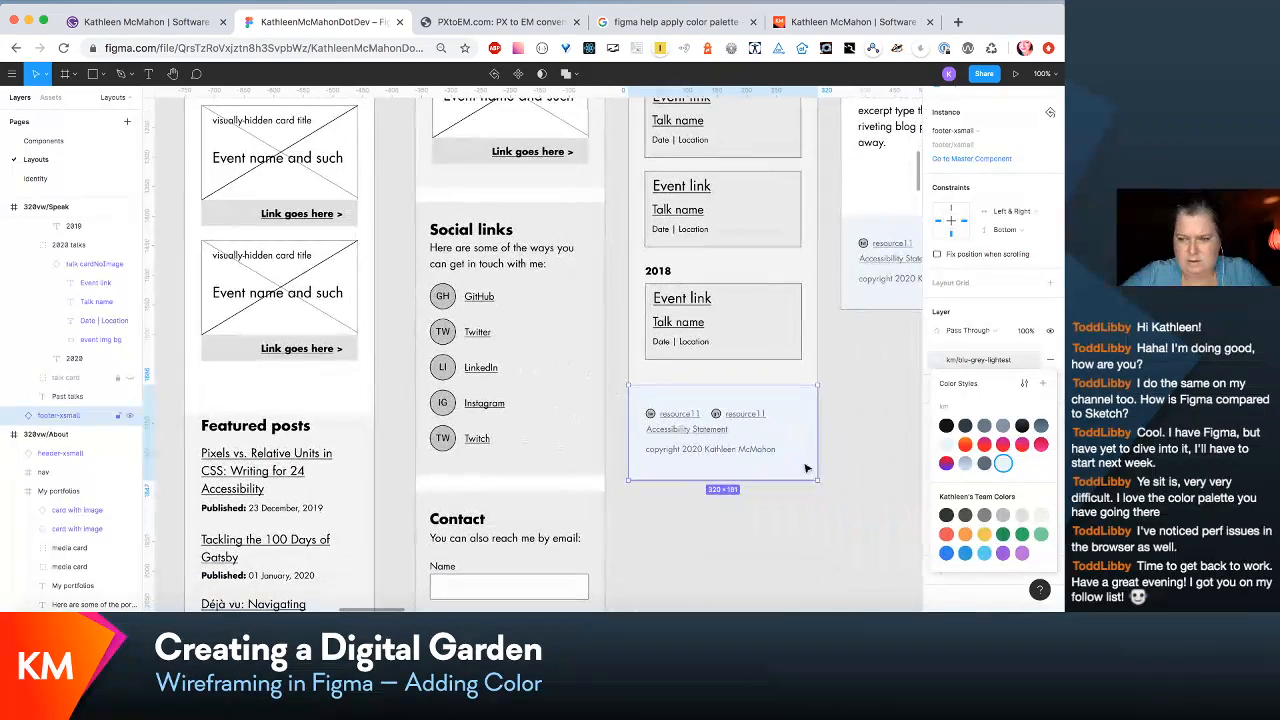
left_click(946, 445)
left_click(852, 561)
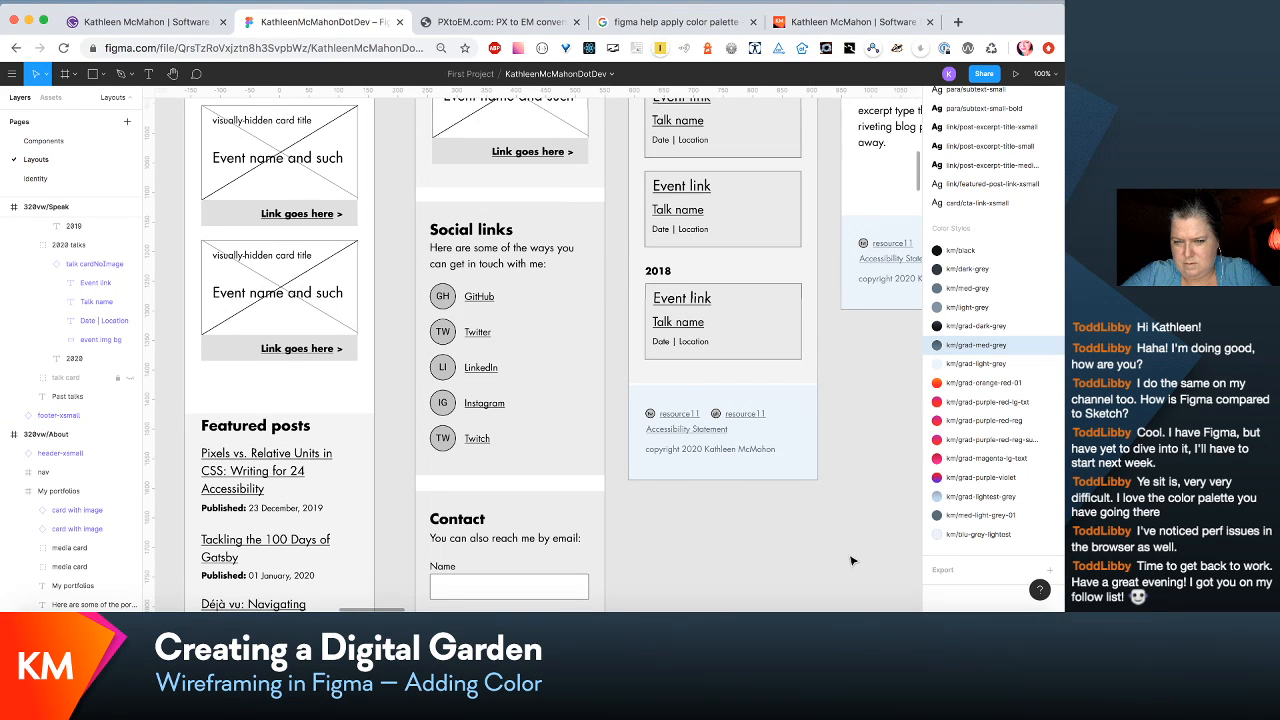
Step: Examine the footer colours across the different layouts, finishing on the footer-xsmall instance in 320vw/Home
scroll(852, 561, "down", 4)
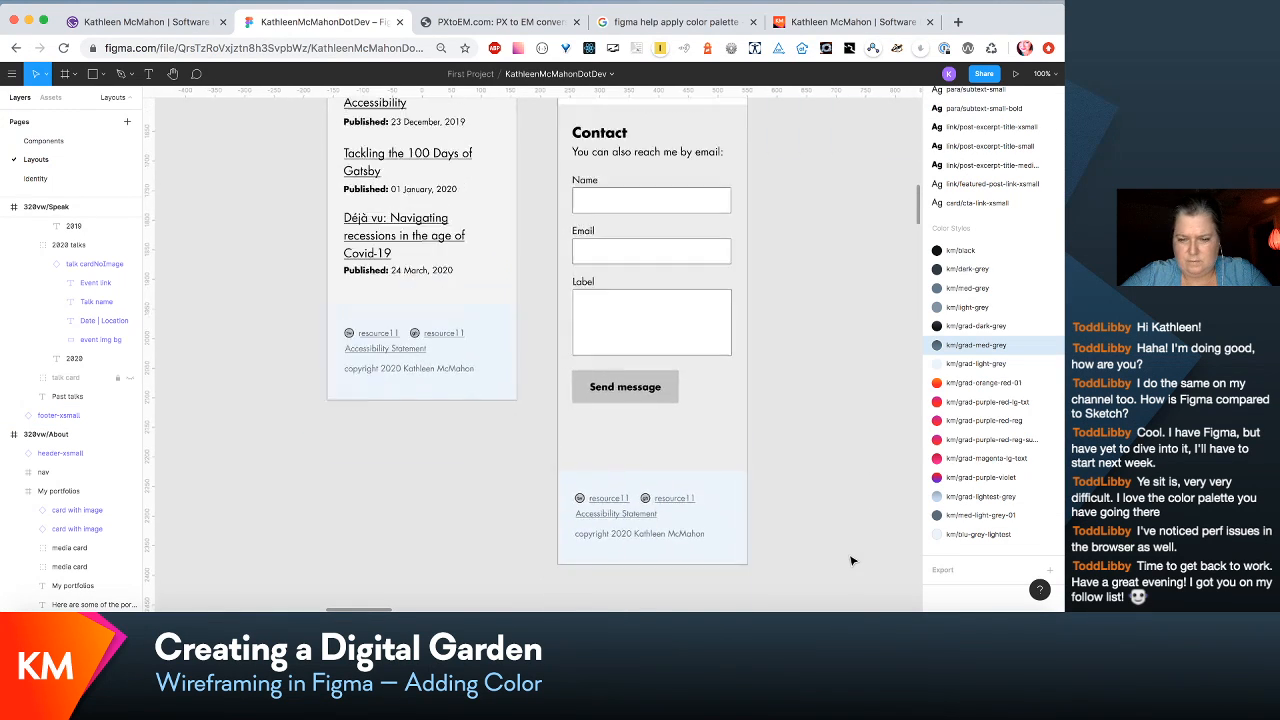
scroll(852, 561, "up", 6)
scroll(852, 561, "left", 2)
scroll(852, 561, "up", 8)
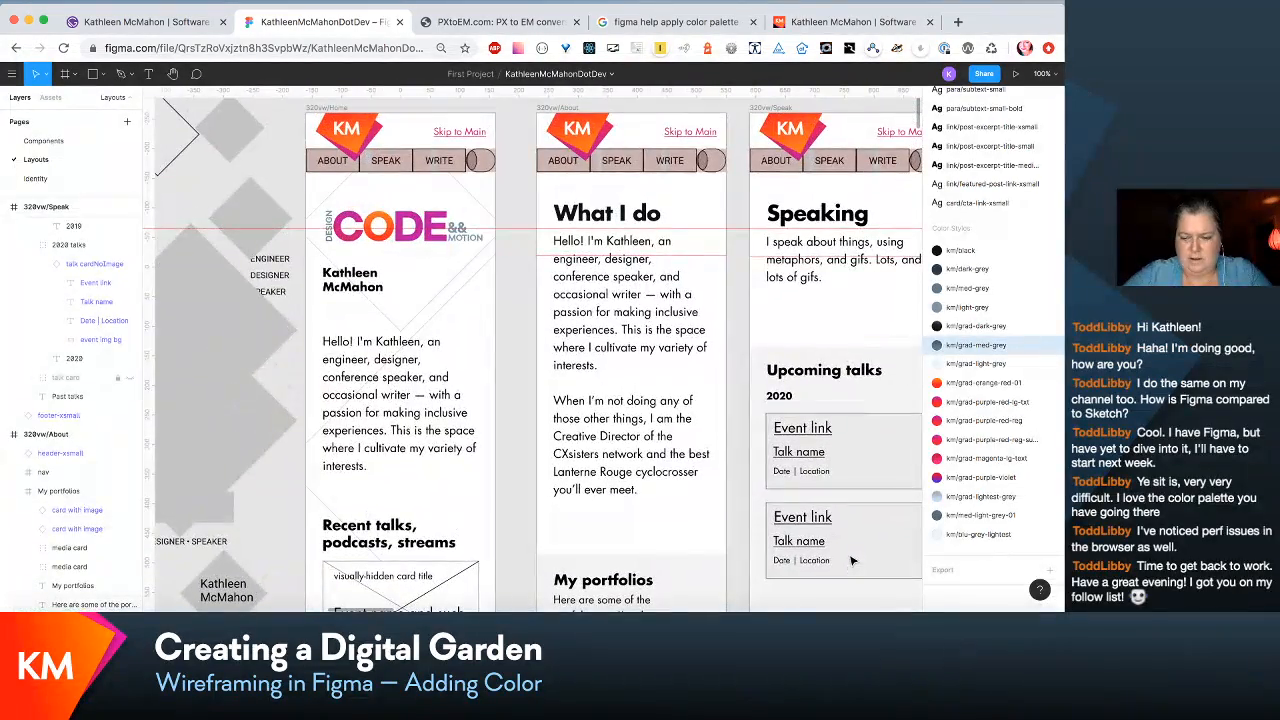
scroll(852, 561, "down", 3)
scroll(852, 561, "down", 8)
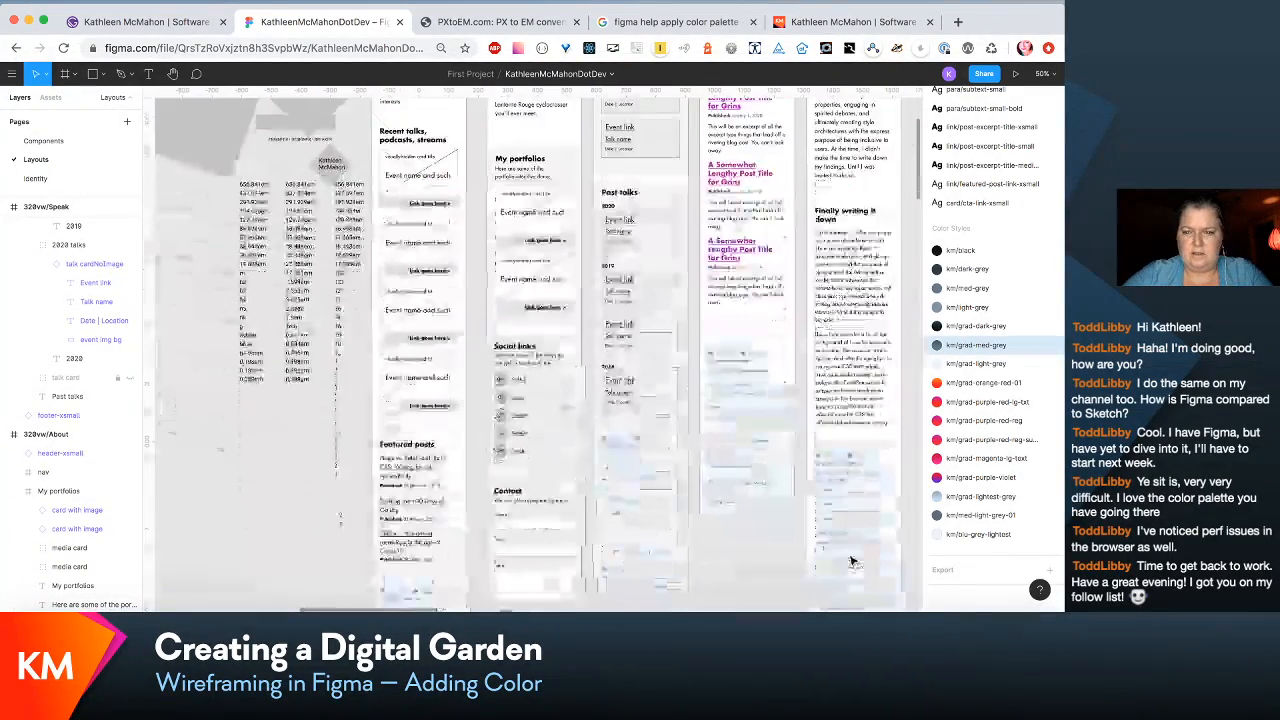
scroll(852, 561, "right", 10)
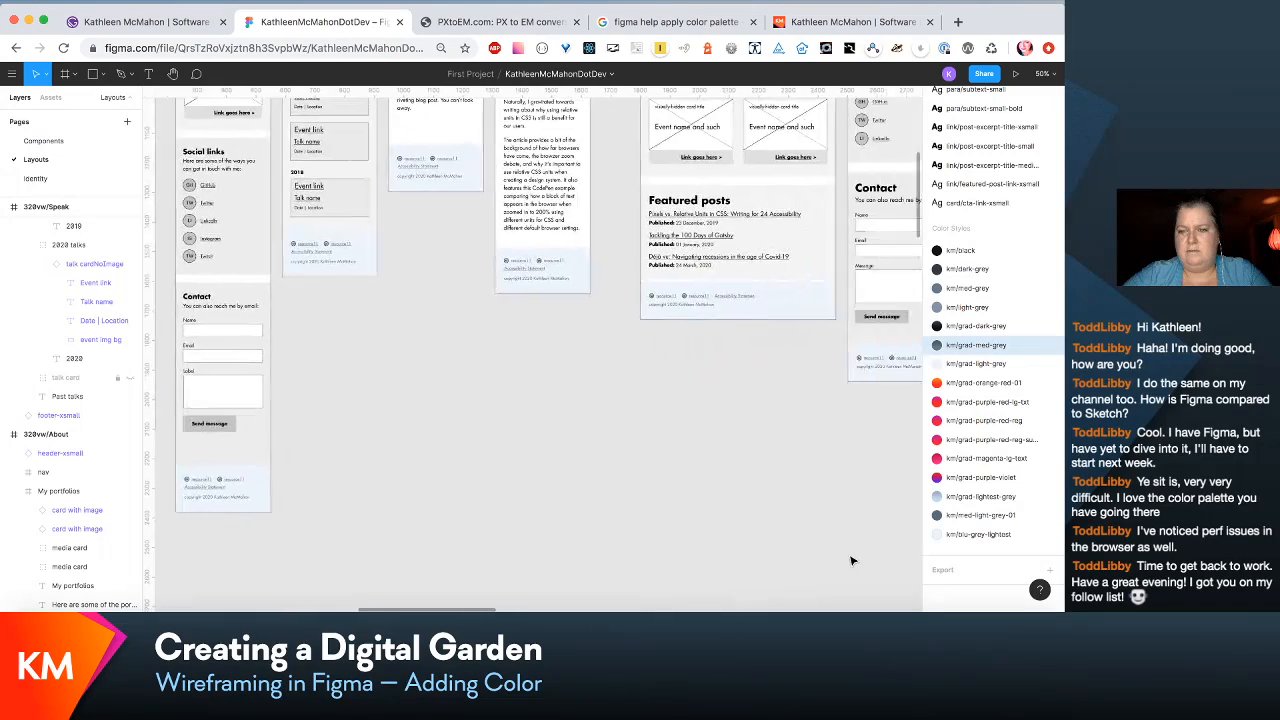
scroll(852, 561, "left", 5)
scroll(852, 561, "up", 2)
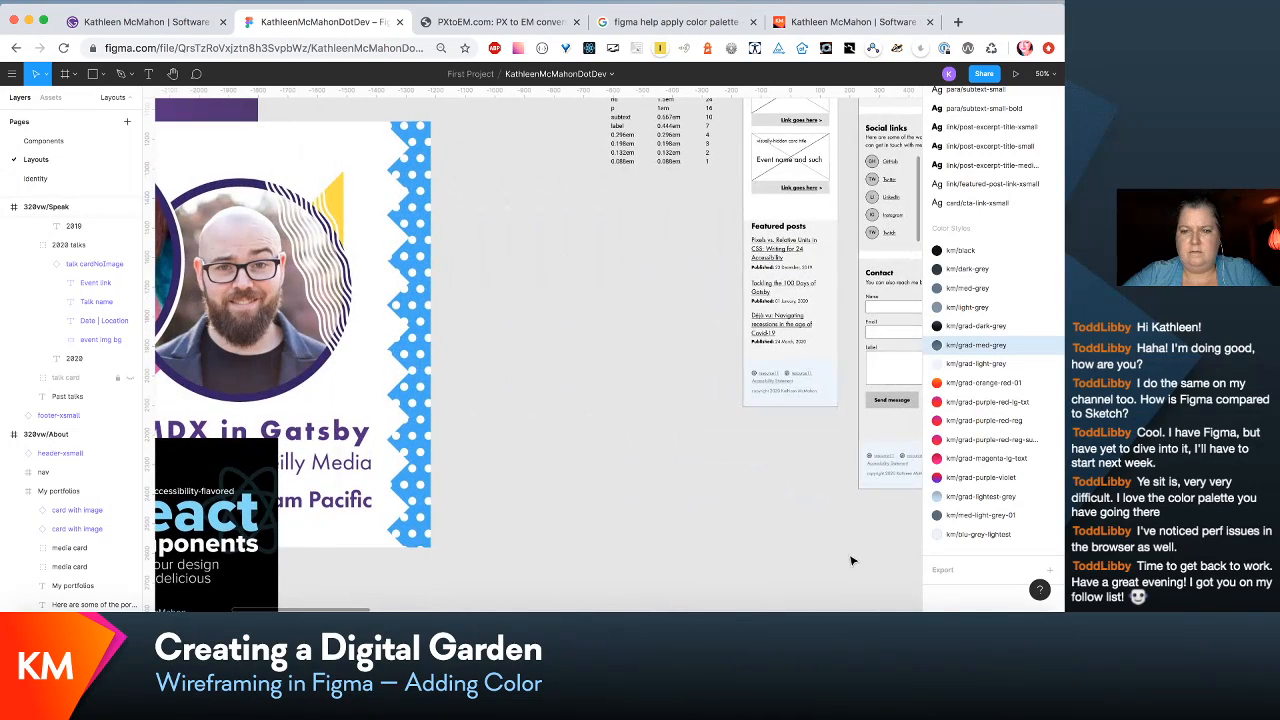
left_click(818, 397)
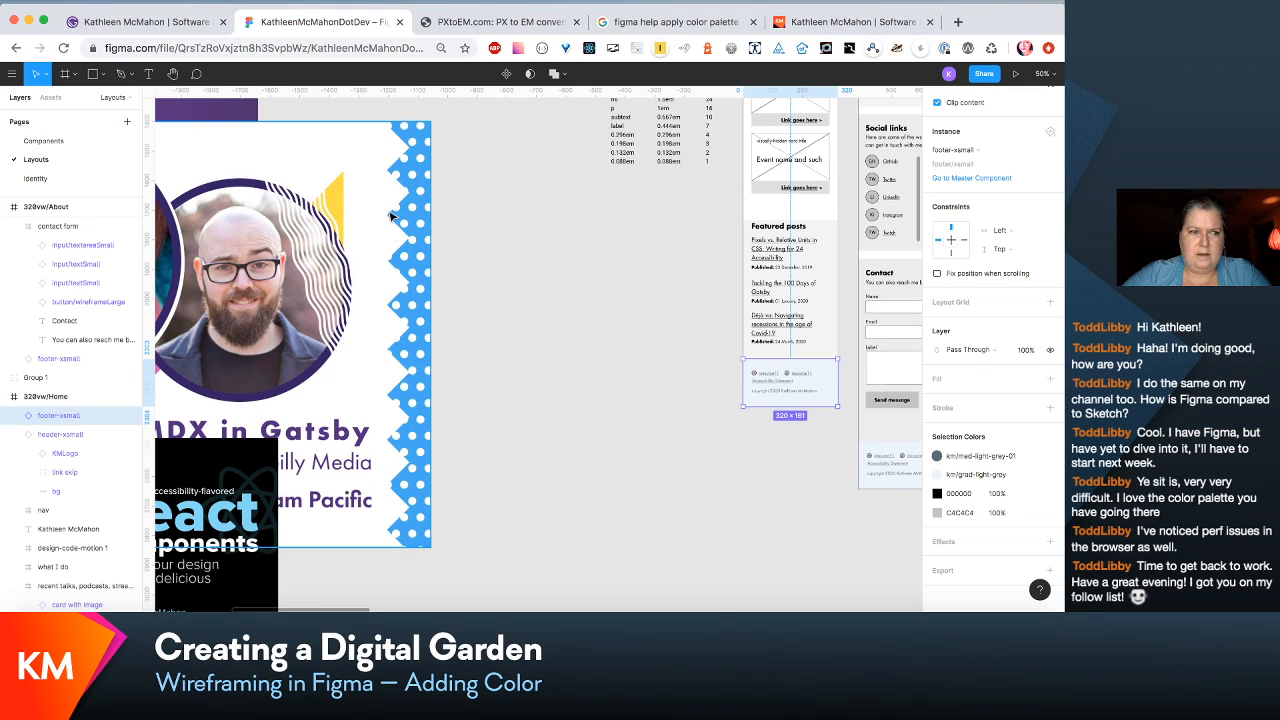
Step: On the Components page, draw a 320-wide rectangle along the top edge of the footer-xsmall component and set its height to 4
left_click(45, 140)
scroll(586, 335, "down", 5)
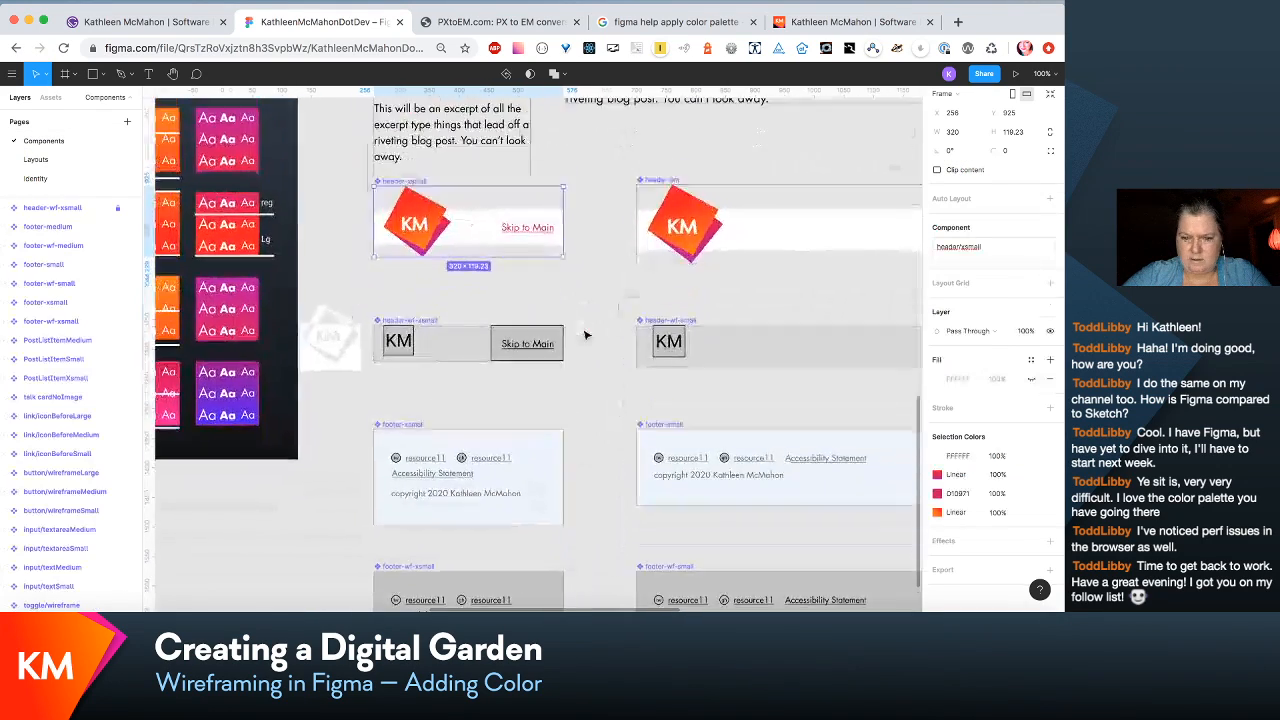
scroll(586, 335, "down", 1)
left_click(554, 318)
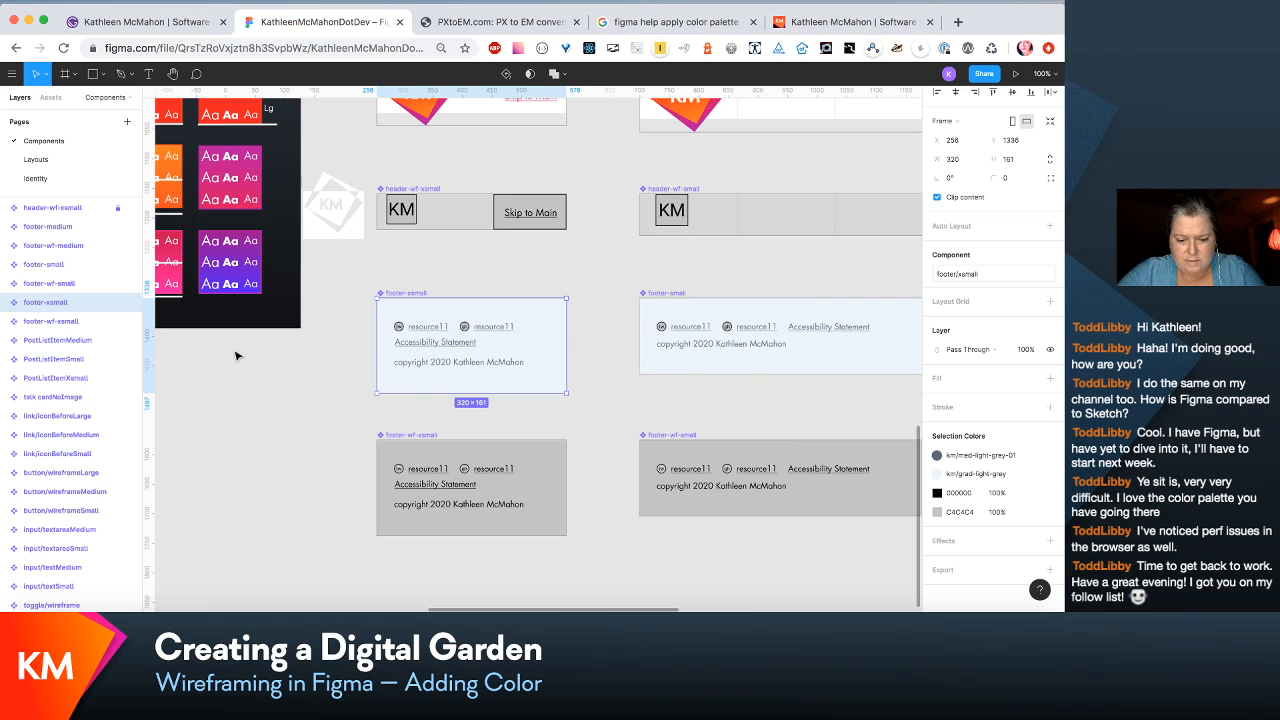
key("f")
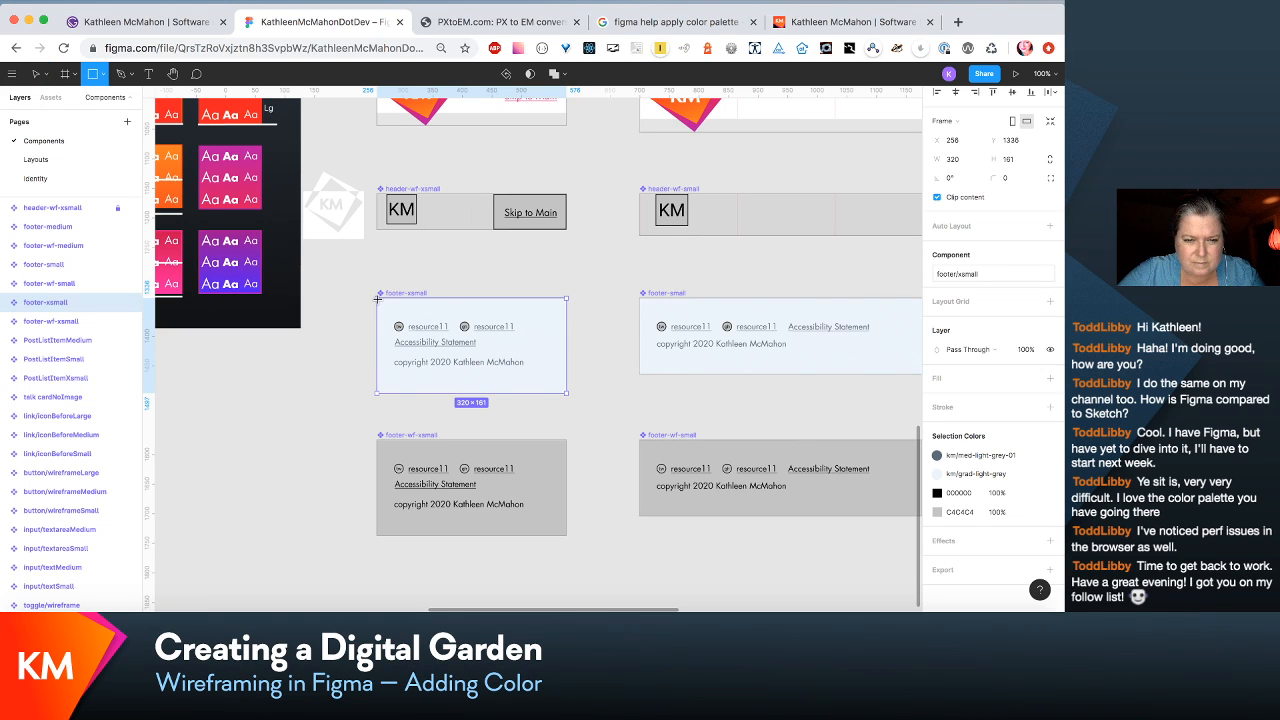
left_click_drag(377, 297, 567, 304)
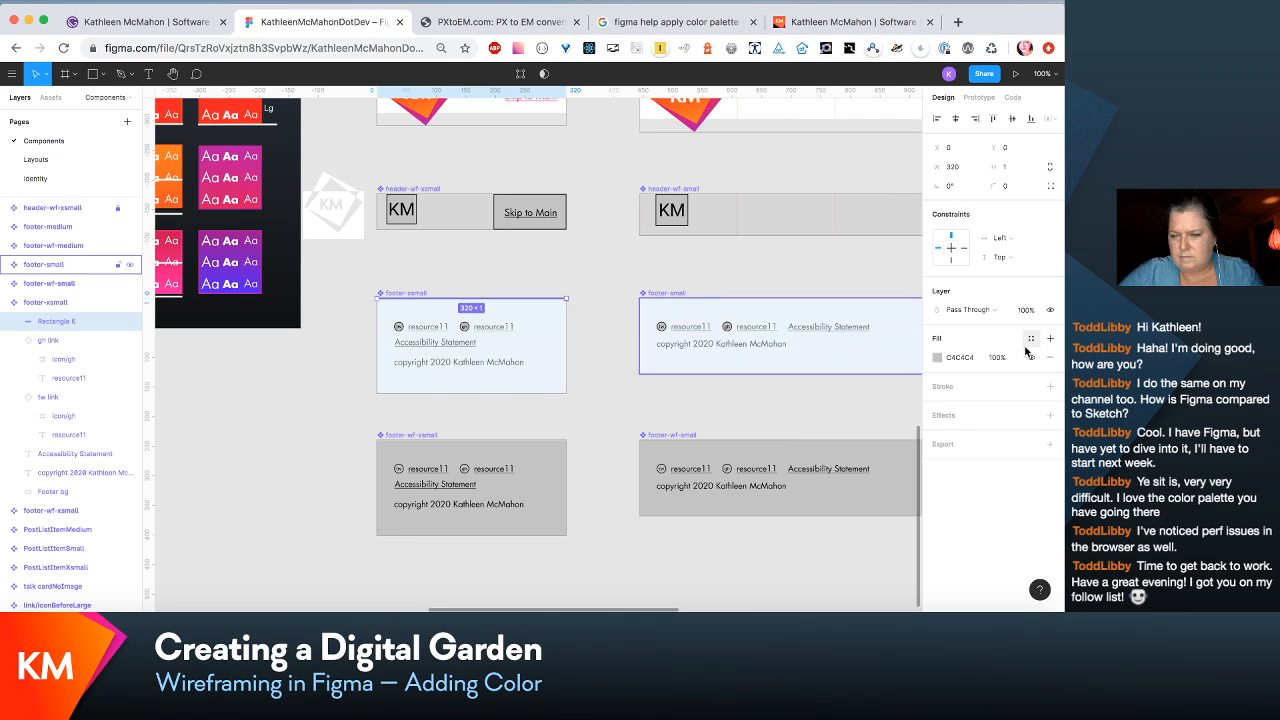
left_click(1008, 166)
type("3")
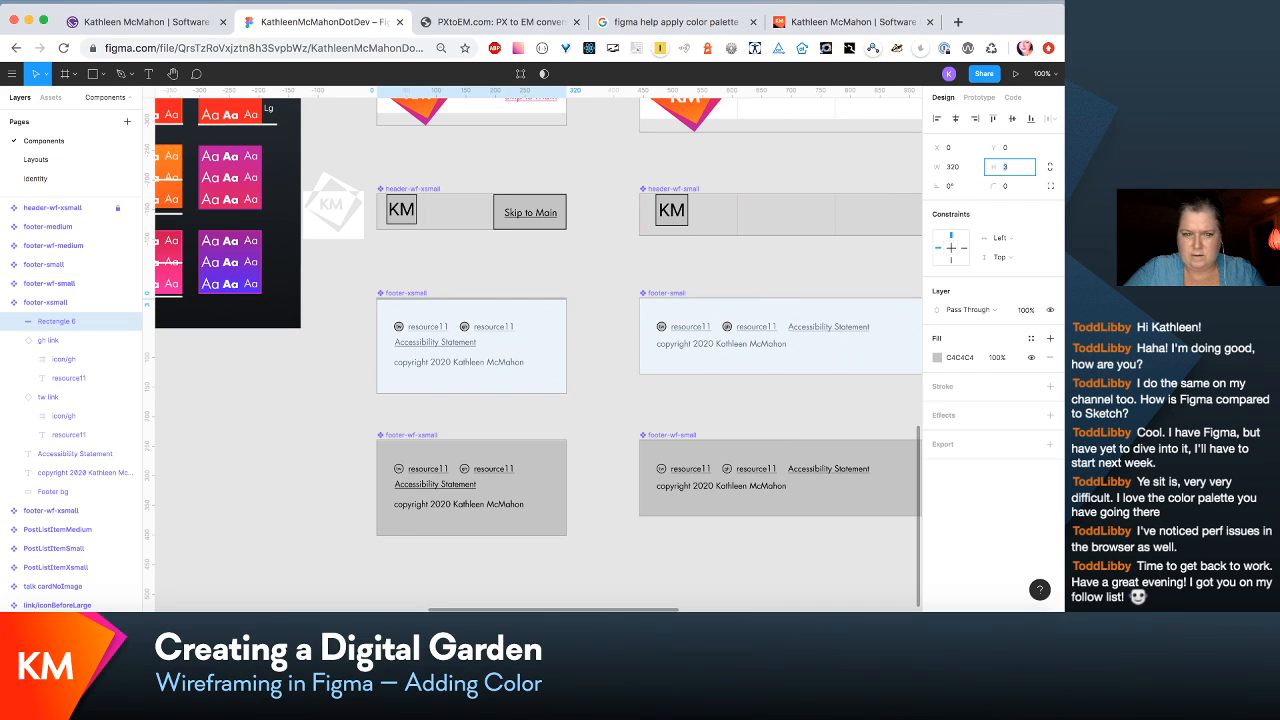
key("Up")
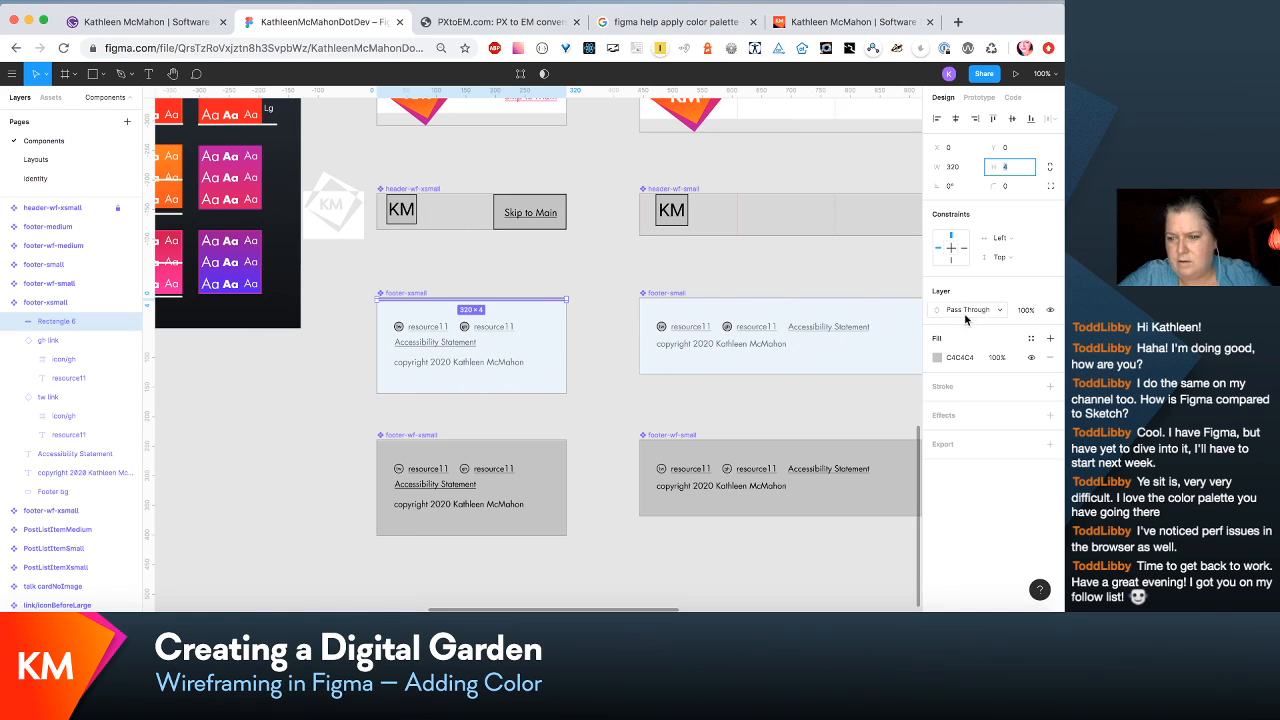
Step: Fill the thin rectangle on top of footer-xsmall with the km/grad-orange-red-01 style and clear the selection
left_click(1030, 338)
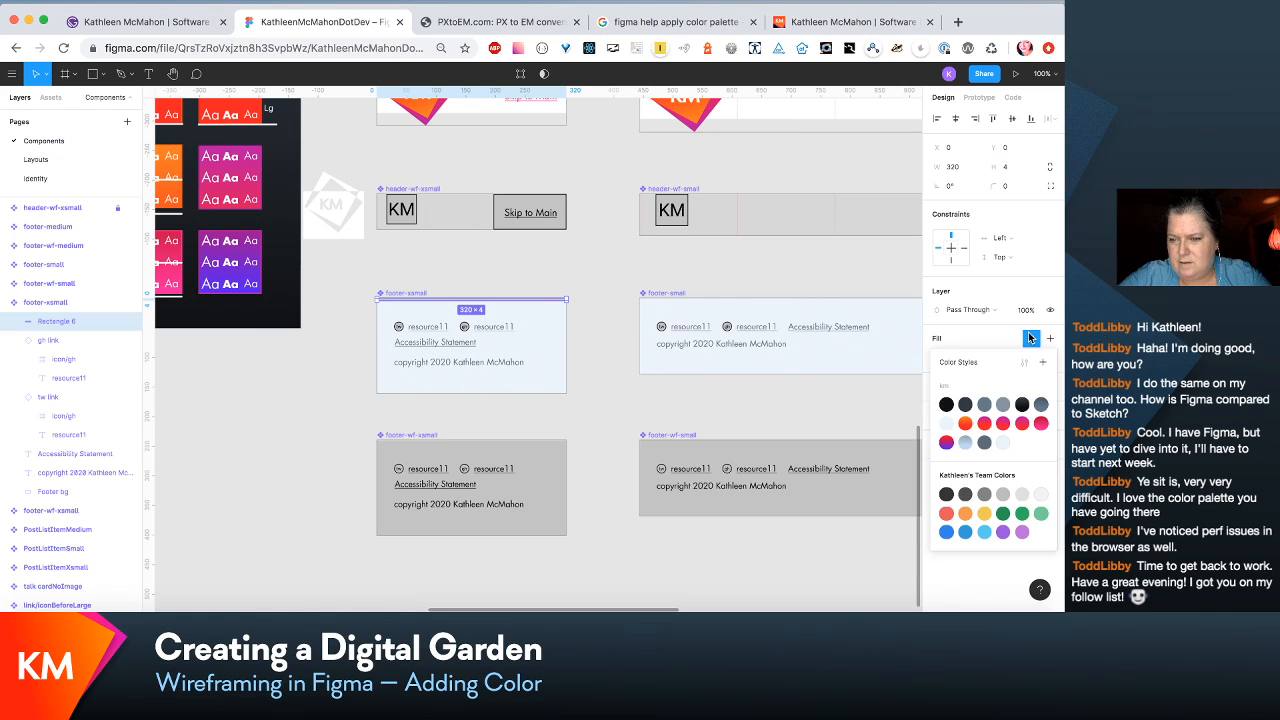
left_click(966, 423)
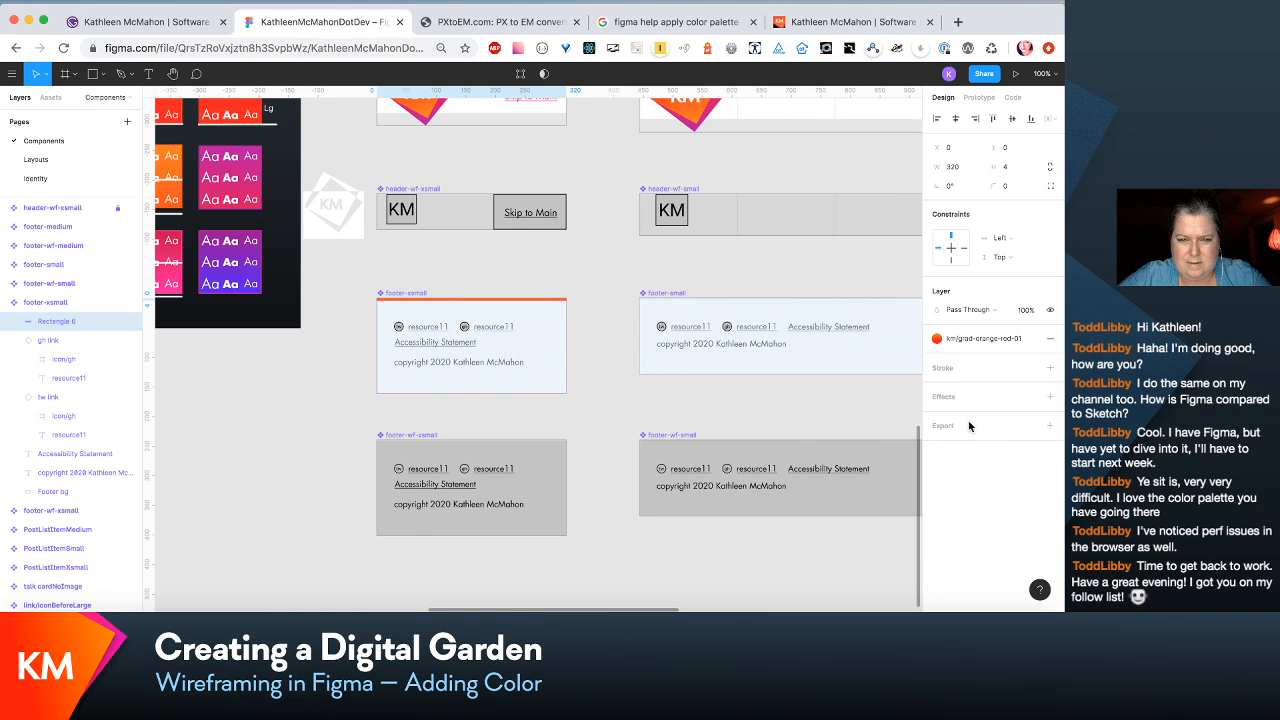
left_click(579, 273)
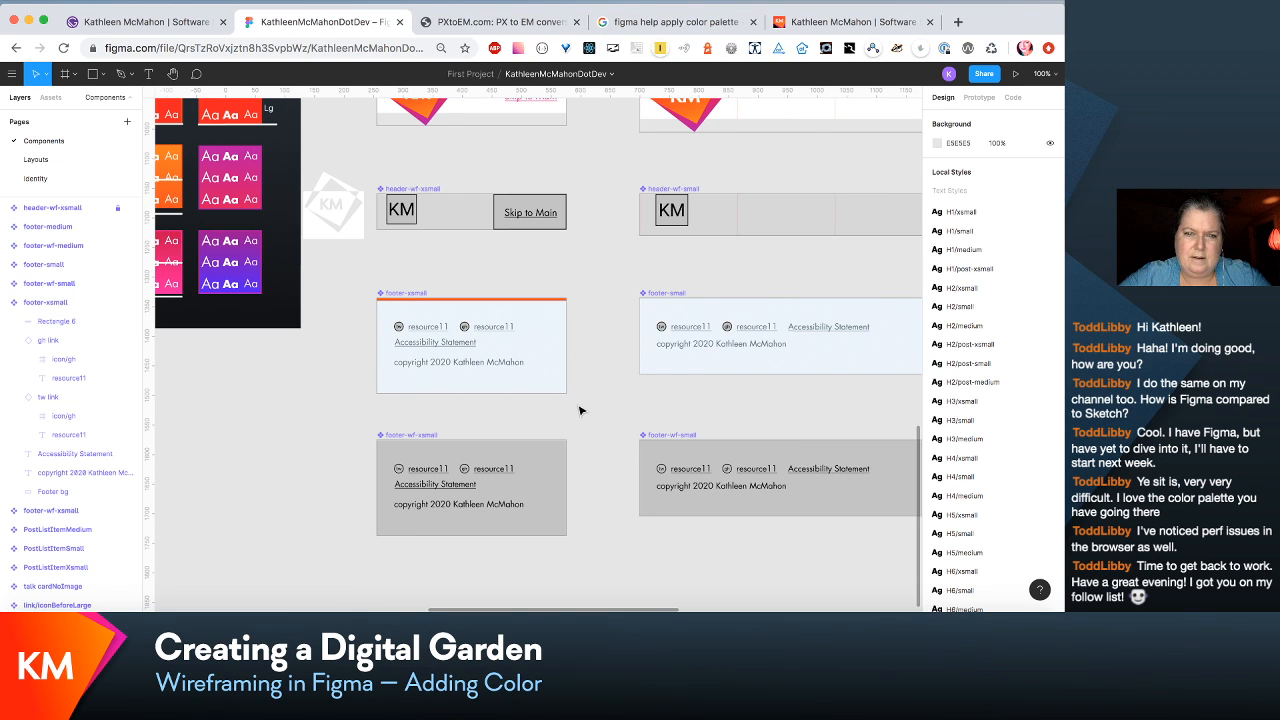
Step: Select the thin top rectangle inside the footer-xsmall component and open its shape for vector editing
scroll(580, 410, "up", 3)
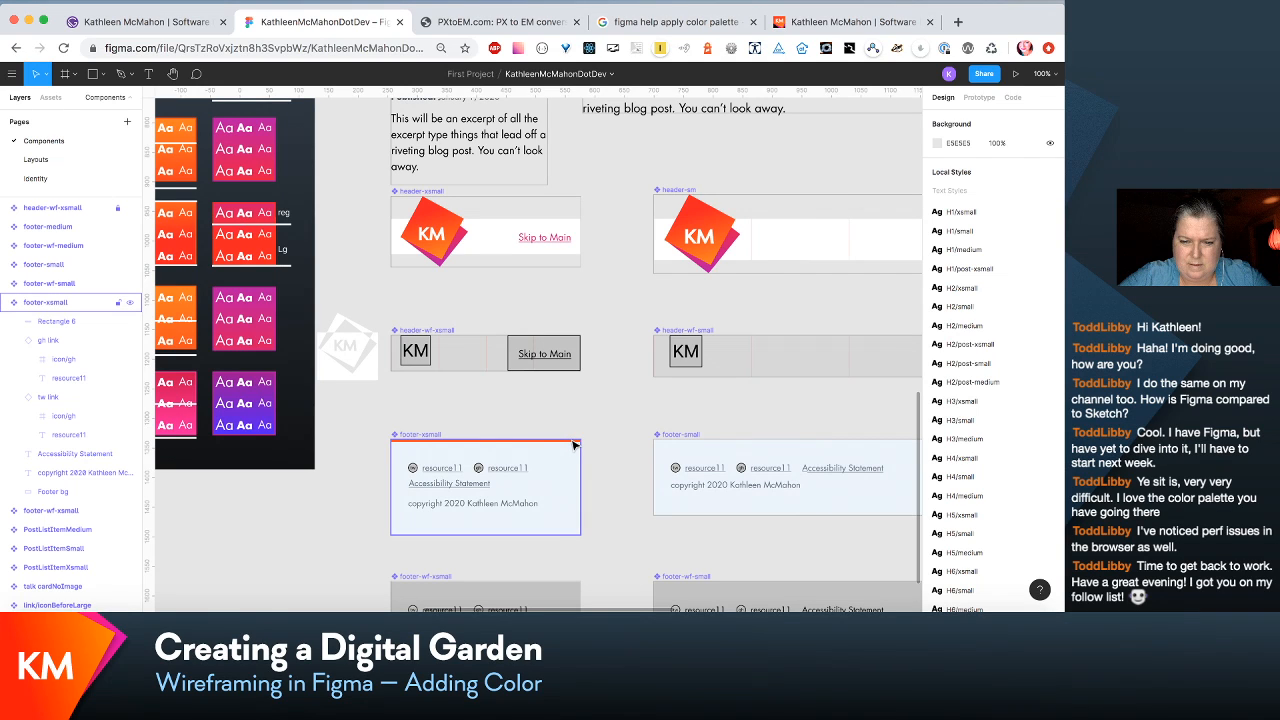
left_click(574, 445)
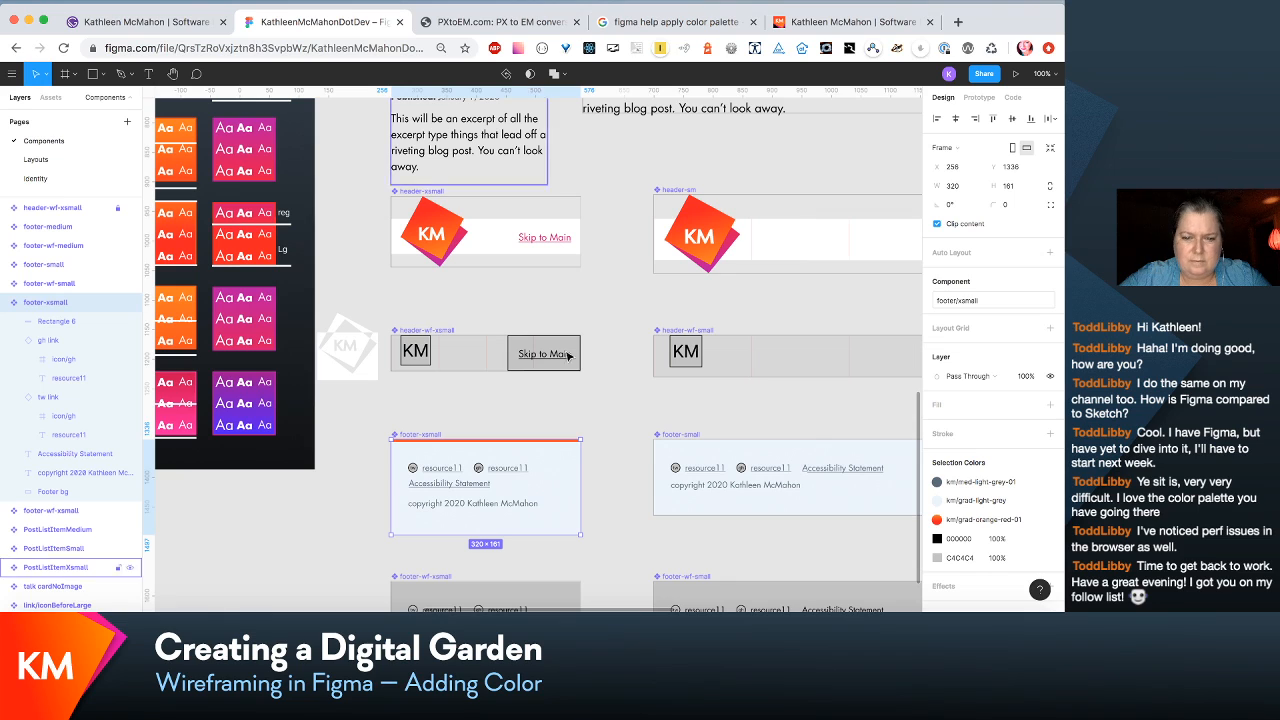
left_click(80, 321)
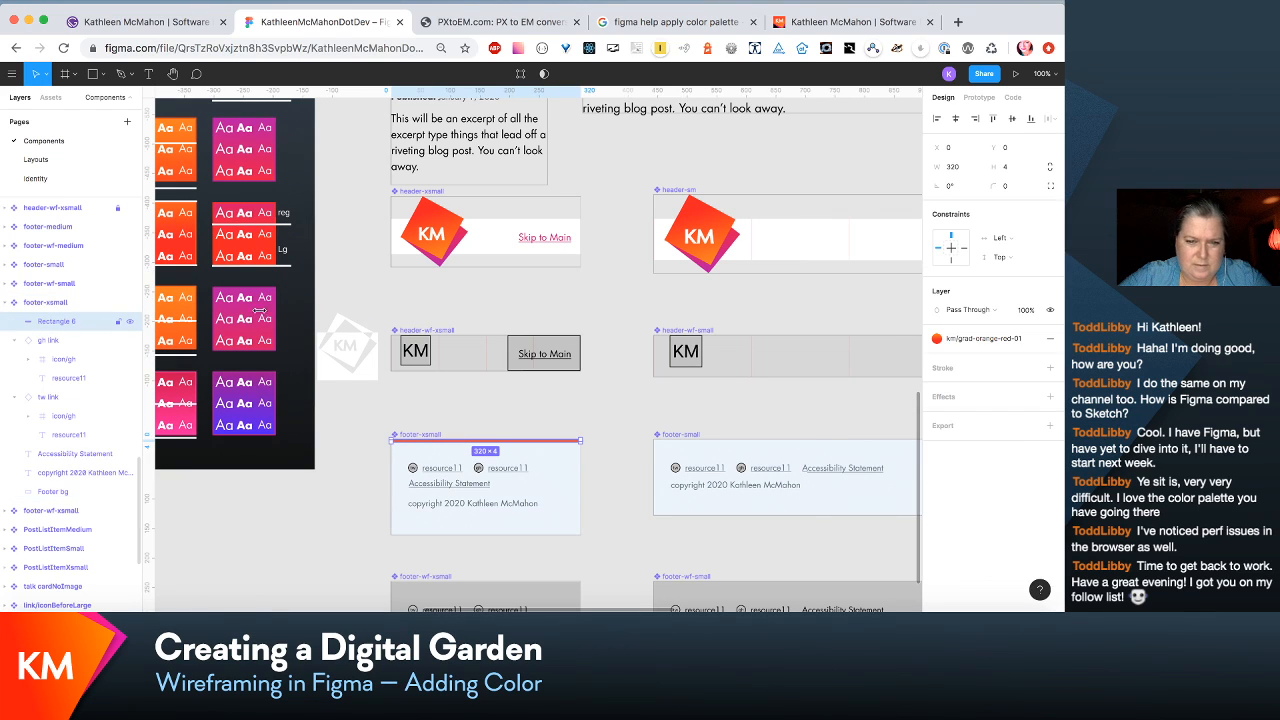
left_click(524, 76)
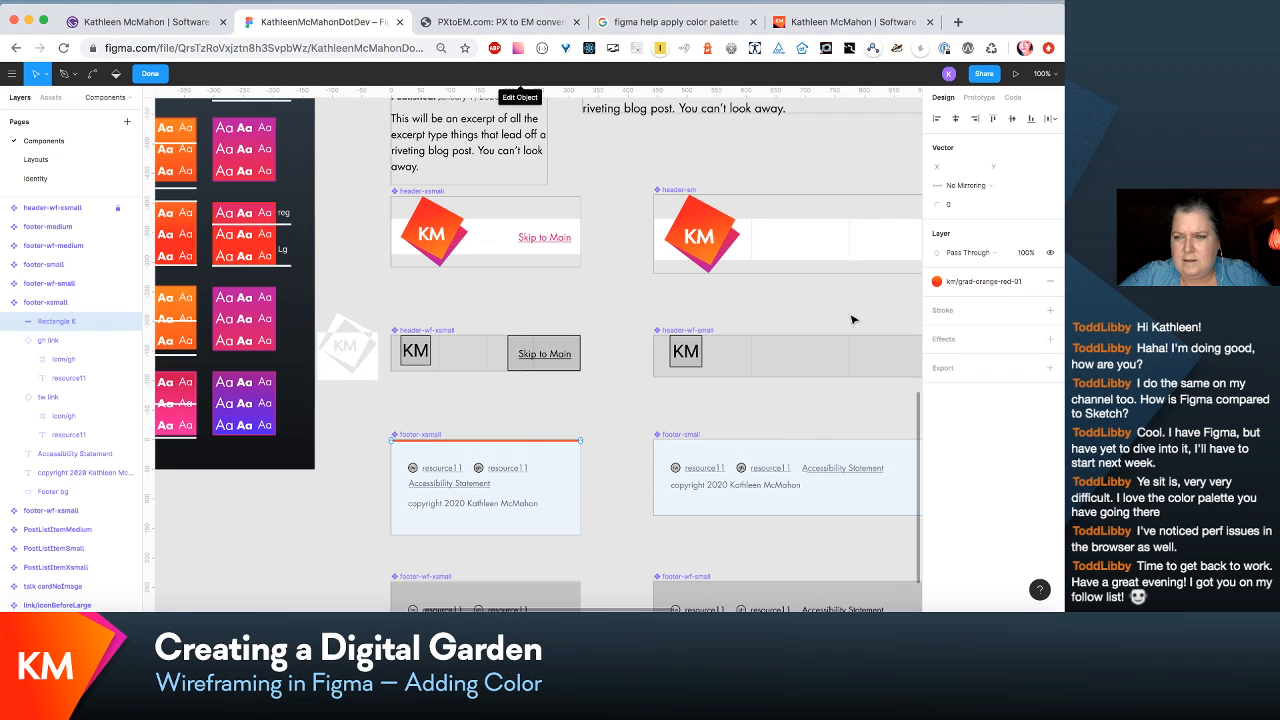
left_click(1005, 285)
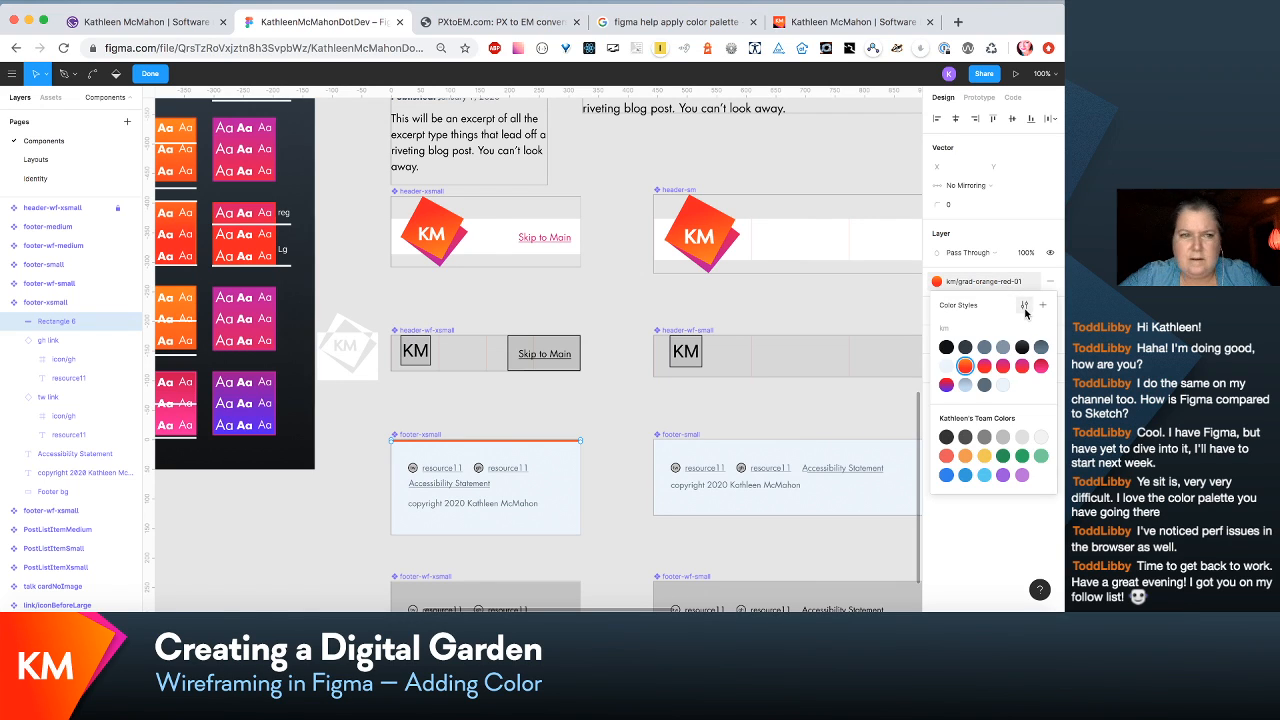
left_click(115, 74)
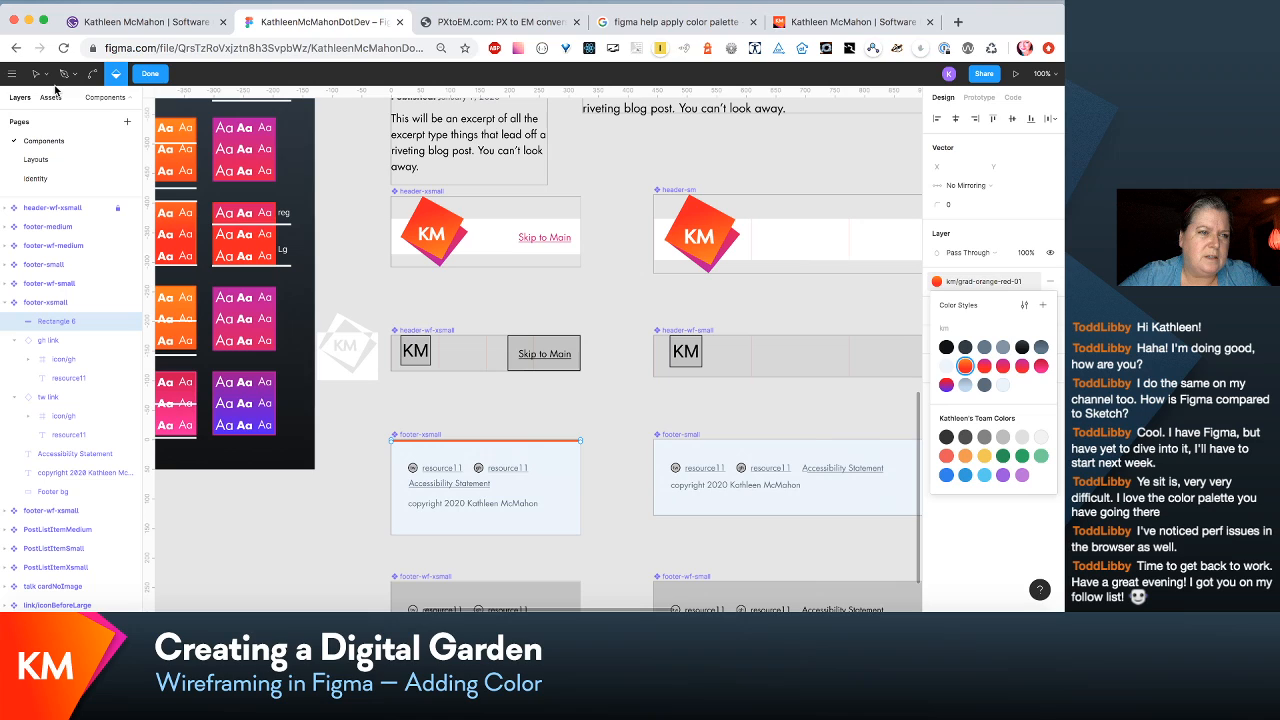
left_click(93, 78)
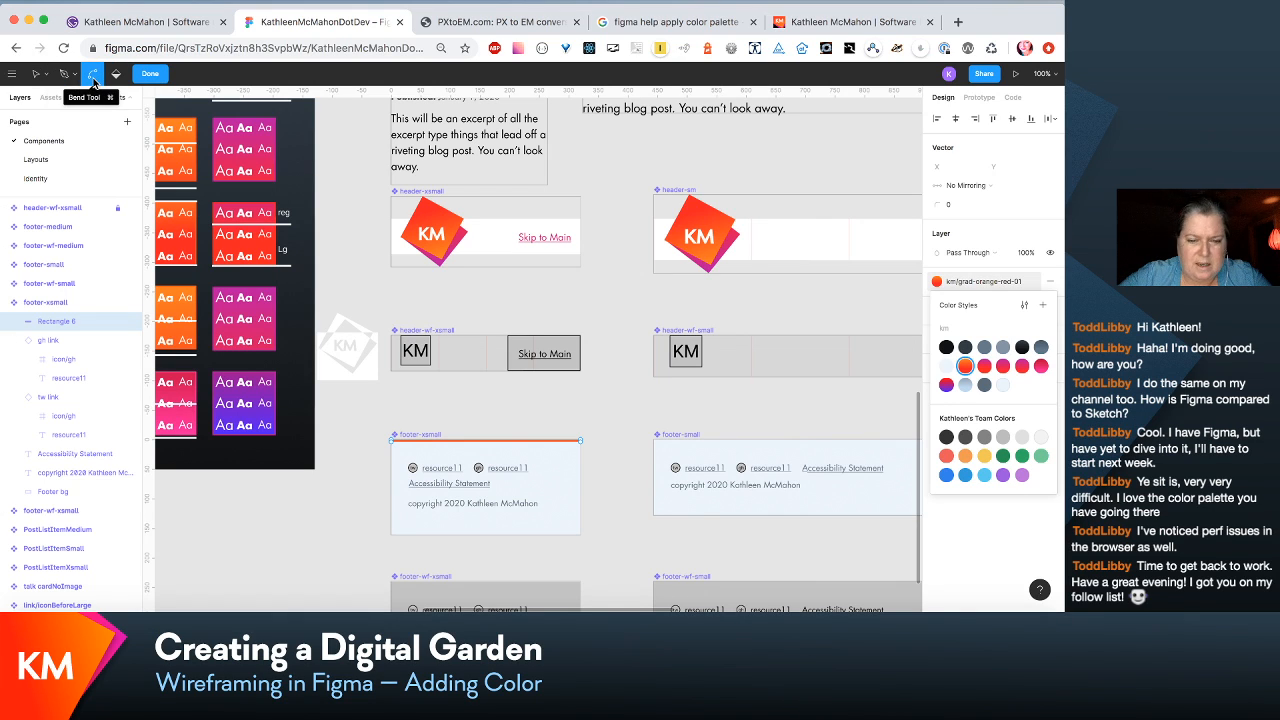
key("super+equal")
scroll(423, 133, "down", 3)
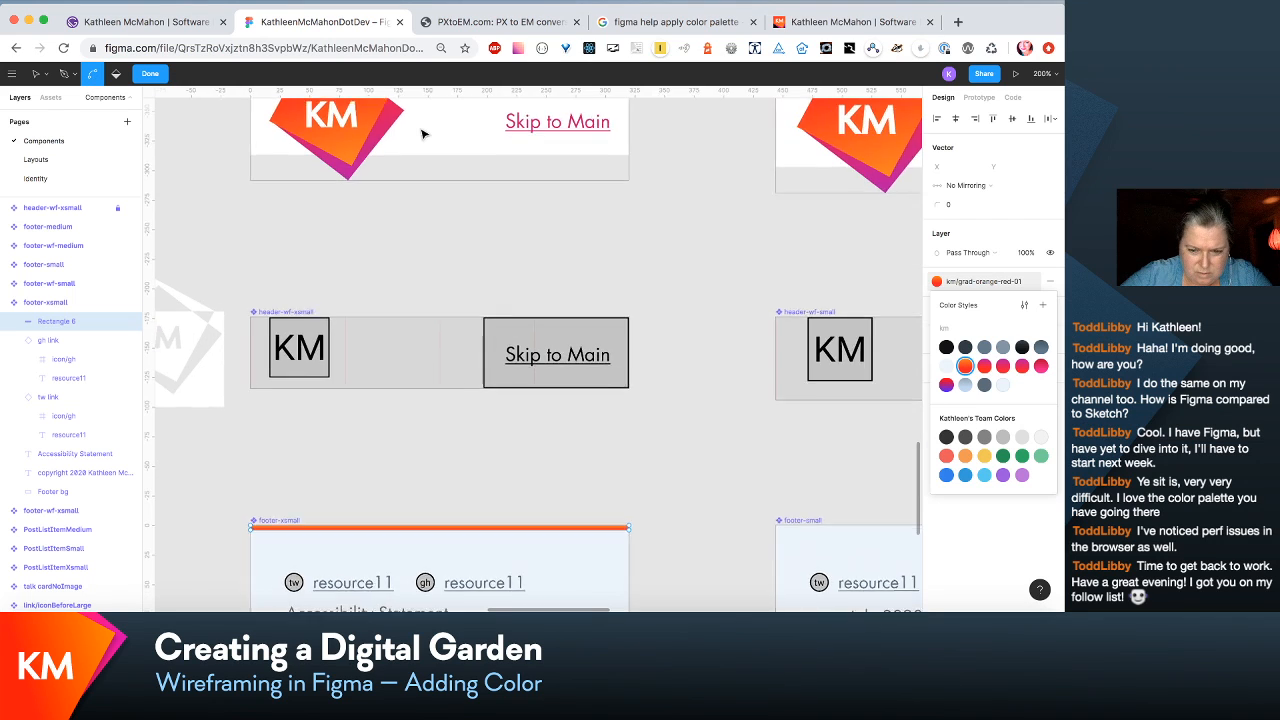
scroll(423, 133, "left", 1)
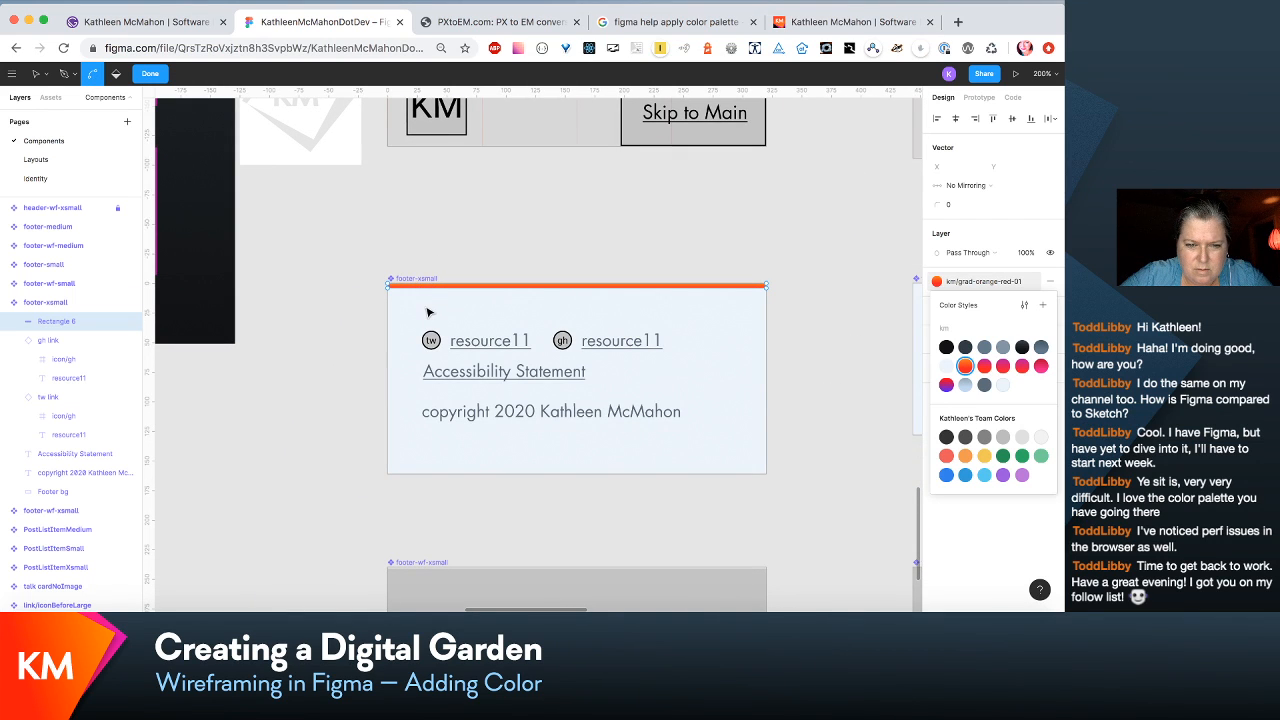
key("Escape")
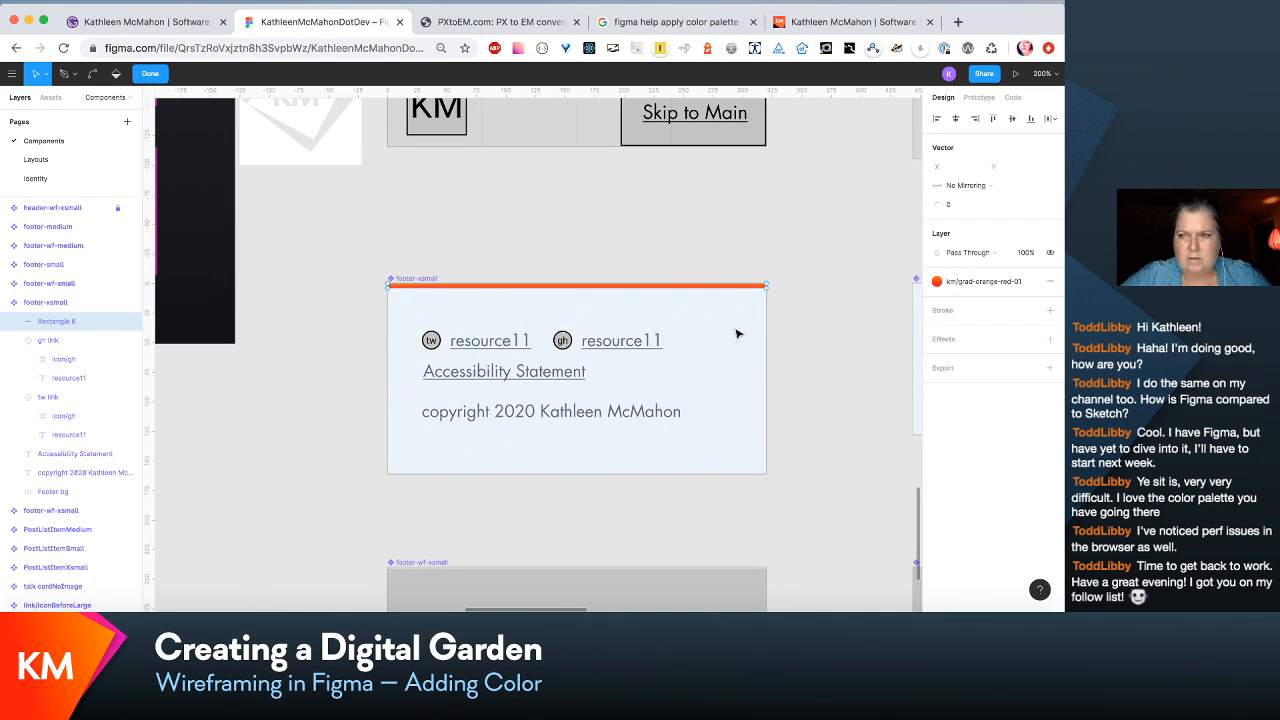
Step: Set the fill of the footer-xsmall top stripe to the km/grad-lightest-grey style
scroll(862, 384, "right", 2)
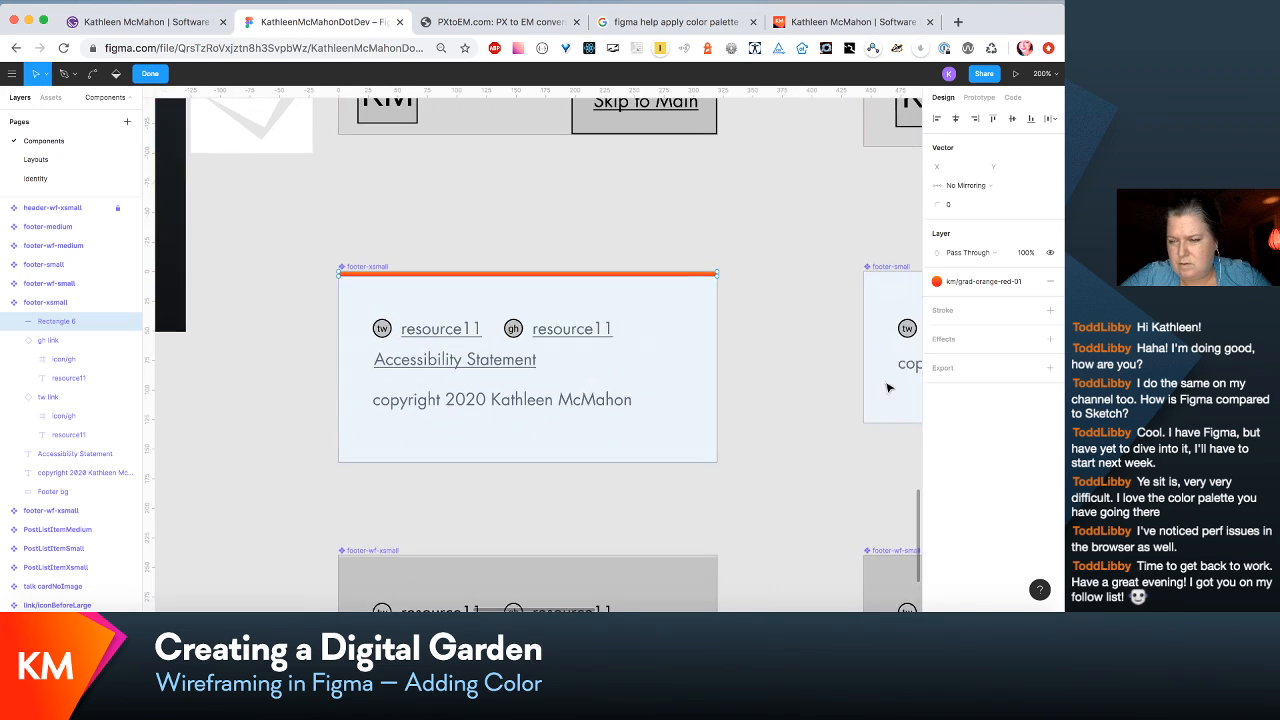
left_click(937, 283)
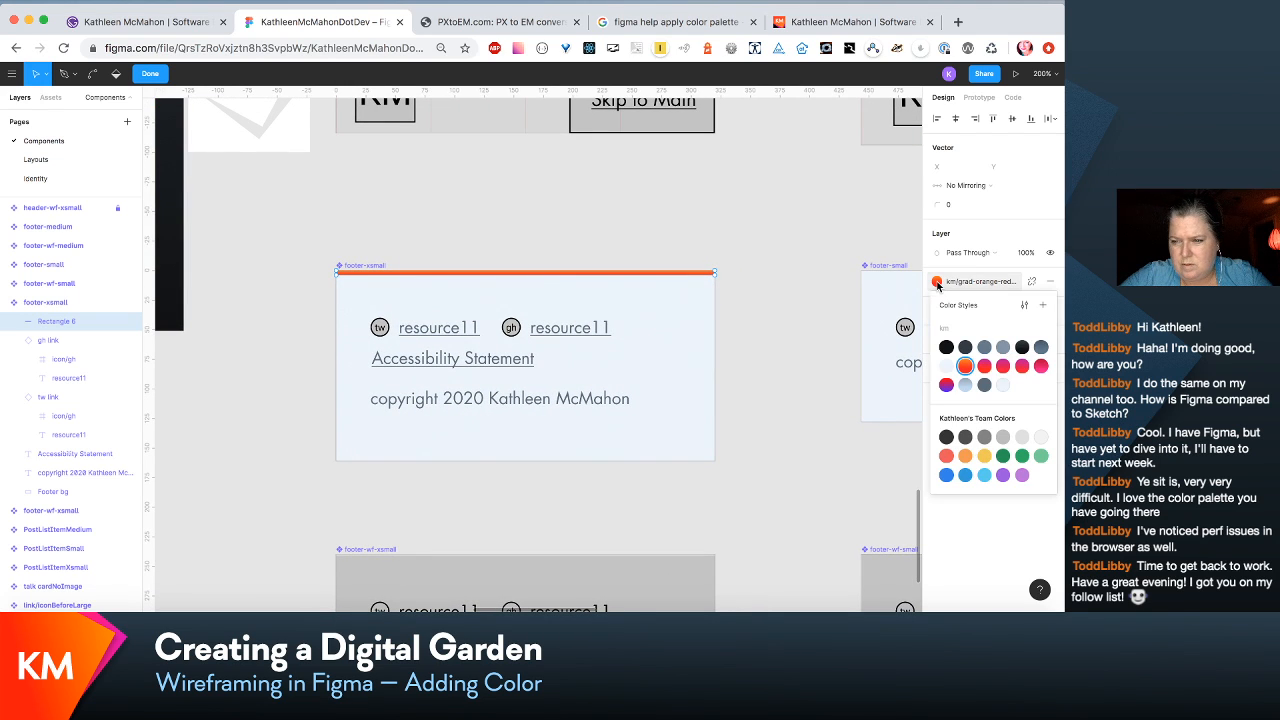
left_click(965, 384)
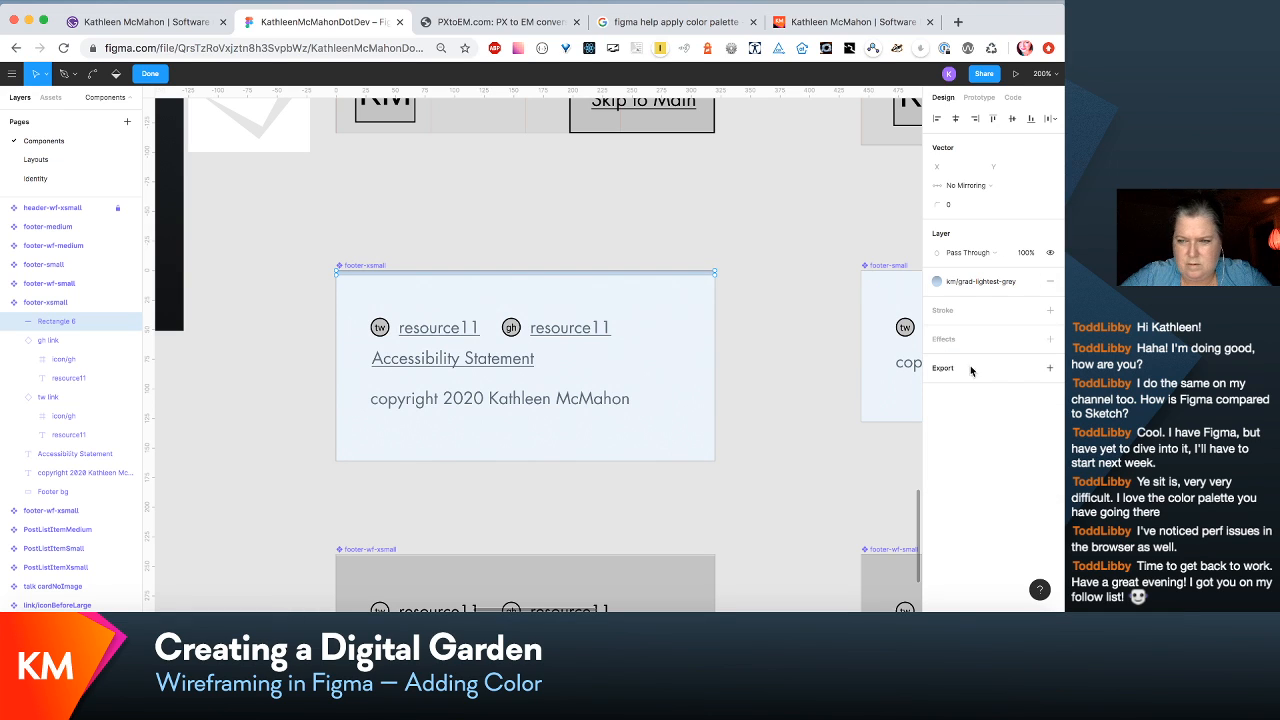
left_click(1006, 285)
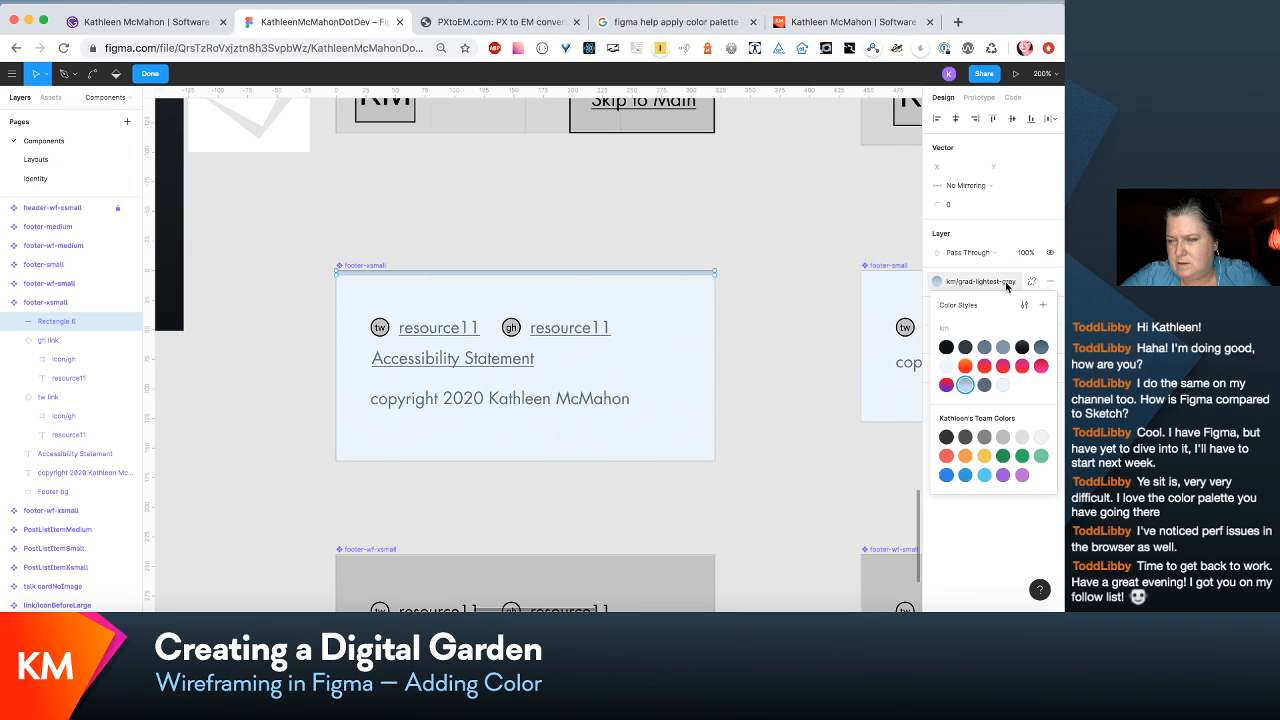
left_click(1003, 254)
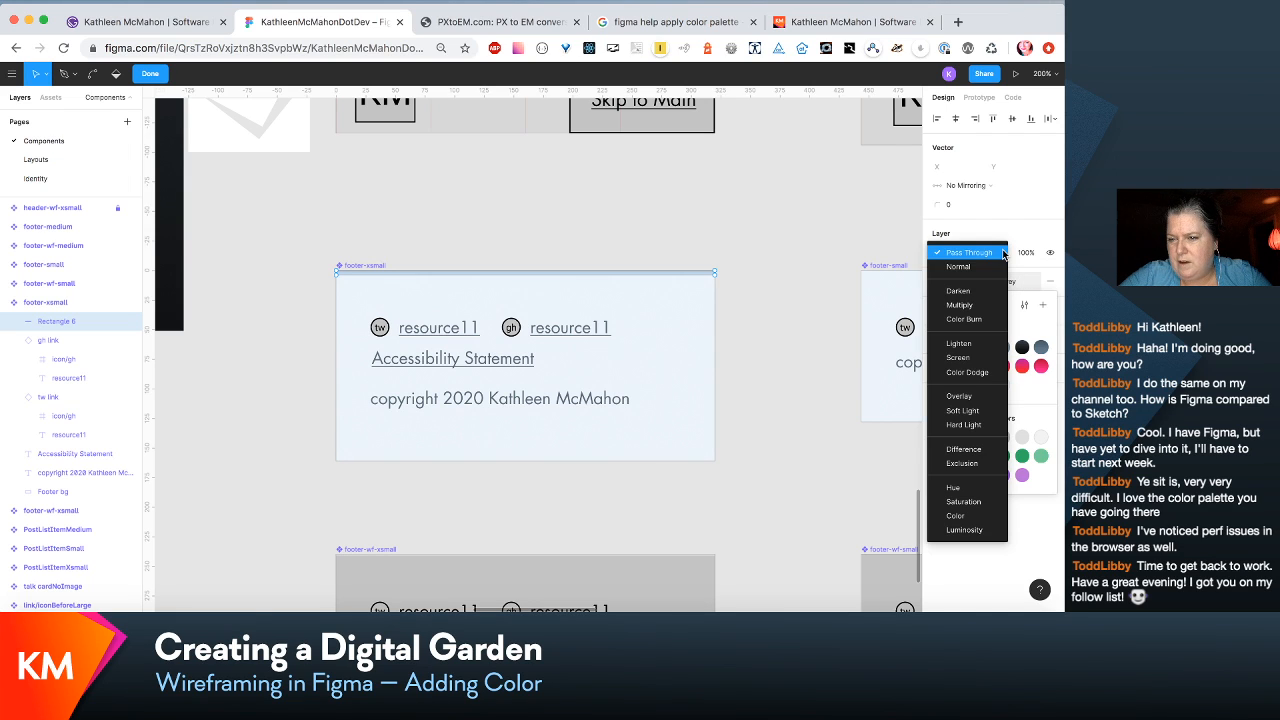
left_click(816, 375)
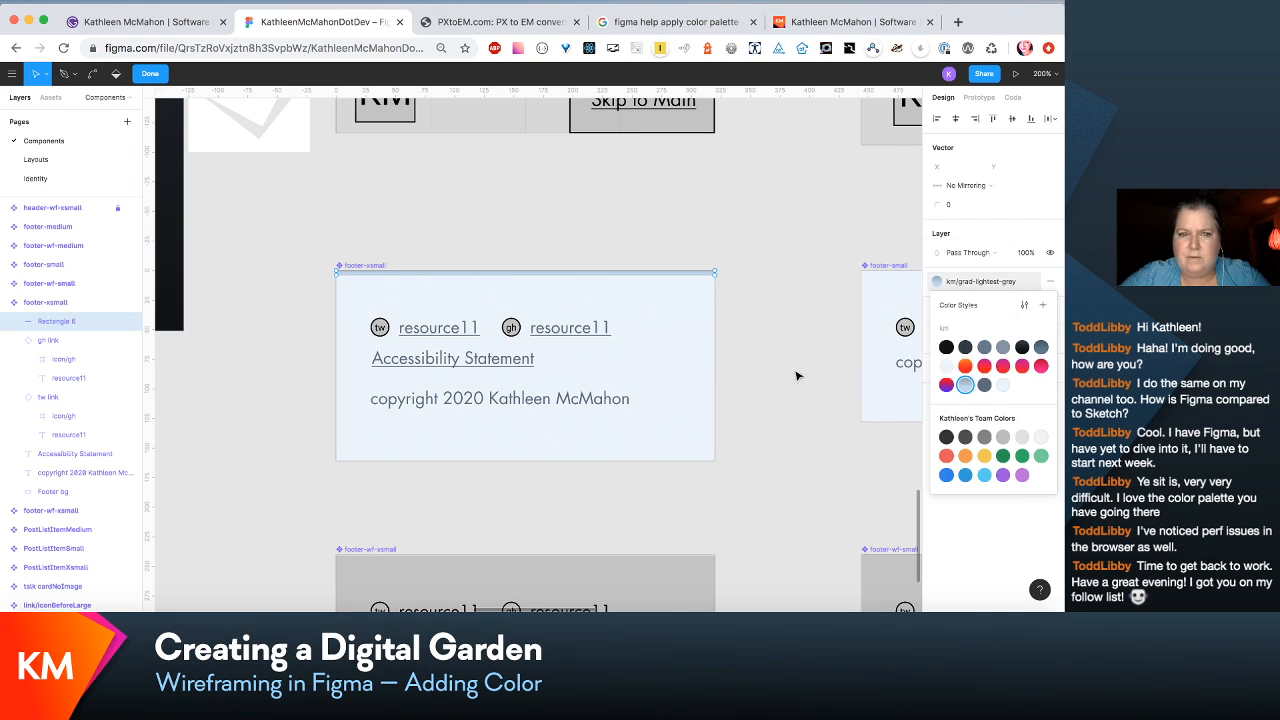
Step: Set the fill of the footer-xsmall top stripe to the km/grad-purple-red-reg style
scroll(677, 352, "up", 3)
scroll(677, 352, "left", 3)
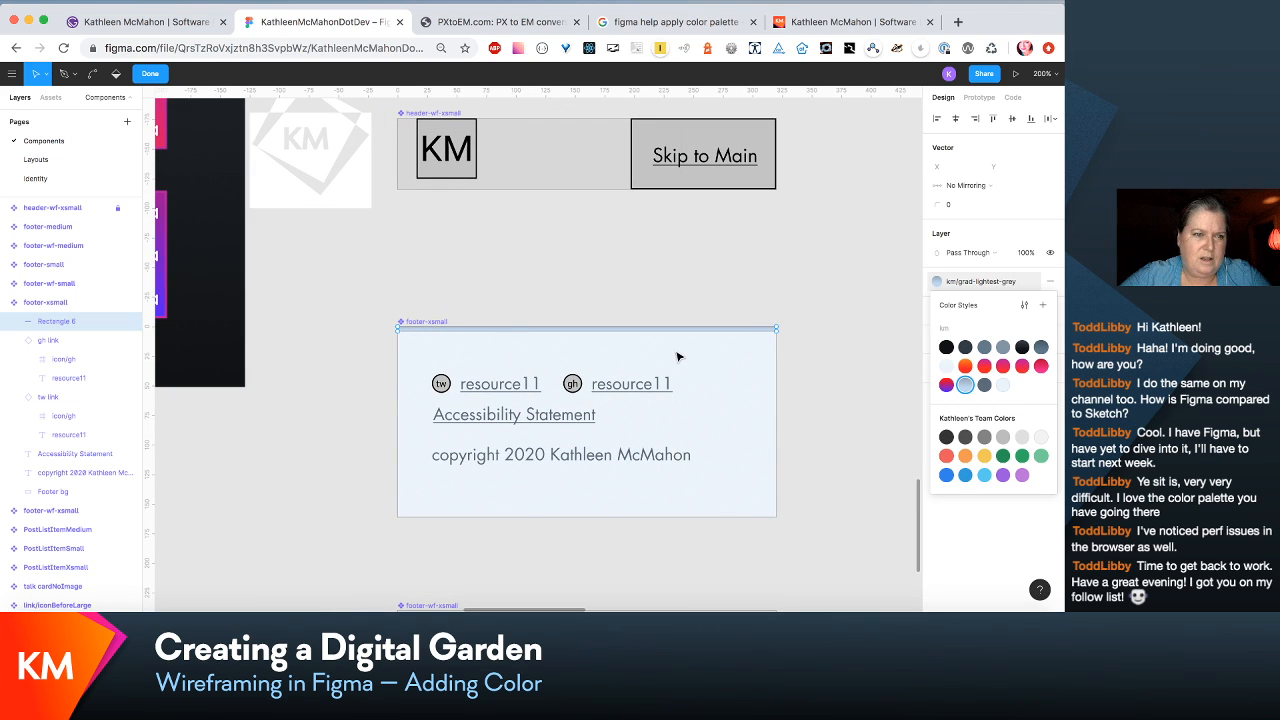
left_click(116, 75)
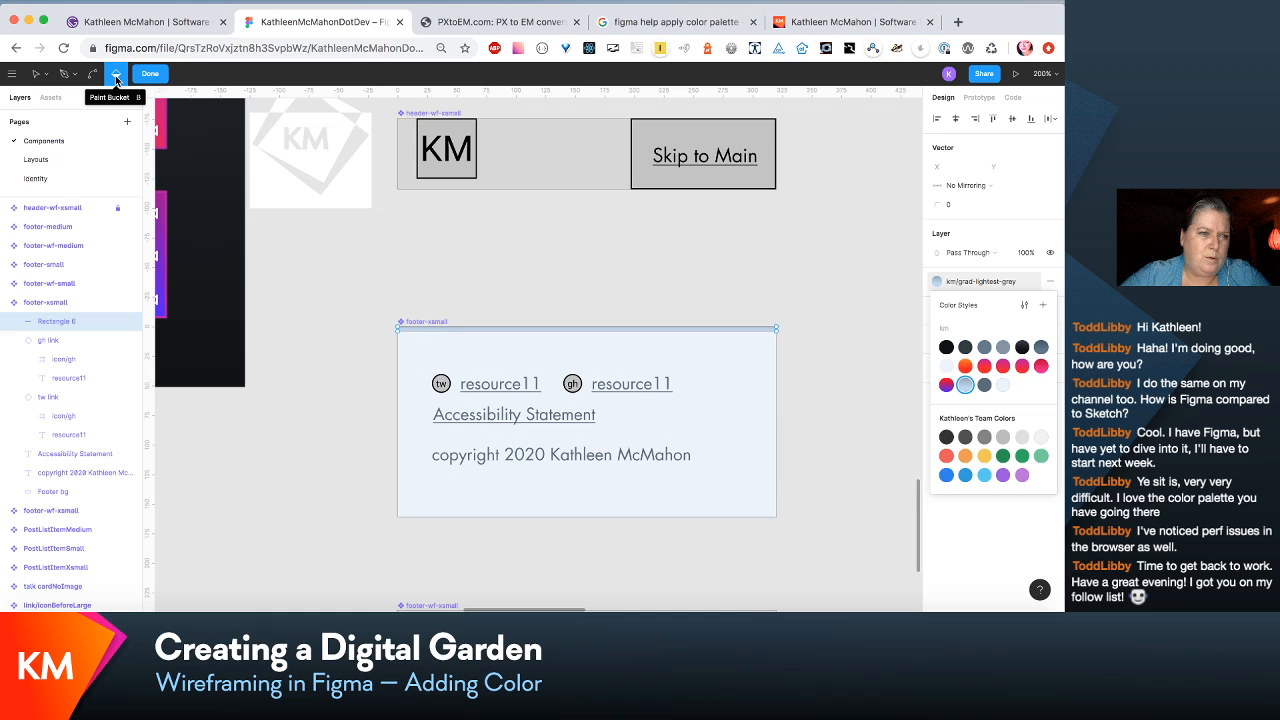
left_click(118, 98)
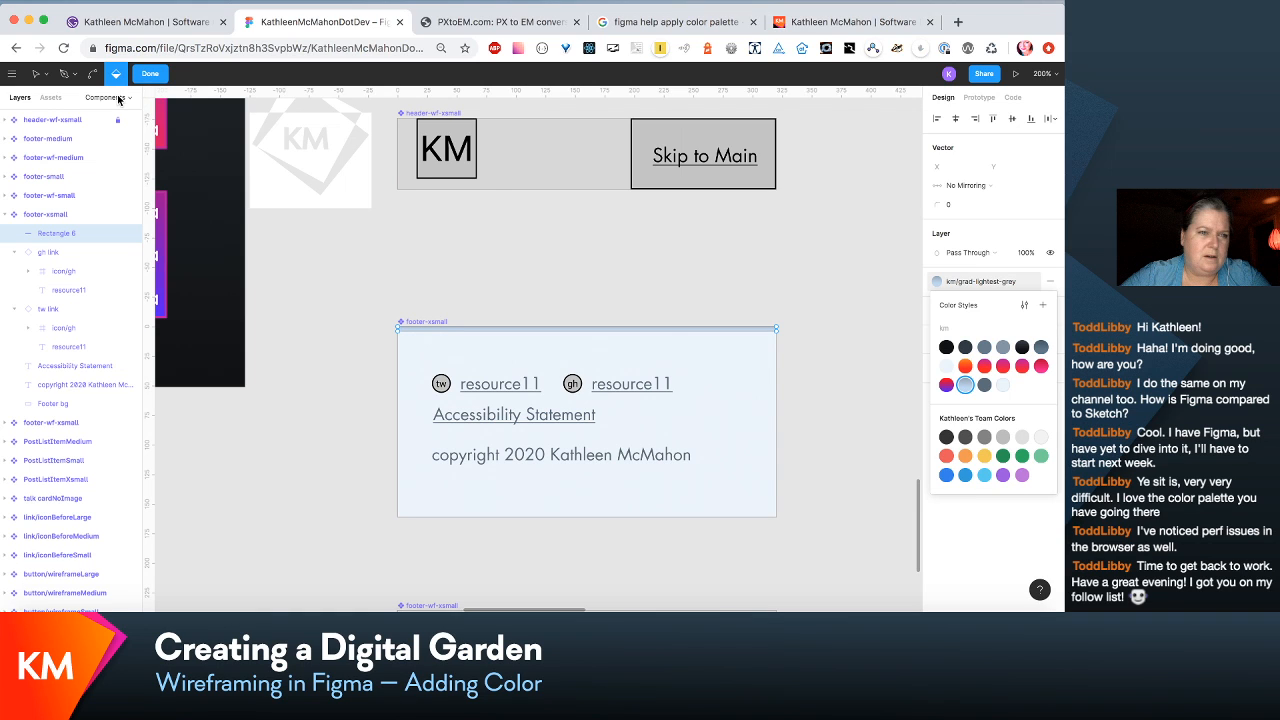
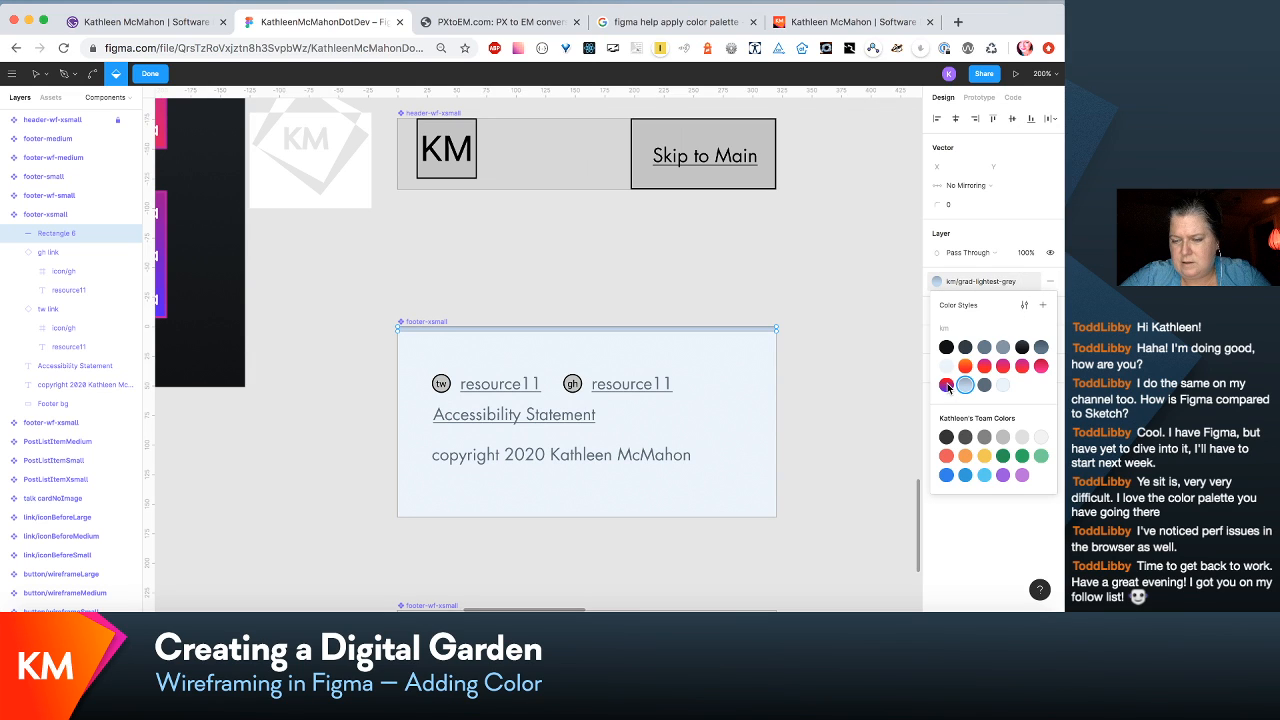
left_click(1004, 366)
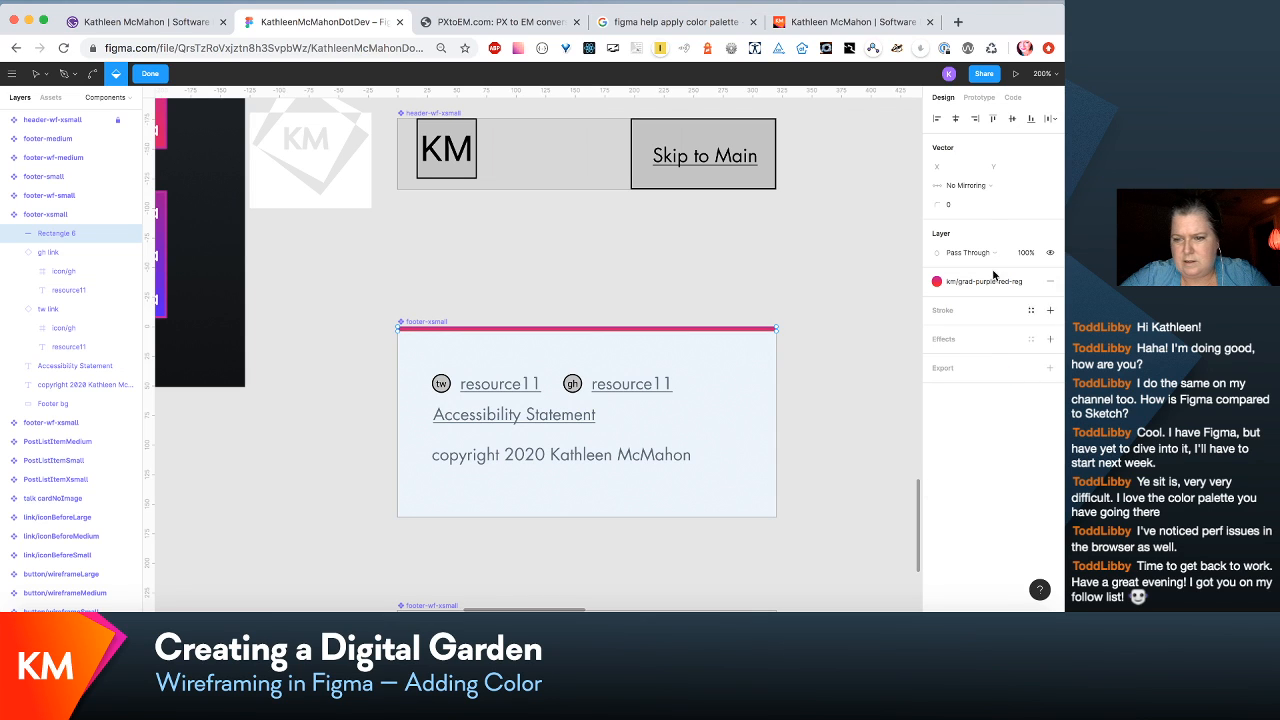
Step: Detach the colour style from the stripe's fill and open its linear gradient for editing
left_click(1031, 282)
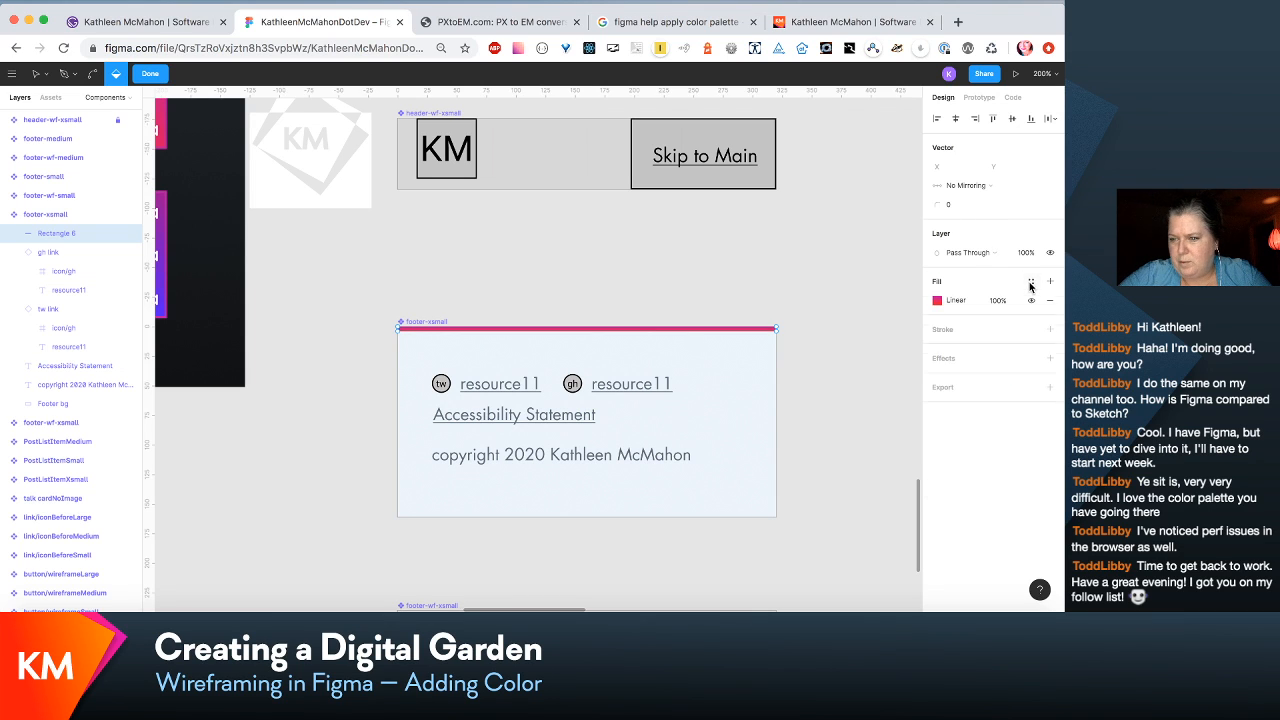
left_click(946, 301)
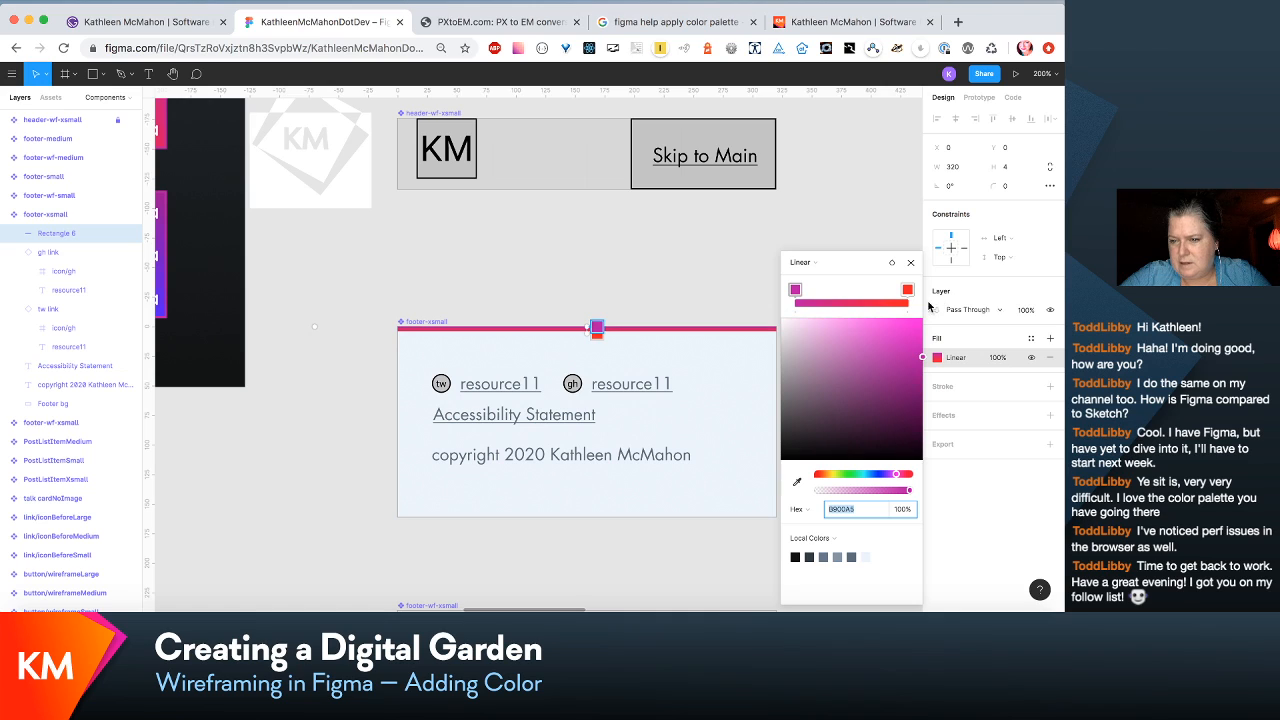
left_click(965, 358)
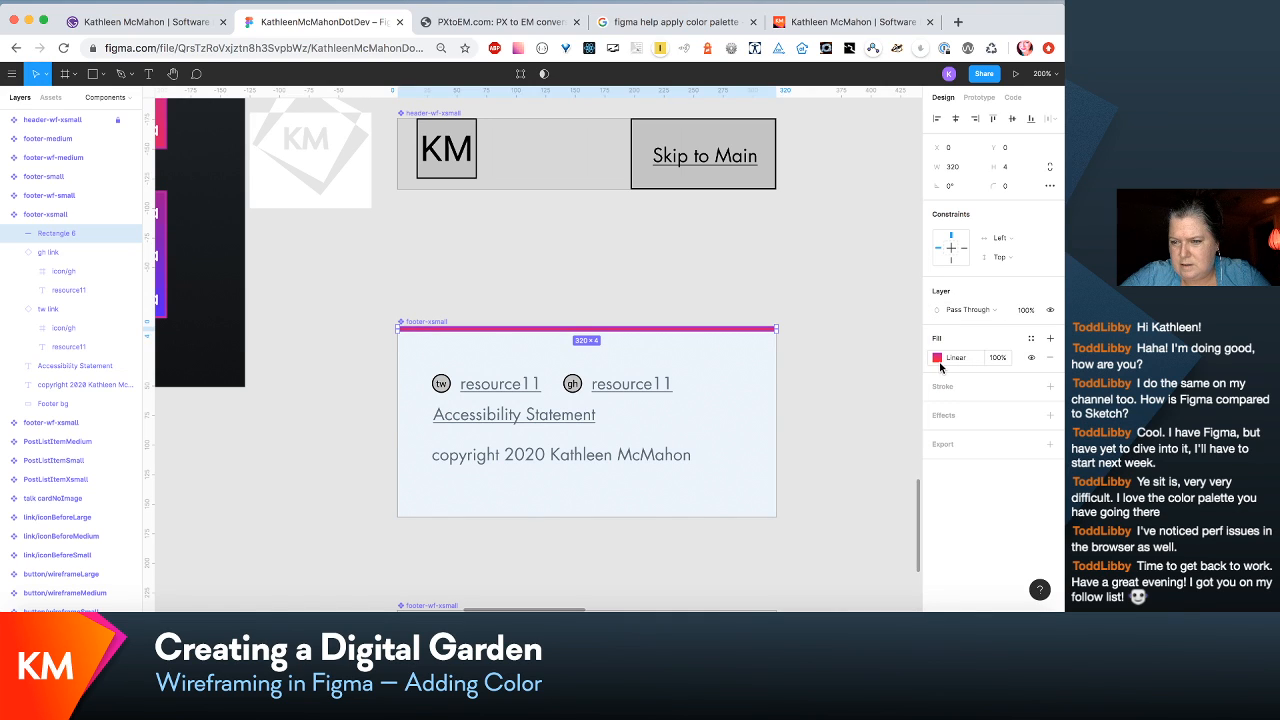
left_click(938, 360)
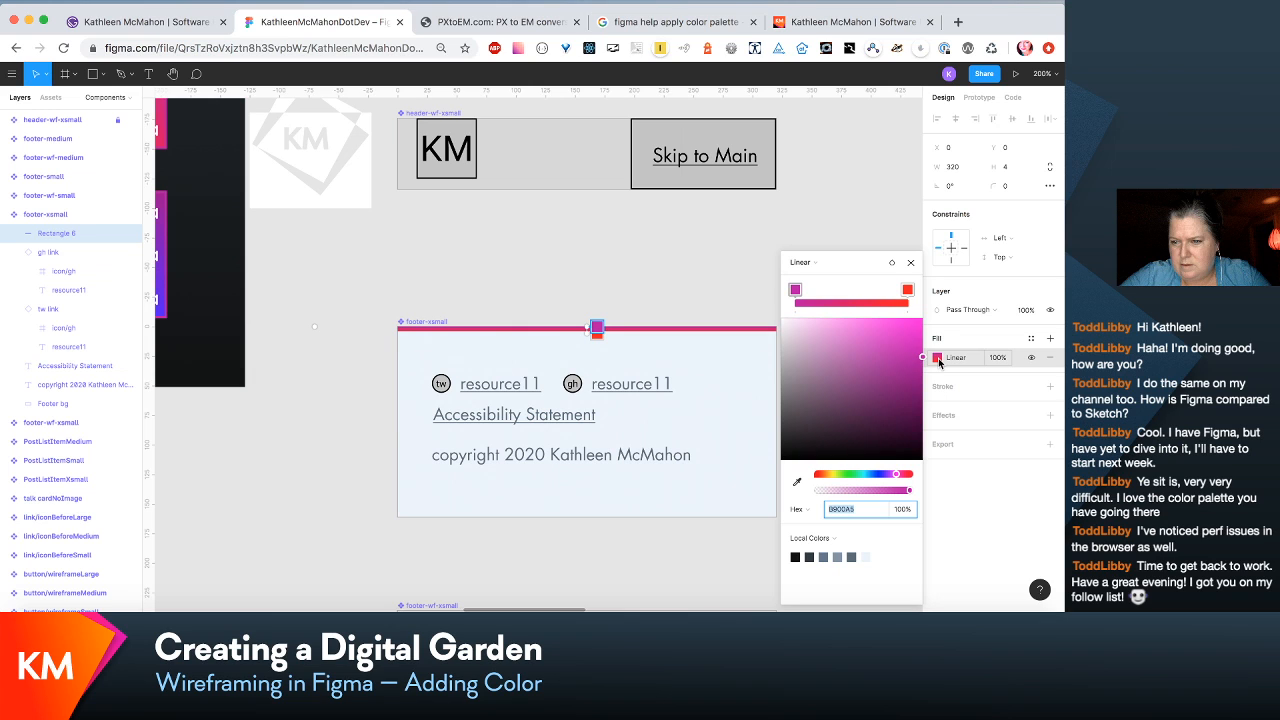
Step: Turn the stripe's gradient horizontal, with purple starting at its left end and the red stop stretched far beyond its right end, and clear the selection
left_click_drag(869, 261, 851, 185)
left_click_drag(586, 327, 398, 339)
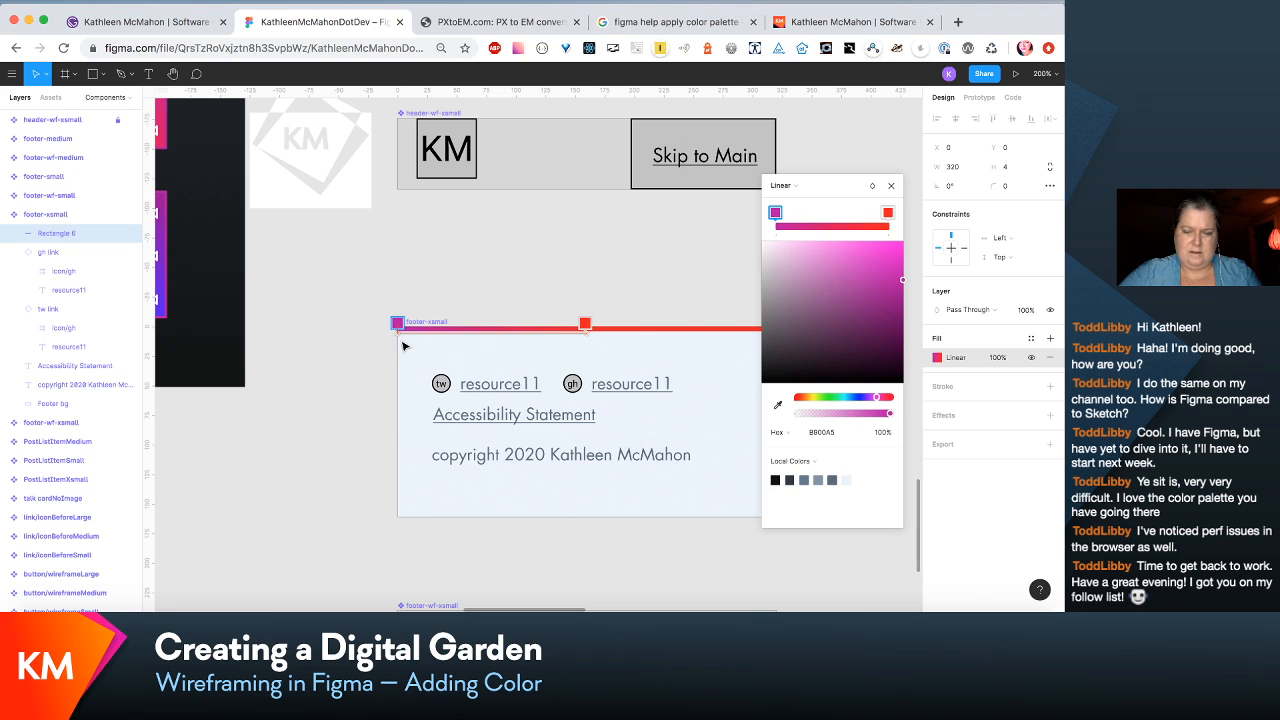
key("shift+0")
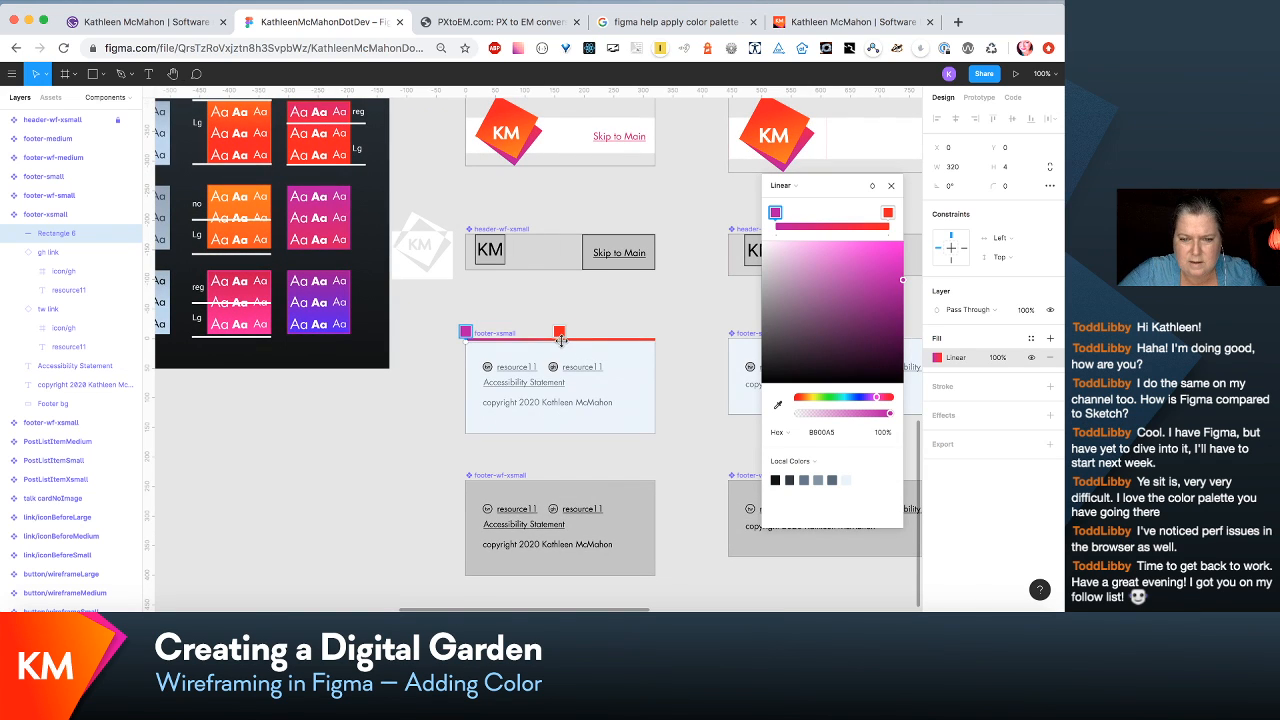
left_click_drag(561, 340, 750, 340)
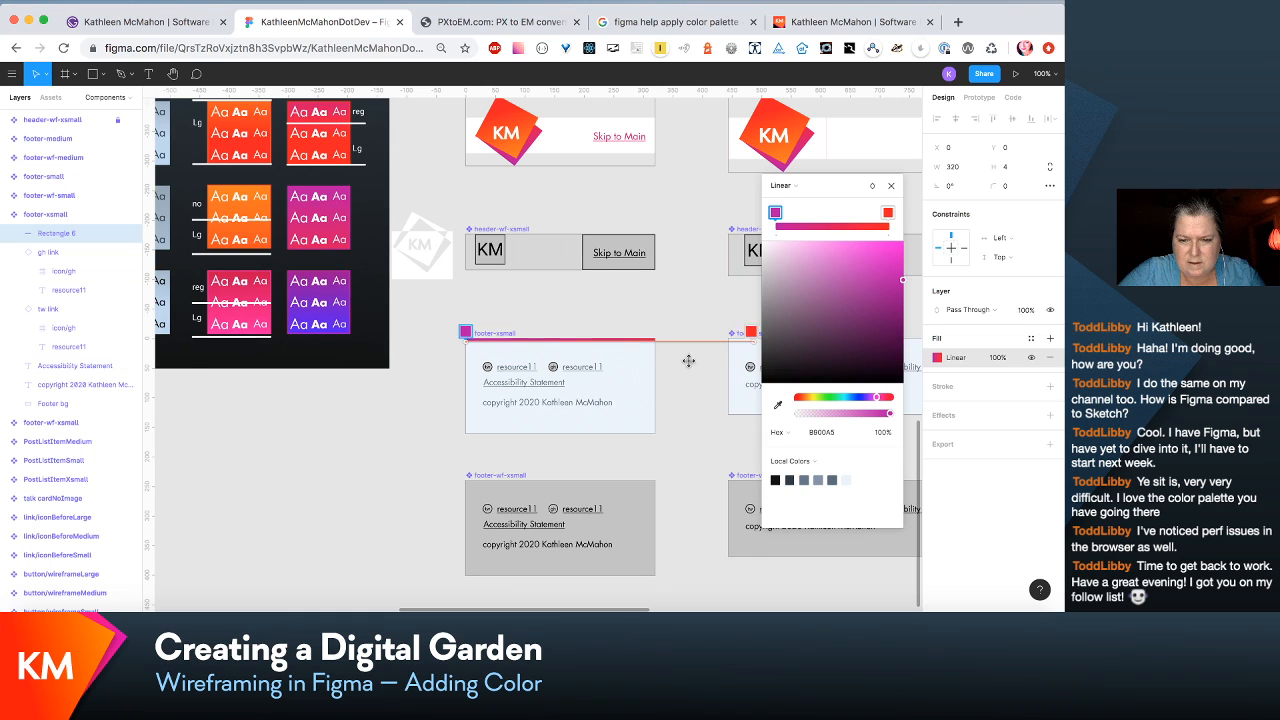
scroll(705, 380, "right", 5)
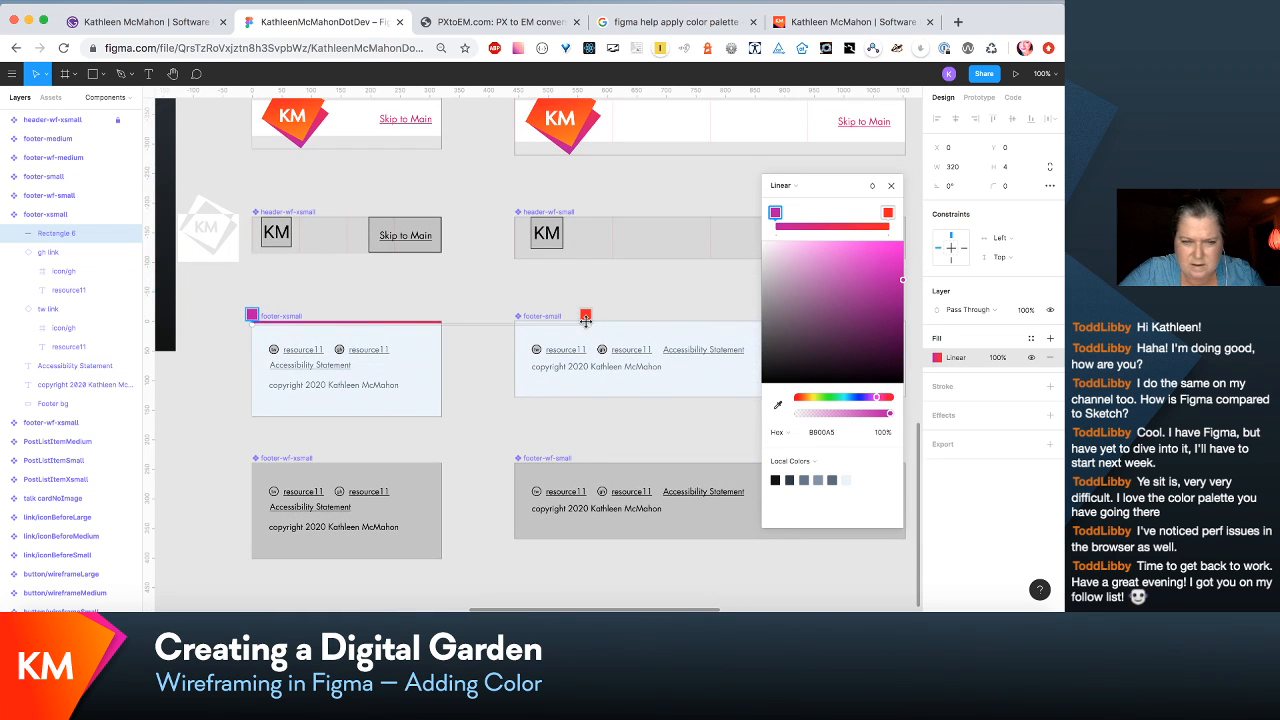
left_click_drag(586, 315, 732, 315)
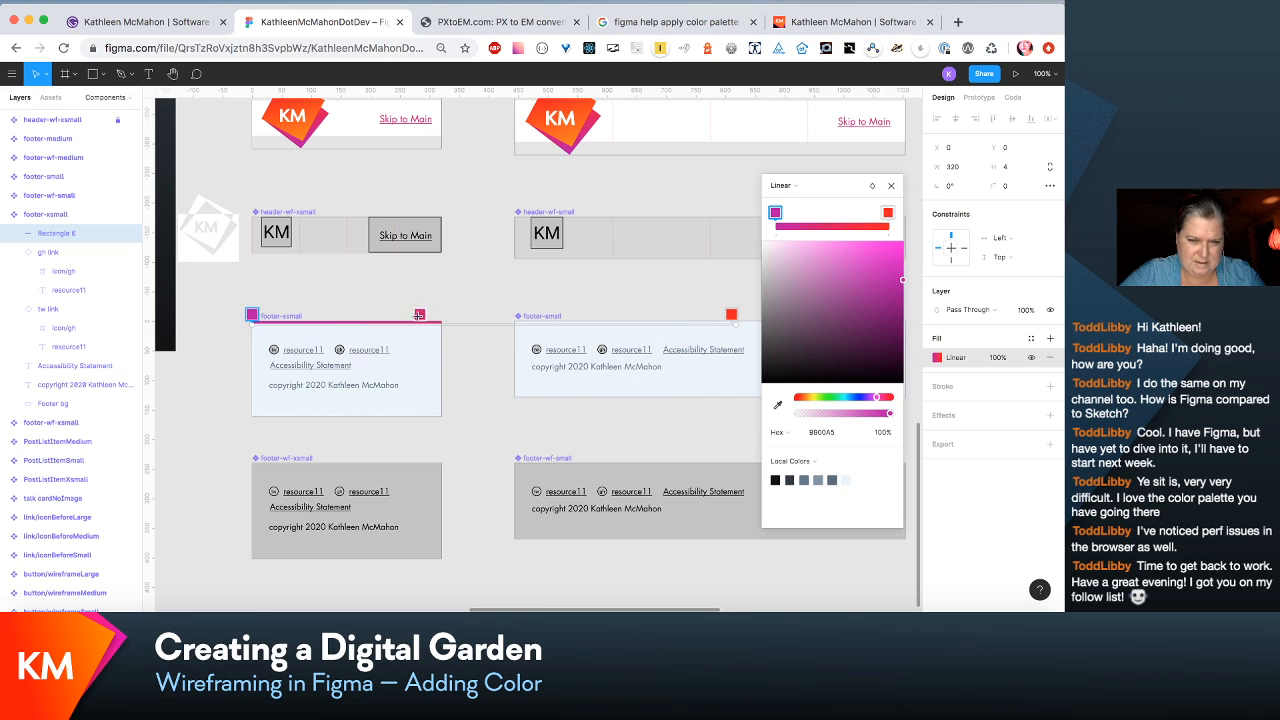
left_click_drag(421, 316, 439, 316)
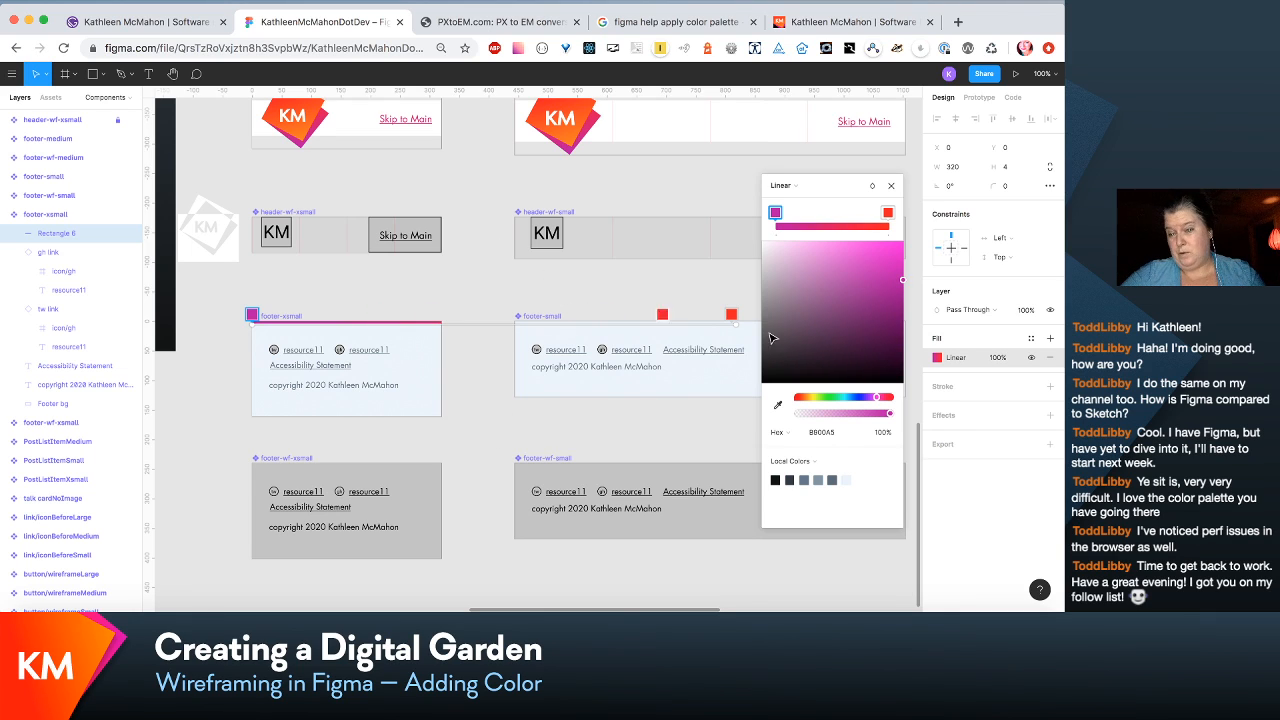
left_click(502, 366)
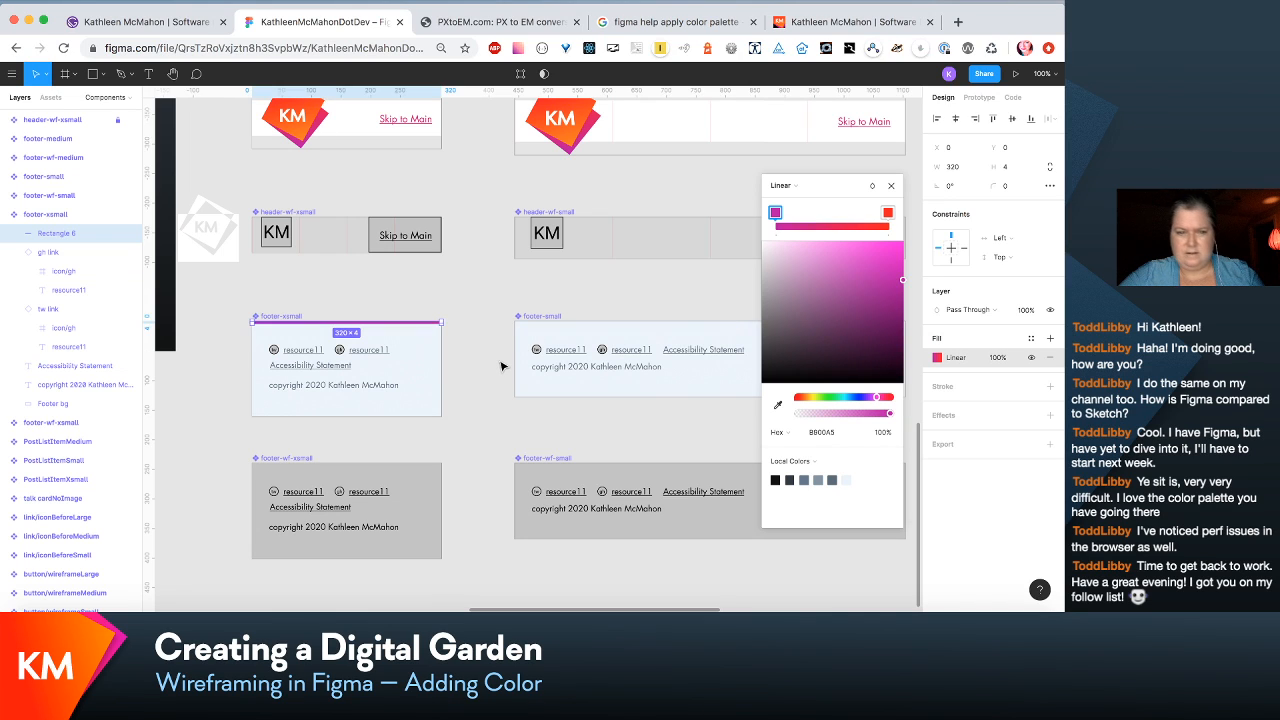
left_click(482, 392)
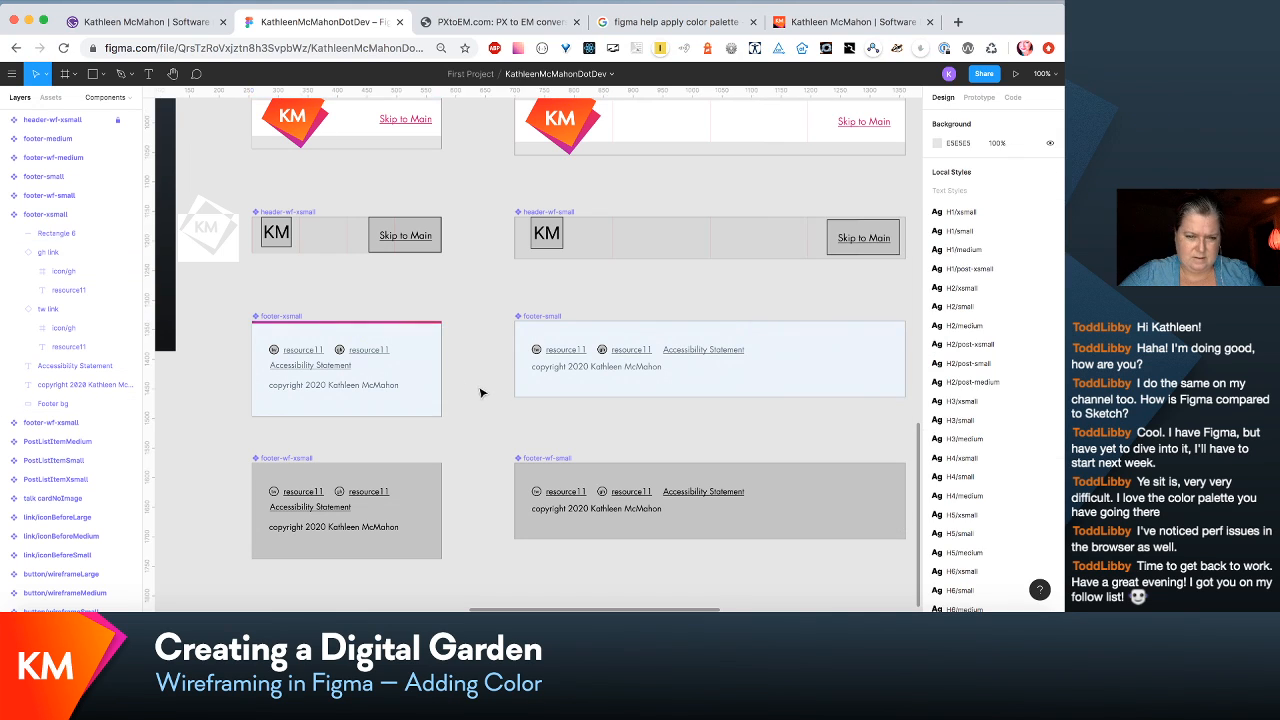
left_click(415, 327)
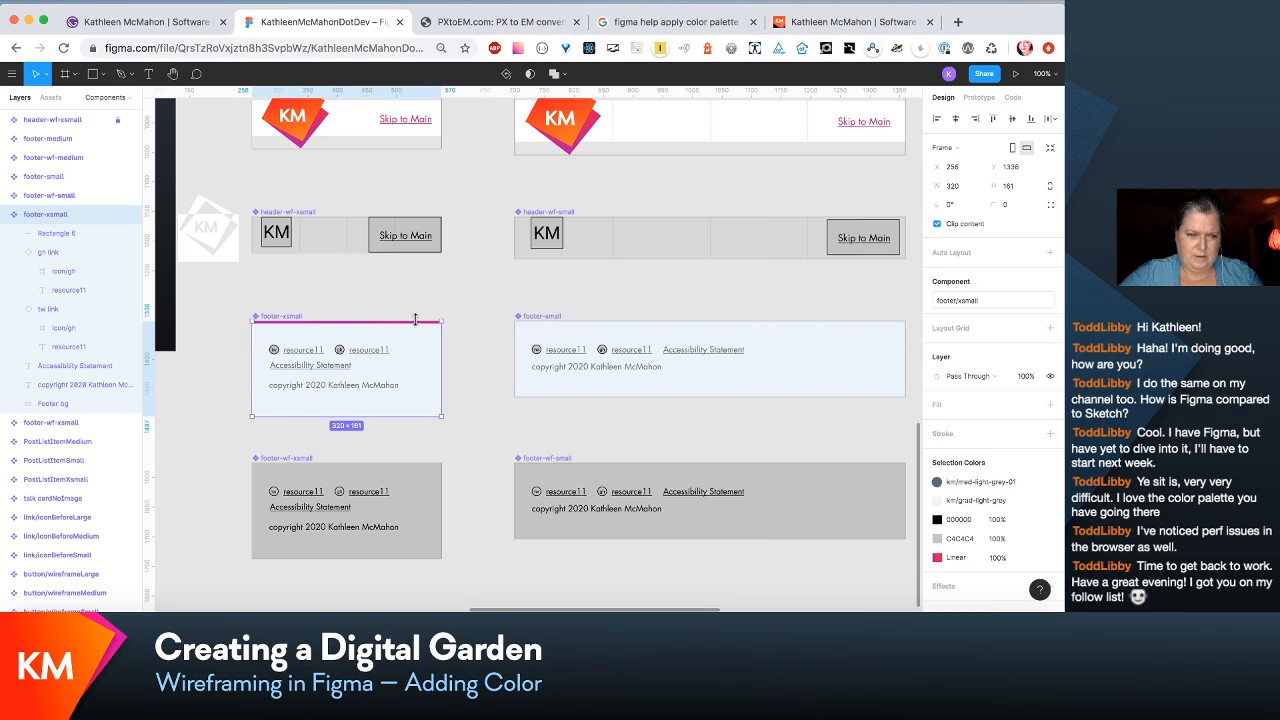
double_click(429, 398)
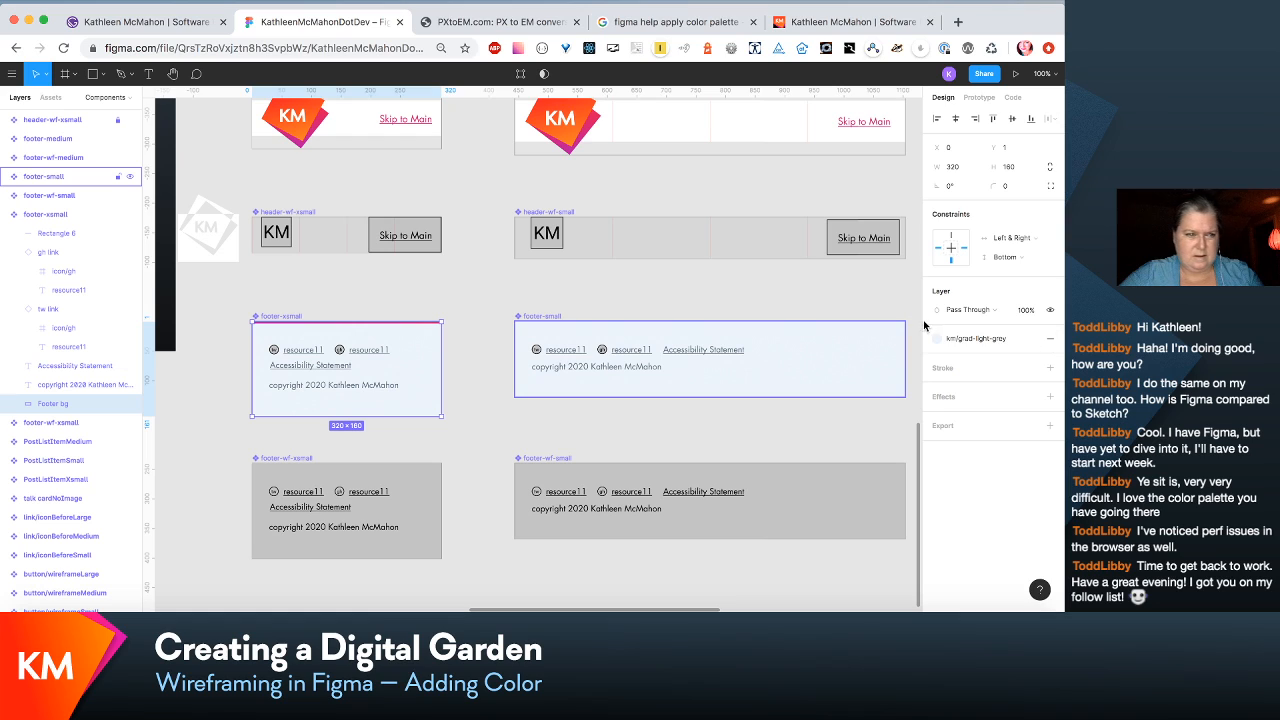
left_click(1050, 339)
key("super+z")
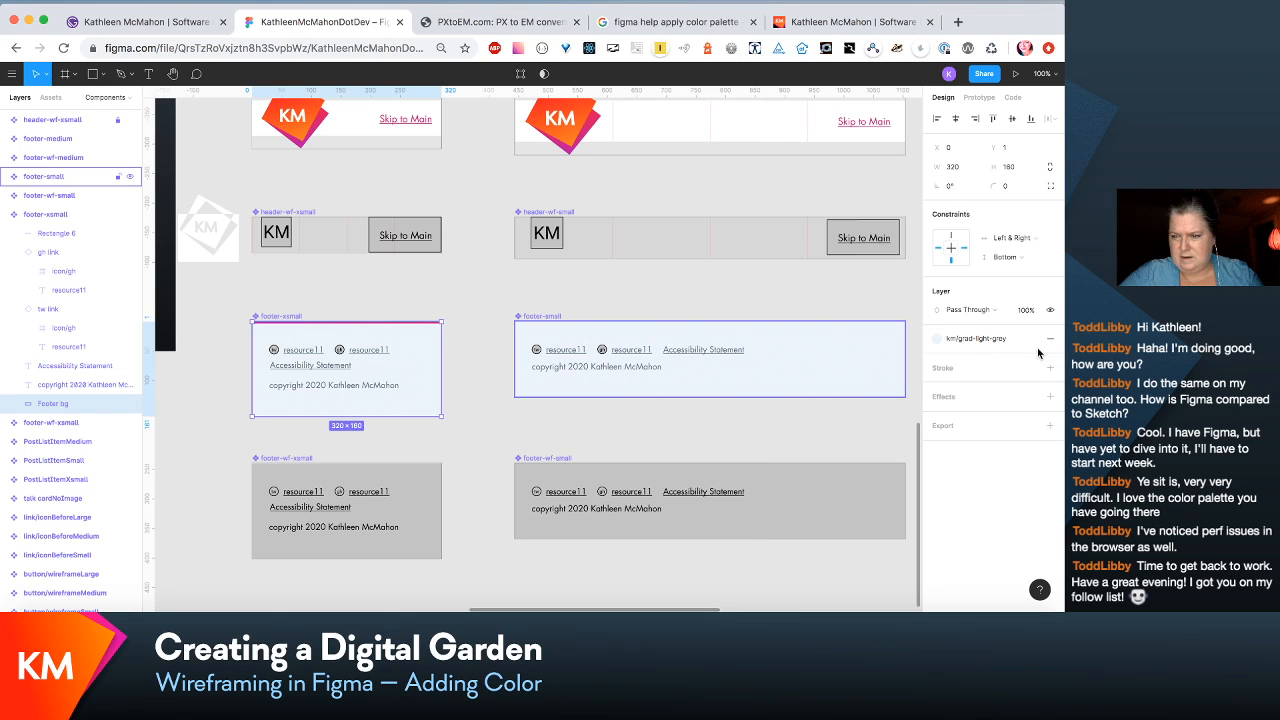
left_click(968, 340)
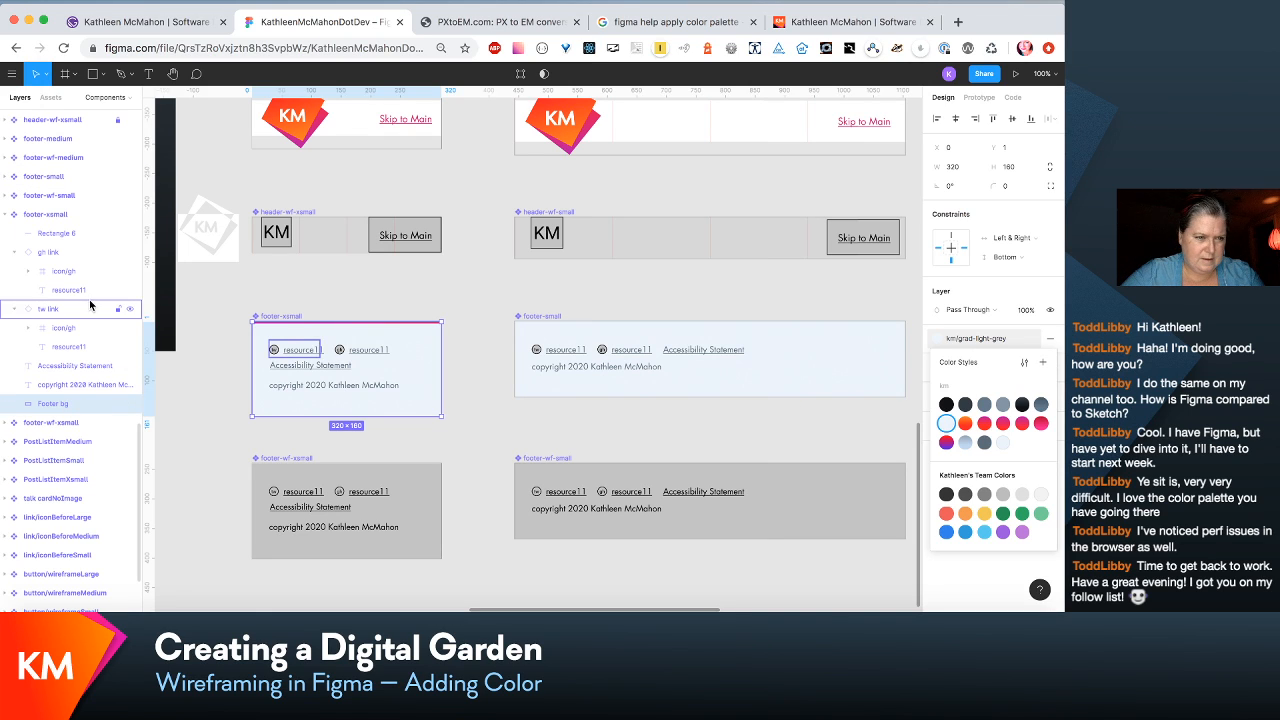
Step: Save the footer-xsmall top stripe's gradient fill as a new color style named grad/horz-purp-red
left_click(68, 236)
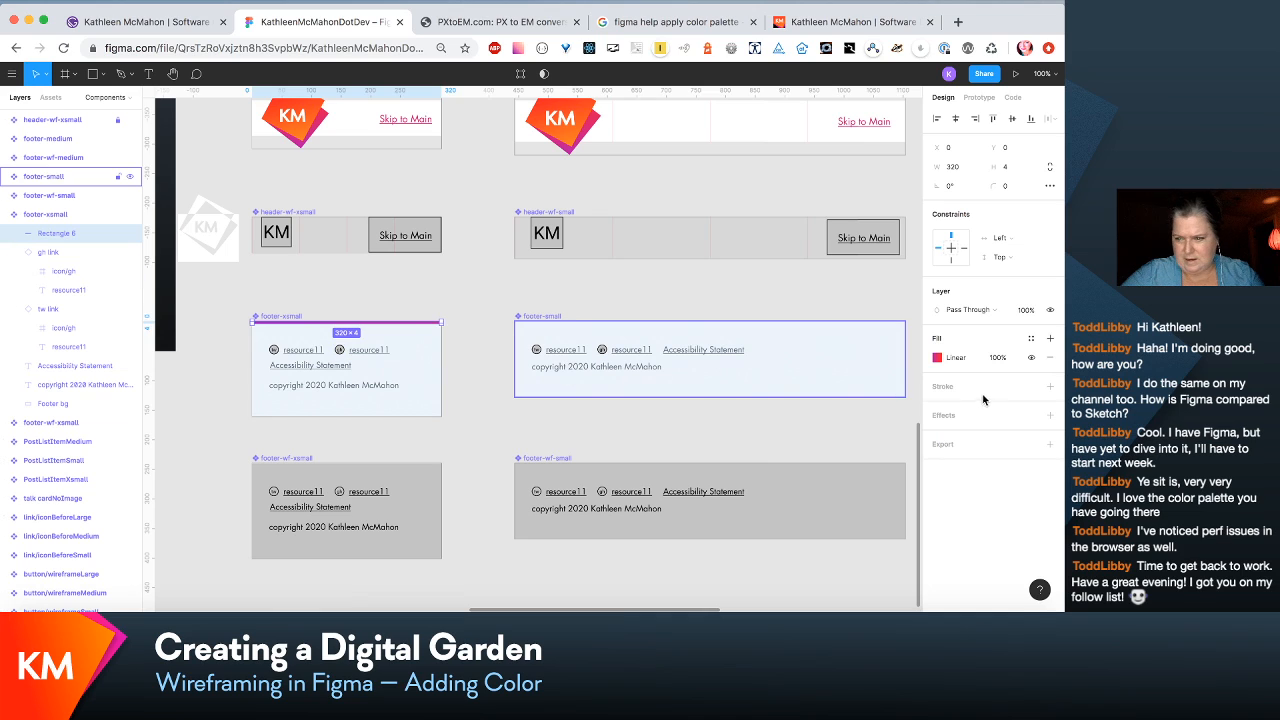
left_click(1030, 341)
left_click(1044, 363)
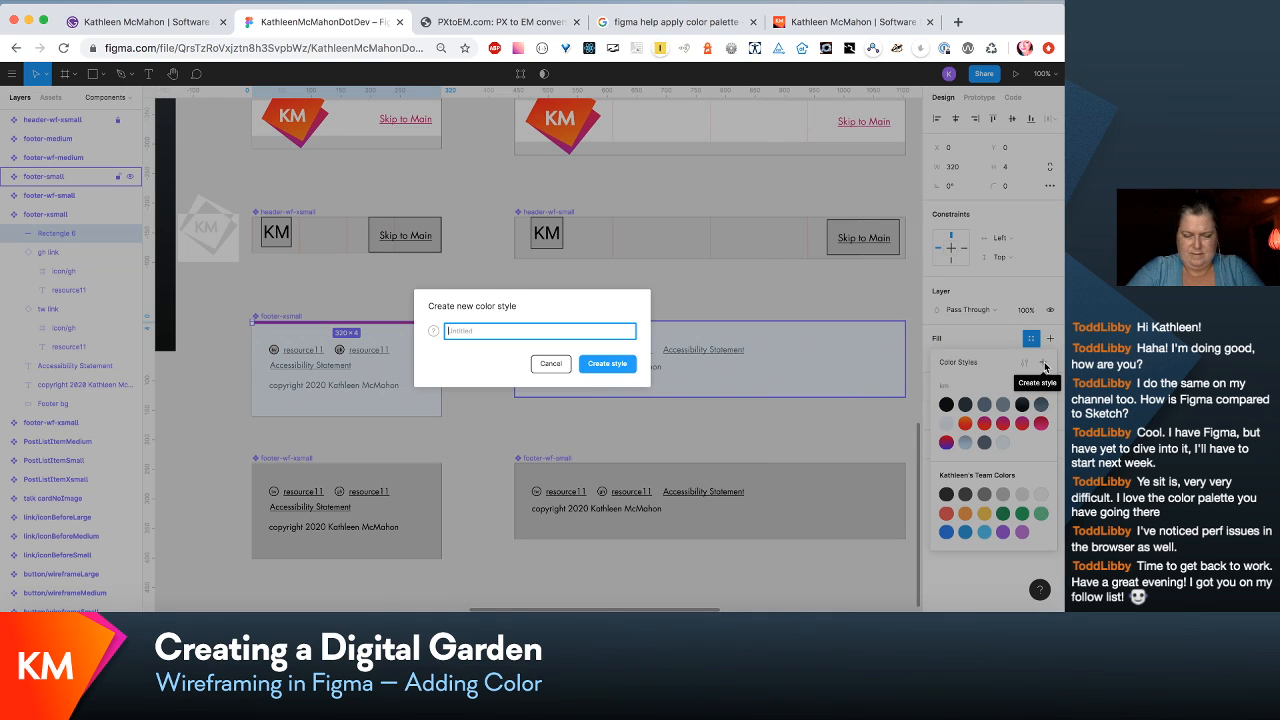
type("gre")
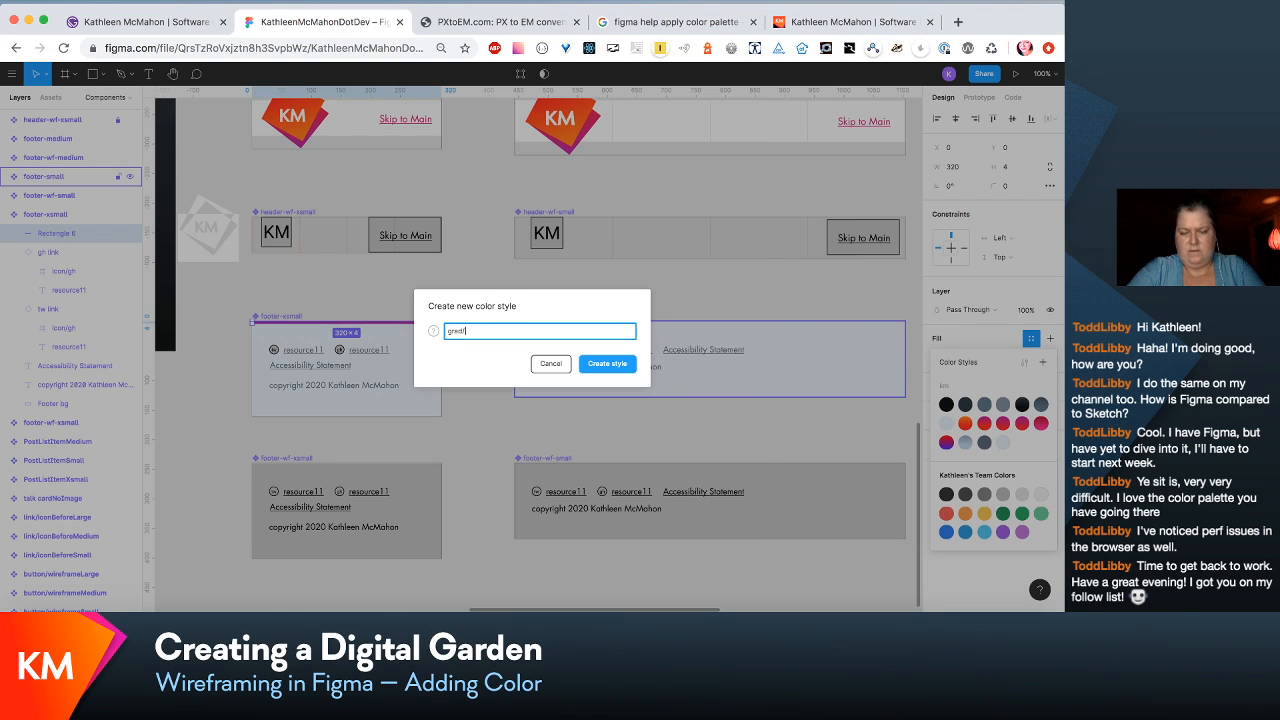
type("d/horz")
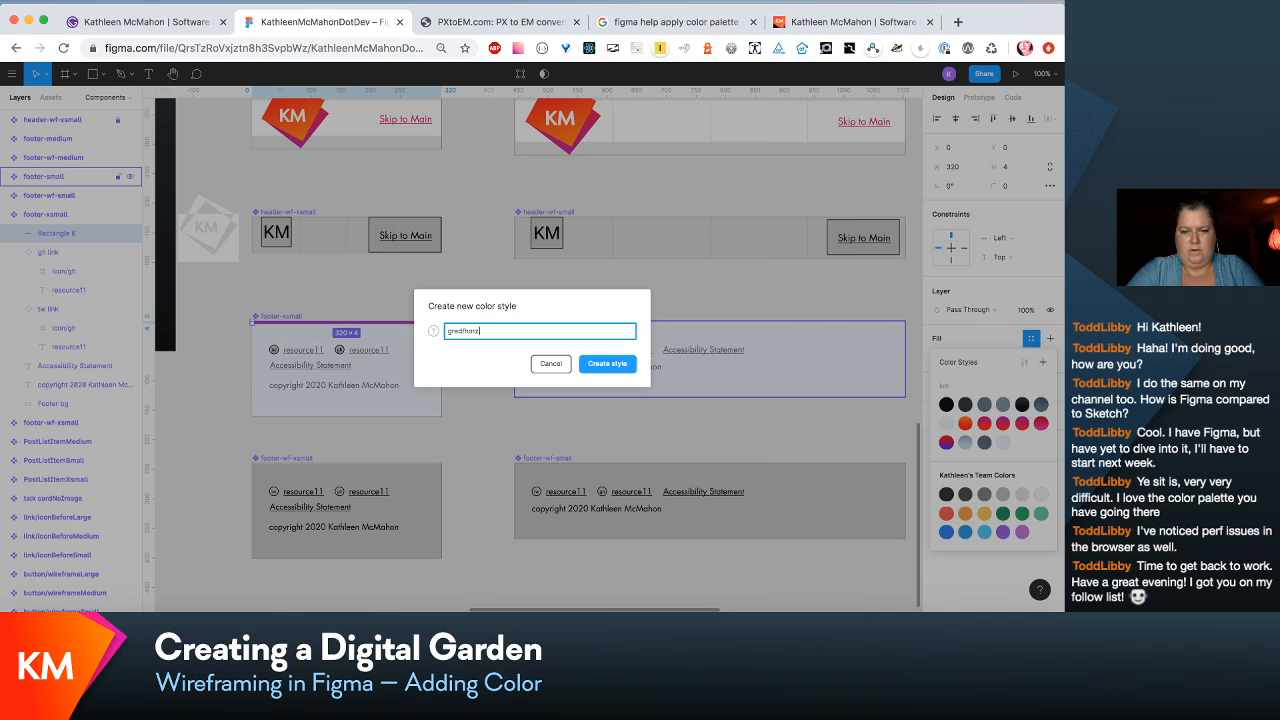
type("-purp-")
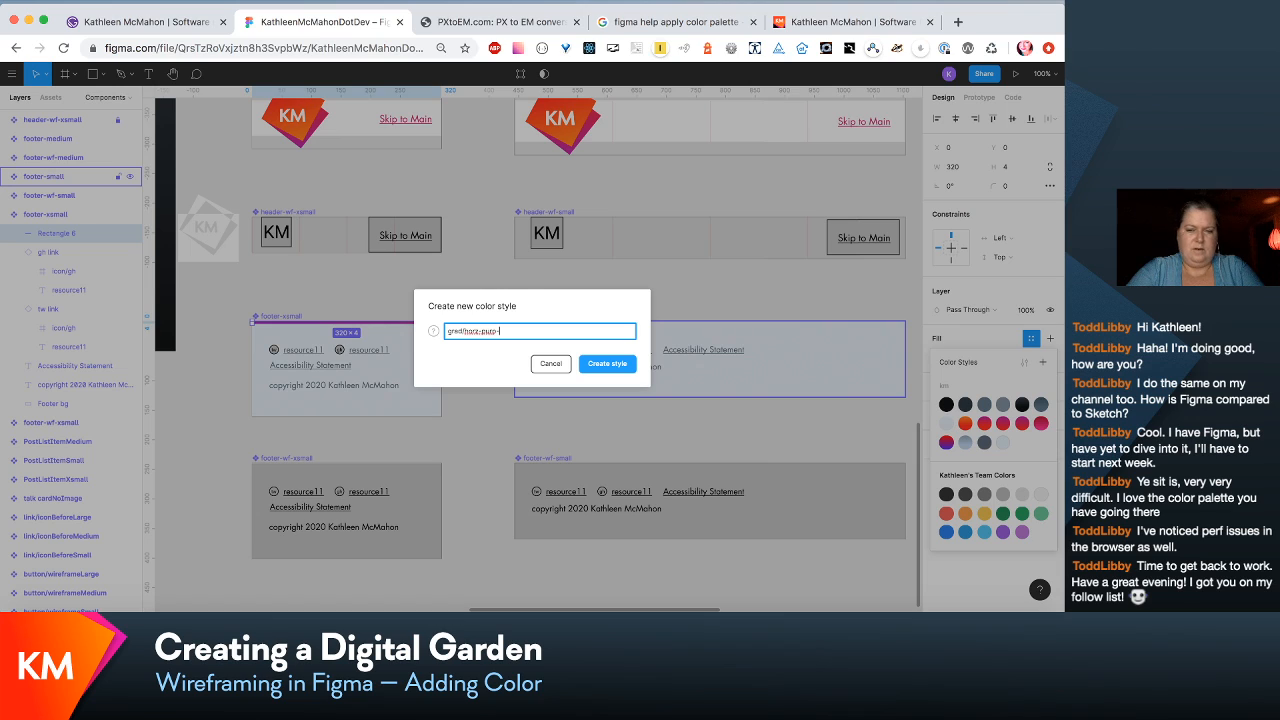
type("meg")
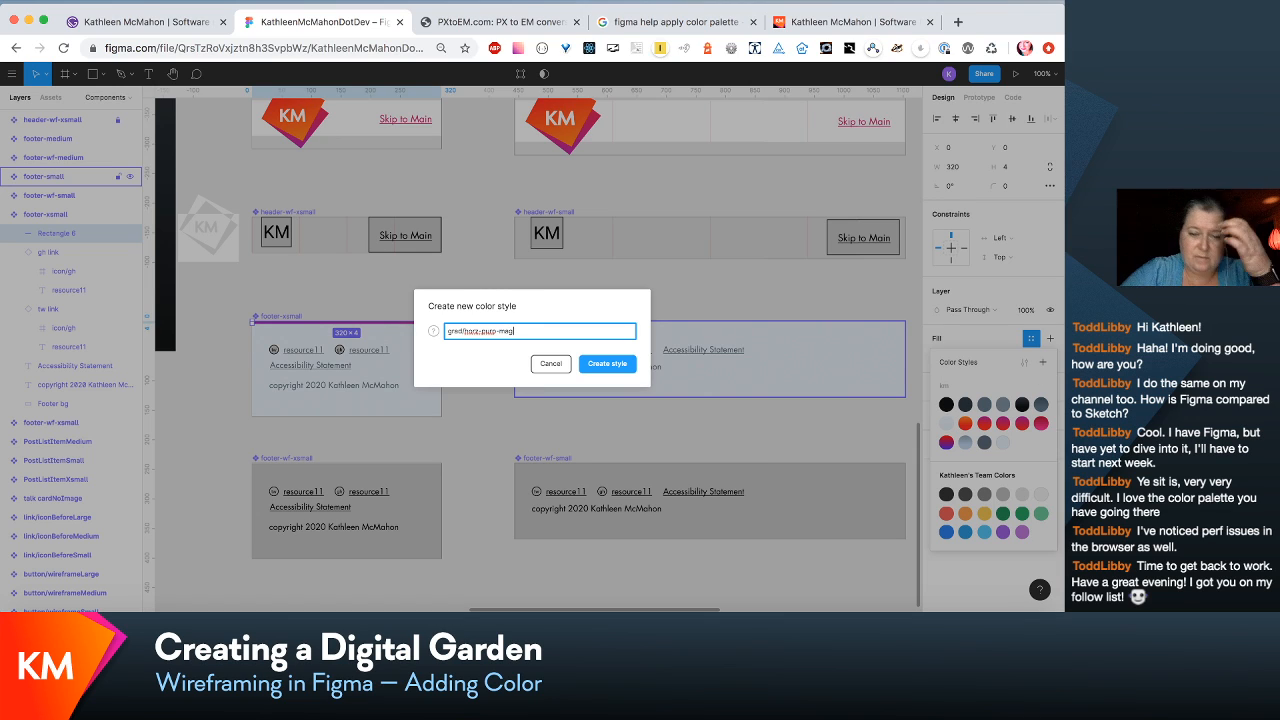
key("BackSpace")
key("BackSpace")
key("BackSpace")
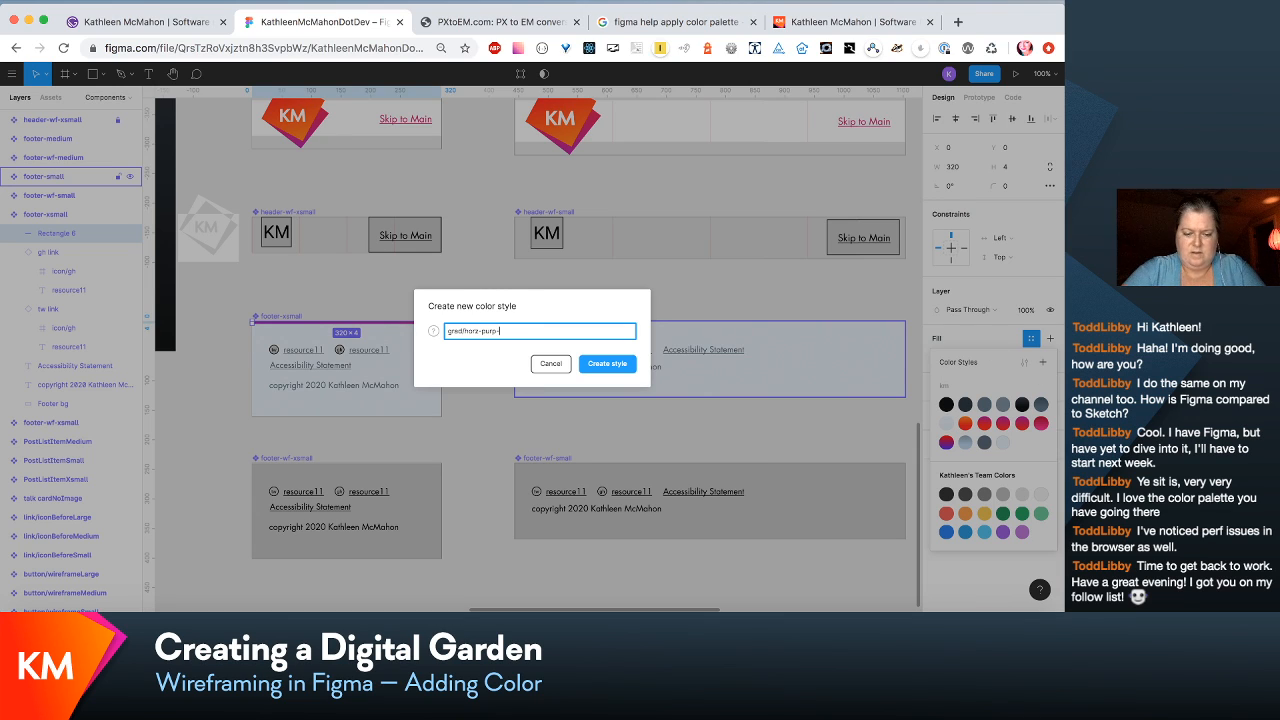
type("red")
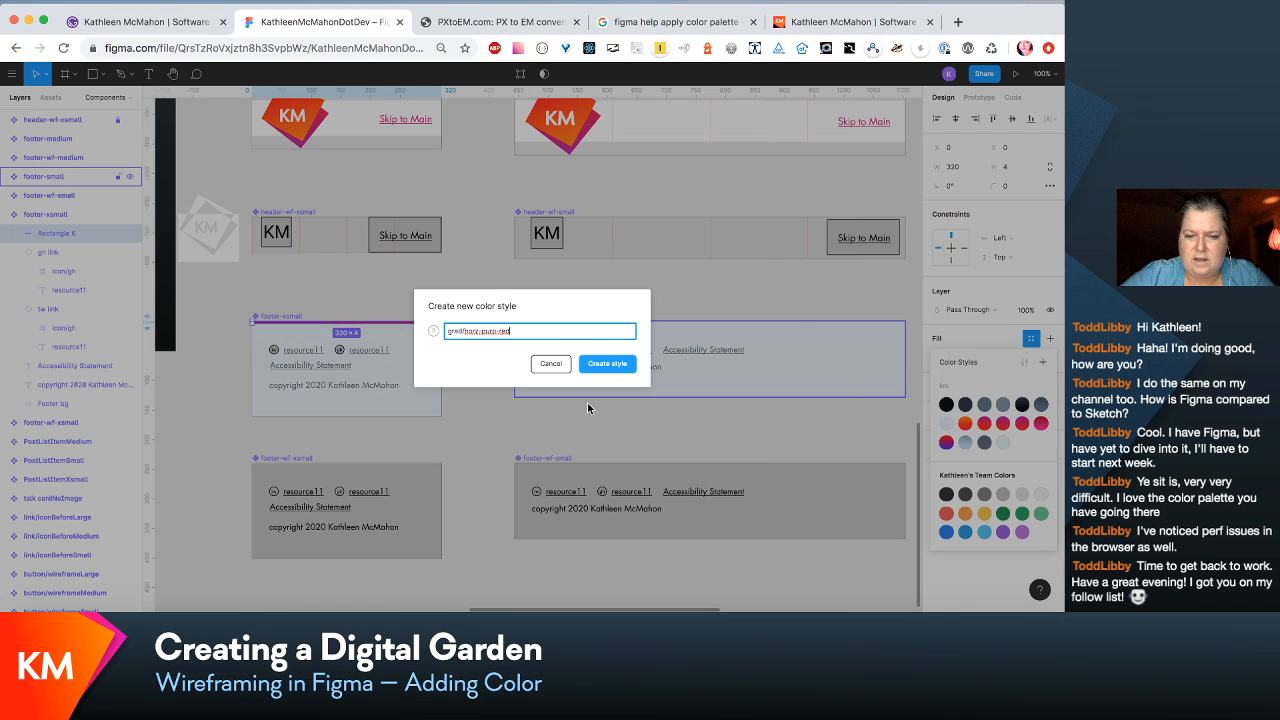
left_click(611, 368)
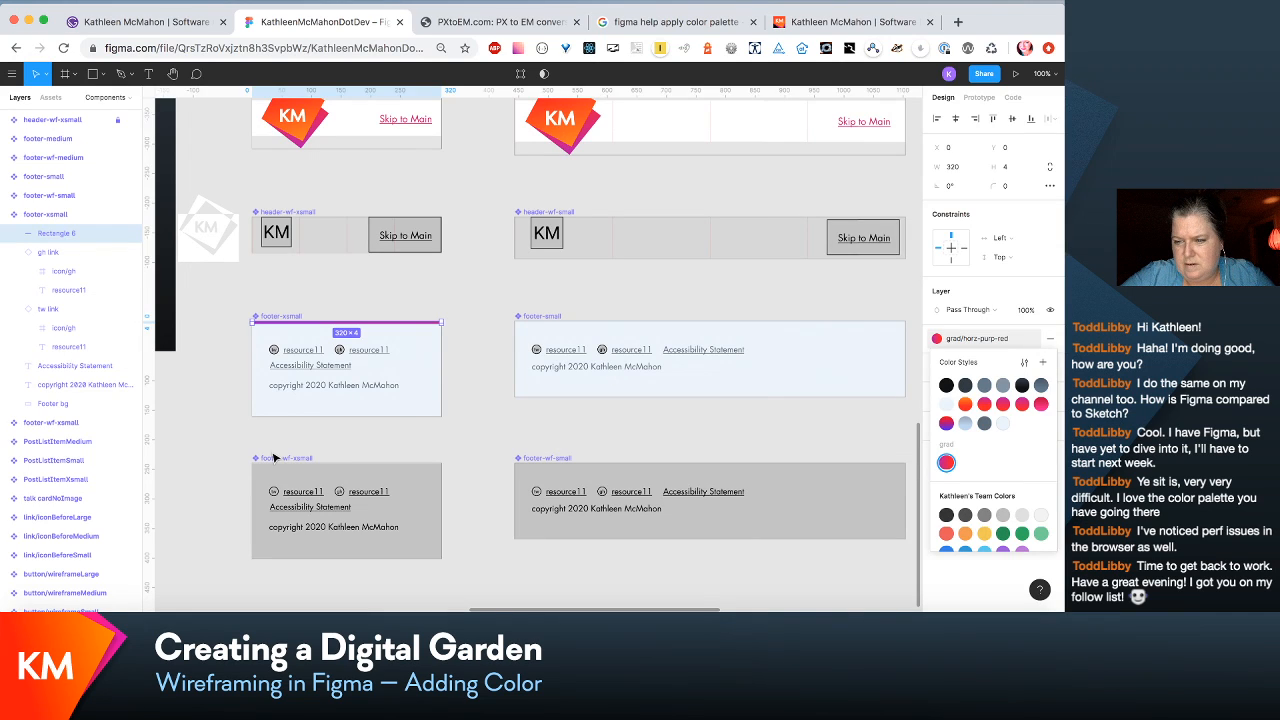
Step: Examine the striped footer-xsmall component beside the neighbouring footers and check the colour styles it uses
scroll(719, 417, "down", 2)
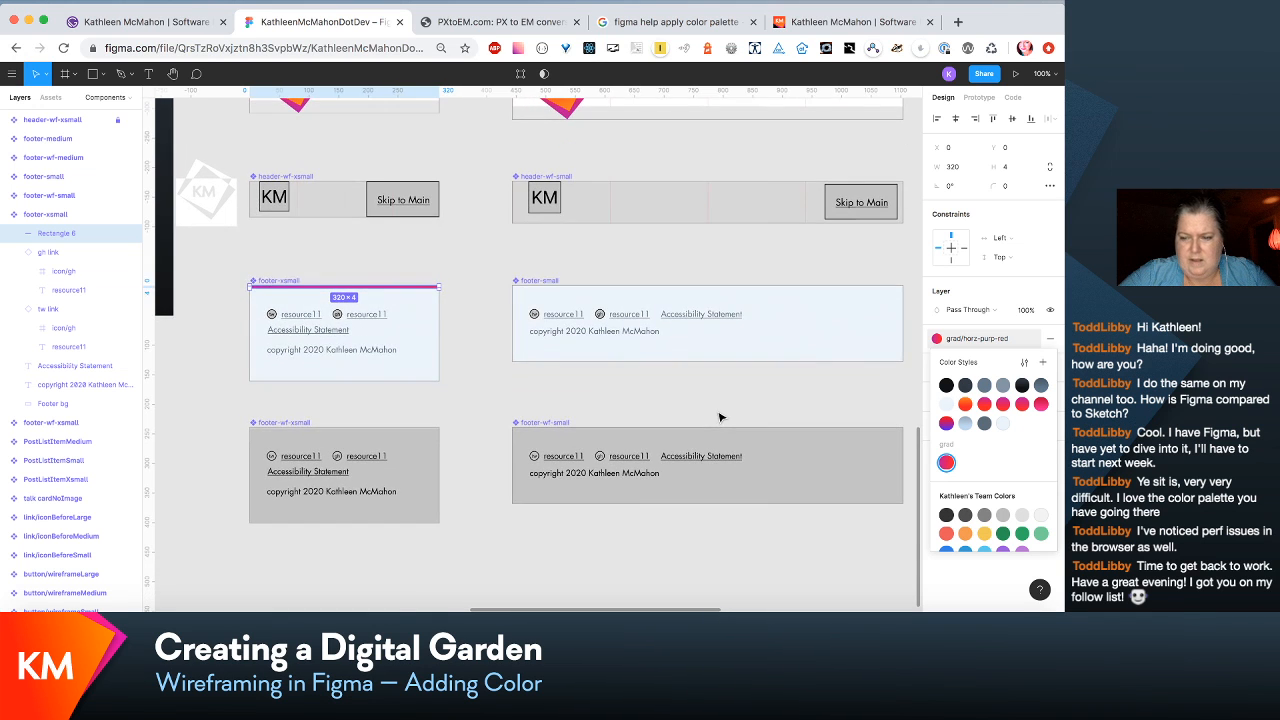
scroll(719, 417, "down", 2)
scroll(600, 380, "left", 3)
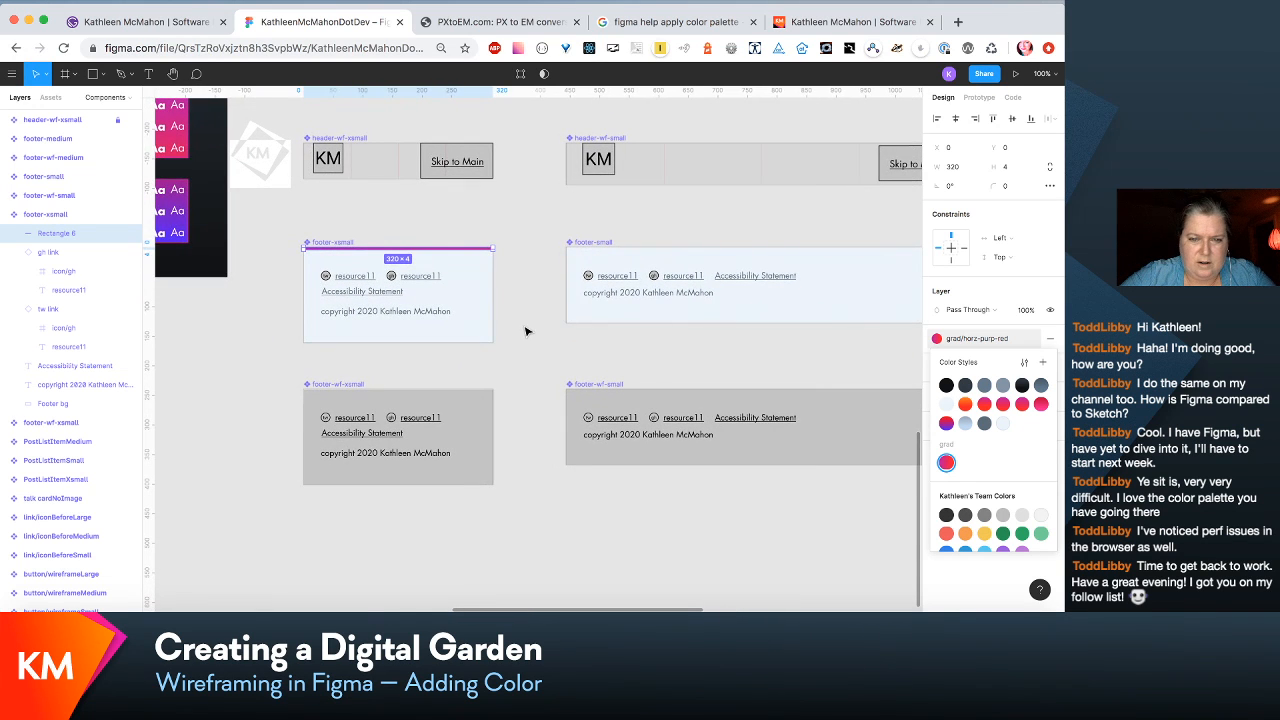
left_click(518, 332)
left_click(485, 338)
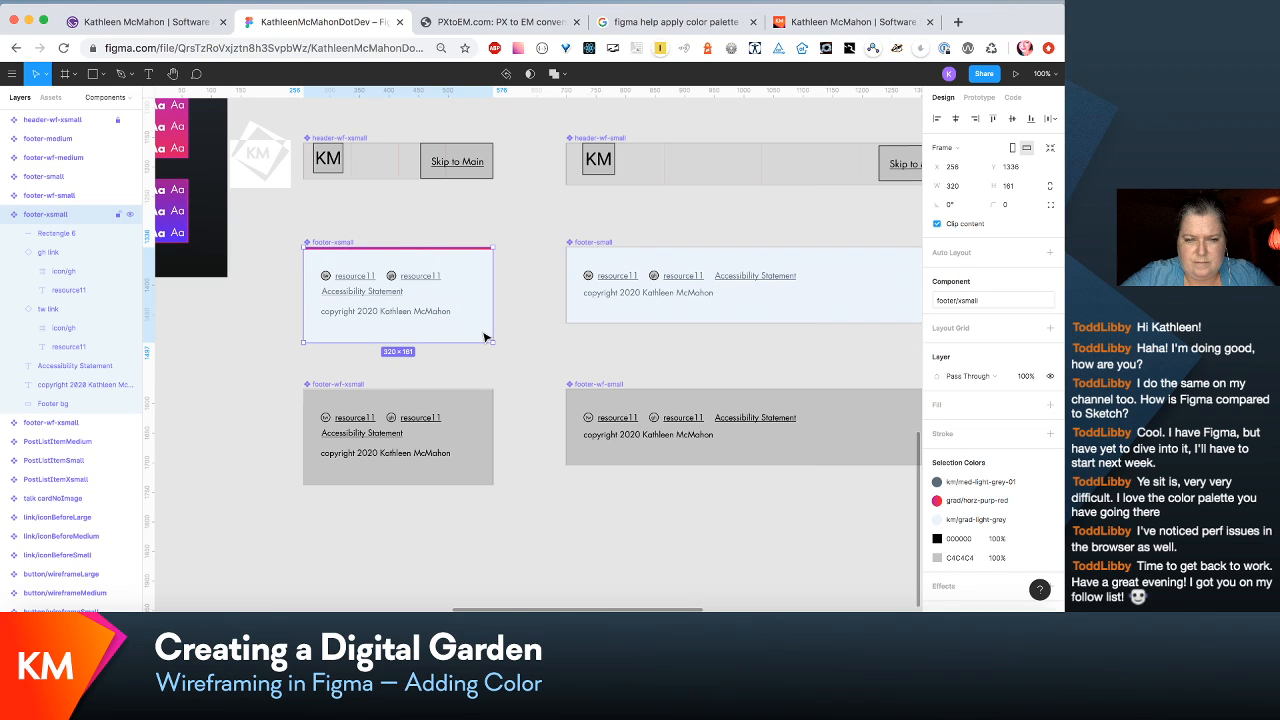
scroll(485, 338, "left", 2)
scroll(485, 338, "up", 1)
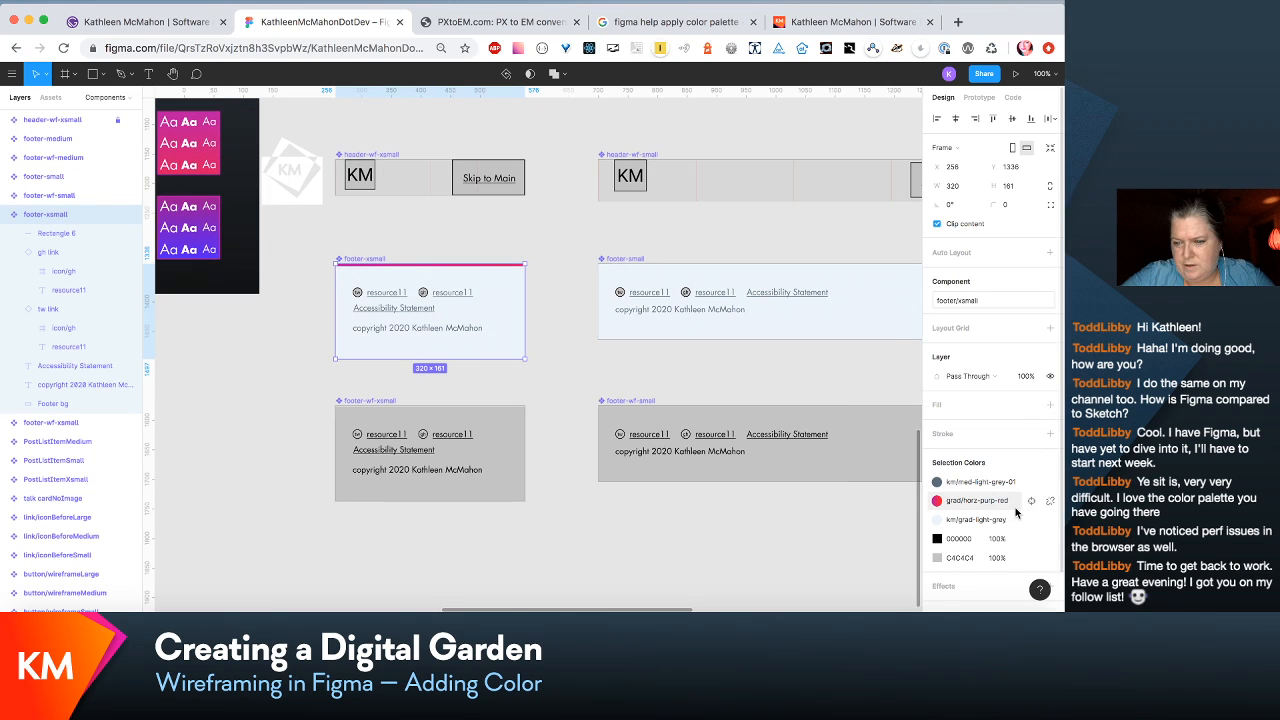
left_click(660, 545)
scroll(66, 200, "up", 10)
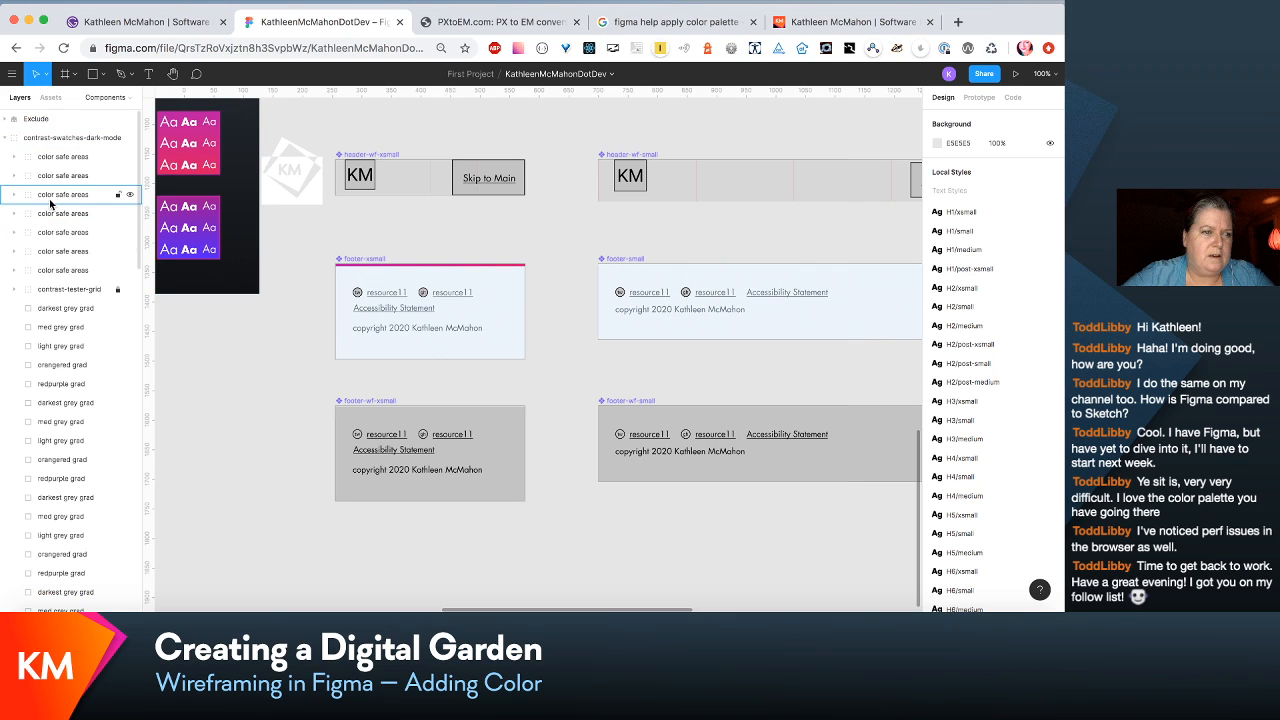
Step: Open the Layouts page and check the gradient stripe on the footer-xsmall instance in the 320vw/Home layout
left_click(20, 98)
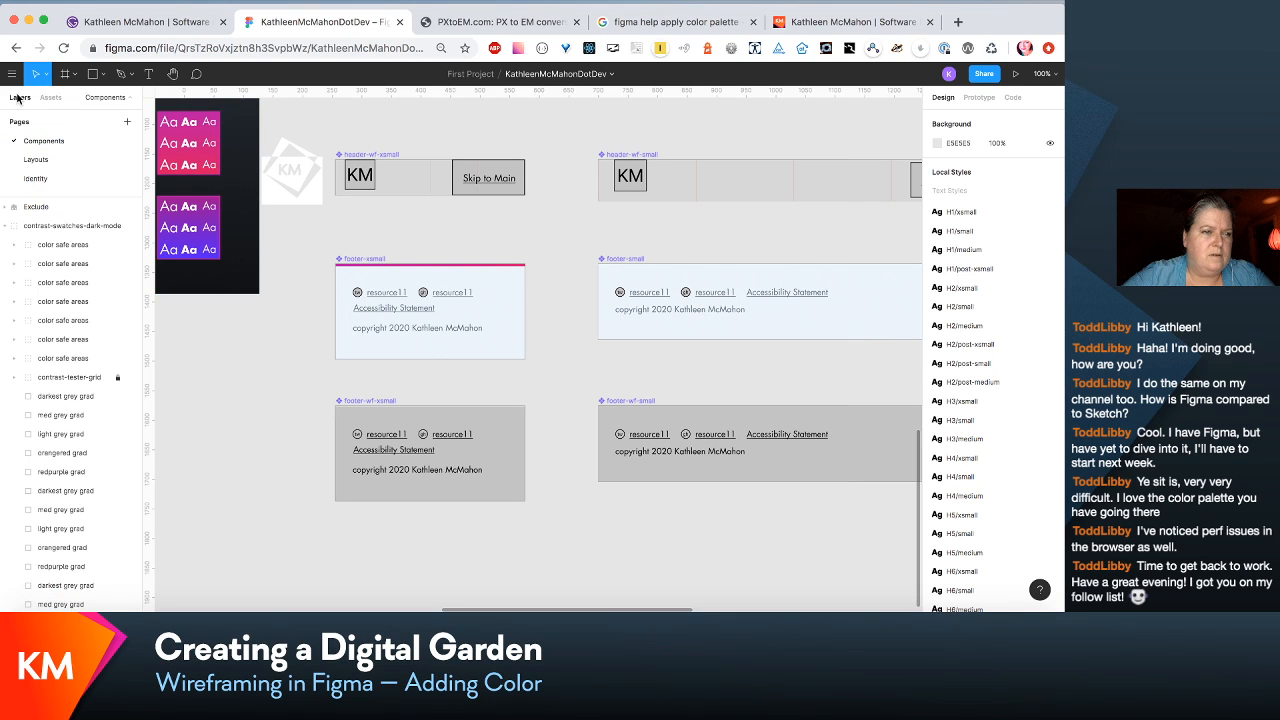
left_click(124, 100)
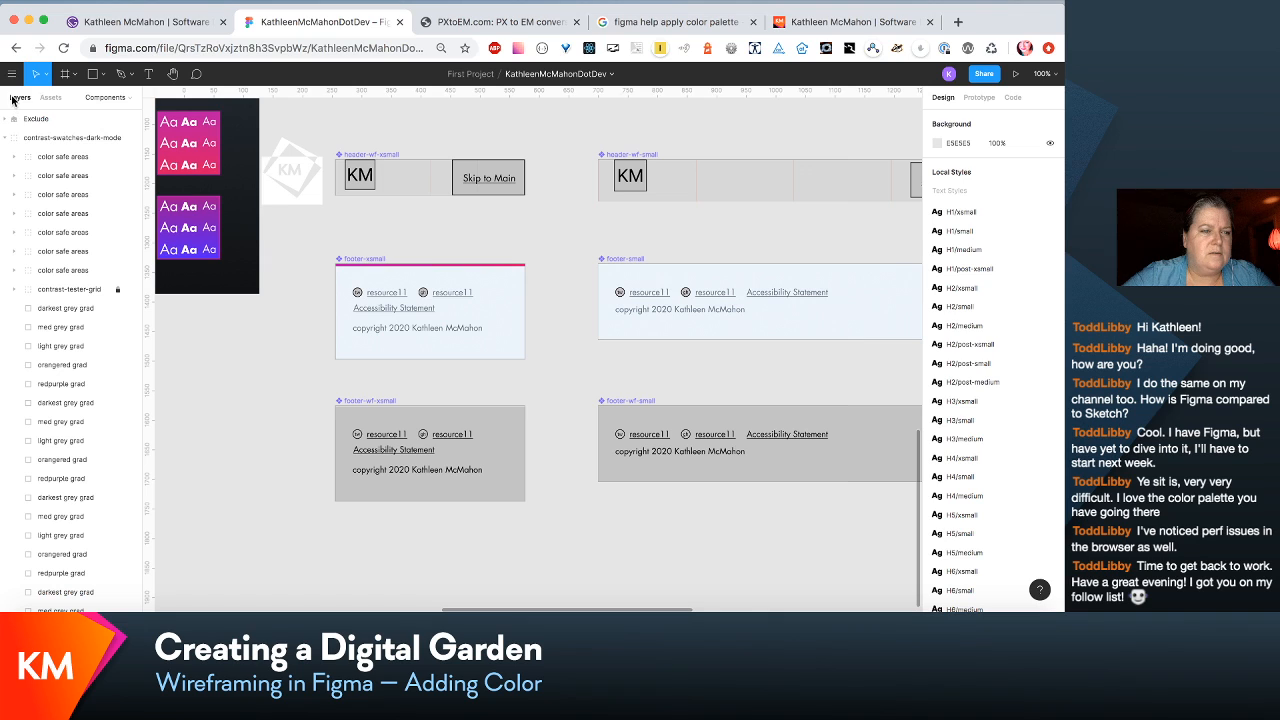
left_click(98, 98)
left_click(37, 160)
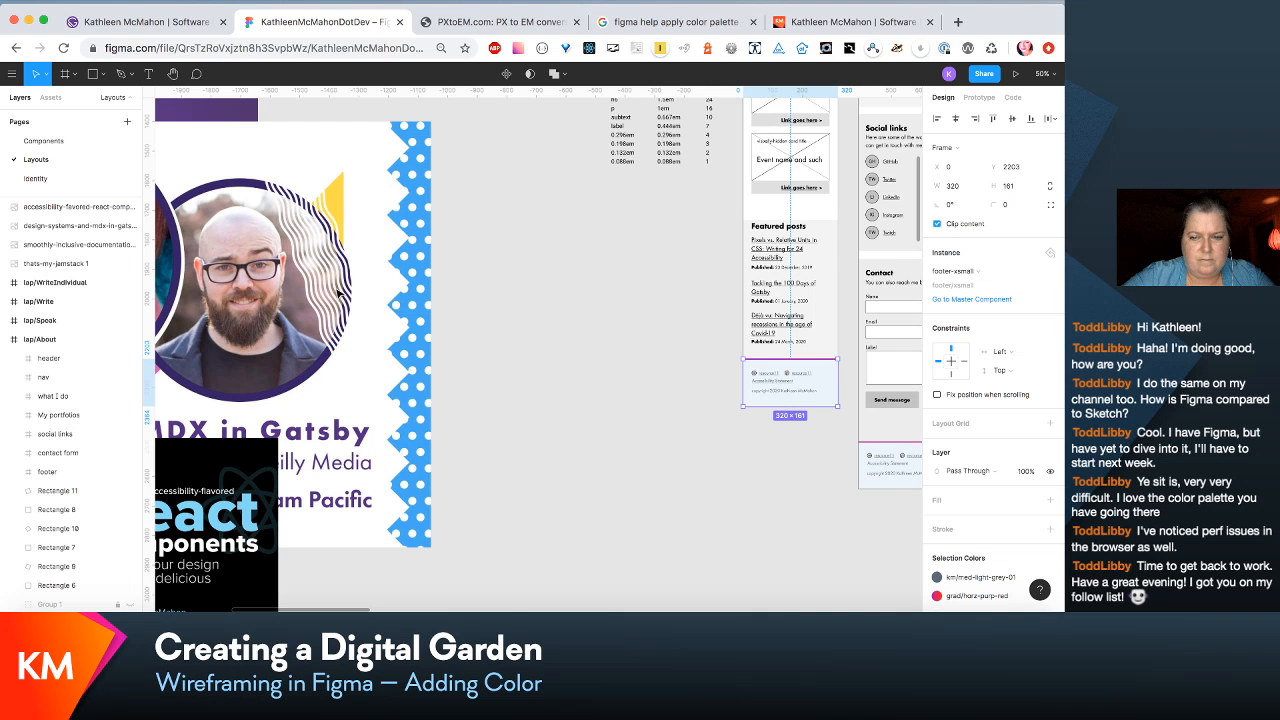
scroll(660, 305, "right", 3)
key("super+plus")
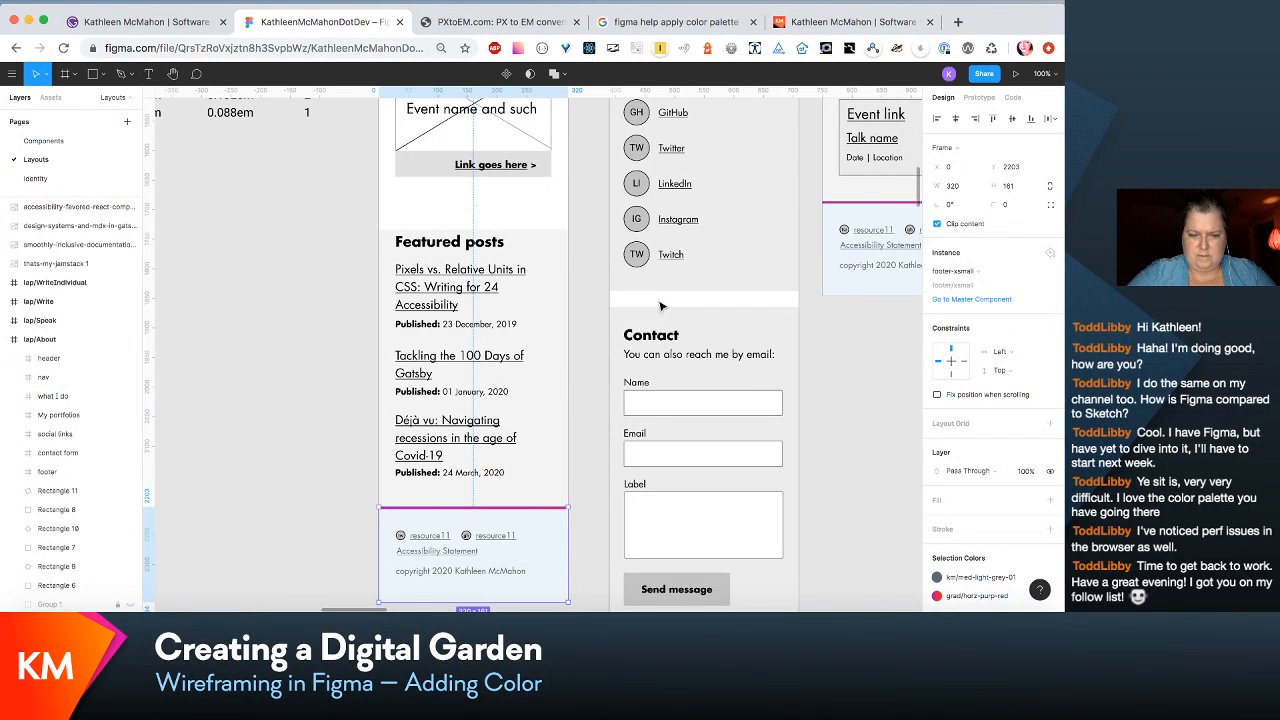
scroll(660, 305, "down", 1)
key("super+minus")
key("super+minus")
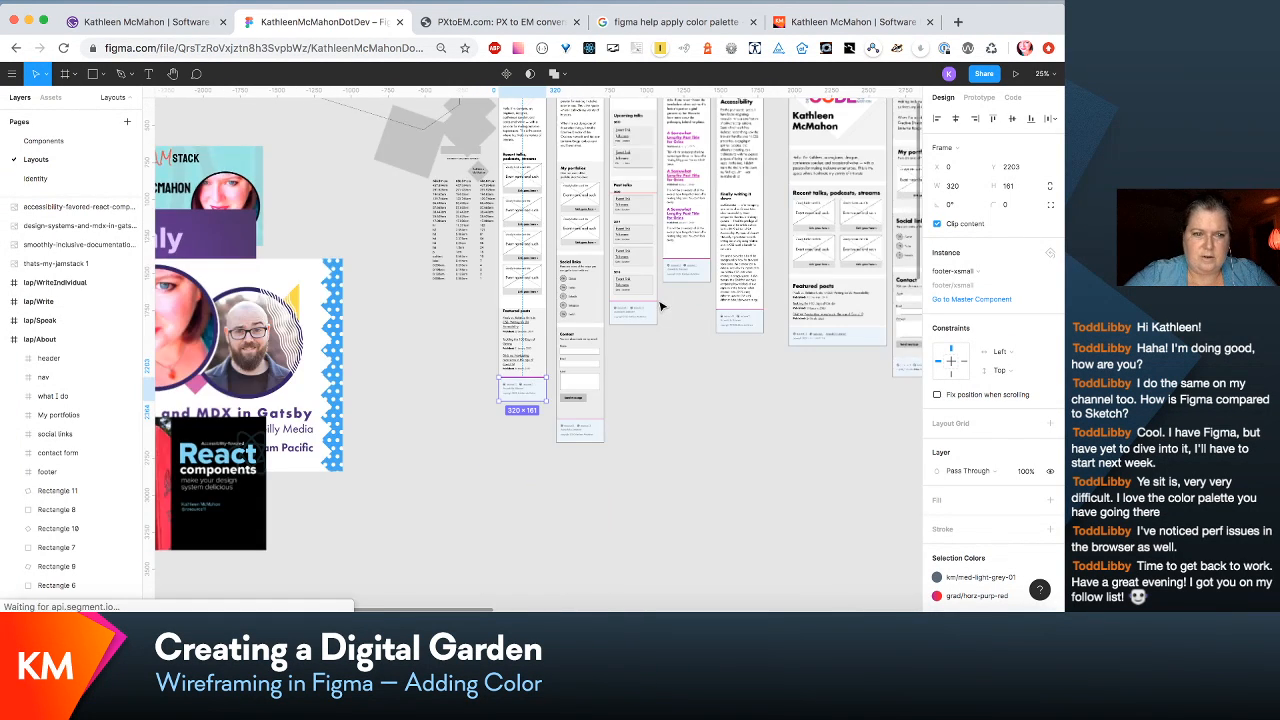
Step: Examine the coloured headers and striped footers across the 320vw layouts and compare them with the <660vw/Home layout
scroll(482, 346, "left", 2)
scroll(482, 346, "right", 6)
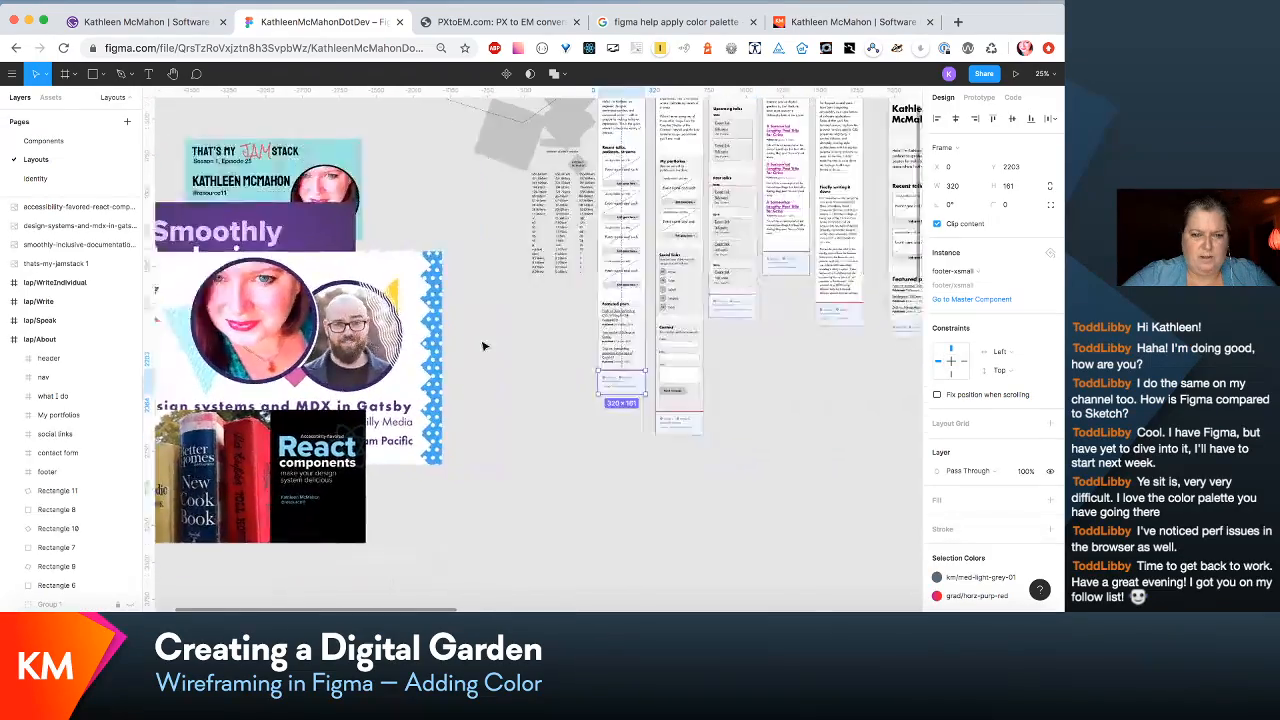
scroll(482, 346, "left", 2)
scroll(482, 346, "up", 1)
key("super+plus")
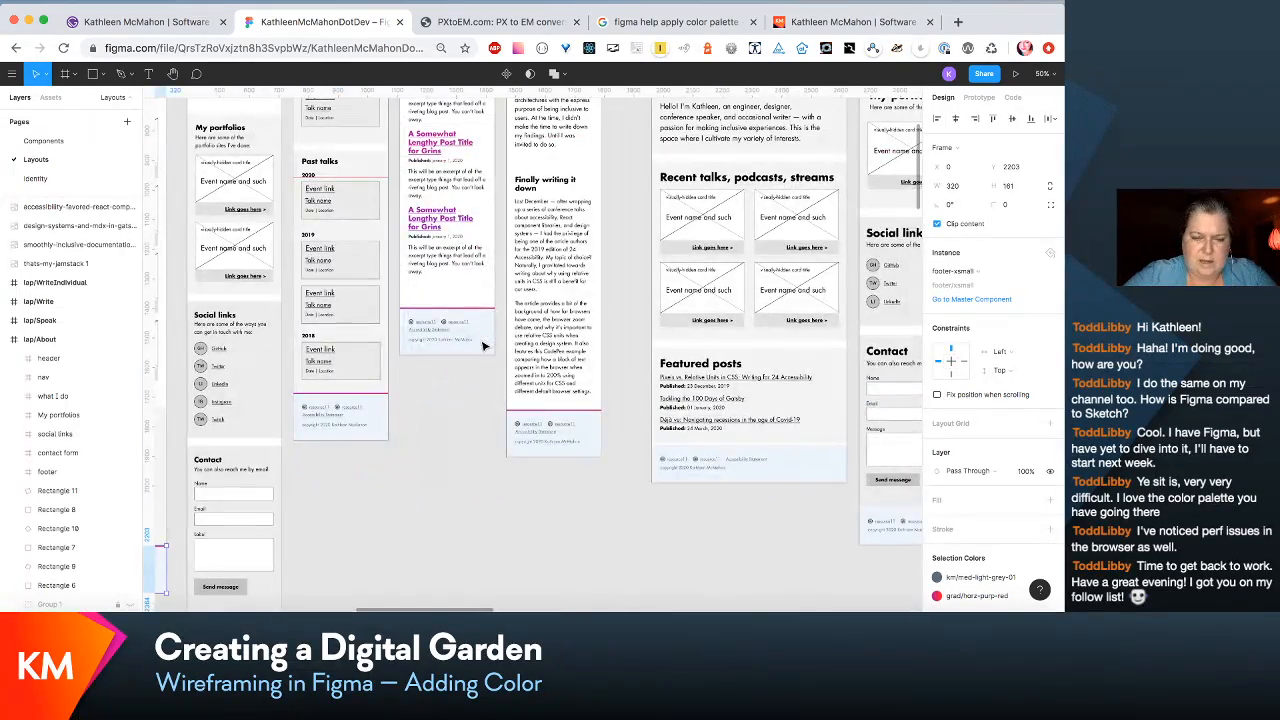
key("super+minus")
scroll(484, 346, "down", 2)
scroll(484, 346, "up", 1)
scroll(484, 346, "up", 2)
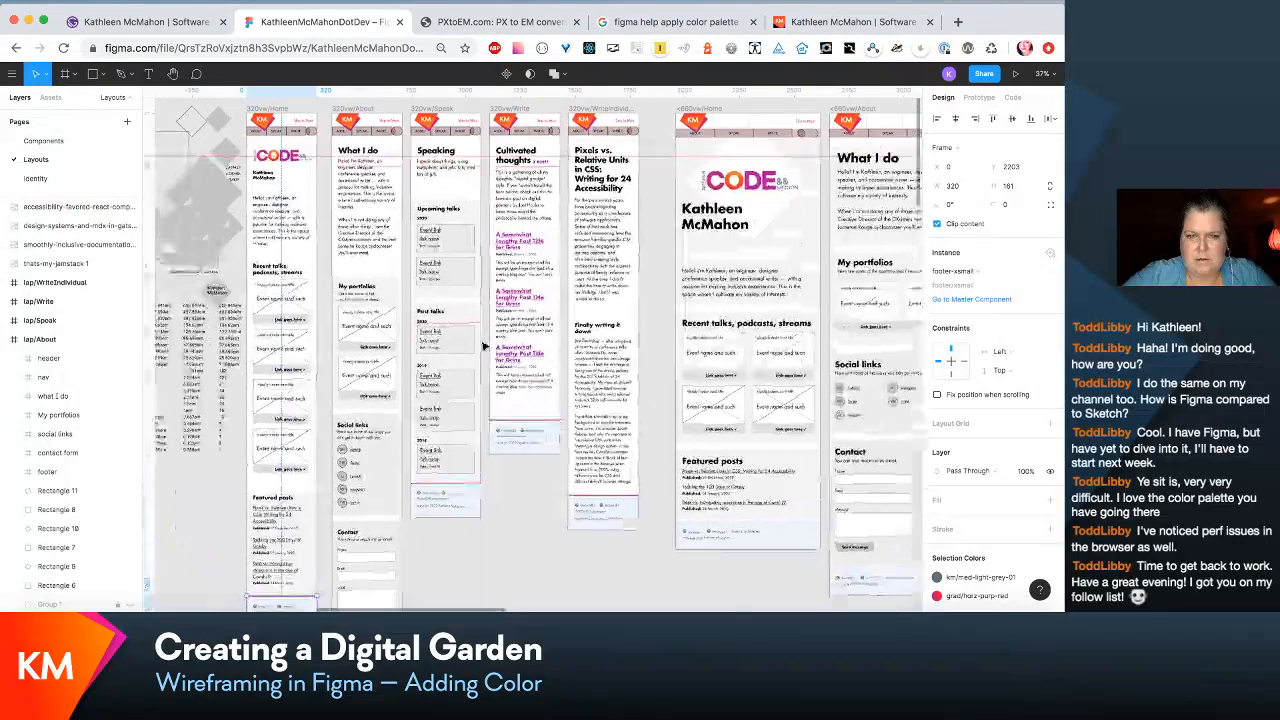
scroll(484, 346, "up", 2)
scroll(484, 346, "left", 2)
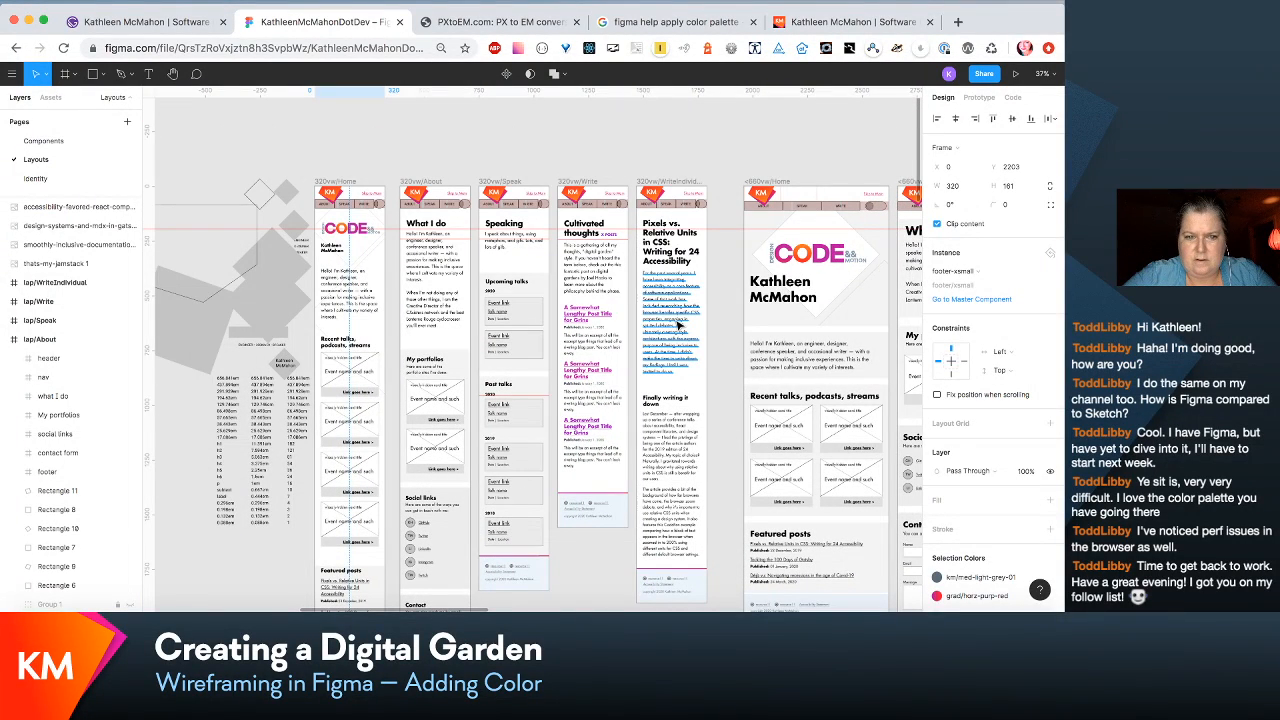
key("shift+apostrophe")
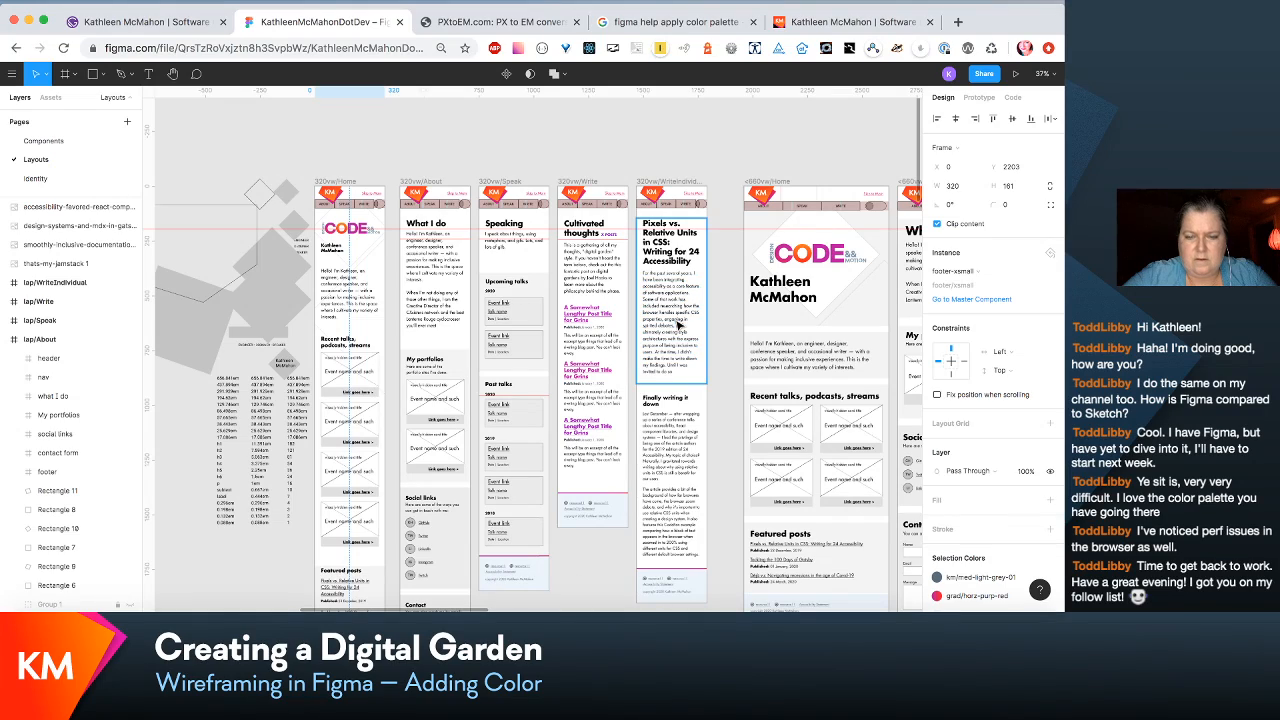
scroll(717, 347, "down", 3)
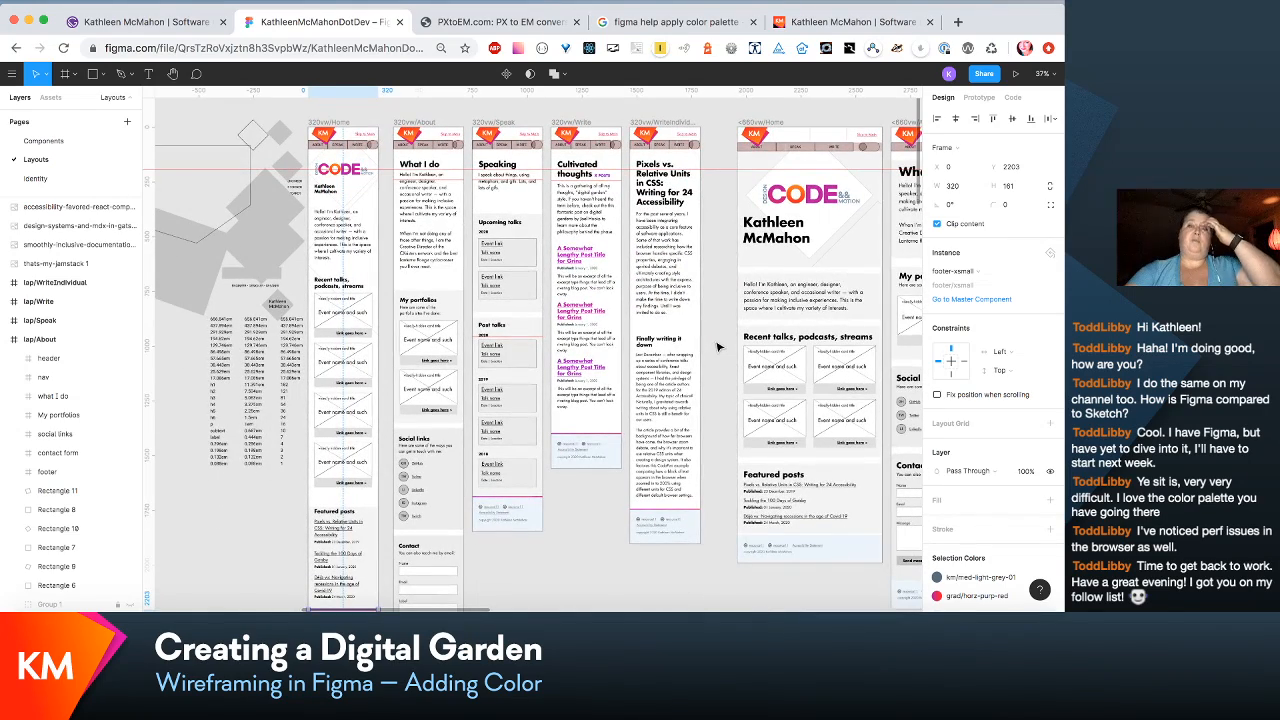
scroll(717, 347, "right", 1)
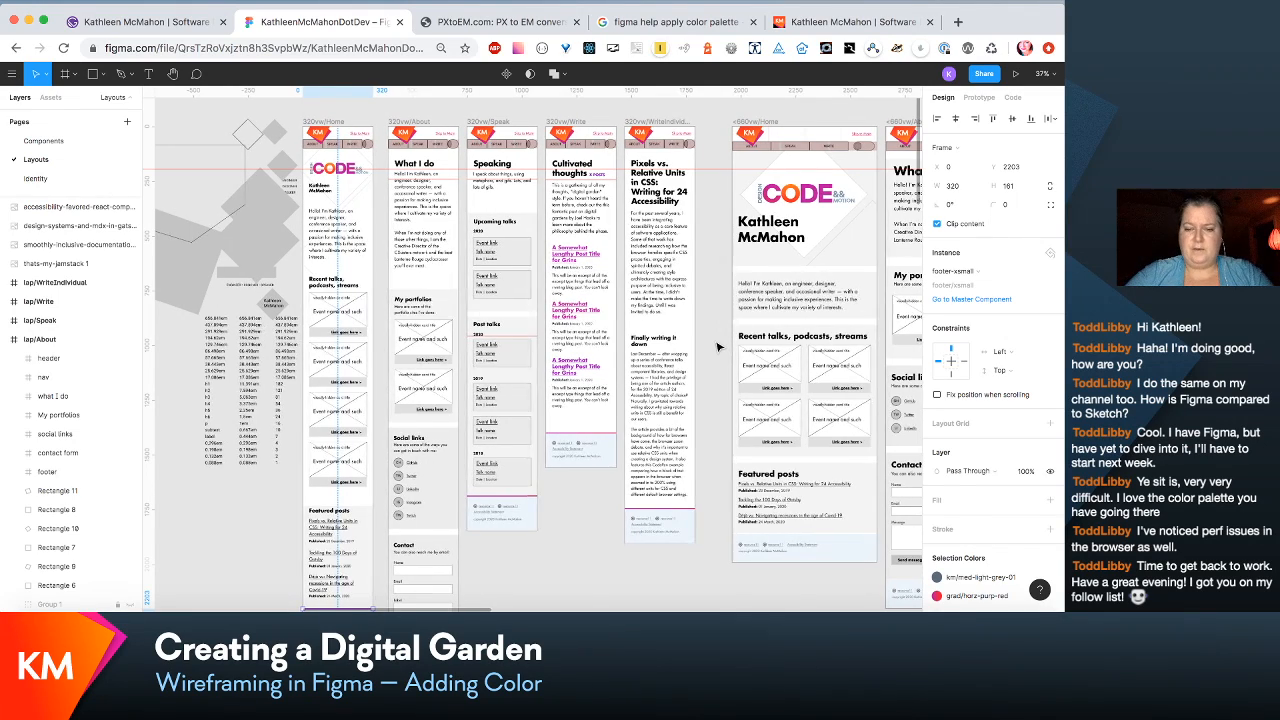
scroll(717, 347, "down", 2)
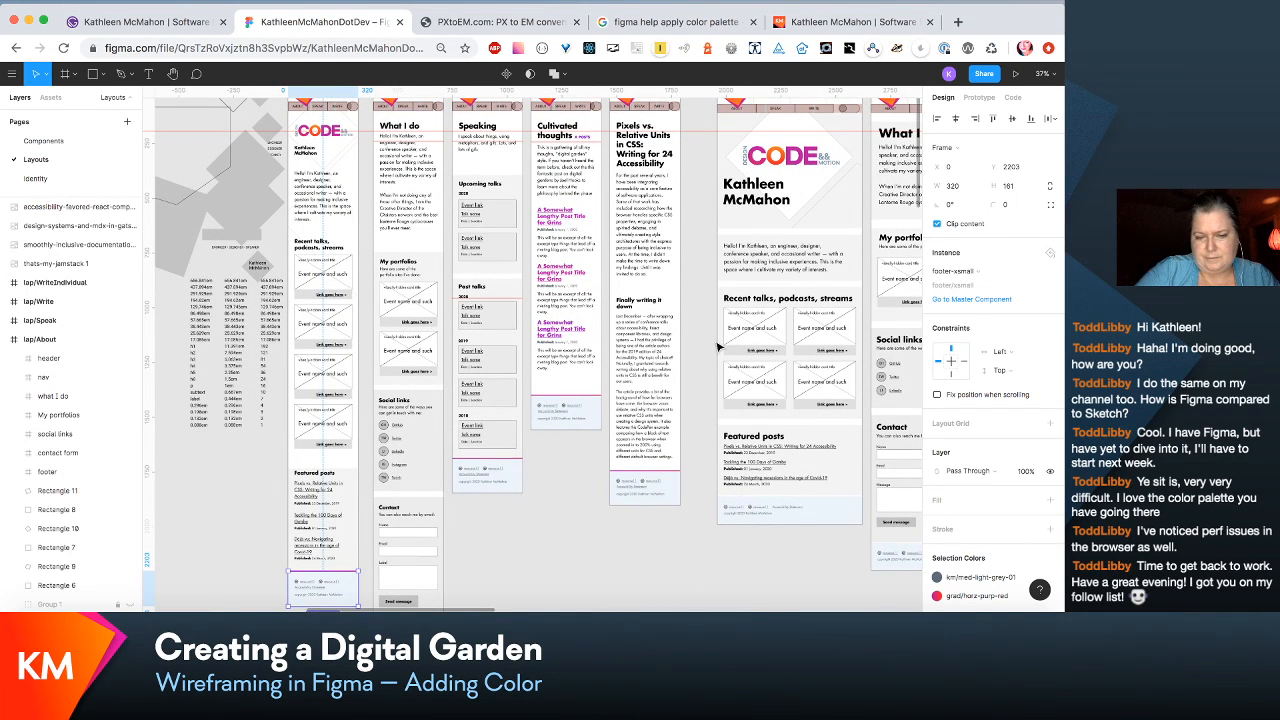
scroll(717, 347, "down", 5)
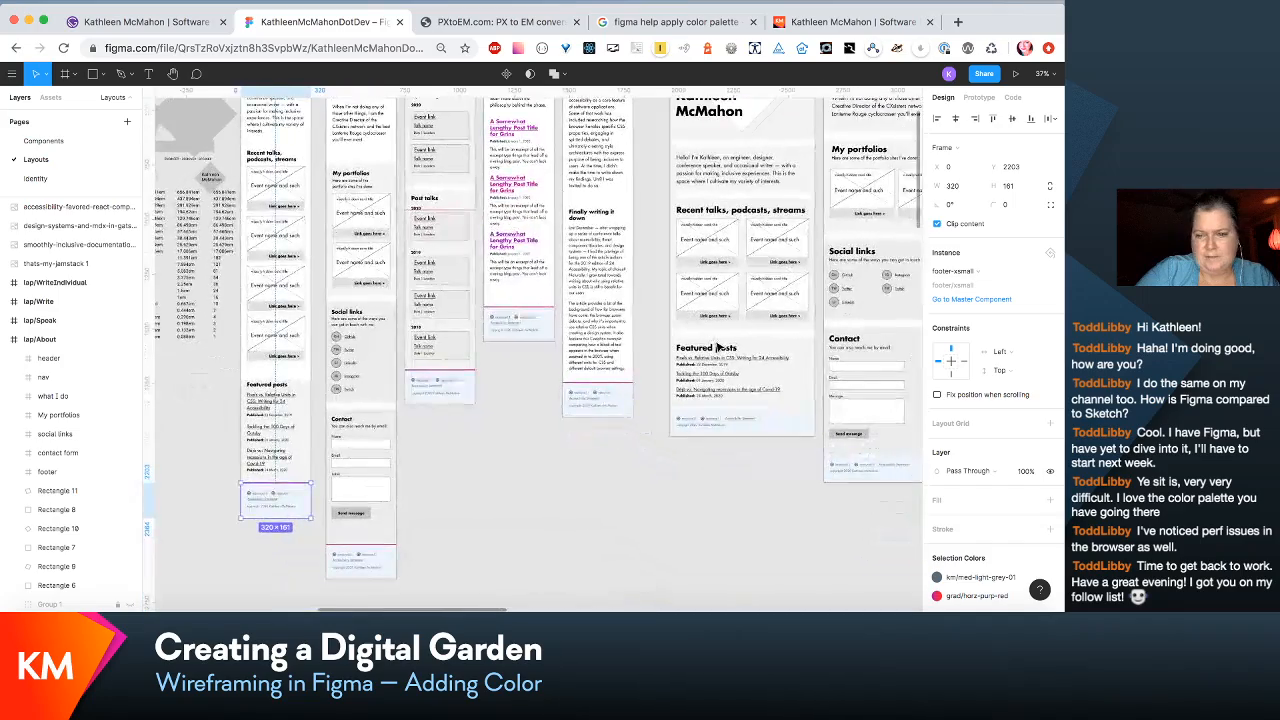
scroll(717, 347, "up", 7)
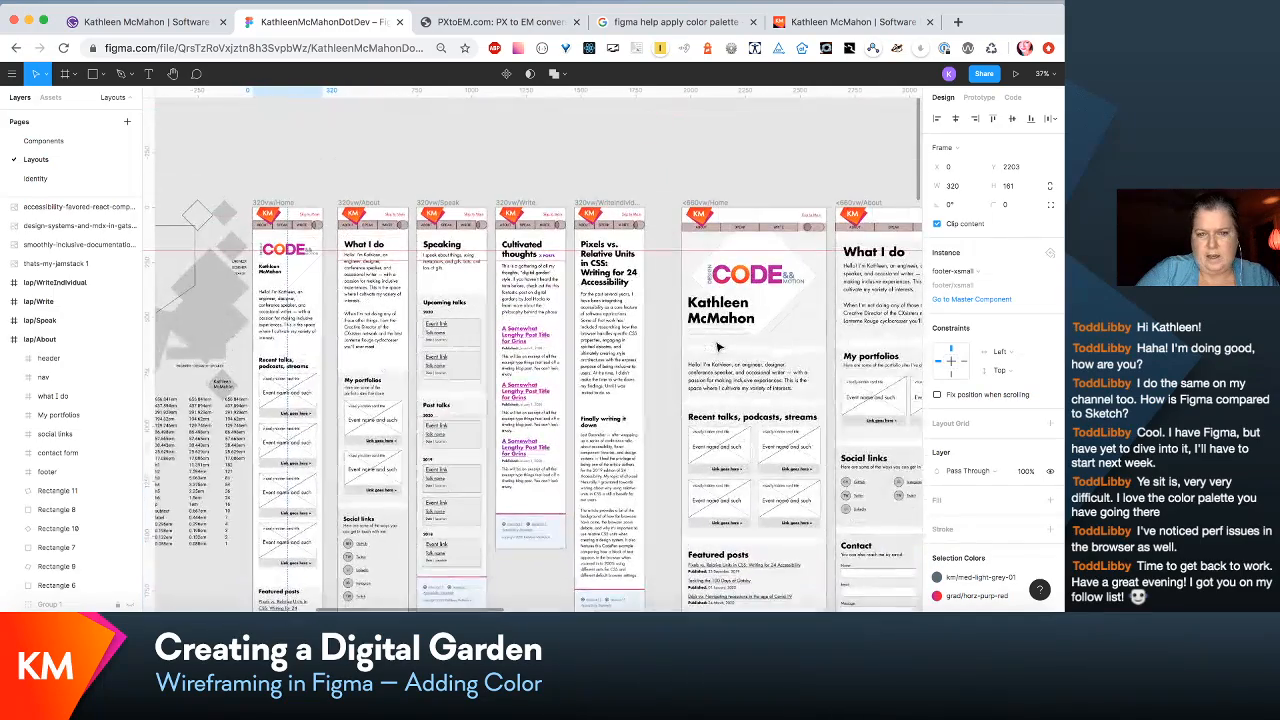
scroll(717, 347, "down", 1)
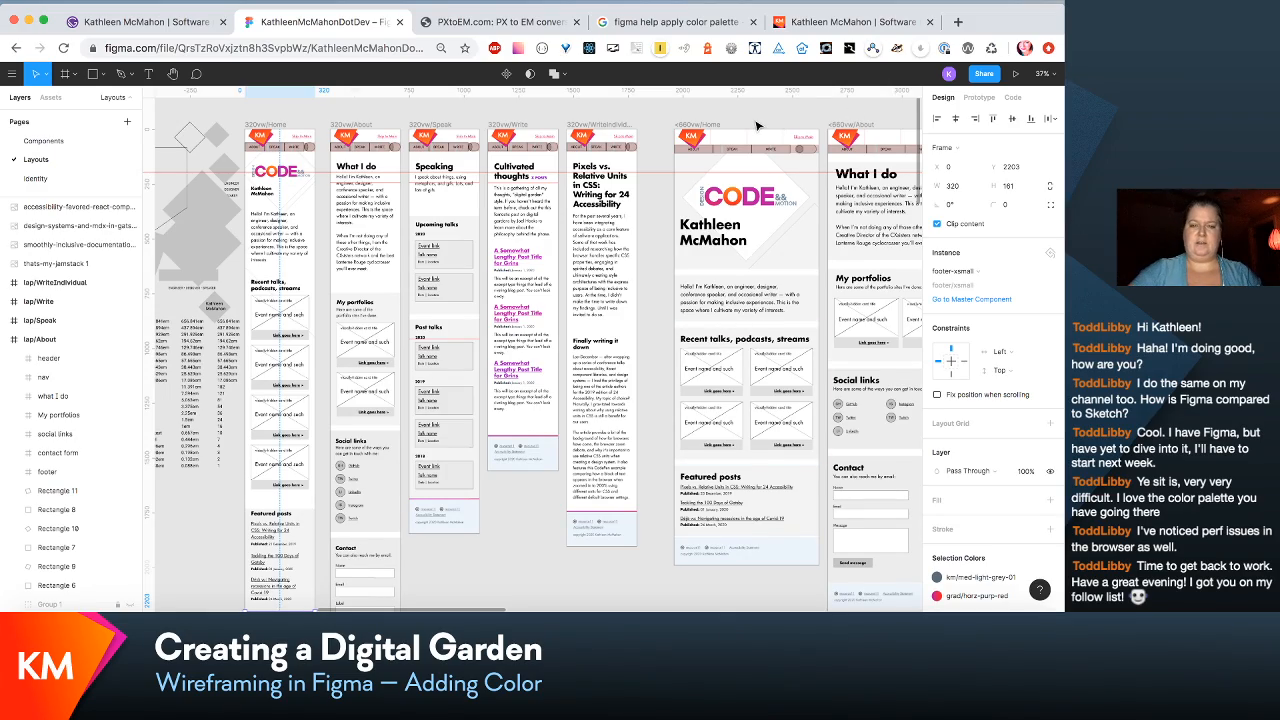
scroll(757, 125, "left", 3)
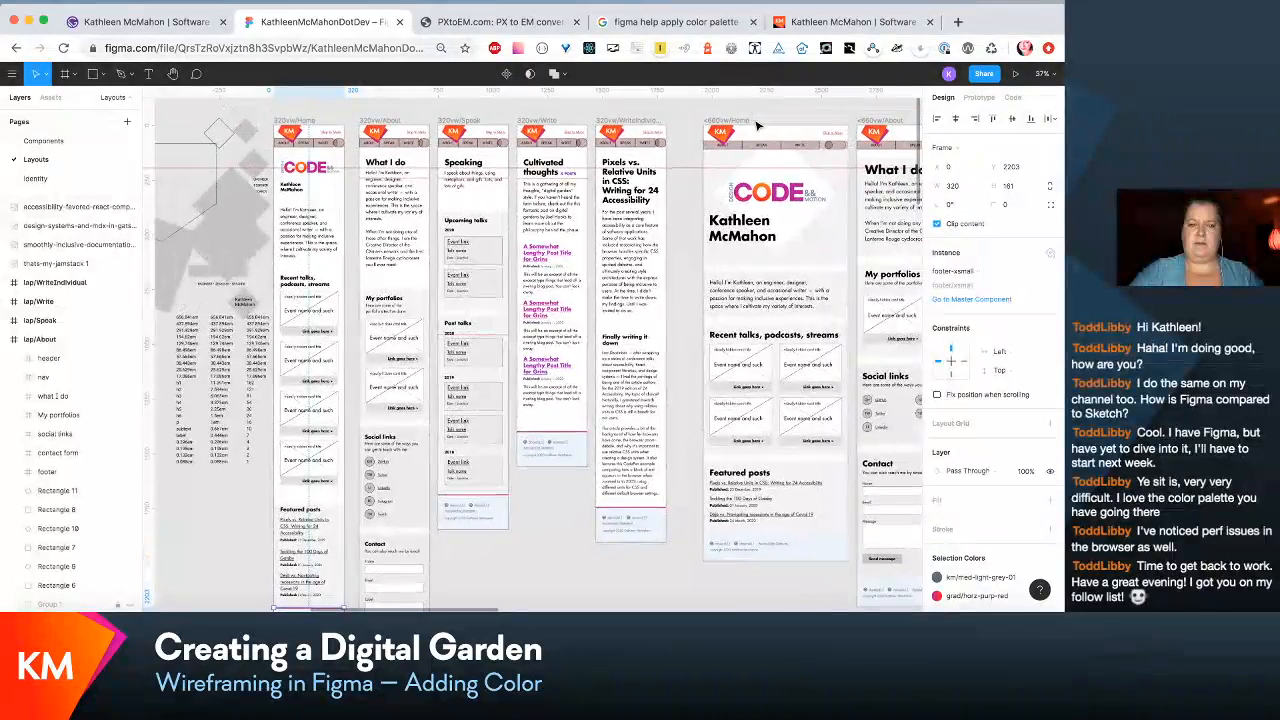
scroll(757, 125, "up", 8)
scroll(757, 125, "down", 8)
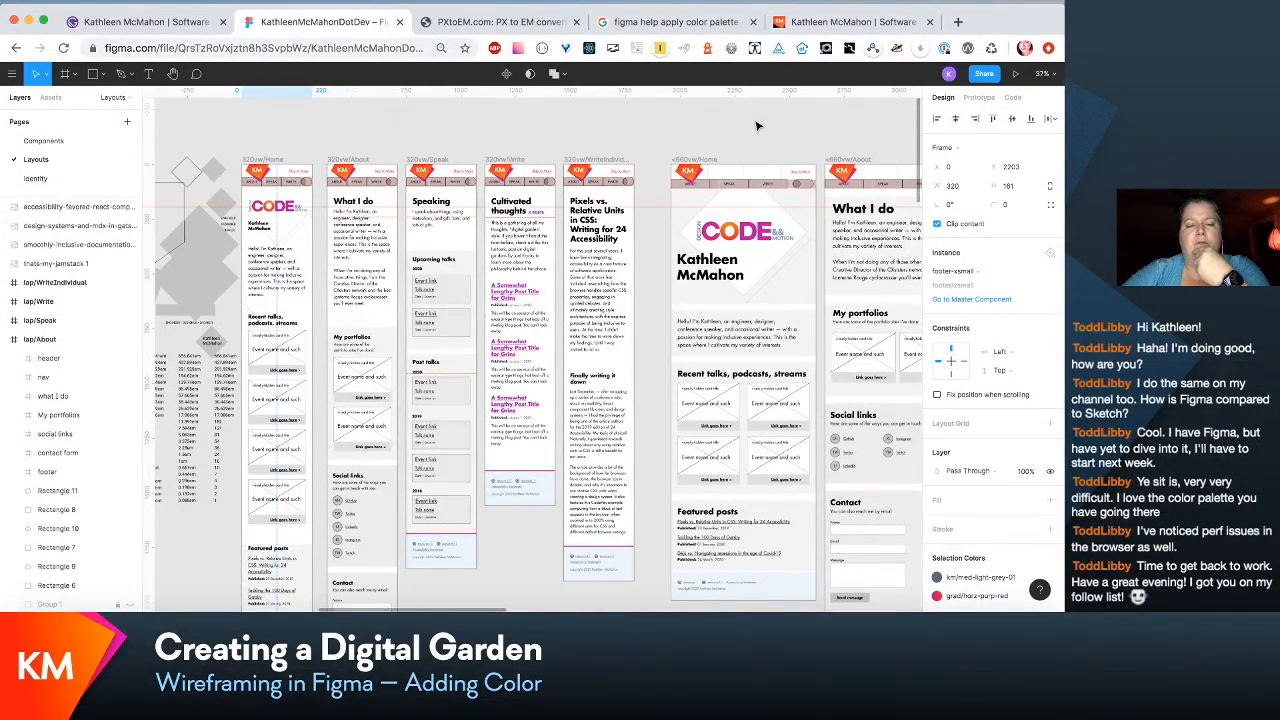
Step: Examine the headers and footers of the <660vw layouts, from Home through WriteIndividual
scroll(757, 125, "right", 5)
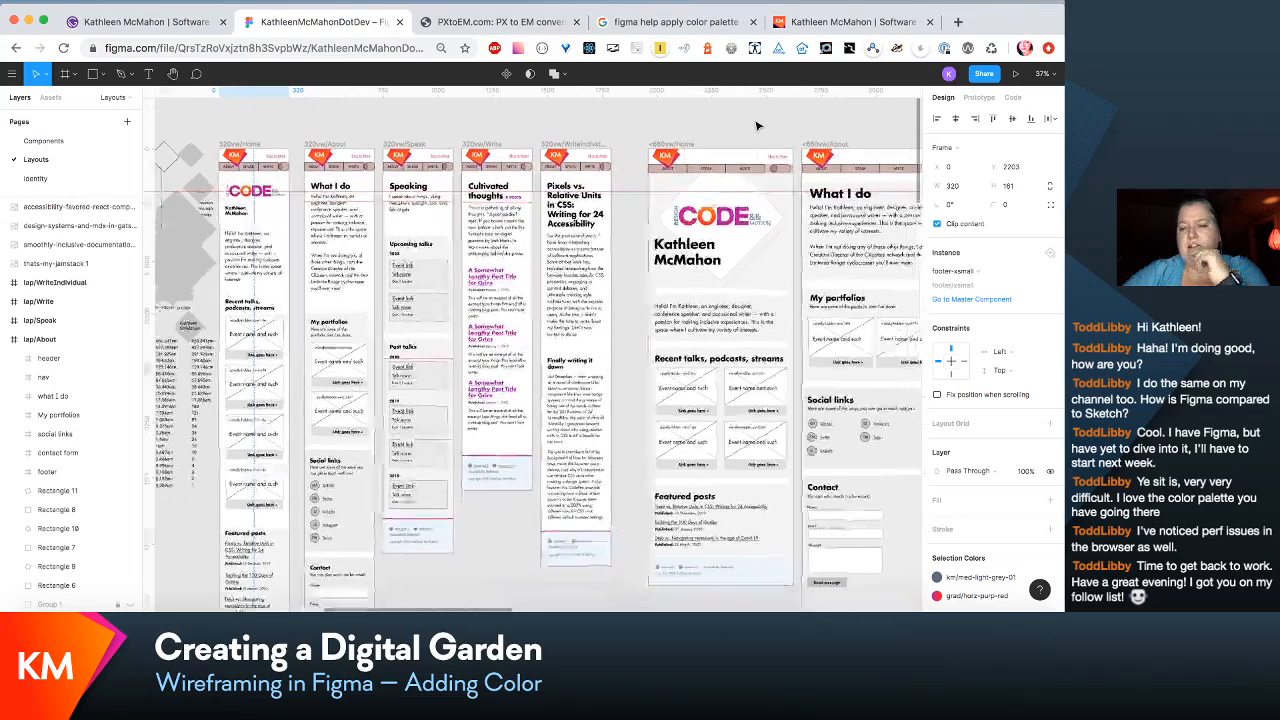
scroll(757, 125, "right", 4)
scroll(757, 125, "up", 1)
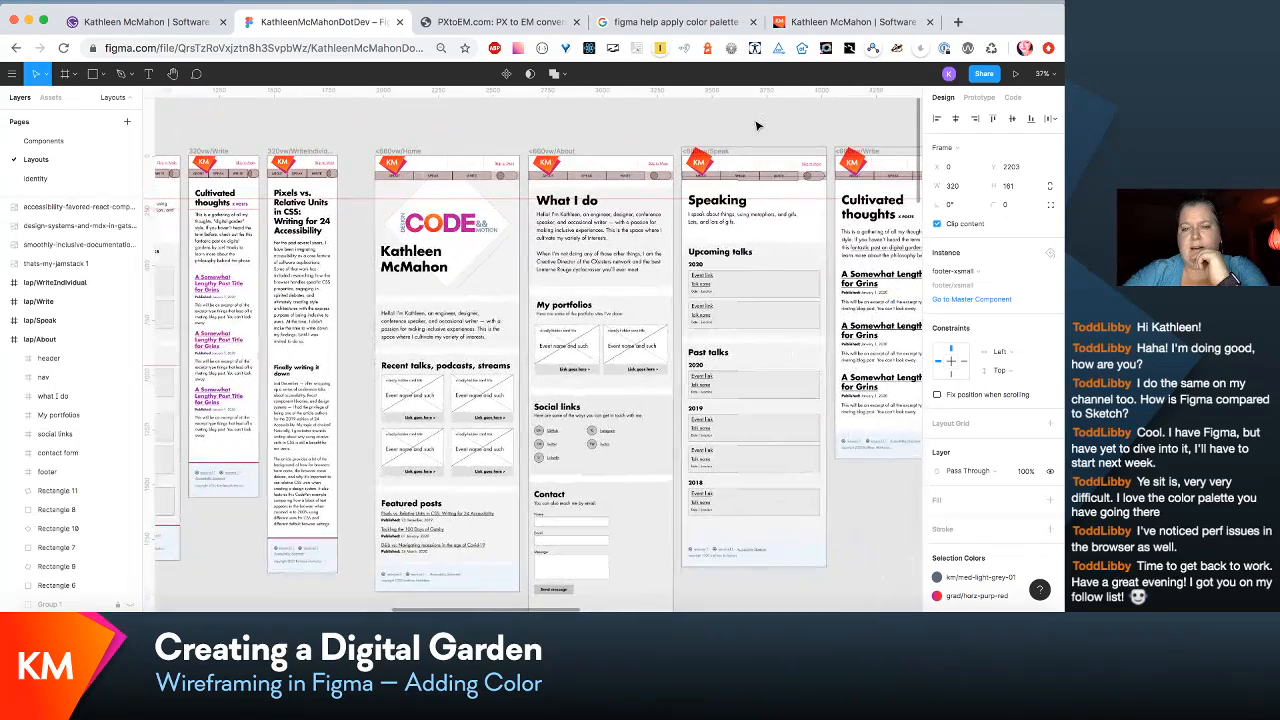
scroll(768, 175, "right", 2)
scroll(768, 175, "down", 1)
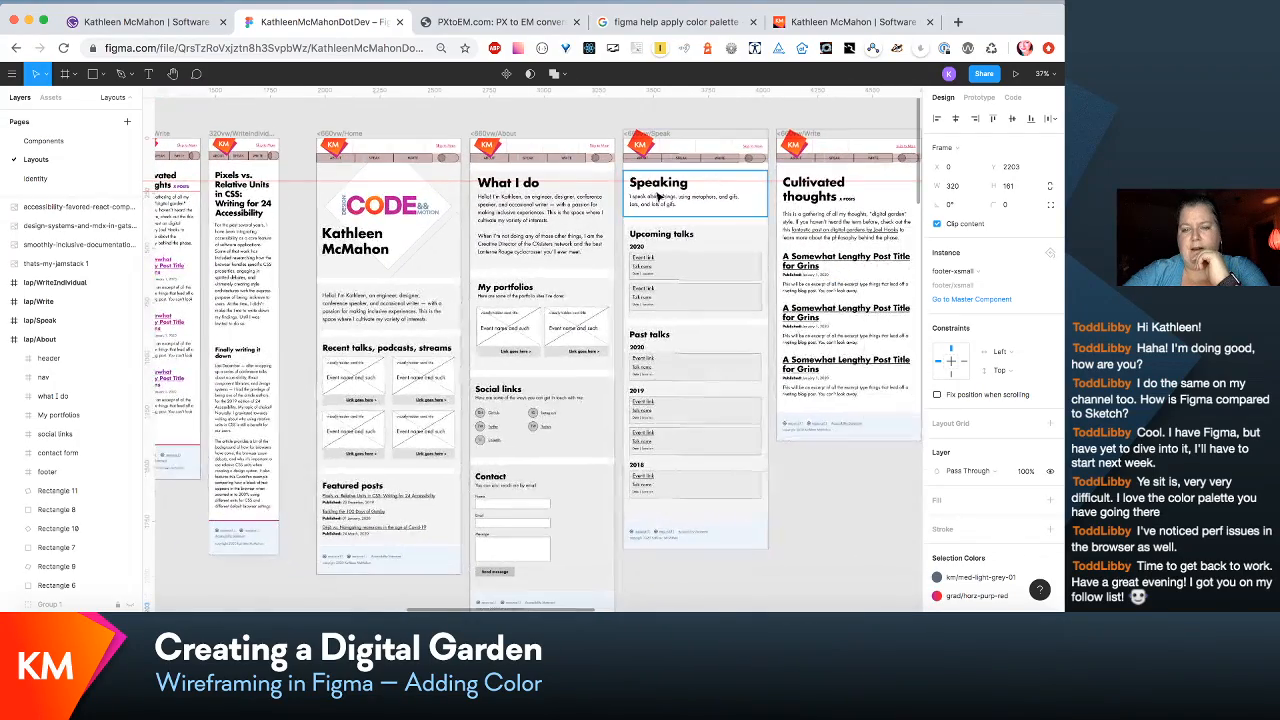
scroll(776, 222, "right", 3)
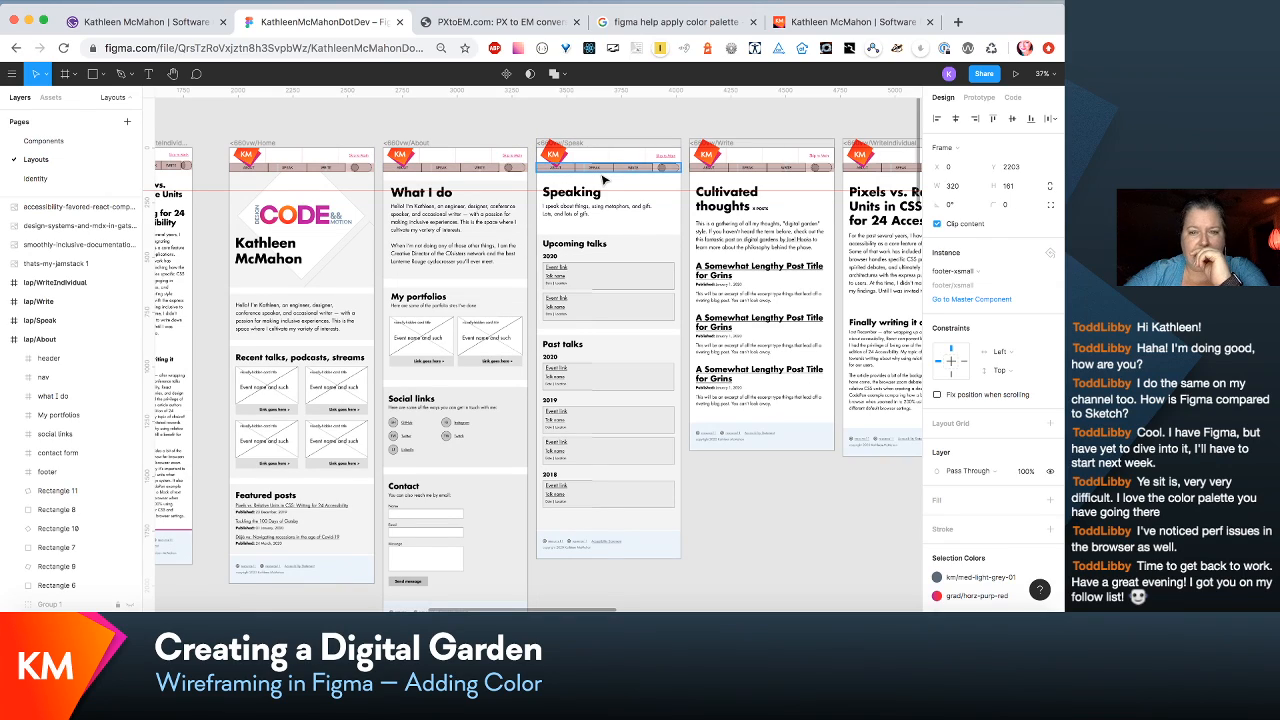
scroll(603, 179, "left", 5)
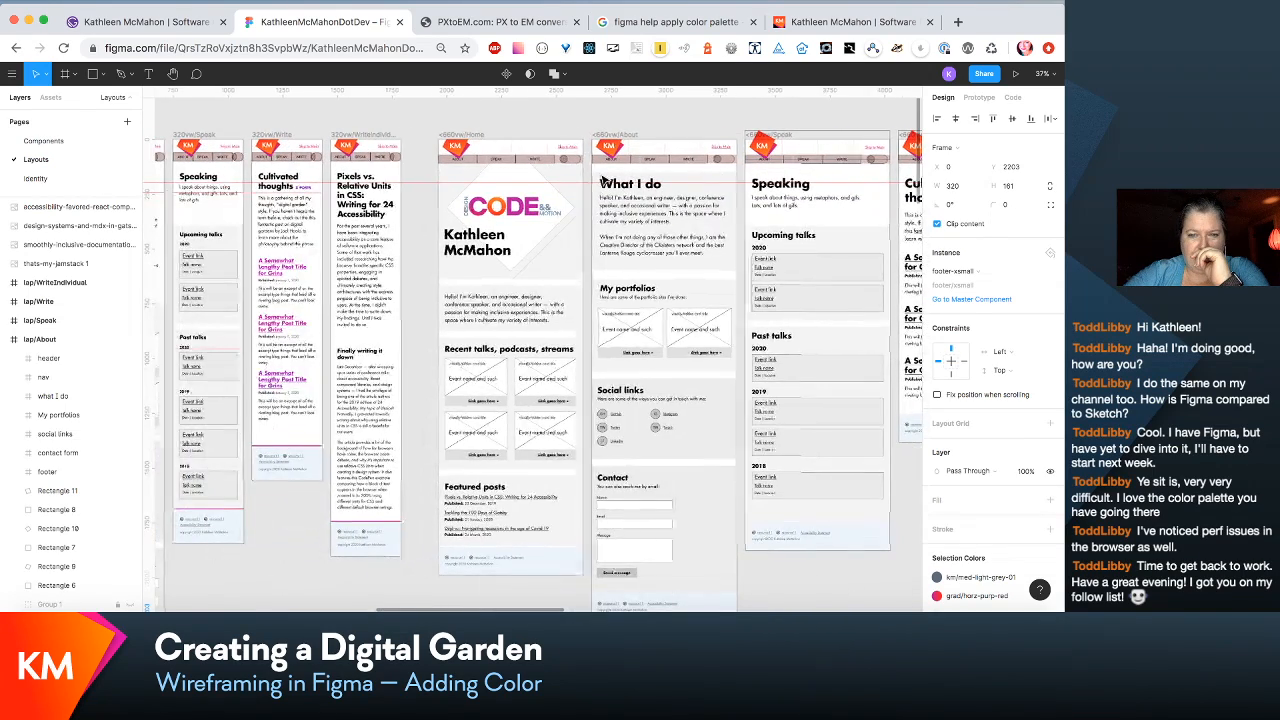
scroll(603, 180, "right", 5)
Step: Check where the <660vw header-sm instances are nested and move those of Write and WriteIndividual into their own layout frames
left_click(474, 172)
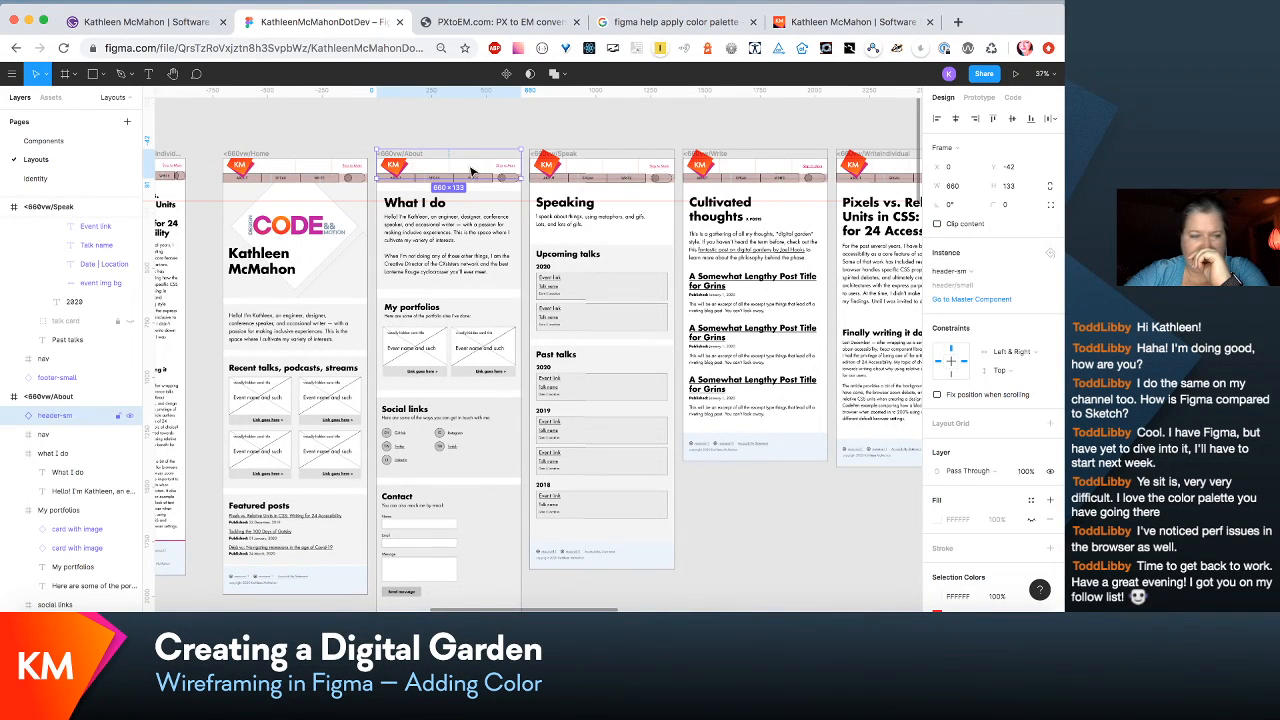
left_click(608, 161)
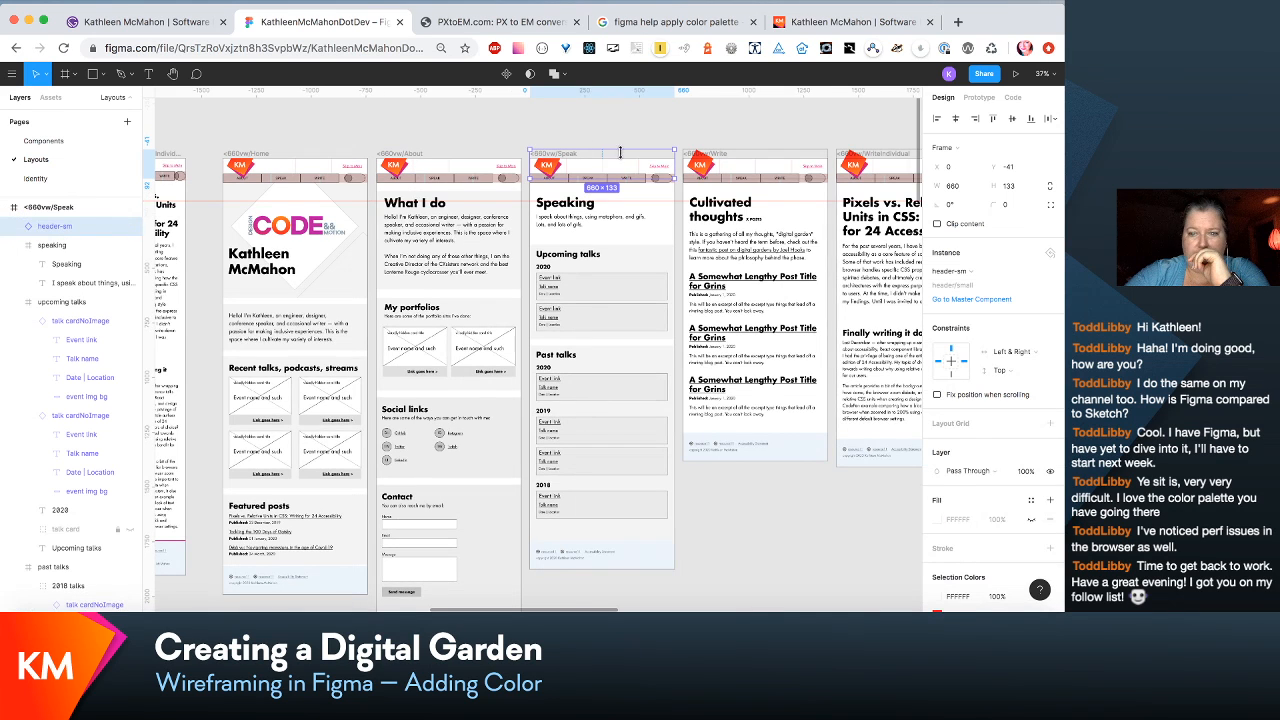
left_click(701, 171)
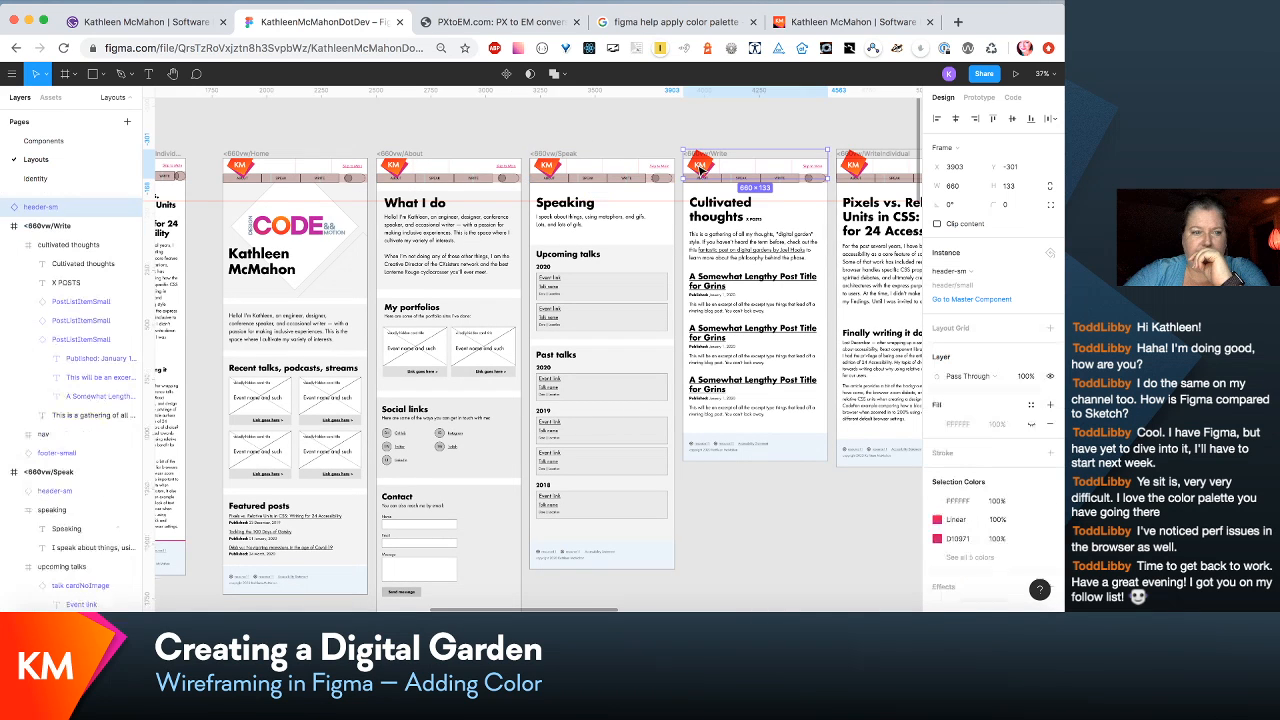
scroll(701, 171, "right", 3)
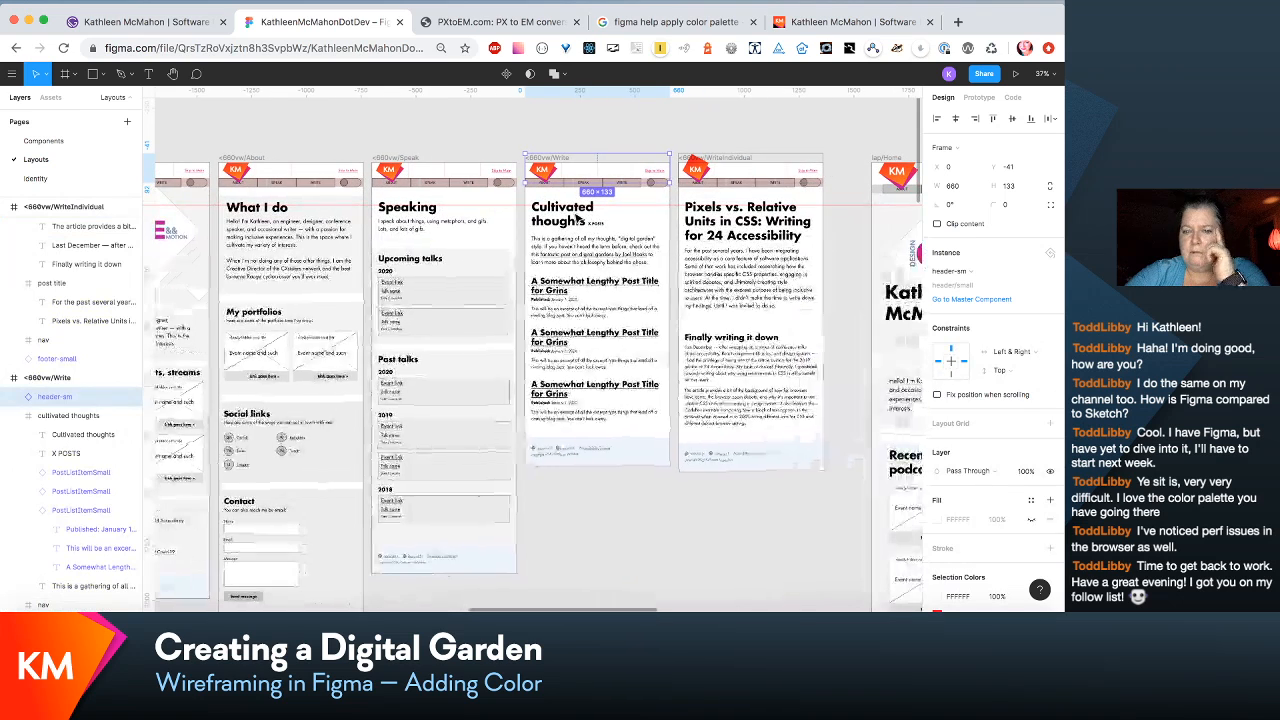
left_click(697, 172)
left_click(701, 175)
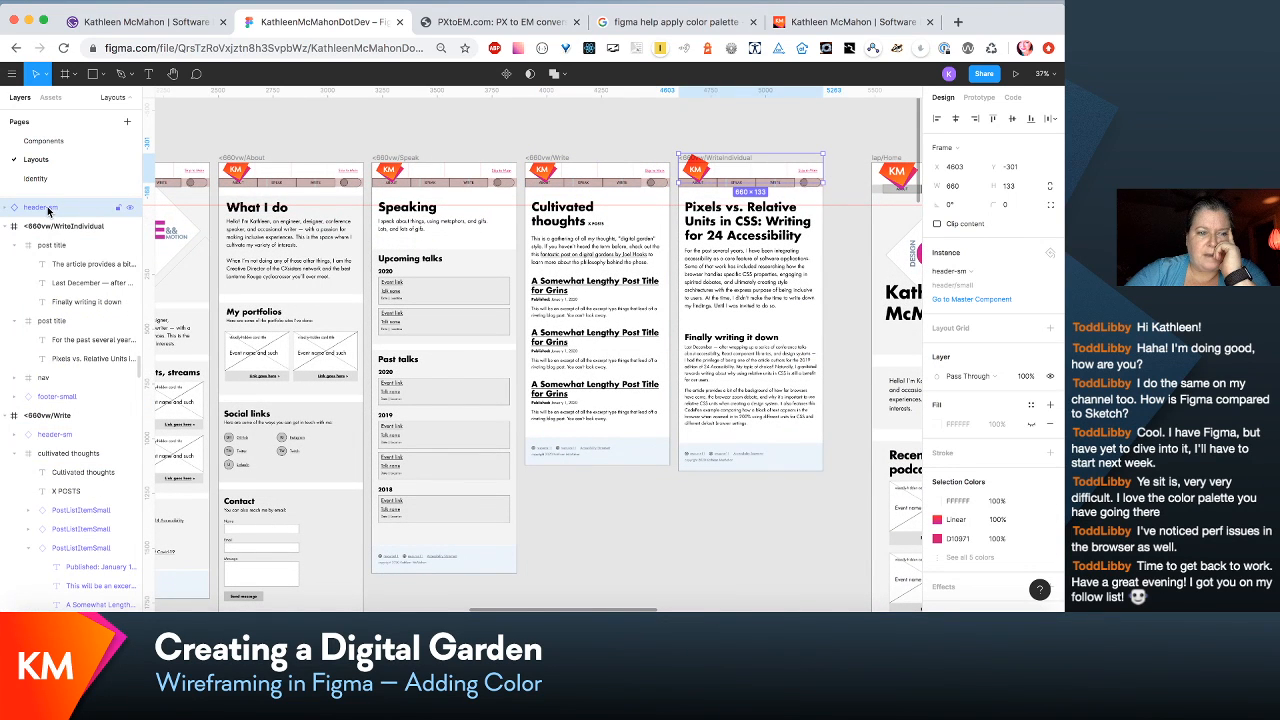
left_click_drag(48, 209, 48, 229)
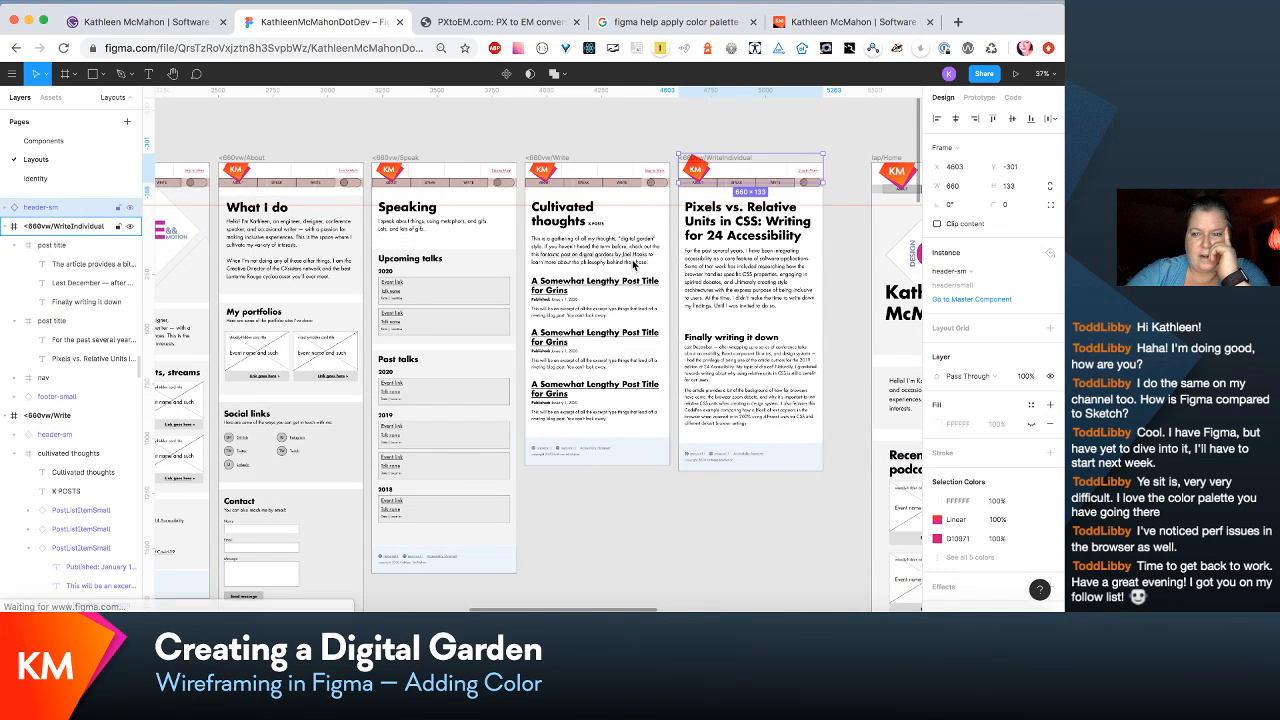
Step: Review the layouts from the widest back to the 320vw set, comparing their headers and footers
scroll(878, 218, "right", 15)
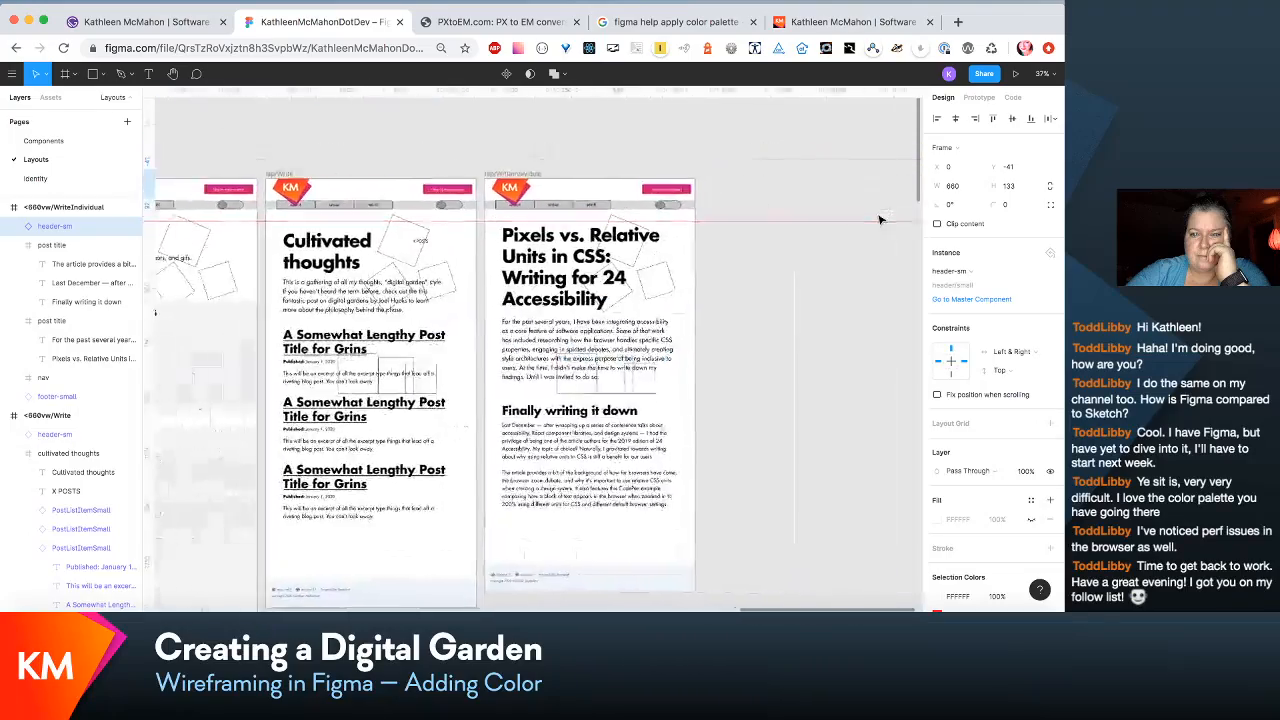
scroll(875, 213, "left", 15)
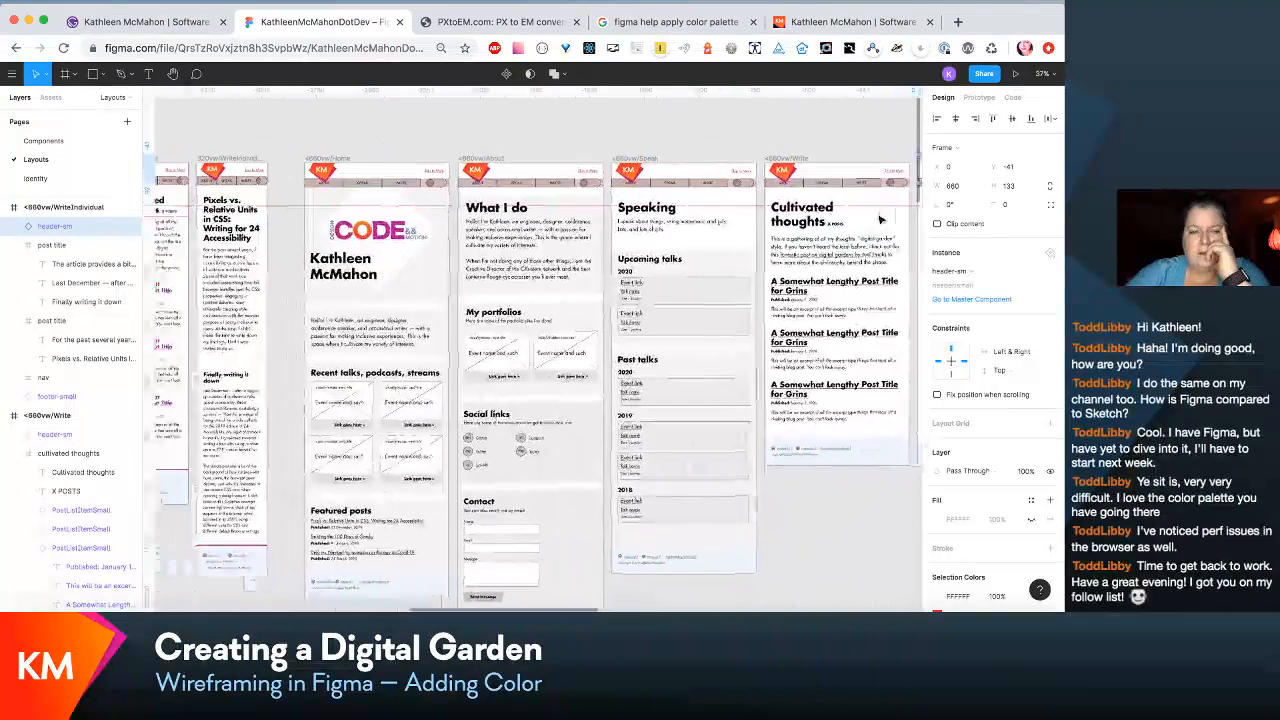
scroll(880, 218, "left", 5)
scroll(763, 283, "down", 3)
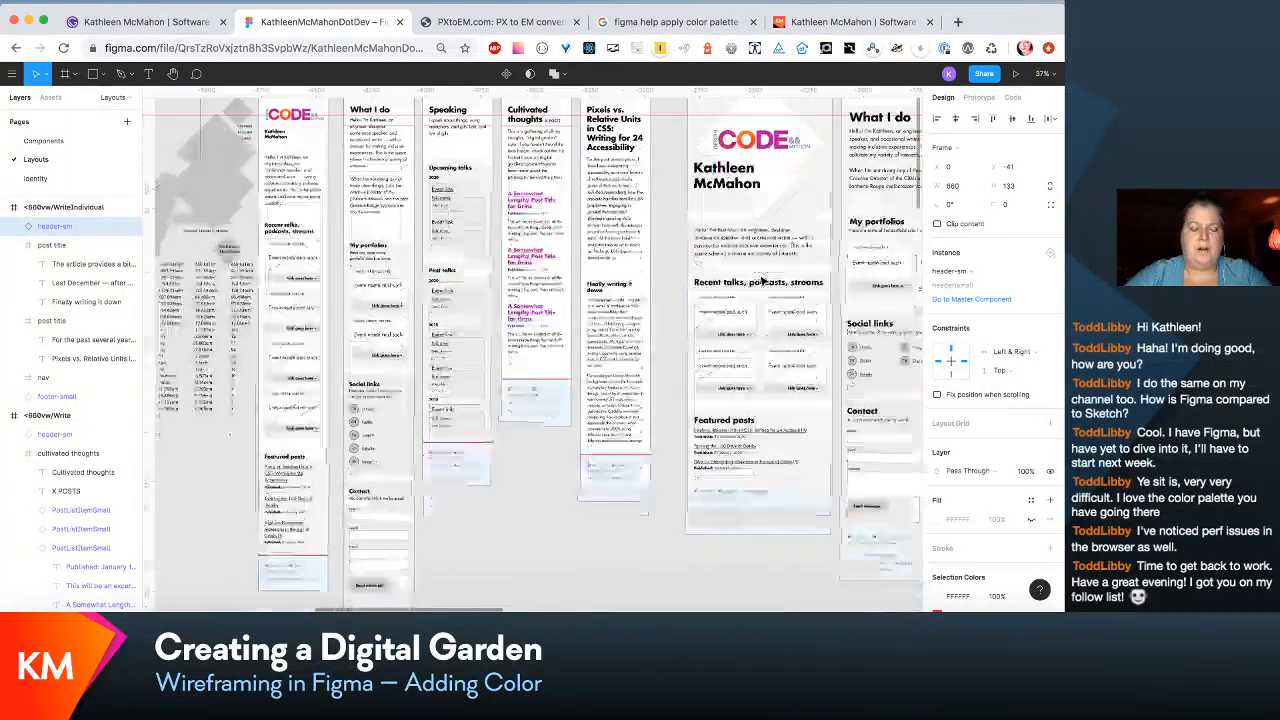
scroll(763, 283, "up", 5)
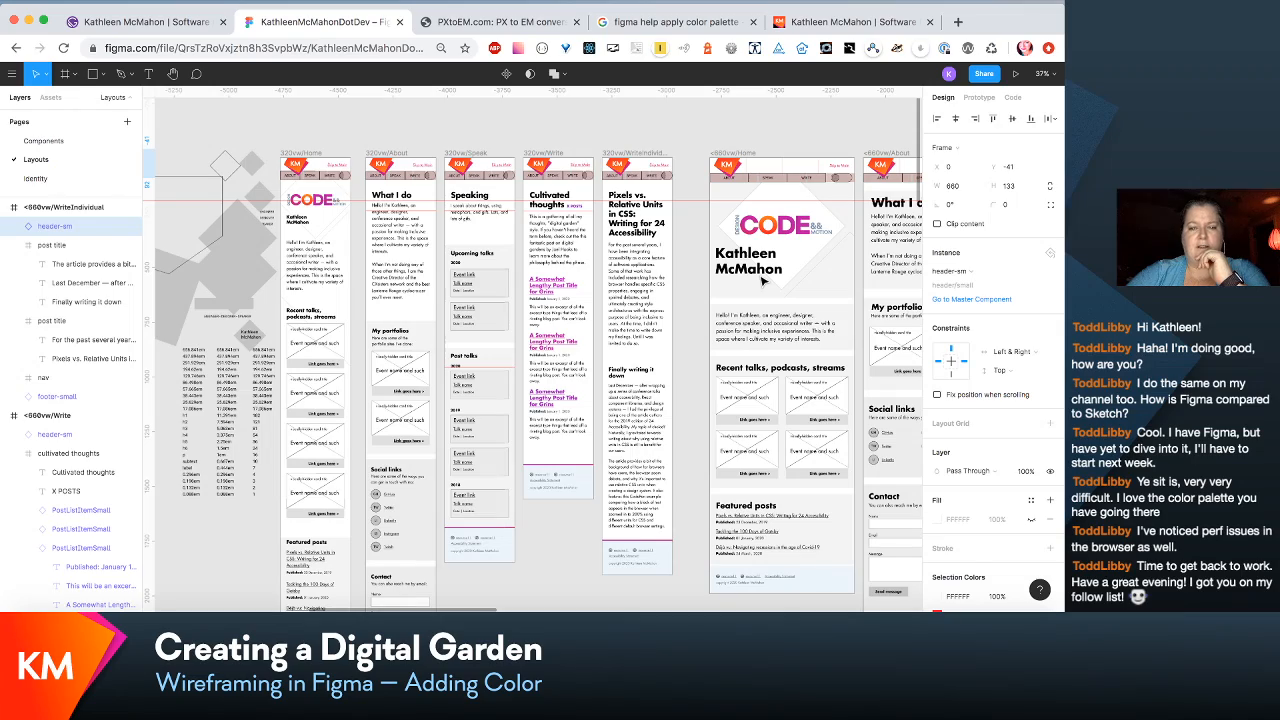
scroll(763, 281, "right", 1)
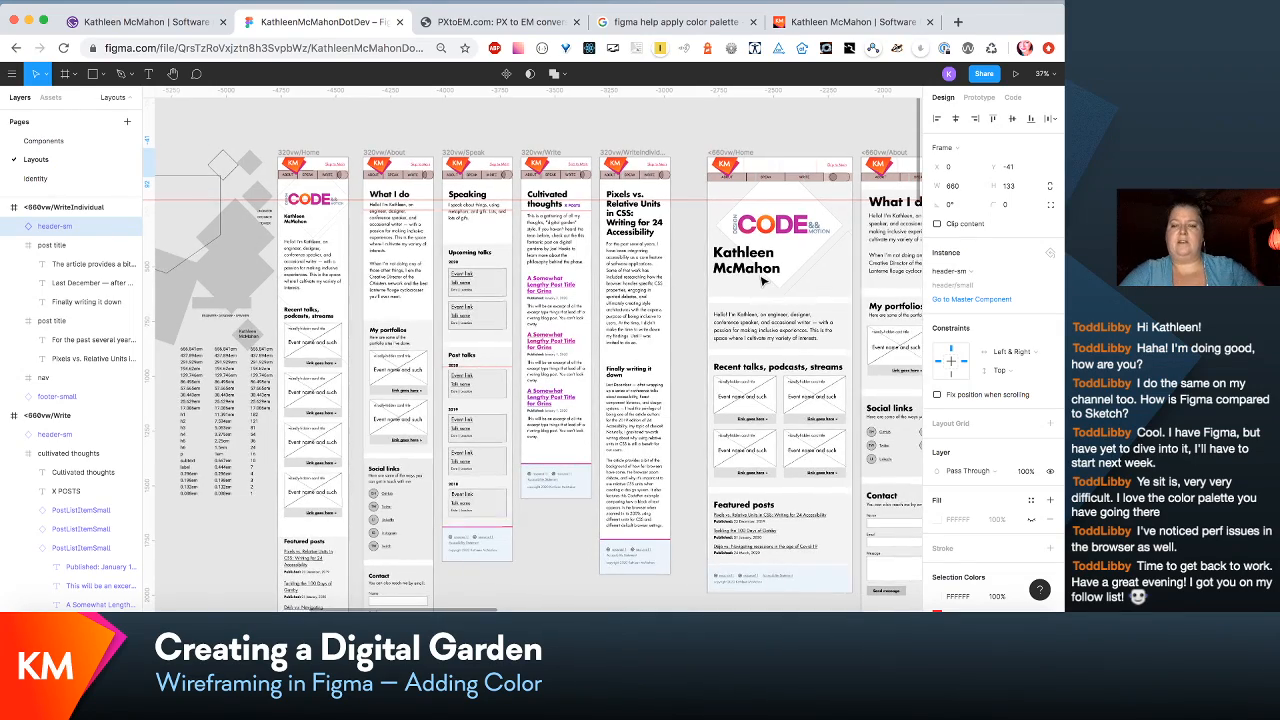
scroll(763, 281, "down", 1)
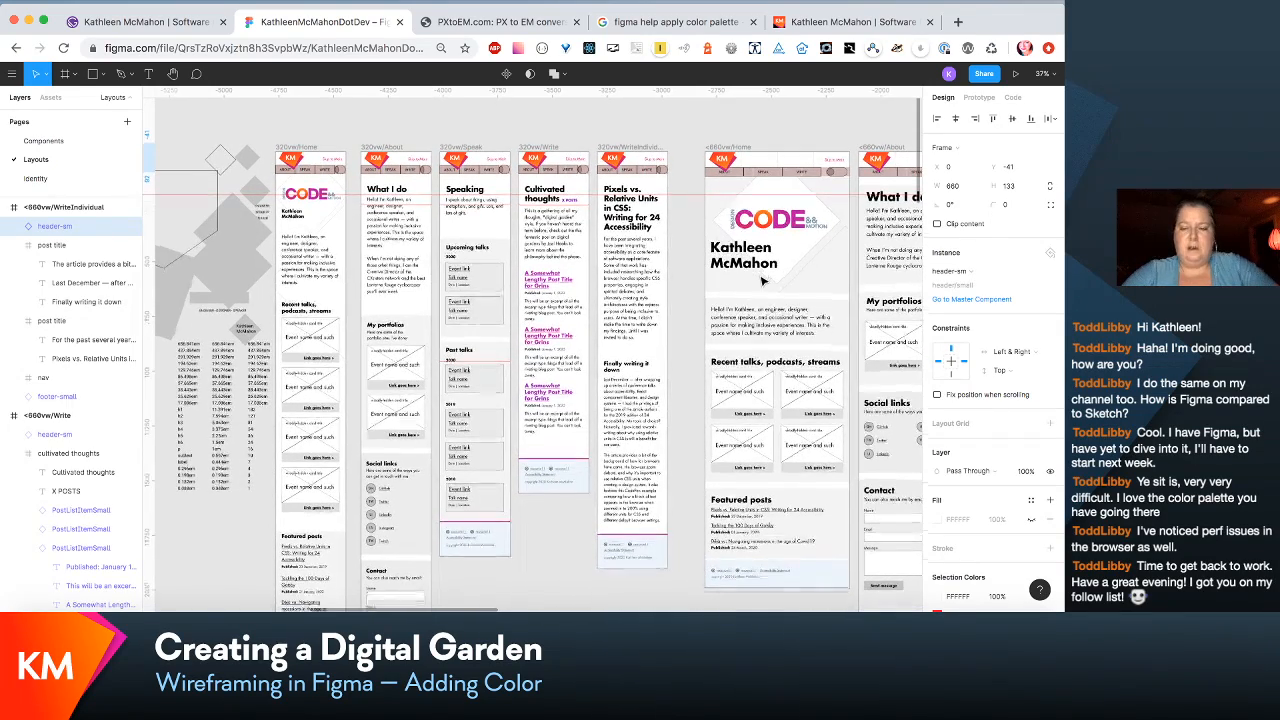
scroll(763, 281, "left", 1)
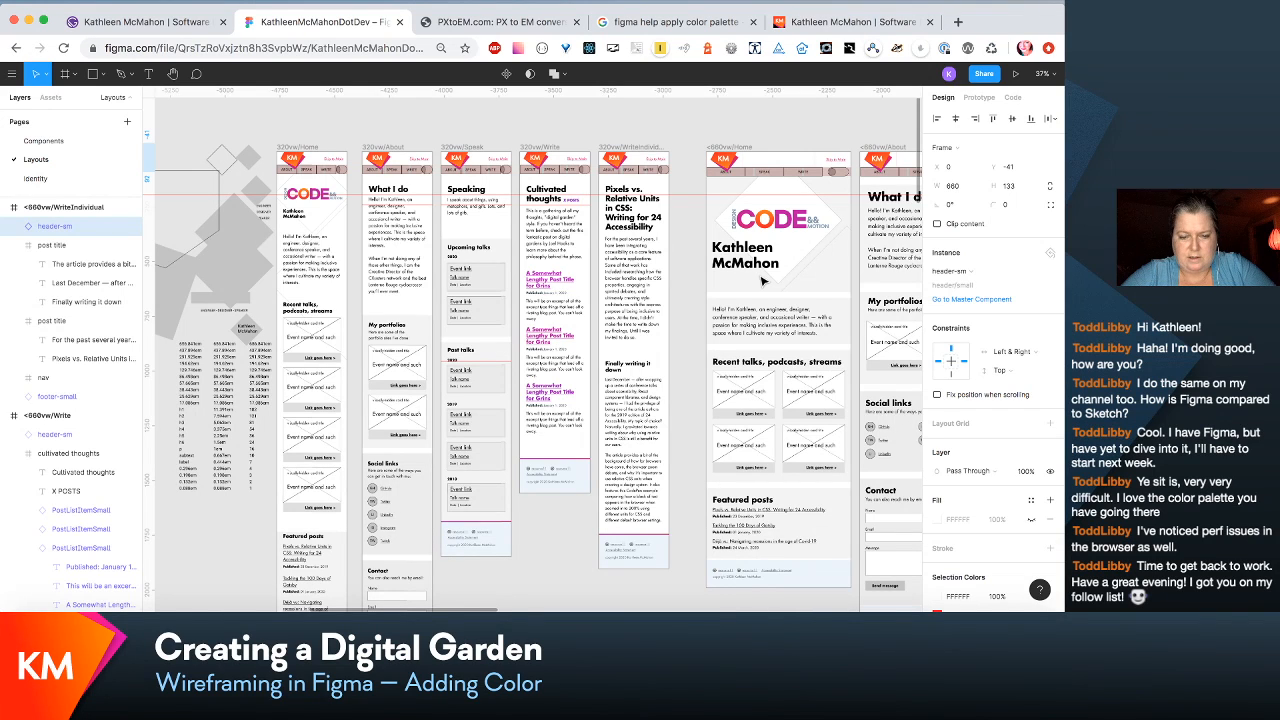